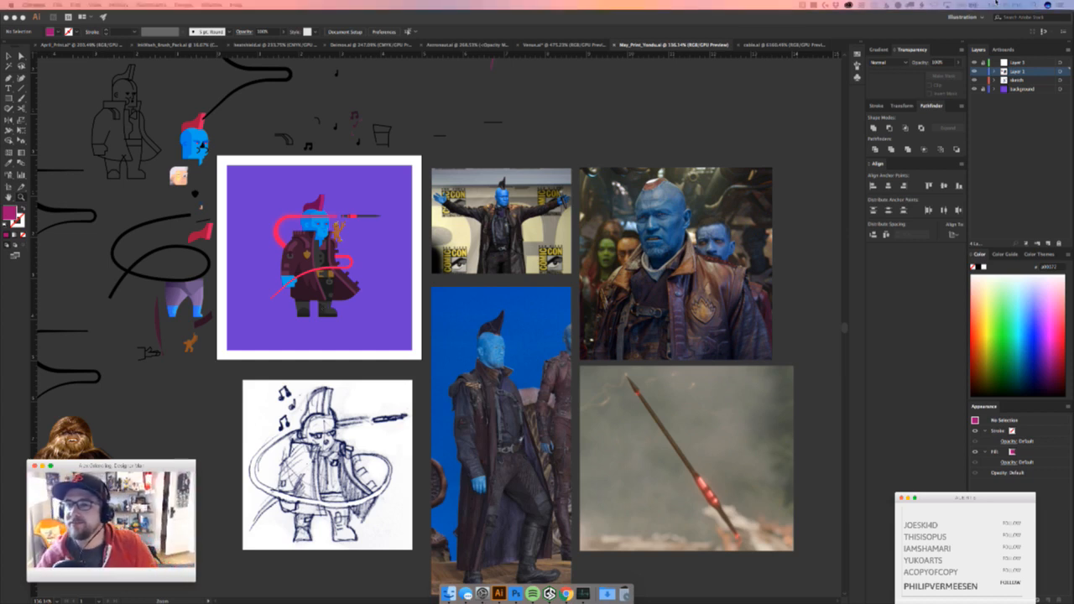
pyautogui.click(1003, 5)
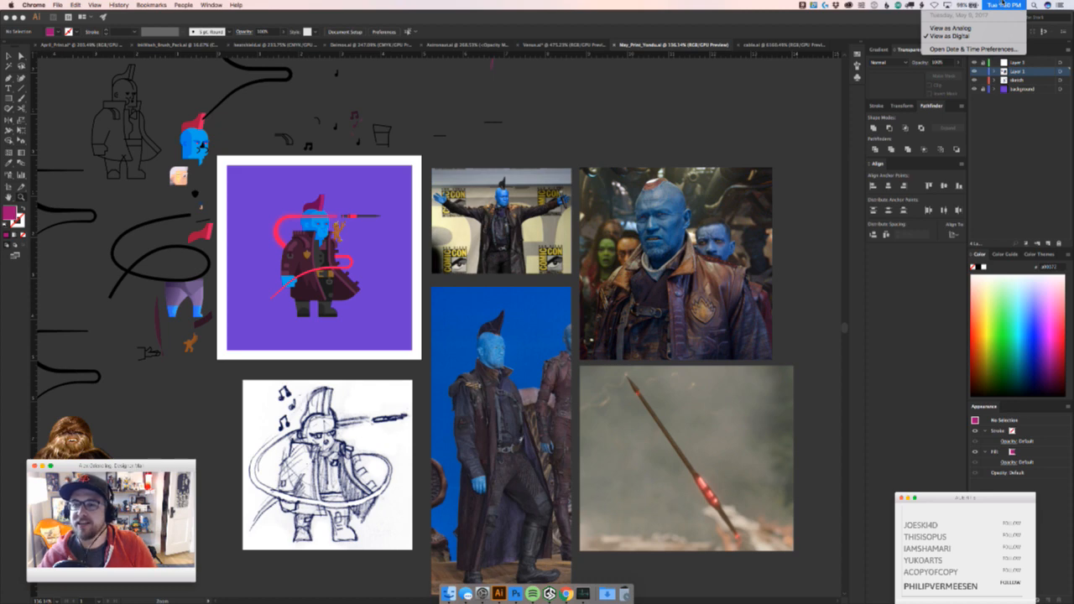
pyautogui.click(947, 40)
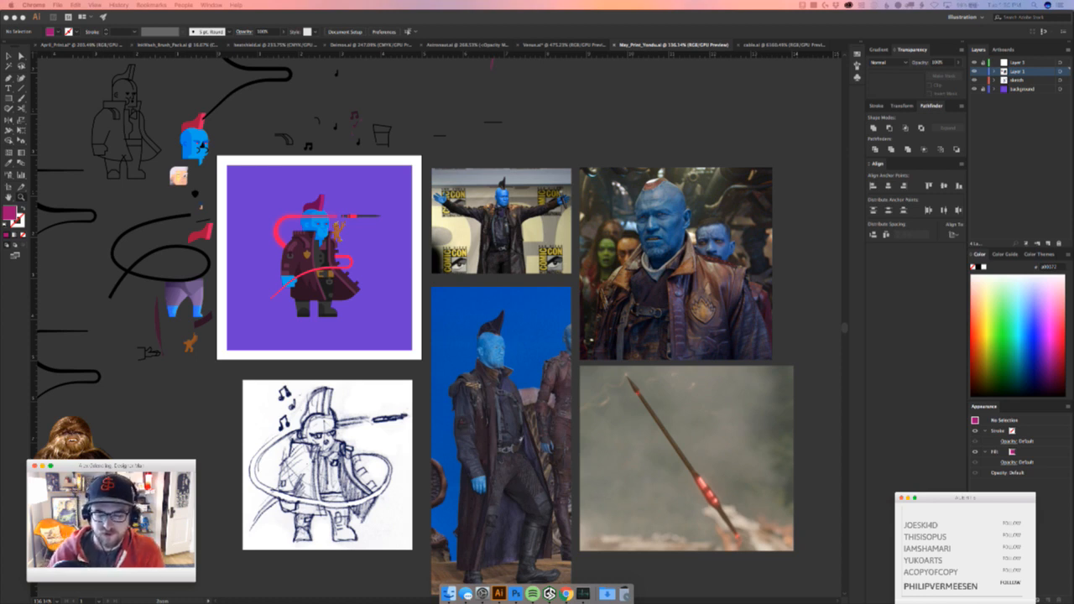
pyautogui.click(417, 339)
pyautogui.scroll(3, 415, 311)
pyautogui.hscroll(-5, 415, 310)
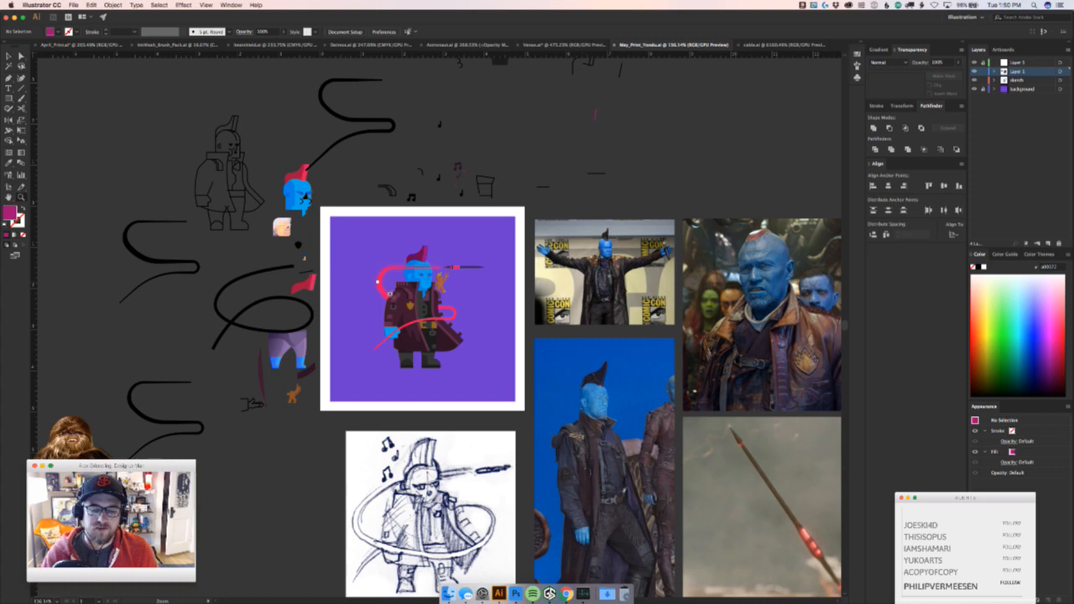
pyautogui.scroll(2, 406, 289)
pyautogui.scroll(5, 486, 268)
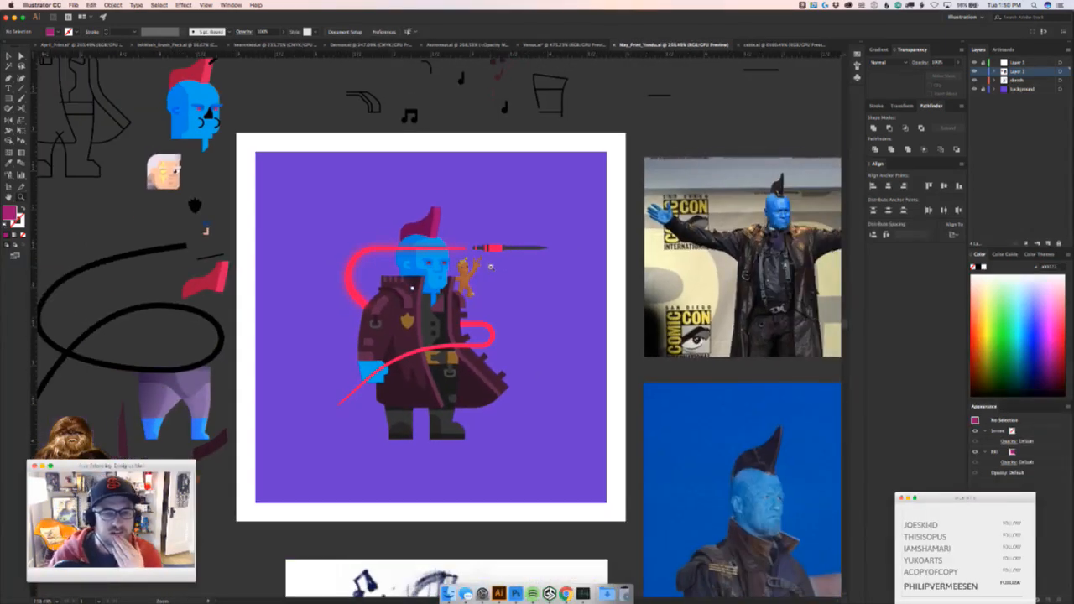
pyautogui.scroll(-3, 410, 288)
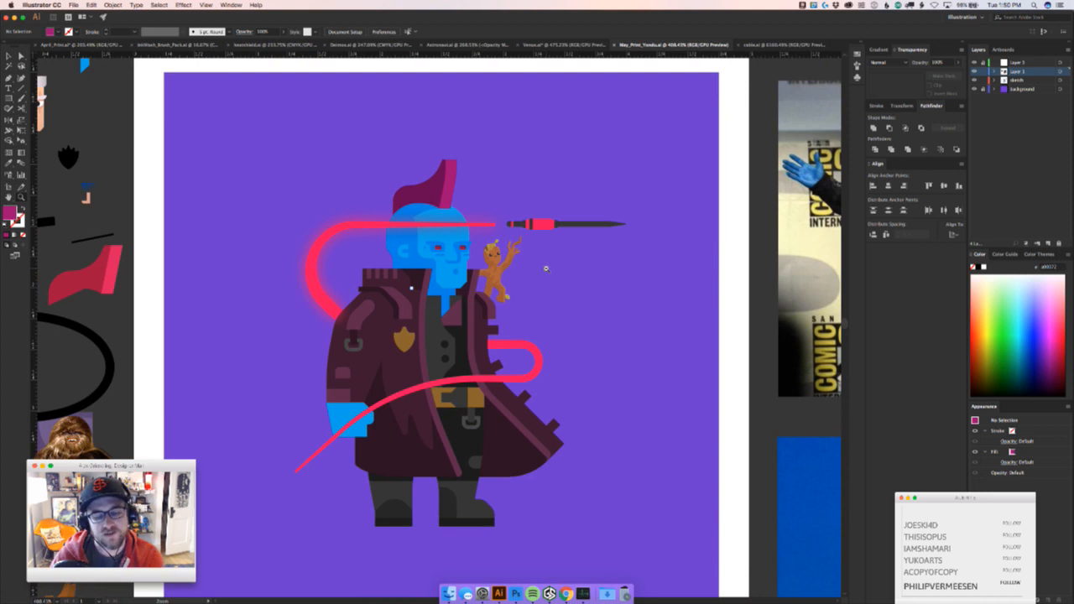
pyautogui.moveTo(546, 268); pyautogui.dragTo(531, 265)
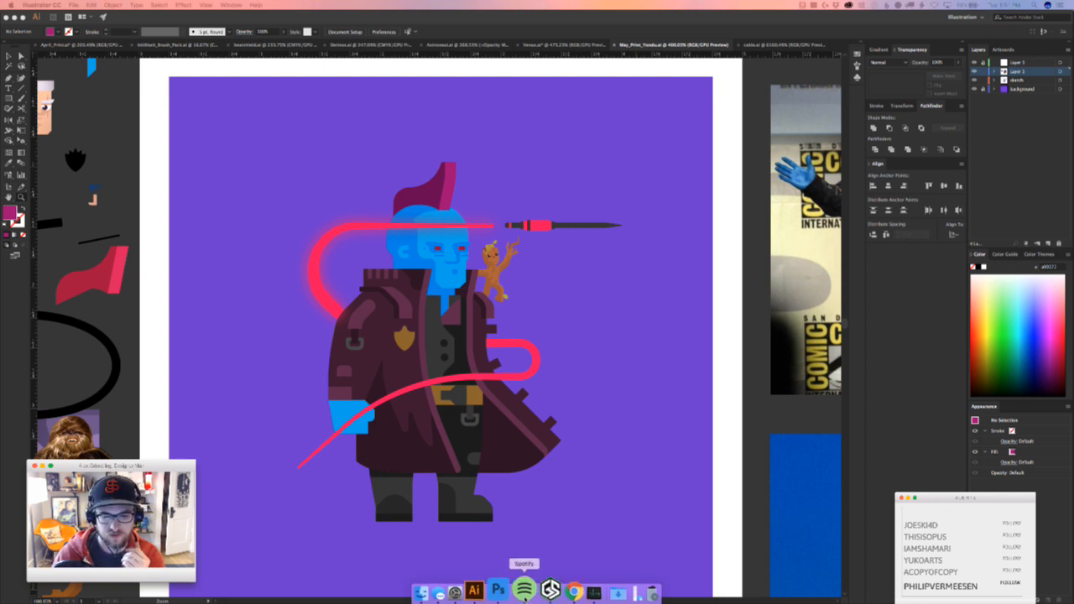
pyautogui.click(523, 593)
pyautogui.moveTo(573, 215); pyautogui.dragTo(576, 603)
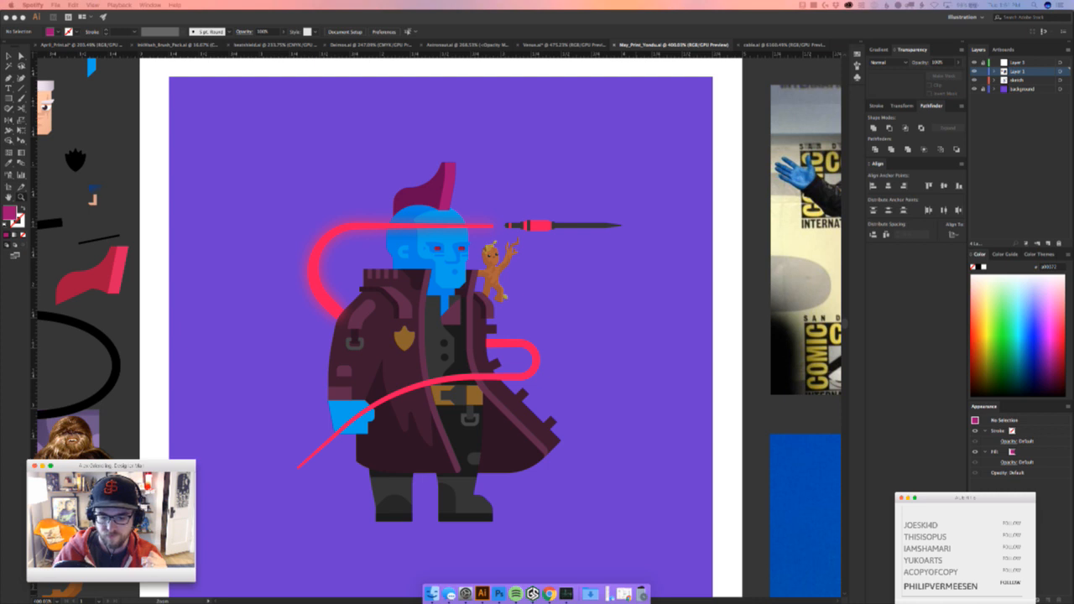
pyautogui.click(654, 488)
# Nudge the short horizontal bars beneath the blue character's eyes slightly down, then clear the selection
pyautogui.moveTo(428, 247); pyautogui.dragTo(694, 172)
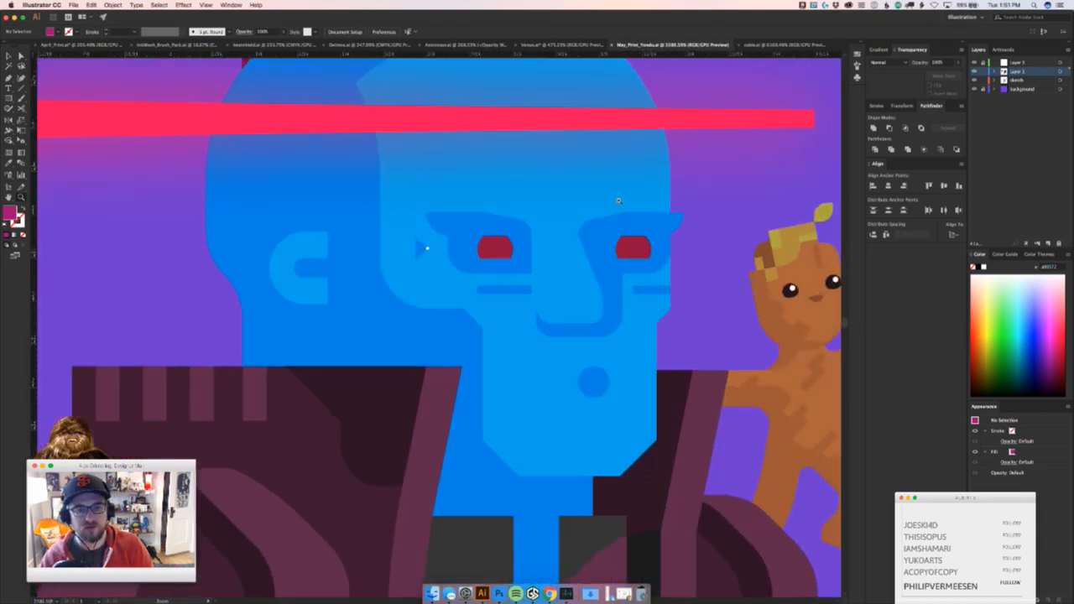
pyautogui.press('v')
pyautogui.click(519, 285)
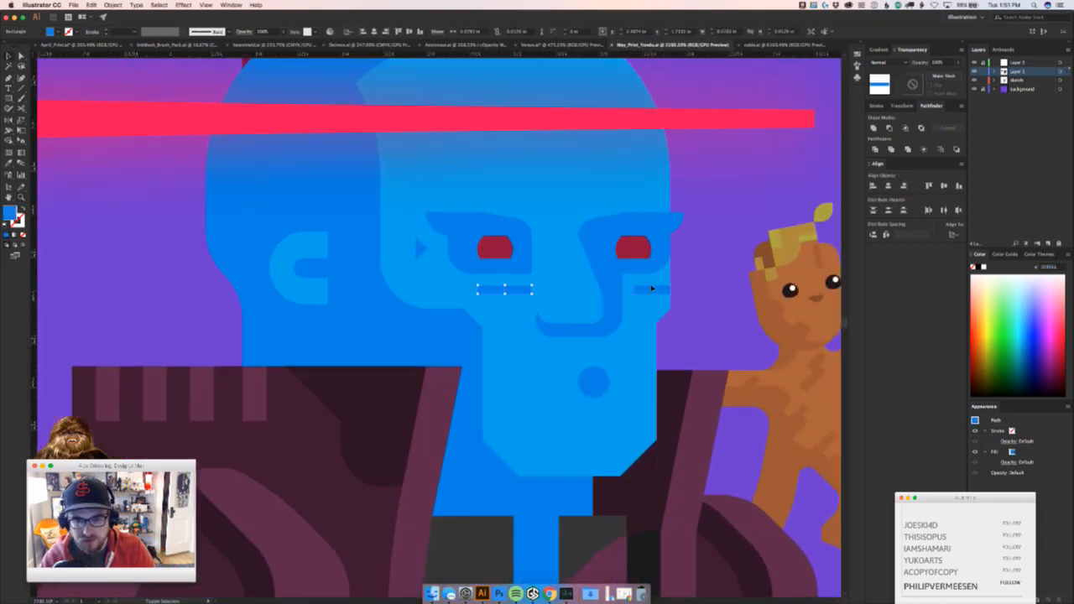
pyautogui.press('Down')
pyautogui.press('super+shift+a')
pyautogui.press('super+0')
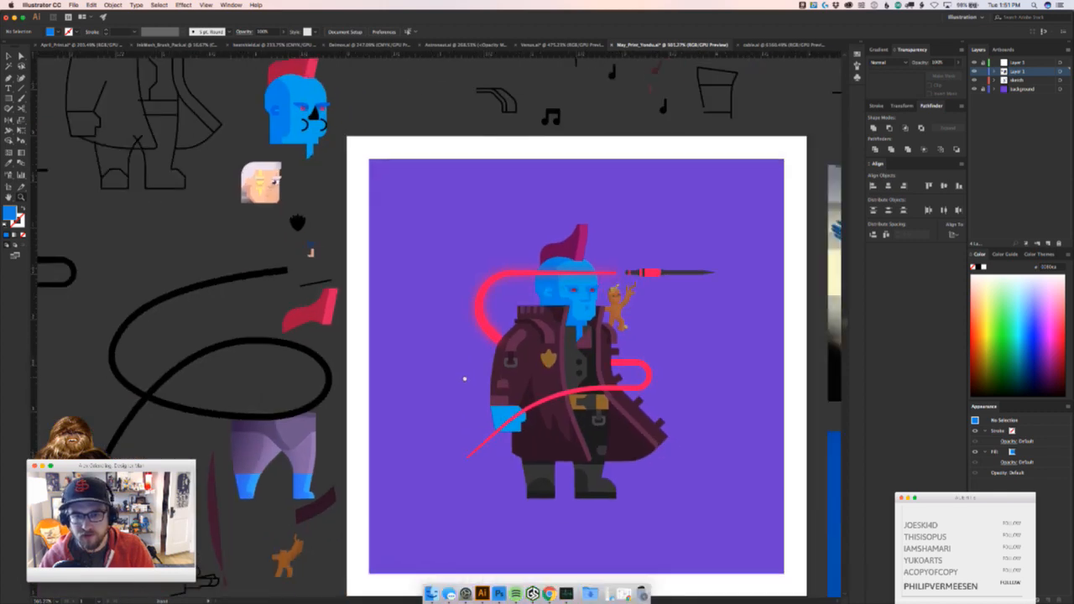
pyautogui.press('super+Tab')
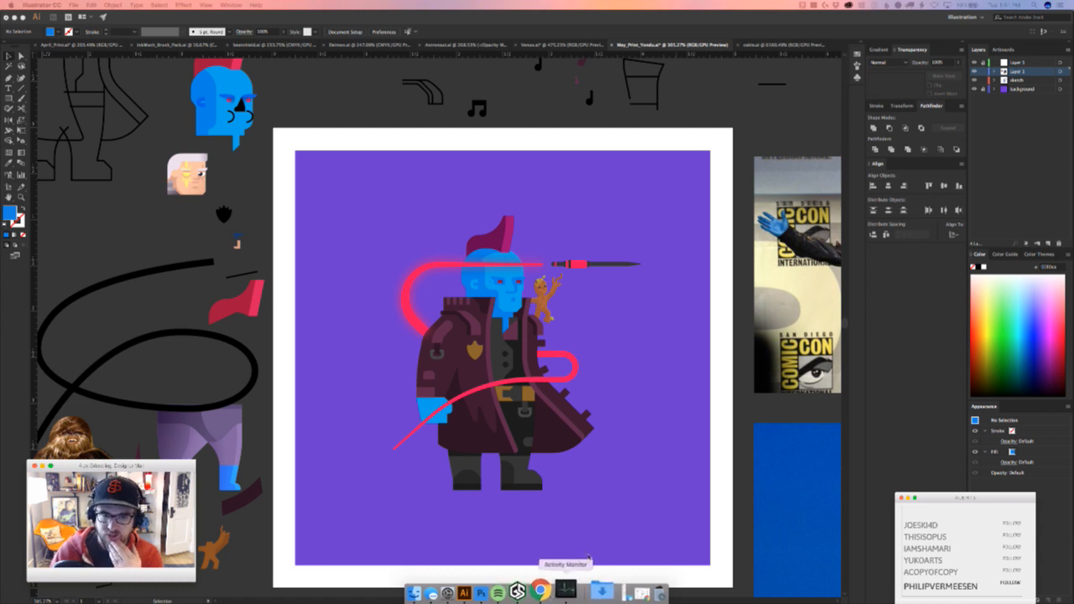
pyautogui.scroll(3, 430, 275)
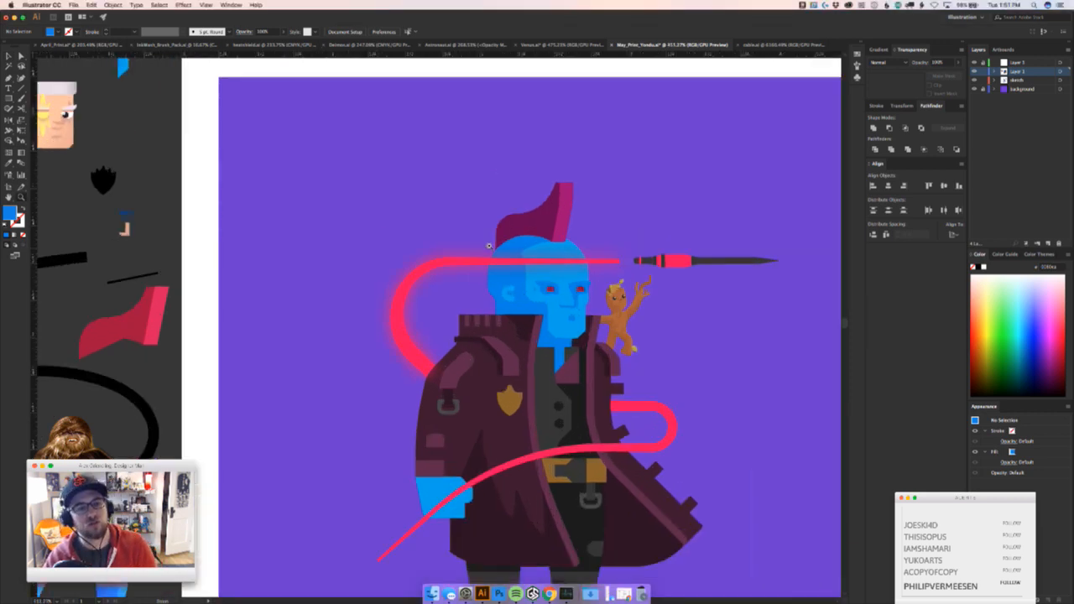
pyautogui.click(432, 262)
pyautogui.scroll(-5, 432, 262)
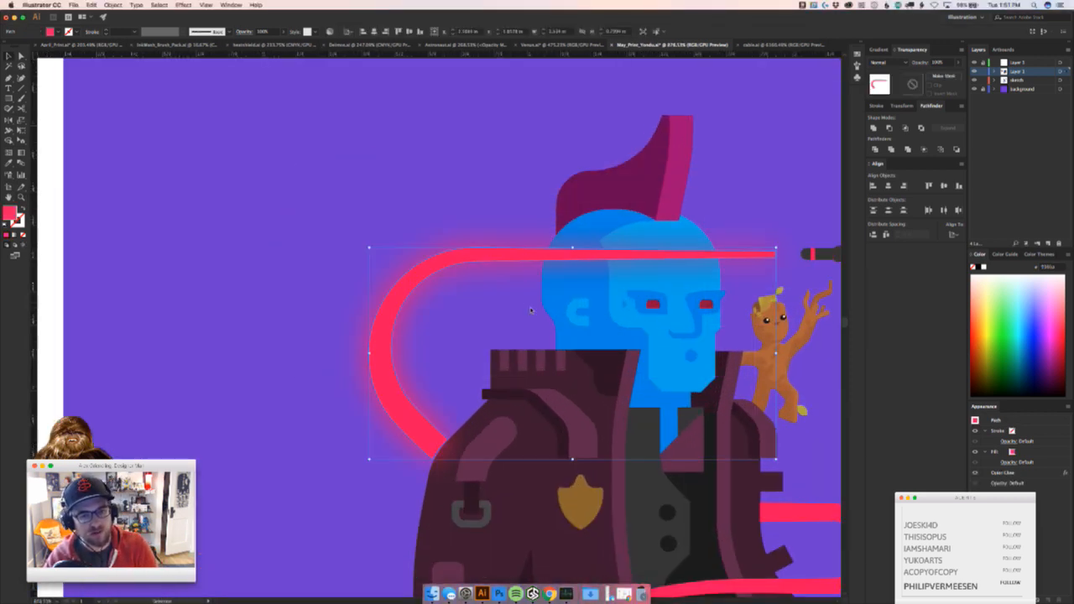
pyautogui.press('v')
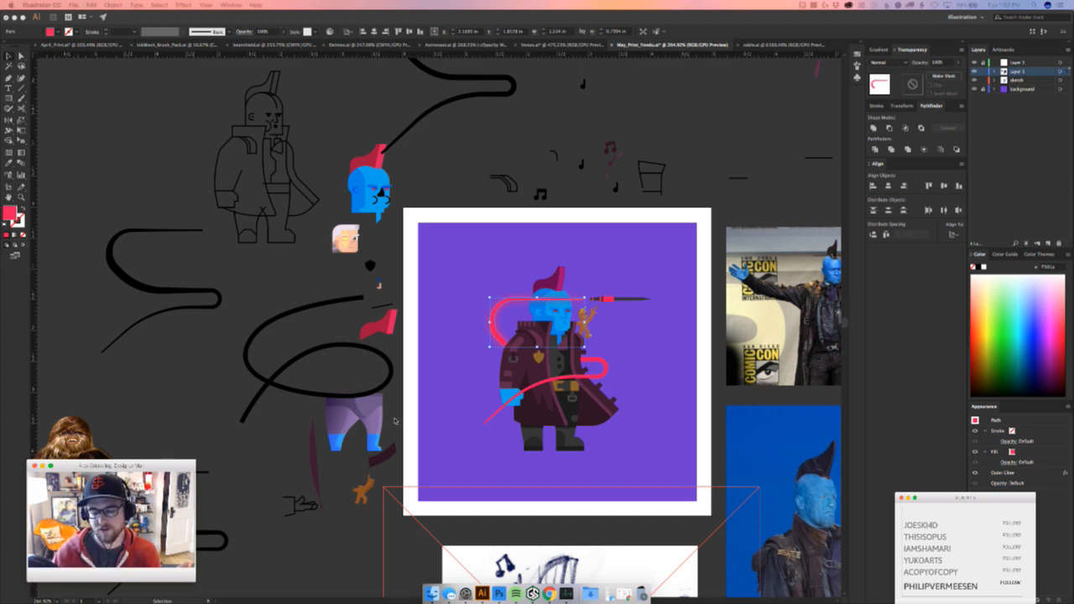
pyautogui.click(443, 389)
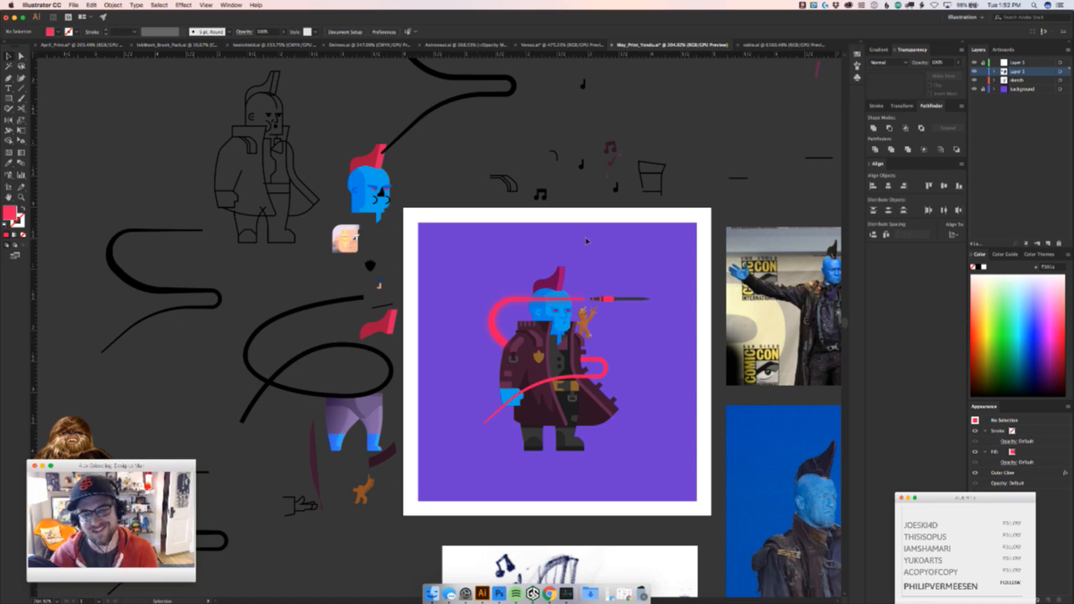
pyautogui.scroll(5, 550, 327)
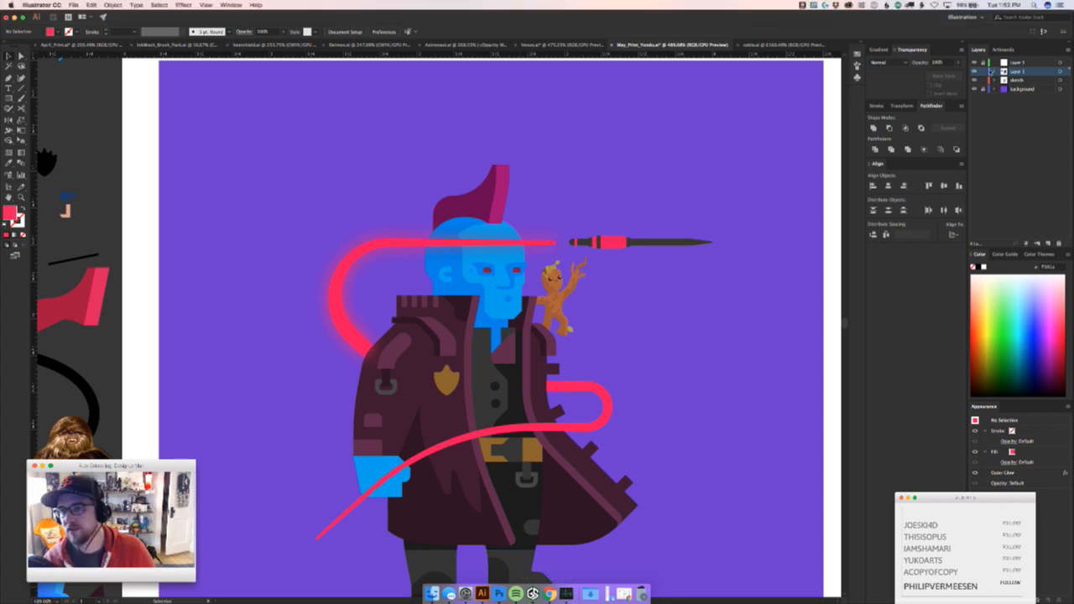
pyautogui.click(974, 71)
pyautogui.click(974, 71)
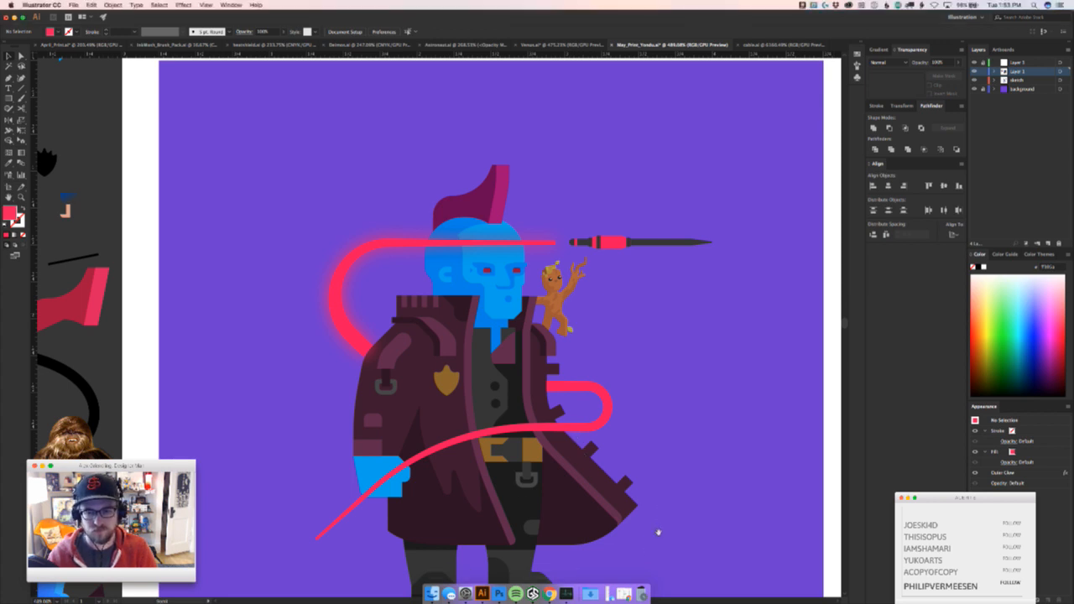
pyautogui.moveTo(657, 531); pyautogui.dragTo(635, 527)
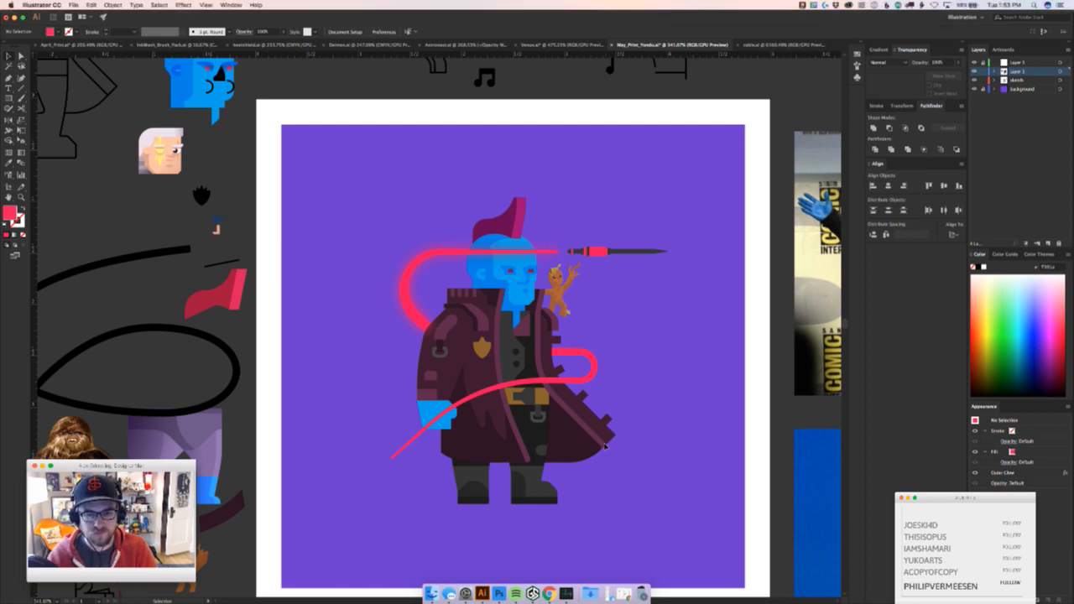
pyautogui.moveTo(582, 377); pyautogui.dragTo(630, 399)
pyautogui.press('super+z')
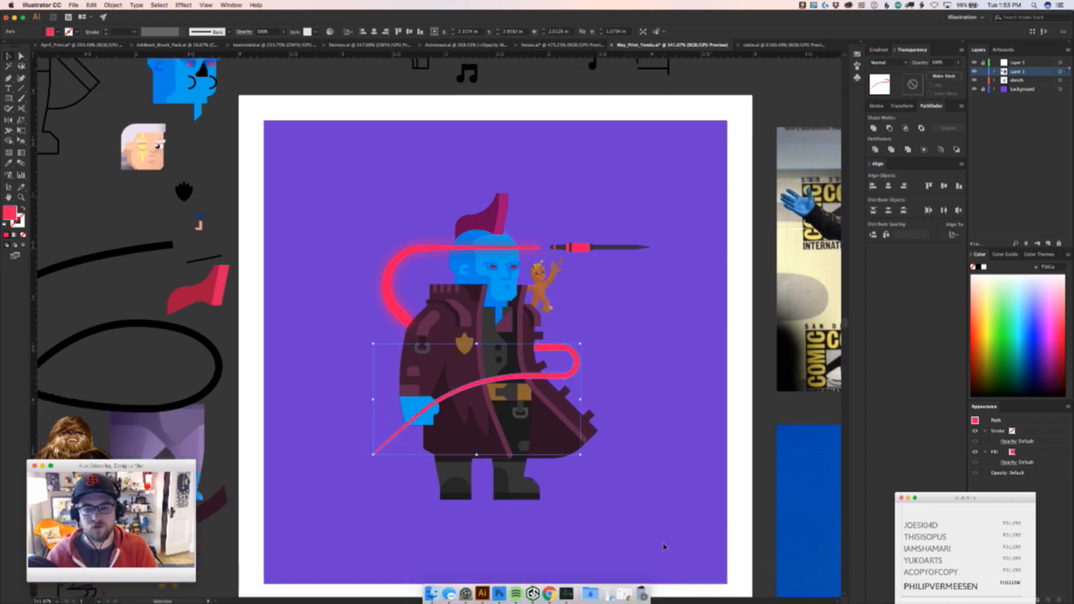
# Select the whole character artwork, unlock the background layer and add the purple background square to the selection
pyautogui.moveTo(664, 546); pyautogui.dragTo(338, 190)
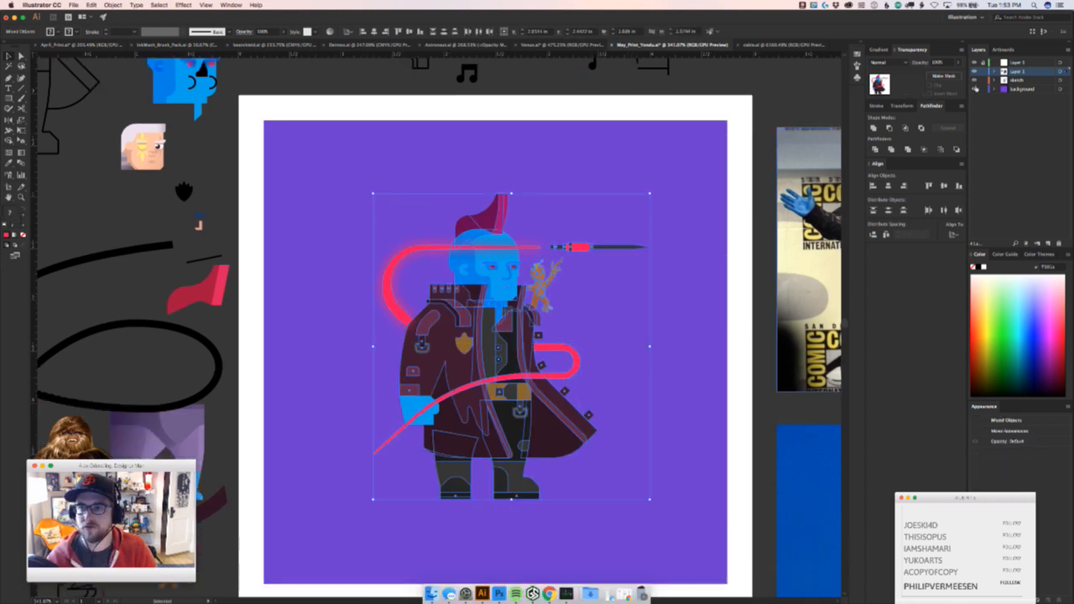
pyautogui.keyDown('shift'); pyautogui.click(614, 143); pyautogui.keyUp('shift')
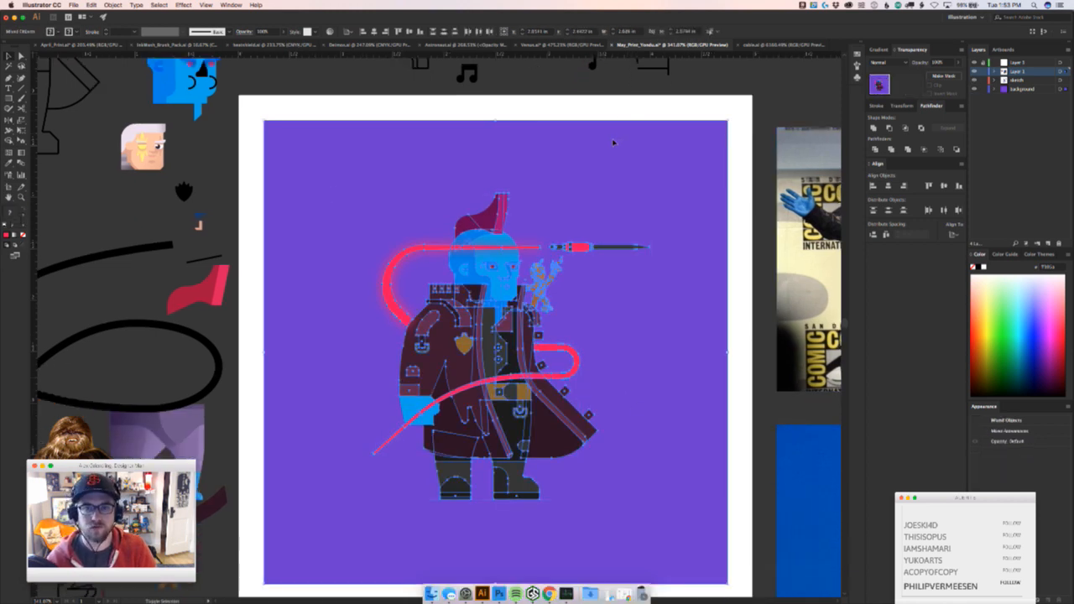
pyautogui.click(338, 91)
# Start Adjust Color Balance on the selected artwork in RGB mode with preview, raising red slightly and lowering green slightly
pyautogui.click(250, 5)
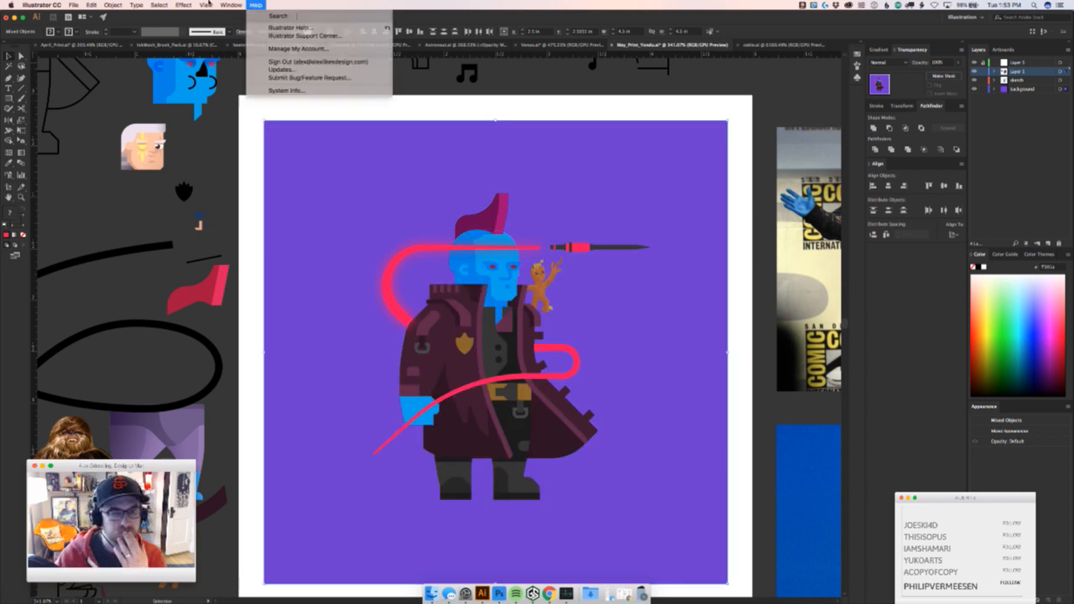
pyautogui.click(230, 5)
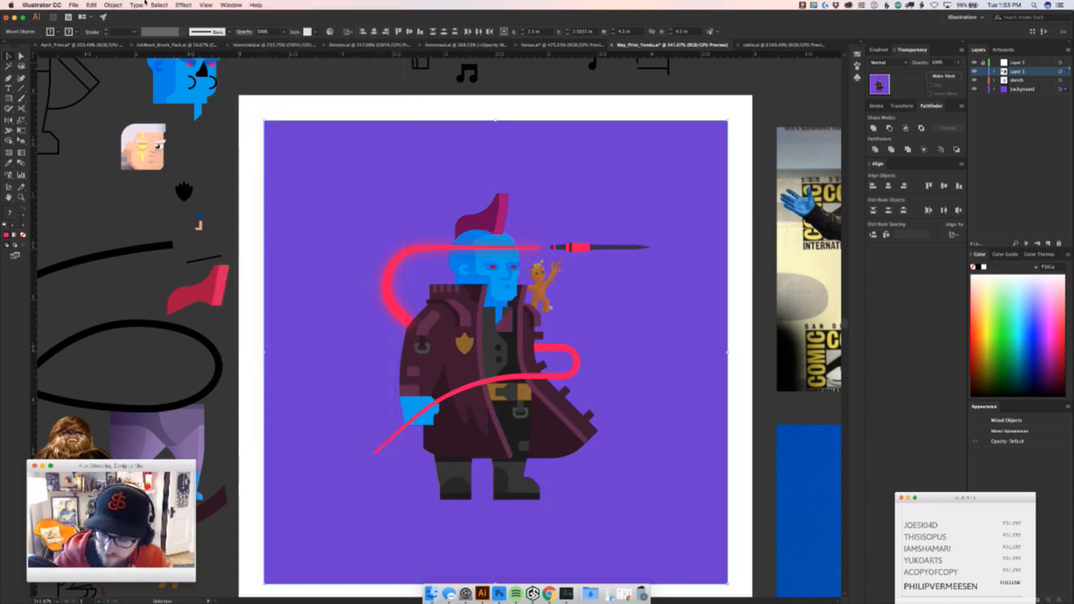
pyautogui.click(161, 5)
pyautogui.moveTo(92, 5)
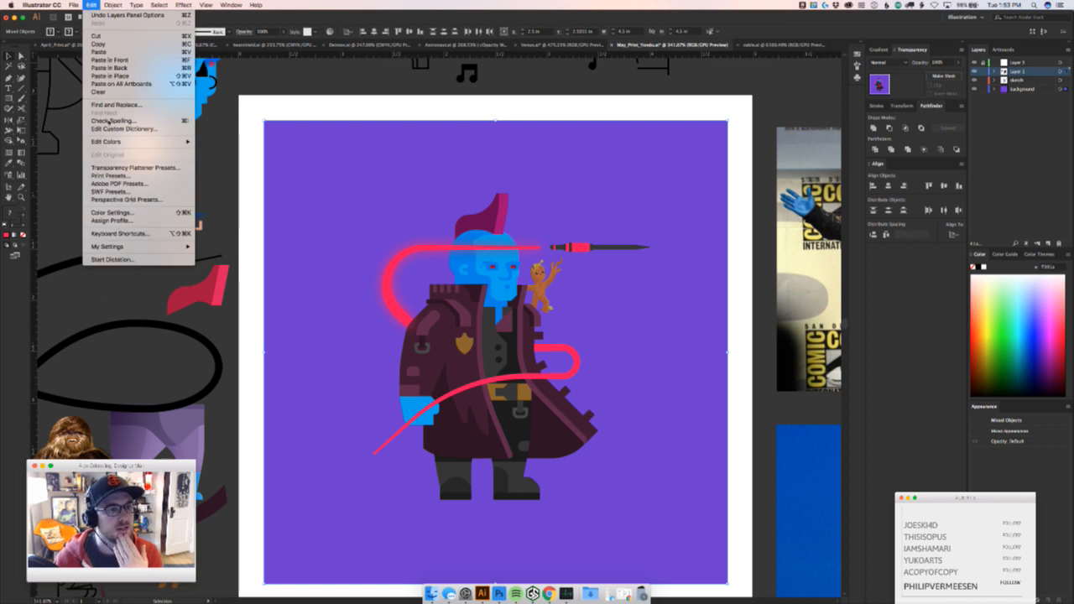
pyautogui.moveTo(111, 142)
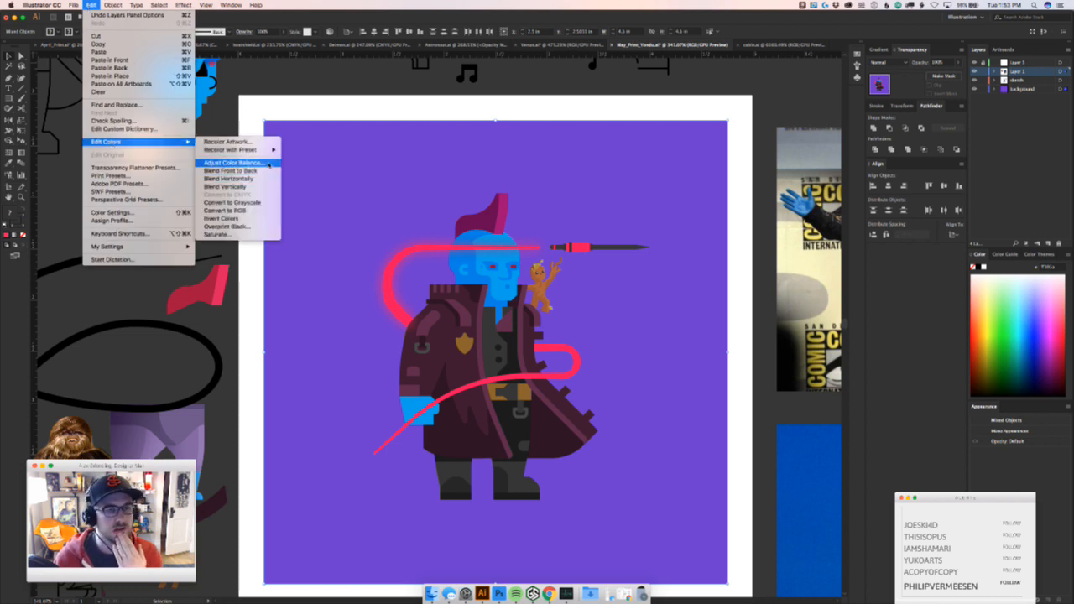
pyautogui.click(272, 167)
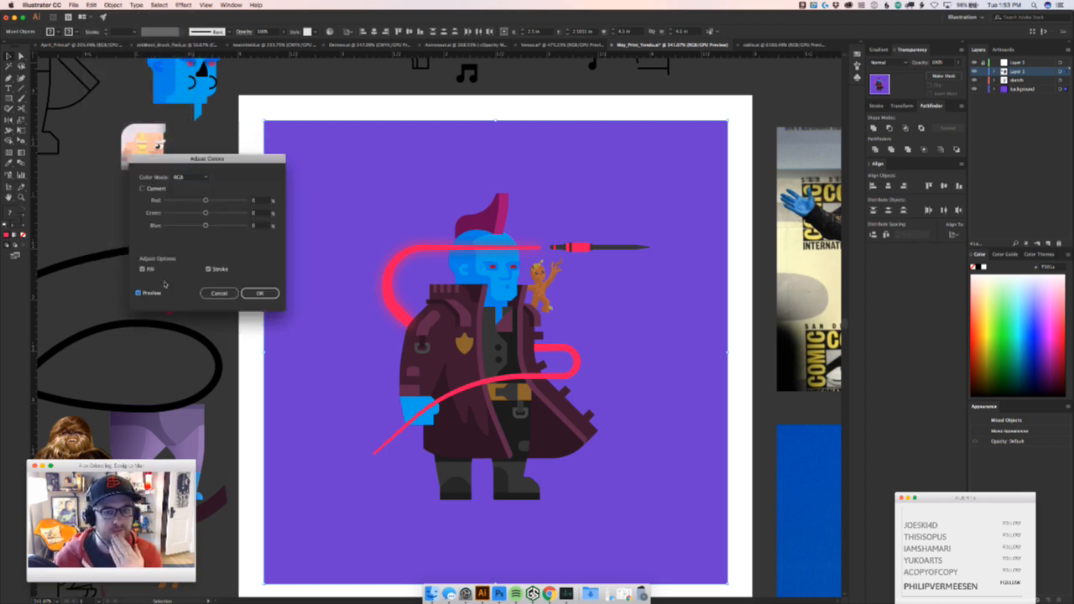
pyautogui.moveTo(206, 200); pyautogui.dragTo(206, 214)
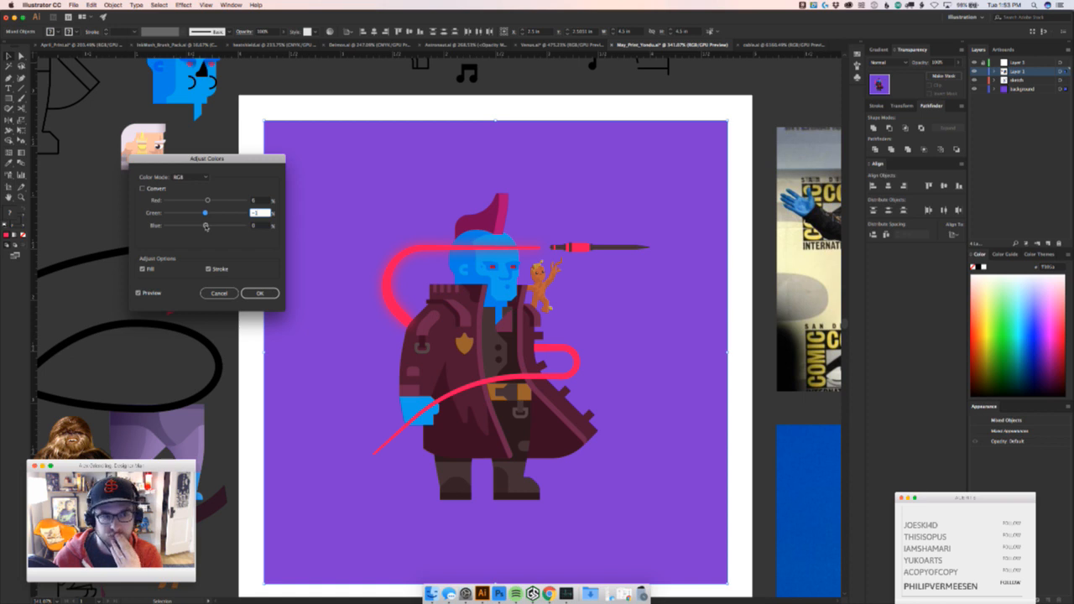
# Try stronger blue shifts on the artwork, settle on a blue value of 12% and apply the color adjustment
pyautogui.moveTo(206, 226)
pyautogui.mouseDown()
pyautogui.moveTo(165, 225)
pyautogui.moveTo(213, 223)
pyautogui.mouseUp()
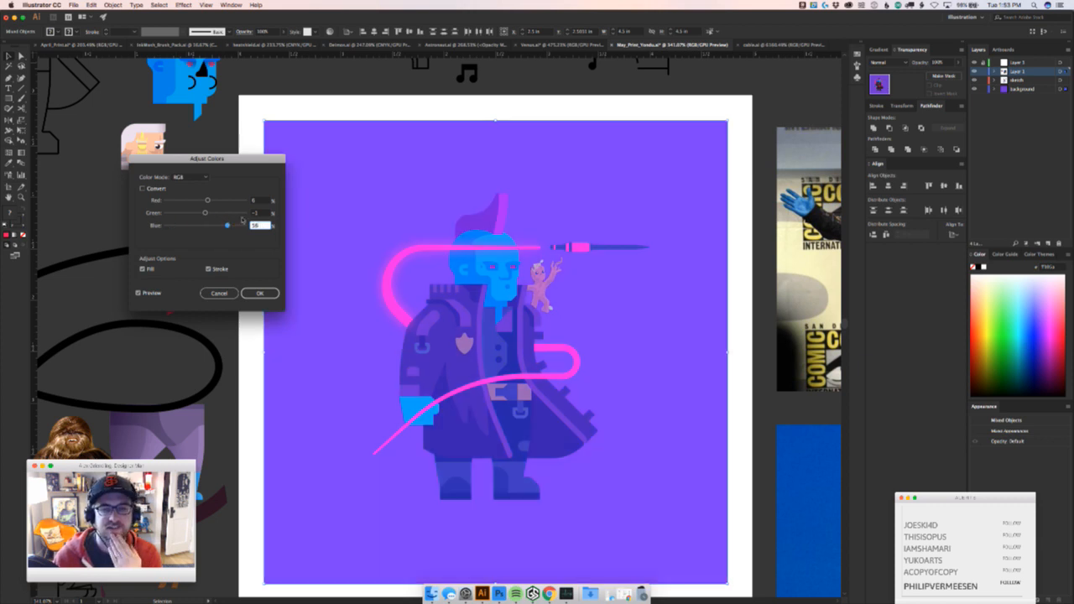
pyautogui.moveTo(245, 225); pyautogui.dragTo(239, 226)
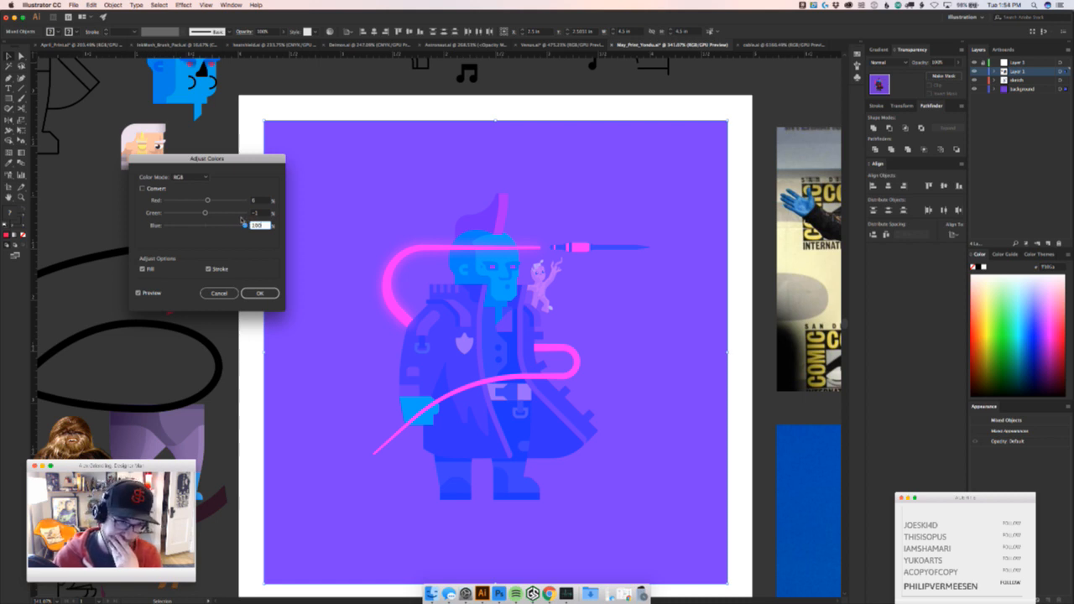
pyautogui.moveTo(245, 225); pyautogui.dragTo(225, 226)
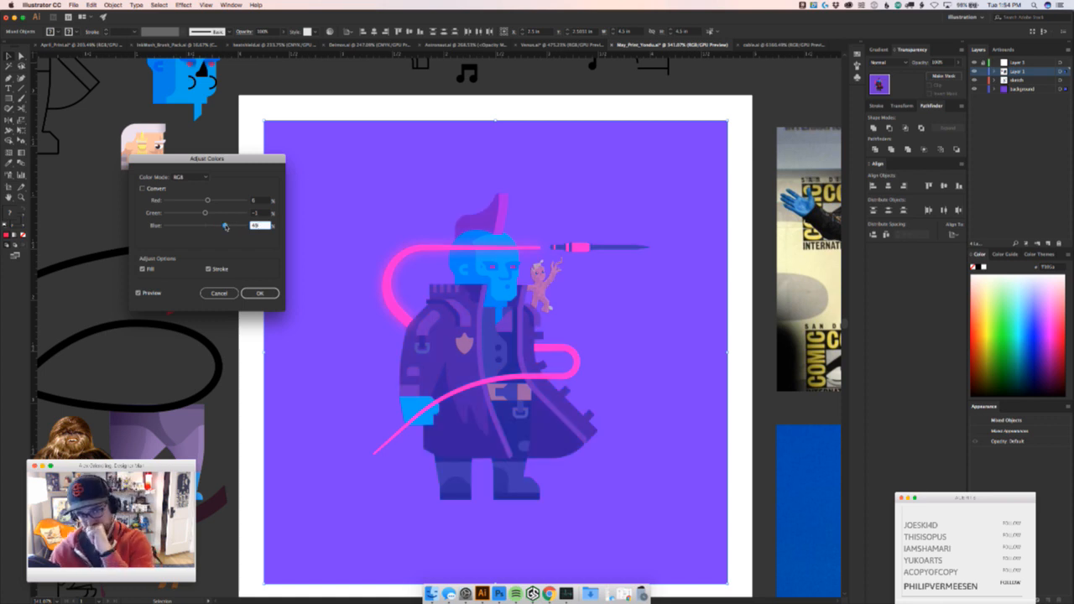
pyautogui.moveTo(224, 226); pyautogui.dragTo(210, 224)
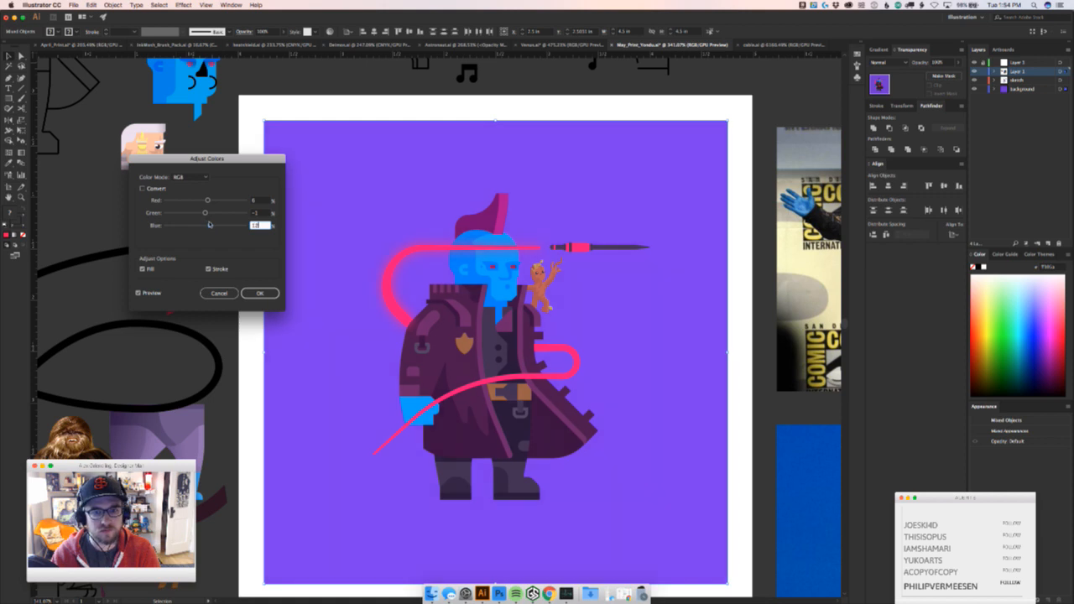
pyautogui.click(258, 293)
# Compare the artwork before and after the color adjustment, keep the adjusted version and deselect everything
pyautogui.press('super+z')
pyautogui.press('super+shift+z')
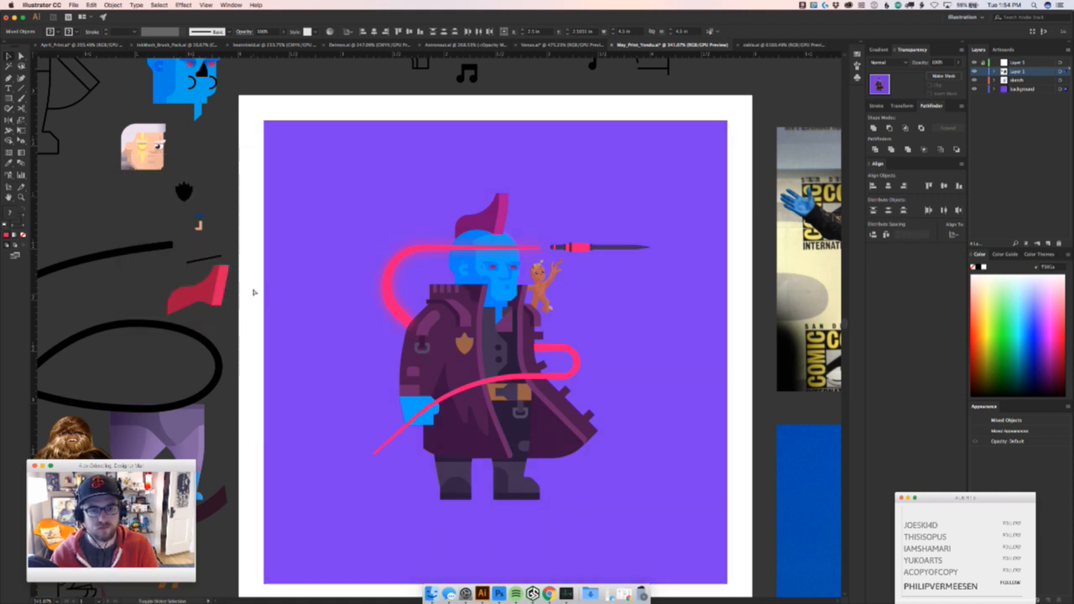
pyautogui.press('super+z')
pyautogui.press('super+shift+z')
pyautogui.click(246, 293)
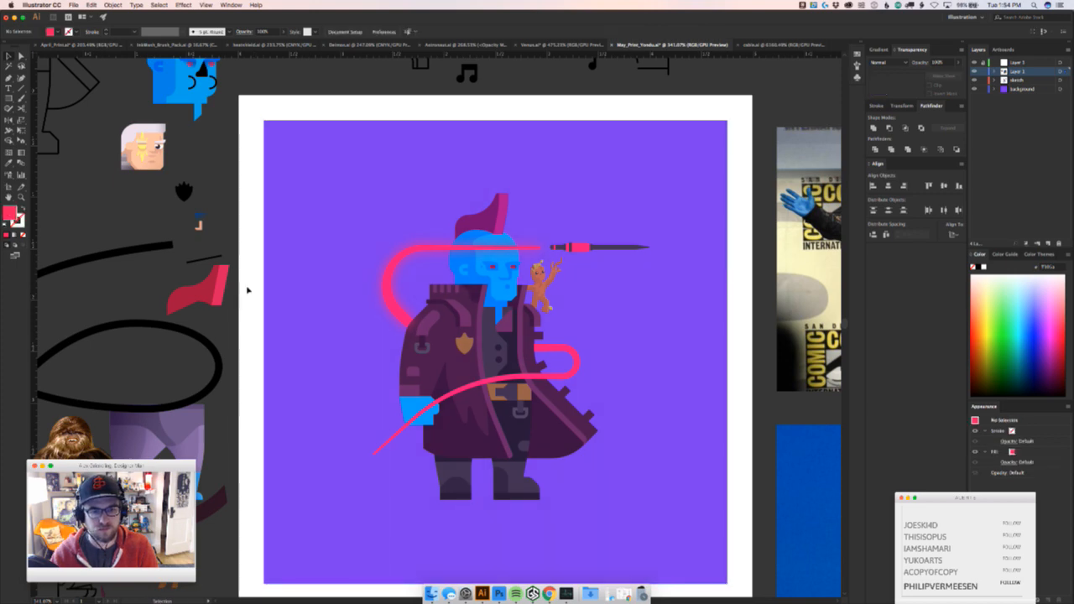
pyautogui.press('z')
pyautogui.moveTo(522, 309); pyautogui.dragTo(584, 315)
pyautogui.press('v')
pyautogui.moveTo(721, 354); pyautogui.dragTo(663, 300)
pyautogui.press('super+z')
# Lock the background layer to protect the purple square from accidental edits
pyautogui.press('z')
pyautogui.click(983, 88)
pyautogui.press('z')
pyautogui.hscroll(-5, 403, 366)
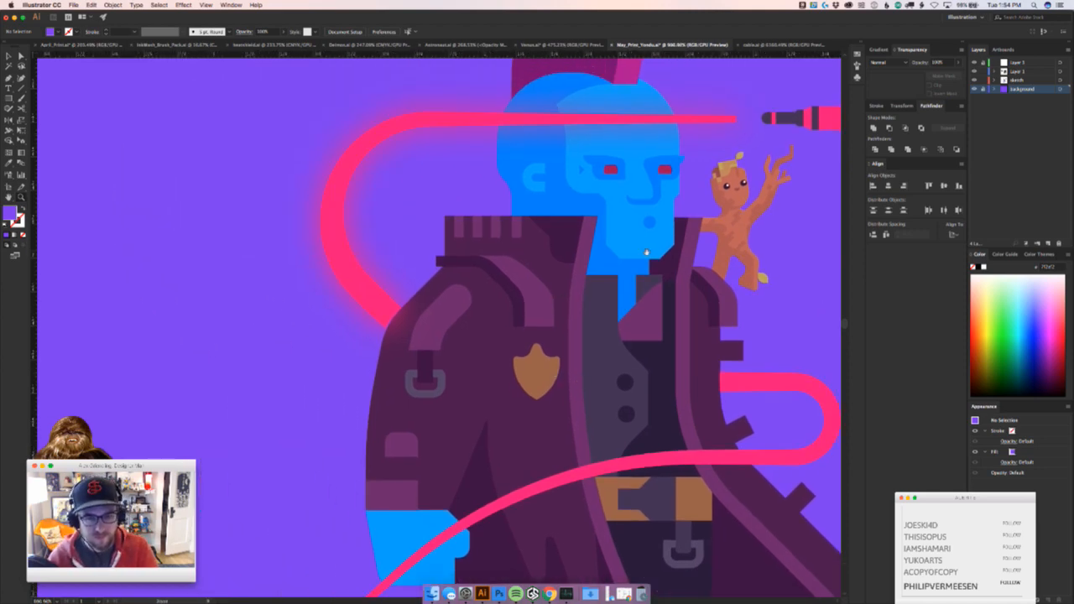
pyautogui.scroll(5, 551, 399)
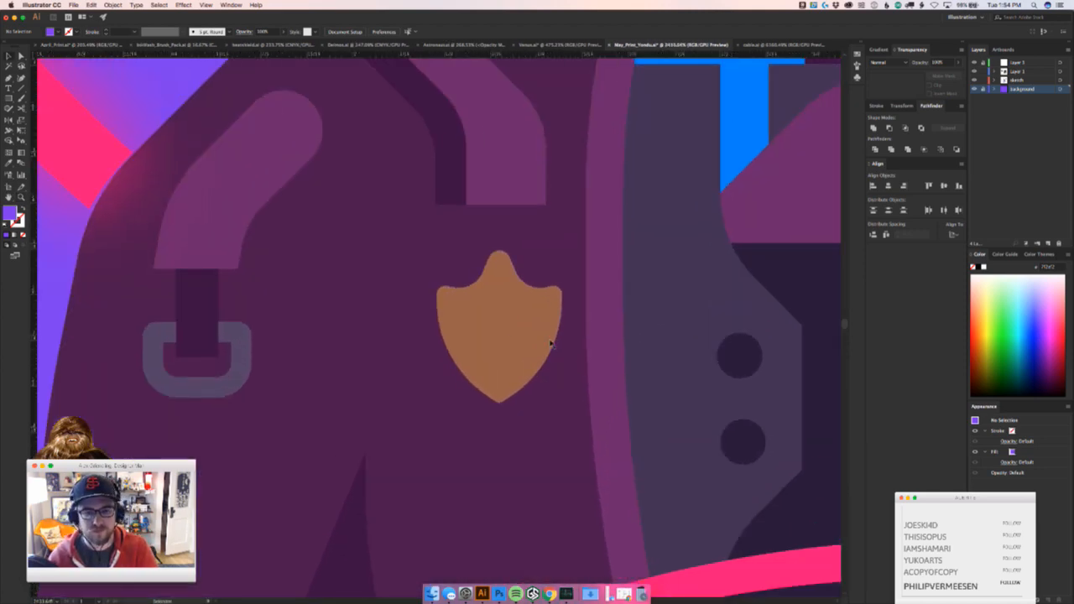
# Inspect the gold shield badge and the dark corner triangles beside the chin
pyautogui.click(495, 391)
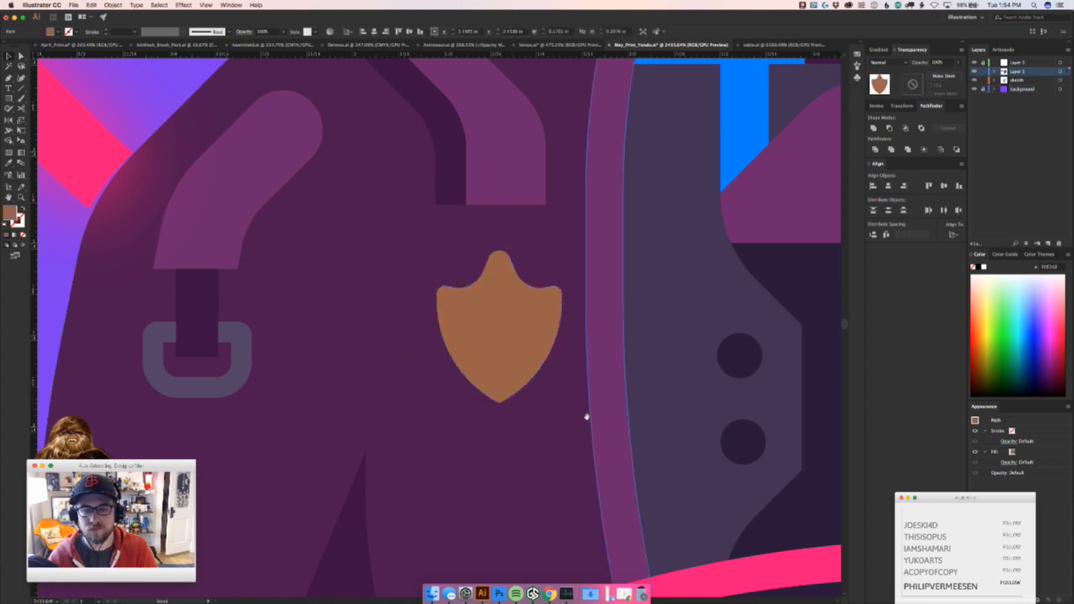
pyautogui.scroll(-5, 585, 417)
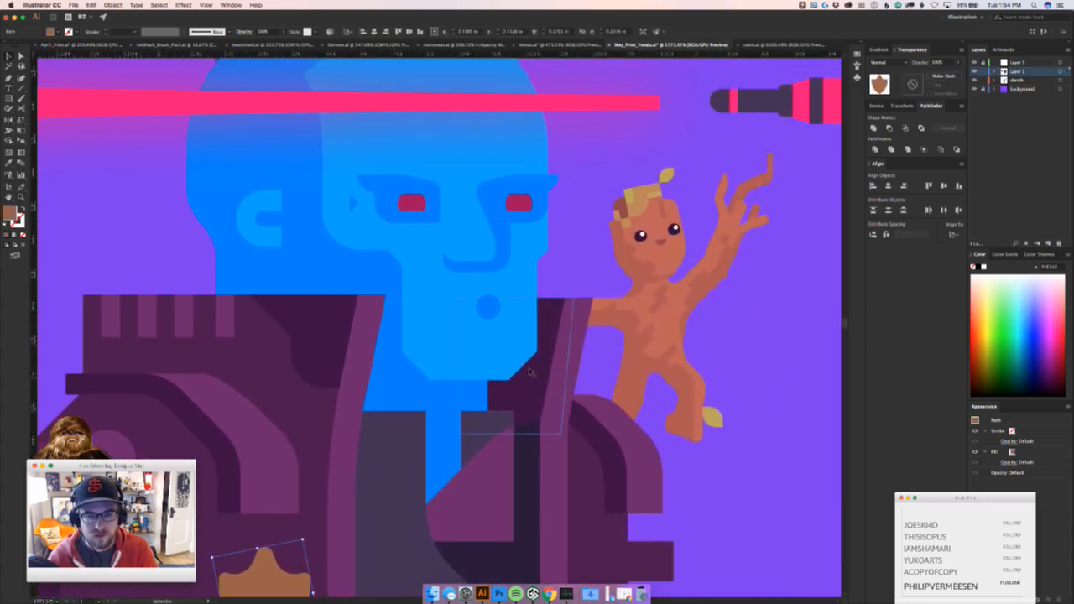
pyautogui.click(518, 380)
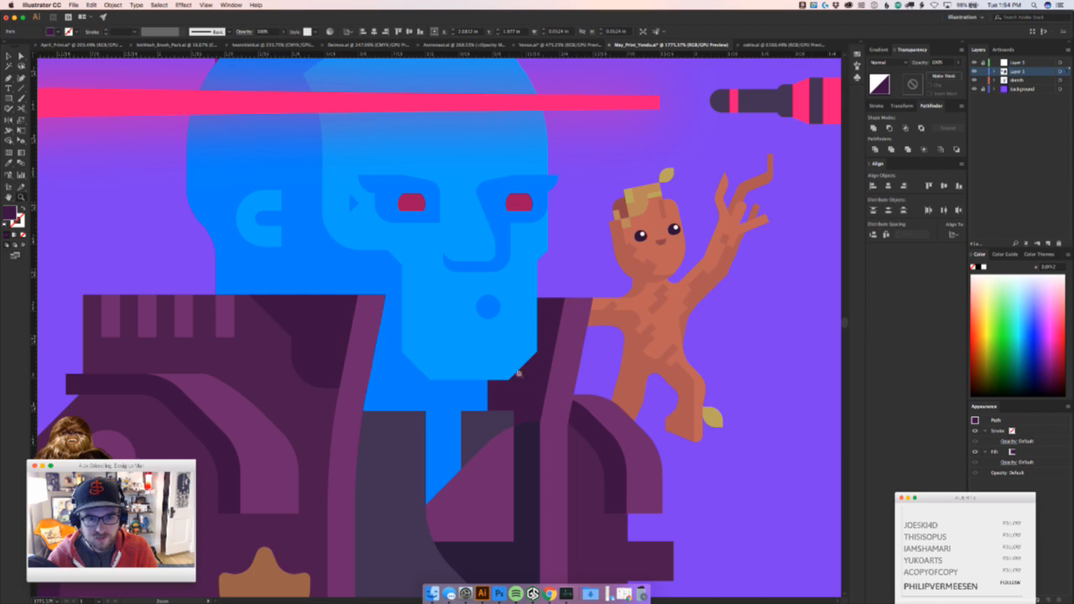
pyautogui.keyDown('shift'); pyautogui.keyDown('super'); pyautogui.click(411, 372); pyautogui.keyUp('super'); pyautogui.keyUp('shift')
pyautogui.moveTo(412, 371); pyautogui.dragTo(412, 449)
pyautogui.scroll(-6, 474, 412)
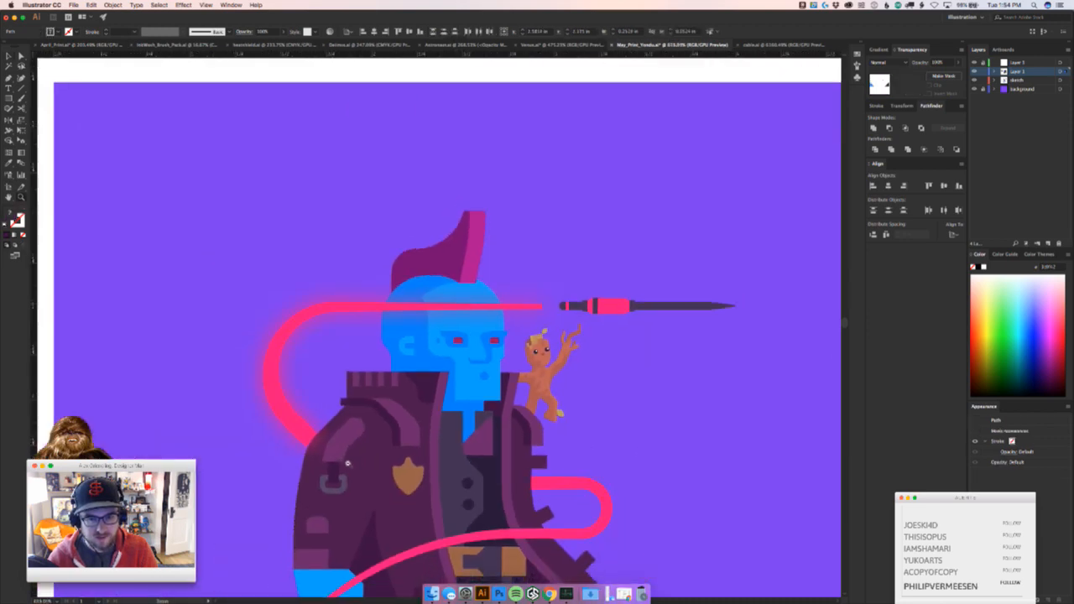
pyautogui.scroll(4, 700, 383)
pyautogui.click(718, 398)
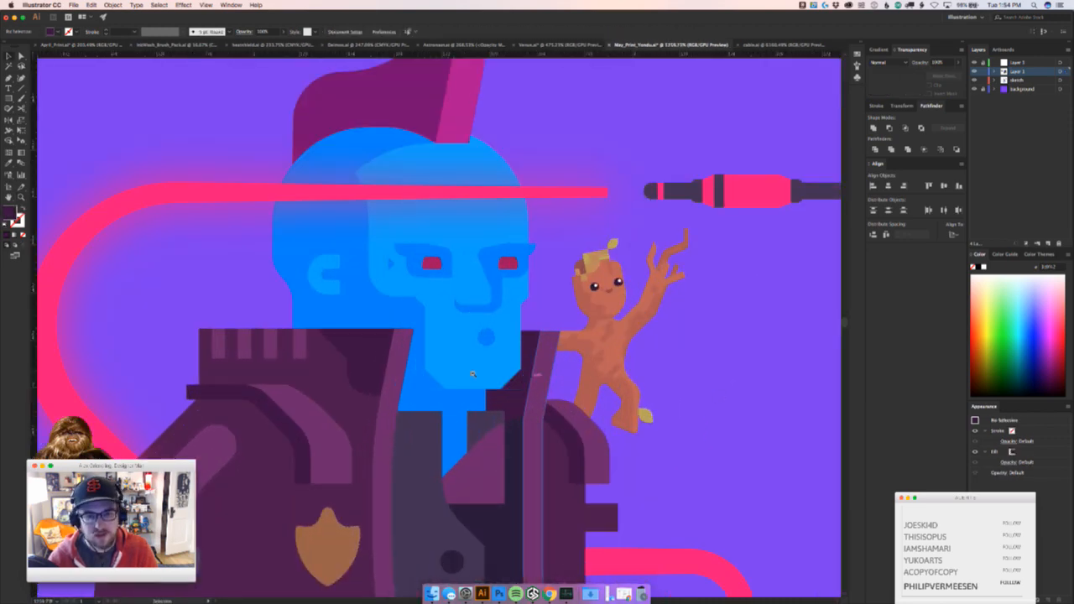
# Try deleting the two dark triangles at the chin's corners, and undo the deletion
pyautogui.scroll(2, 462, 382)
pyautogui.click(576, 392)
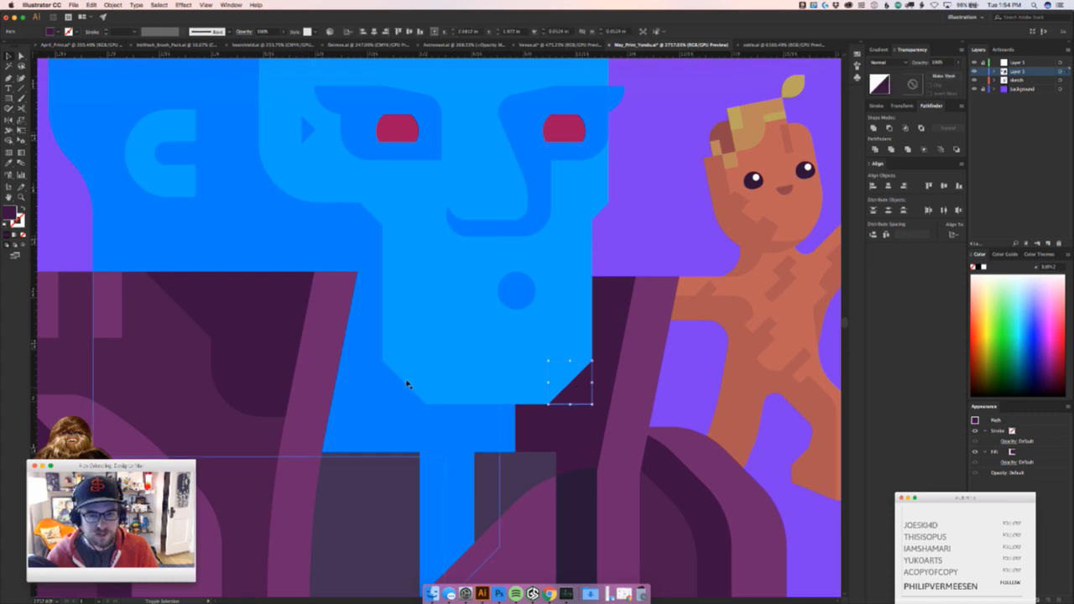
pyautogui.keyDown('shift'); pyautogui.click(398, 387); pyautogui.keyUp('shift')
pyautogui.press('Delete')
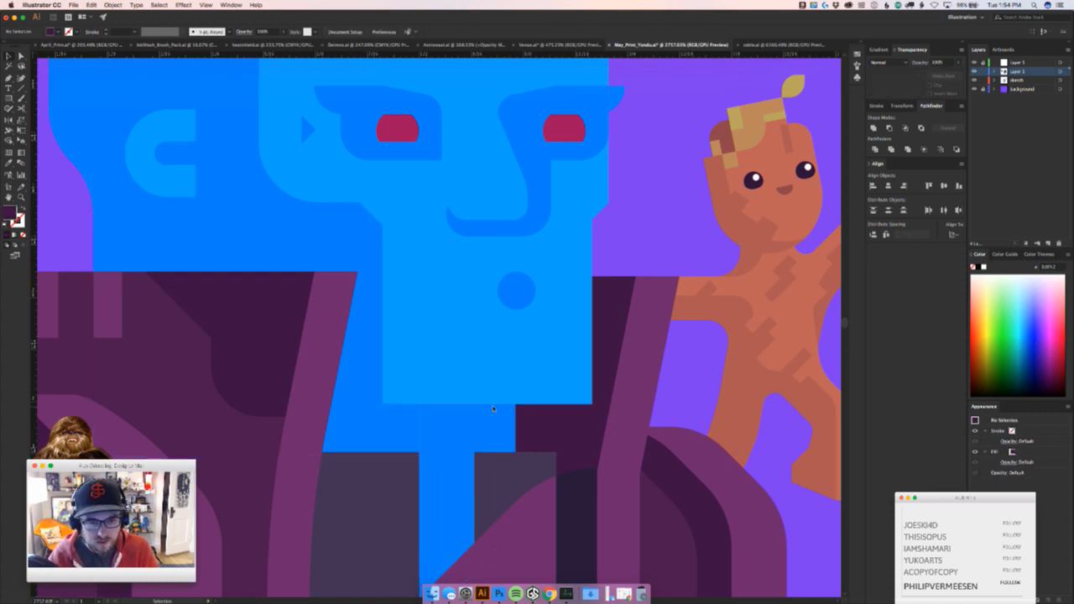
pyautogui.press('cmd+z')
# Cut out the dark triangle at the chin's front corner and trim the light blue face shape there with Pathfinder Minus Back
pyautogui.click(577, 393)
pyautogui.press('super+x')
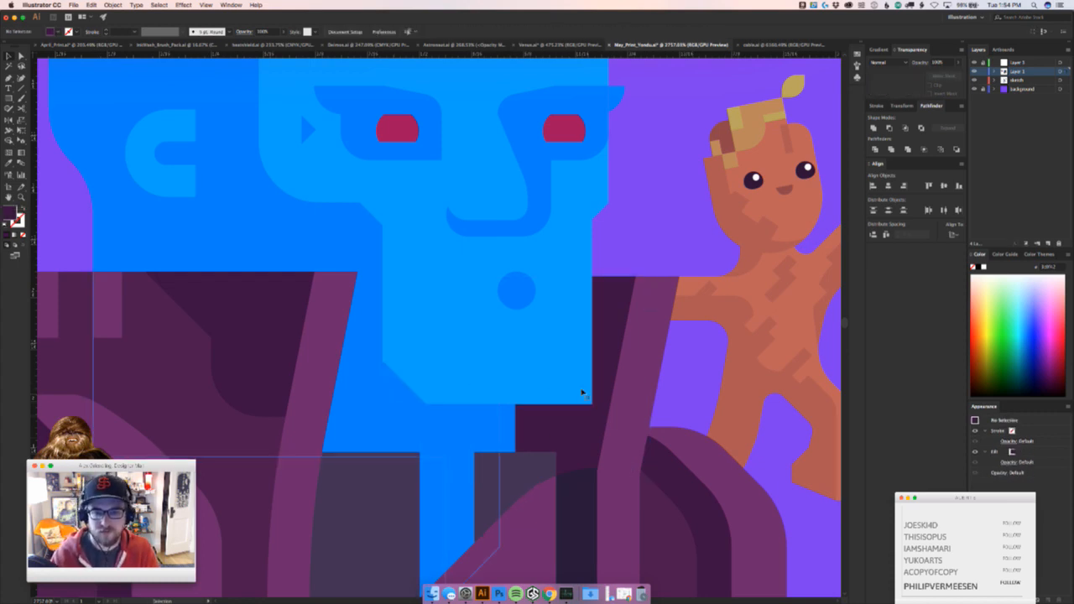
pyautogui.click(569, 340)
pyautogui.press('super+b')
pyautogui.keyDown('shift'); pyautogui.click(565, 341); pyautogui.keyUp('shift')
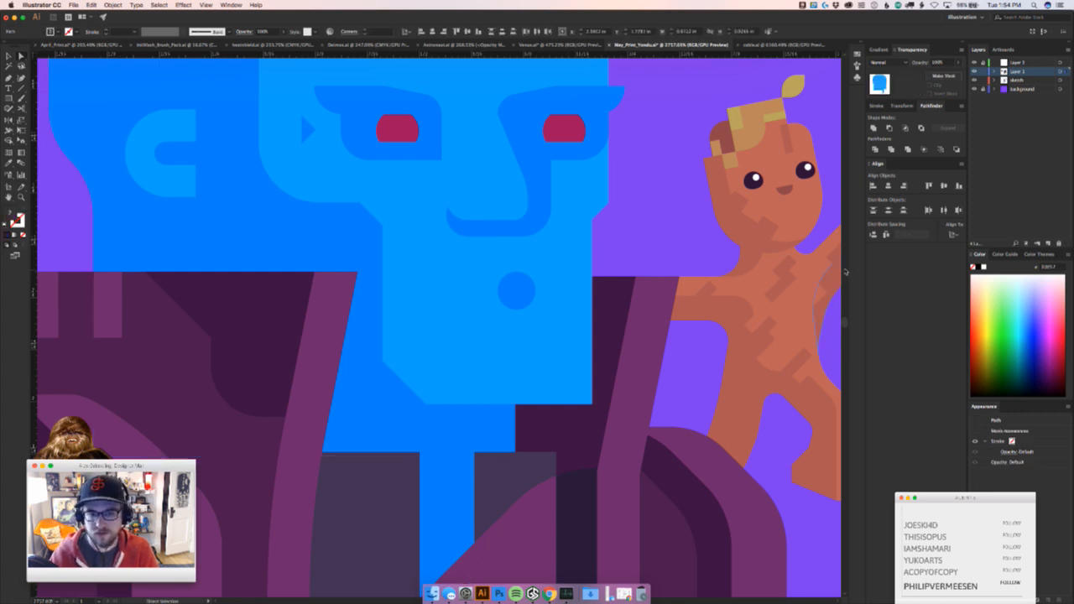
pyautogui.click(956, 150)
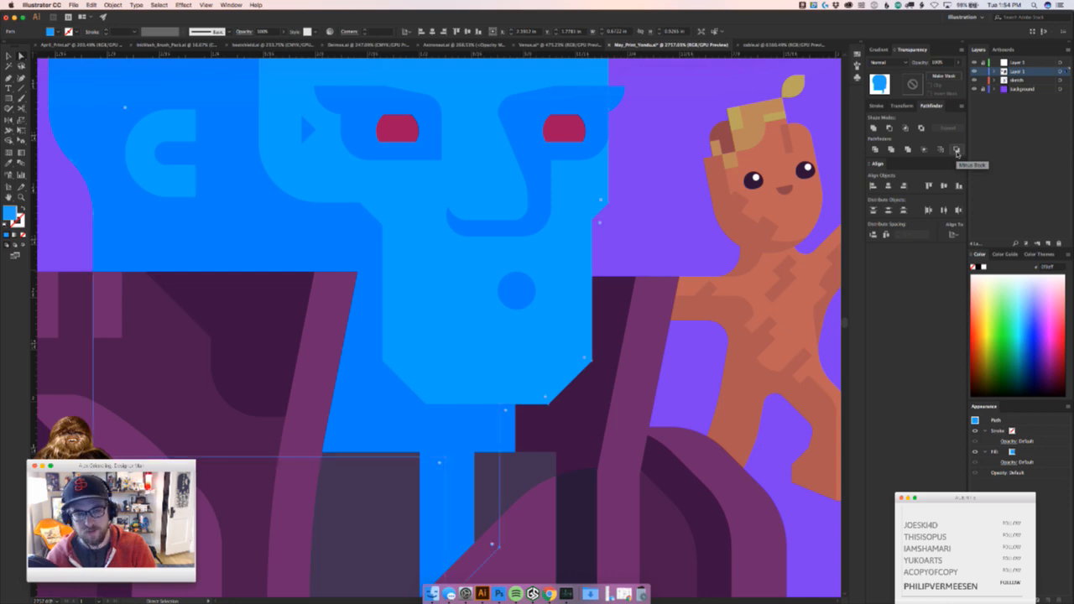
pyautogui.click(647, 227)
pyautogui.moveTo(673, 236); pyautogui.dragTo(498, 274)
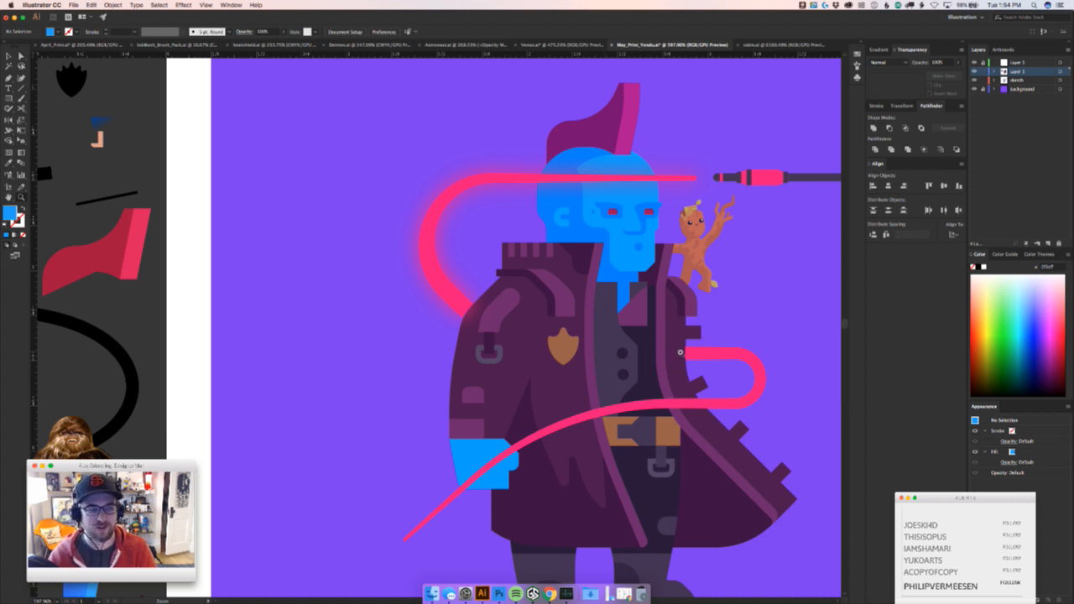
pyautogui.click(206, 4)
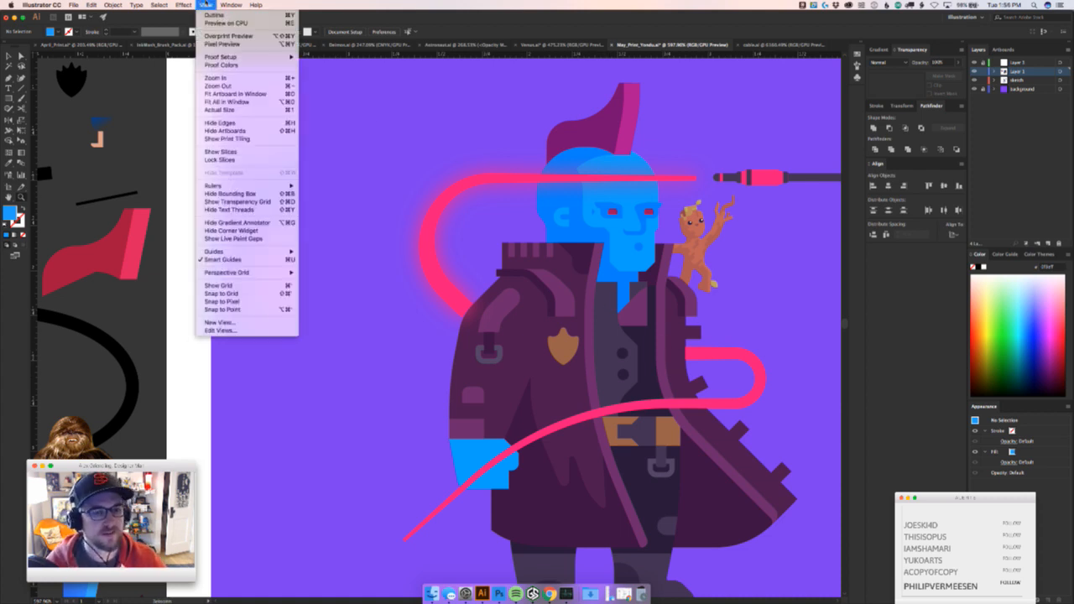
pyautogui.click(205, 4)
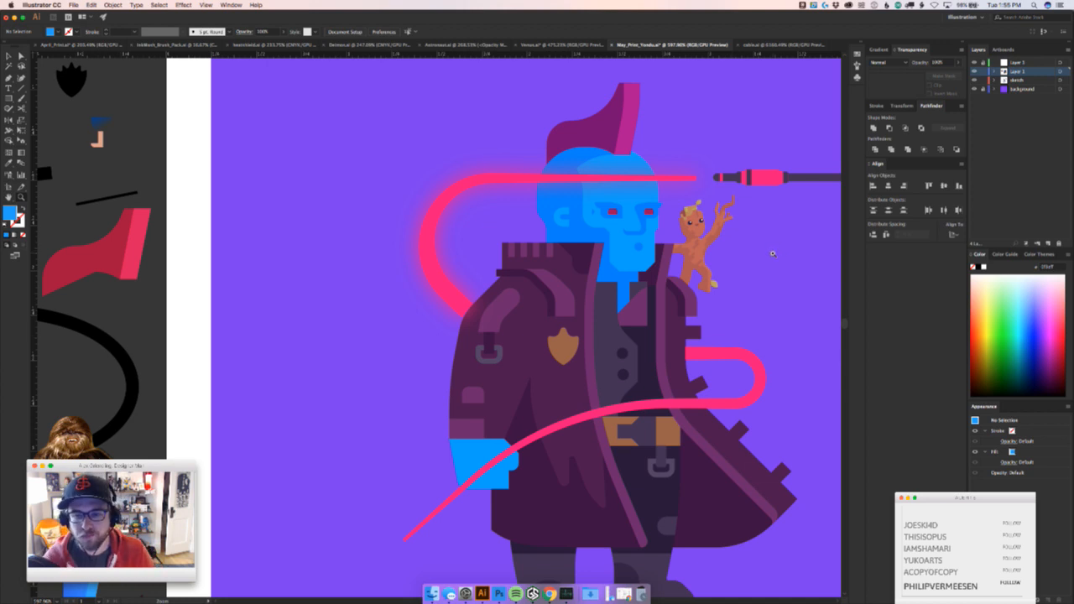
pyautogui.moveTo(771, 253); pyautogui.dragTo(638, 363)
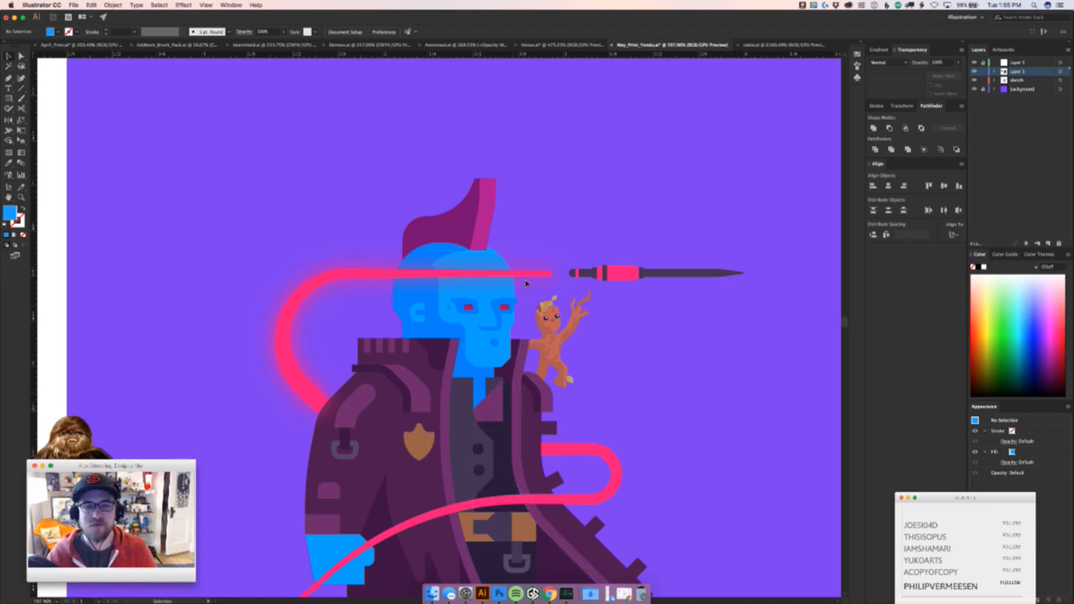
pyautogui.press('super+space')
pyautogui.moveTo(456, 302); pyautogui.dragTo(527, 270)
pyautogui.press('super+z')
pyautogui.press('super+z')
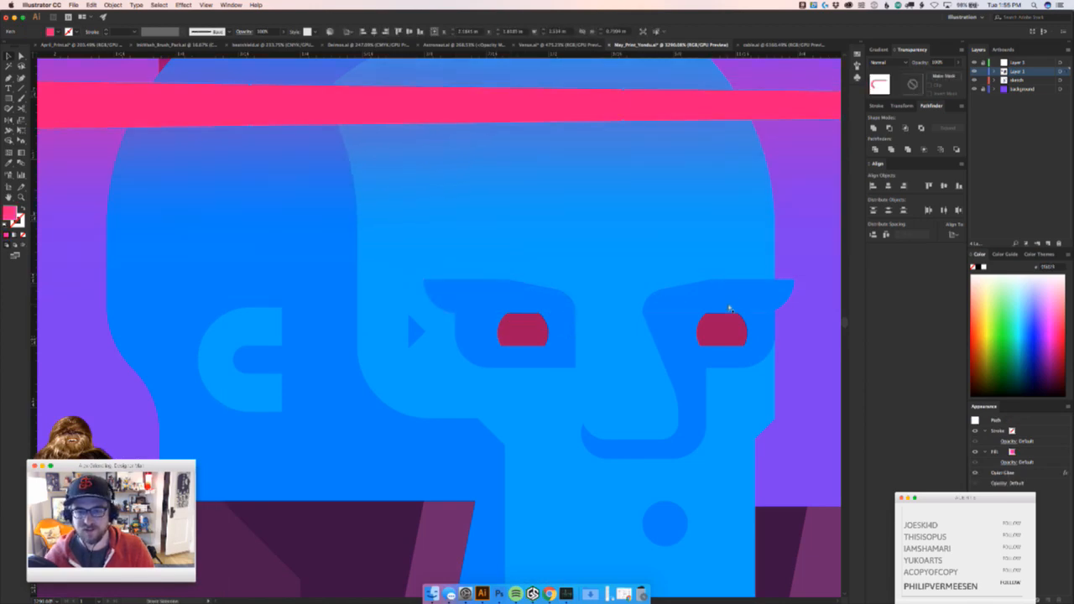
pyautogui.press('super+space')
pyautogui.moveTo(718, 330); pyautogui.dragTo(476, 330)
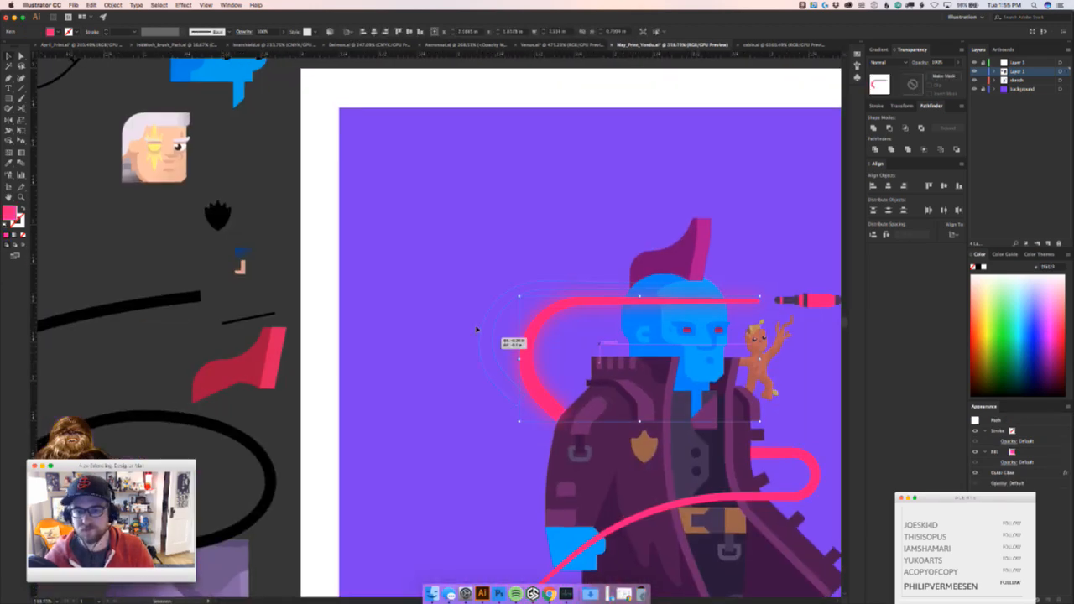
pyautogui.press('super+z')
# Cut the upper glowing pink trail from the artwork and create a new layer named "front glow"
pyautogui.moveTo(571, 419); pyautogui.dragTo(341, 296)
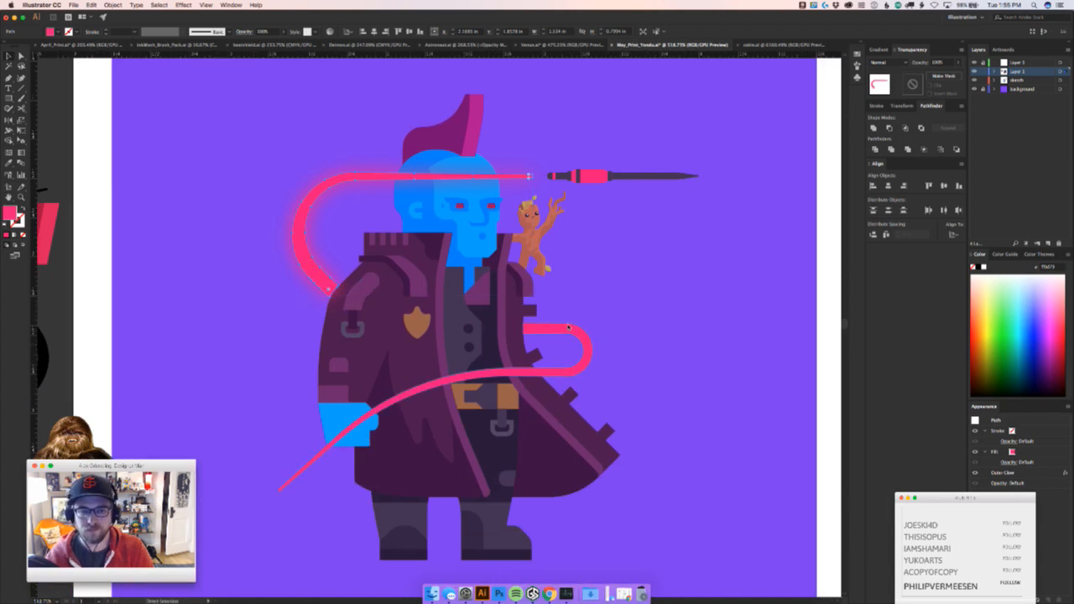
pyautogui.press('Delete')
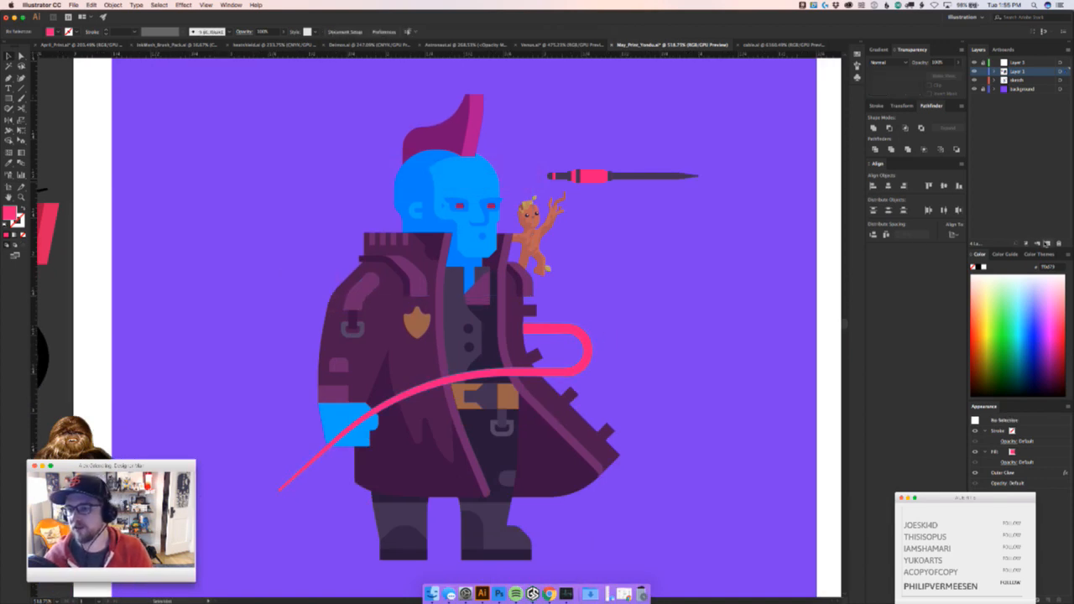
pyautogui.click(1046, 243)
pyautogui.doubleClick(1018, 72)
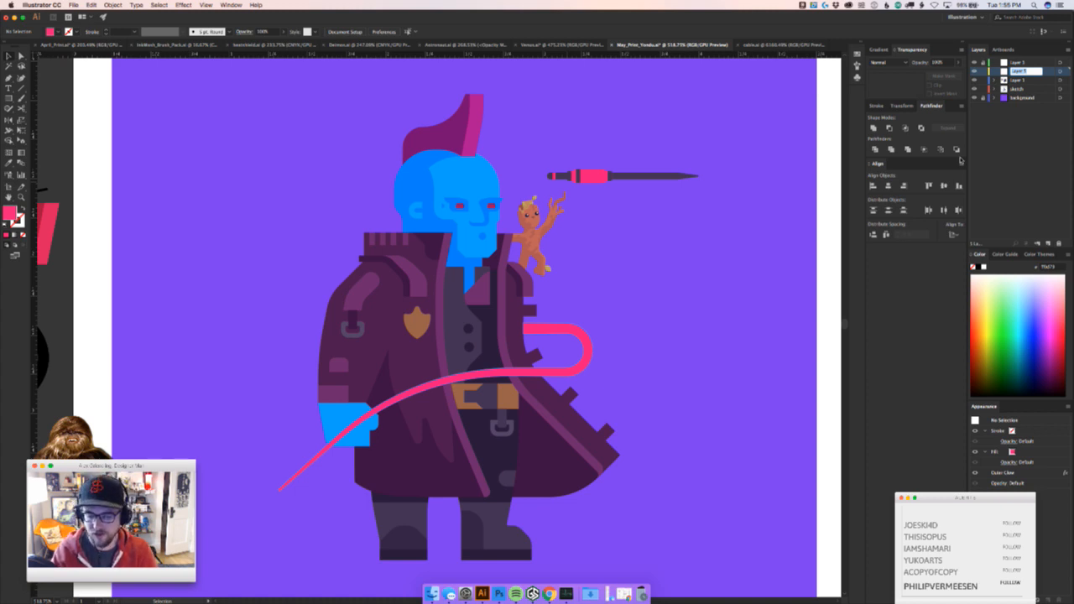
pyautogui.write('front glow')
pyautogui.press('Return')
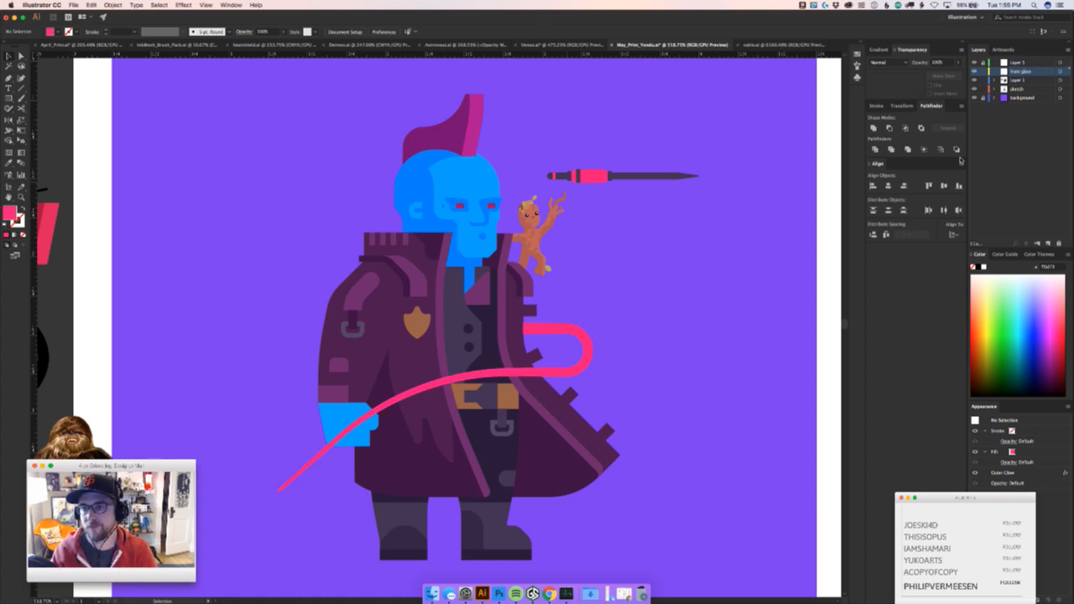
# Rename the new layer "front trail" and paste the upper pink trail onto it in its original position
pyautogui.doubleClick(1018, 71)
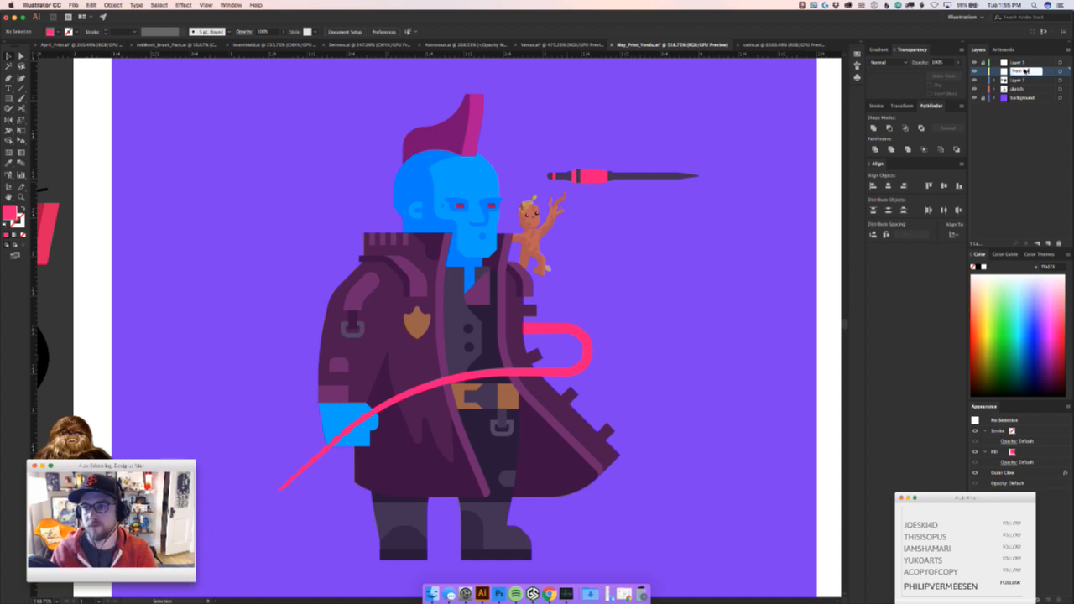
pyautogui.press('Return')
pyautogui.hotkey('ctrl', 'v')
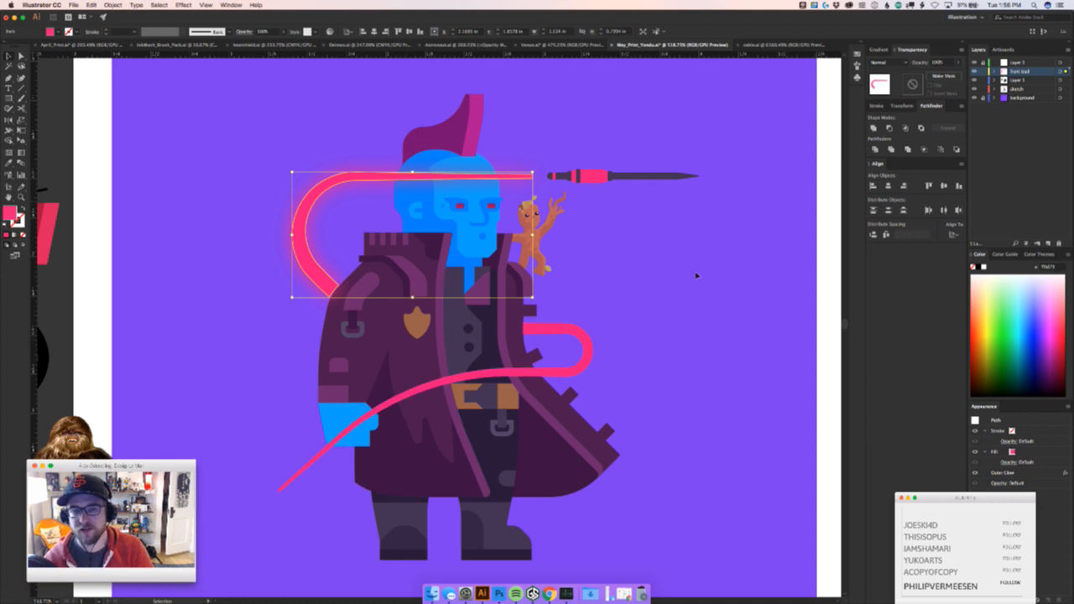
# Move the lower pink trail from the character layer to the front trail layer, keeping its position, and deselect it
pyautogui.click(560, 337)
pyautogui.press('Delete')
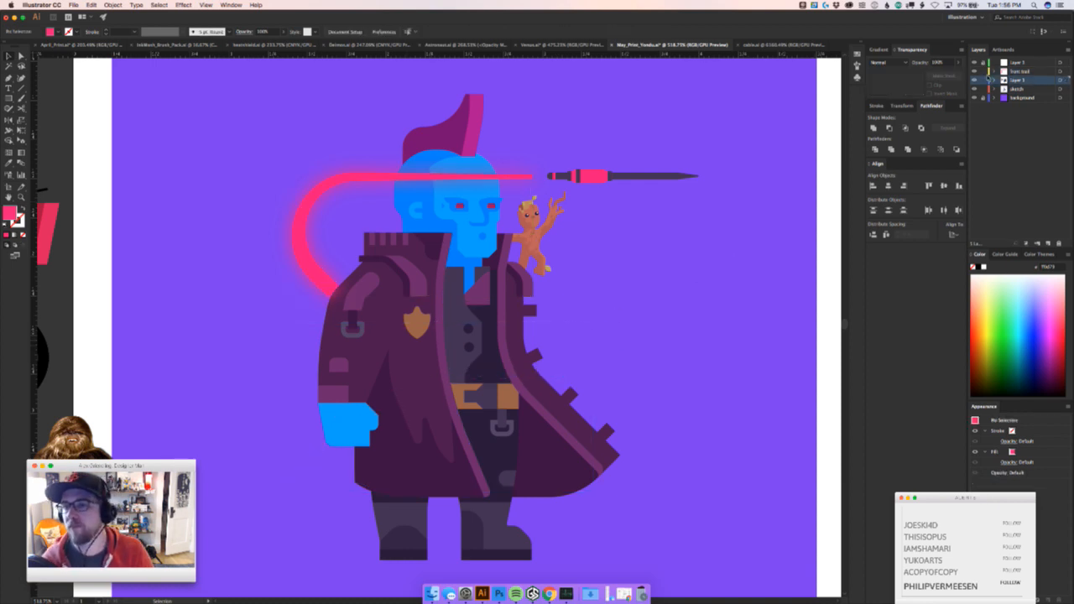
pyautogui.click(1040, 72)
pyautogui.press('super+f')
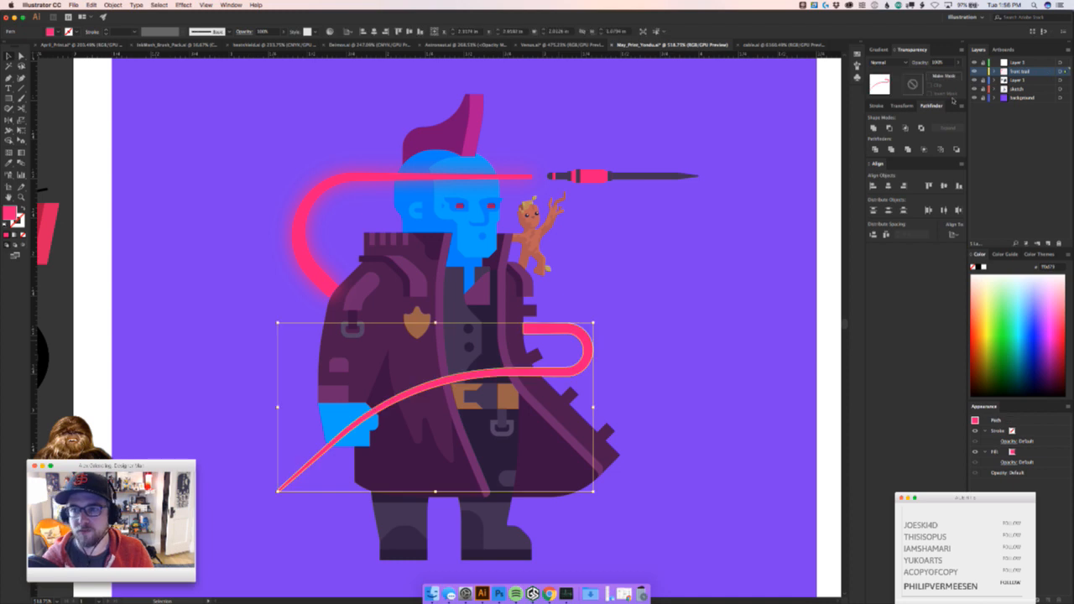
pyautogui.click(724, 333)
# Bring up the document's color swatches
pyautogui.moveTo(651, 345); pyautogui.dragTo(707, 357)
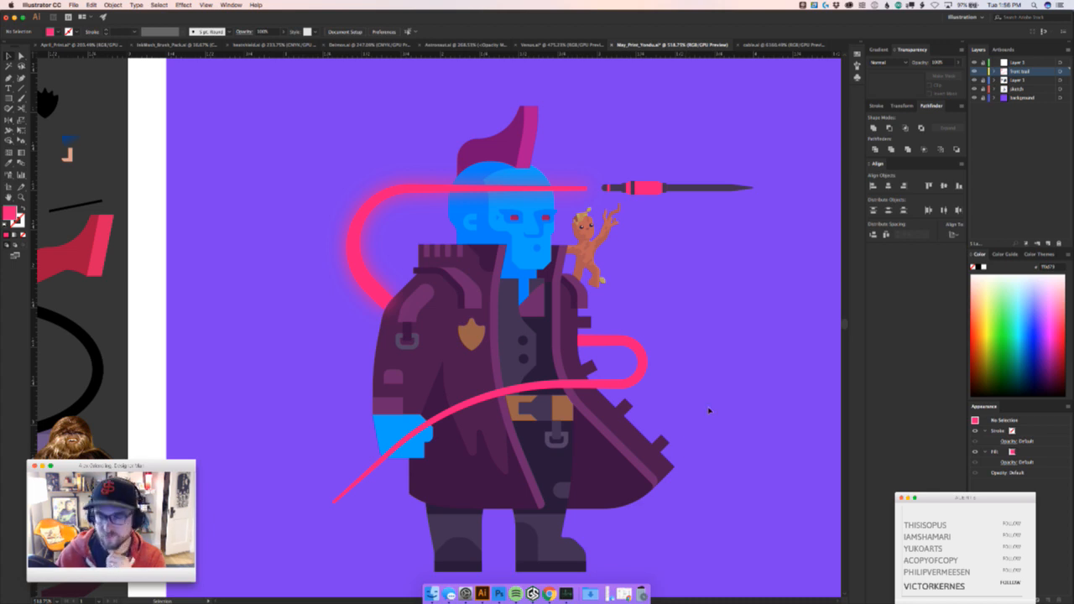
pyautogui.click(231, 5)
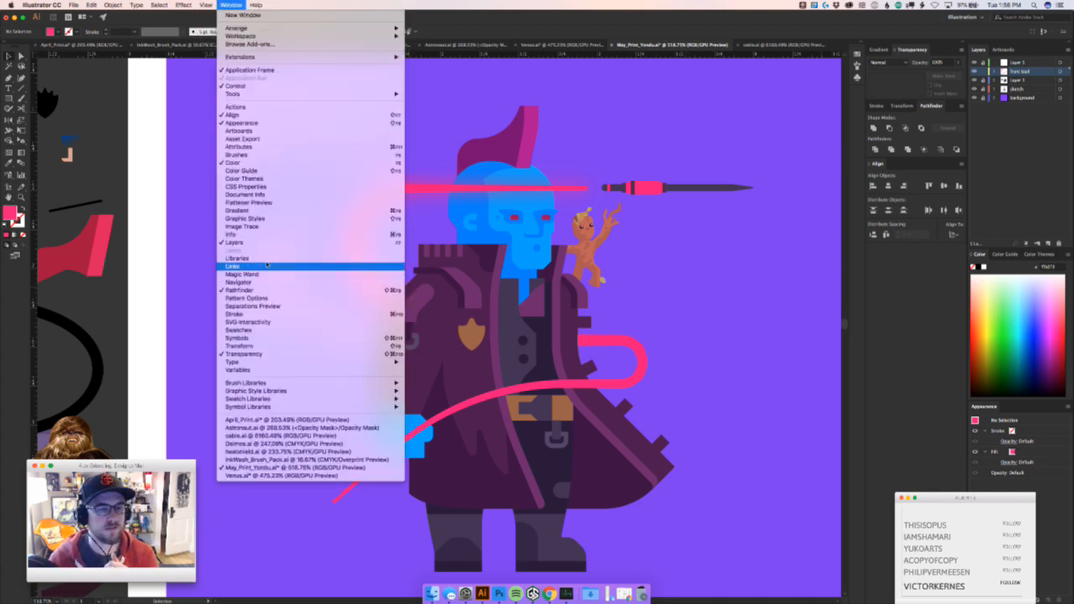
pyautogui.click(277, 329)
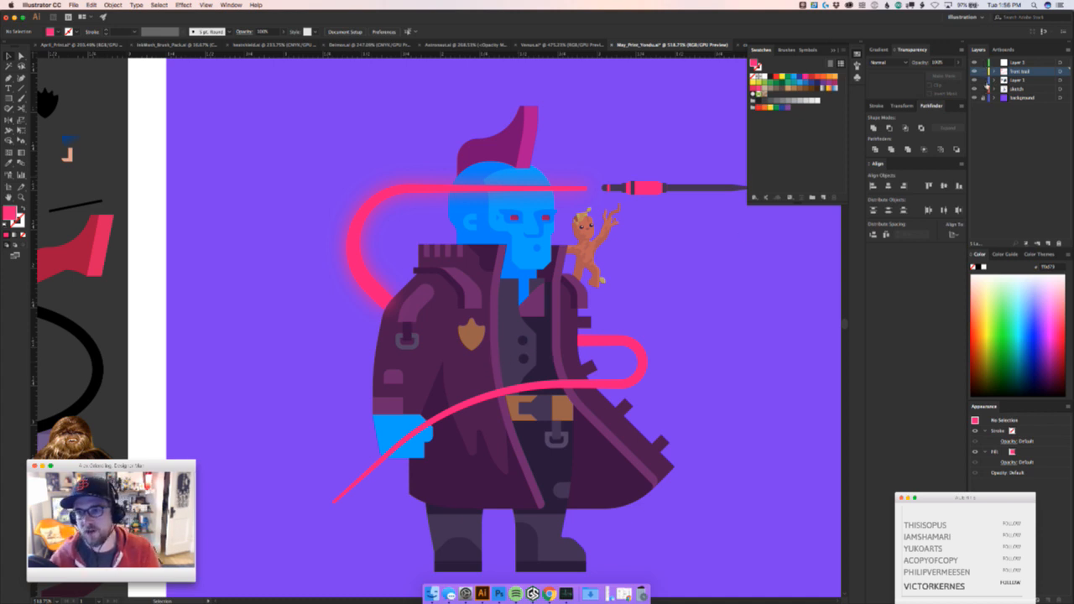
# Select all unlocked artwork, review its current colors in Recolor Artwork, cancel without recoloring and deselect
pyautogui.press('super+a')
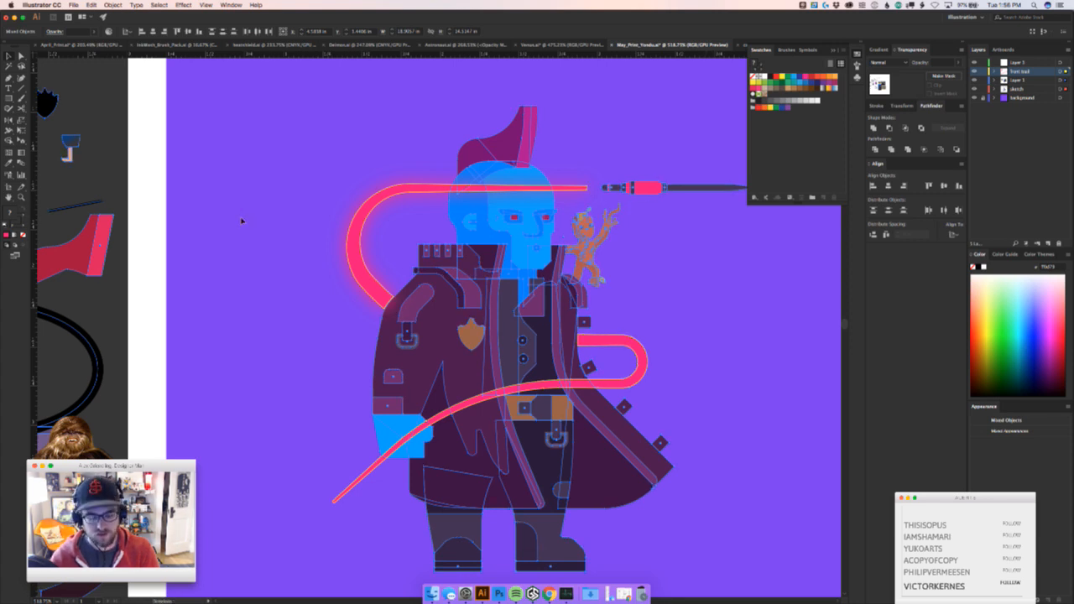
pyautogui.click(271, 168)
pyautogui.click(91, 4)
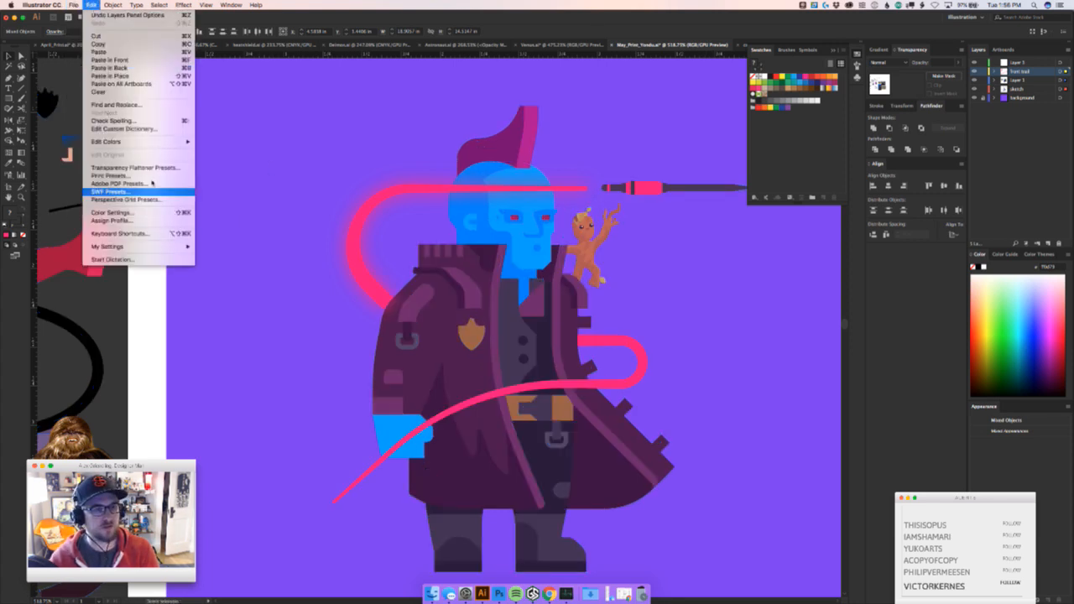
pyautogui.moveTo(152, 143)
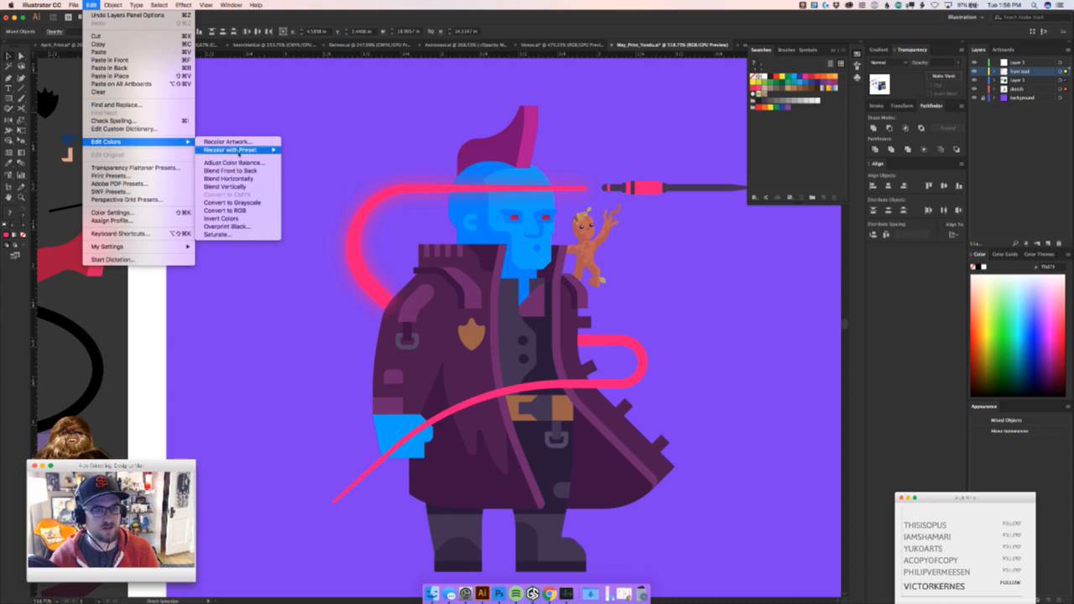
pyautogui.click(236, 142)
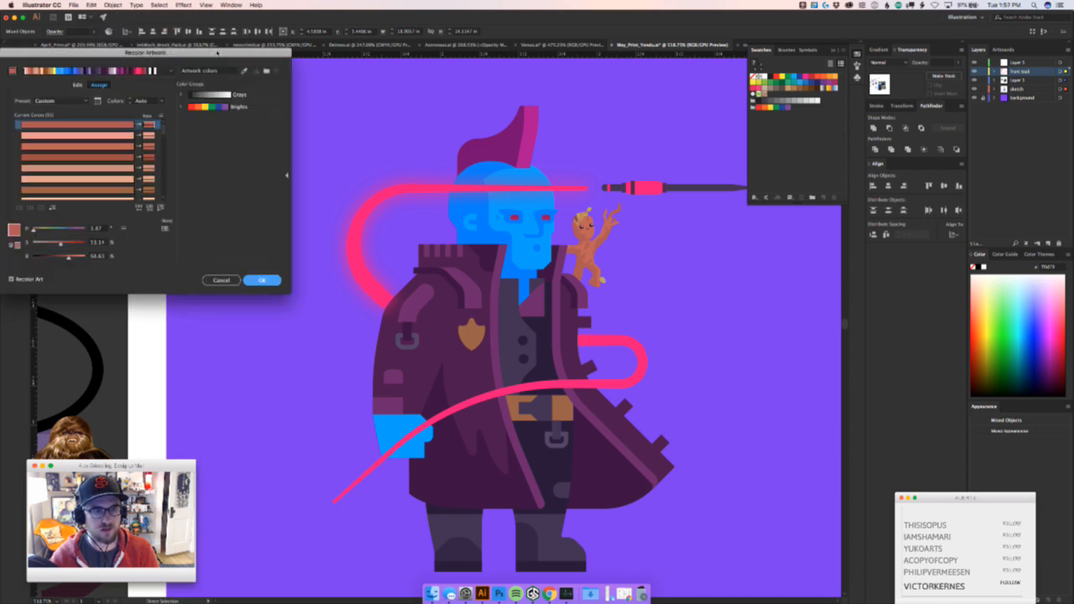
pyautogui.moveTo(217, 52); pyautogui.dragTo(462, 121)
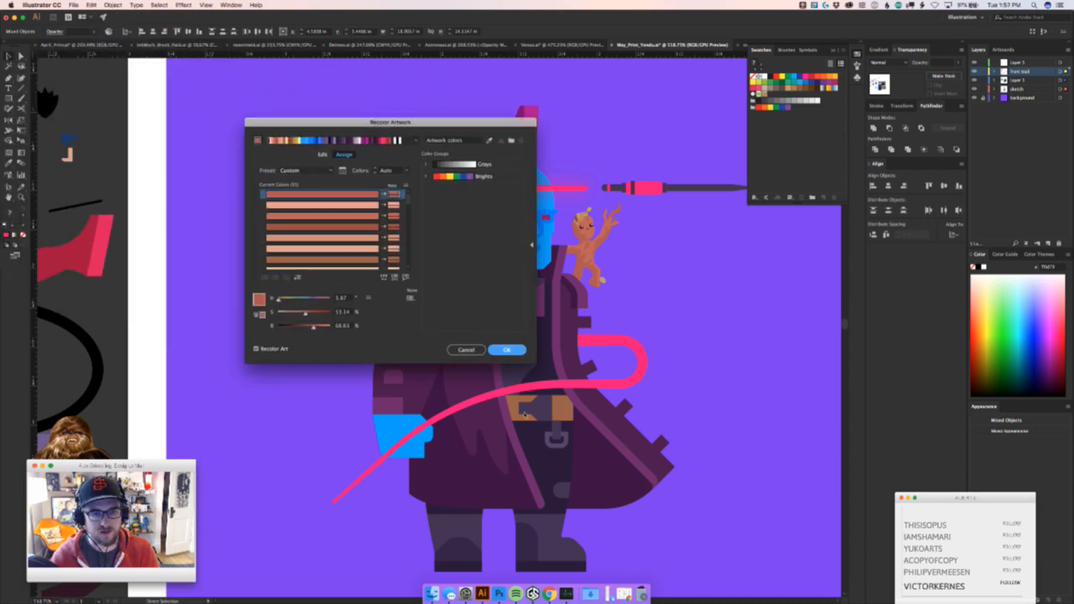
pyautogui.scroll(-5, 378, 231)
pyautogui.scroll(5, 377, 231)
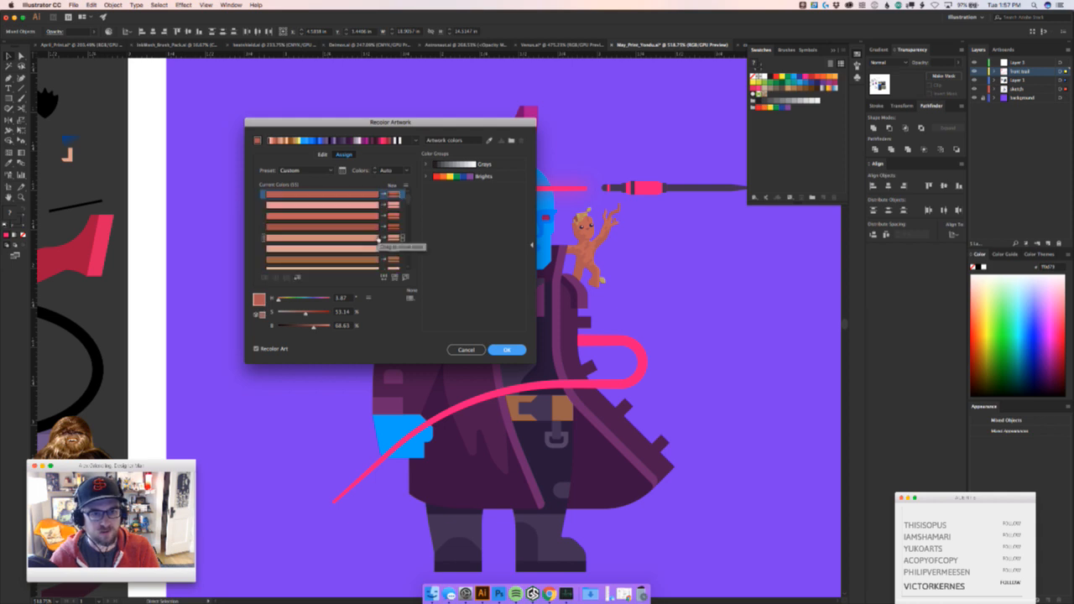
pyautogui.click(465, 349)
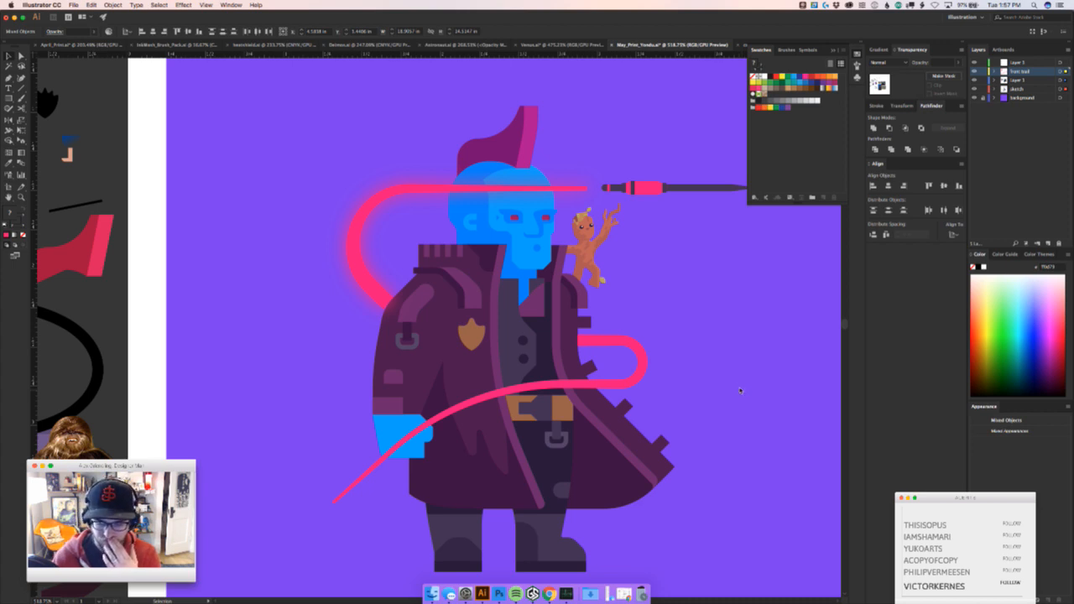
pyautogui.click(743, 391)
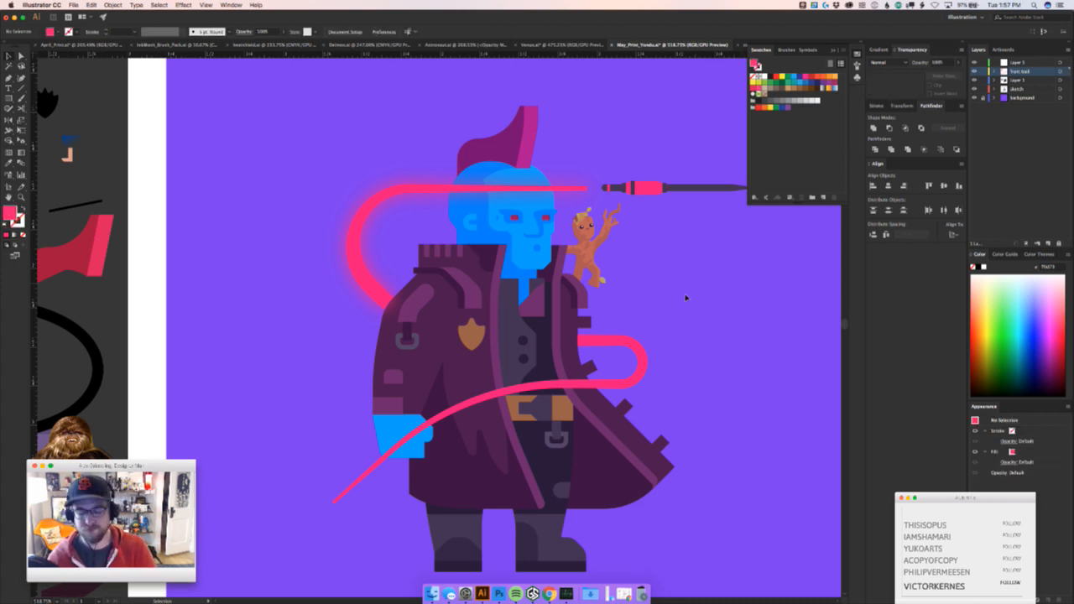
# Review the whole illustration at artboard scale, and examine the coat hem, trousers and boots up close
pyautogui.moveTo(669, 320); pyautogui.dragTo(513, 362)
pyautogui.click(647, 334)
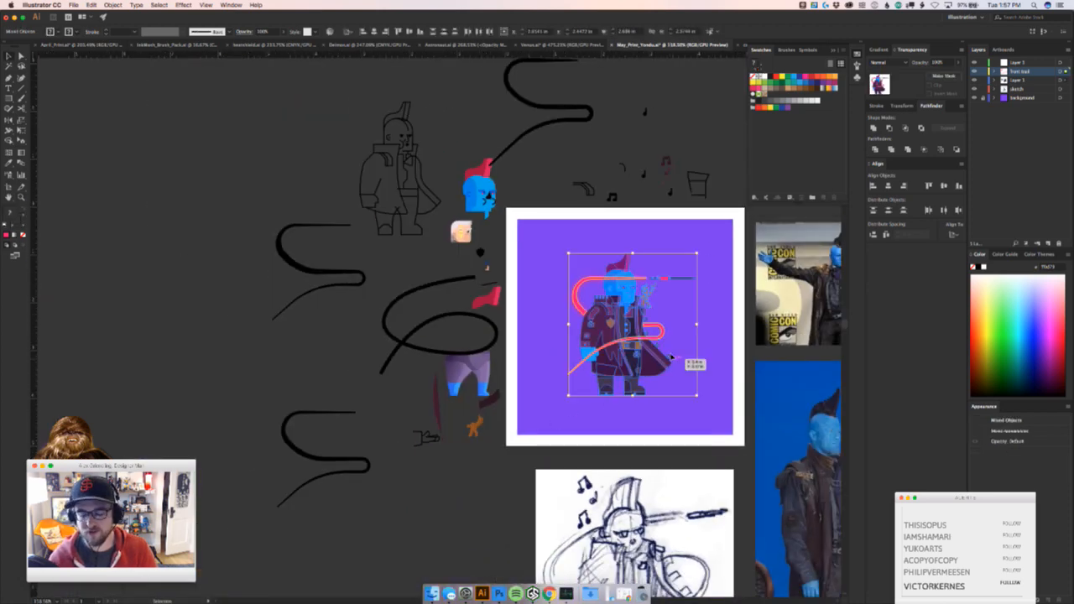
pyautogui.click(685, 426)
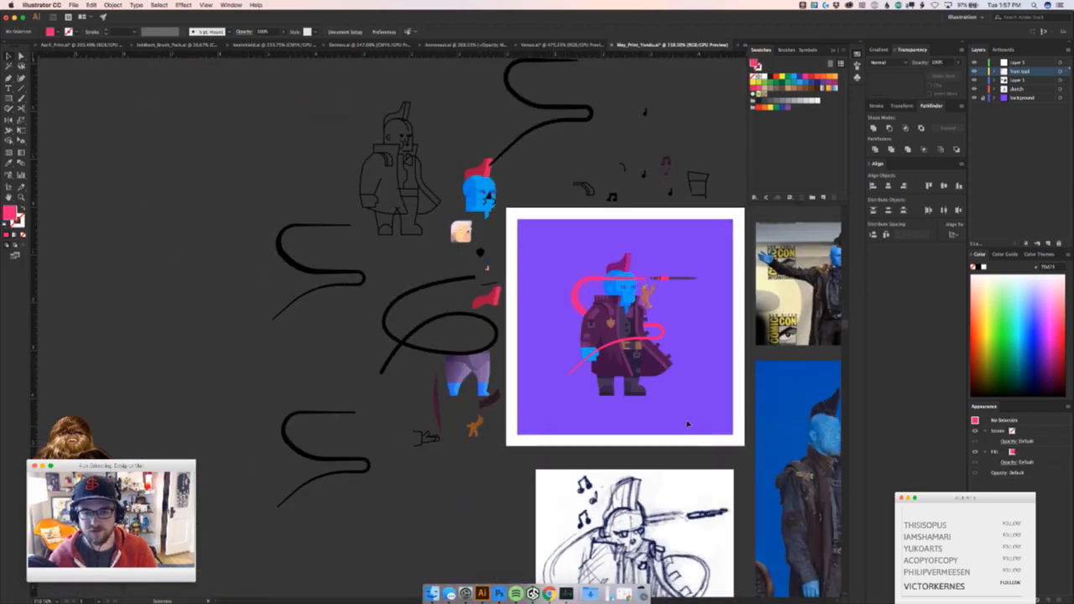
pyautogui.moveTo(678, 427); pyautogui.dragTo(591, 461)
pyautogui.moveTo(529, 444); pyautogui.dragTo(767, 361)
pyautogui.moveTo(696, 342); pyautogui.dragTo(628, 439)
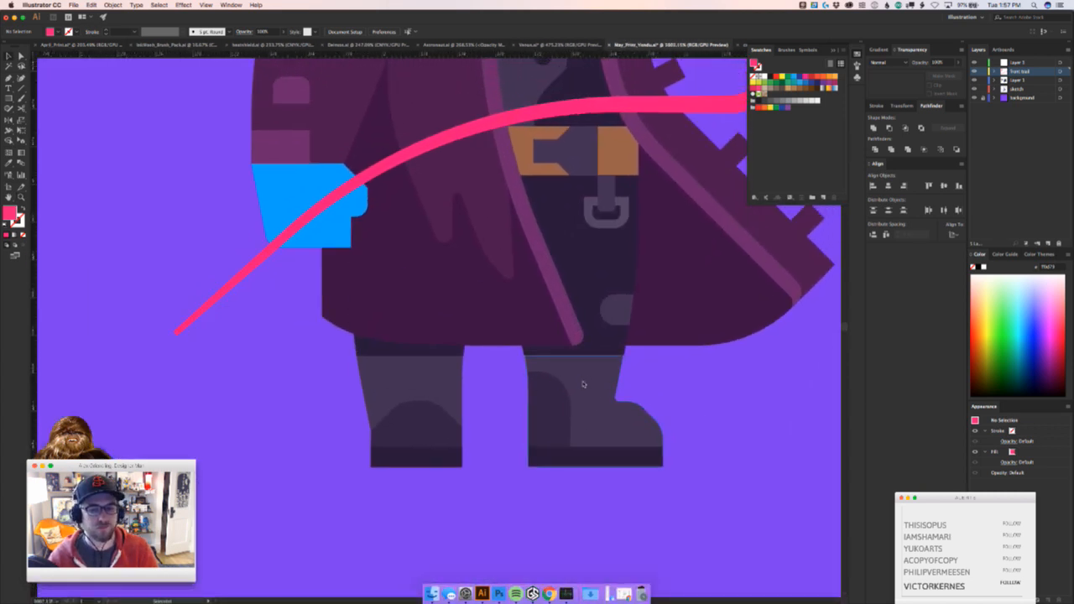
pyautogui.moveTo(584, 382); pyautogui.dragTo(605, 374)
pyautogui.press('super+z')
pyautogui.press('z')
pyautogui.moveTo(605, 375); pyautogui.dragTo(547, 450)
# Try a lighter muted purple fill on both trouser legs and undo it
pyautogui.press('v')
pyautogui.click(452, 429)
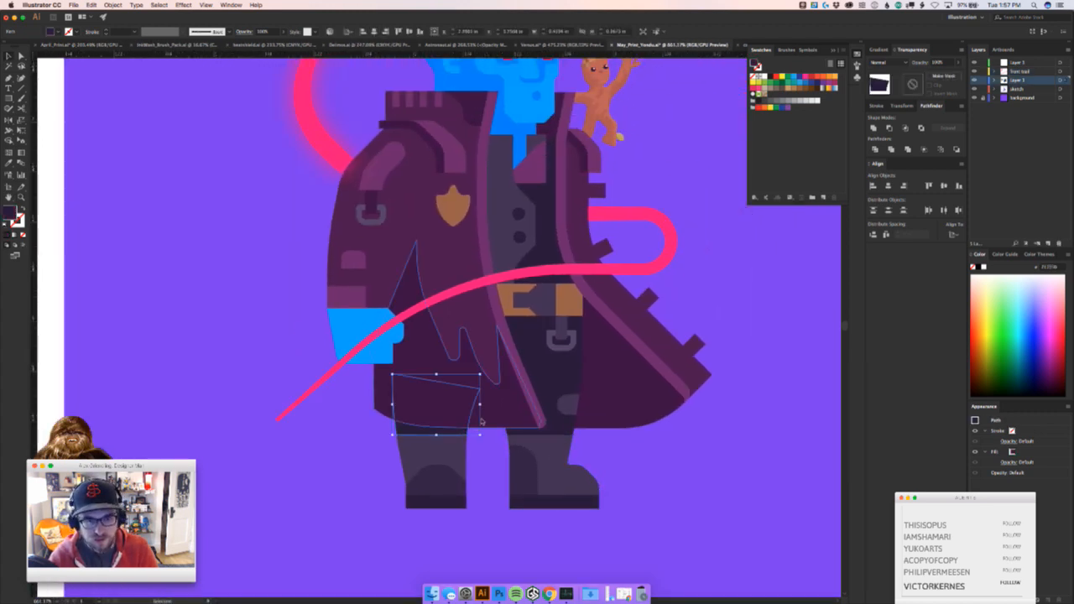
pyautogui.keyDown('shift'); pyautogui.click(556, 365); pyautogui.keyUp('shift')
pyautogui.moveTo(580, 397); pyautogui.dragTo(527, 517)
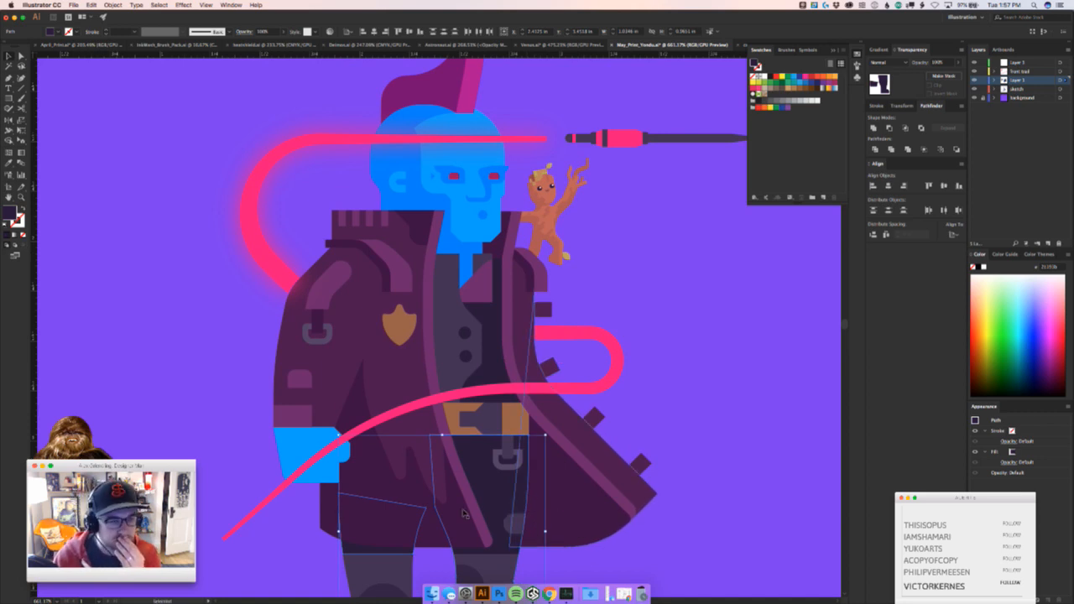
pyautogui.doubleClick(14, 211)
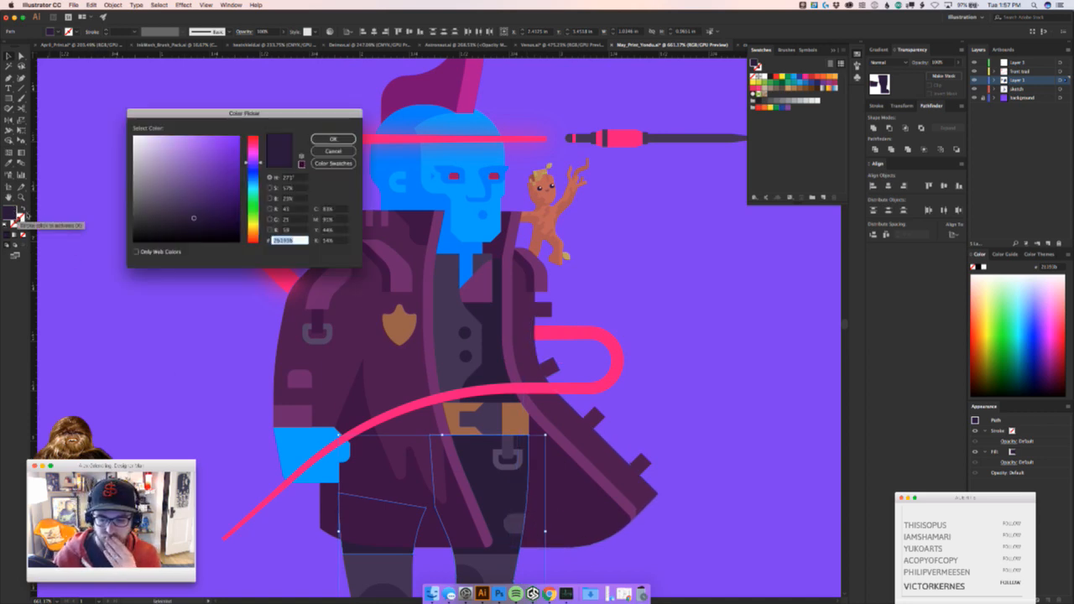
pyautogui.moveTo(188, 217); pyautogui.dragTo(178, 207)
pyautogui.click(321, 138)
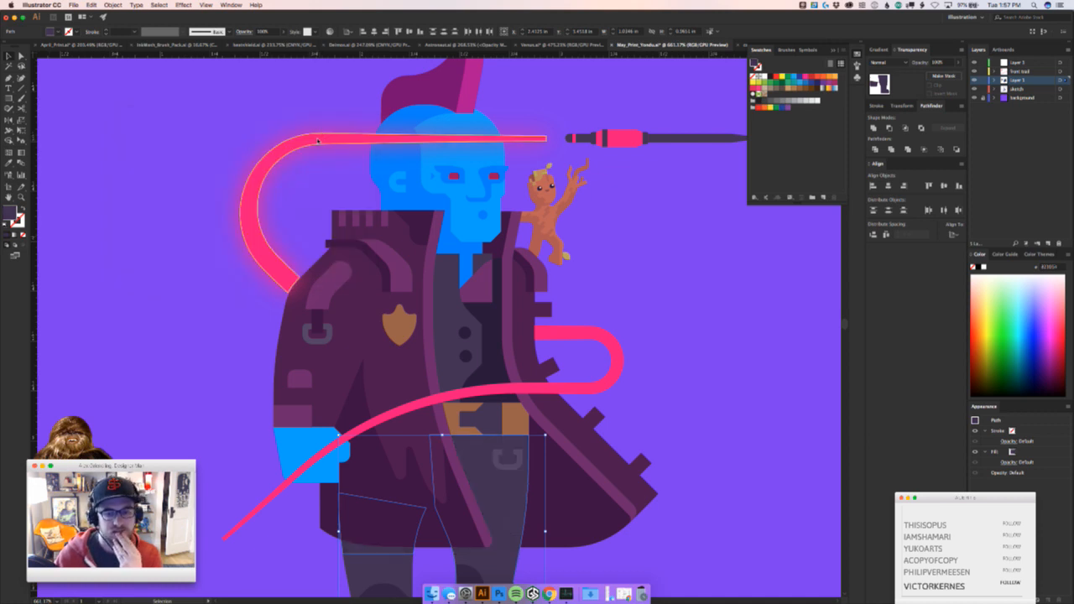
pyautogui.press('super+z')
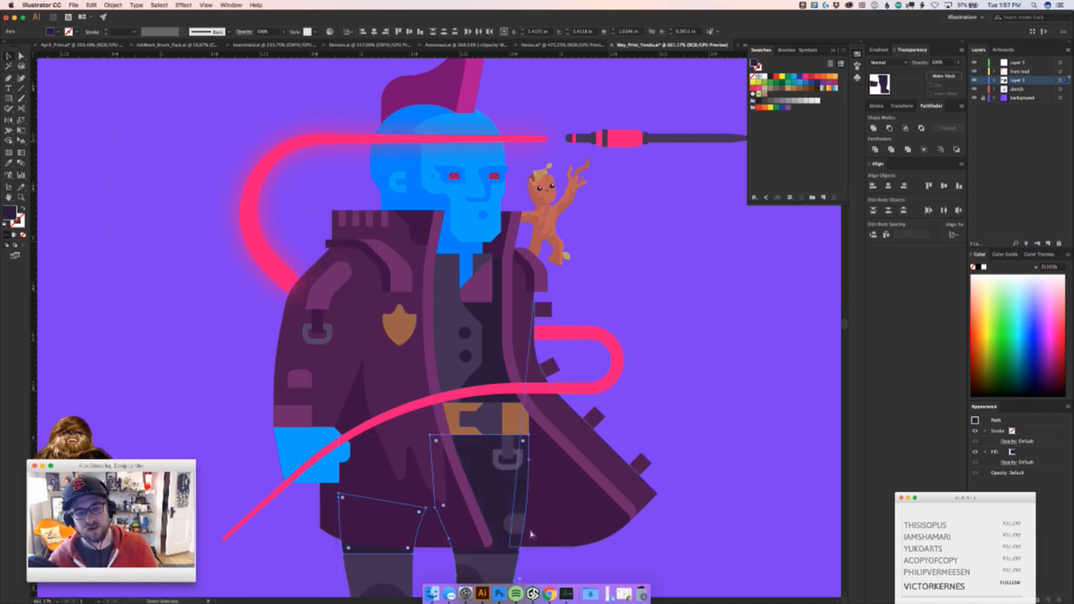
# Darken the fill of both trouser legs to deep purple #1e112b and deselect them
pyautogui.doubleClick(11, 213)
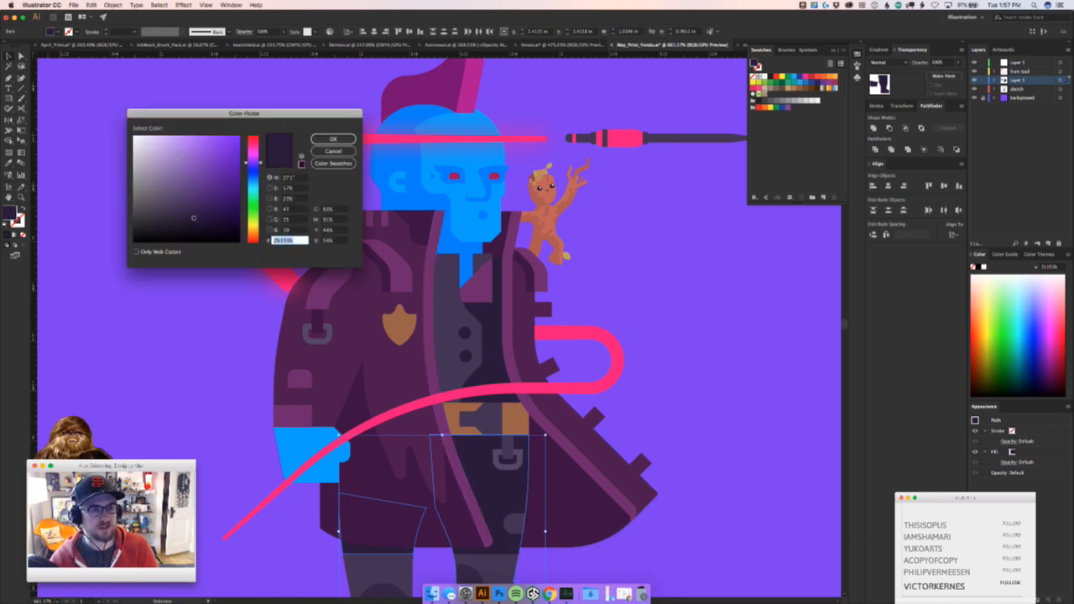
pyautogui.click(334, 151)
pyautogui.click(657, 353)
pyautogui.press('z')
pyautogui.moveTo(659, 356)
pyautogui.mouseDown()
pyautogui.moveTo(562, 375)
pyautogui.moveTo(662, 361)
pyautogui.mouseUp()
pyautogui.press('v')
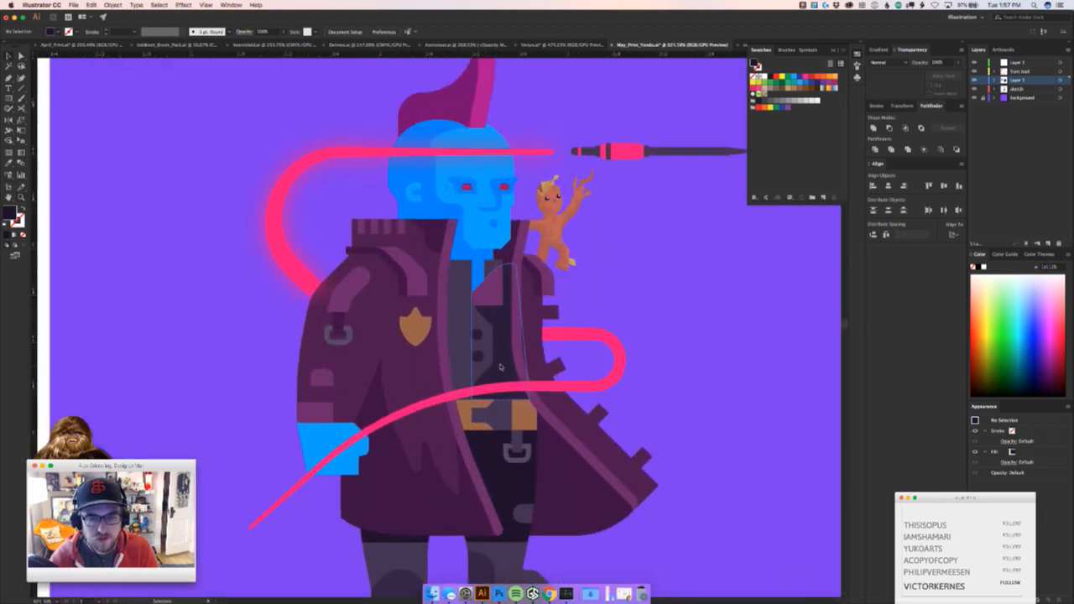
# Match the fill of the dark shirt shape to the trousers' deep purple with the Eyedropper, and deselect it
pyautogui.click(501, 363)
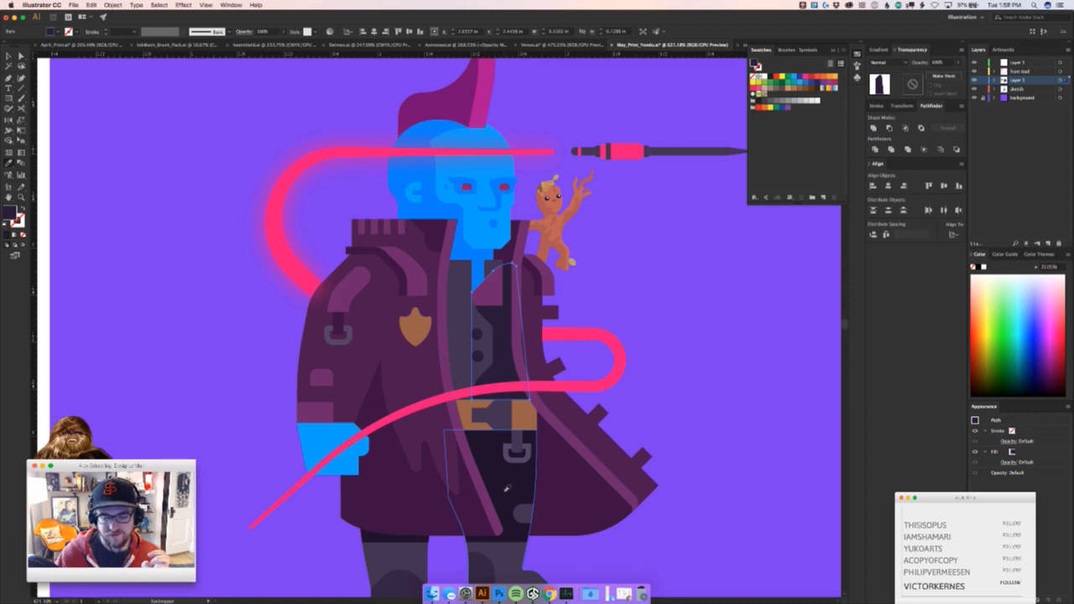
pyautogui.click(504, 447)
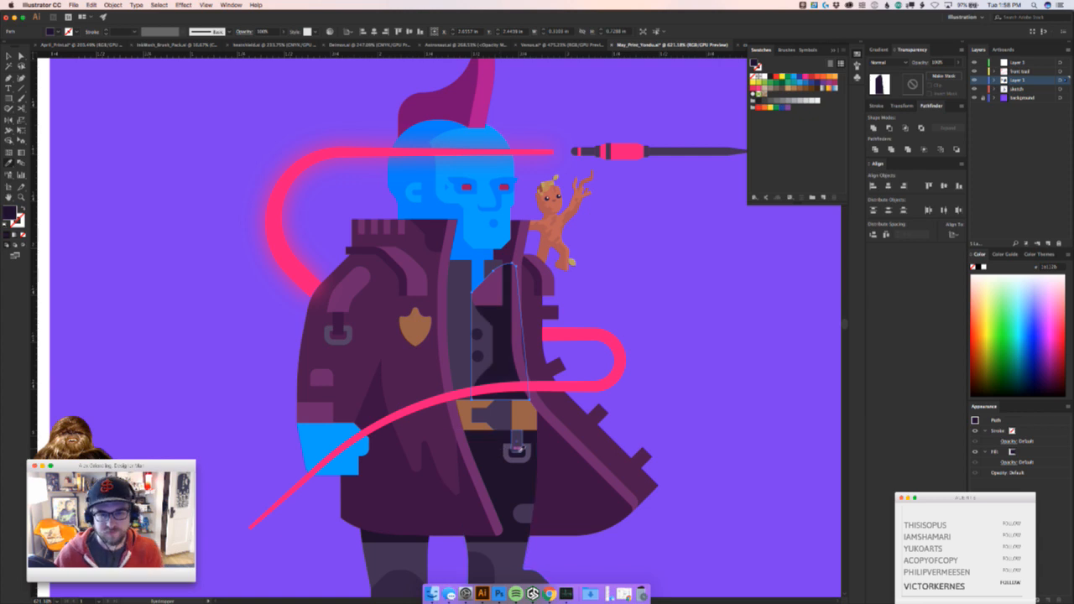
pyautogui.press('b')
pyautogui.press('v')
pyautogui.click(599, 294)
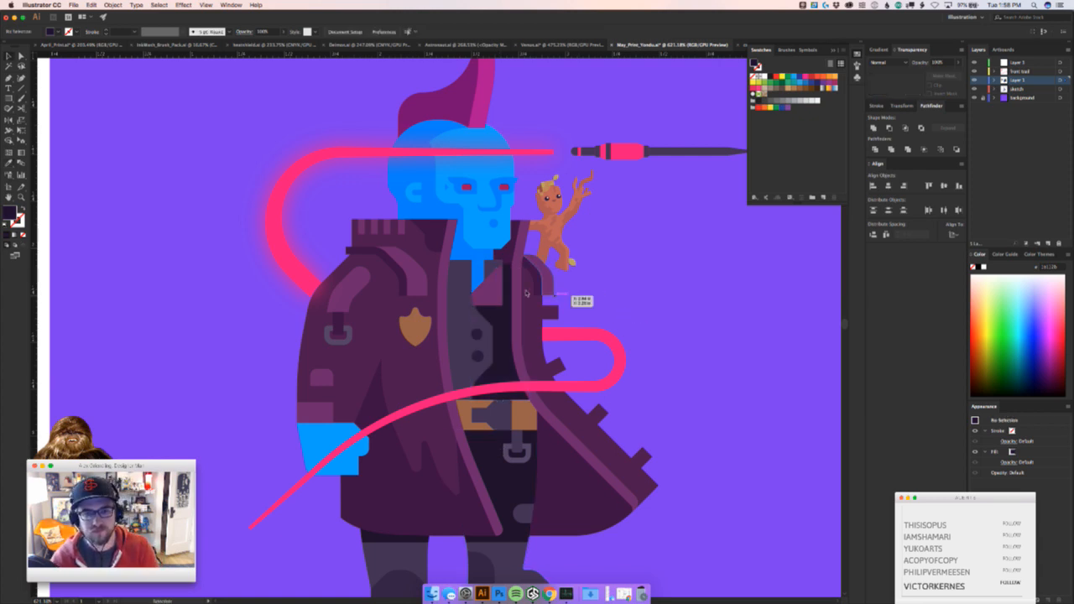
# Recolor the inside of the coat collar beside the neck with the shirt's deep purple using the Eyedropper
pyautogui.scroll(3, 526, 292)
pyautogui.click(555, 268)
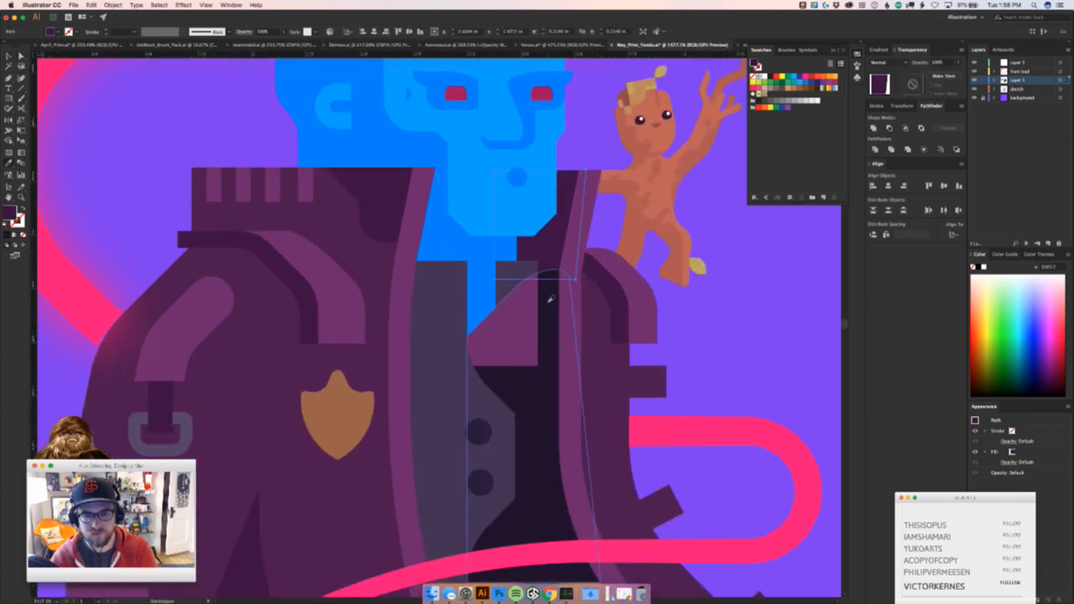
pyautogui.click(731, 300)
pyautogui.scroll(-8, 731, 300)
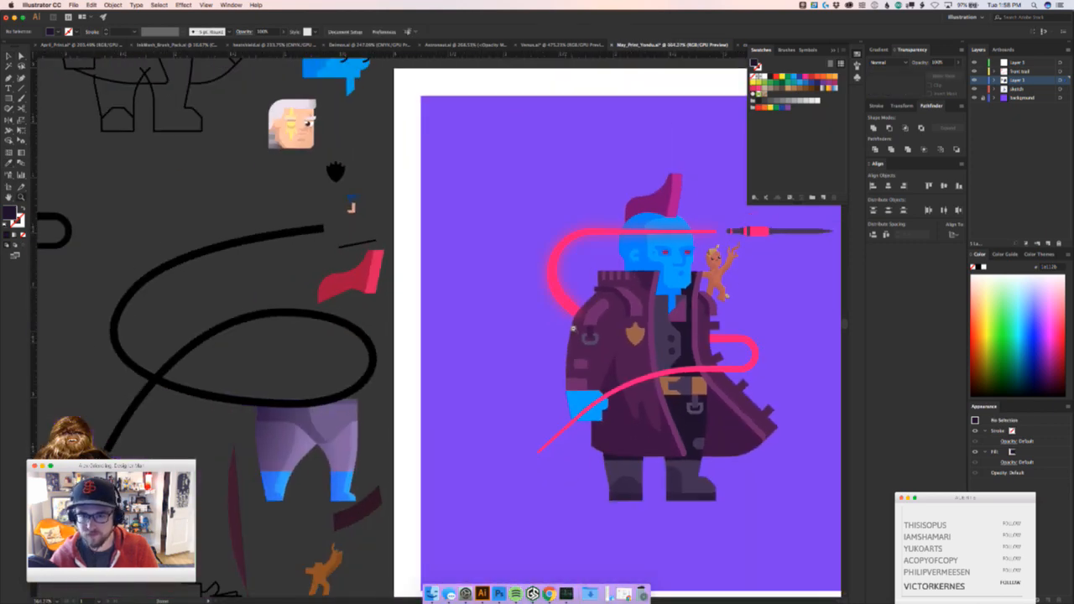
pyautogui.moveTo(673, 365); pyautogui.dragTo(610, 360)
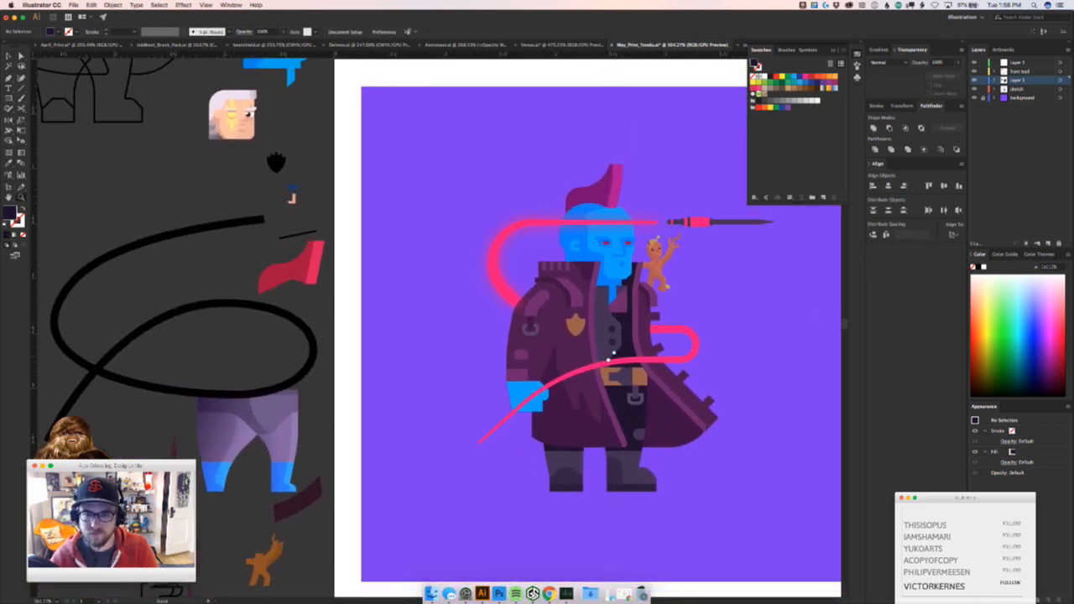
# Try the trousers' deep purple on the coat's flared inner lining, undo the recolor and deselect
pyautogui.scroll(4, 663, 418)
pyautogui.click(663, 418)
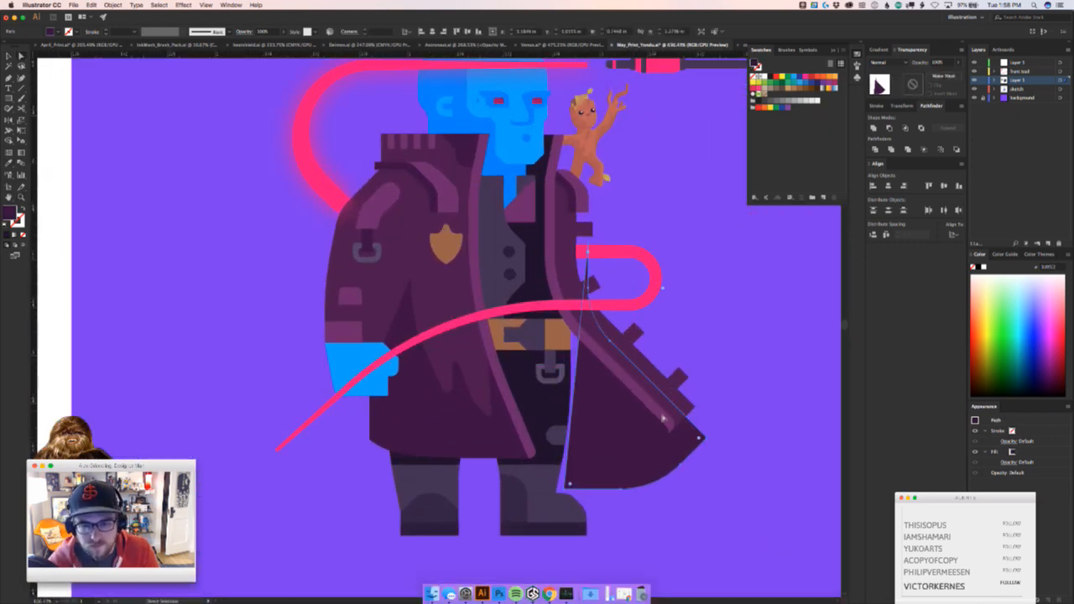
pyautogui.moveTo(663, 418); pyautogui.dragTo(649, 410)
pyautogui.press('v')
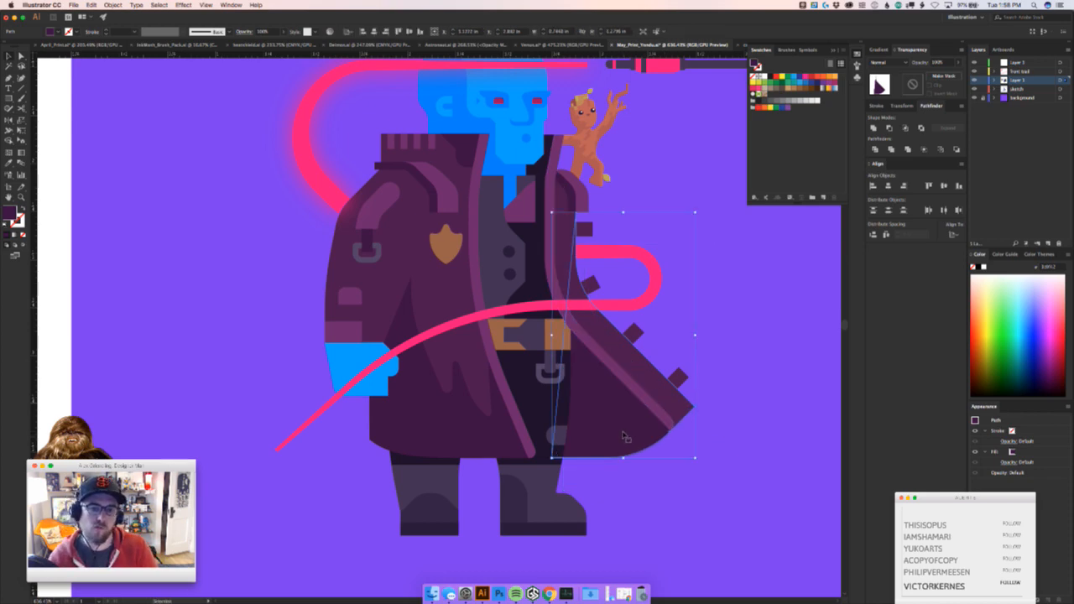
pyautogui.press('i')
pyautogui.click(545, 398)
pyautogui.press('v')
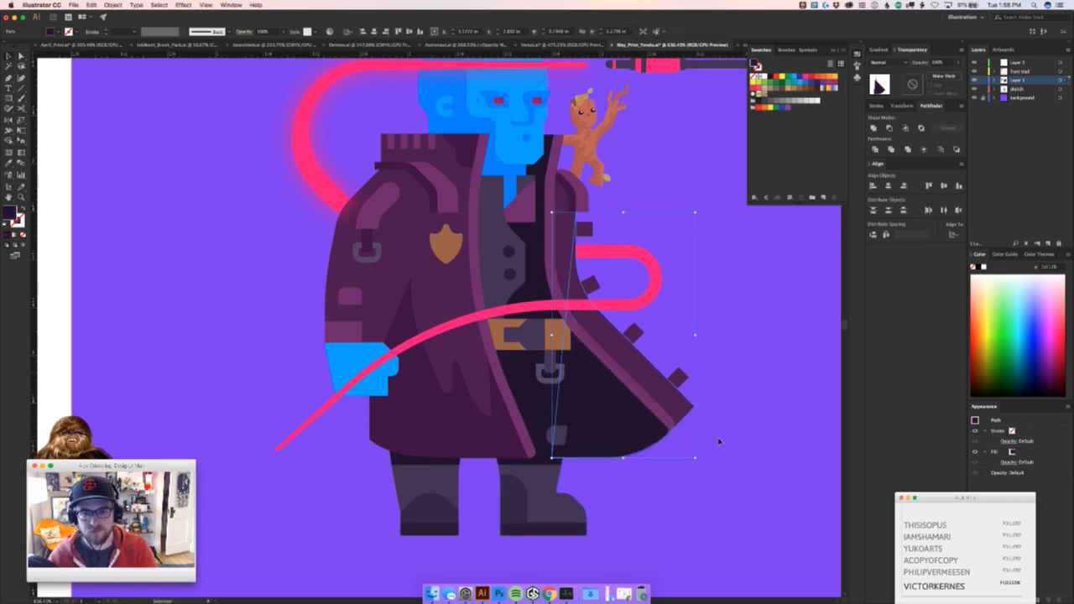
pyautogui.click(719, 443)
pyautogui.press('z')
pyautogui.moveTo(719, 445); pyautogui.dragTo(717, 472)
pyautogui.press('super+z')
pyautogui.press('v')
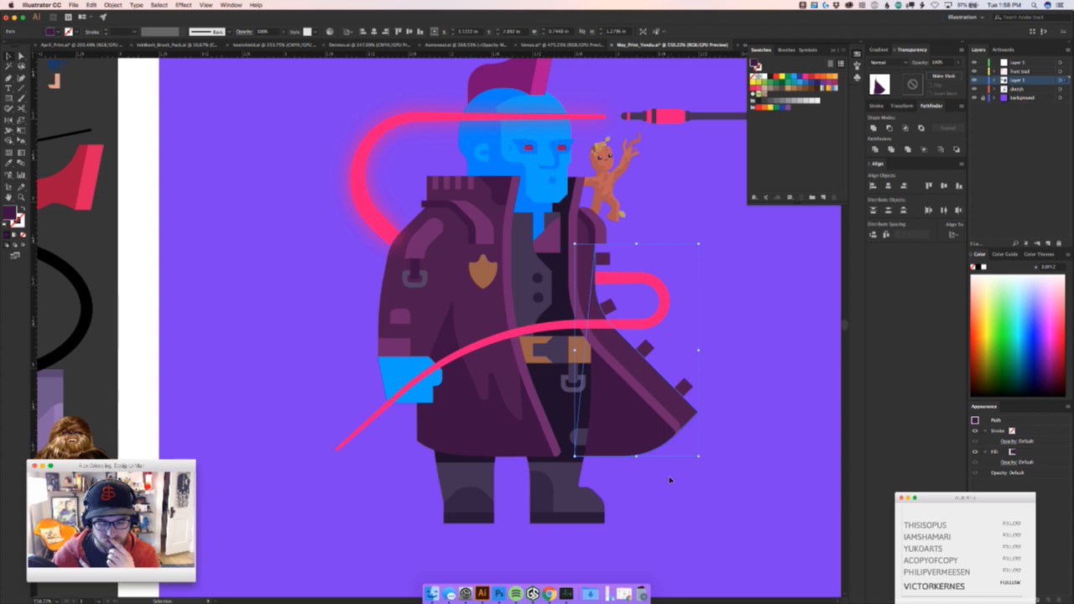
pyautogui.click(618, 502)
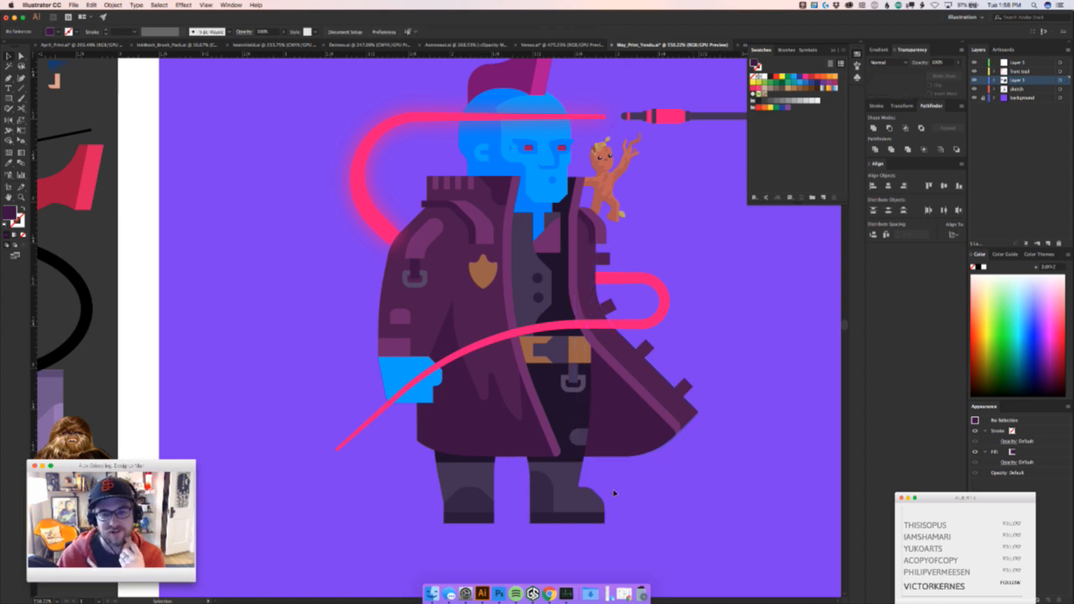
# Apply a white-to-black linear gradient fill to the coat's flared inner lining
pyautogui.click(621, 408)
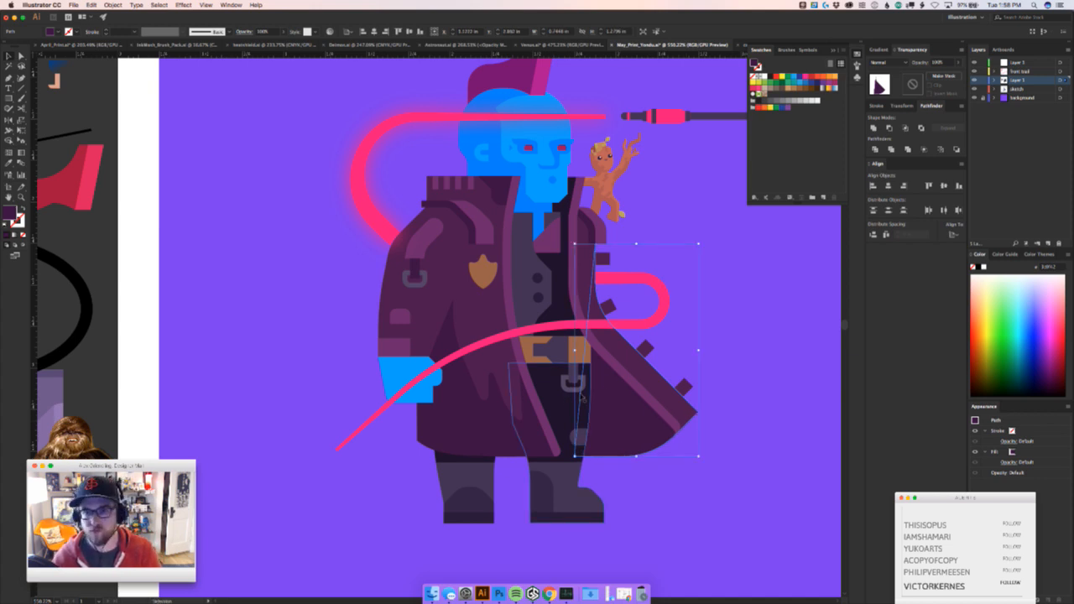
pyautogui.press('v')
pyautogui.click(878, 50)
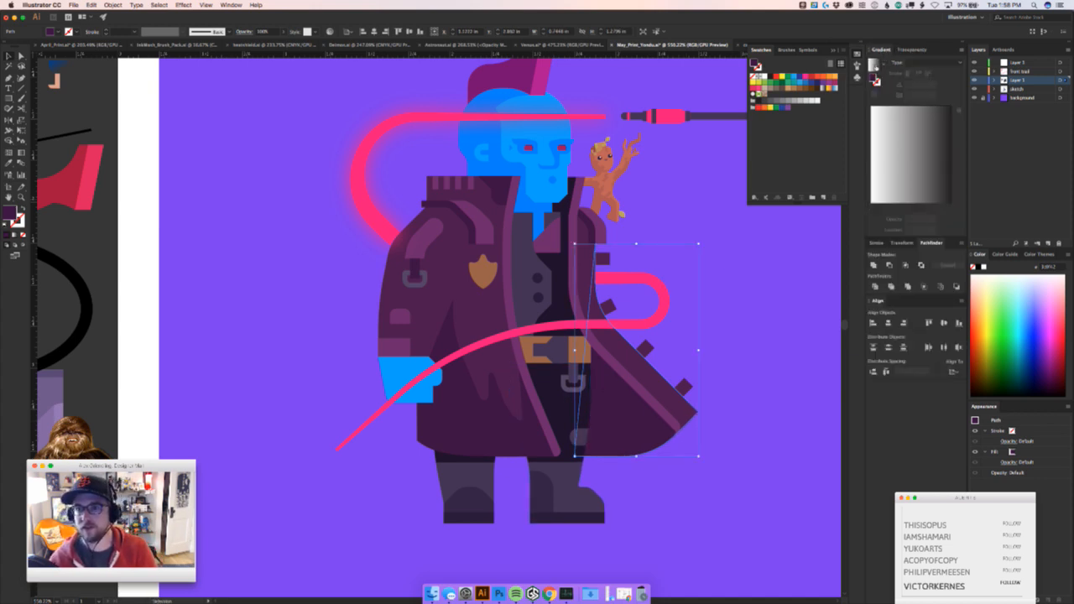
pyautogui.click(874, 69)
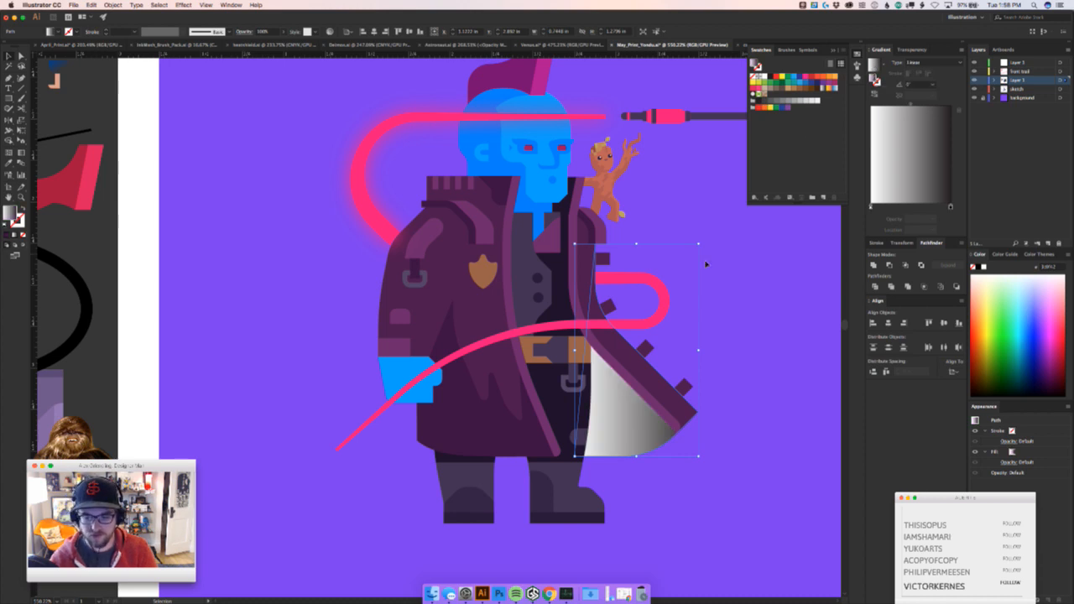
# Angle the lining's gradient diagonally so it darkens toward the lower hem beside the leg, and deselect the lining
pyautogui.press('g')
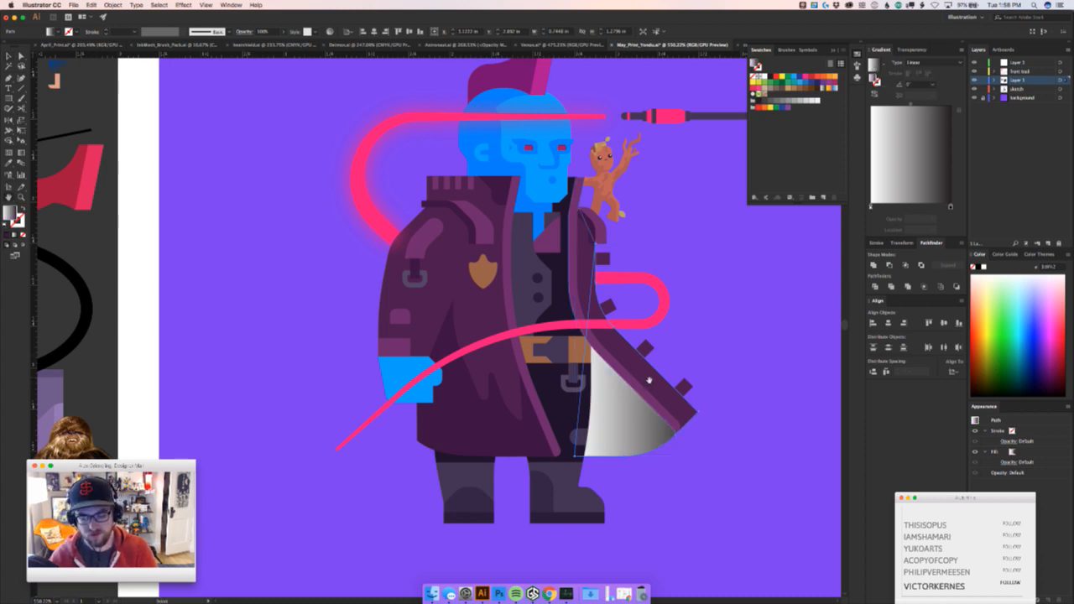
pyautogui.moveTo(648, 381)
pyautogui.mouseDown()
pyautogui.moveTo(629, 438)
pyautogui.moveTo(600, 466)
pyautogui.mouseUp()
pyautogui.moveTo(675, 380); pyautogui.dragTo(603, 485)
pyautogui.moveTo(702, 334); pyautogui.dragTo(608, 464)
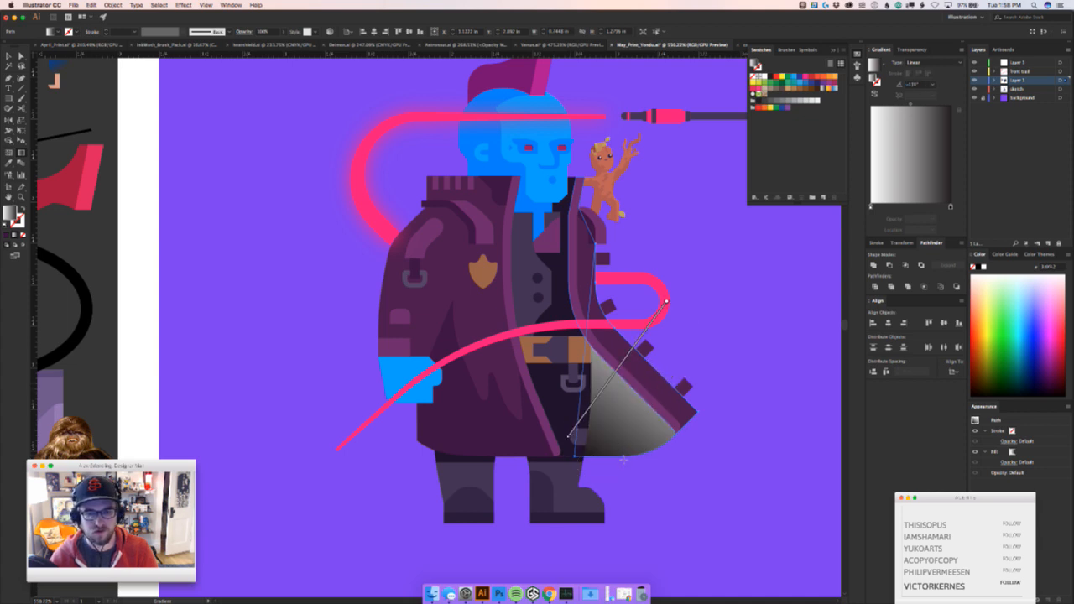
pyautogui.press('v')
pyautogui.click(643, 473)
# Look up the hex code of the trousers' fill in the Color Picker, leaving the fill unchanged
pyautogui.click(575, 424)
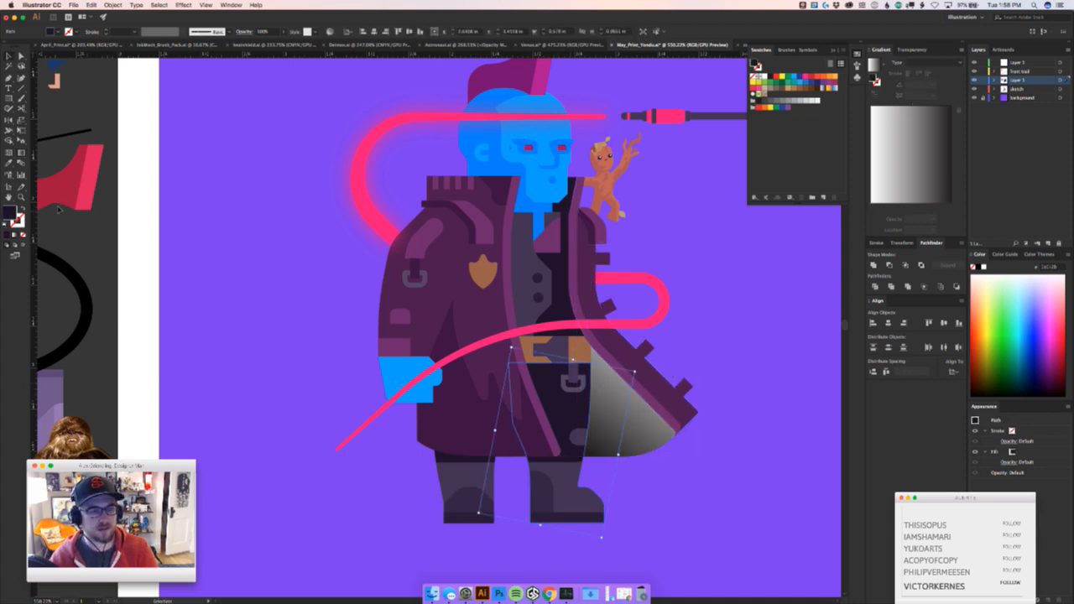
pyautogui.doubleClick(10, 213)
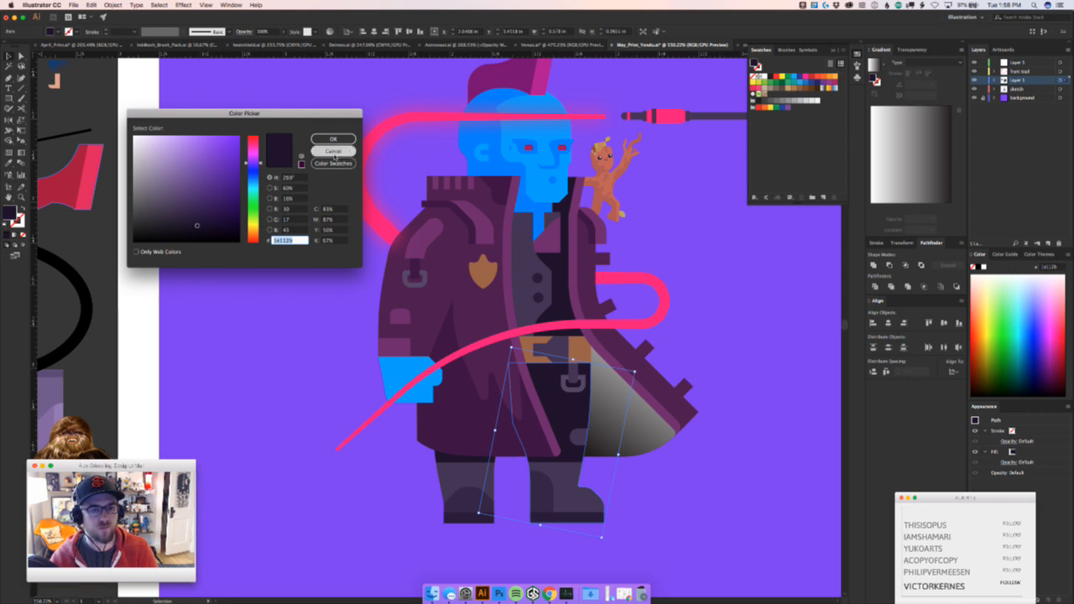
pyautogui.click(333, 151)
# Switch the white and black stops of the coat lining's gradient from Grayscale to RGB color mode
pyautogui.click(642, 430)
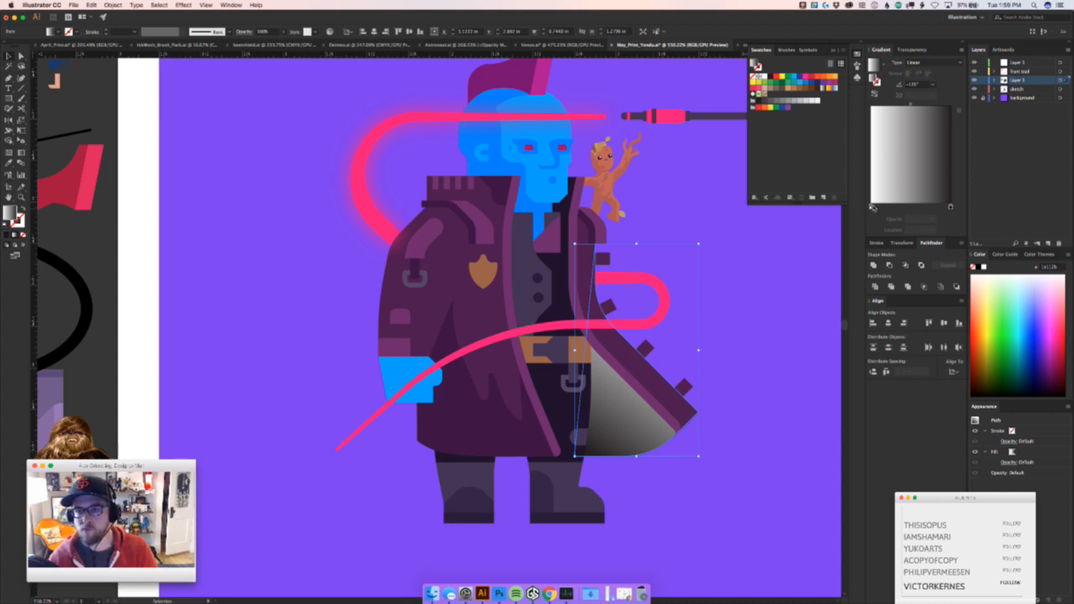
pyautogui.doubleClick(873, 207)
pyautogui.click(950, 218)
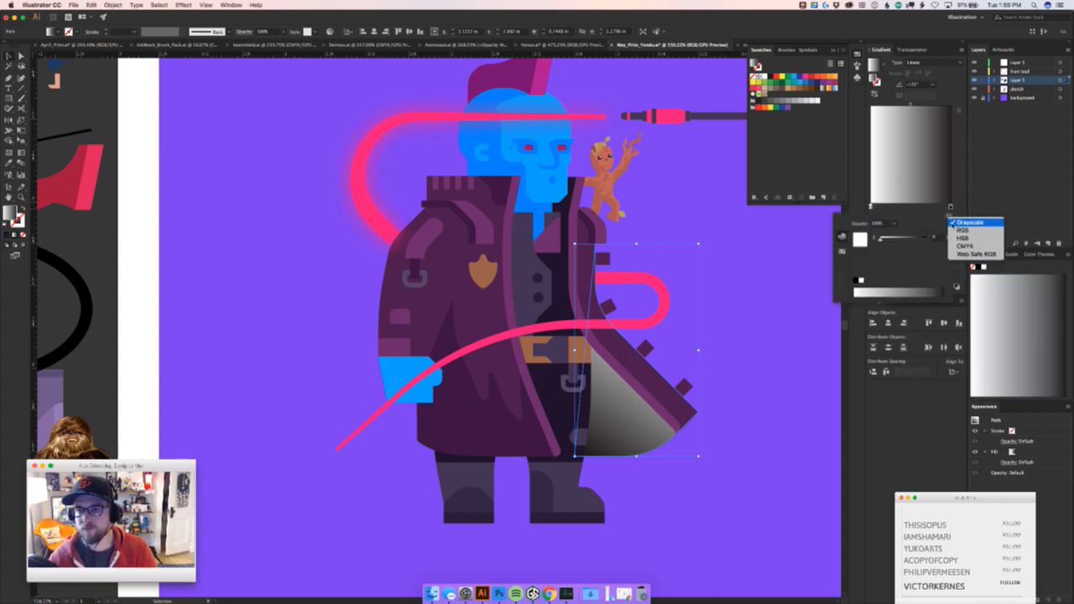
pyautogui.click(956, 231)
pyautogui.click(950, 208)
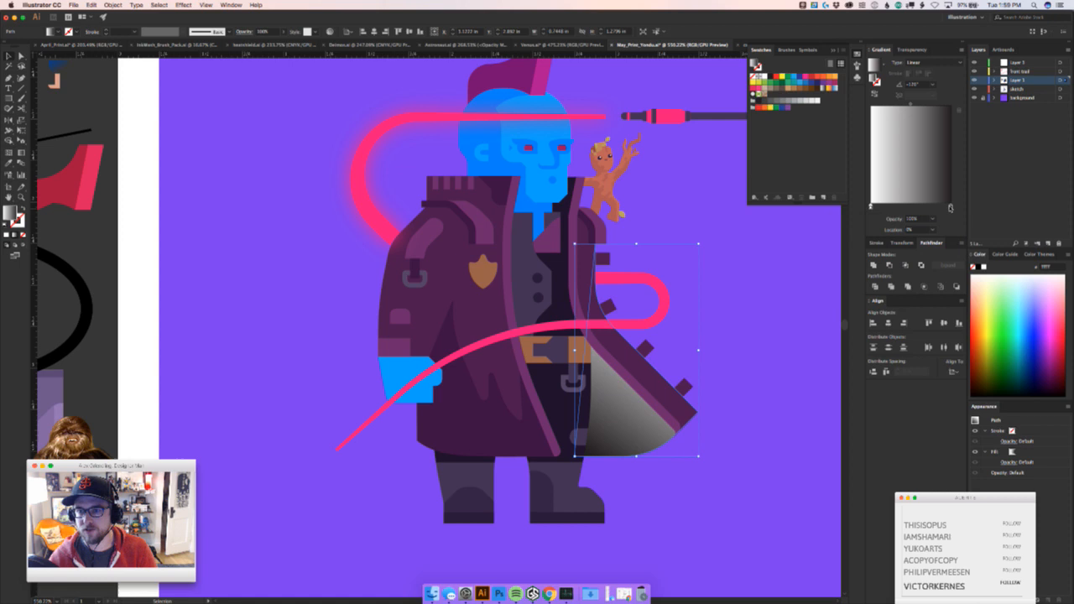
pyautogui.doubleClick(951, 208)
pyautogui.click(950, 218)
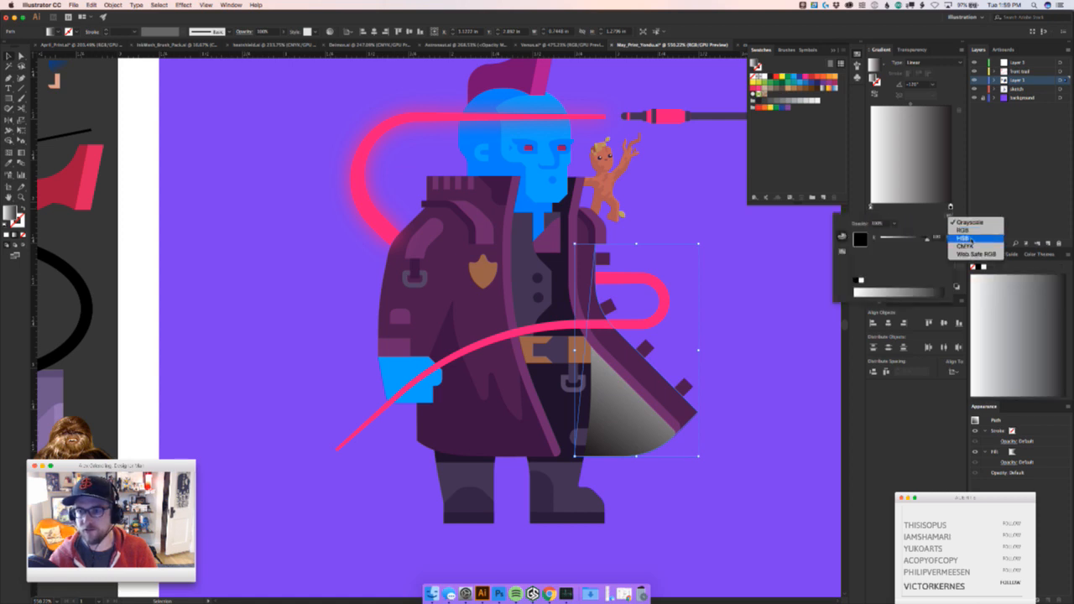
pyautogui.click(958, 230)
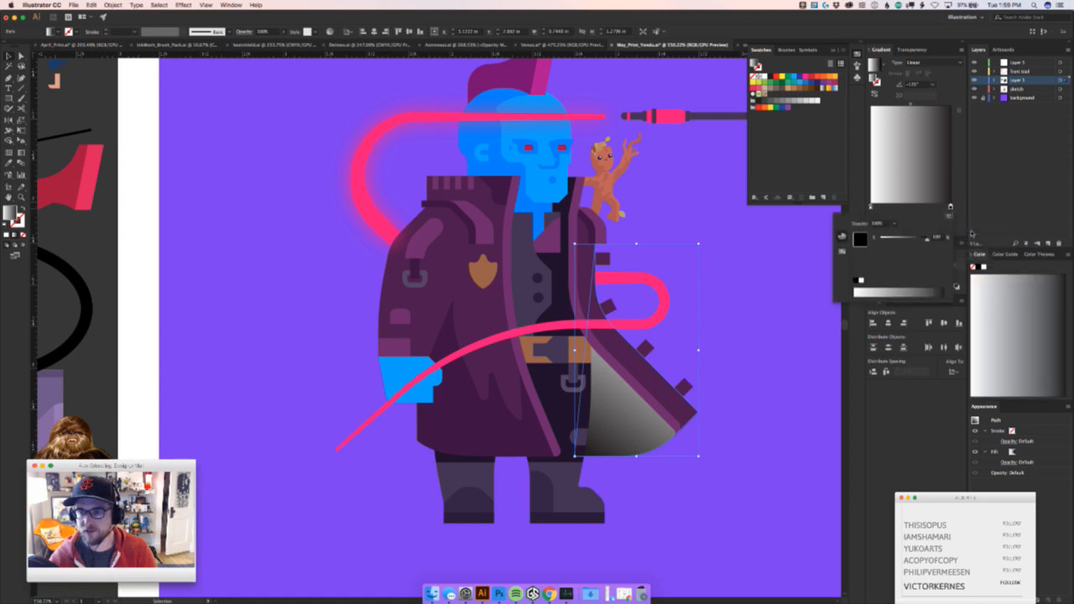
pyautogui.doubleClick(870, 207)
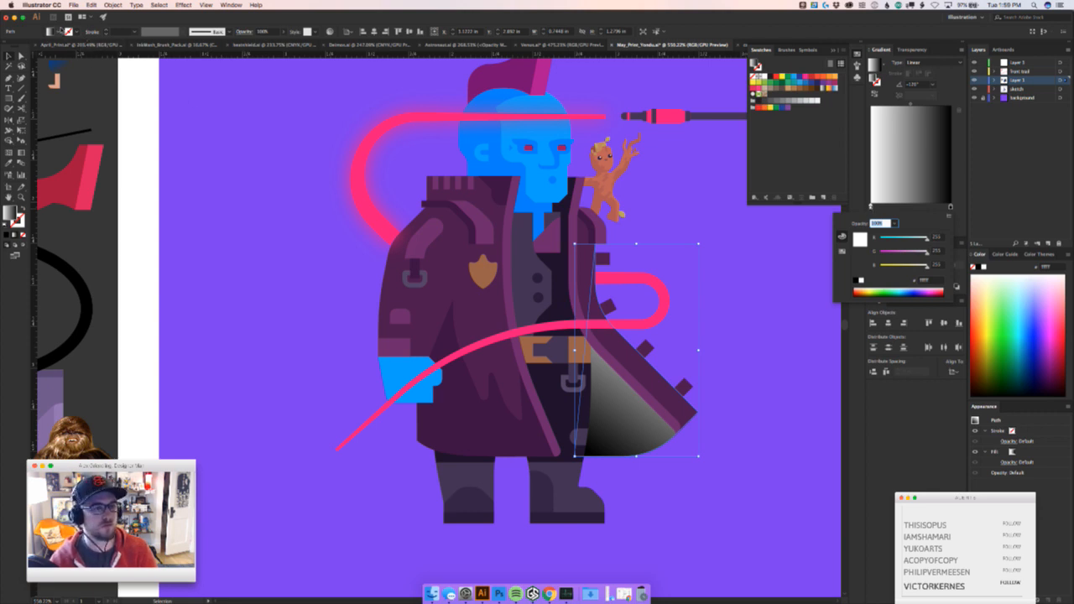
pyautogui.click(620, 396)
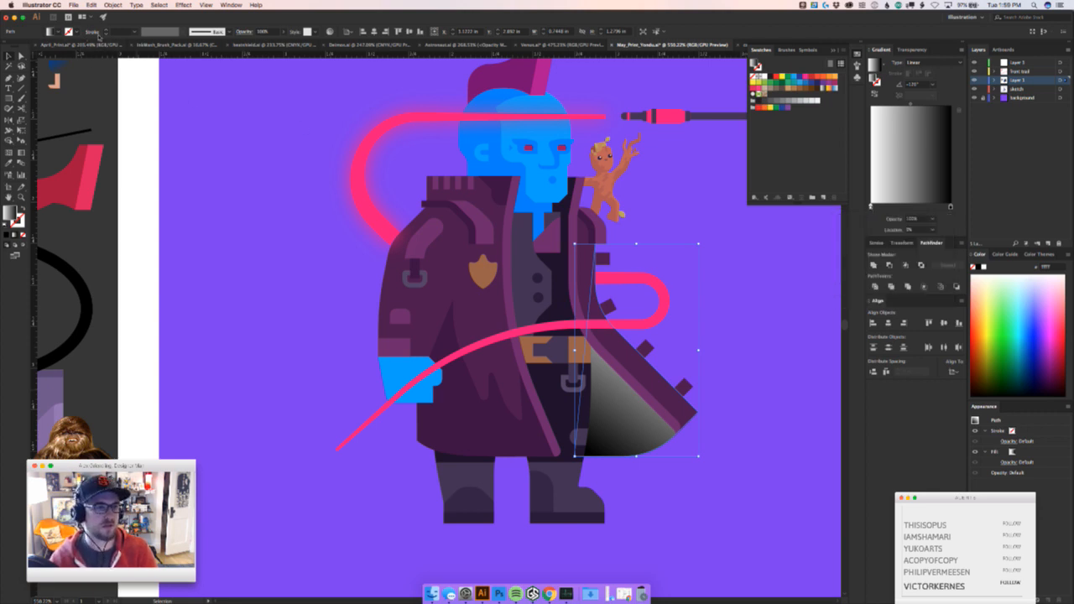
# Replace the coat lining's fill with the preset yellow-to-orange gradient swatch
pyautogui.click(58, 31)
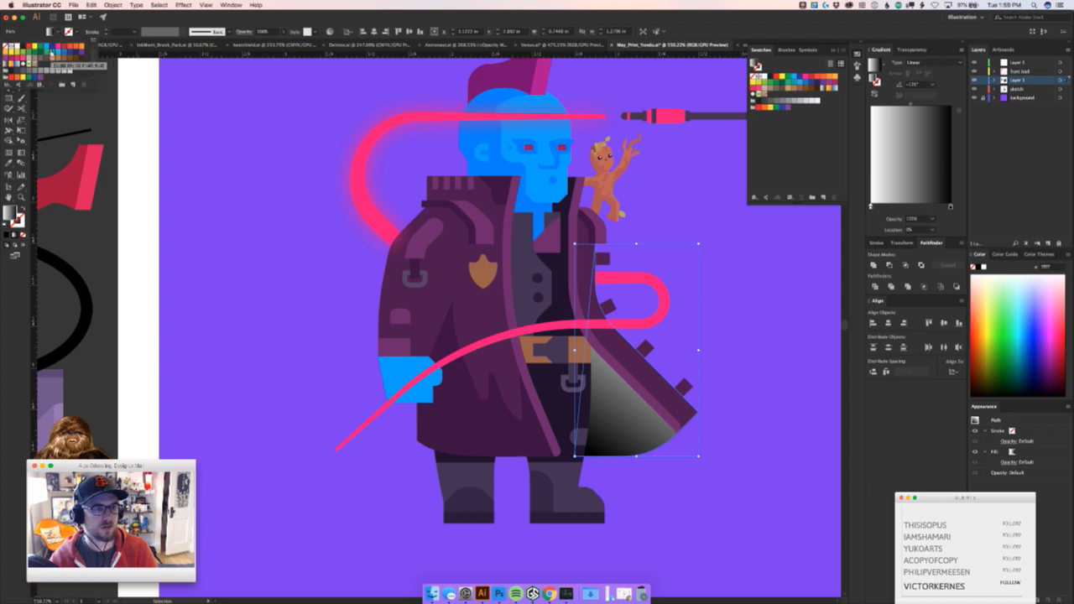
pyautogui.click(56, 33)
pyautogui.click(49, 32)
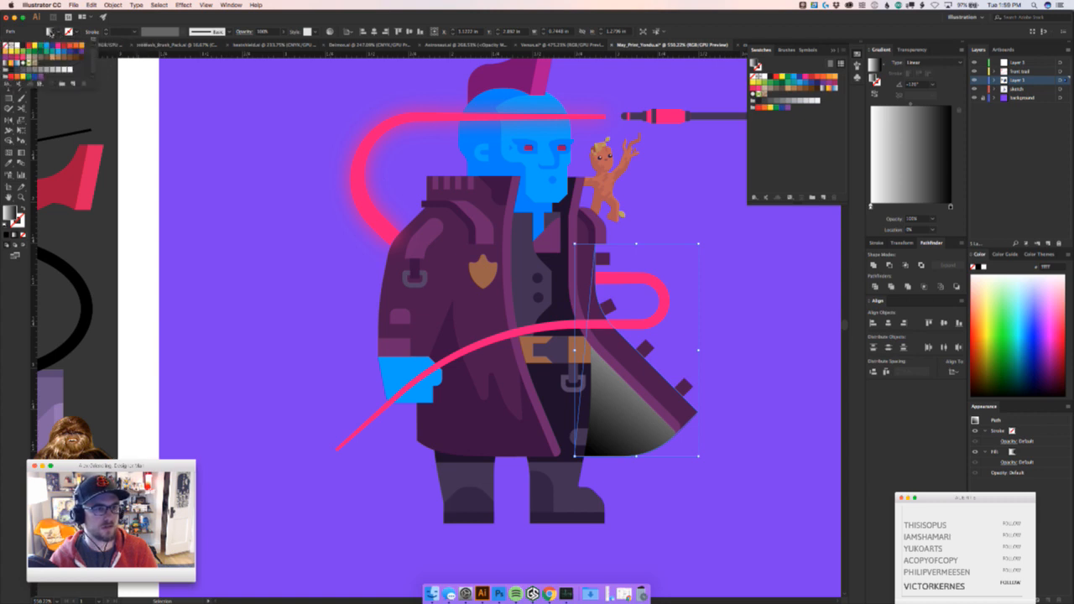
pyautogui.click(13, 64)
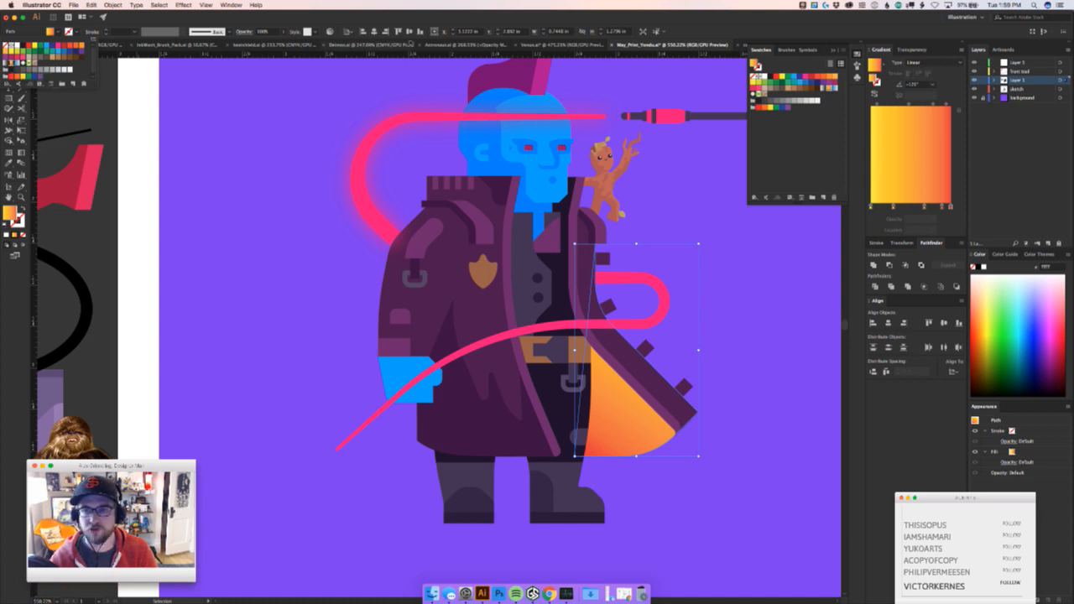
# Remove the lining gradient's intermediate color stops and set its starting stop to hex 1e1128
pyautogui.click(871, 207)
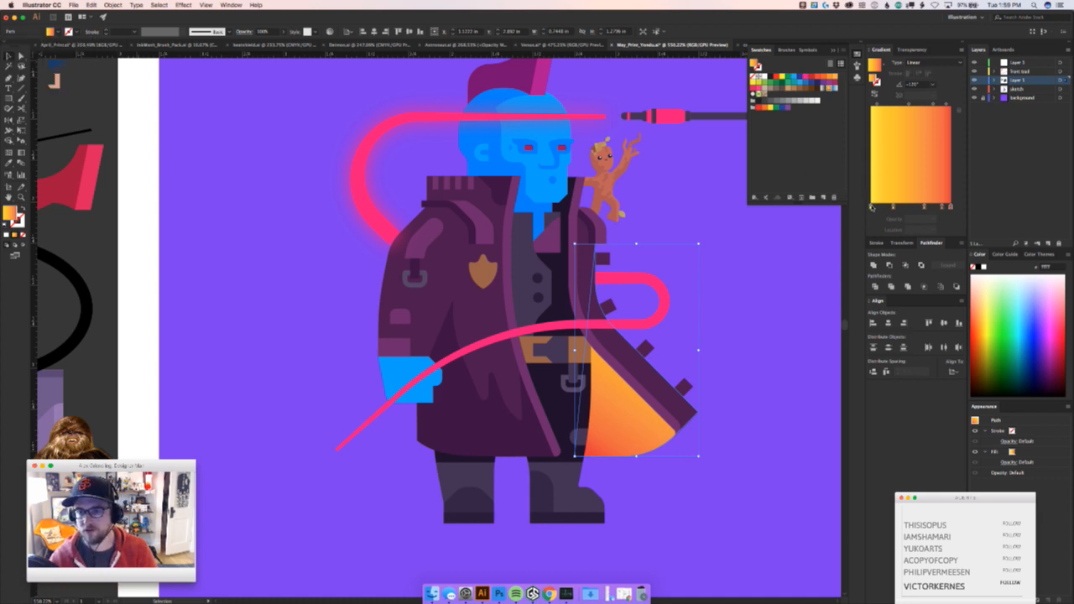
pyautogui.click(870, 207)
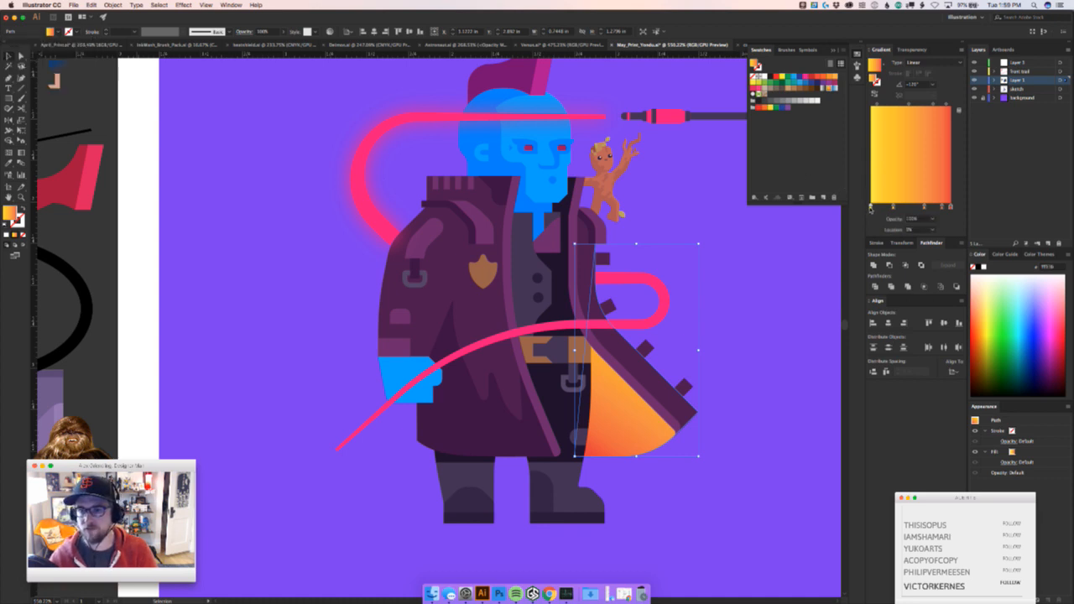
pyautogui.doubleClick(871, 208)
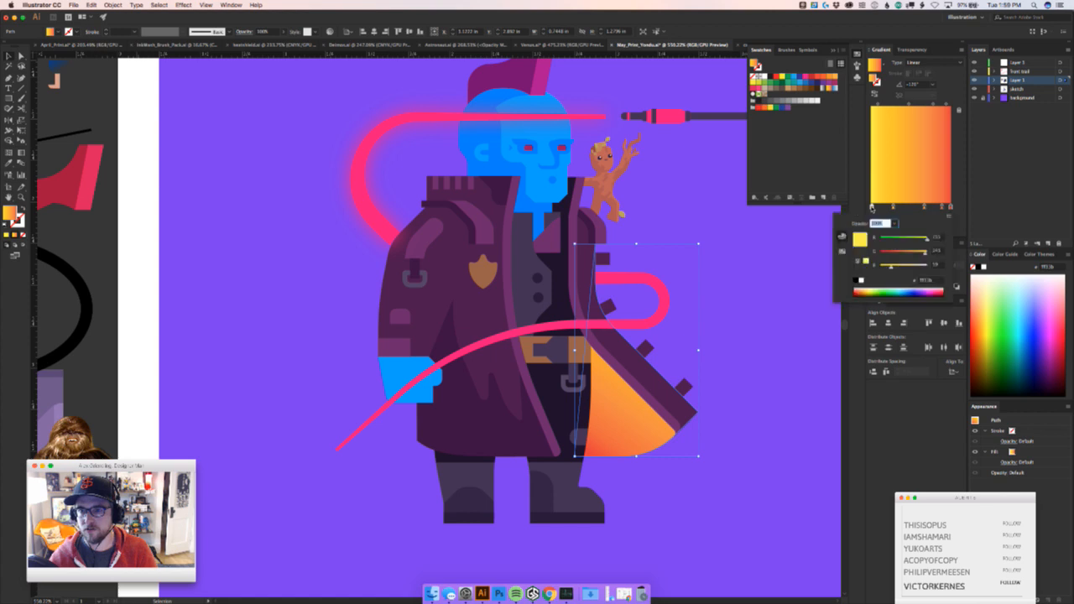
pyautogui.click(867, 207)
pyautogui.moveTo(871, 207); pyautogui.dragTo(946, 255)
pyautogui.doubleClick(871, 208)
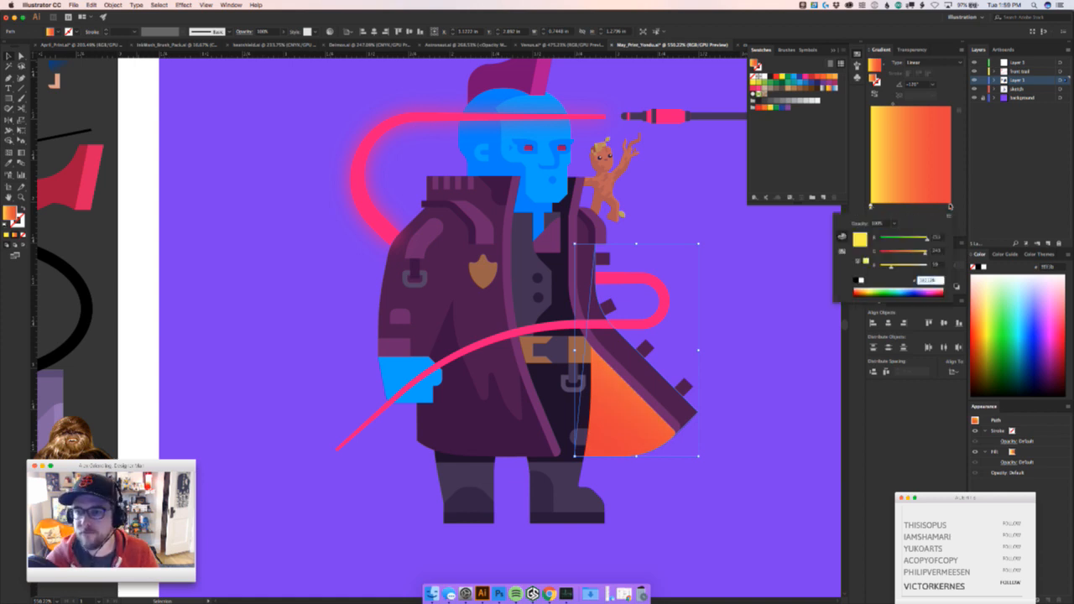
# Set the lining gradient's end stop to hex 1e1128 with 0% opacity
pyautogui.doubleClick(950, 207)
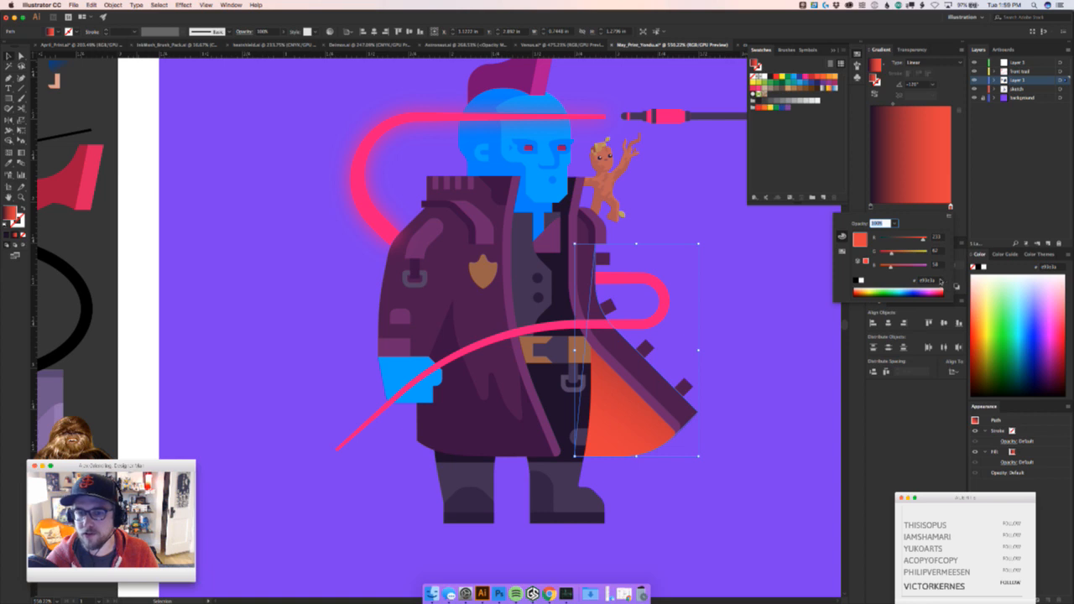
pyautogui.doubleClick(939, 280)
pyautogui.write('1e1128')
pyautogui.press('Return')
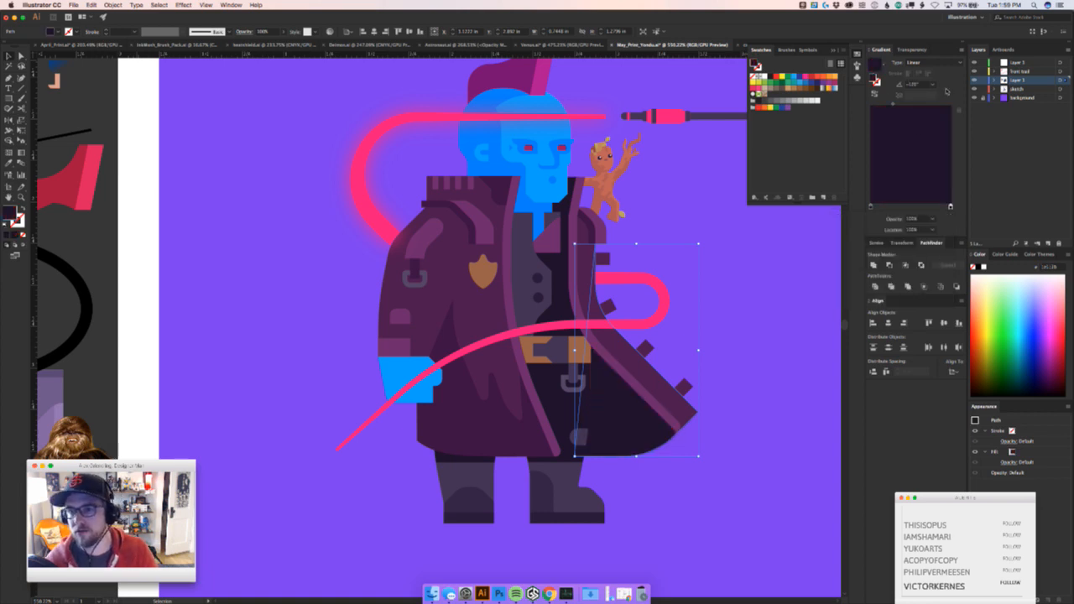
pyautogui.click(932, 219)
pyautogui.click(940, 229)
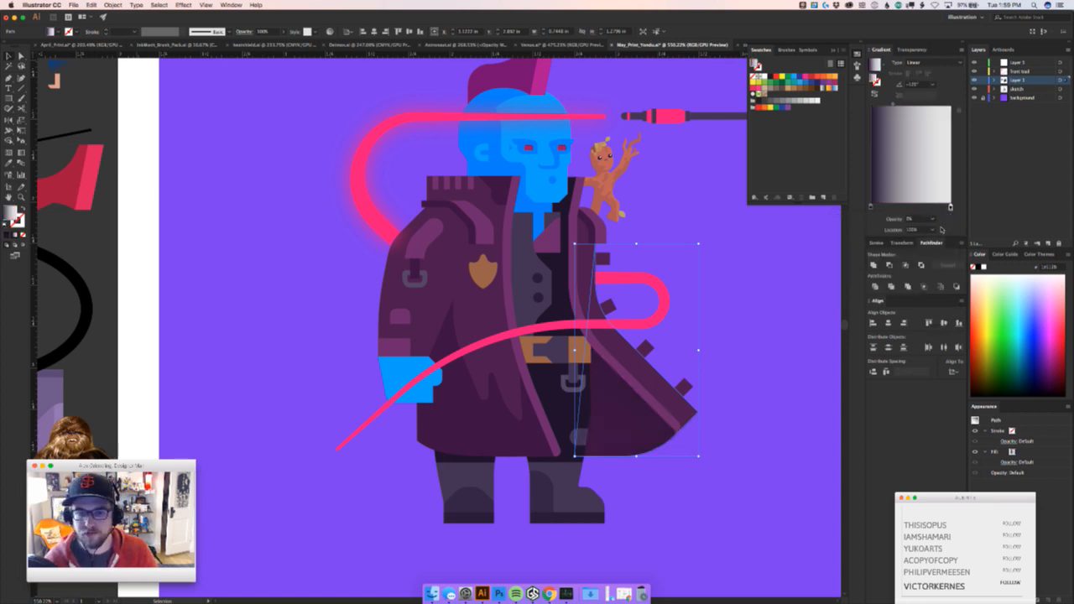
# Try running the lining's gradient from dark beside the leg to transparent toward the coat's outer trim, and deselect it
pyautogui.press('g')
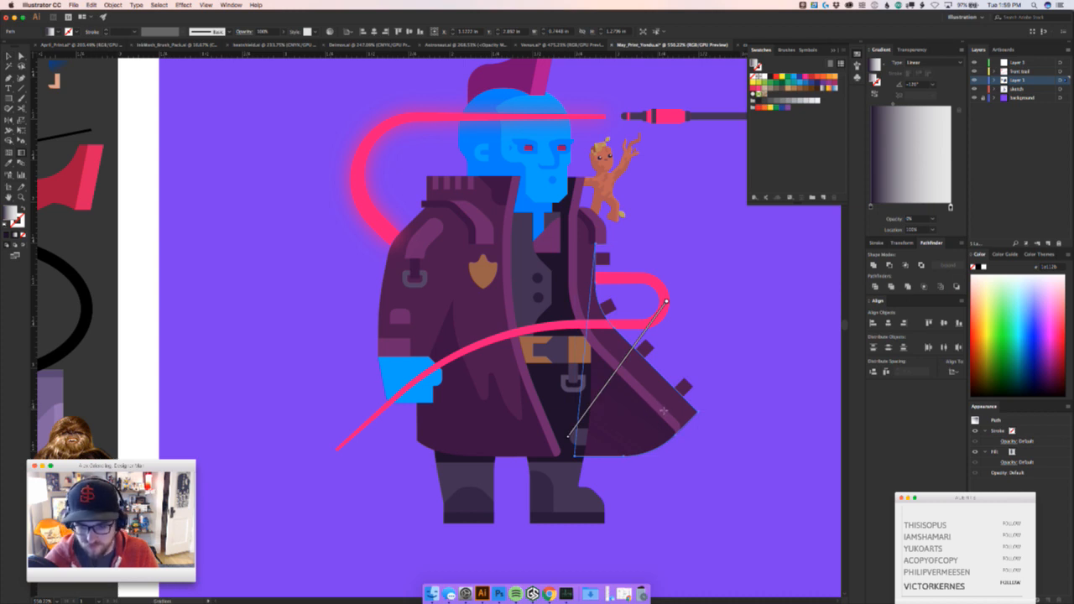
pyautogui.moveTo(653, 409); pyautogui.dragTo(596, 463)
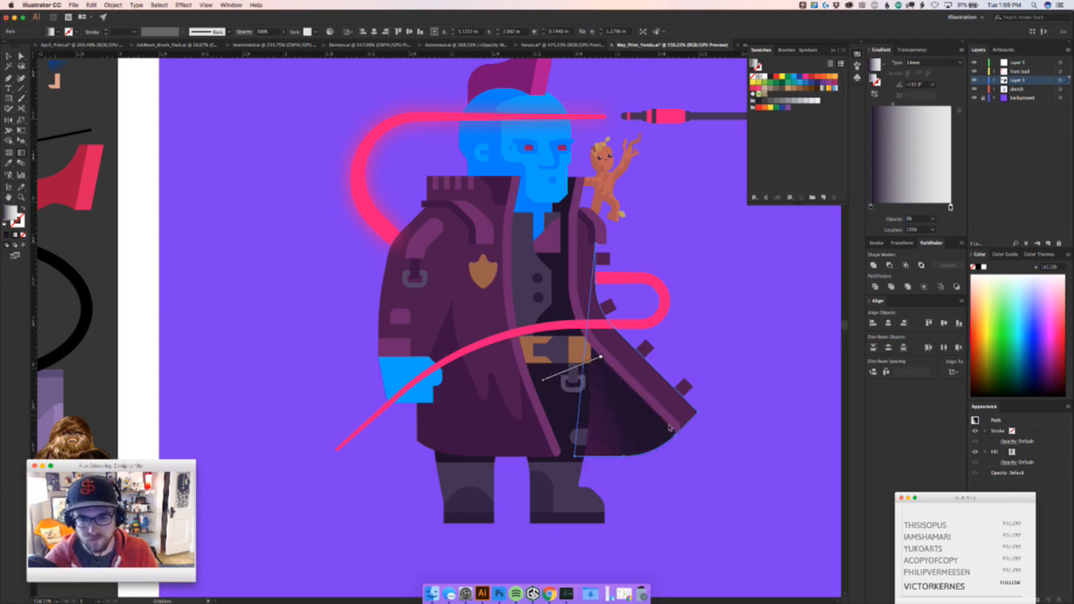
pyautogui.moveTo(676, 406)
pyautogui.mouseDown()
pyautogui.moveTo(583, 453)
pyautogui.moveTo(606, 450)
pyautogui.moveTo(620, 418)
pyautogui.moveTo(710, 407)
pyautogui.mouseUp()
pyautogui.moveTo(576, 441)
pyautogui.mouseDown()
pyautogui.moveTo(646, 428)
pyautogui.moveTo(644, 439)
pyautogui.moveTo(671, 402)
pyautogui.mouseUp()
pyautogui.press('v')
pyautogui.click(702, 467)
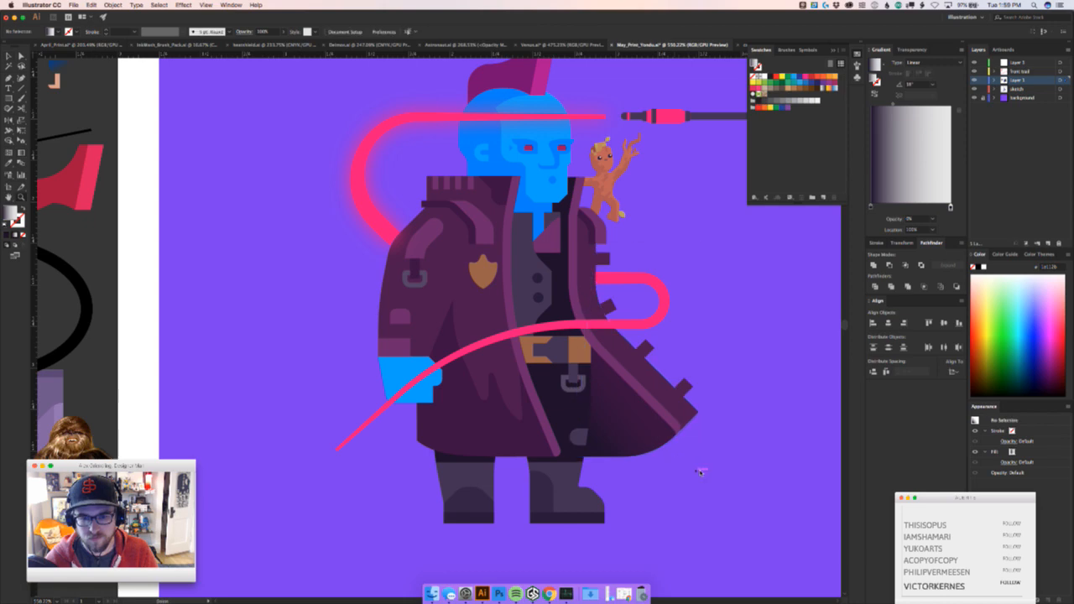
# Redraw the lining's gradient diagonally from dark under the coat's outer trim to transparent toward the leg, and deselect it
pyautogui.moveTo(712, 466); pyautogui.dragTo(707, 439)
pyautogui.click(623, 428)
pyautogui.press('g')
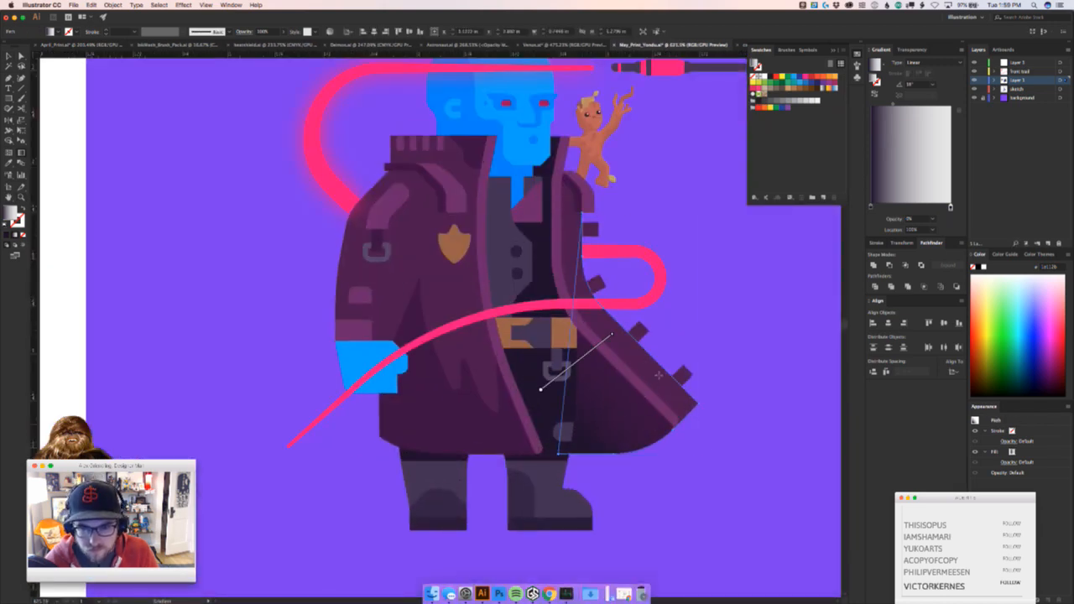
pyautogui.moveTo(662, 390); pyautogui.dragTo(576, 451)
pyautogui.press('v')
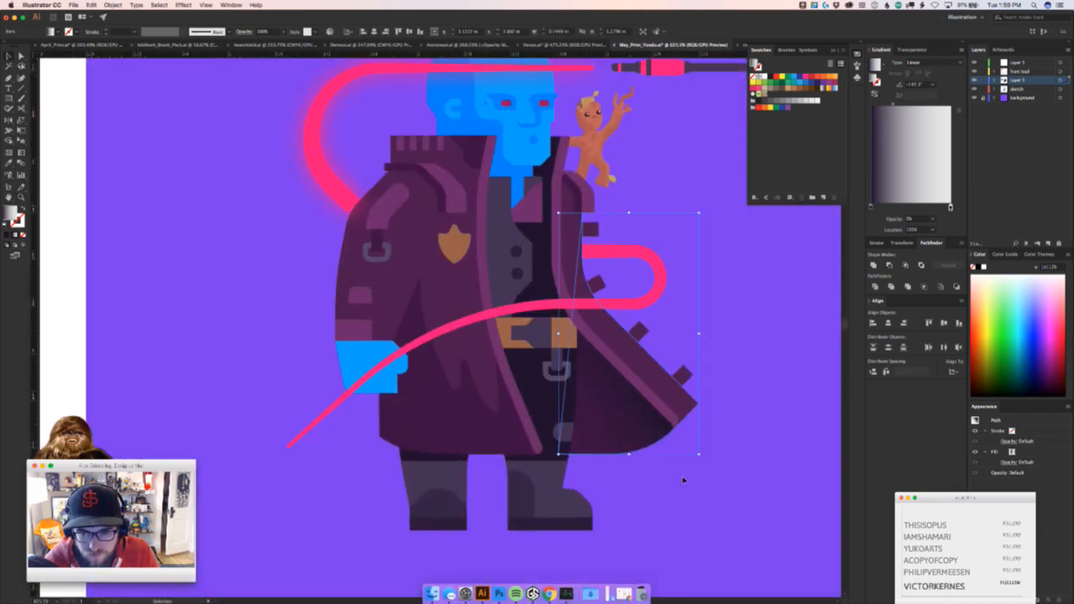
pyautogui.click(684, 480)
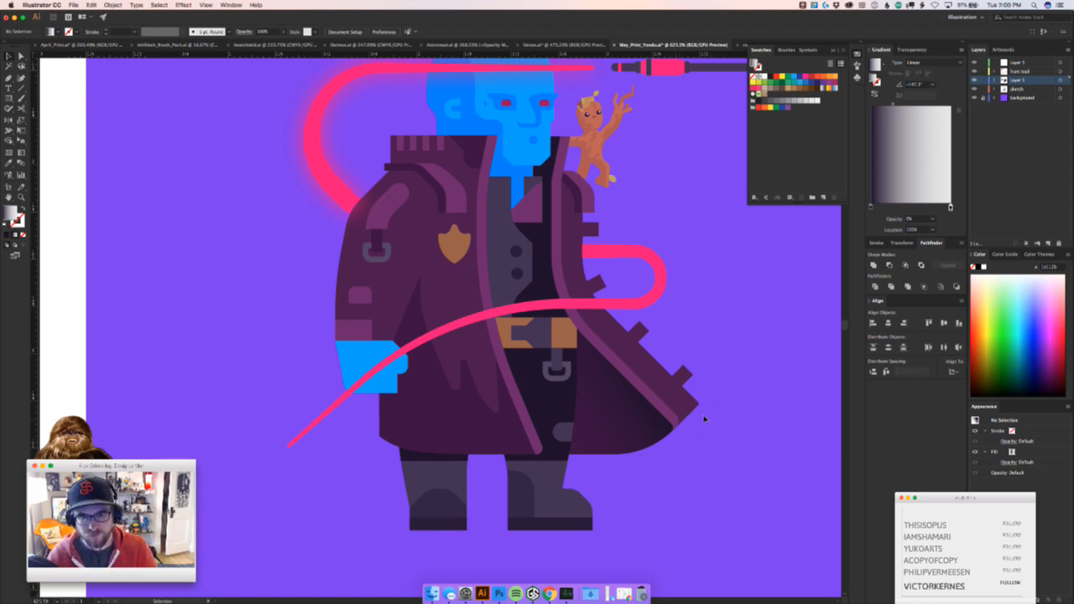
# Try moving the music notes from above the artboard to beside Yondu's mohawk and face, and undo the placement
pyautogui.scroll(-5, 704, 417)
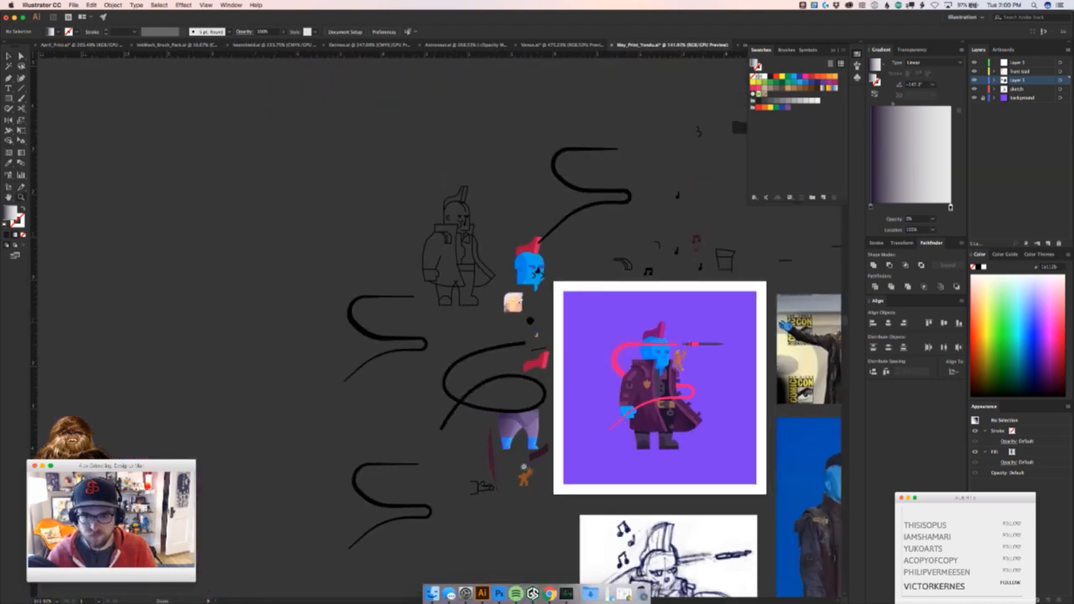
pyautogui.scroll(6, 696, 421)
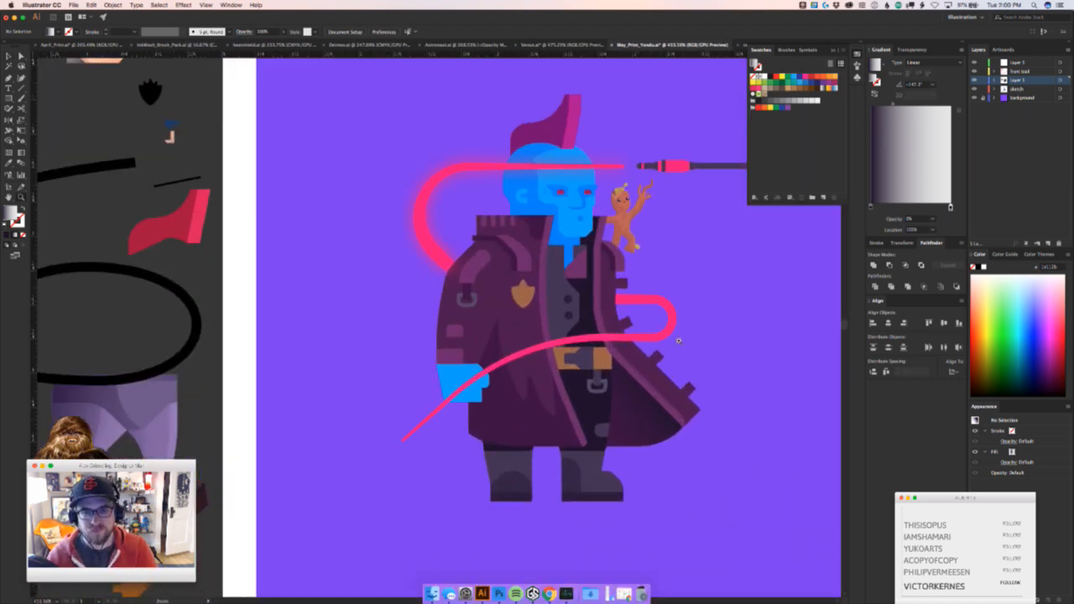
pyautogui.scroll(5, 645, 260)
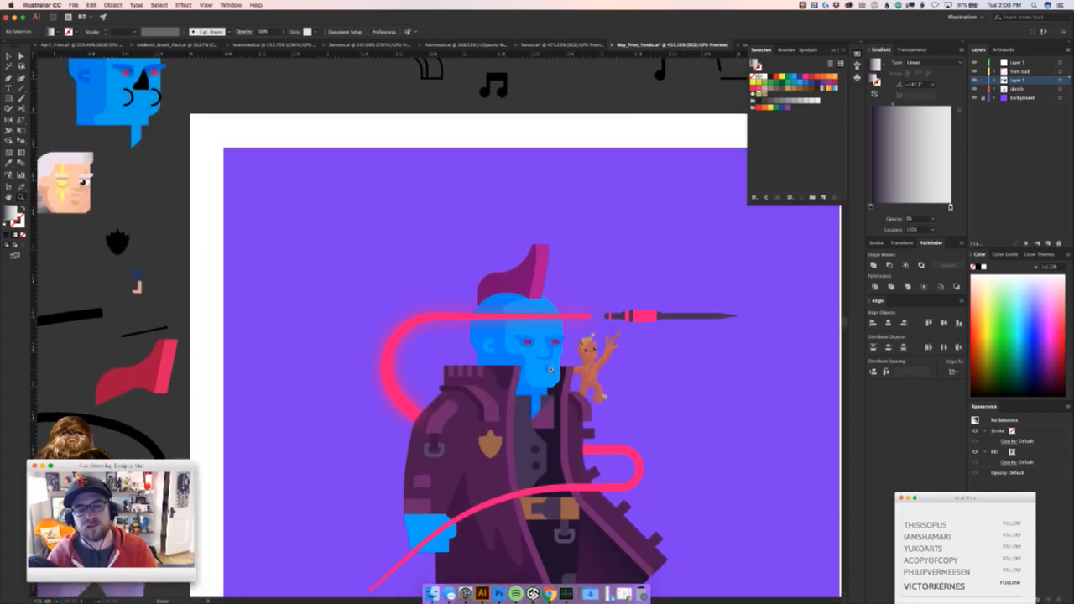
pyautogui.moveTo(574, 305)
pyautogui.mouseDown()
pyautogui.moveTo(549, 373)
pyautogui.moveTo(484, 483)
pyautogui.mouseUp()
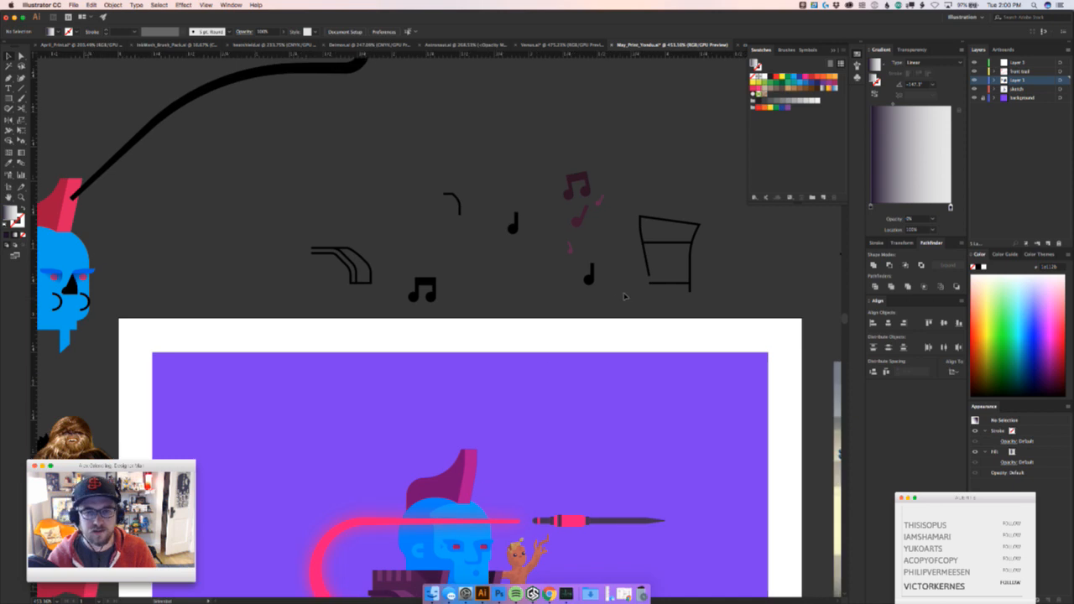
pyautogui.moveTo(625, 297); pyautogui.dragTo(557, 182)
pyautogui.scroll(-3, 557, 182)
pyautogui.moveTo(594, 101)
pyautogui.mouseDown()
pyautogui.moveTo(503, 395)
pyautogui.moveTo(506, 362)
pyautogui.mouseUp()
pyautogui.click(538, 344)
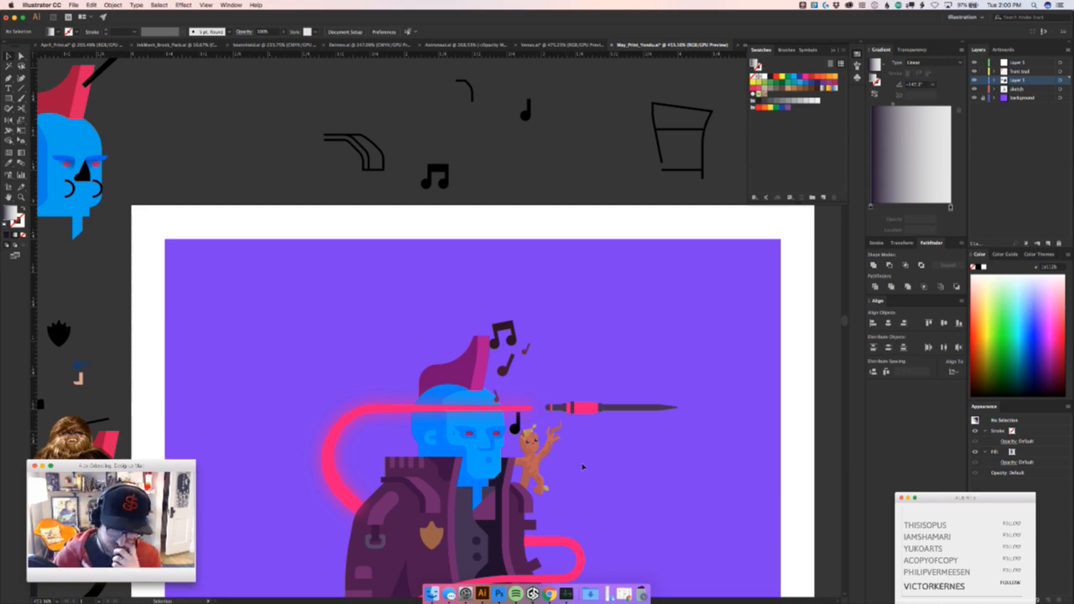
pyautogui.press('super+z')
pyautogui.moveTo(562, 445); pyautogui.dragTo(755, 394)
pyautogui.moveTo(540, 301); pyautogui.dragTo(594, 278)
pyautogui.press('super+z')
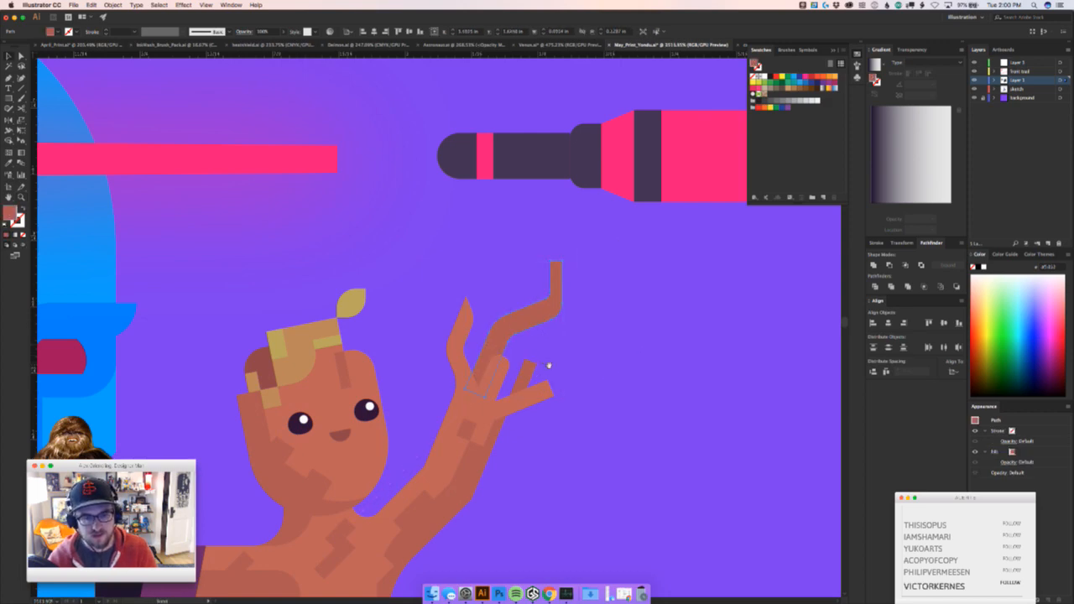
# Unite Groot's leg shading with the small foot shading shape, keeping the merged shape in its original position
pyautogui.moveTo(470, 487); pyautogui.dragTo(618, 355)
pyautogui.press('z')
pyautogui.moveTo(632, 401); pyautogui.dragTo(587, 403)
pyautogui.press('v')
pyautogui.moveTo(584, 481); pyautogui.dragTo(559, 411)
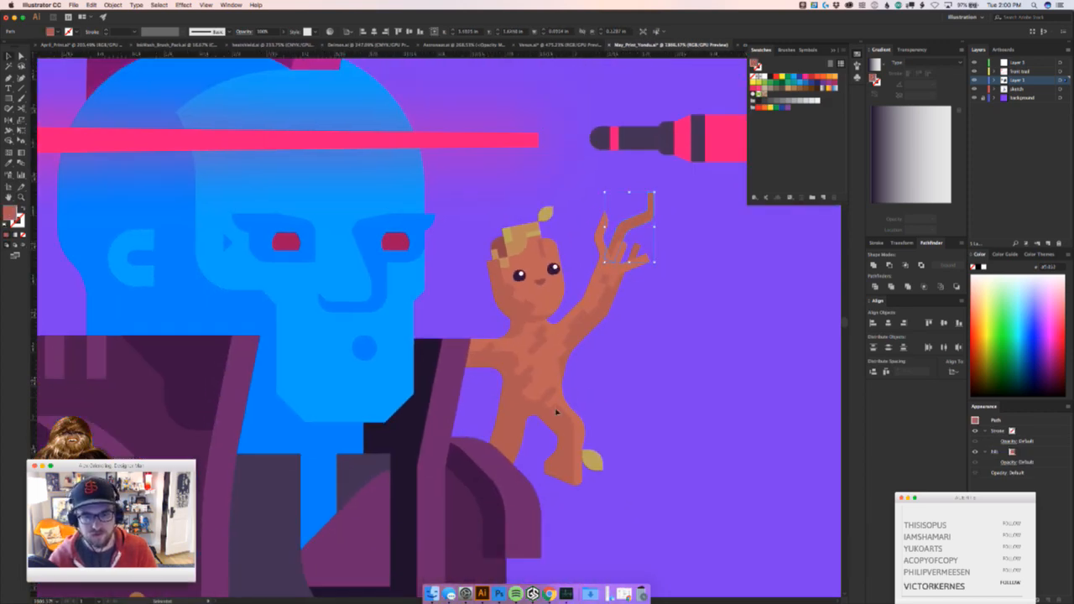
pyautogui.click(561, 443)
pyautogui.press('z')
pyautogui.moveTo(551, 500); pyautogui.dragTo(631, 459)
pyautogui.press('v')
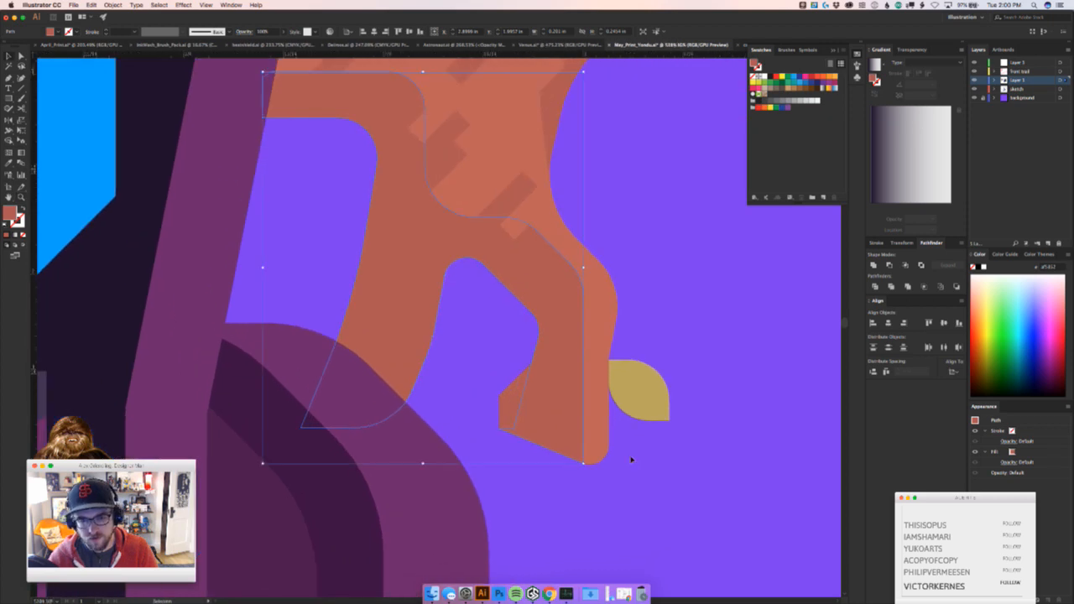
pyautogui.keyDown('shift'); pyautogui.click(512, 407); pyautogui.keyUp('shift')
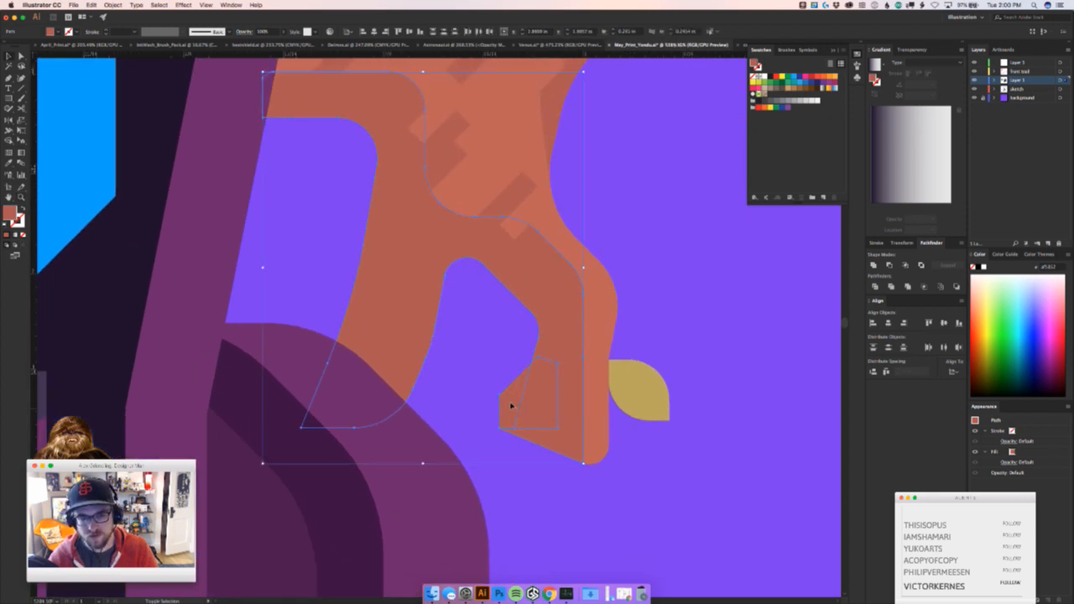
pyautogui.click(874, 264)
pyautogui.moveTo(533, 416); pyautogui.dragTo(547, 458)
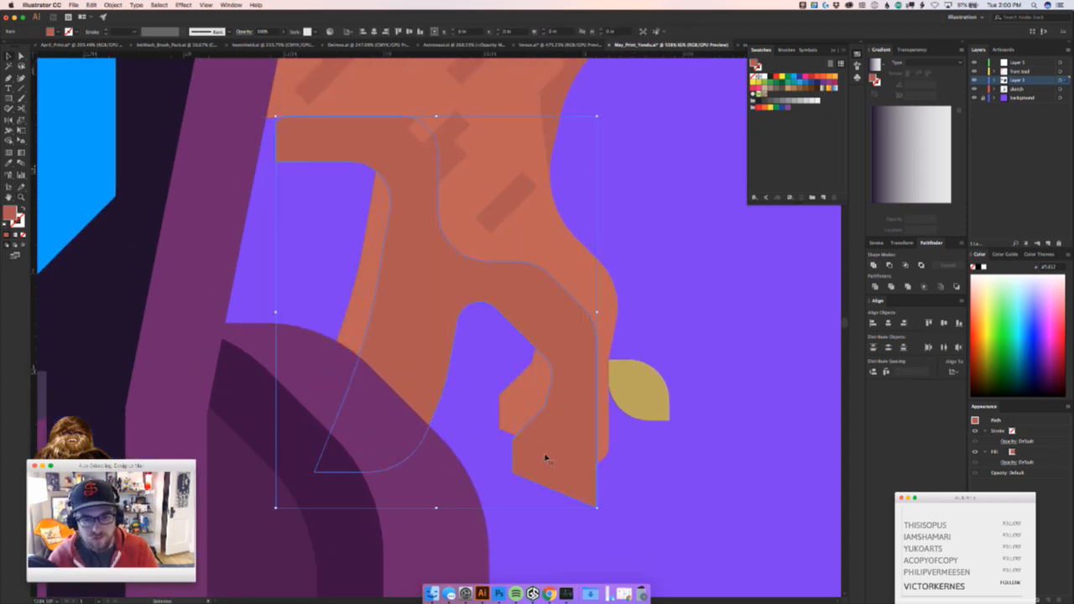
pyautogui.press('super+z')
# Round the corner of the merged shading at Groot's foot to a radius of about 0.04 in, and deselect it
pyautogui.press('a')
pyautogui.moveTo(492, 390); pyautogui.dragTo(538, 411)
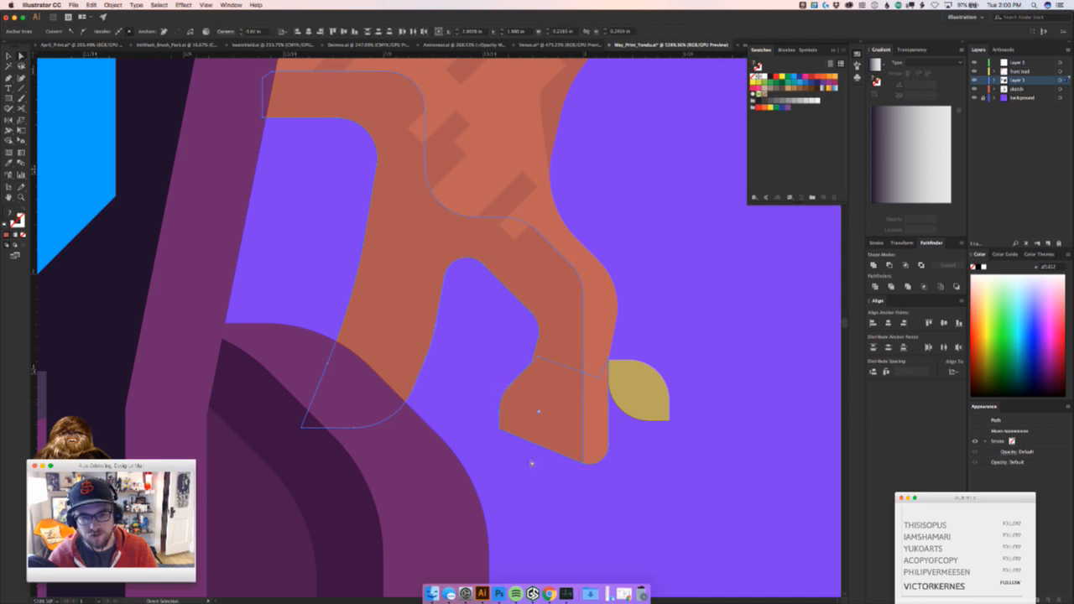
pyautogui.press('v')
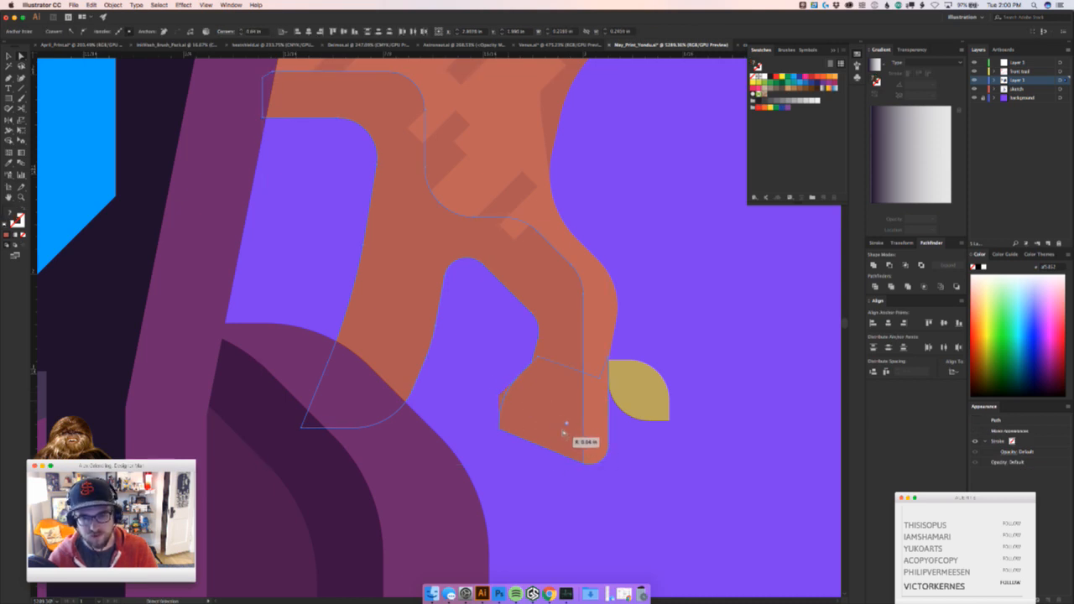
pyautogui.press('v')
pyautogui.click(556, 475)
# Try copying the coat lining's fading dark gradient onto Groot's leg shading with the Eyedropper
pyautogui.press('z')
pyautogui.moveTo(584, 424); pyautogui.dragTo(358, 507)
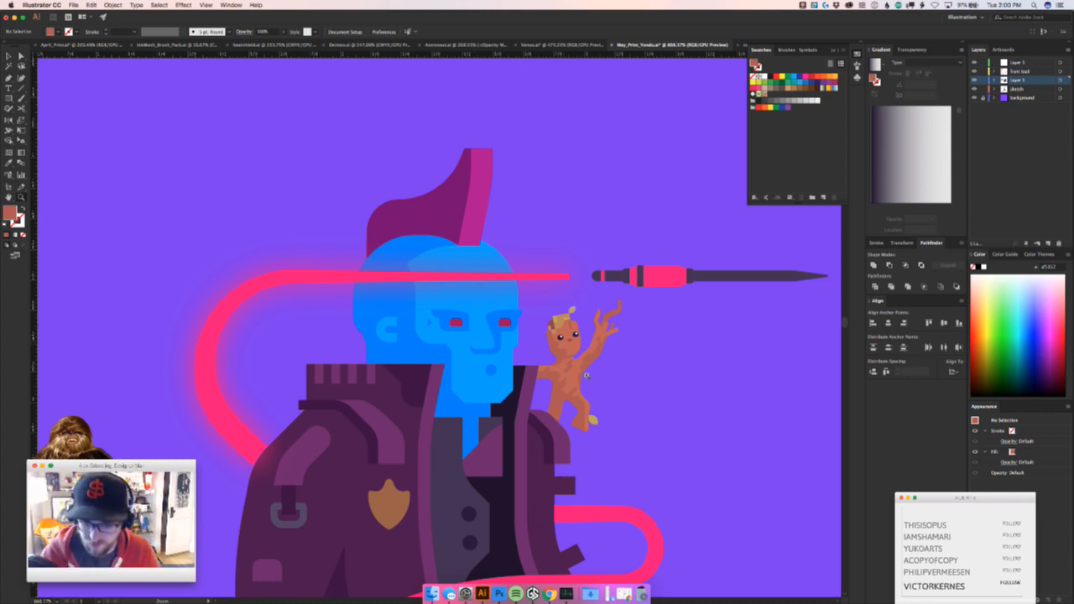
pyautogui.press('v')
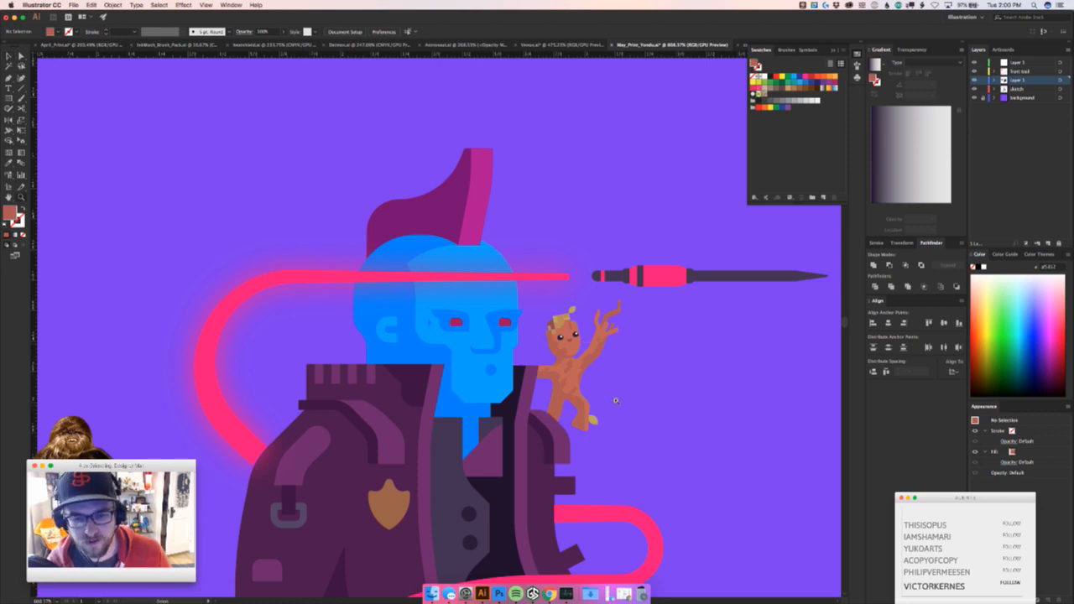
pyautogui.scroll(3, 609, 390)
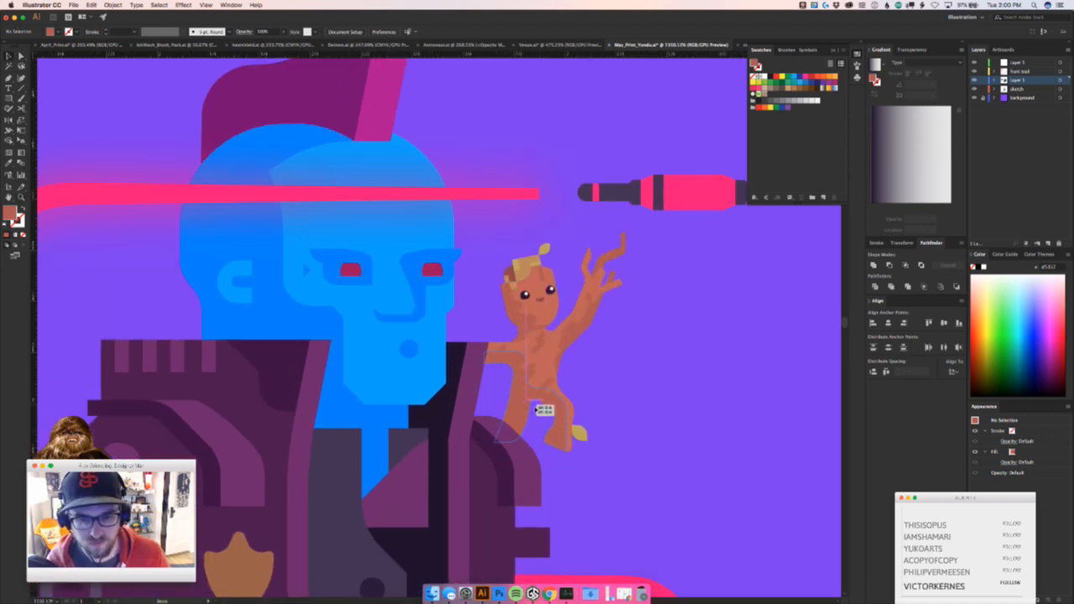
pyautogui.click(545, 430)
pyautogui.scroll(-5, 537, 432)
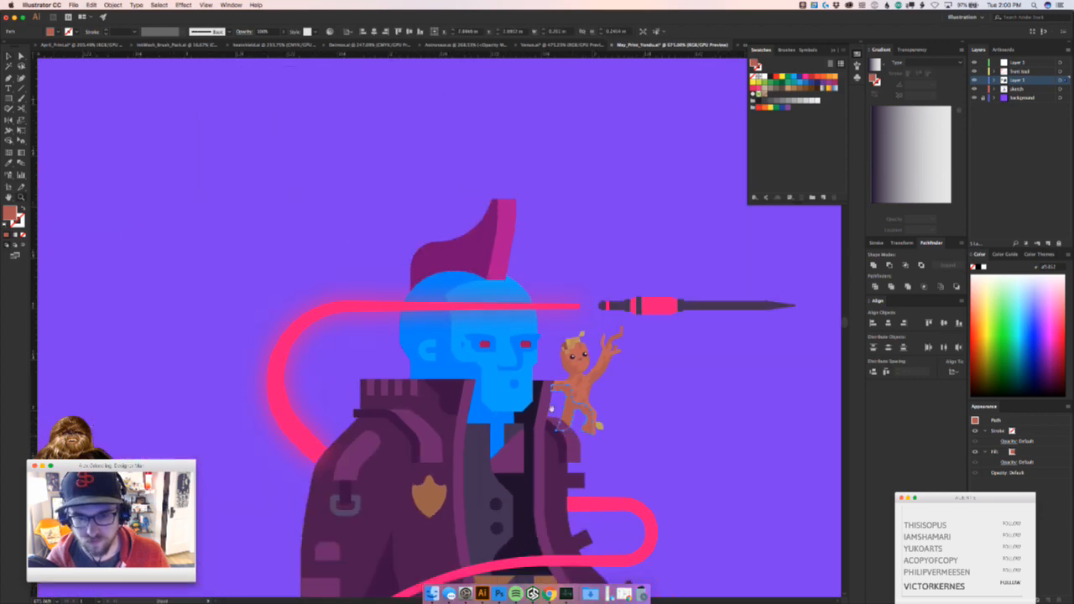
pyautogui.scroll(2, 507, 457)
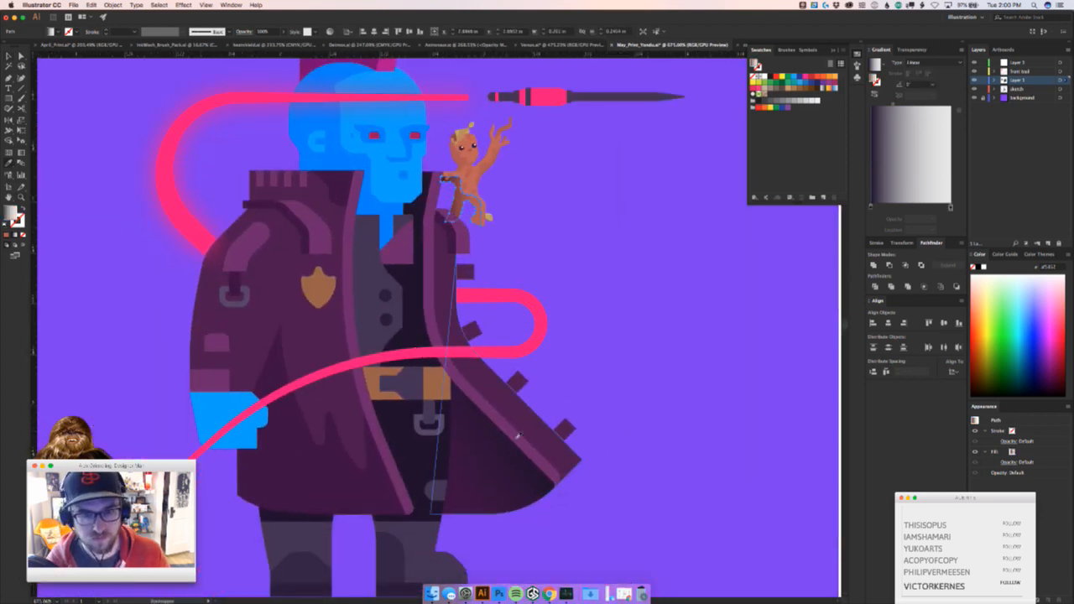
pyautogui.scroll(2, 503, 350)
pyautogui.scroll(6, 504, 350)
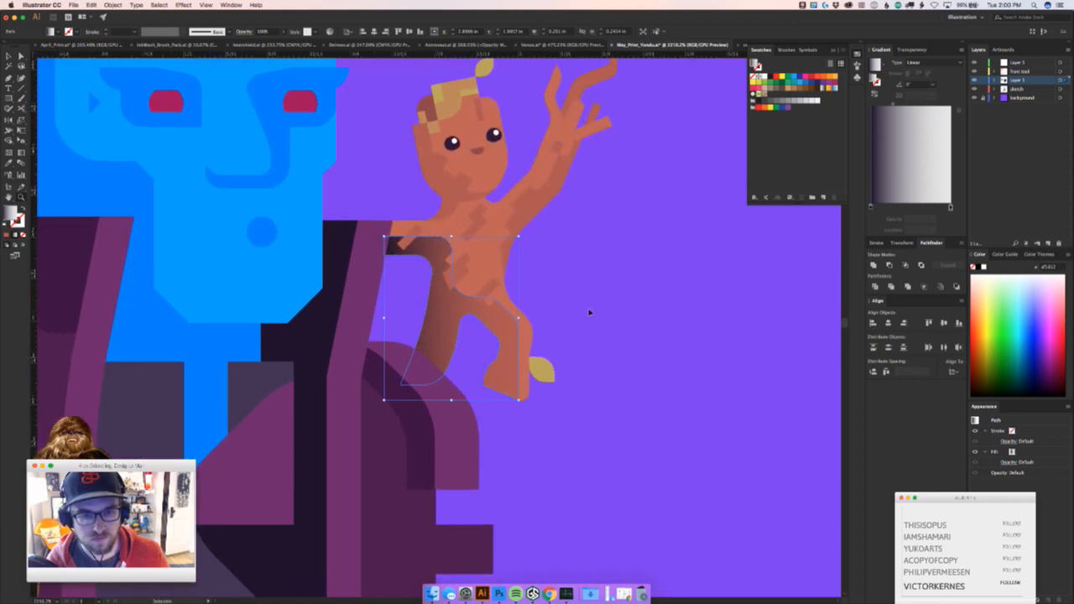
pyautogui.click(537, 286)
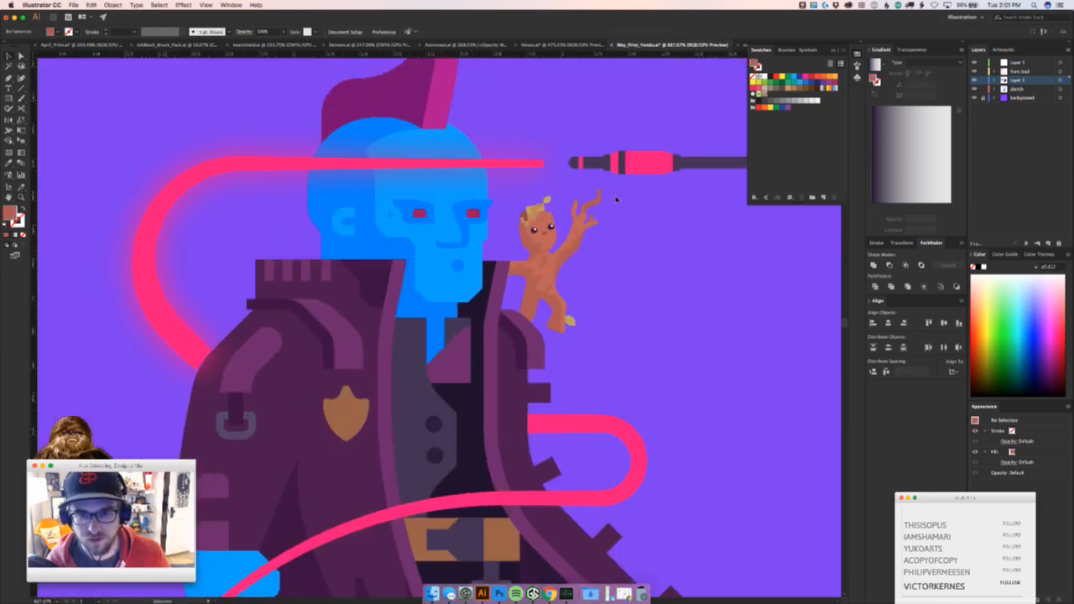
# Examine Groot's overlapping bark marks and body shading shapes up close in outline view, and return to the colour preview
pyautogui.moveTo(518, 324); pyautogui.dragTo(512, 534)
pyautogui.scroll(-5, 515, 436)
pyautogui.moveTo(518, 451); pyautogui.dragTo(702, 162)
pyautogui.click(612, 173)
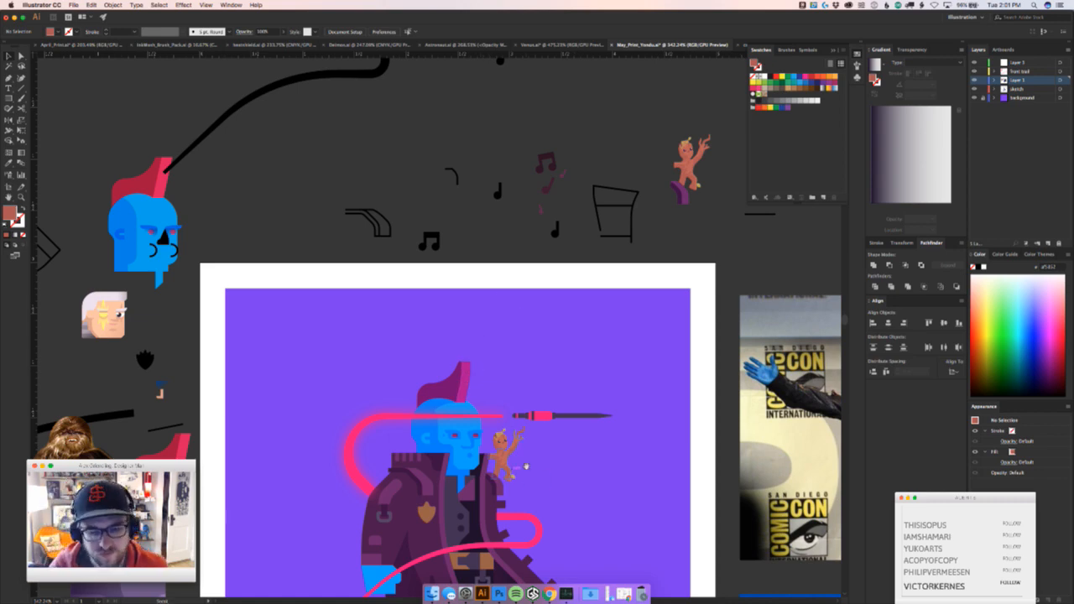
pyautogui.scroll(-5, 471, 331)
pyautogui.scroll(5, 532, 293)
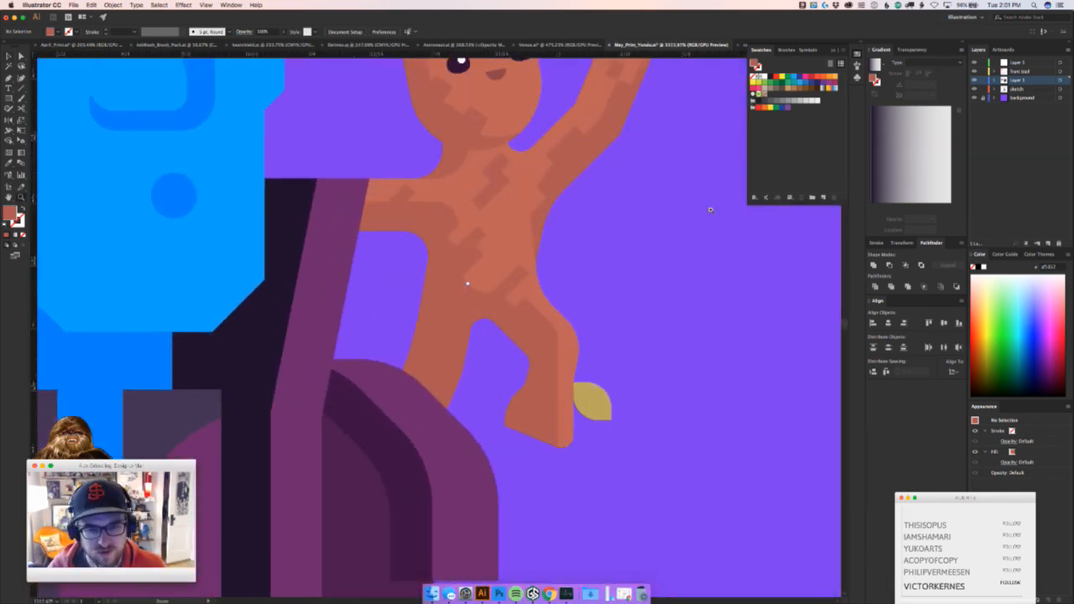
pyautogui.click(524, 293)
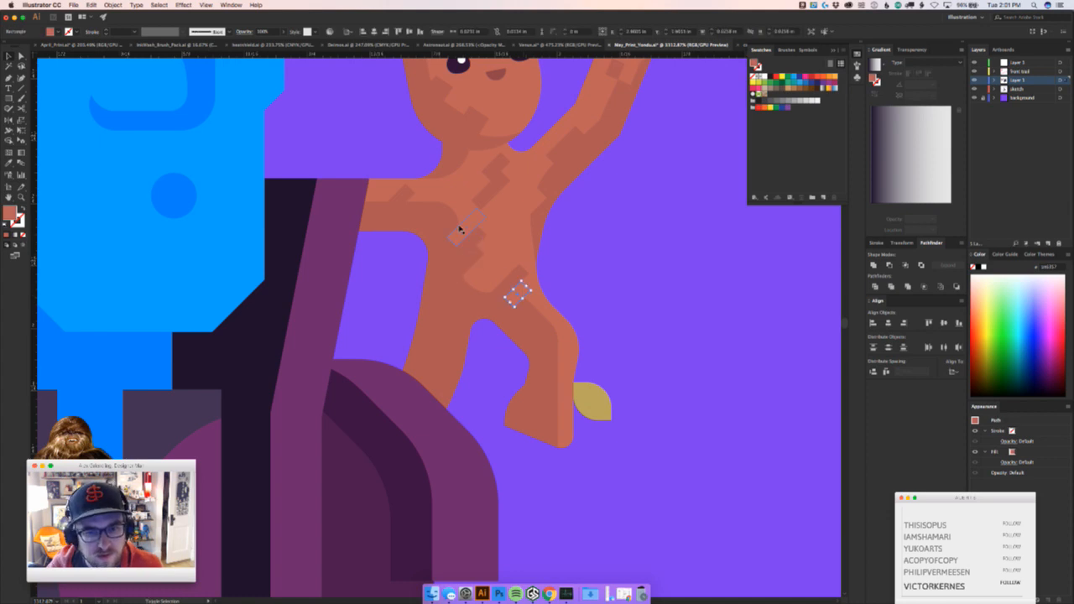
pyautogui.keyDown('shift'); pyautogui.click(459, 228); pyautogui.keyUp('shift')
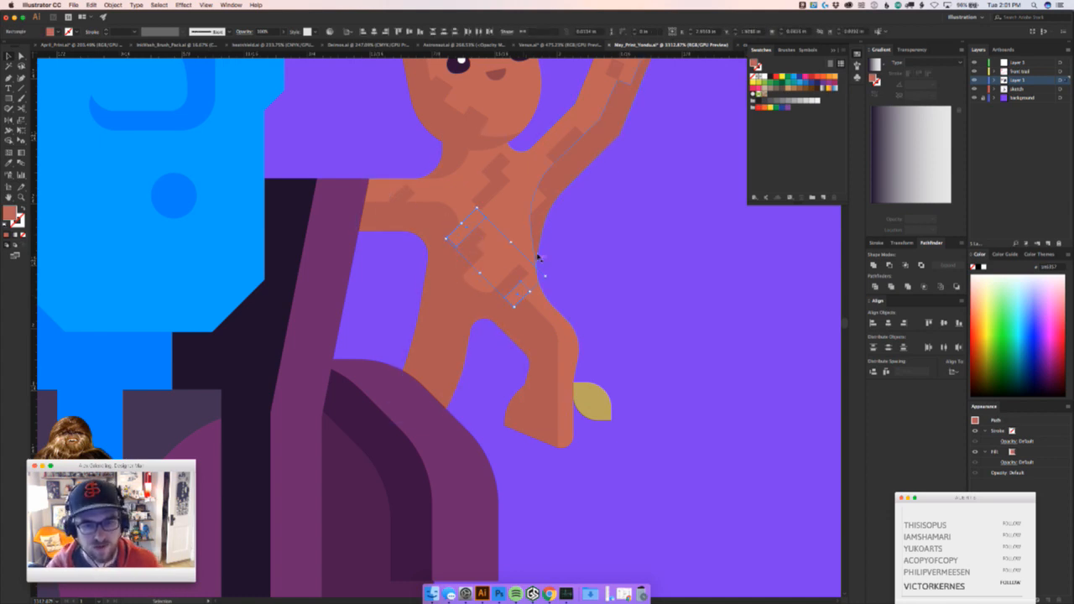
pyautogui.press('super+y')
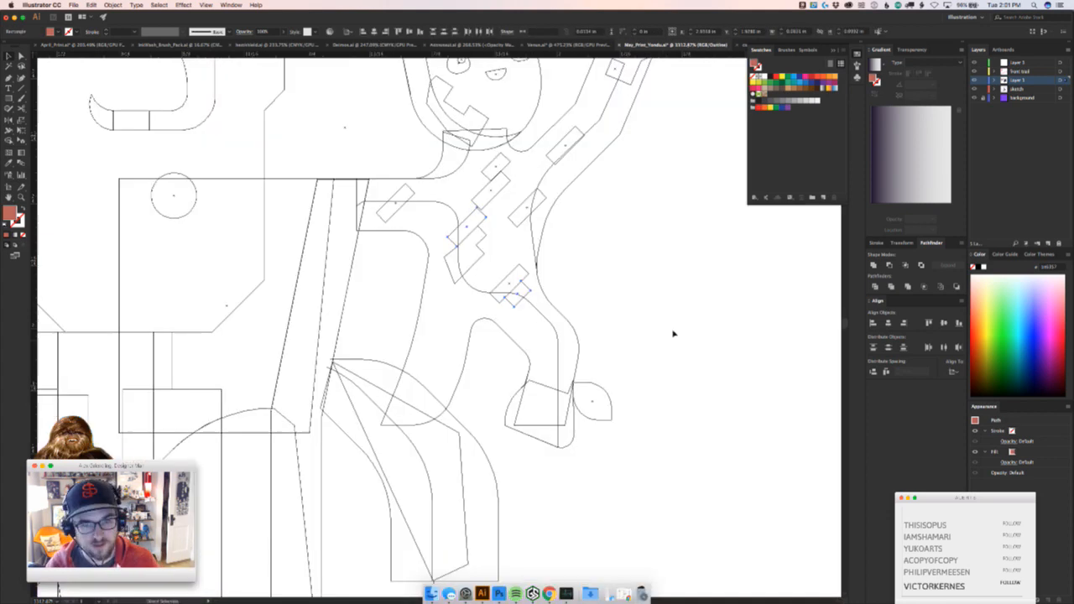
pyautogui.click(675, 332)
pyautogui.scroll(2, 577, 308)
pyautogui.scroll(3, 578, 308)
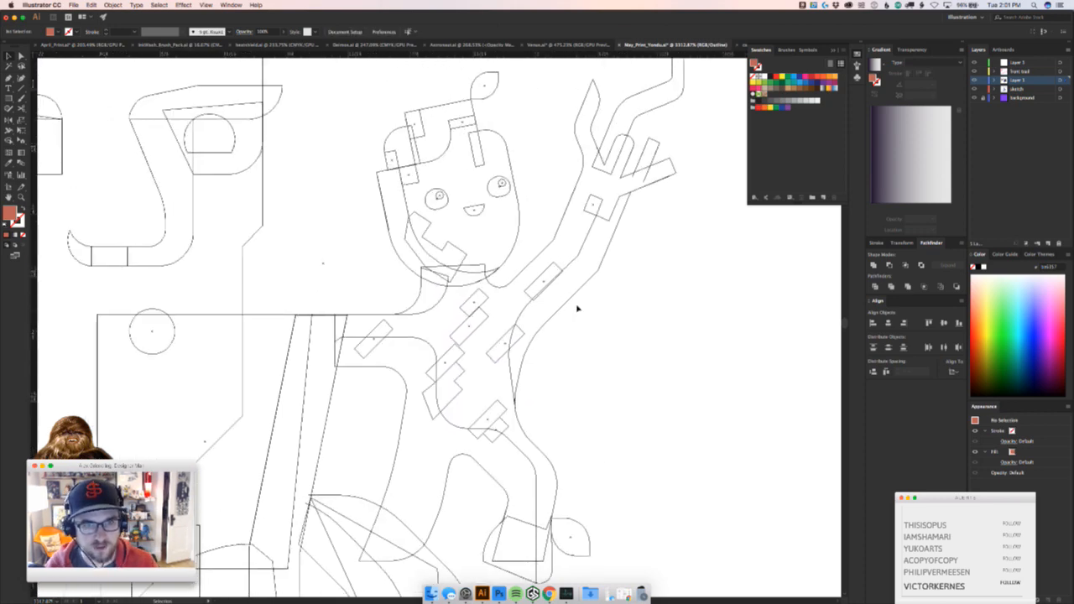
pyautogui.hscroll(-5, 577, 309)
pyautogui.scroll(-1, 578, 309)
pyautogui.hscroll(3, 577, 309)
pyautogui.scroll(-3, 577, 309)
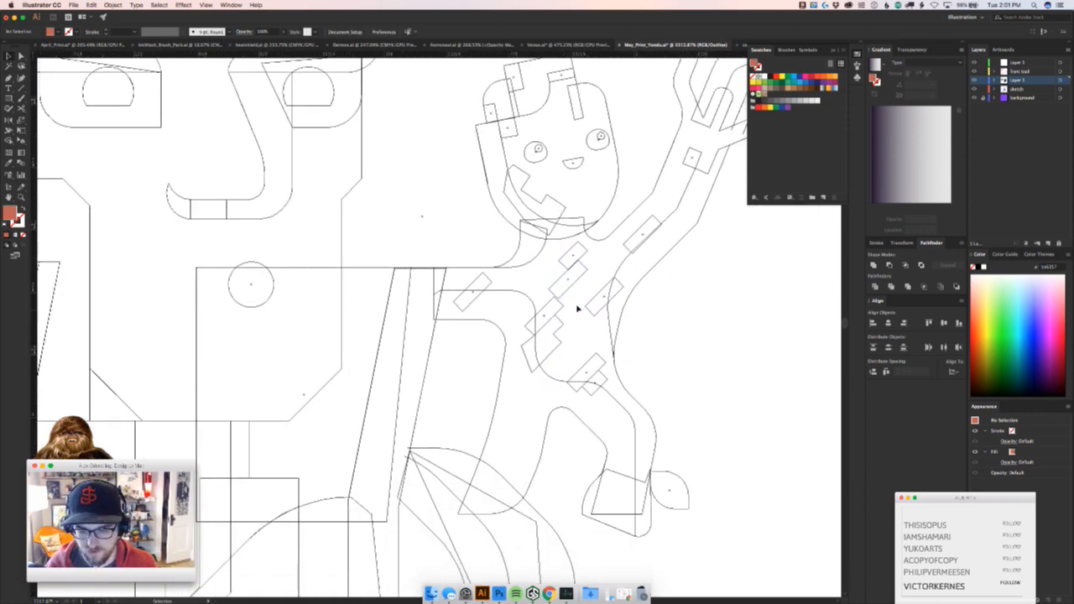
pyautogui.scroll(-2, 577, 309)
pyautogui.hscroll(2, 578, 308)
pyautogui.press('super+y')
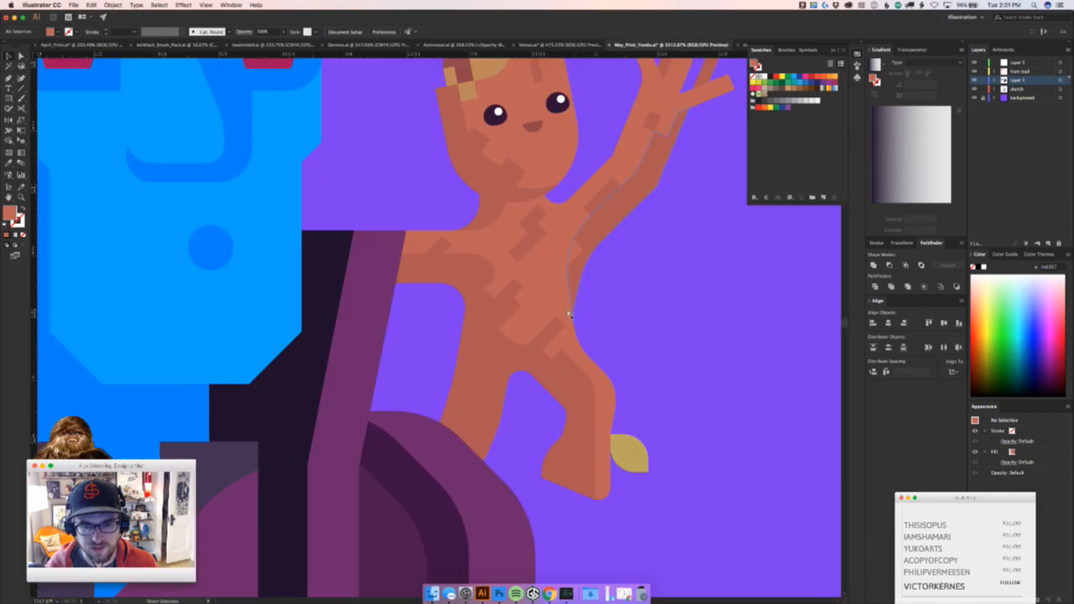
# Cut the two light bark rectangles at Groot's waist and hip out of his leg shading with Minus Back
pyautogui.click(554, 345)
pyautogui.keyDown('shift'); pyautogui.click(495, 283); pyautogui.keyUp('shift')
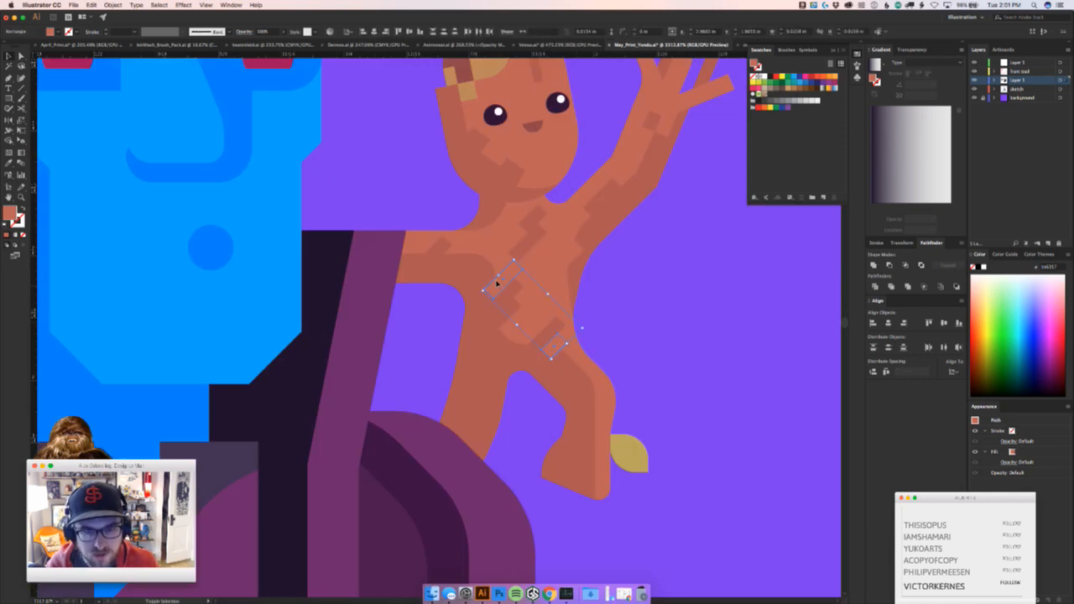
pyautogui.press('a')
pyautogui.click(578, 400)
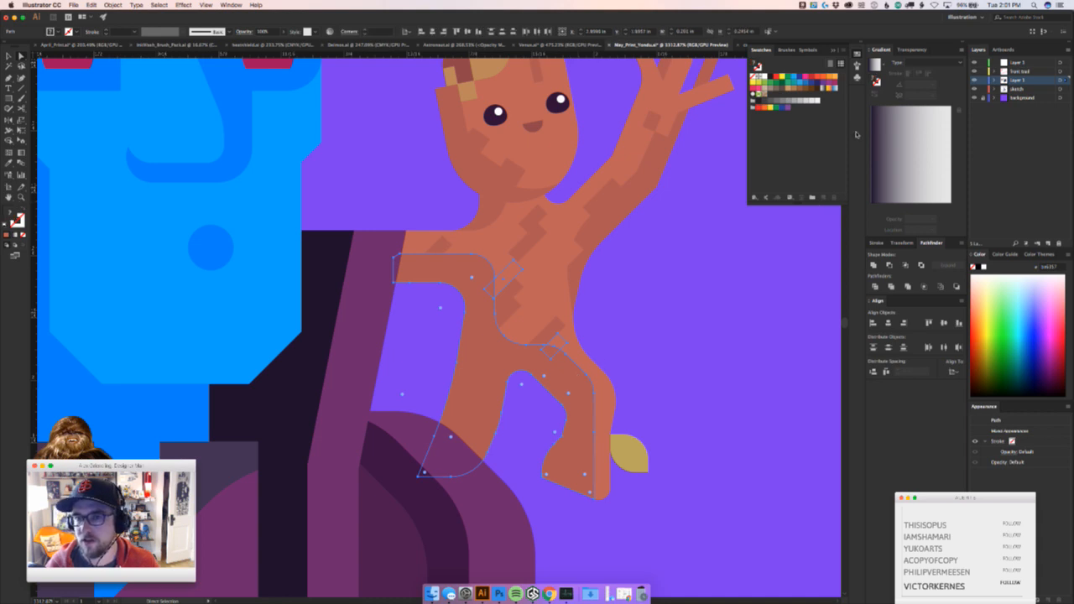
pyautogui.click(938, 288)
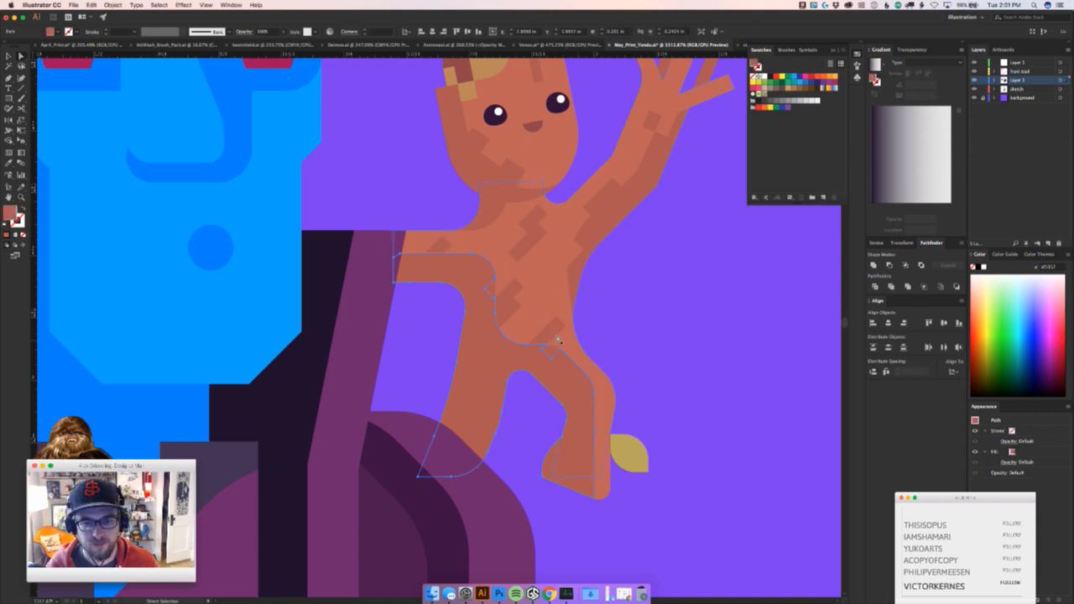
# Try moving the cut leg shading down away from Groot's body, and undo the move
pyautogui.moveTo(551, 349); pyautogui.dragTo(535, 461)
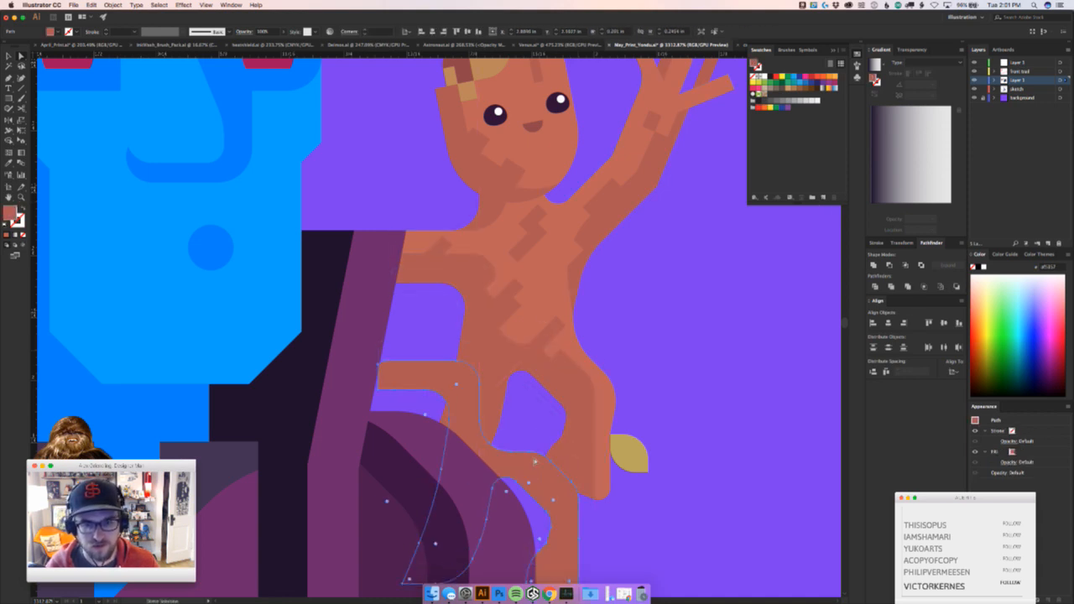
pyautogui.press('super+z')
pyautogui.click(532, 457)
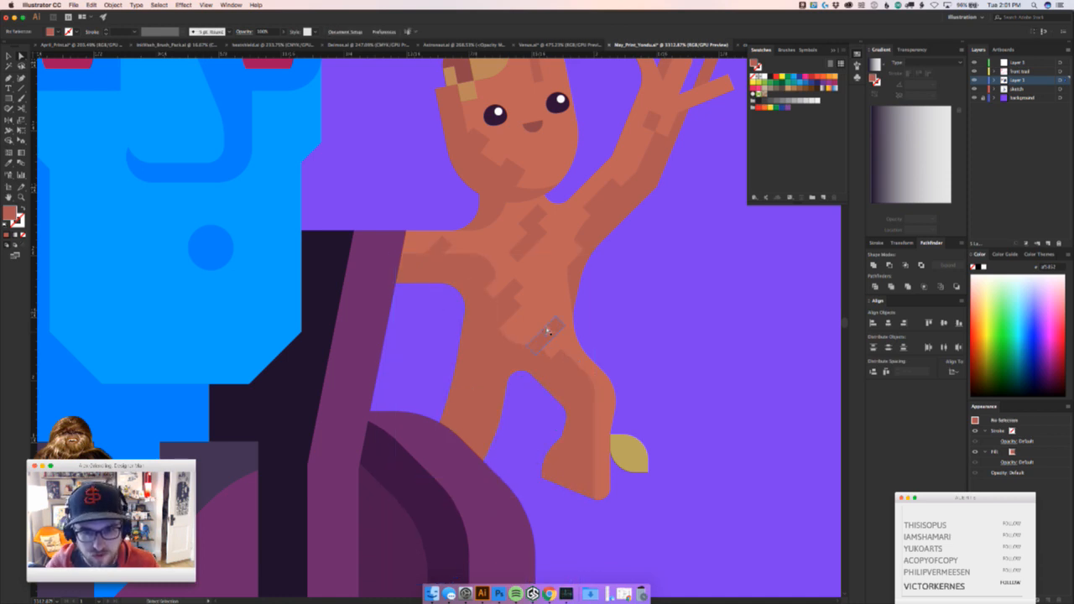
# Unite the dark bark marks on Groot's hip, waist and resting arm with the leg shading shape
pyautogui.click(548, 331)
pyautogui.keyDown('shift'); pyautogui.click(496, 292); pyautogui.keyUp('shift')
pyautogui.keyDown('shift'); pyautogui.click(439, 246); pyautogui.keyUp('shift')
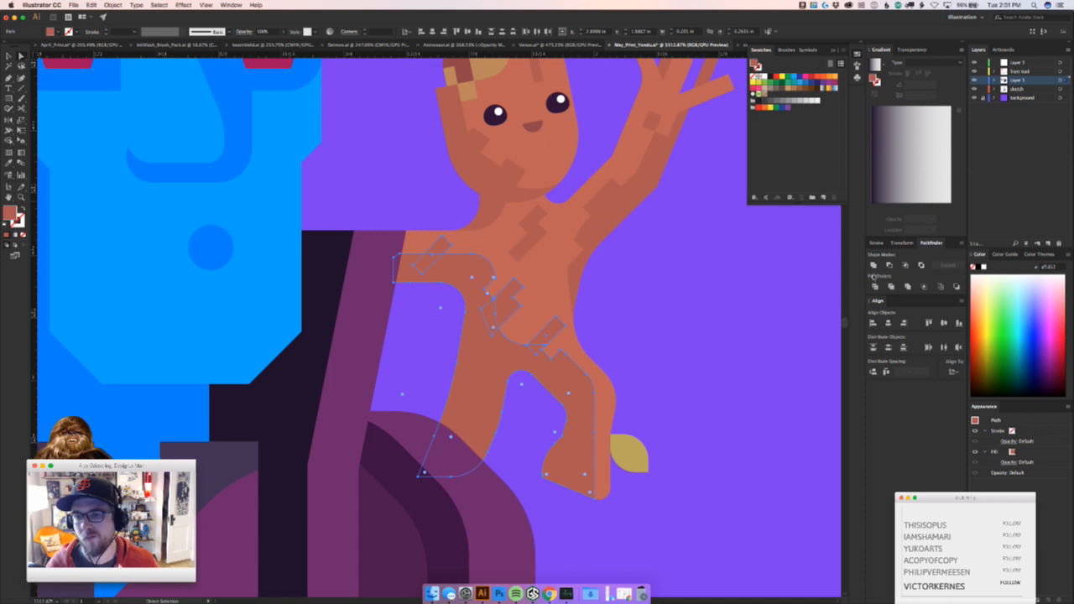
pyautogui.click(872, 264)
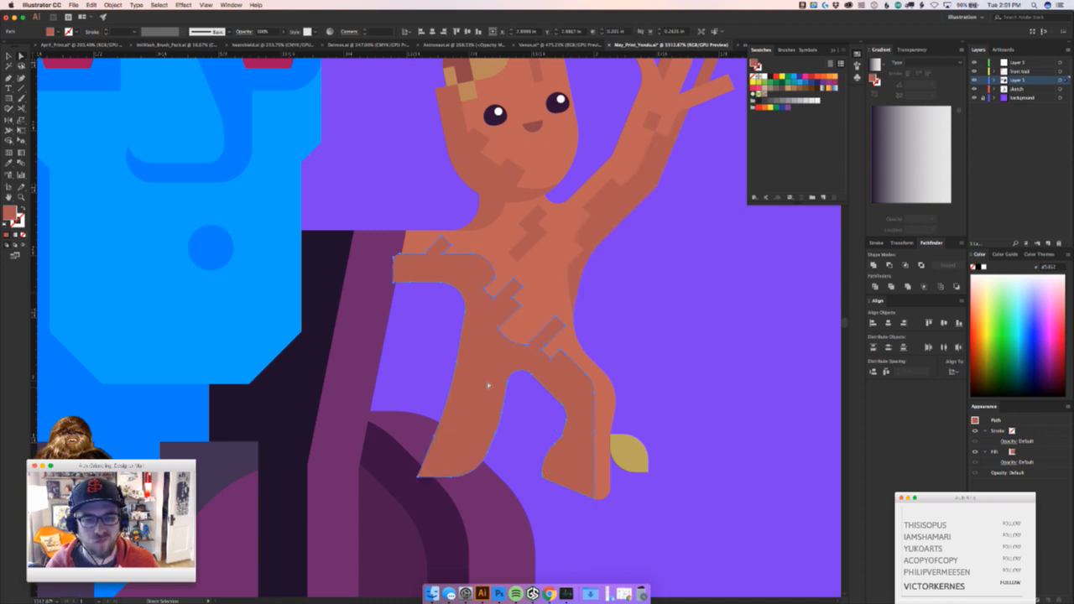
# Unite the two overlapping dark bark marks on Groot's chest into one shape
pyautogui.click(531, 230)
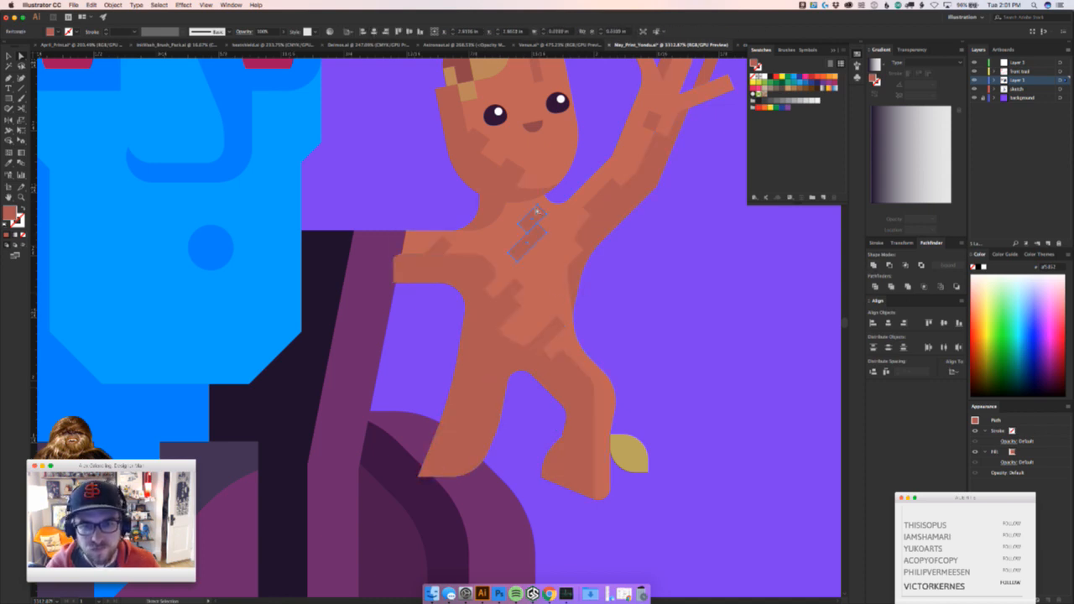
pyautogui.keyDown('shift'); pyautogui.click(537, 211); pyautogui.keyUp('shift')
pyautogui.click(873, 265)
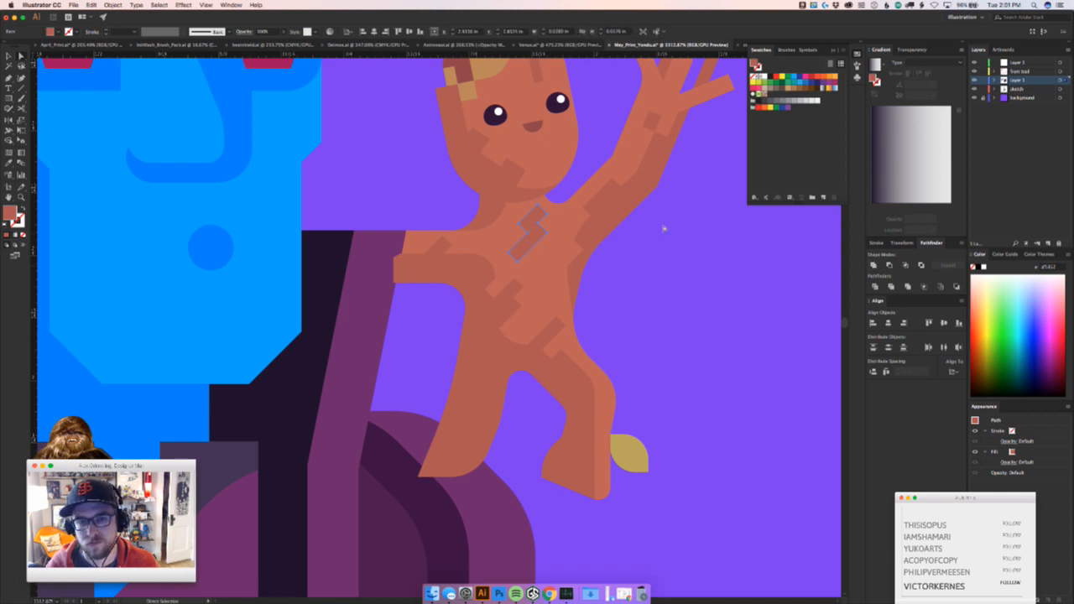
# Cut the light bark rectangle under Groot's raised arm out of the arm shading with Minus Back, and deselect
pyautogui.click(580, 247)
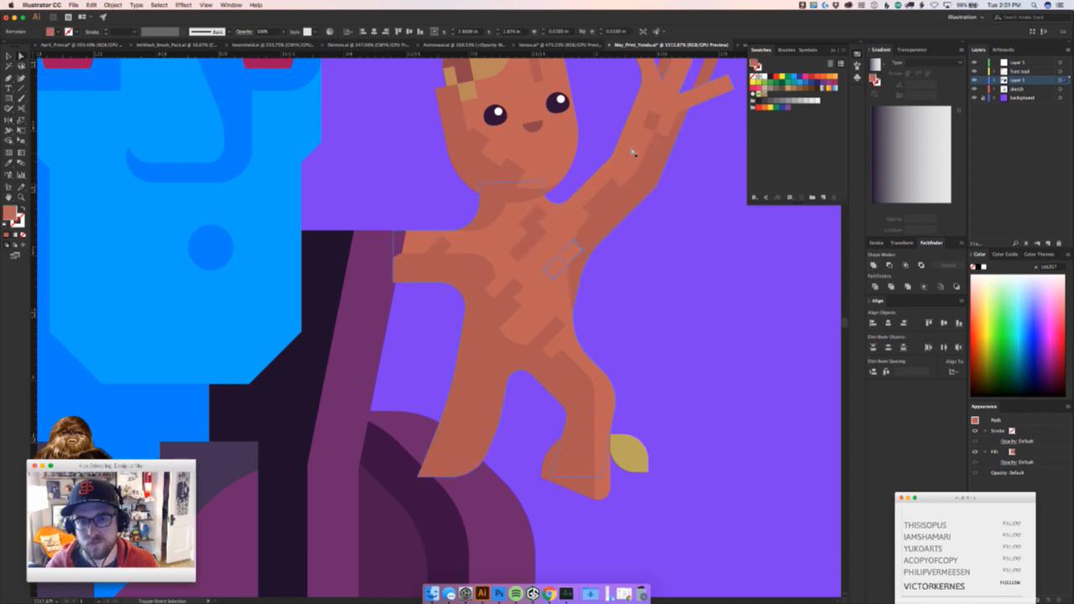
pyautogui.moveTo(584, 244); pyautogui.dragTo(582, 242)
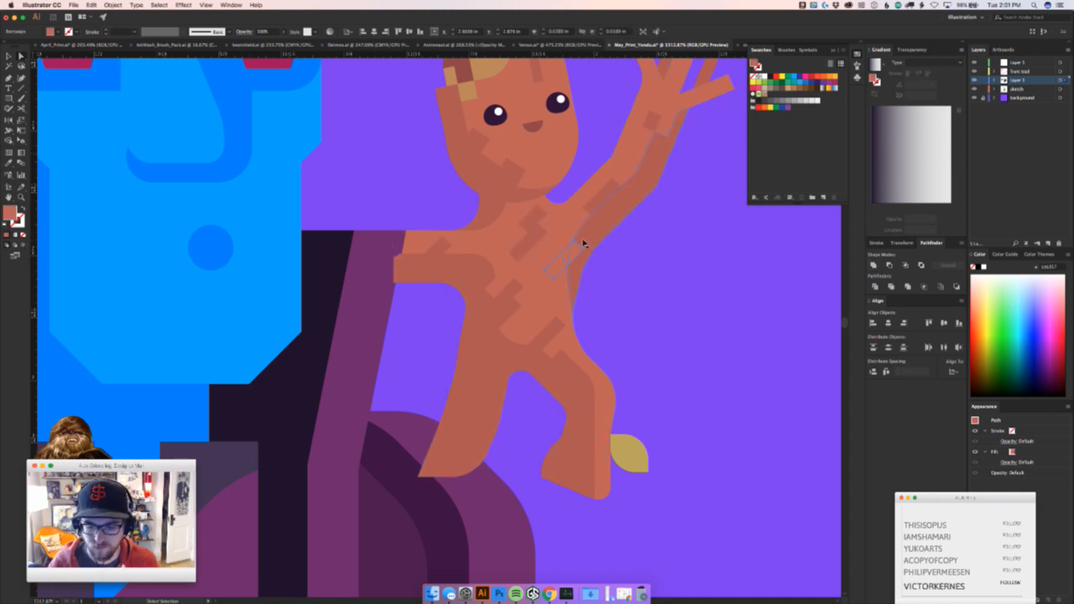
pyautogui.press('super+shift+a')
pyautogui.click(614, 223)
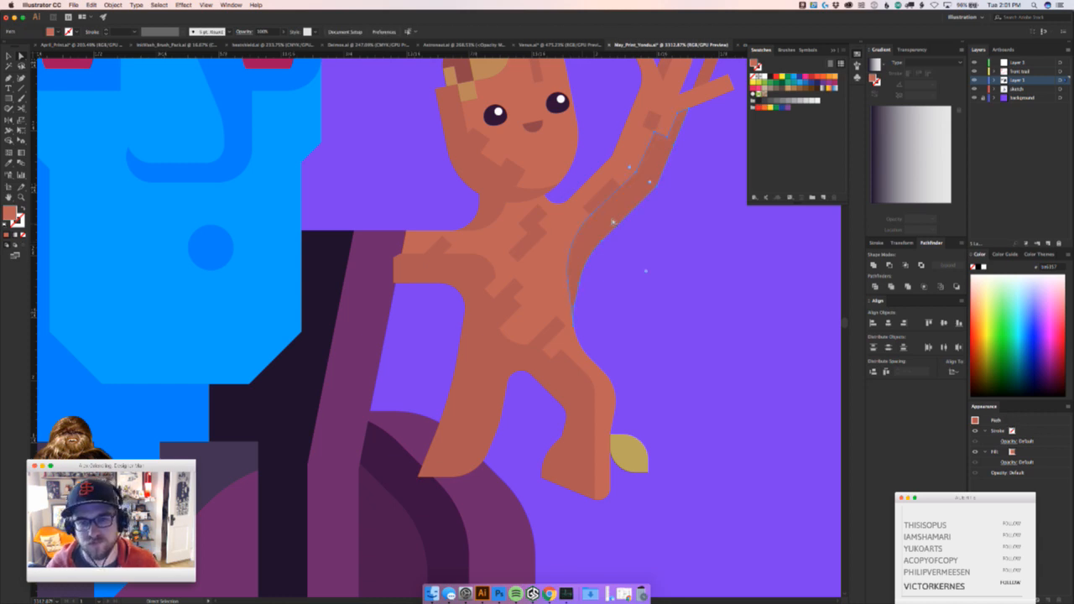
pyautogui.click(956, 286)
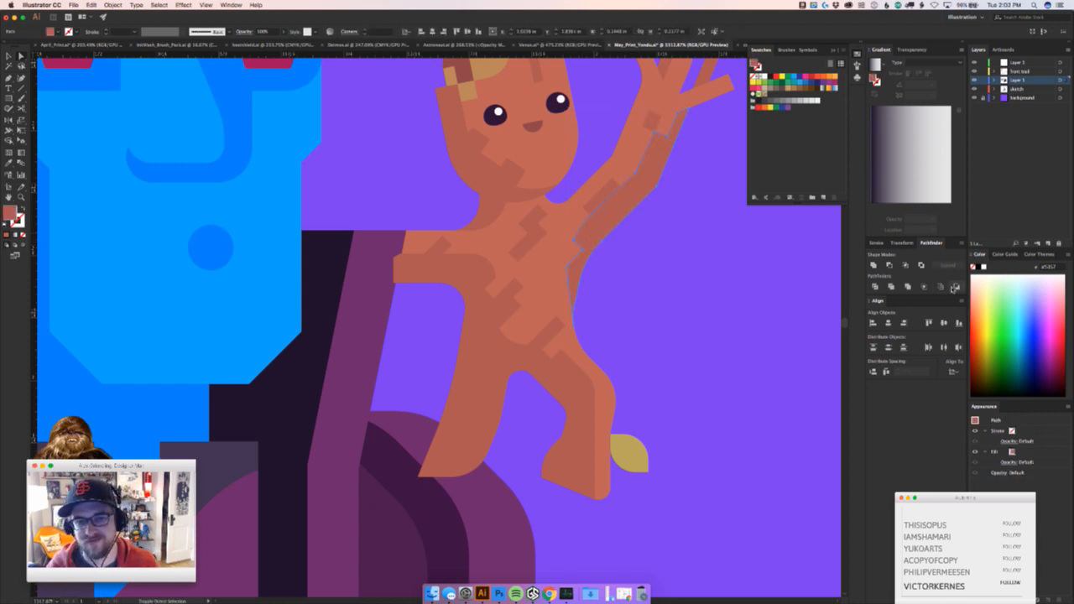
pyautogui.click(669, 256)
# Unite the dark bark mark on Groot's raised upper arm with the arm shading, and deselect the merged shape
pyautogui.click(605, 205)
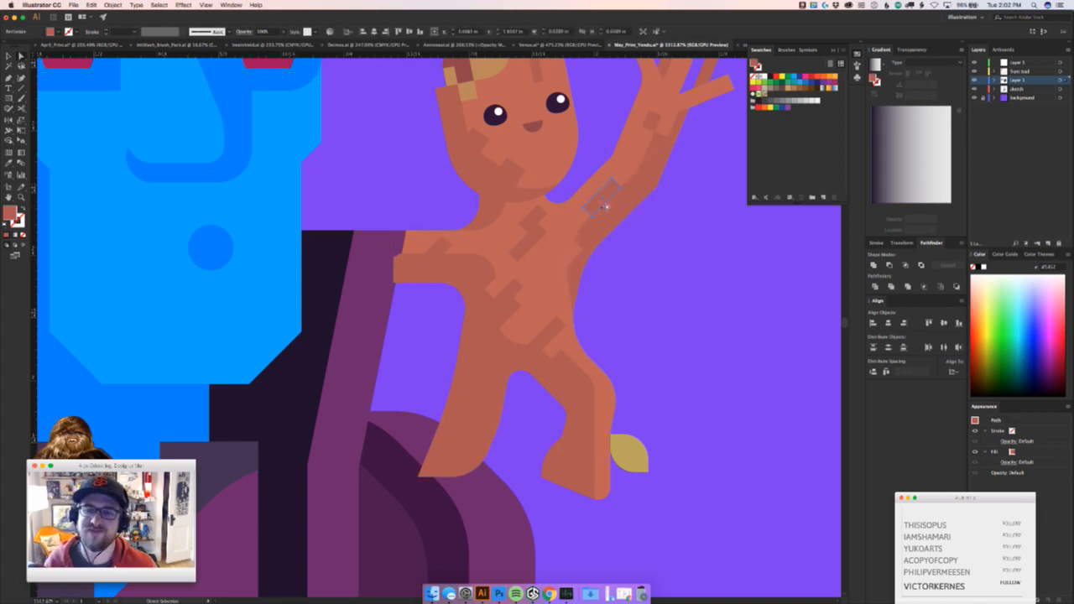
pyautogui.click(651, 125)
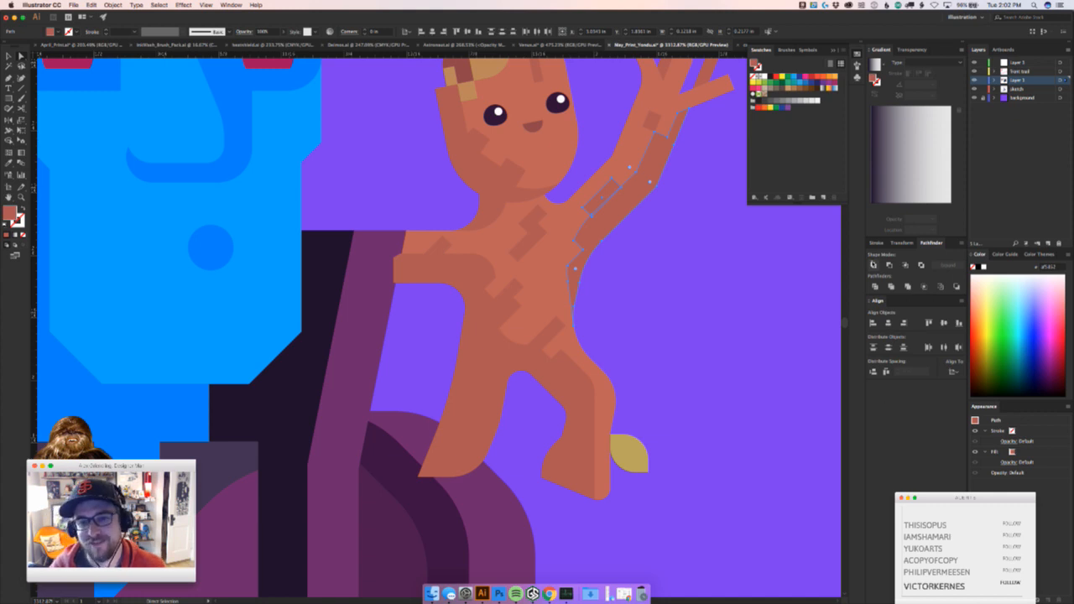
pyautogui.click(873, 265)
pyautogui.press('v')
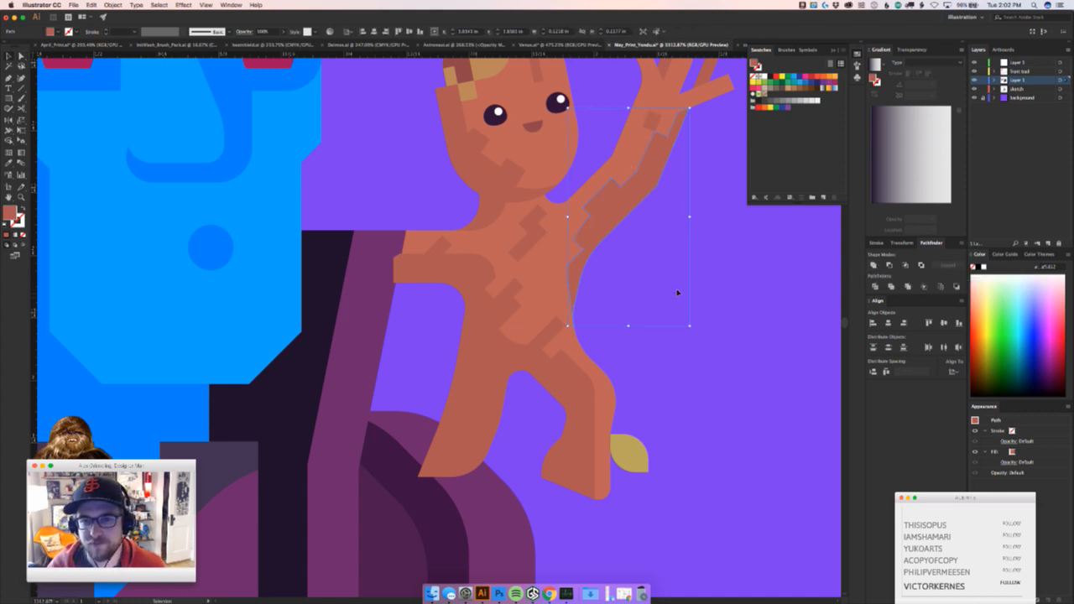
pyautogui.scroll(-2, 677, 292)
pyautogui.click(699, 297)
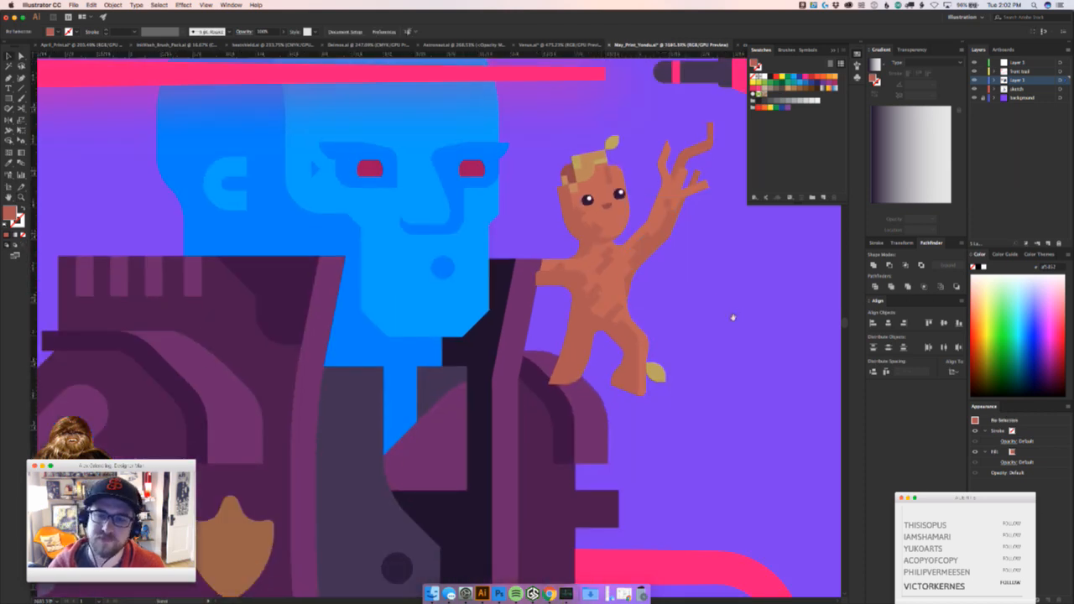
# Copy the coat lining's fading dark gradient onto Groot's united leg shading with the Eyedropper
pyautogui.scroll(2, 733, 317)
pyautogui.click(631, 284)
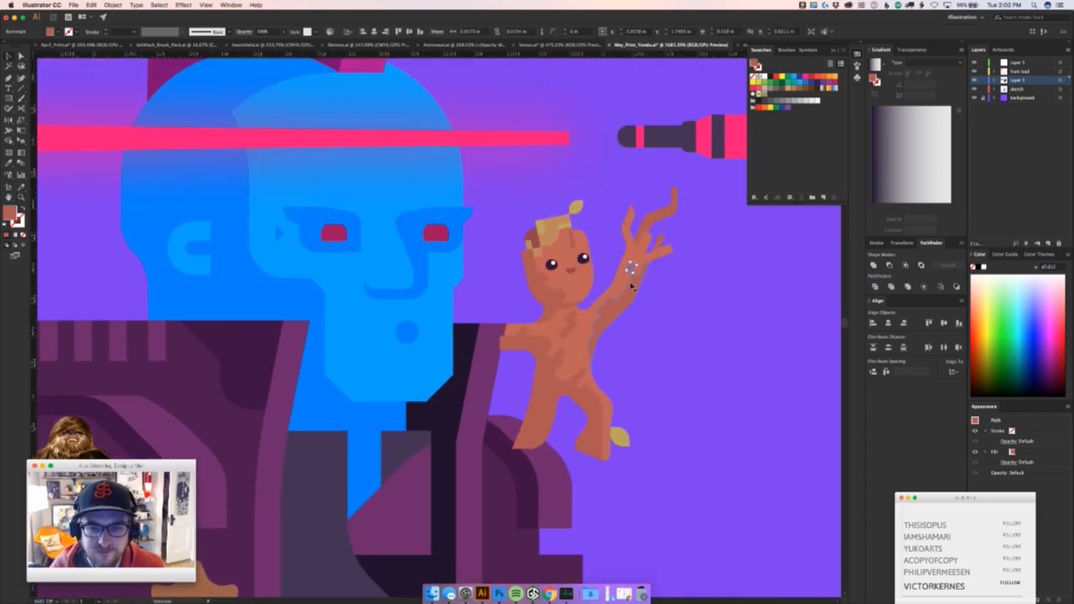
pyautogui.click(625, 292)
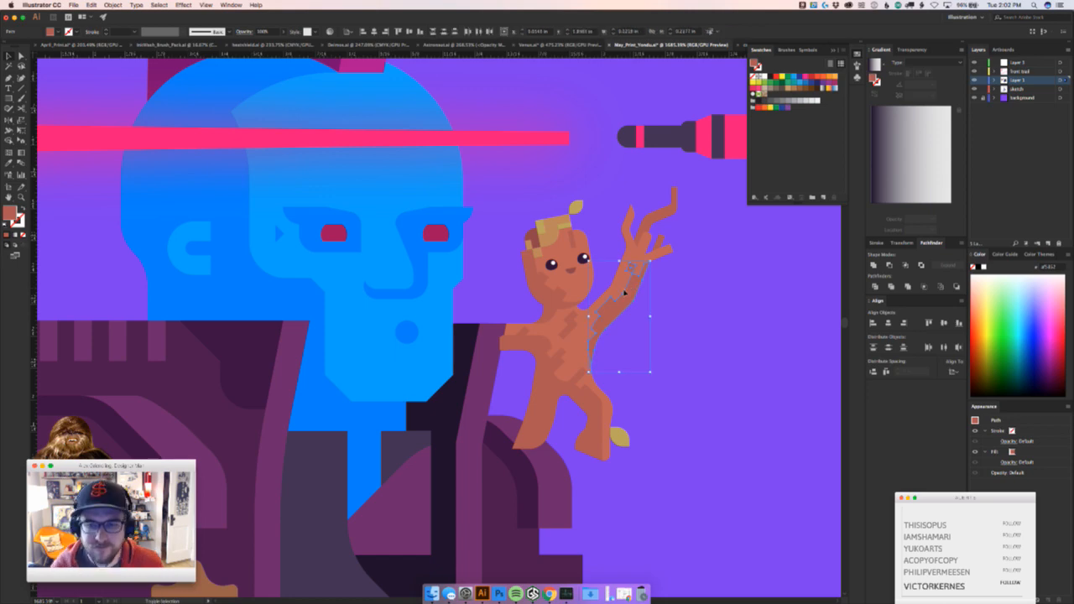
pyautogui.click(551, 366)
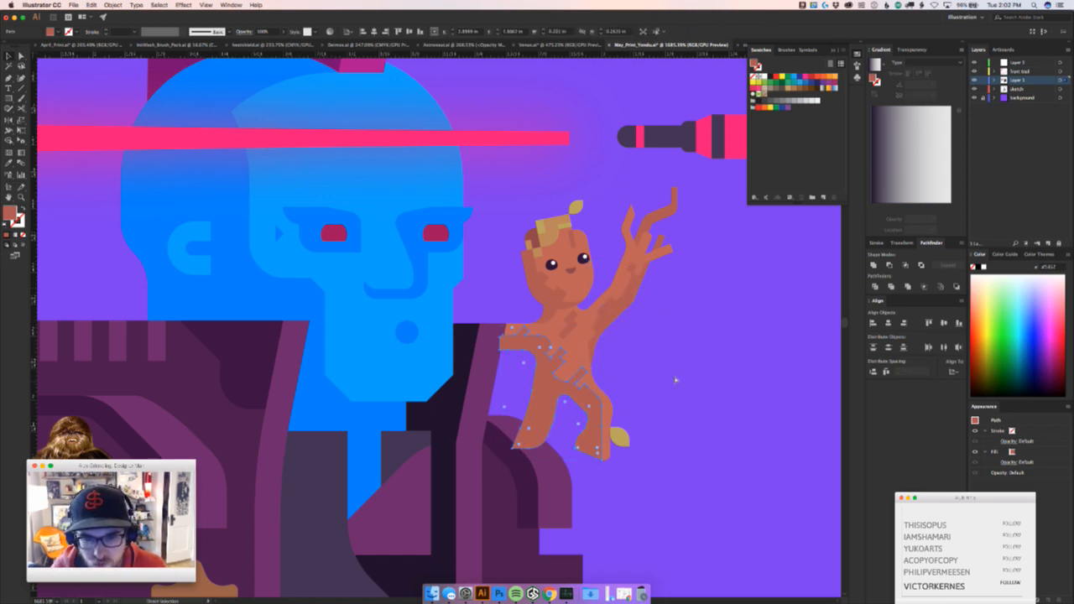
pyautogui.press('v')
pyautogui.moveTo(626, 544); pyautogui.dragTo(545, 544)
pyautogui.moveTo(546, 545); pyautogui.dragTo(509, 276)
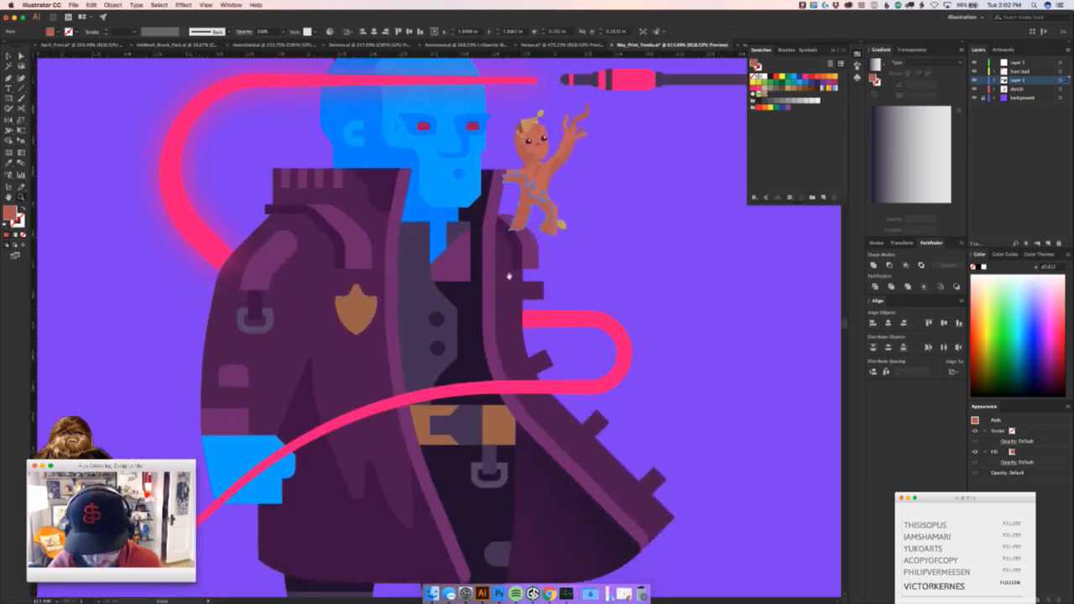
pyautogui.press('i')
pyautogui.click(559, 502)
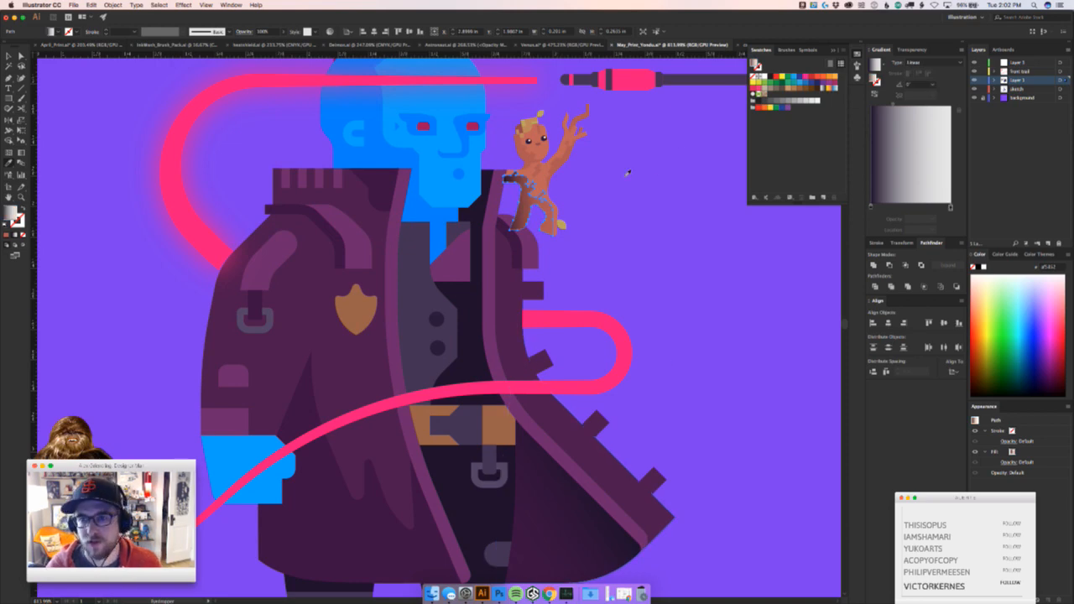
# Redirect the leg shading's gradient diagonally so its dark end starts below Groot's feet and fades out toward his torso
pyautogui.press('z')
pyautogui.press('g')
pyautogui.moveTo(506, 165)
pyautogui.mouseDown()
pyautogui.moveTo(603, 203)
pyautogui.moveTo(552, 314)
pyautogui.moveTo(557, 252)
pyautogui.moveTo(588, 194)
pyautogui.mouseUp()
pyautogui.moveTo(542, 331); pyautogui.dragTo(646, 173)
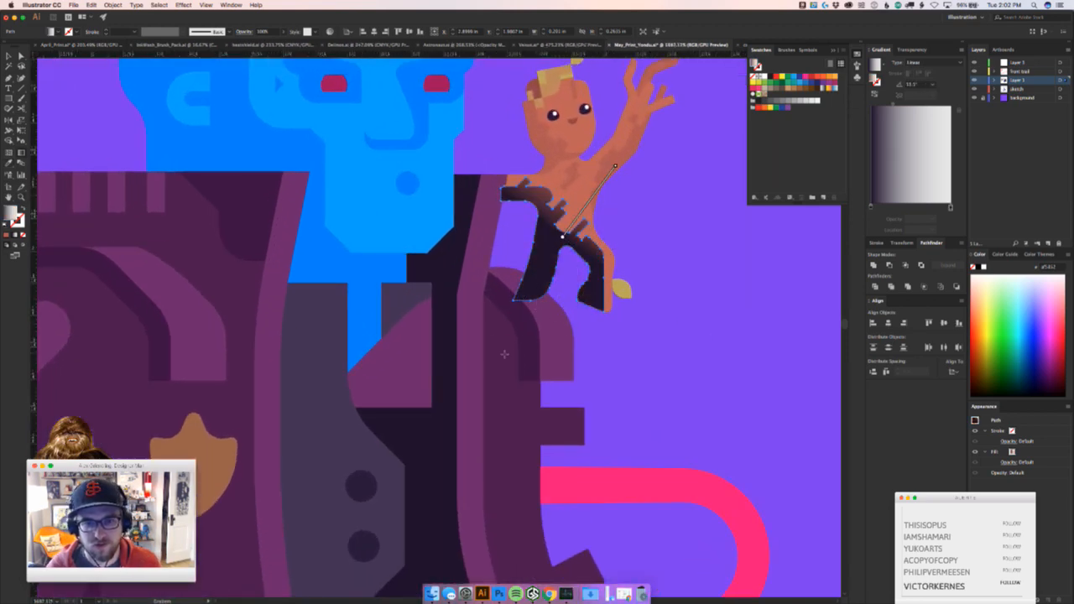
pyautogui.moveTo(505, 353); pyautogui.dragTo(597, 226)
pyautogui.moveTo(491, 325); pyautogui.dragTo(593, 202)
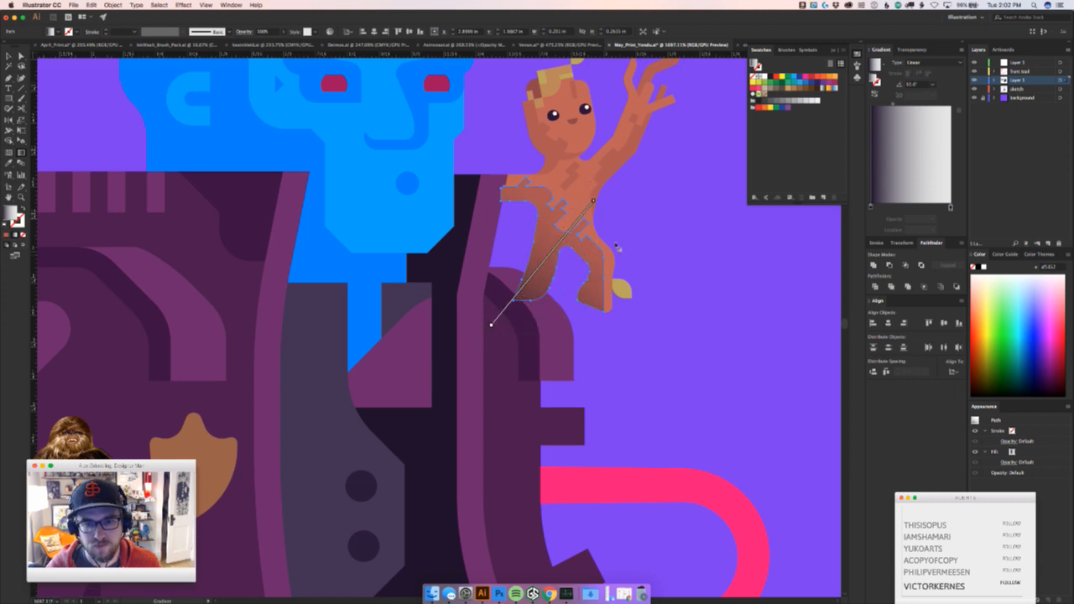
pyautogui.press('v')
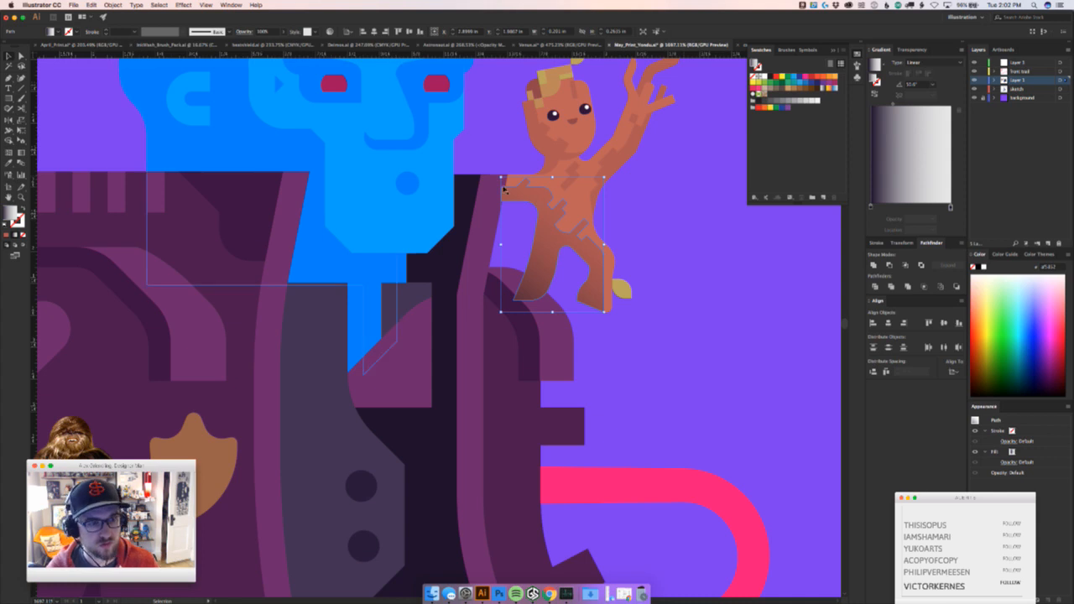
pyautogui.click(659, 232)
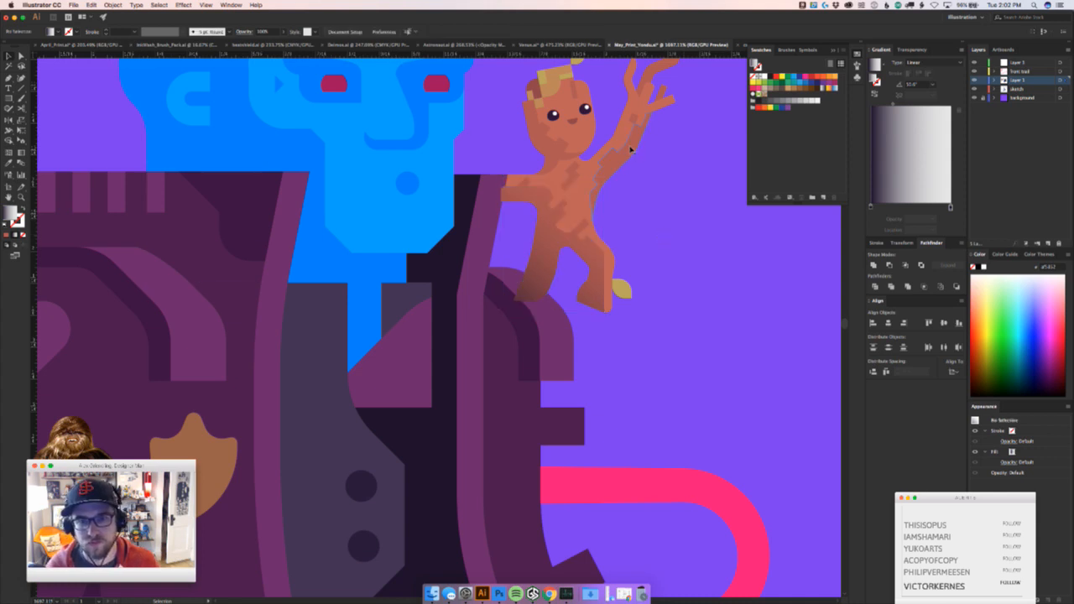
# Recolor the dark stop of Groot's leg shading gradient with the arm shading's color code, darkened to a deep maroon
pyautogui.click(631, 149)
pyautogui.doubleClick(12, 215)
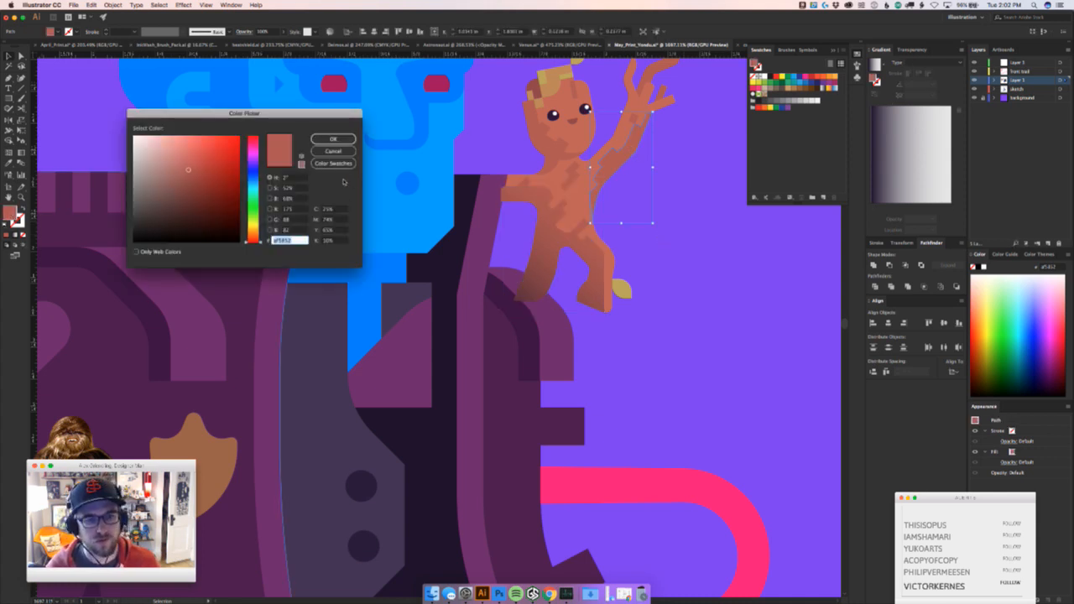
pyautogui.click(333, 140)
pyautogui.click(548, 261)
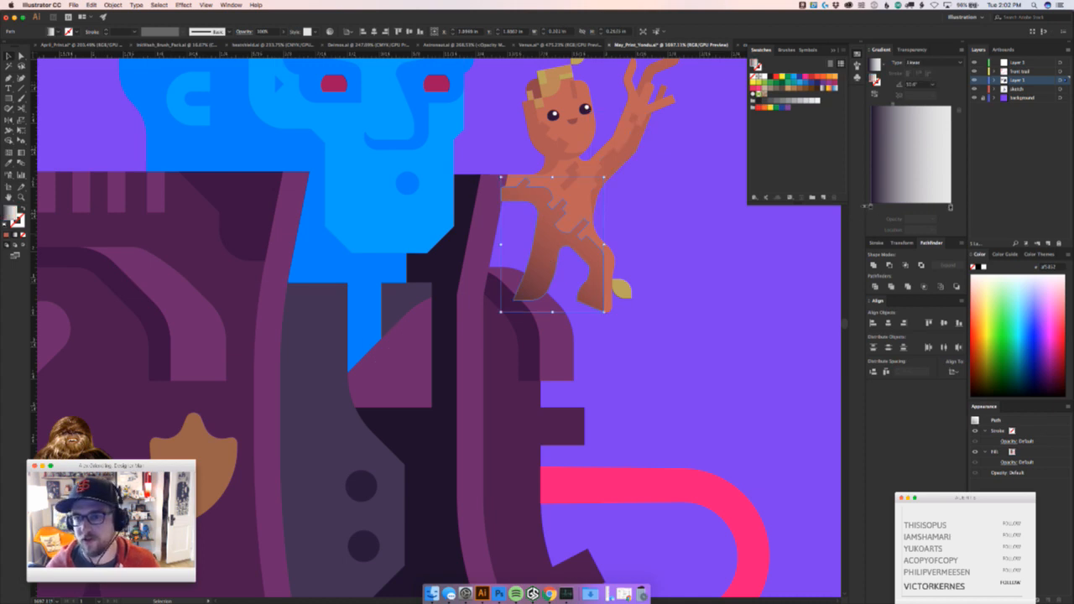
pyautogui.doubleClick(870, 207)
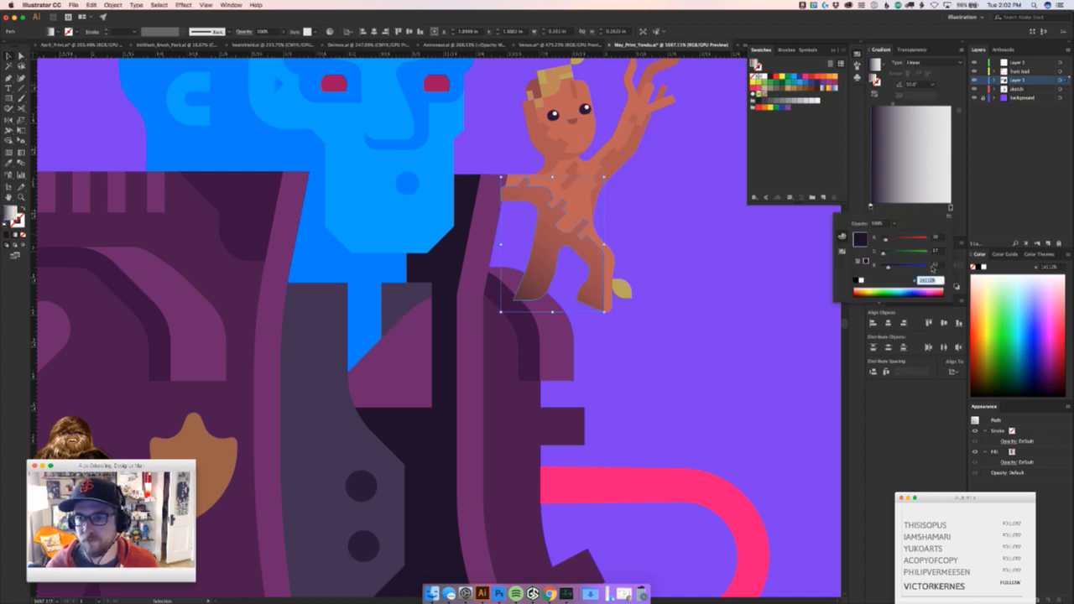
pyautogui.press('Return')
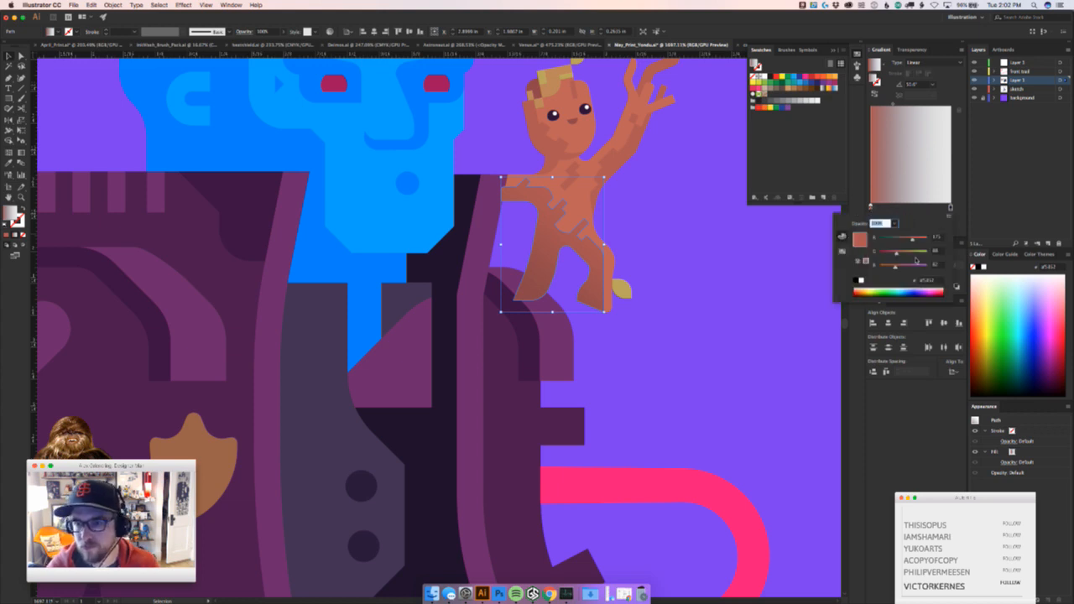
pyautogui.click(902, 239)
pyautogui.moveTo(901, 239)
pyautogui.mouseDown()
pyautogui.moveTo(885, 252)
pyautogui.moveTo(891, 267)
pyautogui.moveTo(899, 243)
pyautogui.mouseUp()
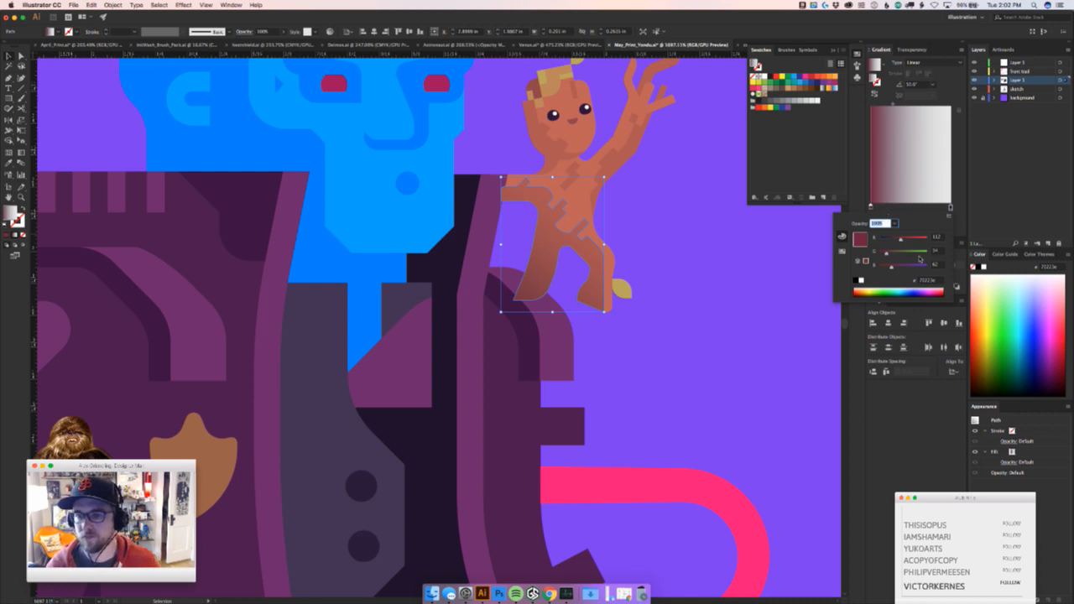
# Copy the maroon color code to the transparent end stop of the leg shading gradient
pyautogui.click(931, 279)
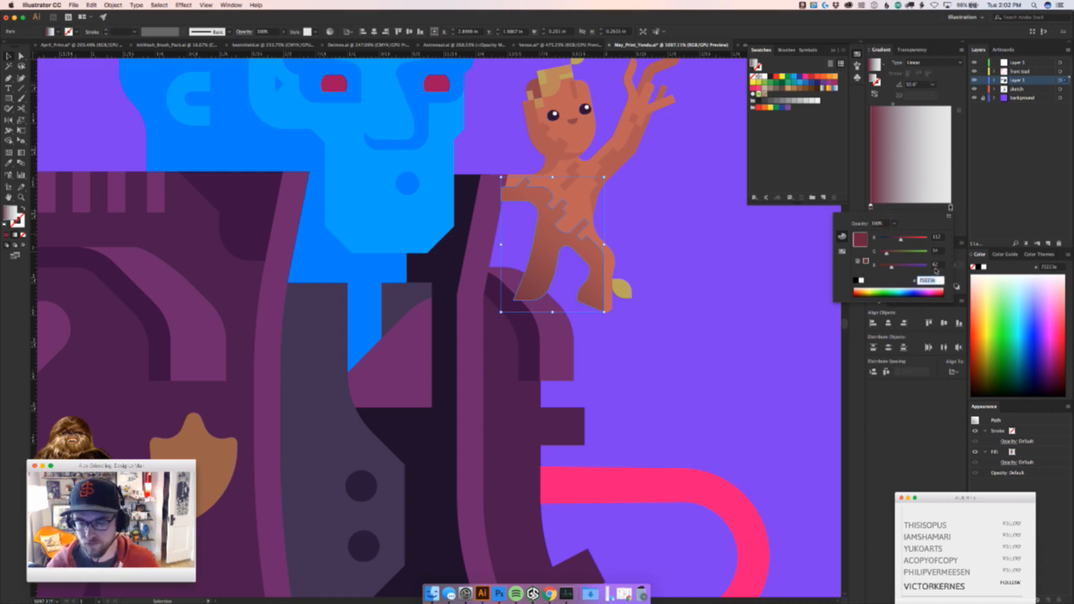
pyautogui.click(951, 208)
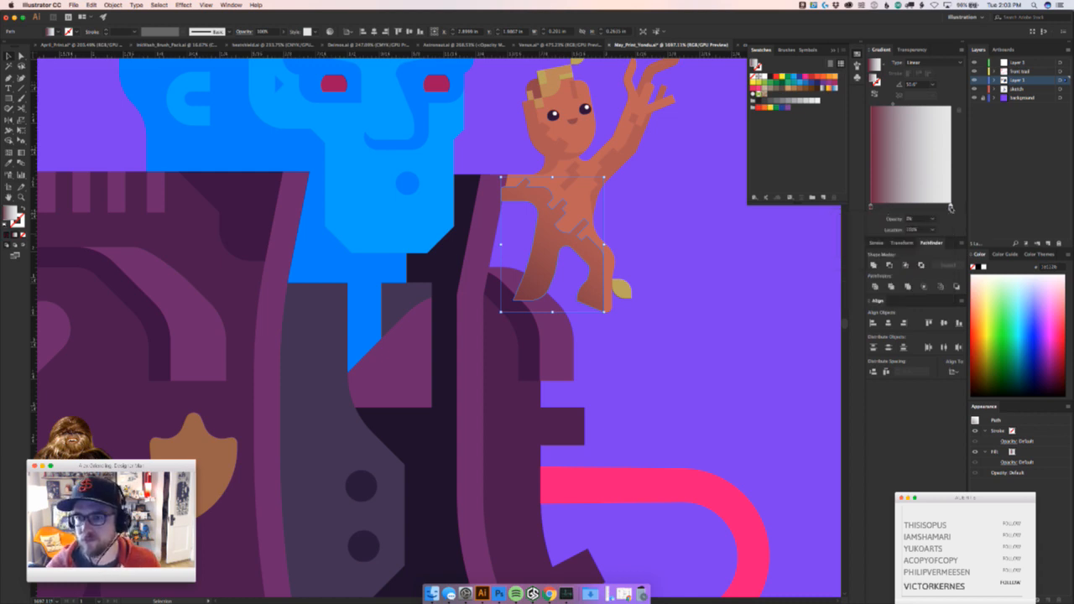
pyautogui.doubleClick(950, 208)
pyautogui.click(933, 280)
pyautogui.write('753136')
pyautogui.press('Return')
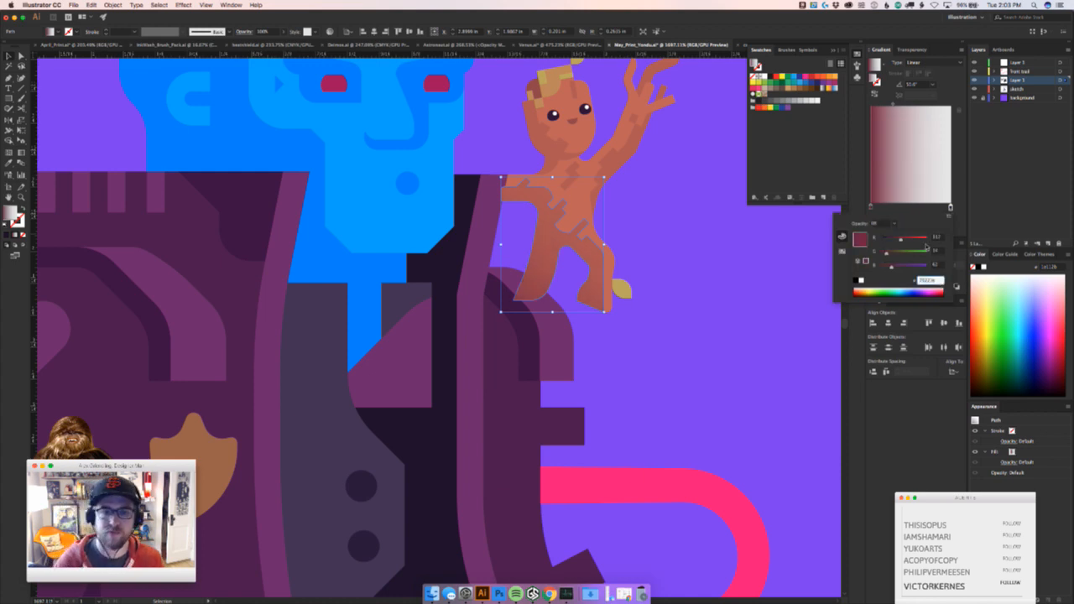
# Redirect the leg shading's gradient diagonally from the foot nearest the coat up to Groot's torso, and deselect
pyautogui.press('g')
pyautogui.moveTo(558, 232)
pyautogui.mouseDown()
pyautogui.moveTo(542, 278)
pyautogui.moveTo(560, 241)
pyautogui.moveTo(606, 215)
pyautogui.mouseUp()
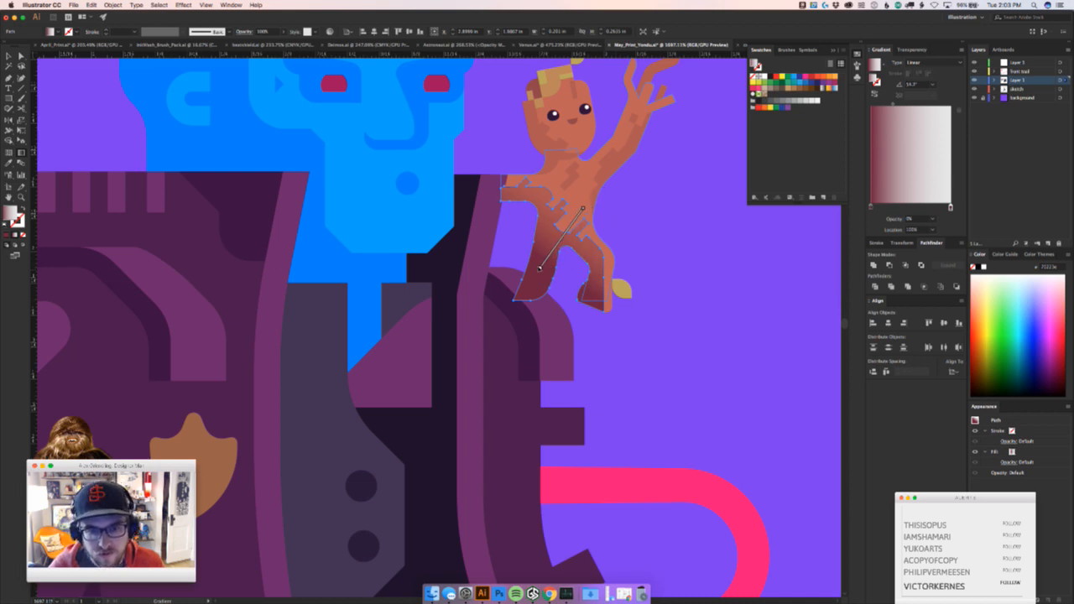
pyautogui.moveTo(575, 257); pyautogui.dragTo(543, 271)
pyautogui.moveTo(575, 225); pyautogui.dragTo(580, 214)
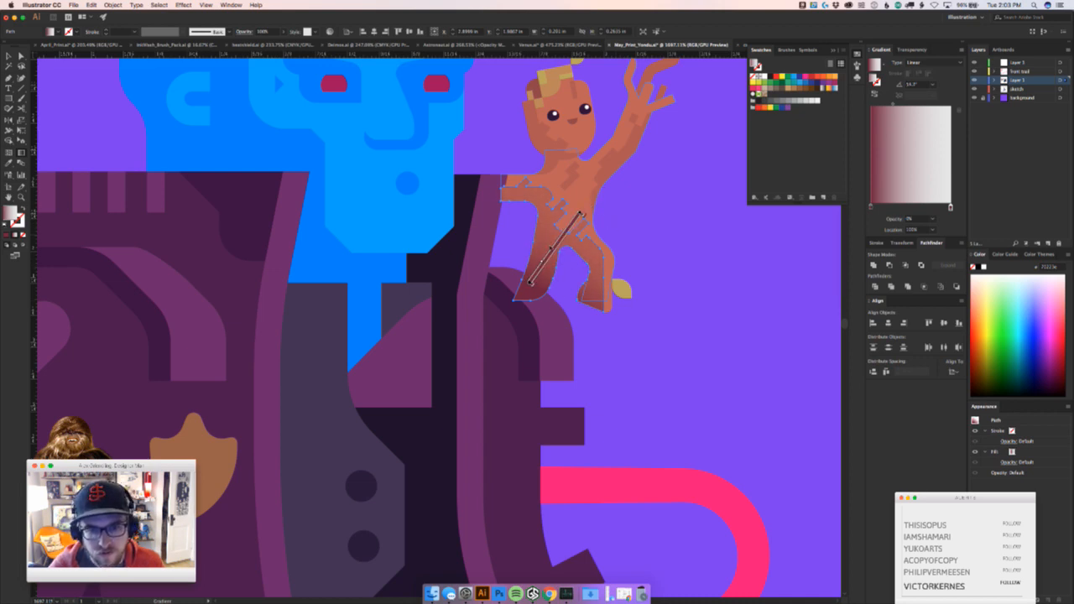
pyautogui.moveTo(541, 265); pyautogui.dragTo(533, 273)
pyautogui.press('v')
pyautogui.click(633, 251)
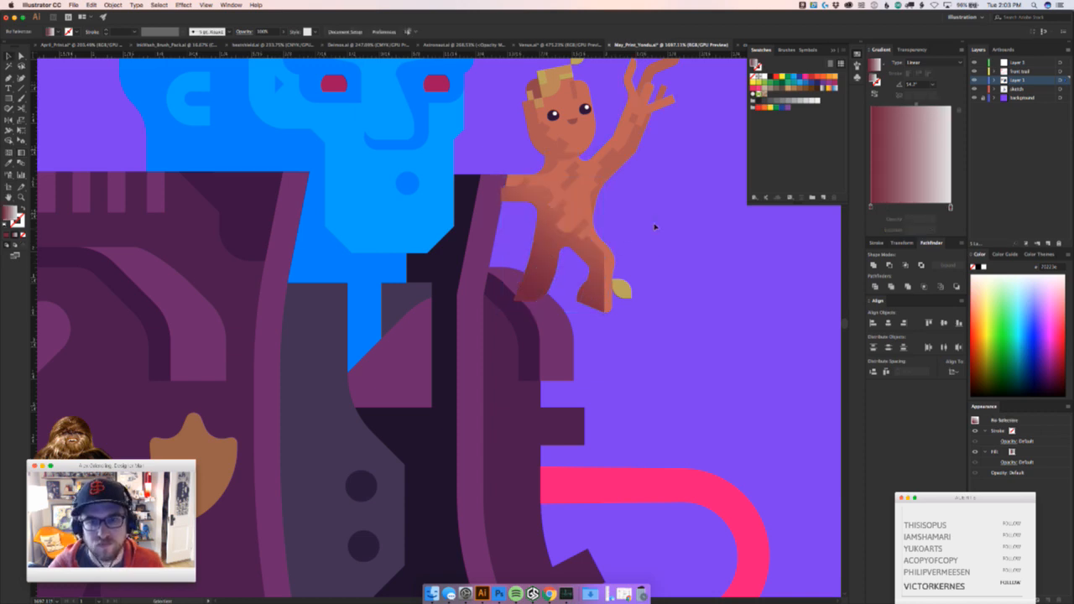
# Select all of Groot's artwork without the coat's shoulder piece and cut it from its layer
pyautogui.scroll(5, 654, 227)
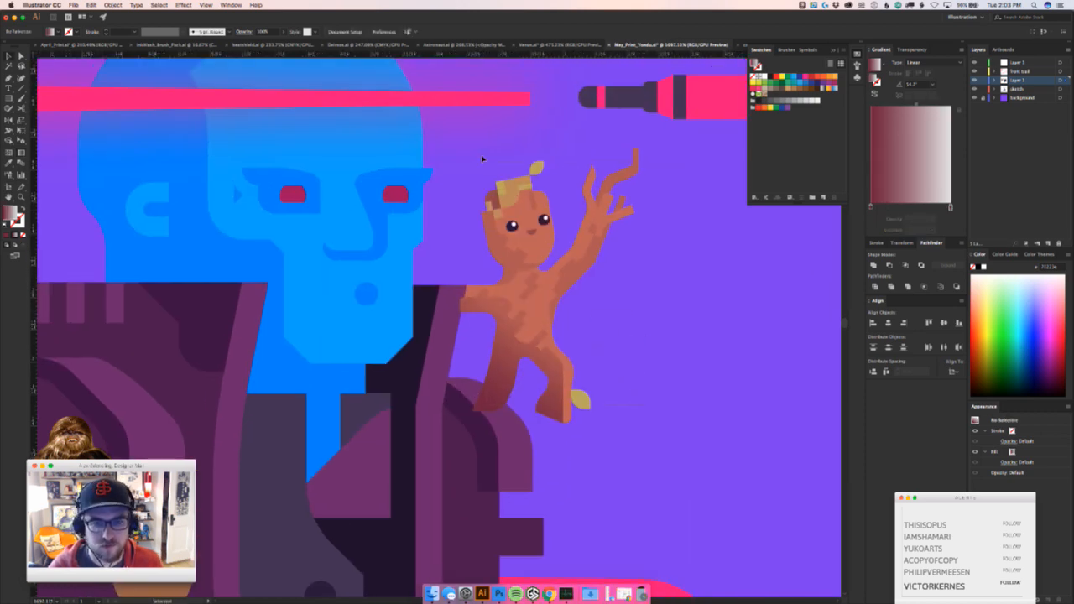
pyautogui.moveTo(476, 158); pyautogui.dragTo(470, 110)
pyautogui.keyDown('shift'); pyautogui.click(475, 104); pyautogui.keyUp('shift')
pyautogui.keyDown('shift'); pyautogui.click(520, 437); pyautogui.keyUp('shift')
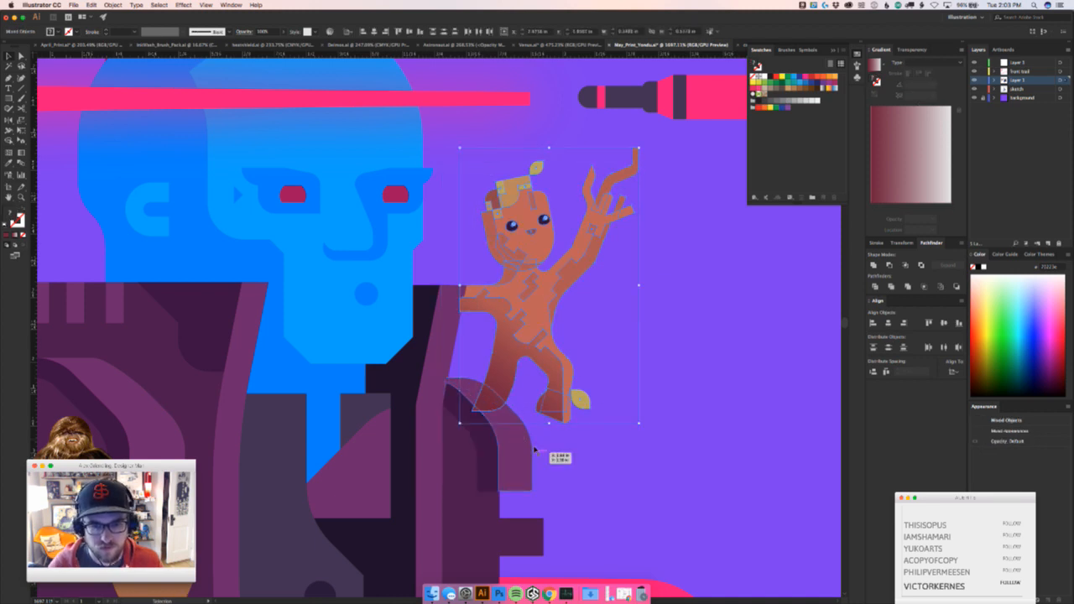
pyautogui.hotkey('ctrl', 'x')
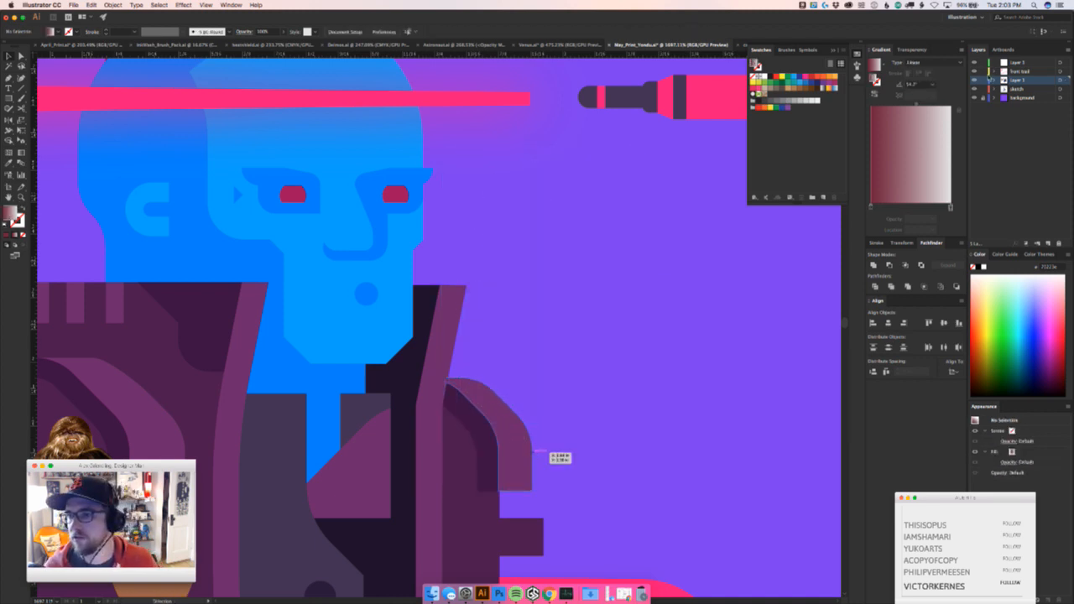
# Create a layer named groot directly above the sketch layer, paste Groot in place on it, and deselect
pyautogui.click(1035, 89)
pyautogui.click(1048, 242)
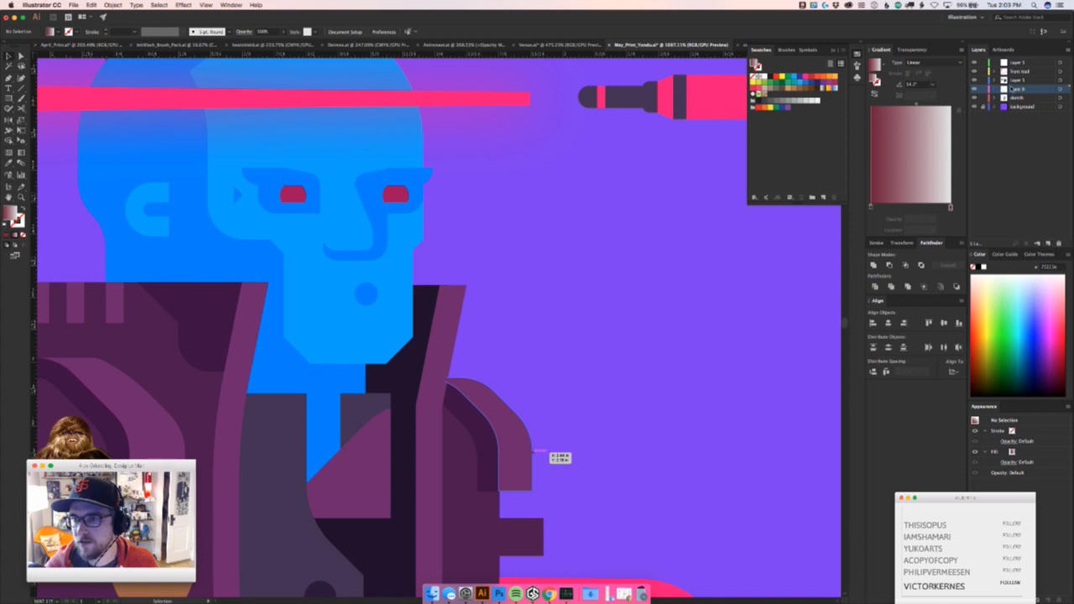
pyautogui.doubleClick(1018, 89)
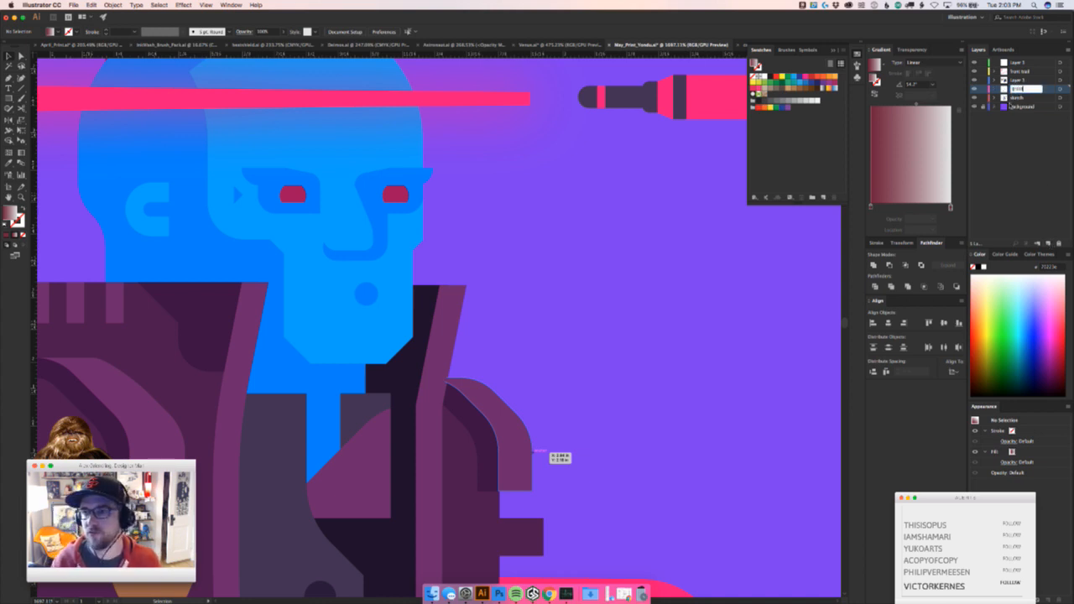
pyautogui.write('groot')
pyautogui.press('Return')
pyautogui.hotkey('ctrl', 'f')
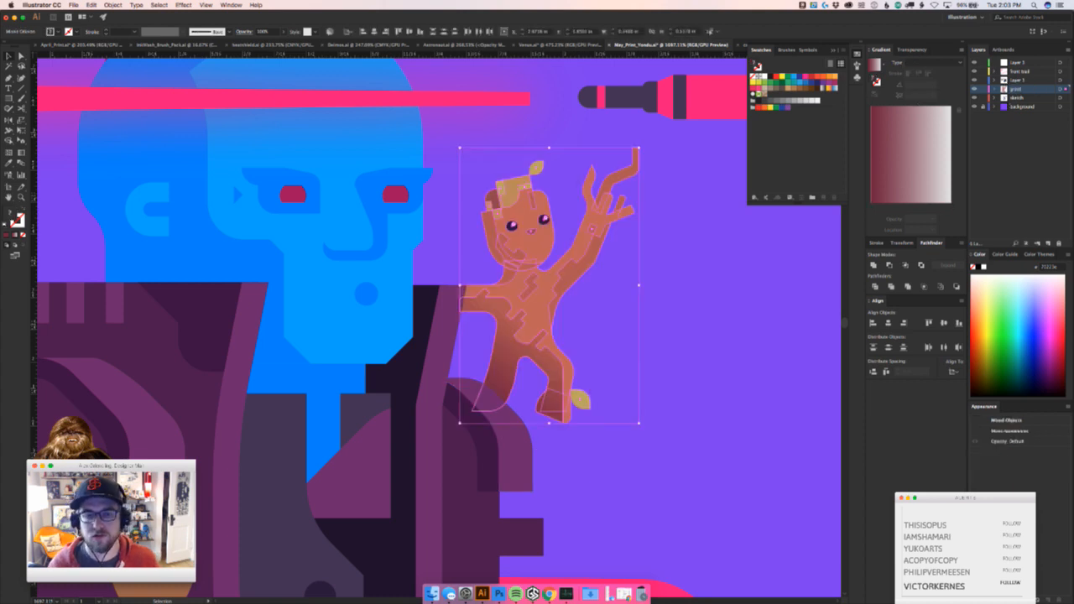
pyautogui.click(690, 405)
pyautogui.press('z')
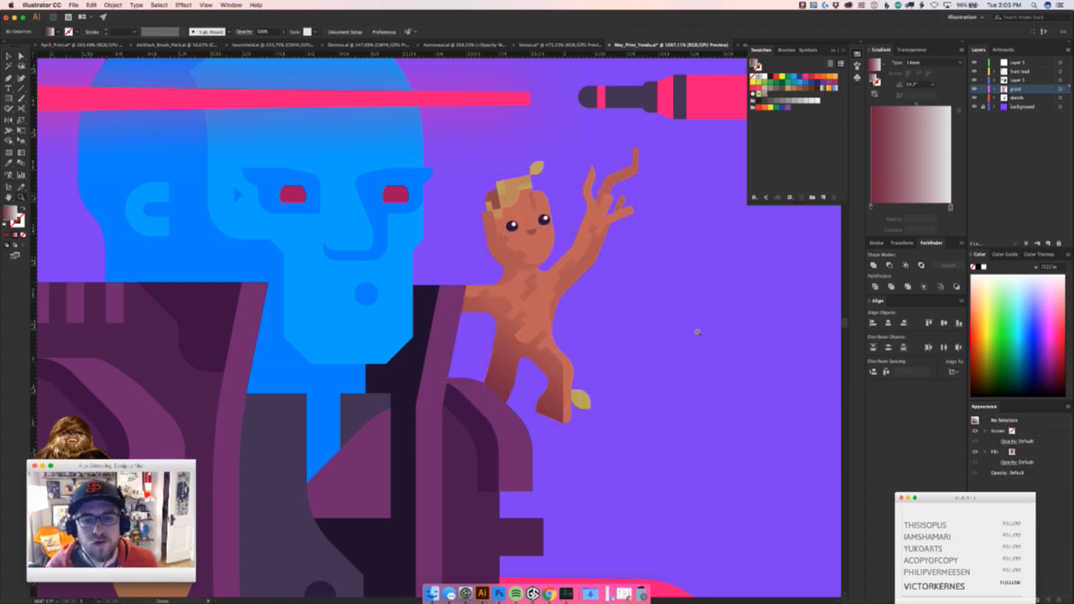
pyautogui.moveTo(697, 331)
pyautogui.mouseDown()
pyautogui.moveTo(647, 362)
pyautogui.moveTo(577, 358)
pyautogui.moveTo(713, 295)
pyautogui.mouseUp()
pyautogui.press('v')
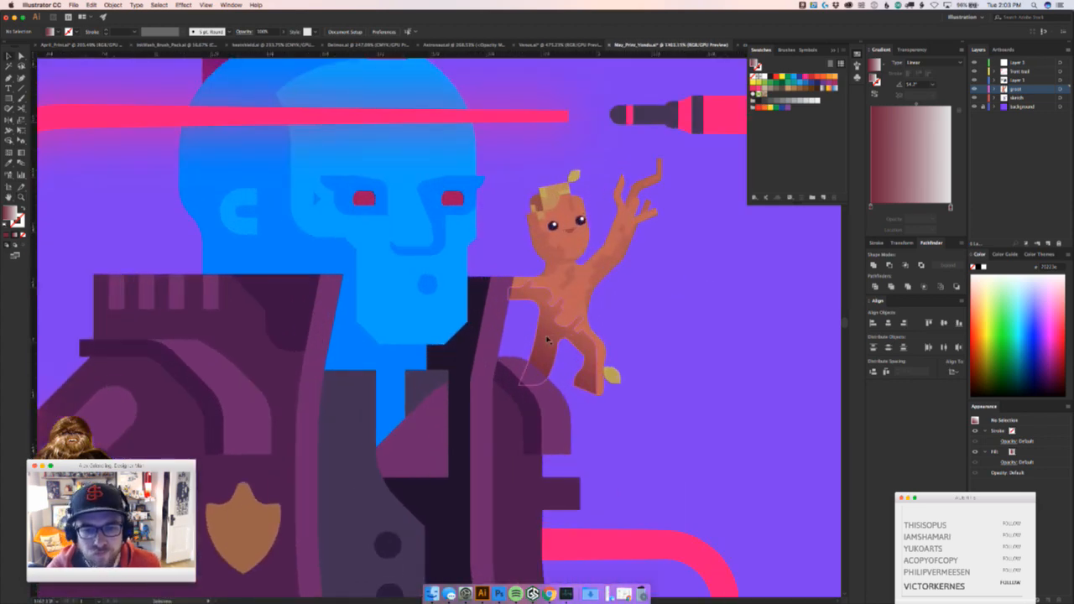
pyautogui.moveTo(549, 340); pyautogui.dragTo(523, 421)
pyautogui.press('super+z')
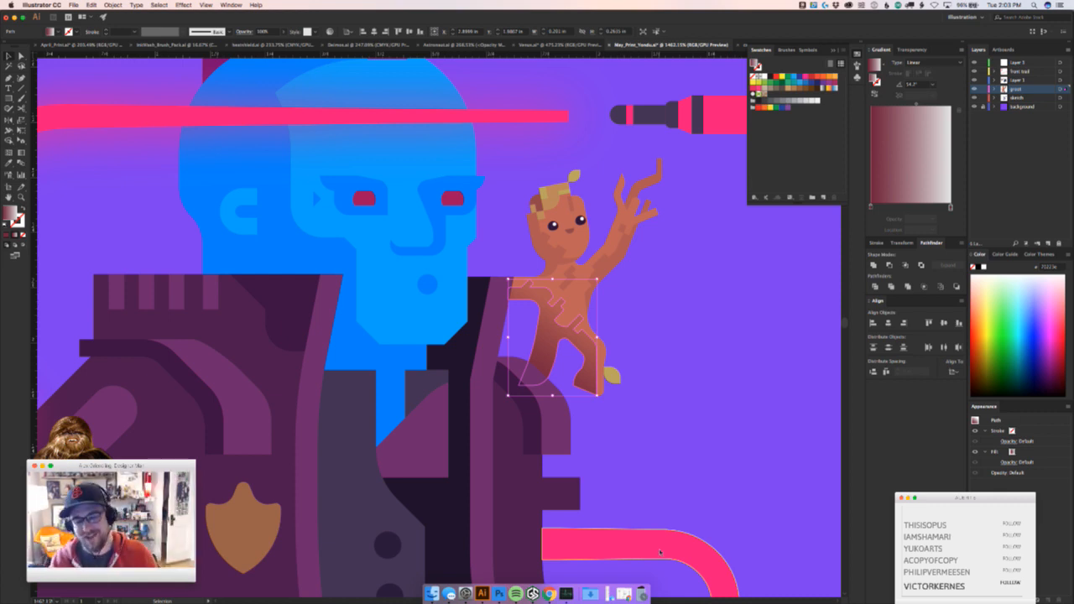
pyautogui.click(660, 314)
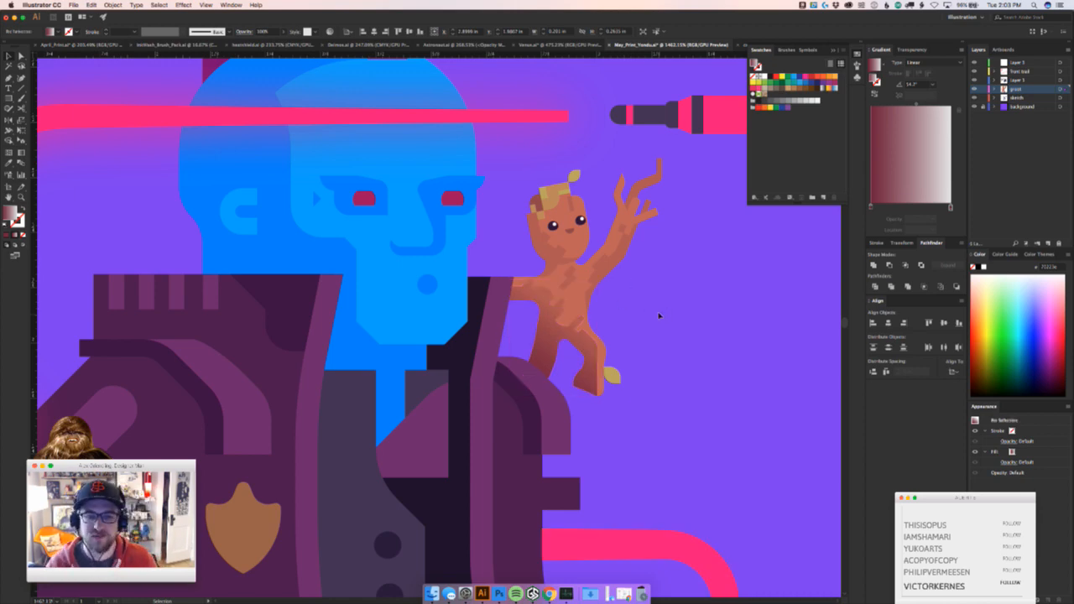
# Unite Groot's body shape with the separate foot piece beside the leaf
pyautogui.press('z')
pyautogui.moveTo(653, 332)
pyautogui.mouseDown()
pyautogui.moveTo(495, 374)
pyautogui.moveTo(638, 343)
pyautogui.mouseUp()
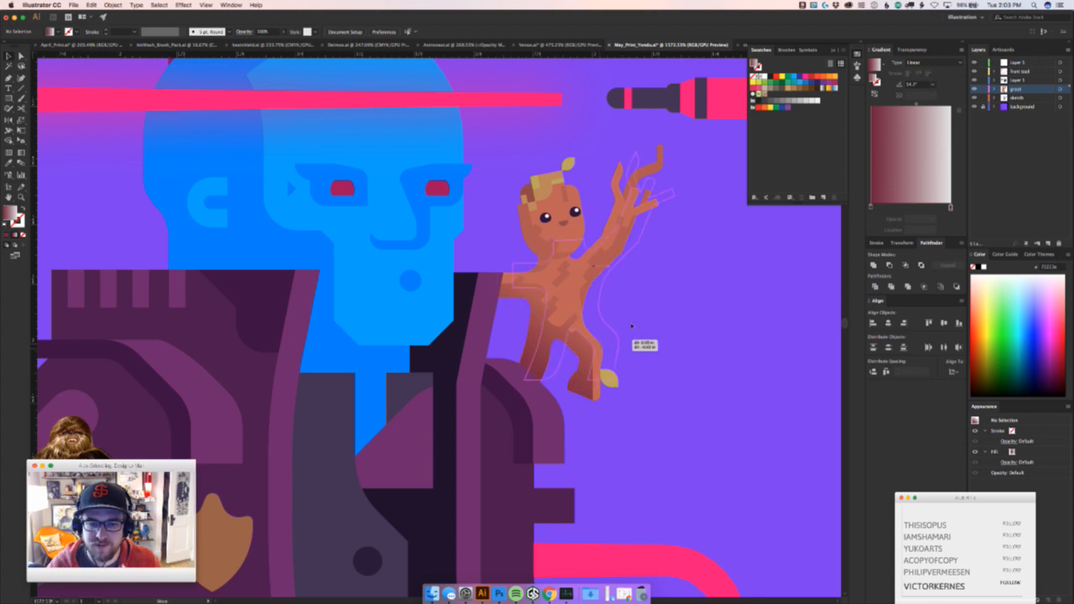
pyautogui.click(601, 348)
pyautogui.scroll(3, 601, 352)
pyautogui.keyDown('shift'); pyautogui.click(604, 429); pyautogui.keyUp('shift')
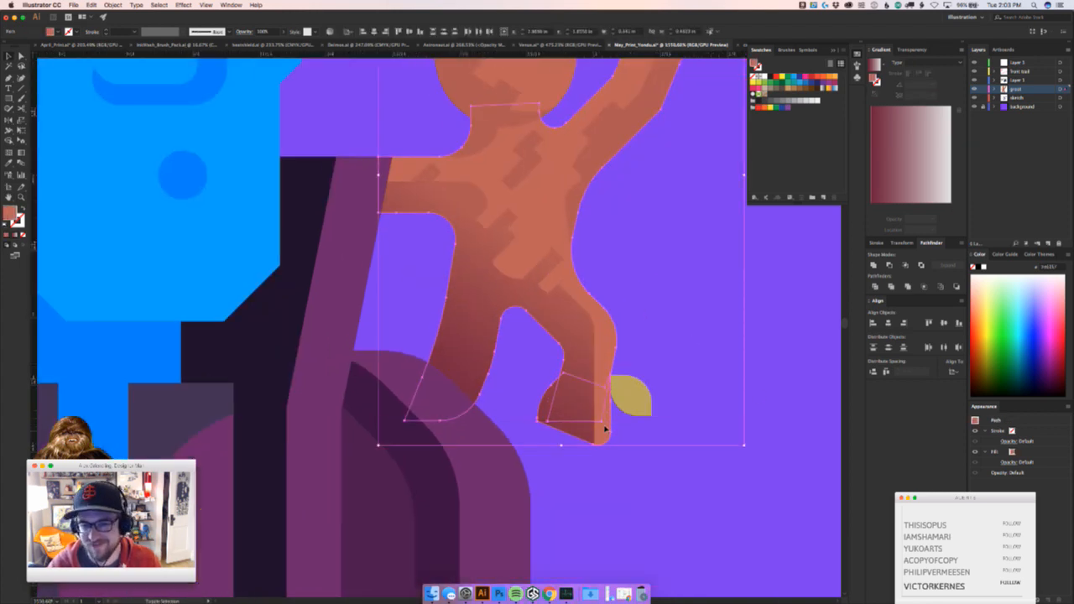
pyautogui.click(873, 265)
# Cut all of Groot's head parts and paste them in place in front of his body, and deselect
pyautogui.moveTo(614, 269); pyautogui.dragTo(588, 422)
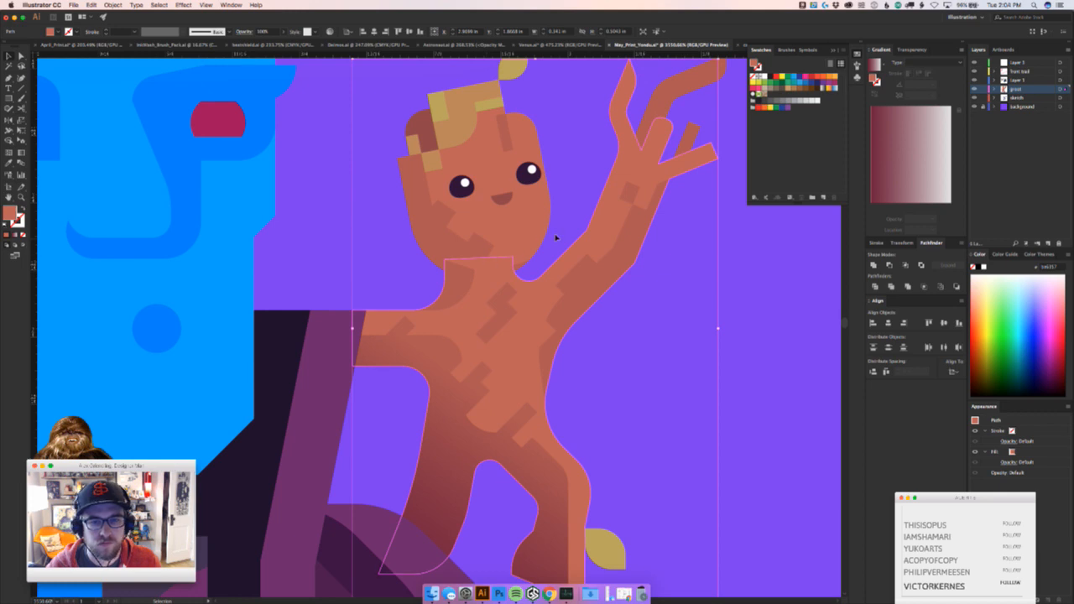
pyautogui.scroll(3, 403, 122)
pyautogui.moveTo(381, 64); pyautogui.dragTo(546, 281)
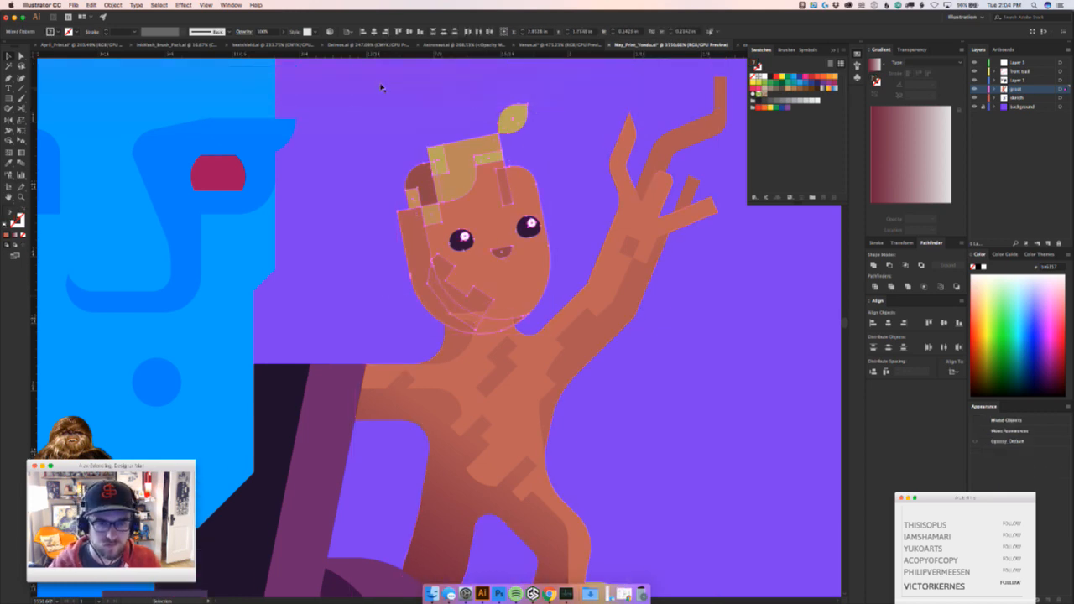
pyautogui.press('super+x')
pyautogui.press('super+f')
pyautogui.click(393, 322)
# Unite the dark bark patch on Groot's cheek with the head's edge shading, and deselect
pyautogui.click(448, 310)
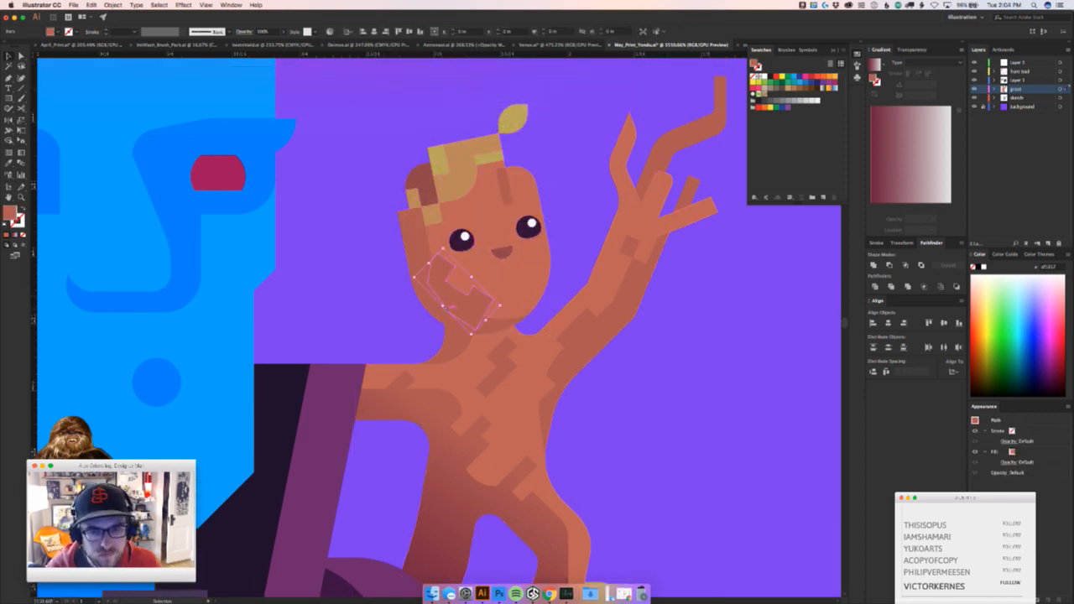
pyautogui.keyDown('shift'); pyautogui.click(475, 307); pyautogui.keyUp('shift')
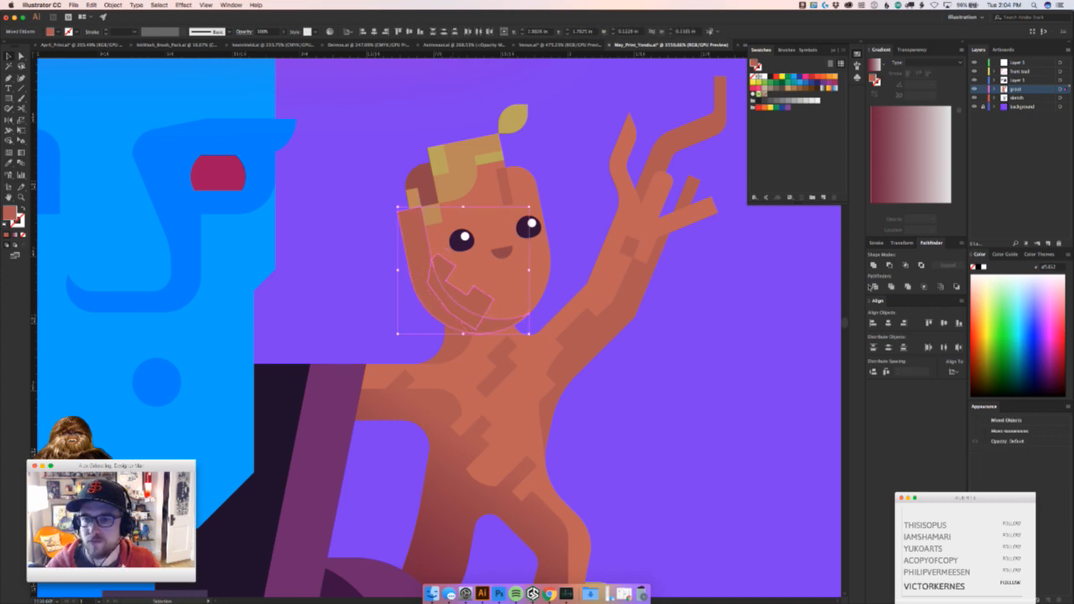
pyautogui.click(874, 264)
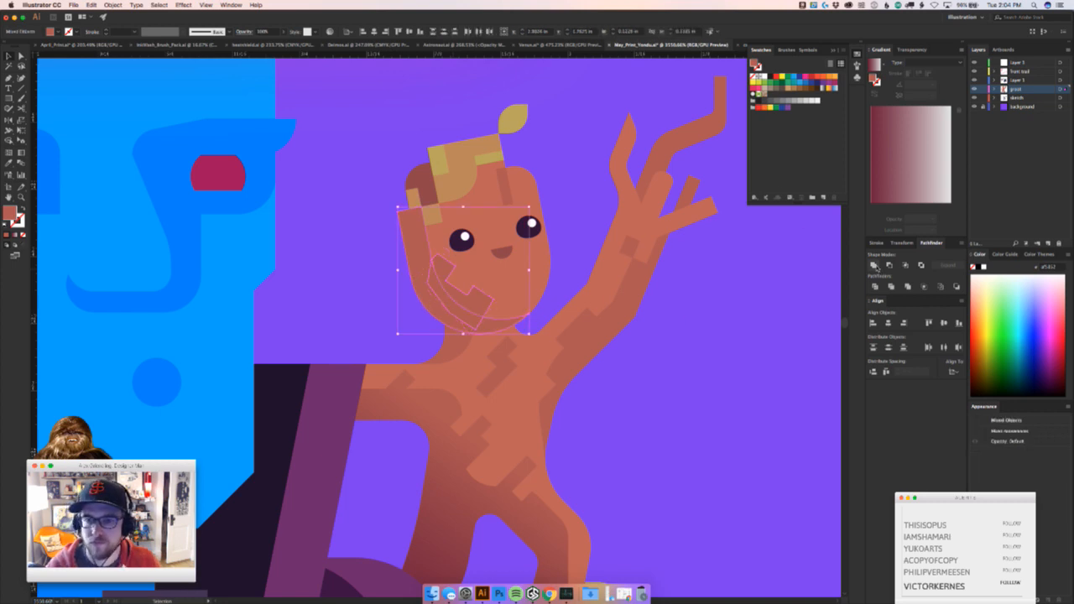
pyautogui.click(658, 383)
pyautogui.moveTo(612, 406); pyautogui.dragTo(426, 394)
pyautogui.moveTo(614, 340); pyautogui.dragTo(743, 341)
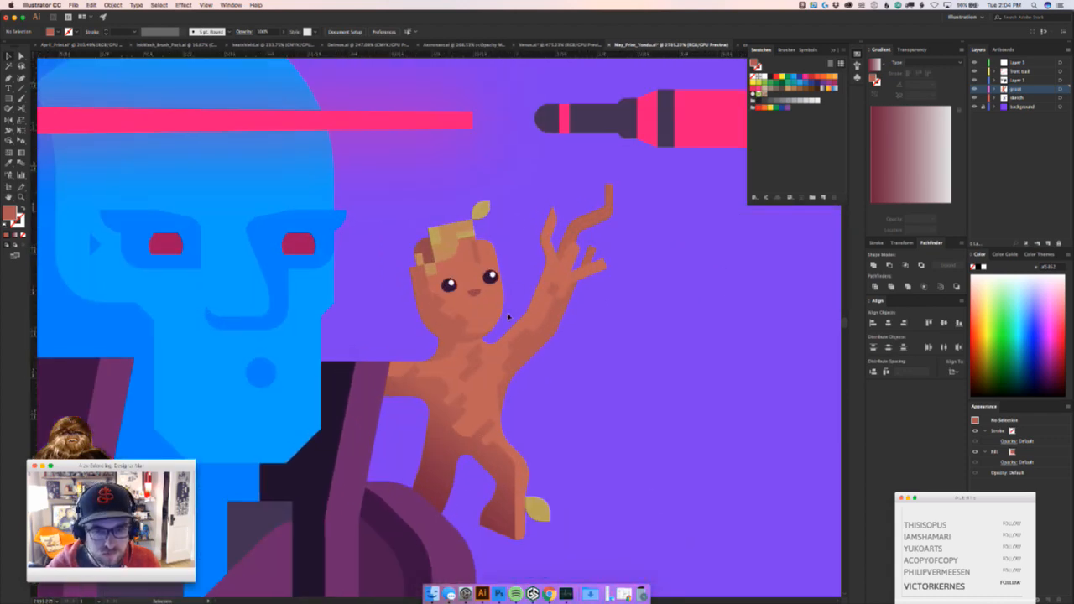
pyautogui.moveTo(394, 214); pyautogui.dragTo(482, 288)
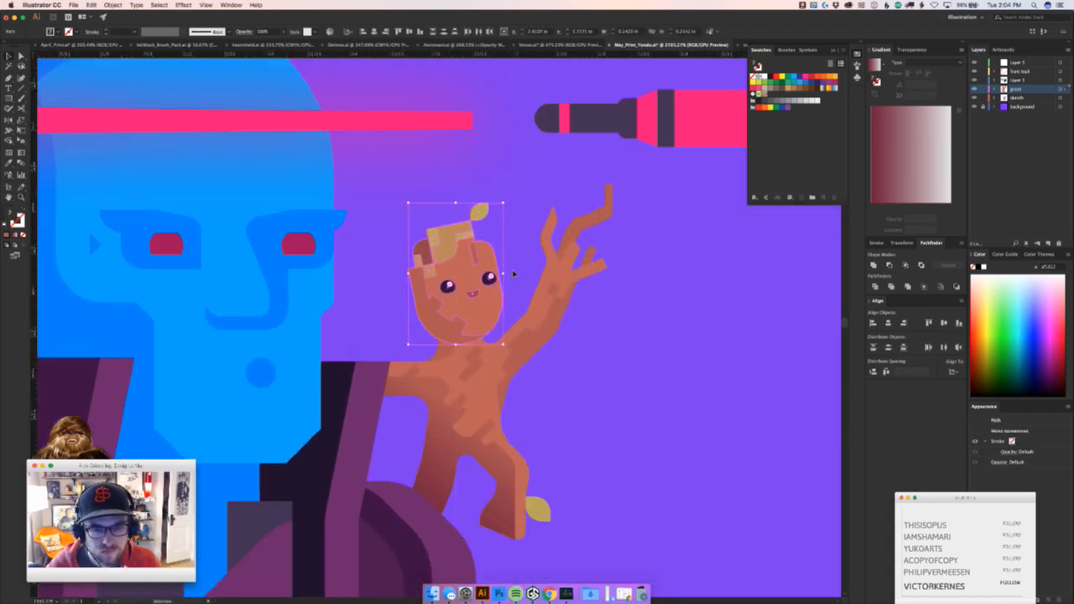
pyautogui.click(511, 275)
pyautogui.press('super+z')
pyautogui.click(511, 308)
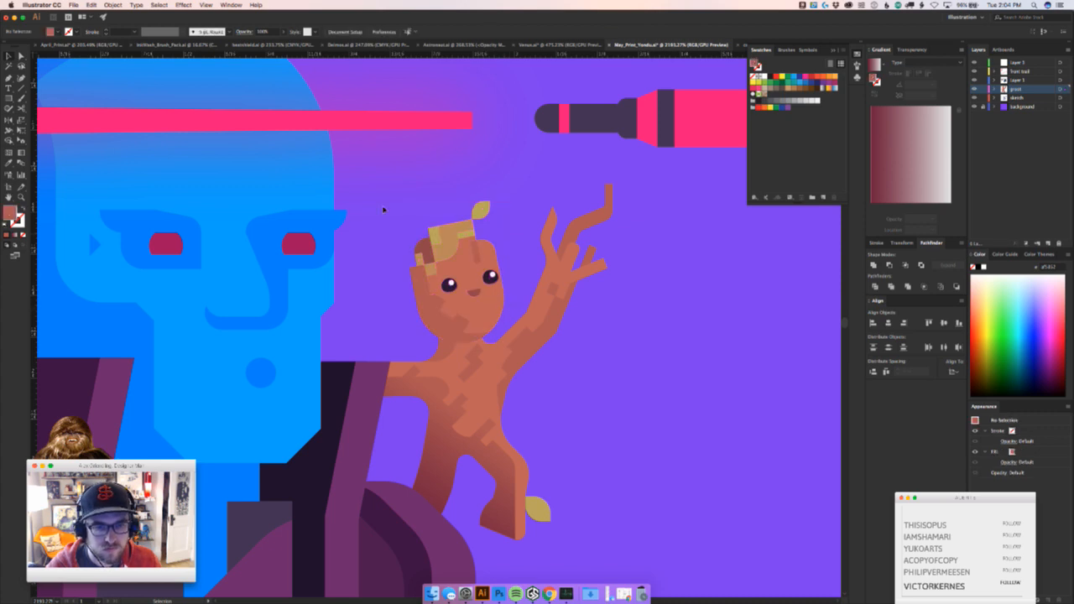
# Shift all of Groot's head parts together slightly to the left and down over his neck, and deselect
pyautogui.moveTo(384, 209); pyautogui.dragTo(492, 303)
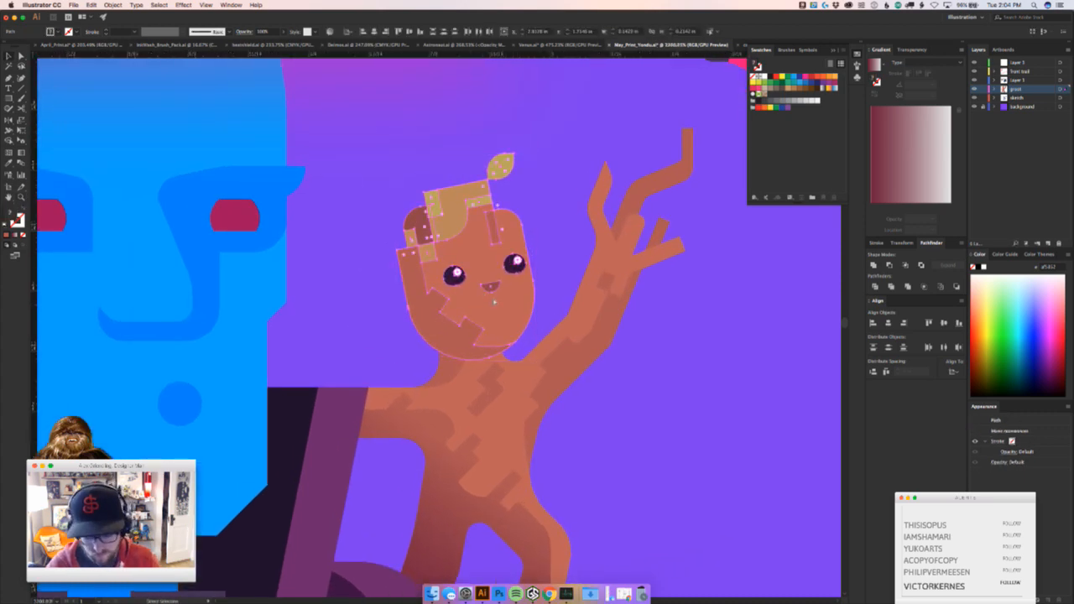
pyautogui.press('super+h')
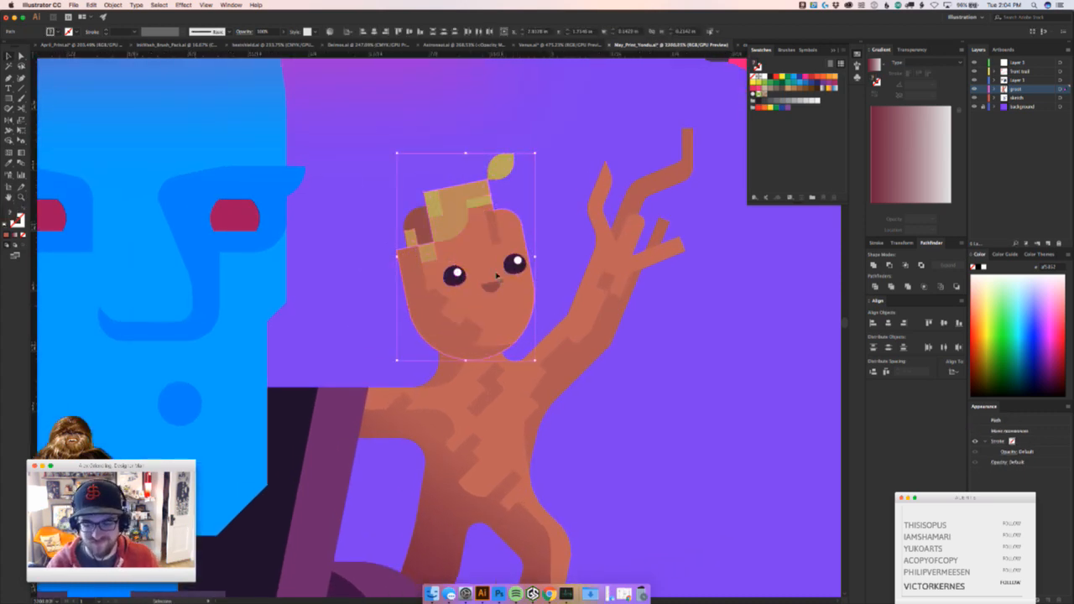
pyautogui.hotkey('shift', 'Down')
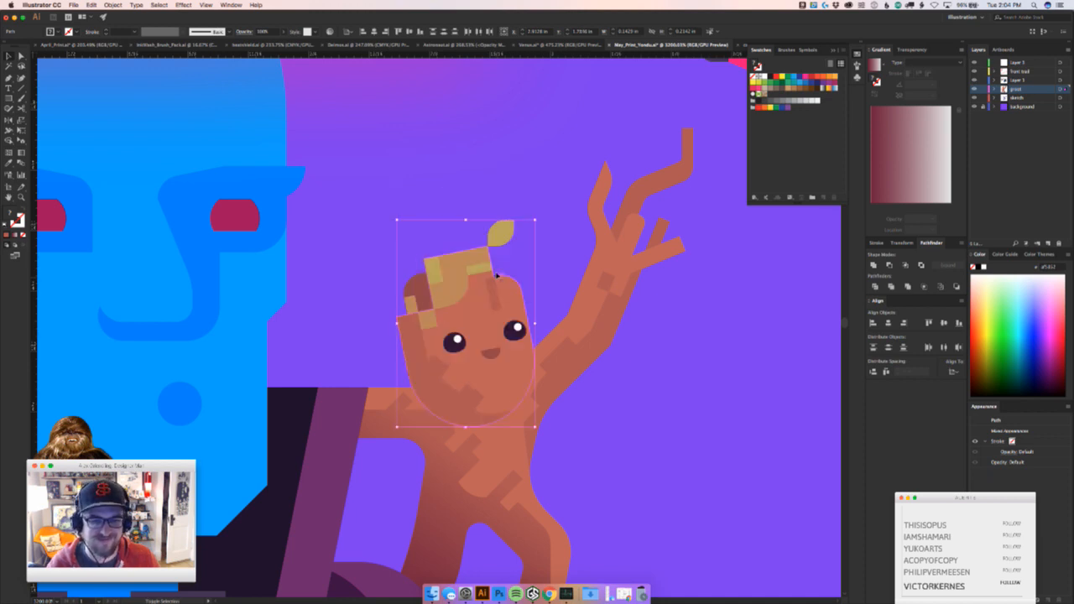
pyautogui.hotkey('shift', 'Up')
pyautogui.press('Left')
pyautogui.press('Left')
pyautogui.press('Down')
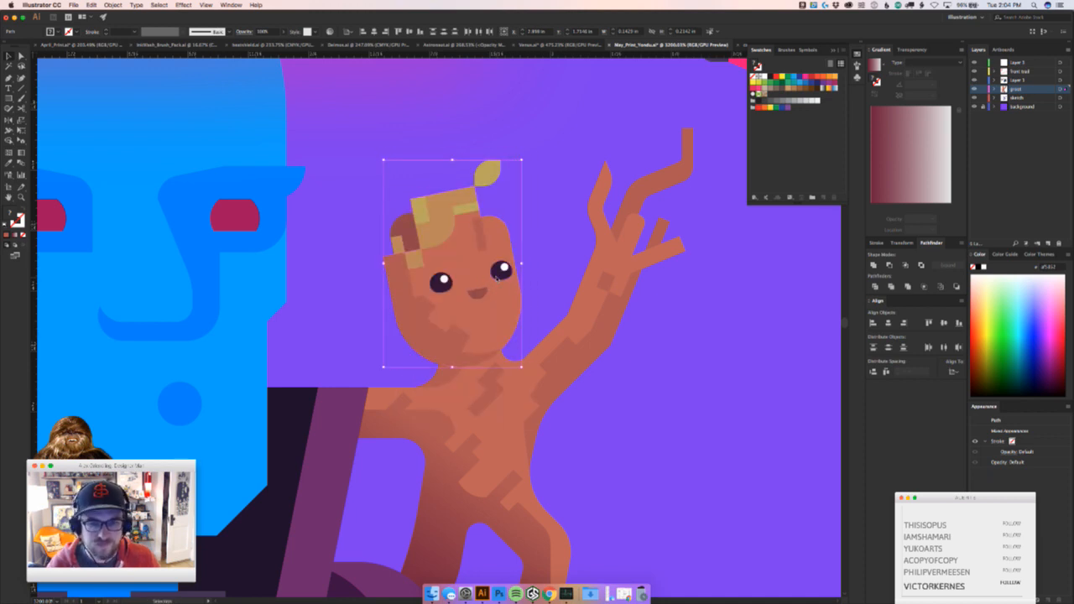
pyautogui.click(680, 417)
# Examine Groot's head placement against his body, Yondu and the arrow at several magnifications
pyautogui.press('z')
pyautogui.moveTo(680, 417); pyautogui.dragTo(719, 256)
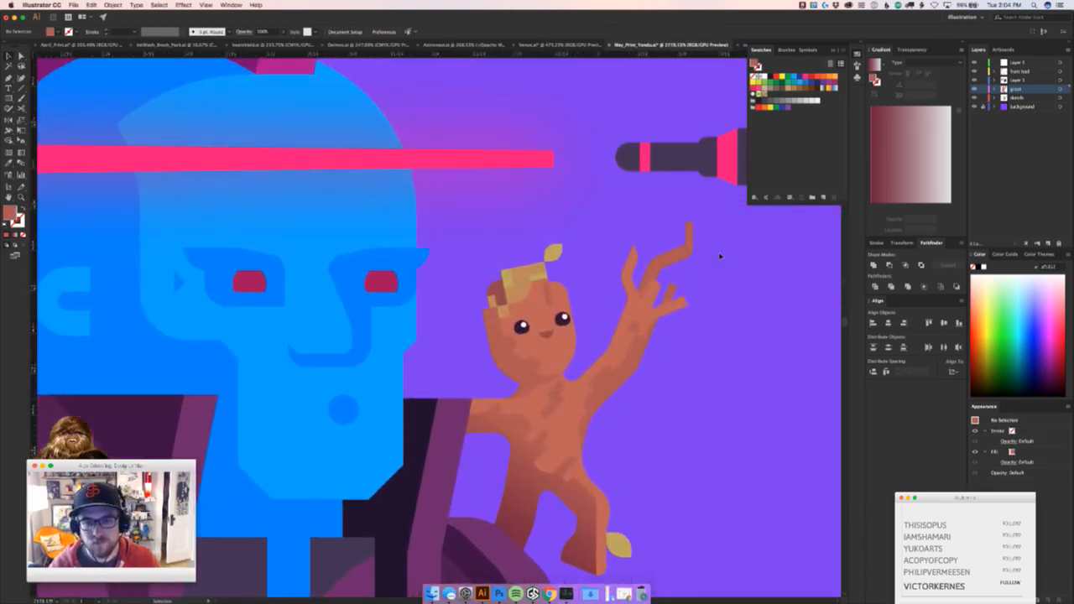
pyautogui.moveTo(620, 423); pyautogui.dragTo(481, 244)
pyautogui.press('z')
pyautogui.moveTo(475, 378); pyautogui.dragTo(721, 289)
pyautogui.press('v')
pyautogui.press('z')
pyautogui.moveTo(587, 304); pyautogui.dragTo(335, 335)
pyautogui.moveTo(456, 332); pyautogui.dragTo(329, 577)
pyautogui.press('v')
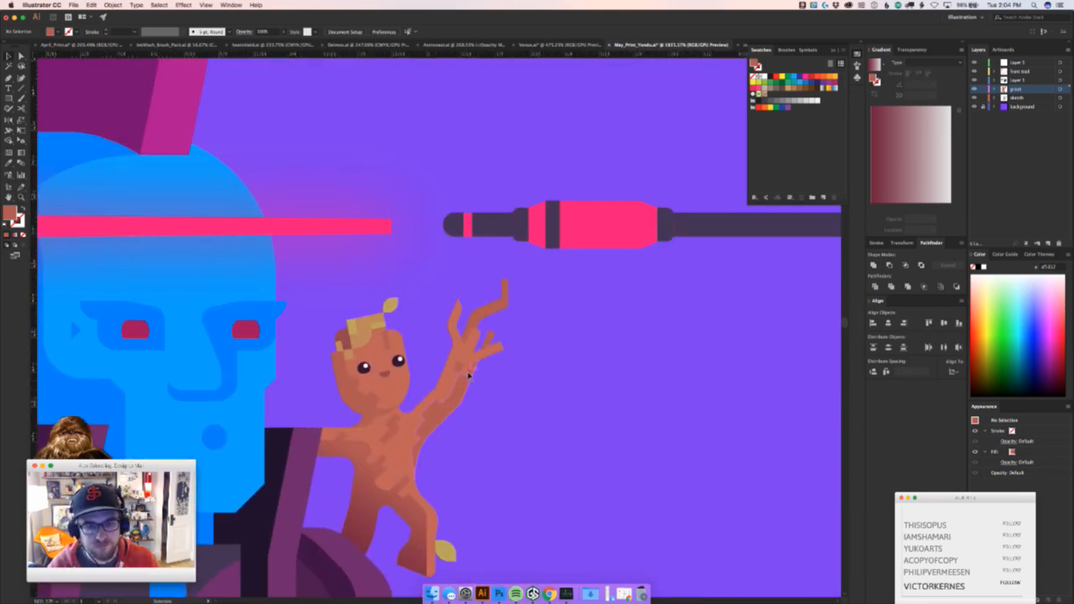
# Duplicate Groot's head and body parts onto the empty purple area beside him and unite the copy into one silhouette
pyautogui.click(456, 431)
pyautogui.moveTo(455, 431); pyautogui.dragTo(523, 376)
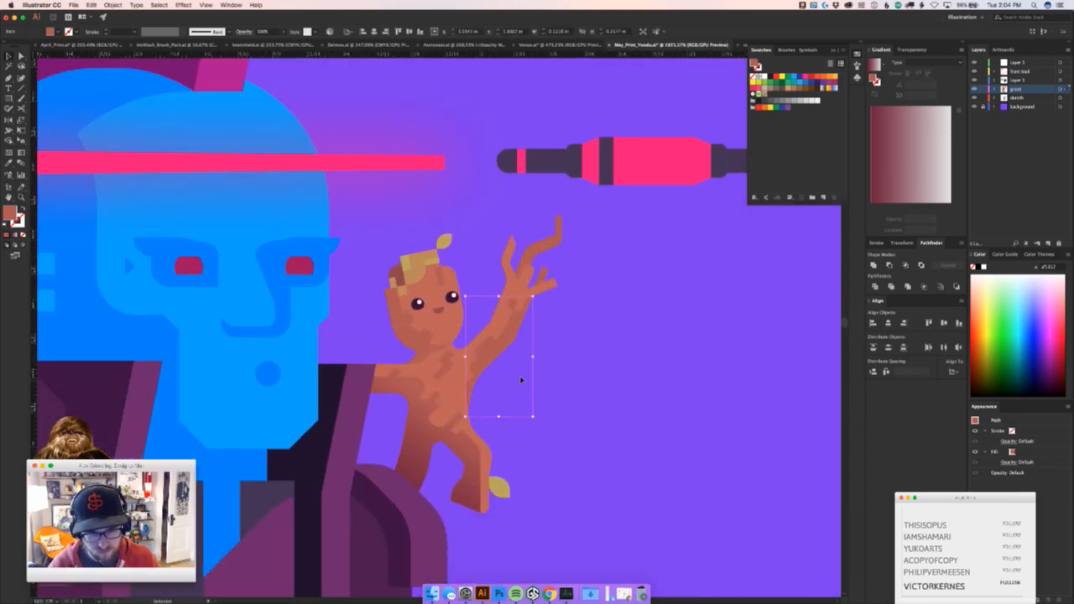
pyautogui.click(418, 449)
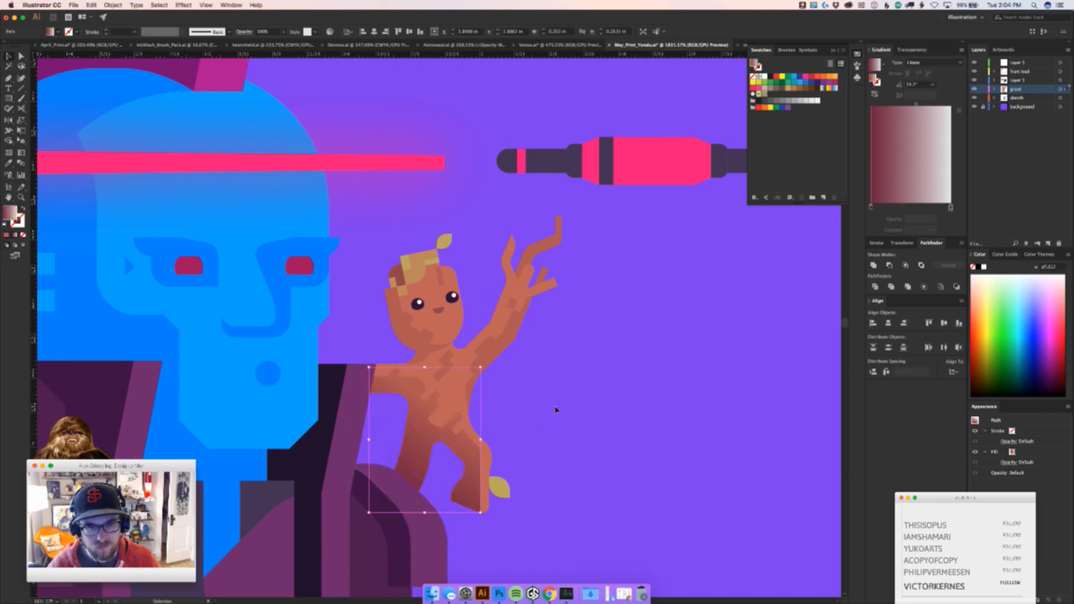
pyautogui.moveTo(385, 205); pyautogui.dragTo(568, 345)
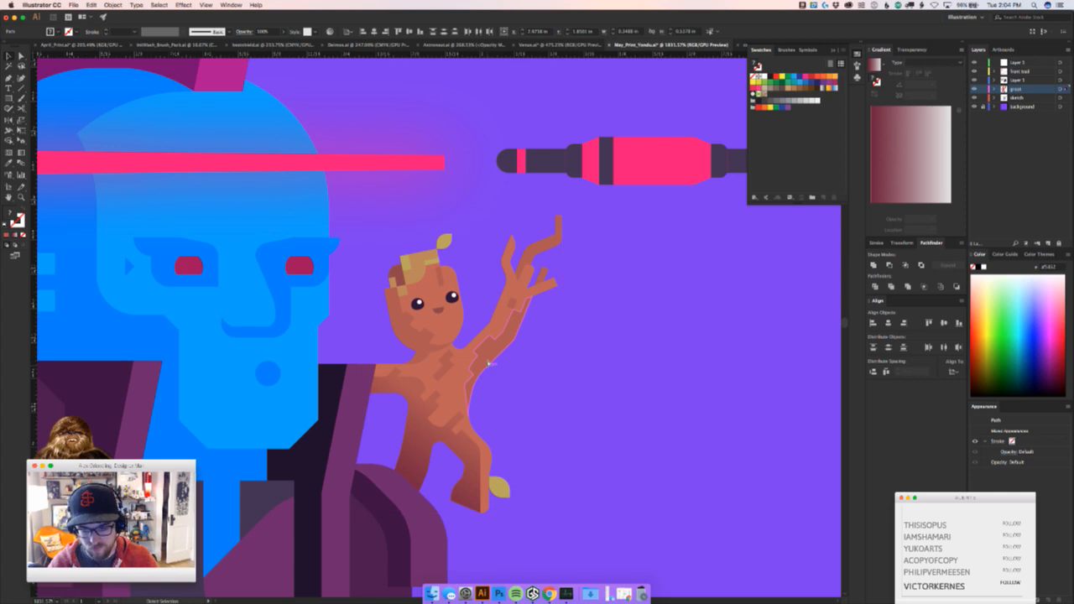
pyautogui.press('super+h')
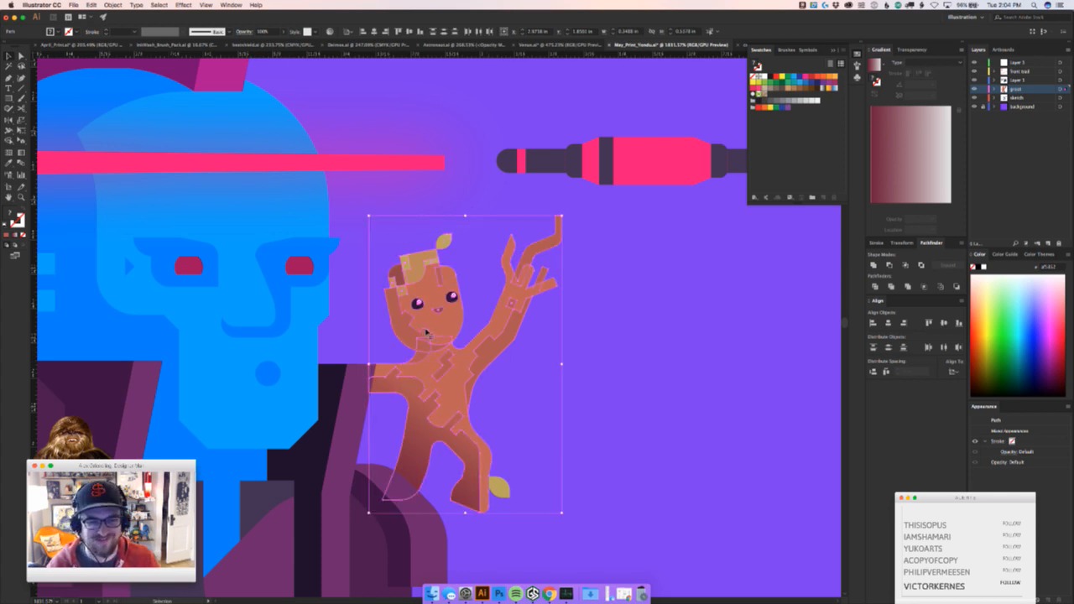
pyautogui.moveTo(426, 333); pyautogui.dragTo(650, 333)
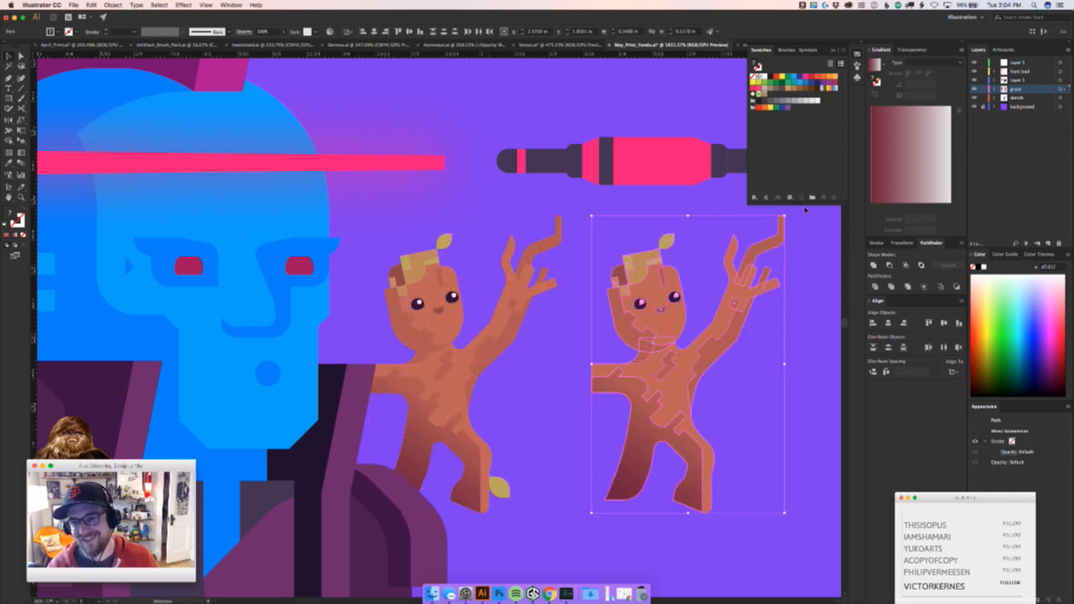
pyautogui.click(875, 265)
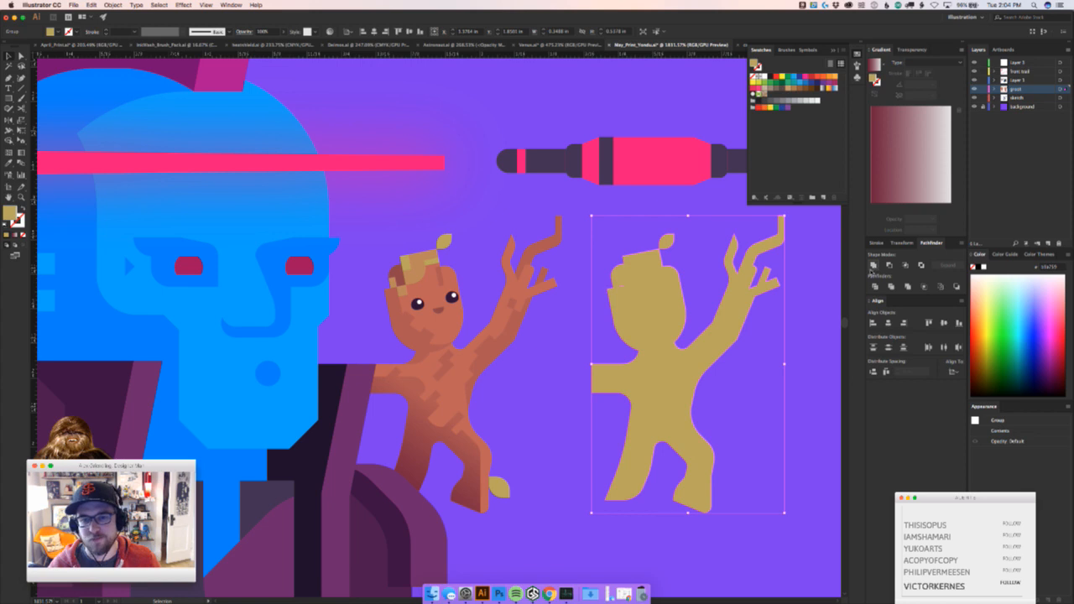
pyautogui.click(739, 383)
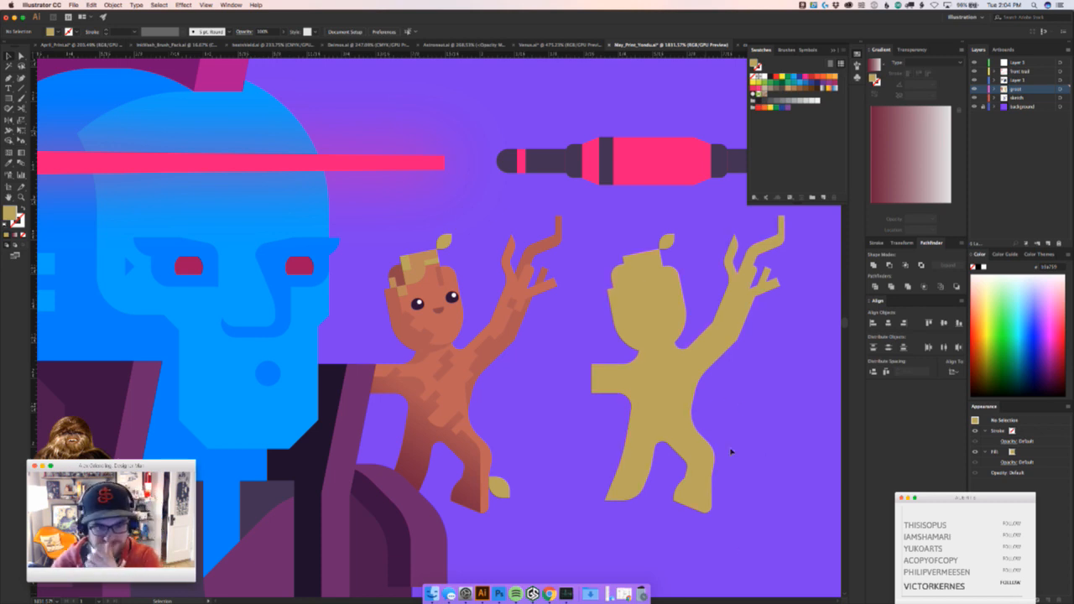
# Try the united silhouette over Groot, move it back beside him, and undo the shift of his lower-body shading
pyautogui.click(696, 417)
pyautogui.press('a')
pyautogui.moveTo(776, 296); pyautogui.dragTo(557, 287)
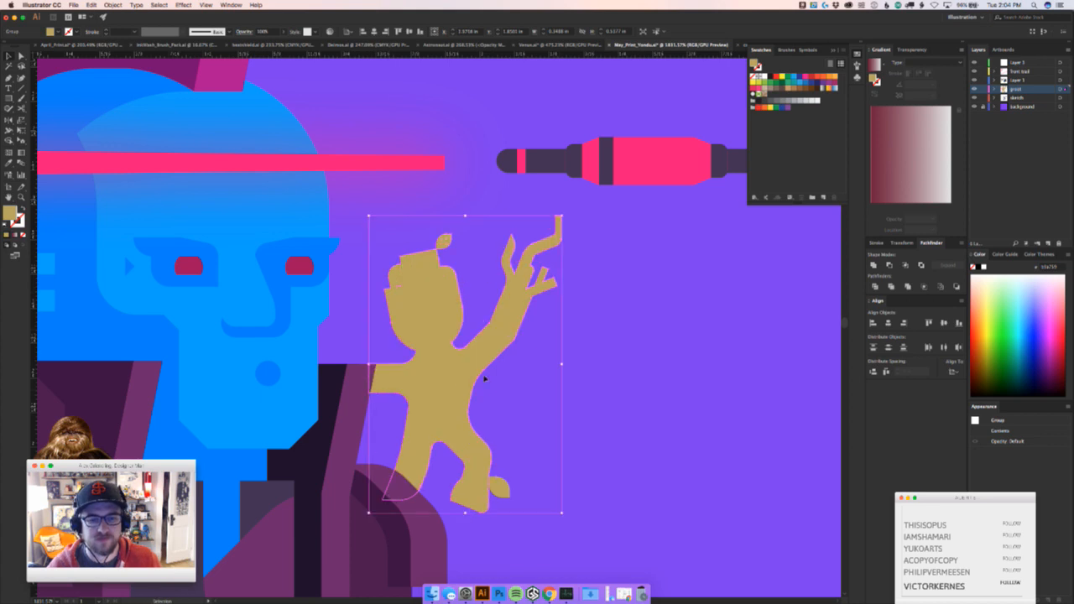
pyautogui.moveTo(448, 392); pyautogui.dragTo(626, 390)
pyautogui.moveTo(418, 431); pyautogui.dragTo(438, 470)
pyautogui.press('super+z')
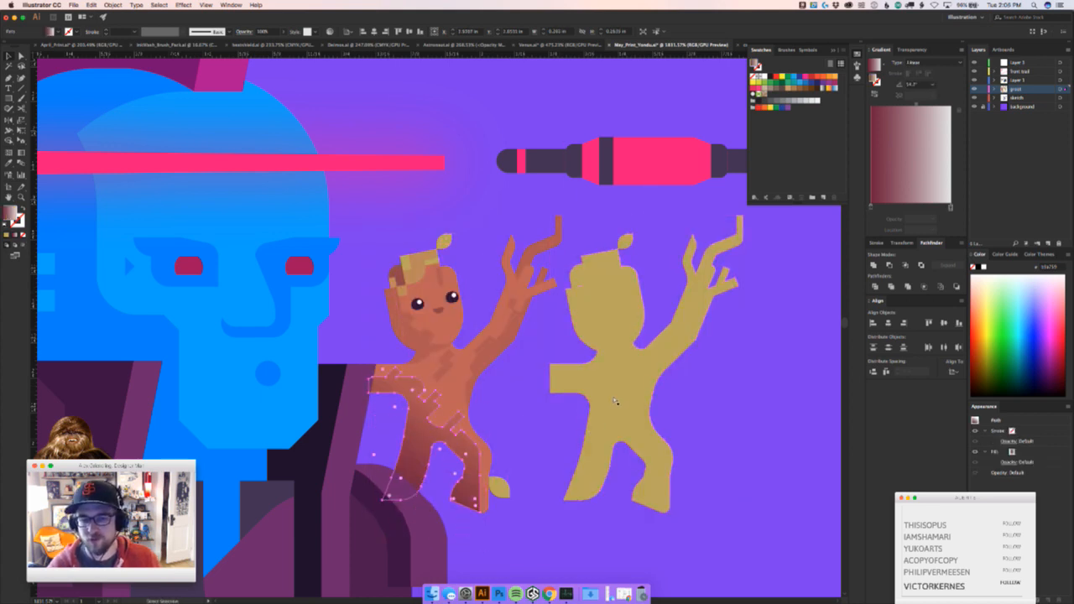
# Fill the silhouette with the fading maroon gradient sampled from Groot's legs, and delete the old lower-body shading shape
pyautogui.click(614, 409)
pyautogui.press('i')
pyautogui.click(418, 449)
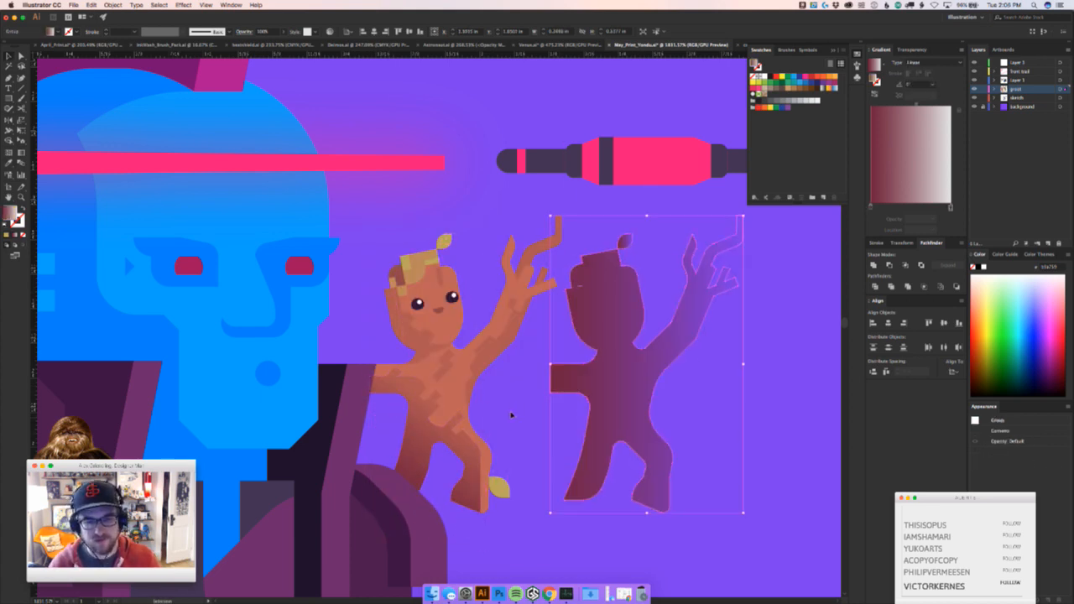
pyautogui.press('super+shift+a')
pyautogui.moveTo(484, 435); pyautogui.dragTo(819, 421)
pyautogui.press('Delete')
# Angle the silhouette's gradient to fade from the lower leg up toward the raised hand, and place it over Groot
pyautogui.click(607, 431)
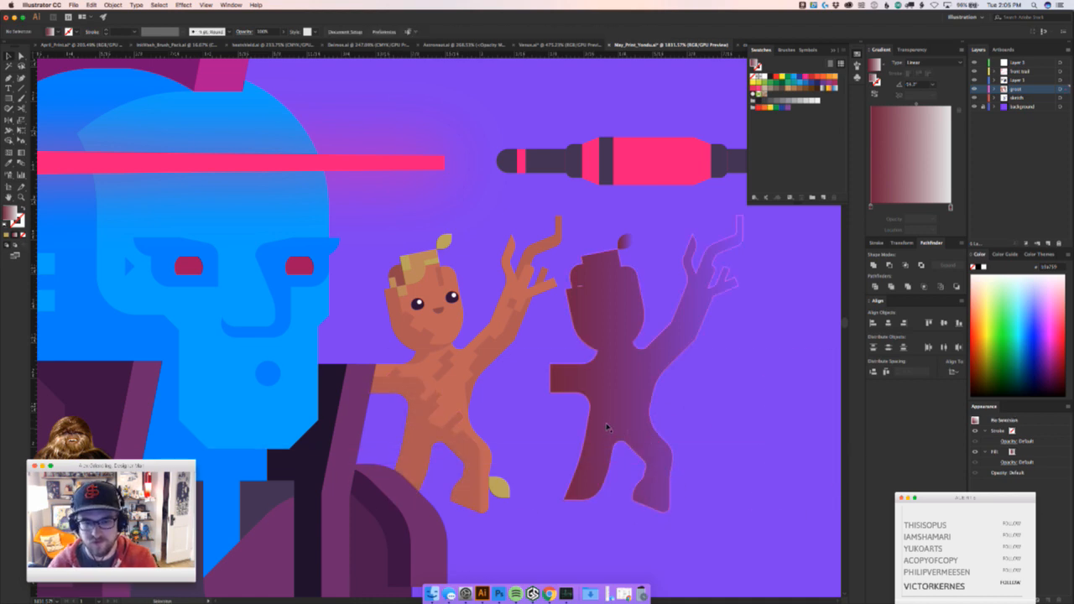
pyautogui.press('g')
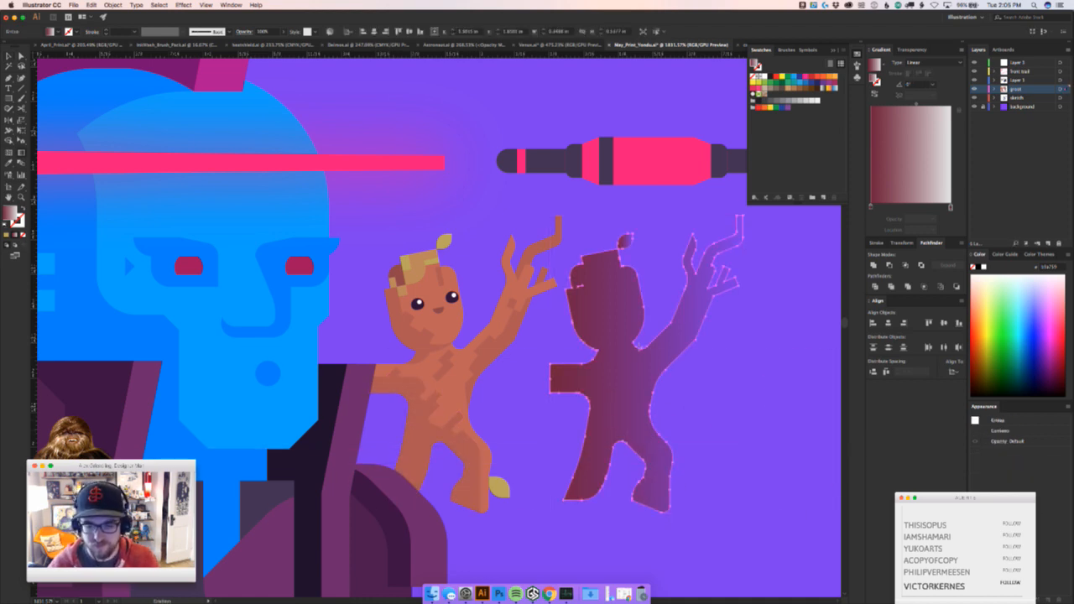
pyautogui.moveTo(593, 436); pyautogui.dragTo(634, 357)
pyautogui.moveTo(605, 438); pyautogui.dragTo(683, 276)
pyautogui.moveTo(582, 458); pyautogui.dragTo(717, 219)
pyautogui.moveTo(539, 526); pyautogui.dragTo(653, 323)
pyautogui.press('v')
pyautogui.moveTo(623, 431); pyautogui.dragTo(468, 429)
pyautogui.click(575, 429)
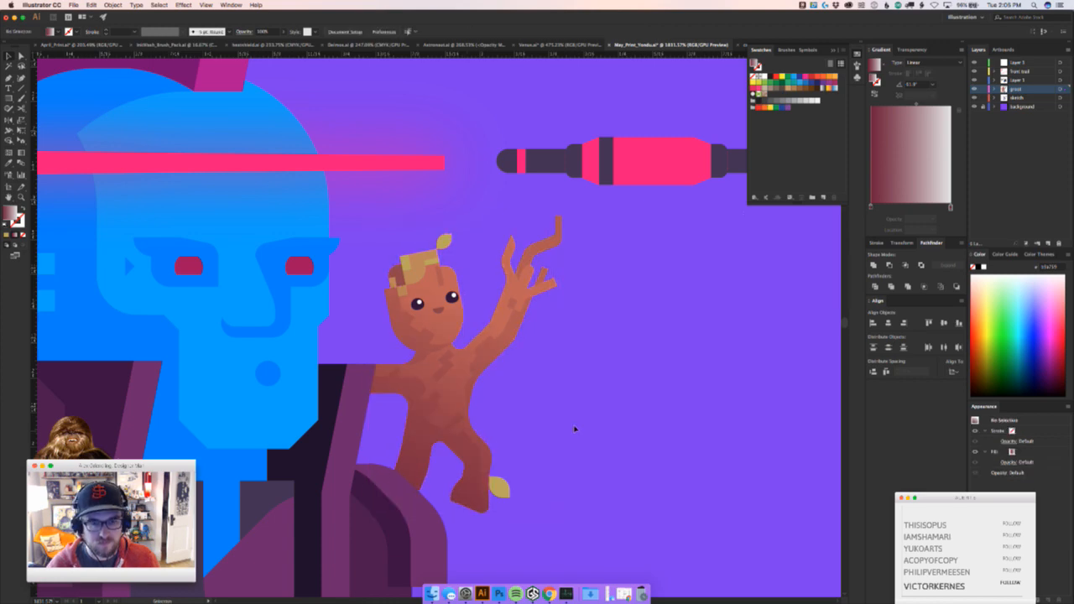
# Redraw the overlay's gradient so the maroon fades diagonally upward from Groot's rear leg to his torso, and deselect
pyautogui.press('z')
pyautogui.moveTo(579, 424); pyautogui.dragTo(556, 427)
pyautogui.press('v')
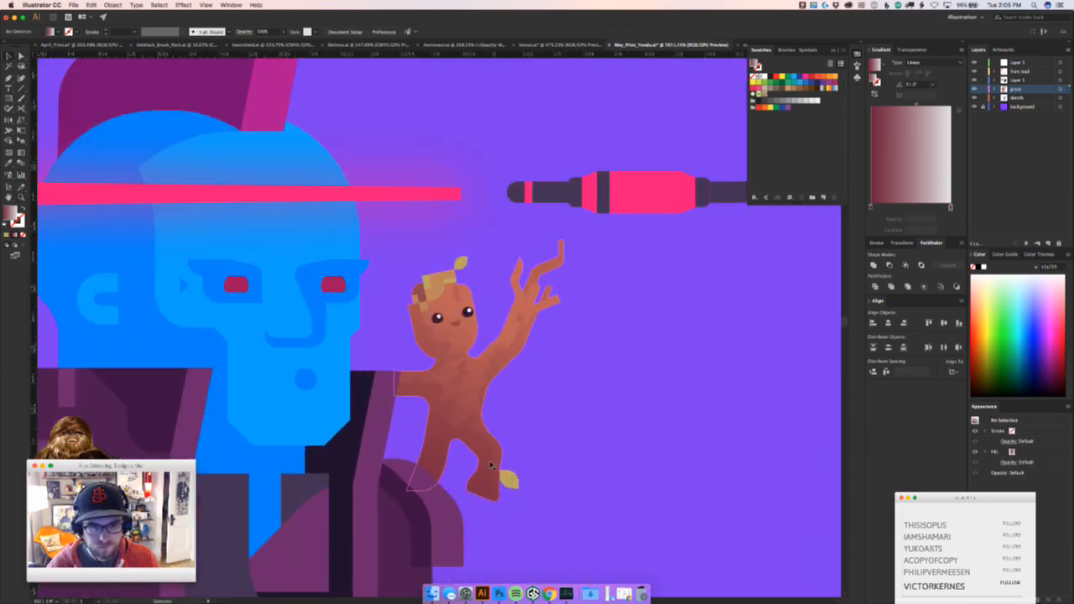
pyautogui.click(464, 461)
pyautogui.press('g')
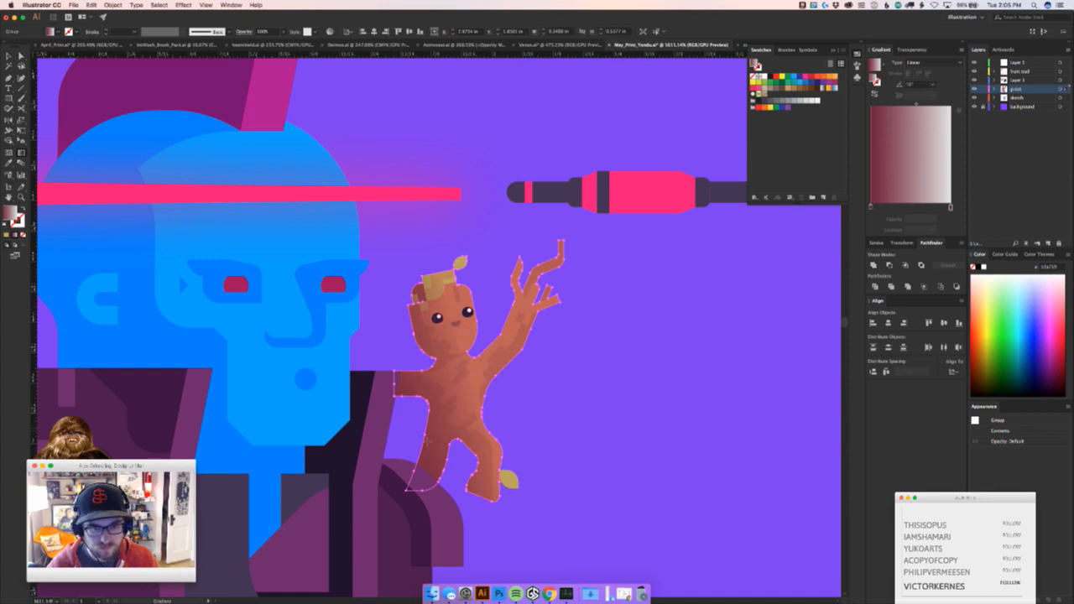
pyautogui.moveTo(378, 470); pyautogui.dragTo(487, 405)
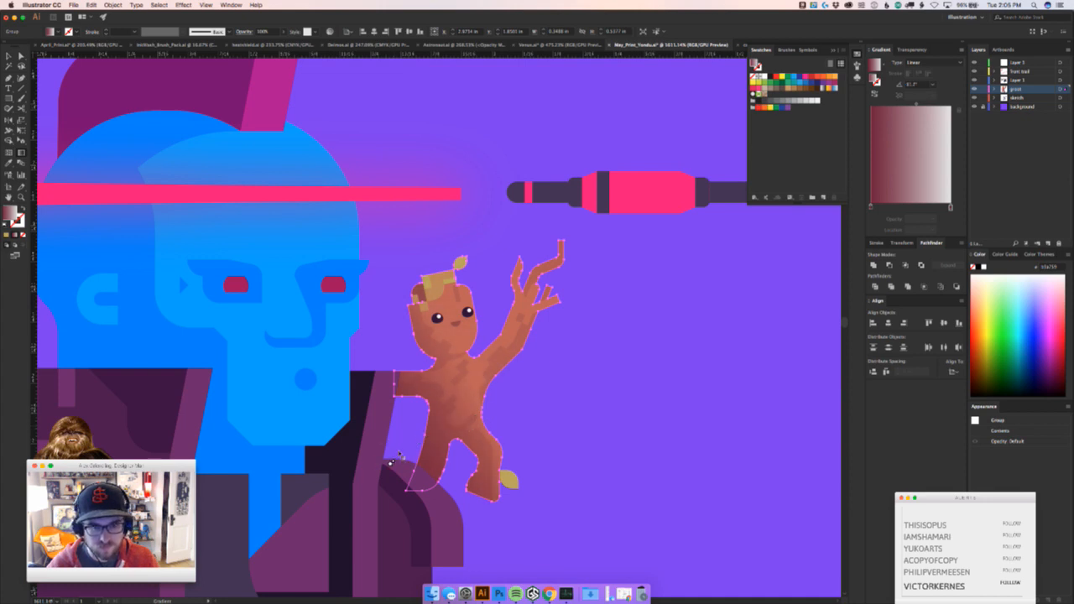
pyautogui.moveTo(391, 461); pyautogui.dragTo(465, 399)
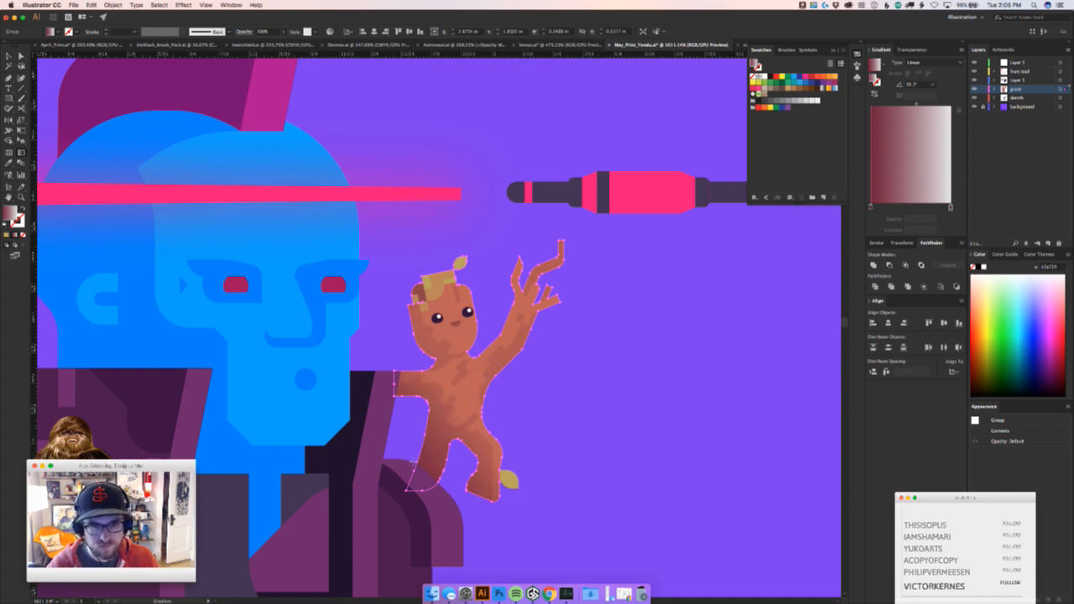
pyautogui.press('v')
pyautogui.click(760, 293)
# Try to move Groot's gradient overlay down below him, undo the move, and deselect
pyautogui.press('z')
pyautogui.moveTo(651, 375); pyautogui.dragTo(512, 413)
pyautogui.press('v')
pyautogui.moveTo(585, 395); pyautogui.dragTo(618, 491)
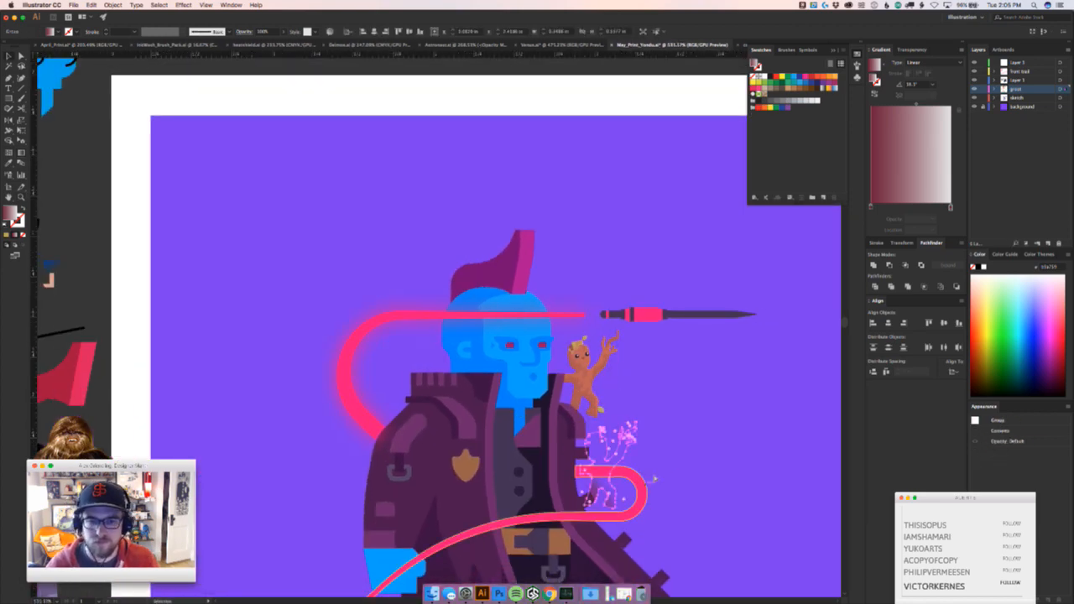
pyautogui.press('super+z')
pyautogui.click(680, 457)
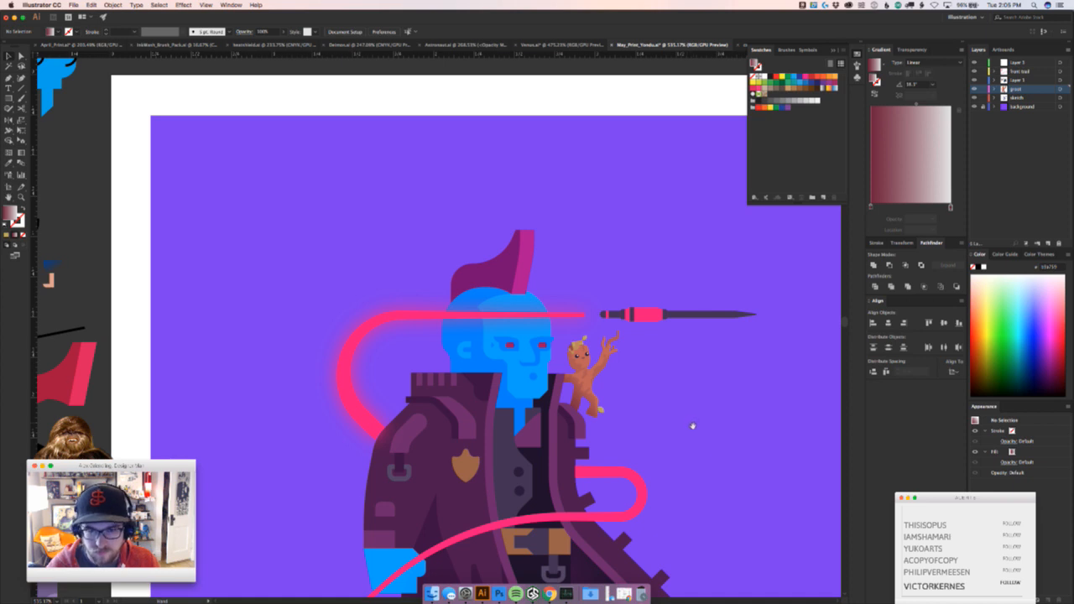
pyautogui.moveTo(692, 426); pyautogui.dragTo(669, 434)
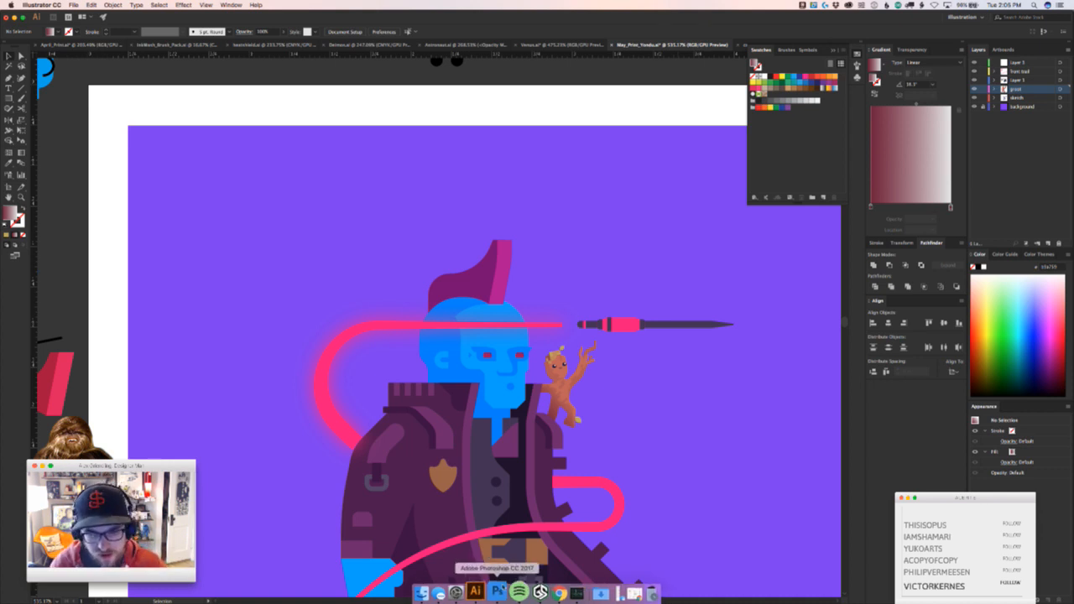
pyautogui.click(549, 591)
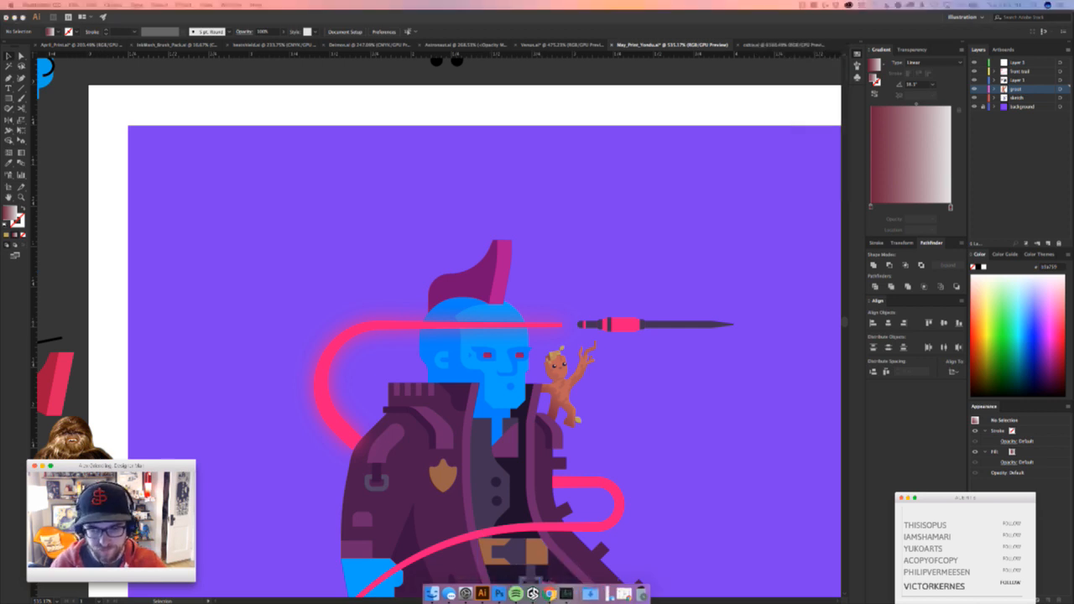
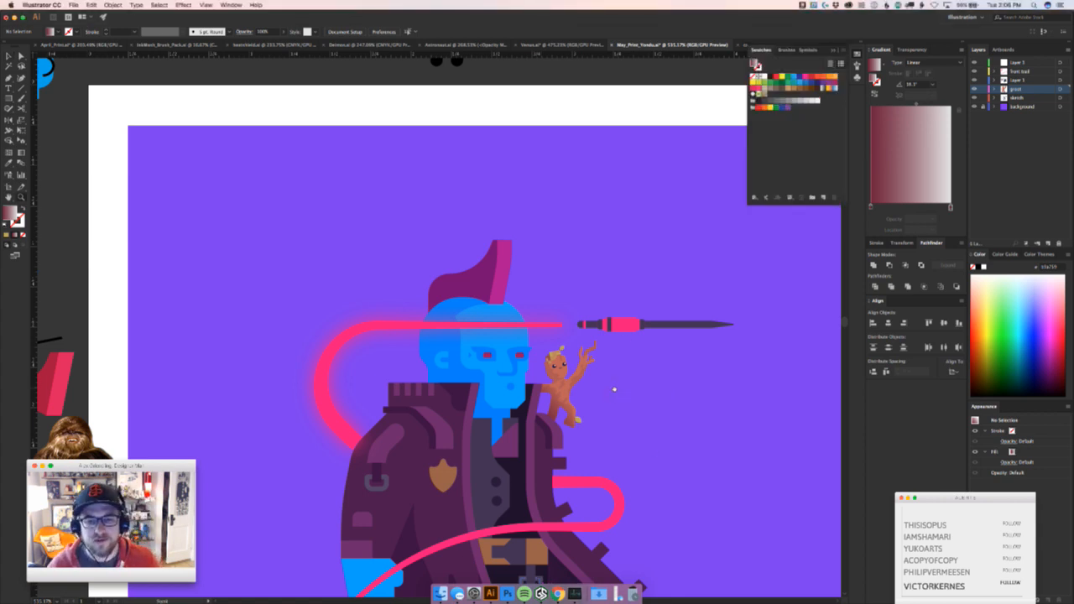
# Try to fill Groot's gradient overlay with the purple sampled from the background, and undo it
pyautogui.scroll(4, 613, 391)
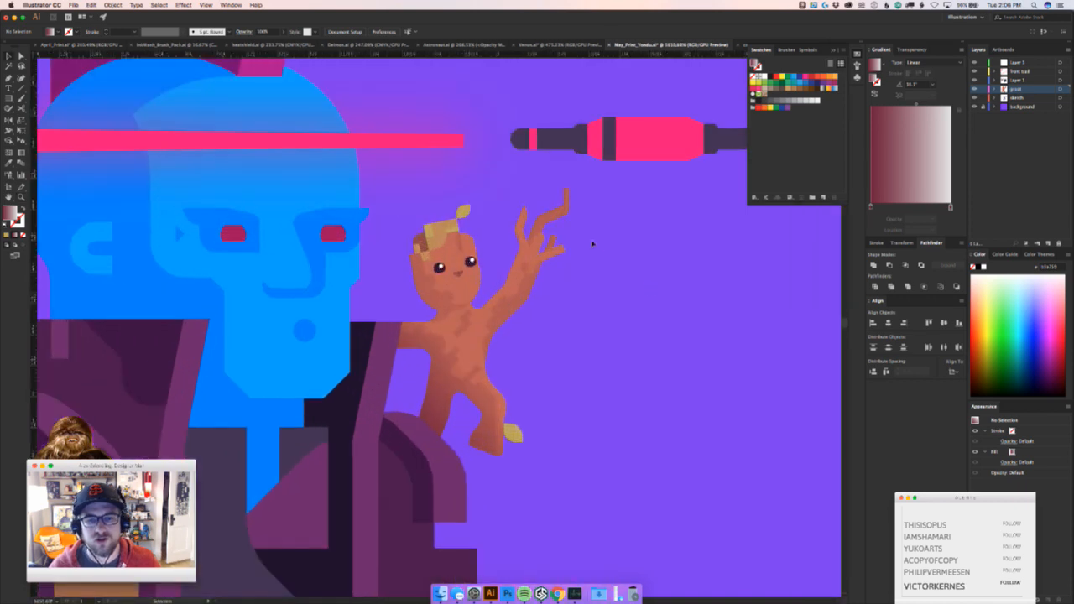
pyautogui.moveTo(547, 227); pyautogui.dragTo(608, 252)
pyautogui.press('super+z')
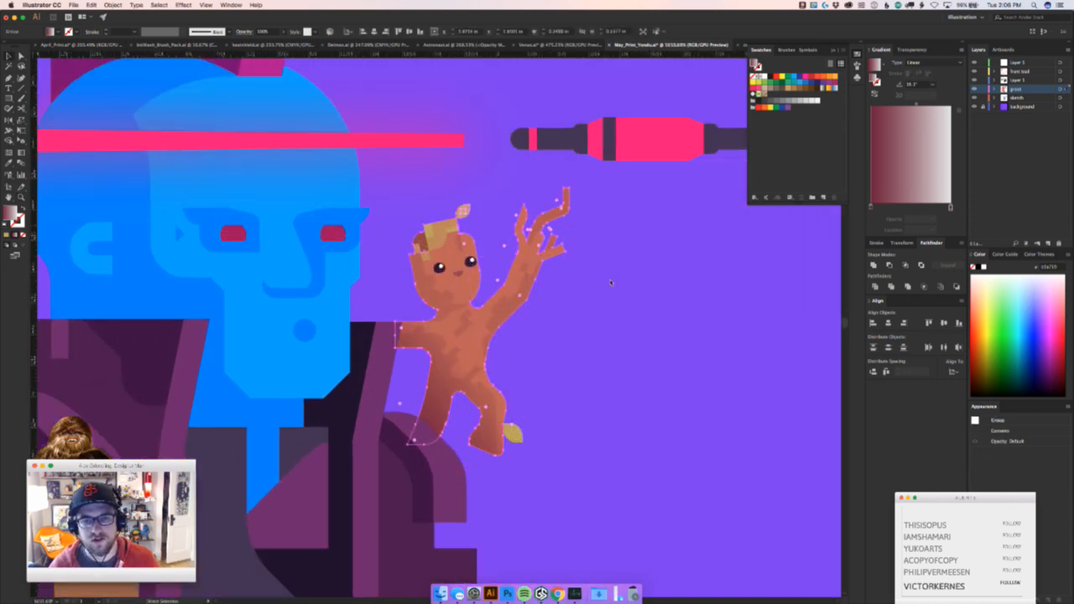
pyautogui.press('v')
pyautogui.press('i')
pyautogui.click(536, 309)
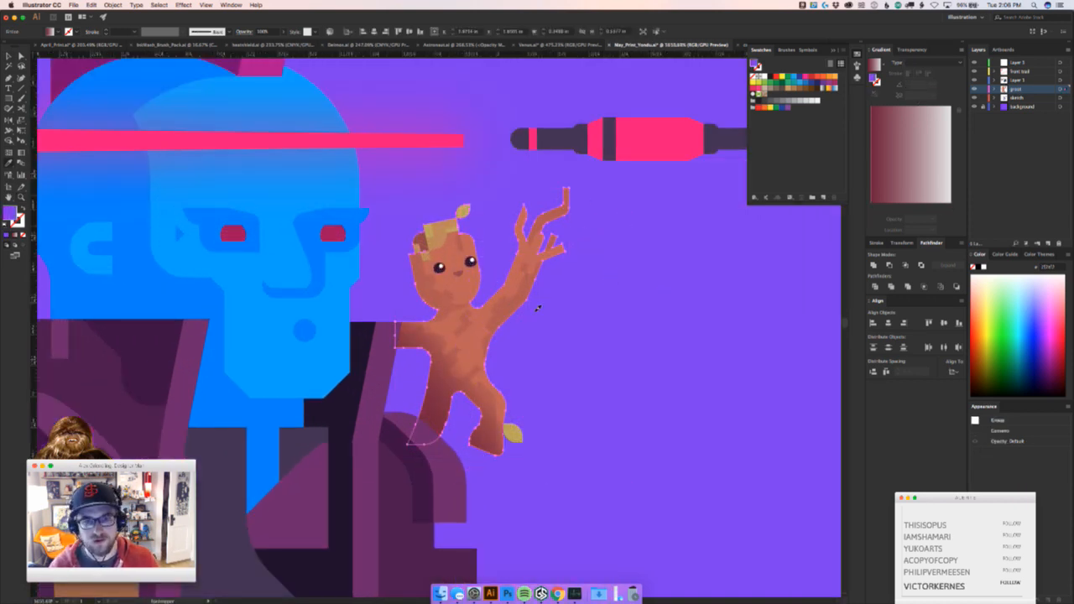
pyautogui.press('super+z')
# Add a second copy of the maroon gradient overlay over Groot, fading from his raised hand down toward his body
pyautogui.press('v')
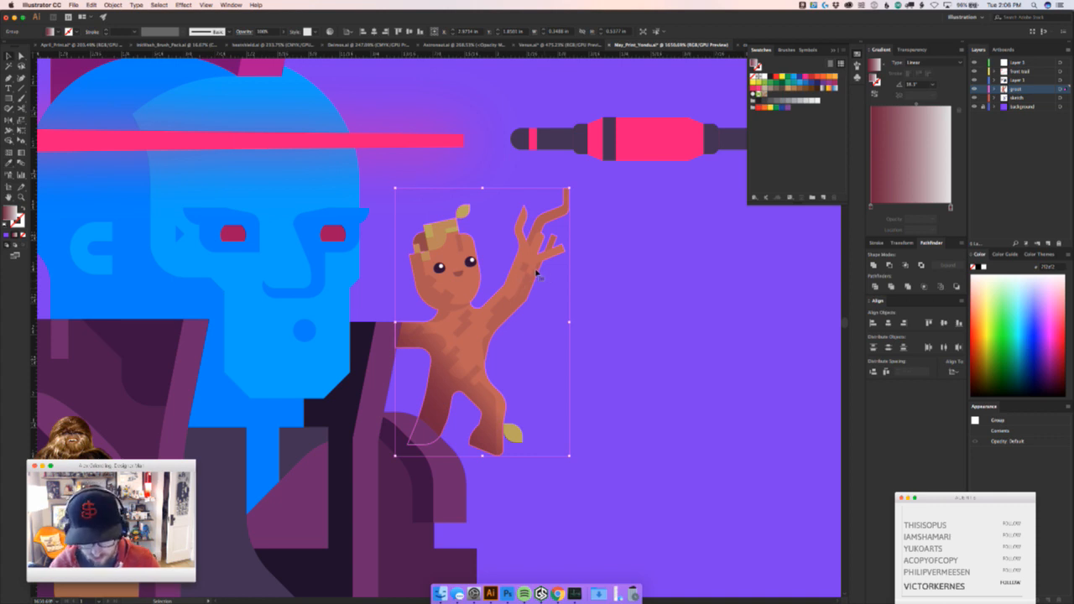
pyautogui.press('g')
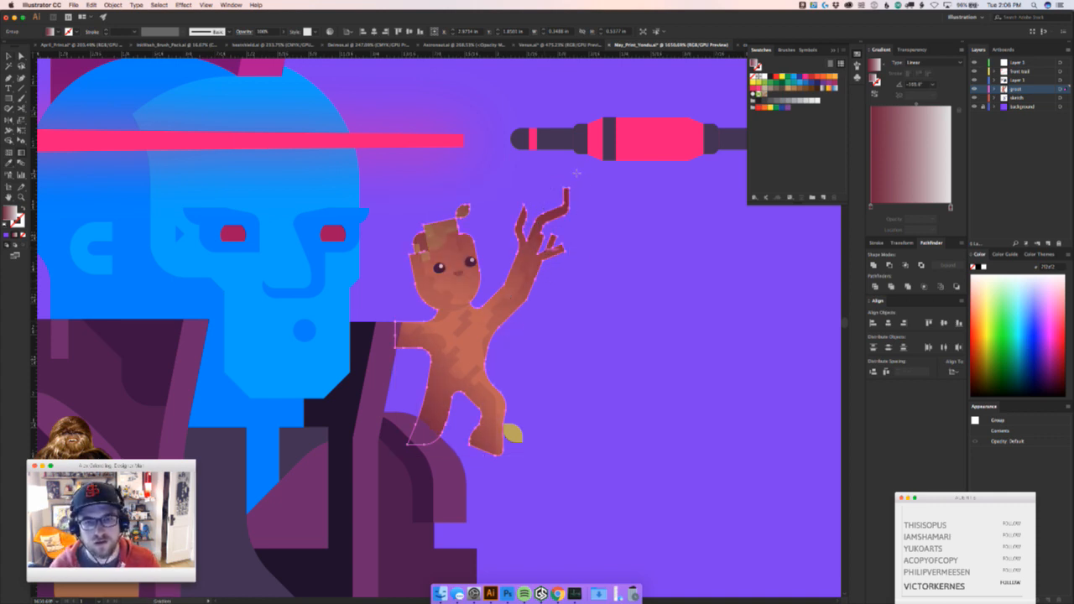
pyautogui.press('v')
# Copy the pink fill's hex value from the arrow's wide body, leaving its colour as it is
pyautogui.scroll(5, 625, 209)
pyautogui.hscroll(2, 624, 210)
pyautogui.click(607, 230)
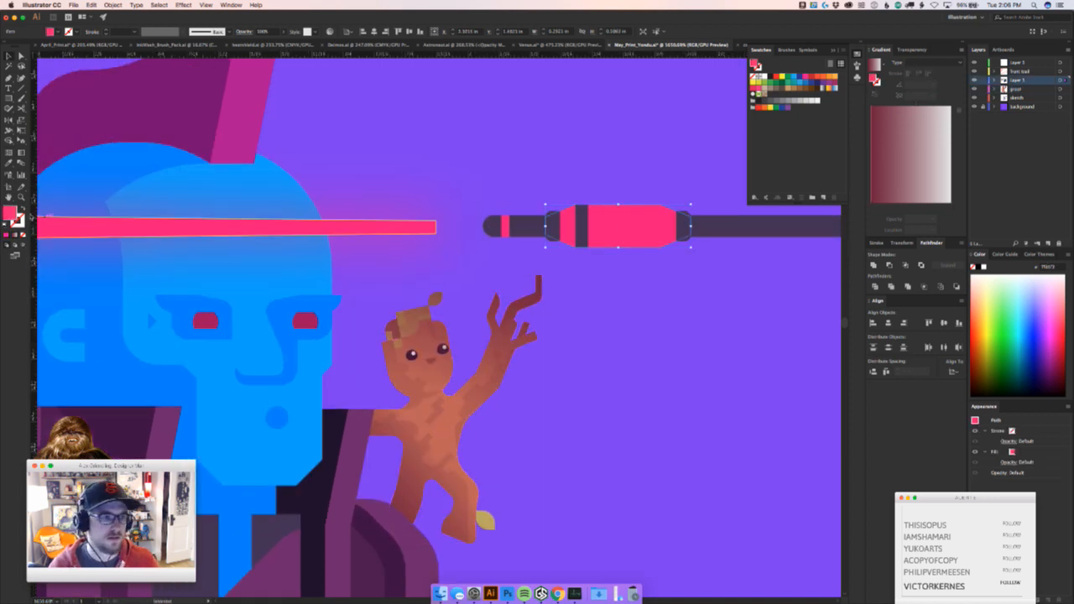
pyautogui.doubleClick(15, 206)
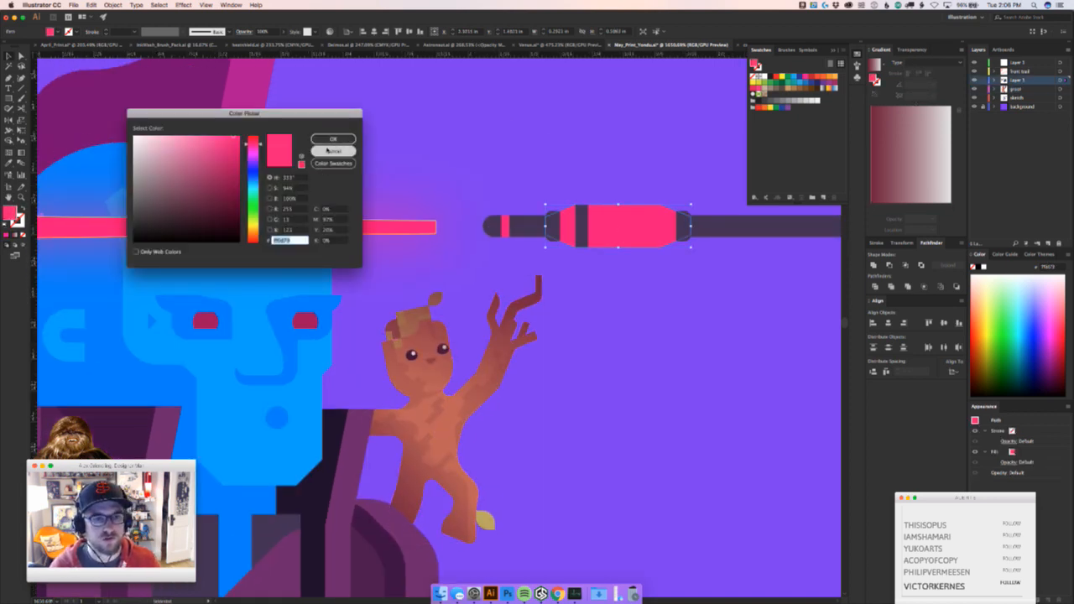
pyautogui.click(327, 150)
# Set the opaque stop of Groot's raised-hand gradient overlay to the pink copied from the arrow
pyautogui.click(520, 311)
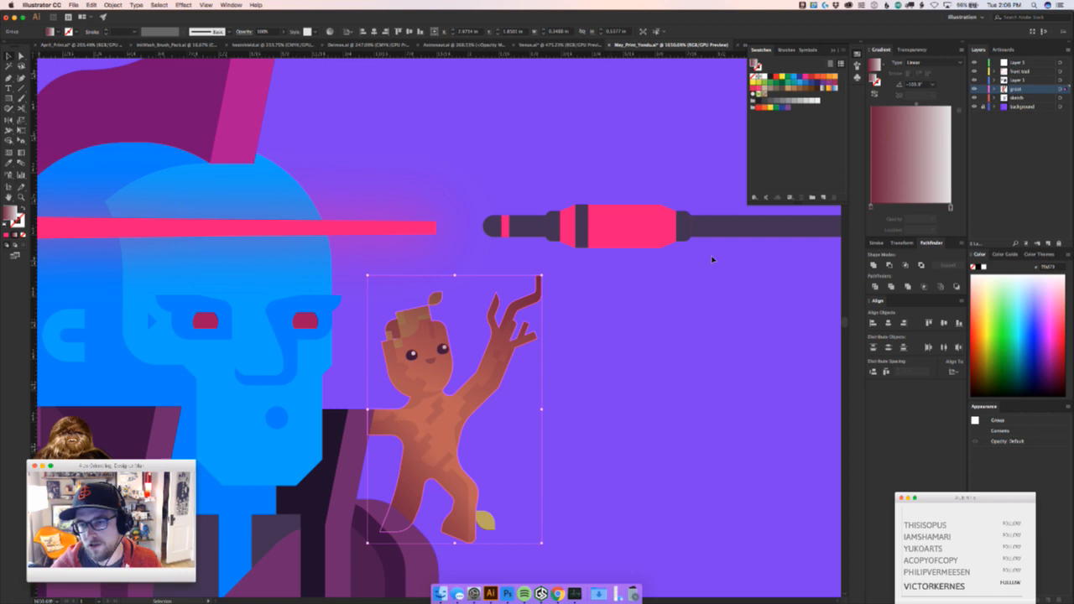
pyautogui.doubleClick(872, 206)
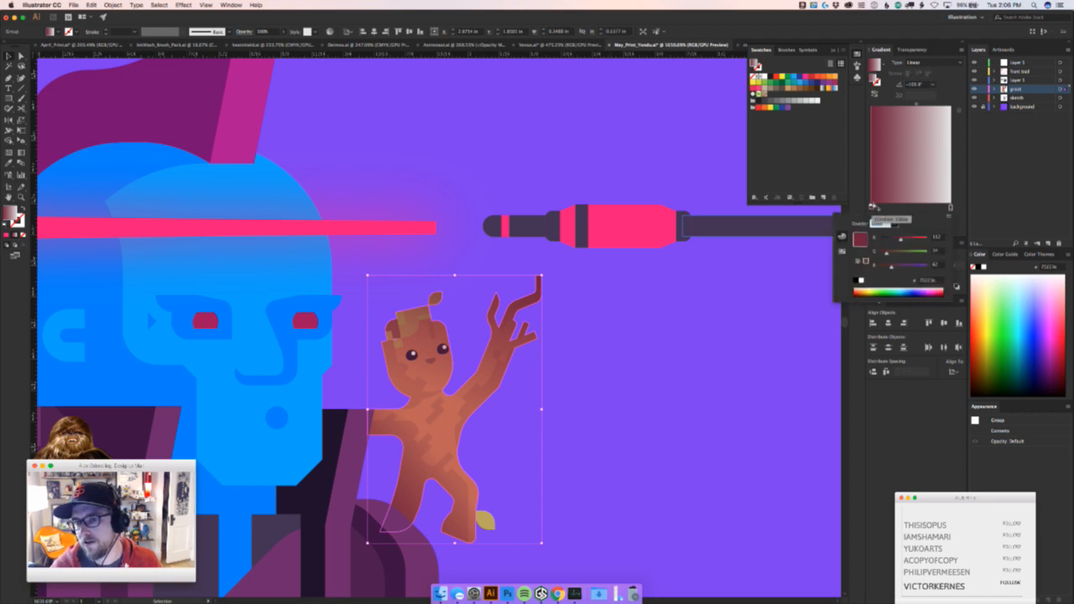
pyautogui.click(938, 281)
pyautogui.press('super+v')
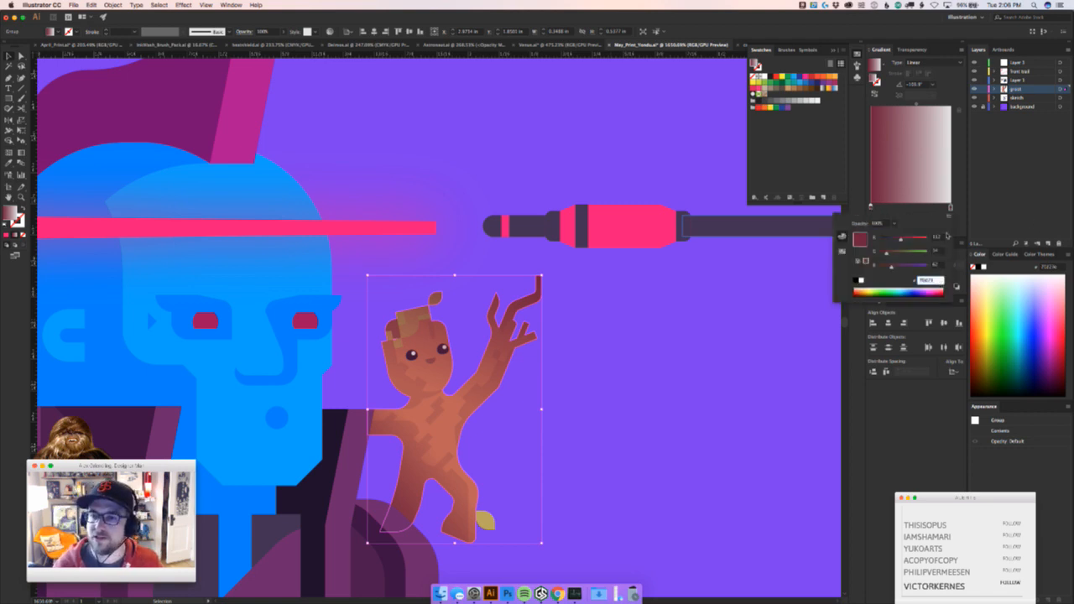
pyautogui.press('Return')
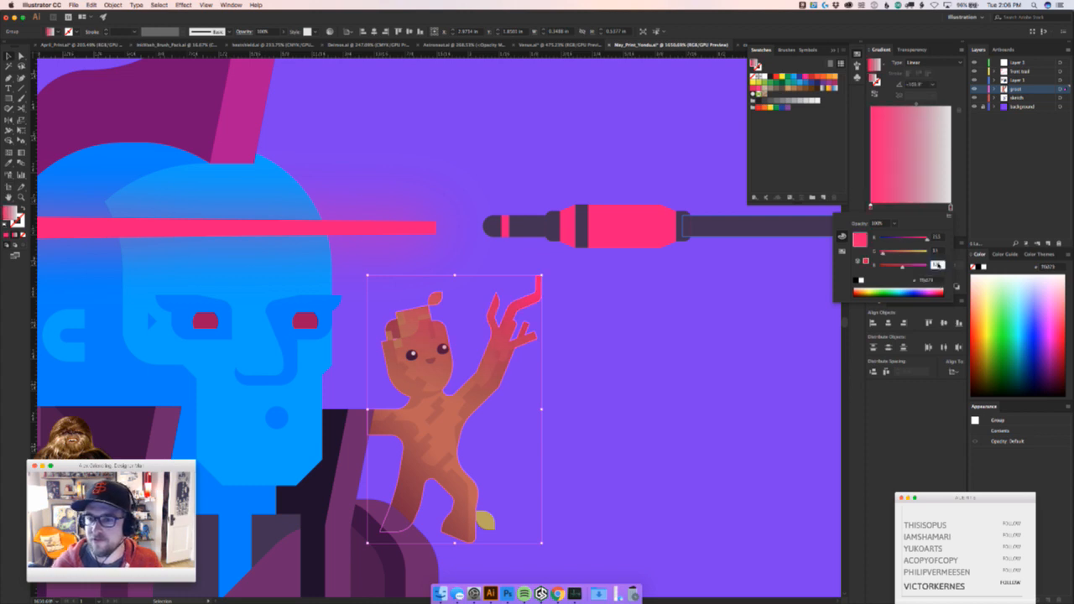
# Set the transparent stop of Groot's gradient overlay to the same arrow pink
pyautogui.doubleClick(951, 206)
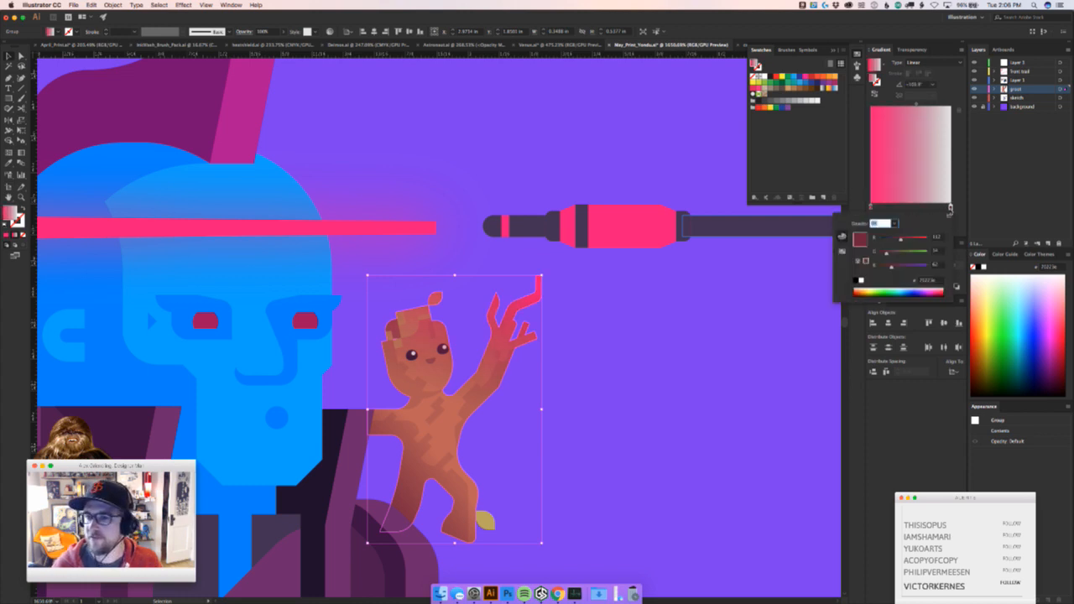
pyautogui.click(929, 280)
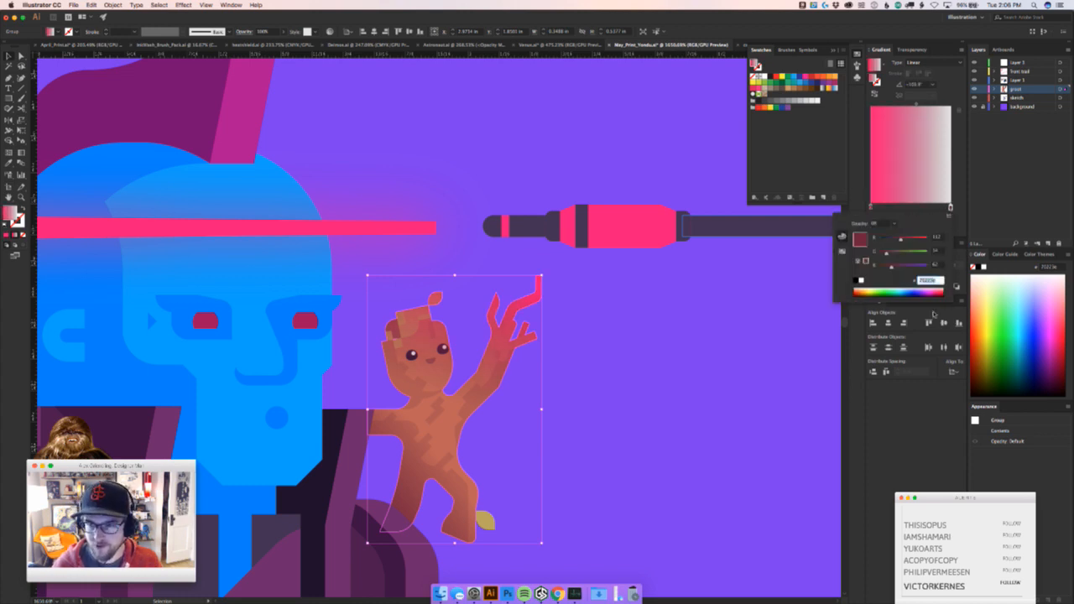
pyautogui.write('ff2d73')
pyautogui.press('Return')
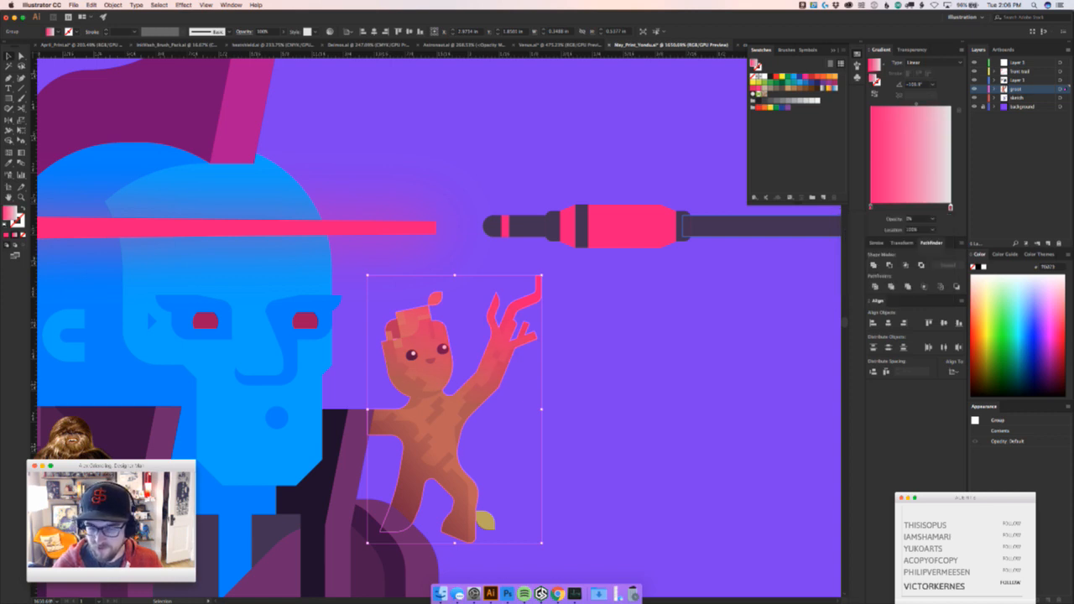
pyautogui.press('super+Tab')
pyautogui.press('super+Tab')
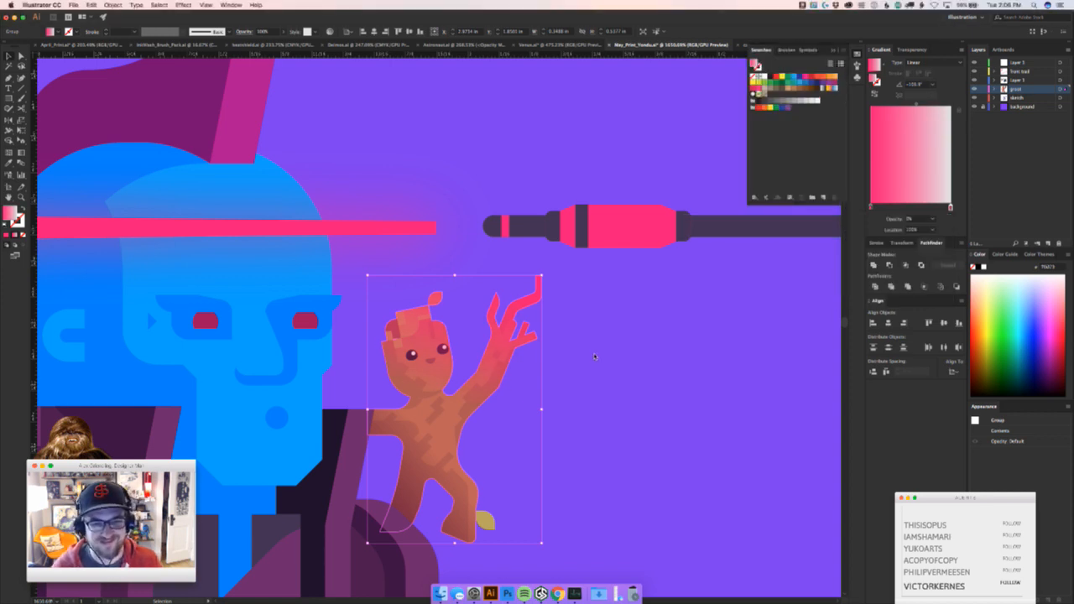
# Try several lengths and angles for the overlay's pink gradient, fading diagonally down from Groot's raised hand
pyautogui.press('a')
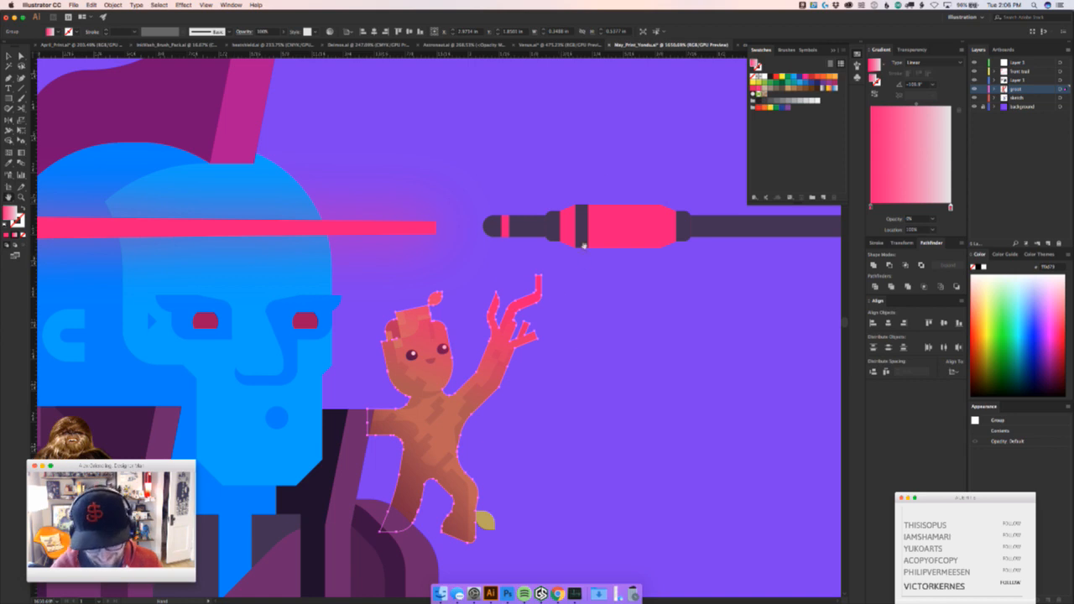
pyautogui.press('g')
pyautogui.moveTo(550, 263); pyautogui.dragTo(523, 380)
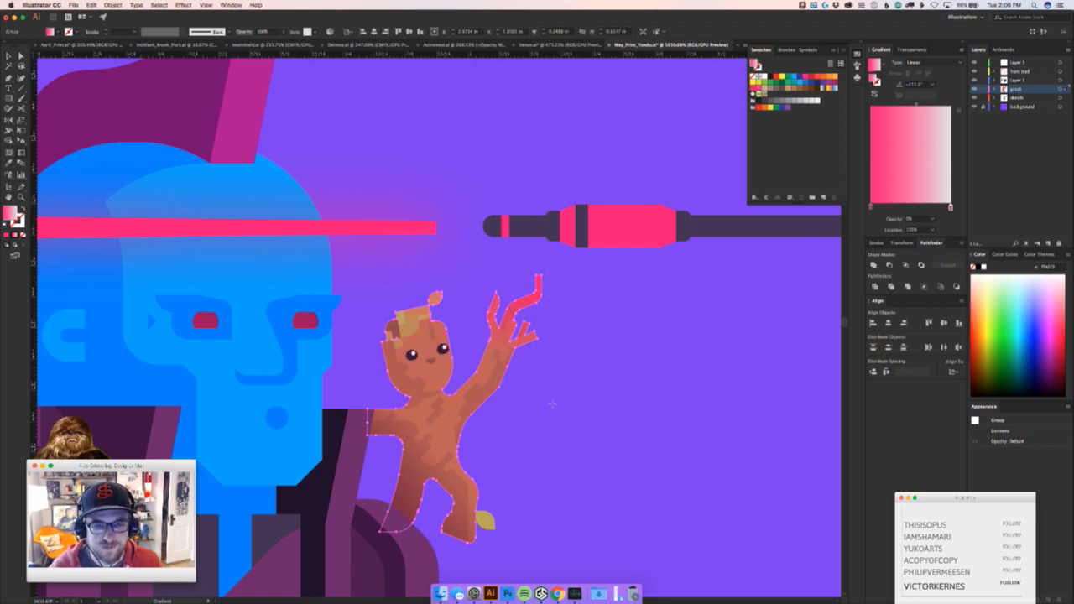
pyautogui.moveTo(598, 204); pyautogui.dragTo(549, 348)
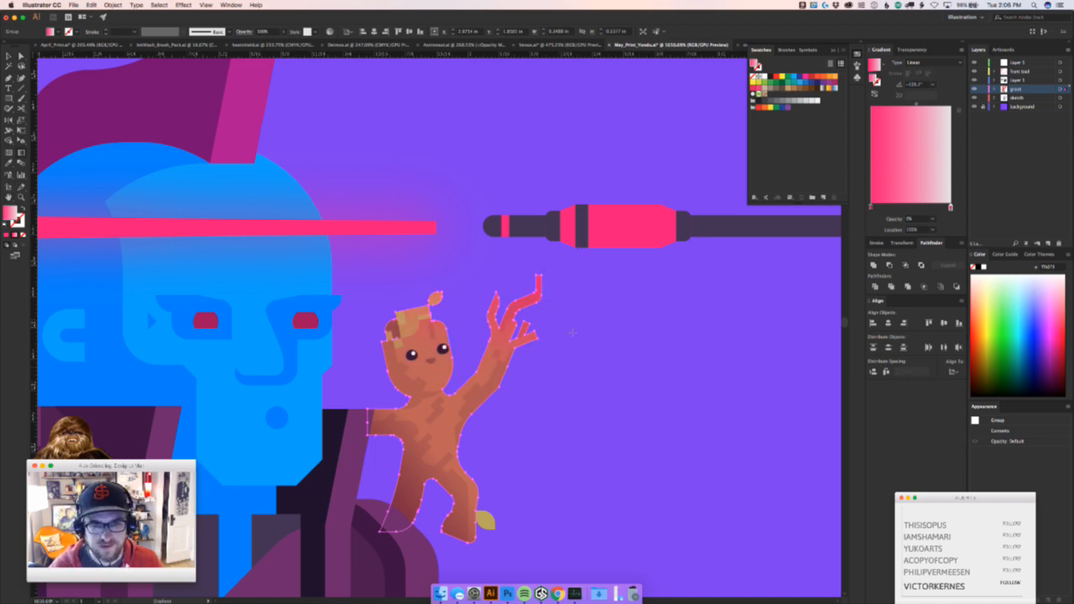
pyautogui.moveTo(568, 251); pyautogui.dragTo(566, 324)
pyautogui.moveTo(592, 241)
pyautogui.mouseDown()
pyautogui.moveTo(555, 407)
pyautogui.moveTo(532, 434)
pyautogui.mouseUp()
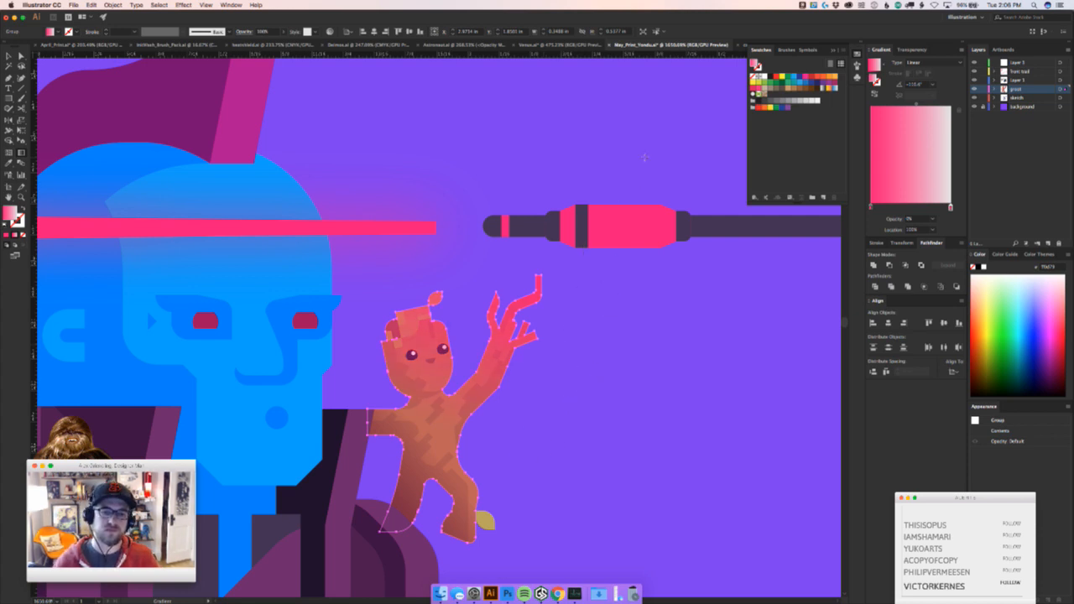
pyautogui.moveTo(630, 182)
pyautogui.mouseDown()
pyautogui.moveTo(567, 389)
pyautogui.moveTo(412, 424)
pyautogui.moveTo(537, 369)
pyautogui.mouseUp()
# Redraw the overlay's gradient so the pink fades from Groot's raised hand across his head toward his torso, and deselect
pyautogui.press('v')
pyautogui.click(587, 400)
pyautogui.press('z')
pyautogui.press('v')
pyautogui.moveTo(525, 311); pyautogui.dragTo(554, 302)
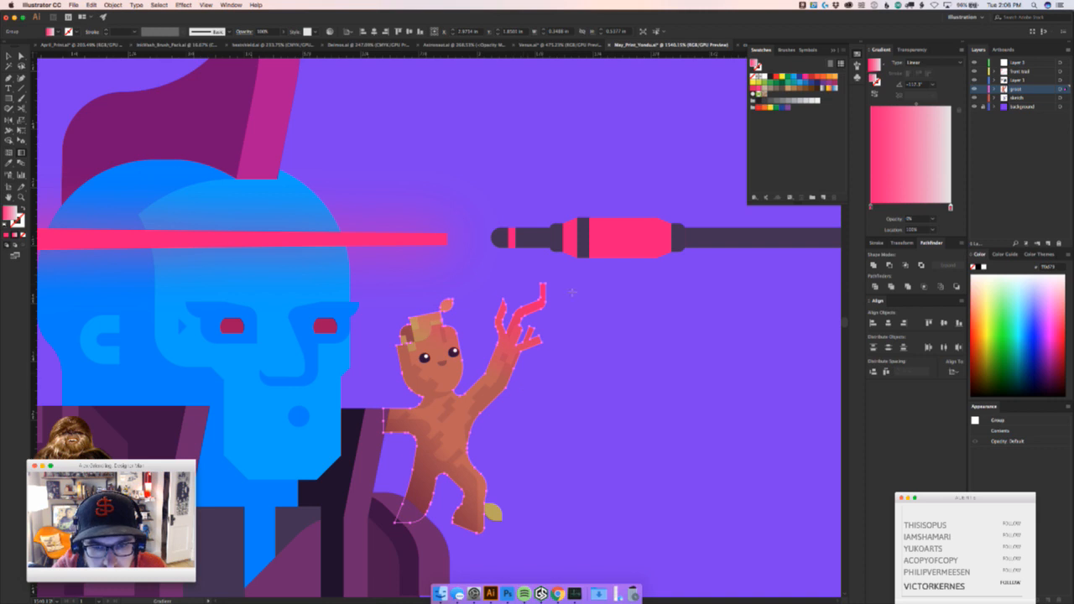
pyautogui.moveTo(475, 412); pyautogui.dragTo(473, 415)
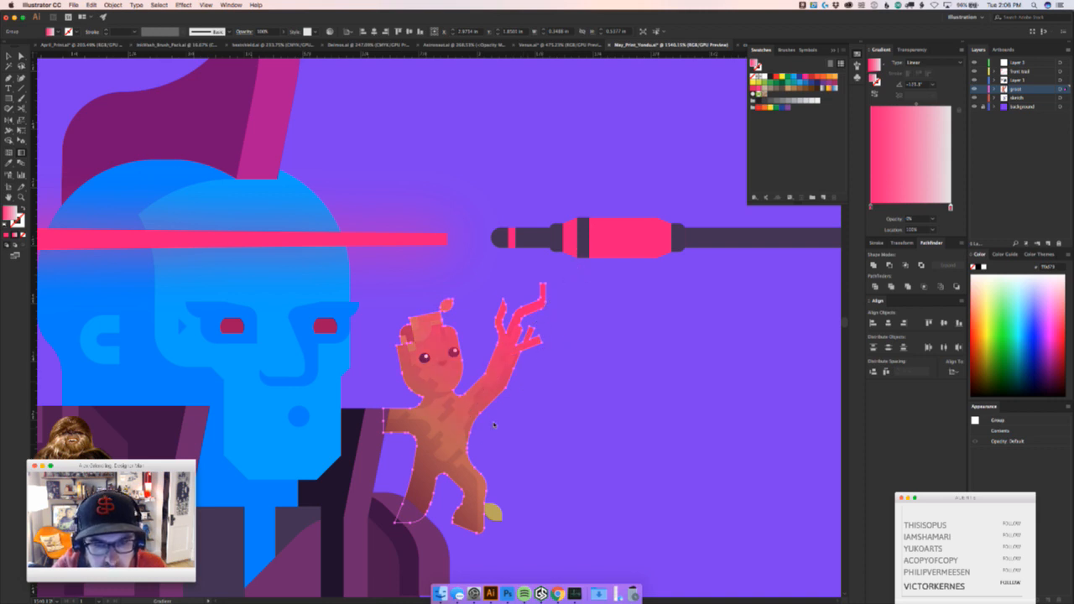
pyautogui.press('v')
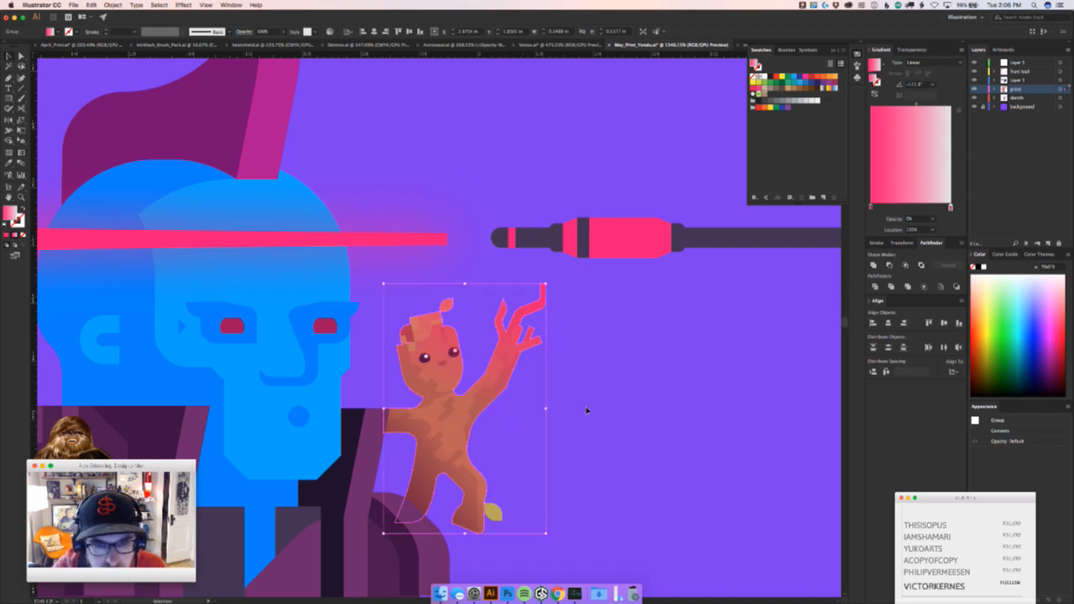
pyautogui.click(594, 411)
# Extend both end corners of the arrow's short tail shaft so they overlap the adjoining rounded collar
pyautogui.moveTo(417, 360)
pyautogui.mouseDown()
pyautogui.moveTo(594, 333)
pyautogui.moveTo(355, 378)
pyautogui.moveTo(236, 383)
pyautogui.moveTo(486, 309)
pyautogui.moveTo(462, 301)
pyautogui.mouseUp()
pyautogui.moveTo(694, 344); pyautogui.dragTo(549, 366)
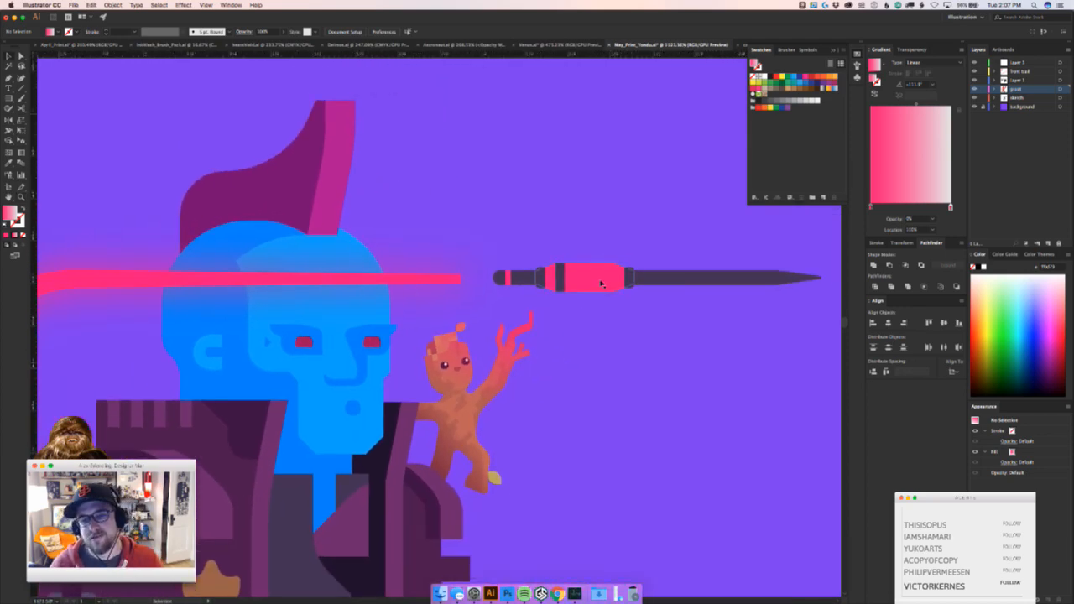
pyautogui.click(621, 283)
pyautogui.moveTo(613, 329); pyautogui.dragTo(566, 381)
pyautogui.moveTo(503, 344); pyautogui.dragTo(755, 339)
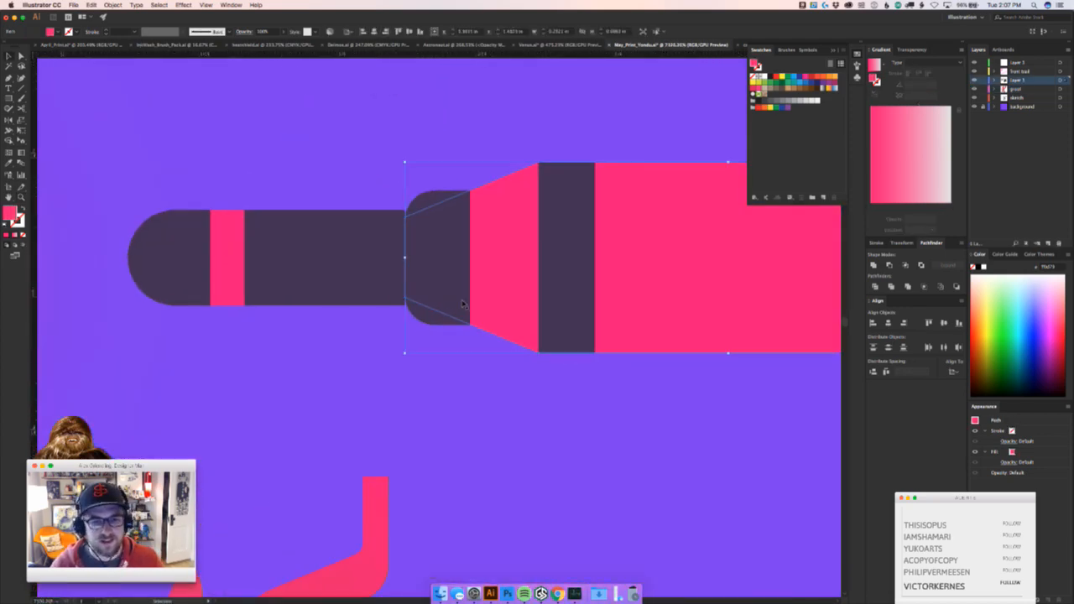
pyautogui.click(423, 304)
pyautogui.click(367, 187)
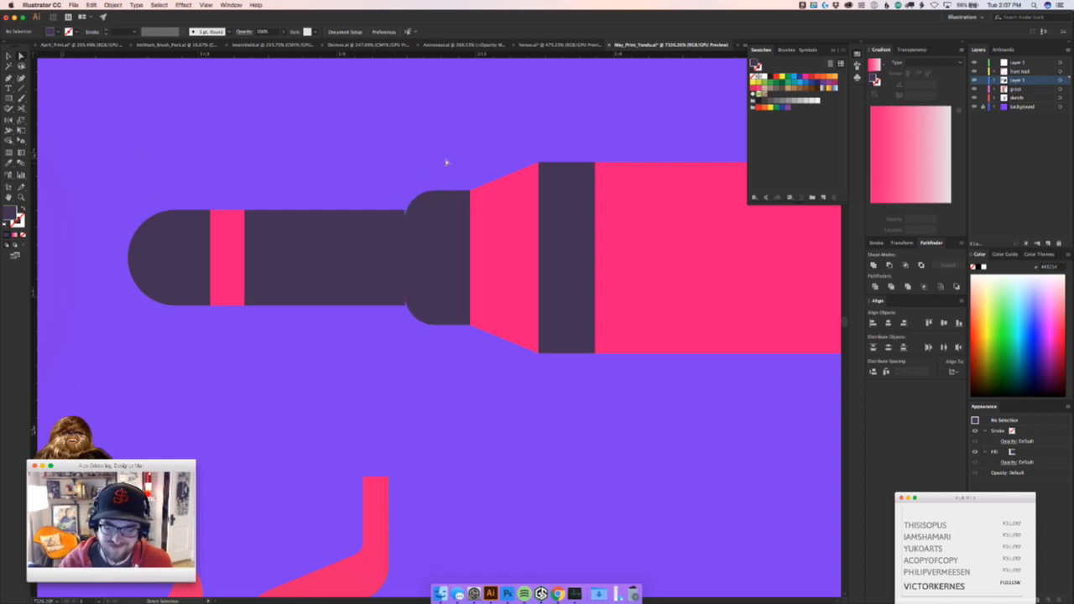
pyautogui.moveTo(405, 208); pyautogui.dragTo(417, 210)
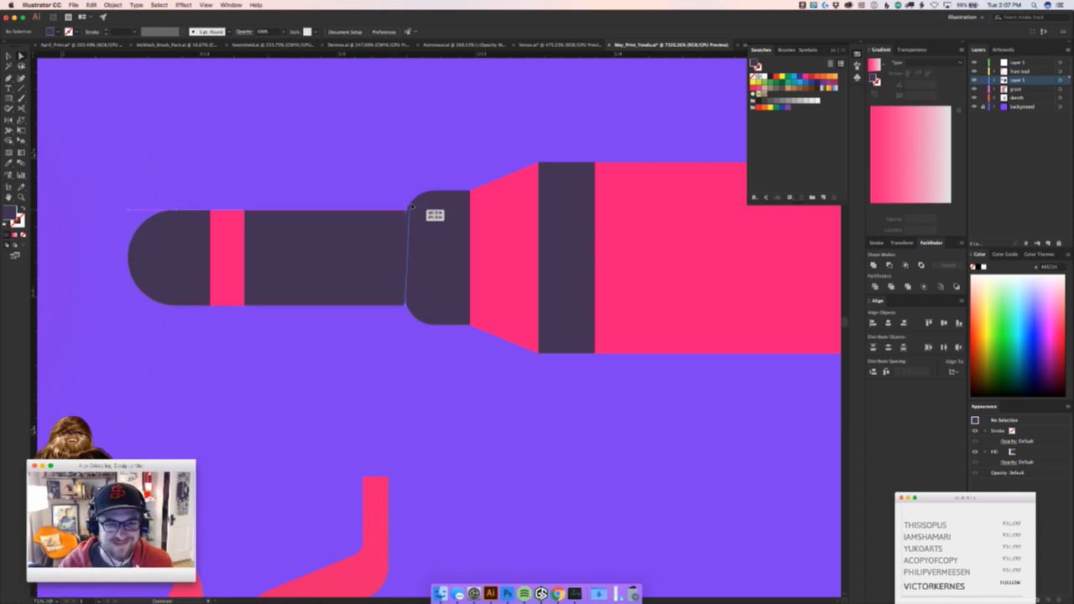
pyautogui.moveTo(406, 302); pyautogui.dragTo(416, 305)
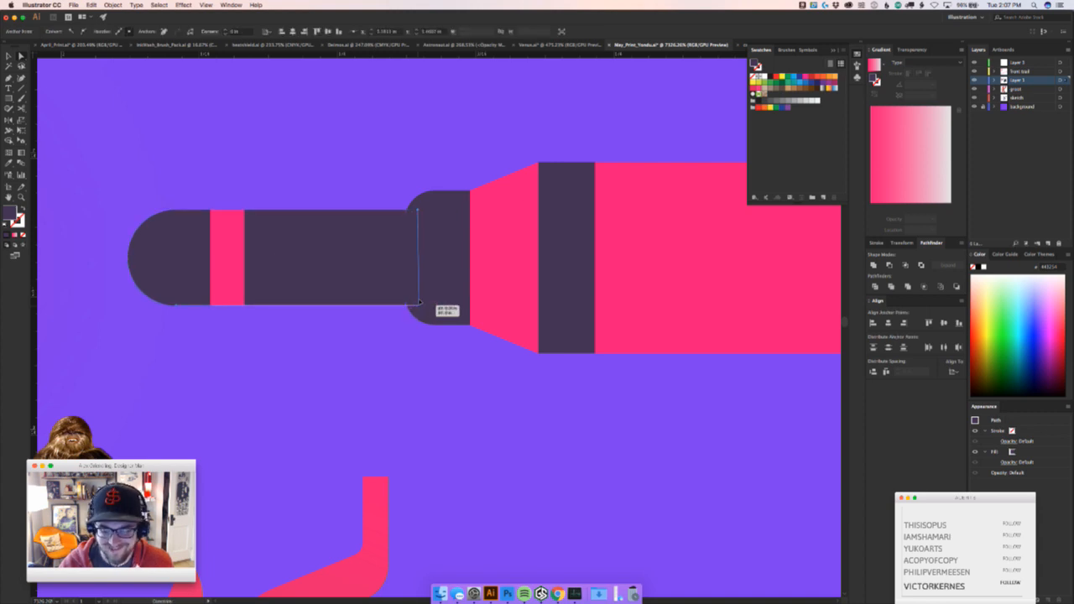
# Try to move the rounded collar beside the arrow's long pointed shaft downward, undo the move, and deselect
pyautogui.moveTo(344, 341); pyautogui.dragTo(141, 389)
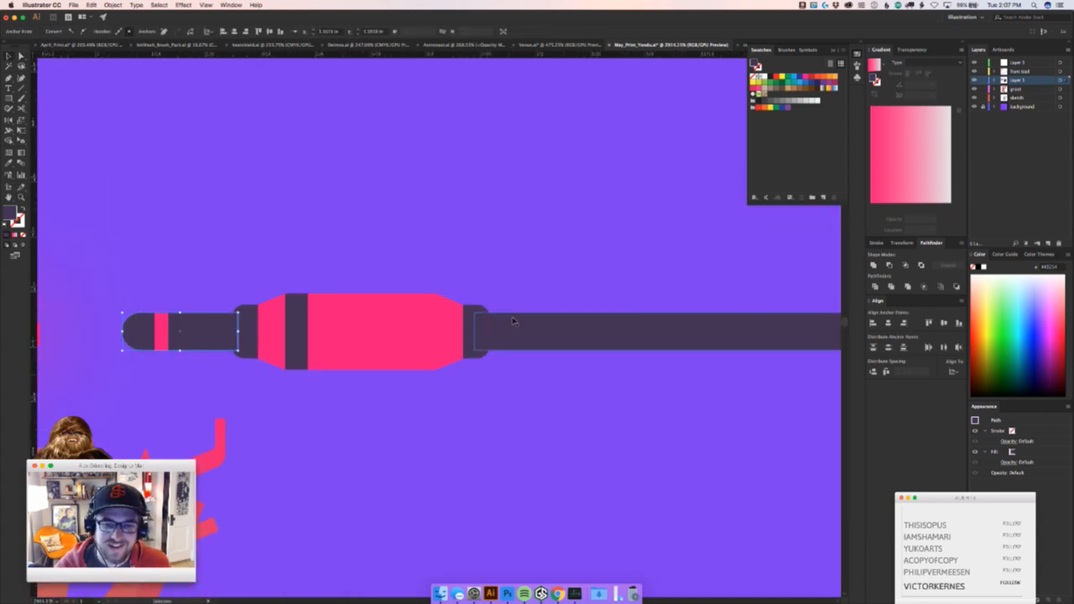
pyautogui.moveTo(501, 354); pyautogui.dragTo(571, 353)
pyautogui.moveTo(447, 315); pyautogui.dragTo(440, 394)
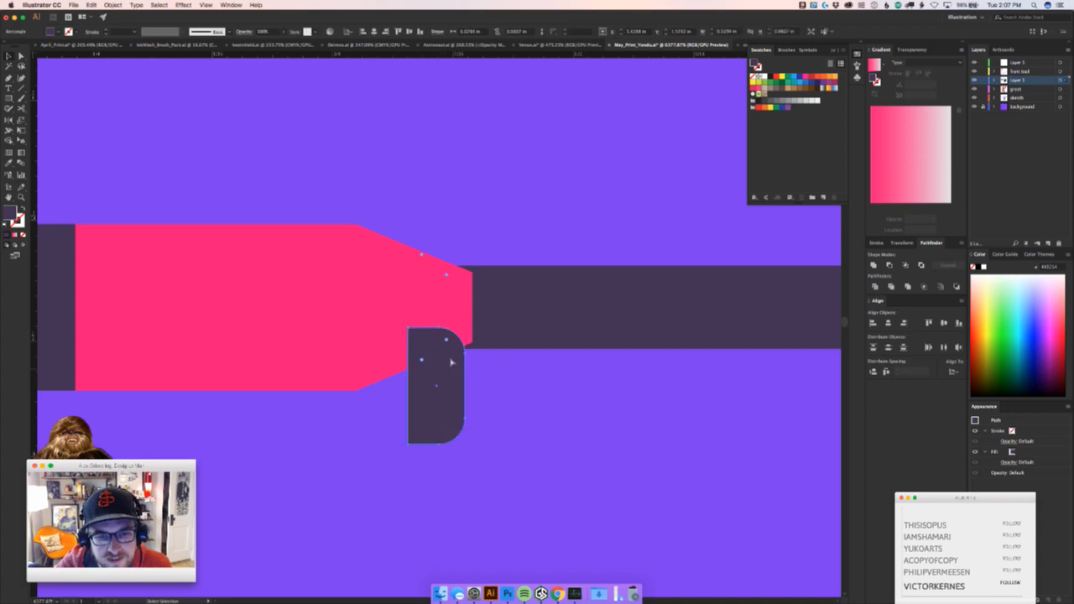
pyautogui.press('super+z')
pyautogui.click(482, 390)
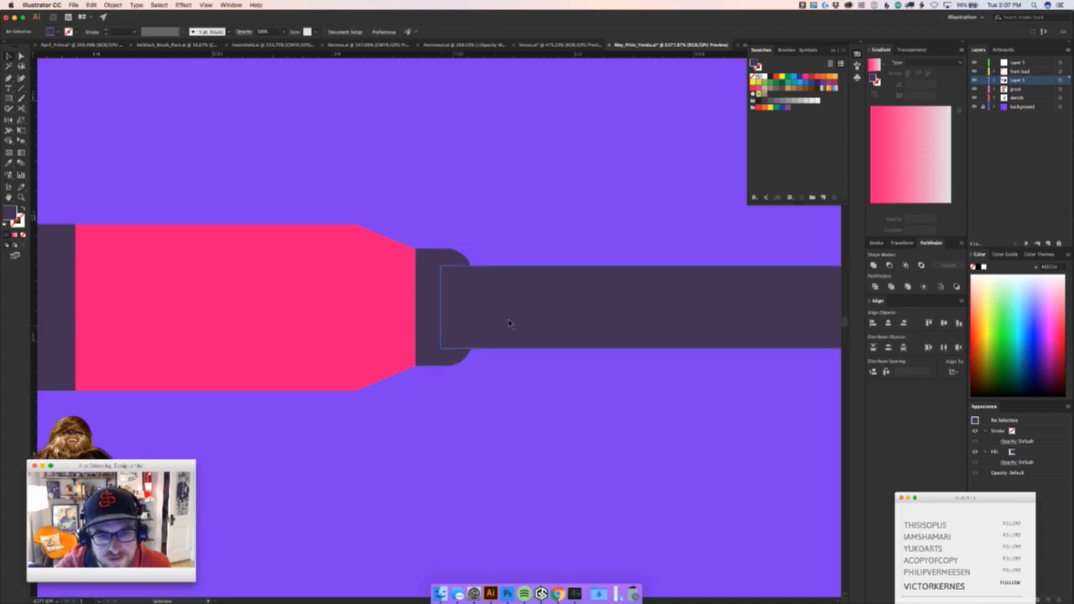
# Unite the arrow's long pointed shaft with its rounded collar into one shape
pyautogui.click(510, 326)
pyautogui.keyDown('shift'); pyautogui.click(432, 334); pyautogui.keyUp('shift')
pyautogui.press('z')
pyautogui.moveTo(482, 368); pyautogui.dragTo(393, 372)
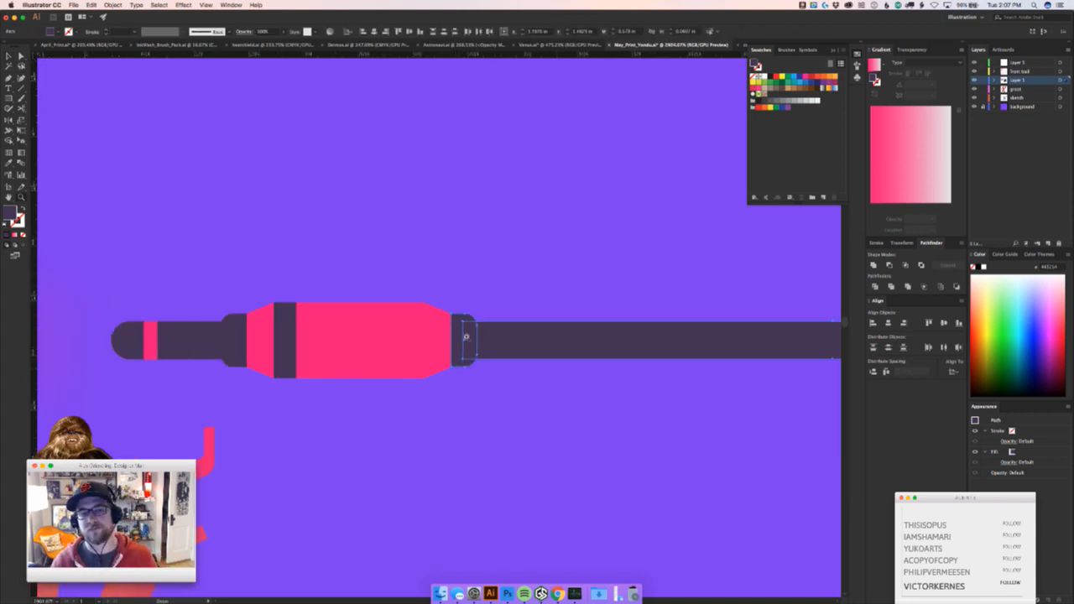
pyautogui.press('v')
pyautogui.click(873, 265)
# Unite the arrow's short tail shaft with its adjoining rounded collar, and deselect
pyautogui.press('space')
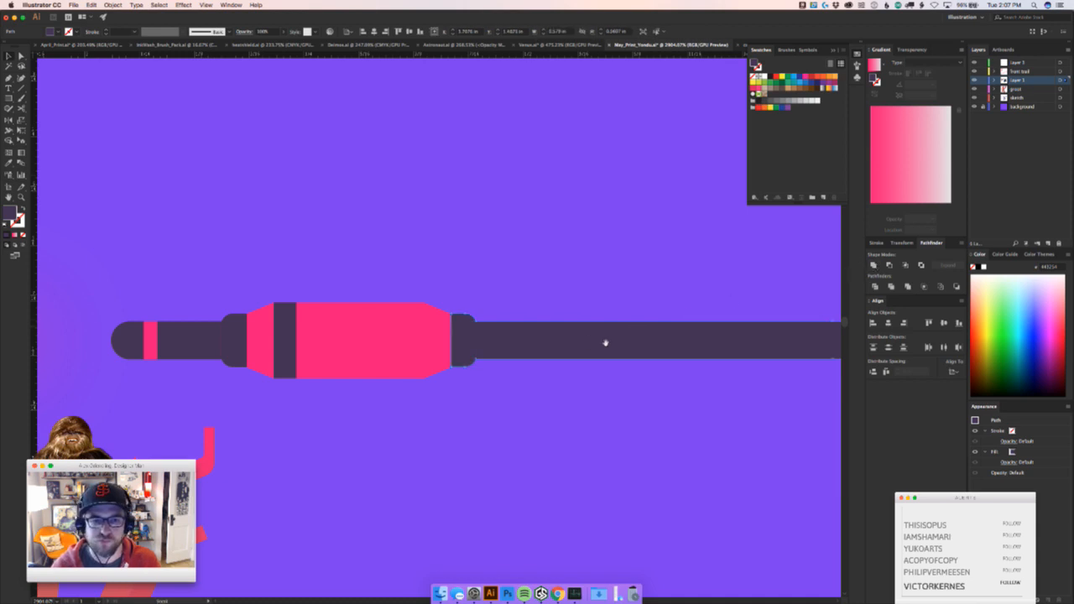
pyautogui.moveTo(605, 342); pyautogui.dragTo(663, 321)
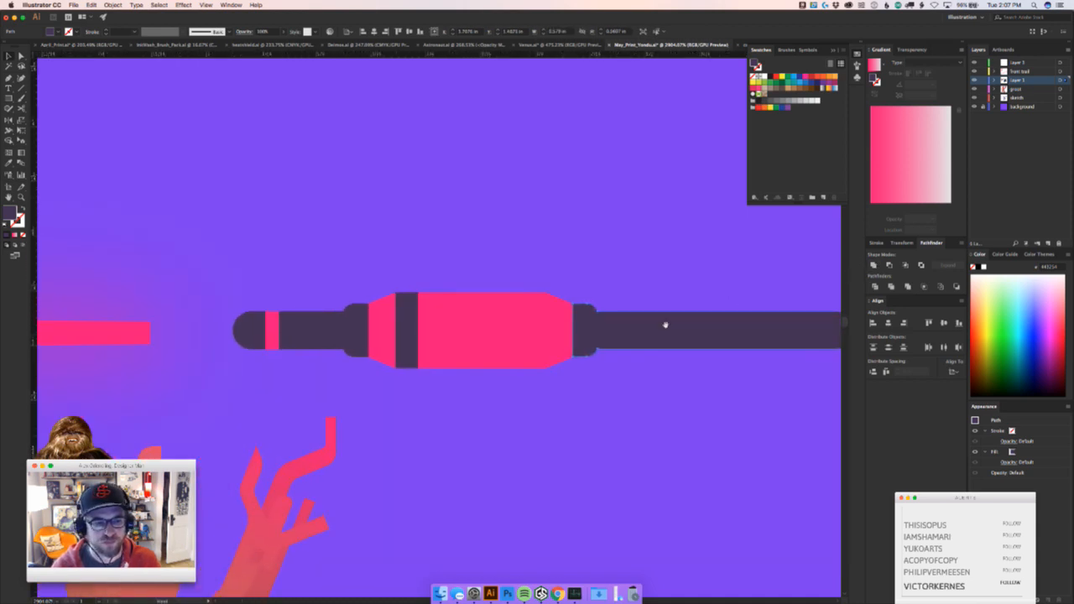
pyautogui.click(356, 316)
pyautogui.keyDown('shift'); pyautogui.click(319, 336); pyautogui.keyUp('shift')
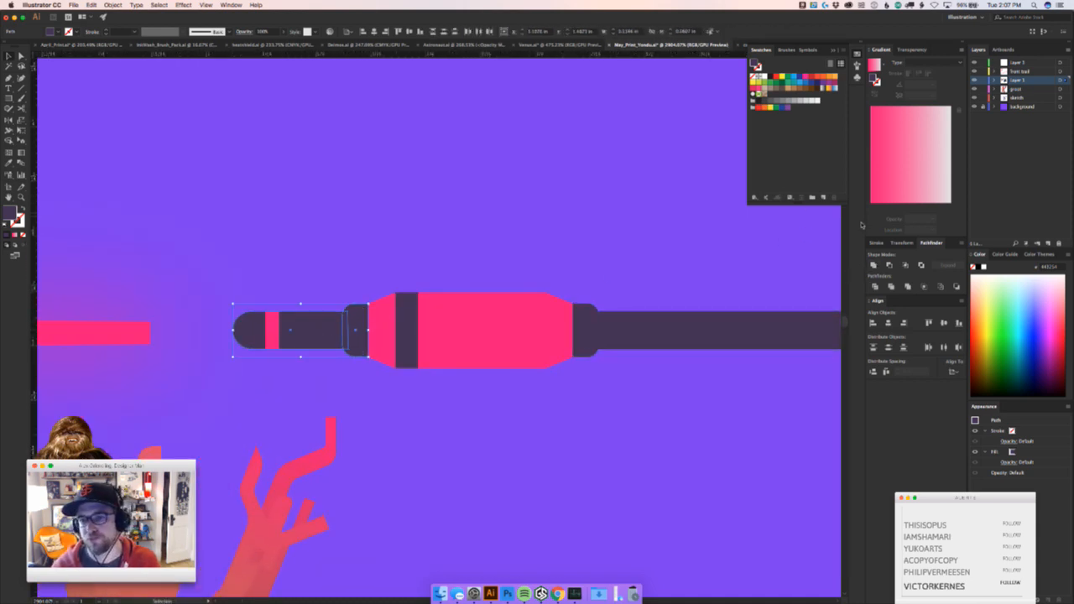
pyautogui.click(873, 265)
pyautogui.click(307, 230)
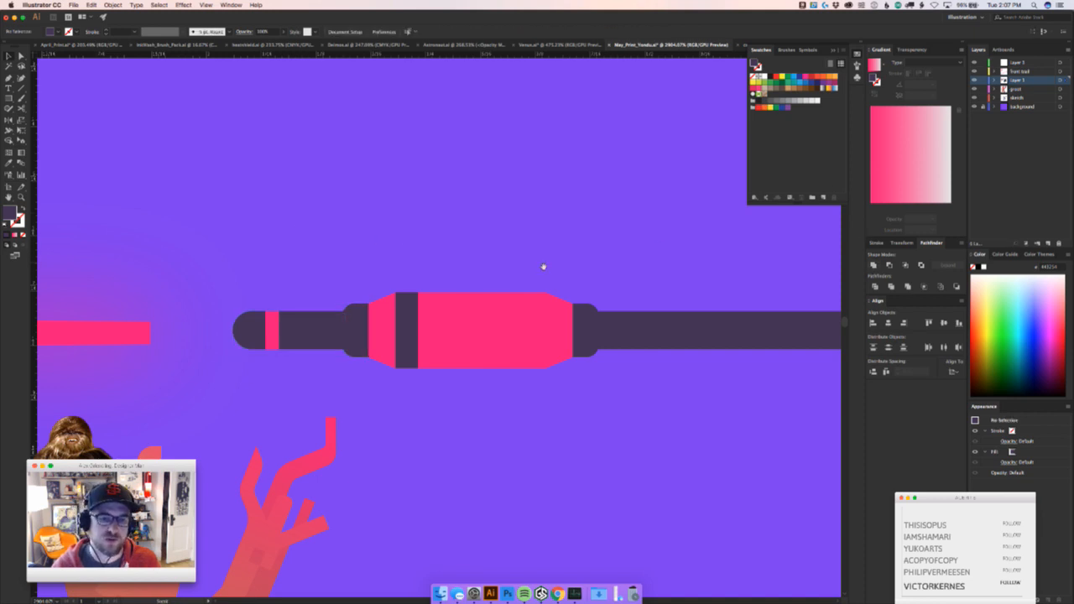
# Examine the finished arrow and the overall illustration on the artboard
pyautogui.moveTo(517, 292); pyautogui.dragTo(358, 292)
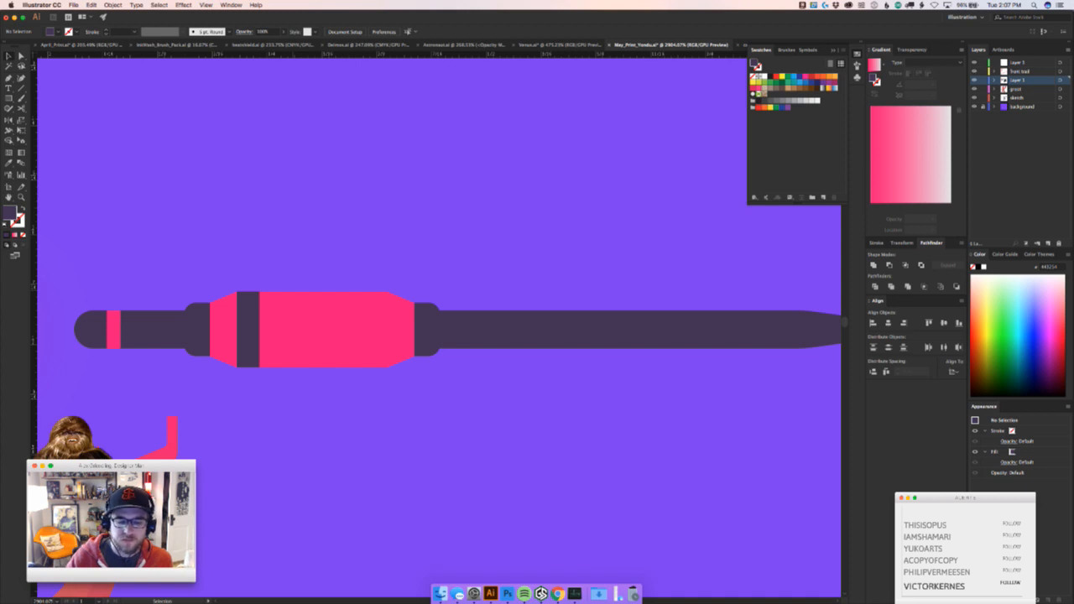
pyautogui.press('super+Tab')
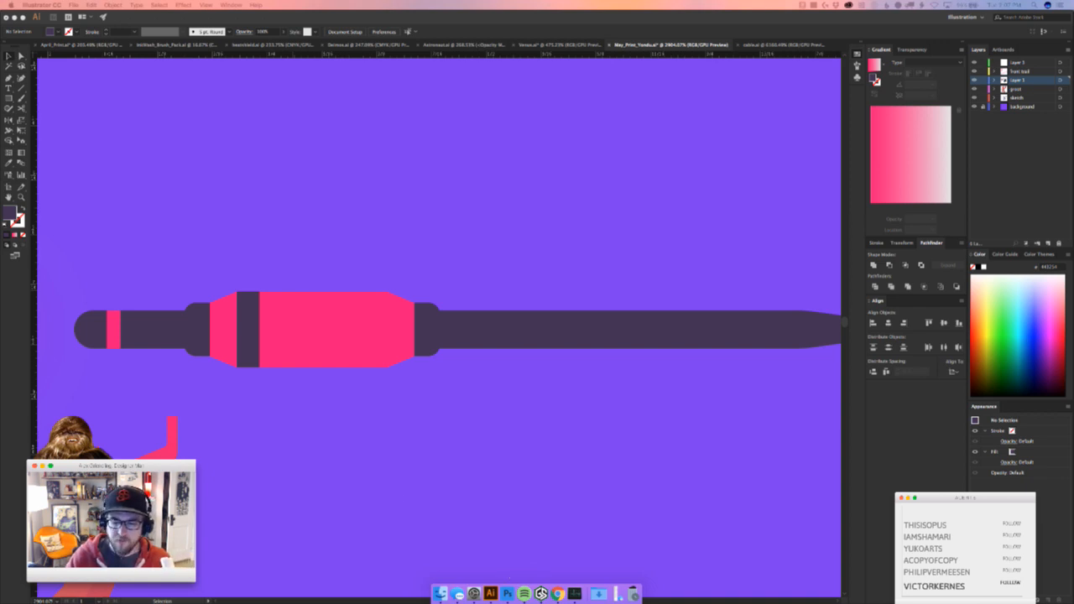
pyautogui.click(554, 430)
pyautogui.press('super+minus')
pyautogui.press('super+minus')
pyautogui.press('super+minus')
pyautogui.press('super+minus')
pyautogui.press('super+minus')
pyautogui.press('super+minus')
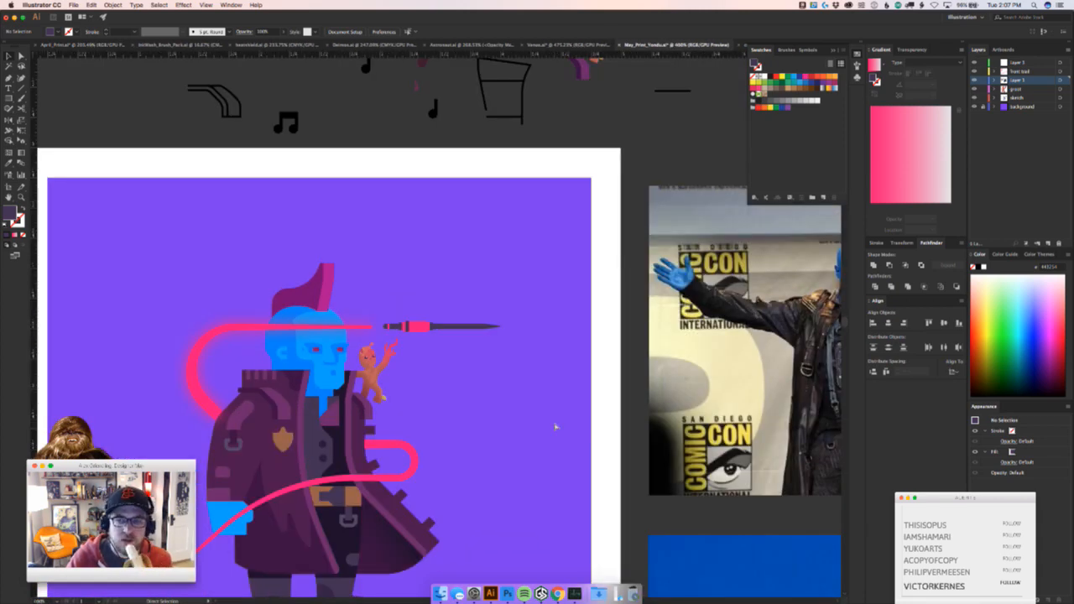
pyautogui.scroll(-5, 555, 427)
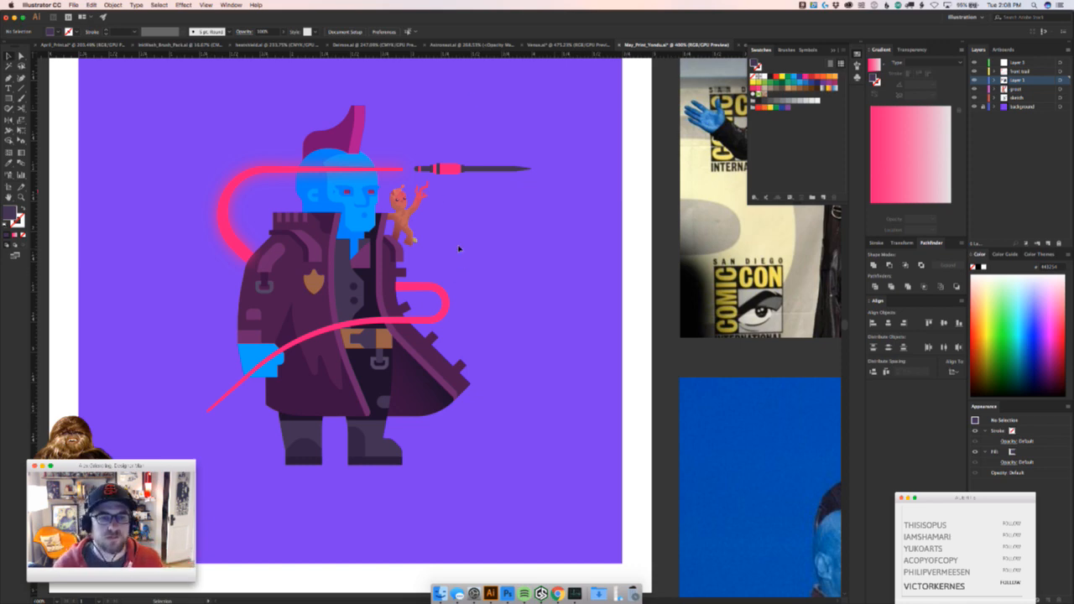
# Try to move the arrow's long dark shaft downward, undo the move, and deselect
pyautogui.moveTo(407, 173); pyautogui.dragTo(493, 187)
pyautogui.moveTo(568, 232); pyautogui.dragTo(397, 326)
pyautogui.moveTo(504, 253); pyautogui.dragTo(499, 299)
pyautogui.press('super+z')
pyautogui.click(499, 316)
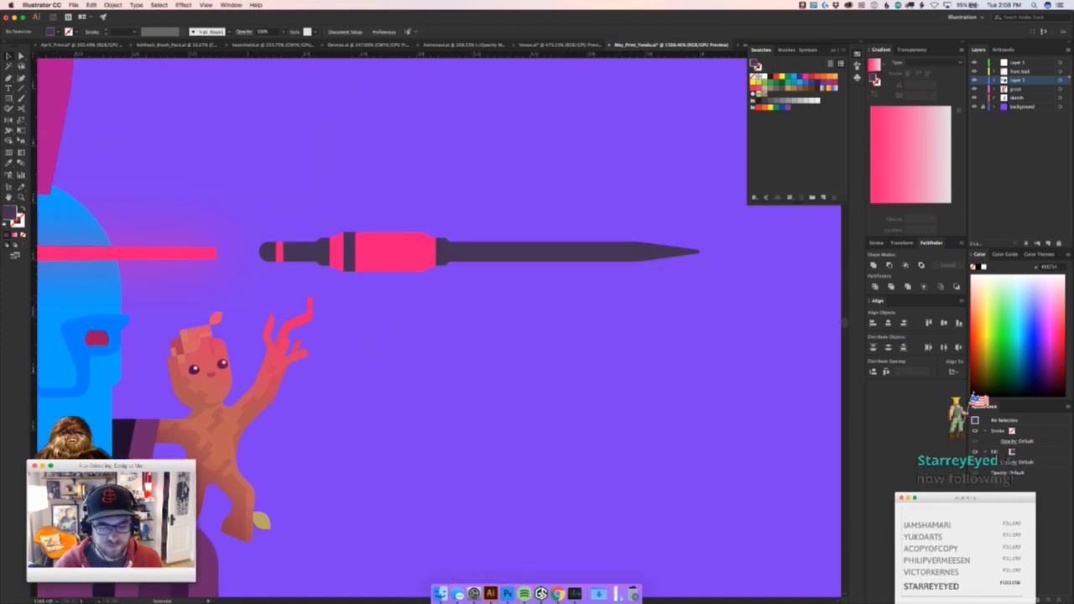
# Examine the arrow against the reference photo of the real arrow's tip and the whole illustration
pyautogui.press('super+Tab')
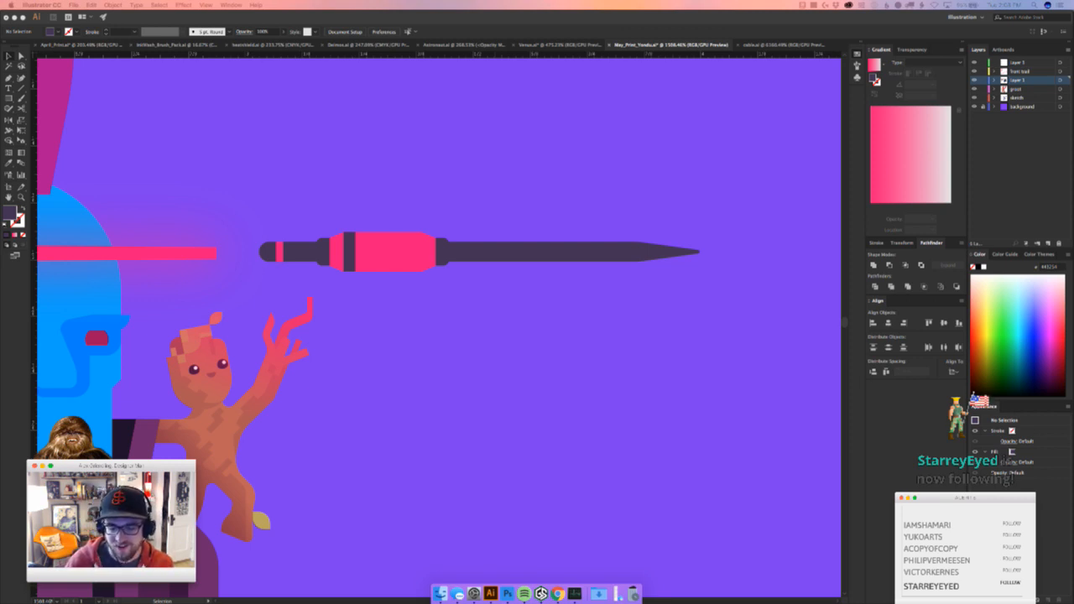
pyautogui.click(494, 339)
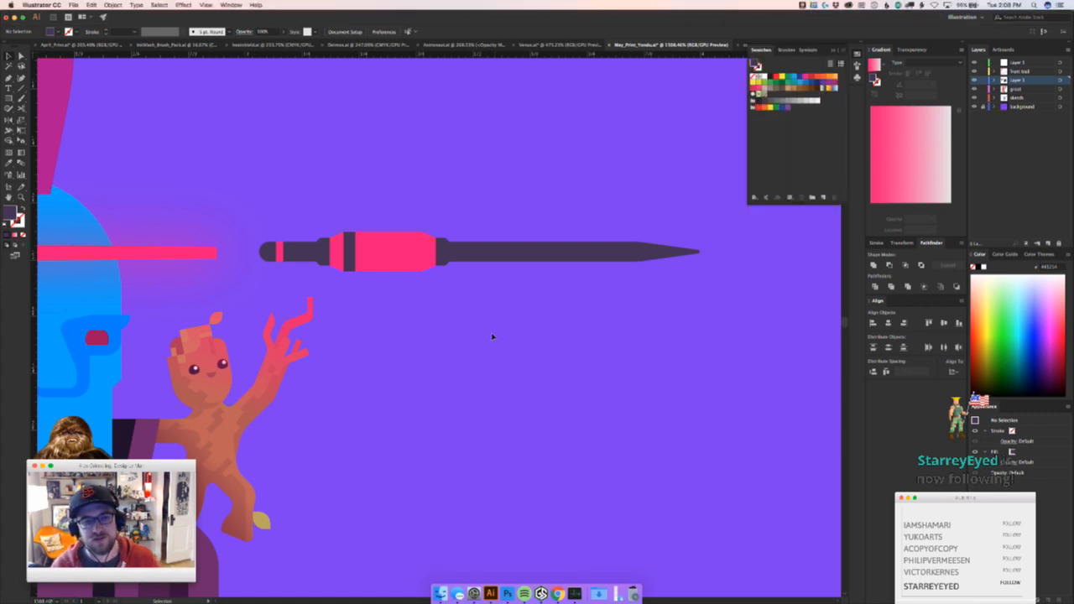
pyautogui.moveTo(493, 339); pyautogui.dragTo(422, 387)
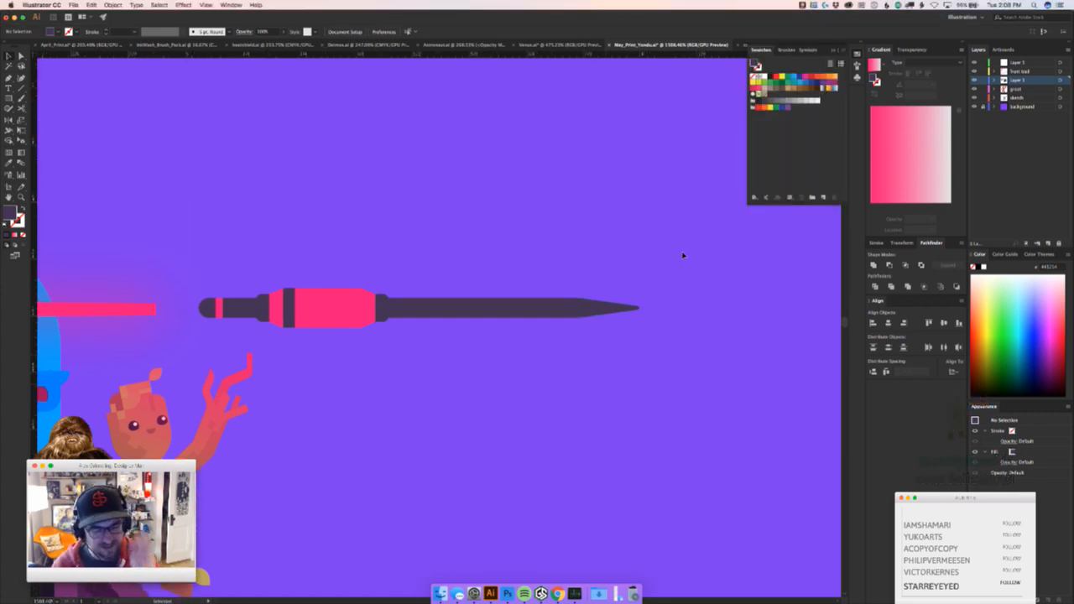
pyautogui.moveTo(666, 326); pyautogui.dragTo(335, 377)
pyautogui.moveTo(470, 403); pyautogui.dragTo(148, 168)
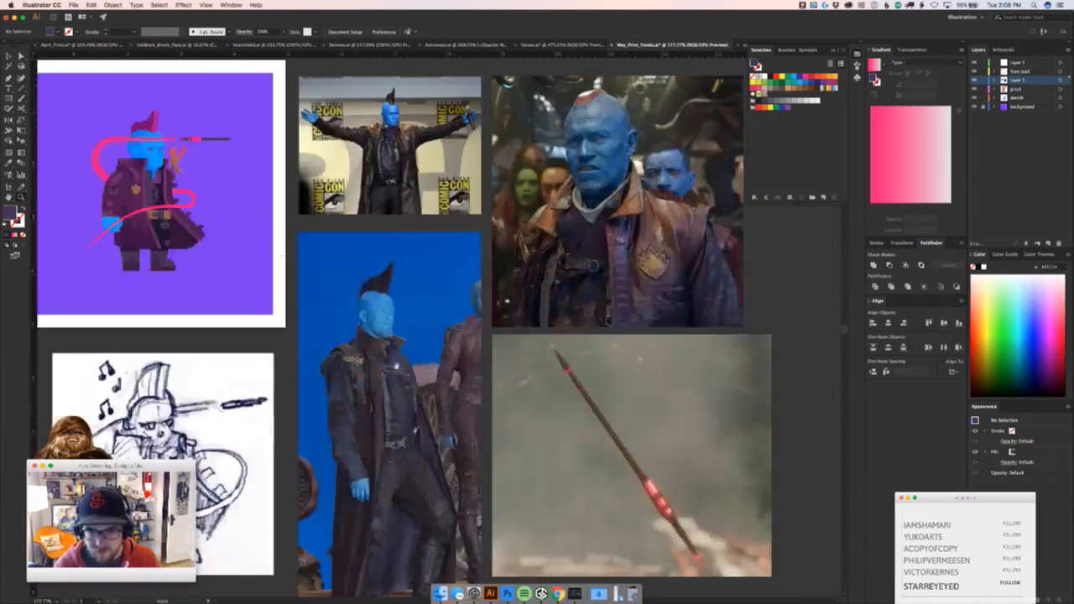
pyautogui.moveTo(422, 376); pyautogui.dragTo(269, 277)
pyautogui.moveTo(411, 236); pyautogui.dragTo(536, 238)
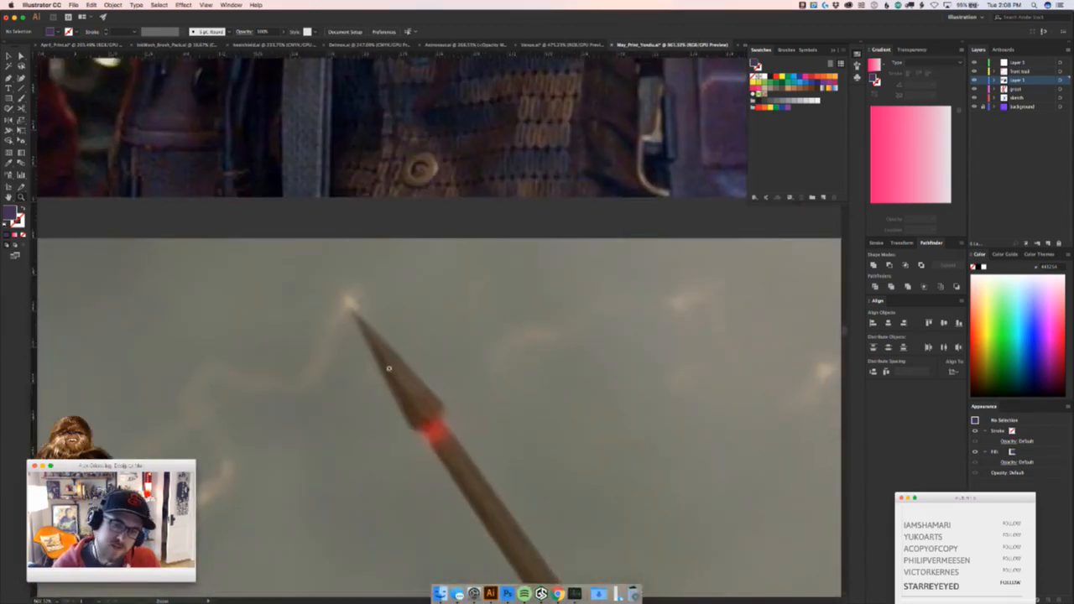
pyautogui.moveTo(458, 390); pyautogui.dragTo(782, 452)
pyautogui.moveTo(527, 301); pyautogui.dragTo(233, 115)
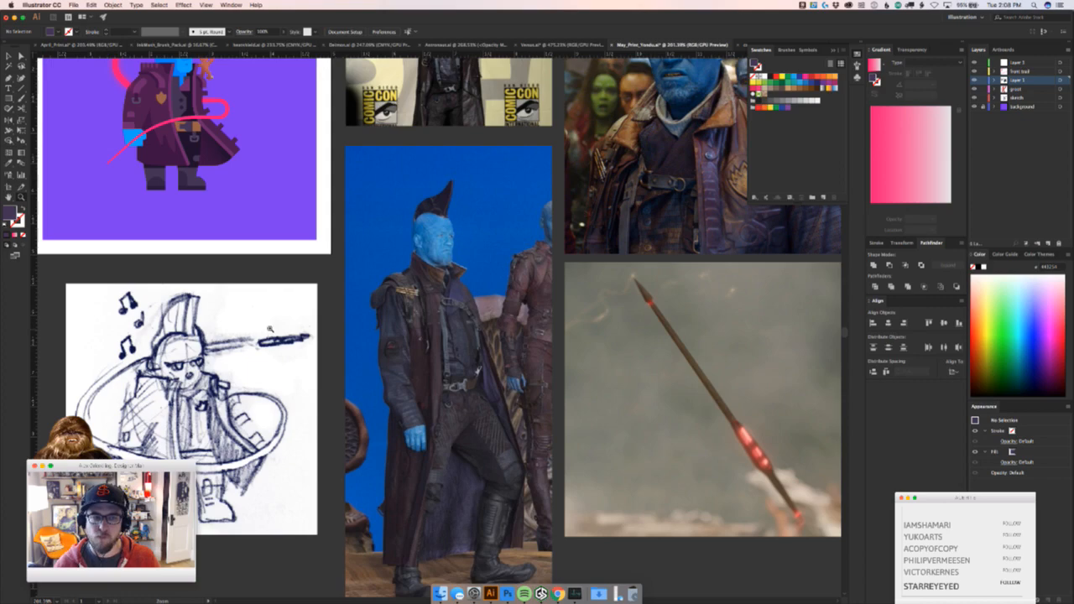
pyautogui.moveTo(287, 246); pyautogui.dragTo(384, 420)
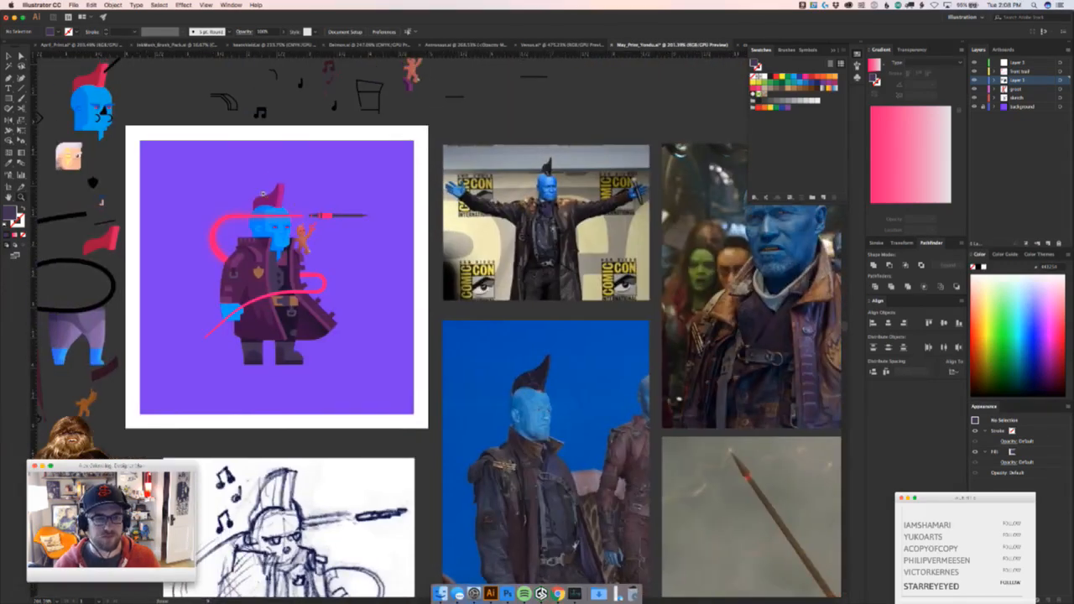
pyautogui.moveTo(297, 198); pyautogui.dragTo(366, 256)
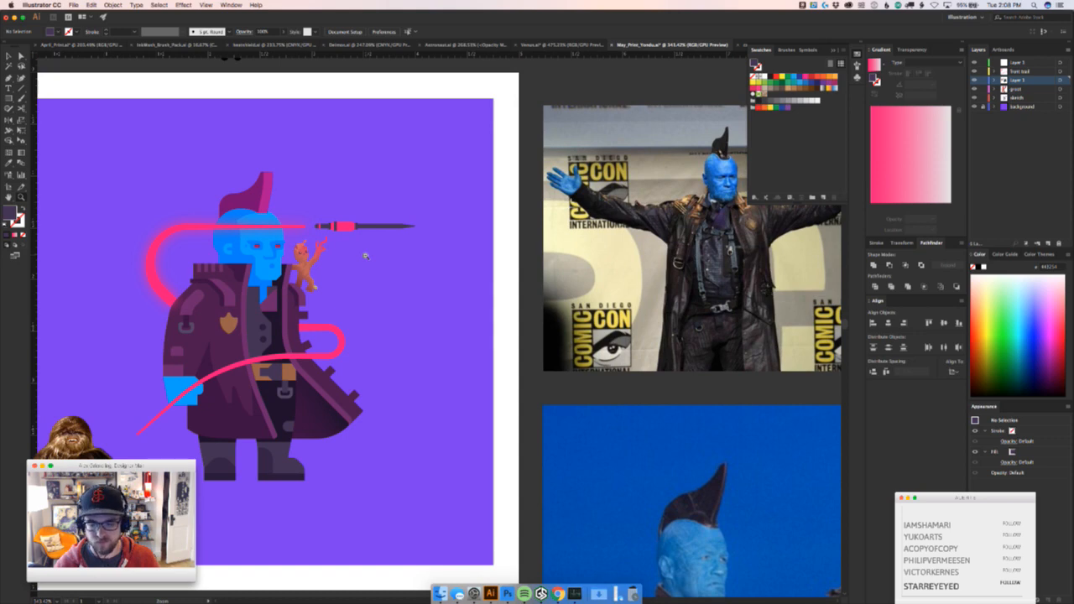
pyautogui.moveTo(365, 256); pyautogui.dragTo(613, 277)
pyautogui.moveTo(528, 309); pyautogui.dragTo(160, 243)
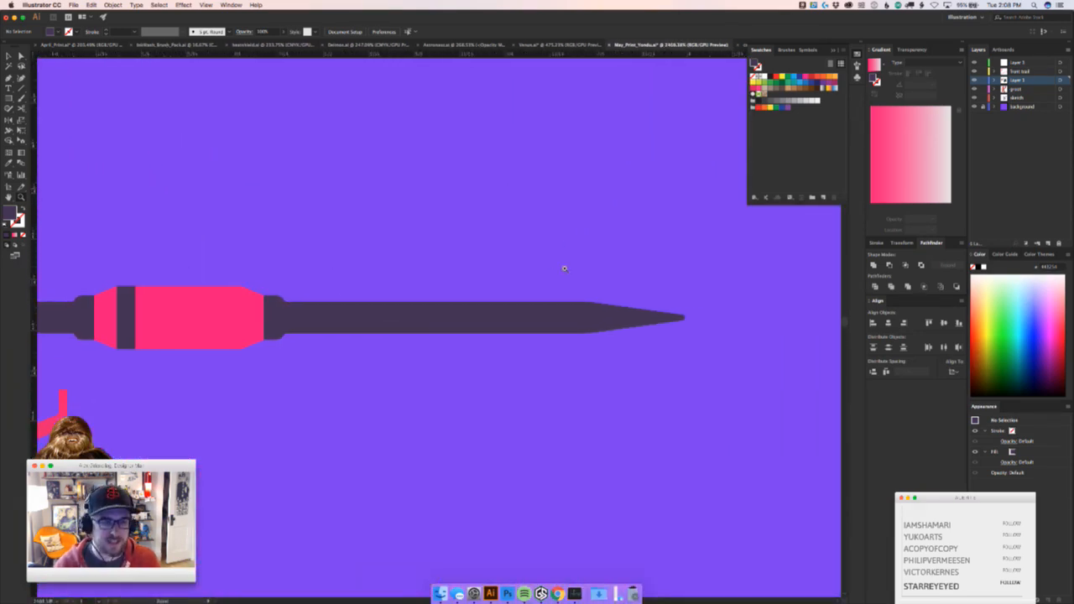
# Draw a narrow band about 0.02 in wide across the shaft just behind the pointed tip, and fill it with the collar's pink
pyautogui.press('v')
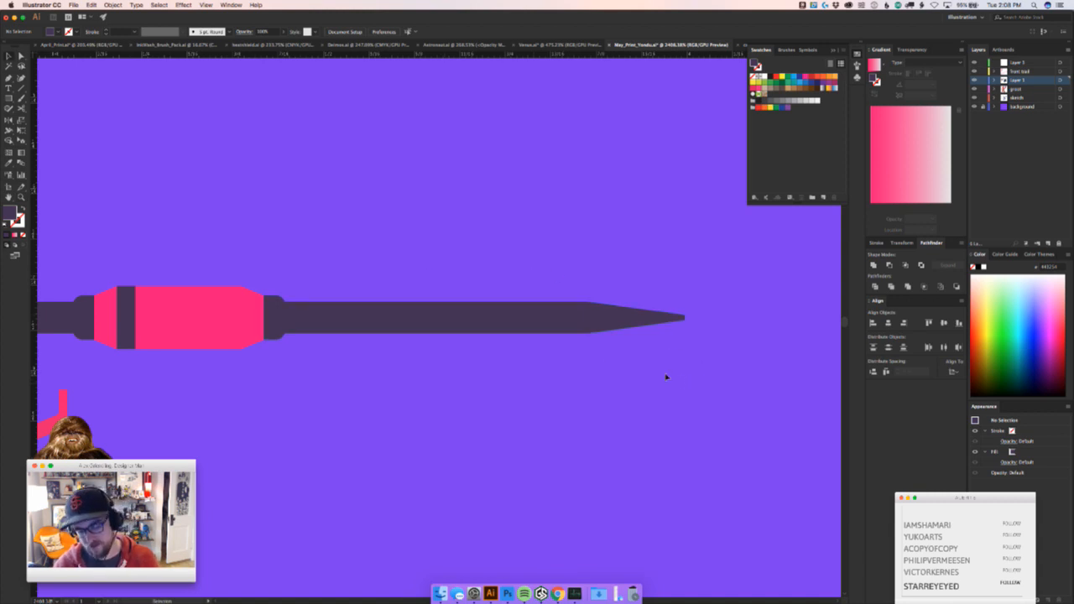
pyautogui.press('m')
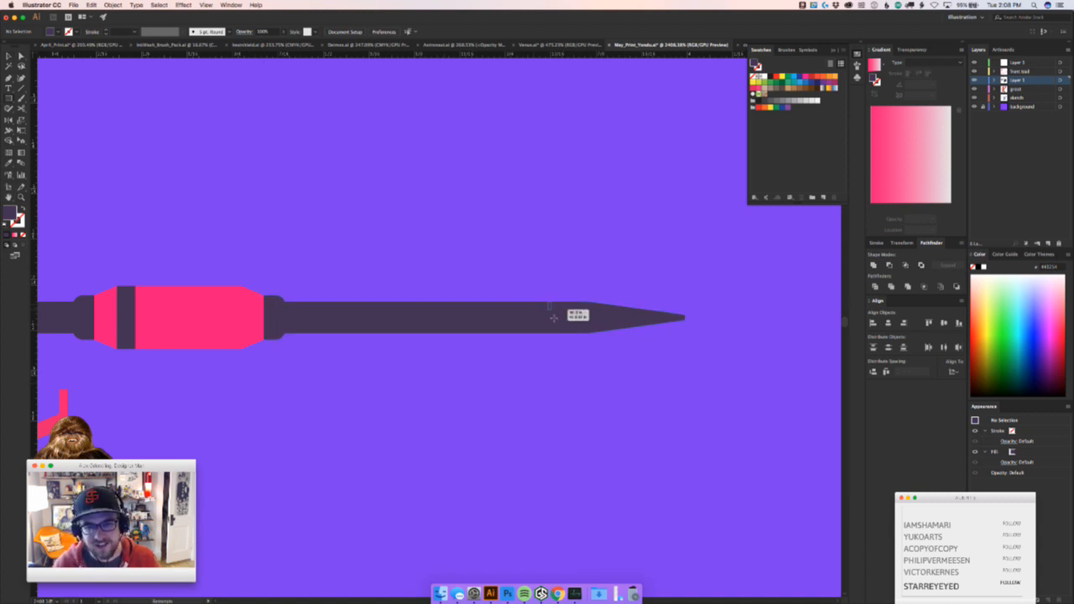
pyautogui.moveTo(553, 318); pyautogui.dragTo(562, 333)
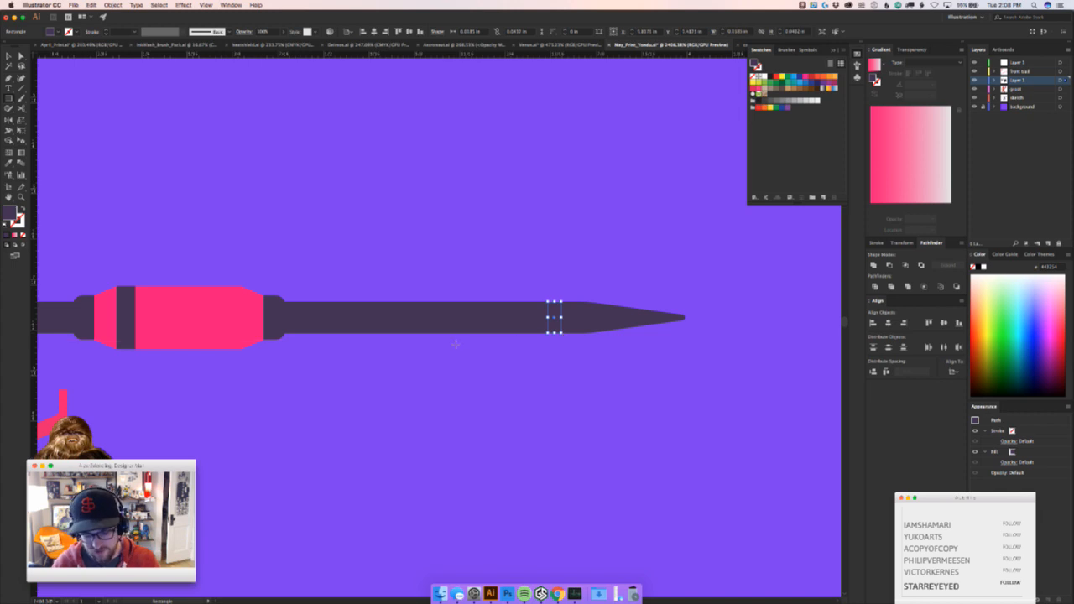
pyautogui.press('i')
pyautogui.click(218, 334)
# Copy the shaft's pointed tip as a separate shape, try it enlarged on the shaft's end, and undo that placement
pyautogui.press('a')
pyautogui.click(489, 410)
pyautogui.moveTo(489, 409); pyautogui.dragTo(561, 291)
pyautogui.click(475, 358)
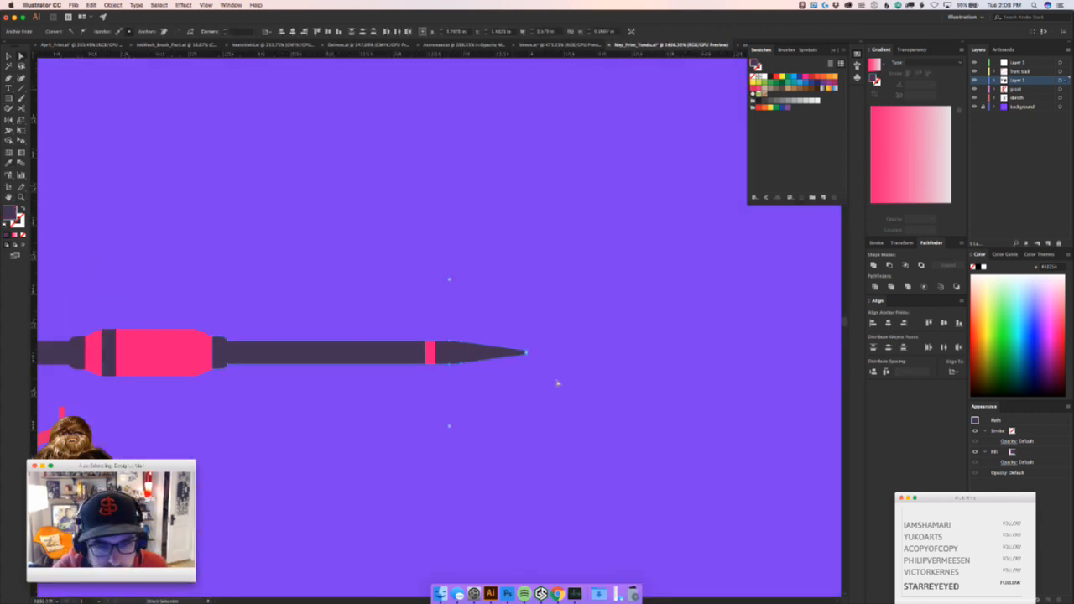
pyautogui.press('v')
pyautogui.click(516, 401)
pyautogui.moveTo(505, 353)
pyautogui.mouseDown()
pyautogui.moveTo(705, 353)
pyautogui.moveTo(506, 356)
pyautogui.moveTo(515, 356)
pyautogui.mouseUp()
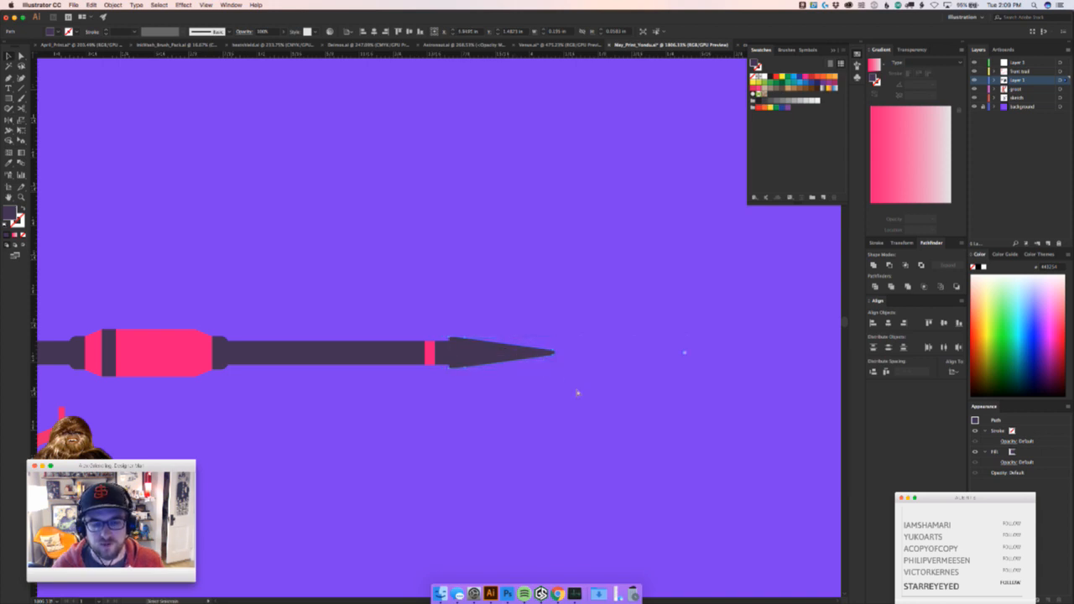
pyautogui.press('super+z')
pyautogui.press('super+z')
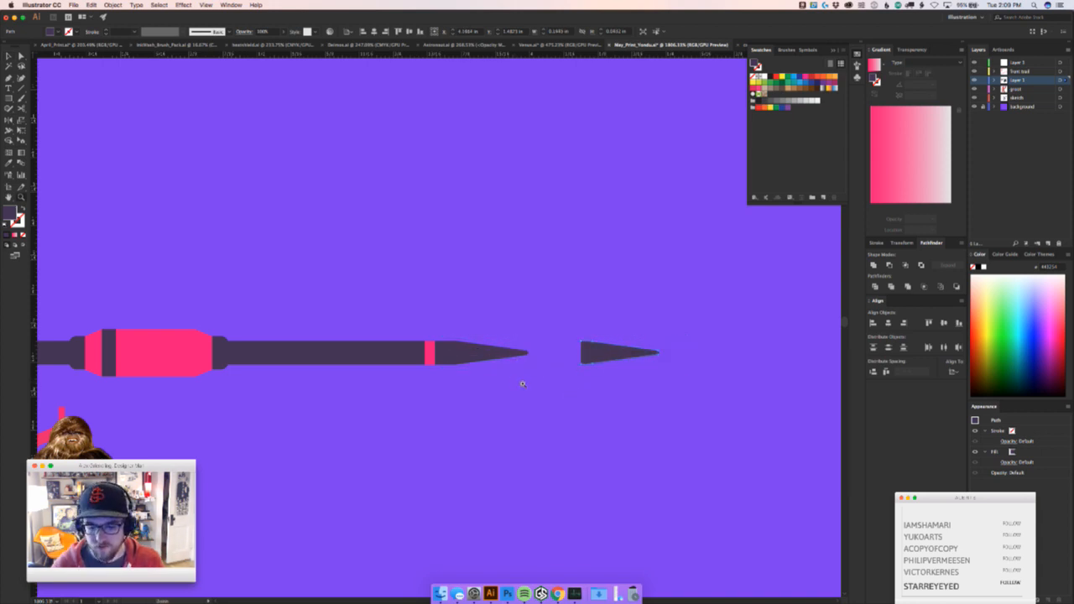
pyautogui.press('super+shift+z')
# Enlarge the separate tip copy and place it below the arrow's point
pyautogui.press('z')
pyautogui.moveTo(506, 375); pyautogui.dragTo(493, 349)
pyautogui.press('v')
pyautogui.moveTo(626, 337); pyautogui.dragTo(563, 340)
pyautogui.click(591, 416)
pyautogui.press('z')
pyautogui.moveTo(589, 418); pyautogui.dragTo(521, 448)
pyautogui.press('v')
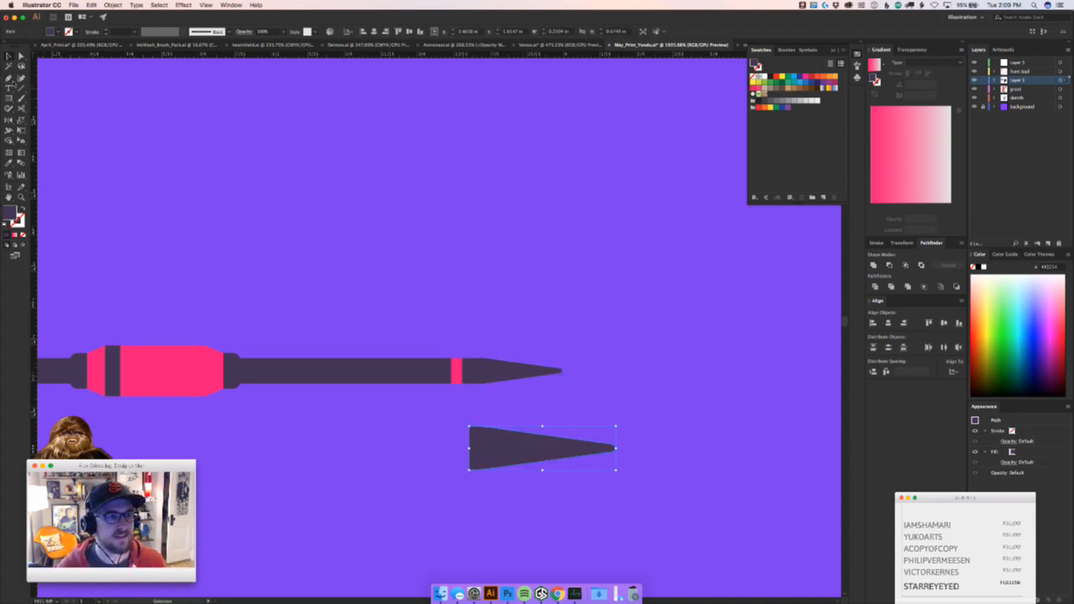
# Draw a horizontal line about 0.22 in long above the arrow's tip and rotate it about 22 degrees clockwise
pyautogui.click(21, 88)
pyautogui.moveTo(581, 340)
pyautogui.mouseDown()
pyautogui.moveTo(569, 299)
pyautogui.moveTo(448, 300)
pyautogui.mouseUp()
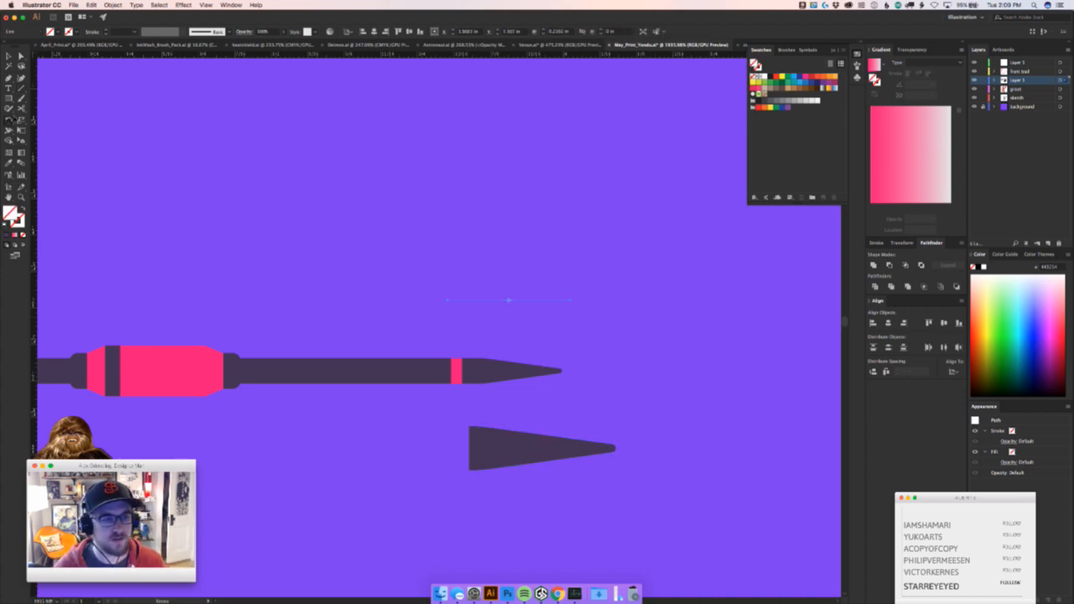
pyautogui.doubleClick(10, 122)
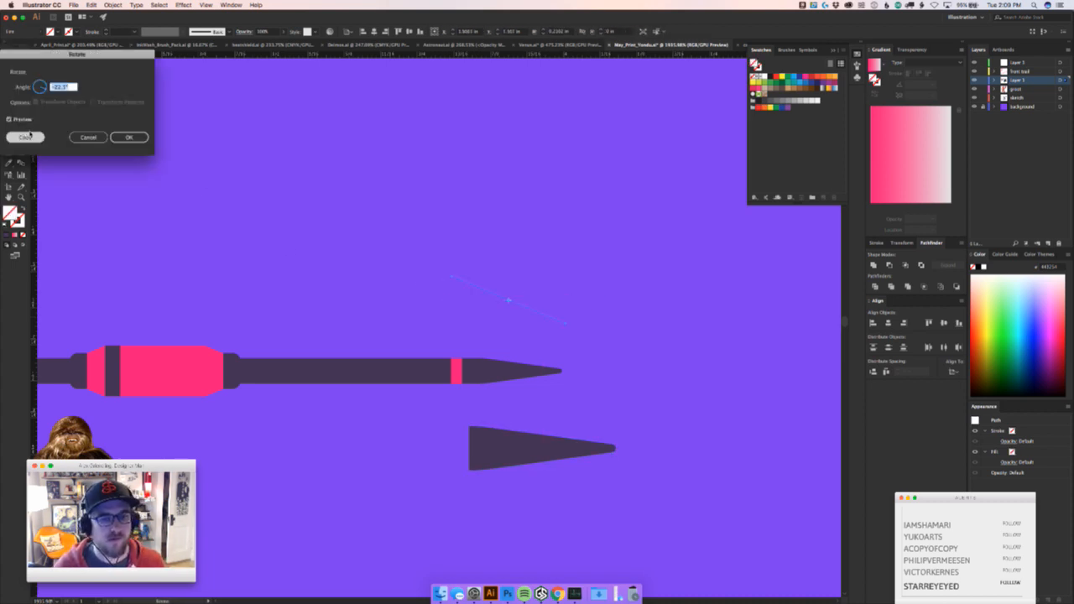
pyautogui.click(128, 137)
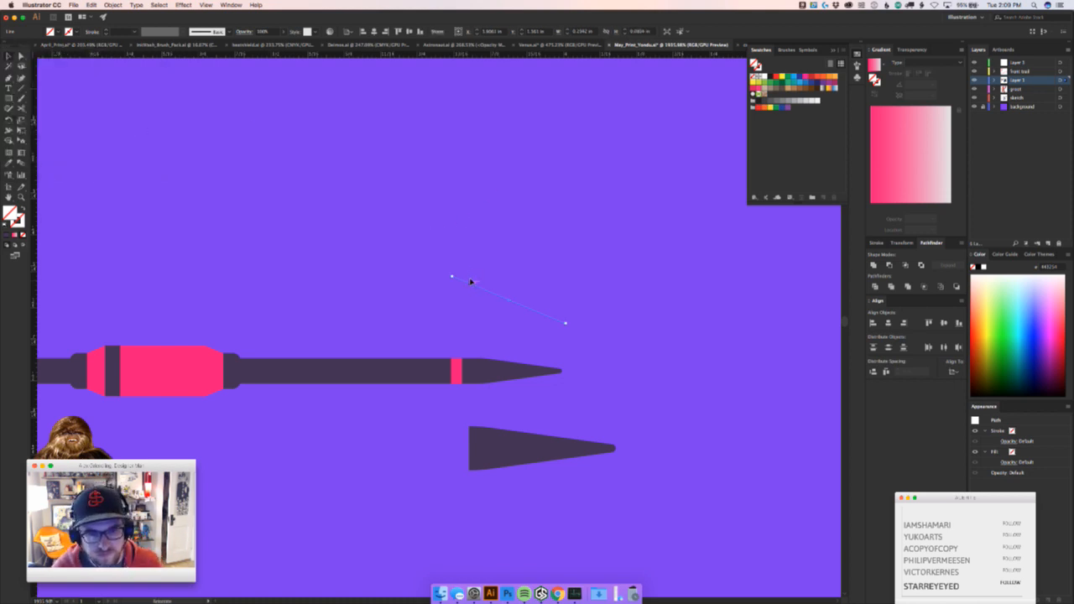
# Pair the slanted line with a mirrored copy and join them into a V with its apex at the arrow's tip
pyautogui.moveTo(471, 280); pyautogui.dragTo(487, 358)
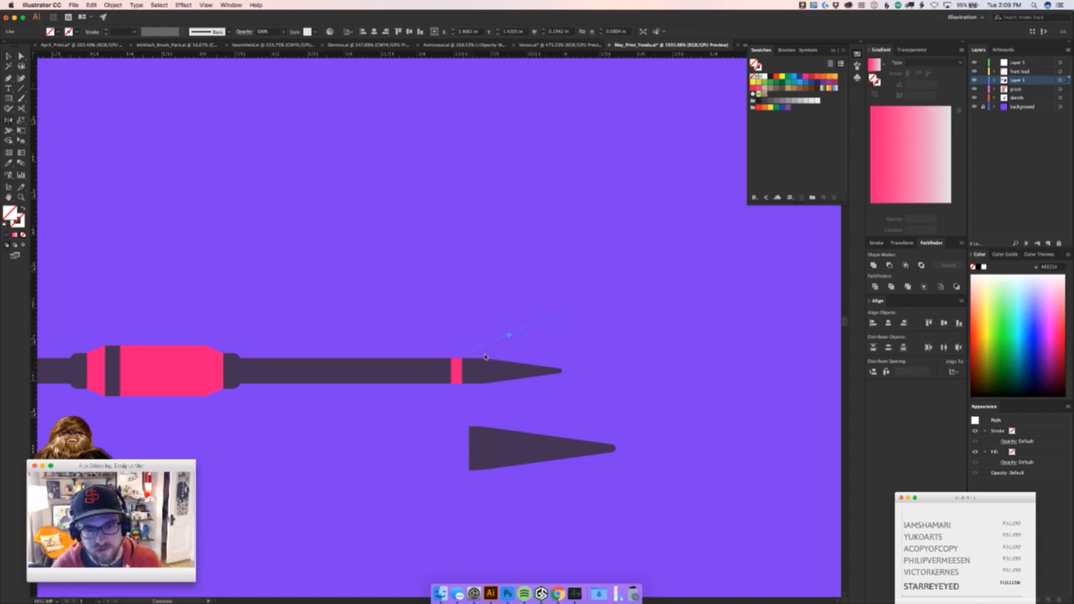
pyautogui.press('v')
pyautogui.keyDown('shift'); pyautogui.click(560, 320); pyautogui.keyUp('shift')
pyautogui.click(576, 311)
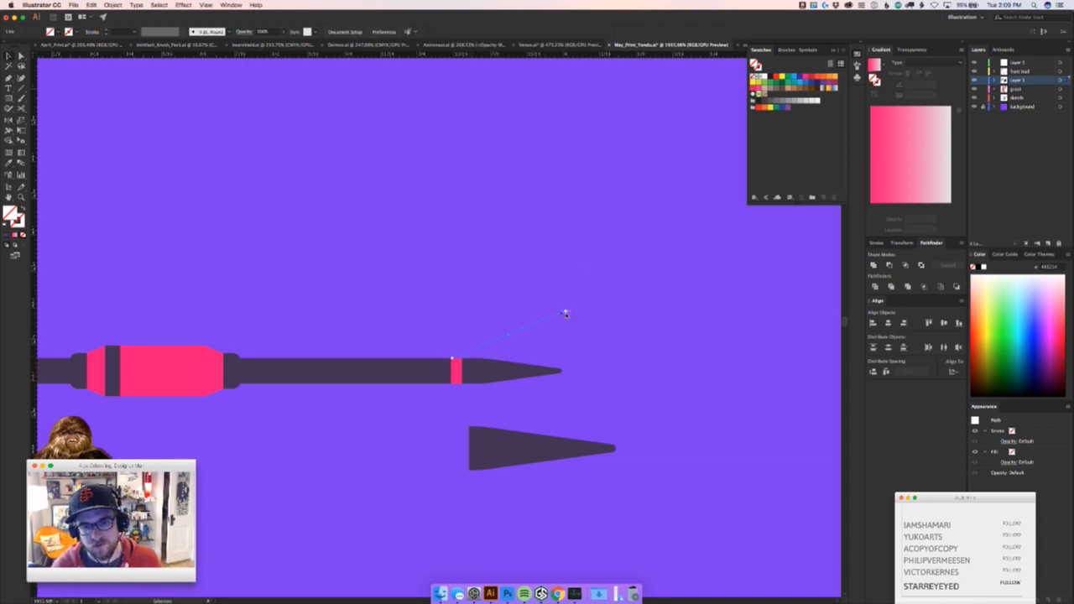
pyautogui.moveTo(566, 310); pyautogui.dragTo(550, 375)
pyautogui.press('a')
pyautogui.press('super+j')
pyautogui.press('v')
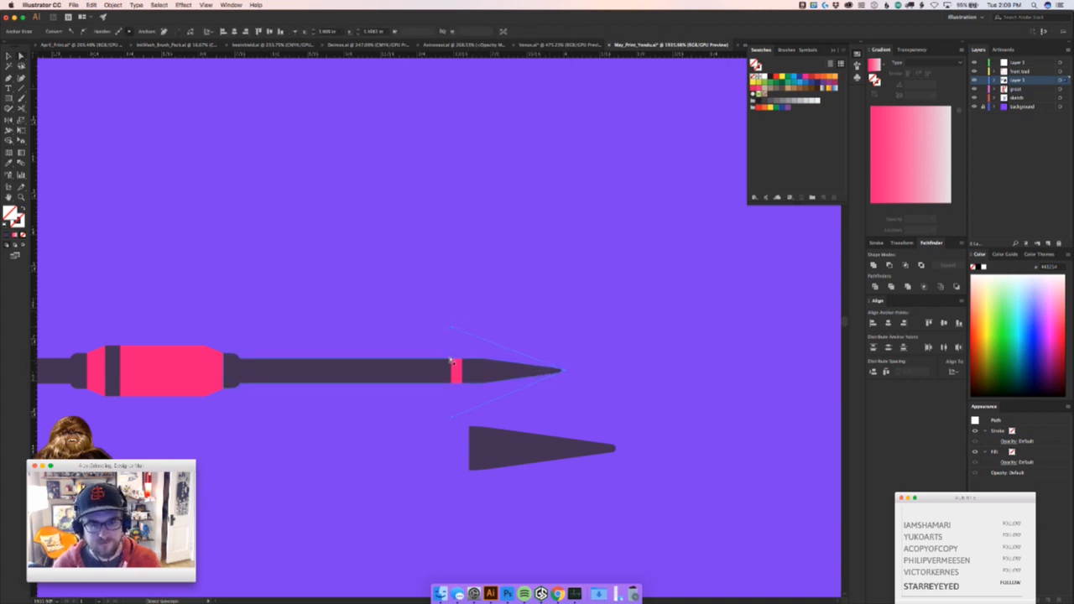
# Nudge both open ends of the V outline toward the arrow's centre line to narrow it, and deselect
pyautogui.press('Down')
pyautogui.press('Down')
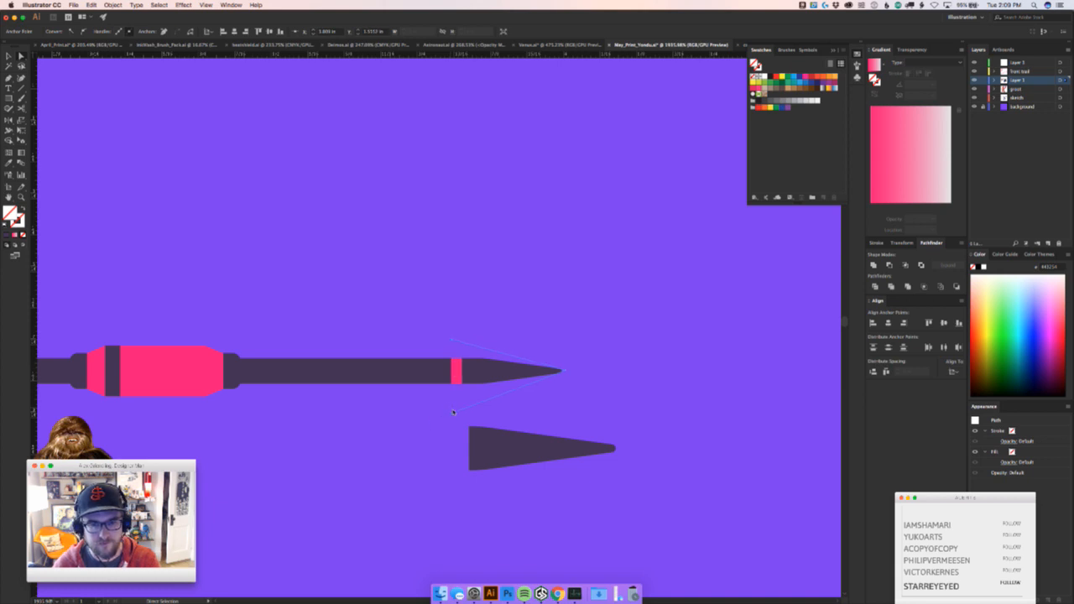
pyautogui.click(440, 416)
pyautogui.press('v')
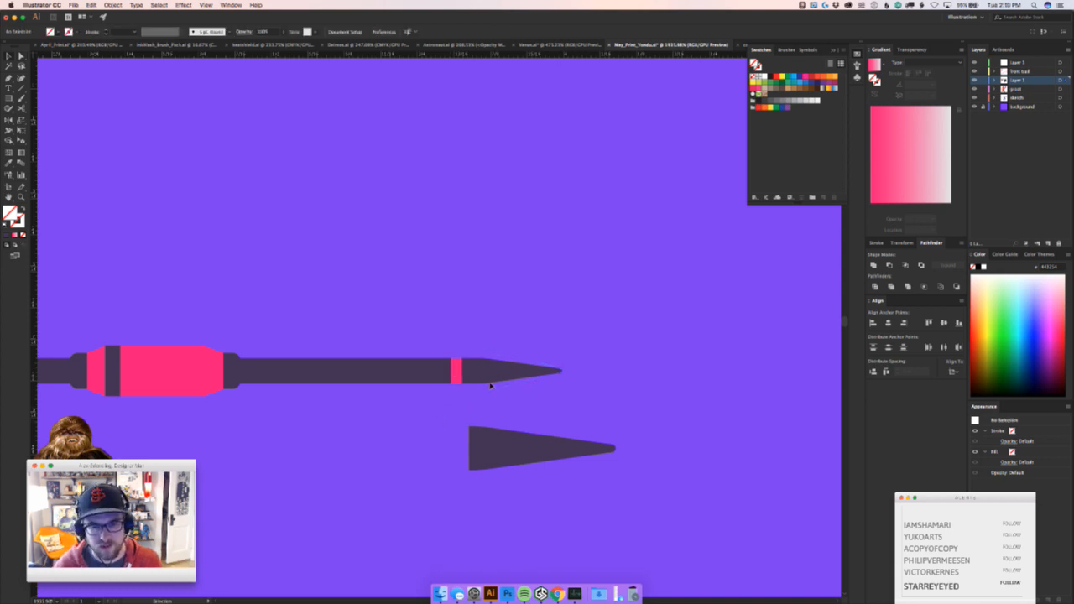
# Move the V outline beyond the arrow's tip and join its open ends into a closed triangle
pyautogui.click(579, 342)
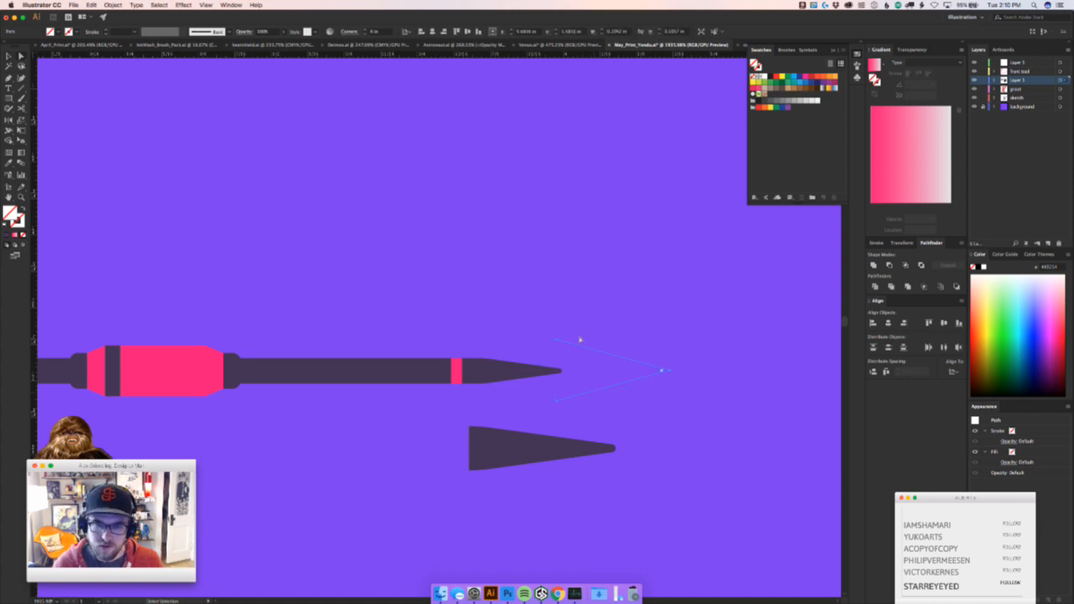
pyautogui.moveTo(579, 340); pyautogui.dragTo(608, 341)
pyautogui.press('a')
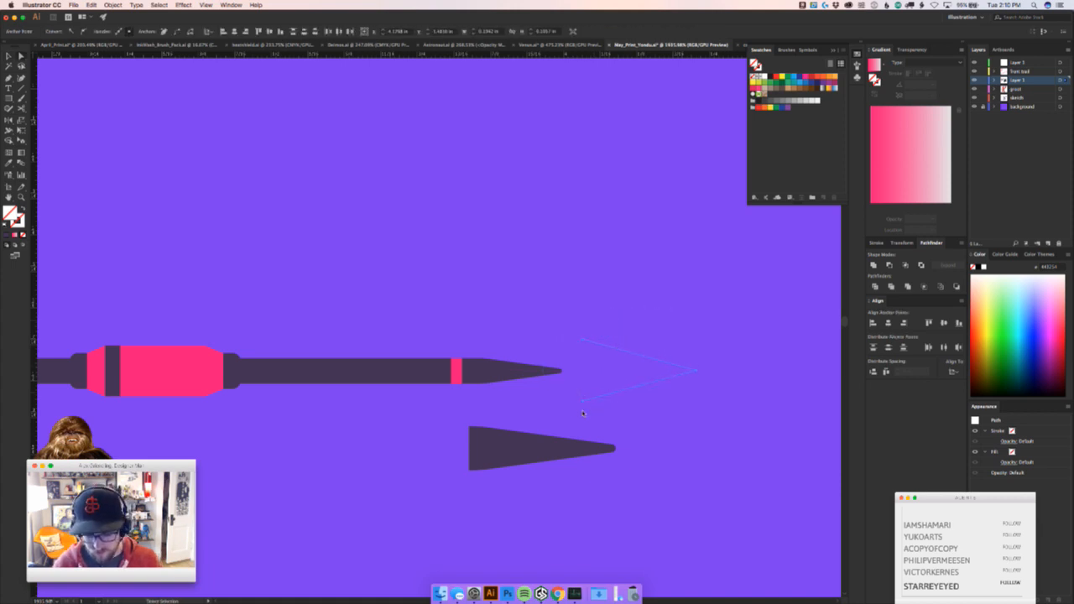
pyautogui.press('super+j')
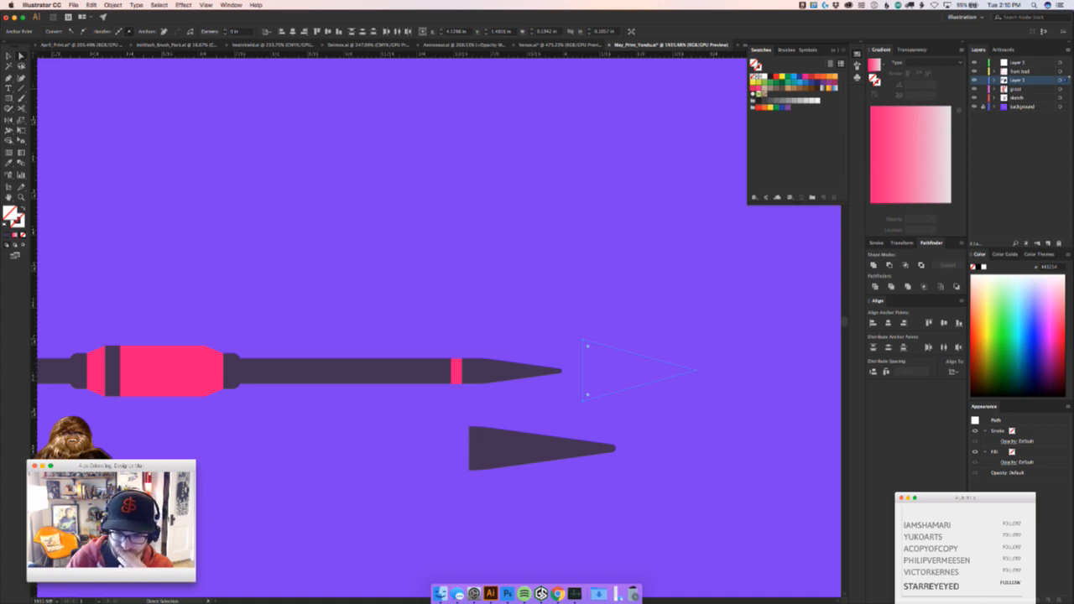
pyautogui.click(457, 594)
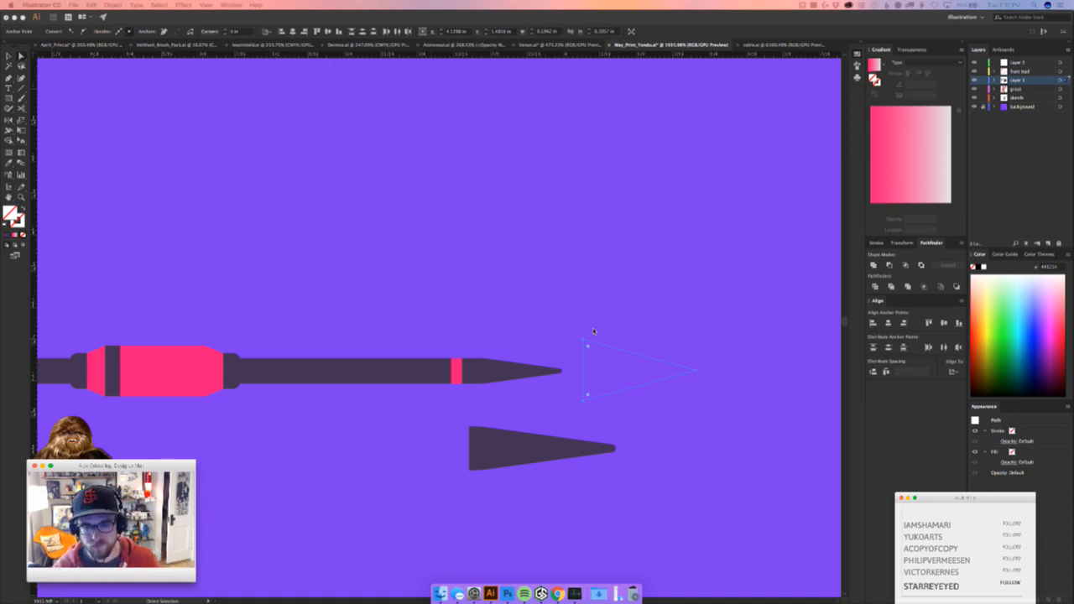
# Fill the triangle with the dark purple sampled from the enlarged tip copy, and deselect
pyautogui.press('v')
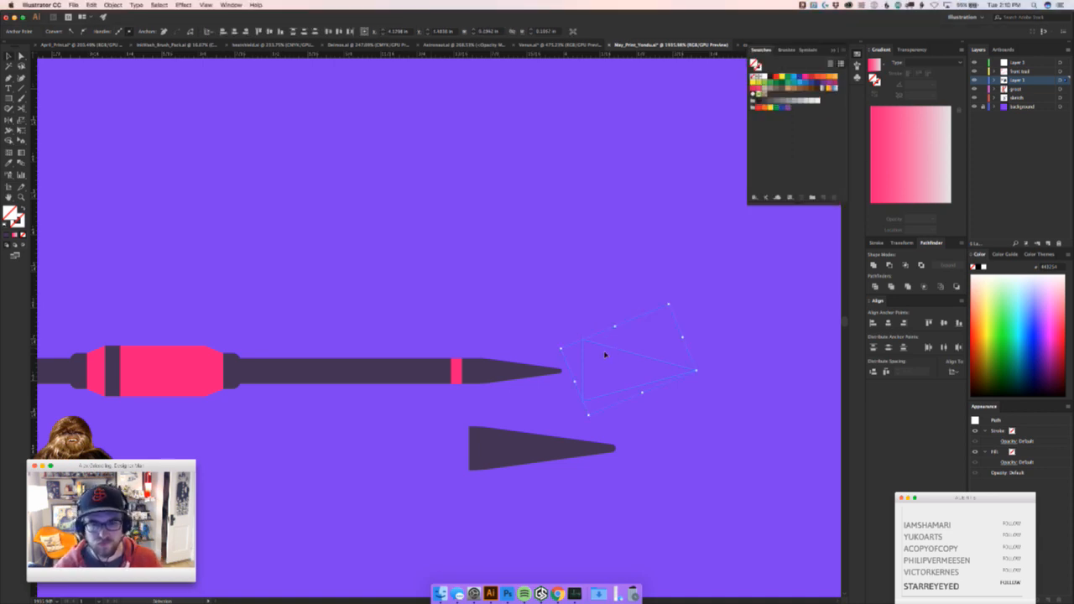
pyautogui.press('i')
pyautogui.click(511, 446)
pyautogui.press('v')
pyautogui.click(526, 488)
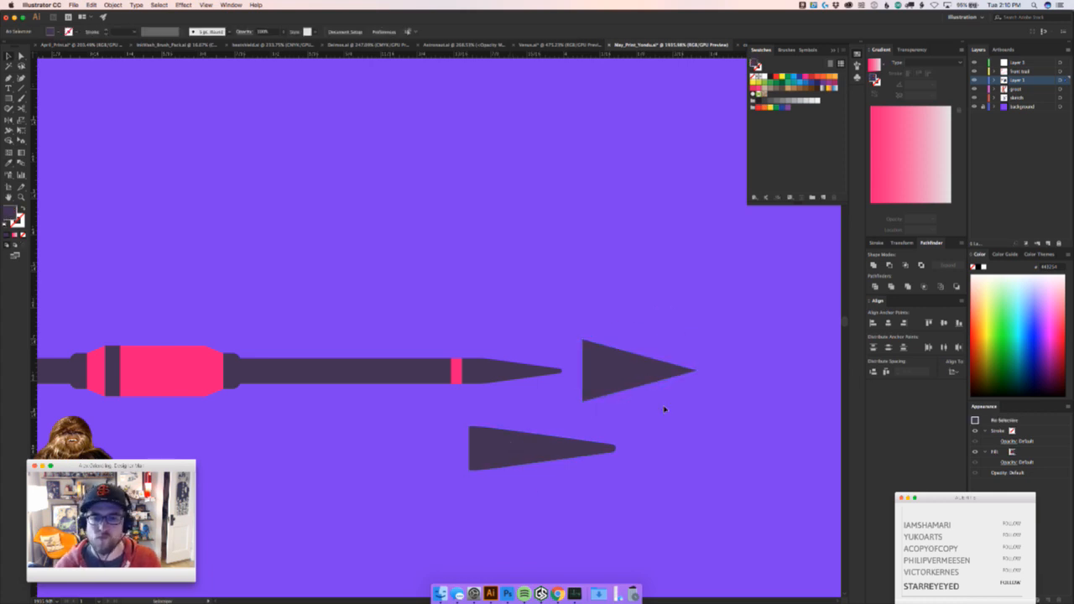
# Place the dark triangle over the shaft's end and narrow it by nudging its two rear corners toward the centre line
pyautogui.moveTo(625, 371); pyautogui.dragTo(521, 366)
pyautogui.moveTo(540, 406); pyautogui.dragTo(592, 406)
pyautogui.press('a')
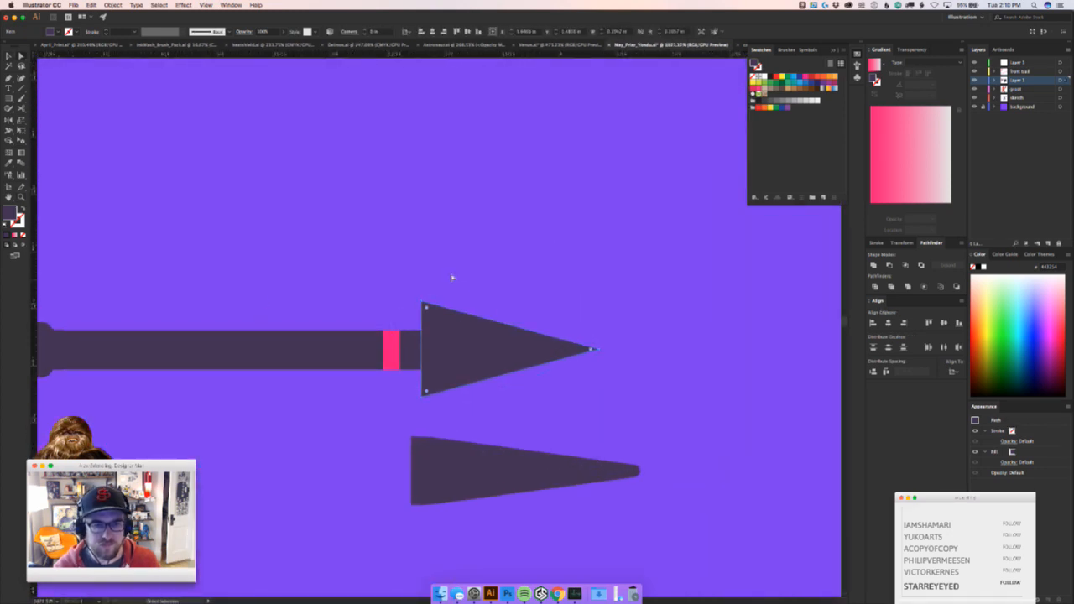
pyautogui.click(421, 303)
pyautogui.press('Down')
pyautogui.press('Down')
pyautogui.moveTo(415, 401); pyautogui.dragTo(439, 391)
pyautogui.press('Up')
pyautogui.press('Up')
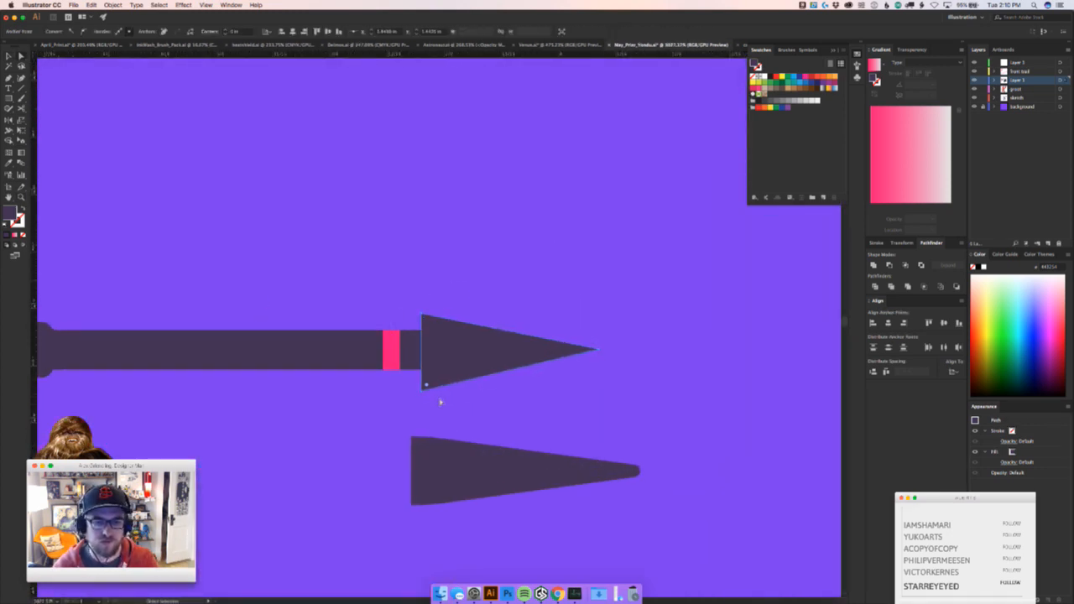
pyautogui.click(496, 404)
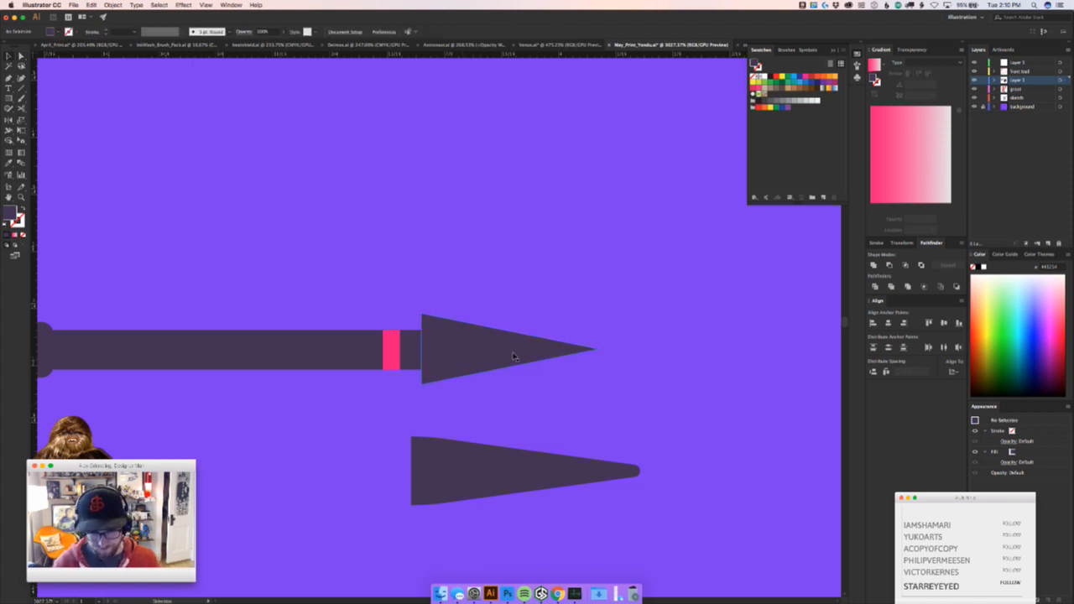
# Slightly round the triangular arrowhead's point and slide the arrowhead past the end of the shaft's old tip
pyautogui.moveTo(515, 356); pyautogui.dragTo(573, 356)
pyautogui.click(653, 349)
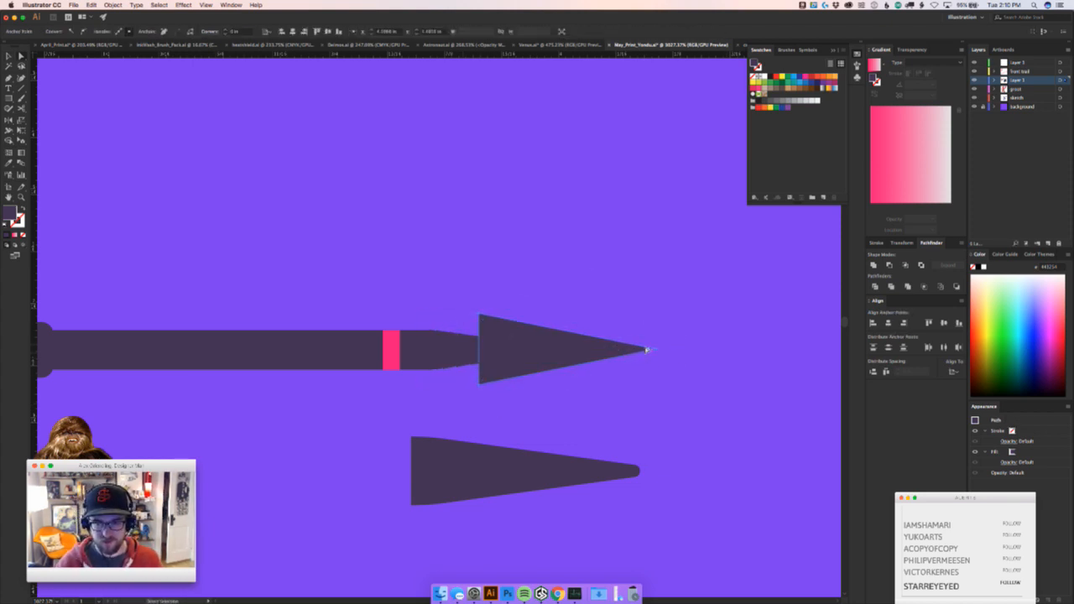
pyautogui.moveTo(647, 348)
pyautogui.mouseDown()
pyautogui.moveTo(626, 351)
pyautogui.moveTo(635, 350)
pyautogui.mouseUp()
pyautogui.press('v')
pyautogui.moveTo(531, 359); pyautogui.dragTo(601, 359)
pyautogui.press('m')
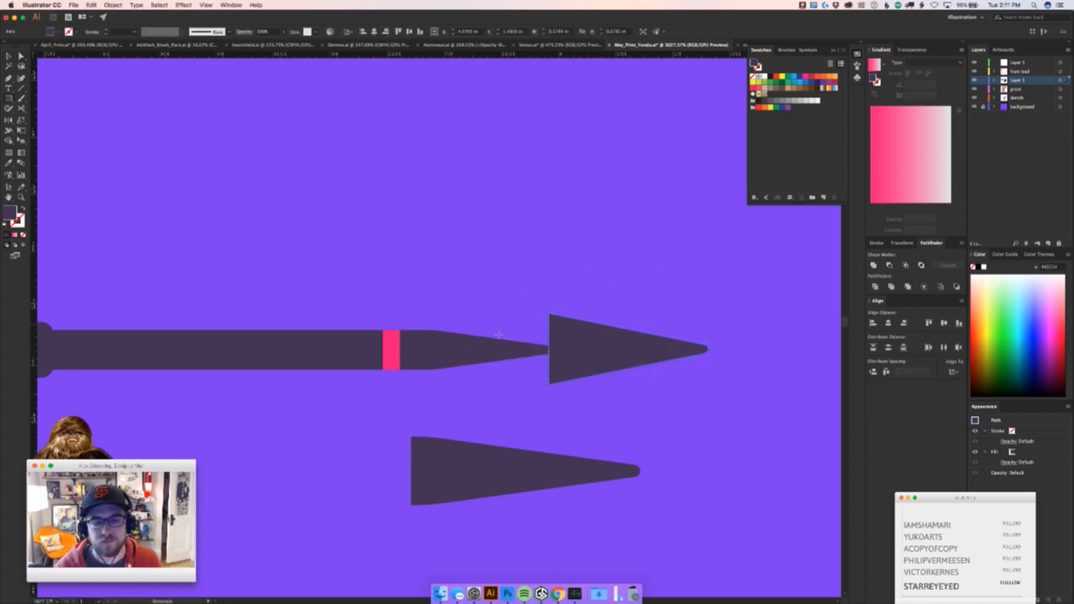
# Draw a dark square turned 45 degrees and position it centred on the triangle's rear edge to give the arrowhead an angled back
pyautogui.moveTo(505, 351); pyautogui.dragTo(558, 350)
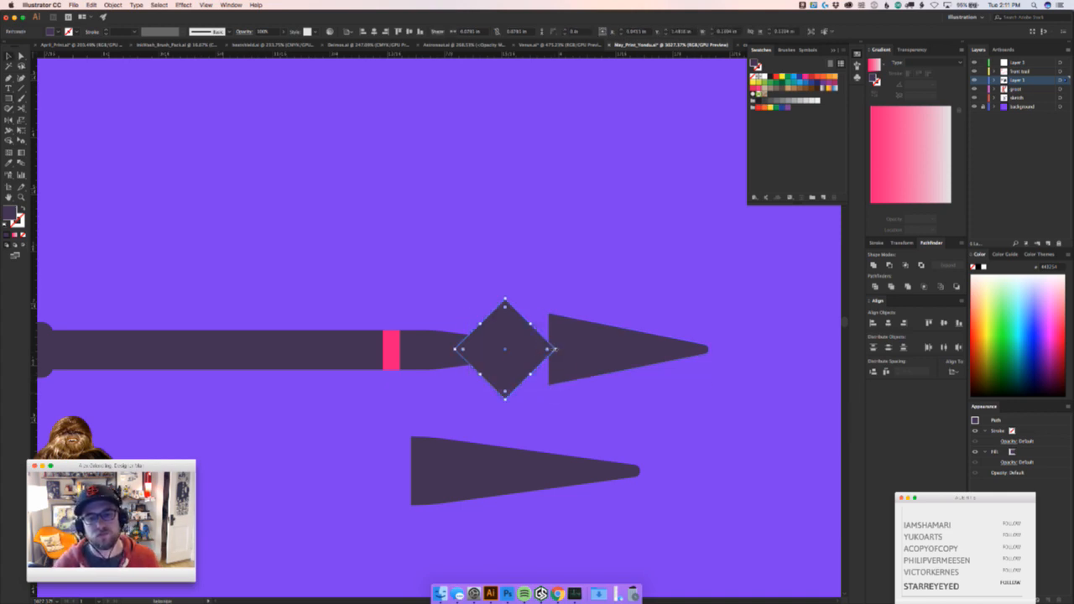
pyautogui.press('a')
pyautogui.press('v')
pyautogui.moveTo(505, 301); pyautogui.dragTo(550, 312)
pyautogui.moveTo(611, 293); pyautogui.dragTo(535, 326)
pyautogui.moveTo(577, 333); pyautogui.dragTo(603, 334)
# Move the arrowhead clear of the shaft and delete the anchor points of the shaft's tapered tip
pyautogui.press('a')
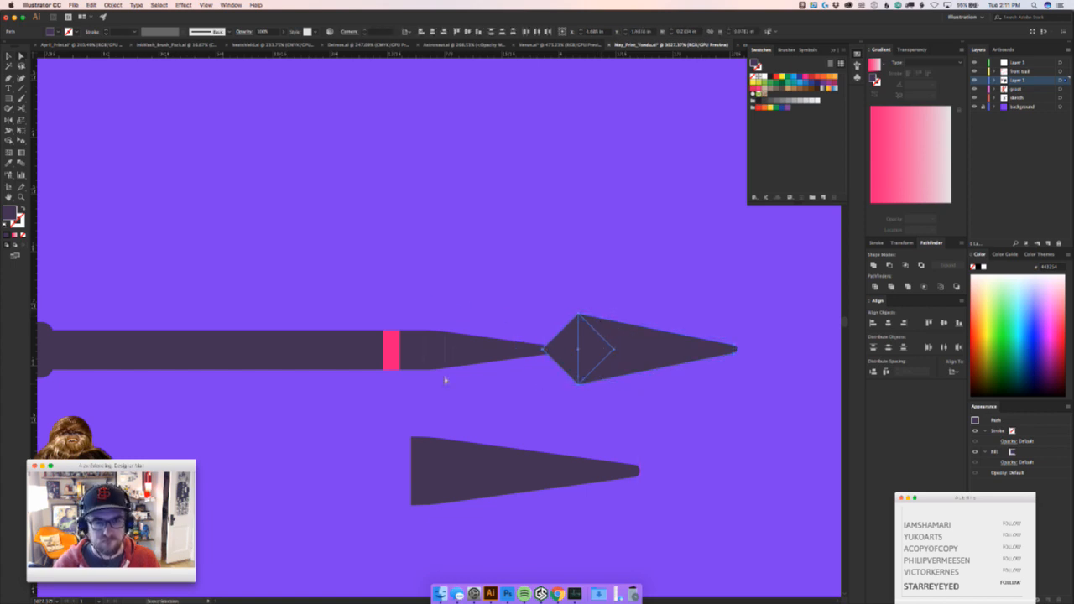
pyautogui.click(446, 357)
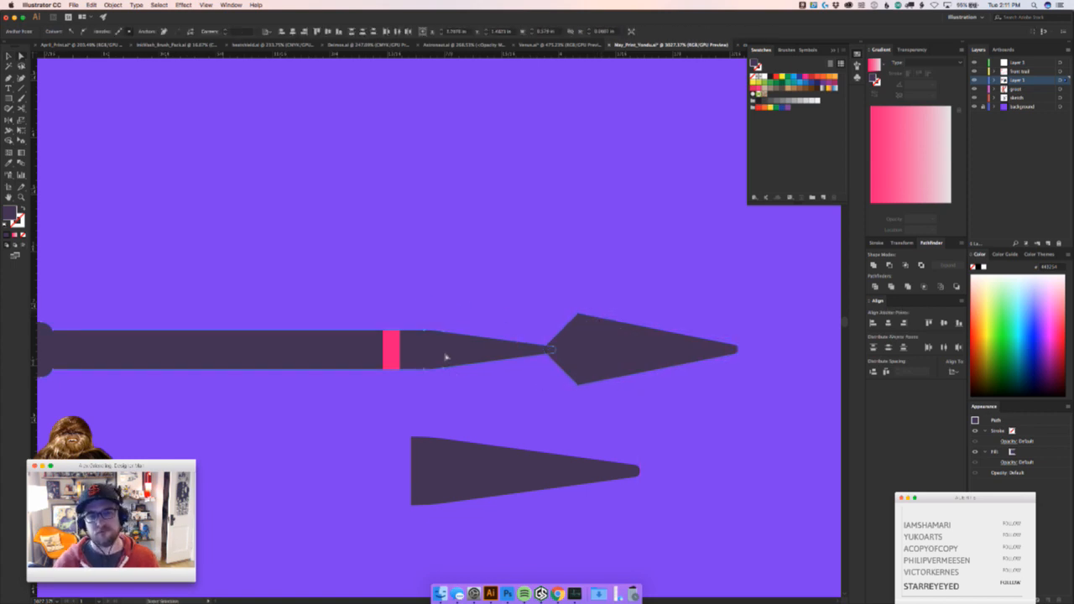
pyautogui.press('v')
pyautogui.click(570, 347)
pyautogui.moveTo(570, 347); pyautogui.dragTo(622, 347)
pyautogui.press('a')
pyautogui.moveTo(567, 322); pyautogui.dragTo(511, 367)
pyautogui.press('Delete')
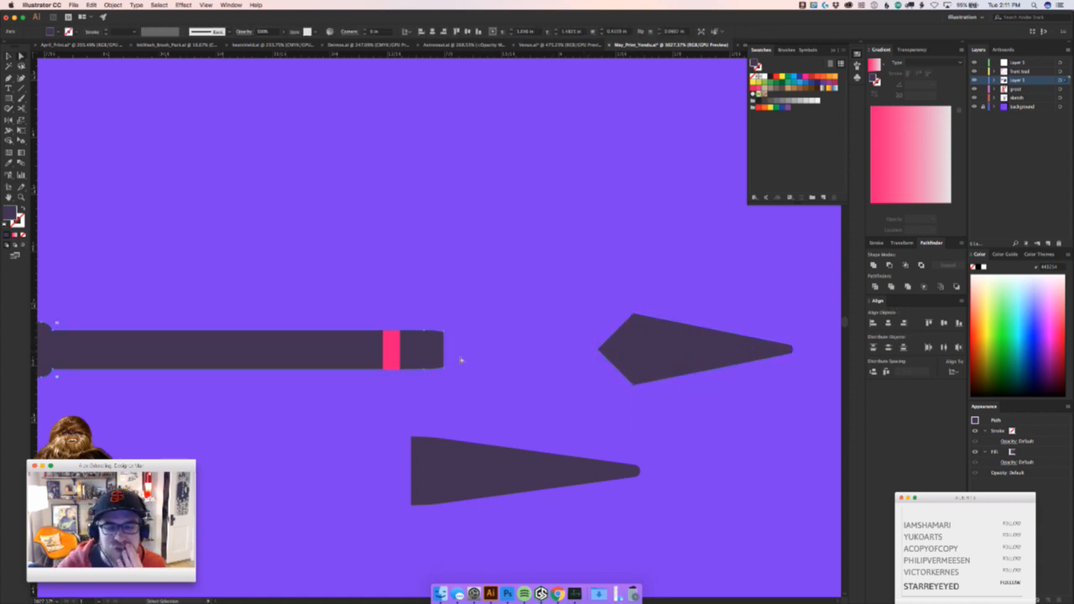
pyautogui.press('Delete')
# Move the arrowhead and its square back over the shaft's shortened end, just beyond the pink band, and deselect
pyautogui.press('v')
pyautogui.click(659, 367)
pyautogui.moveTo(669, 349); pyautogui.dragTo(479, 349)
pyautogui.press('super+z')
pyautogui.moveTo(681, 342); pyautogui.dragTo(540, 350)
pyautogui.click(506, 391)
pyautogui.press('z')
pyautogui.press('v')
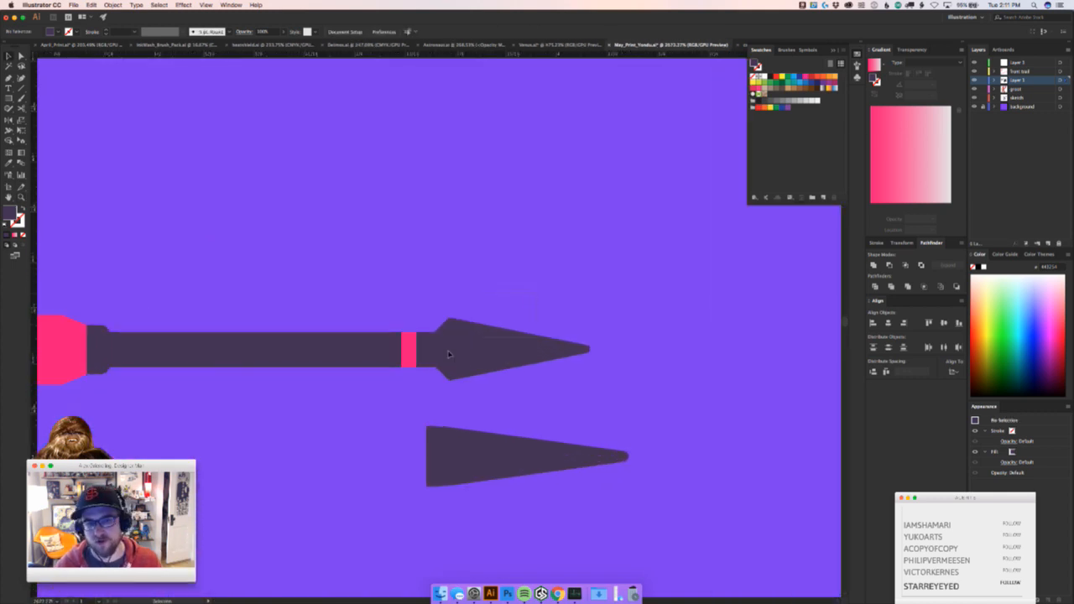
# Unite the triangle, the rotated square and the dark shaft into one shape, and deselect
pyautogui.moveTo(426, 300); pyautogui.dragTo(616, 387)
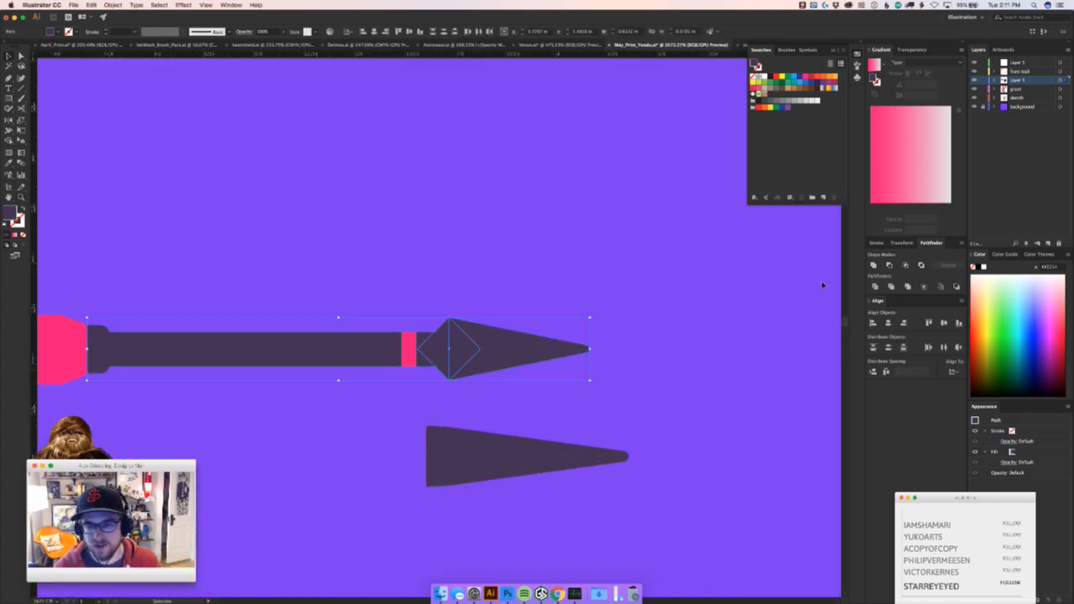
pyautogui.press('z')
pyautogui.moveTo(353, 324); pyautogui.dragTo(441, 314)
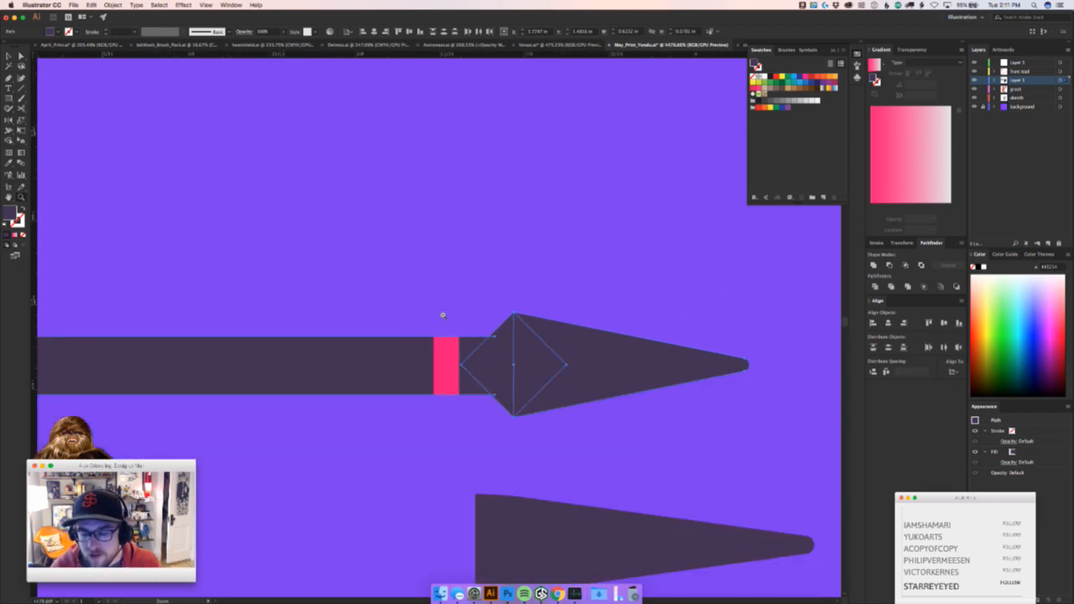
pyautogui.press('v')
pyautogui.click(872, 266)
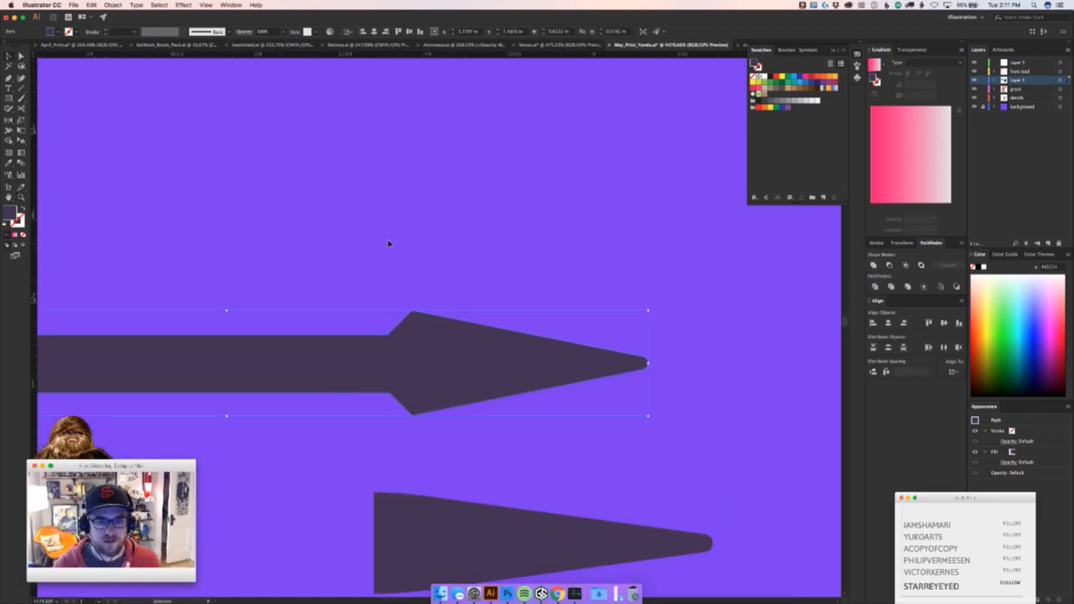
pyautogui.press('z')
pyautogui.moveTo(465, 342); pyautogui.dragTo(365, 342)
pyautogui.press('v')
pyautogui.click(465, 322)
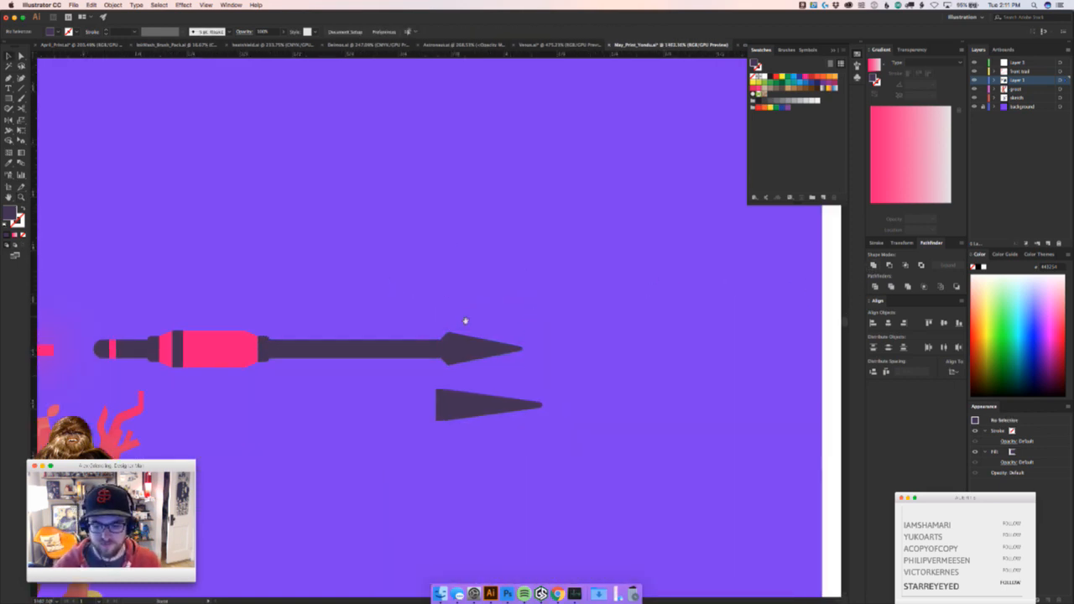
# Restack the arrow's pieces so the pink band sits in front of the united dark shaft
pyautogui.moveTo(505, 307); pyautogui.dragTo(670, 344)
pyautogui.hotkey('ctrl', 'z')
pyautogui.hotkey('ctrl', 'z')
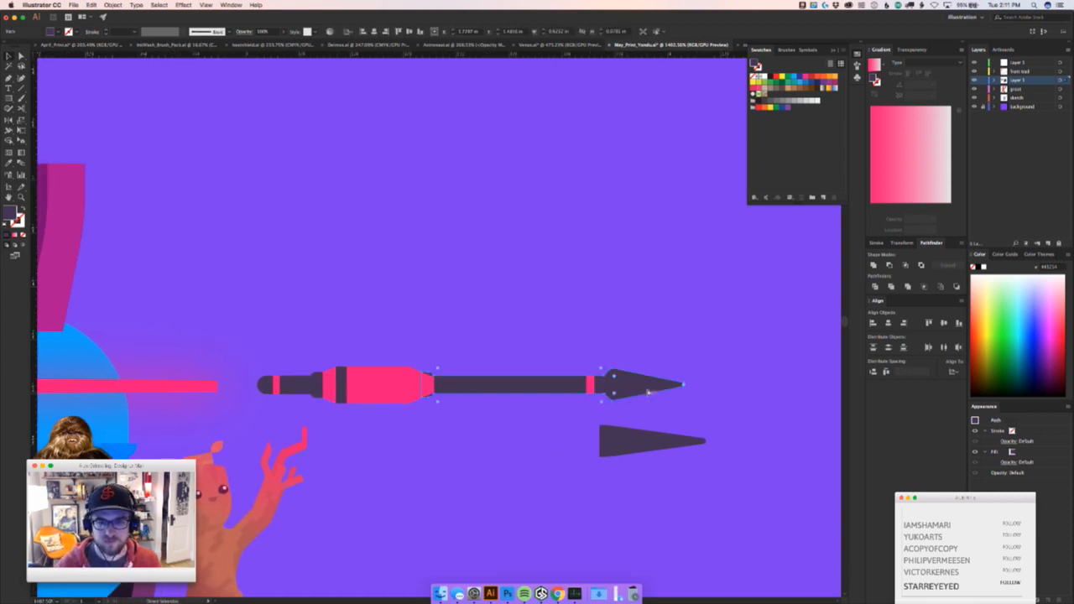
pyautogui.hotkey('ctrl', 'x')
pyautogui.hotkey('ctrl', 'f')
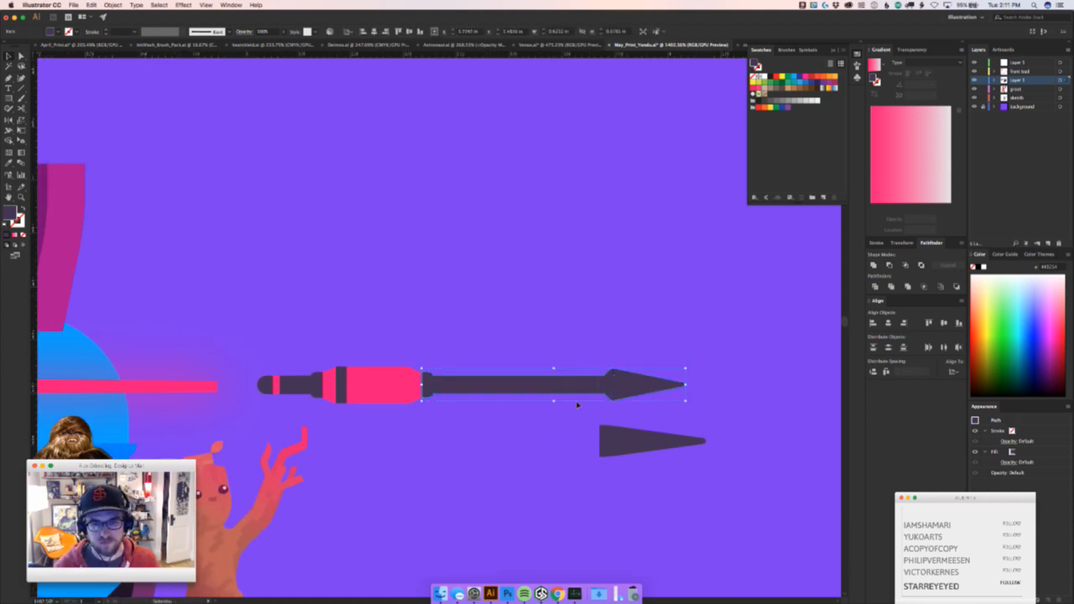
pyautogui.moveTo(578, 405); pyautogui.dragTo(626, 238)
pyautogui.keyDown('shift'); pyautogui.click(632, 384); pyautogui.keyUp('shift')
pyautogui.press('super+x')
pyautogui.press('super+f')
pyautogui.click(700, 333)
# Slightly round the arrowhead's two widest corners while keeping the inner corners at the shaft sharp, and deselect
pyautogui.press('z')
pyautogui.press('a')
pyautogui.moveTo(391, 232); pyautogui.dragTo(361, 436)
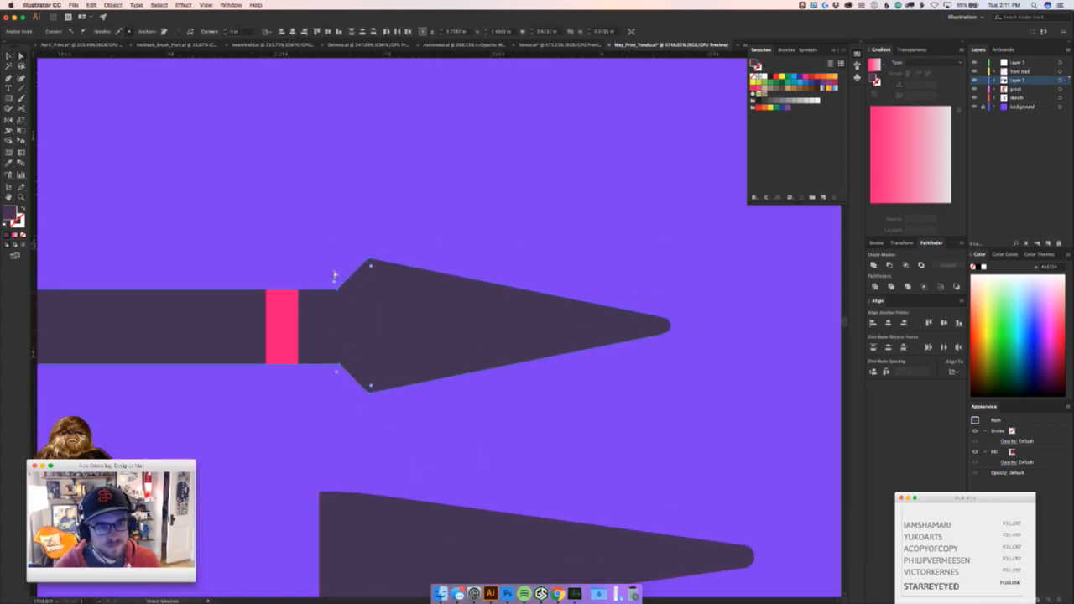
pyautogui.moveTo(341, 258); pyautogui.dragTo(330, 385)
pyautogui.moveTo(334, 281); pyautogui.dragTo(317, 138)
pyautogui.click(470, 244)
pyautogui.press('super+z')
pyautogui.moveTo(403, 211); pyautogui.dragTo(353, 449)
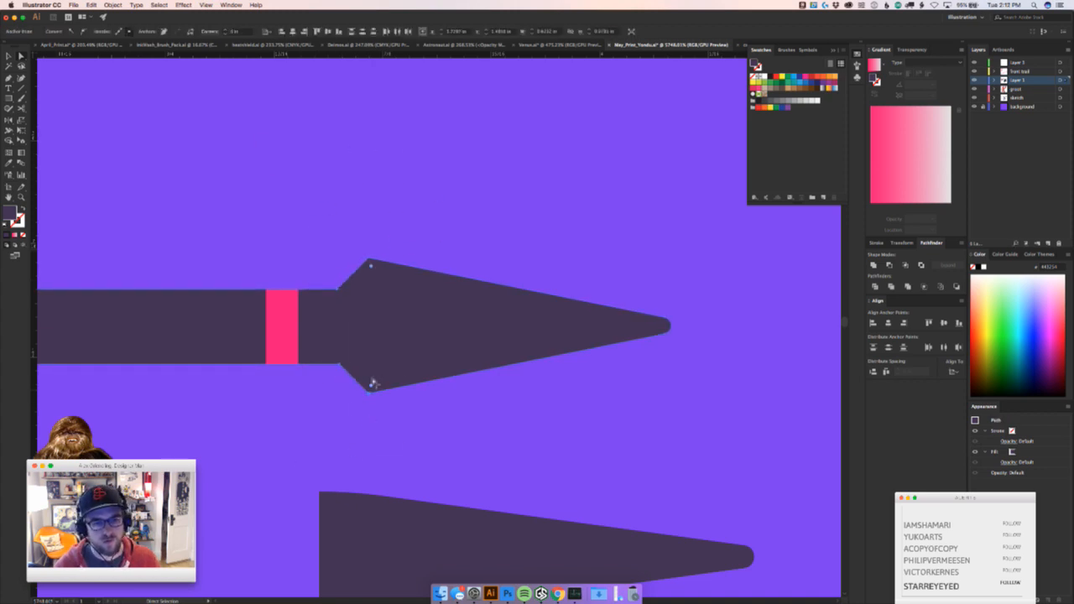
pyautogui.moveTo(372, 384); pyautogui.dragTo(465, 312)
pyautogui.click(513, 420)
# Move the spare copy of the old arrow tip off the purple background onto the white margin above the figure
pyautogui.press('super+0')
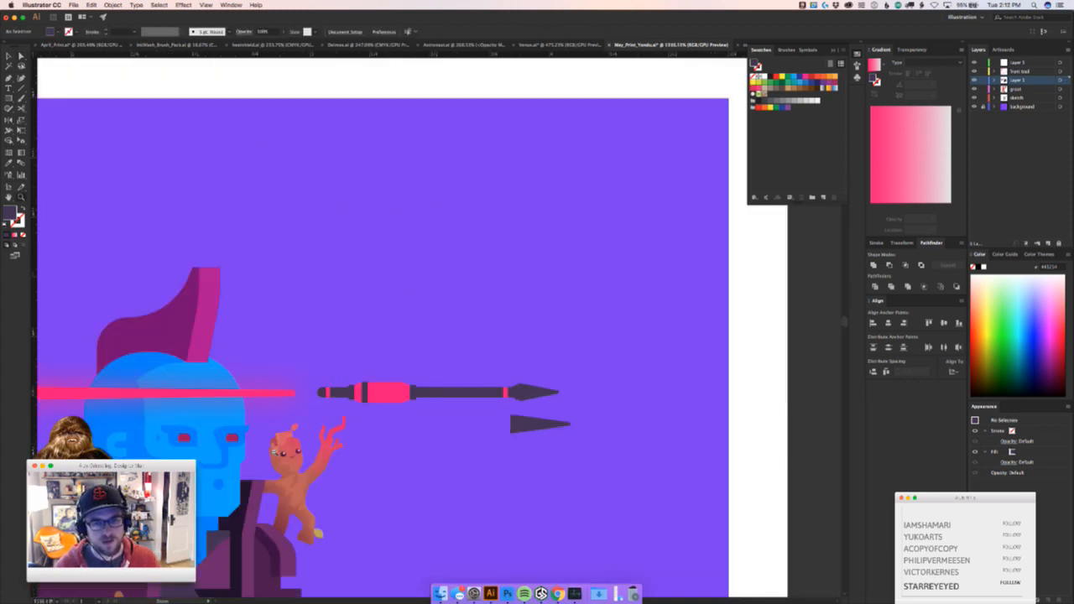
pyautogui.moveTo(273, 451); pyautogui.dragTo(434, 375)
pyautogui.press('super+z')
pyautogui.click(474, 409)
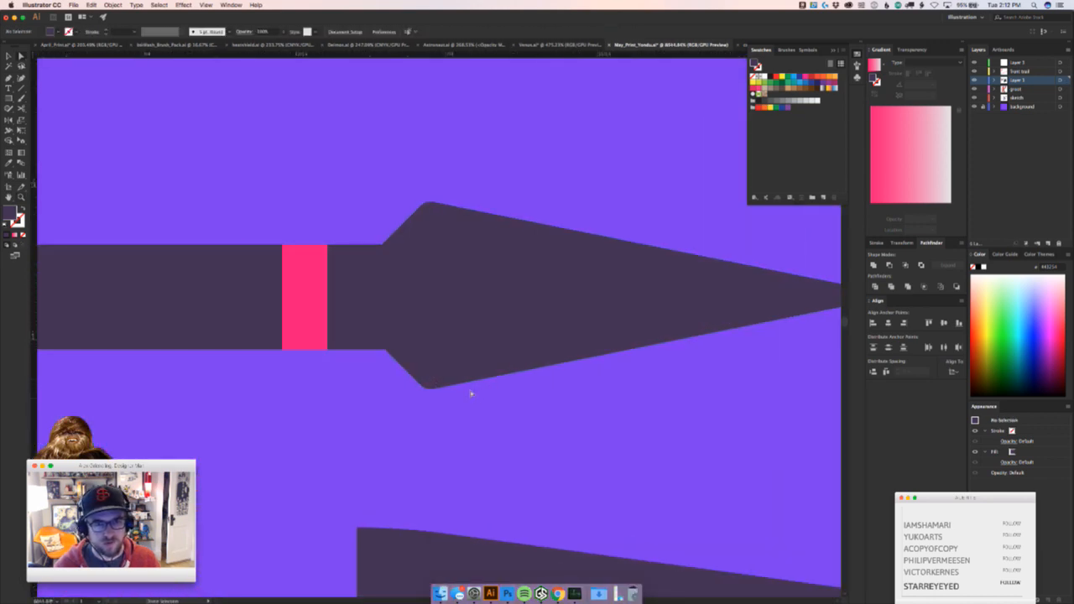
pyautogui.moveTo(513, 396)
pyautogui.mouseDown()
pyautogui.moveTo(266, 424)
pyautogui.moveTo(92, 462)
pyautogui.mouseUp()
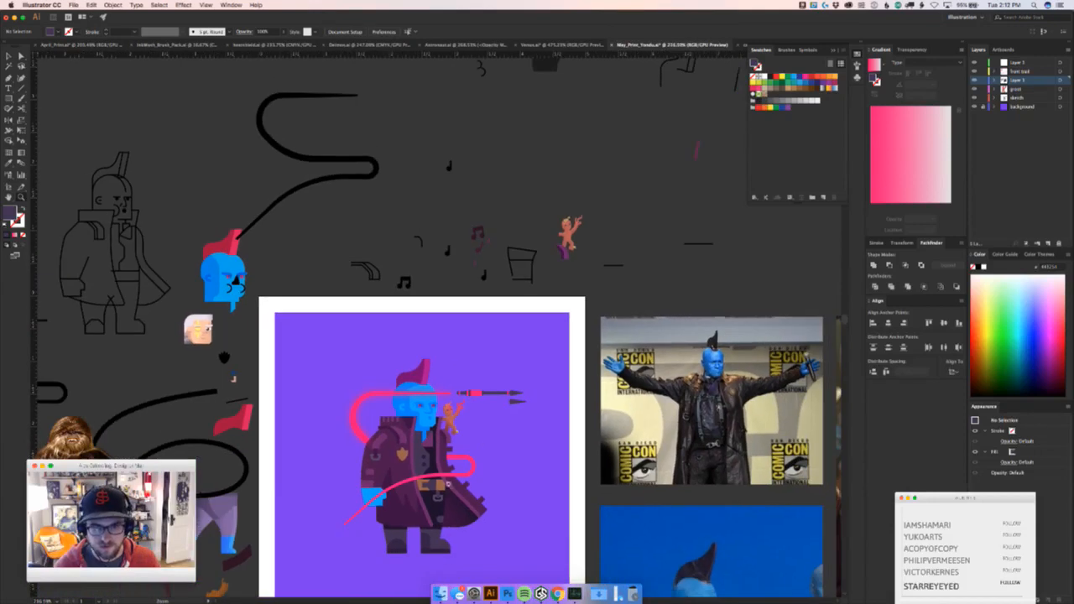
pyautogui.press('v')
pyautogui.moveTo(537, 439); pyautogui.dragTo(497, 470)
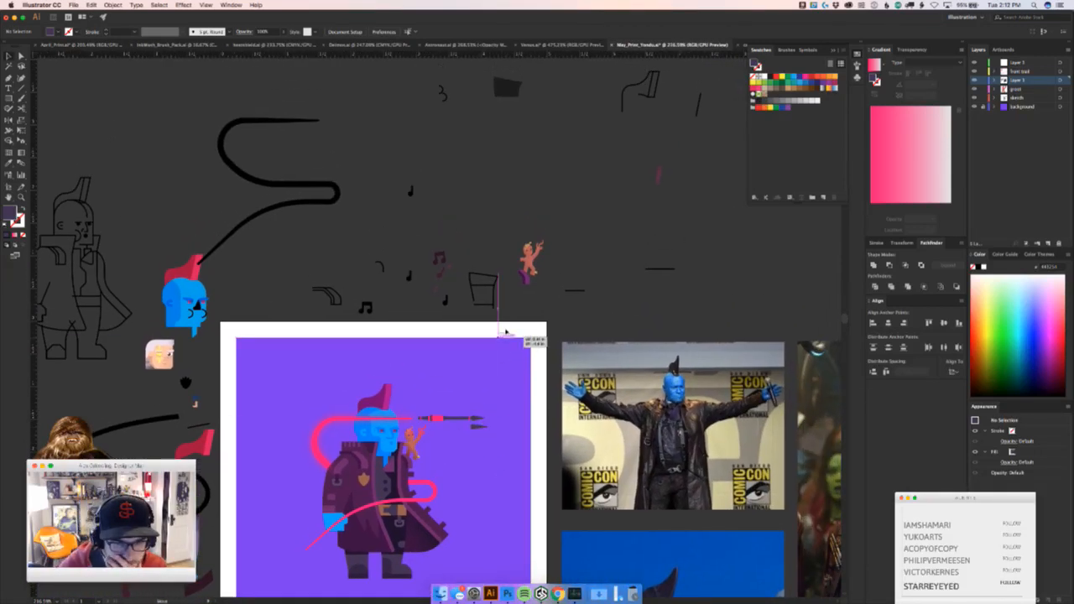
pyautogui.moveTo(481, 426); pyautogui.dragTo(506, 331)
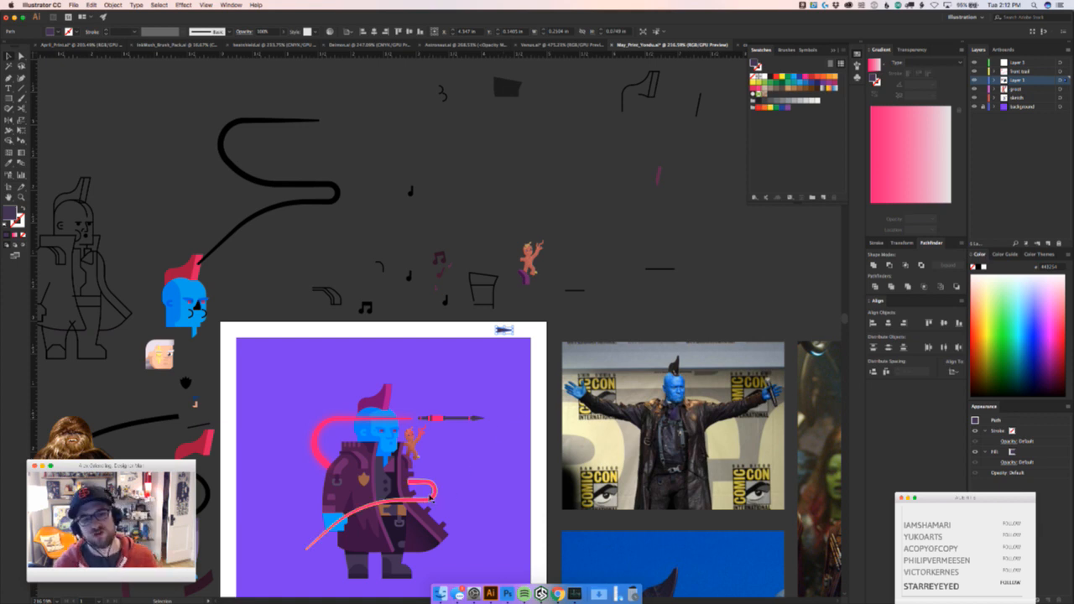
# Examine the rebuilt arrow and its pink barrel up close and within the whole illustration
pyautogui.press('a')
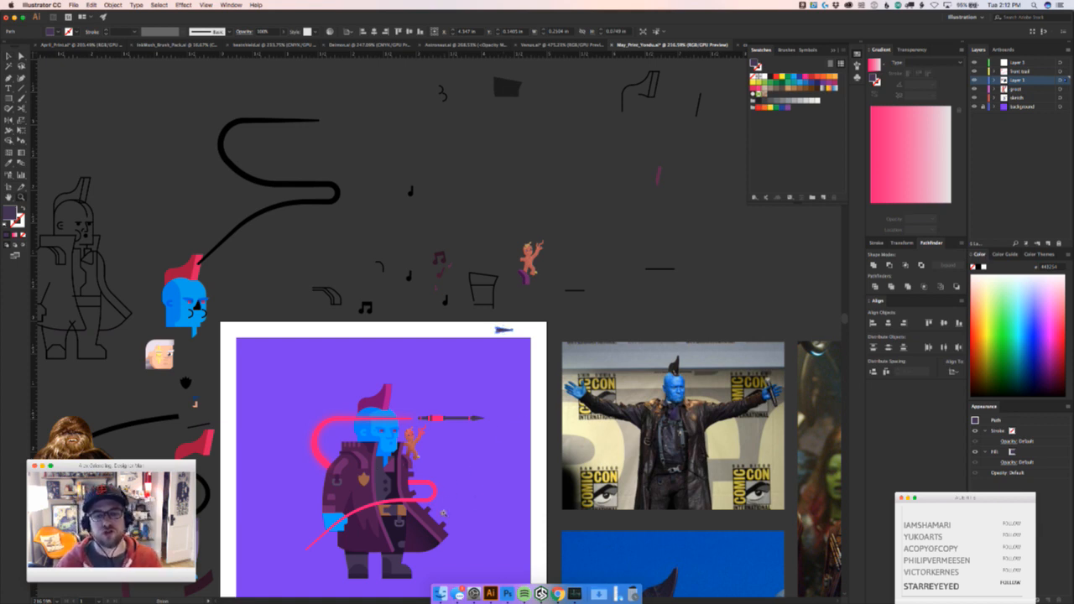
pyautogui.moveTo(370, 481); pyautogui.dragTo(412, 468)
pyautogui.moveTo(406, 529); pyautogui.dragTo(427, 450)
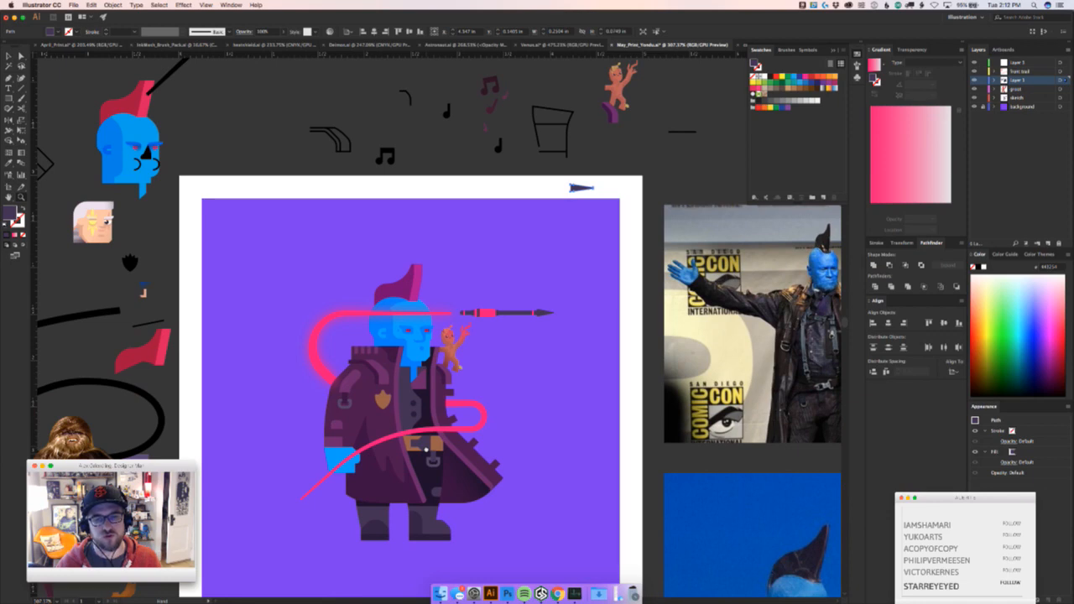
pyautogui.moveTo(475, 324); pyautogui.dragTo(525, 247)
pyautogui.click(552, 250)
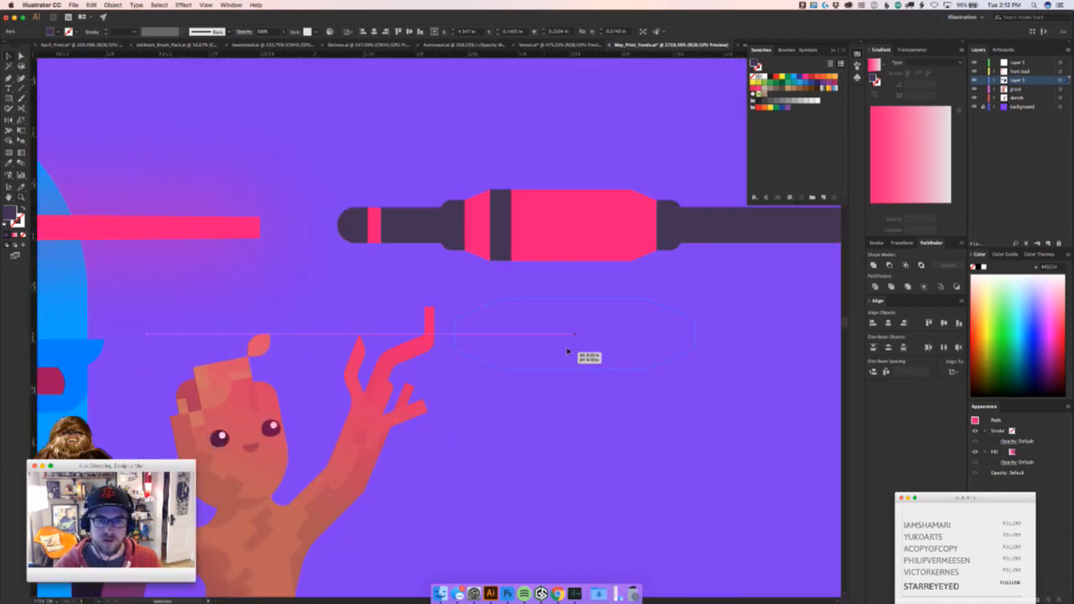
pyautogui.moveTo(585, 382); pyautogui.dragTo(433, 467)
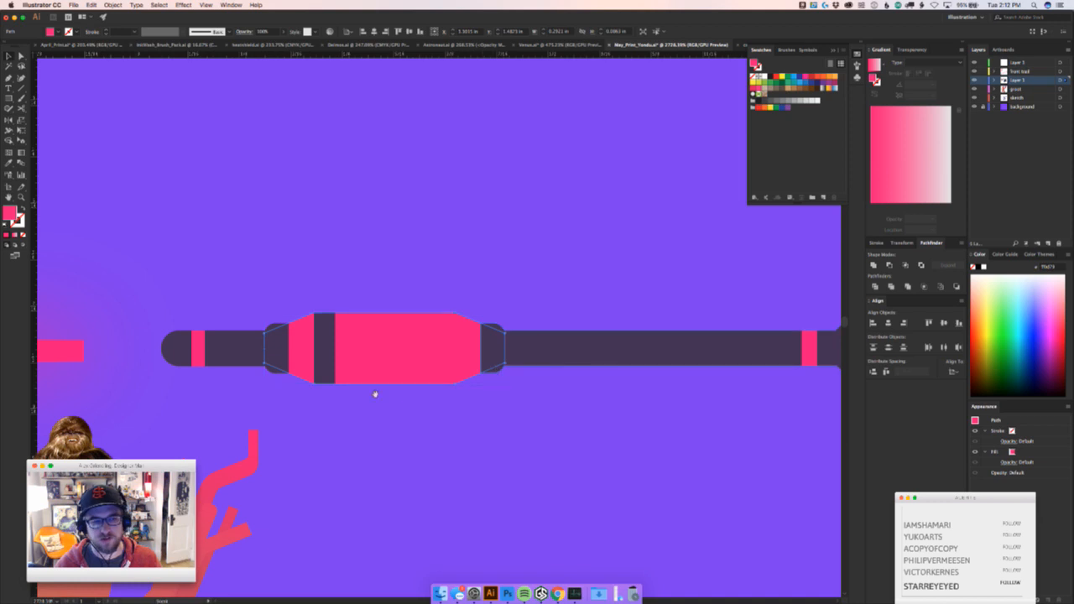
pyautogui.moveTo(360, 401); pyautogui.dragTo(885, 427)
pyautogui.moveTo(336, 366); pyautogui.dragTo(184, 395)
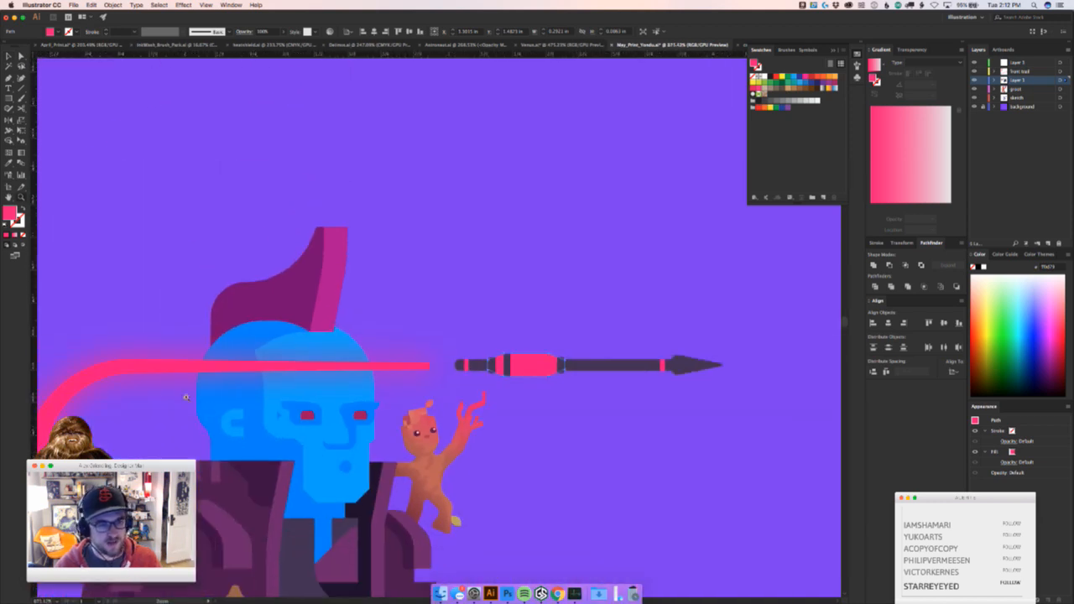
# Inspect the pink trail's Outer Glow settings without changing them, and deselect the trail
pyautogui.press('v')
pyautogui.moveTo(107, 367); pyautogui.dragTo(116, 428)
pyautogui.press('super+z')
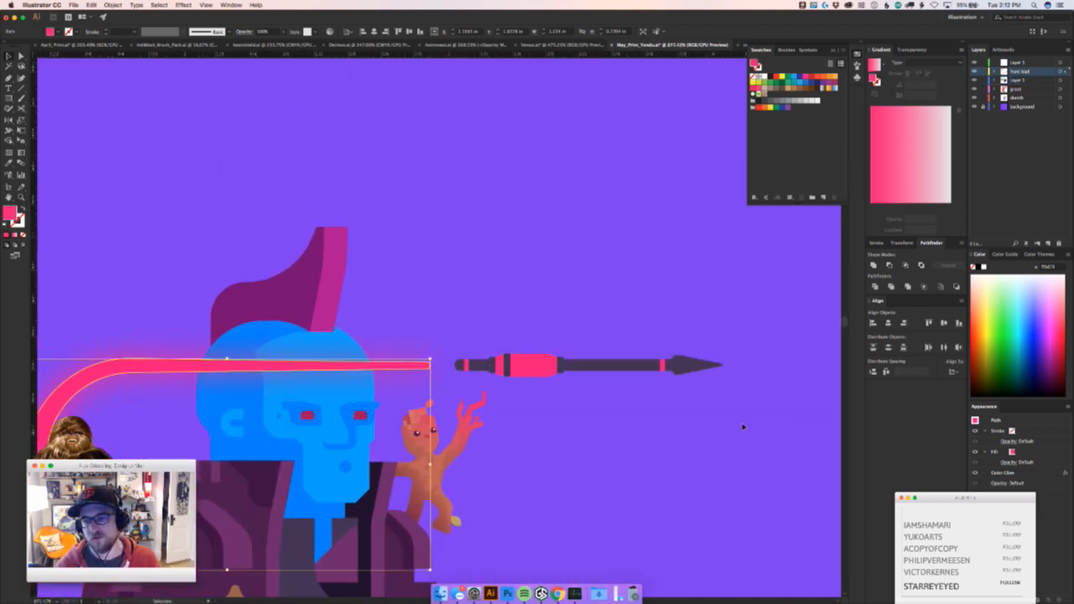
pyautogui.click(974, 473)
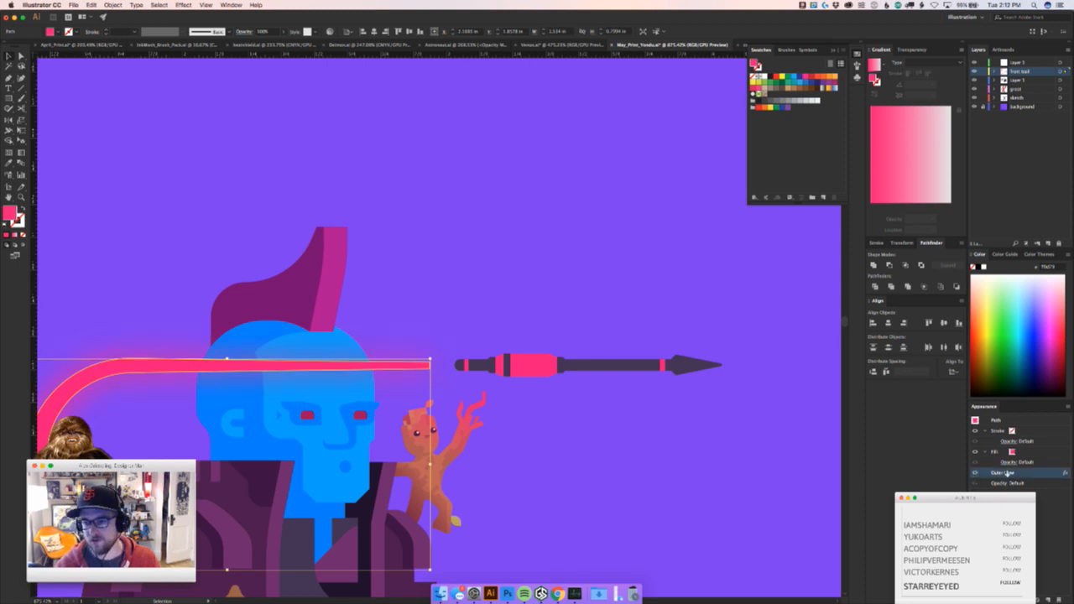
pyautogui.click(1005, 473)
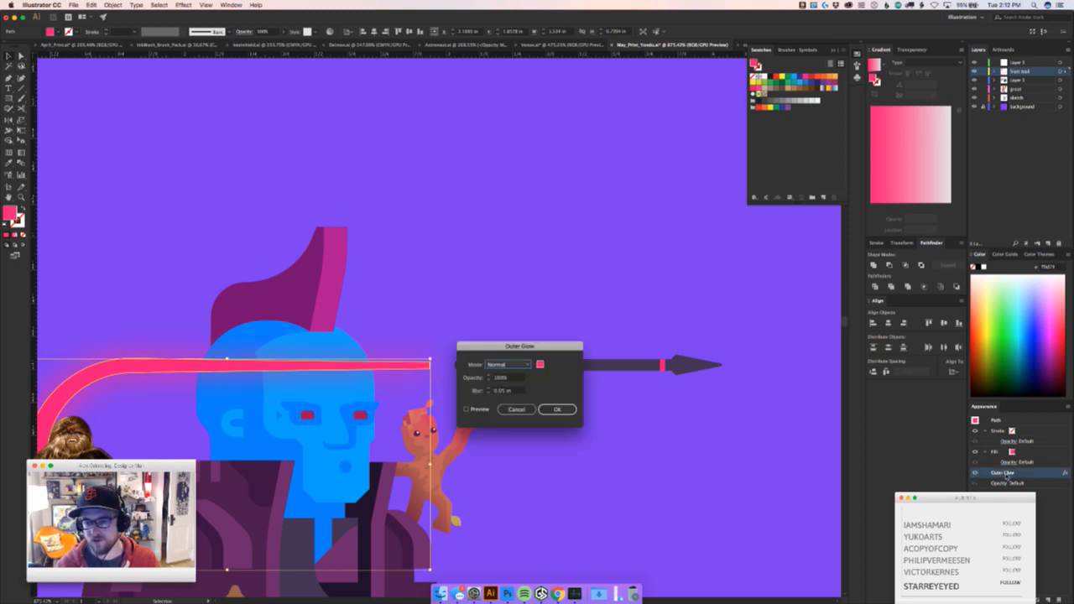
pyautogui.click(466, 410)
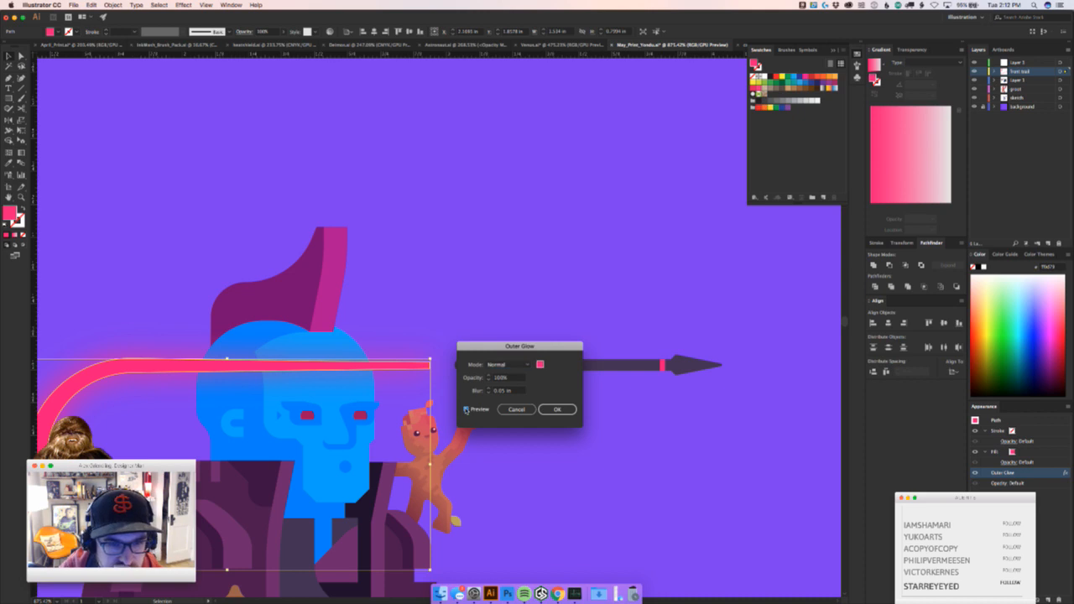
pyautogui.click(515, 409)
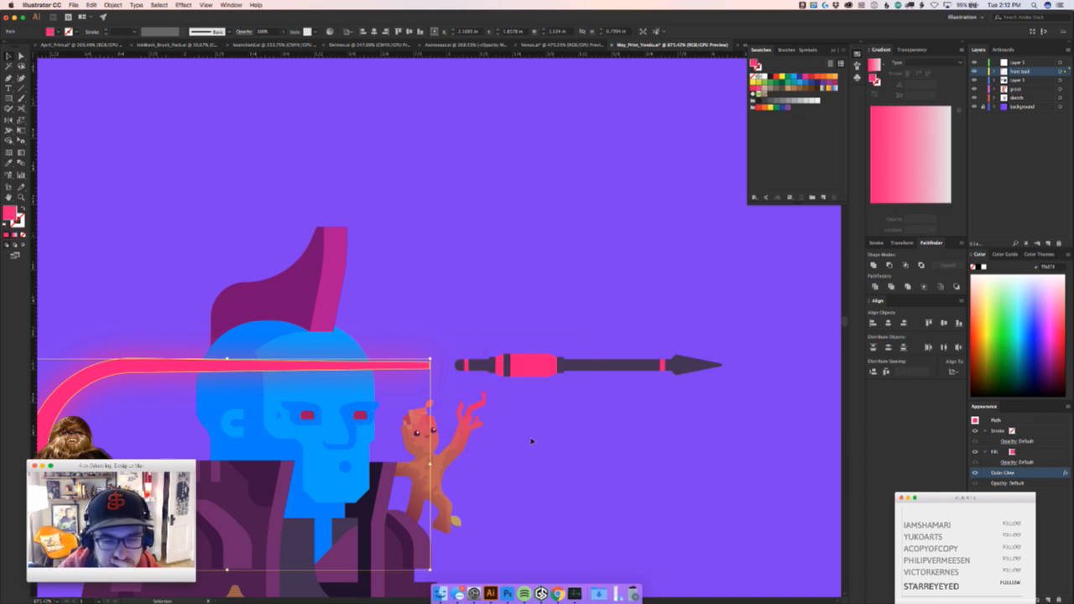
pyautogui.click(530, 441)
# Draw a rectangle about 0.89 by 0.47 in above the arrow and fill it with the linear pink-to-transparent gradient
pyautogui.press('m')
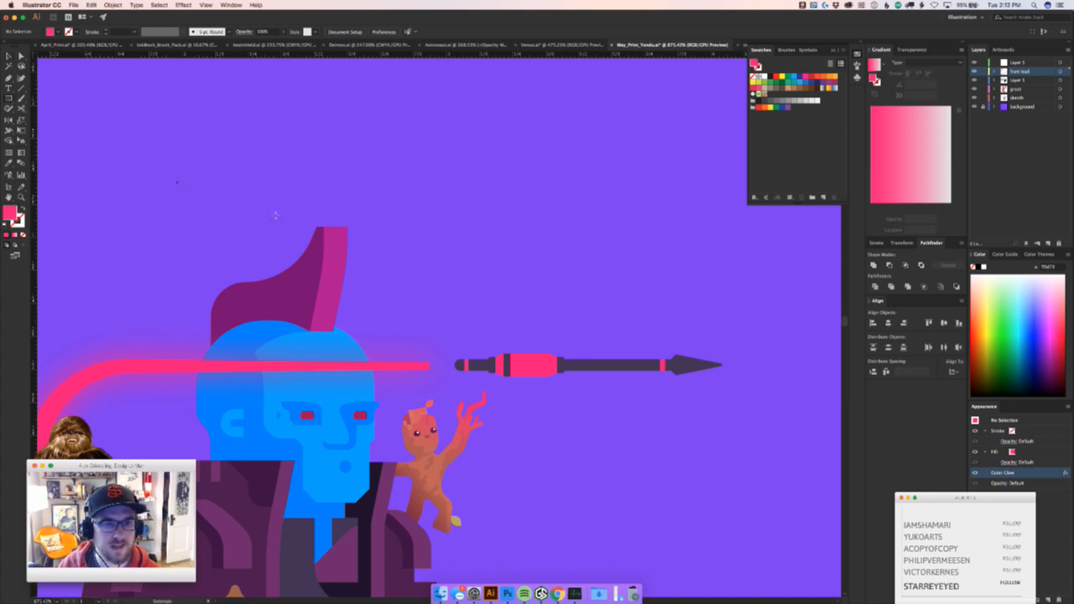
pyautogui.moveTo(405, 158); pyautogui.dragTo(640, 282)
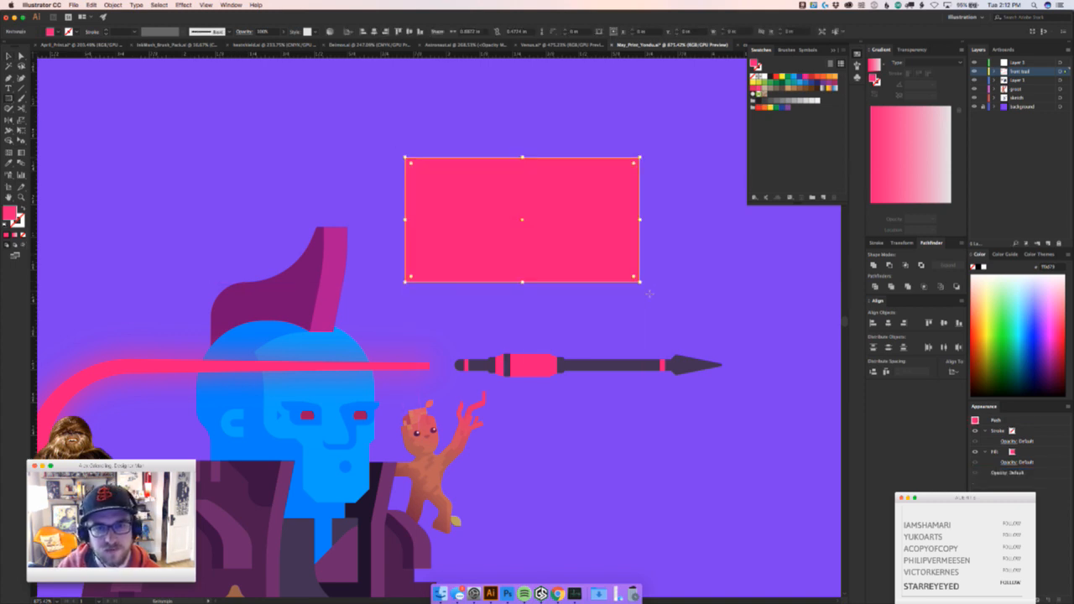
pyautogui.click(904, 193)
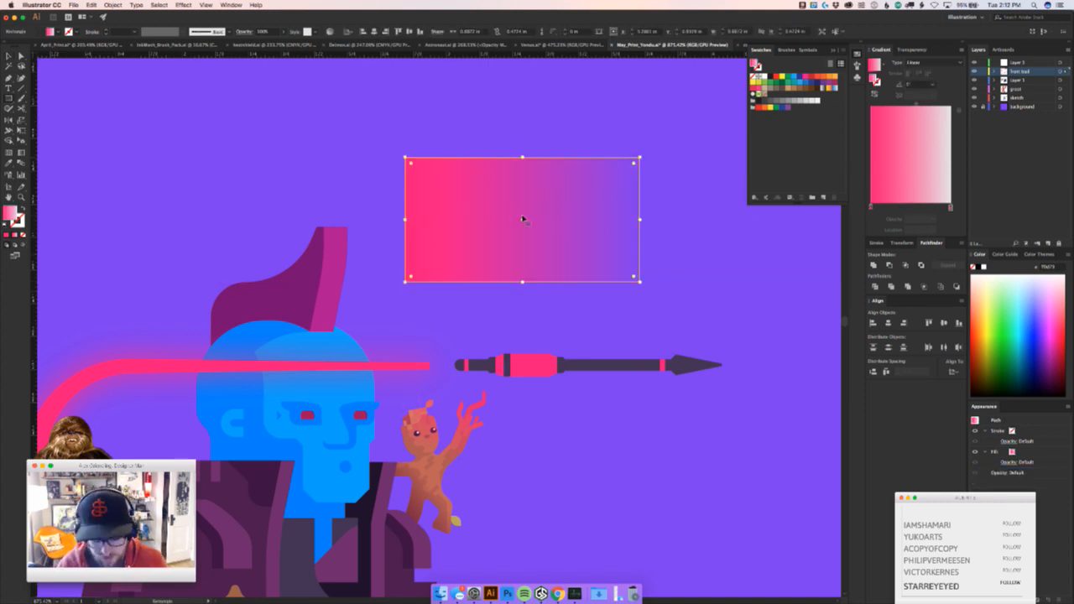
# Shift the rectangle's pink gradient stop past the middle so the fill fades out only over its far half
pyautogui.press('g')
pyautogui.moveTo(487, 219); pyautogui.dragTo(447, 219)
pyautogui.press('super+z')
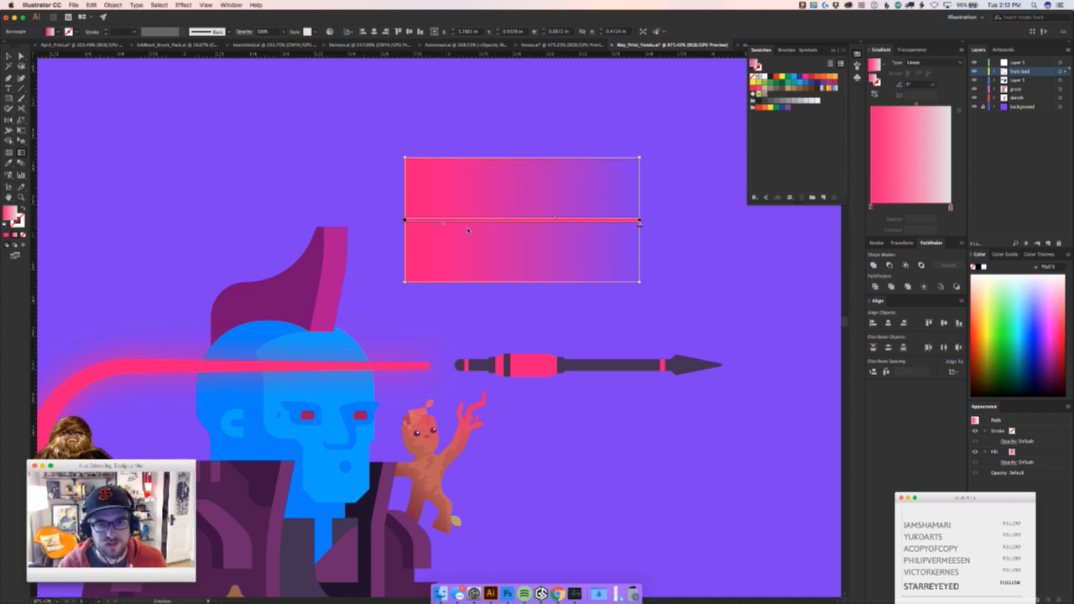
pyautogui.moveTo(468, 230); pyautogui.dragTo(542, 219)
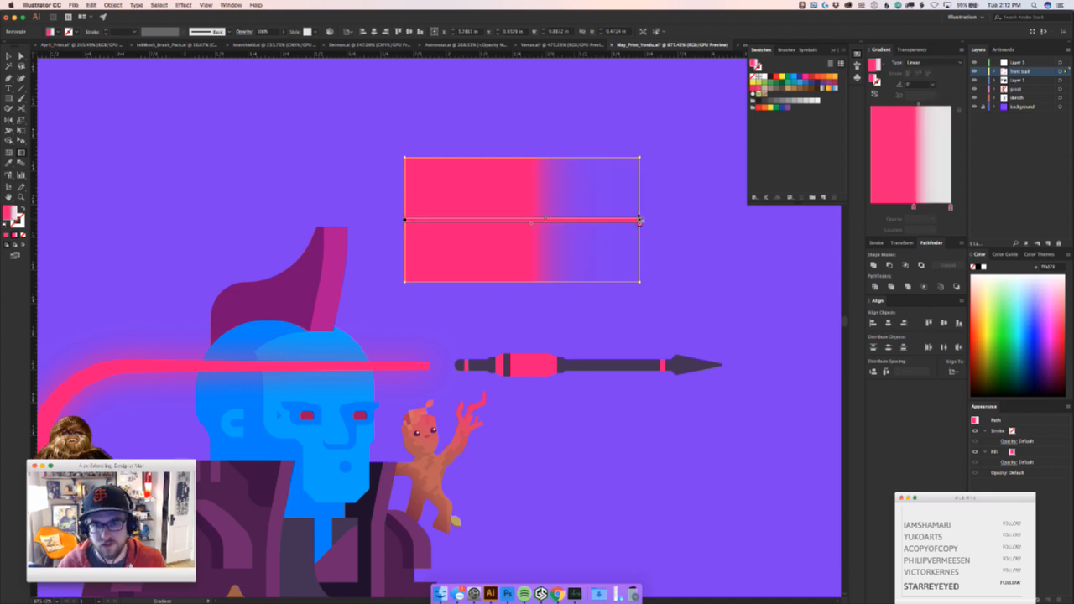
pyautogui.moveTo(638, 223); pyautogui.dragTo(469, 262)
pyautogui.press('super+z')
pyautogui.press('v')
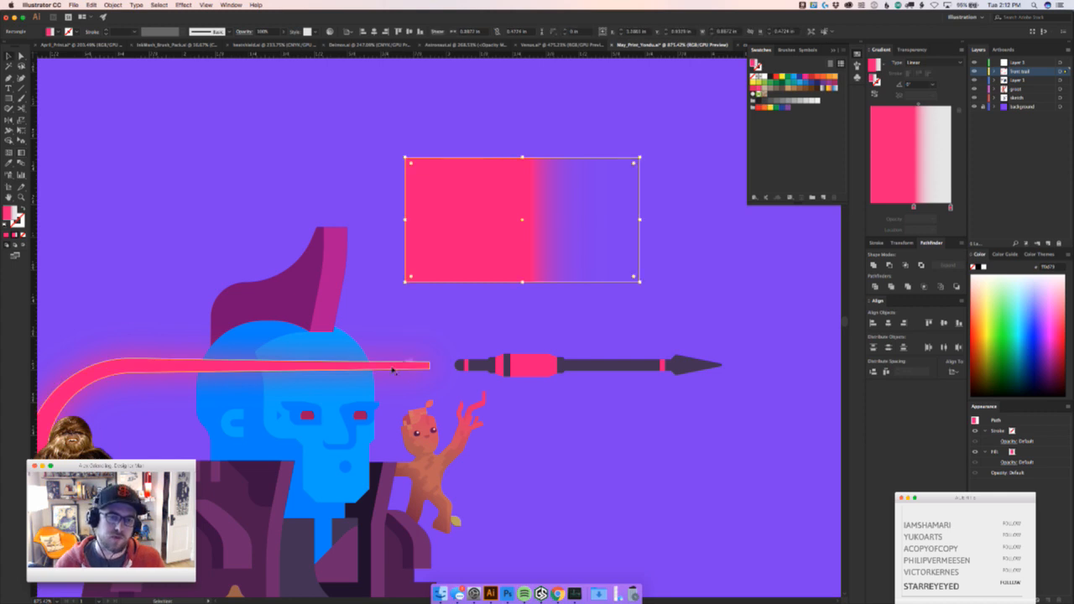
# Select the curved pink trail behind the head and review its Outer Glow settings, closing them without changes
pyautogui.moveTo(392, 370); pyautogui.dragTo(575, 310)
pyautogui.moveTo(314, 316); pyautogui.dragTo(349, 264)
pyautogui.press('a')
pyautogui.press('super+z')
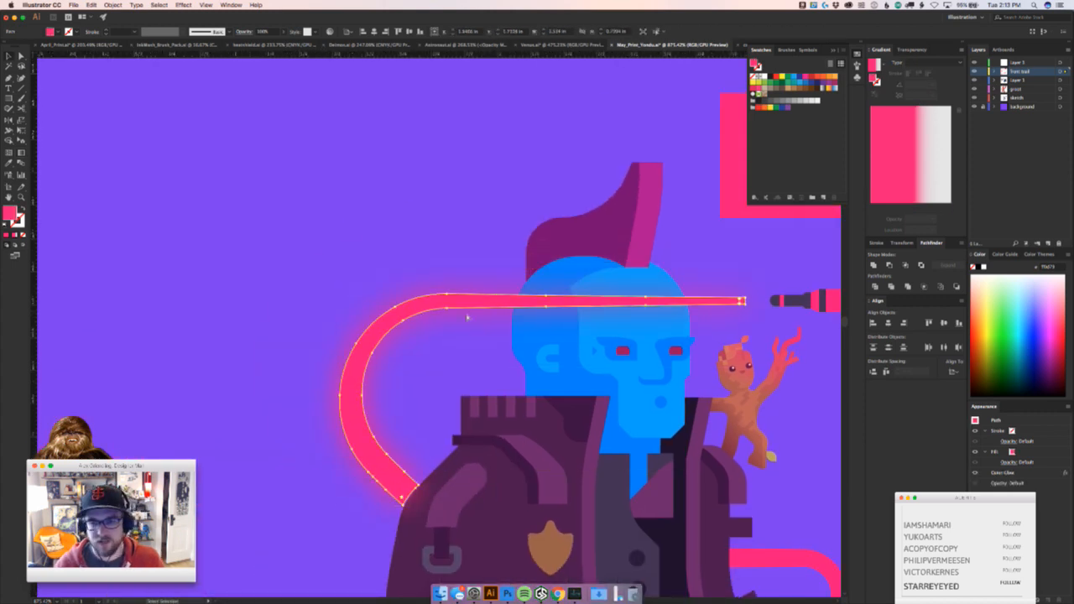
pyautogui.press('v')
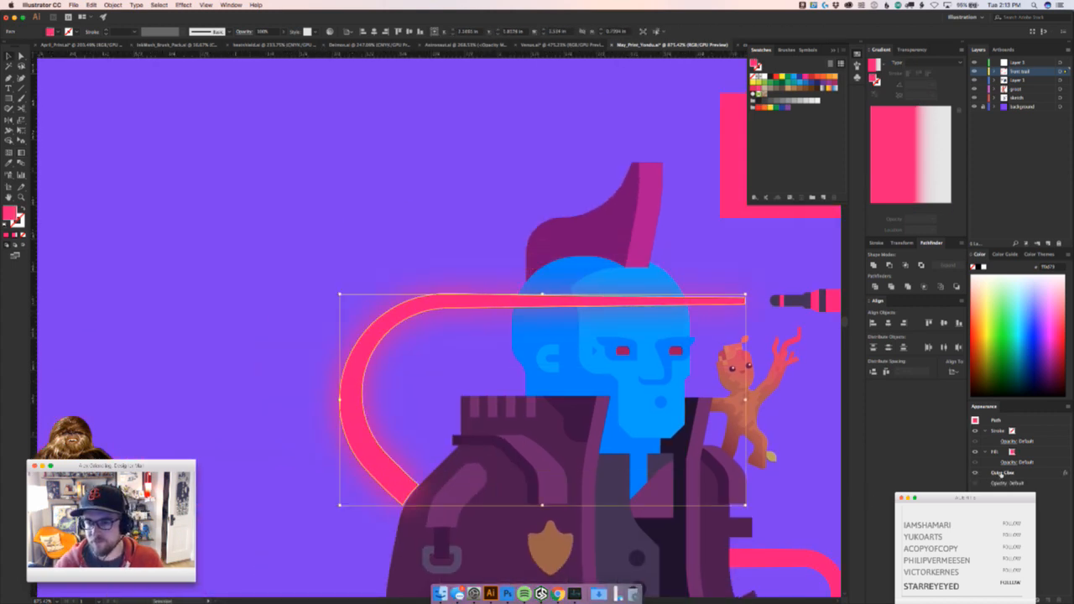
pyautogui.click(1001, 473)
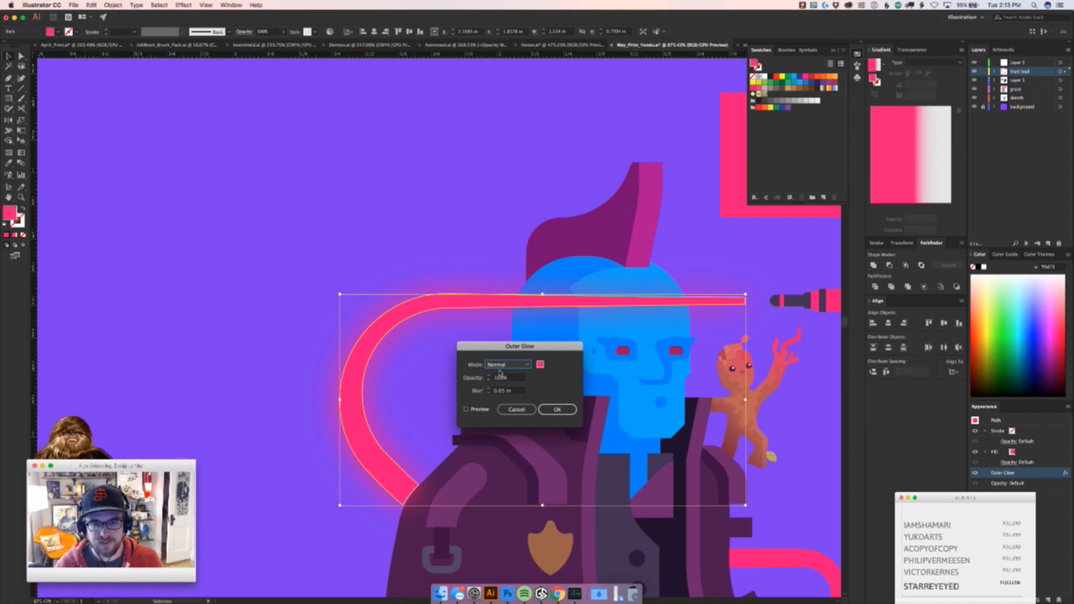
pyautogui.moveTo(527, 346); pyautogui.dragTo(539, 339)
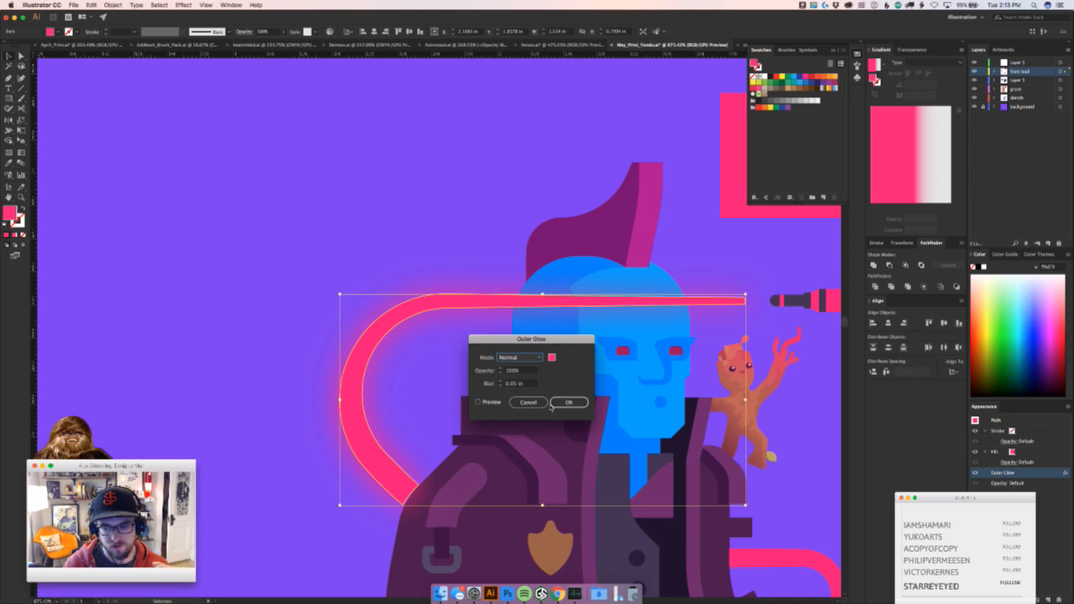
pyautogui.click(552, 403)
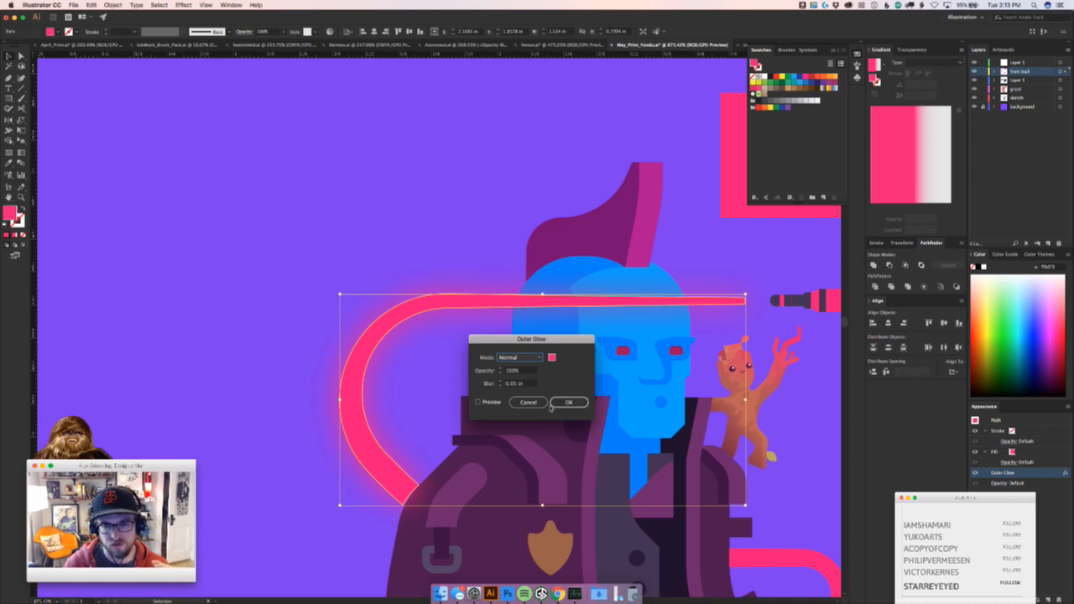
pyautogui.click(541, 402)
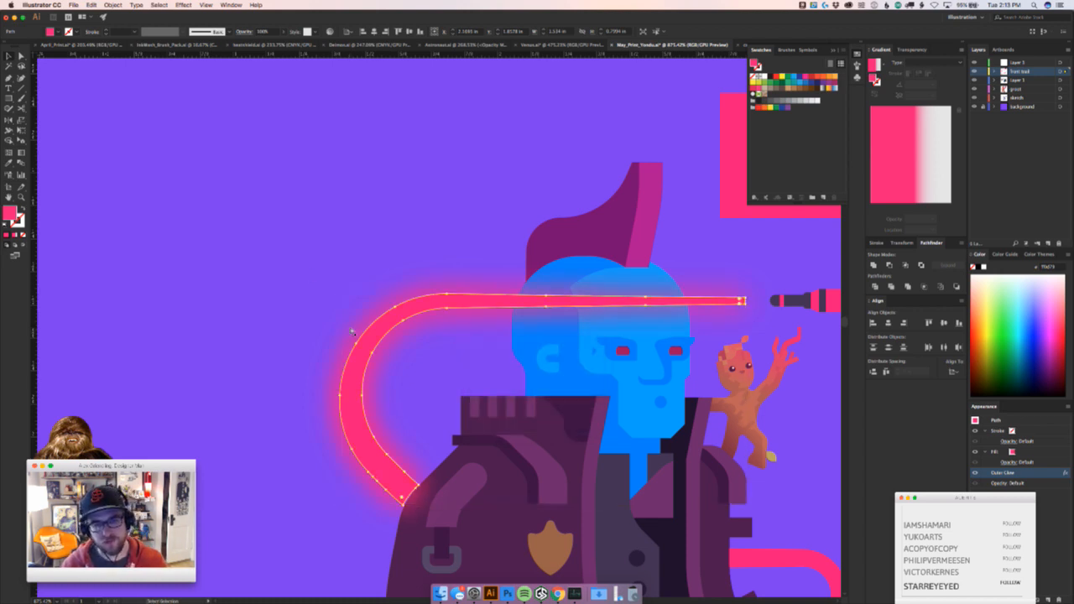
pyautogui.click(1007, 473)
pyautogui.click(523, 400)
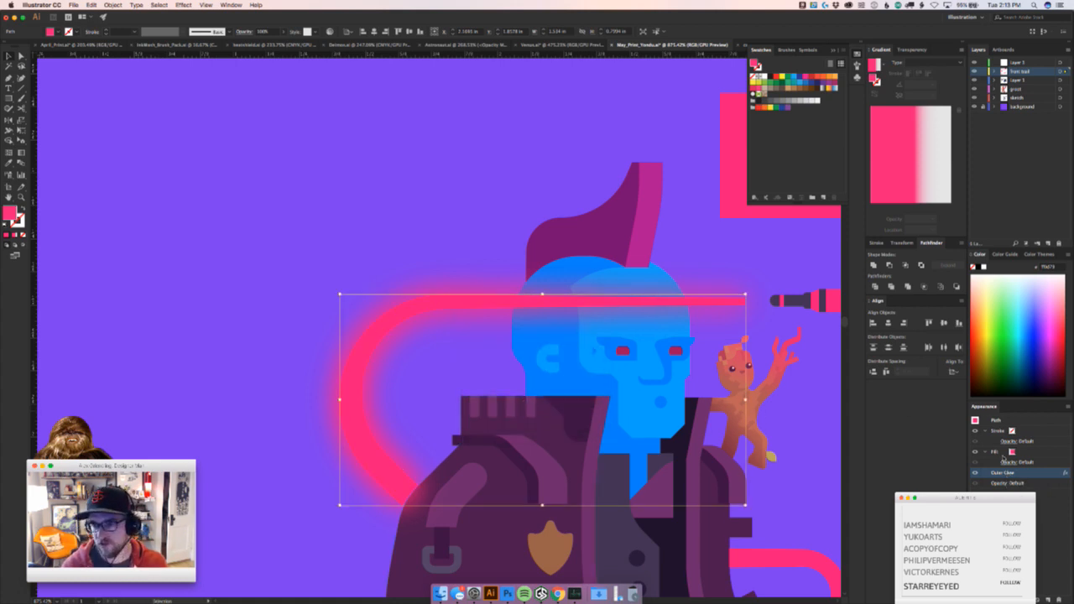
# Set the pink trail's Outer Glow blur to 0.02 in and preview the effect
pyautogui.click(1007, 474)
pyautogui.click(480, 403)
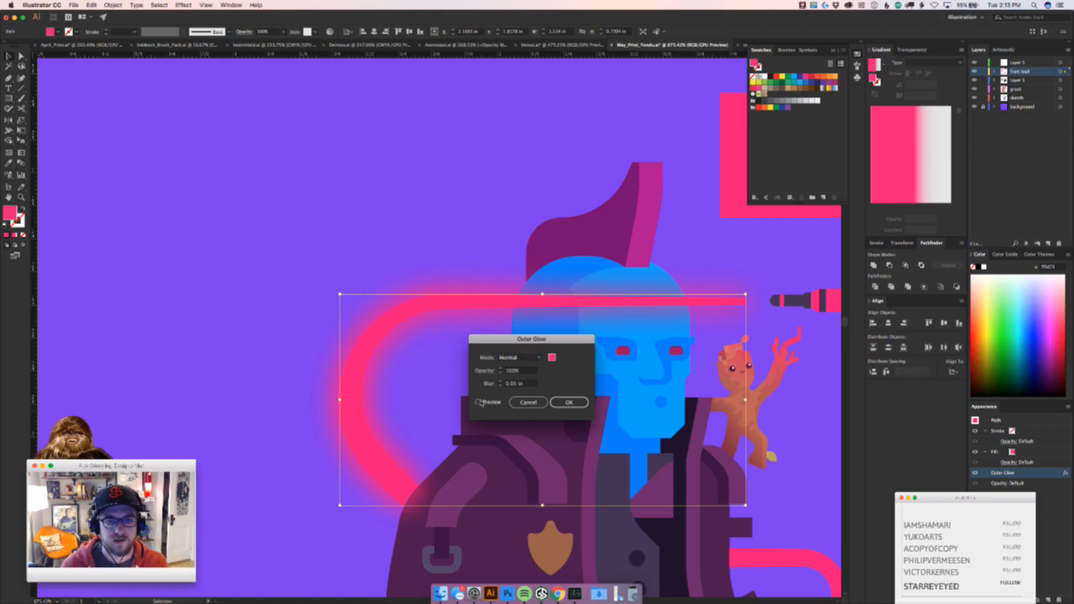
pyautogui.click(517, 383)
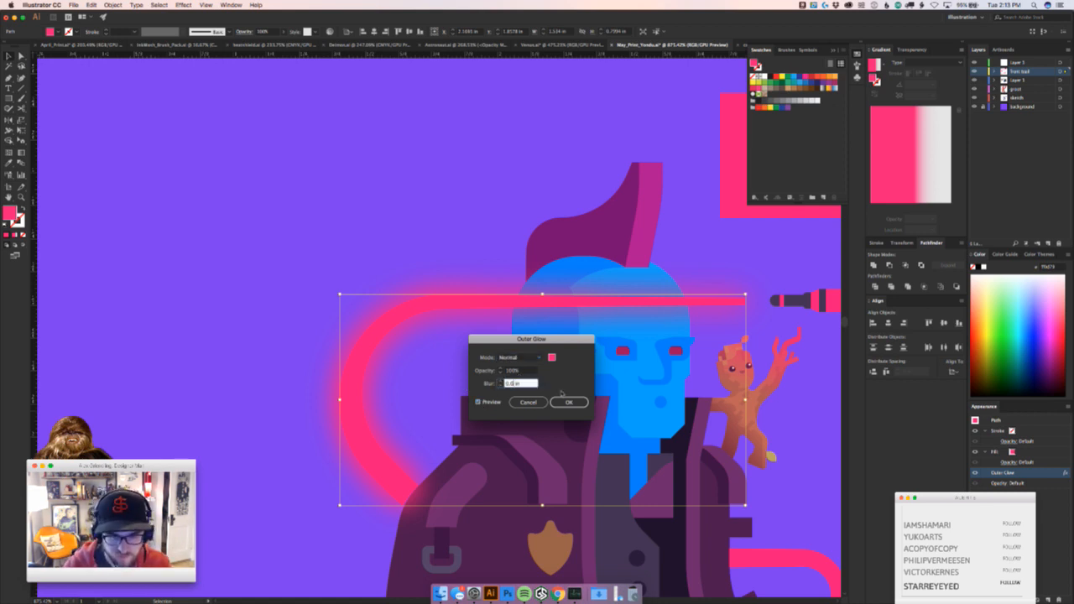
pyautogui.write('0.02')
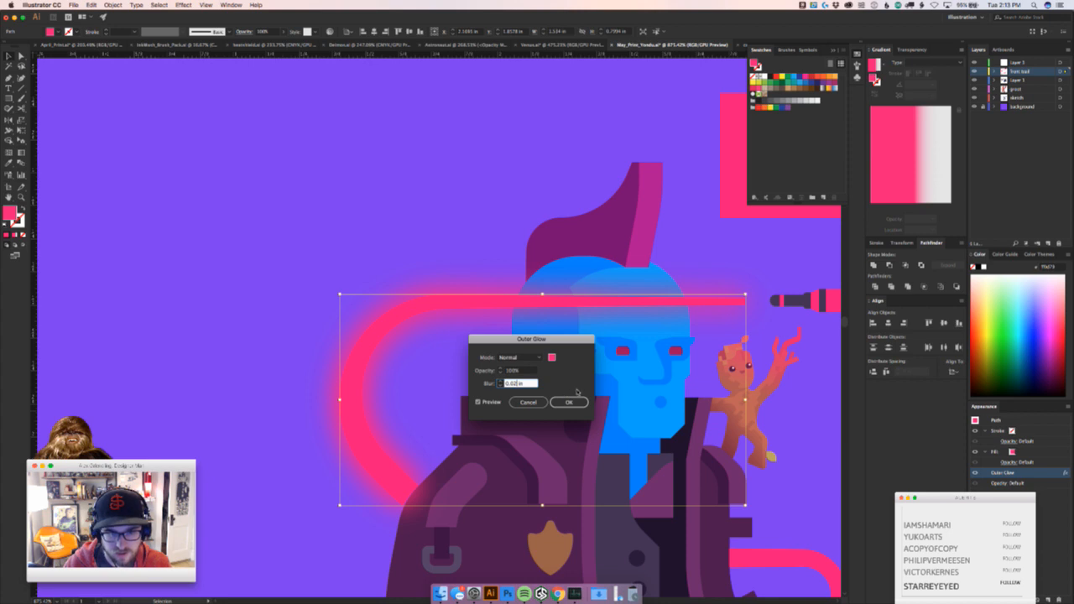
pyautogui.click(478, 402)
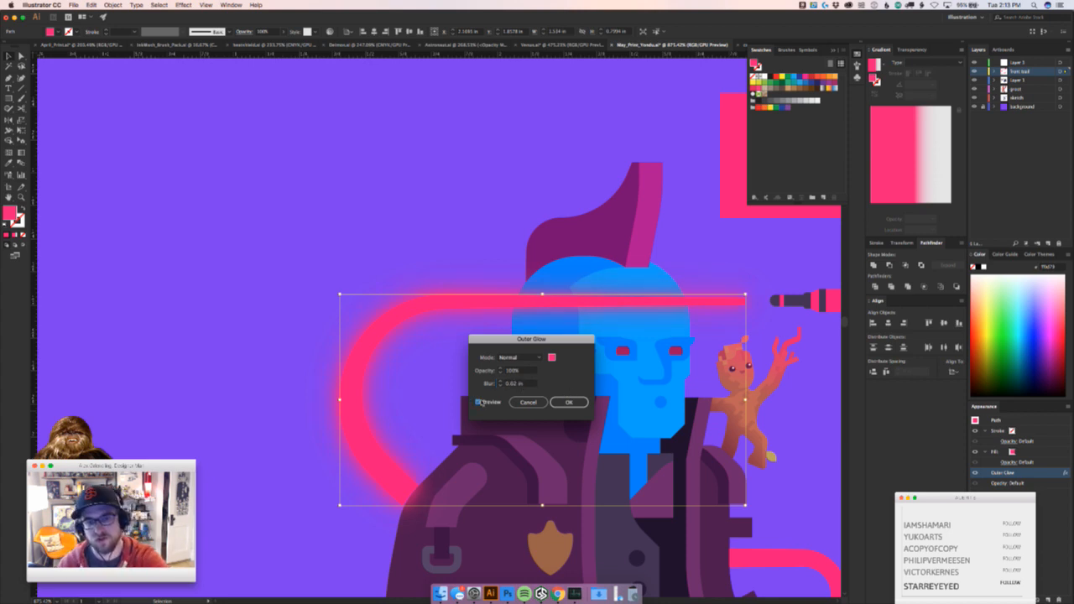
# Apply a pink Outer Glow to the curved front trail in Normal mode with 100% opacity and a 0.02 in blur
pyautogui.click(568, 401)
pyautogui.press('super+shift+a')
pyautogui.moveTo(351, 370); pyautogui.dragTo(425, 389)
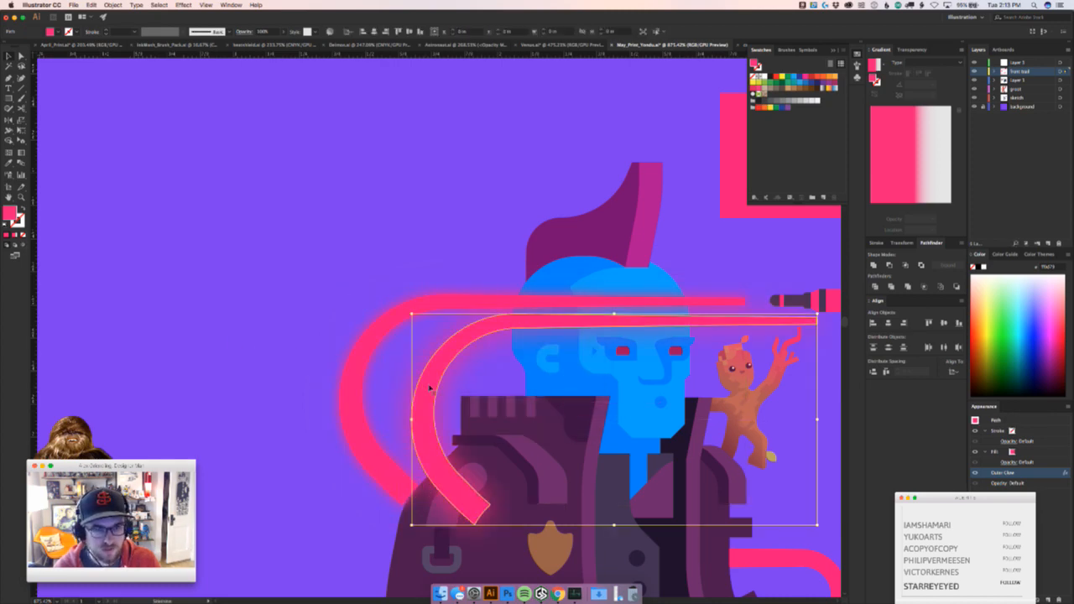
pyautogui.moveTo(353, 364); pyautogui.dragTo(299, 267)
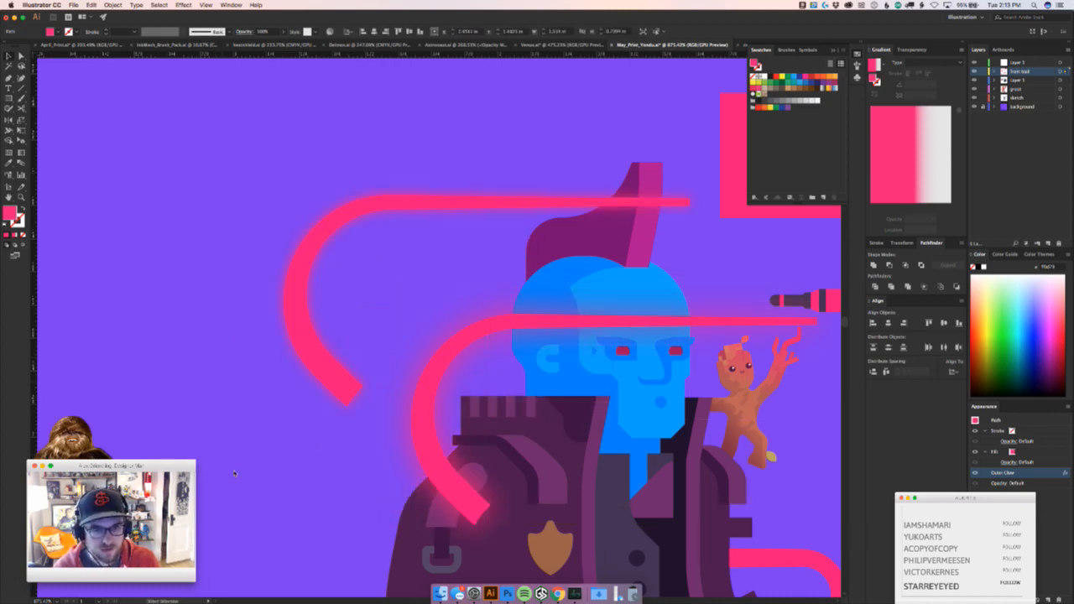
pyautogui.press('super+z')
pyautogui.press('super+z')
pyautogui.press('super+shift+a')
pyautogui.press('z')
pyautogui.moveTo(422, 392); pyautogui.dragTo(385, 472)
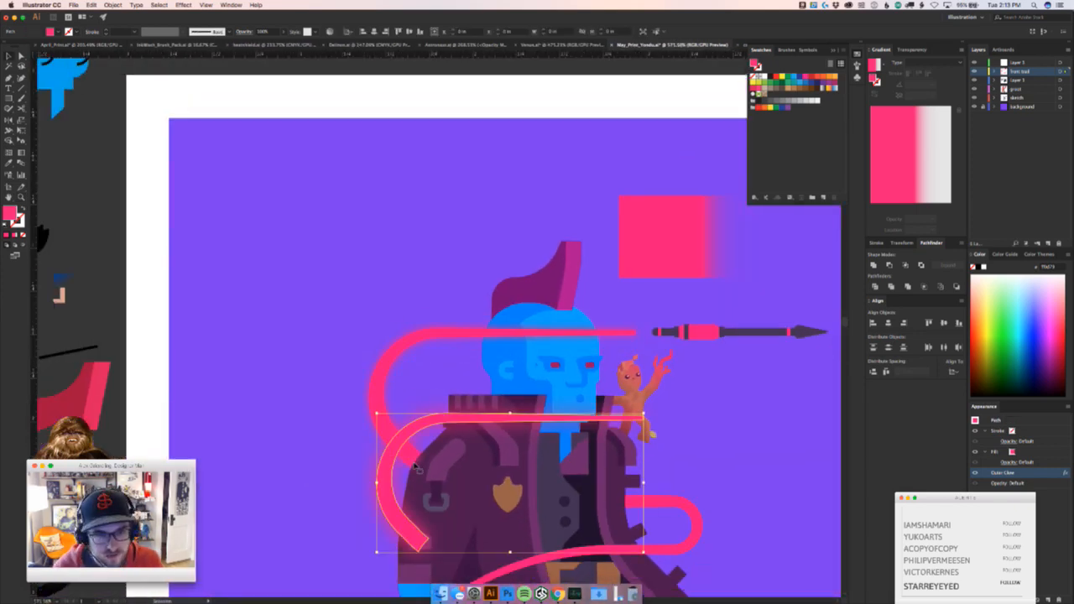
pyautogui.press('super+z')
pyautogui.press('super+shift+a')
pyautogui.moveTo(374, 382); pyautogui.dragTo(318, 285)
pyautogui.press('super+z')
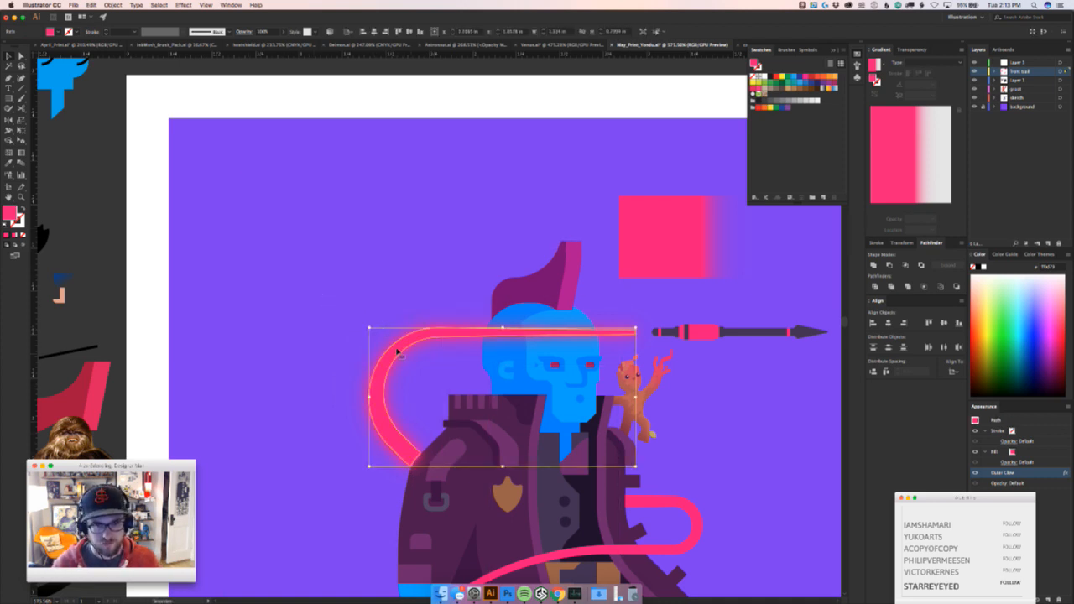
pyautogui.moveTo(397, 353); pyautogui.dragTo(186, 186)
pyautogui.click(271, 280)
pyautogui.press('super+z')
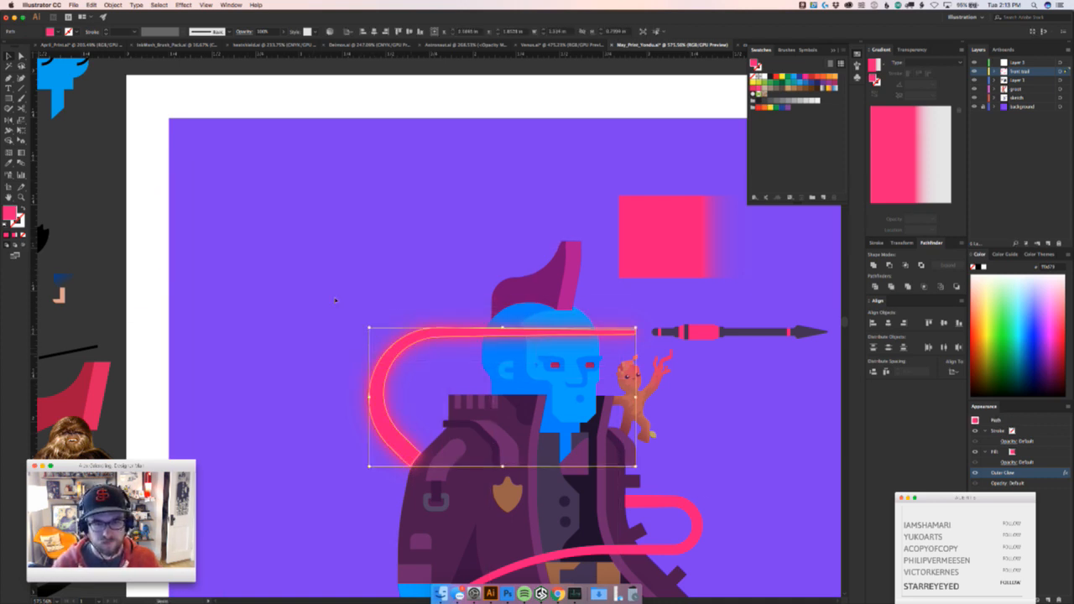
pyautogui.moveTo(372, 352); pyautogui.dragTo(194, 237)
pyautogui.press('super+z')
pyautogui.click(431, 267)
pyautogui.hscroll(4, 406, 278)
pyautogui.scroll(-2, 405, 277)
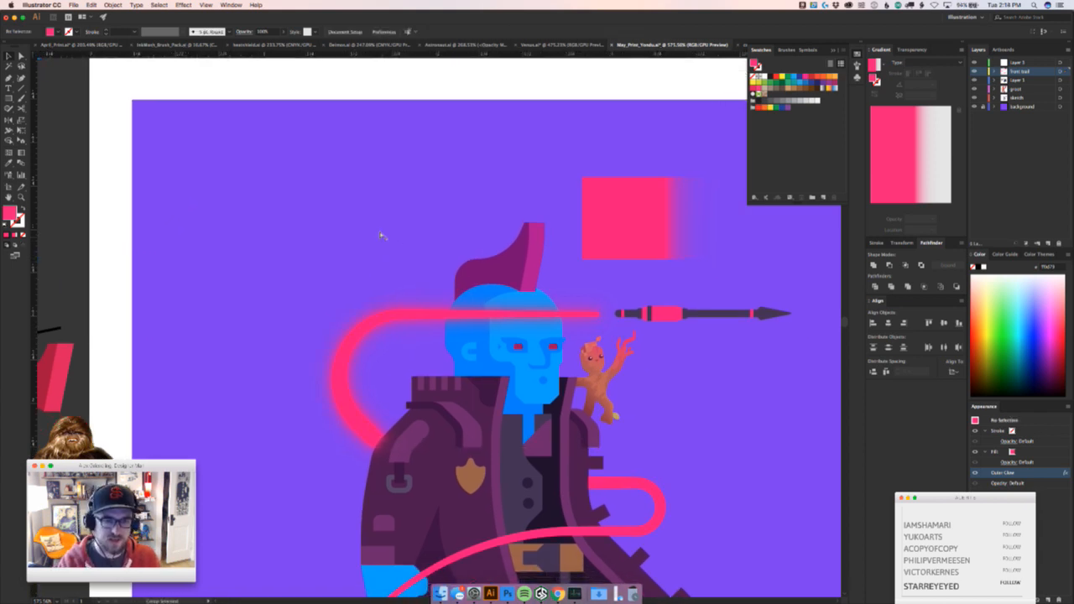
pyautogui.click(359, 321)
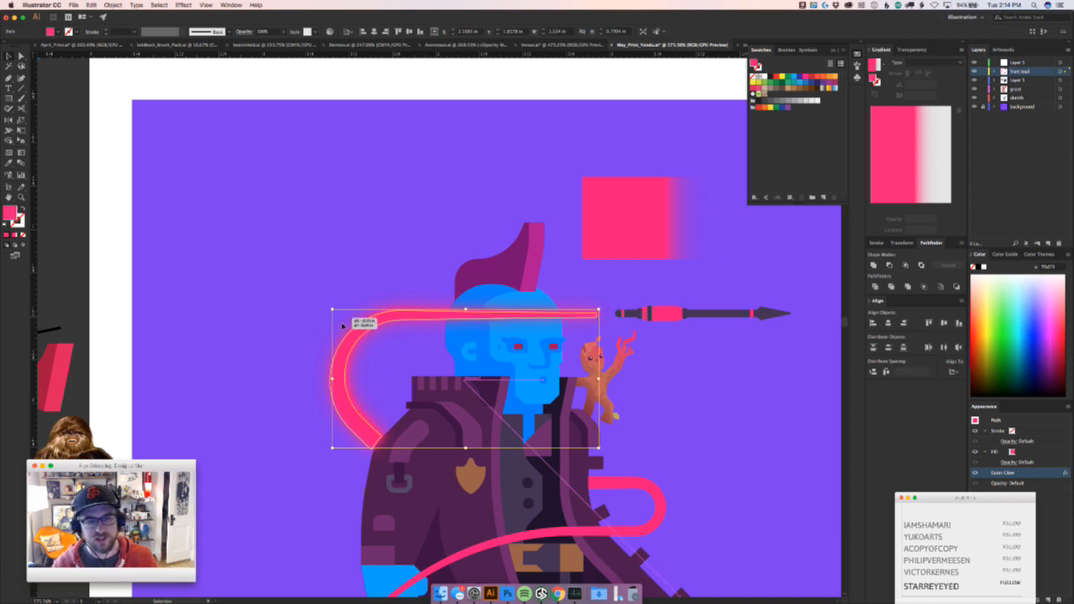
pyautogui.moveTo(342, 384); pyautogui.dragTo(468, 310)
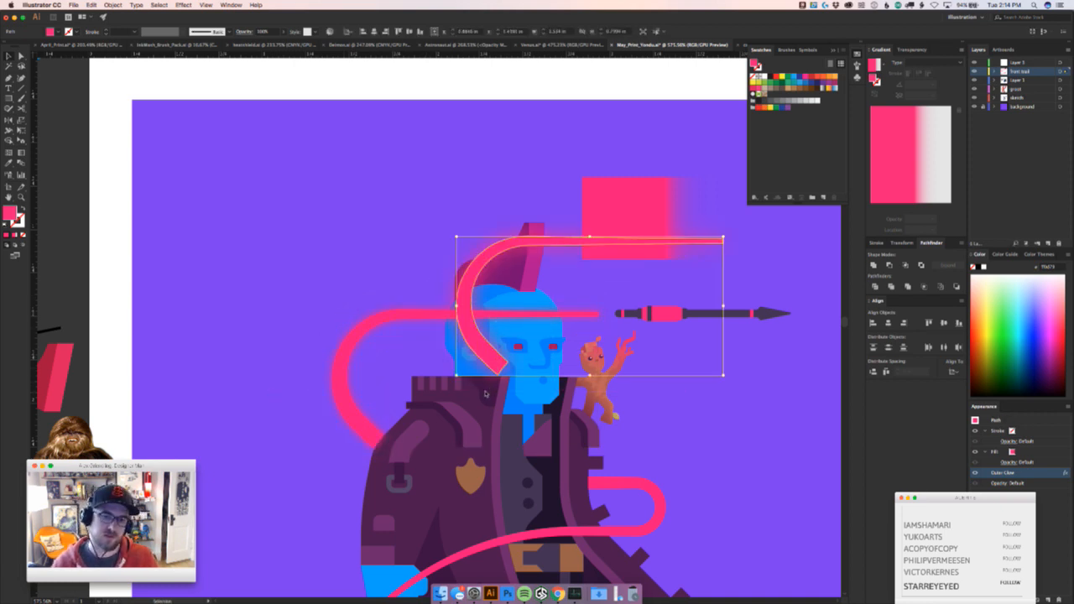
pyautogui.press('super+z')
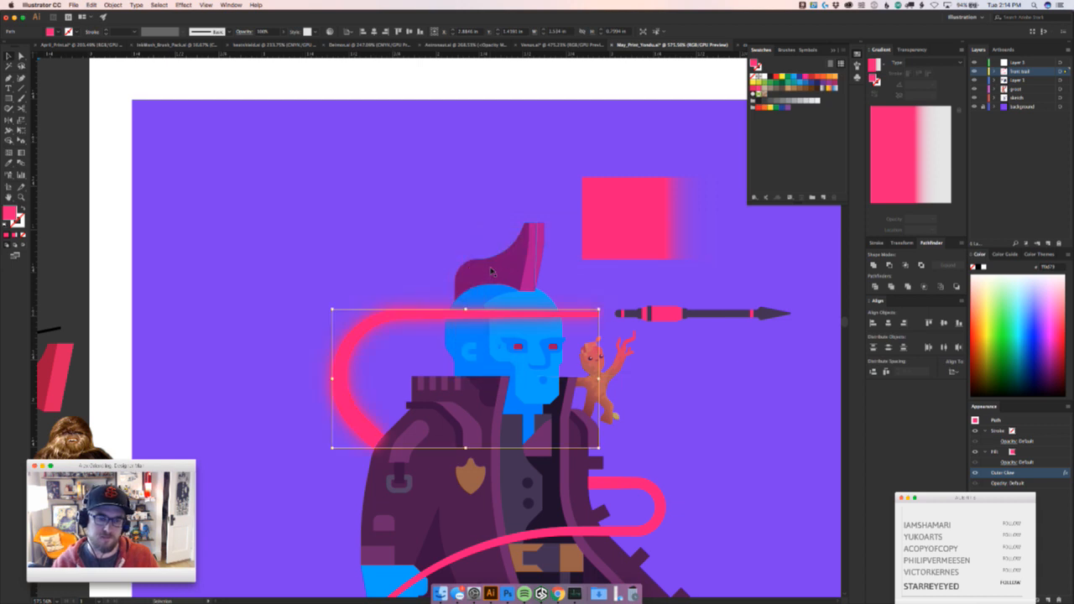
pyautogui.click(432, 293)
pyautogui.moveTo(422, 301); pyautogui.dragTo(354, 131)
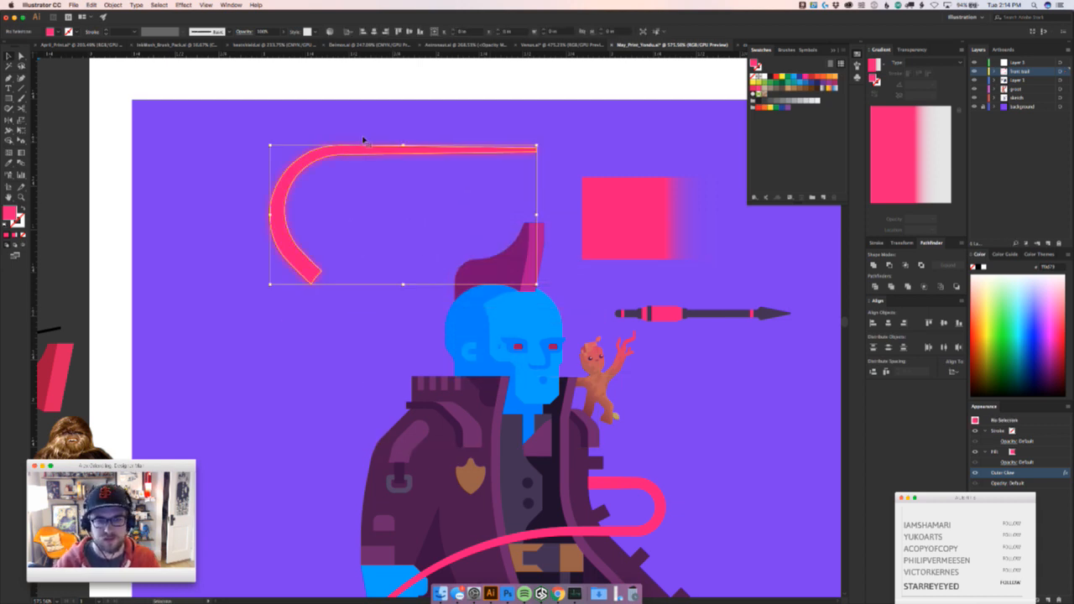
pyautogui.press('super+z')
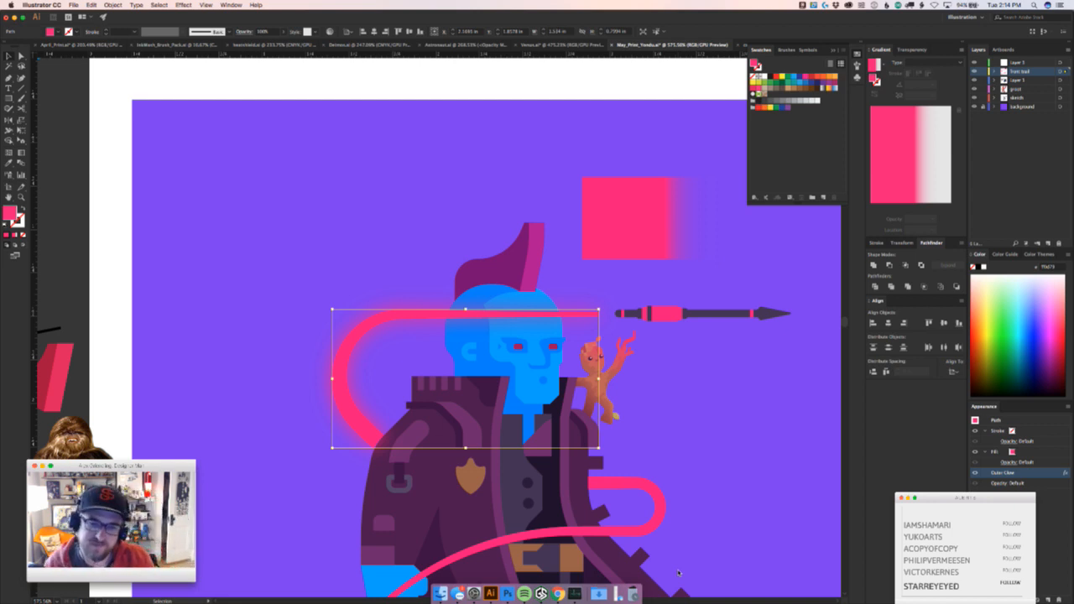
# Select the arrow's pink middle section and check its fill colour in the Color Picker
pyautogui.press('z')
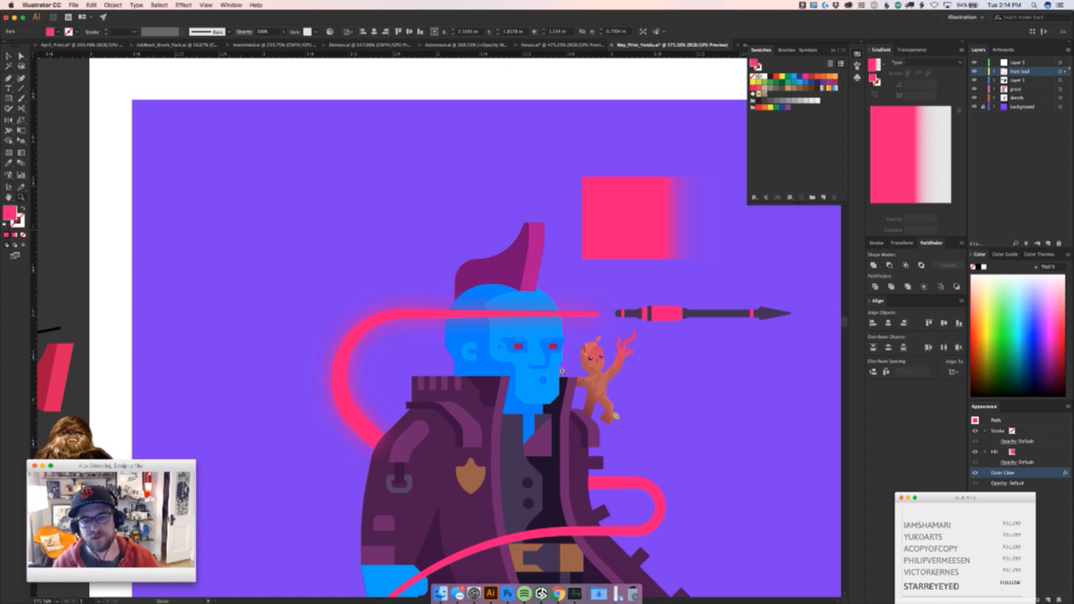
pyautogui.moveTo(572, 385); pyautogui.dragTo(592, 356)
pyautogui.press('v')
pyautogui.moveTo(582, 287); pyautogui.dragTo(587, 368)
pyautogui.press('super+z')
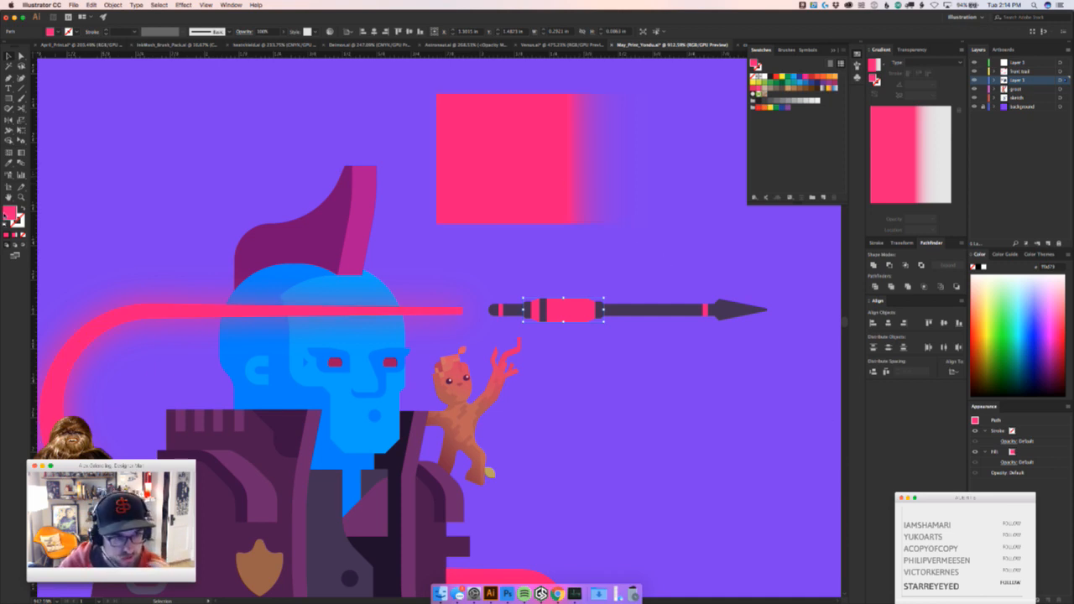
pyautogui.doubleClick(11, 218)
pyautogui.click(333, 151)
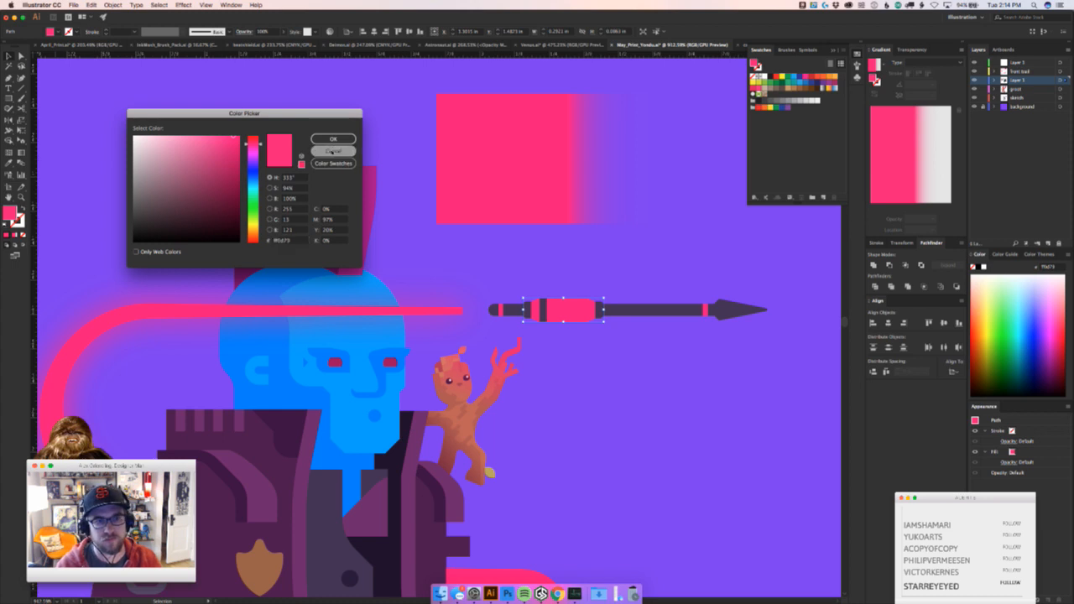
# Try a Gaussian Blur effect with a reduced radius on the arrow's pink middle section
pyautogui.click(992, 598)
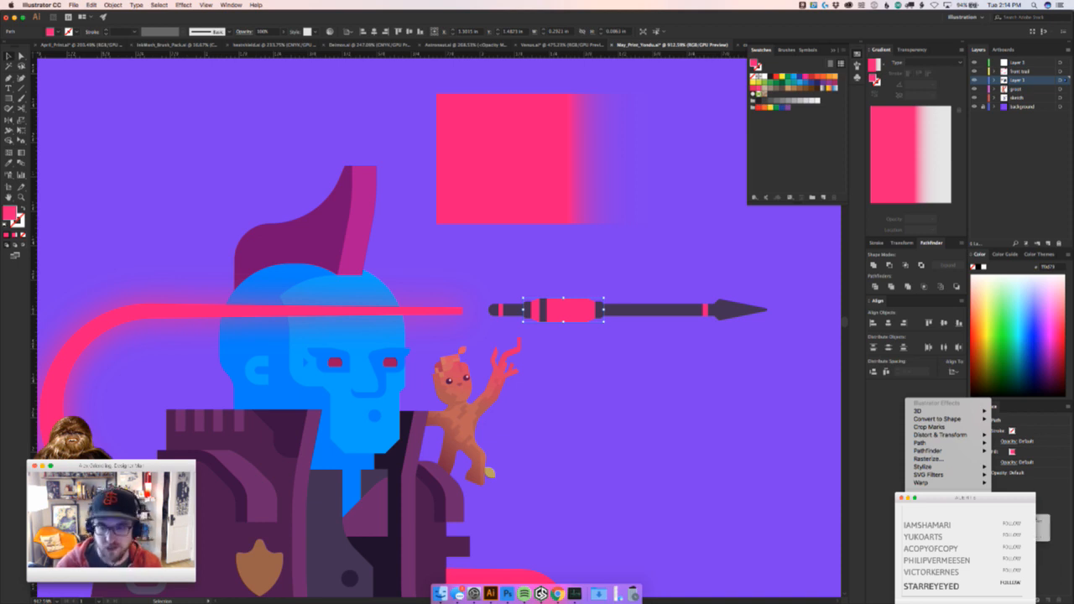
pyautogui.click(1042, 520)
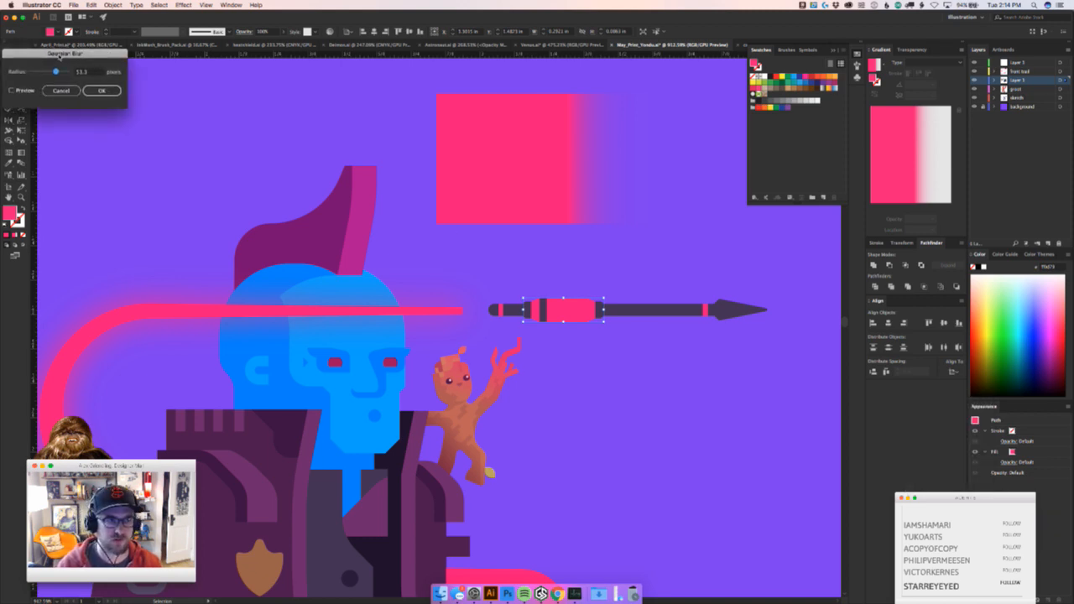
pyautogui.moveTo(57, 54); pyautogui.dragTo(241, 243)
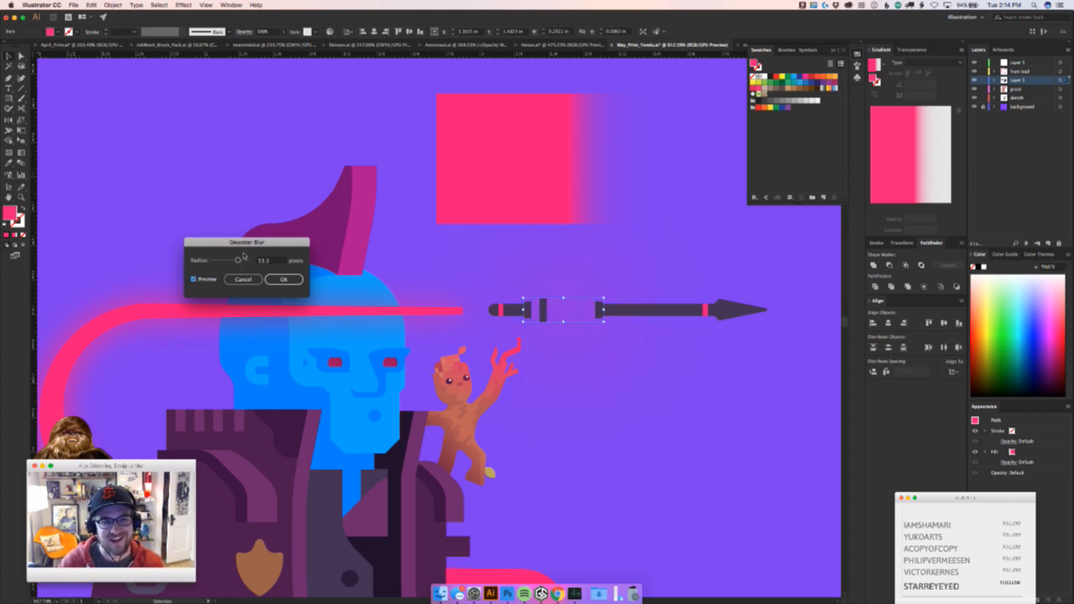
pyautogui.moveTo(240, 259); pyautogui.dragTo(222, 261)
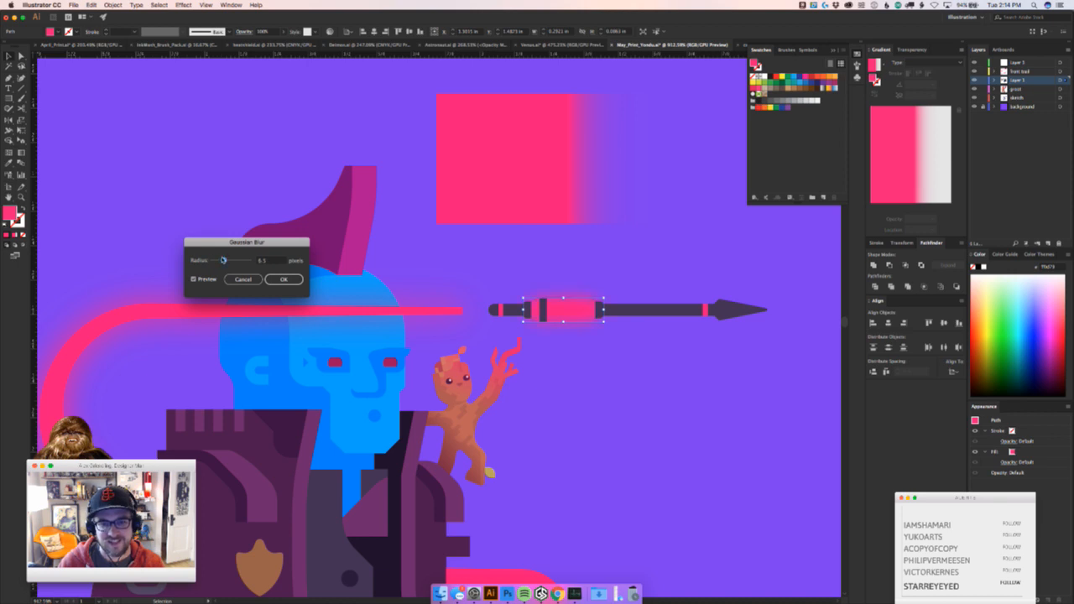
pyautogui.click(283, 278)
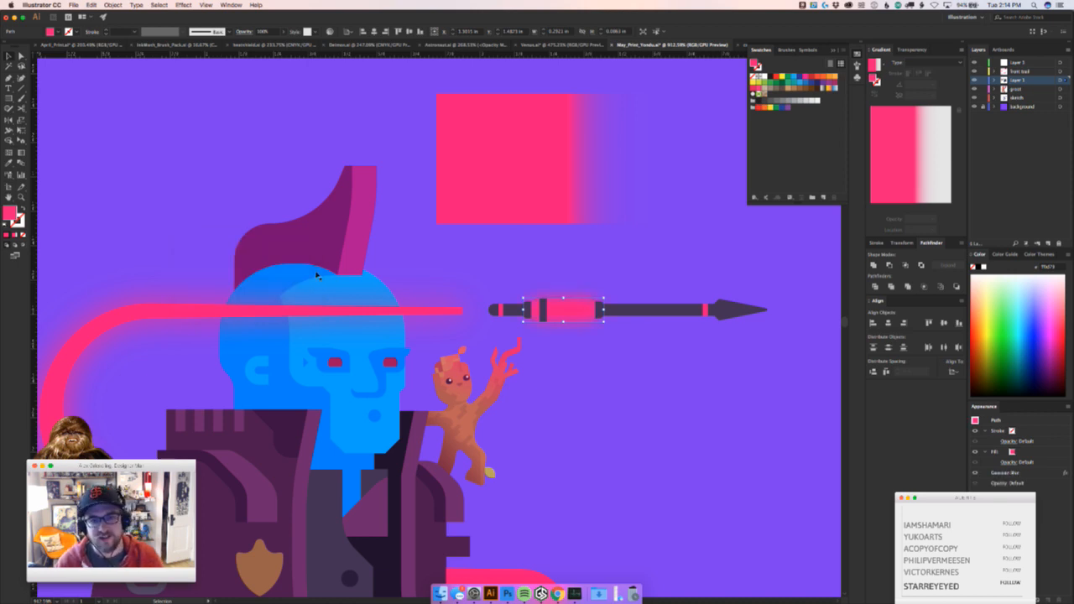
# Undo the Gaussian Blur on the arrow's pink middle section and deselect it
pyautogui.press('z')
pyautogui.moveTo(587, 298); pyautogui.dragTo(618, 278)
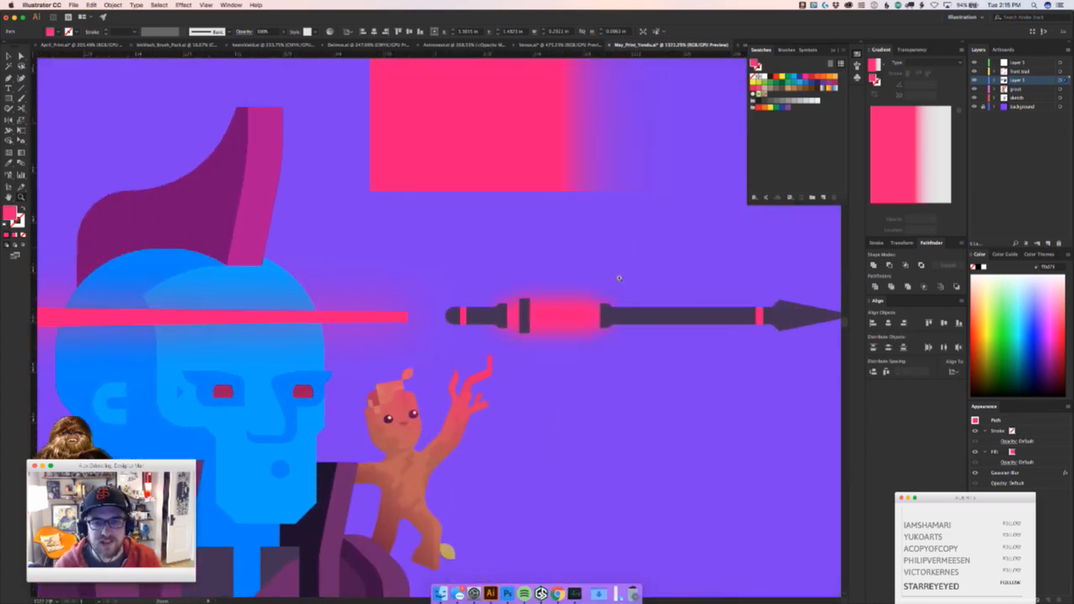
pyautogui.press('super+z')
pyautogui.press('v')
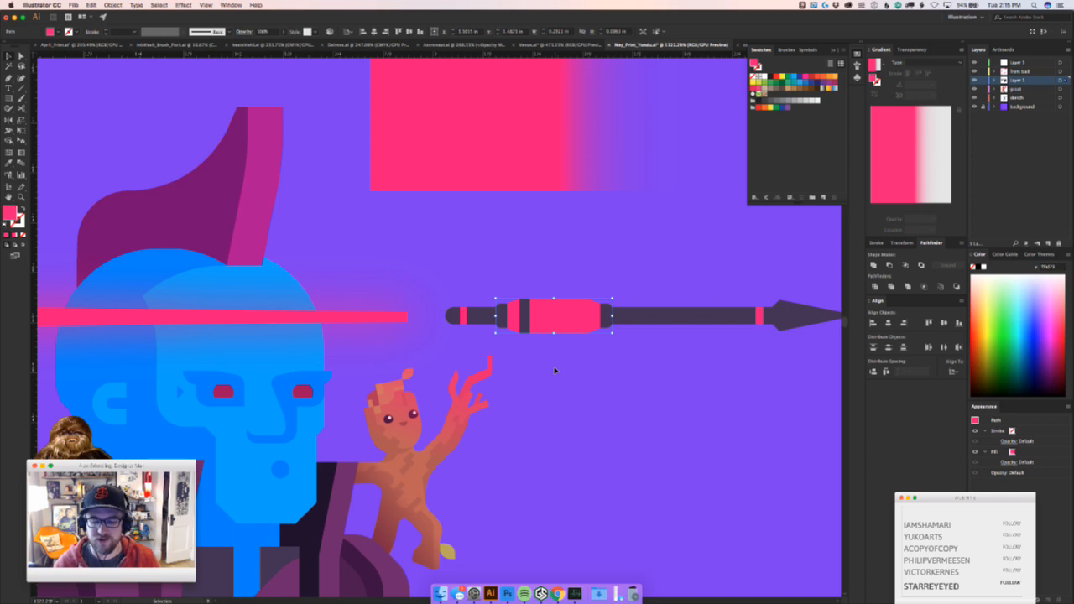
pyautogui.click(567, 359)
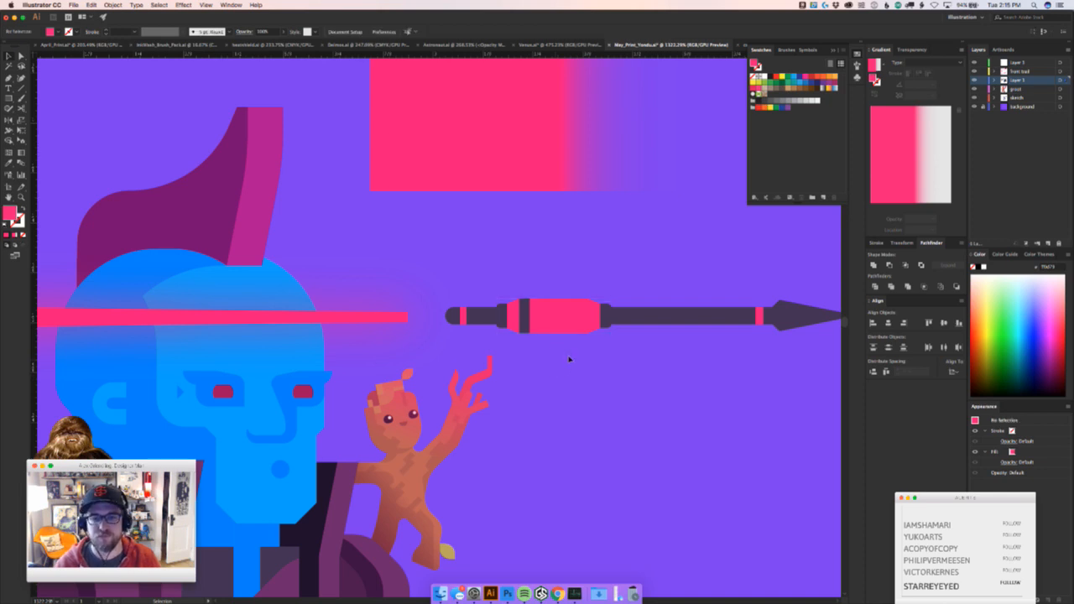
# Apply a pink Outer Glow to the arrow's pink middle section in Normal mode with 100% opacity and a 0.02 in blur
pyautogui.click(574, 312)
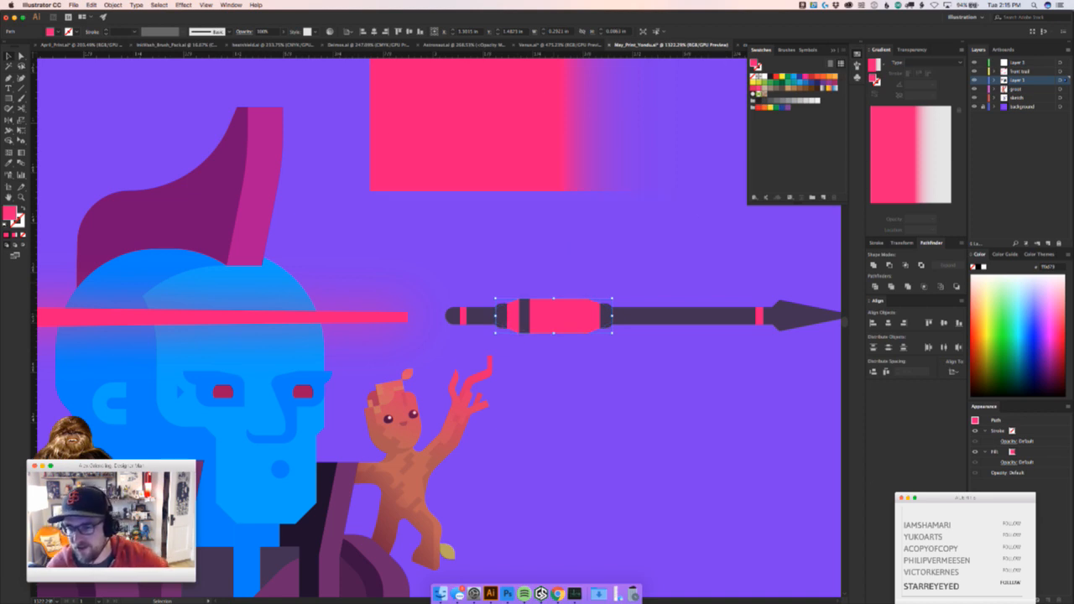
pyautogui.click(995, 599)
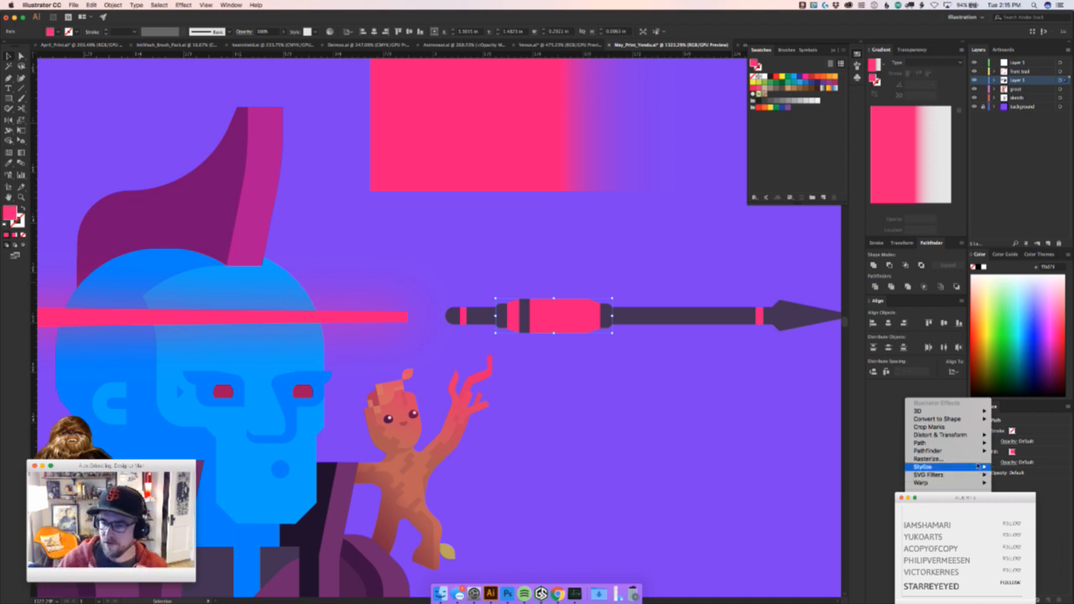
pyautogui.moveTo(969, 471)
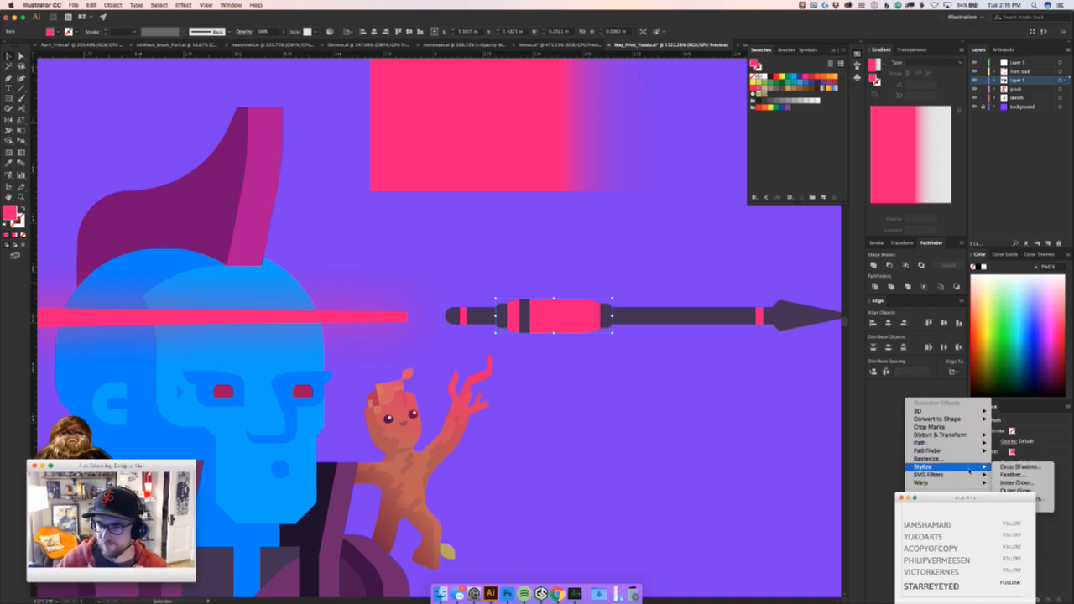
pyautogui.click(1025, 492)
pyautogui.click(476, 402)
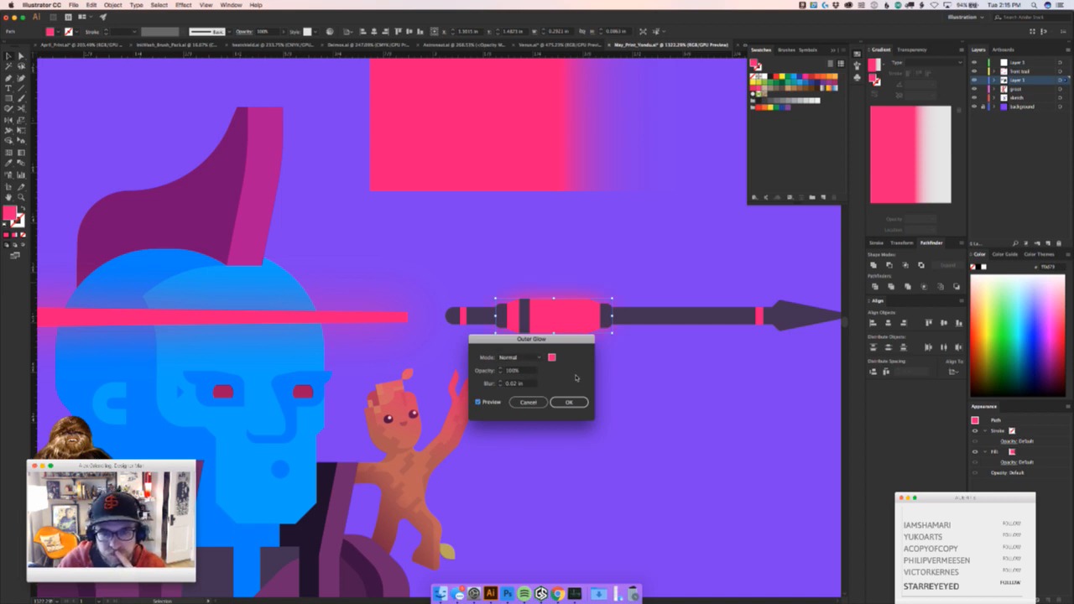
pyautogui.click(569, 401)
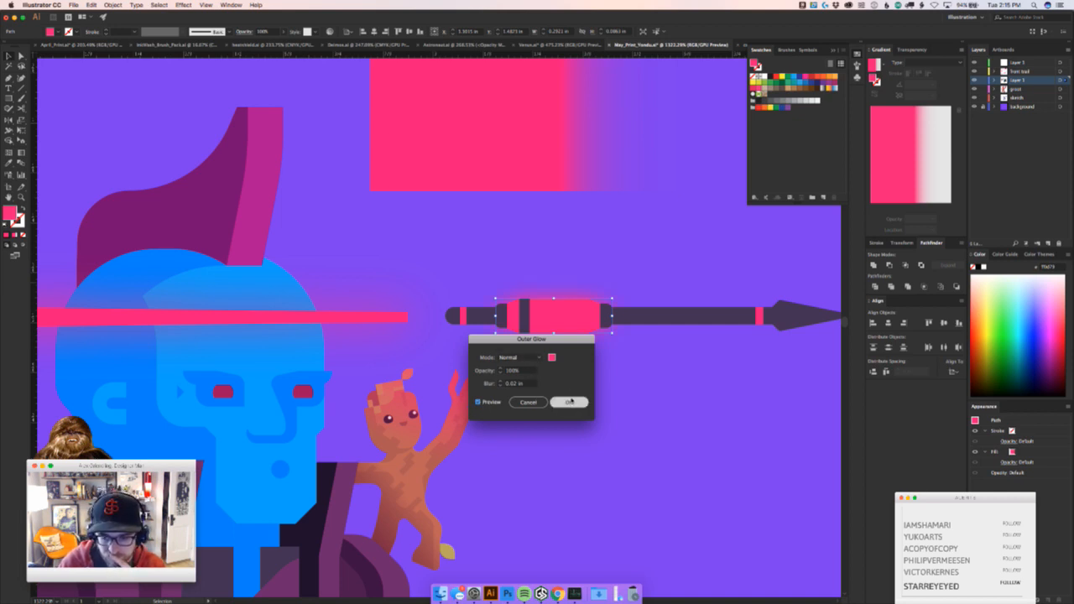
pyautogui.click(567, 405)
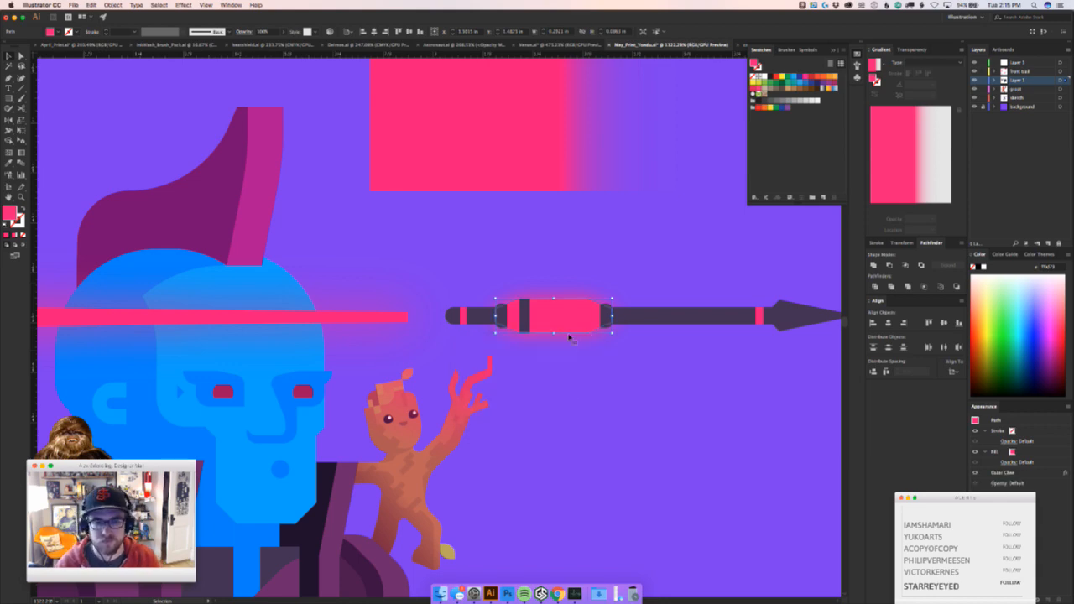
# Try cutting the arrow's glowing middle section and pasting it in front
pyautogui.moveTo(549, 304); pyautogui.dragTo(561, 335)
pyautogui.press('super+z')
pyautogui.press('super+x')
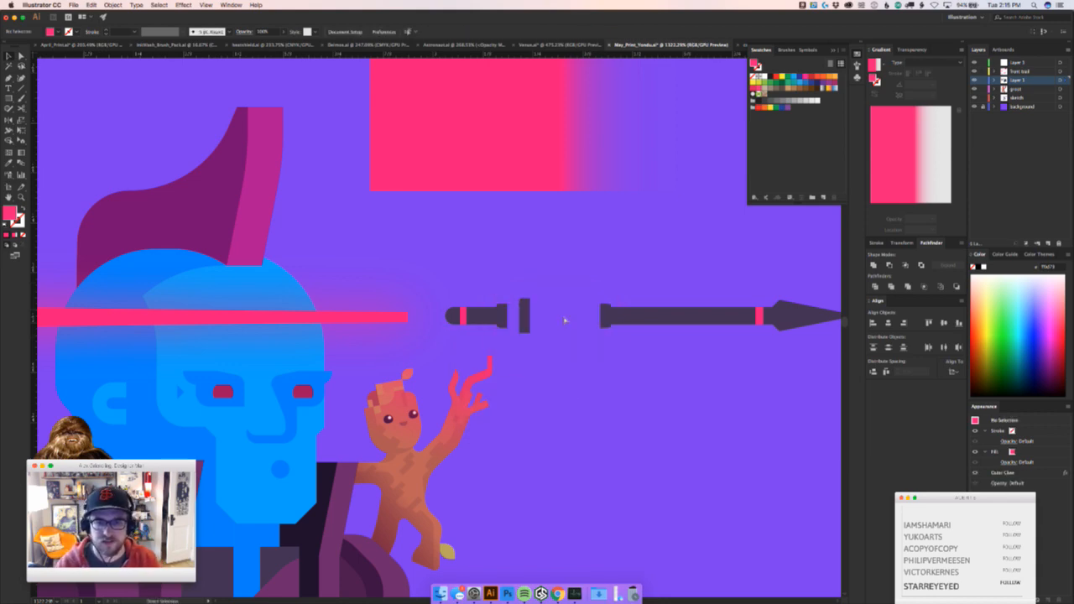
pyautogui.press('super+f')
pyautogui.click(606, 441)
pyautogui.press('z')
pyautogui.moveTo(624, 419); pyautogui.dragTo(598, 396)
pyautogui.press('super+z')
pyautogui.press('super+z')
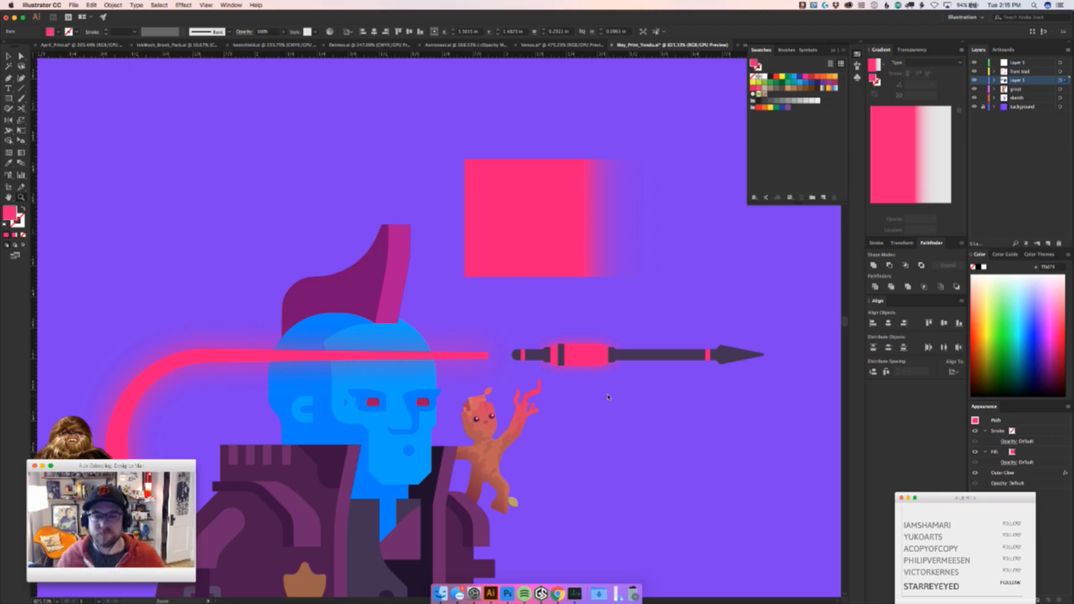
pyautogui.press('Delete')
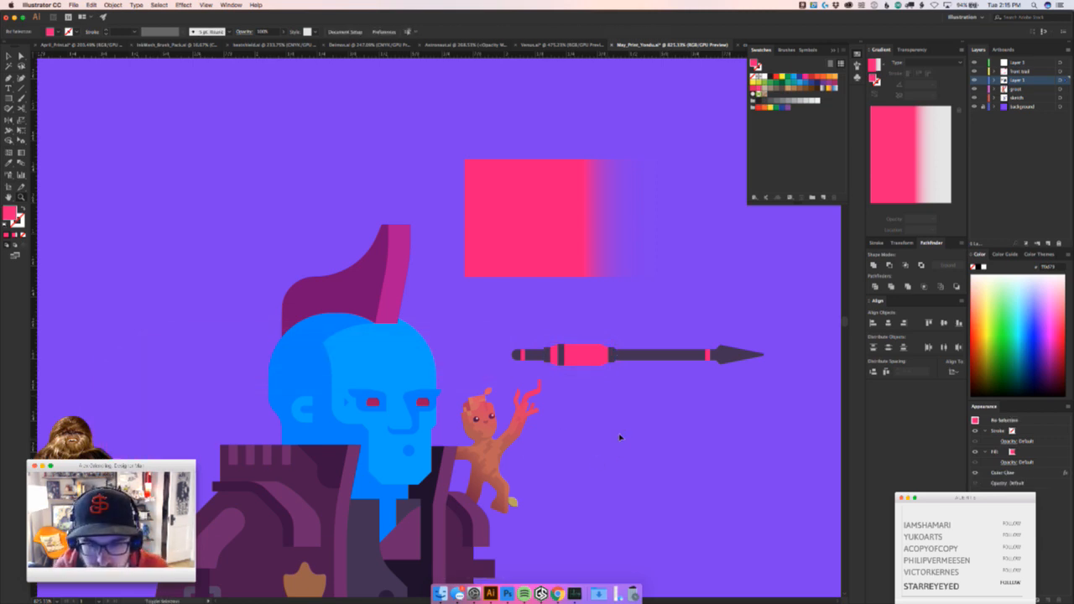
pyautogui.press('super+shift+z')
pyautogui.keyDown('super'); pyautogui.click(633, 426); pyautogui.keyUp('super')
# Try drawing a pink rectangle about 0.07 in wide and 0.12 in high over the dark collar beside the arrow's glowing section
pyautogui.moveTo(604, 369); pyautogui.dragTo(715, 304)
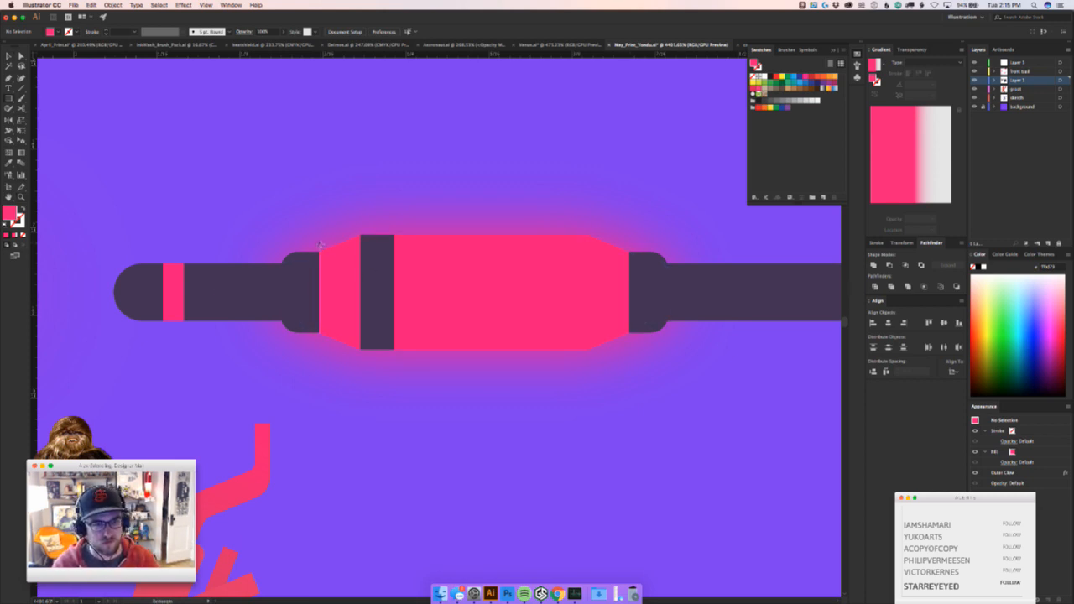
pyautogui.moveTo(319, 247); pyautogui.dragTo(226, 399)
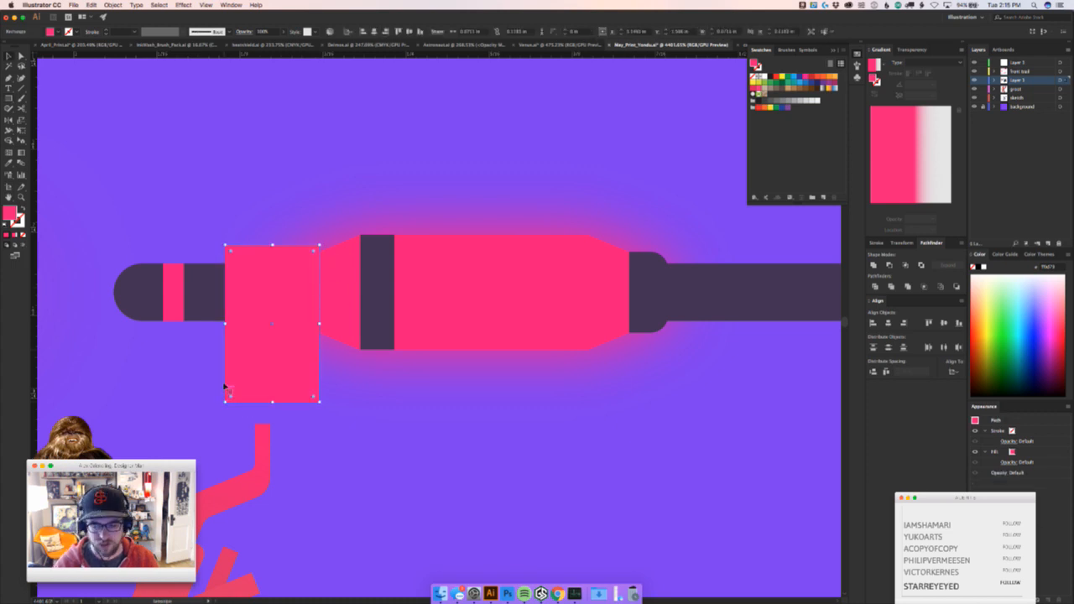
pyautogui.press('super+z')
pyautogui.click(492, 280)
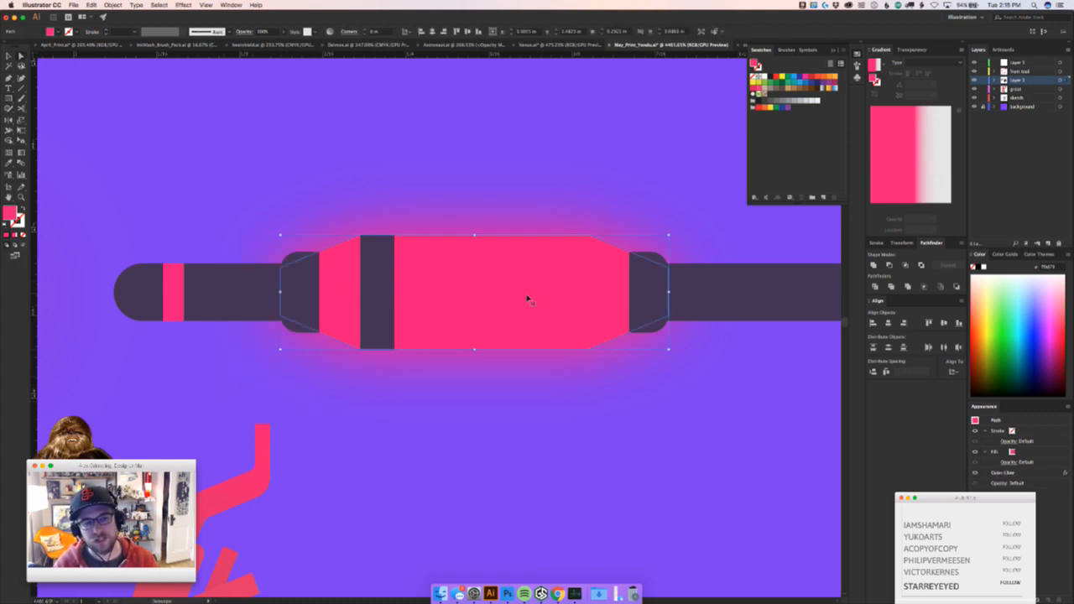
pyautogui.press('super+shift+z')
pyautogui.press('super+z')
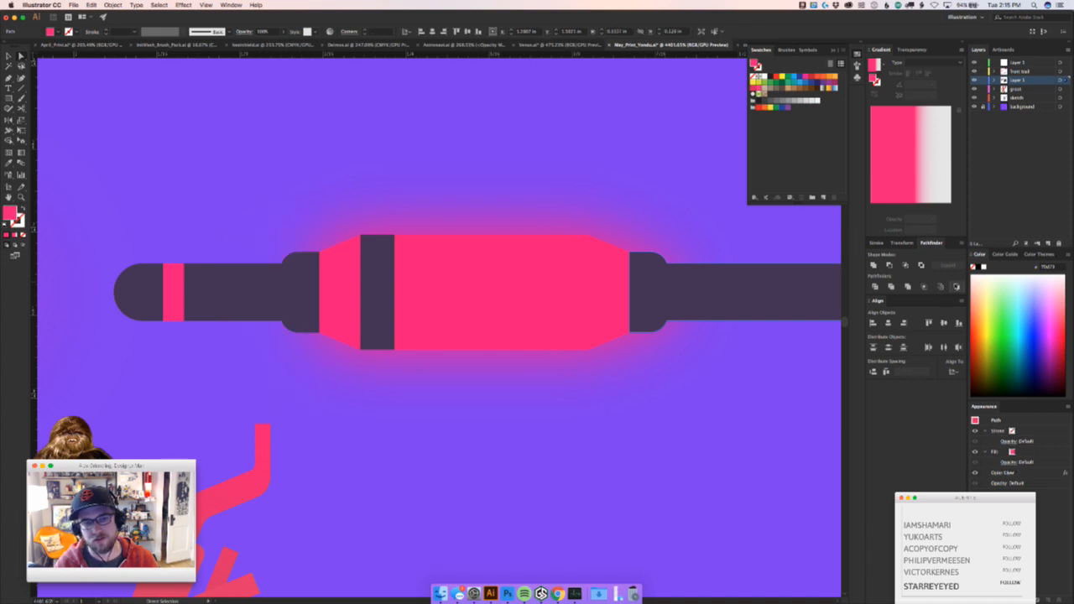
# Try redrawing a taller pink rectangle over the dark collar and shaft just past the arrow's glowing middle section
pyautogui.click(551, 446)
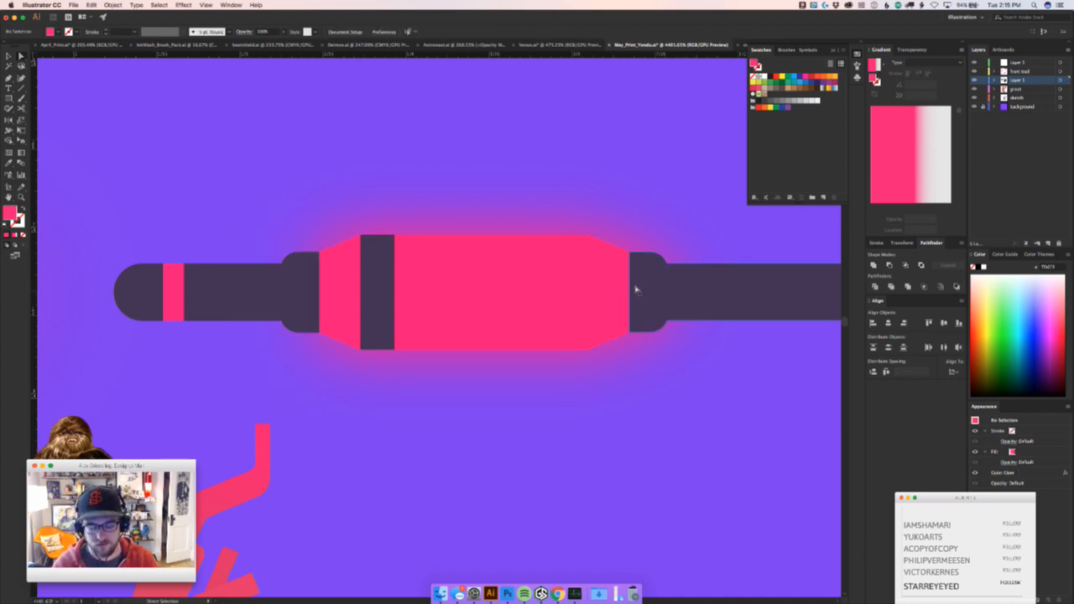
pyautogui.press('m')
pyautogui.moveTo(629, 251); pyautogui.dragTo(731, 334)
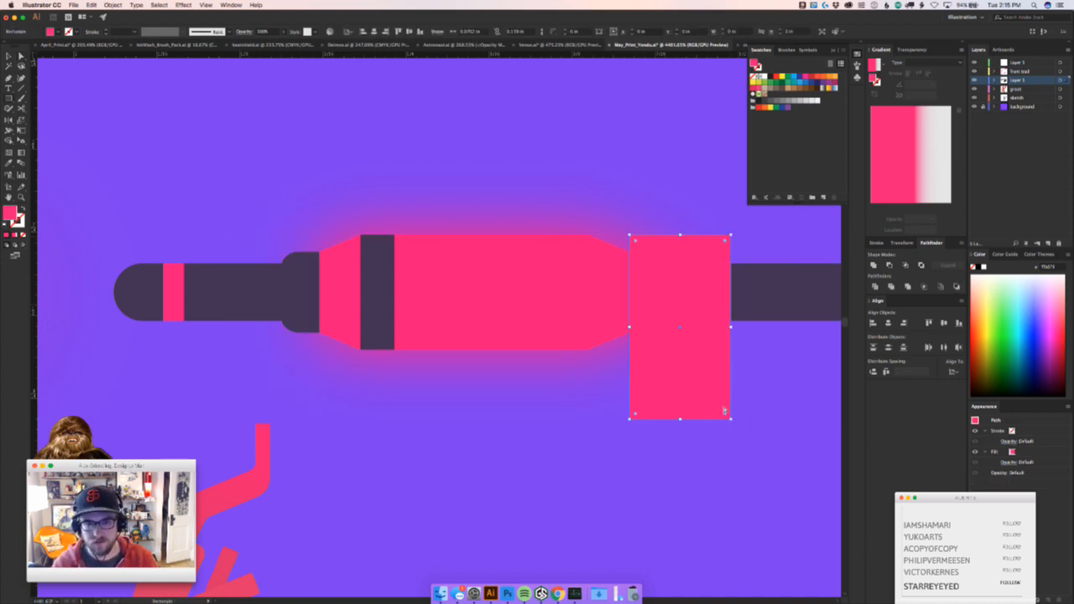
pyautogui.press('super+z')
pyautogui.press('a')
pyautogui.click(446, 281)
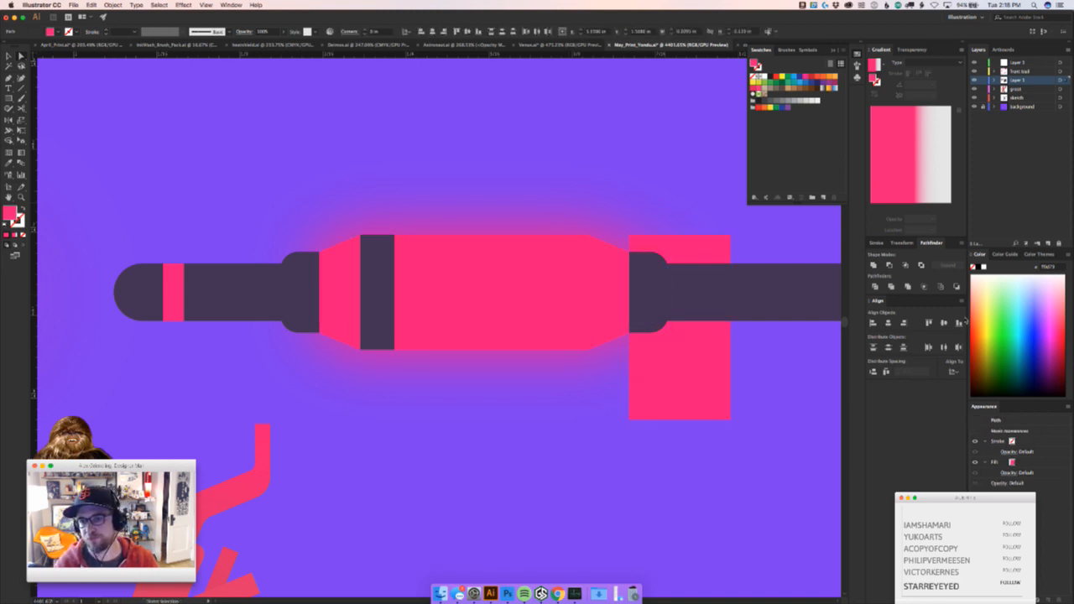
pyautogui.press('super+z')
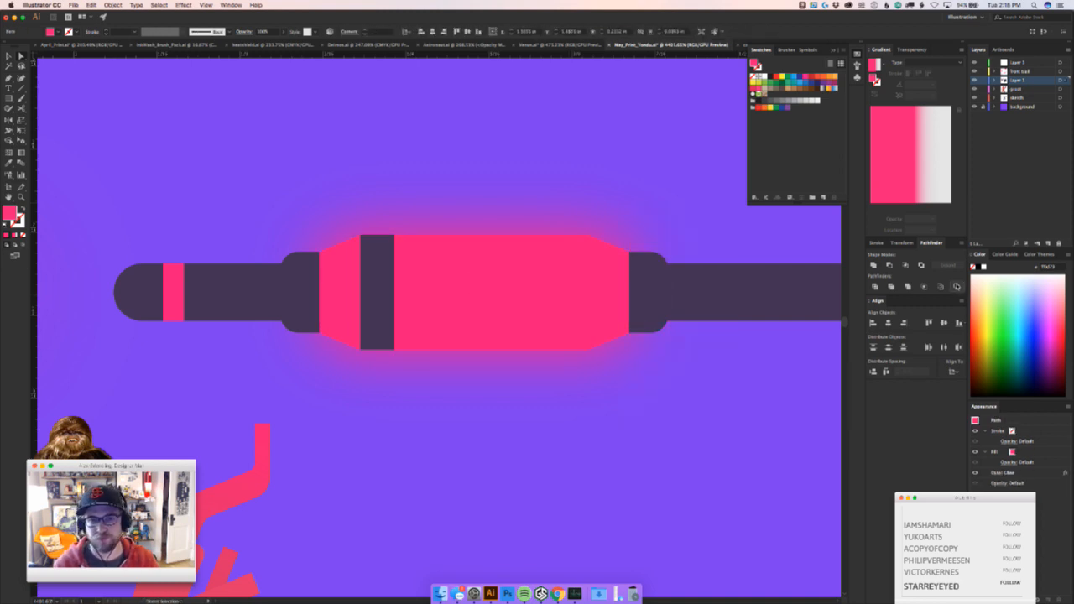
# Cut the arrow's glowing middle section with its dark band and paste it in front of the dark collars
pyautogui.moveTo(467, 173); pyautogui.dragTo(375, 393)
pyautogui.press('super+z')
pyautogui.click(449, 477)
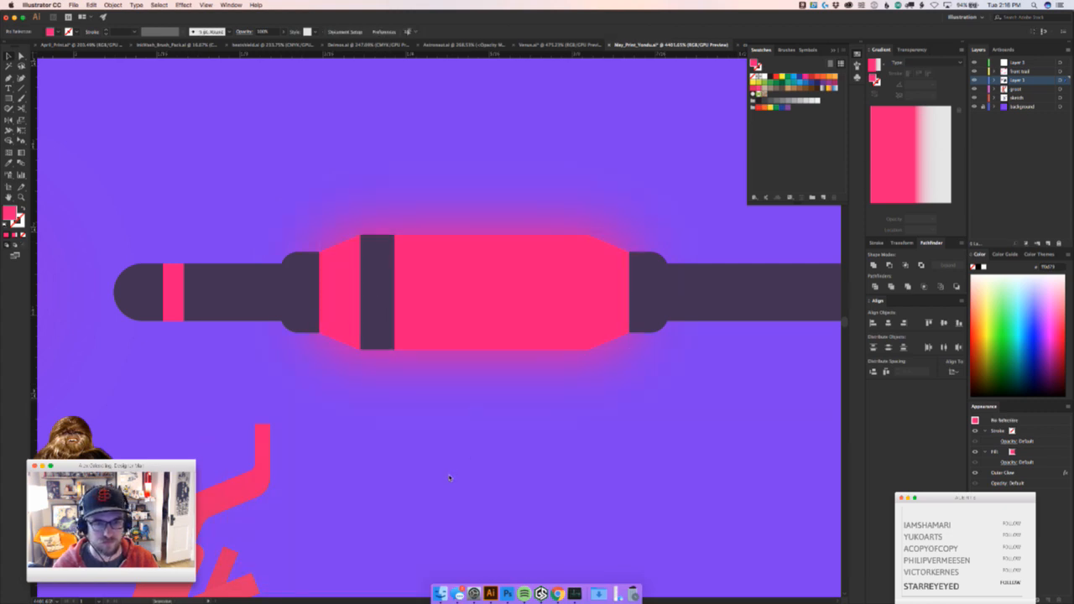
pyautogui.press('super+z')
pyautogui.press('super+x')
pyautogui.press('super+f')
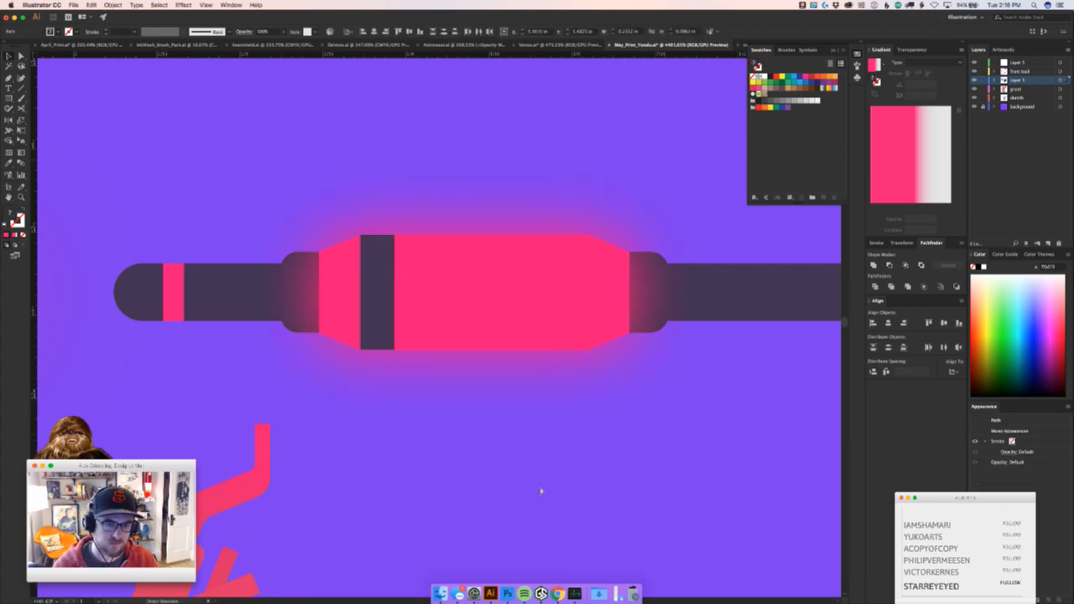
pyautogui.click(535, 504)
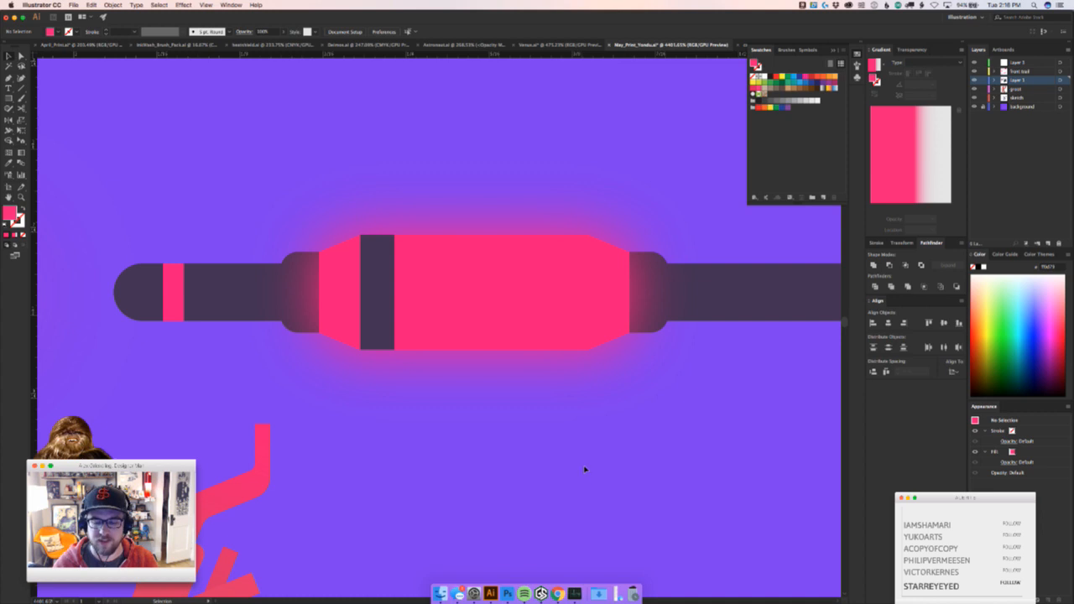
# Apply a pink Outer Glow to the arrow's two narrow pink bands in Normal mode with 100% opacity and a 0.01 in blur
pyautogui.scroll(-5, 585, 469)
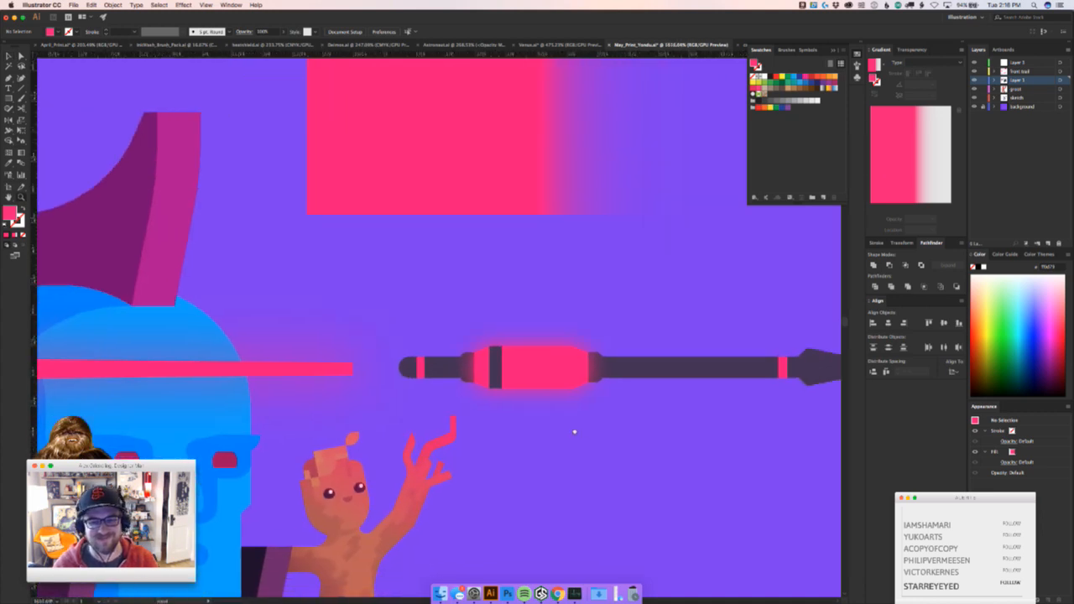
pyautogui.moveTo(575, 432); pyautogui.dragTo(461, 439)
pyautogui.moveTo(302, 364); pyautogui.dragTo(327, 364)
pyautogui.click(322, 380)
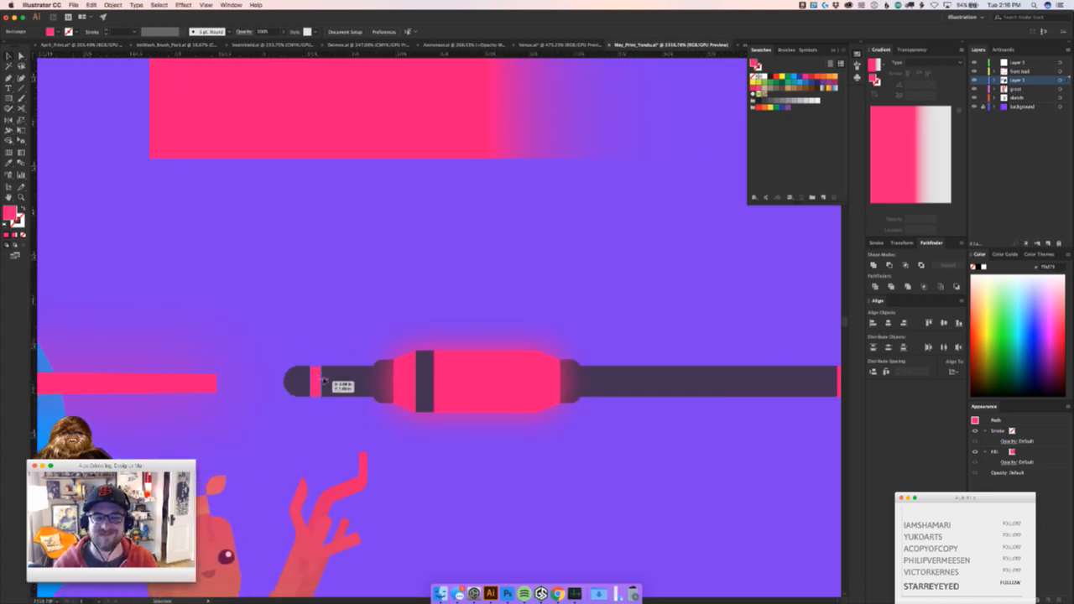
pyautogui.hscroll(5, 323, 379)
pyautogui.scroll(-1, 323, 379)
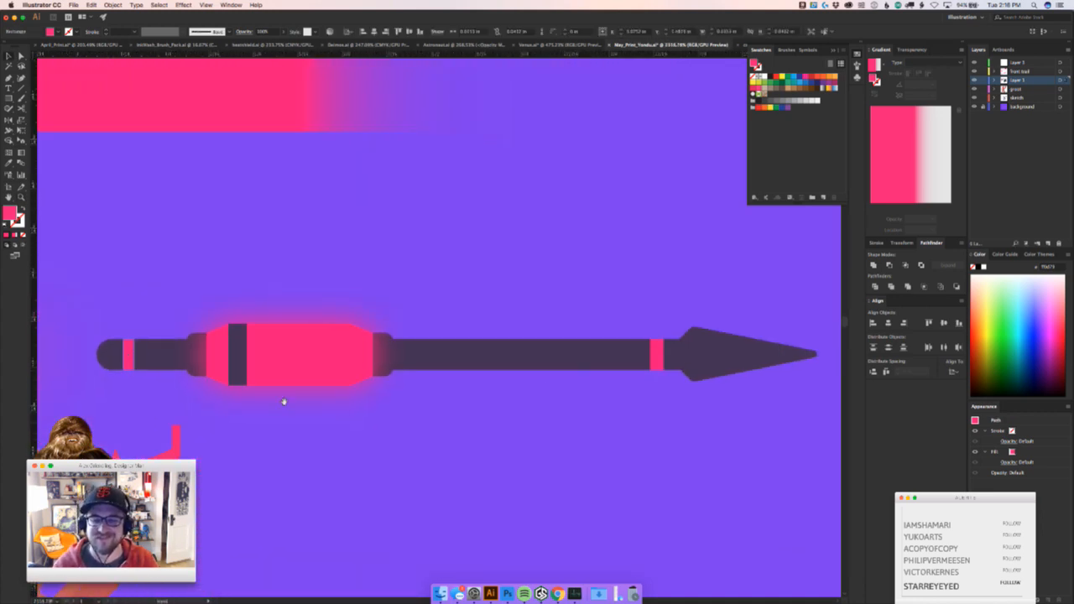
pyautogui.keyDown('shift'); pyautogui.click(656, 356); pyautogui.keyUp('shift')
pyautogui.click(993, 598)
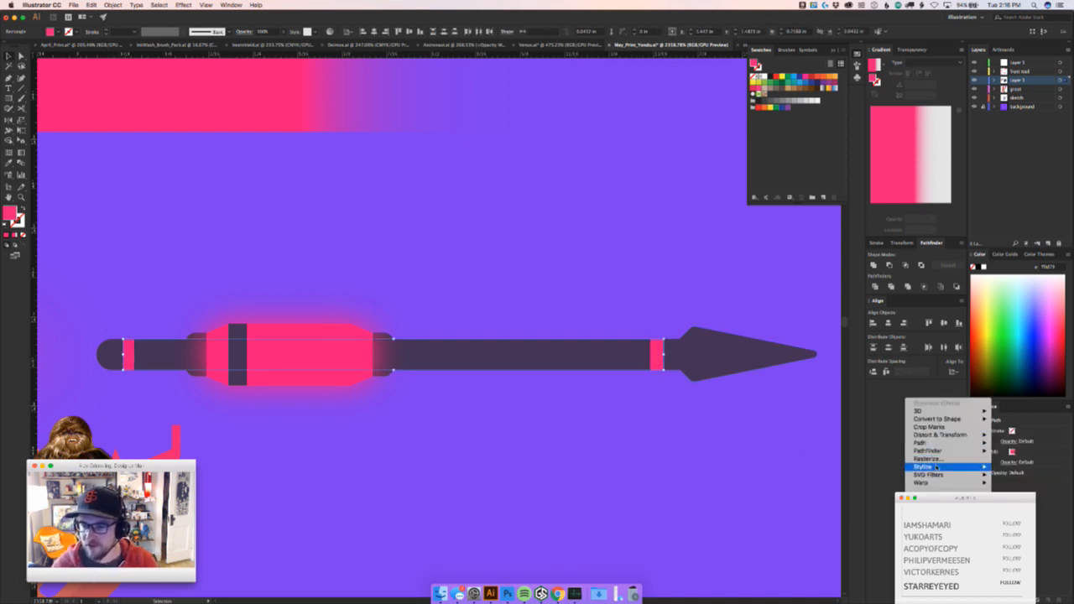
pyautogui.moveTo(943, 467)
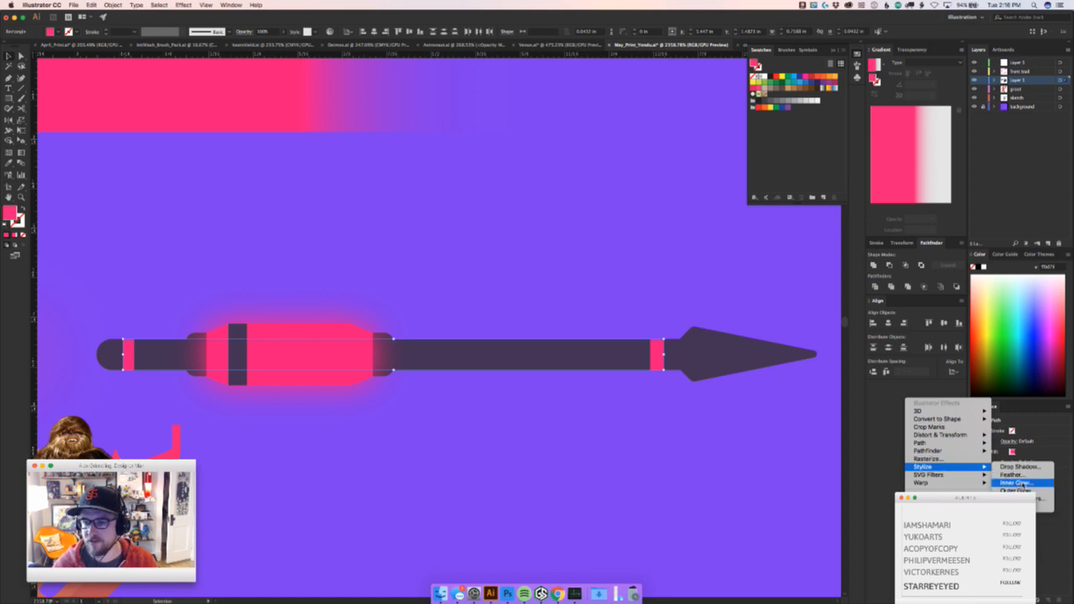
pyautogui.click(1011, 490)
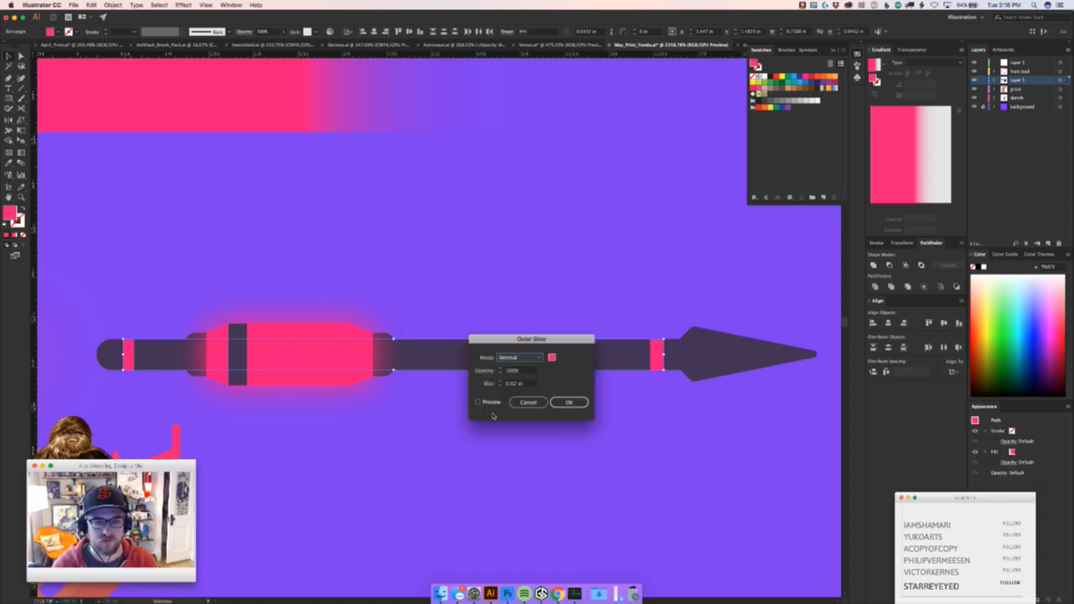
pyautogui.click(478, 402)
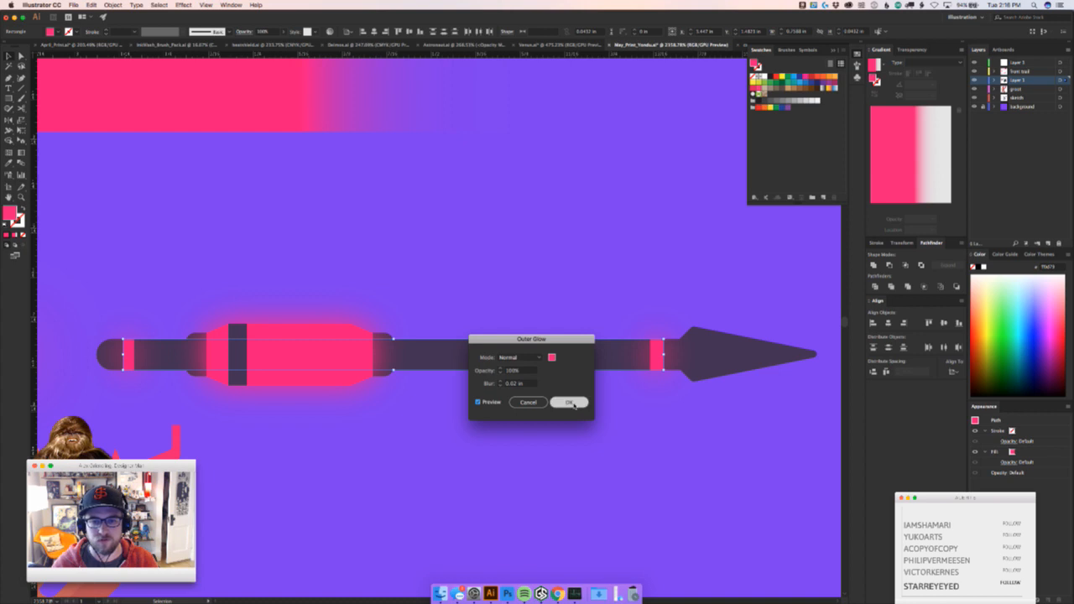
pyautogui.click(516, 384)
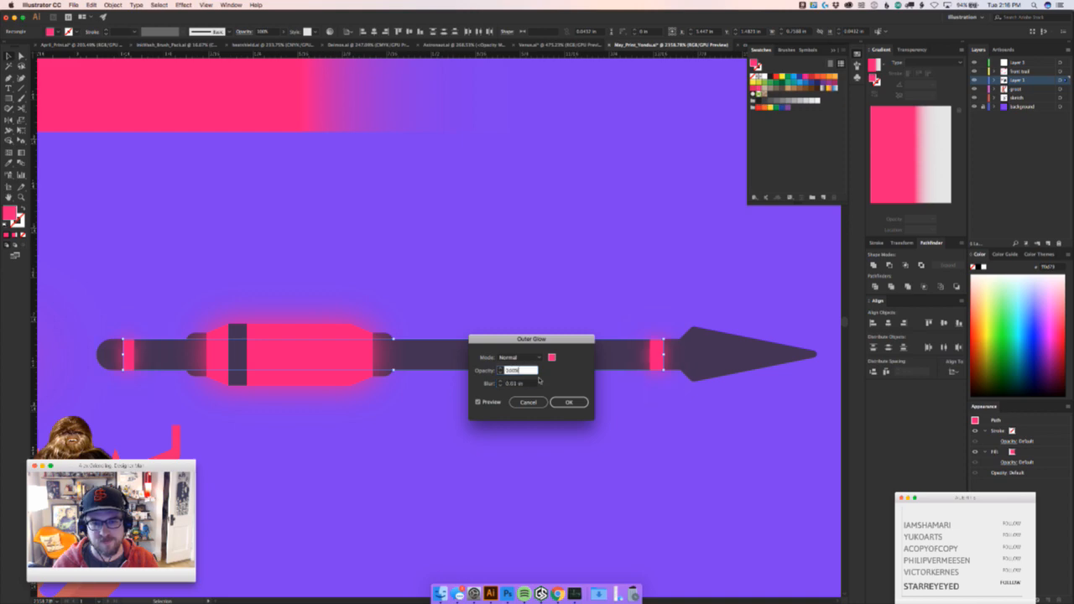
pyautogui.click(569, 402)
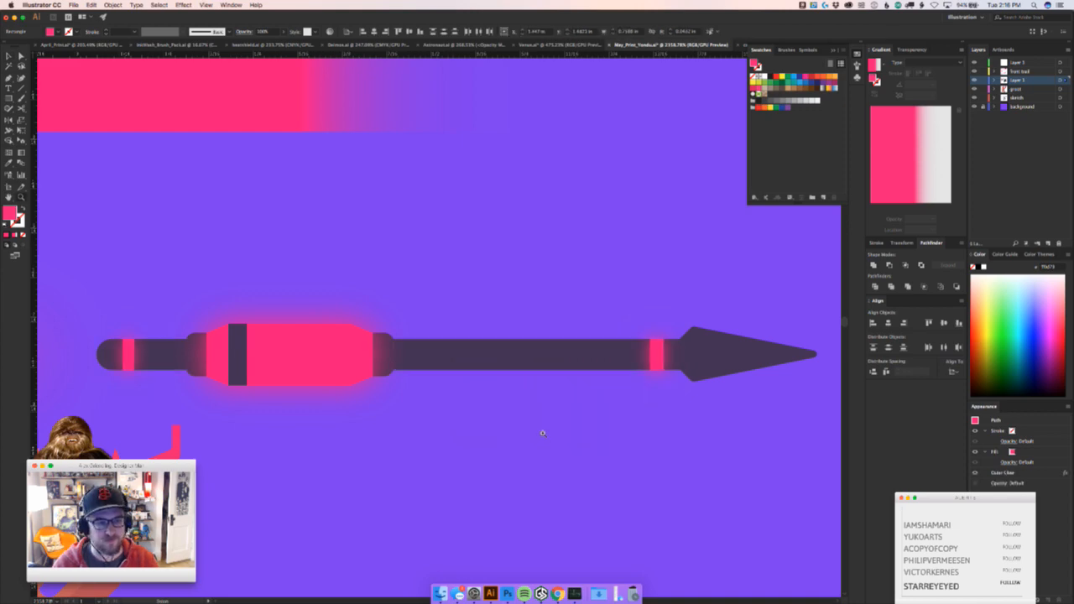
# Try recoloring the spare head's black nose with the blue sampled from its eyebrow
pyautogui.scroll(-10, 546, 445)
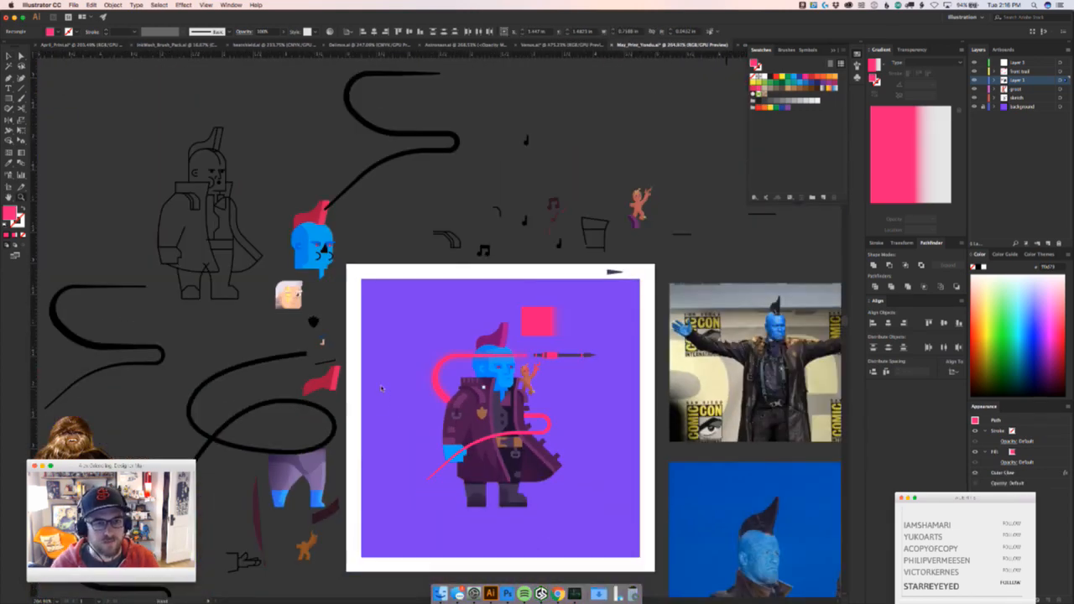
pyautogui.scroll(5, 506, 277)
pyautogui.scroll(1, 507, 277)
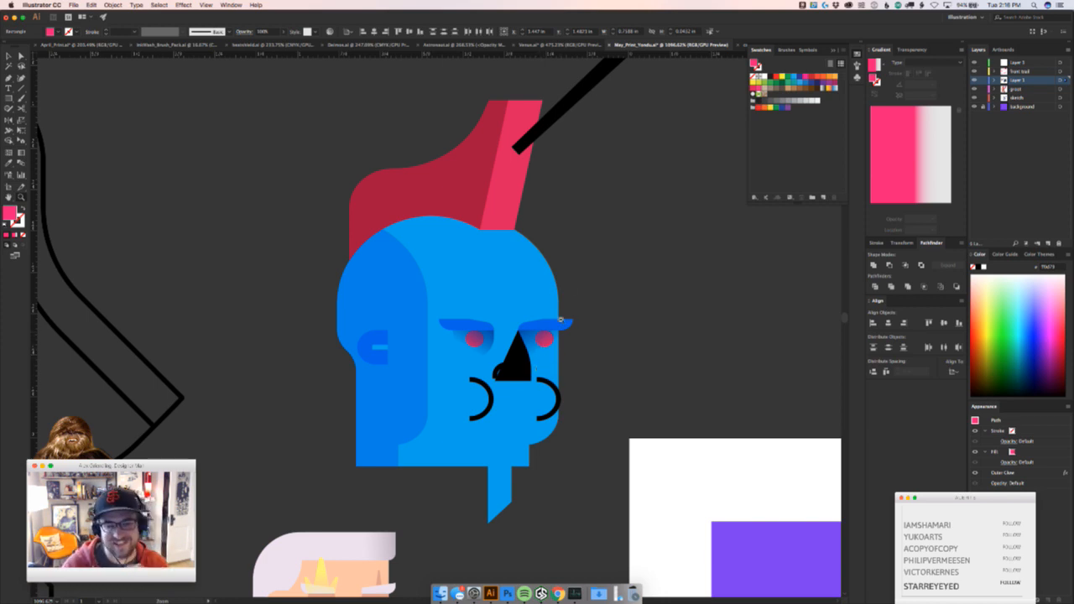
pyautogui.press('v')
pyautogui.moveTo(527, 364); pyautogui.dragTo(578, 379)
pyautogui.press('super+z')
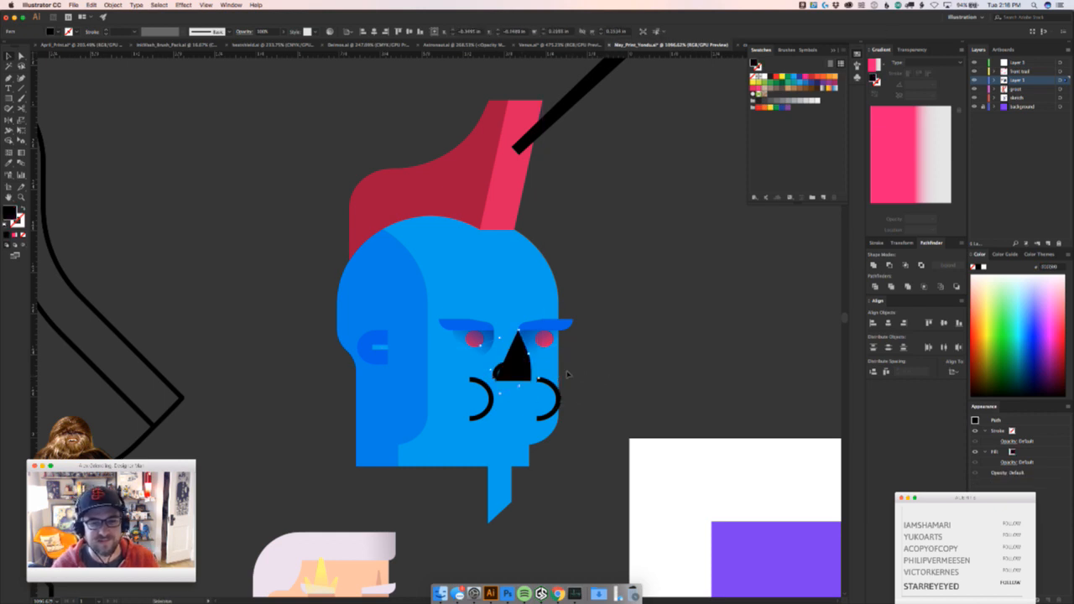
pyautogui.press('i')
pyautogui.click(563, 324)
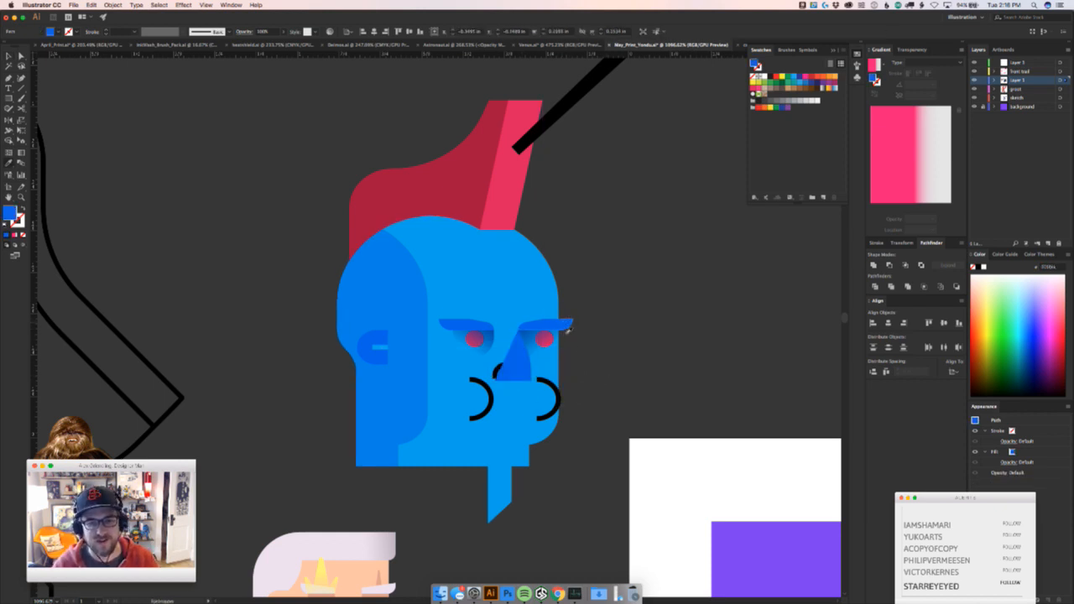
pyautogui.press('v')
pyautogui.click(600, 385)
pyautogui.press('super+z')
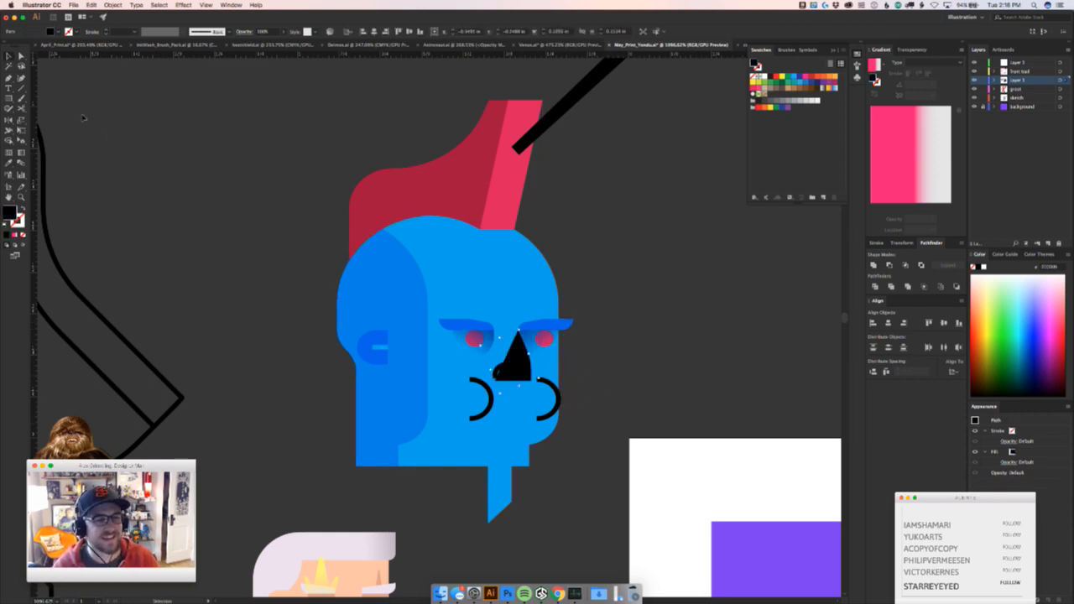
# Draw a black circle about 0.06 in wide as a mouth below the spare head's nose, between the cheek curves
pyautogui.moveTo(10, 100); pyautogui.dragTo(39, 118)
pyautogui.moveTo(515, 398); pyautogui.dragTo(531, 411)
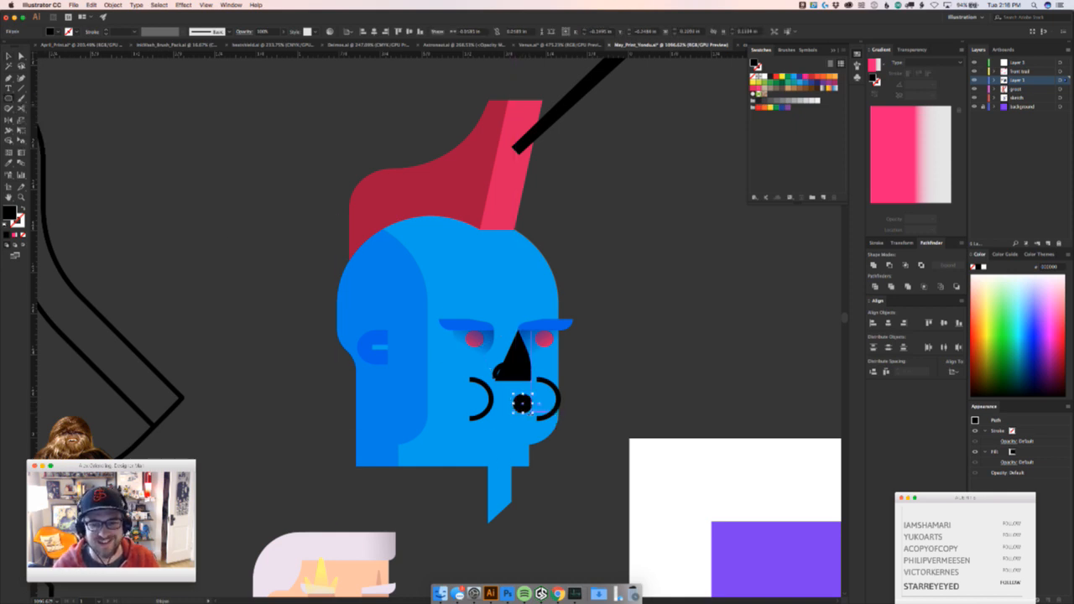
pyautogui.click(584, 463)
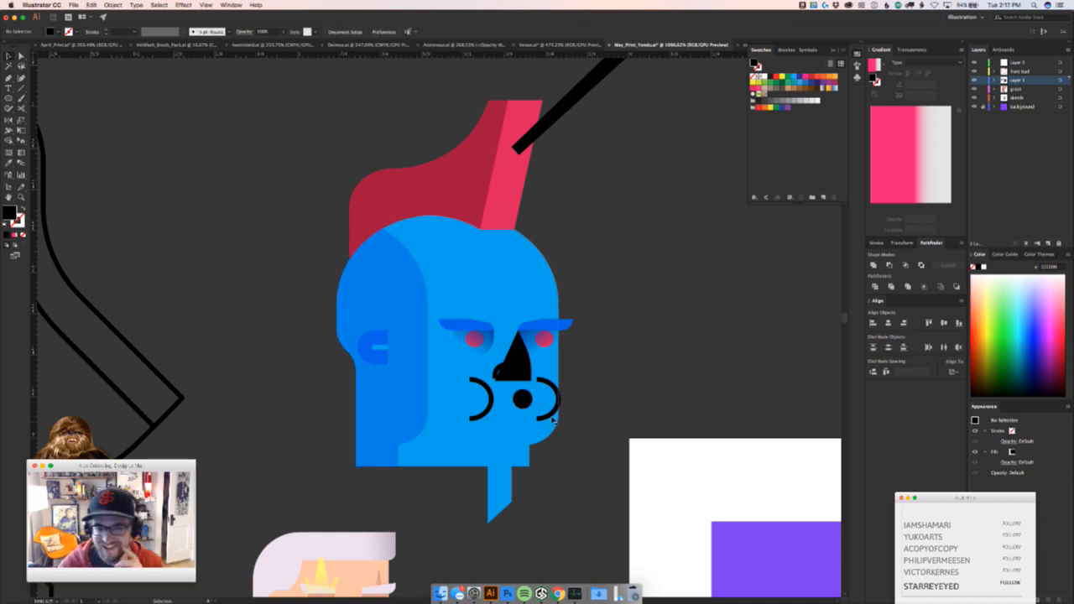
# Try moving the spare head's inner cheek curve over beside the black mouth circle
pyautogui.moveTo(491, 410); pyautogui.dragTo(544, 406)
pyautogui.click(609, 421)
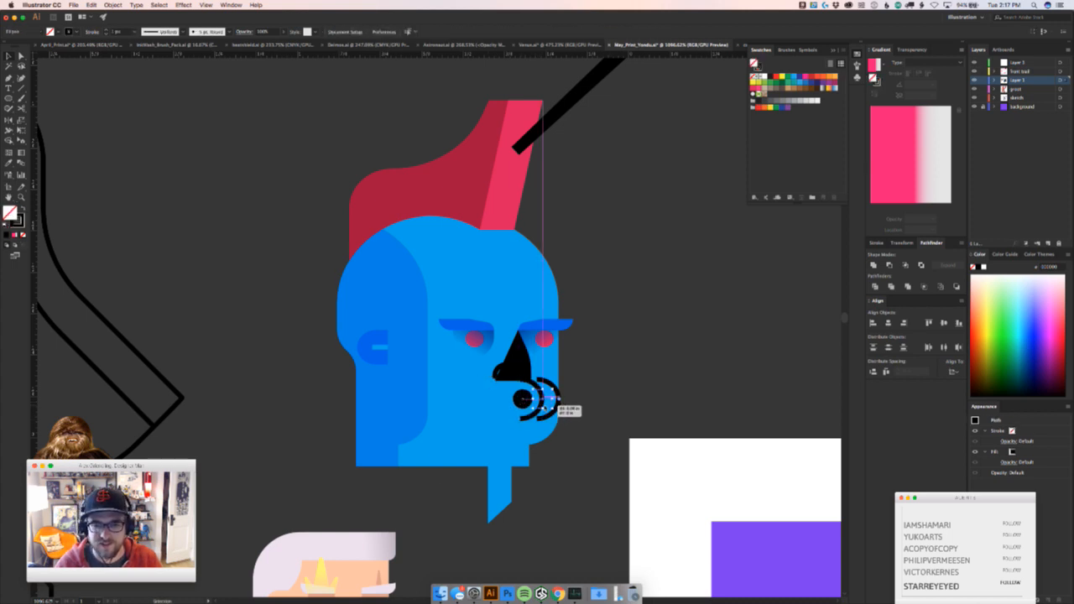
pyautogui.click(583, 433)
pyautogui.press('super+z')
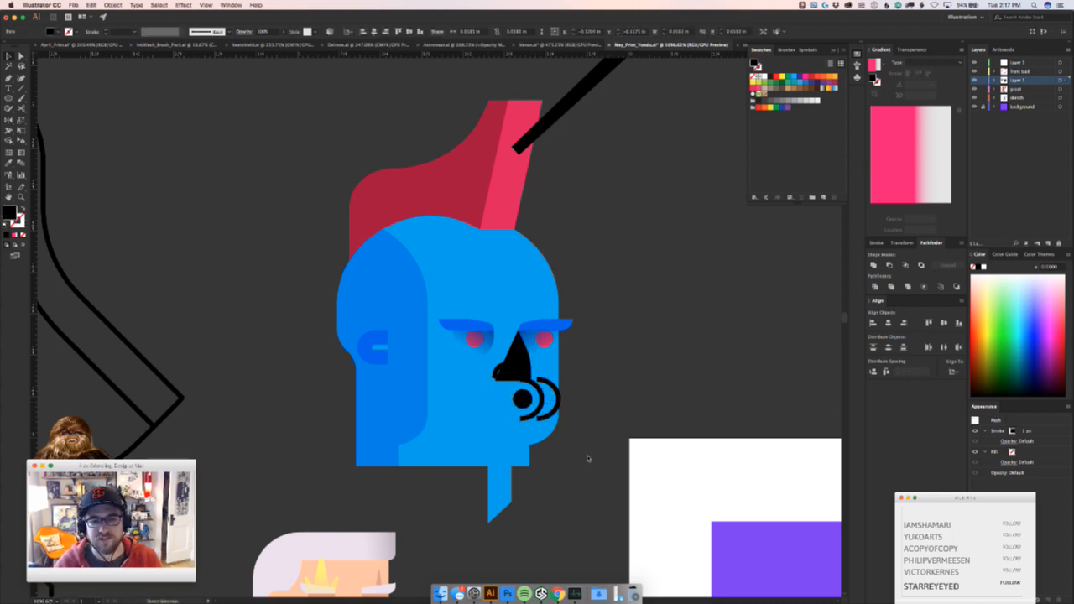
pyautogui.press('super+z')
pyautogui.click(608, 409)
# Move the purple trousers with blue legs from beside the artboard onto the character's lower body, leaving the black loop in place
pyautogui.moveTo(609, 406); pyautogui.dragTo(398, 432)
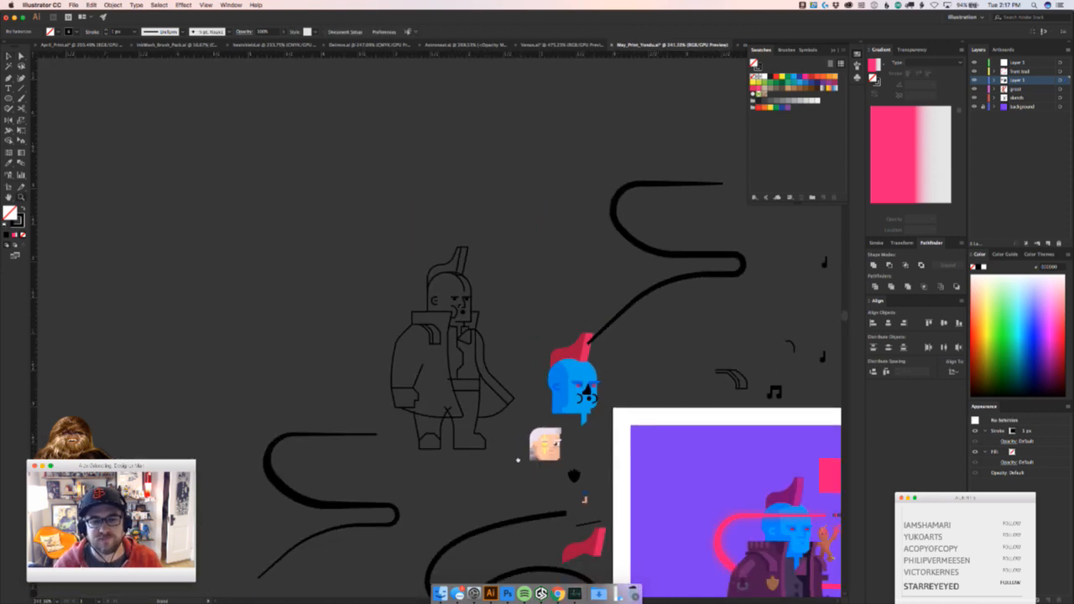
pyautogui.moveTo(516, 457); pyautogui.dragTo(503, 427)
pyautogui.moveTo(420, 276)
pyautogui.mouseDown()
pyautogui.moveTo(508, 274)
pyautogui.moveTo(613, 244)
pyautogui.mouseUp()
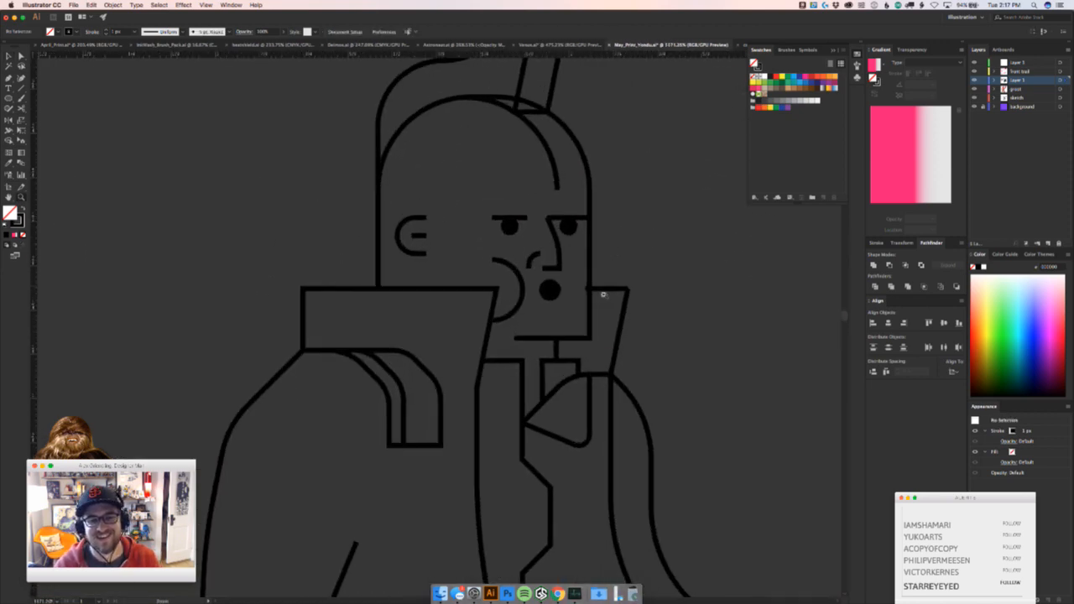
pyautogui.moveTo(605, 293); pyautogui.dragTo(534, 346)
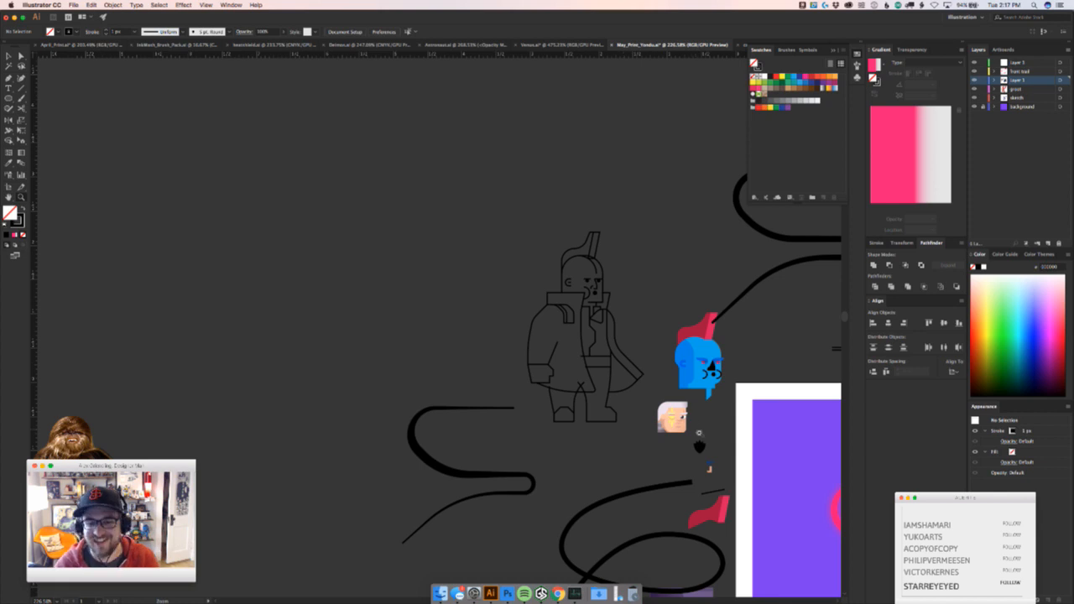
pyautogui.moveTo(639, 382); pyautogui.dragTo(307, 228)
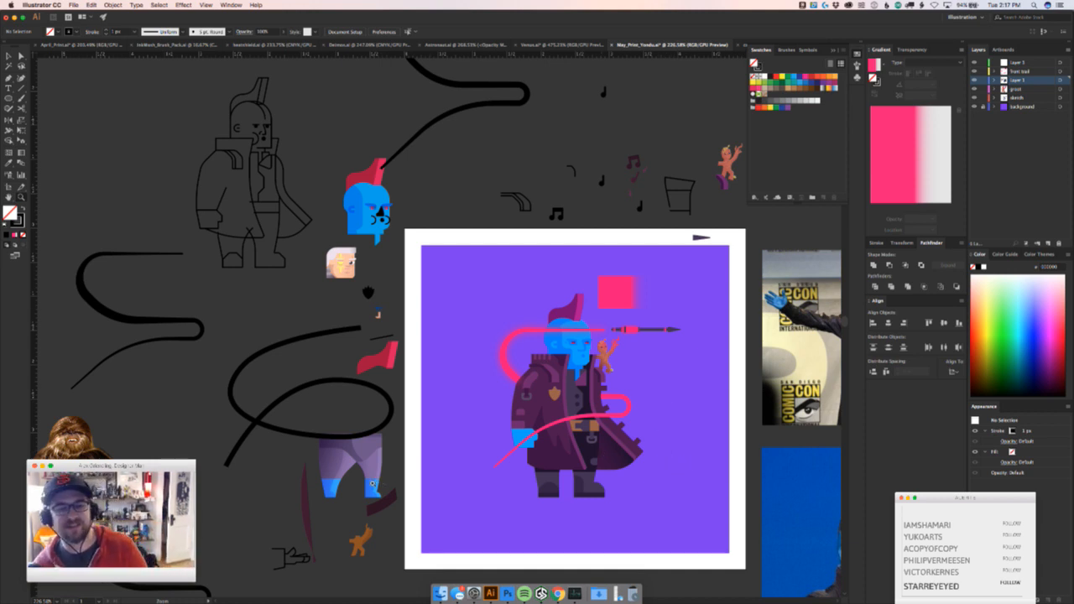
pyautogui.scroll(3, 347, 503)
pyautogui.moveTo(339, 422); pyautogui.dragTo(277, 349)
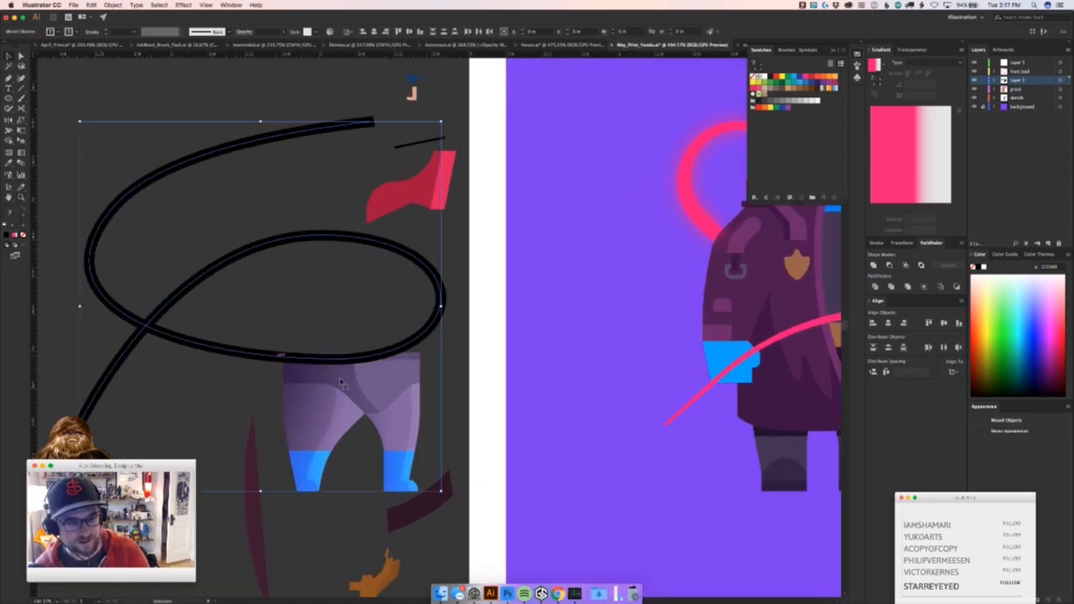
pyautogui.moveTo(414, 369); pyautogui.dragTo(753, 409)
pyautogui.keyDown('shift'); pyautogui.click(295, 334); pyautogui.keyUp('shift')
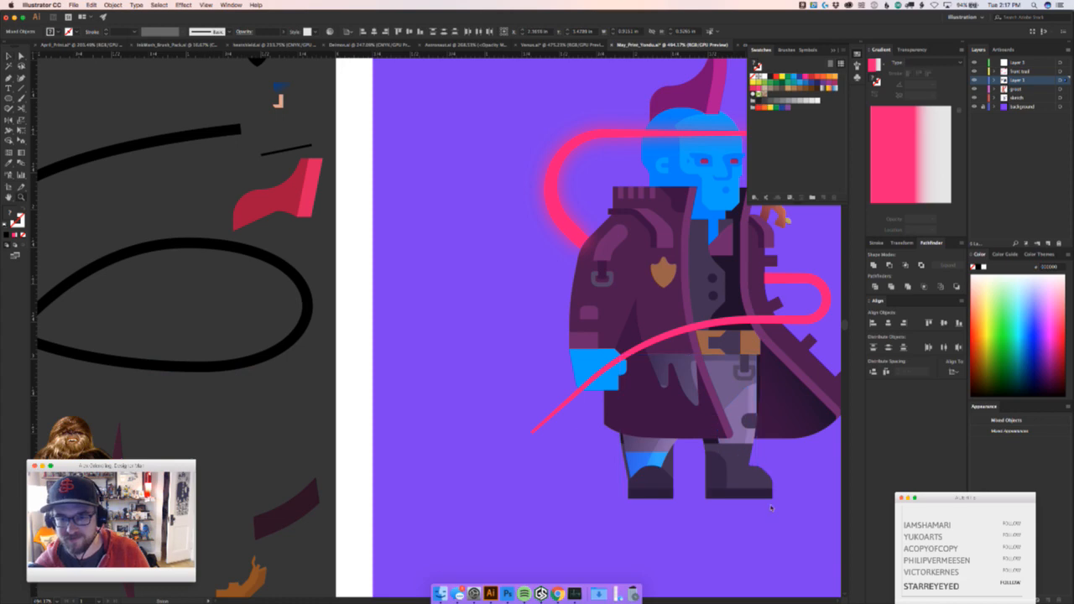
# Cut the purple trousers and blue legs and paste them in front on the front trail layer, over the character's coat and boots
pyautogui.press('BackSpace')
pyautogui.press('z')
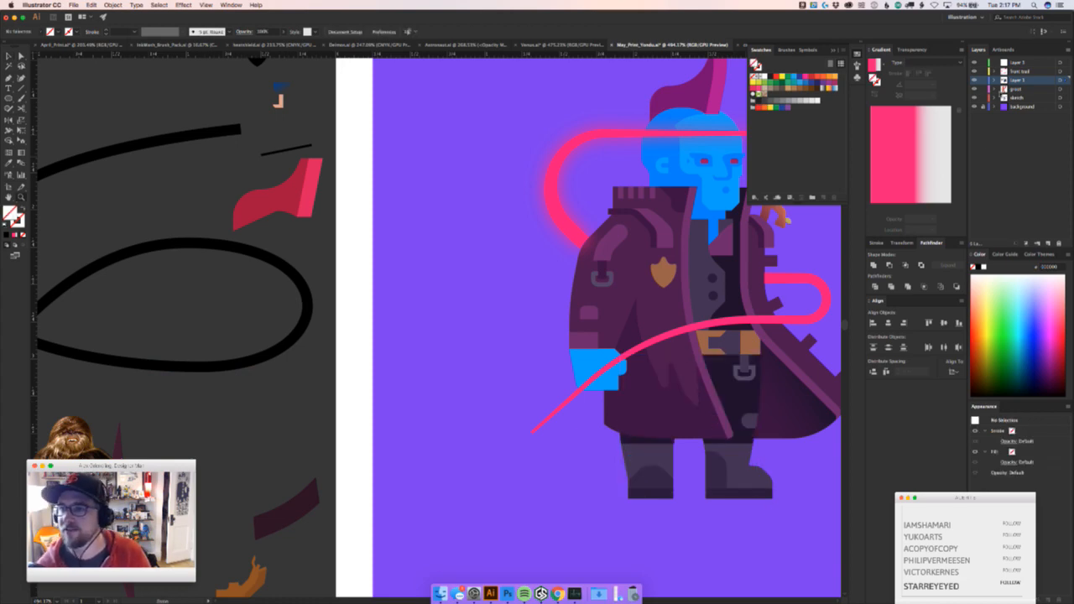
pyautogui.click(1043, 72)
pyautogui.press('super+f')
pyautogui.press('v')
pyautogui.moveTo(743, 449); pyautogui.dragTo(744, 456)
pyautogui.press('z')
pyautogui.moveTo(786, 491); pyautogui.dragTo(734, 535)
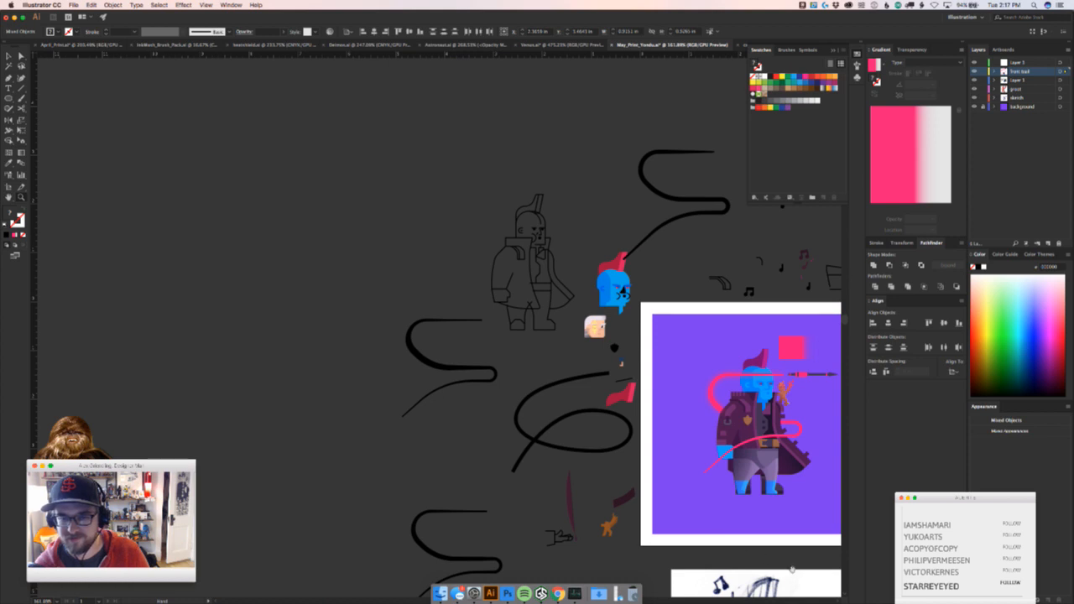
pyautogui.moveTo(790, 569); pyautogui.dragTo(669, 552)
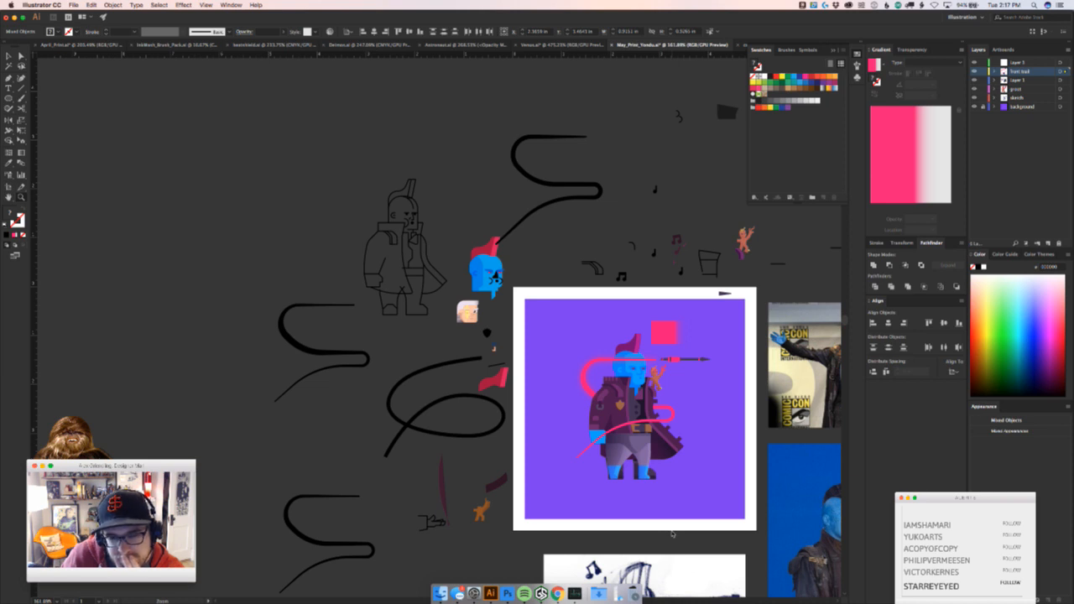
pyautogui.scroll(5, 643, 457)
pyautogui.click(664, 445)
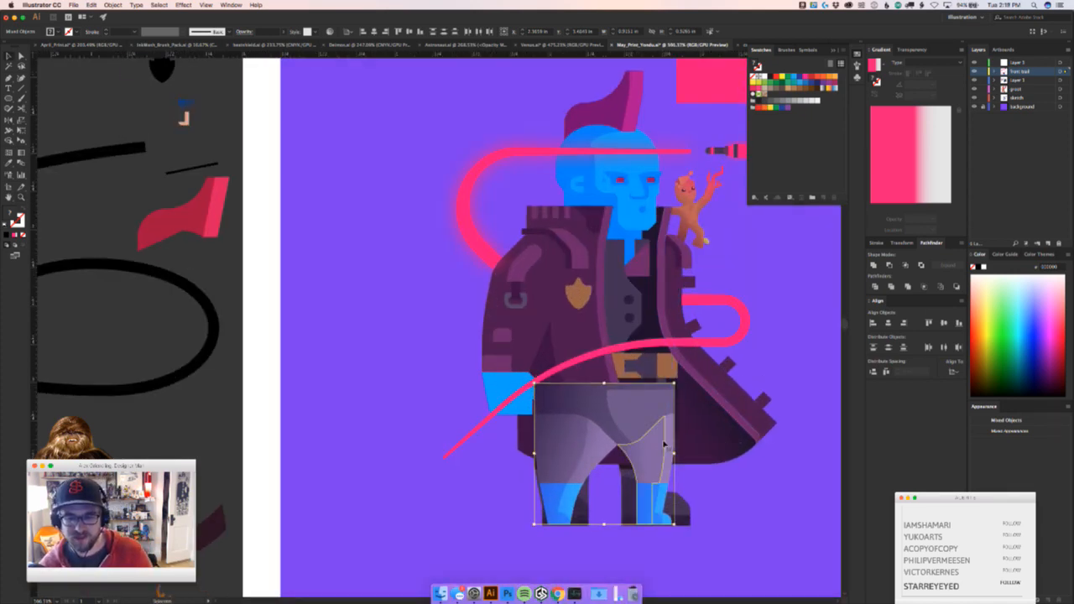
# Move the purple trousers and blue legs off the character to the artboard's left edge, toggling undo and redo to compare both versions
pyautogui.moveTo(664, 445); pyautogui.dragTo(425, 445)
pyautogui.scroll(-5, 470, 503)
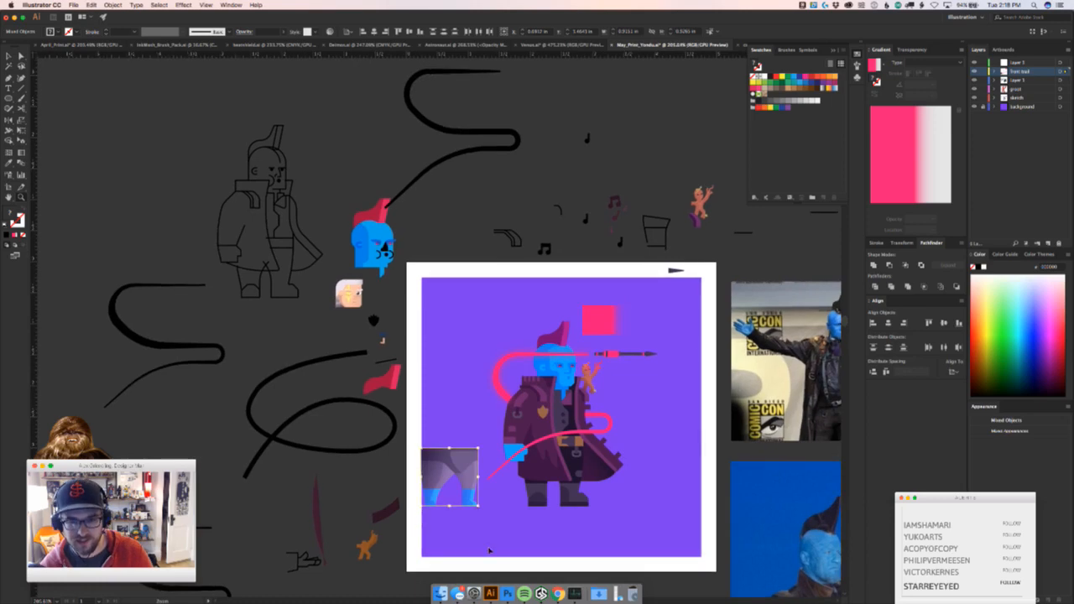
pyautogui.press('super+z')
pyautogui.click(609, 573)
pyautogui.press('super+shift+z')
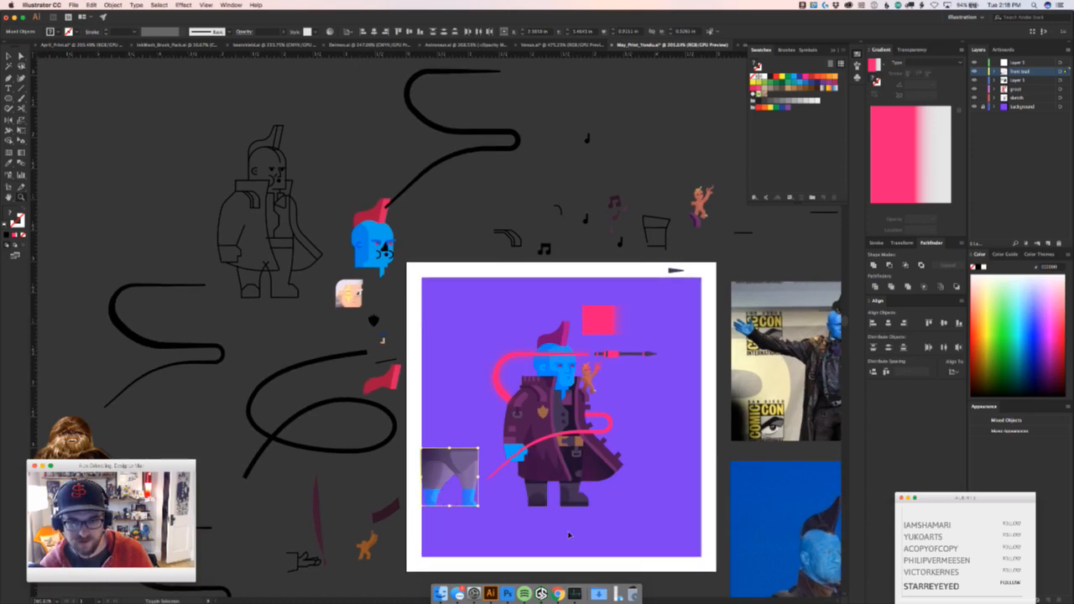
pyautogui.press('super+z')
pyautogui.moveTo(577, 529); pyautogui.dragTo(604, 505)
pyautogui.press('super+z')
pyautogui.press('super+shift+z')
pyautogui.press('super+shift+z')
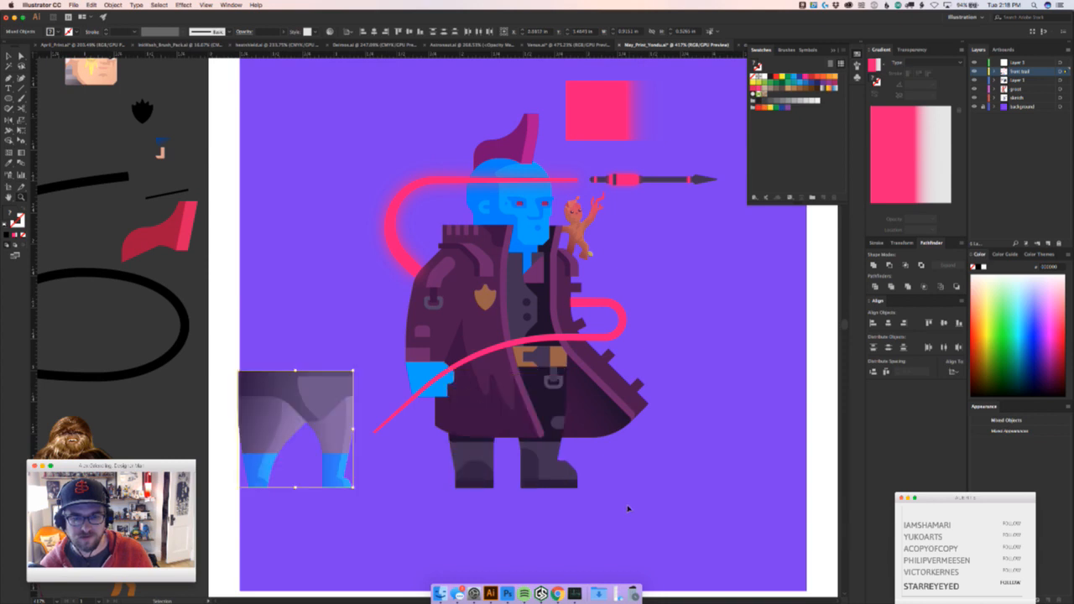
pyautogui.press('super+z')
pyautogui.press('super+shift+z')
pyautogui.press('super+z')
pyautogui.press('super+shift+z')
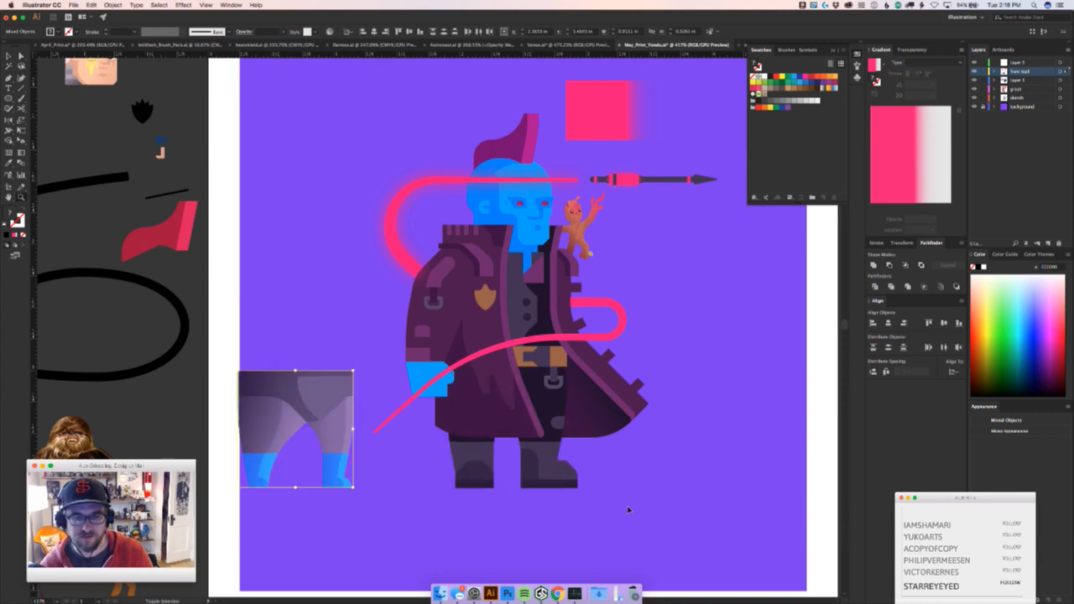
pyautogui.press('super+z')
pyautogui.press('super+shift+z')
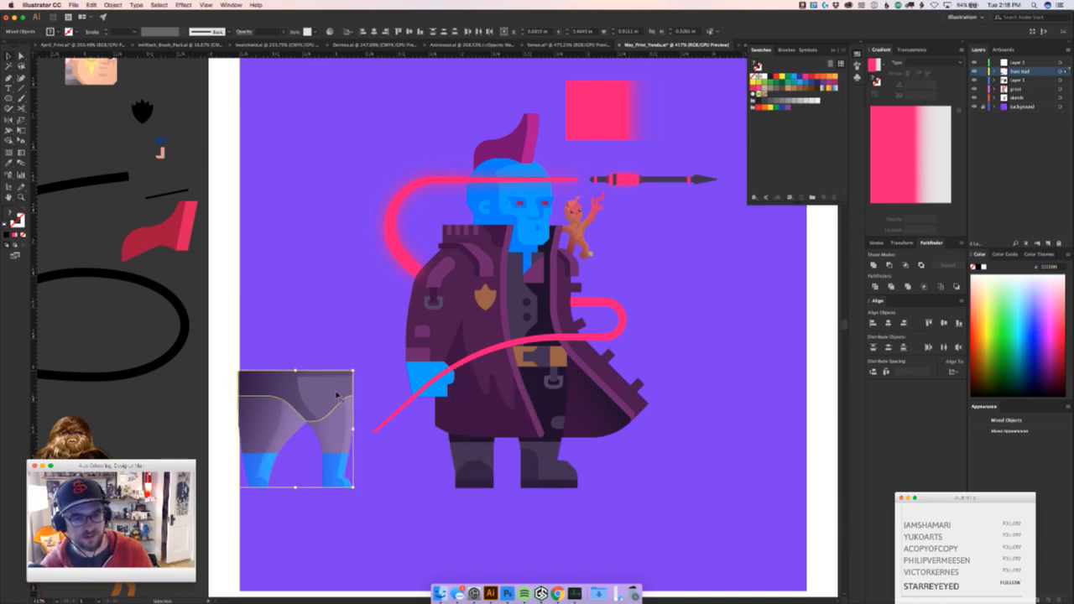
# Move the purple trousers and blue legs off the artboard onto the canvas beside it
pyautogui.moveTo(314, 391); pyautogui.dragTo(116, 424)
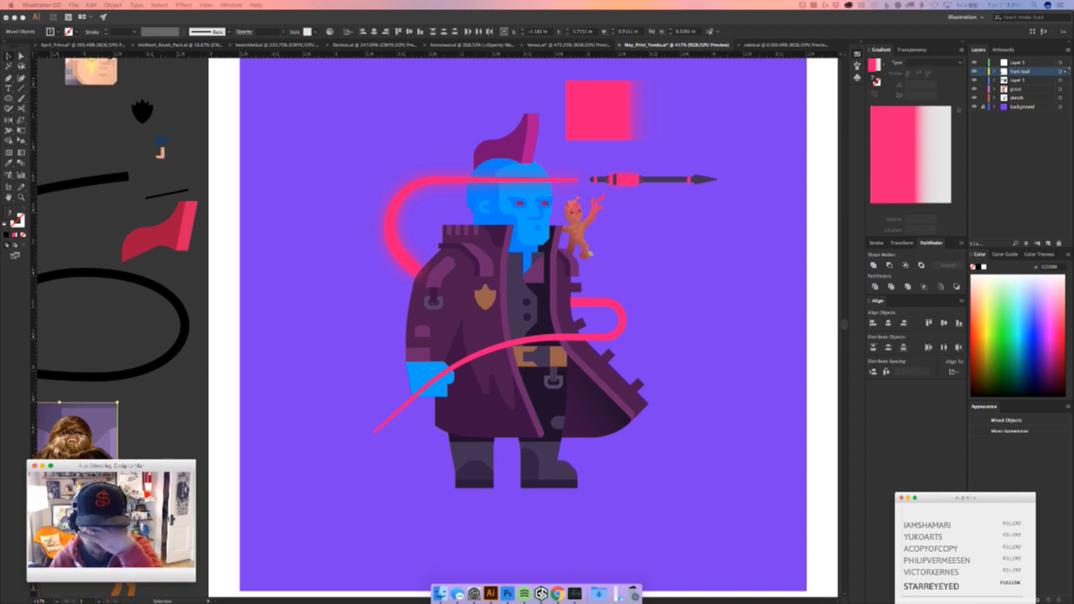
pyautogui.click(679, 337)
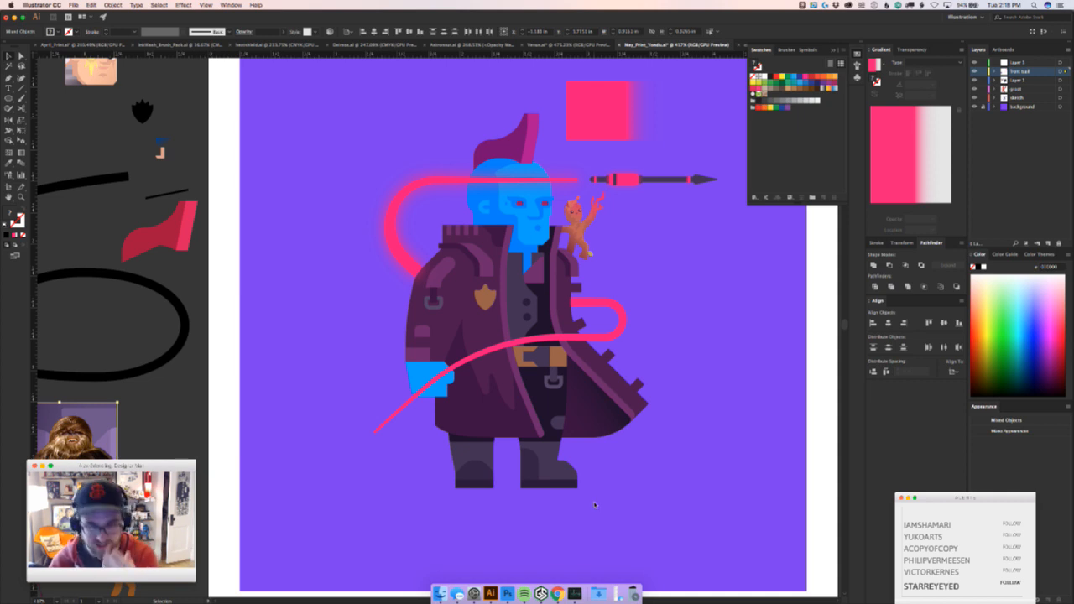
pyautogui.rightClick(620, 256)
pyautogui.click(666, 229)
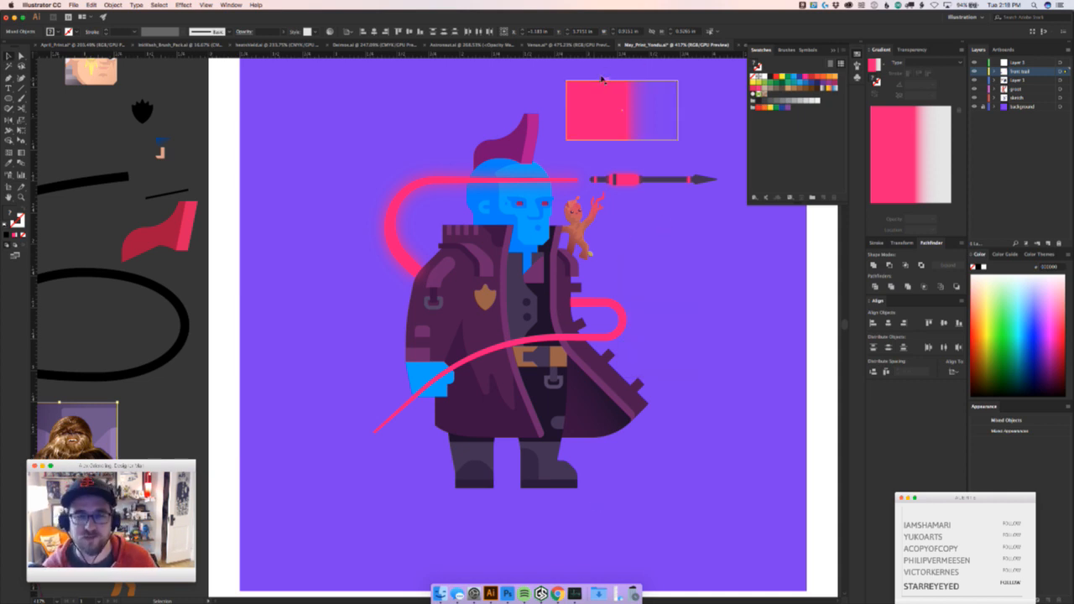
# Move the pink gradient rectangle from above the arrow down to the artboard's right edge, beside the character
pyautogui.moveTo(613, 98); pyautogui.dragTo(786, 307)
pyautogui.moveTo(696, 316); pyautogui.dragTo(659, 374)
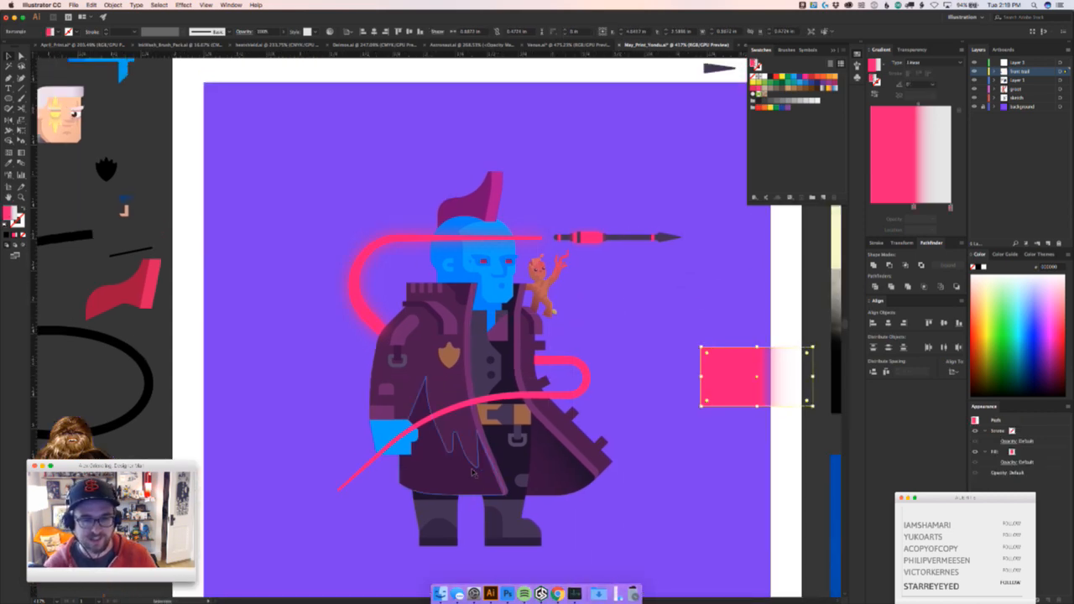
pyautogui.press('super+h')
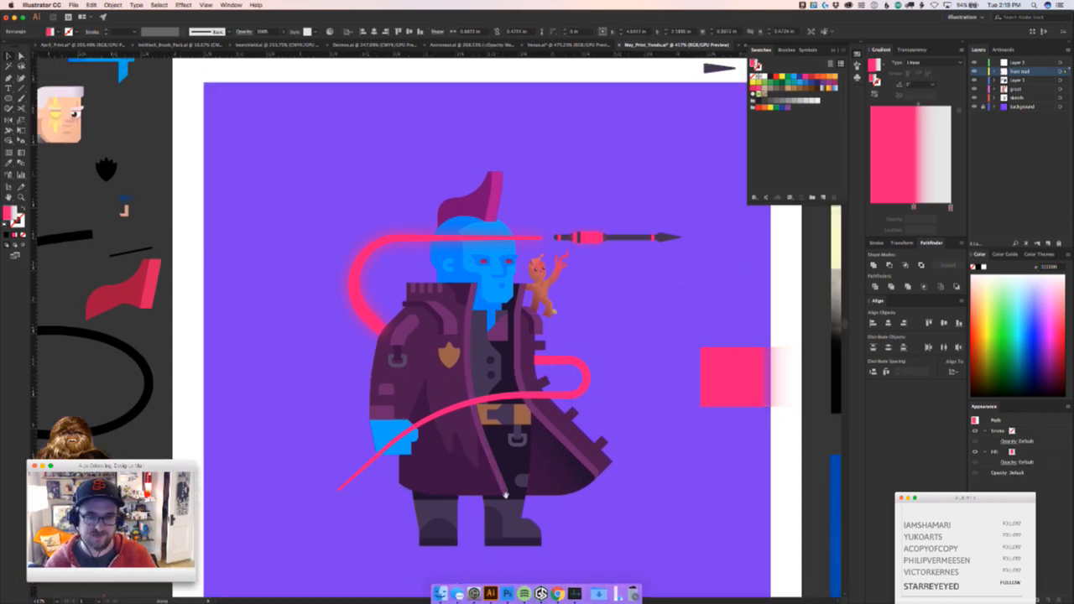
# Duplicate the brown shield badge on the coat's chest, with the rear copy offset slightly to the left
pyautogui.moveTo(506, 496); pyautogui.dragTo(503, 445)
pyautogui.press('z')
pyautogui.click(446, 294)
pyautogui.click(498, 343)
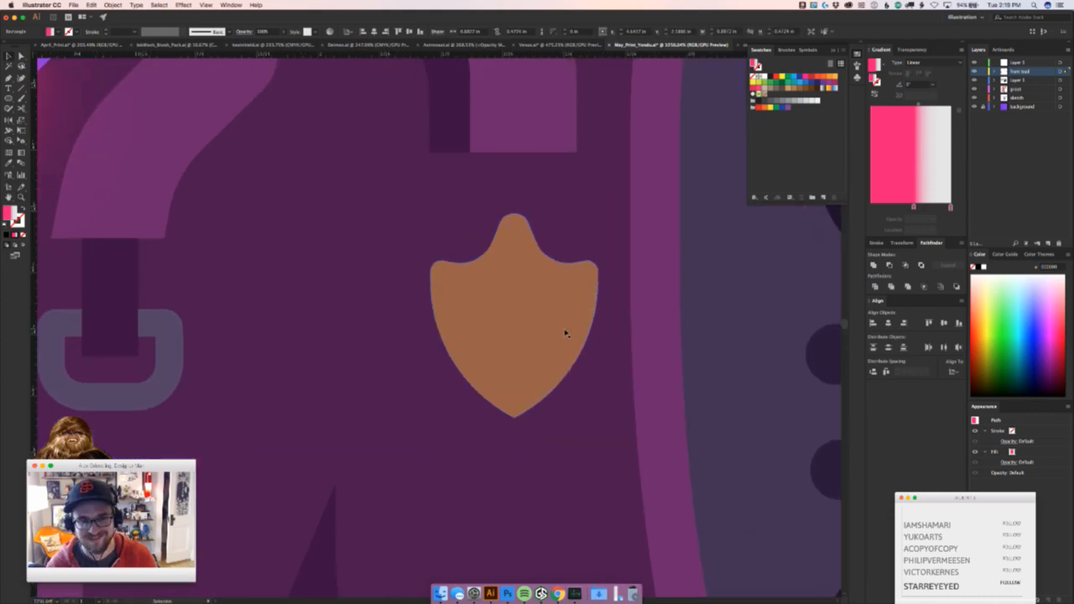
pyautogui.moveTo(568, 333); pyautogui.dragTo(532, 304)
pyautogui.press('super+z')
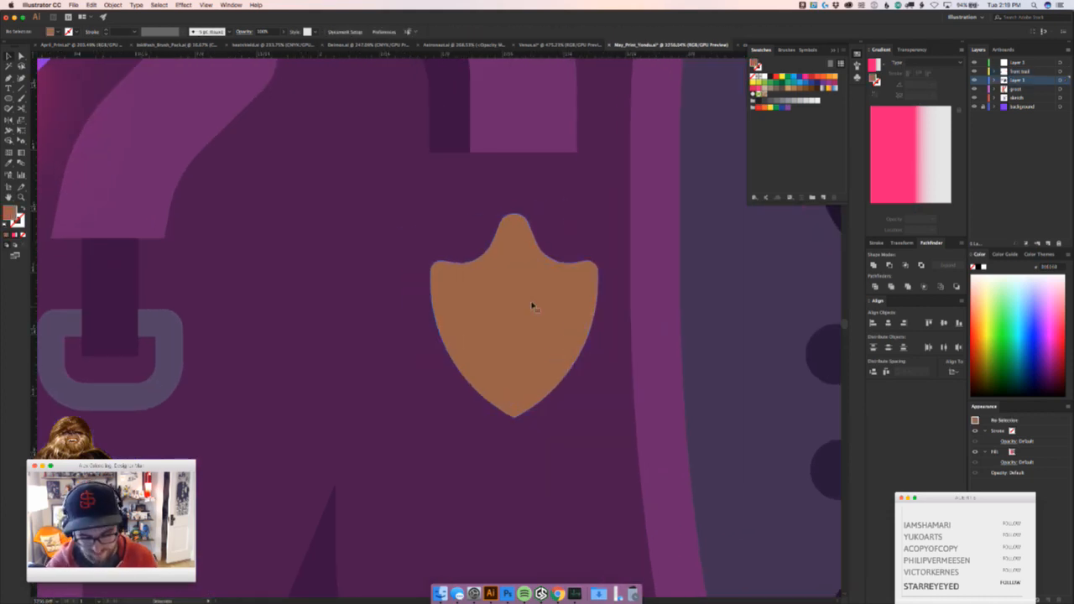
pyautogui.click(539, 321)
pyautogui.hotkey('alt', 'Left')
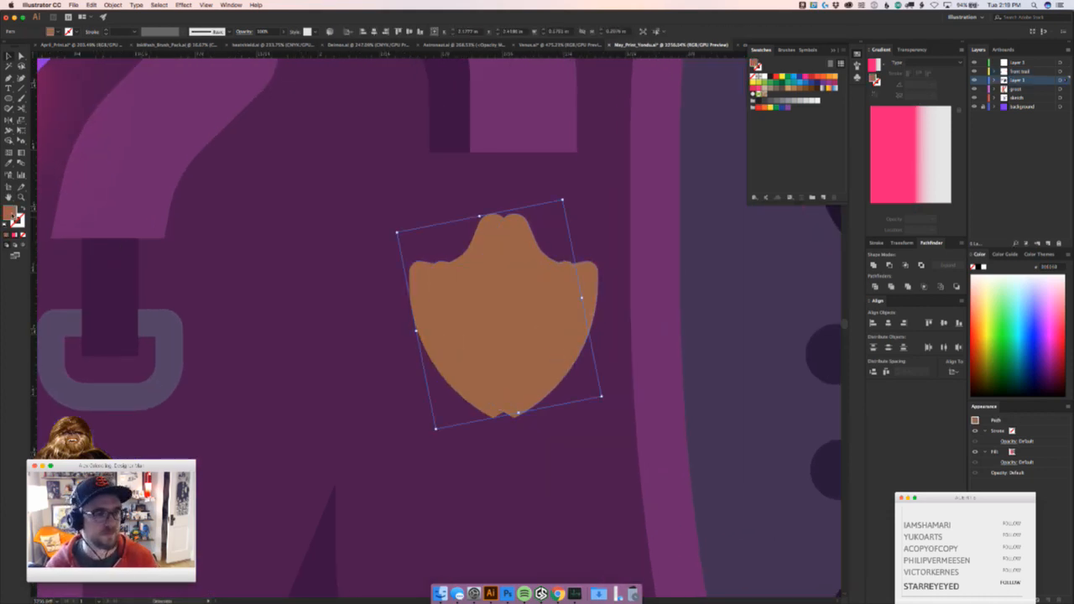
# Recolour the rear shield copy with a slightly darker brown fill
pyautogui.doubleClick(10, 215)
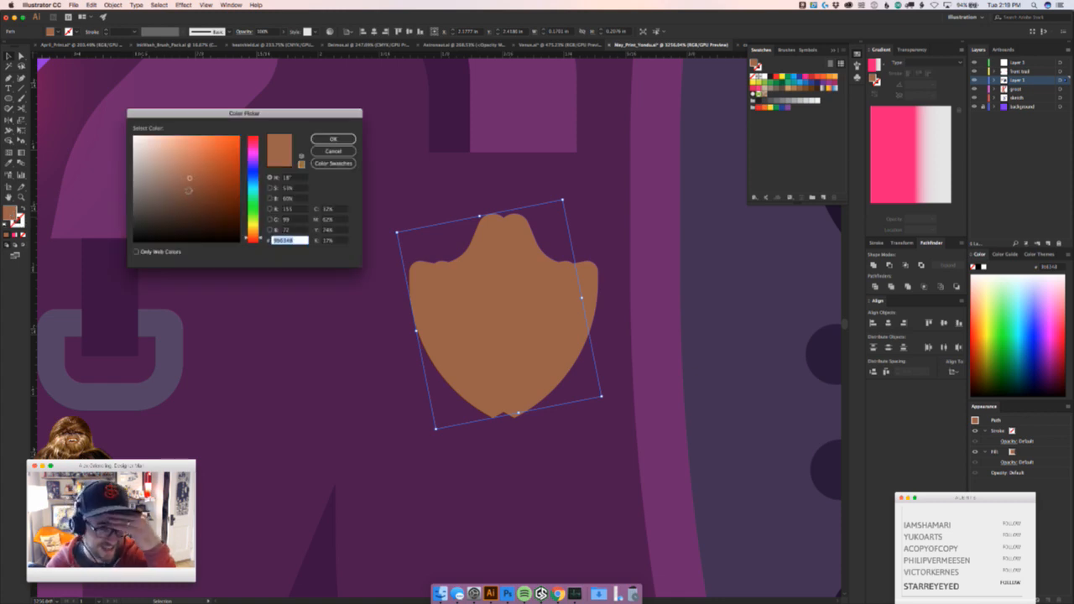
pyautogui.click(195, 187)
pyautogui.click(333, 138)
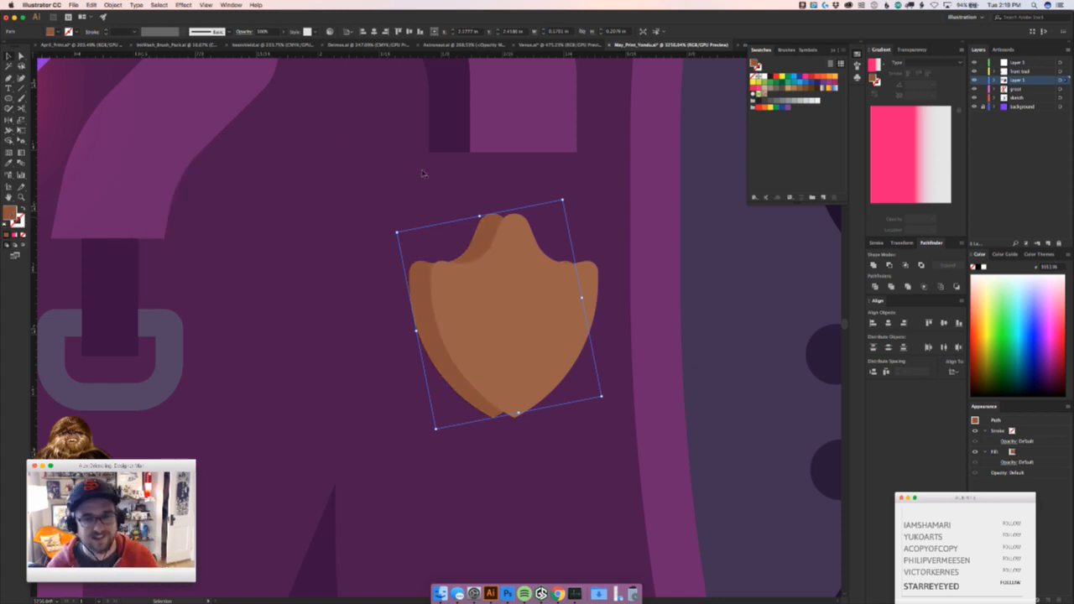
# Examine the two-tone badge on the full character and the edge where the pink trail meets the coat's shoulder
pyautogui.press('super+0')
pyautogui.keyDown('super'); pyautogui.click(391, 372); pyautogui.keyUp('super')
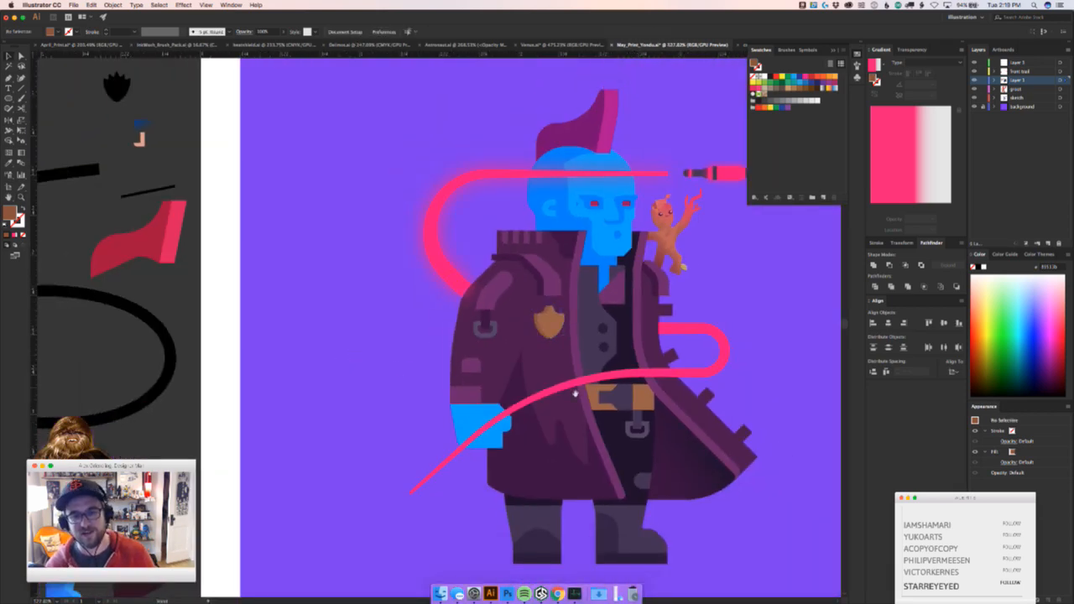
pyautogui.moveTo(575, 393); pyautogui.dragTo(507, 424)
pyautogui.moveTo(495, 334); pyautogui.dragTo(571, 335)
pyautogui.press('v')
pyautogui.click(443, 423)
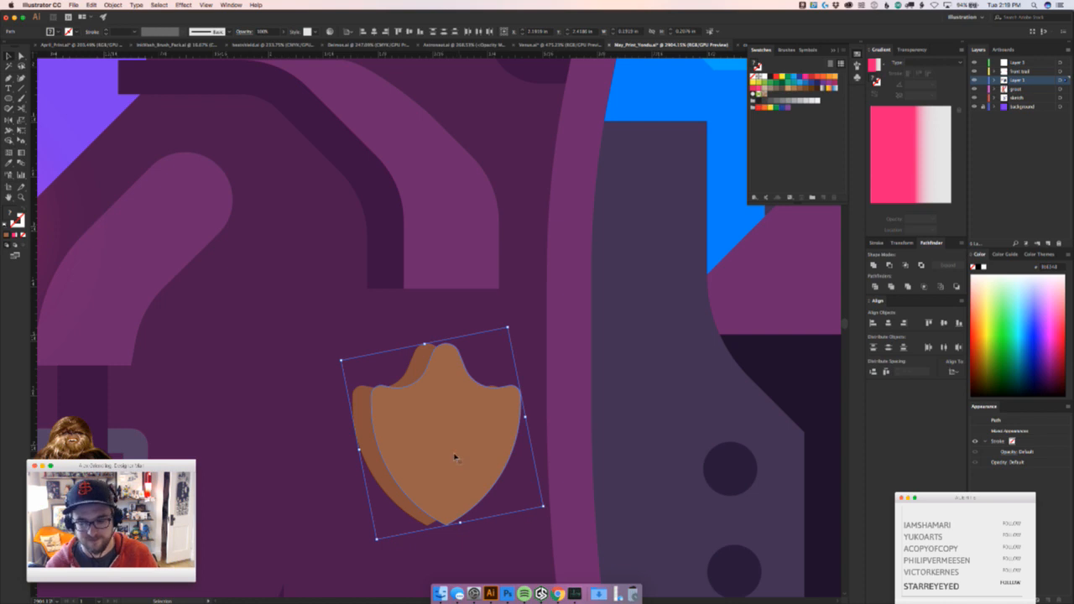
pyautogui.press('super+shift+a')
pyautogui.hscroll(-10, 403, 467)
pyautogui.hscroll(5, 323, 359)
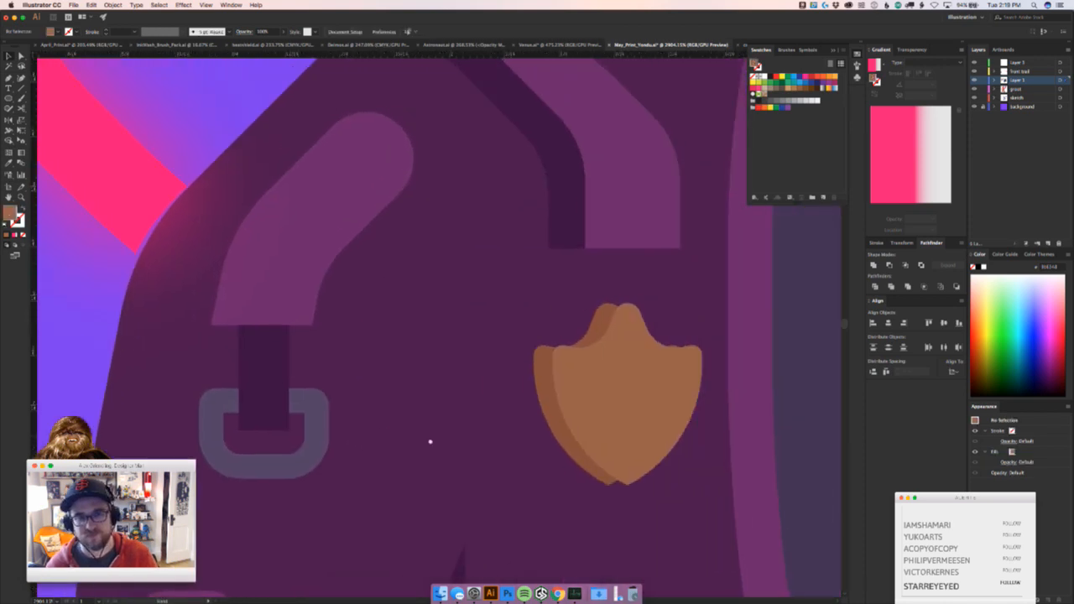
pyautogui.hscroll(-8, 429, 439)
pyautogui.scroll(3, 429, 439)
pyautogui.scroll(5, 528, 359)
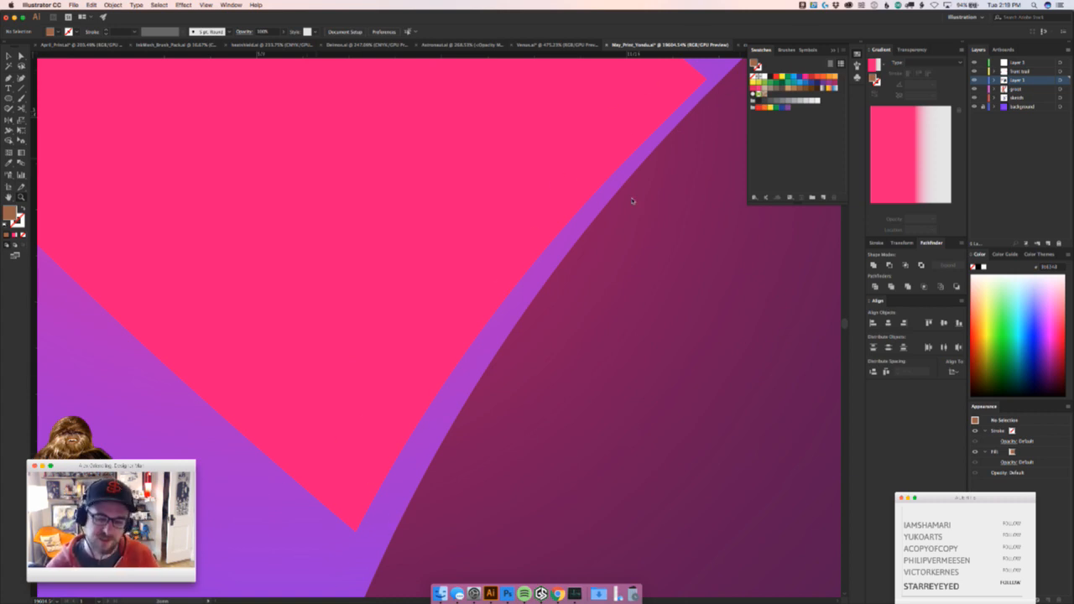
pyautogui.moveTo(721, 256); pyautogui.dragTo(451, 358)
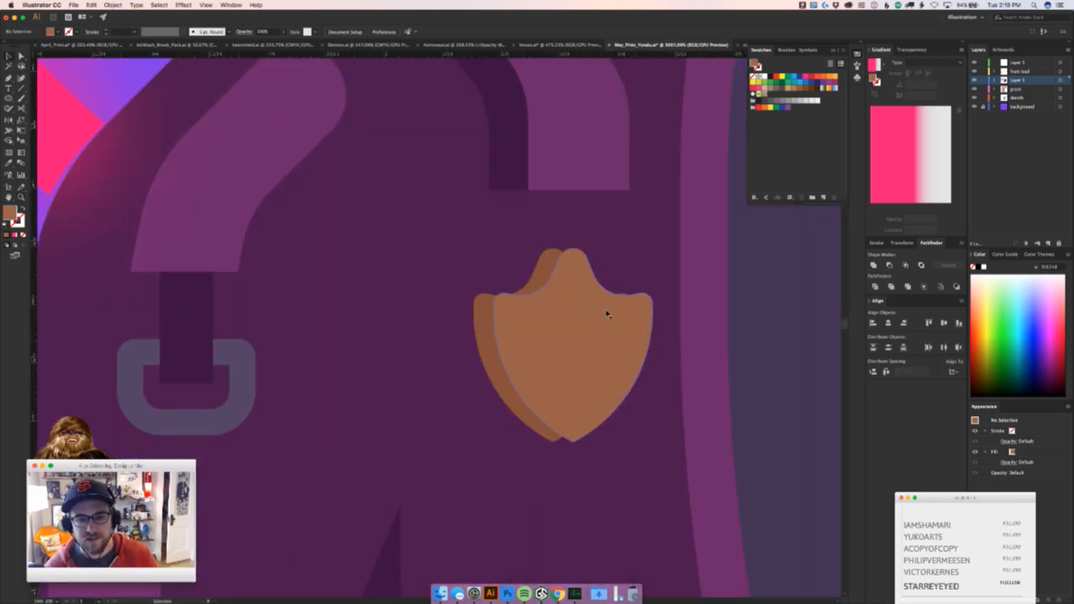
# Draw a rectangle about 0.02 in wide bridging the tops of the two shields, and sample the darker brown for it
pyautogui.moveTo(559, 244); pyautogui.dragTo(685, 231)
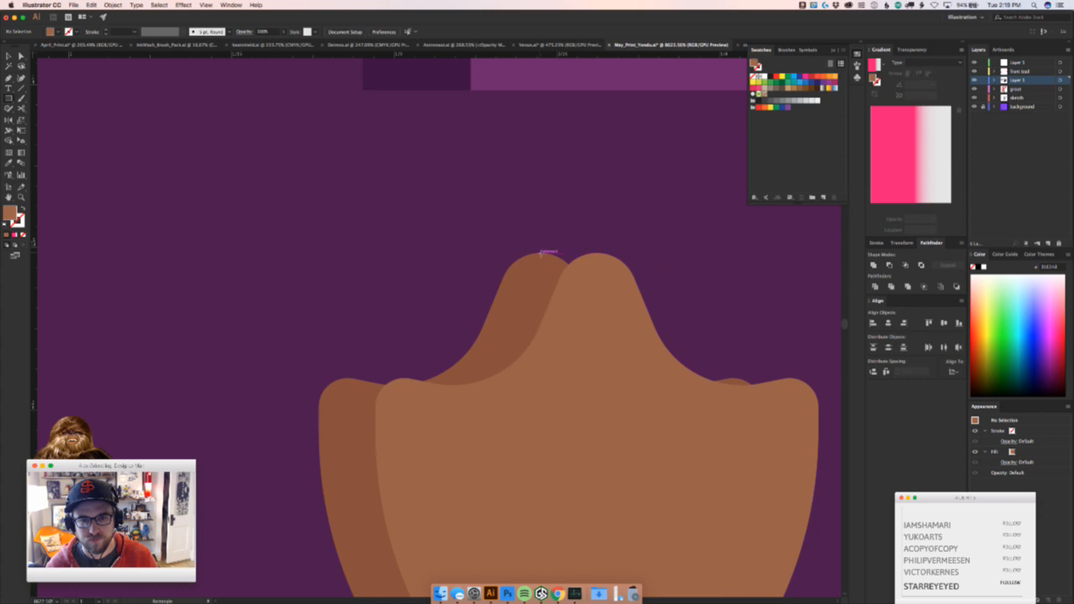
pyautogui.moveTo(540, 254); pyautogui.dragTo(597, 291)
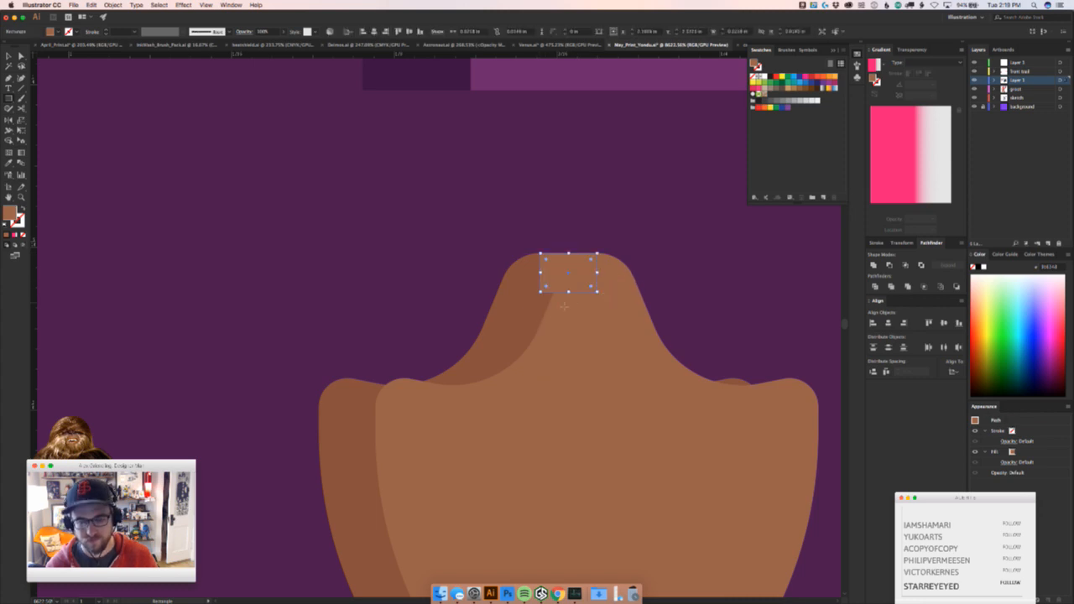
pyautogui.press('i')
pyautogui.click(521, 325)
# Paste the top bridging rectangle behind the lighter shield and unite it with the dark rear shield
pyautogui.press('super+x')
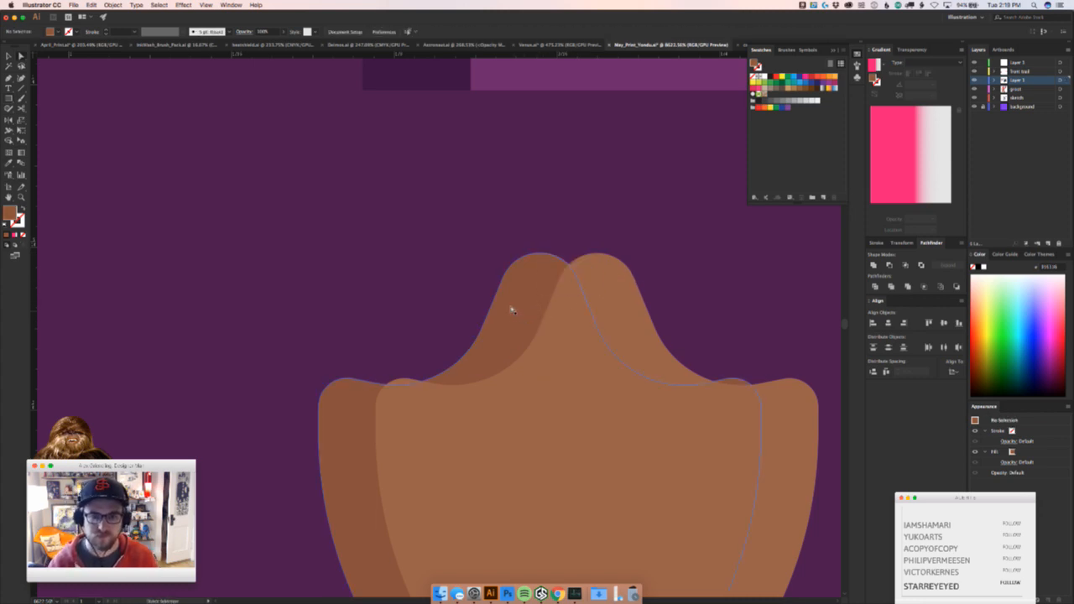
pyautogui.keyDown('super'); pyautogui.click(511, 310); pyautogui.keyUp('super')
pyautogui.press('super+b')
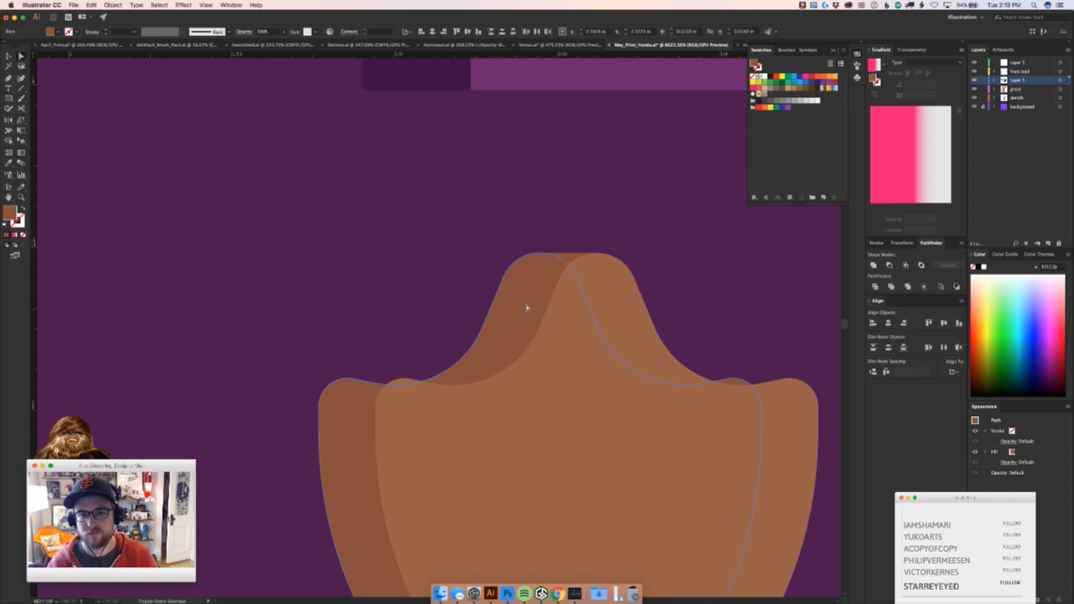
pyautogui.click(875, 266)
pyautogui.press('v')
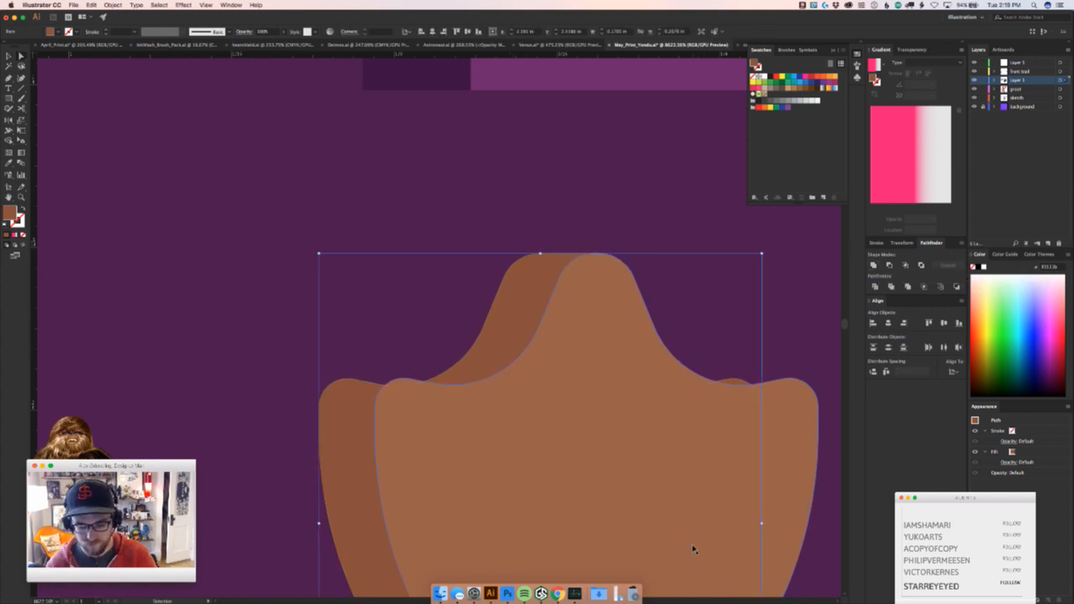
# Draw a dark brown rectangle about 0.02 in wide bridging the two shields' left shoulders, extending it to the rear shield's rounded corner
pyautogui.moveTo(744, 479); pyautogui.dragTo(616, 395)
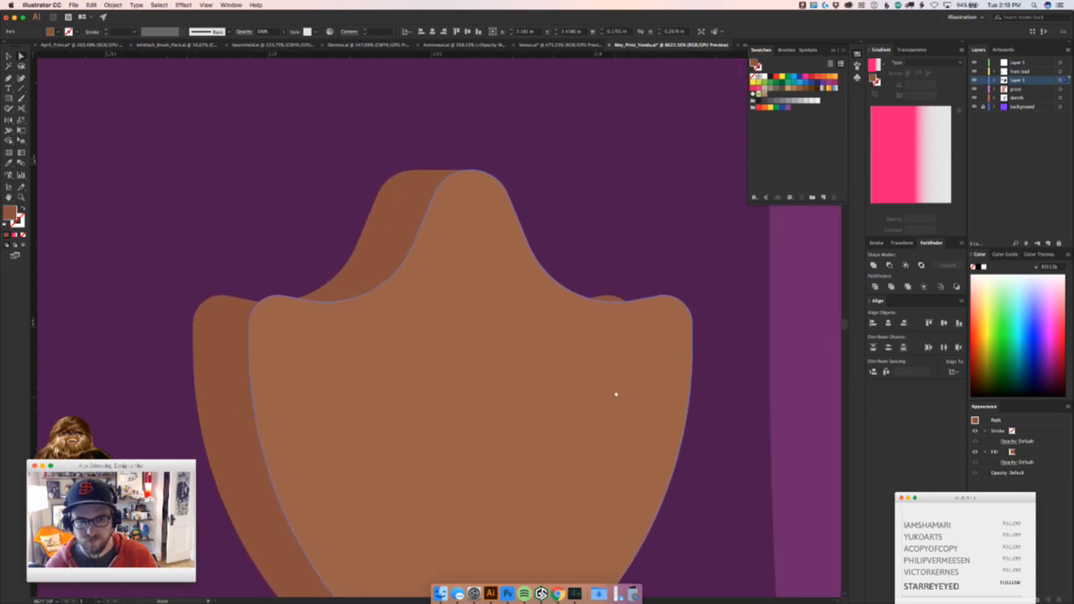
pyautogui.scroll(-5, 616, 395)
pyautogui.scroll(5, 512, 386)
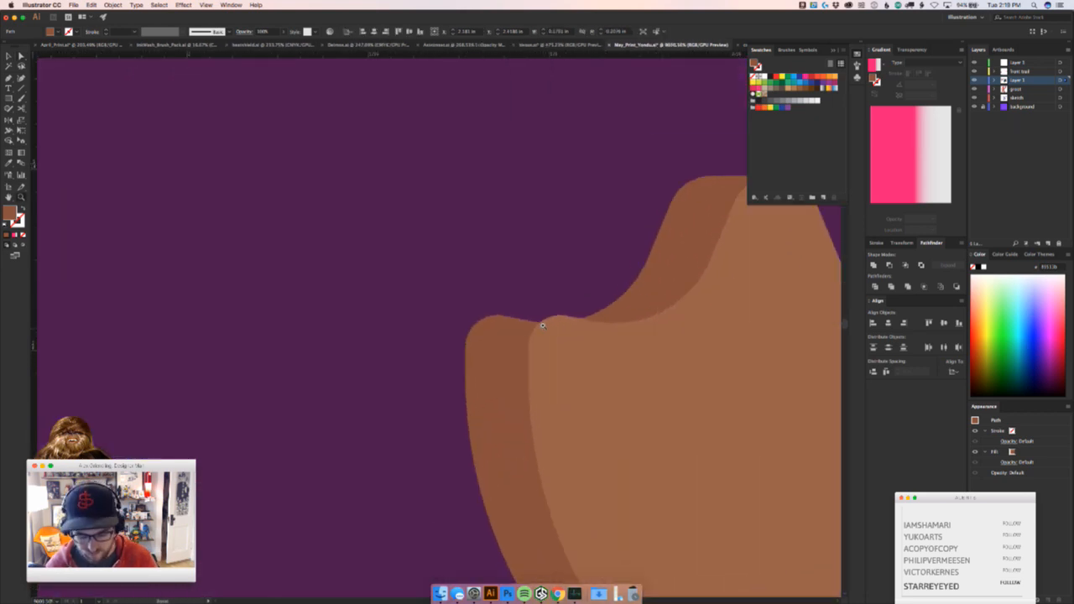
pyautogui.press('m')
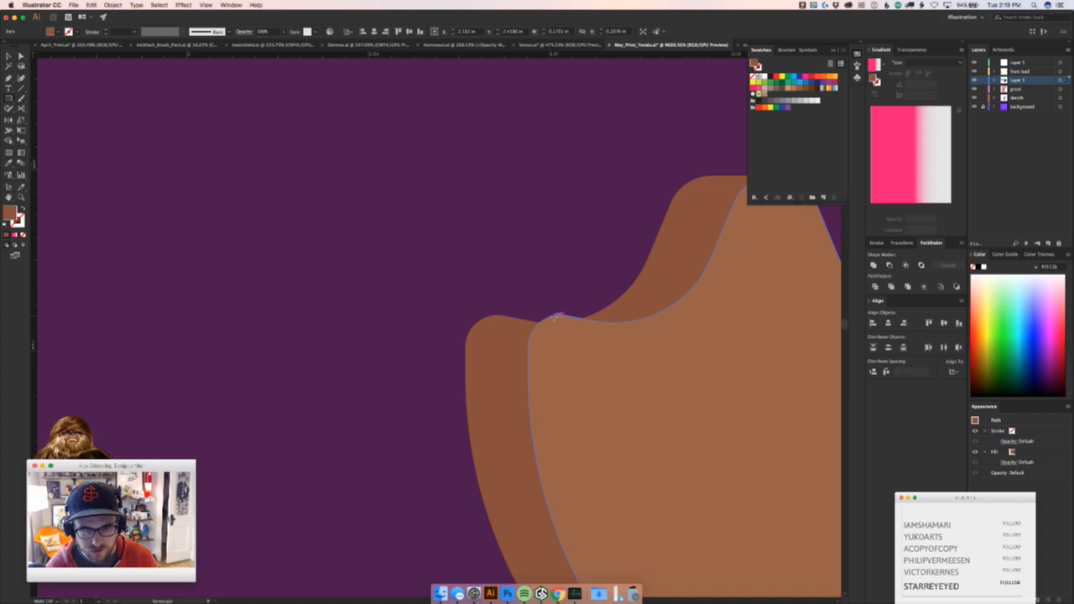
pyautogui.moveTo(559, 316); pyautogui.dragTo(499, 368)
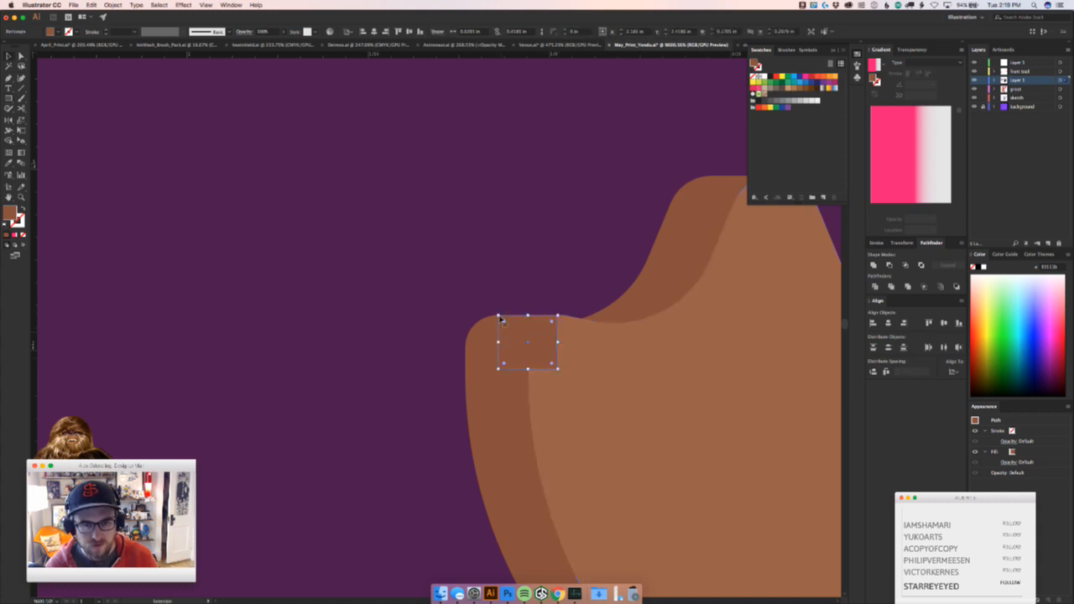
pyautogui.moveTo(499, 315); pyautogui.dragTo(494, 314)
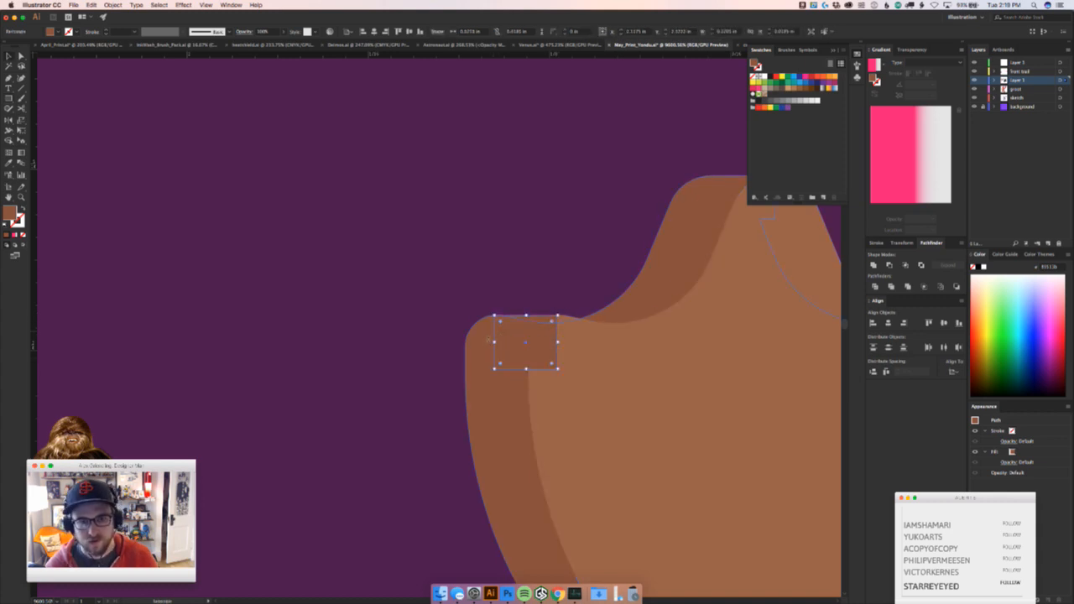
# Try to unite the left shoulder rectangle with the dark rear shield
pyautogui.keyDown('shift'); pyautogui.click(512, 377); pyautogui.keyUp('shift')
pyautogui.click(873, 265)
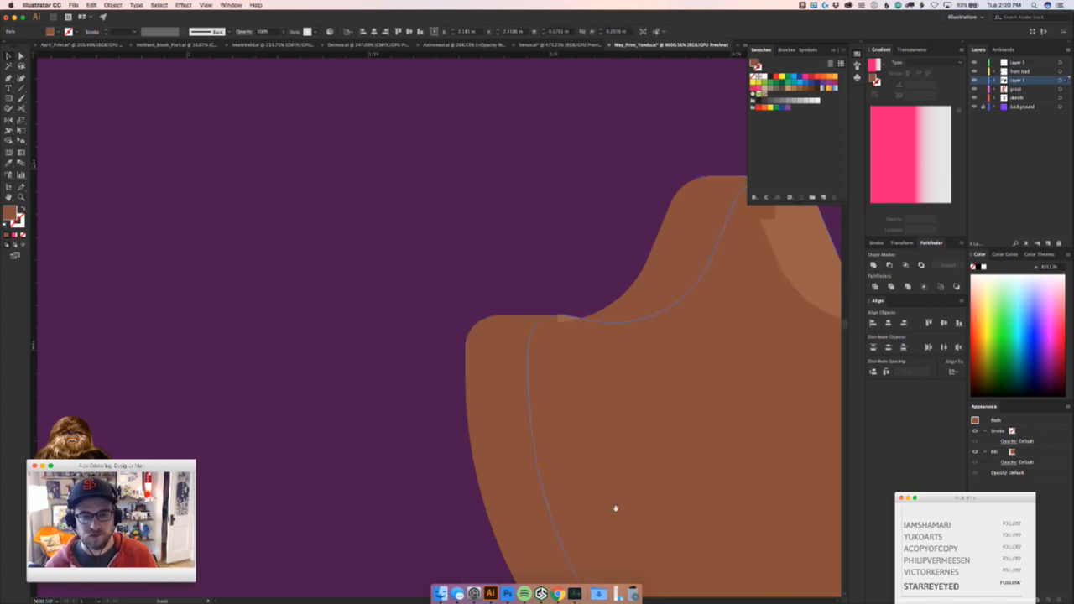
pyautogui.click(570, 378)
pyautogui.press('super+[')
pyautogui.click(509, 293)
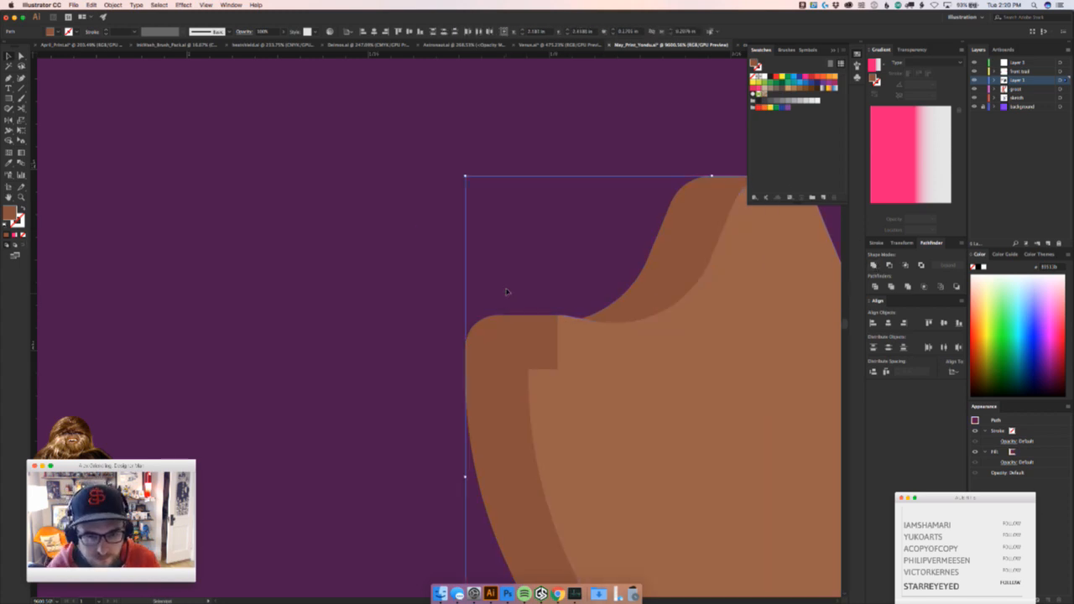
# Fine-tune the shoulder rectangle's upper-left corner so it meets the top of the rear shield's rounded corner
pyautogui.press('z')
pyautogui.moveTo(518, 327); pyautogui.dragTo(738, 326)
pyautogui.press('v')
pyautogui.moveTo(449, 265); pyautogui.dragTo(493, 282)
pyautogui.moveTo(408, 256); pyautogui.dragTo(387, 245)
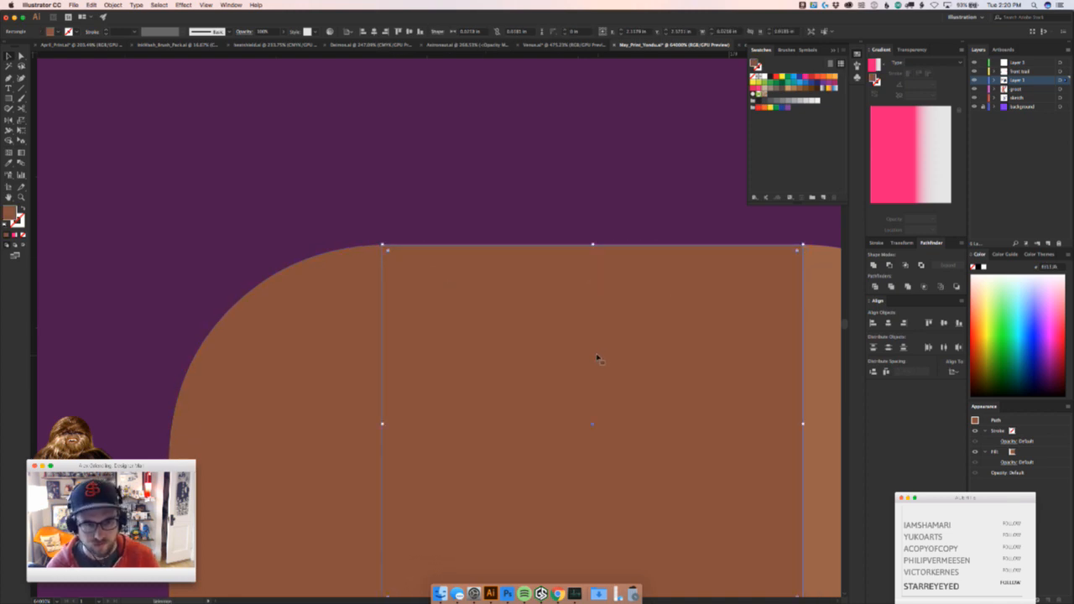
# Copy the left shoulder rectangle down to the bottom of the badge so it bridges the two shields' lower points
pyautogui.press('z')
pyautogui.moveTo(771, 419); pyautogui.dragTo(683, 465)
pyautogui.moveTo(642, 436); pyautogui.dragTo(221, 208)
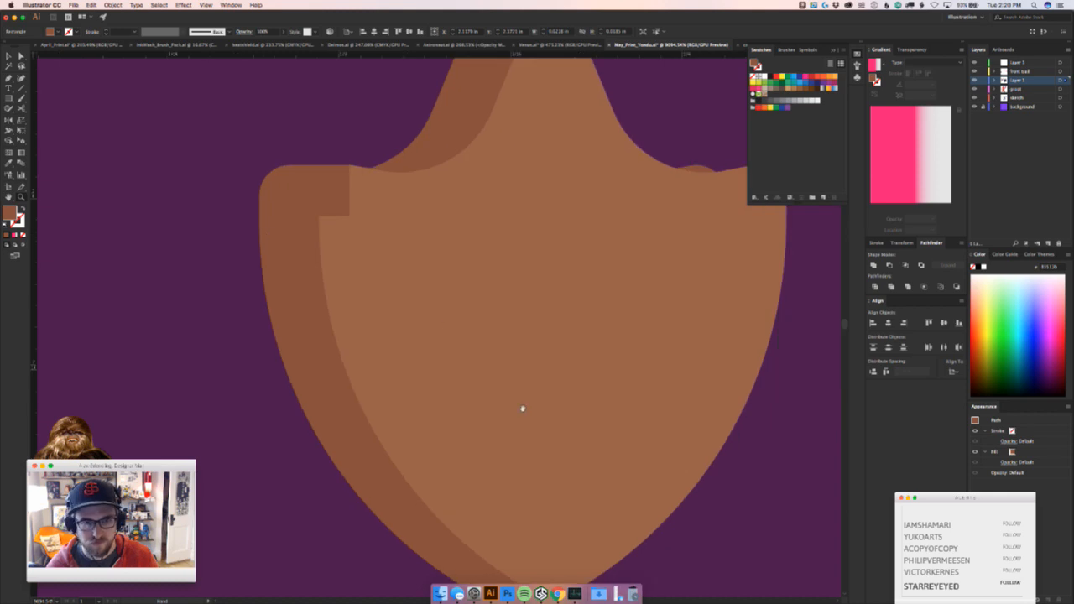
pyautogui.moveTo(522, 407); pyautogui.dragTo(470, 352)
pyautogui.press('v')
pyautogui.click(266, 144)
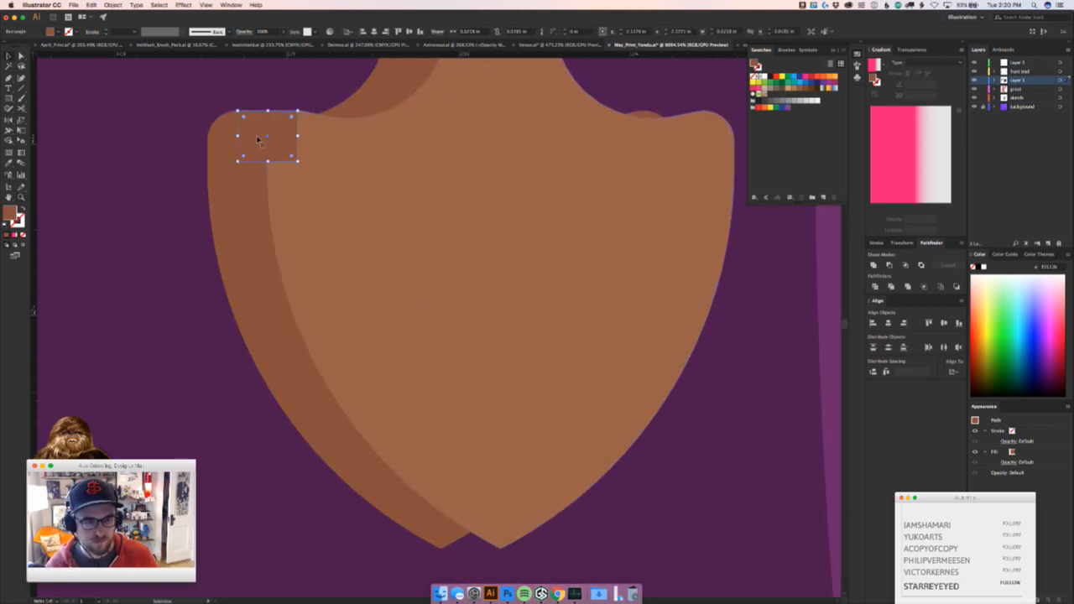
pyautogui.moveTo(257, 140); pyautogui.dragTo(513, 564)
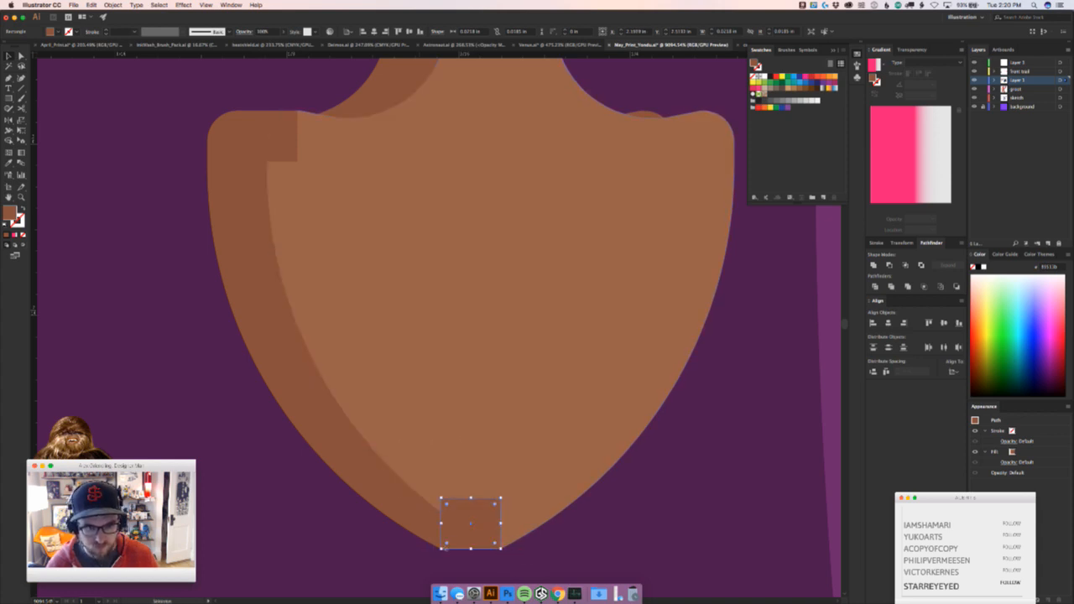
pyautogui.click(443, 547)
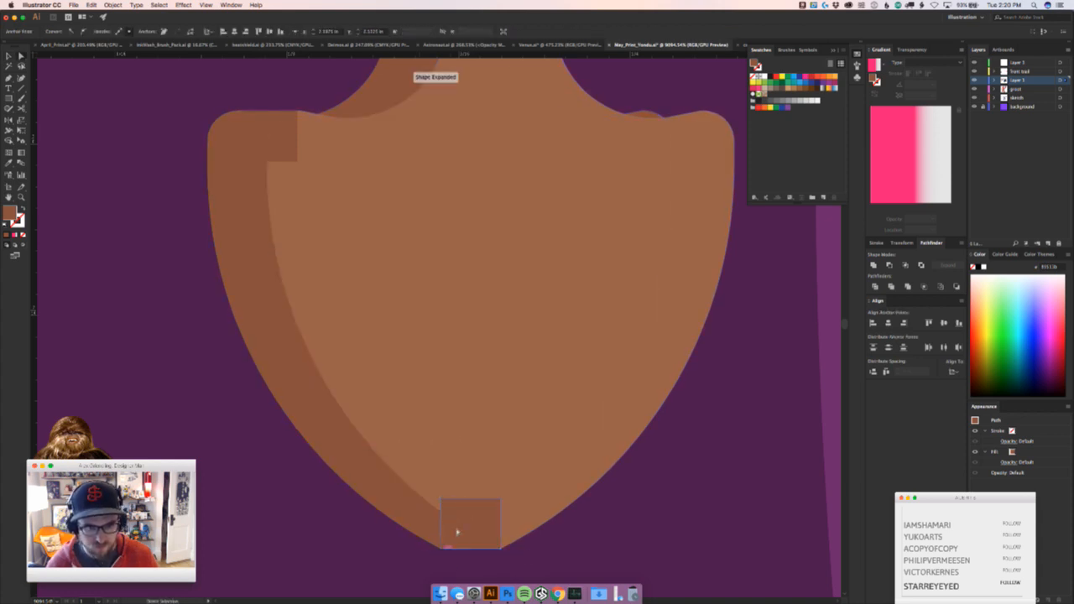
# Try to unite the shoulder and bottom rectangles with the dark rear shield
pyautogui.click(263, 142)
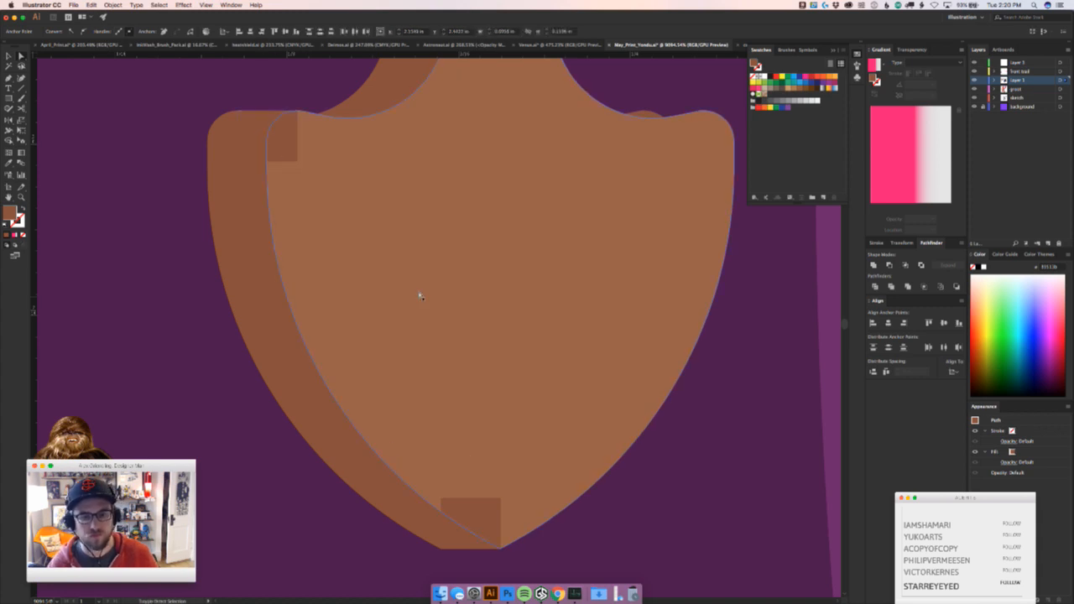
pyautogui.click(496, 300)
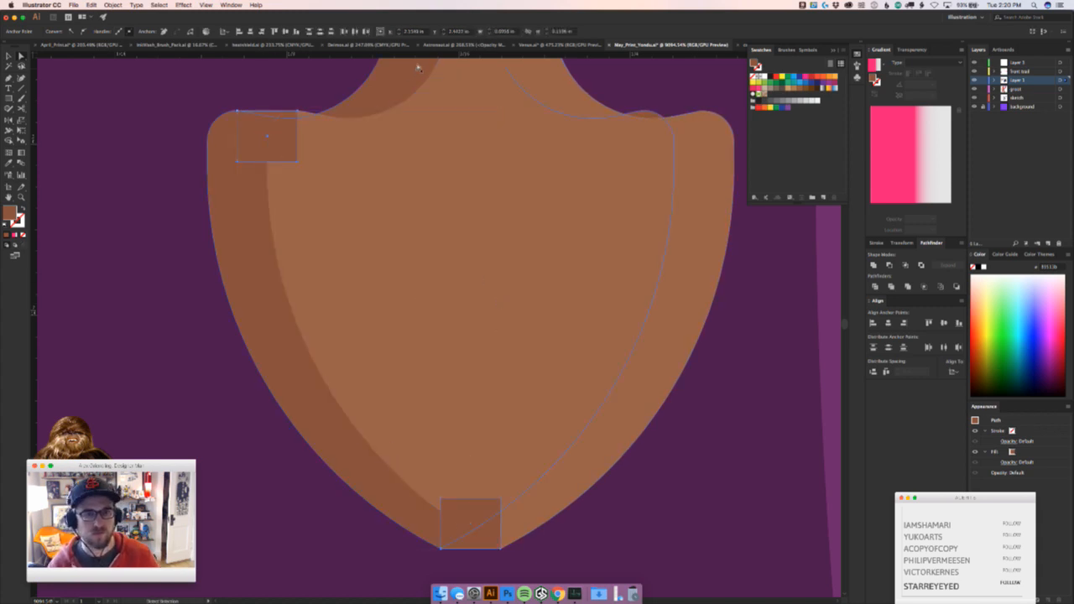
pyautogui.click(389, 91)
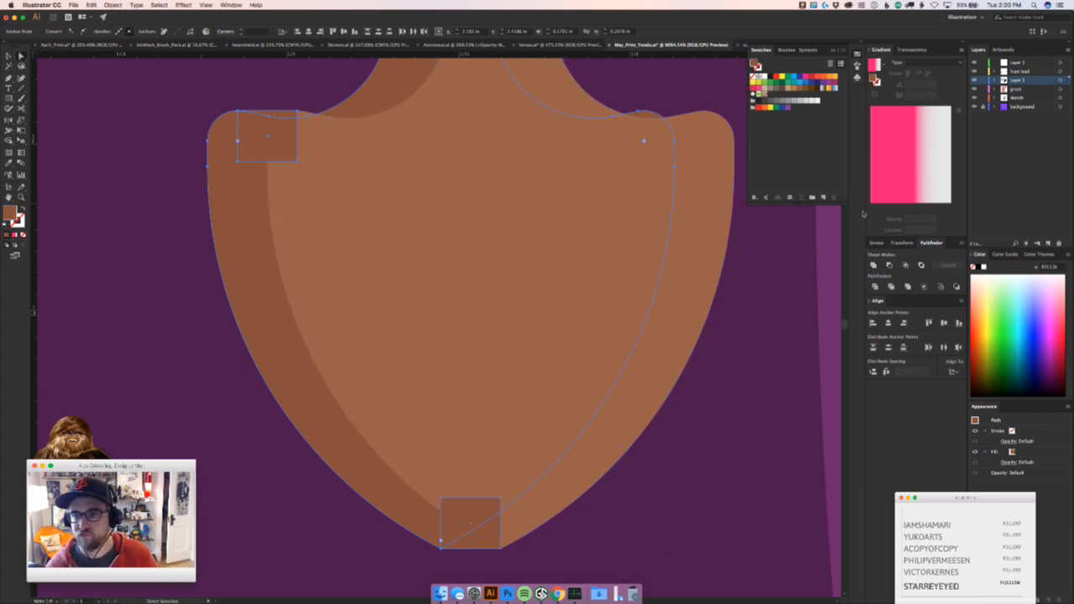
pyautogui.click(873, 263)
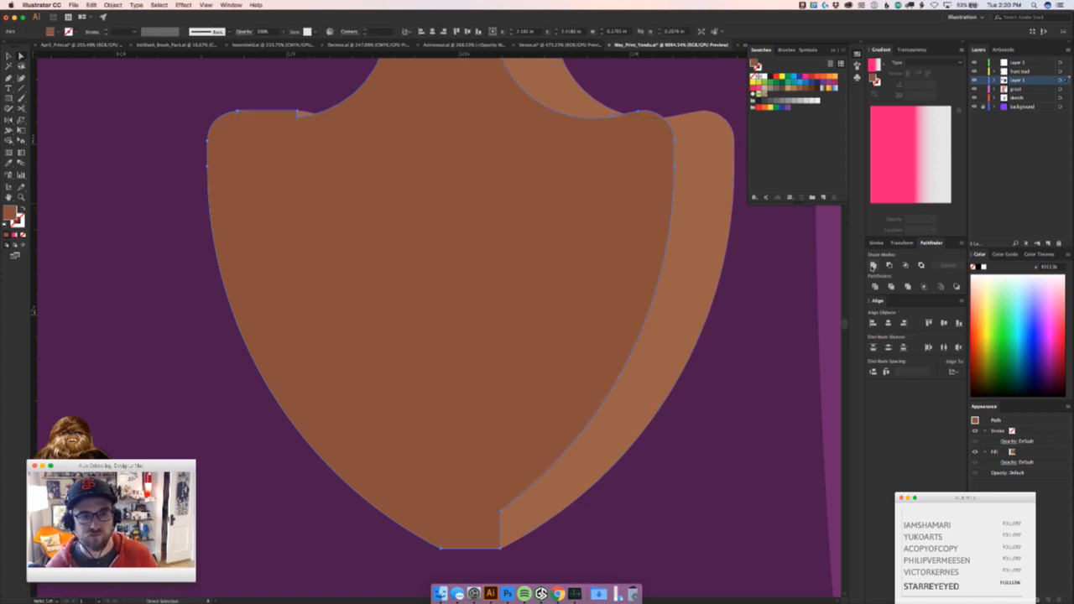
pyautogui.click(688, 231)
pyautogui.press('super+x')
pyautogui.press('super+f')
pyautogui.press('z')
pyautogui.moveTo(216, 90); pyautogui.dragTo(462, 137)
pyautogui.click(395, 247)
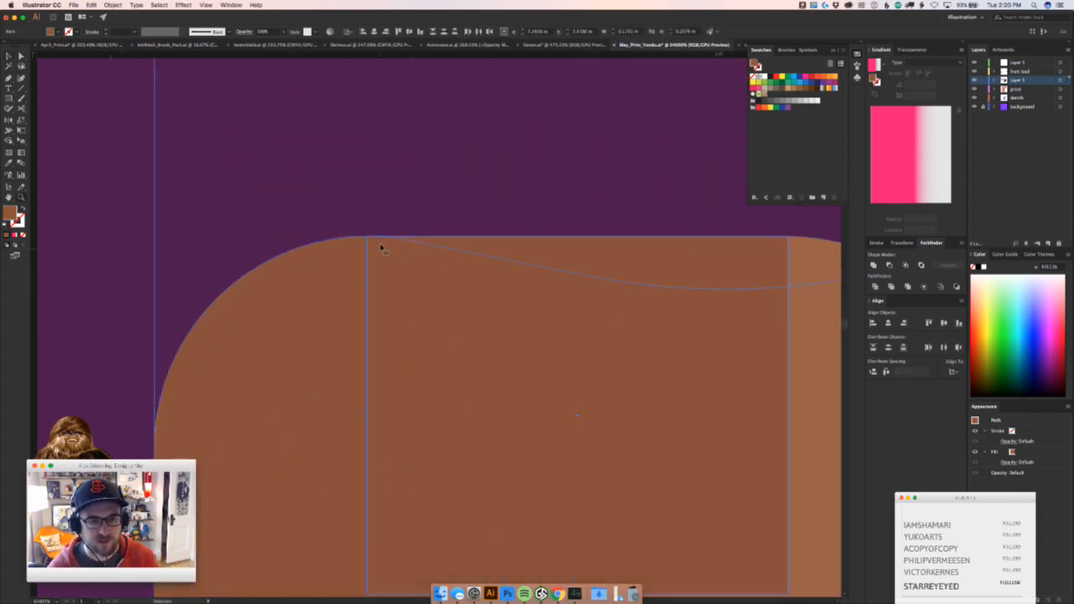
# Repeatedly unite the rectangles with the rear shield and undo it, checking the effect on the rounded shoulder corner
pyautogui.moveTo(537, 322); pyautogui.dragTo(259, 397)
pyautogui.moveTo(509, 406); pyautogui.dragTo(369, 257)
pyautogui.moveTo(518, 442); pyautogui.dragTo(477, 360)
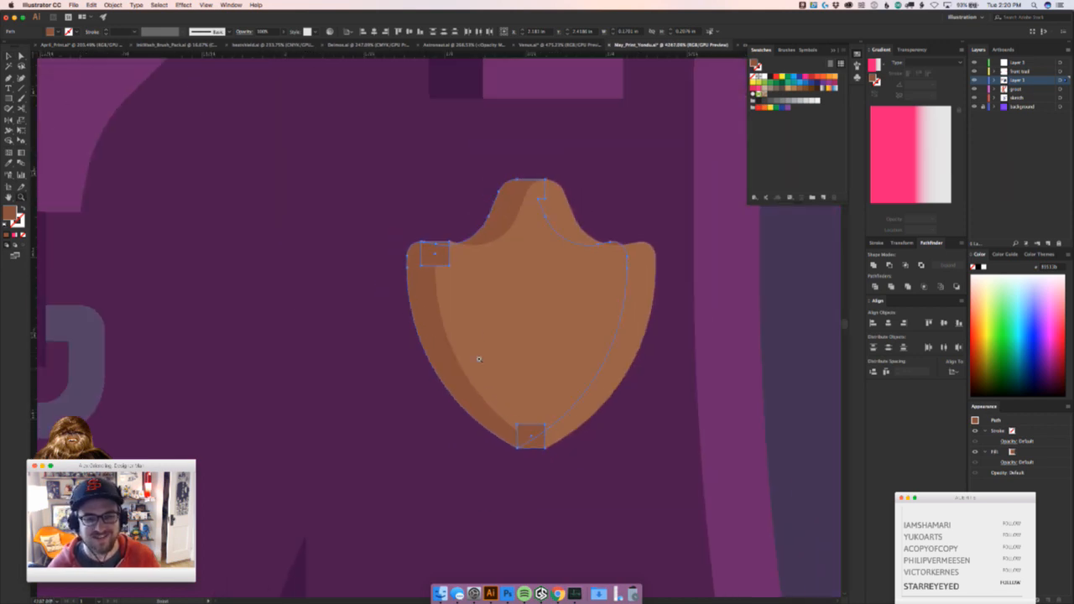
pyautogui.moveTo(491, 314); pyautogui.dragTo(458, 367)
pyautogui.moveTo(388, 276); pyautogui.dragTo(558, 251)
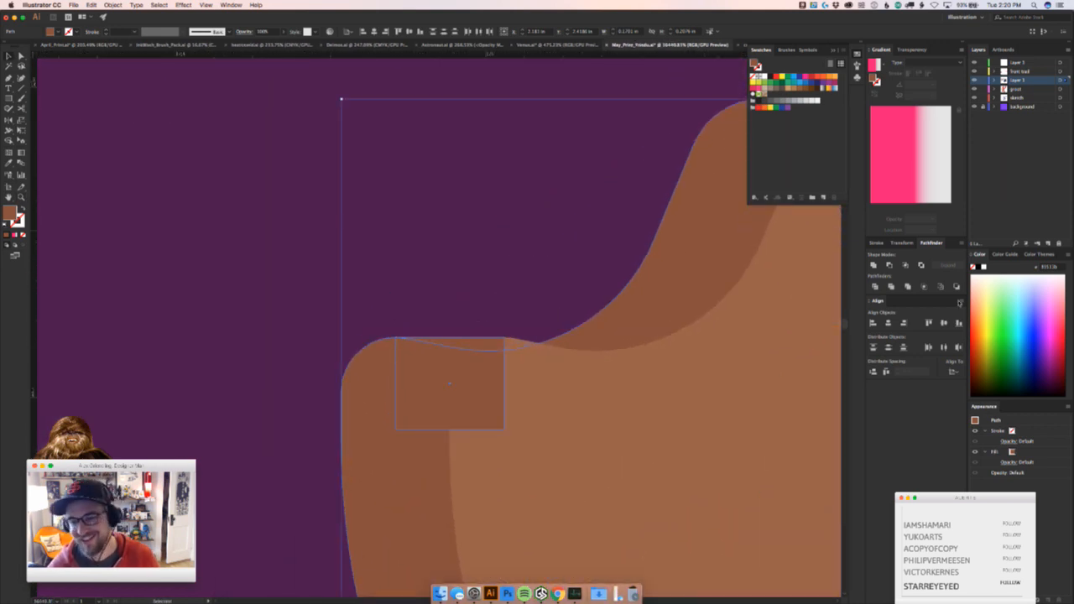
pyautogui.click(873, 266)
pyautogui.press('super+z')
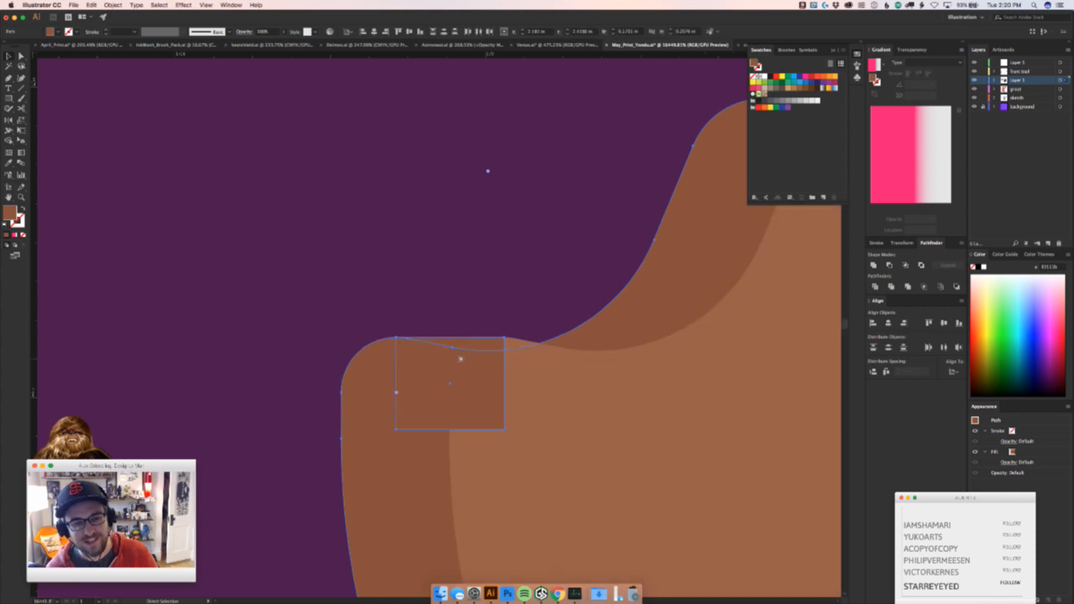
pyautogui.moveTo(389, 337); pyautogui.dragTo(529, 332)
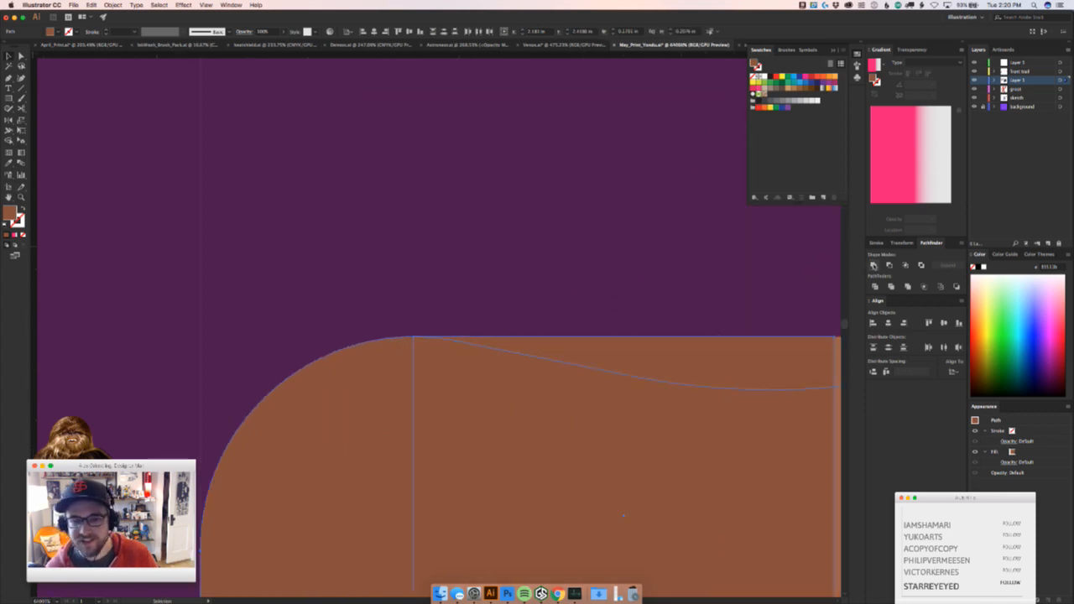
pyautogui.click(875, 266)
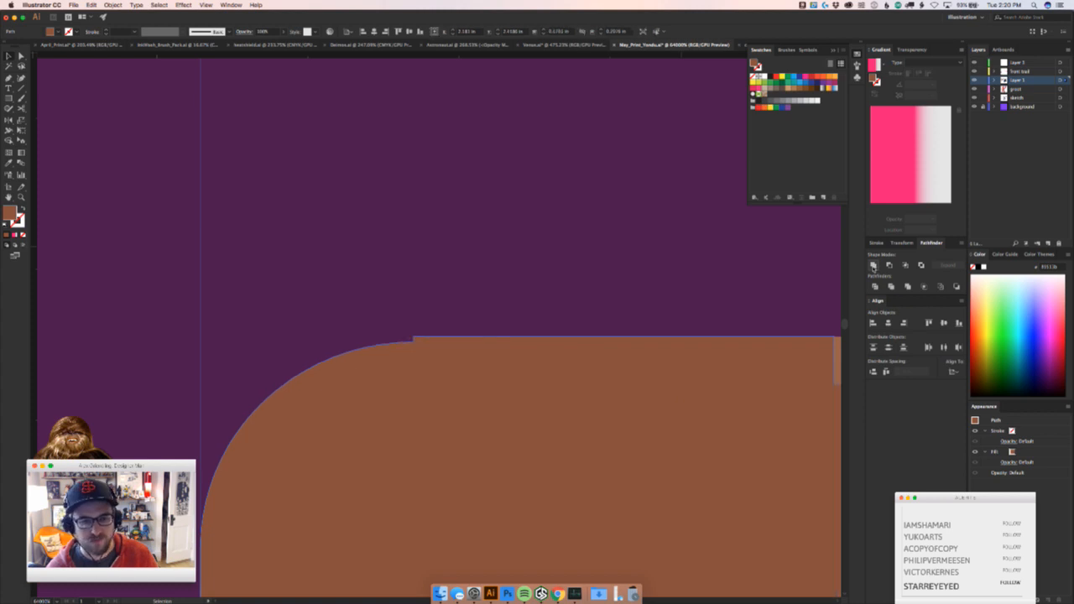
pyautogui.press('a')
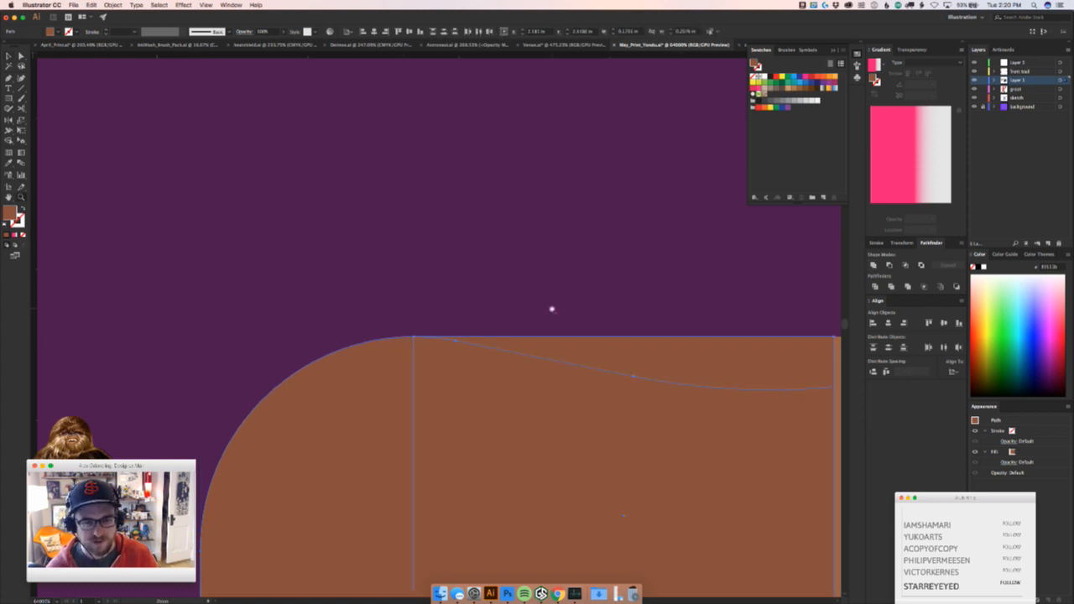
pyautogui.click(873, 265)
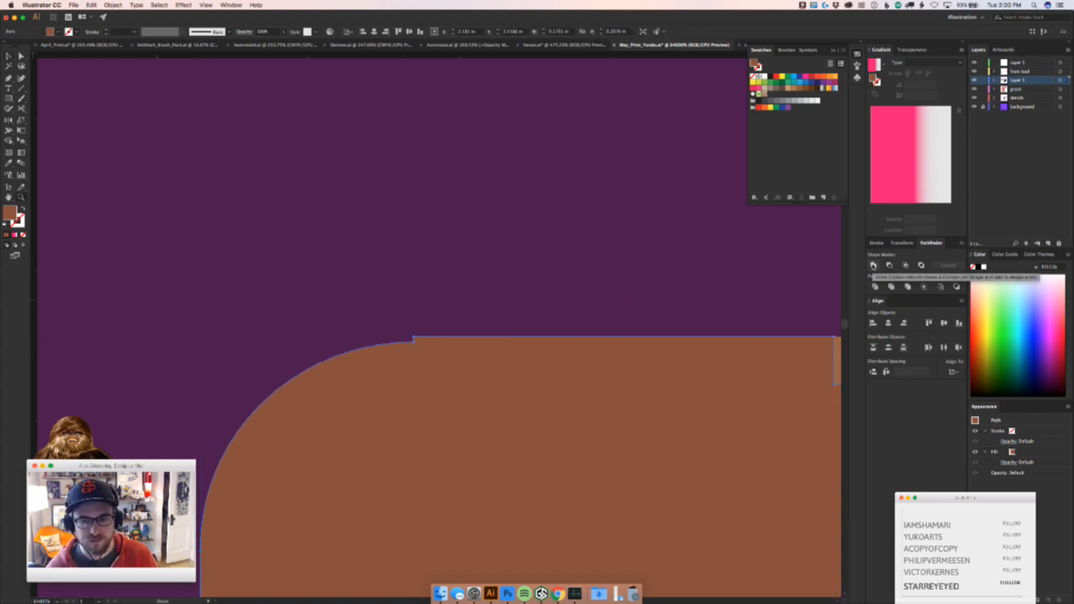
pyautogui.press('super+z')
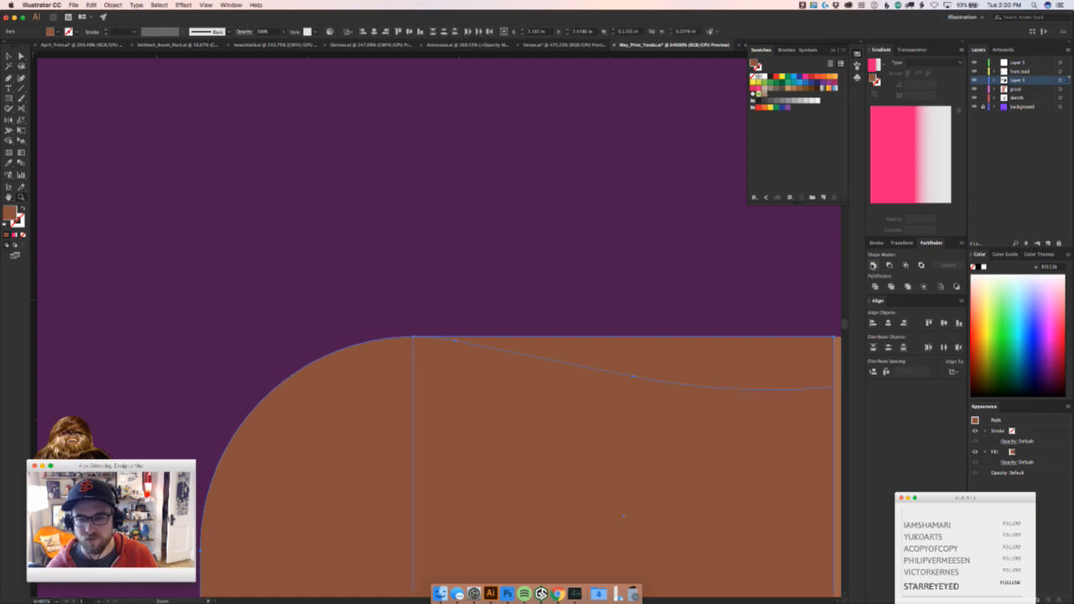
pyautogui.click(873, 265)
pyautogui.press('super+z')
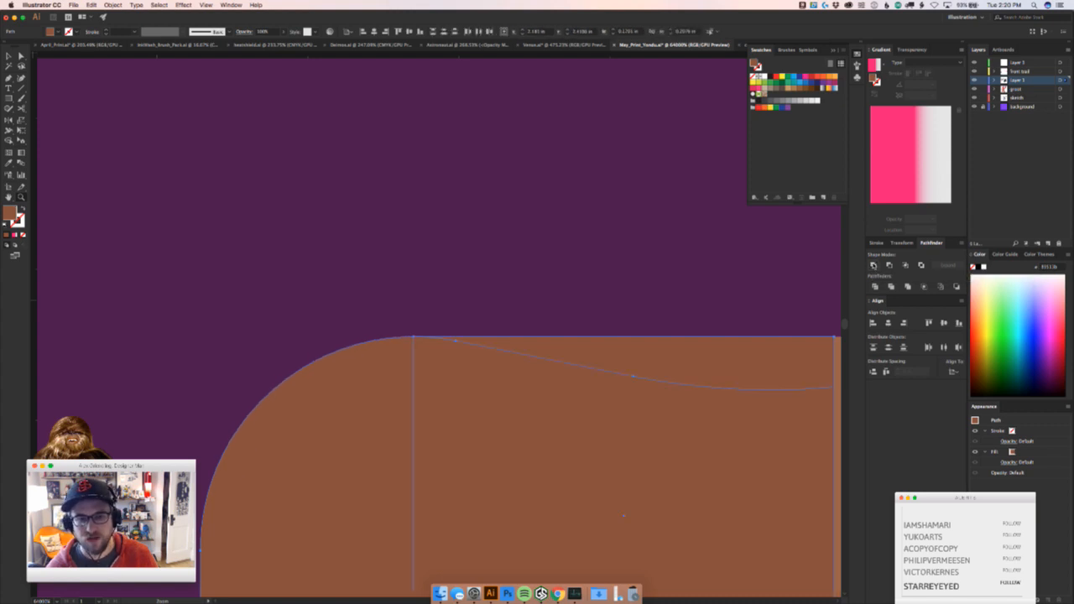
pyautogui.click(873, 265)
pyautogui.press('super+z')
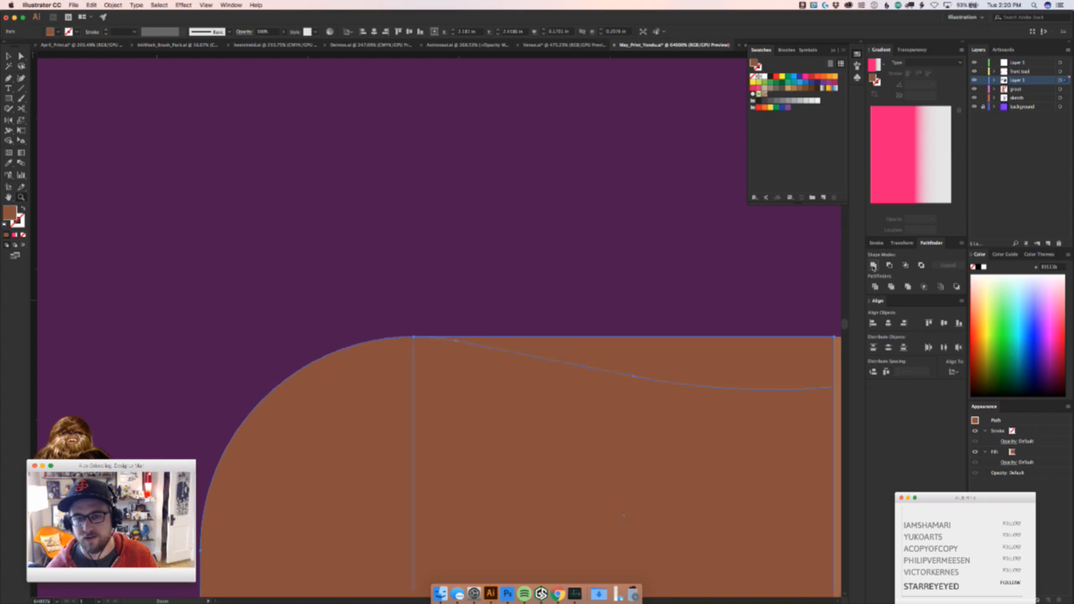
# Check the transform and view options that could affect the unite, comparing the united and separate shapes at the shoulder corner
pyautogui.click(901, 243)
pyautogui.click(960, 243)
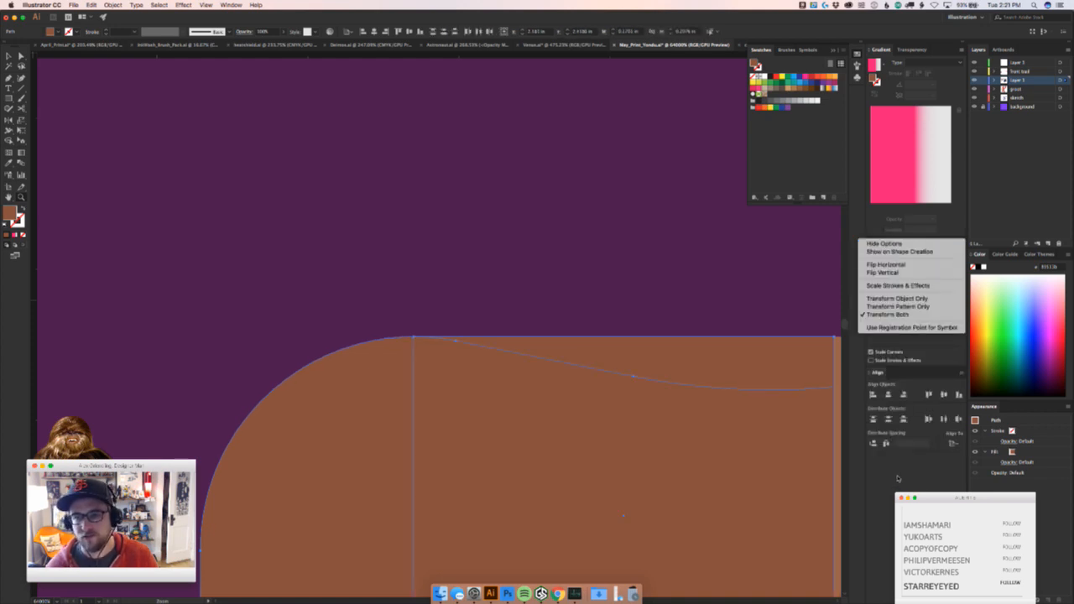
pyautogui.click(764, 375)
pyautogui.click(228, 5)
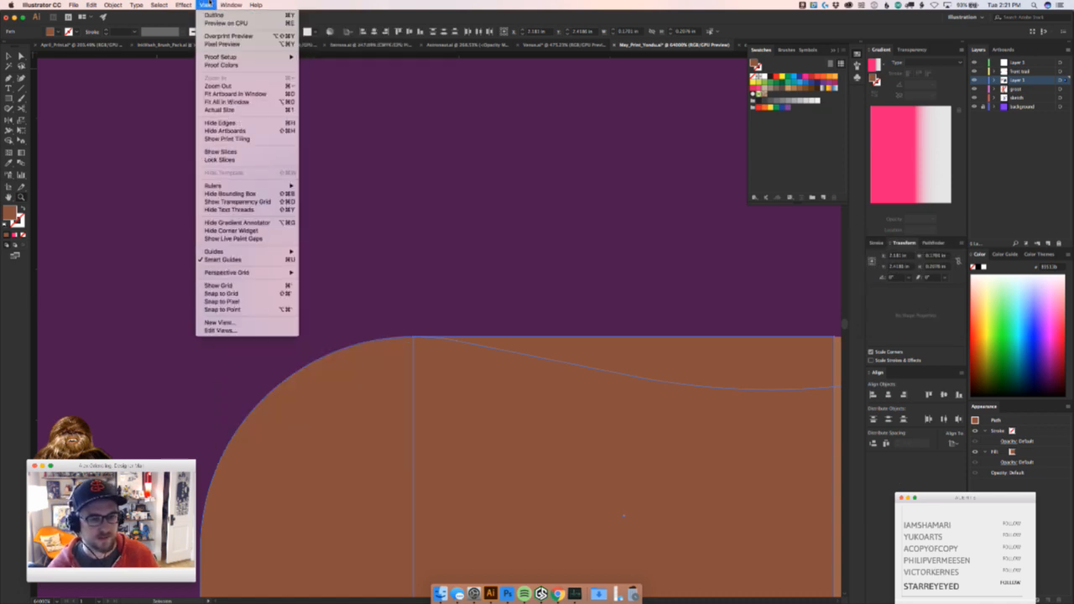
pyautogui.click(209, 4)
pyautogui.press('shift+super+z')
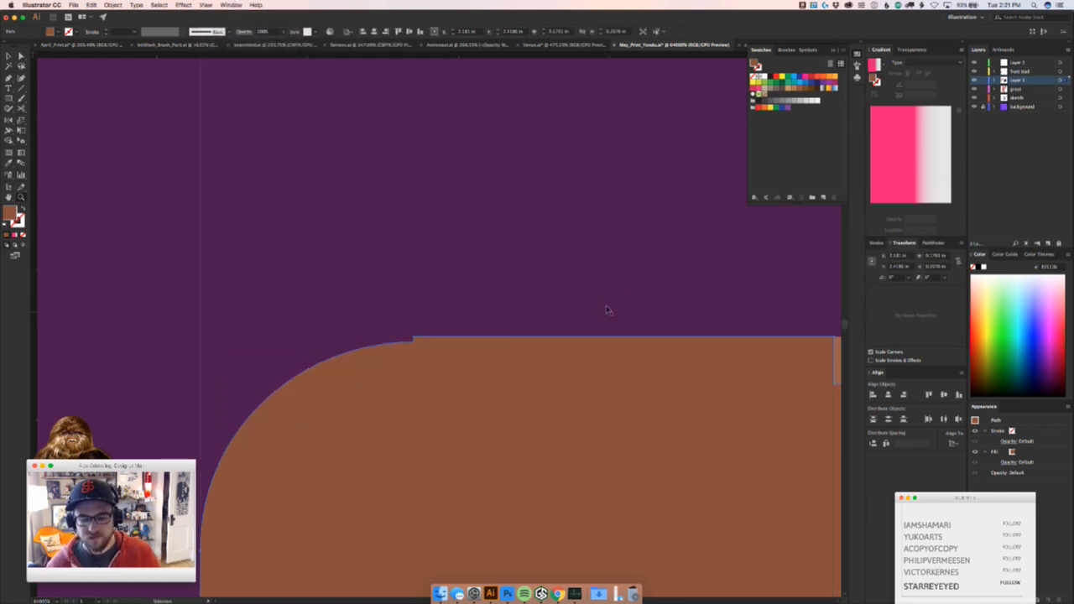
pyautogui.press('z')
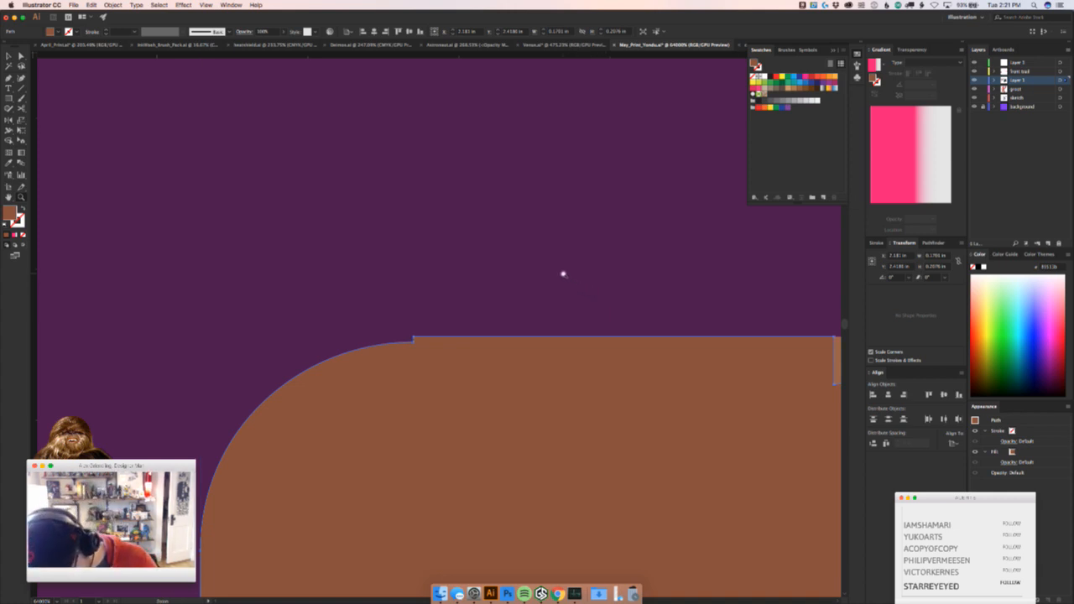
pyautogui.press('super+z')
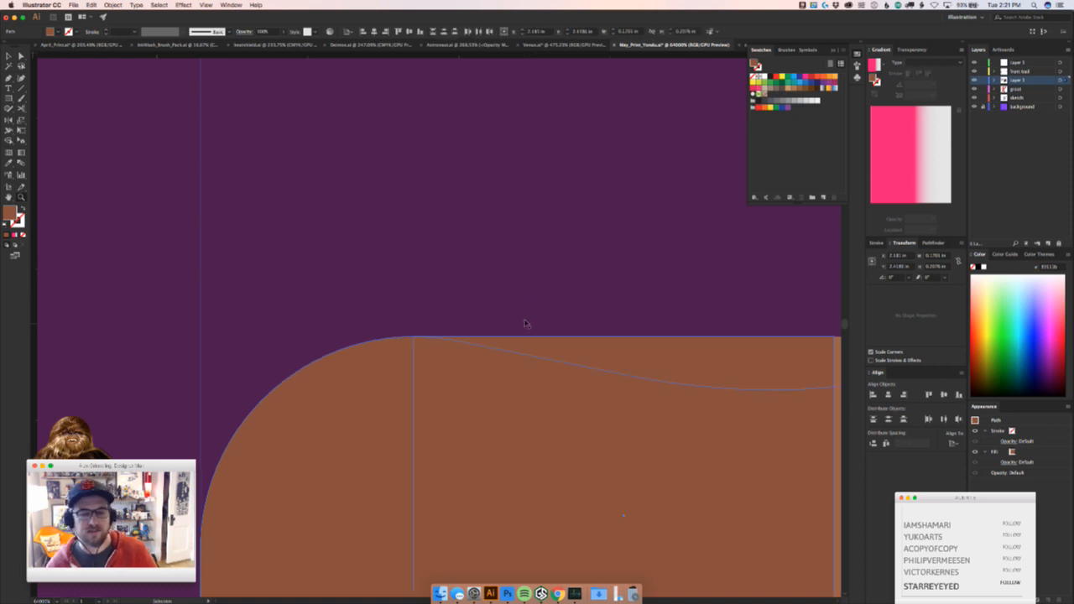
# Move the dark rear shield and its separate shoulder and bottom rectangles behind the lighter shield
pyautogui.press('v')
pyautogui.click(544, 302)
pyautogui.moveTo(598, 325); pyautogui.dragTo(262, 343)
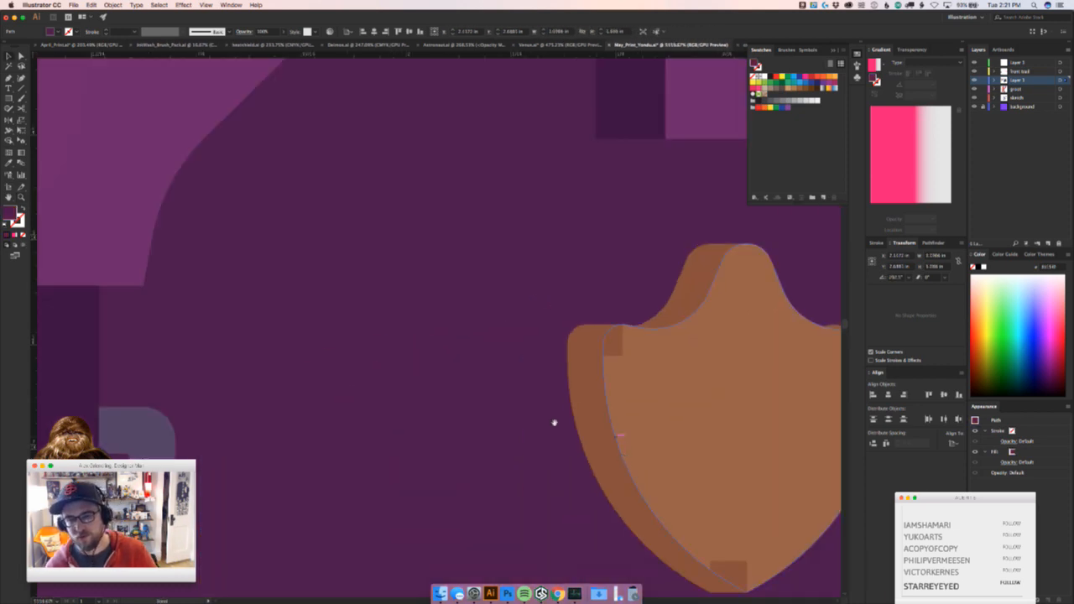
pyautogui.moveTo(554, 422); pyautogui.dragTo(369, 319)
pyautogui.click(544, 475)
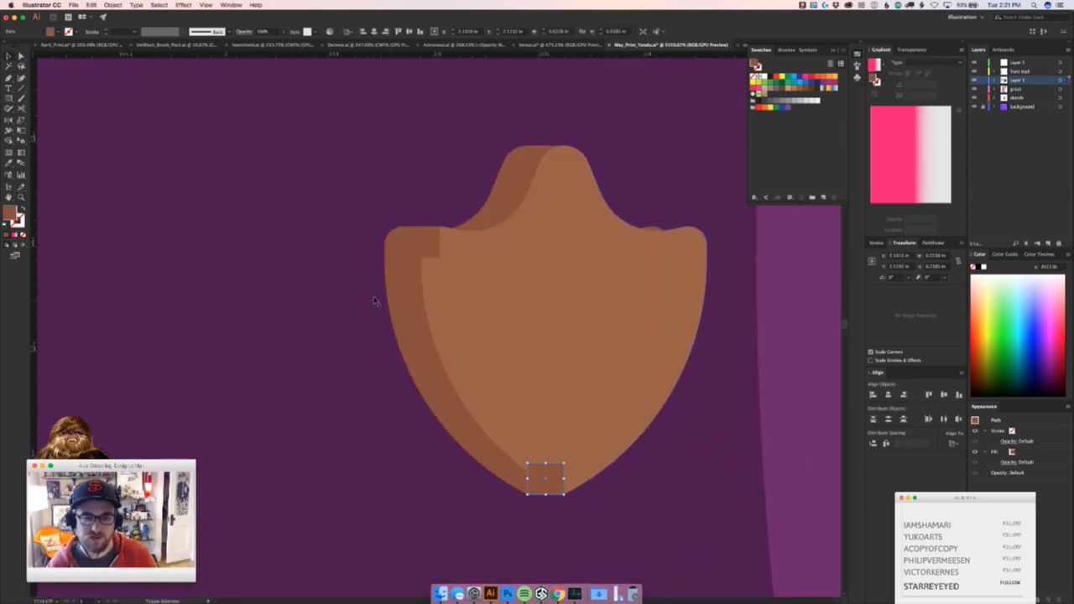
pyautogui.keyDown('shift'); pyautogui.click(411, 243); pyautogui.keyUp('shift')
pyautogui.keyDown('shift'); pyautogui.click(405, 283); pyautogui.keyUp('shift')
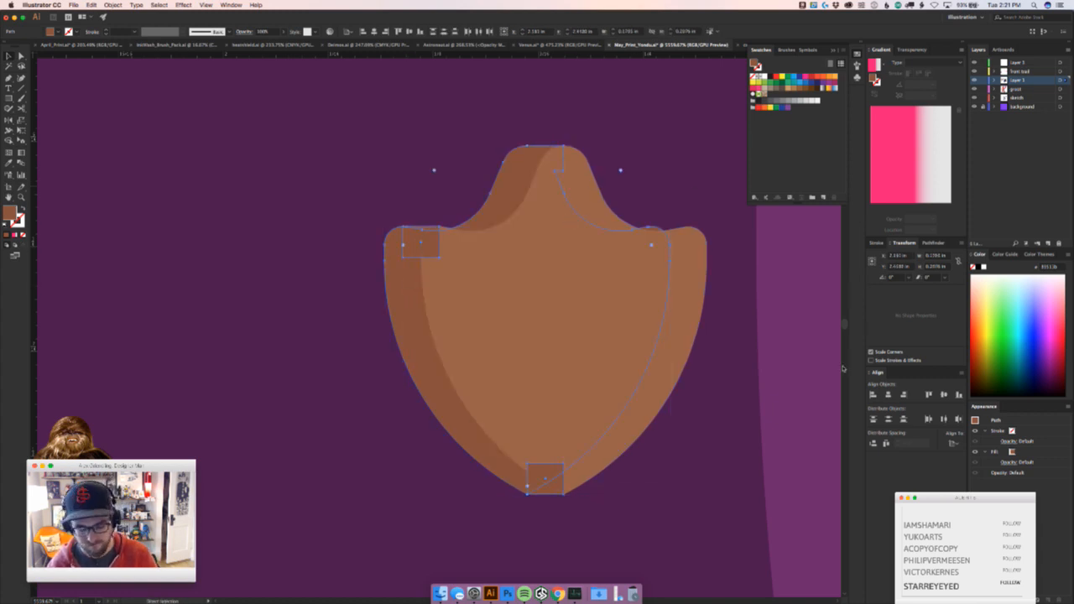
pyautogui.press('Delete')
pyautogui.press('a')
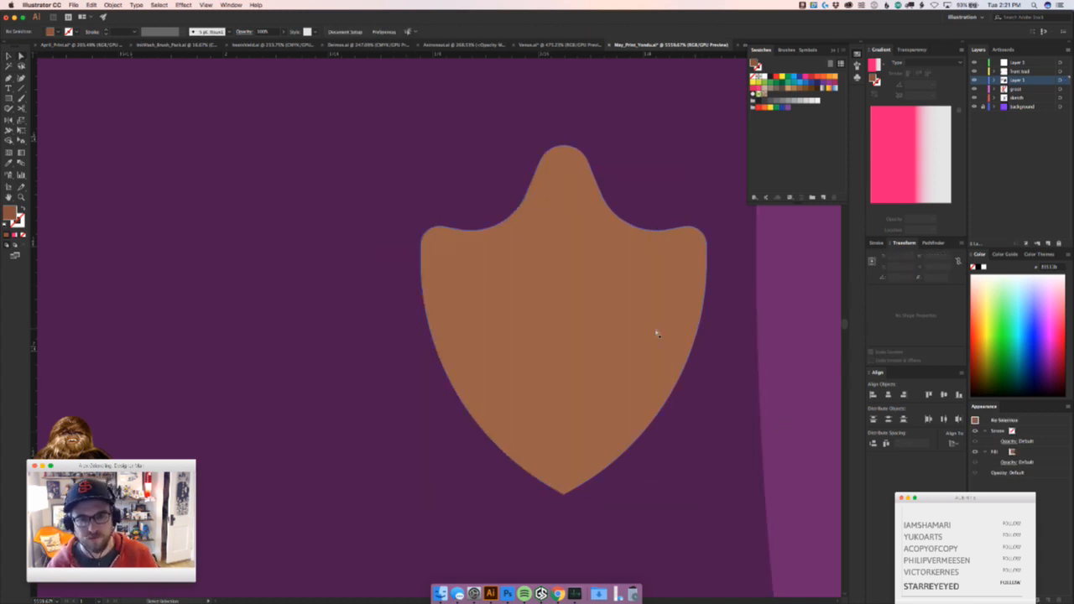
pyautogui.press('super+z')
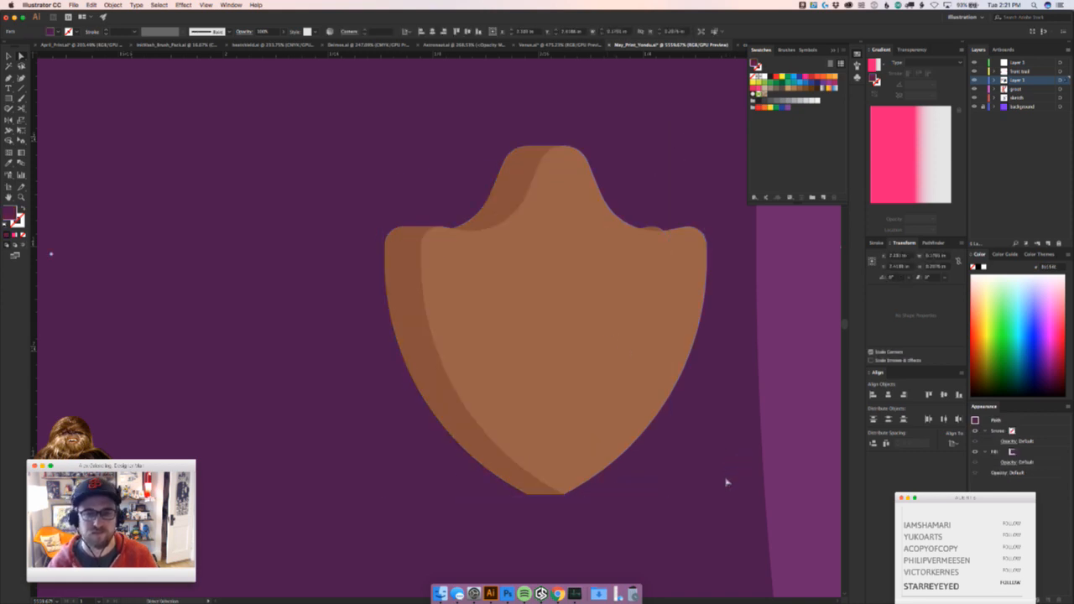
# Draw a rectangle about 0.022 in wide bridging the two shields' right shoulders, extending it to the top of the rear shield's rounded corner
pyautogui.moveTo(659, 206); pyautogui.dragTo(688, 248)
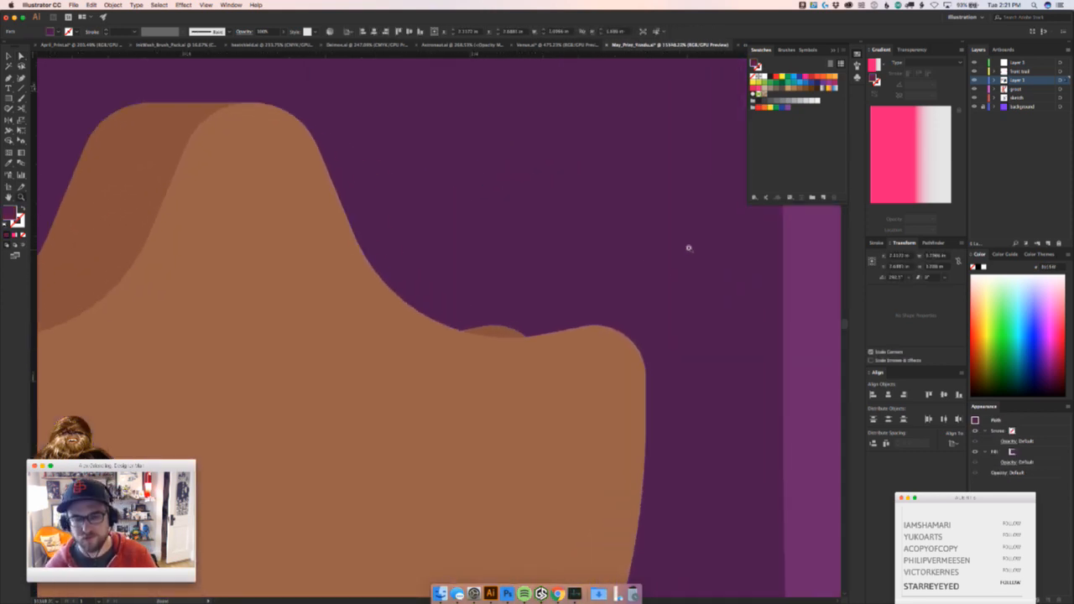
pyautogui.press('m')
pyautogui.moveTo(599, 324); pyautogui.dragTo(510, 389)
pyautogui.moveTo(511, 325); pyautogui.dragTo(496, 325)
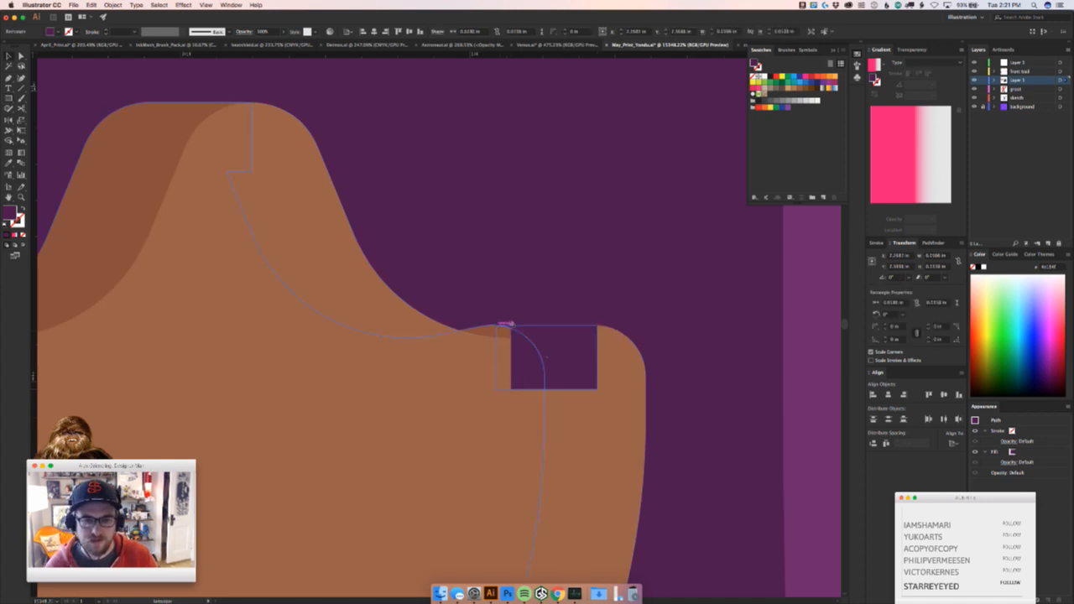
# Place the right shoulder rectangle behind the lighter shield and fill it with the rear shield's dark brown
pyautogui.press('Delete')
pyautogui.click(499, 331)
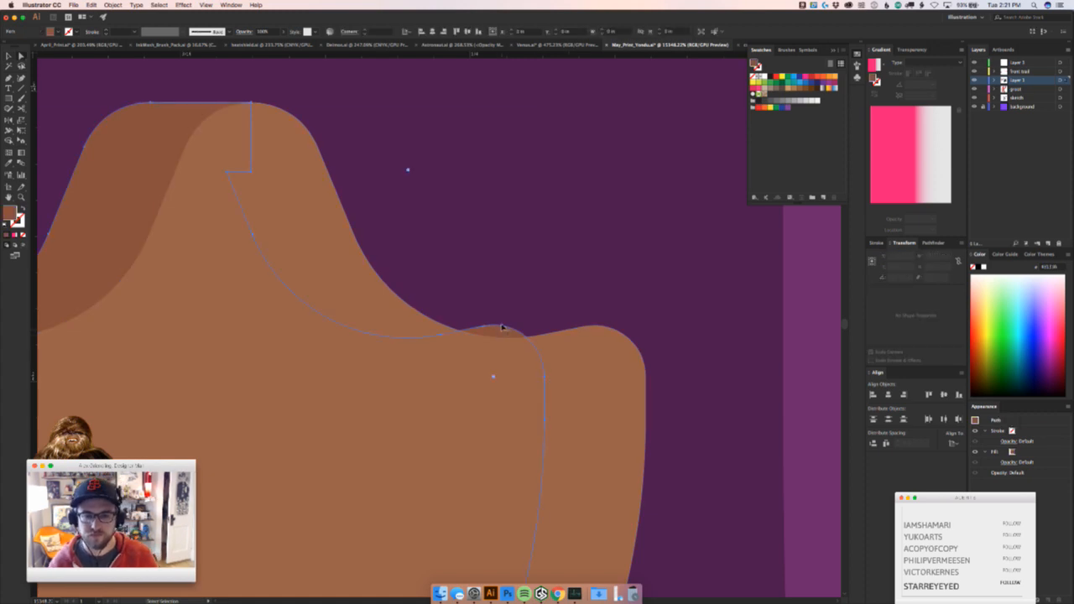
pyautogui.click(501, 327)
pyautogui.press('i')
pyautogui.click(495, 335)
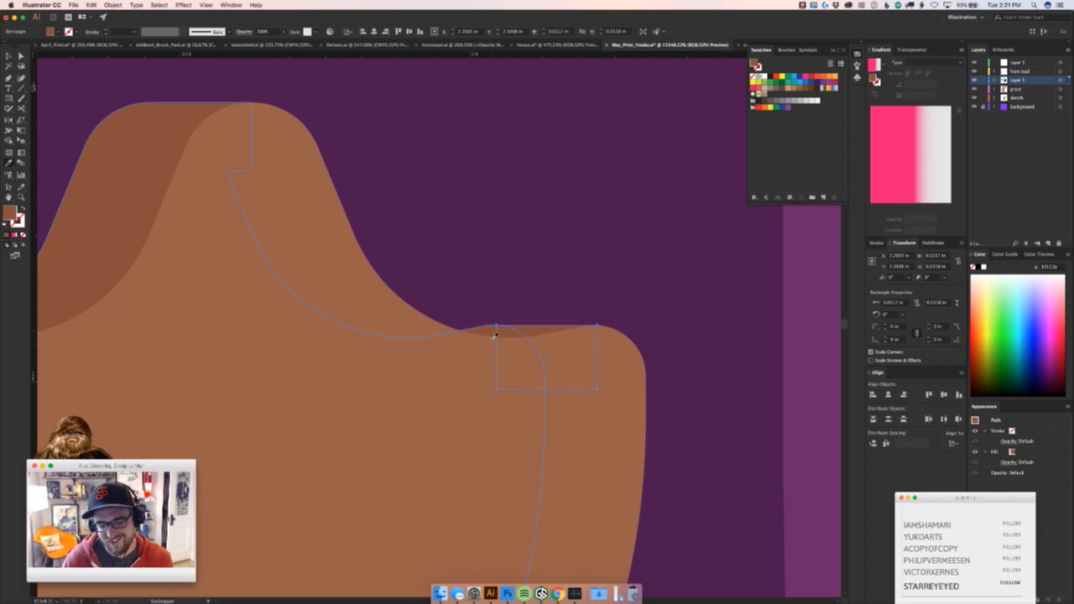
pyautogui.scroll(-15, 495, 335)
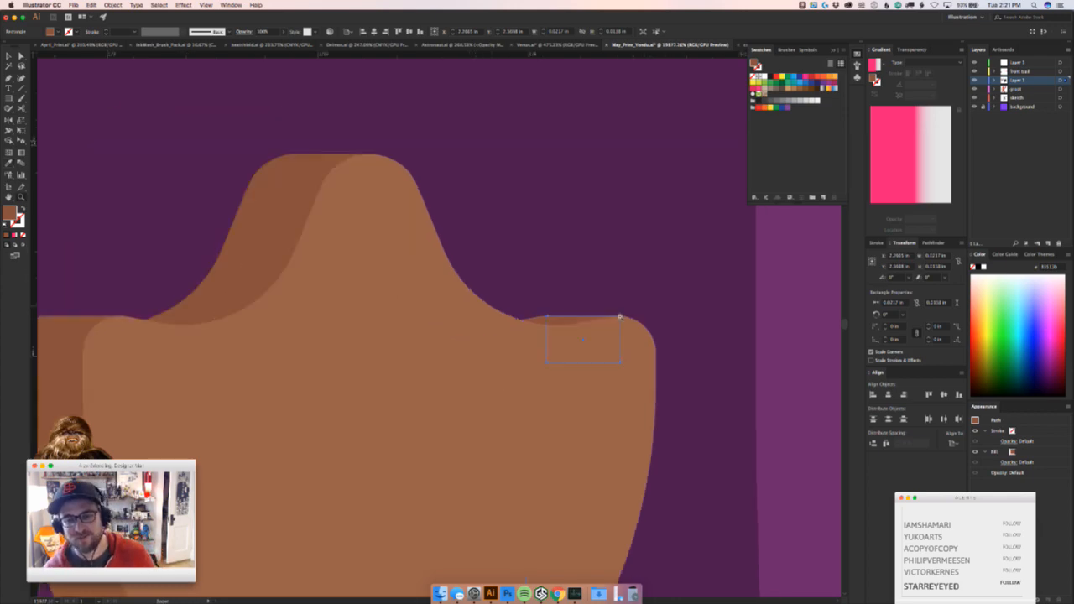
pyautogui.scroll(-8, 577, 380)
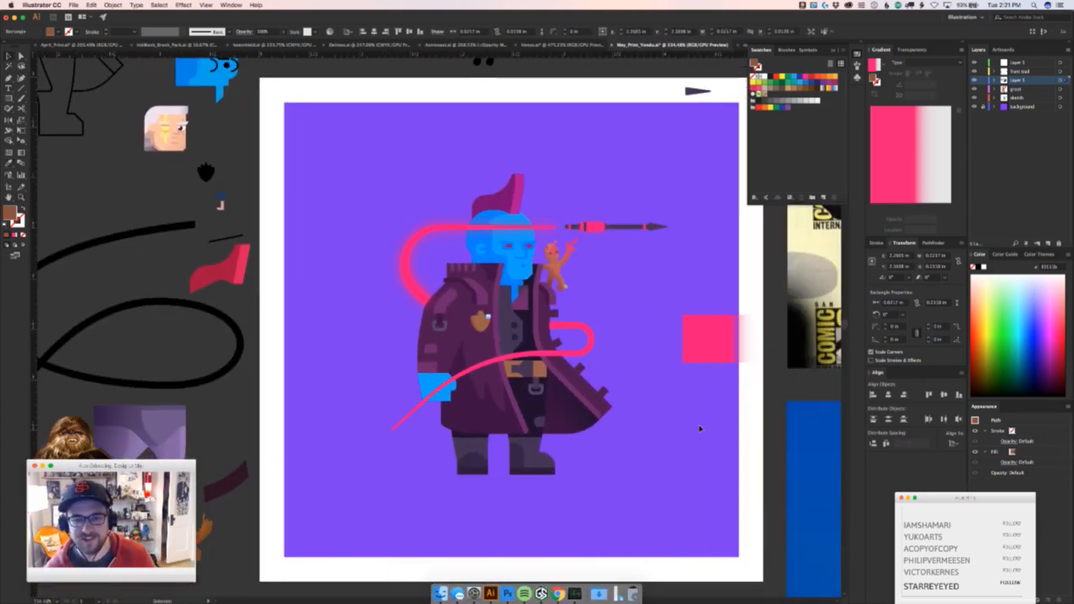
# Inspect the edge where the blue hand meets the sleeve cuff along the outer side of the coat
pyautogui.click(702, 436)
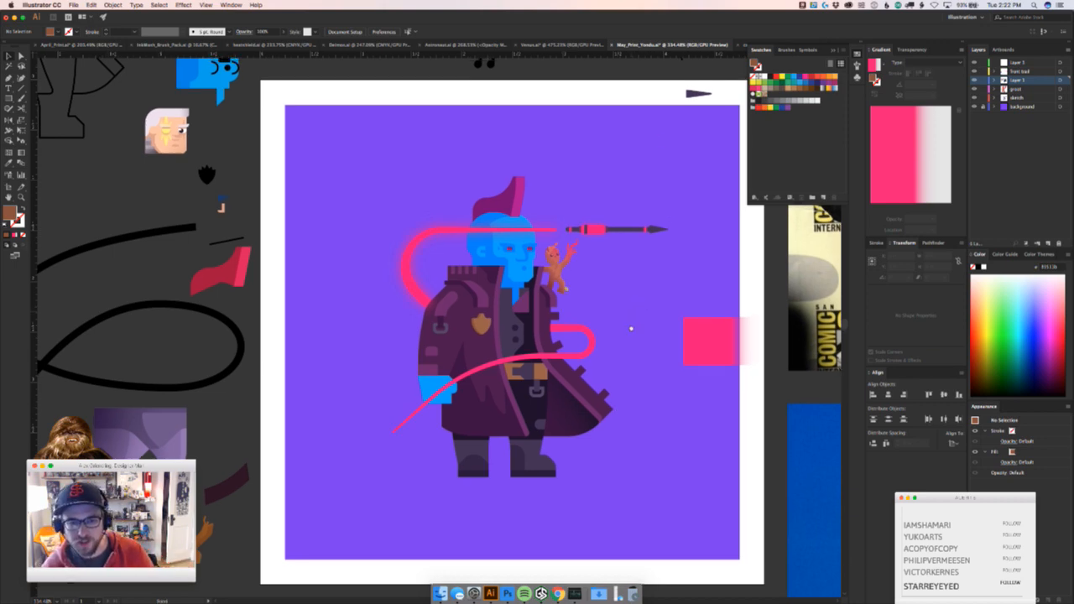
pyautogui.moveTo(478, 250); pyautogui.dragTo(508, 177)
pyautogui.moveTo(465, 458); pyautogui.dragTo(444, 216)
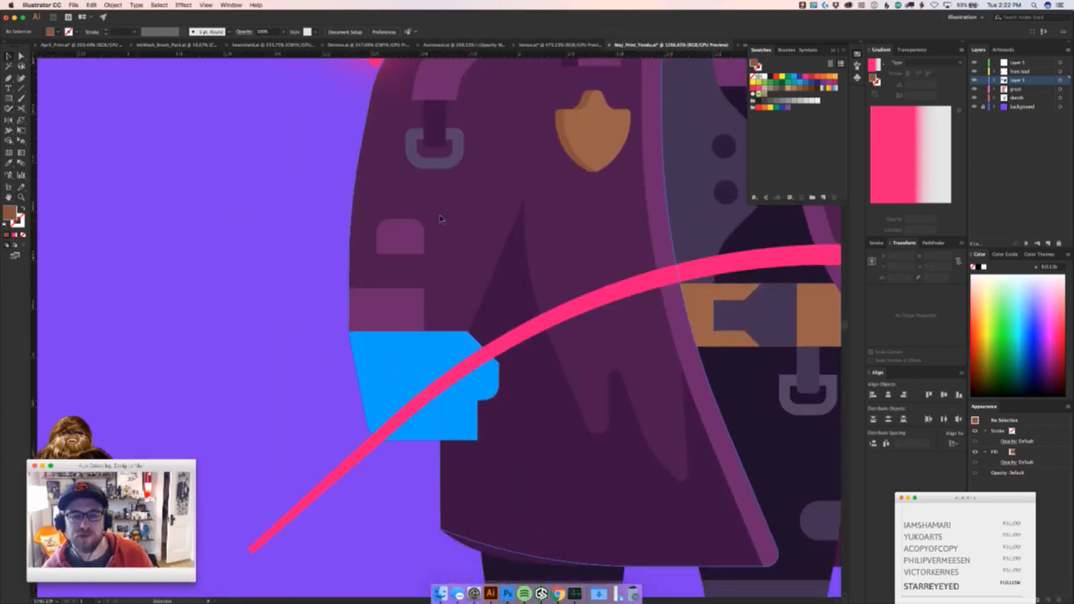
pyautogui.click(397, 434)
pyautogui.moveTo(335, 333); pyautogui.dragTo(614, 244)
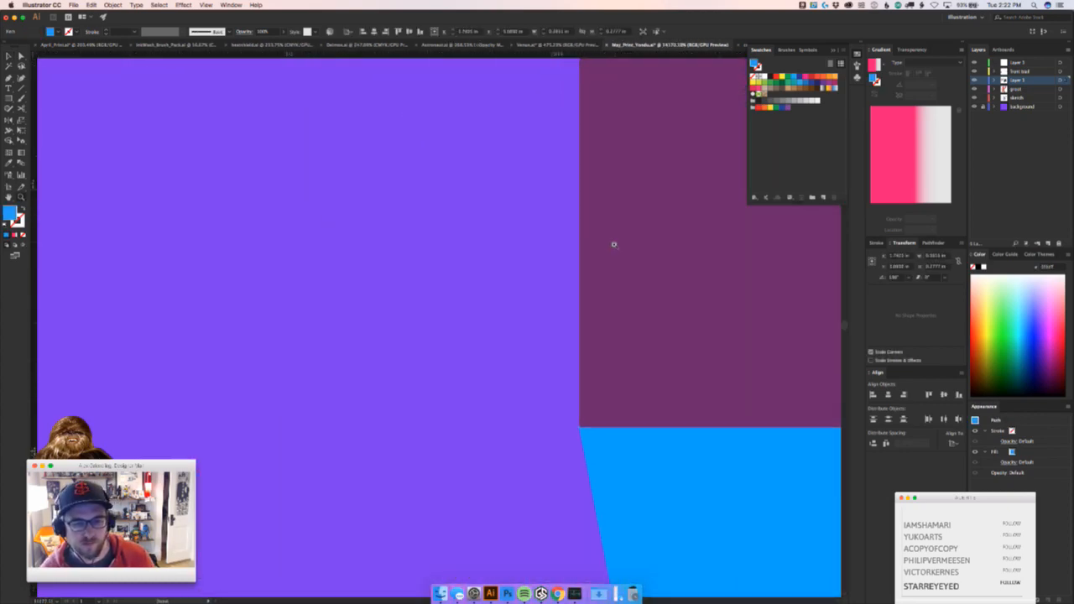
pyautogui.click(528, 450)
pyautogui.moveTo(586, 434)
pyautogui.mouseDown()
pyautogui.moveTo(849, 367)
pyautogui.moveTo(640, 461)
pyautogui.moveTo(115, 414)
pyautogui.mouseUp()
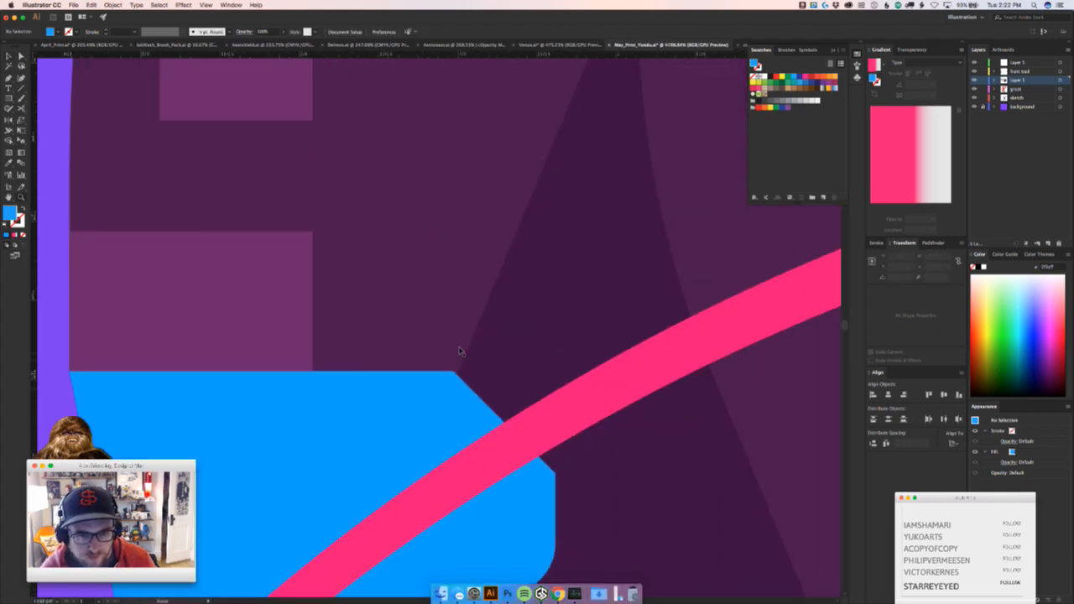
# Adjust the corner anchor of the blue hand's angled edge where it meets the sleeve and the dark coat fold
pyautogui.moveTo(453, 378)
pyautogui.mouseDown()
pyautogui.moveTo(646, 378)
pyautogui.moveTo(444, 434)
pyautogui.moveTo(515, 425)
pyautogui.moveTo(462, 375)
pyautogui.moveTo(613, 383)
pyautogui.moveTo(453, 366)
pyautogui.mouseUp()
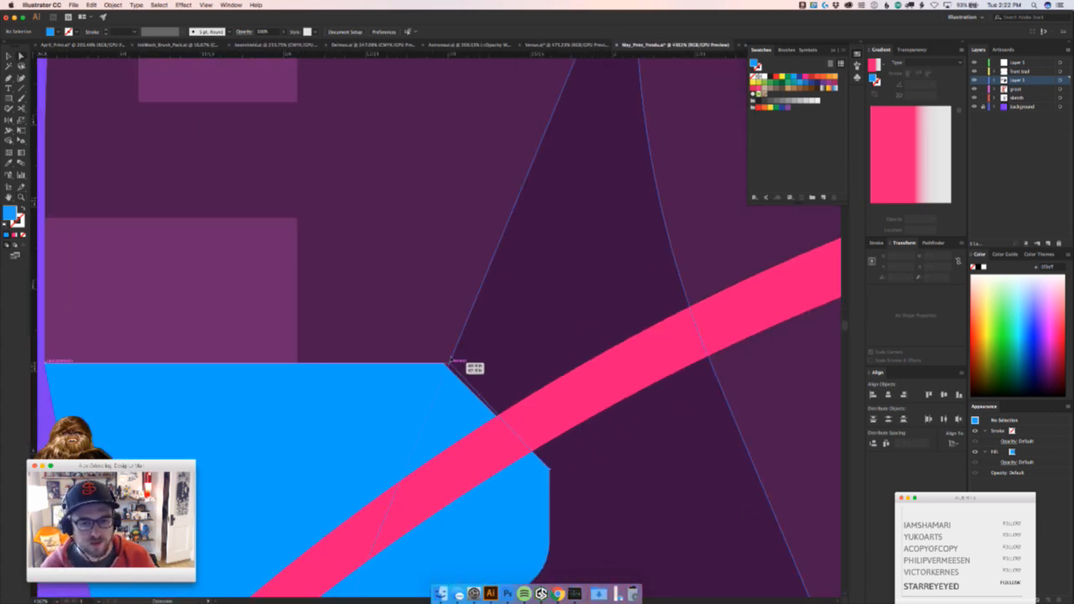
pyautogui.click(550, 466)
pyautogui.press('Left')
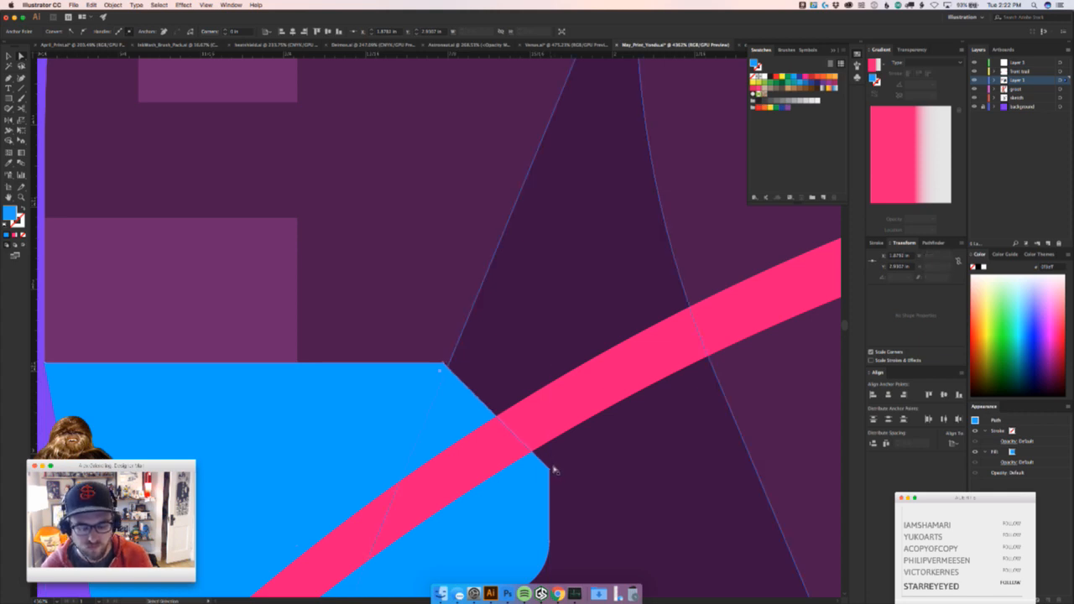
pyautogui.moveTo(501, 438); pyautogui.dragTo(653, 412)
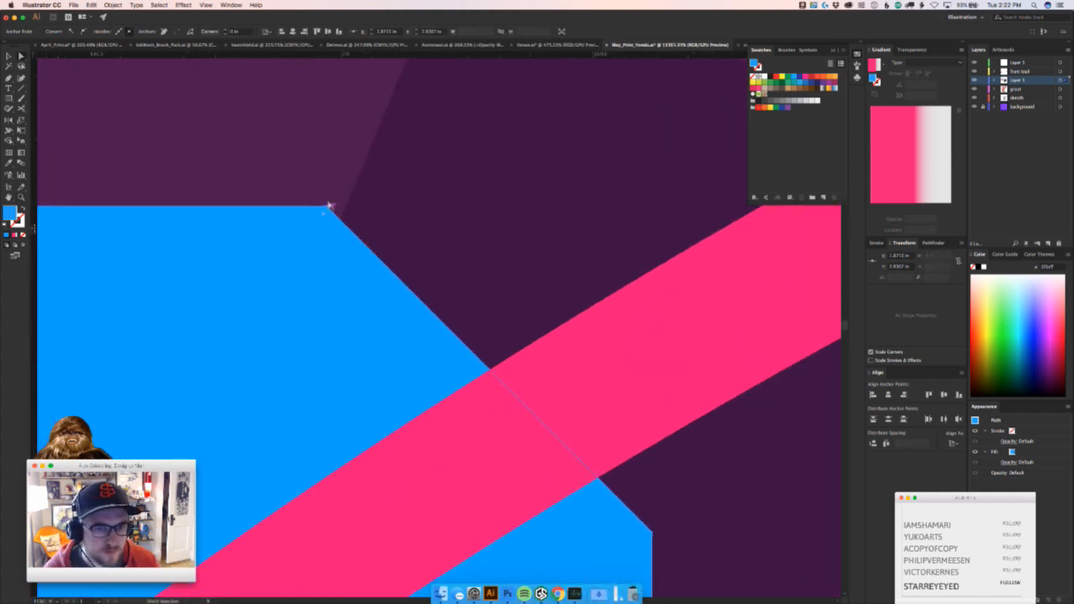
pyautogui.moveTo(327, 206); pyautogui.dragTo(346, 205)
pyautogui.moveTo(653, 530); pyautogui.dragTo(307, 547)
pyautogui.press('z')
pyautogui.press('v')
pyautogui.click(477, 500)
pyautogui.moveTo(443, 458); pyautogui.dragTo(202, 257)
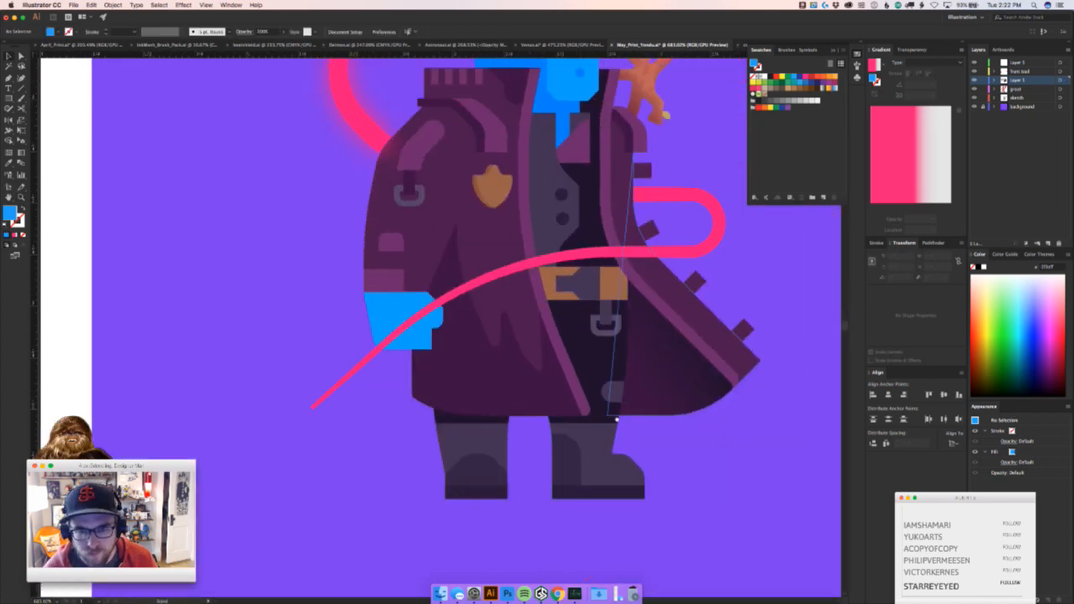
# Hide the front trail layer so the head and mohawk are free of the glowing trail
pyautogui.moveTo(702, 308); pyautogui.dragTo(508, 500)
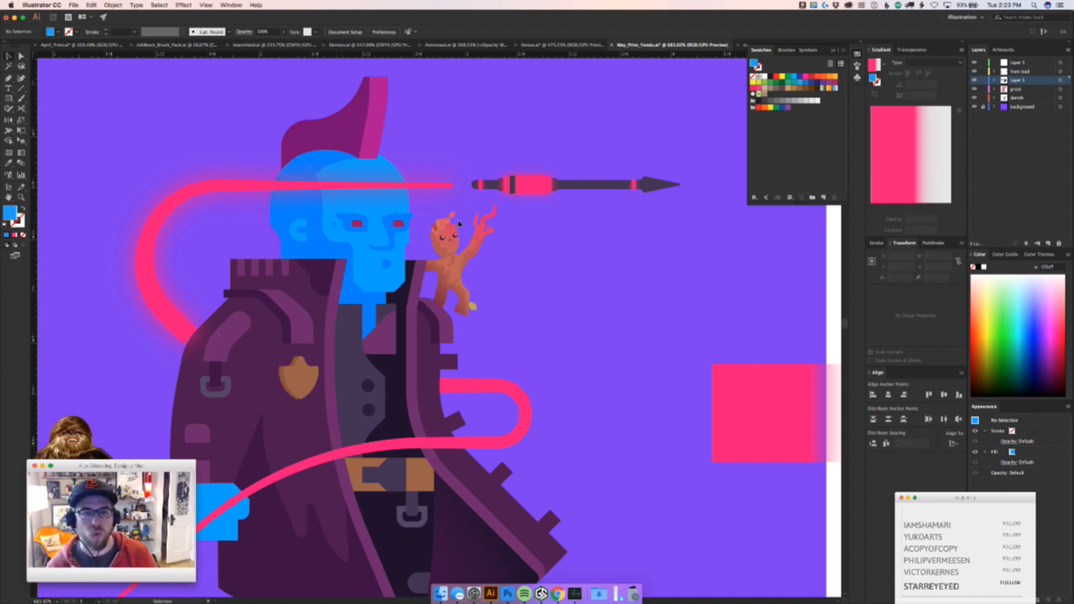
pyautogui.moveTo(435, 132); pyautogui.dragTo(534, 226)
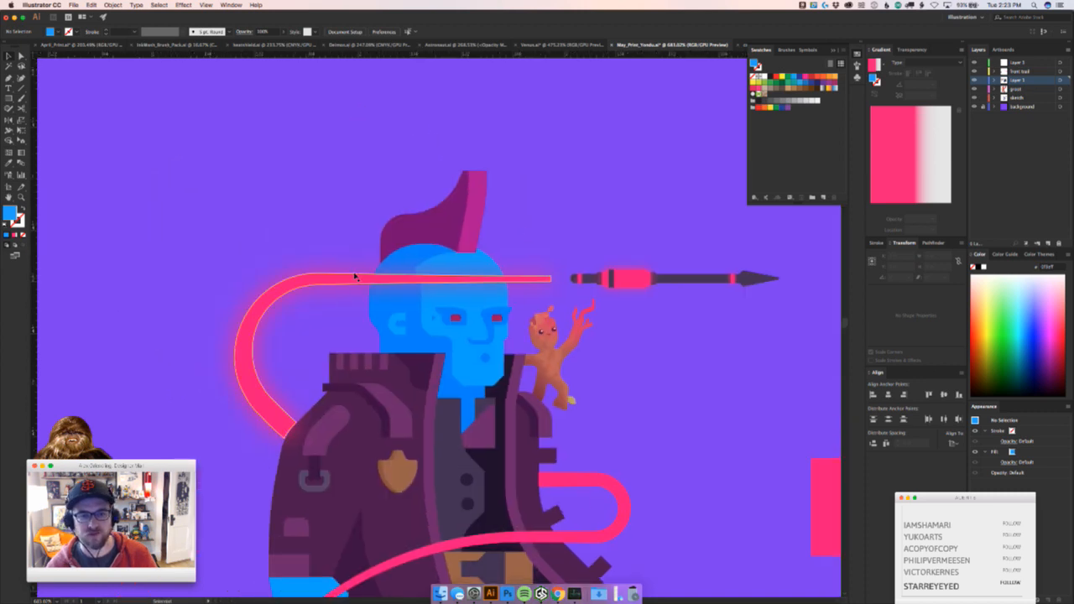
pyautogui.click(974, 71)
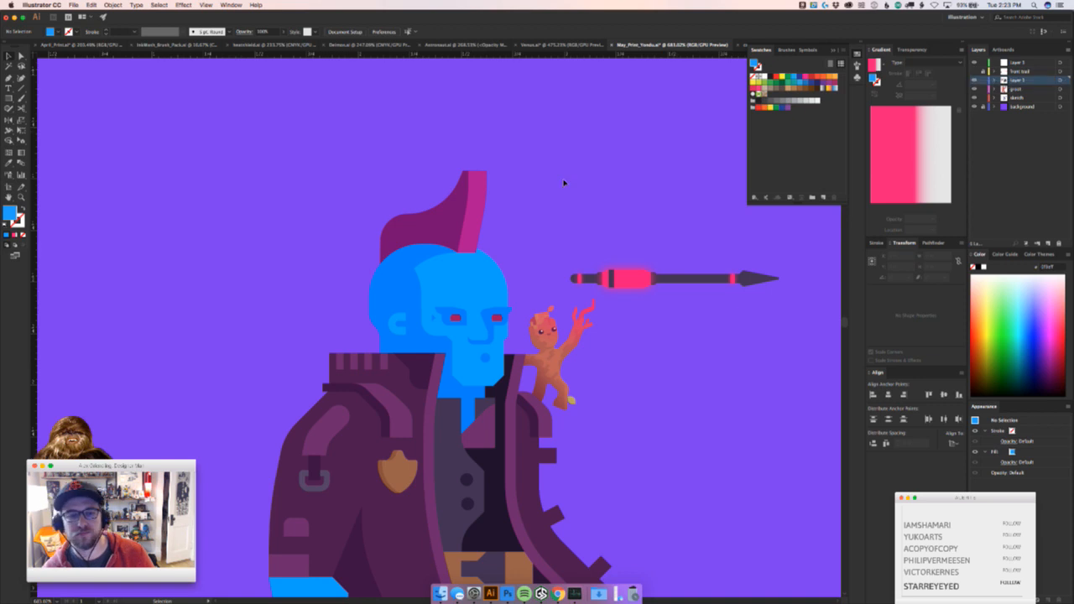
pyautogui.press('z')
pyautogui.moveTo(424, 233); pyautogui.dragTo(563, 181)
pyautogui.press('v')
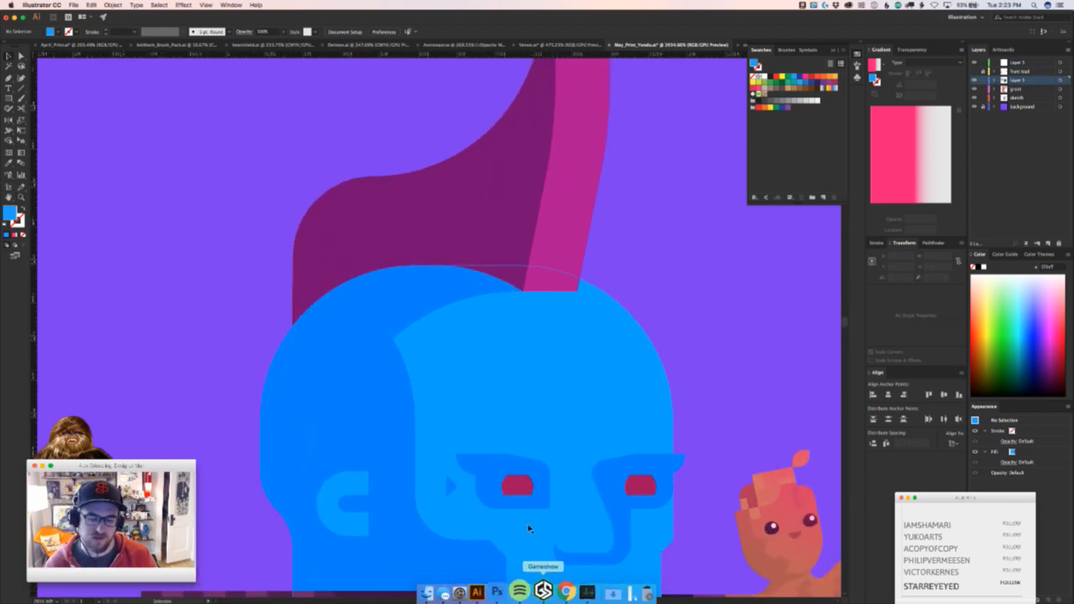
# Pull the mohawk's rear piece away from the head to show the separate shapes, and undo the move
pyautogui.moveTo(691, 203); pyautogui.dragTo(470, 227)
pyautogui.moveTo(373, 230); pyautogui.dragTo(312, 220)
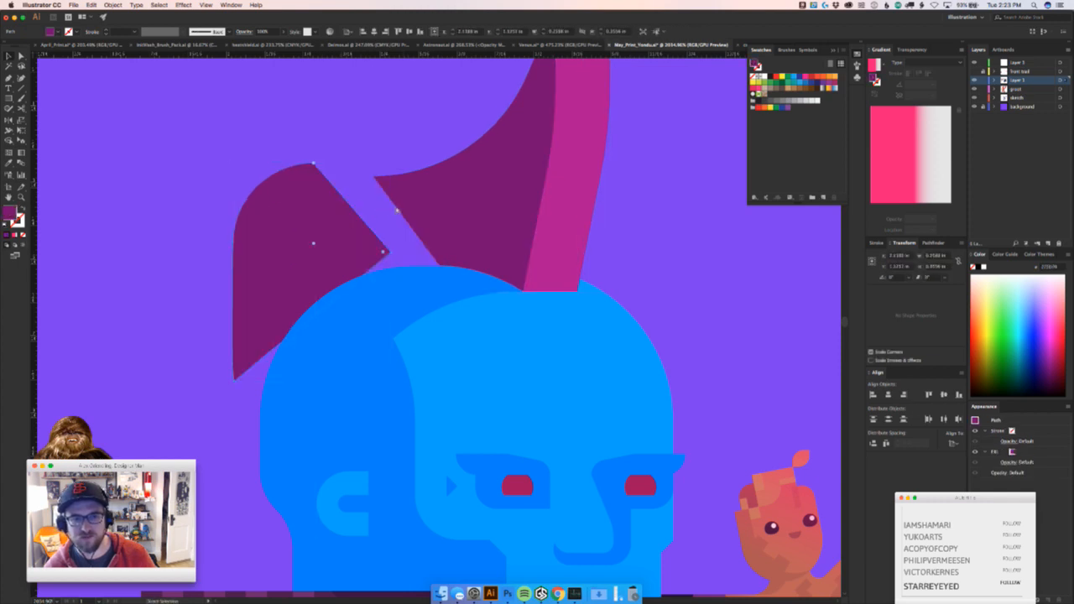
pyautogui.press('super+z')
pyautogui.press('z')
pyautogui.moveTo(433, 264); pyautogui.dragTo(324, 383)
pyautogui.press('v')
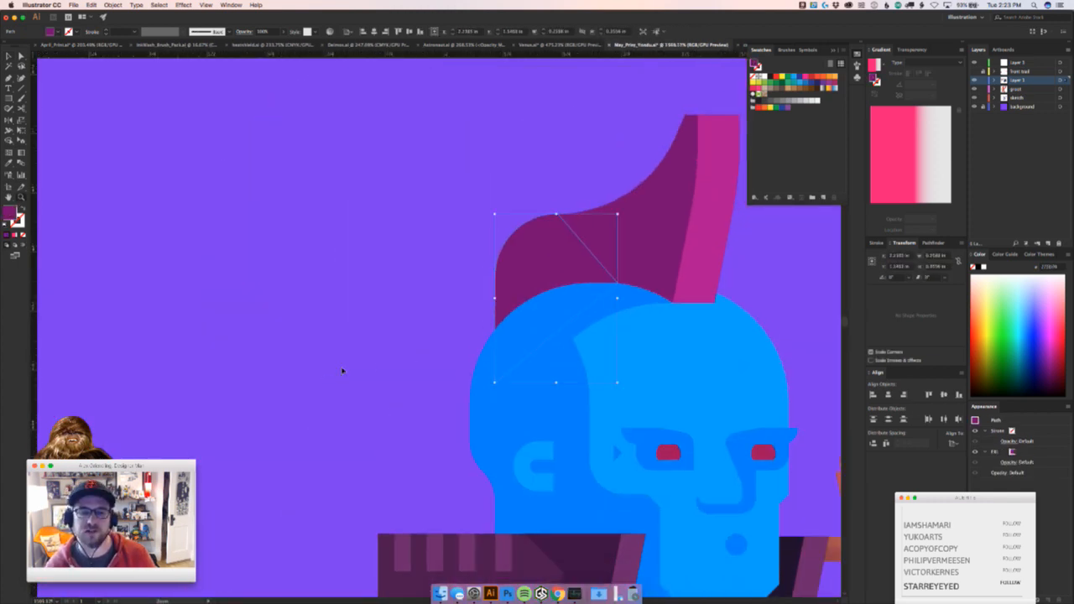
# Shift the dark blue shading piece at the crown of the head to show how it overlaps, and undo the move
pyautogui.click(401, 365)
pyautogui.moveTo(400, 372); pyautogui.dragTo(339, 351)
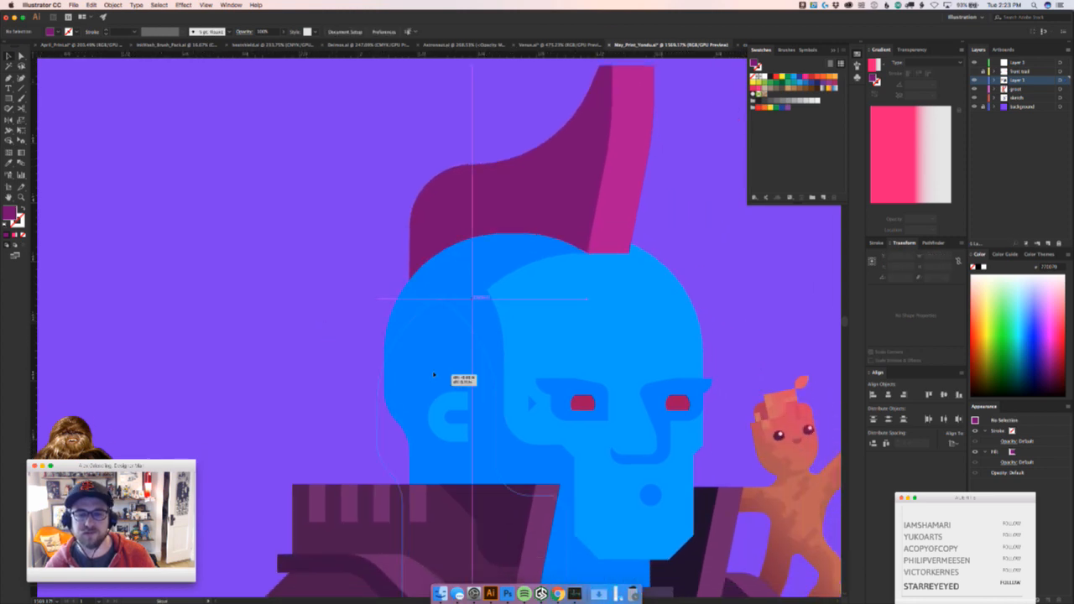
pyautogui.click(457, 366)
pyautogui.moveTo(488, 288); pyautogui.dragTo(486, 304)
pyautogui.press('super+z')
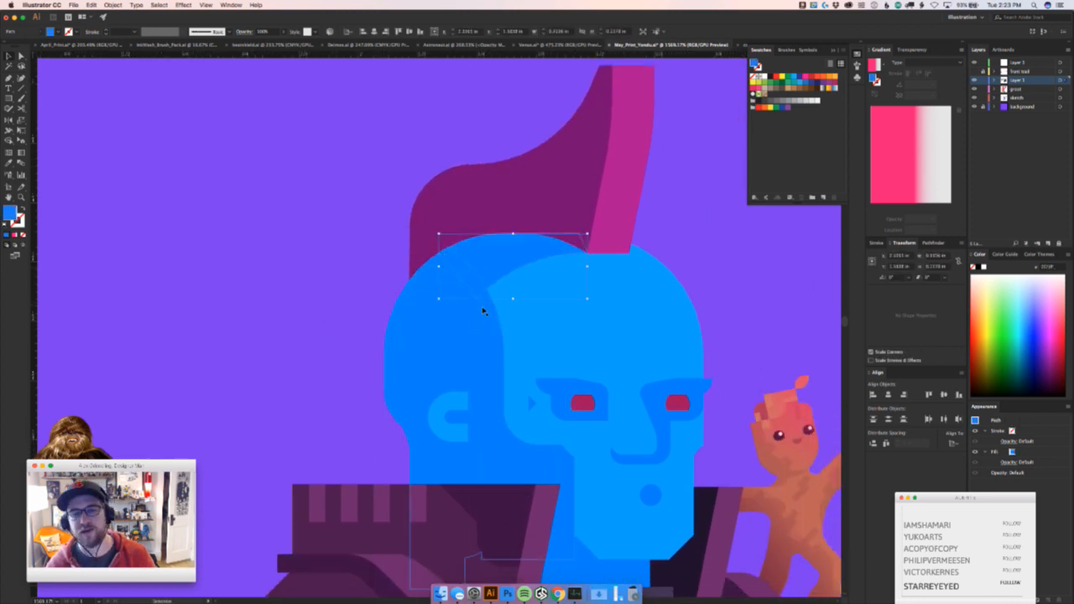
pyautogui.click(407, 352)
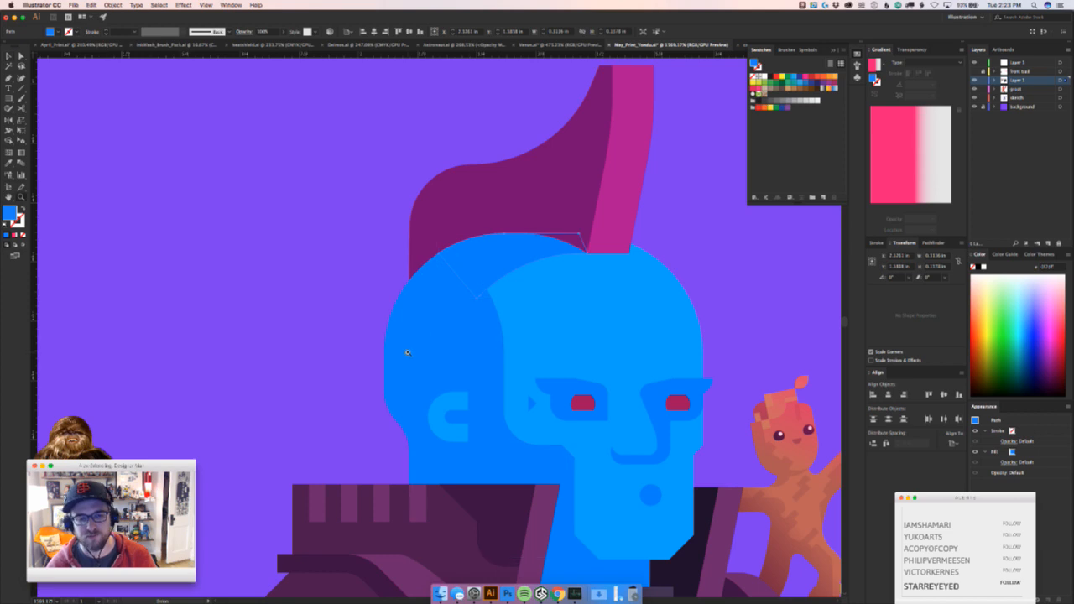
pyautogui.moveTo(478, 366); pyautogui.dragTo(388, 334)
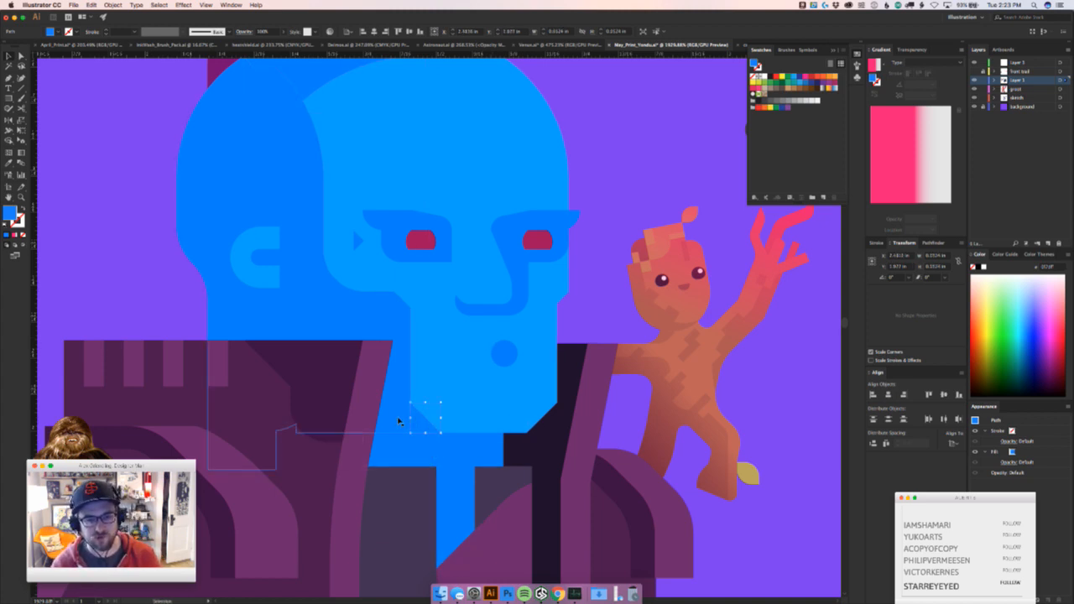
# Pull the dark blue side, neck rectangle and crown pieces off the head to show its construction, and undo these moves
pyautogui.click(373, 394)
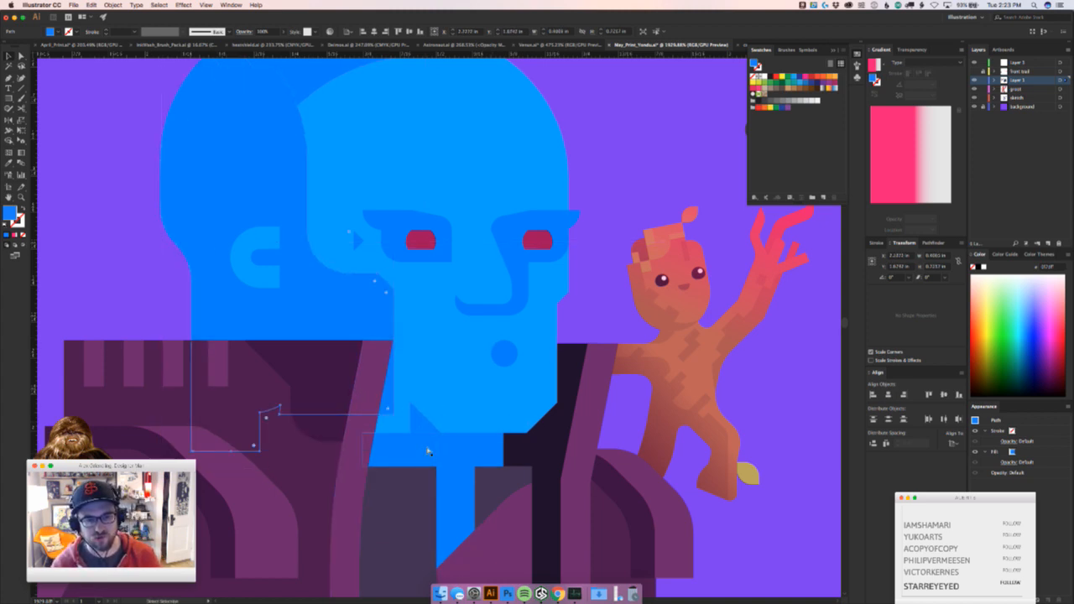
pyautogui.scroll(-4, 425, 451)
pyautogui.moveTo(376, 319); pyautogui.dragTo(181, 319)
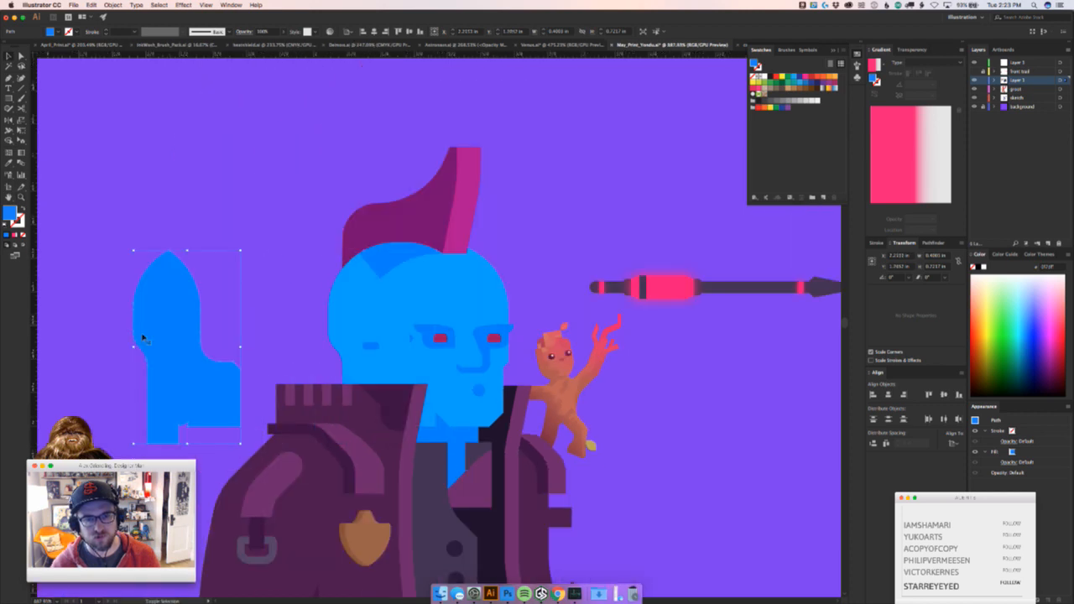
pyautogui.moveTo(443, 426); pyautogui.dragTo(614, 540)
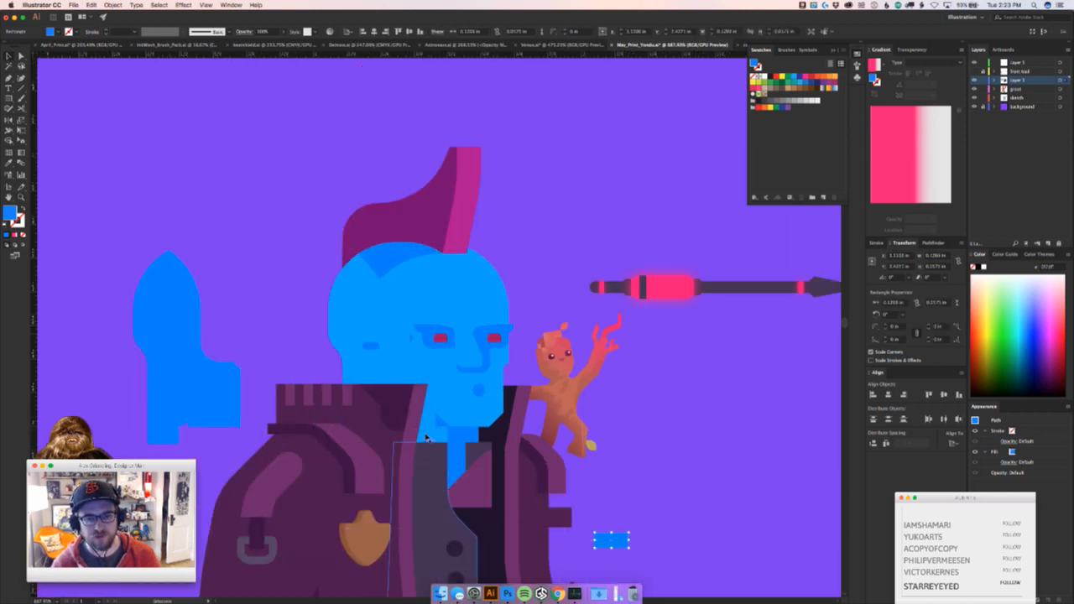
pyautogui.moveTo(438, 421); pyautogui.dragTo(185, 266)
pyautogui.moveTo(375, 245); pyautogui.dragTo(293, 126)
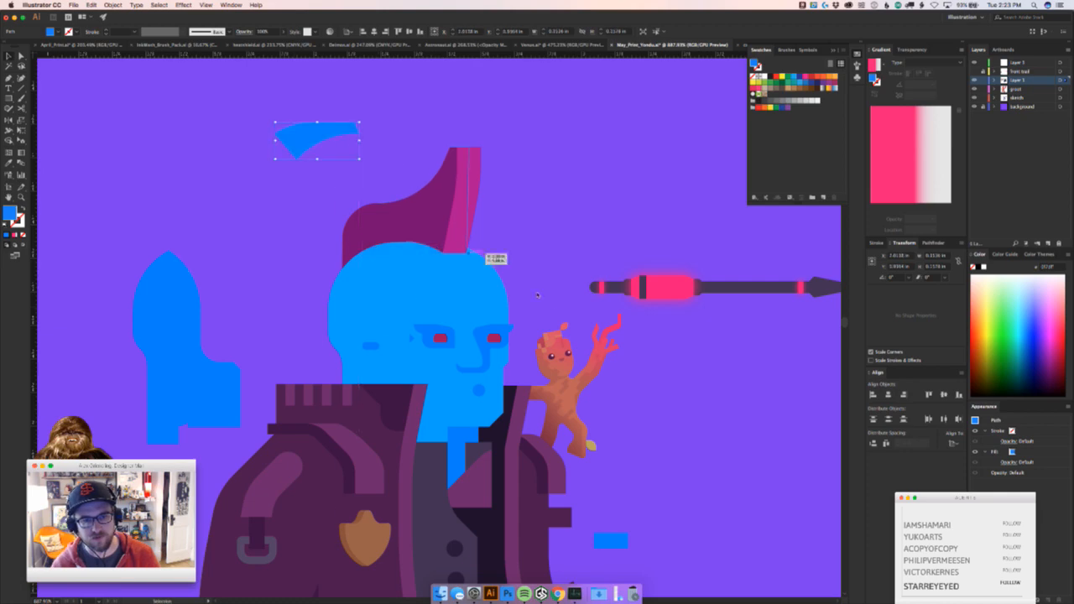
pyautogui.moveTo(550, 312)
pyautogui.mouseDown()
pyautogui.moveTo(331, 360)
pyautogui.moveTo(567, 300)
pyautogui.mouseUp()
pyautogui.hotkey('ctrl', 'z')
pyautogui.hotkey('ctrl', 'z')
pyautogui.hotkey('ctrl', 'z')
pyautogui.hotkey('ctrl', 'z')
pyautogui.hotkey('ctrl', 'z')
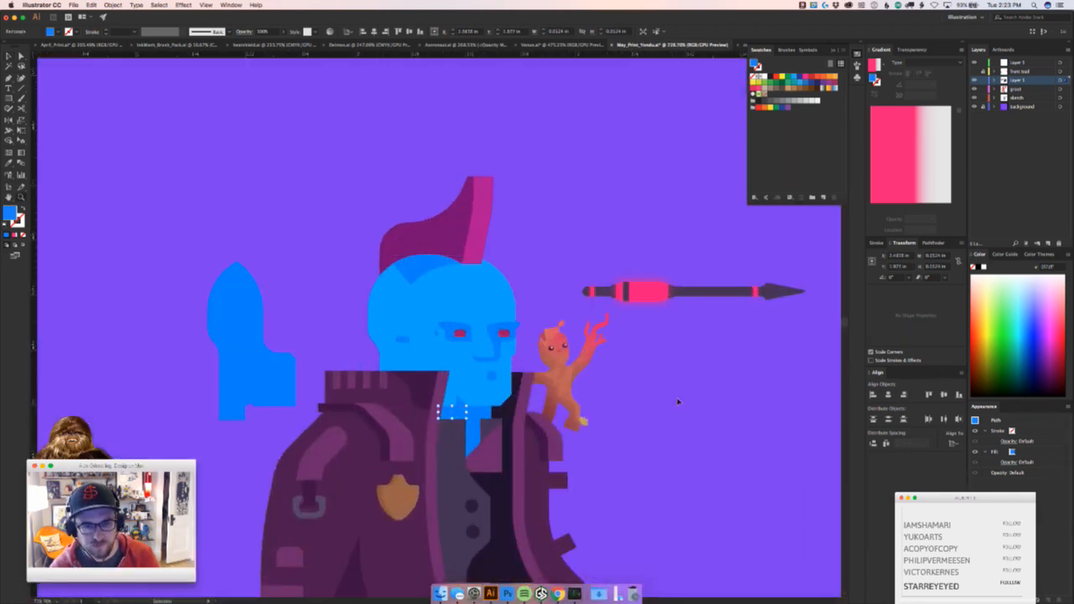
pyautogui.moveTo(677, 425); pyautogui.dragTo(701, 433)
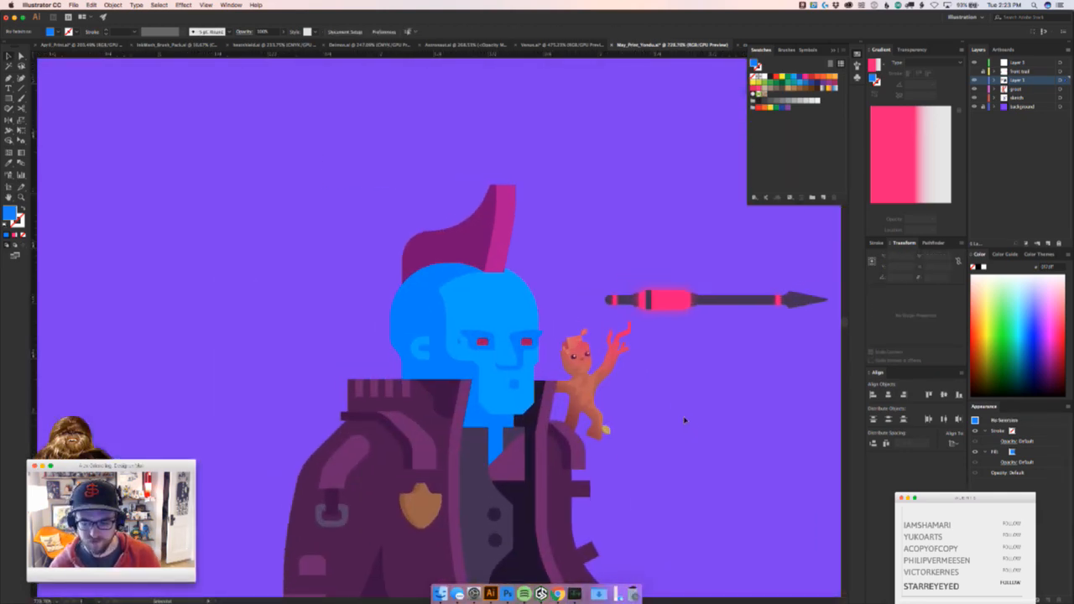
pyautogui.moveTo(482, 377); pyautogui.dragTo(536, 369)
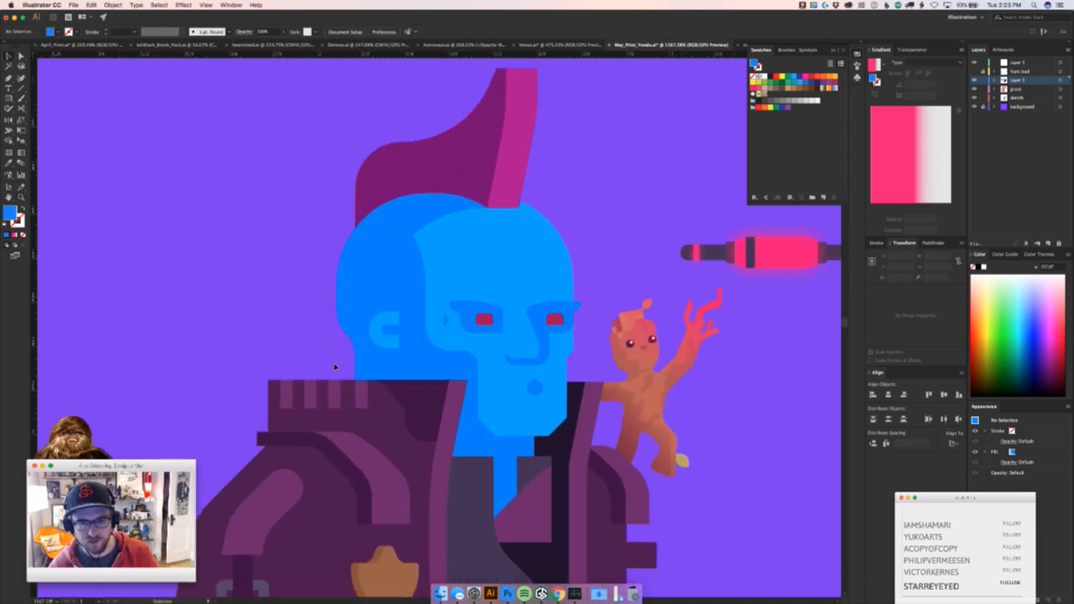
# Select all the shapes forming the head, face and neck, together with the mohawk's rear piece
pyautogui.click(523, 391)
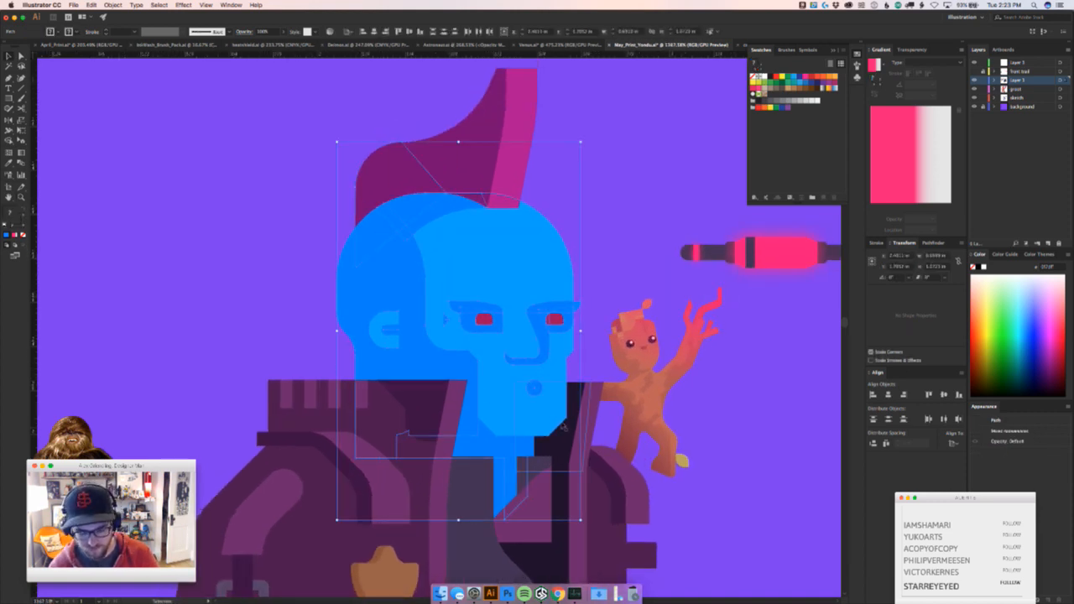
pyautogui.moveTo(527, 415); pyautogui.dragTo(375, 402)
pyautogui.press('super+z')
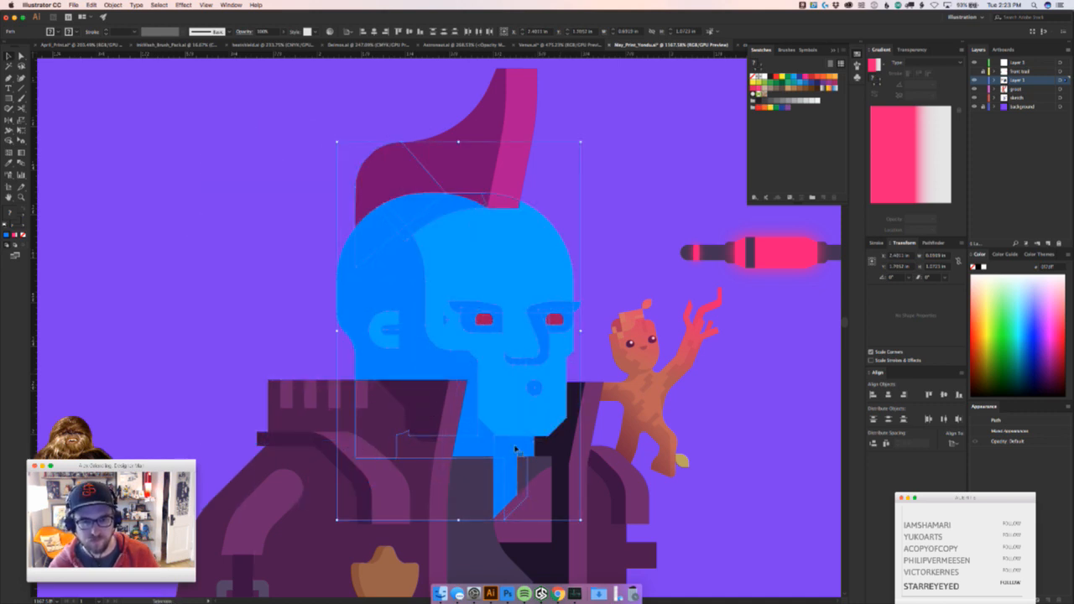
pyautogui.moveTo(515, 445); pyautogui.dragTo(590, 385)
pyautogui.press('super+z')
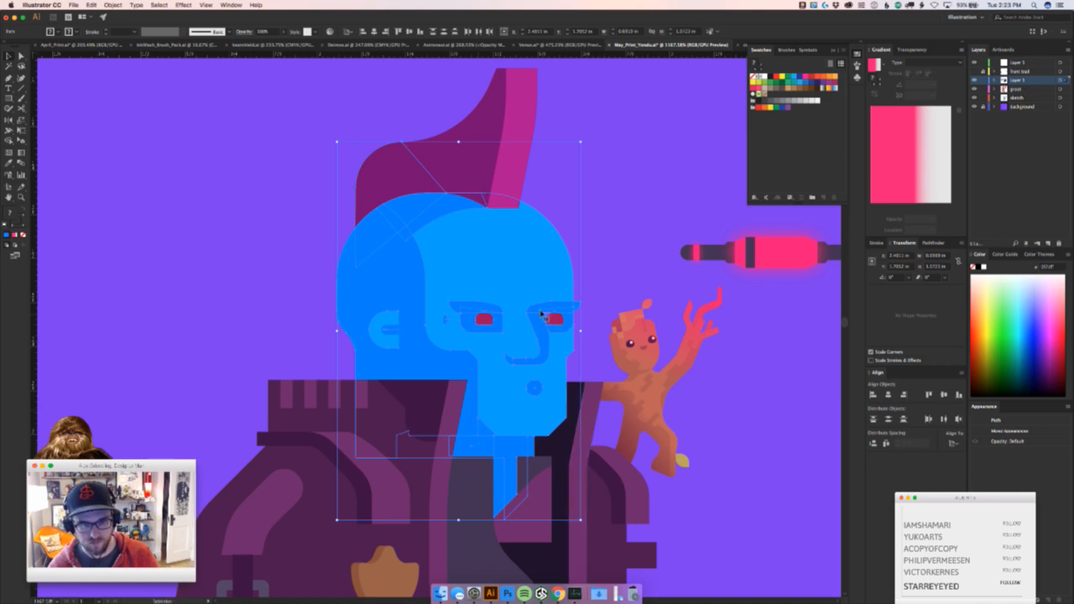
pyautogui.press('a')
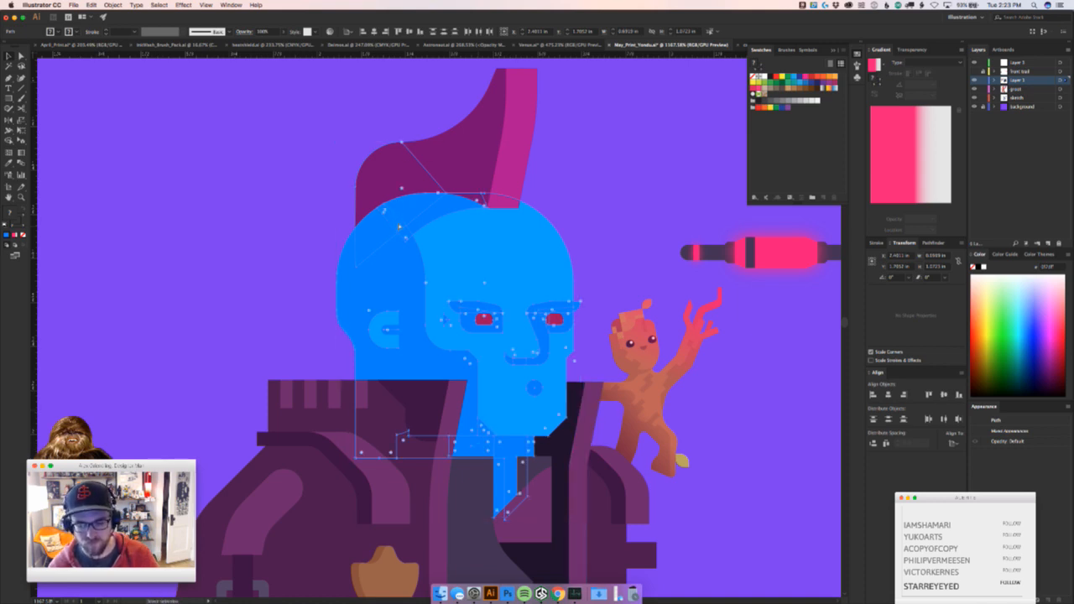
pyautogui.press('v')
# Try shifting the red, green and blue balance of the selected head shapes with a preview, cancel the adjustment and deselect
pyautogui.click(90, 5)
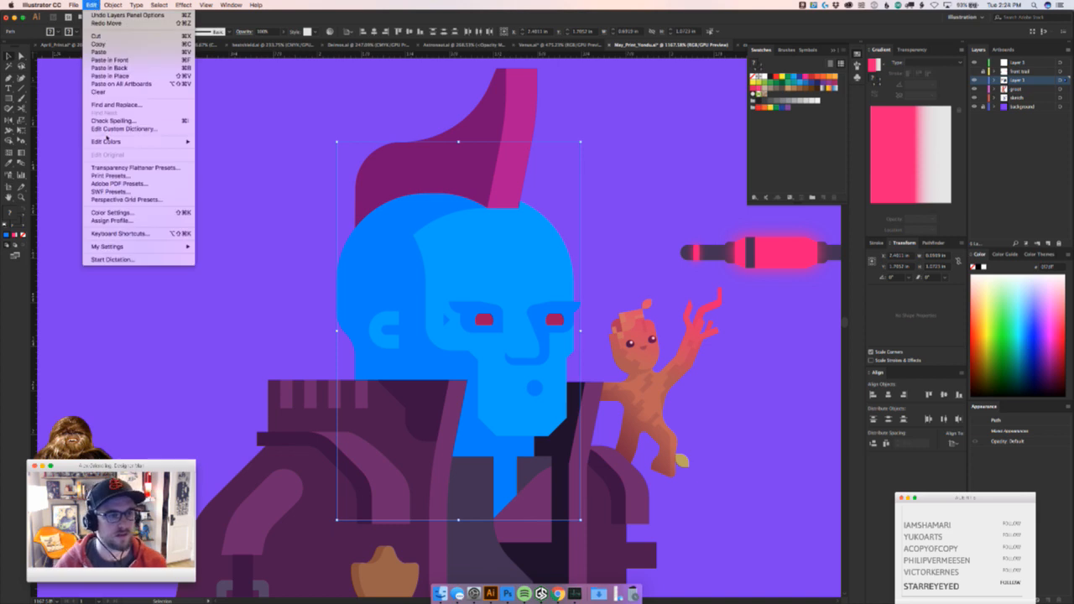
pyautogui.moveTo(106, 141)
pyautogui.click(222, 163)
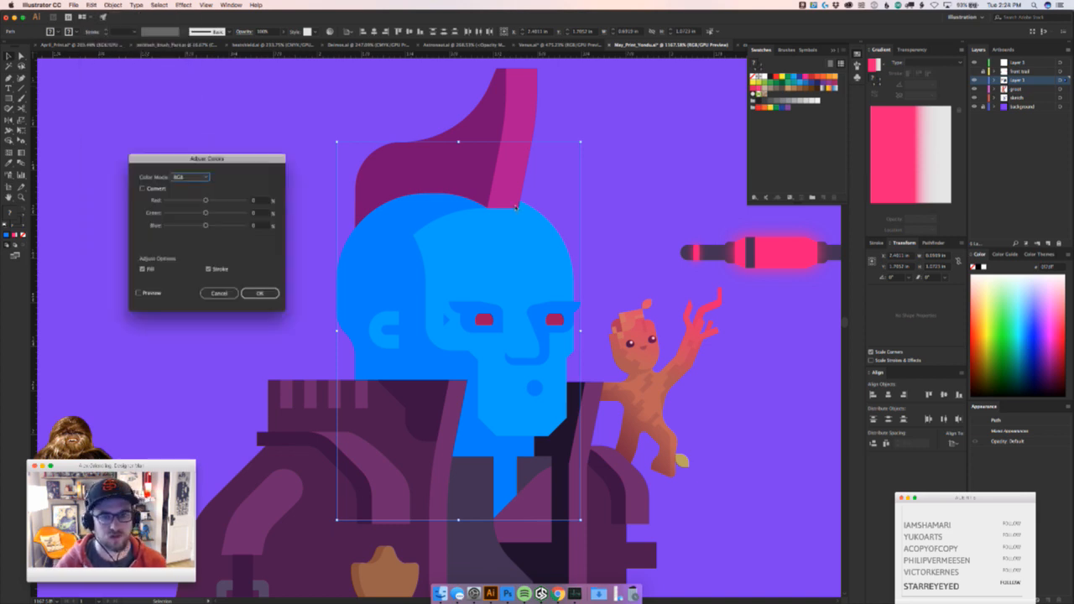
pyautogui.click(138, 293)
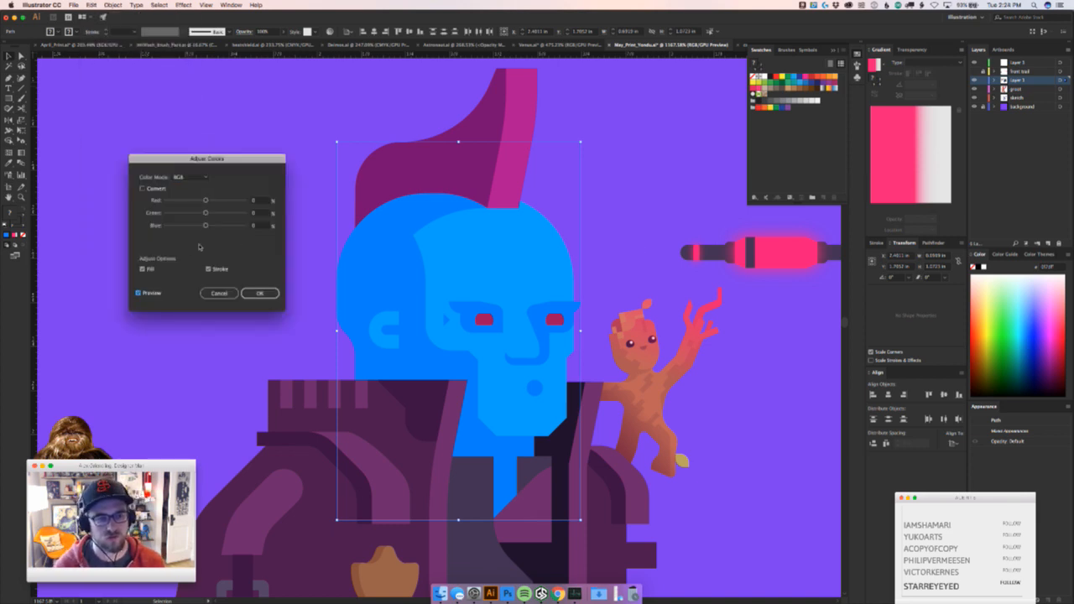
pyautogui.moveTo(204, 226); pyautogui.dragTo(213, 201)
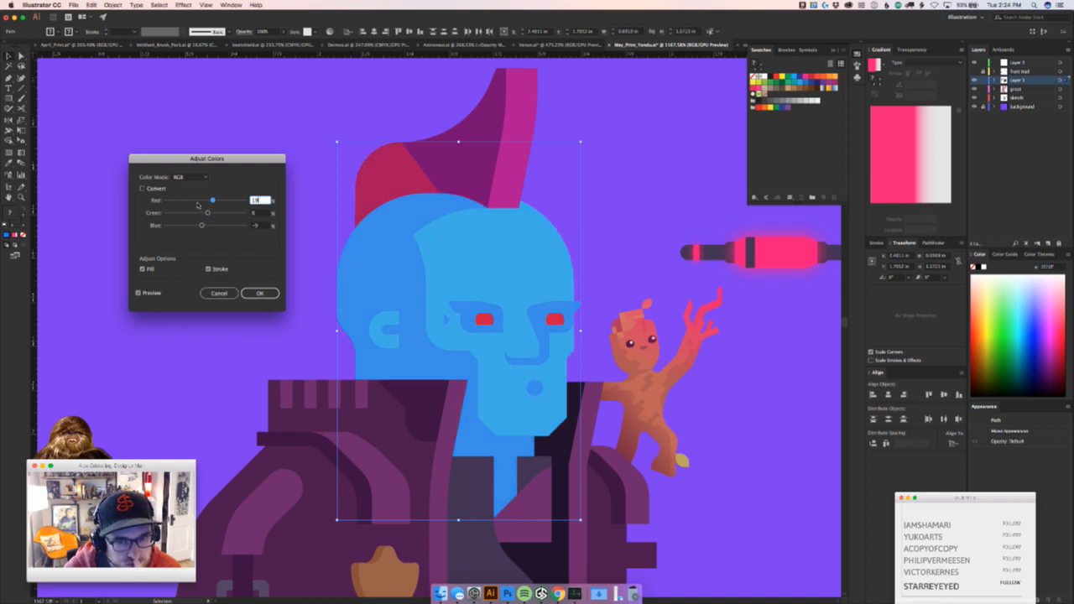
pyautogui.click(191, 201)
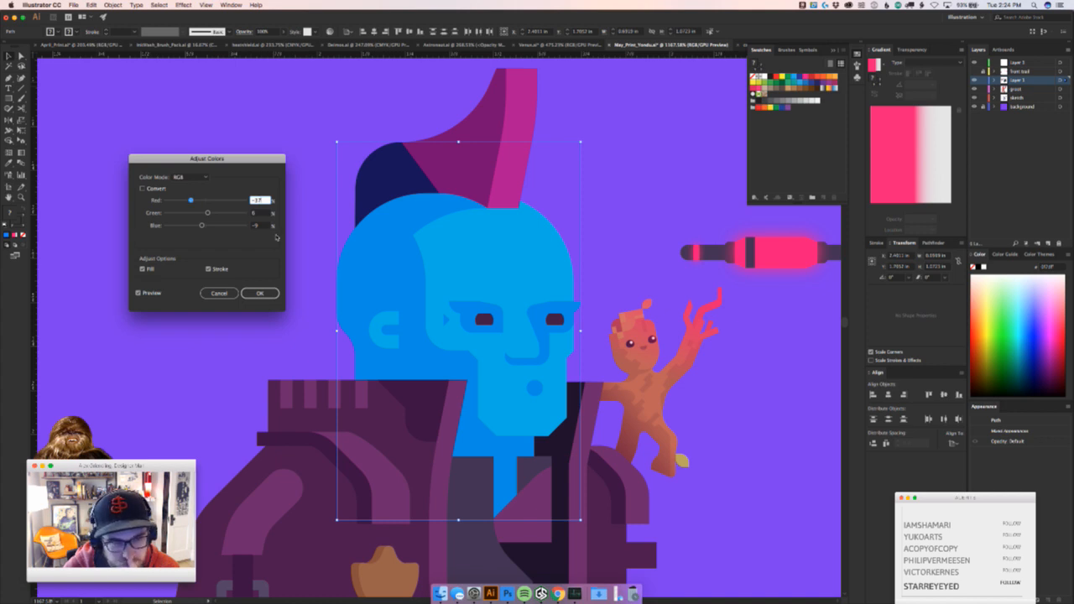
pyautogui.click(205, 200)
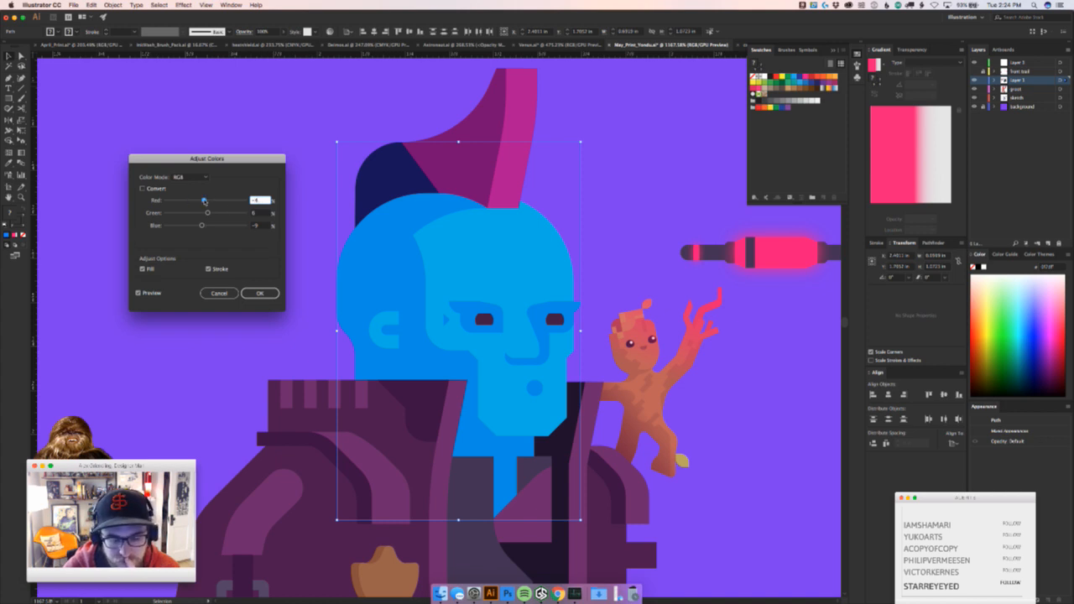
pyautogui.moveTo(202, 225); pyautogui.dragTo(207, 226)
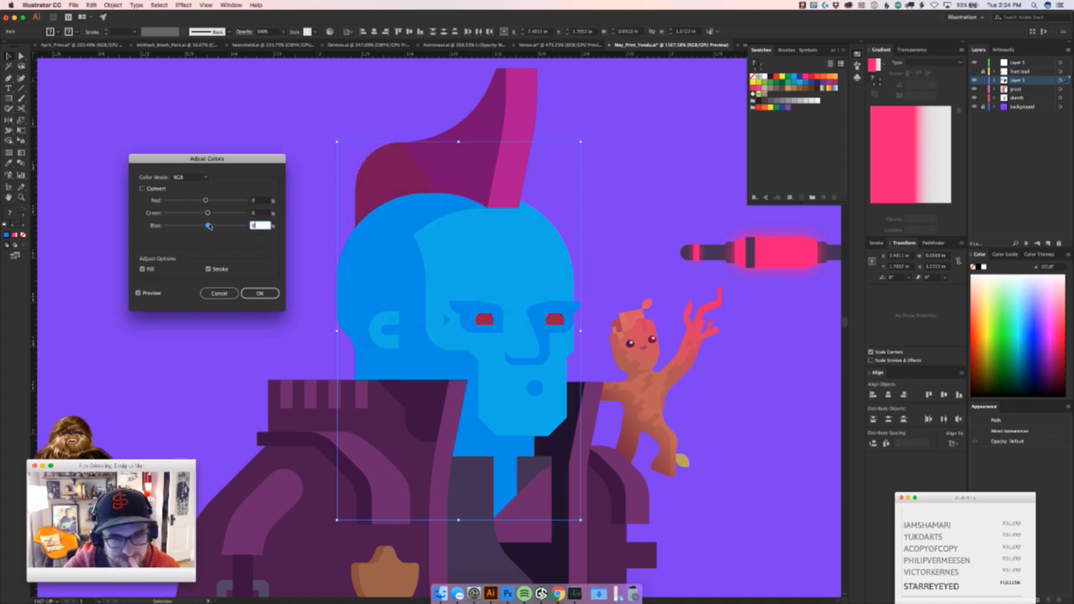
pyautogui.click(232, 292)
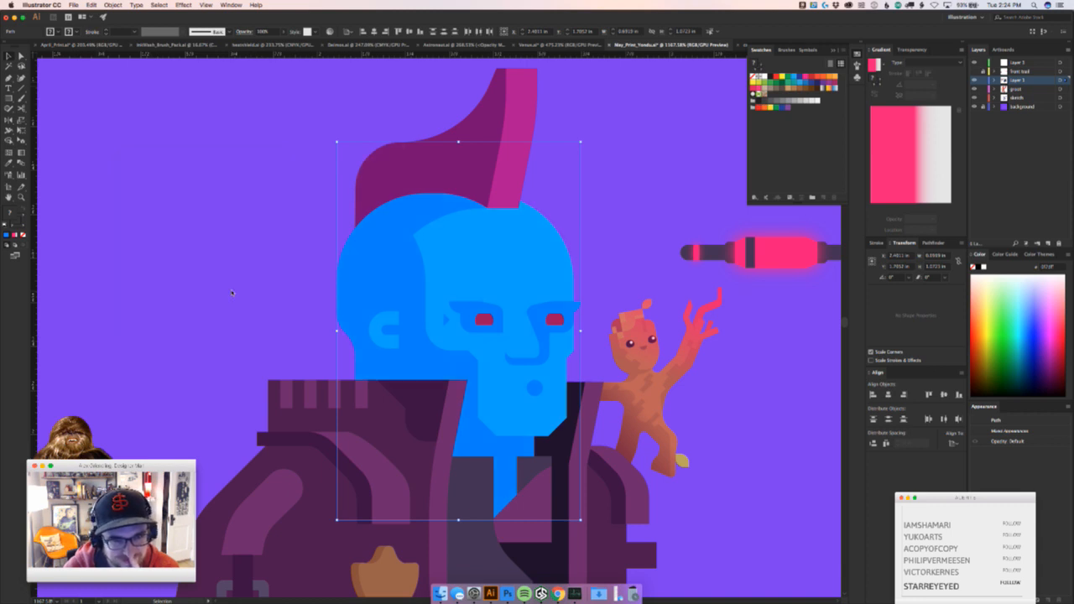
pyautogui.click(620, 268)
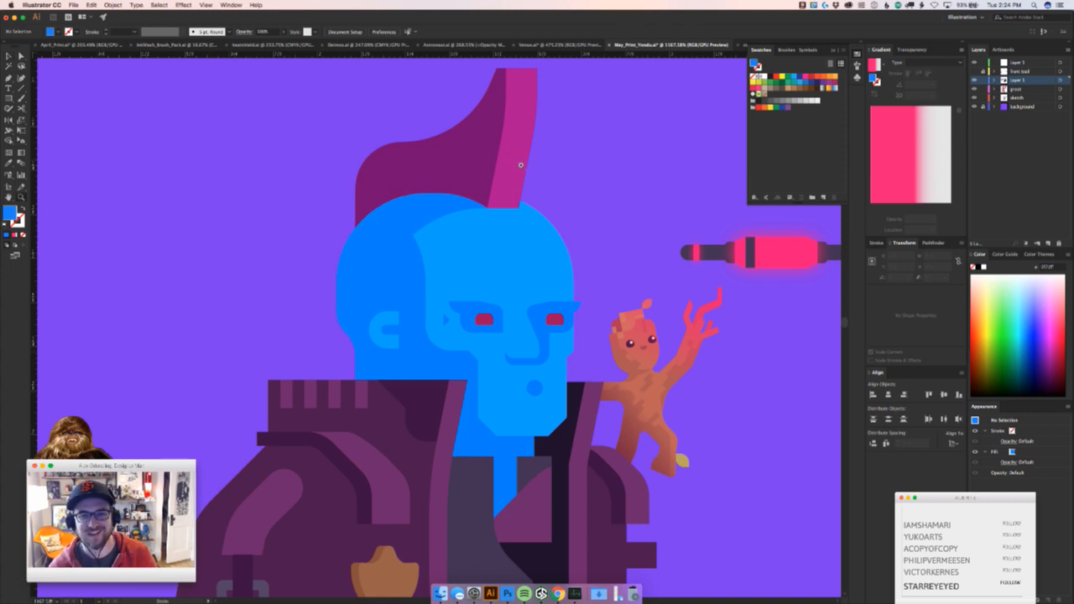
pyautogui.moveTo(522, 155); pyautogui.dragTo(496, 376)
pyautogui.press('super+z')
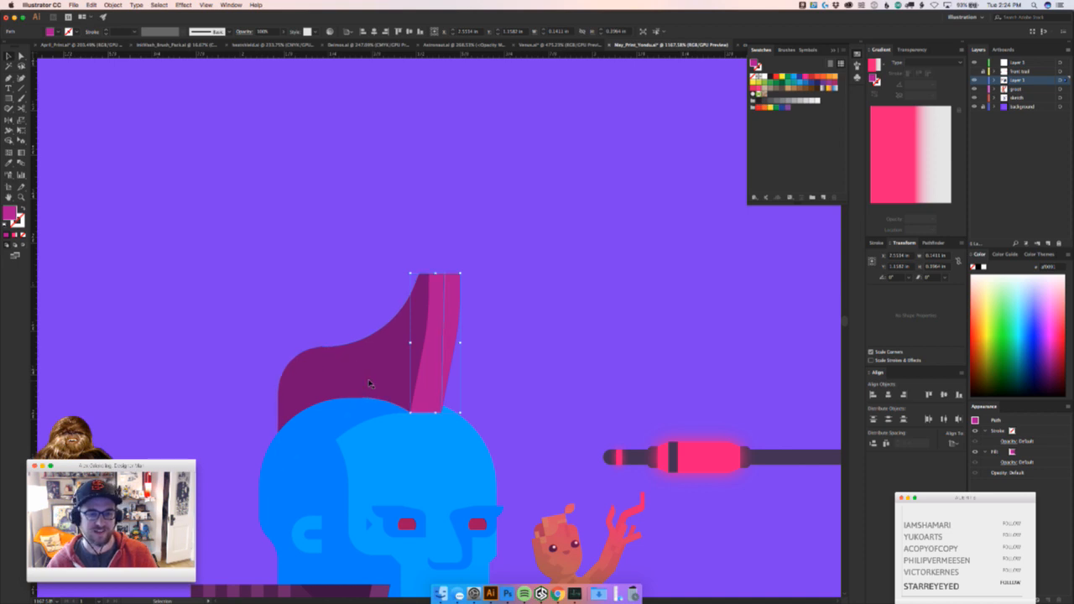
pyautogui.moveTo(387, 406); pyautogui.dragTo(488, 332)
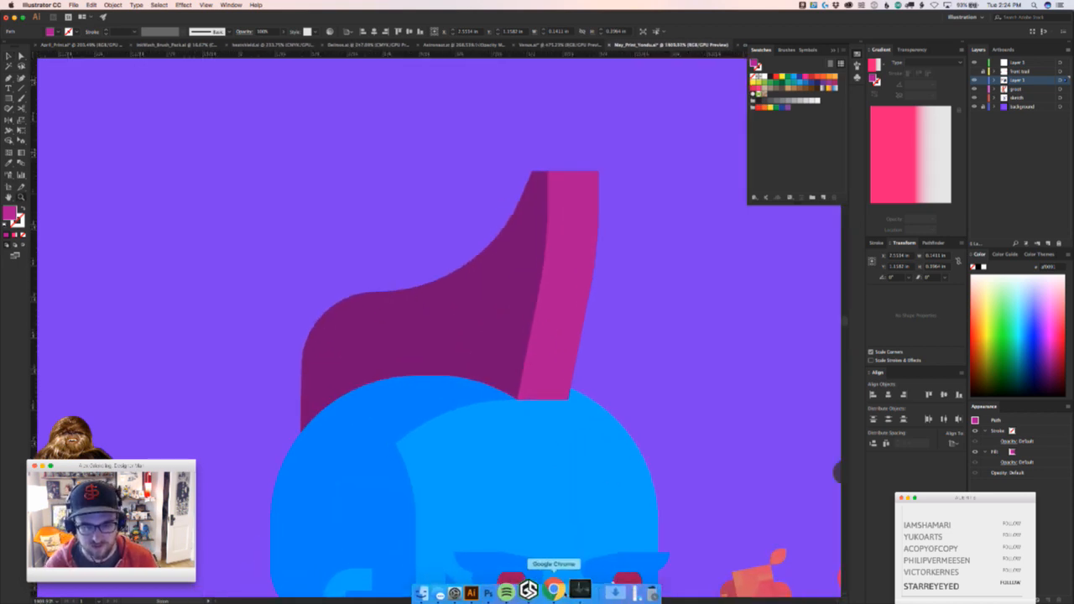
# Switch to Chrome for a black-and-white side-profile reference photo of Yondu and place it in the Illustrator document
pyautogui.click(556, 592)
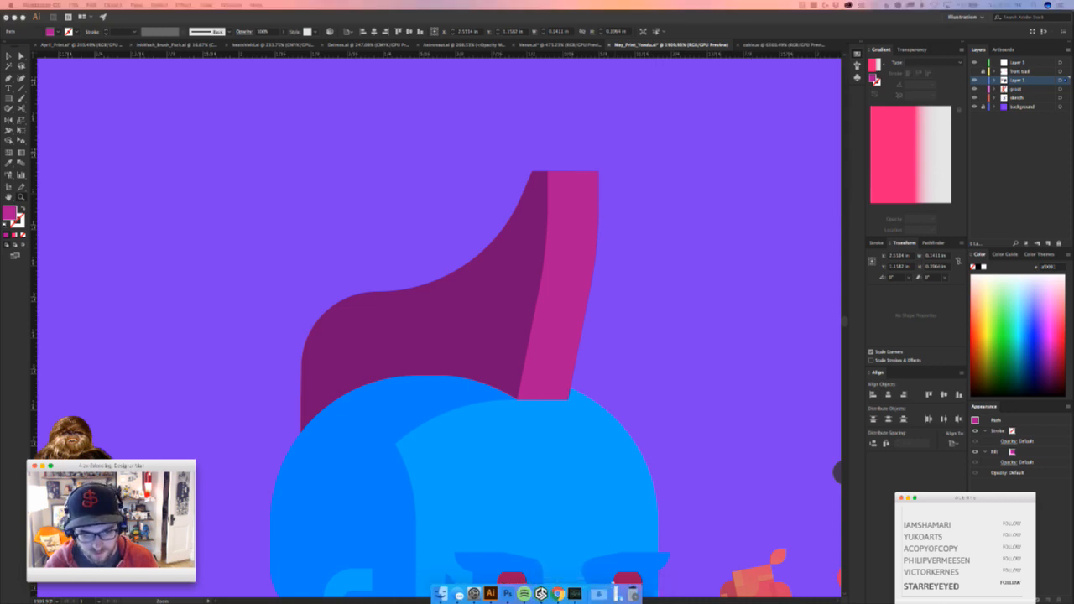
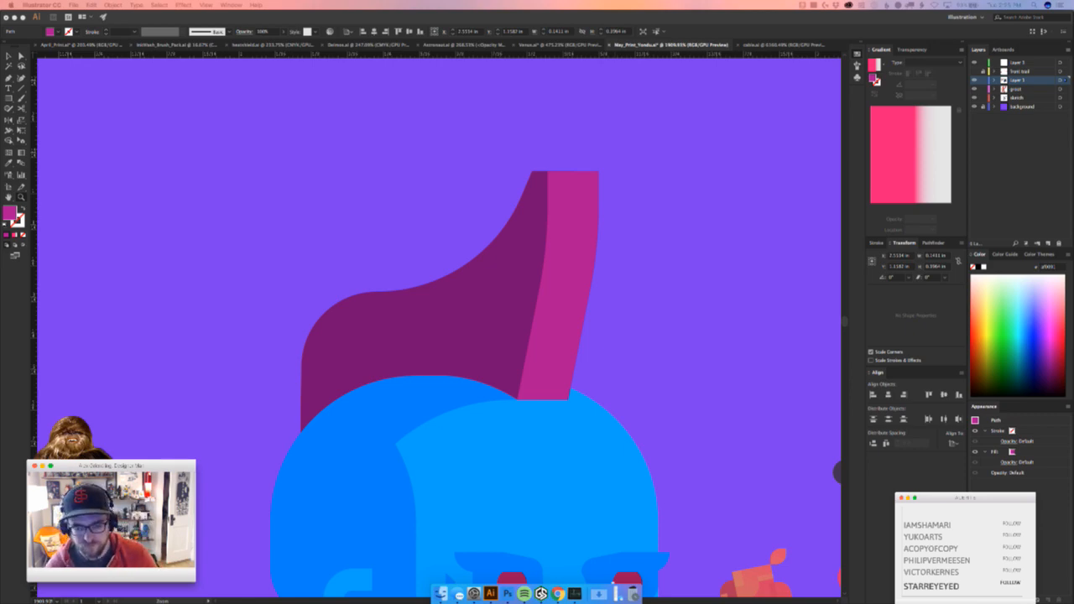
pyautogui.press('F11')
pyautogui.press('F11')
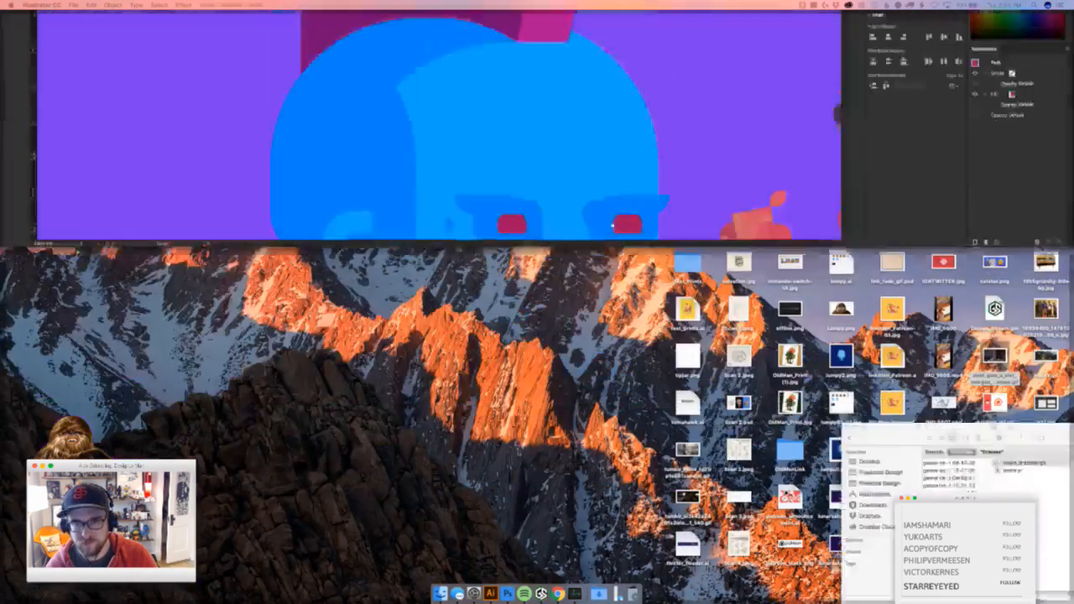
pyautogui.moveTo(671, 319); pyautogui.dragTo(674, 318)
pyautogui.click(743, 400)
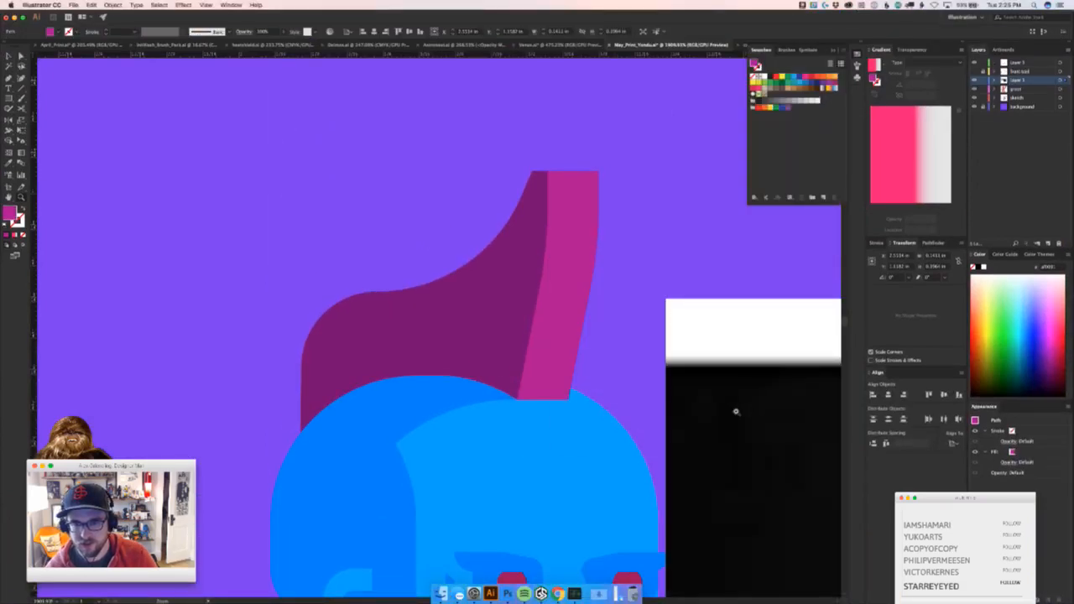
# Scale the placed profile photo down to a small thumbnail and move it next to the purple artboard artwork
pyautogui.moveTo(735, 412); pyautogui.dragTo(489, 400)
pyautogui.moveTo(630, 408); pyautogui.dragTo(331, 314)
pyautogui.moveTo(724, 455); pyautogui.dragTo(587, 448)
pyautogui.moveTo(814, 460); pyautogui.dragTo(559, 371)
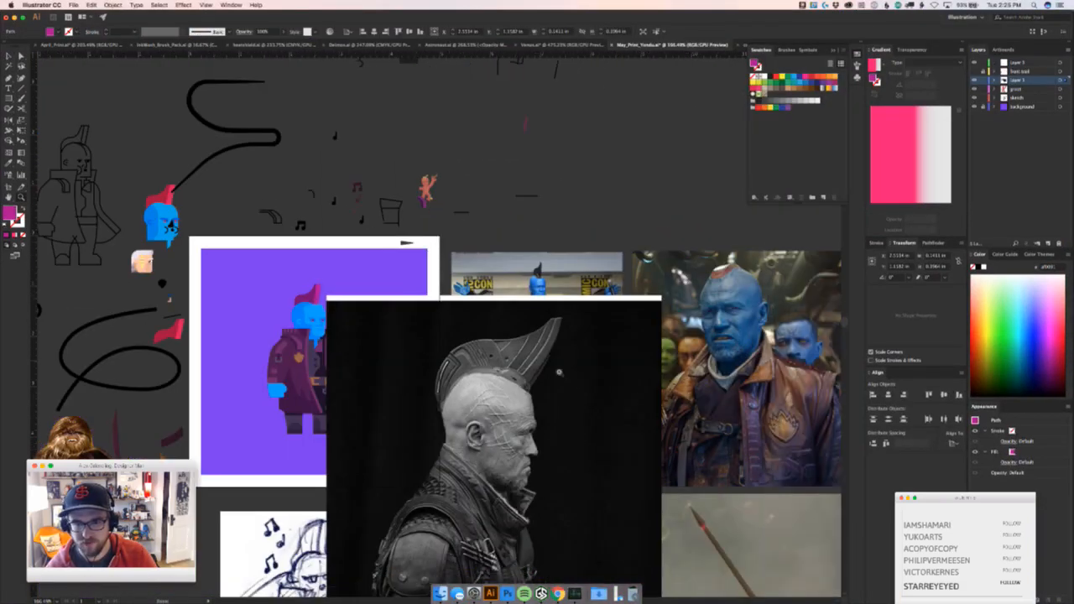
pyautogui.press('v')
pyautogui.click(559, 379)
pyautogui.moveTo(658, 295); pyautogui.dragTo(535, 422)
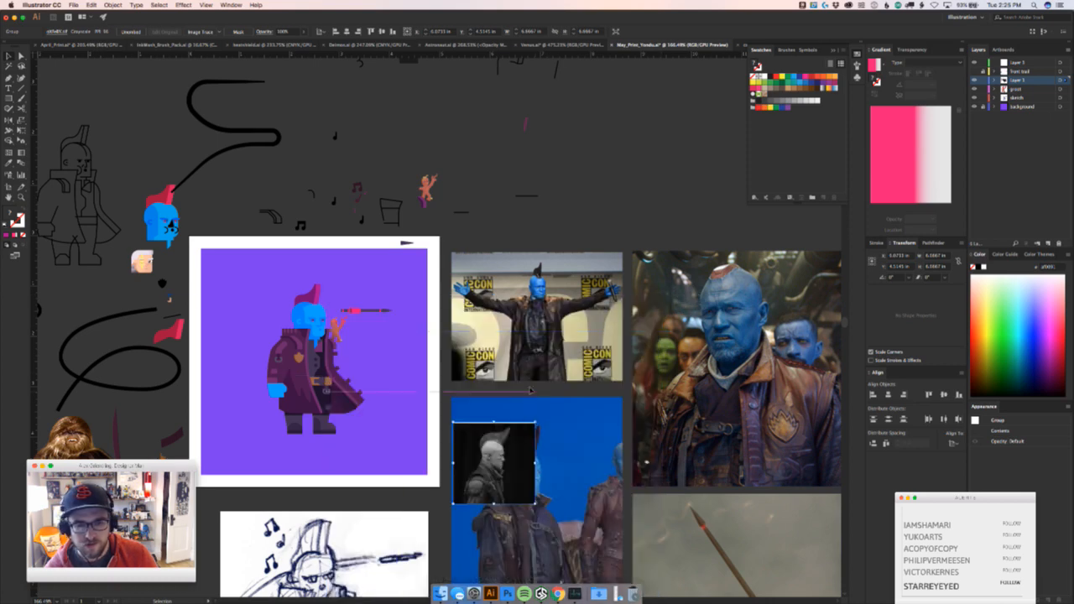
pyautogui.moveTo(460, 314); pyautogui.dragTo(461, 299)
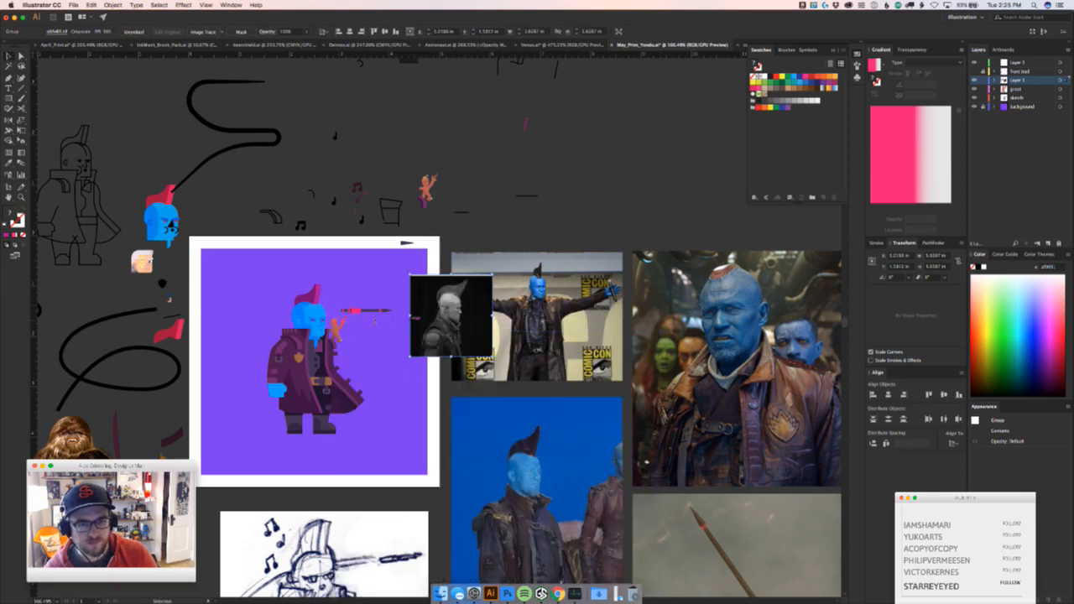
# Move the profile reference photo closer to Yondu's head so both mohawks can be compared side by side
pyautogui.press('z')
pyautogui.moveTo(305, 304); pyautogui.dragTo(506, 279)
pyautogui.press('v')
pyautogui.moveTo(771, 335); pyautogui.dragTo(606, 348)
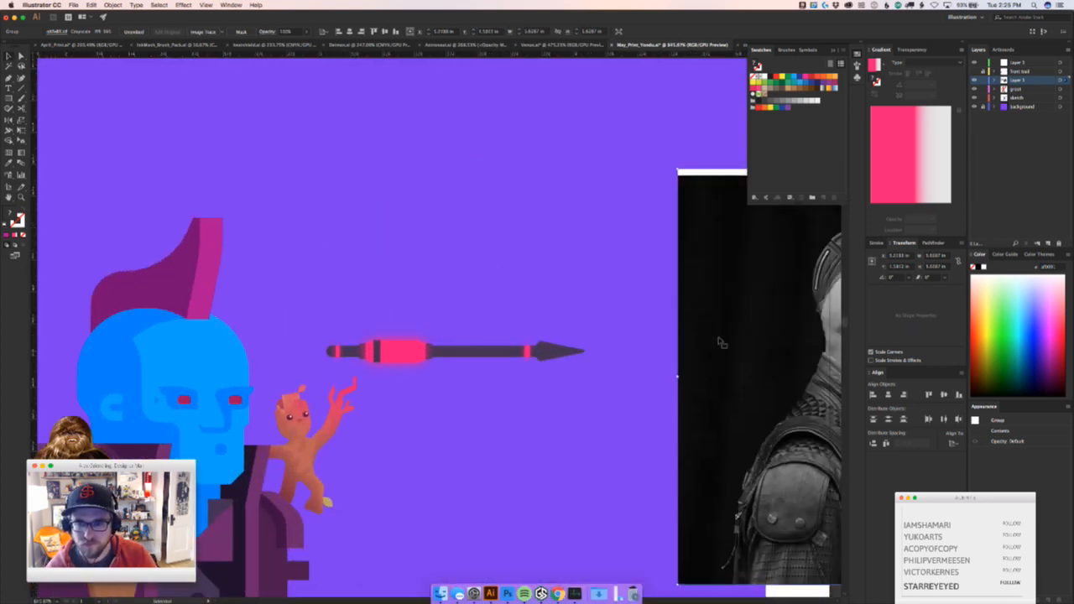
pyautogui.moveTo(726, 352); pyautogui.dragTo(594, 366)
pyautogui.moveTo(530, 361); pyautogui.dragTo(412, 405)
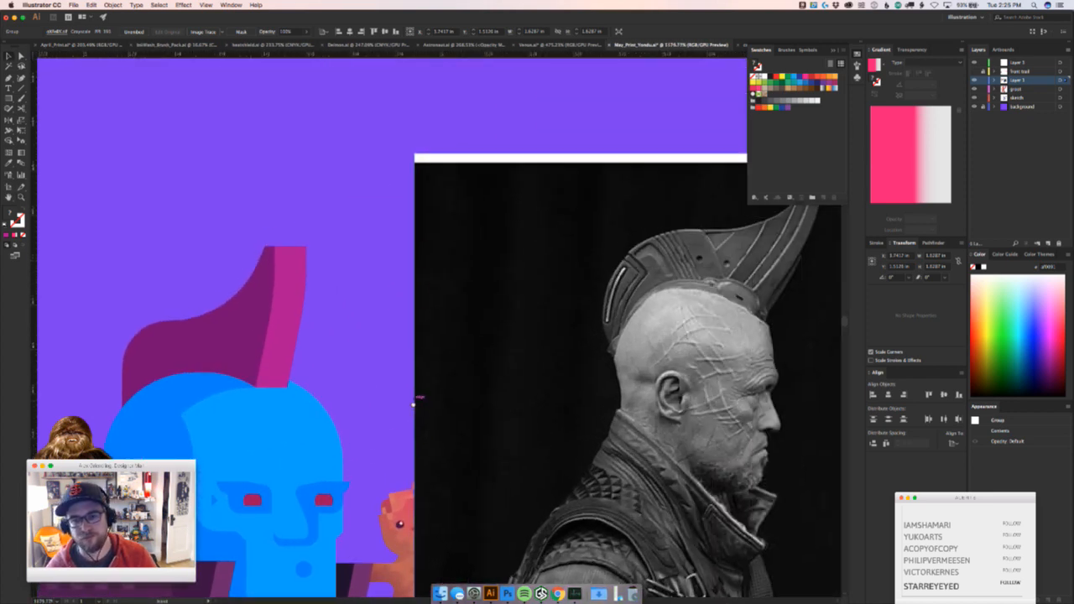
pyautogui.moveTo(413, 405); pyautogui.dragTo(397, 443)
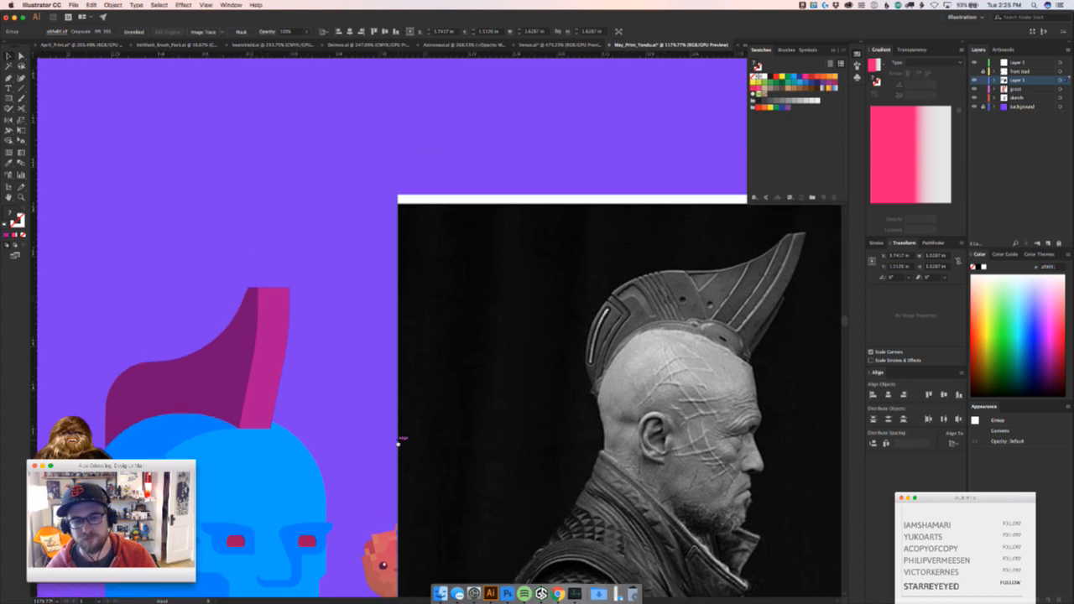
pyautogui.moveTo(398, 443); pyautogui.dragTo(504, 406)
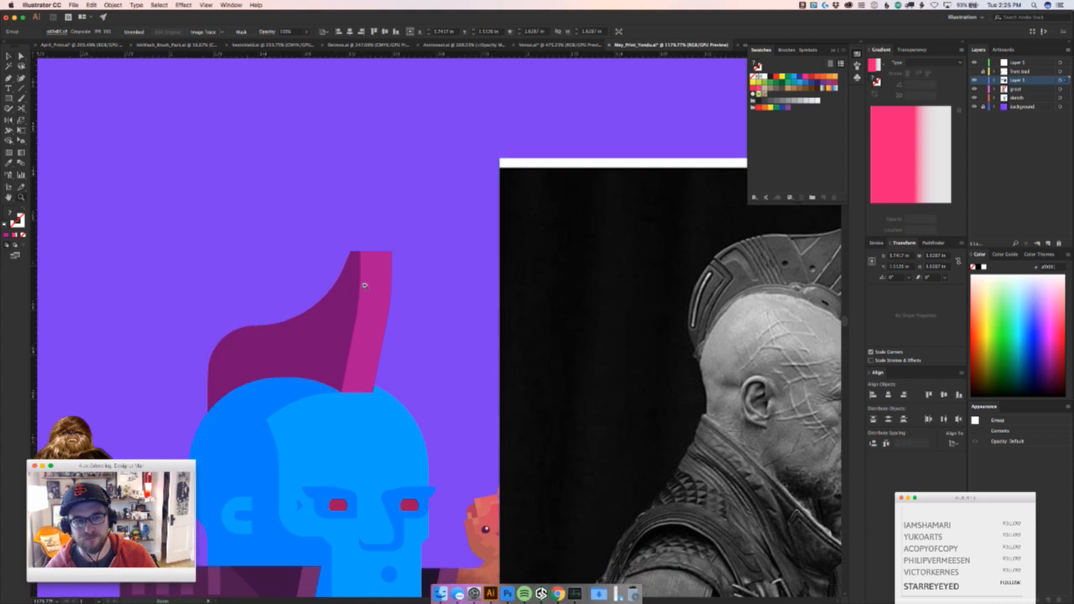
# Round the upper rear corner of the mohawk's dark side piece and deselect it
pyautogui.moveTo(364, 282); pyautogui.dragTo(405, 281)
pyautogui.click(340, 228)
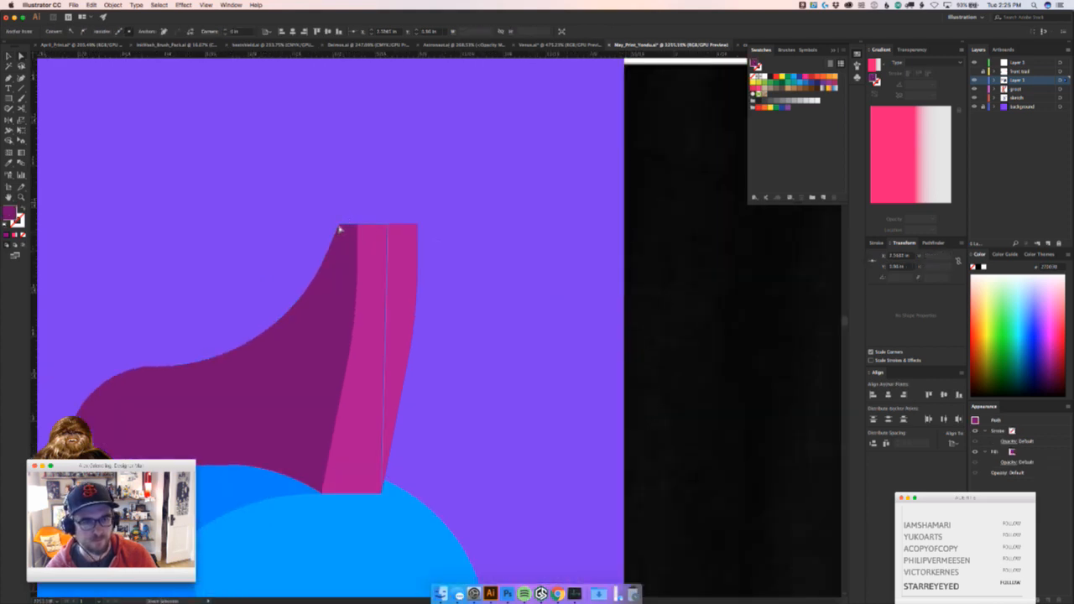
pyautogui.moveTo(344, 233)
pyautogui.mouseDown()
pyautogui.moveTo(355, 254)
pyautogui.moveTo(359, 242)
pyautogui.mouseUp()
pyautogui.press('v')
pyautogui.click(398, 188)
pyautogui.scroll(-3, 398, 188)
pyautogui.scroll(3, 437, 341)
pyautogui.hscroll(2, 437, 342)
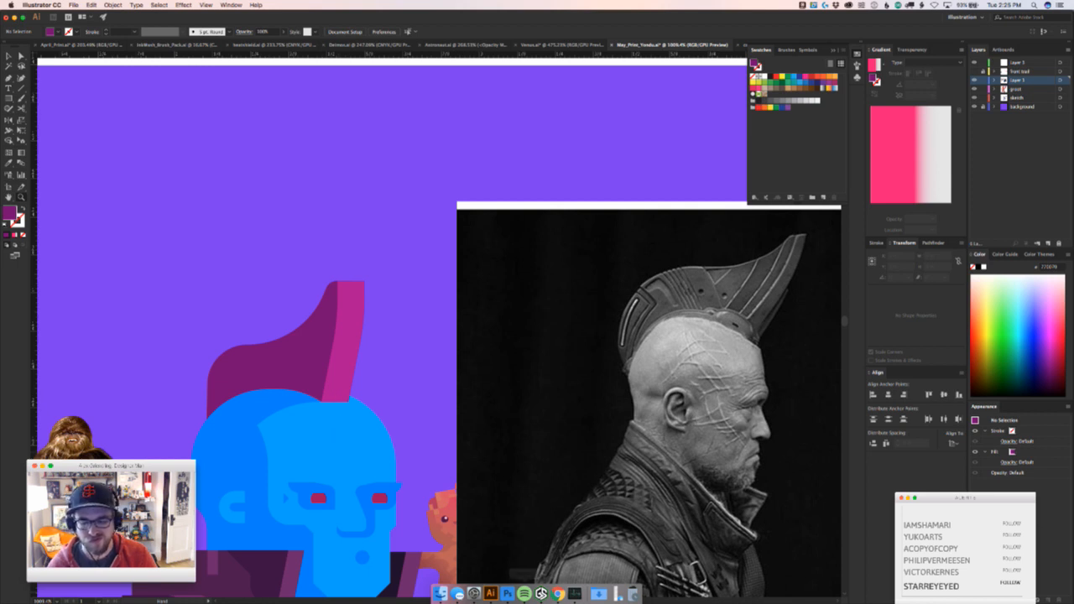
pyautogui.press('super+Tab')
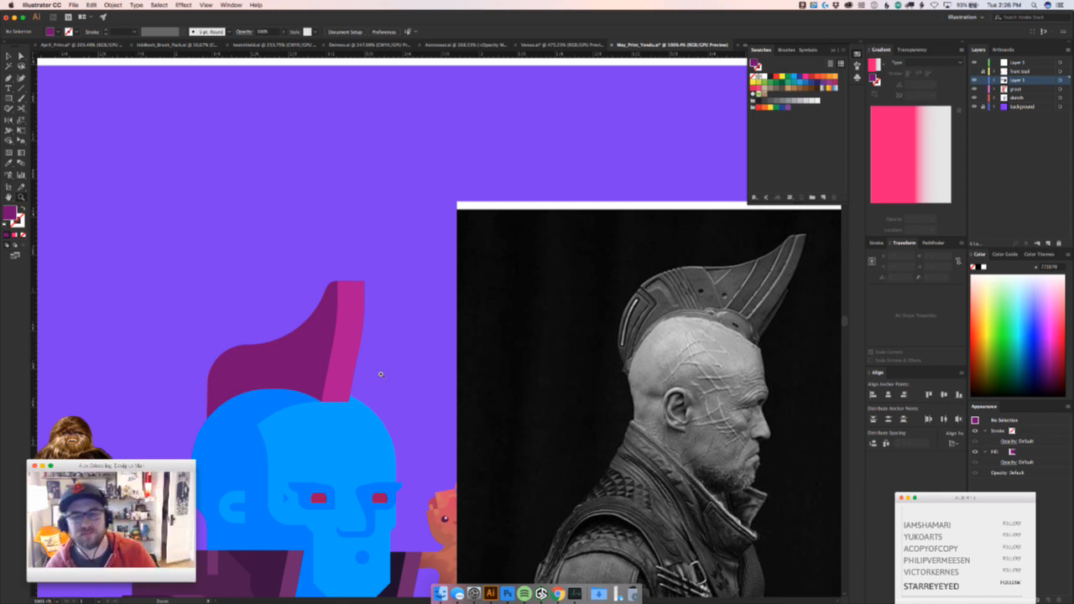
# Copy the curved outer edge of the mohawk's front strip onto the dark side piece, shorten it and swap its fill to a stroke
pyautogui.scroll(3, 317, 370)
pyautogui.moveTo(296, 365); pyautogui.dragTo(297, 343)
pyautogui.press('super+z')
pyautogui.moveTo(211, 377); pyautogui.dragTo(379, 371)
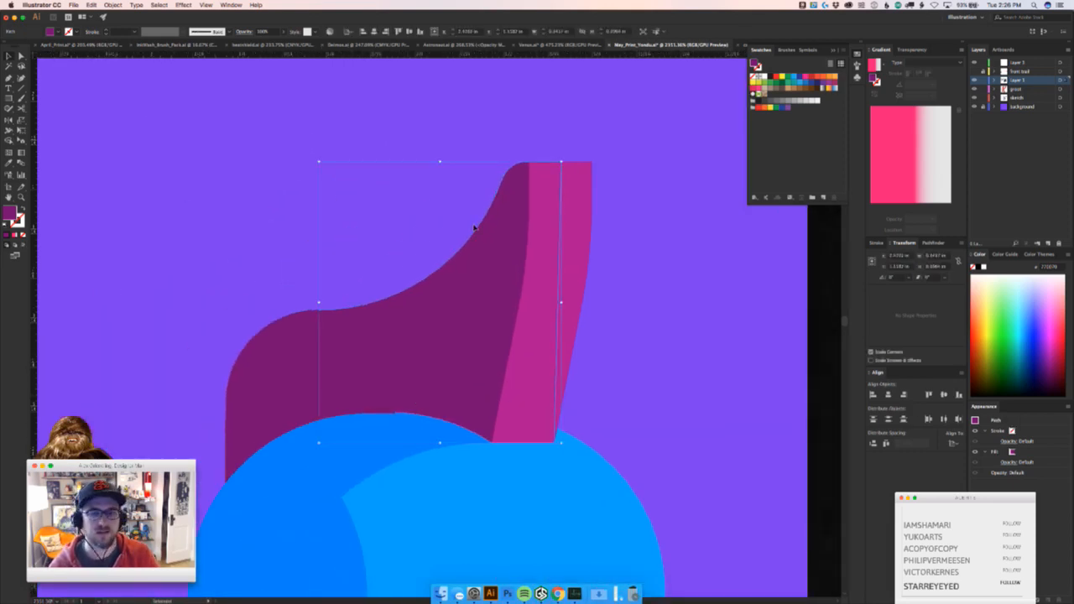
pyautogui.press('a')
pyautogui.click(591, 234)
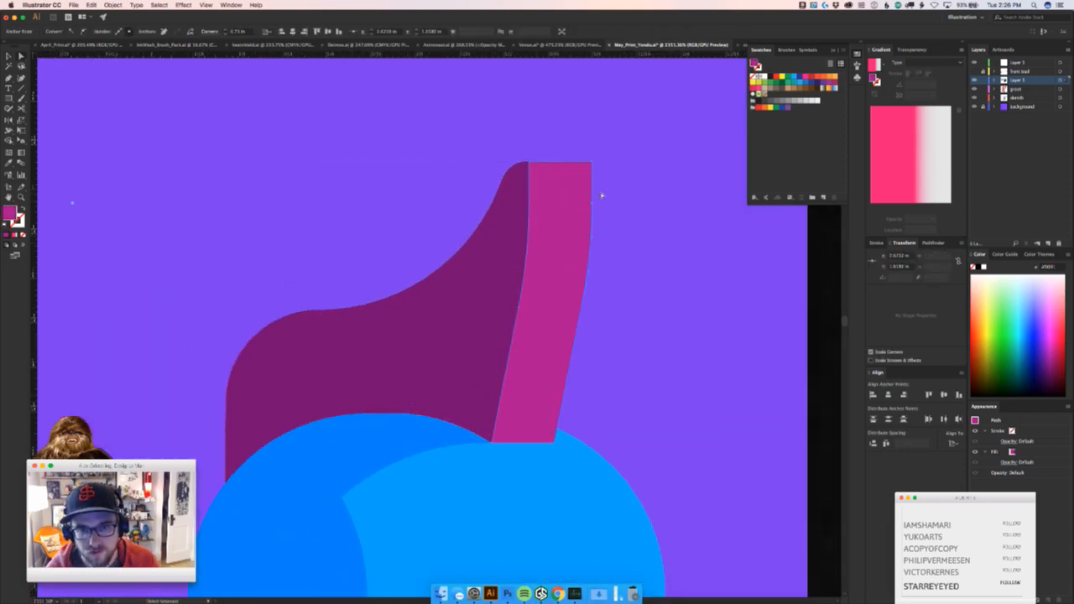
pyautogui.click(575, 335)
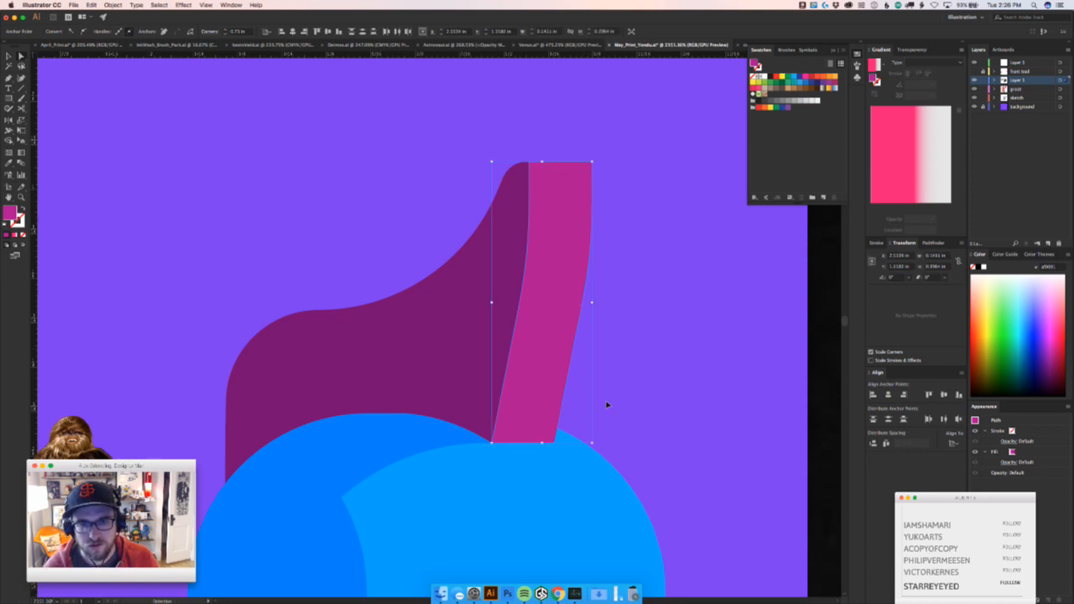
pyautogui.keyDown('super'); pyautogui.click(573, 368); pyautogui.keyUp('super')
pyautogui.moveTo(573, 368); pyautogui.dragTo(476, 345)
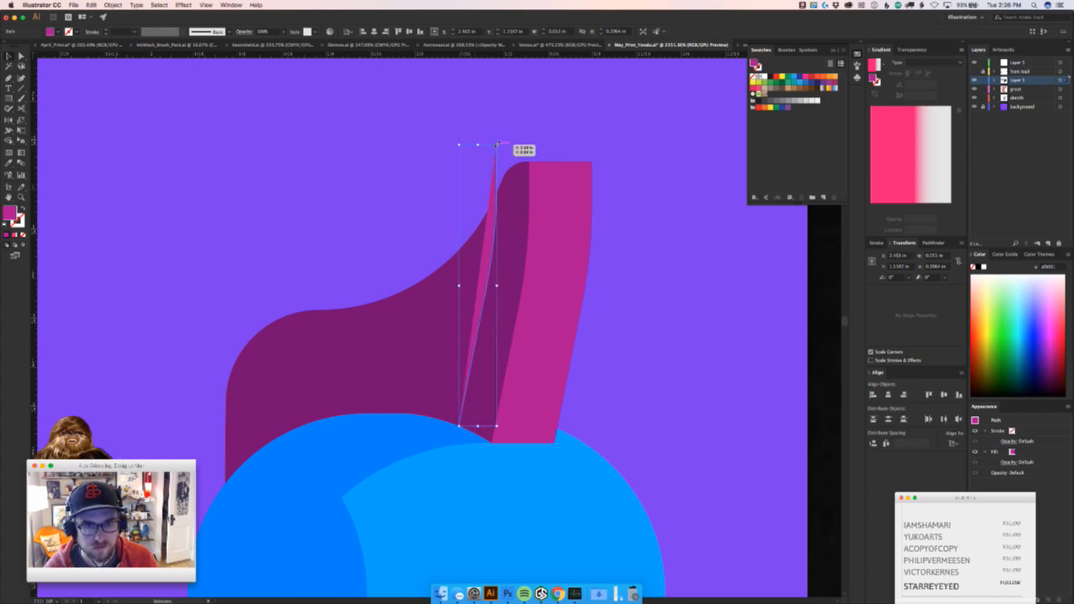
pyautogui.moveTo(497, 144); pyautogui.dragTo(491, 151)
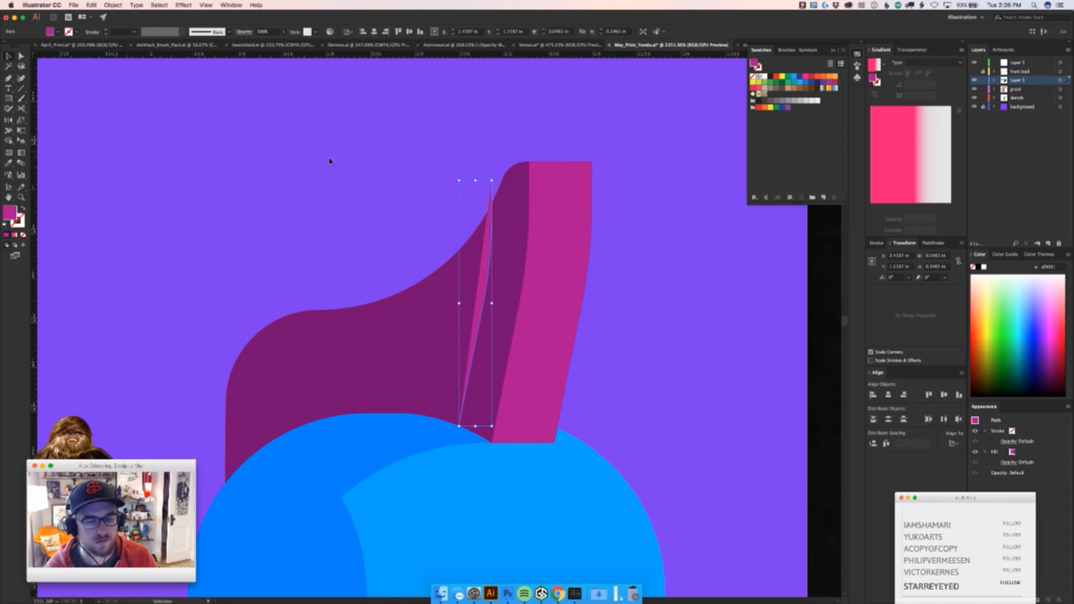
pyautogui.click(23, 209)
pyautogui.click(293, 172)
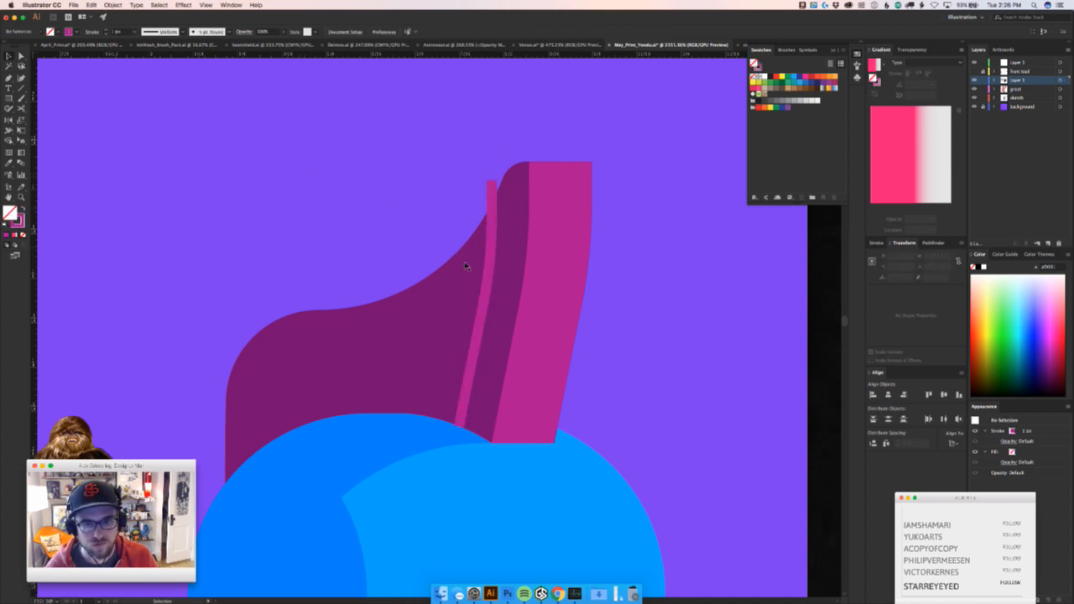
# Duplicate the magenta stripe slightly further back on the mohawk's dark side piece
pyautogui.moveTo(489, 280); pyautogui.dragTo(453, 271)
pyautogui.moveTo(455, 170); pyautogui.dragTo(178, 401)
pyautogui.press('super+z')
pyautogui.click(484, 187)
pyautogui.press('z')
pyautogui.moveTo(475, 217); pyautogui.dragTo(646, 206)
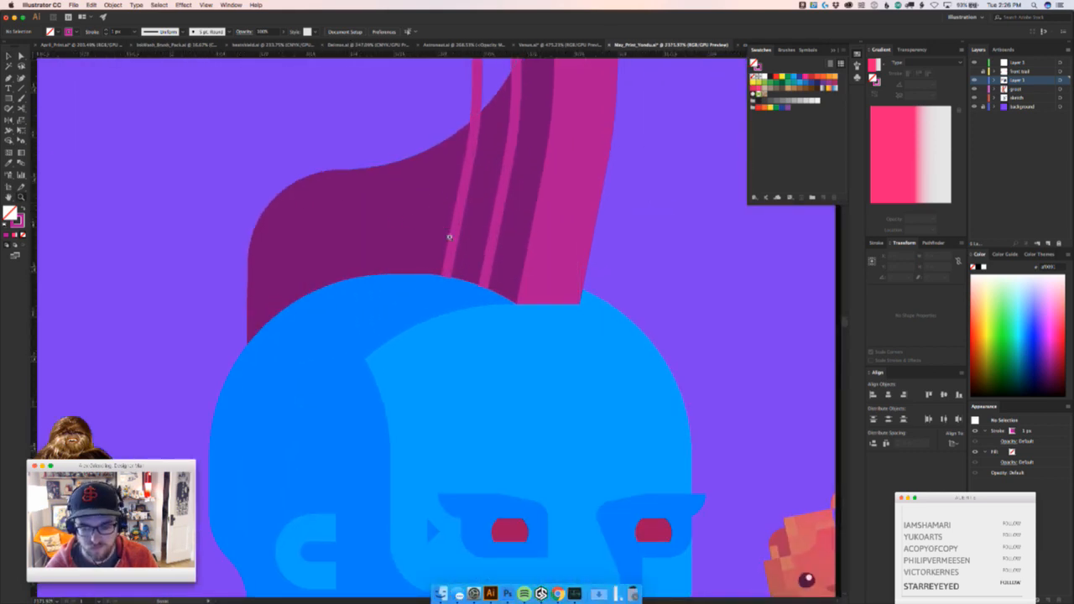
# Draw a closed path around the rear of the mohawk, starting at the dip in its upper edge and angling down to the head
pyautogui.moveTo(448, 237); pyautogui.dragTo(366, 300)
pyautogui.moveTo(365, 301); pyautogui.dragTo(254, 428)
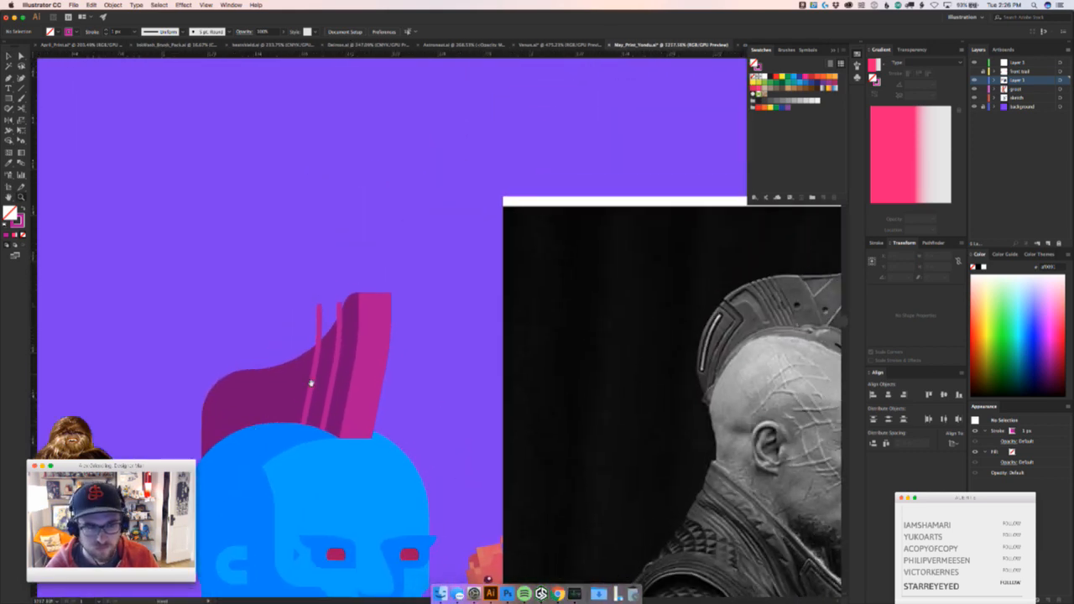
pyautogui.moveTo(304, 388); pyautogui.dragTo(484, 357)
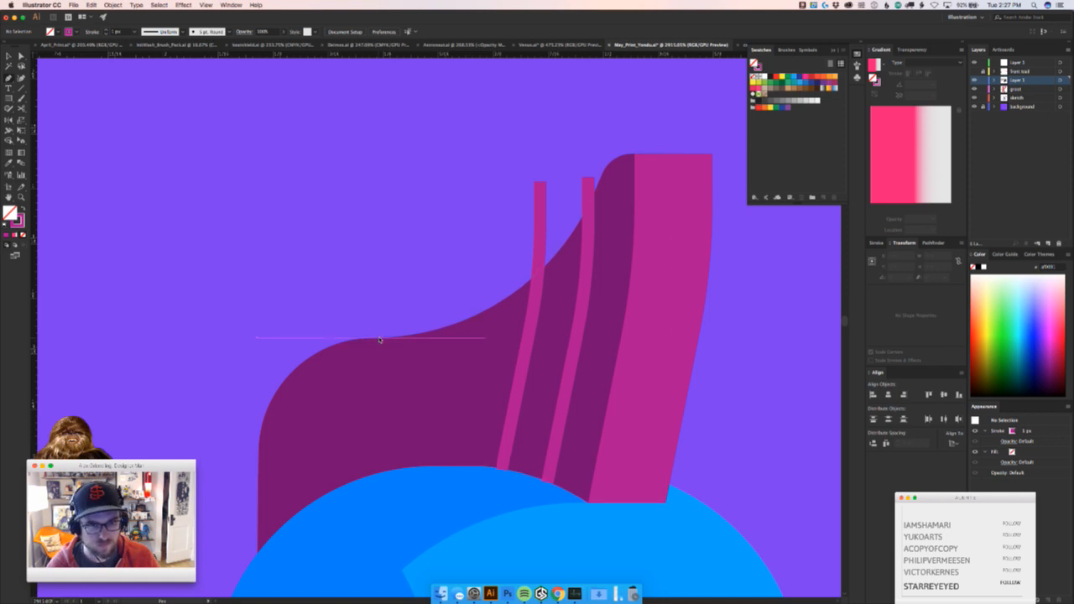
pyautogui.click(379, 339)
pyautogui.click(379, 403)
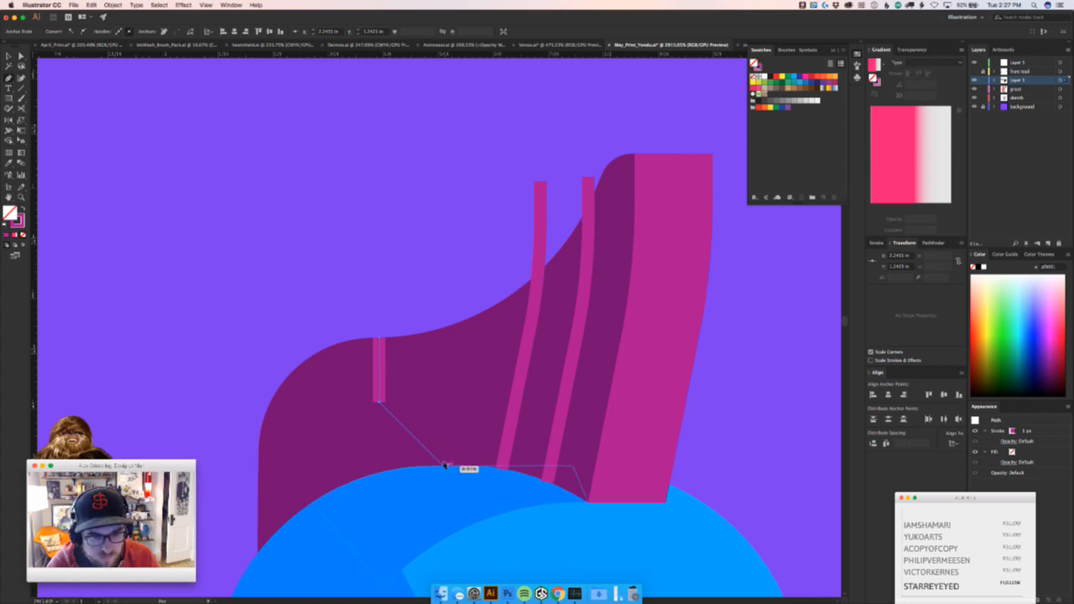
pyautogui.click(446, 466)
pyautogui.scroll(-3, 453, 453)
pyautogui.hscroll(-3, 453, 453)
pyautogui.scroll(-2, 467, 434)
pyautogui.hscroll(-2, 468, 435)
pyautogui.click(328, 549)
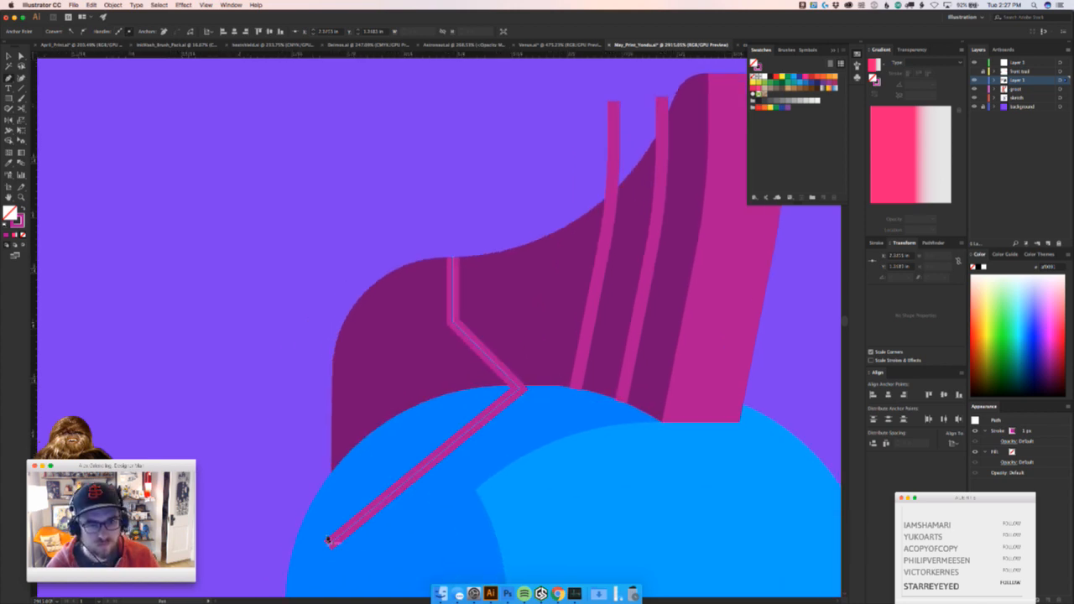
pyautogui.click(256, 507)
pyautogui.click(272, 230)
pyautogui.click(387, 179)
pyautogui.click(428, 177)
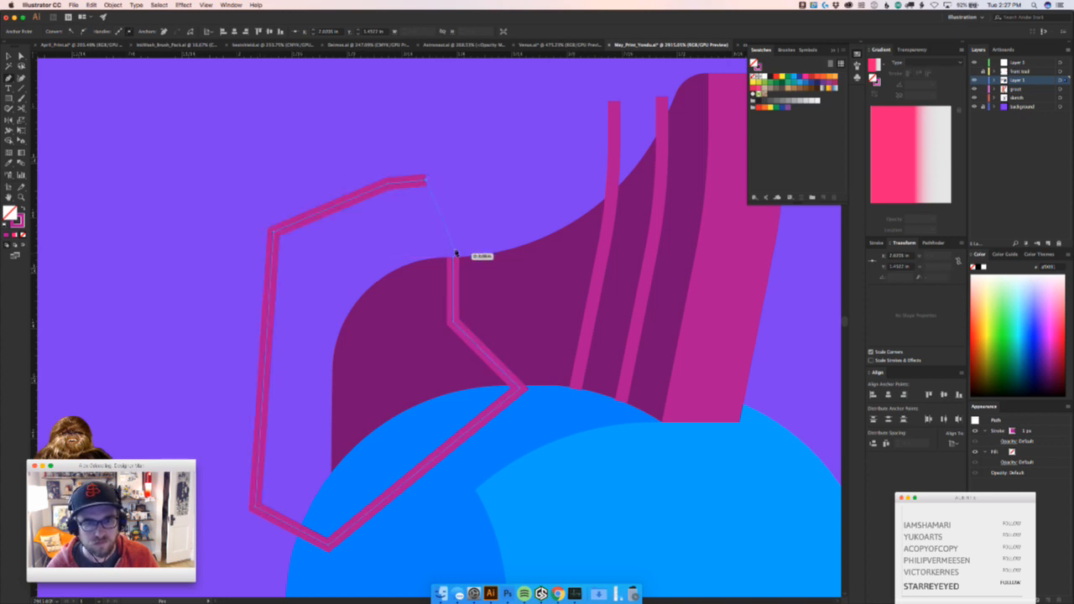
pyautogui.click(454, 253)
pyautogui.click(453, 256)
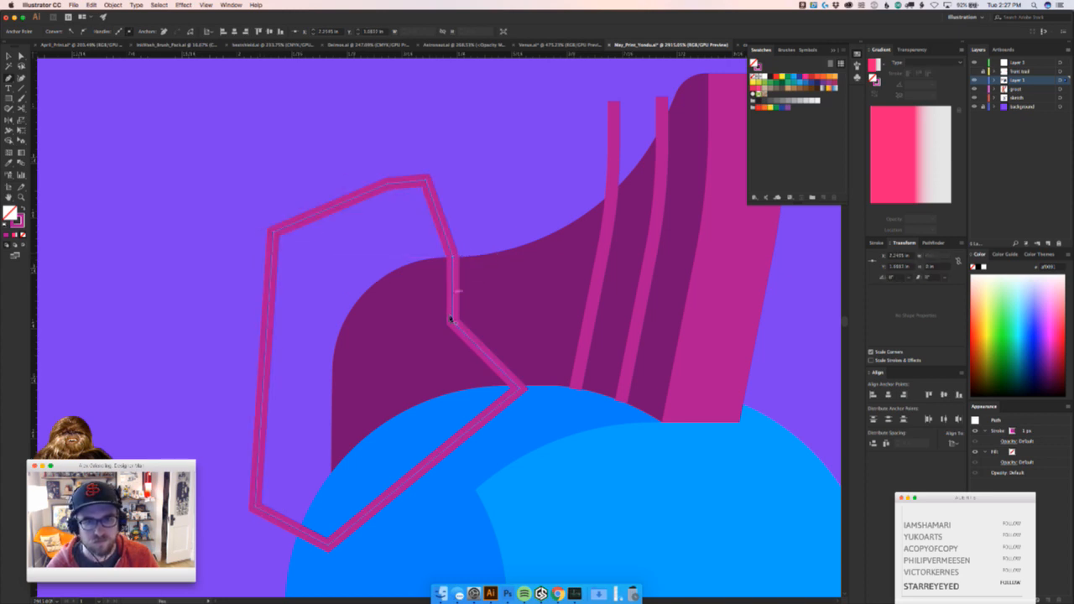
# Round the inner corner where the new outline bends across the dark side piece and deselect the path
pyautogui.moveTo(460, 315); pyautogui.dragTo(571, 239)
pyautogui.click(511, 186)
pyautogui.moveTo(511, 186); pyautogui.dragTo(643, 297)
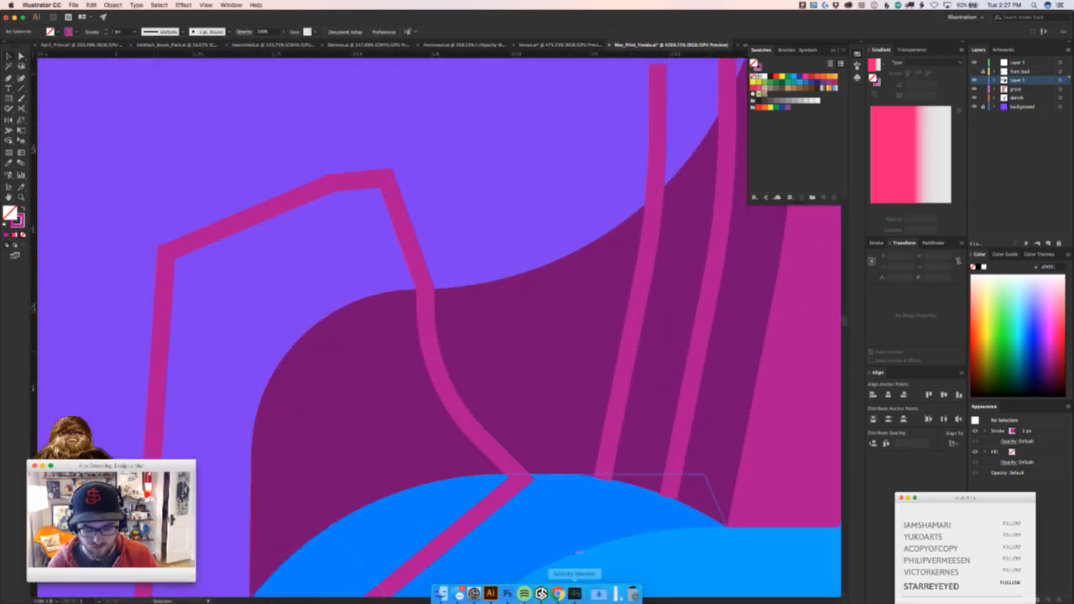
pyautogui.click(524, 593)
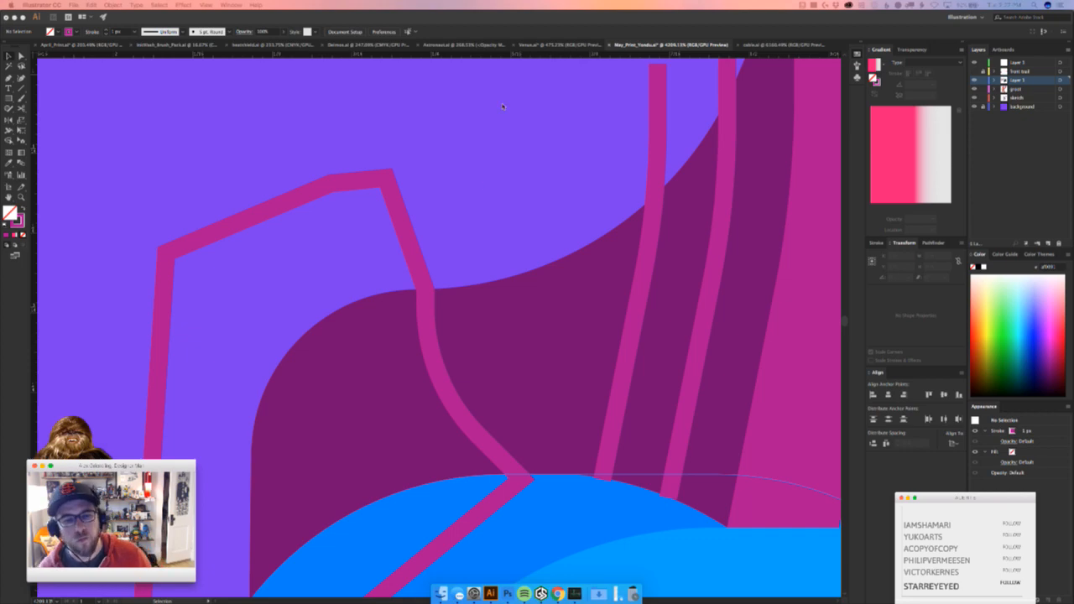
# Try to move the rear part of the mohawk's dark side piece, then undo the move
pyautogui.press('z')
pyautogui.moveTo(509, 236); pyautogui.dragTo(265, 395)
pyautogui.moveTo(466, 292); pyautogui.dragTo(503, 256)
pyautogui.press('a')
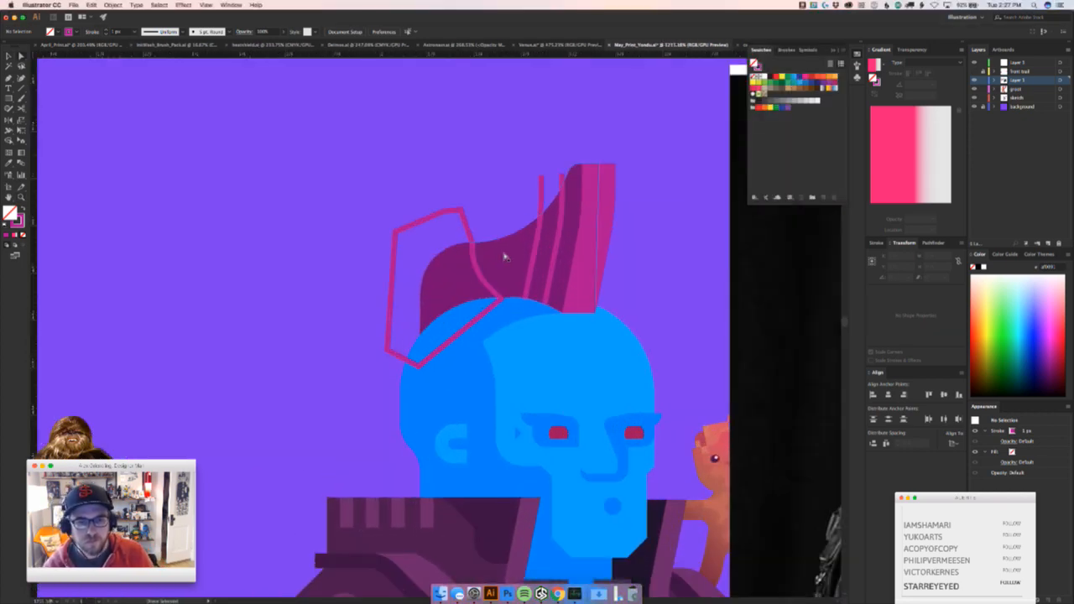
pyautogui.moveTo(449, 287); pyautogui.dragTo(437, 325)
pyautogui.press('super+z')
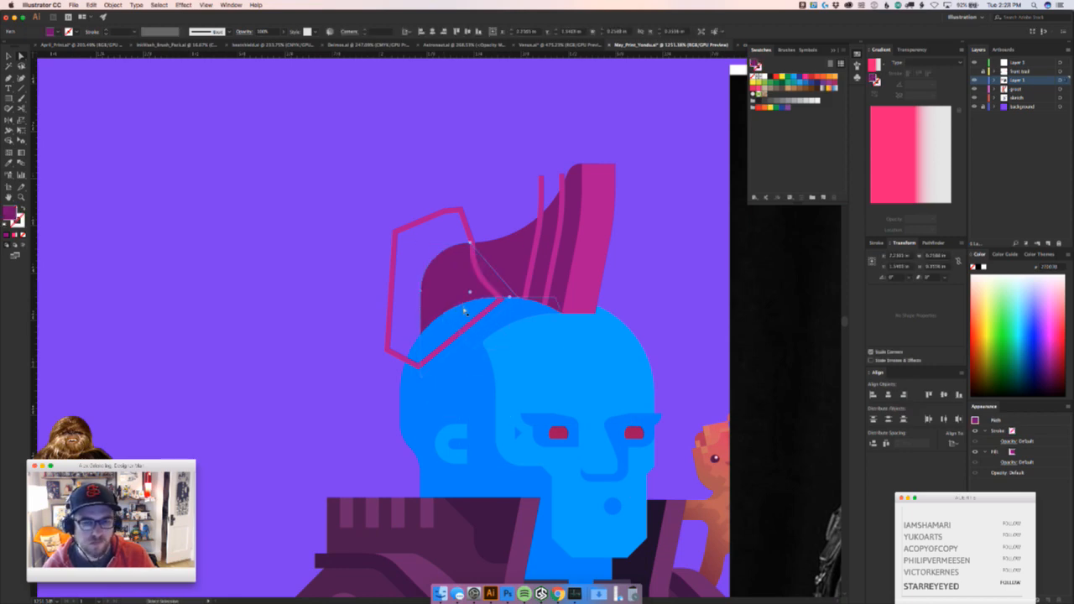
# Try to duplicate only the head and mohawk onto the empty canvas above the artboard, and undo the copy
pyautogui.press('v')
pyautogui.moveTo(650, 264); pyautogui.dragTo(554, 266)
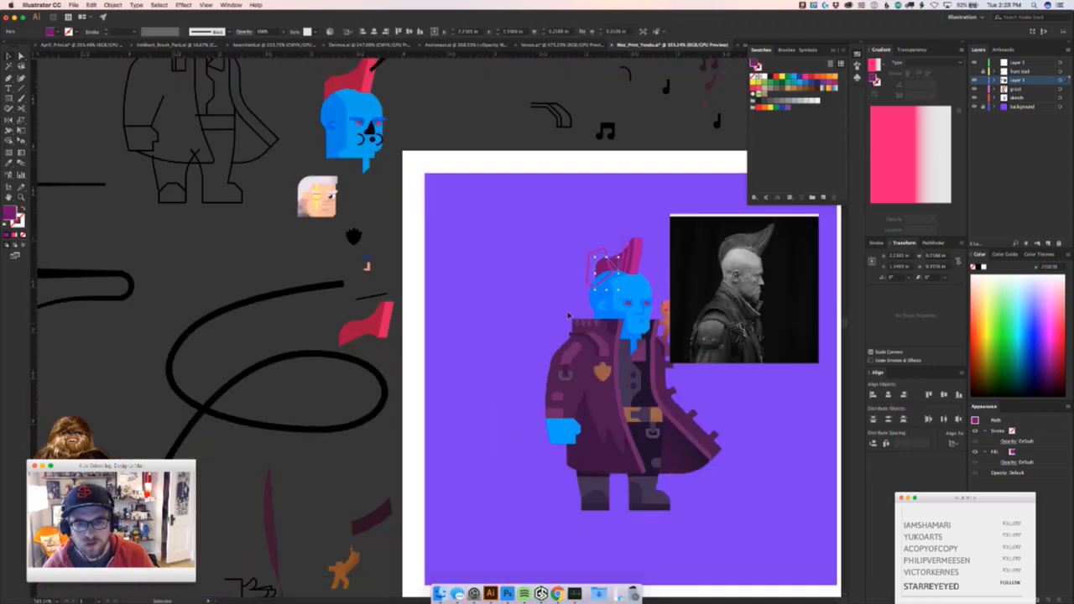
pyautogui.moveTo(672, 239); pyautogui.dragTo(516, 377)
pyautogui.moveTo(458, 401); pyautogui.dragTo(610, 126)
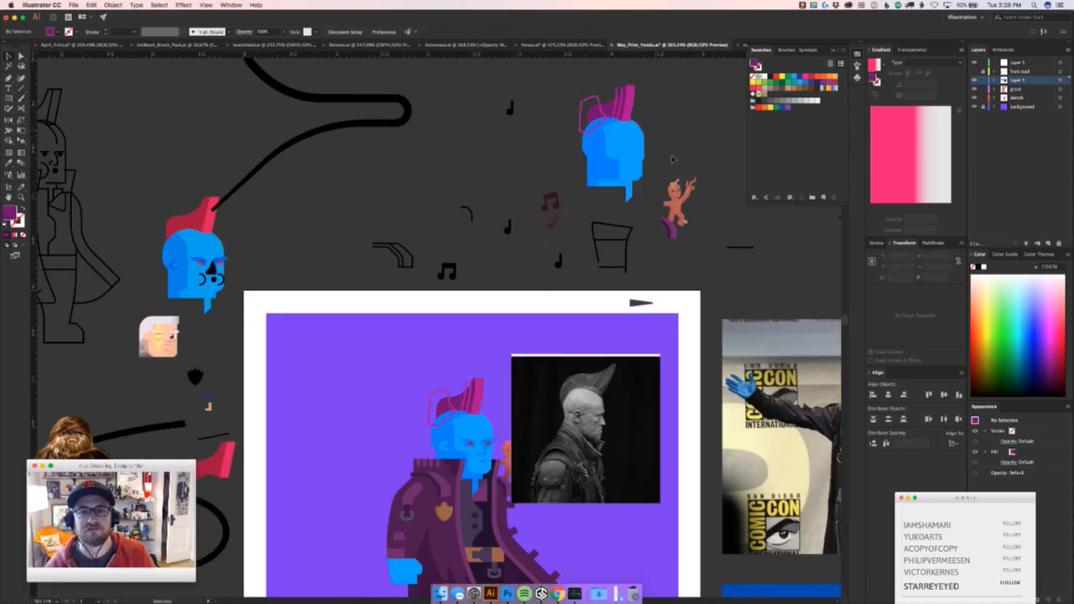
pyautogui.hotkey('ctrl', 'z')
# Duplicate the head, mohawk and upper coat onto the empty canvas above the artboard and delete the dark vest shape from the copy
pyautogui.moveTo(425, 464); pyautogui.dragTo(419, 490)
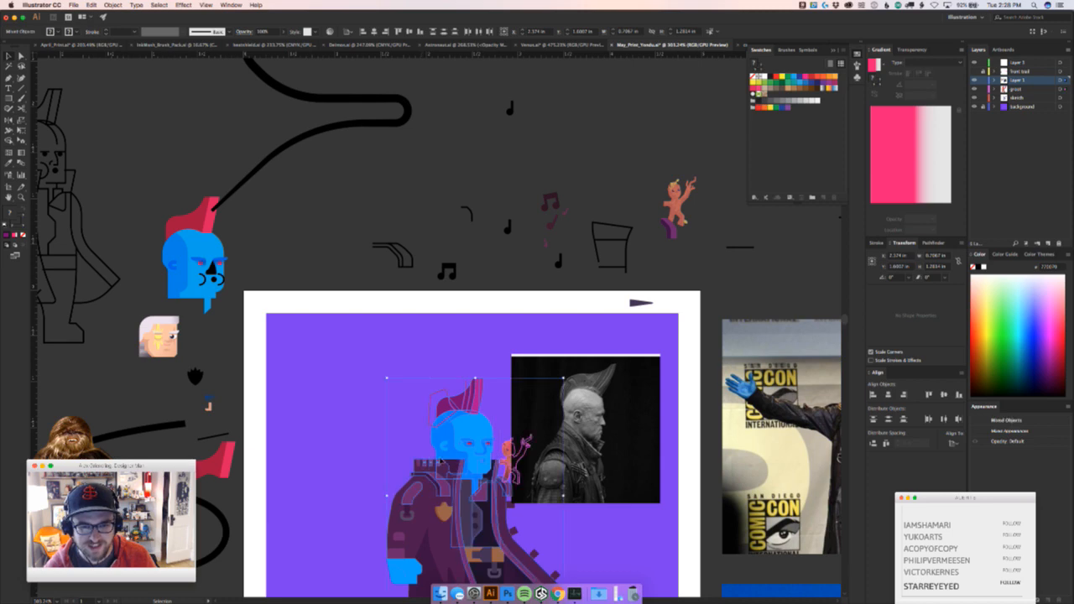
pyautogui.moveTo(464, 447); pyautogui.dragTo(487, 291)
pyautogui.moveTo(480, 328); pyautogui.dragTo(583, 246)
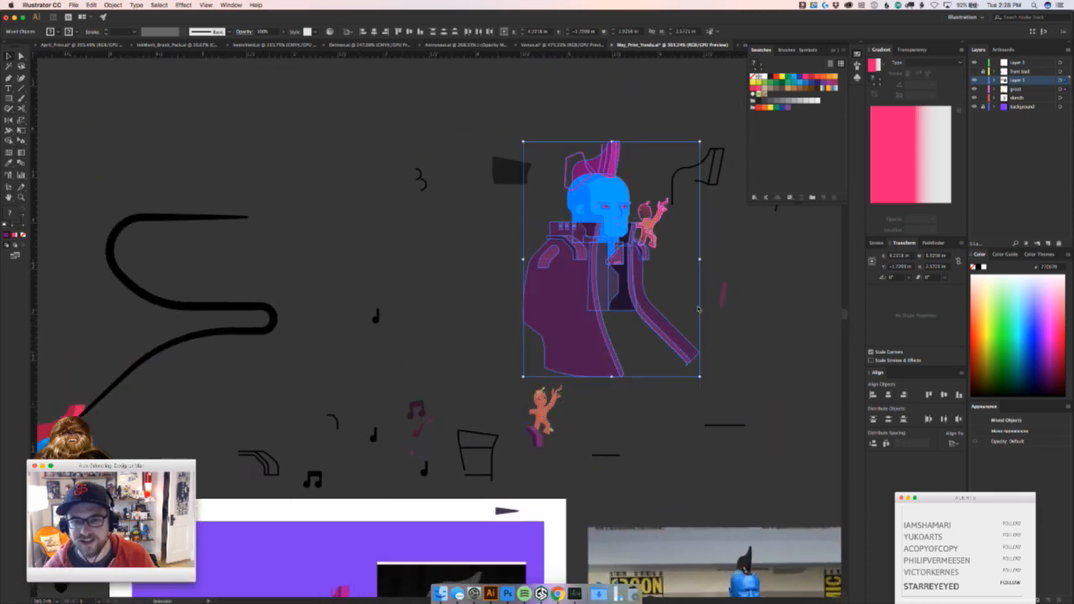
pyautogui.click(621, 323)
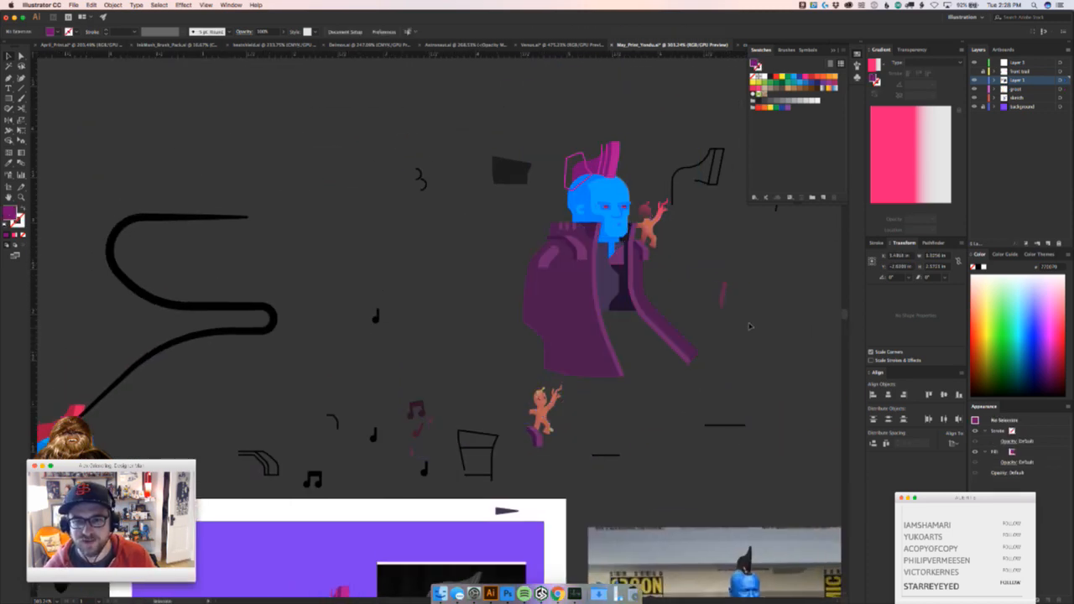
pyautogui.click(612, 261)
pyautogui.press('Delete')
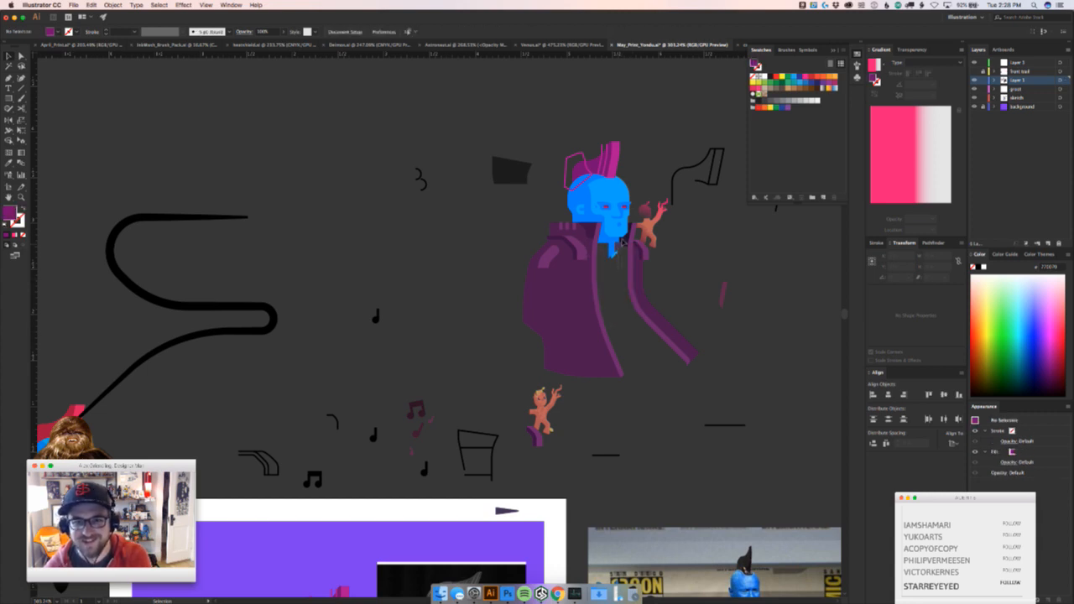
pyautogui.click(623, 242)
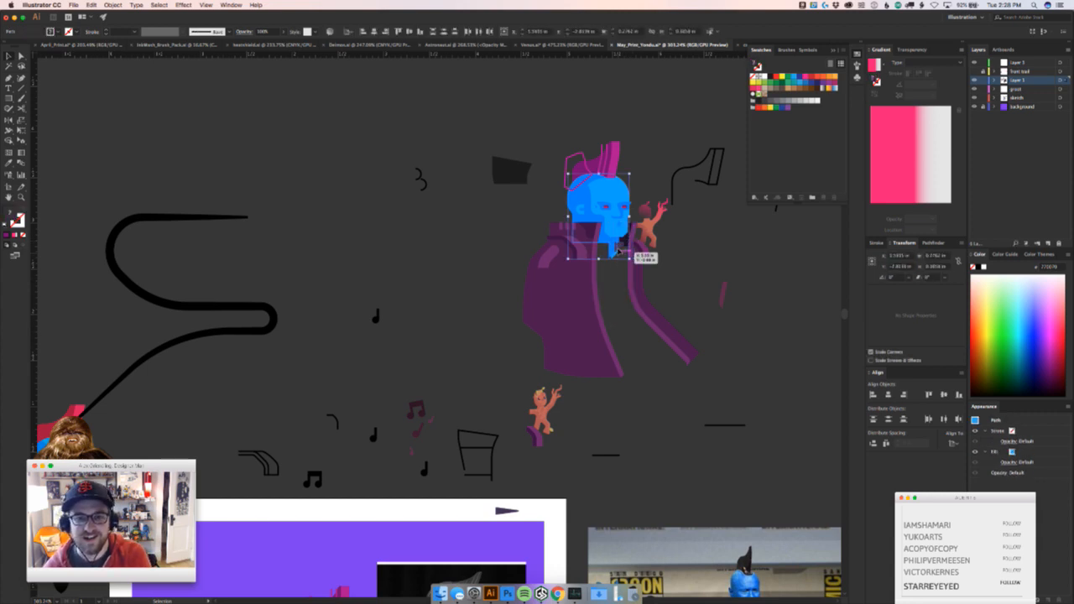
pyautogui.press('Delete')
pyautogui.press('super+z')
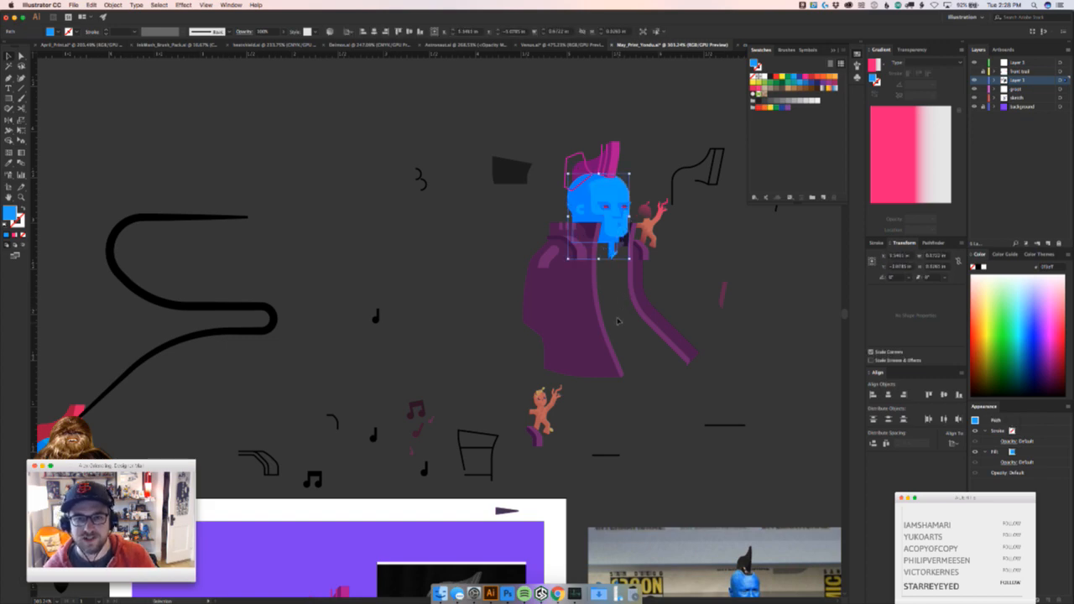
# On the original figure, try trimming the front part of the dark side piece against the head's blue shading with Pathfinder
pyautogui.moveTo(450, 383); pyautogui.dragTo(606, 119)
pyautogui.moveTo(373, 347); pyautogui.dragTo(607, 318)
pyautogui.moveTo(604, 378); pyautogui.dragTo(420, 383)
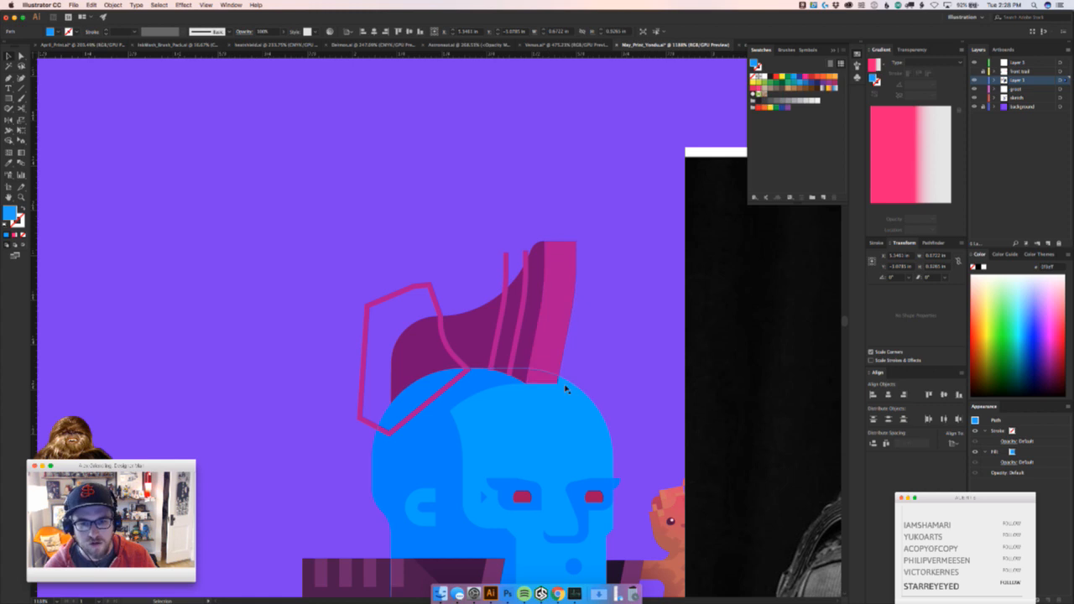
pyautogui.click(509, 381)
pyautogui.press('a')
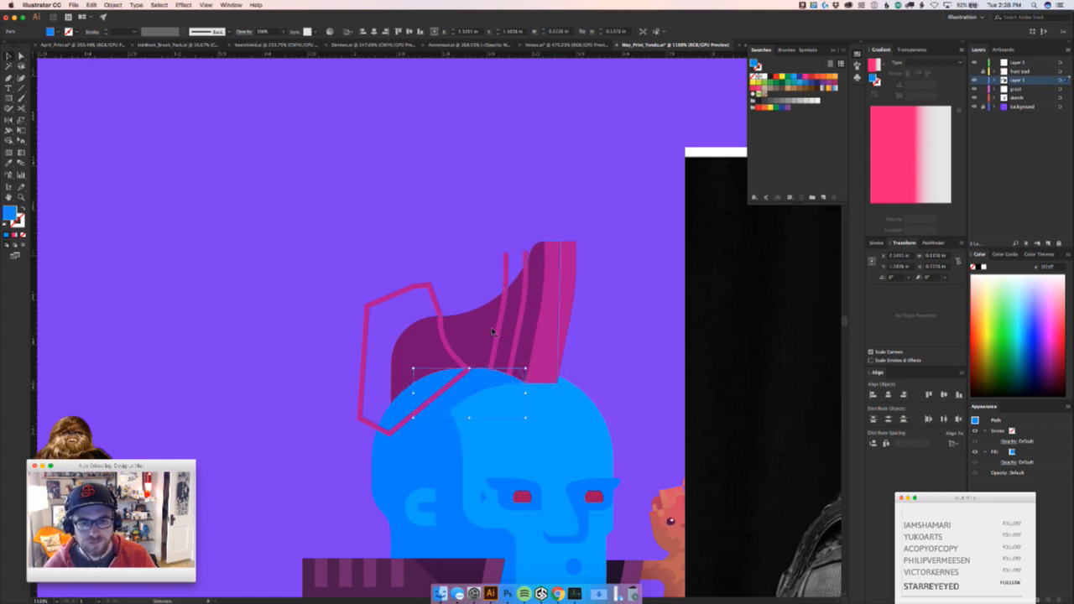
pyautogui.moveTo(486, 335); pyautogui.dragTo(570, 308)
pyautogui.click(491, 336)
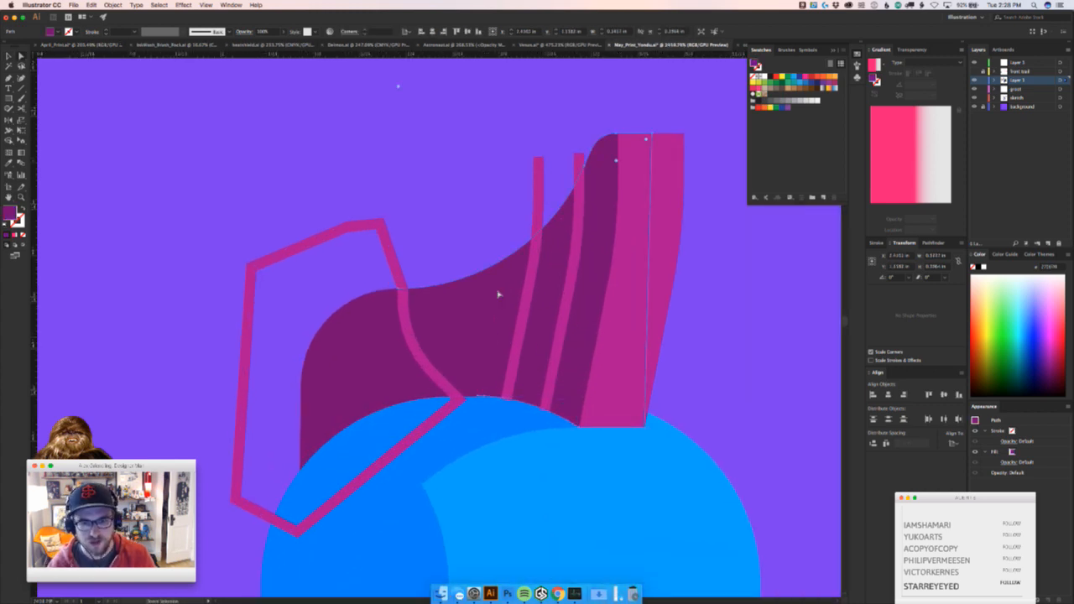
pyautogui.click(458, 424)
pyautogui.click(453, 369)
pyautogui.keyDown('shift'); pyautogui.click(470, 425); pyautogui.keyUp('shift')
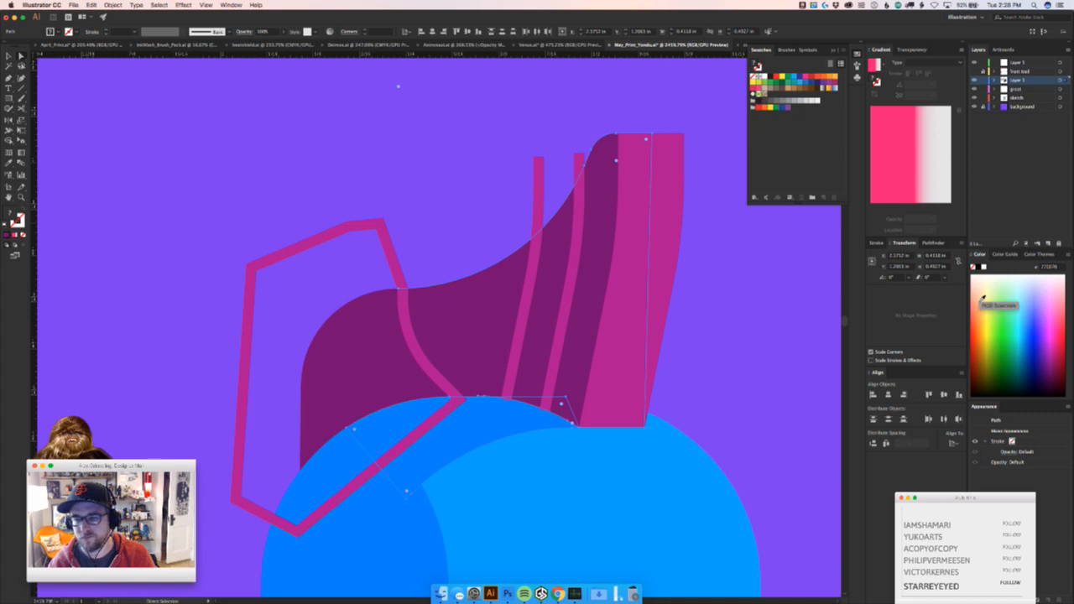
pyautogui.click(931, 243)
pyautogui.click(956, 287)
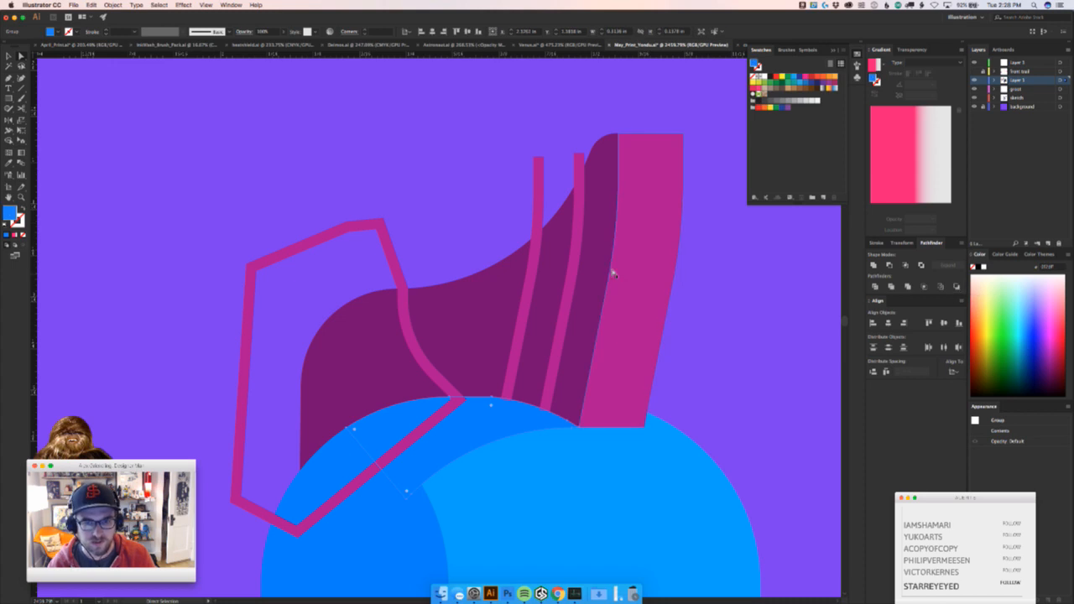
pyautogui.moveTo(462, 369); pyautogui.dragTo(463, 341)
pyautogui.press('super+z')
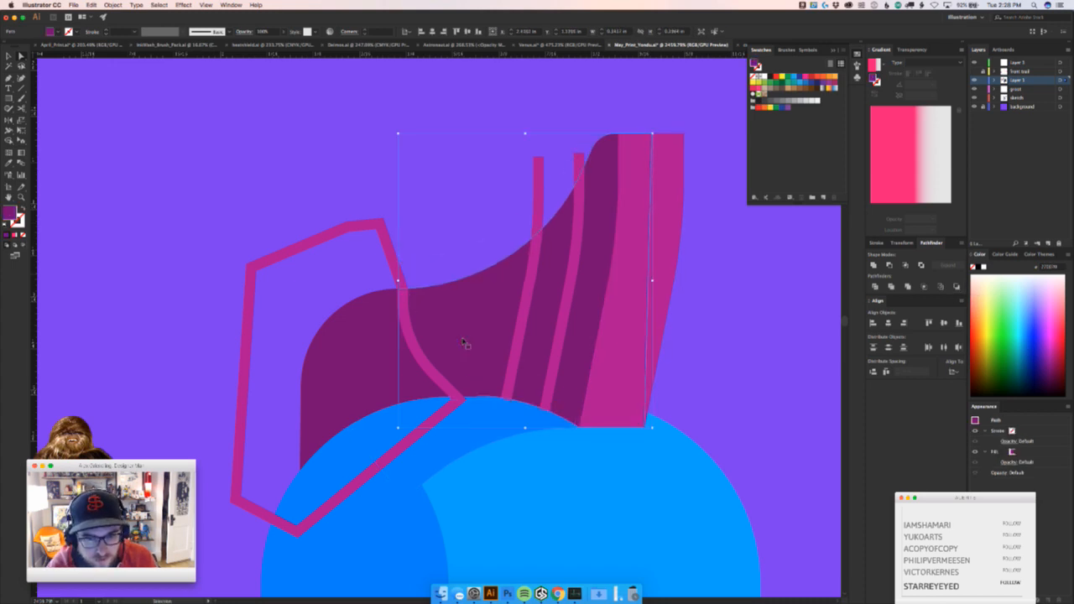
# Try pulling the rear and front parts of the mohawk's dark side piece apart to check how they meet, and undo the moves
pyautogui.press('z')
pyautogui.moveTo(429, 397); pyautogui.dragTo(582, 363)
pyautogui.press('a')
pyautogui.click(596, 372)
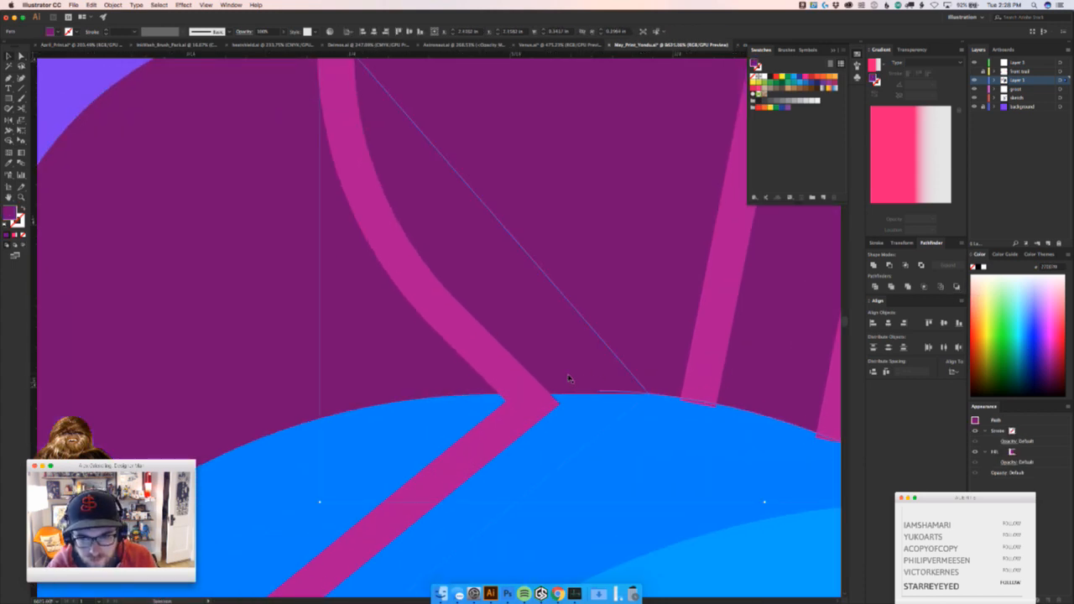
pyautogui.press('v')
pyautogui.press('z')
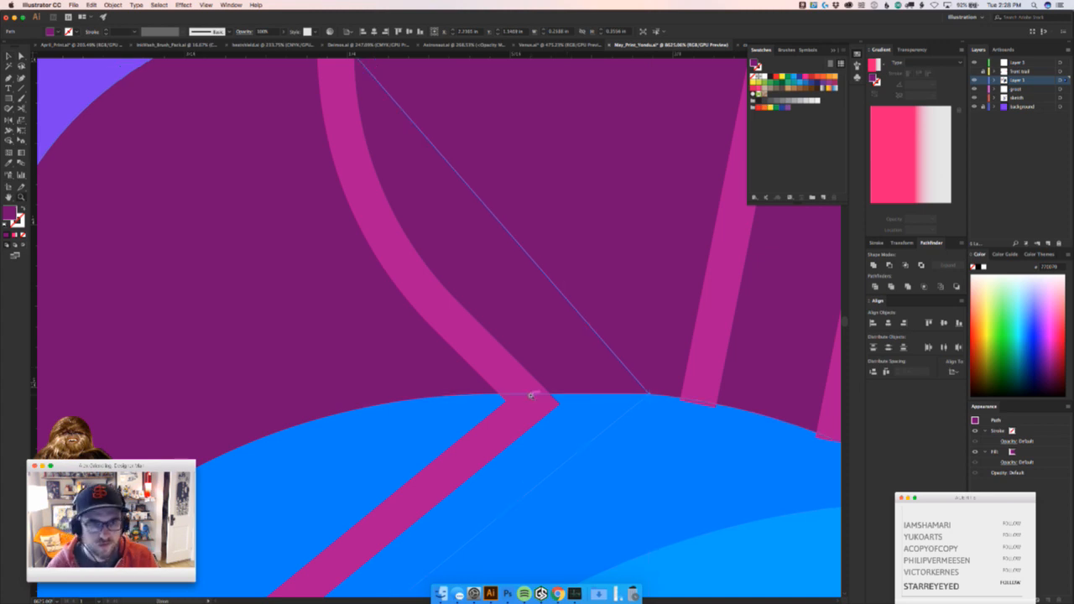
pyautogui.moveTo(532, 391); pyautogui.dragTo(189, 306)
pyautogui.press('v')
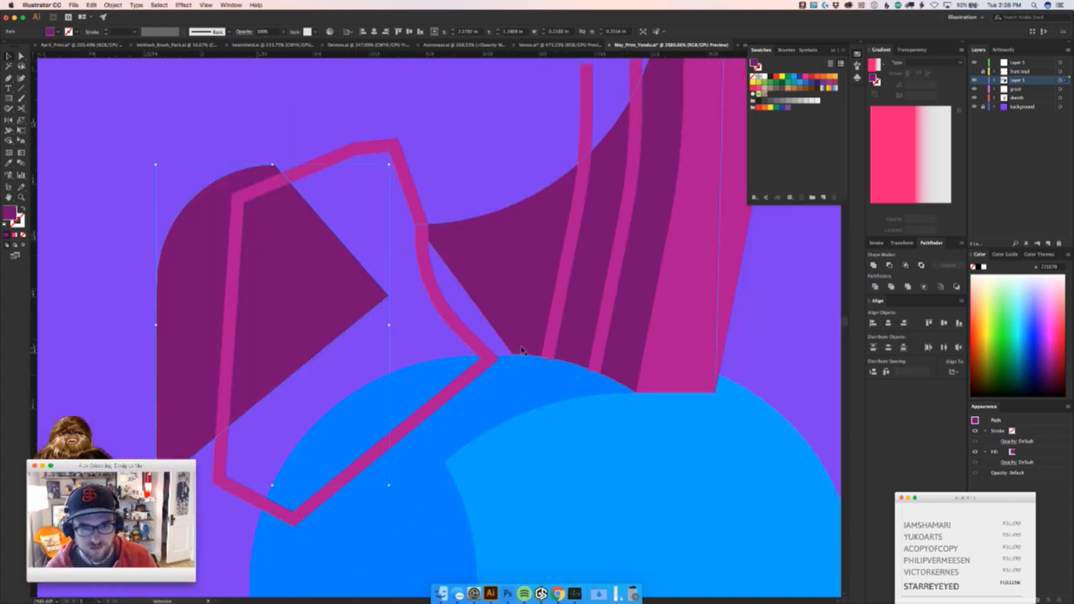
pyautogui.moveTo(523, 324); pyautogui.dragTo(530, 257)
pyautogui.press('super+z')
# Select both parts of the dark side piece, try moving them together and undo the move
pyautogui.press('z')
pyautogui.moveTo(529, 355); pyautogui.dragTo(663, 350)
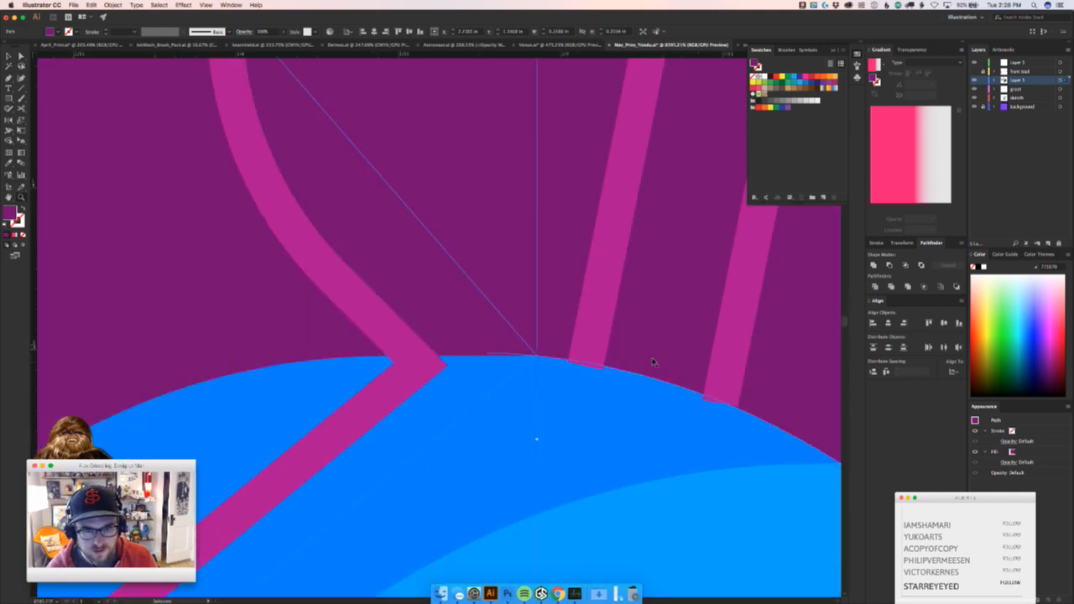
pyautogui.press('super+z')
pyautogui.press('super+shift+z')
pyautogui.moveTo(566, 384); pyautogui.dragTo(457, 420)
pyautogui.press('v')
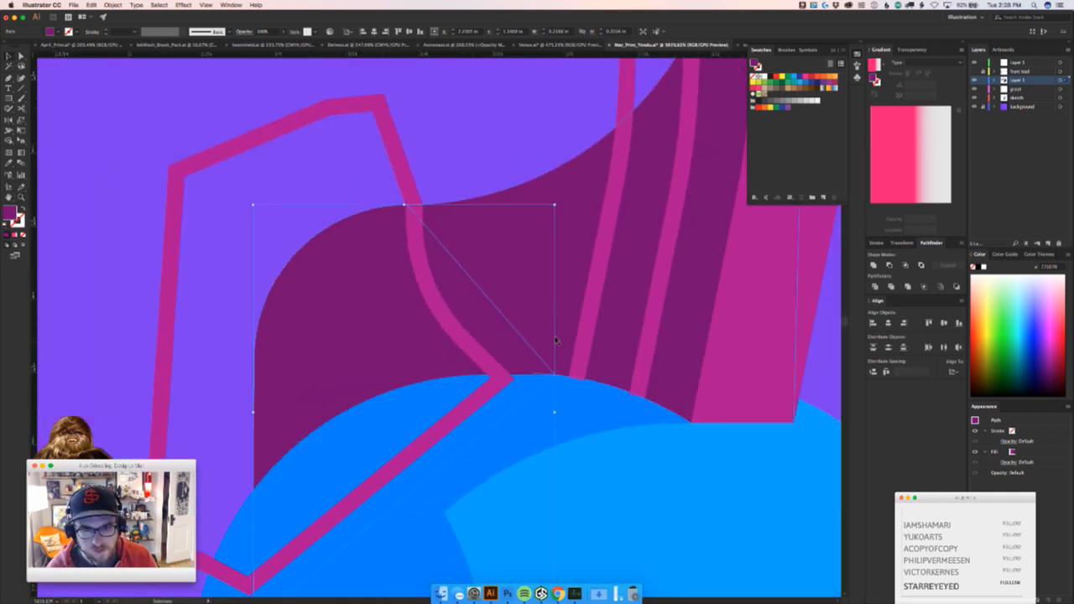
pyautogui.keyDown('shift'); pyautogui.click(559, 334); pyautogui.keyUp('shift')
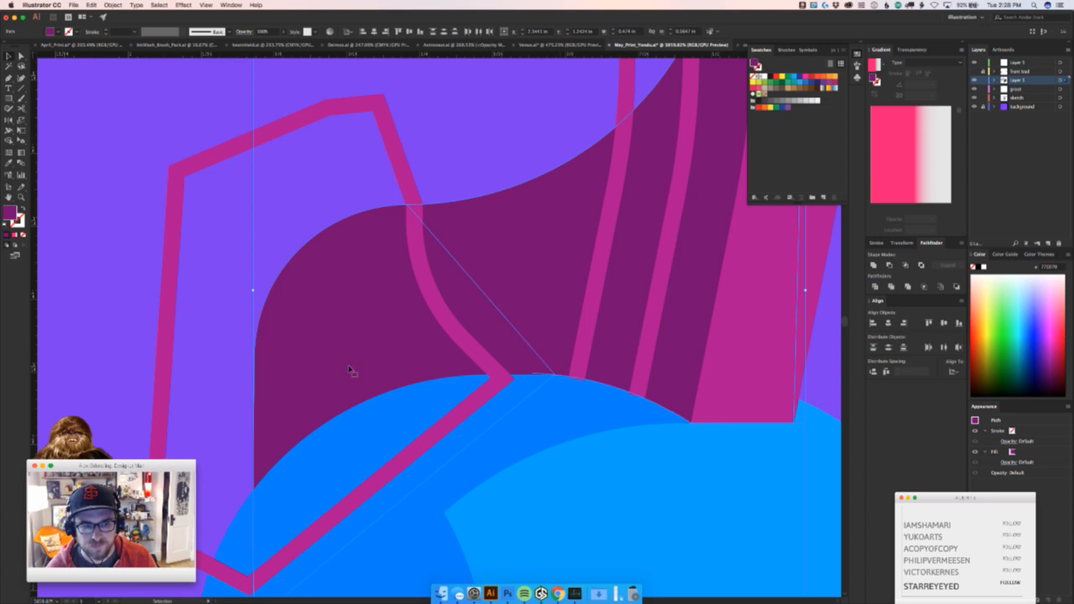
pyautogui.moveTo(320, 369); pyautogui.dragTo(282, 328)
pyautogui.press('super+z')
# Try to shift the light blue face shape of the head, and undo the change
pyautogui.click(213, 442)
pyautogui.press('a')
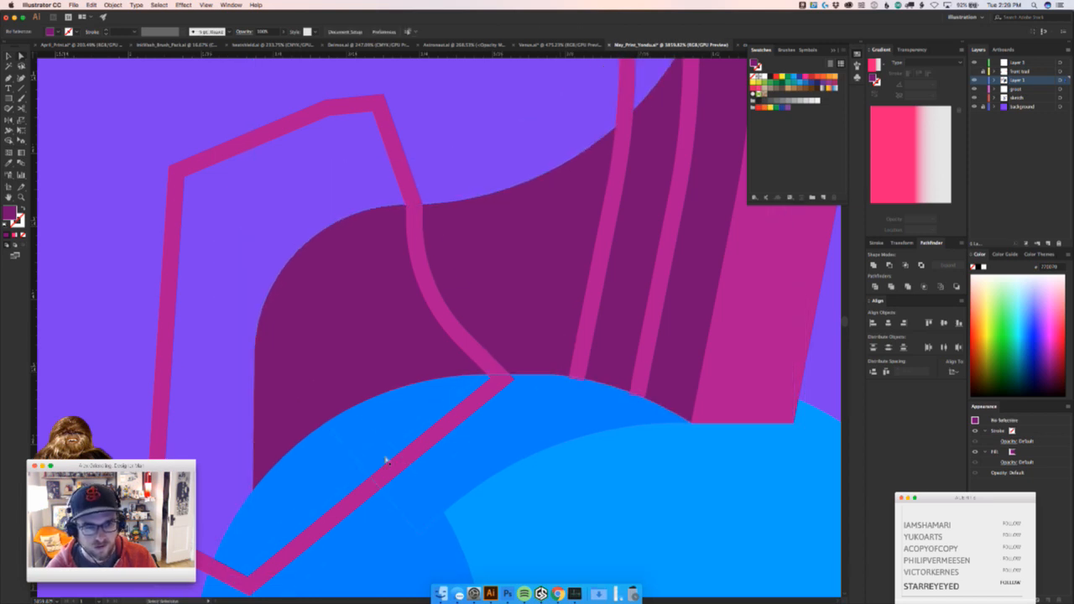
pyautogui.keyDown('alt'); pyautogui.scroll(-5, 385, 460); pyautogui.keyUp('alt')
pyautogui.click(545, 499)
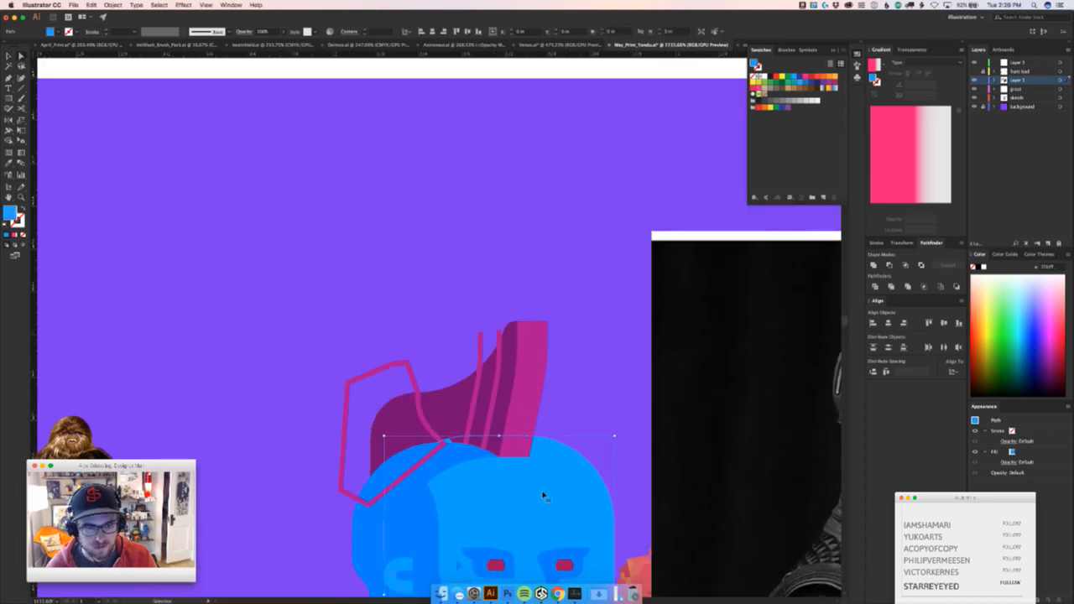
pyautogui.click(391, 426)
pyautogui.press('super+z')
# Trim the rear of the mohawk's dark side piece to the head's curve and move the whole piece up above the head
pyautogui.keyDown('shift'); pyautogui.click(390, 426); pyautogui.keyUp('shift')
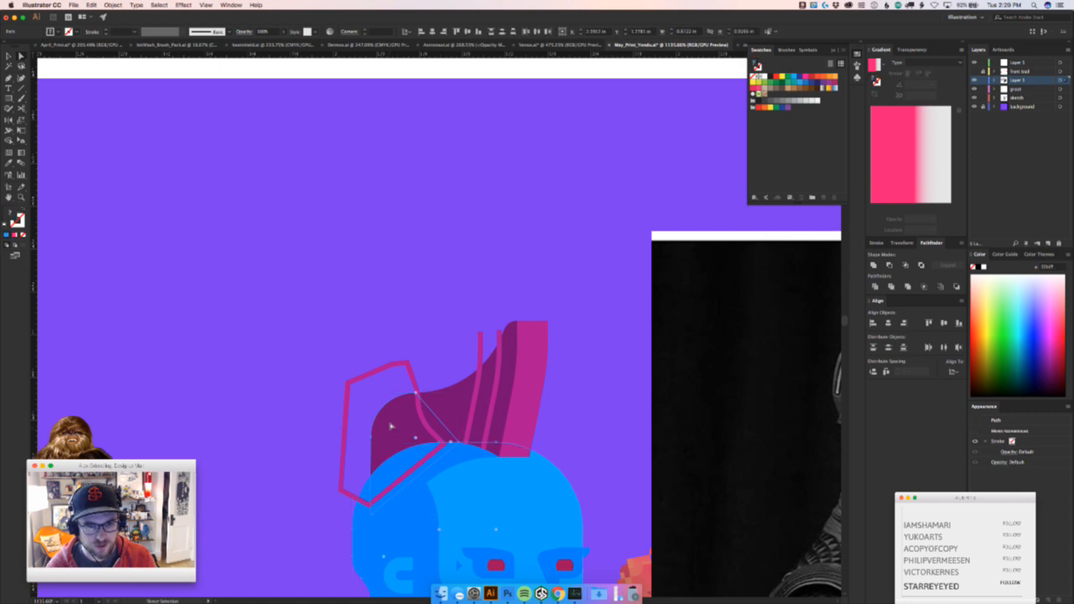
pyautogui.press('v')
pyautogui.click(454, 410)
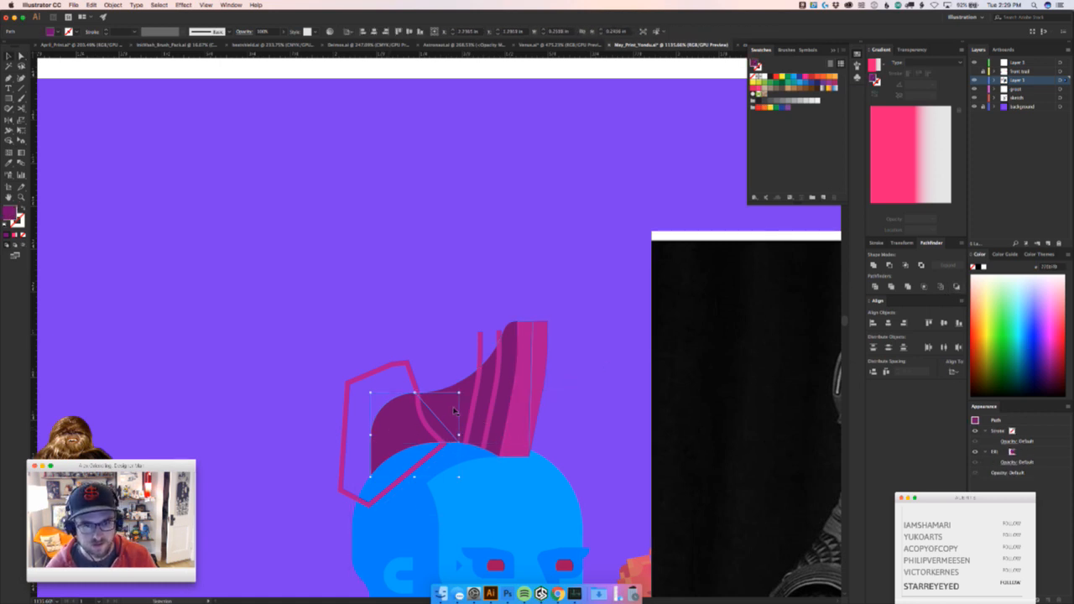
pyautogui.moveTo(460, 408); pyautogui.dragTo(461, 221)
pyautogui.click(609, 293)
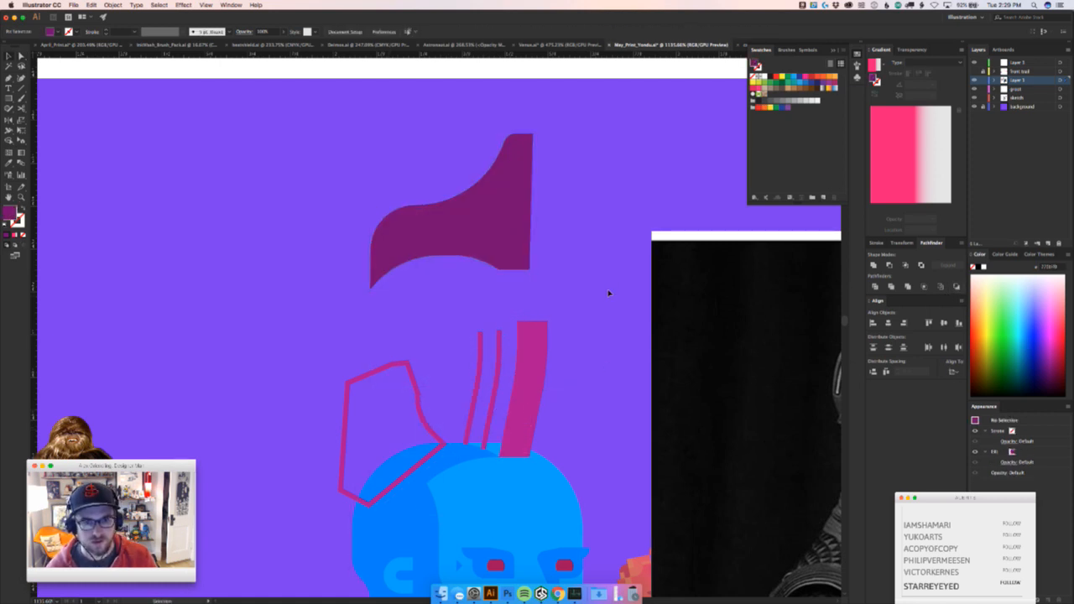
# Undo the last move of the mohawk's dark side piece and unite it into one shape on the head
pyautogui.press('super+z')
pyautogui.press('super+z')
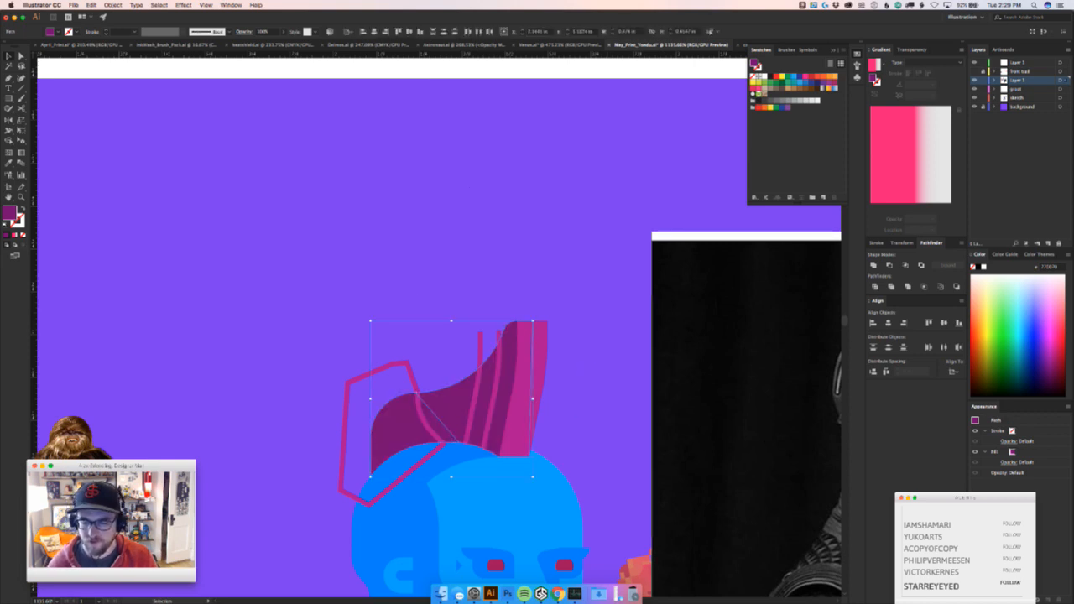
pyautogui.click(873, 266)
pyautogui.moveTo(430, 455); pyautogui.dragTo(545, 443)
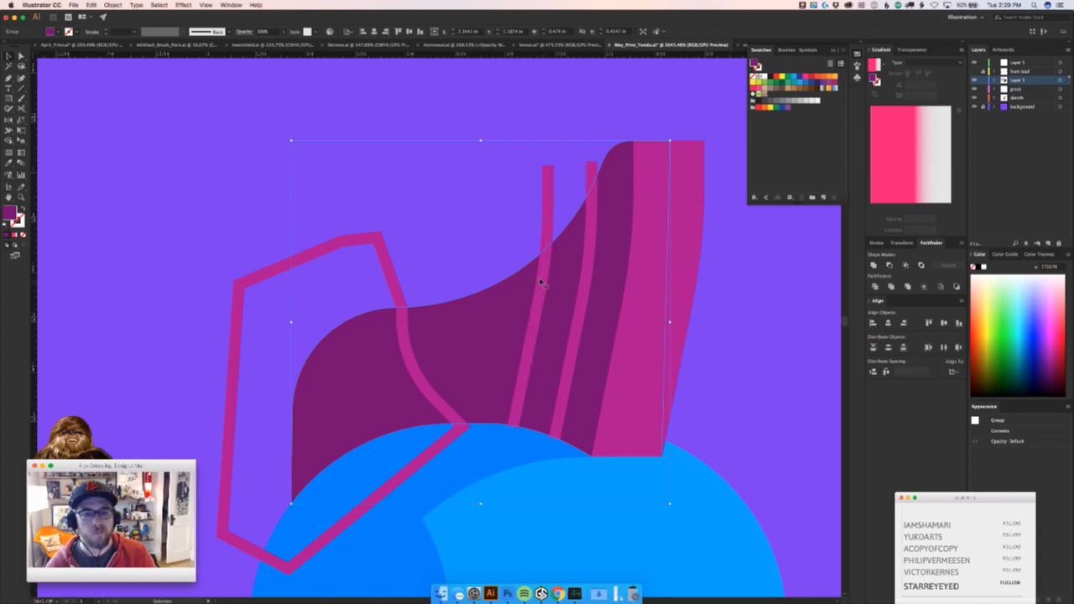
# Place a copy of the dark side piece in front of the stripes and try intersecting it with the rear outline
pyautogui.press('a')
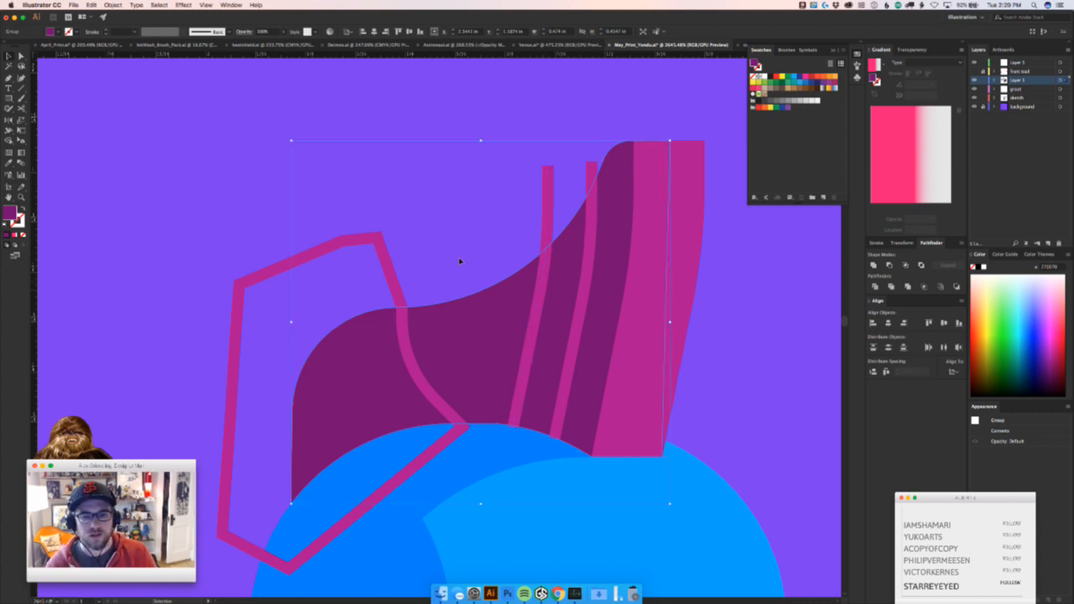
pyautogui.click(445, 259)
pyautogui.press('super+z')
pyautogui.keyDown('shift'); pyautogui.click(321, 266); pyautogui.keyUp('shift')
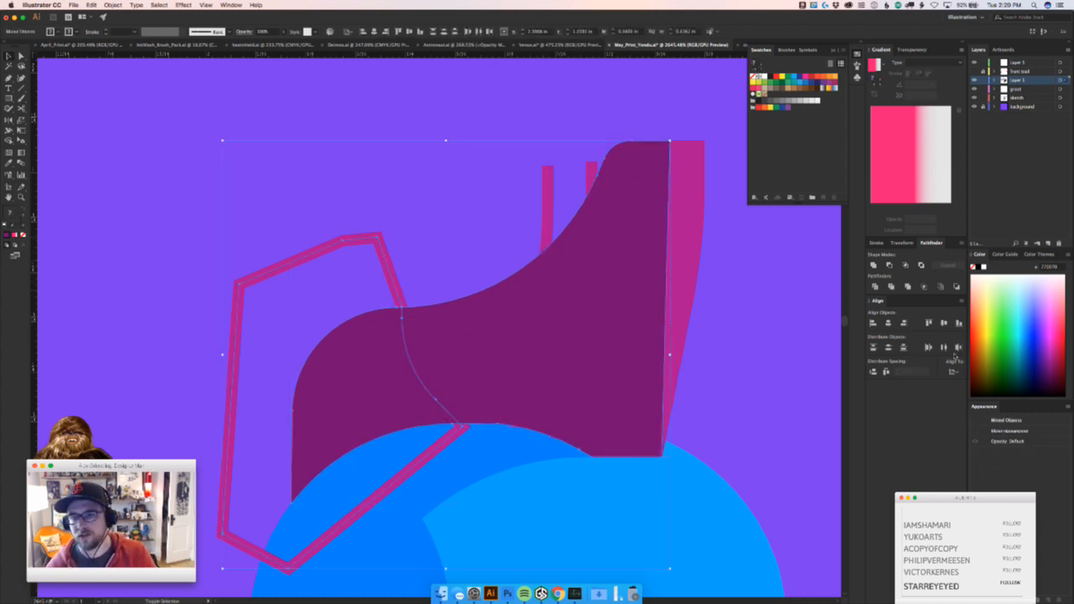
pyautogui.click(906, 265)
pyautogui.click(612, 321)
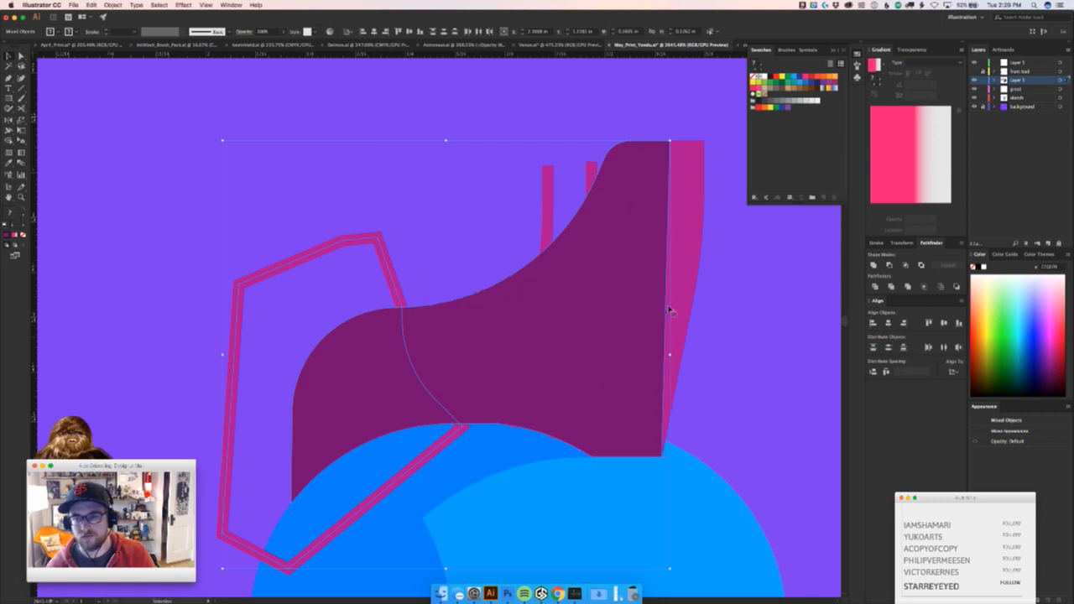
pyautogui.click(407, 245)
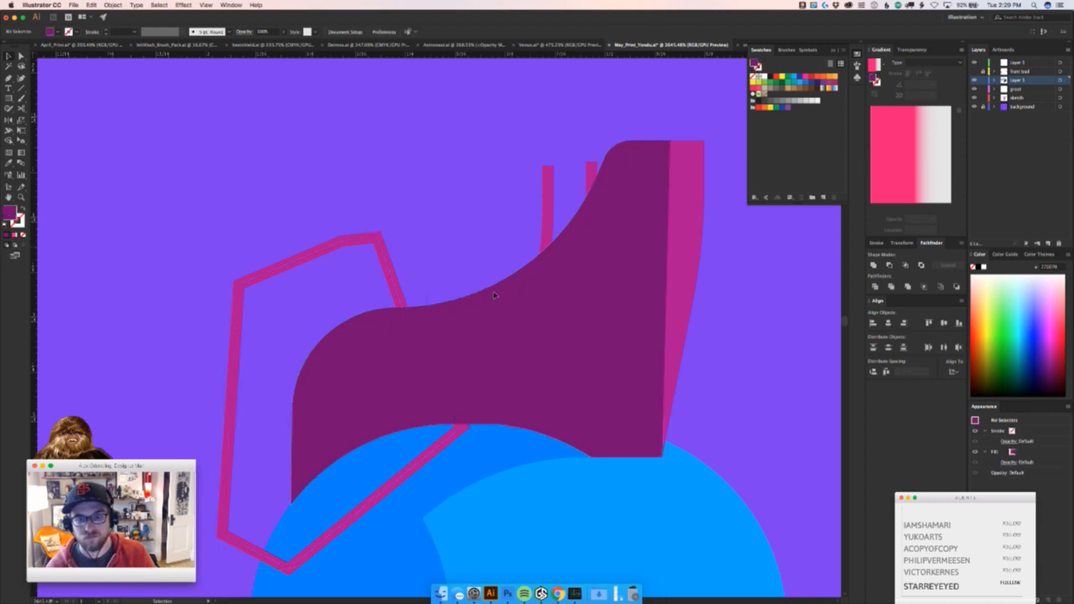
# Try moving the dark side piece, undo the move and retry the intersection with the rear outline
pyautogui.moveTo(567, 347); pyautogui.dragTo(577, 295)
pyautogui.press('super+z')
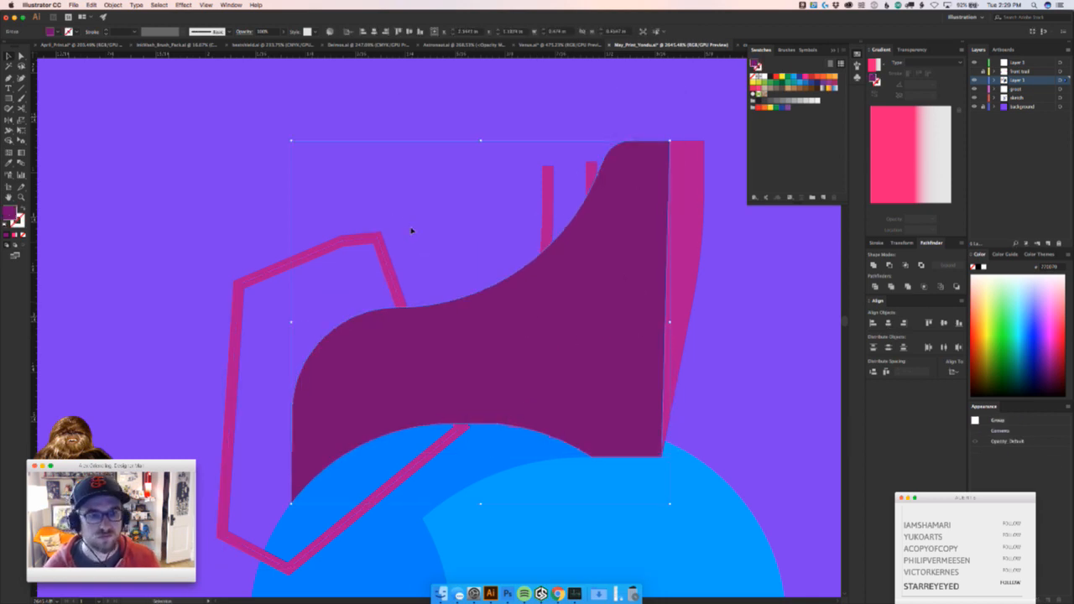
pyautogui.click(904, 265)
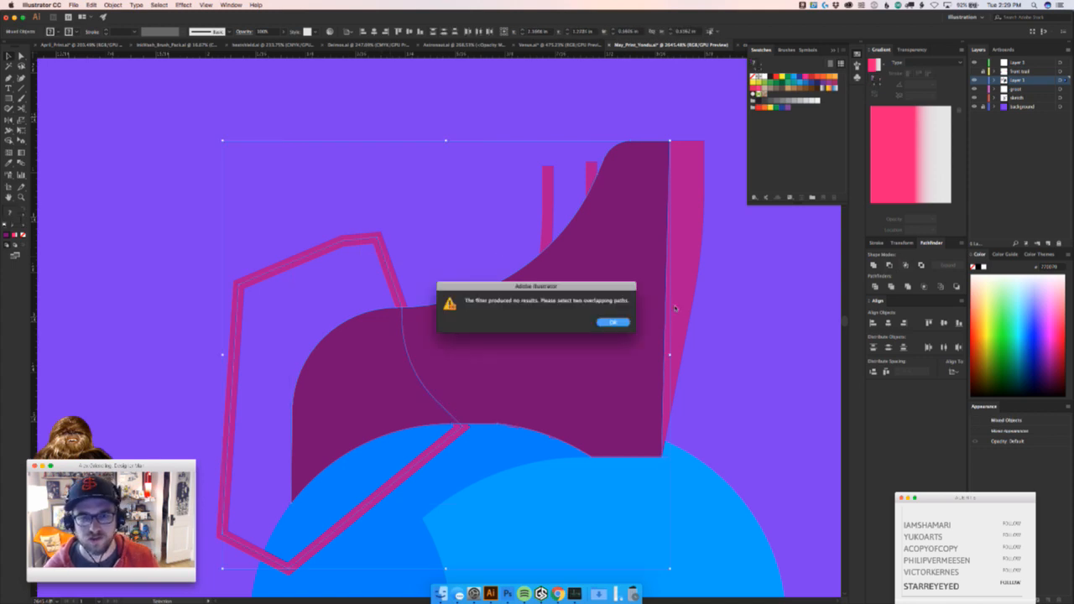
pyautogui.click(612, 322)
pyautogui.scroll(-3, 568, 386)
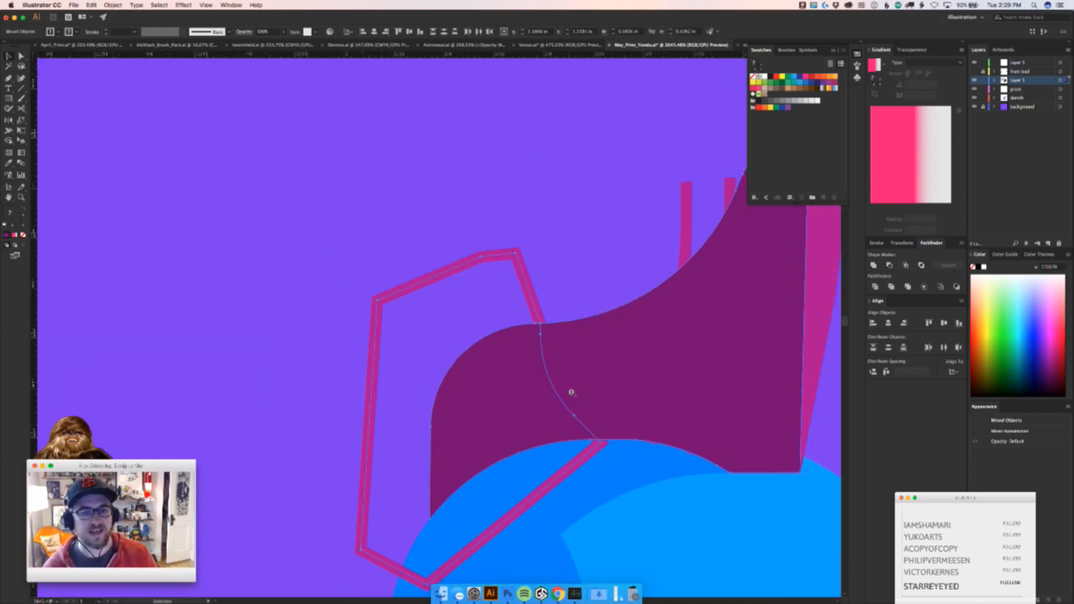
# Move the front copy of the dark side piece away from the head and examine its lower edge and front corner
pyautogui.press('v')
pyautogui.click(503, 362)
pyautogui.moveTo(619, 381); pyautogui.dragTo(386, 252)
pyautogui.press('z')
pyautogui.moveTo(343, 283); pyautogui.dragTo(506, 273)
pyautogui.press('a')
pyautogui.click(588, 361)
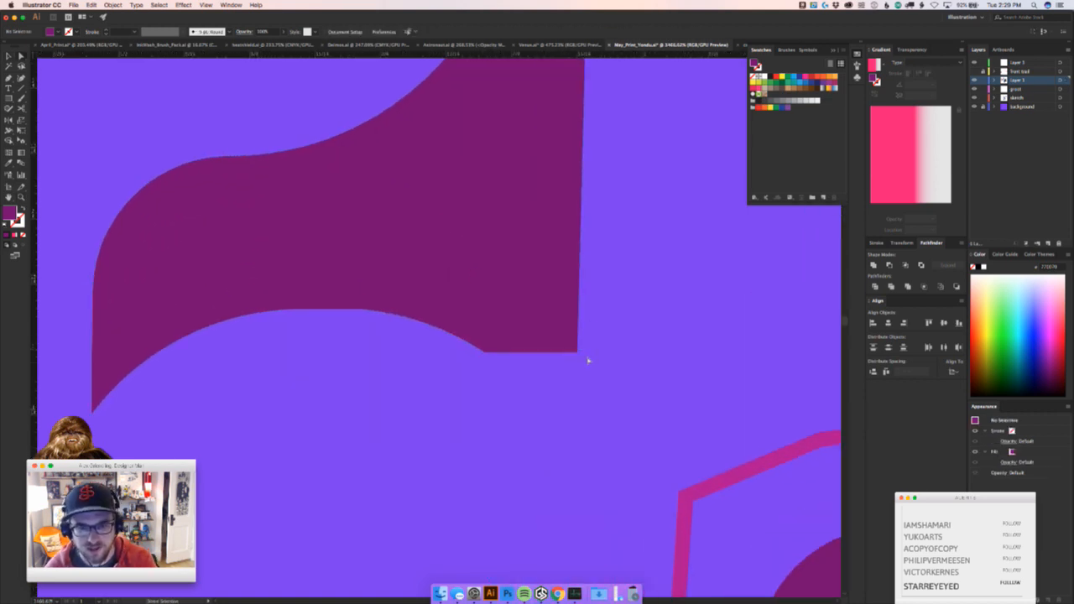
pyautogui.click(583, 331)
pyautogui.moveTo(648, 346); pyautogui.dragTo(545, 442)
pyautogui.press('v')
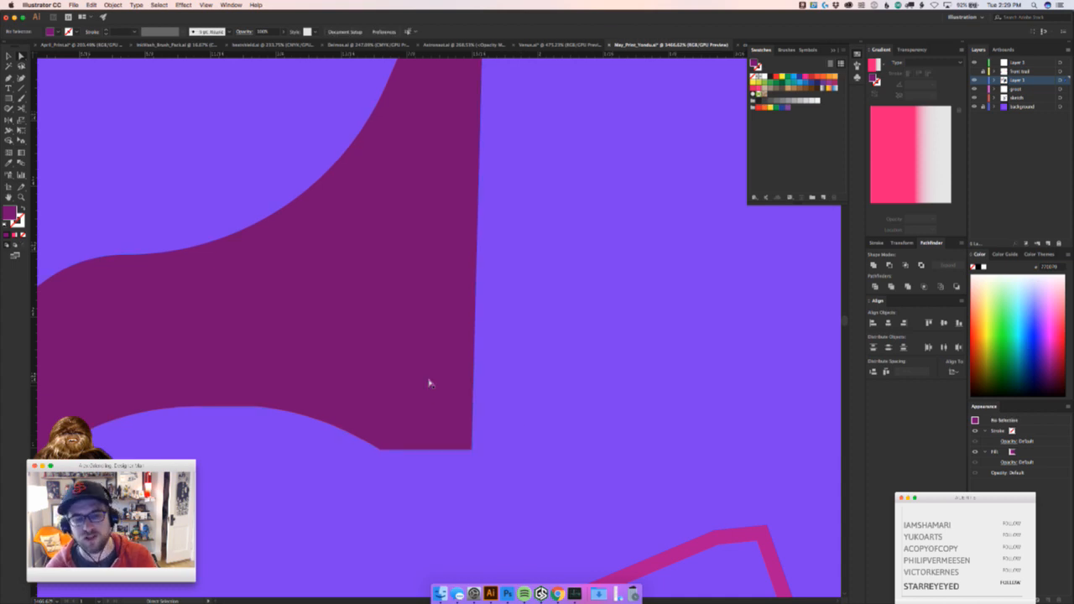
# Return the moved dark copy to its place on the head over the mohawk's stripes
pyautogui.moveTo(459, 388); pyautogui.dragTo(269, 351)
pyautogui.moveTo(310, 306); pyautogui.dragTo(506, 367)
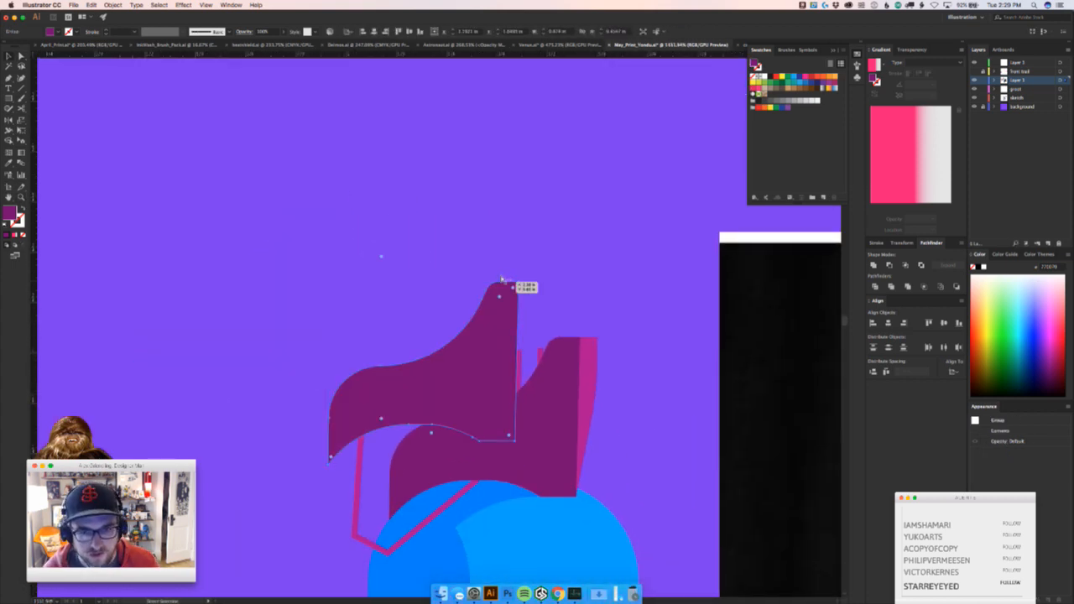
pyautogui.moveTo(561, 333); pyautogui.dragTo(560, 335)
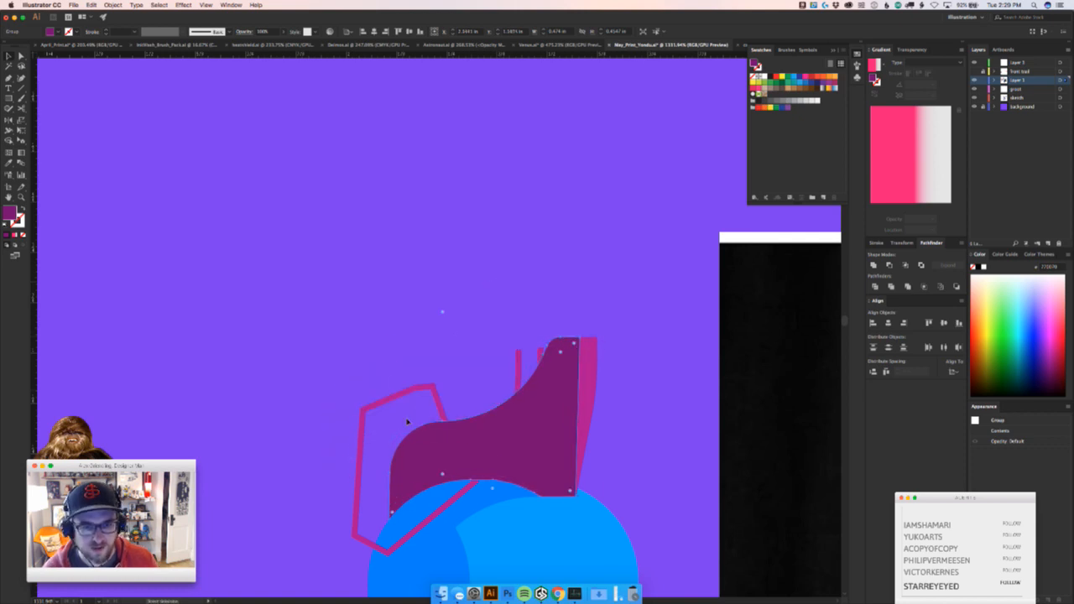
# Intersect the dark side piece with the rear outline to cut out the mohawk's rear section
pyautogui.keyDown('shift'); pyautogui.click(445, 387); pyautogui.keyUp('shift')
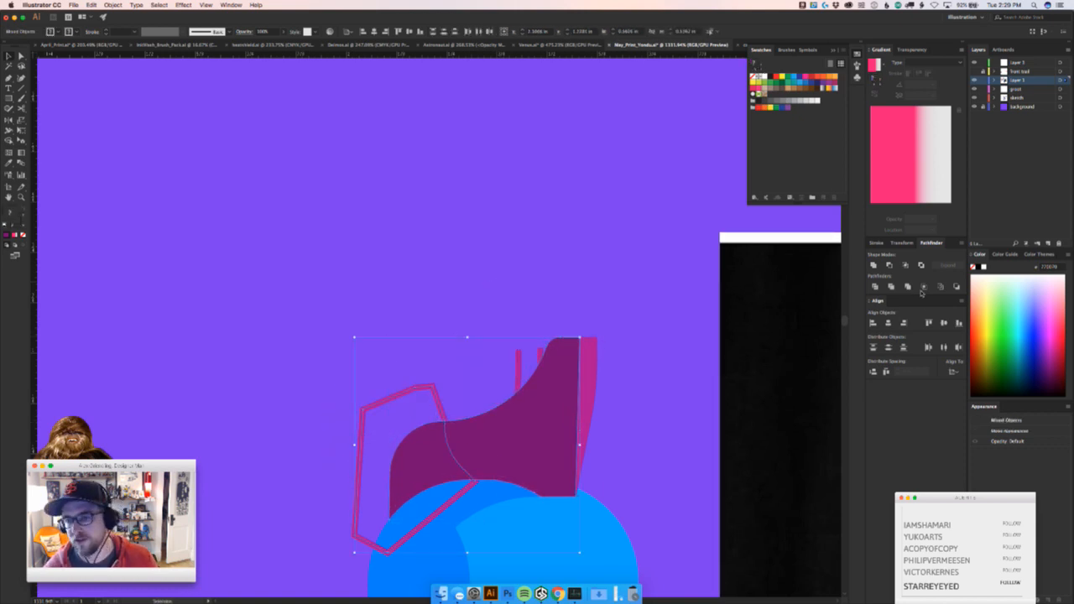
pyautogui.click(906, 267)
pyautogui.press('a')
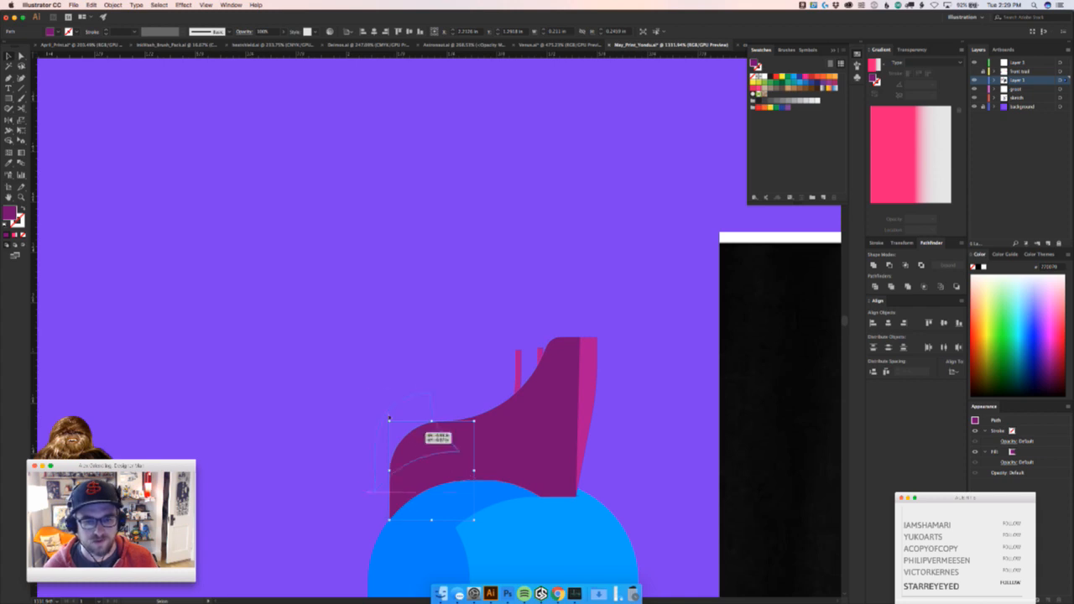
# Pull the leftover dark copy off the mohawk and delete it, exposing the stripes
pyautogui.moveTo(498, 424); pyautogui.dragTo(403, 263)
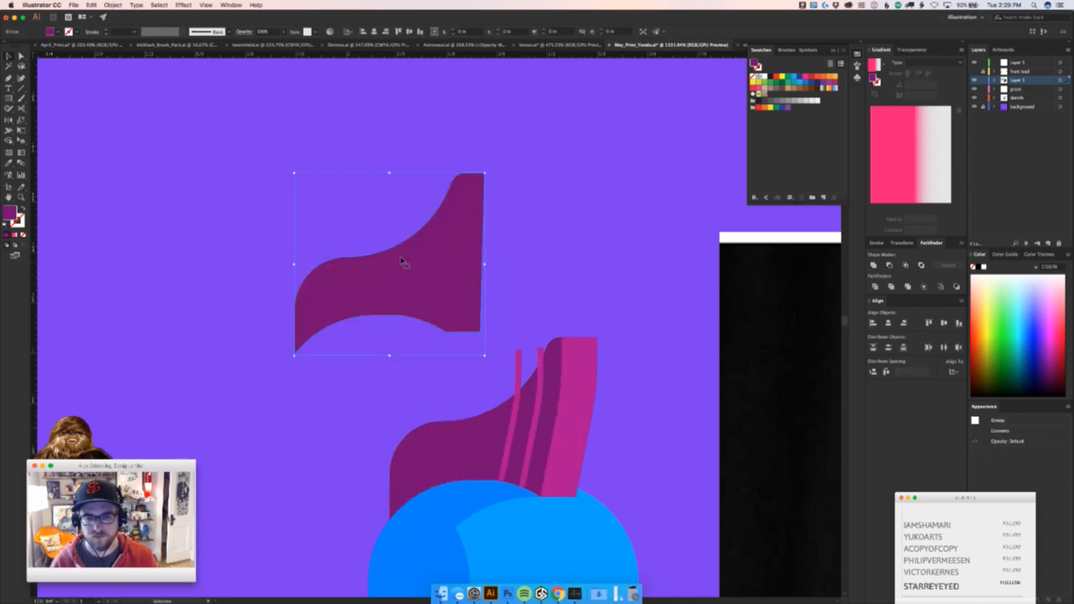
pyautogui.press('v')
pyautogui.press('Delete')
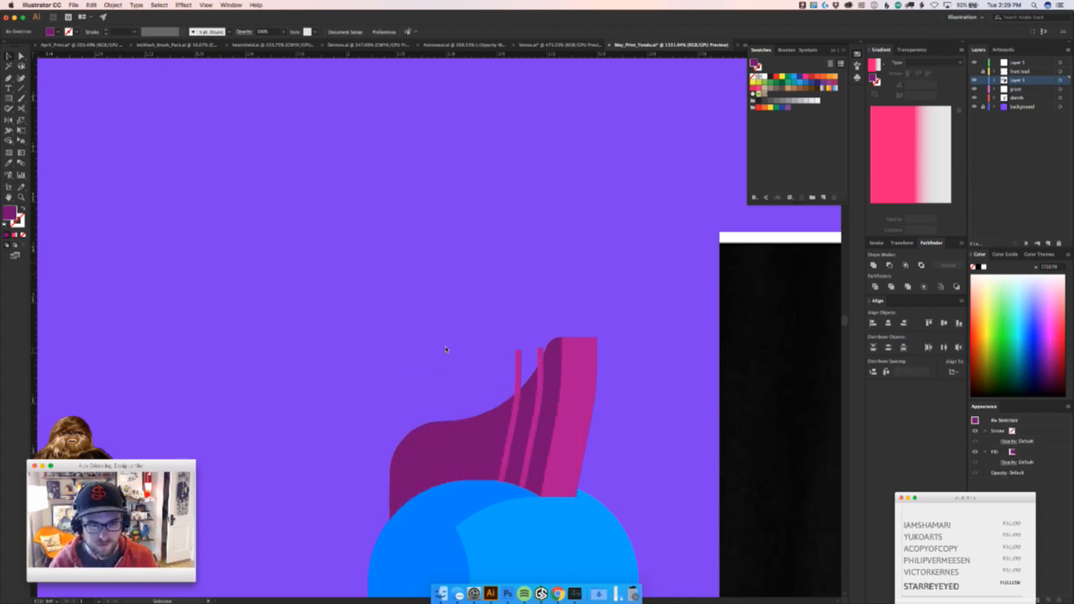
# Fill the mohawk's cut-out rear section with a darker shade of purple
pyautogui.press('a')
pyautogui.click(458, 463)
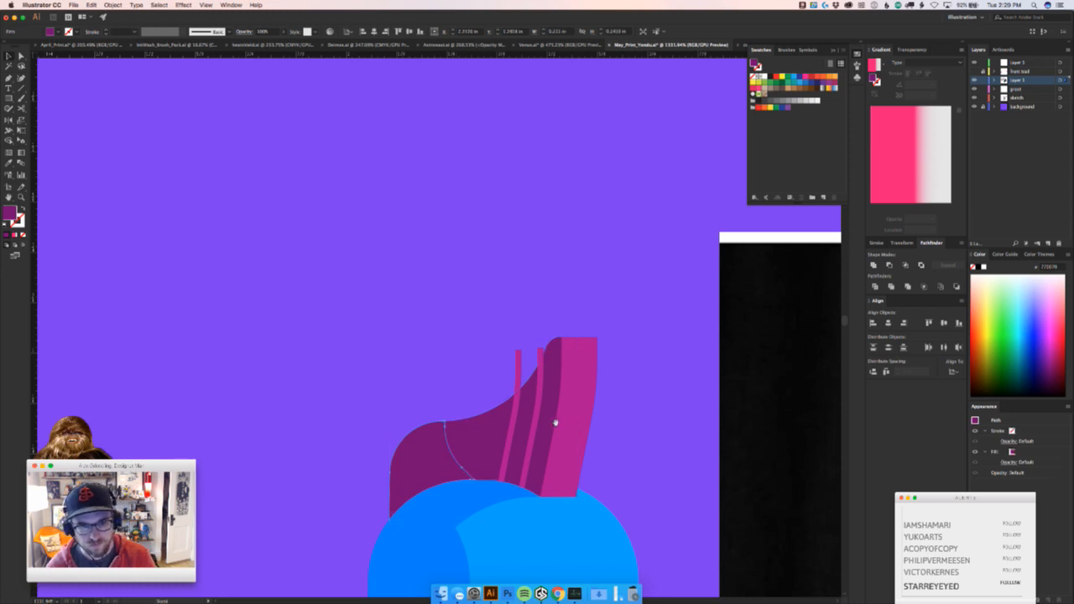
pyautogui.scroll(-5, 458, 464)
pyautogui.hscroll(2, 458, 464)
pyautogui.press('v')
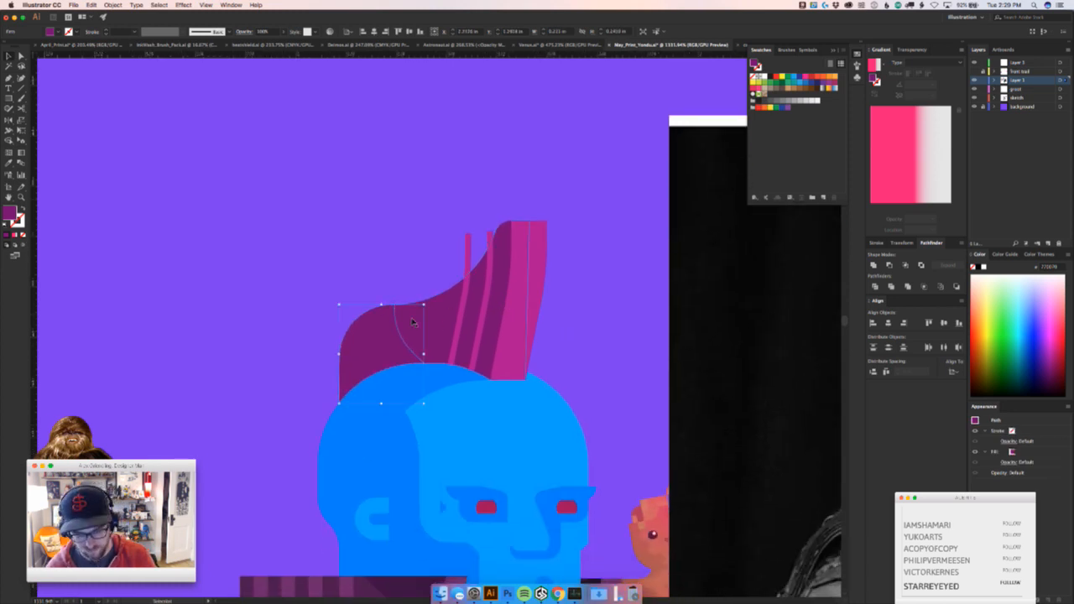
pyautogui.doubleClick(10, 214)
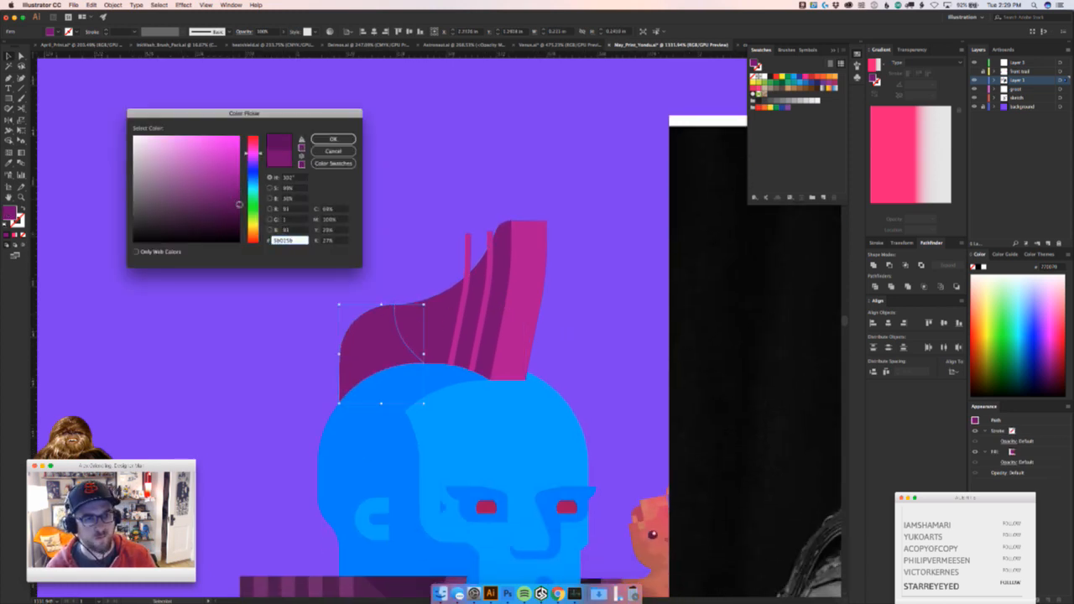
pyautogui.click(333, 138)
pyautogui.click(394, 226)
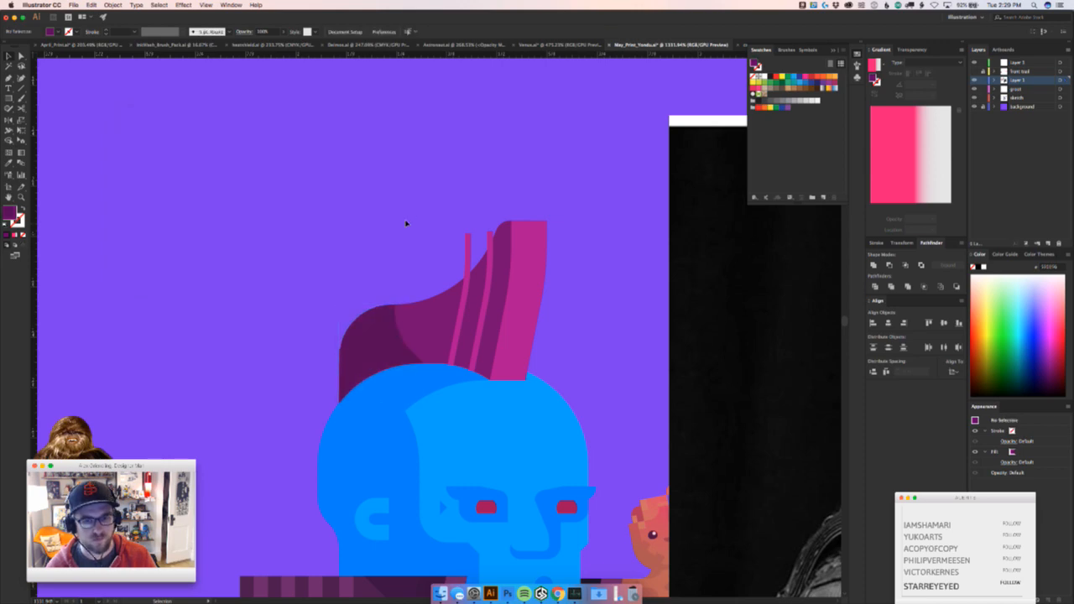
# Round the corner in the dark rear section's front edge to a 0.1 in radius
pyautogui.scroll(-1, 376, 236)
pyautogui.moveTo(376, 236); pyautogui.dragTo(445, 311)
pyautogui.moveTo(388, 377); pyautogui.dragTo(429, 338)
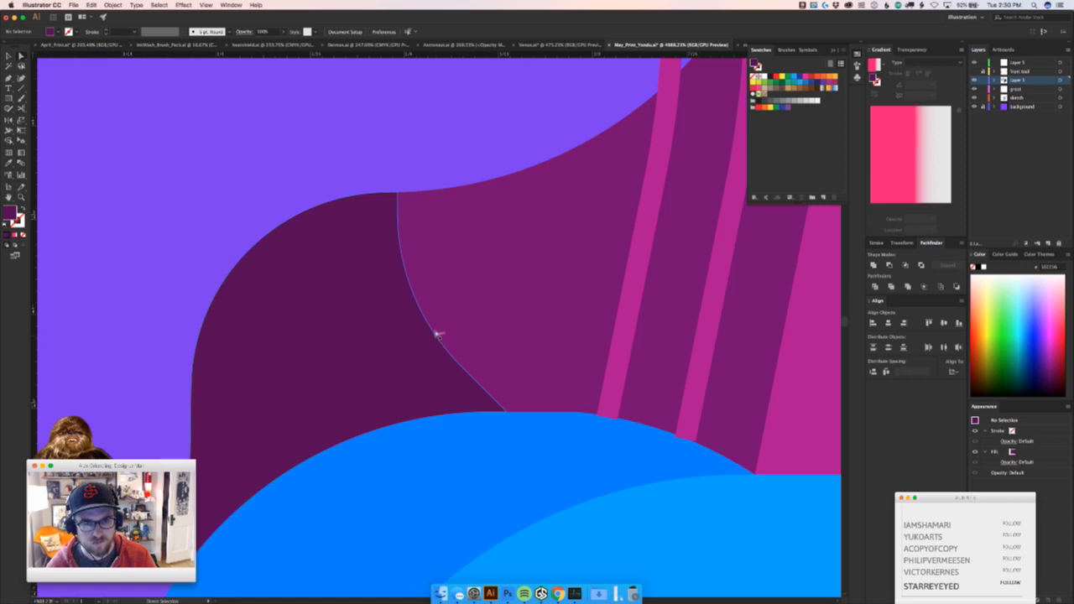
pyautogui.click(437, 335)
pyautogui.moveTo(614, 211); pyautogui.dragTo(539, 233)
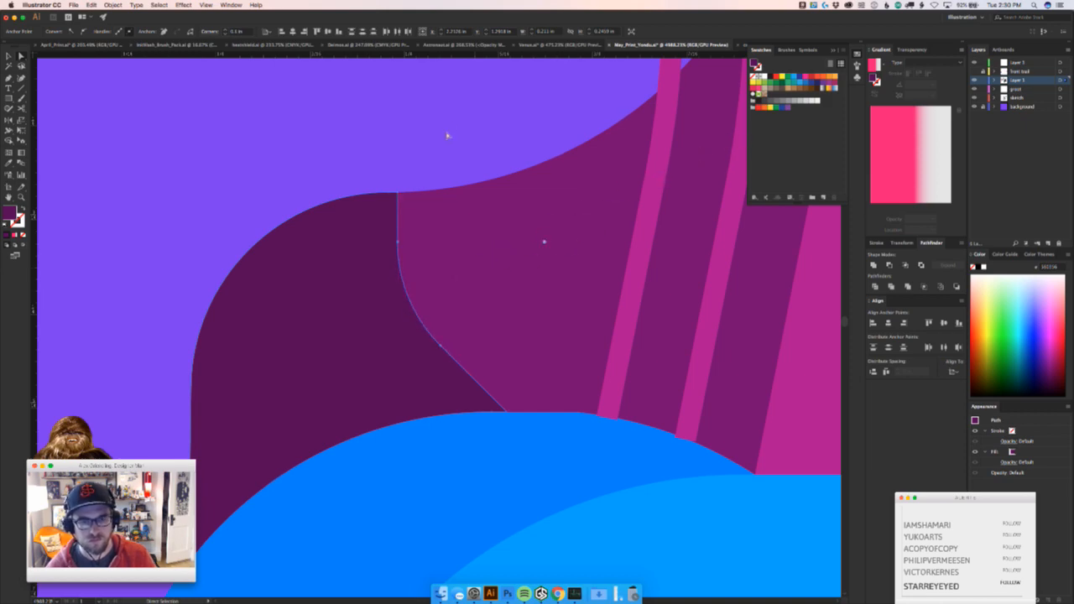
pyautogui.click(458, 130)
pyautogui.moveTo(474, 130); pyautogui.dragTo(387, 291)
pyautogui.moveTo(449, 384); pyautogui.dragTo(495, 264)
pyautogui.hotkey('ctrl', 'z')
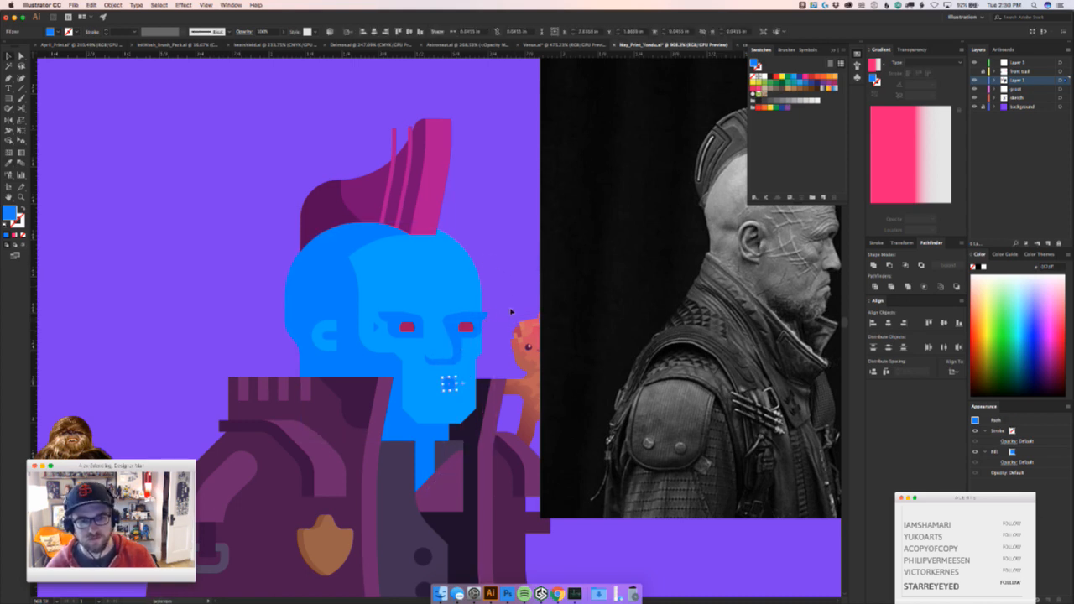
# Reduce the corner radius in the dark rear section's front edge to about 0.05 in
pyautogui.hotkey('ctrl', 'shift', 'a')
pyautogui.moveTo(440, 401)
pyautogui.mouseDown()
pyautogui.moveTo(508, 398)
pyautogui.moveTo(440, 391)
pyautogui.mouseUp()
pyautogui.moveTo(440, 391); pyautogui.dragTo(443, 511)
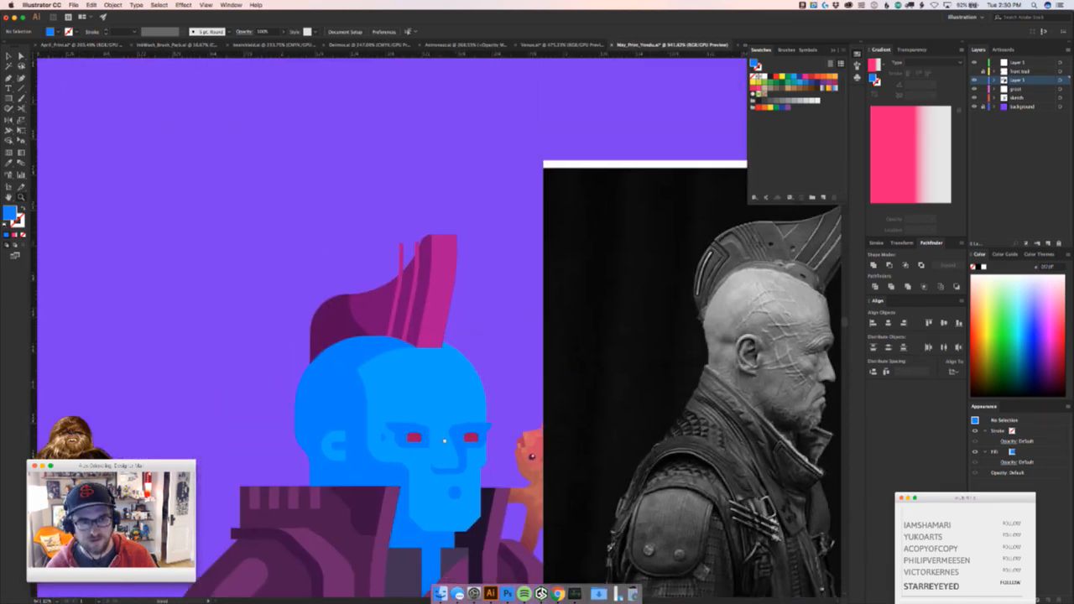
pyautogui.moveTo(352, 325); pyautogui.dragTo(433, 172)
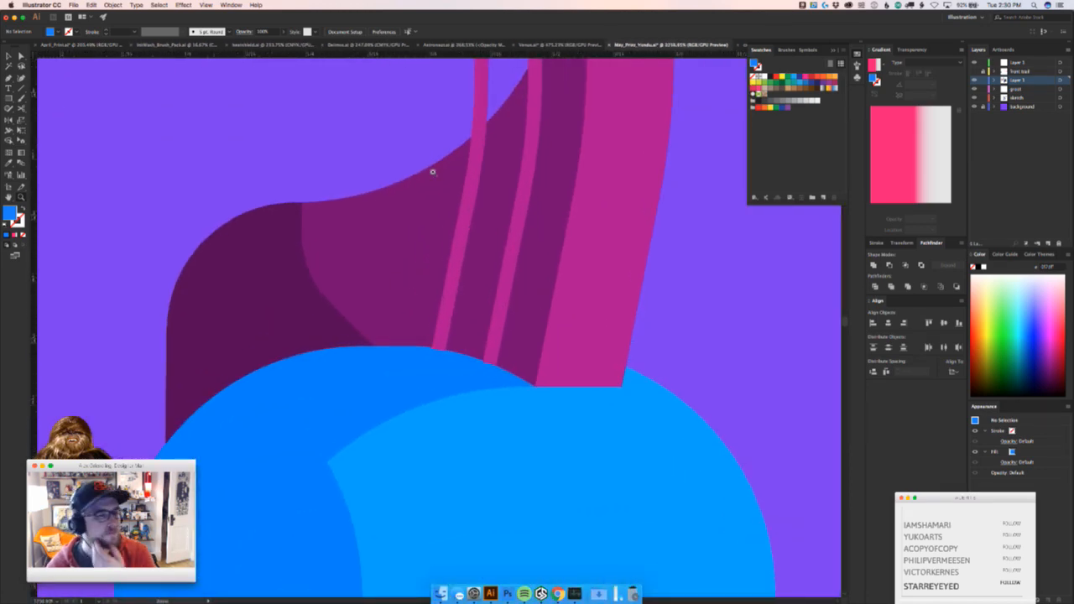
pyautogui.press('a')
pyautogui.click(309, 265)
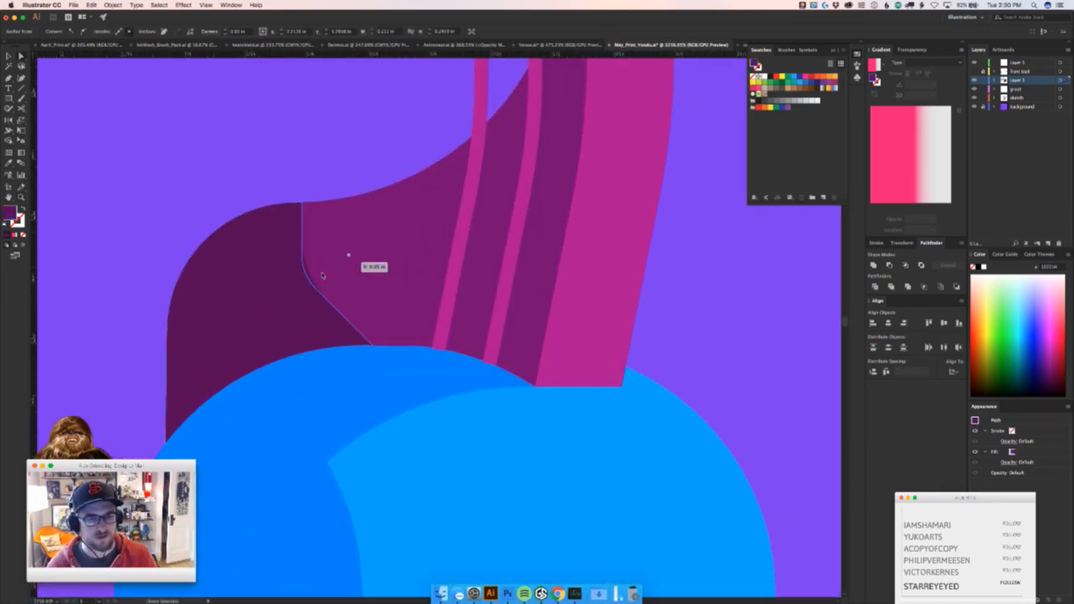
pyautogui.click(303, 274)
pyautogui.moveTo(303, 274); pyautogui.dragTo(427, 249)
pyautogui.press('v')
pyautogui.moveTo(168, 266); pyautogui.dragTo(138, 285)
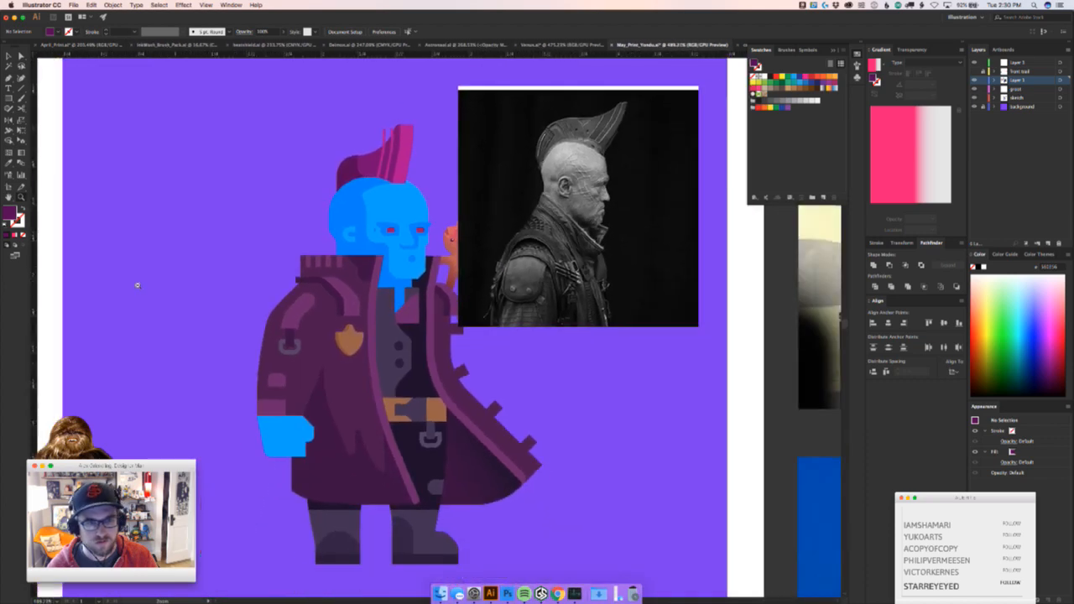
# Move the front-edge corner point of the dark rear section down to the head, making the edge a straight vertical line
pyautogui.scroll(5, 338, 338)
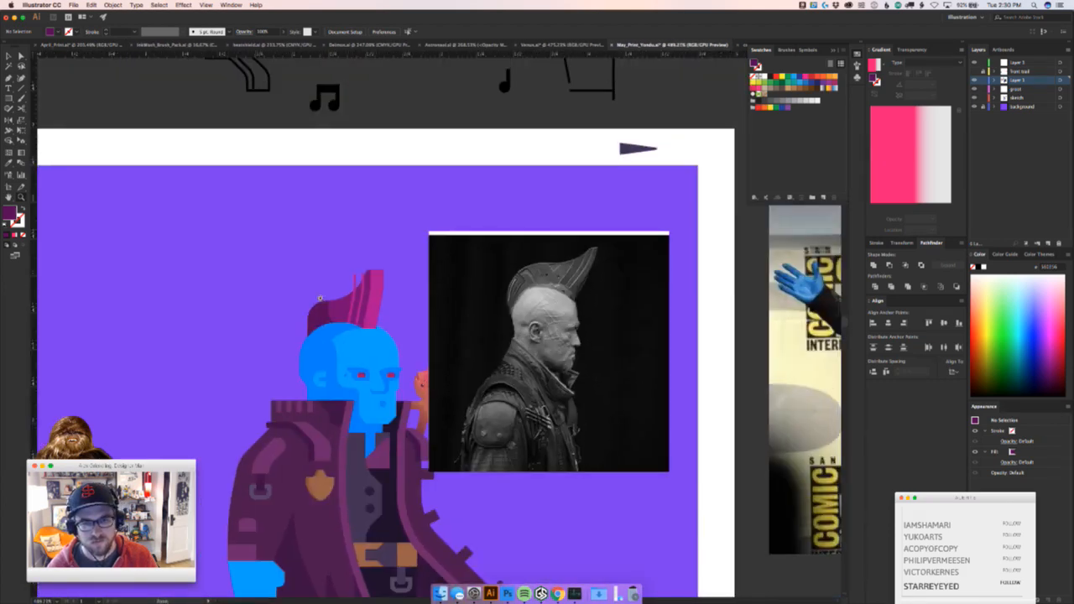
pyautogui.moveTo(320, 298); pyautogui.dragTo(368, 285)
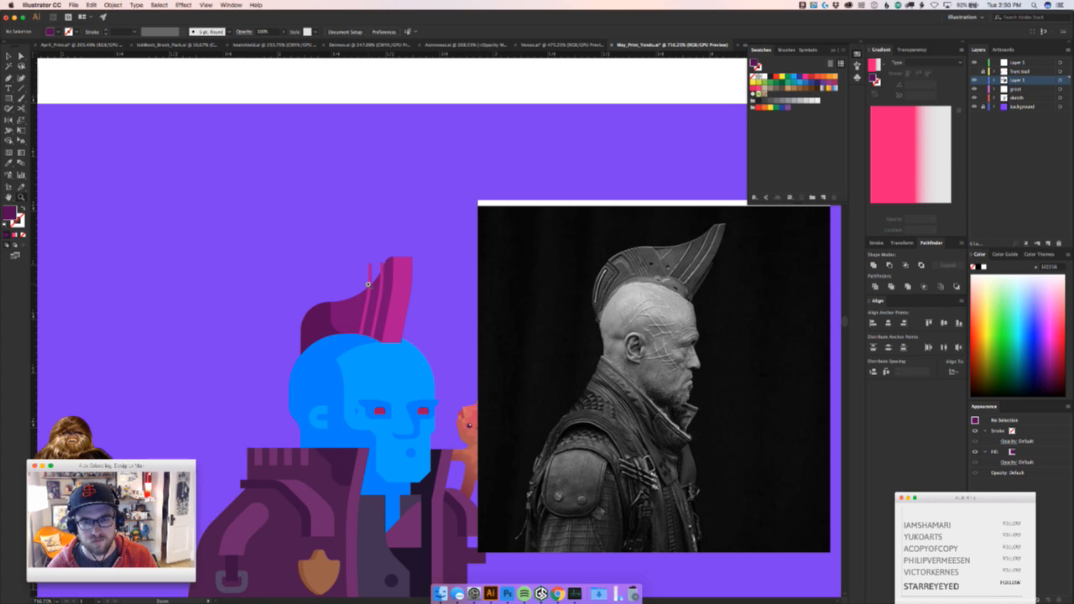
pyautogui.moveTo(368, 285); pyautogui.dragTo(571, 210)
pyautogui.press('v')
pyautogui.click(342, 361)
pyautogui.press('a')
pyautogui.click(355, 396)
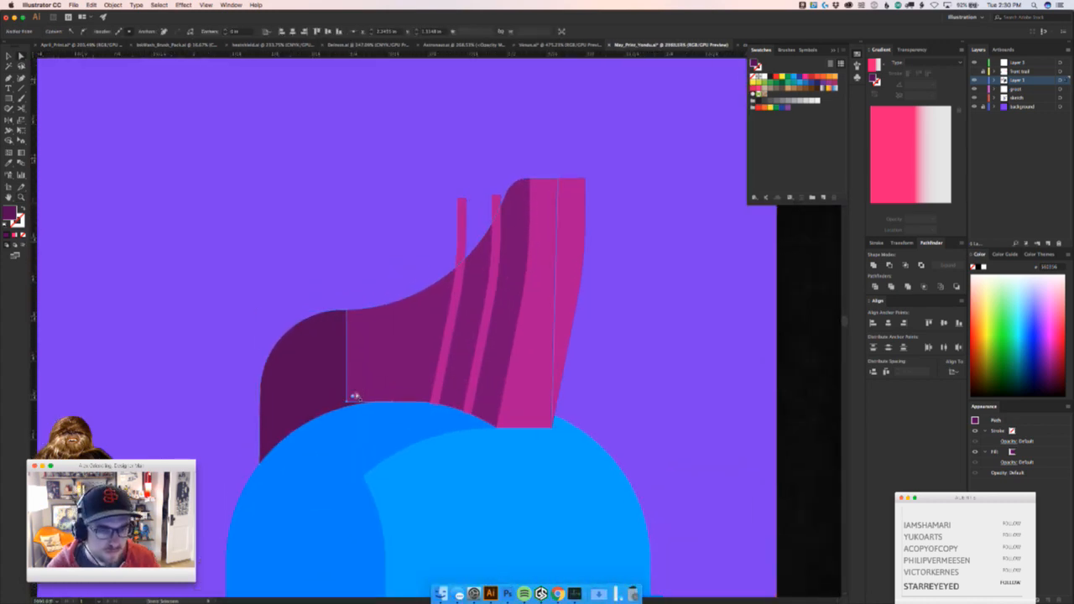
pyautogui.moveTo(347, 401); pyautogui.dragTo(348, 405)
pyautogui.press('super+shift+a')
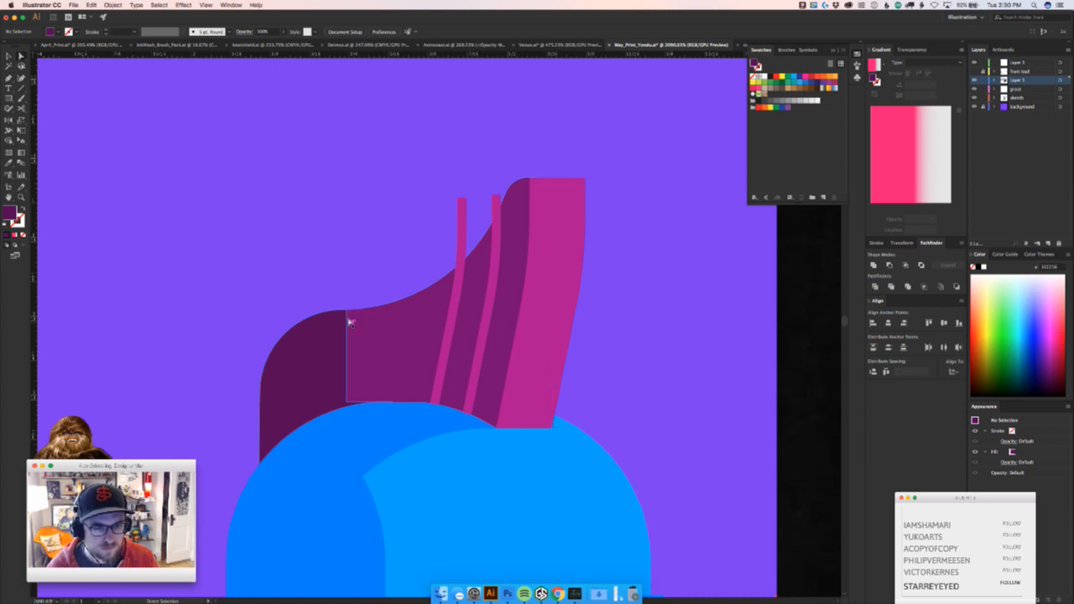
# Try reshaping the rear section's front edge to bulge forward with a rounded upper corner, and undo the change
pyautogui.moveTo(350, 347); pyautogui.dragTo(306, 367)
pyautogui.click(374, 268)
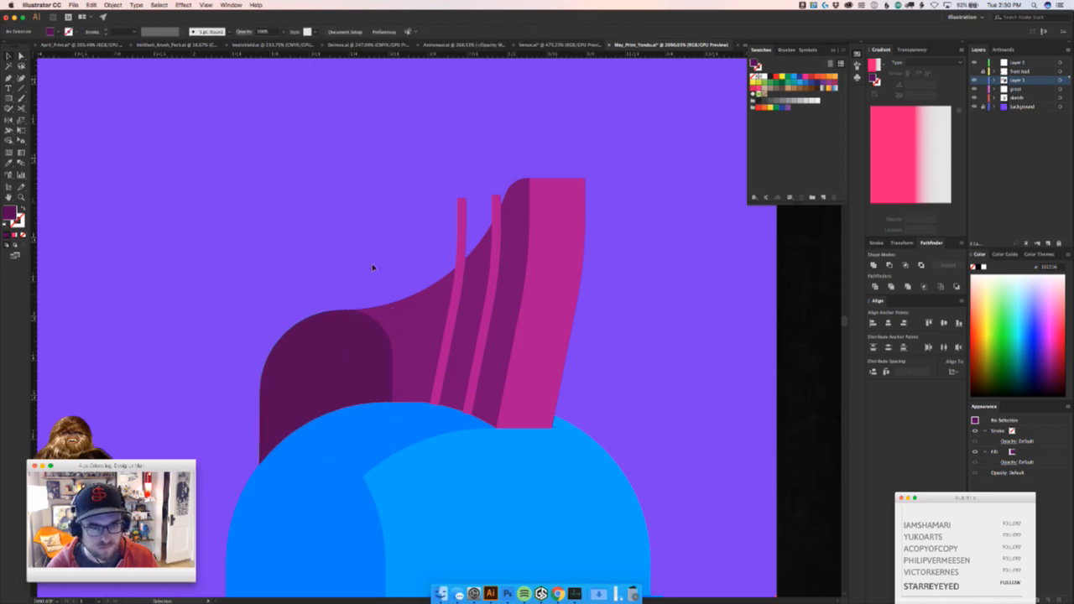
pyautogui.press('z')
pyautogui.moveTo(381, 264); pyautogui.dragTo(164, 392)
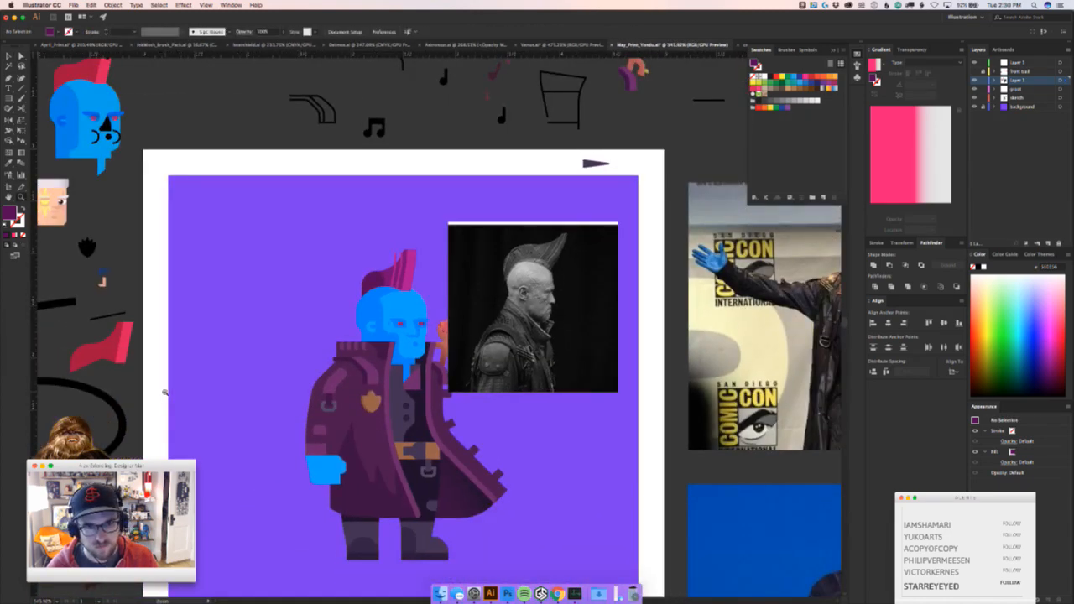
pyautogui.moveTo(165, 392); pyautogui.dragTo(357, 341)
pyautogui.press('super+z')
pyautogui.press('super+z')
pyautogui.press('super+z')
pyautogui.press('super+z')
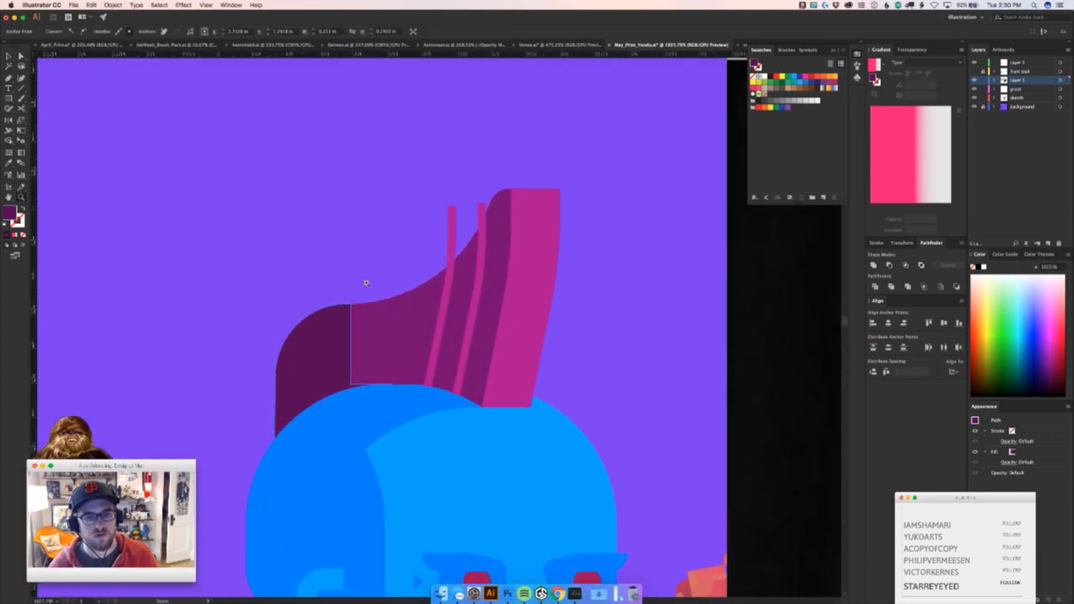
# Round the lower corner of the dark rear section's front edge into a large curve meeting the head
pyautogui.press('super+z')
pyautogui.press('super+z')
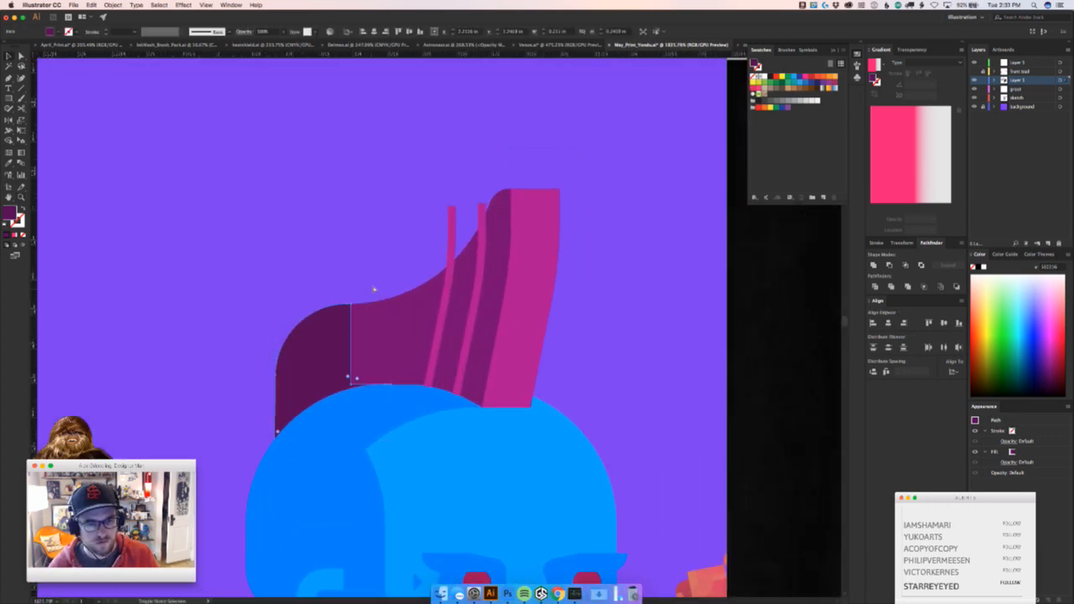
pyautogui.press('a')
pyautogui.click(351, 383)
pyautogui.moveTo(358, 376); pyautogui.dragTo(406, 346)
pyautogui.press('super+z')
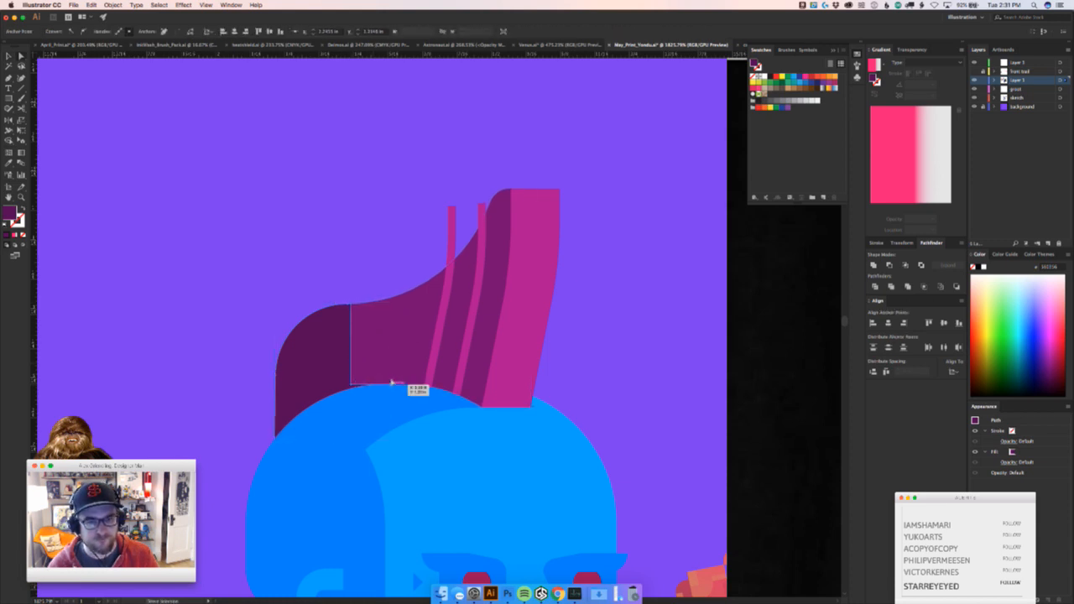
pyautogui.click(353, 383)
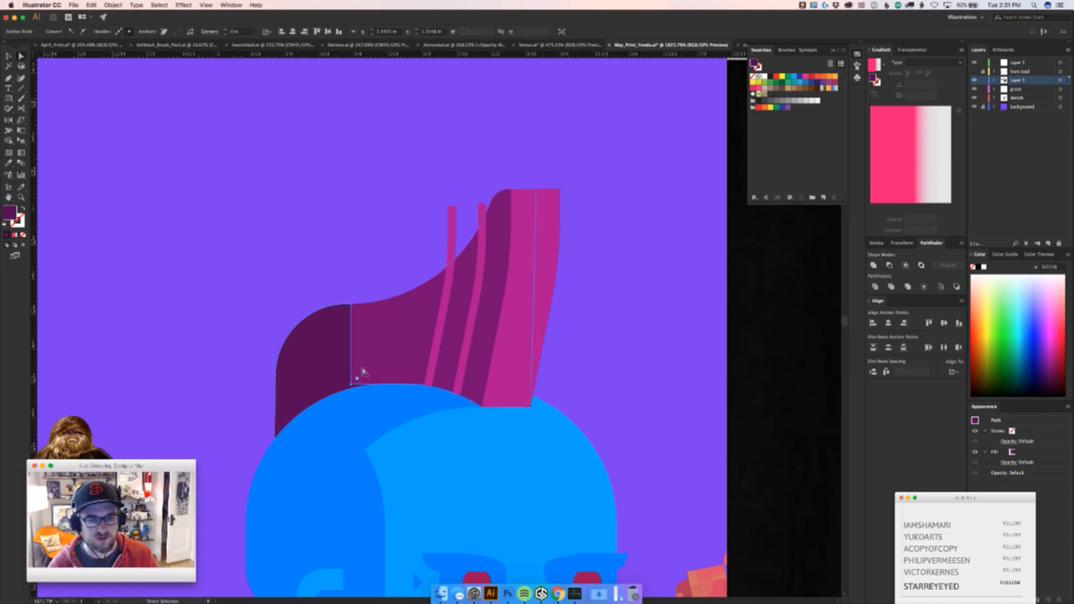
pyautogui.moveTo(362, 374); pyautogui.dragTo(426, 314)
pyautogui.click(405, 229)
# Offset the path of the mohawk's dark side piece by -0.04 in with mitered joins
pyautogui.moveTo(406, 230); pyautogui.dragTo(451, 356)
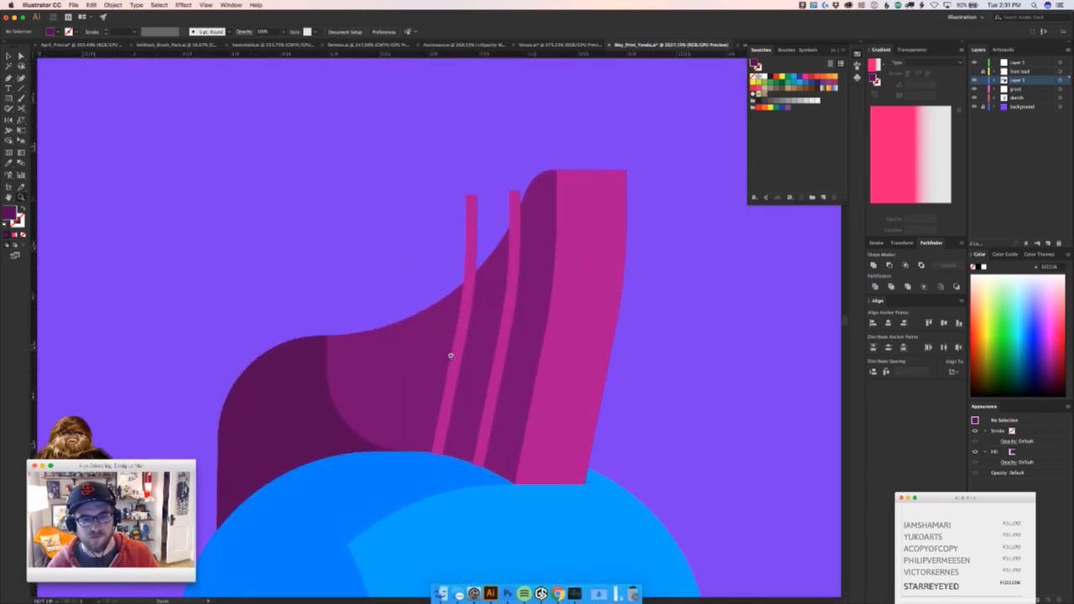
pyautogui.press('v')
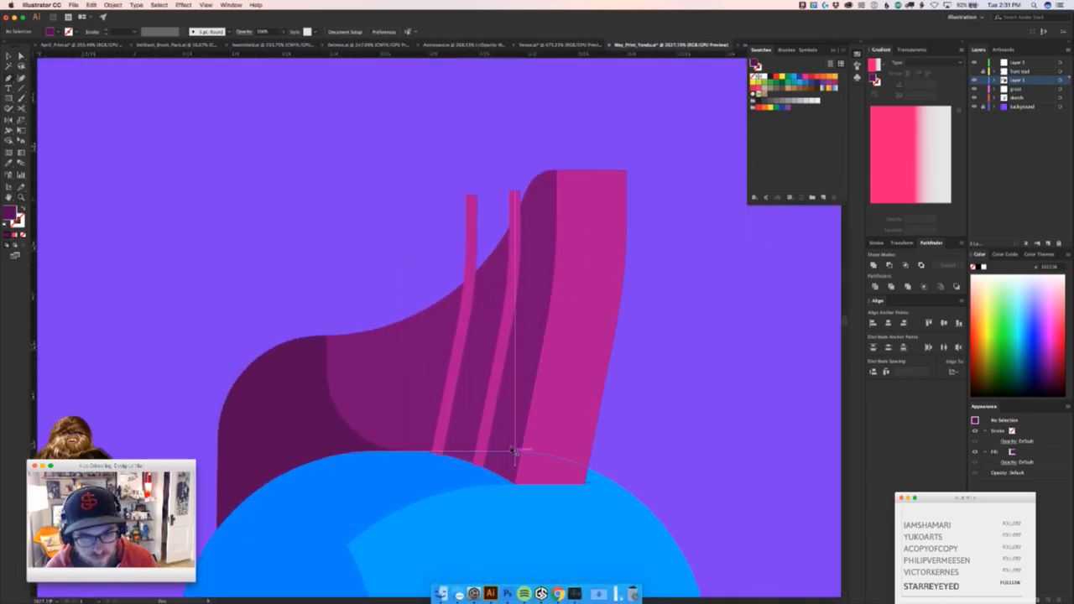
pyautogui.click(457, 367)
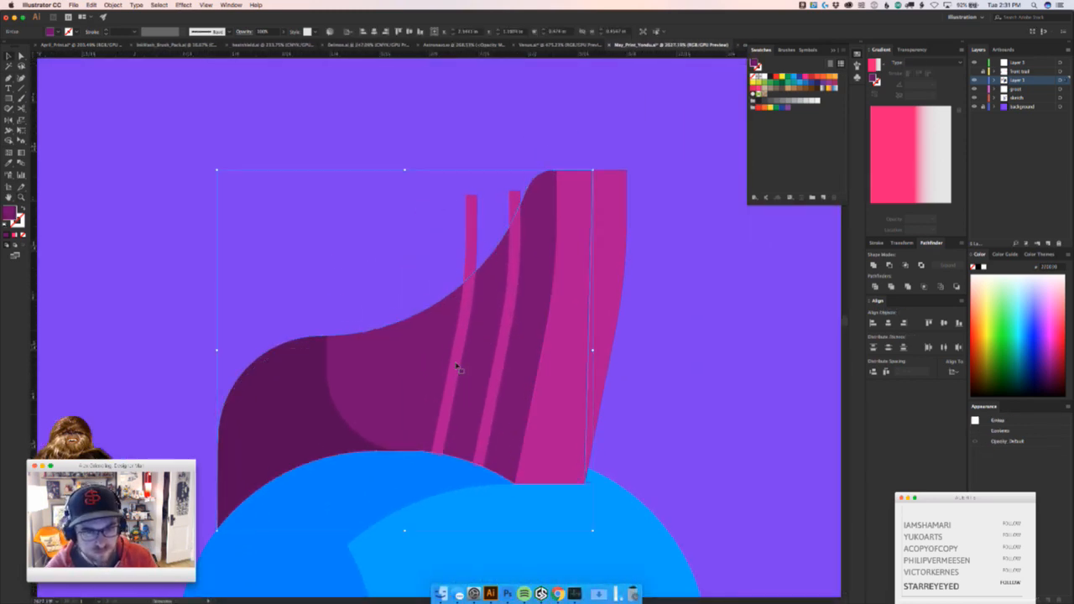
pyautogui.click(153, 4)
pyautogui.moveTo(113, 4)
pyautogui.moveTo(117, 175)
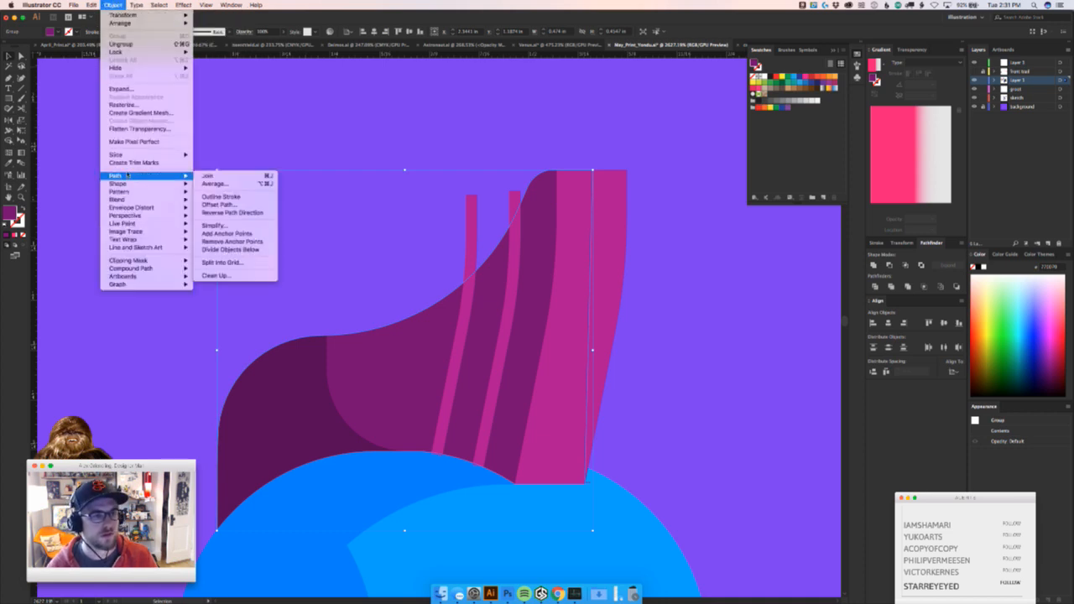
pyautogui.click(220, 204)
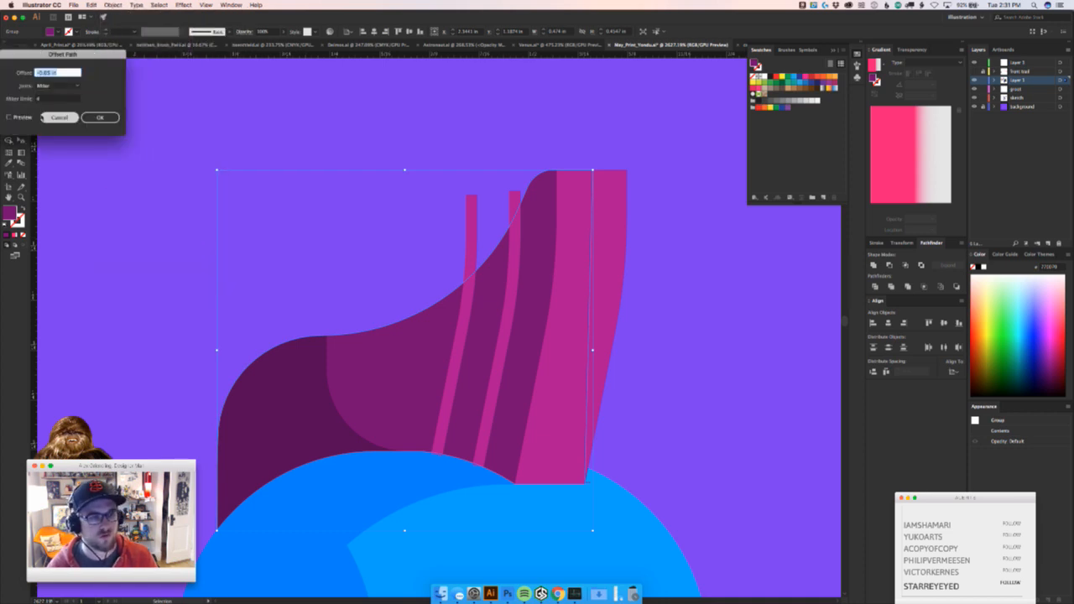
pyautogui.click(13, 118)
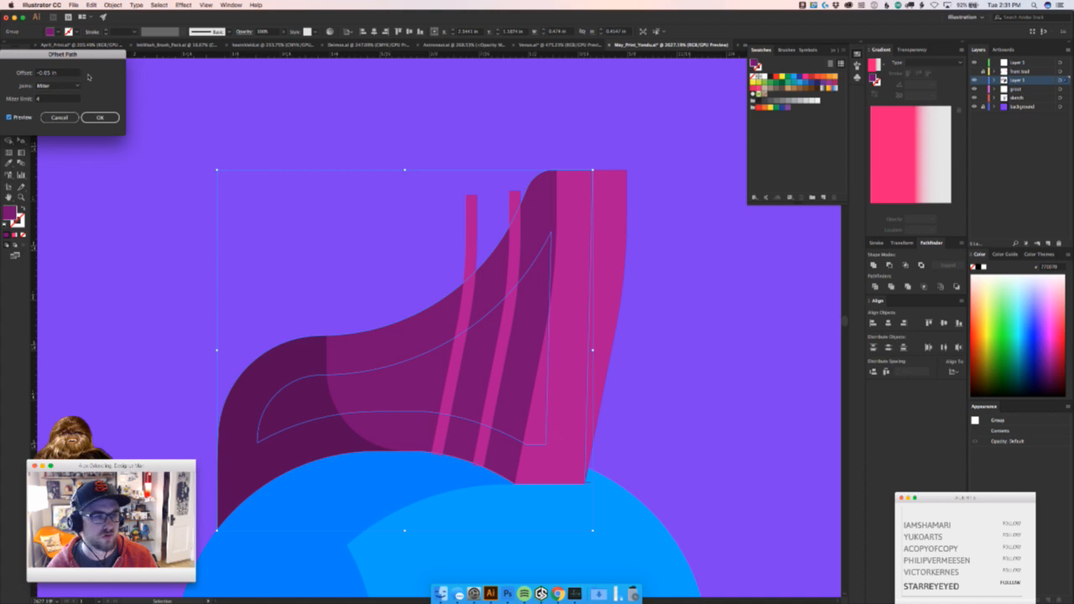
pyautogui.tripleClick(51, 73)
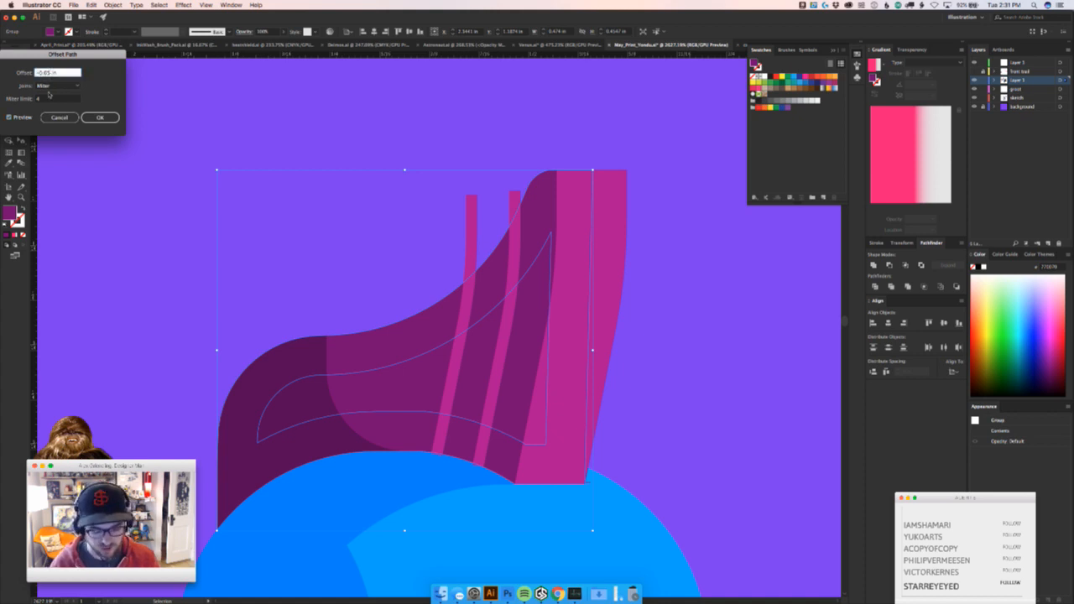
pyautogui.click(61, 99)
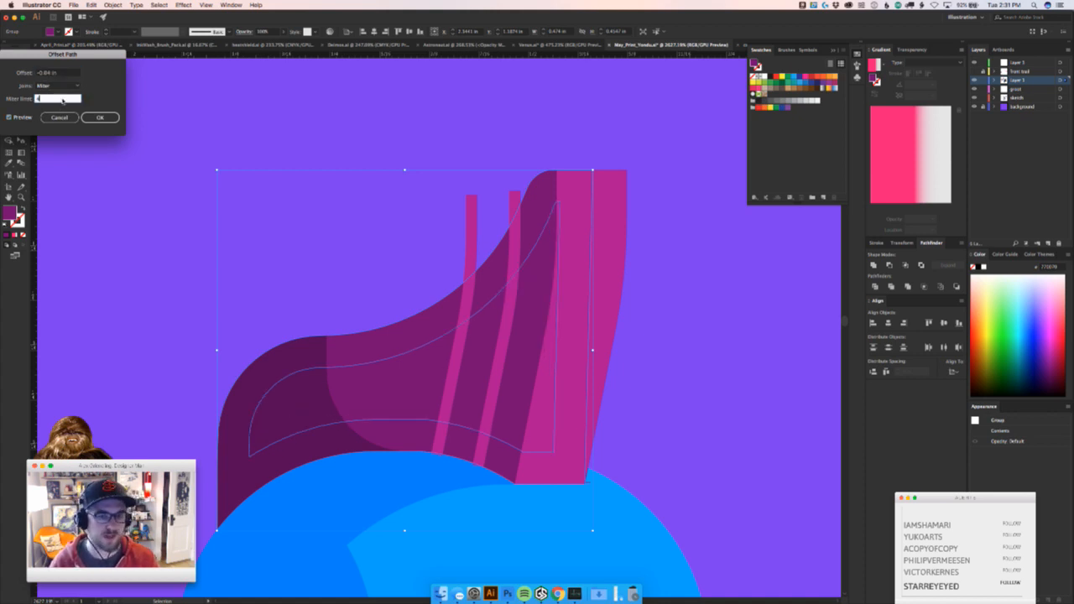
pyautogui.click(99, 117)
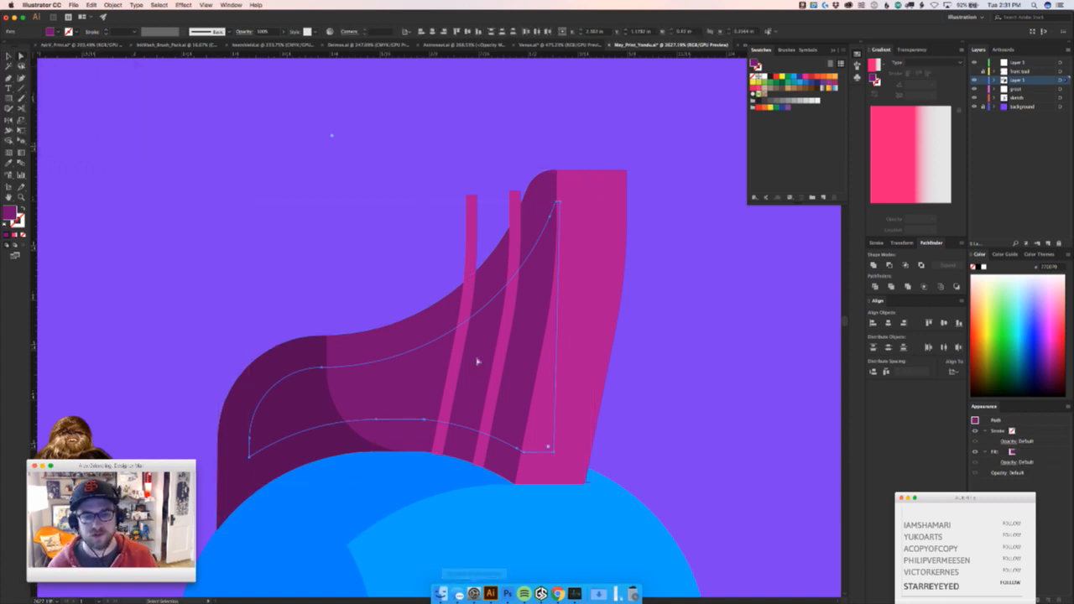
# Delete the offset path's upper front corner point and extend its lower front corner beyond the mohawk's front edge
pyautogui.click(558, 201)
pyautogui.press('Delete')
pyautogui.moveTo(554, 451); pyautogui.dragTo(906, 421)
# Examine the stray line beside the mohawk's lower front corner, comparing the outline and preview views
pyautogui.press('v')
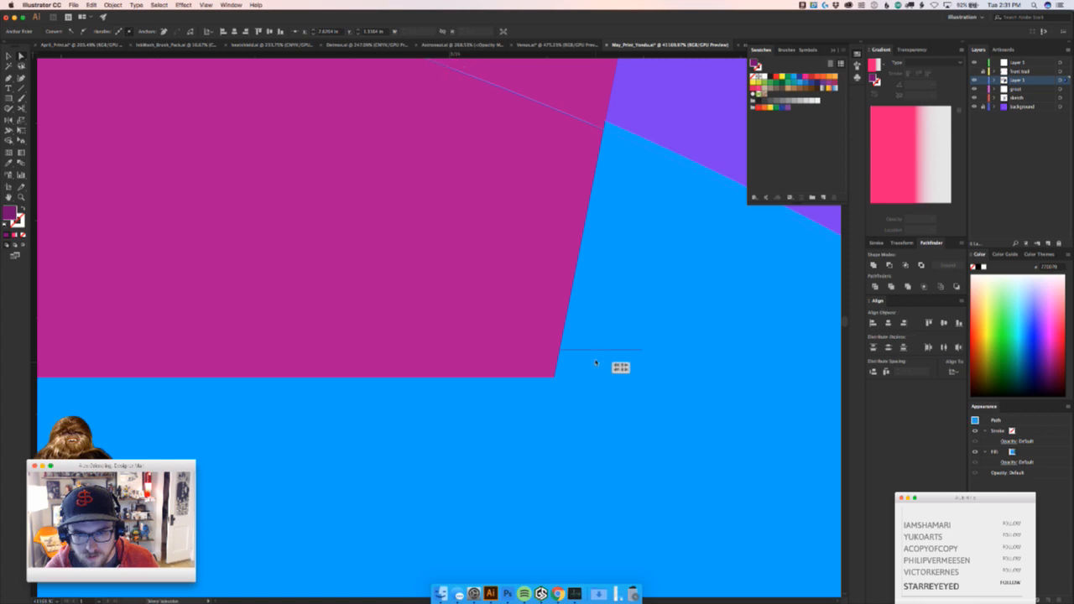
pyautogui.click(593, 352)
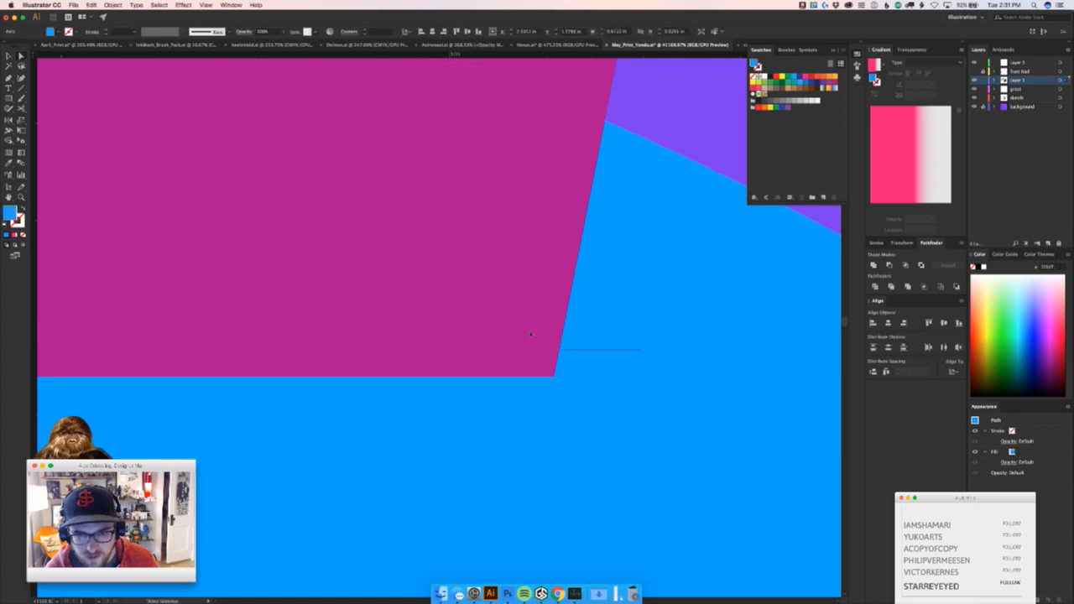
pyautogui.click(506, 307)
pyautogui.moveTo(565, 361); pyautogui.dragTo(590, 379)
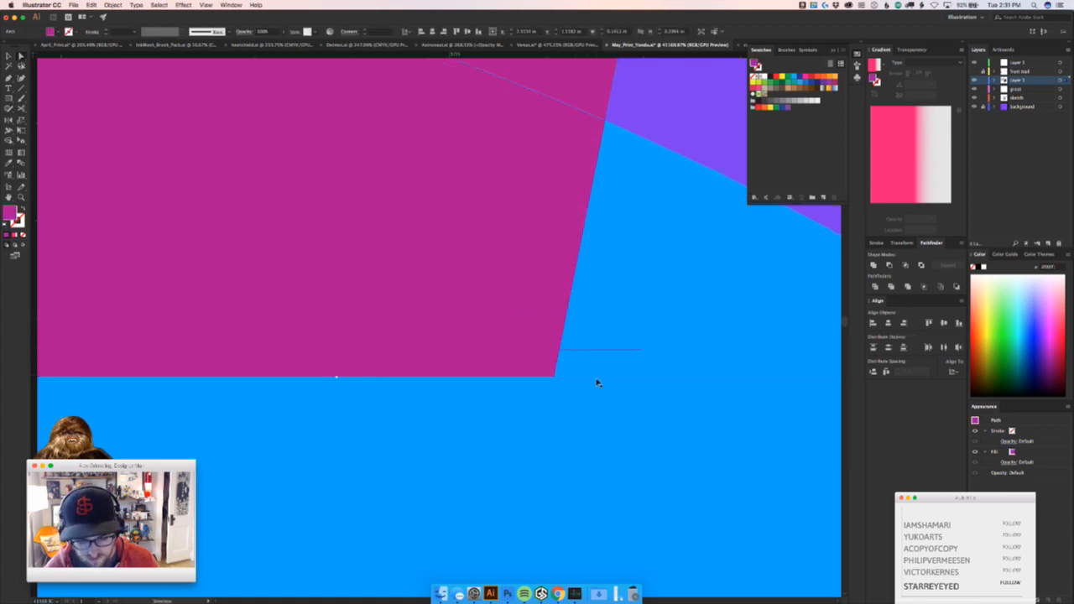
pyautogui.press('super+y')
pyautogui.press('super+y')
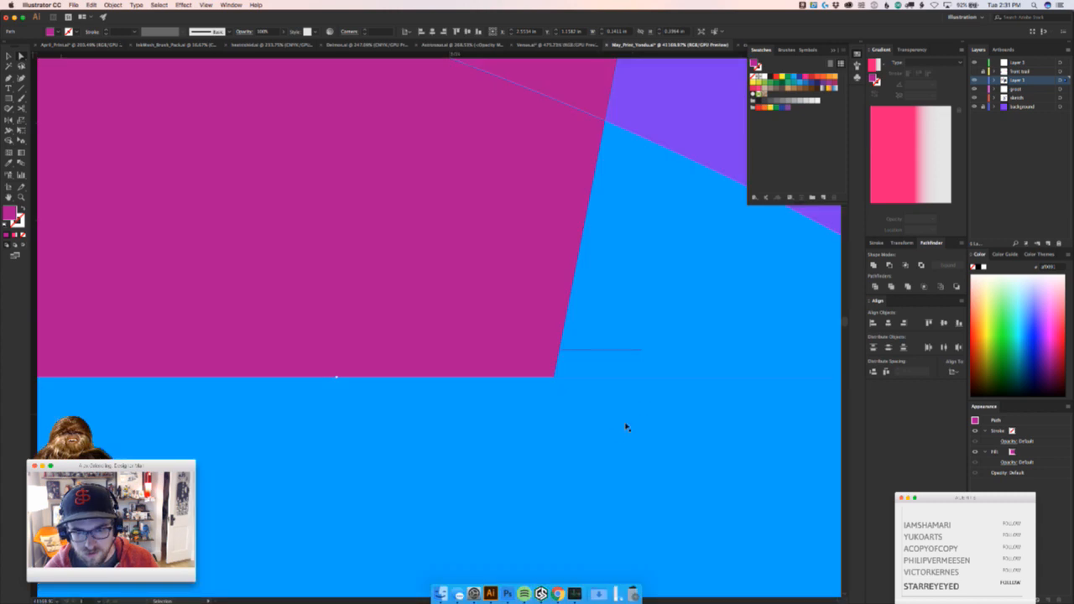
pyautogui.press('z')
pyautogui.press('super+y')
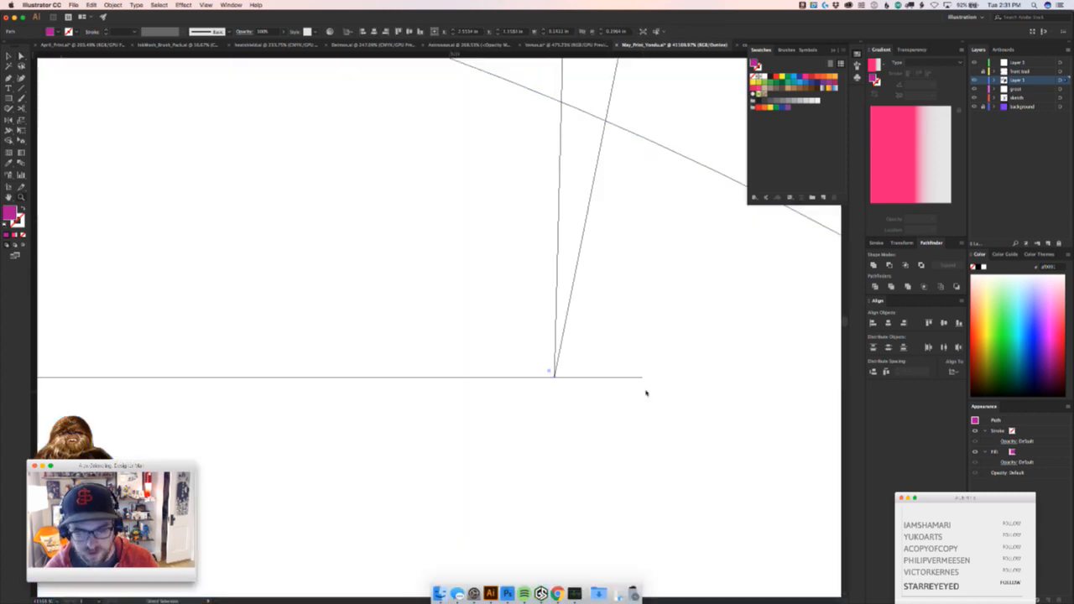
pyautogui.press('super+y')
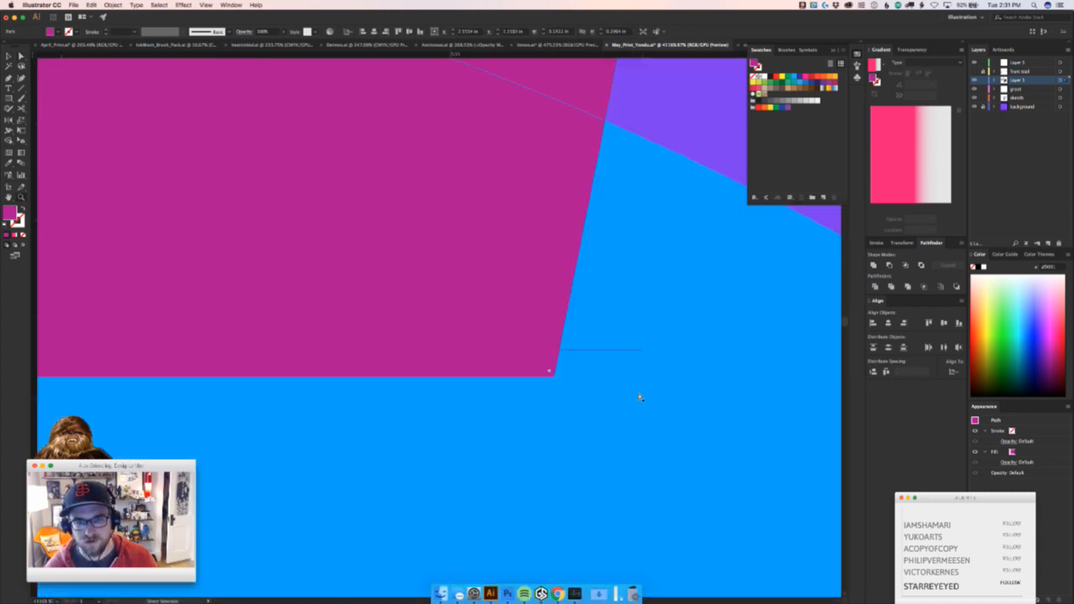
pyautogui.press('super+y')
pyautogui.click(561, 431)
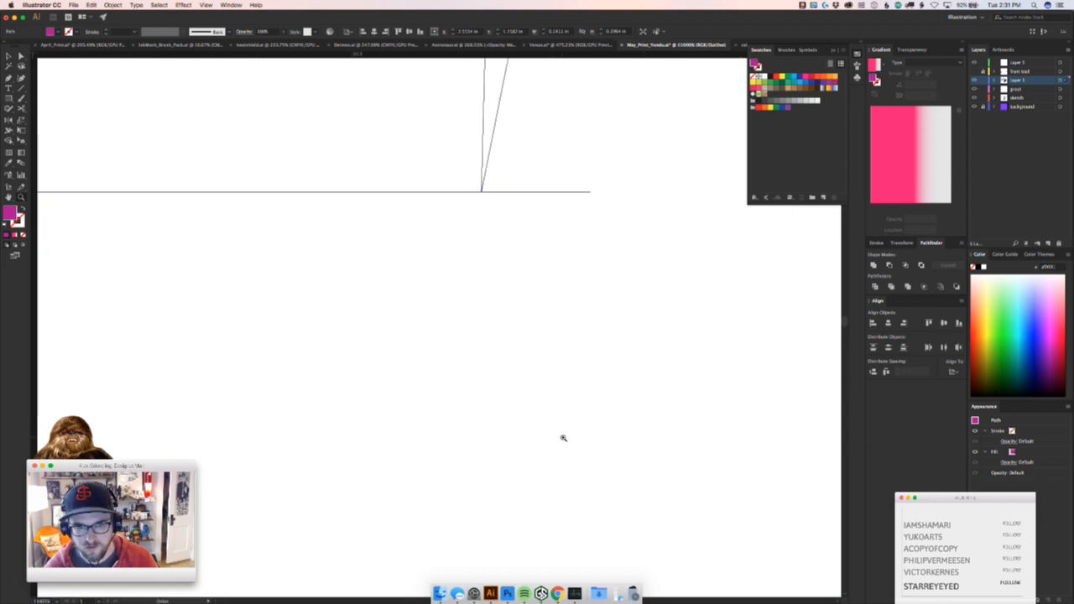
pyautogui.keyDown('super'); pyautogui.click(584, 376); pyautogui.keyUp('super')
pyautogui.moveTo(593, 372); pyautogui.dragTo(429, 439)
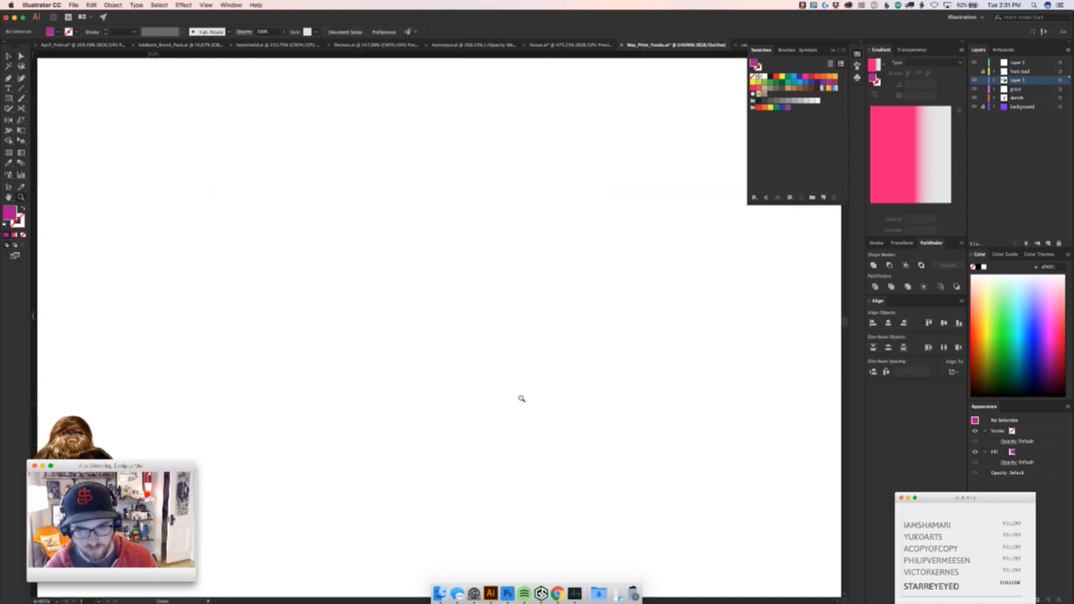
pyautogui.press('super+minus')
pyautogui.press('super+minus')
pyautogui.press('super+minus')
pyautogui.press('super+minus')
pyautogui.press('super+minus')
pyautogui.press('super+minus')
pyautogui.press('super+minus')
pyautogui.press('super+minus')
pyautogui.press('super+minus')
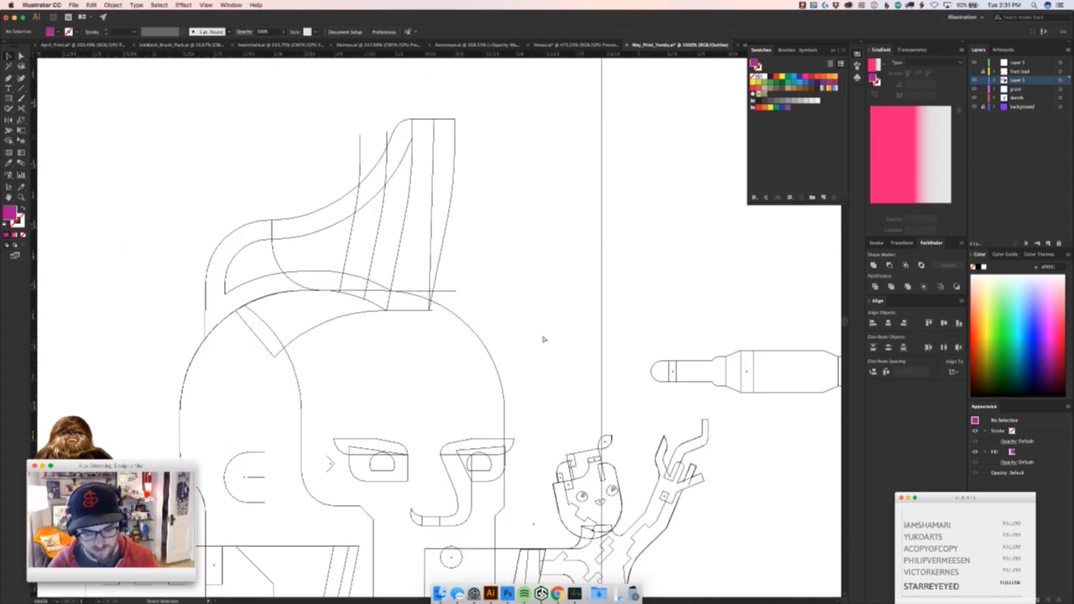
pyautogui.press('super+y')
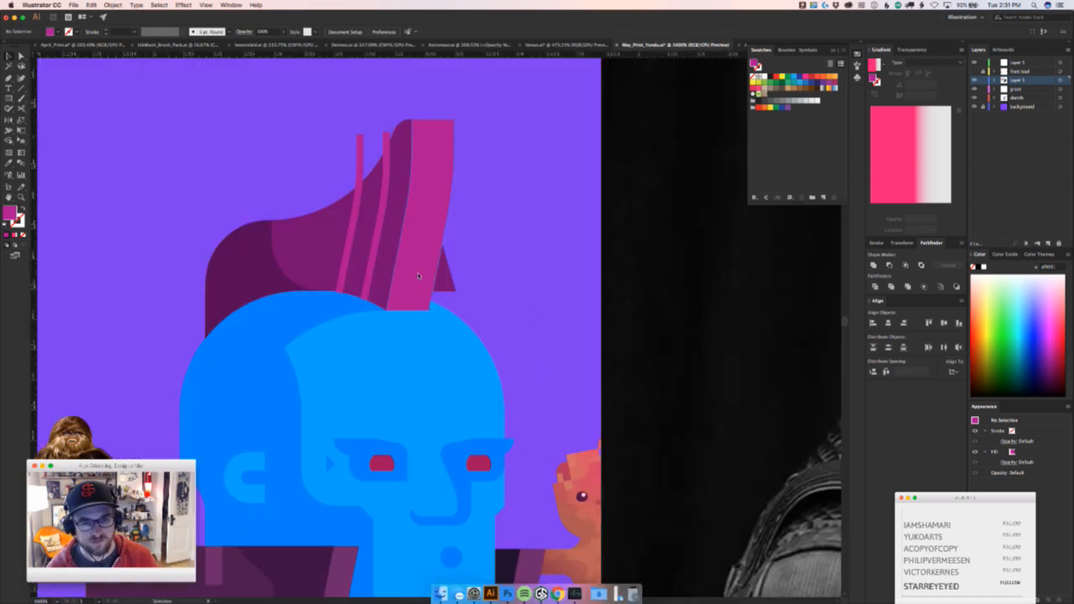
# Compare how the mohawk's base paths overlap the head in outline and preview views
pyautogui.press('z')
pyautogui.moveTo(403, 289); pyautogui.dragTo(573, 261)
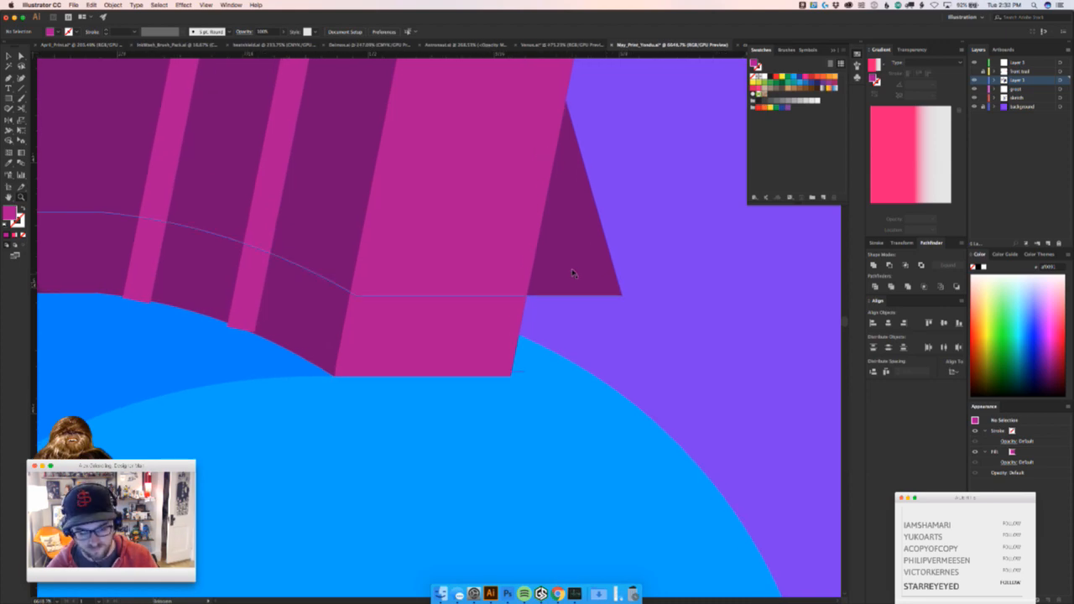
pyautogui.press('super+y')
pyautogui.press('super+y')
pyautogui.press('super+y')
pyautogui.press('super+y')
pyautogui.press('super+y')
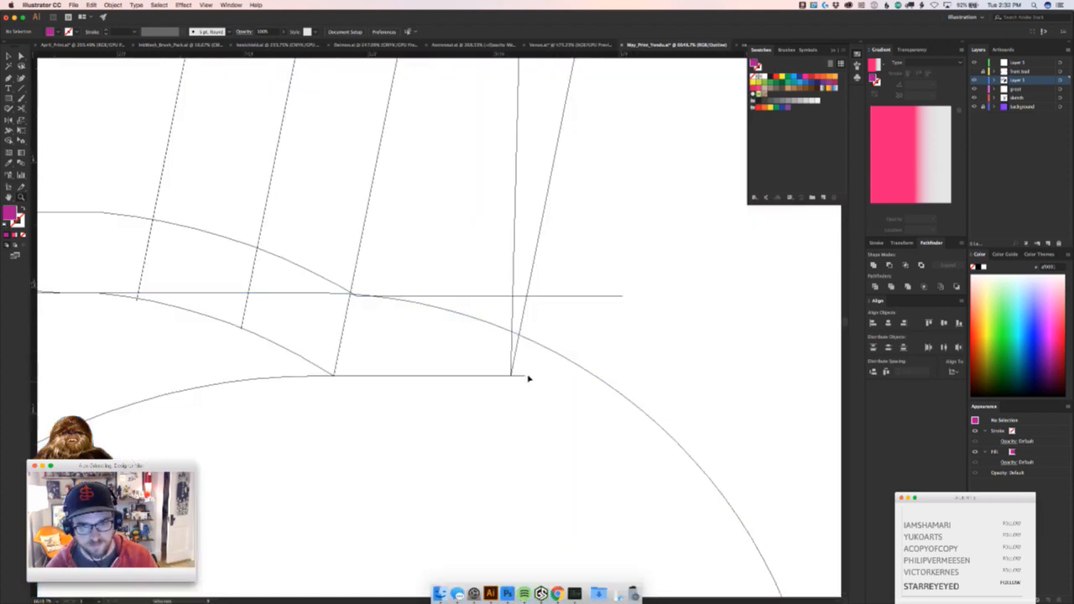
pyautogui.press('super+y')
pyautogui.press('super+y')
pyautogui.press('super+y')
pyautogui.press('super+y')
pyautogui.press('super+y')
pyautogui.press('super+y')
pyautogui.press('super+y')
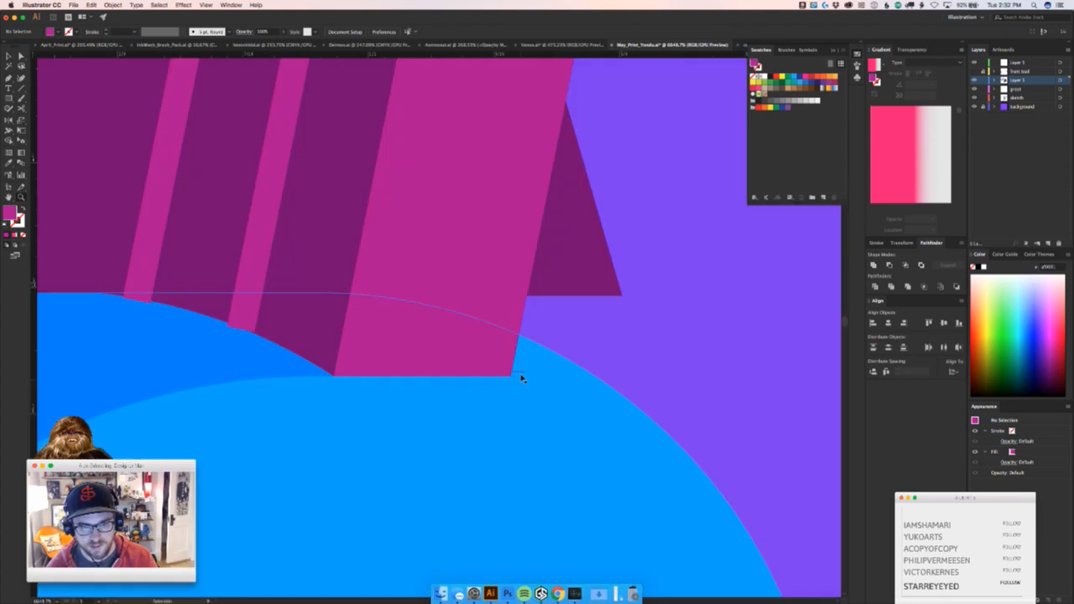
pyautogui.press('super+y')
pyautogui.press('super+y')
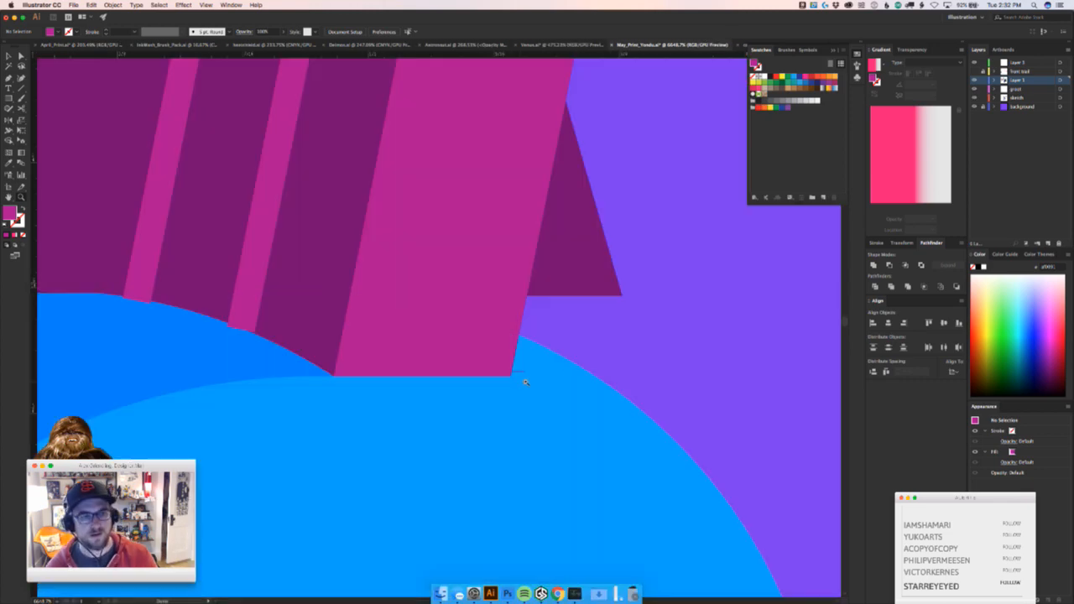
# Delete the upper points of the offset path, keeping only its lower curve above the head
pyautogui.moveTo(515, 360); pyautogui.dragTo(653, 328)
pyautogui.press('a')
pyautogui.click(628, 366)
pyautogui.press('super+z')
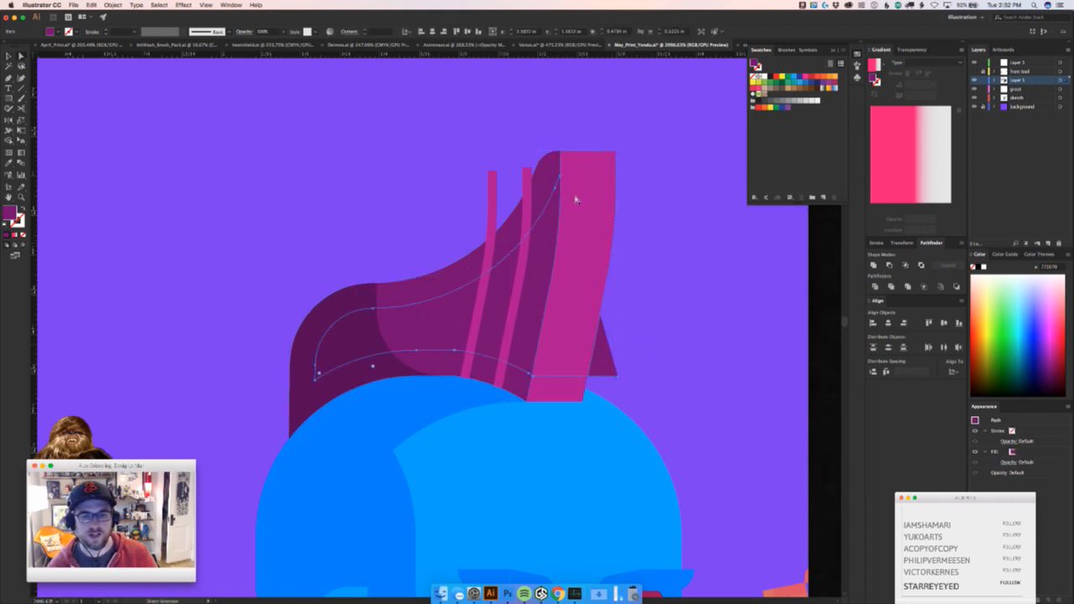
pyautogui.click(560, 177)
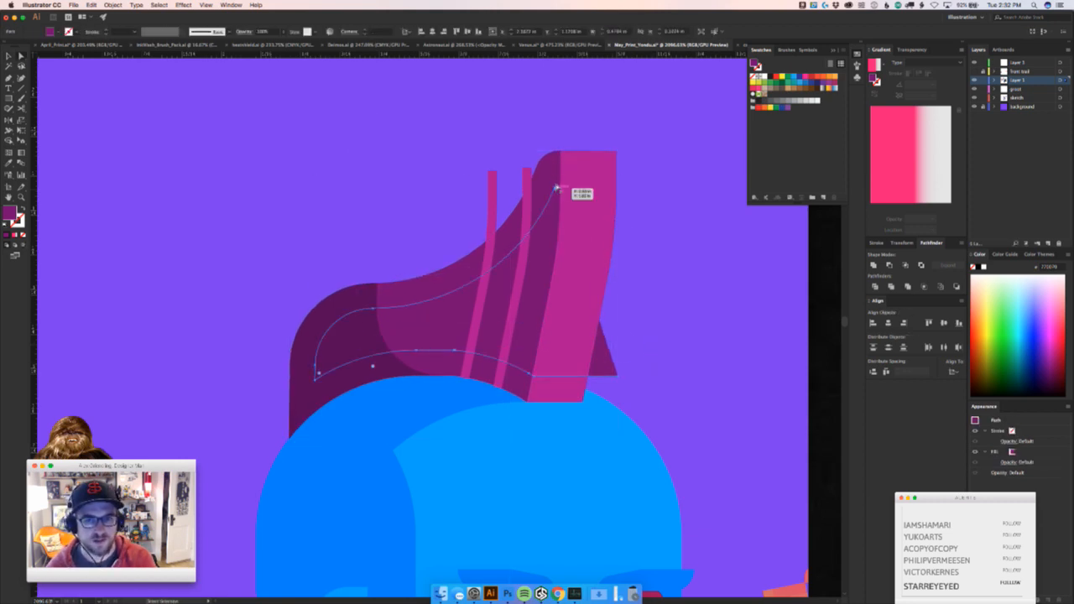
pyautogui.press('Delete')
pyautogui.moveTo(375, 309); pyautogui.dragTo(317, 366)
pyautogui.click(317, 366)
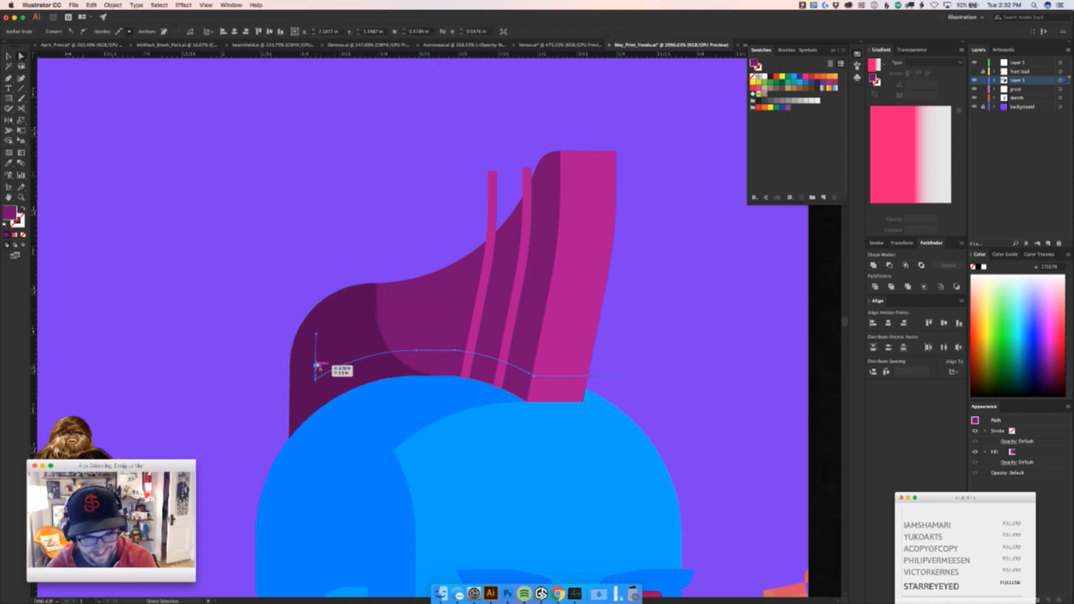
pyautogui.press('Delete')
# Close the remaining curve with the Pen tool into a large straight-sided shape covering the top of the head
pyautogui.press('p')
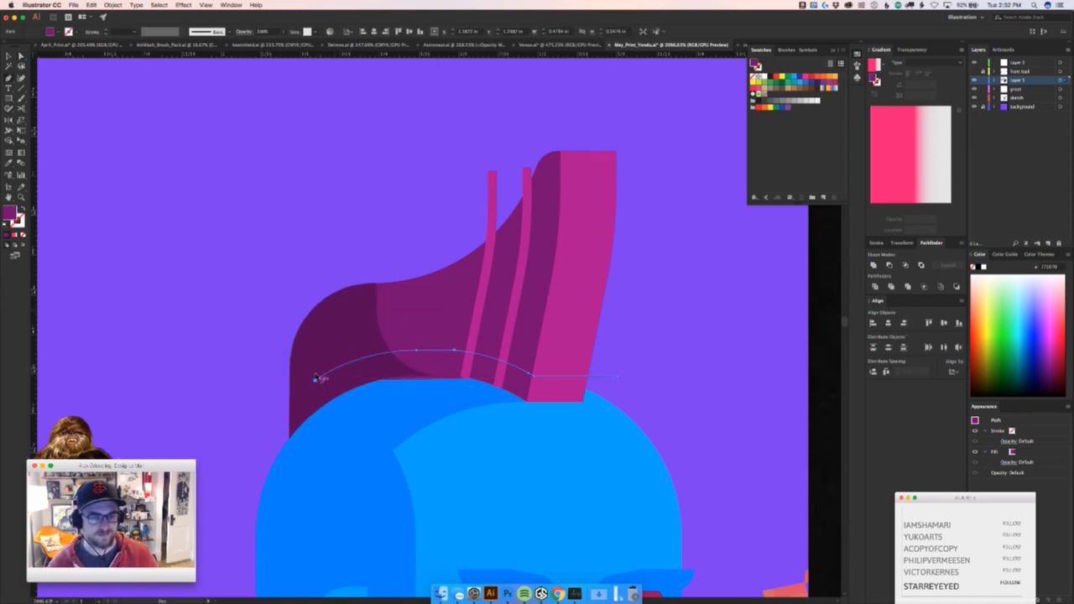
pyautogui.click(316, 380)
pyautogui.click(230, 459)
pyautogui.click(303, 543)
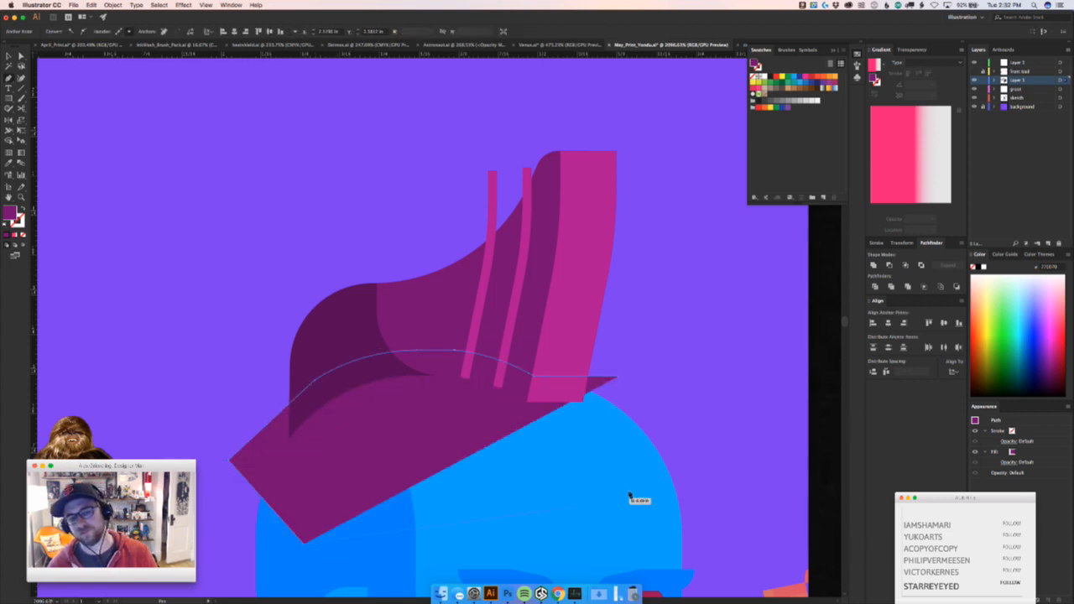
pyautogui.click(631, 497)
pyautogui.click(642, 385)
pyautogui.click(618, 375)
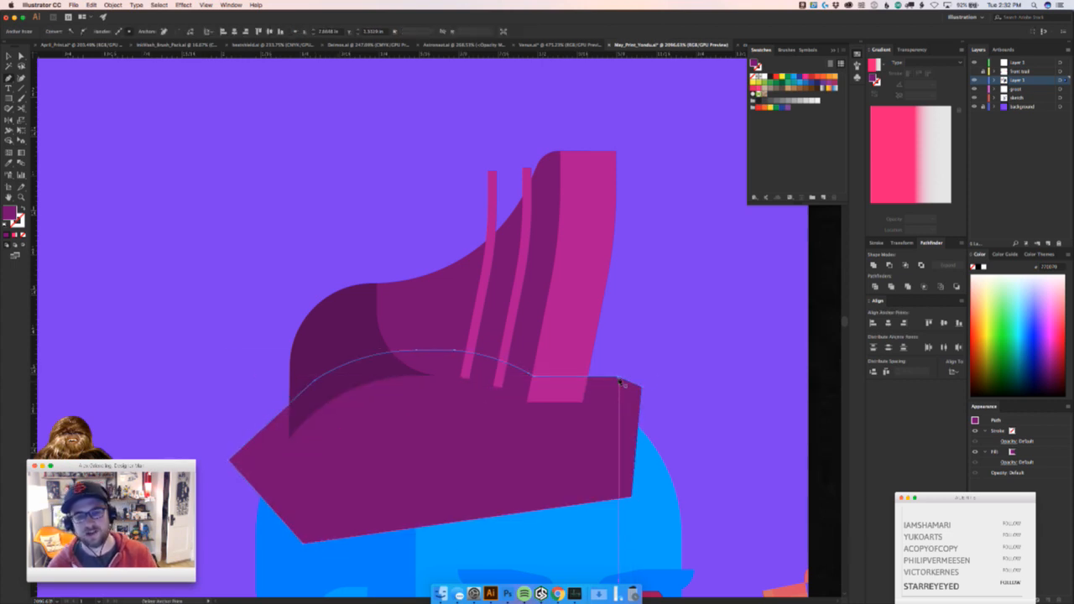
# Paste a copy of the dark side piece in front and try to intersect it with the closed shape
pyautogui.press('a')
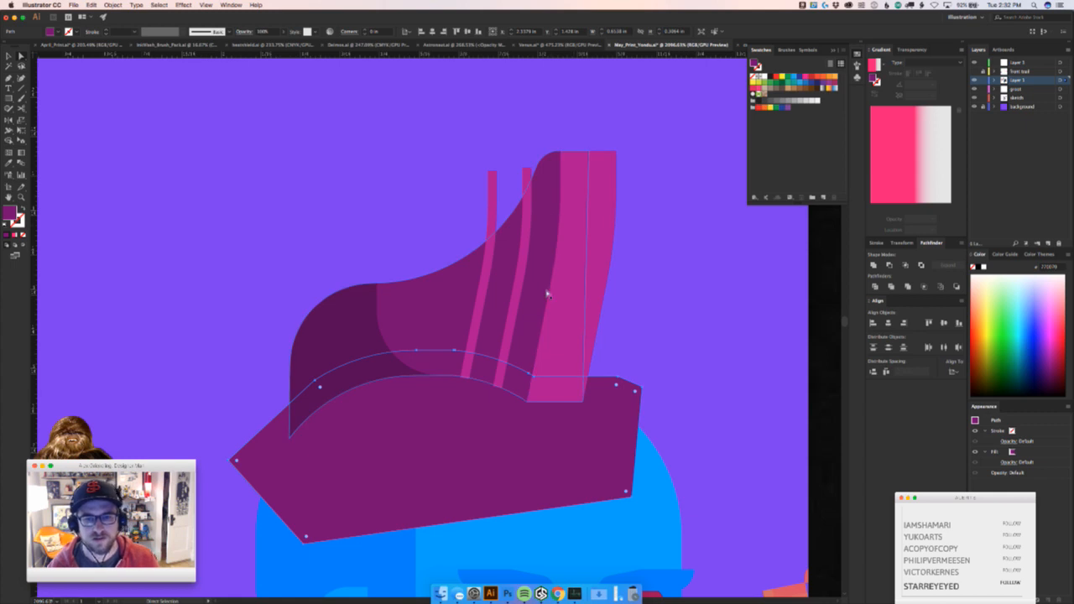
pyautogui.click(545, 290)
pyautogui.click(688, 307)
pyautogui.press('super+f')
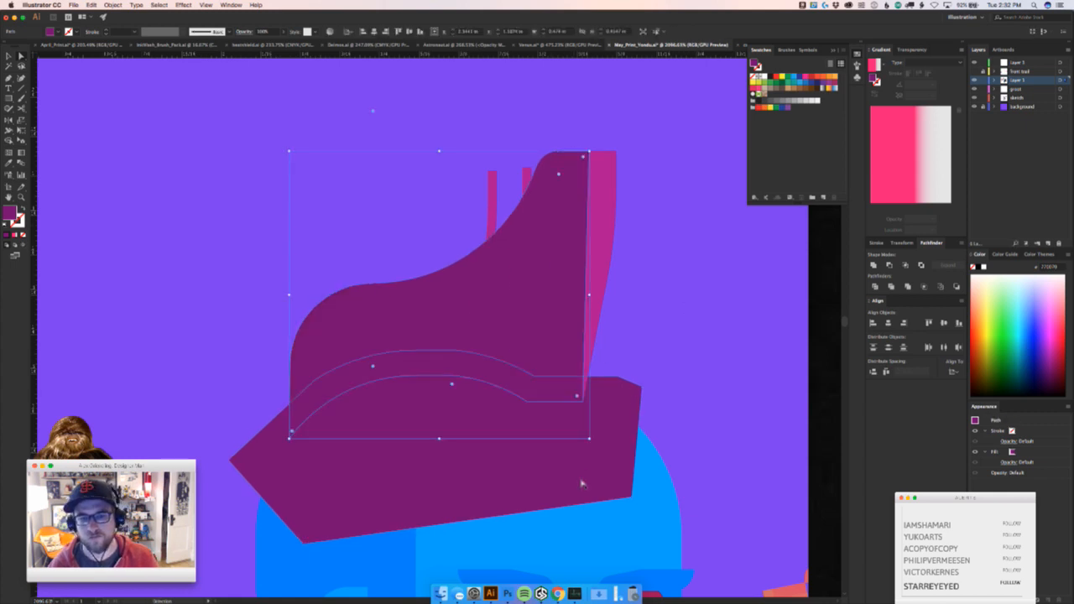
pyautogui.press('v')
pyautogui.keyDown('shift'); pyautogui.click(565, 496); pyautogui.keyUp('shift')
pyautogui.click(906, 264)
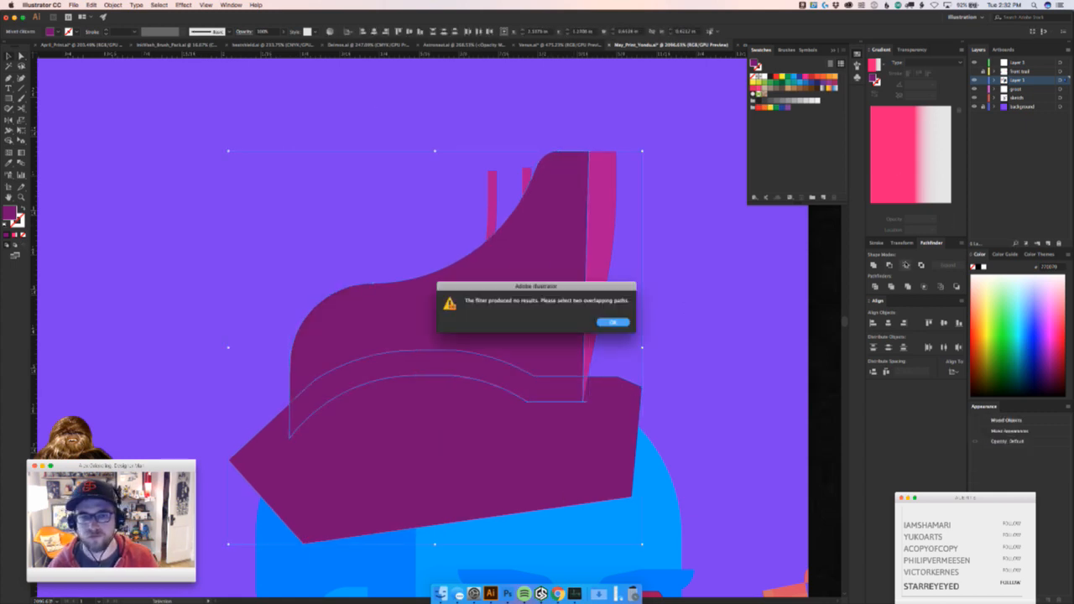
# Dismiss the Pathfinder alert and delete the closed straight-sided shape covering the top of the head
pyautogui.click(613, 323)
pyautogui.click(669, 376)
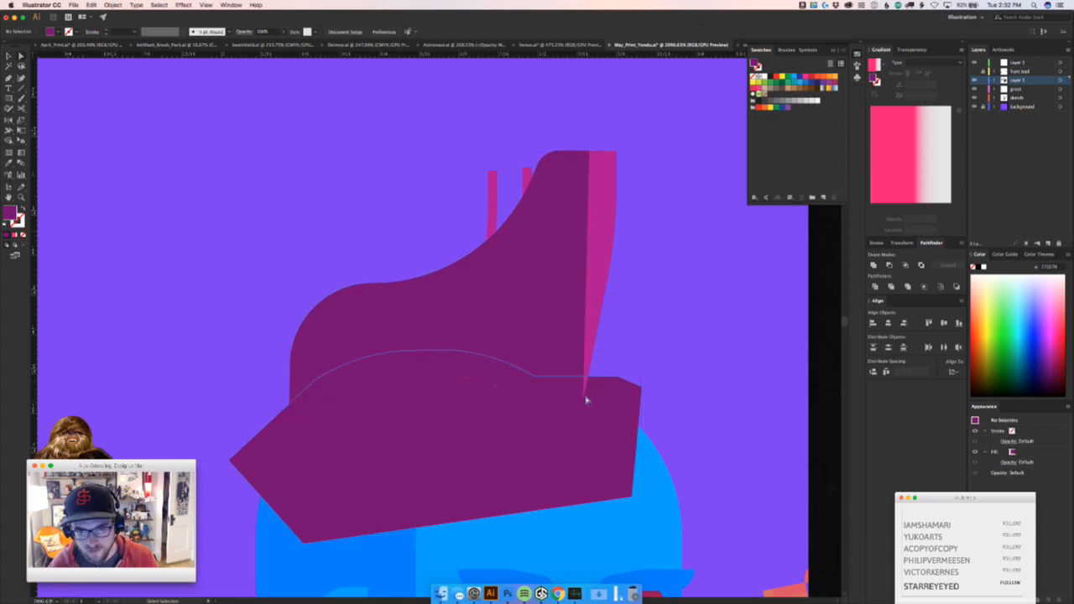
pyautogui.click(586, 400)
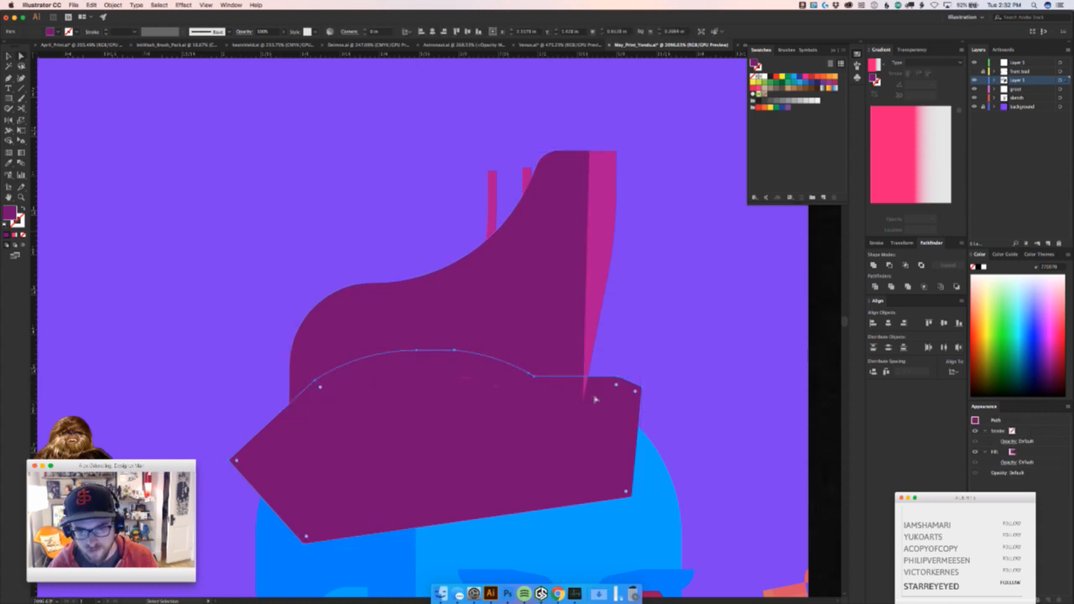
pyautogui.press('Delete')
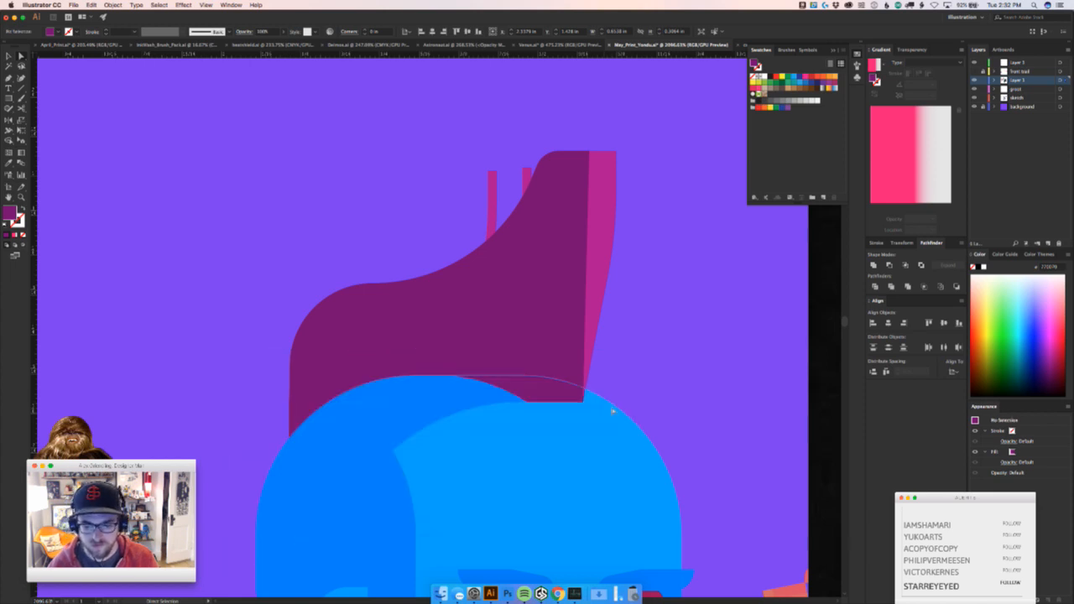
# Examine how the mohawk's lower front corner meets the head, checking which paths end there
pyautogui.scroll(3, 729, 348)
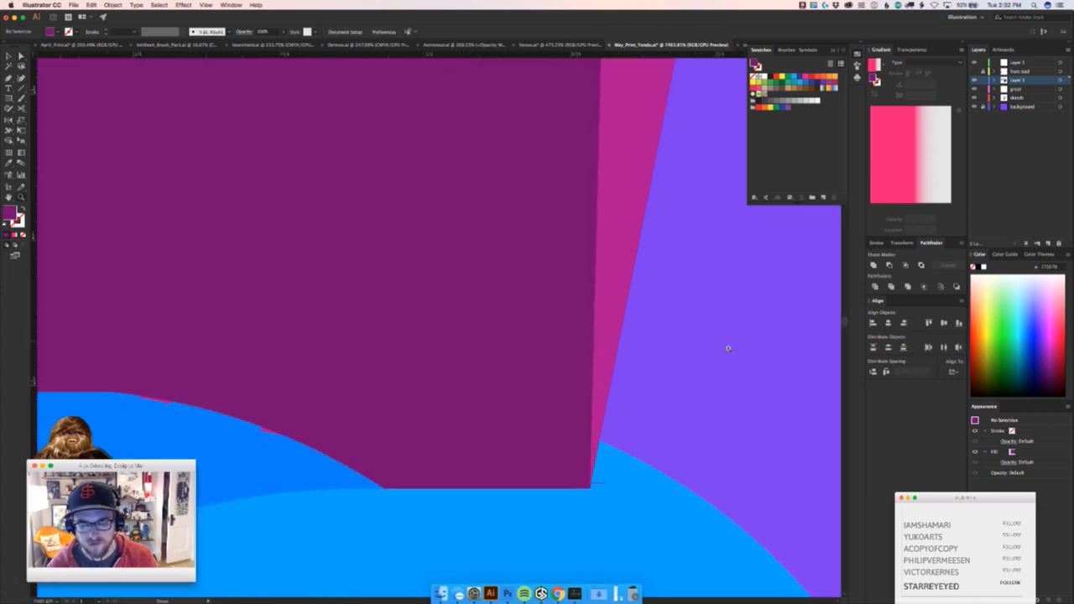
pyautogui.click(601, 502)
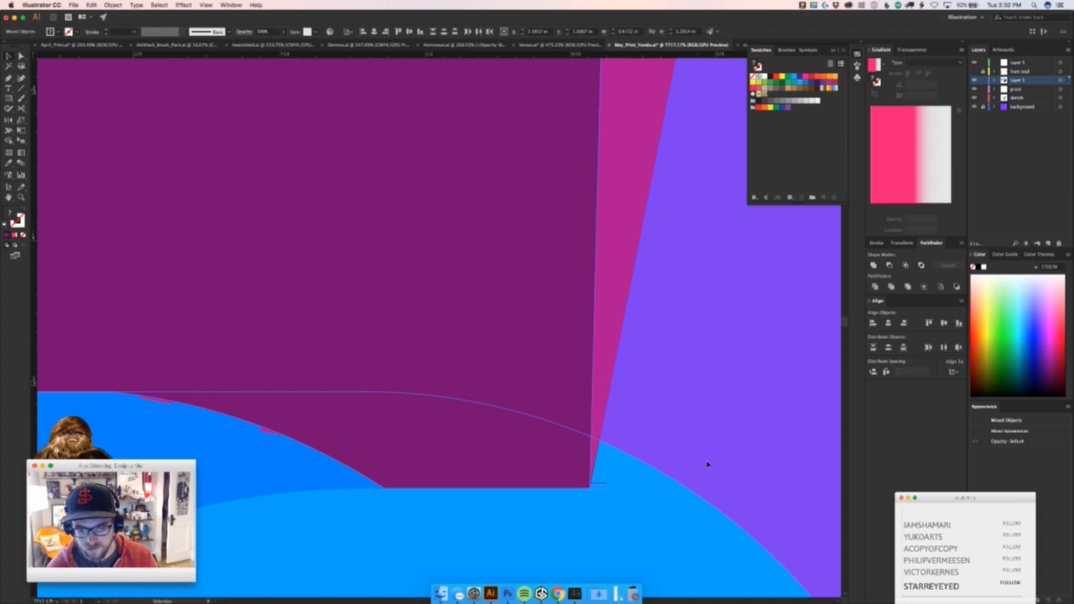
pyautogui.click(753, 462)
pyautogui.click(651, 513)
pyautogui.press('super+shift+a')
pyautogui.press('z')
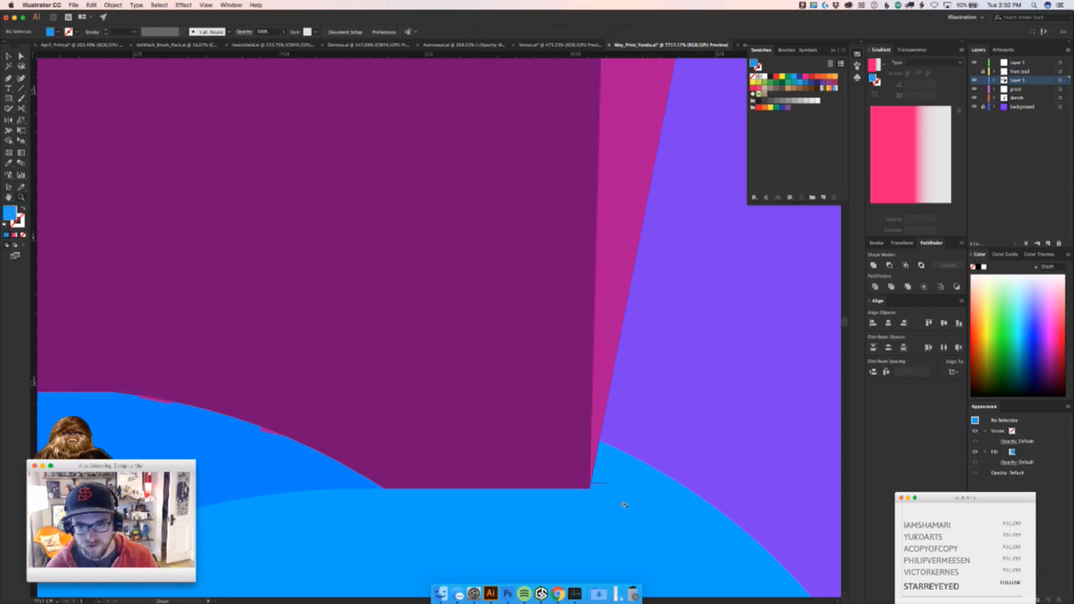
pyautogui.moveTo(622, 505); pyautogui.dragTo(649, 481)
pyautogui.click(533, 465)
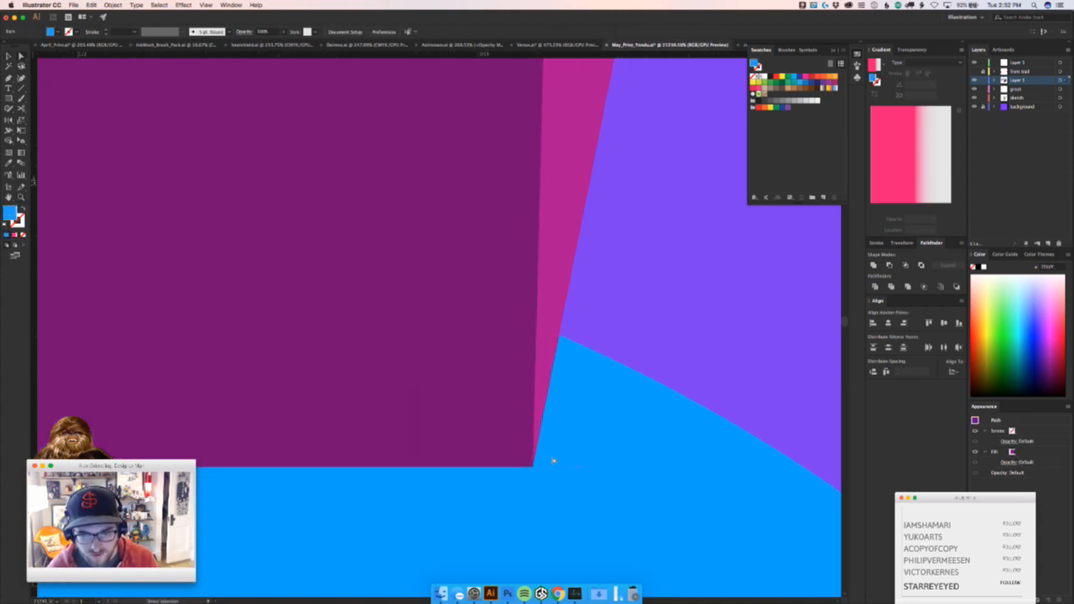
pyautogui.press('super+shift+a')
pyautogui.moveTo(661, 399); pyautogui.dragTo(453, 415)
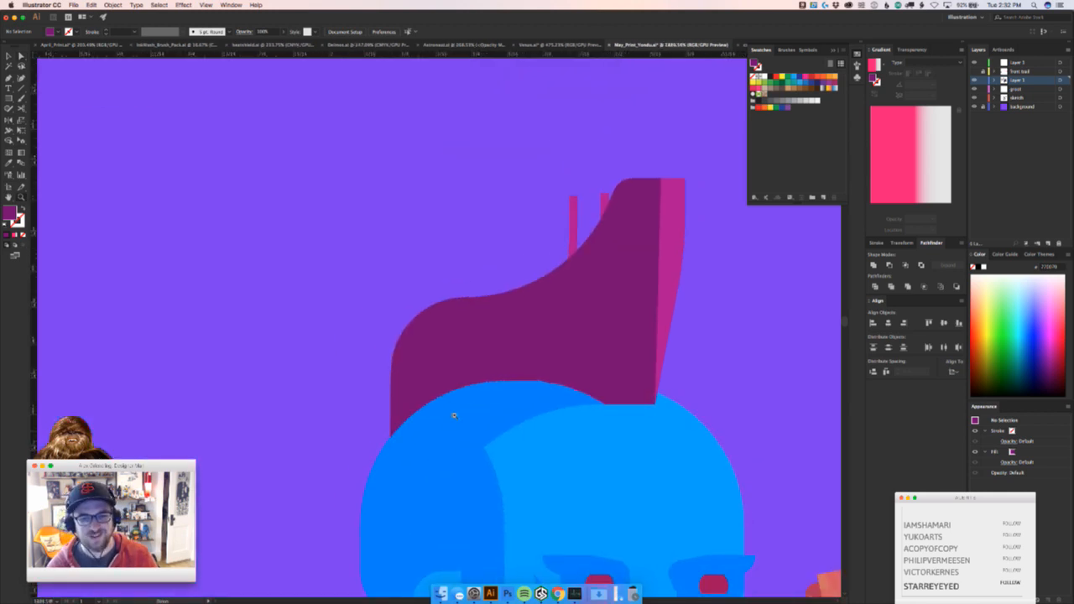
# Restore the closed shape over the head and intersect it with the purple side copy to form a base band
pyautogui.press('v')
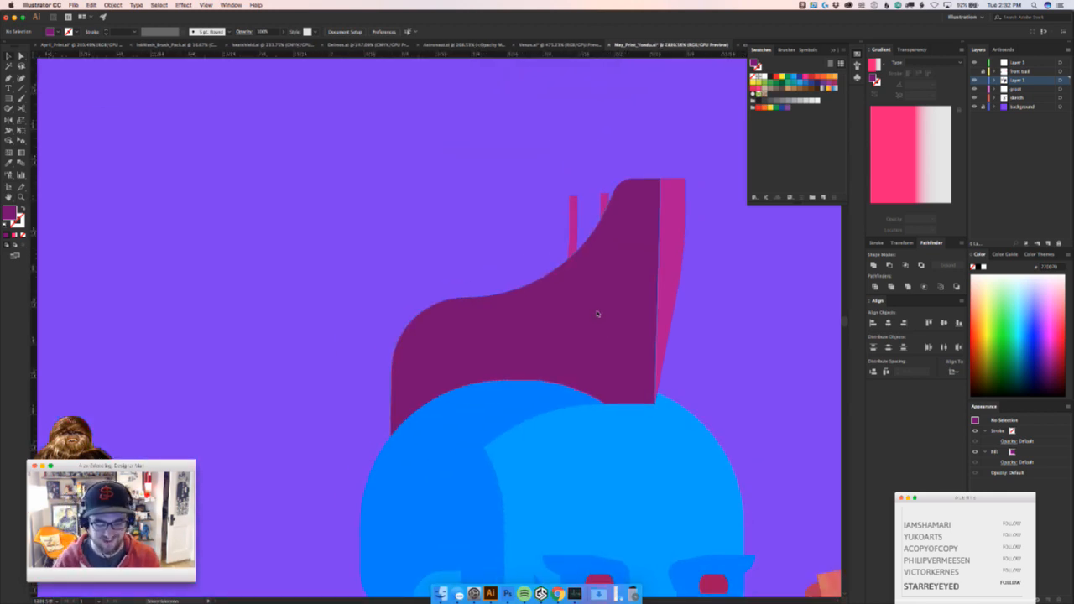
pyautogui.press('super+z')
pyautogui.keyDown('shift'); pyautogui.click(578, 301); pyautogui.keyUp('shift')
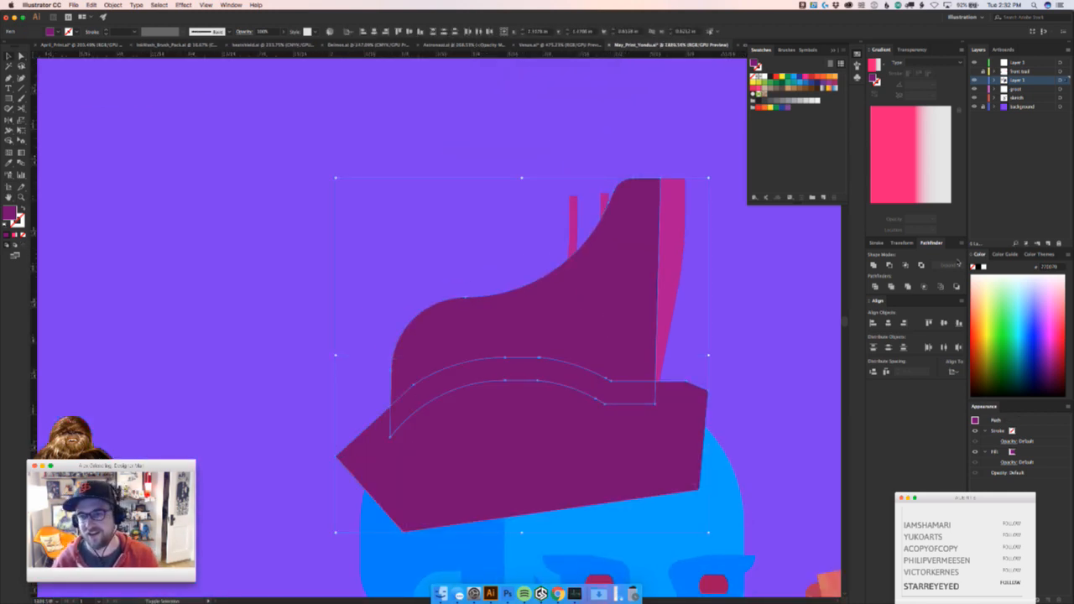
pyautogui.click(890, 265)
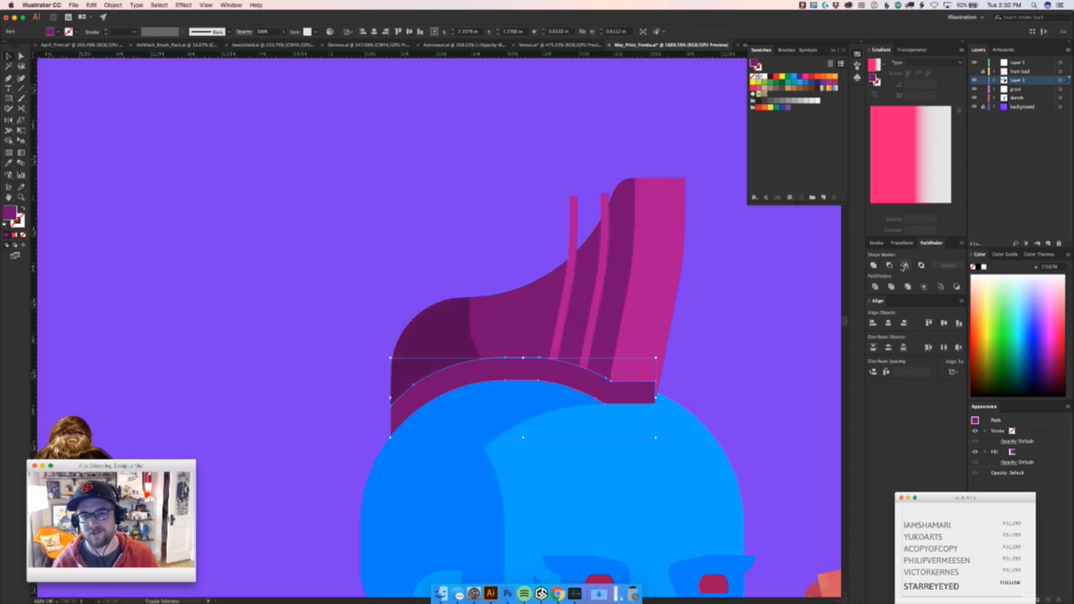
# Move the base band behind the mohawk's stripes and fill it with the dark rear section's color
pyautogui.press('Delete')
pyautogui.click(602, 377)
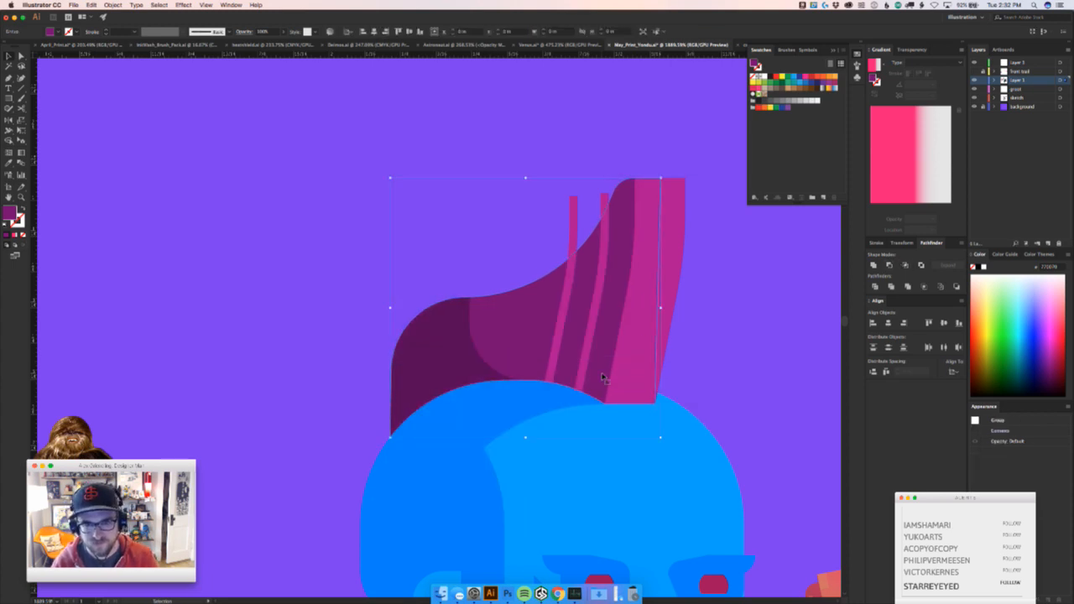
pyautogui.press('super+z')
pyautogui.press('v')
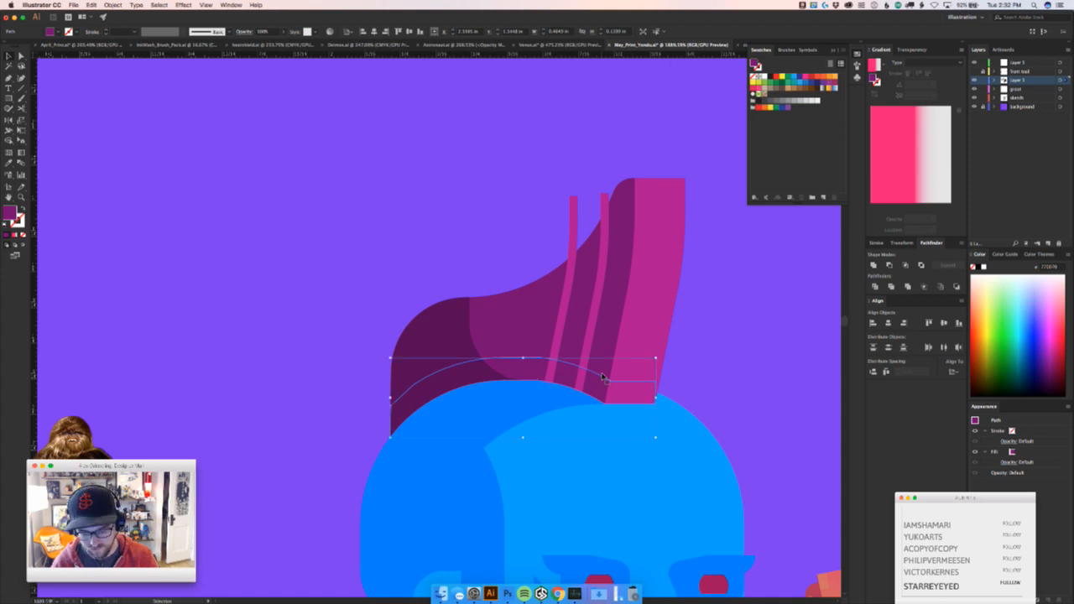
pyautogui.press('i')
pyautogui.click(437, 346)
pyautogui.press('v')
pyautogui.click(448, 216)
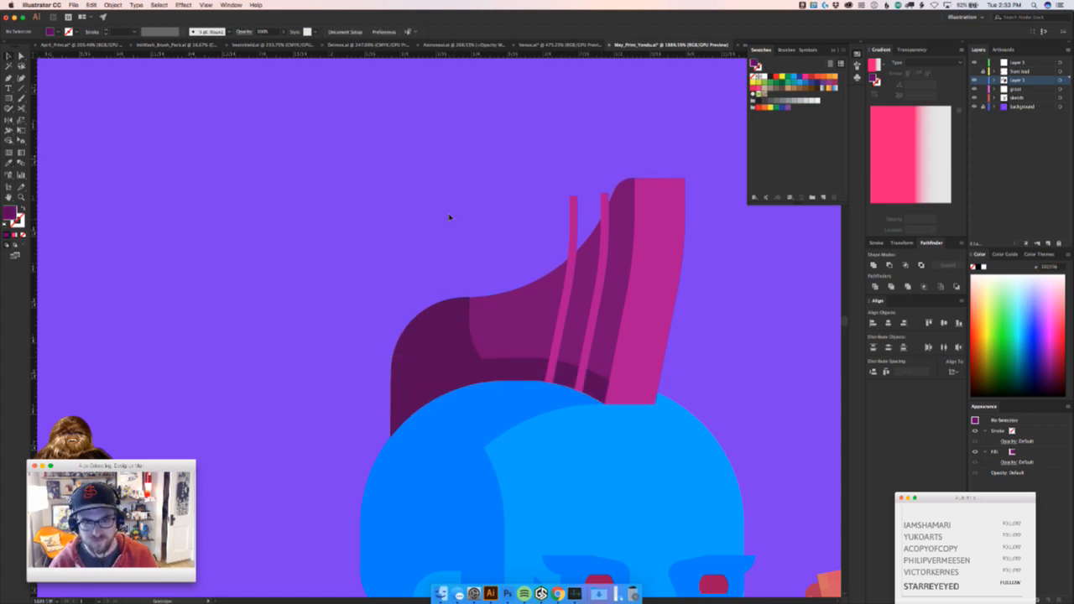
# Compare the whole character and its mohawk with the reference photos beside the artwork
pyautogui.press('z')
pyautogui.moveTo(693, 364); pyautogui.dragTo(542, 397)
pyautogui.moveTo(659, 443); pyautogui.dragTo(125, 347)
pyautogui.moveTo(598, 379); pyautogui.dragTo(361, 489)
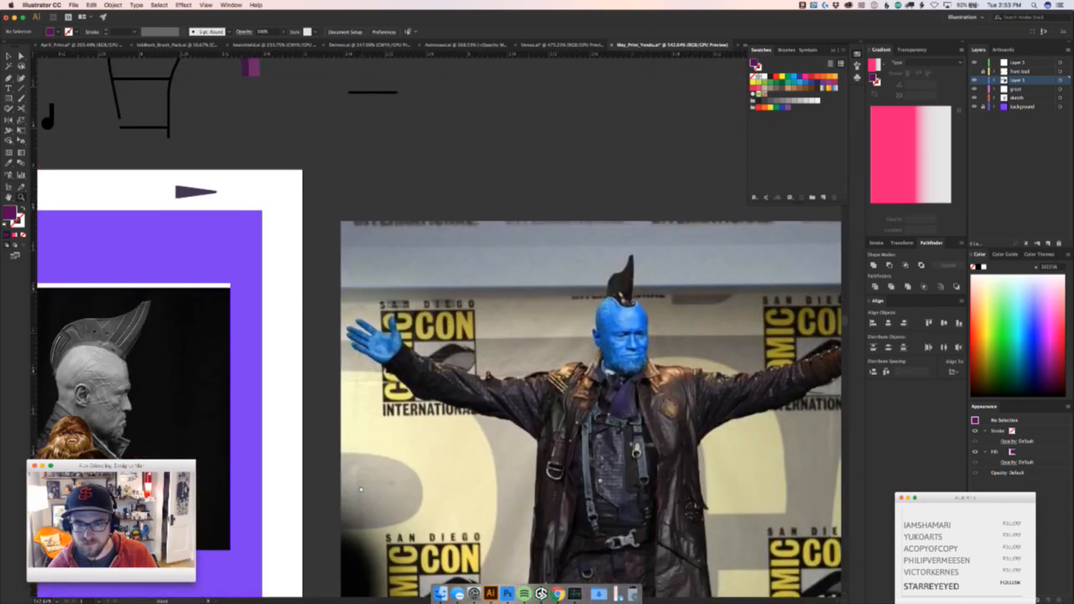
pyautogui.moveTo(198, 503); pyautogui.dragTo(327, 372)
pyautogui.moveTo(562, 485); pyautogui.dragTo(430, 386)
pyautogui.moveTo(283, 412); pyautogui.dragTo(500, 507)
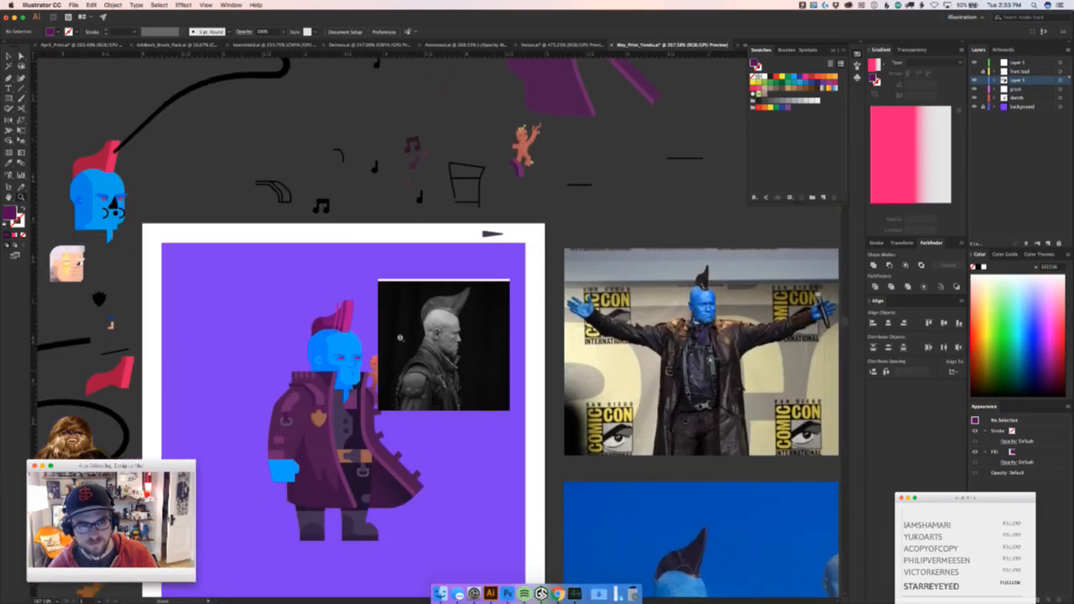
# Draw a four-sided shadow piece with the Pen tool across the front strip's base, filled with the mohawk's medium purple
pyautogui.moveTo(343, 315); pyautogui.dragTo(556, 302)
pyautogui.moveTo(377, 377); pyautogui.dragTo(466, 380)
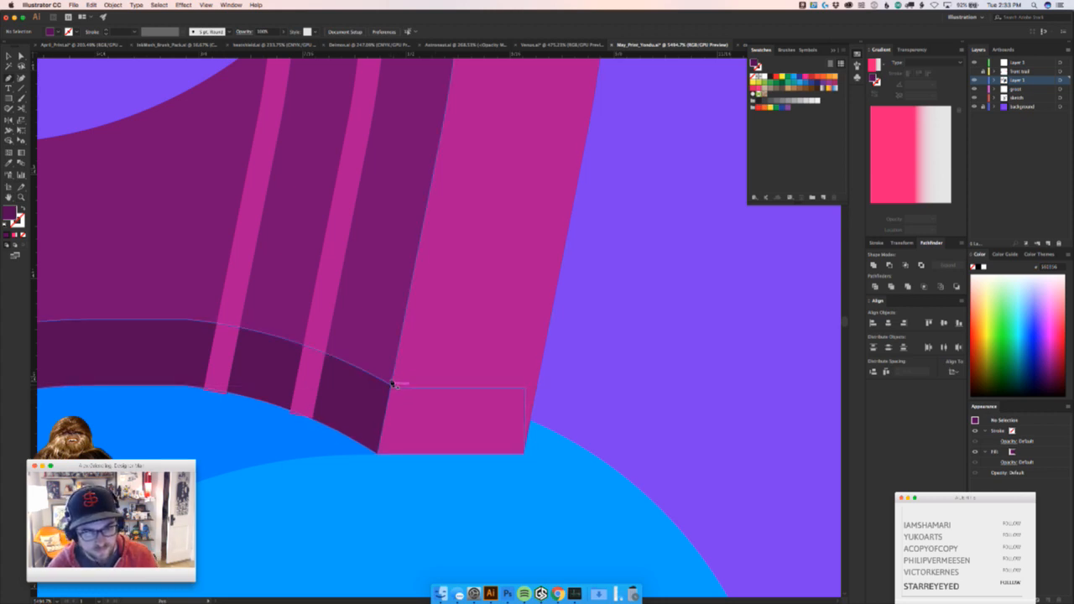
pyautogui.moveTo(391, 383); pyautogui.dragTo(540, 386)
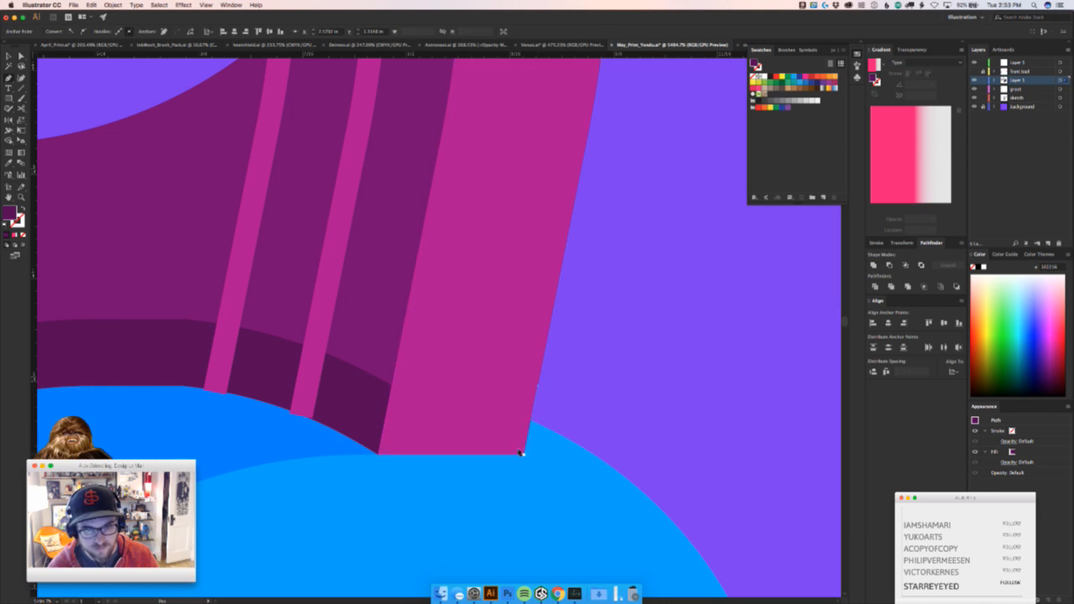
pyautogui.moveTo(520, 453); pyautogui.dragTo(379, 453)
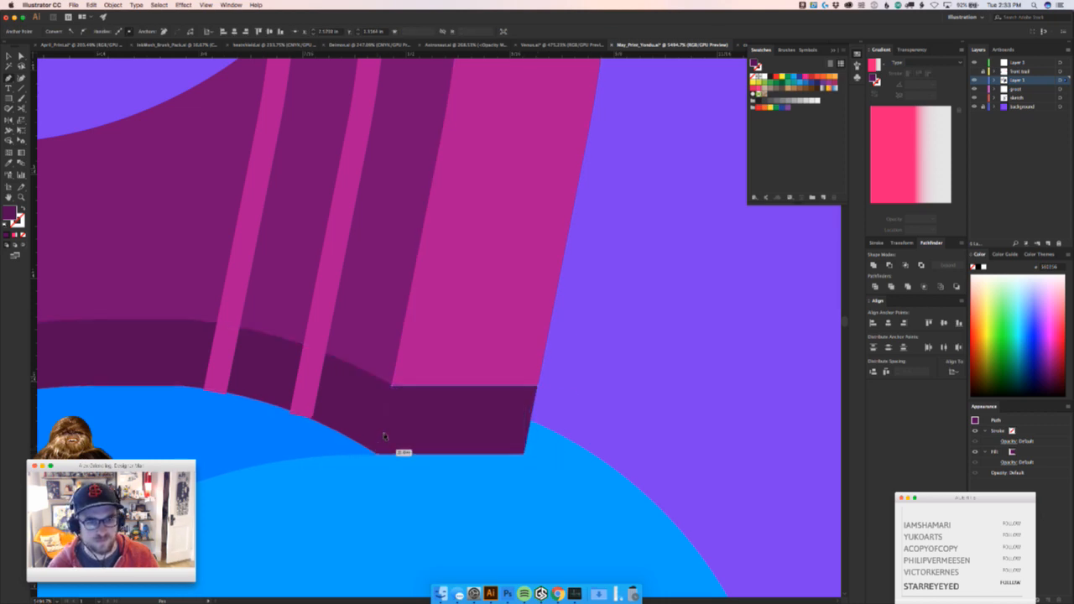
pyautogui.press('i')
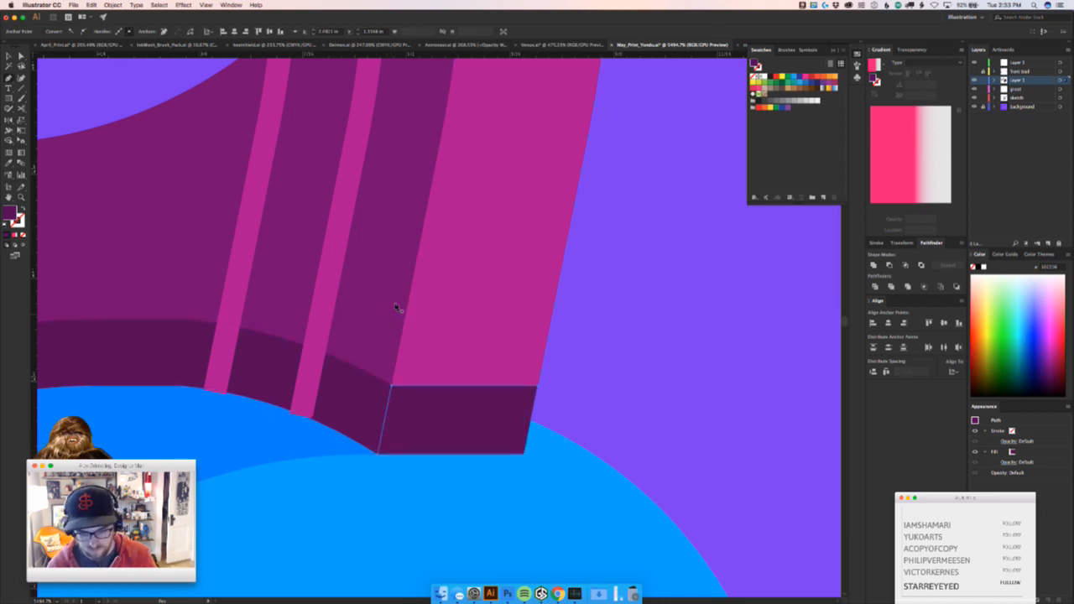
pyautogui.click(391, 309)
pyautogui.keyDown('super'); pyautogui.click(685, 372); pyautogui.keyUp('super')
# Try adding a copy of the rearmost thin stripe further back on the mohawk
pyautogui.press('z')
pyautogui.moveTo(686, 376); pyautogui.dragTo(506, 448)
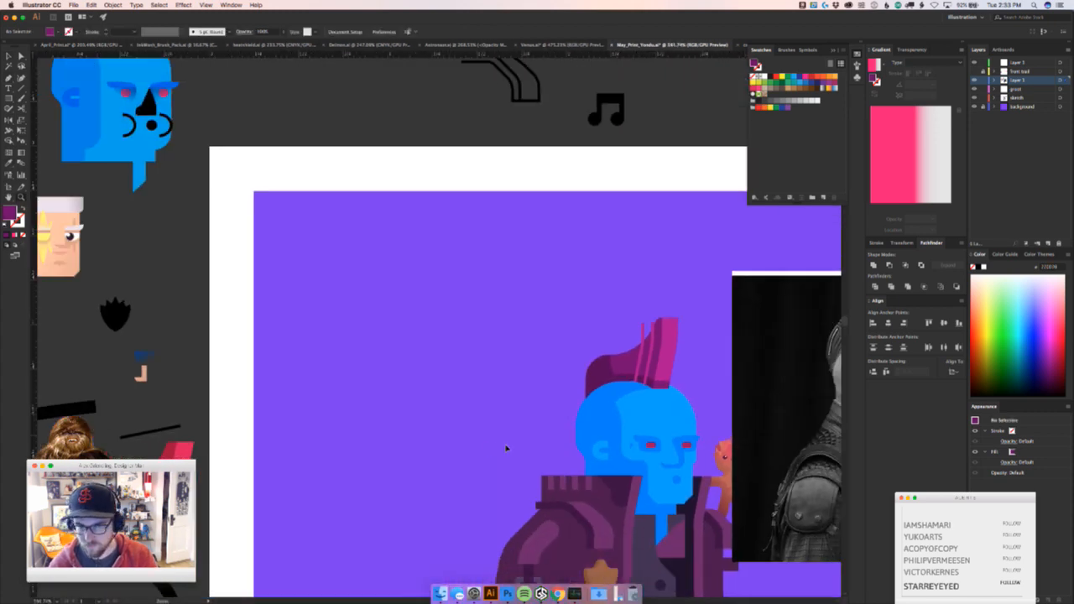
pyautogui.moveTo(650, 329); pyautogui.dragTo(563, 336)
pyautogui.moveTo(541, 370); pyautogui.dragTo(638, 370)
pyautogui.press('v')
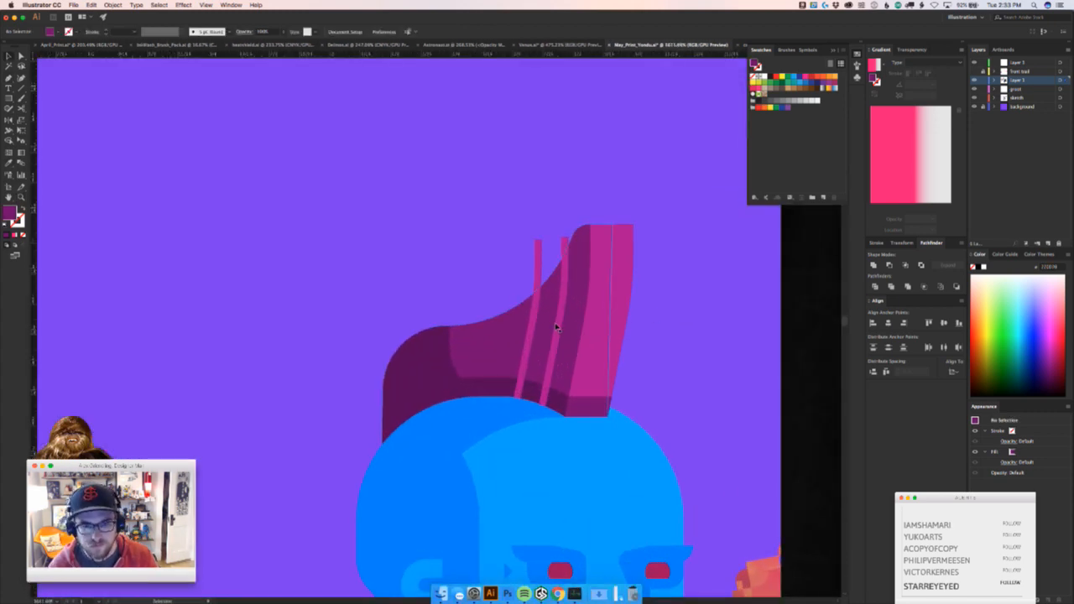
pyautogui.click(558, 323)
pyautogui.click(532, 332)
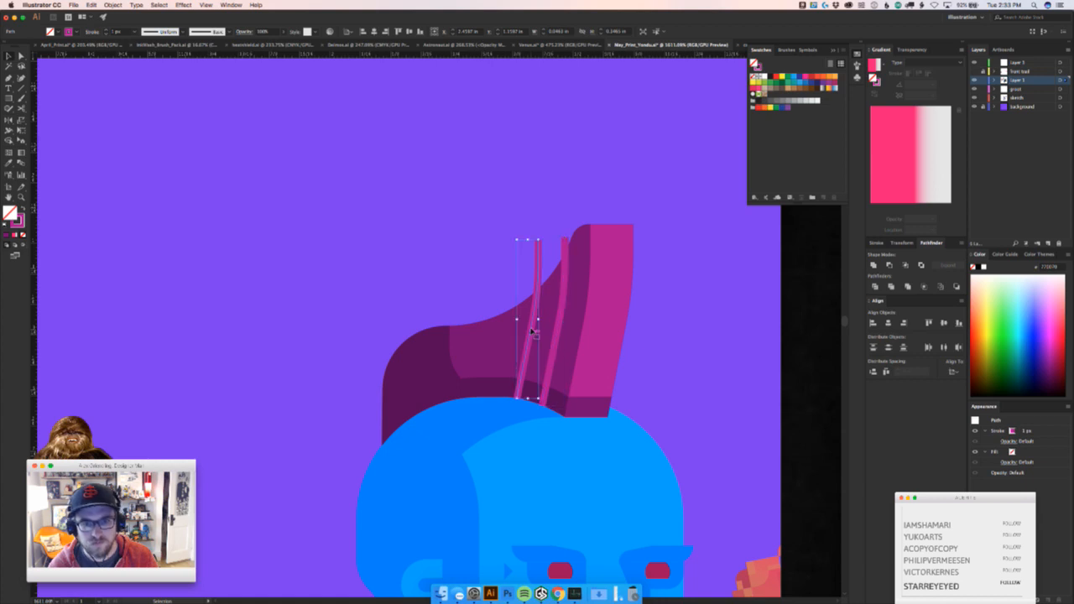
pyautogui.moveTo(531, 332); pyautogui.dragTo(509, 332)
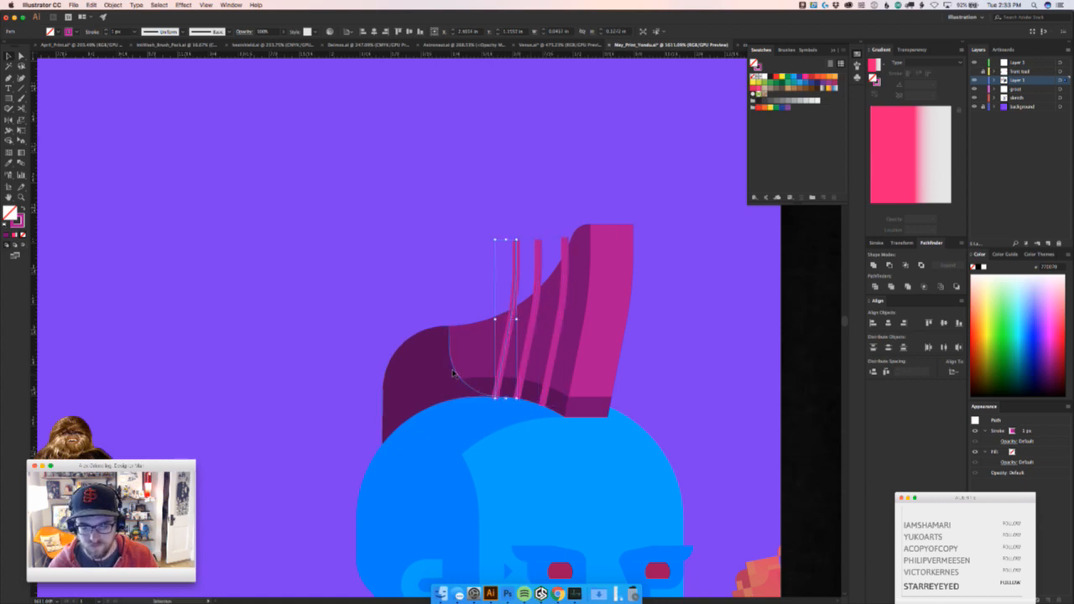
pyautogui.press('super+z')
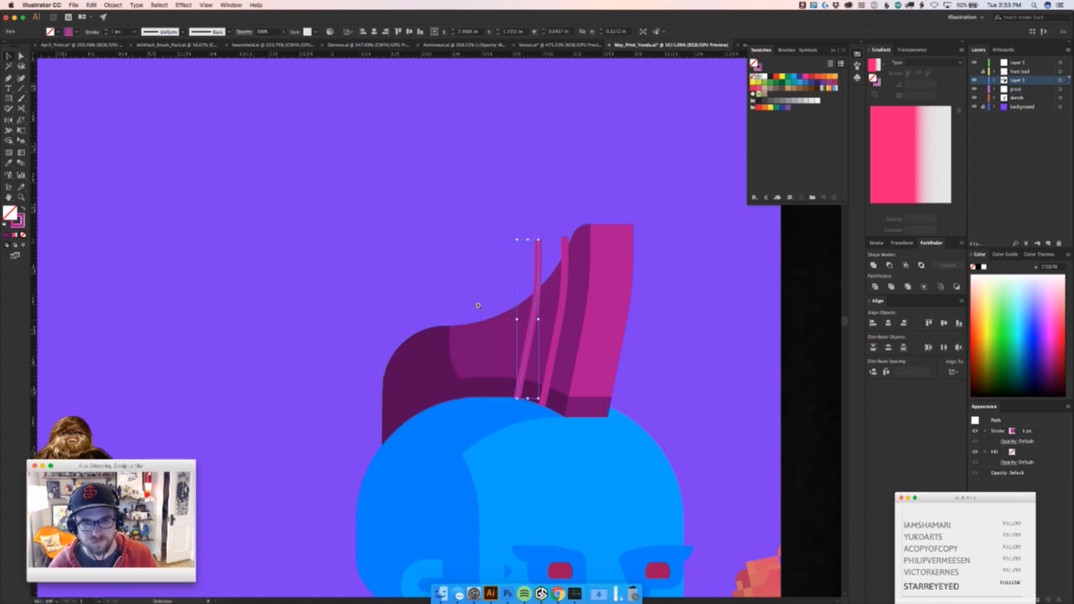
# Try reducing the rounding of all corners on the dark rear section at once
pyautogui.moveTo(468, 295); pyautogui.dragTo(511, 302)
pyautogui.click(463, 344)
pyautogui.press('a')
pyautogui.click(427, 437)
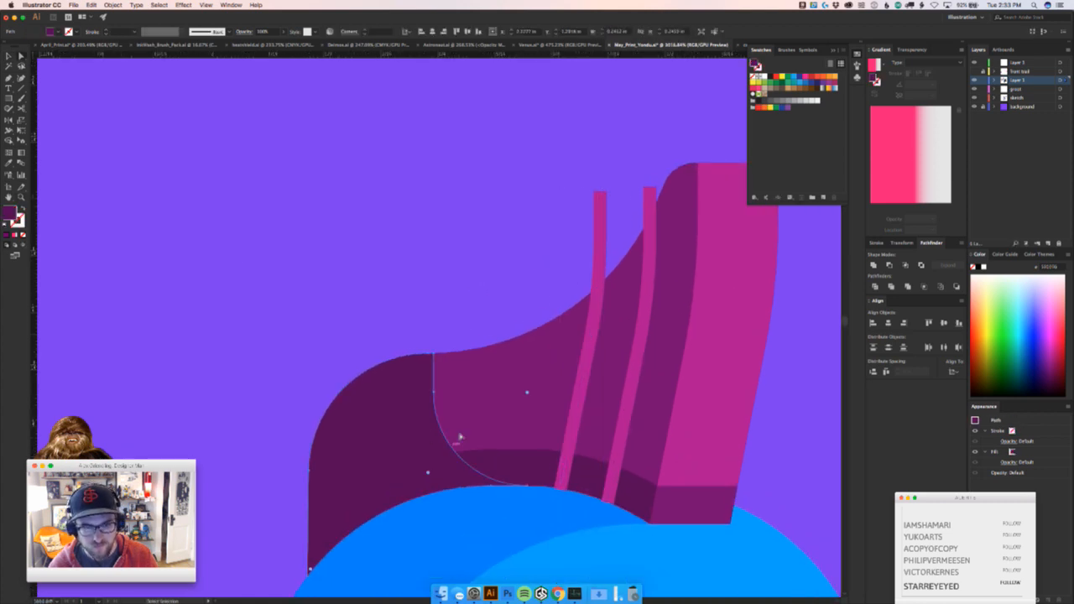
pyautogui.moveTo(529, 391); pyautogui.dragTo(401, 500)
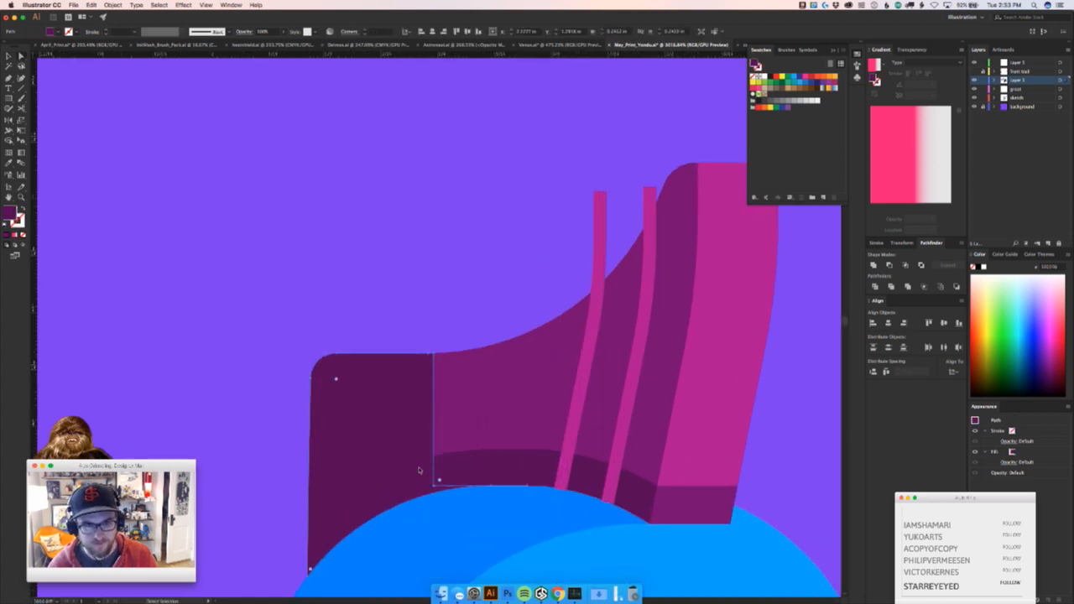
pyautogui.press('super+z')
# Sharpen only the inner lower corner of the dark rear section, removing its rounding
pyautogui.click(463, 314)
pyautogui.click(449, 438)
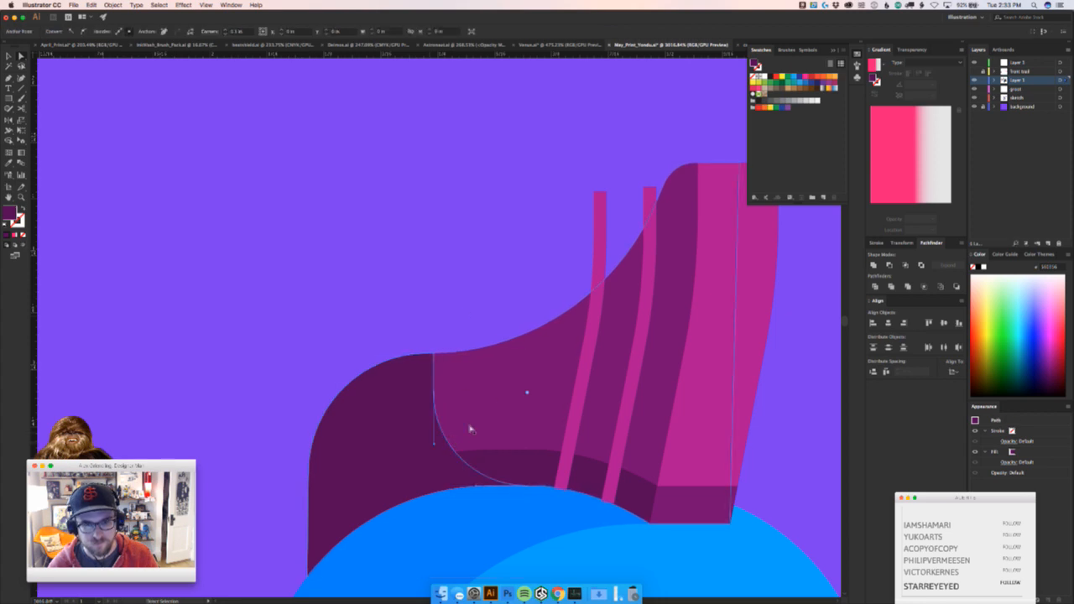
pyautogui.moveTo(528, 385); pyautogui.dragTo(351, 523)
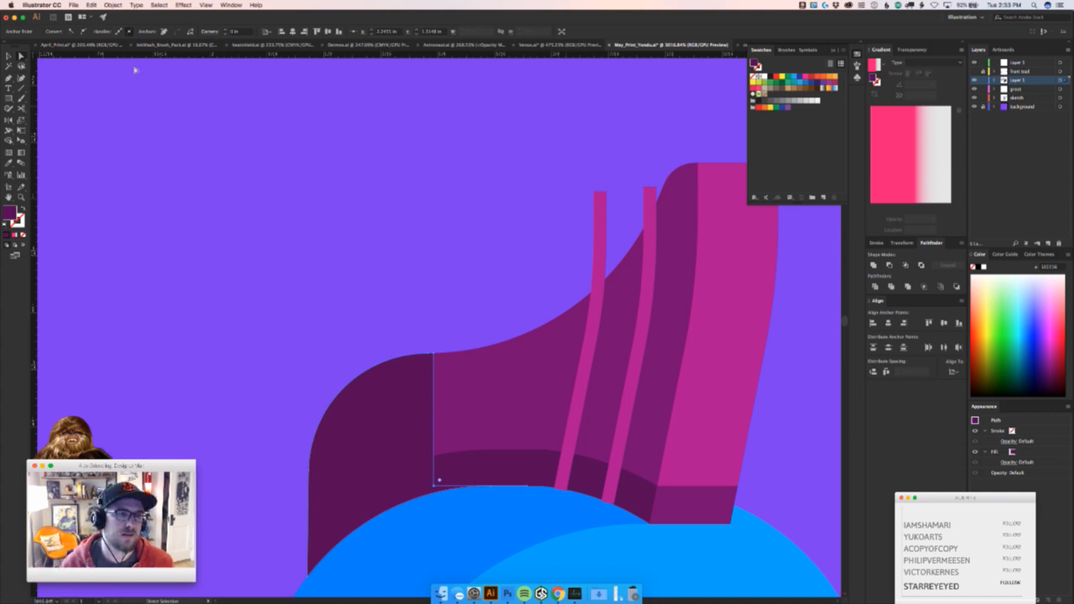
# Review the general Document Setup options and close them without making changes
pyautogui.click(73, 5)
pyautogui.moveTo(122, 191)
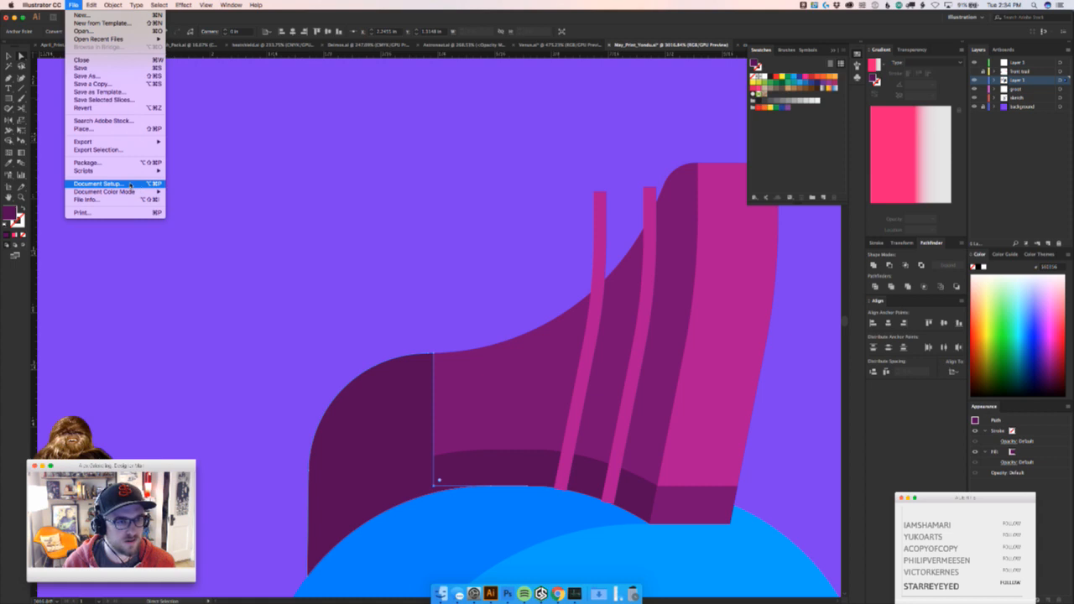
pyautogui.click(133, 184)
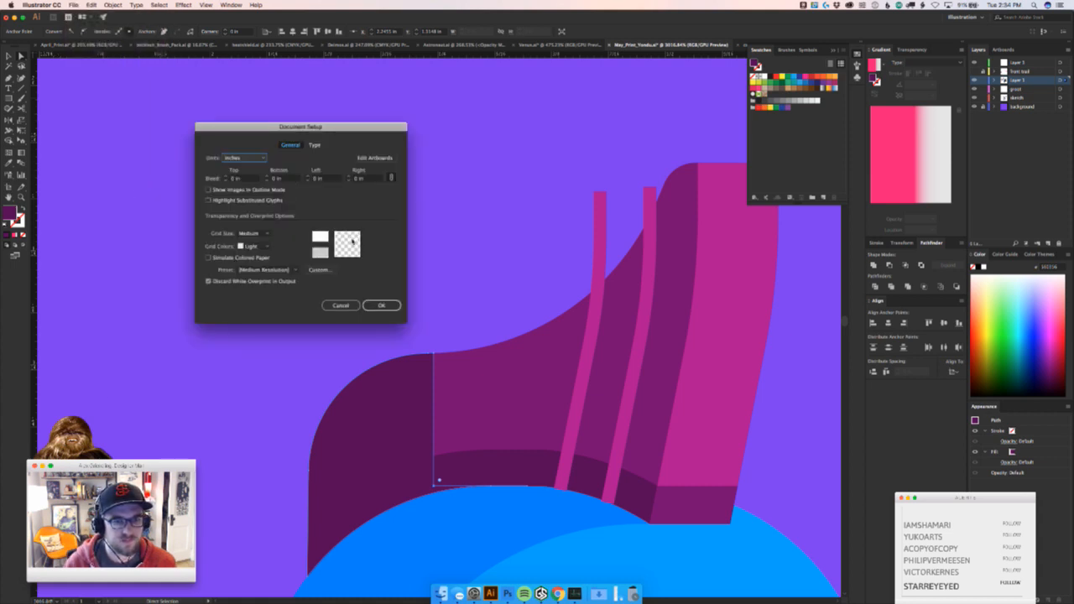
pyautogui.click(341, 304)
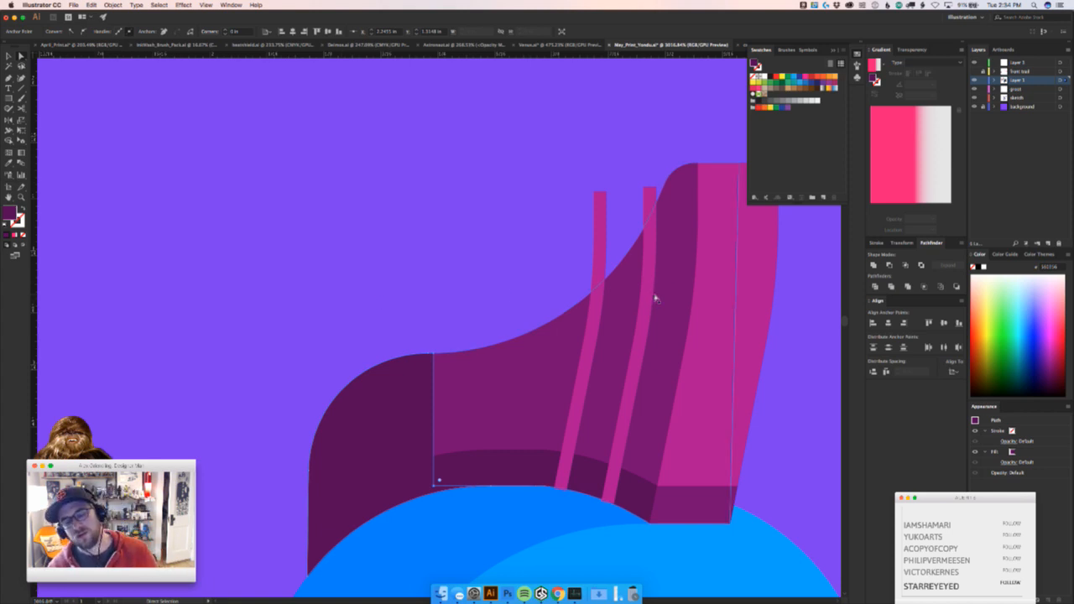
# Check the mohawk artwork in Overprint Preview and restore the normal preview
pyautogui.press('z')
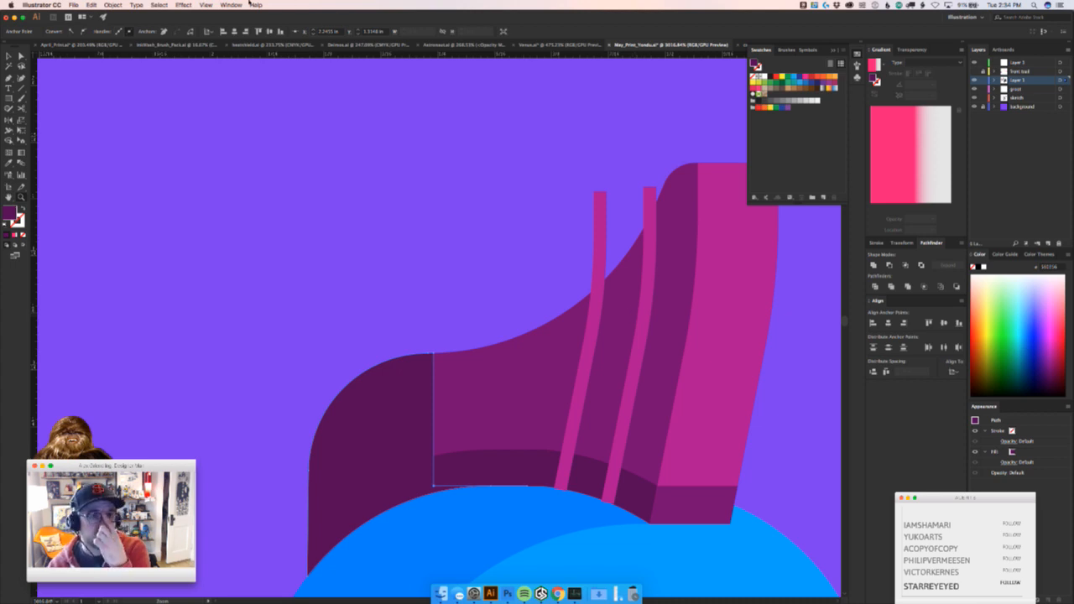
pyautogui.click(231, 5)
pyautogui.moveTo(208, 6)
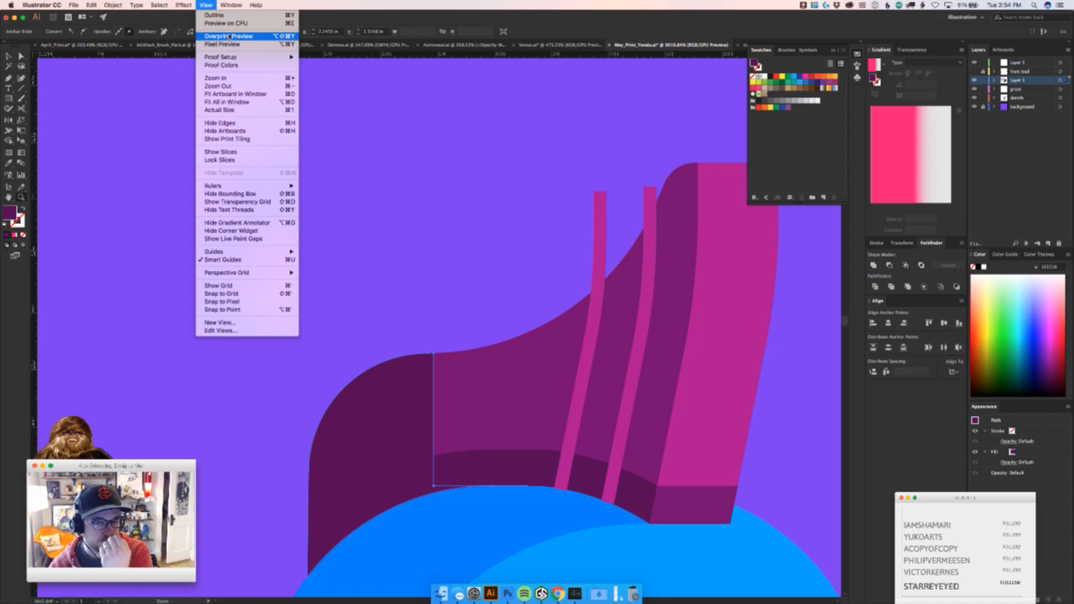
pyautogui.click(228, 36)
pyautogui.click(215, 5)
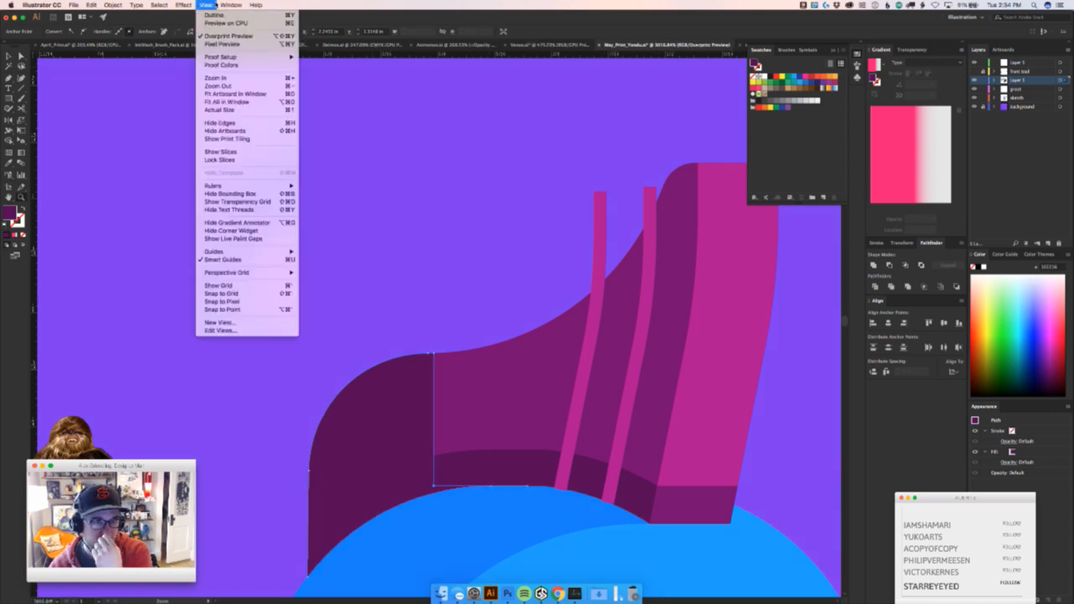
pyautogui.click(228, 37)
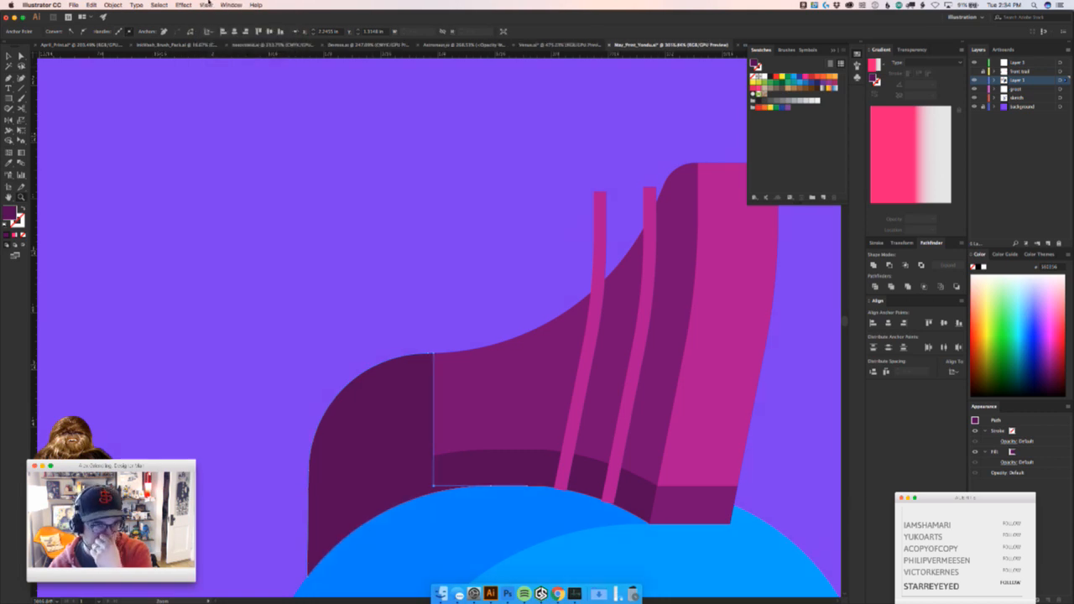
# Check the character's colours with Proof Colors enabled, and turn the proofing off
pyautogui.click(206, 5)
pyautogui.click(222, 65)
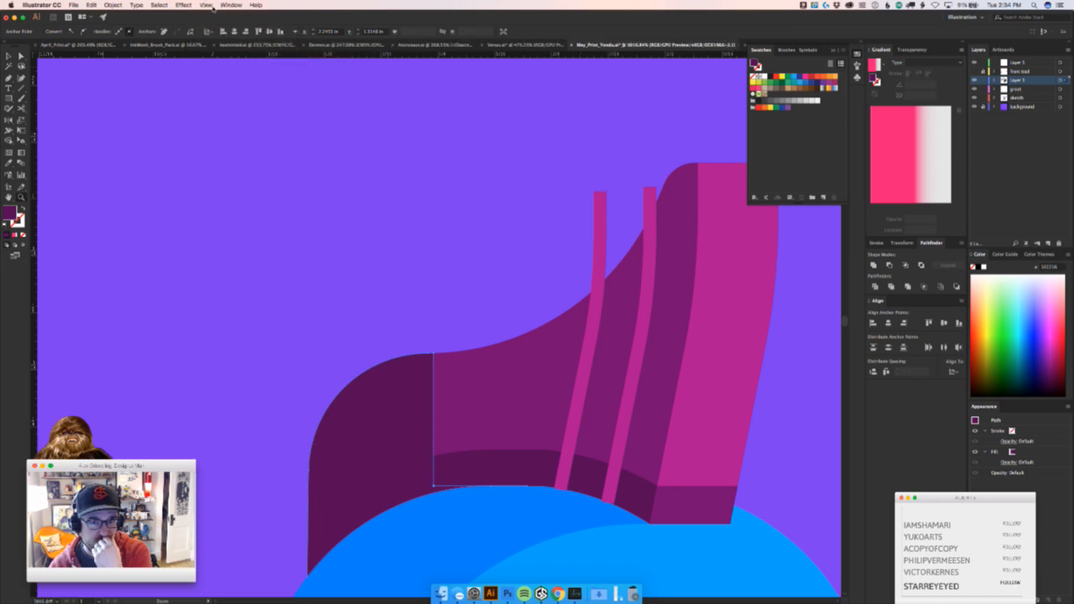
pyautogui.click(206, 5)
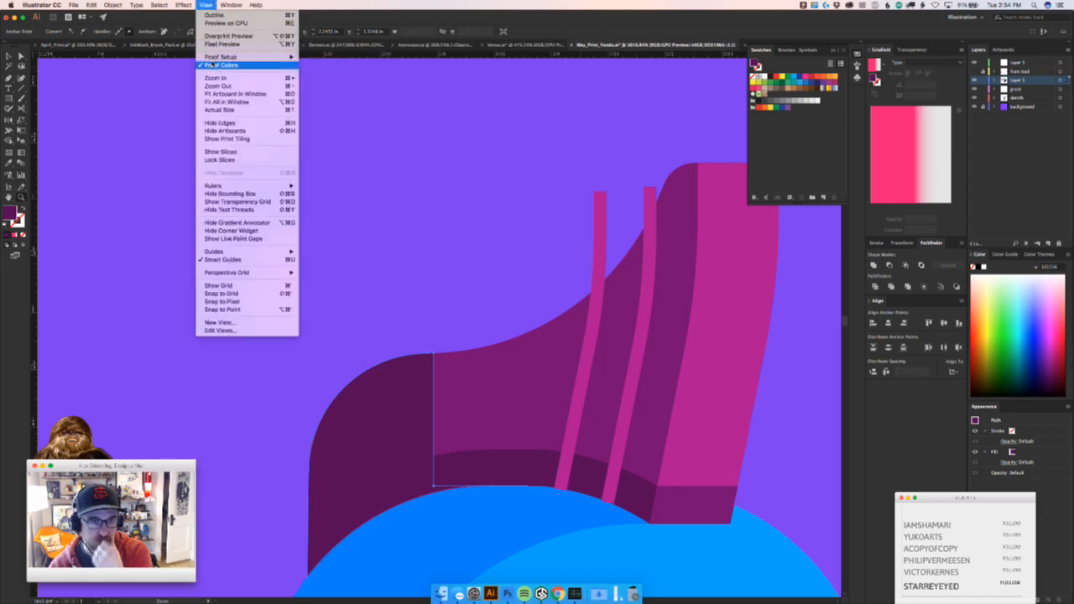
pyautogui.click(577, 254)
pyautogui.moveTo(585, 263); pyautogui.dragTo(348, 366)
pyautogui.moveTo(466, 346); pyautogui.dragTo(534, 336)
pyautogui.click(207, 5)
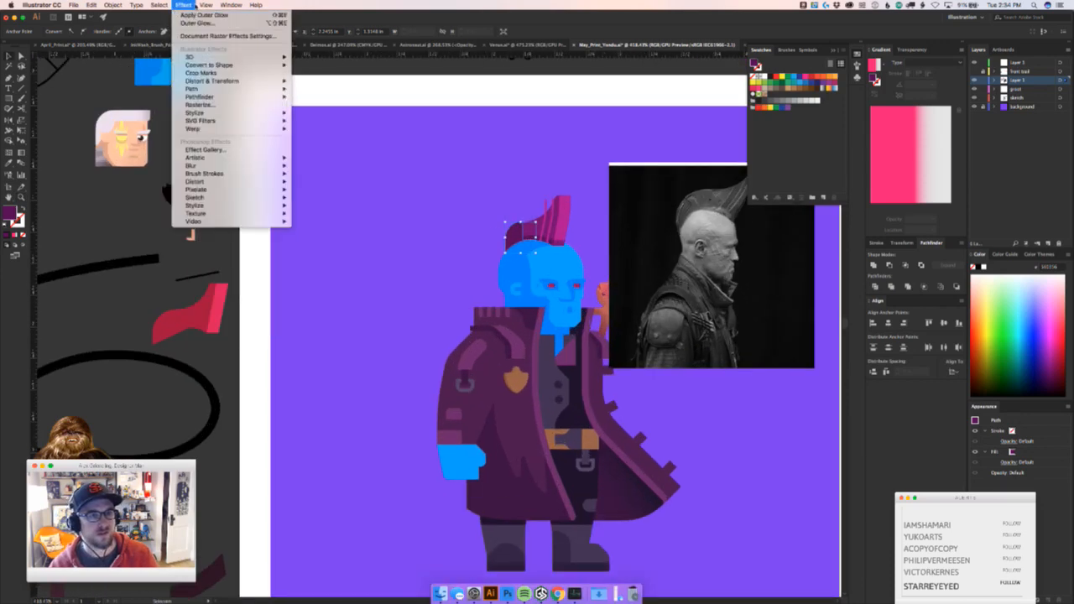
pyautogui.click(211, 69)
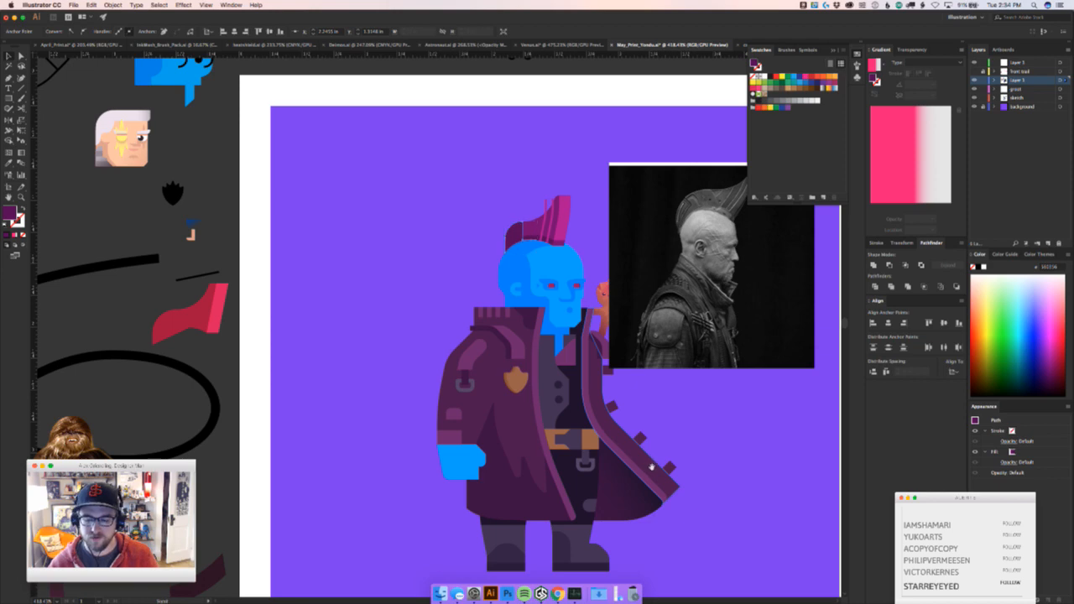
# Round the inner lower corner of the mohawk's dark rear section into a wide curve flowing into the base shadow
pyautogui.moveTo(652, 468); pyautogui.dragTo(451, 418)
pyautogui.moveTo(468, 289); pyautogui.dragTo(526, 285)
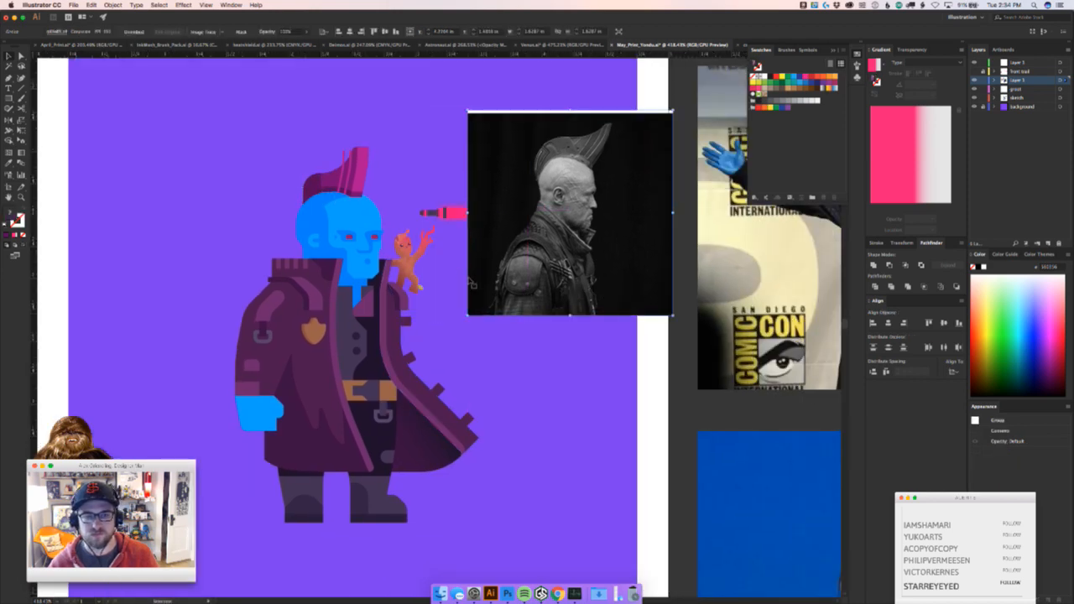
pyautogui.moveTo(324, 206); pyautogui.dragTo(398, 436)
pyautogui.moveTo(388, 322); pyautogui.dragTo(456, 362)
pyautogui.press('a')
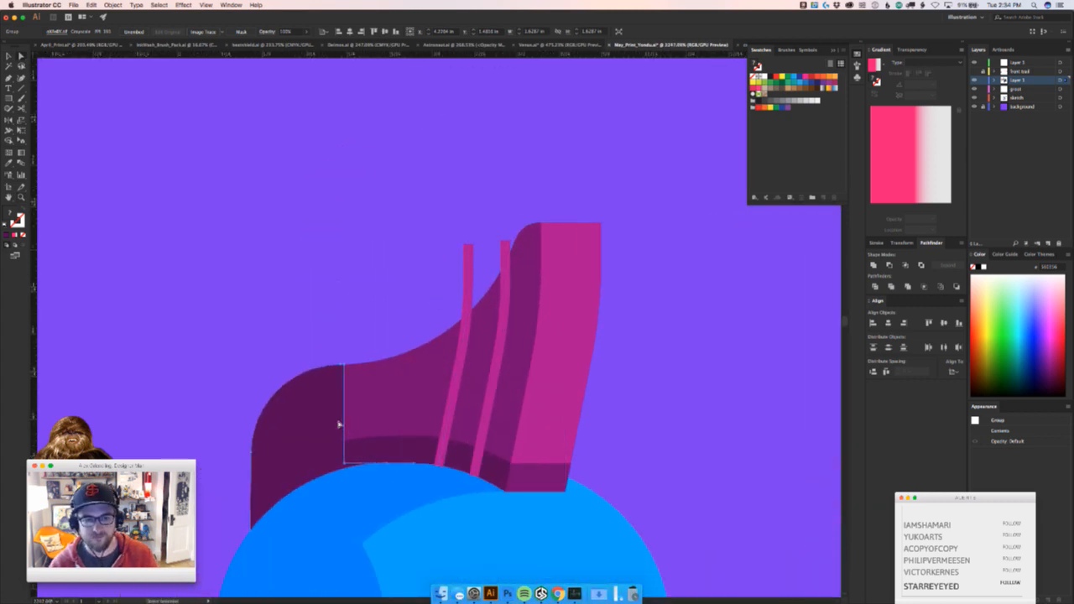
pyautogui.click(340, 428)
pyautogui.click(371, 313)
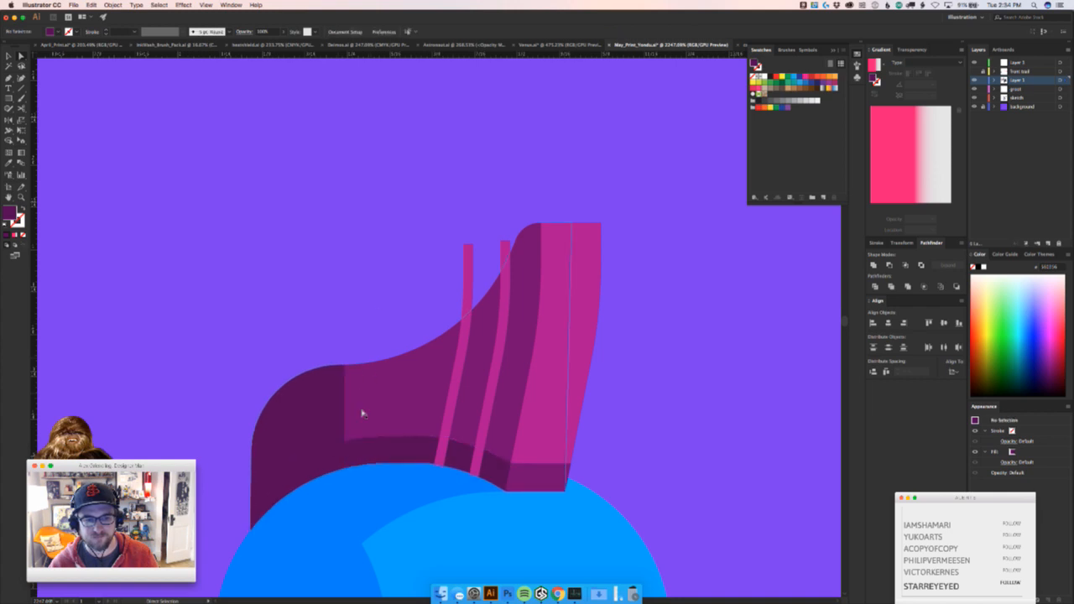
pyautogui.moveTo(354, 462); pyautogui.dragTo(441, 312)
pyautogui.click(419, 266)
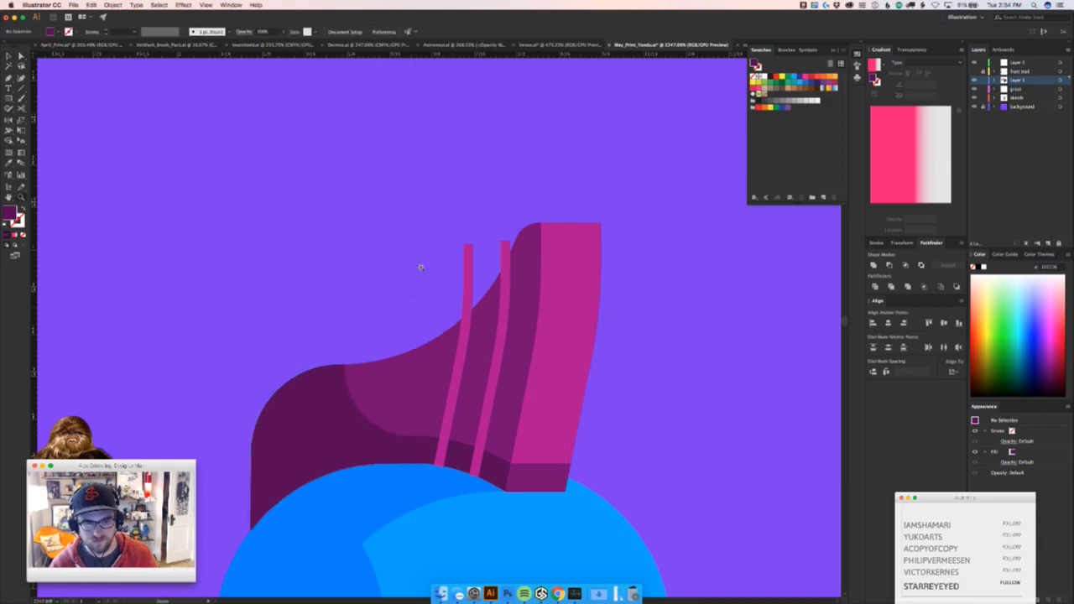
# Add two copies of the rearmost thin stripe further back on the mohawk, making four roughly evenly spaced stripes
pyautogui.press('z')
pyautogui.moveTo(416, 267); pyautogui.dragTo(310, 366)
pyautogui.moveTo(503, 390); pyautogui.dragTo(465, 419)
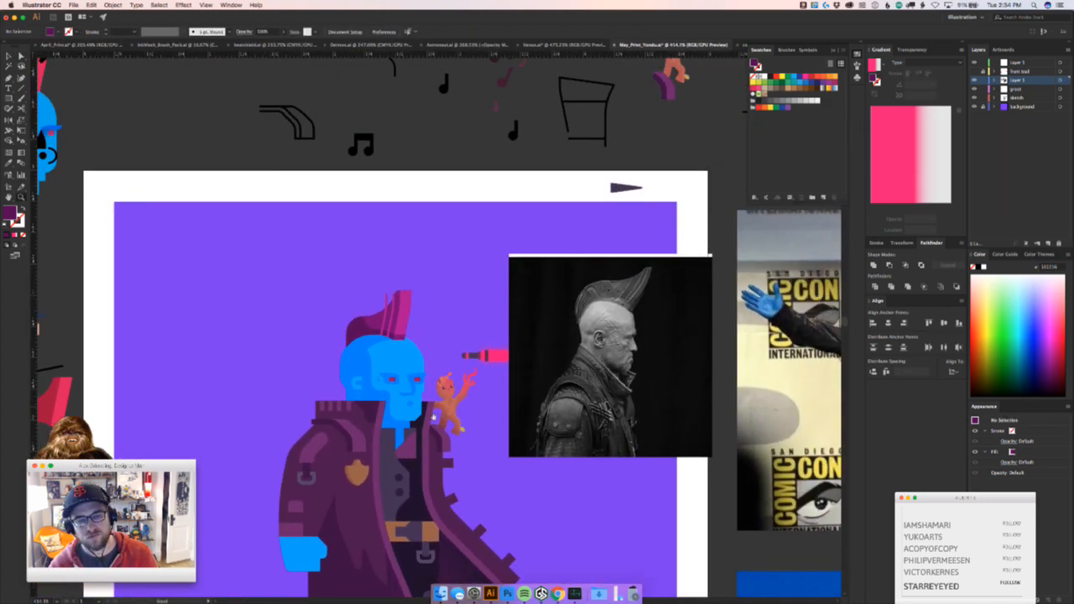
pyautogui.moveTo(394, 330); pyautogui.dragTo(617, 290)
pyautogui.press('v')
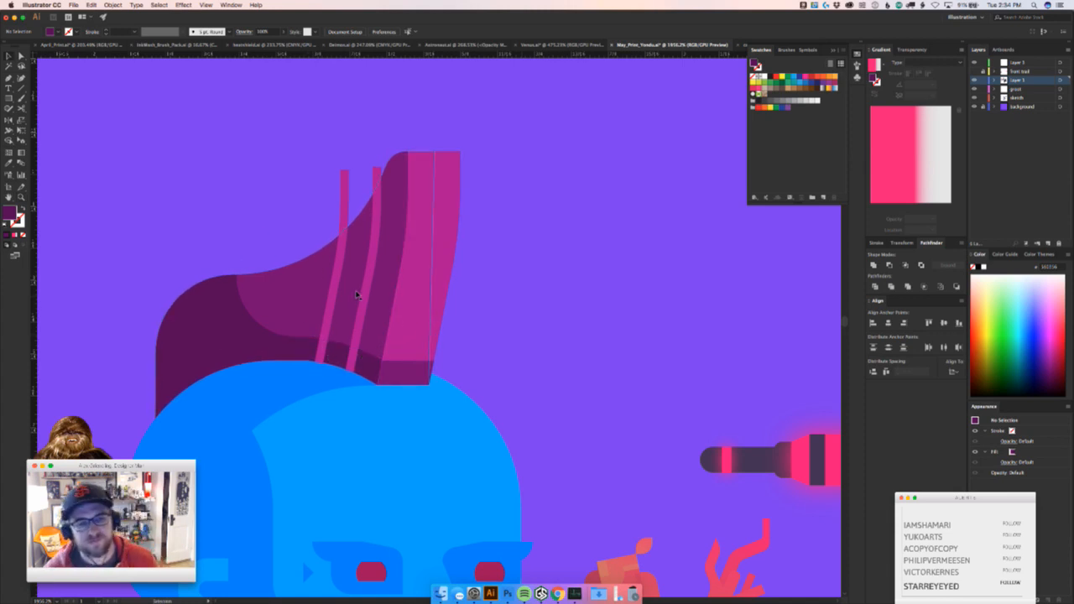
pyautogui.moveTo(336, 282); pyautogui.dragTo(268, 288)
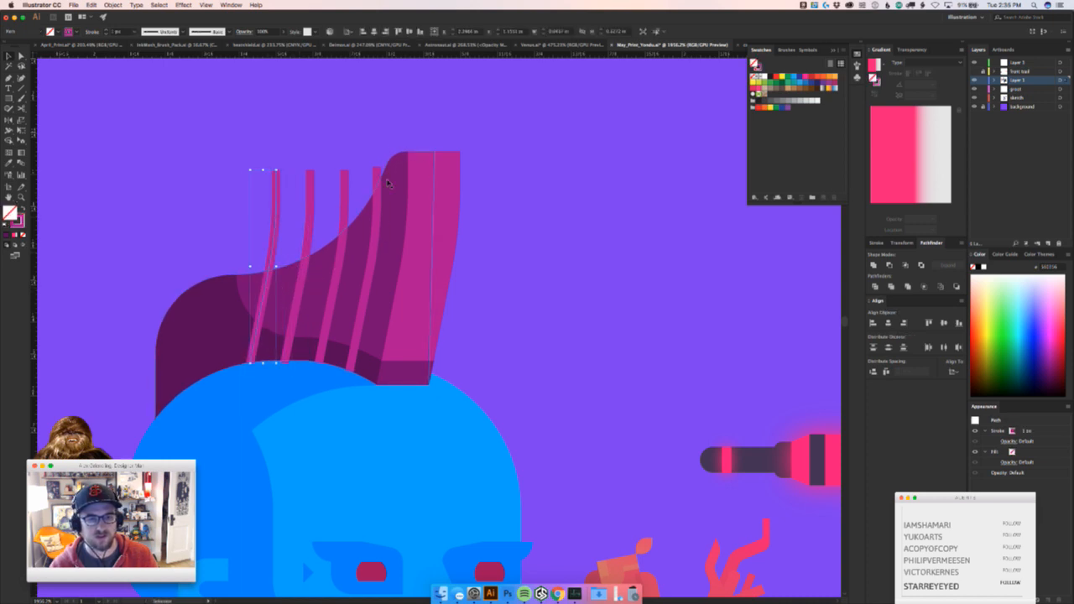
# Try to distribute the four thin mohawk stripes evenly by their horizontal centers
pyautogui.keyDown('shift'); pyautogui.click(373, 171); pyautogui.keyUp('shift')
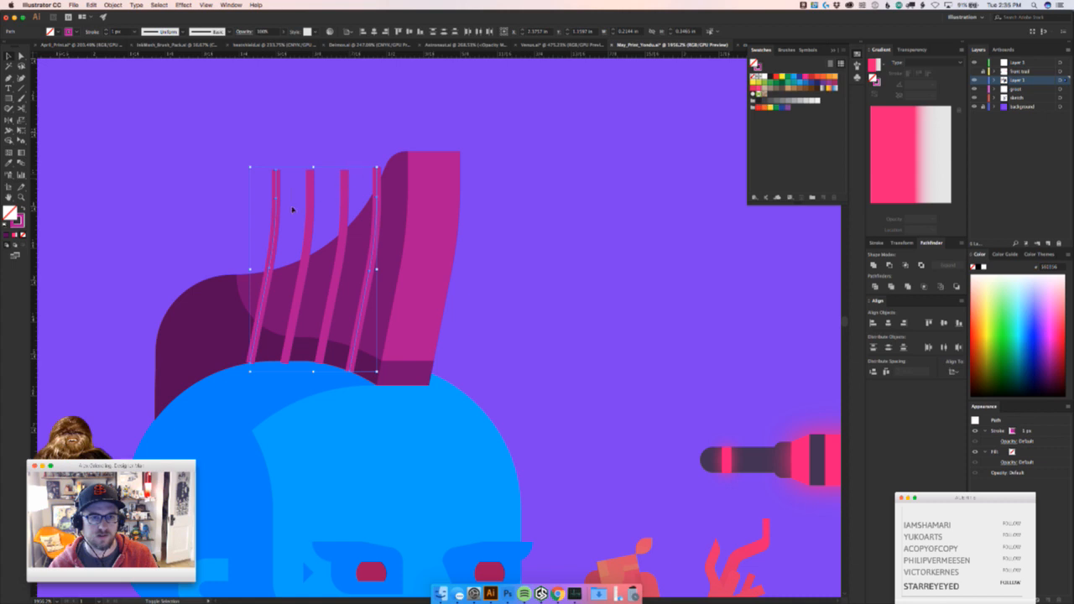
pyautogui.click(477, 31)
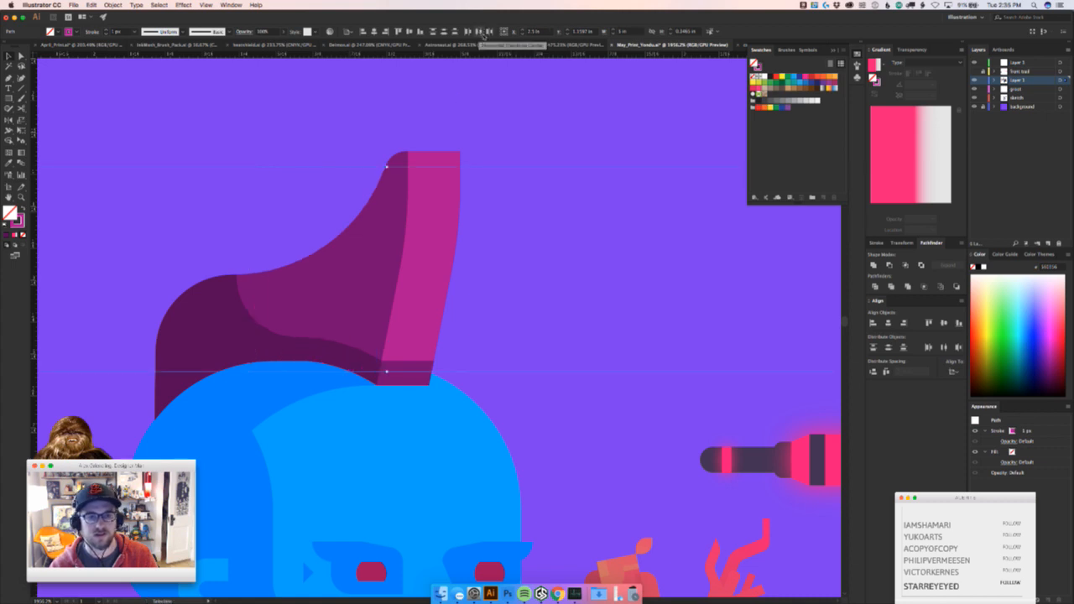
pyautogui.press('super+z')
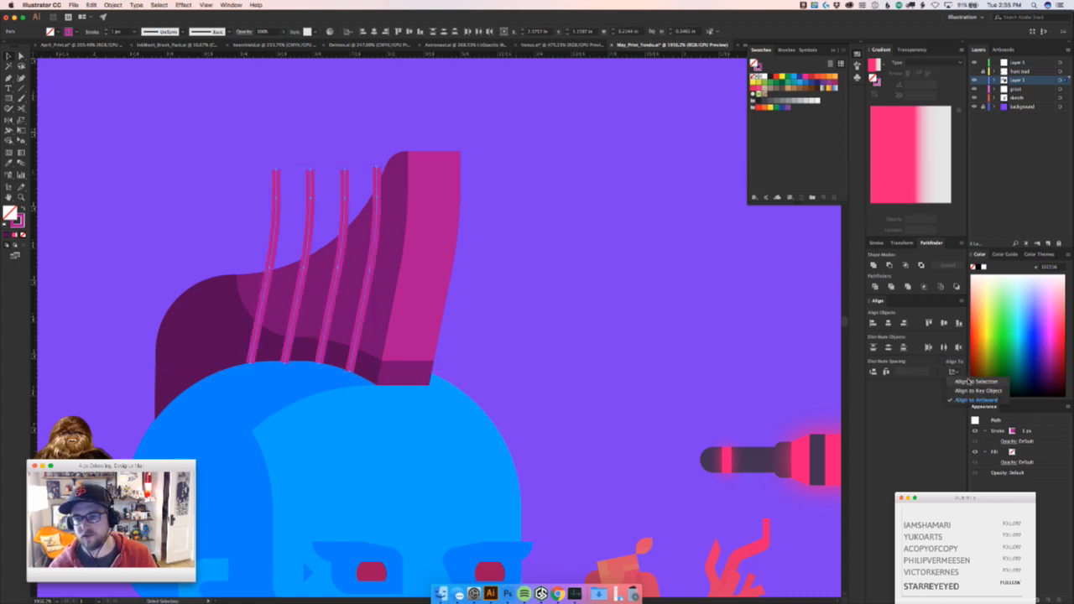
# Expand the four curved stripe strokes over the crest into filled shapes
pyautogui.press('v')
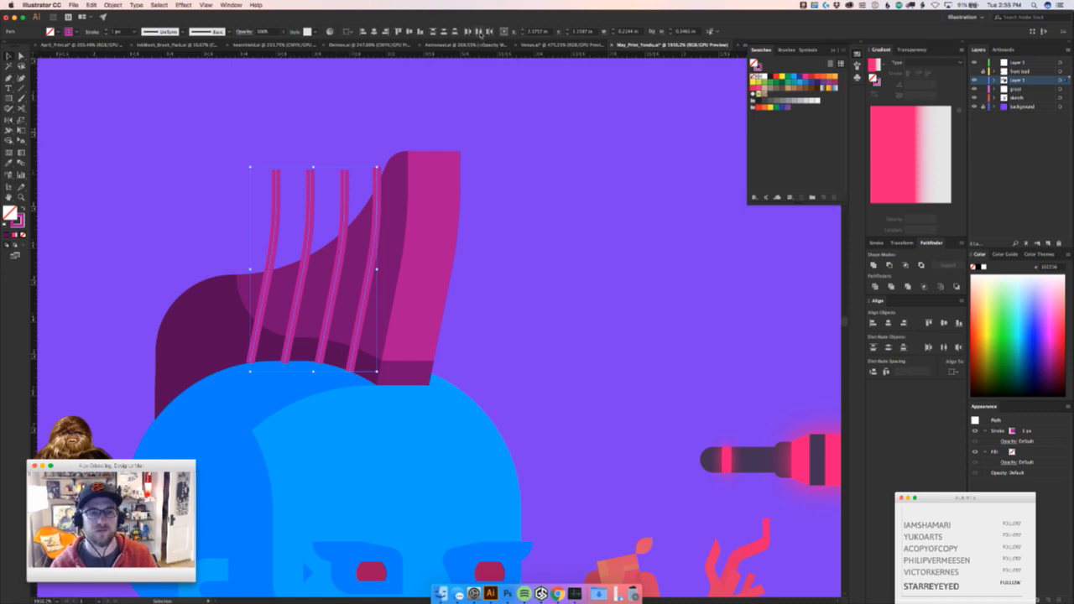
pyautogui.click(541, 309)
pyautogui.press('z')
pyautogui.moveTo(539, 310); pyautogui.dragTo(552, 255)
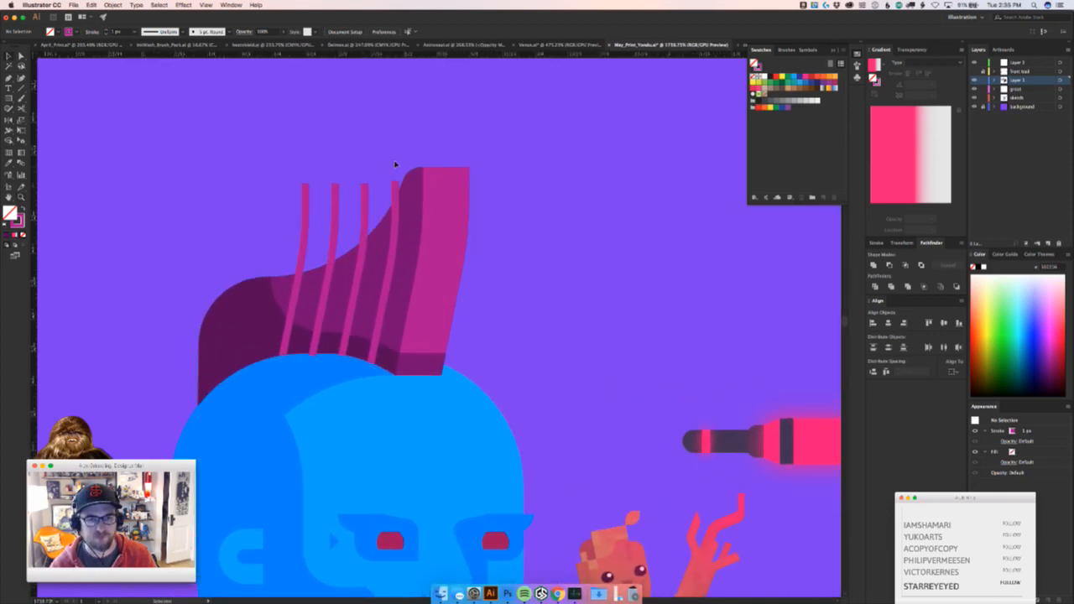
pyautogui.click(302, 206)
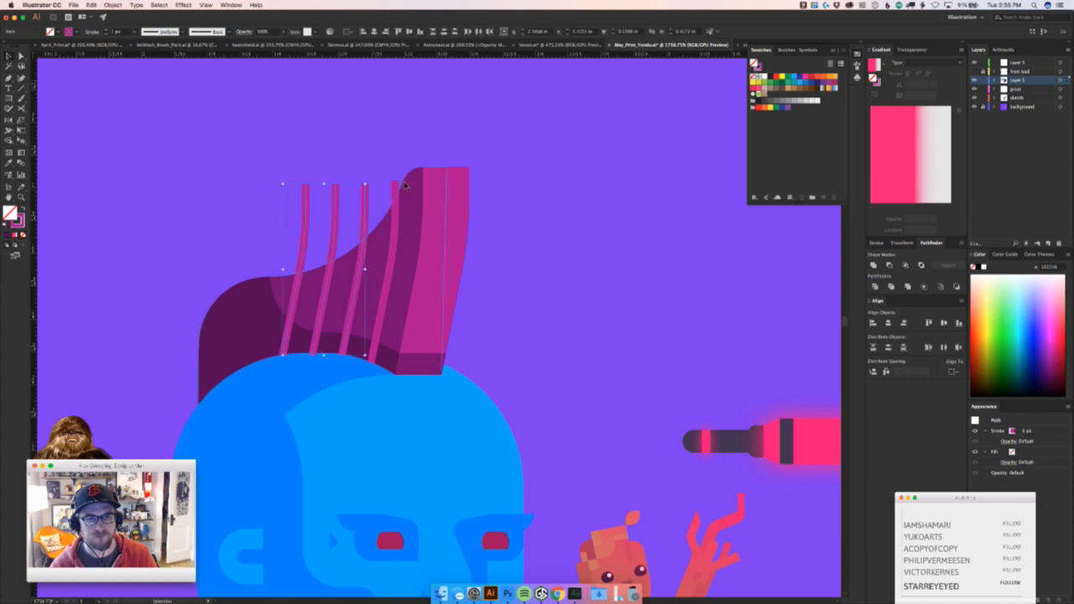
pyautogui.keyDown('shift'); pyautogui.click(396, 188); pyautogui.keyUp('shift')
pyautogui.click(113, 5)
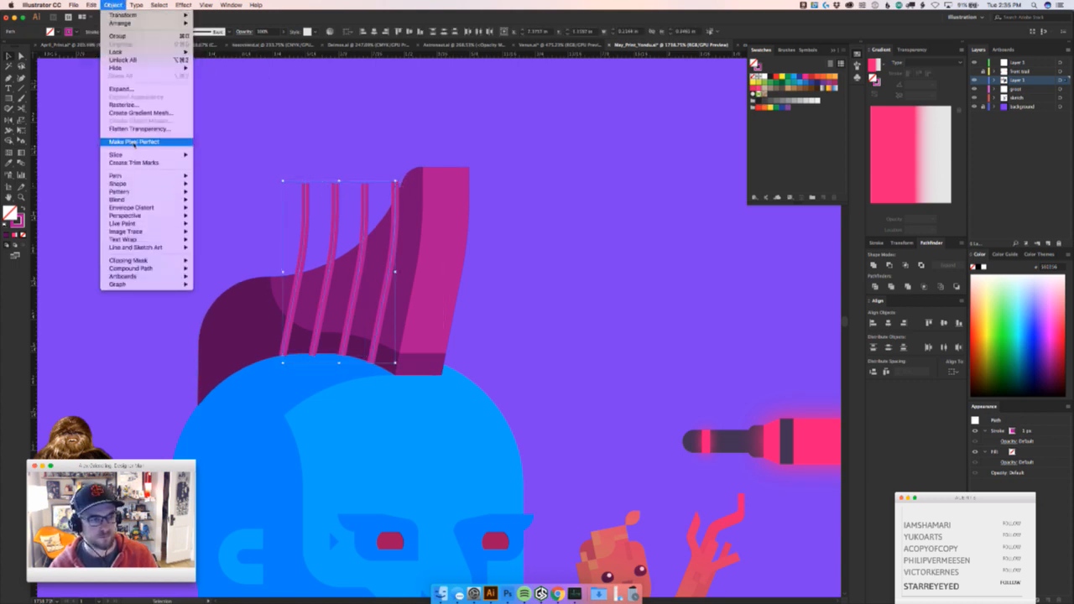
pyautogui.moveTo(135, 184)
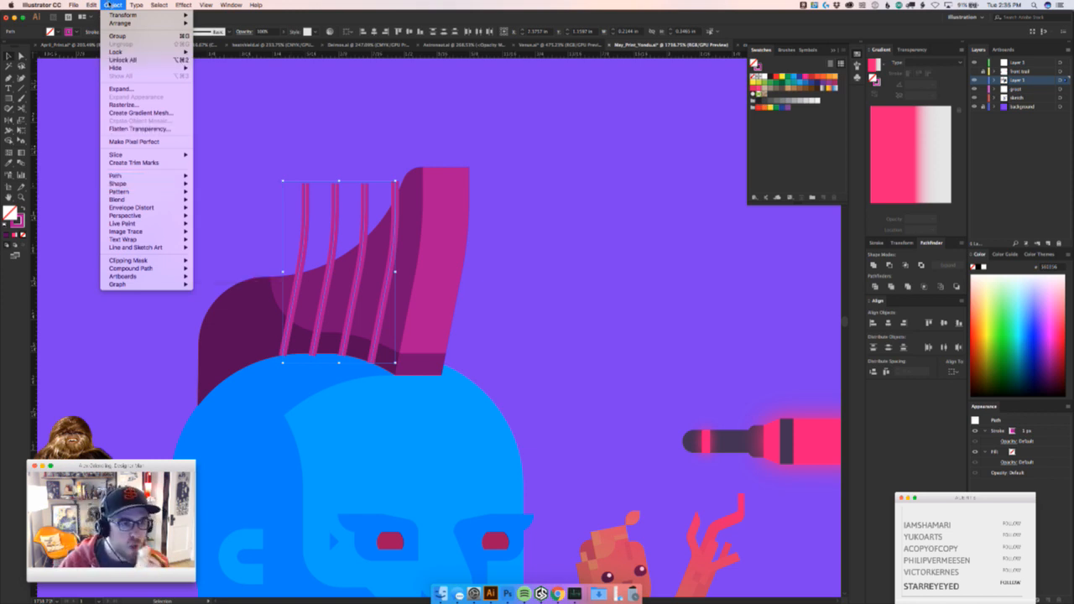
pyautogui.moveTo(127, 209)
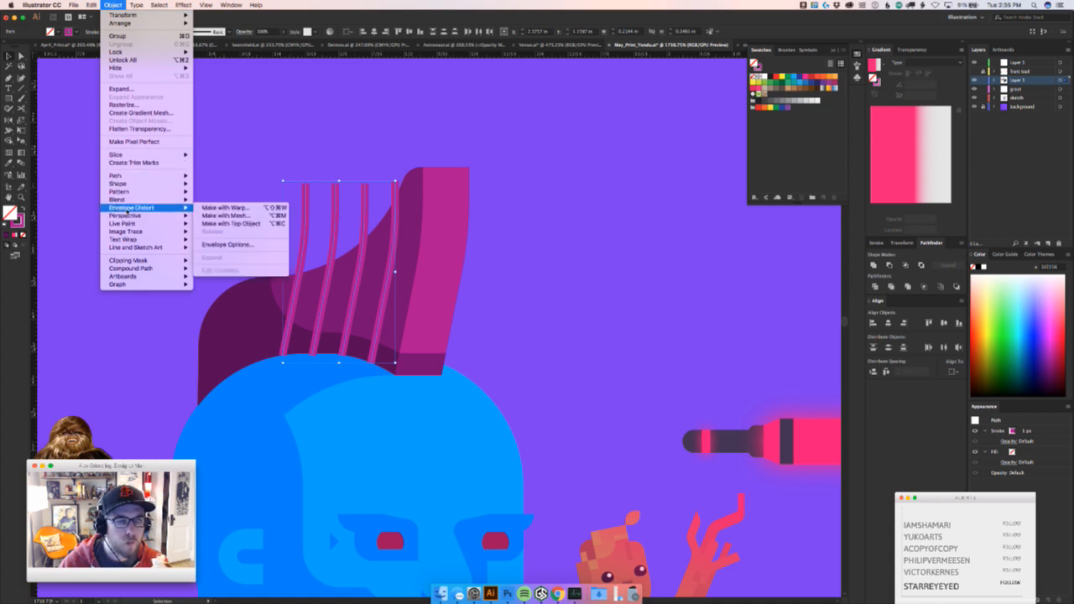
pyautogui.click(121, 88)
pyautogui.click(89, 170)
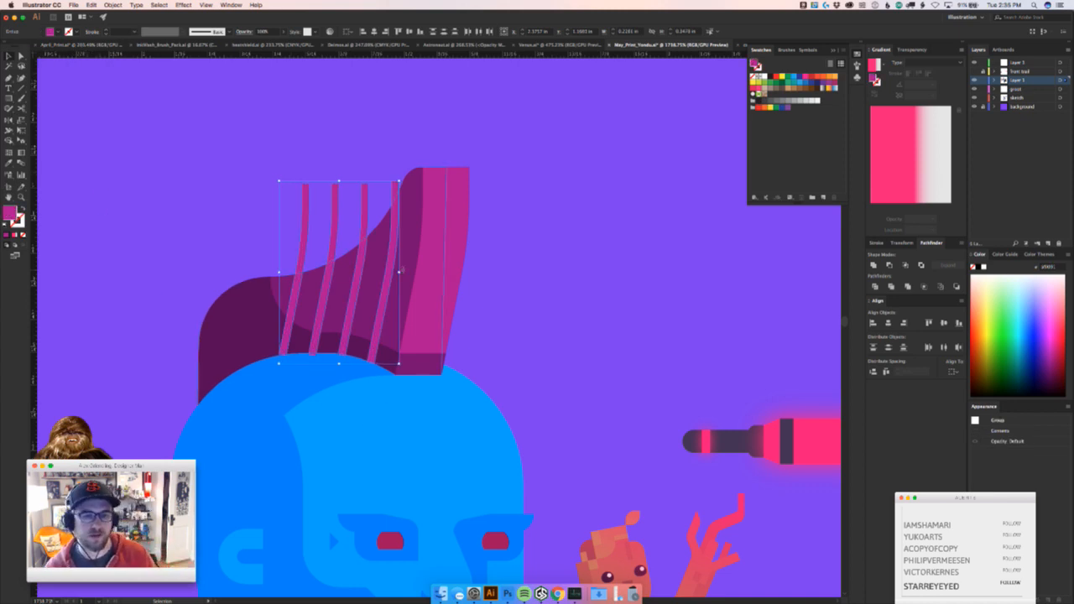
# Paste a copy of the dark crest shape in front and try to intersect it with all four stripes
pyautogui.click(401, 145)
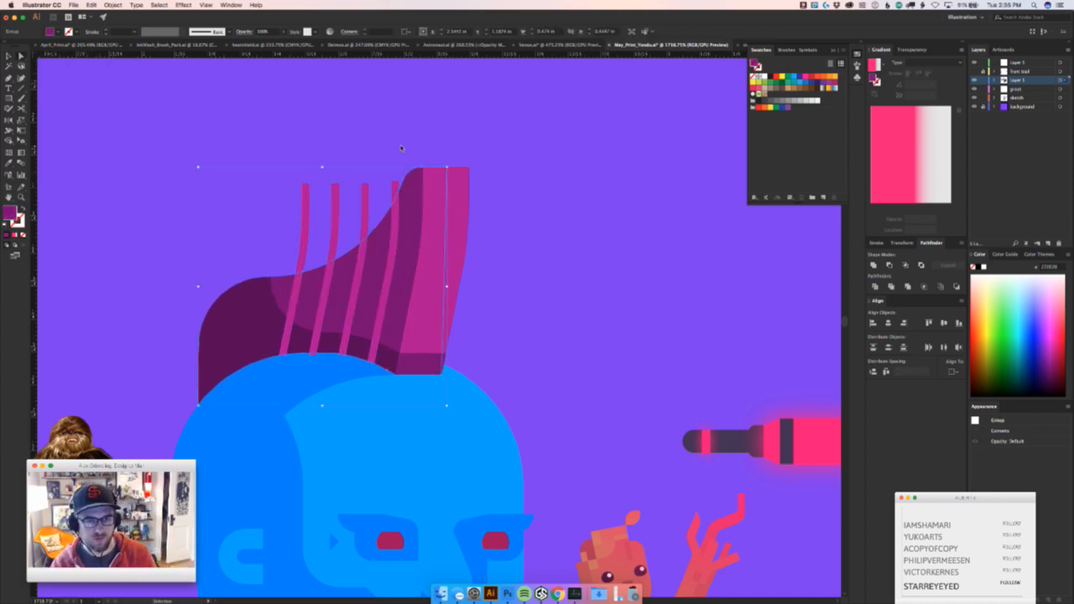
pyautogui.press('super+f')
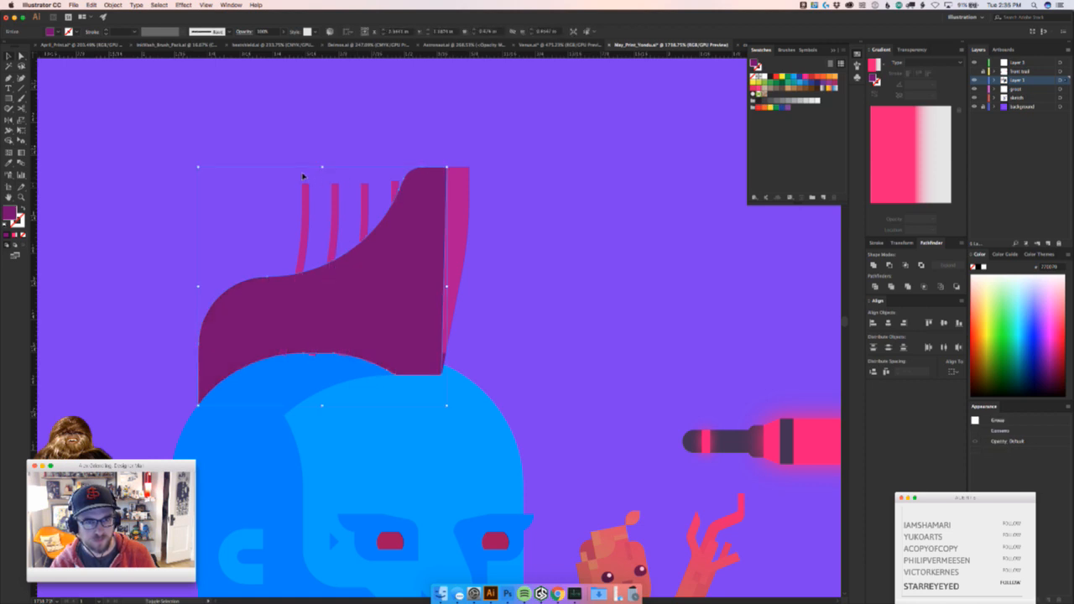
pyautogui.keyDown('shift'); pyautogui.click(398, 186); pyautogui.keyUp('shift')
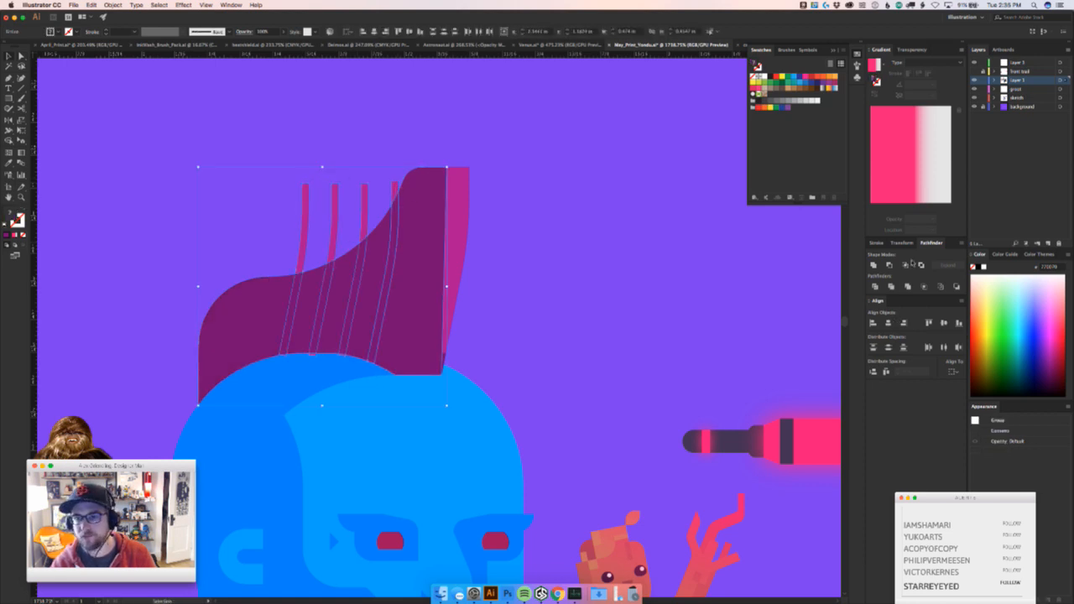
pyautogui.click(906, 265)
pyautogui.click(610, 323)
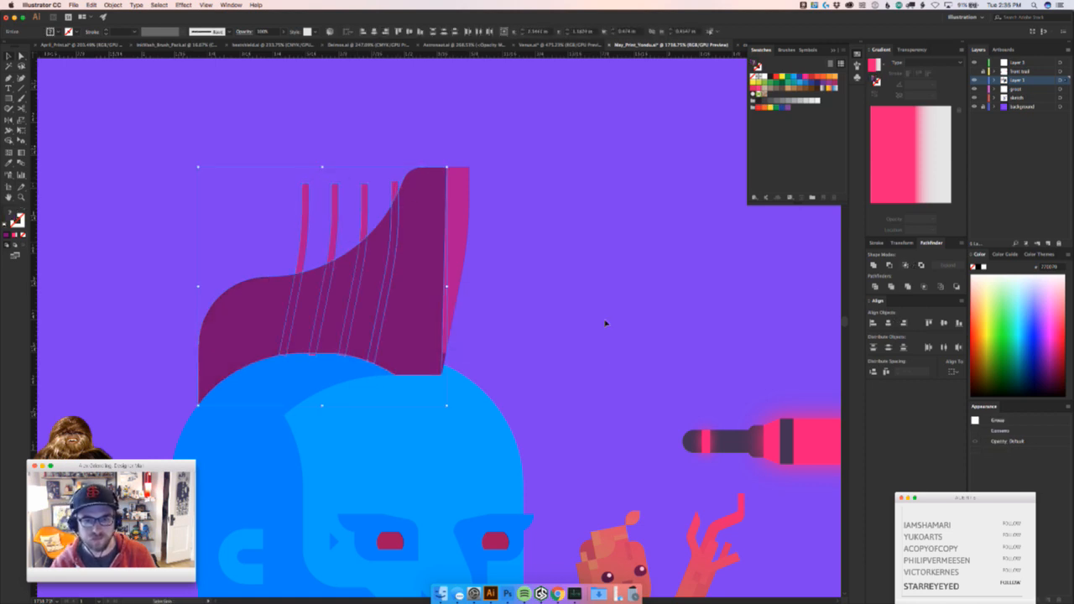
# Intersect the crest copy with the leftmost stripe to trim that stripe to the crest's outline
pyautogui.scroll(3, 383, 314)
pyautogui.click(178, 146)
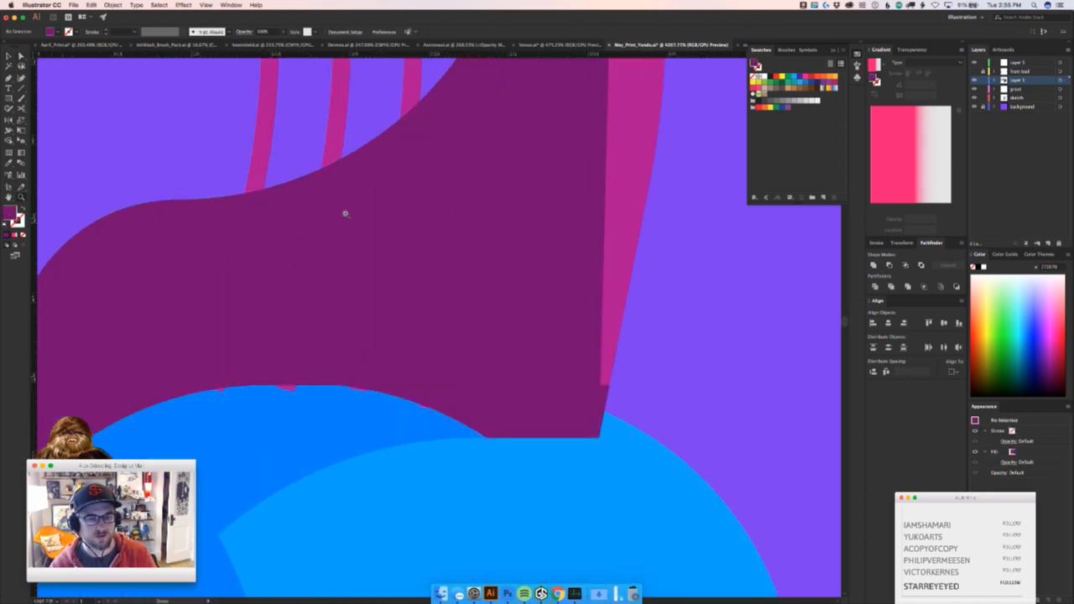
pyautogui.scroll(-2, 314, 240)
pyautogui.click(347, 326)
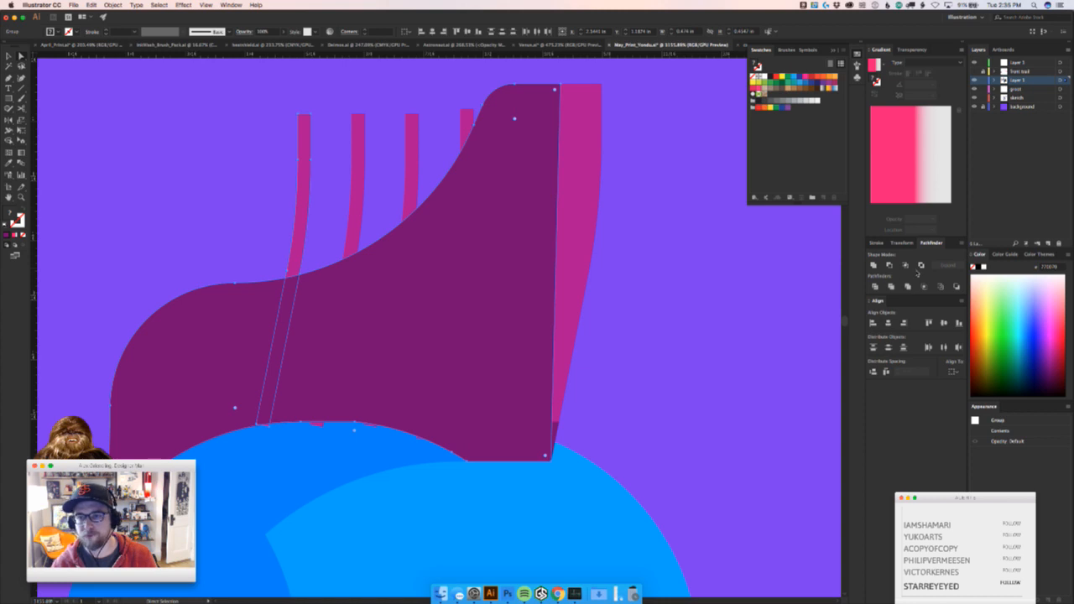
pyautogui.click(907, 265)
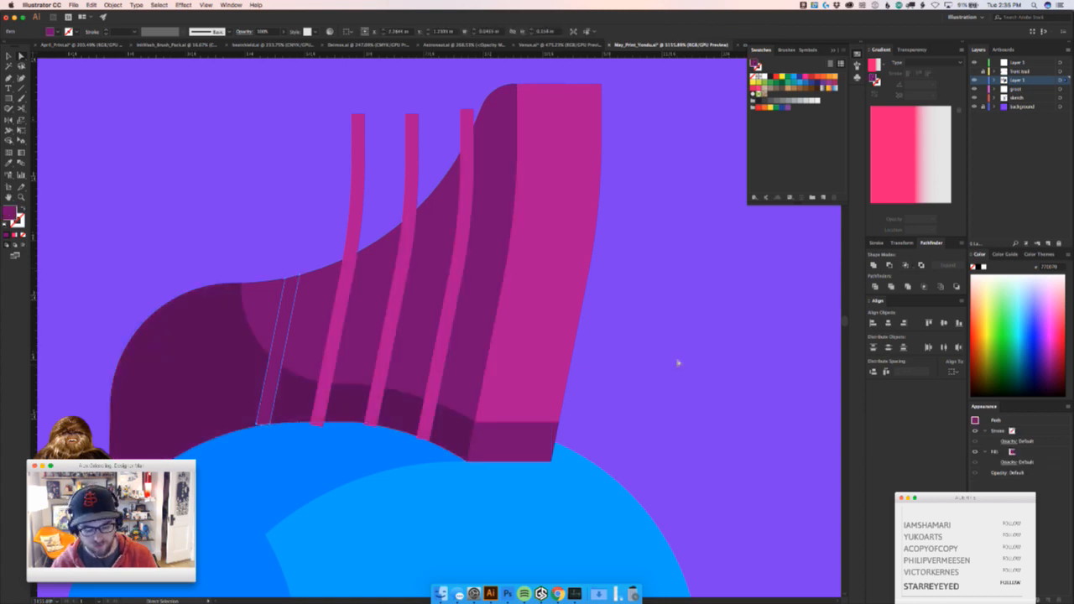
# Paste another crest copy in front and intersect it with the second stripe
pyautogui.press('super+z')
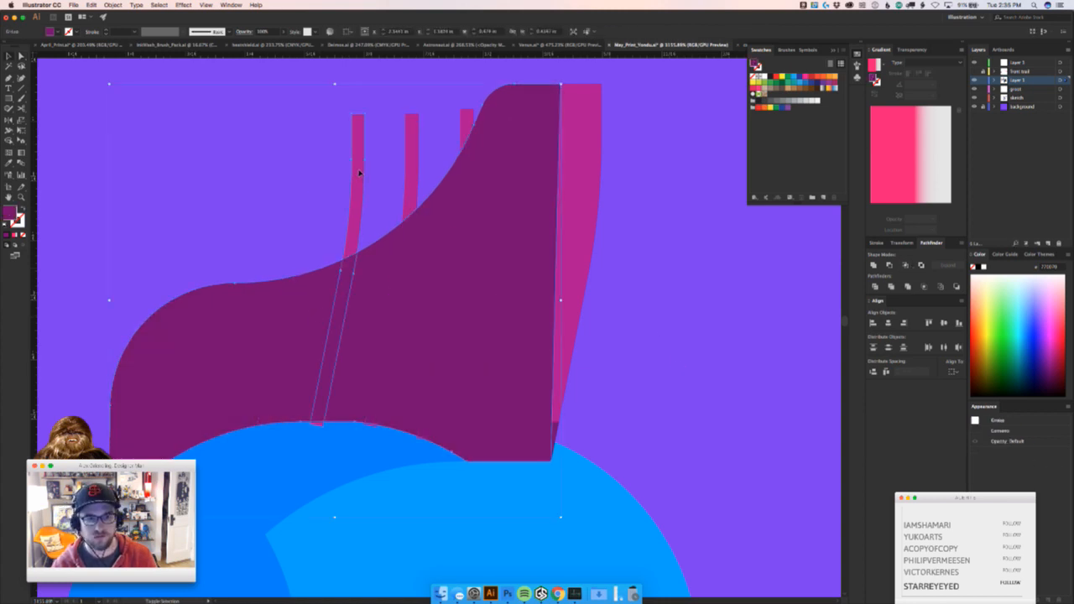
pyautogui.keyDown('shift'); pyautogui.click(359, 173); pyautogui.keyUp('shift')
pyautogui.click(905, 265)
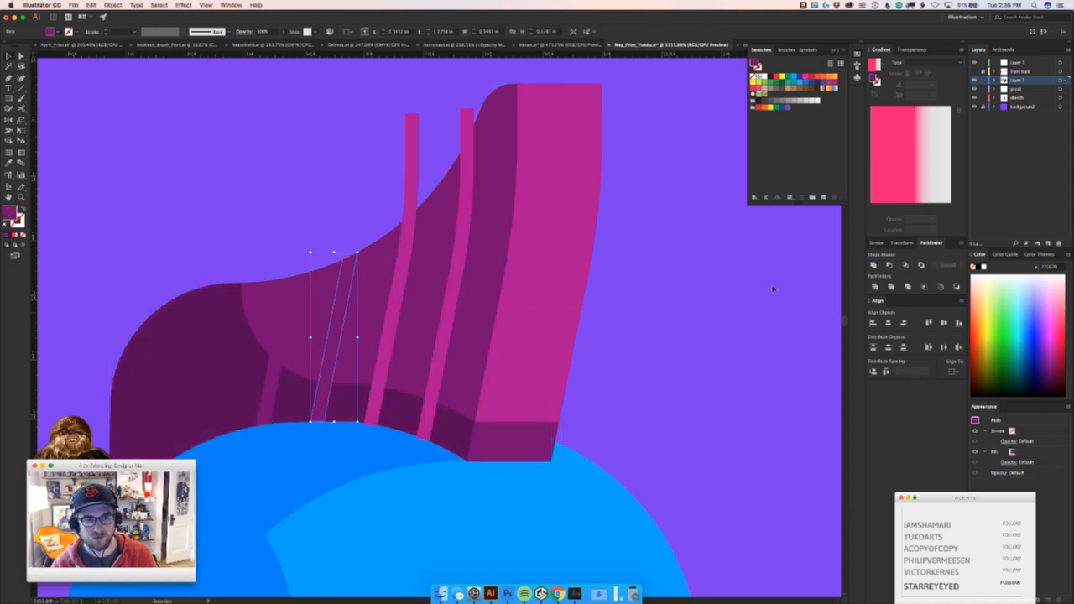
pyautogui.click(656, 309)
# Paste a crest copy behind the third stripe and intersect the two, keeping the stripe's magenta fill
pyautogui.click(409, 135)
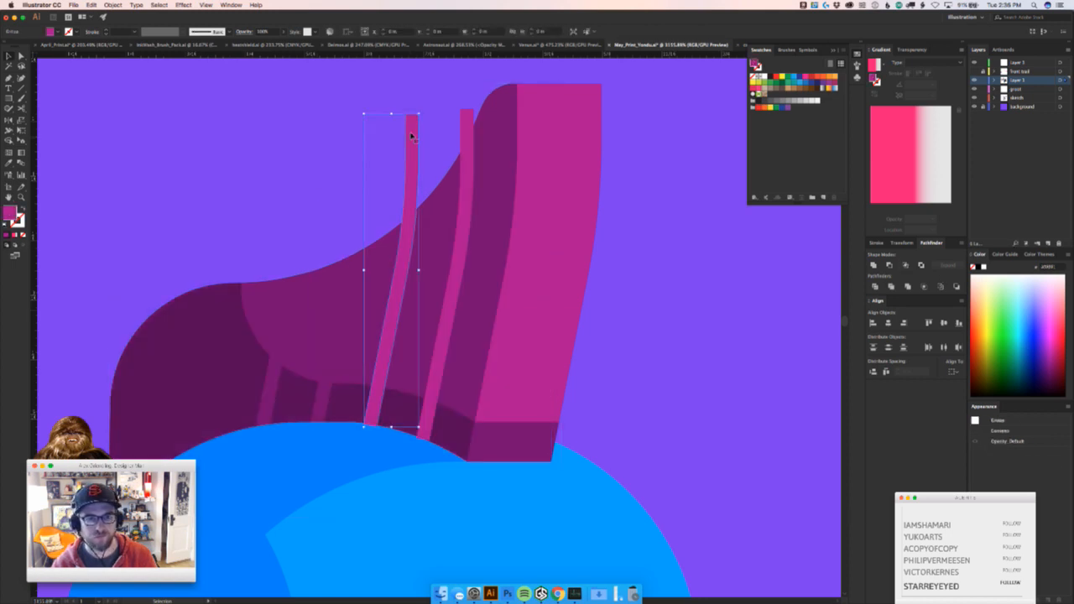
pyautogui.press('super+z')
pyautogui.click(956, 286)
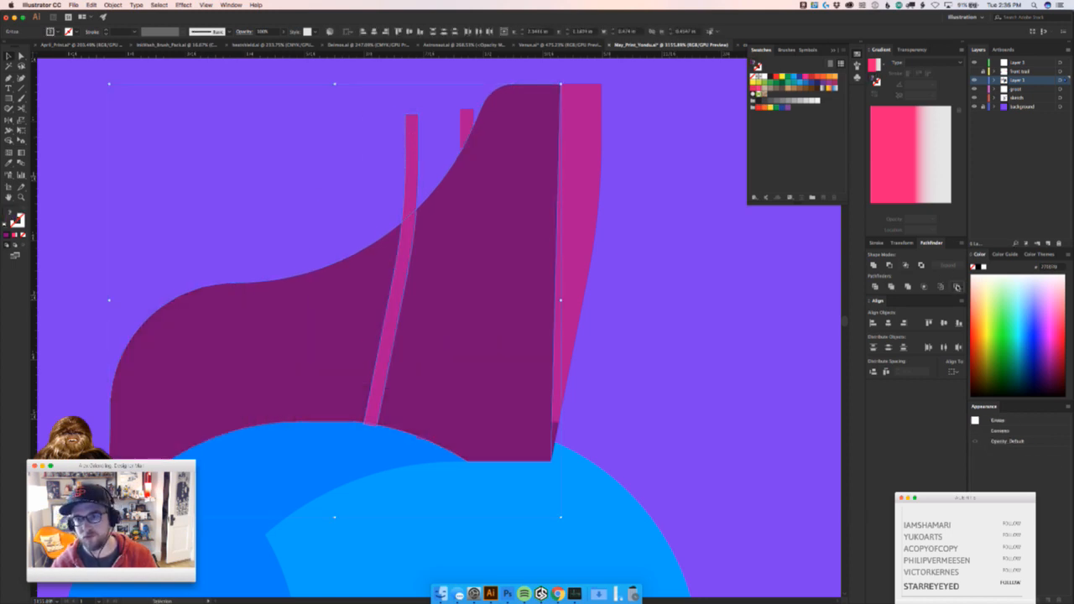
pyautogui.keyDown('shift'); pyautogui.click(469, 129); pyautogui.keyUp('shift')
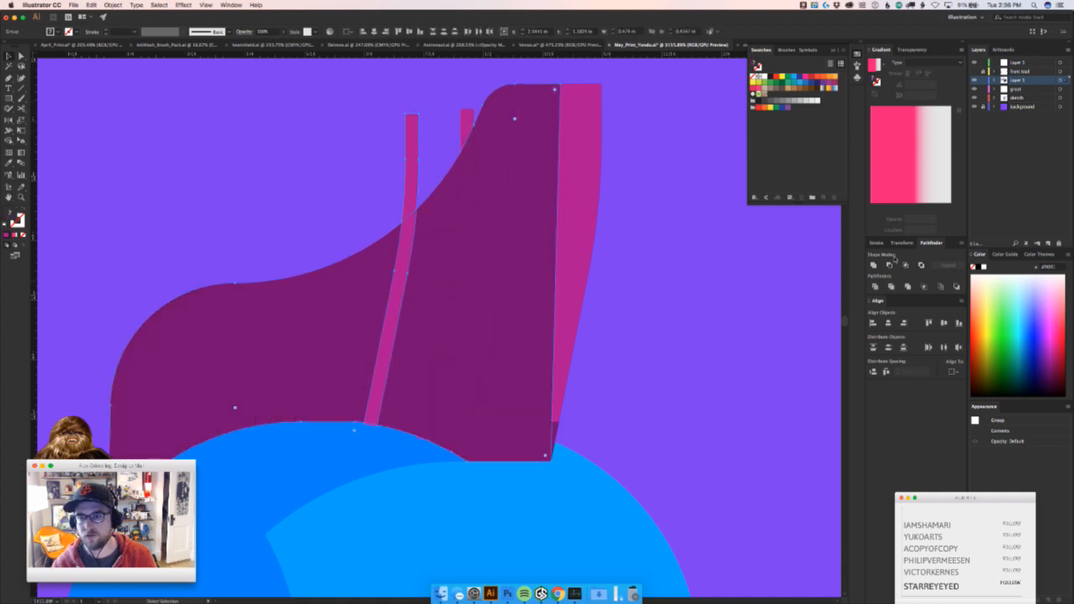
pyautogui.click(905, 265)
# Trim the fourth stripe to the crest by pasting a crest copy behind it and intersecting them
pyautogui.click(464, 132)
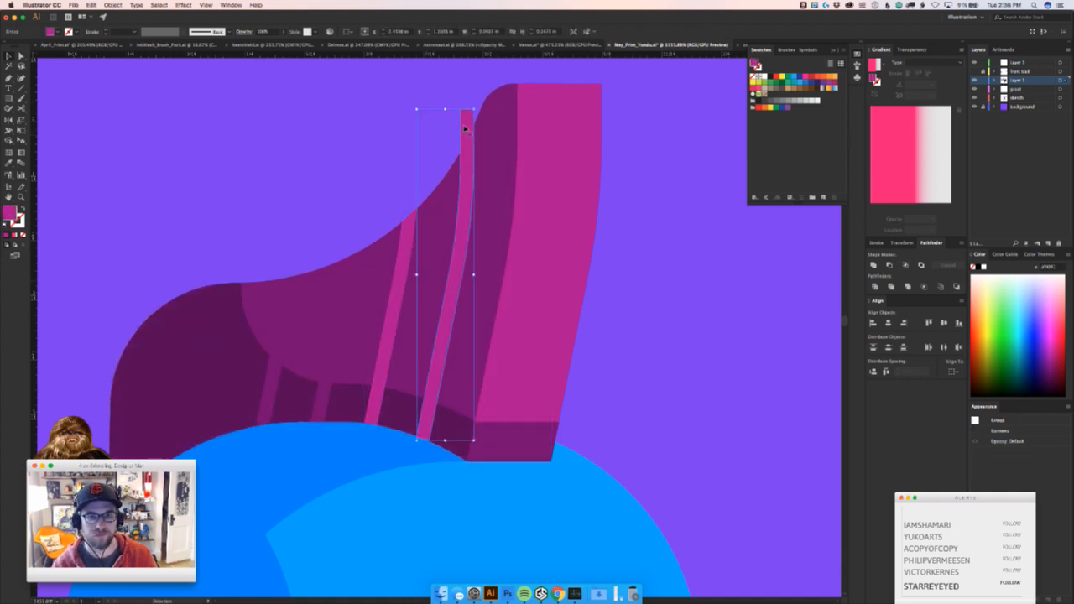
pyautogui.press('super+f')
pyautogui.press('super+z')
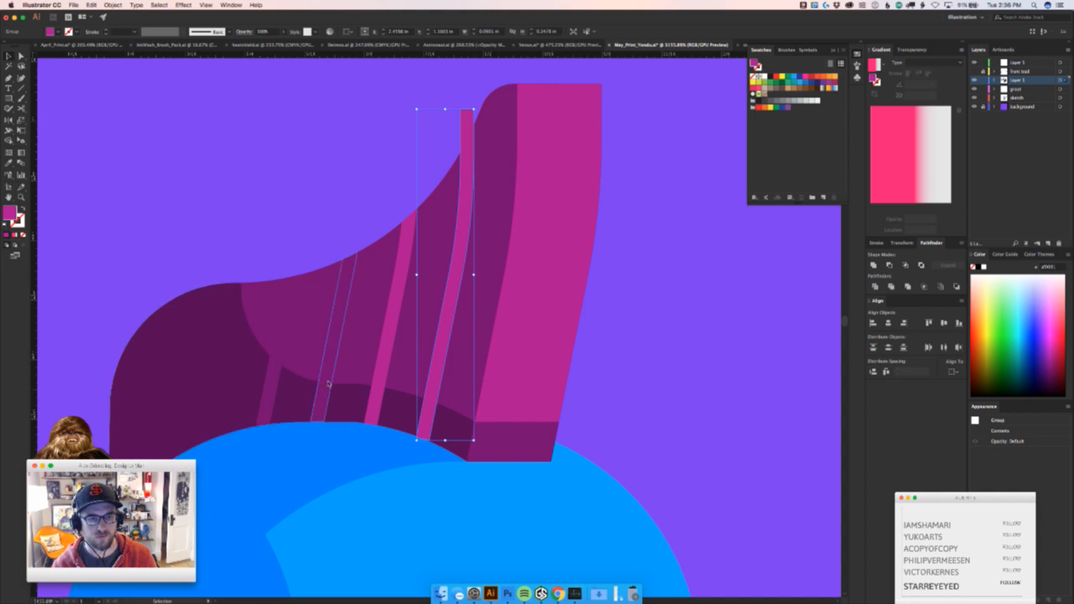
pyautogui.press('super+b')
pyautogui.keyDown('shift'); pyautogui.click(470, 117); pyautogui.keyUp('shift')
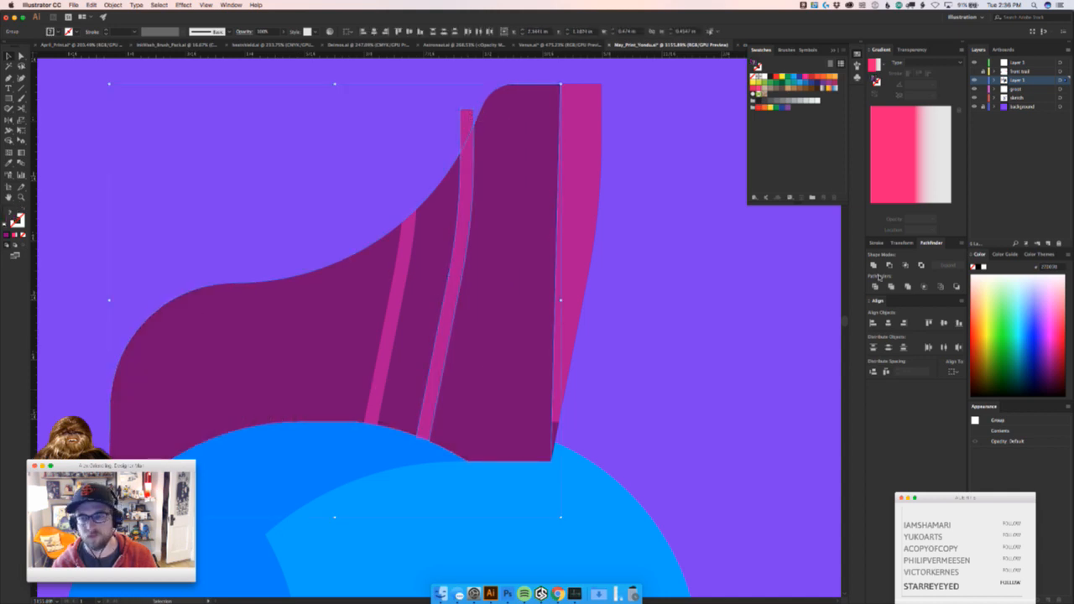
pyautogui.click(904, 265)
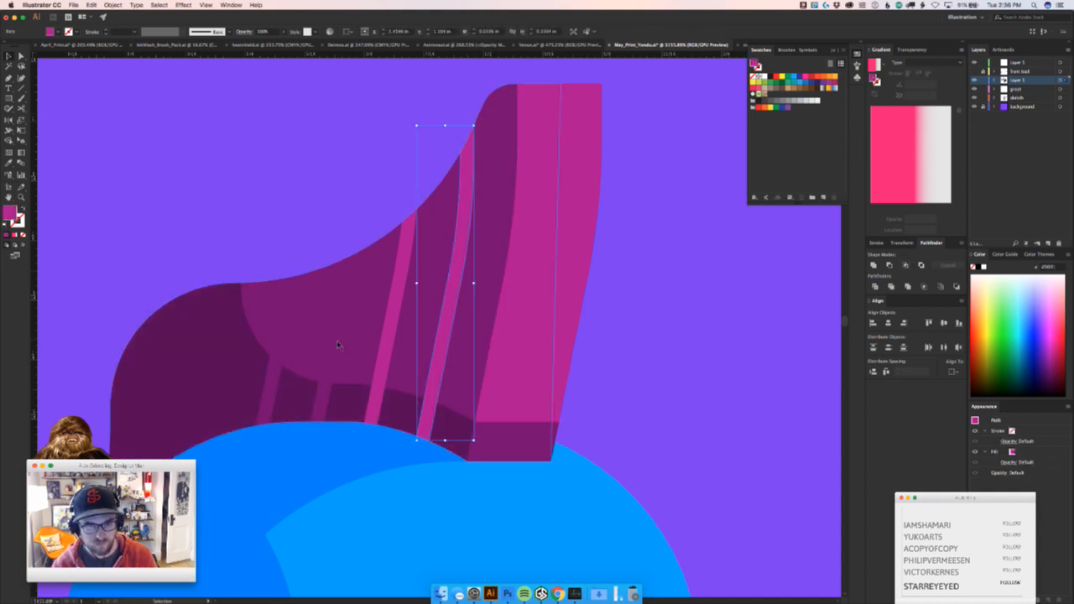
# Match the two dark trimmed stripes to the magenta of the third stripe with the Eyedropper
pyautogui.keyDown('shift'); pyautogui.click(321, 377); pyautogui.keyUp('shift')
pyautogui.keyDown('shift'); pyautogui.click(274, 370); pyautogui.keyUp('shift')
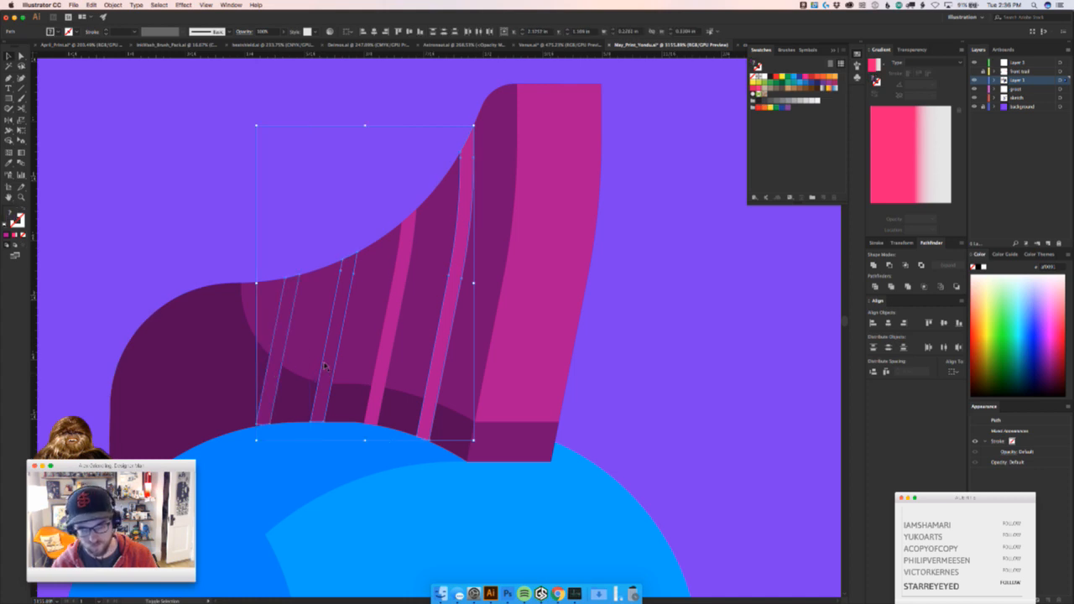
pyautogui.press('i')
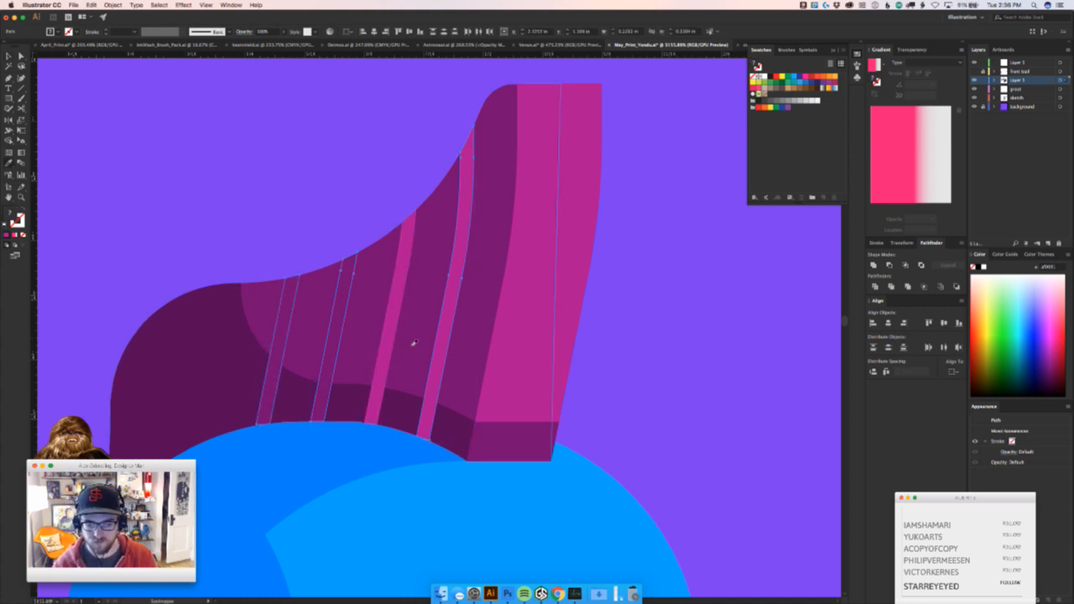
pyautogui.click(398, 321)
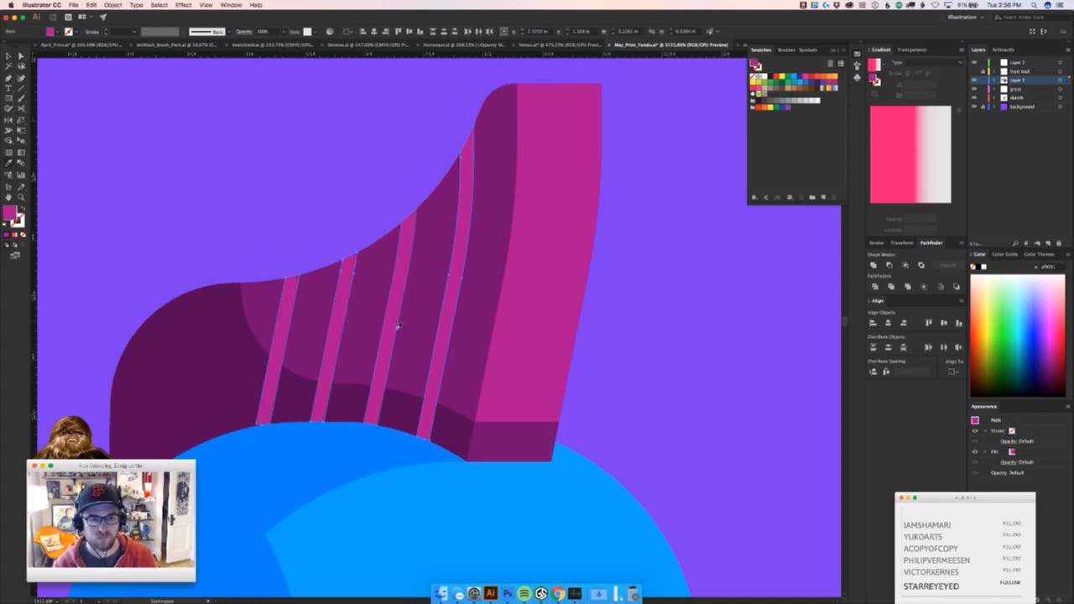
pyautogui.click(430, 388)
pyautogui.hotkey('ctrl', 'z')
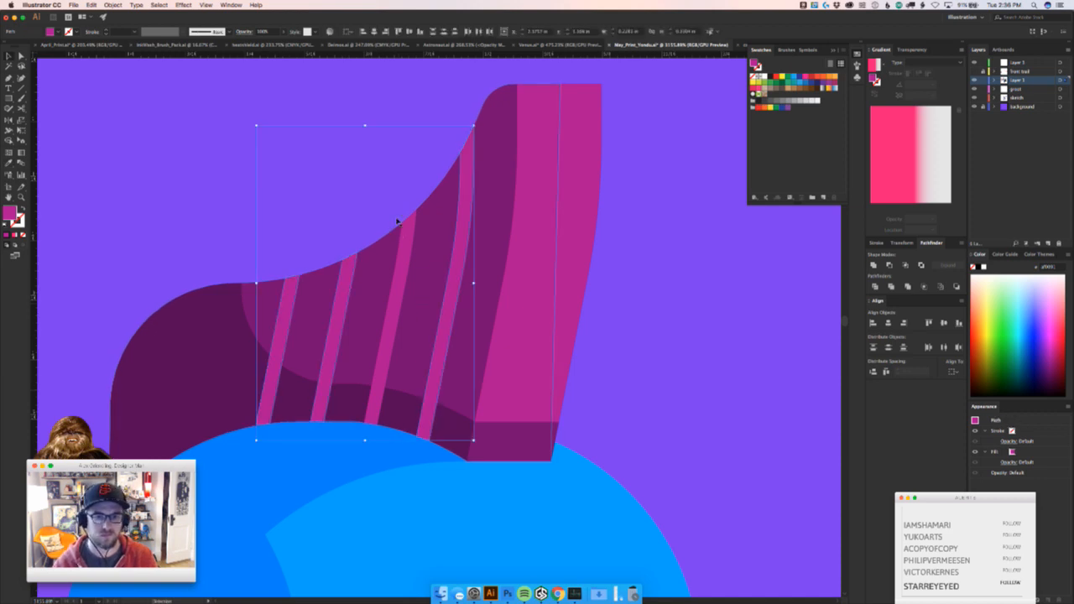
# Cut the four magenta stripes and paste them beneath the crest's dark shadow shape
pyautogui.click(395, 173)
pyautogui.click(411, 240)
pyautogui.keyDown('shift'); pyautogui.click(469, 224); pyautogui.keyUp('shift')
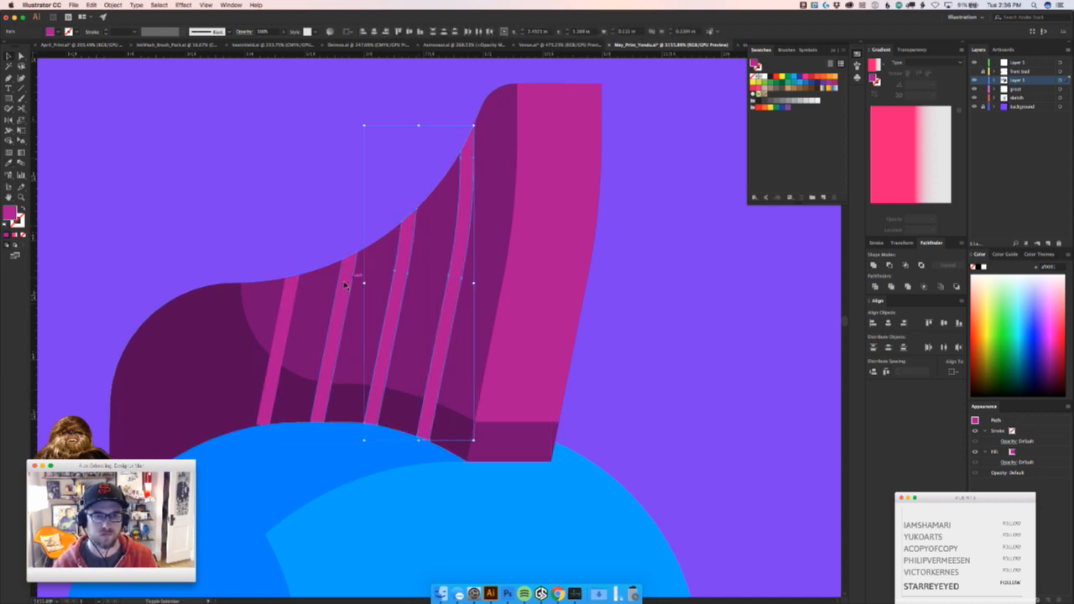
pyautogui.keyDown('shift'); pyautogui.click(283, 293); pyautogui.keyUp('shift')
pyautogui.press('Delete')
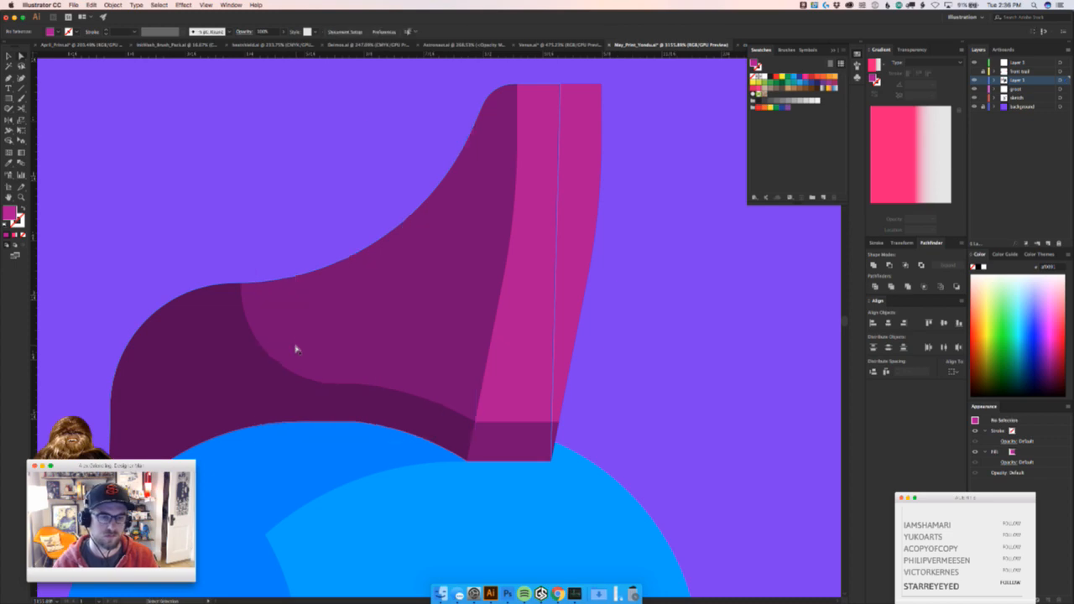
pyautogui.hotkey('ctrl', 'z')
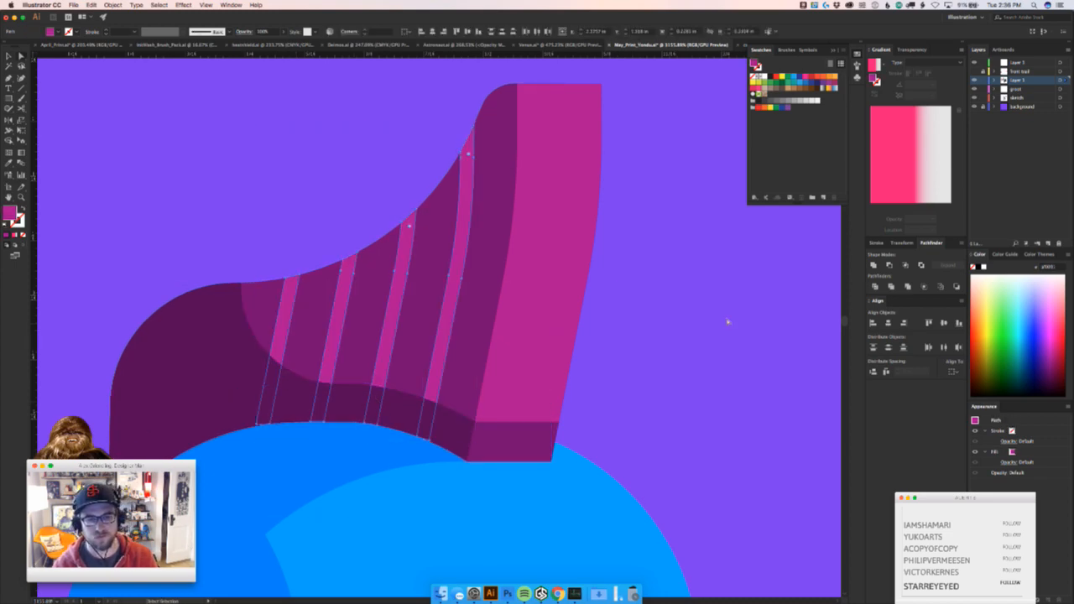
pyautogui.click(727, 319)
# Select the four magenta stripes inside the crest
pyautogui.press('z')
pyautogui.moveTo(560, 315); pyautogui.dragTo(299, 390)
pyautogui.moveTo(537, 466); pyautogui.dragTo(443, 454)
pyautogui.moveTo(453, 316); pyautogui.dragTo(597, 290)
pyautogui.press('v')
pyautogui.moveTo(604, 328); pyautogui.dragTo(509, 324)
pyautogui.moveTo(377, 281); pyautogui.dragTo(491, 281)
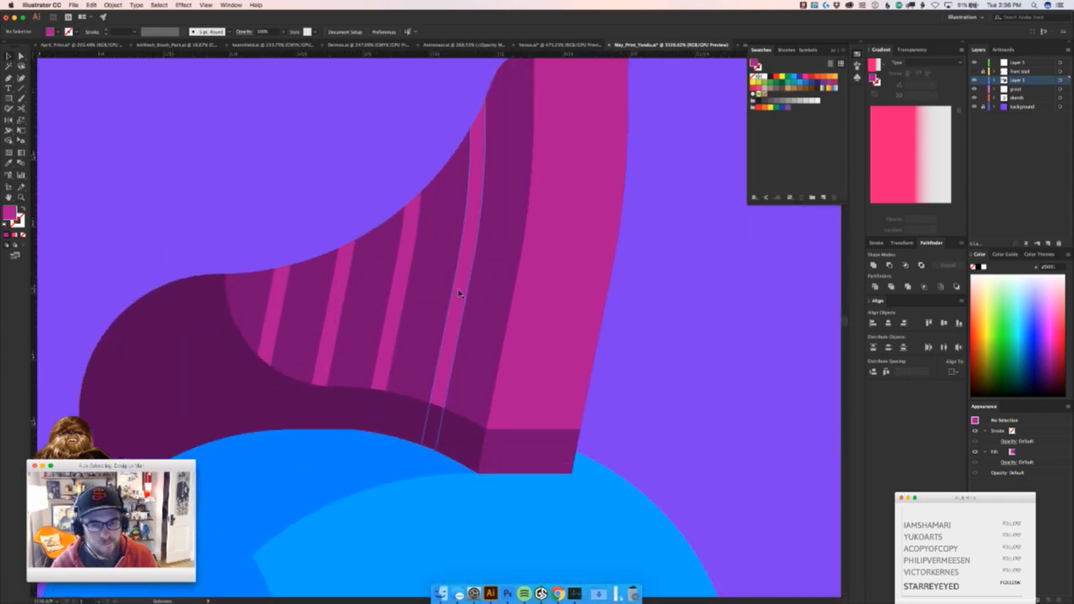
pyautogui.click(453, 295)
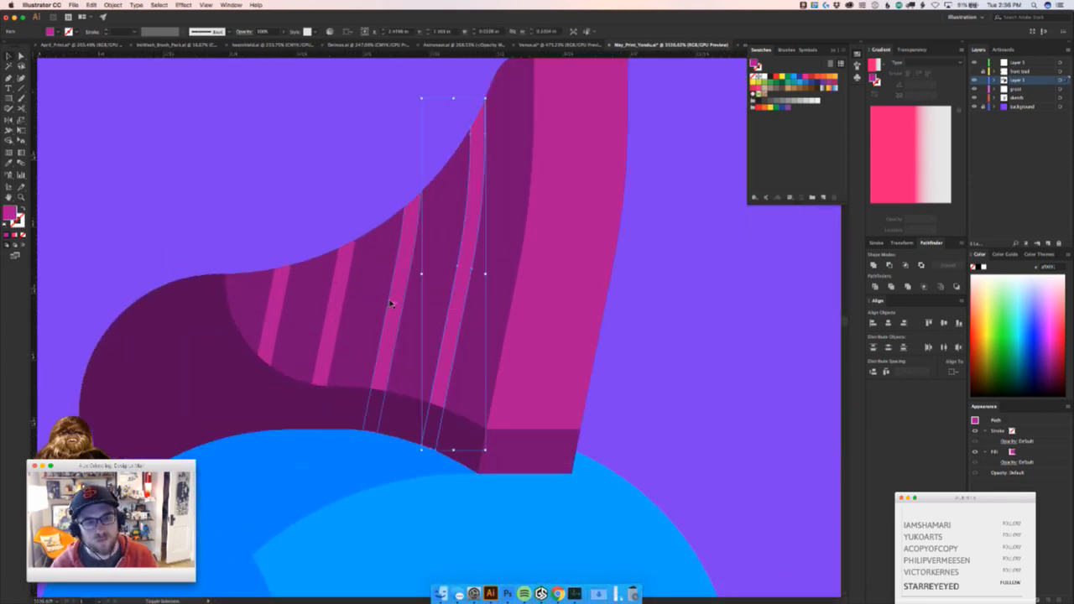
pyautogui.keyDown('shift'); pyautogui.click(391, 304); pyautogui.keyUp('shift')
pyautogui.keyDown('shift'); pyautogui.click(329, 312); pyautogui.keyUp('shift')
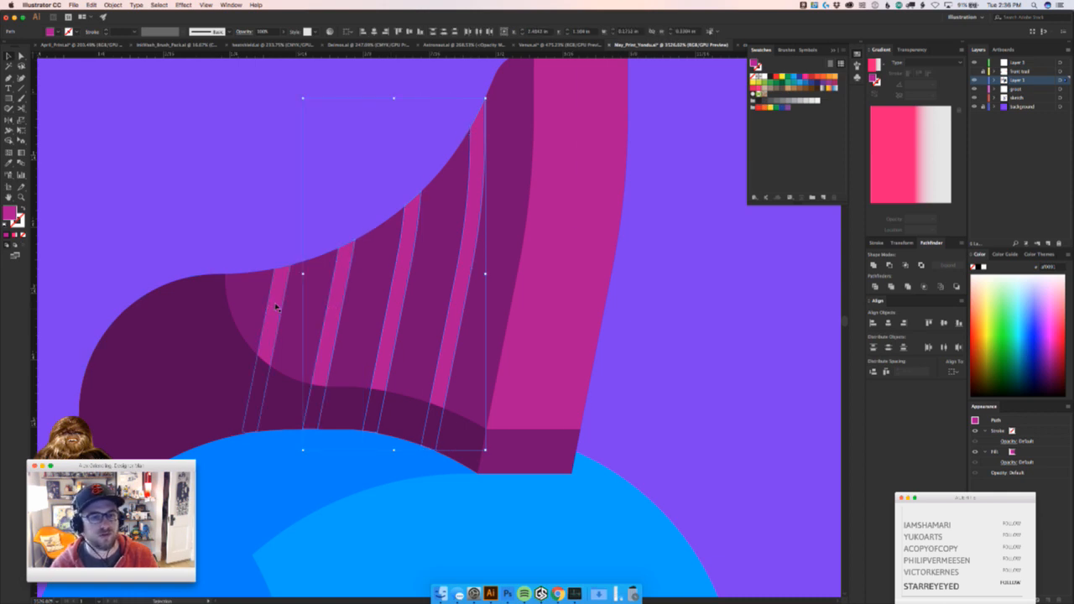
pyautogui.click(525, 225)
pyautogui.scroll(3, 462, 276)
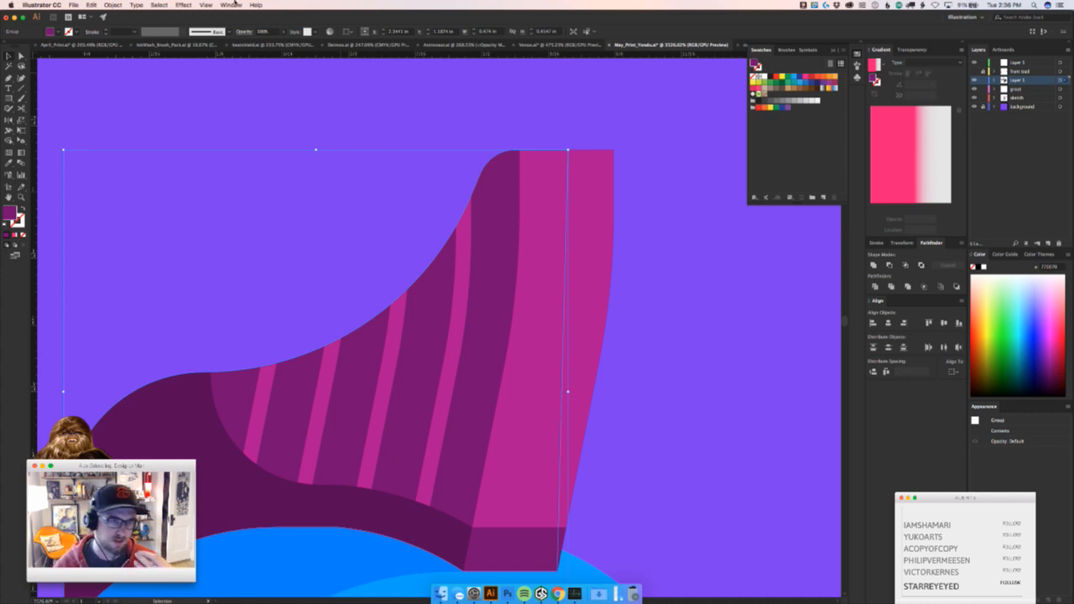
pyautogui.click(180, 5)
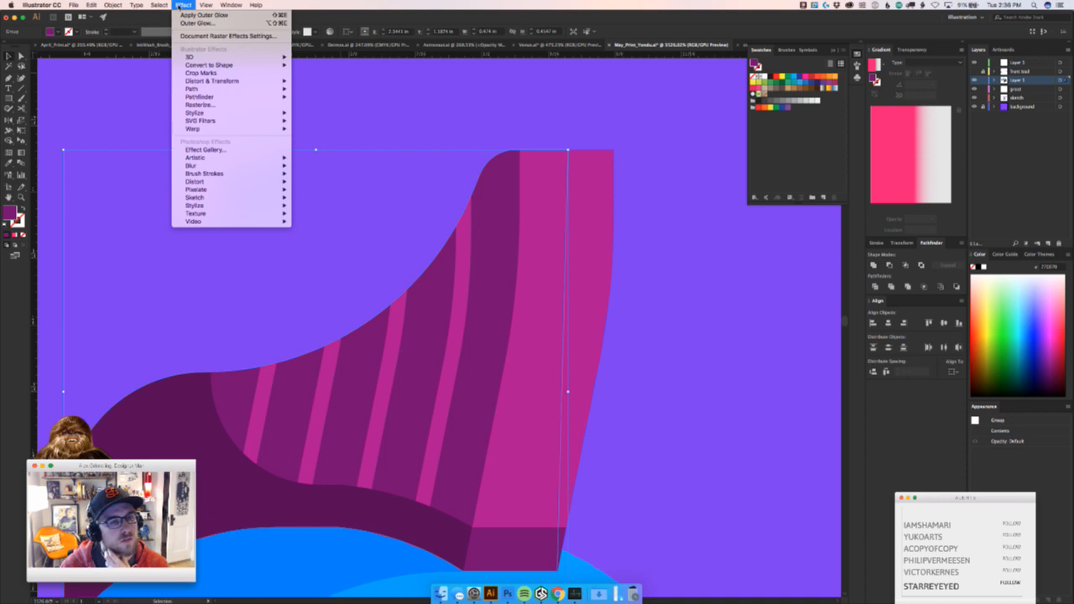
pyautogui.click(180, 5)
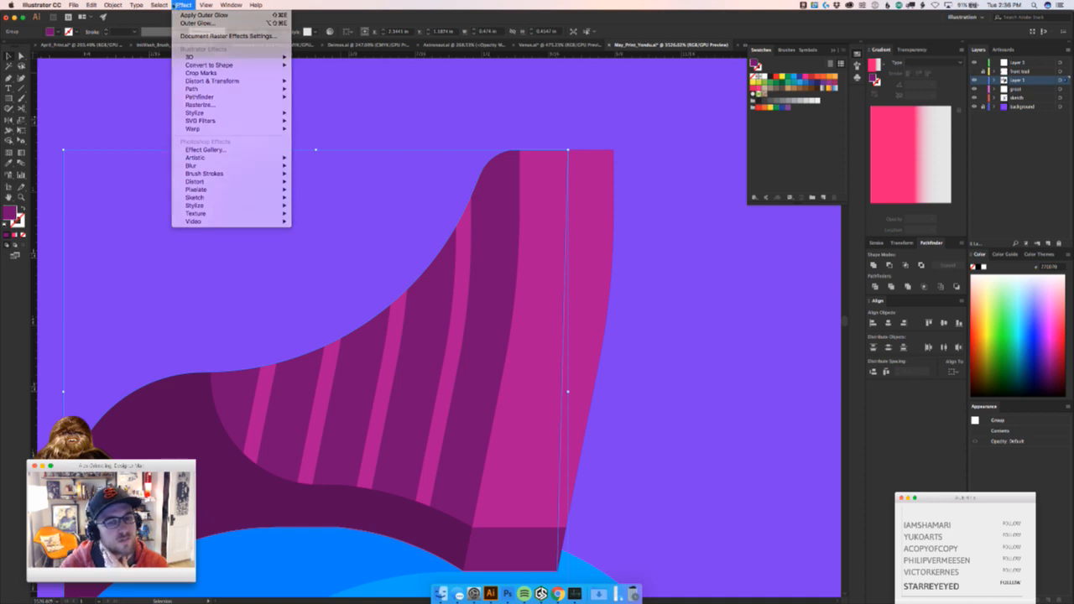
# Try the arrow's bright pink on the crest's four stripes with the Eyedropper, and undo the recolouring
pyautogui.click(327, 357)
pyautogui.keyDown('shift'); pyautogui.click(268, 381); pyautogui.keyUp('shift')
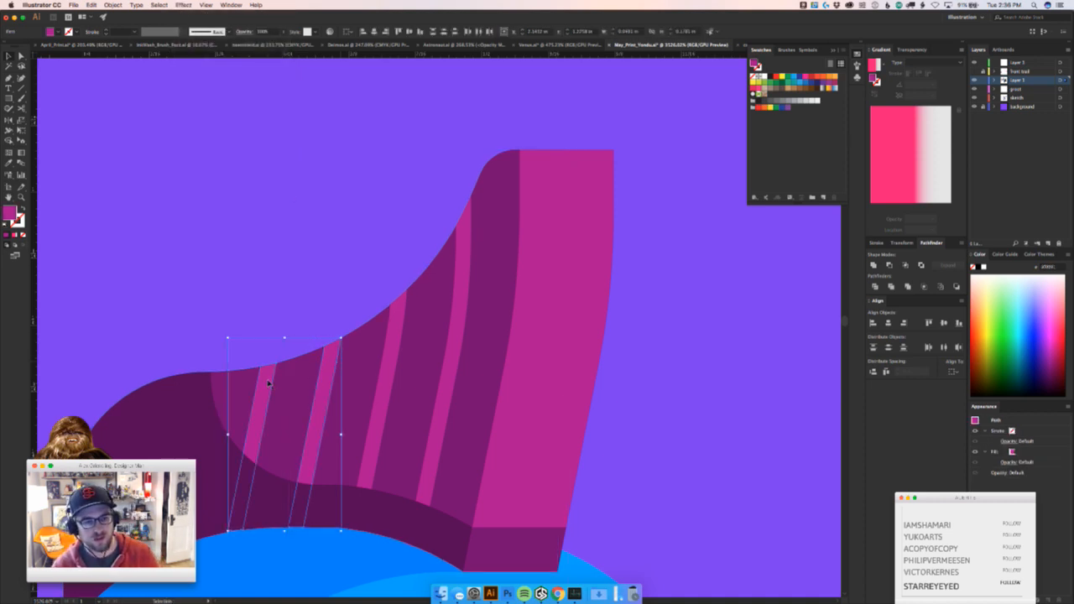
pyautogui.keyDown('shift'); pyautogui.click(388, 370); pyautogui.keyUp('shift')
pyautogui.keyDown('shift'); pyautogui.click(453, 370); pyautogui.keyUp('shift')
pyautogui.press('z')
pyautogui.moveTo(532, 407); pyautogui.dragTo(288, 325)
pyautogui.press('i')
pyautogui.click(562, 387)
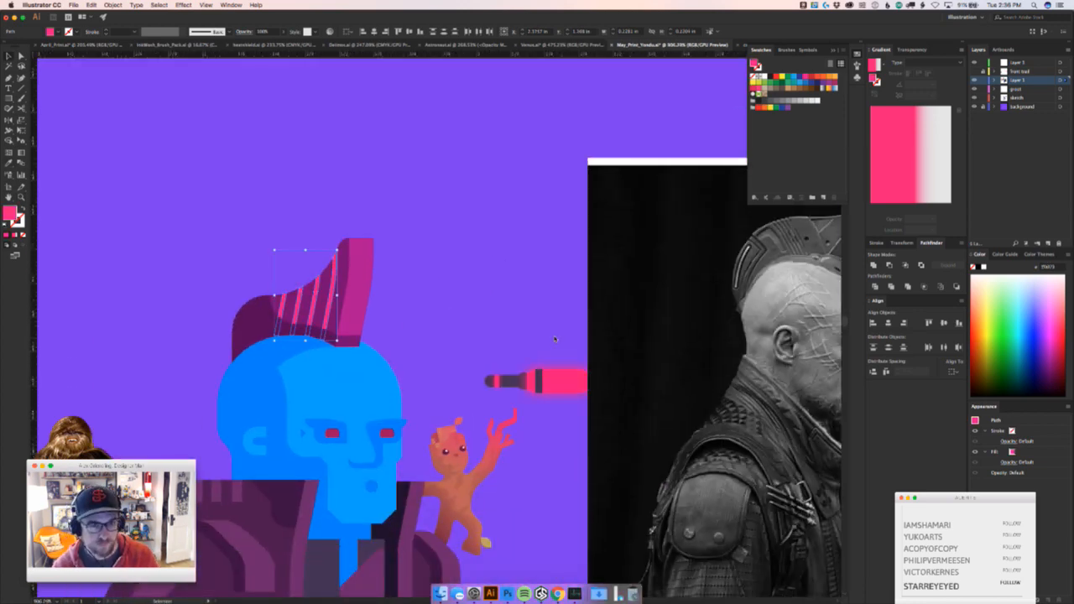
pyautogui.keyDown('super'); pyautogui.click(552, 338); pyautogui.keyUp('super')
pyautogui.press('z')
pyautogui.moveTo(538, 338); pyautogui.dragTo(407, 429)
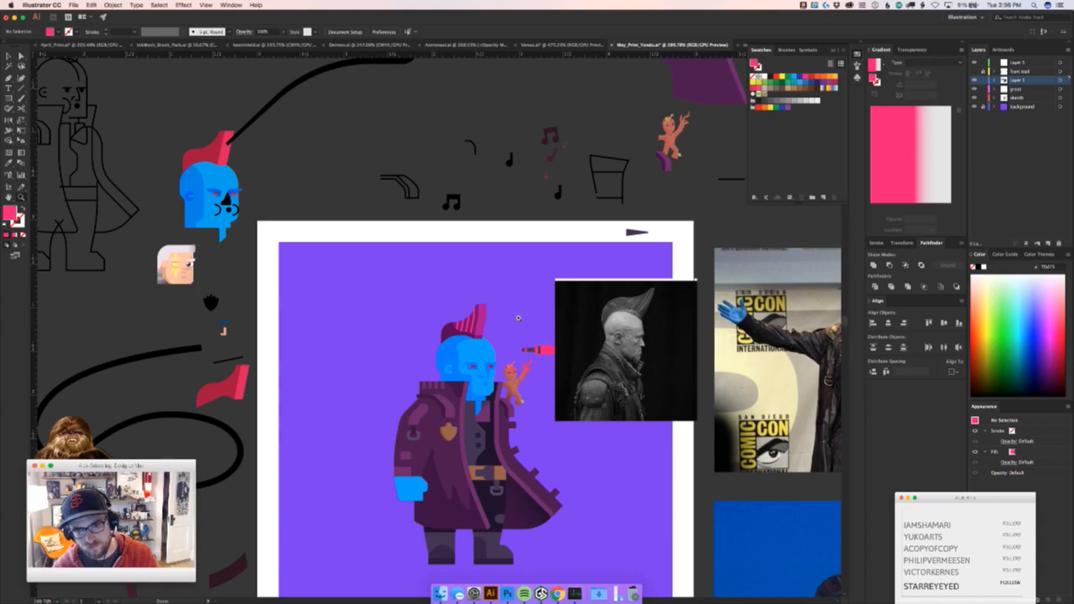
pyautogui.moveTo(504, 303); pyautogui.dragTo(644, 277)
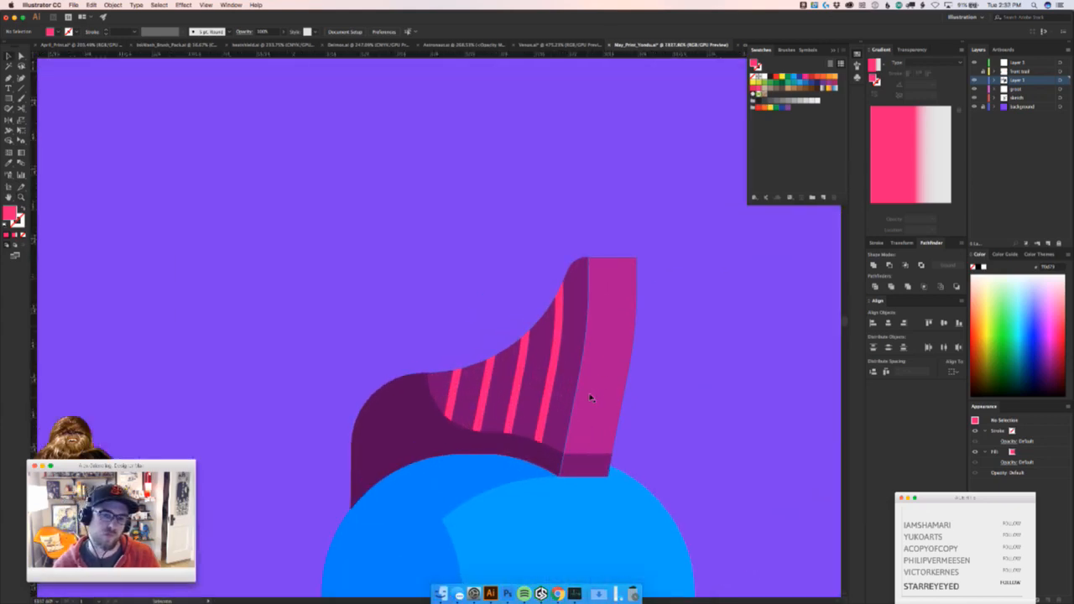
pyautogui.press('super+z')
pyautogui.press('super+z')
# Group the four crest stripes and undo the accidental shift of the group
pyautogui.moveTo(675, 400); pyautogui.dragTo(566, 291)
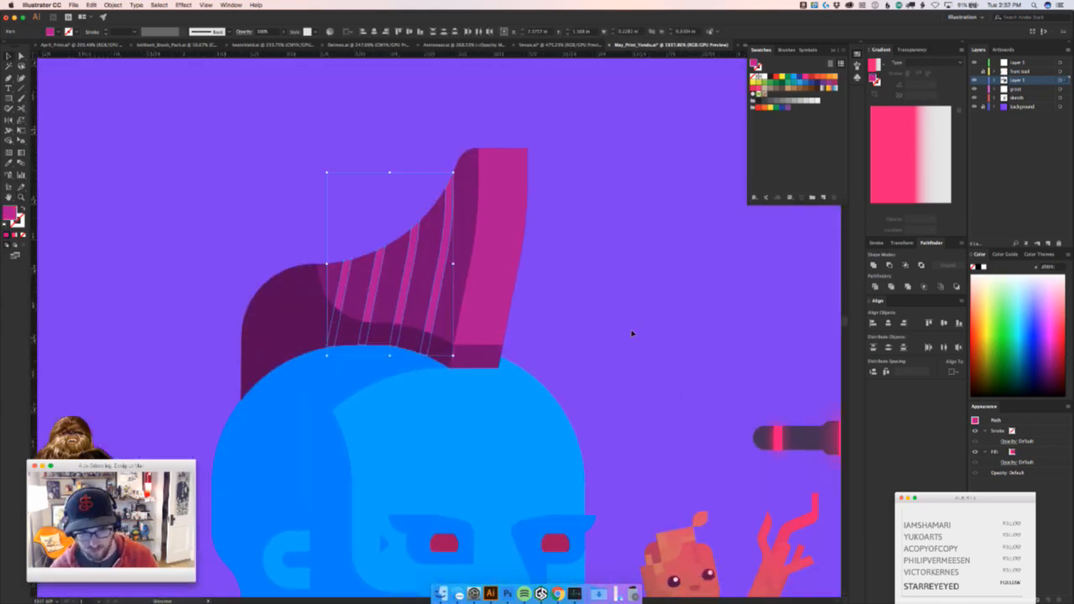
pyautogui.press('a')
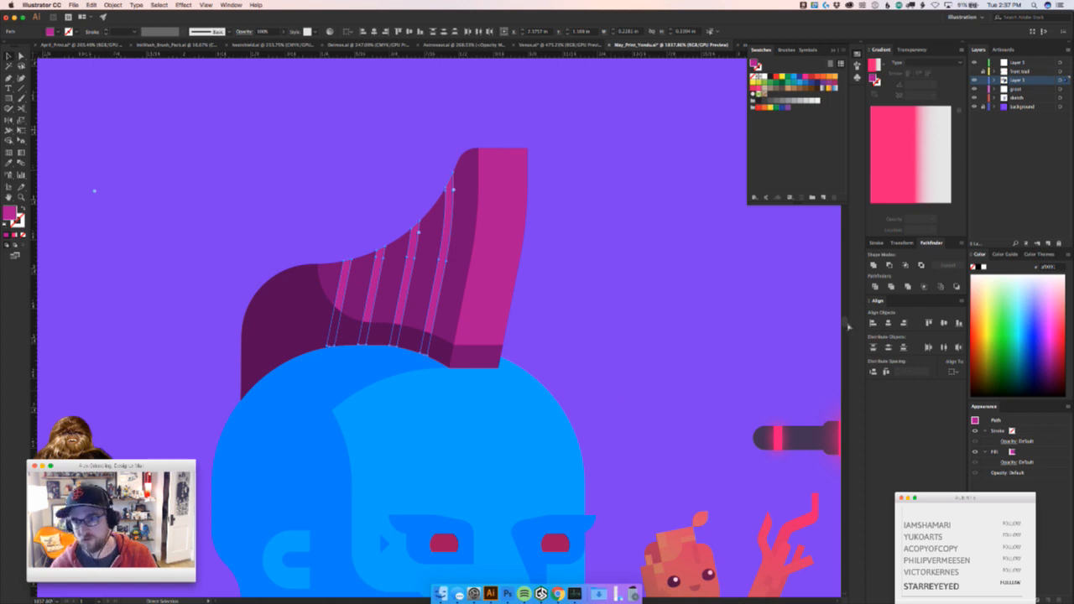
pyautogui.press('v')
pyautogui.click(609, 307)
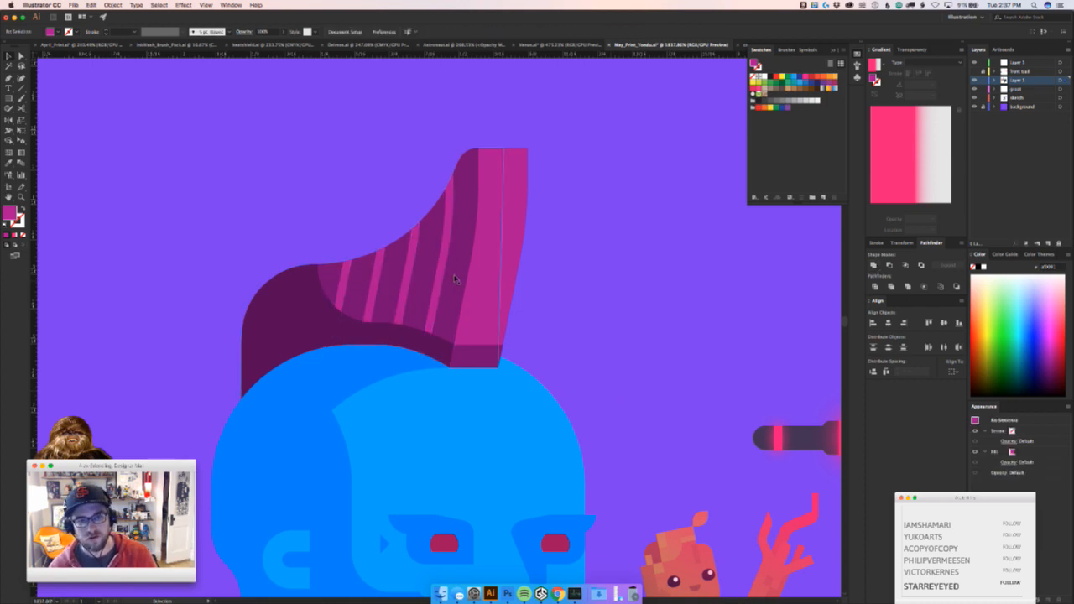
pyautogui.moveTo(447, 278); pyautogui.dragTo(509, 292)
pyautogui.press('super+z')
pyautogui.moveTo(686, 386); pyautogui.dragTo(618, 415)
pyautogui.moveTo(736, 408); pyautogui.dragTo(469, 375)
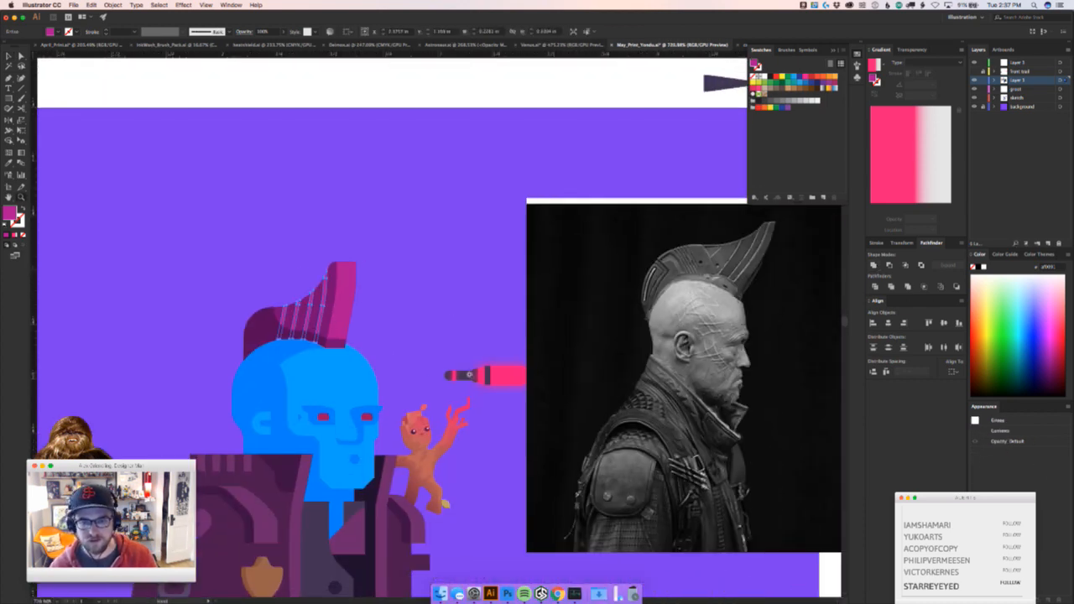
# Move the black-and-white reference photo off the arrow and copy the hex colour of the arrow's glowing pink segment
pyautogui.moveTo(587, 409); pyautogui.dragTo(748, 438)
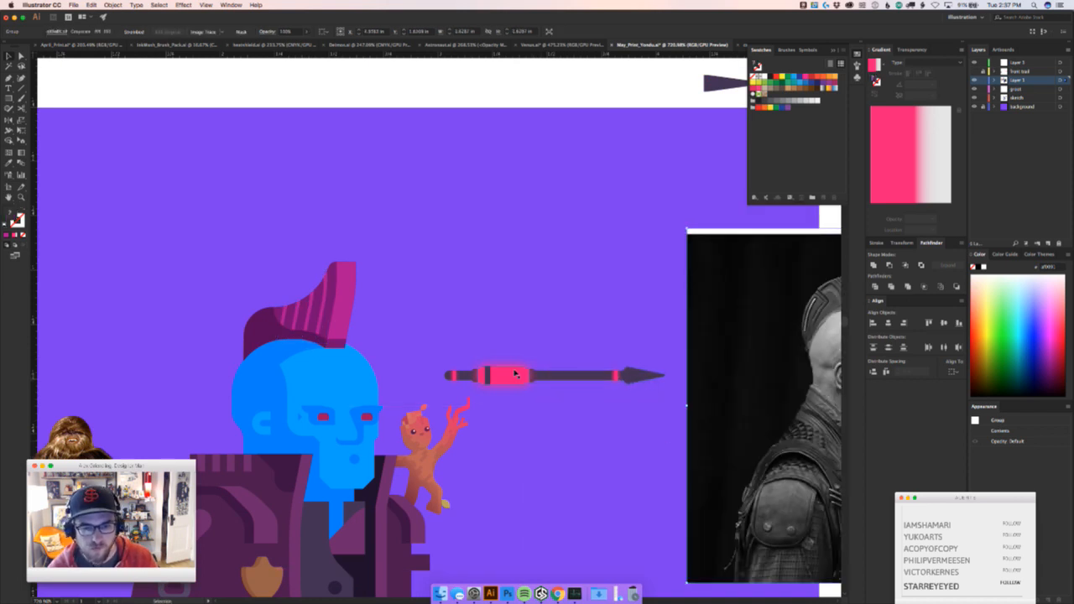
pyautogui.click(515, 374)
pyautogui.doubleClick(10, 211)
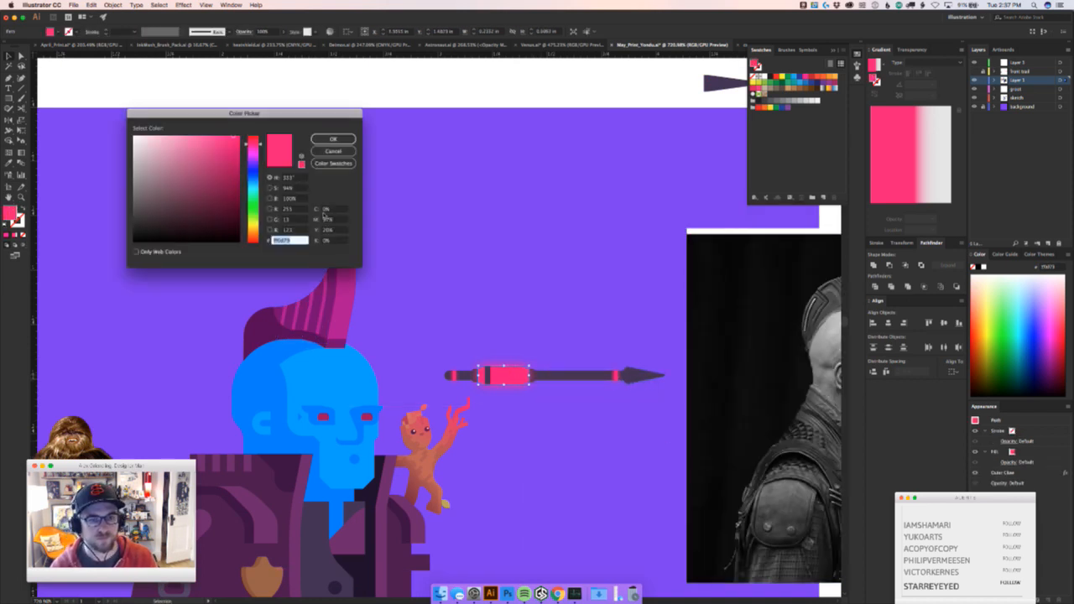
pyautogui.click(333, 151)
# Apply the coat's dark-to-transparent linear gradient to the crest stripe group with the Eyedropper
pyautogui.click(324, 303)
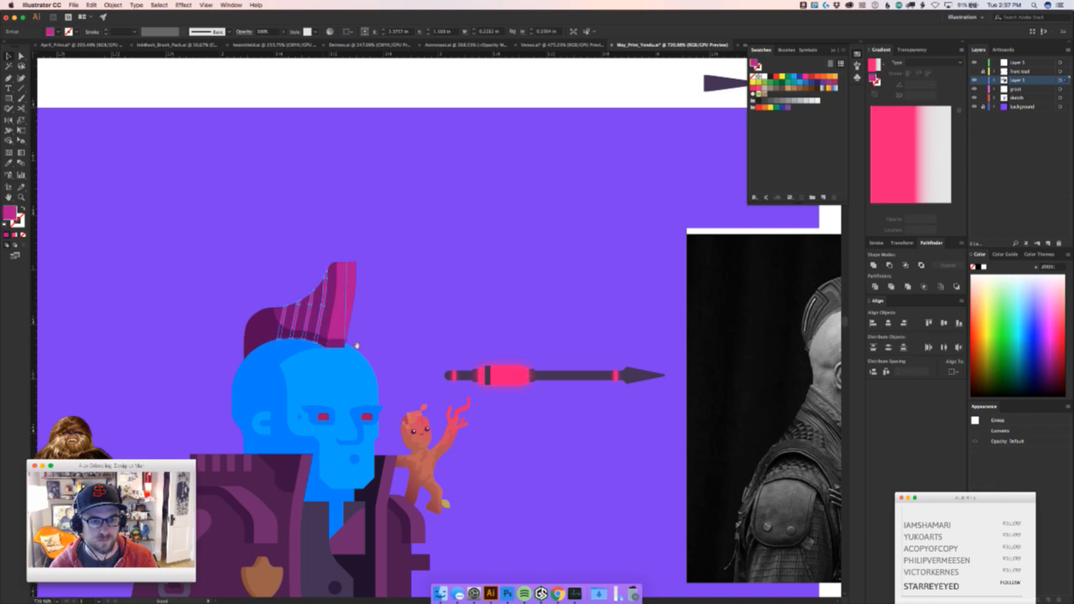
pyautogui.moveTo(415, 454); pyautogui.dragTo(440, 252)
pyautogui.press('i')
pyautogui.click(470, 530)
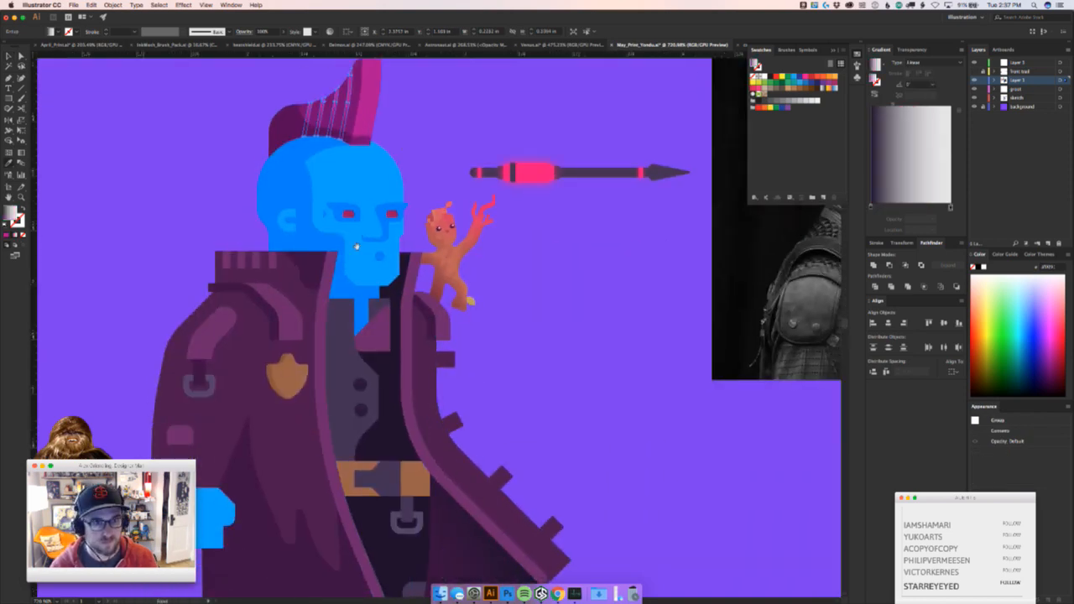
pyautogui.moveTo(299, 177); pyautogui.dragTo(347, 393)
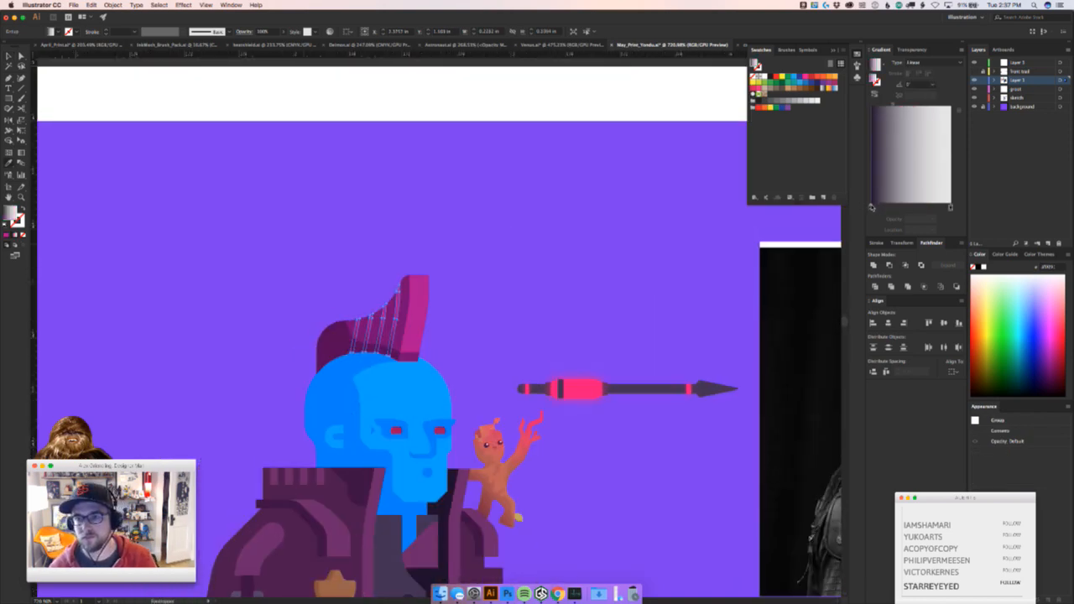
# Set the first colour stop of the stripes' gradient to the copied pink
pyautogui.doubleClick(870, 207)
pyautogui.press('super+v')
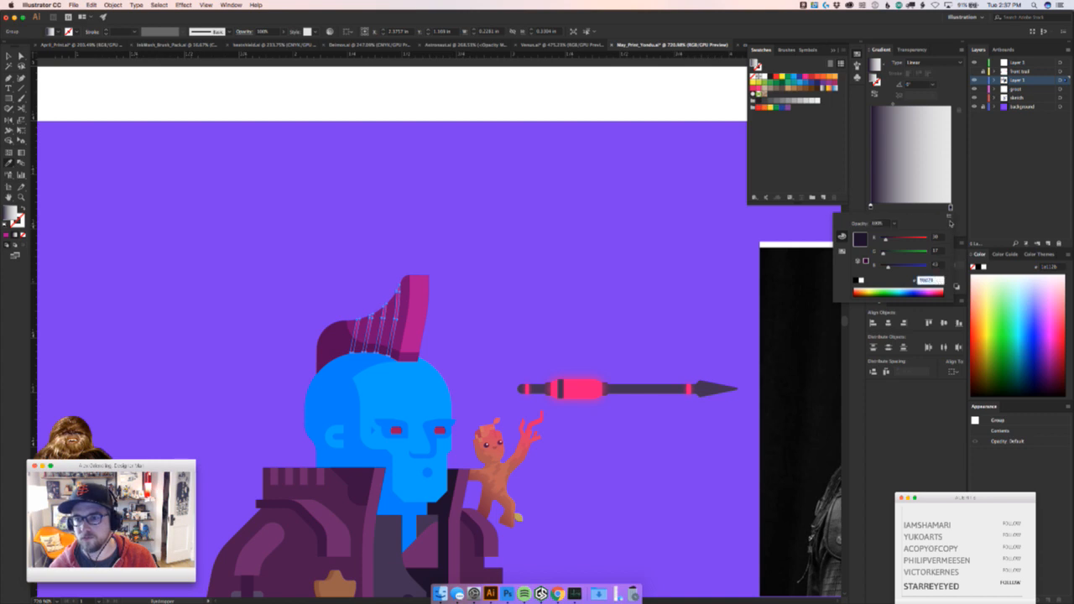
pyautogui.doubleClick(950, 207)
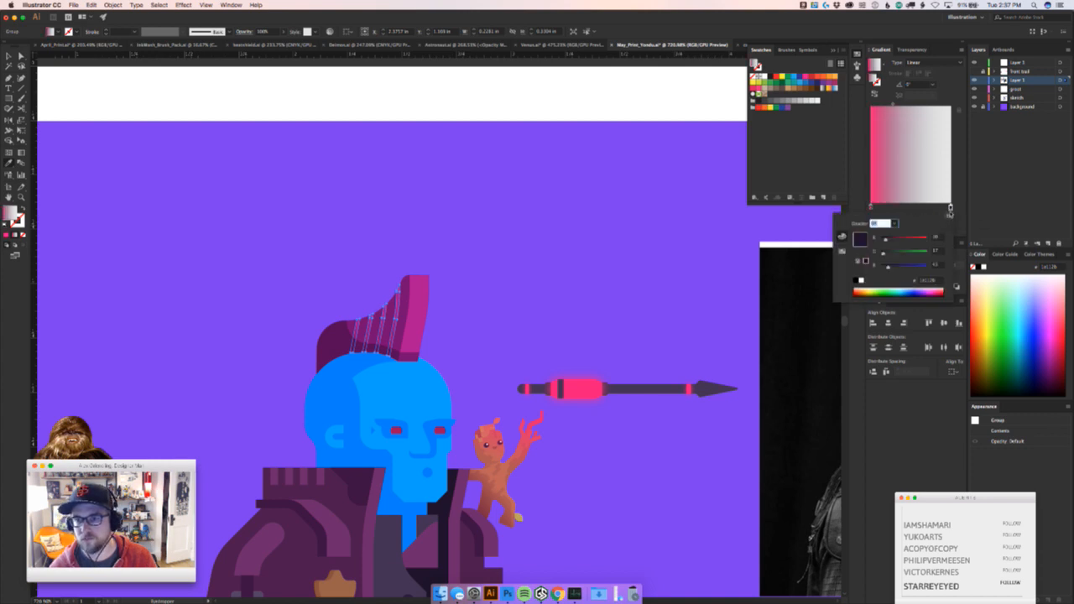
pyautogui.press('Escape')
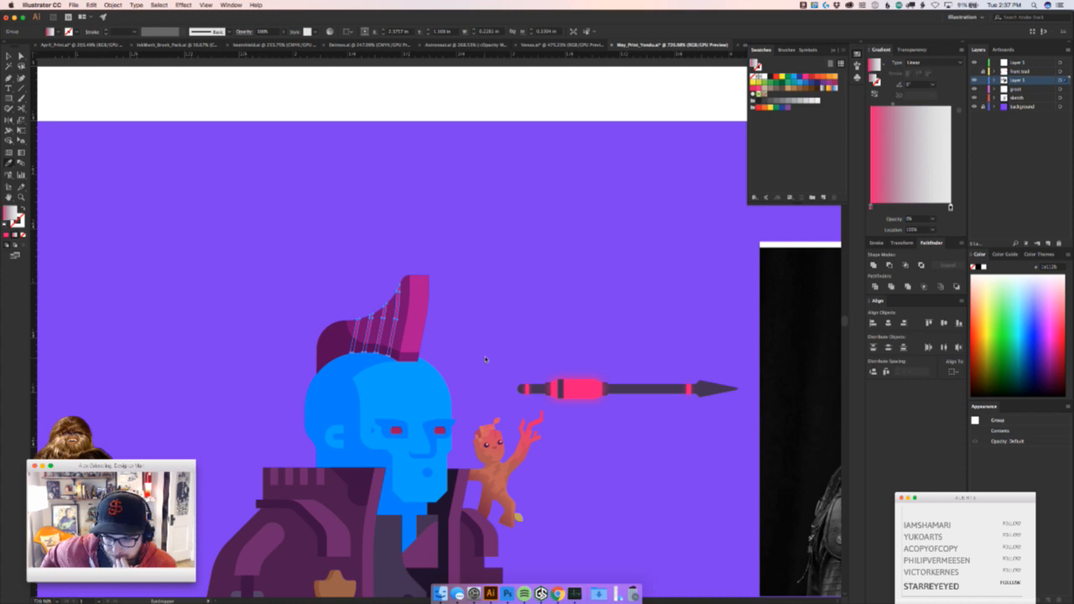
pyautogui.click(430, 353)
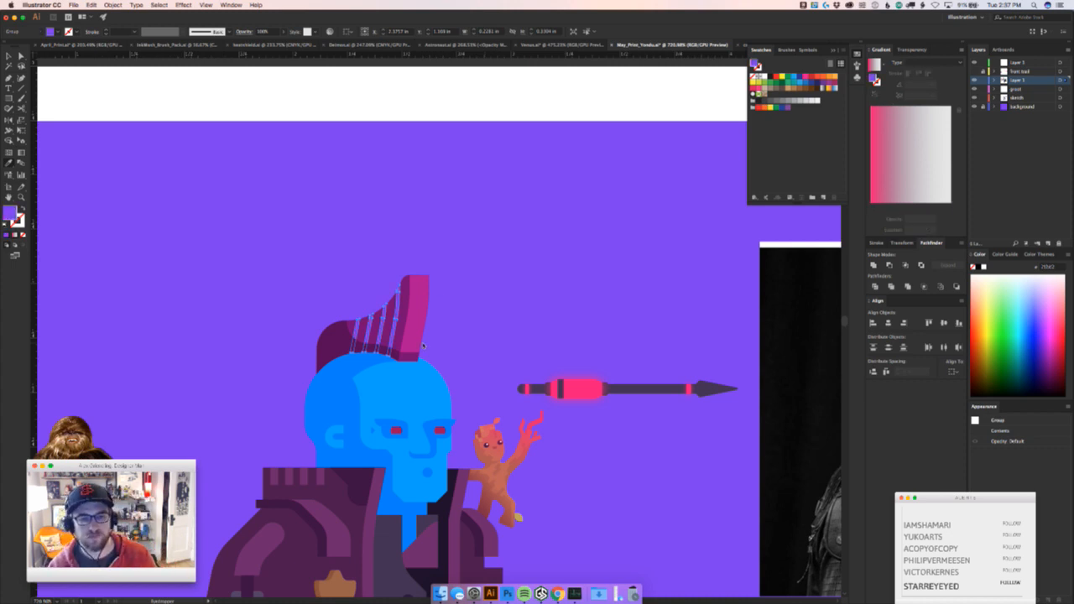
pyautogui.press('z')
pyautogui.moveTo(371, 347); pyautogui.dragTo(508, 315)
pyautogui.press('super+z')
# Set the transparent end stop of the stripes' gradient to the same pink hex code as the first stop
pyautogui.press('v')
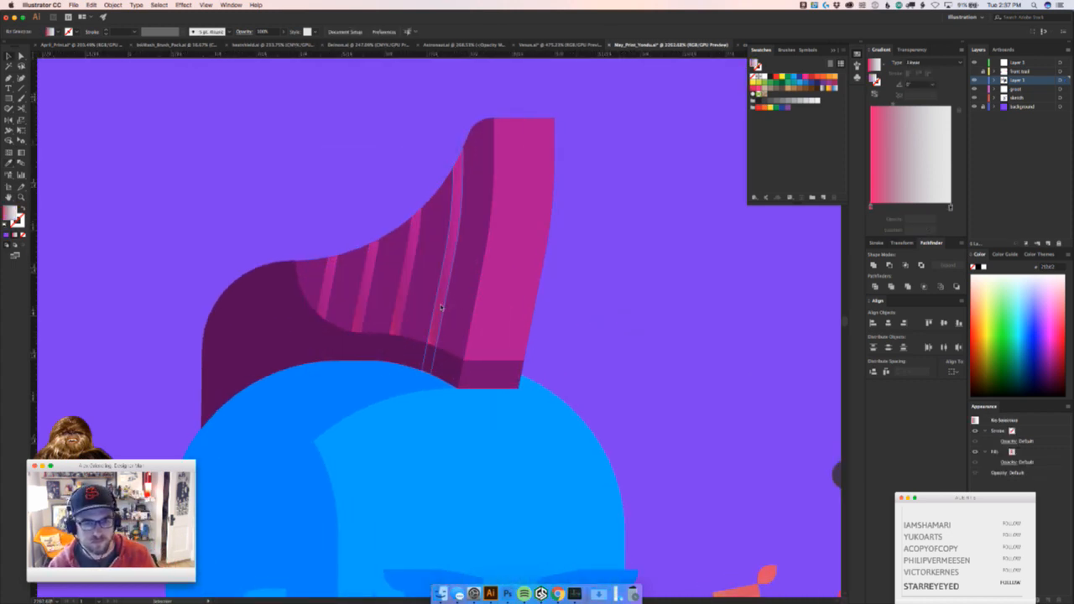
pyautogui.click(444, 309)
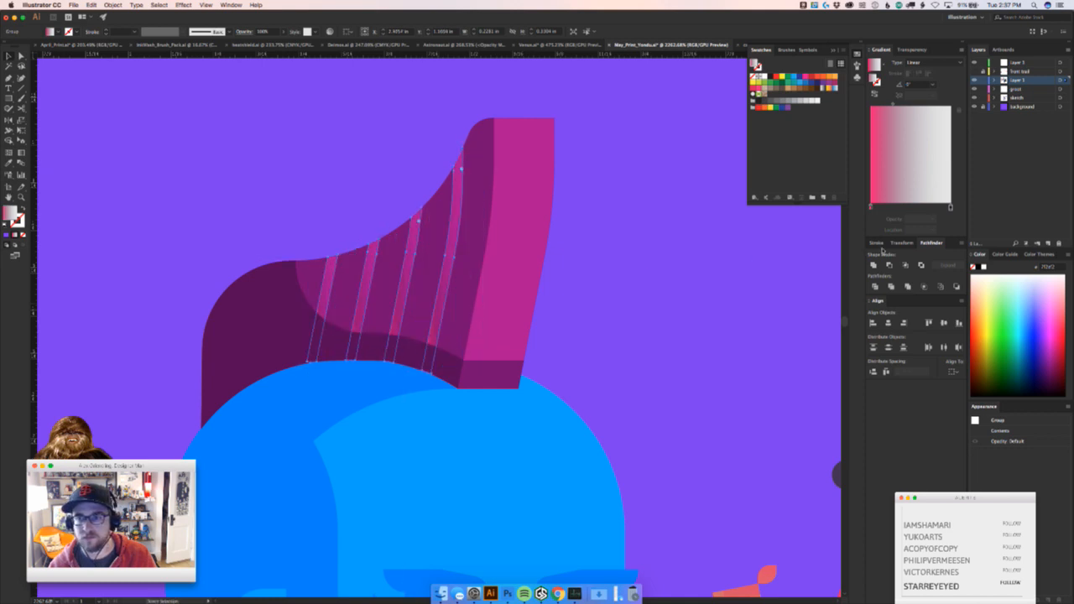
pyautogui.doubleClick(872, 206)
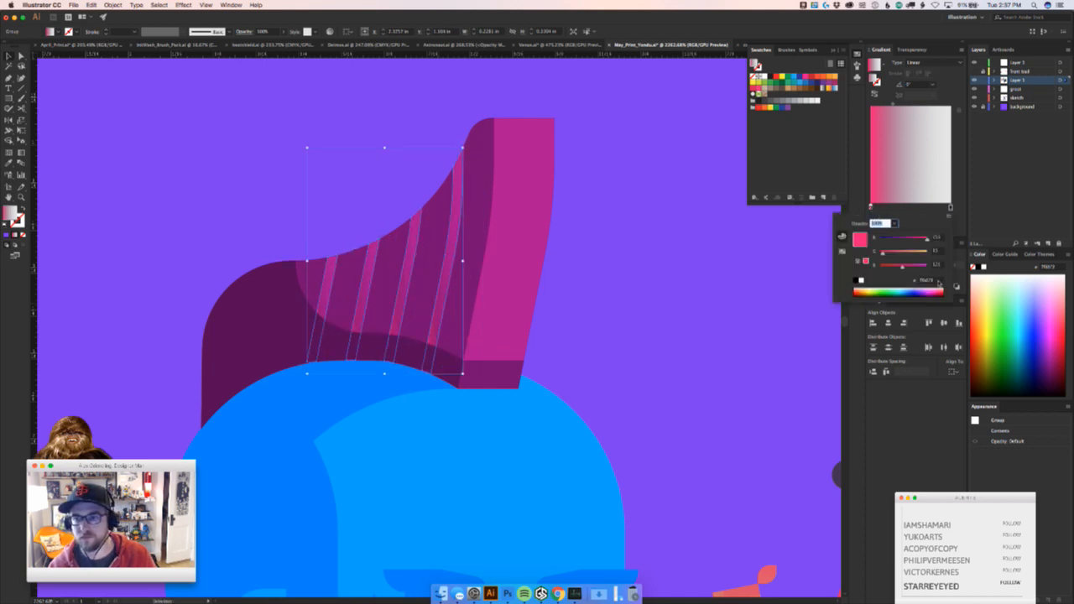
pyautogui.doubleClick(951, 207)
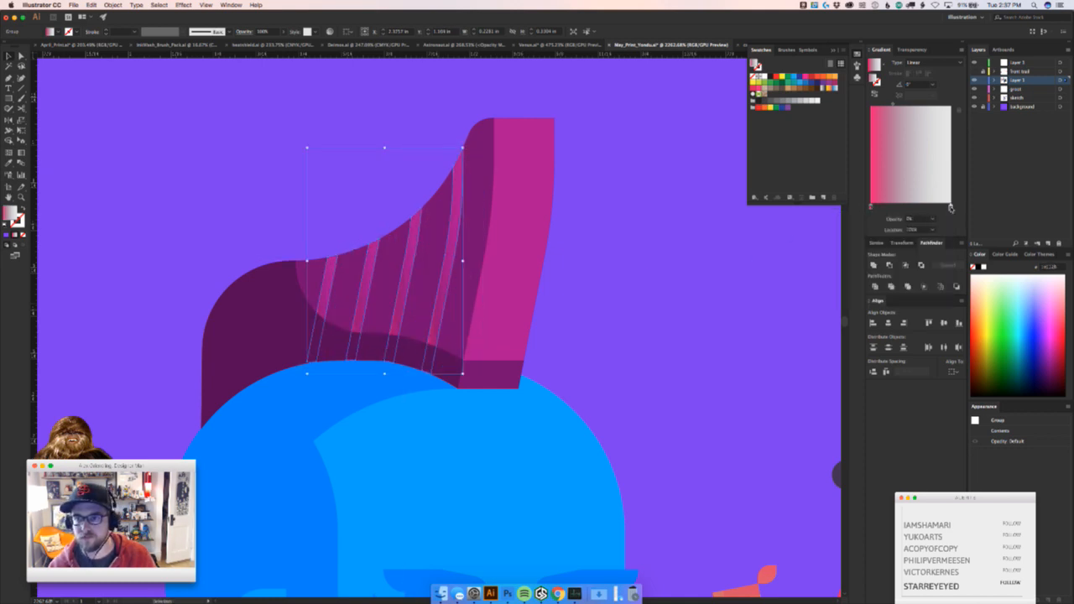
pyautogui.doubleClick(933, 280)
pyautogui.write('f53673')
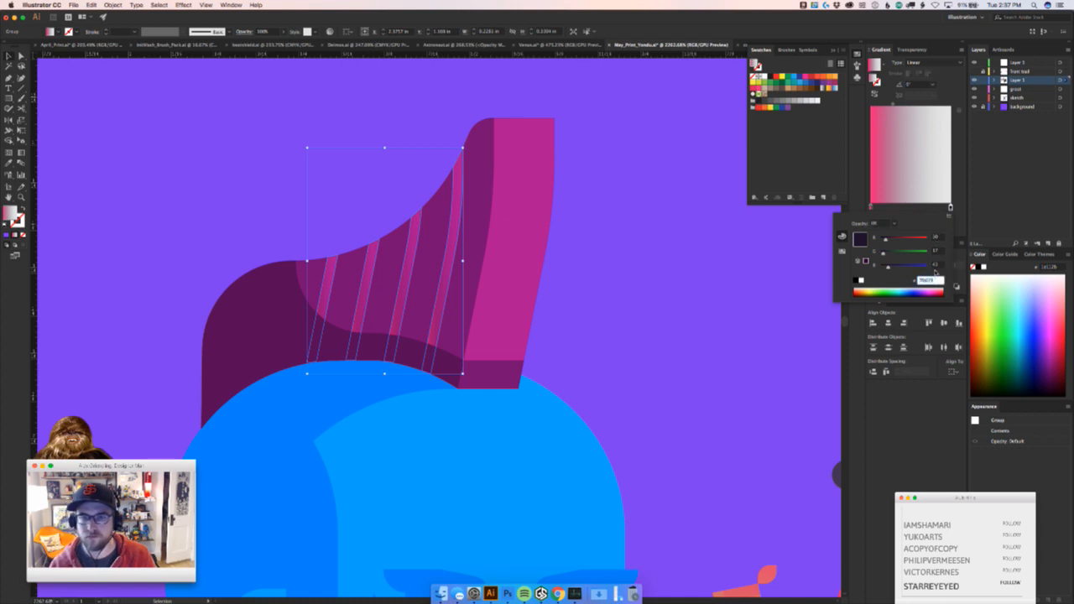
pyautogui.press('Return')
pyautogui.click(611, 365)
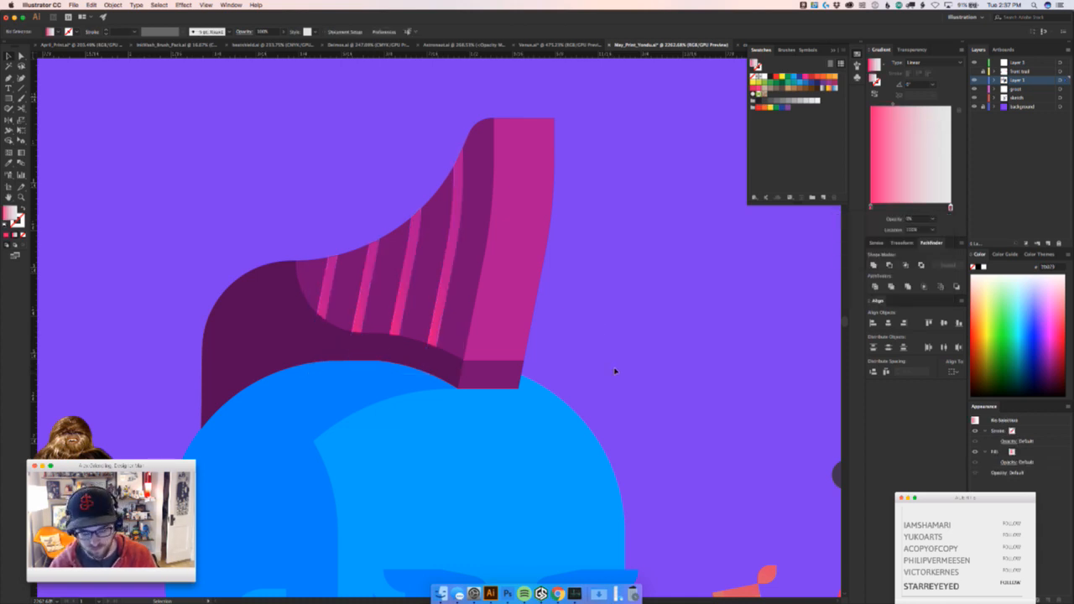
# Redirect the stripes' gradient with the Gradient tool so the pink is strongest at their lower ends and fades upward
pyautogui.click(443, 285)
pyautogui.press('g')
pyautogui.moveTo(409, 256)
pyautogui.mouseDown()
pyautogui.moveTo(427, 347)
pyautogui.moveTo(422, 256)
pyautogui.mouseUp()
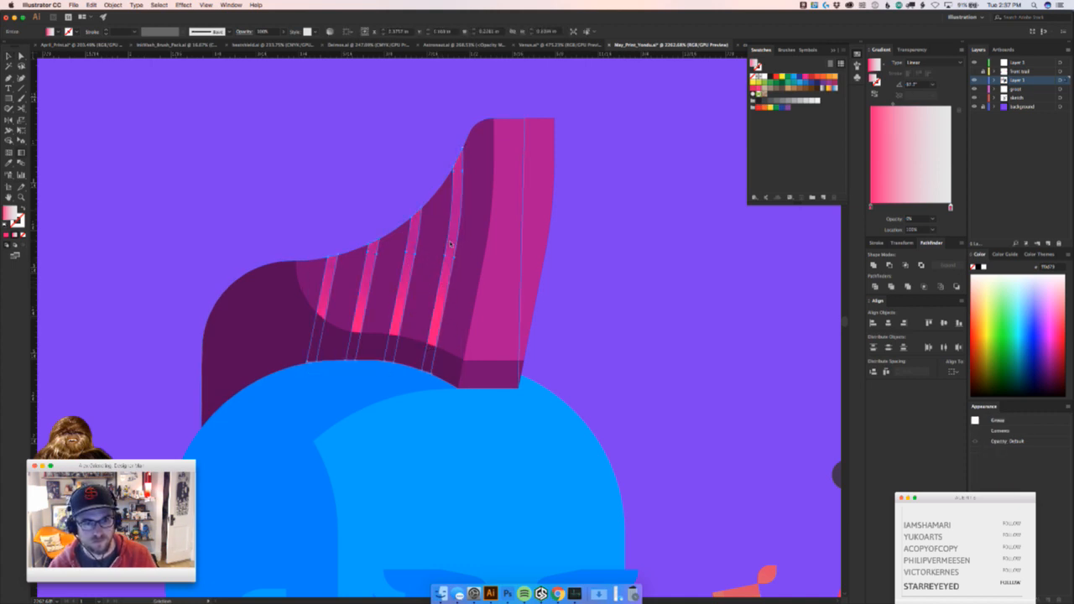
pyautogui.press('v')
pyautogui.click(658, 312)
# Copy the crest's magenta front face and paste the duplicate in place in front
pyautogui.press('z')
pyautogui.moveTo(665, 311); pyautogui.dragTo(524, 356)
pyautogui.moveTo(707, 416); pyautogui.dragTo(527, 418)
pyautogui.moveTo(472, 315); pyautogui.dragTo(747, 290)
pyautogui.press('a')
pyautogui.moveTo(445, 290); pyautogui.dragTo(540, 293)
pyautogui.press('super+z')
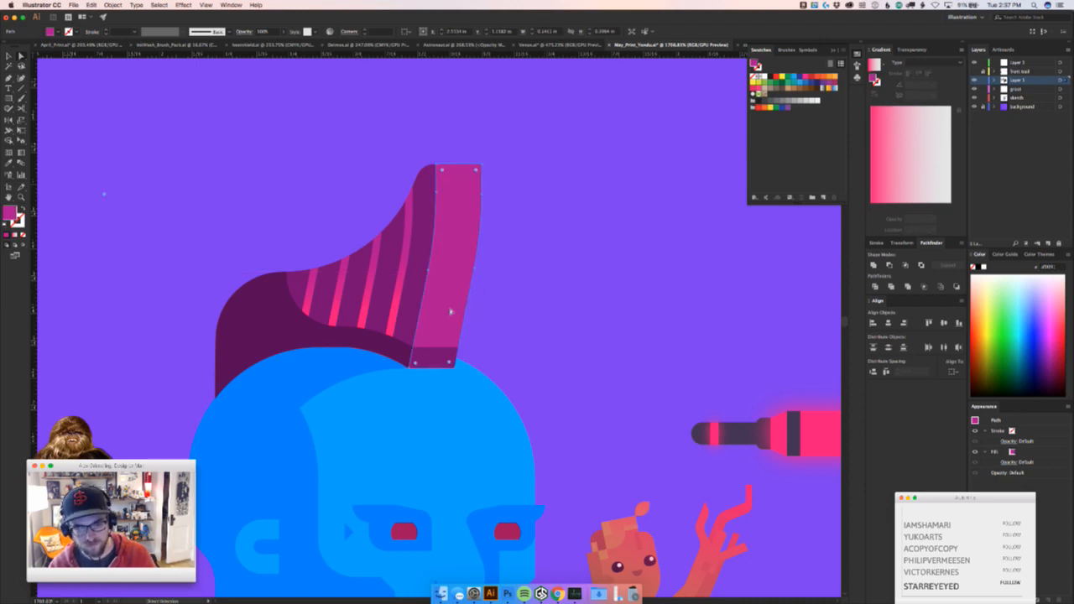
pyautogui.press('super+c')
pyautogui.click(525, 312)
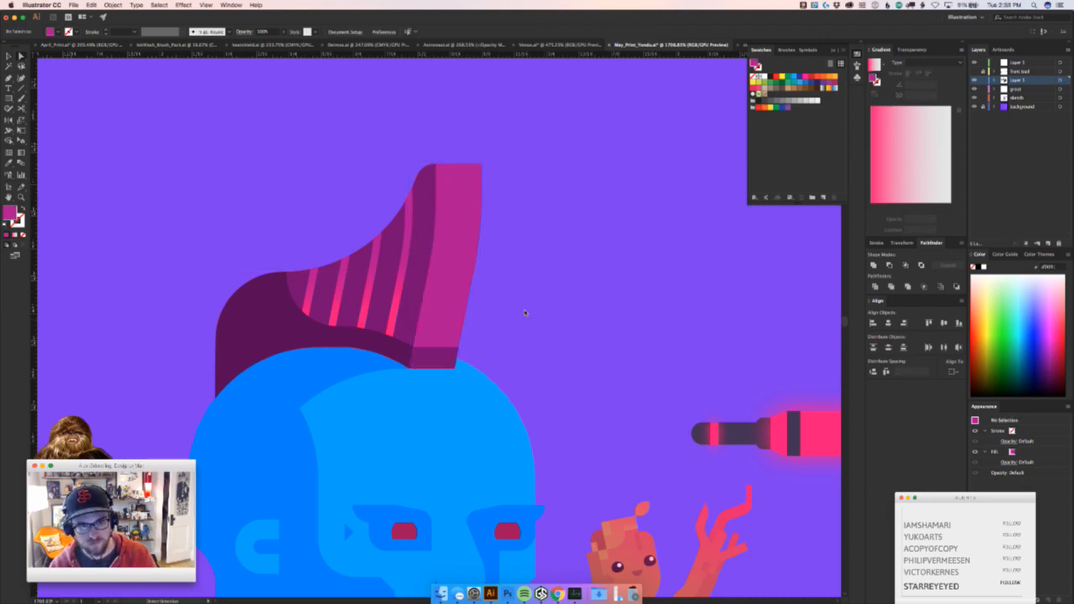
pyautogui.press('super+f')
# Fill the front face copy with the stripes' pink gradient and angle it to fade diagonally from lower right to upper left
pyautogui.press('g')
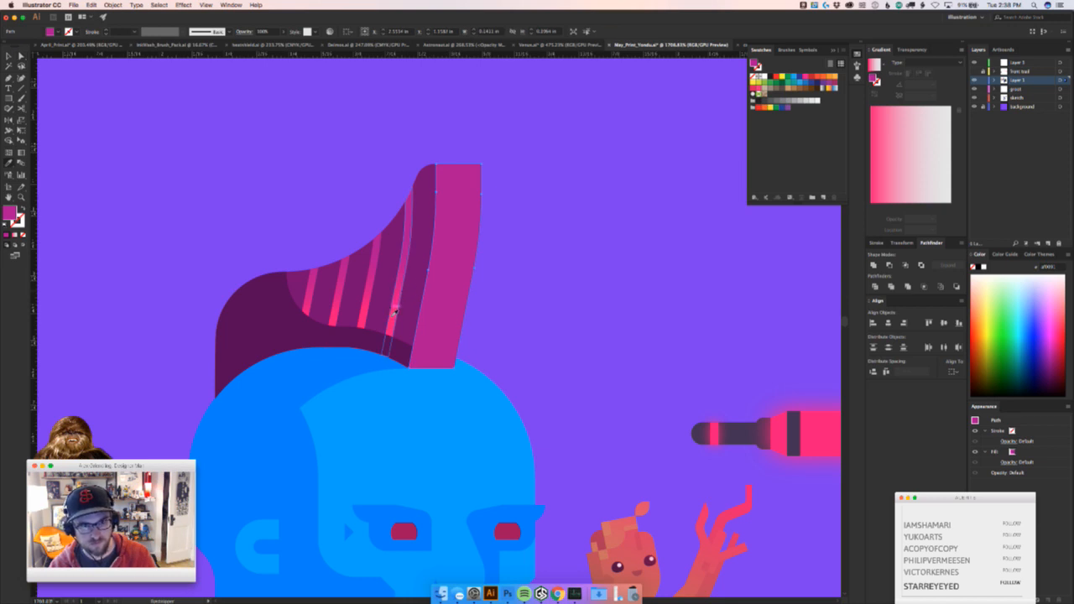
pyautogui.click(396, 308)
pyautogui.moveTo(429, 255); pyautogui.dragTo(507, 315)
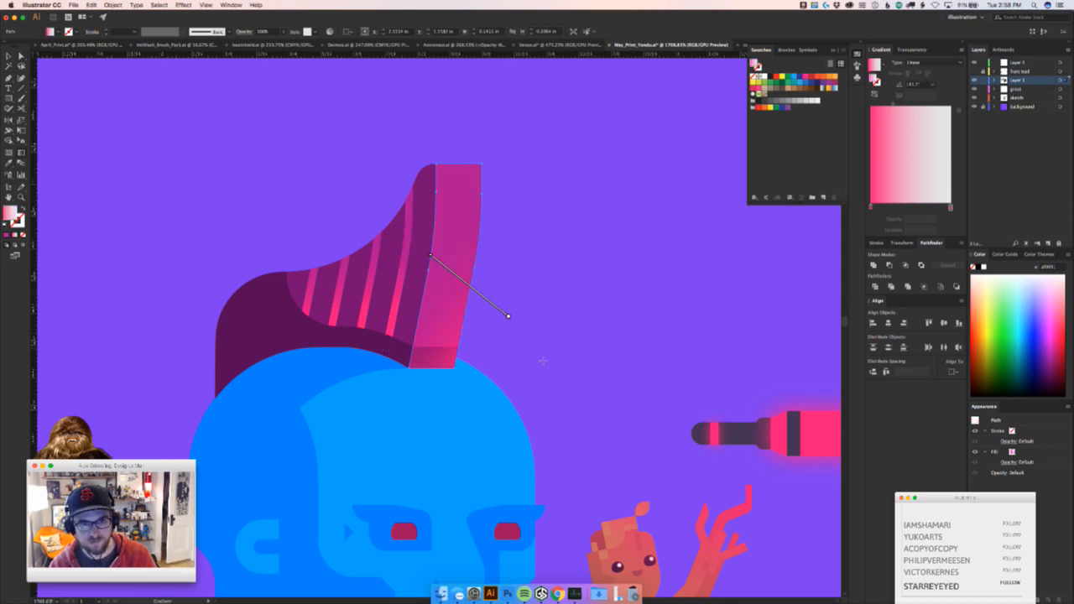
pyautogui.moveTo(530, 356); pyautogui.dragTo(429, 300)
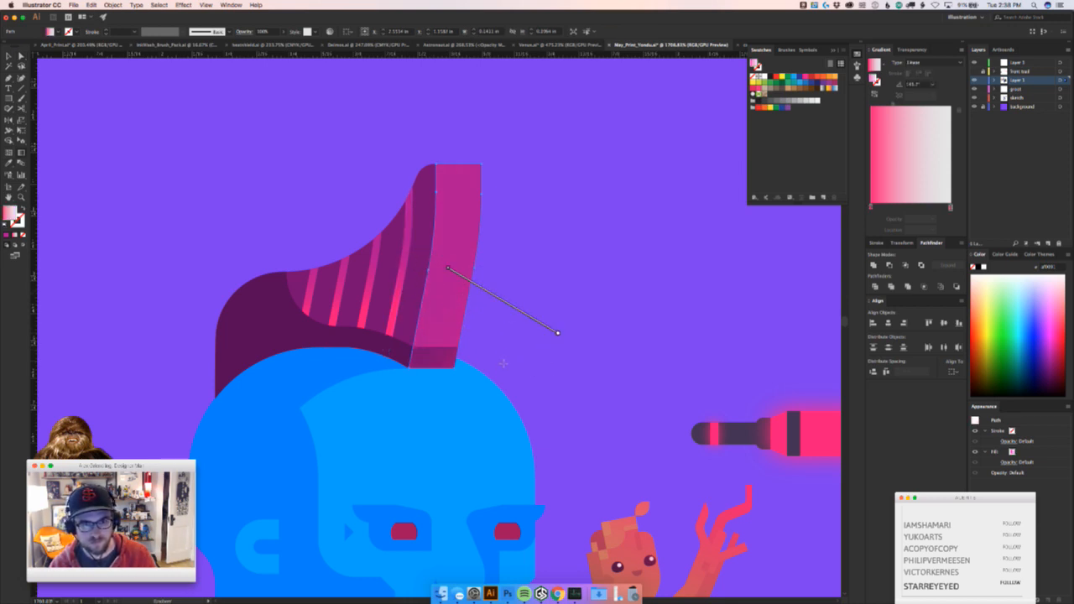
pyautogui.moveTo(504, 364); pyautogui.dragTo(440, 318)
pyautogui.press('v')
pyautogui.click(597, 366)
pyautogui.press('z')
pyautogui.moveTo(602, 371); pyautogui.dragTo(428, 463)
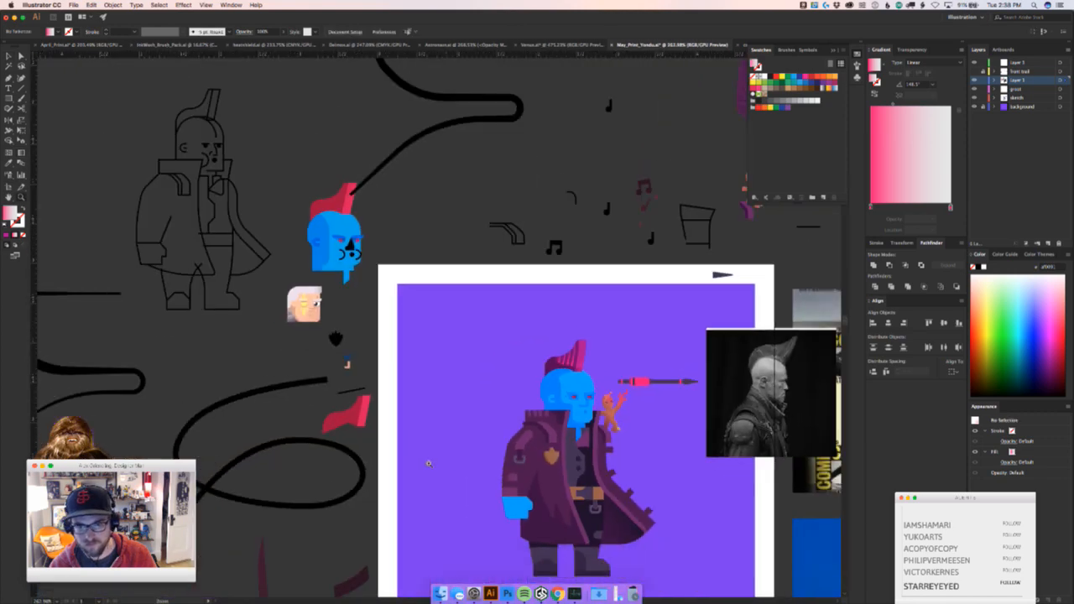
pyautogui.press('v')
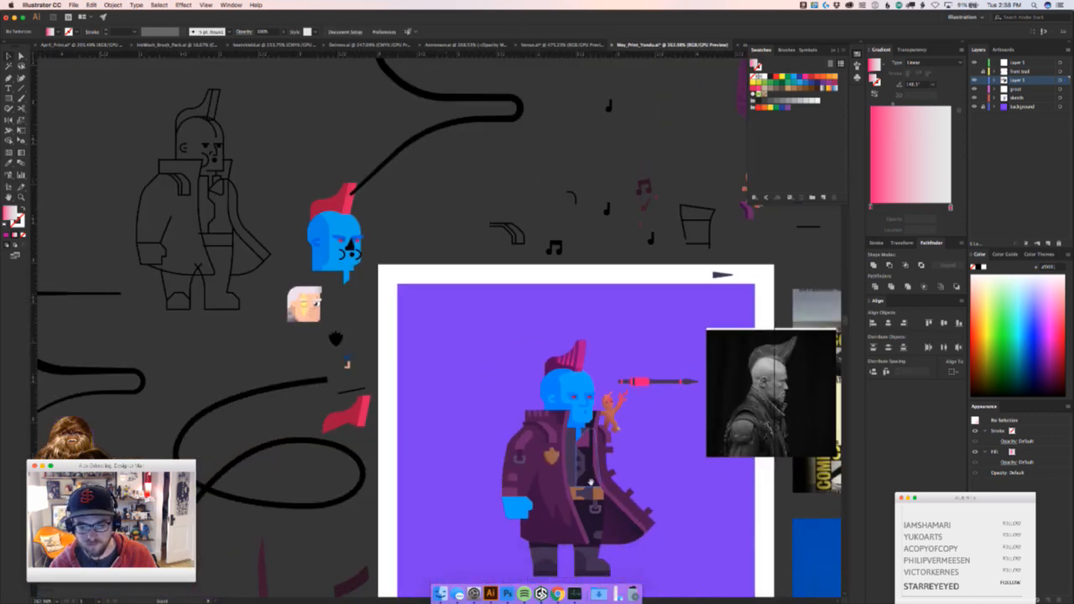
pyautogui.moveTo(590, 482); pyautogui.dragTo(528, 444)
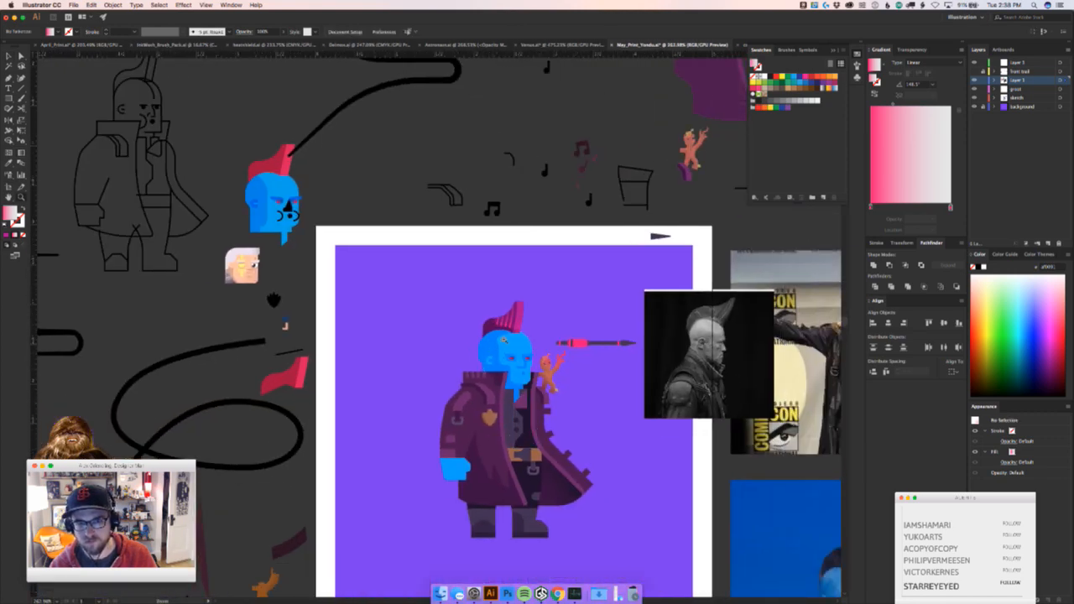
pyautogui.moveTo(503, 339); pyautogui.dragTo(466, 376)
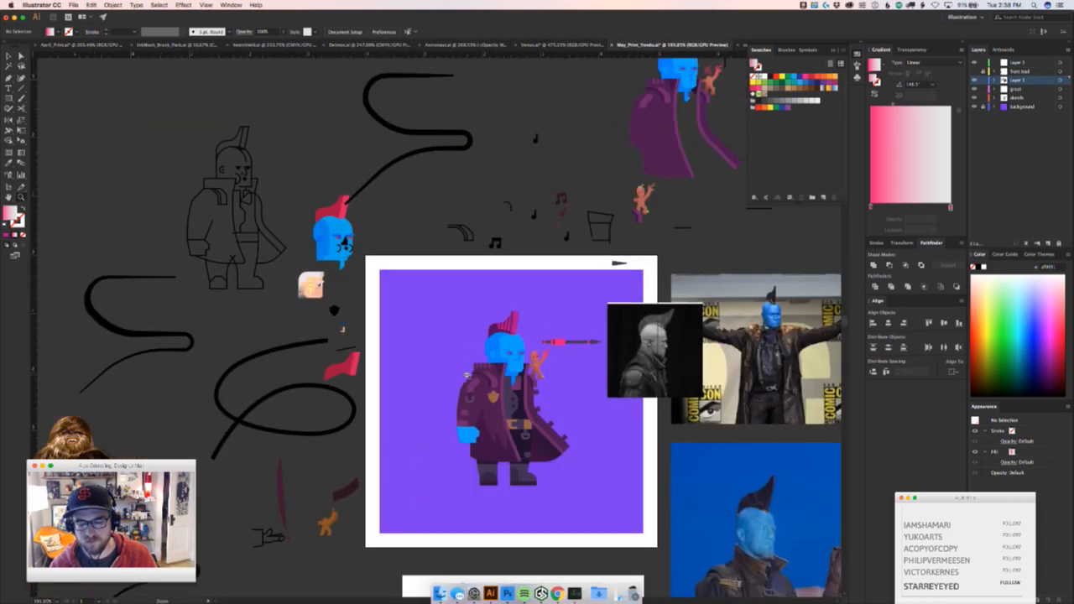
pyautogui.moveTo(467, 376); pyautogui.dragTo(473, 373)
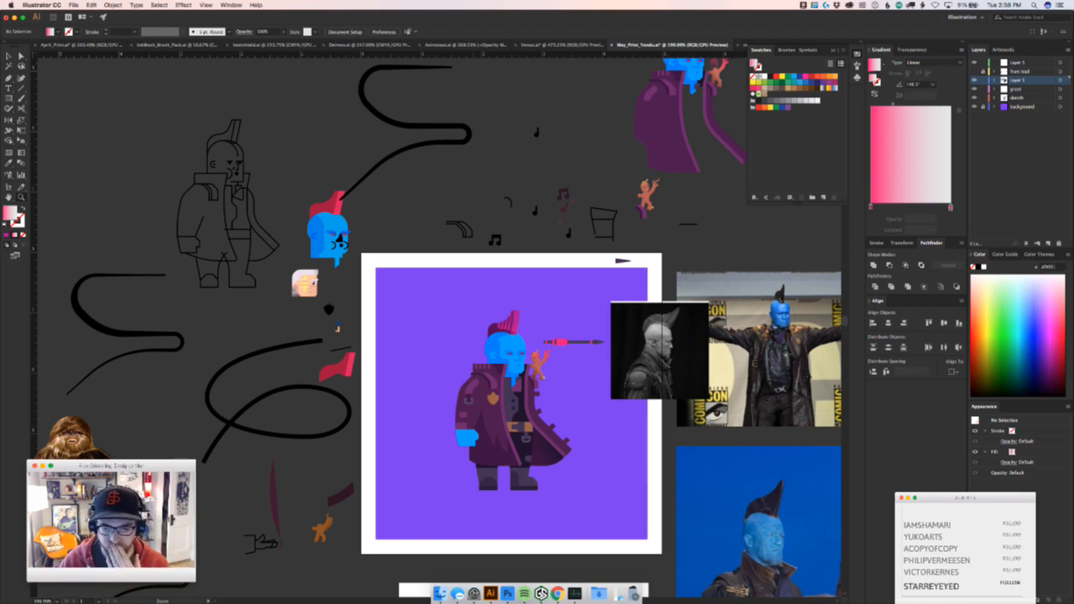
pyautogui.press('super+Tab')
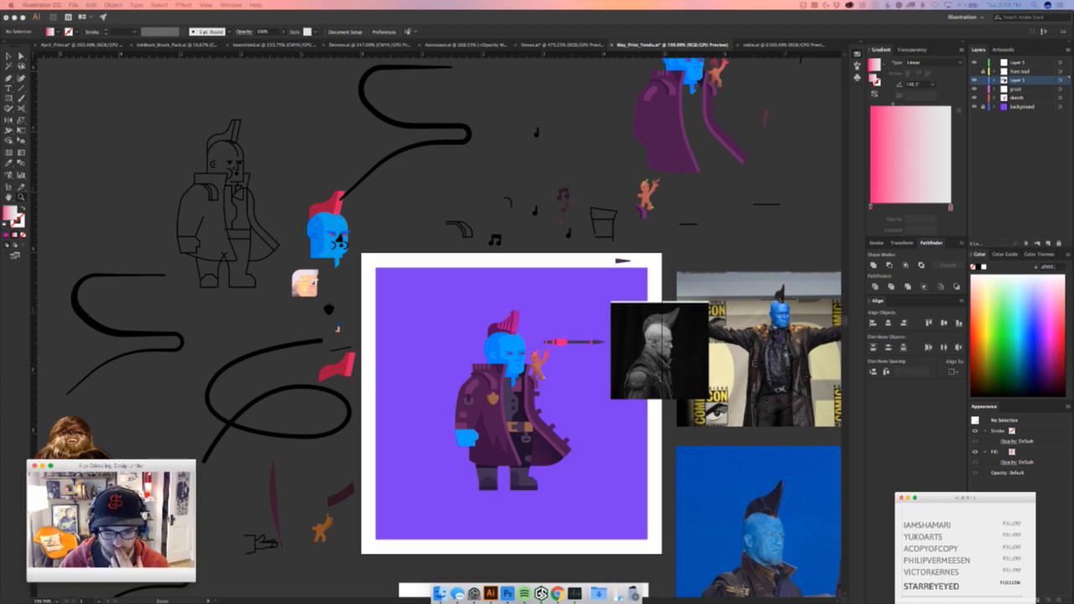
pyautogui.click(565, 232)
# Recolor the round mouth on the blue-skinned character's face with a darker, deeper blue fill
pyautogui.moveTo(529, 361); pyautogui.dragTo(633, 306)
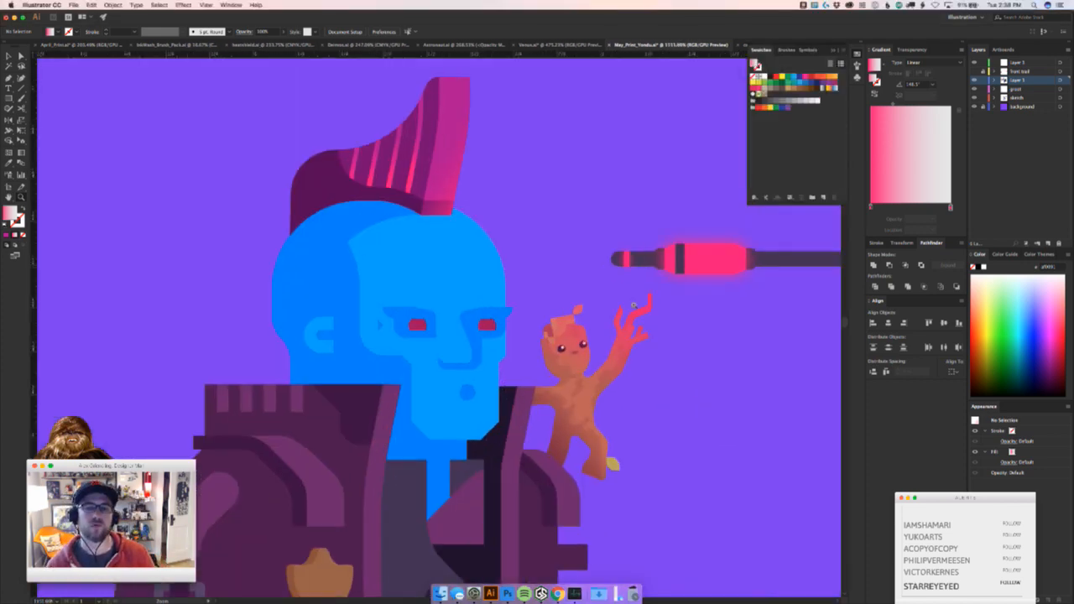
pyautogui.press('v')
pyautogui.click(470, 393)
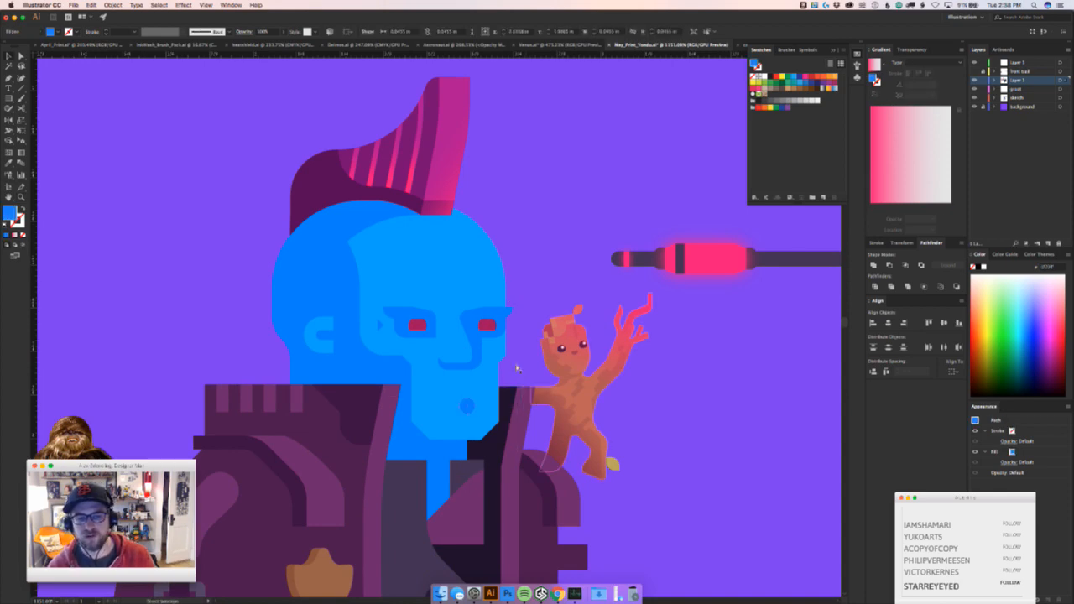
pyautogui.moveTo(459, 411); pyautogui.dragTo(476, 369)
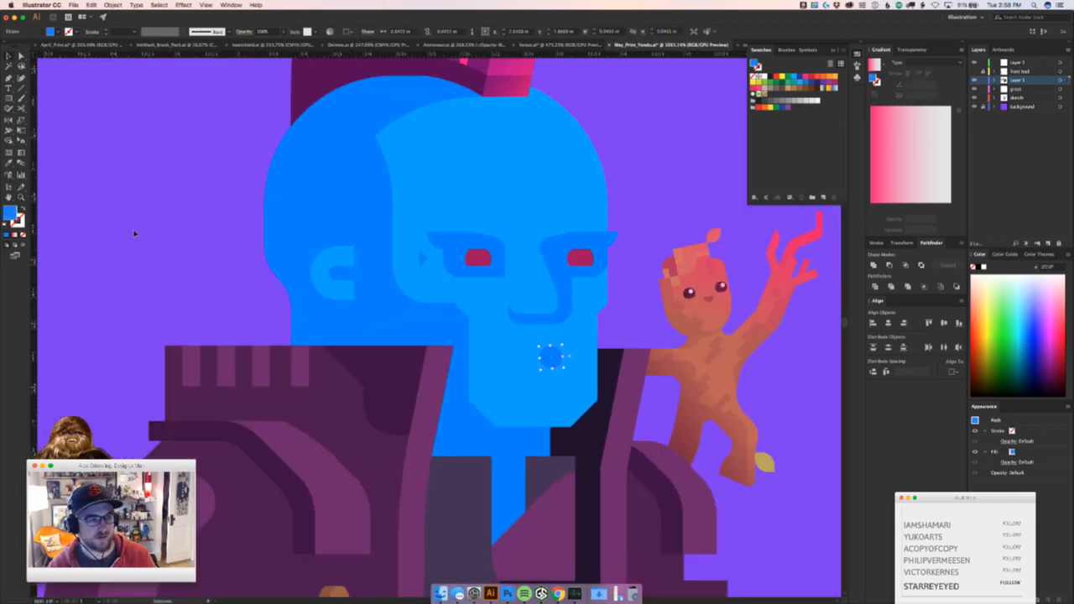
pyautogui.doubleClick(10, 215)
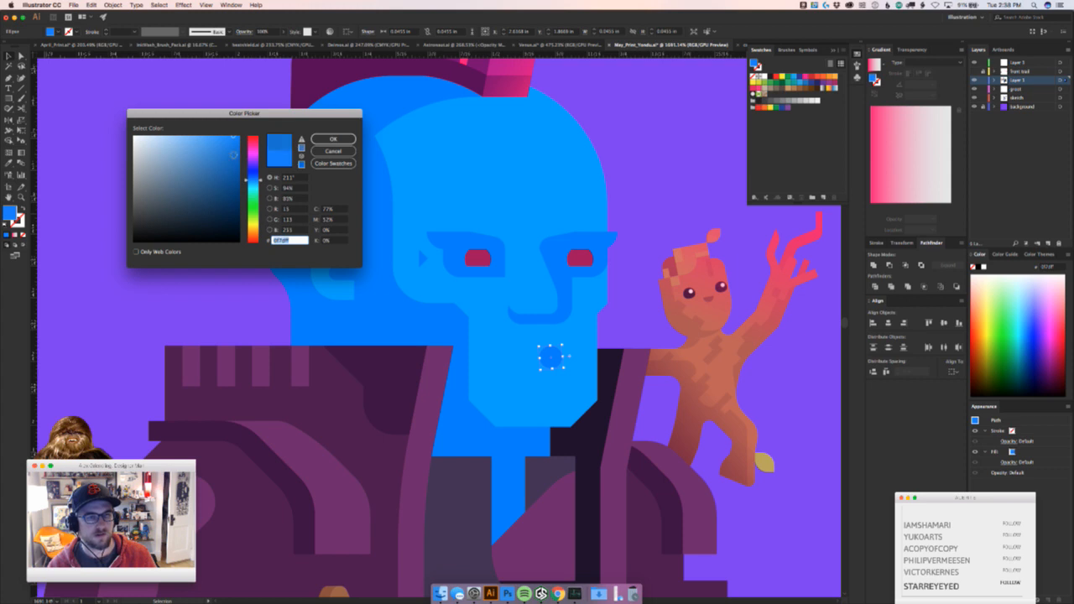
pyautogui.moveTo(233, 160); pyautogui.dragTo(225, 134)
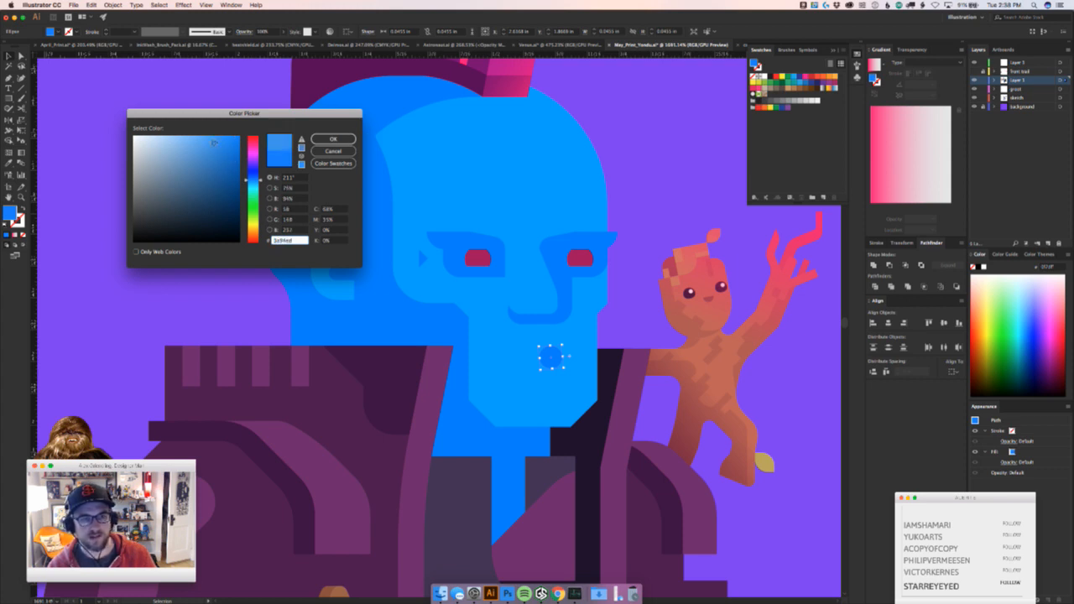
pyautogui.moveTo(257, 178); pyautogui.dragTo(222, 154)
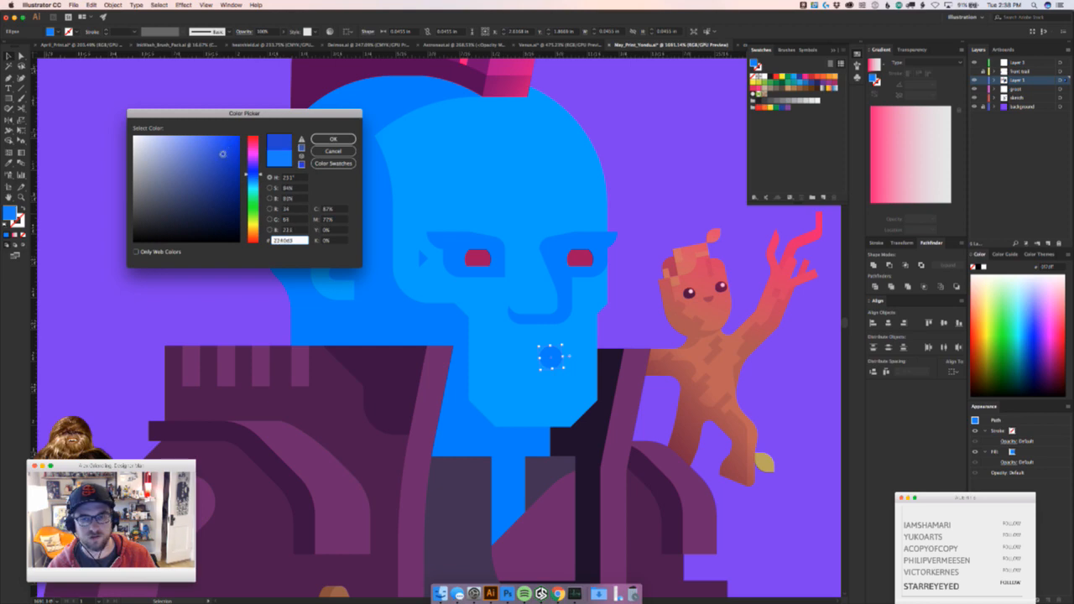
pyautogui.click(344, 137)
pyautogui.click(645, 184)
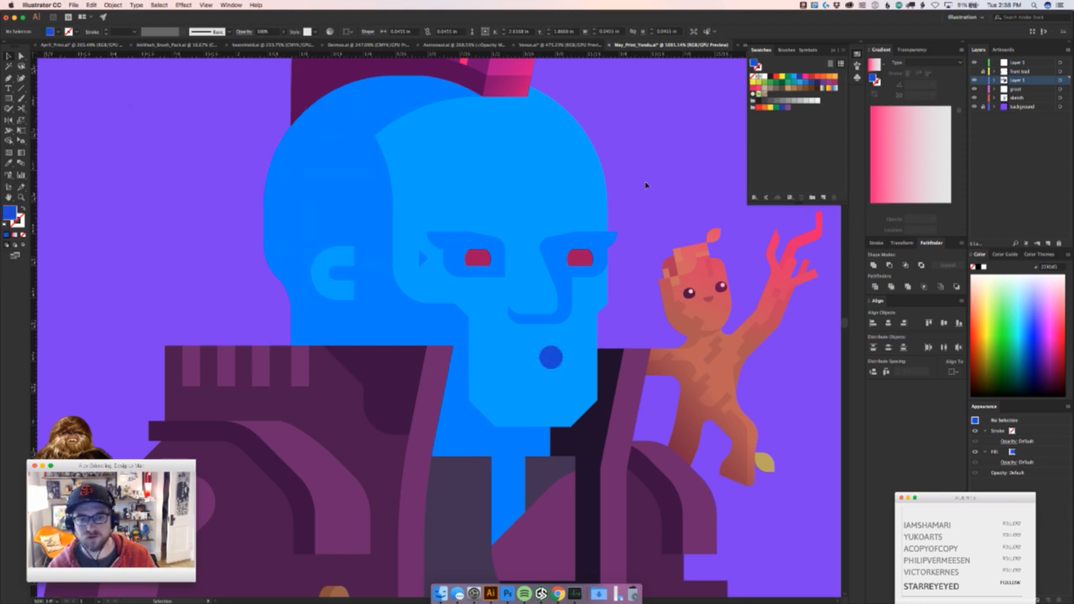
# Draw a small downward-pointing triangle just below the round mouth with the Pen tool, in the mouth's dark blue fill
pyautogui.moveTo(643, 210); pyautogui.dragTo(676, 247)
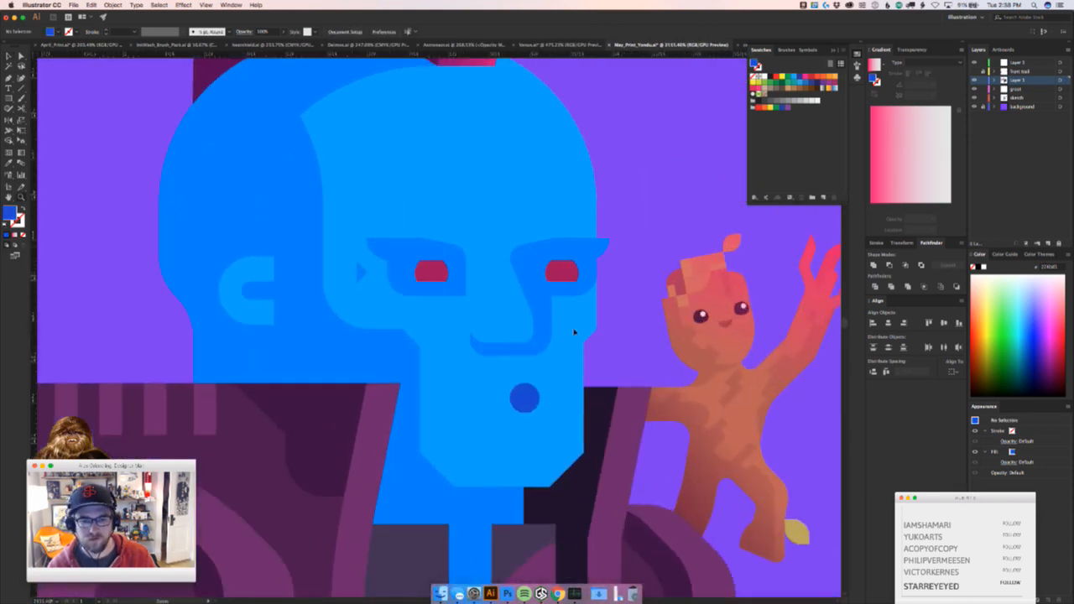
pyautogui.moveTo(517, 439); pyautogui.dragTo(642, 402)
pyautogui.press('p')
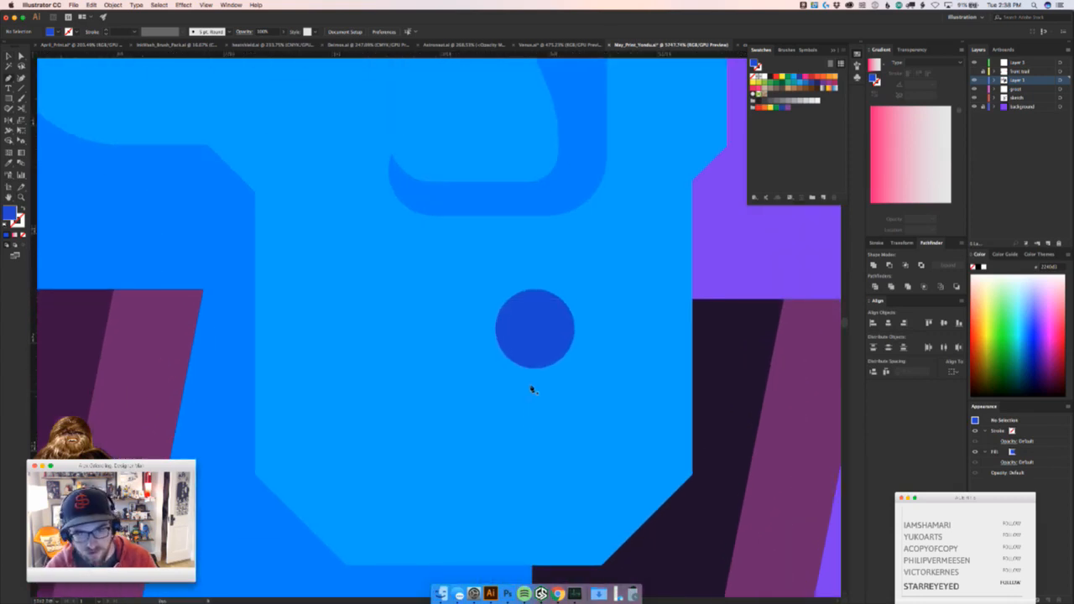
pyautogui.click(518, 395)
pyautogui.click(552, 397)
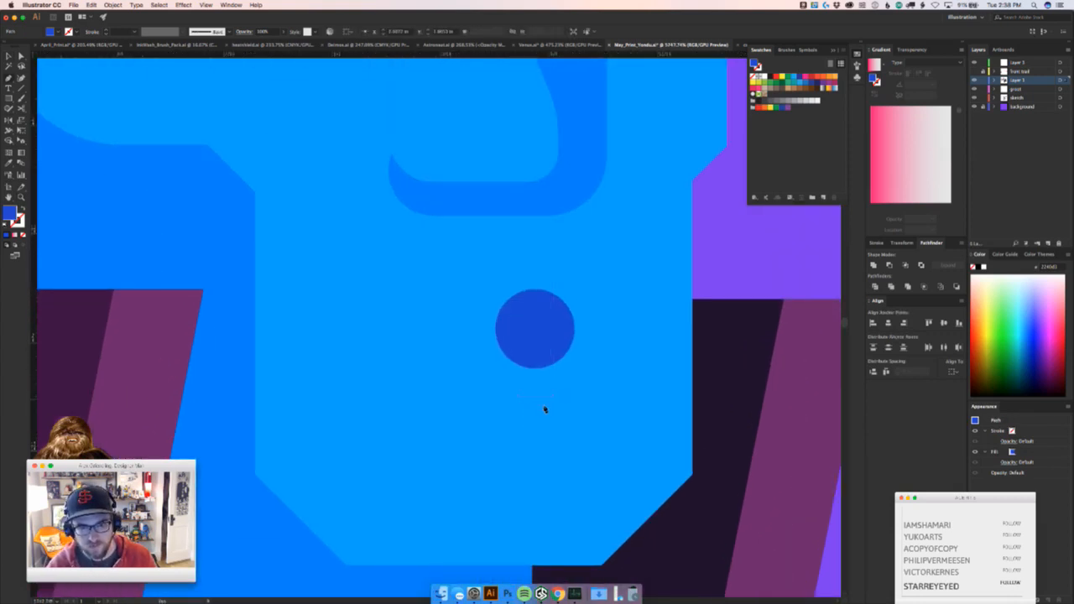
pyautogui.click(536, 412)
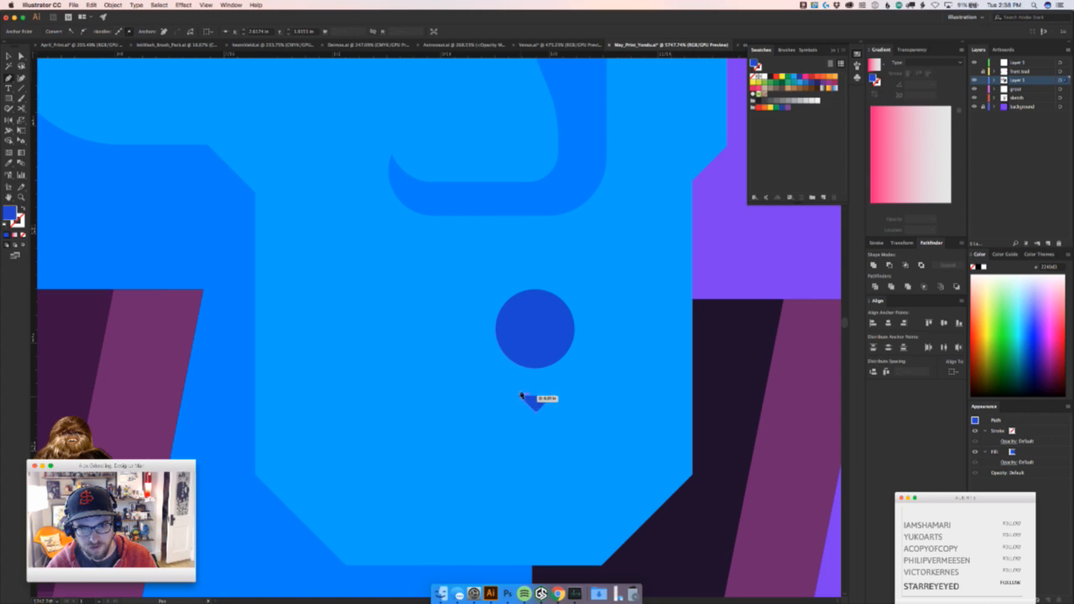
pyautogui.click(518, 396)
pyautogui.moveTo(573, 427); pyautogui.dragTo(285, 495)
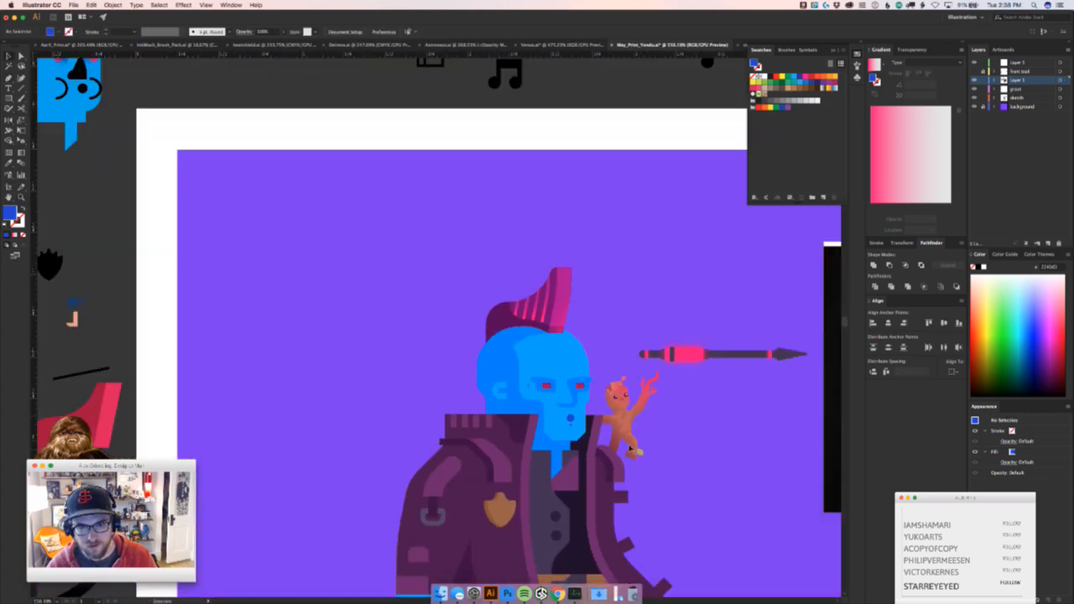
# Enlarge the triangle below the mouth to nearly the width of the round mouth
pyautogui.press('z')
pyautogui.moveTo(586, 433); pyautogui.dragTo(788, 386)
pyautogui.press('v')
pyautogui.moveTo(508, 403); pyautogui.dragTo(513, 409)
pyautogui.click(625, 301)
# Fill the triangle below the mouth with the medium blue sampled from the neck using the Eyedropper
pyautogui.press('z')
pyautogui.moveTo(652, 311); pyautogui.dragTo(585, 384)
pyautogui.press('v')
pyautogui.click(528, 389)
pyautogui.press('u')
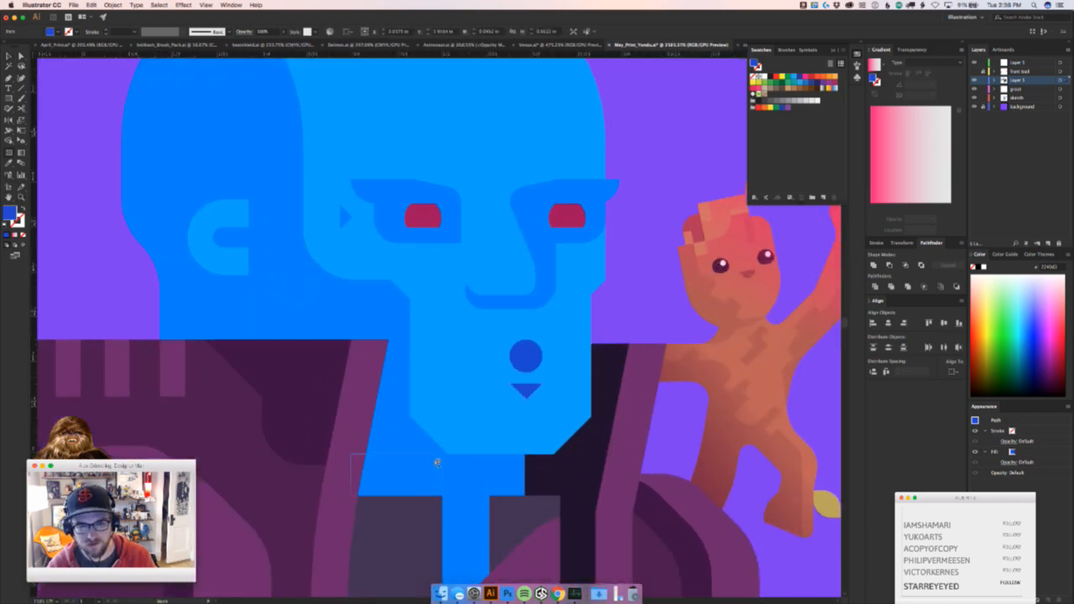
pyautogui.press('i')
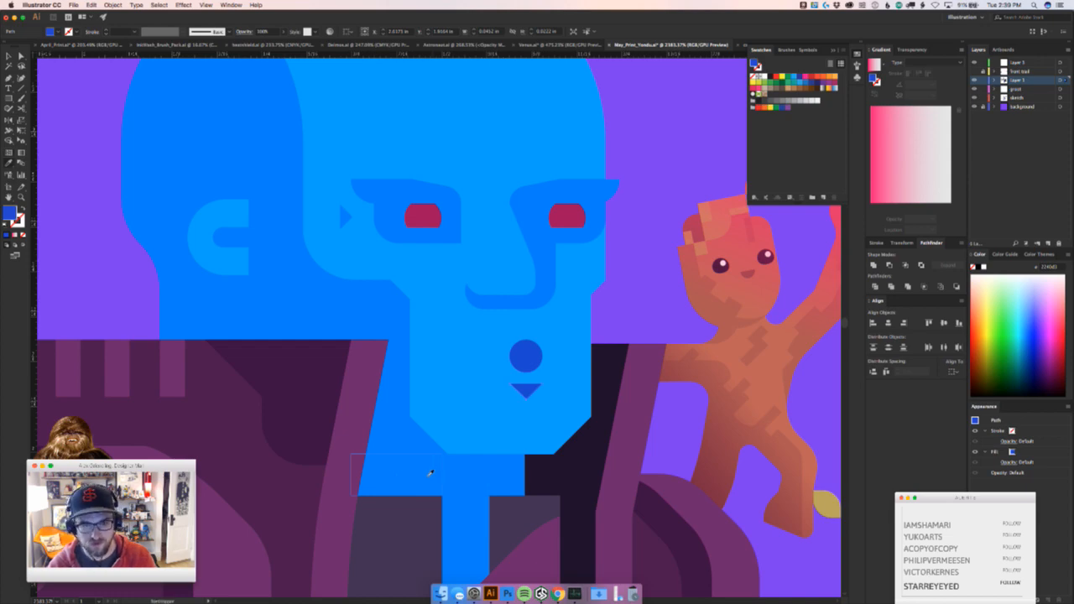
pyautogui.click(429, 472)
pyautogui.press('v')
pyautogui.click(645, 303)
pyautogui.press('z')
pyautogui.moveTo(646, 303); pyautogui.dragTo(517, 377)
# Switch to the browser's "whistling mouth illustration" image results and preview the cartoon boy whistling with a music note
pyautogui.press('super+Tab')
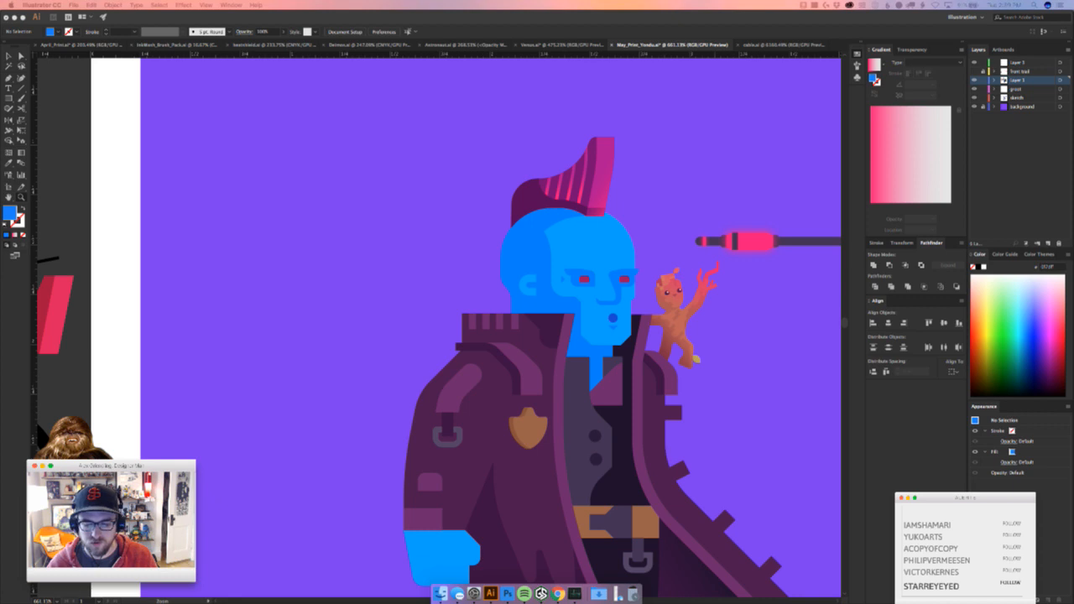
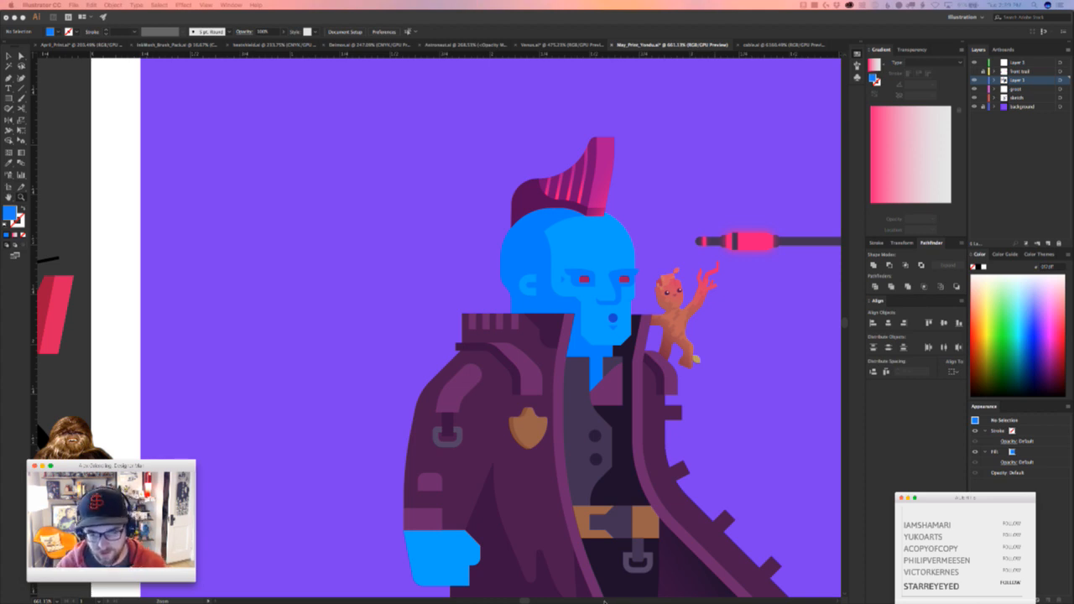
pyautogui.moveTo(563, 509); pyautogui.dragTo(473, 36)
pyautogui.moveTo(538, 354); pyautogui.dragTo(797, 521)
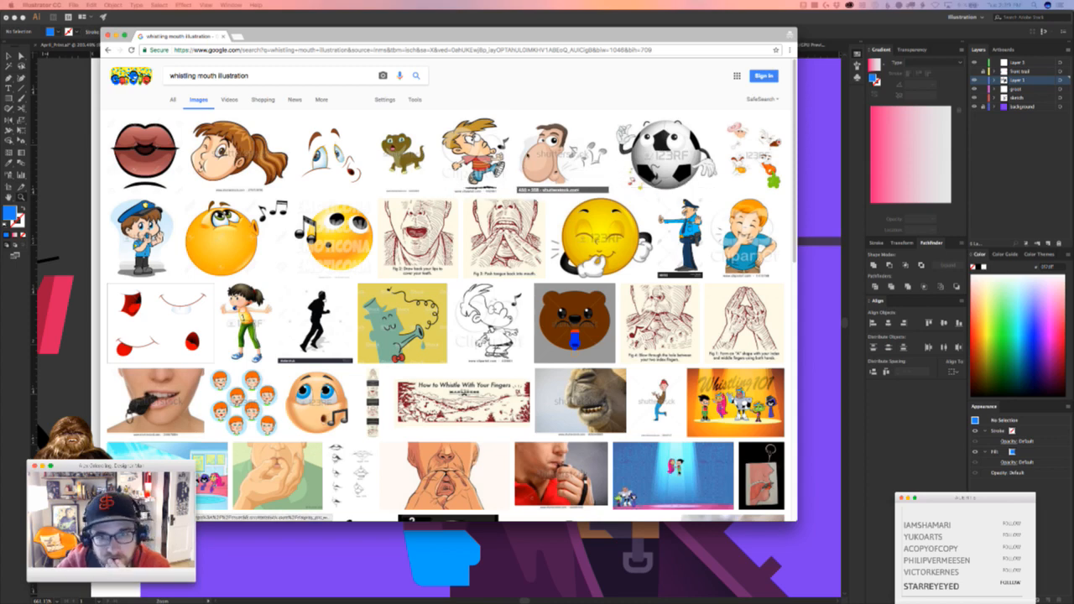
pyautogui.click(475, 155)
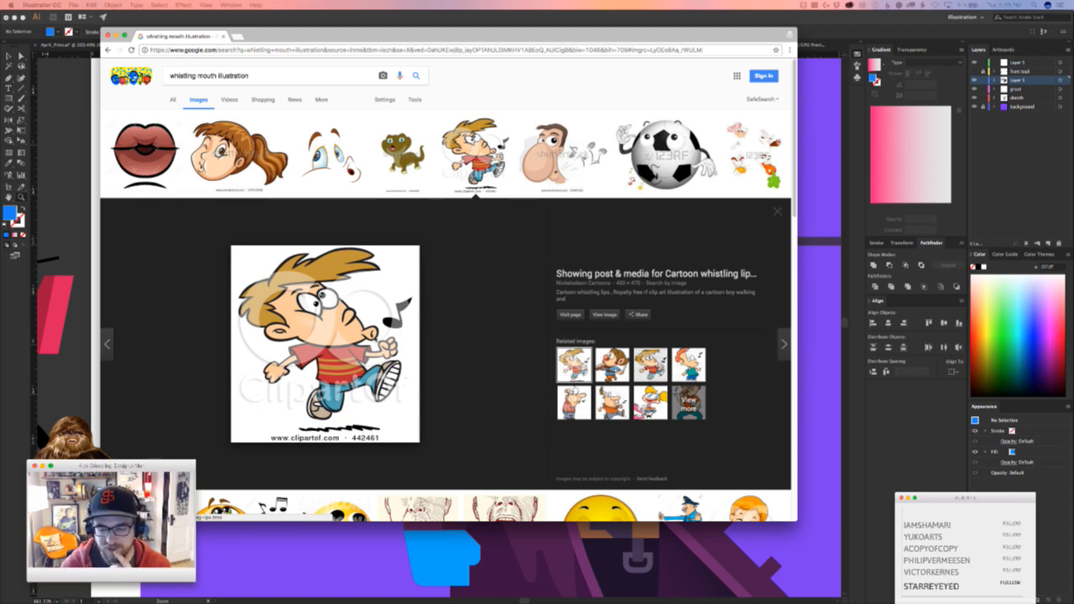
# Browse further through the whistling image results and preview the blue-eyed emoticon with the music notes
pyautogui.scroll(-5, 515, 350)
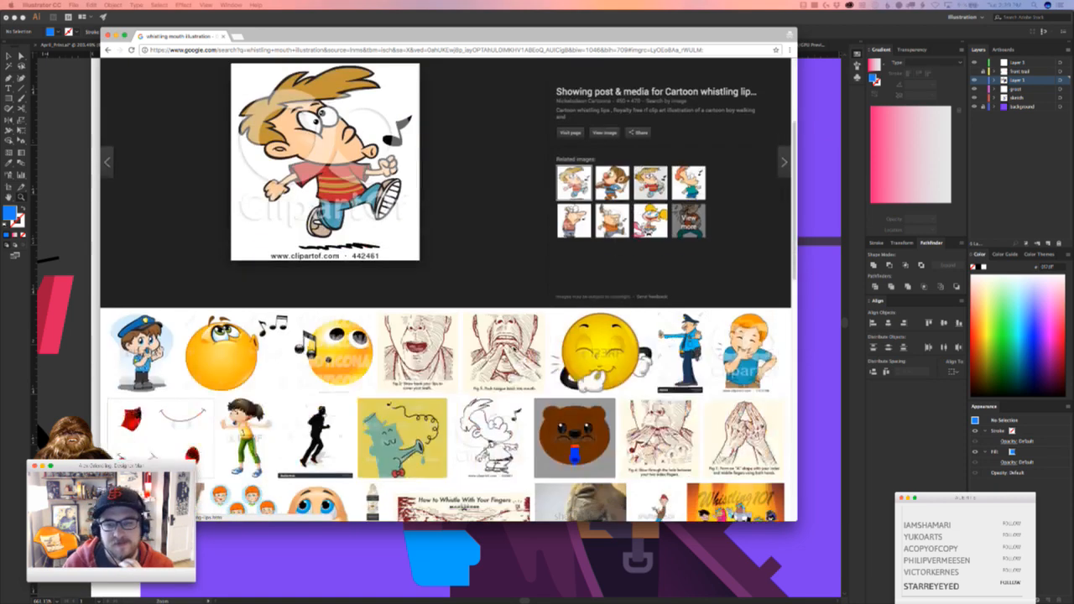
pyautogui.scroll(-3, 449, 335)
pyautogui.scroll(-1, 490, 344)
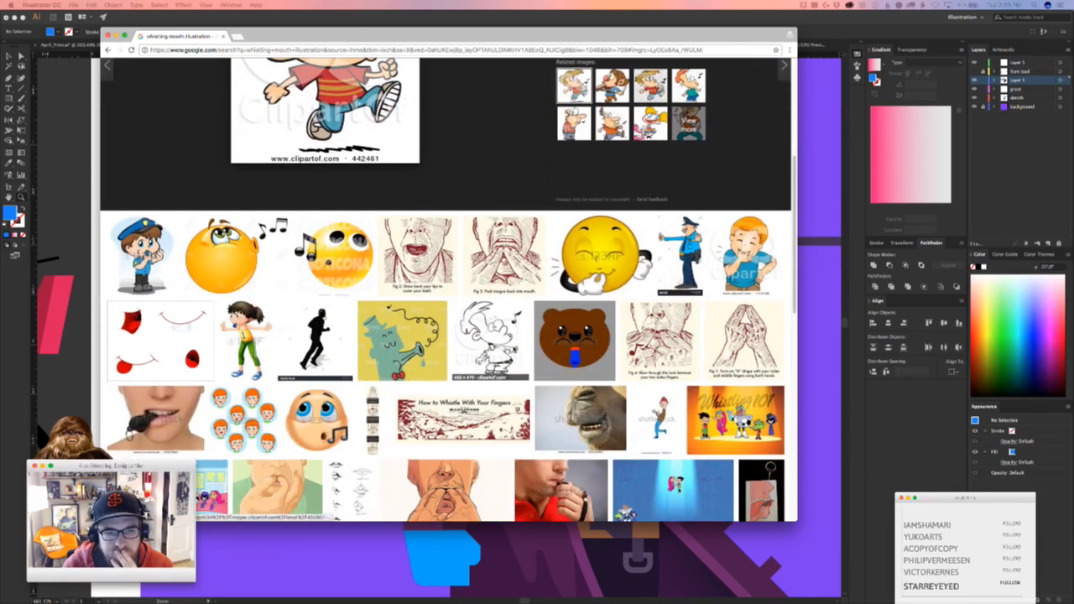
pyautogui.scroll(-3, 463, 344)
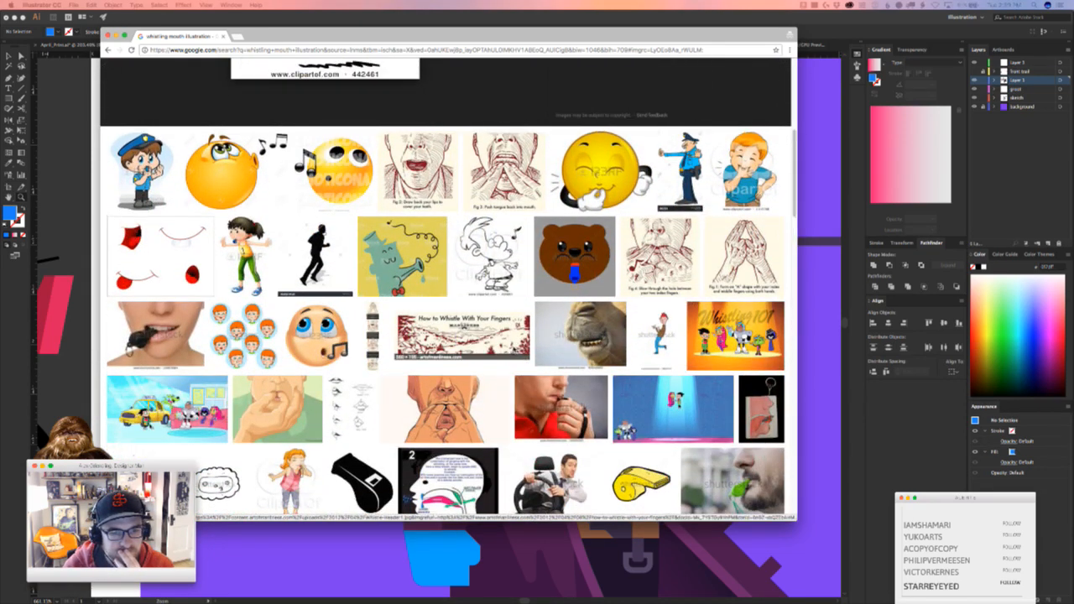
pyautogui.click(344, 332)
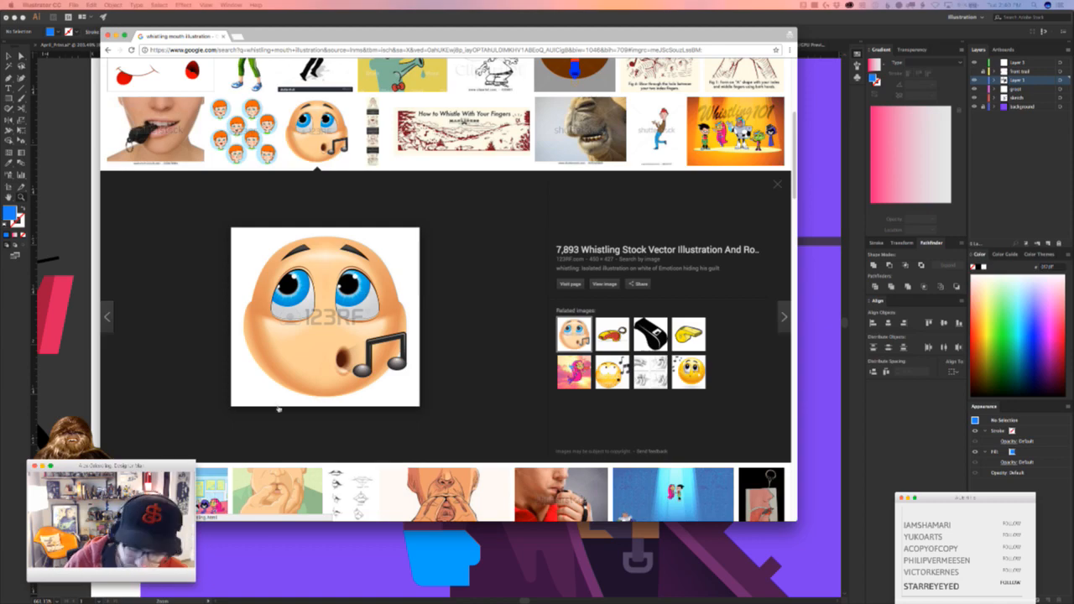
# Magnify the emoticon preview to examine how its whistling mouth is drawn, and return the page to normal size
pyautogui.press('super+equal')
pyautogui.press('super+equal')
pyautogui.press('super+equal')
pyautogui.press('super+equal')
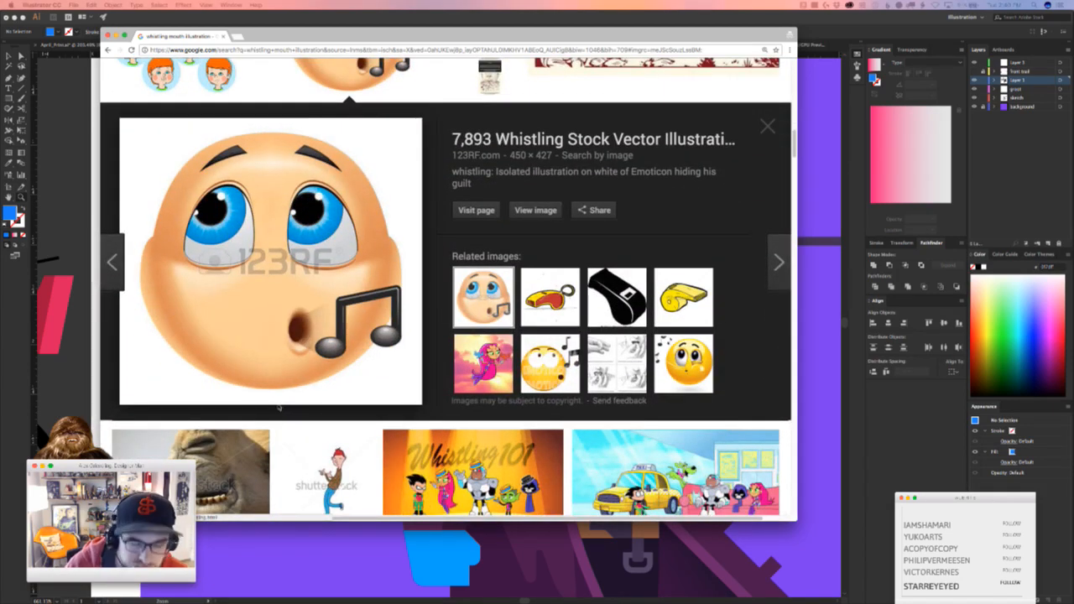
pyautogui.press('super+equal')
pyautogui.press('super+equal')
pyautogui.press('super+equal')
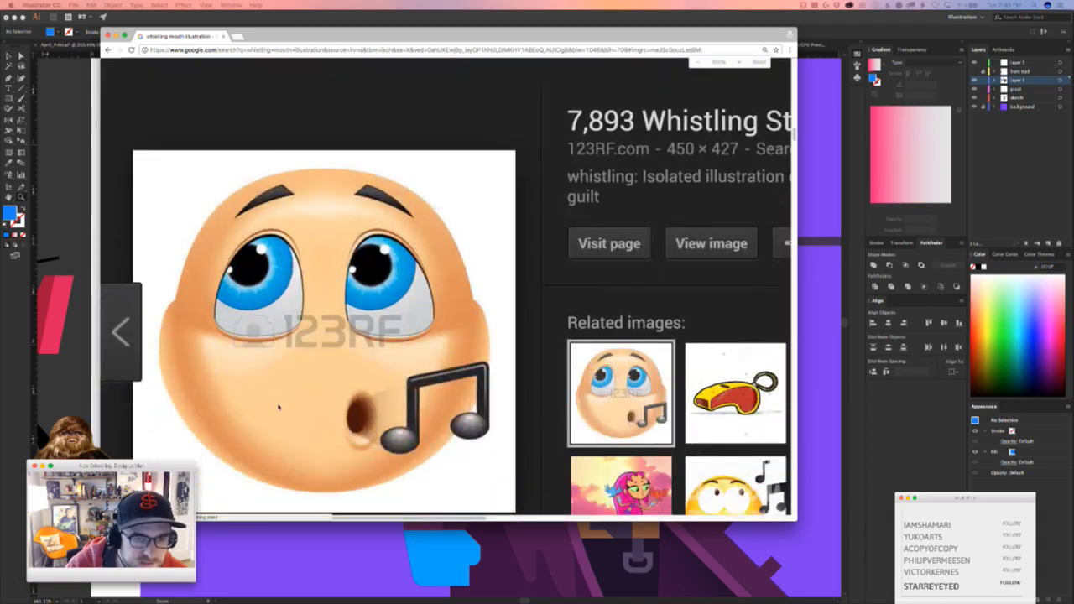
pyautogui.press('super+equal')
pyautogui.press('super+equal')
pyautogui.press('super+equal')
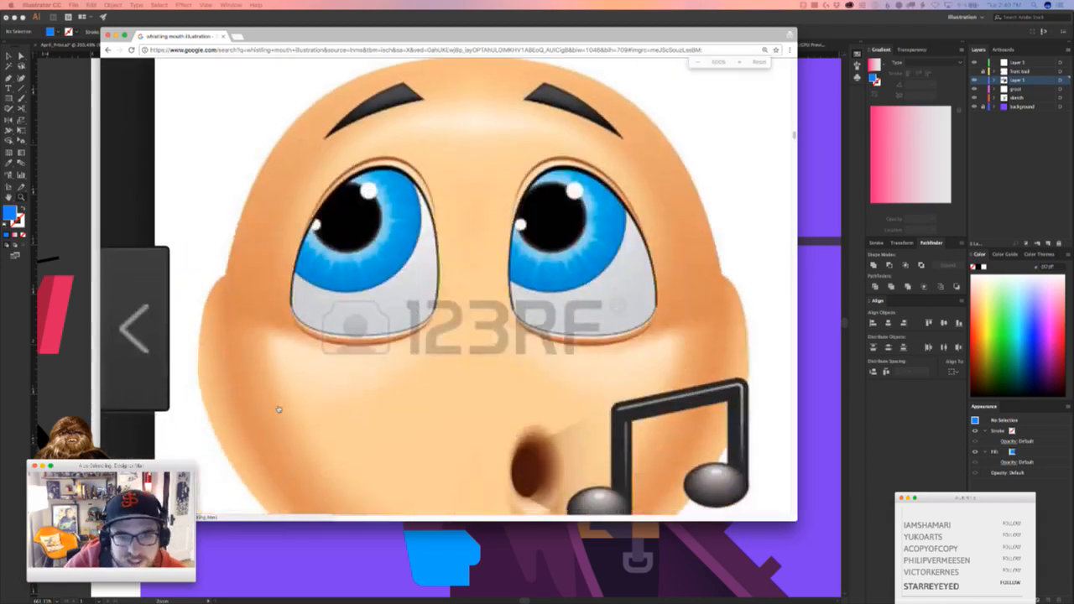
pyautogui.scroll(-2, 279, 410)
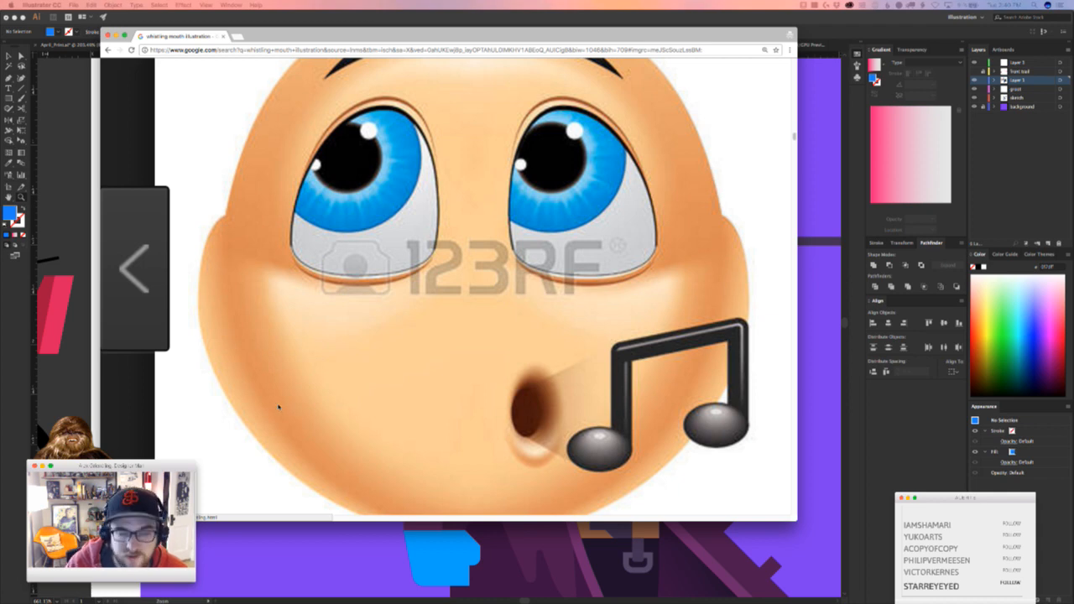
pyautogui.press('super+minus')
pyautogui.press('super+minus')
pyautogui.press('super+minus')
pyautogui.press('super+minus')
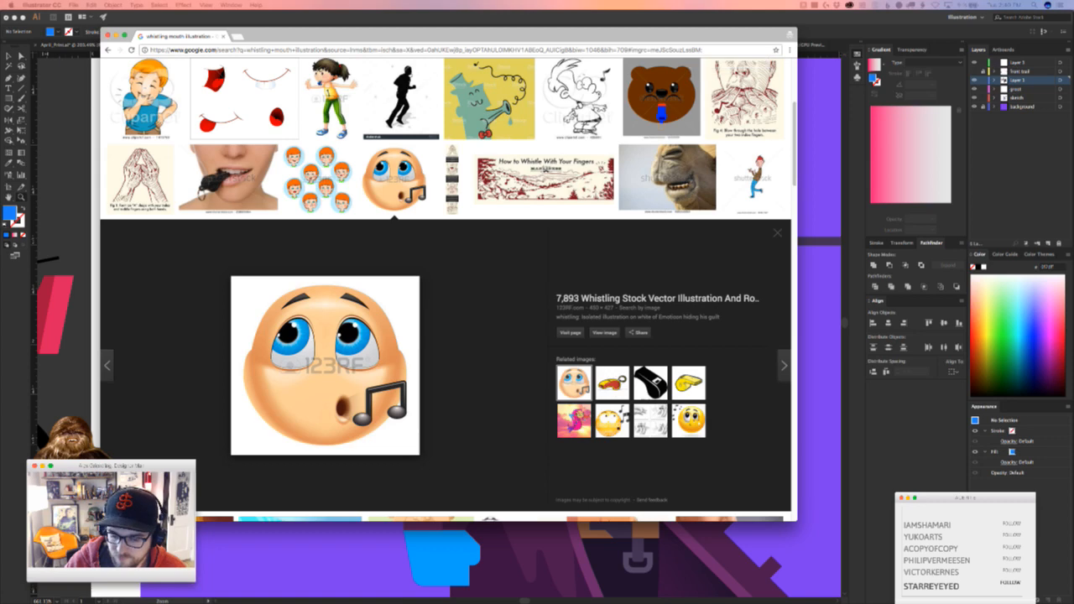
# Browse the whistling mouth image results, previewing the brown lizard and the singing boy surrounded by music notes
pyautogui.scroll(3, 587, 267)
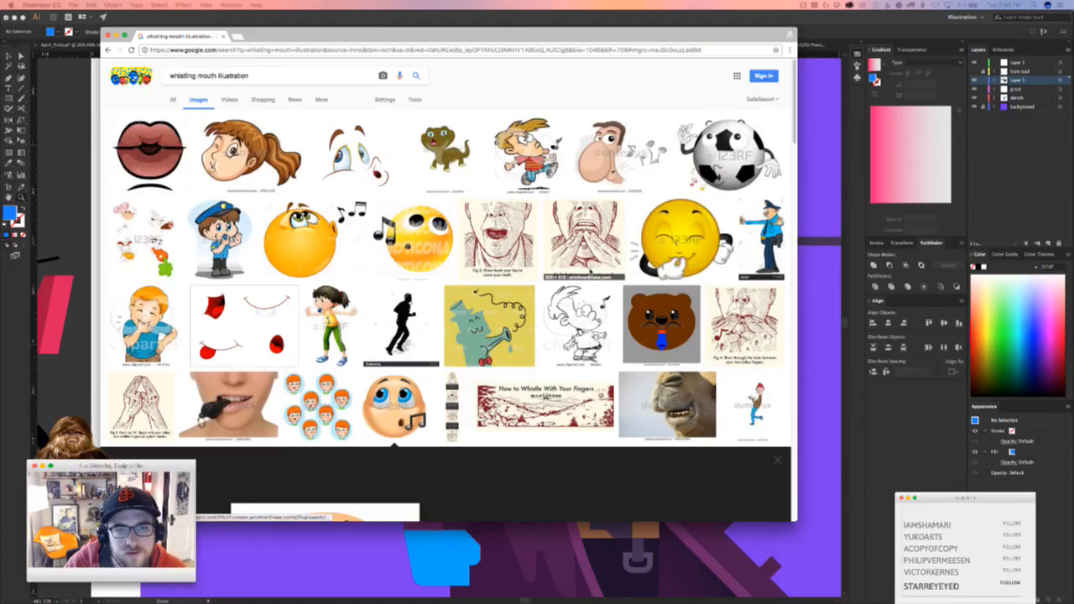
pyautogui.click(445, 151)
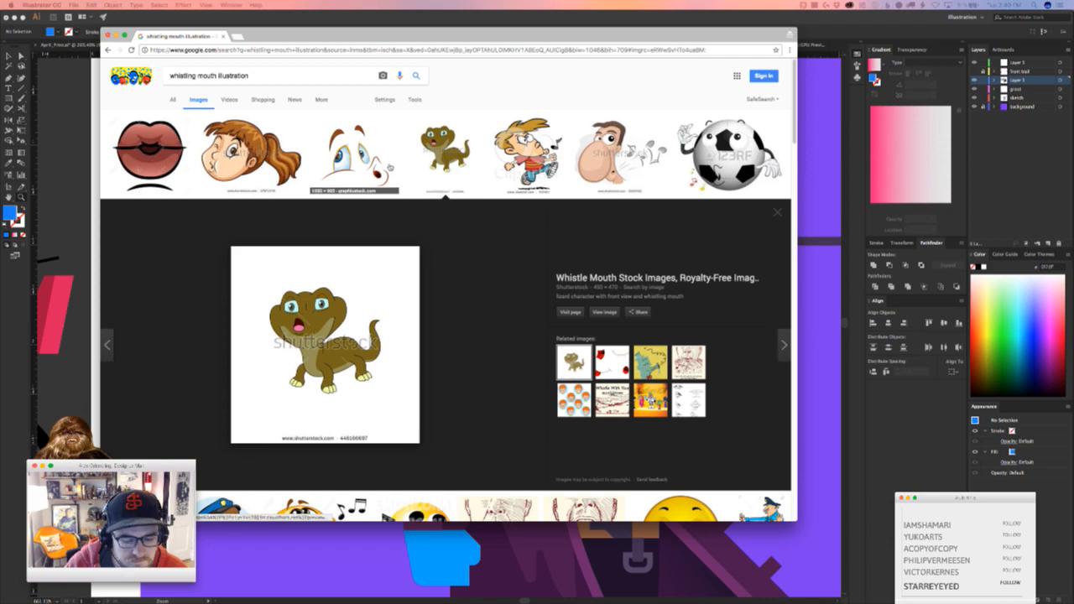
pyautogui.scroll(-5, 445, 336)
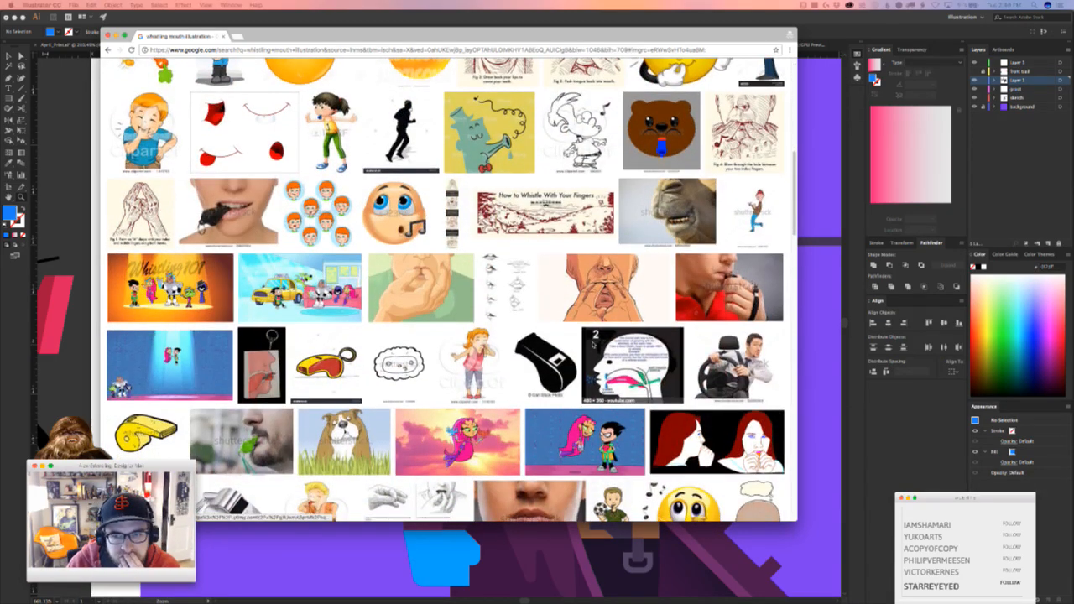
pyautogui.scroll(-5, 591, 344)
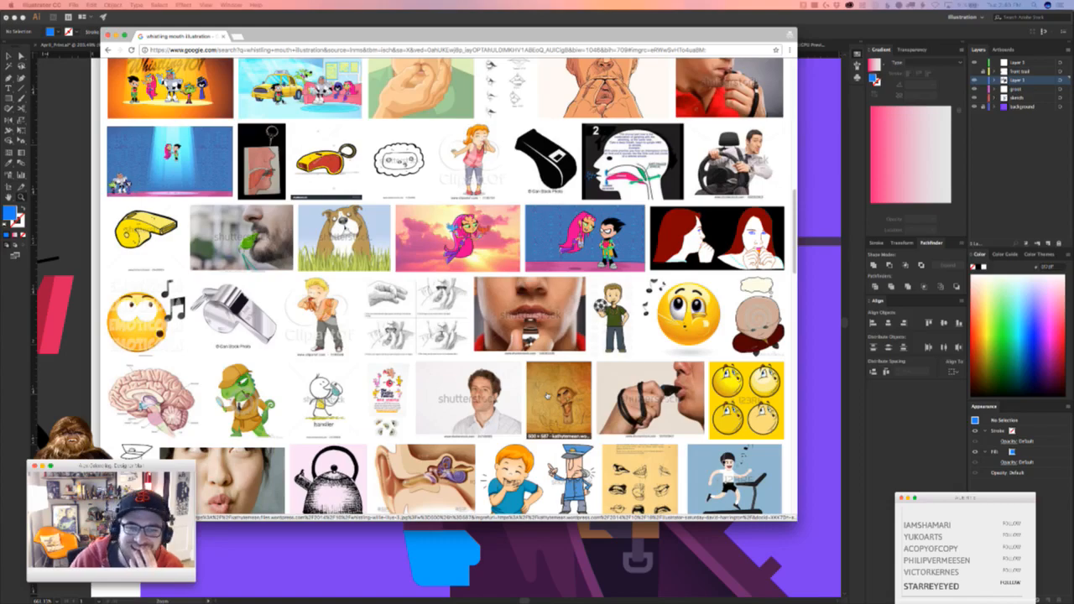
pyautogui.scroll(-5, 571, 411)
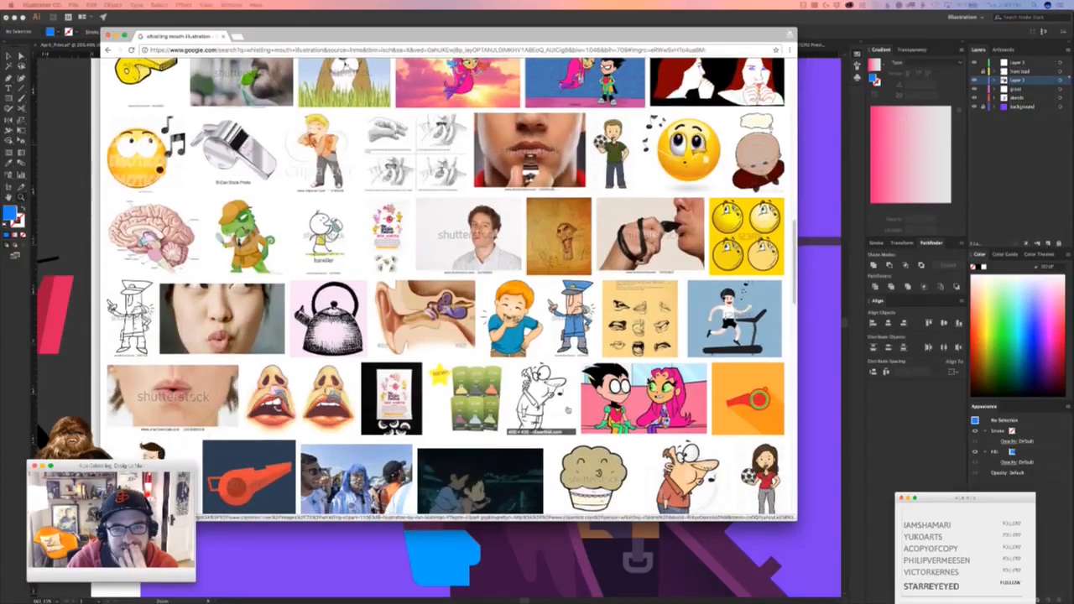
pyautogui.scroll(-8, 568, 410)
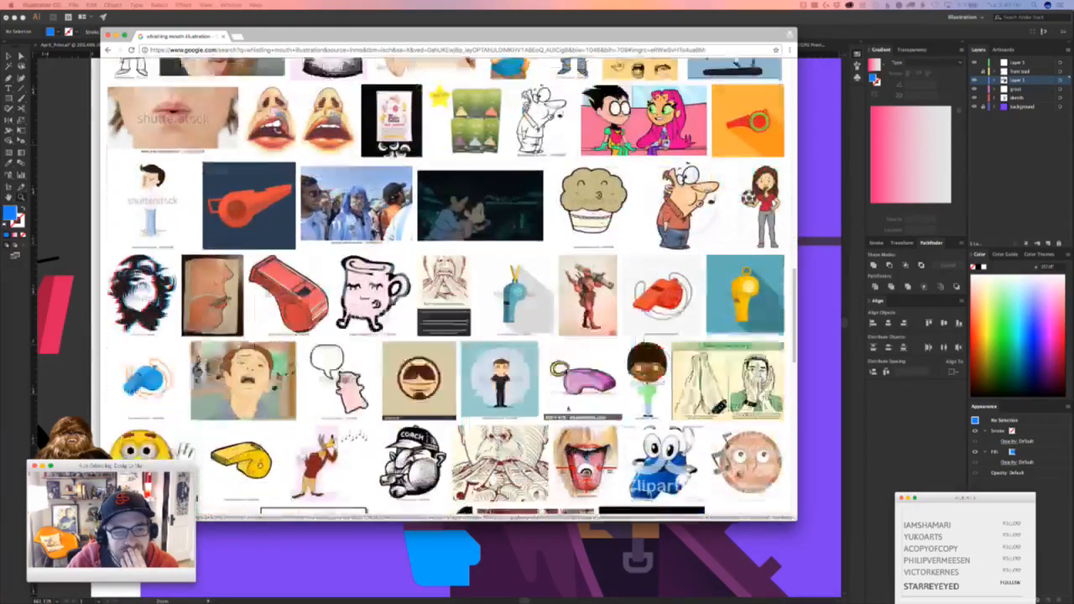
pyautogui.scroll(-2, 568, 410)
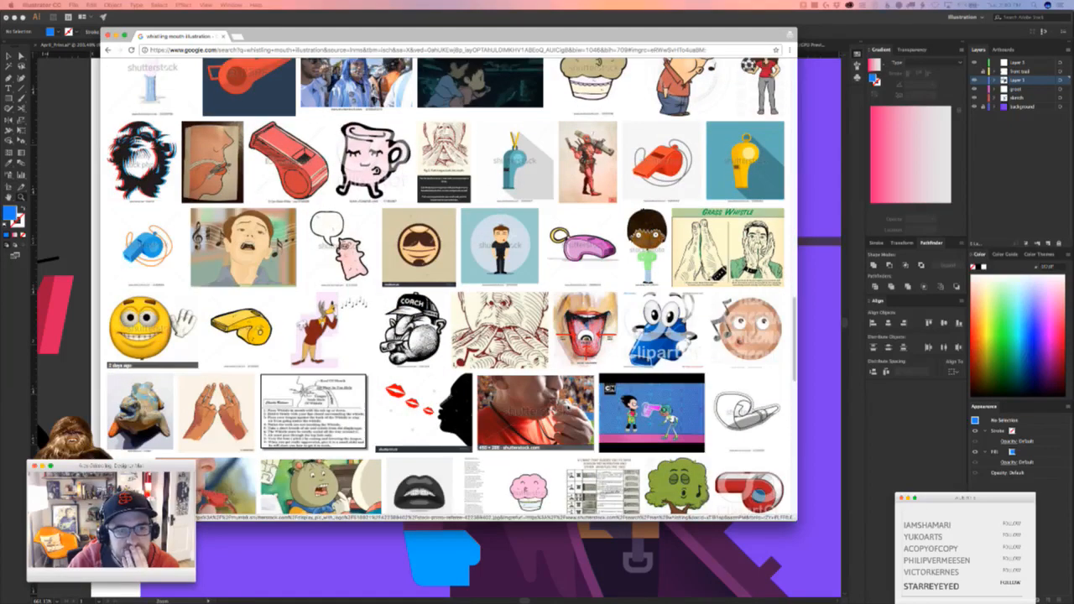
pyautogui.click(280, 257)
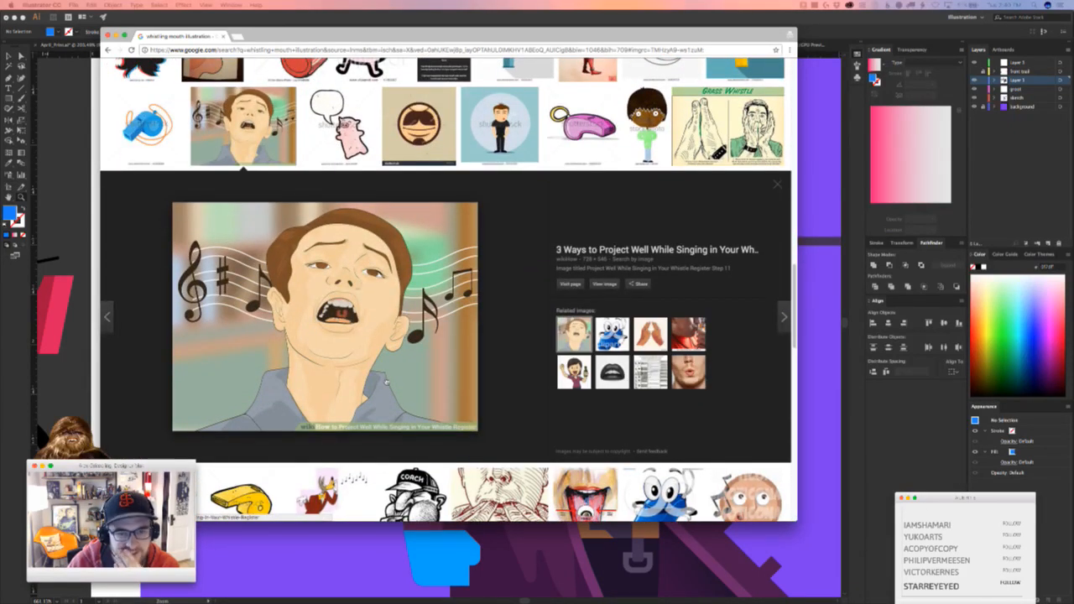
# Magnify the singing boy preview to examine how his open mouth, lips and teeth are drawn
pyautogui.press('super+equal')
pyautogui.press('super+equal')
pyautogui.press('super+equal')
pyautogui.press('super+equal')
pyautogui.press('super+equal')
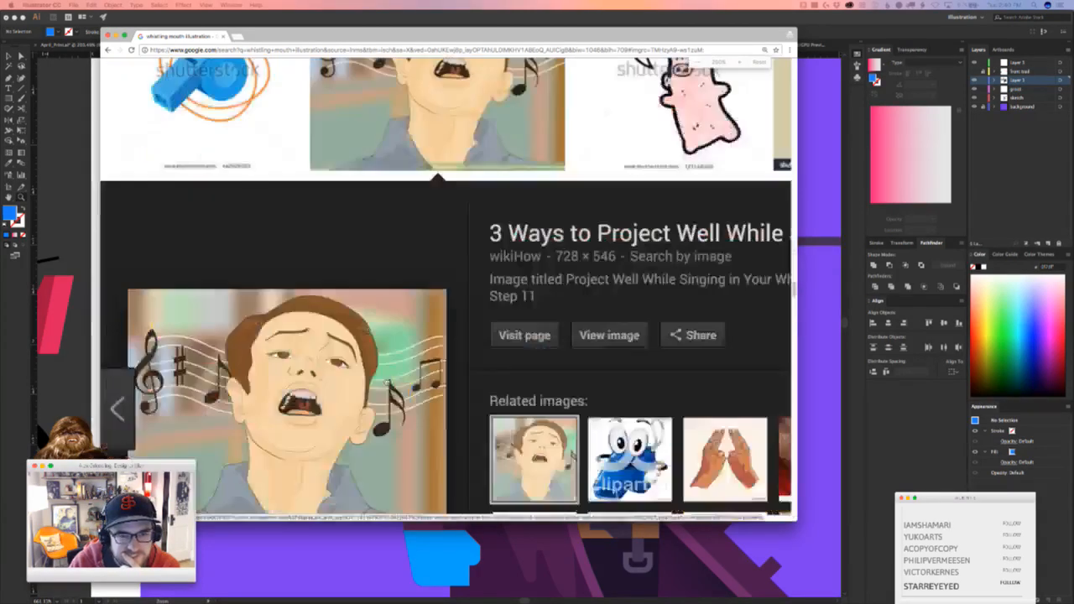
pyautogui.press('super+equal')
pyautogui.press('super+equal')
pyautogui.press('super+equal')
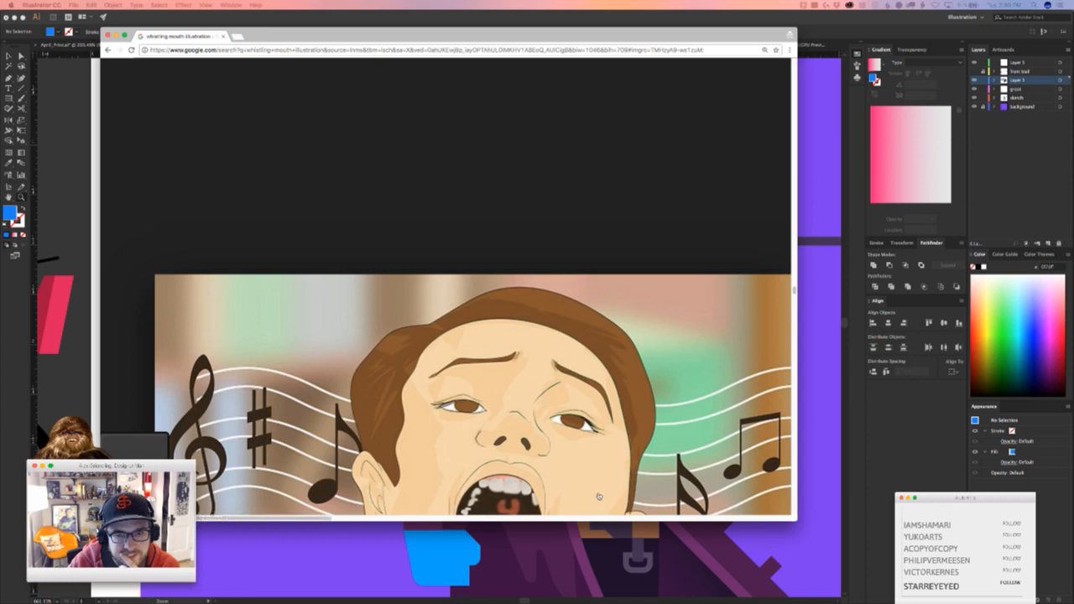
pyautogui.scroll(-4, 648, 467)
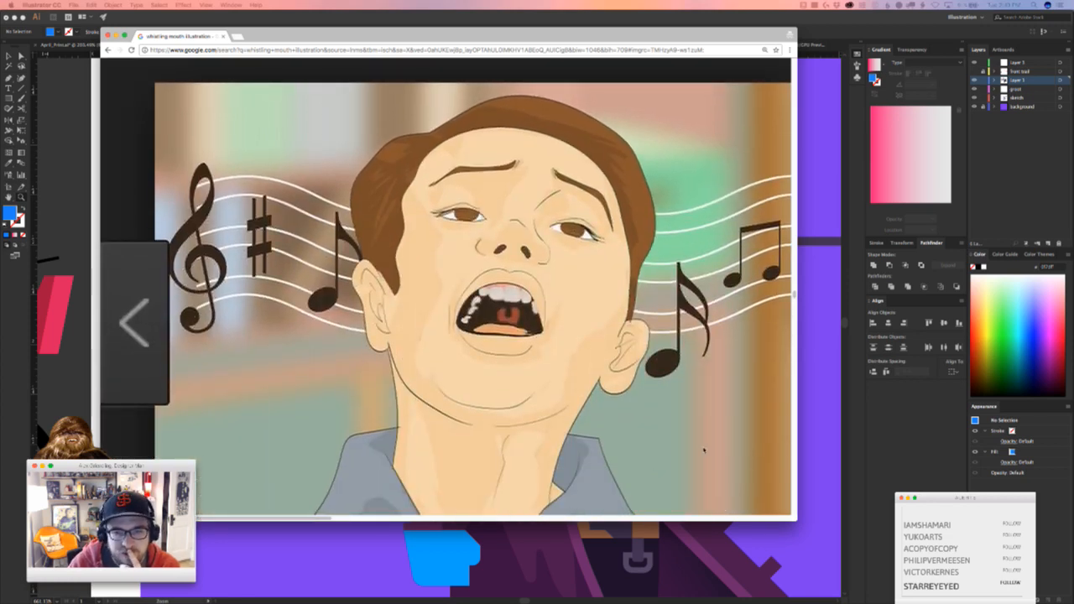
pyautogui.hscroll(2, 529, 333)
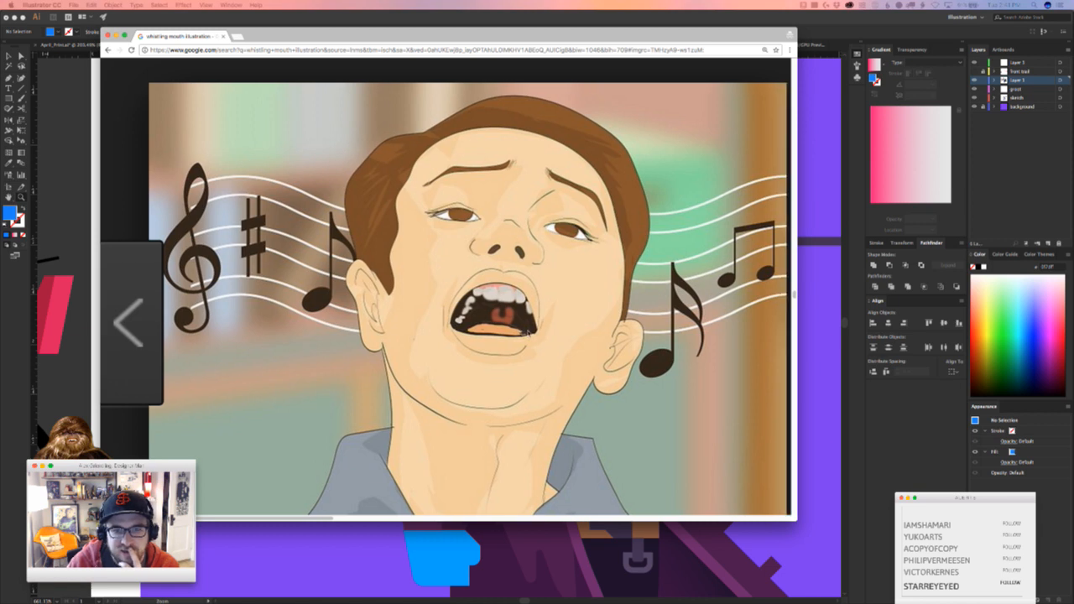
pyautogui.scroll(-4, 529, 333)
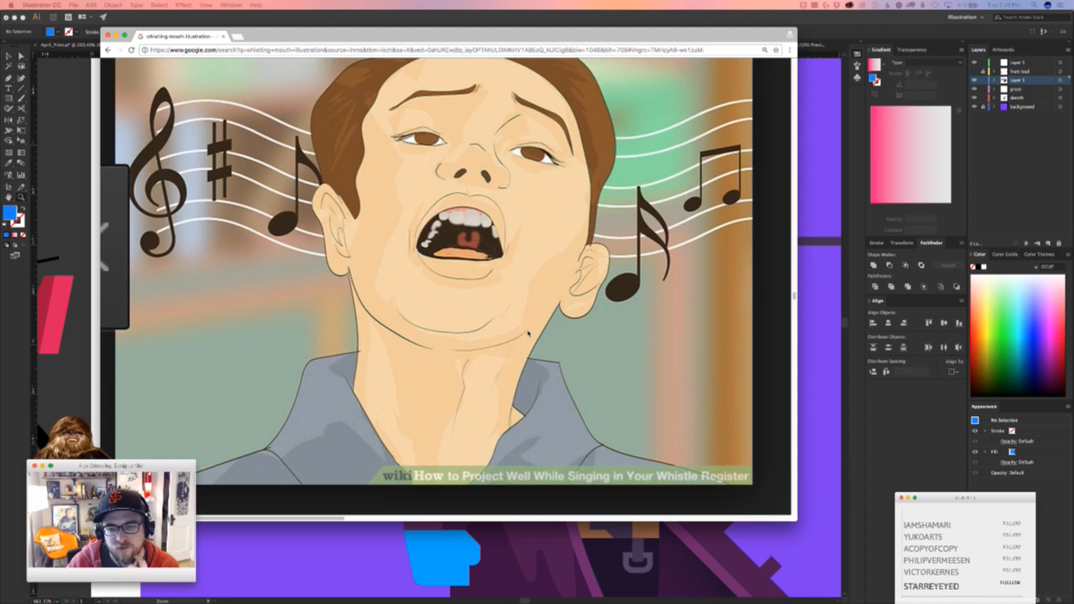
pyautogui.scroll(2, 529, 333)
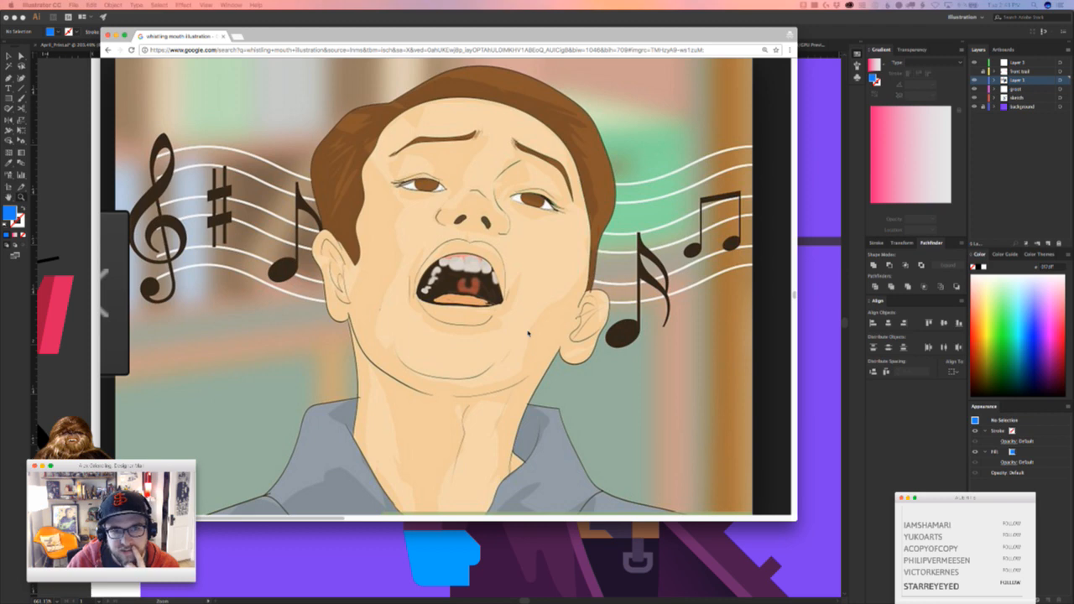
pyautogui.scroll(-1, 528, 279)
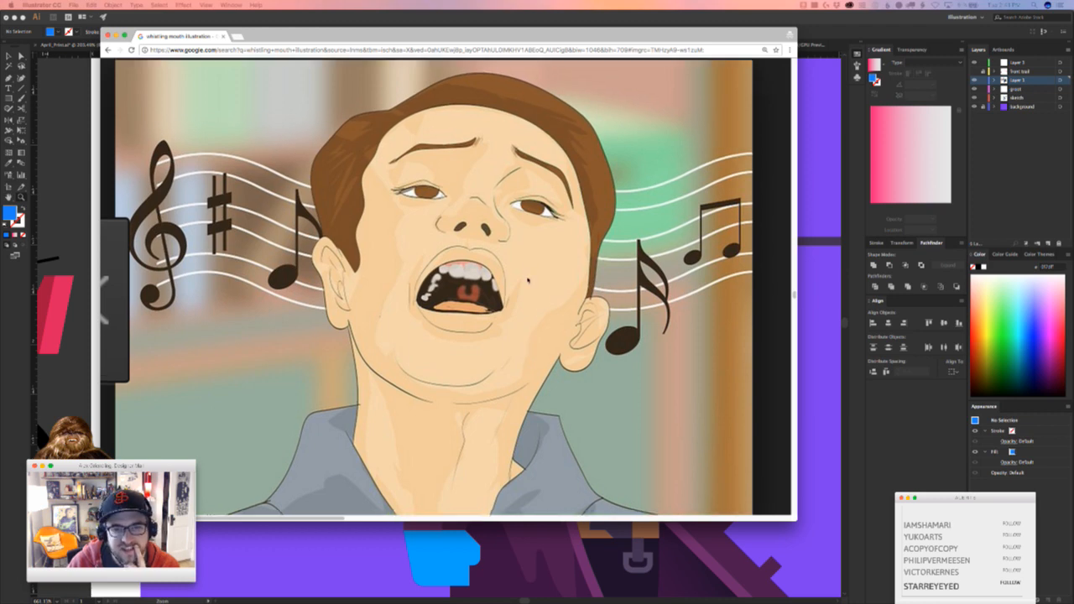
# Reduce the page magnification and preview the related blue sports whistle mascot
pyautogui.press('super+minus')
pyautogui.press('super+minus')
pyautogui.press('super+minus')
pyautogui.press('super+minus')
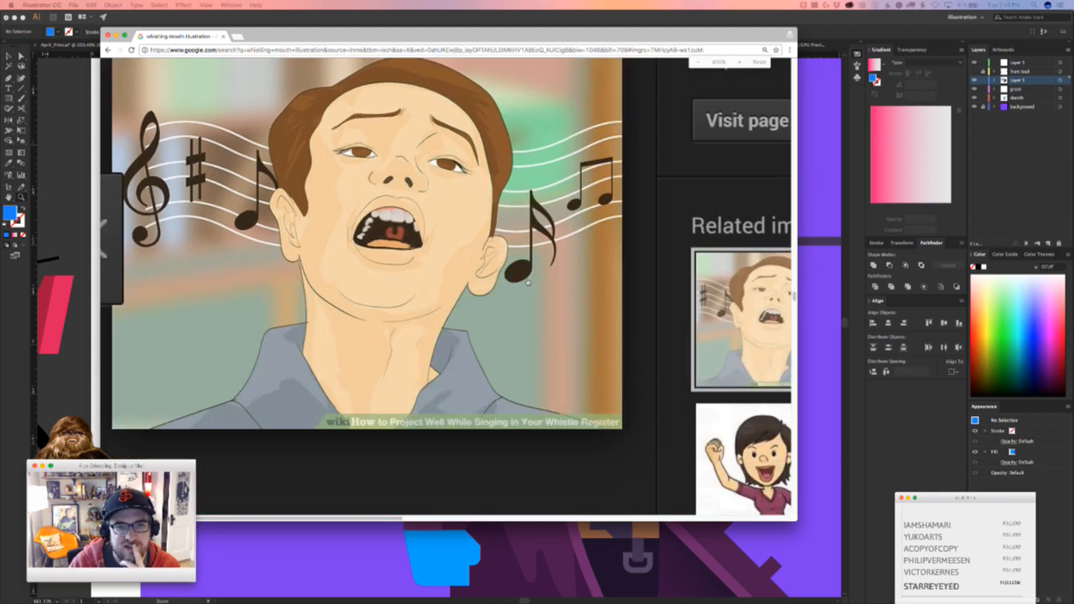
pyautogui.press('super+minus')
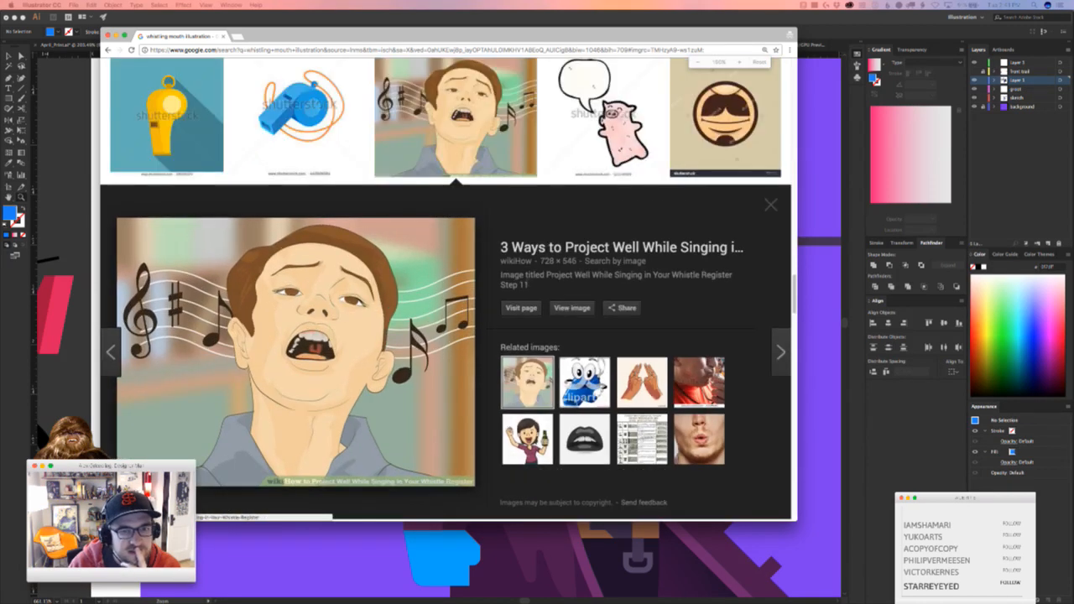
pyautogui.press('super+minus')
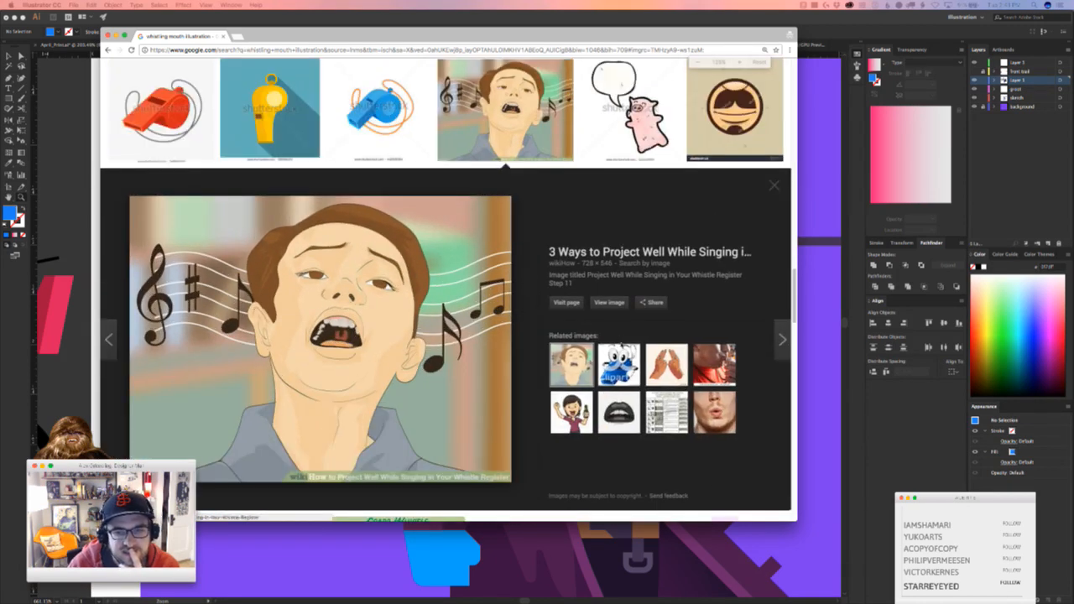
pyautogui.click(621, 352)
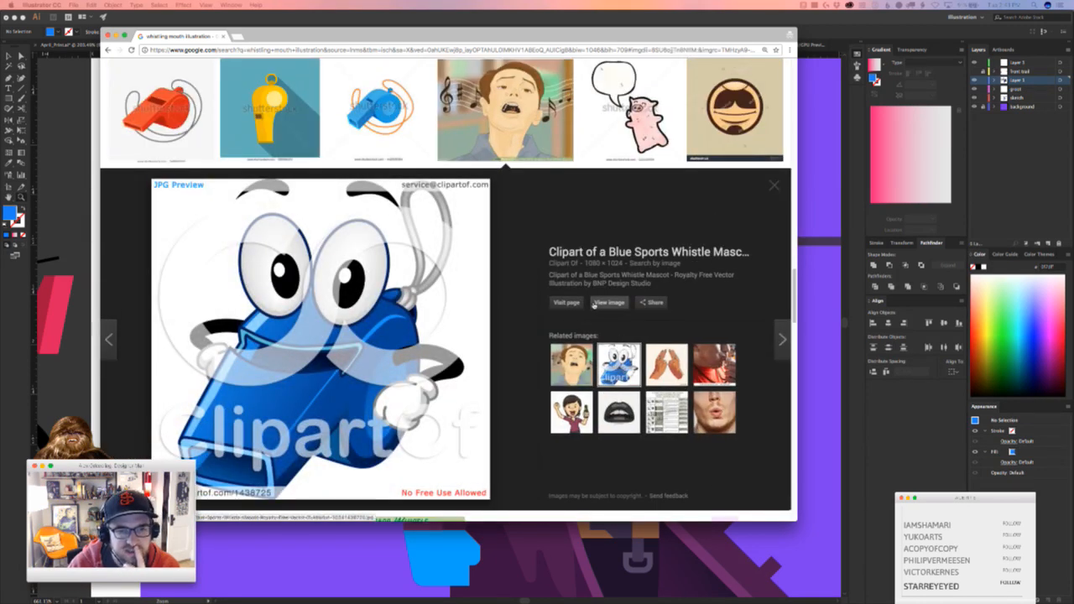
# Preview the waving yellow smiley from the image results and close its preview
pyautogui.scroll(-1, 609, 304)
pyautogui.scroll(-5, 592, 309)
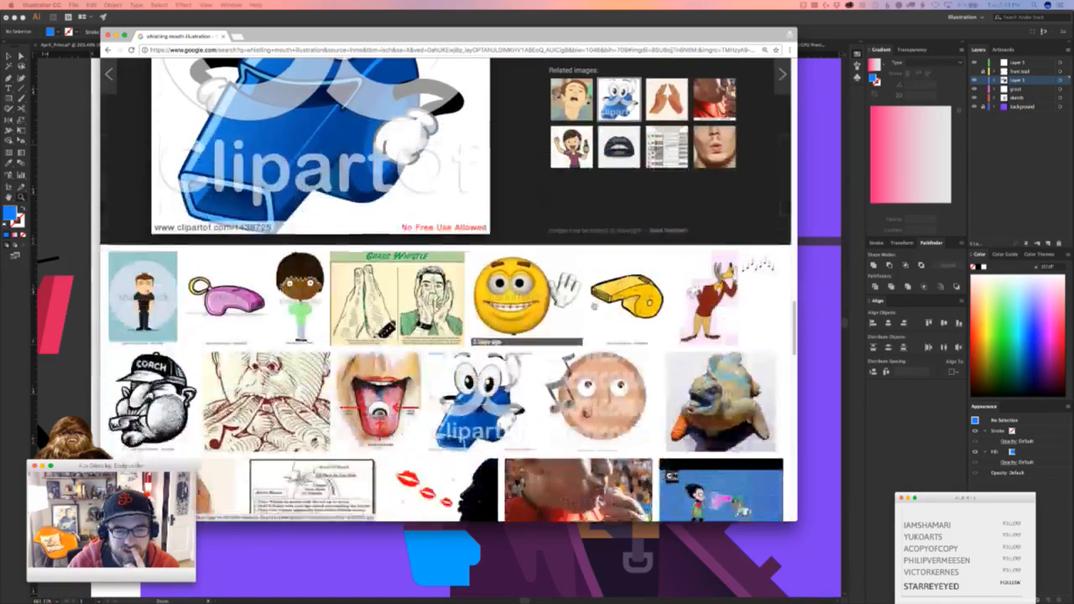
pyautogui.click(541, 276)
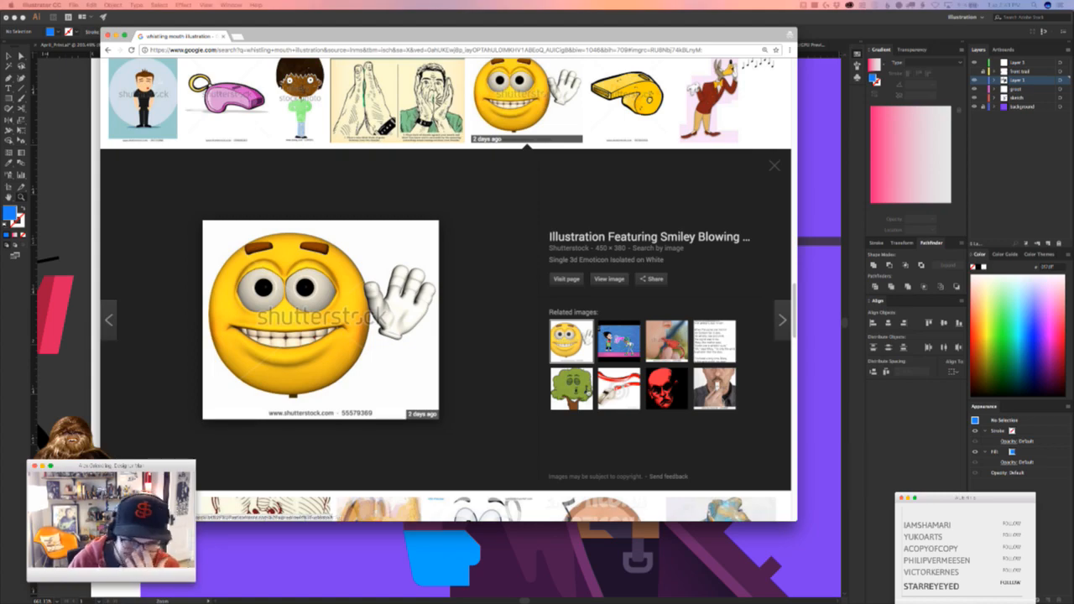
pyautogui.click(773, 165)
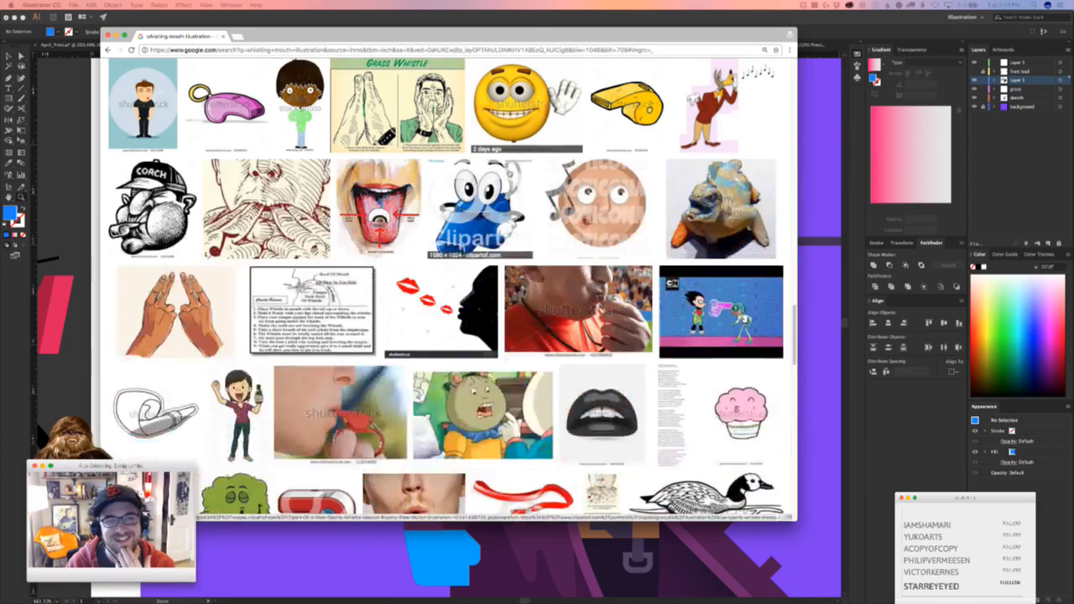
# Look through the image results again and preview the cartoon woman holding a bottle with her fist raised
pyautogui.scroll(10, 479, 202)
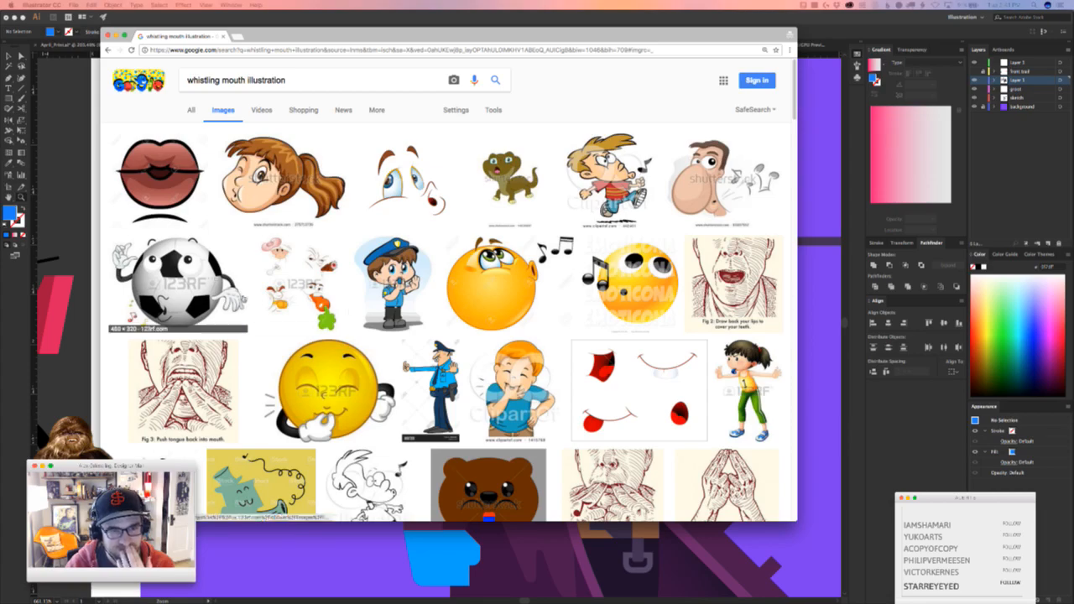
pyautogui.scroll(-10, 359, 382)
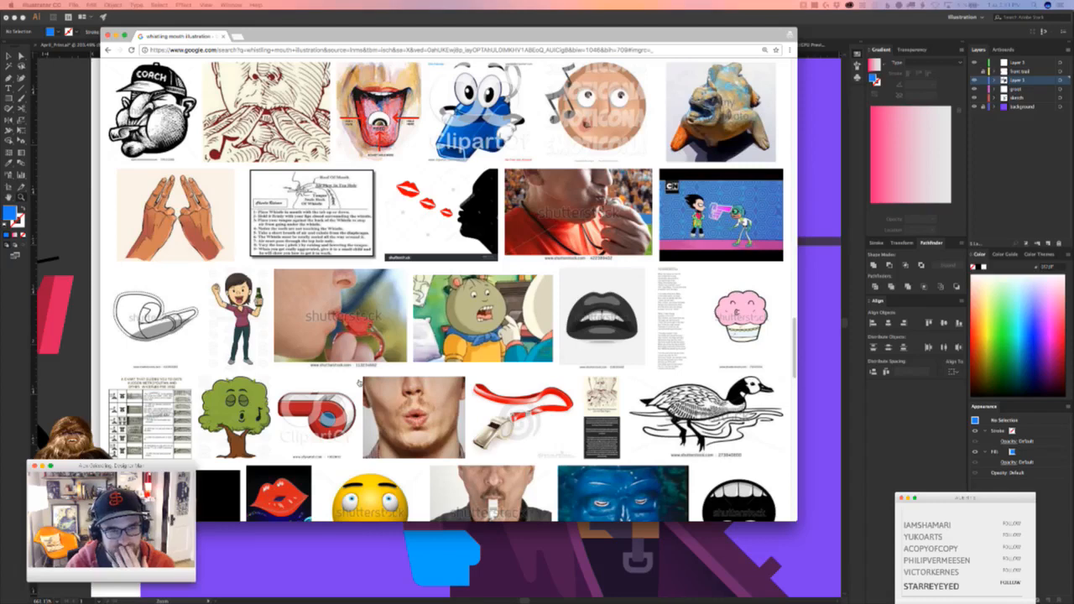
pyautogui.click(262, 317)
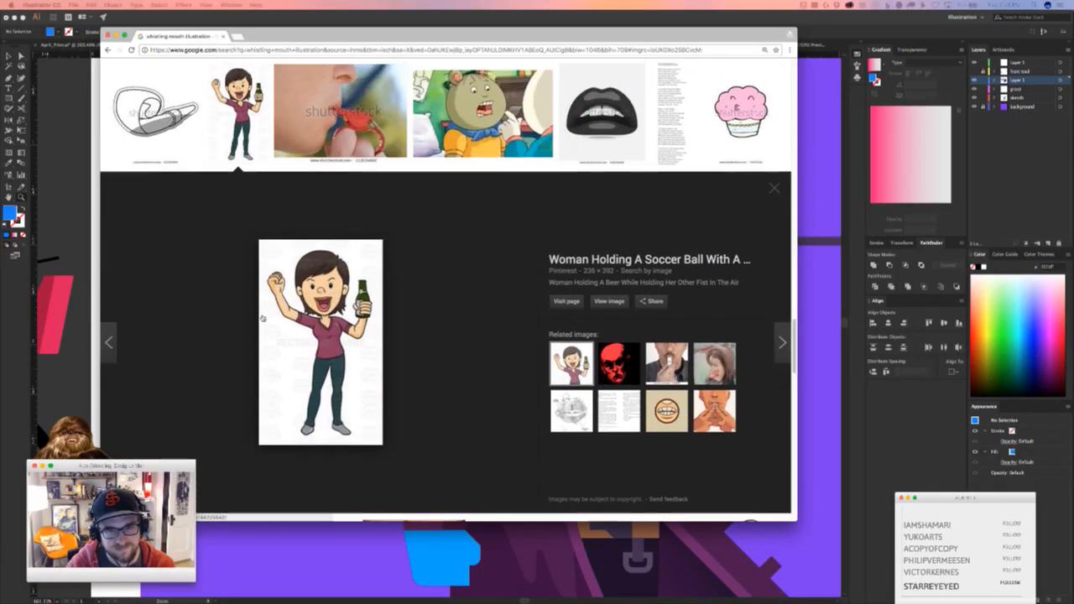
# Browse further through the image results, preview the fox-tailed girl hugging an apple, and close the preview
pyautogui.scroll(5, 263, 317)
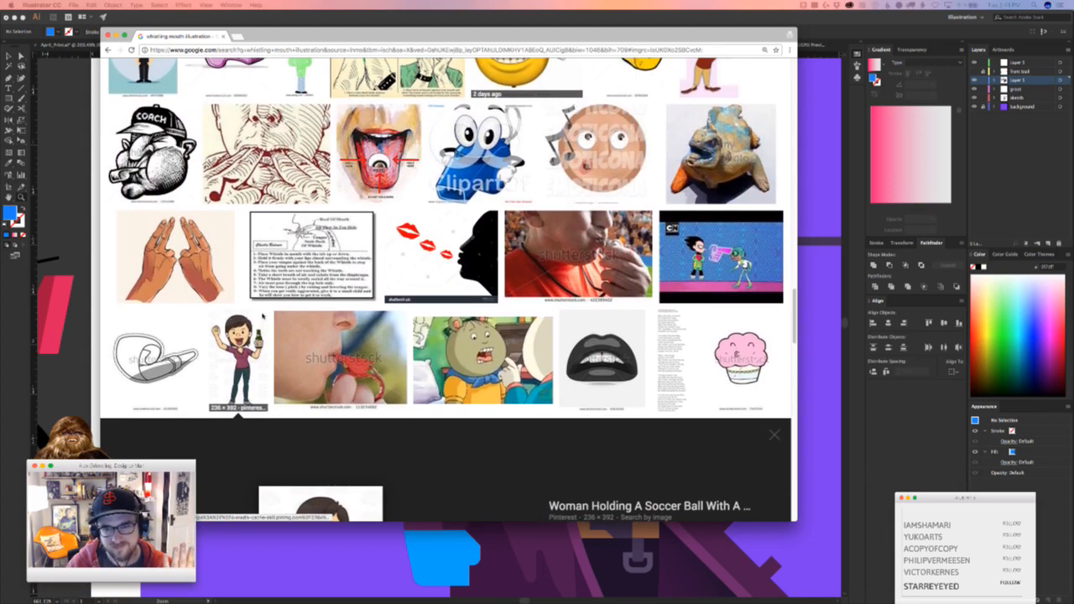
pyautogui.scroll(-8, 262, 317)
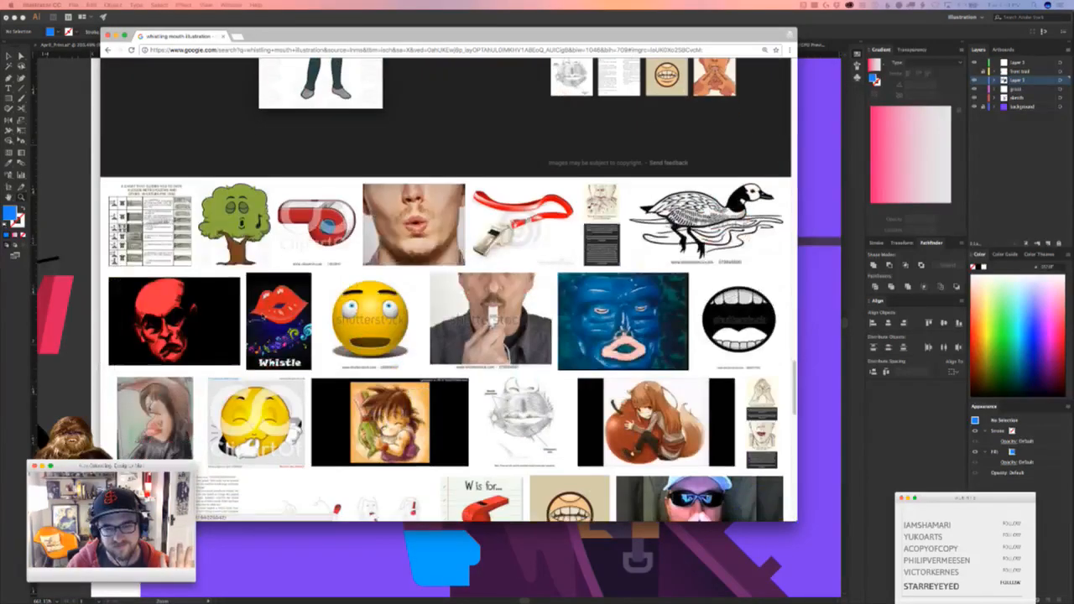
pyautogui.scroll(-3, 449, 318)
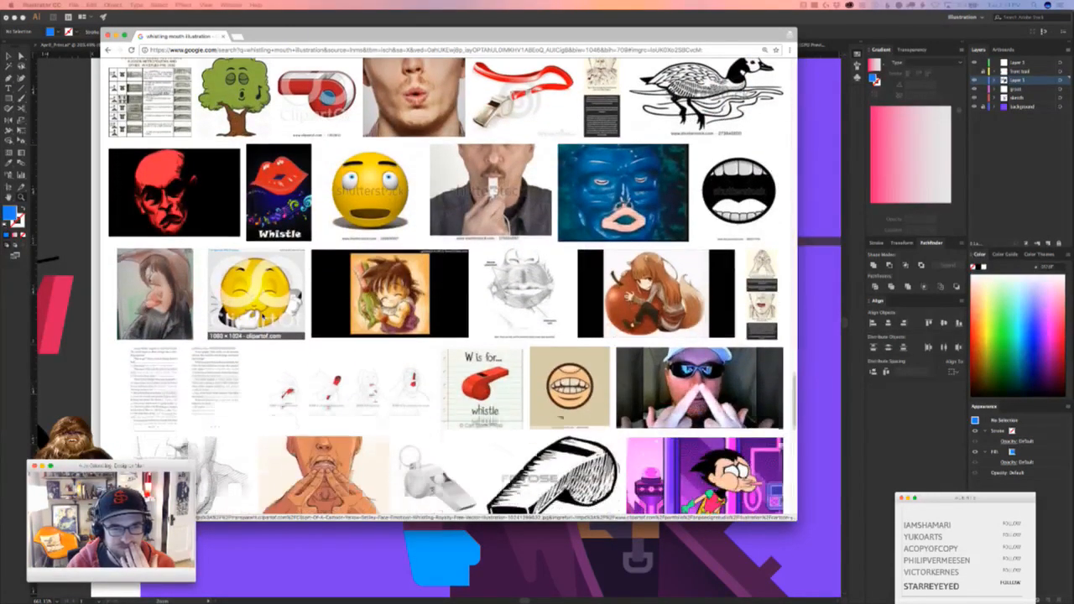
pyautogui.scroll(-3, 662, 173)
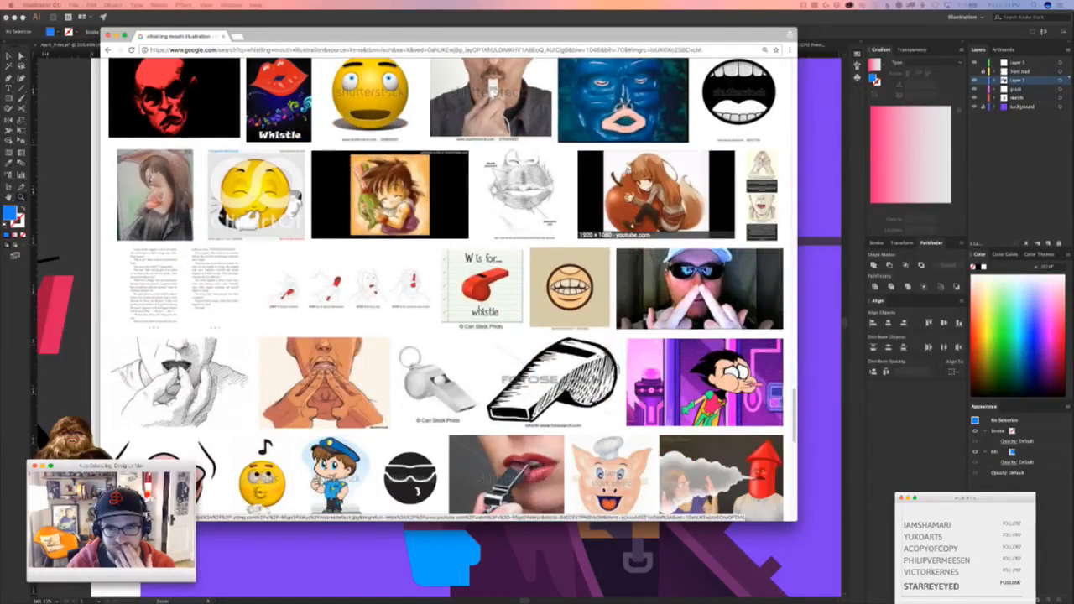
pyautogui.click(663, 173)
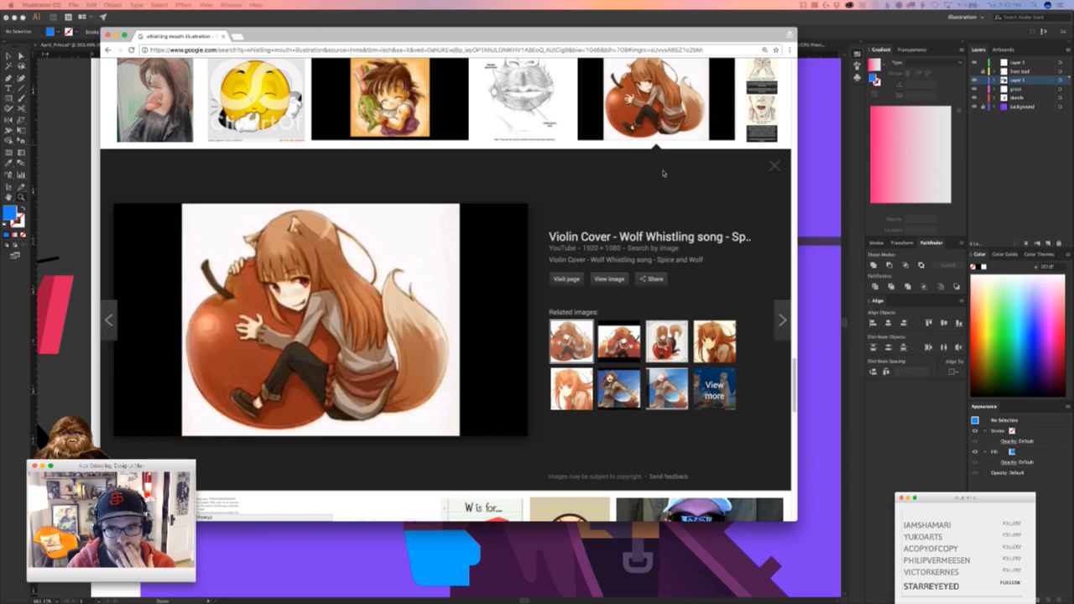
pyautogui.click(773, 166)
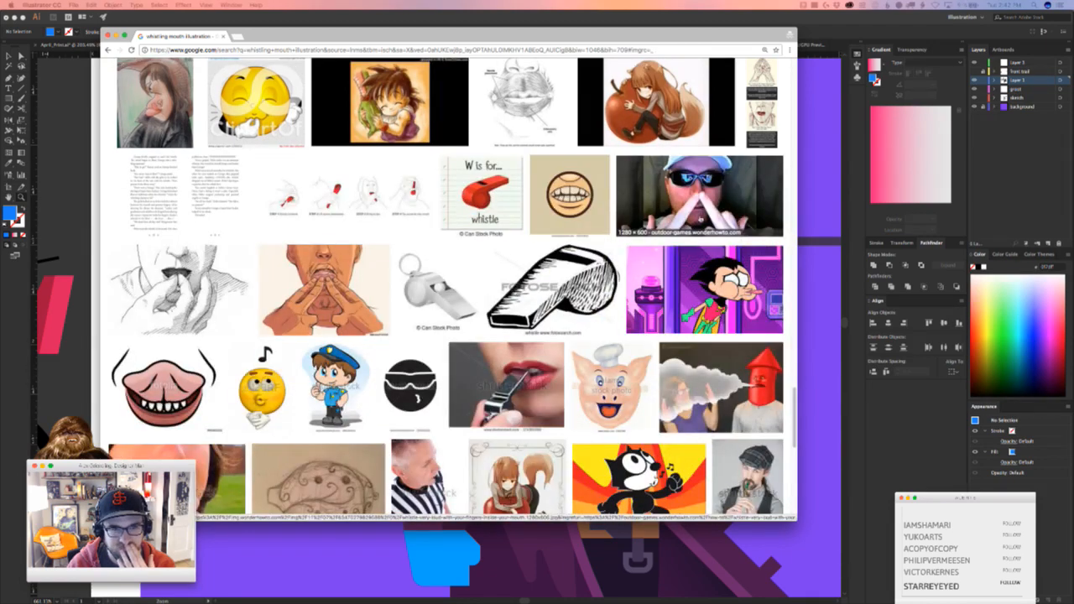
# Preview the toothy cartoon mouth and the red rocket-headed man blowing steam, enlarging the latter for a closer look
pyautogui.scroll(-2, 700, 220)
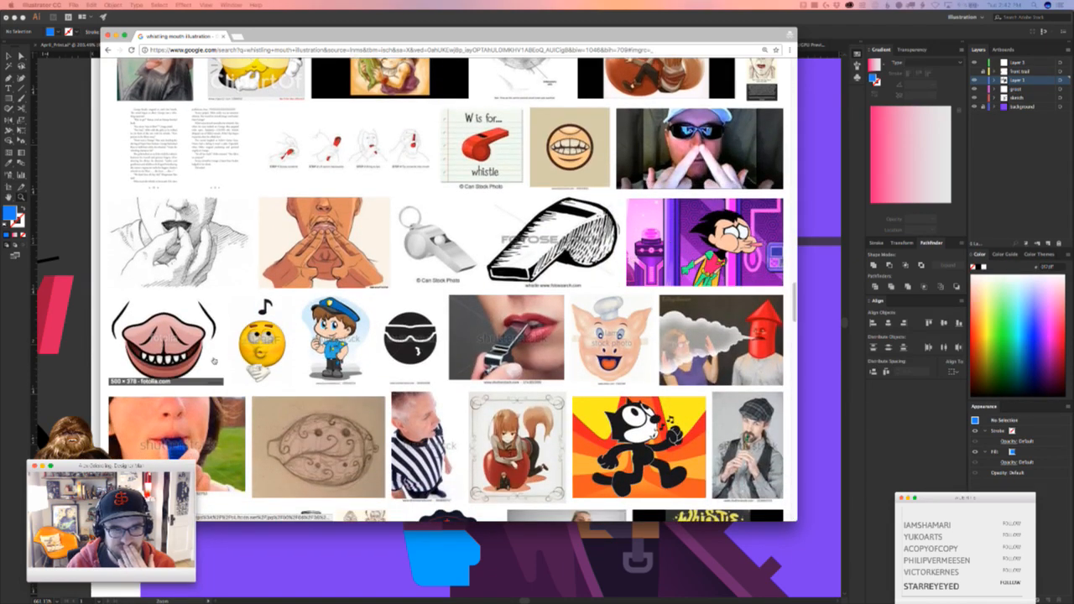
pyautogui.click(214, 361)
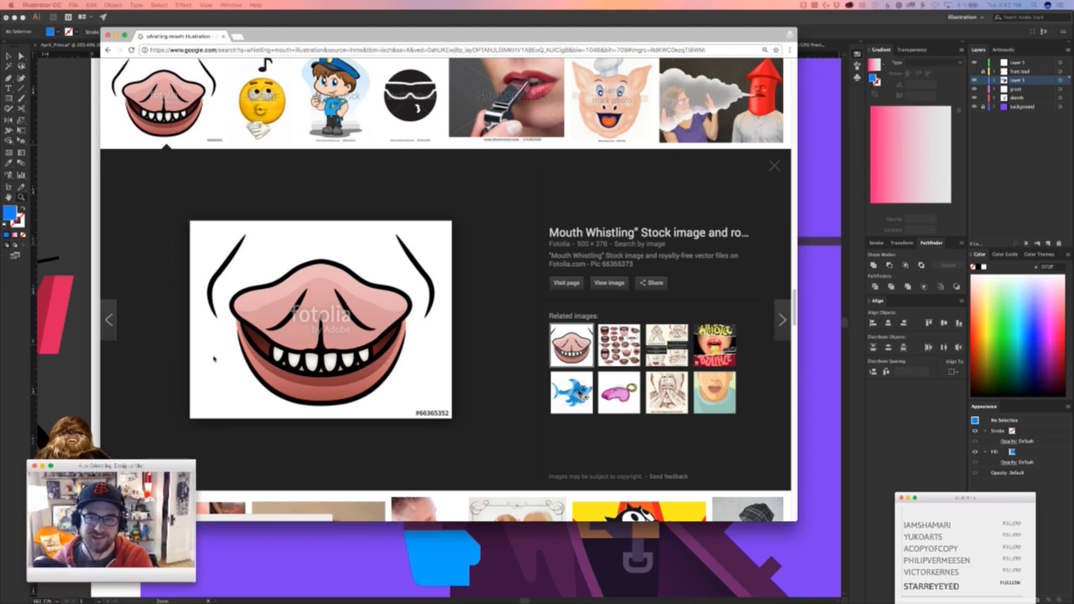
pyautogui.click(731, 136)
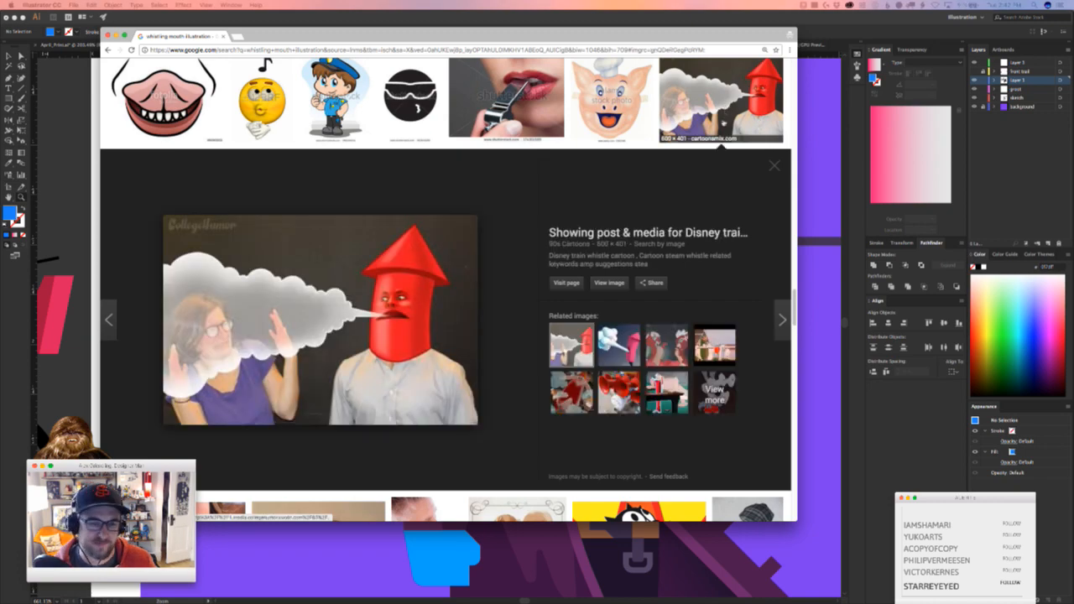
pyautogui.scroll(5, 541, 220)
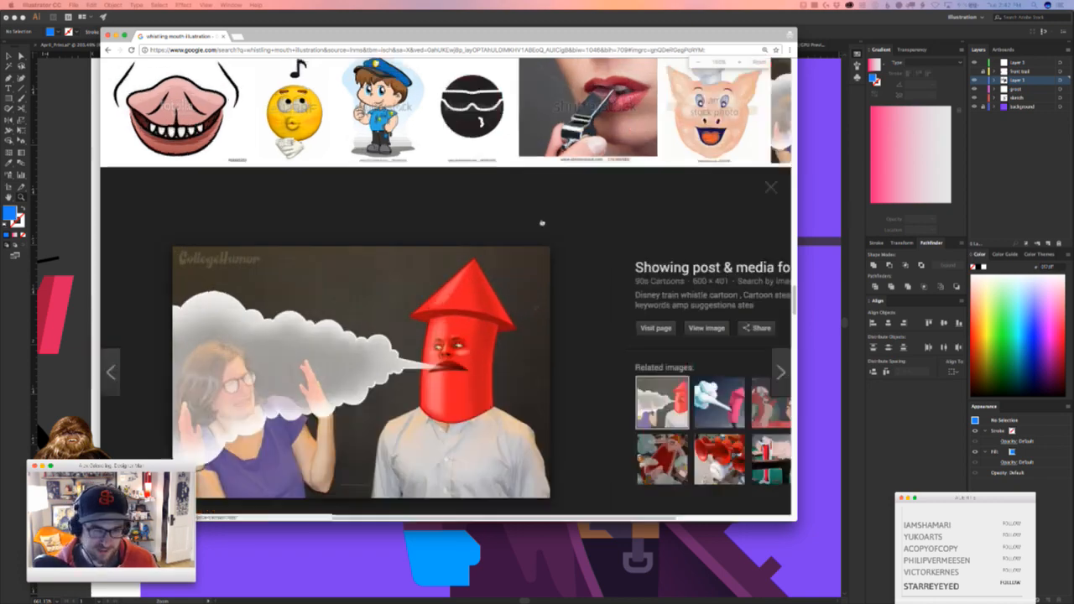
# Enlarge the previewed red rocket-headed man blowing steam again to study its mouth, and return to the image results
pyautogui.scroll(8, 541, 220)
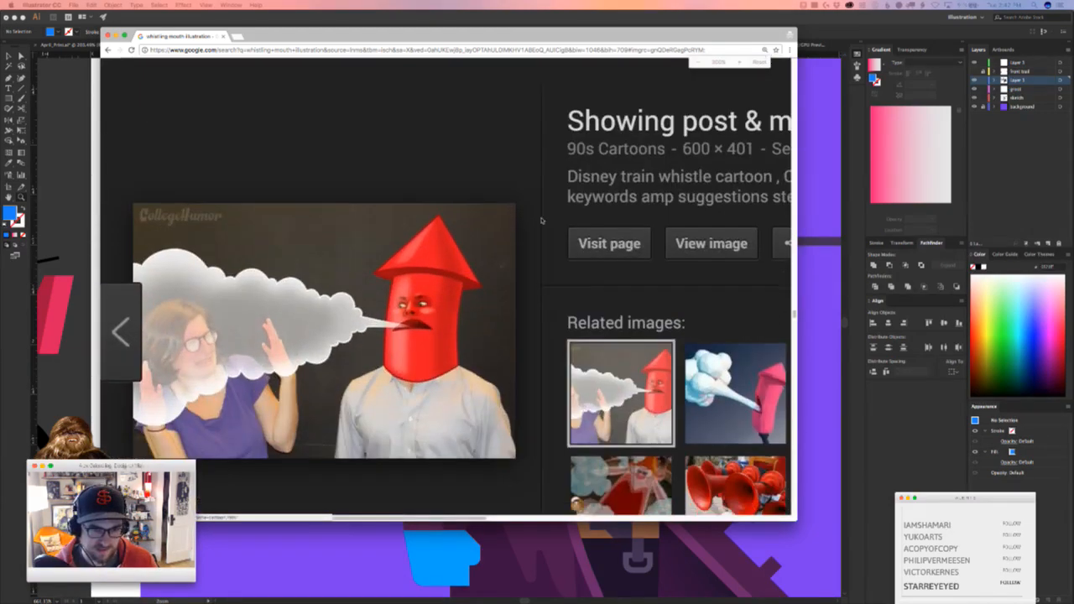
pyautogui.scroll(1, 541, 220)
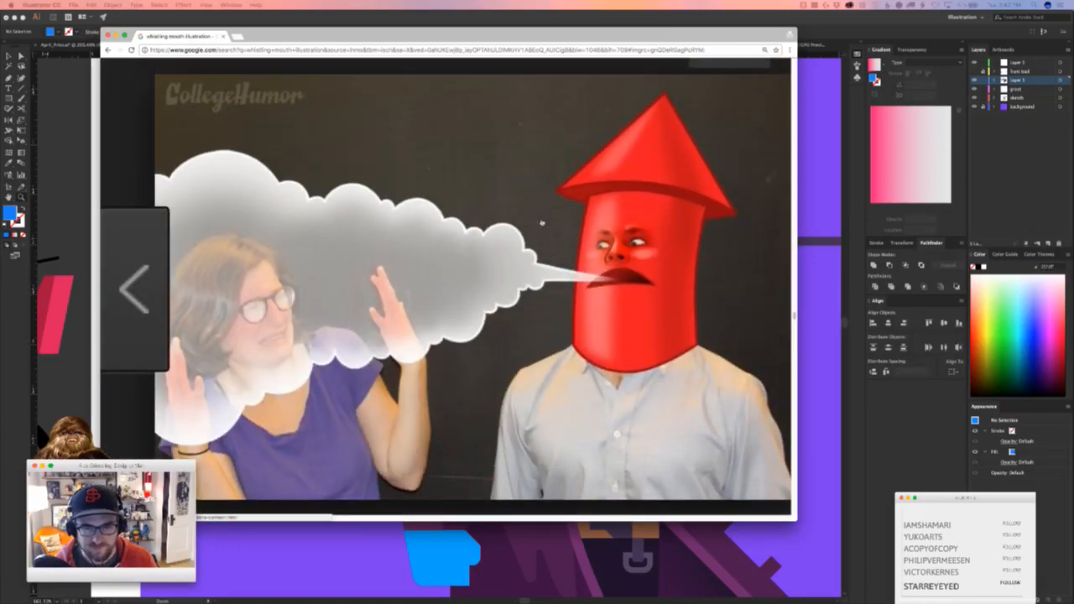
pyautogui.scroll(-8, 446, 288)
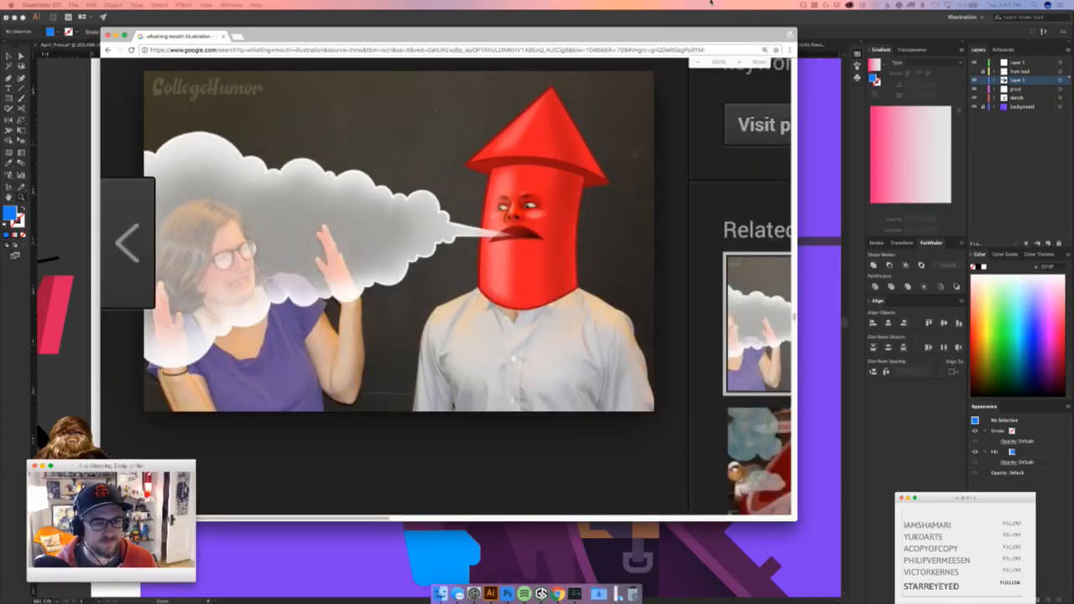
pyautogui.scroll(-4, 447, 288)
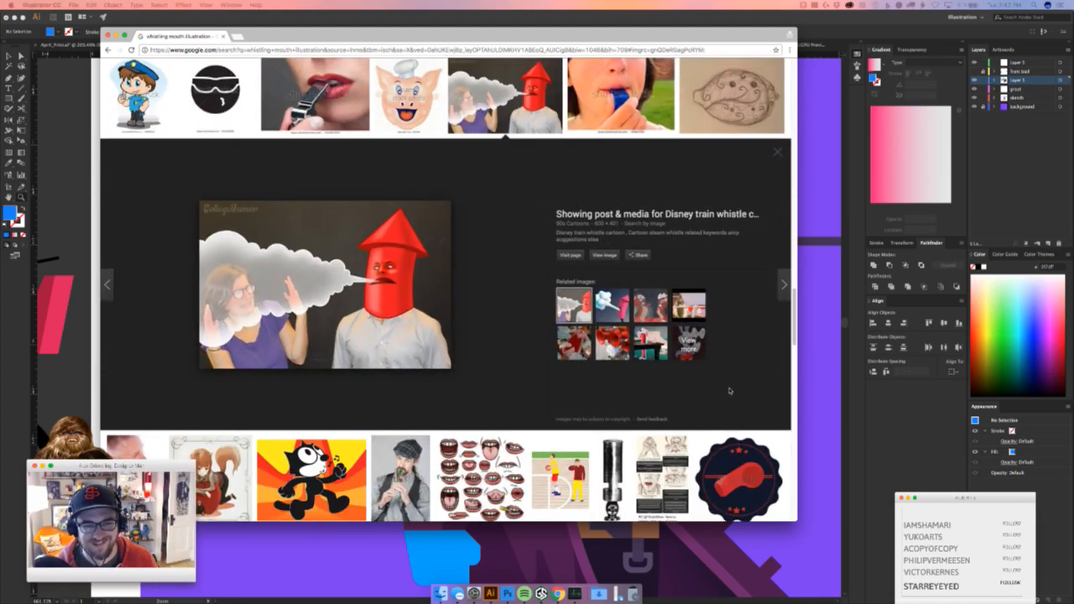
pyautogui.scroll(3, 729, 390)
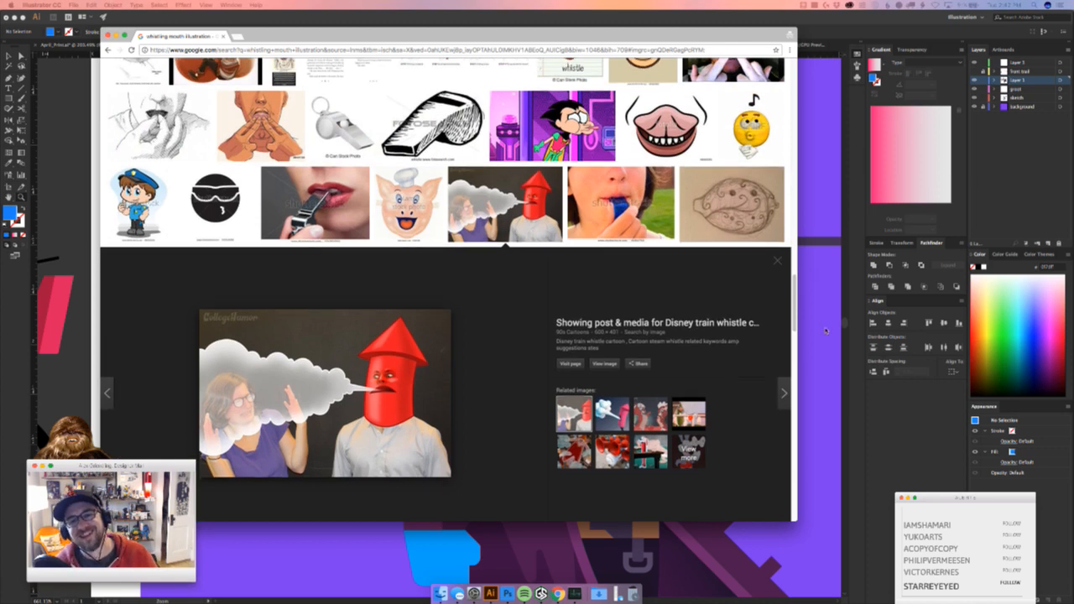
# Switch back to Illustrator and draw a curved puffed-cheek shape along the face's outer edge beside the whistling mouth
pyautogui.click(829, 328)
pyautogui.moveTo(744, 376); pyautogui.dragTo(604, 450)
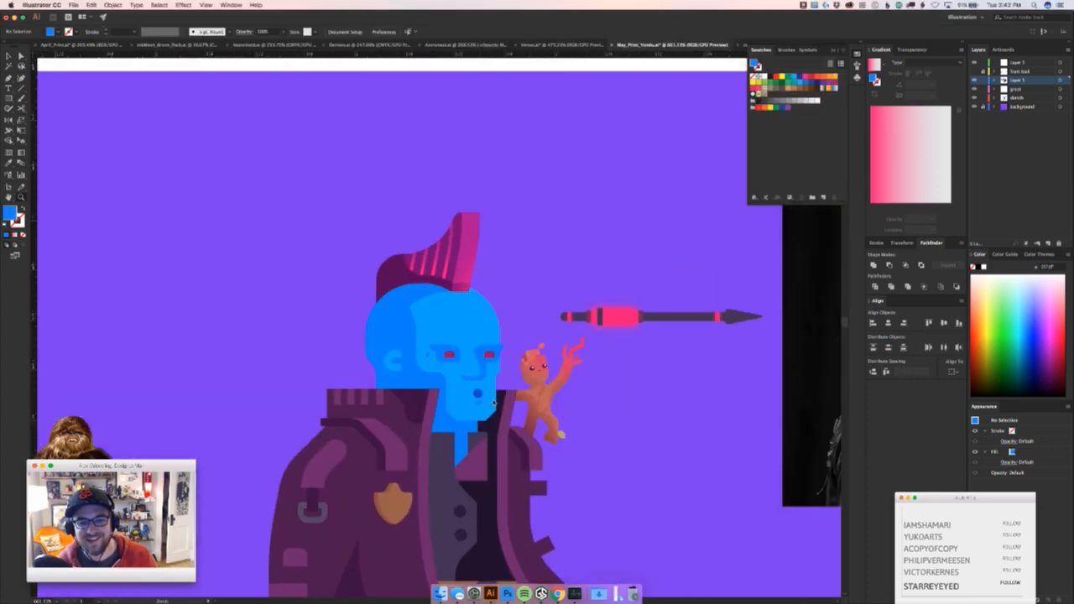
pyautogui.moveTo(467, 407); pyautogui.dragTo(614, 388)
pyautogui.press('v')
pyautogui.press('p')
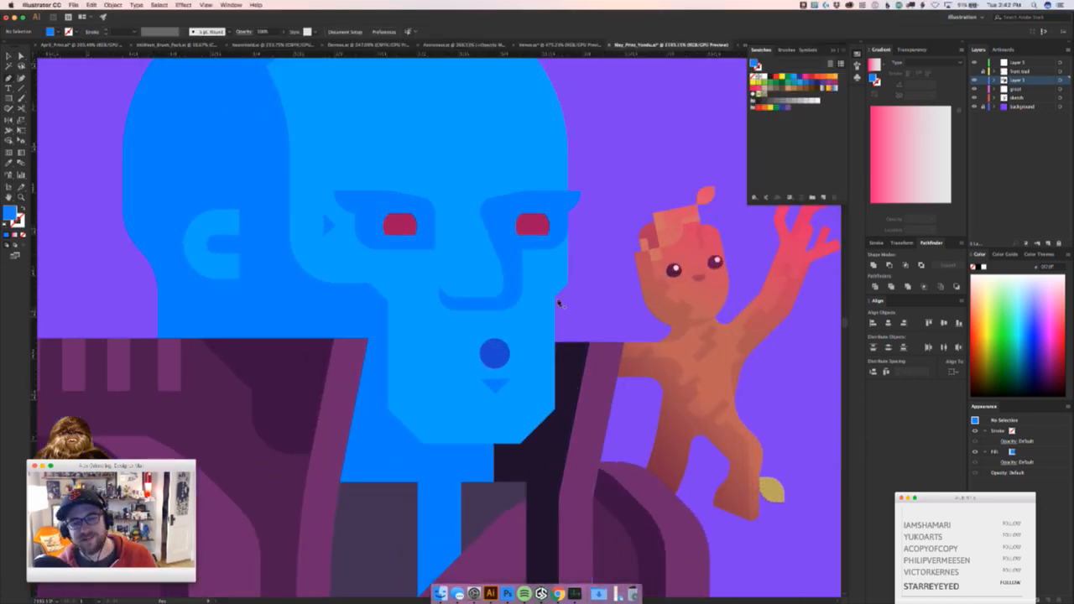
pyautogui.press('v')
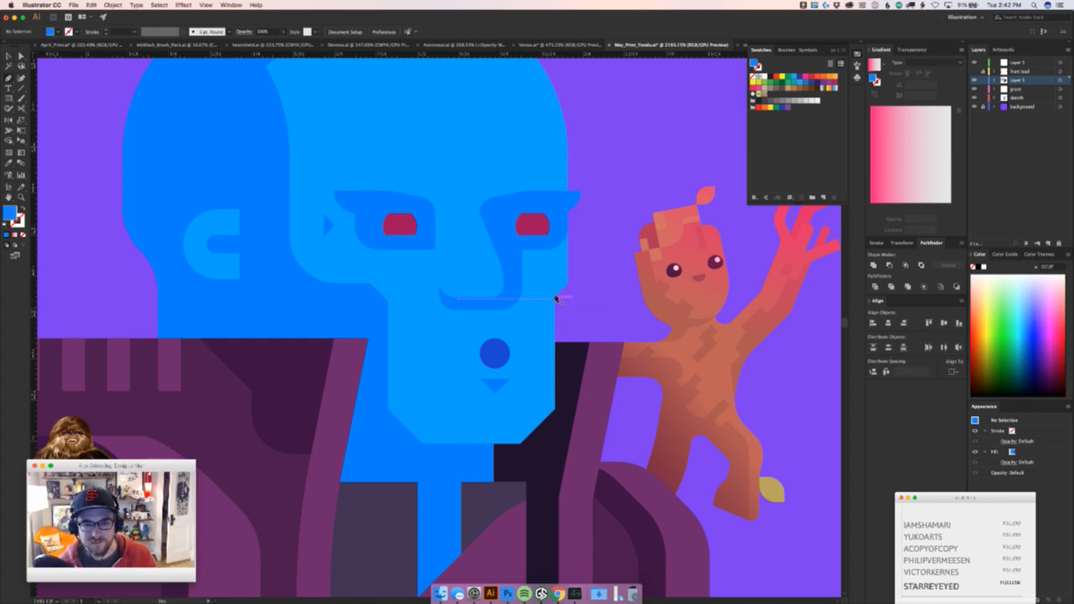
pyautogui.moveTo(560, 303); pyautogui.dragTo(564, 311)
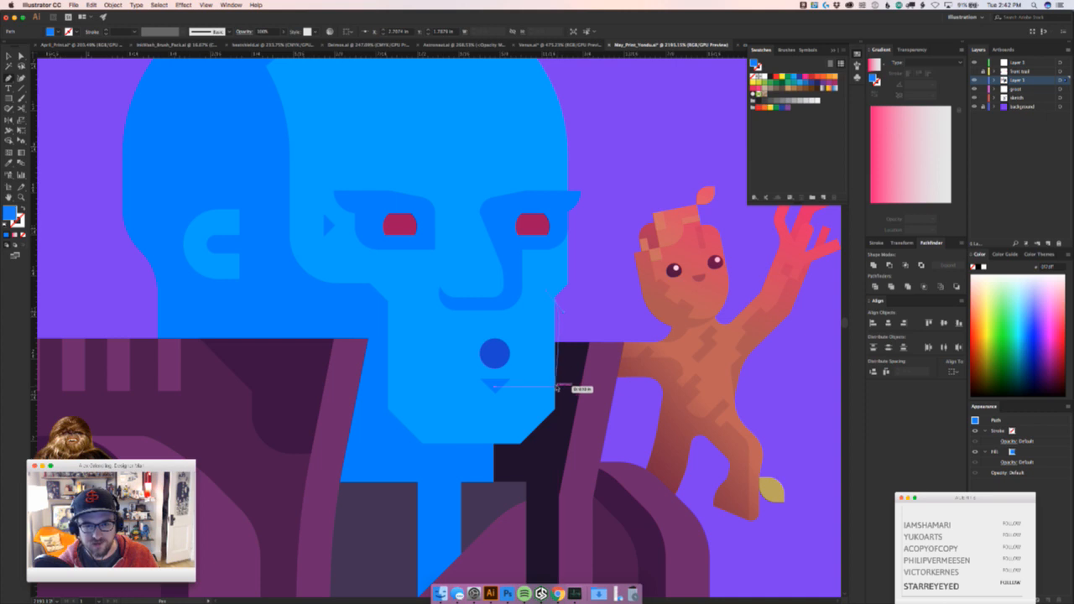
pyautogui.moveTo(555, 386); pyautogui.dragTo(541, 419)
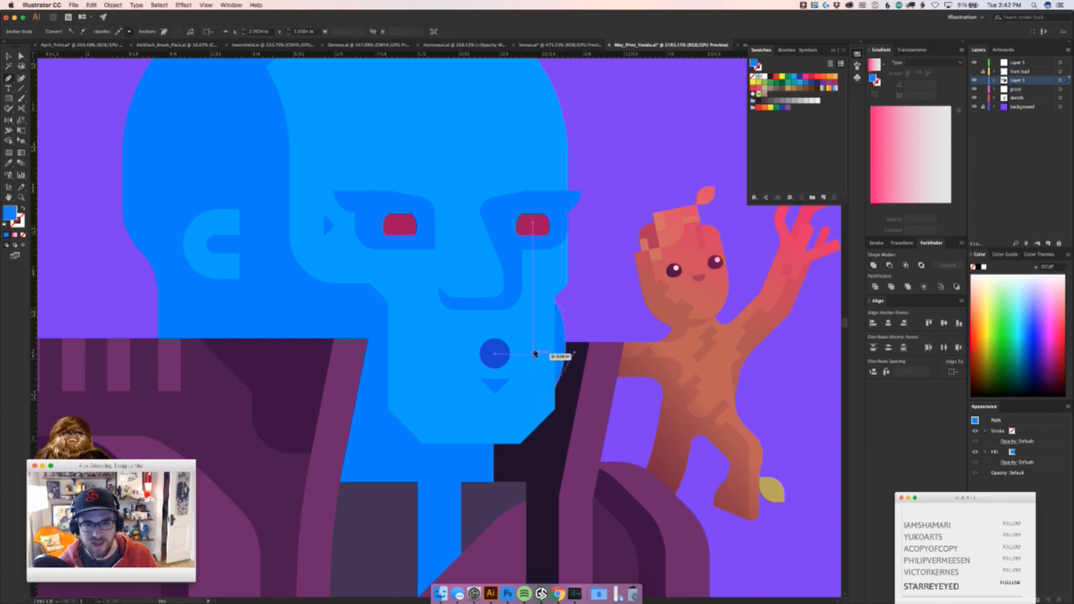
pyautogui.click(534, 353)
pyautogui.click(556, 301)
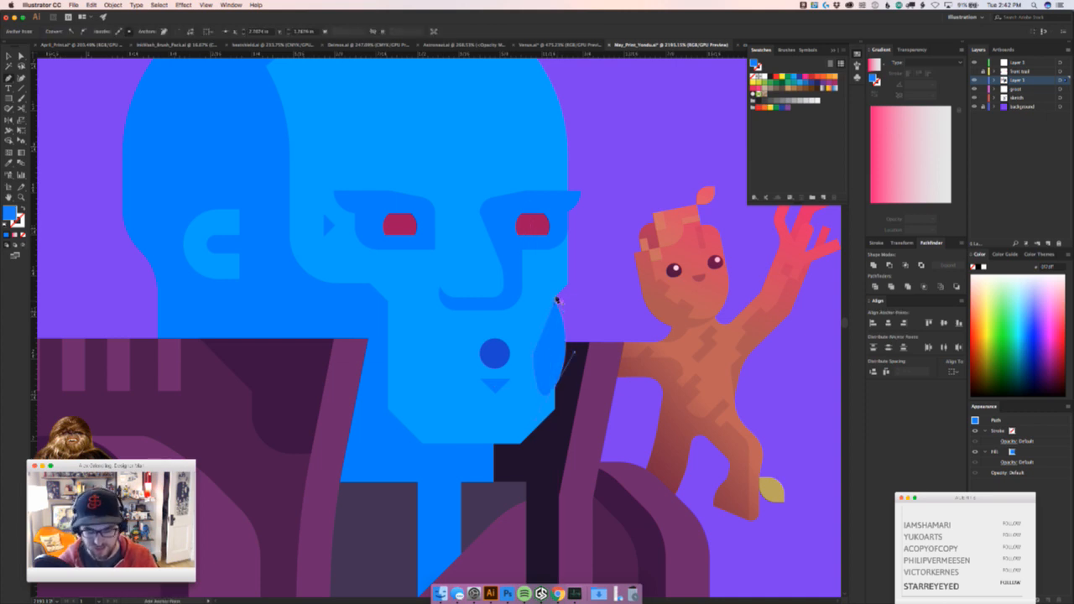
# Match the fill of the new cheek shape to the face's light blue
pyautogui.press('i')
pyautogui.click(533, 298)
pyautogui.press('v')
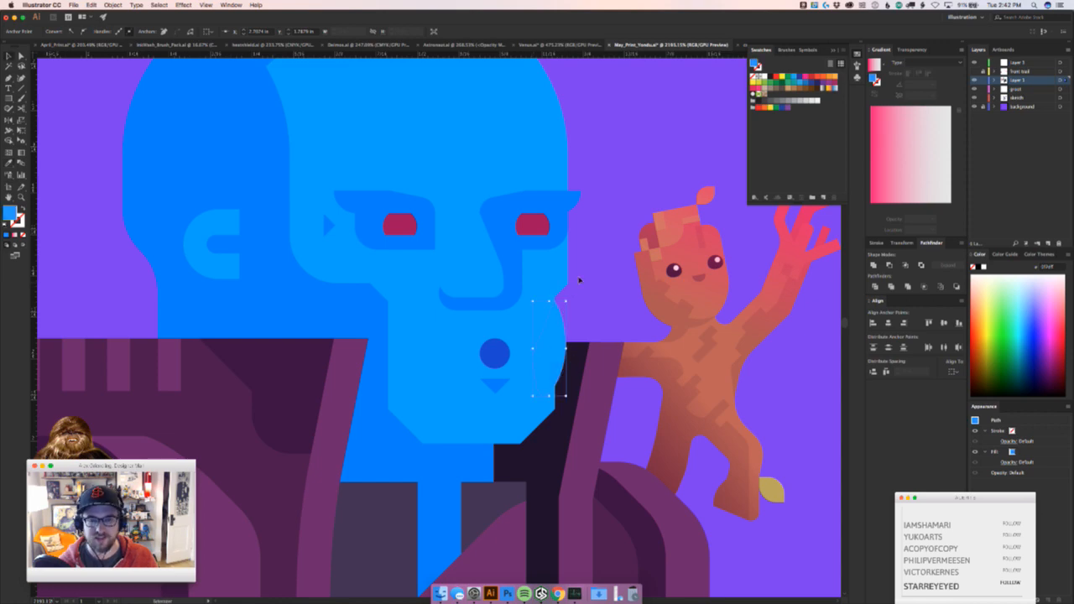
pyautogui.click(613, 292)
# Try a mirrored copy of the cheek bulge on the opposite, shadowed side of the face and adjust its position
pyautogui.press('z')
pyautogui.moveTo(611, 299); pyautogui.dragTo(524, 368)
pyautogui.click(557, 336)
pyautogui.press('z')
pyautogui.press('v')
pyautogui.click(363, 372)
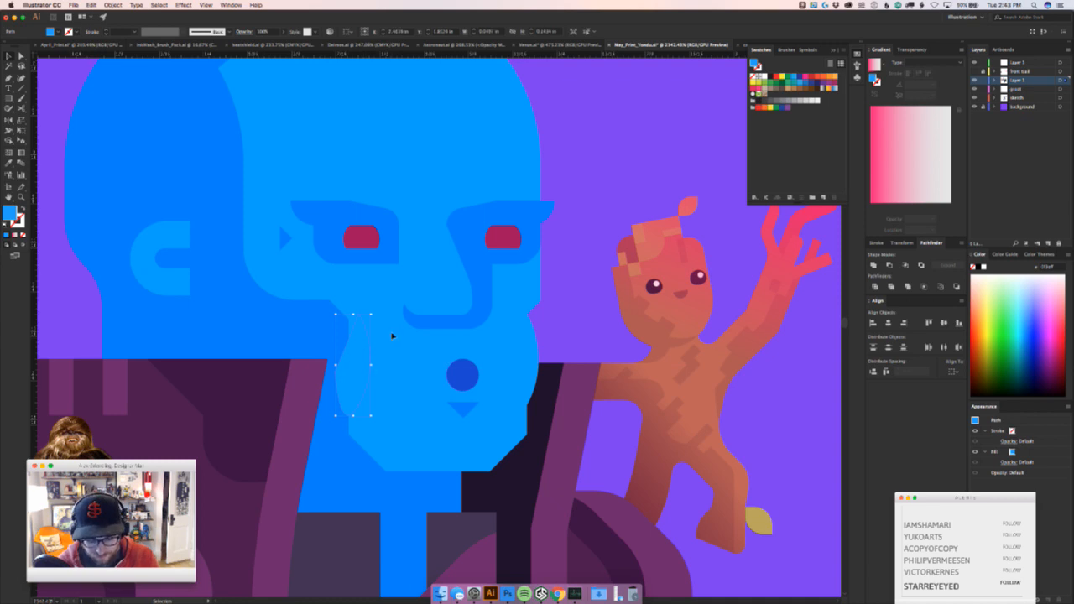
pyautogui.click(365, 363)
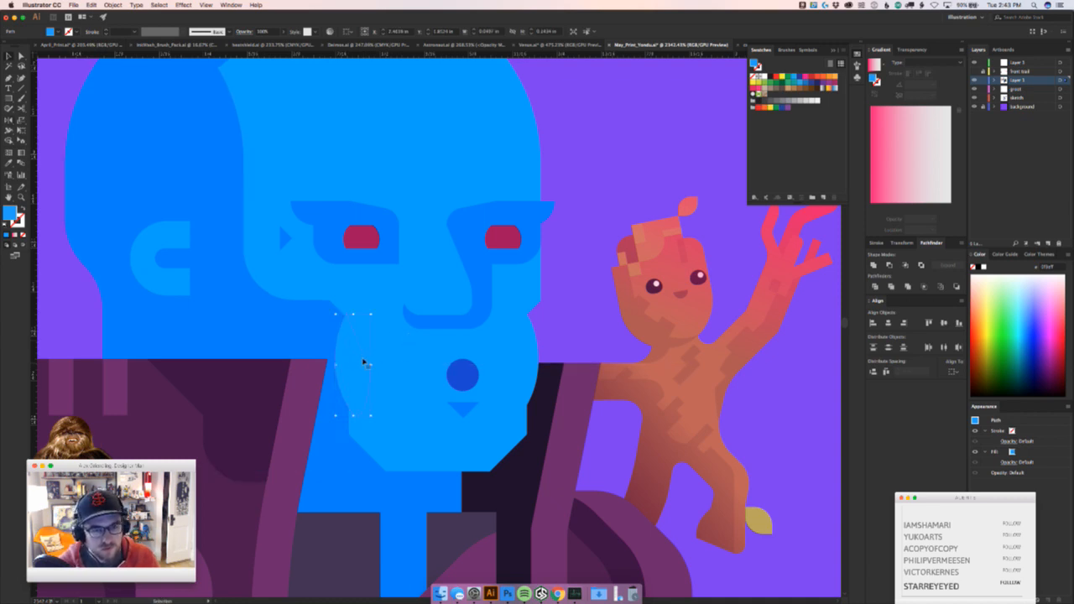
pyautogui.moveTo(372, 364)
pyautogui.mouseDown()
pyautogui.moveTo(383, 371)
pyautogui.moveTo(362, 364)
pyautogui.mouseUp()
pyautogui.click(586, 267)
pyautogui.moveTo(554, 277); pyautogui.dragTo(437, 351)
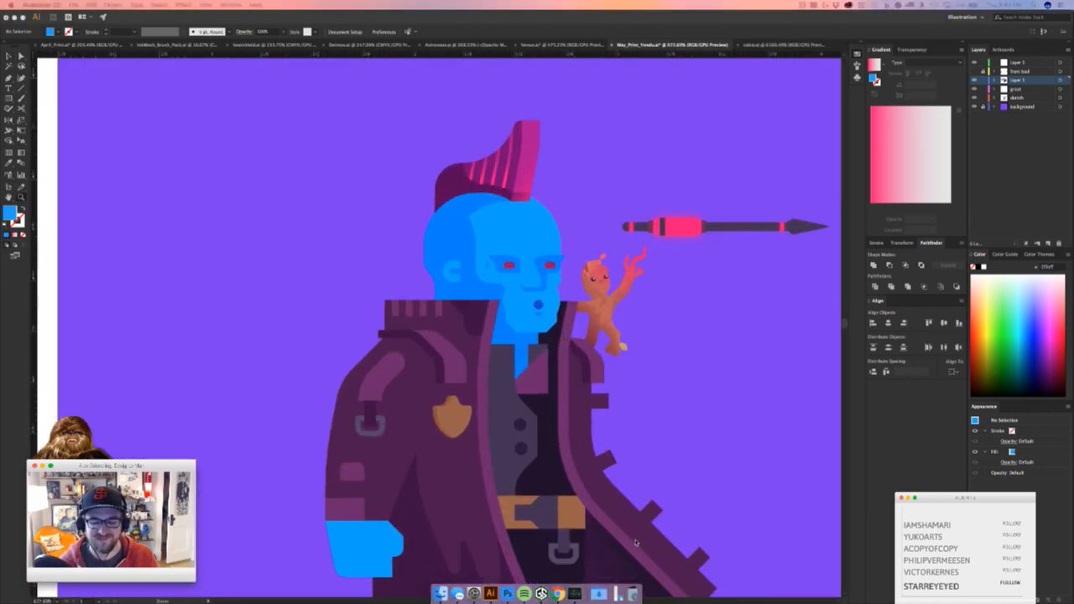
# Remove the mirrored cheek copy from the shadowed side of the face, keeping the outer cheek bulge
pyautogui.click(659, 463)
pyautogui.moveTo(544, 318); pyautogui.dragTo(566, 261)
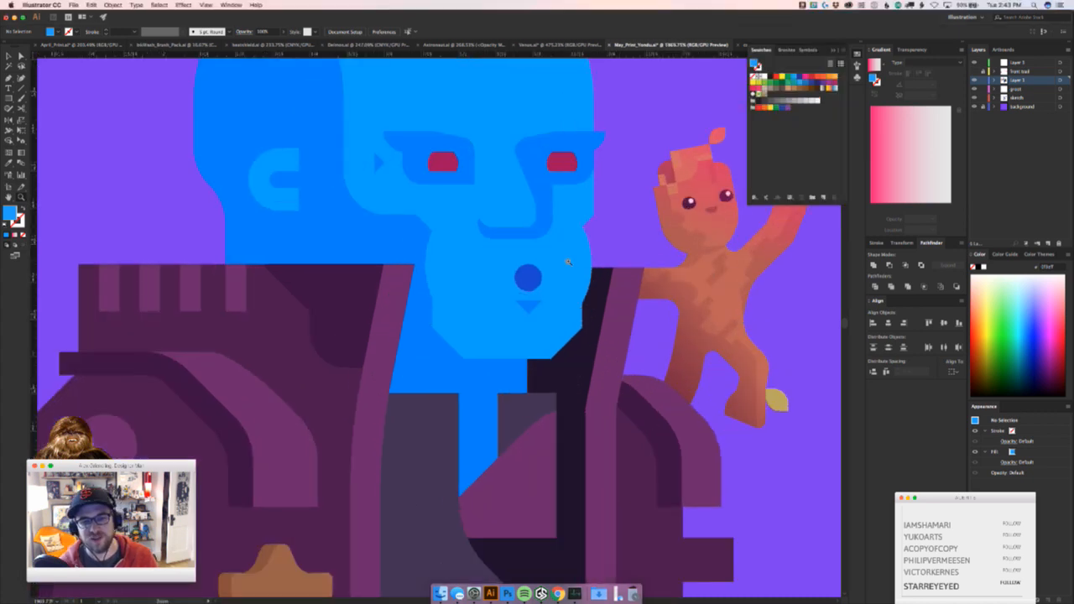
pyautogui.press('v')
pyautogui.click(438, 274)
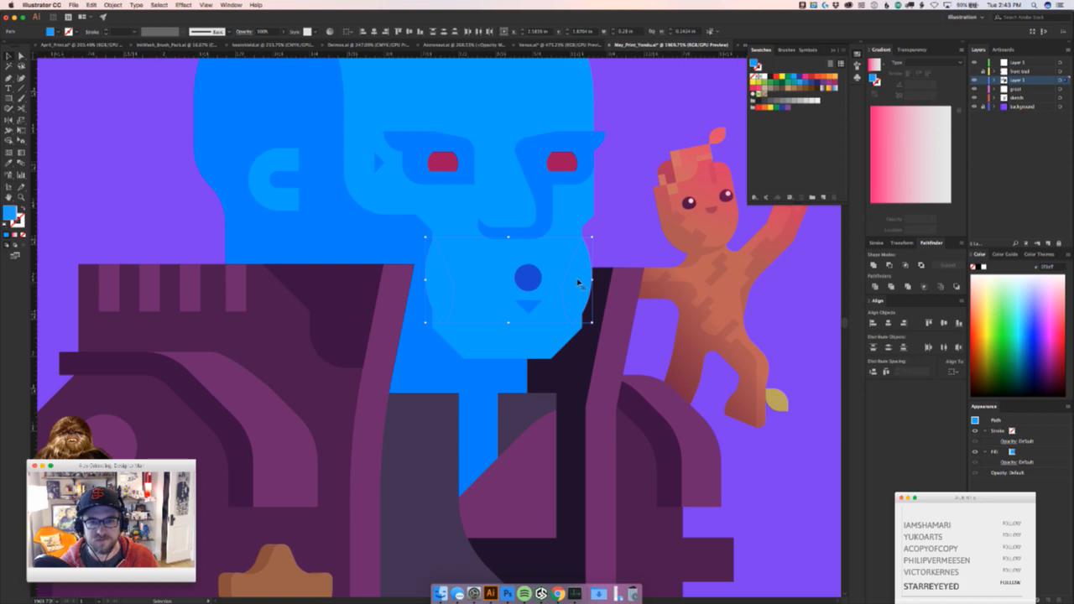
pyautogui.click(619, 235)
pyautogui.scroll(-5, 618, 237)
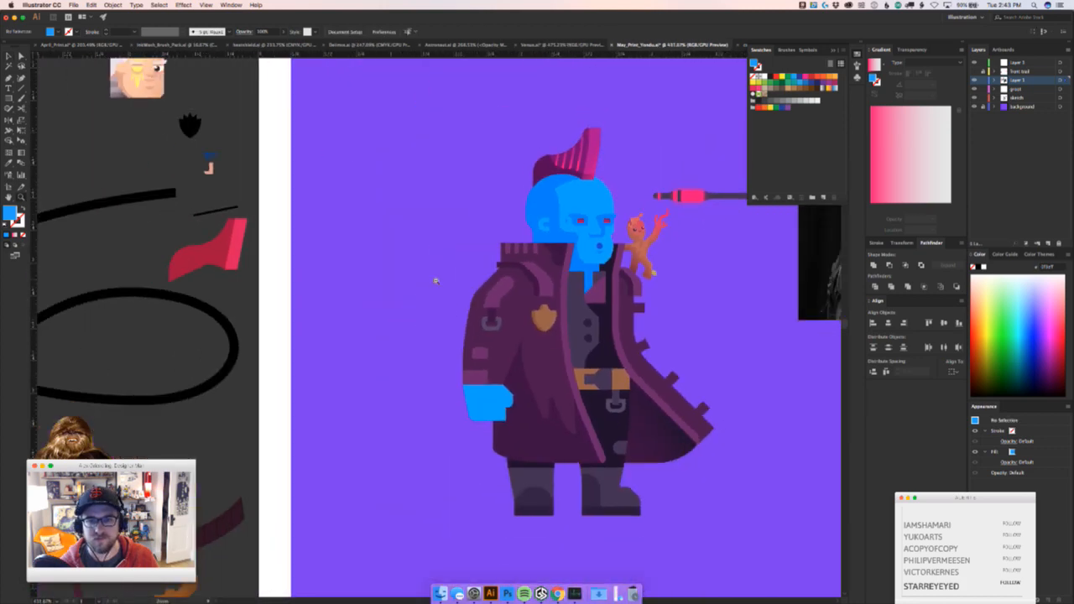
# Try to reshape the jaw corner on the shadowed side of the face, and undo the attempt
pyautogui.scroll(6, 609, 241)
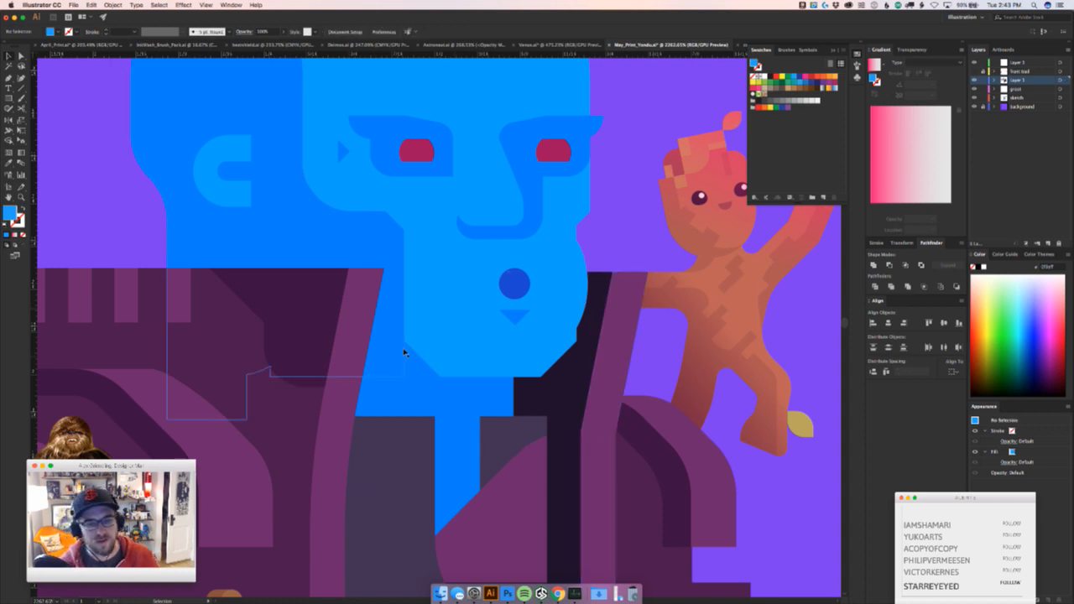
pyautogui.press('a')
pyautogui.click(405, 342)
pyautogui.moveTo(419, 367); pyautogui.dragTo(375, 385)
pyautogui.press('super+z')
pyautogui.press('super+z')
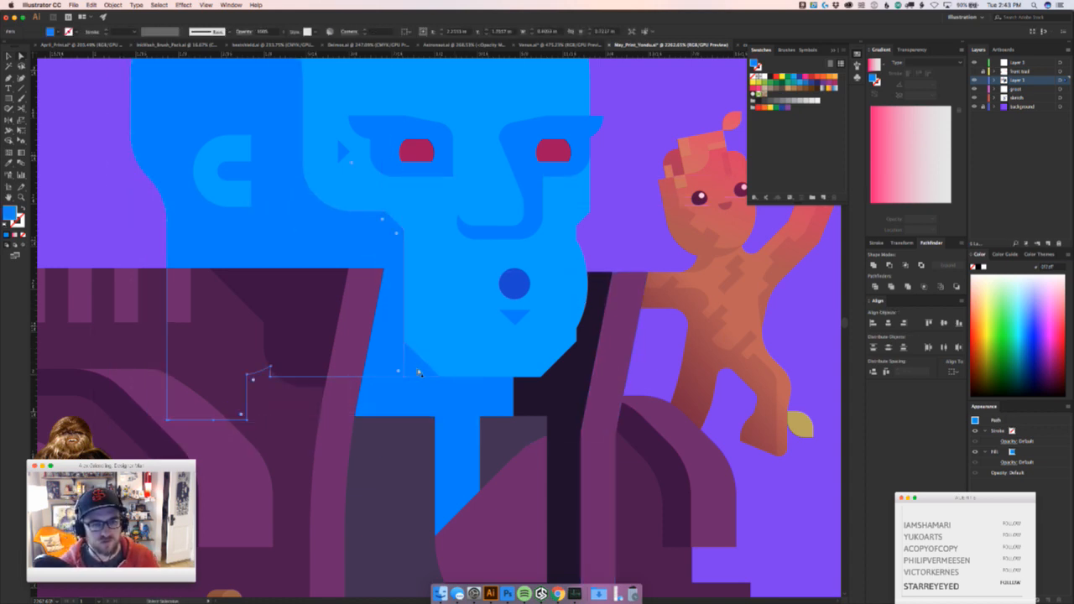
# Unite the jaw-corner triangle with the darker side-of-head shape and round the inner corner to curve the jawline
pyautogui.keyDown('shift'); pyautogui.click(417, 359); pyautogui.keyUp('shift')
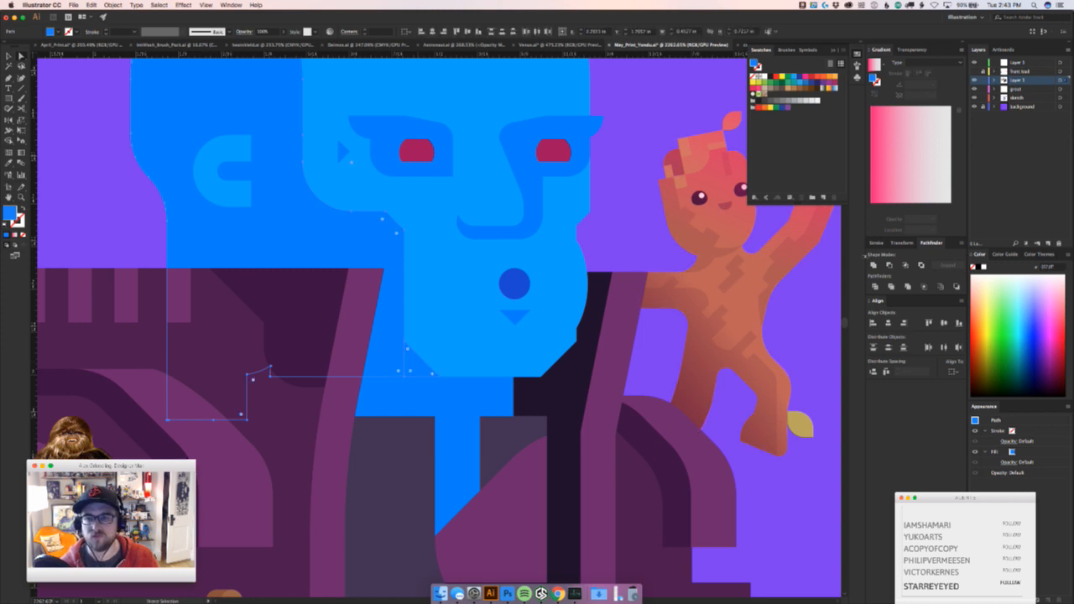
pyautogui.click(874, 265)
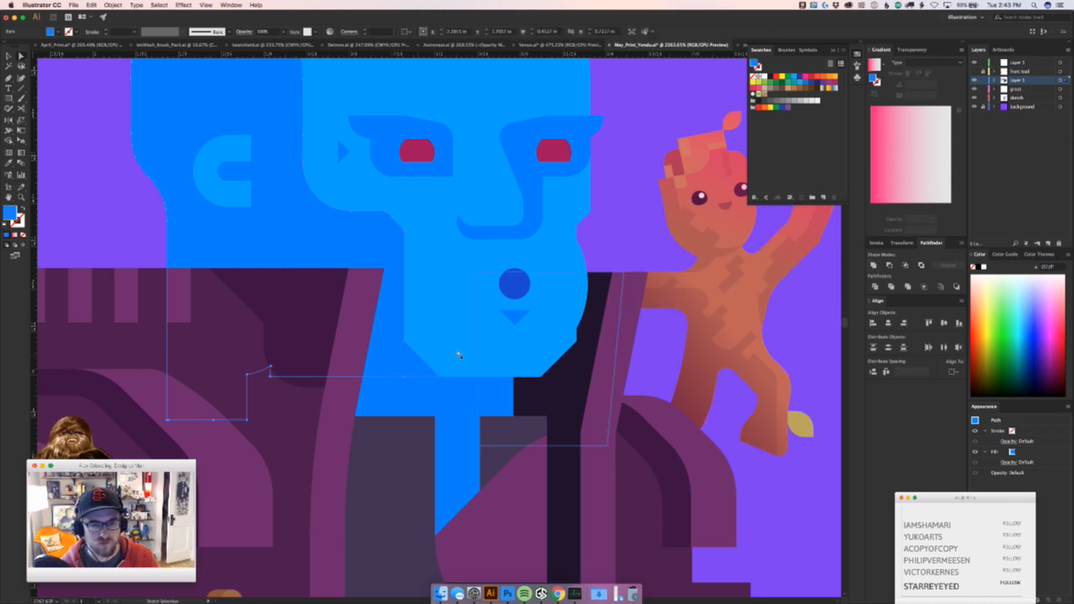
pyautogui.click(405, 340)
pyautogui.moveTo(414, 338); pyautogui.dragTo(482, 317)
pyautogui.keyDown('super'); pyautogui.click(641, 233); pyautogui.keyUp('super')
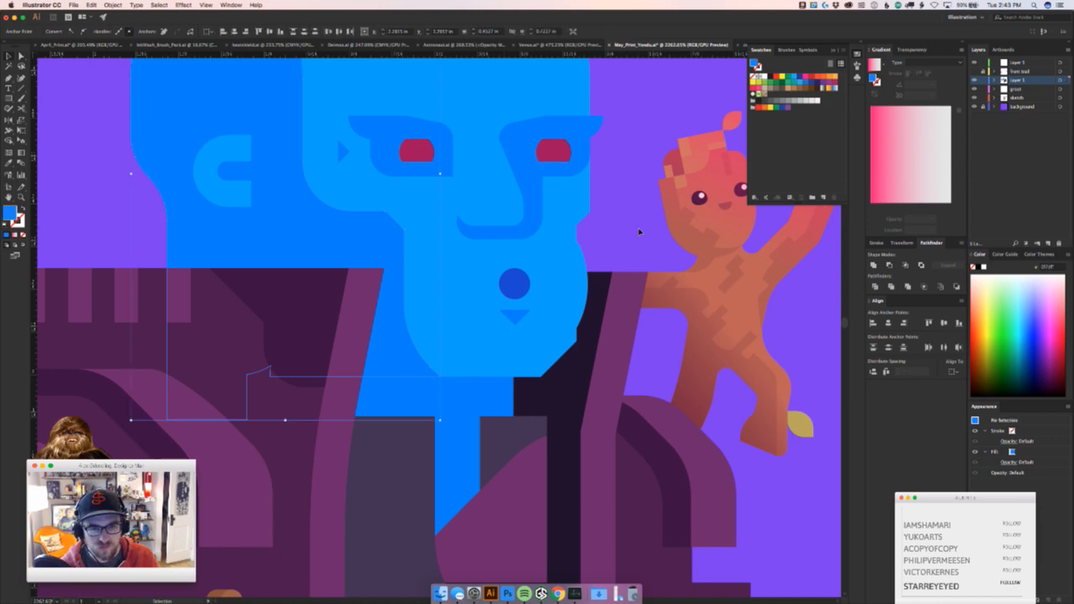
# Try shifting the cheek bulge slightly farther out from the face's edge and adjusting its position
pyautogui.moveTo(637, 238); pyautogui.dragTo(521, 265)
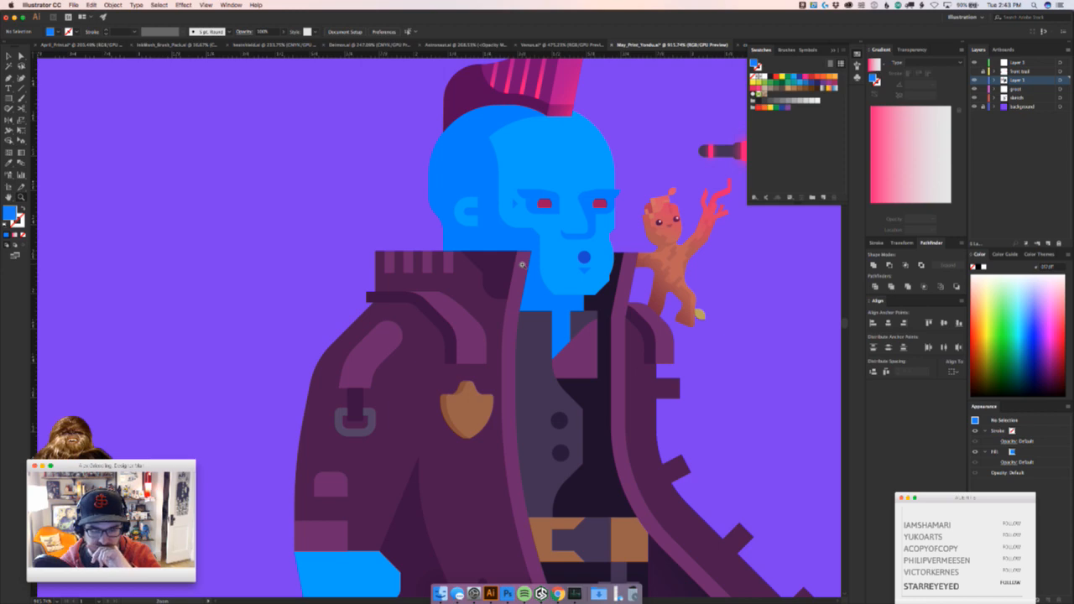
pyautogui.moveTo(521, 264); pyautogui.dragTo(662, 244)
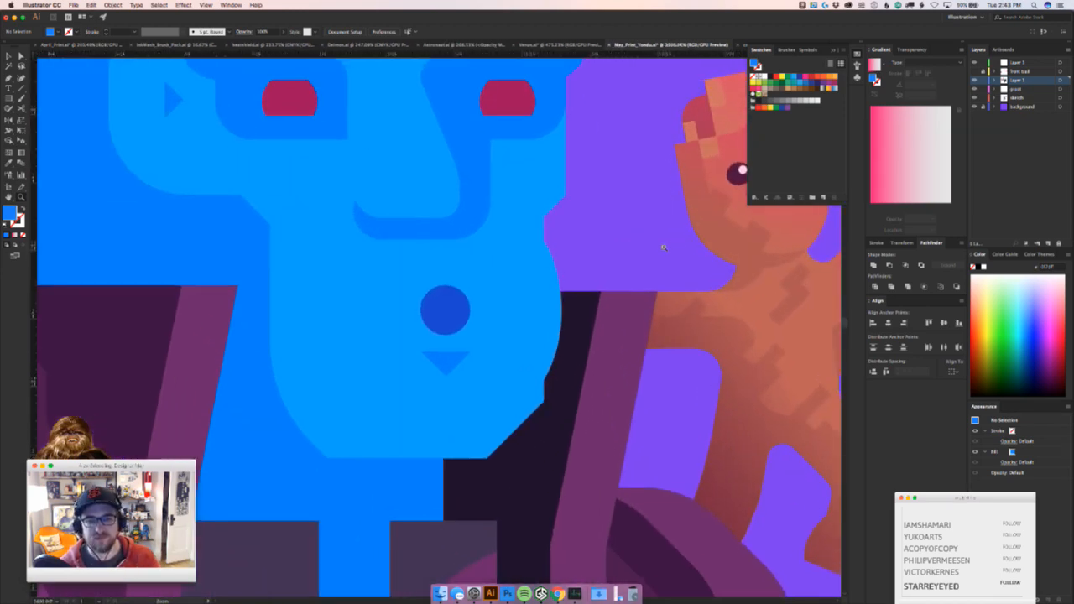
pyautogui.moveTo(547, 344); pyautogui.dragTo(557, 343)
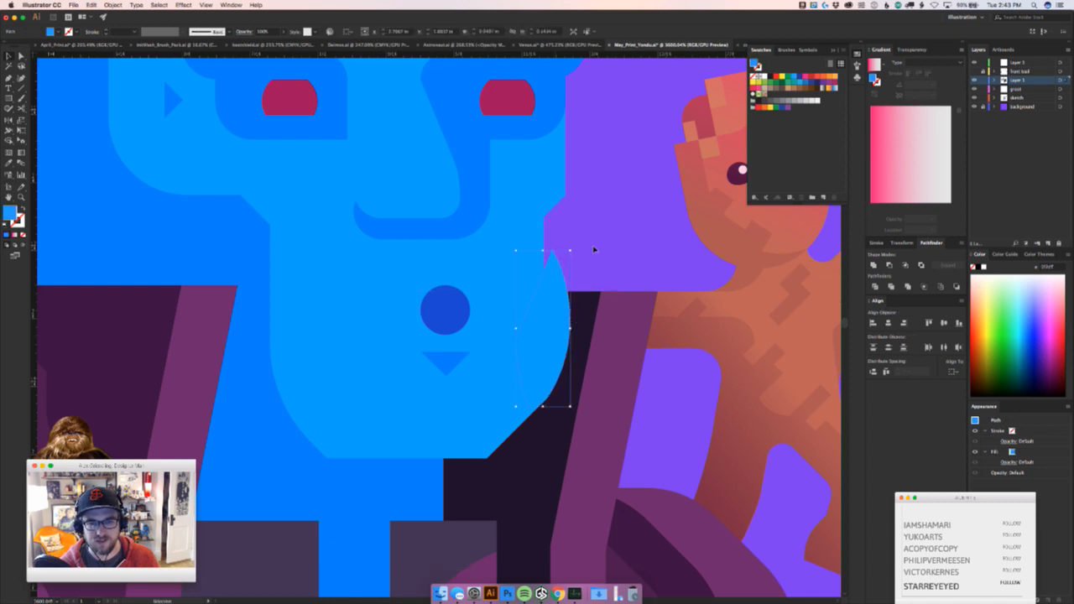
pyautogui.click(585, 252)
pyautogui.moveTo(550, 303); pyautogui.dragTo(539, 295)
pyautogui.press('super+z')
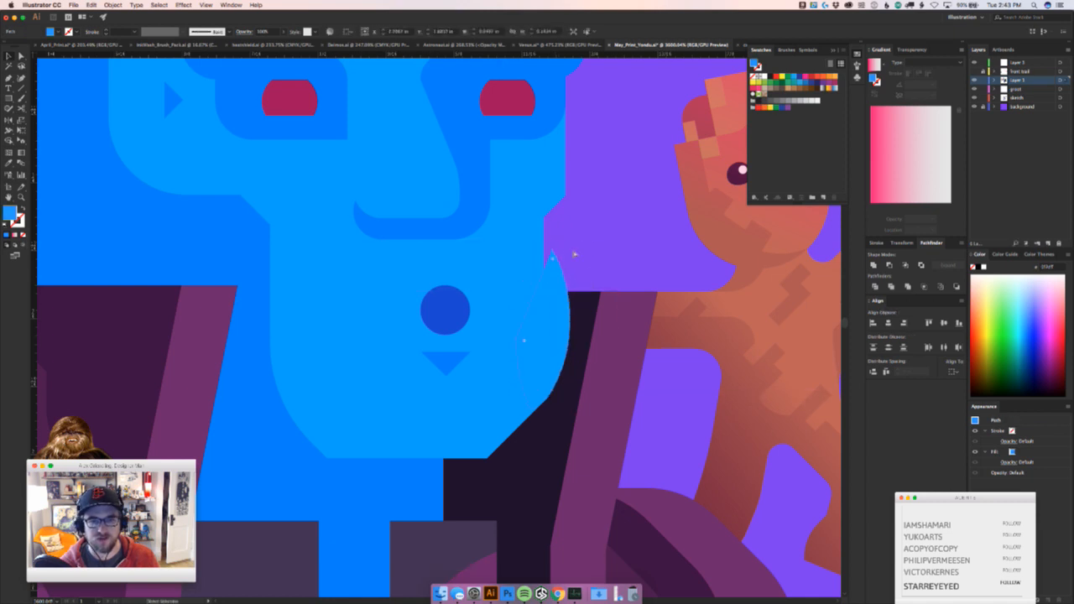
pyautogui.press('super+shift+z')
pyautogui.click(587, 247)
pyautogui.moveTo(598, 250); pyautogui.dragTo(501, 275)
# Try adjusting the ear on the side of the head, and undo the change
pyautogui.scroll(5, 471, 120)
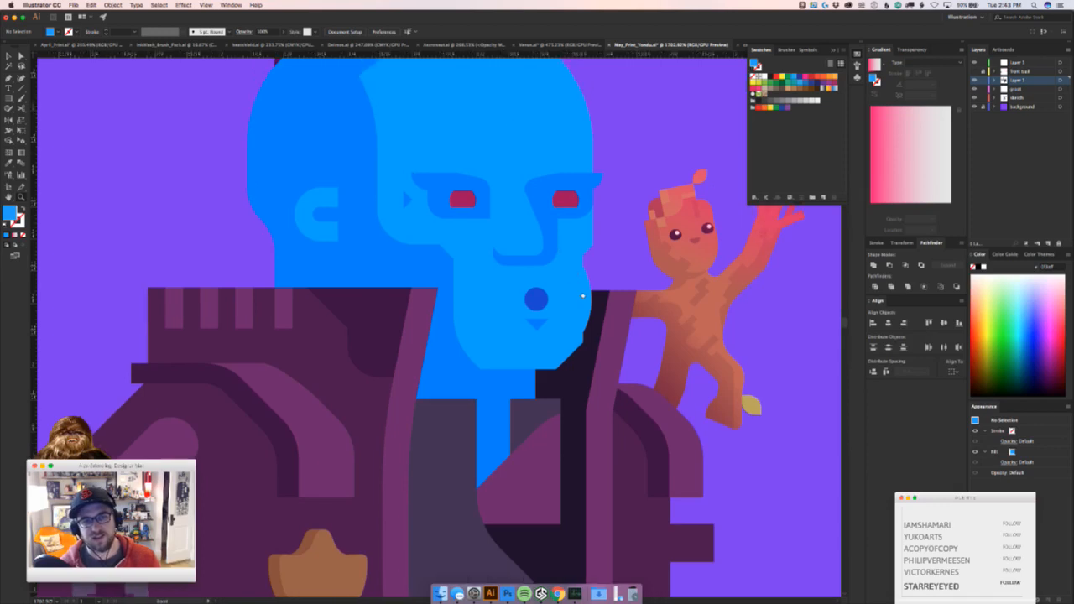
pyautogui.click(339, 356)
pyautogui.press('super+z')
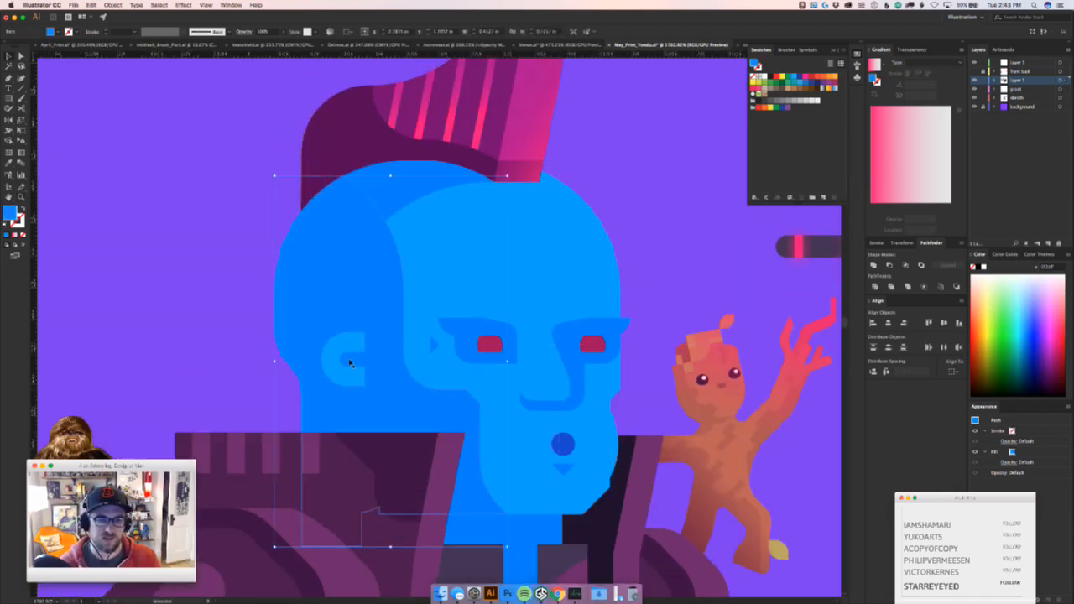
pyautogui.click(353, 361)
pyautogui.moveTo(334, 364); pyautogui.dragTo(335, 389)
pyautogui.press('super+z')
pyautogui.press('z')
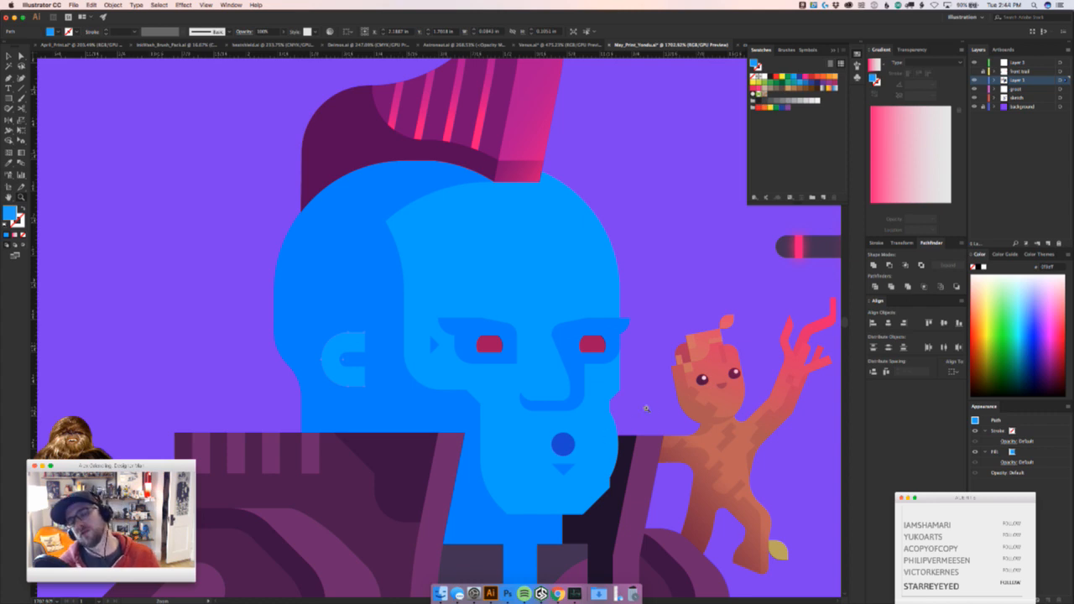
# Draw a small darker-blue triangular shading shape just above the round whistling mouth, on its shadowed side
pyautogui.press('p')
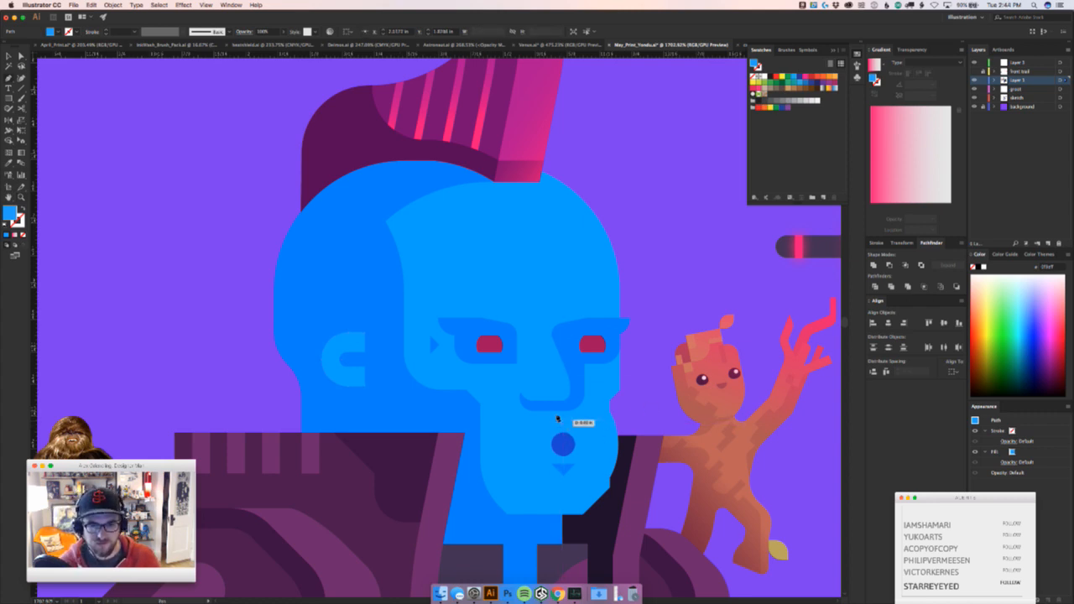
pyautogui.click(558, 419)
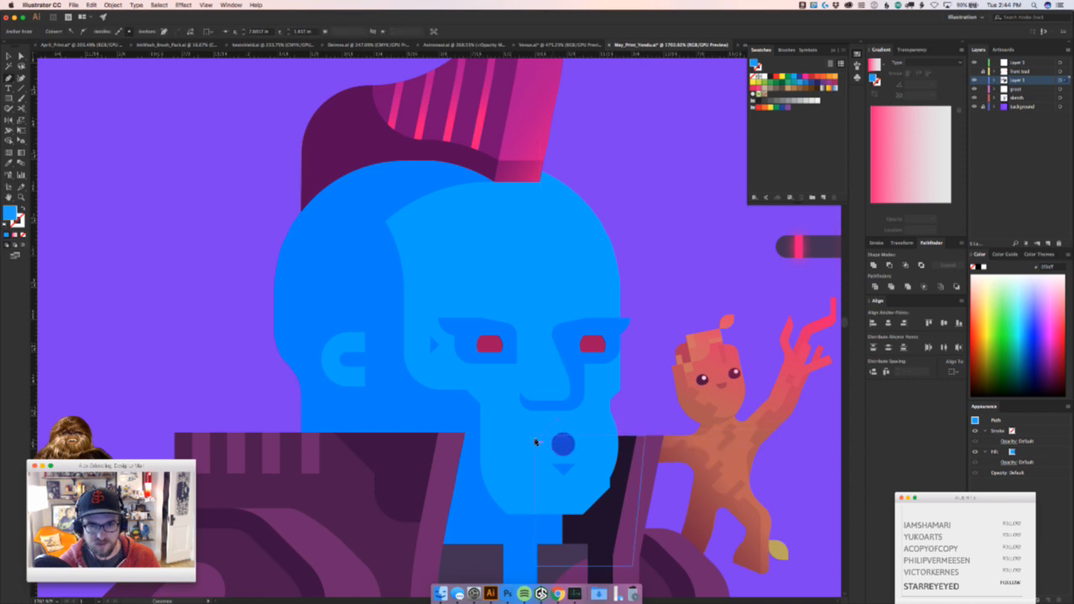
pyautogui.click(562, 442)
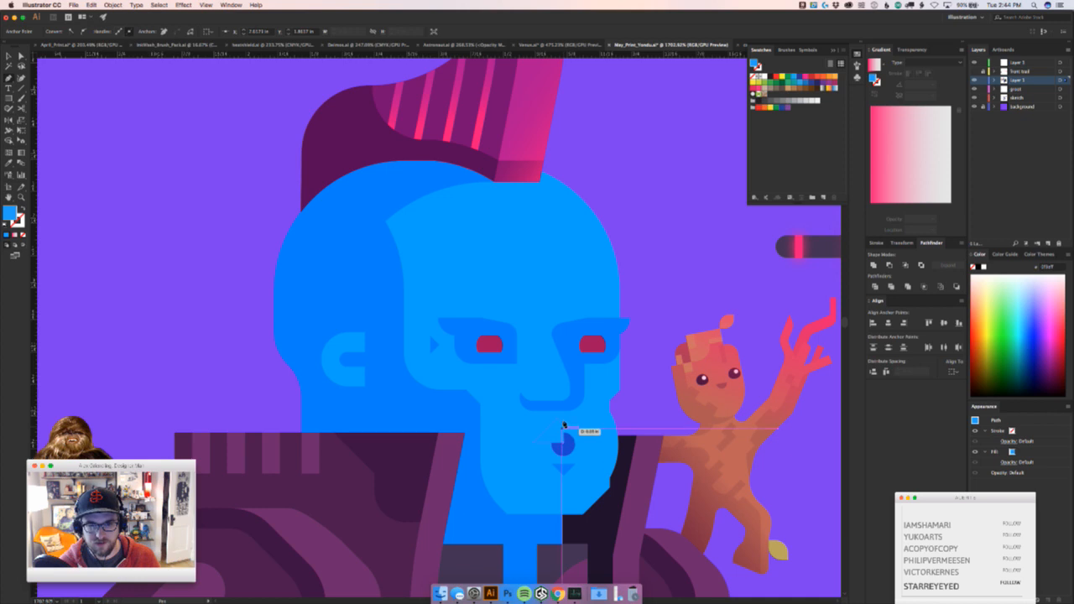
pyautogui.press('v')
pyautogui.hscroll(5, 544, 336)
pyautogui.scroll(-1, 543, 335)
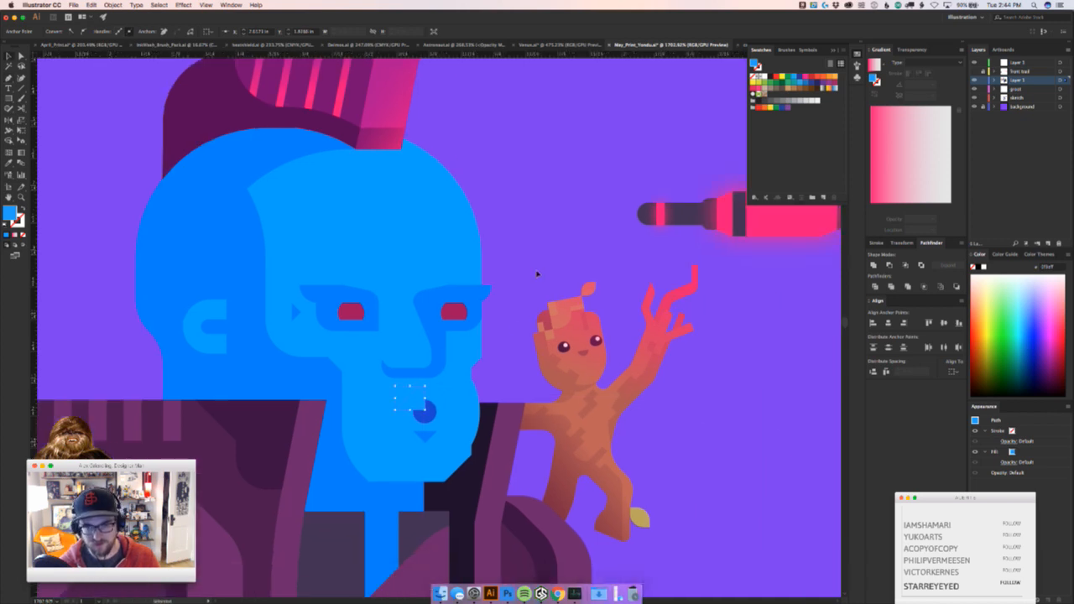
pyautogui.click(486, 311)
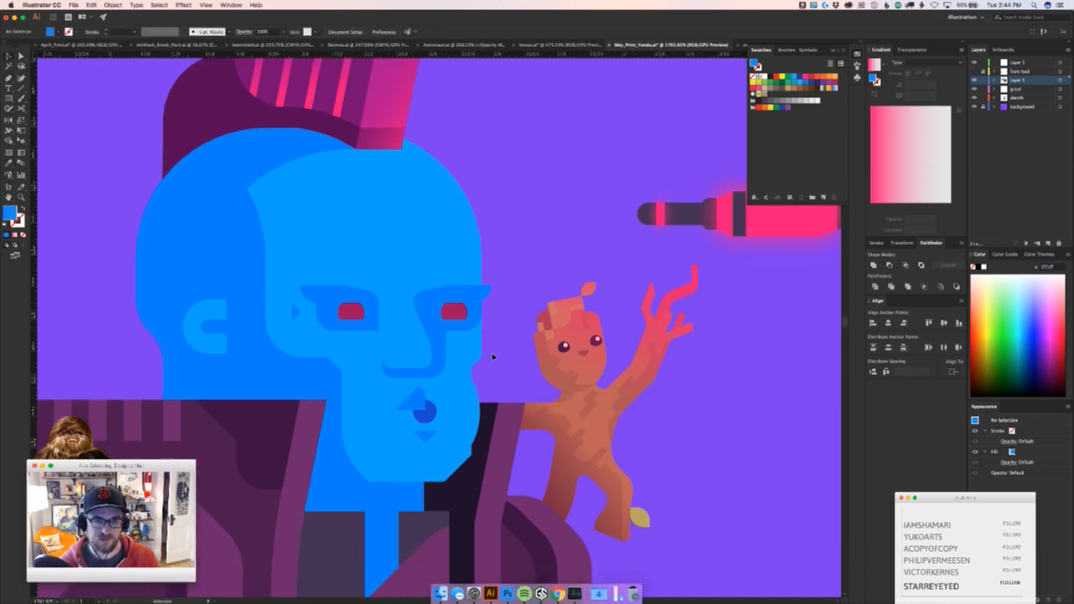
# Extend the upper-lip shading into a symmetrical two-peaked shape above the round mouth and place it behind the mouth circle
pyautogui.moveTo(420, 396)
pyautogui.mouseDown()
pyautogui.moveTo(473, 396)
pyautogui.moveTo(424, 390)
pyautogui.mouseUp()
pyautogui.keyDown('shift'); pyautogui.click(417, 395); pyautogui.keyUp('shift')
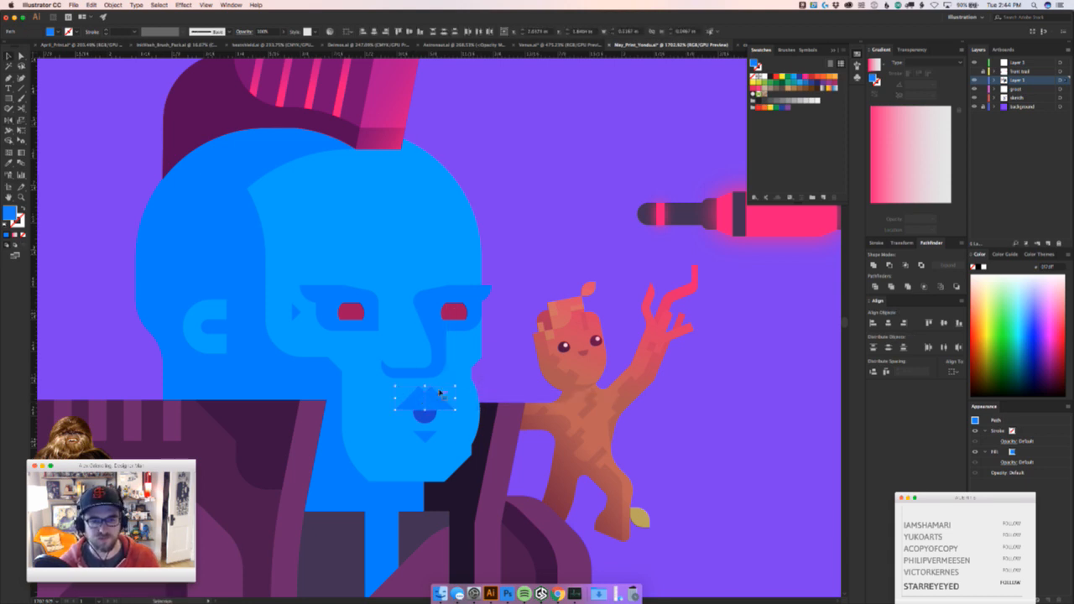
pyautogui.press('super+x')
pyautogui.press('a')
pyautogui.click(423, 412)
pyautogui.press('super+b')
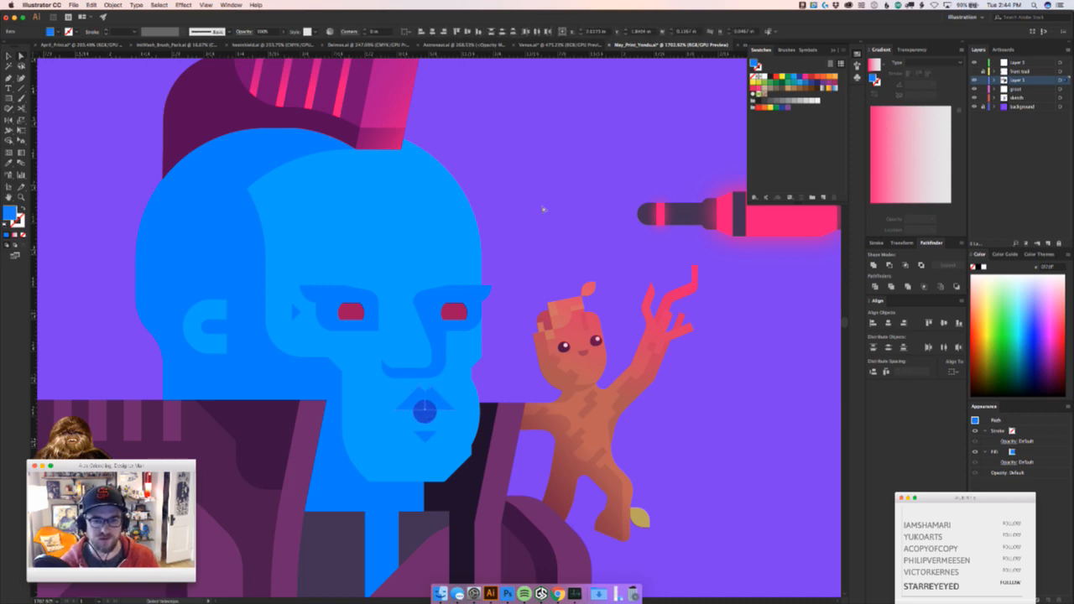
pyautogui.press('shift+super+a')
pyautogui.scroll(-5, 525, 377)
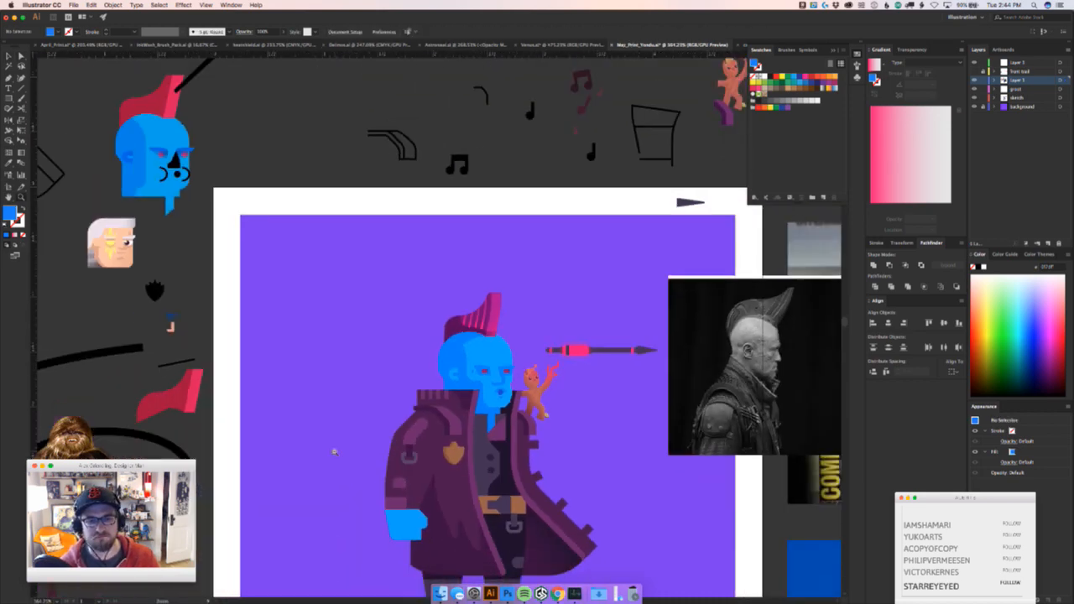
pyautogui.scroll(6, 388, 389)
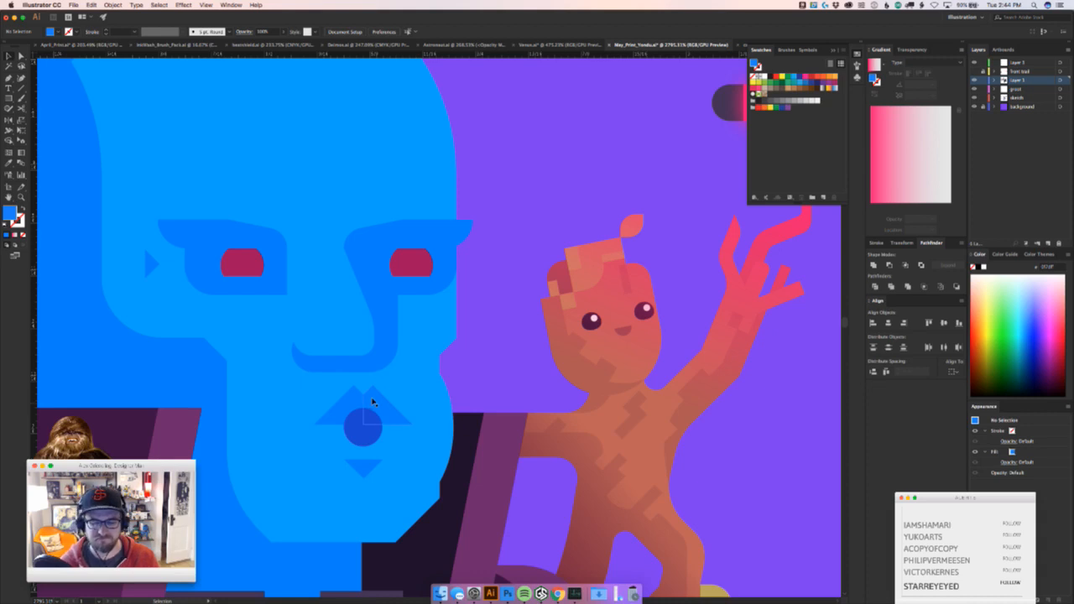
# Try adjusting the centre notch between the two halves of the upper-lip shading
pyautogui.click(365, 398)
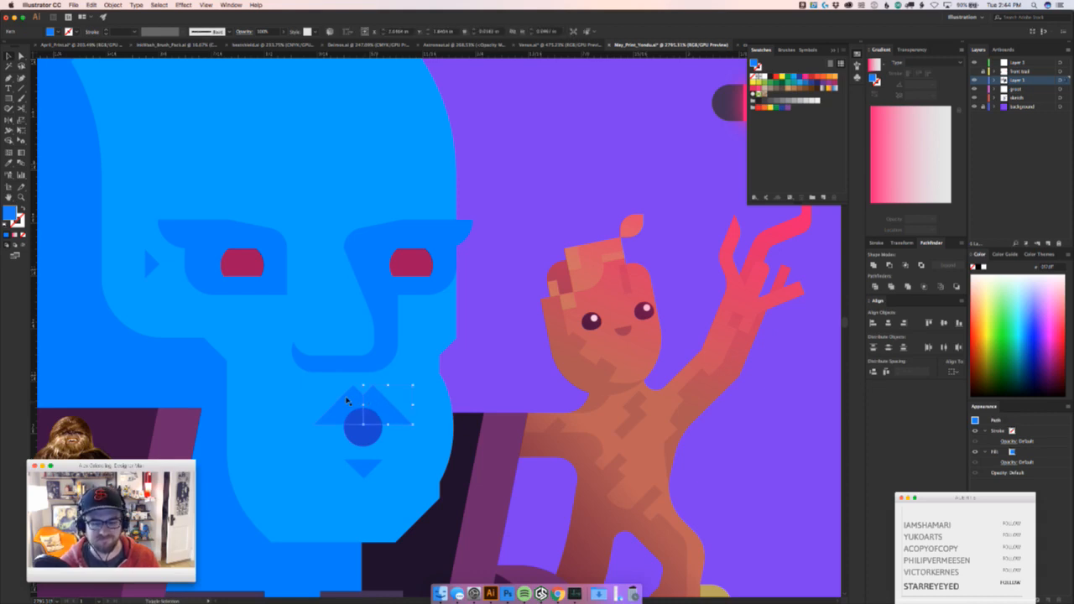
pyautogui.press('a')
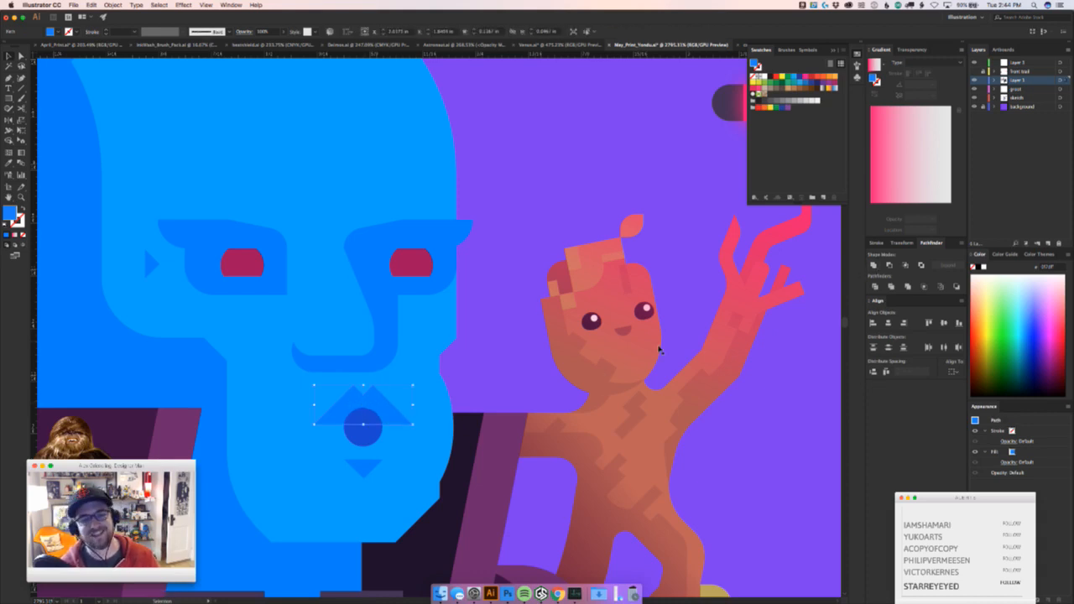
pyautogui.click(363, 400)
pyautogui.click(375, 386)
pyautogui.press('v')
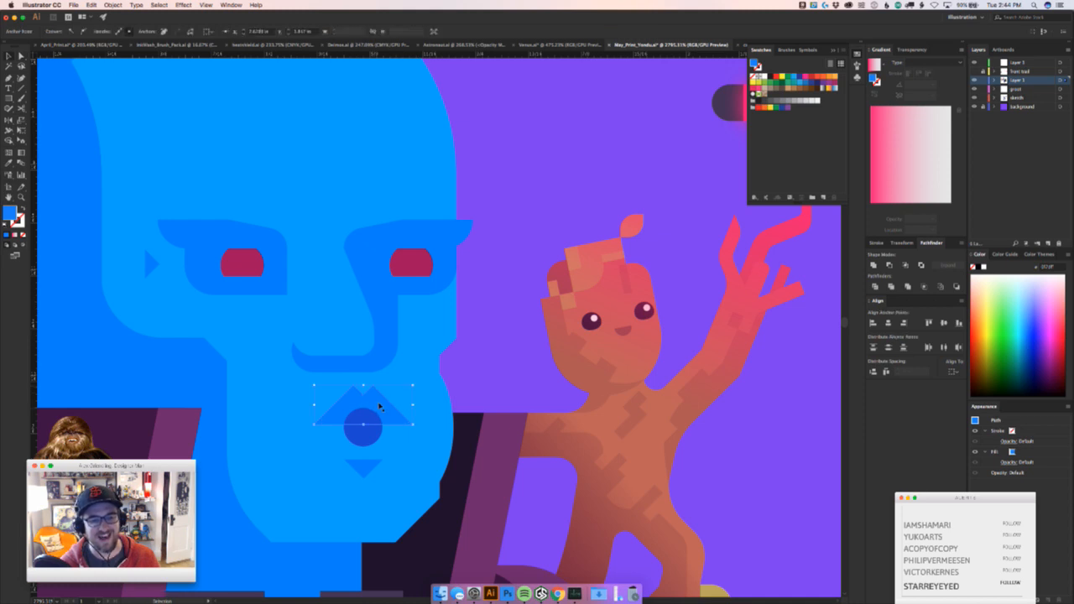
pyautogui.click(541, 348)
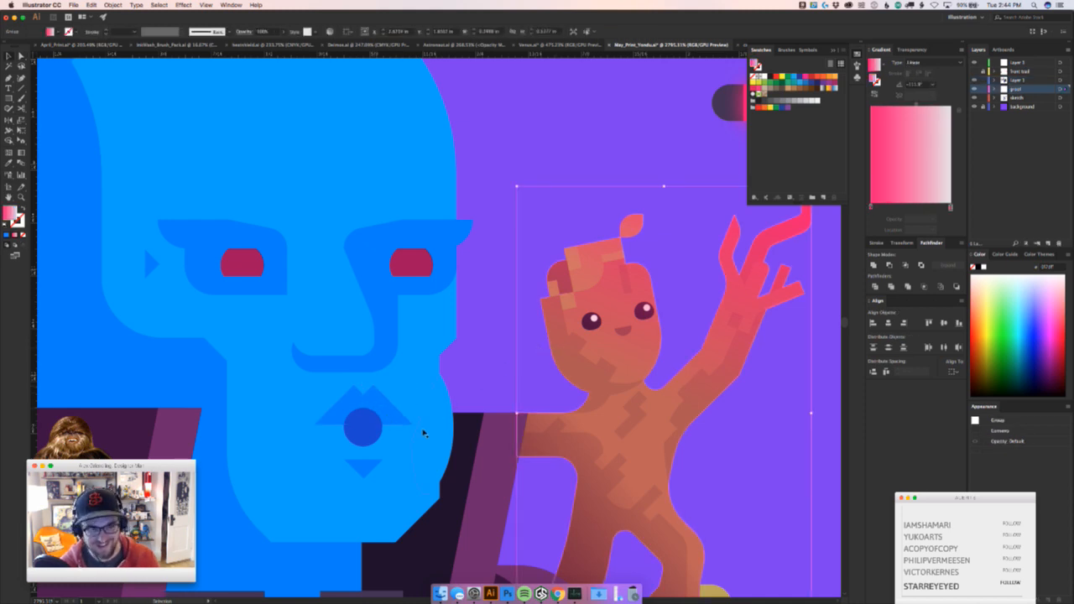
# Delete the two-peaked upper-lip shading above the round mouth
pyautogui.press('a')
pyautogui.moveTo(315, 423); pyautogui.dragTo(489, 315)
pyautogui.press('v')
pyautogui.press('Delete')
pyautogui.press('z')
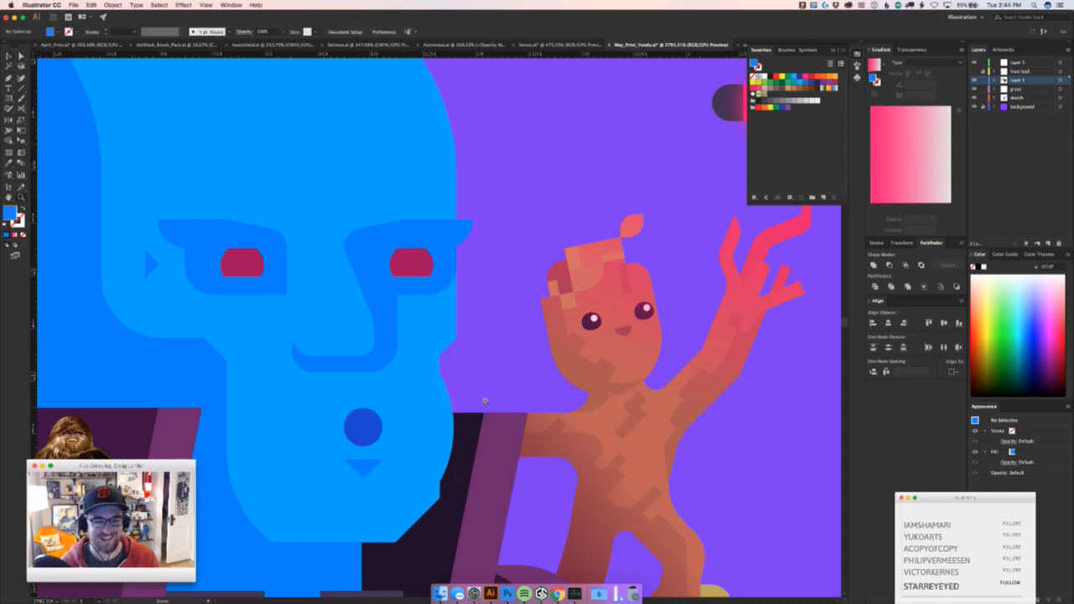
# Raise the cheek bulge slightly along the front edge of the lower face
pyautogui.moveTo(485, 401); pyautogui.dragTo(570, 338)
pyautogui.press('v')
pyautogui.click(392, 423)
pyautogui.keyDown('shift'); pyautogui.click(397, 448); pyautogui.keyUp('shift')
pyautogui.click(508, 383)
pyautogui.press('super+z')
pyautogui.click(521, 342)
pyautogui.press('z')
pyautogui.press('v')
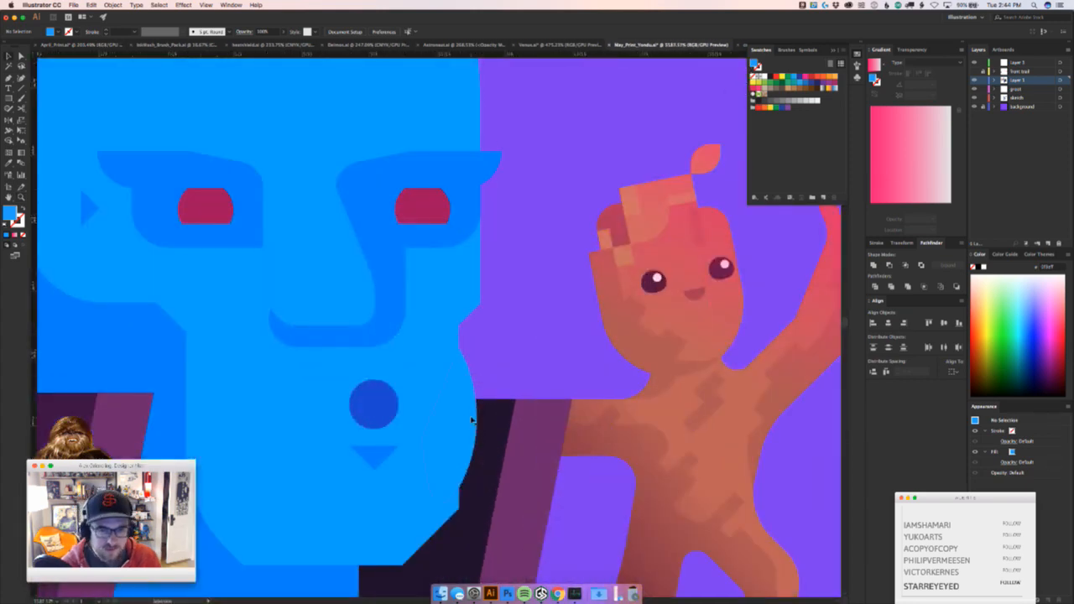
pyautogui.moveTo(472, 419); pyautogui.dragTo(466, 393)
pyautogui.click(519, 321)
pyautogui.press('z')
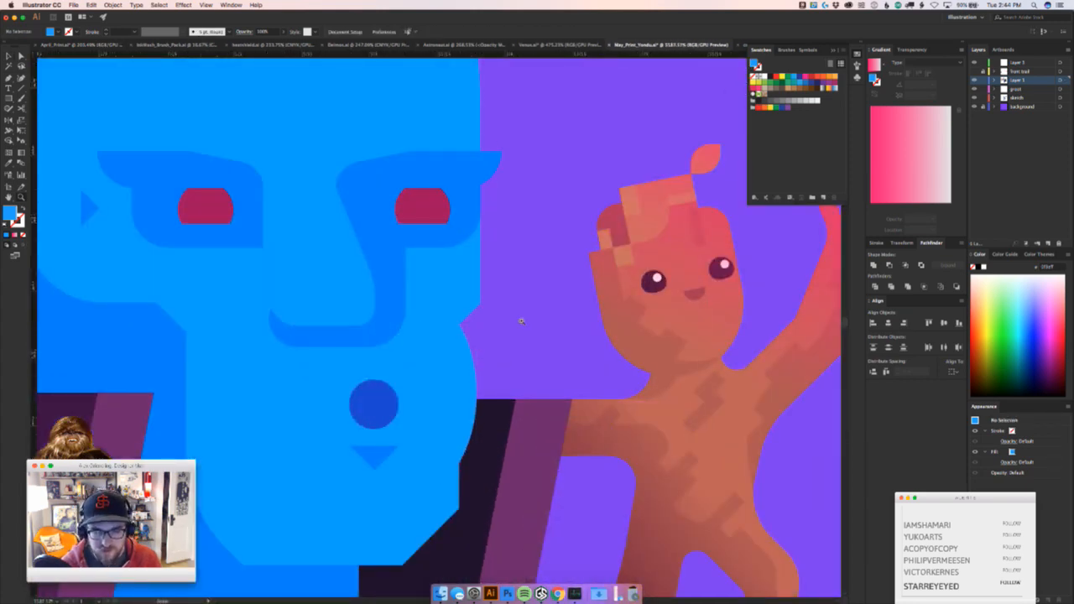
# Mirror a copy of the cheek bulge onto the opposite side of the lower face and lower both bulges slightly
pyautogui.moveTo(519, 320); pyautogui.dragTo(309, 393)
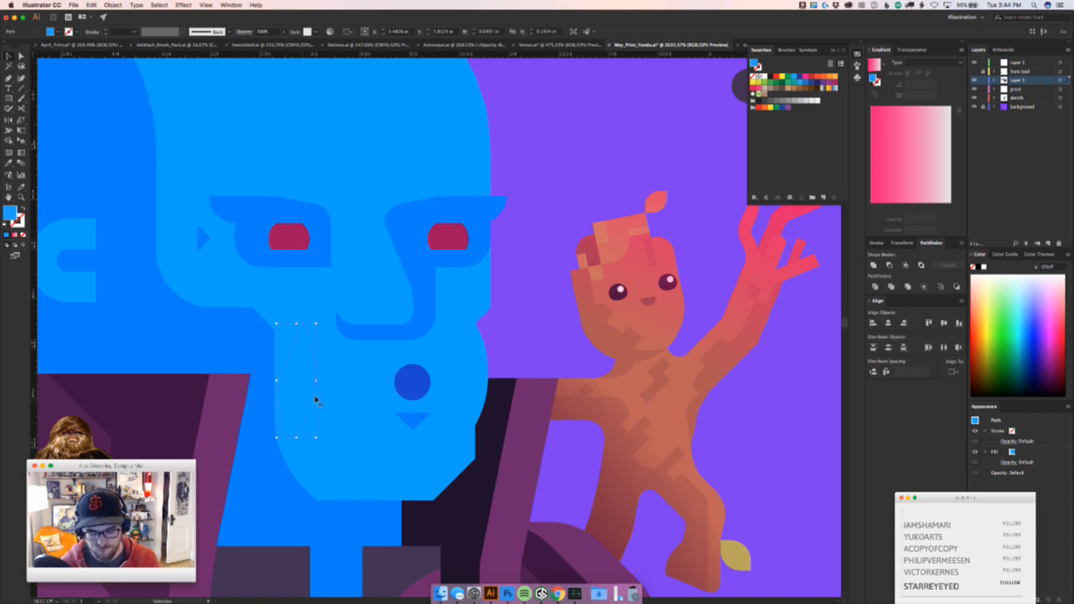
pyautogui.press('o')
pyautogui.press('v')
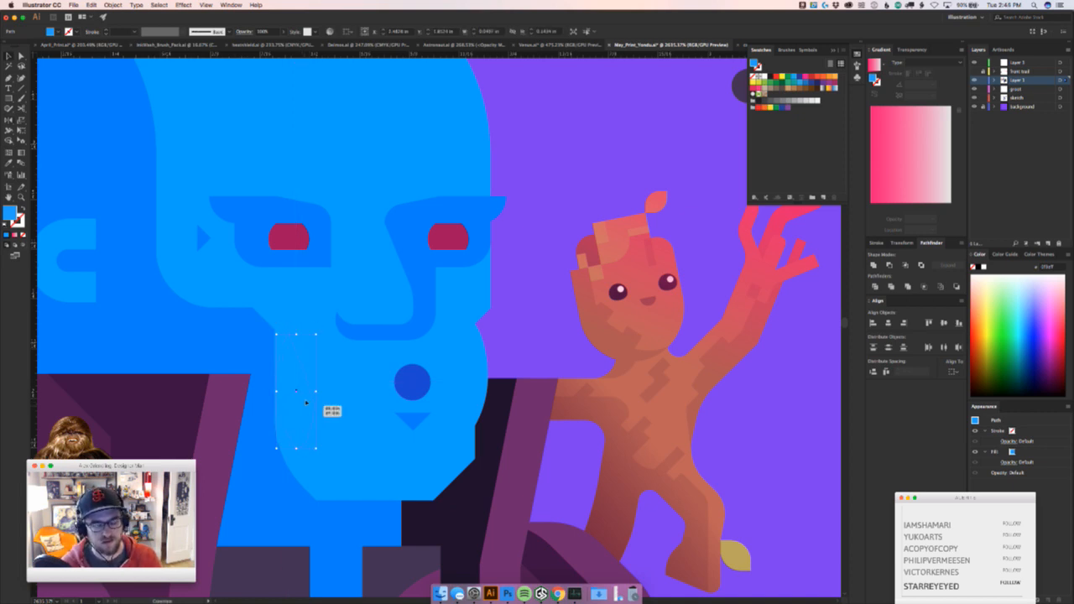
pyautogui.press('a')
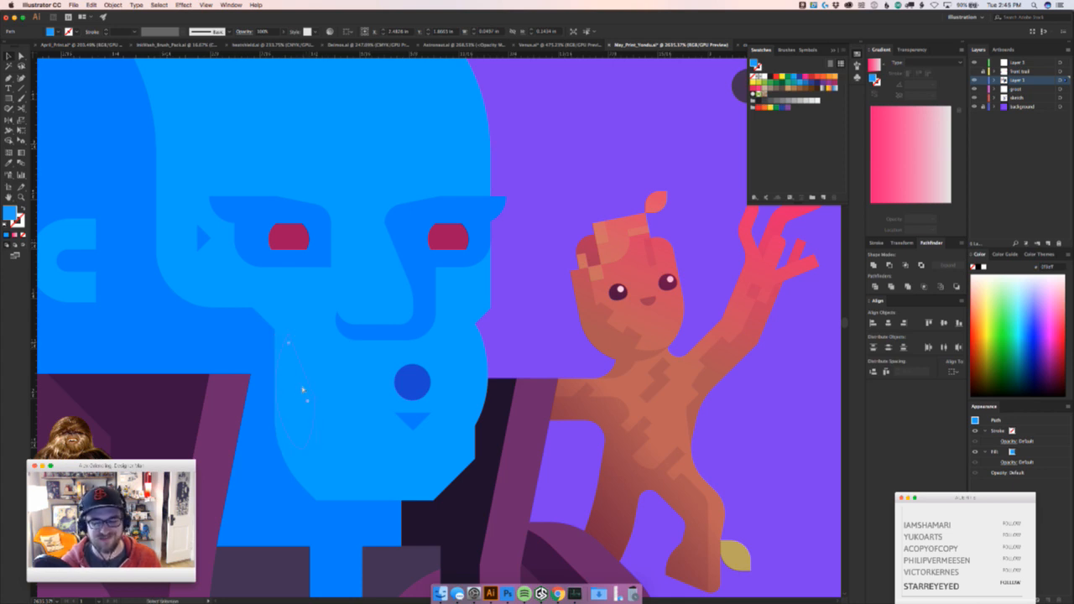
pyautogui.press('v')
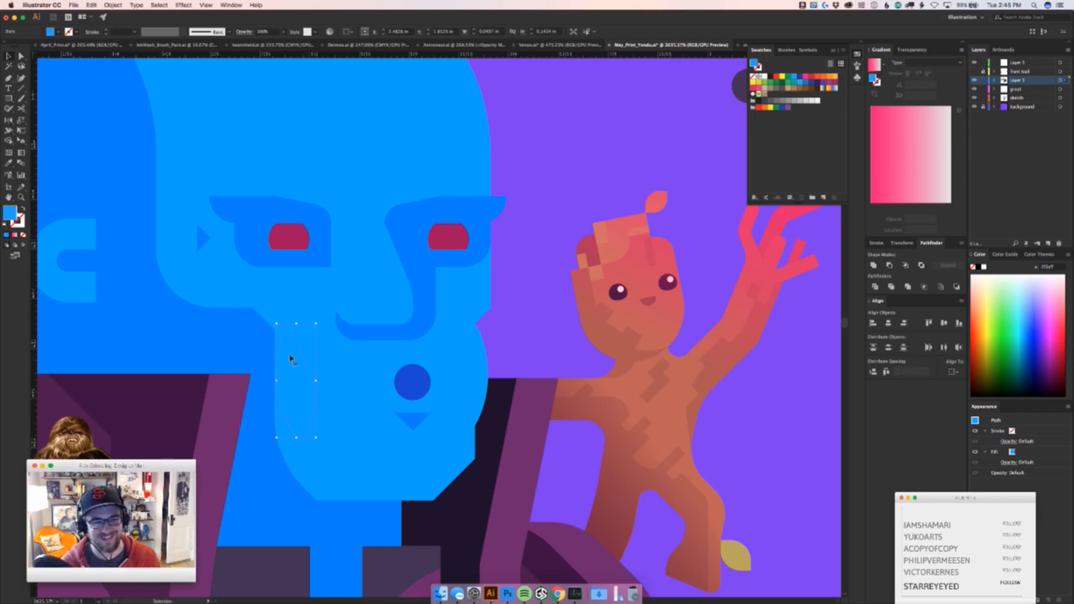
pyautogui.moveTo(474, 385); pyautogui.dragTo(475, 411)
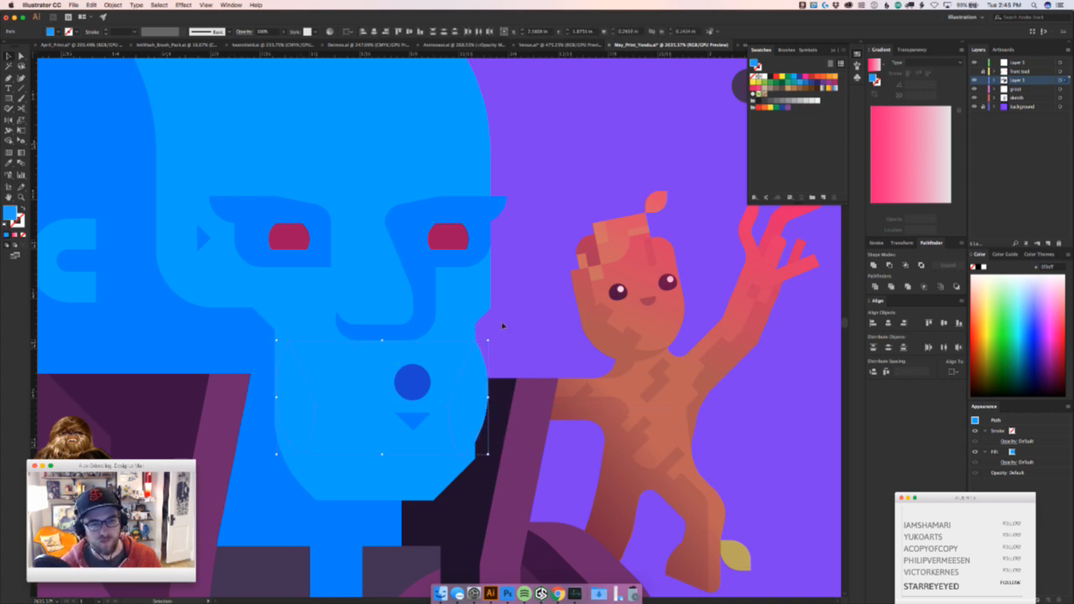
# Draw a narrow upright rectangle over the rear edge of the lower face, beside the mirrored cheek bulge
pyautogui.press('m')
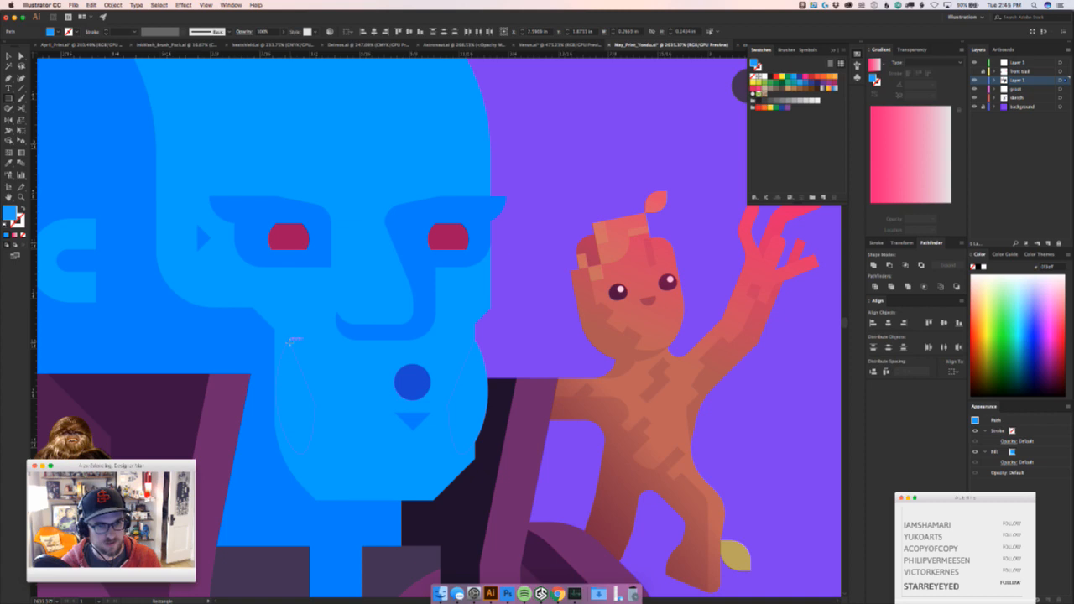
pyautogui.moveTo(285, 344)
pyautogui.mouseDown()
pyautogui.moveTo(277, 449)
pyautogui.moveTo(262, 440)
pyautogui.mouseUp()
pyautogui.press('v')
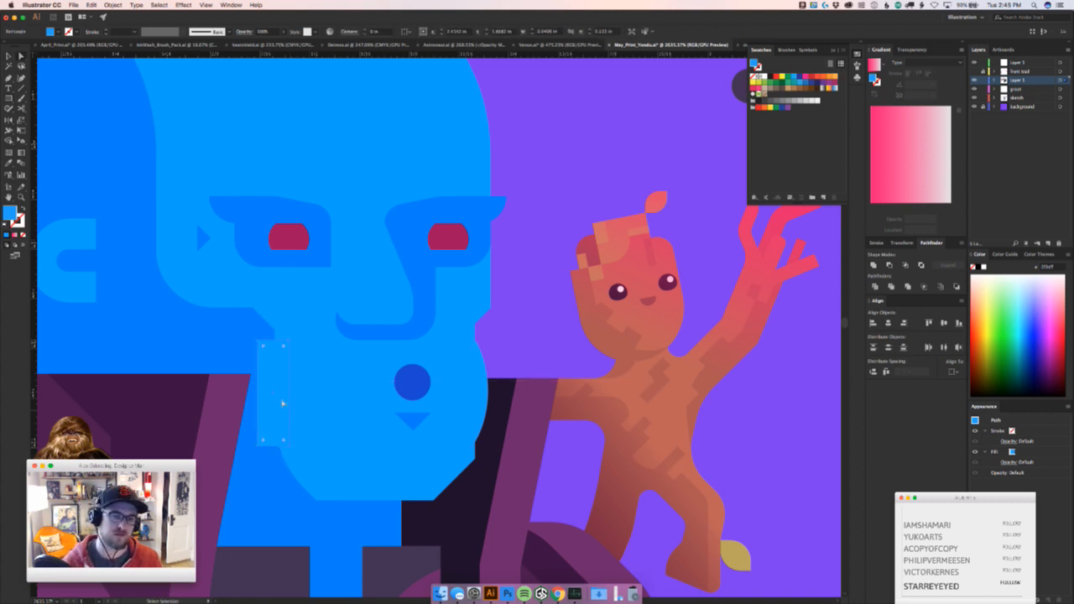
pyautogui.press('v')
pyautogui.press('super+shift+a')
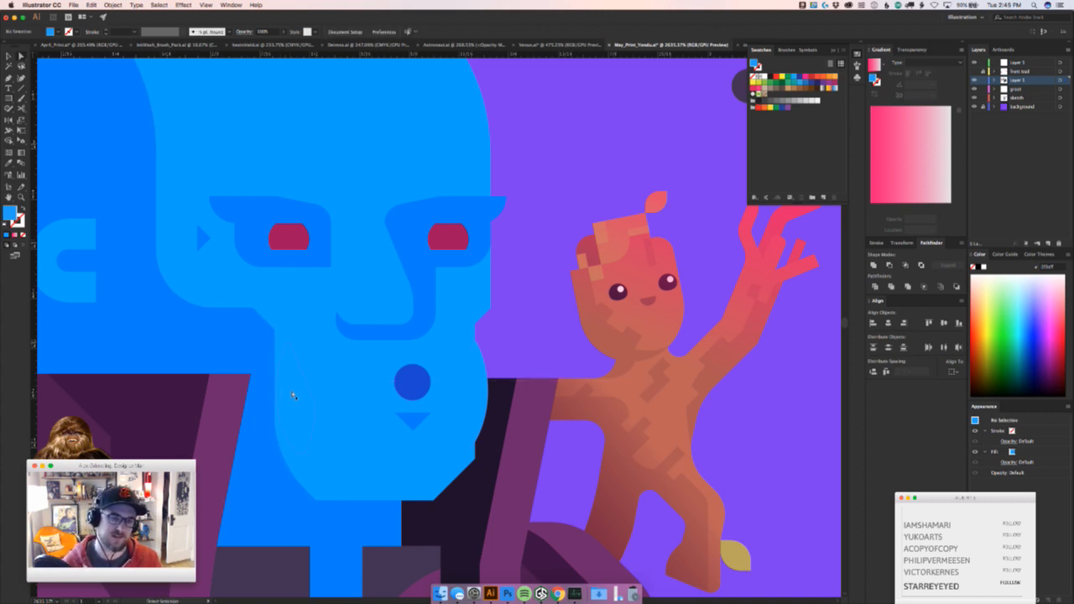
pyautogui.click(293, 395)
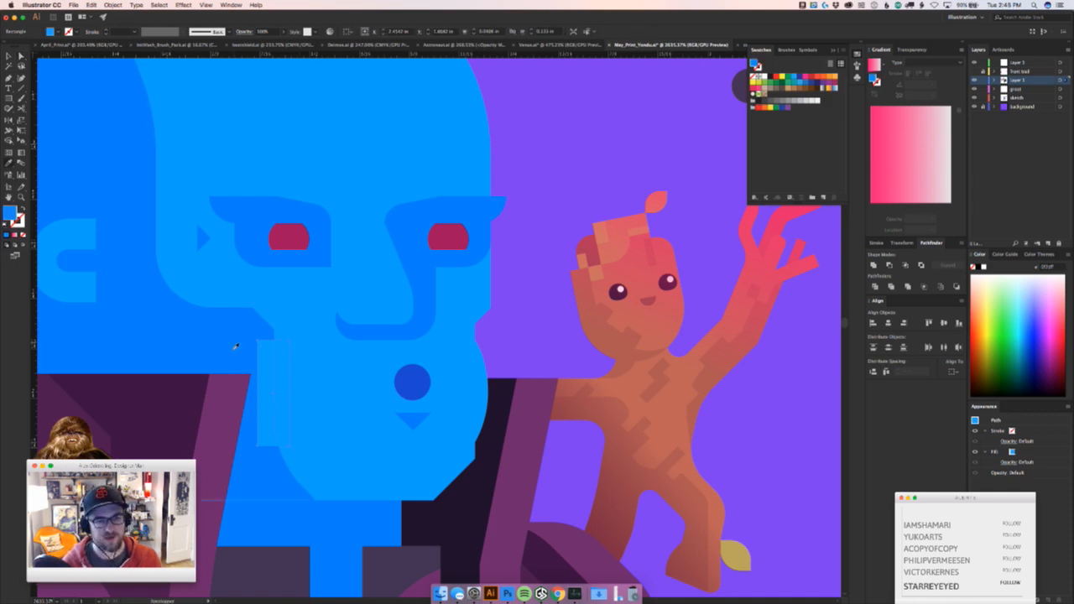
# Fill the rectangle with the darker side-of-head blue and shift it inward together with the mirrored cheek bulge
pyautogui.press('Delete')
pyautogui.press('v')
pyautogui.moveTo(487, 300); pyautogui.dragTo(506, 367)
pyautogui.press('v')
pyautogui.press('super+z')
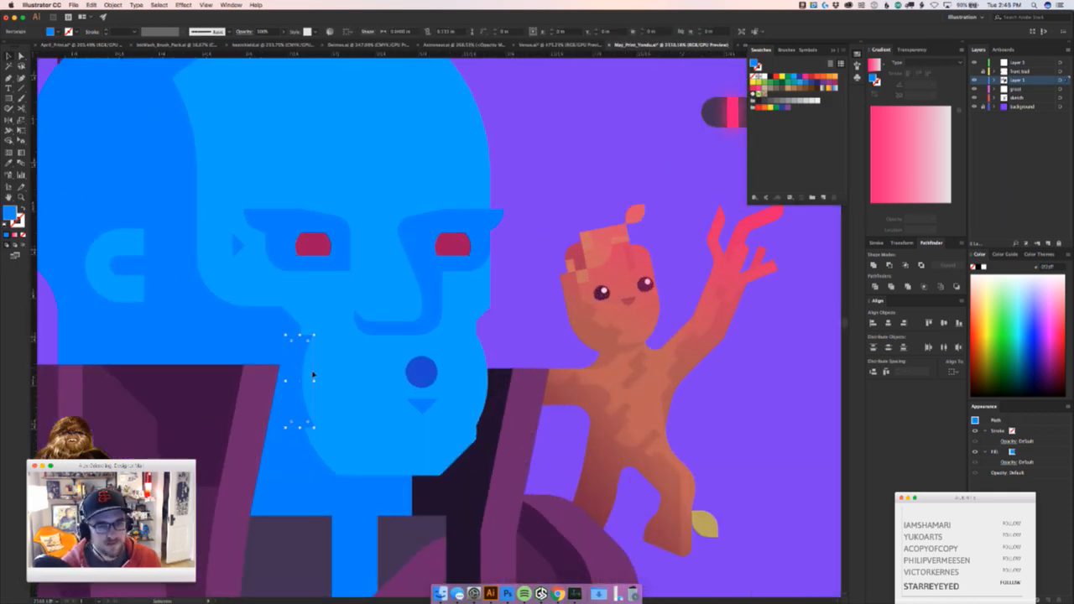
pyautogui.press('Delete')
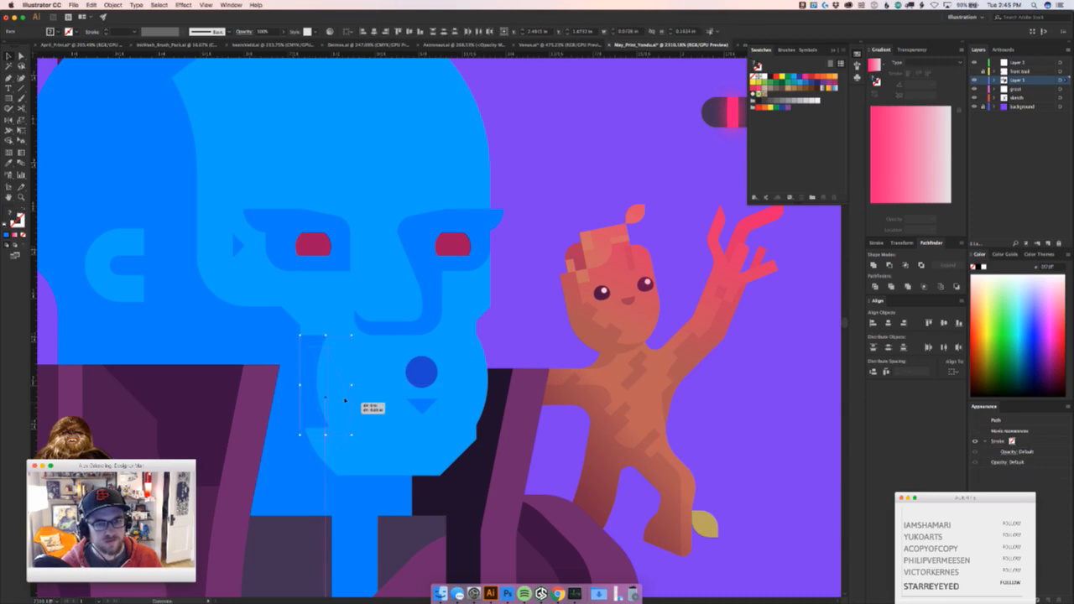
# Try repositioning the shapes at the rear edge of the jaw, and undo the changes
pyautogui.press('z')
pyautogui.moveTo(546, 178); pyautogui.dragTo(579, 260)
pyautogui.press('v')
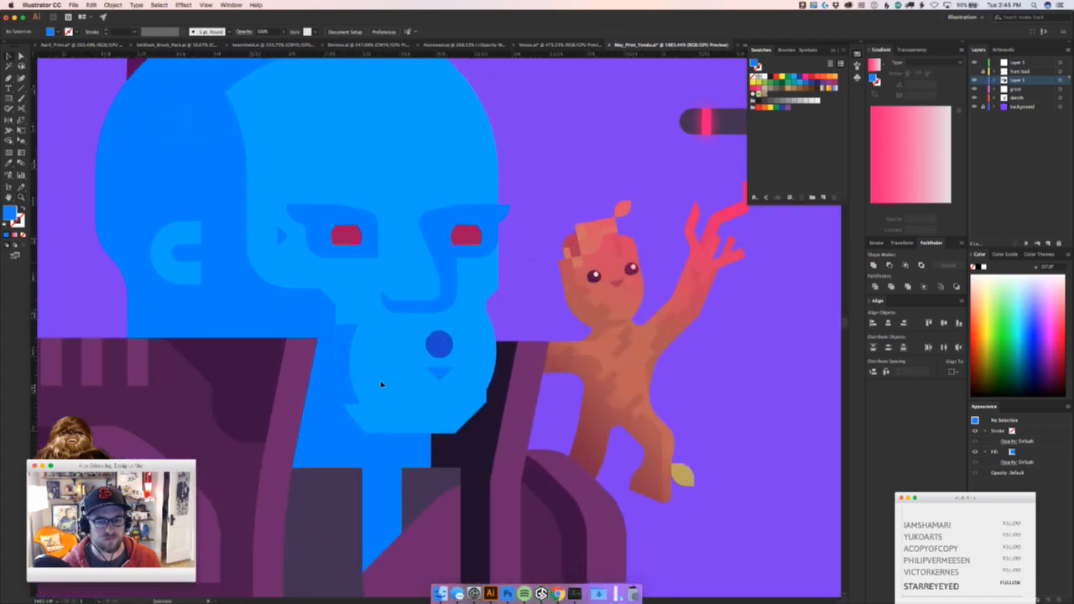
pyautogui.press('z')
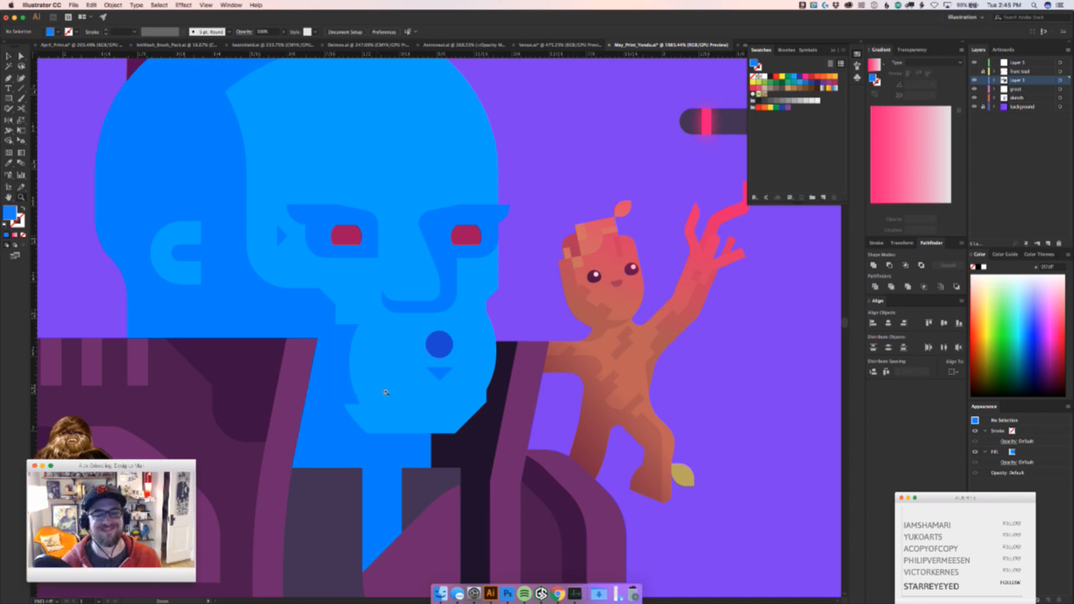
pyautogui.moveTo(386, 392); pyautogui.dragTo(498, 355)
pyautogui.press('v')
pyautogui.moveTo(333, 411)
pyautogui.mouseDown()
pyautogui.moveTo(358, 397)
pyautogui.moveTo(349, 408)
pyautogui.mouseUp()
pyautogui.press('super+z')
pyautogui.press('super+z')
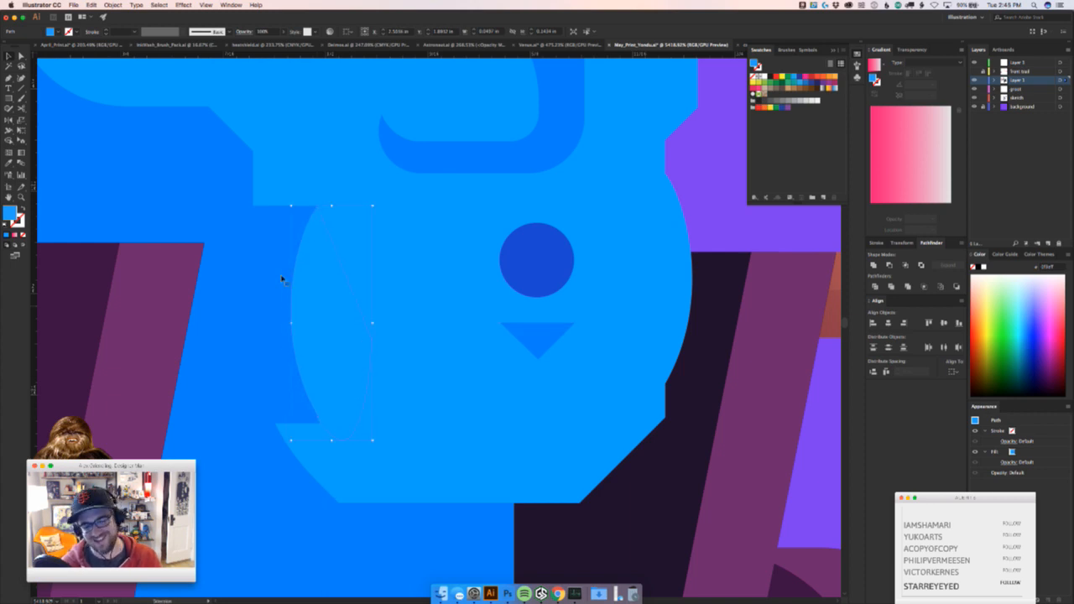
# Try raising the mirrored cheek bulge together with its darker-blue rectangle, and undo the move
pyautogui.press('z')
pyautogui.moveTo(455, 352); pyautogui.dragTo(379, 367)
pyautogui.moveTo(448, 399); pyautogui.dragTo(389, 449)
pyautogui.press('v')
pyautogui.moveTo(281, 415); pyautogui.dragTo(285, 390)
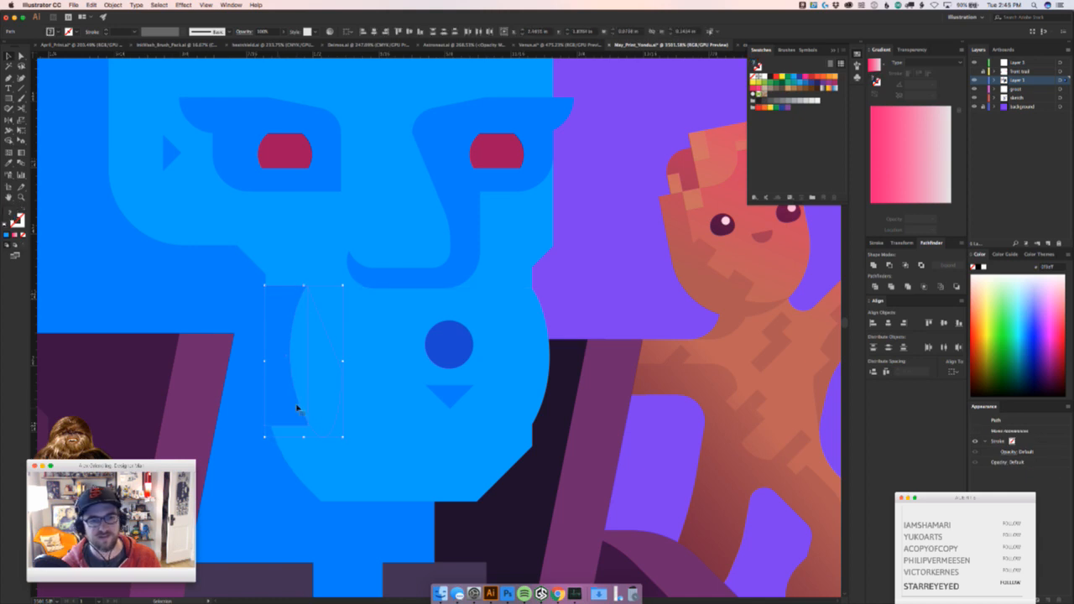
pyautogui.press('super+z')
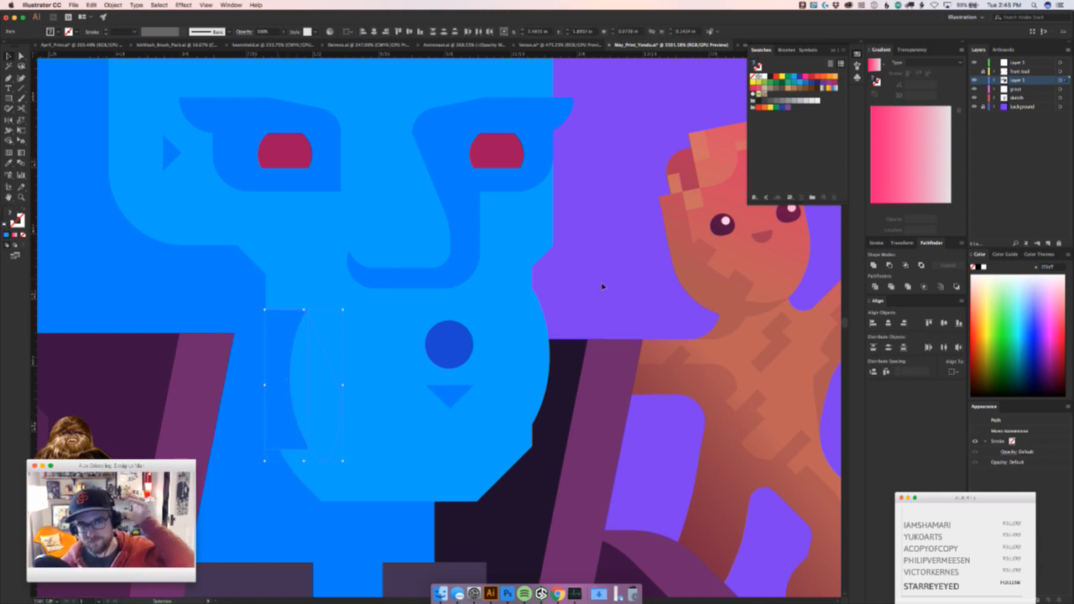
pyautogui.click(494, 366)
pyautogui.press('super+minus')
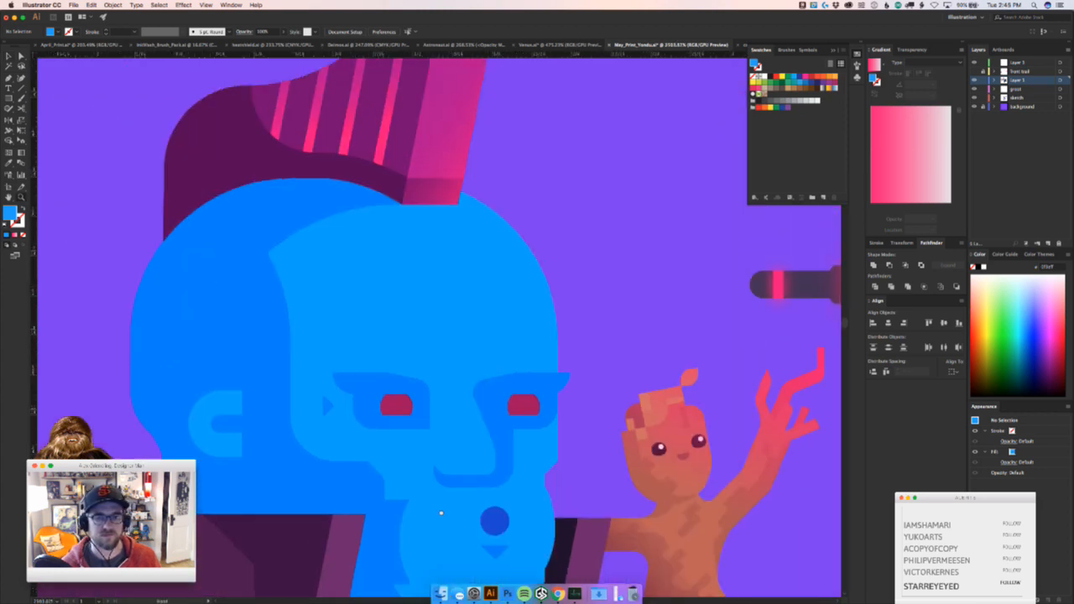
# Try filling the rear eye socket with the mouth circle's dark blue, and undo the fill
pyautogui.click(422, 439)
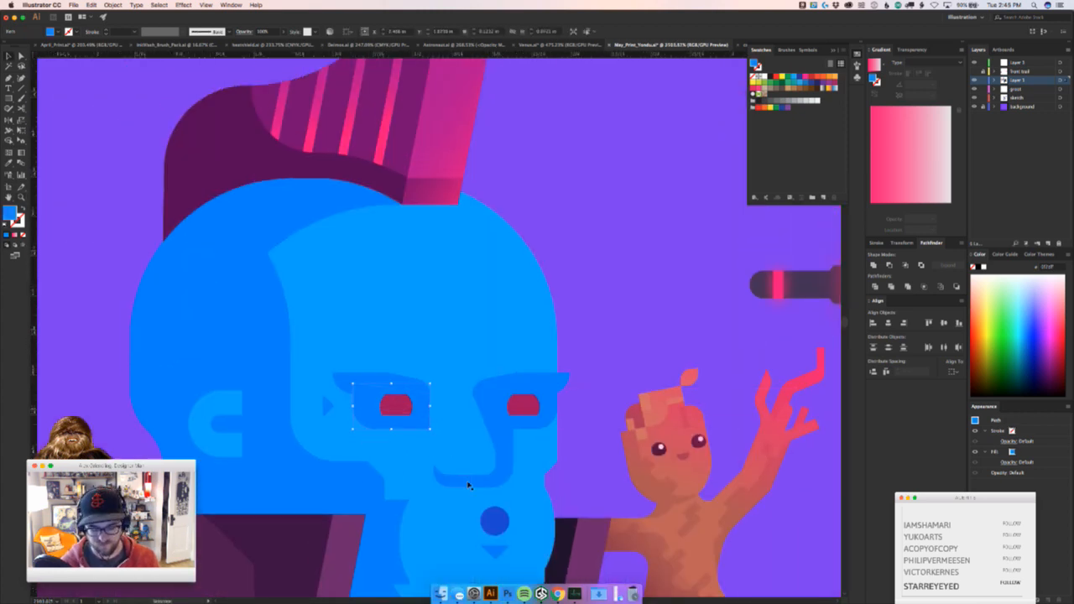
pyautogui.click(502, 523)
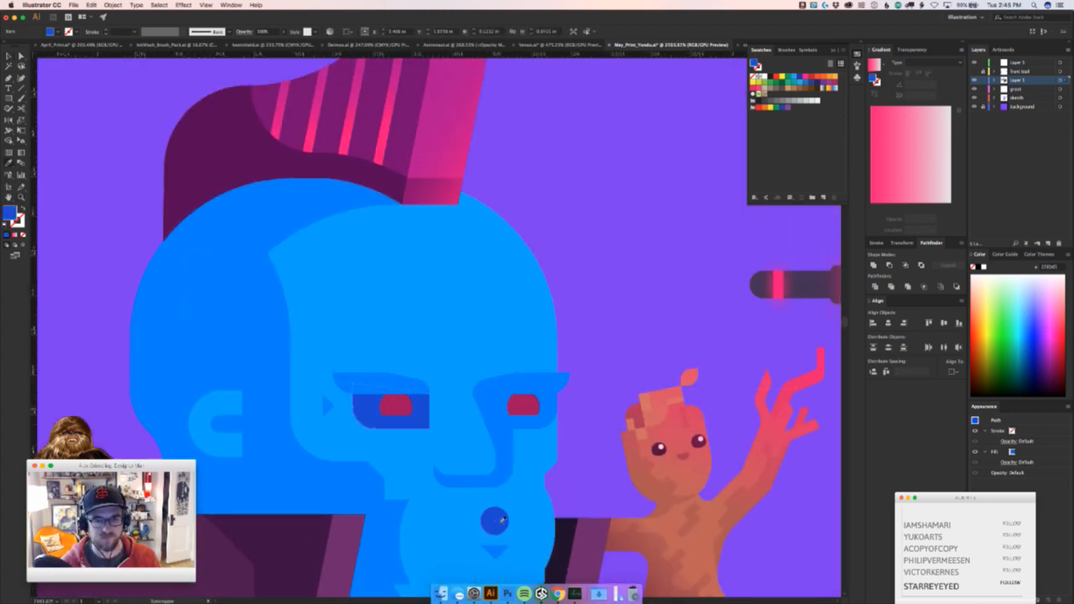
pyautogui.press('z')
pyautogui.moveTo(496, 509)
pyautogui.mouseDown()
pyautogui.moveTo(333, 541)
pyautogui.moveTo(505, 509)
pyautogui.mouseUp()
pyautogui.press('super+z')
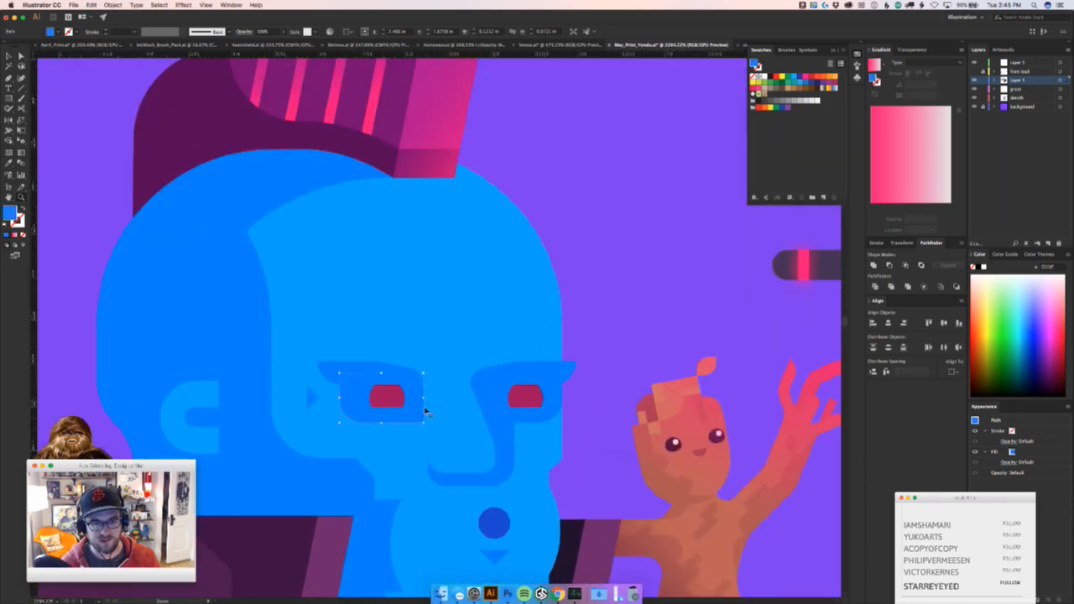
# Fill the rear eye socket with the dark fading shadow gradient sampled from the coat's lower lining
pyautogui.moveTo(409, 436); pyautogui.dragTo(374, 287)
pyautogui.moveTo(392, 356); pyautogui.dragTo(290, 408)
pyautogui.moveTo(345, 366); pyautogui.dragTo(297, 60)
pyautogui.press('i')
pyautogui.click(503, 388)
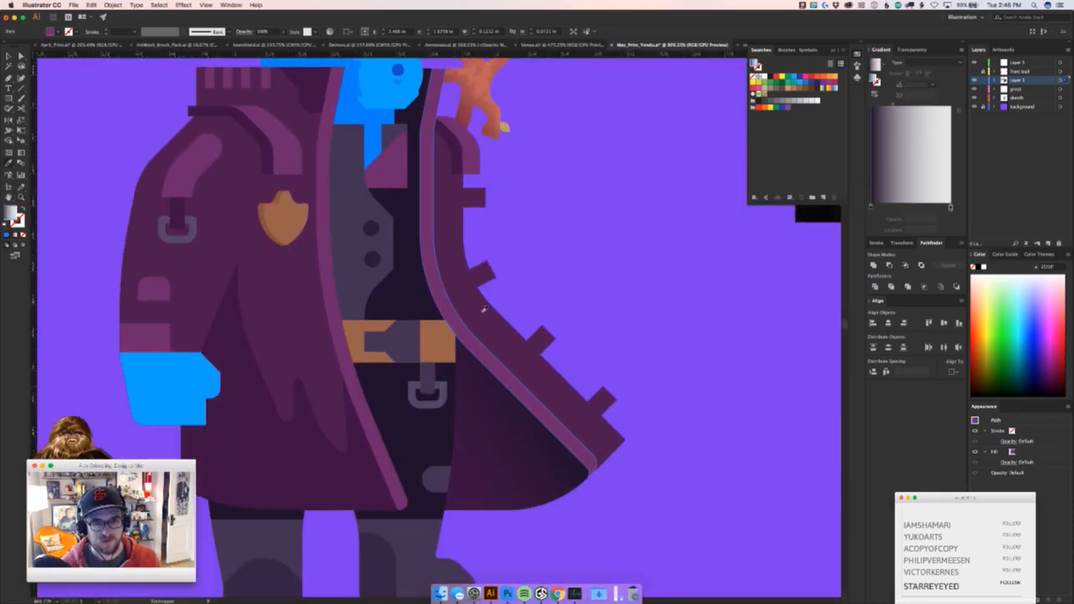
pyautogui.click(489, 405)
# Redraw the eye socket's shadow gradient vertically, running from the brow to just below the socket
pyautogui.moveTo(478, 220); pyautogui.dragTo(479, 521)
pyautogui.press('z')
pyautogui.moveTo(346, 312)
pyautogui.mouseDown()
pyautogui.moveTo(377, 352)
pyautogui.moveTo(371, 373)
pyautogui.moveTo(359, 374)
pyautogui.mouseUp()
pyautogui.press('g')
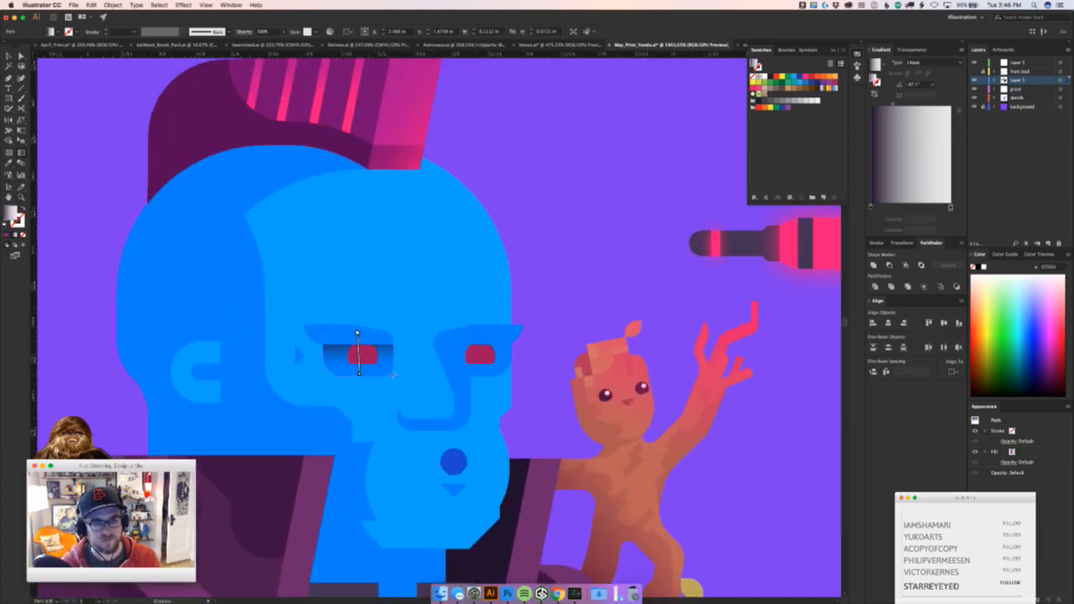
pyautogui.moveTo(391, 322); pyautogui.dragTo(394, 379)
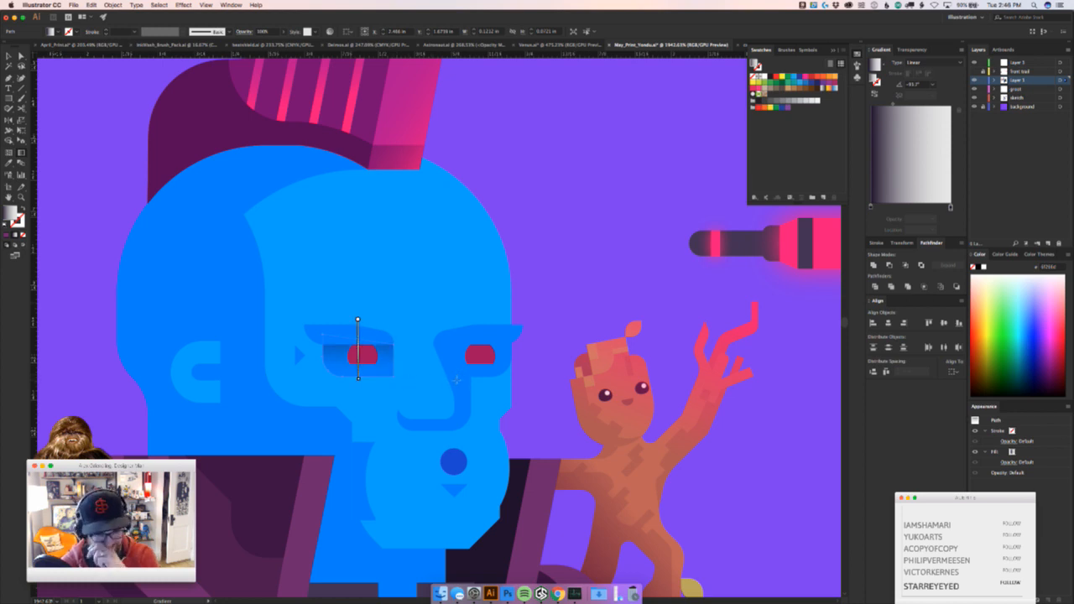
pyautogui.press('v')
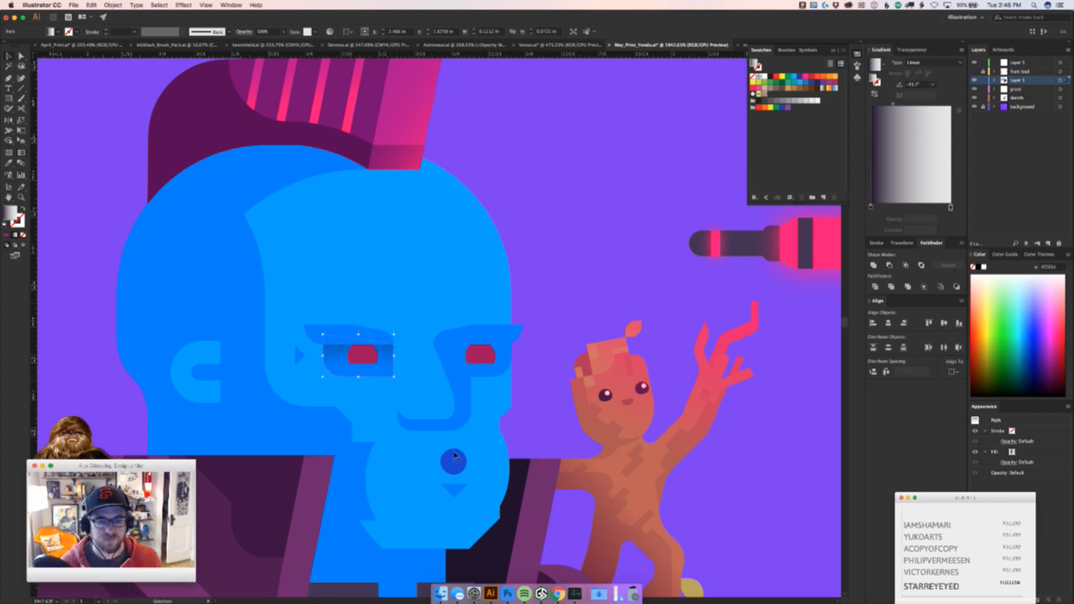
# Recolour both stops of the rear eye socket's shadow gradient with the blue hex code copied from the mouth circle
pyautogui.click(454, 458)
pyautogui.doubleClick(10, 215)
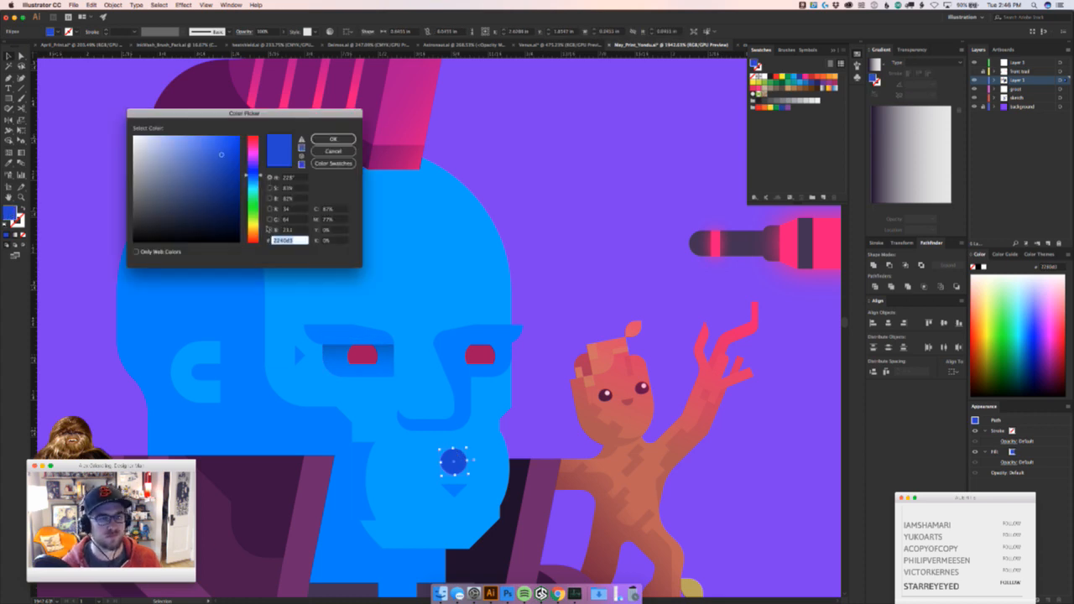
pyautogui.click(334, 153)
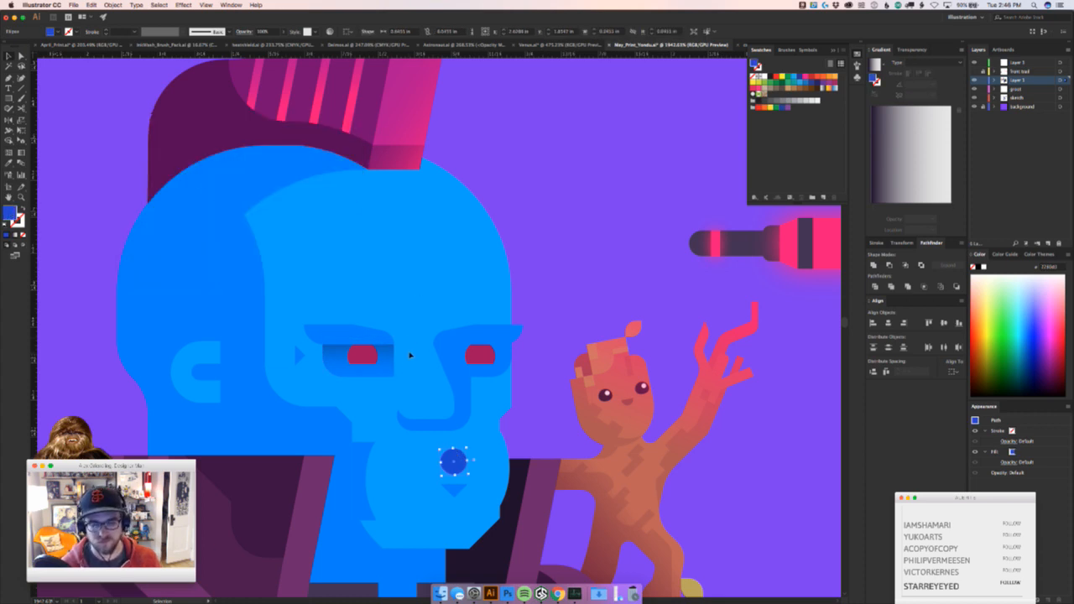
pyautogui.click(385, 359)
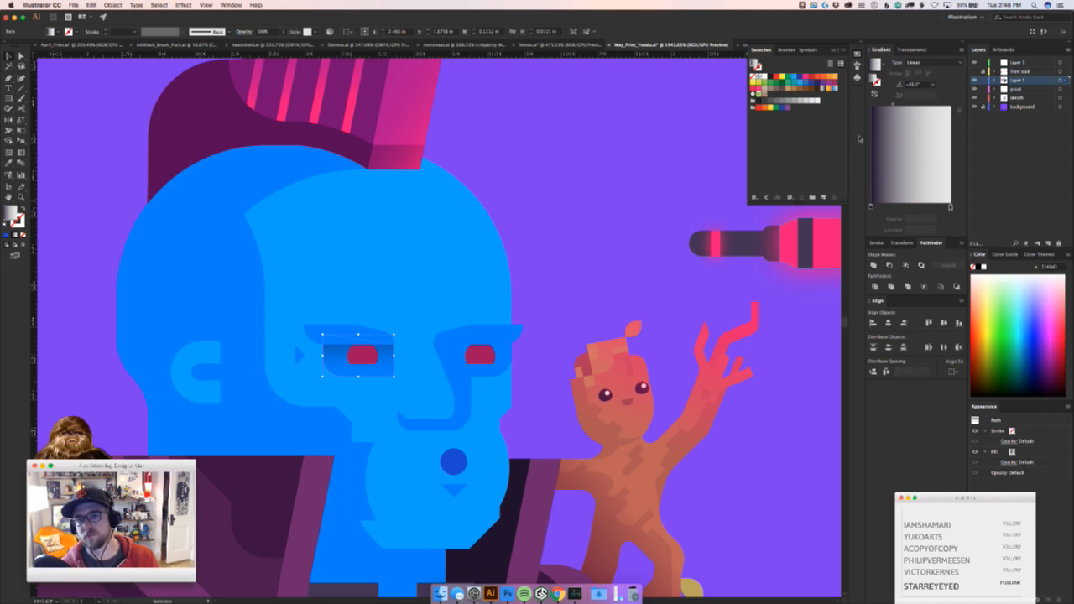
pyautogui.doubleClick(871, 206)
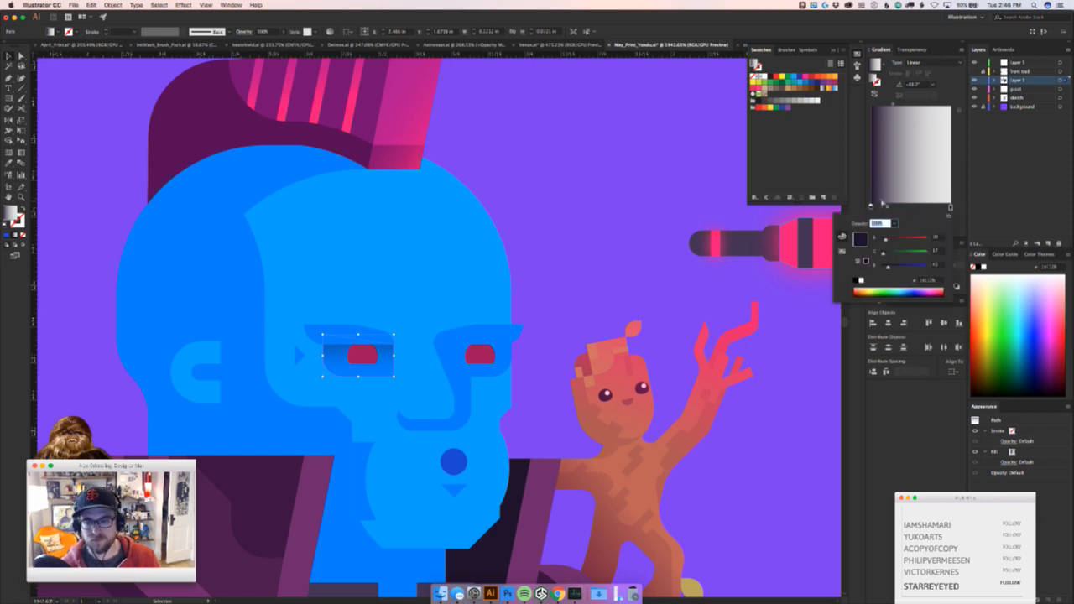
pyautogui.click(936, 280)
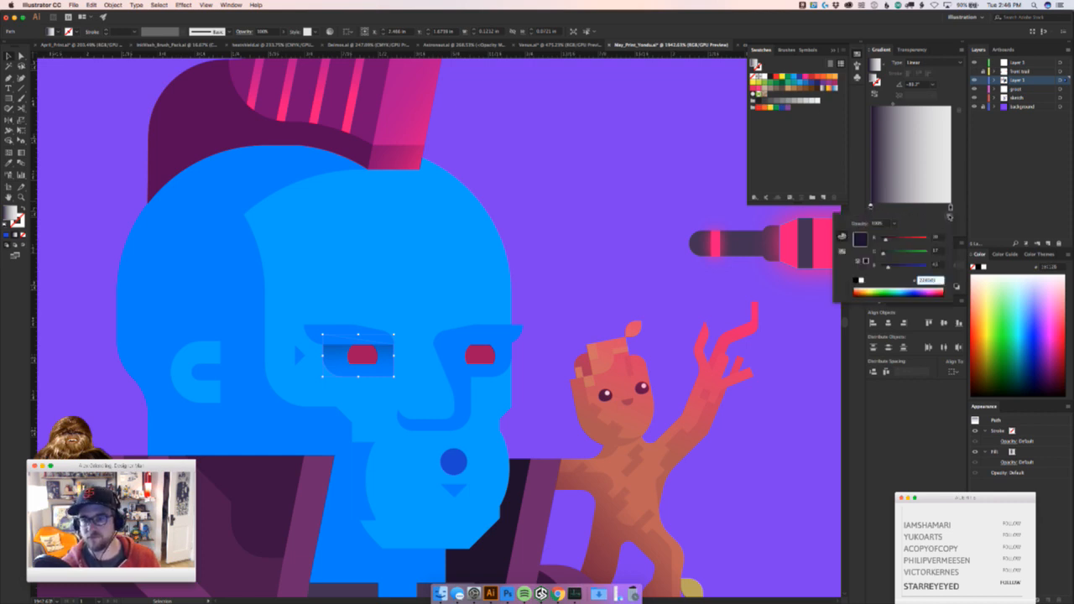
pyautogui.doubleClick(950, 208)
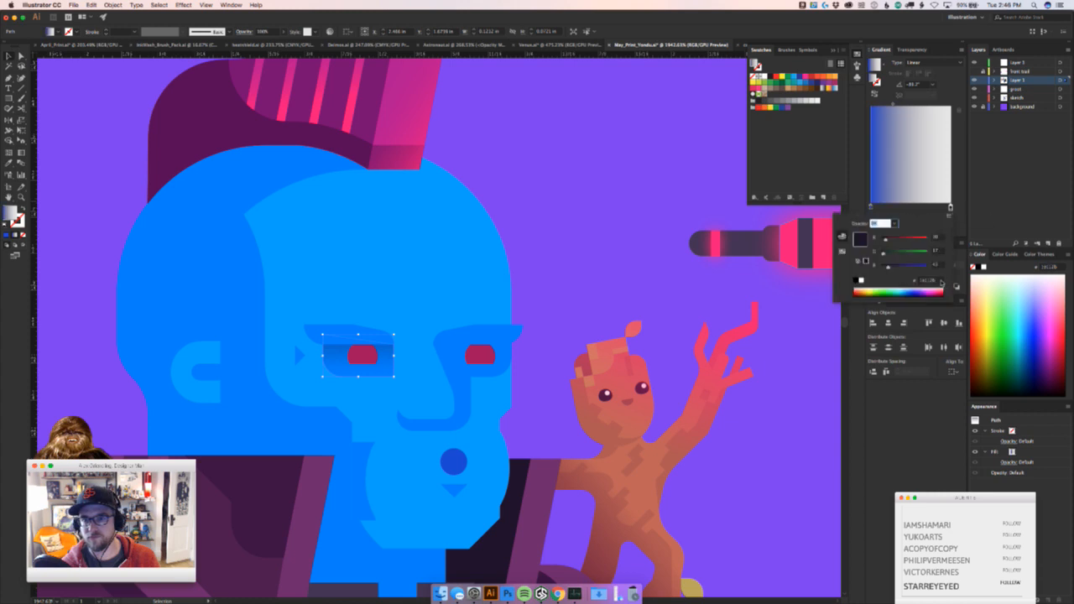
pyautogui.click(940, 281)
pyautogui.write('224DD3')
pyautogui.press('Return')
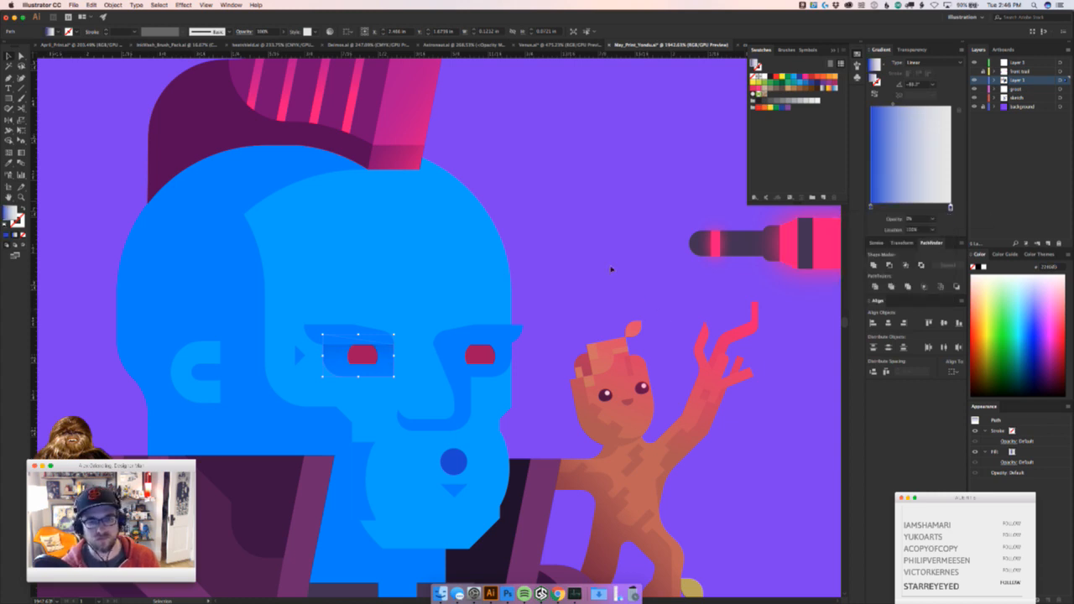
pyautogui.click(604, 246)
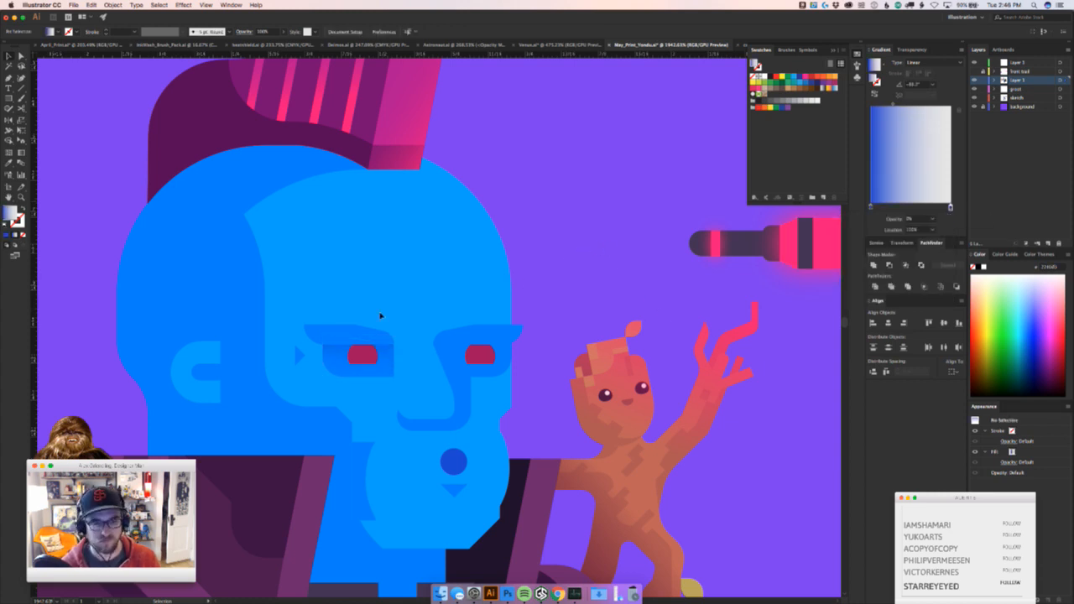
# Try moving the rear socket's shadow and the red eye downward, and undo both moves
pyautogui.moveTo(390, 359); pyautogui.dragTo(393, 414)
pyautogui.press('super+z')
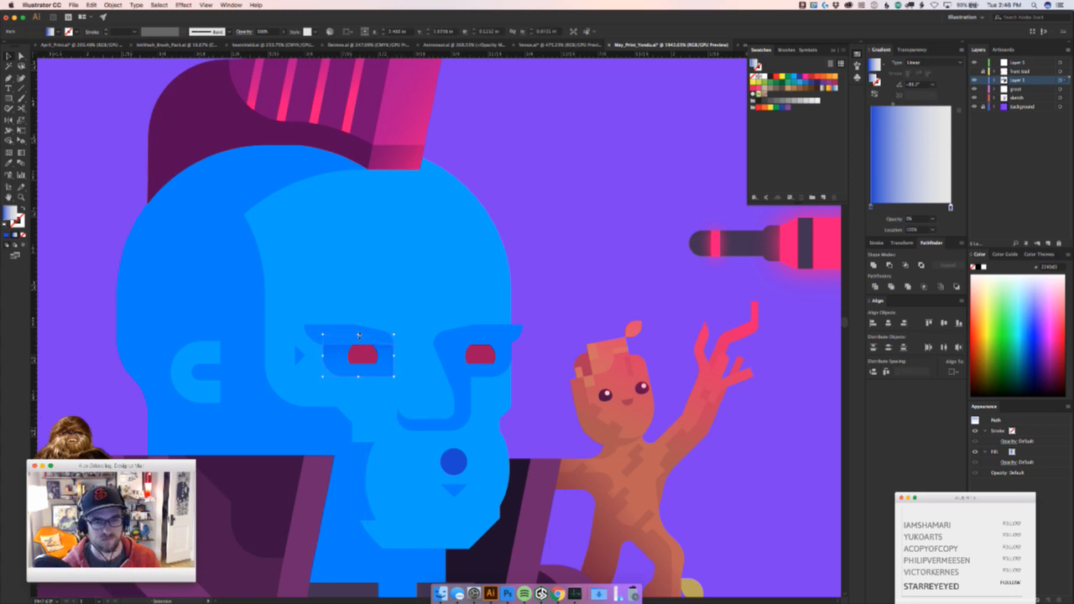
pyautogui.moveTo(363, 355); pyautogui.dragTo(362, 392)
pyautogui.press('super+z')
# Cut the rear red eye and paste it back in place within its socket
pyautogui.press('super+x')
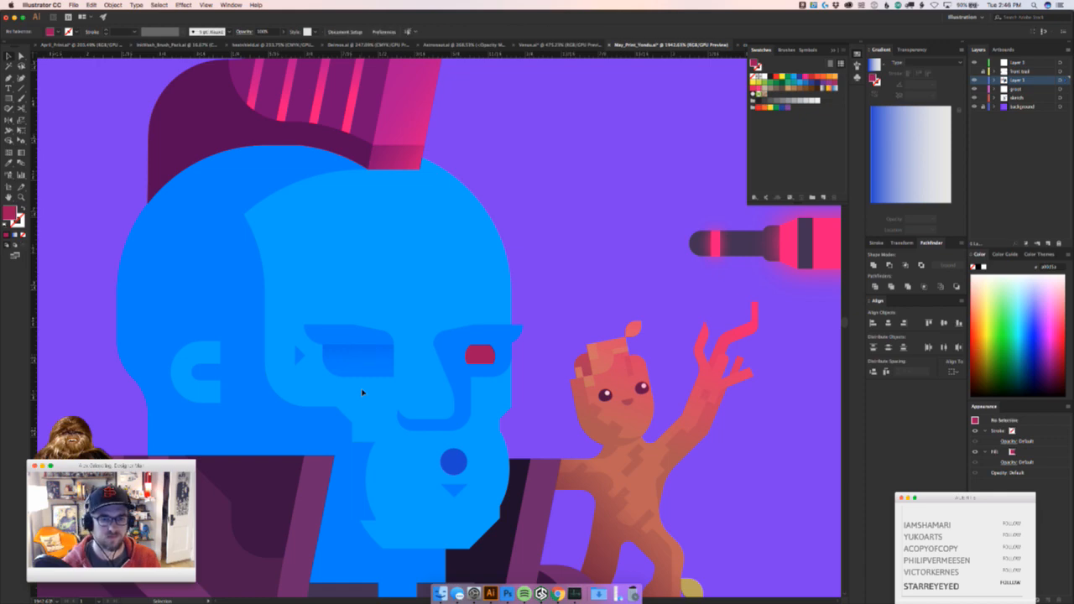
pyautogui.press('super+f')
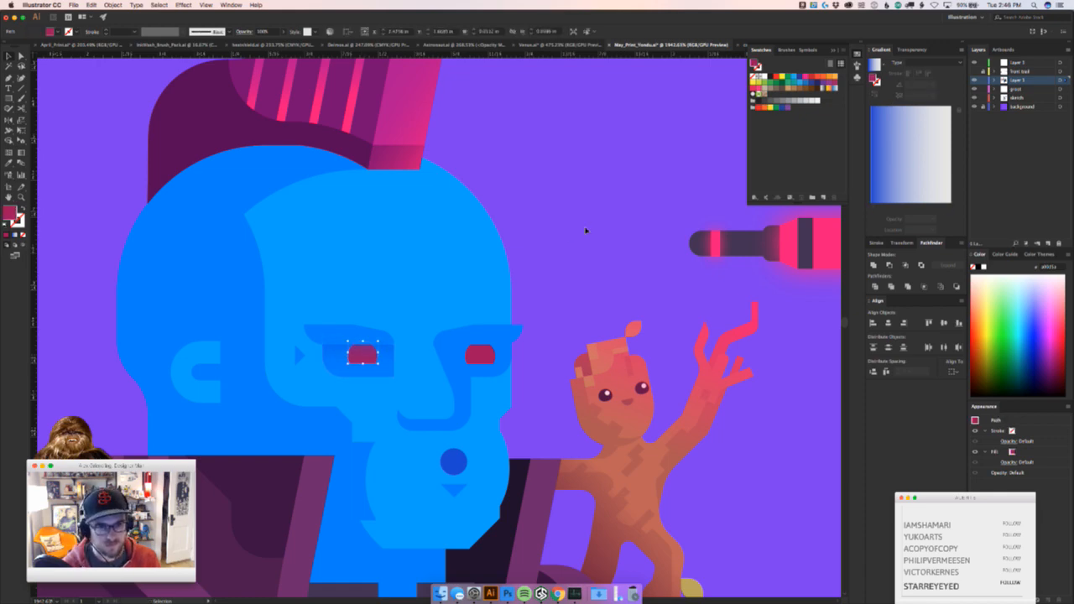
pyautogui.click(585, 230)
pyautogui.press('z')
pyautogui.moveTo(508, 361); pyautogui.dragTo(277, 440)
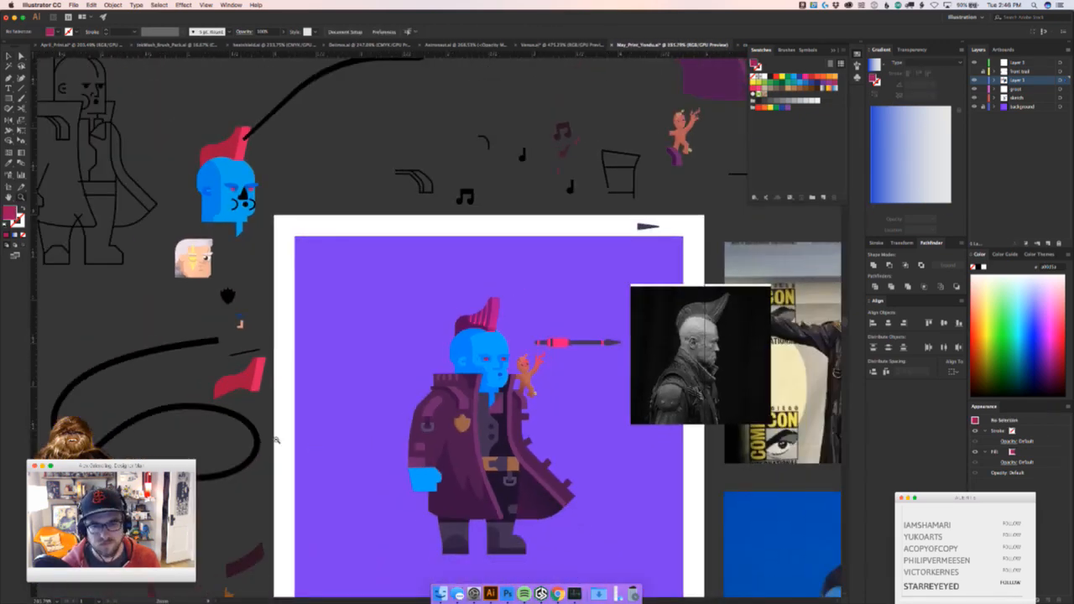
# Try shifting the rear eye socket's gradient shadow down onto the cheek area below it
pyautogui.moveTo(510, 362); pyautogui.dragTo(599, 375)
pyautogui.press('v')
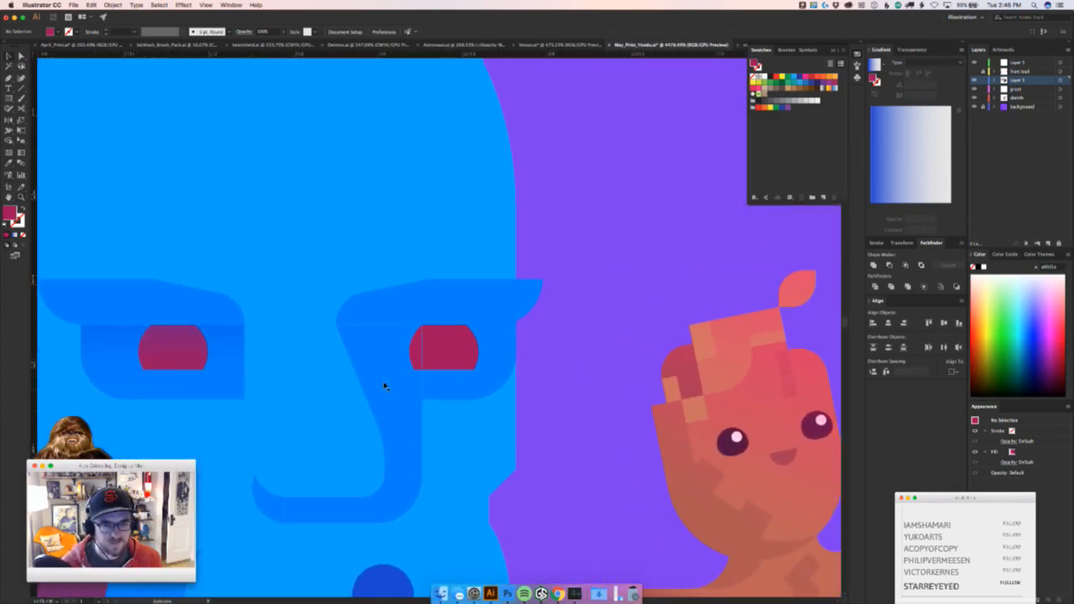
pyautogui.click(449, 403)
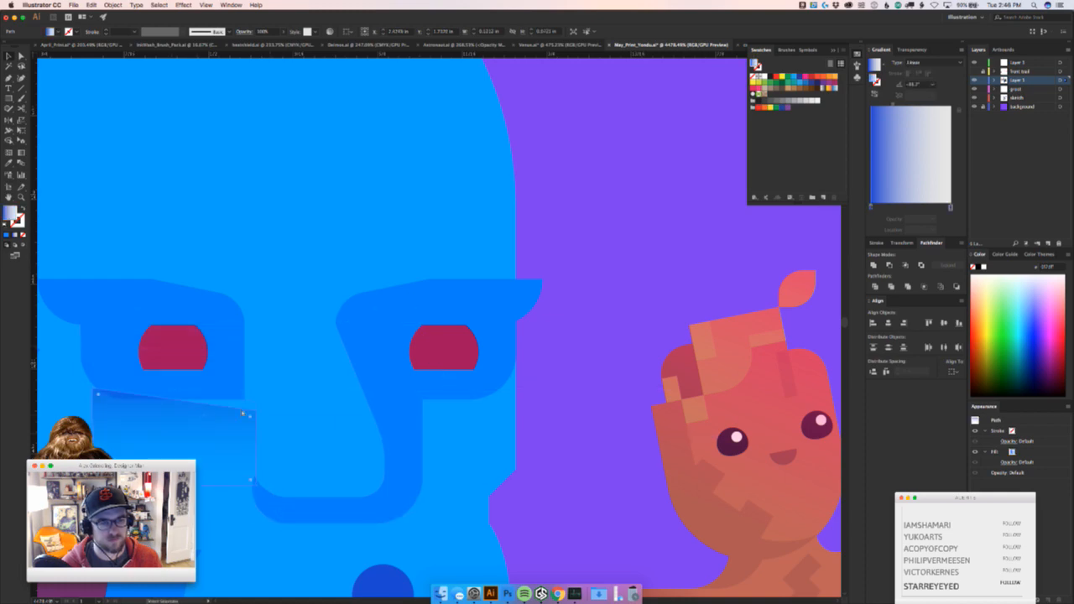
pyautogui.scroll(-10, 232, 382)
pyautogui.press('z')
pyautogui.press('super+shift+a')
# Try moving the mouth circle and the small chin triangle slightly lower, and undo the move
pyautogui.moveTo(372, 305); pyautogui.dragTo(554, 281)
pyautogui.press('v')
pyautogui.moveTo(223, 464); pyautogui.dragTo(330, 399)
pyautogui.scroll(5, 329, 398)
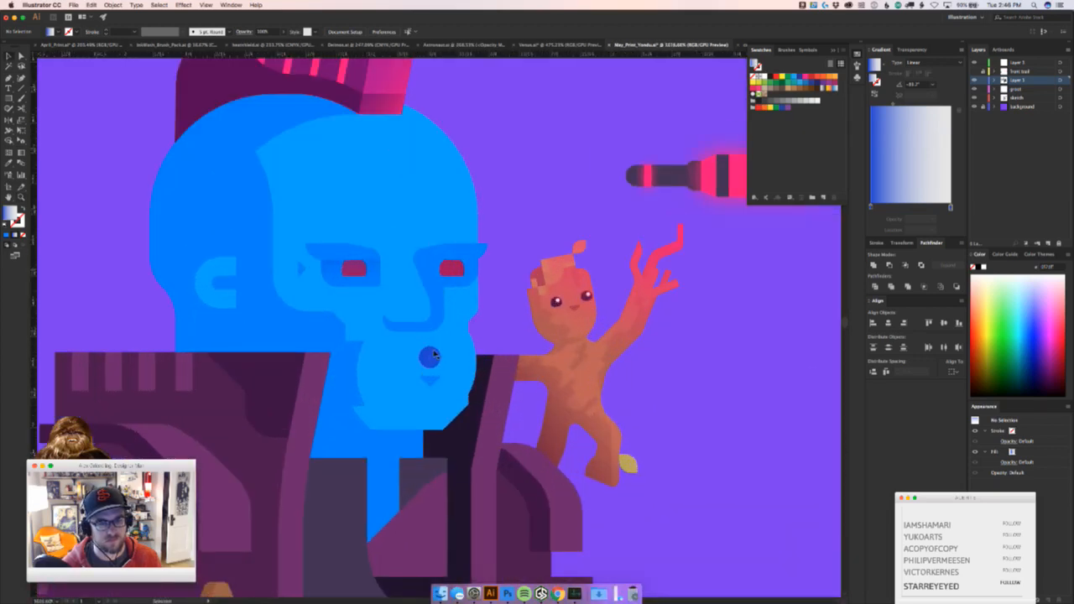
pyautogui.click(435, 355)
pyautogui.keyDown('shift'); pyautogui.click(431, 380); pyautogui.keyUp('shift')
pyautogui.moveTo(431, 379); pyautogui.dragTo(430, 384)
pyautogui.click(512, 307)
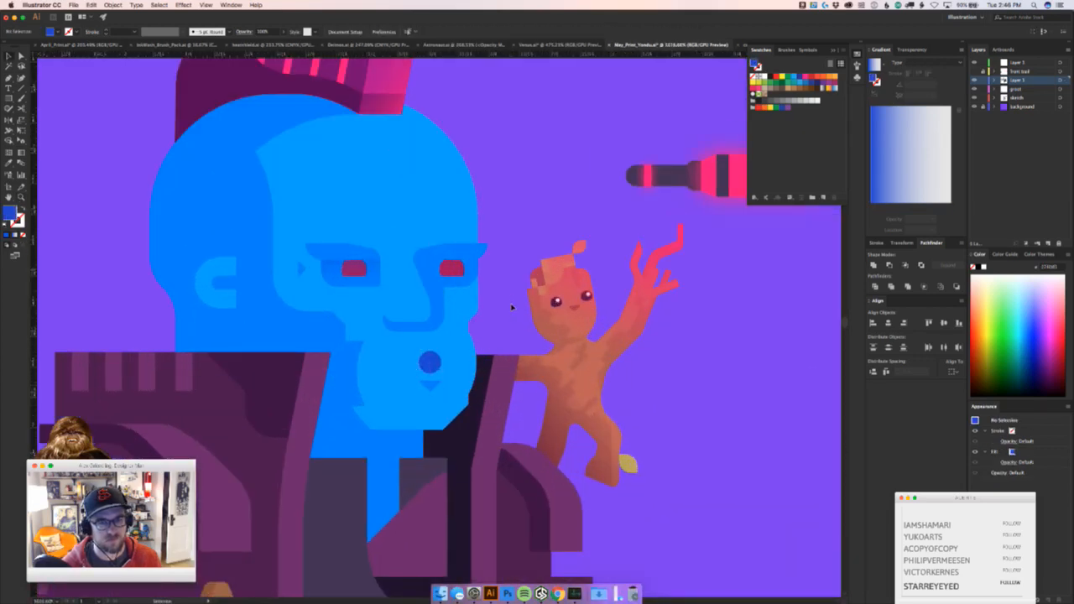
pyautogui.press('super+z')
# Move the rear cheek bulge and its darker-blue rectangle inward onto the face and slightly higher
pyautogui.moveTo(351, 372); pyautogui.dragTo(391, 369)
pyautogui.press('super+z')
pyautogui.keyDown('shift'); pyautogui.click(377, 367); pyautogui.keyUp('shift')
pyautogui.click(520, 227)
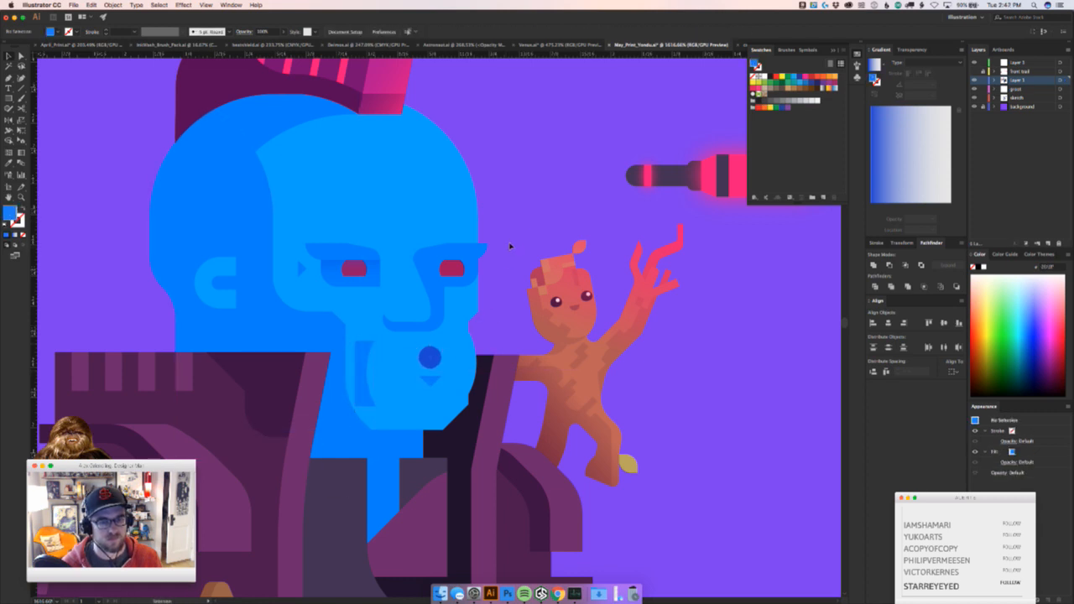
pyautogui.click(373, 362)
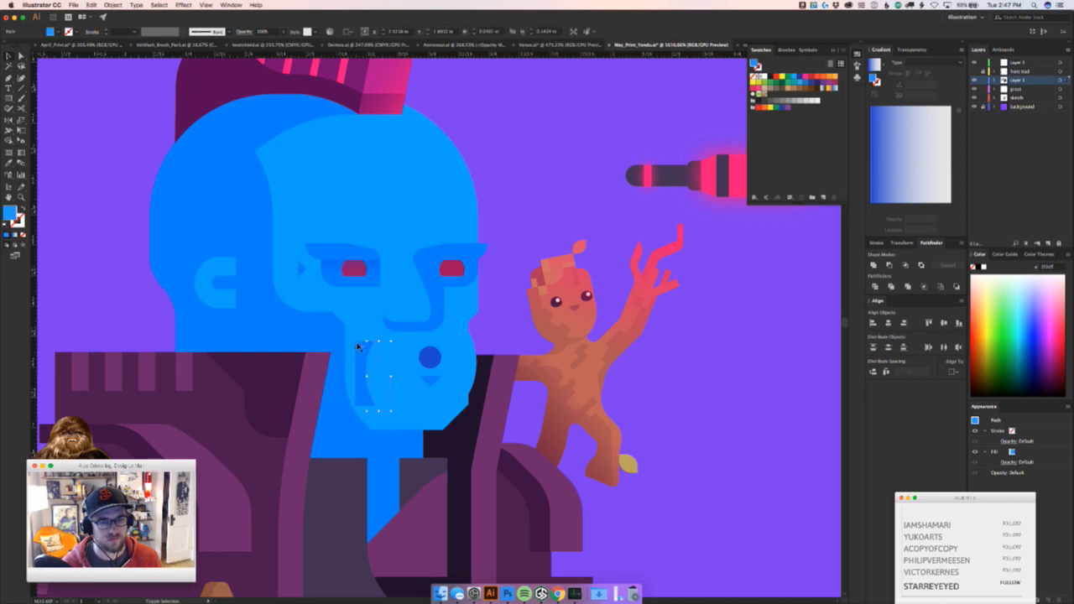
pyautogui.click(515, 269)
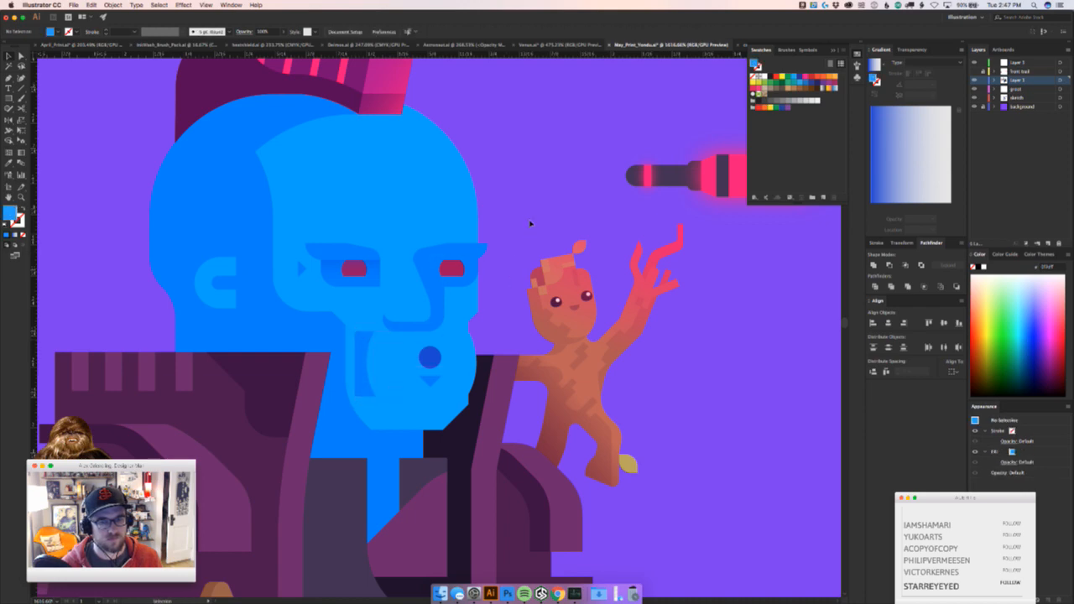
# Round the upper rear corner of the darker-blue rectangle behind the cheek bulge
pyautogui.press('super+0')
pyautogui.moveTo(327, 332)
pyautogui.mouseDown()
pyautogui.moveTo(319, 340)
pyautogui.moveTo(329, 339)
pyautogui.mouseUp()
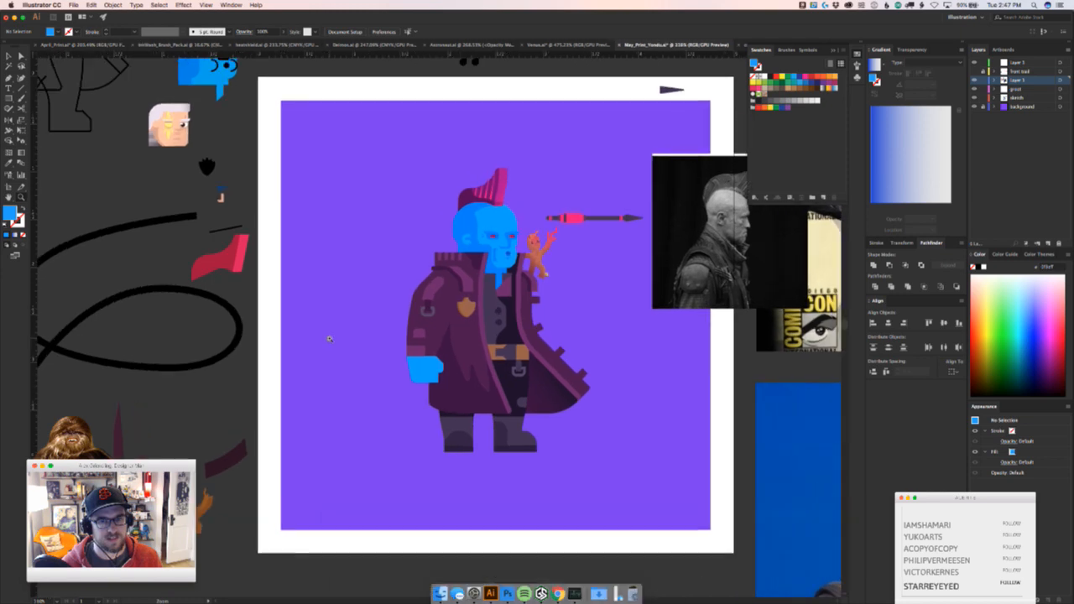
pyautogui.moveTo(526, 231); pyautogui.dragTo(544, 319)
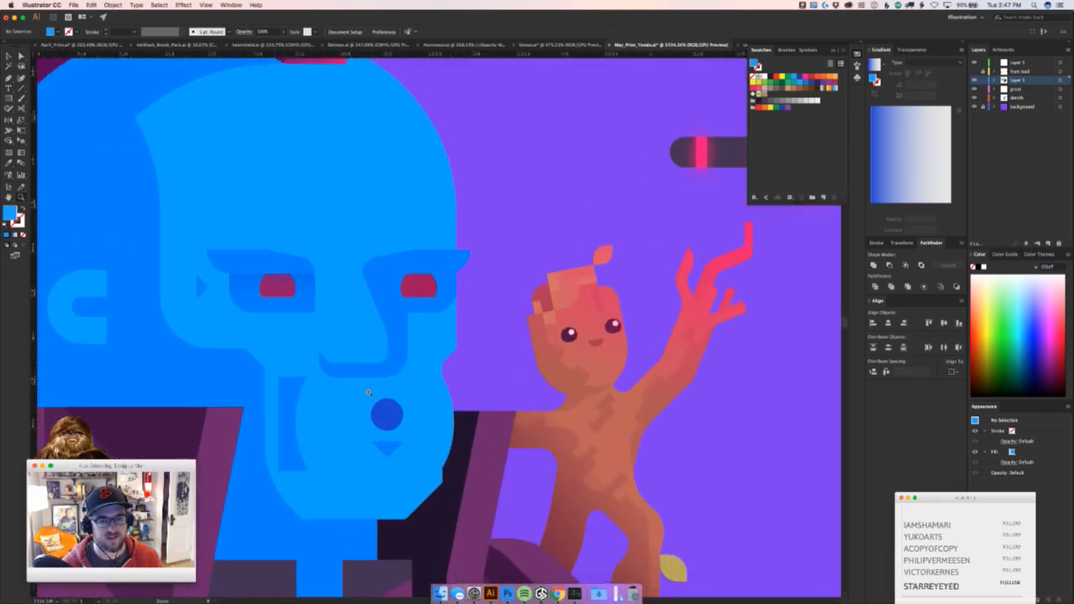
pyautogui.press('a')
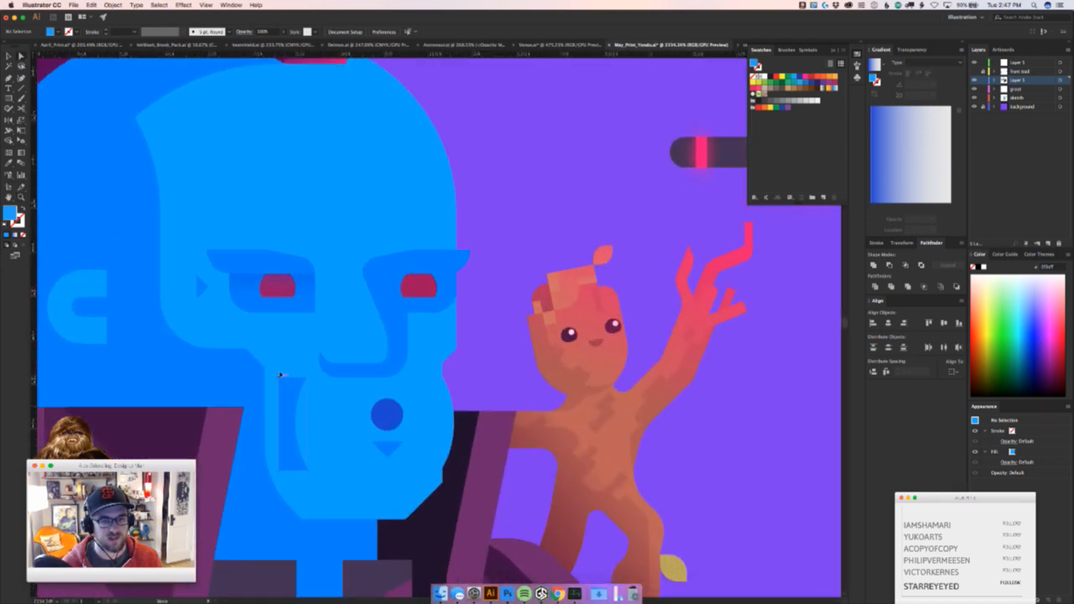
pyautogui.click(280, 376)
pyautogui.moveTo(285, 382); pyautogui.dragTo(354, 425)
pyautogui.press('v')
pyautogui.click(504, 268)
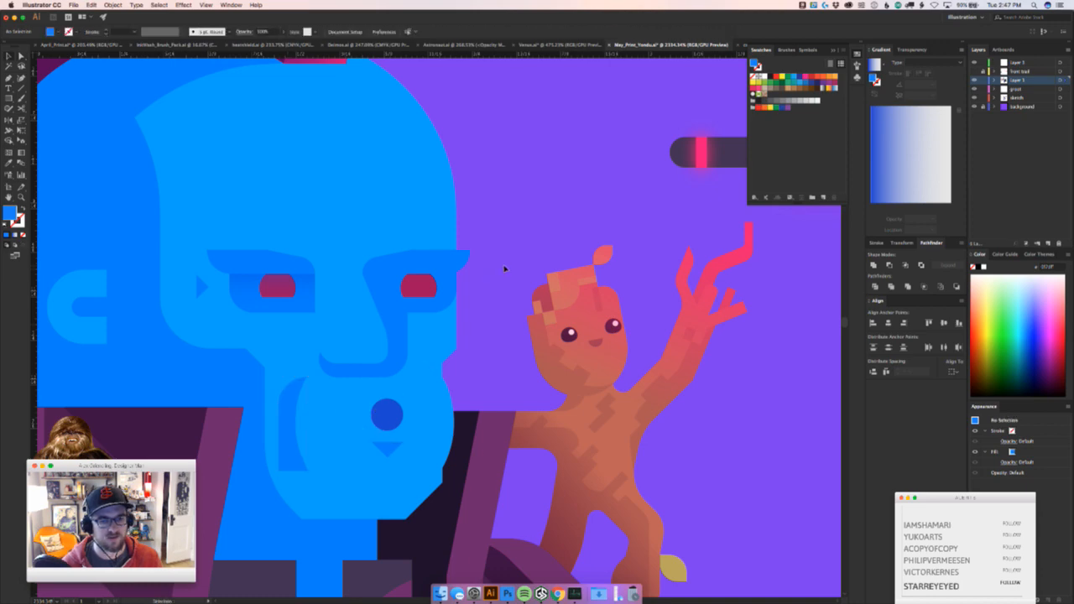
# Round the darker-blue rectangle's lower rear corner and nudge it slightly inward together with the cheek bulge
pyautogui.press('z')
pyautogui.moveTo(503, 271); pyautogui.dragTo(430, 346)
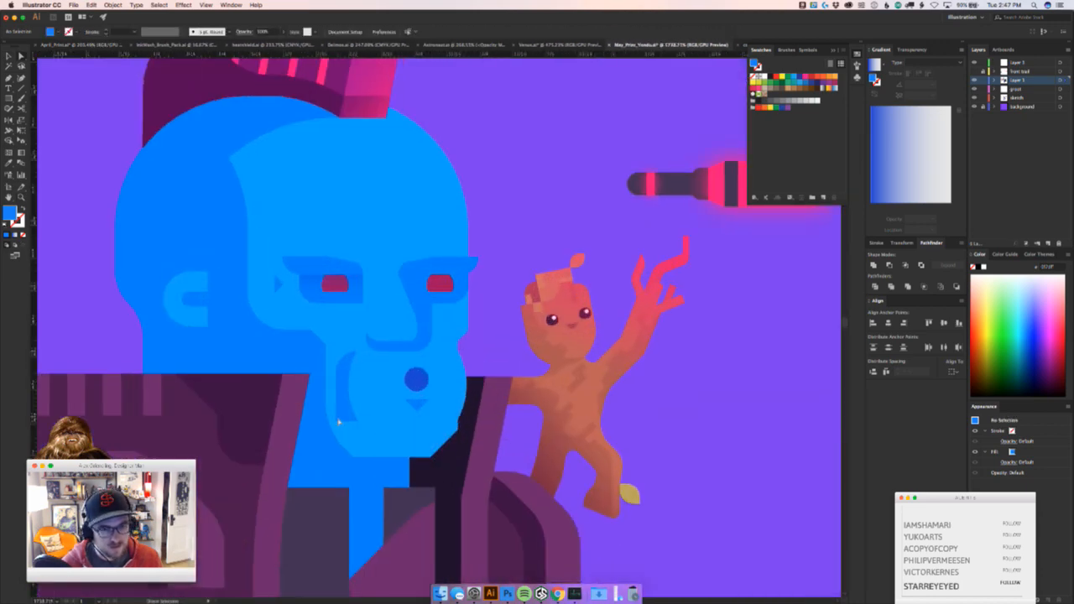
pyautogui.click(340, 416)
pyautogui.moveTo(363, 406); pyautogui.dragTo(460, 352)
pyautogui.press('v')
pyautogui.press('z')
pyautogui.press('super+shift+a')
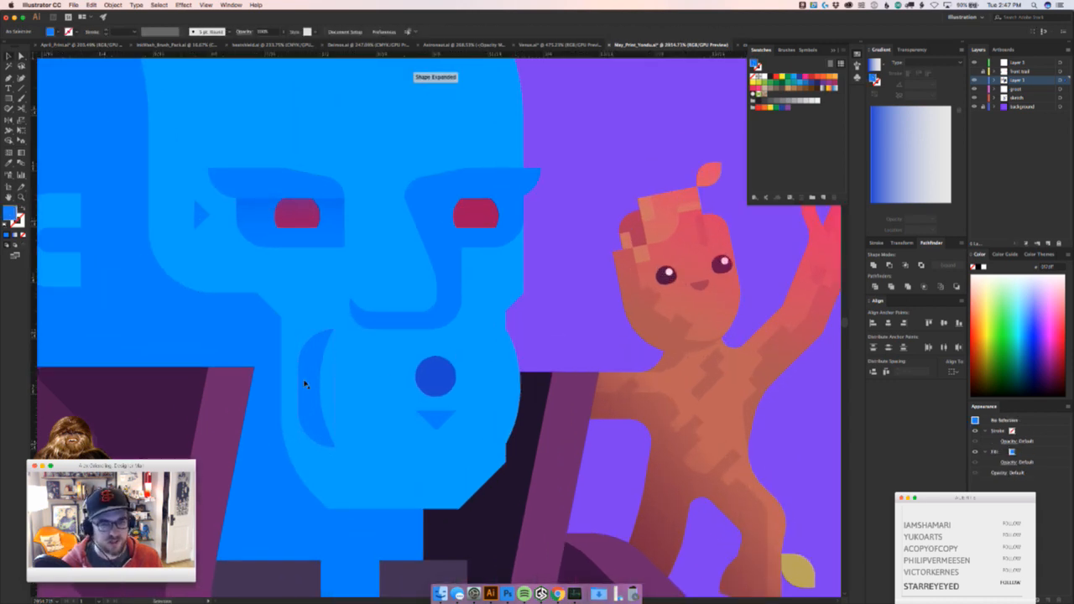
pyautogui.click(319, 386)
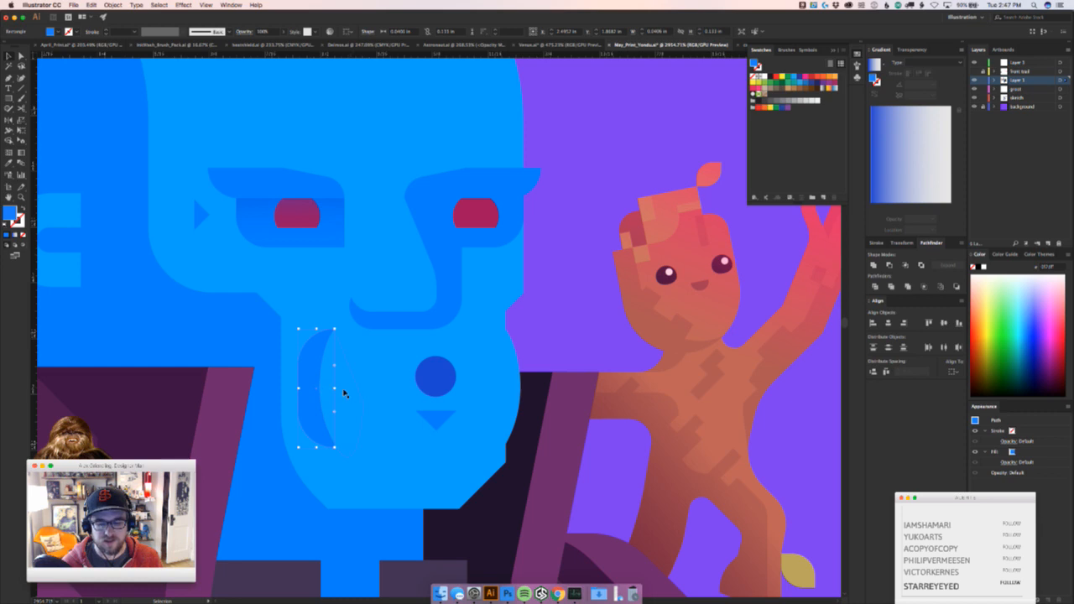
pyautogui.moveTo(353, 385); pyautogui.dragTo(356, 388)
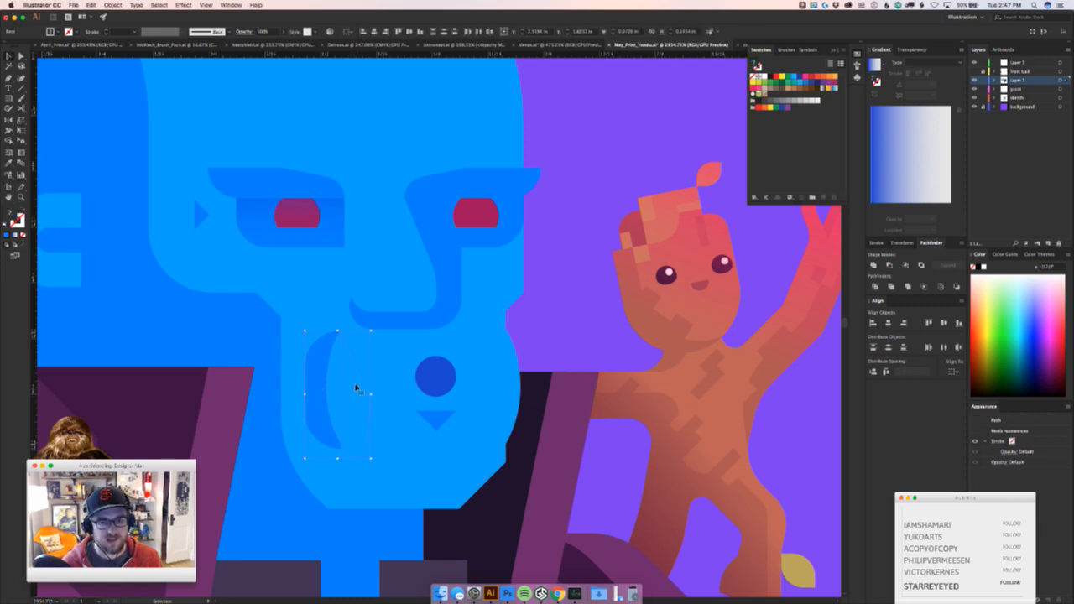
# Try pulling the puffed-cheek pieces away from both sides of the face, and undo the moves
pyautogui.scroll(-8, 356, 388)
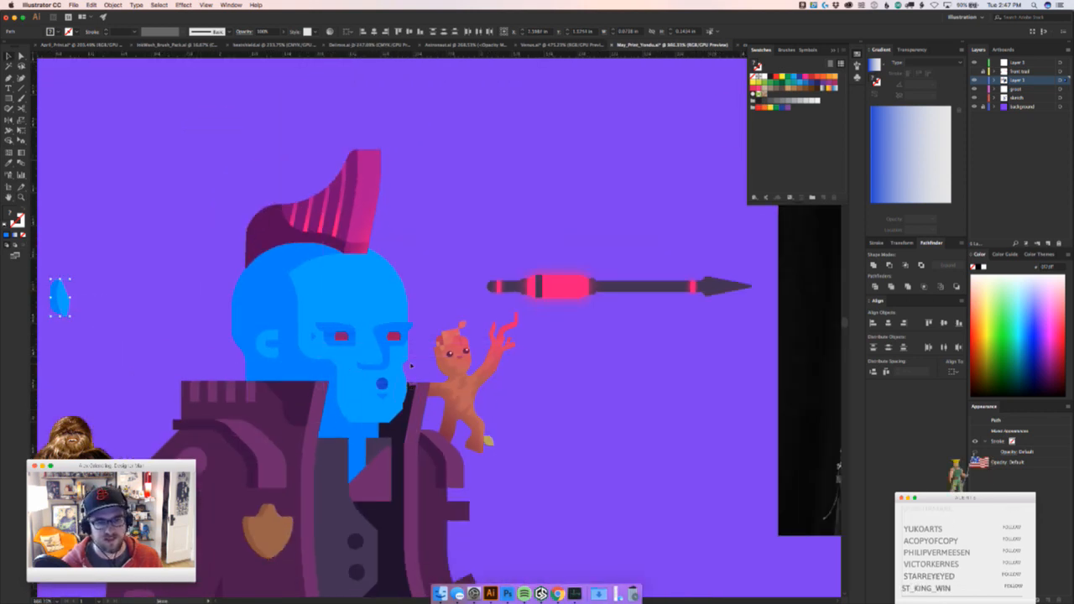
pyautogui.hotkey('ctrl', 'v')
pyautogui.click(425, 322)
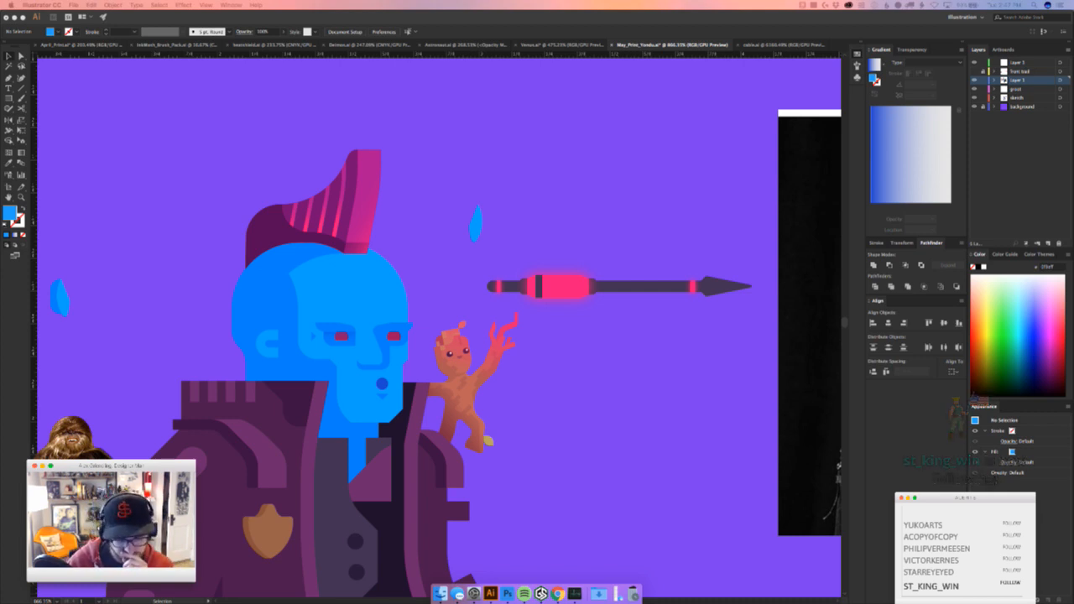
pyautogui.click(544, 476)
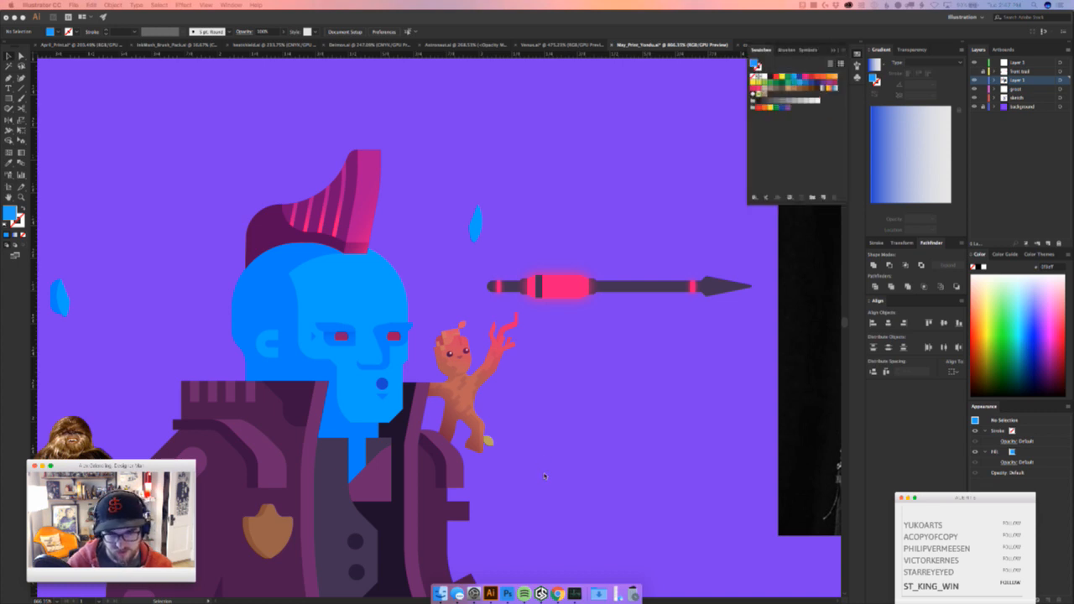
pyautogui.press('super+z')
pyautogui.press('super+z')
pyautogui.press('super+z')
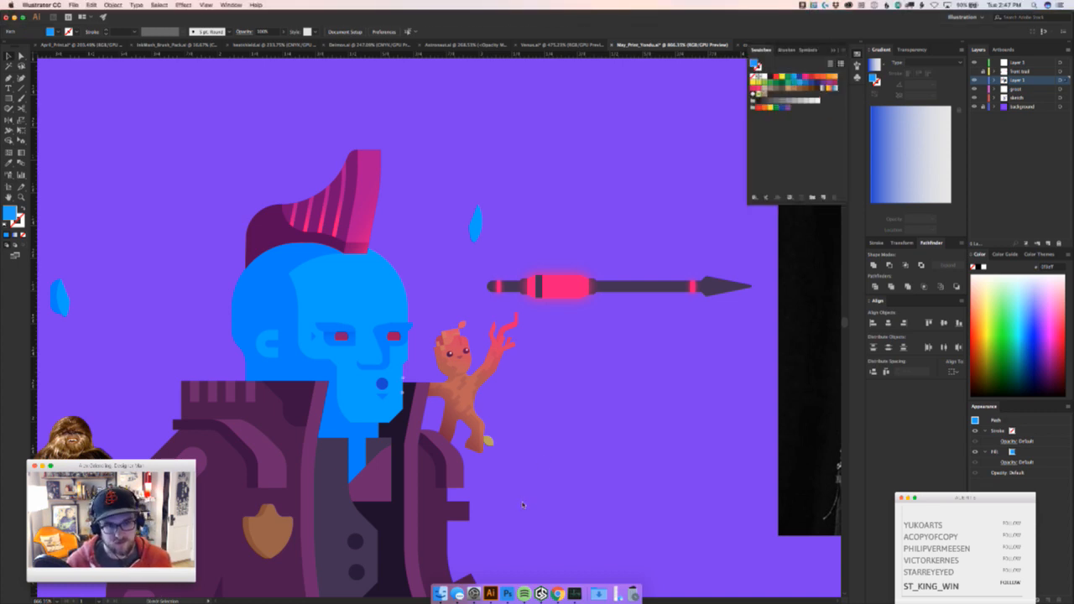
pyautogui.click(586, 481)
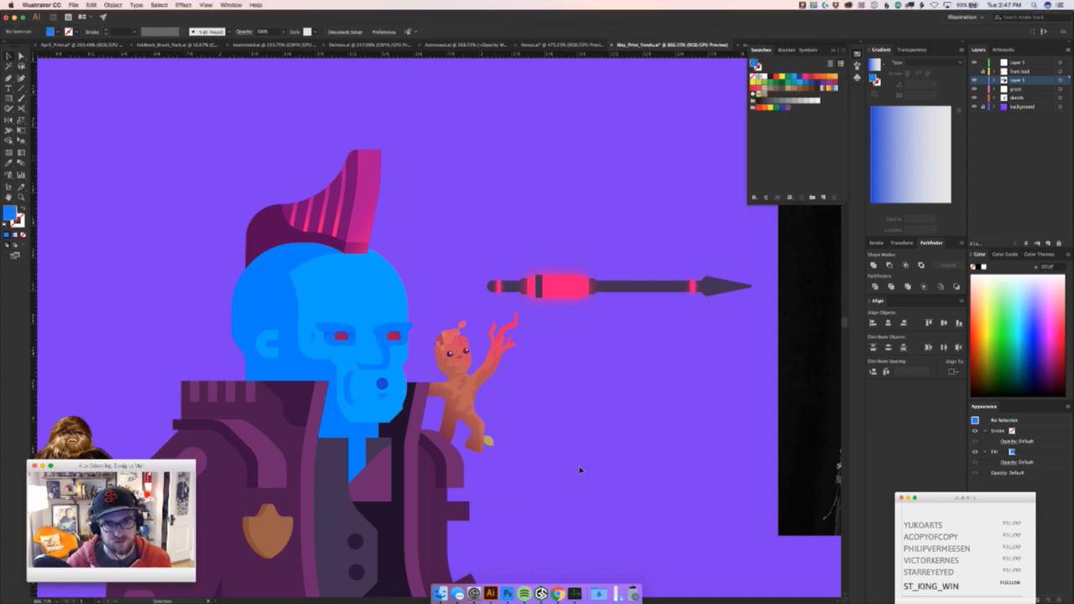
pyautogui.scroll(5, 346, 372)
pyautogui.click(337, 377)
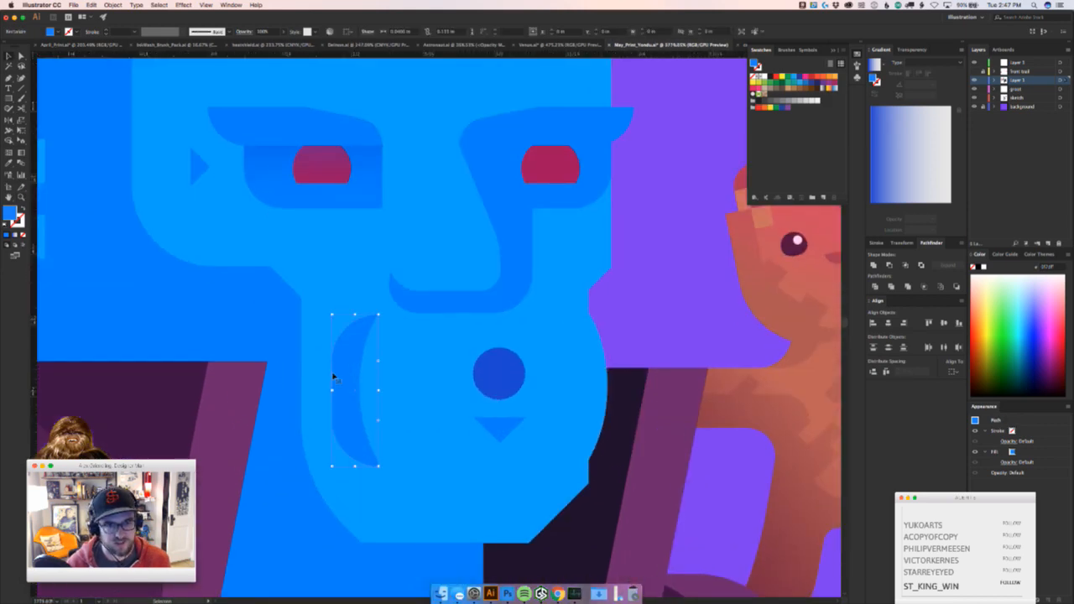
pyautogui.click(334, 361)
pyautogui.press('v')
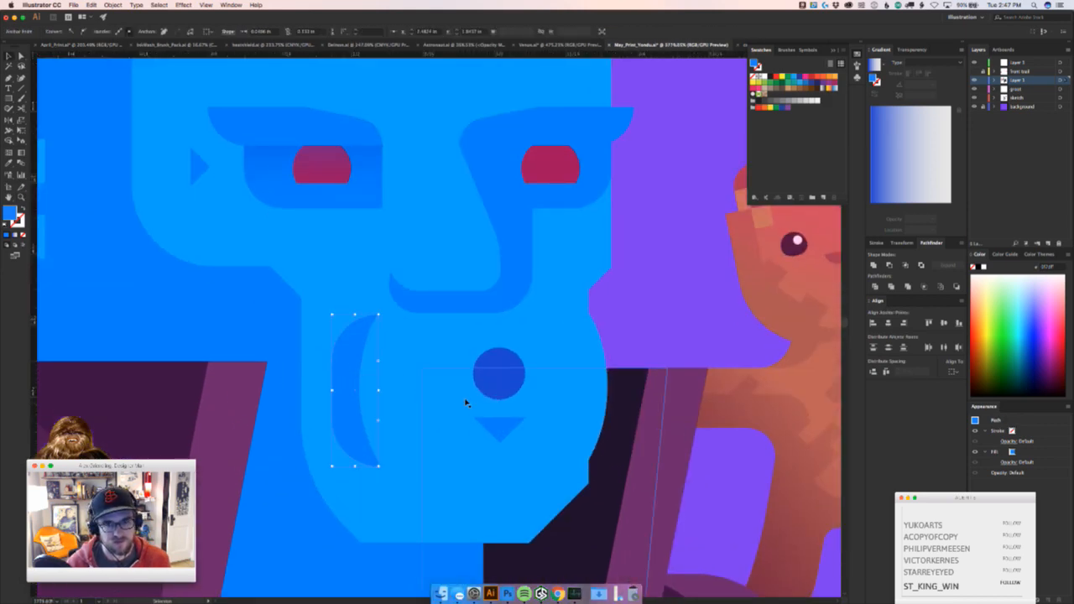
pyautogui.scroll(-4, 472, 410)
pyautogui.click(531, 384)
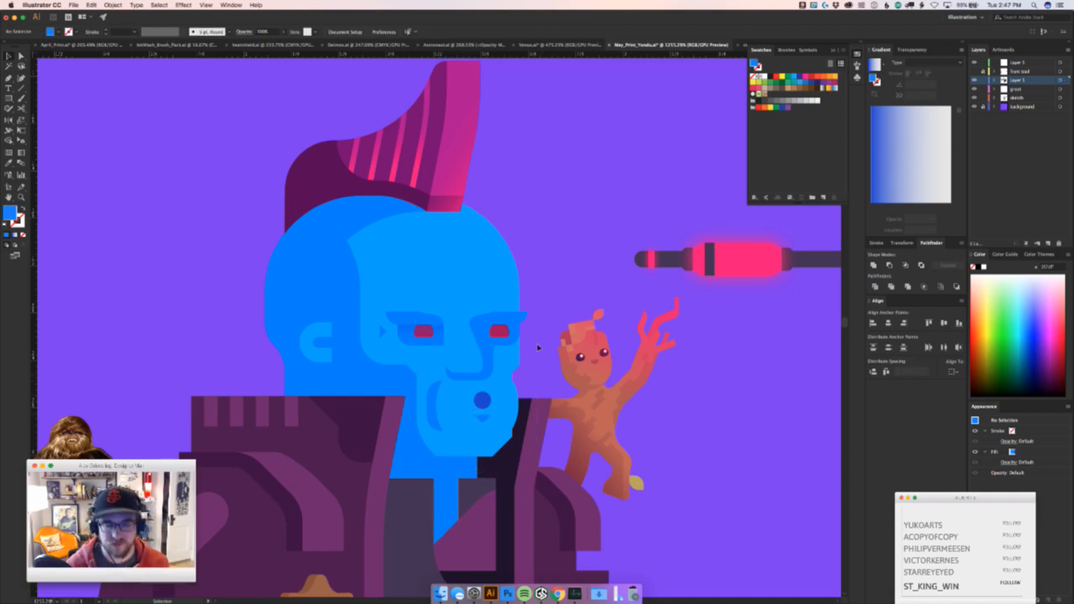
# Examine the puffed cheek and face silhouette, comparing the whole figure with the close-up face shapes
pyautogui.press('z')
pyautogui.moveTo(511, 334); pyautogui.dragTo(270, 406)
pyautogui.press('v')
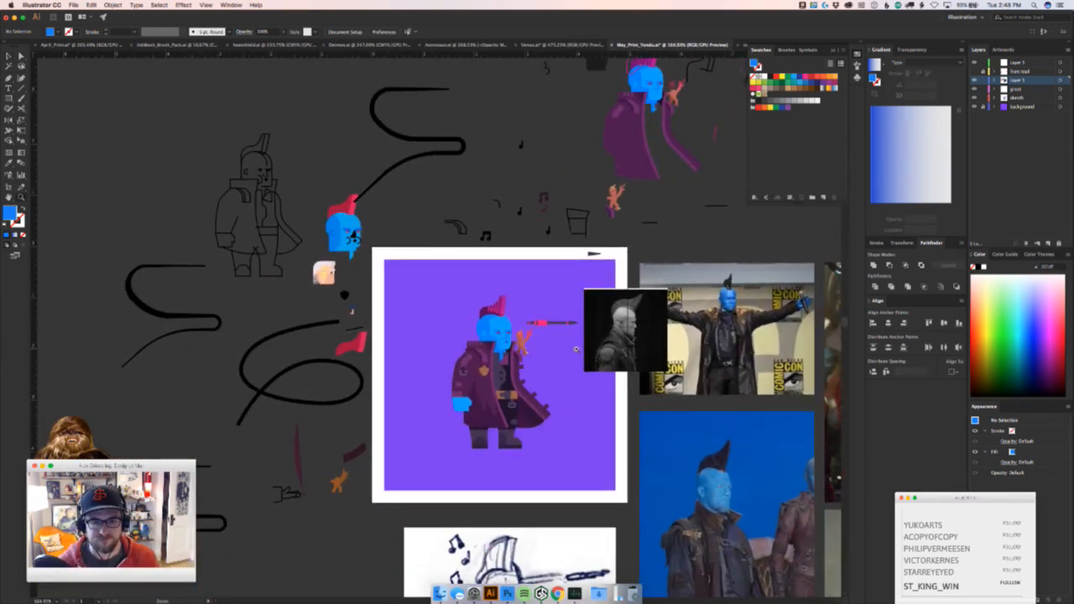
pyautogui.moveTo(514, 340); pyautogui.dragTo(755, 328)
pyautogui.press('v')
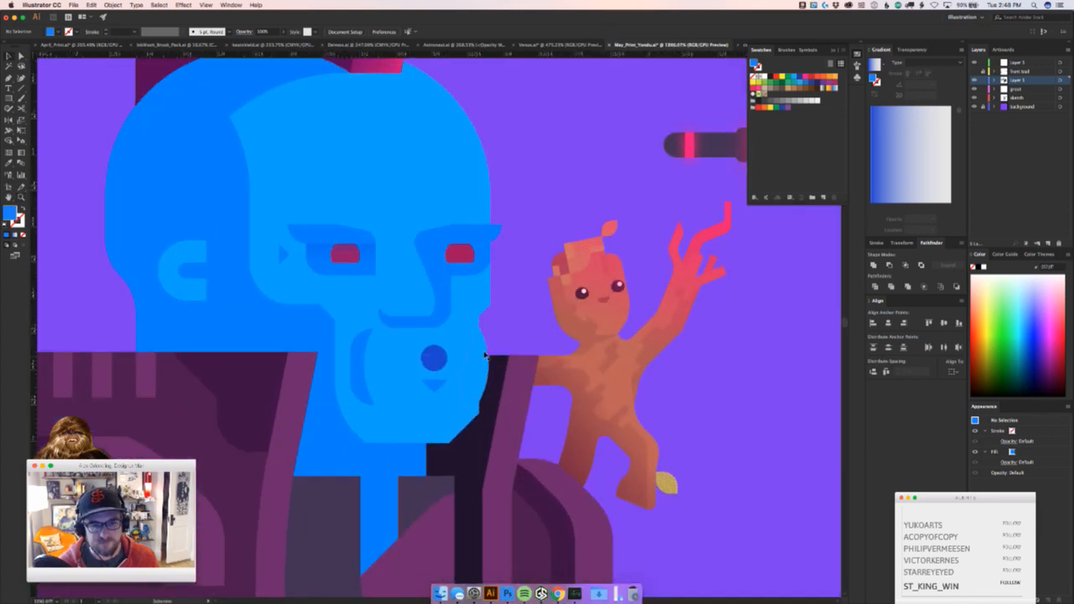
pyautogui.click(485, 355)
pyautogui.keyDown('shift'); pyautogui.click(357, 370); pyautogui.keyUp('shift')
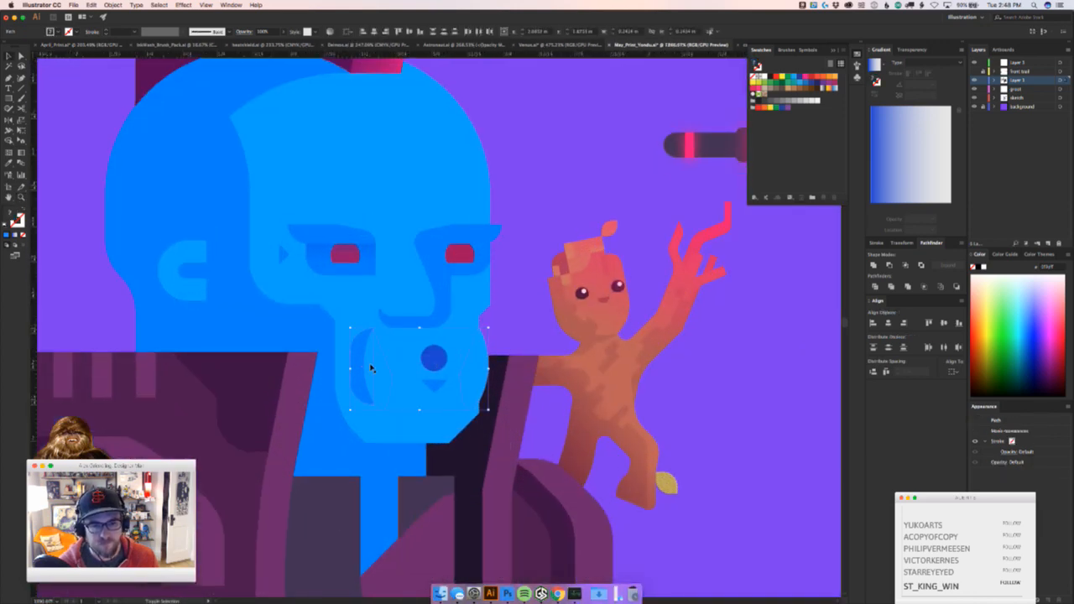
pyautogui.click(511, 317)
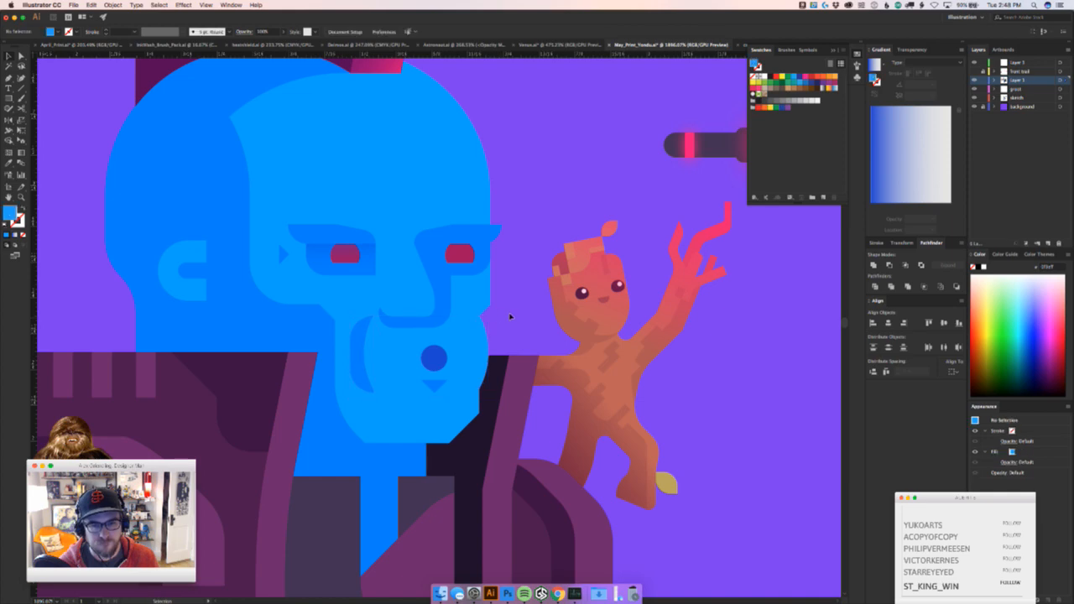
pyautogui.press('z')
pyautogui.moveTo(512, 320); pyautogui.dragTo(458, 367)
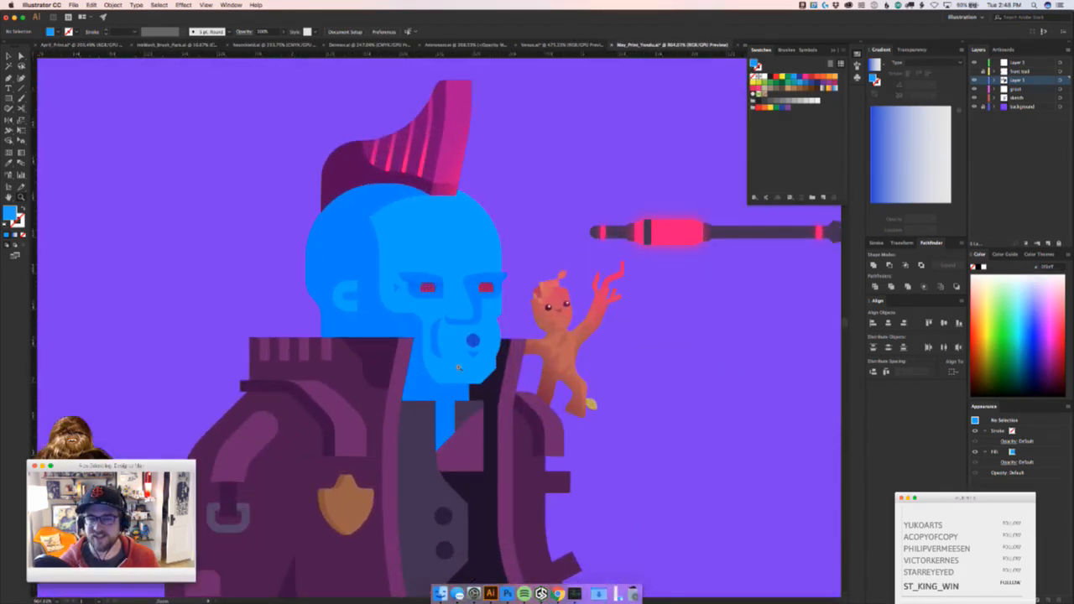
pyautogui.press('a')
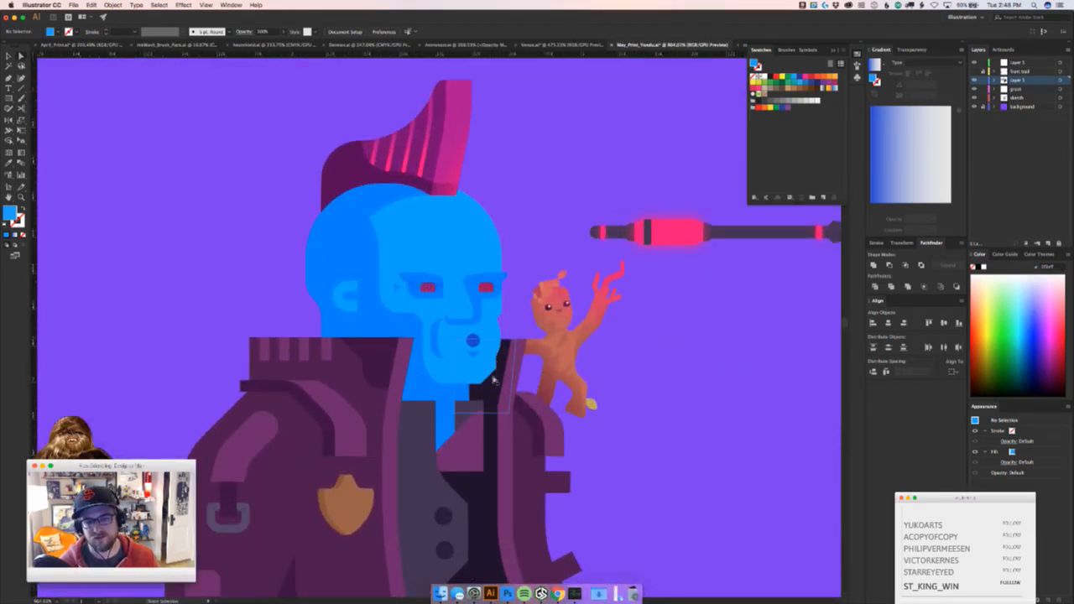
pyautogui.press('v')
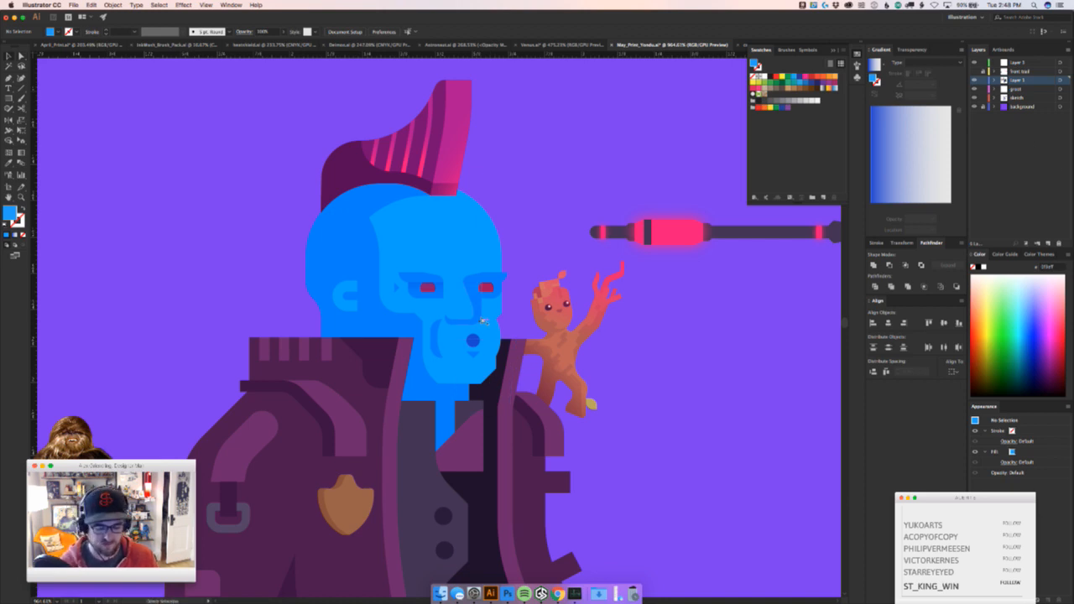
pyautogui.click(483, 323)
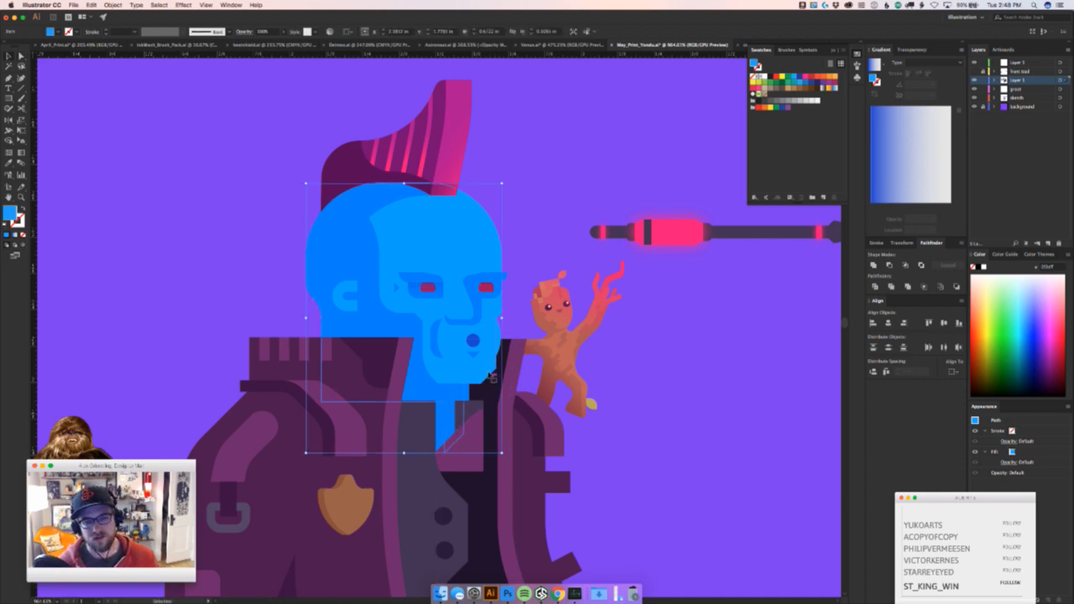
pyautogui.click(651, 429)
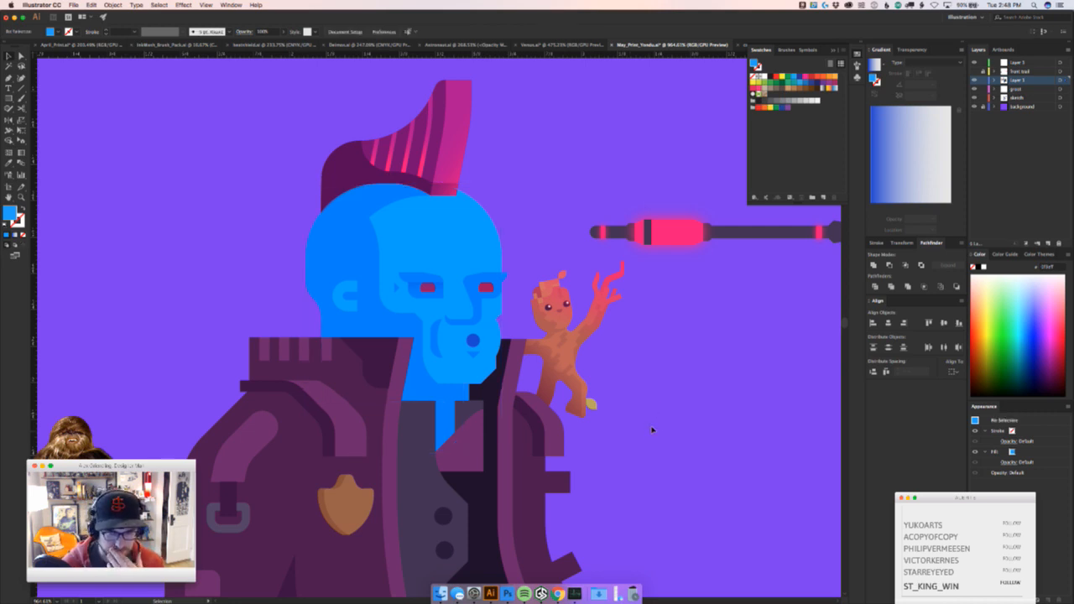
# Show the front trail layer so the glowing pink trail appears around the character
pyautogui.click(975, 71)
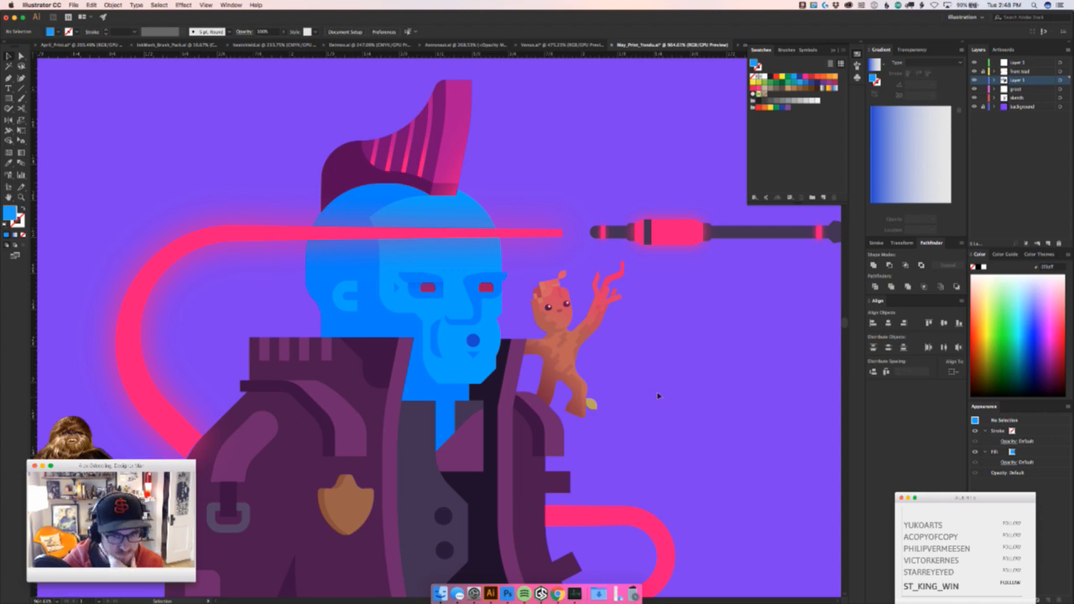
# Try moving the single black music note from above the artboard to the front of the character's face
pyautogui.scroll(-5, 700, 349)
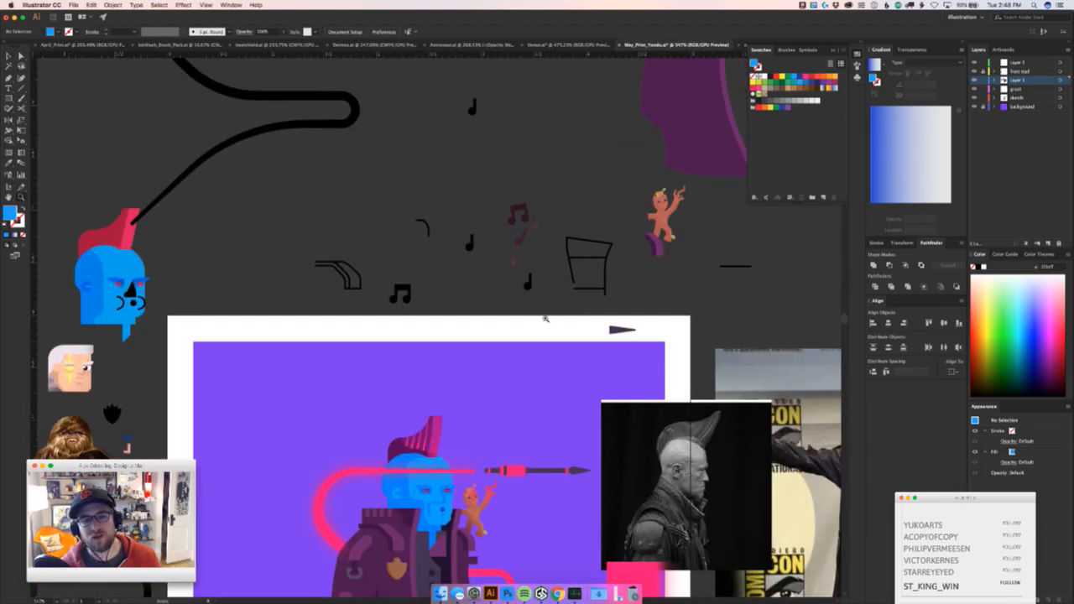
pyautogui.click(535, 219)
pyautogui.scroll(-3, 514, 265)
pyautogui.scroll(2, 496, 204)
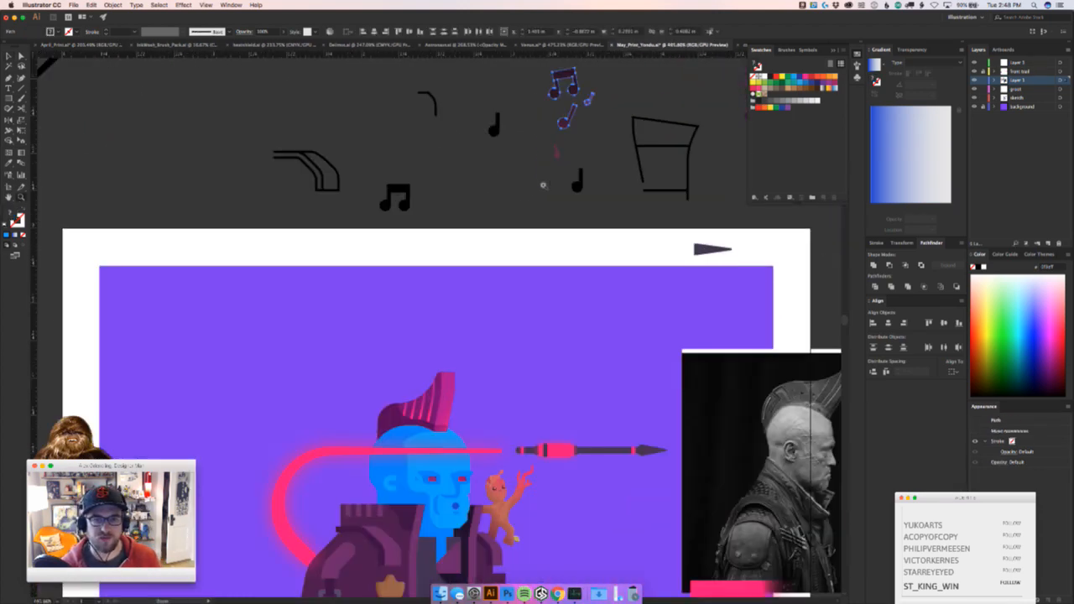
pyautogui.click(494, 126)
pyautogui.moveTo(495, 126); pyautogui.dragTo(476, 495)
pyautogui.click(599, 499)
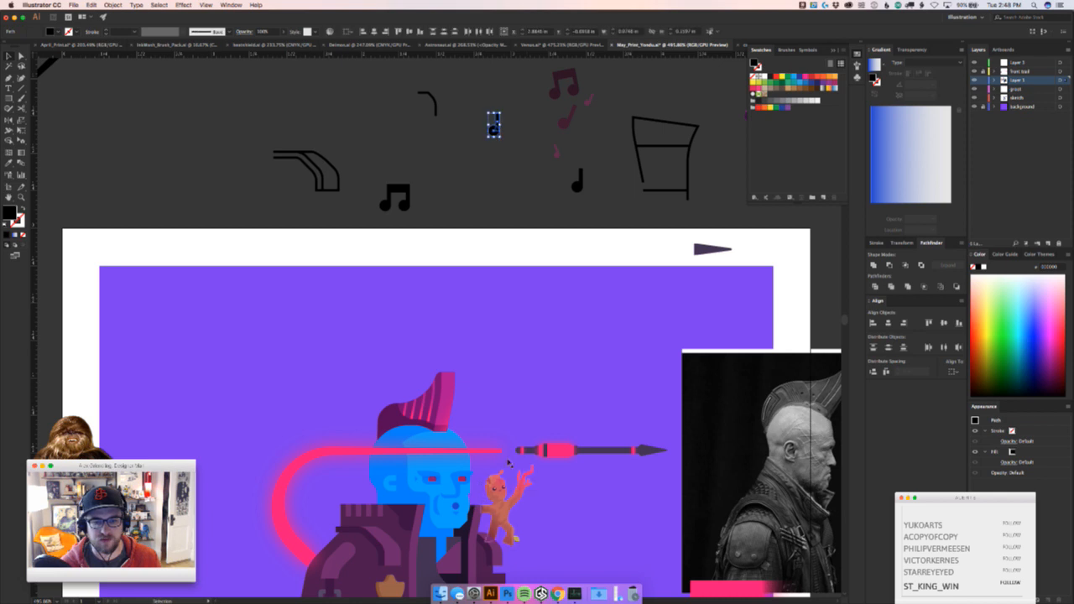
pyautogui.click(479, 497)
pyautogui.moveTo(479, 497); pyautogui.dragTo(486, 456)
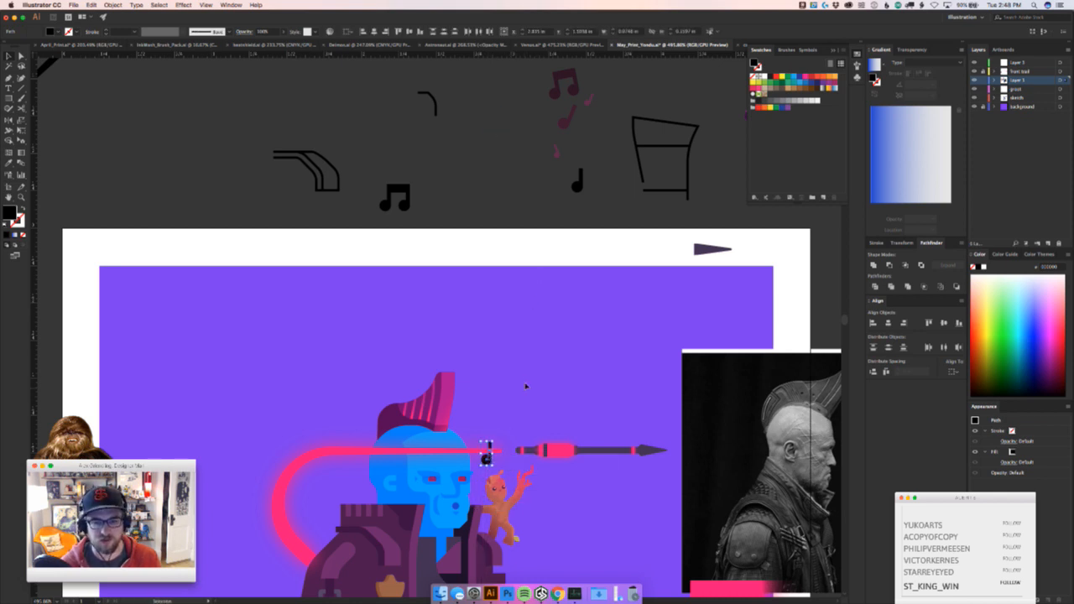
pyautogui.click(575, 290)
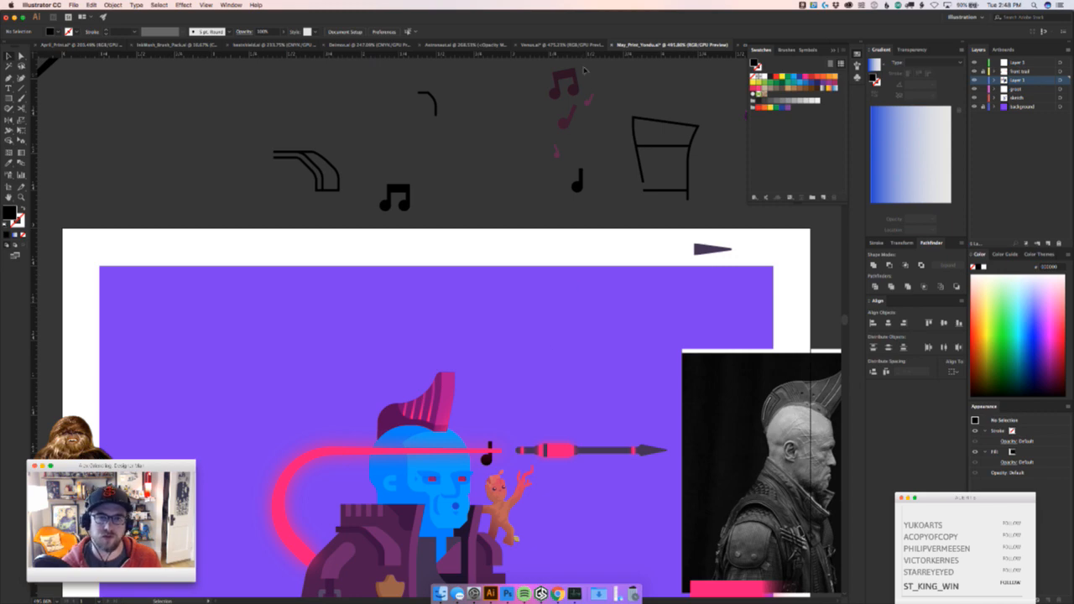
# Try placing more music notes beside the mohawk, and undo the note placements
pyautogui.moveTo(547, 125); pyautogui.dragTo(491, 435)
pyautogui.click(537, 223)
pyautogui.press('z')
pyautogui.moveTo(535, 230); pyautogui.dragTo(406, 281)
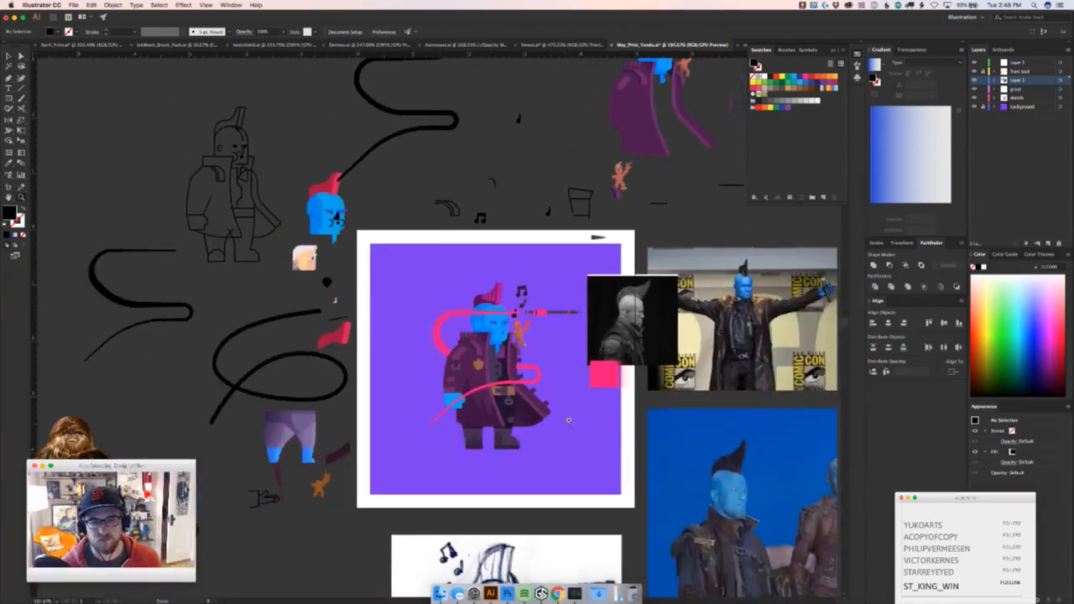
pyautogui.moveTo(505, 349); pyautogui.dragTo(631, 338)
pyautogui.press('super+z')
pyautogui.press('super+z')
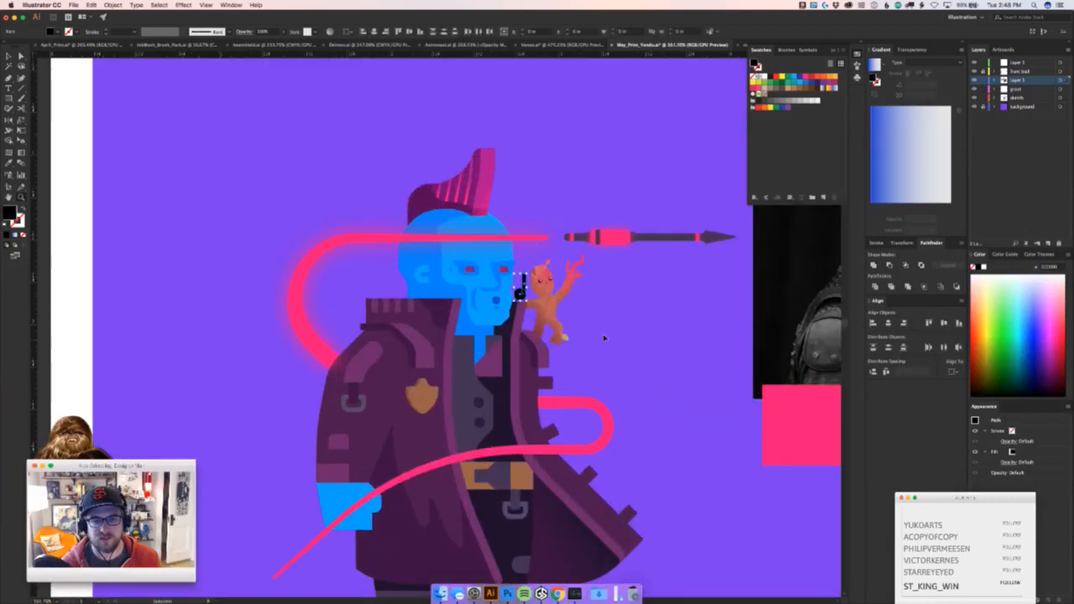
pyautogui.press('super+z')
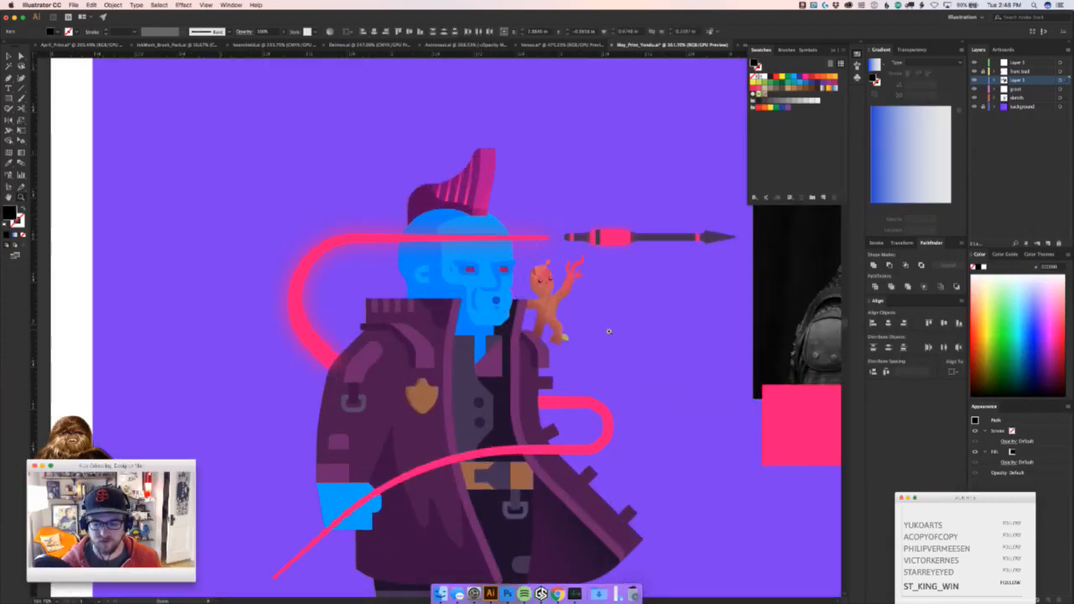
# Restore the single black music note beside the whistling mouth and try adjusting its position between the face and the small tree figure
pyautogui.moveTo(602, 336); pyautogui.dragTo(544, 437)
pyautogui.press('super+shift+z')
pyautogui.moveTo(452, 411); pyautogui.dragTo(537, 409)
pyautogui.press('v')
pyautogui.moveTo(506, 323); pyautogui.dragTo(483, 349)
pyautogui.click(511, 374)
pyautogui.press('z')
pyautogui.moveTo(515, 383); pyautogui.dragTo(539, 370)
pyautogui.press('super+z')
pyautogui.press('super+z')
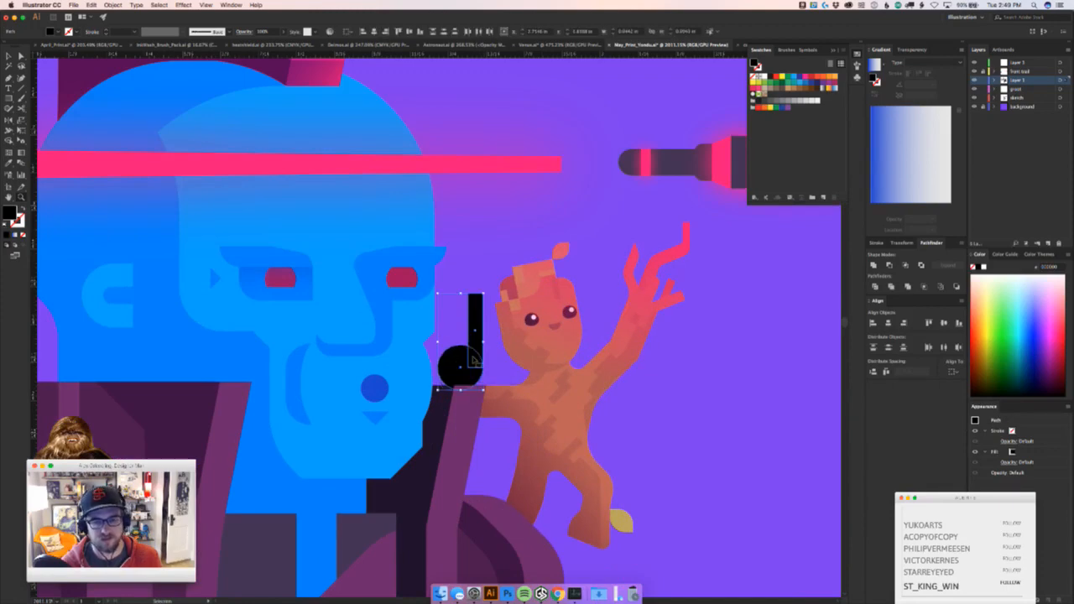
# Reconsider the black music note's placement at the mouth and take it off the artwork, clearing the selection
pyautogui.press('super+shift+z')
pyautogui.press('super+shift+z')
pyautogui.moveTo(484, 377); pyautogui.dragTo(377, 402)
pyautogui.press('v')
pyautogui.press('z')
pyautogui.moveTo(461, 359); pyautogui.dragTo(487, 349)
pyautogui.press('v')
pyautogui.click(498, 359)
pyautogui.press('z')
pyautogui.moveTo(550, 304); pyautogui.dragTo(488, 184)
pyautogui.moveTo(383, 393); pyautogui.dragTo(448, 226)
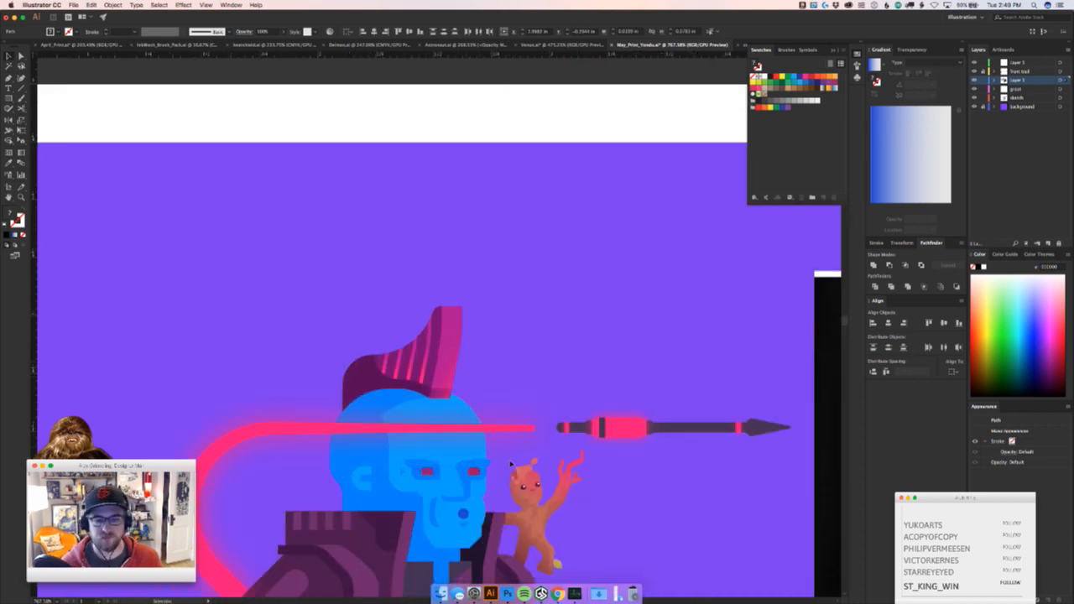
pyautogui.click(491, 453)
pyautogui.moveTo(482, 485); pyautogui.dragTo(444, 371)
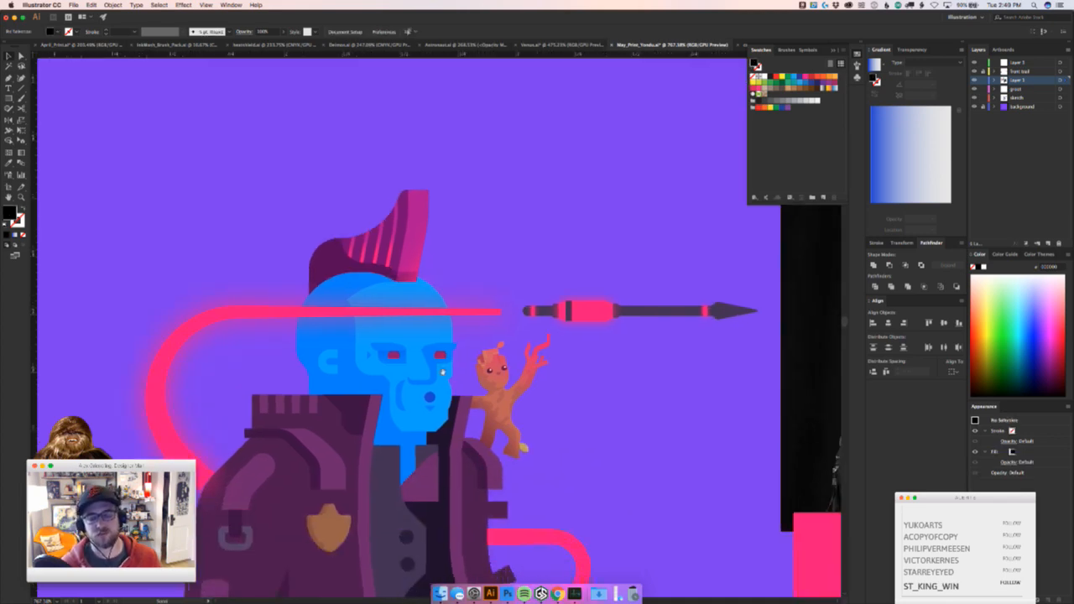
# Try altering the lighter-blue face shape near the eye, and undo the change
pyautogui.moveTo(404, 406); pyautogui.dragTo(466, 359)
pyautogui.press('a')
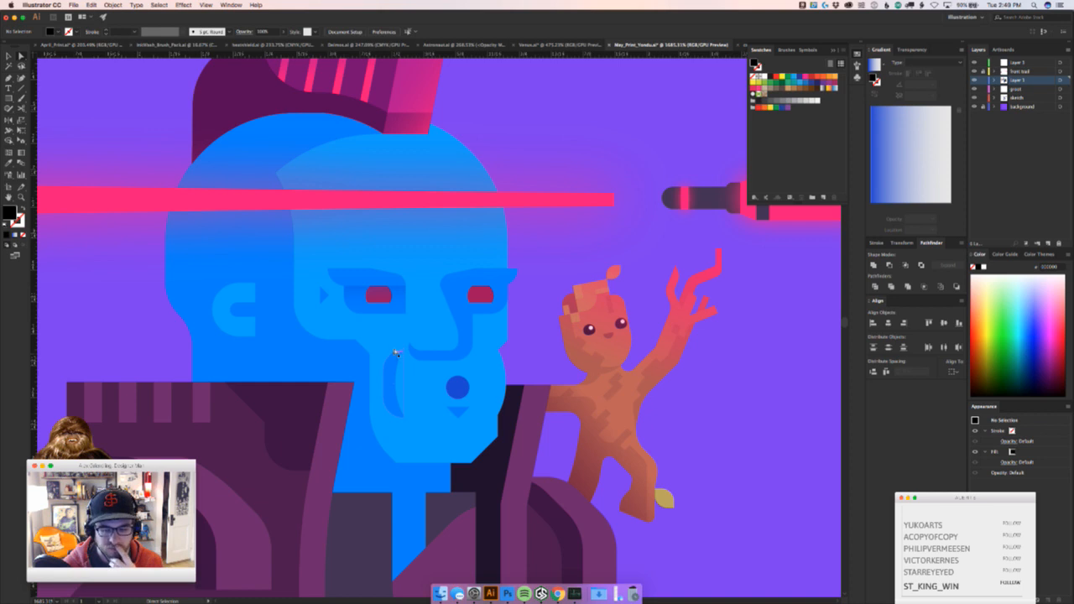
pyautogui.moveTo(377, 320); pyautogui.dragTo(325, 302)
pyautogui.press('super+z')
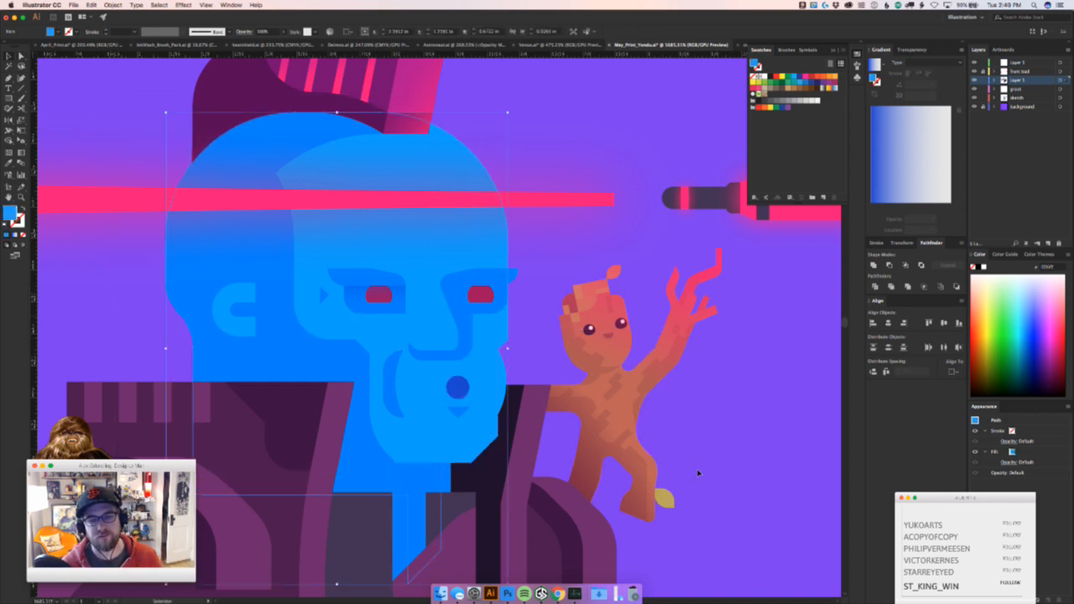
# Select only the small tree figure without the coat shoulder and try moving it onto the character's rear shoulder
pyautogui.click(592, 336)
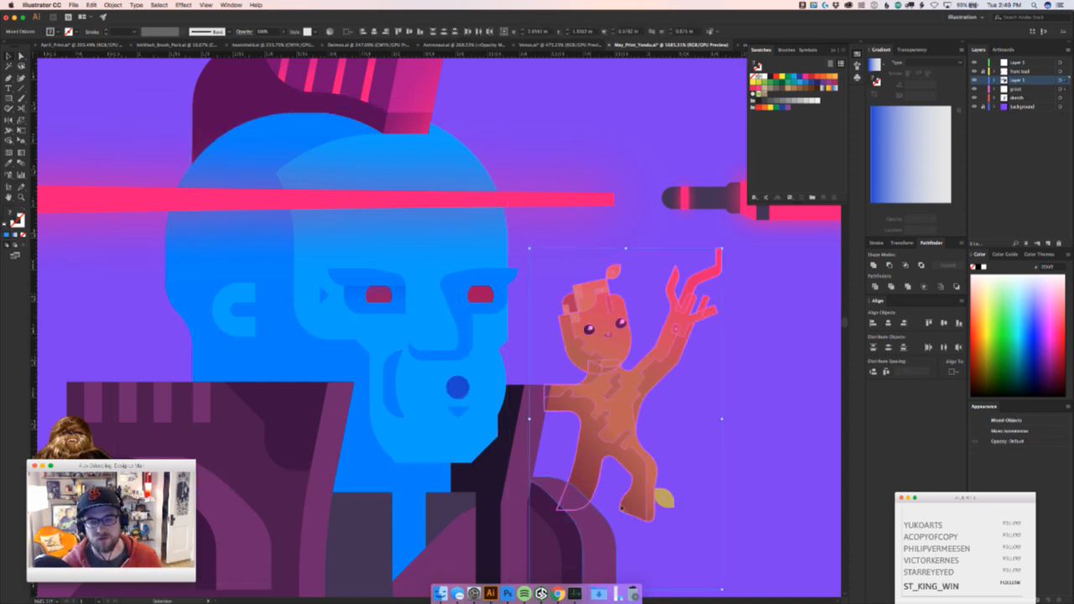
pyautogui.keyDown('shift'); pyautogui.click(603, 539); pyautogui.keyUp('shift')
pyautogui.scroll(-3, 603, 541)
pyautogui.hscroll(5, 602, 541)
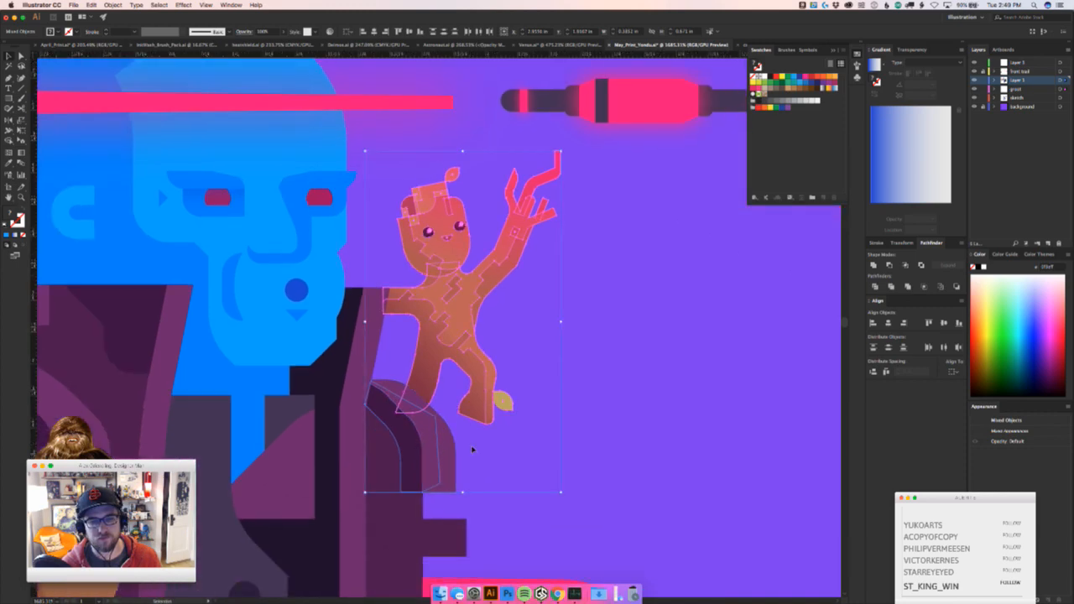
pyautogui.keyDown('shift'); pyautogui.click(438, 444); pyautogui.keyUp('shift')
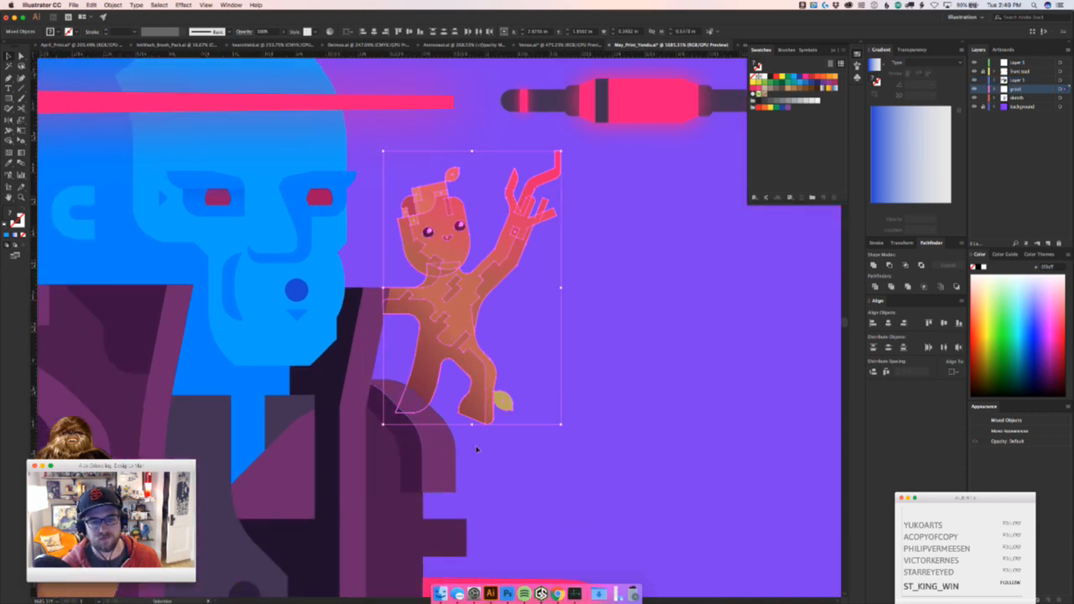
pyautogui.press('z')
pyautogui.moveTo(488, 452); pyautogui.dragTo(399, 447)
pyautogui.press('v')
pyautogui.moveTo(488, 418); pyautogui.dragTo(292, 388)
pyautogui.click(234, 413)
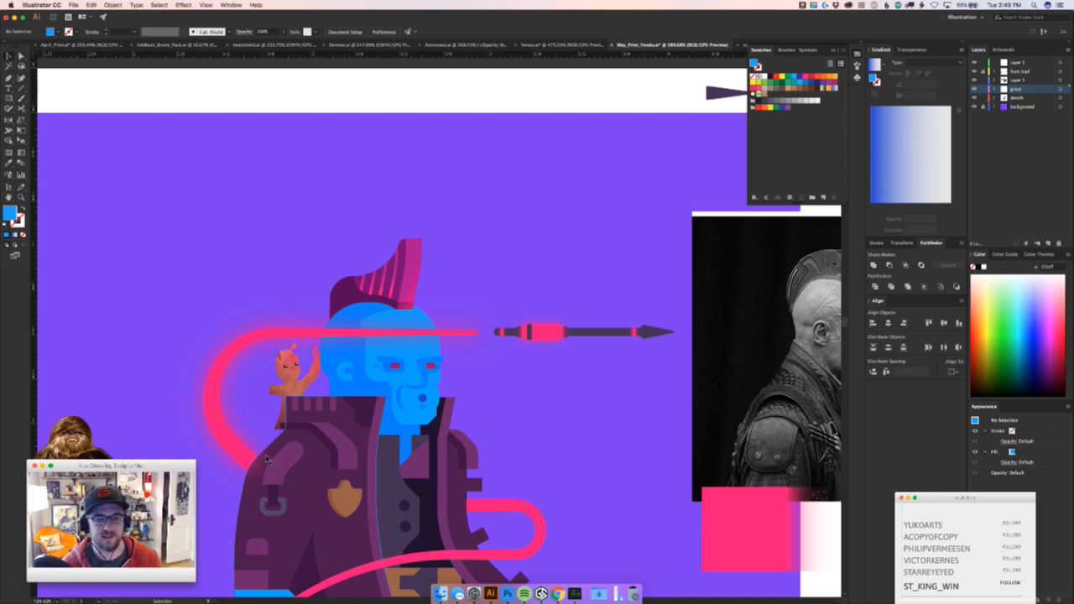
# Undo the tree figure's move to the rear shoulder and deselect it
pyautogui.moveTo(295, 471); pyautogui.dragTo(550, 338)
pyautogui.press('super+z')
pyautogui.press('super+z')
pyautogui.press('super+z')
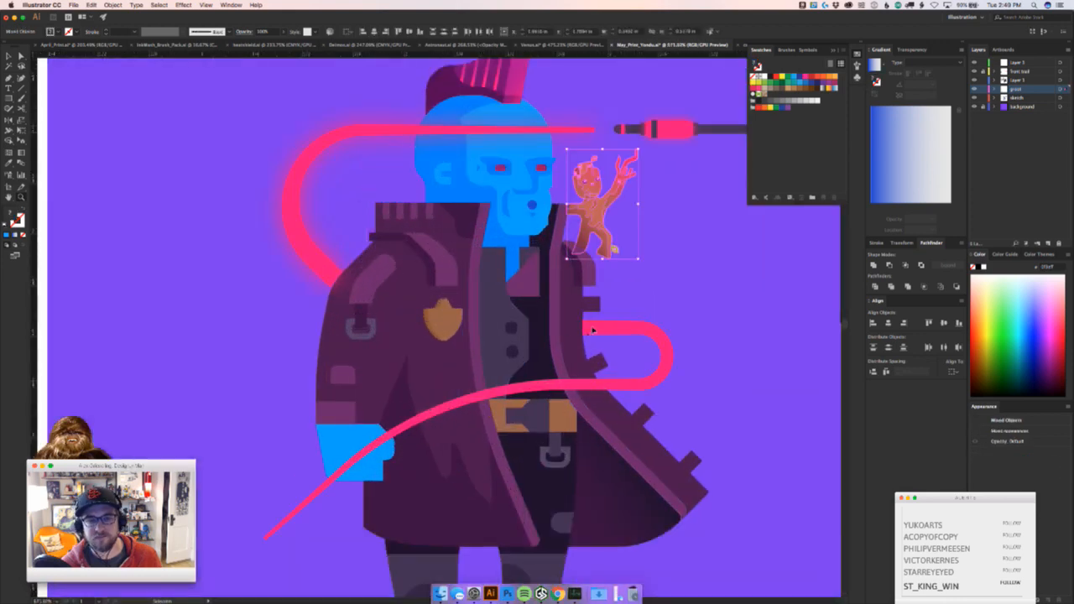
pyautogui.moveTo(636, 300); pyautogui.dragTo(524, 403)
pyautogui.click(553, 362)
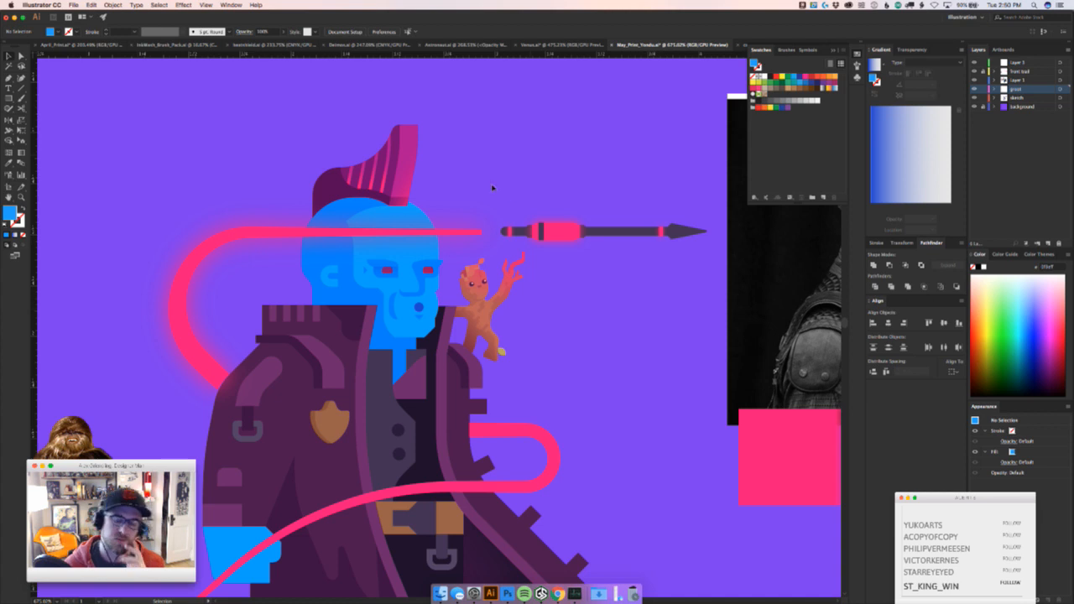
pyautogui.scroll(-1, 286, 344)
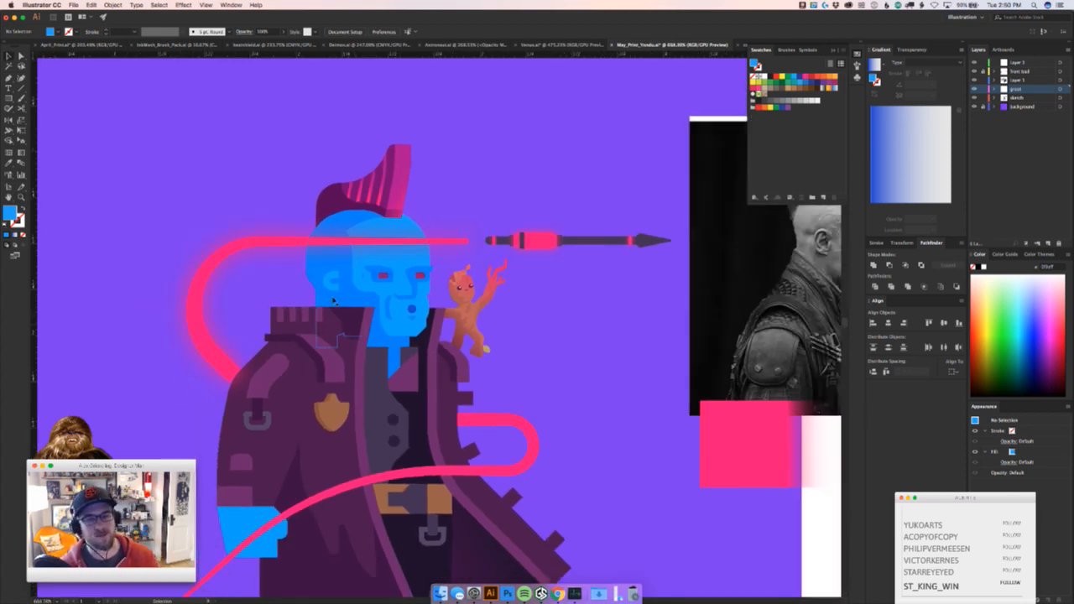
# Try uniting the darker-blue back-of-head shape with the adjoining head shape and deleting leftovers, and undo the edits
pyautogui.moveTo(339, 309); pyautogui.dragTo(357, 367)
pyautogui.press('super+z')
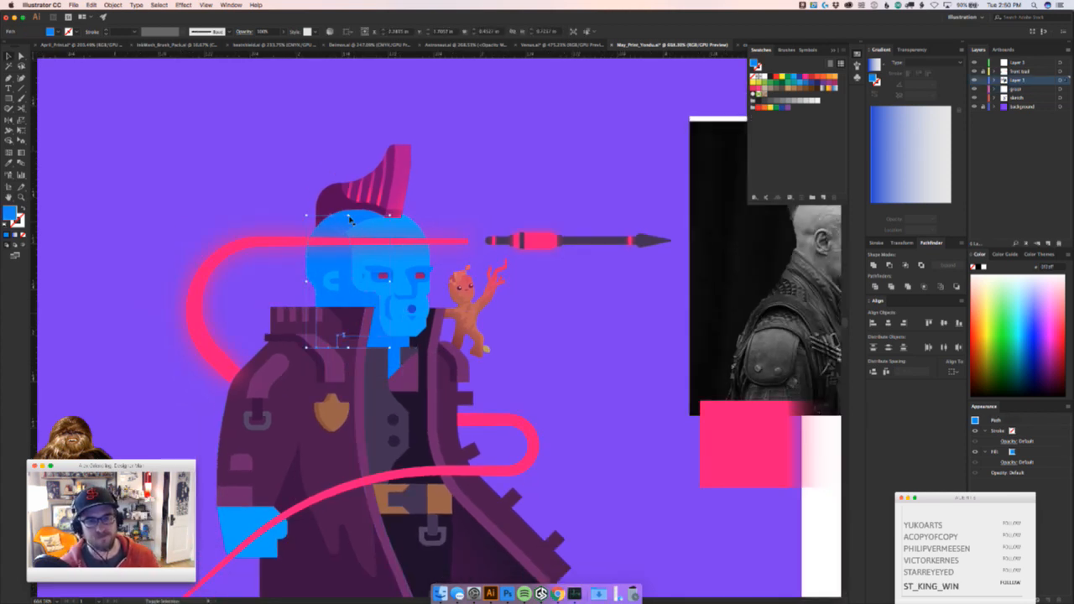
pyautogui.keyDown('shift'); pyautogui.click(353, 220); pyautogui.keyUp('shift')
pyautogui.click(876, 265)
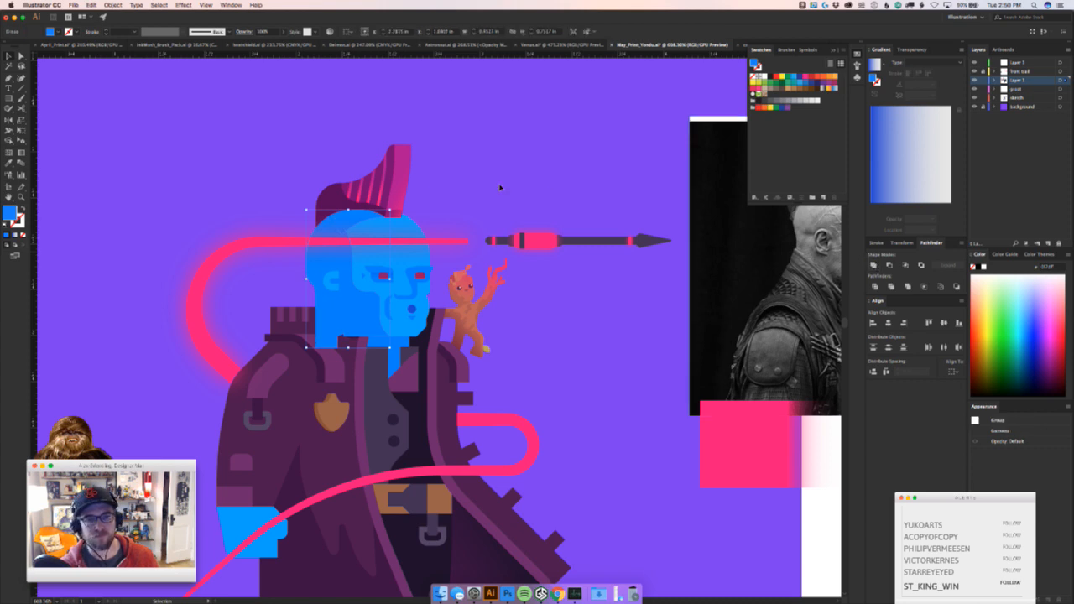
pyautogui.press('Delete')
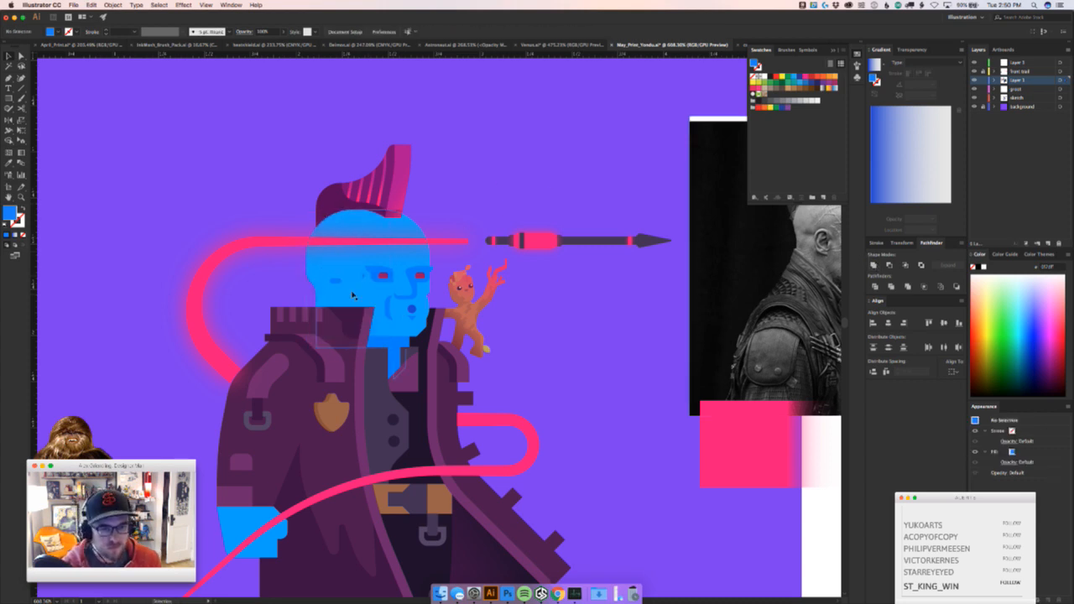
pyautogui.click(367, 315)
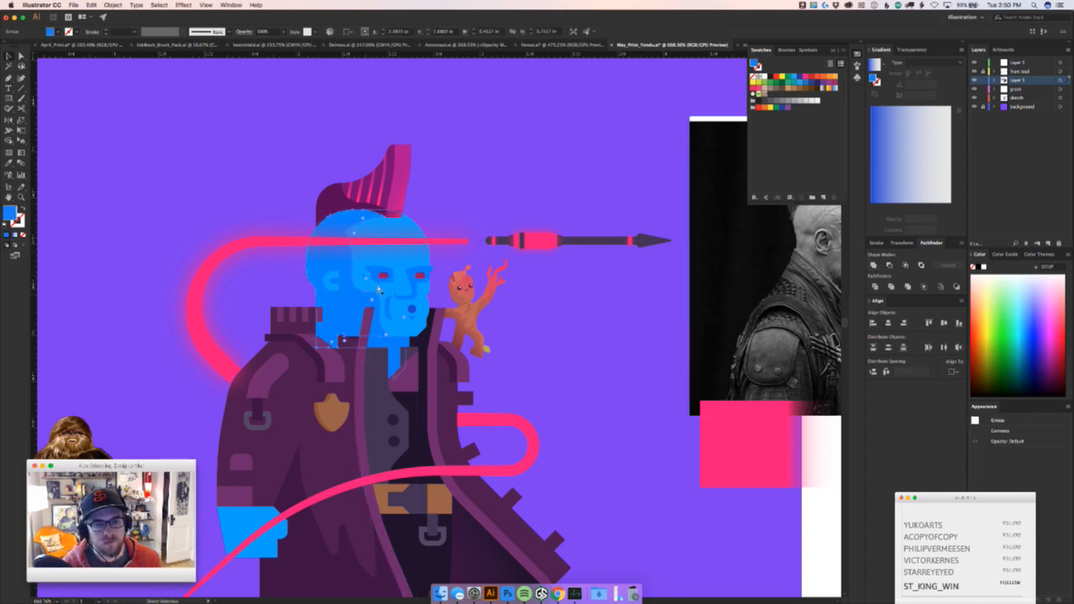
pyautogui.click(331, 326)
pyautogui.press('super+z')
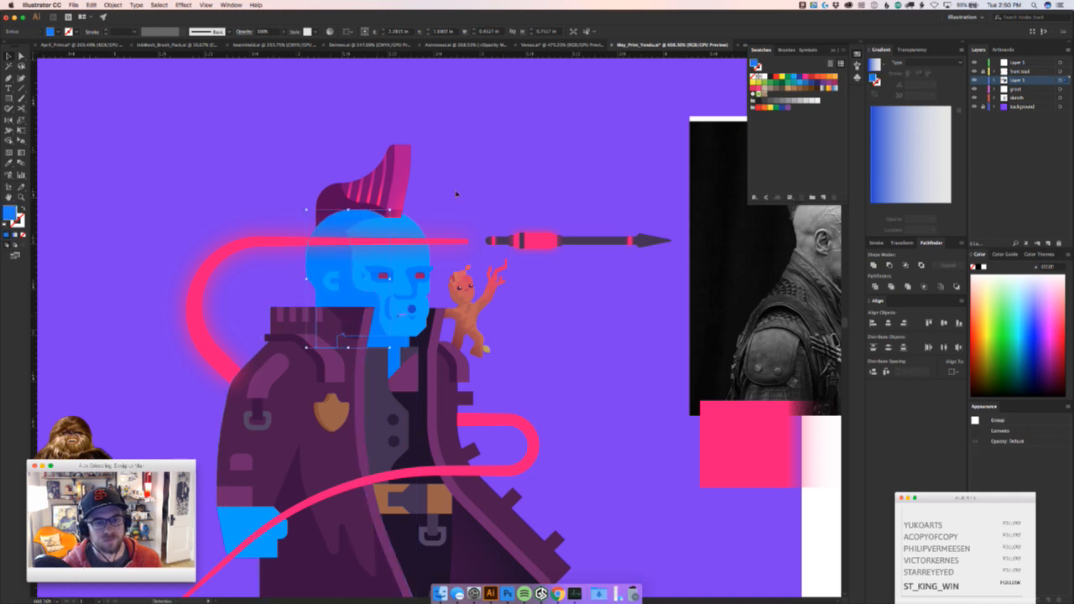
# Nudge the lower-face shapes around the whistling mouth slightly upward
pyautogui.click(464, 150)
pyautogui.press('z')
pyautogui.moveTo(432, 307); pyautogui.dragTo(539, 269)
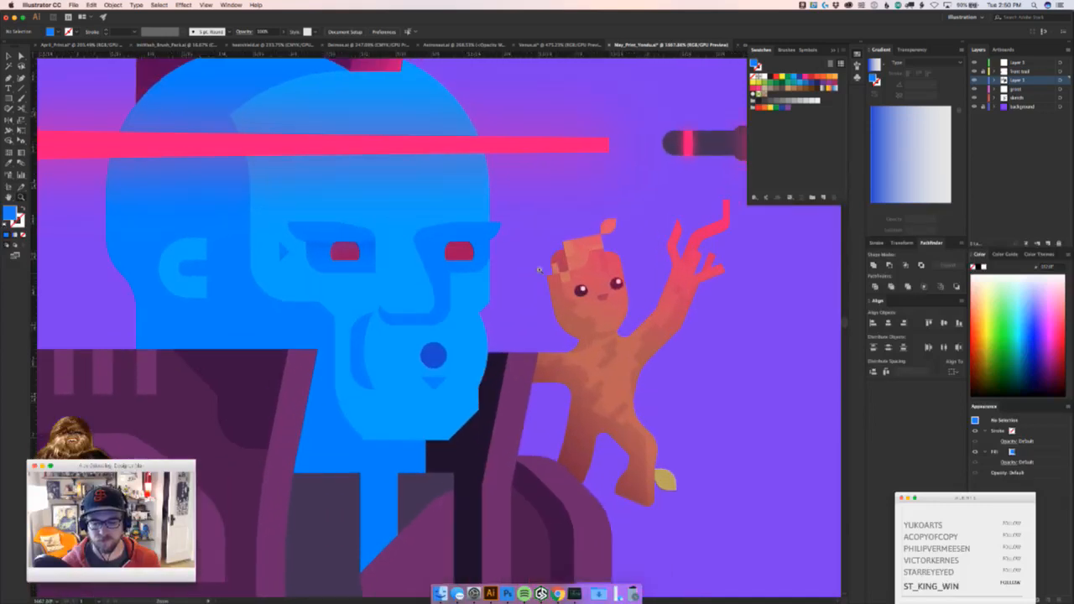
pyautogui.press('v')
pyautogui.click(483, 340)
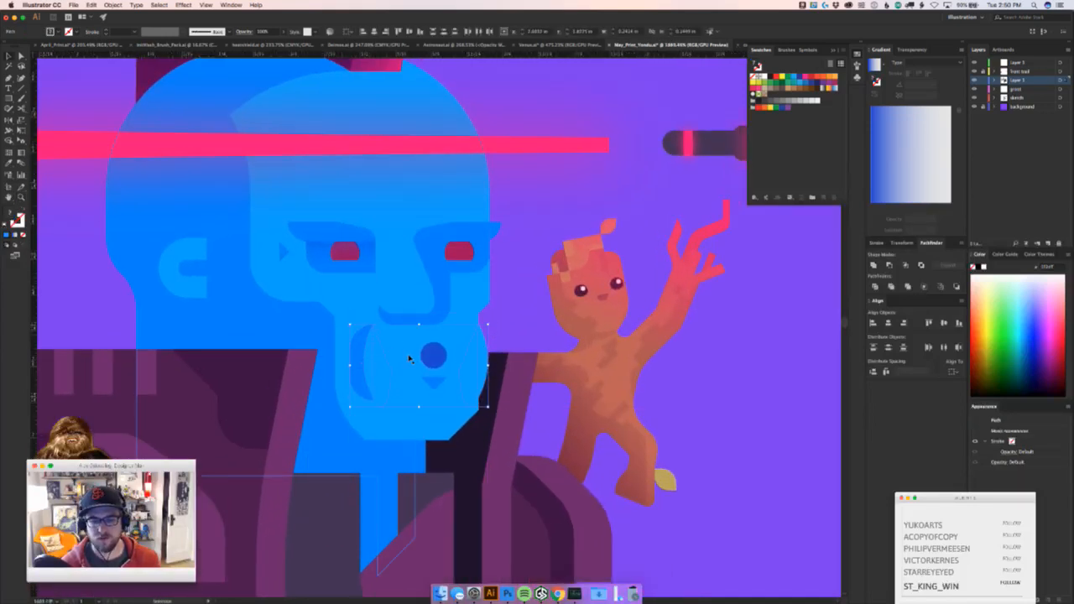
pyautogui.press('Up')
pyautogui.click(510, 326)
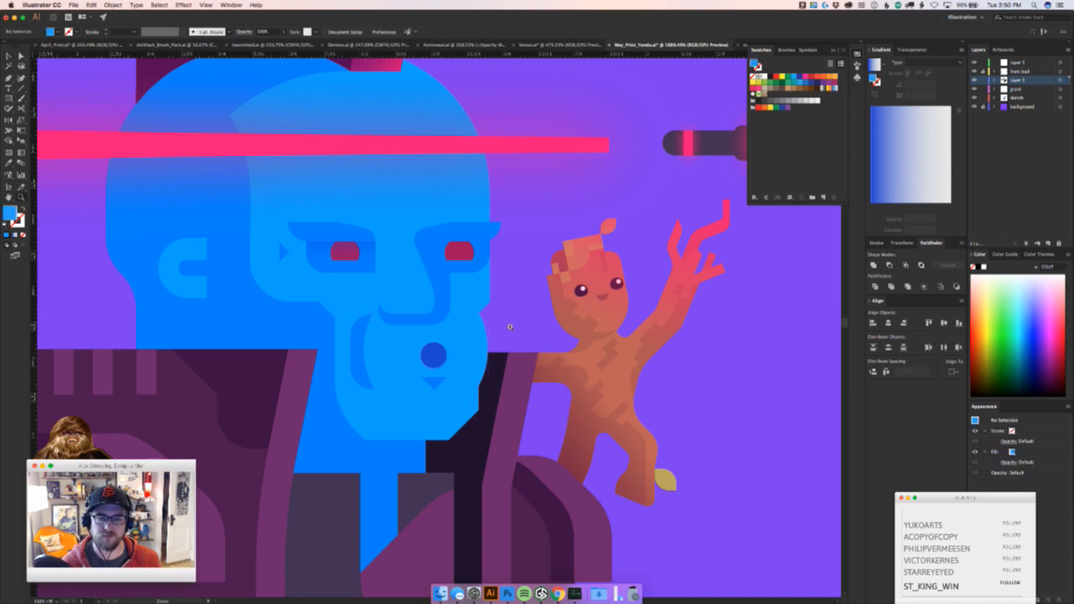
# Unite the front eye-socket shape with the adjoining nose shadow shape
pyautogui.press('z')
pyautogui.moveTo(510, 325); pyautogui.dragTo(250, 416)
pyautogui.moveTo(508, 327); pyautogui.dragTo(558, 224)
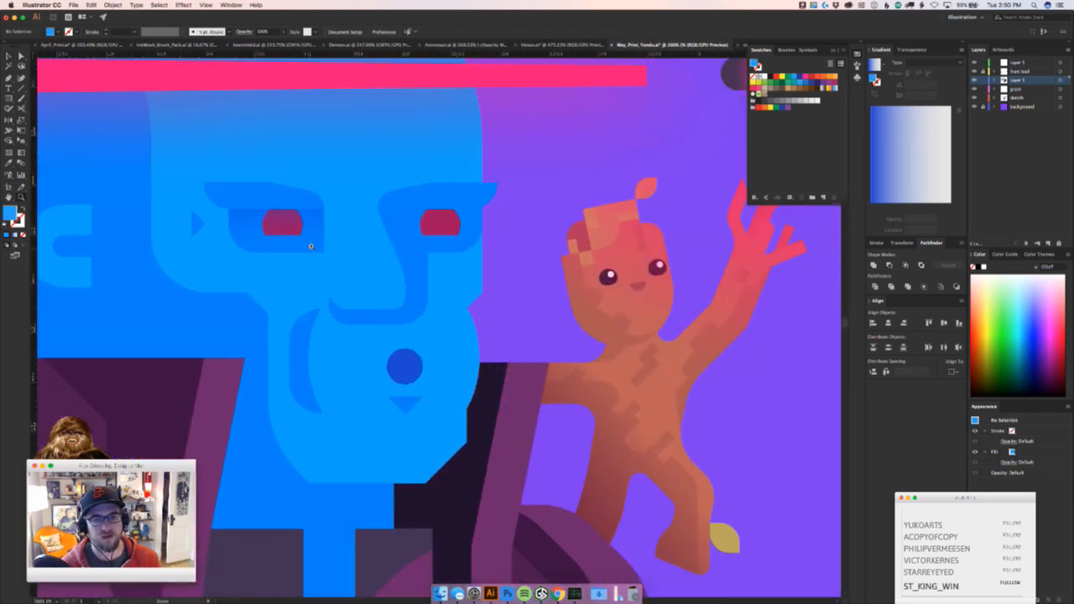
pyautogui.press('v')
pyautogui.click(473, 262)
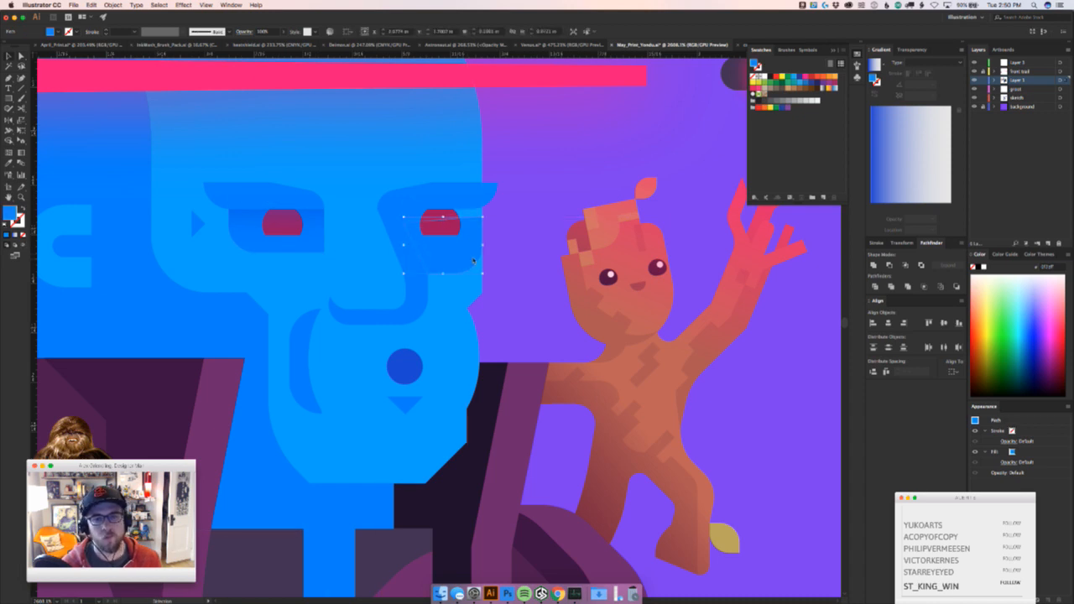
pyautogui.press('super+z')
pyautogui.keyDown('shift'); pyautogui.click(408, 243); pyautogui.keyUp('shift')
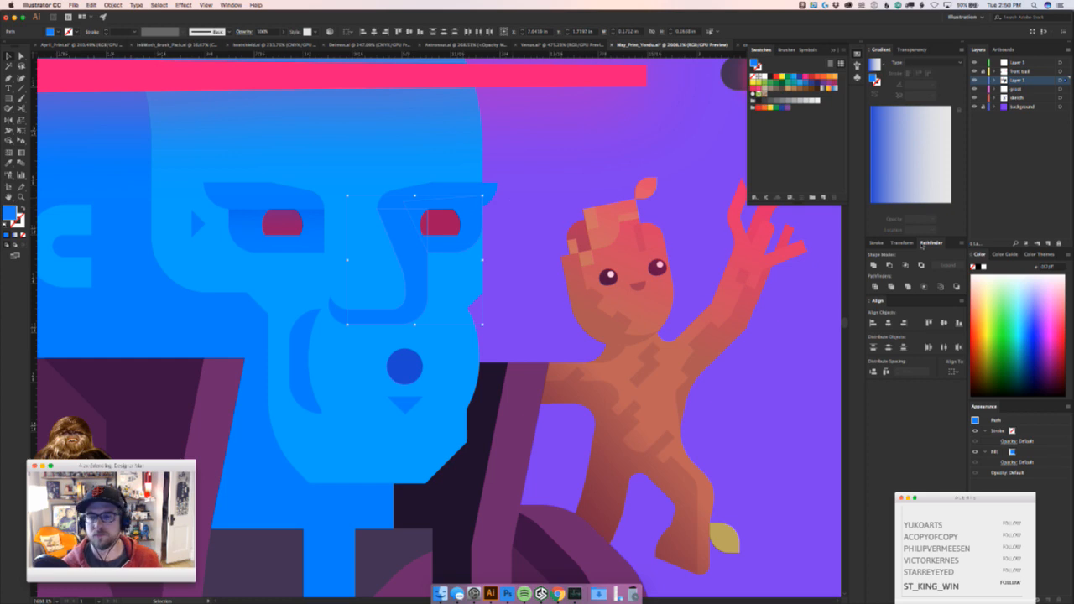
pyautogui.click(501, 199)
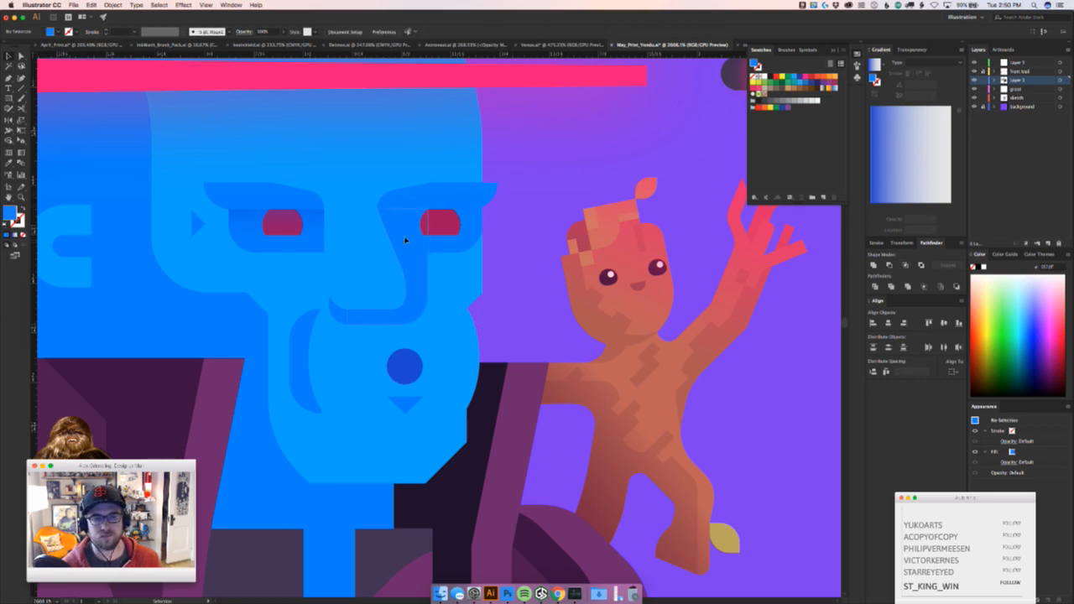
pyautogui.click(461, 238)
pyautogui.keyDown('shift'); pyautogui.click(467, 237); pyautogui.keyUp('shift')
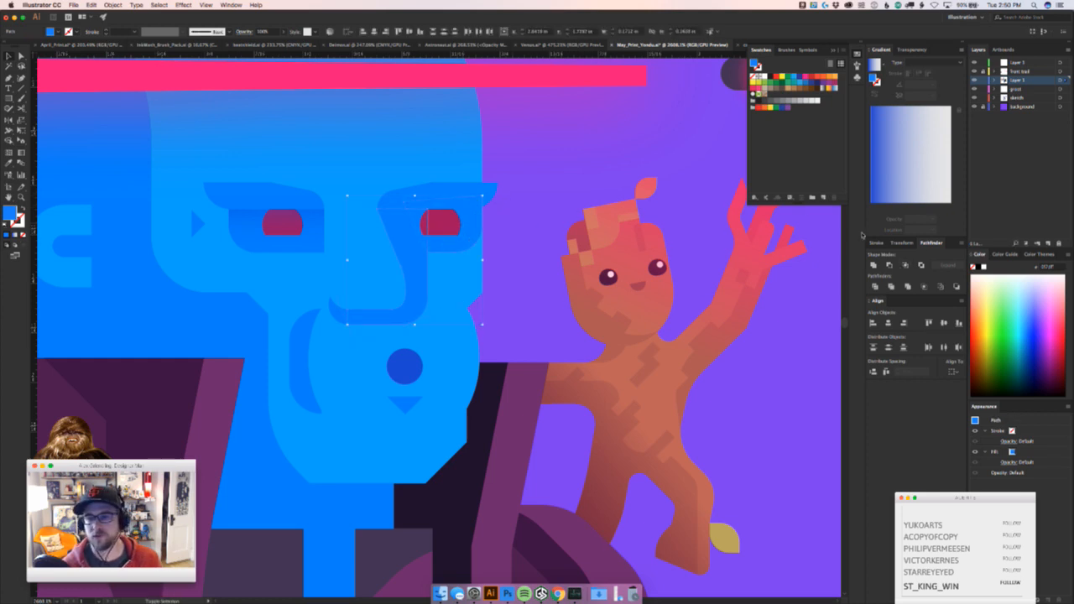
pyautogui.click(874, 265)
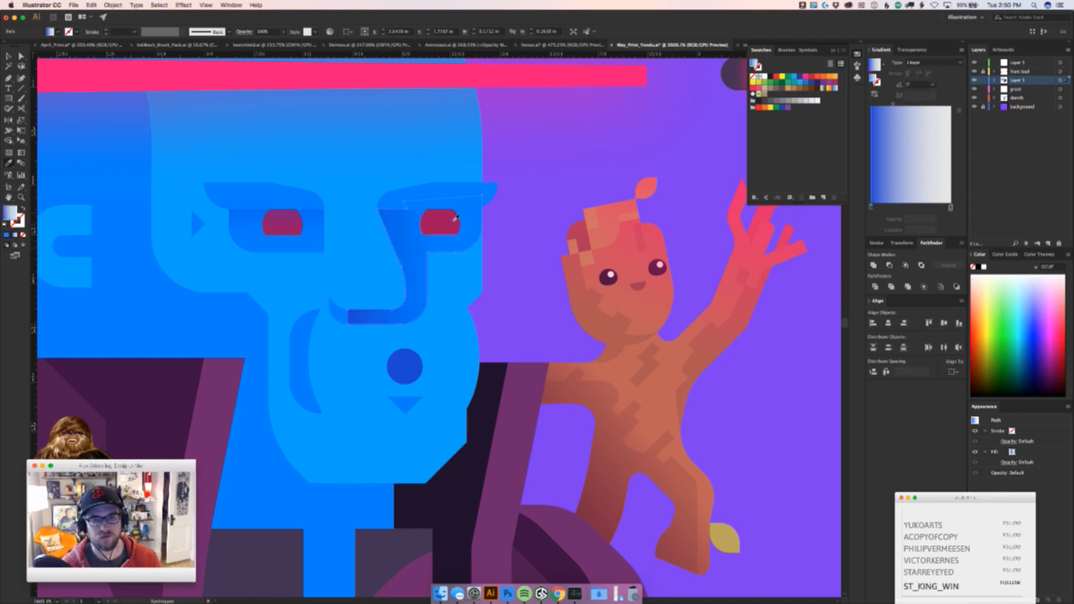
# Shade the united eye-socket and nose shape with a linear blue gradient running downward, darkest just beneath the front eyebrow
pyautogui.moveTo(414, 198); pyautogui.dragTo(413, 249)
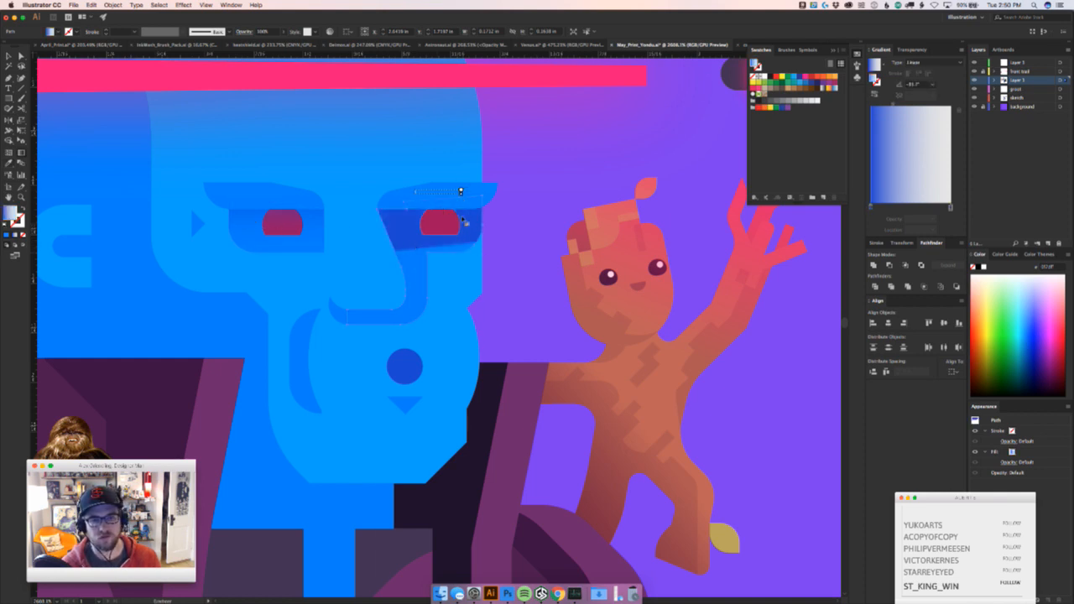
pyautogui.moveTo(419, 195); pyautogui.dragTo(417, 233)
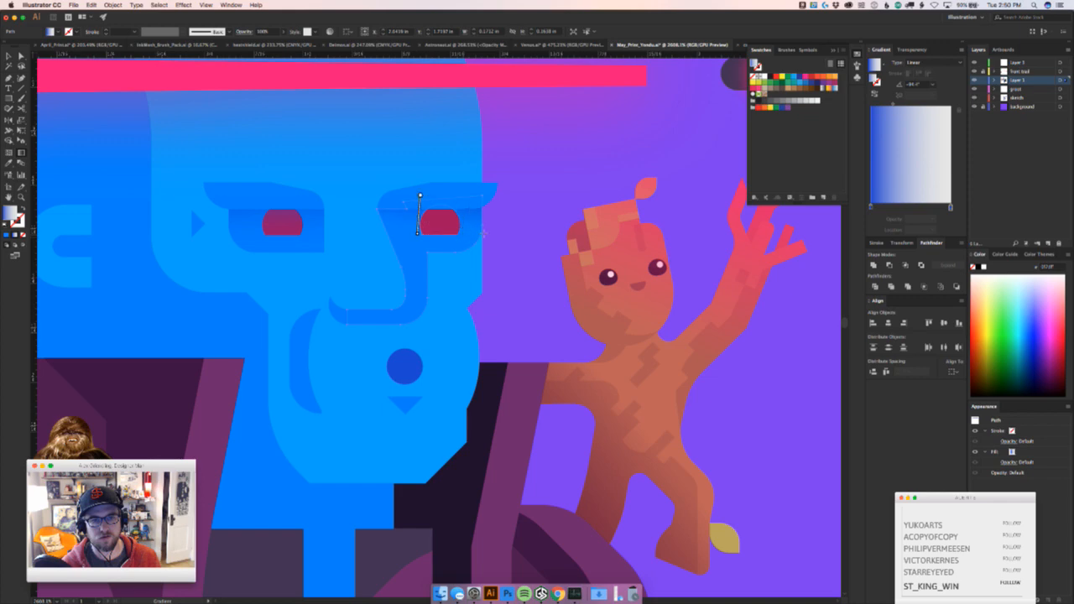
pyautogui.keyDown('super'); pyautogui.click(518, 211); pyautogui.keyUp('super')
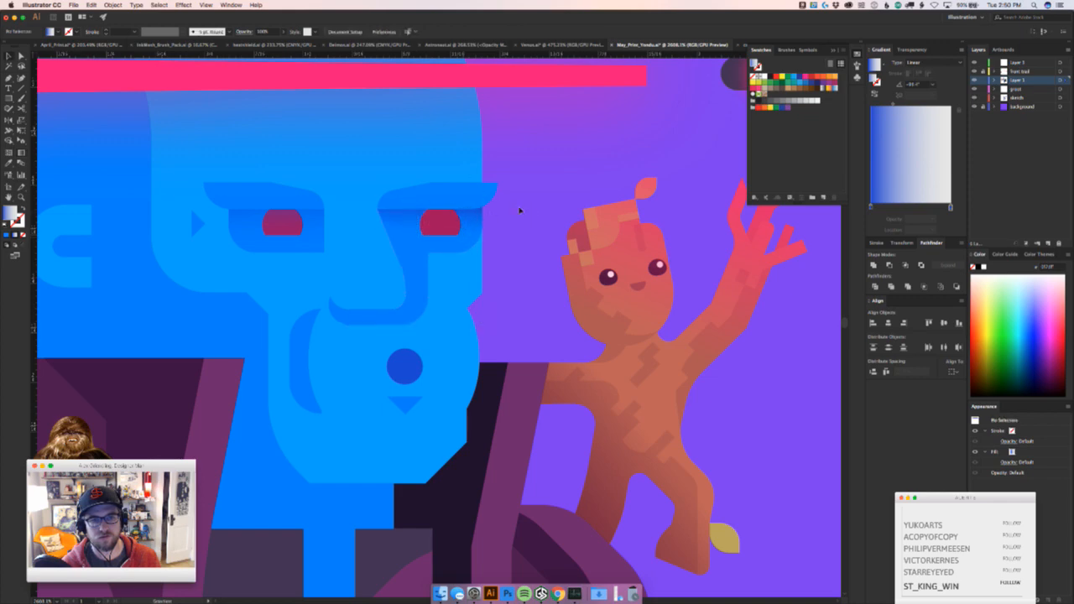
# Round the sharp corner on the front edge of the cheek, just above the mouth area
pyautogui.moveTo(518, 210); pyautogui.dragTo(216, 326)
pyautogui.rightClick(295, 217)
pyautogui.click(539, 214)
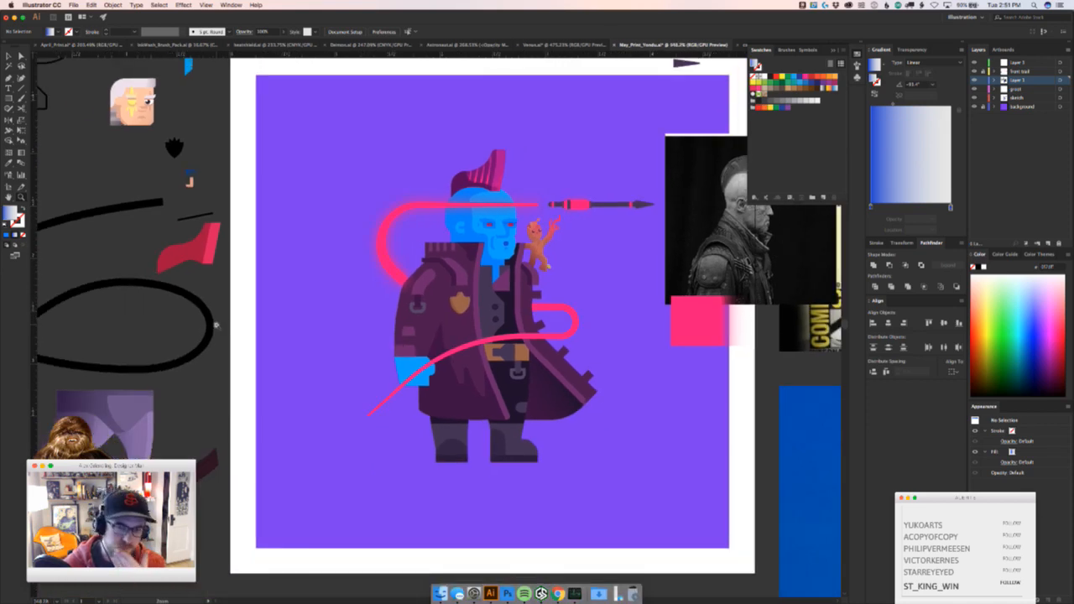
pyautogui.moveTo(215, 326); pyautogui.dragTo(233, 344)
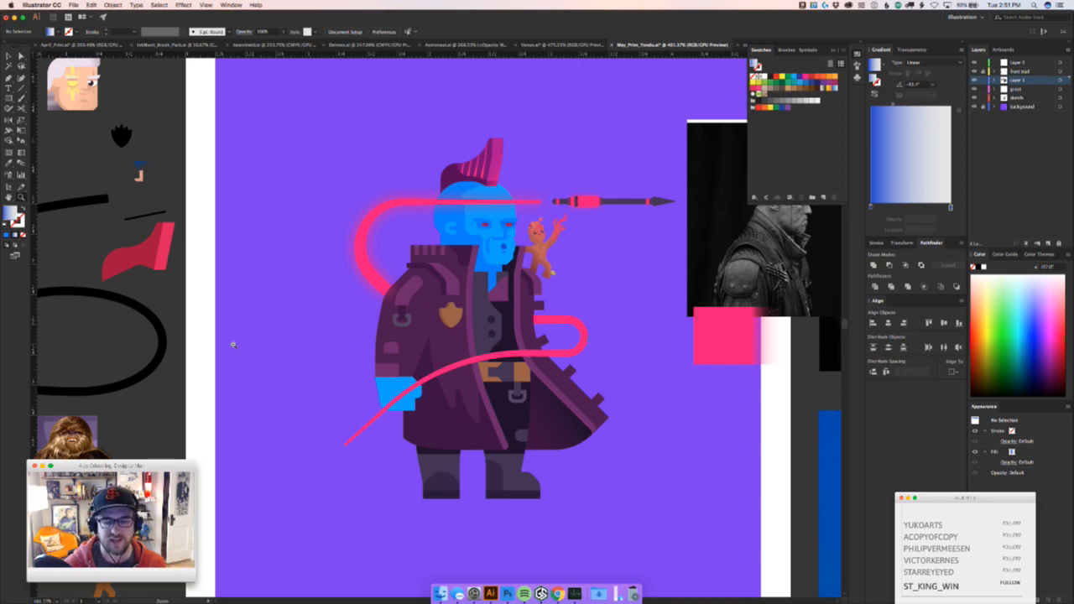
pyautogui.moveTo(233, 344); pyautogui.dragTo(478, 269)
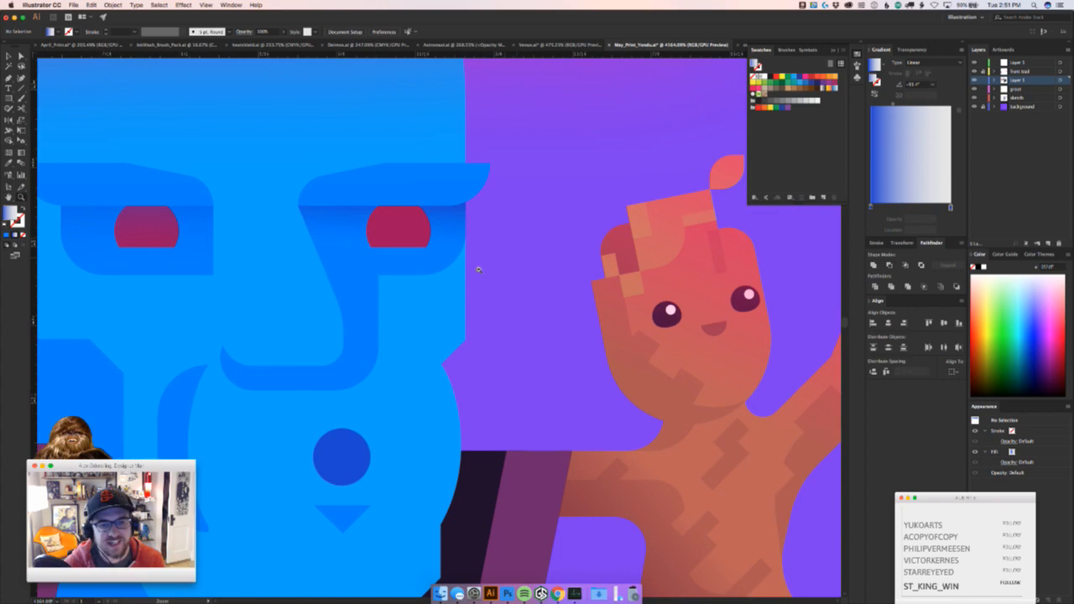
pyautogui.click(467, 339)
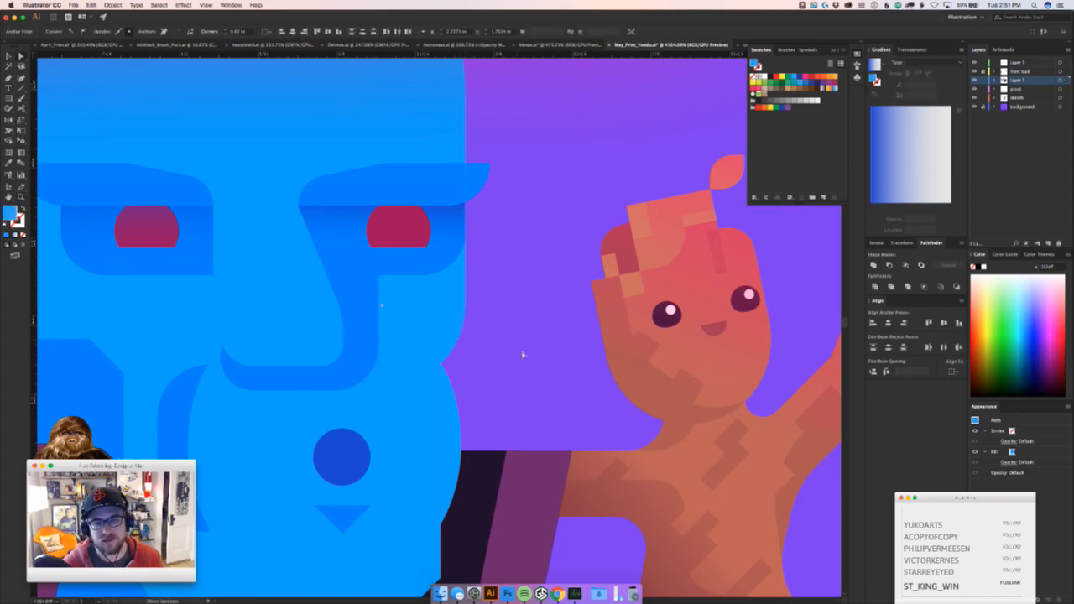
pyautogui.click(522, 355)
# Shift the front eyebrow outward from the nose and try moving it back inward
pyautogui.press('z')
pyautogui.moveTo(522, 355); pyautogui.dragTo(510, 268)
pyautogui.press('v')
pyautogui.press('a')
pyautogui.click(506, 275)
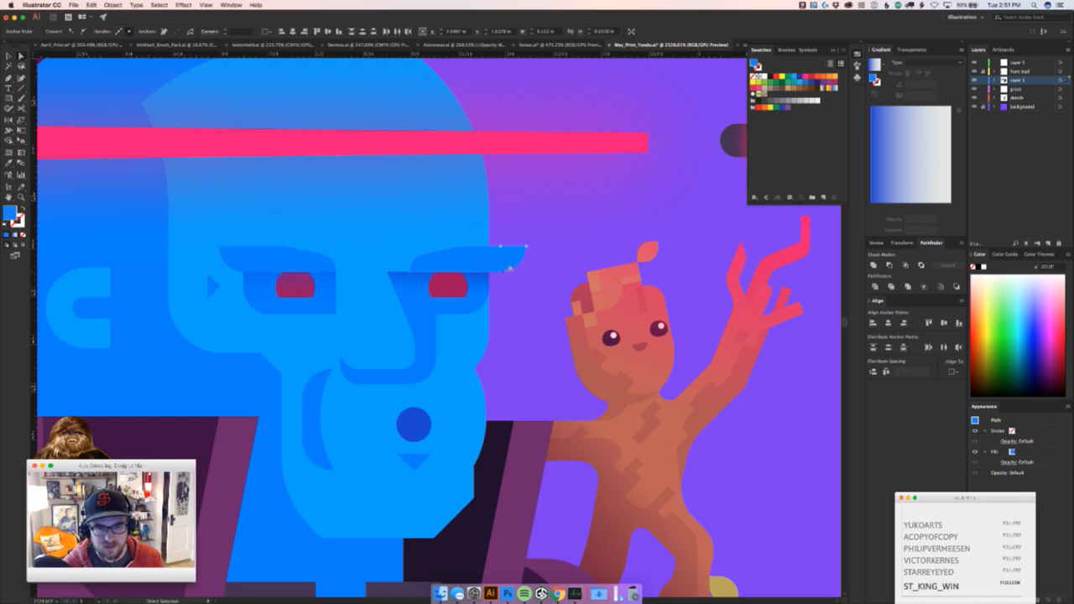
pyautogui.press('super')
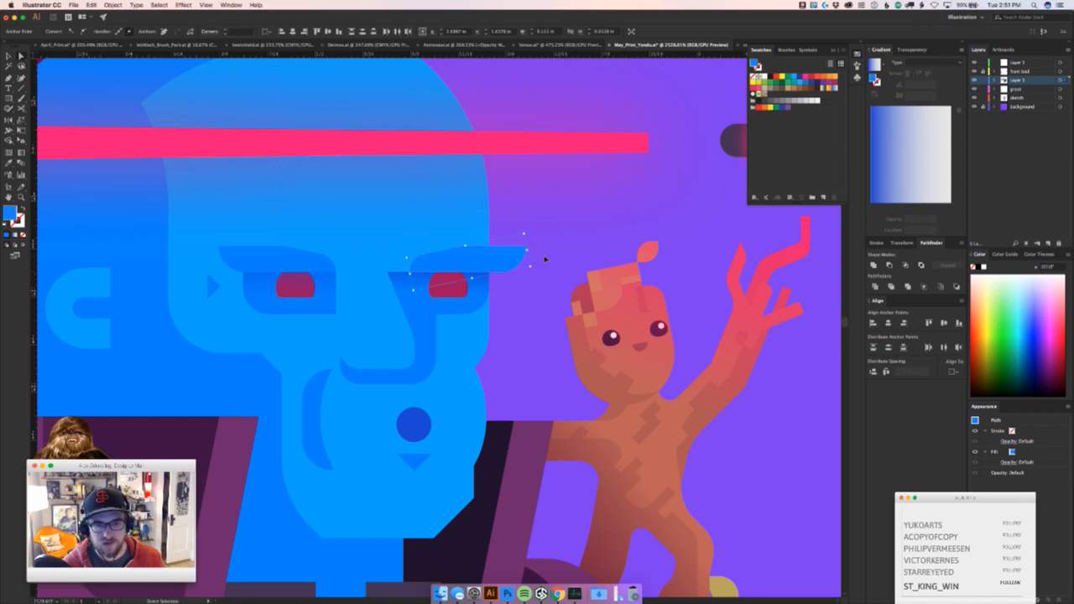
pyautogui.moveTo(405, 253); pyautogui.dragTo(383, 252)
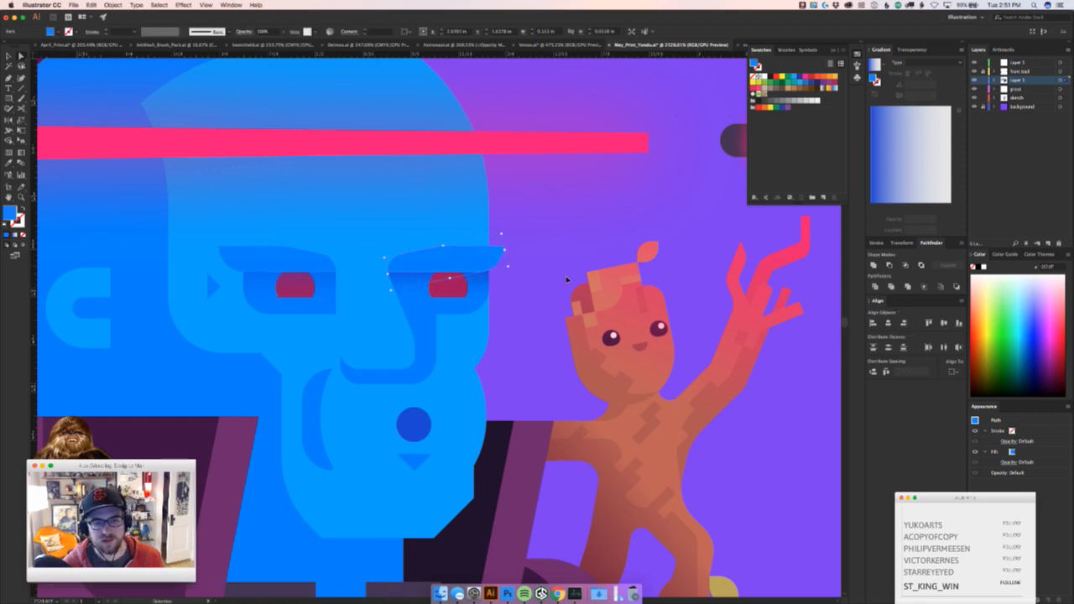
pyautogui.scroll(2, 495, 288)
# Pull the outer tip of the front eyebrow inward to shorten its overhang past the forehead edge
pyautogui.click(484, 272)
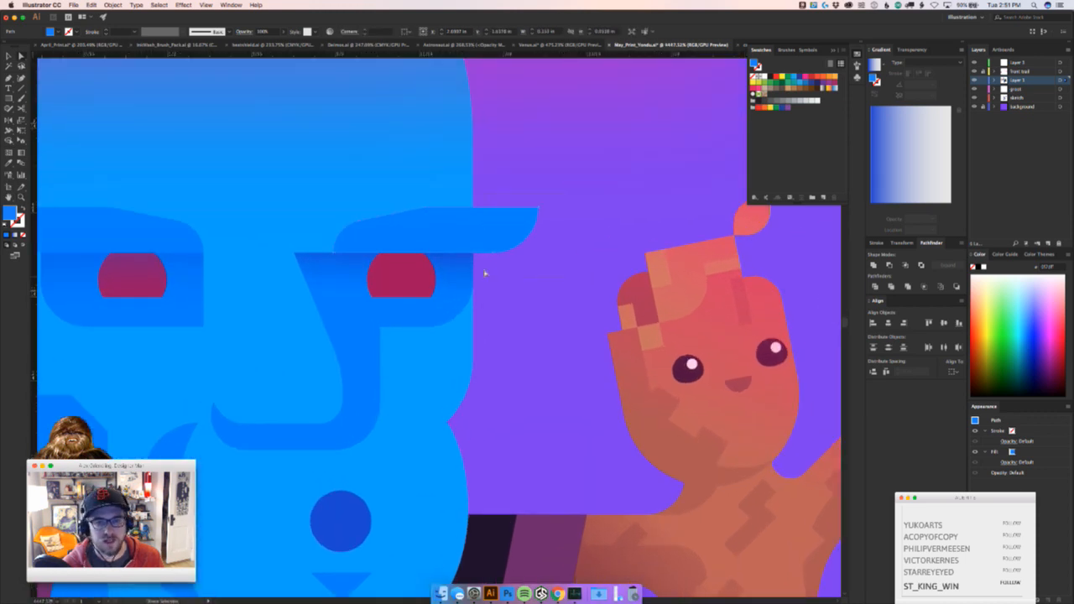
pyautogui.click(495, 256)
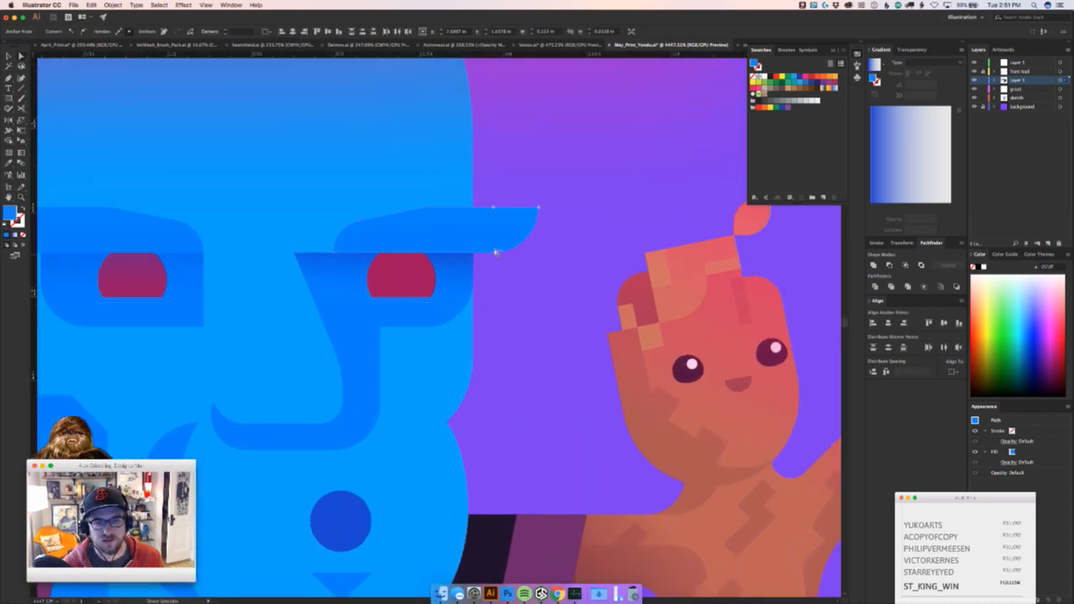
pyautogui.moveTo(495, 252); pyautogui.dragTo(456, 251)
pyautogui.click(529, 276)
# Try shifting the nose and eye-socket shapes toward the front edge of the face, and undo the move
pyautogui.press('super+space')
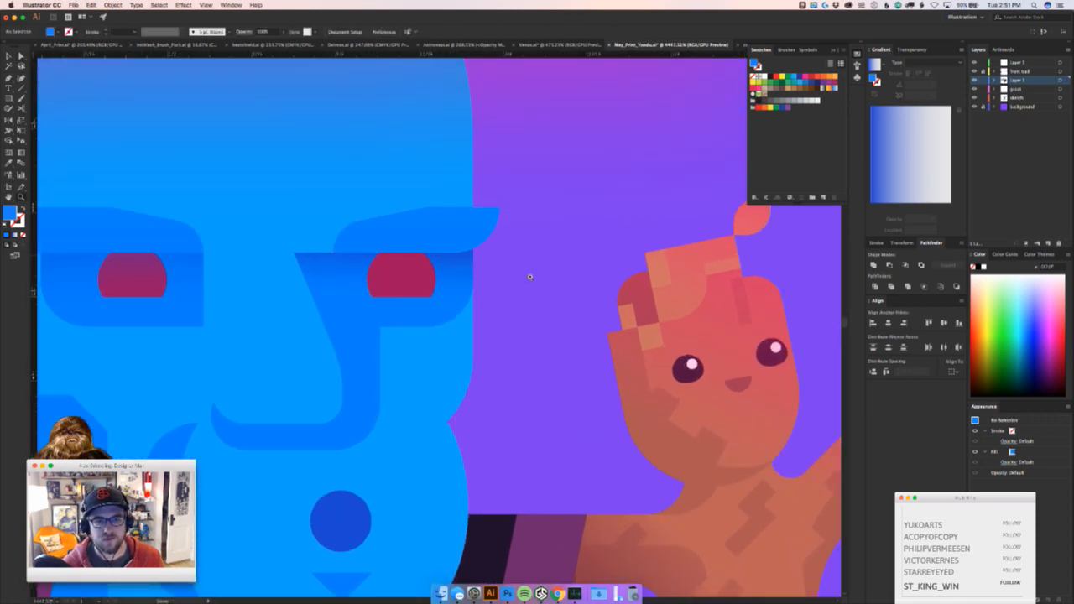
pyautogui.moveTo(531, 277); pyautogui.dragTo(359, 284)
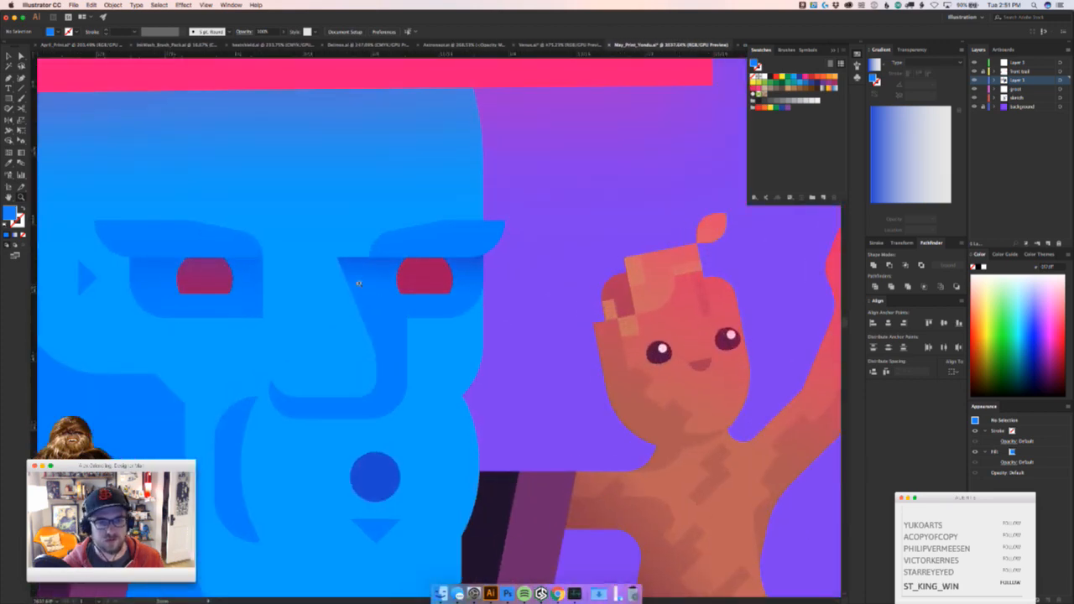
pyautogui.click(380, 290)
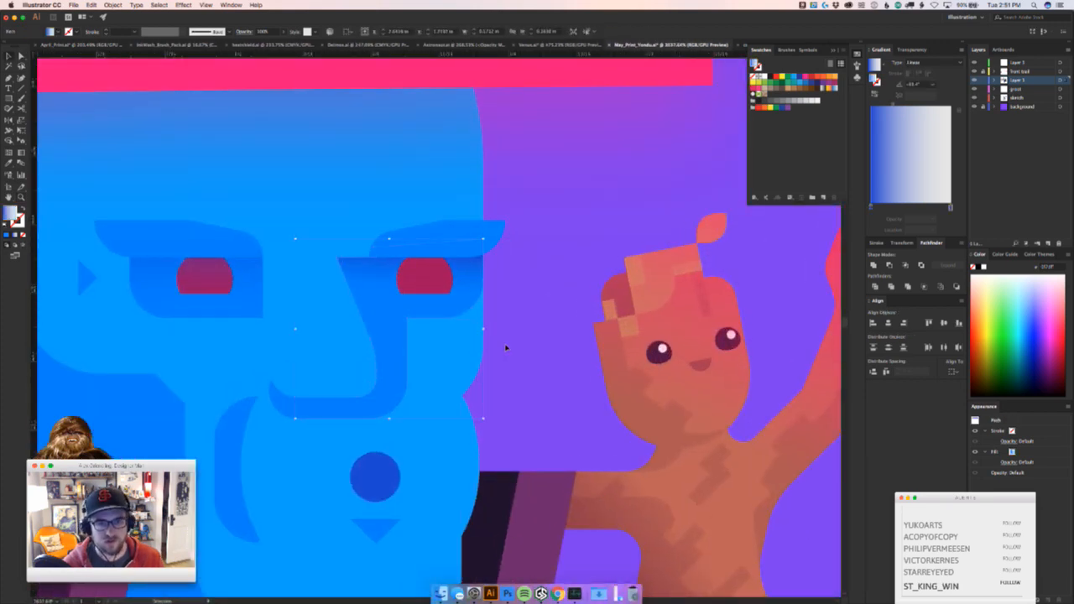
pyautogui.click(487, 364)
pyautogui.keyDown('shift'); pyautogui.click(453, 374); pyautogui.keyUp('shift')
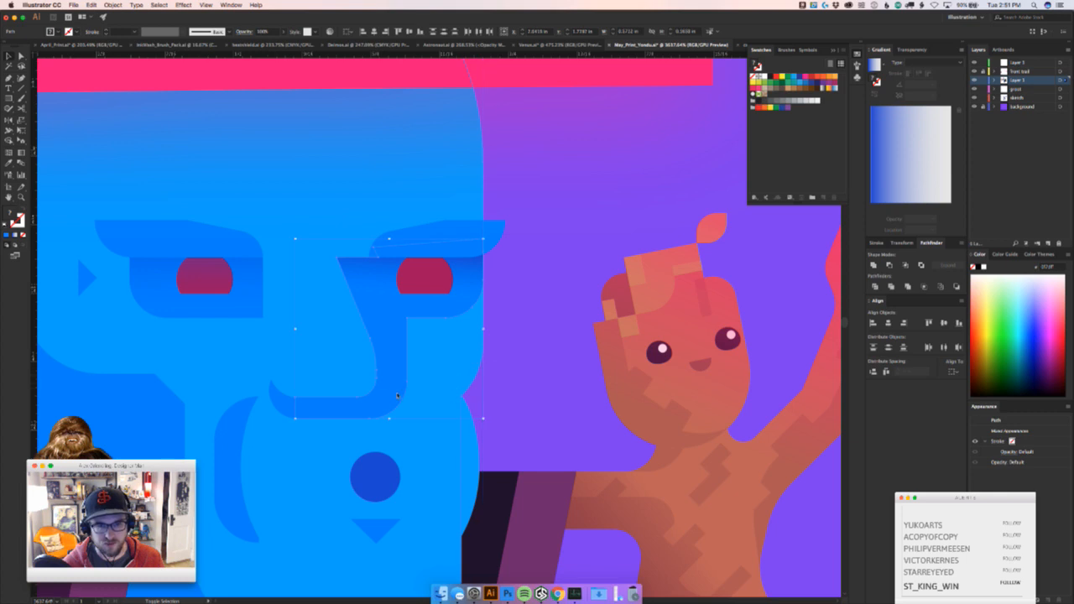
pyautogui.moveTo(388, 370); pyautogui.dragTo(414, 369)
pyautogui.press('super+z')
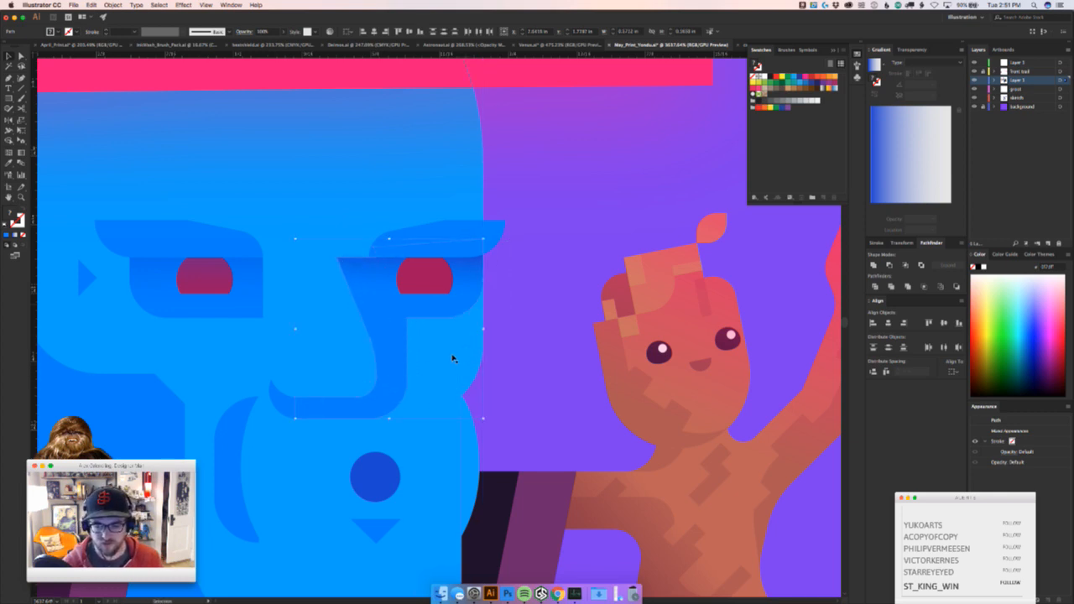
pyautogui.click(520, 358)
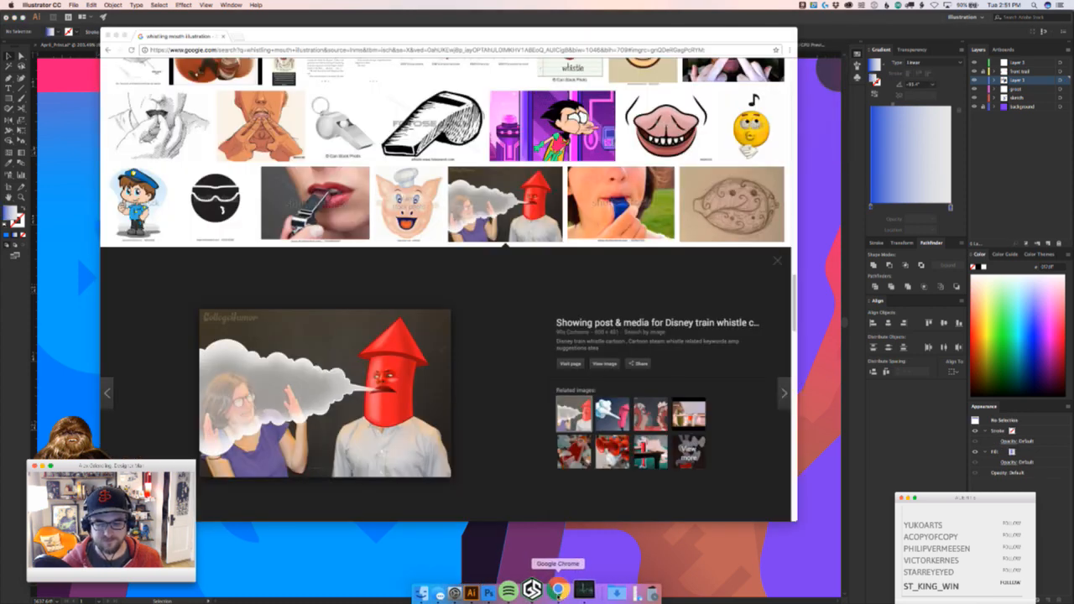
# Switch to Chrome and search Google for "yondu whistling"
pyautogui.click(556, 591)
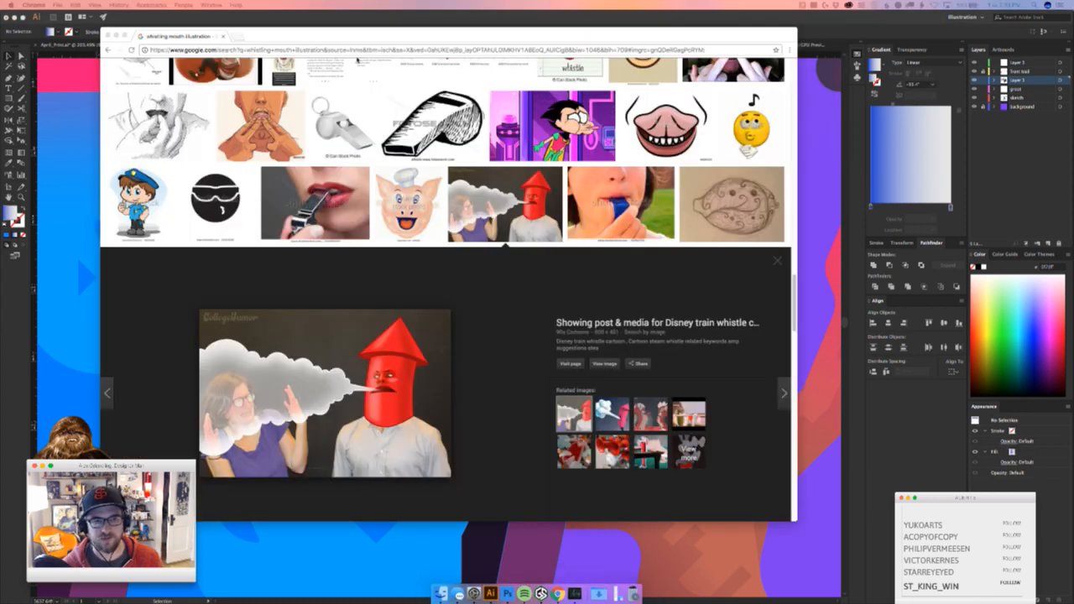
pyautogui.scroll(5, 367, 84)
pyautogui.click(307, 50)
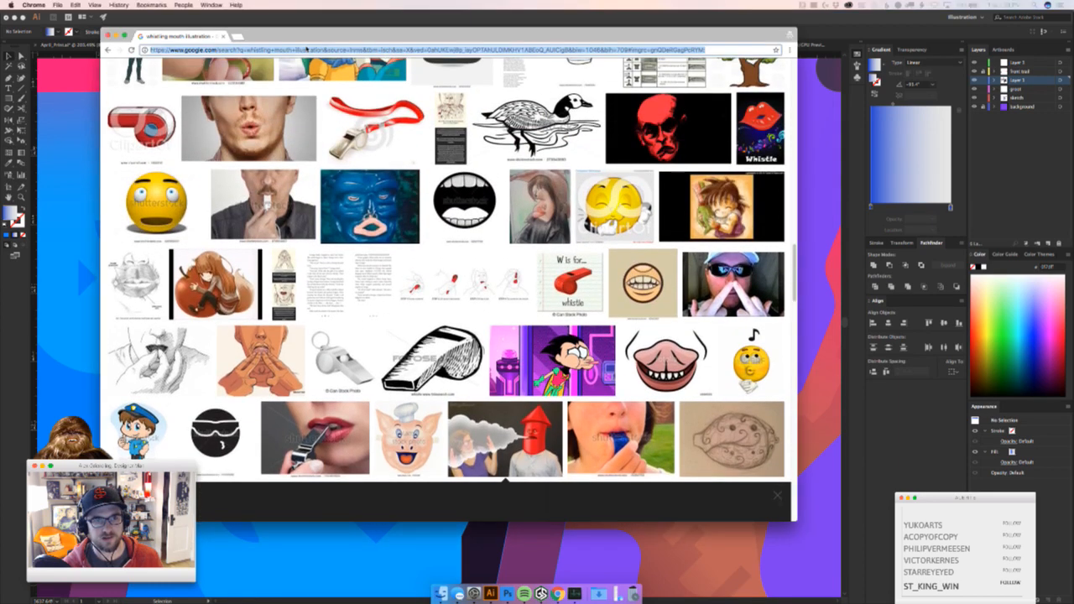
pyautogui.write('yondu sh')
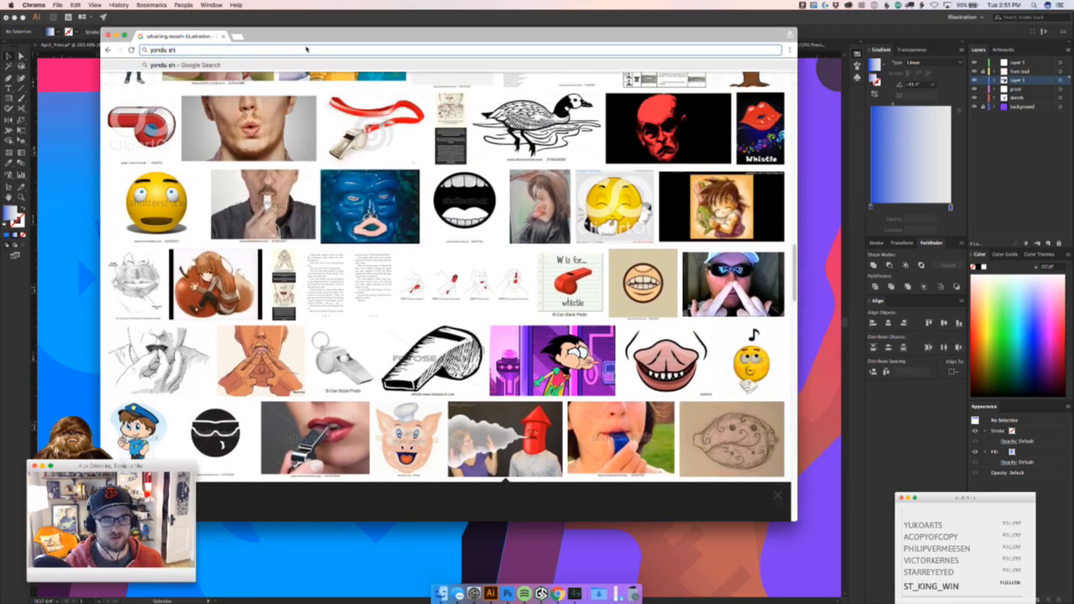
pyautogui.write('i')
pyautogui.press('BackSpace')
pyautogui.press('BackSpace')
pyautogui.press('BackSpace')
pyautogui.write('whist')
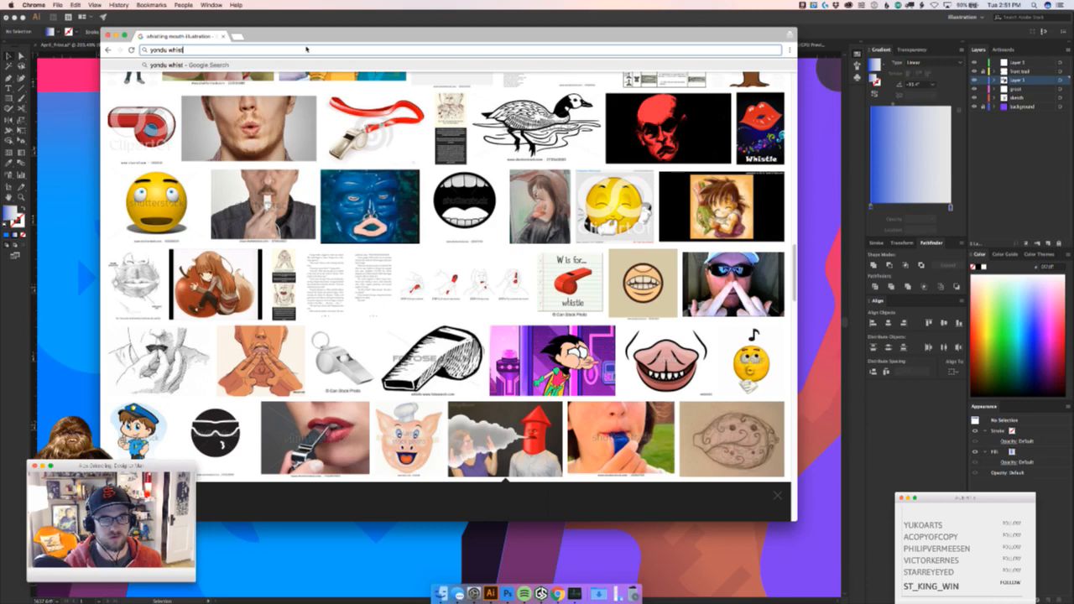
pyautogui.write('ling')
pyautogui.press('Return')
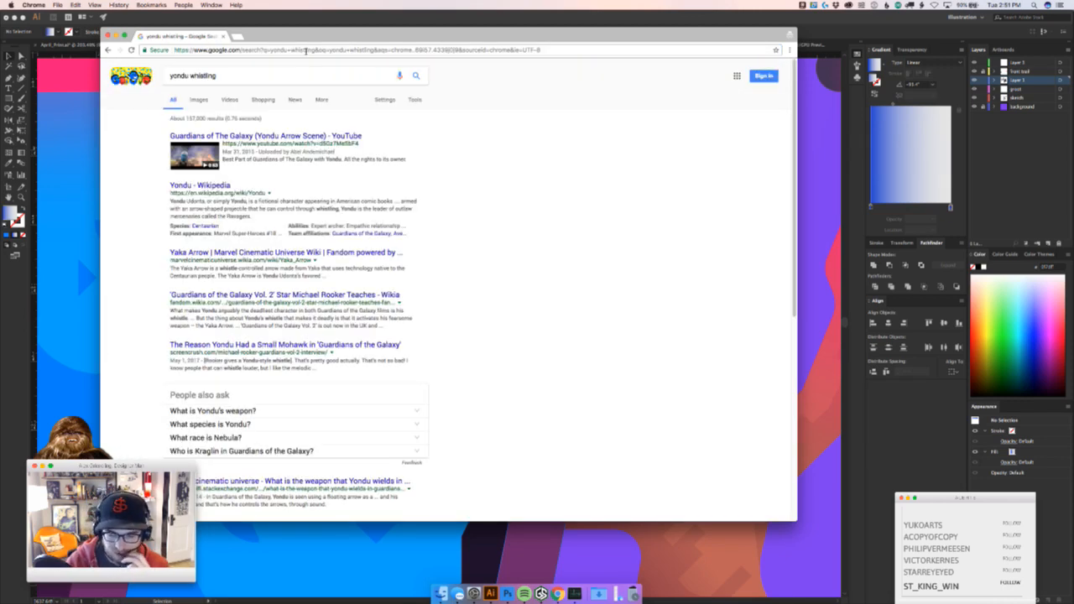
# Open the YouTube video "Guardians of The Galaxy (Yondu Arrow Scene)", enlarge the player, and jump to about 0:12 to study the whistling mouth
pyautogui.click(204, 137)
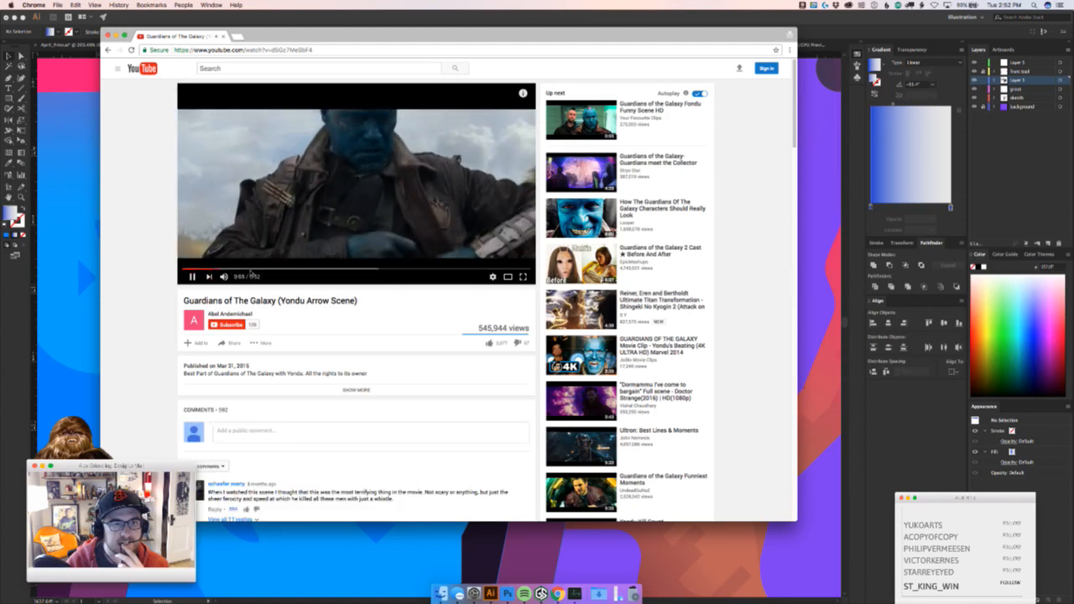
pyautogui.click(507, 278)
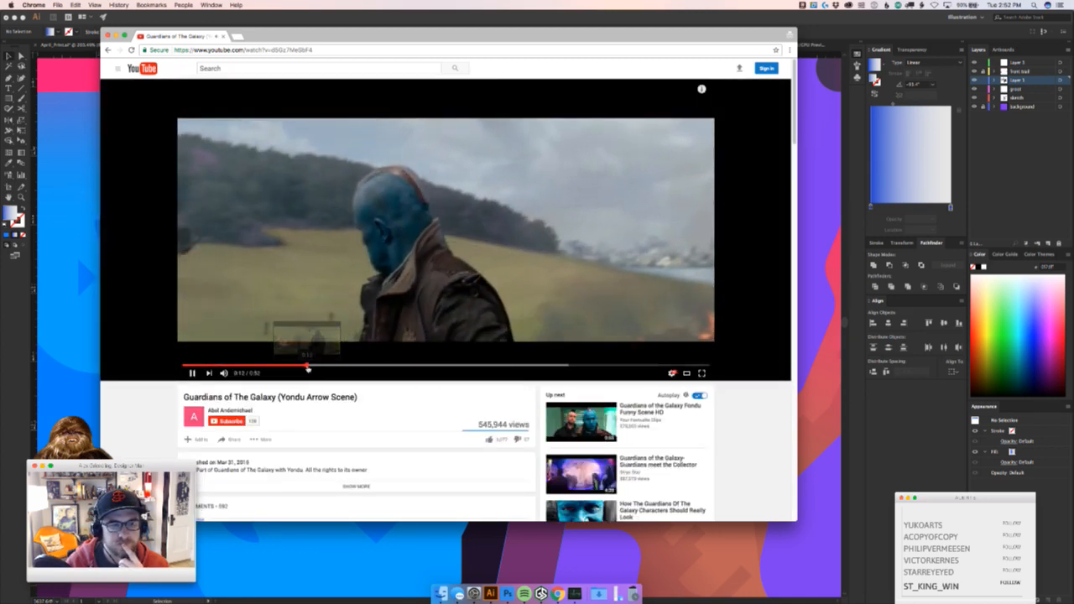
pyautogui.click(307, 366)
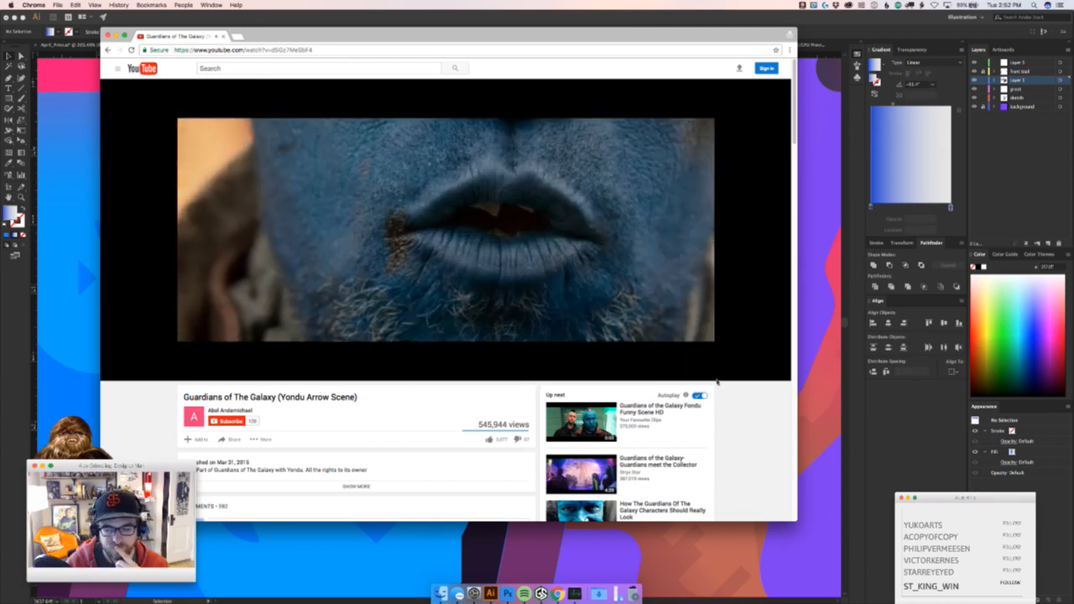
# Play the arrow scene in short bursts, pausing around 0:29 and 0:31 to study the front view of the whistling face
pyautogui.click(427, 316)
pyautogui.click(426, 316)
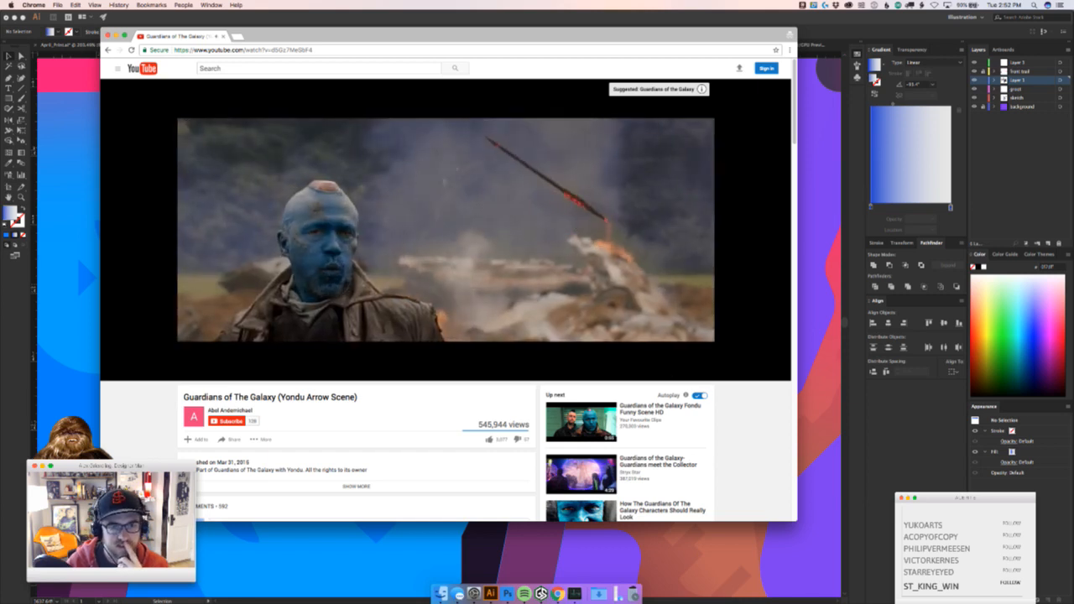
pyautogui.click(427, 316)
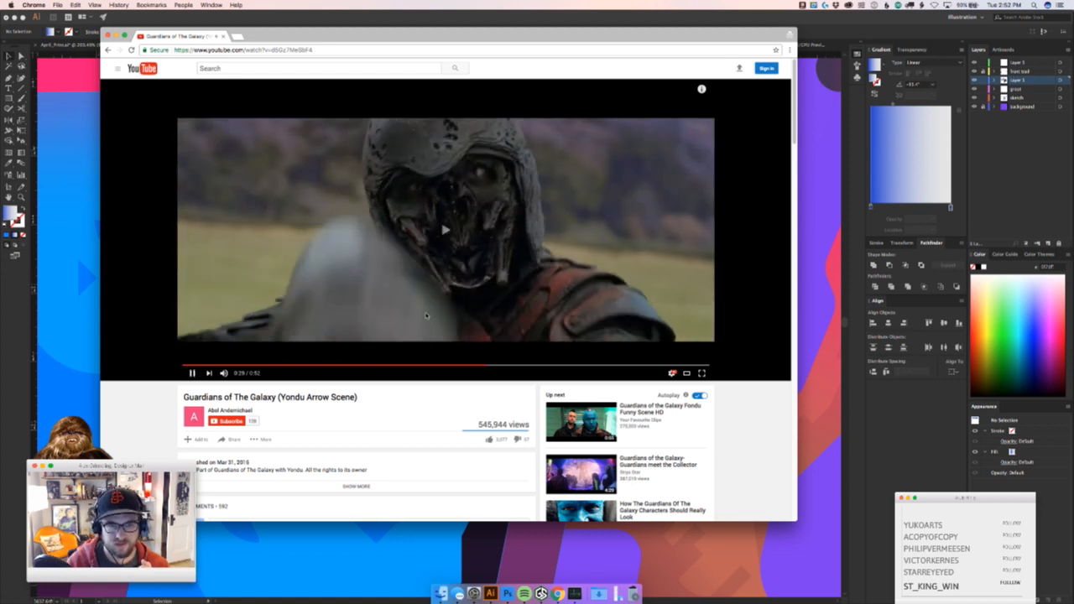
pyautogui.click(426, 316)
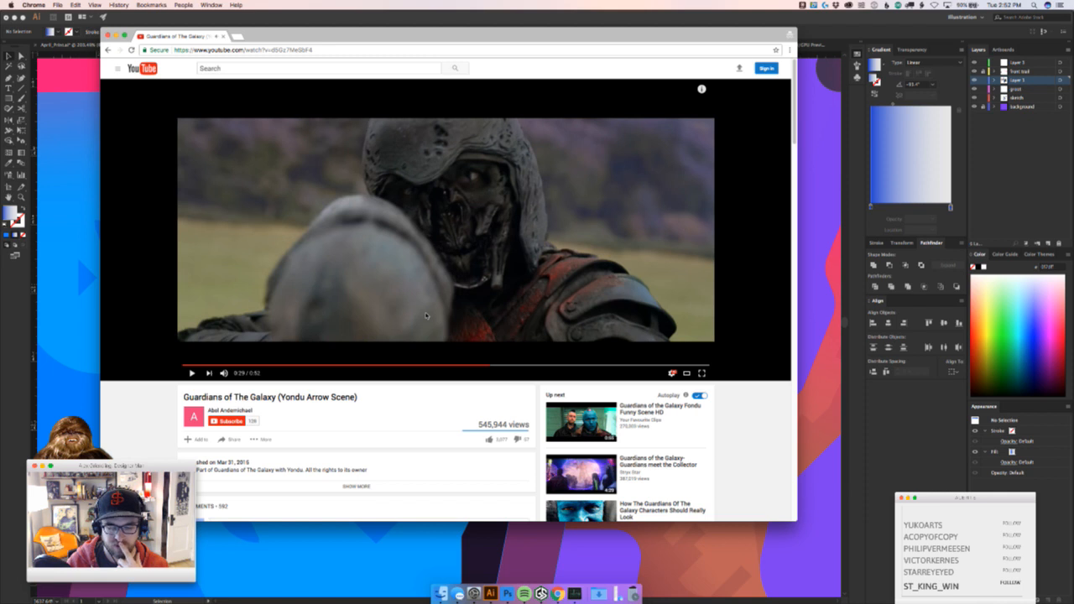
pyautogui.click(426, 316)
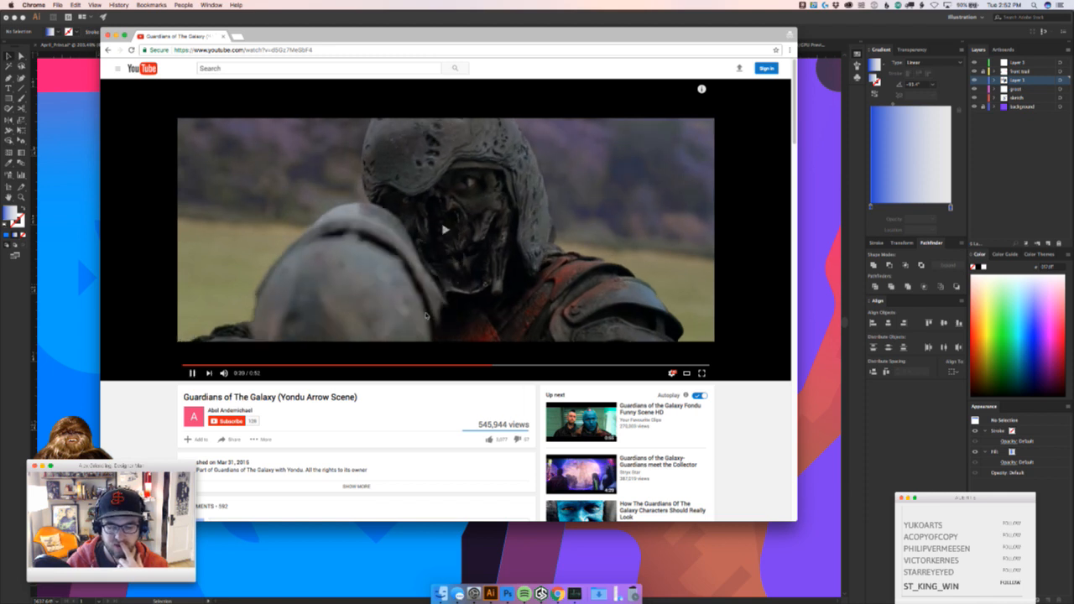
pyautogui.click(427, 316)
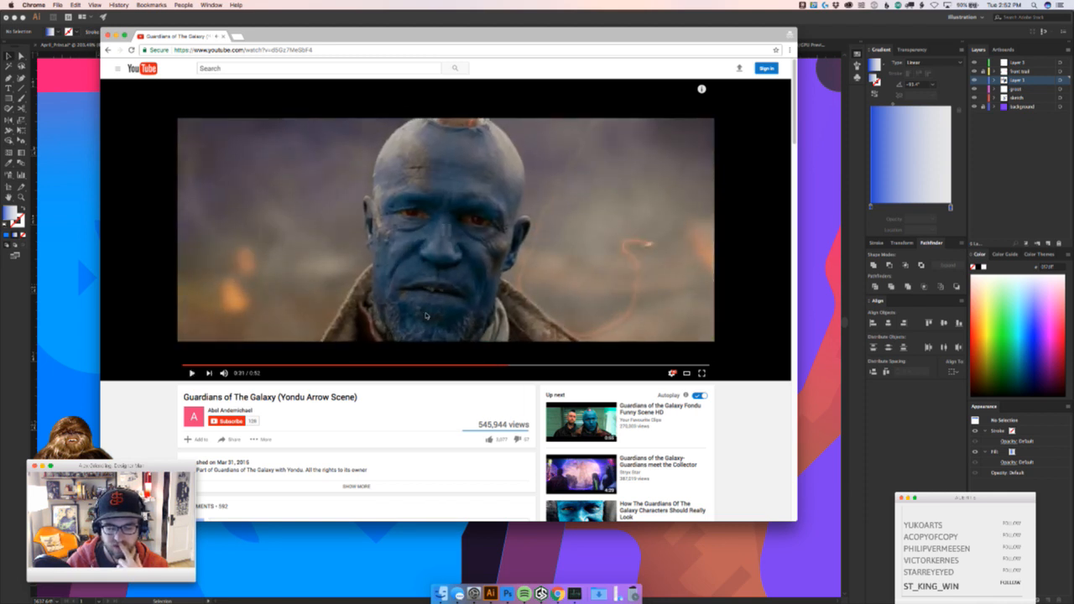
pyautogui.click(426, 315)
pyautogui.click(426, 315)
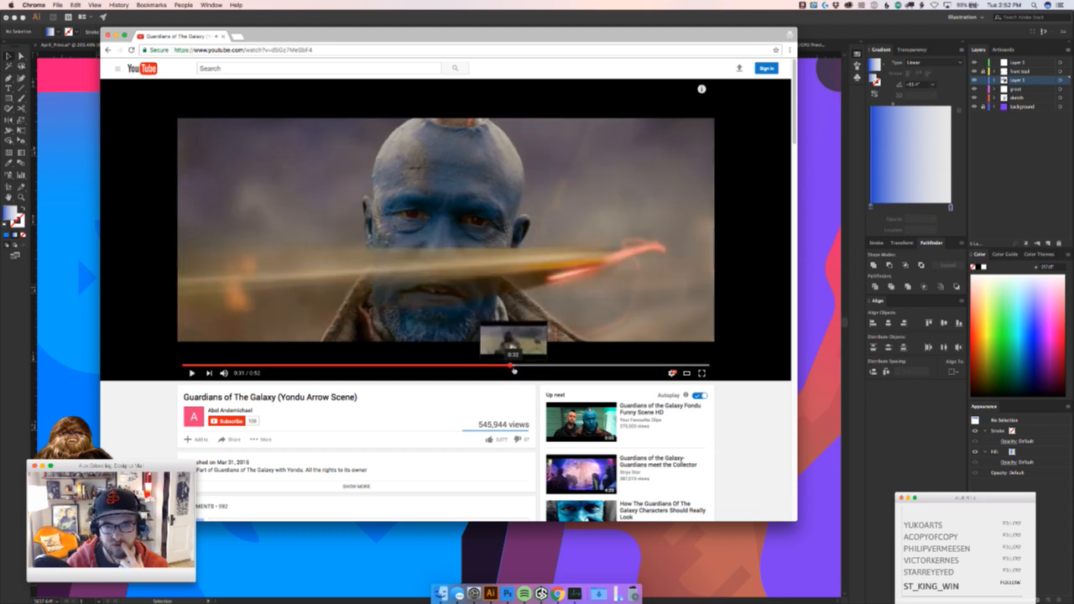
# Scrub the video back and forth around 0:31 and hold on the frontal close-up to examine the mouth shape
pyautogui.moveTo(510, 366); pyautogui.dragTo(509, 367)
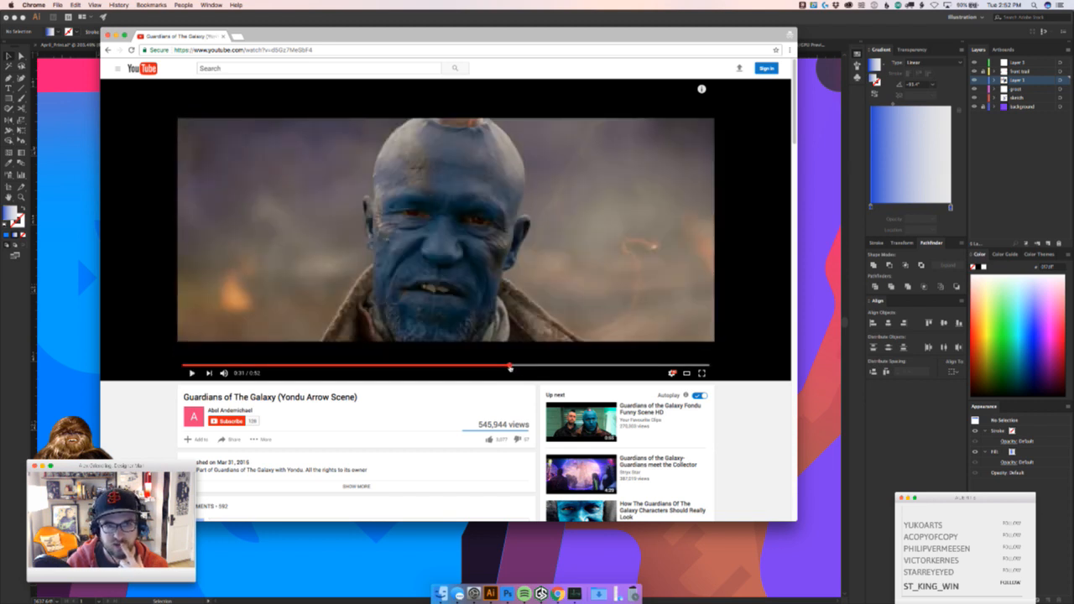
pyautogui.press('space')
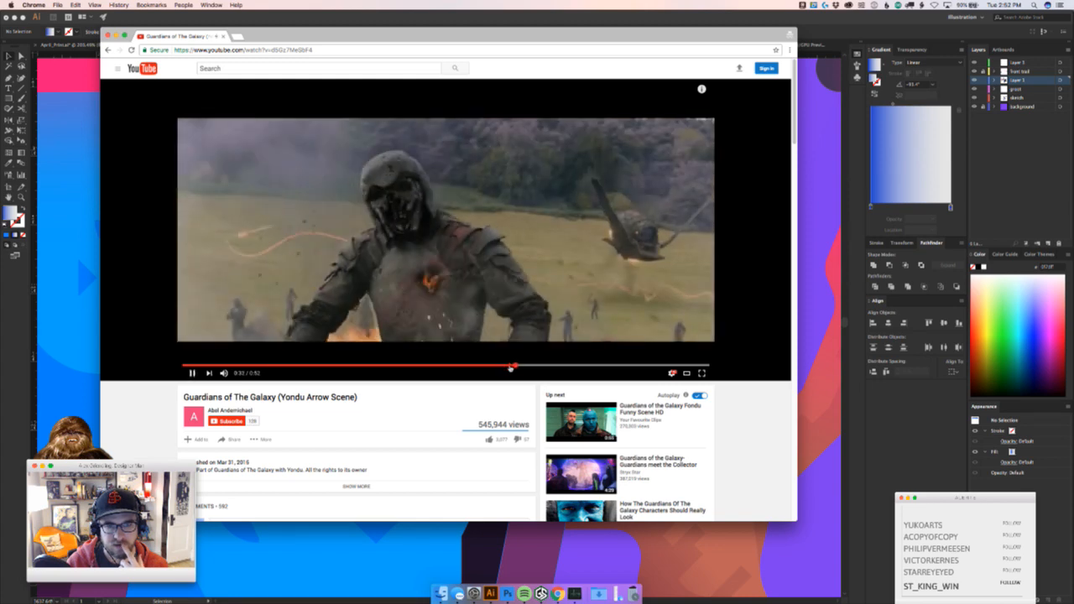
pyautogui.press('space')
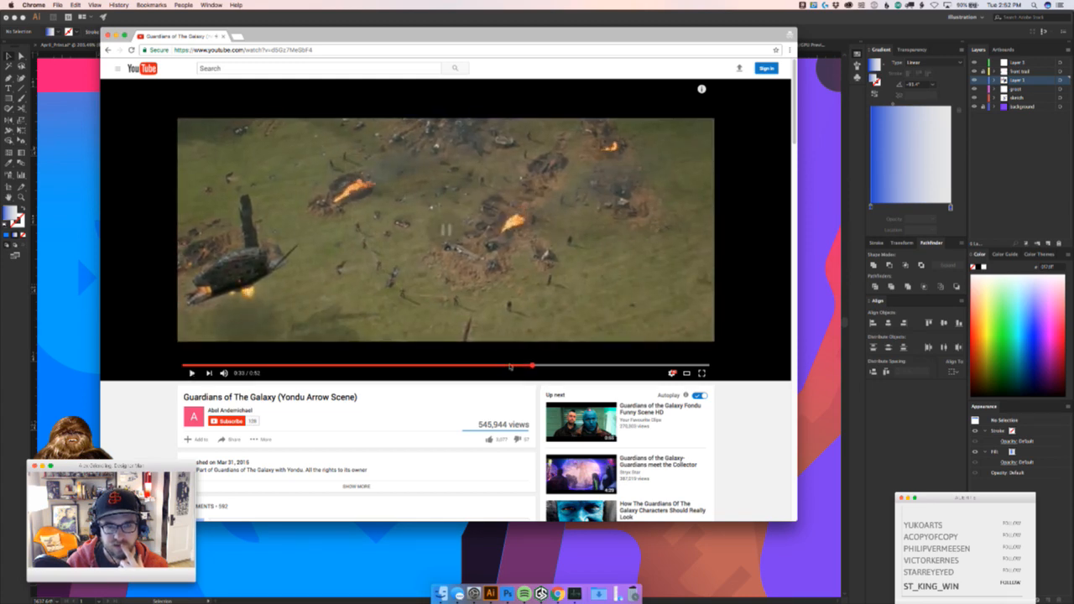
pyautogui.click(517, 365)
pyautogui.press('space')
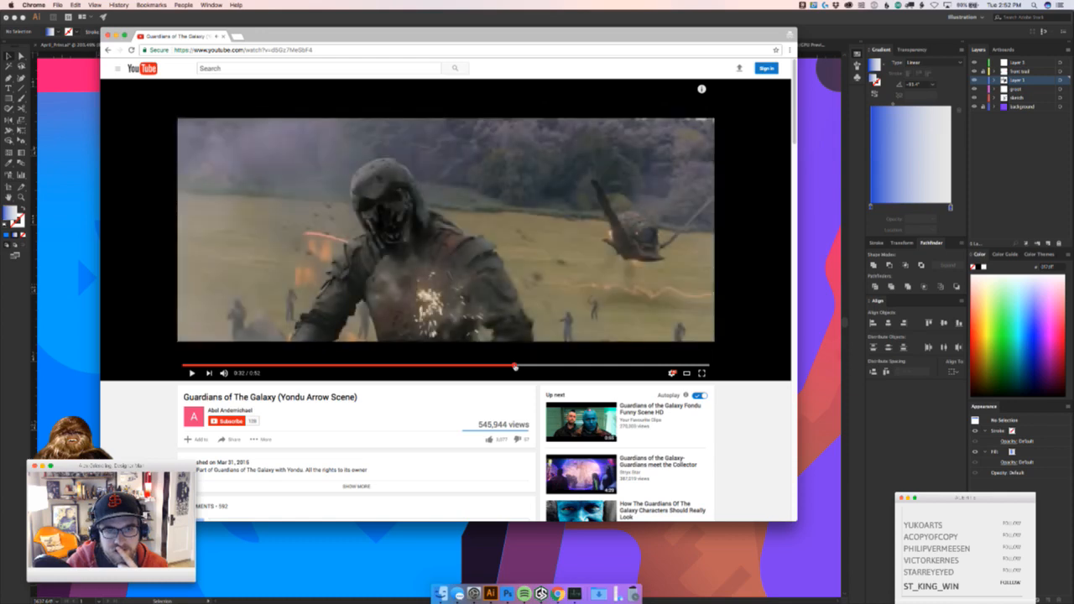
pyautogui.press('space')
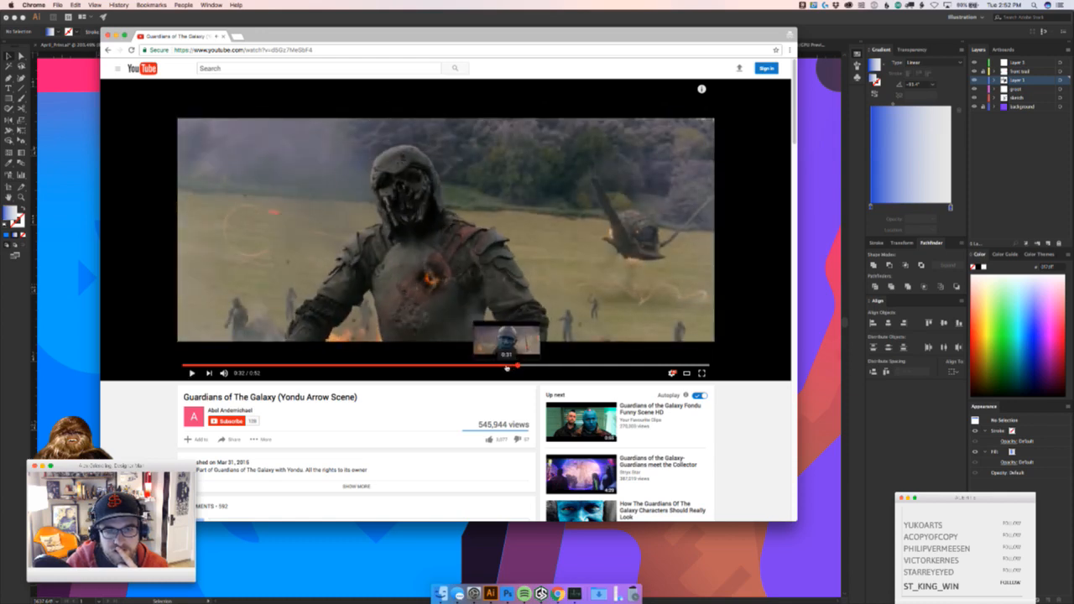
pyautogui.click(504, 367)
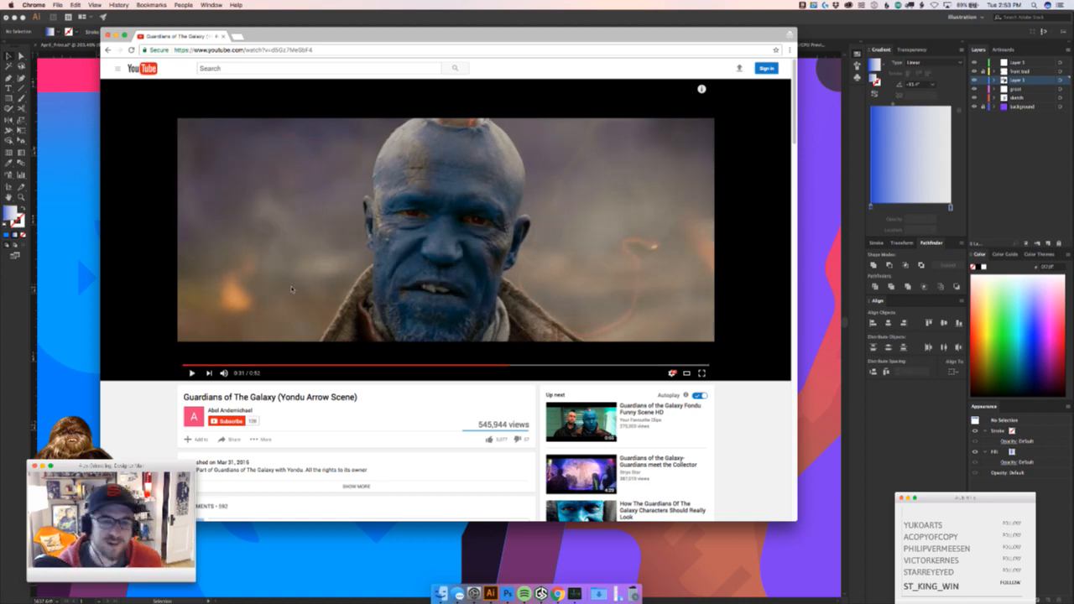
# Switch to Illustrator and place a copy of the blue head base with its mouth shapes on the empty canvas outside the artboard
pyautogui.click(796, 264)
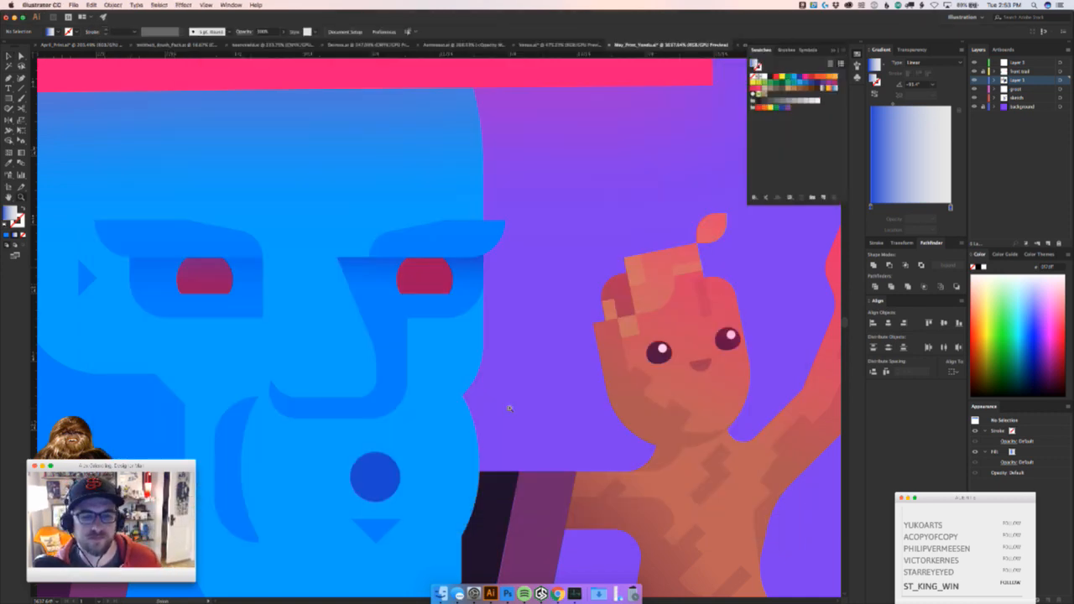
pyautogui.scroll(-5, 508, 408)
pyautogui.scroll(6, 475, 435)
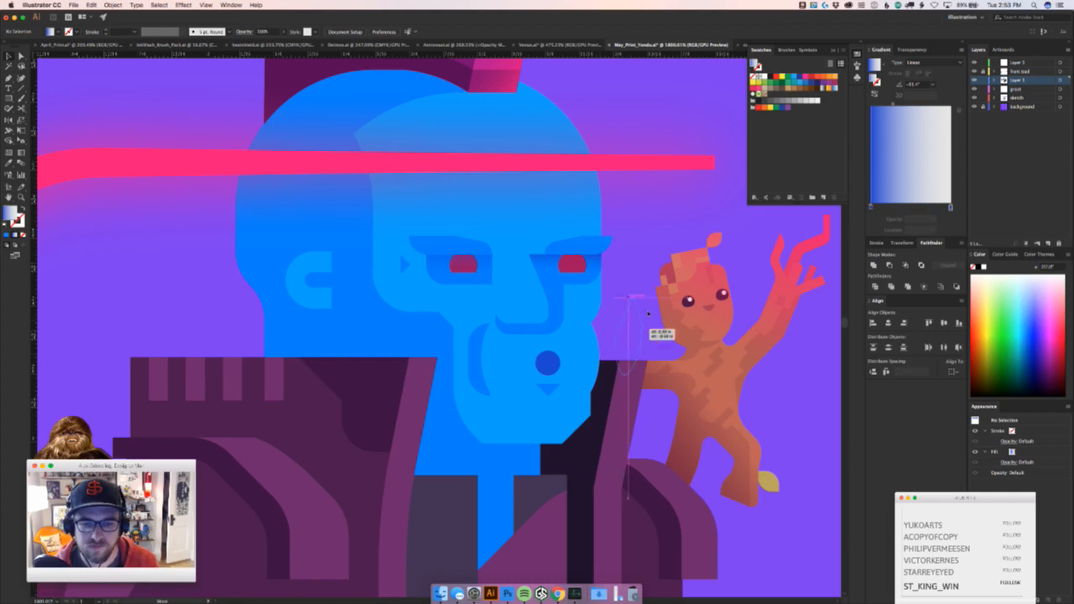
pyautogui.click(631, 326)
pyautogui.press('super+z')
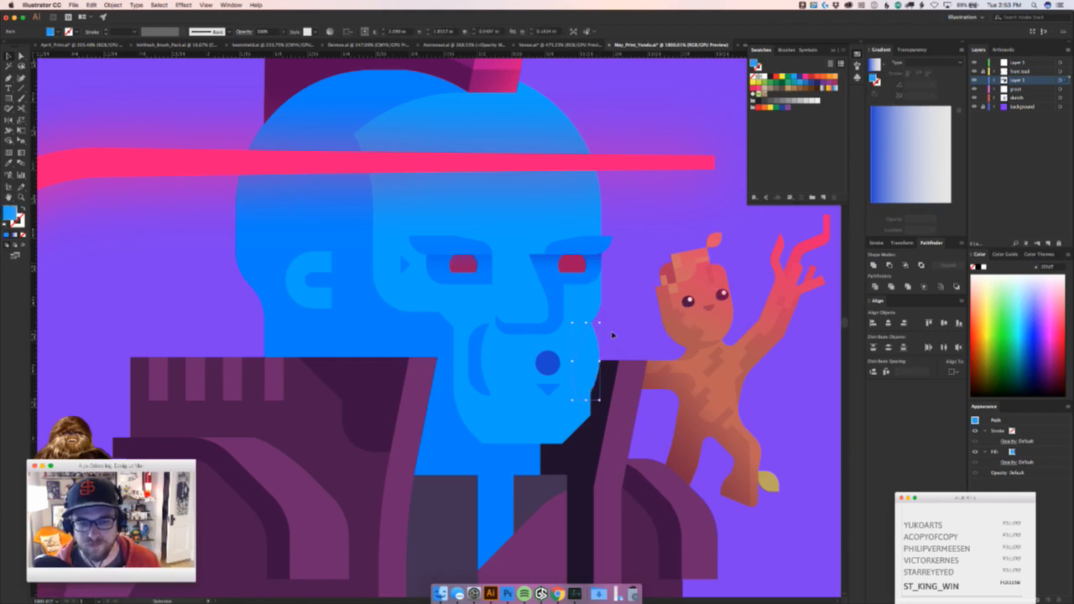
pyautogui.click(481, 389)
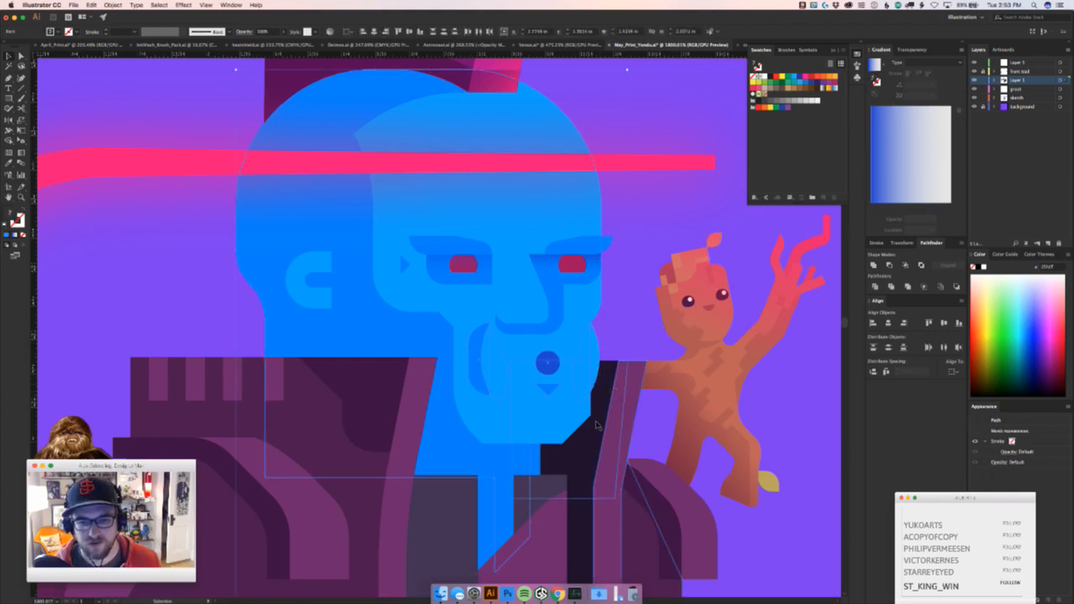
pyautogui.moveTo(618, 421); pyautogui.dragTo(542, 410)
pyautogui.moveTo(587, 362); pyautogui.dragTo(252, 528)
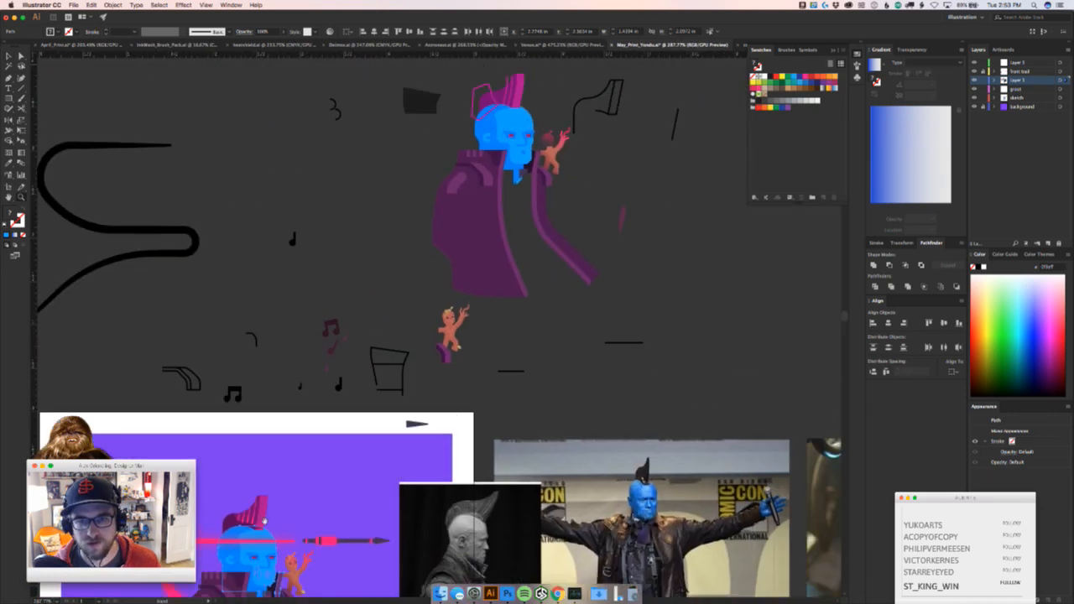
pyautogui.hotkey('ctrl', 'v')
pyautogui.moveTo(407, 374); pyautogui.dragTo(729, 344)
pyautogui.click(729, 344)
pyautogui.click(770, 344)
pyautogui.press('Delete')
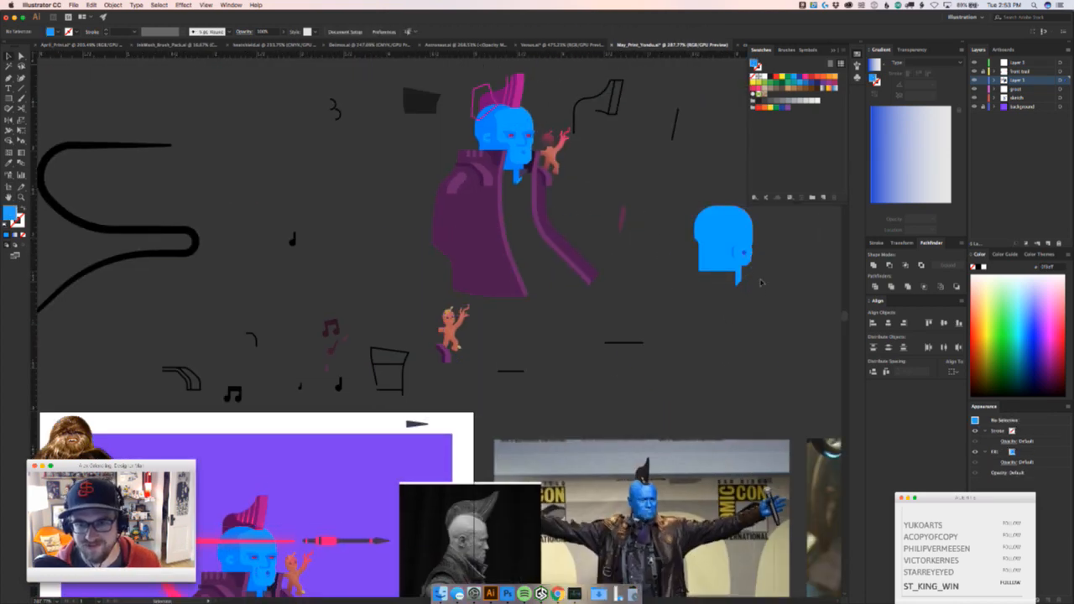
# Try a short paintbrush stroke across the top of the copied head, and undo it
pyautogui.press('z')
pyautogui.moveTo(751, 261); pyautogui.dragTo(698, 239)
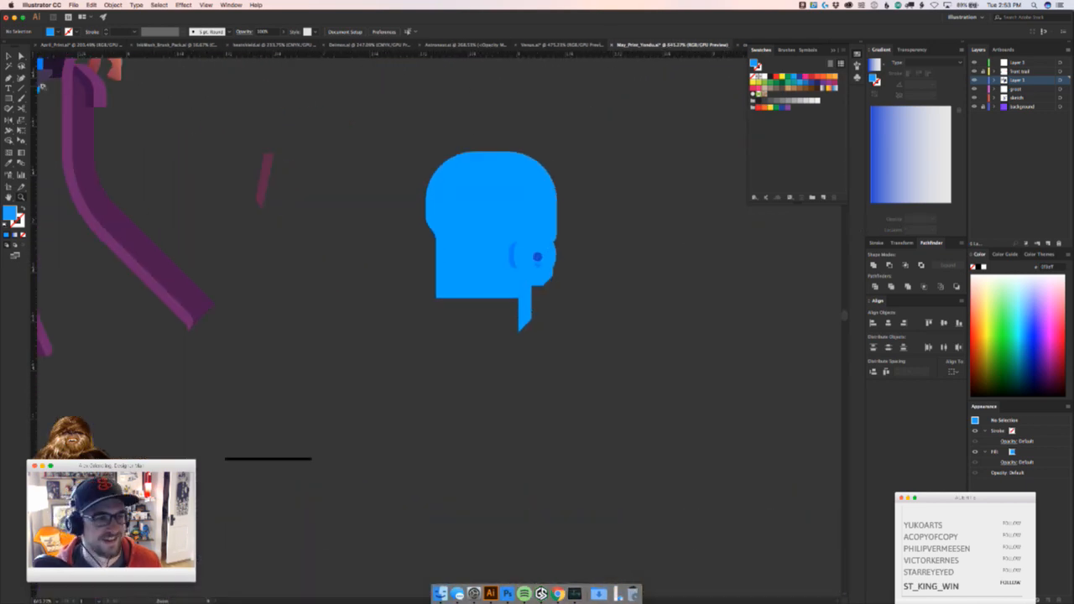
pyautogui.moveTo(514, 149); pyautogui.dragTo(506, 193)
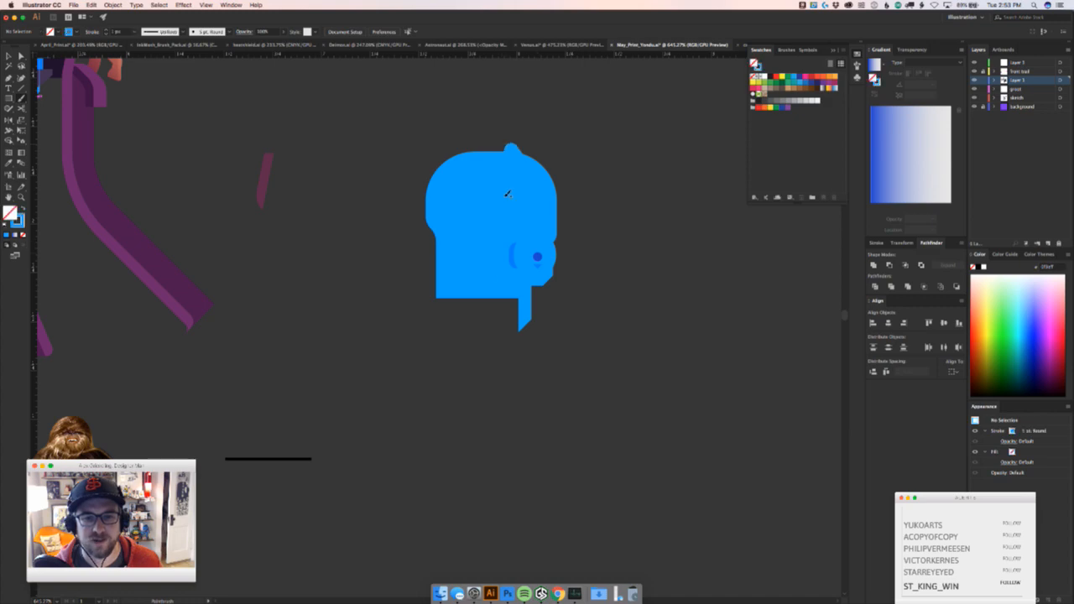
pyautogui.press('super+z')
# Delete the dark mouth circle, the protruding cheek shape and the curved cheek crease from the artboard character's face
pyautogui.press('z')
pyautogui.moveTo(391, 356)
pyautogui.mouseDown()
pyautogui.moveTo(250, 430)
pyautogui.moveTo(474, 308)
pyautogui.mouseUp()
pyautogui.moveTo(270, 447); pyautogui.dragTo(536, 352)
pyautogui.moveTo(530, 352); pyautogui.dragTo(394, 588)
pyautogui.press('v')
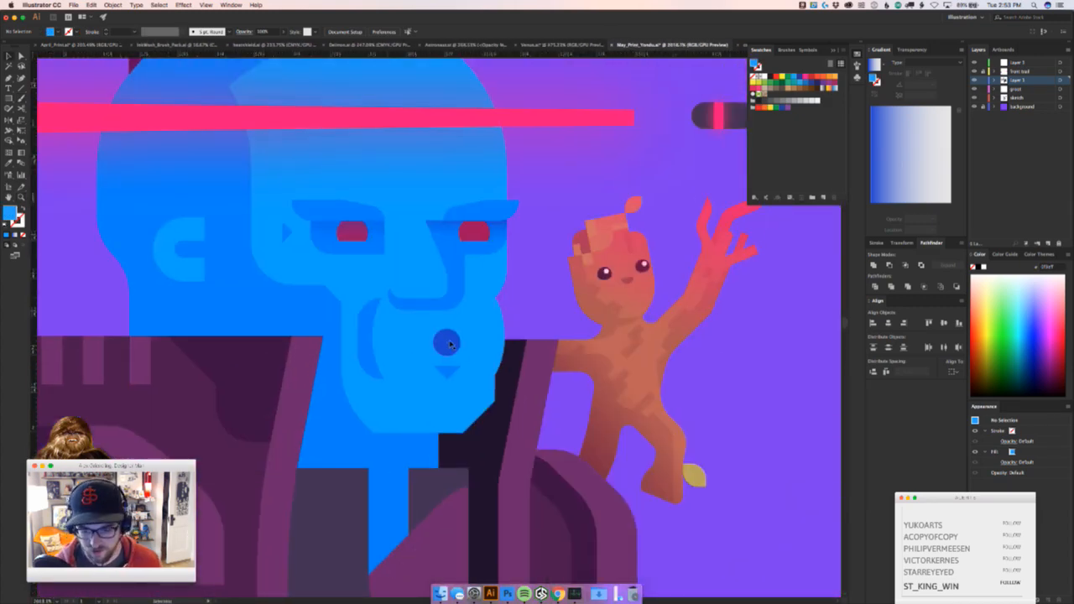
pyautogui.moveTo(450, 344); pyautogui.dragTo(570, 226)
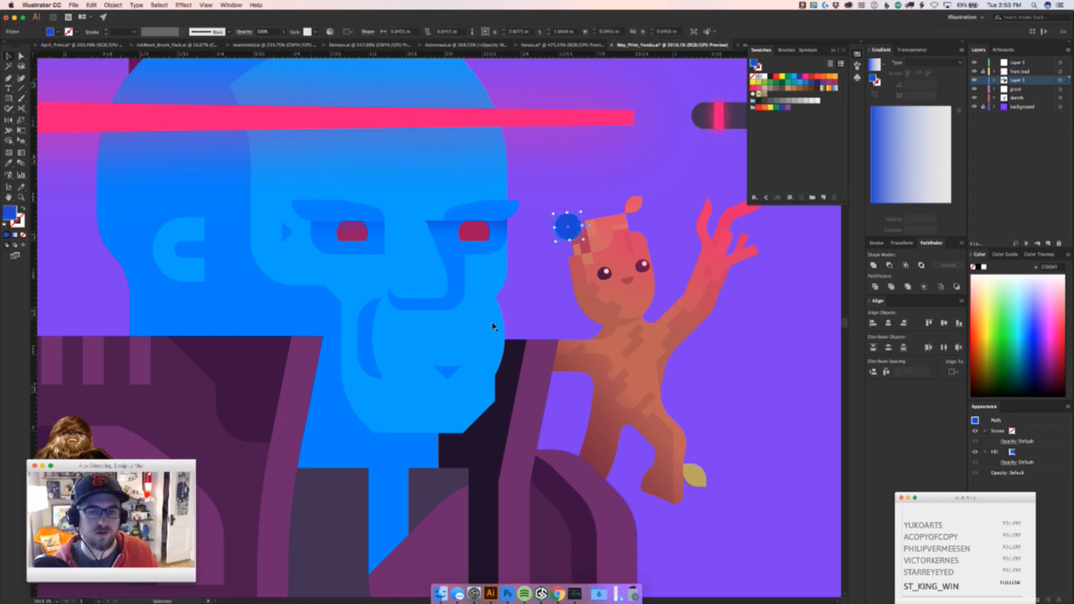
pyautogui.press('super+z')
pyautogui.press('super+shift+a')
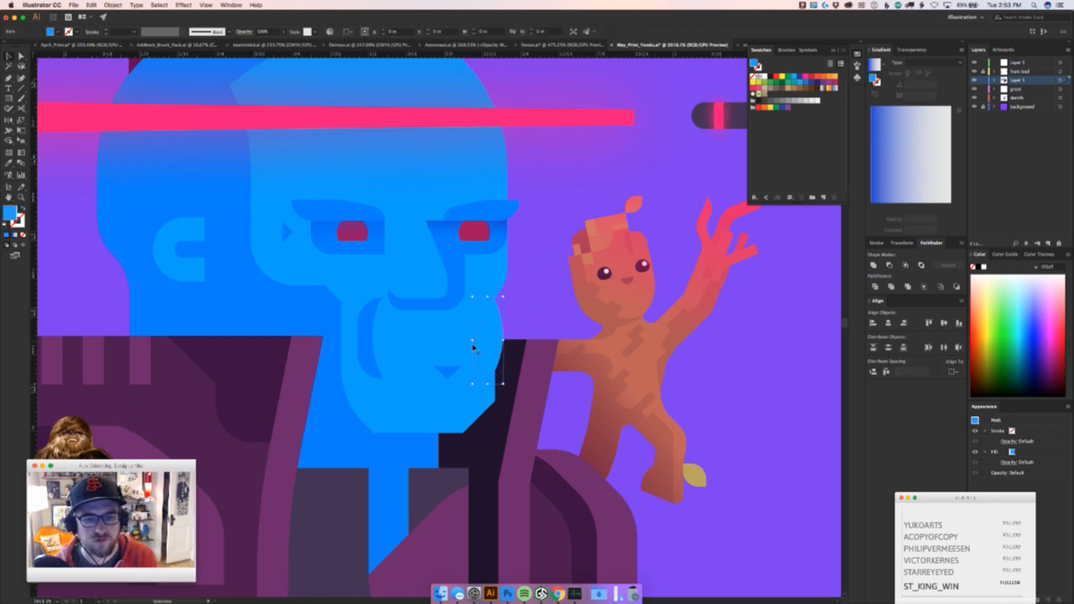
pyautogui.click(364, 343)
pyautogui.press('Delete')
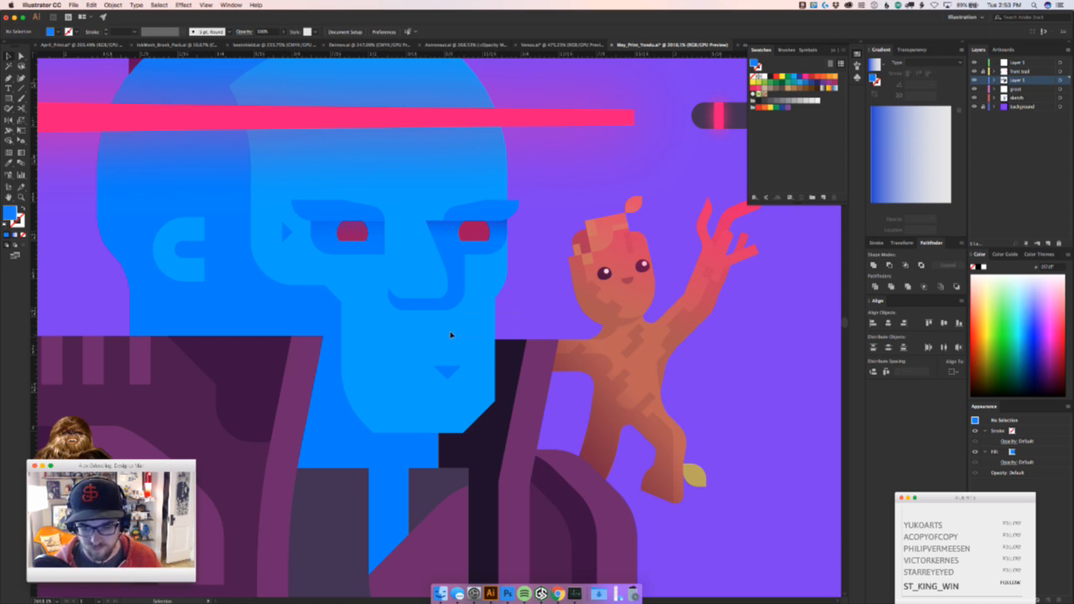
# Nudge the nose outline's anchor points toward the front edge of the face, leaving the outer eye-socket edge in place
pyautogui.click(455, 336)
pyautogui.click(512, 326)
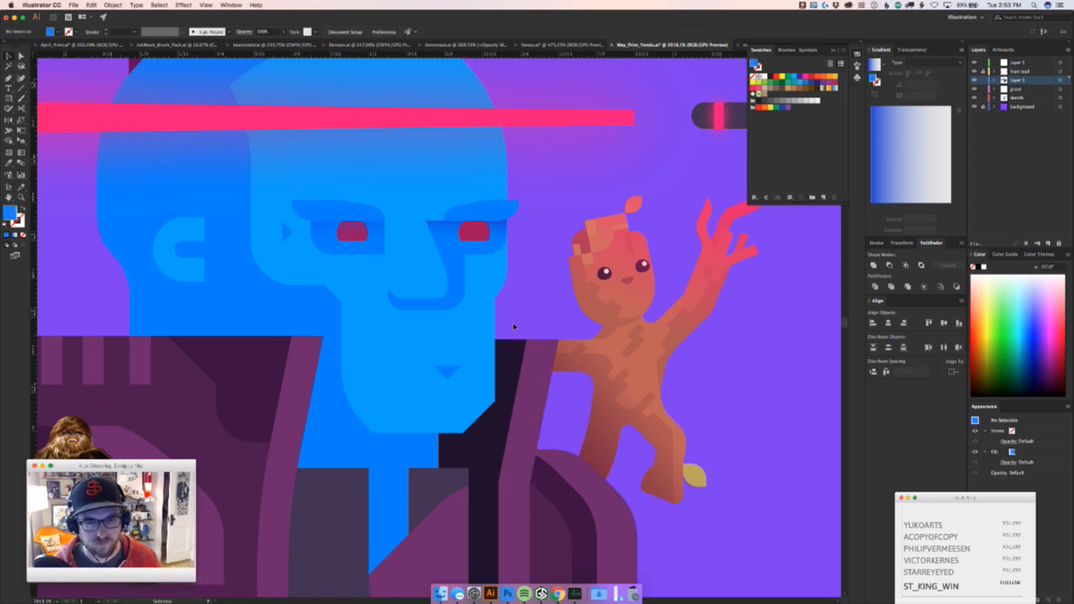
pyautogui.click(478, 316)
pyautogui.press('super+shift+a')
pyautogui.moveTo(452, 323); pyautogui.dragTo(460, 388)
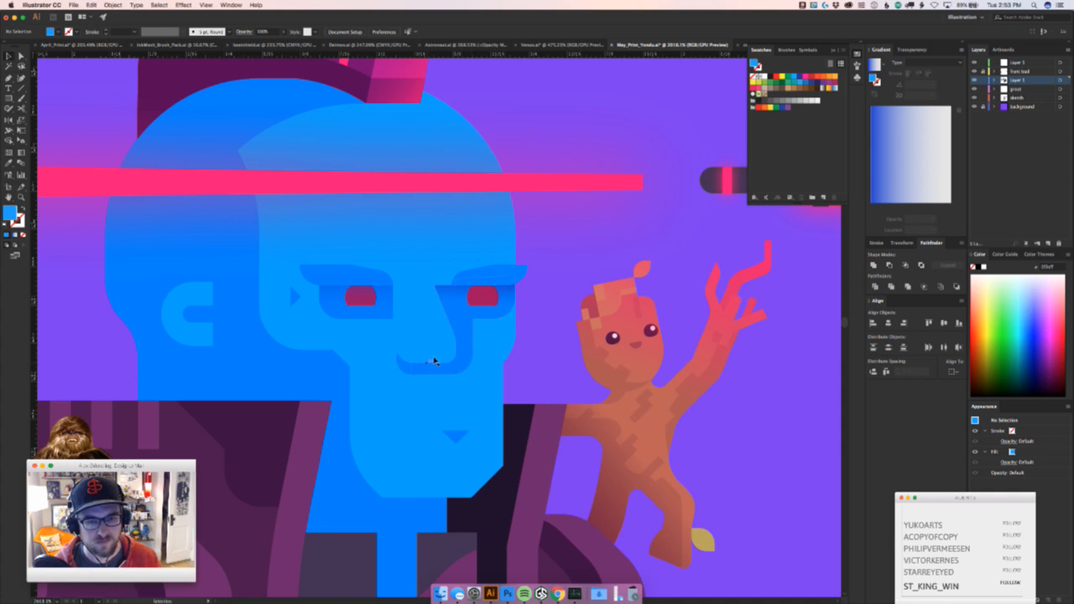
pyautogui.scroll(3, 437, 358)
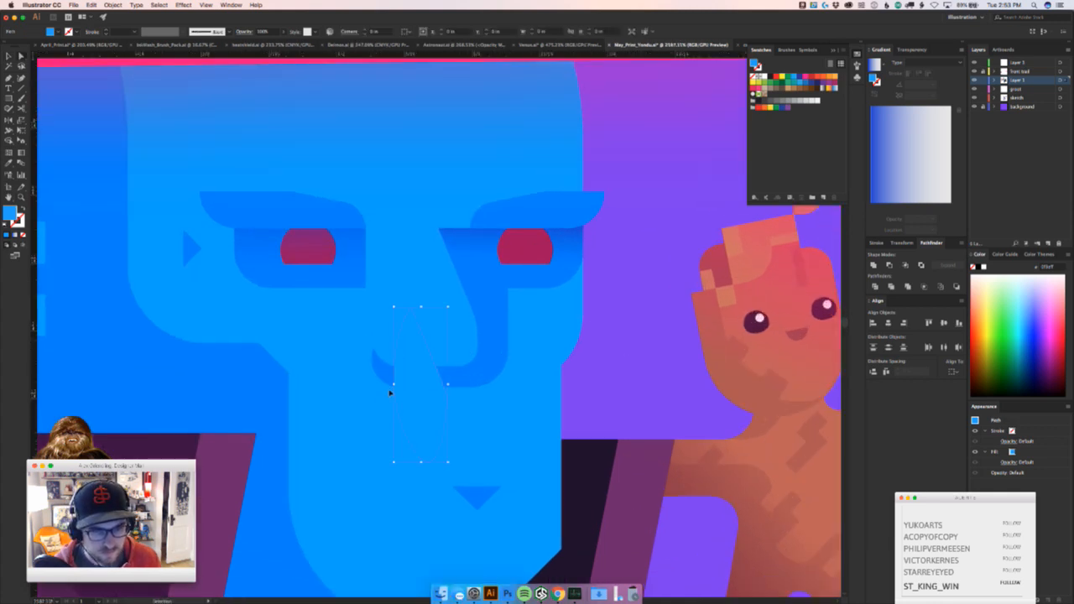
pyautogui.press('super+shift+a')
pyautogui.click(517, 338)
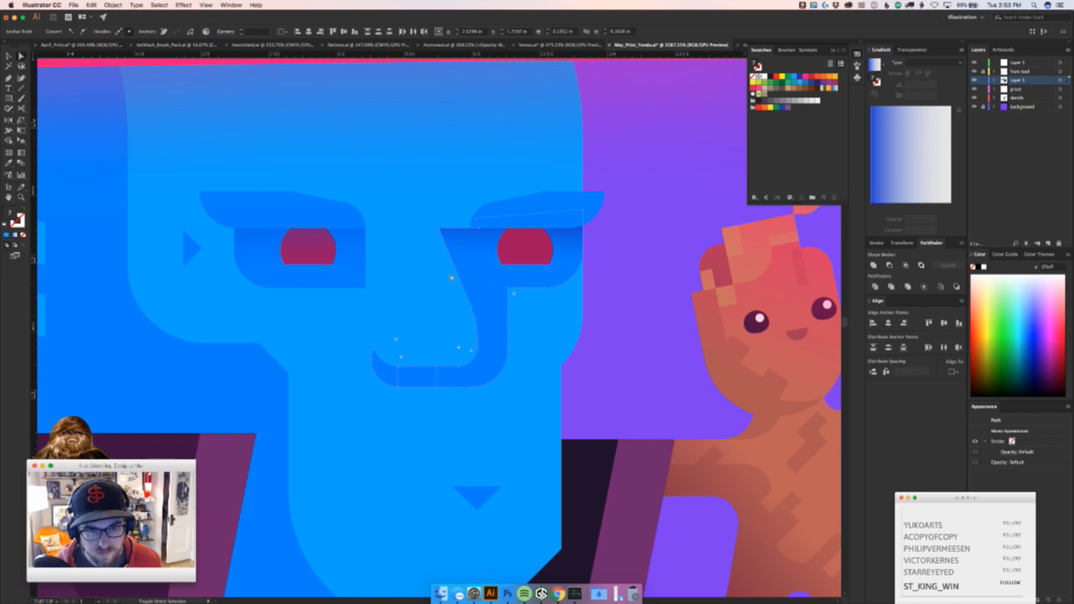
pyautogui.press('Right')
pyautogui.press('Right')
pyautogui.press('Right')
pyautogui.press('Right')
pyautogui.press('Right')
pyautogui.press('Right')
pyautogui.press('Right')
pyautogui.press('Right')
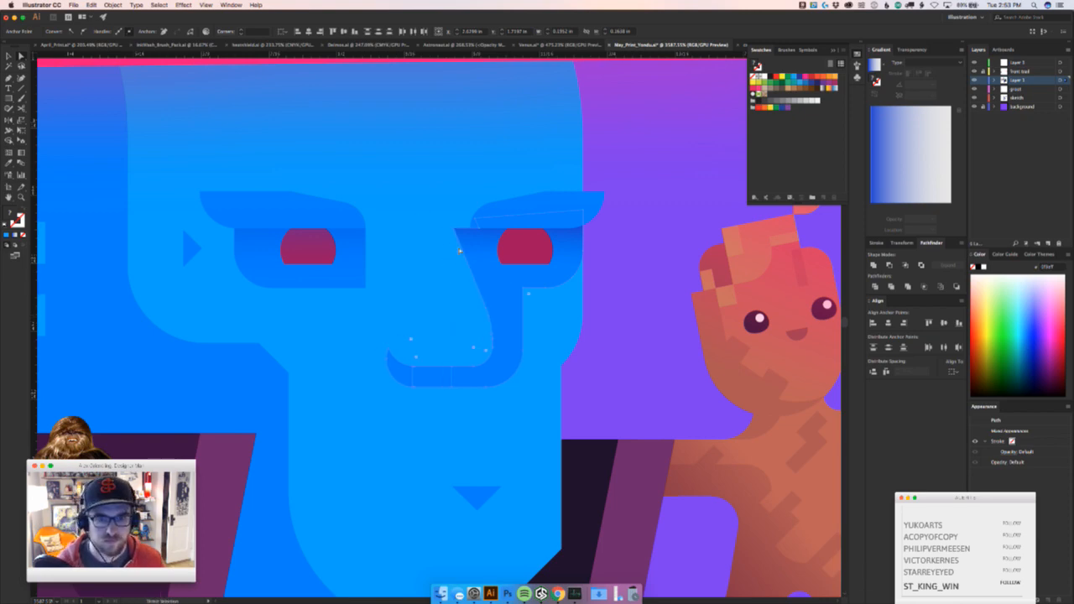
pyautogui.press('v')
pyautogui.moveTo(537, 402); pyautogui.dragTo(484, 391)
pyautogui.click(588, 371)
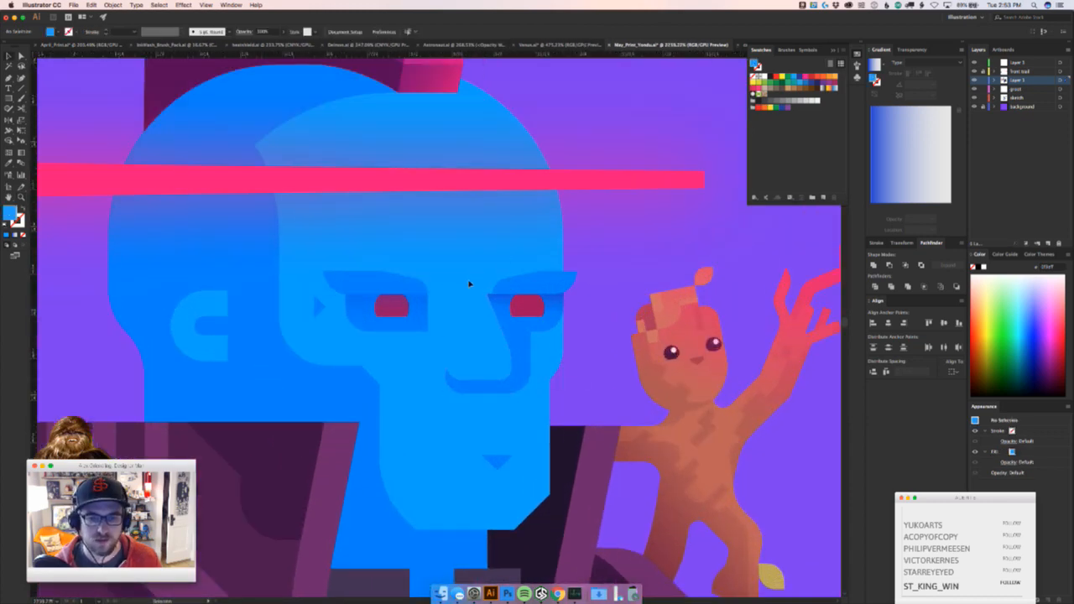
# Move the front eye's red iris slightly toward the front edge of the face
pyautogui.moveTo(528, 309); pyautogui.dragTo(535, 309)
pyautogui.click(593, 349)
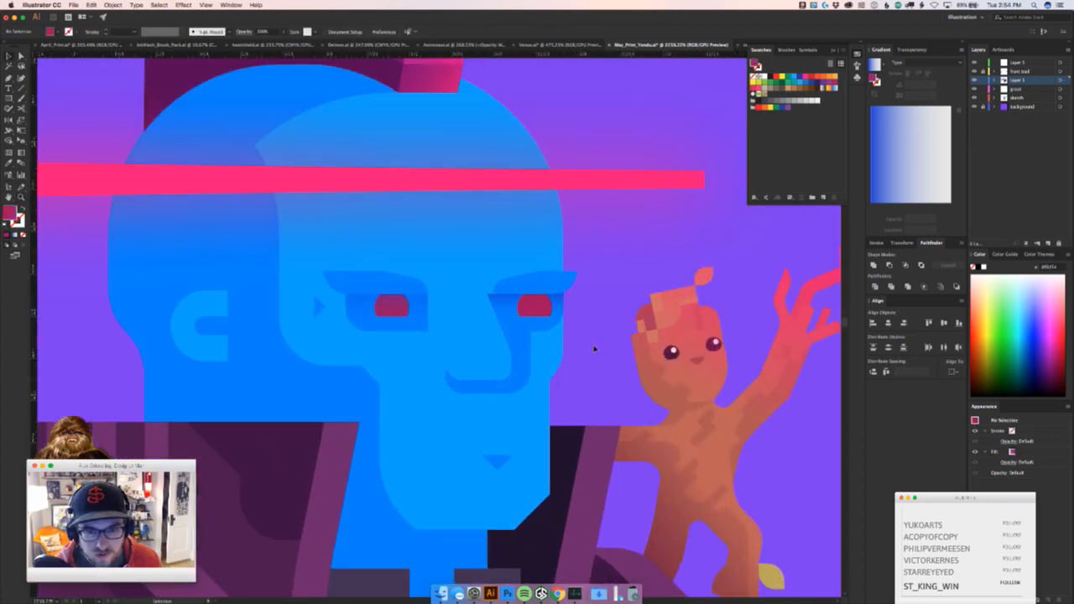
pyautogui.click(534, 306)
pyautogui.scroll(2, 579, 319)
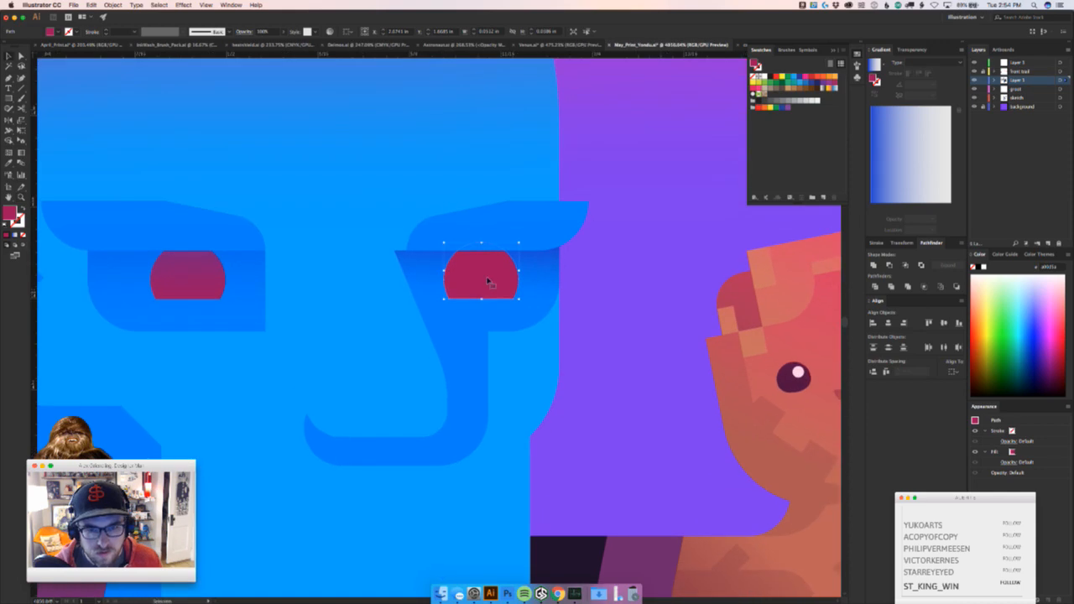
# Shift the back eyebrow and eye-socket shape toward the nose, and check the face within the whole composition
pyautogui.scroll(-8, 573, 304)
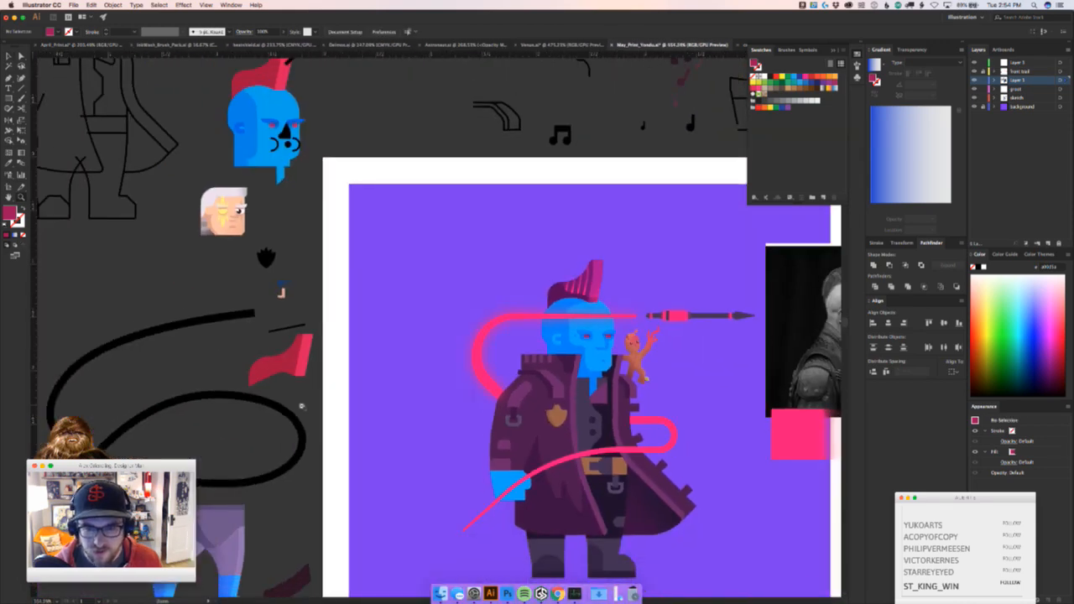
pyautogui.scroll(5, 546, 359)
pyautogui.scroll(2, 504, 352)
pyautogui.click(377, 285)
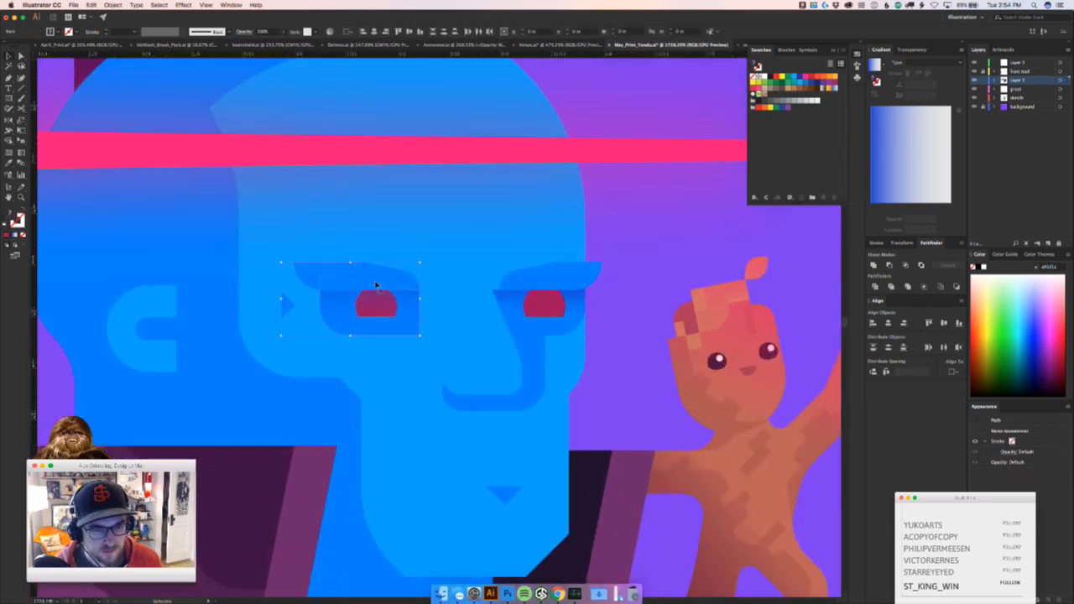
pyautogui.moveTo(377, 285); pyautogui.dragTo(399, 273)
pyautogui.press('super+shift+a')
pyautogui.press('z')
pyautogui.moveTo(411, 370); pyautogui.dragTo(422, 316)
pyautogui.press('super+z')
pyautogui.moveTo(374, 283); pyautogui.dragTo(420, 284)
pyautogui.press('v')
pyautogui.press('super+shift+a')
pyautogui.press('z')
pyautogui.moveTo(492, 385); pyautogui.dragTo(30, 424)
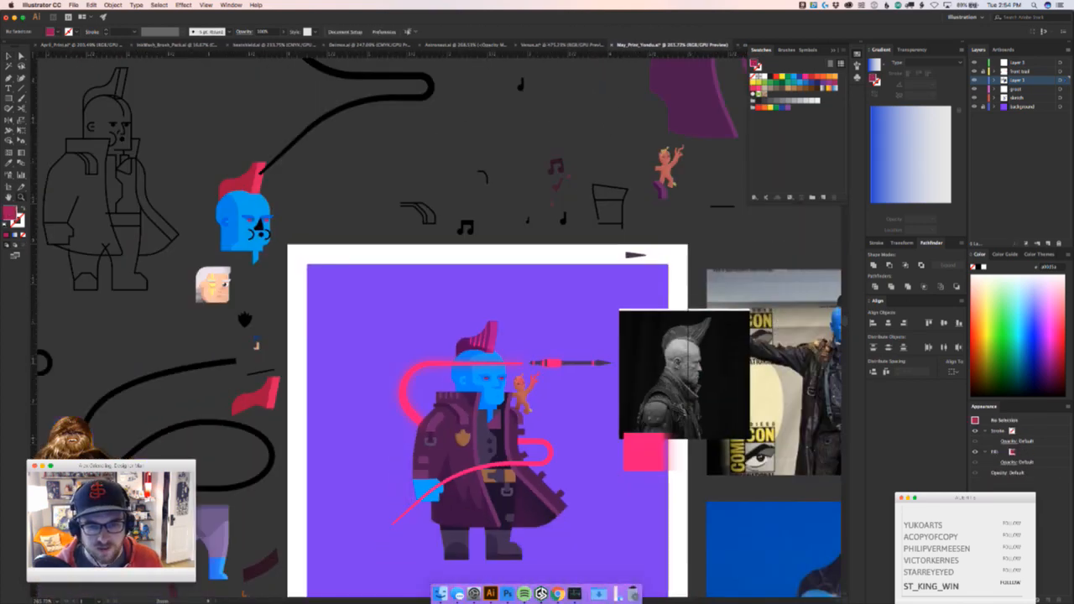
# Check the eyes up close and within the whole composition, undo the last change to the front iris, and clear the selection
pyautogui.moveTo(213, 424); pyautogui.dragTo(146, 298)
pyautogui.moveTo(414, 379); pyautogui.dragTo(418, 443)
pyautogui.moveTo(415, 323); pyautogui.dragTo(480, 214)
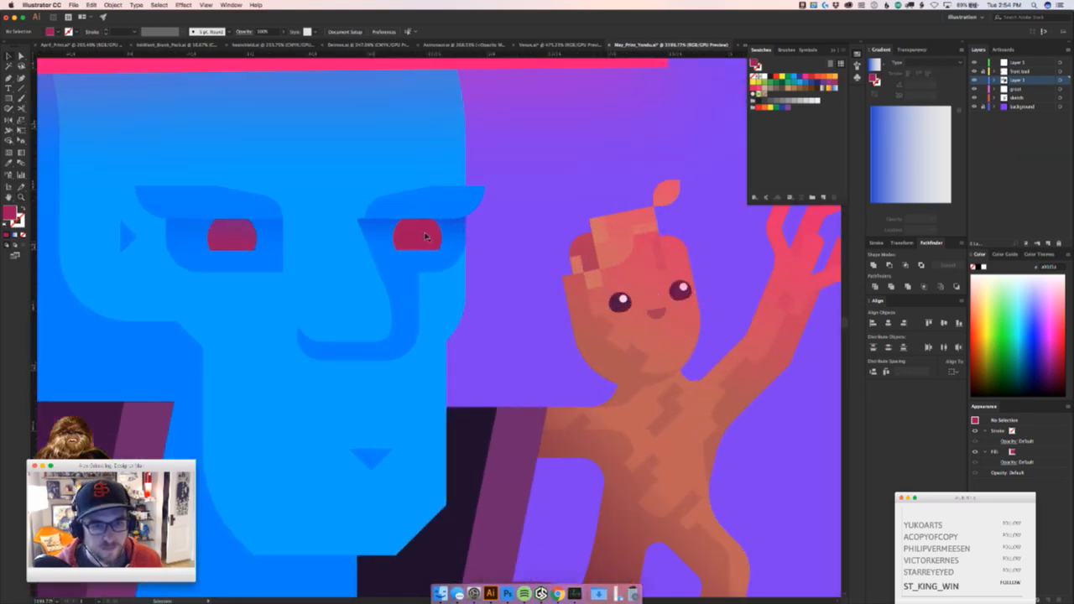
pyautogui.moveTo(510, 252); pyautogui.dragTo(125, 368)
pyautogui.moveTo(515, 279); pyautogui.dragTo(575, 379)
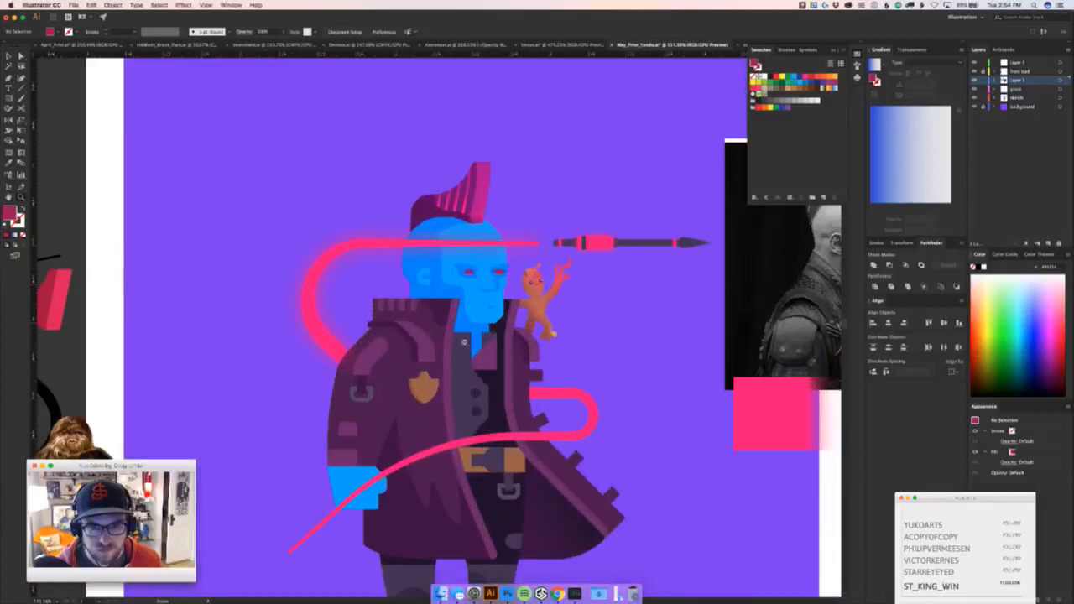
pyautogui.press('v')
pyautogui.press('super+z')
pyautogui.press('z')
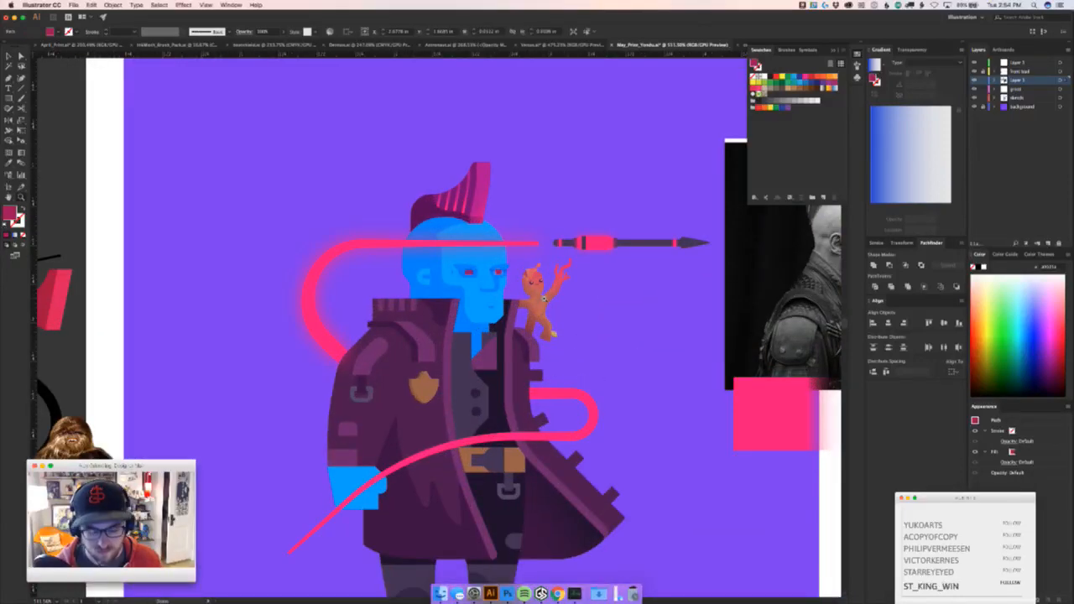
pyautogui.press('v')
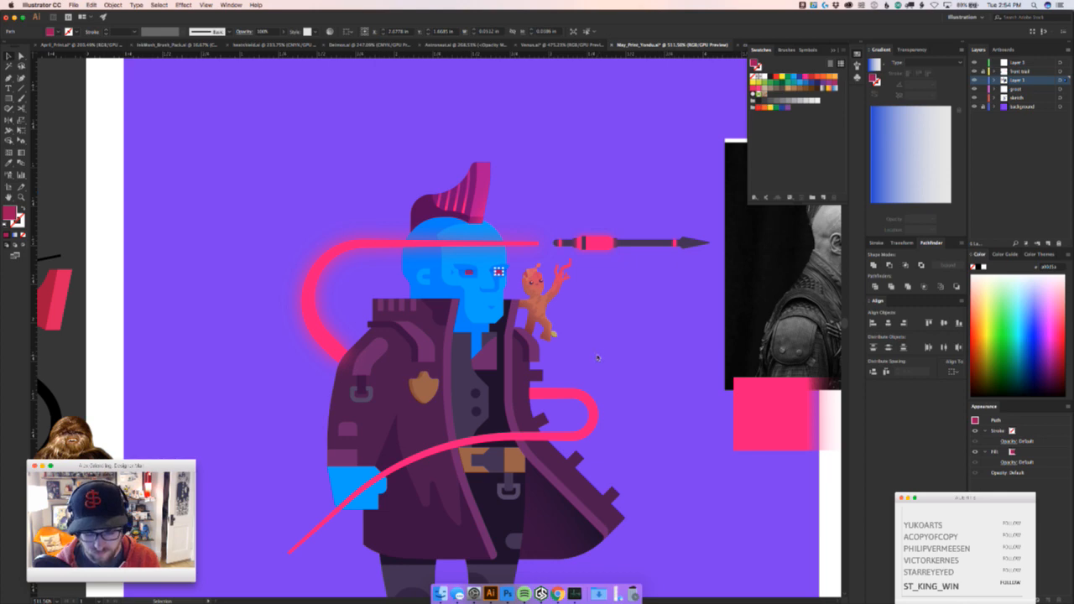
pyautogui.click(615, 351)
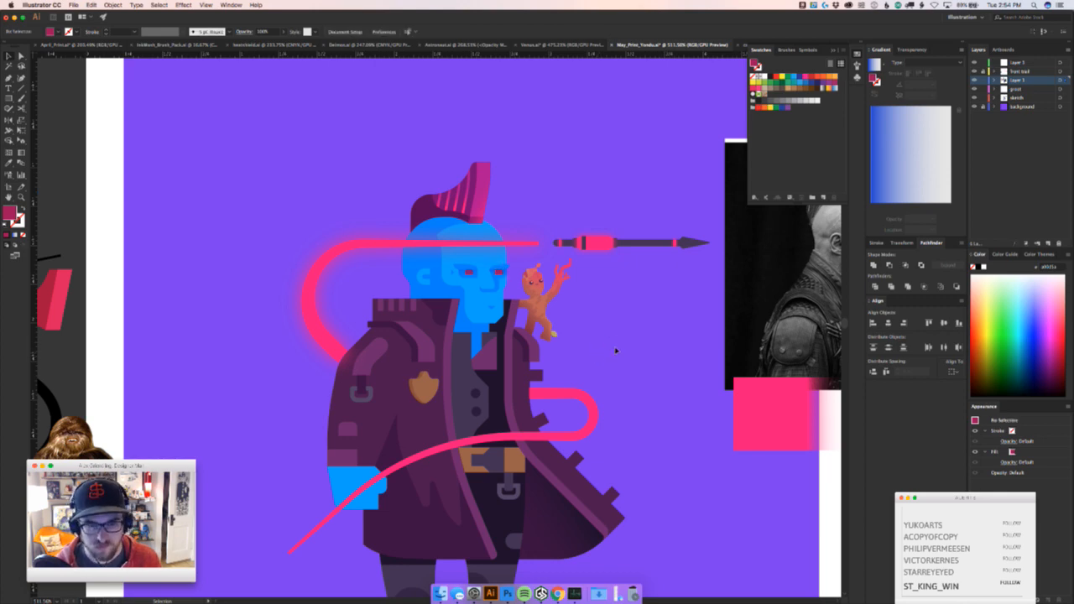
# Enlarge the small blue mouth triangle to nearly the width of the lower face and flip it to point upward
pyautogui.press('z')
pyautogui.moveTo(475, 300); pyautogui.dragTo(609, 285)
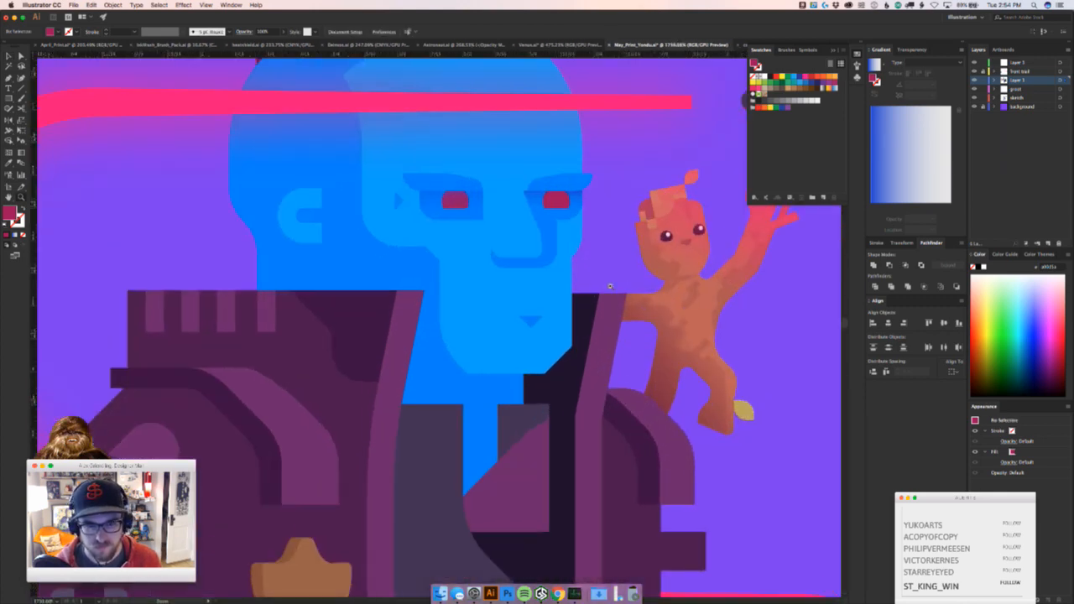
pyautogui.press('v')
pyautogui.click(530, 320)
pyautogui.moveTo(531, 316)
pyautogui.mouseDown()
pyautogui.moveTo(547, 270)
pyautogui.moveTo(518, 314)
pyautogui.mouseUp()
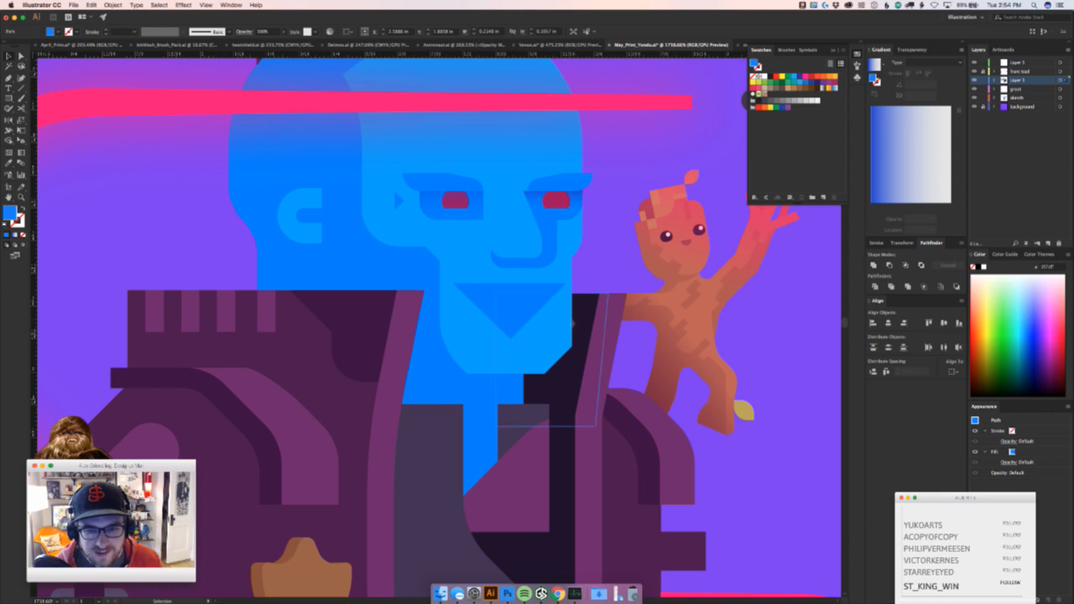
pyautogui.moveTo(570, 342); pyautogui.dragTo(523, 286)
# Round the mouth triangle's upper corner into a smooth arch
pyautogui.press('a')
pyautogui.click(523, 277)
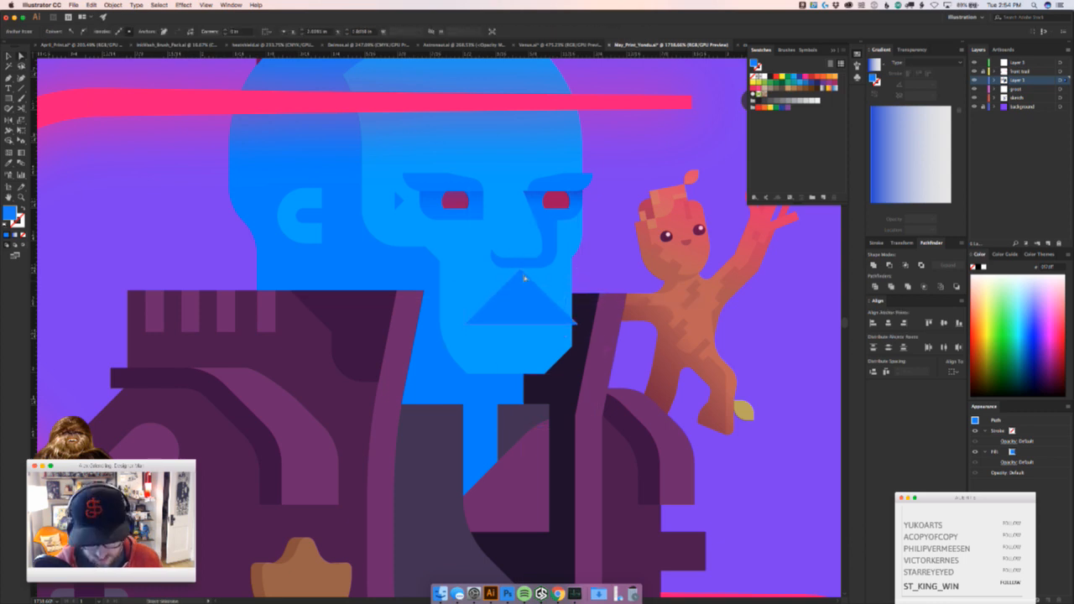
pyautogui.moveTo(524, 279); pyautogui.dragTo(530, 396)
# Scale the arched mouth down to under half the lower face's width, centred below the nose, and inspect it up close
pyautogui.press('v')
pyautogui.moveTo(577, 324); pyautogui.dragTo(541, 303)
pyautogui.click(615, 269)
pyautogui.click(603, 284)
pyautogui.moveTo(611, 284); pyautogui.dragTo(669, 273)
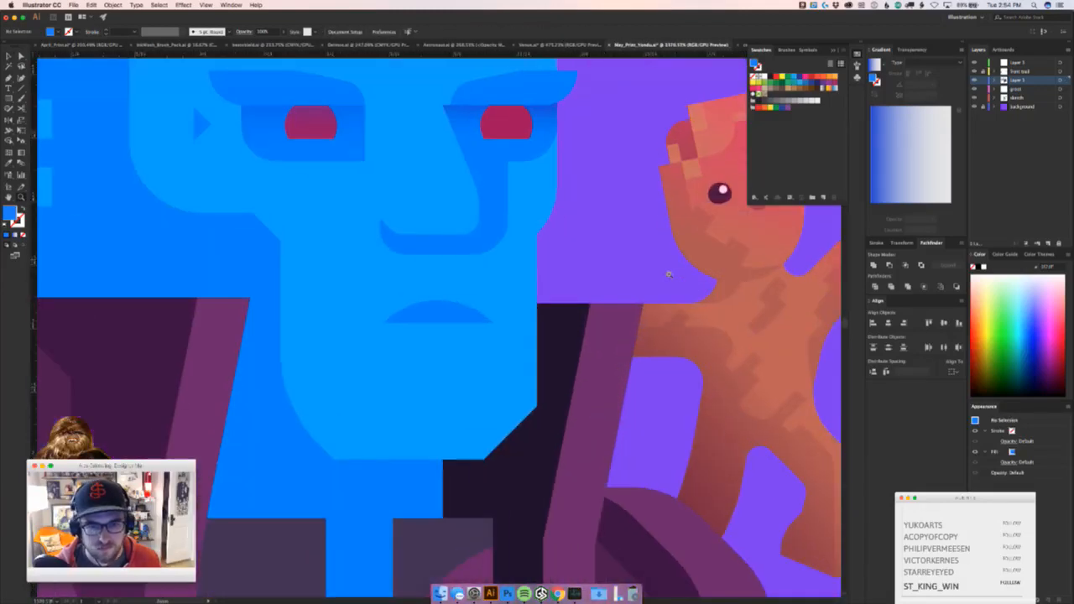
pyautogui.moveTo(395, 328); pyautogui.dragTo(446, 324)
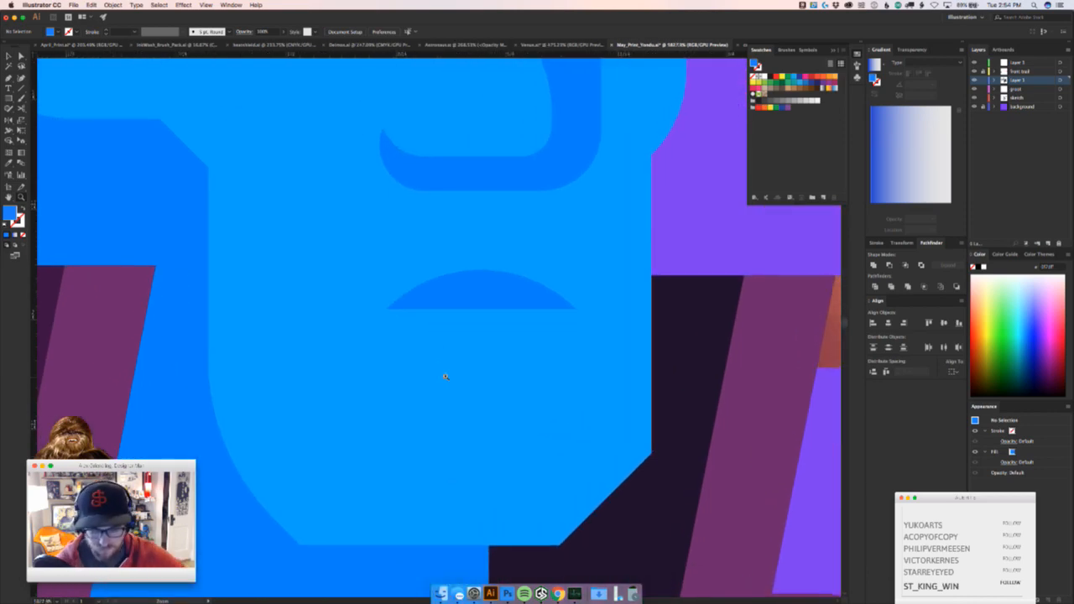
# Switch to Chrome to view the painted reference of the blue-skinned character, and return to Illustrator
pyautogui.click(525, 593)
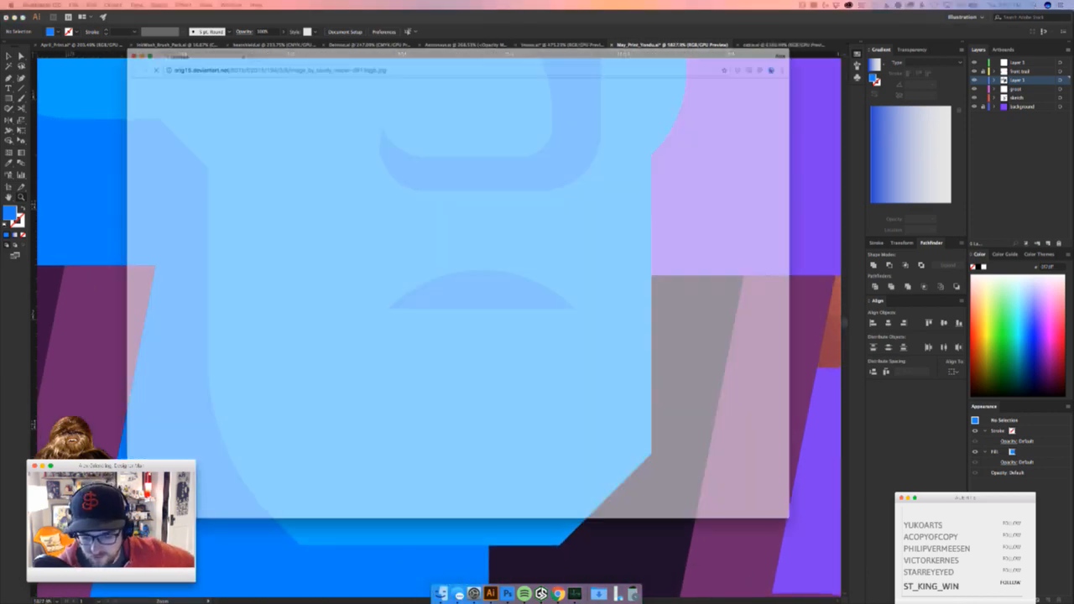
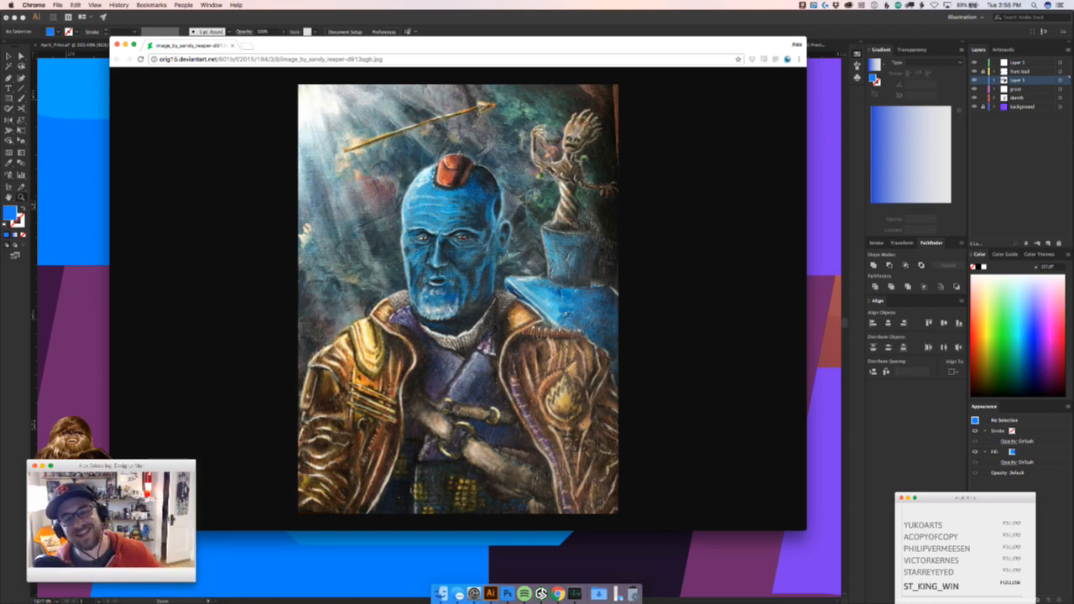
pyautogui.press('super+Tab')
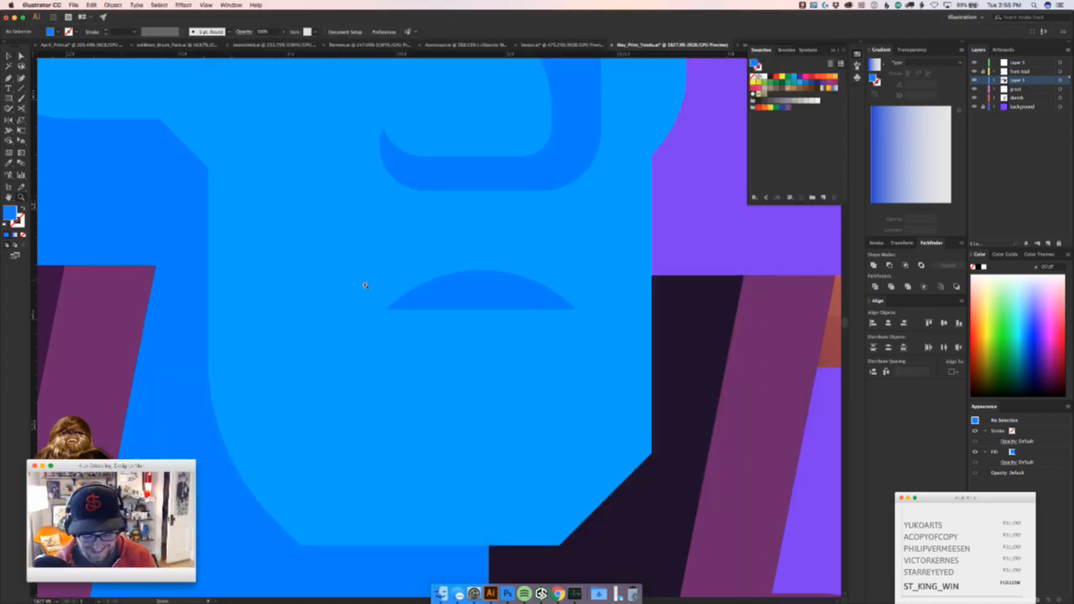
# With the Pen tool, draw a small slanted corner piece extending down from the mouth's left end
pyautogui.press('p')
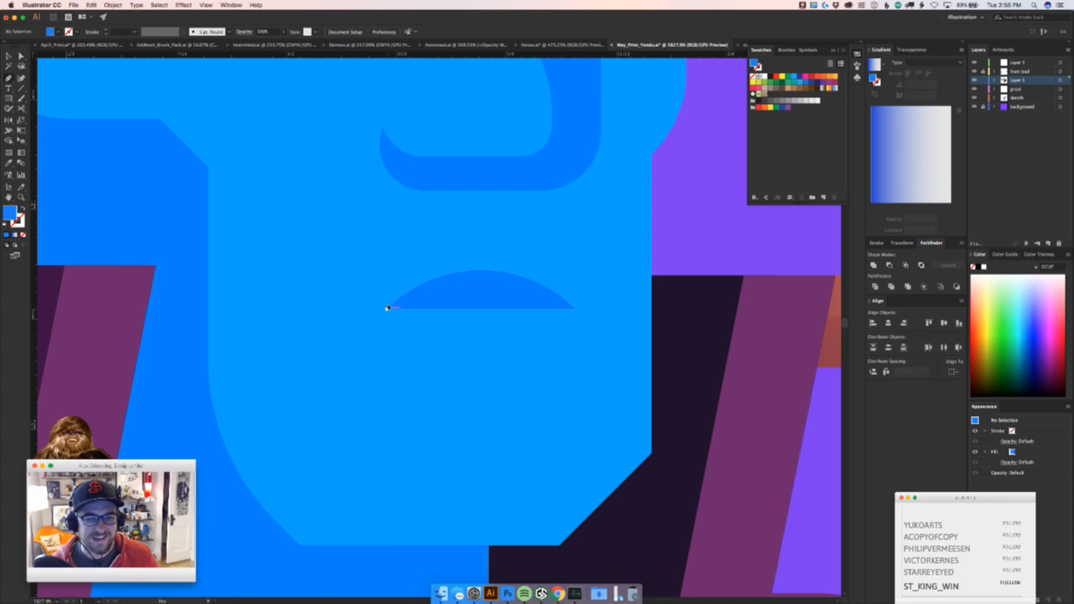
pyautogui.click(387, 308)
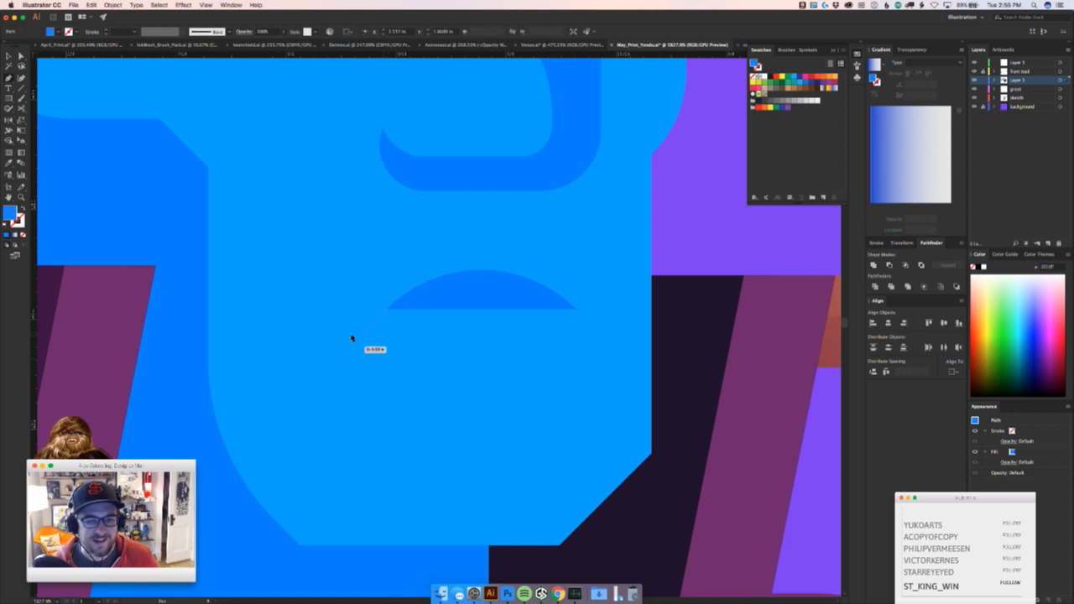
pyautogui.click(395, 328)
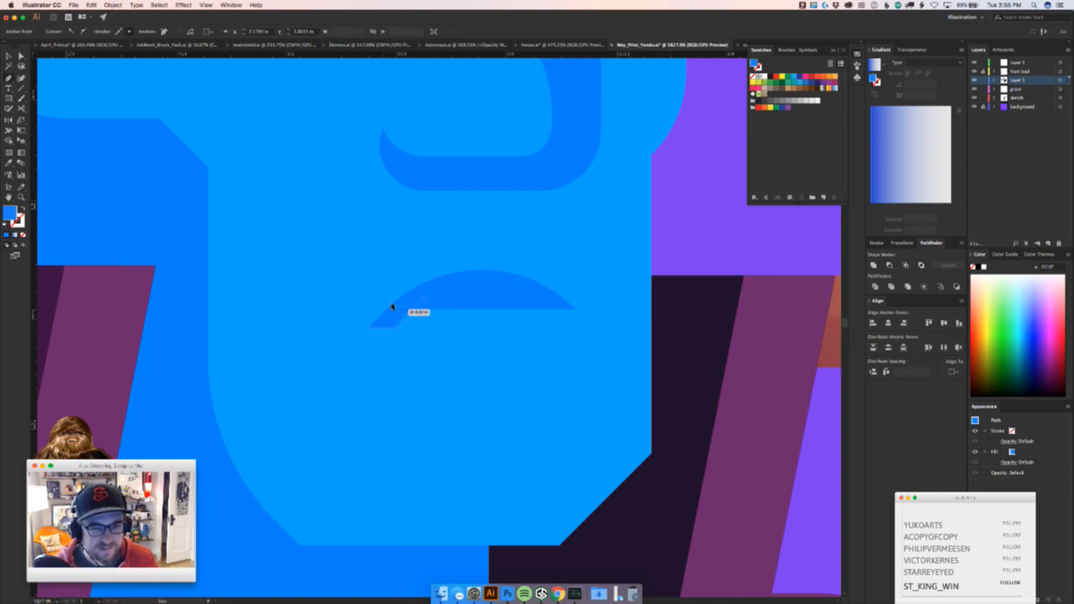
pyautogui.click(387, 308)
pyautogui.press('a')
pyautogui.click(395, 328)
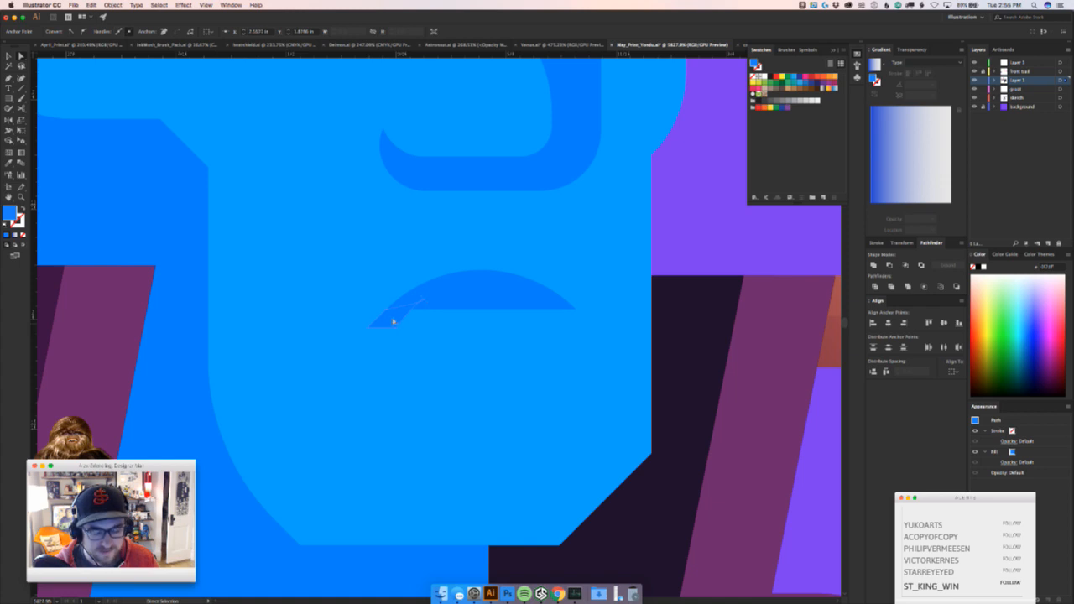
# Enlarge the slanted corner piece at the mouth's left end, keeping it joined to the lip arc
pyautogui.press('v')
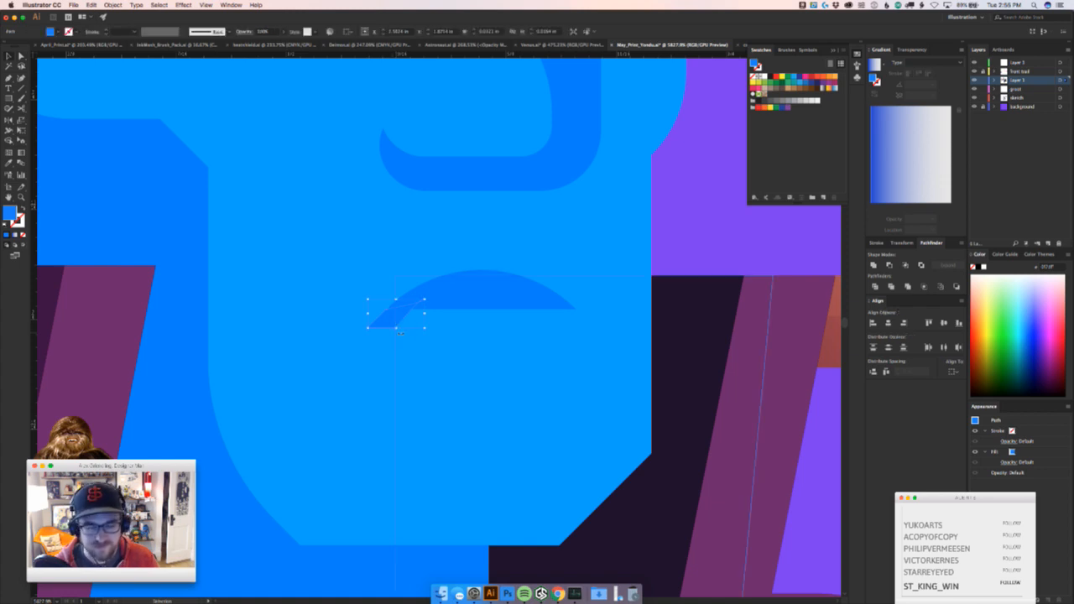
pyautogui.moveTo(396, 328)
pyautogui.mouseDown()
pyautogui.moveTo(396, 344)
pyautogui.moveTo(387, 309)
pyautogui.mouseUp()
pyautogui.press('a')
pyautogui.press('v')
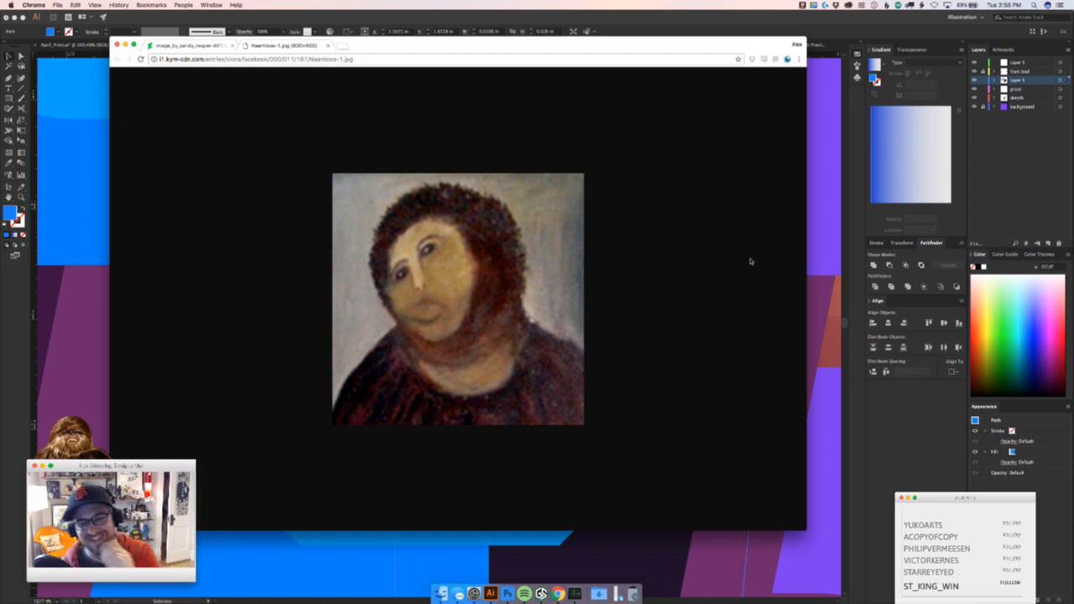
pyautogui.click(818, 253)
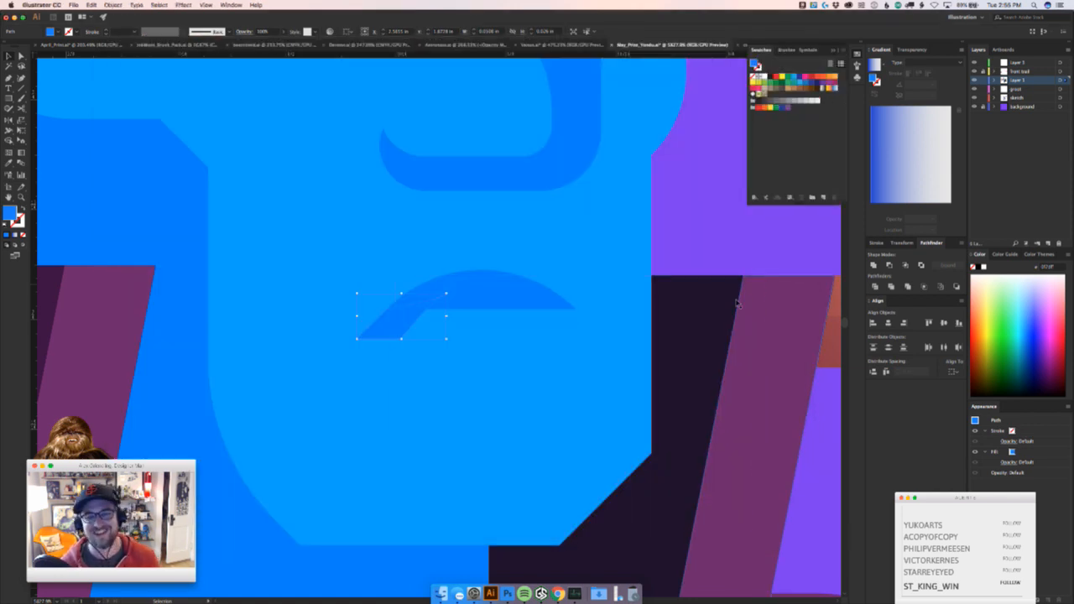
# Round the lower inner corner of the slanted piece at the mouth's left end into a curve
pyautogui.press('a')
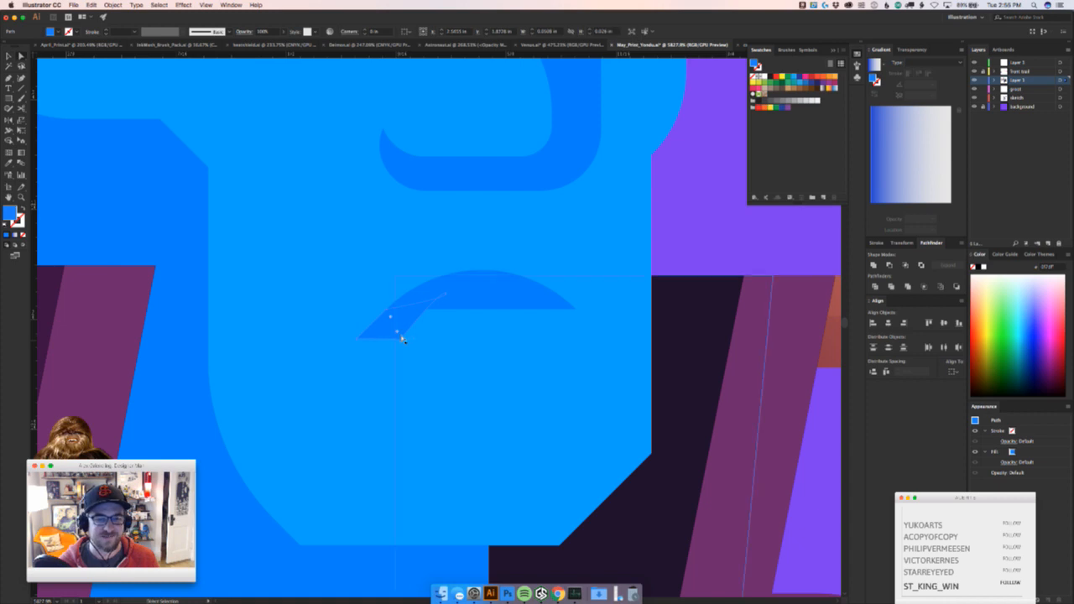
pyautogui.click(695, 270)
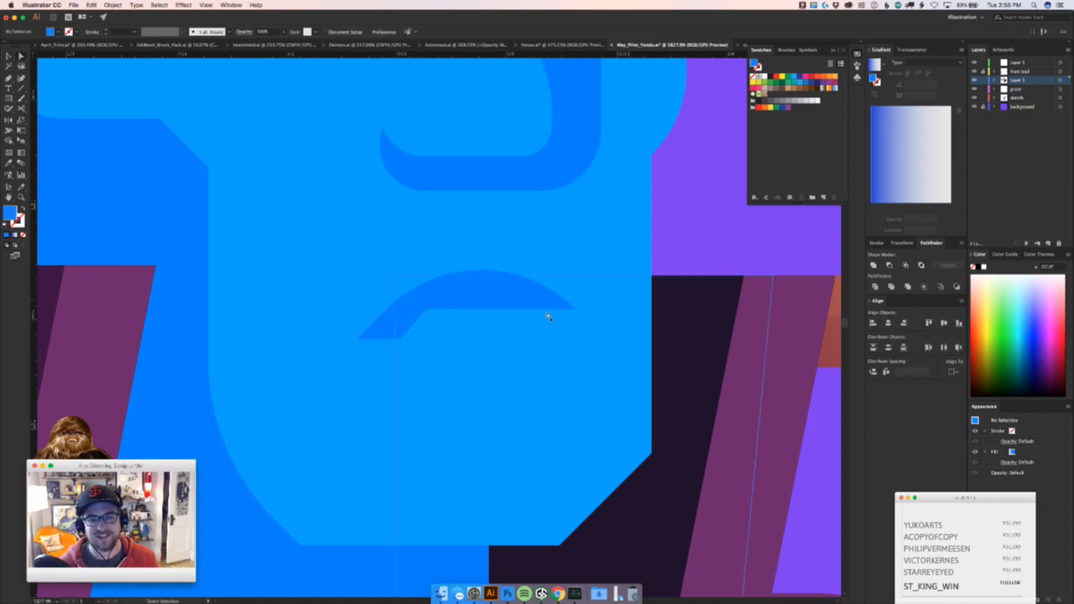
pyautogui.click(406, 322)
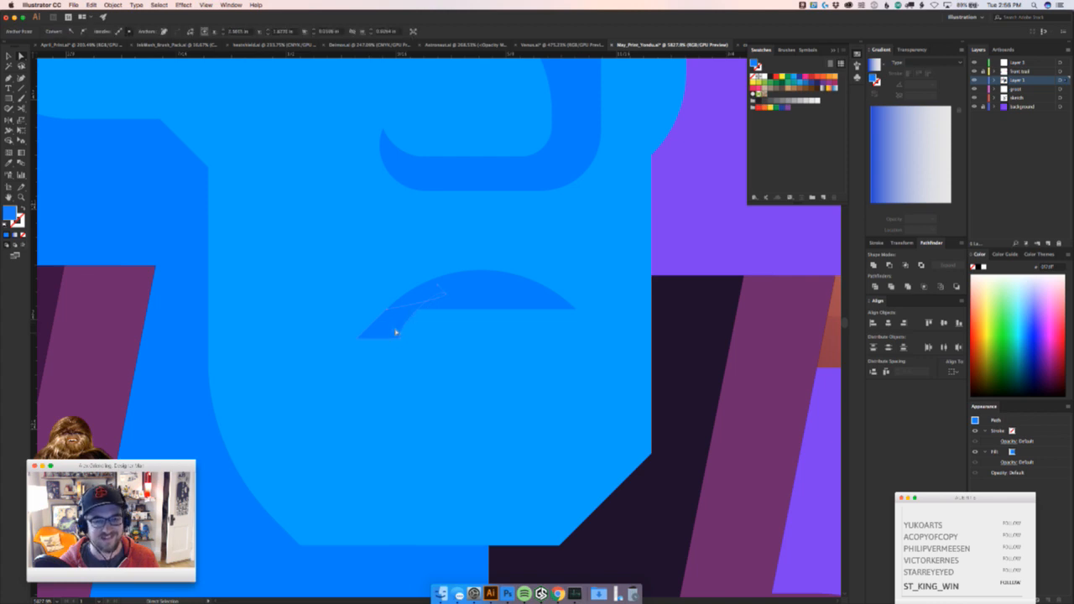
pyautogui.moveTo(399, 336); pyautogui.dragTo(381, 287)
pyautogui.moveTo(444, 351); pyautogui.dragTo(204, 414)
pyautogui.press('v')
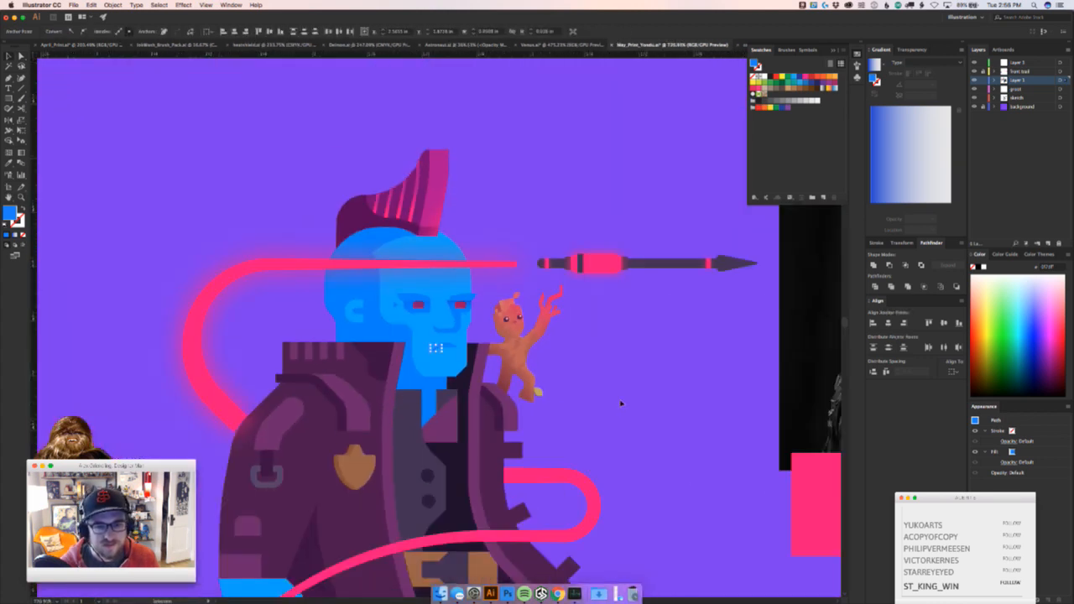
# Scale the rounded mouth corner piece down slightly and realign it with the left end of the lip arc
pyautogui.click(616, 389)
pyautogui.press('z')
pyautogui.moveTo(428, 350); pyautogui.dragTo(663, 327)
pyautogui.press('v')
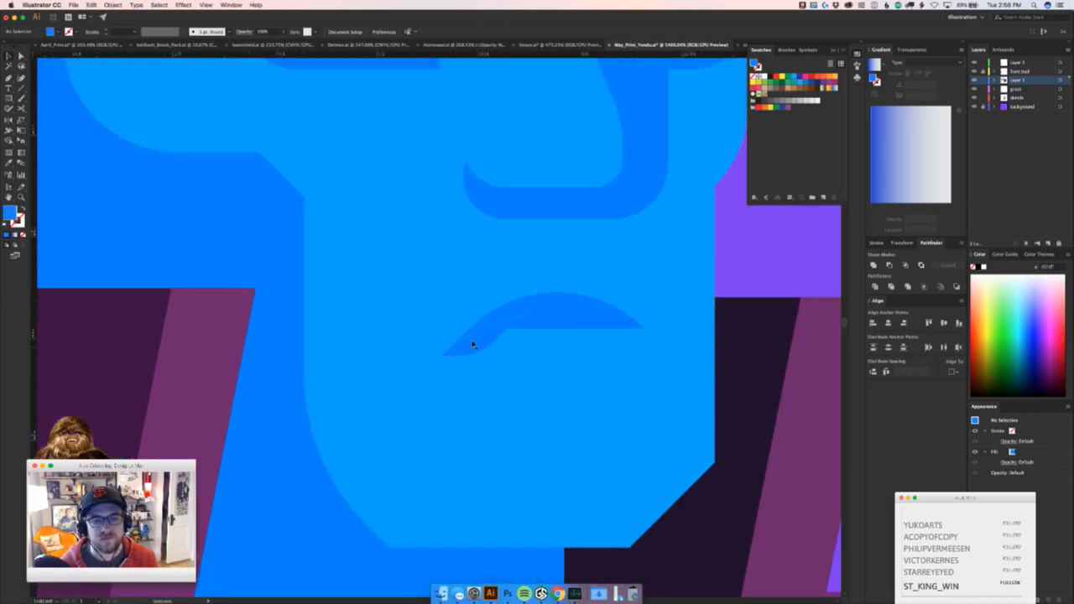
pyautogui.click(482, 342)
pyautogui.press('z')
pyautogui.moveTo(453, 348); pyautogui.dragTo(525, 321)
pyautogui.press('v')
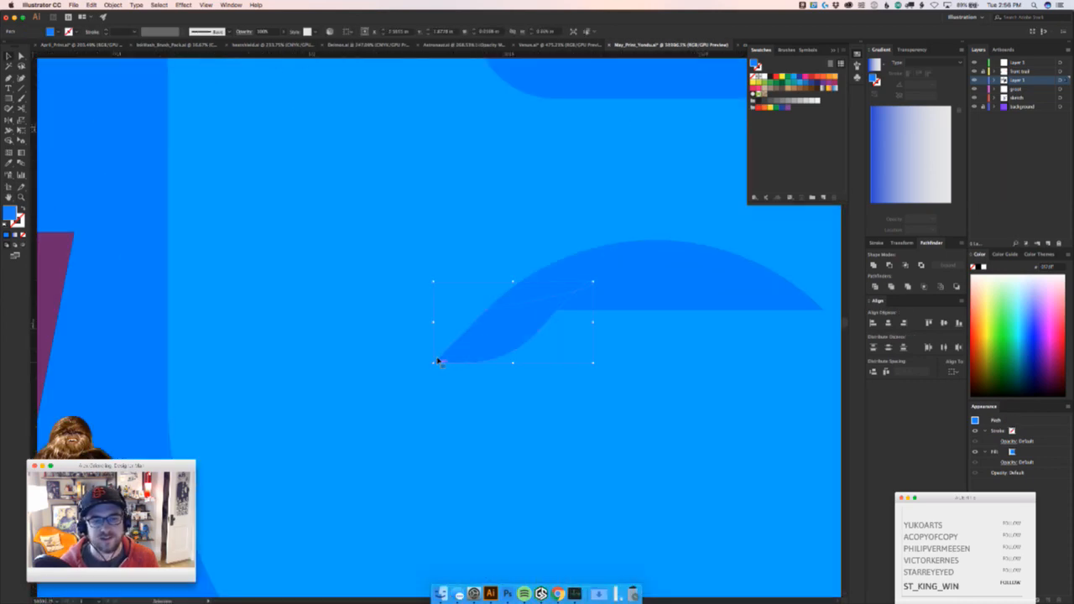
pyautogui.moveTo(437, 363); pyautogui.dragTo(458, 350)
pyautogui.moveTo(502, 303); pyautogui.dragTo(485, 307)
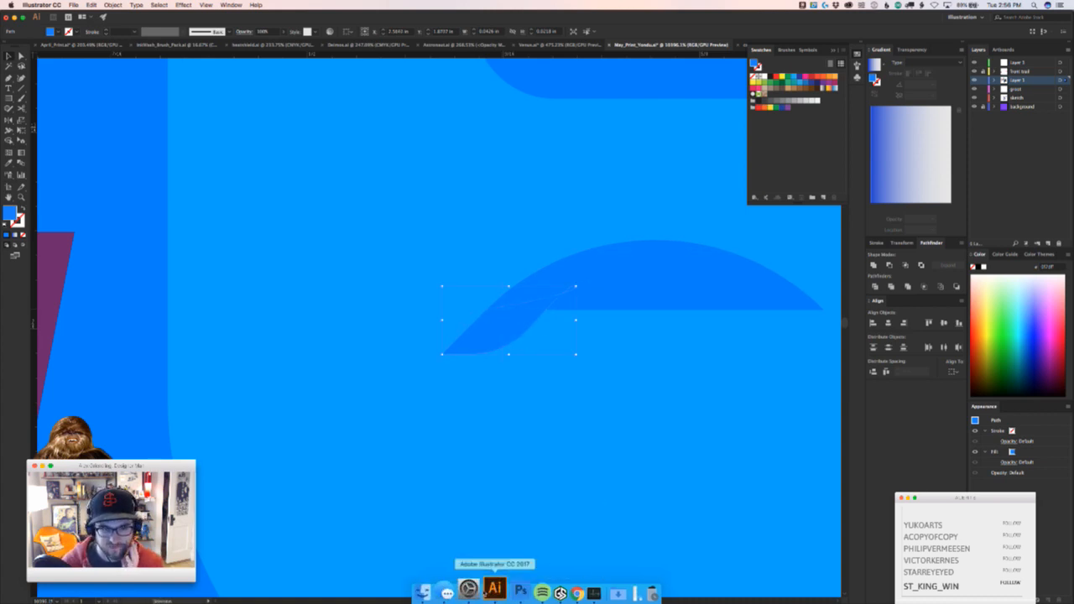
# Place a mirrored copy of the rounded corner piece at the mouth's right end to form a symmetrical frown
pyautogui.click(524, 593)
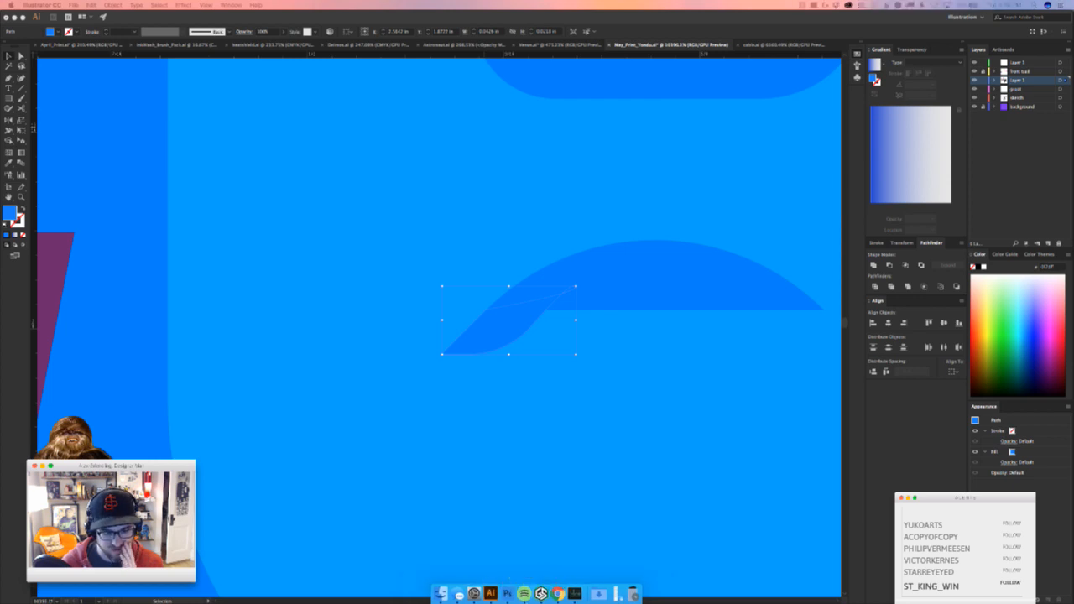
pyautogui.click(616, 316)
pyautogui.moveTo(657, 347); pyautogui.dragTo(568, 364)
pyautogui.moveTo(758, 245); pyautogui.dragTo(459, 307)
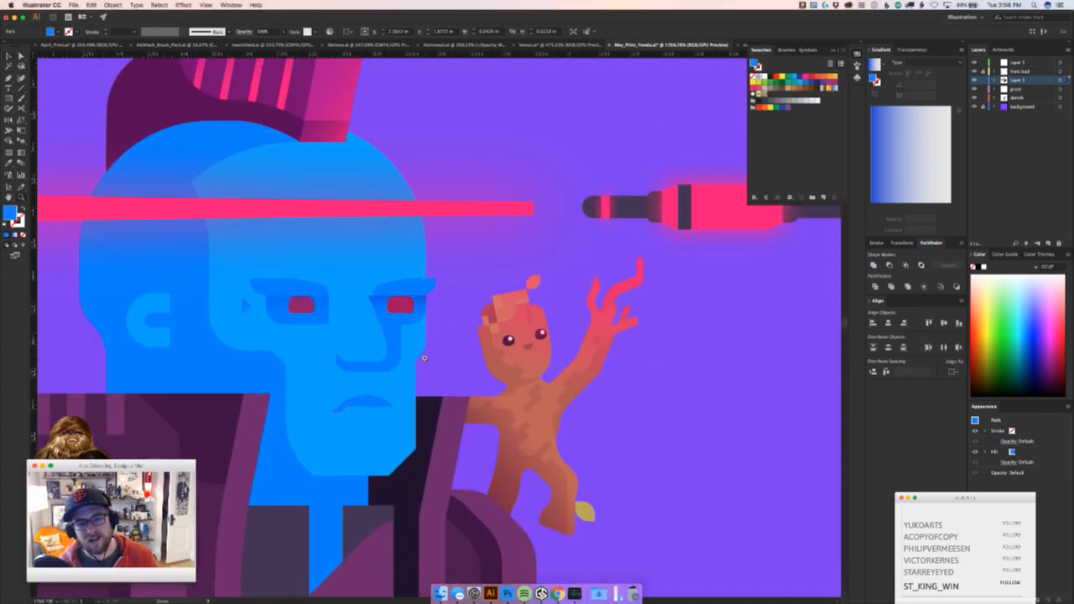
pyautogui.moveTo(429, 356); pyautogui.dragTo(489, 365)
pyautogui.click(489, 364)
pyautogui.click(349, 460)
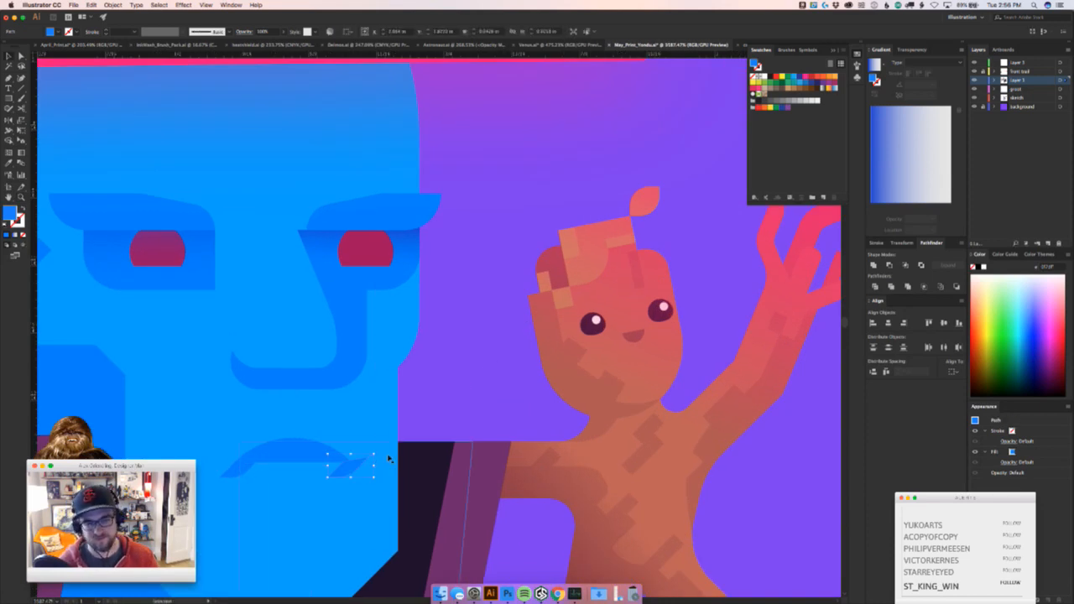
pyautogui.moveTo(313, 459); pyautogui.dragTo(362, 464)
pyautogui.press('v')
pyautogui.click(461, 399)
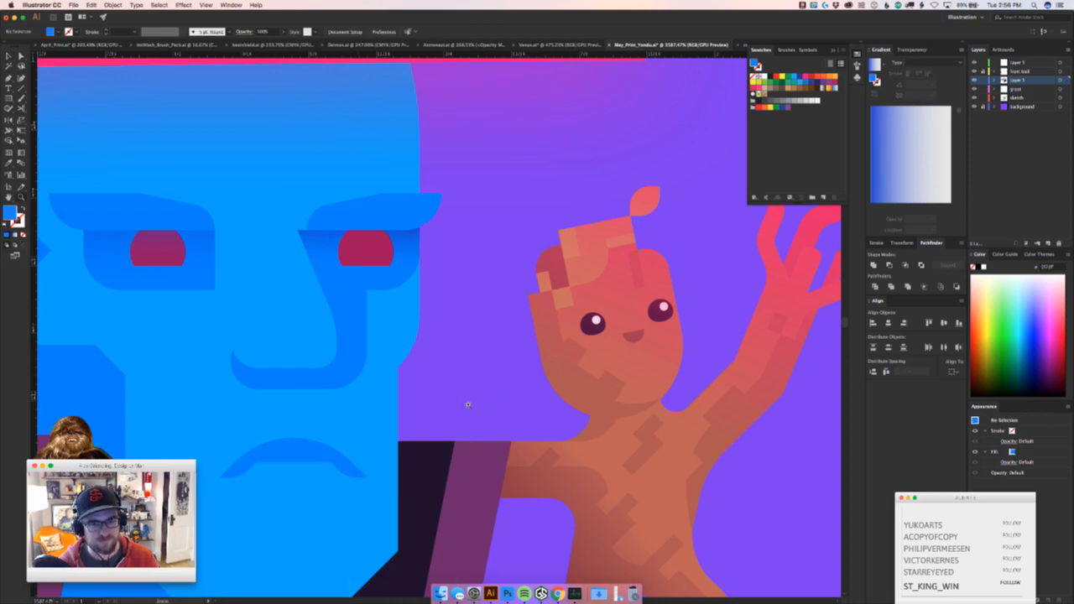
# Remove the slanted corner pieces from both ends of the mouth, leaving only the original lip arc
pyautogui.press('z')
pyautogui.moveTo(483, 401)
pyautogui.mouseDown()
pyautogui.moveTo(269, 496)
pyautogui.moveTo(393, 454)
pyautogui.moveTo(369, 473)
pyautogui.mouseUp()
pyautogui.moveTo(324, 445); pyautogui.dragTo(310, 475)
pyautogui.click(491, 367)
pyautogui.press('z')
pyautogui.moveTo(494, 380); pyautogui.dragTo(198, 498)
pyautogui.press('space')
pyautogui.moveTo(474, 436); pyautogui.dragTo(456, 389)
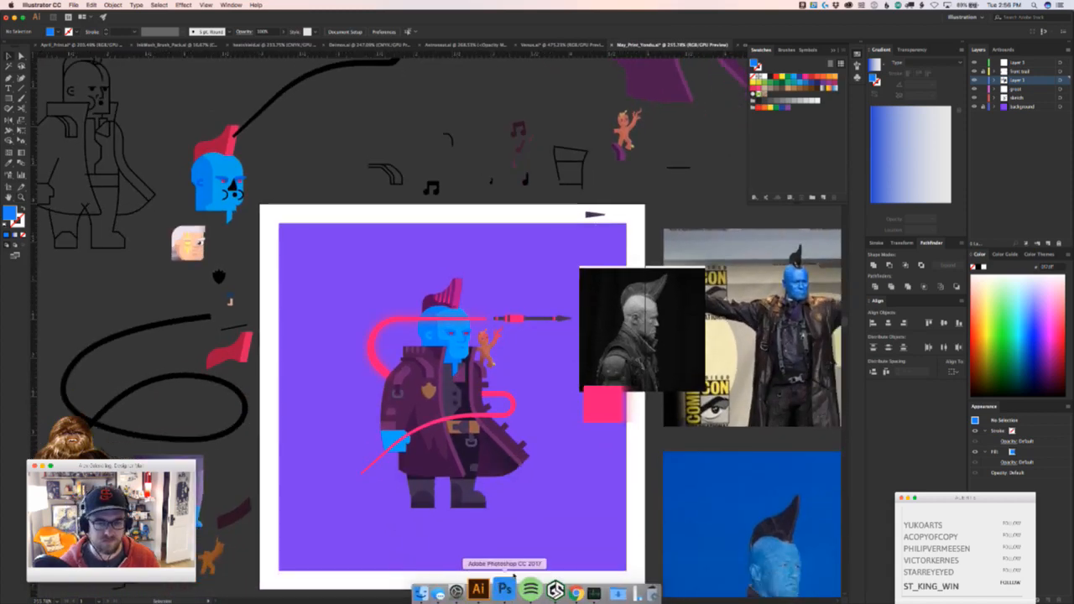
# Review the two reference images in Chrome, close their window, and return to the Illustrator artwork
pyautogui.click(560, 590)
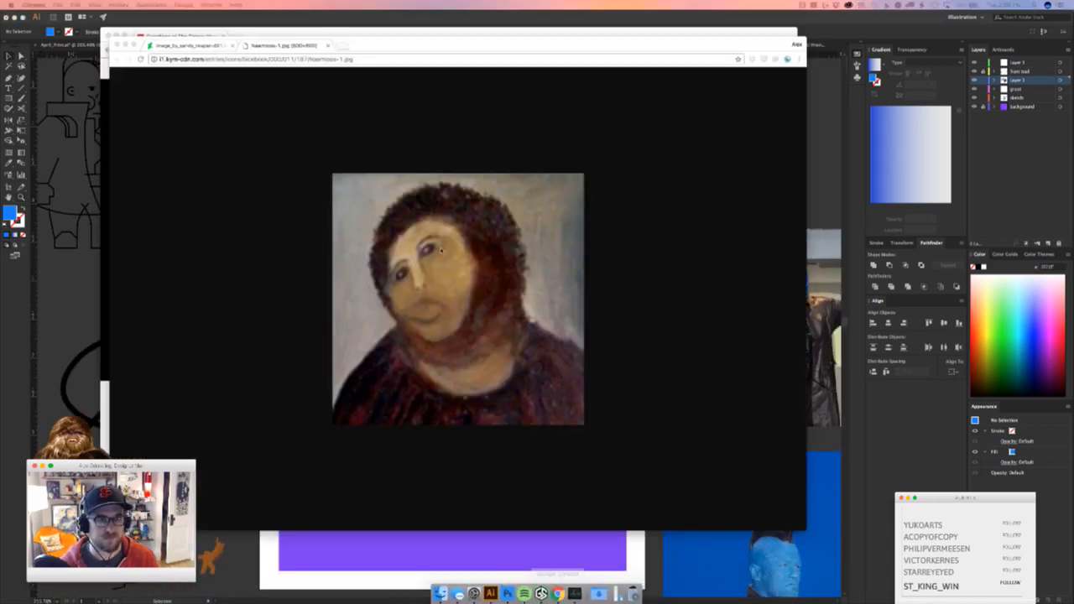
pyautogui.moveTo(294, 39); pyautogui.dragTo(384, 67)
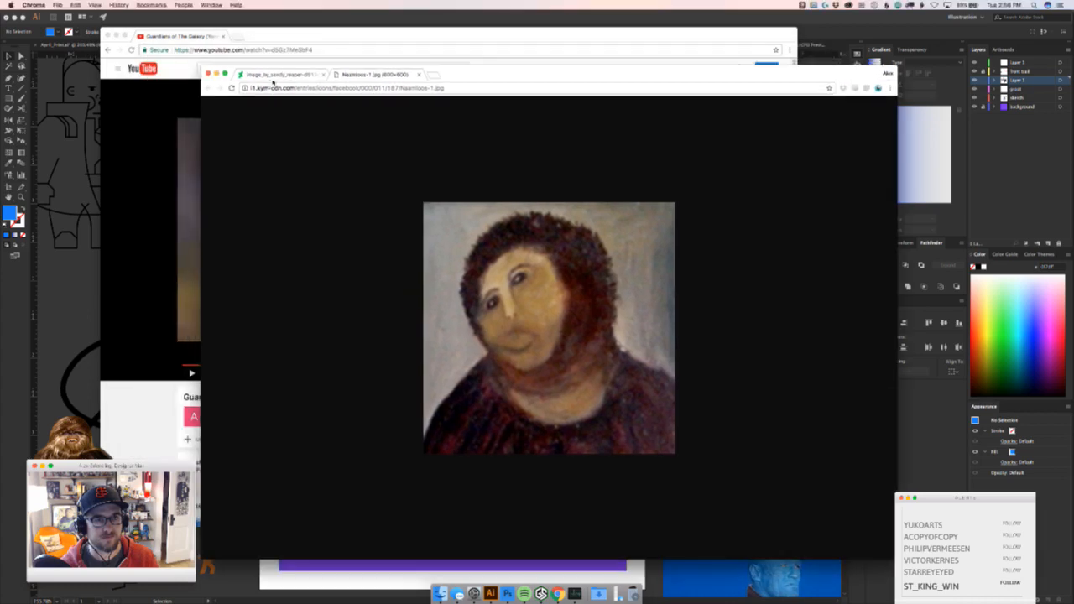
pyautogui.click(266, 76)
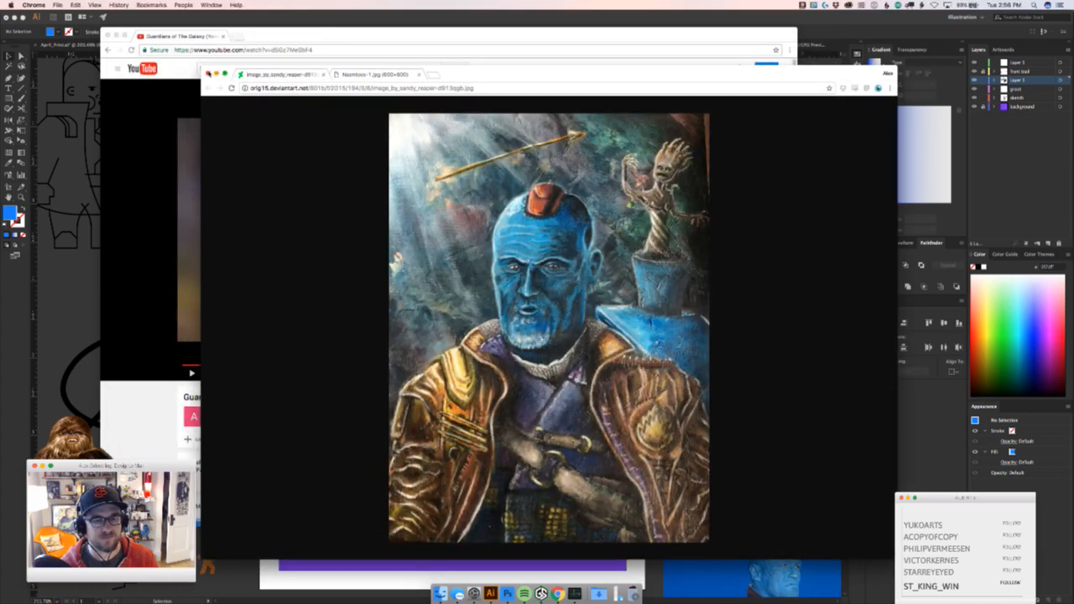
pyautogui.click(208, 74)
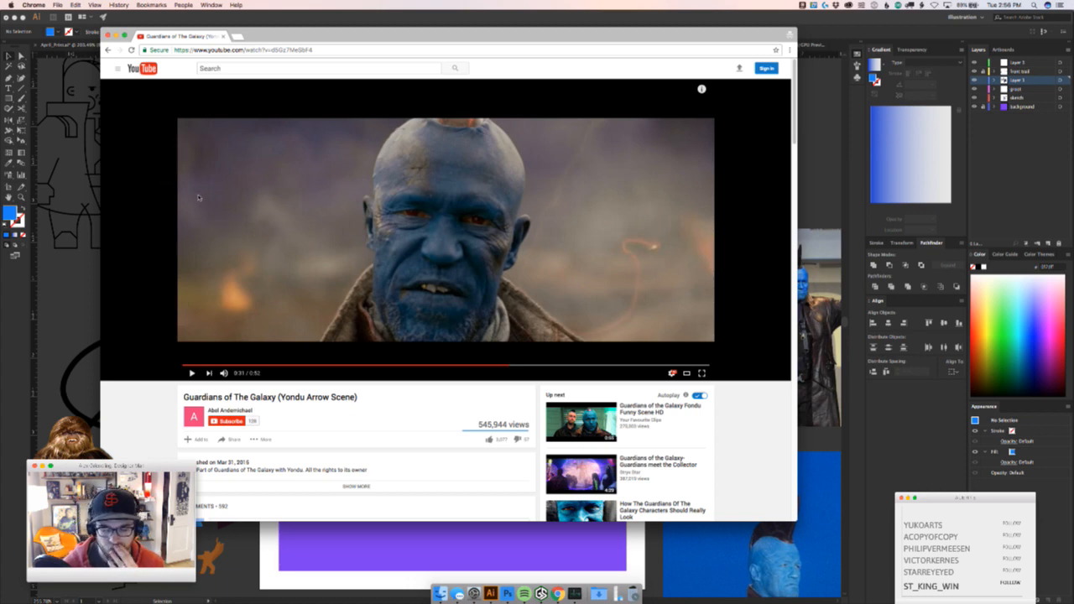
pyautogui.click(68, 321)
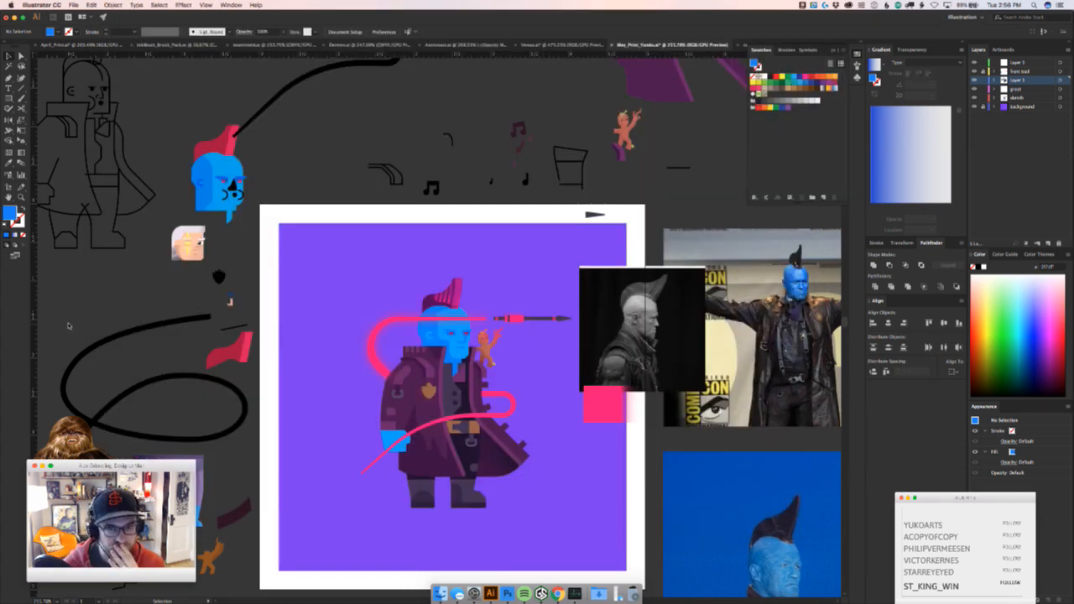
# Round the upper corner of the angled cut on the right side of the character's chin for a curved jawline
pyautogui.press('z')
pyautogui.moveTo(461, 354); pyautogui.dragTo(722, 326)
pyautogui.press('a')
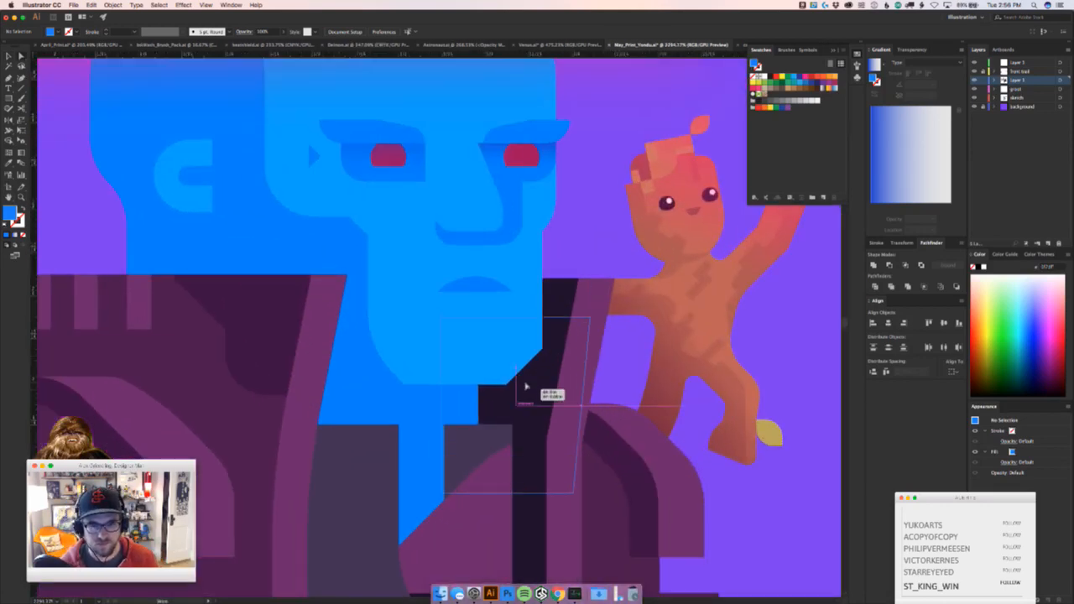
pyautogui.click(525, 388)
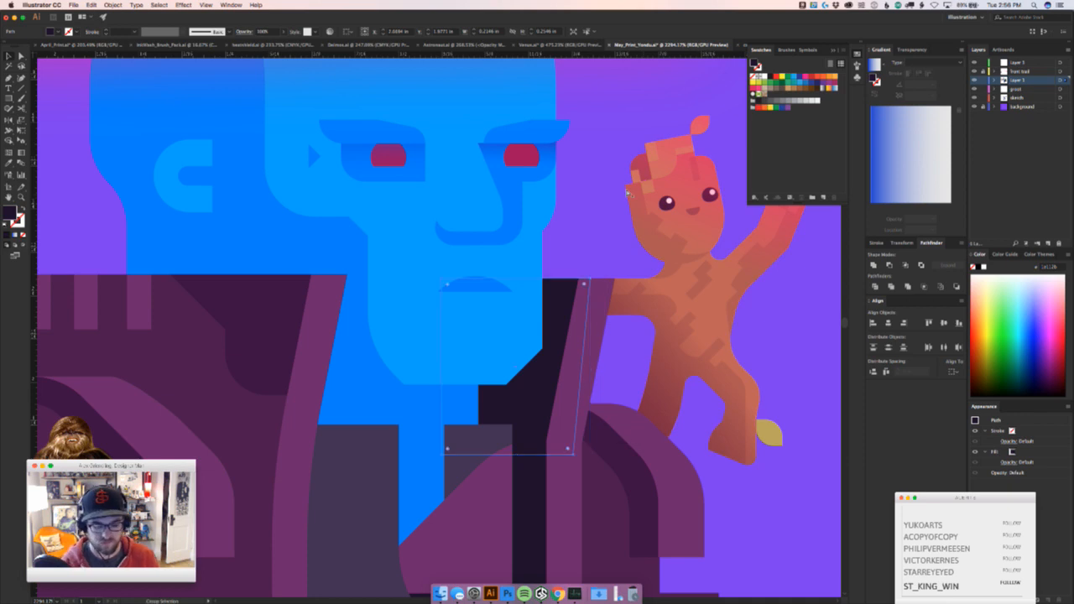
pyautogui.click(538, 263)
pyautogui.click(570, 248)
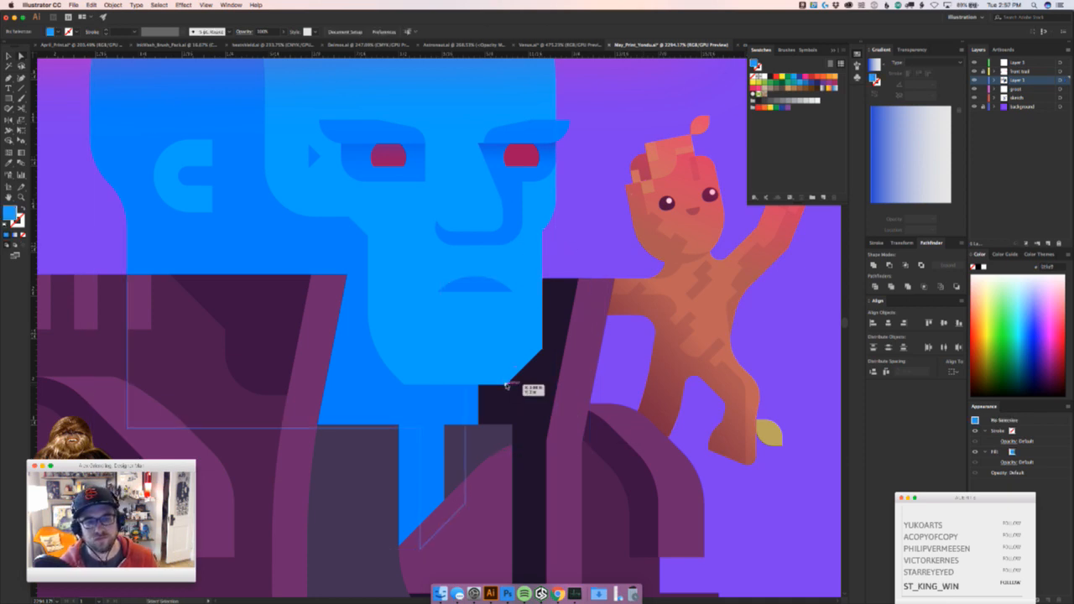
pyautogui.click(506, 386)
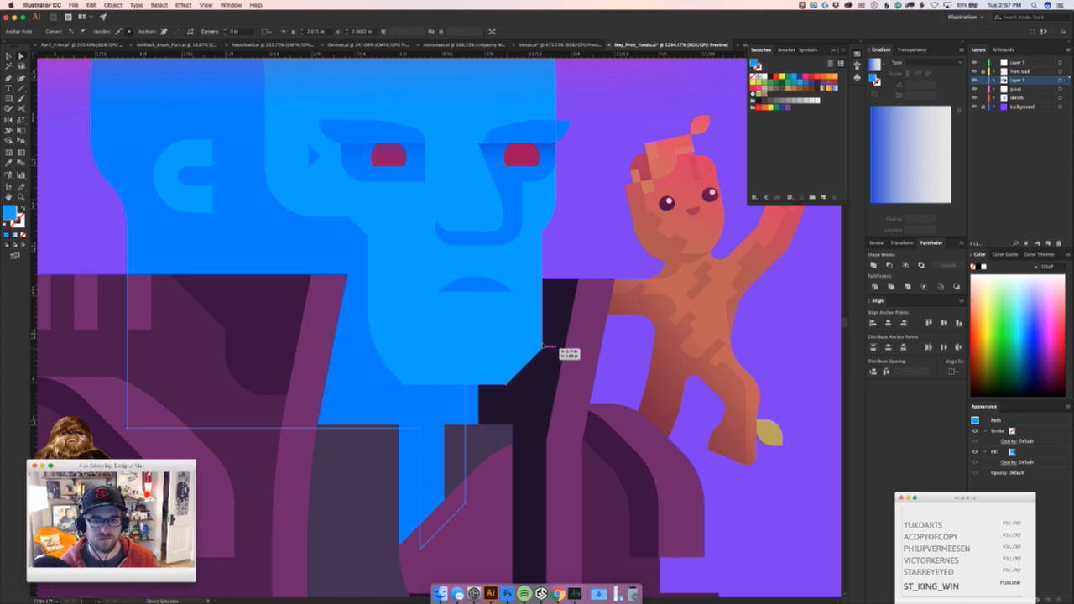
pyautogui.moveTo(545, 346); pyautogui.dragTo(457, 321)
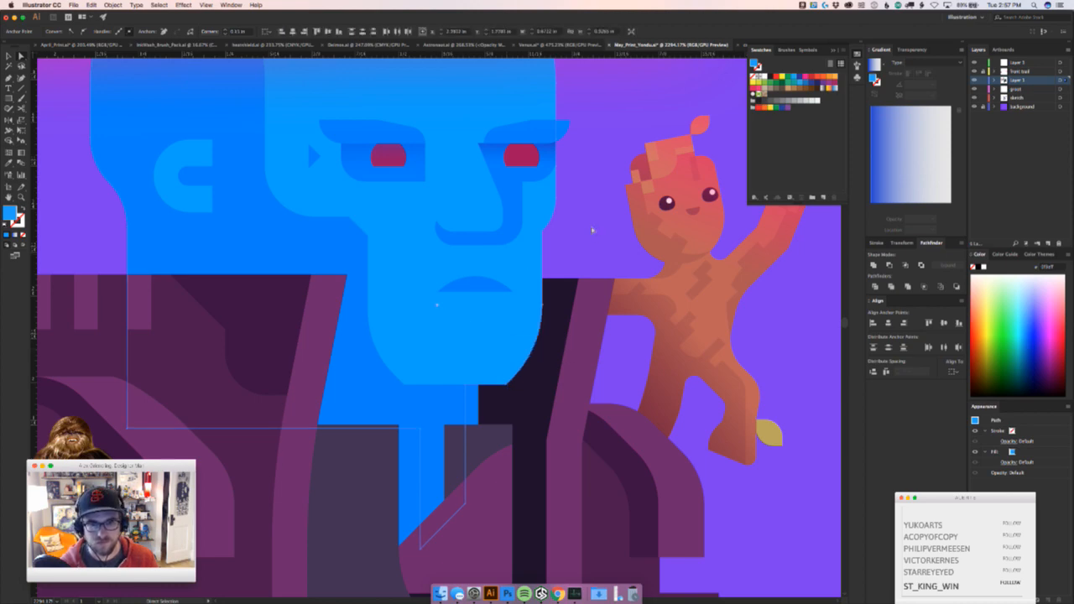
pyautogui.click(593, 230)
pyautogui.moveTo(589, 240); pyautogui.dragTo(367, 331)
pyautogui.moveTo(539, 361); pyautogui.dragTo(466, 412)
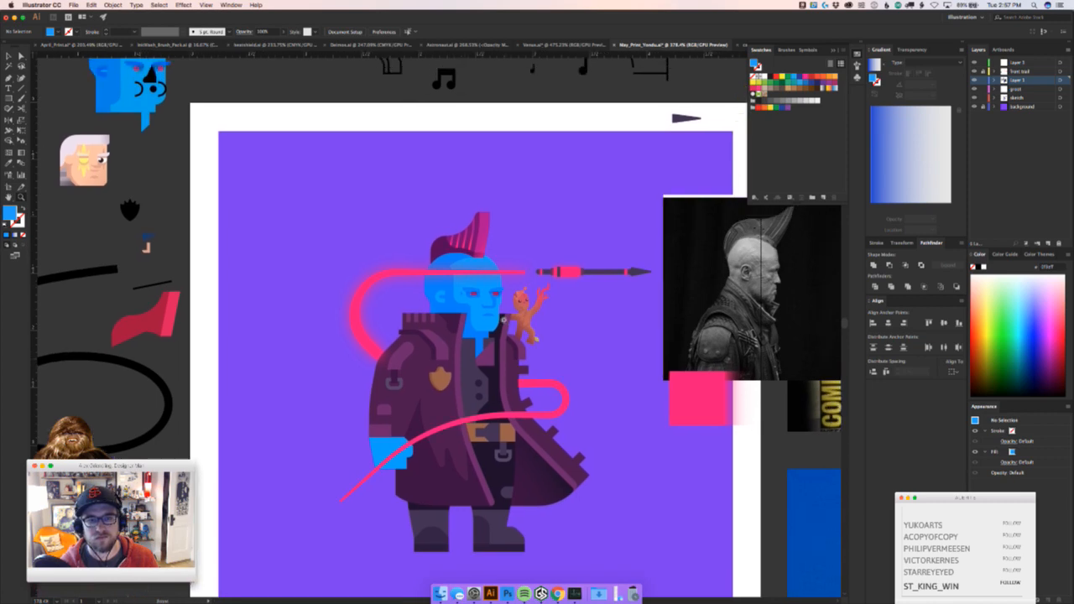
pyautogui.moveTo(485, 321); pyautogui.dragTo(561, 314)
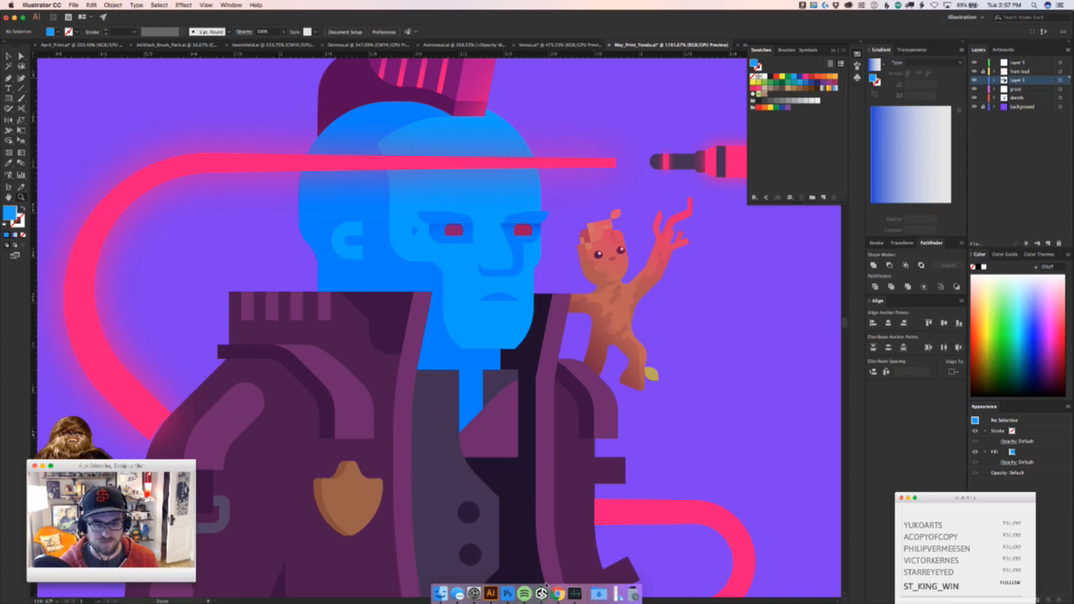
pyautogui.click(558, 274)
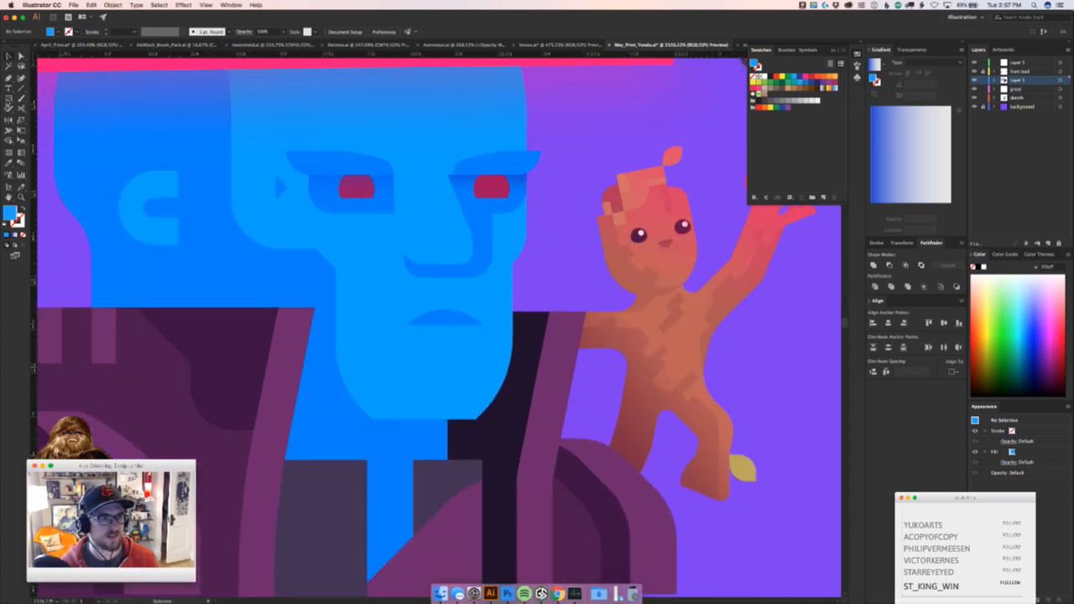
# Draw a small circle near the lower left of the character's chin and fill it with the mouth's darker blue
pyautogui.click(10, 100)
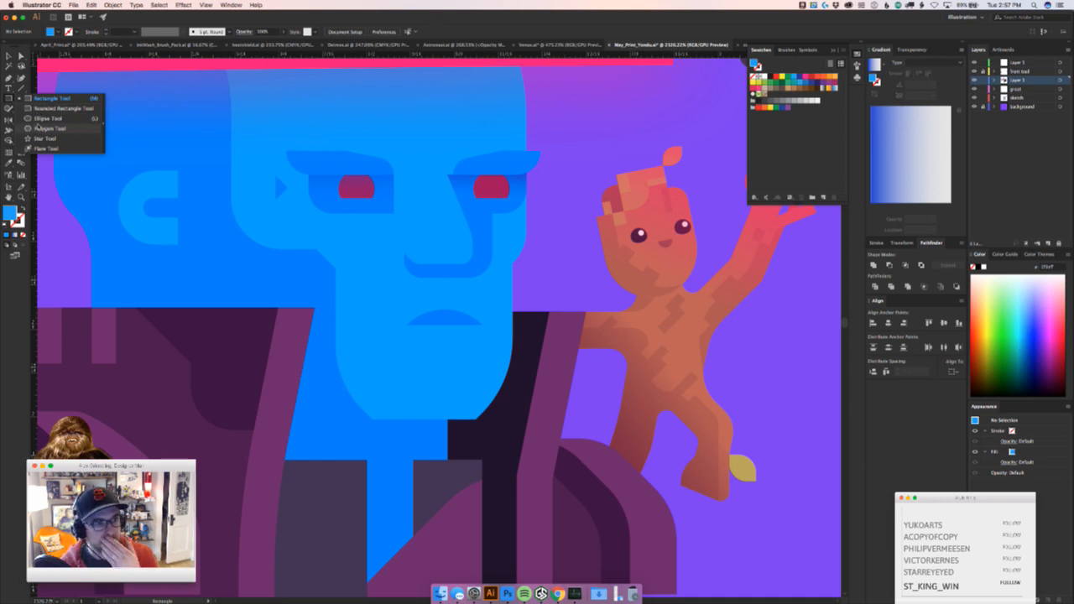
pyautogui.click(47, 118)
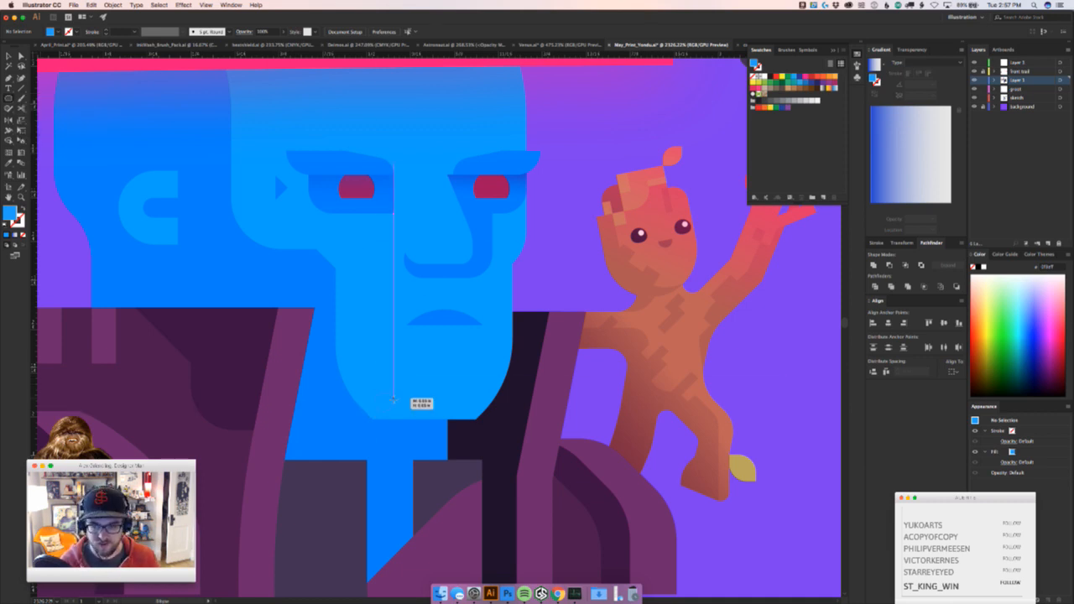
pyautogui.moveTo(374, 391); pyautogui.dragTo(394, 411)
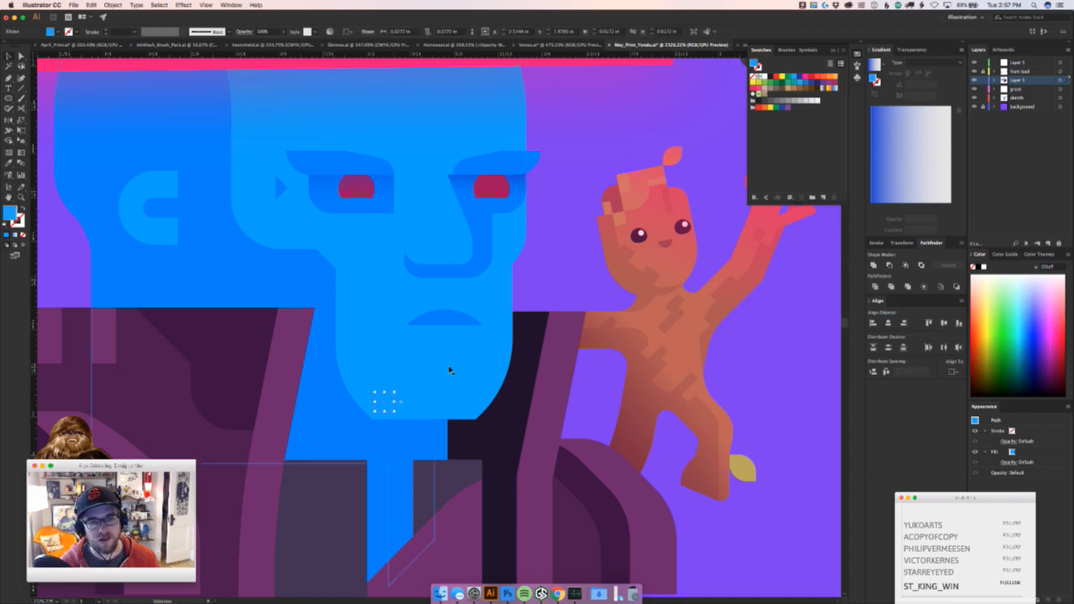
pyautogui.press('i')
pyautogui.click(431, 320)
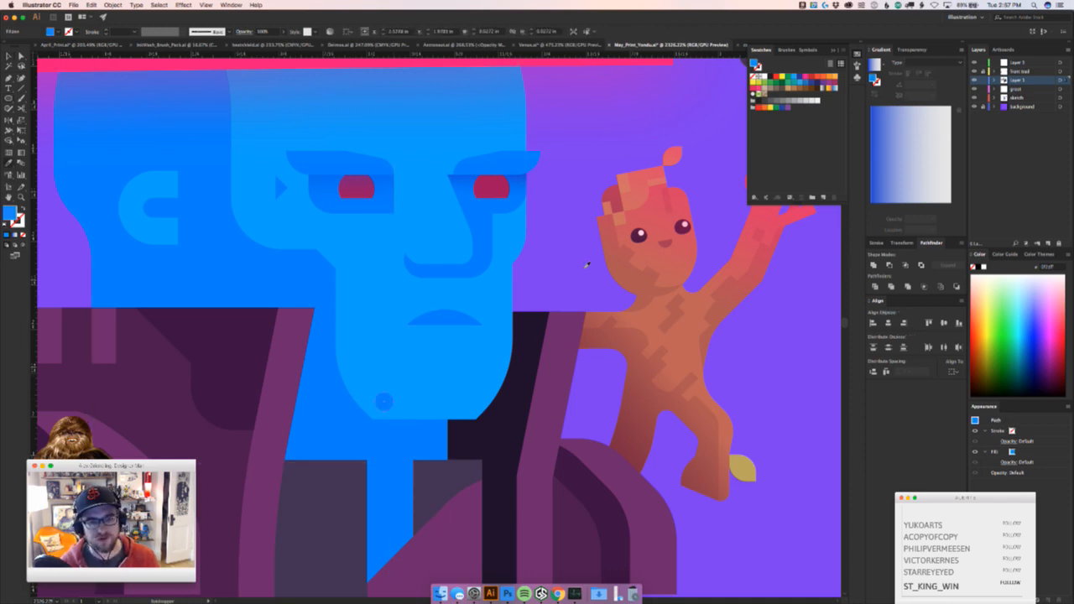
pyautogui.press('v')
pyautogui.click(566, 273)
# Shrink the chin circle to a small stubble dot, keeping it near the lower left edge of the jaw
pyautogui.press('z')
pyautogui.moveTo(568, 280); pyautogui.dragTo(420, 419)
pyautogui.press('v')
pyautogui.press('z')
pyautogui.press('v')
pyautogui.doubleClick(445, 379)
pyautogui.press('Escape')
pyautogui.press('z')
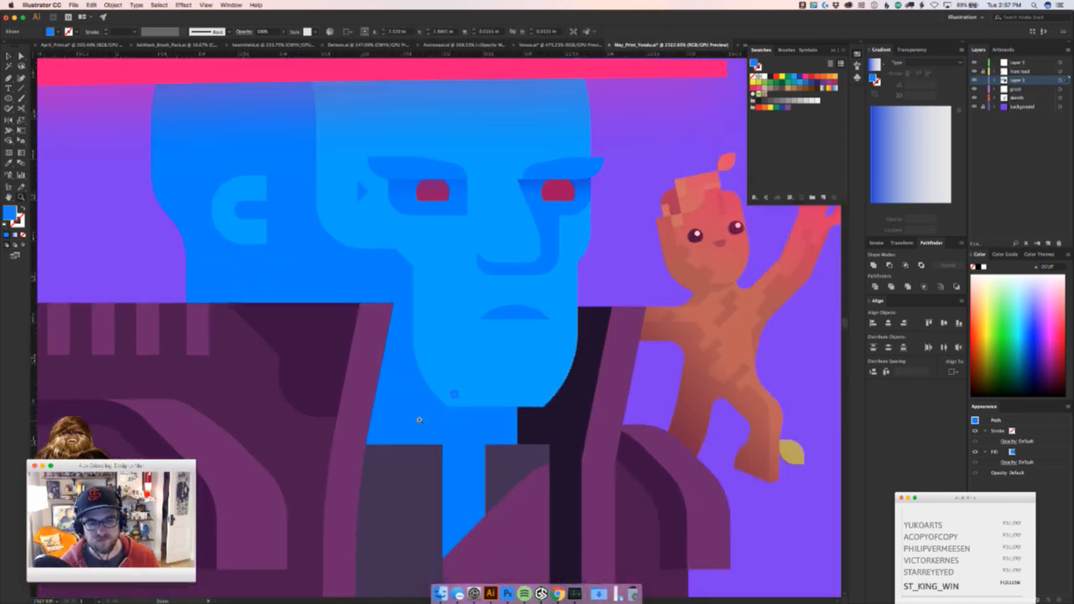
pyautogui.press('v')
pyautogui.press('z')
pyautogui.moveTo(479, 390); pyautogui.dragTo(571, 364)
pyautogui.press('v')
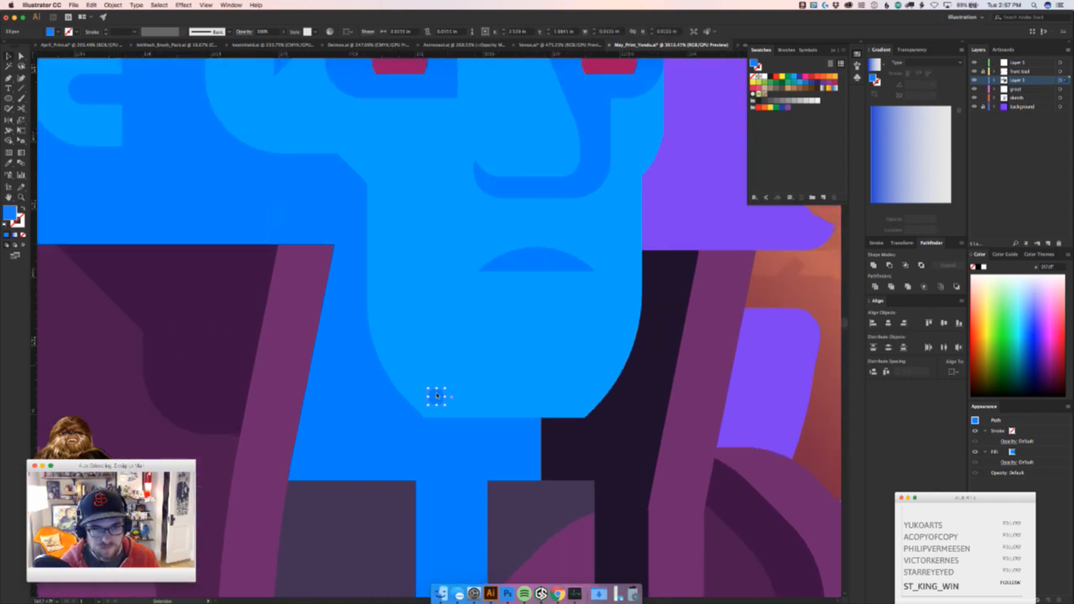
# Duplicate the dot horizontally at even spacing to form a row of seven dots along the bottom of the chin
pyautogui.press('super+Tab')
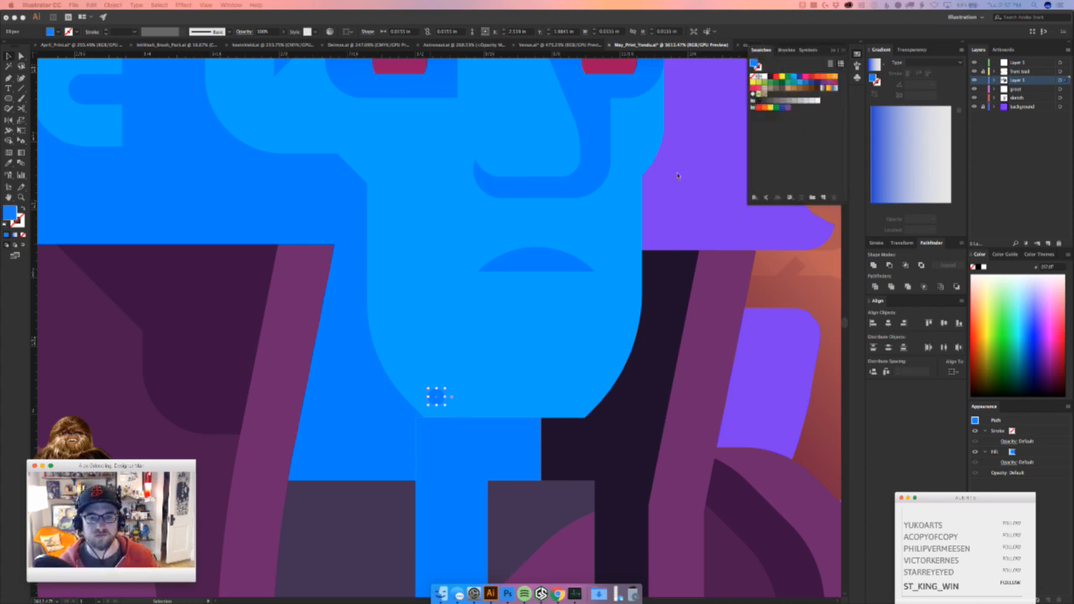
pyautogui.moveTo(440, 397); pyautogui.dragTo(476, 385)
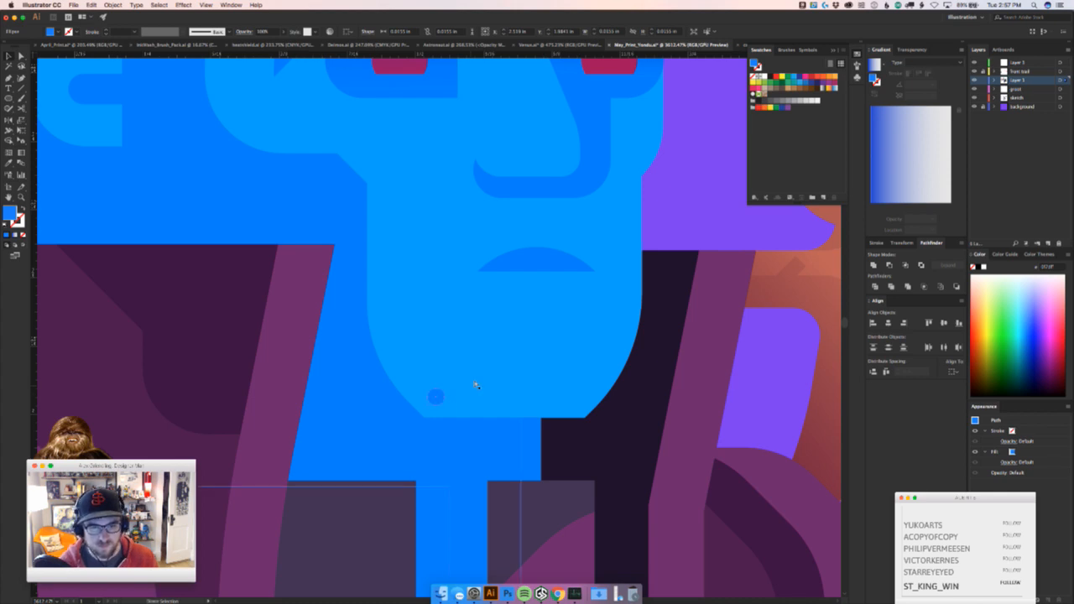
pyautogui.moveTo(352, 458); pyautogui.dragTo(411, 420)
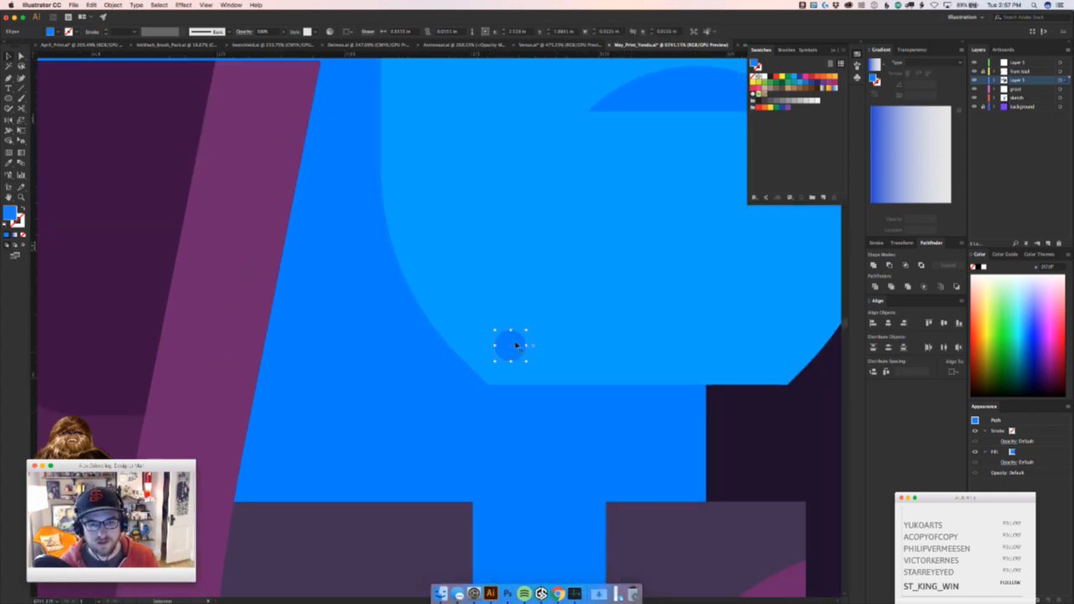
pyautogui.moveTo(515, 345); pyautogui.dragTo(567, 344)
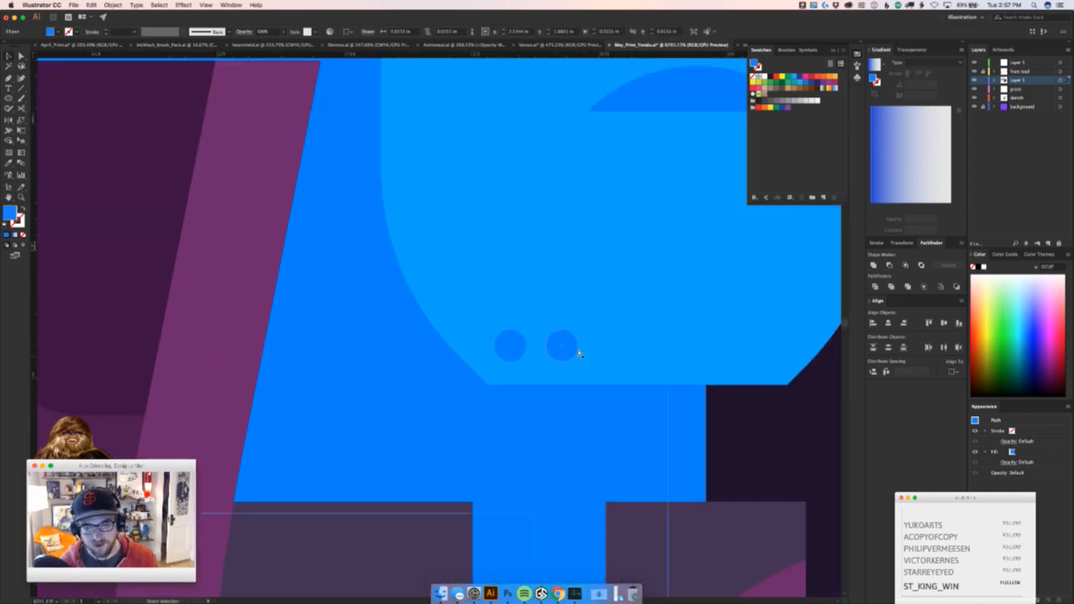
pyautogui.press('super+d')
pyautogui.press('super+d')
pyautogui.press('super+d')
pyautogui.press('super+d')
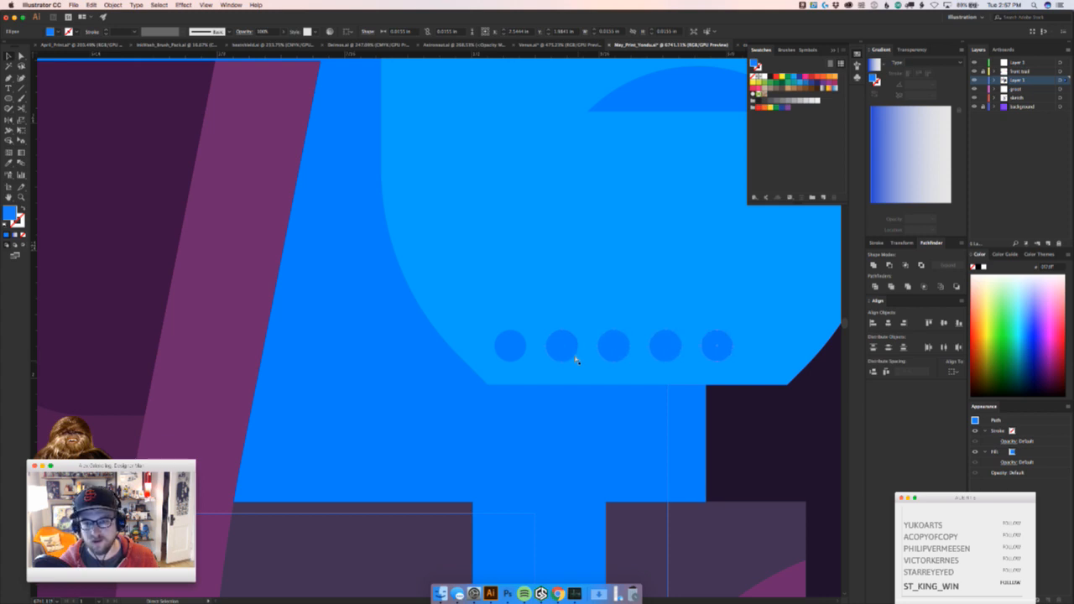
pyautogui.press('super+d')
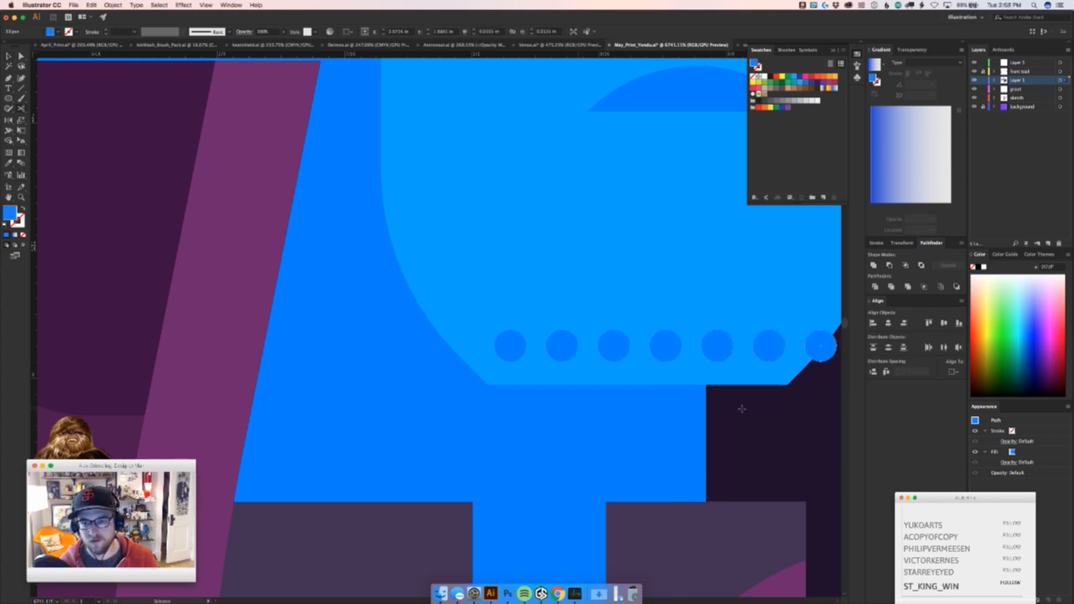
# Select the seven chin dots and group them into one row
pyautogui.moveTo(743, 402); pyautogui.dragTo(419, 446)
pyautogui.click(503, 444)
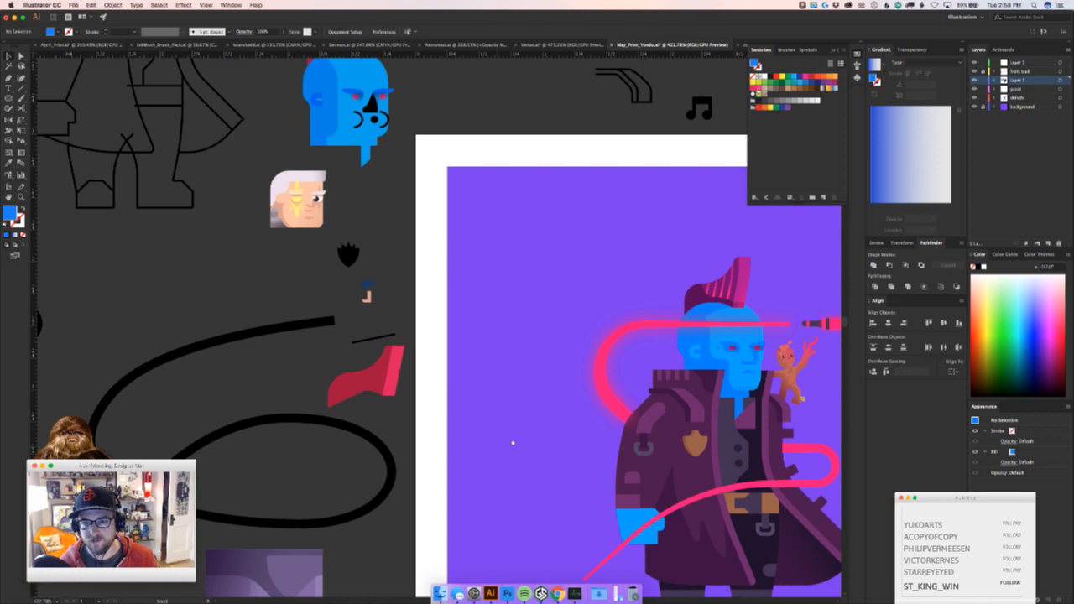
pyautogui.moveTo(511, 442); pyautogui.dragTo(250, 444)
pyautogui.moveTo(517, 386); pyautogui.dragTo(552, 372)
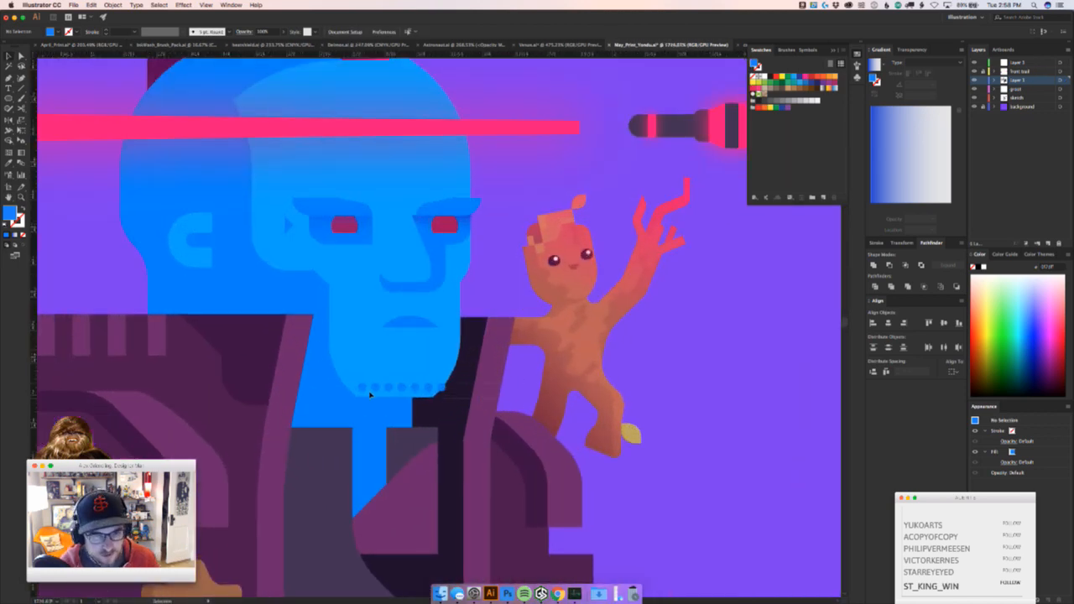
pyautogui.click(506, 374)
pyautogui.click(420, 385)
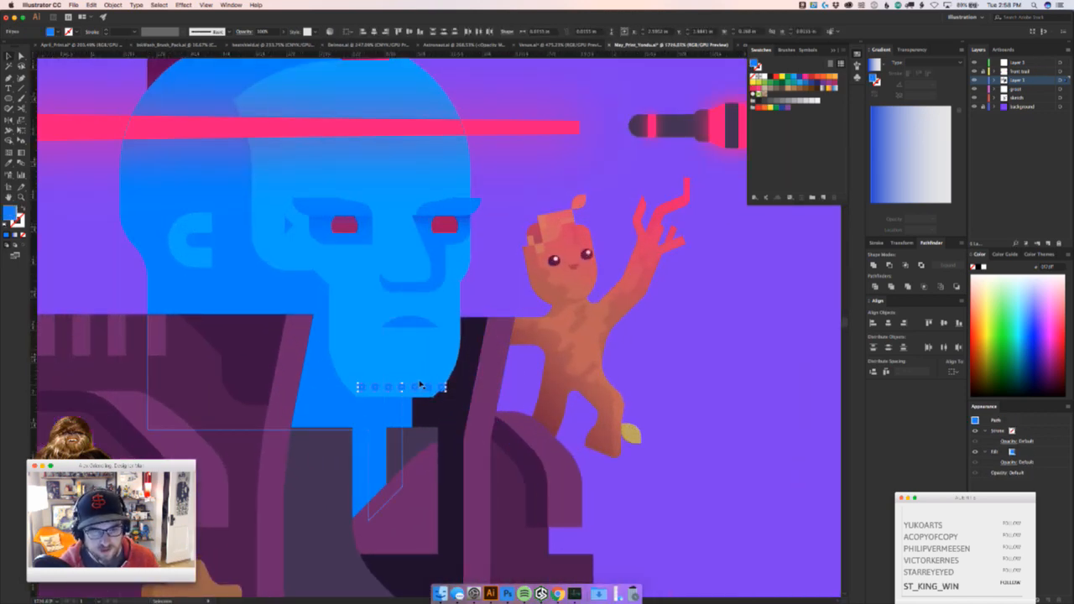
pyautogui.click(416, 385)
pyautogui.moveTo(385, 394); pyautogui.dragTo(470, 362)
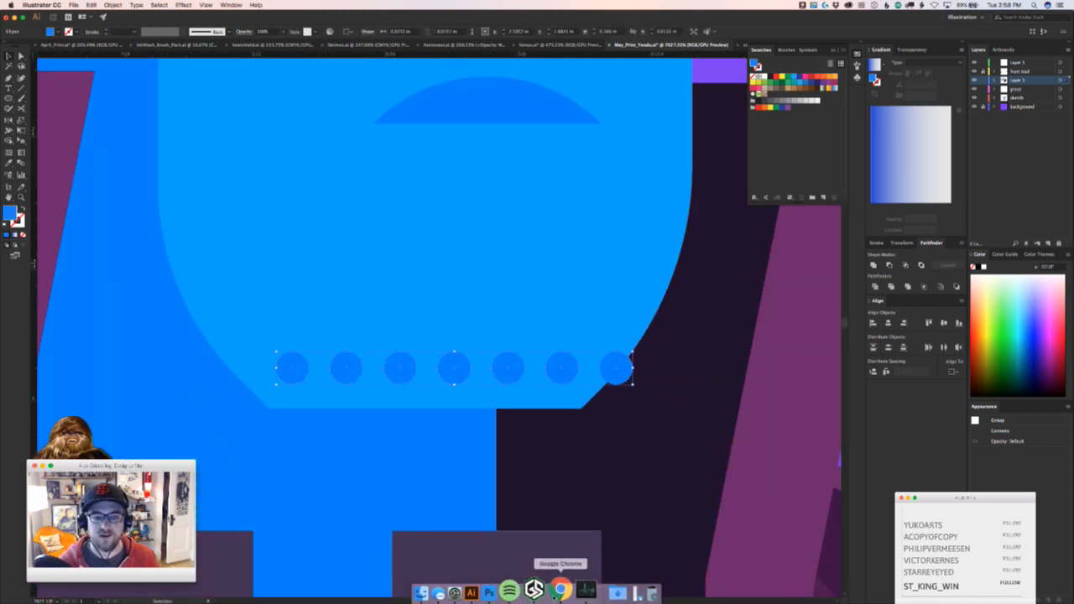
pyautogui.click(541, 590)
pyautogui.click(506, 426)
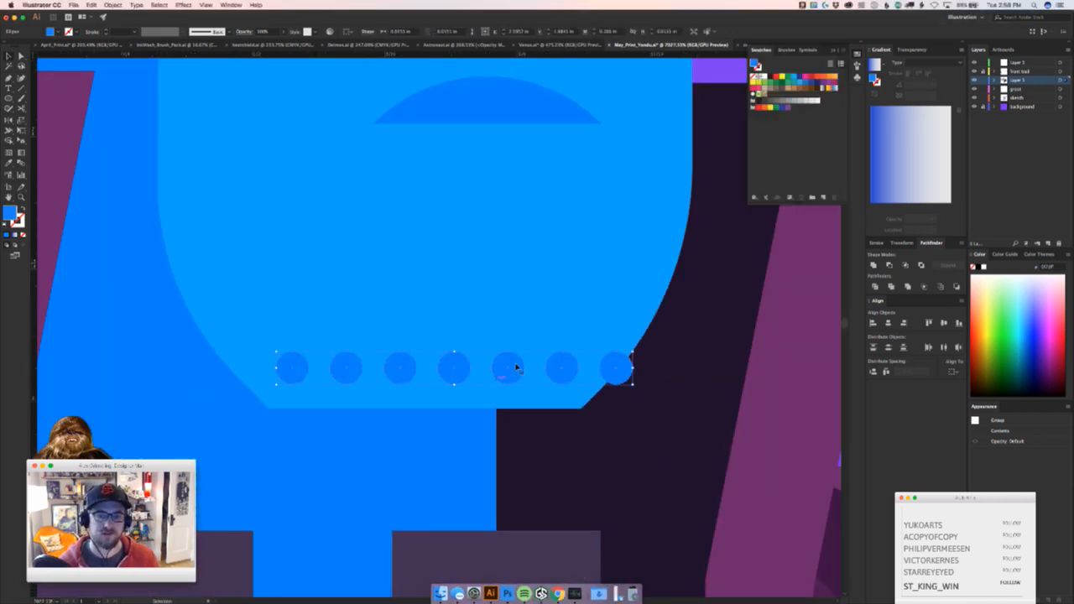
# Stack staggered copies of the dot row upward to cover the chin with six rows reaching the mouth
pyautogui.moveTo(508, 352); pyautogui.dragTo(507, 276)
pyautogui.moveTo(507, 279); pyautogui.dragTo(508, 196)
pyautogui.moveTo(606, 244); pyautogui.dragTo(355, 326)
pyautogui.press('super+0')
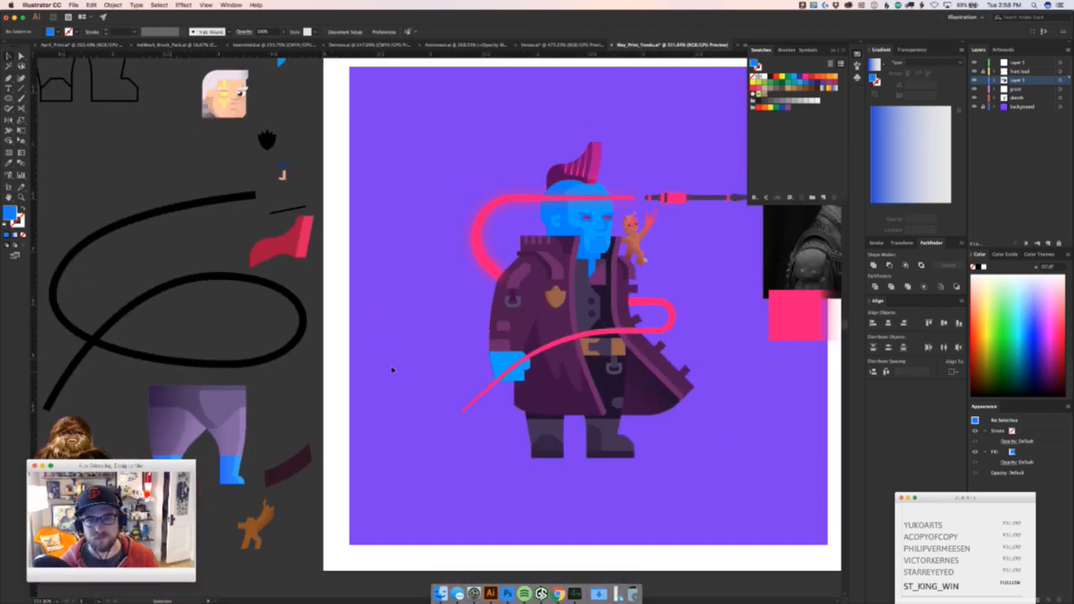
# Remove the topmost dot row and individual dots below the mouth to shape the stubble pattern into a beard
pyautogui.moveTo(684, 317); pyautogui.dragTo(525, 395)
pyautogui.moveTo(431, 337); pyautogui.dragTo(515, 261)
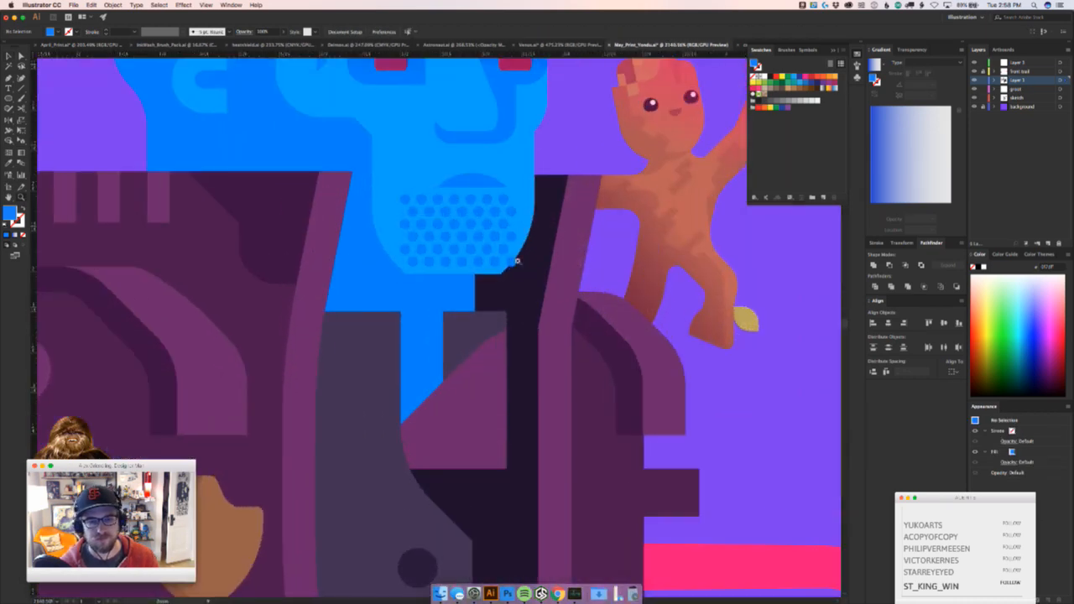
pyautogui.moveTo(457, 198); pyautogui.dragTo(476, 189)
pyautogui.press('Delete')
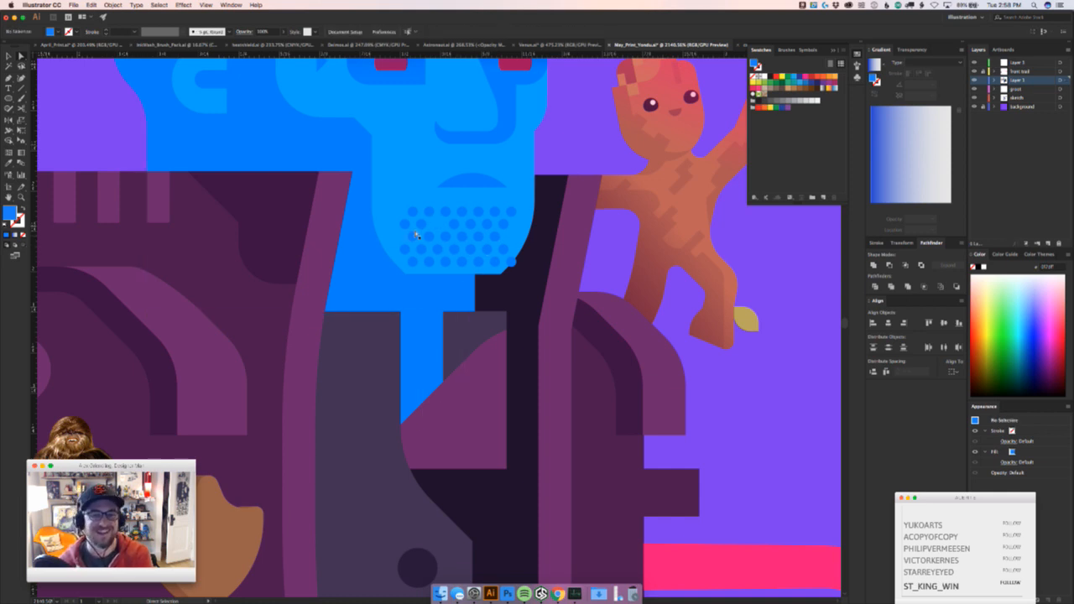
pyautogui.click(468, 212)
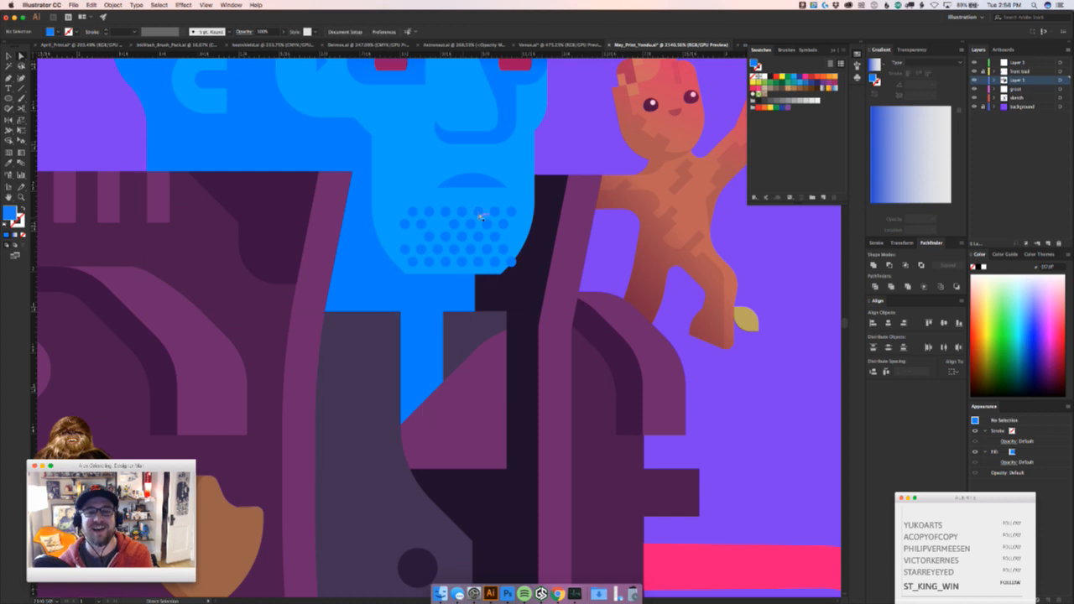
pyautogui.rightClick(476, 210)
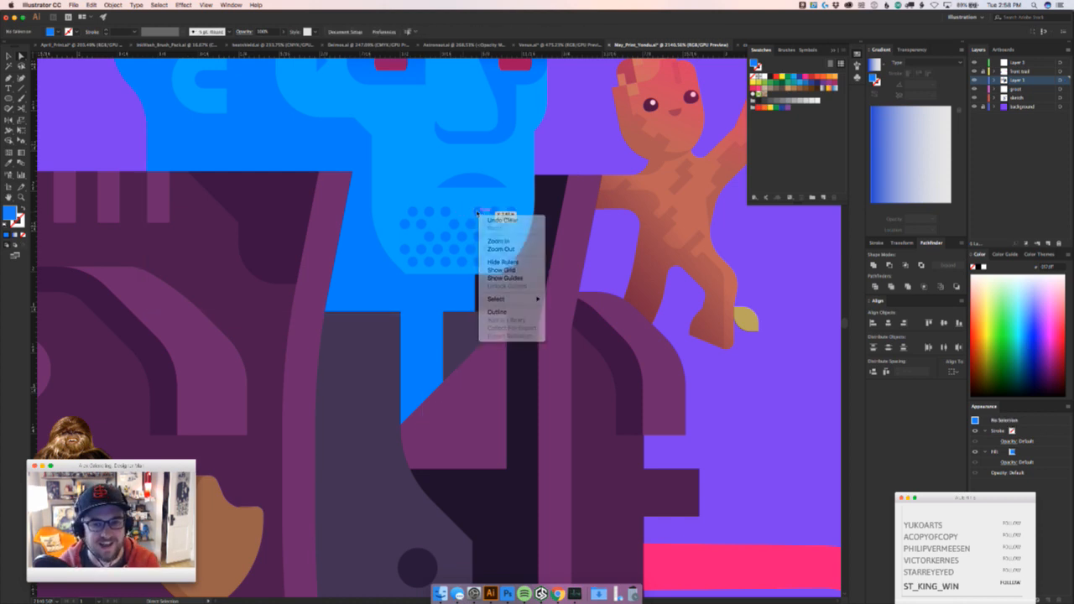
pyautogui.click(485, 215)
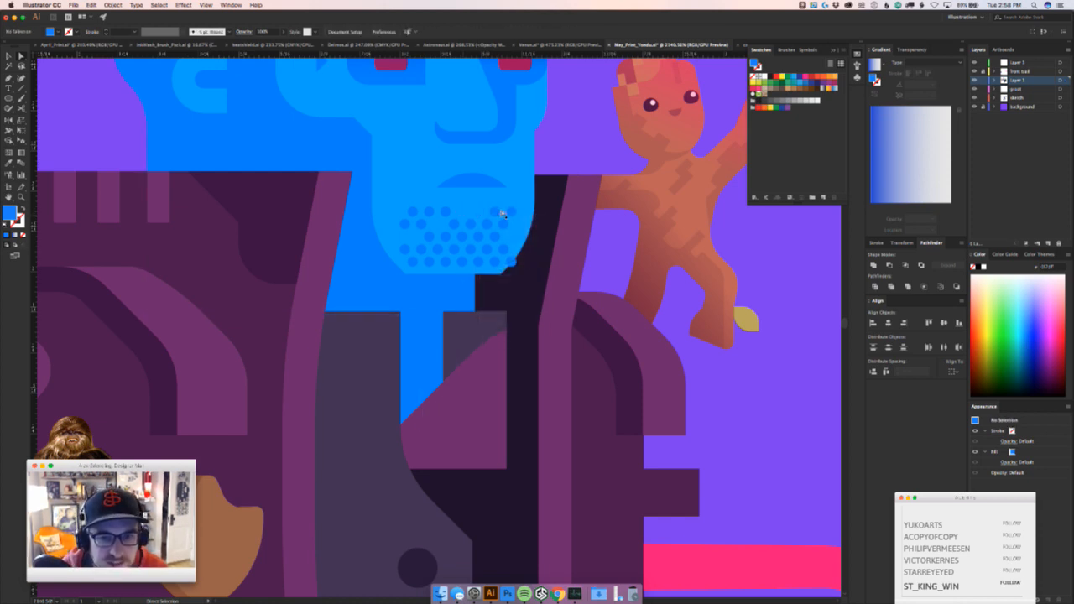
pyautogui.click(501, 213)
pyautogui.press('Delete')
pyautogui.press('Delete')
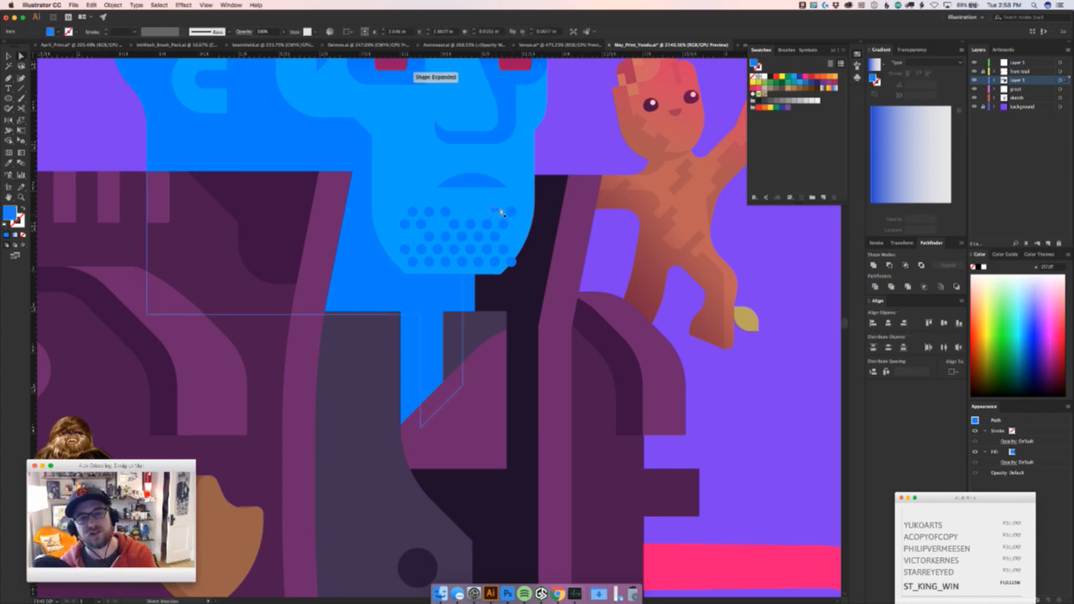
# Delete all the remaining stubble dots from the character's chin
pyautogui.press('z')
pyautogui.moveTo(588, 154); pyautogui.dragTo(553, 187)
pyautogui.press('v')
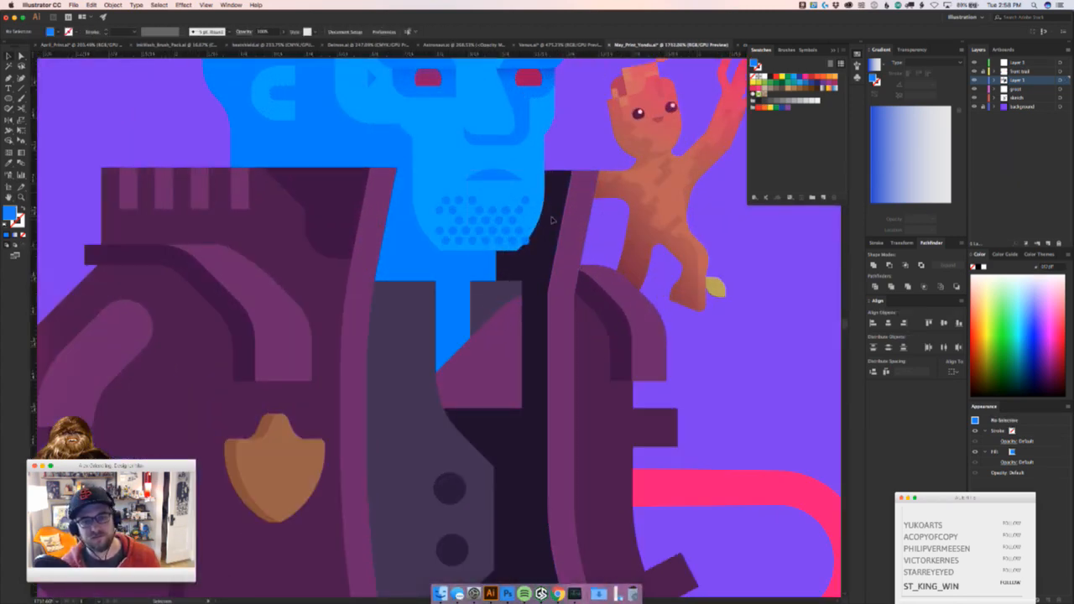
pyautogui.click(553, 222)
pyautogui.click(538, 239)
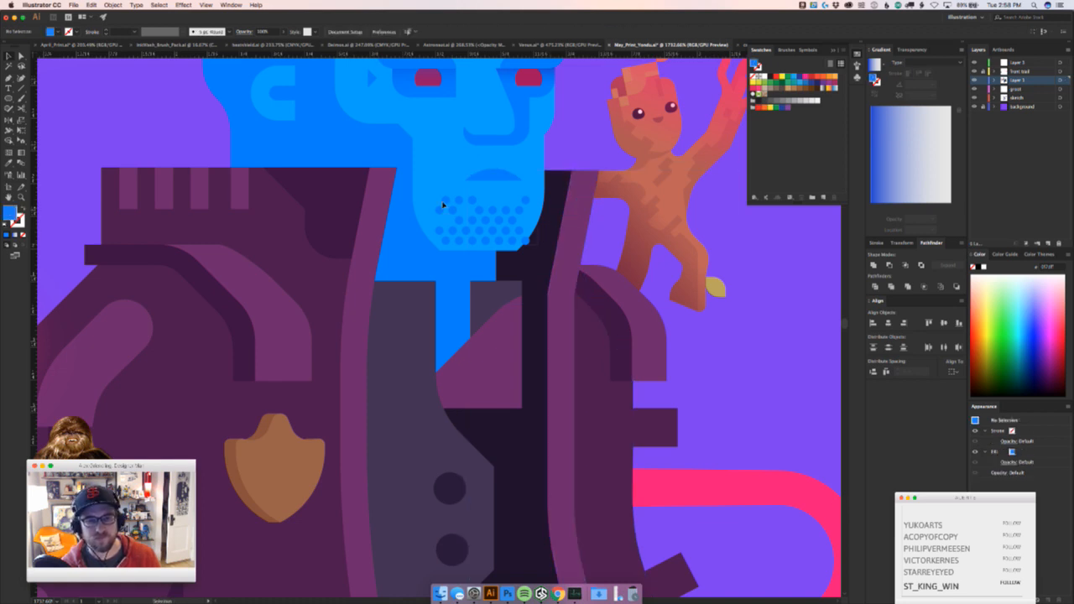
pyautogui.moveTo(435, 196); pyautogui.dragTo(563, 229)
pyautogui.keyDown('shift'); pyautogui.click(526, 244); pyautogui.keyUp('shift')
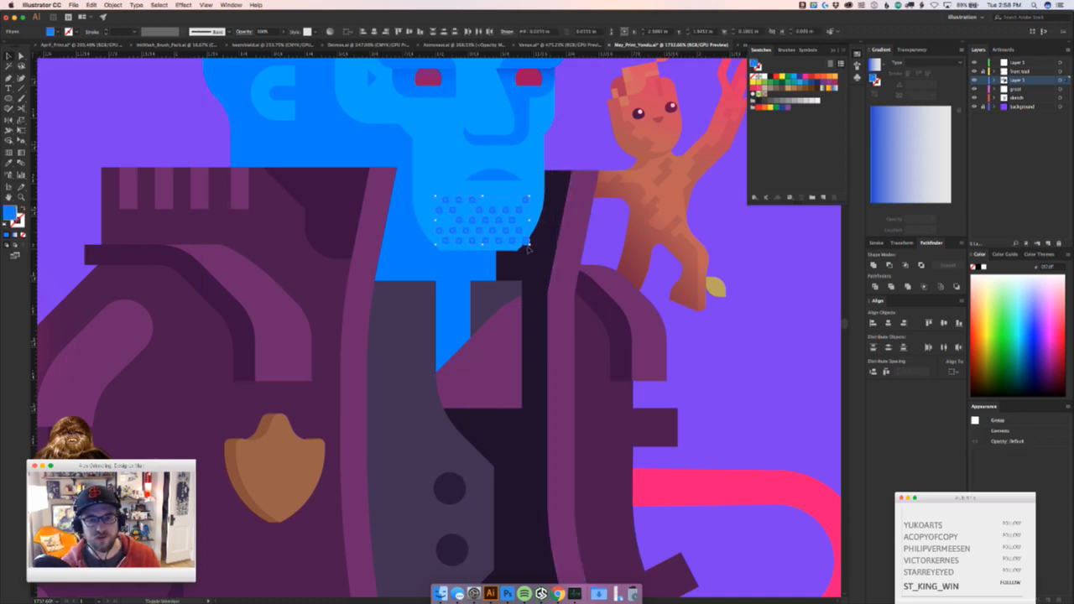
pyautogui.press('Delete')
# Examine Yondu's face in the YouTube reference video in Chrome, and return to the Illustrator artwork
pyautogui.press('z')
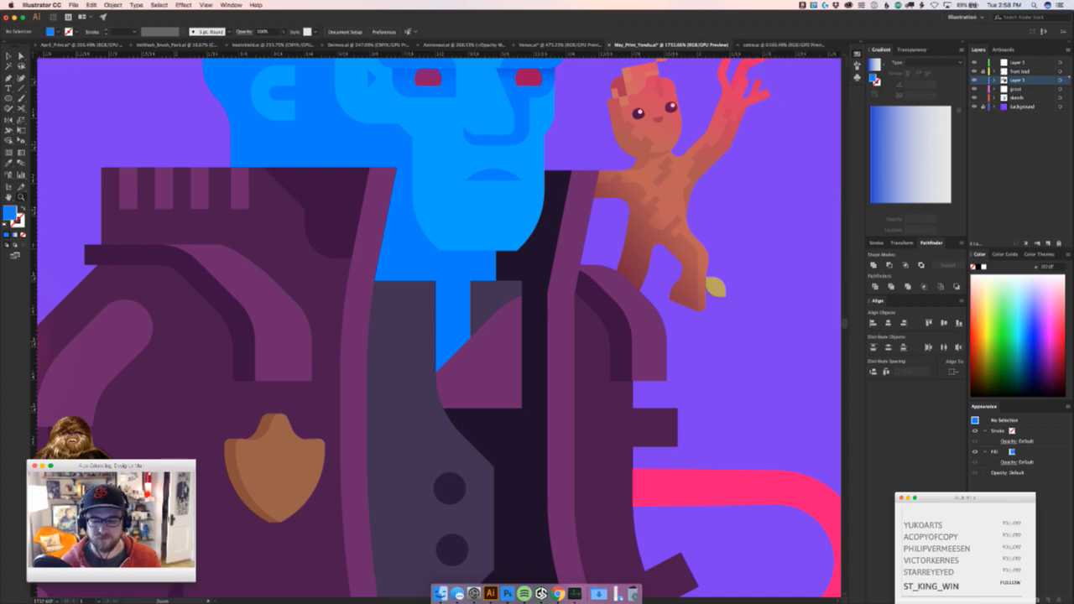
pyautogui.moveTo(579, 307); pyautogui.dragTo(522, 304)
pyautogui.scroll(5, 523, 304)
pyautogui.hscroll(3, 523, 304)
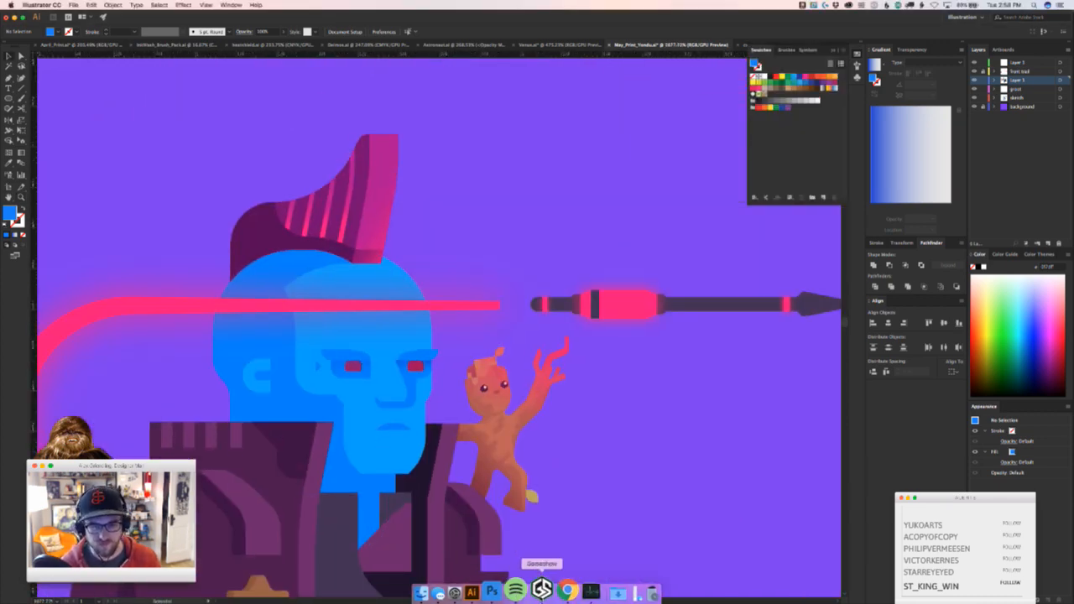
pyautogui.click(557, 593)
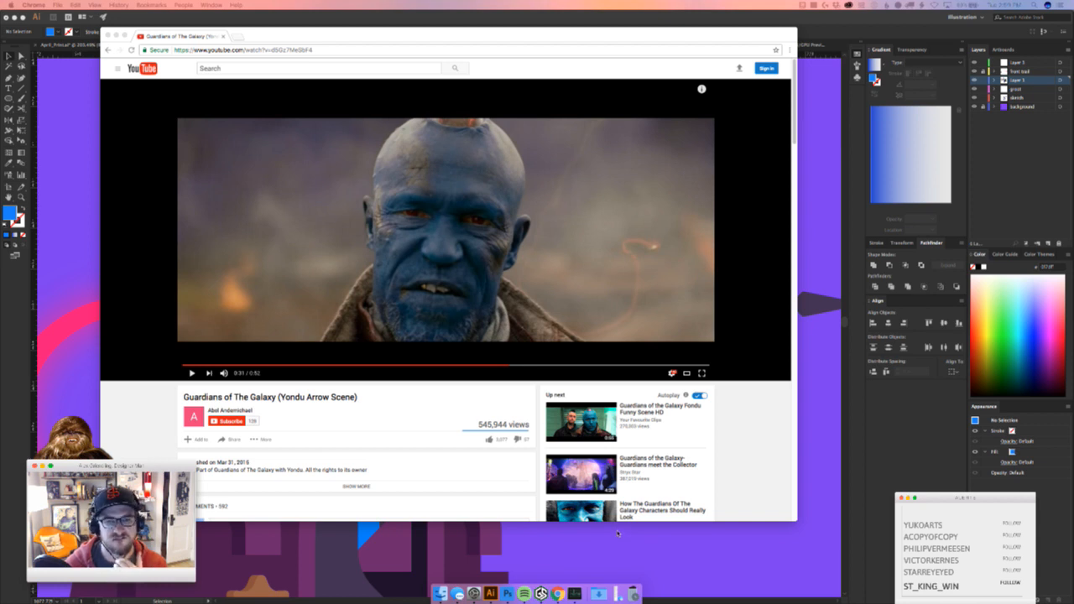
pyautogui.press('super+Tab')
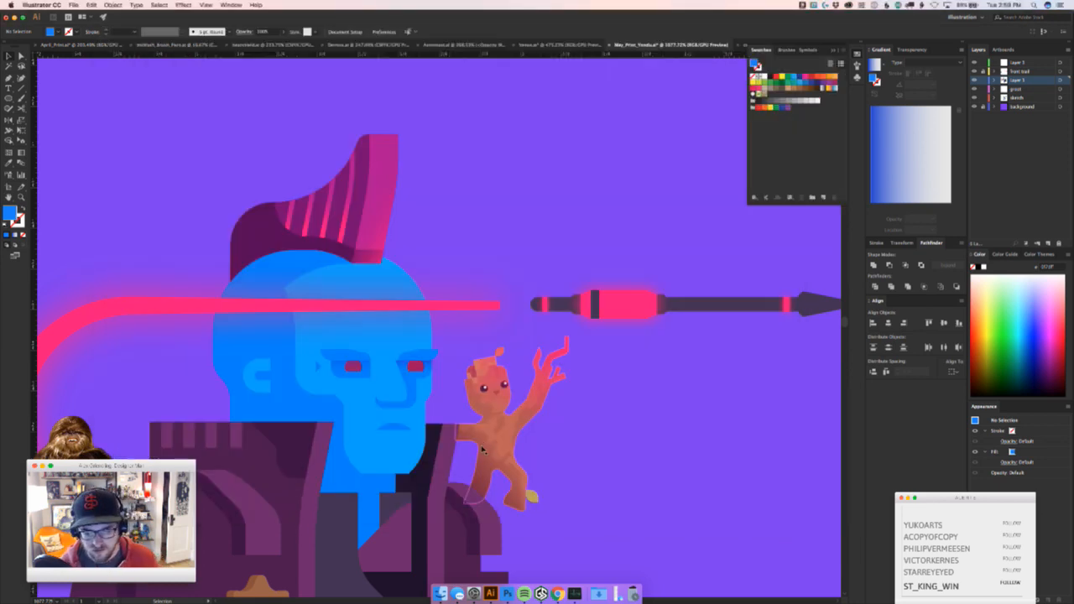
# Draw a closed blue crease shape with the Pen tool, running from the nostril diagonally out and down beside the mouth
pyautogui.scroll(5, 440, 456)
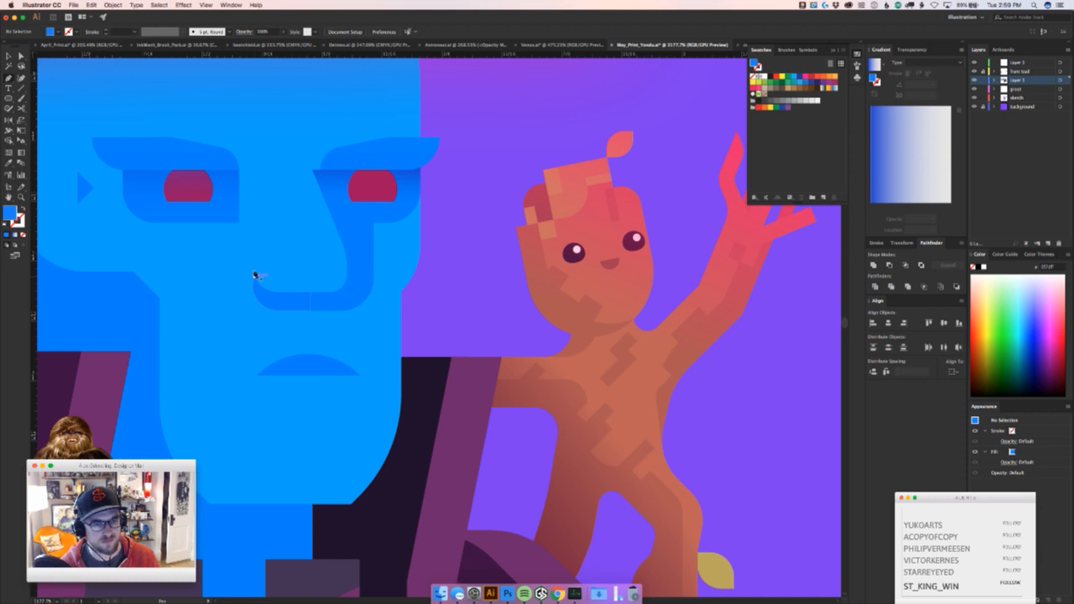
pyautogui.click(208, 275)
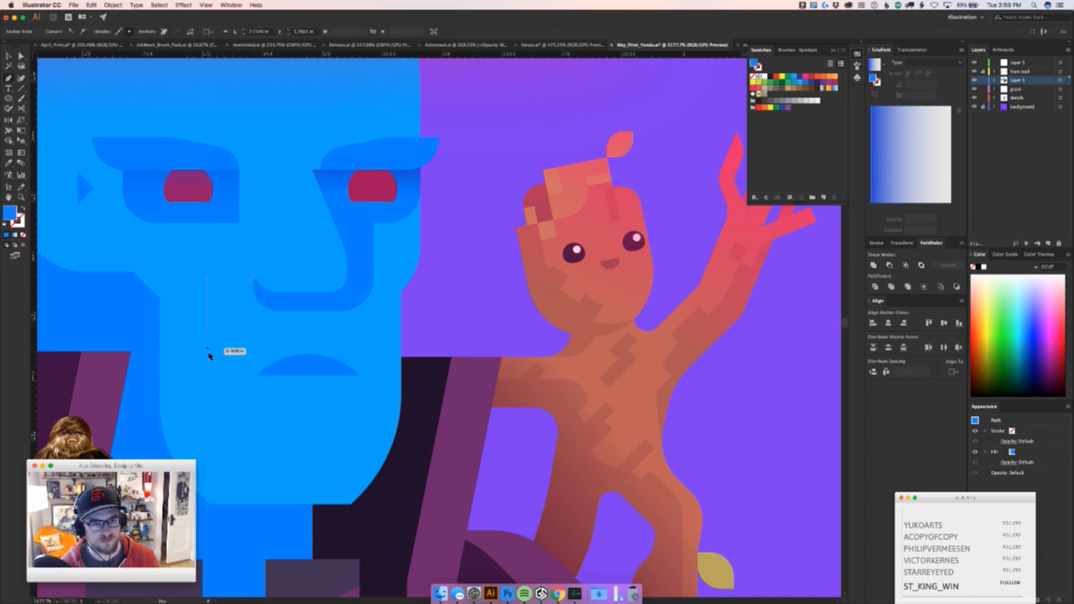
pyautogui.click(208, 387)
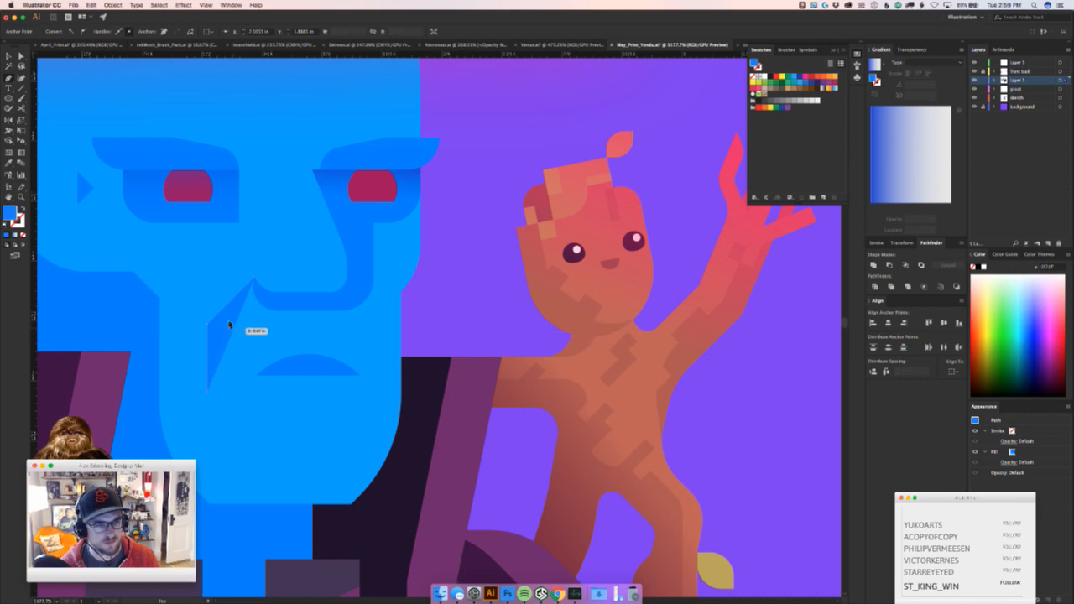
pyautogui.click(228, 332)
pyautogui.click(265, 302)
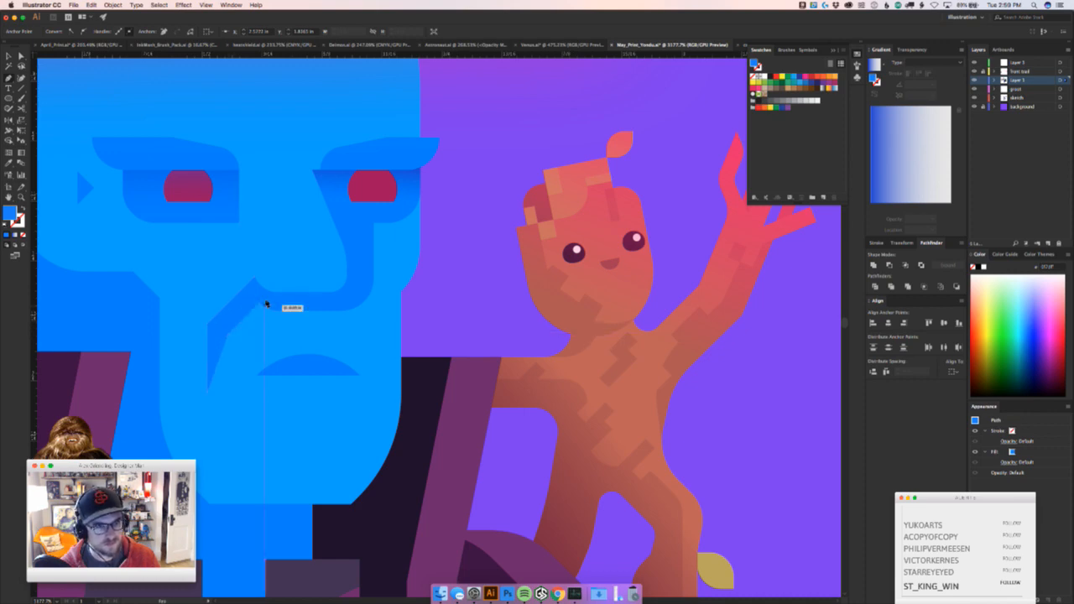
pyautogui.press('v')
pyautogui.click(465, 290)
# Round the bend of the new cheek crease with a corner radius of about 0.04 in
pyautogui.press('z')
pyautogui.moveTo(465, 290); pyautogui.dragTo(411, 280)
pyautogui.press('v')
pyautogui.press('a')
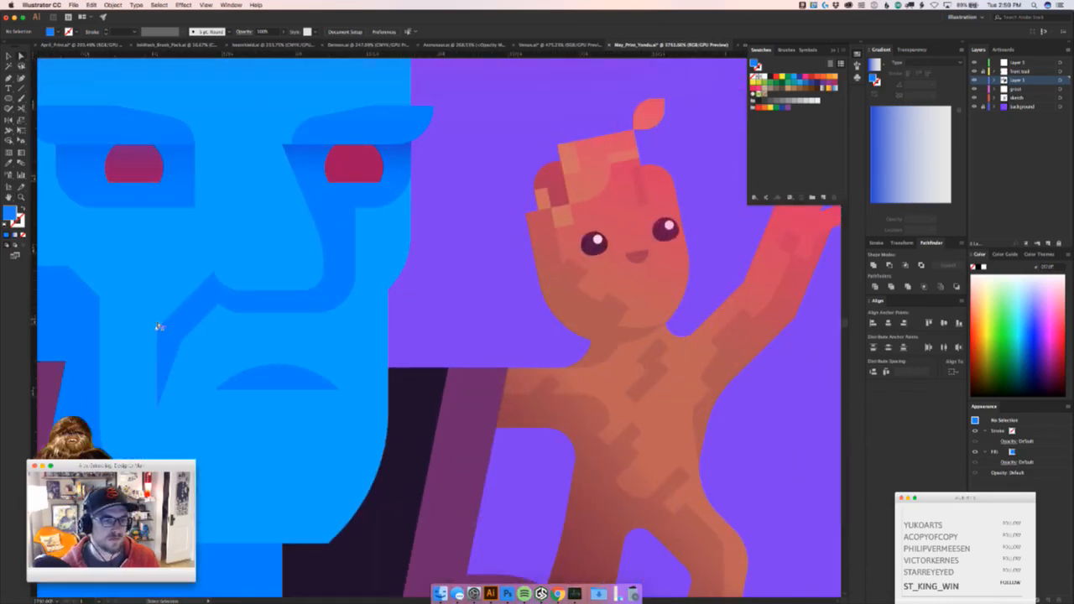
pyautogui.click(187, 341)
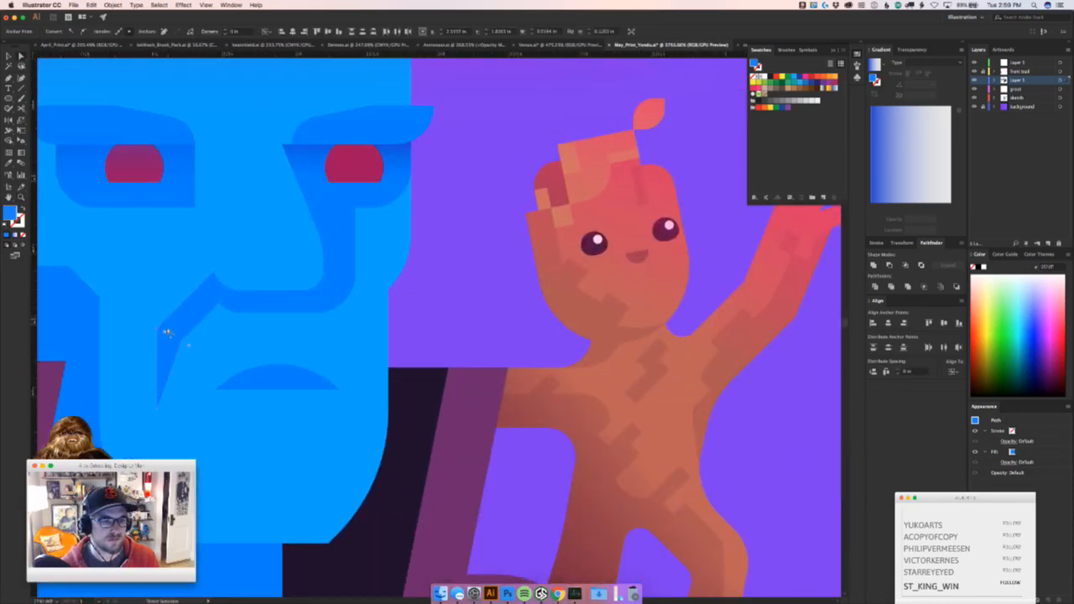
pyautogui.moveTo(167, 331); pyautogui.dragTo(200, 347)
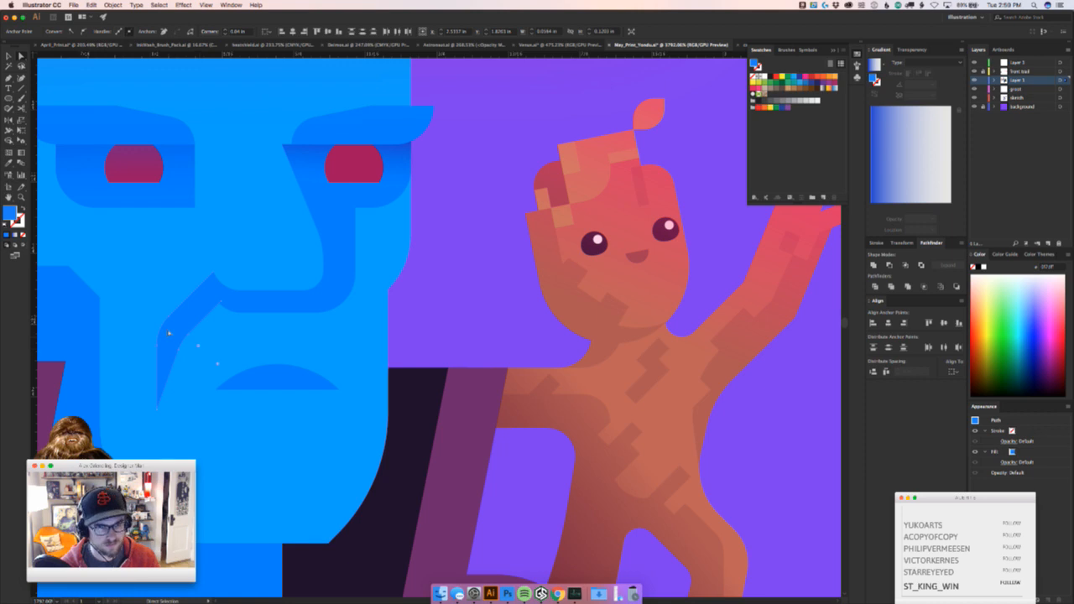
pyautogui.moveTo(390, 362); pyautogui.dragTo(550, 380)
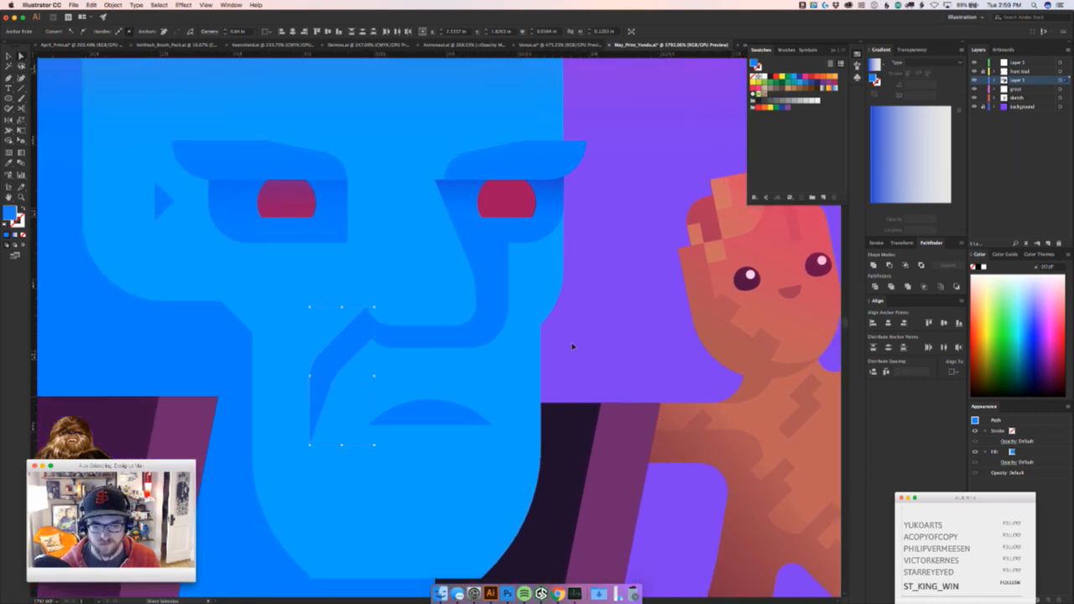
pyautogui.click(599, 325)
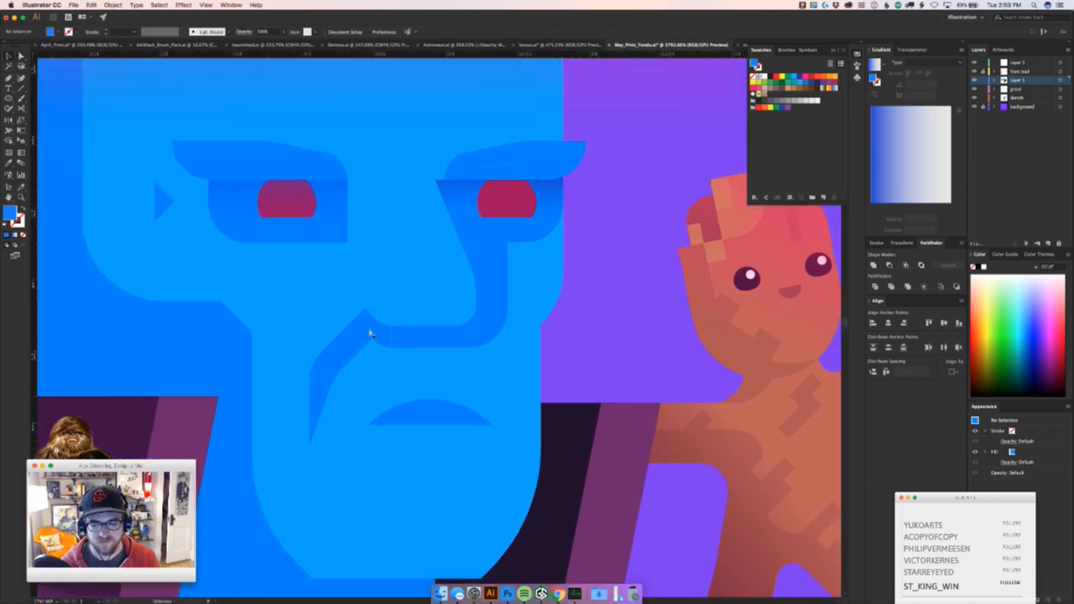
# Increase the rounding on the outer and inner bends of the cheek crease to form one smooth curve
pyautogui.press('a')
pyautogui.click(317, 362)
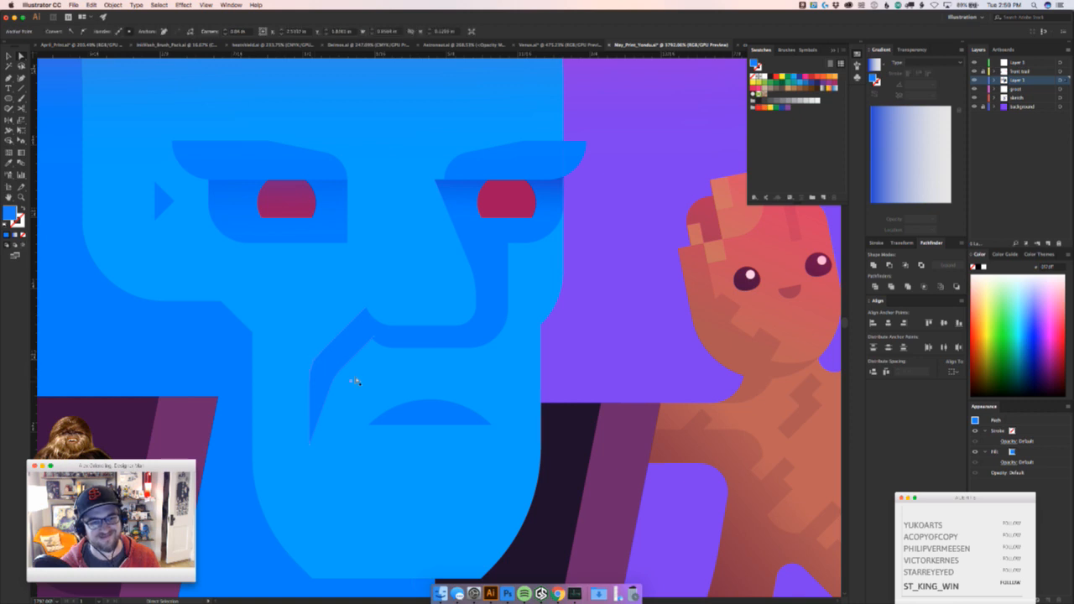
pyautogui.moveTo(352, 377); pyautogui.dragTo(399, 403)
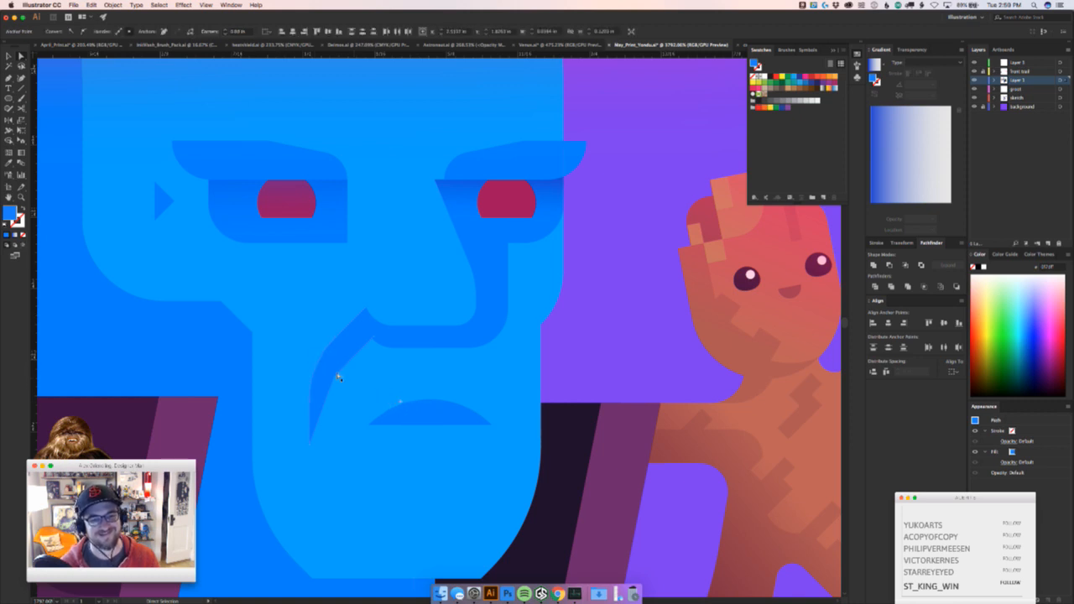
pyautogui.click(339, 377)
pyautogui.click(338, 376)
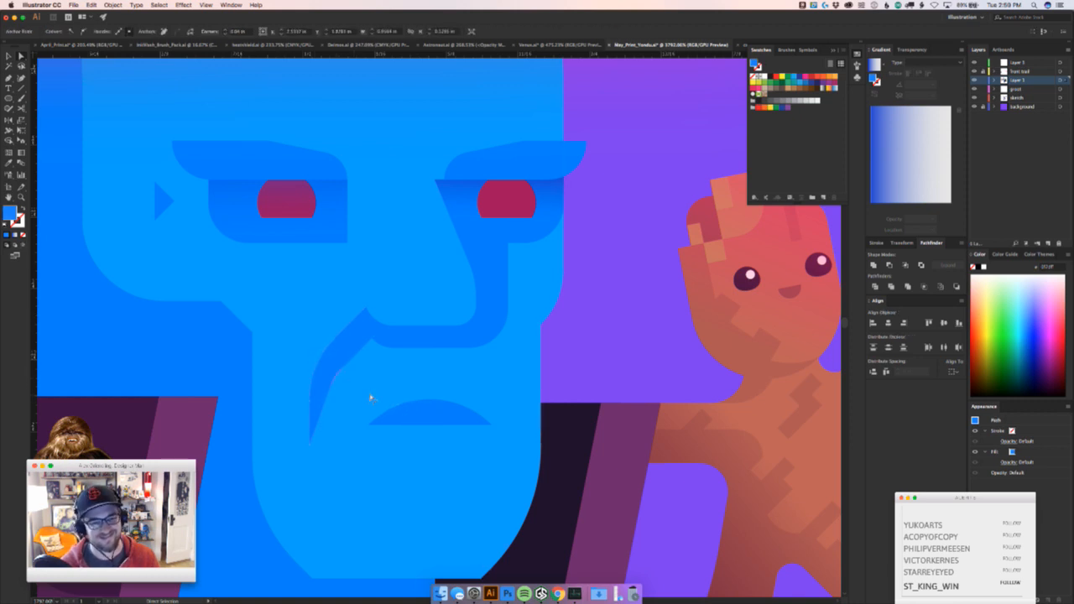
pyautogui.click(443, 449)
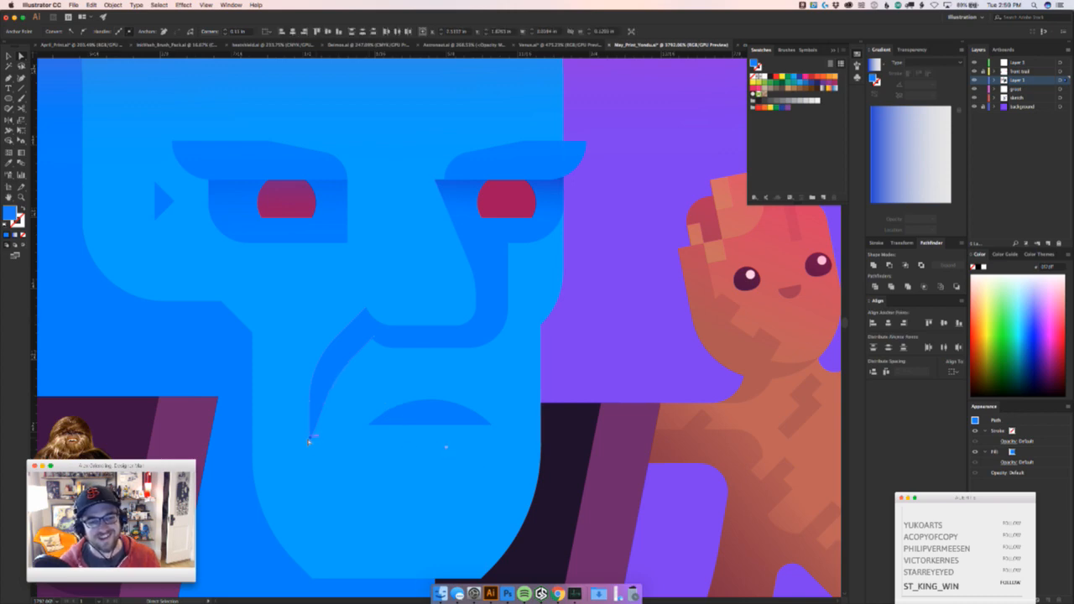
pyautogui.click(314, 432)
pyautogui.click(599, 349)
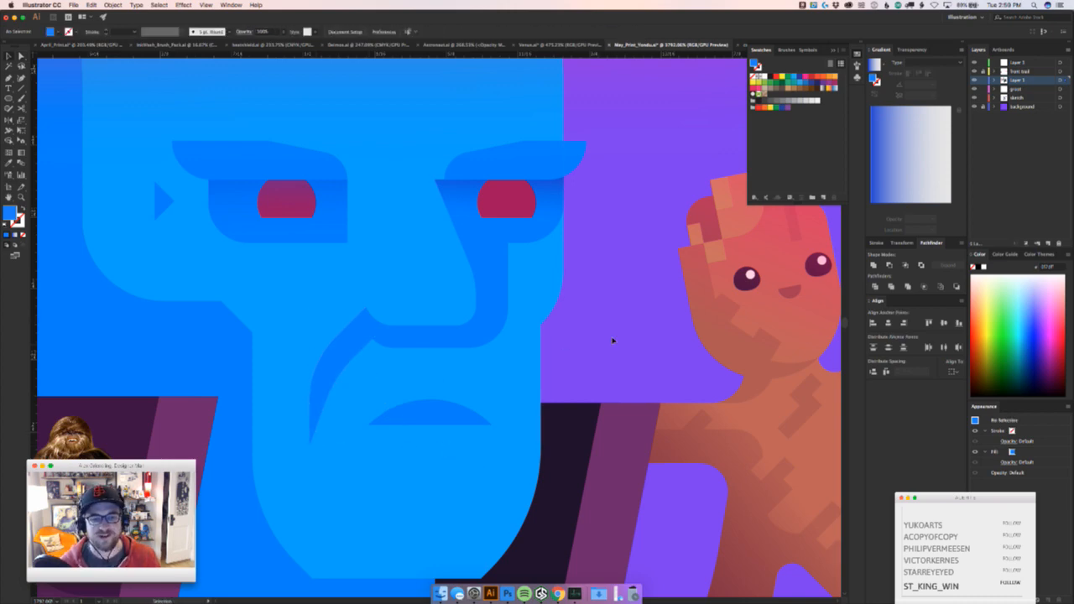
# Create a mirrored copy of the cheek crease and position it on the other side of the mouth, meeting the nose shadow
pyautogui.press('z')
pyautogui.moveTo(611, 344); pyautogui.dragTo(445, 404)
pyautogui.moveTo(558, 385); pyautogui.dragTo(423, 408)
pyautogui.moveTo(445, 364); pyautogui.dragTo(604, 364)
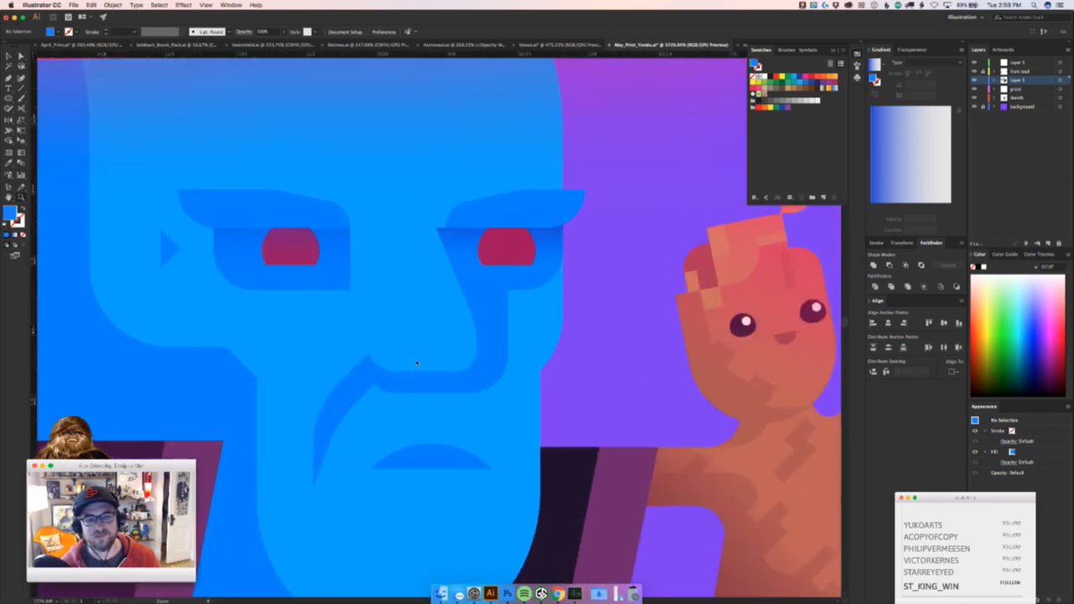
pyautogui.press('v')
pyautogui.click(481, 373)
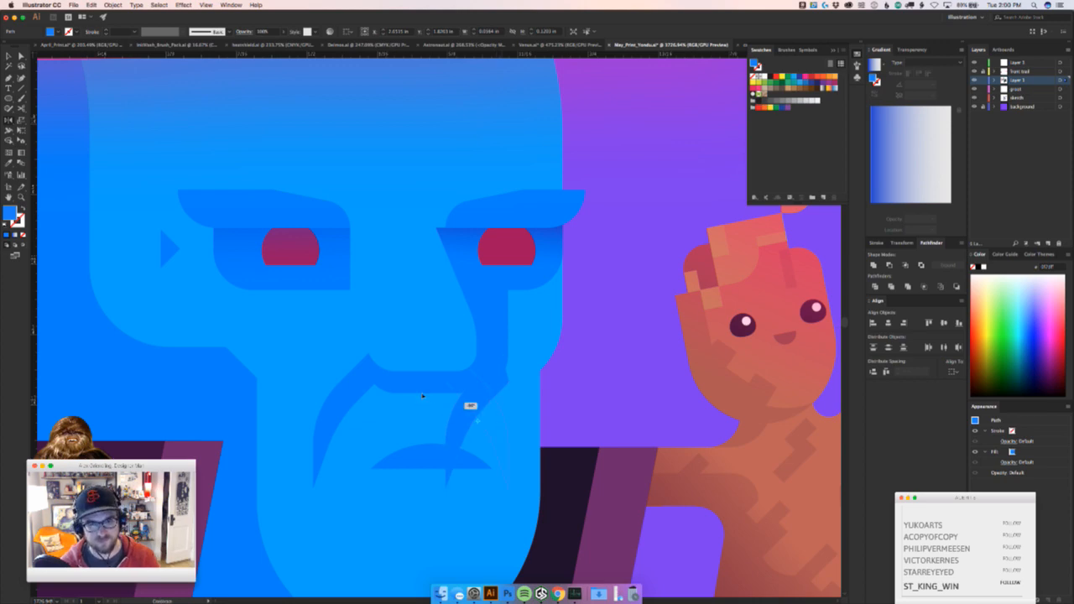
pyautogui.press('v')
pyautogui.moveTo(470, 407); pyautogui.dragTo(507, 400)
pyautogui.click(593, 396)
# Try moving the original cheek crease lower, away from the nose, and undo the move
pyautogui.press('z')
pyautogui.moveTo(592, 398); pyautogui.dragTo(601, 422)
pyautogui.press('v')
pyautogui.moveTo(355, 392); pyautogui.dragTo(372, 445)
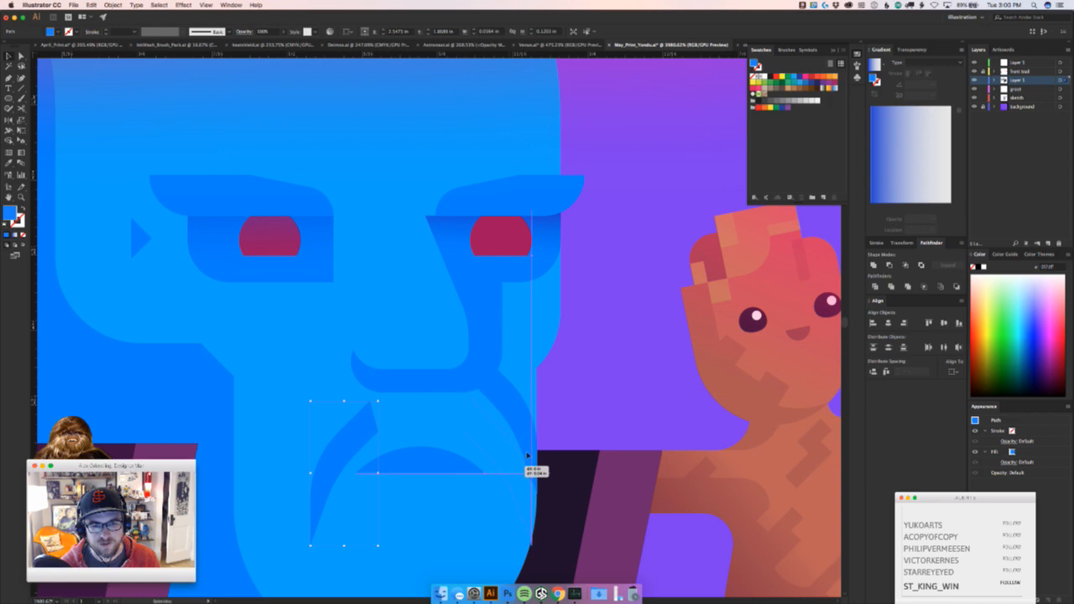
pyautogui.click(618, 395)
pyautogui.press('z')
pyautogui.moveTo(619, 395)
pyautogui.mouseDown()
pyautogui.moveTo(364, 467)
pyautogui.moveTo(310, 496)
pyautogui.moveTo(606, 388)
pyautogui.mouseUp()
pyautogui.press('v')
pyautogui.press('super+z')
pyautogui.press('super+z')
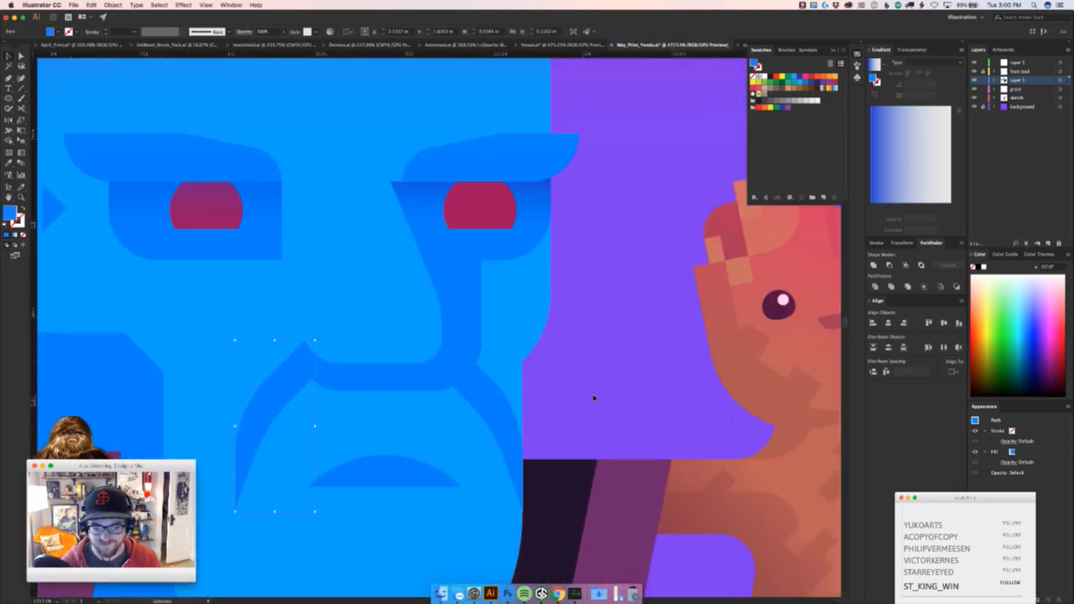
# Move the mouth shape slightly up, closer to the nose
pyautogui.click(594, 398)
pyautogui.press('z')
pyautogui.moveTo(557, 420); pyautogui.dragTo(509, 412)
pyautogui.press('v')
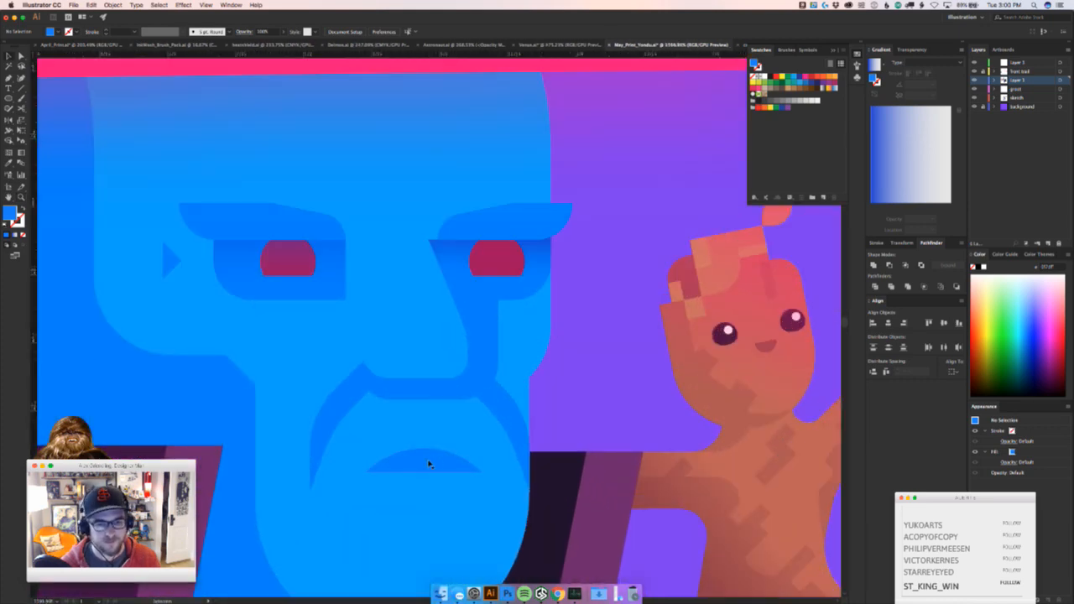
pyautogui.moveTo(428, 463); pyautogui.dragTo(432, 455)
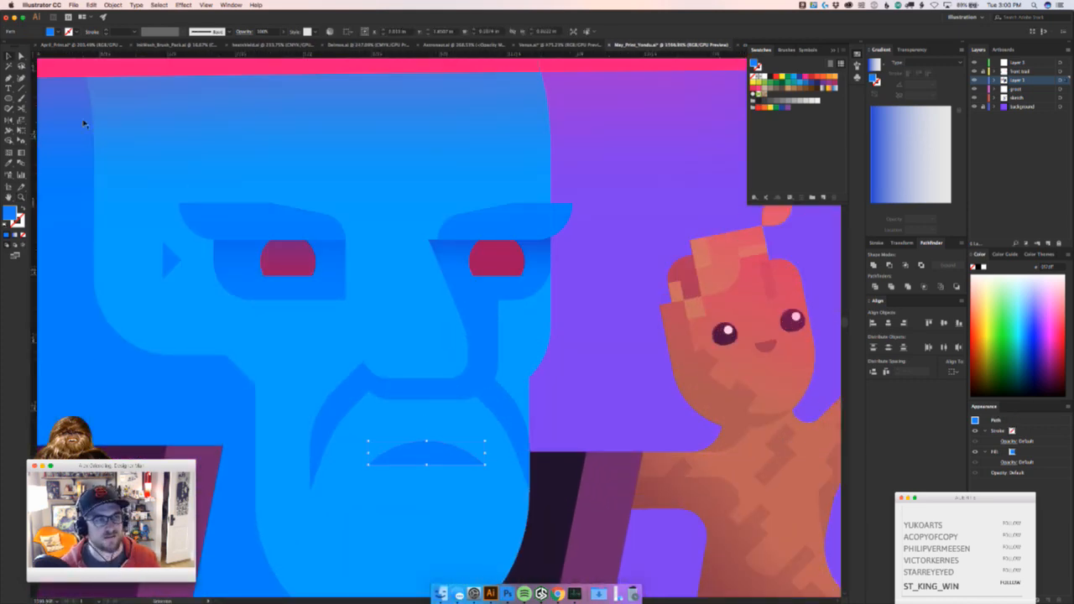
# Draw a rectangle about 0.047 by 0.024 in over the middle of the mouth and fill it with cream
pyautogui.moveTo(7, 98); pyautogui.dragTo(37, 98)
pyautogui.moveTo(418, 454); pyautogui.dragTo(453, 468)
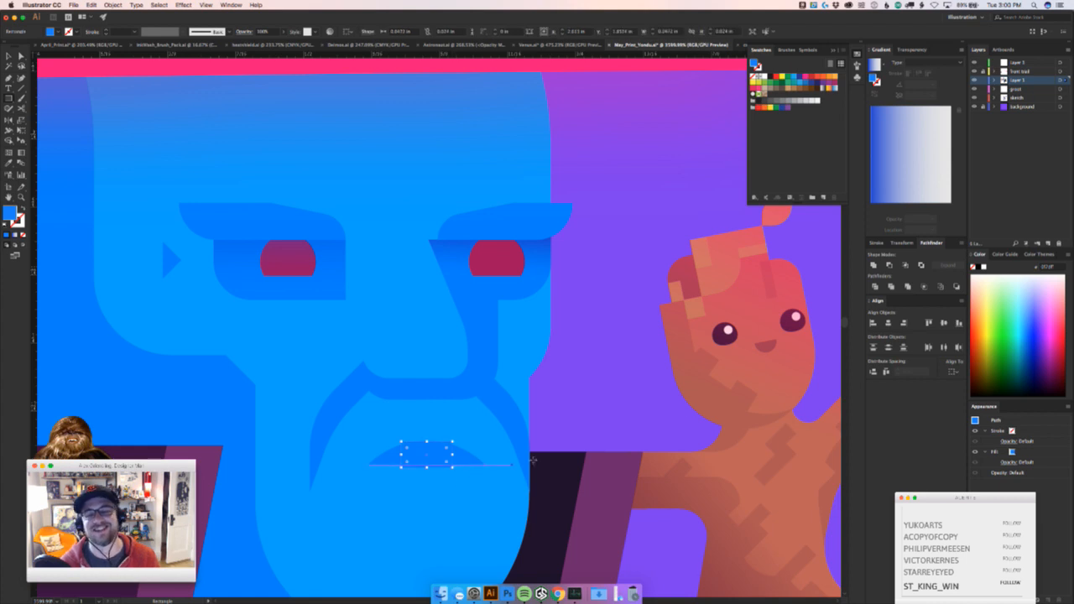
pyautogui.click(988, 288)
pyautogui.click(989, 286)
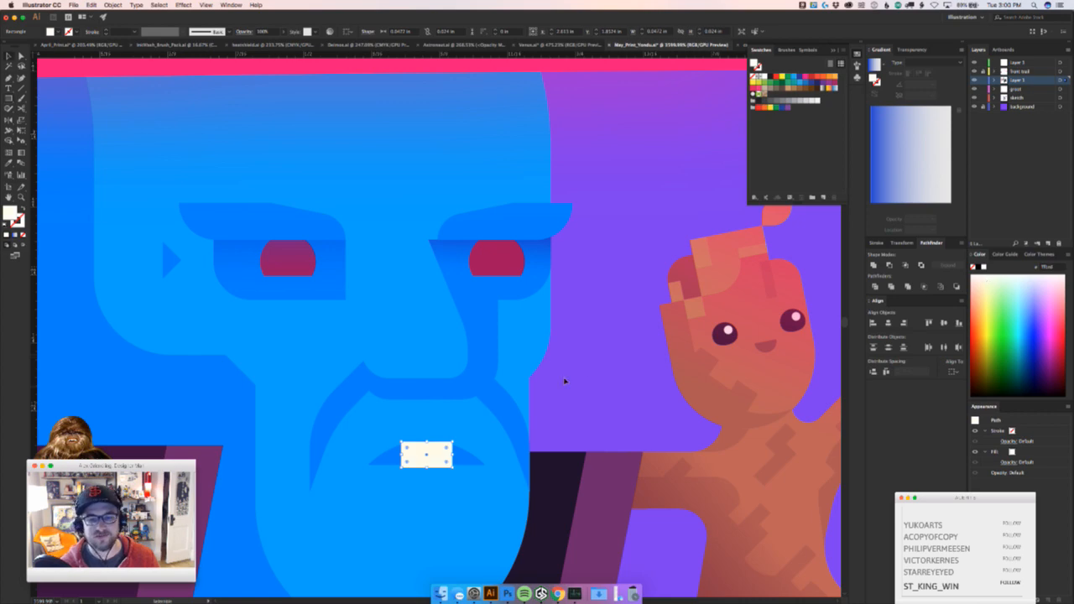
pyautogui.press('super+shift+a')
# Place a spare copy of the blue mouth shape beside the face, keeping the original under the cream rectangle
pyautogui.press('z')
pyautogui.moveTo(606, 401); pyautogui.dragTo(352, 451)
pyautogui.moveTo(608, 401); pyautogui.dragTo(696, 389)
pyautogui.press('v')
pyautogui.moveTo(363, 496); pyautogui.dragTo(741, 332)
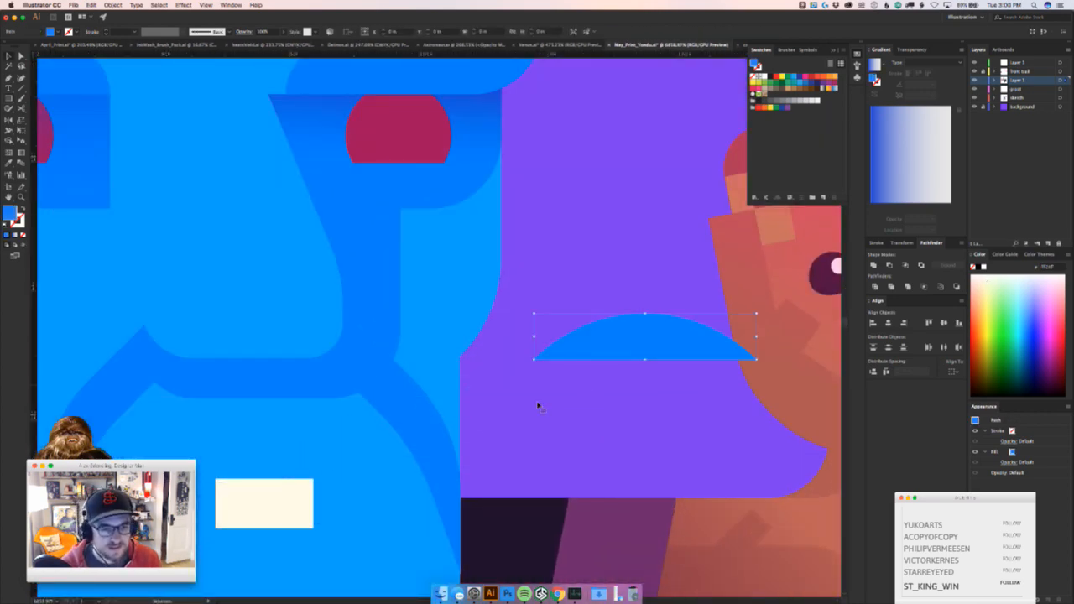
pyautogui.press('a')
pyautogui.press('super+z')
pyautogui.moveTo(279, 507); pyautogui.dragTo(738, 298)
pyautogui.click(710, 362)
# Shorten the cream rectangle and raise it level with the mouth's upper edge
pyautogui.press('z')
pyautogui.moveTo(393, 443); pyautogui.dragTo(425, 364)
pyautogui.press('a')
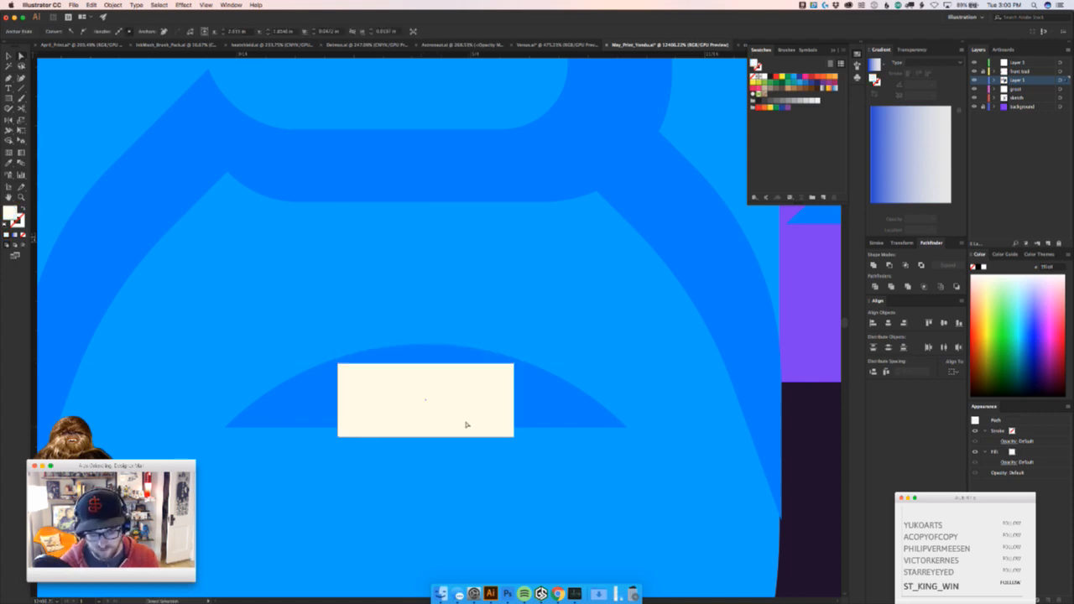
pyautogui.click(466, 425)
pyautogui.moveTo(525, 464); pyautogui.dragTo(426, 427)
pyautogui.press('super+z')
pyautogui.press('super+0')
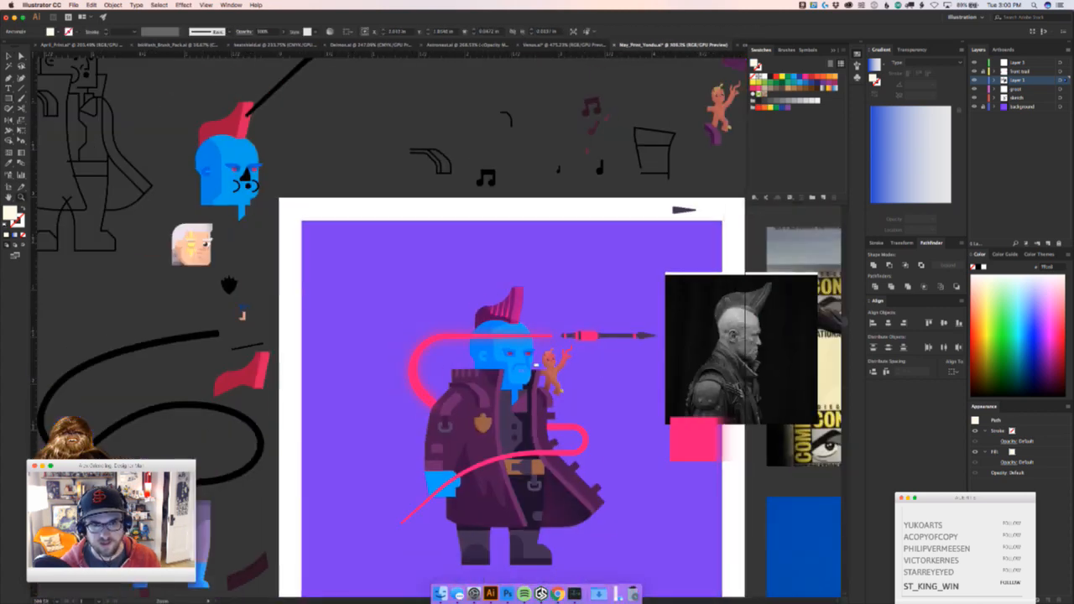
pyautogui.press('shift+super+a')
pyautogui.moveTo(523, 373); pyautogui.dragTo(692, 339)
pyautogui.moveTo(487, 347); pyautogui.dragTo(555, 314)
pyautogui.click(592, 345)
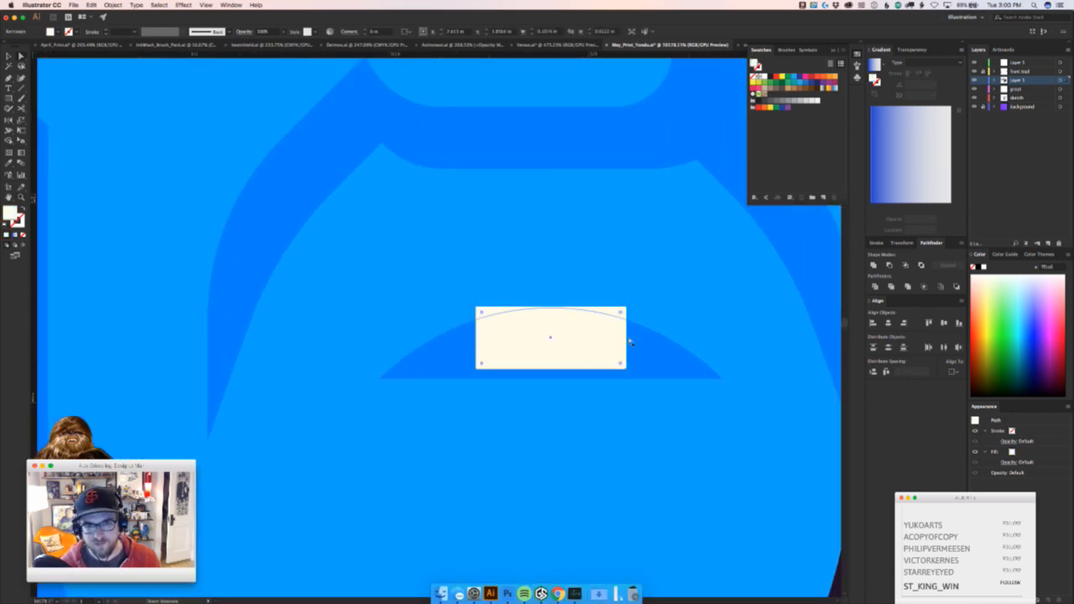
# Widen the cream rectangle to nearly the mouth's full width and raise it above the mouth's lower edge
pyautogui.press('v')
pyautogui.moveTo(627, 339); pyautogui.dragTo(694, 327)
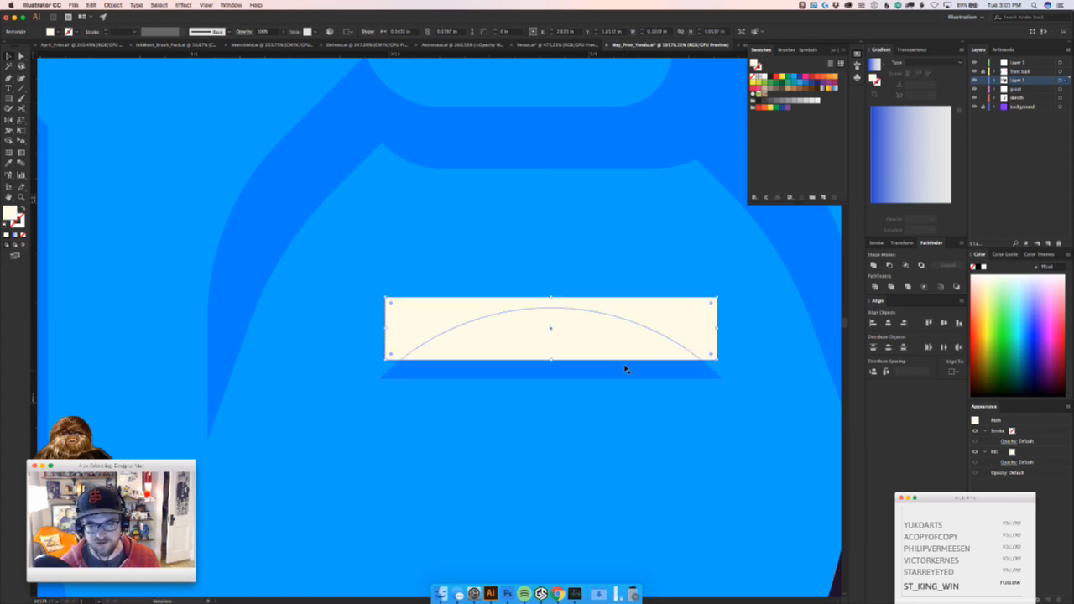
pyautogui.click(625, 367)
# Intersect the cream rectangle with the mouth shape to leave an arched cream teeth shape
pyautogui.click(685, 324)
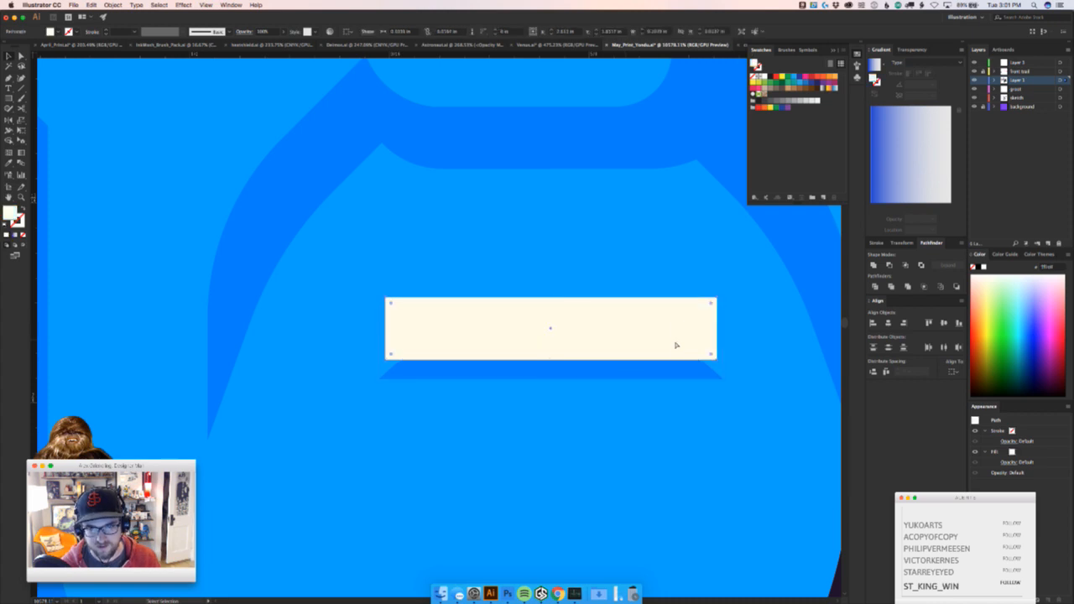
pyautogui.keyDown('shift'); pyautogui.click(677, 365); pyautogui.keyUp('shift')
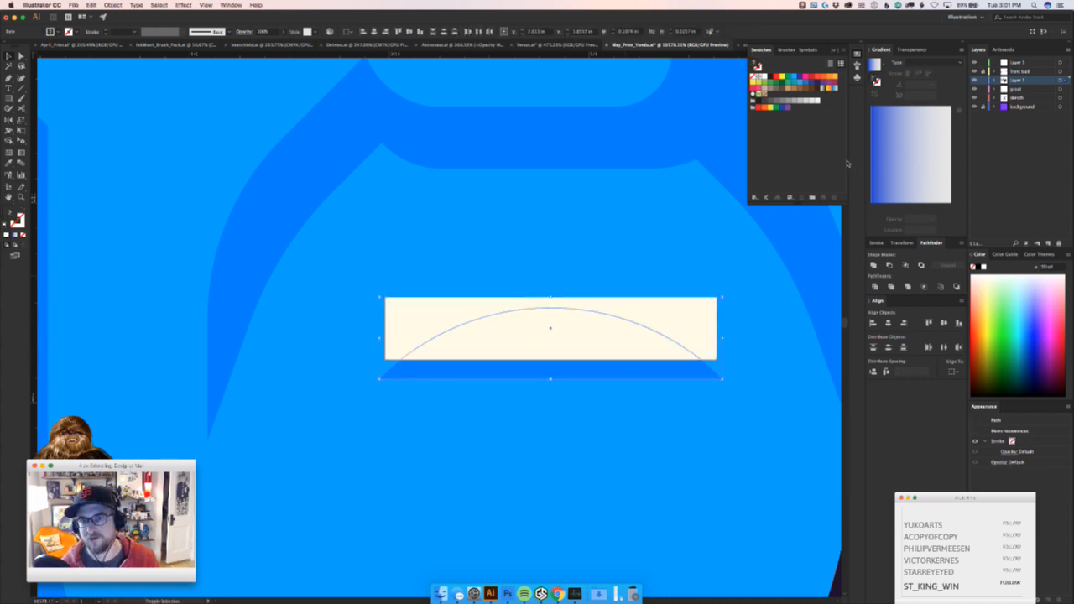
pyautogui.click(905, 265)
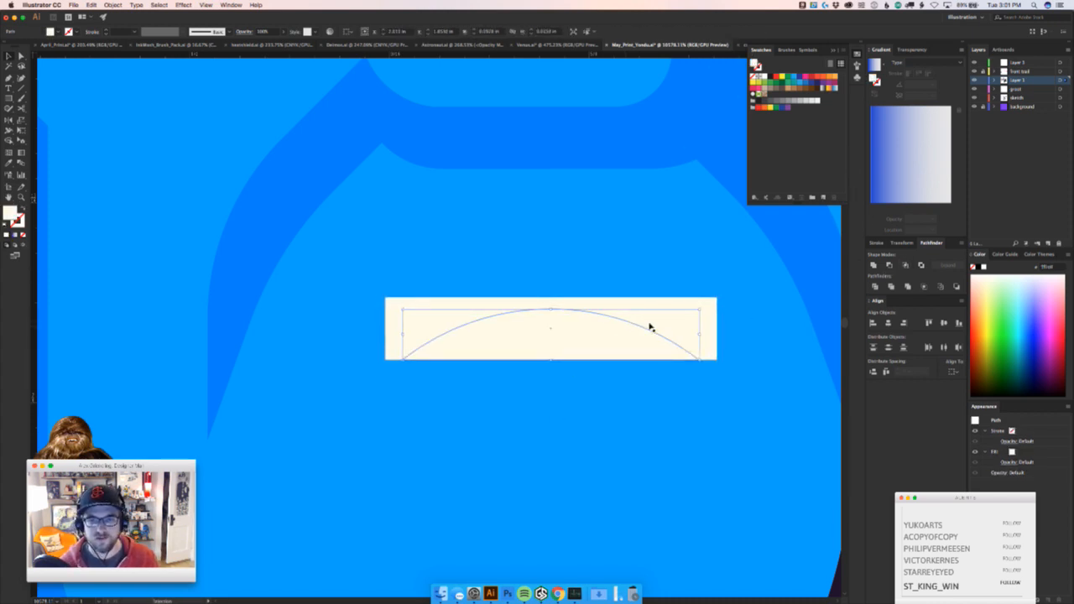
pyautogui.moveTo(650, 325); pyautogui.dragTo(655, 375)
pyautogui.press('super+z')
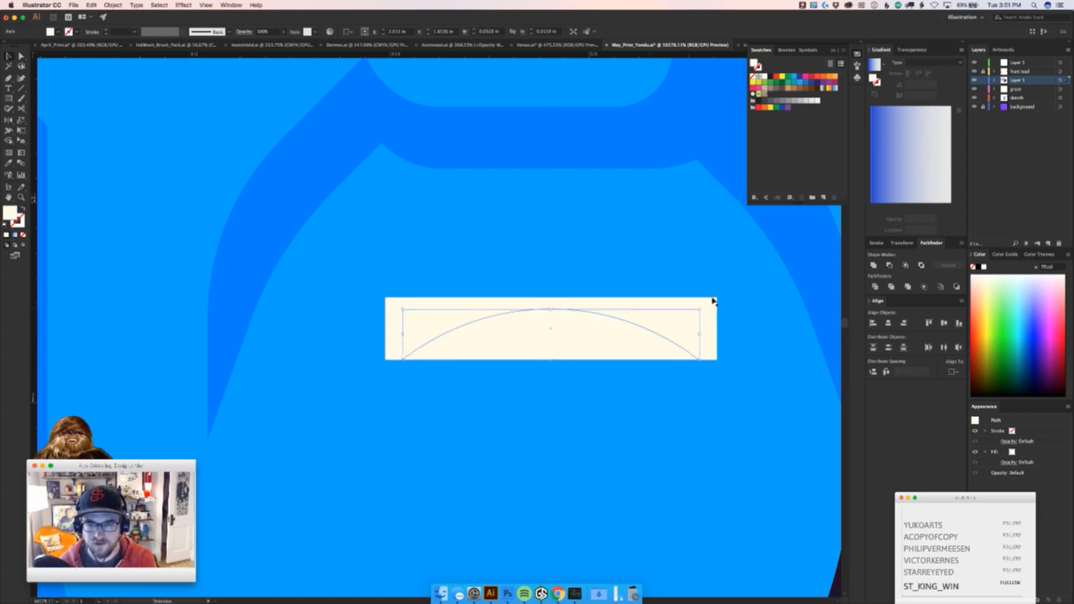
pyautogui.click(718, 294)
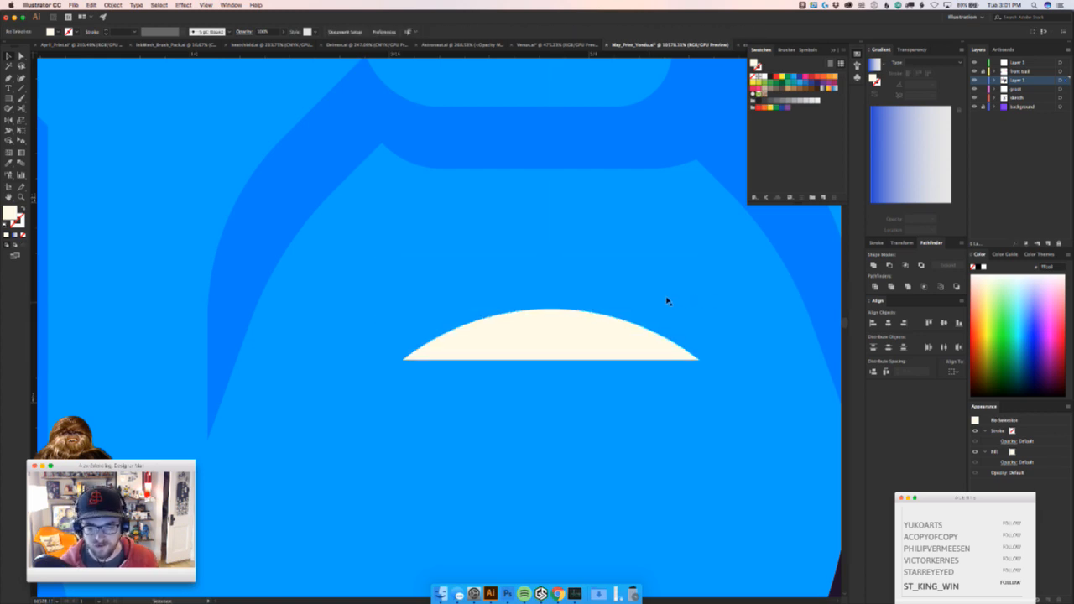
# Draw a half-lip shape with the Pen tool under the teeth, slanted at its outer end and ending vertically at the mouth's centre
pyautogui.press('m')
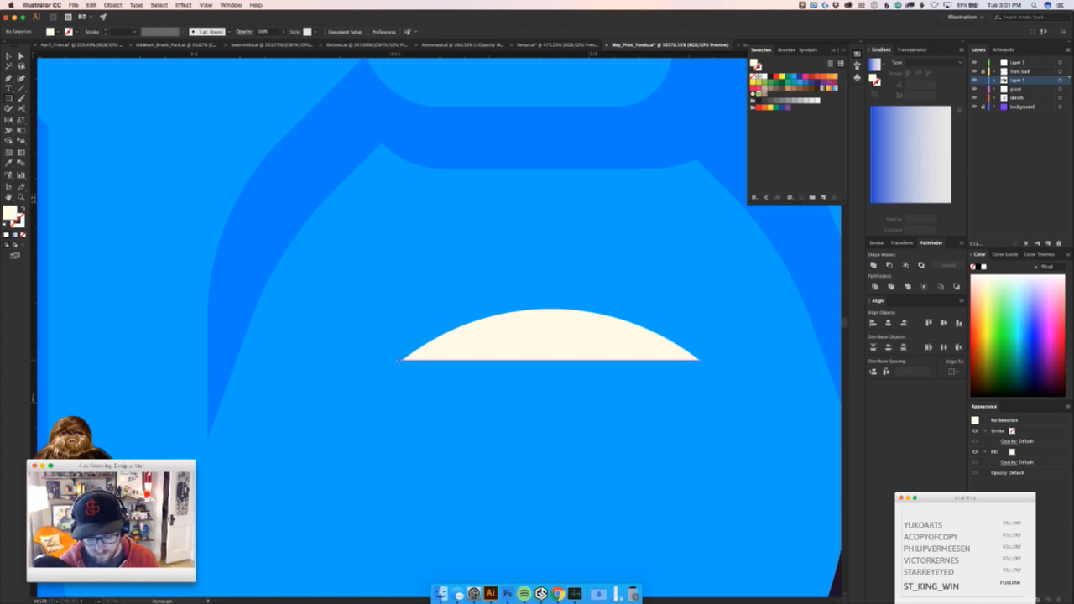
pyautogui.press('p')
pyautogui.click(404, 359)
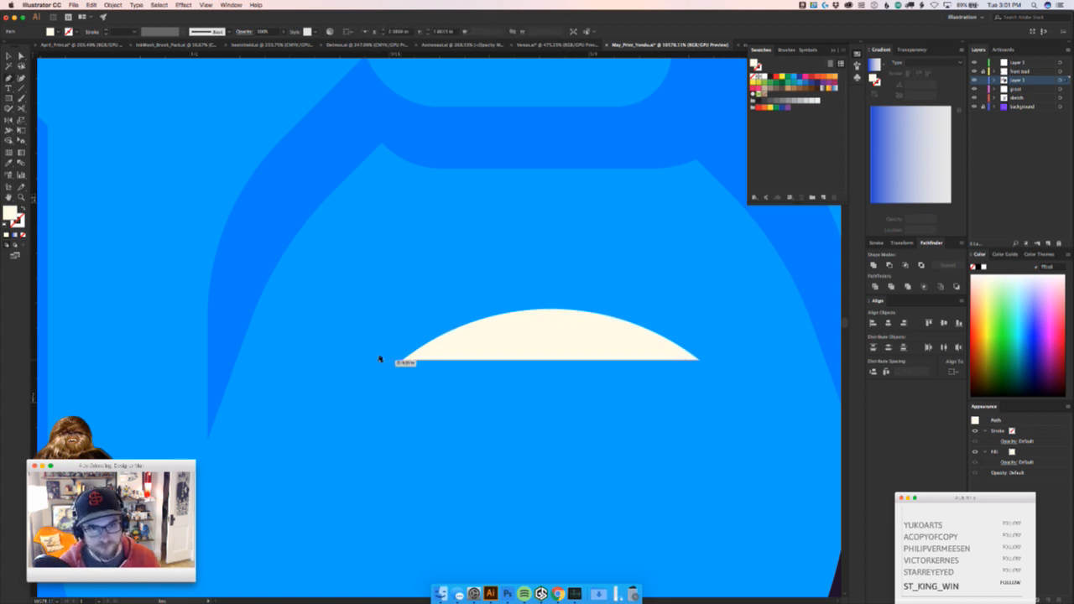
pyautogui.click(365, 360)
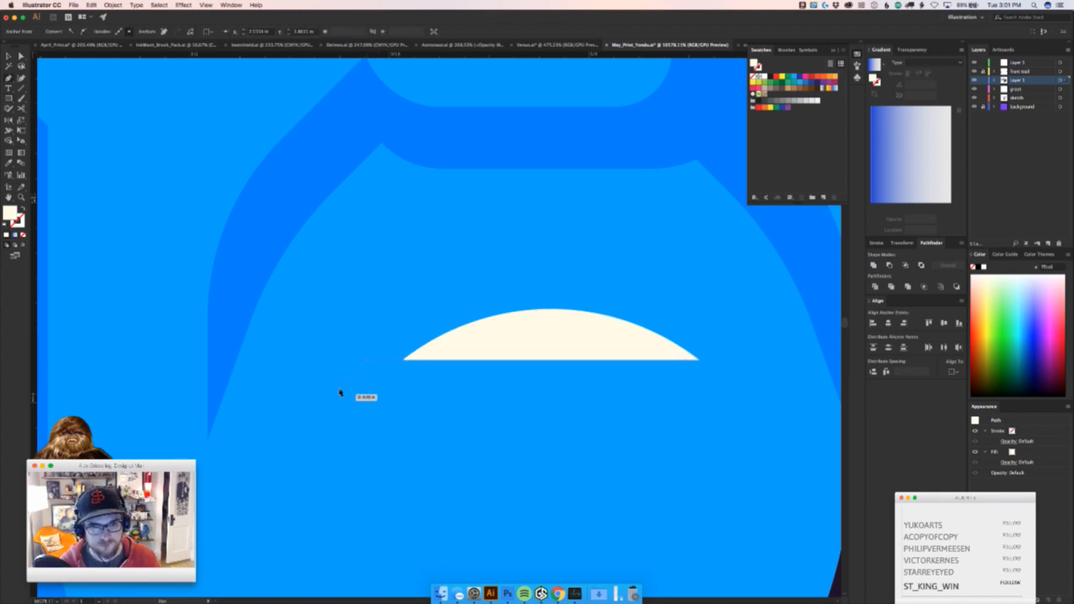
pyautogui.click(328, 400)
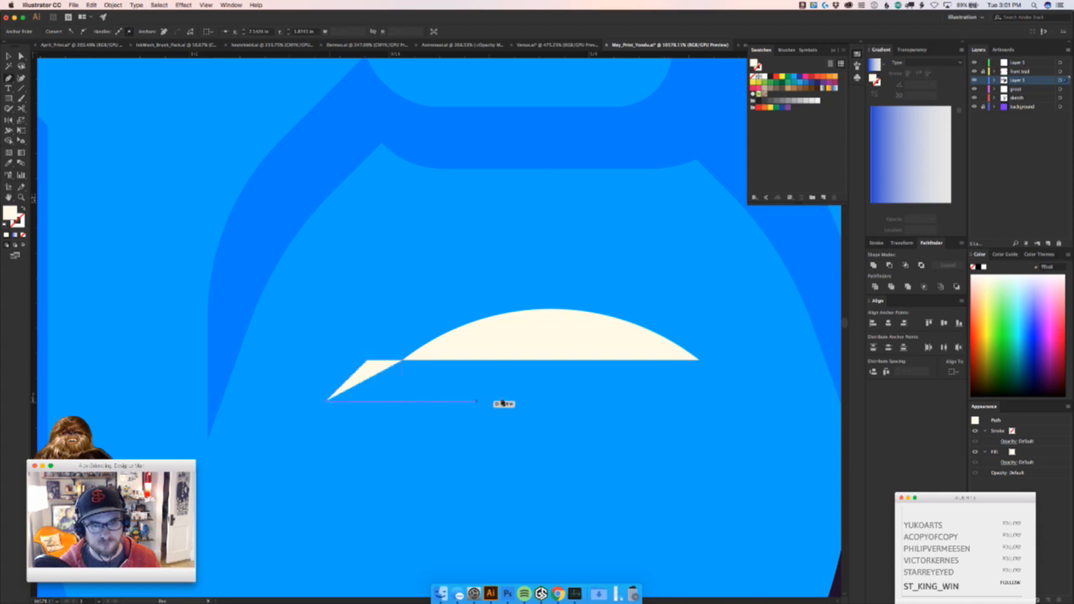
pyautogui.click(550, 401)
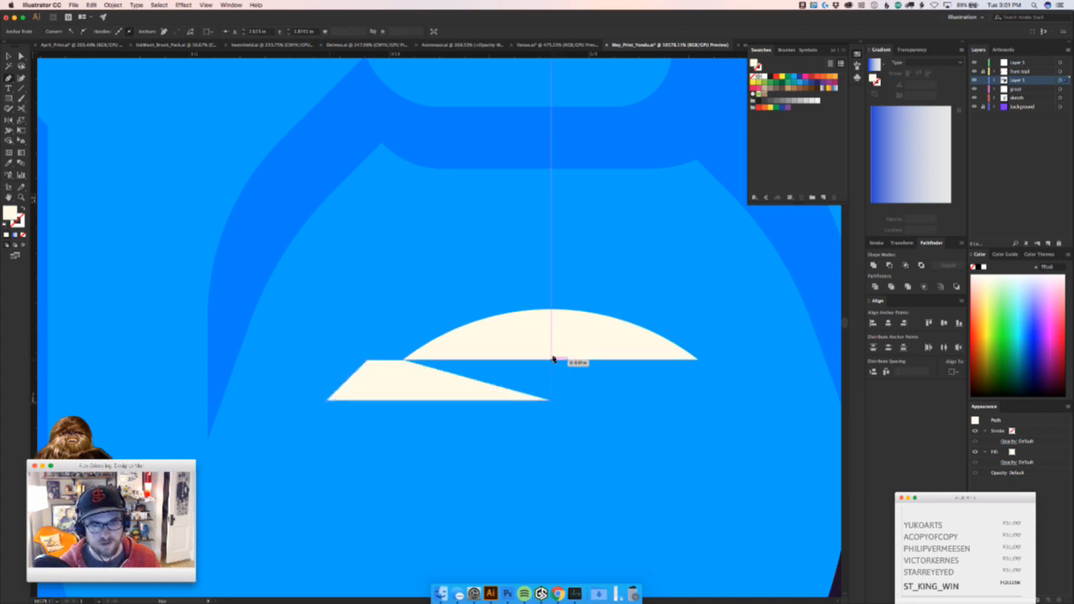
pyautogui.click(551, 359)
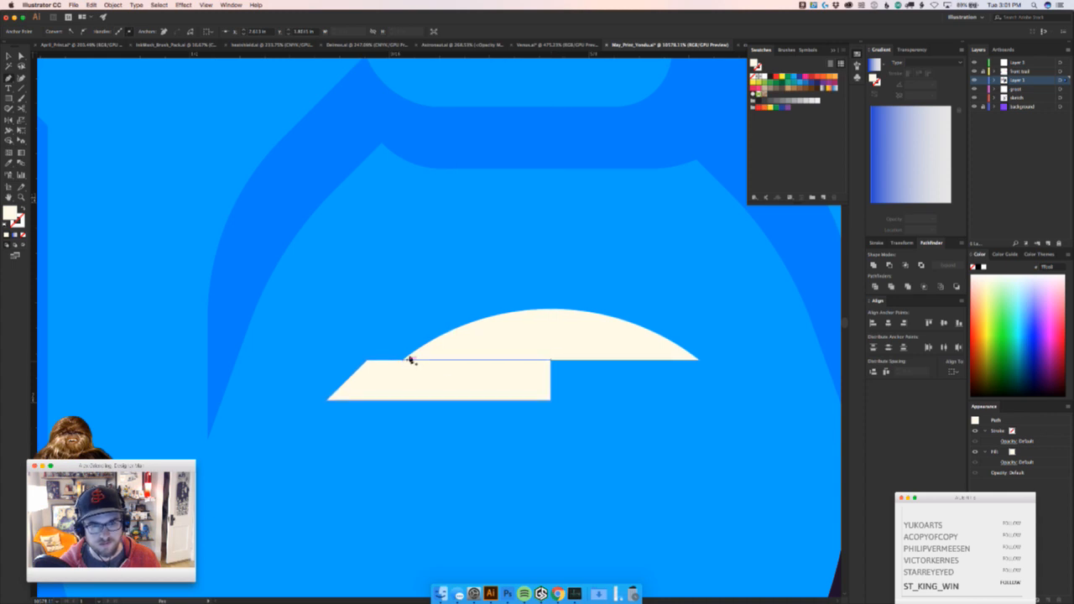
pyautogui.click(411, 359)
# Fill the half-lip with the face's darker blue and place a mirrored copy beside it to complete the bar under the teeth
pyautogui.press('i')
pyautogui.click(278, 221)
pyautogui.press('v')
pyautogui.moveTo(495, 386); pyautogui.dragTo(619, 419)
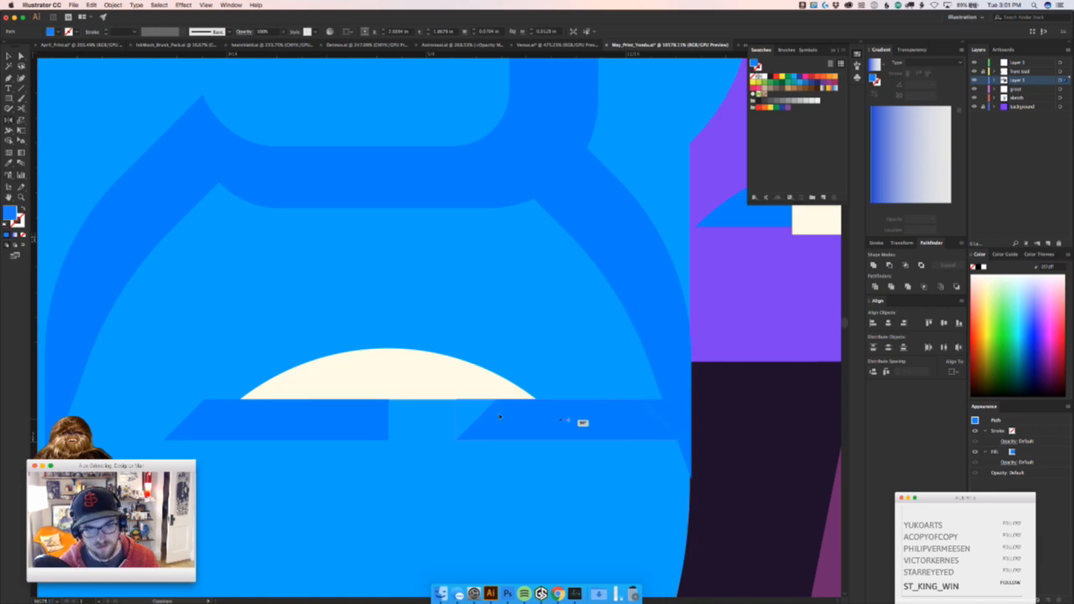
pyautogui.press('v')
pyautogui.moveTo(501, 416); pyautogui.dragTo(436, 408)
# Move the spare mouth copy away from the face onto the empty purple background
pyautogui.press('z')
pyautogui.moveTo(518, 412); pyautogui.dragTo(368, 461)
pyautogui.press('v')
pyautogui.click(314, 479)
pyautogui.press('z')
pyautogui.press('v')
pyautogui.press('z')
pyautogui.moveTo(588, 473); pyautogui.dragTo(494, 474)
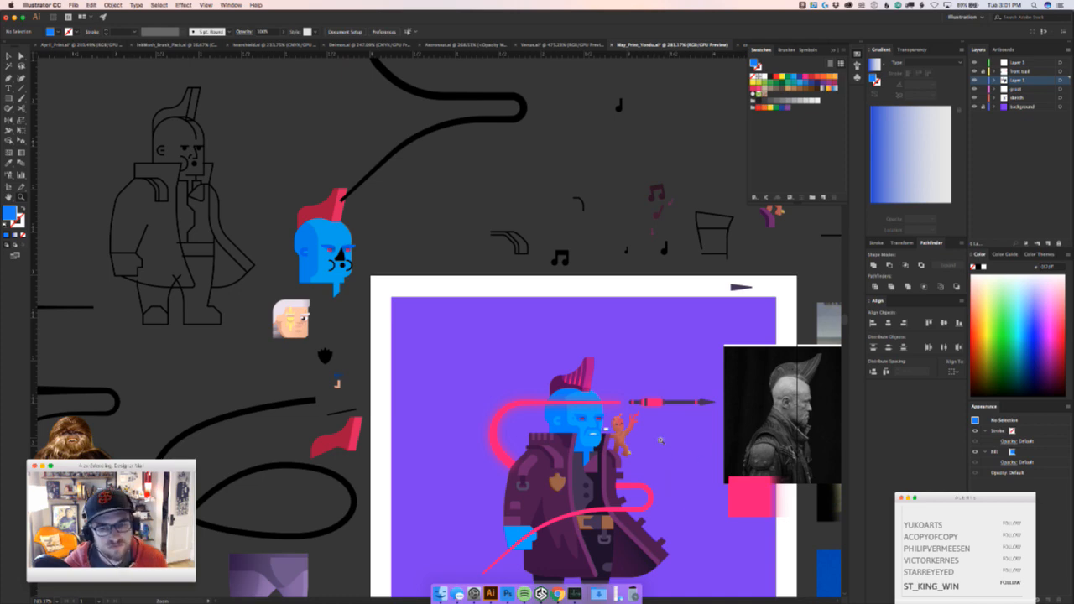
pyautogui.moveTo(646, 429); pyautogui.dragTo(737, 429)
pyautogui.press('v')
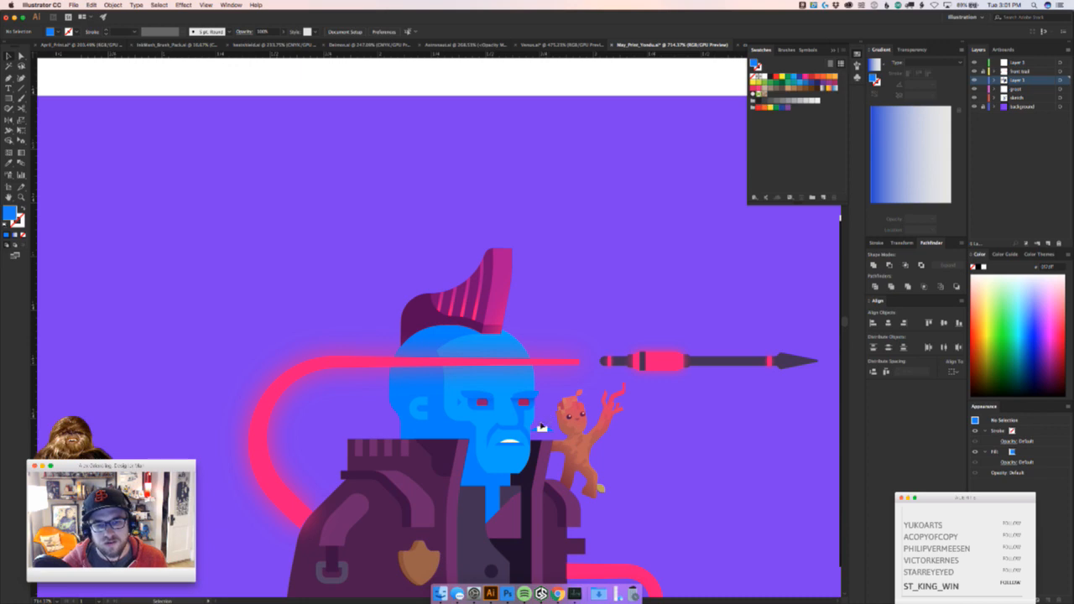
pyautogui.click(541, 426)
pyautogui.moveTo(541, 426); pyautogui.dragTo(614, 458)
# Examine the new lip and teeth close up and against the whole character
pyautogui.press('z')
pyautogui.press('v')
pyautogui.moveTo(619, 556); pyautogui.dragTo(476, 495)
pyautogui.press('super+z')
pyautogui.click(421, 508)
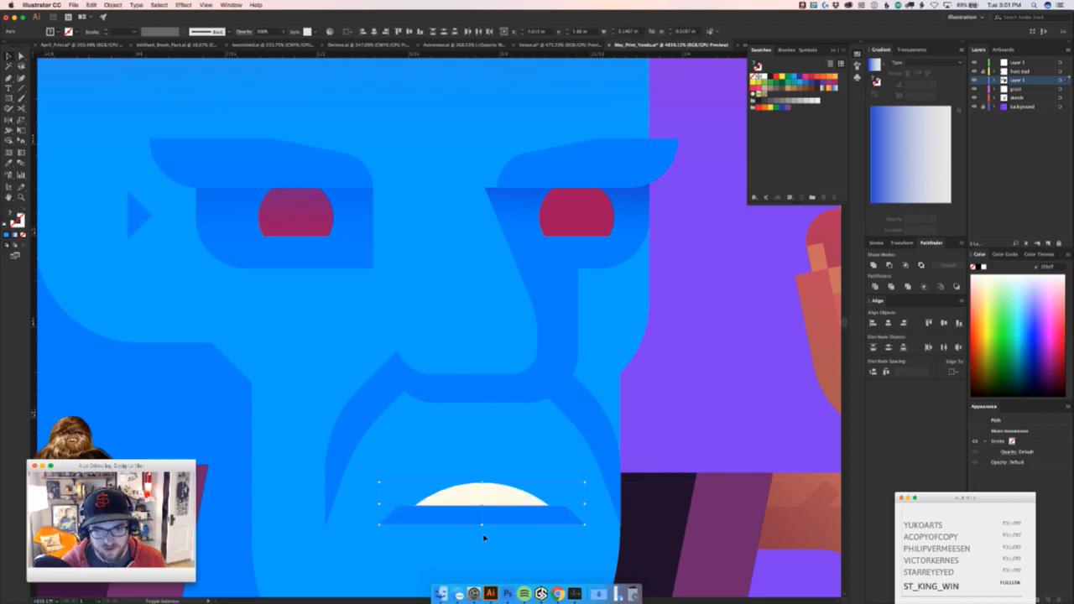
pyautogui.press('shift+super+a')
pyautogui.press('z')
pyautogui.moveTo(541, 539); pyautogui.dragTo(268, 539)
pyautogui.scroll(-5, 268, 539)
pyautogui.hscroll(3, 267, 539)
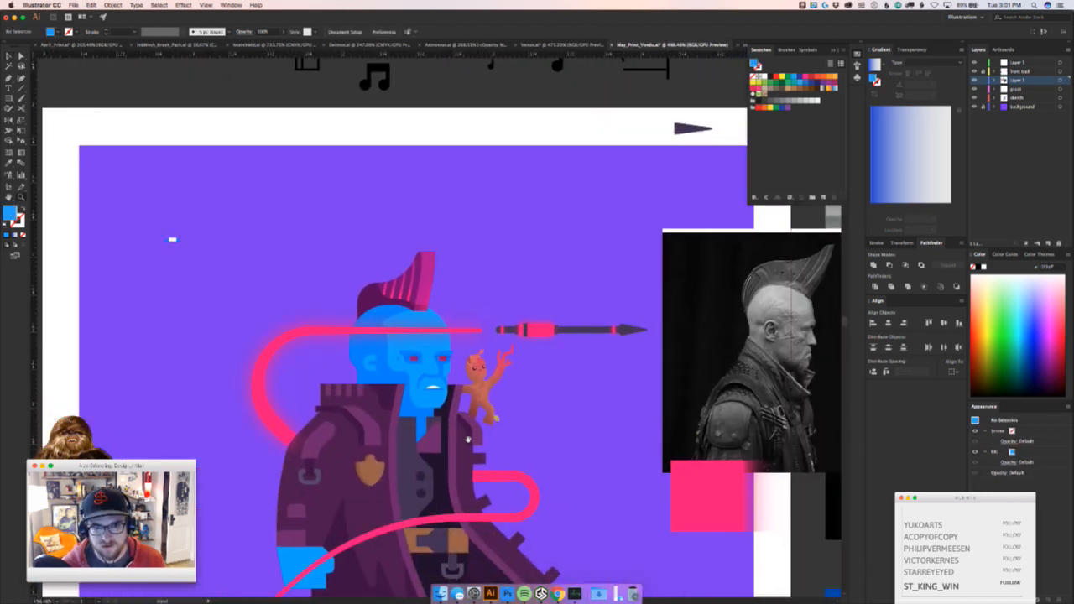
pyautogui.scroll(2, 442, 401)
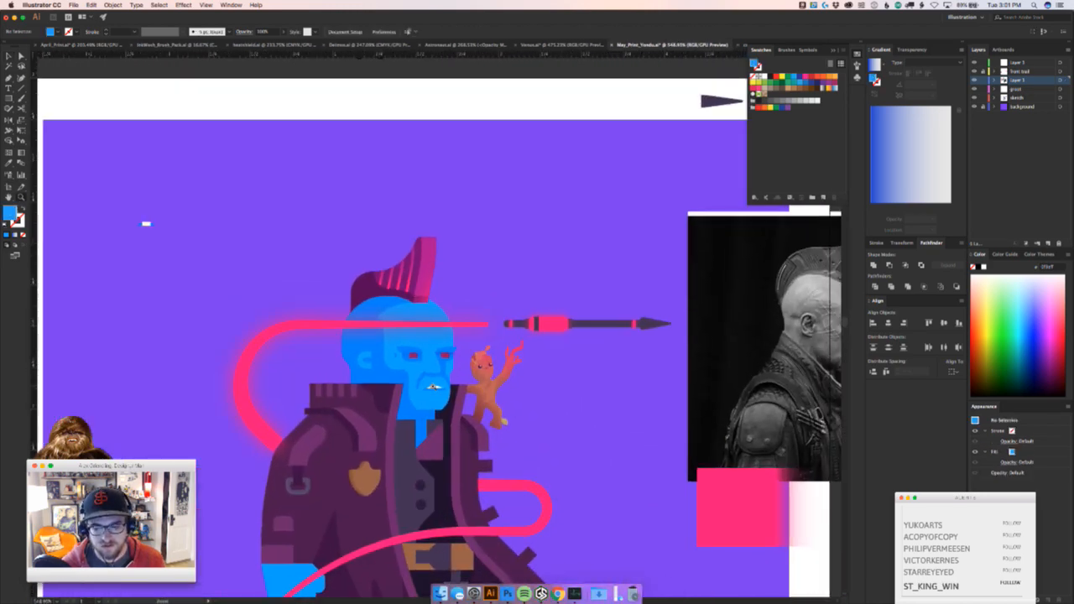
pyautogui.scroll(8, 432, 386)
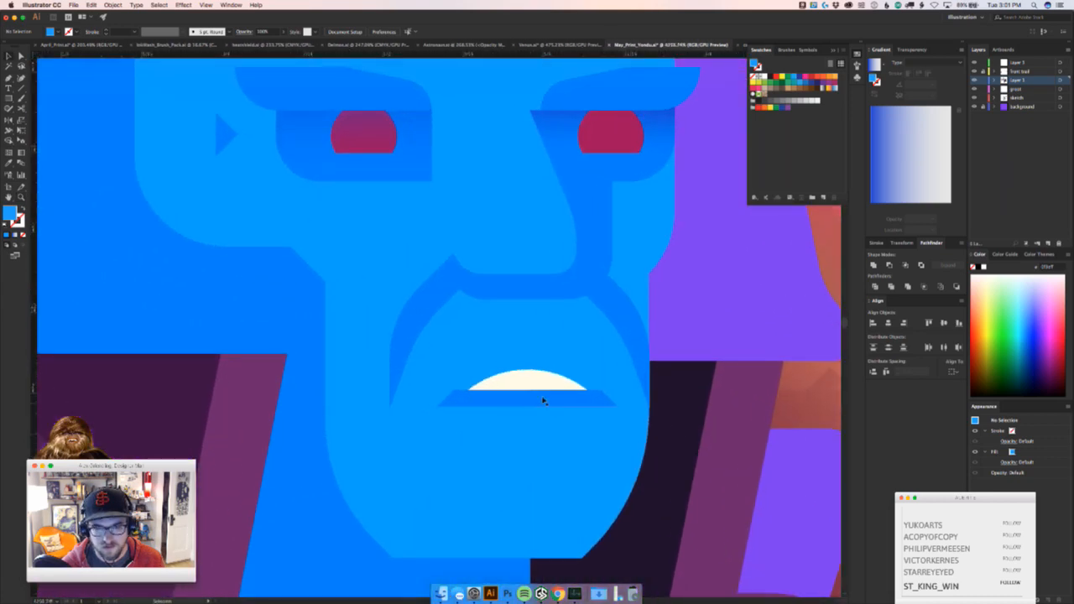
# Unite the two blue lip halves into a single shape
pyautogui.moveTo(539, 425); pyautogui.dragTo(539, 425)
pyautogui.press('super+z')
pyautogui.keyDown('shift'); pyautogui.click(511, 397); pyautogui.keyUp('shift')
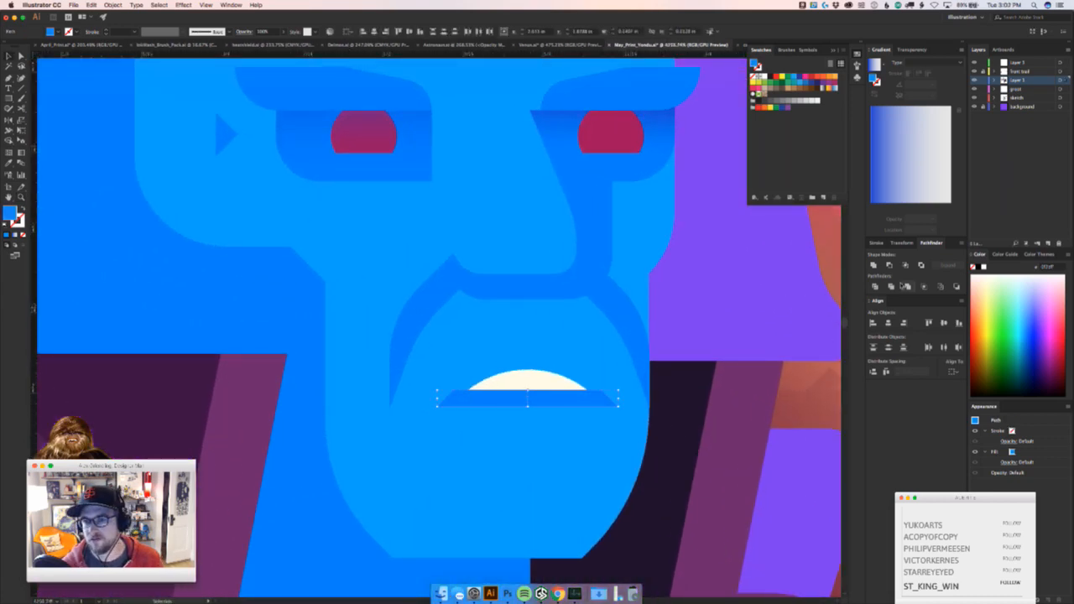
pyautogui.click(875, 265)
pyautogui.scroll(3, 575, 396)
pyautogui.press('a')
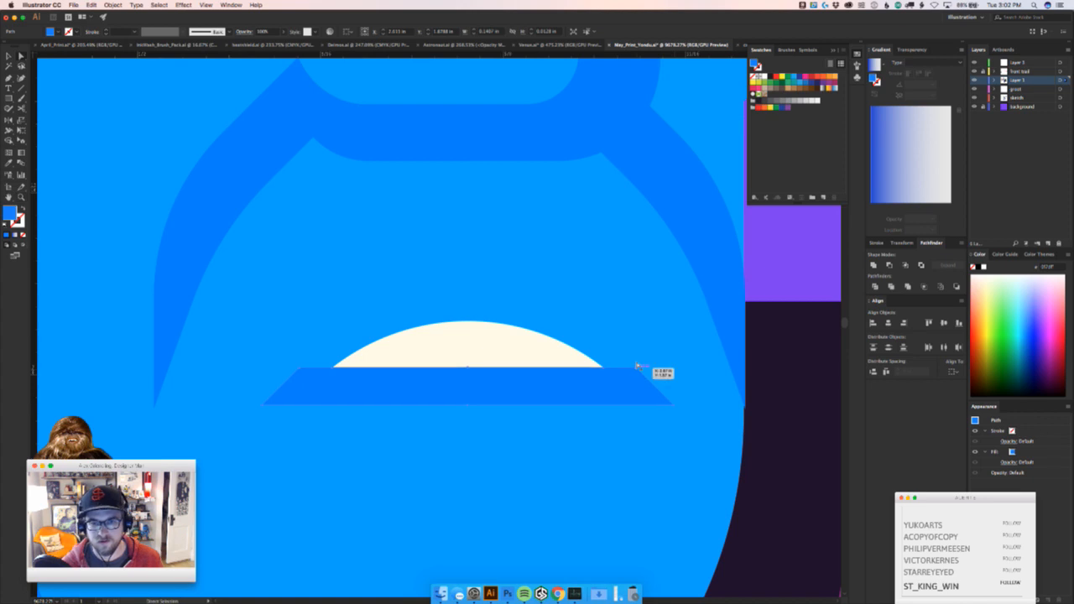
pyautogui.press('v')
pyautogui.moveTo(585, 378); pyautogui.dragTo(579, 414)
pyautogui.press('super+z')
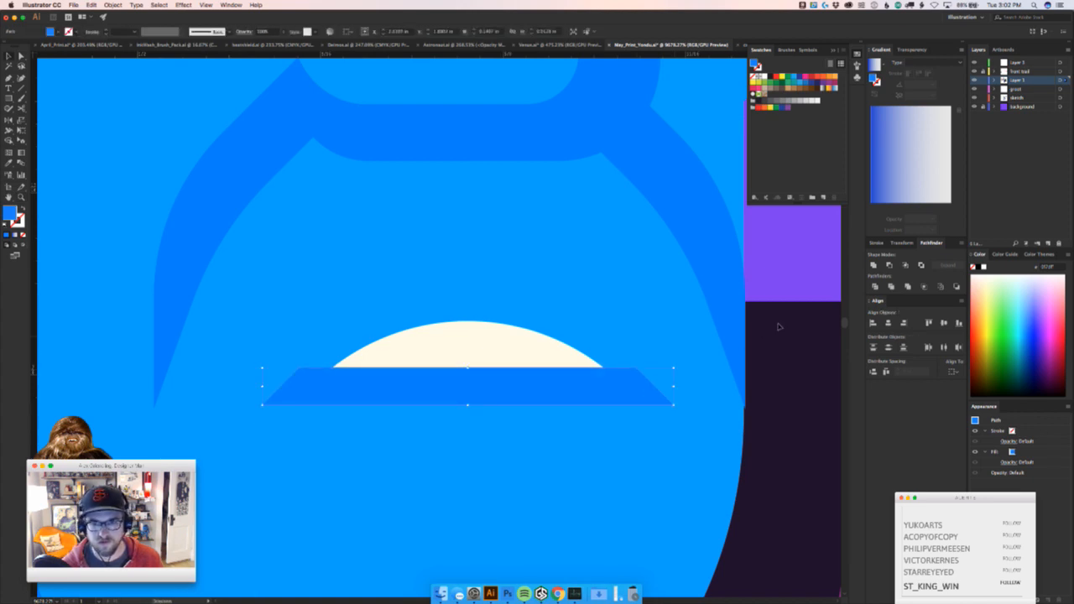
pyautogui.press('a')
pyautogui.moveTo(299, 368); pyautogui.dragTo(299, 342)
pyautogui.press('super+z')
# Round both upper corners of the blue lip bar under the teeth
pyautogui.press('a')
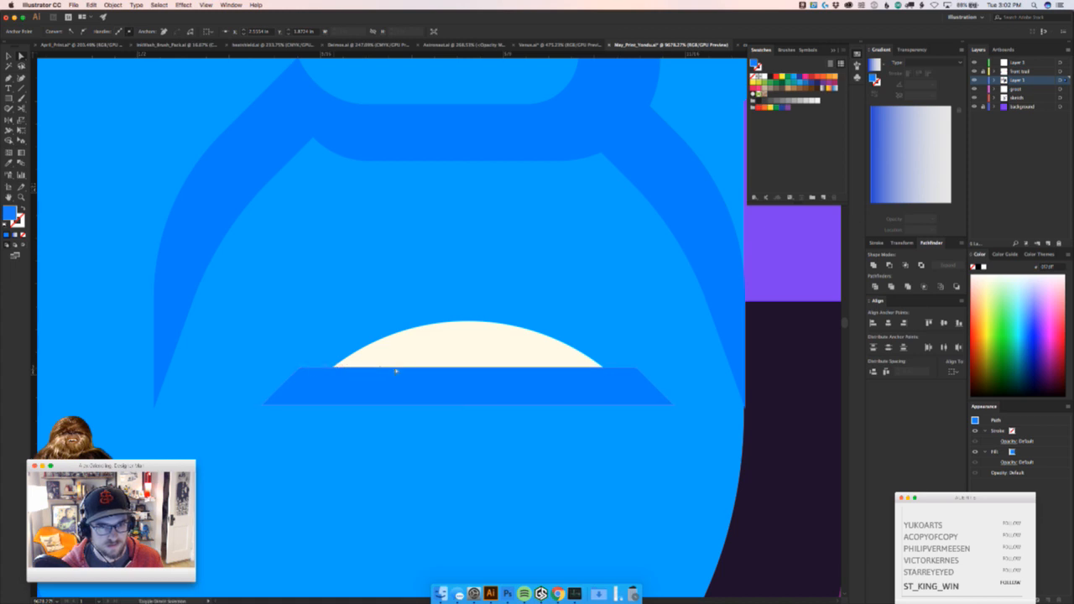
pyautogui.click(302, 368)
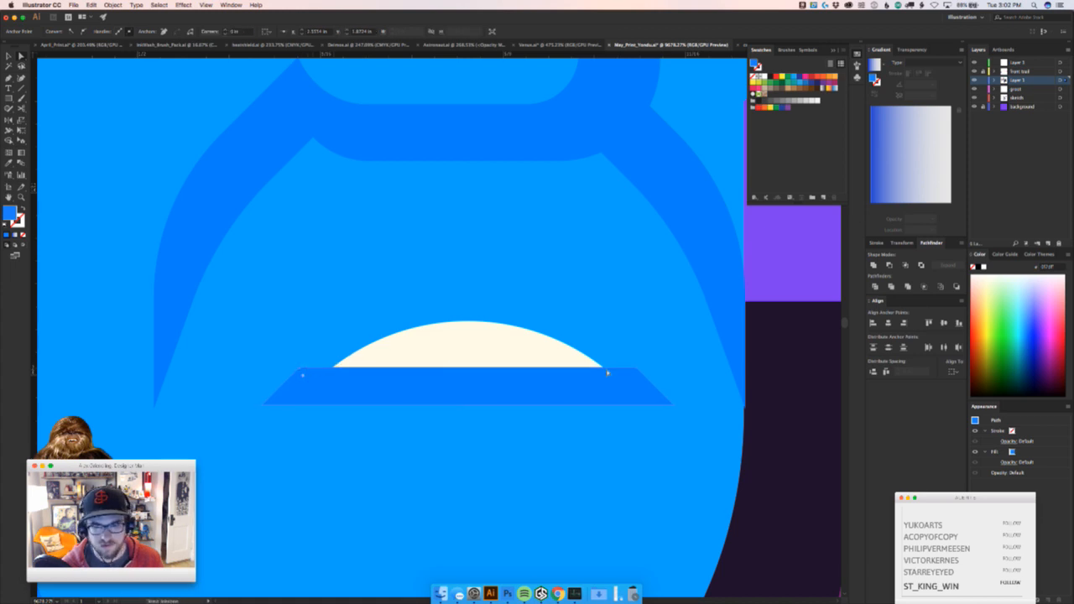
pyautogui.moveTo(612, 366); pyautogui.dragTo(557, 366)
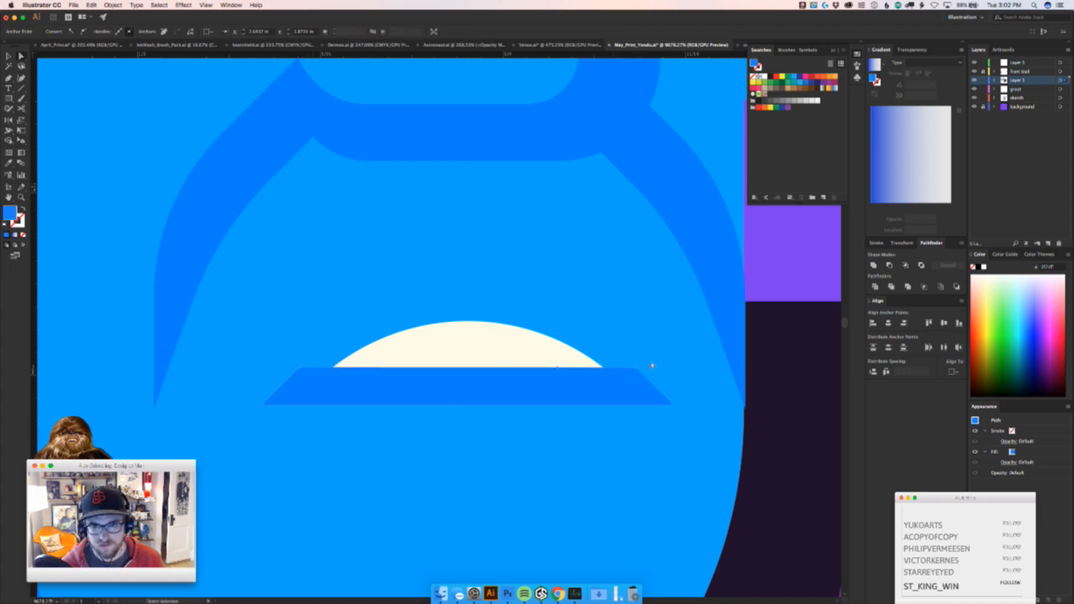
pyautogui.click(301, 367)
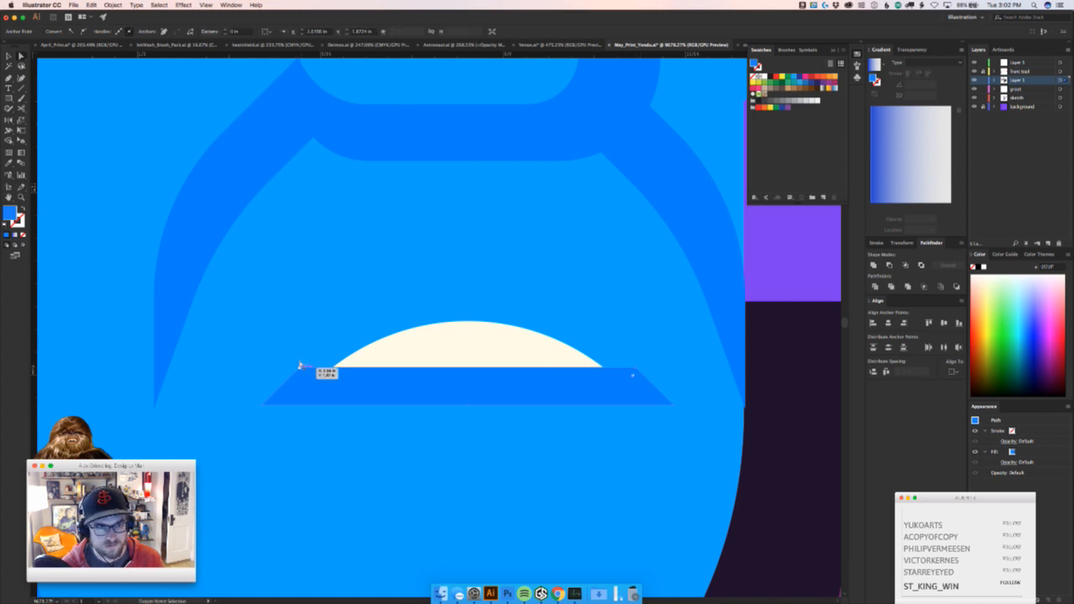
pyautogui.keyDown('shift'); pyautogui.click(301, 367); pyautogui.keyUp('shift')
pyautogui.moveTo(306, 375); pyautogui.dragTo(352, 452)
# Compare the reshaped mouth with the whole character and the Yondu reference video in Chrome, and return to Illustrator
pyautogui.press('z')
pyautogui.moveTo(523, 434); pyautogui.dragTo(151, 462)
pyautogui.press('v')
pyautogui.click(595, 293)
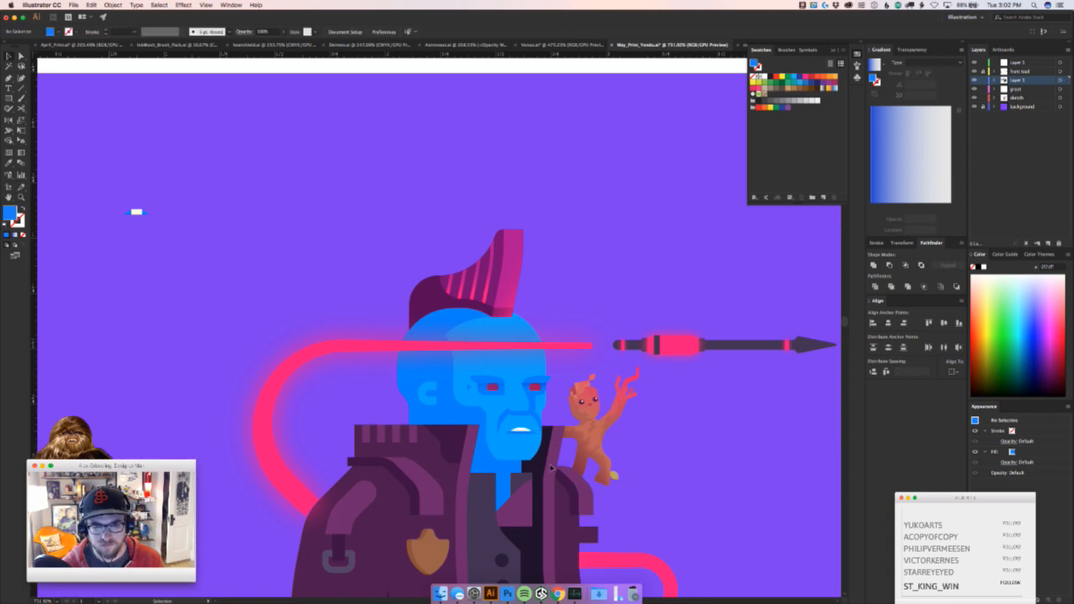
pyautogui.scroll(-6, 552, 467)
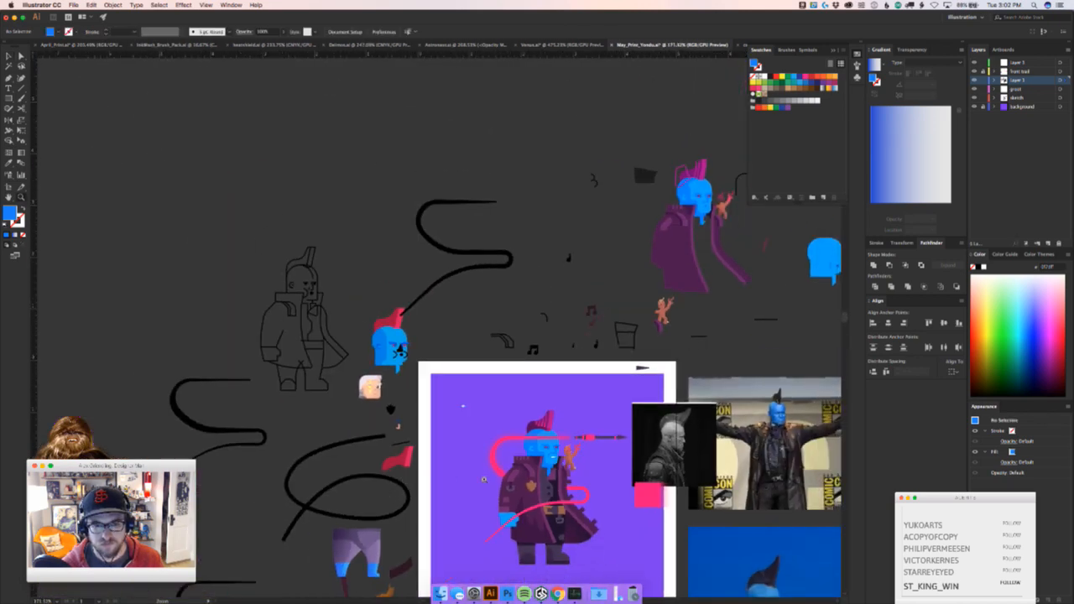
pyautogui.moveTo(483, 479); pyautogui.dragTo(372, 457)
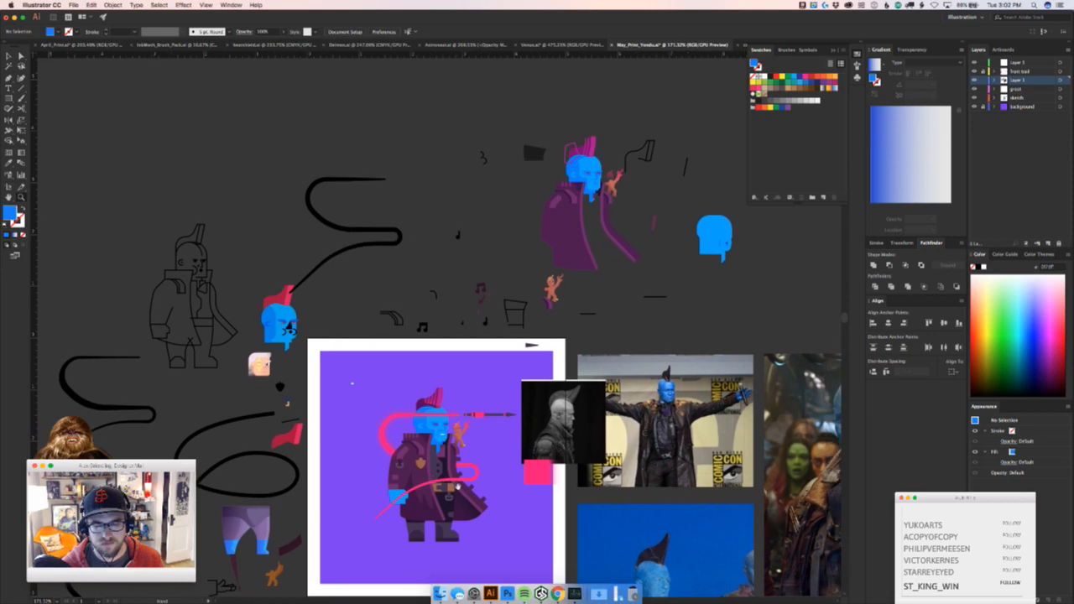
pyautogui.click(557, 593)
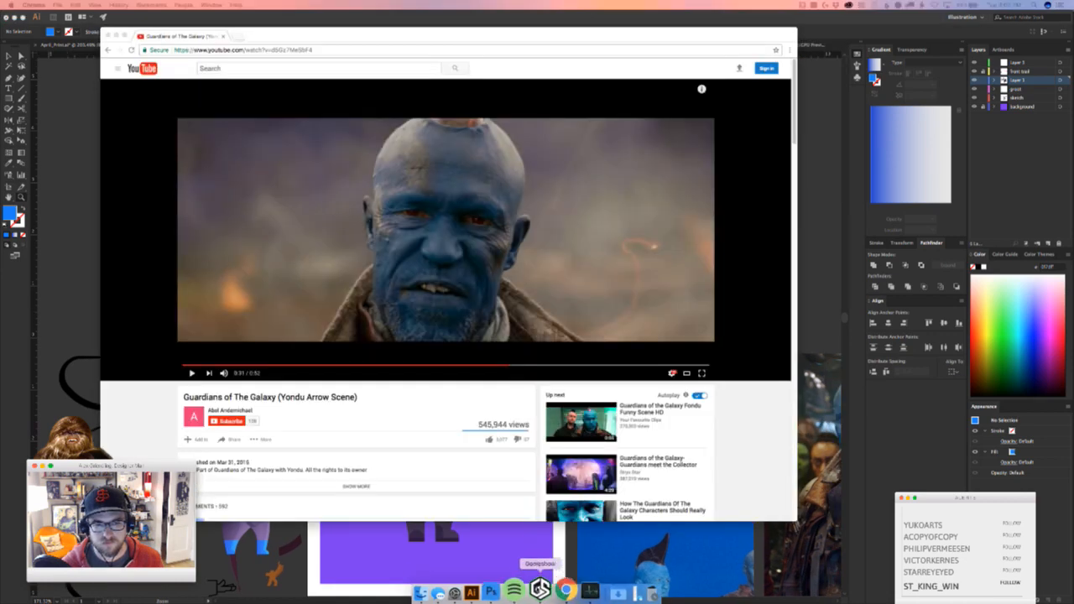
pyautogui.click(249, 533)
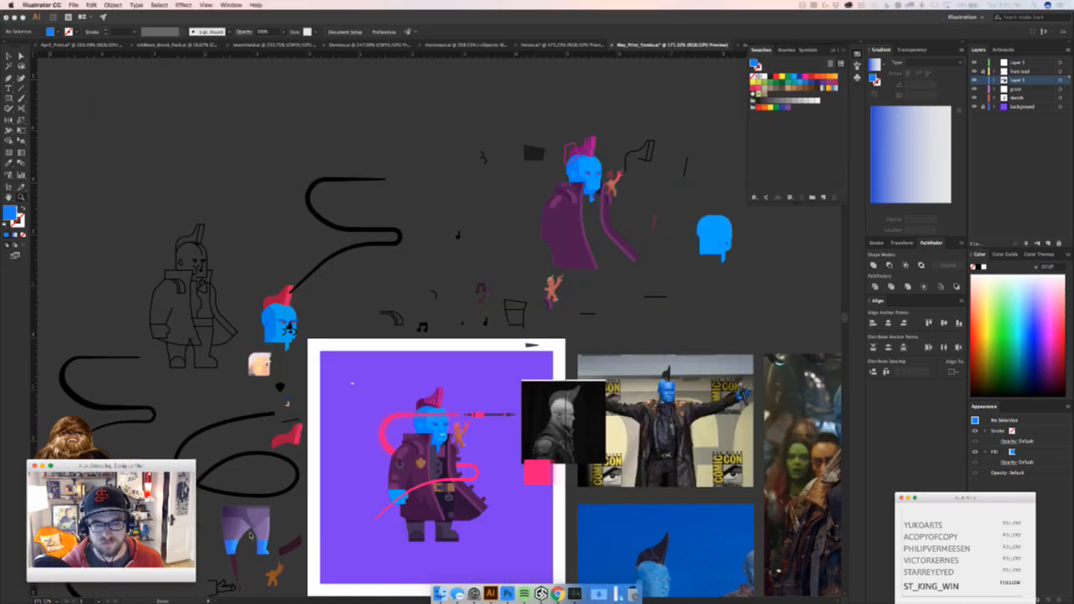
# Place a vertically flipped copy of the blue lip bar just below the original as a lower lip
pyautogui.scroll(6, 542, 425)
pyautogui.scroll(5, 407, 428)
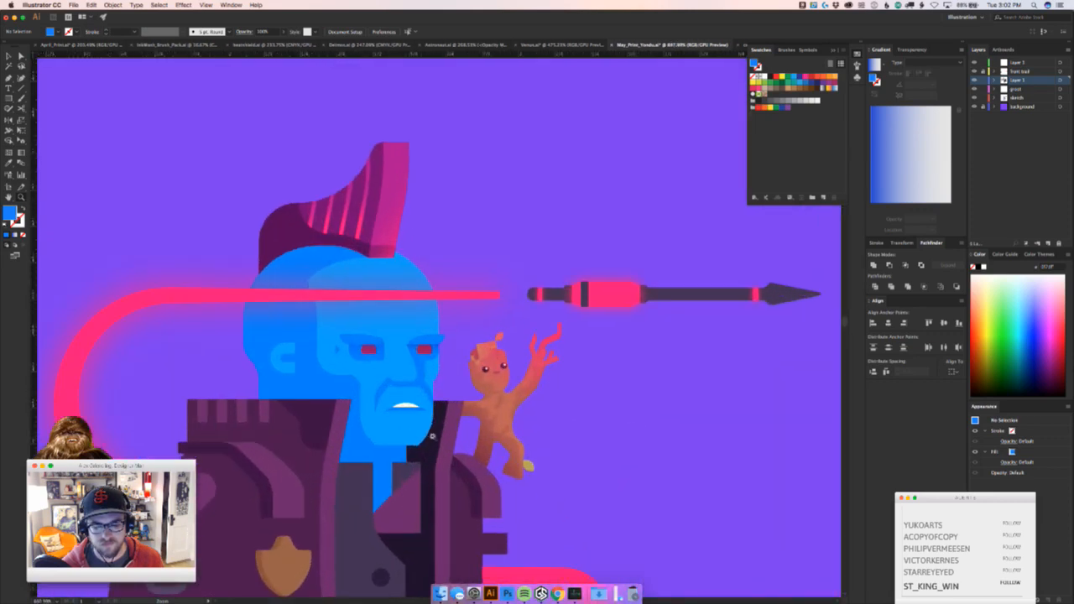
pyautogui.moveTo(413, 366); pyautogui.dragTo(433, 382)
pyautogui.press('v')
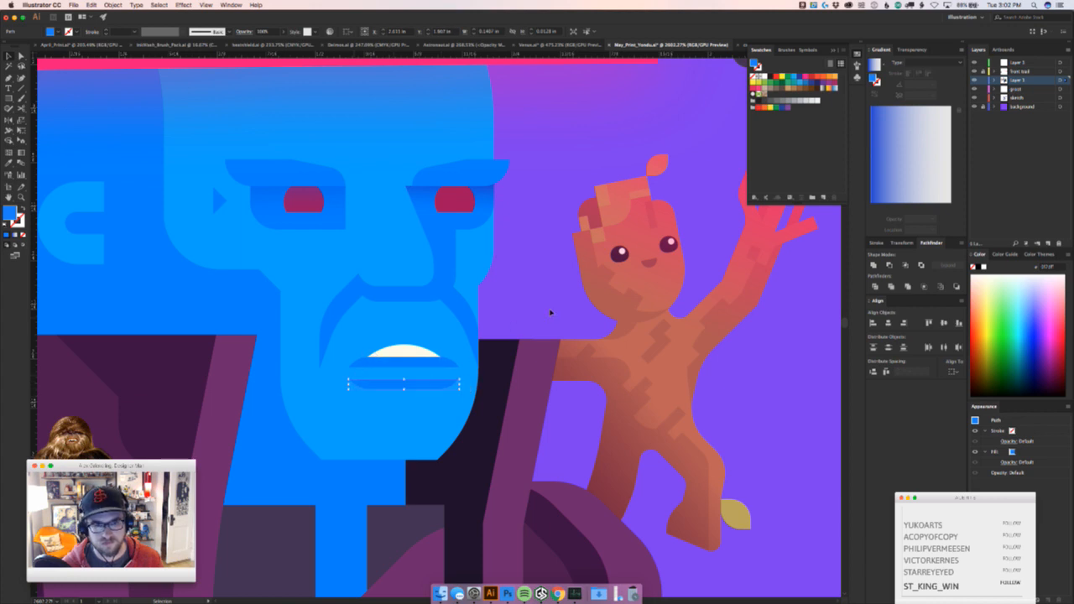
# Shorten the lower lip bar by nudging the anchor points at its right end inward
pyautogui.press('a')
pyautogui.click(459, 402)
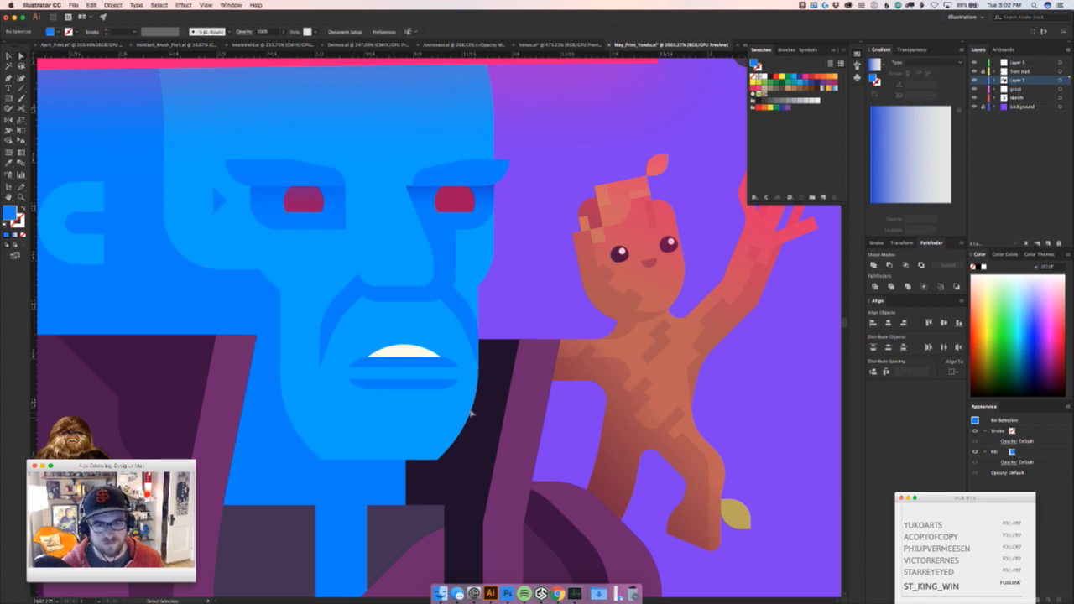
pyautogui.click(426, 372)
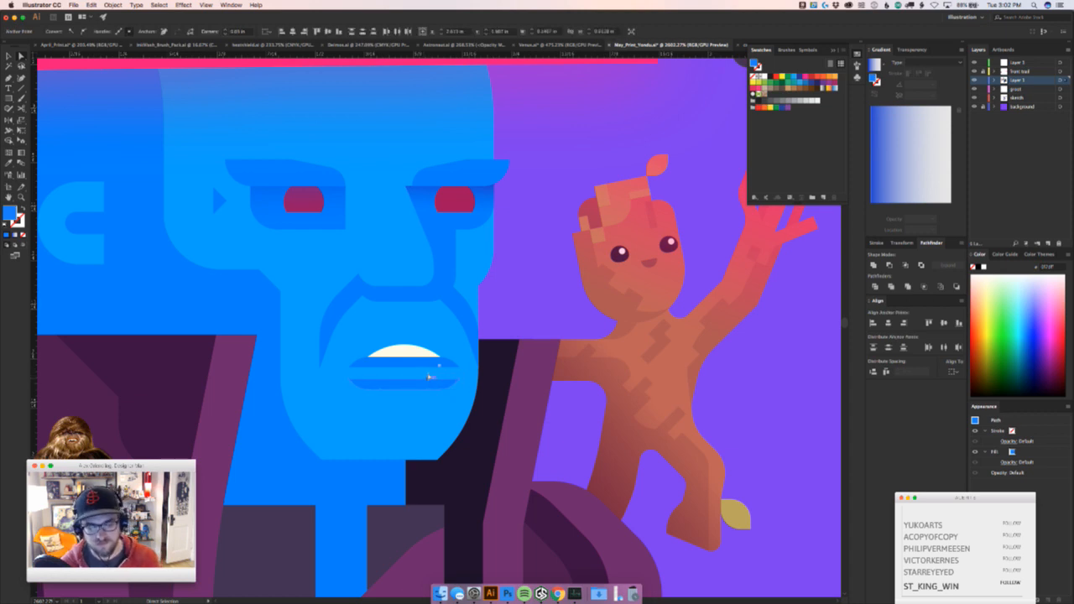
pyautogui.hotkey('shift', 'Left')
pyautogui.press('super+z')
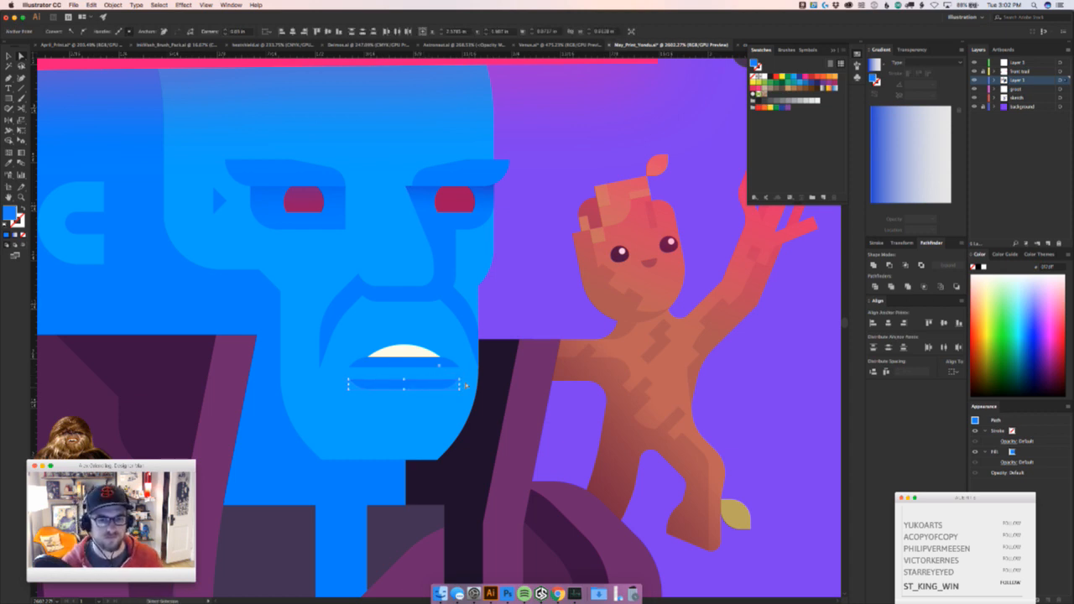
pyautogui.press('Left')
pyautogui.press('Left')
pyautogui.press('Left')
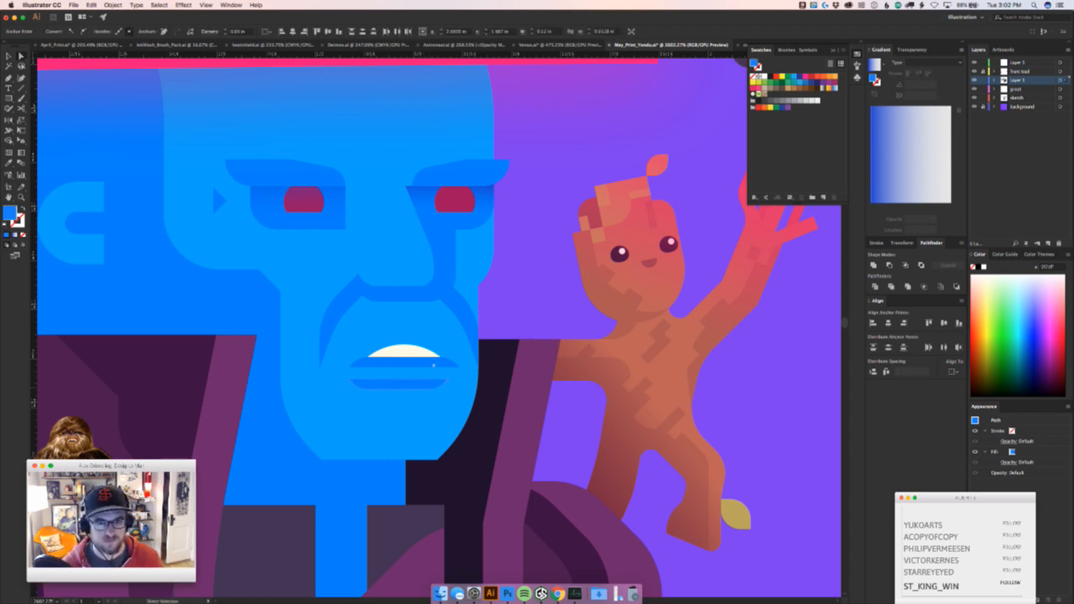
pyautogui.press('Left')
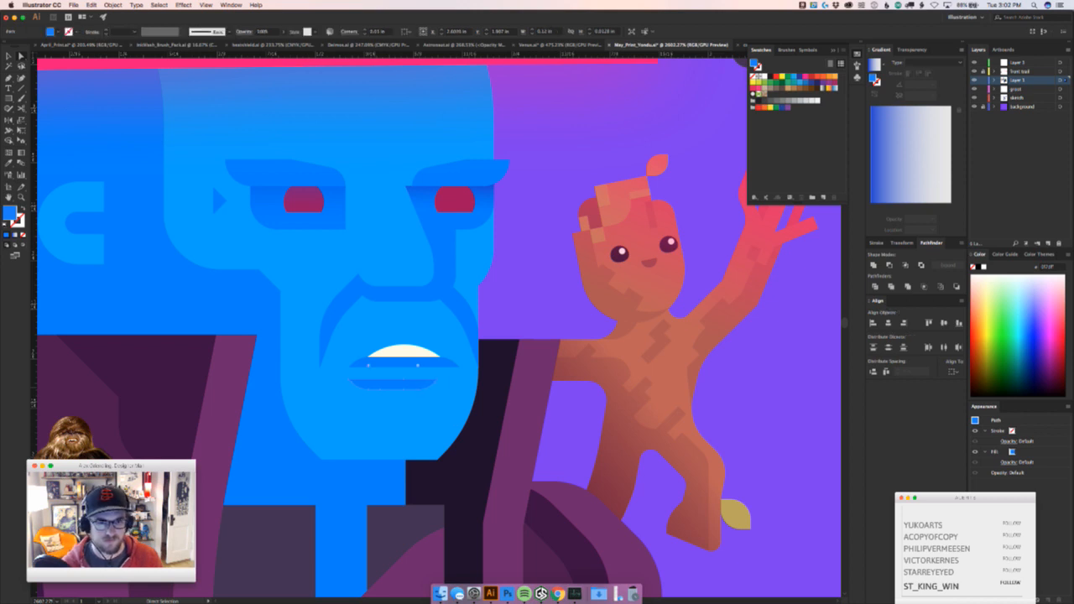
# Shift the lower lip's left-end anchor points inward to match the right end, and check the mouth on the full figure
pyautogui.click(387, 371)
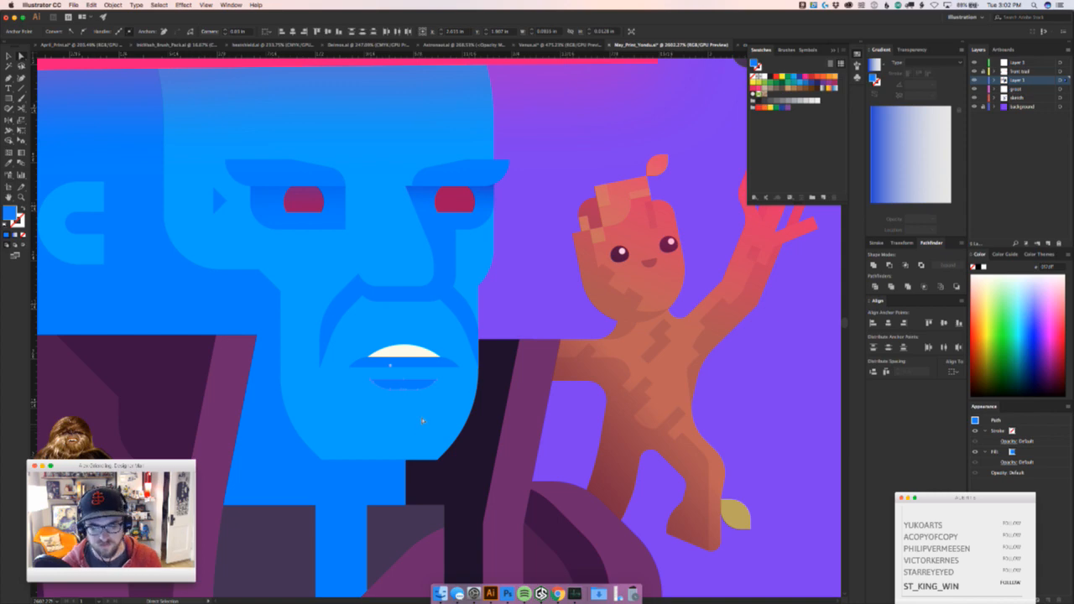
pyautogui.press('super+shift+a')
pyautogui.press('v')
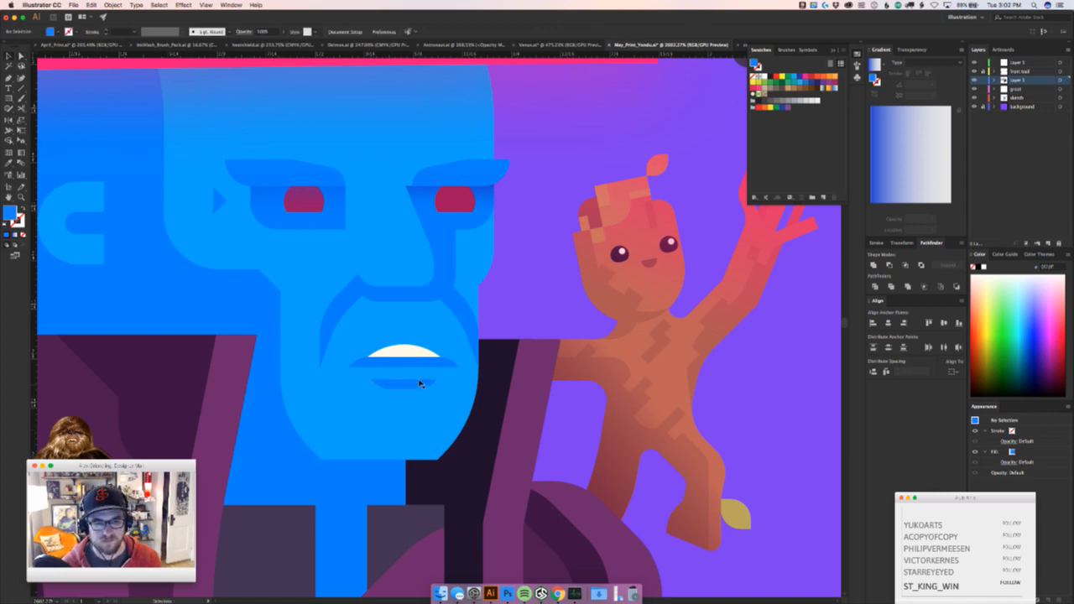
pyautogui.click(426, 387)
pyautogui.press('super+shift+a')
pyautogui.press('z')
pyautogui.moveTo(455, 421); pyautogui.dragTo(206, 487)
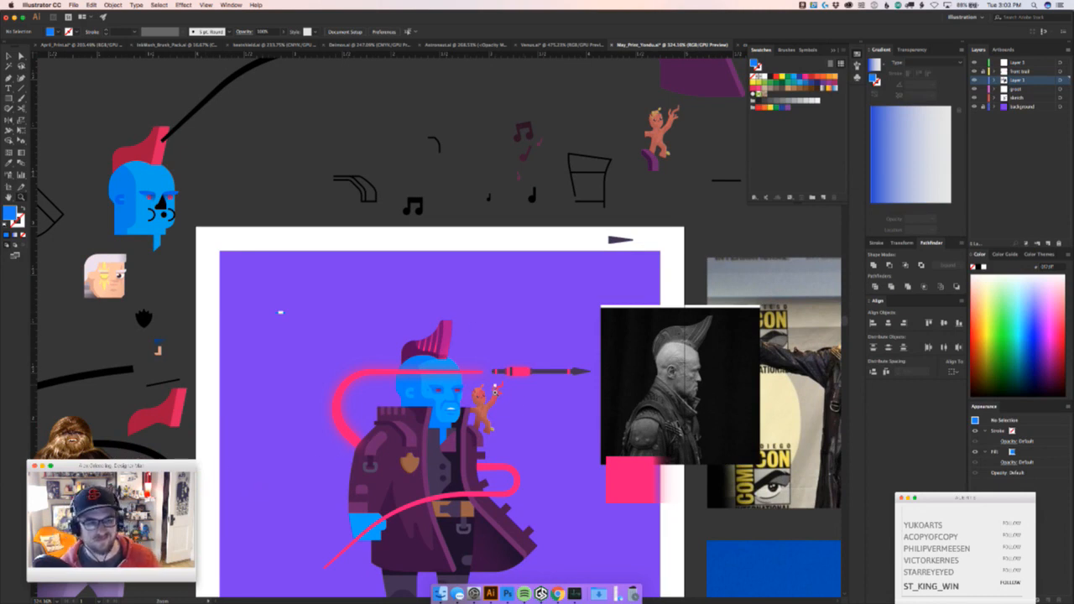
# Compare the whole figure with the photo references and inspect the purple cuff patch and sleeve details
pyautogui.moveTo(567, 427); pyautogui.dragTo(455, 389)
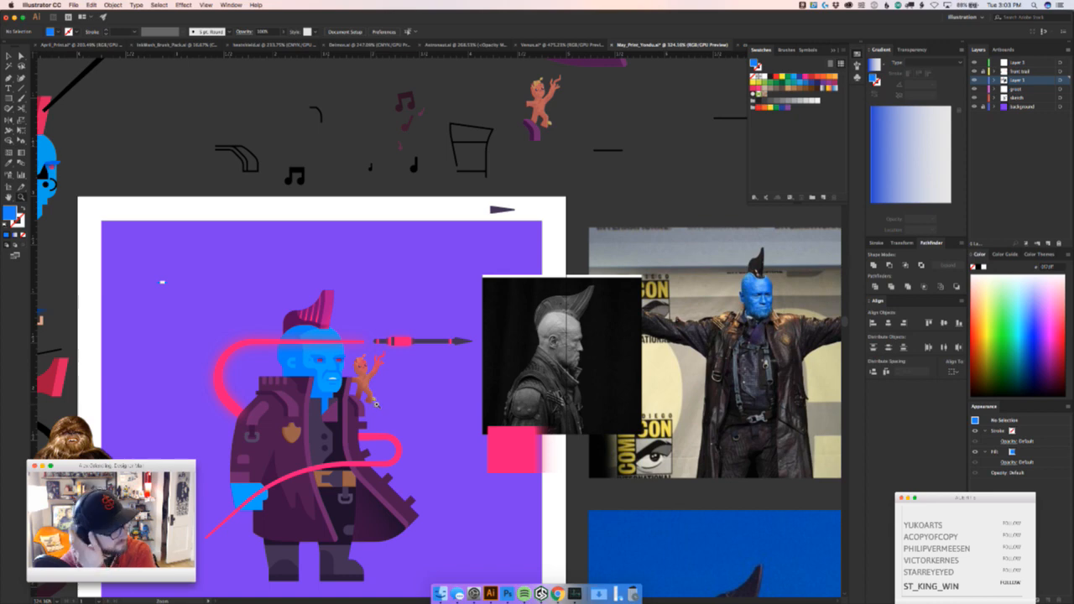
pyautogui.moveTo(380, 410); pyautogui.dragTo(452, 327)
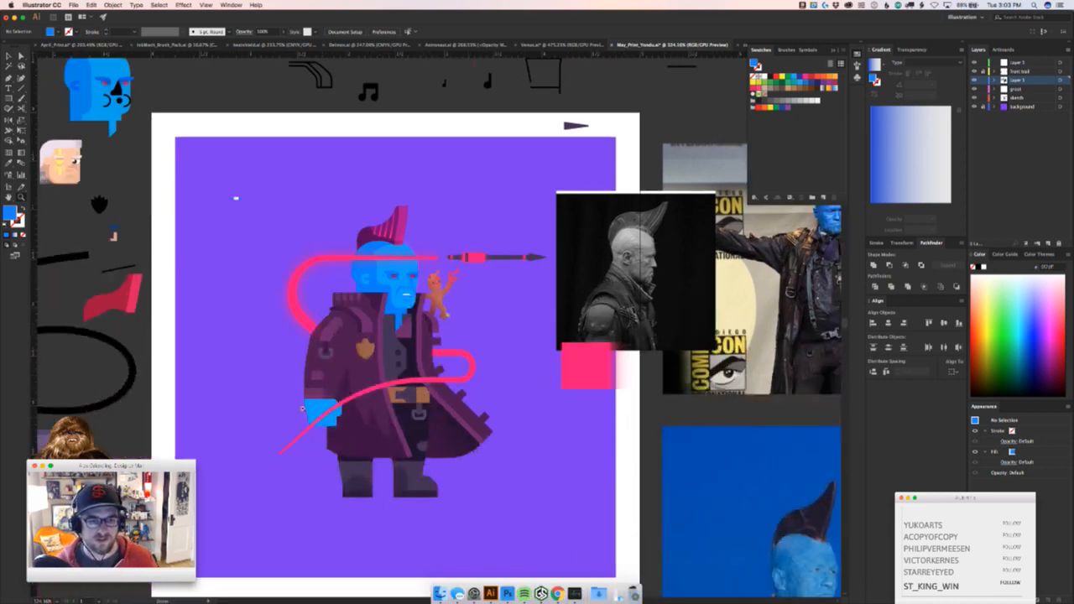
pyautogui.moveTo(285, 410); pyautogui.dragTo(419, 336)
pyautogui.press('v')
pyautogui.scroll(5, 363, 324)
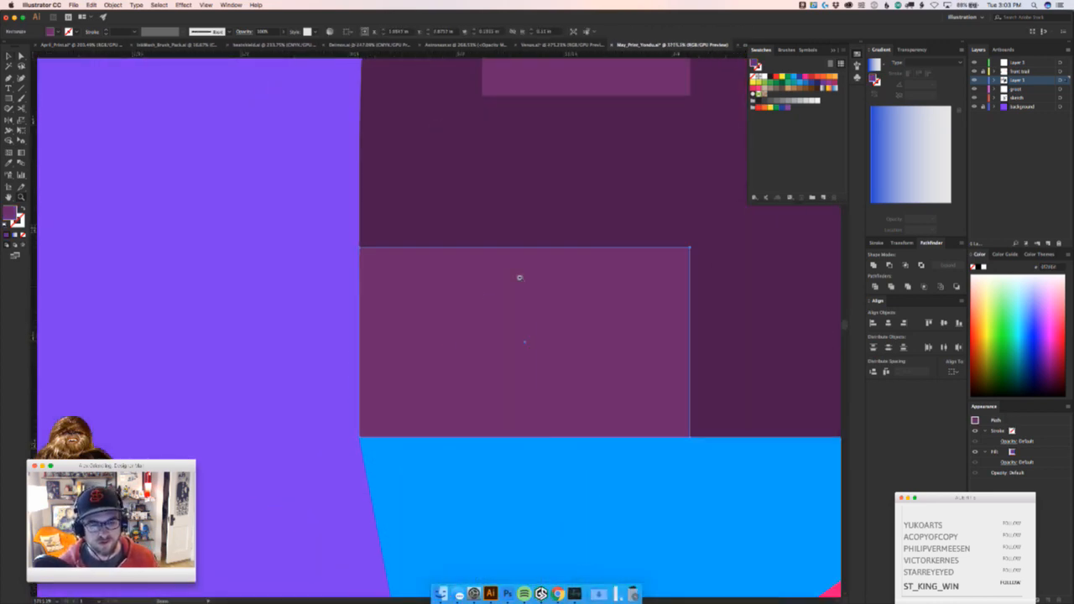
pyautogui.moveTo(364, 434); pyautogui.dragTo(295, 468)
pyautogui.scroll(-6, 352, 453)
pyautogui.moveTo(334, 394); pyautogui.dragTo(415, 378)
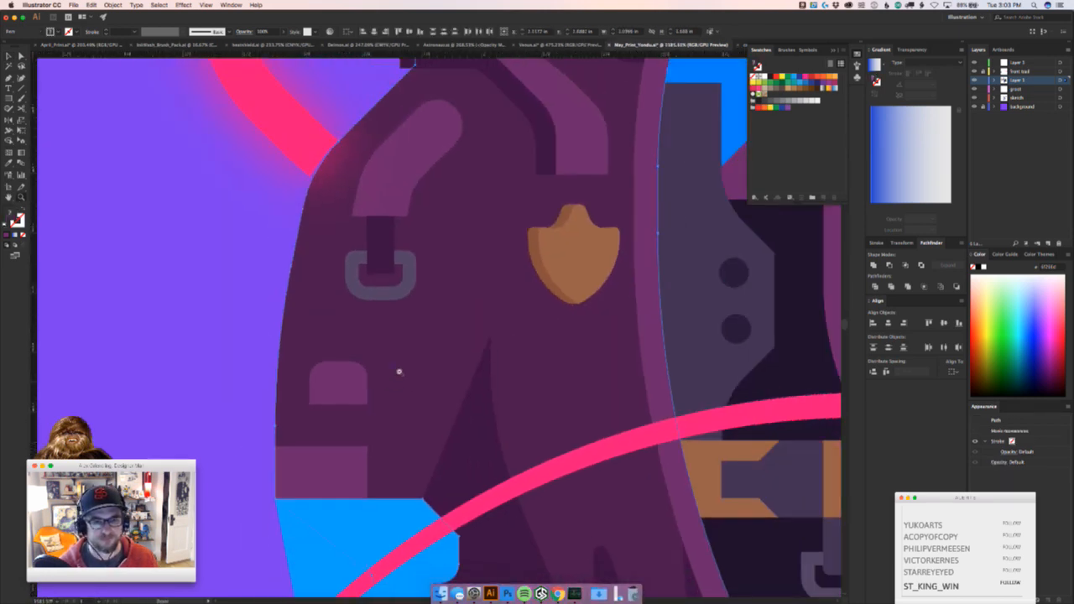
# Expand the fill and stroke of the grey buckle ring on the upper sleeve, and deselect it
pyautogui.click(410, 275)
pyautogui.moveTo(410, 273); pyautogui.dragTo(408, 290)
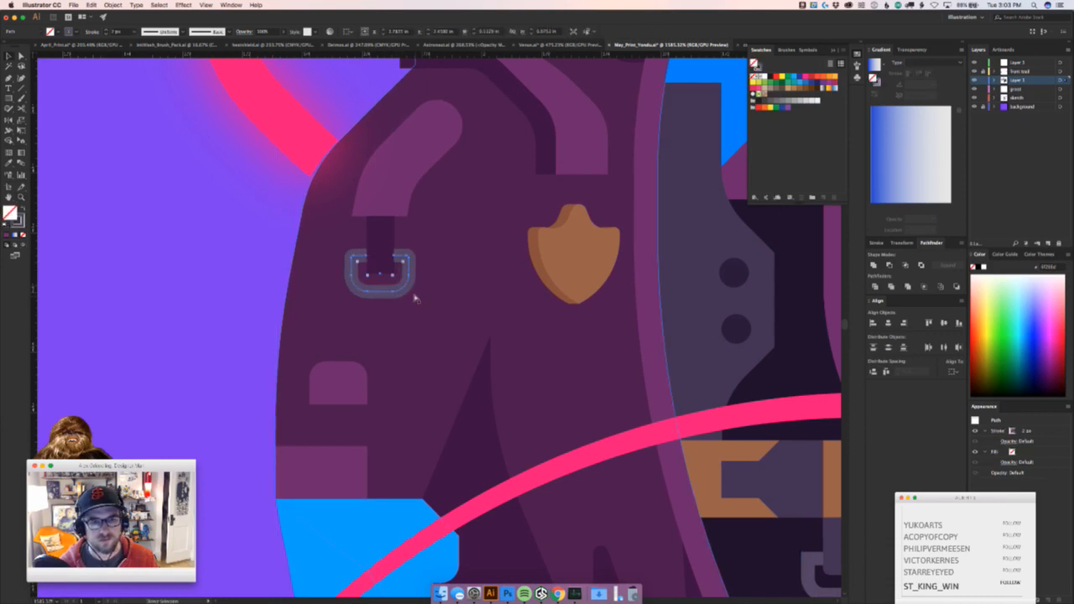
pyautogui.click(114, 5)
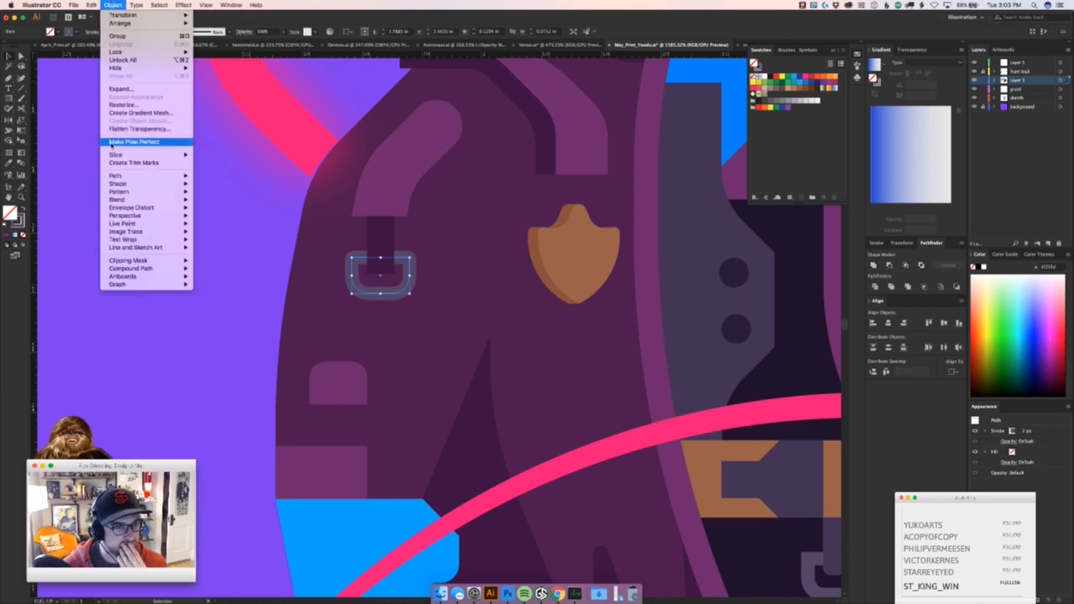
pyautogui.moveTo(117, 177)
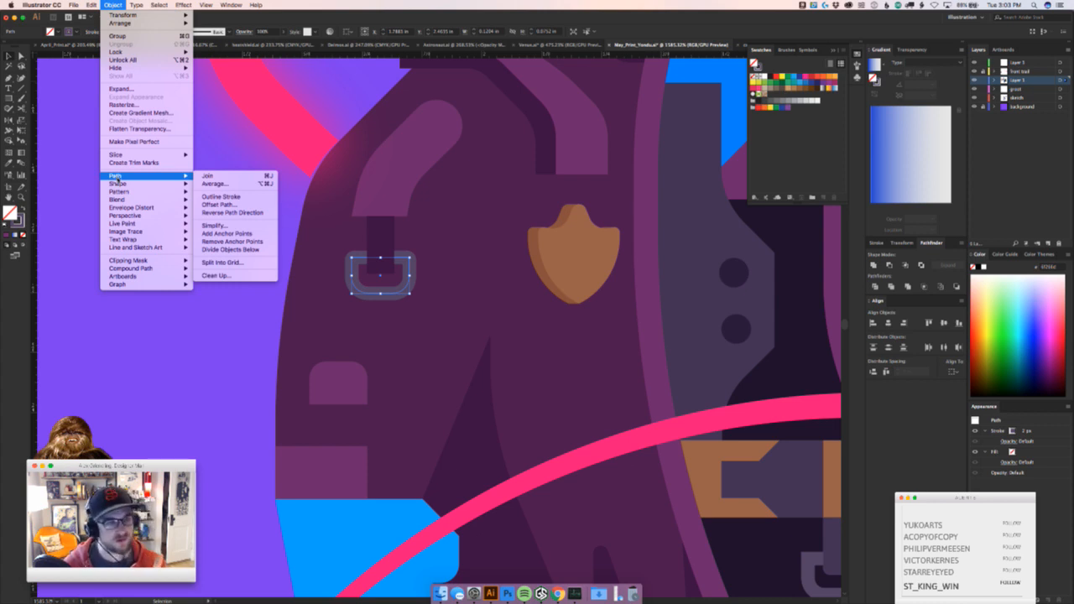
pyautogui.click(112, 4)
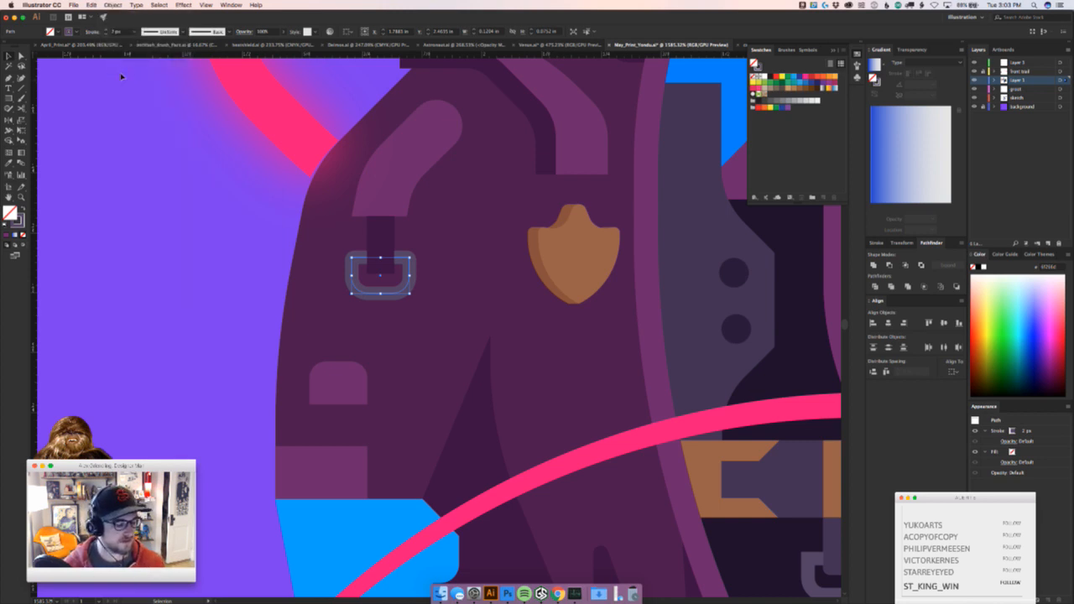
pyautogui.click(113, 5)
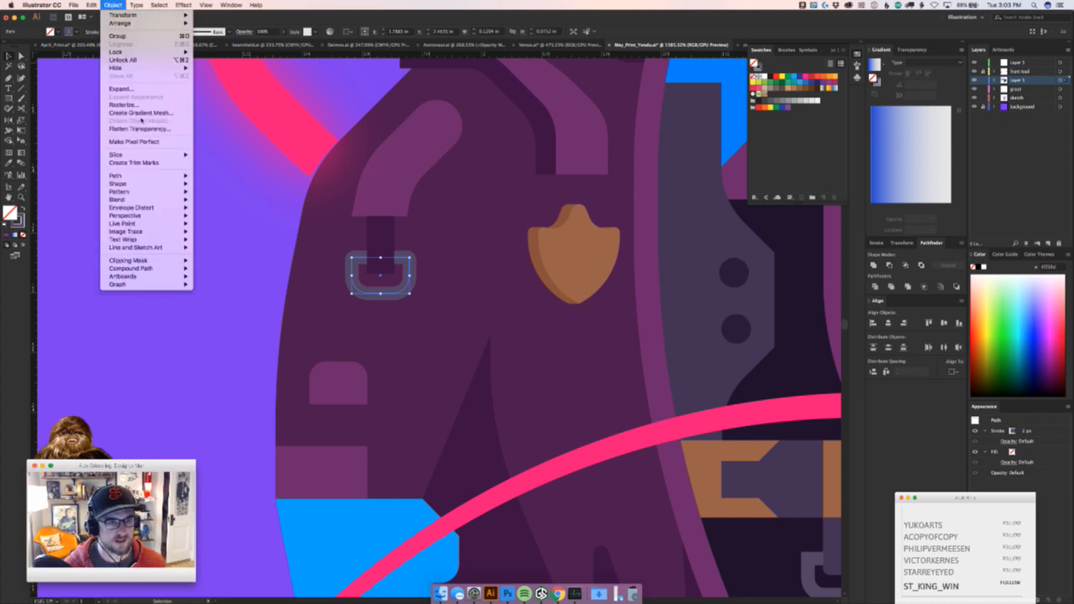
pyautogui.click(122, 88)
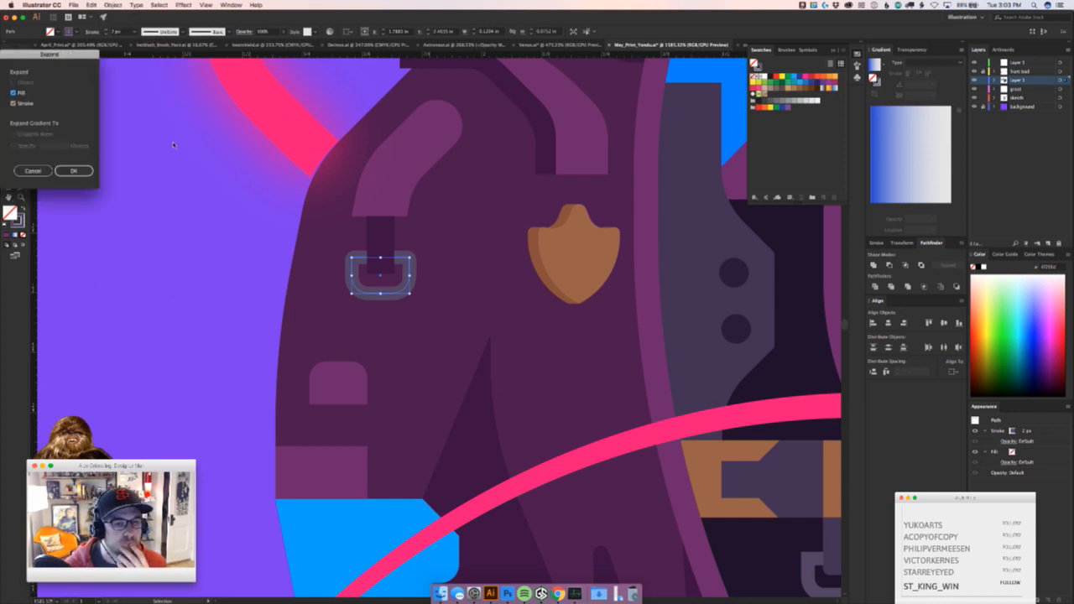
pyautogui.click(74, 171)
pyautogui.click(215, 344)
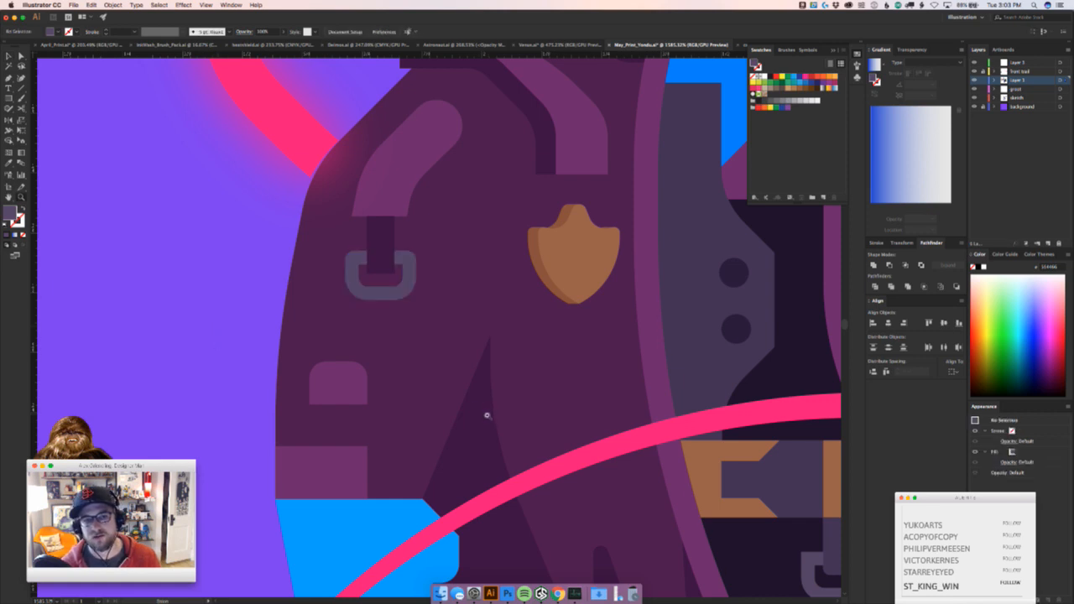
pyautogui.scroll(-3, 478, 416)
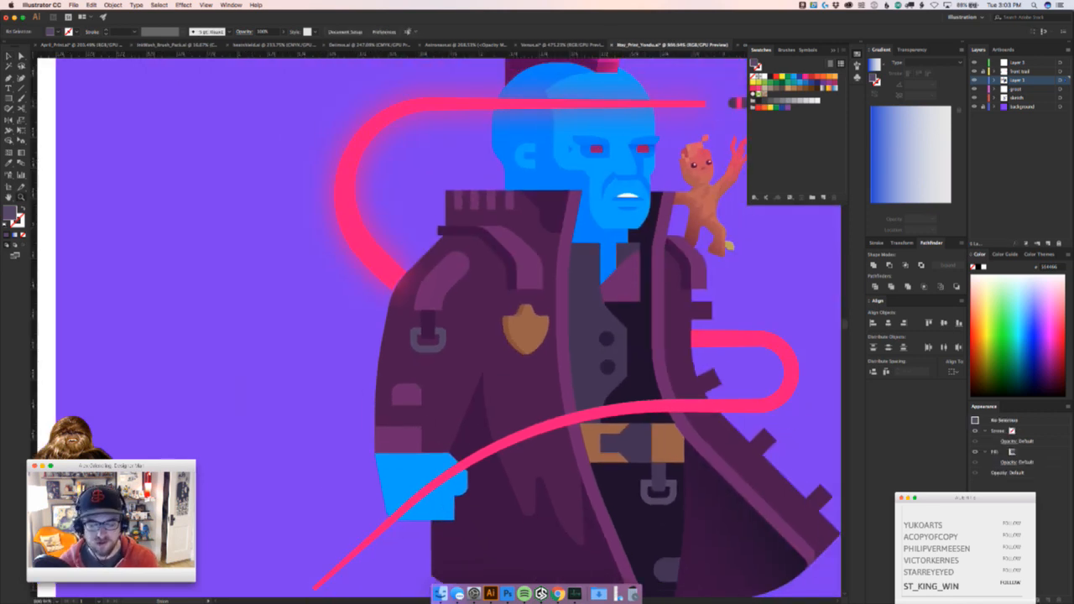
pyautogui.press('F11')
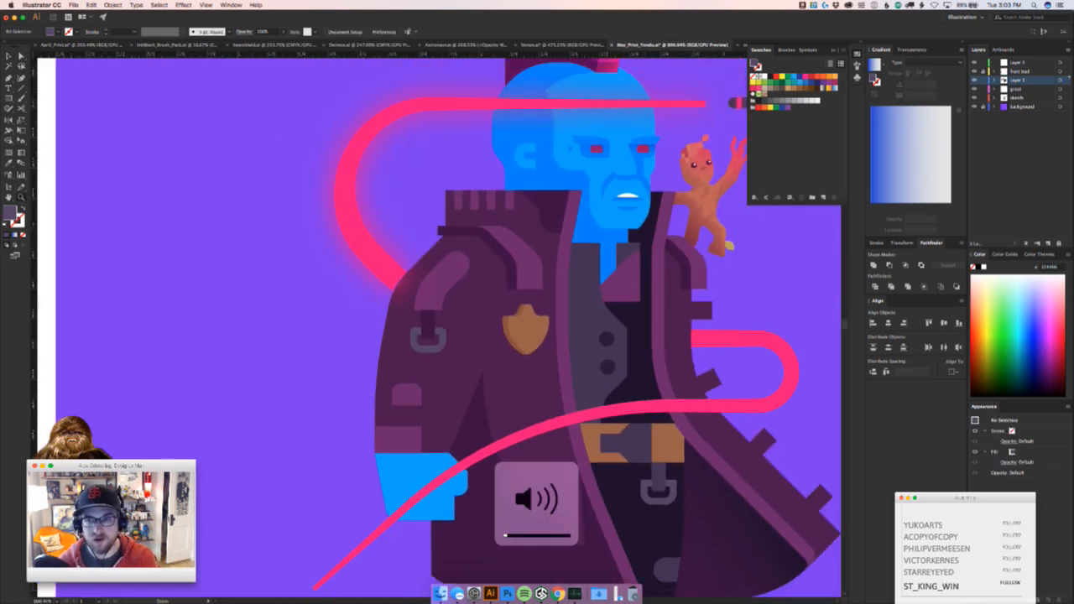
pyautogui.click(736, 320)
pyautogui.moveTo(370, 385); pyautogui.dragTo(658, 397)
pyautogui.press('v')
pyautogui.moveTo(559, 345); pyautogui.dragTo(495, 470)
pyautogui.press('super+z')
# Try the cream teeth shape higher above the upper lip, and check the mouth on the full figure
pyautogui.press('z')
pyautogui.moveTo(438, 383); pyautogui.dragTo(555, 384)
pyautogui.press('v')
pyautogui.moveTo(534, 175); pyautogui.dragTo(543, 135)
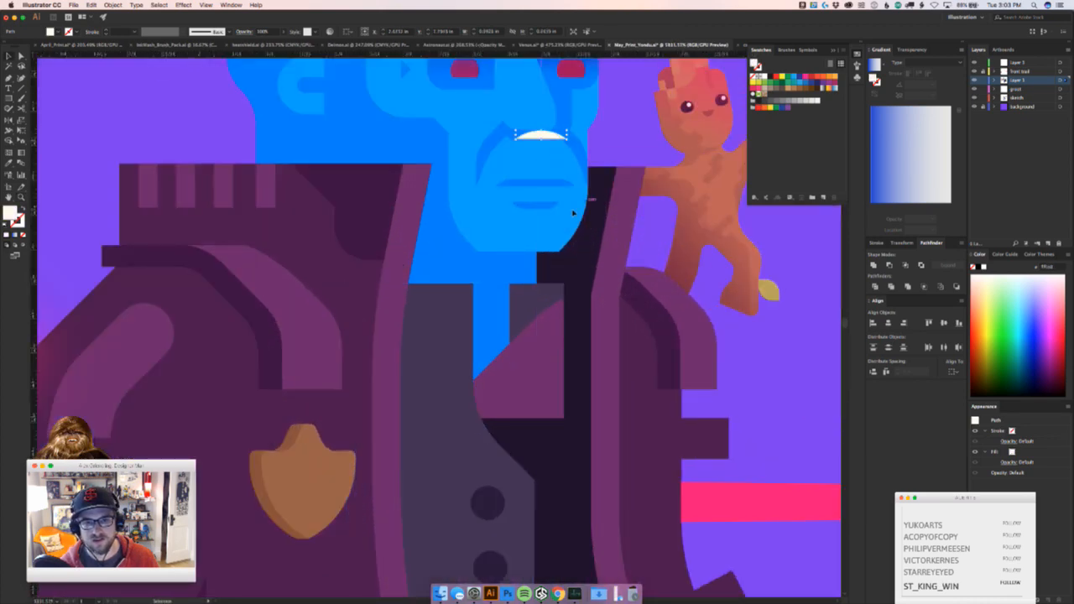
pyautogui.press('z')
pyautogui.moveTo(555, 230); pyautogui.dragTo(367, 292)
pyautogui.press('v')
pyautogui.click(647, 277)
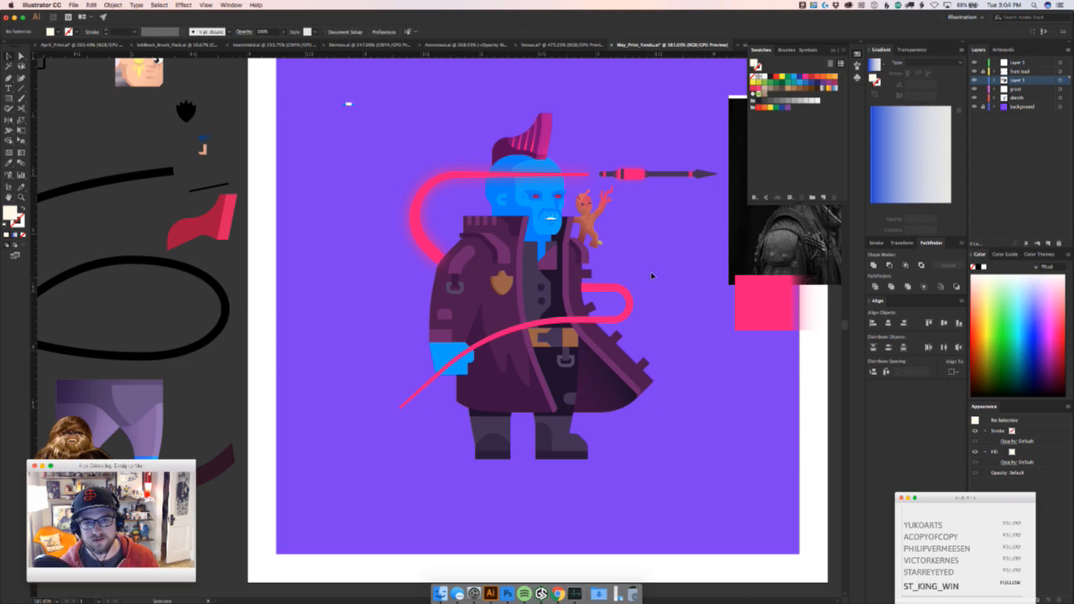
# Apply the blue-to-light linear gradient to the teeth, undo the last gradient adjustment, and check the mouth on the full figure
pyautogui.moveTo(559, 200); pyautogui.dragTo(738, 200)
pyautogui.press('v')
pyautogui.click(527, 279)
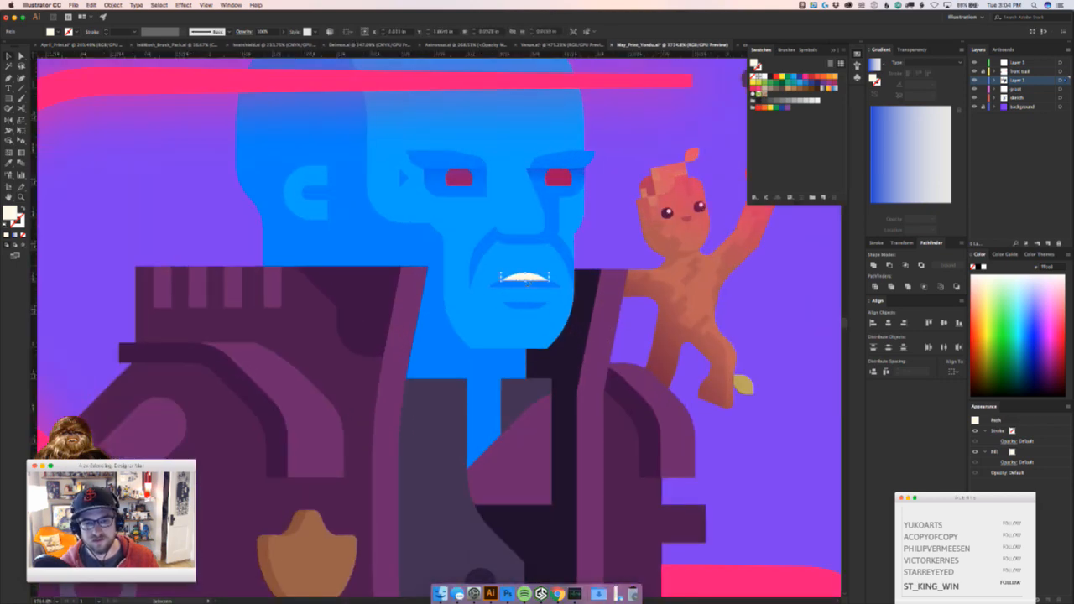
pyautogui.moveTo(515, 287); pyautogui.dragTo(496, 344)
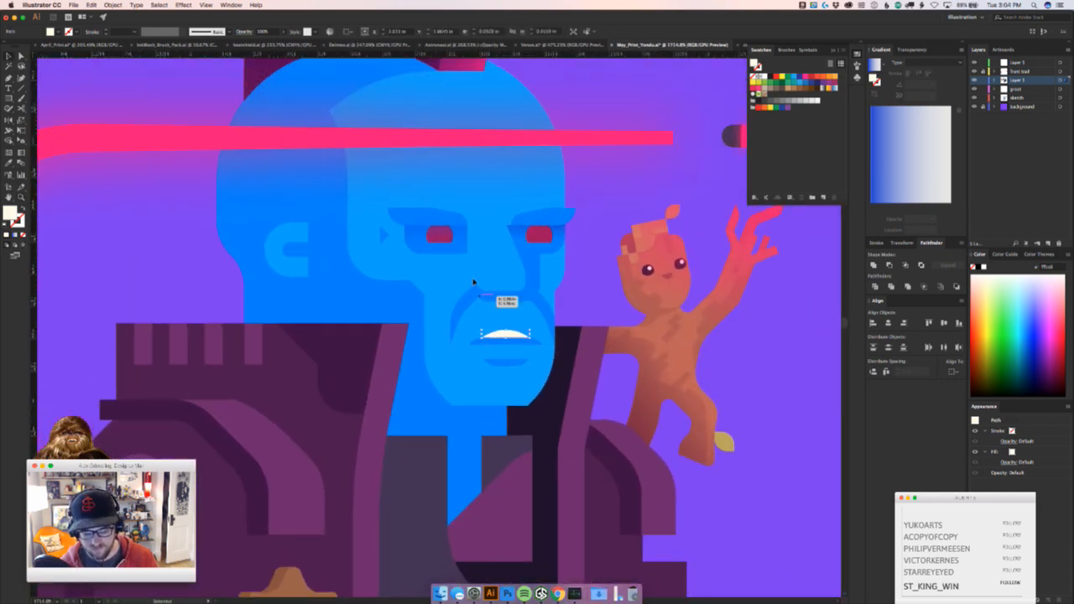
pyautogui.press('.')
pyautogui.press('g')
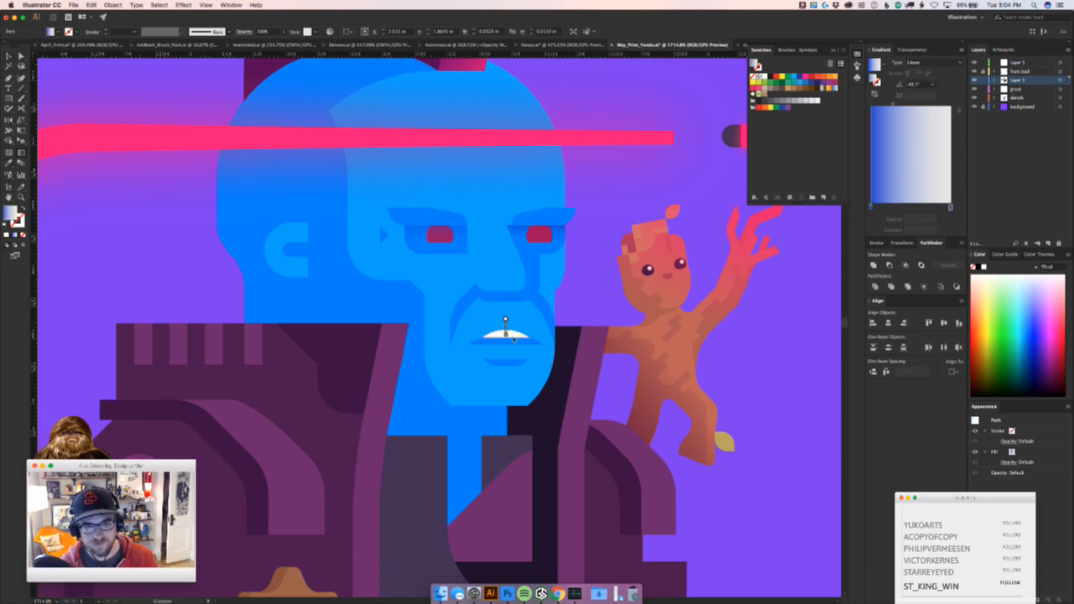
pyautogui.moveTo(505, 328); pyautogui.dragTo(505, 344)
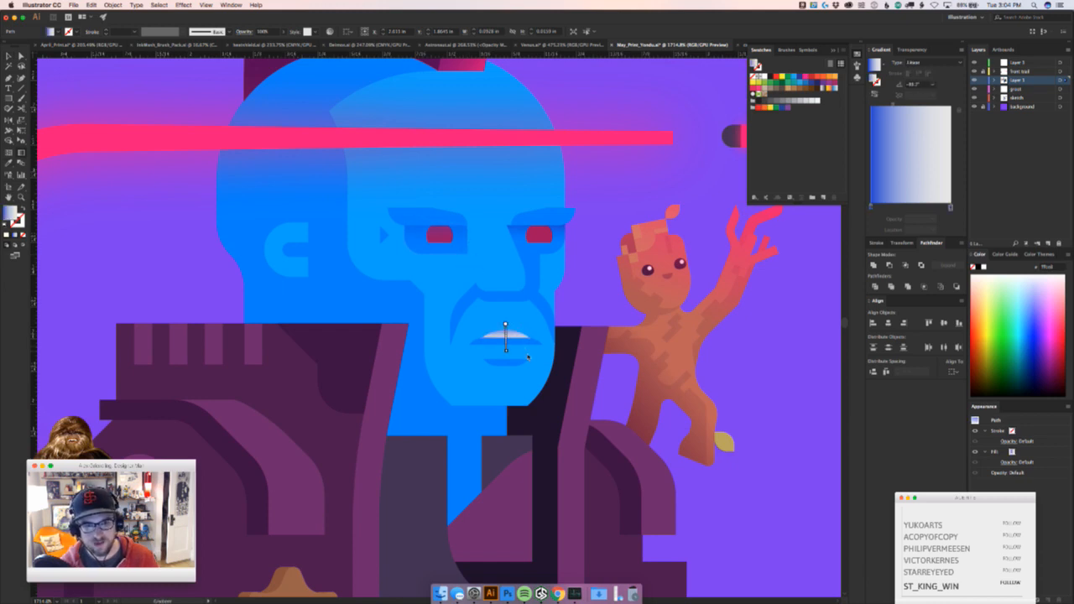
pyautogui.press('super+z')
pyautogui.press('v')
pyautogui.click(641, 369)
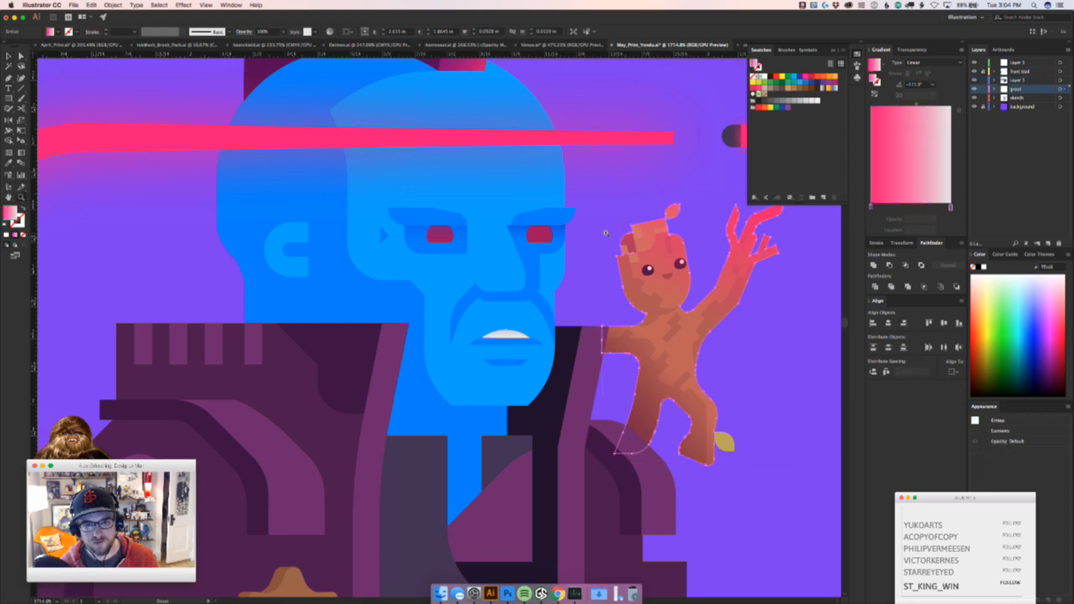
pyautogui.press('z')
pyautogui.moveTo(605, 232)
pyautogui.mouseDown()
pyautogui.moveTo(386, 311)
pyautogui.moveTo(406, 304)
pyautogui.mouseUp()
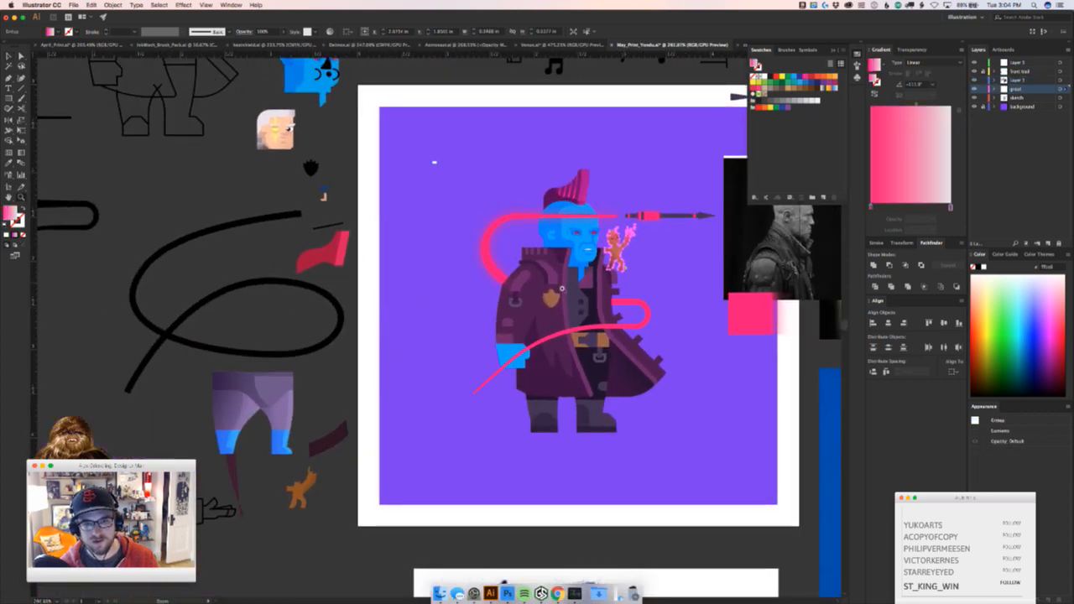
pyautogui.press('v')
pyautogui.click(682, 297)
# Move the complete mouth, with its lips, teeth and cheek creases, off the face to the pasteboard beside the music notes
pyautogui.press('z')
pyautogui.moveTo(582, 249); pyautogui.dragTo(604, 269)
pyautogui.press('v')
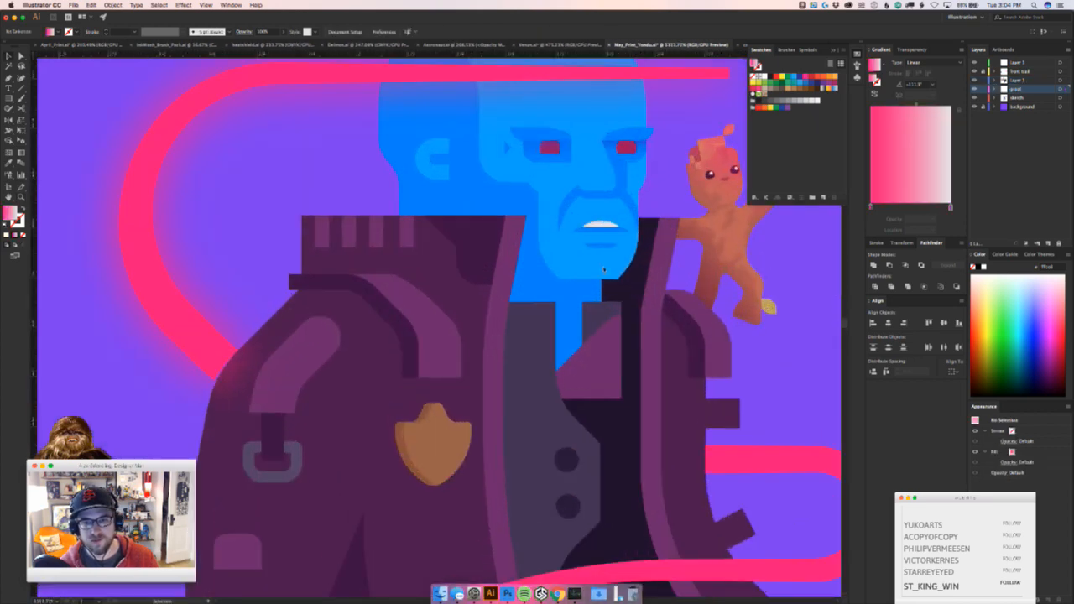
pyautogui.click(558, 198)
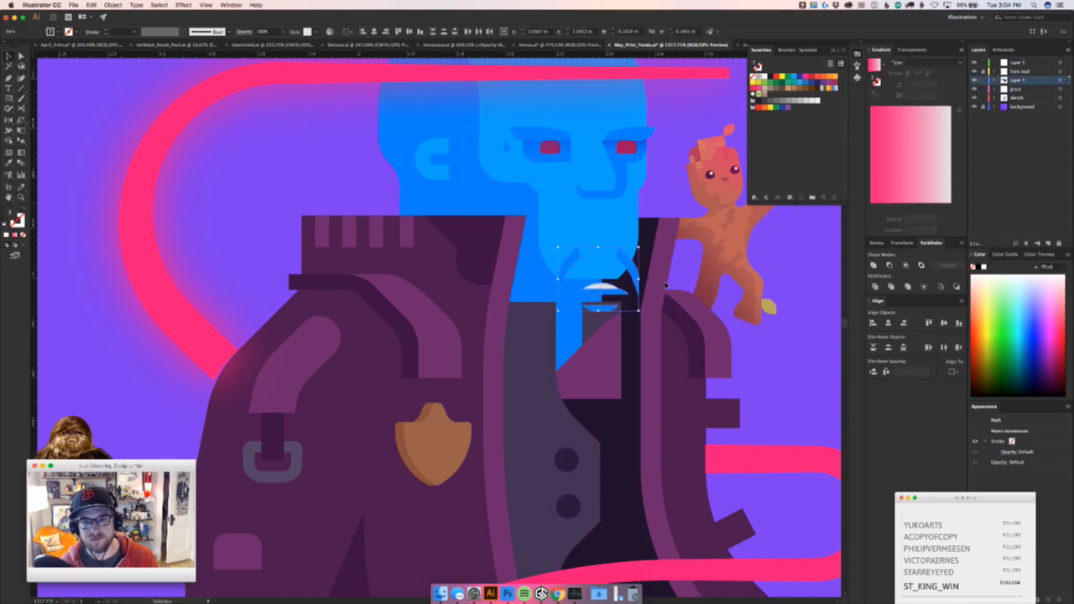
pyautogui.scroll(-5, 660, 277)
pyautogui.moveTo(607, 307); pyautogui.dragTo(400, 486)
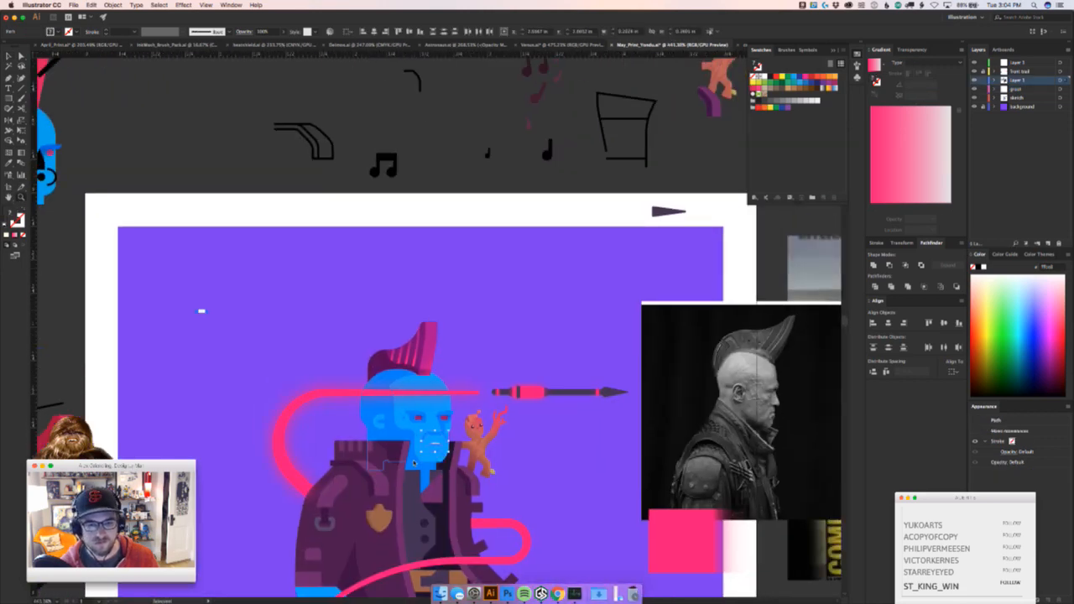
pyautogui.press('v')
pyautogui.moveTo(447, 444); pyautogui.dragTo(440, 154)
pyautogui.click(504, 185)
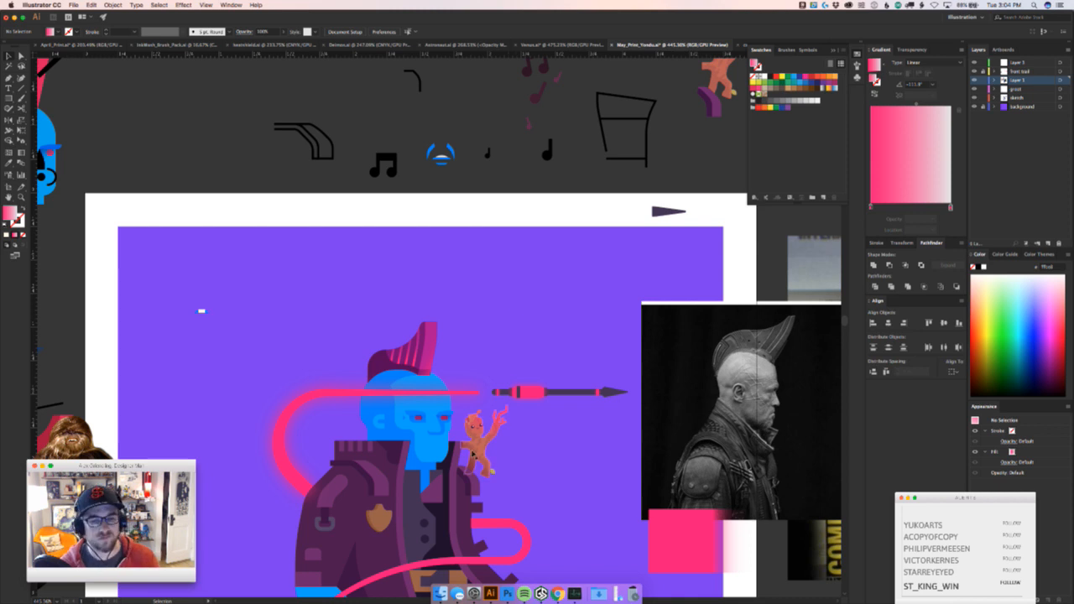
# Inspect the mouthless face and crest on the full figure, and examine the blue hand below the sleeve cuff
pyautogui.scroll(-5, 508, 239)
pyautogui.hscroll(-3, 508, 240)
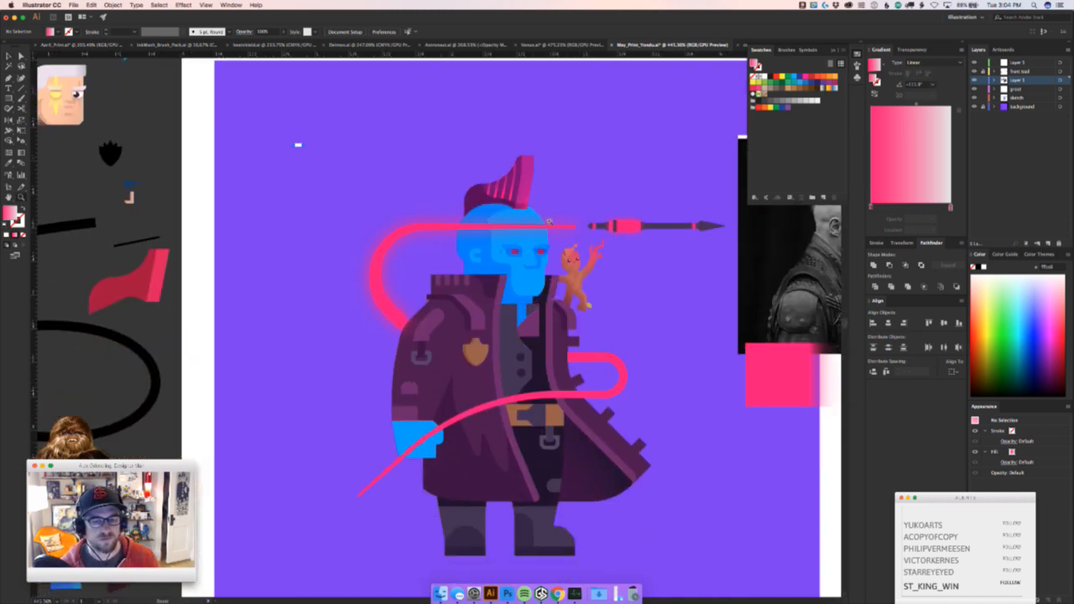
pyautogui.scroll(5, 534, 198)
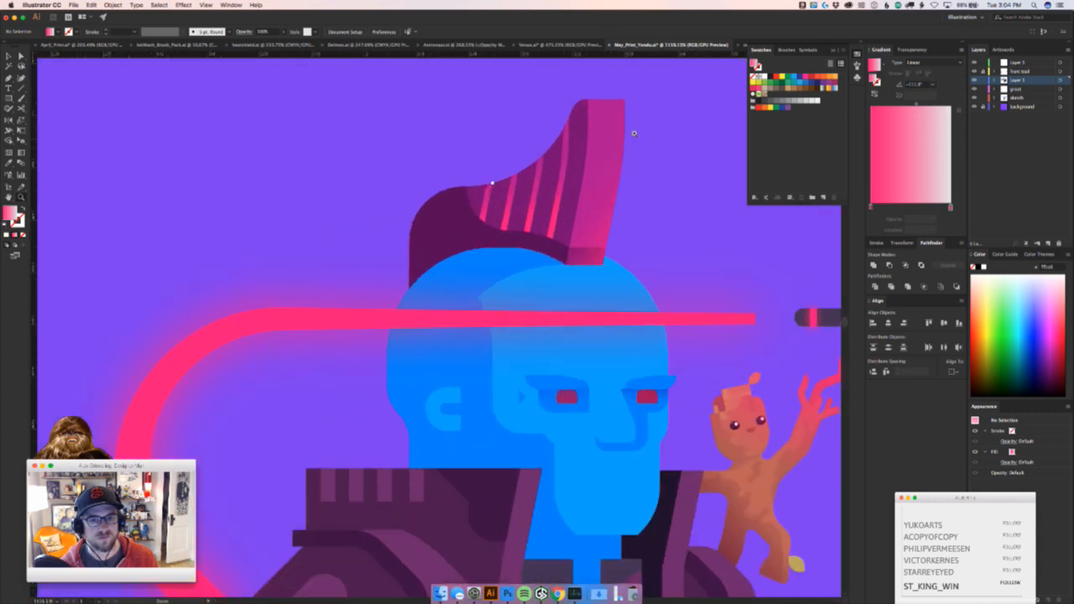
pyautogui.scroll(-5, 562, 208)
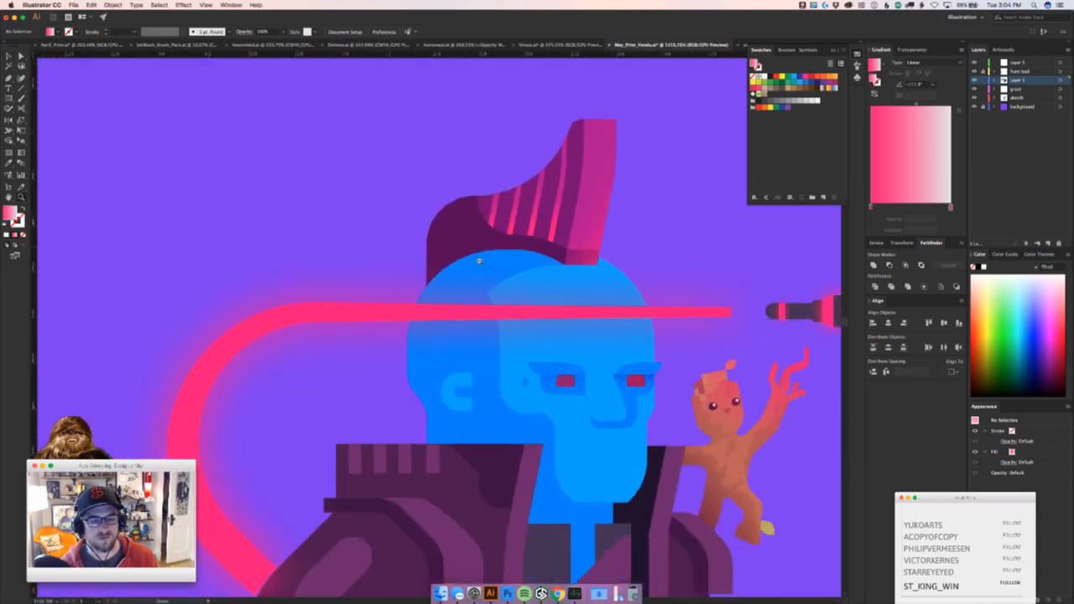
pyautogui.scroll(5, 404, 204)
pyautogui.click(404, 204)
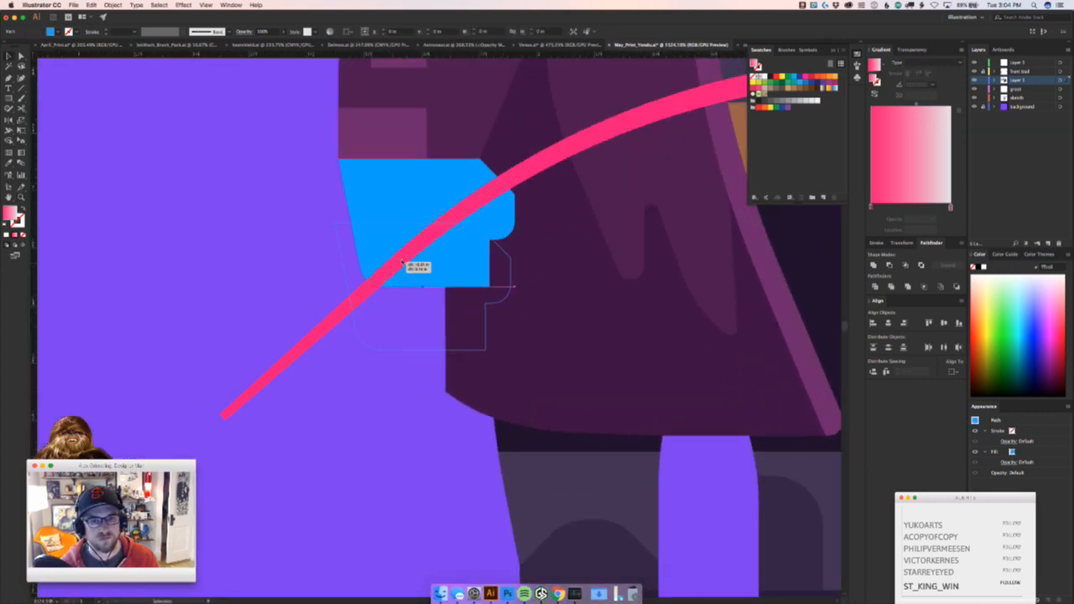
pyautogui.scroll(5, 404, 252)
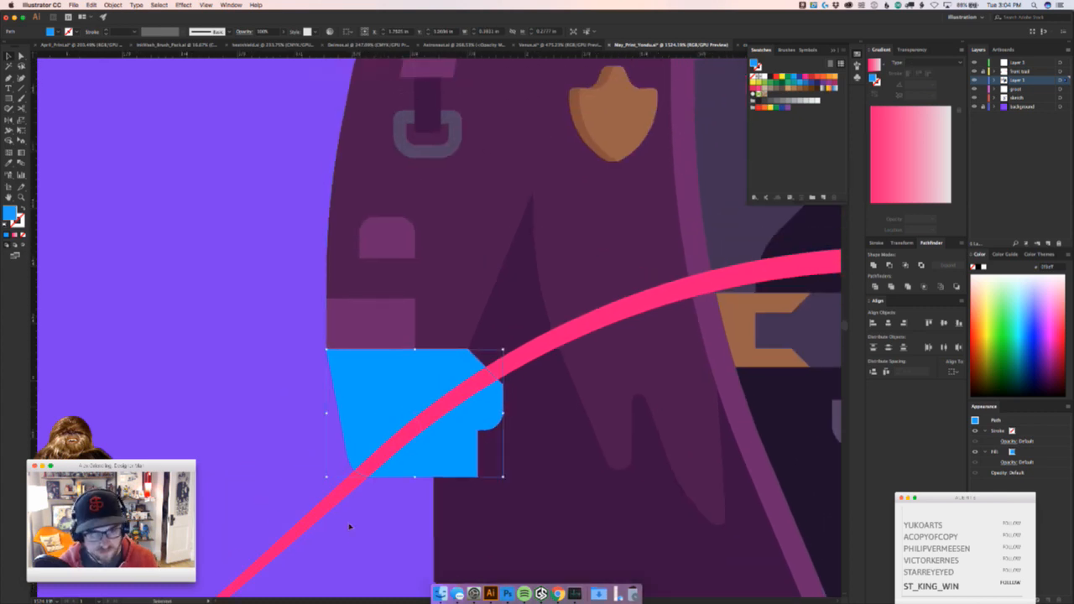
pyautogui.click(371, 540)
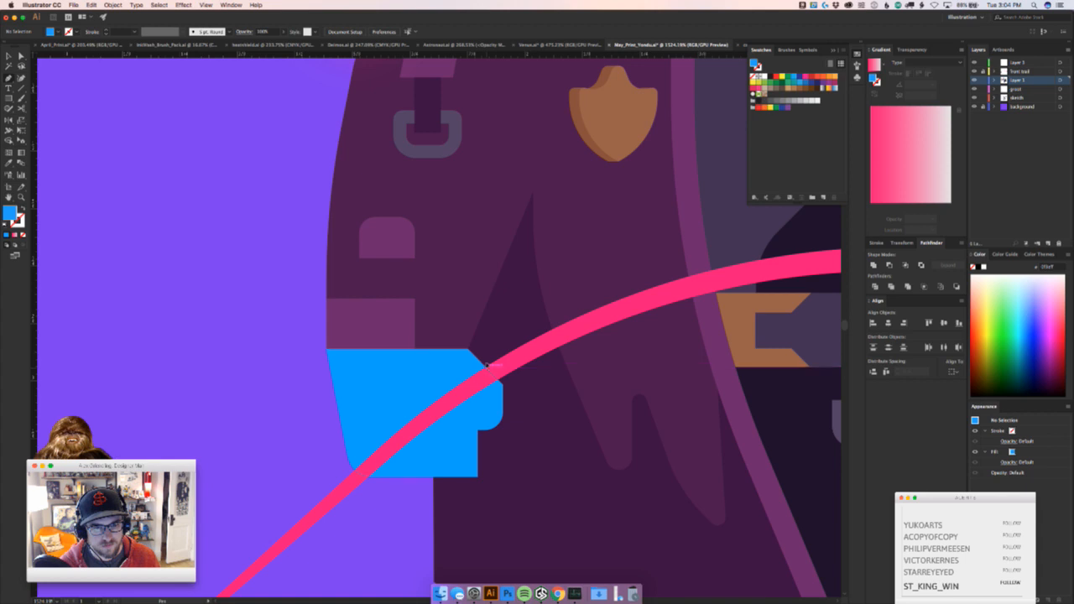
# Draw a closed Pen shape surrounding the blue hand, leaving a square-edged area over the palm and thumb uncovered
pyautogui.click(374, 388)
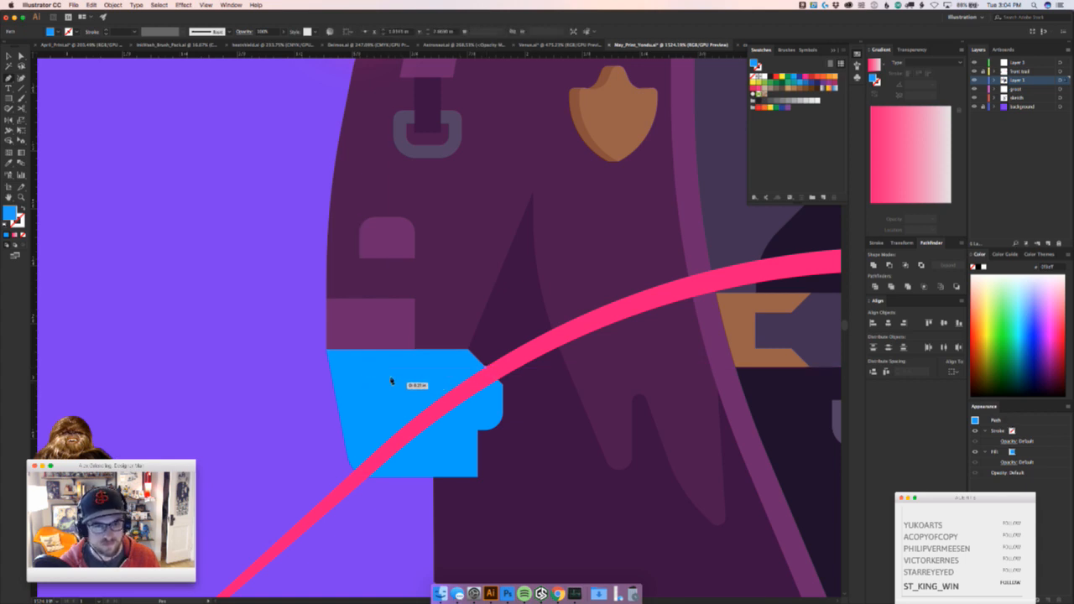
pyautogui.press('a')
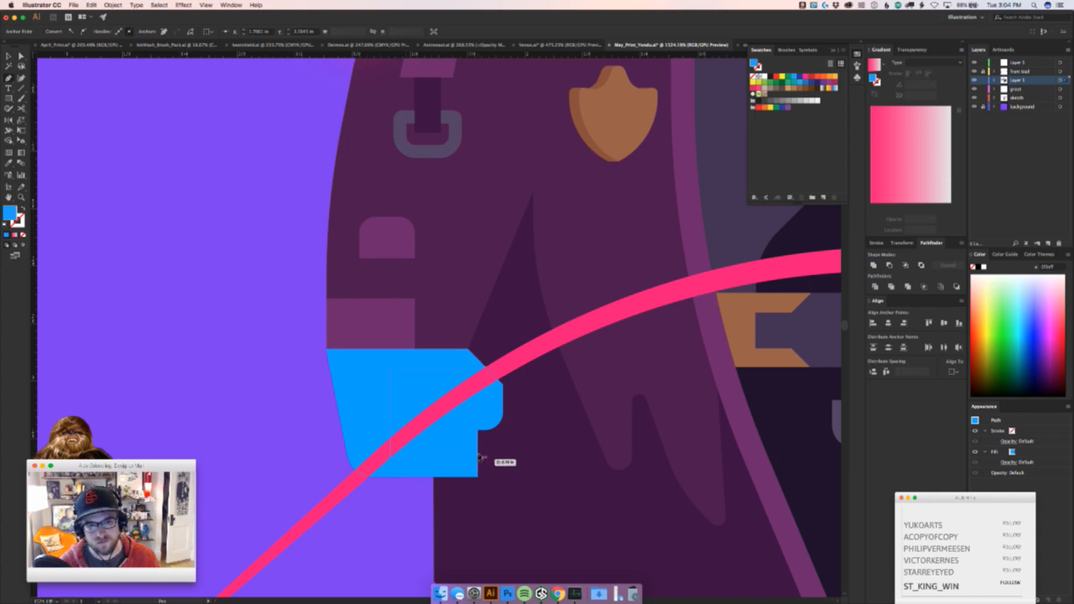
pyautogui.moveTo(480, 457); pyautogui.dragTo(485, 515)
pyautogui.click(518, 506)
pyautogui.click(442, 527)
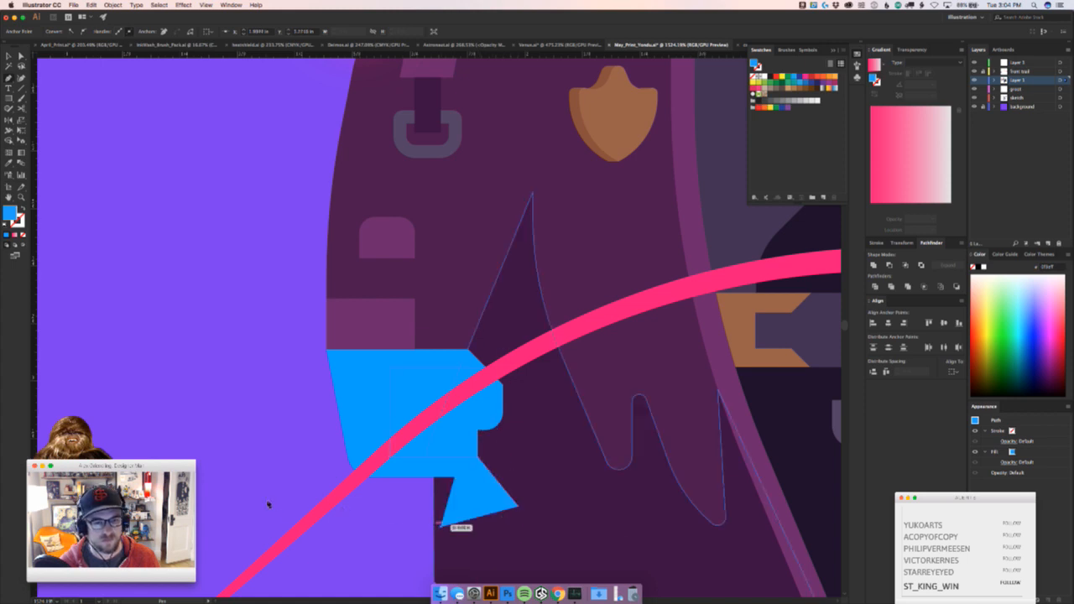
pyautogui.click(265, 506)
pyautogui.click(268, 304)
pyautogui.click(392, 258)
pyautogui.click(515, 291)
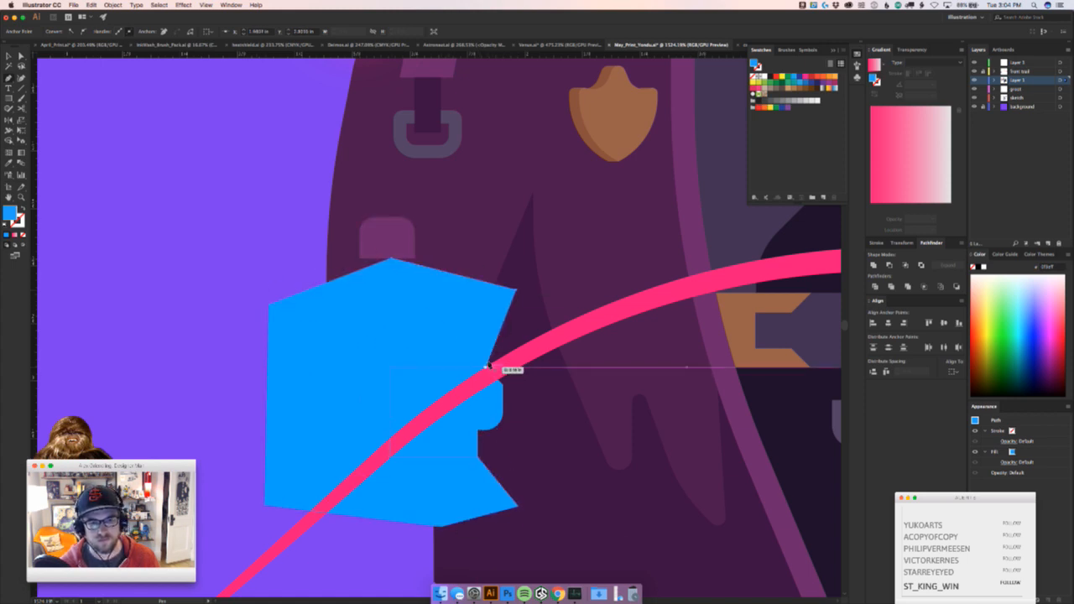
pyautogui.click(487, 367)
# Duplicate the blue hand in place and intersect the copy with the drawn shape to form the hand's shadow area
pyautogui.press('v')
pyautogui.click(486, 409)
pyautogui.press('super+c')
pyautogui.click(196, 417)
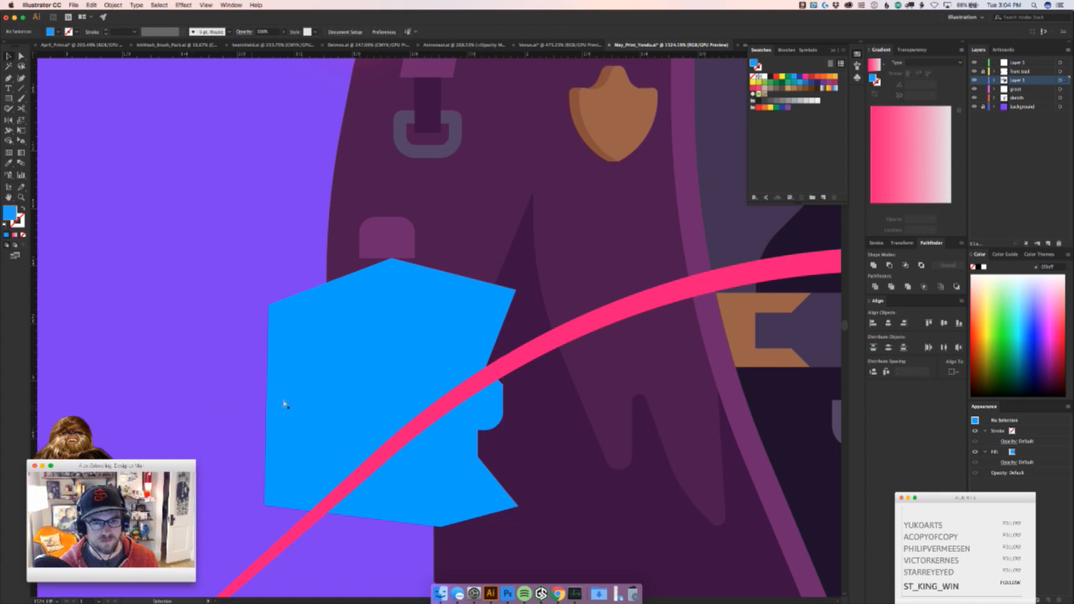
pyautogui.press('super+f')
pyautogui.keyDown('shift'); pyautogui.click(329, 394); pyautogui.keyUp('shift')
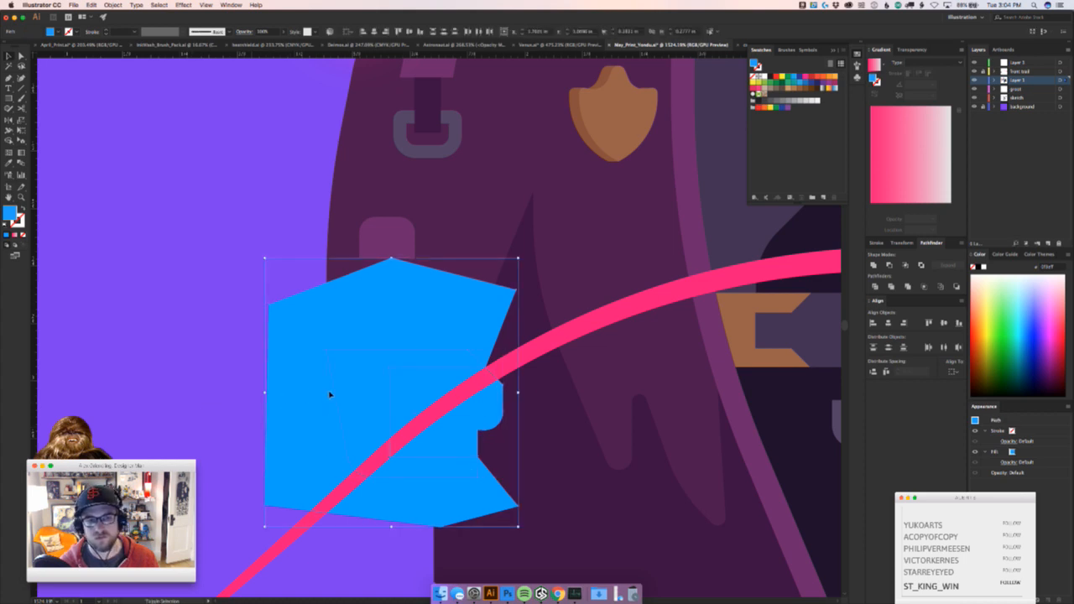
pyautogui.click(872, 267)
pyautogui.press('z')
pyautogui.press('super+z')
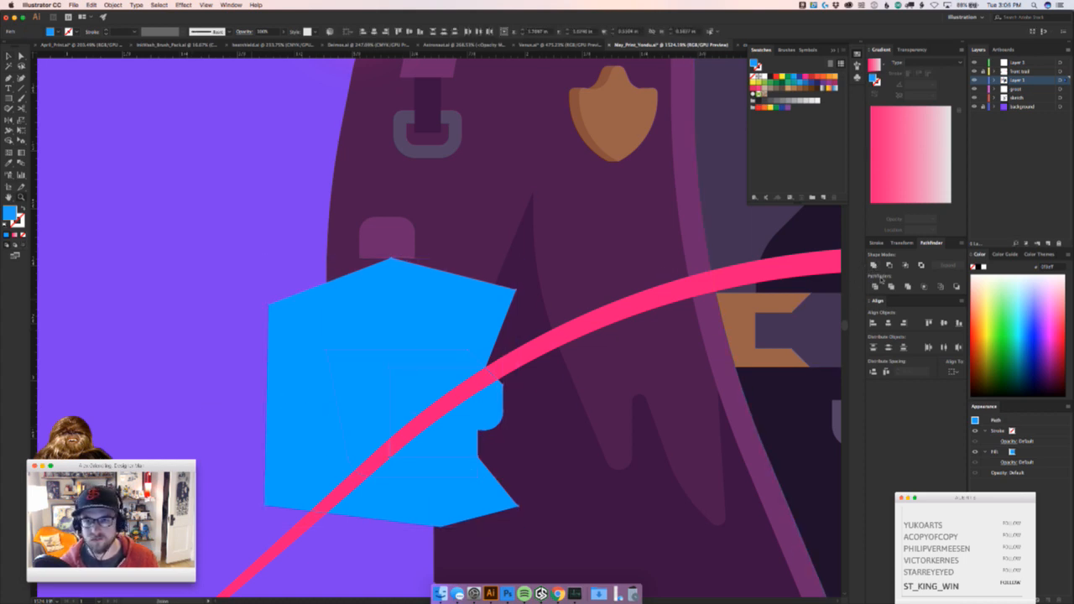
pyautogui.click(905, 265)
pyautogui.moveTo(621, 236); pyautogui.dragTo(346, 480)
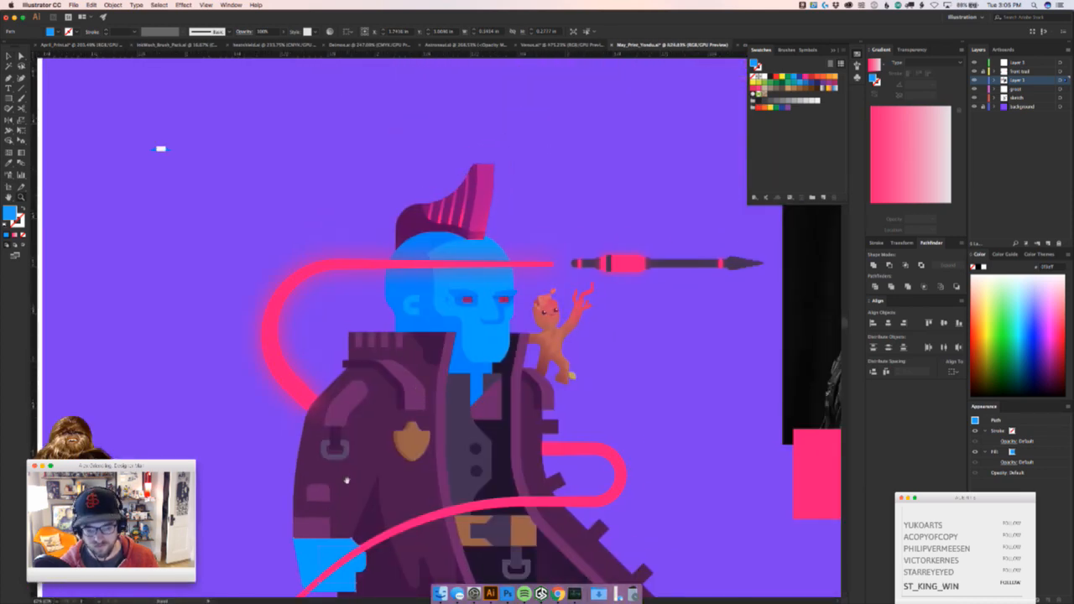
# Fill the hand's shadow shape with the darker blue sampled from the neck, undoing the accidental pink fill
pyautogui.click(288, 375)
pyautogui.press('v')
pyautogui.click(224, 474)
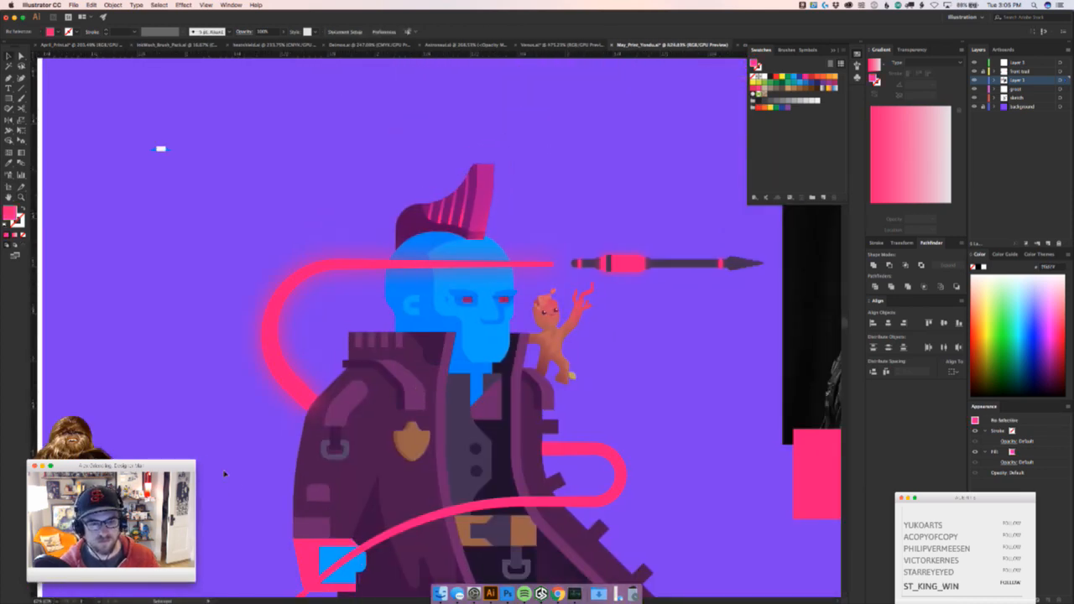
pyautogui.press('super+z')
pyautogui.press('i')
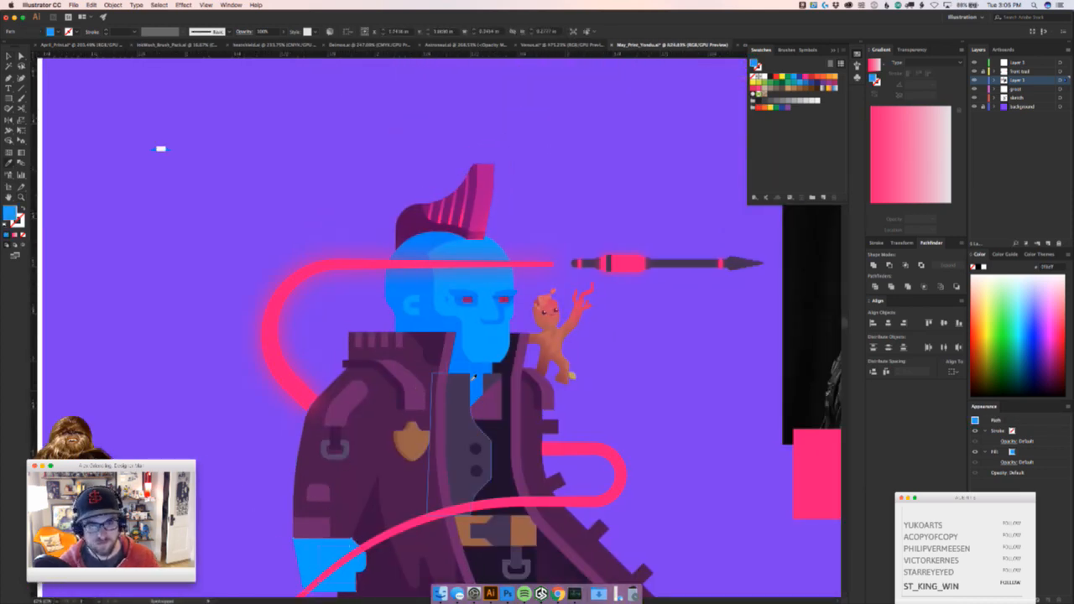
pyautogui.click(474, 370)
pyautogui.press('v')
pyautogui.click(243, 504)
# Round the two inner corners of the hand's shadow shape around the lighter palm area
pyautogui.moveTo(202, 541); pyautogui.dragTo(233, 364)
pyautogui.scroll(6, 333, 390)
pyautogui.press('a')
pyautogui.click(443, 312)
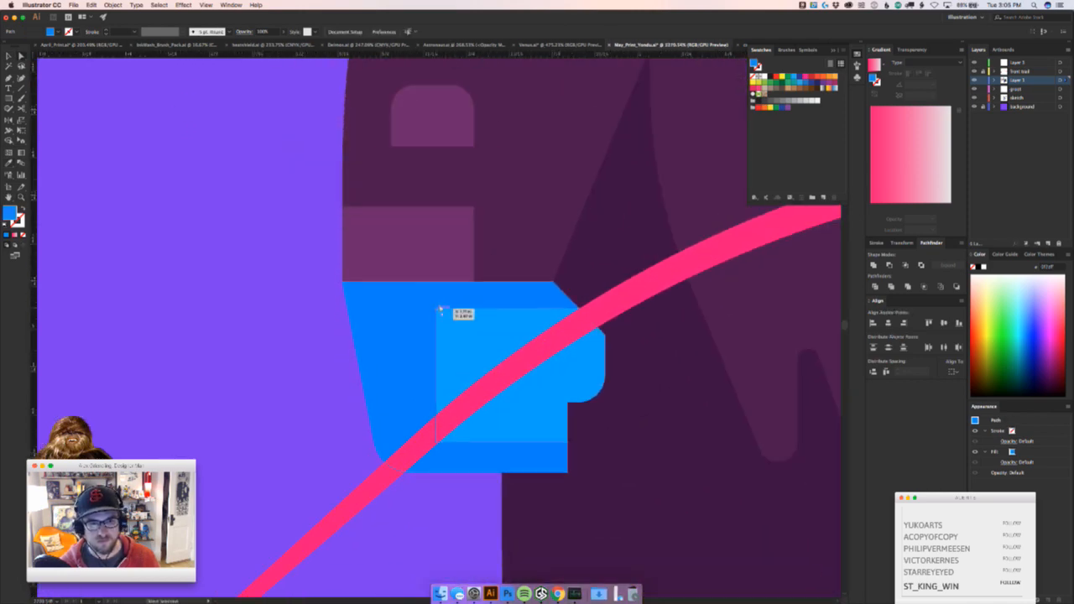
pyautogui.moveTo(443, 314); pyautogui.dragTo(505, 377)
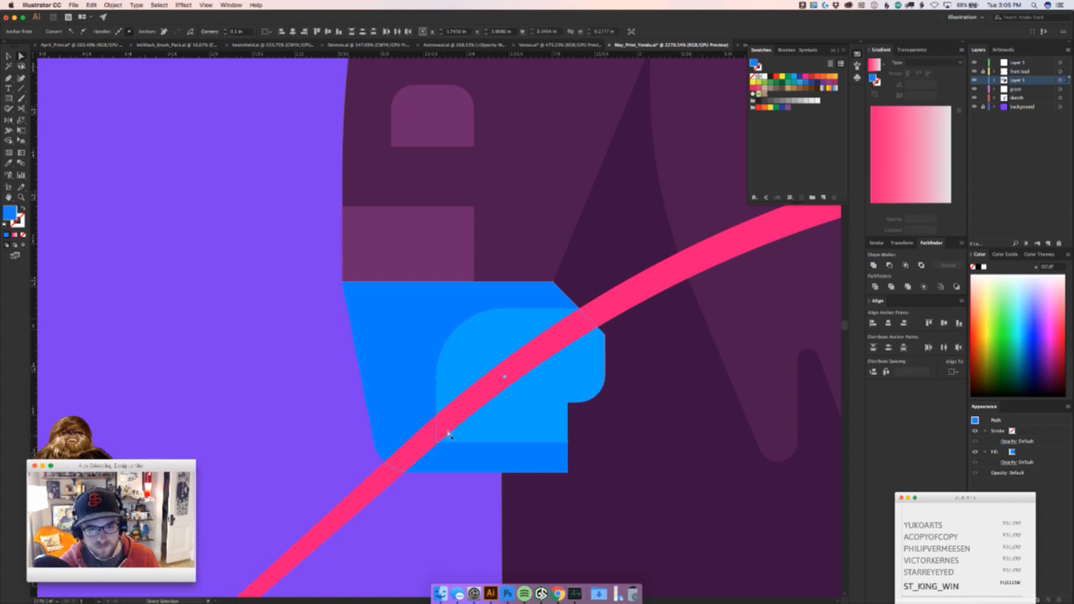
pyautogui.click(437, 440)
pyautogui.moveTo(442, 435); pyautogui.dragTo(491, 405)
pyautogui.press('v')
pyautogui.click(220, 450)
pyautogui.moveTo(518, 450); pyautogui.dragTo(439, 464)
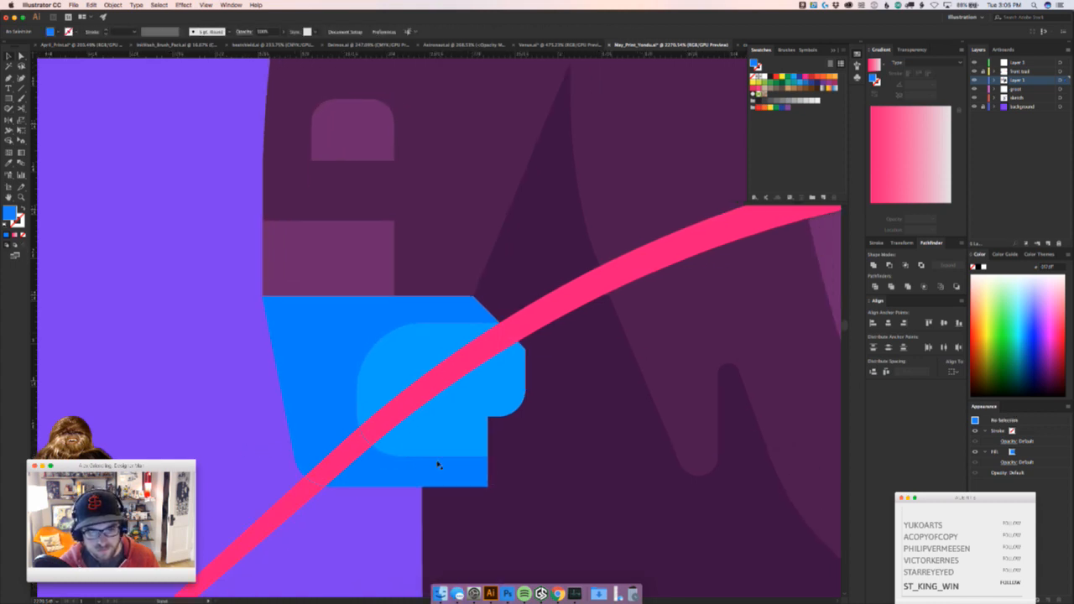
# Draw a small darker-blue rectangle on the thumb's underside, reshape it into an angled shadow, and check it on the full figure
pyautogui.press('z')
pyautogui.press('m')
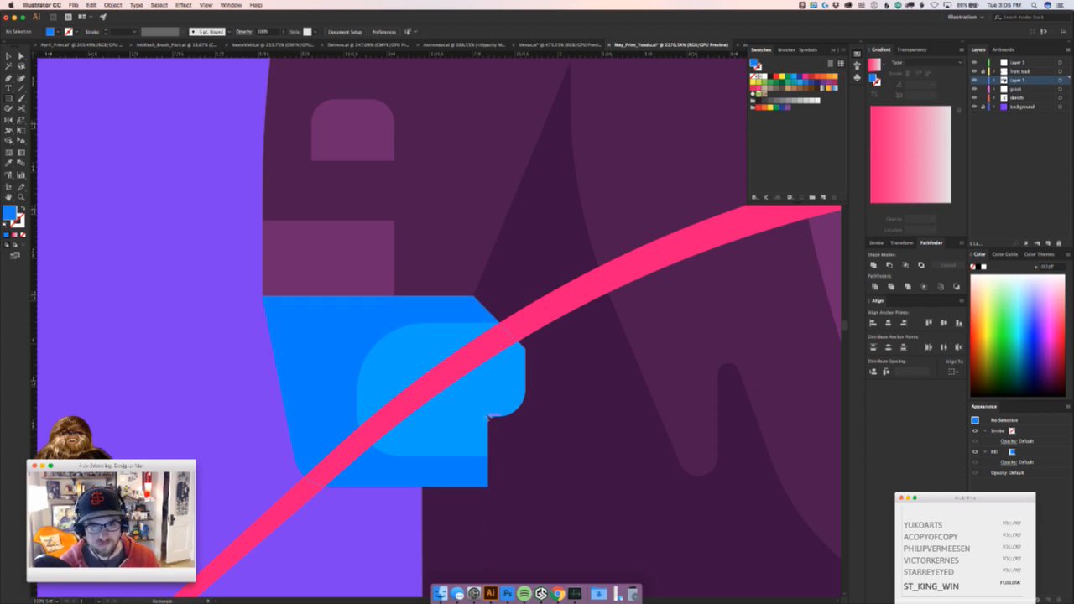
pyautogui.moveTo(489, 411); pyautogui.dragTo(522, 404)
pyautogui.press('a')
pyautogui.scroll(-5, 534, 423)
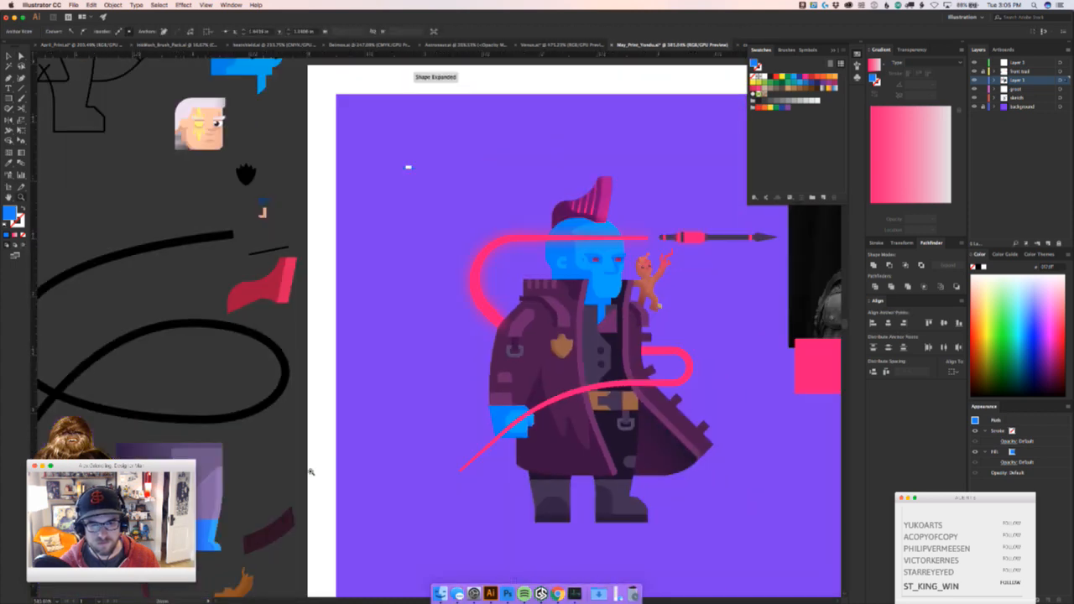
pyautogui.press('v')
pyautogui.click(417, 479)
pyautogui.moveTo(448, 503); pyautogui.dragTo(410, 534)
# Draw a darker-blue rectangle over the lower part of the light palm area and widen it across the palm
pyautogui.press('z')
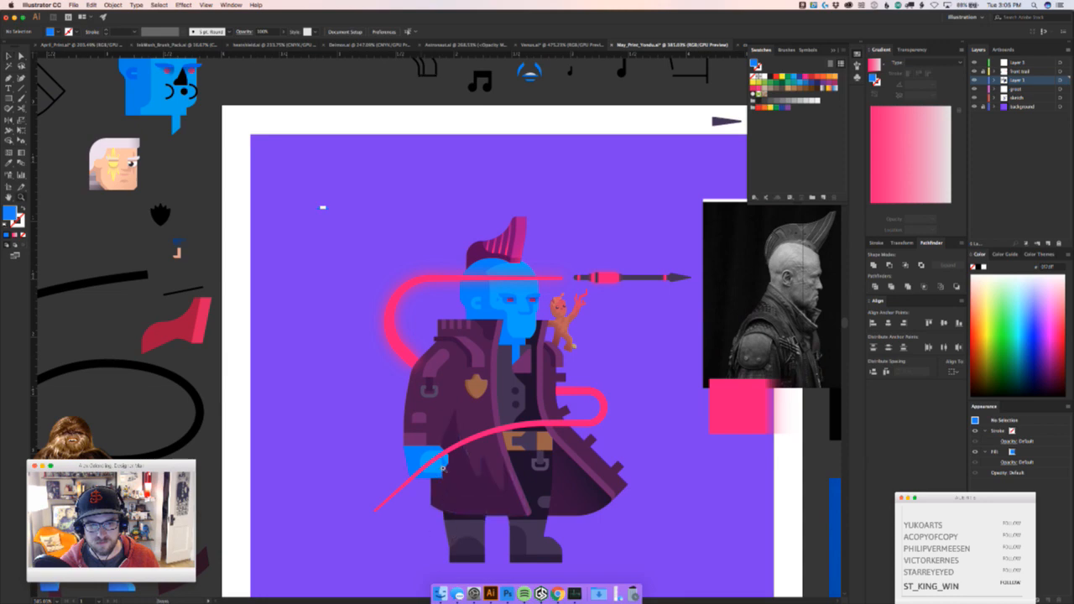
pyautogui.moveTo(441, 470); pyautogui.dragTo(567, 442)
pyautogui.press('m')
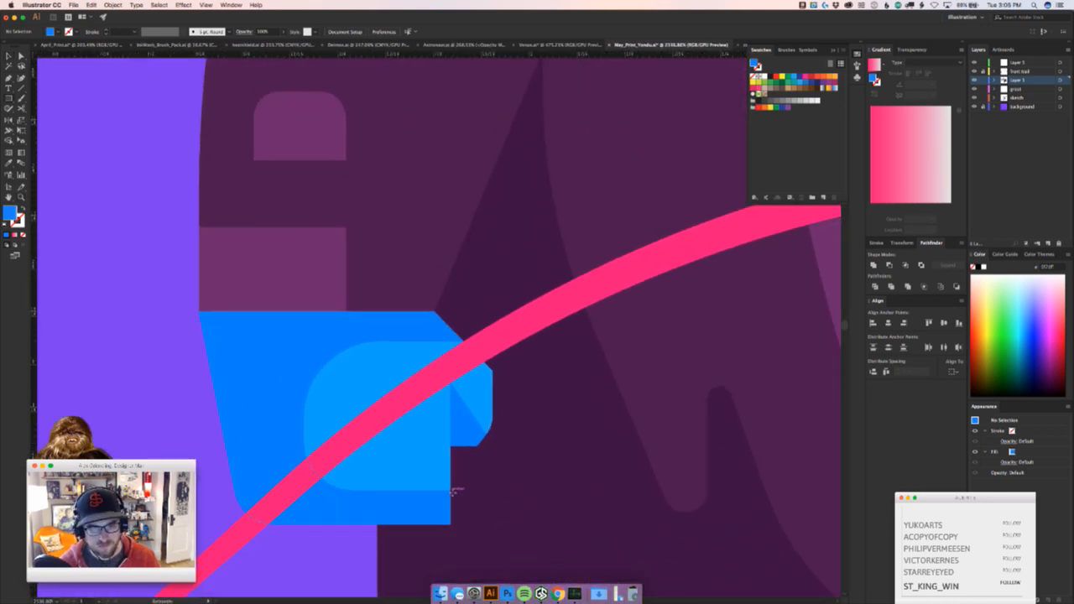
pyautogui.moveTo(451, 489); pyautogui.dragTo(421, 418)
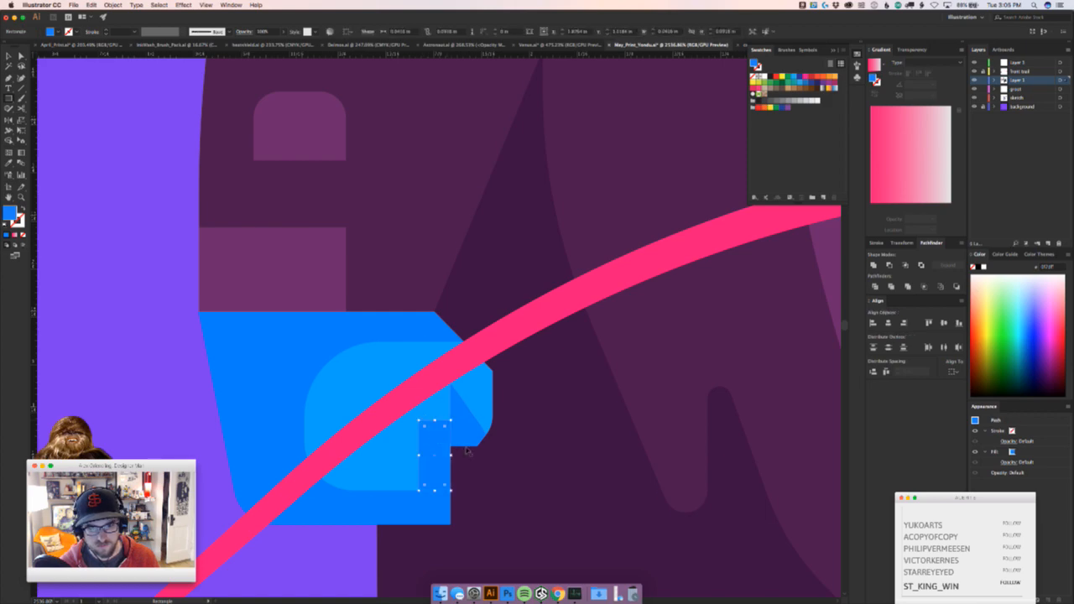
pyautogui.press('super+0')
pyautogui.press('super+alt+0')
pyautogui.moveTo(332, 475); pyautogui.dragTo(468, 431)
pyautogui.click(528, 438)
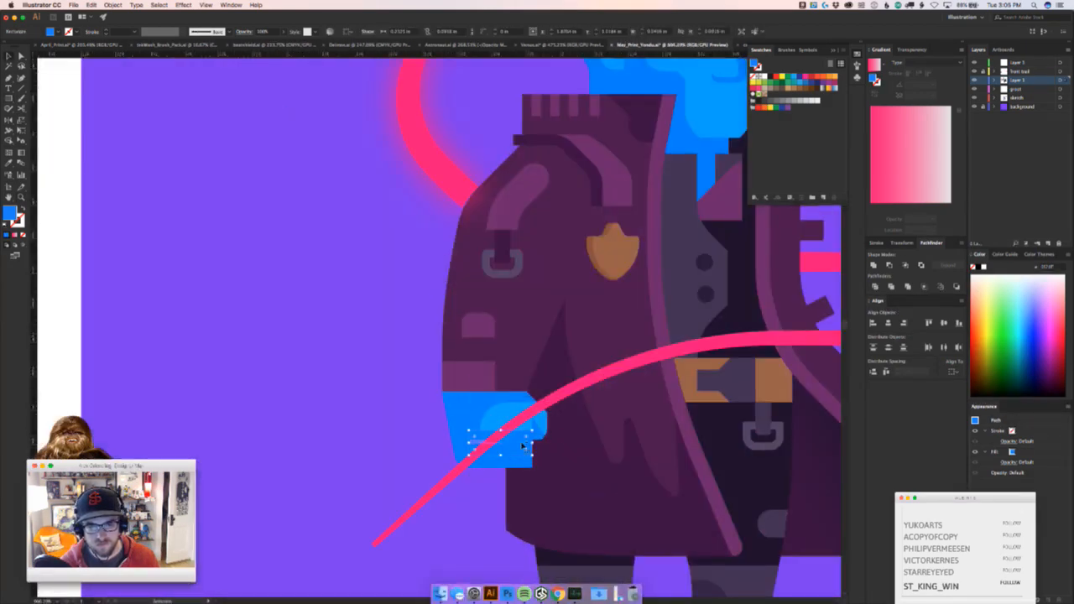
pyautogui.click(388, 452)
pyautogui.press('super+alt+0')
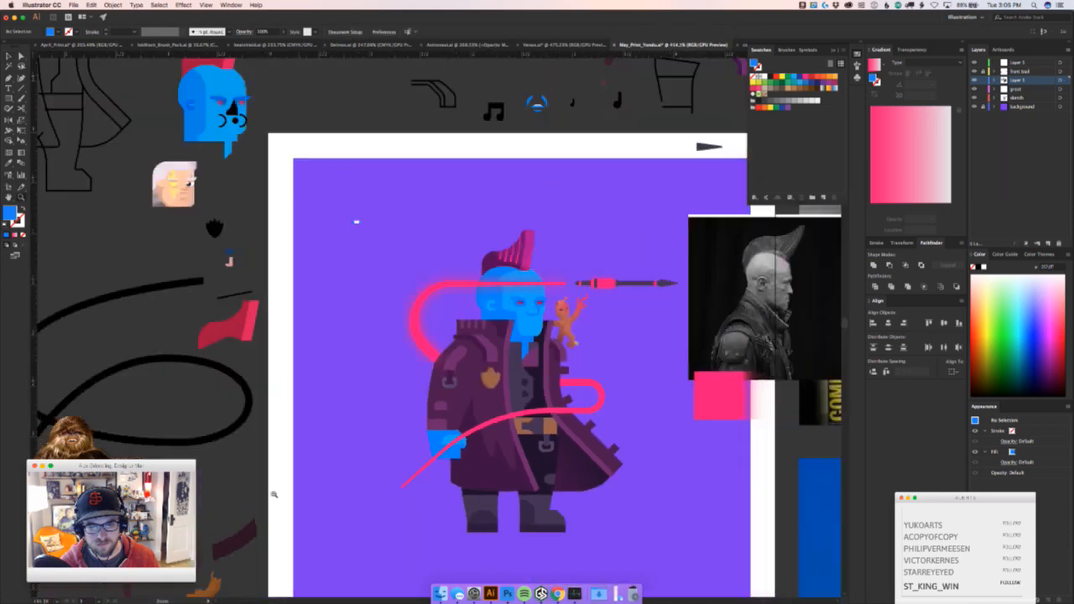
# Move the inner edge of the hand's shadow shape toward the thumb to narrow the lighter rounded area
pyautogui.moveTo(230, 514); pyautogui.dragTo(377, 391)
pyautogui.click(412, 426)
pyautogui.press('super+z')
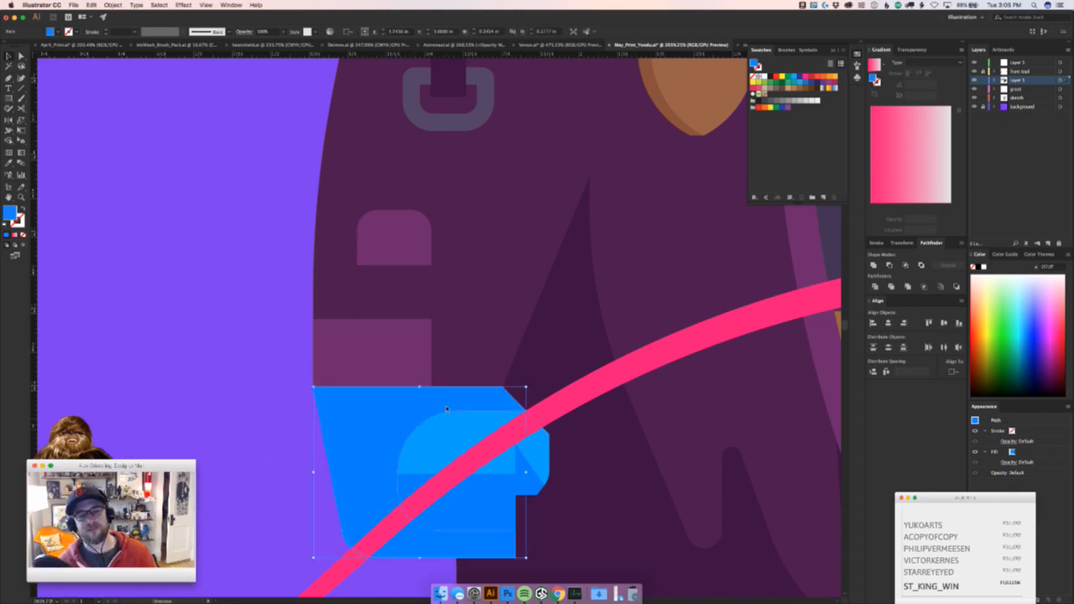
pyautogui.press('a')
pyautogui.click(458, 410)
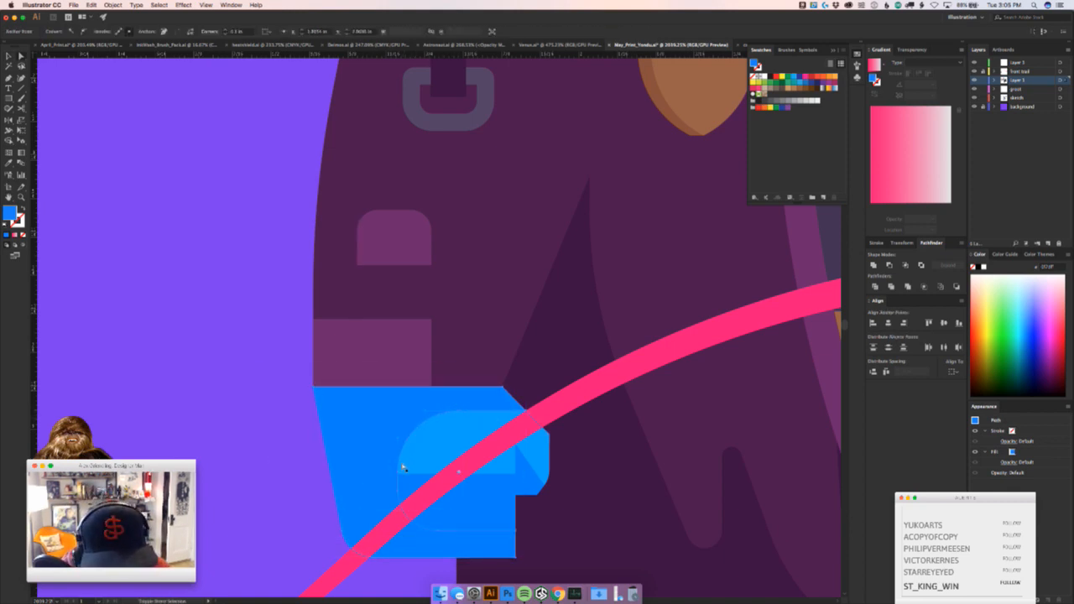
pyautogui.keyDown('shift'); pyautogui.click(398, 472); pyautogui.keyUp('shift')
pyautogui.moveTo(399, 485); pyautogui.dragTo(497, 470)
pyautogui.press('v')
pyautogui.click(292, 466)
pyautogui.press('z')
pyautogui.press('super+z')
pyautogui.press('super+shift+z')
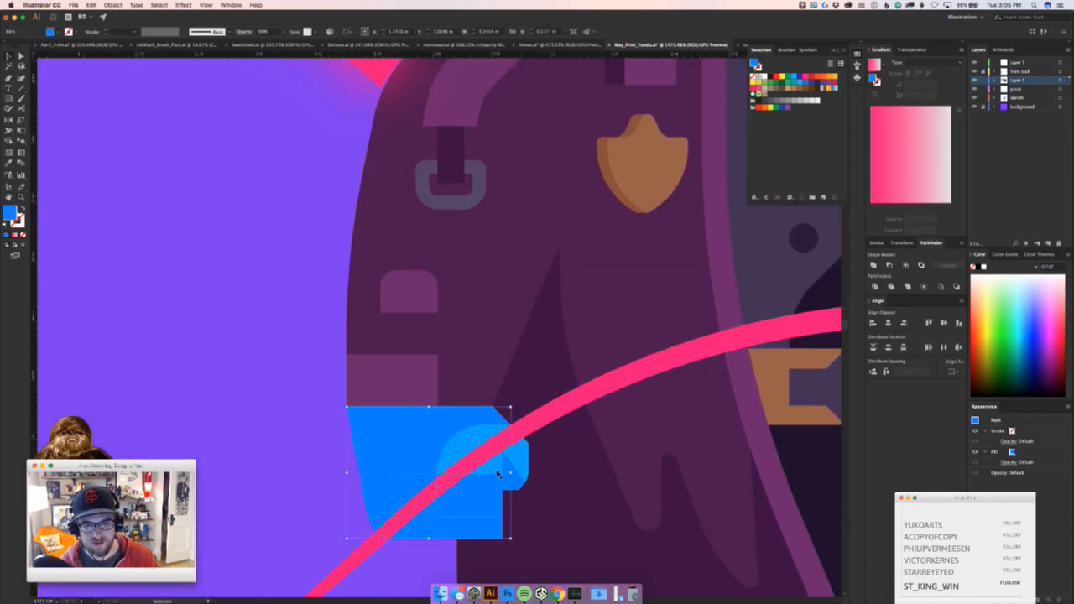
# Shorten the darker-blue palm rectangle from its thumb-side edge to expose a light vertical finger strip
pyautogui.press('a')
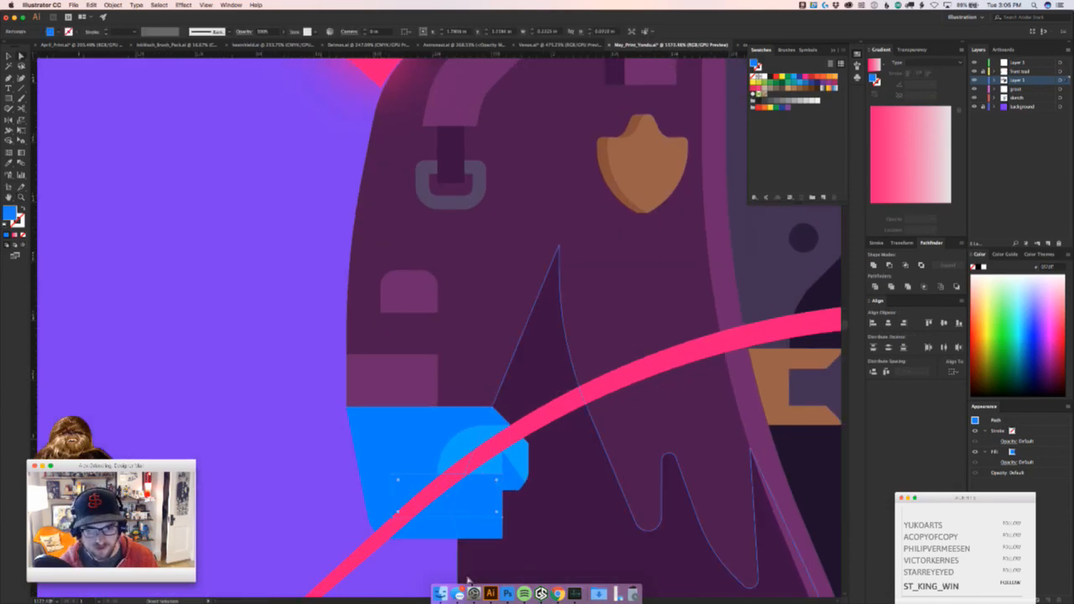
pyautogui.click(458, 593)
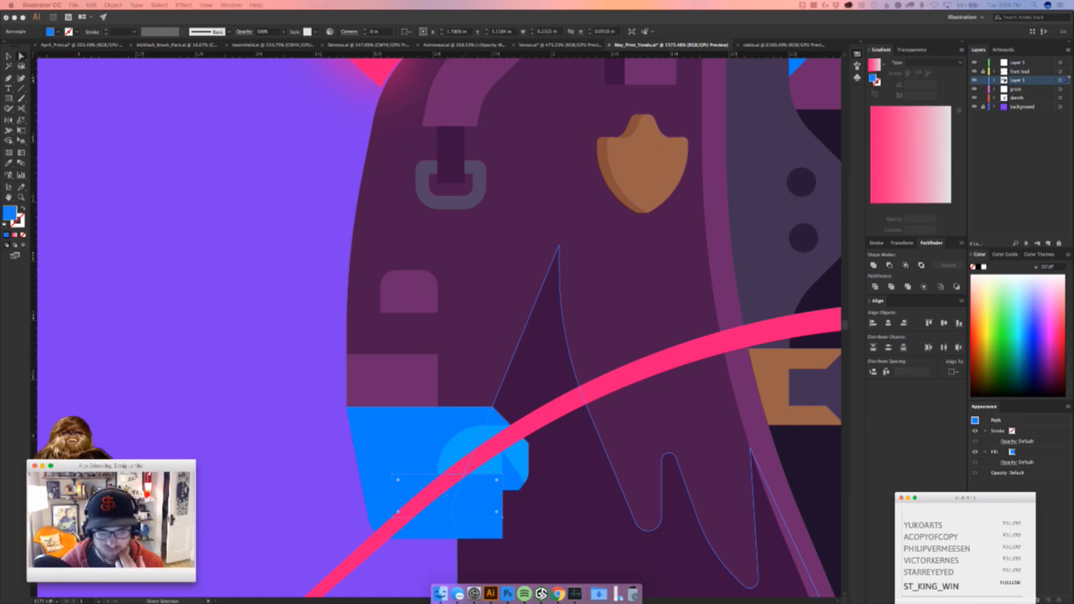
pyautogui.click(302, 426)
pyautogui.click(247, 503)
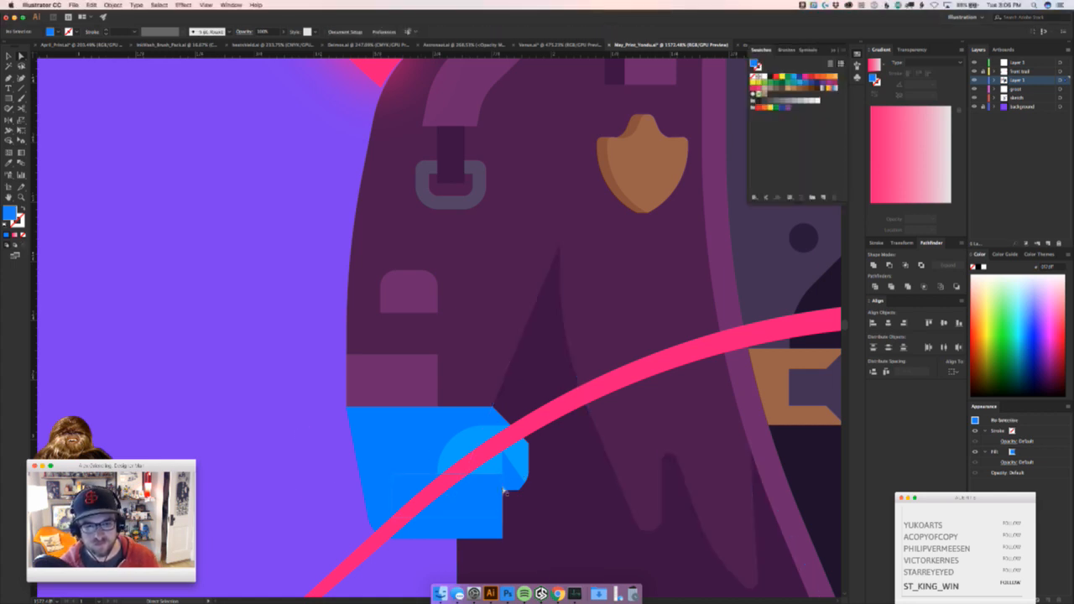
pyautogui.moveTo(502, 491); pyautogui.dragTo(466, 491)
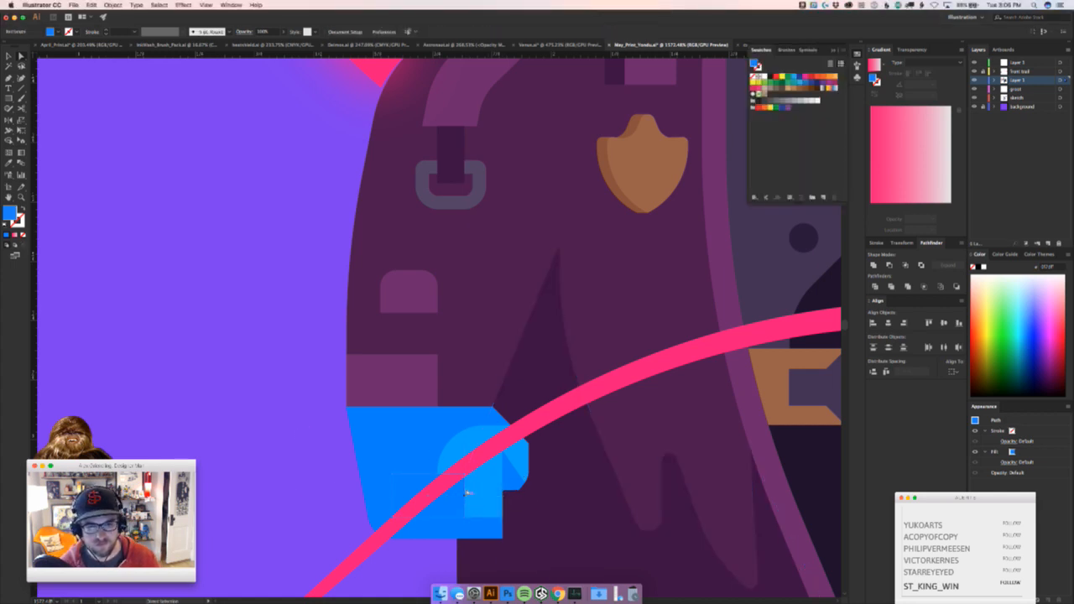
pyautogui.press('super+z')
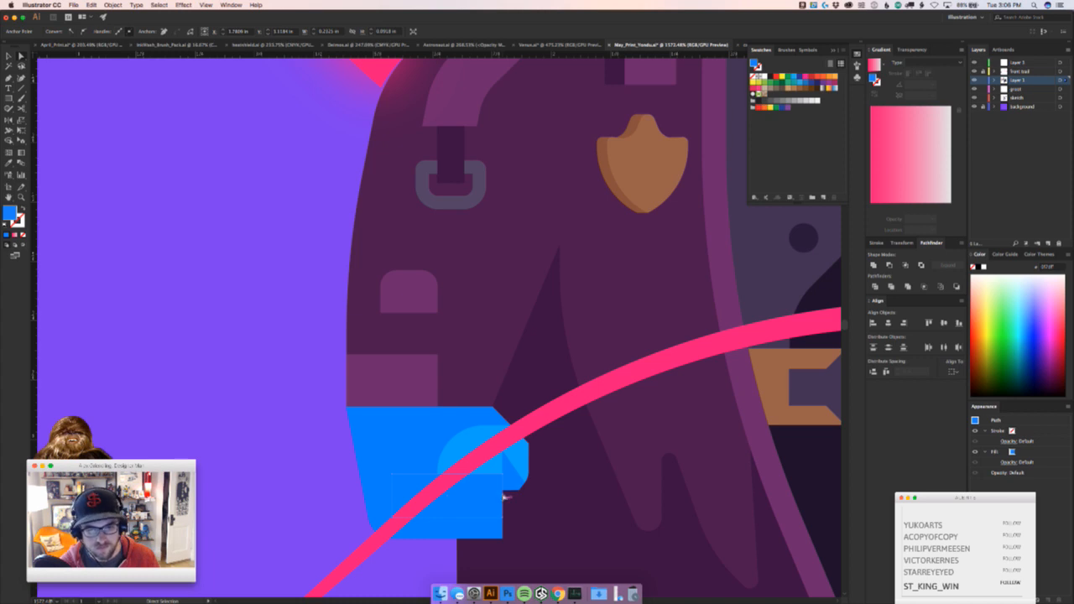
pyautogui.moveTo(502, 495); pyautogui.dragTo(467, 495)
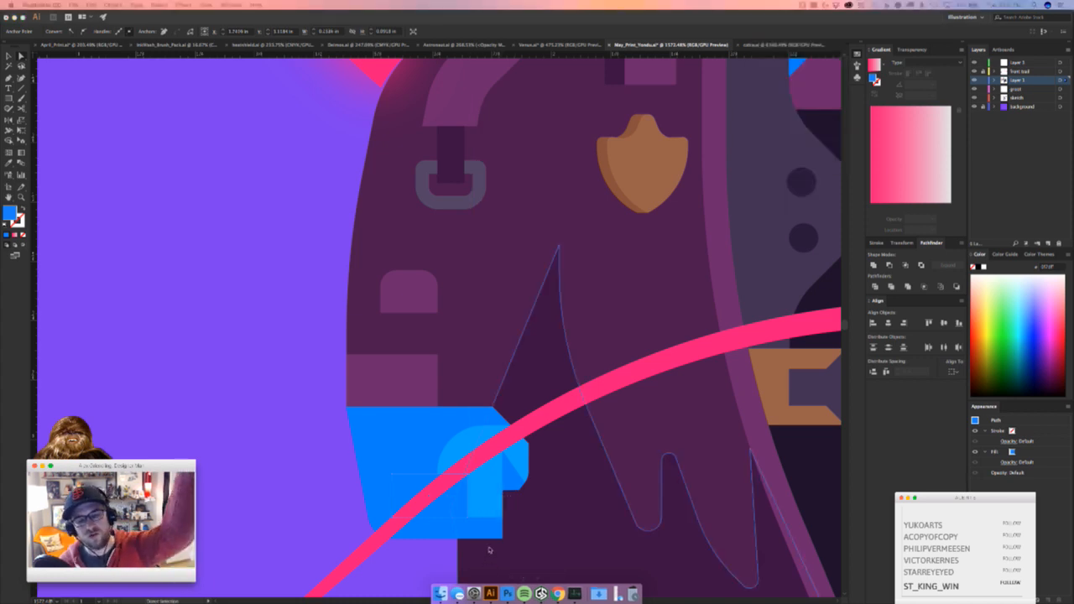
# Pull back the shadow along the hand's bottom so the light finger strip reaches the lower edge, and check the full figure
pyautogui.click(274, 518)
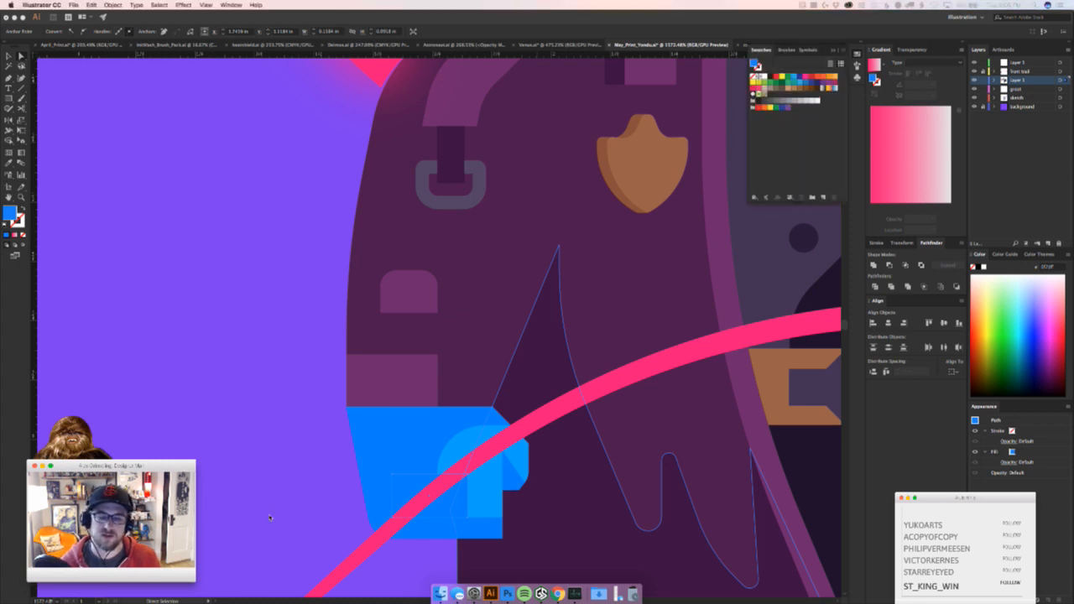
pyautogui.moveTo(501, 530); pyautogui.dragTo(390, 527)
pyautogui.press('v')
pyautogui.click(283, 511)
pyautogui.press('z')
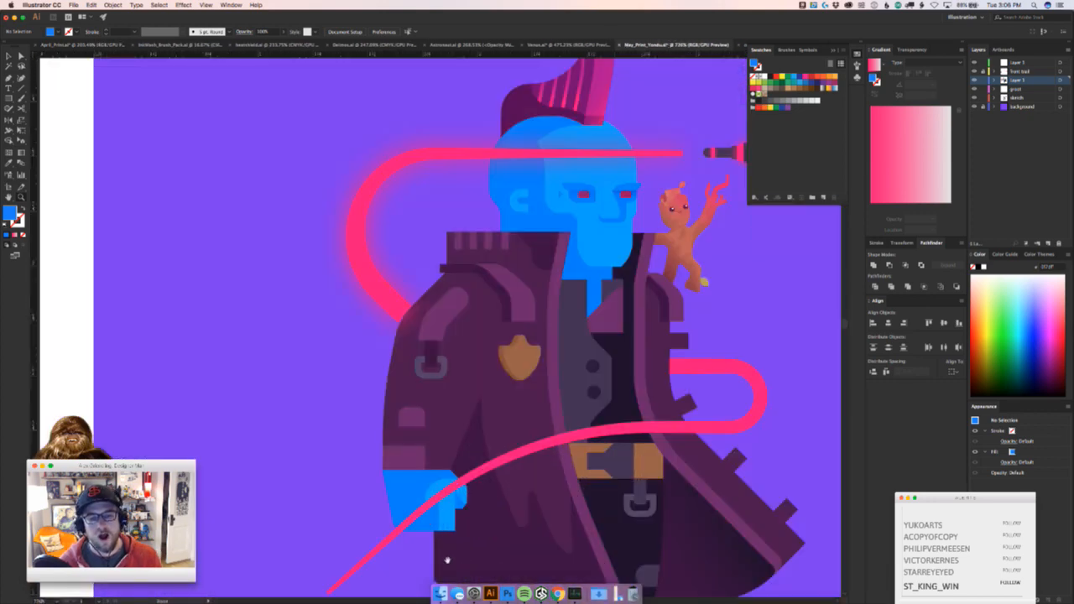
pyautogui.moveTo(459, 526); pyautogui.dragTo(501, 356)
# Draw a darker-blue square over the light finger's lower end, reshape its corner into an angled shadow, and check the full figure
pyautogui.press('v')
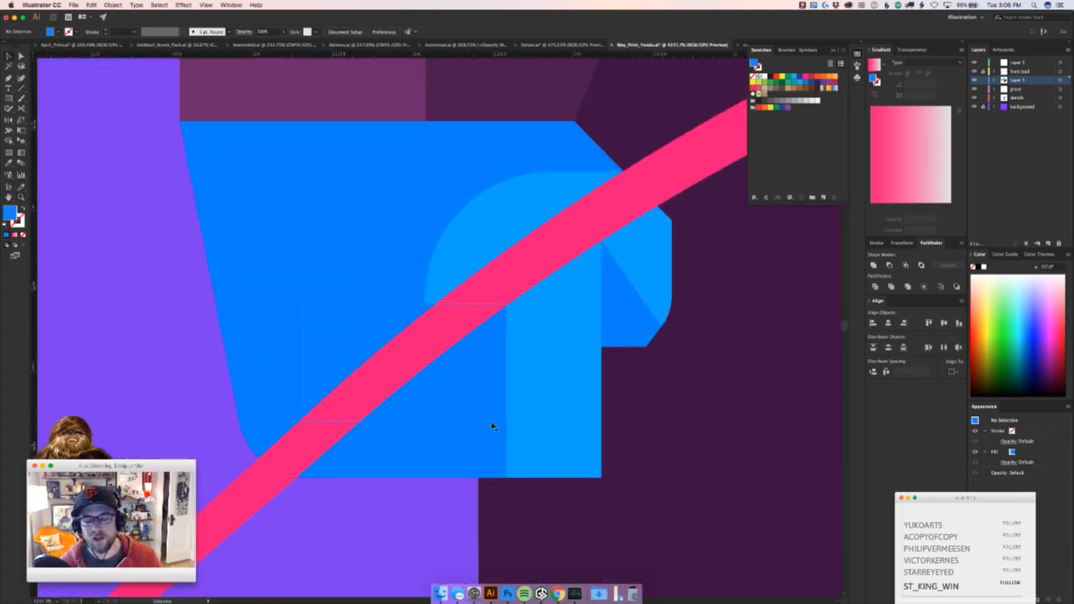
pyautogui.moveTo(488, 466); pyautogui.dragTo(357, 502)
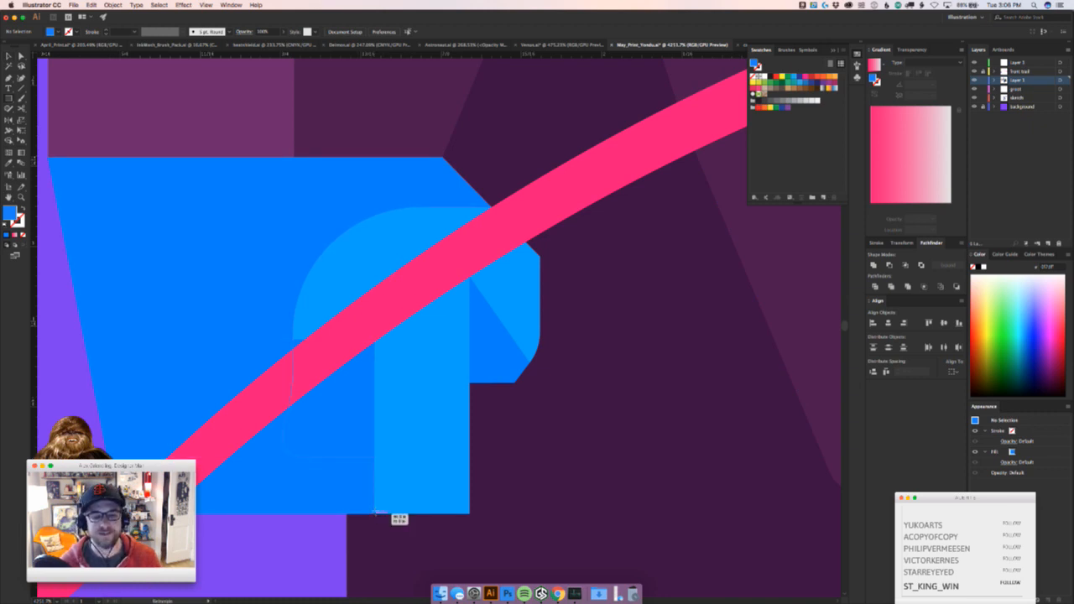
pyautogui.moveTo(375, 512); pyautogui.dragTo(399, 493)
pyautogui.press('super+z')
pyautogui.click(471, 418)
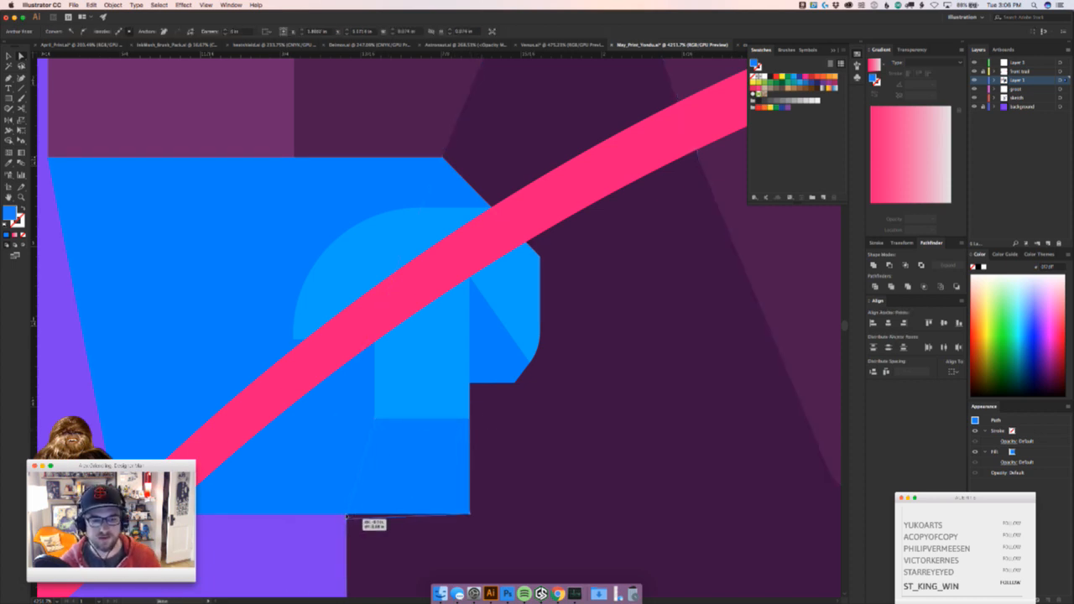
pyautogui.moveTo(372, 510); pyautogui.dragTo(521, 436)
pyautogui.press('z')
pyautogui.moveTo(466, 478); pyautogui.dragTo(276, 513)
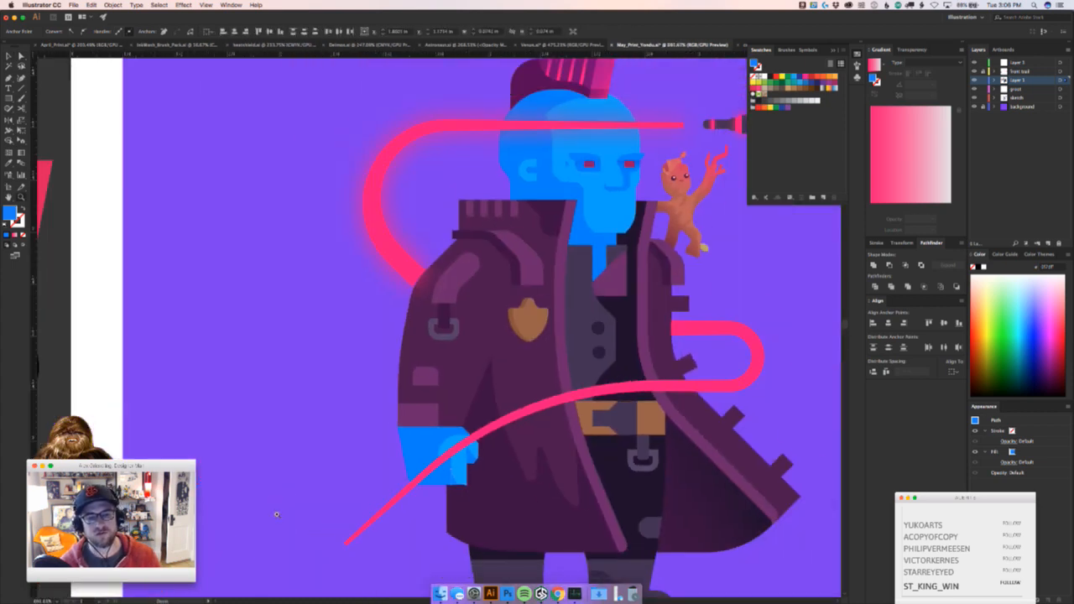
# Reposition the darker-blue shadow over the light finger's lower end so the finger finishes in a rounded tip
pyautogui.press('v')
pyautogui.click(301, 499)
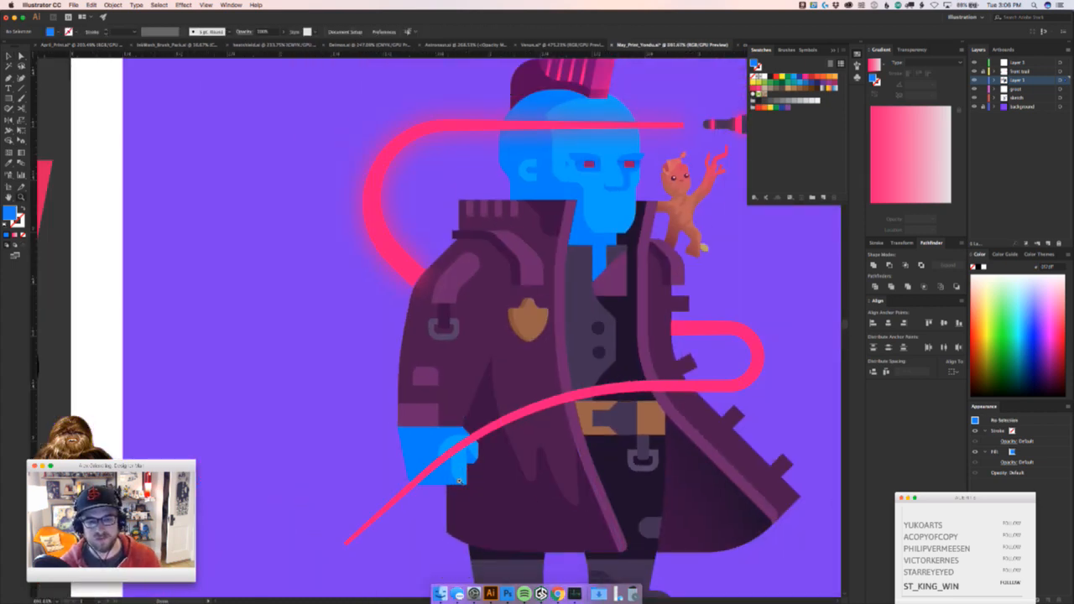
pyautogui.press('z')
pyautogui.moveTo(461, 476); pyautogui.dragTo(587, 476)
pyautogui.press('v')
pyautogui.moveTo(442, 490); pyautogui.dragTo(442, 466)
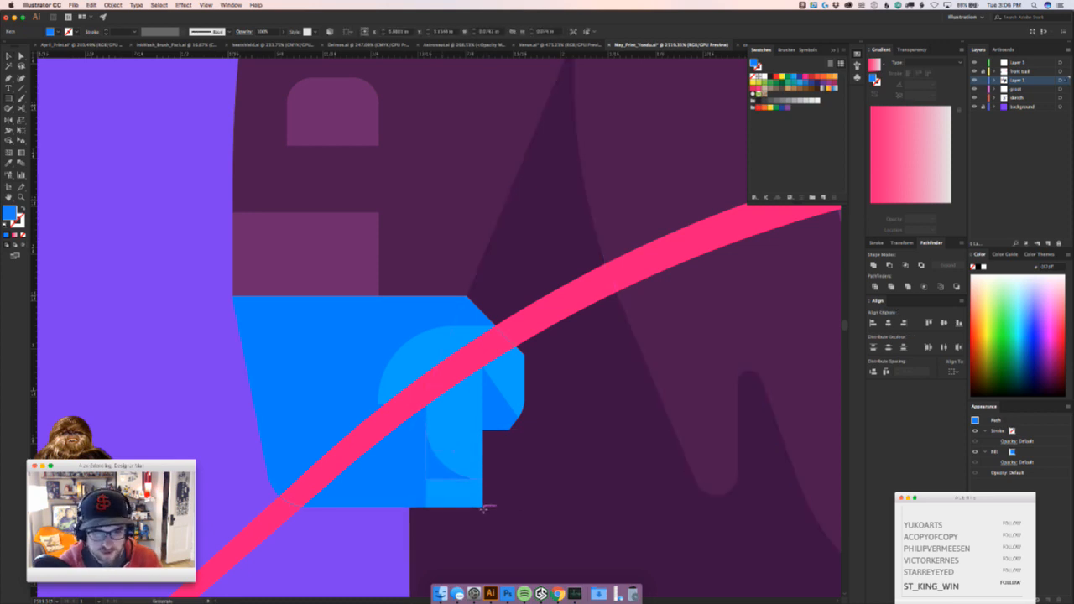
pyautogui.moveTo(439, 490); pyautogui.dragTo(403, 469)
pyautogui.press('shift+super+a')
# Square off the light palm area's rounded corner and move its inner edge in line with the finger
pyautogui.press('z')
pyautogui.press('a')
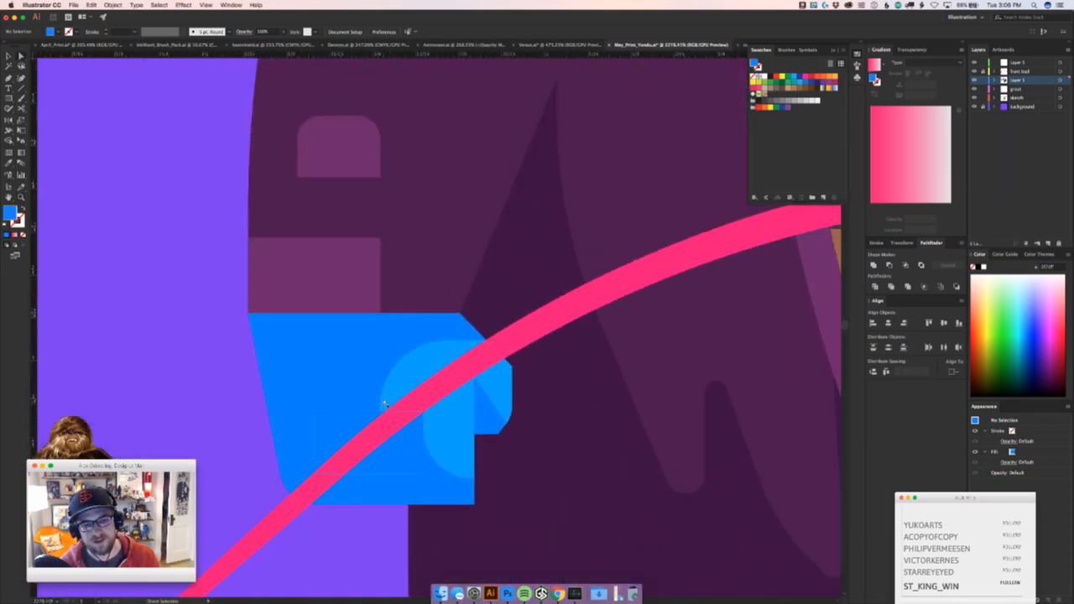
pyautogui.click(398, 360)
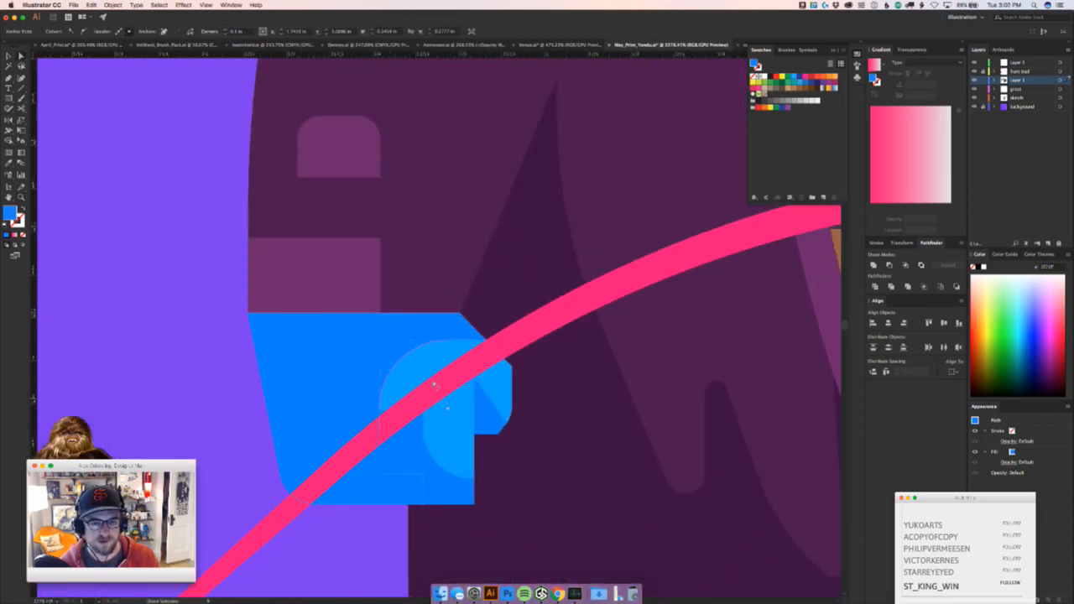
pyautogui.moveTo(435, 384); pyautogui.dragTo(109, 382)
pyautogui.click(108, 382)
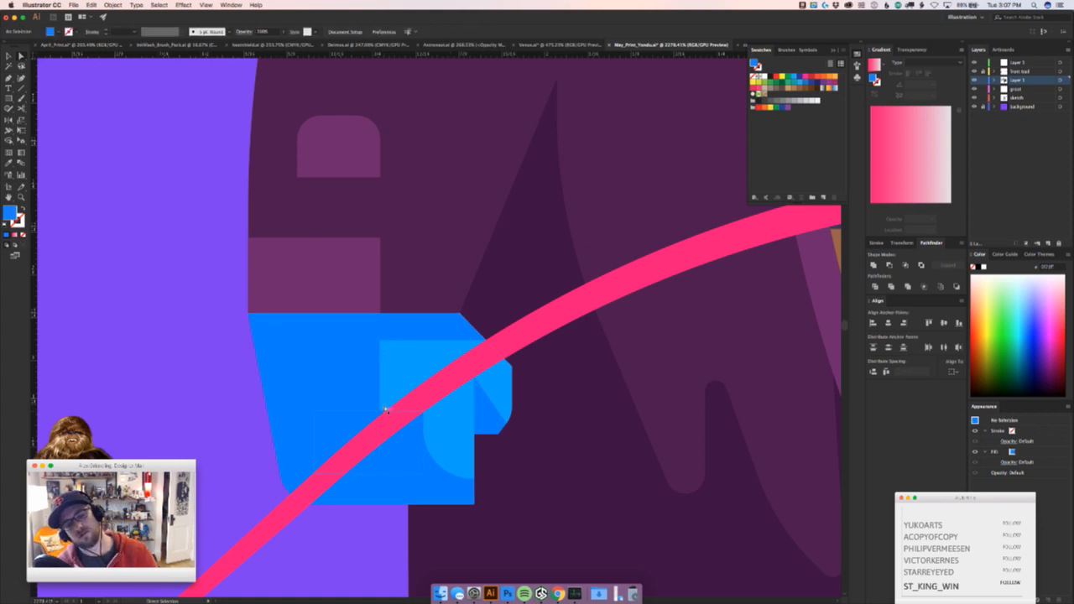
pyautogui.moveTo(386, 410); pyautogui.dragTo(284, 410)
pyautogui.press('v')
pyautogui.click(316, 439)
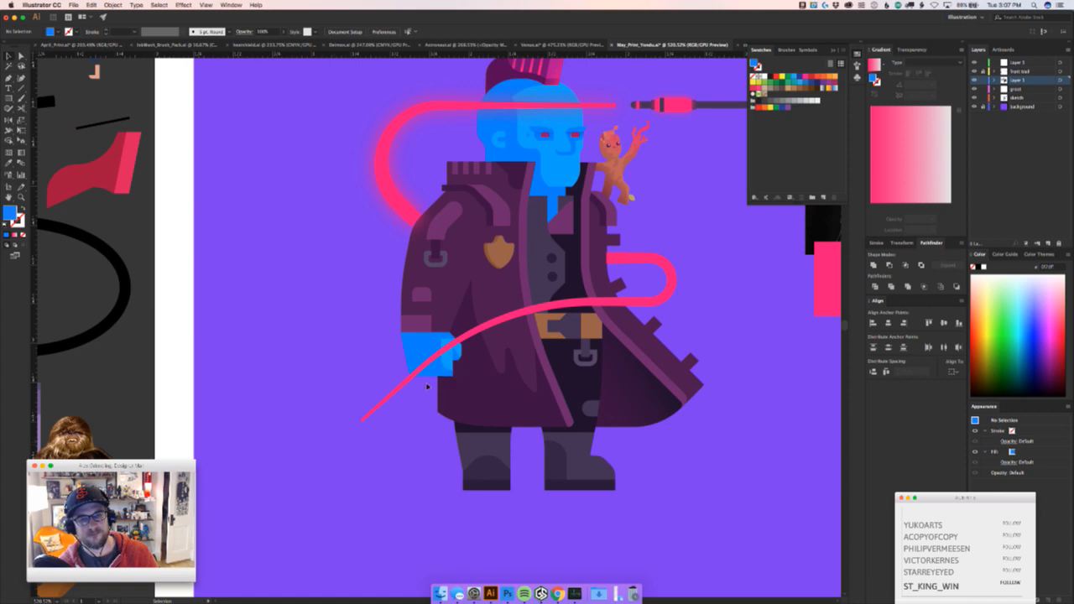
# Round the upper inner corner of the light finger shape to match its rounded lower end
pyautogui.moveTo(432, 366); pyautogui.dragTo(337, 472)
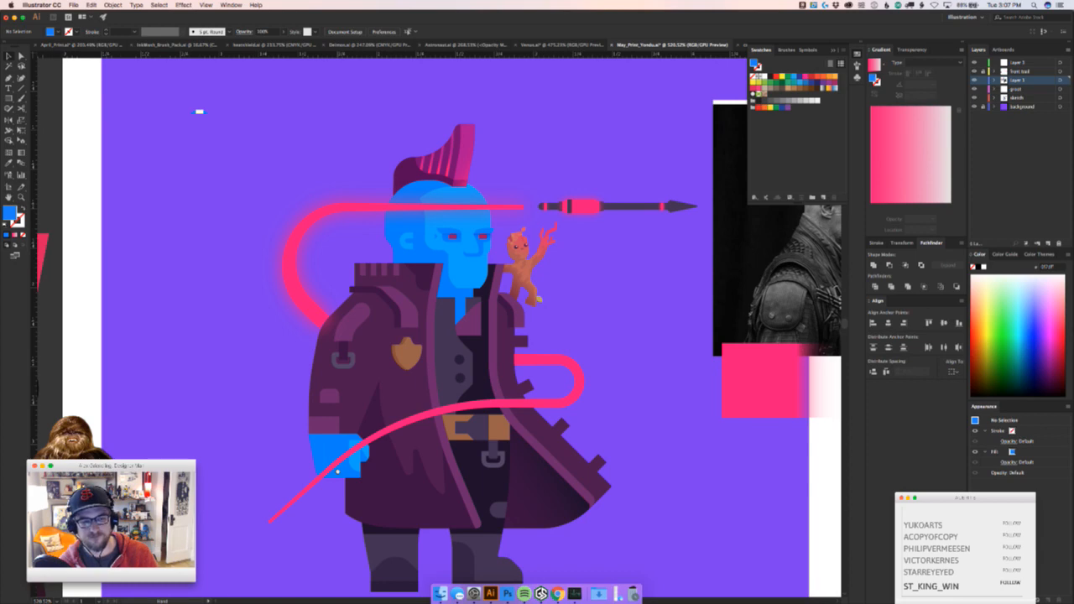
pyautogui.press('v')
pyautogui.moveTo(295, 508); pyautogui.dragTo(396, 362)
pyautogui.click(431, 345)
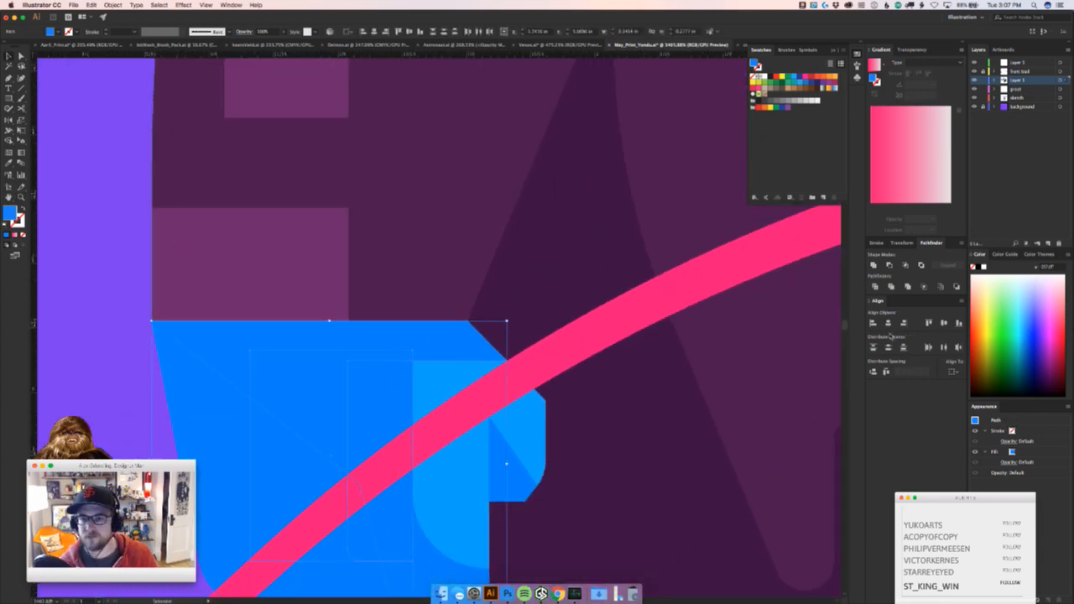
pyautogui.press('a')
pyautogui.click(416, 363)
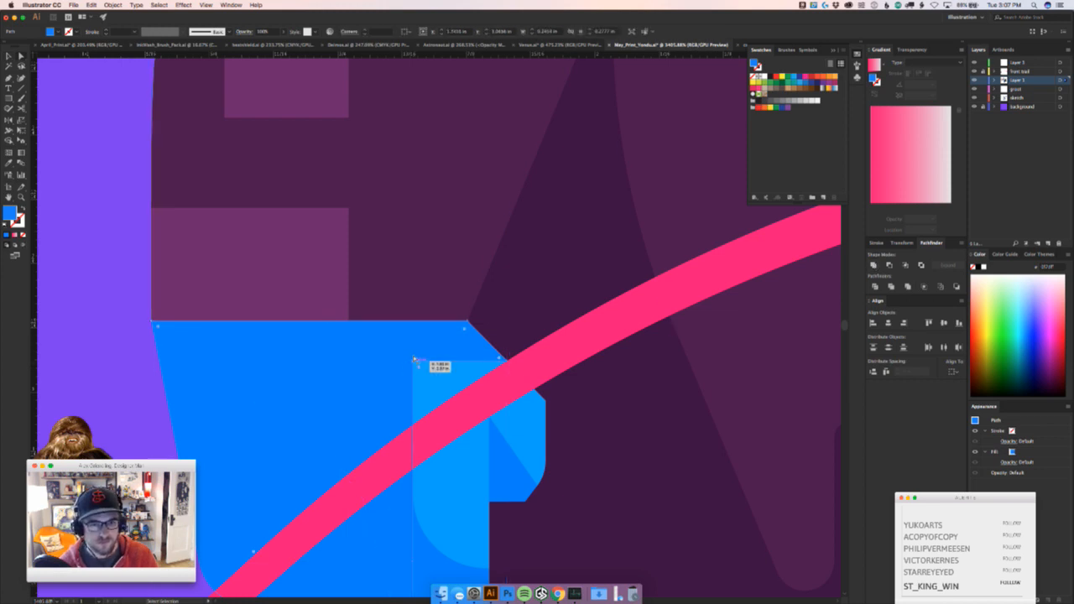
pyautogui.moveTo(421, 369); pyautogui.dragTo(189, 503)
pyautogui.press('v')
pyautogui.click(318, 470)
# Round the upper corner of the darker-blue shadow on the thumb and check the full figure
pyautogui.moveTo(472, 419); pyautogui.dragTo(772, 390)
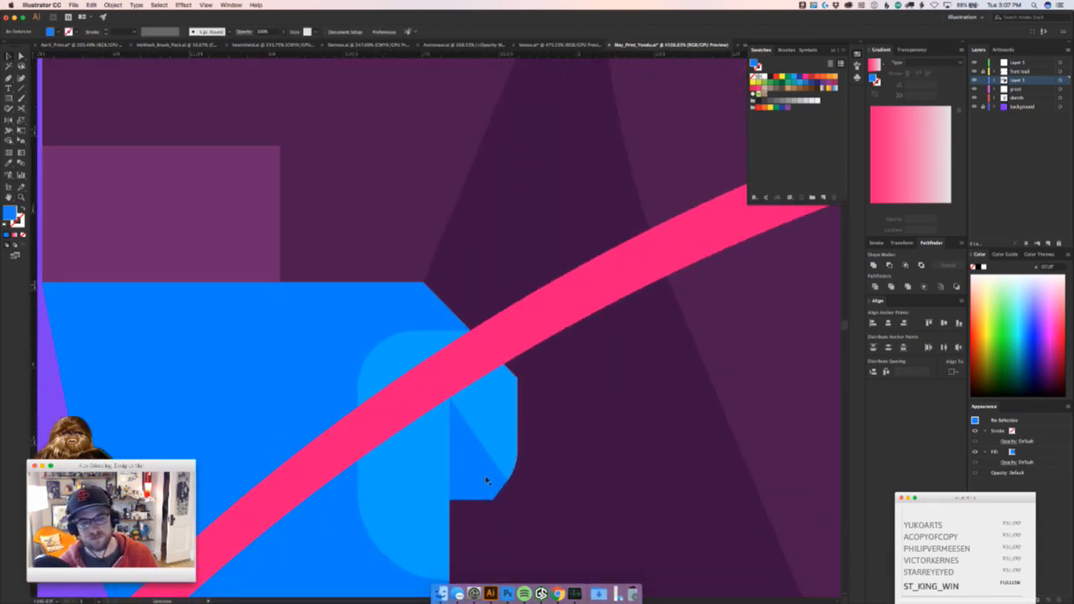
pyautogui.press('a')
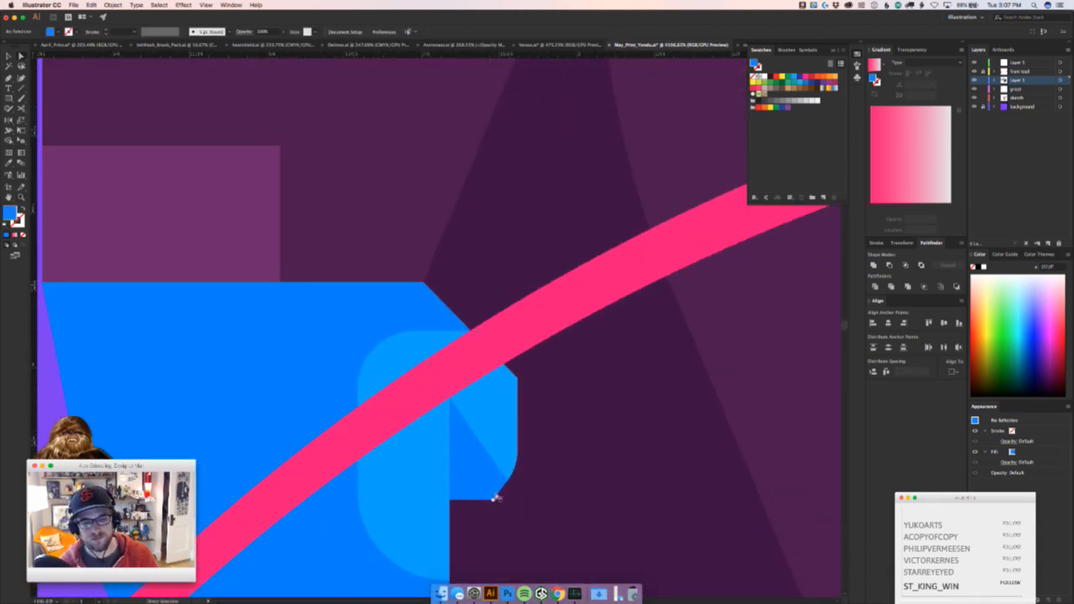
pyautogui.click(472, 449)
pyautogui.click(449, 394)
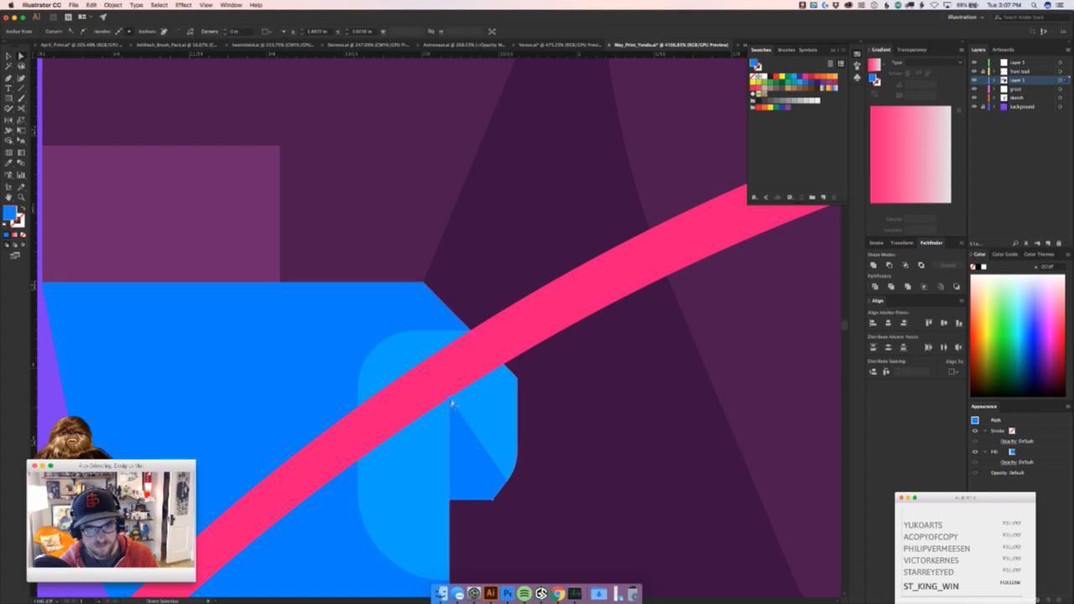
pyautogui.moveTo(452, 405); pyautogui.dragTo(193, 507)
pyautogui.press('z')
pyautogui.press('v')
pyautogui.click(332, 475)
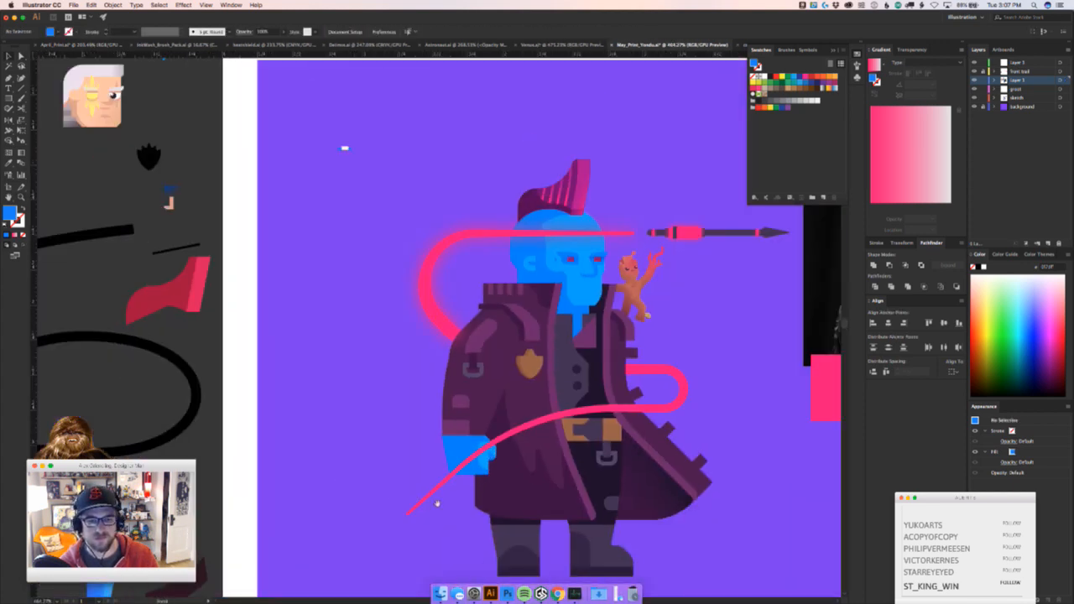
pyautogui.hscroll(5, 437, 503)
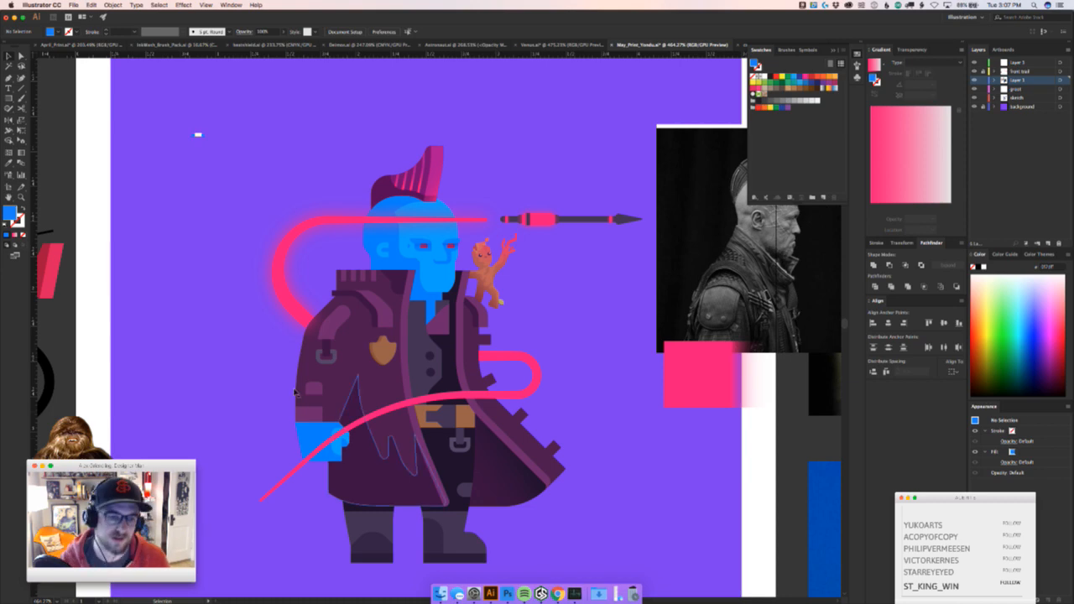
pyautogui.press('z')
pyautogui.moveTo(227, 445); pyautogui.dragTo(326, 382)
pyautogui.press('v')
pyautogui.moveTo(467, 450); pyautogui.dragTo(374, 452)
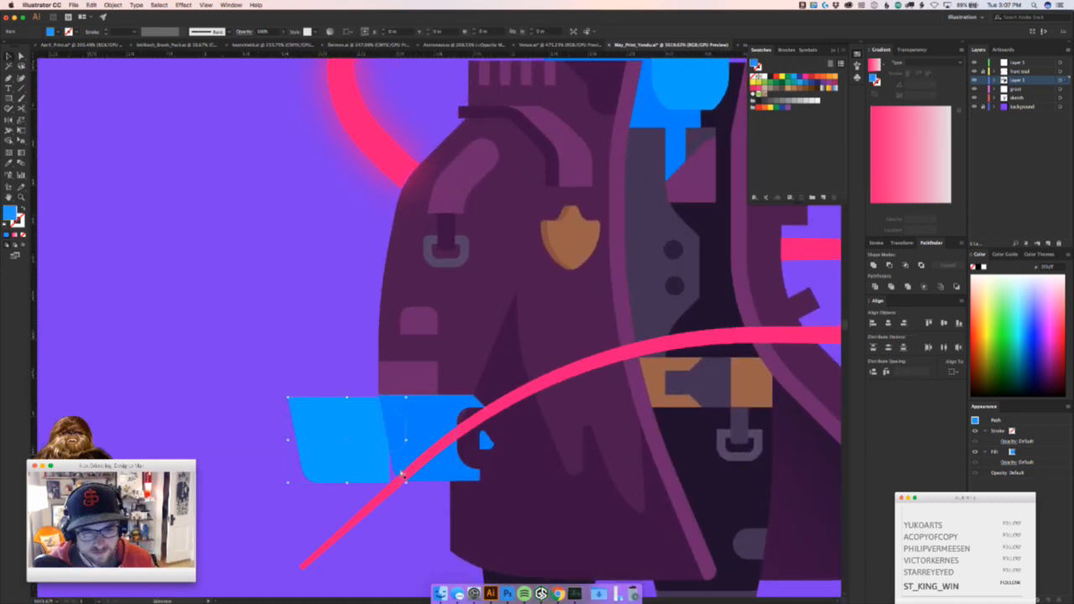
pyautogui.press('super+z')
# Place a copy of the hand's base silhouette over its shading and fill it with the blue gradient sampled from the face
pyautogui.click(344, 438)
pyautogui.click(398, 436)
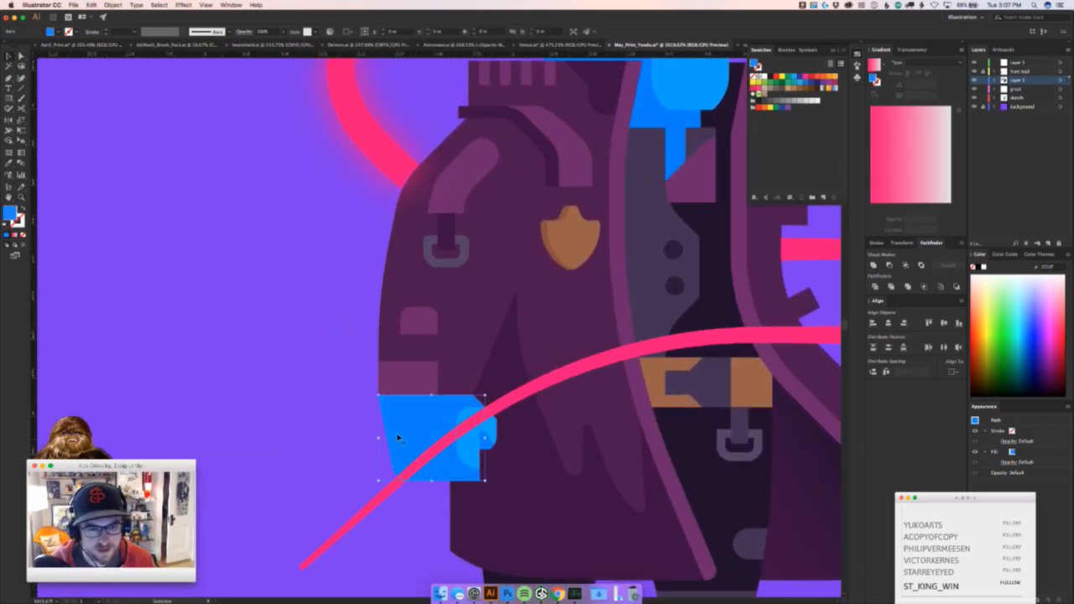
pyautogui.keyDown('shift'); pyautogui.click(479, 436); pyautogui.keyUp('shift')
pyautogui.press('super+4')
pyautogui.press('z')
pyautogui.moveTo(424, 435); pyautogui.dragTo(362, 441)
pyautogui.moveTo(543, 347); pyautogui.dragTo(496, 359)
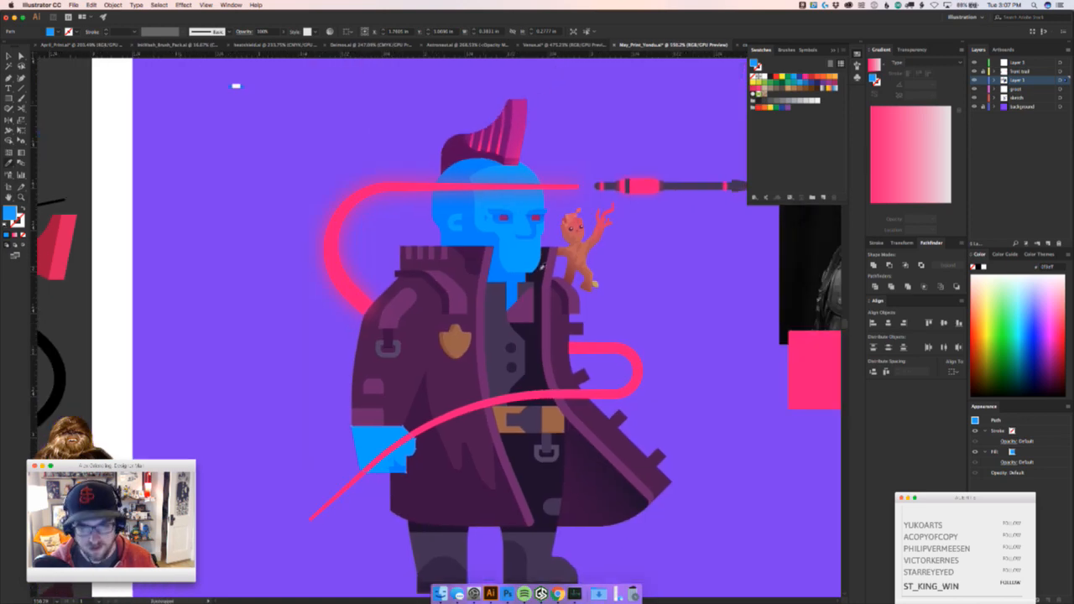
pyautogui.click(513, 227)
# Temporarily delete the gradient-filled hand overlay to reach the darker-blue shapes underneath, and restore it
pyautogui.press('z')
pyautogui.moveTo(327, 478); pyautogui.dragTo(320, 431)
pyautogui.press('v')
pyautogui.press('super+z')
pyautogui.press('BackSpace')
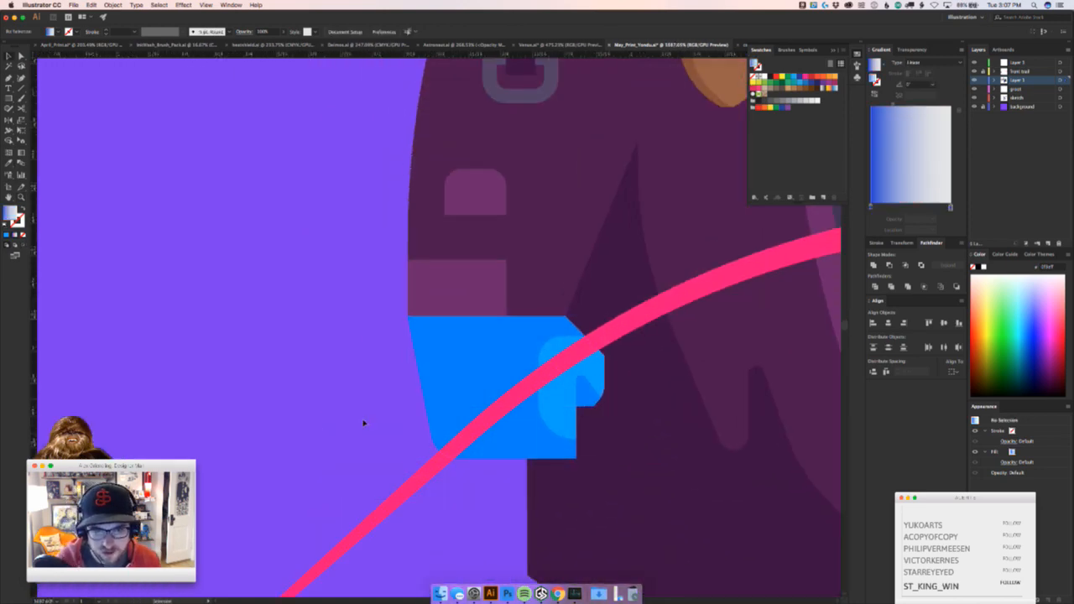
pyautogui.click(553, 453)
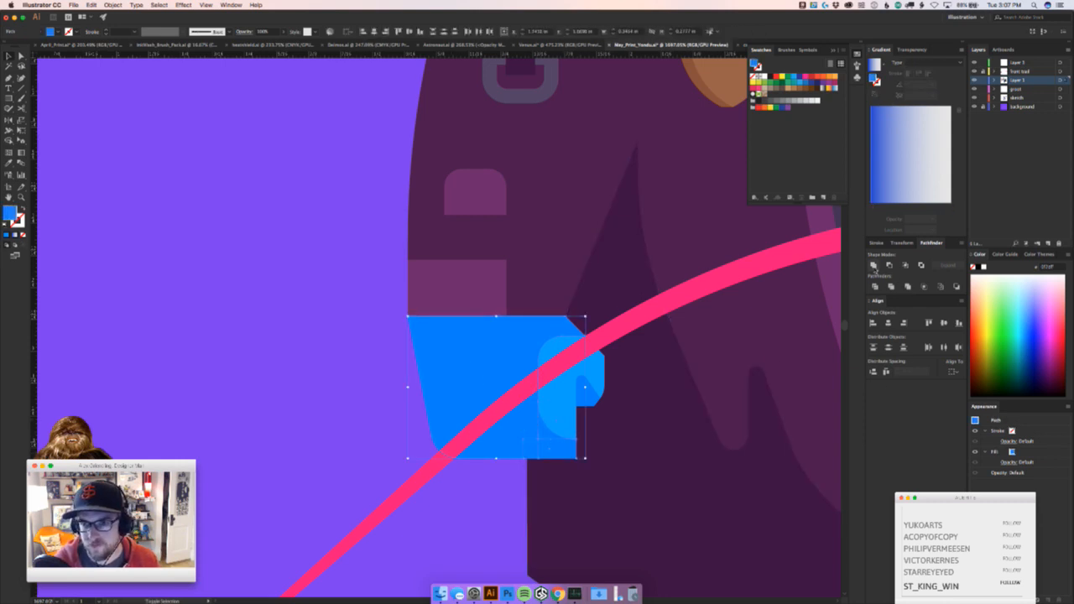
pyautogui.press('super+z')
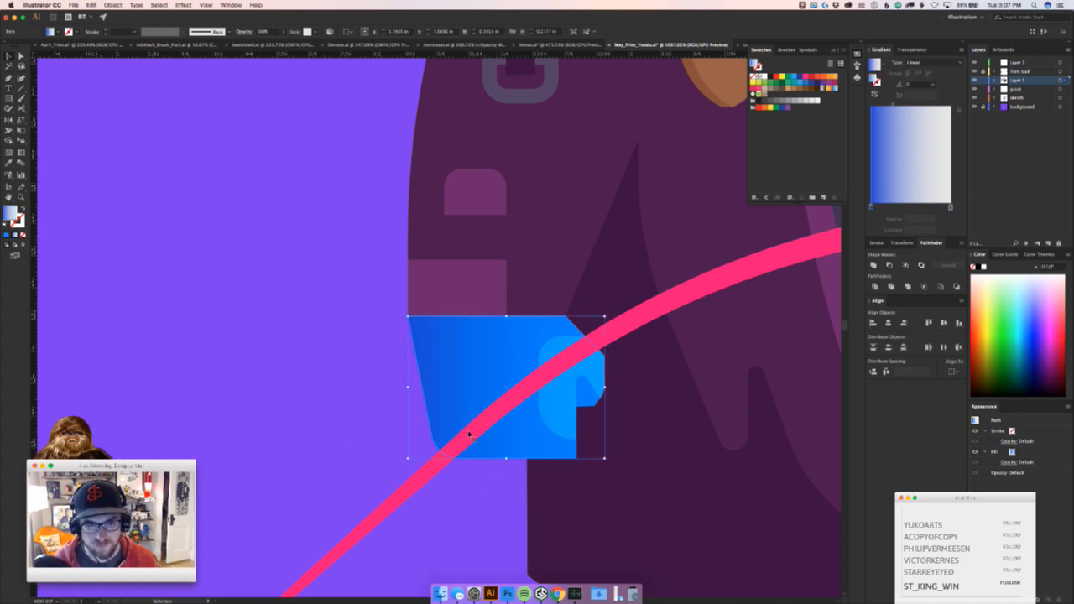
# Redraw the overlay's linear gradient at a shallow upward slant from the hand's outer edge to the thumb
pyautogui.press('g')
pyautogui.moveTo(577, 375); pyautogui.dragTo(388, 399)
pyautogui.moveTo(437, 363); pyautogui.dragTo(607, 324)
pyautogui.moveTo(496, 374); pyautogui.dragTo(612, 360)
pyautogui.moveTo(419, 406); pyautogui.dragTo(599, 360)
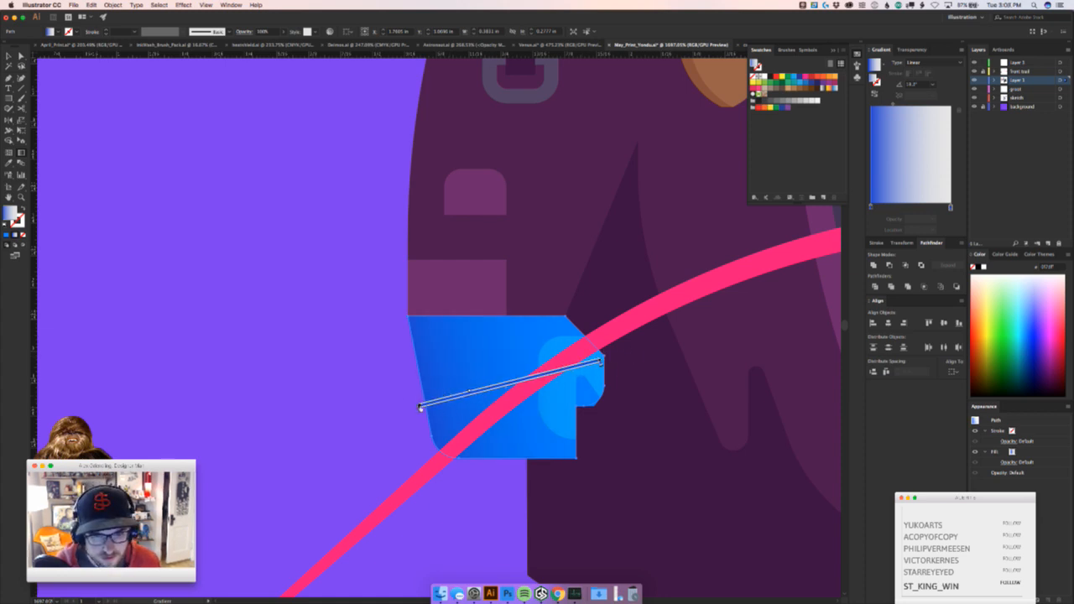
pyautogui.moveTo(433, 406)
pyautogui.mouseDown()
pyautogui.moveTo(442, 403)
pyautogui.moveTo(422, 406)
pyautogui.mouseUp()
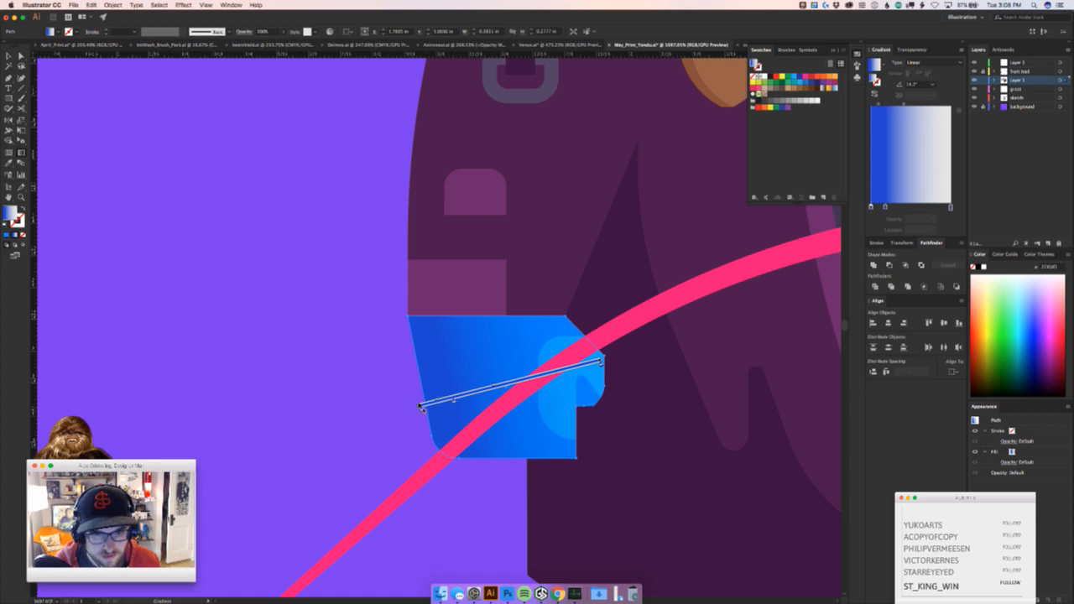
# Make the gradient's outer-edge stop fully transparent, adjust the neighbouring dark-blue blend, and check the whole artboard
pyautogui.doubleClick(421, 407)
pyautogui.click(363, 420)
pyautogui.click(369, 429)
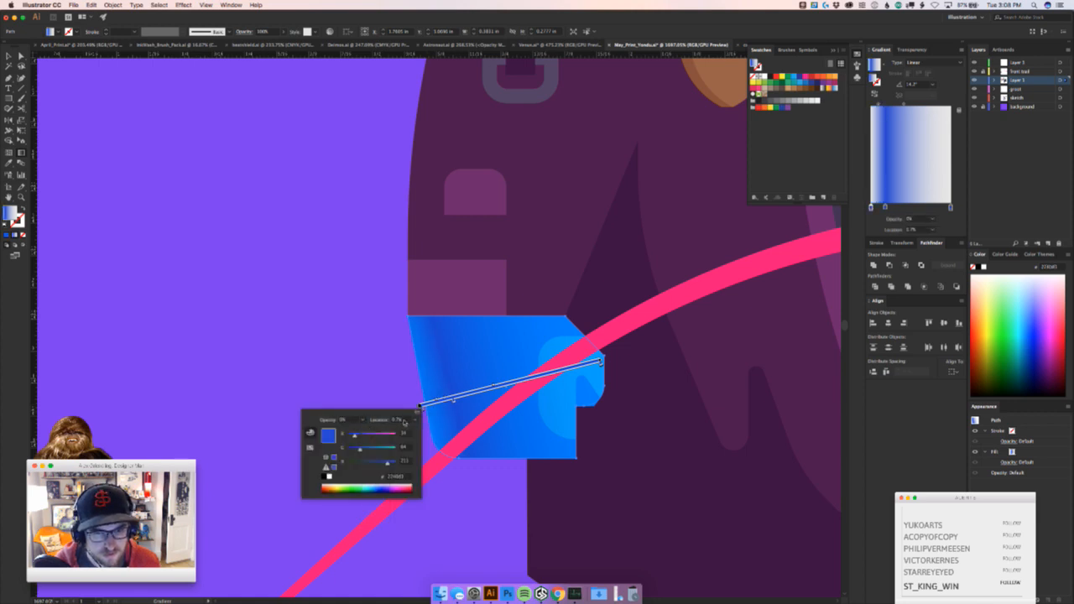
pyautogui.click(421, 407)
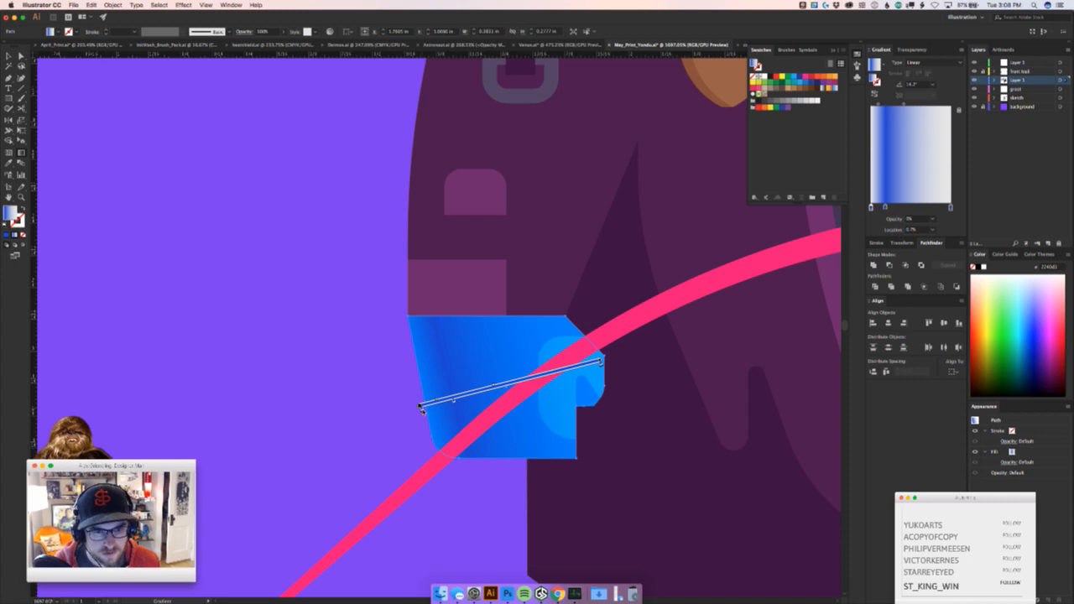
pyautogui.moveTo(454, 399)
pyautogui.mouseDown()
pyautogui.moveTo(464, 396)
pyautogui.moveTo(432, 402)
pyautogui.mouseUp()
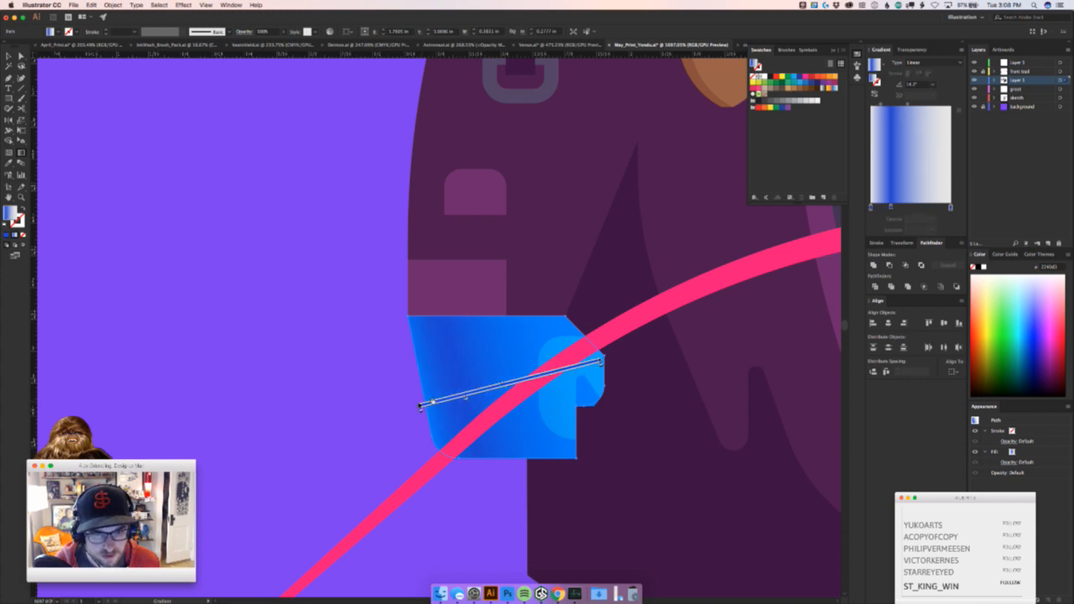
pyautogui.press('v')
pyautogui.click(363, 421)
pyautogui.press('z')
pyautogui.moveTo(485, 447); pyautogui.dragTo(254, 500)
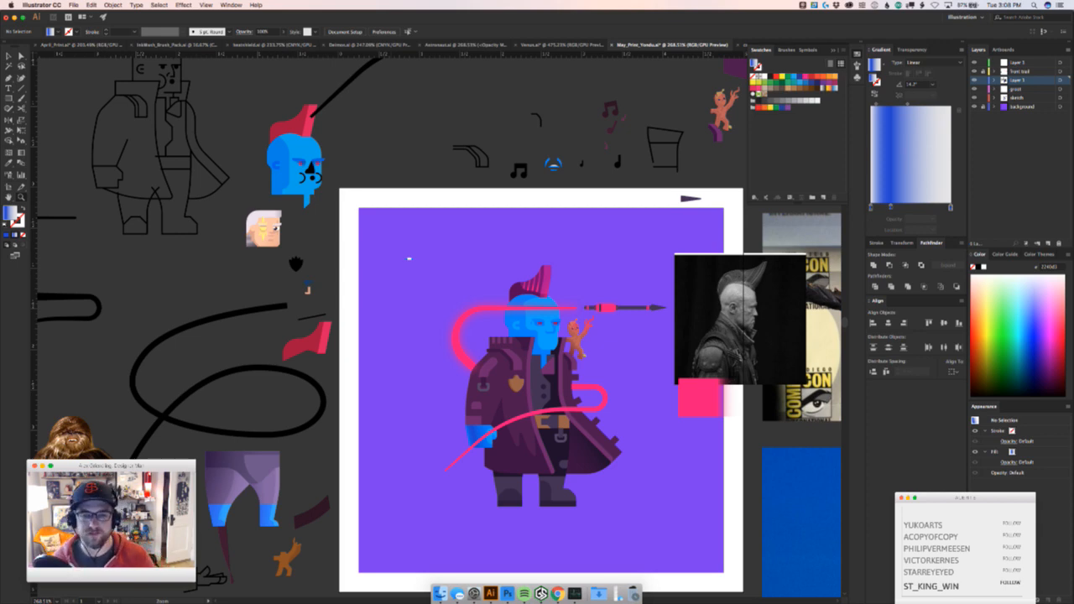
# Reselect the hand's gradient overlay and try steeper diagonal directions for its linear gradient, from the lower outer corner upward
pyautogui.moveTo(475, 461); pyautogui.dragTo(589, 340)
pyautogui.press('v')
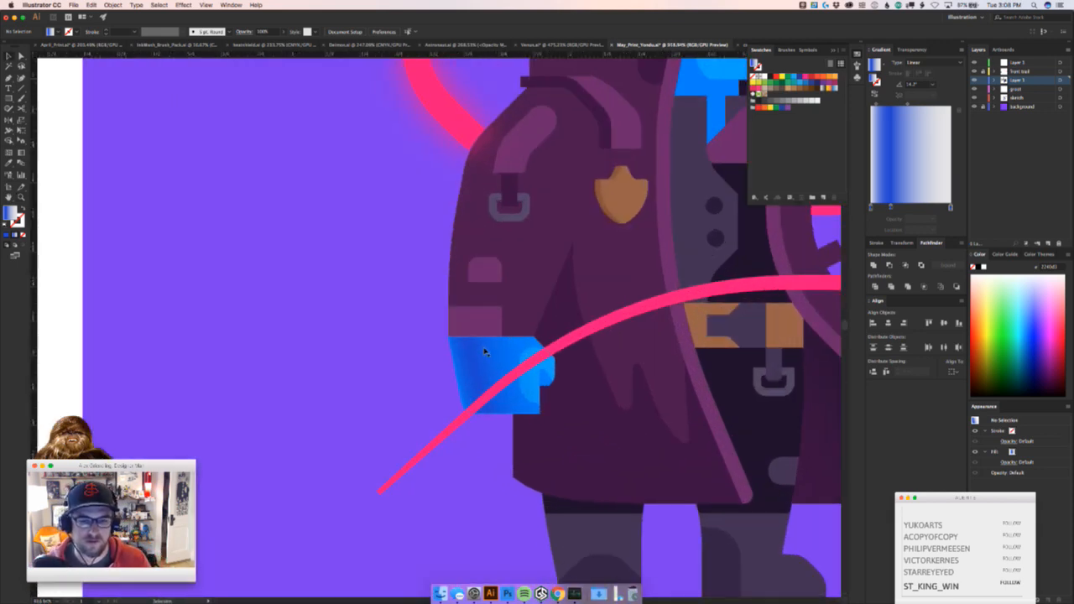
pyautogui.moveTo(485, 349); pyautogui.dragTo(543, 357)
pyautogui.press('super+z')
pyautogui.press('g')
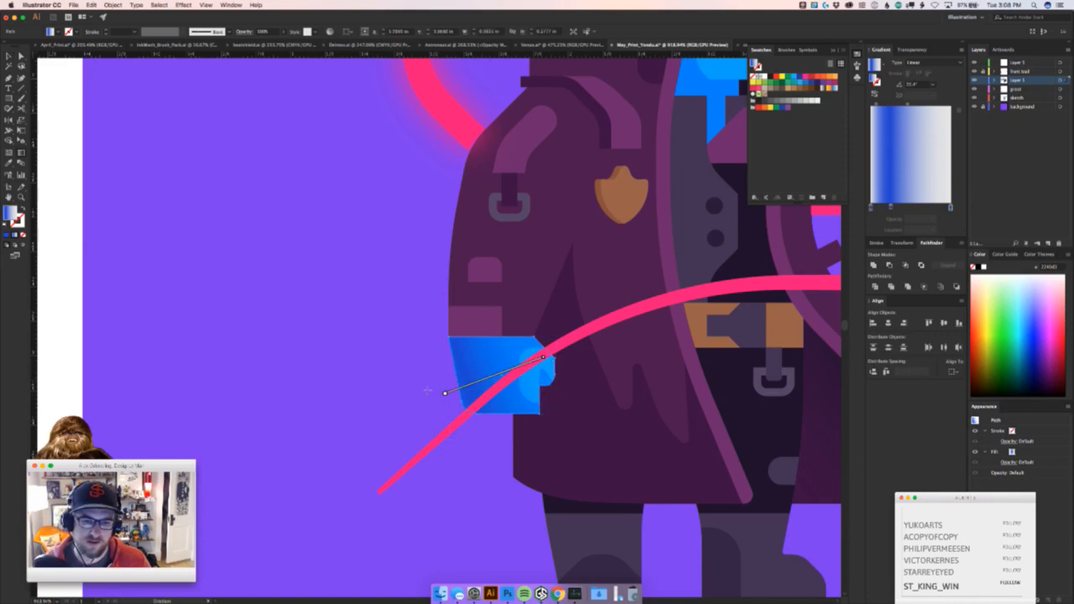
pyautogui.moveTo(432, 400); pyautogui.dragTo(563, 345)
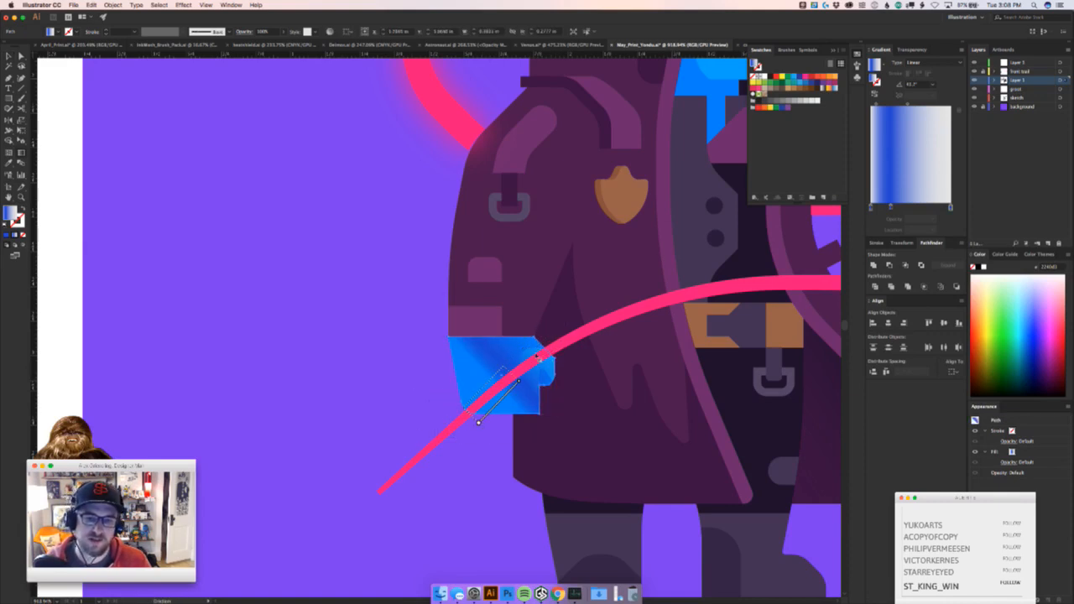
pyautogui.moveTo(464, 411); pyautogui.dragTo(542, 317)
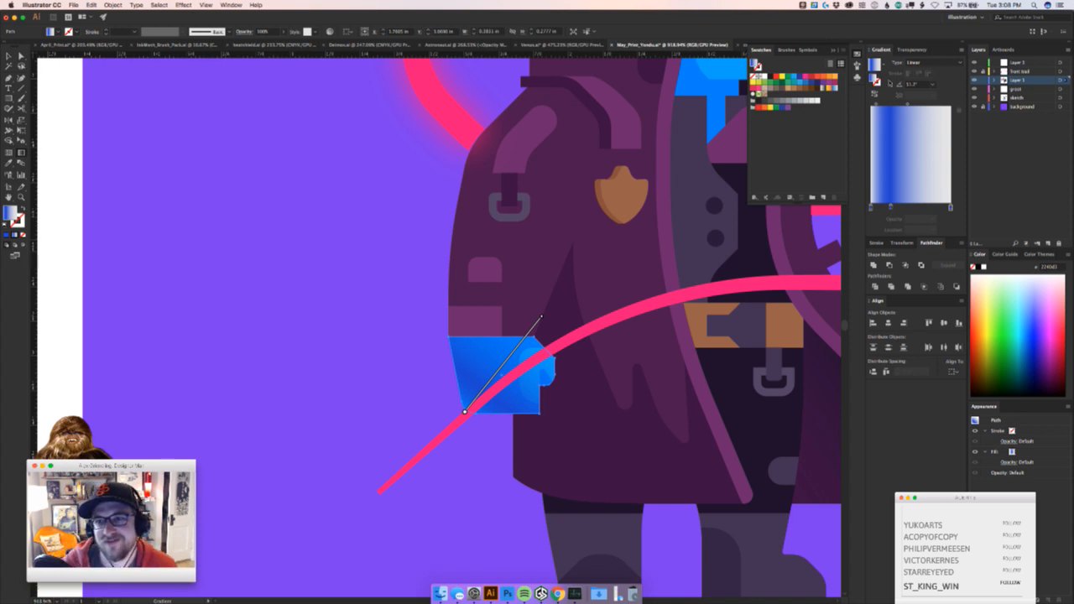
# Change the hand overlay's gradient to Radial, remove its extra colour stop and shift the blend midpoint
pyautogui.click(923, 63)
pyautogui.click(921, 80)
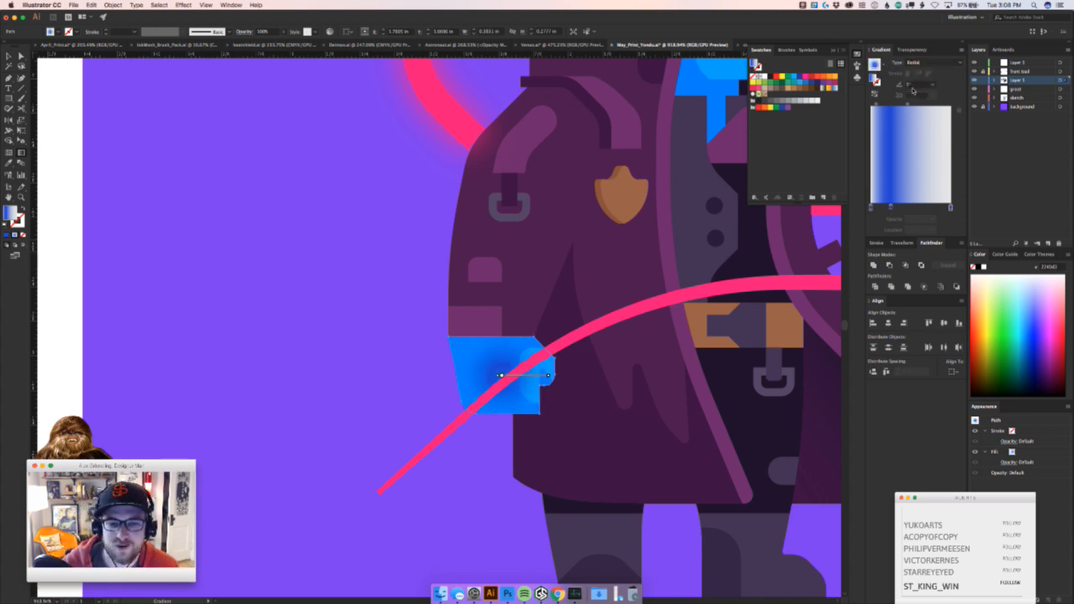
pyautogui.click(873, 207)
pyautogui.moveTo(869, 230); pyautogui.dragTo(869, 208)
pyautogui.moveTo(900, 104); pyautogui.dragTo(915, 104)
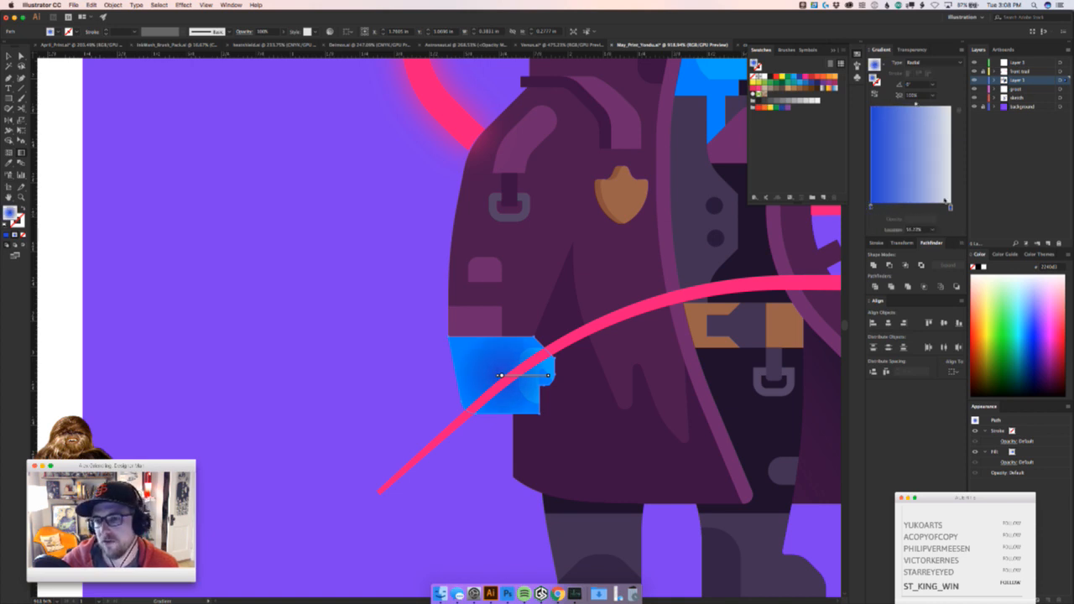
# Reverse the radial gradient, move its midpoint toward the dark-blue stop and extend its radius beyond the hand's upper thumb side
pyautogui.click(875, 94)
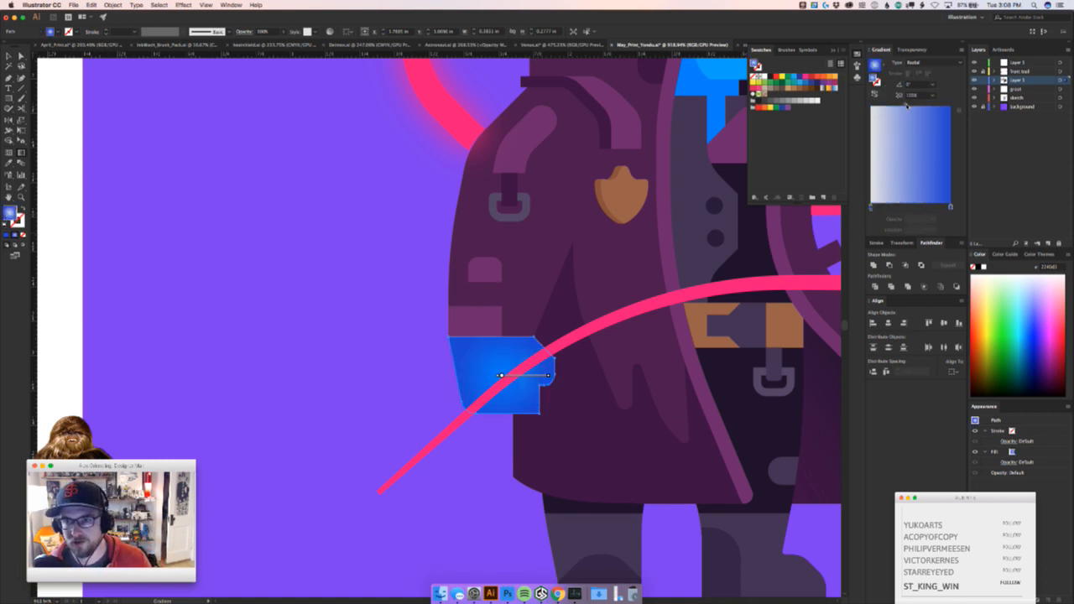
pyautogui.moveTo(905, 104); pyautogui.dragTo(930, 104)
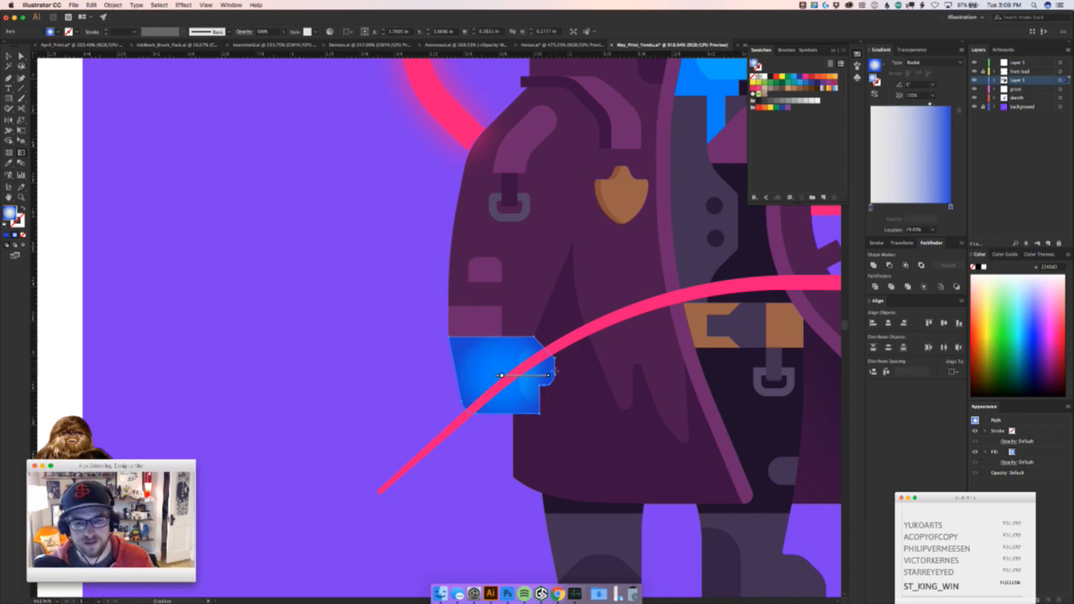
pyautogui.moveTo(551, 375)
pyautogui.mouseDown()
pyautogui.moveTo(598, 377)
pyautogui.moveTo(590, 348)
pyautogui.moveTo(604, 323)
pyautogui.mouseUp()
pyautogui.press('v')
pyautogui.click(448, 414)
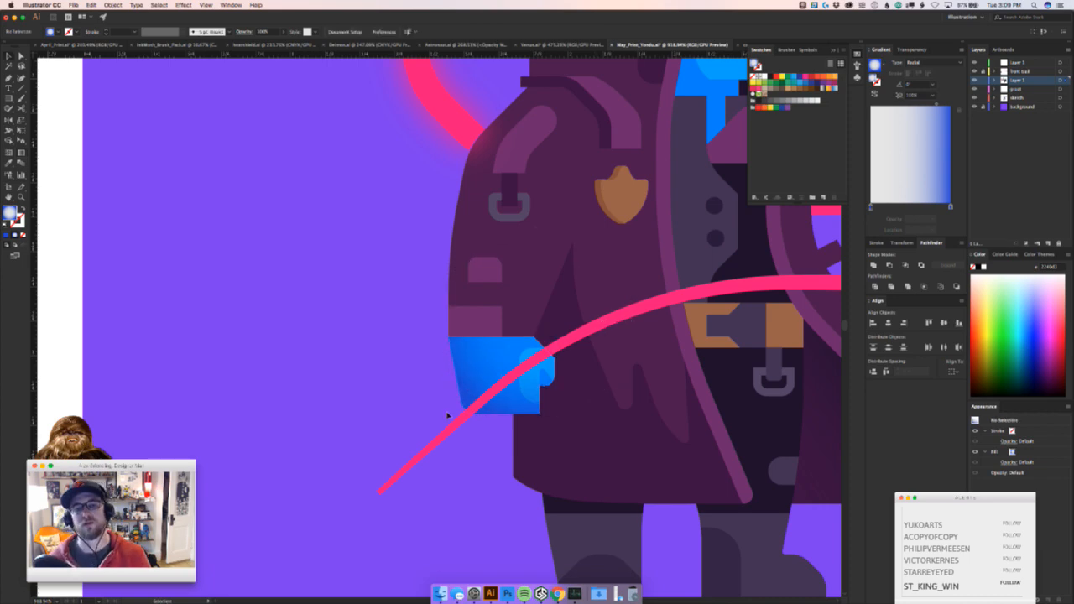
# Reselect the hand's gradient overlay, enlarge its radial gradient's radius and shift its centre onto the coat above the thumb side
pyautogui.press('z')
pyautogui.moveTo(448, 437)
pyautogui.mouseDown()
pyautogui.moveTo(235, 517)
pyautogui.moveTo(228, 533)
pyautogui.moveTo(437, 443)
pyautogui.mouseUp()
pyautogui.press('v')
pyautogui.moveTo(484, 382); pyautogui.dragTo(453, 407)
pyautogui.press('super+z')
pyautogui.press('g')
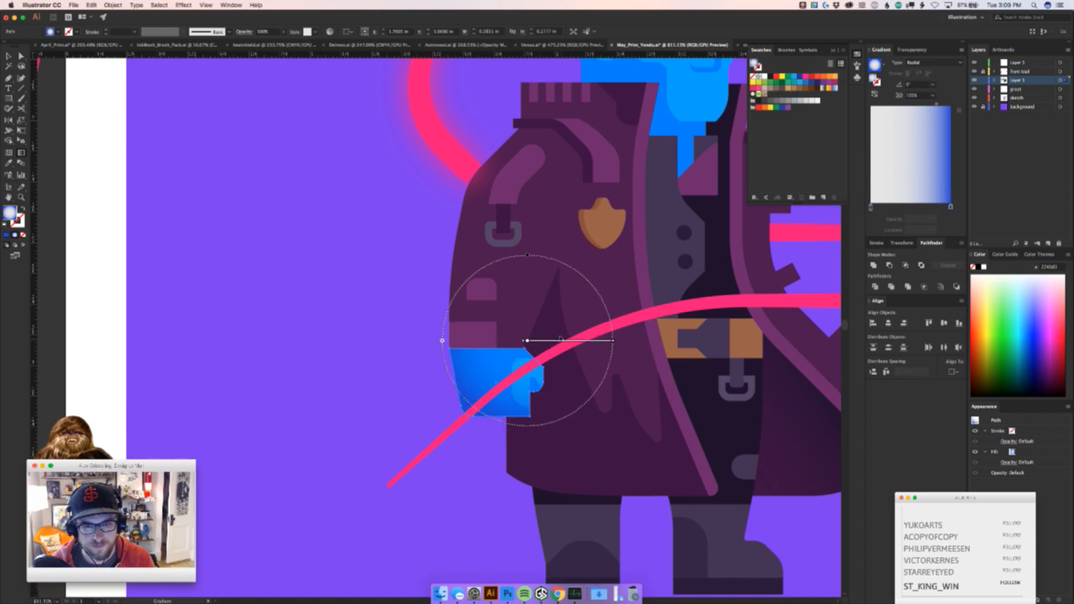
pyautogui.moveTo(565, 339); pyautogui.dragTo(559, 345)
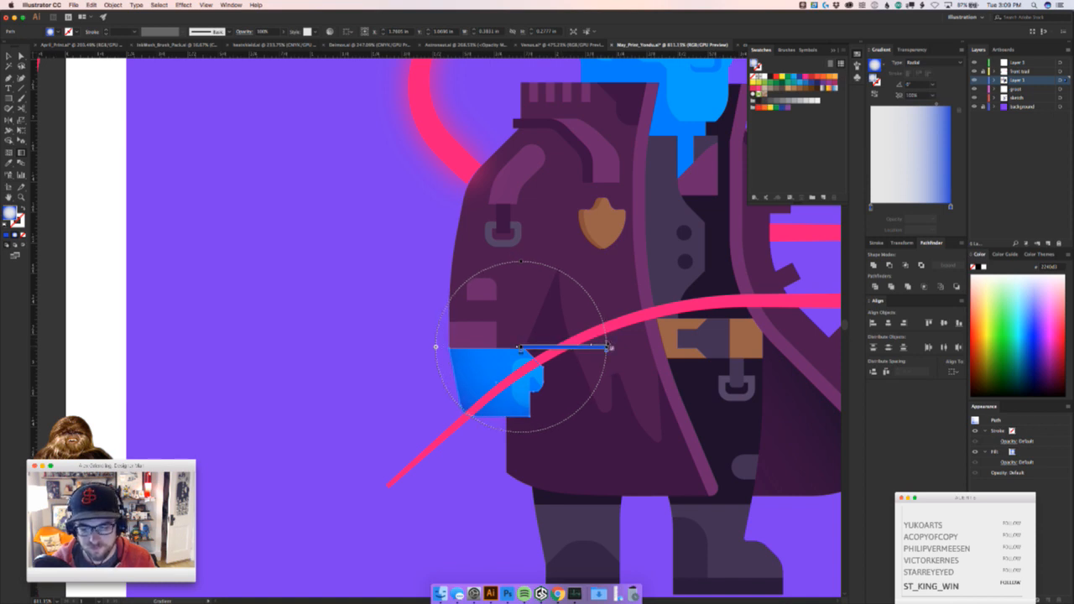
pyautogui.moveTo(610, 347); pyautogui.dragTo(644, 346)
pyautogui.moveTo(525, 347); pyautogui.dragTo(546, 338)
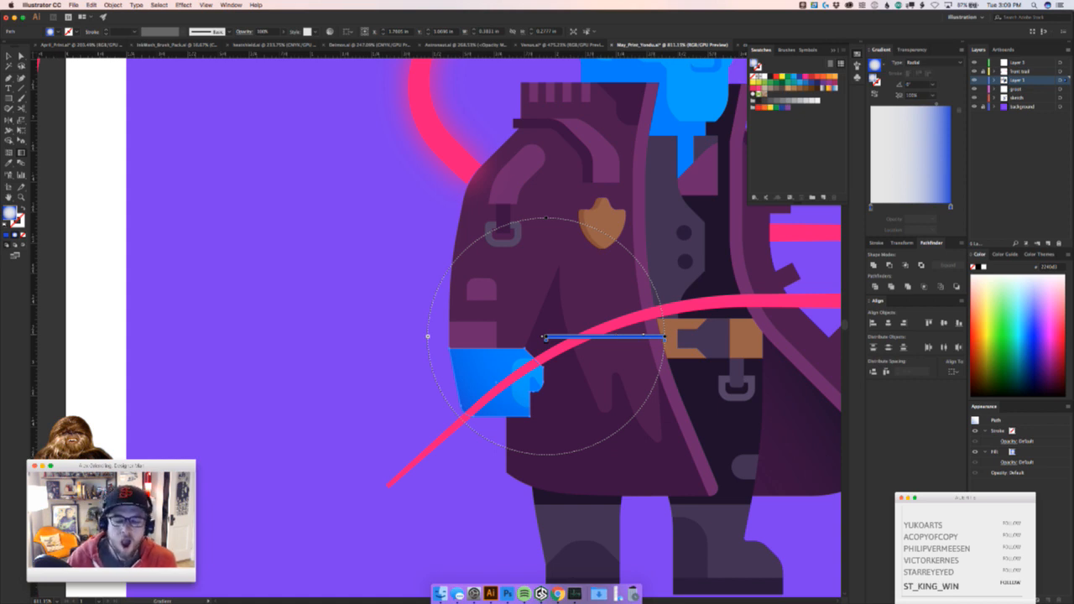
# Try moving the gradient overlay off the hand, undo the move and check the shading on the whole artboard
pyautogui.press('super+Tab')
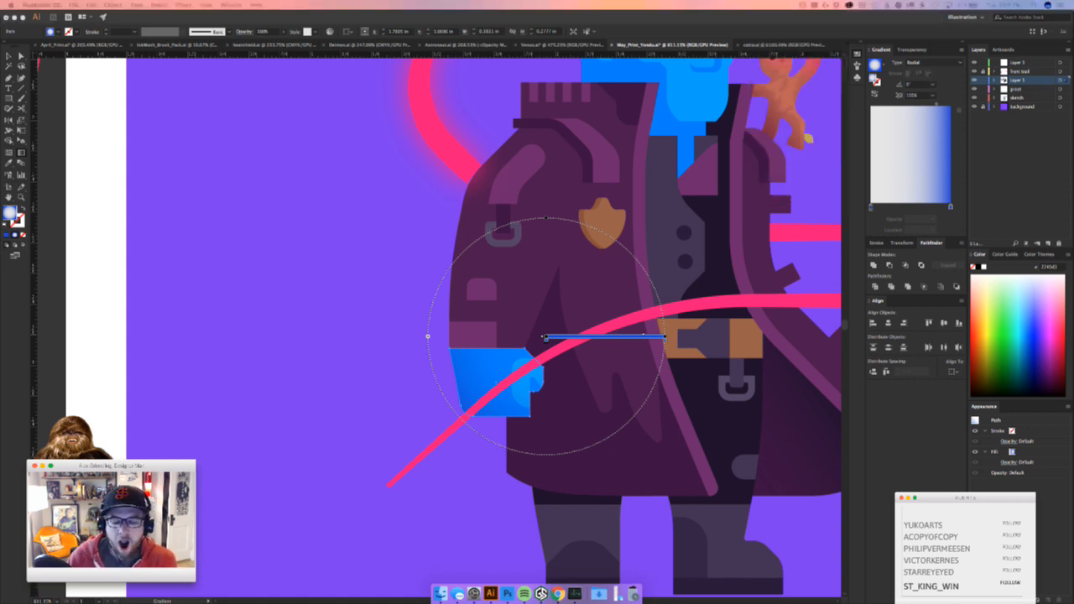
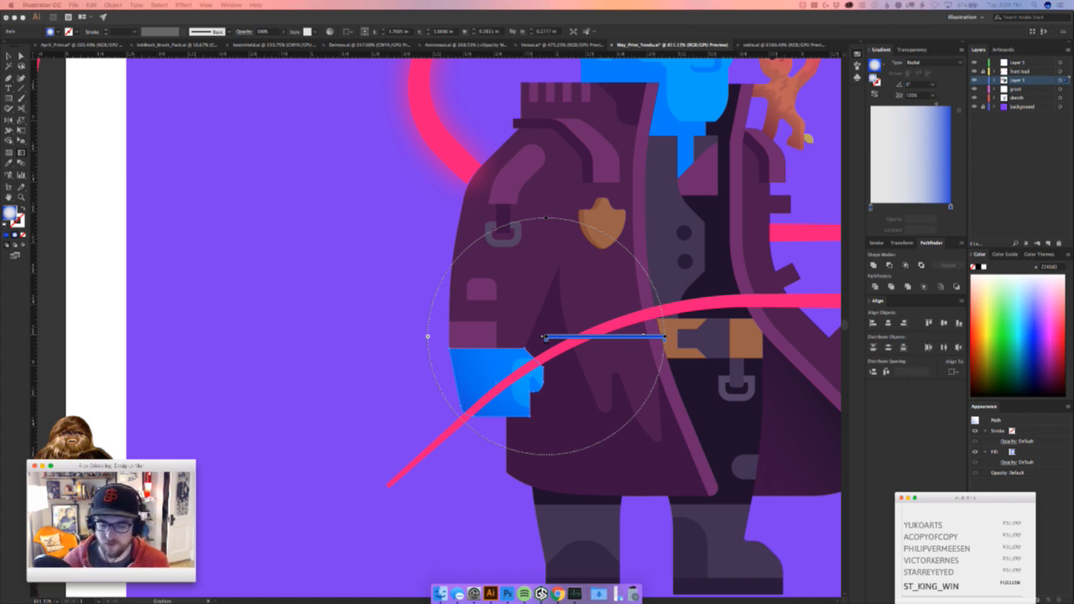
pyautogui.click(363, 326)
pyautogui.press('v')
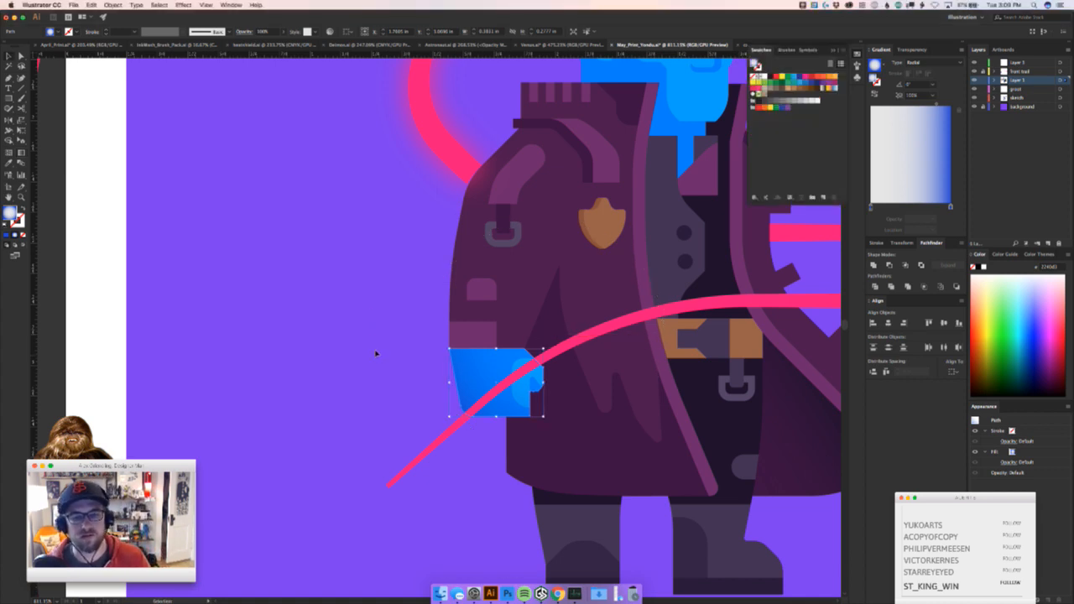
pyautogui.click(376, 354)
pyautogui.moveTo(458, 376); pyautogui.dragTo(399, 393)
pyautogui.press('super+z')
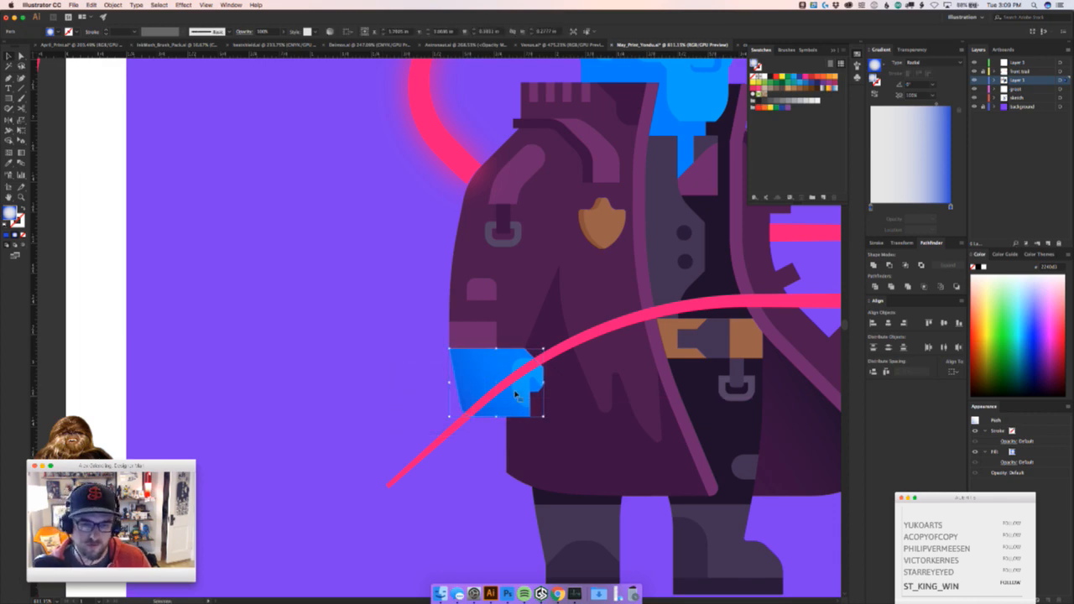
pyautogui.press('z')
pyautogui.moveTo(520, 397); pyautogui.dragTo(383, 434)
pyautogui.press('g')
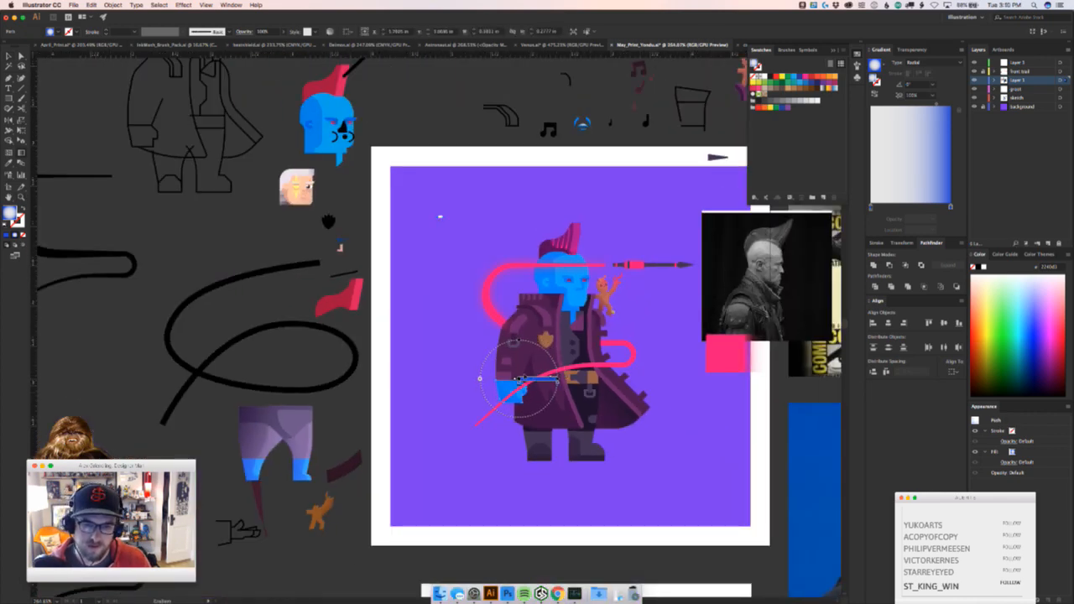
# Move the gradient overlay off the blue hand and inspect the hand shapes beneath it
pyautogui.press('v')
pyautogui.click(436, 420)
pyautogui.press('z')
pyautogui.moveTo(543, 440)
pyautogui.mouseDown()
pyautogui.moveTo(499, 446)
pyautogui.moveTo(588, 439)
pyautogui.mouseUp()
pyautogui.press('v')
pyautogui.press('a')
pyautogui.click(360, 340)
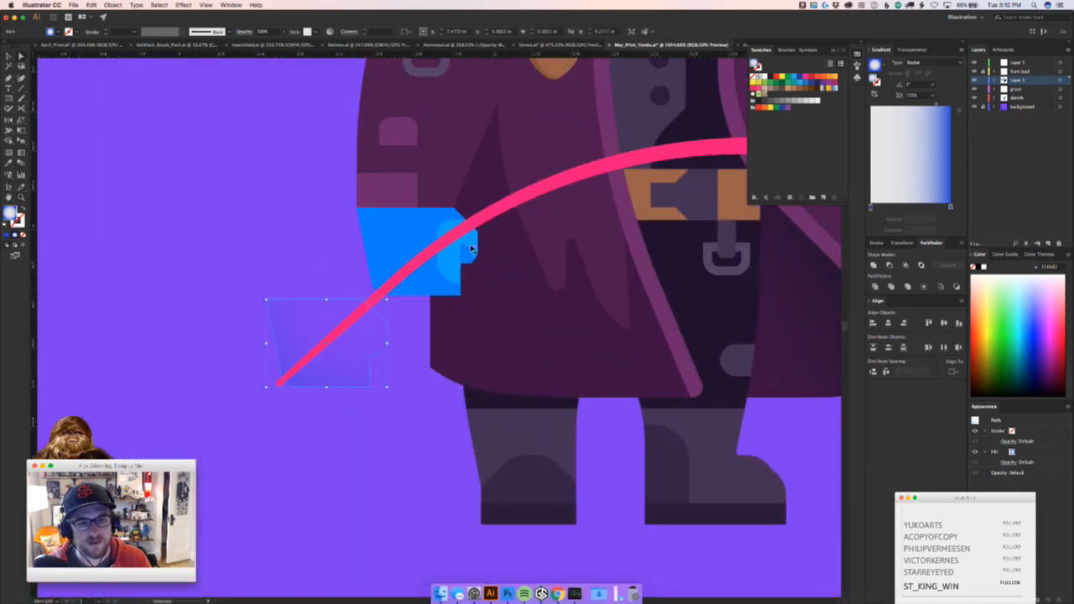
pyautogui.press('super+z')
pyautogui.moveTo(452, 259); pyautogui.dragTo(285, 271)
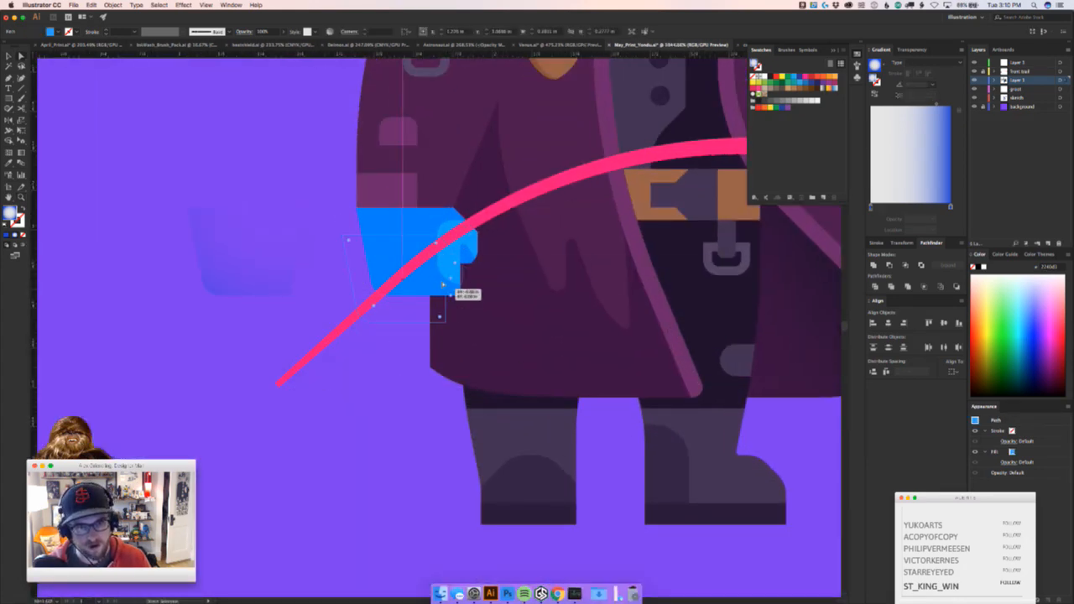
pyautogui.click(388, 276)
pyautogui.keyDown('super'); pyautogui.click(405, 351); pyautogui.keyUp('super')
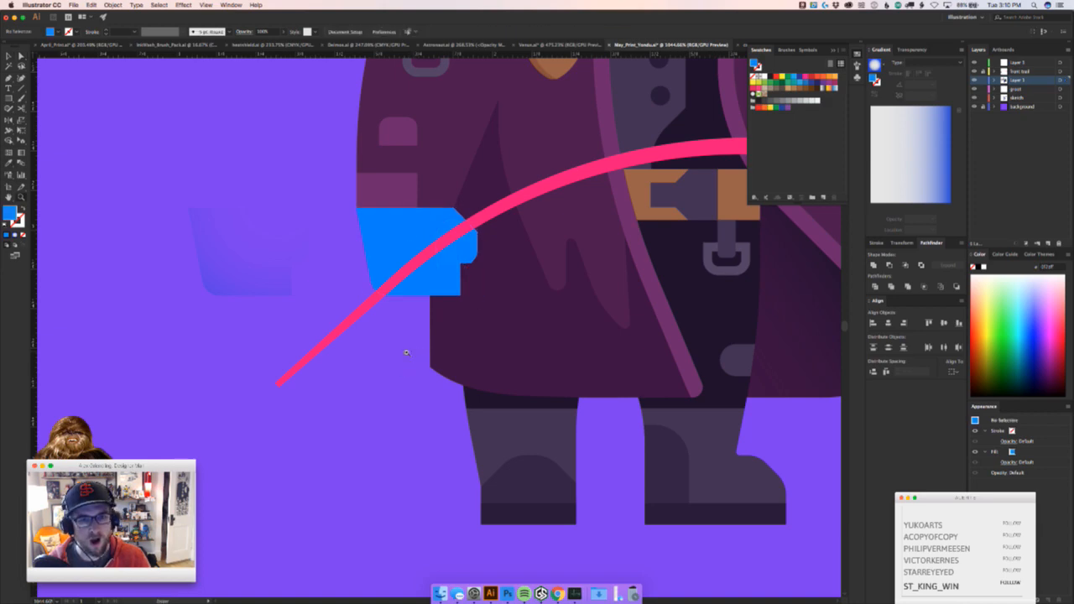
# Undo the changes to the hand pieces, putting the gradient overlay back over the hand
pyautogui.press('z')
pyautogui.moveTo(411, 352)
pyautogui.mouseDown()
pyautogui.moveTo(197, 342)
pyautogui.moveTo(414, 336)
pyautogui.mouseUp()
pyautogui.press('super+z')
pyautogui.press('v')
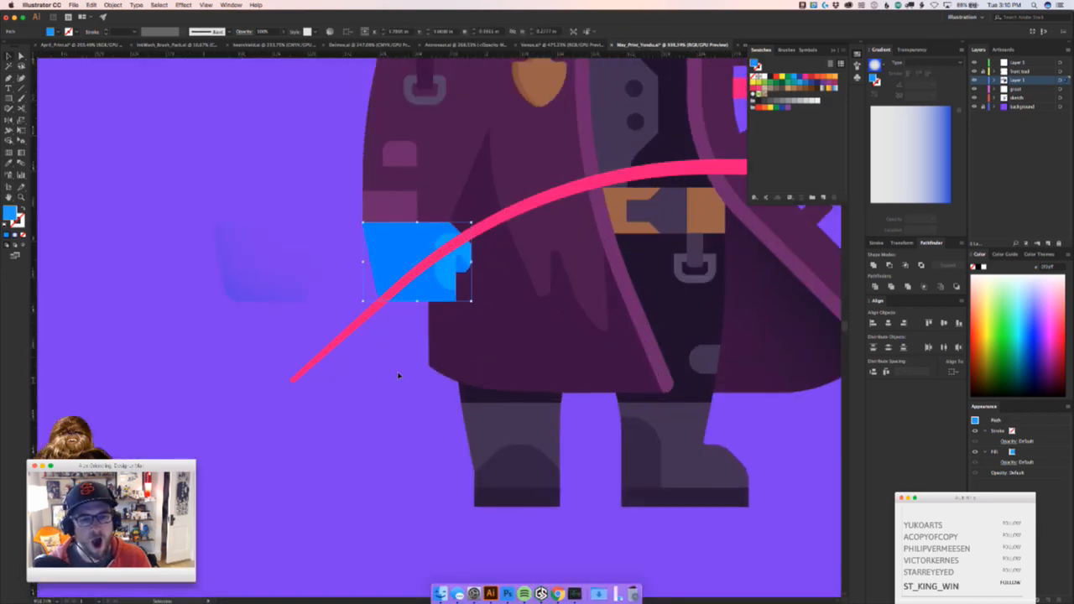
pyautogui.click(396, 385)
pyautogui.moveTo(395, 391); pyautogui.dragTo(408, 477)
pyautogui.press('super+z')
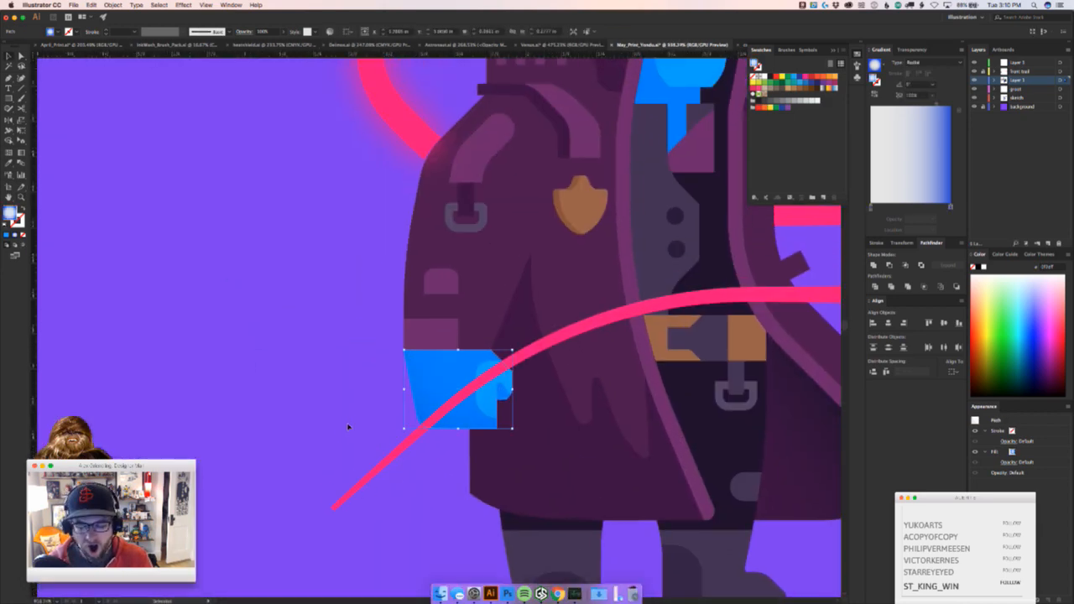
# Try a short, nearly vertical radial gradient on the hand overlay from the cuff edge downward, and undo it
pyautogui.press('z')
pyautogui.moveTo(362, 396)
pyautogui.mouseDown()
pyautogui.moveTo(375, 385)
pyautogui.moveTo(381, 394)
pyautogui.mouseUp()
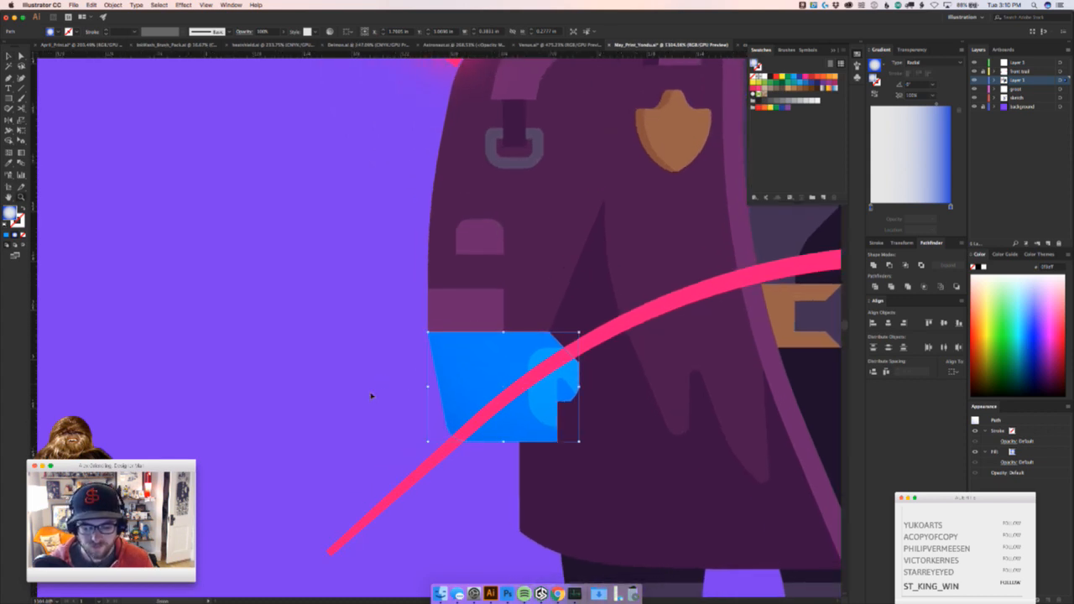
pyautogui.press('a')
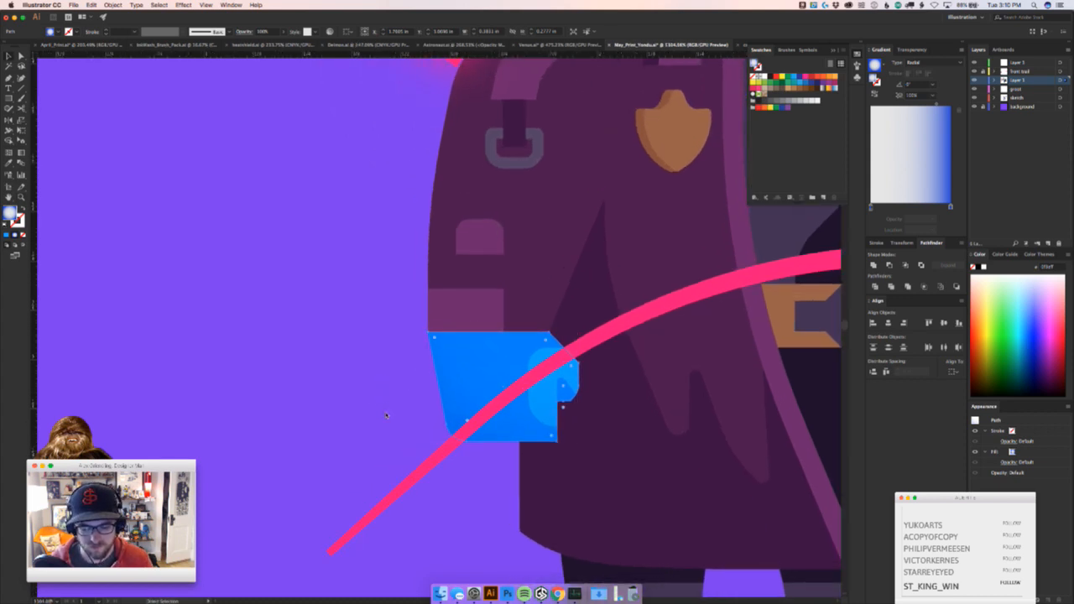
pyautogui.press('v')
pyautogui.press('g')
pyautogui.moveTo(487, 323); pyautogui.dragTo(490, 368)
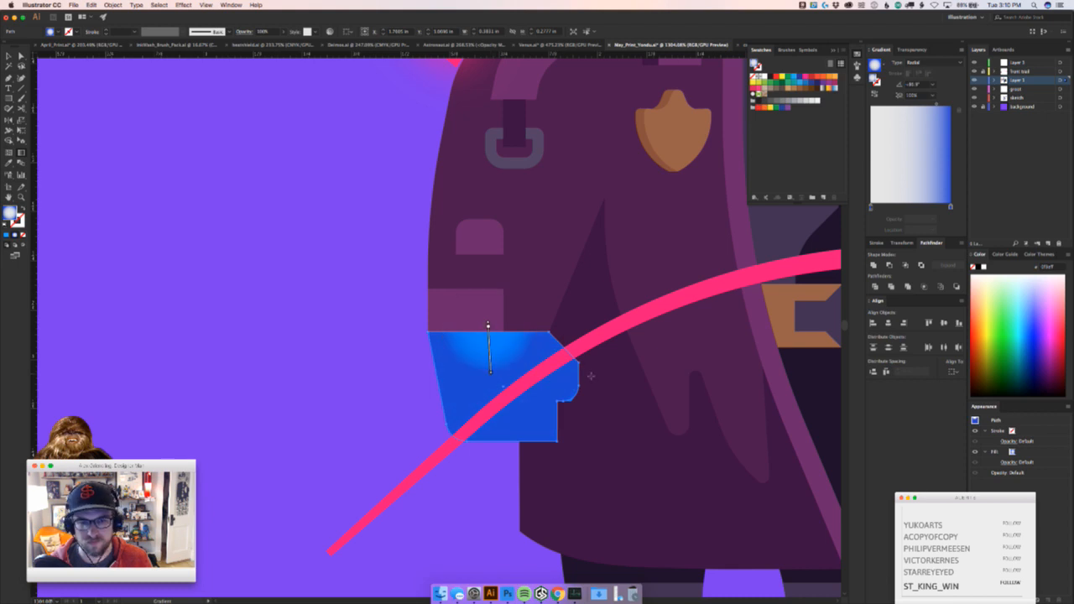
pyautogui.press('super+z')
# Change the hand overlay's gradient to Linear and redraw it nearly vertically, with the dark-blue end at the cuff
pyautogui.click(923, 63)
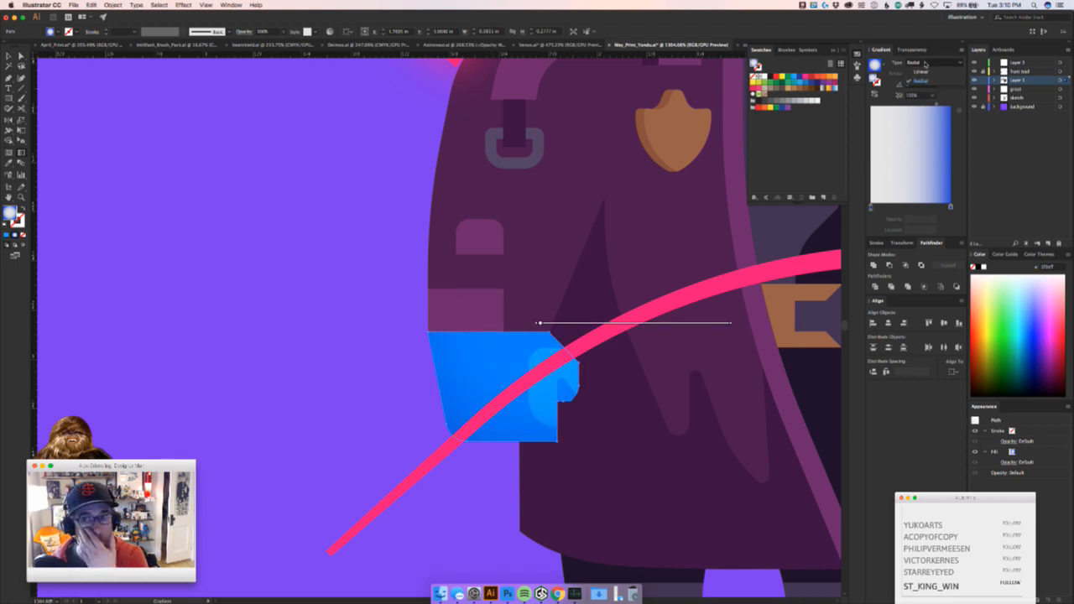
pyautogui.click(924, 72)
pyautogui.moveTo(527, 308)
pyautogui.mouseDown()
pyautogui.moveTo(530, 359)
pyautogui.moveTo(500, 298)
pyautogui.mouseUp()
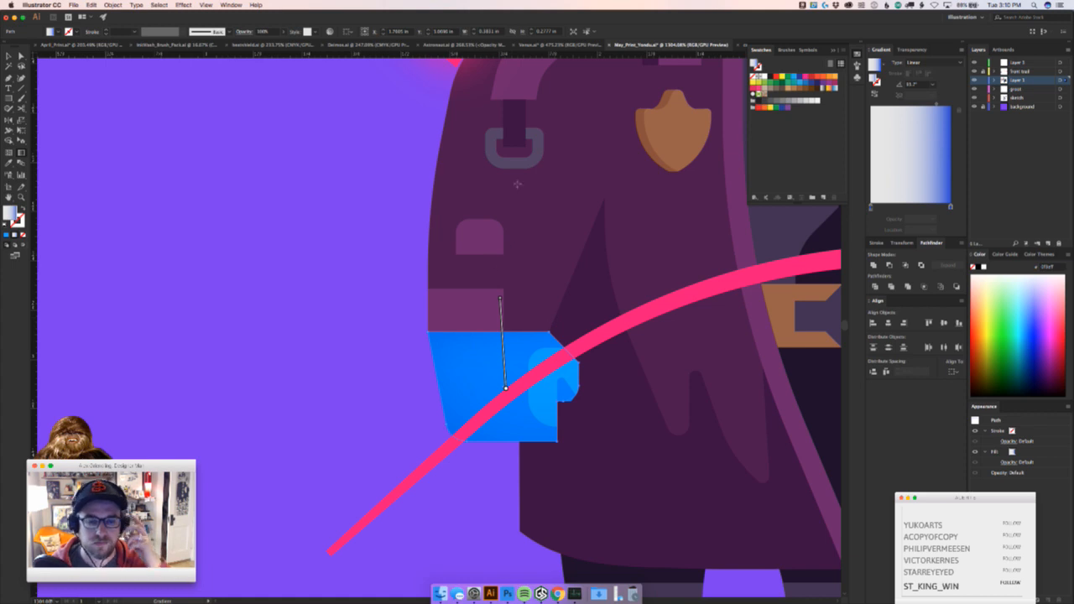
pyautogui.moveTo(499, 314)
pyautogui.mouseDown()
pyautogui.moveTo(495, 366)
pyautogui.moveTo(498, 302)
pyautogui.mouseUp()
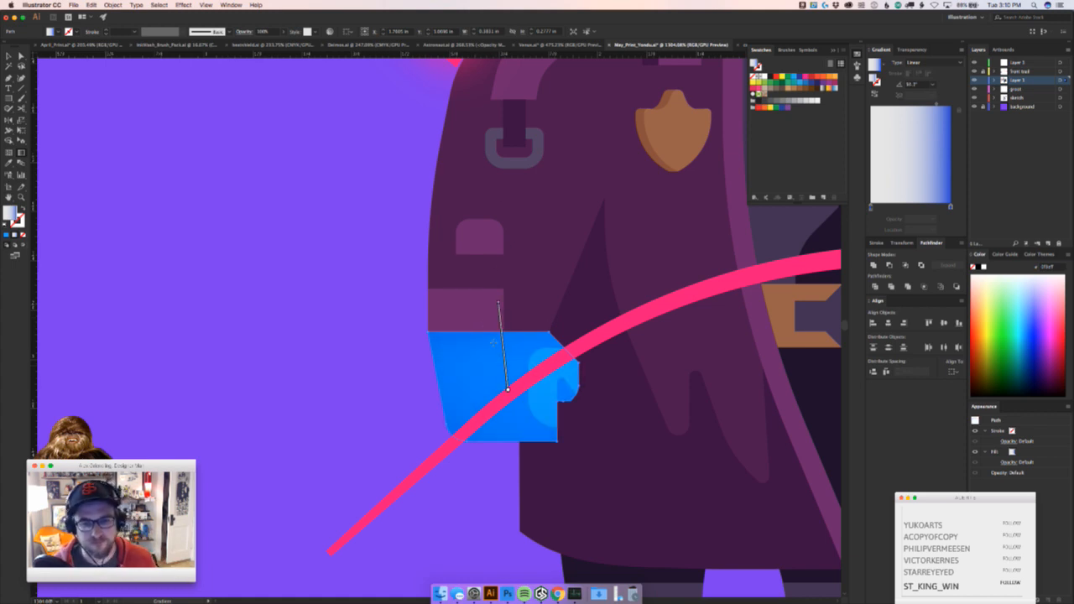
pyautogui.moveTo(506, 406); pyautogui.dragTo(498, 300)
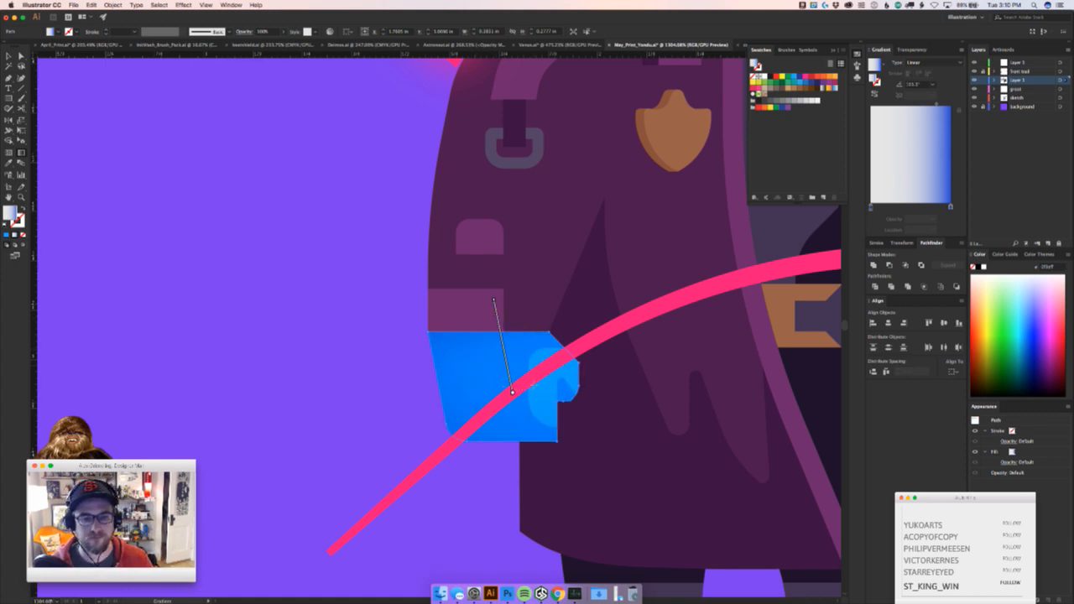
pyautogui.moveTo(512, 397); pyautogui.dragTo(524, 337)
pyautogui.moveTo(546, 376); pyautogui.dragTo(535, 297)
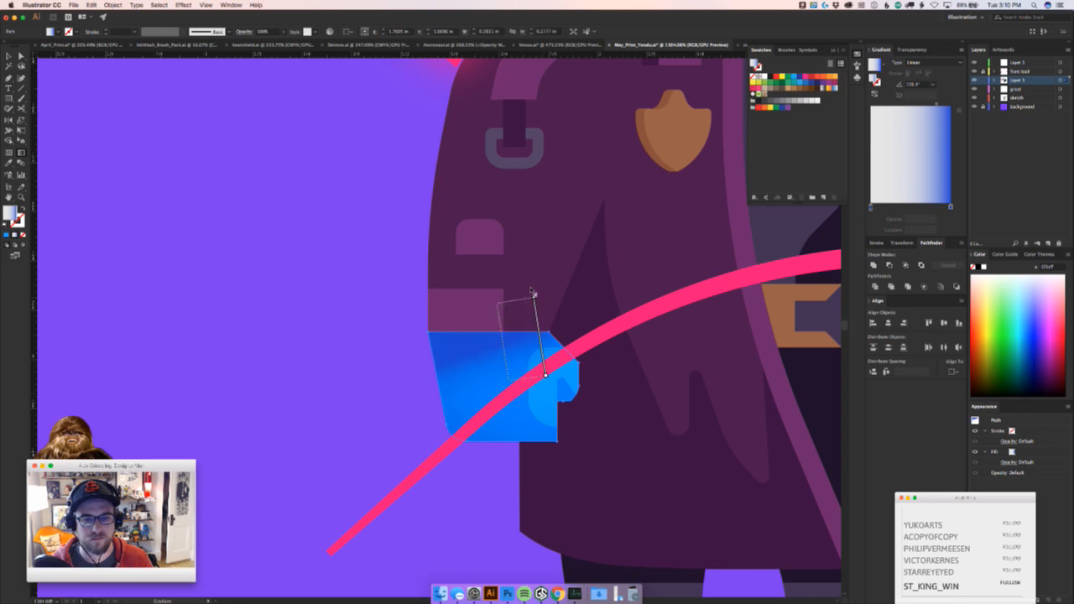
pyautogui.moveTo(548, 408); pyautogui.dragTo(542, 317)
pyautogui.press('v')
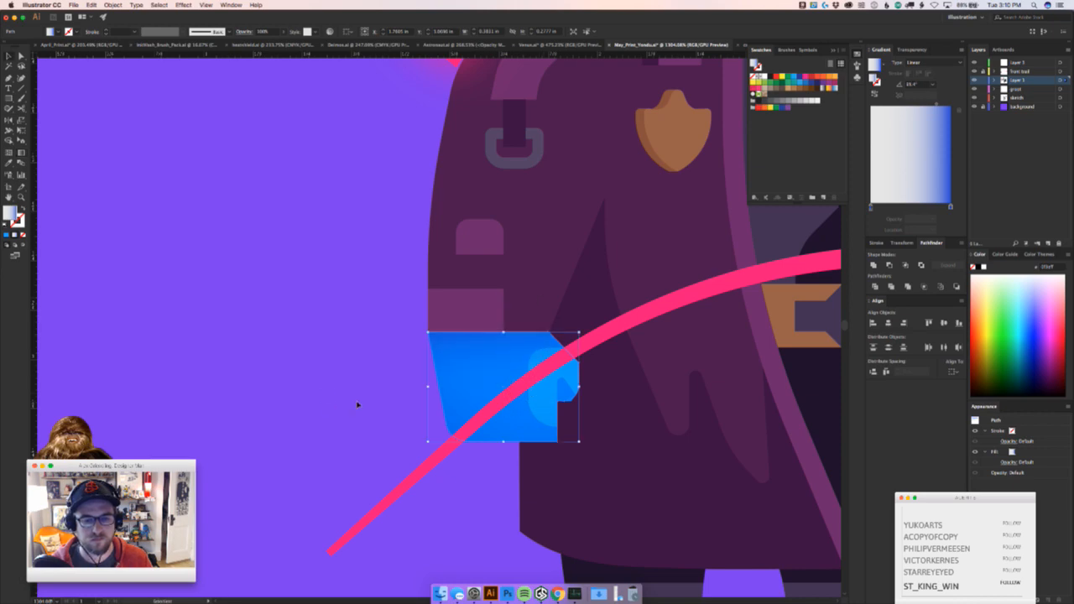
# Draw a small rectangle in the middle of the coat's purple cuff band
pyautogui.click(358, 405)
pyautogui.press('z')
pyautogui.moveTo(470, 401); pyautogui.dragTo(472, 323)
pyautogui.press('v')
pyautogui.press('super+z')
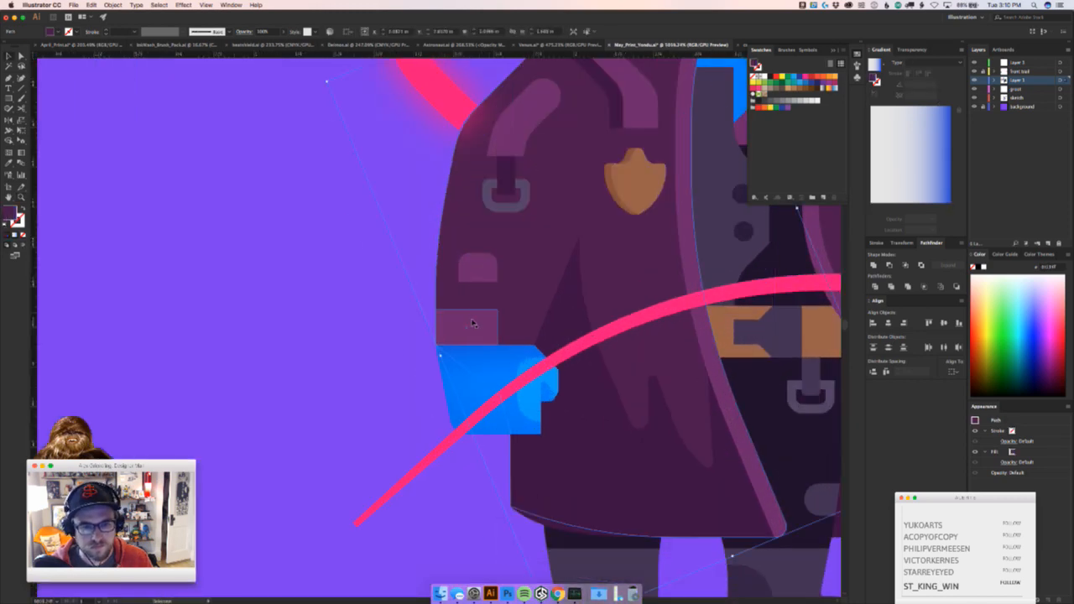
pyautogui.click(473, 323)
pyautogui.press('super+space')
pyautogui.moveTo(394, 339); pyautogui.dragTo(408, 350)
pyautogui.click(408, 350)
pyautogui.press('m')
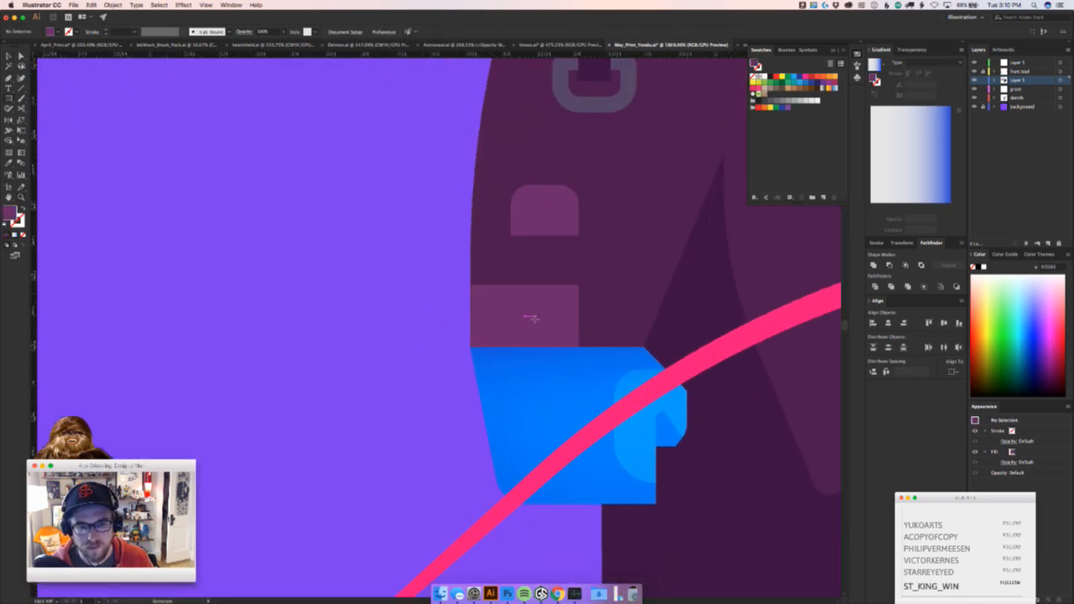
pyautogui.moveTo(525, 318)
pyautogui.mouseDown()
pyautogui.moveTo(556, 330)
pyautogui.moveTo(504, 317)
pyautogui.moveTo(530, 318)
pyautogui.mouseUp()
pyautogui.press('v')
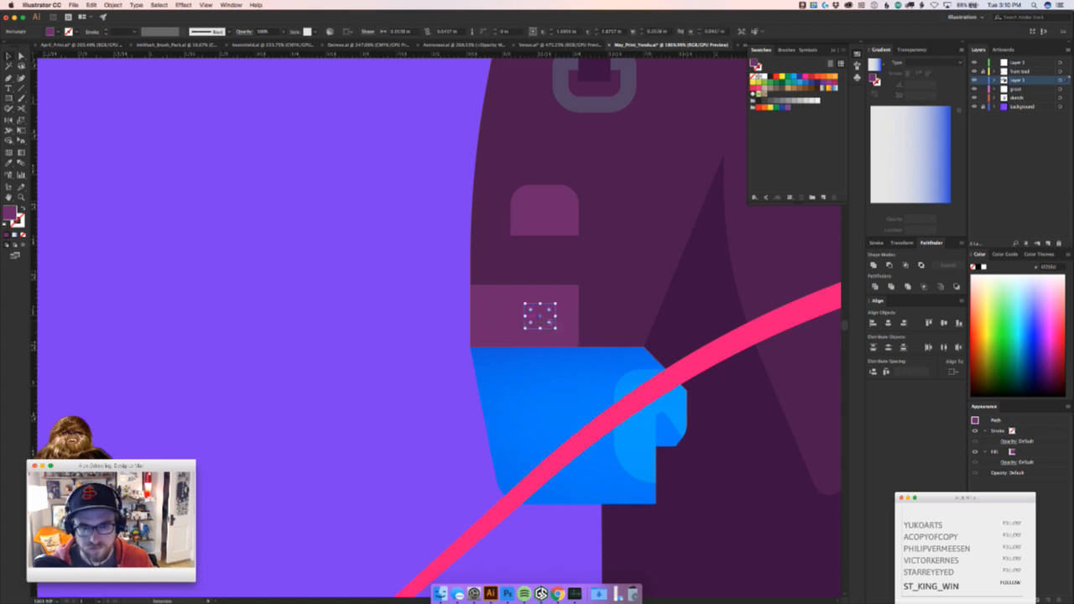
# Fill the small rectangle on the cuff band with brown
pyautogui.scroll(-5, 587, 355)
pyautogui.hscroll(5, 585, 413)
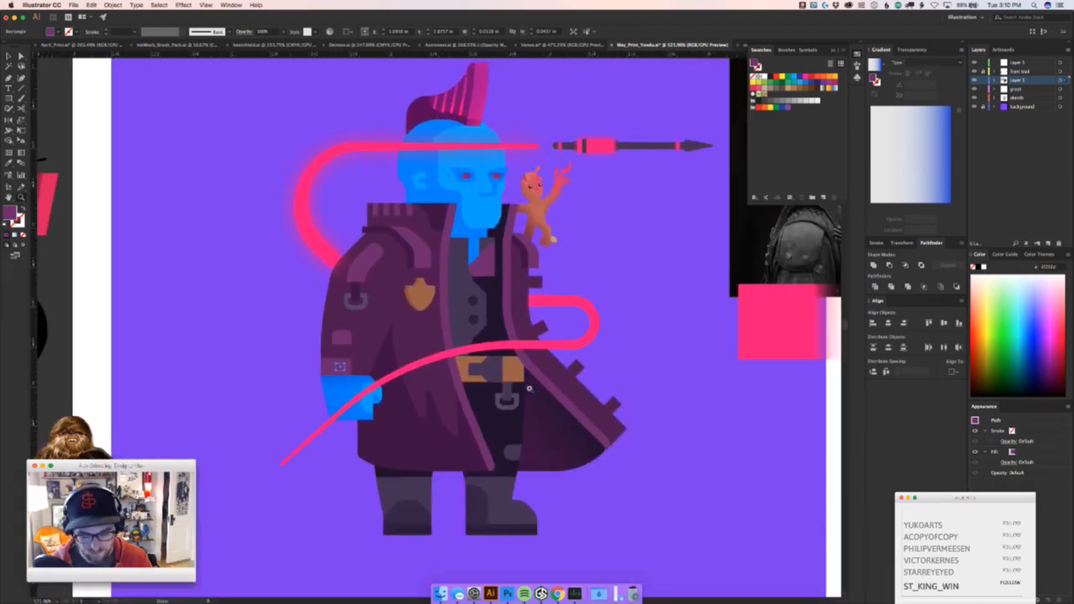
pyautogui.click(679, 349)
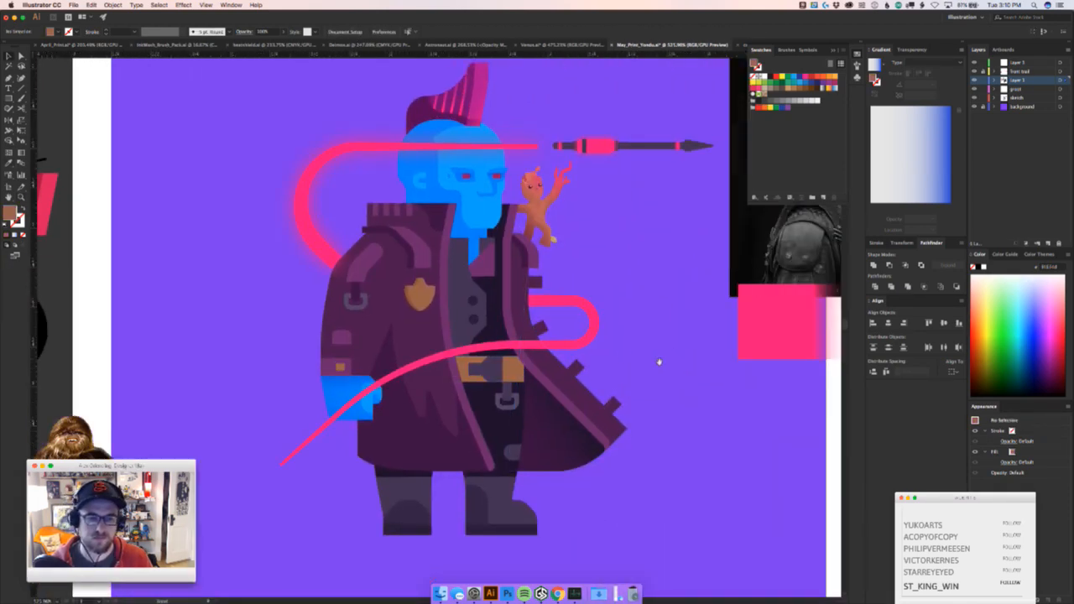
# Select the D-ring group hanging from the strap on the coat's upper sleeve
pyautogui.moveTo(660, 361); pyautogui.dragTo(660, 388)
pyautogui.press('z')
pyautogui.moveTo(357, 364); pyautogui.dragTo(319, 362)
pyautogui.press('v')
pyautogui.click(385, 266)
pyautogui.press('z')
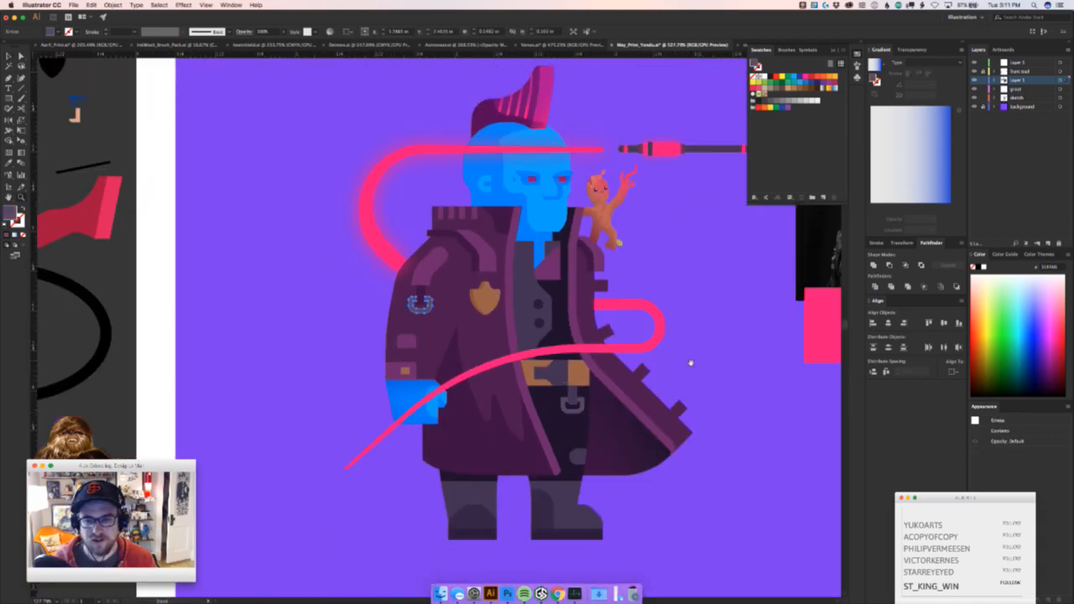
# Examine the sleeve, coat and belt details in the Yondu reference photo and pencil sketch, and compare them with the character's belt buckle
pyautogui.moveTo(690, 363); pyautogui.dragTo(256, 396)
pyautogui.press('v')
pyautogui.moveTo(496, 404); pyautogui.dragTo(508, 211)
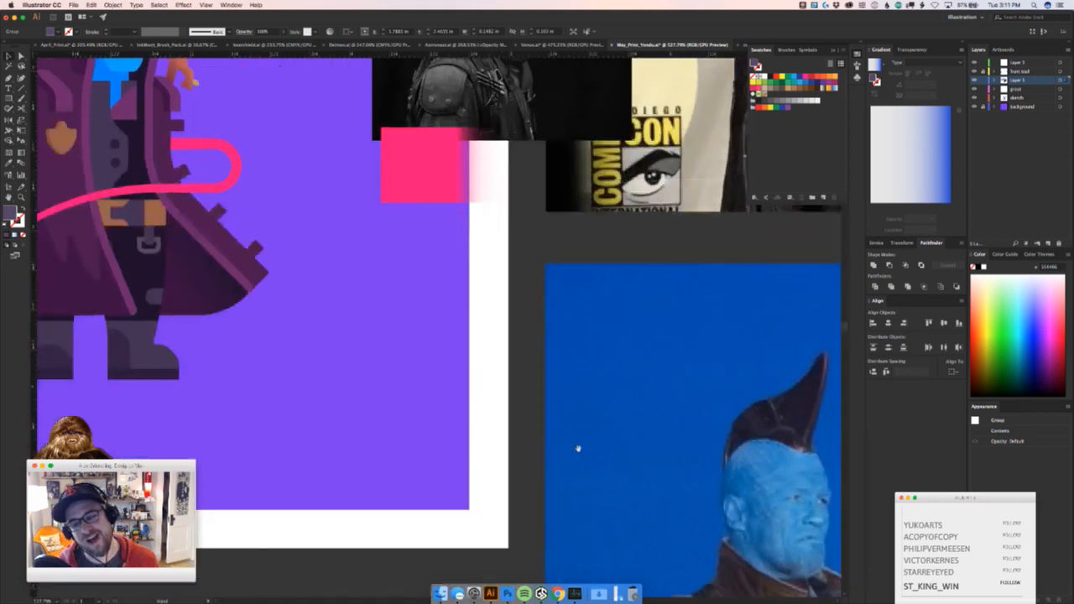
pyautogui.moveTo(703, 574); pyautogui.dragTo(472, 375)
pyautogui.moveTo(489, 491); pyautogui.dragTo(406, 230)
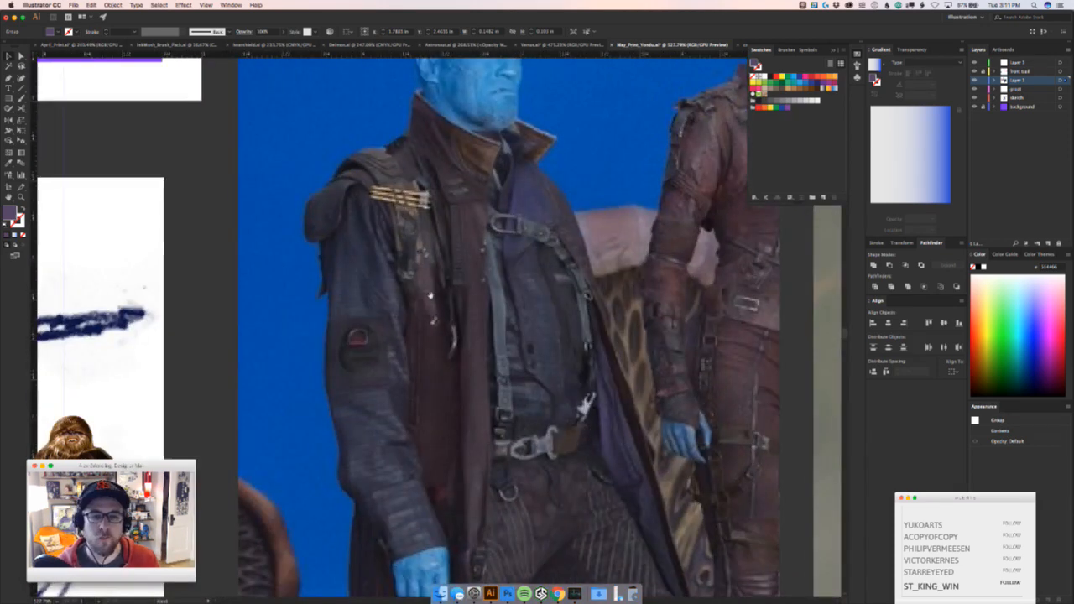
pyautogui.moveTo(436, 318); pyautogui.dragTo(419, 253)
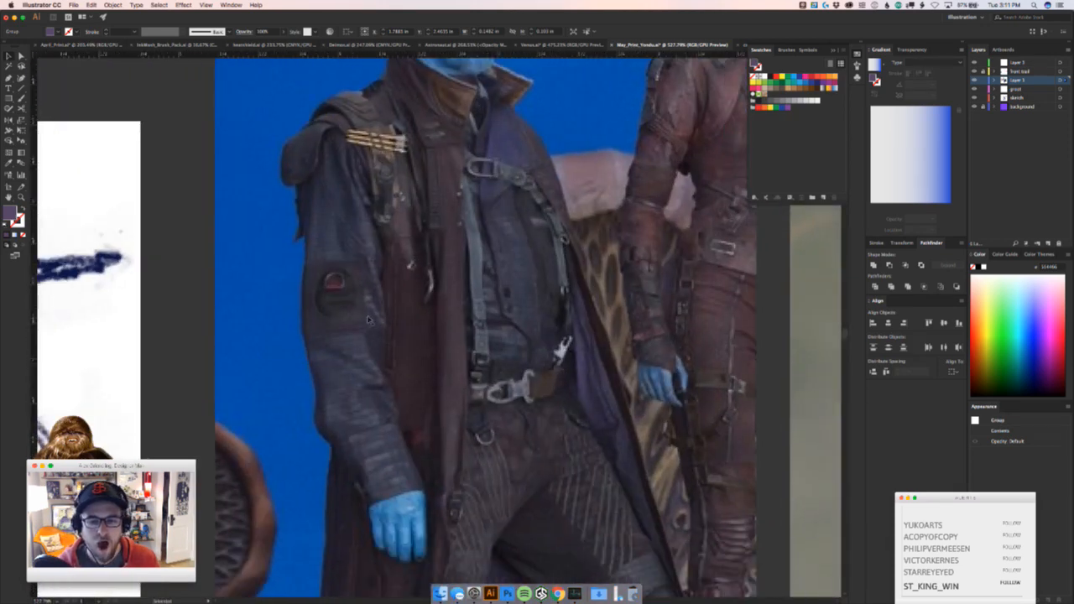
pyautogui.moveTo(312, 334)
pyautogui.mouseDown()
pyautogui.moveTo(690, 462)
pyautogui.moveTo(781, 508)
pyautogui.mouseUp()
pyautogui.moveTo(650, 457); pyautogui.dragTo(435, 462)
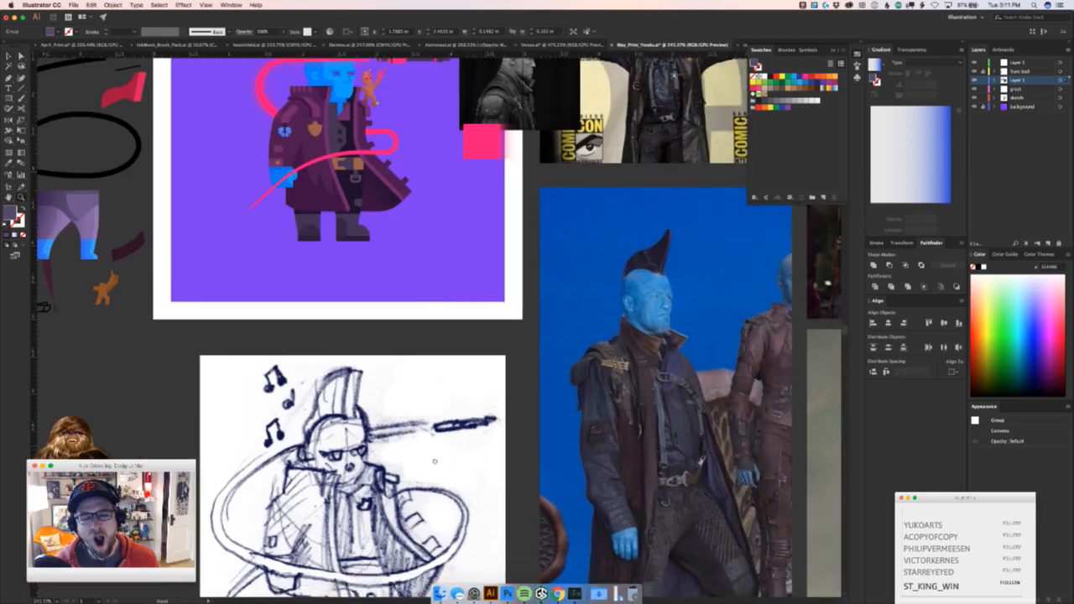
pyautogui.moveTo(488, 399); pyautogui.dragTo(434, 470)
pyautogui.moveTo(604, 495); pyautogui.dragTo(530, 362)
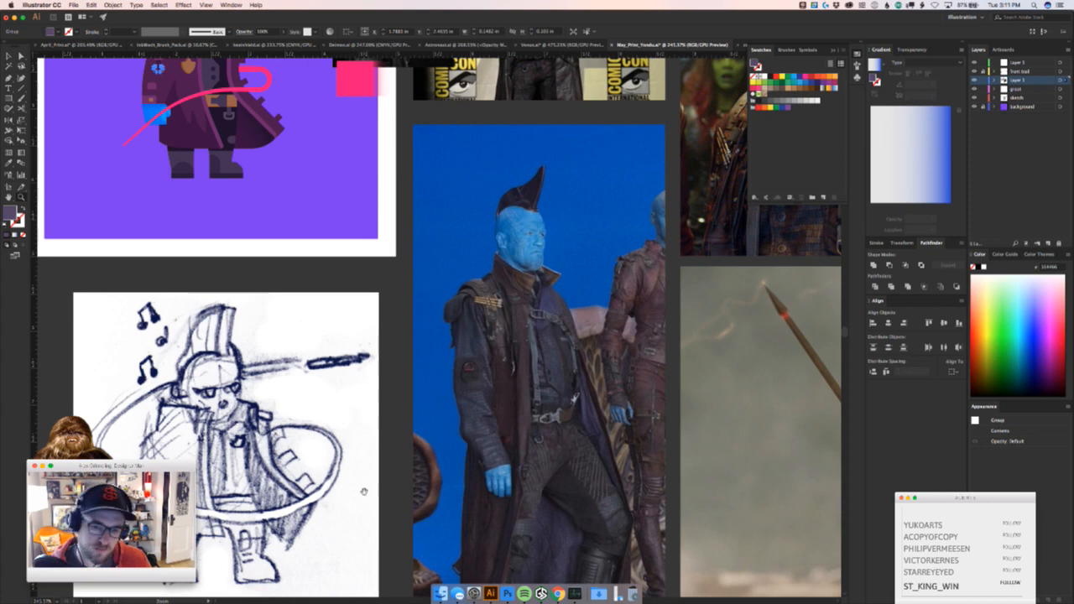
pyautogui.moveTo(345, 495); pyautogui.dragTo(382, 486)
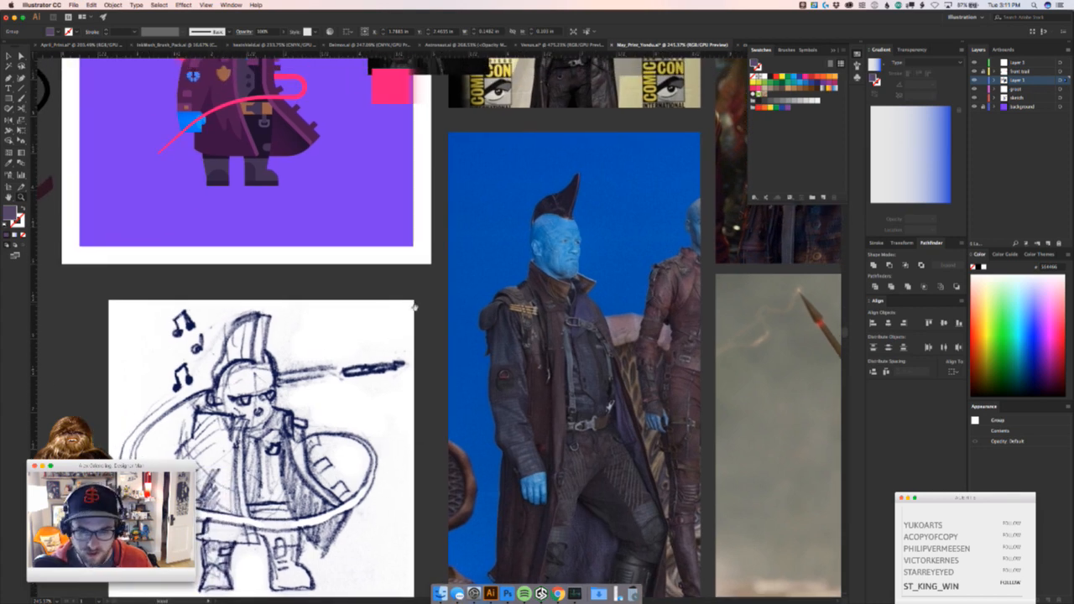
pyautogui.moveTo(384, 288); pyautogui.dragTo(499, 555)
pyautogui.moveTo(372, 392); pyautogui.dragTo(315, 391)
pyautogui.moveTo(438, 467); pyautogui.dragTo(414, 484)
pyautogui.scroll(10, 336, 389)
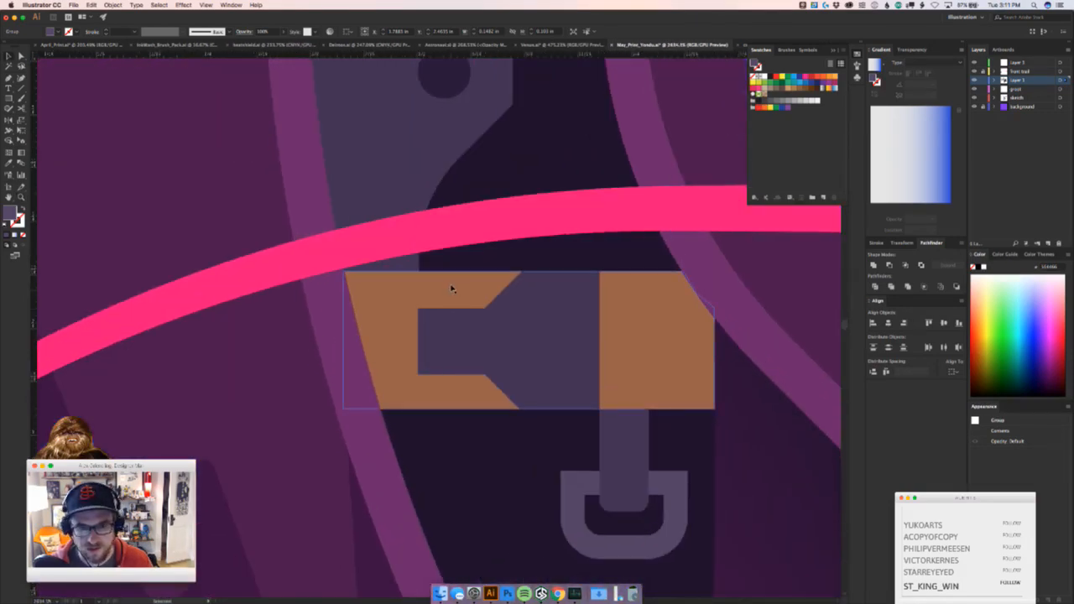
pyautogui.click(452, 289)
pyautogui.click(572, 355)
pyautogui.keyDown('shift'); pyautogui.click(472, 339); pyautogui.keyUp('shift')
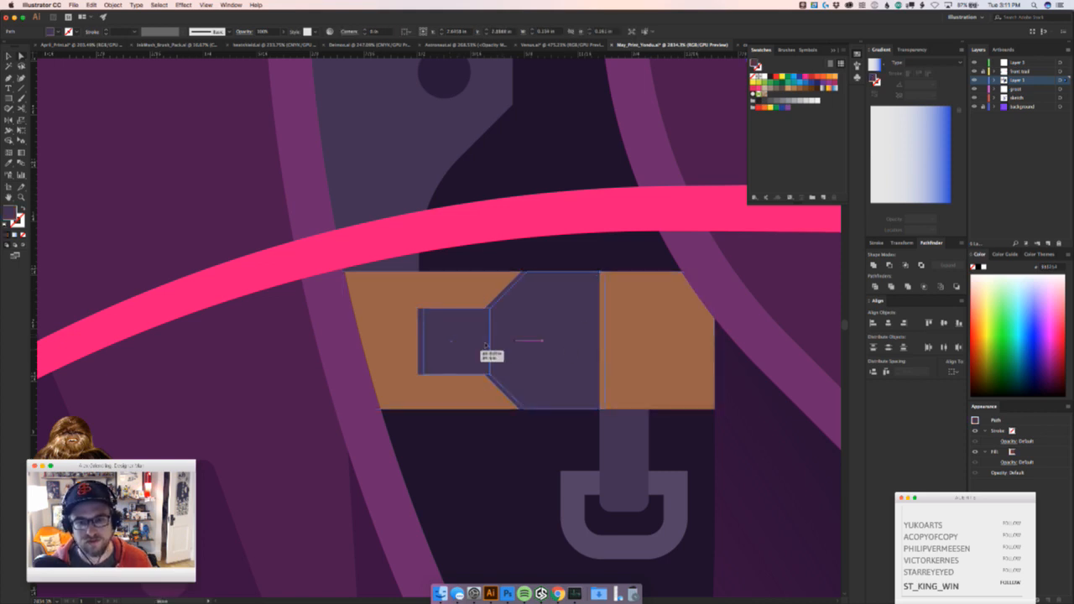
pyautogui.click(540, 455)
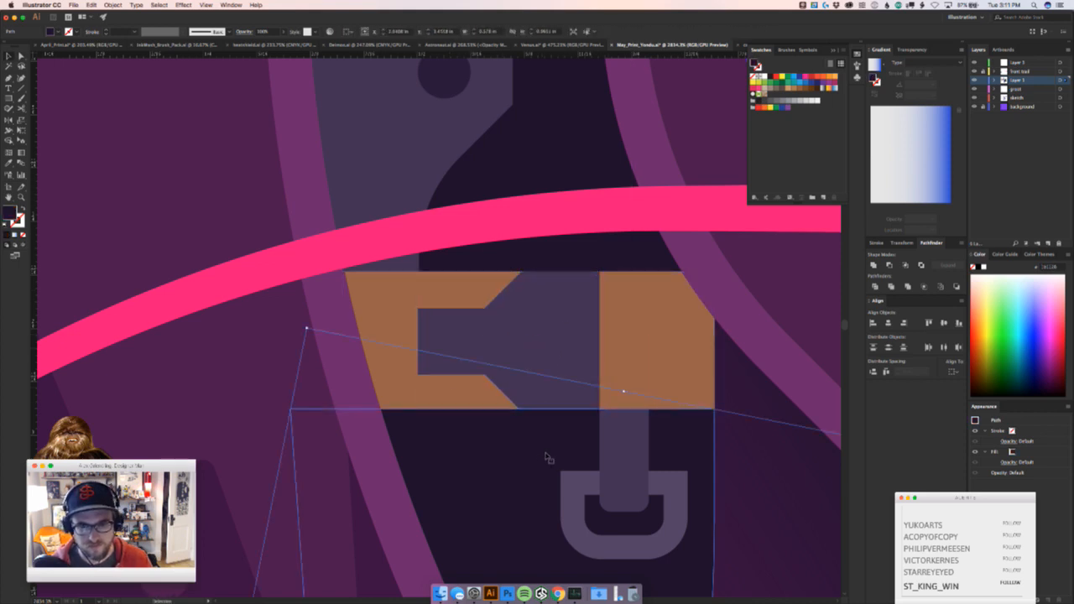
pyautogui.moveTo(541, 457); pyautogui.dragTo(495, 361)
pyautogui.keyDown('shift'); pyautogui.click(548, 377); pyautogui.keyUp('shift')
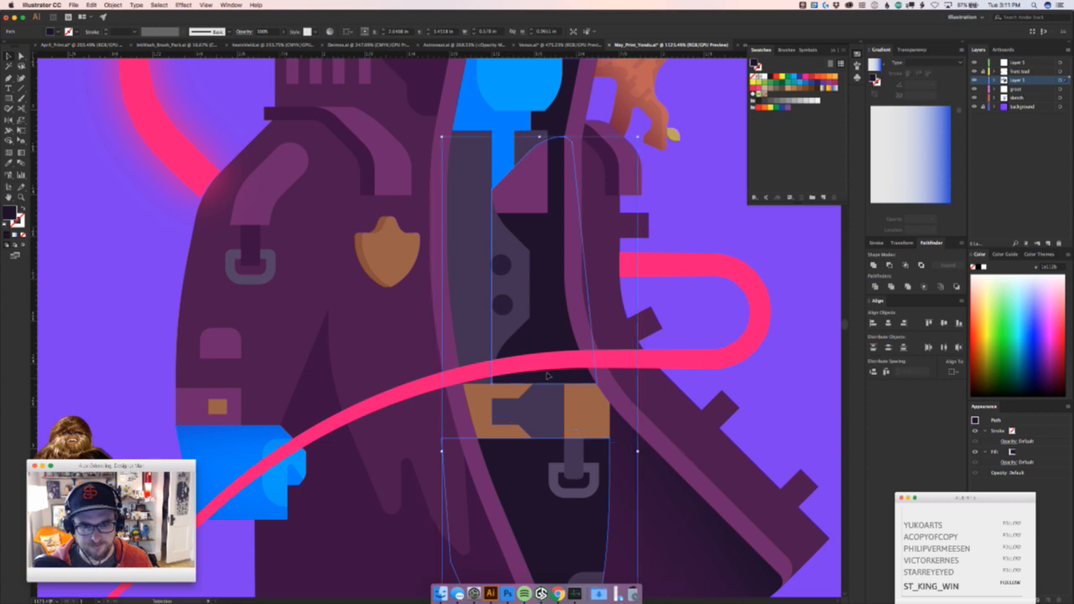
pyautogui.press('super+shift+a')
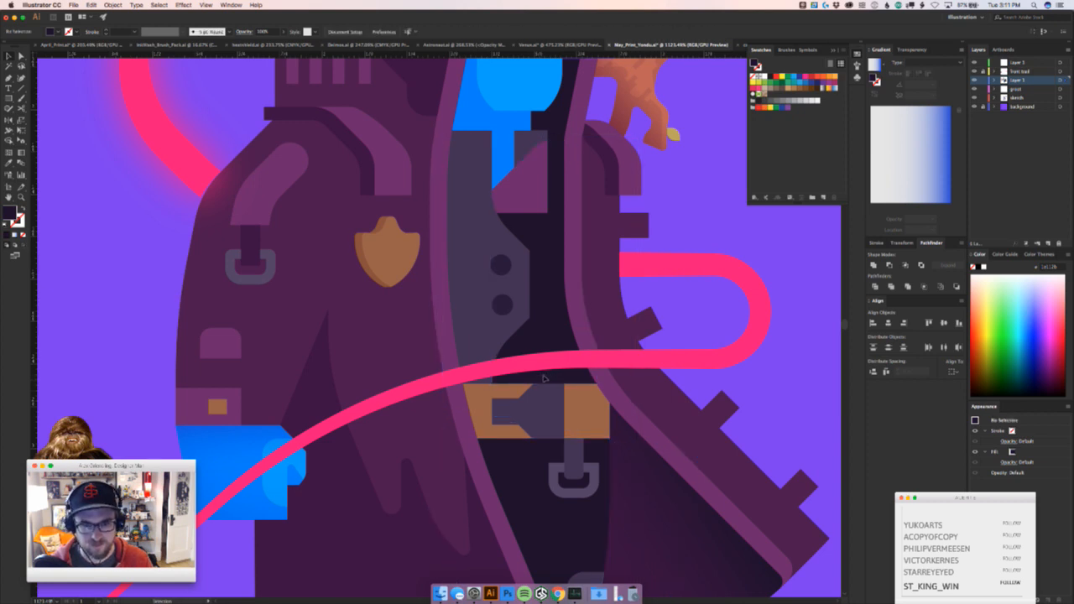
pyautogui.click(544, 420)
pyautogui.scroll(3, 545, 443)
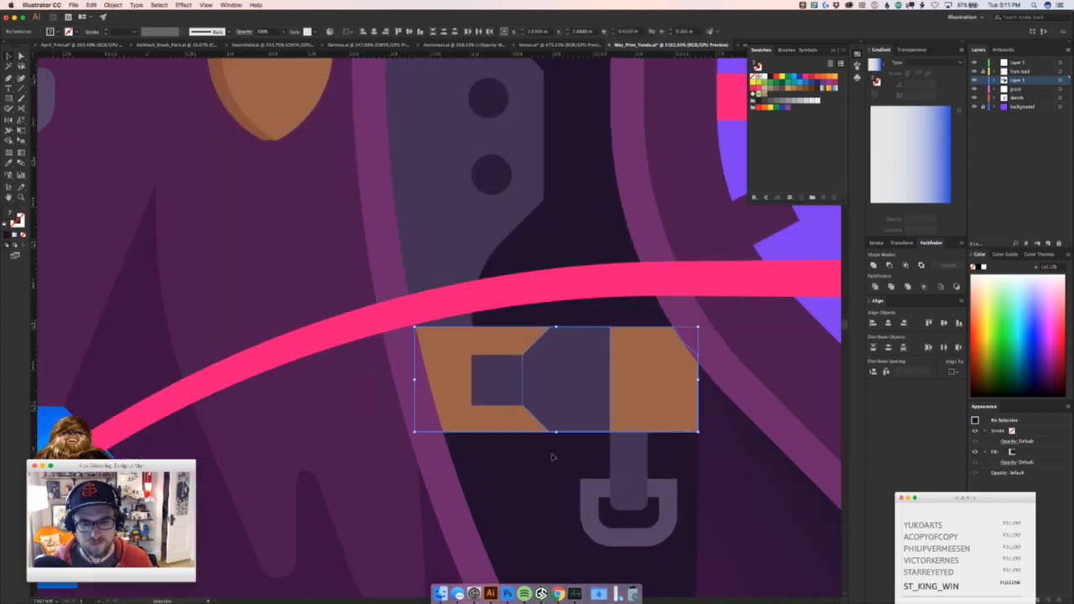
pyautogui.press('super+shift+a')
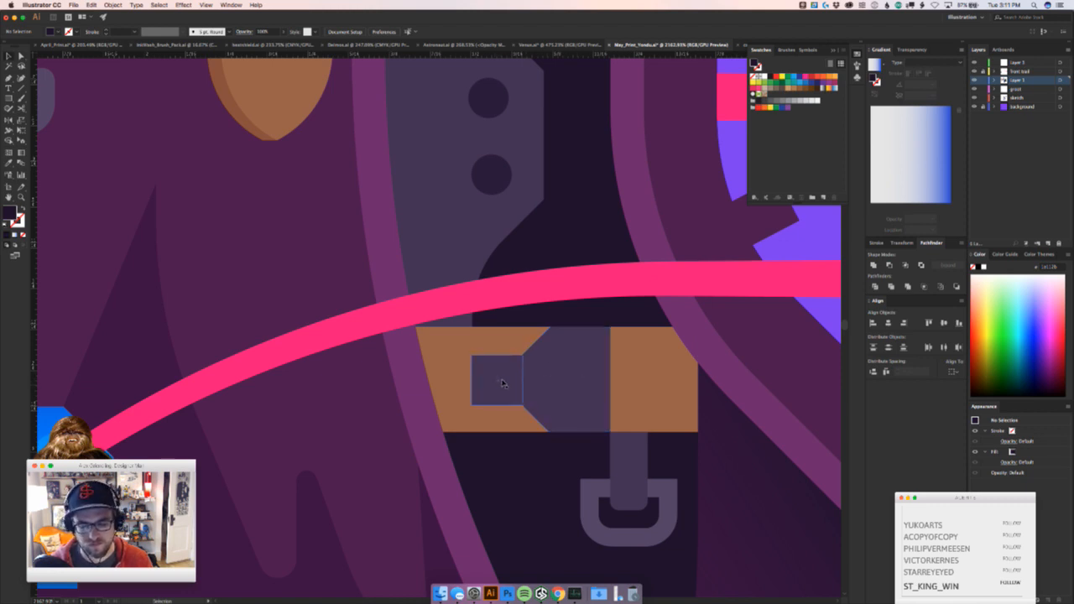
# Narrow the belt buckle's wide tapered section by shifting its four left anchor points to the right
pyautogui.press('a')
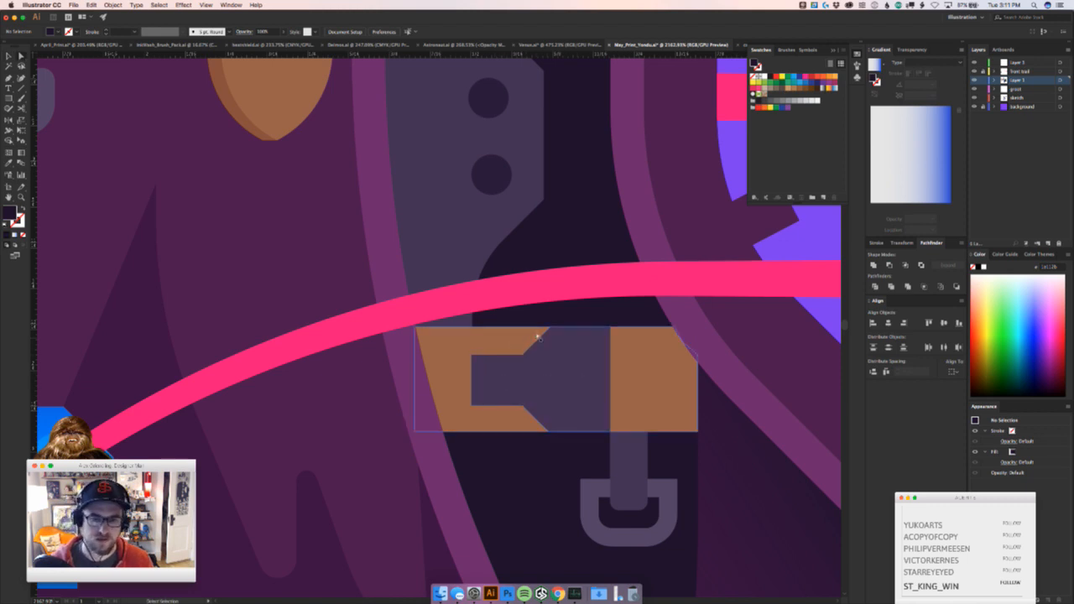
pyautogui.click(551, 325)
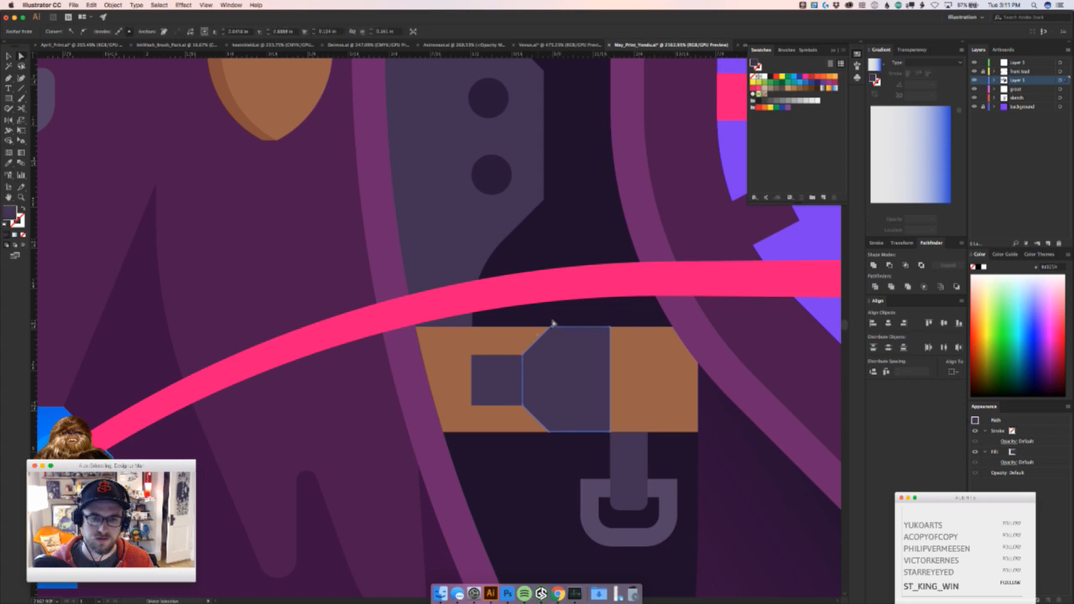
pyautogui.keyDown('shift'); pyautogui.click(523, 356); pyautogui.keyUp('shift')
pyautogui.keyDown('shift'); pyautogui.click(525, 403); pyautogui.keyUp('shift')
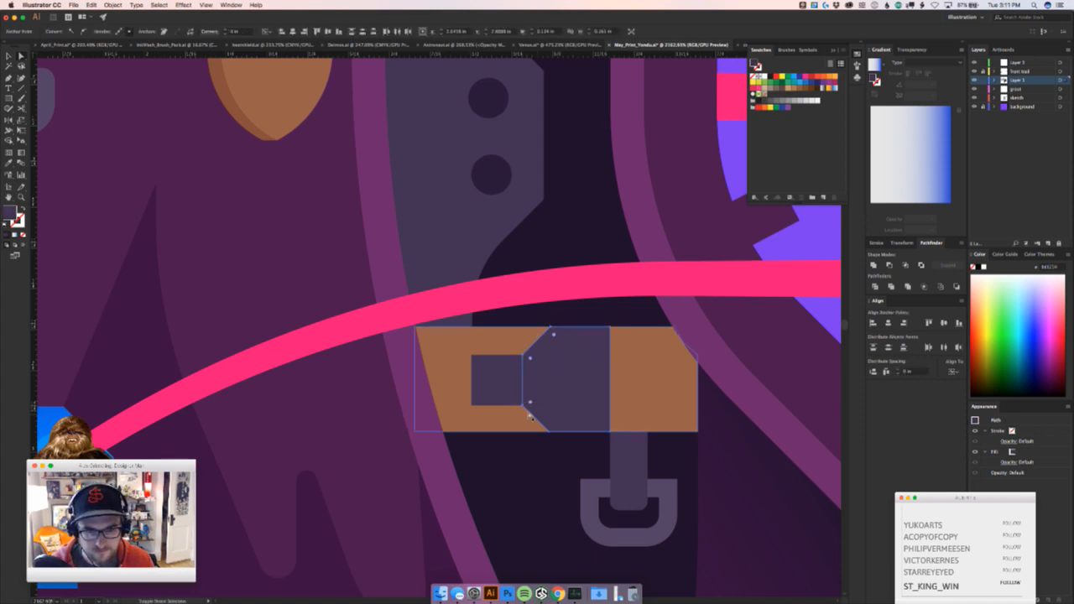
pyautogui.keyDown('shift'); pyautogui.click(551, 431); pyautogui.keyUp('shift')
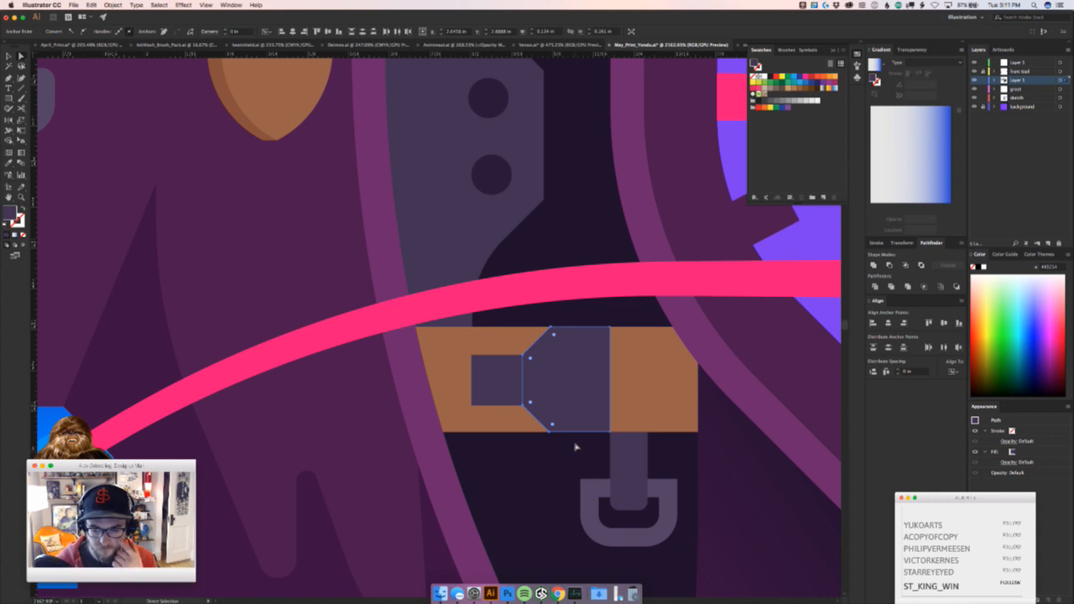
pyautogui.press('Right')
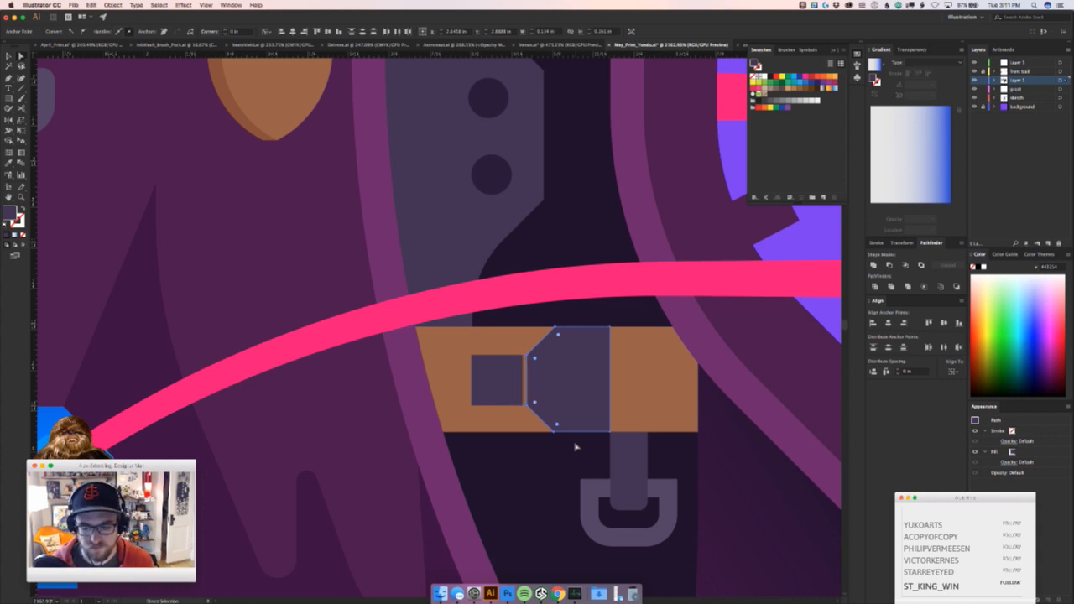
pyautogui.press('Right')
pyautogui.press('Right')
pyautogui.press('Right')
pyautogui.press('Right')
pyautogui.press('Right')
pyautogui.press('Right')
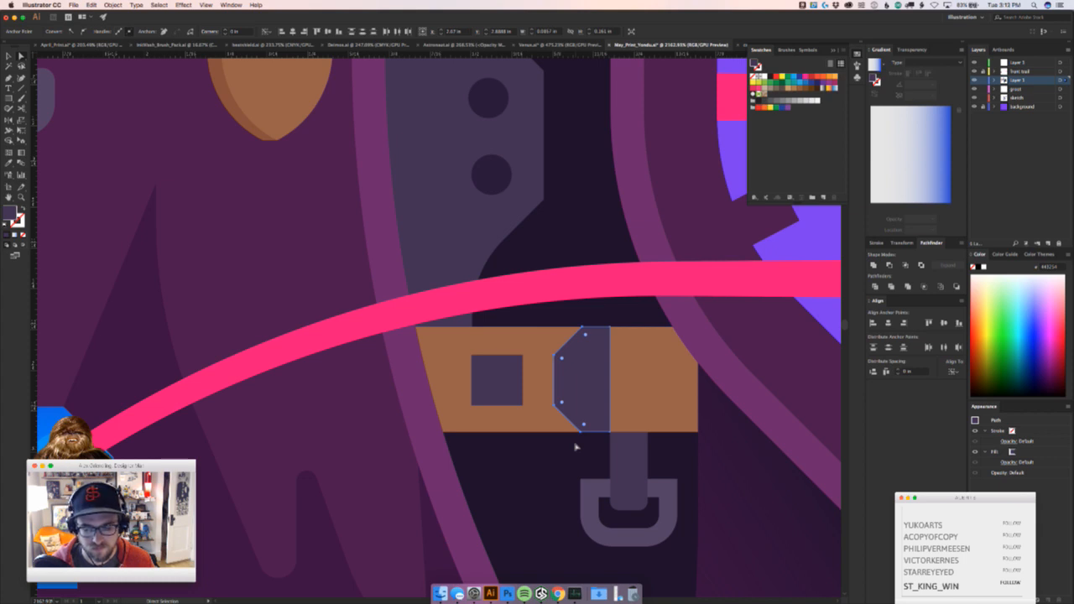
pyautogui.press('Right')
pyautogui.press('Right')
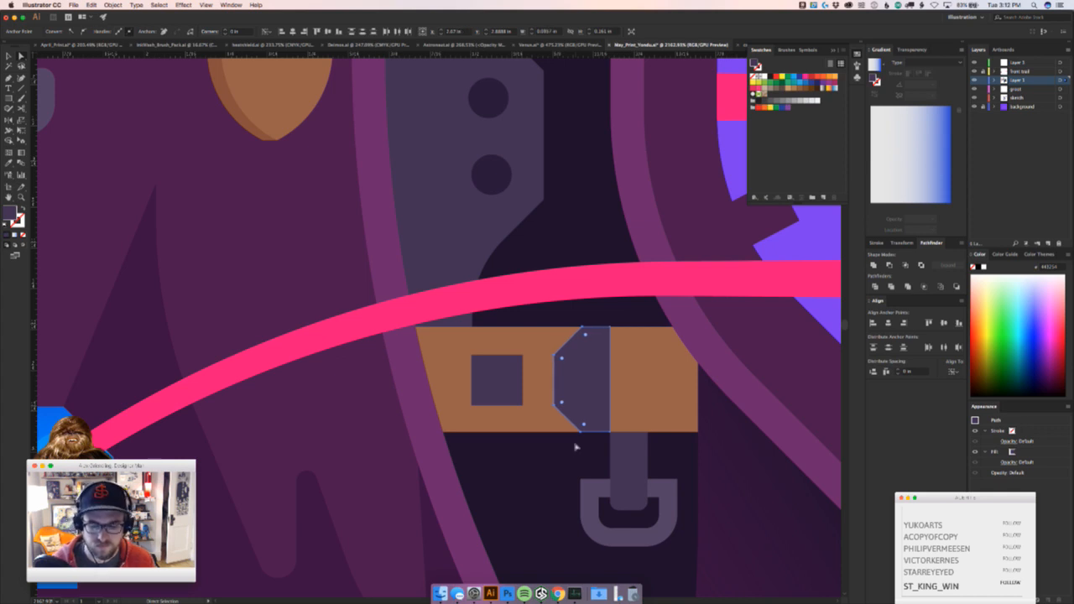
# Move the buckle's small square tab right until it meets the narrowed tapered section
pyautogui.press('v')
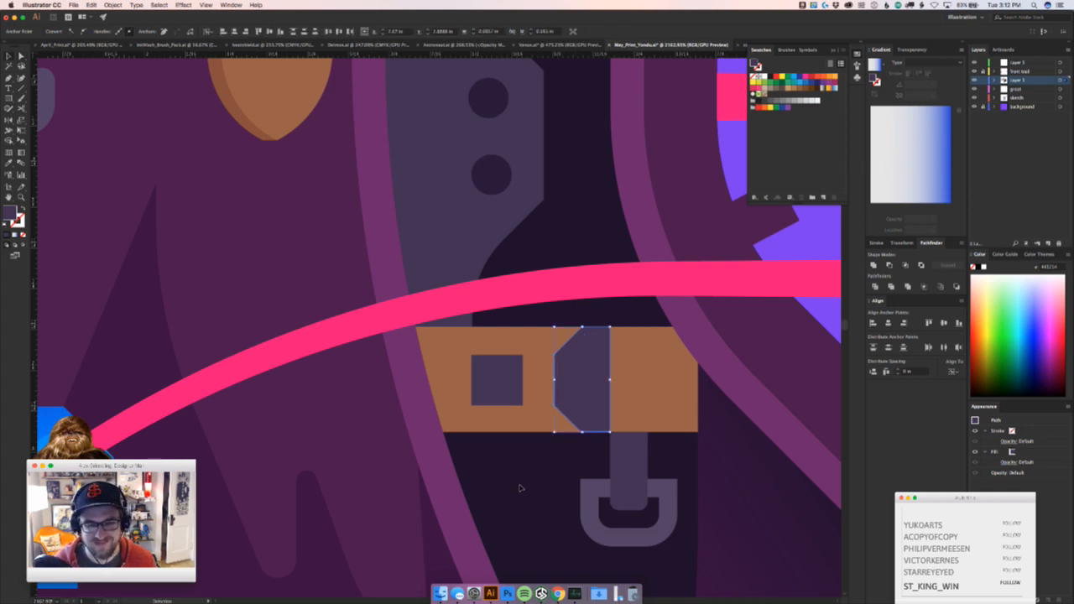
pyautogui.click(519, 489)
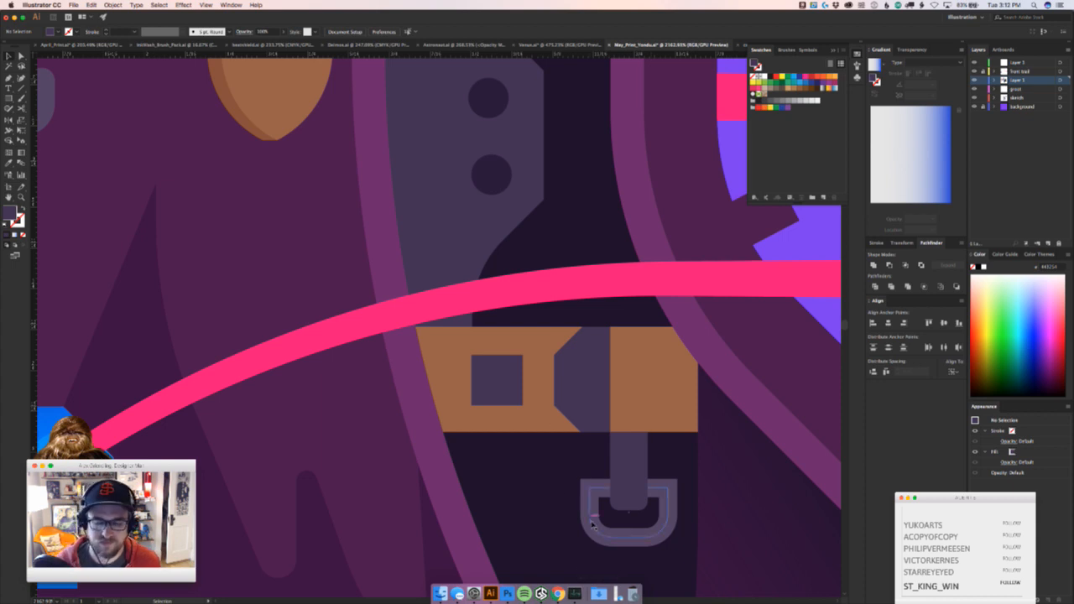
pyautogui.moveTo(524, 373); pyautogui.dragTo(555, 374)
pyautogui.click(549, 472)
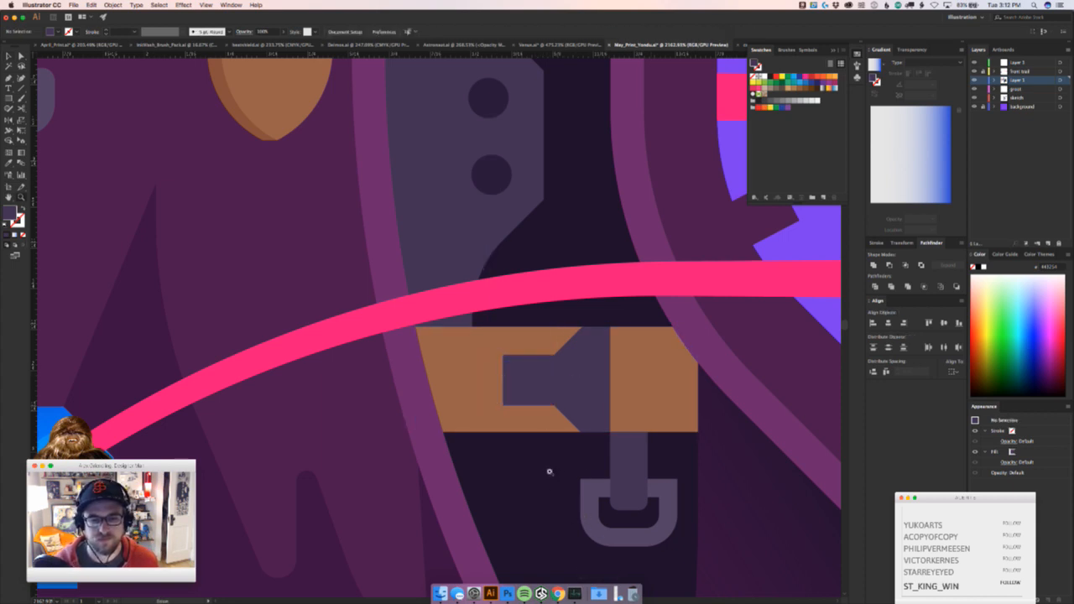
# Examine the belt and buckle in the Yondu reference photo and compare them with the illustrated character
pyautogui.moveTo(550, 472); pyautogui.dragTo(281, 511)
pyautogui.moveTo(566, 531); pyautogui.dragTo(311, 479)
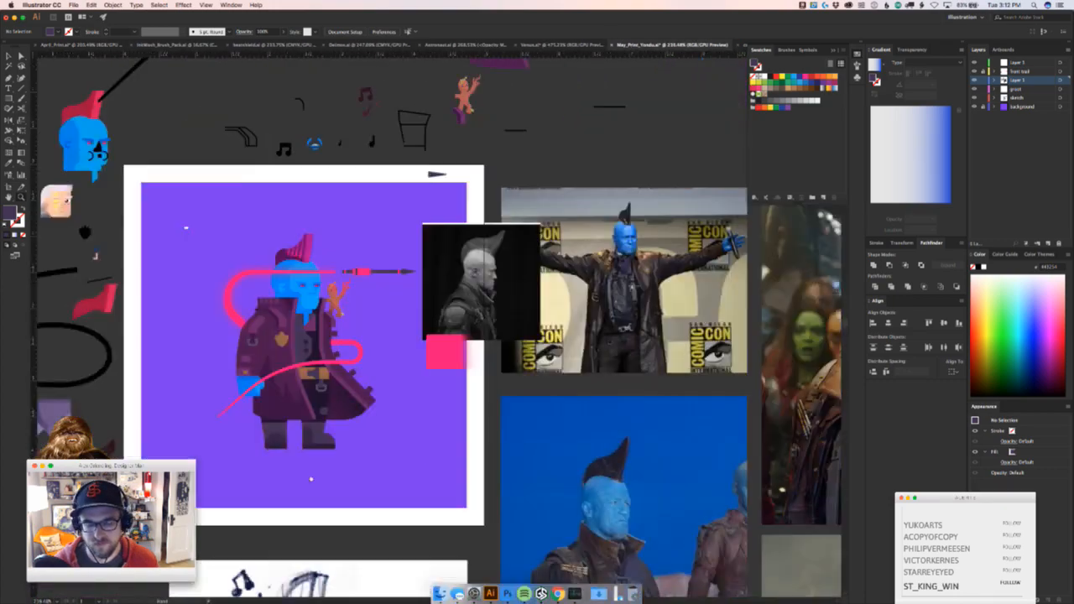
pyautogui.moveTo(613, 469); pyautogui.dragTo(472, 466)
pyautogui.moveTo(506, 502); pyautogui.dragTo(540, 289)
pyautogui.moveTo(514, 428); pyautogui.dragTo(547, 292)
pyautogui.moveTo(520, 386)
pyautogui.mouseDown()
pyautogui.moveTo(615, 339)
pyautogui.moveTo(508, 369)
pyautogui.mouseUp()
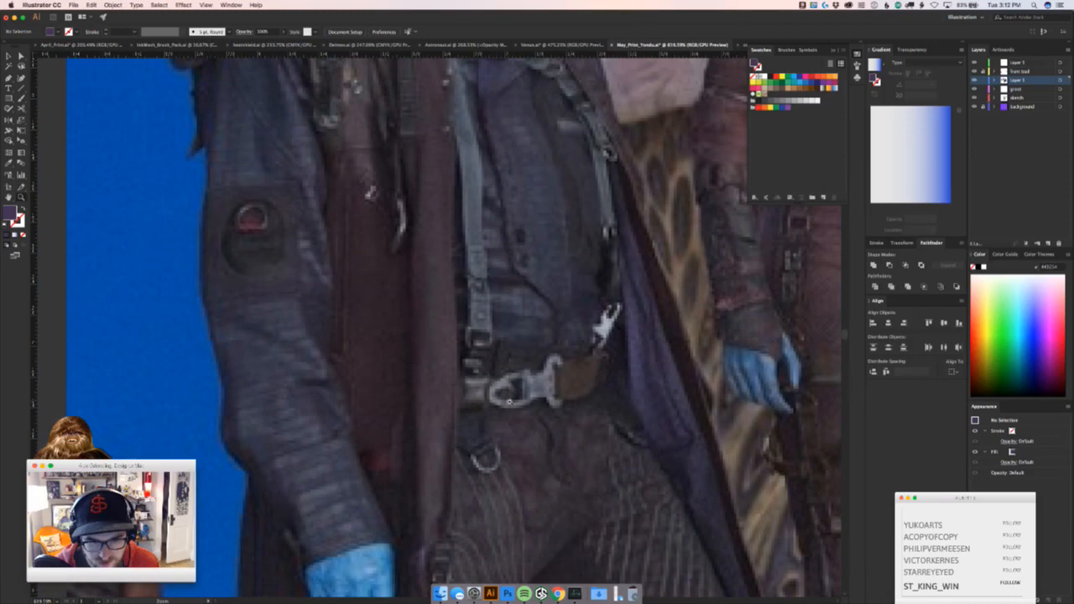
pyautogui.moveTo(372, 351); pyautogui.dragTo(762, 484)
pyautogui.moveTo(444, 340); pyautogui.dragTo(541, 592)
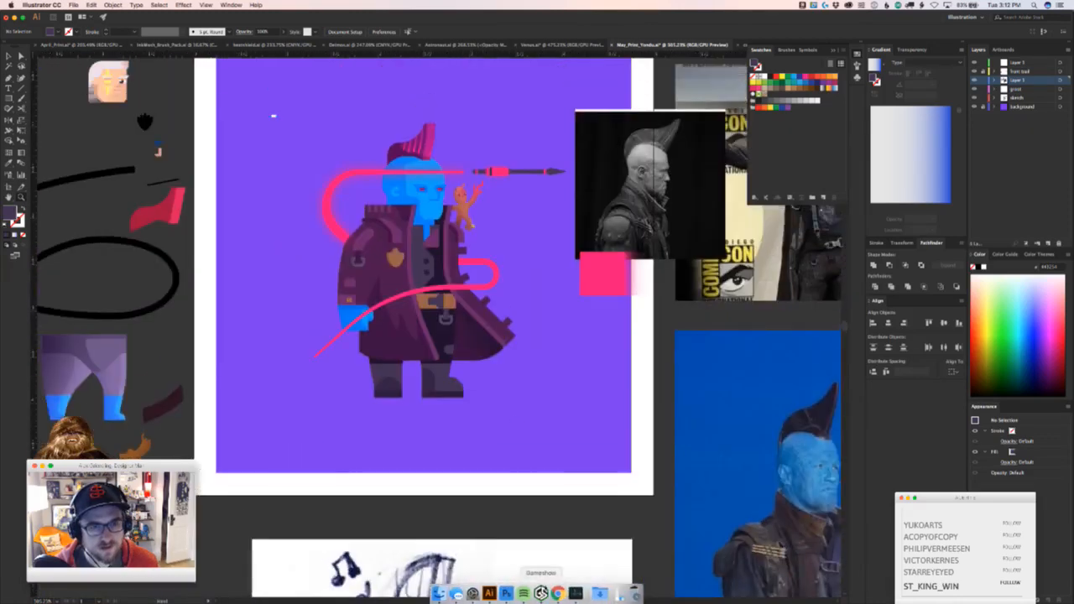
# Shorten the brown belt strip so that it starts at the right edge of the buckle's tapered section
pyautogui.moveTo(422, 282); pyautogui.dragTo(629, 295)
pyautogui.press('v')
pyautogui.click(565, 352)
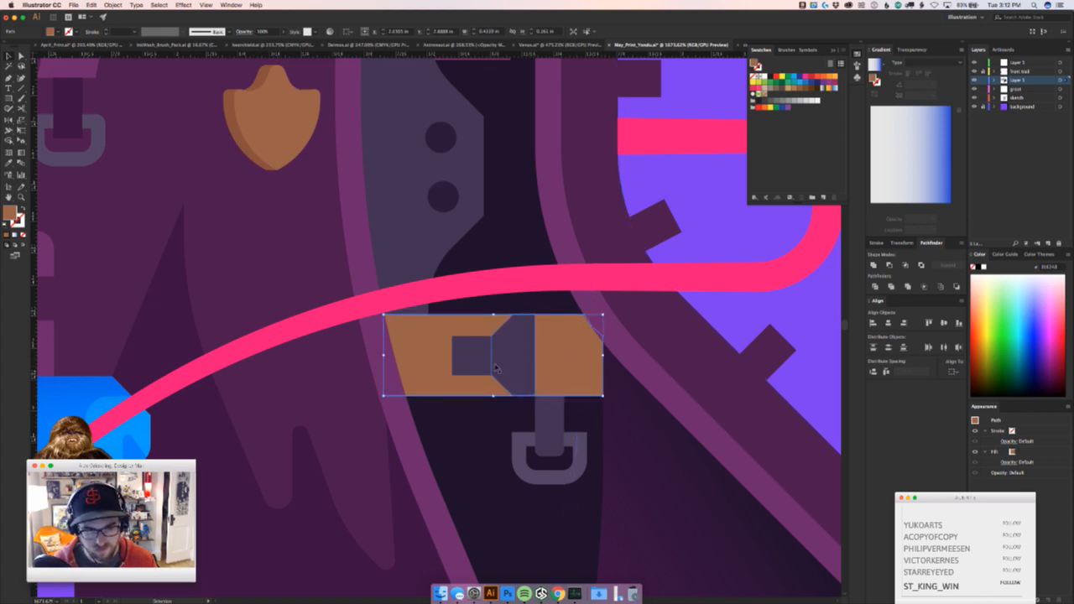
pyautogui.moveTo(383, 356); pyautogui.dragTo(535, 356)
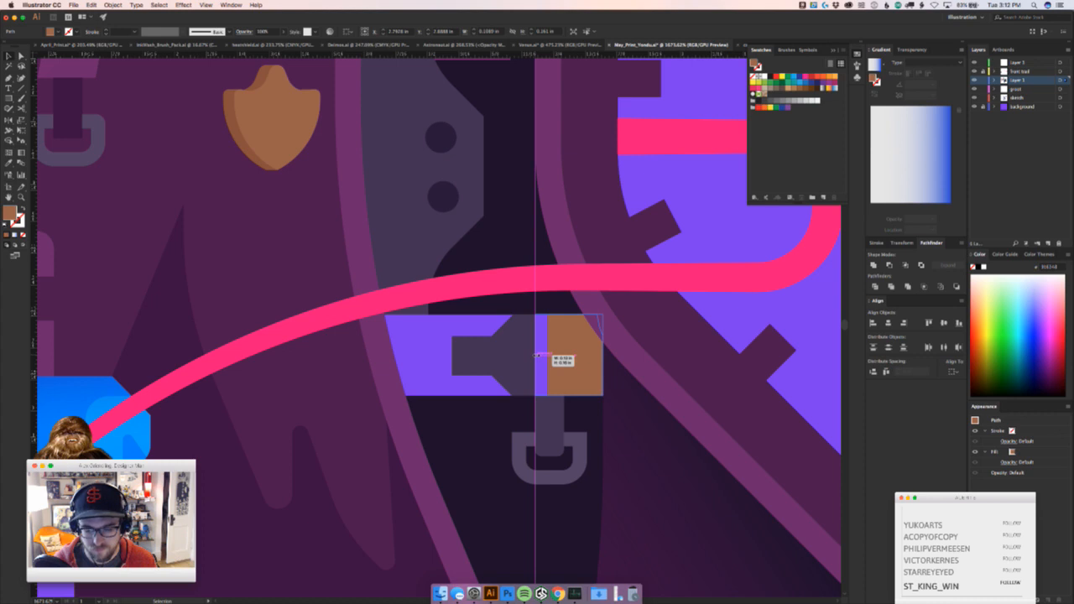
pyautogui.moveTo(535, 355); pyautogui.dragTo(536, 355)
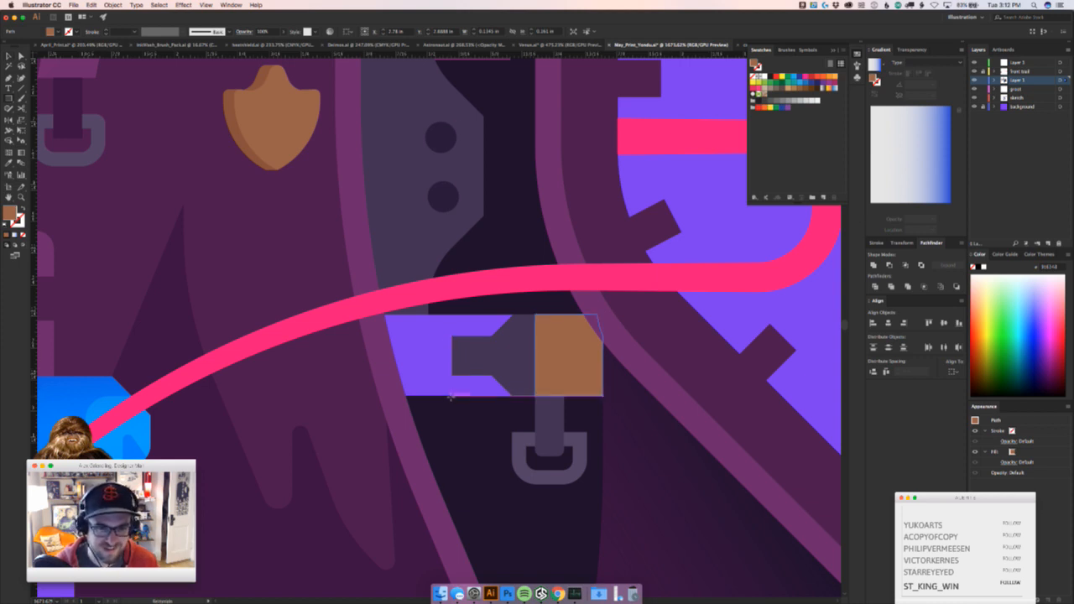
# Draw a brown belt rectangle left of the buckle and place it behind the coat's purple front trim
pyautogui.moveTo(450, 398); pyautogui.dragTo(347, 315)
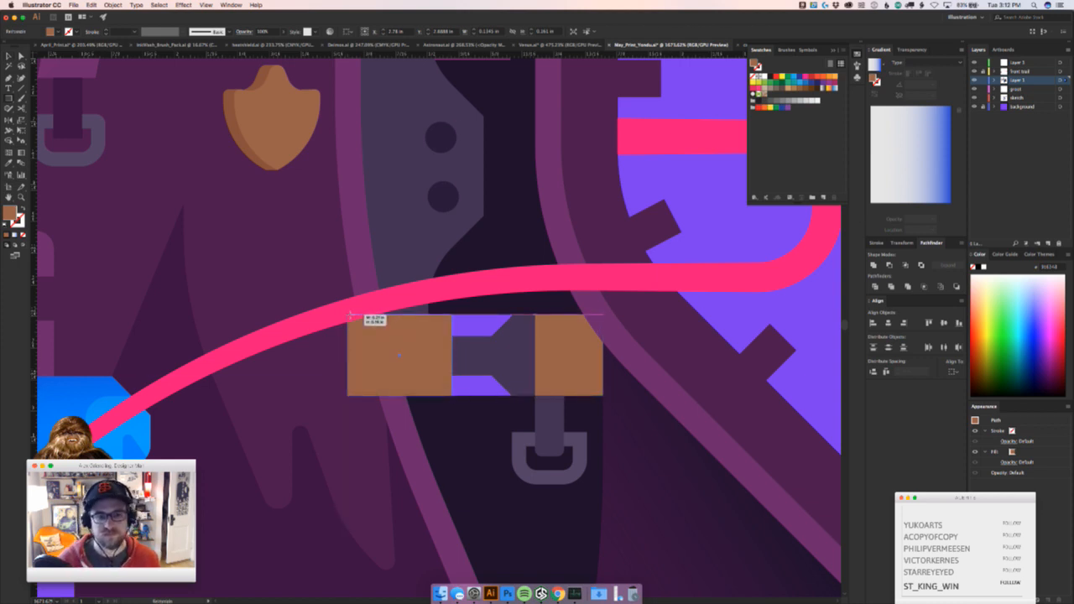
pyautogui.hotkey('ctrl', 'z')
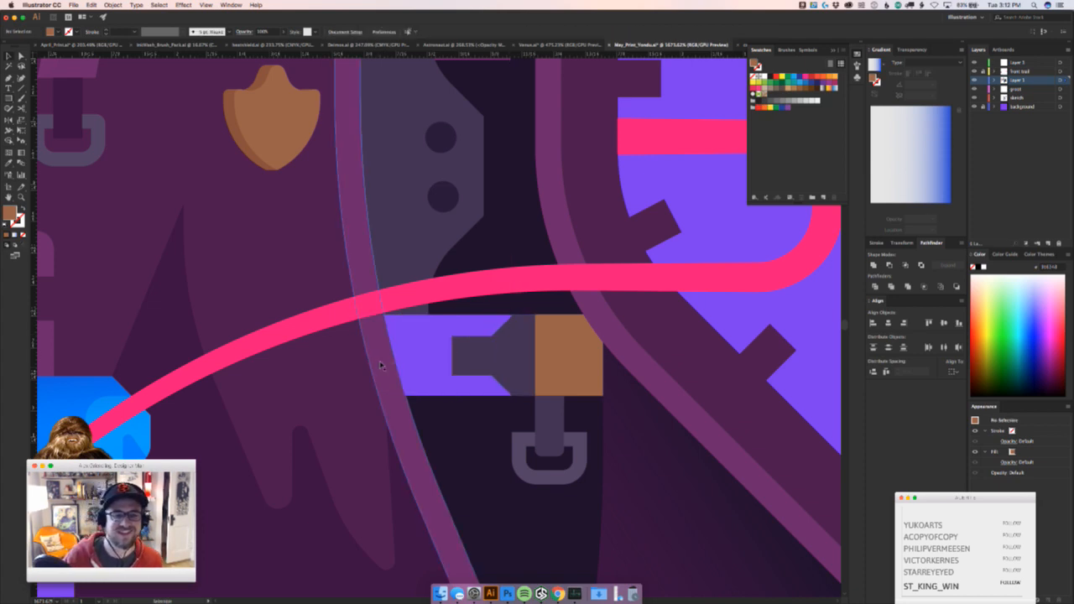
pyautogui.hotkey('ctrl', 'shift', 'z')
pyautogui.hotkey('ctrl', 'z')
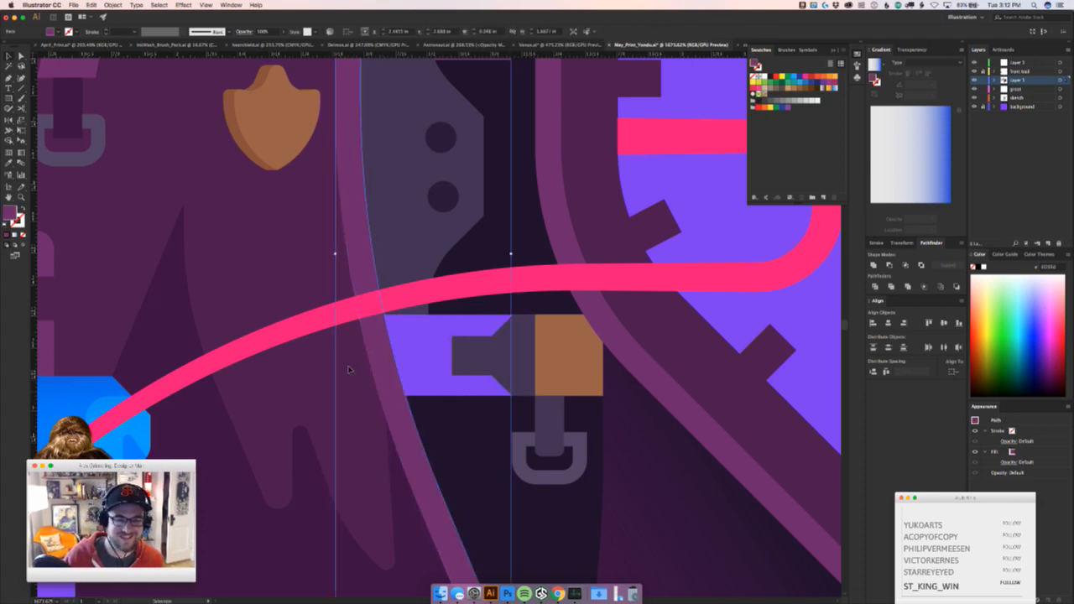
pyautogui.click(351, 371)
pyautogui.press('super+b')
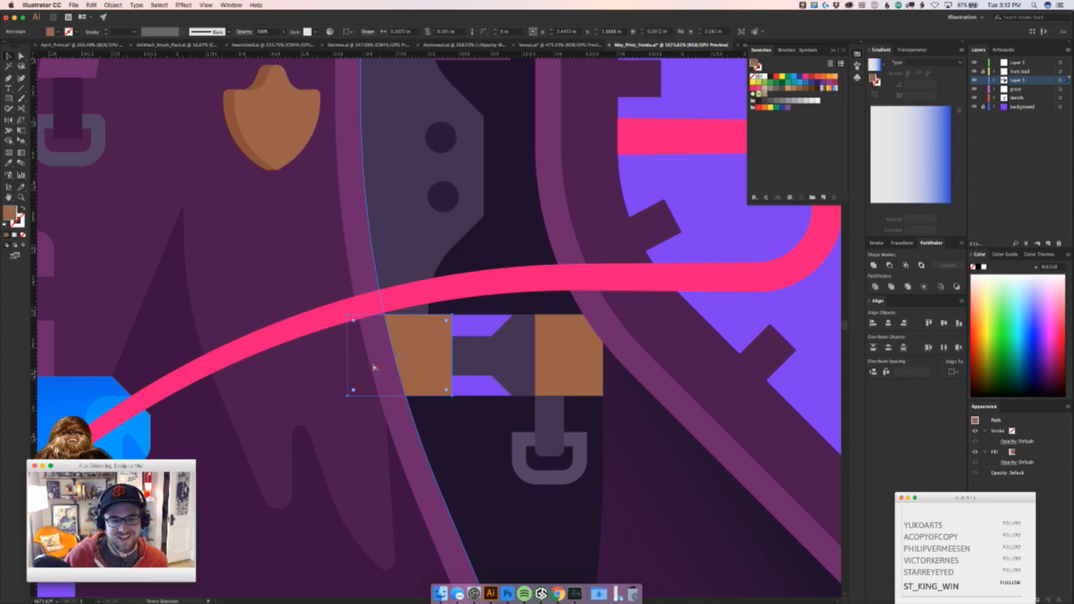
pyautogui.click(477, 376)
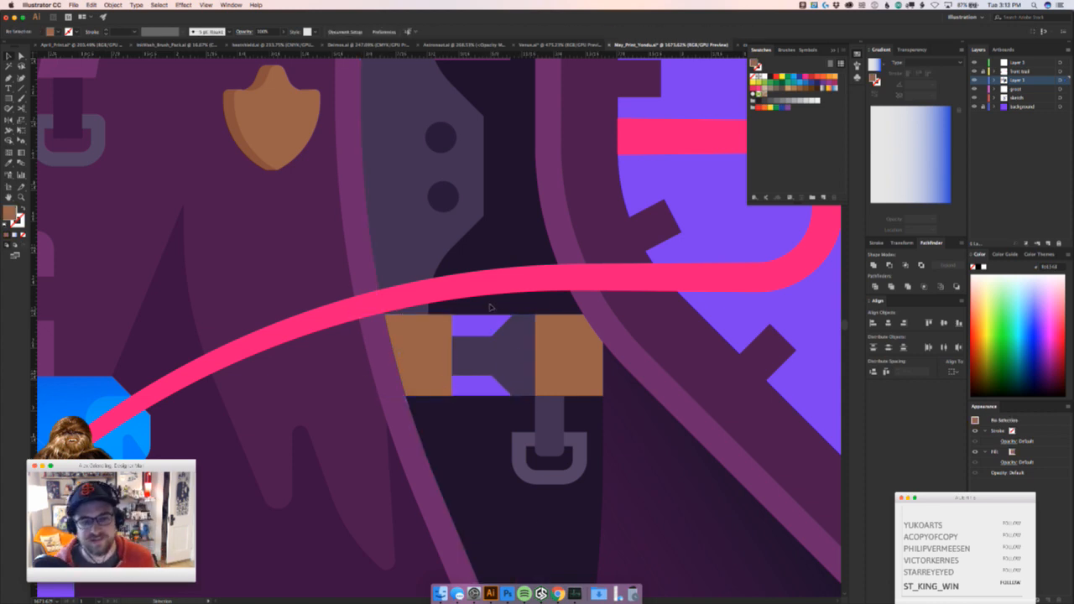
# Draw a brown rectangle across the gap between the two belt pieces and place it behind the buckle
pyautogui.click(974, 72)
pyautogui.click(975, 72)
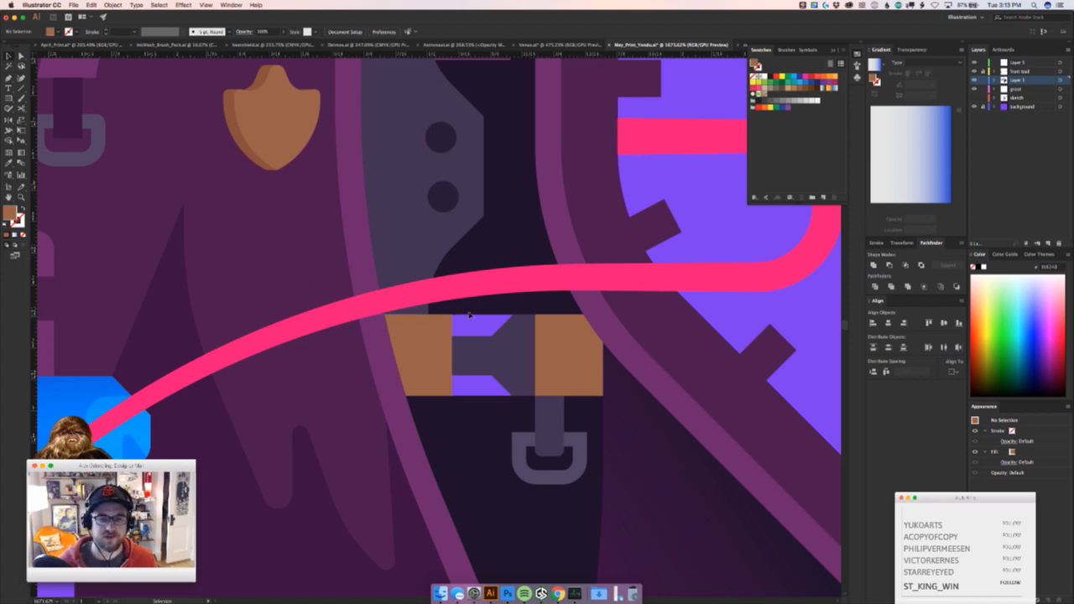
pyautogui.press('m')
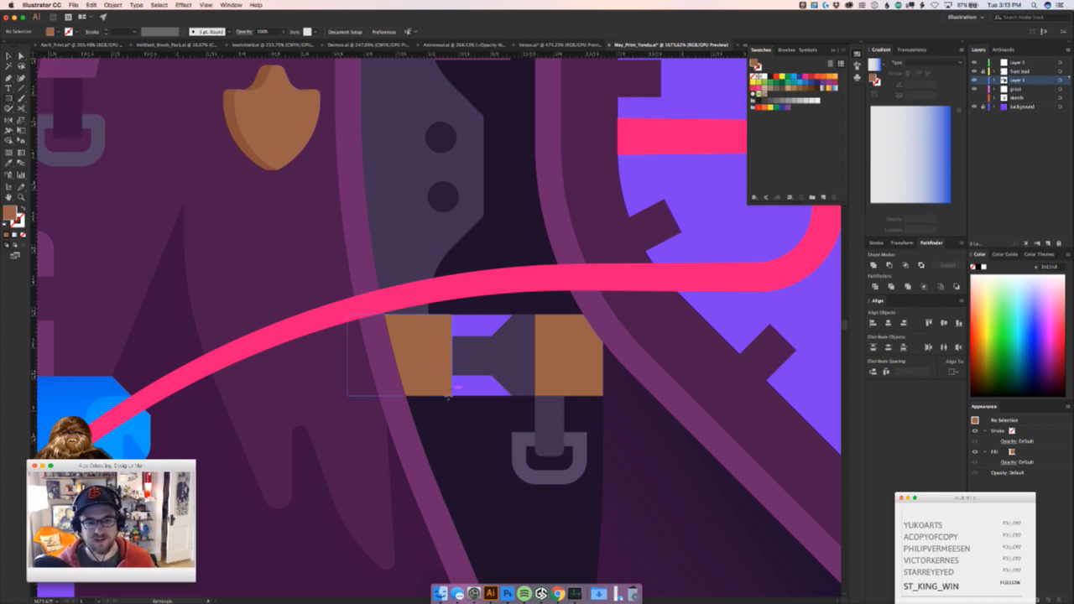
pyautogui.moveTo(447, 397)
pyautogui.mouseDown()
pyautogui.moveTo(529, 323)
pyautogui.moveTo(522, 316)
pyautogui.mouseUp()
pyautogui.press('super+z')
pyautogui.press('a')
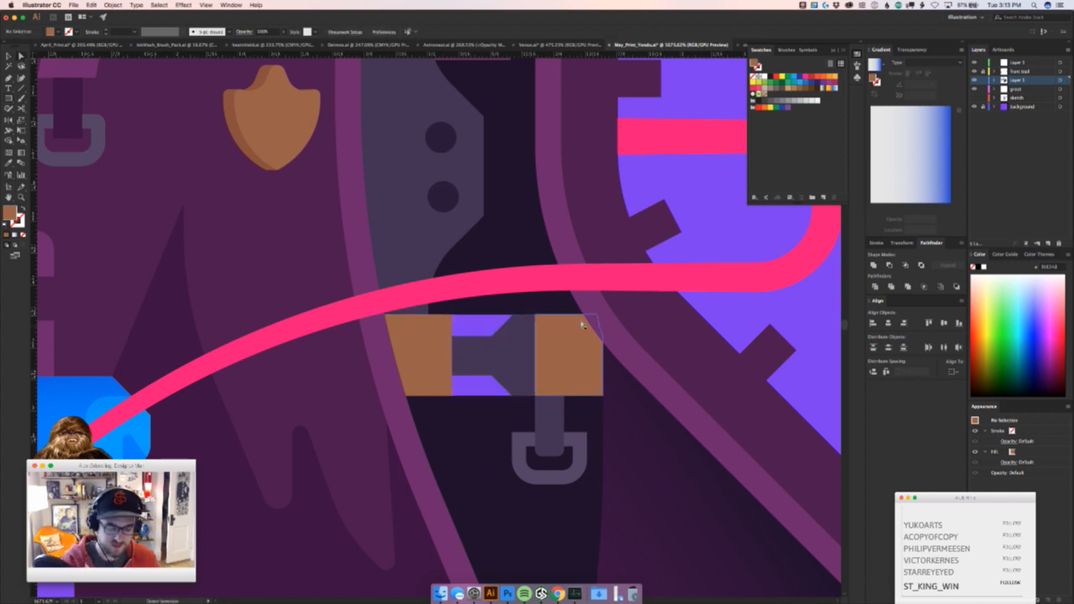
pyautogui.press('super+z')
pyautogui.click(468, 380)
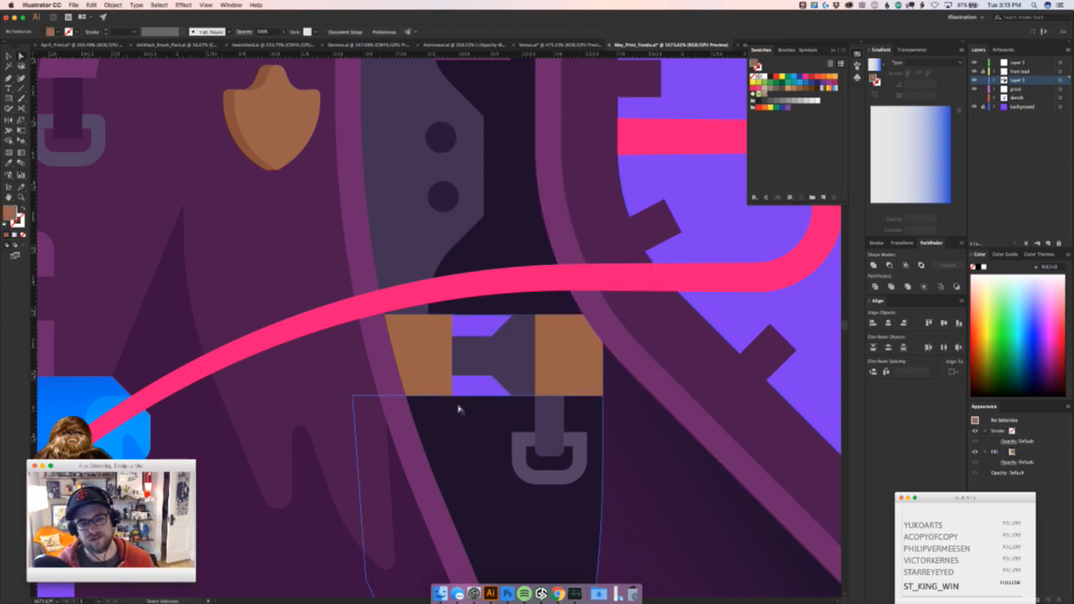
pyautogui.press('super+shift+z')
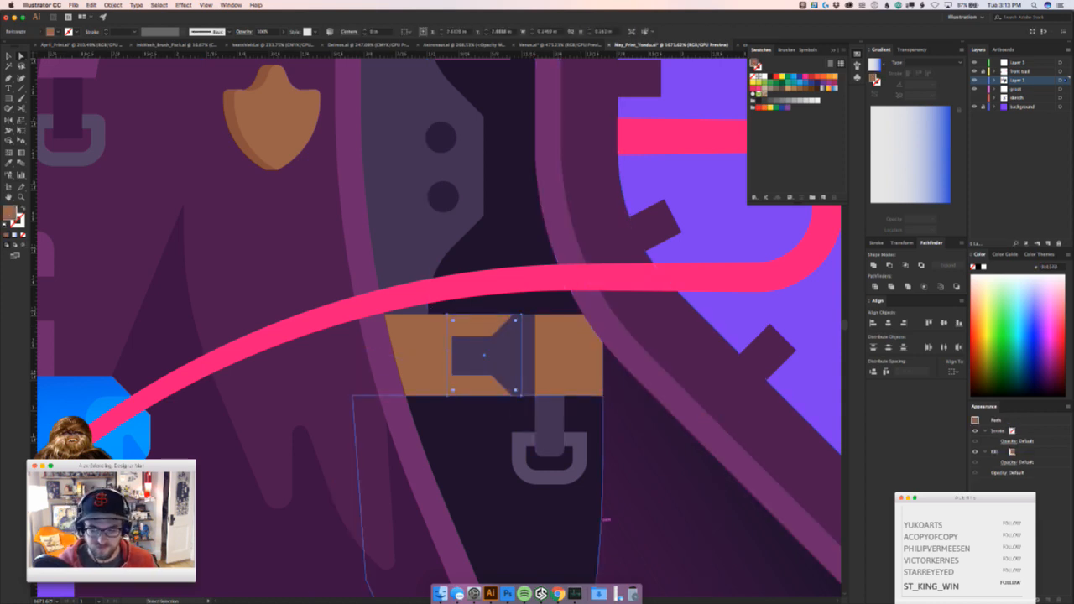
# Recolour the rectangle behind the buckle with the dark purple sampled from the clothing below the belt
pyautogui.press('super+Tab')
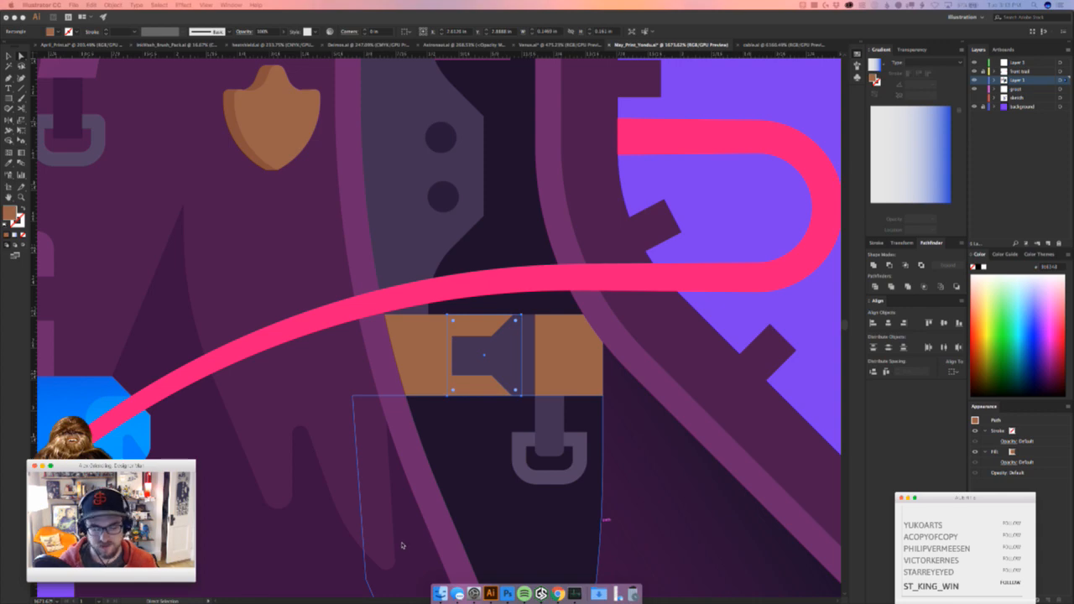
pyautogui.press('super+Tab')
pyautogui.press('i')
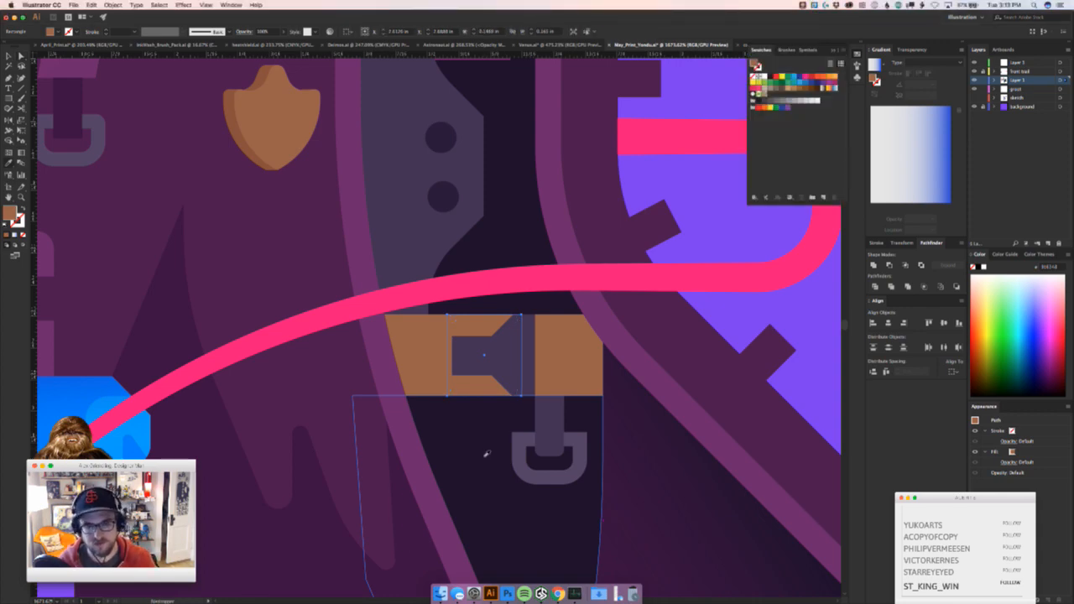
pyautogui.click(489, 449)
pyautogui.click(739, 220)
pyautogui.press('z')
pyautogui.moveTo(615, 311); pyautogui.dragTo(595, 355)
pyautogui.press('super+z')
pyautogui.press('super+shift+z')
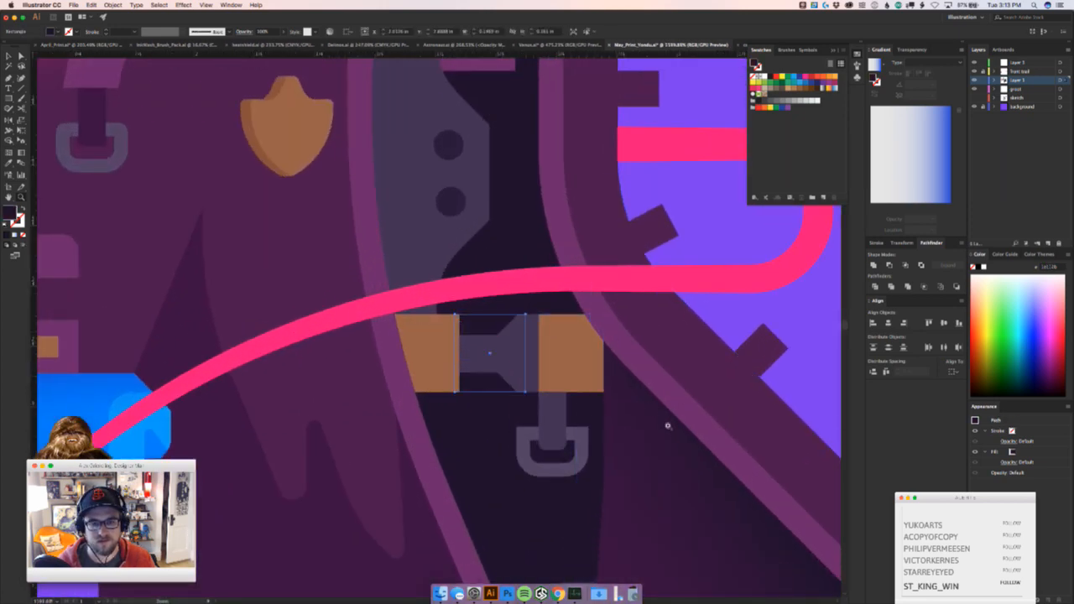
# Shorten the dark purple rectangle behind the belt buckle so that it covers only the upper part of the gap
pyautogui.moveTo(660, 436); pyautogui.dragTo(520, 482)
pyautogui.moveTo(673, 502); pyautogui.dragTo(174, 333)
pyautogui.moveTo(546, 554); pyautogui.dragTo(393, 171)
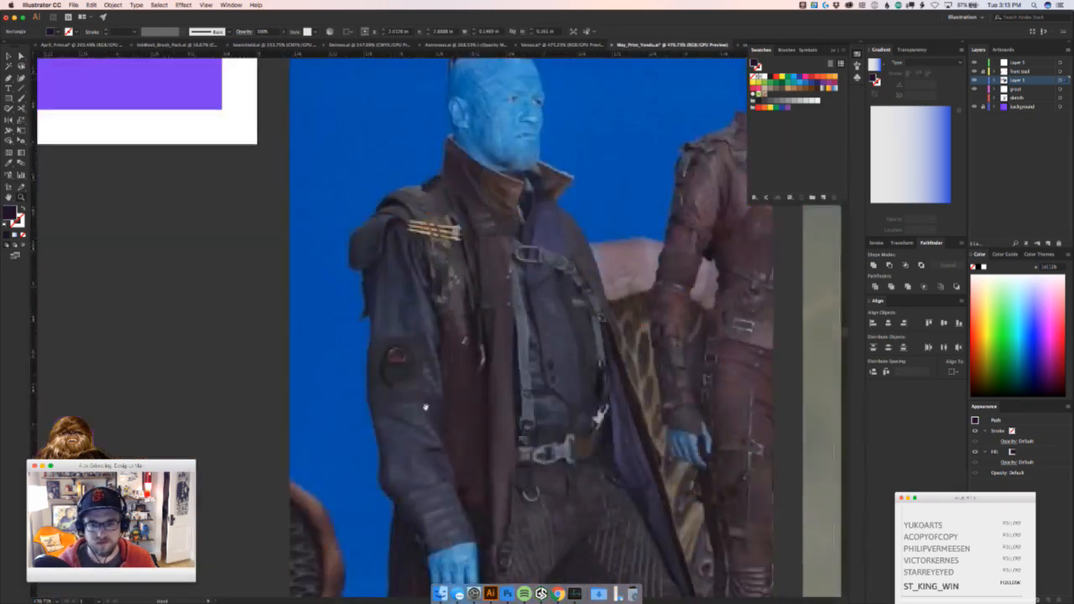
pyautogui.moveTo(425, 408); pyautogui.dragTo(407, 363)
pyautogui.moveTo(117, 209); pyautogui.dragTo(494, 434)
pyautogui.moveTo(285, 101); pyautogui.dragTo(547, 492)
pyautogui.click(503, 380)
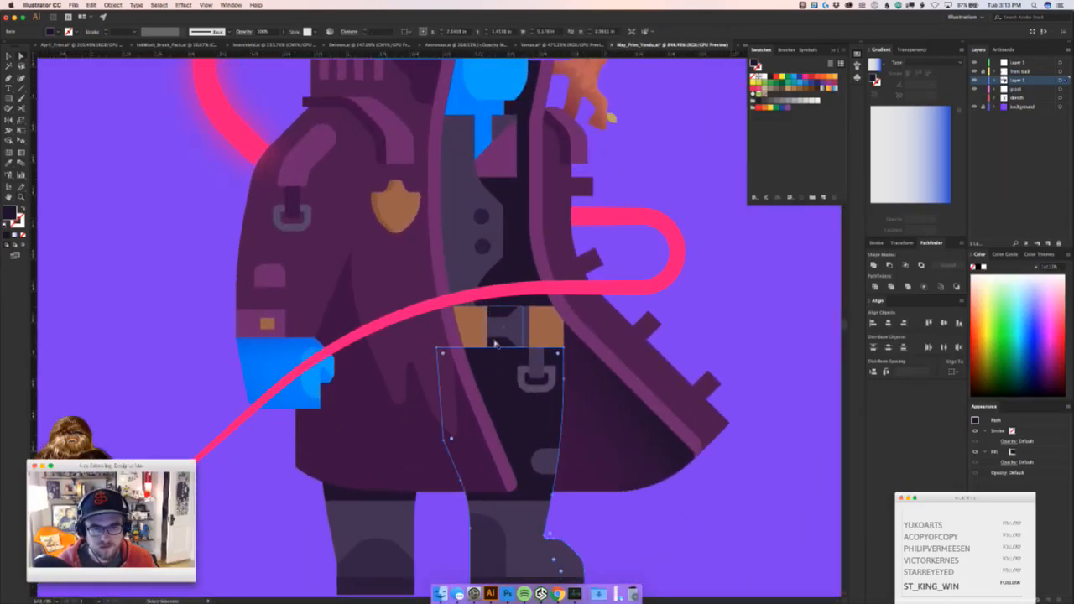
pyautogui.click(503, 340)
pyautogui.press('v')
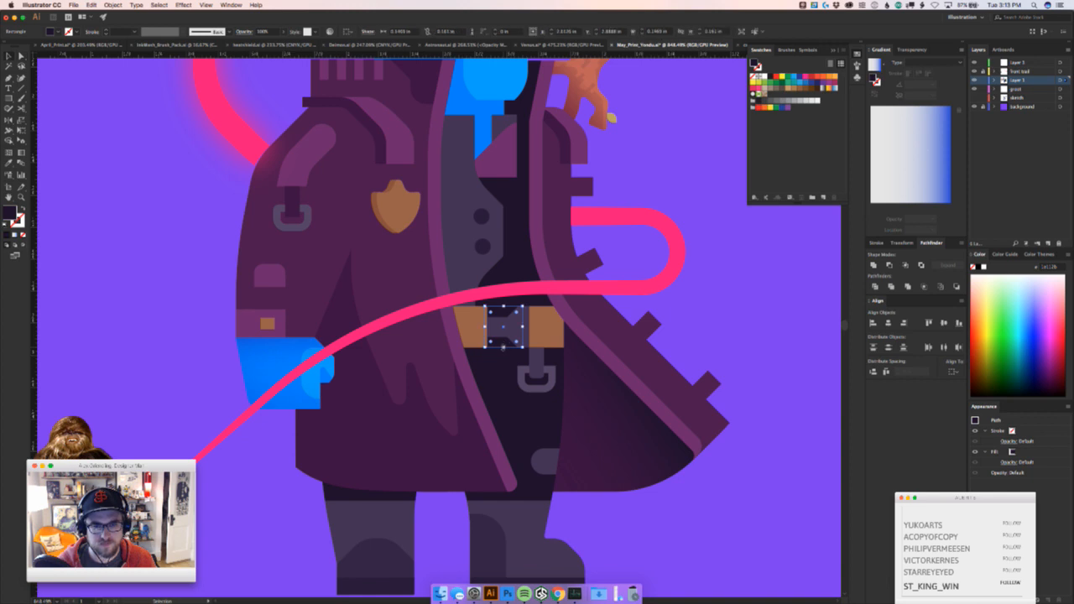
pyautogui.moveTo(503, 344); pyautogui.dragTo(502, 328)
# Duplicate the shortened dark rectangle straight down to fill the lower part of the gap behind the buckle
pyautogui.press('a')
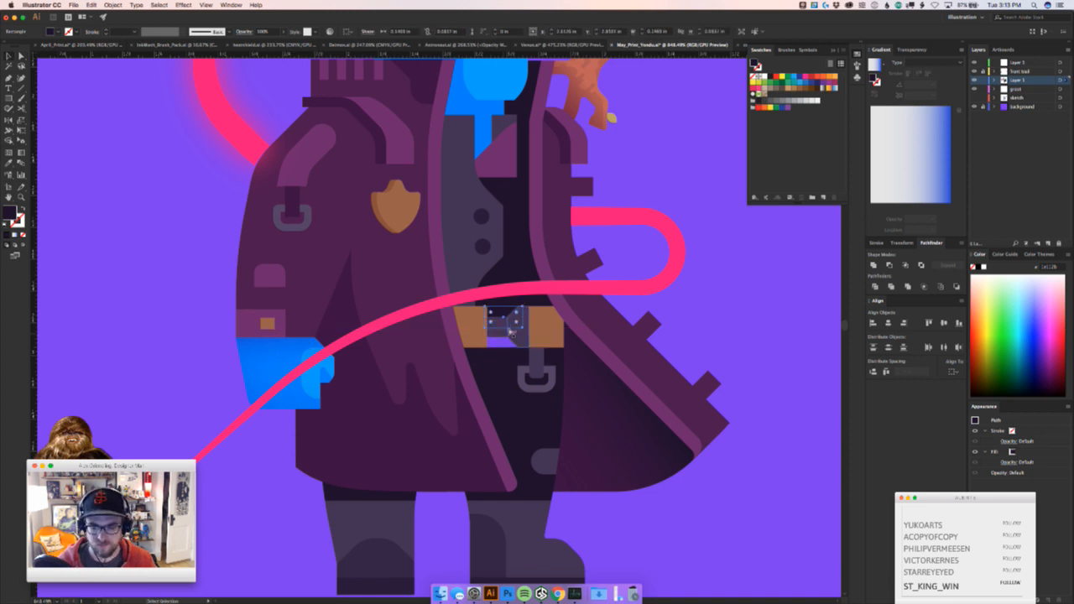
pyautogui.scroll(2, 511, 334)
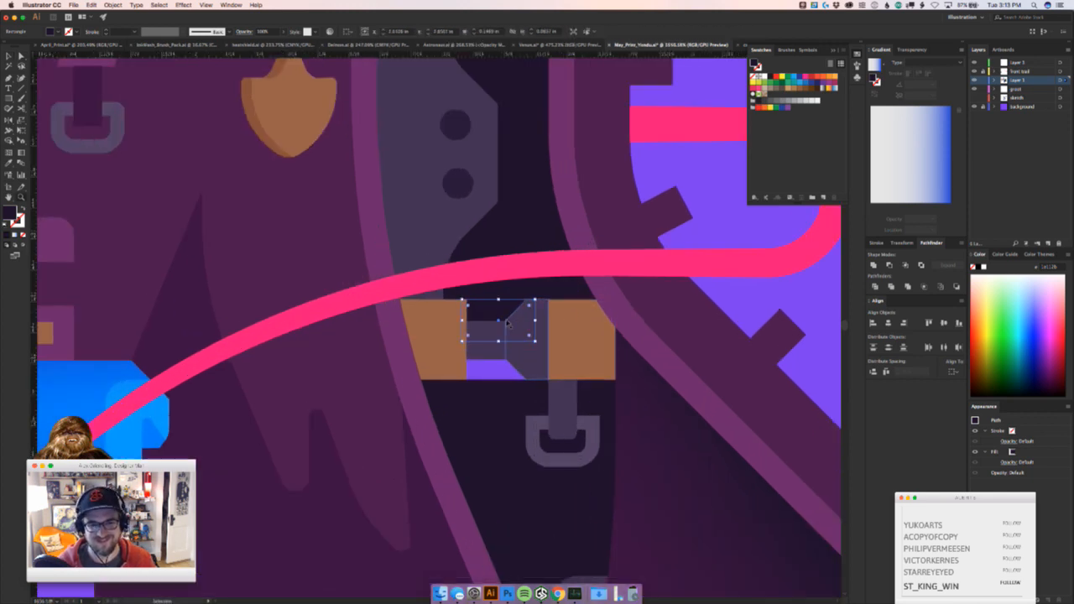
pyautogui.moveTo(506, 311); pyautogui.dragTo(506, 352)
pyautogui.scroll(-3, 449, 421)
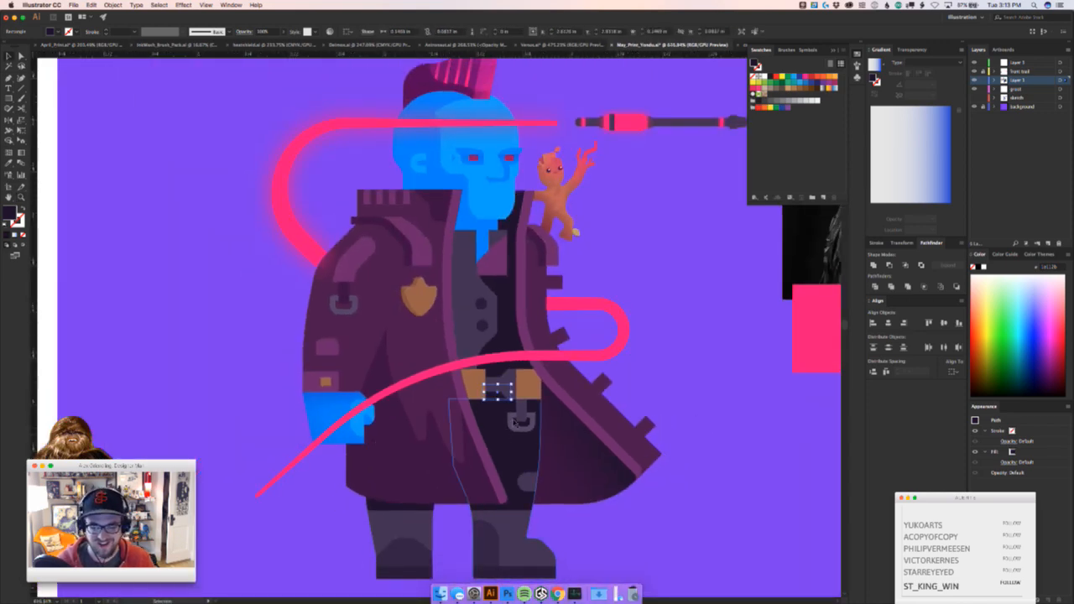
pyautogui.keyDown('shift'); pyautogui.click(498, 437); pyautogui.keyUp('shift')
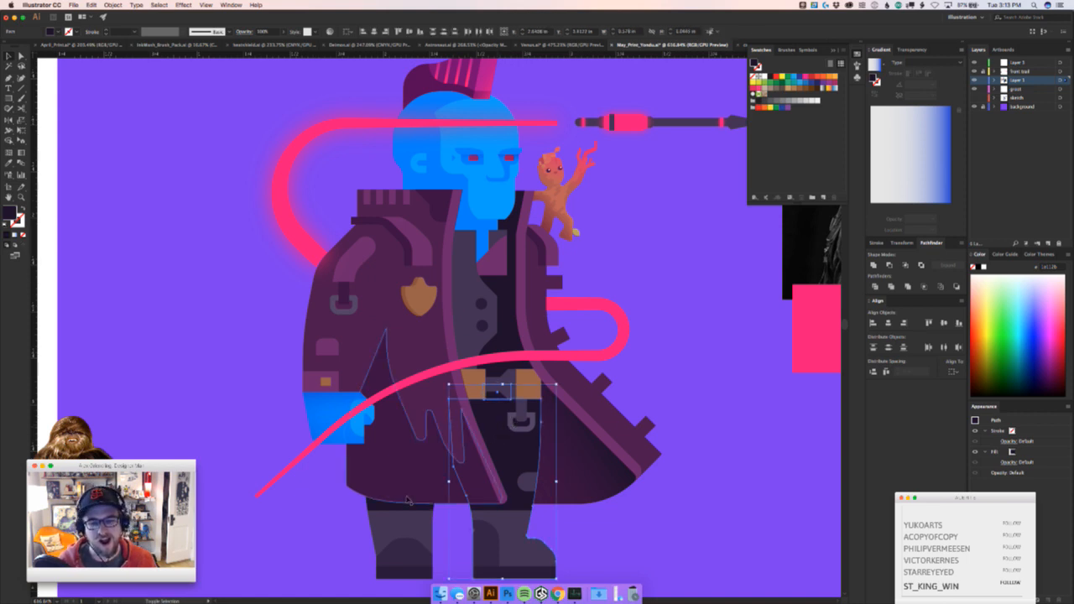
pyautogui.keyDown('shift'); pyautogui.click(381, 504); pyautogui.keyUp('shift')
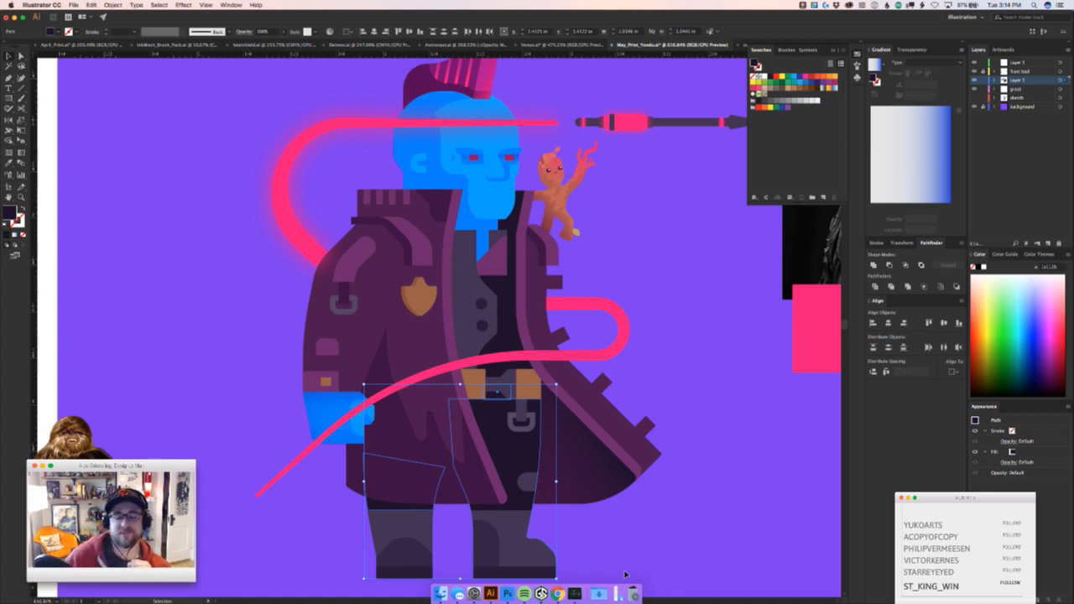
pyautogui.press('super+Tab')
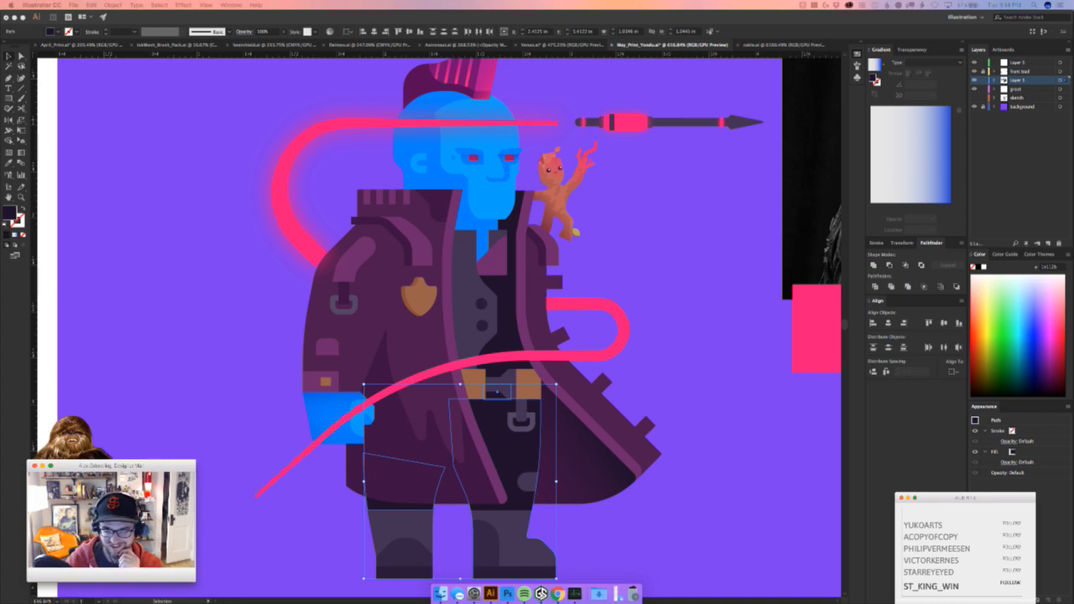
pyautogui.click(673, 350)
pyautogui.click(655, 355)
# Select both trouser leg shapes together with the lower dark rectangle behind the buckle
pyautogui.press('z')
pyautogui.moveTo(460, 466); pyautogui.dragTo(553, 442)
pyautogui.press('v')
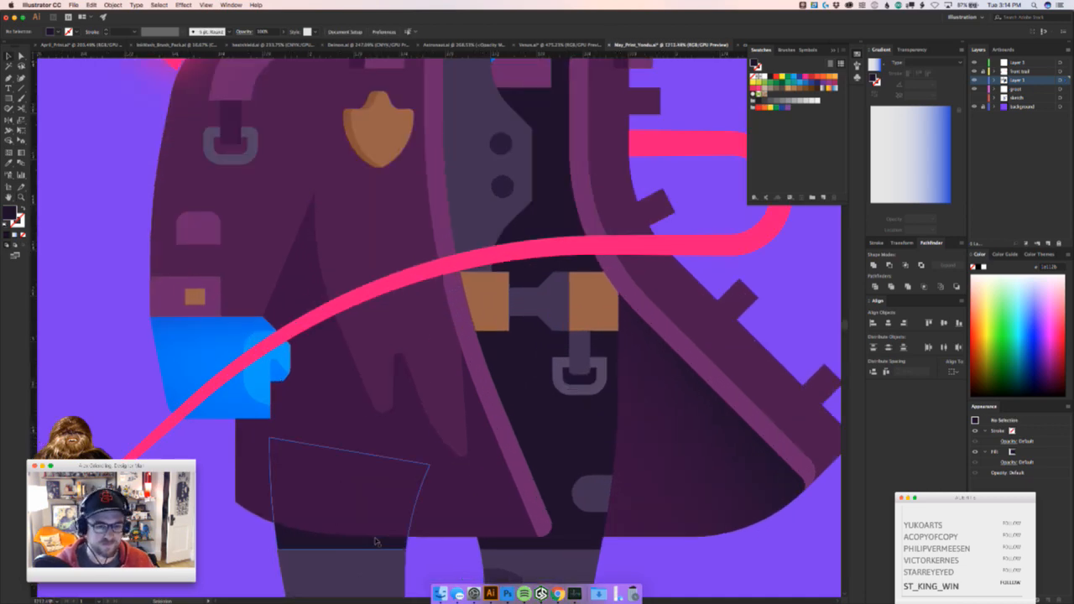
pyautogui.click(375, 541)
pyautogui.keyDown('shift'); pyautogui.click(572, 410); pyautogui.keyUp('shift')
pyautogui.keyDown('shift'); pyautogui.click(533, 319); pyautogui.keyUp('shift')
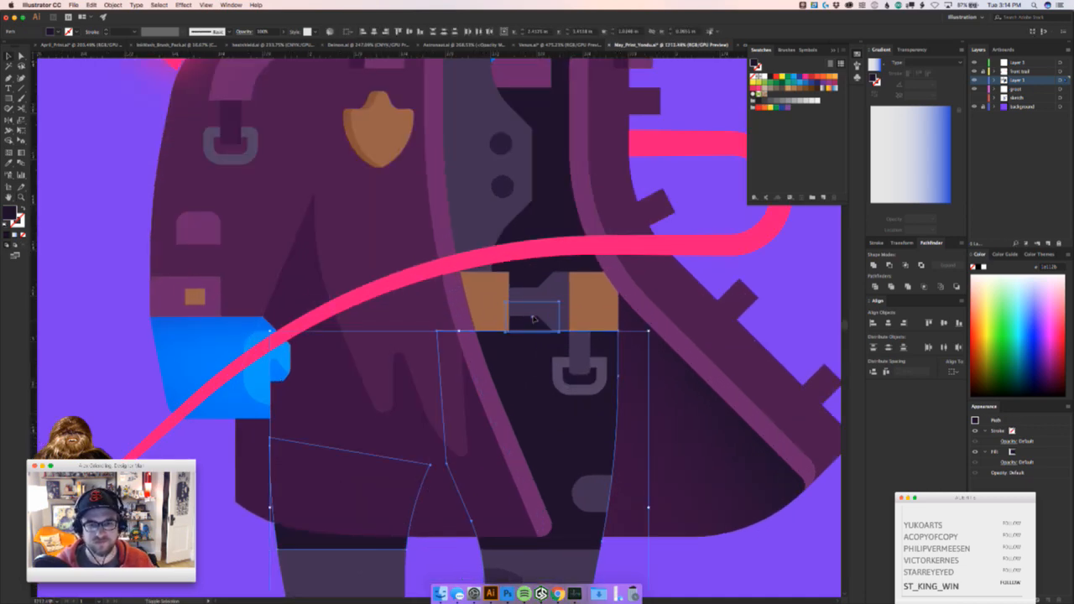
pyautogui.press('z')
pyautogui.moveTo(543, 342); pyautogui.dragTo(480, 360)
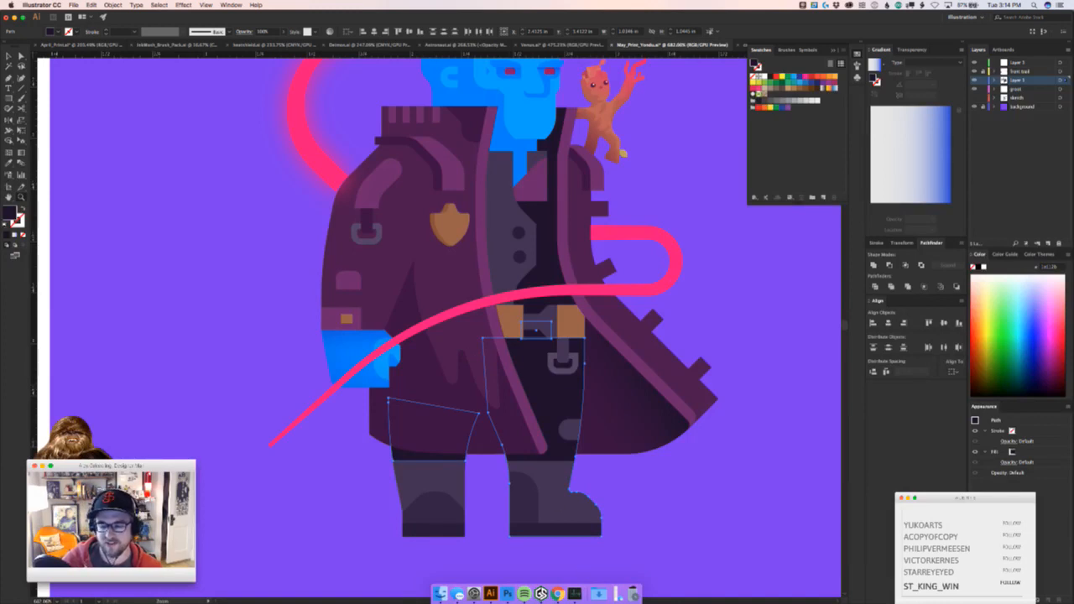
# Recolour the selected trouser shapes and lower buckle rectangle with the dark purple sampled from the coat
pyautogui.press('super+Tab')
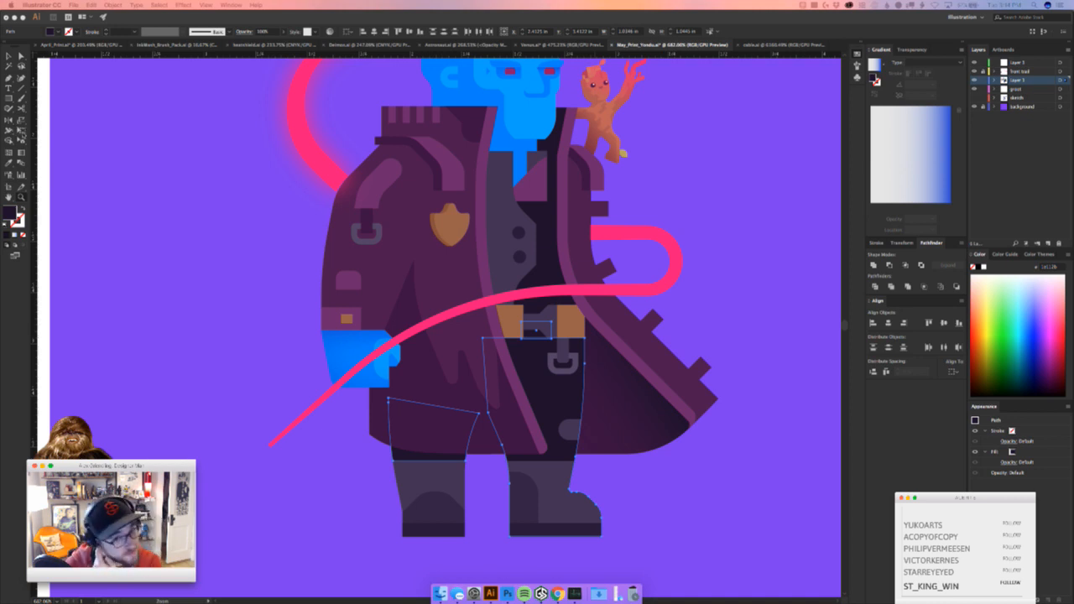
pyautogui.click(434, 398)
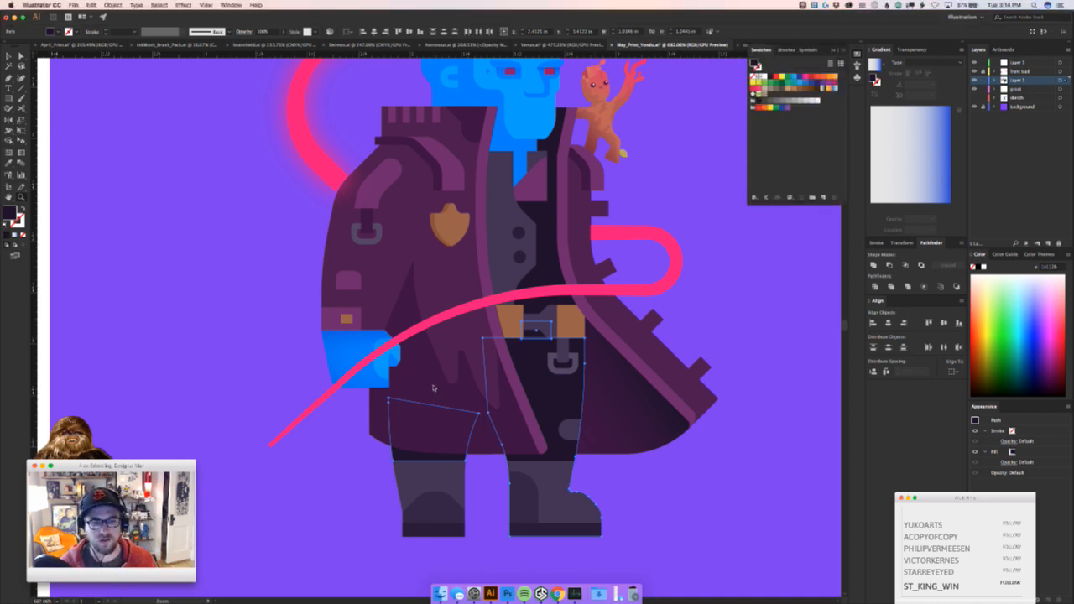
pyautogui.press('i')
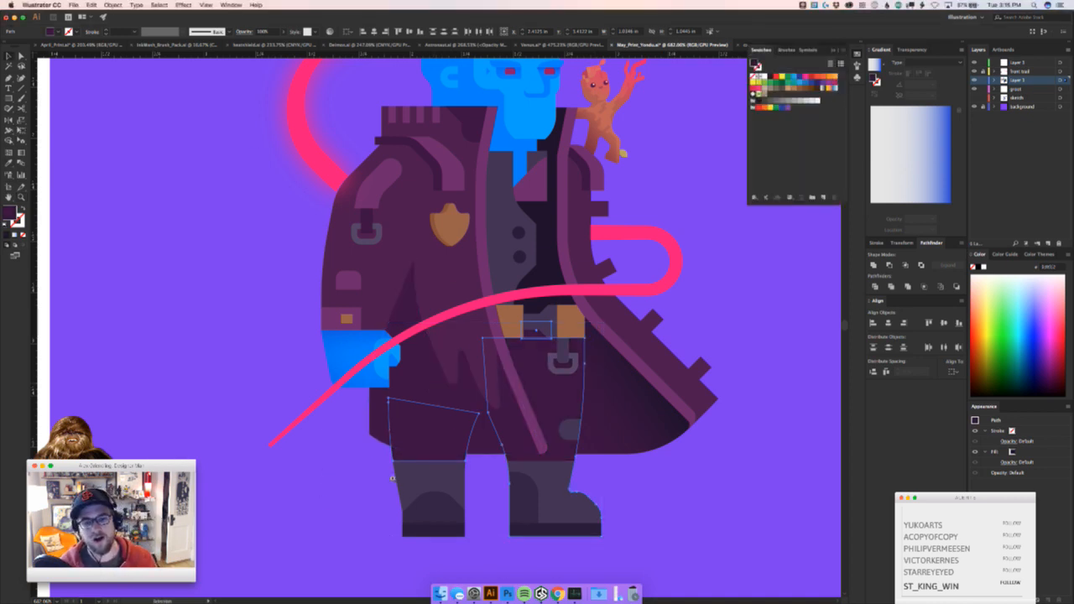
pyautogui.press('super+0')
pyautogui.moveTo(427, 474); pyautogui.dragTo(504, 474)
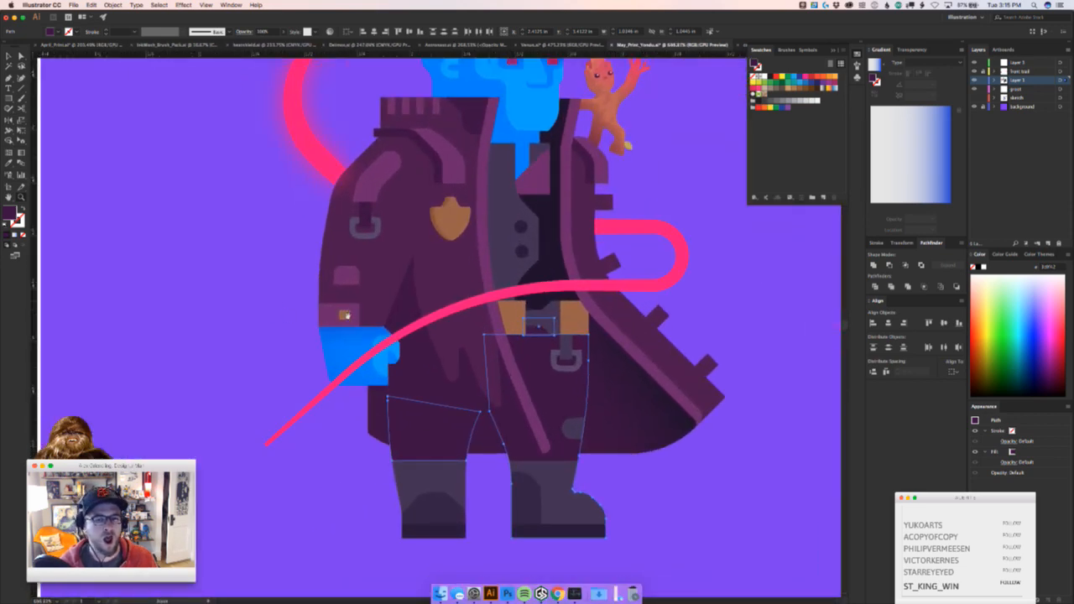
# Set the fill of the trouser legs and lower buckle rectangle to dark navy, RGB 15, 15, 63
pyautogui.scroll(5, 342, 316)
pyautogui.press('v')
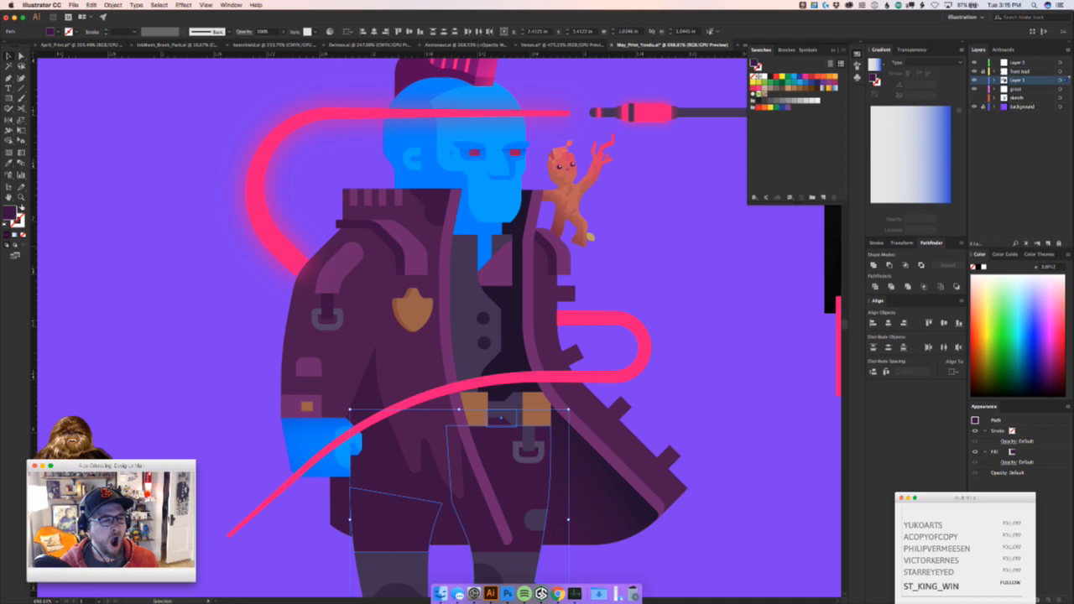
pyautogui.doubleClick(10, 214)
pyautogui.click(258, 176)
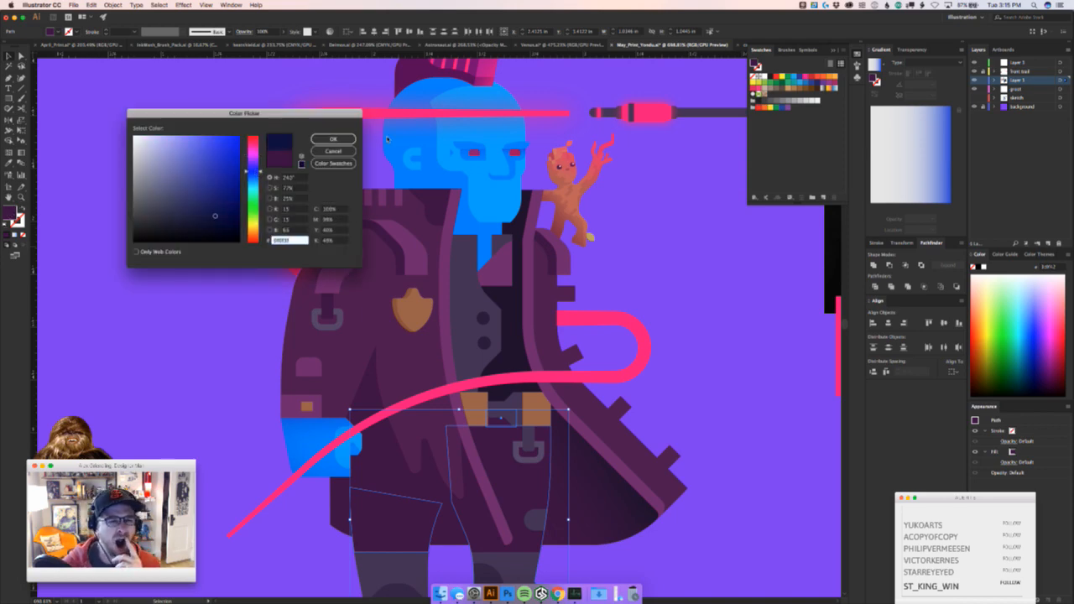
pyautogui.click(333, 139)
pyautogui.click(712, 449)
# Recolour the rounded patch on the front trouser leg with a slightly lighter navy than the trousers
pyautogui.press('z')
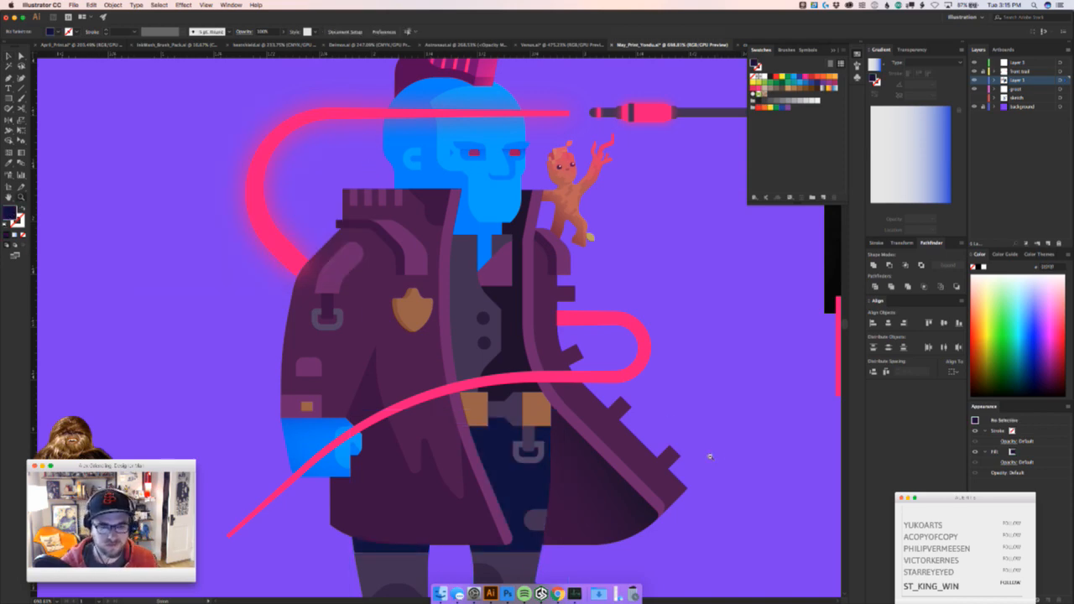
pyautogui.moveTo(710, 456); pyautogui.dragTo(637, 467)
pyautogui.moveTo(675, 498); pyautogui.dragTo(641, 457)
pyautogui.moveTo(601, 440); pyautogui.dragTo(721, 429)
pyautogui.press('v')
pyautogui.click(578, 453)
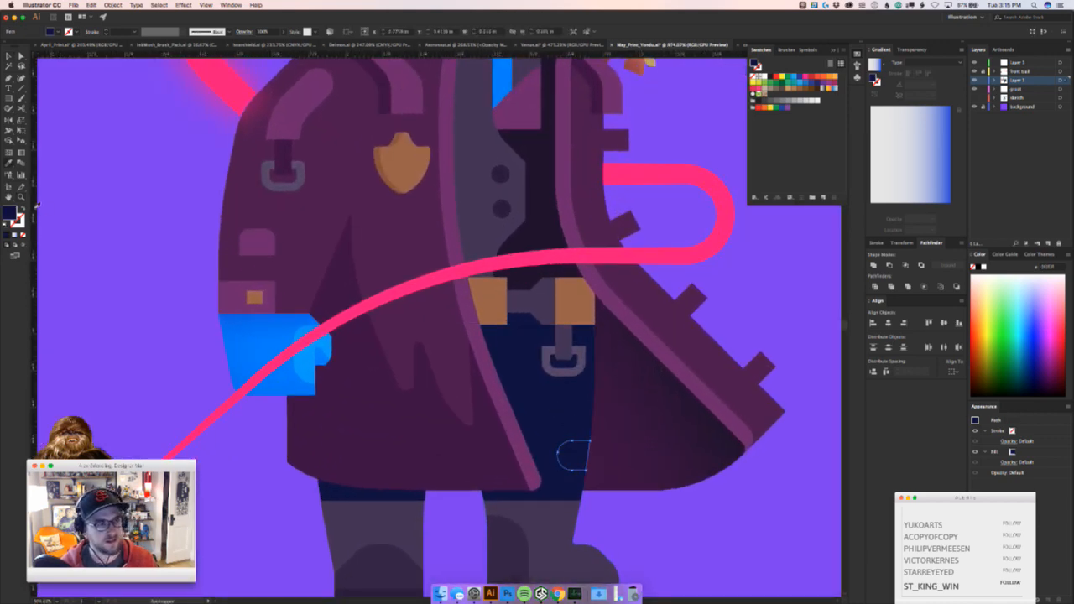
pyautogui.doubleClick(11, 213)
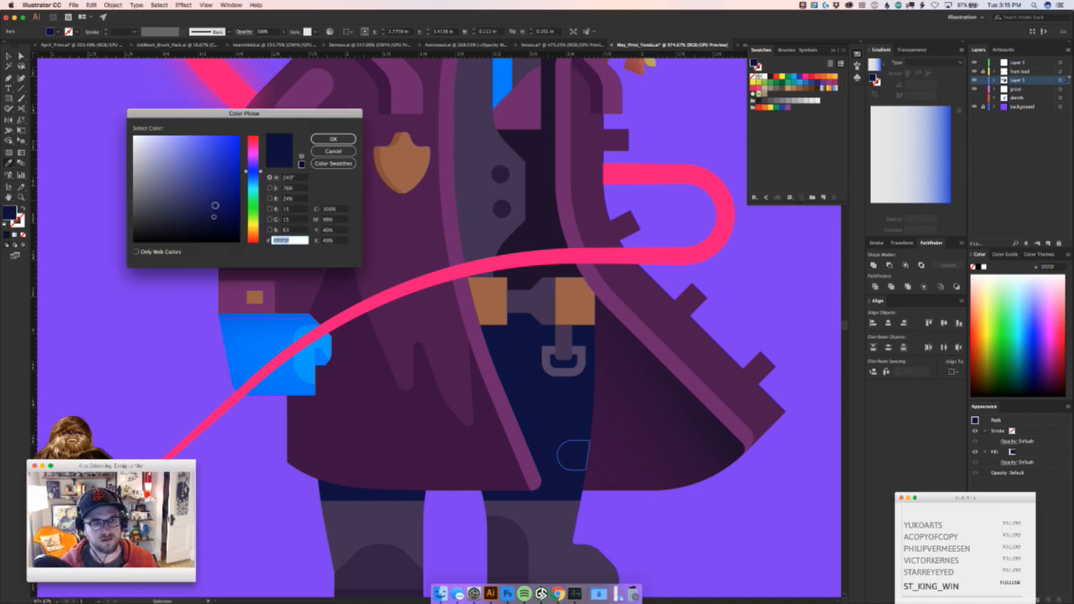
pyautogui.moveTo(212, 203); pyautogui.dragTo(204, 198)
pyautogui.click(333, 139)
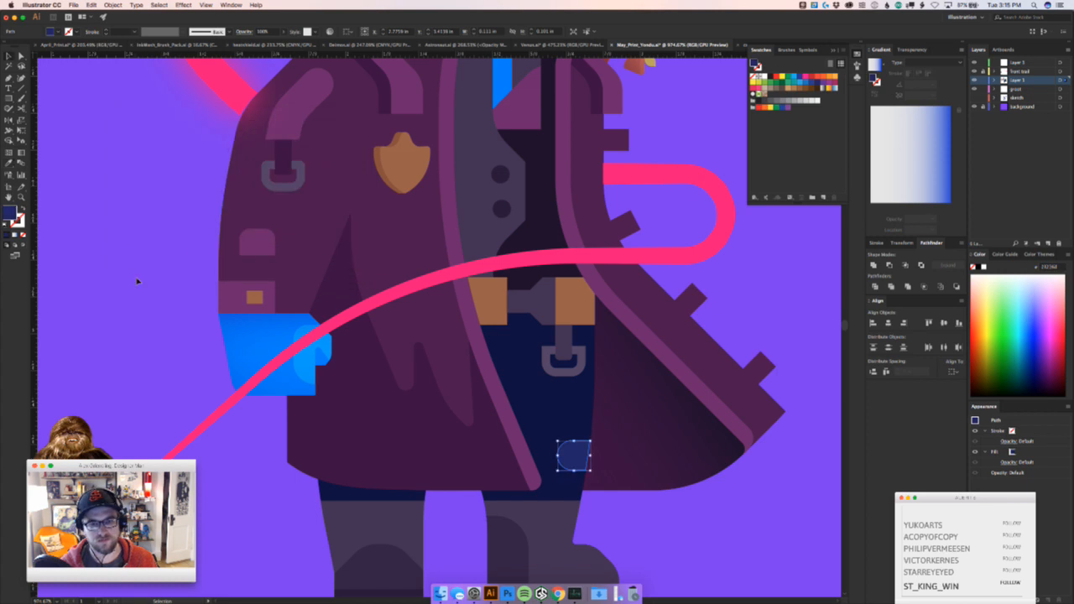
pyautogui.click(139, 274)
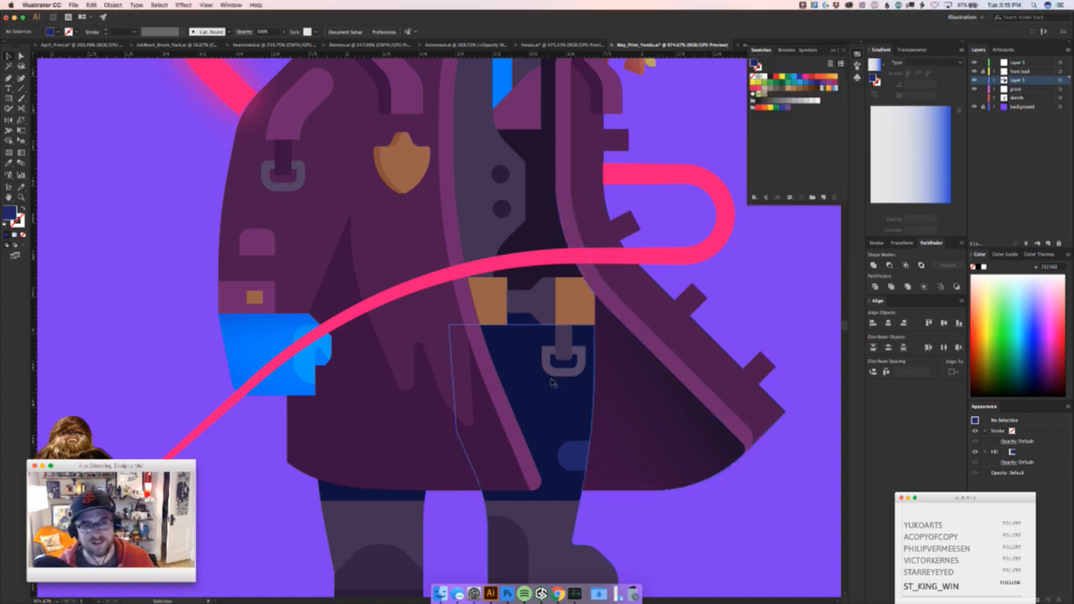
# Recolour the stroke of the D-ring hanging below the belt with the brown sampled from the belt
pyautogui.click(579, 354)
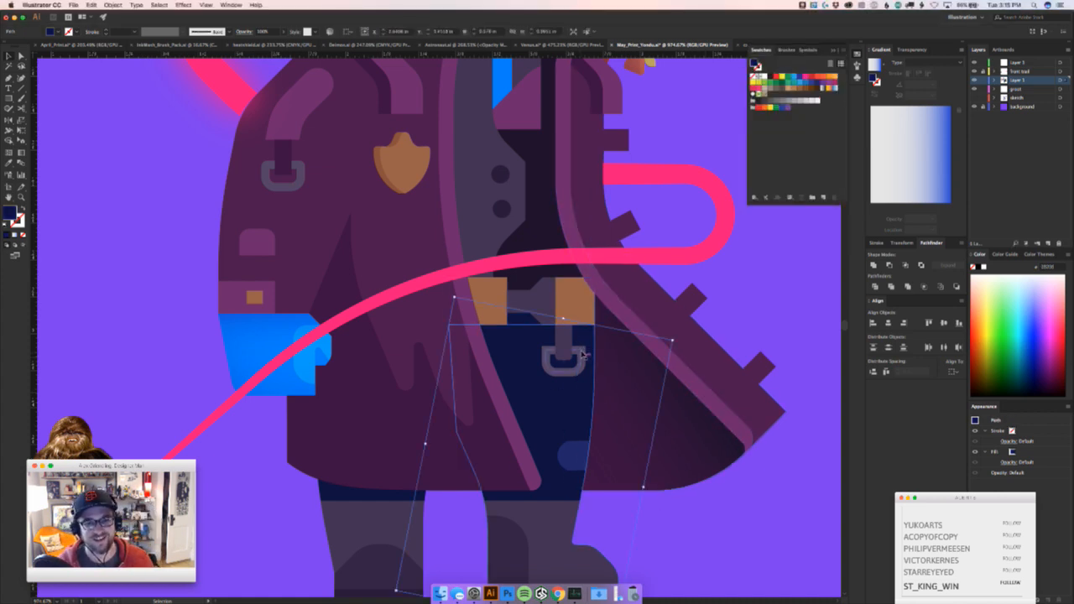
pyautogui.click(765, 249)
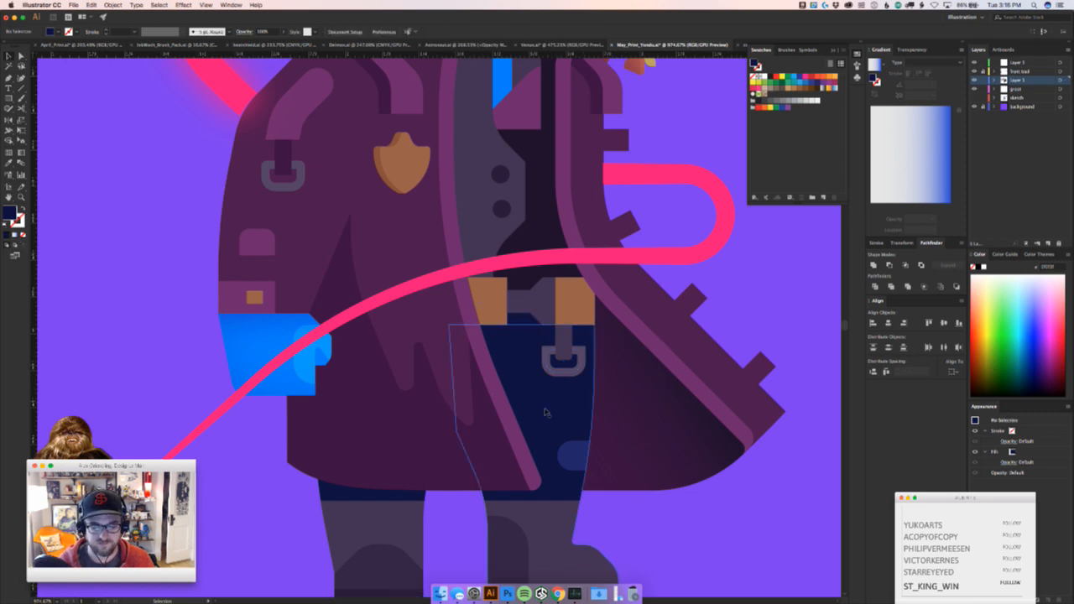
pyautogui.click(581, 368)
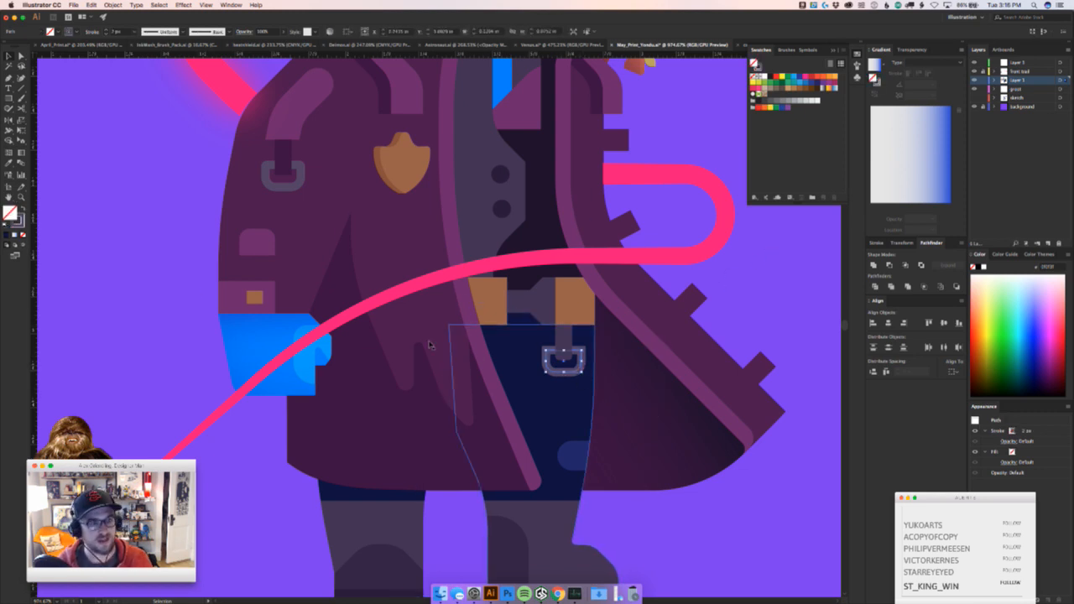
pyautogui.click(18, 220)
pyautogui.press('i')
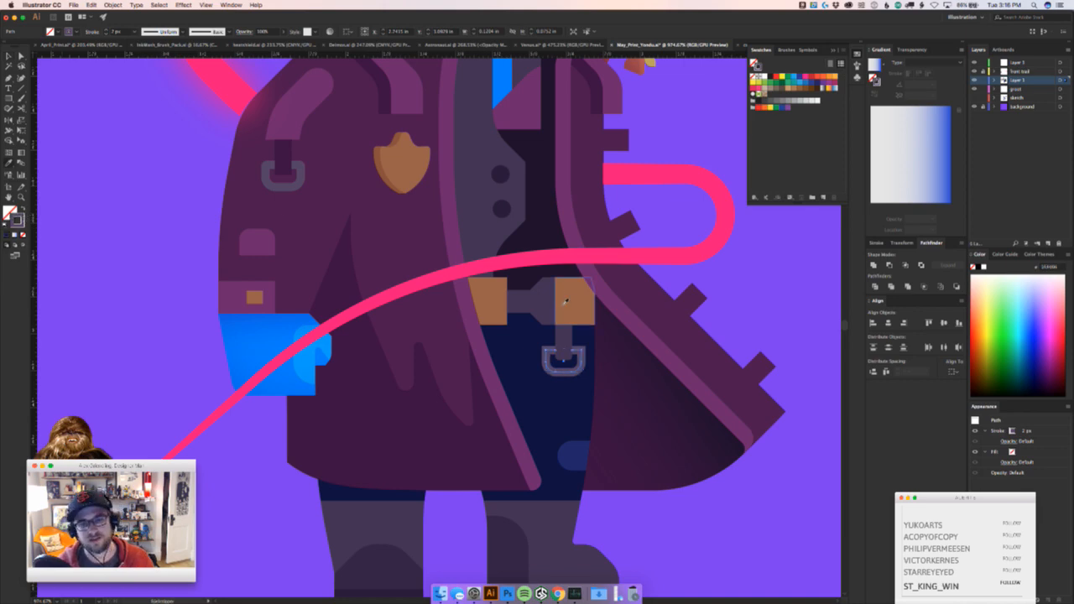
pyautogui.keyDown('shift'); pyautogui.click(566, 298); pyautogui.keyUp('shift')
pyautogui.keyDown('super'); pyautogui.click(753, 277); pyautogui.keyUp('super')
# Shorten the left brown belt piece by moving its right edge away from the buckle
pyautogui.press('z')
pyautogui.moveTo(752, 276); pyautogui.dragTo(573, 307)
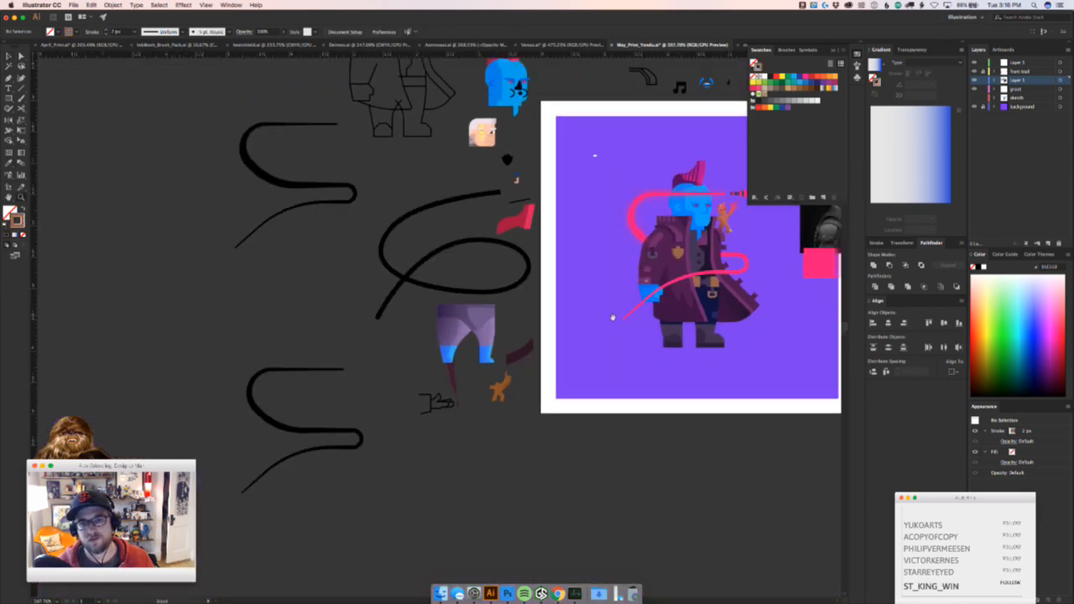
pyautogui.moveTo(688, 286); pyautogui.dragTo(777, 285)
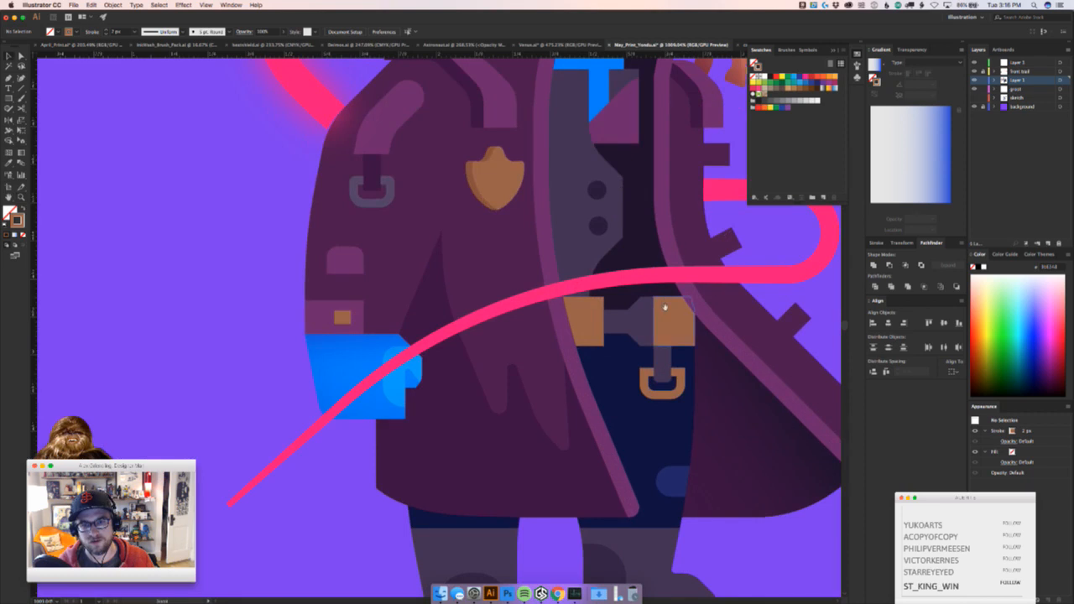
pyautogui.moveTo(663, 307); pyautogui.dragTo(636, 349)
pyautogui.moveTo(587, 374); pyautogui.dragTo(688, 324)
pyautogui.press('v')
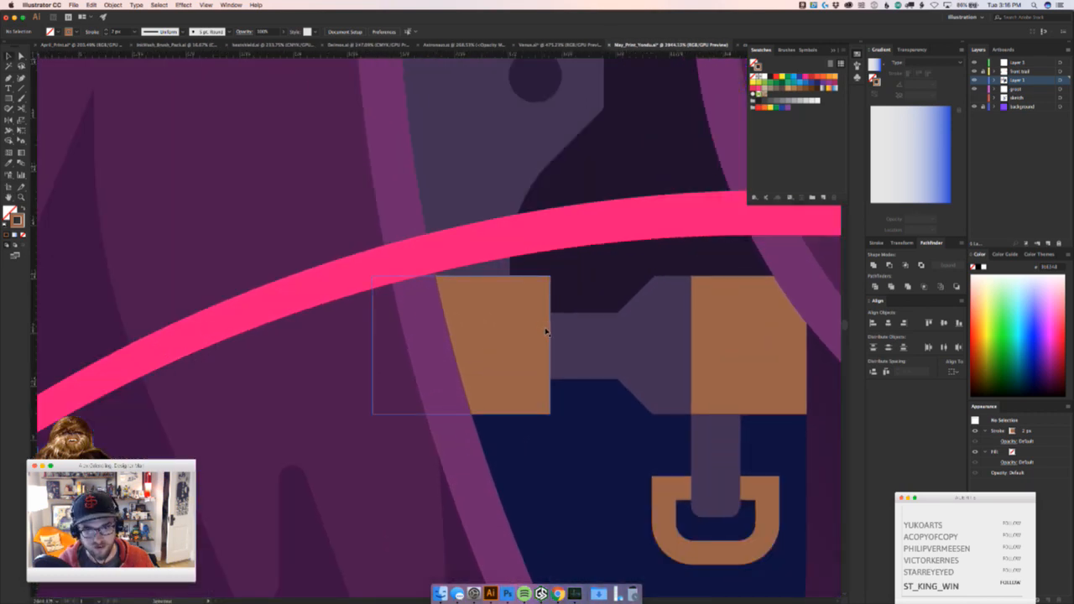
pyautogui.moveTo(546, 308); pyautogui.dragTo(271, 381)
pyautogui.press('z')
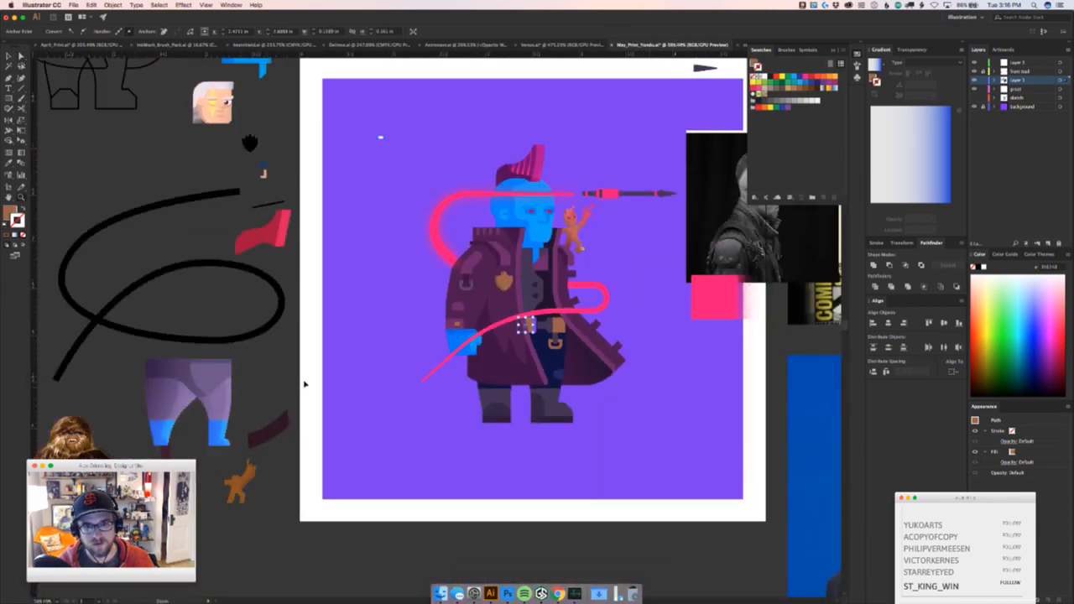
pyautogui.press('v')
pyautogui.click(305, 384)
# Extend the left edges of both rectangles behind the buckle to meet the shortened belt piece
pyautogui.press('z')
pyautogui.moveTo(534, 327); pyautogui.dragTo(786, 304)
pyautogui.press('a')
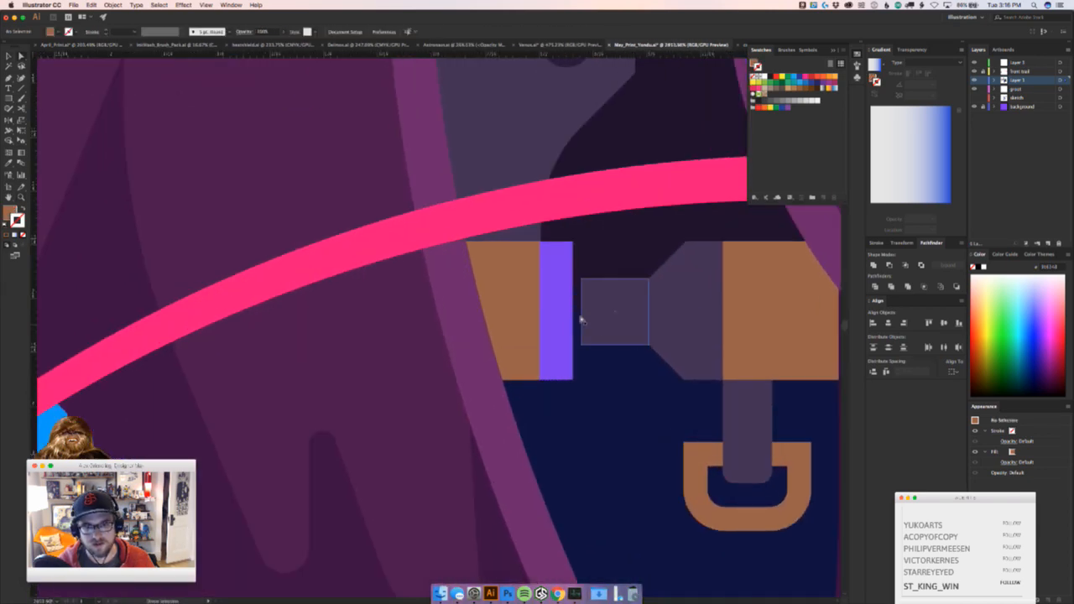
pyautogui.moveTo(575, 319); pyautogui.dragTo(542, 324)
pyautogui.moveTo(576, 270); pyautogui.dragTo(543, 273)
# Draw a rectangle at the left end of the buckle and fill it with the slate purple sampled from the buckle
pyautogui.press('m')
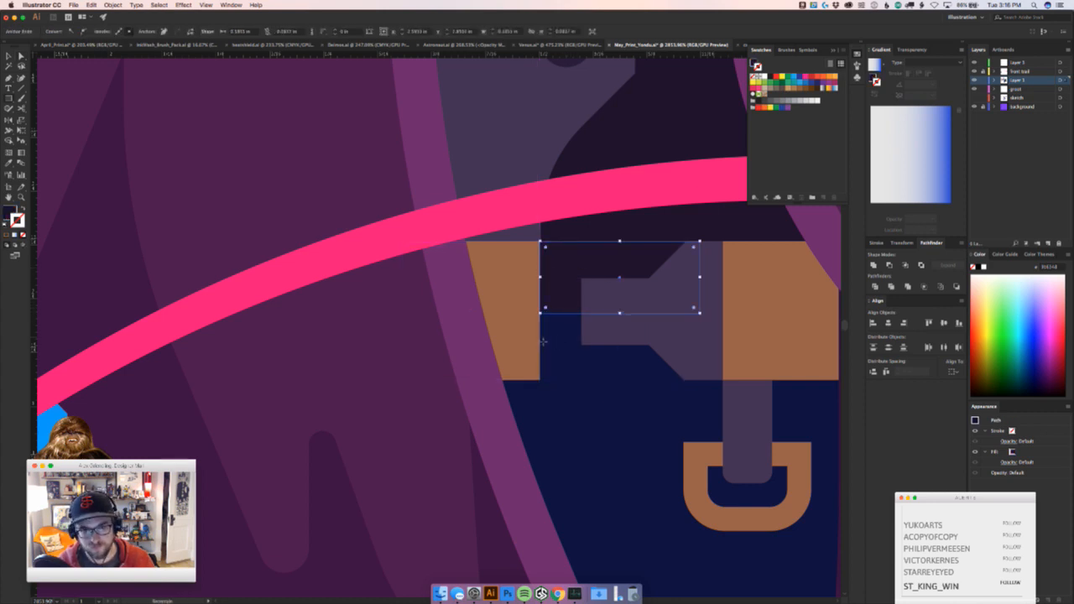
pyautogui.moveTo(648, 344); pyautogui.dragTo(426, 439)
pyautogui.click(614, 317)
pyautogui.press('v')
pyautogui.click(558, 493)
pyautogui.moveTo(558, 493); pyautogui.dragTo(445, 537)
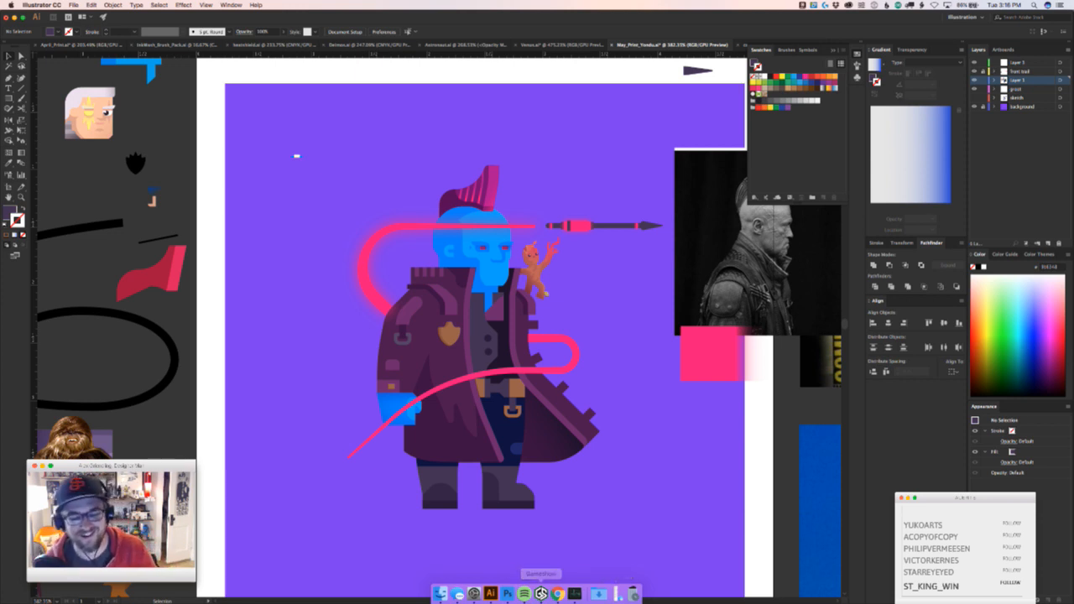
pyautogui.press('super+Tab')
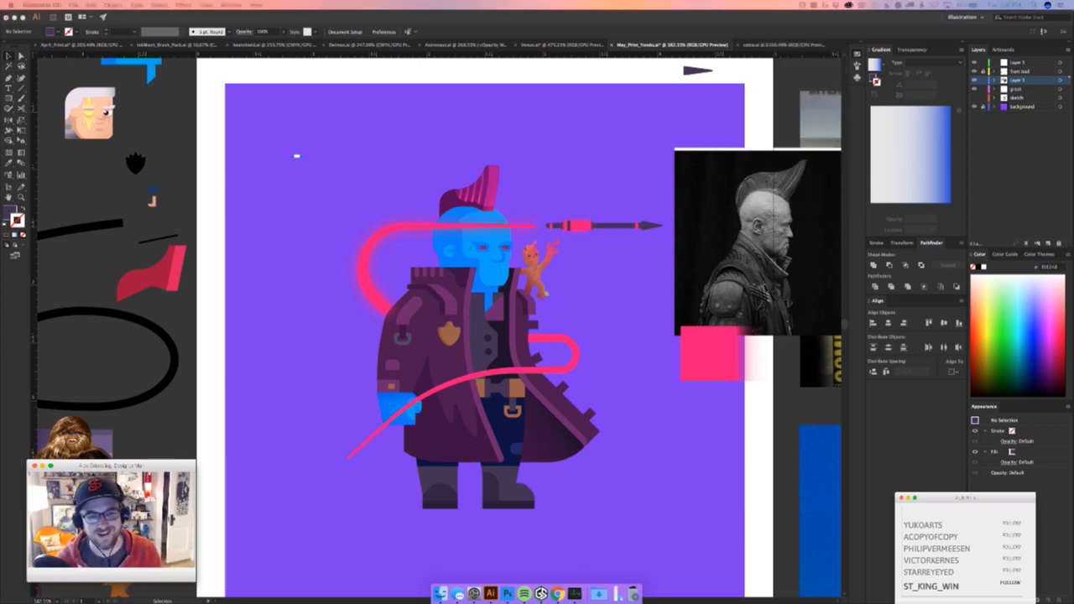
# Move the small stray white shape from the purple background onto the pasteboard above the artboard
pyautogui.click(332, 162)
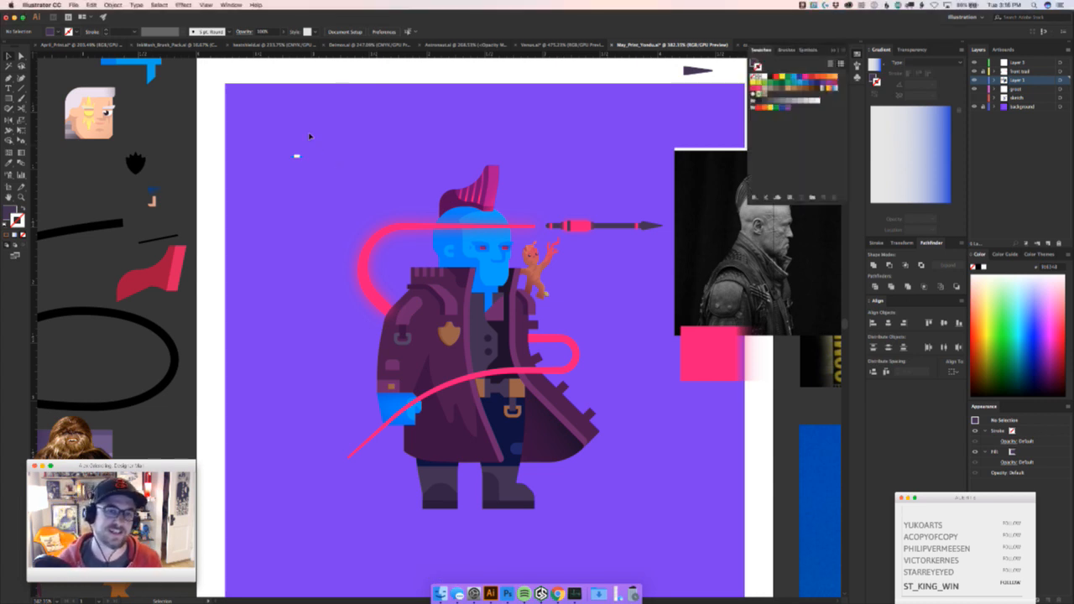
pyautogui.moveTo(311, 138); pyautogui.dragTo(263, 194)
pyautogui.scroll(5, 288, 242)
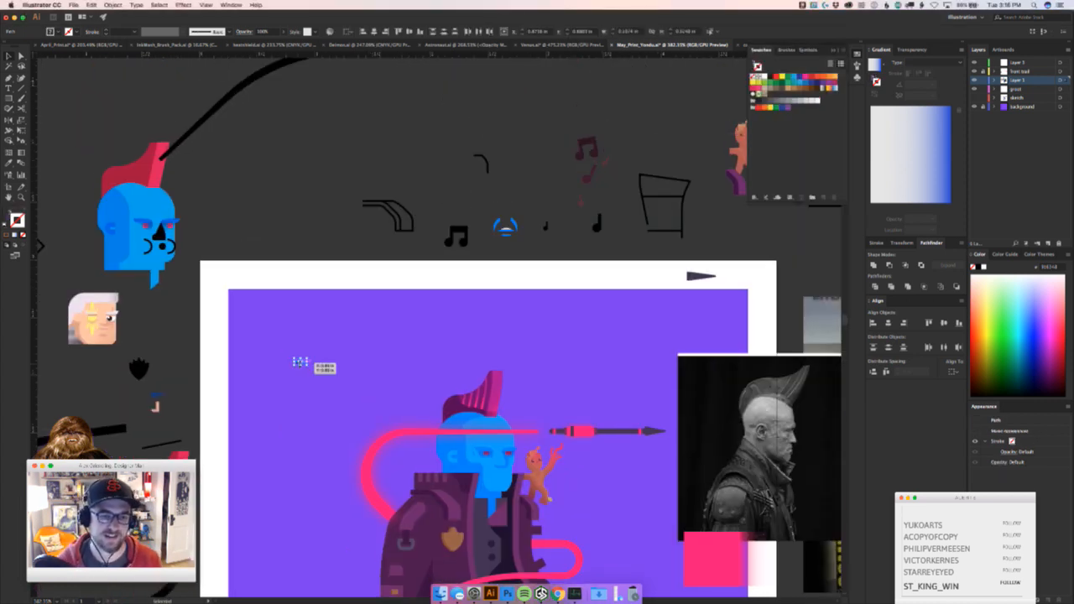
pyautogui.moveTo(300, 360); pyautogui.dragTo(297, 218)
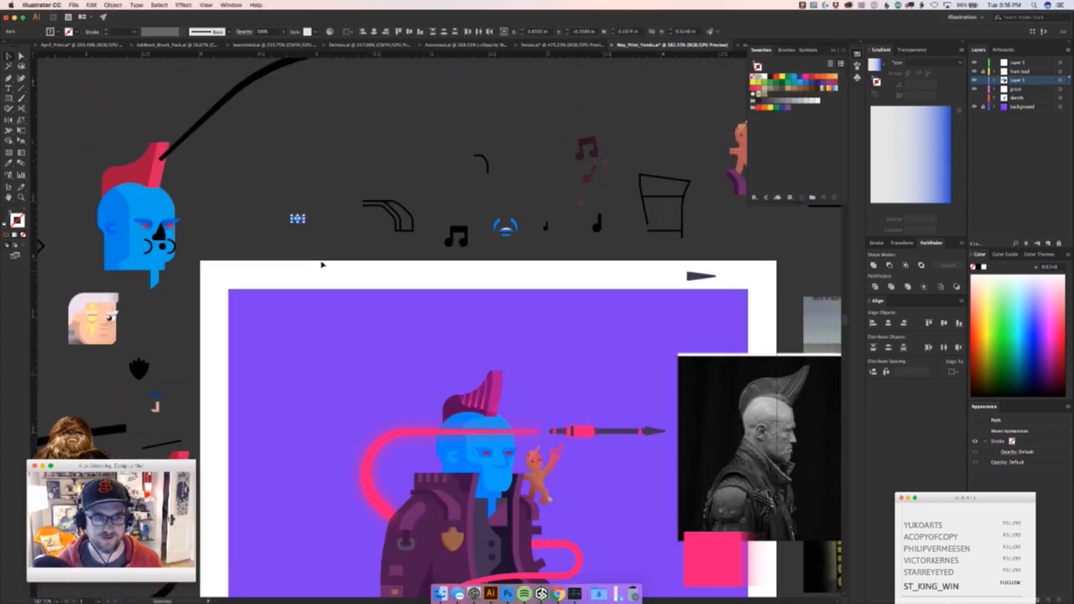
pyautogui.click(345, 350)
pyautogui.moveTo(350, 343); pyautogui.dragTo(371, 248)
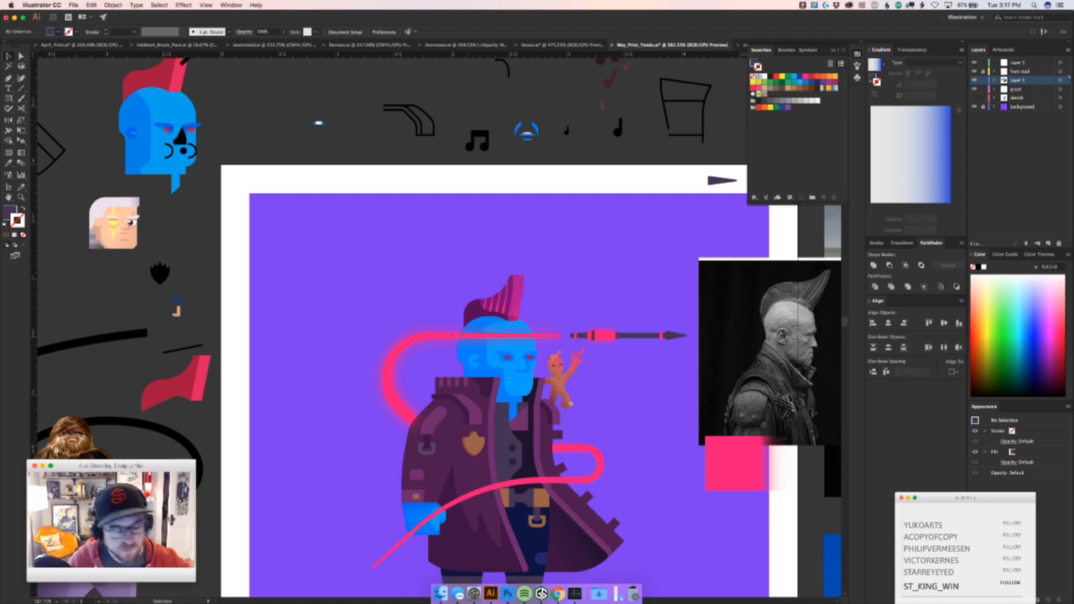
pyautogui.press('super+Tab')
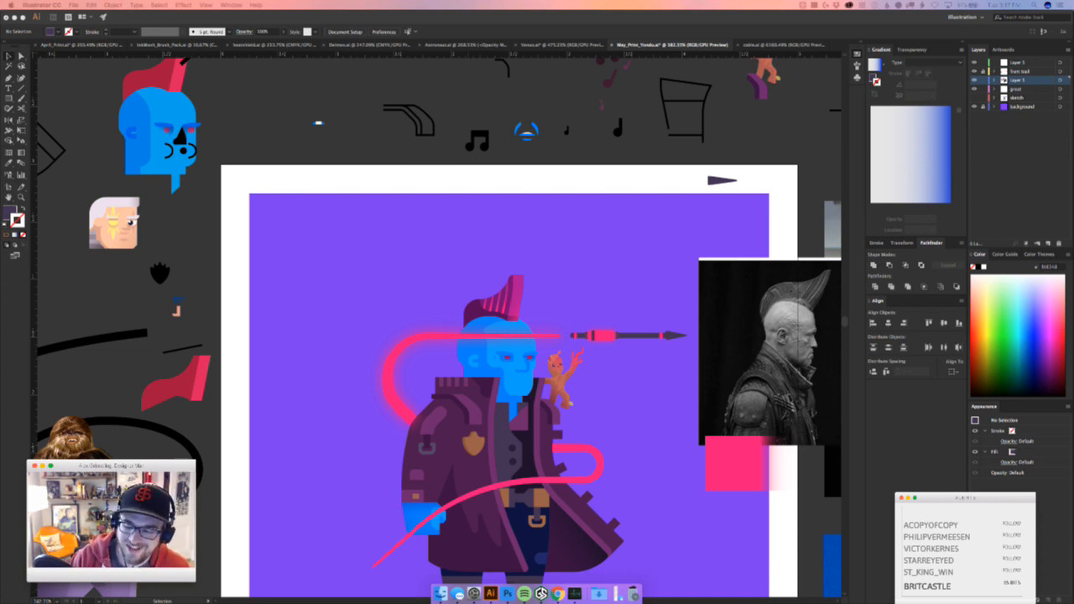
pyautogui.click(680, 329)
pyautogui.scroll(-3, 592, 364)
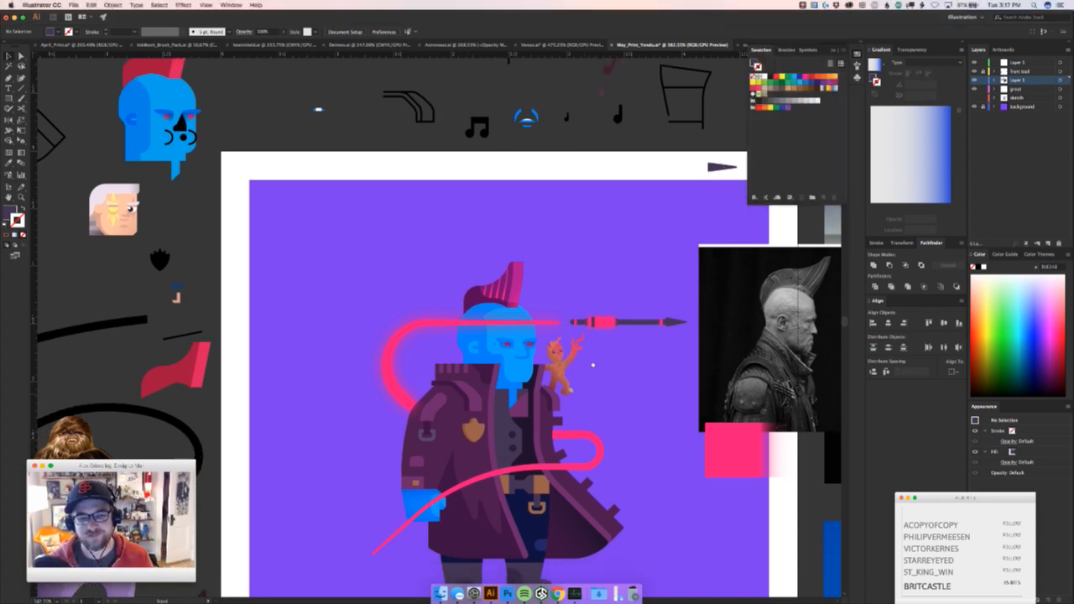
# Try to move the brown shield badge on the coat's chest, and undo the move
pyautogui.moveTo(461, 357); pyautogui.dragTo(585, 317)
pyautogui.moveTo(519, 391); pyautogui.dragTo(485, 298)
pyautogui.moveTo(407, 275); pyautogui.dragTo(391, 327)
pyautogui.press('super+z')
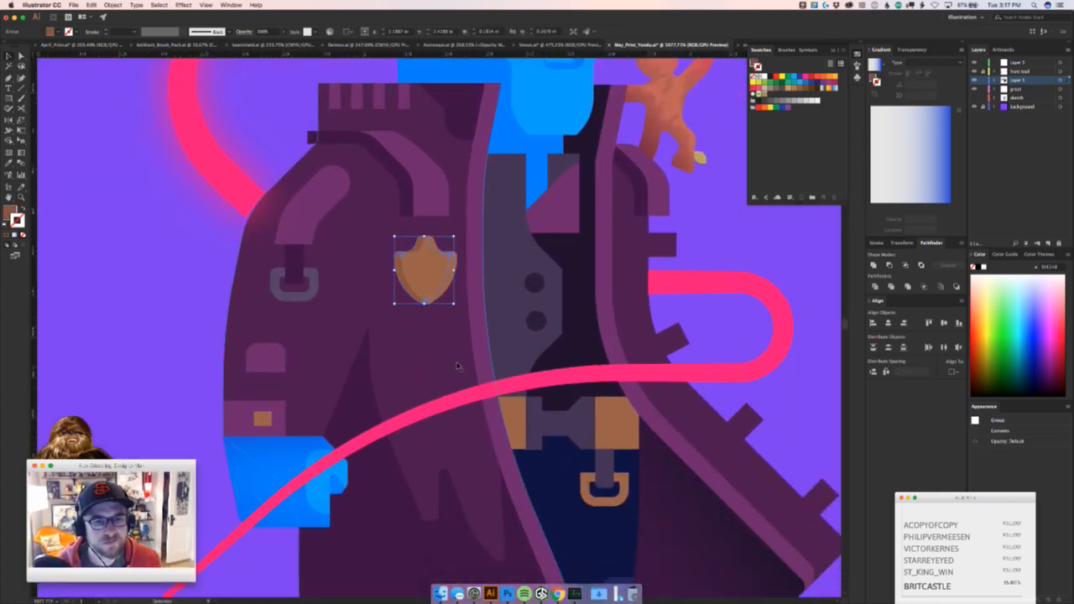
pyautogui.moveTo(454, 370); pyautogui.dragTo(334, 329)
pyautogui.click(290, 506)
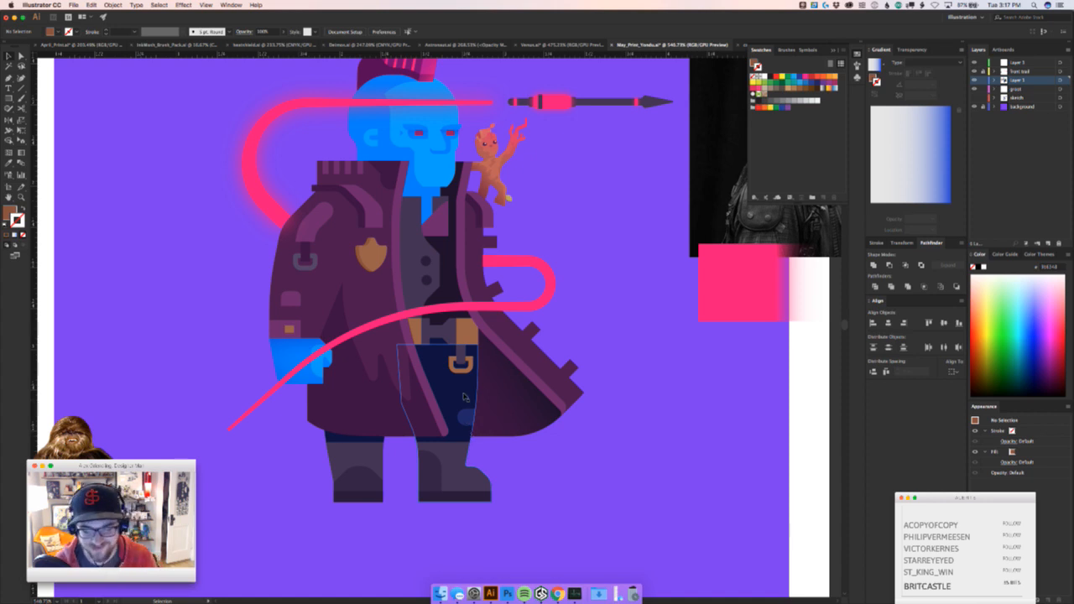
# Recolour the rectangle at the left end of the belt buckle with the dark purple sampled from the vest button
pyautogui.press('z')
pyautogui.moveTo(456, 419); pyautogui.dragTo(523, 399)
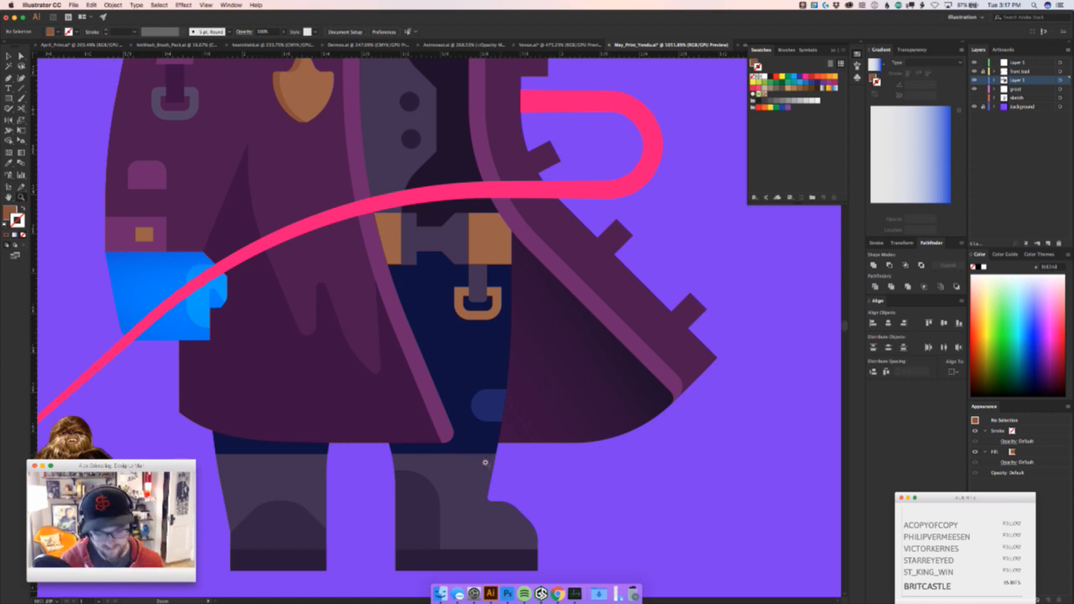
pyautogui.scroll(3, 517, 297)
pyautogui.hscroll(-2, 517, 297)
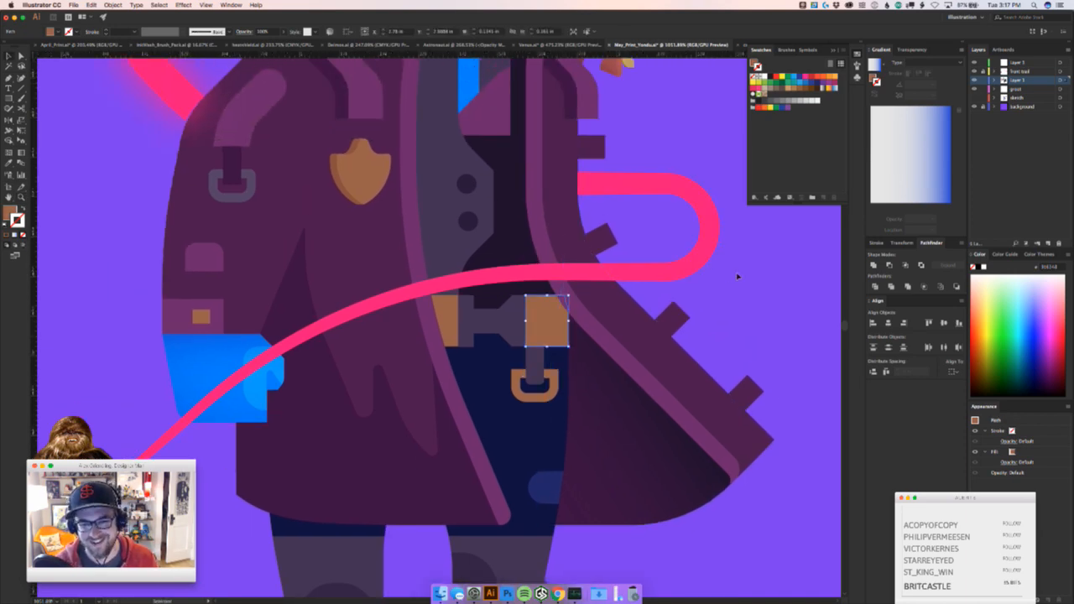
pyautogui.moveTo(720, 292); pyautogui.dragTo(658, 295)
pyautogui.moveTo(552, 318); pyautogui.dragTo(713, 296)
pyautogui.press('v')
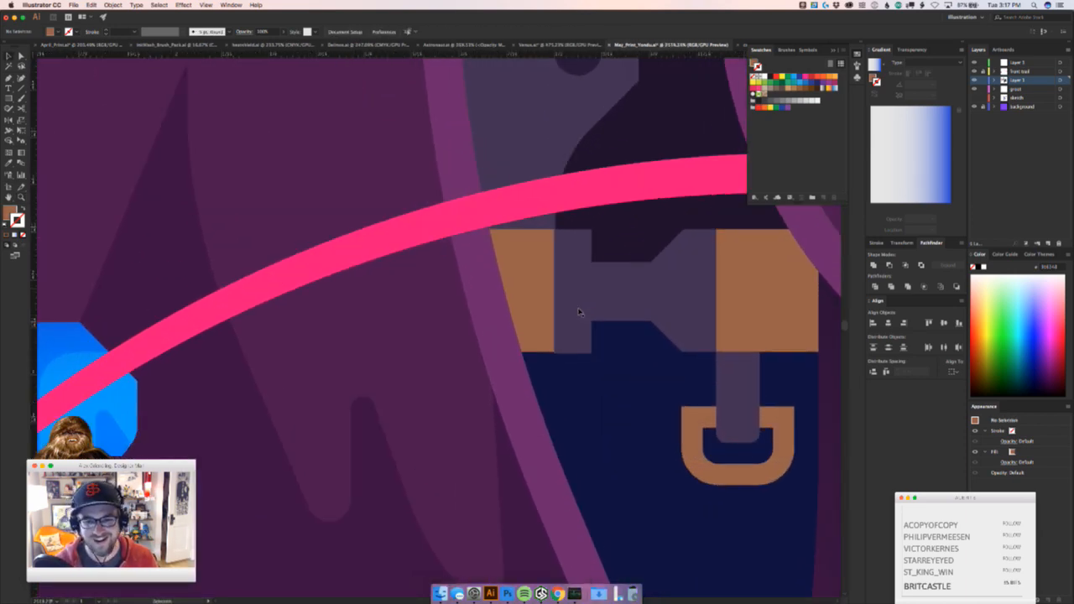
pyautogui.click(581, 316)
pyautogui.scroll(-3, 581, 325)
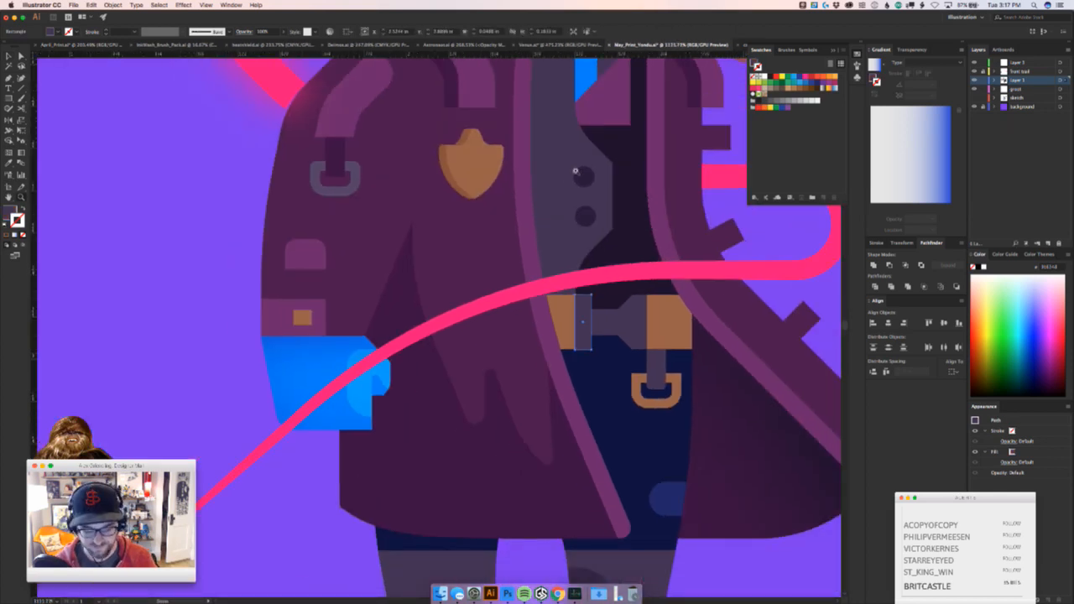
pyautogui.press('i')
pyautogui.click(585, 178)
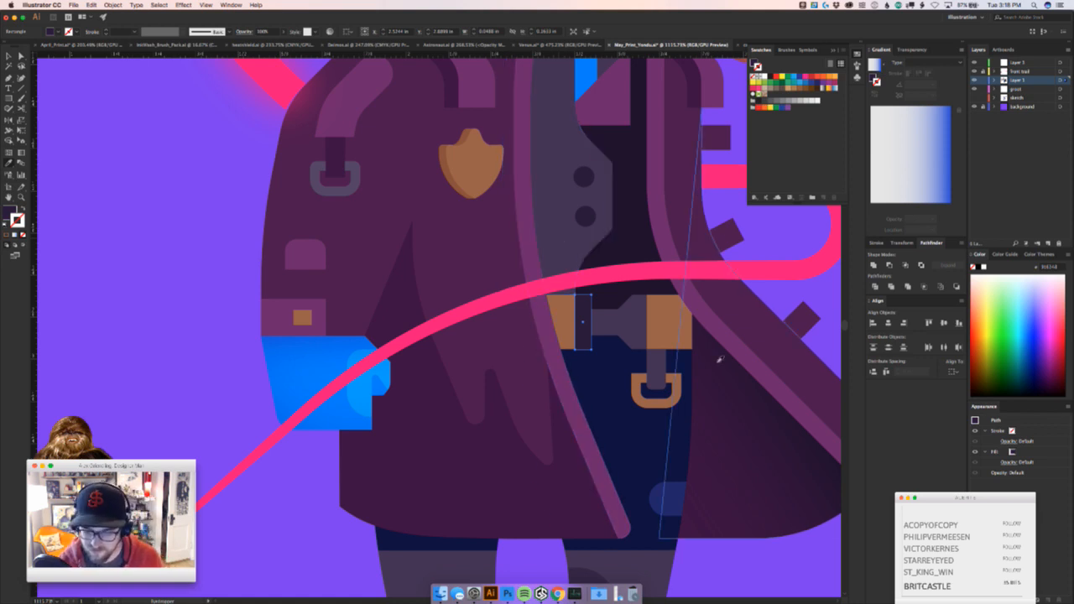
pyautogui.press('super+Tab')
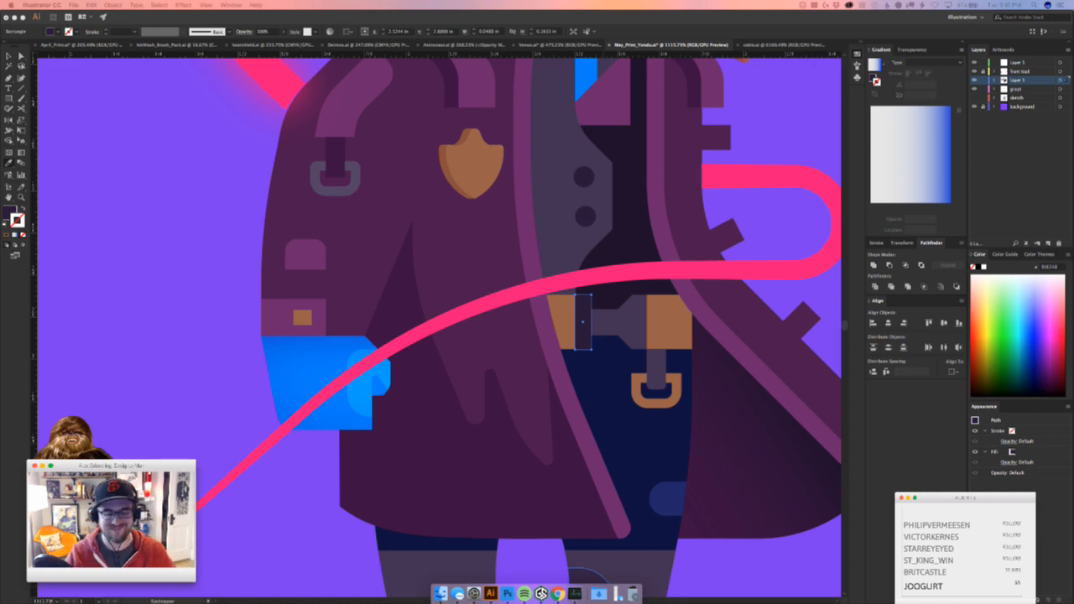
pyautogui.click(206, 394)
pyautogui.press('z')
pyautogui.moveTo(336, 370); pyautogui.dragTo(491, 433)
pyautogui.click(607, 489)
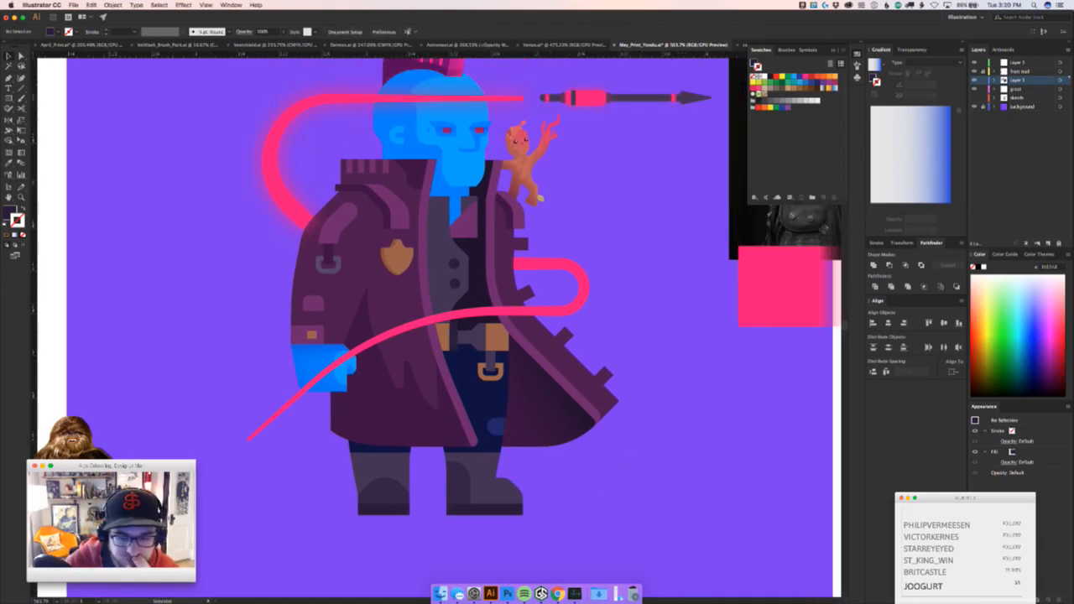
# Paint a thick dark purple oval ring for a container opening on the background beside the blue character
pyautogui.press('super+Tab')
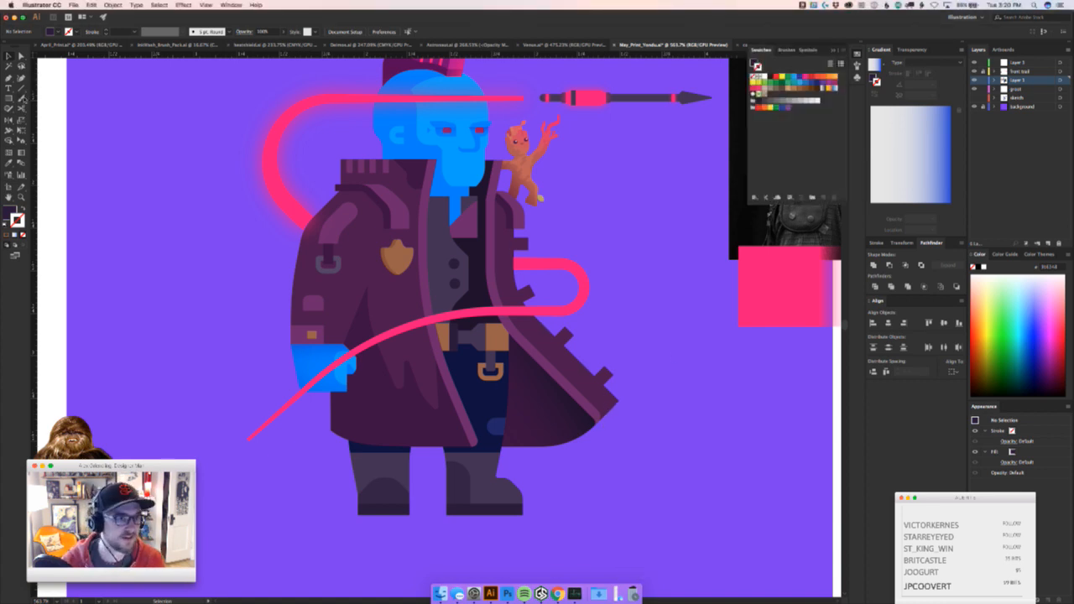
pyautogui.click(20, 98)
pyautogui.hscroll(-5, 406, 311)
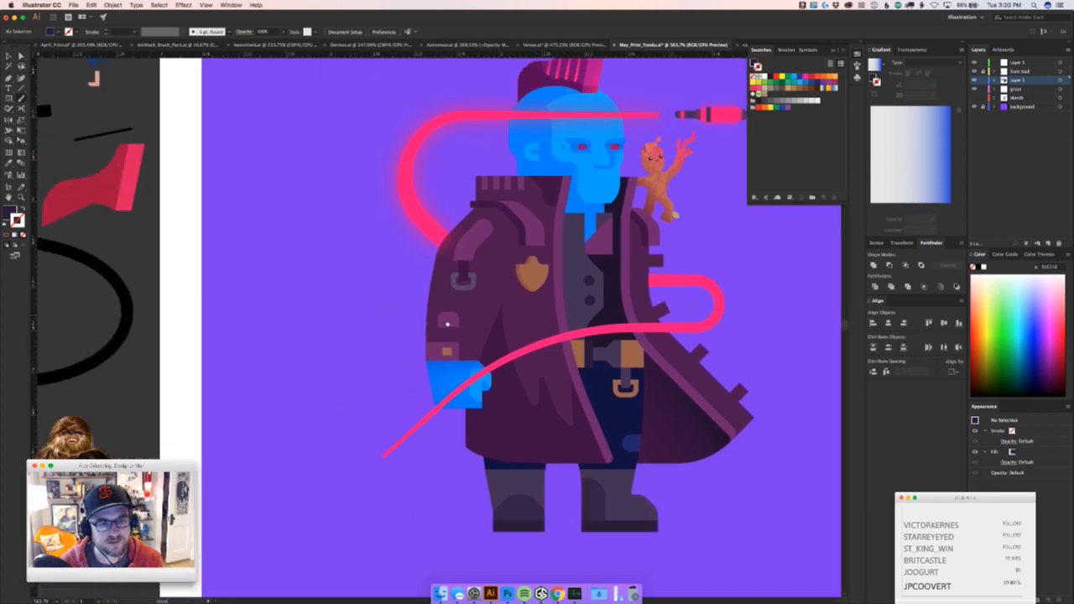
pyautogui.moveTo(386, 284)
pyautogui.mouseDown()
pyautogui.moveTo(369, 304)
pyautogui.moveTo(390, 281)
pyautogui.mouseUp()
pyautogui.press('super+z')
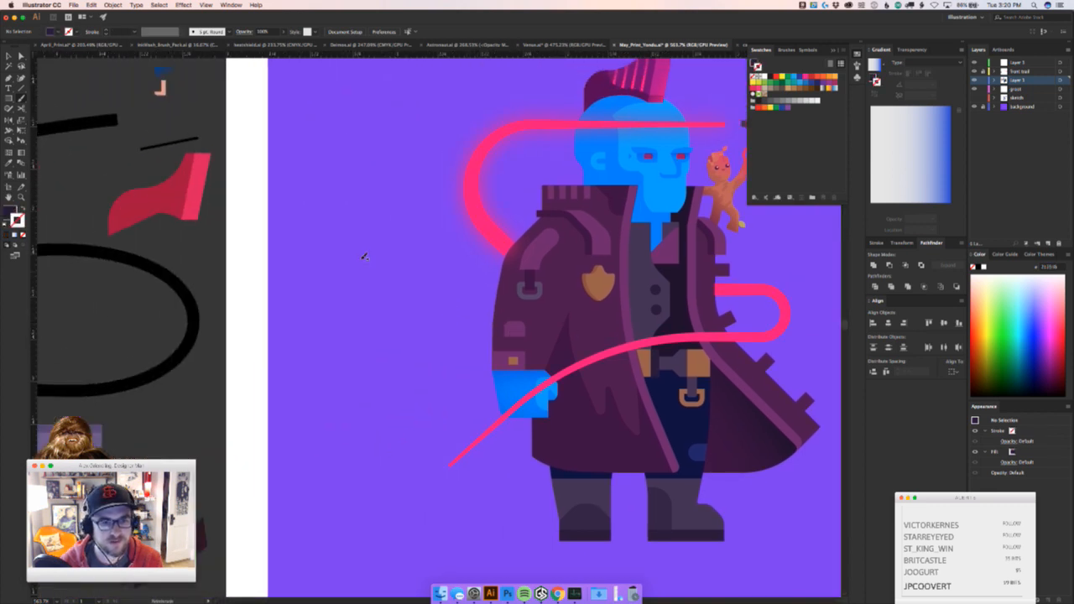
pyautogui.moveTo(352, 249)
pyautogui.mouseDown()
pyautogui.moveTo(373, 288)
pyautogui.moveTo(397, 262)
pyautogui.moveTo(336, 251)
pyautogui.moveTo(343, 243)
pyautogui.moveTo(322, 270)
pyautogui.moveTo(398, 284)
pyautogui.moveTo(427, 267)
pyautogui.moveTo(429, 247)
pyautogui.moveTo(375, 225)
pyautogui.mouseUp()
pyautogui.press('super+z')
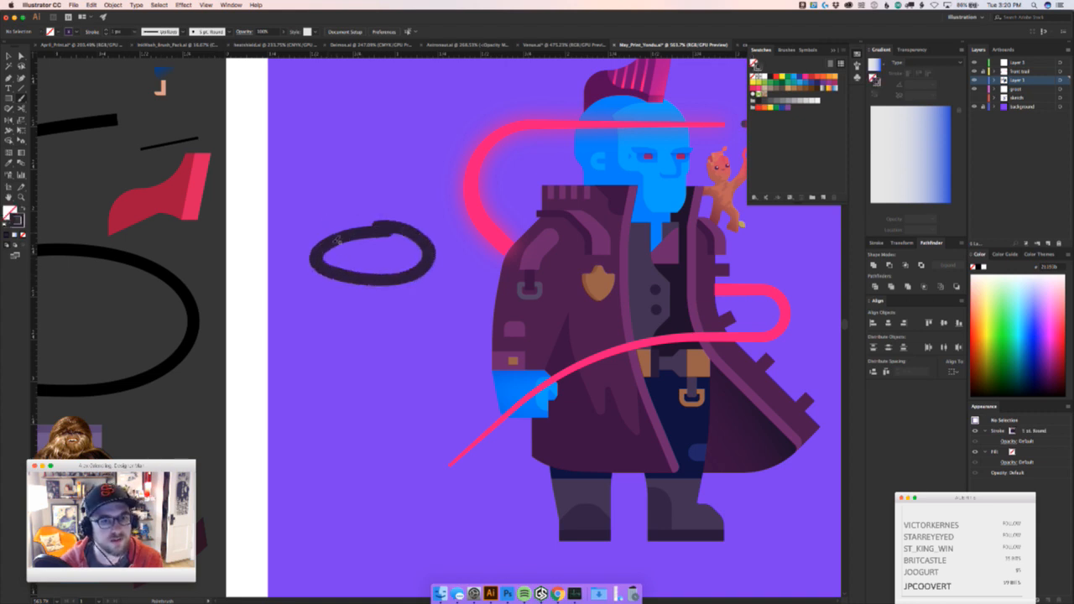
# Paint a filled dark lid with a round knob above the oval, and the container's sides and bottom below it
pyautogui.moveTo(326, 261)
pyautogui.mouseDown()
pyautogui.moveTo(371, 242)
pyautogui.moveTo(337, 263)
pyautogui.moveTo(404, 234)
pyautogui.moveTo(393, 237)
pyautogui.moveTo(403, 214)
pyautogui.moveTo(387, 186)
pyautogui.moveTo(344, 195)
pyautogui.moveTo(316, 225)
pyautogui.moveTo(333, 250)
pyautogui.moveTo(327, 265)
pyautogui.moveTo(335, 214)
pyautogui.moveTo(333, 232)
pyautogui.moveTo(374, 192)
pyautogui.moveTo(385, 196)
pyautogui.moveTo(386, 223)
pyautogui.moveTo(391, 207)
pyautogui.moveTo(347, 188)
pyautogui.mouseUp()
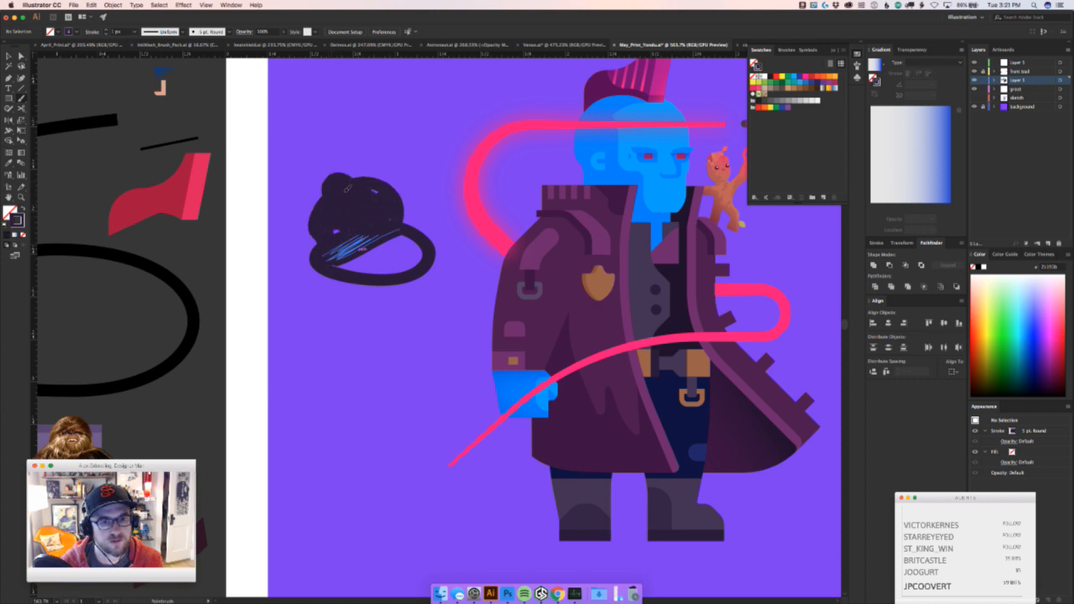
pyautogui.moveTo(316, 268)
pyautogui.mouseDown()
pyautogui.moveTo(333, 362)
pyautogui.moveTo(413, 361)
pyautogui.moveTo(391, 341)
pyautogui.mouseUp()
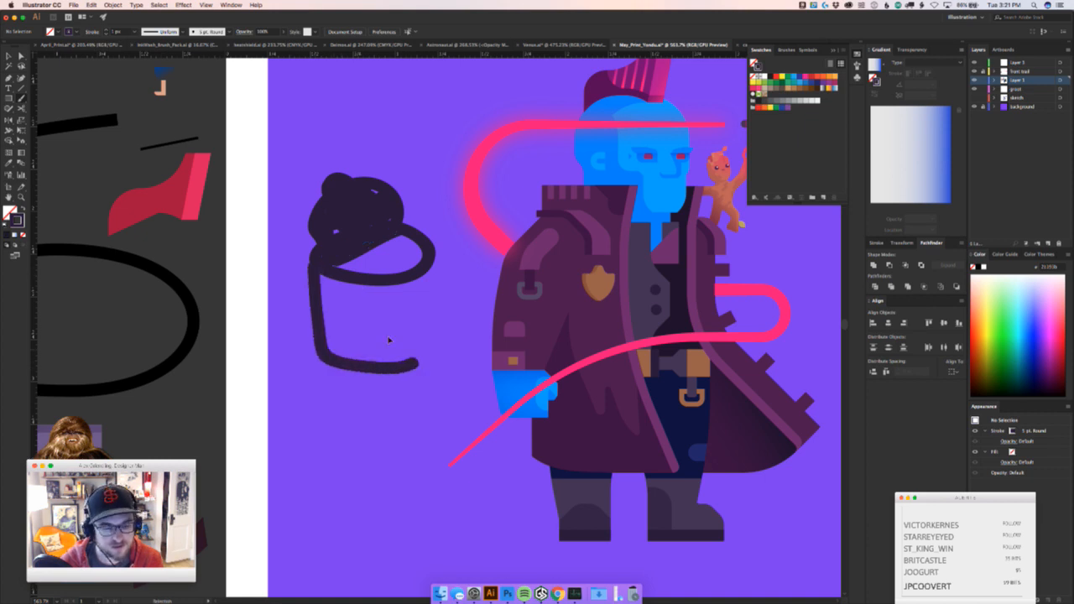
pyautogui.press('super+z')
pyautogui.moveTo(318, 272)
pyautogui.mouseDown()
pyautogui.moveTo(337, 322)
pyautogui.moveTo(392, 333)
pyautogui.moveTo(420, 326)
pyautogui.moveTo(436, 250)
pyautogui.mouseUp()
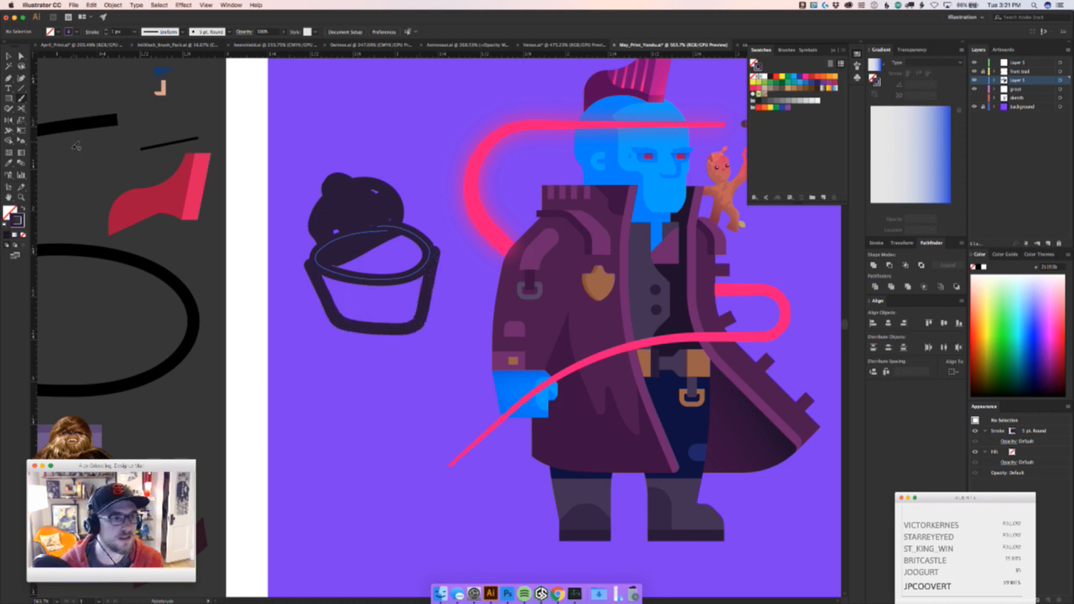
pyautogui.press('super+shift+a')
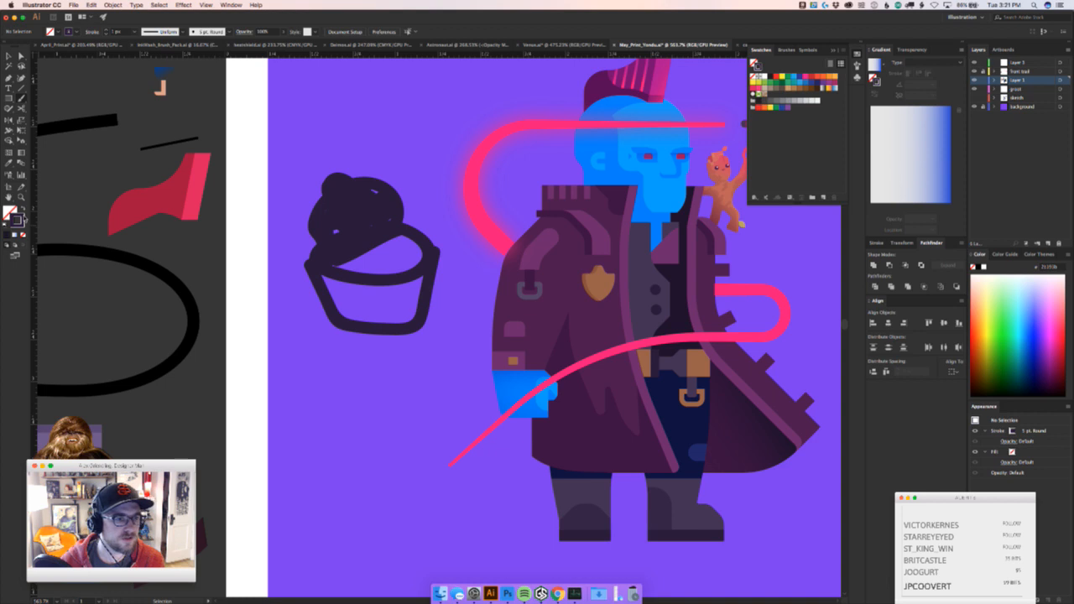
# Set the stroke colour to light grey (RGB 211, 211, 211) and paint the contents inside the container's opening
pyautogui.doubleClick(20, 218)
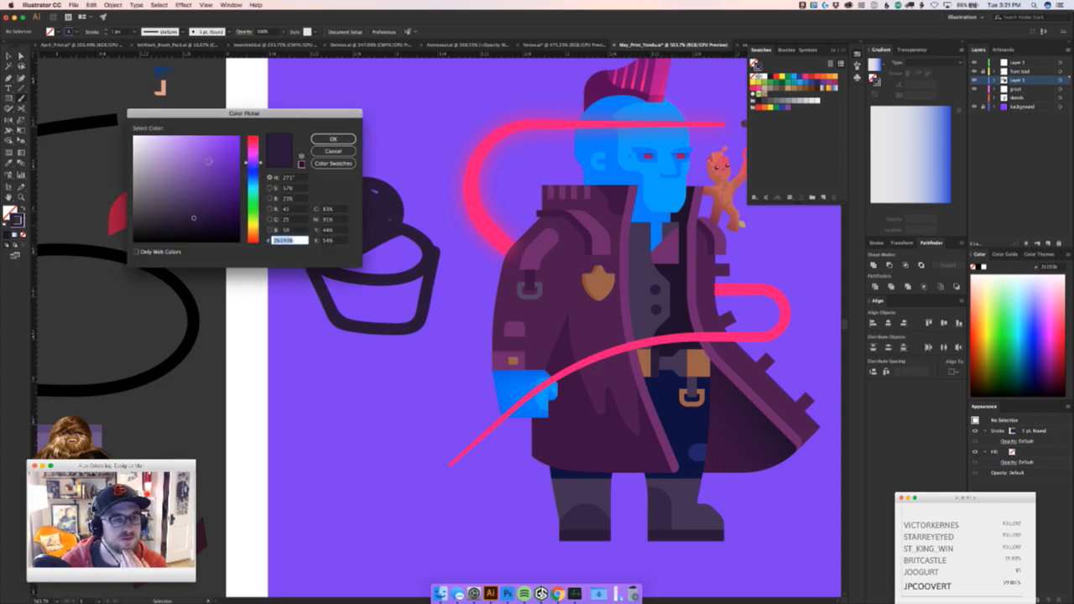
pyautogui.moveTo(149, 155); pyautogui.dragTo(138, 158)
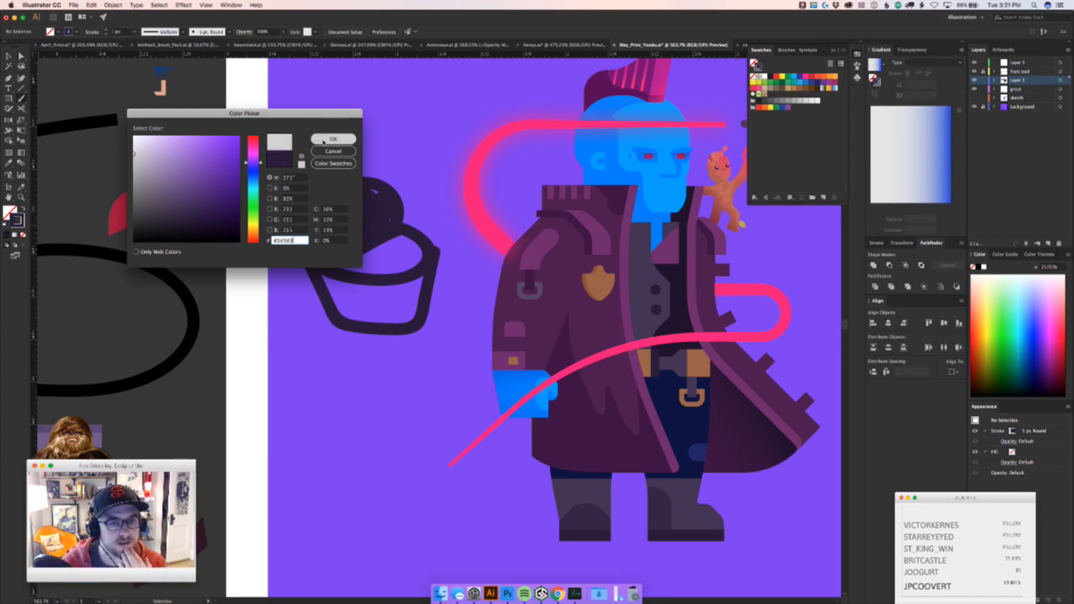
pyautogui.click(333, 139)
pyautogui.moveTo(381, 275)
pyautogui.mouseDown()
pyautogui.moveTo(339, 267)
pyautogui.moveTo(382, 252)
pyautogui.moveTo(384, 265)
pyautogui.moveTo(398, 261)
pyautogui.moveTo(379, 271)
pyautogui.moveTo(414, 265)
pyautogui.moveTo(389, 260)
pyautogui.moveTo(420, 266)
pyautogui.mouseUp()
# Place the light grey contents behind the dark outline and adjust them to fit the opening
pyautogui.press('super+x')
pyautogui.press('super+b')
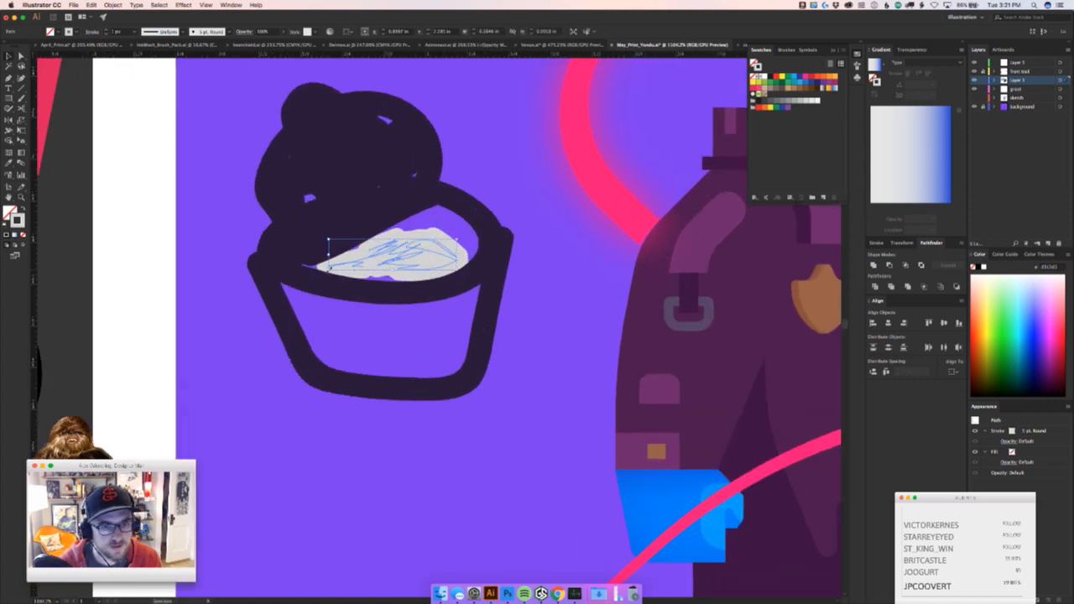
pyautogui.moveTo(330, 273); pyautogui.dragTo(315, 273)
pyautogui.moveTo(407, 263); pyautogui.dragTo(414, 269)
# Reshape the container's bottom outline by moving its anchor points down into a fuller curve
pyautogui.click(310, 373)
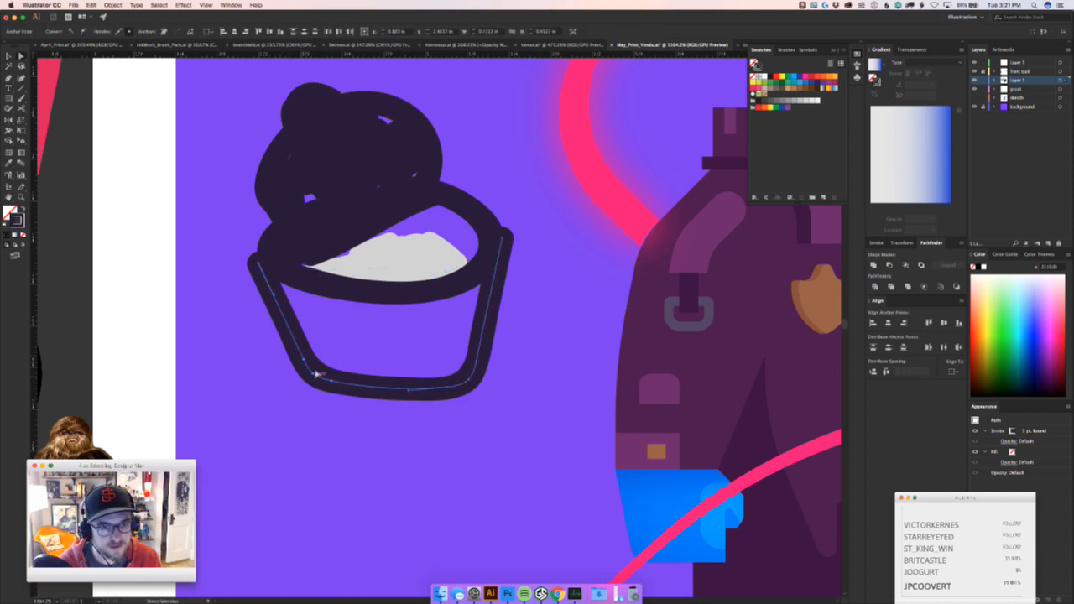
pyautogui.click(342, 411)
pyautogui.scroll(-3, 343, 411)
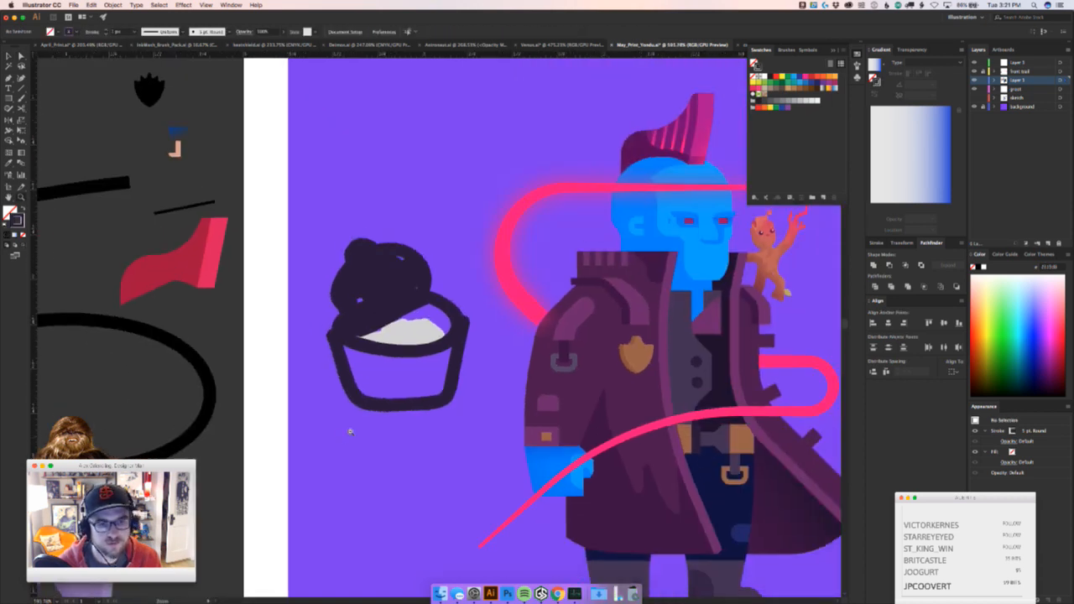
pyautogui.click(417, 399)
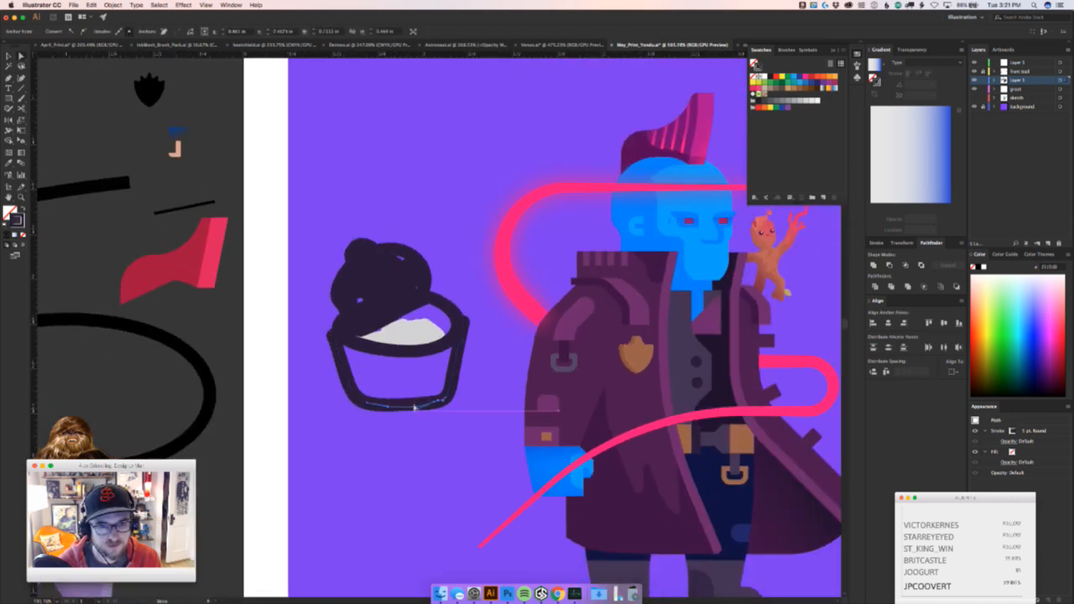
pyautogui.moveTo(437, 404); pyautogui.dragTo(437, 409)
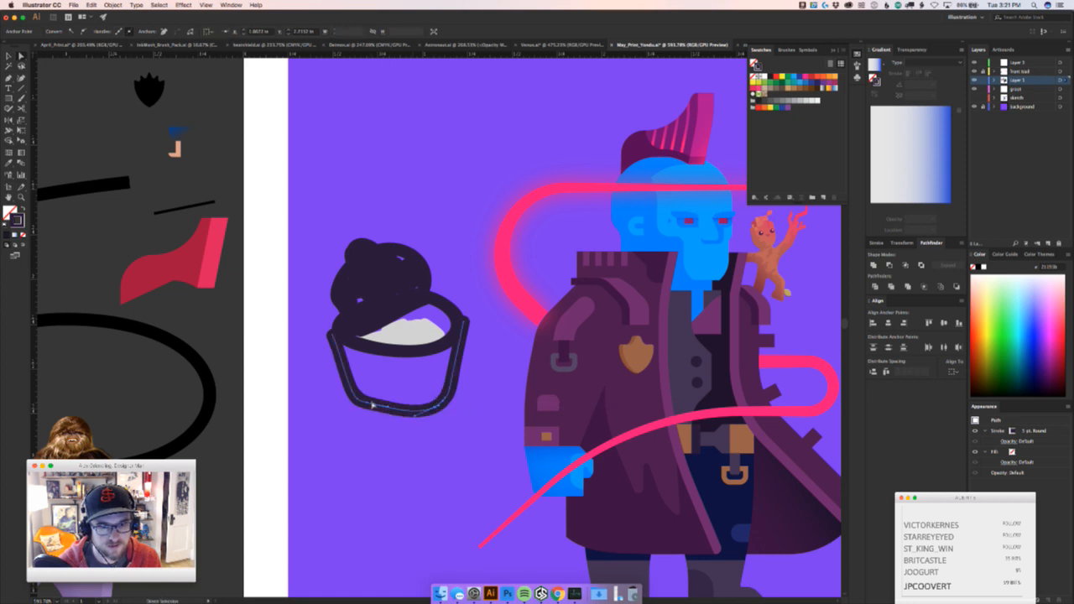
pyautogui.click(430, 429)
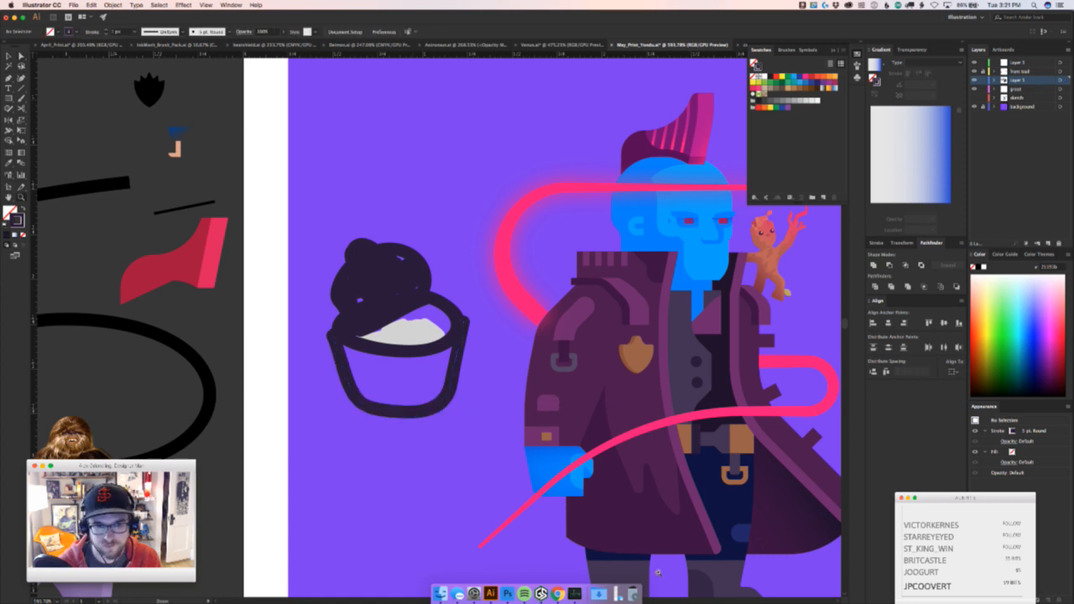
pyautogui.press('super+Tab')
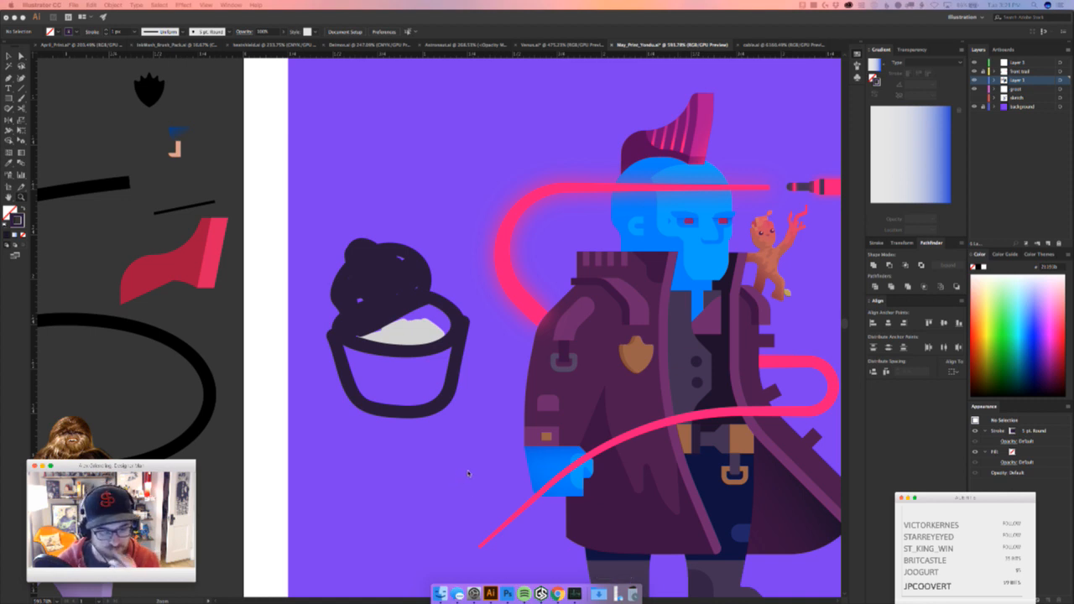
pyautogui.press('super+Tab')
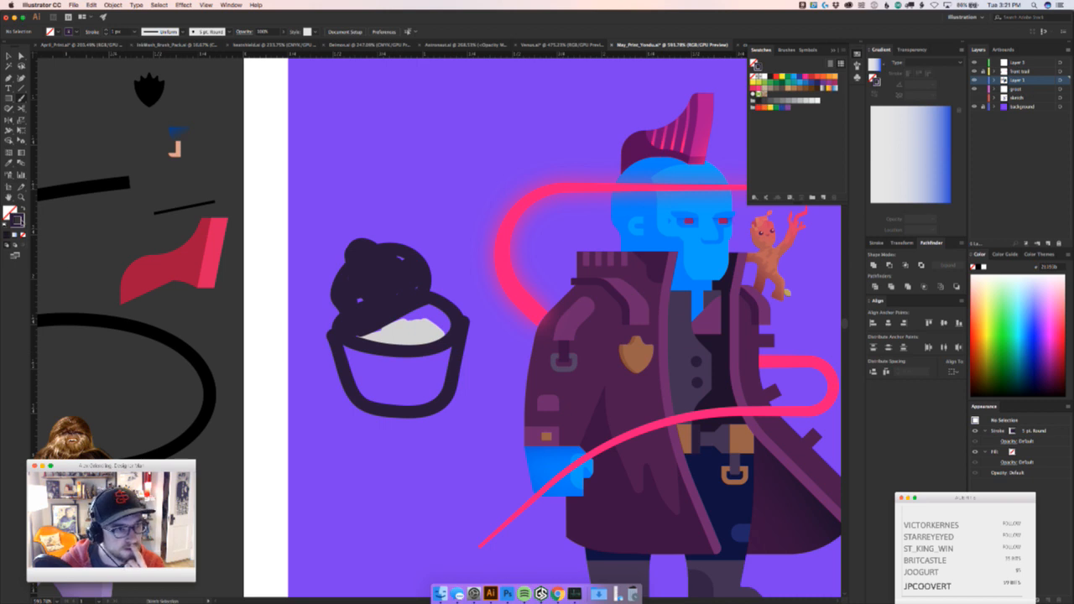
# Set the stroke colour to coral red and paint two curved bands and two round spots on the container's front
pyautogui.doubleClick(17, 219)
pyautogui.click(254, 139)
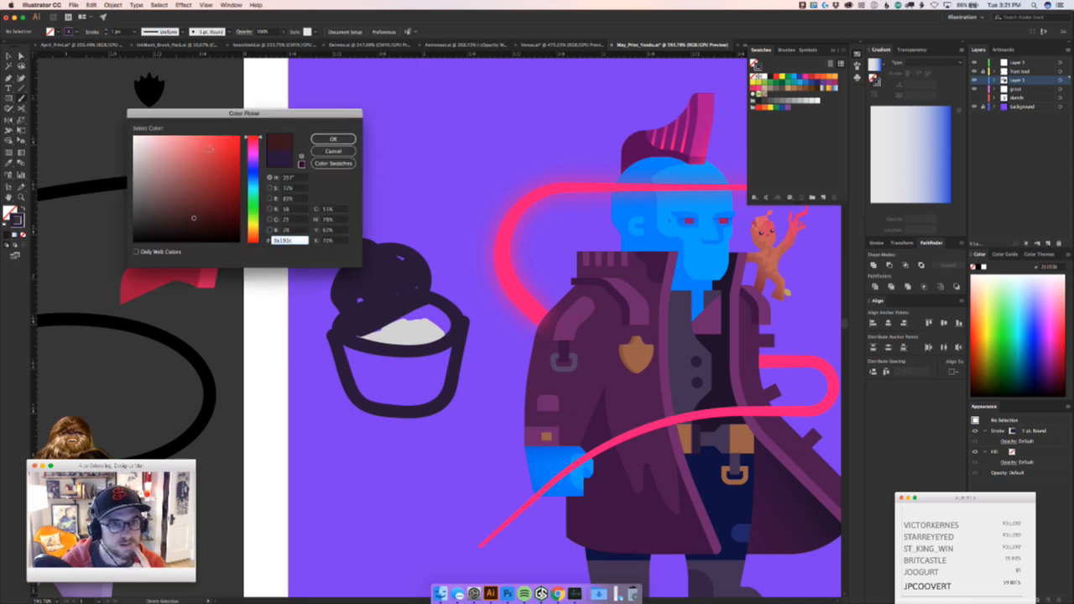
pyautogui.click(202, 148)
pyautogui.click(330, 139)
pyautogui.moveTo(349, 348)
pyautogui.mouseDown()
pyautogui.moveTo(403, 364)
pyautogui.moveTo(466, 333)
pyautogui.mouseUp()
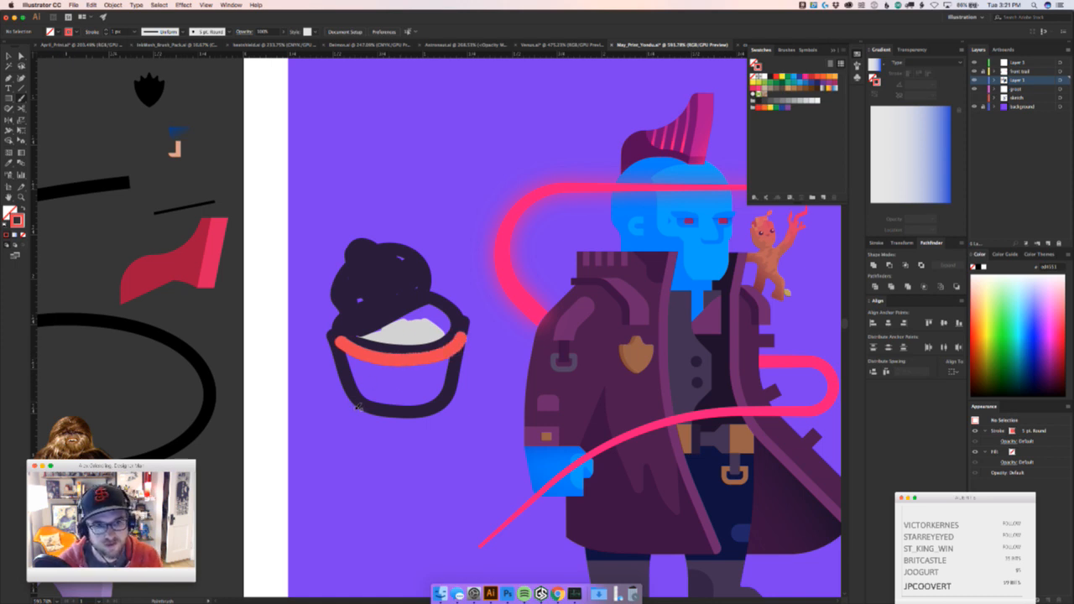
pyautogui.moveTo(359, 390)
pyautogui.mouseDown()
pyautogui.moveTo(373, 404)
pyautogui.moveTo(423, 406)
pyautogui.moveTo(449, 391)
pyautogui.mouseUp()
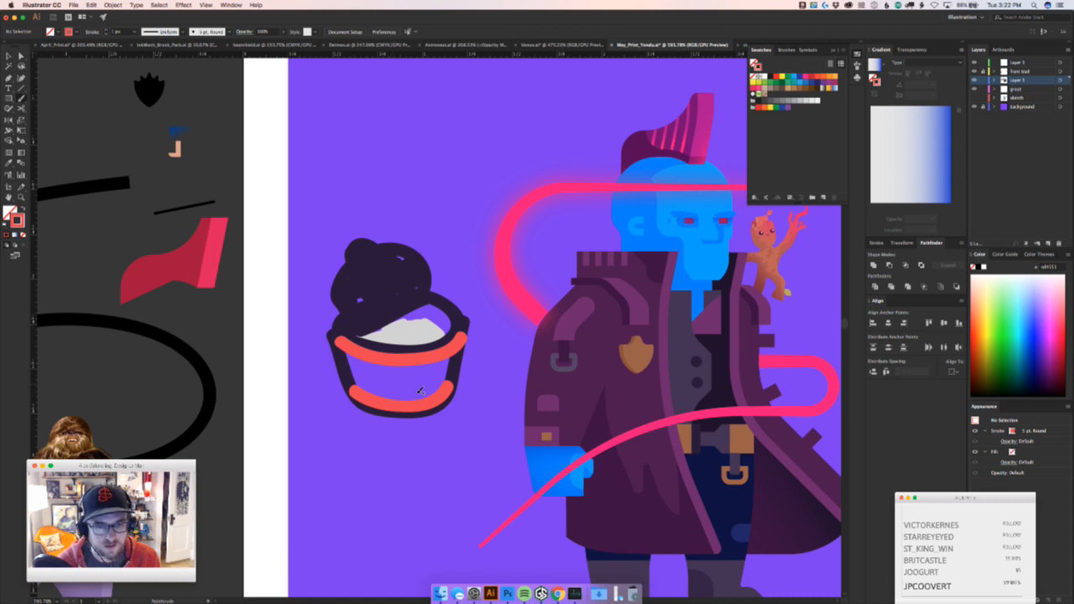
pyautogui.moveTo(420, 391); pyautogui.dragTo(396, 386)
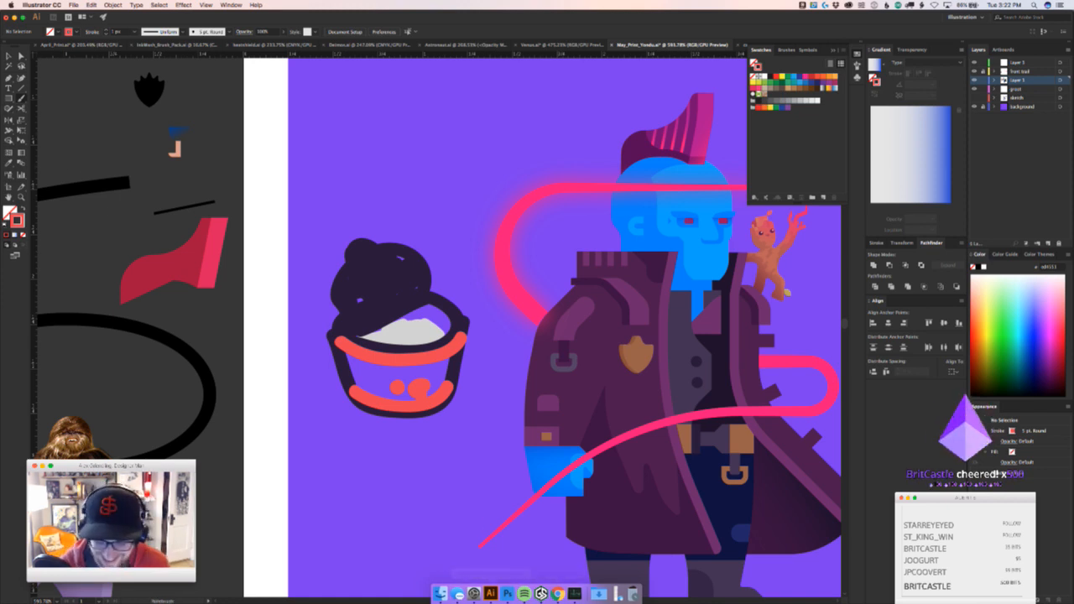
pyautogui.press('super+Tab')
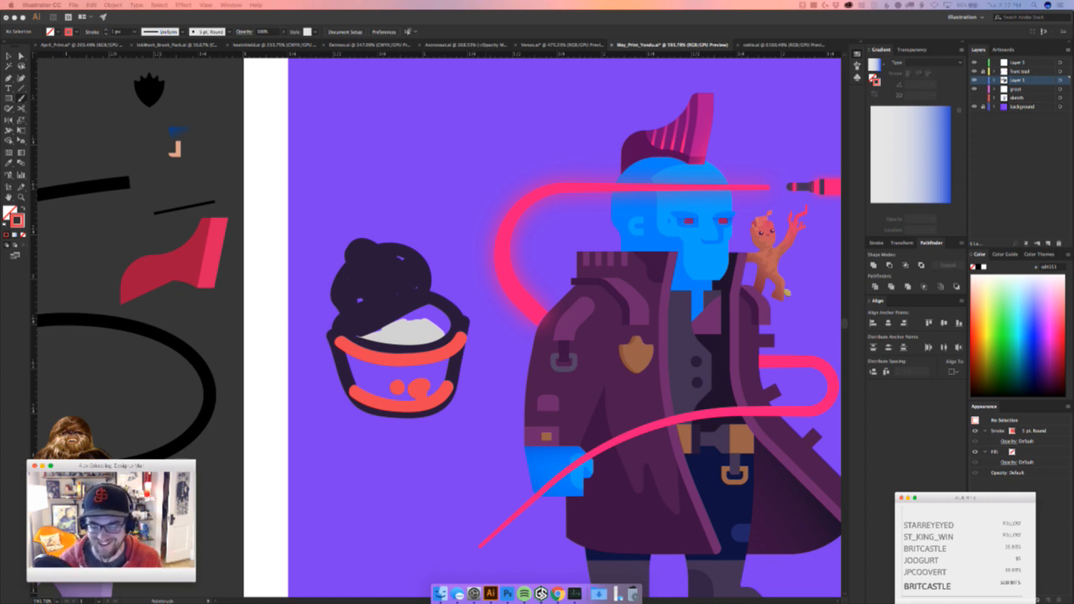
pyautogui.click(491, 435)
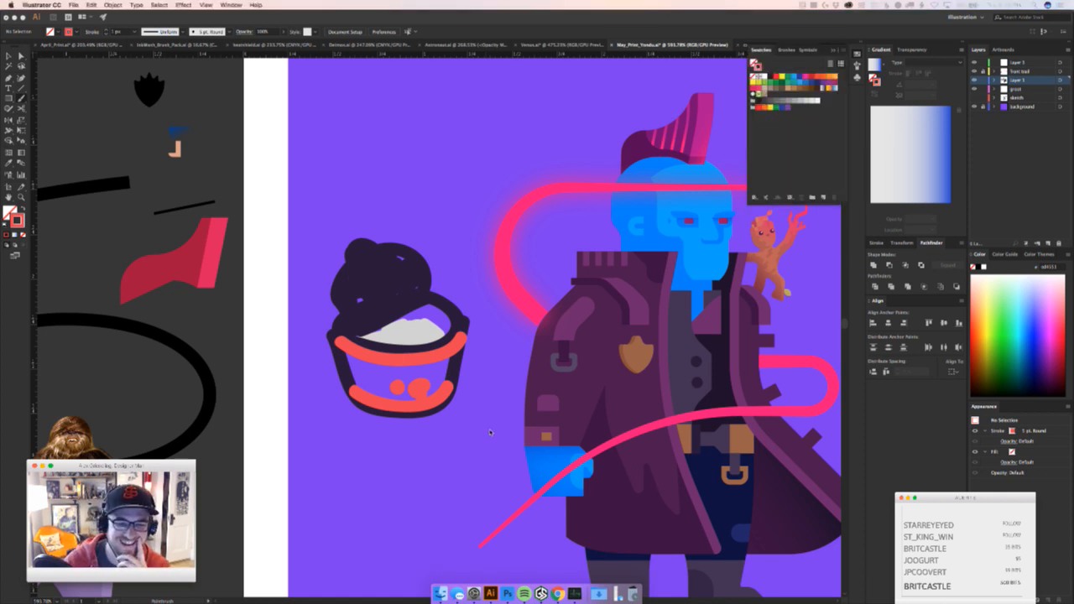
# Set the stroke colour to green #6fea47 and paint a small green dot over each of the two red spots
pyautogui.press('a')
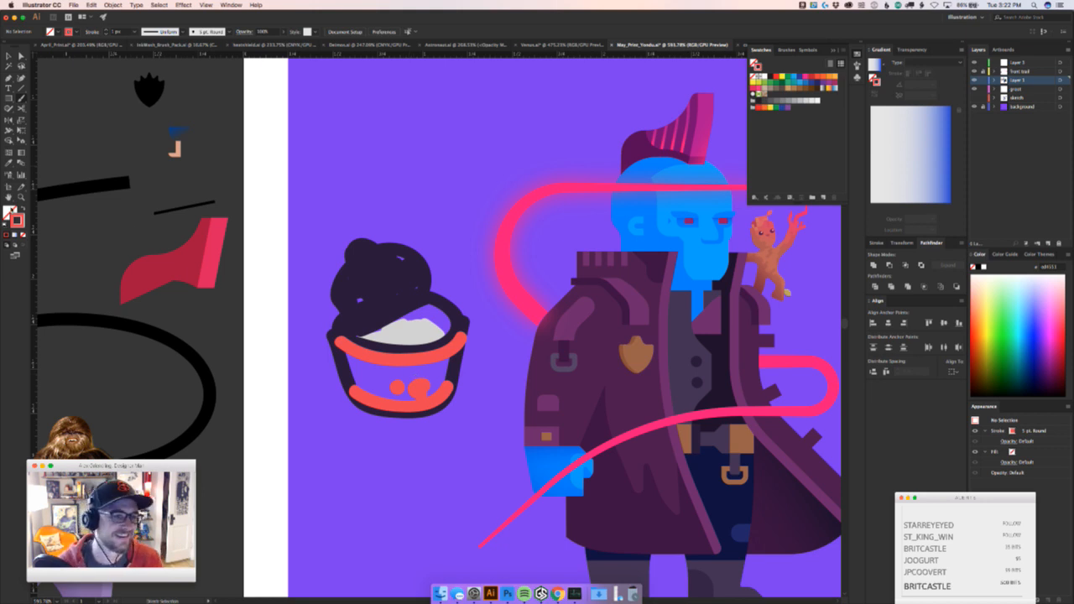
pyautogui.doubleClick(16, 220)
pyautogui.click(254, 210)
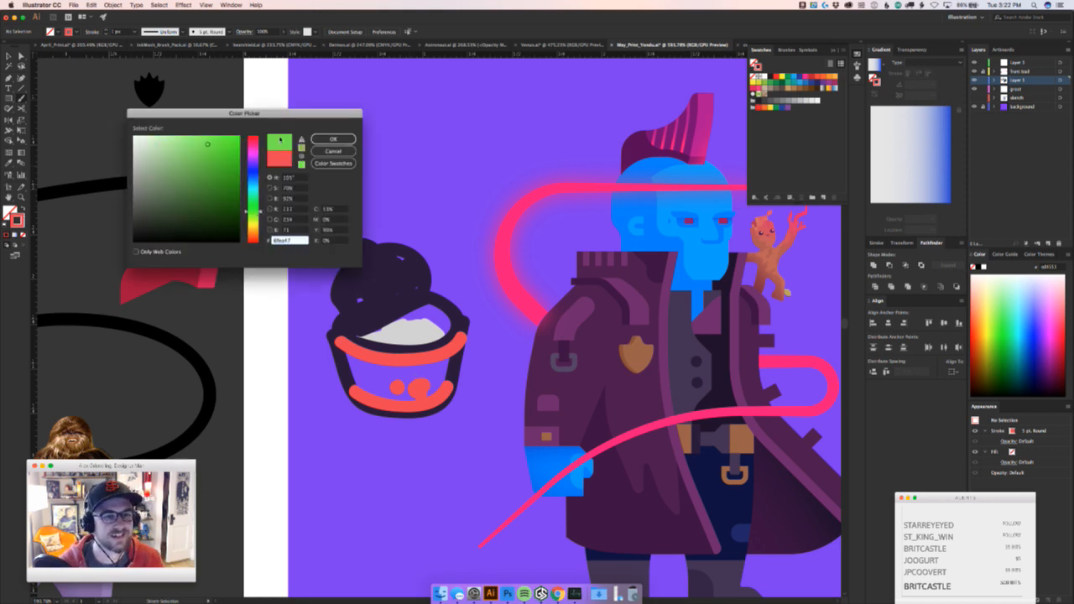
pyautogui.click(333, 139)
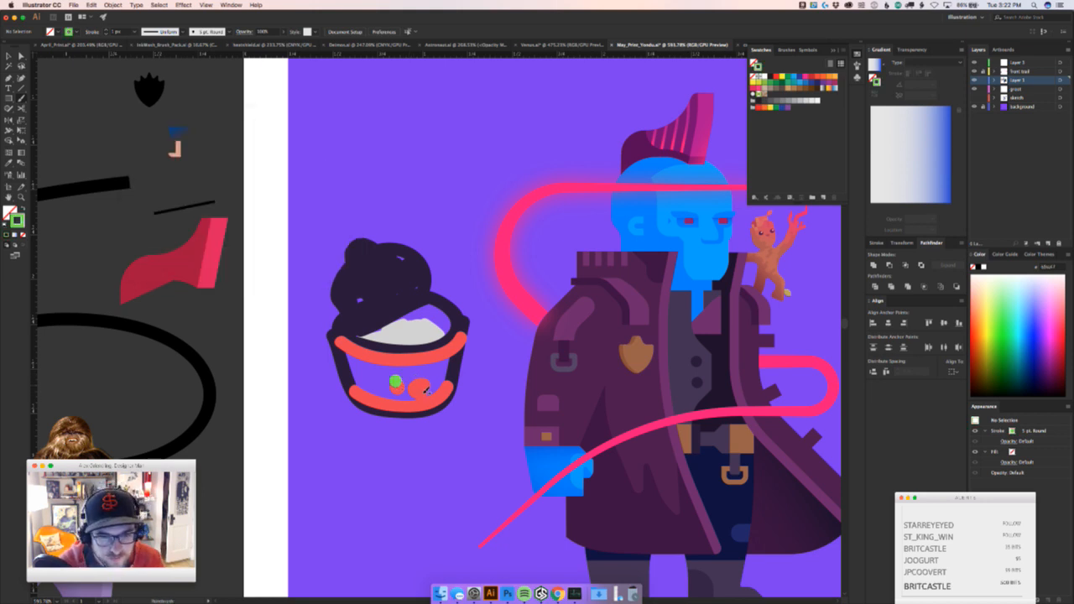
pyautogui.click(424, 382)
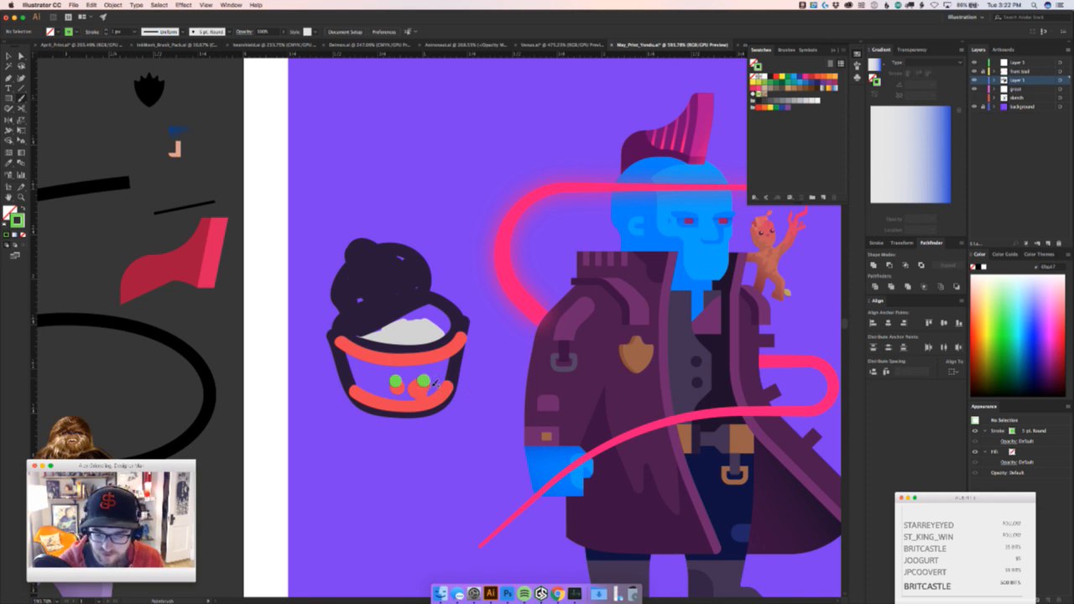
# Reposition the green dots and nudge the smaller red spot with its green dot down onto the lower red band
pyautogui.press('v')
pyautogui.moveTo(441, 378)
pyautogui.mouseDown()
pyautogui.moveTo(393, 390)
pyautogui.moveTo(432, 377)
pyautogui.moveTo(405, 369)
pyautogui.moveTo(405, 387)
pyautogui.mouseUp()
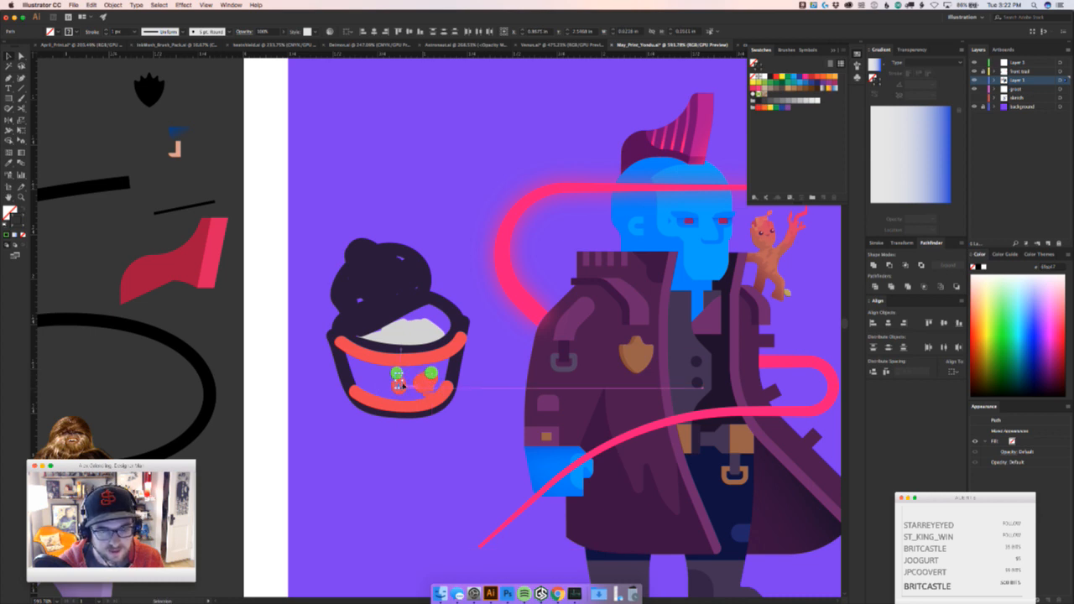
pyautogui.press('super+z')
pyautogui.hotkey('shift', 'Down')
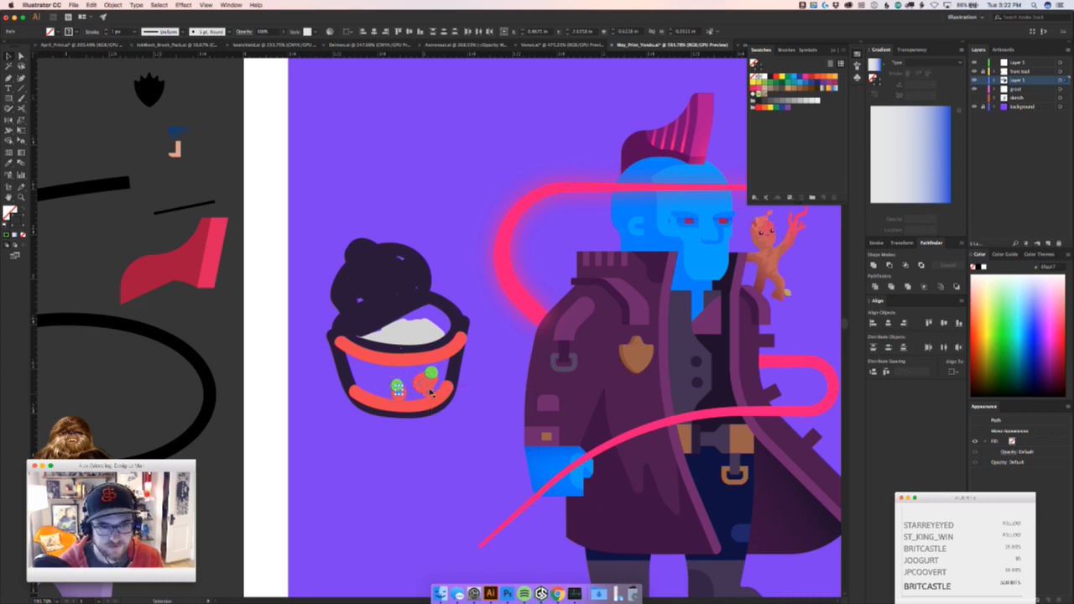
pyautogui.press('Down')
pyautogui.press('Right')
pyautogui.press('Right')
pyautogui.press('Down')
pyautogui.press('Down')
pyautogui.press('Left')
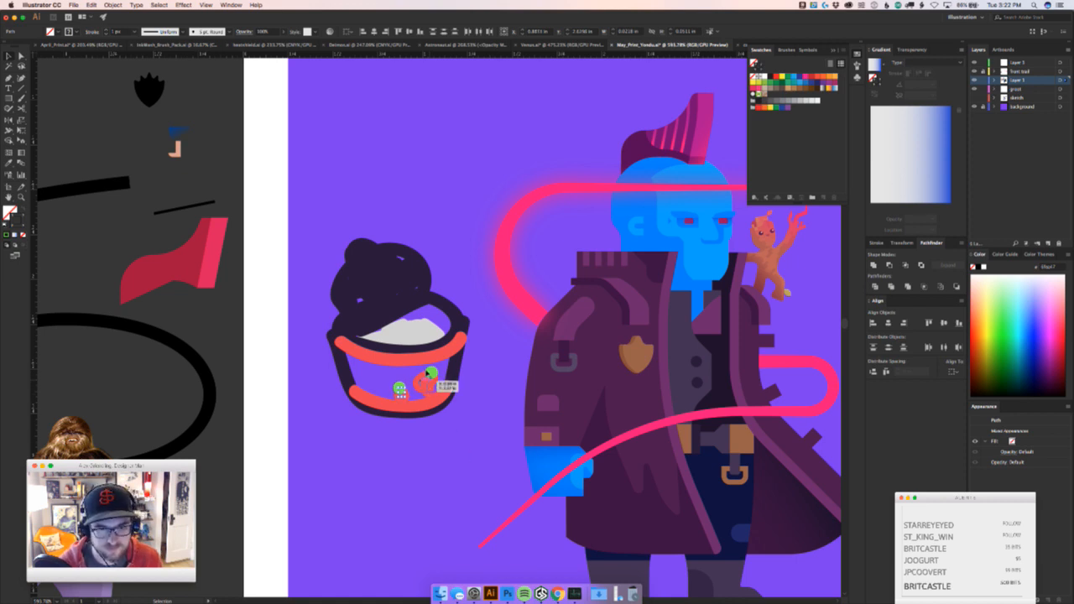
# Nudge the larger red spot and its green dot slightly down towards the lower band
pyautogui.click(421, 382)
pyautogui.press('Down')
pyautogui.press('Down')
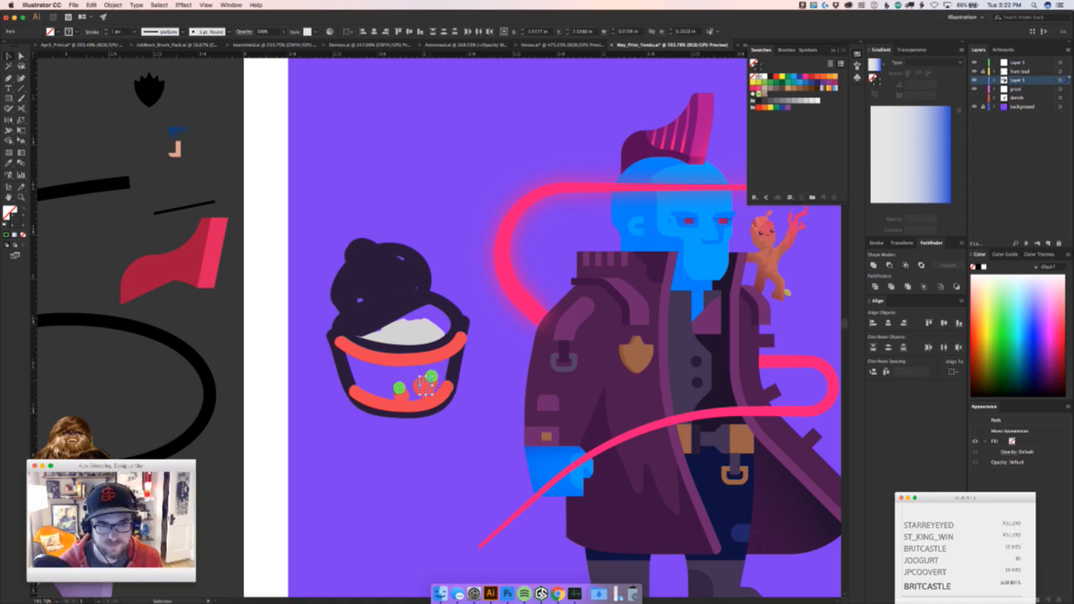
pyautogui.click(496, 475)
pyautogui.click(598, 593)
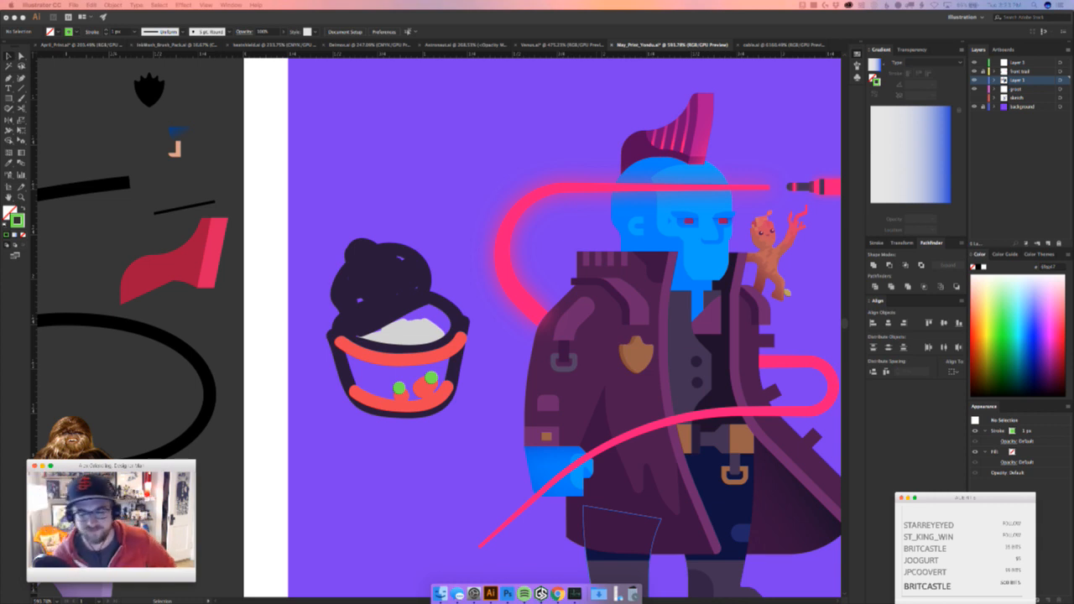
pyautogui.click(445, 224)
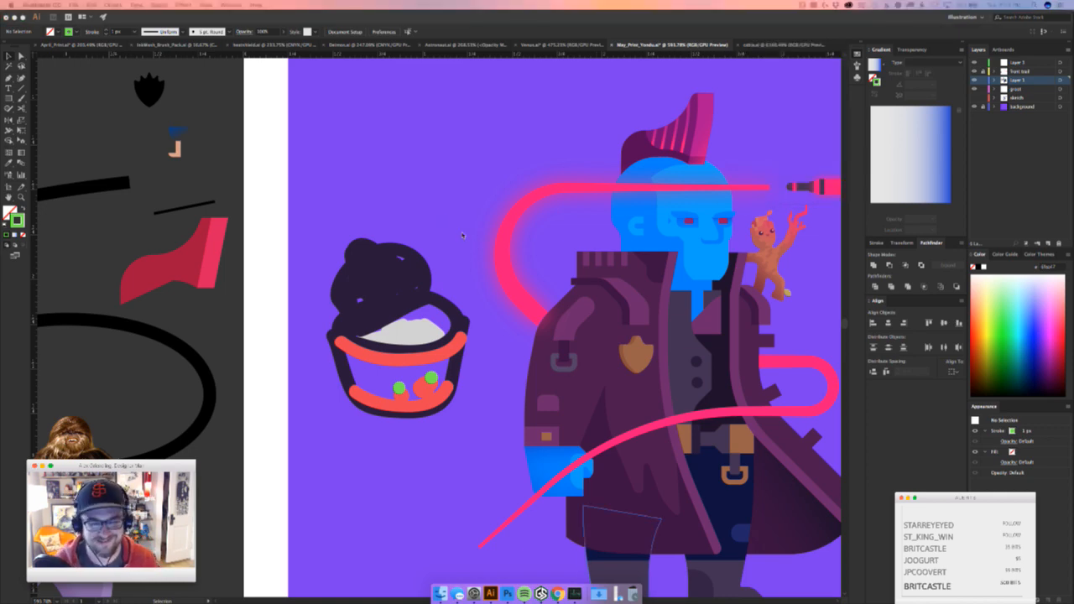
pyautogui.click(462, 236)
pyautogui.press('z')
pyautogui.moveTo(478, 358); pyautogui.dragTo(405, 363)
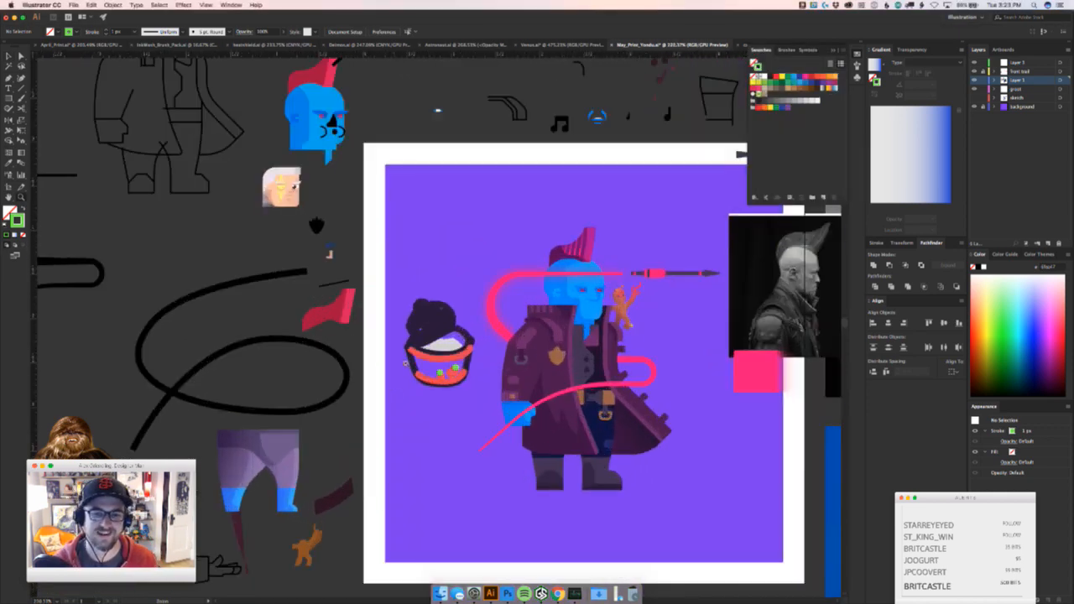
# Move the container sketch off the artboard onto the empty pasteboard on its left side
pyautogui.moveTo(448, 315)
pyautogui.mouseDown()
pyautogui.moveTo(88, 369)
pyautogui.moveTo(437, 331)
pyautogui.mouseUp()
pyautogui.click(144, 374)
pyautogui.press('z')
pyautogui.moveTo(348, 388); pyautogui.dragTo(464, 352)
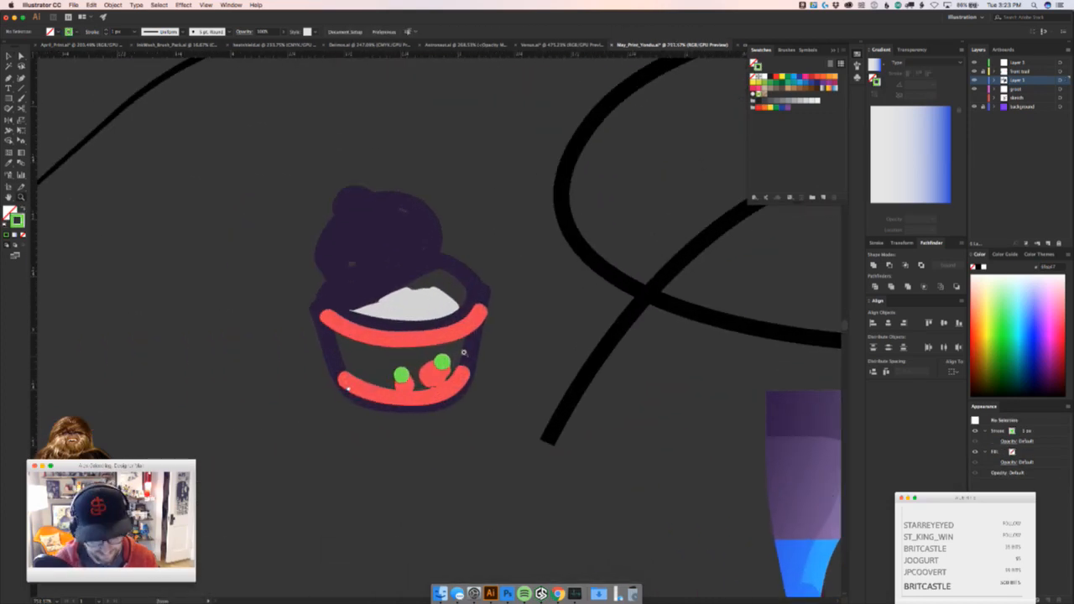
# Set the brush stroke to light grey and scribble over the container's front between the two red bands
pyautogui.press('n')
pyautogui.press('b')
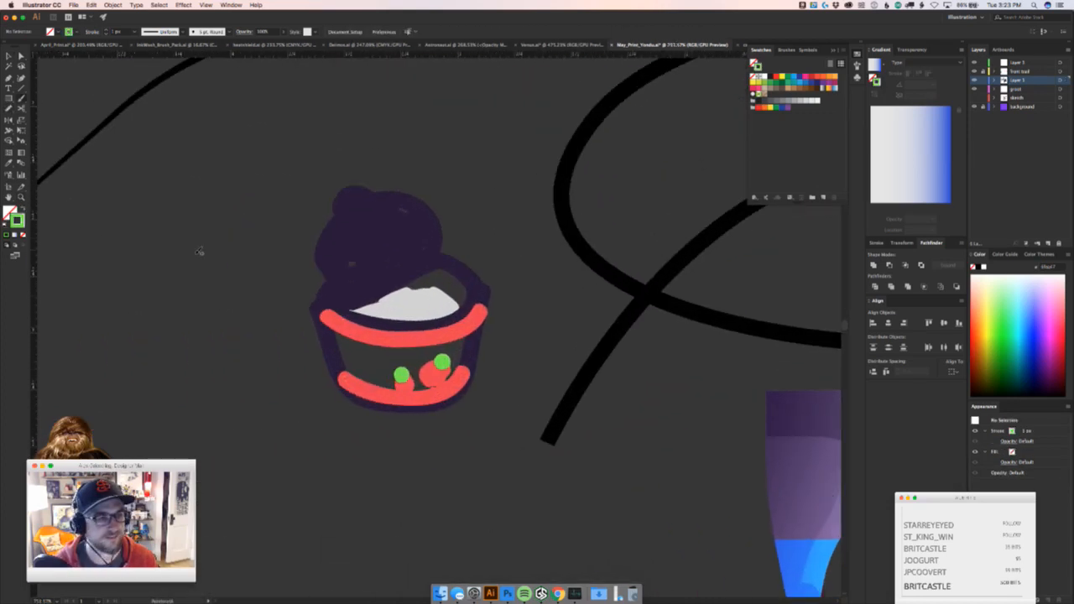
pyautogui.doubleClick(23, 220)
pyautogui.moveTo(179, 144); pyautogui.dragTo(133, 146)
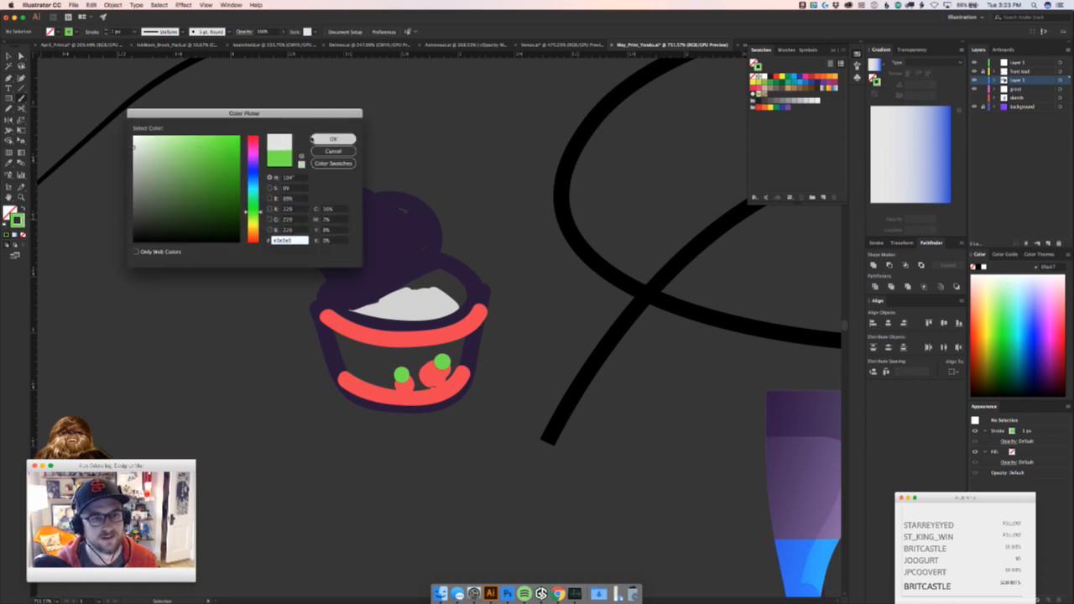
pyautogui.click(316, 139)
pyautogui.moveTo(339, 334)
pyautogui.mouseDown()
pyautogui.moveTo(367, 382)
pyautogui.moveTo(365, 343)
pyautogui.moveTo(388, 395)
pyautogui.moveTo(424, 353)
pyautogui.moveTo(428, 372)
pyautogui.moveTo(408, 378)
pyautogui.moveTo(437, 390)
pyautogui.moveTo(467, 337)
pyautogui.mouseUp()
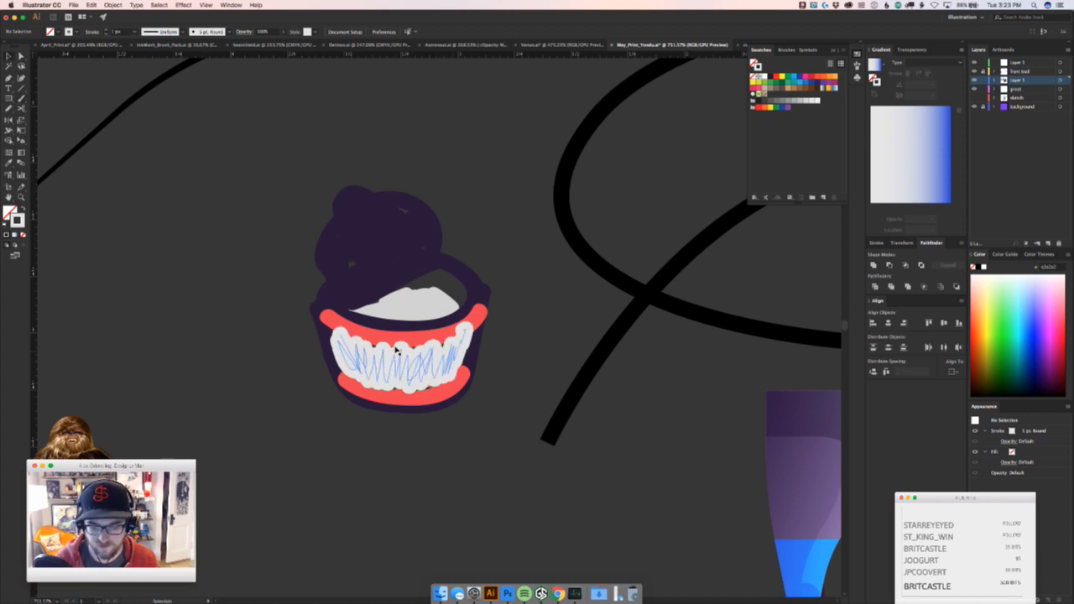
# Place the light grey scribble behind the container's red bands, red spots and green dots
pyautogui.click(397, 351)
pyautogui.press('super+x')
pyautogui.press('super+b')
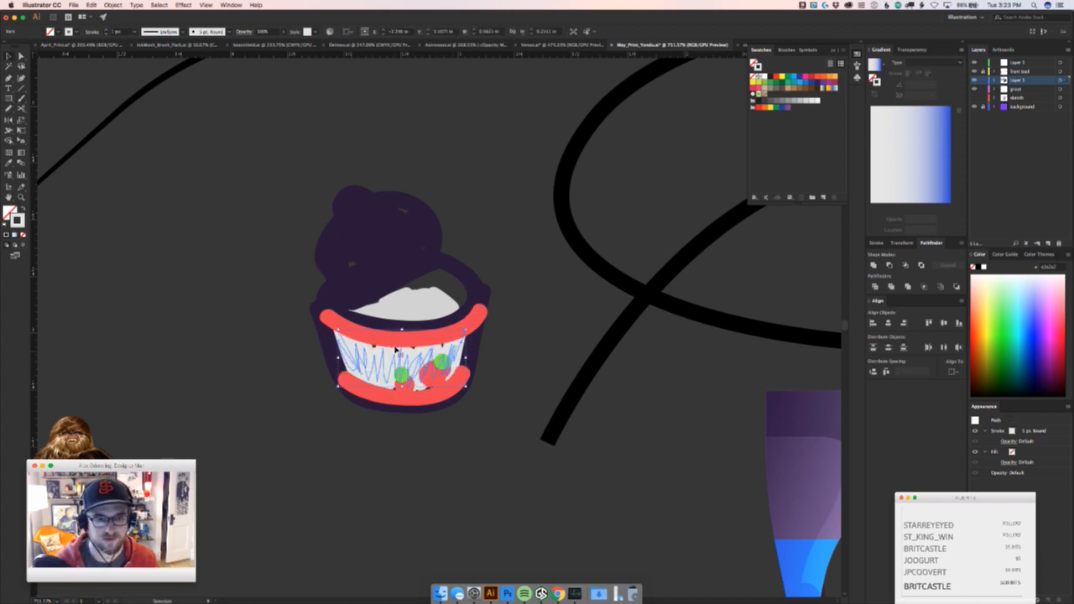
pyautogui.click(492, 431)
pyautogui.scroll(-6, 492, 432)
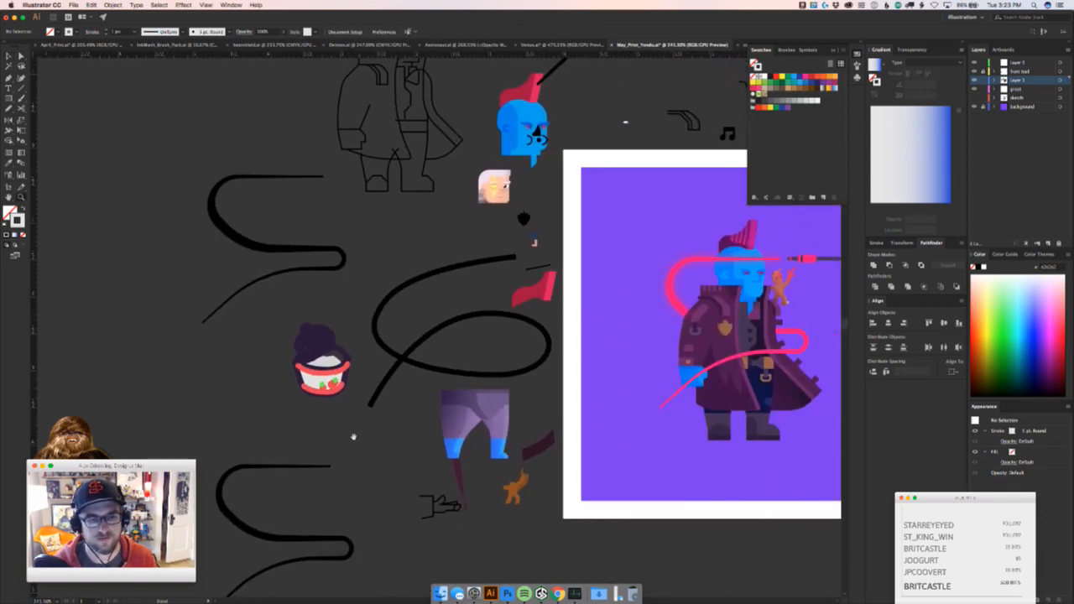
pyautogui.moveTo(512, 390); pyautogui.dragTo(212, 359)
pyautogui.scroll(5, 511, 376)
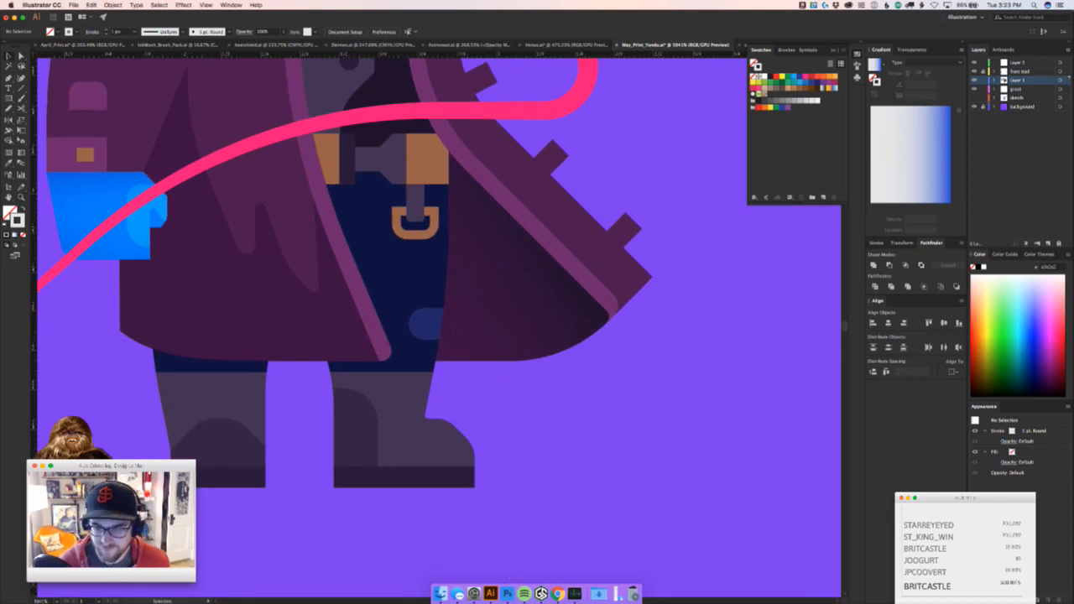
pyautogui.click(507, 593)
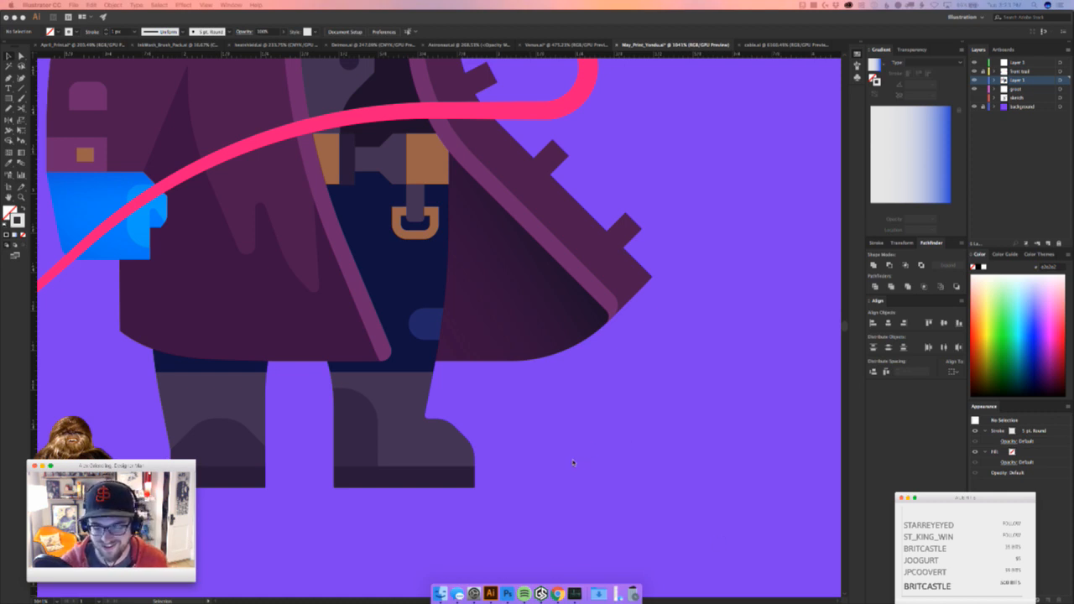
pyautogui.click(528, 447)
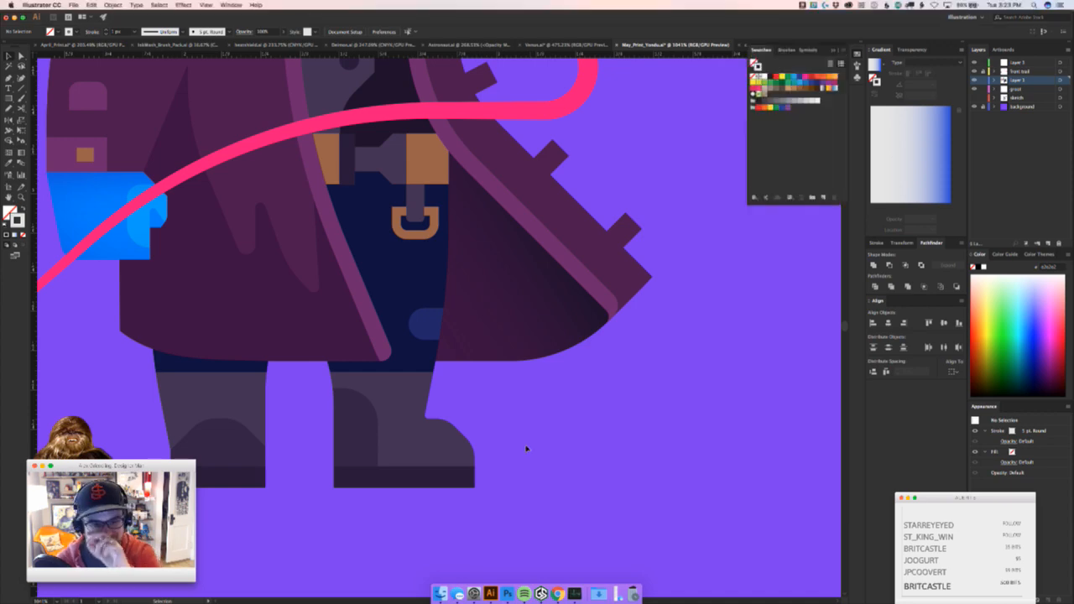
pyautogui.press('z')
pyautogui.moveTo(250, 392); pyautogui.dragTo(158, 426)
pyautogui.moveTo(292, 460); pyautogui.dragTo(385, 561)
pyautogui.moveTo(440, 397); pyautogui.dragTo(195, 388)
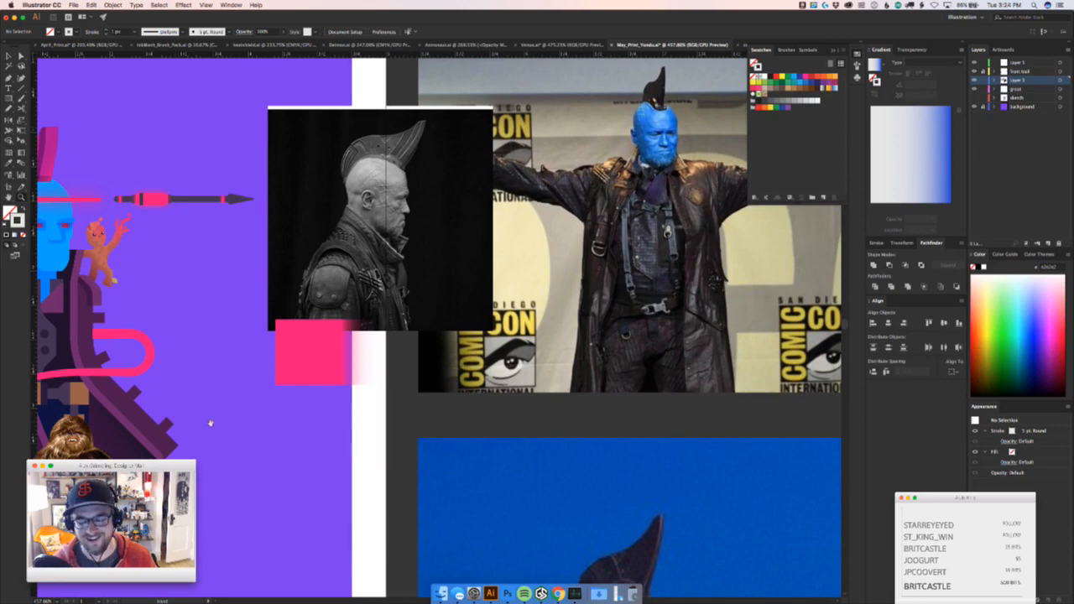
pyautogui.moveTo(222, 407); pyautogui.dragTo(590, 423)
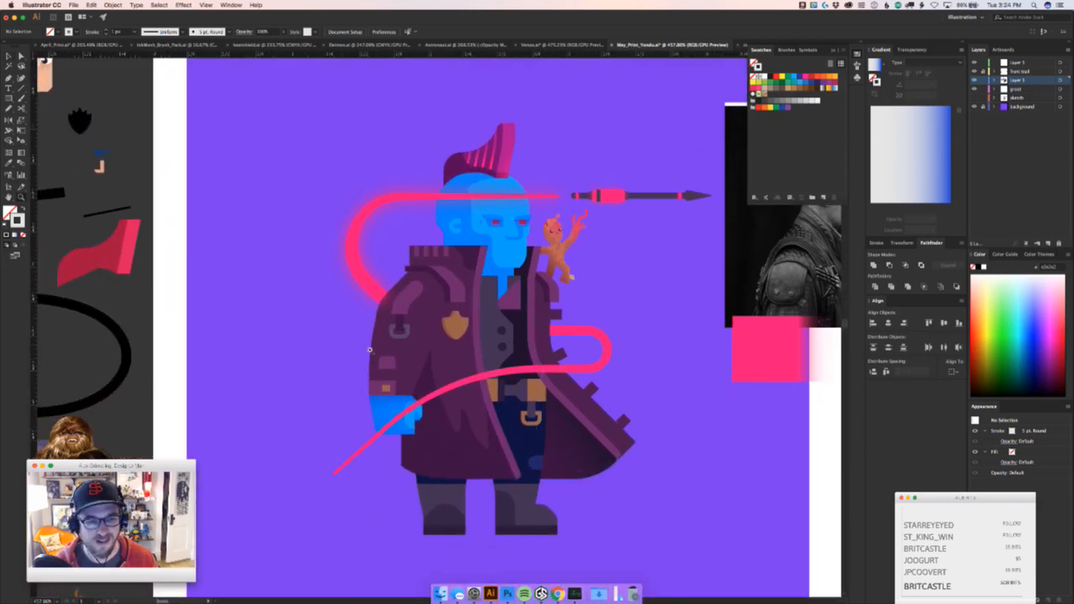
pyautogui.press('z')
pyautogui.moveTo(328, 359); pyautogui.dragTo(496, 436)
pyautogui.moveTo(437, 463); pyautogui.dragTo(431, 464)
pyautogui.press('super+z')
pyautogui.press('super+z')
# Recolour the grey ring buckle on the jacket's sleeve with the brown sampled from the belt
pyautogui.moveTo(495, 337); pyautogui.dragTo(375, 459)
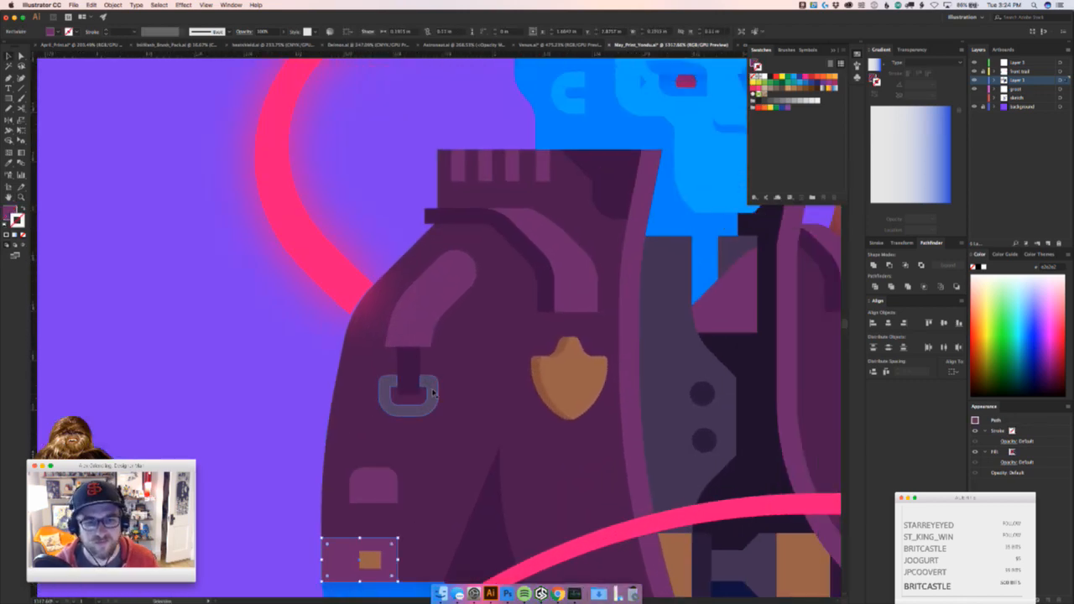
pyautogui.click(433, 394)
pyautogui.press('z')
pyautogui.moveTo(488, 424); pyautogui.dragTo(312, 380)
pyautogui.press('i')
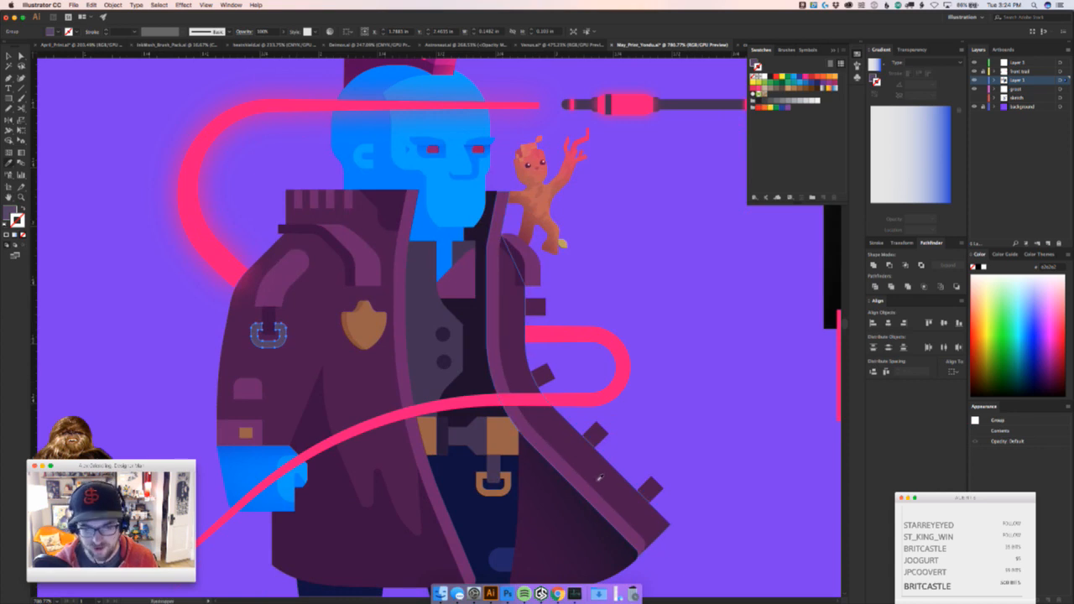
pyautogui.click(512, 481)
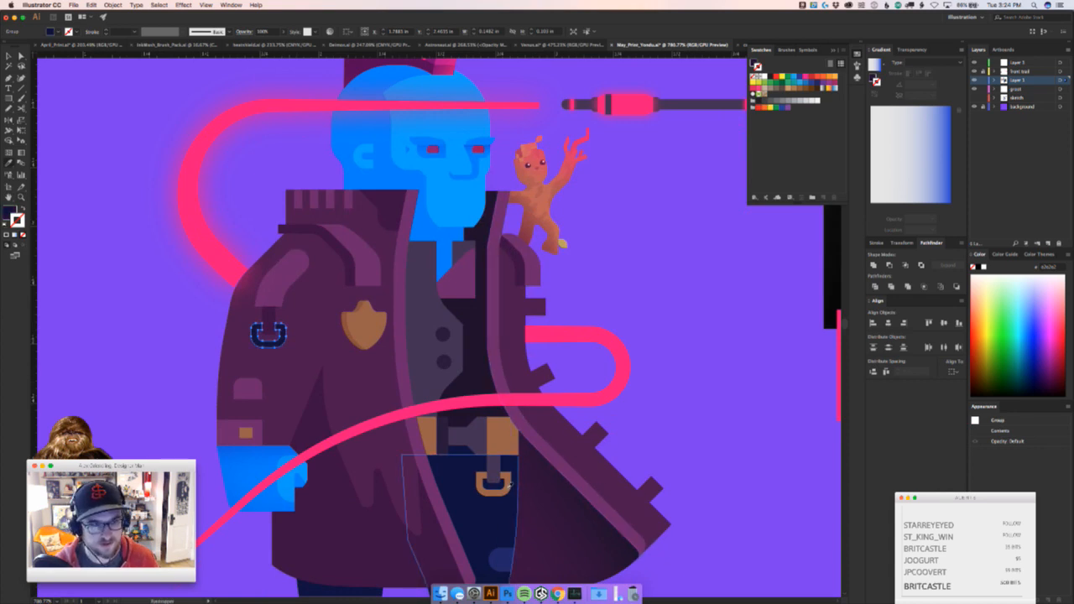
pyautogui.click(507, 446)
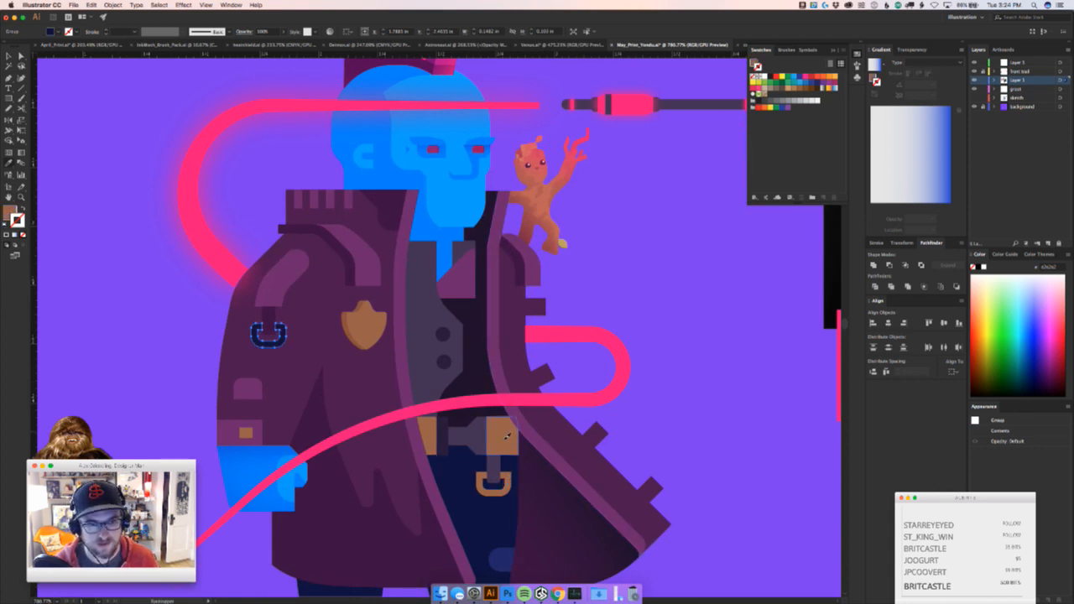
pyautogui.press('v')
pyautogui.click(683, 388)
pyautogui.press('z')
pyautogui.moveTo(682, 391); pyautogui.dragTo(709, 407)
pyautogui.press('v')
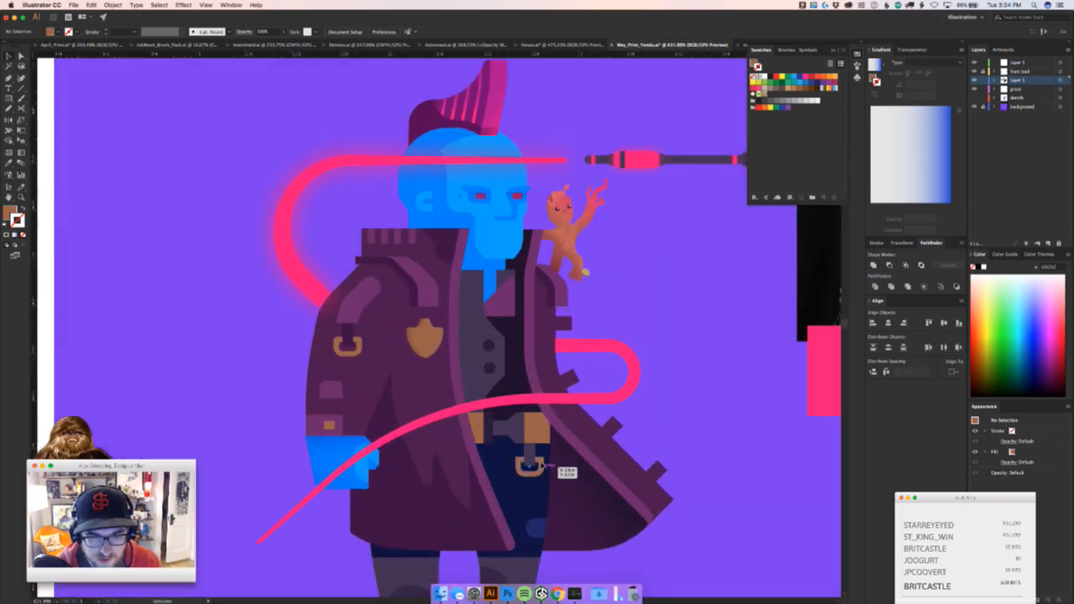
pyautogui.click(541, 465)
pyautogui.click(158, 5)
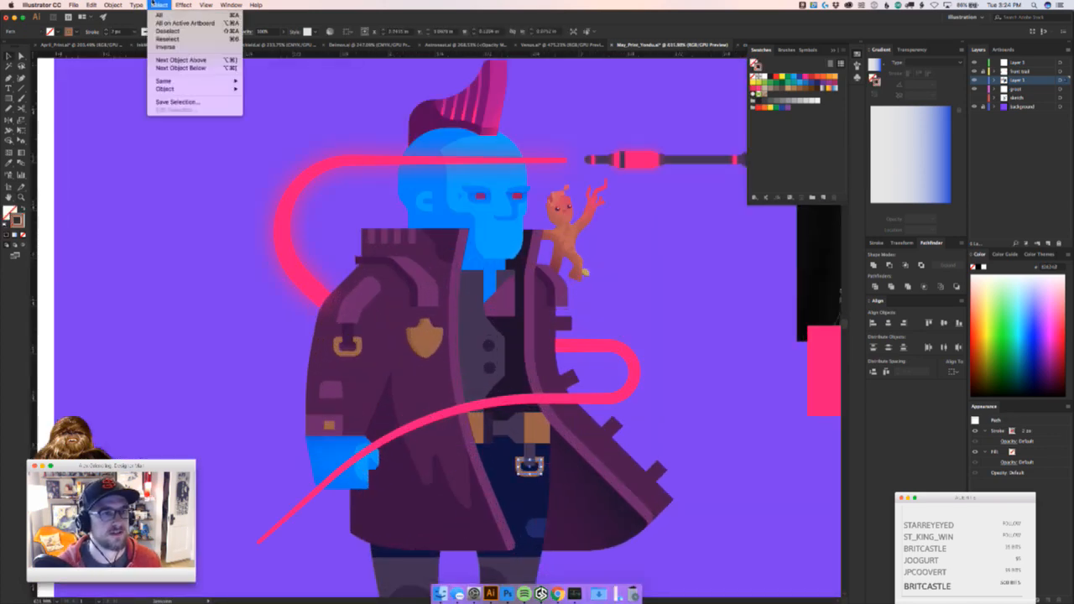
pyautogui.moveTo(112, 5)
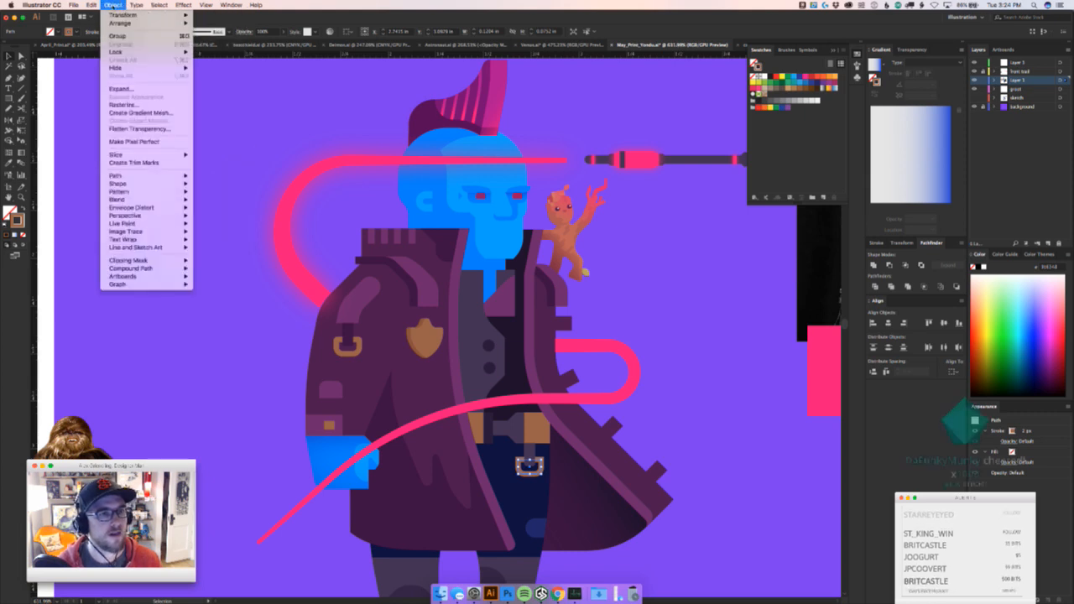
pyautogui.click(118, 5)
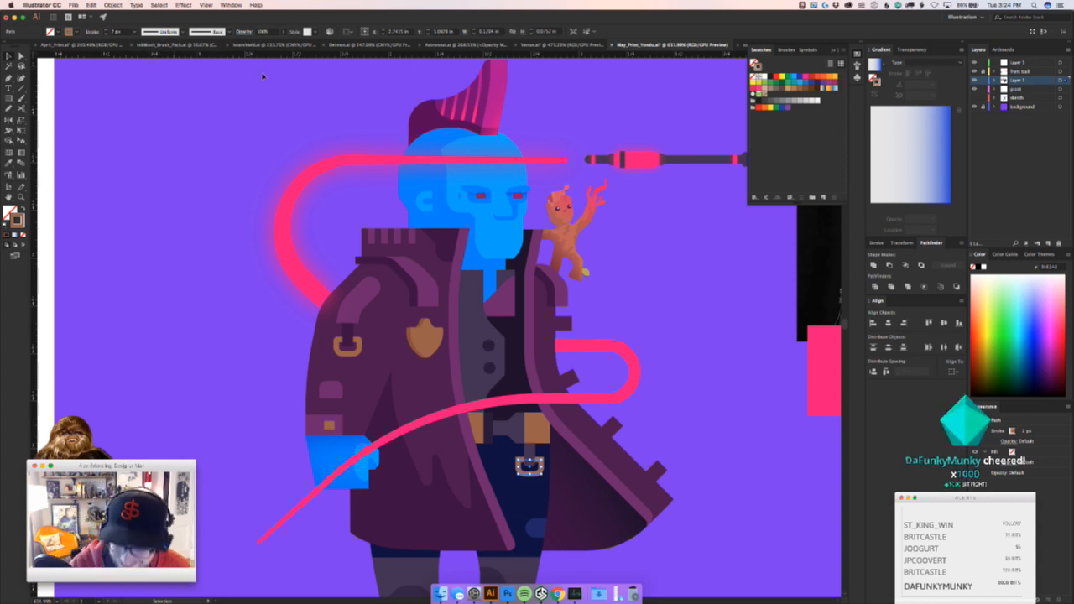
pyautogui.click(575, 594)
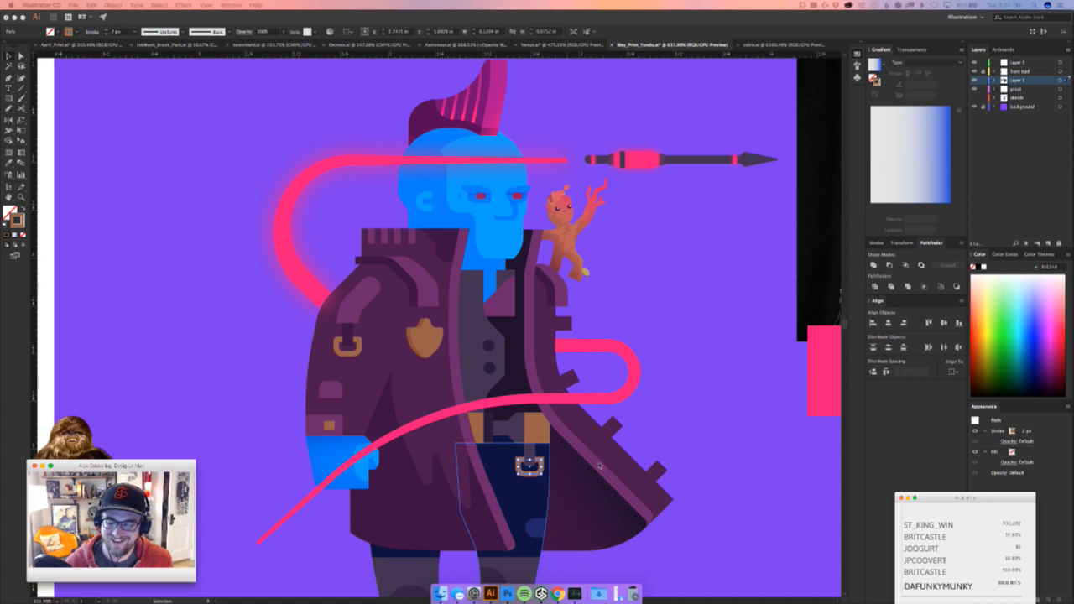
pyautogui.click(607, 396)
# Toggle layer visibility to find the layer holding the pink trail, and unlock and activate the front trail layer
pyautogui.press('a')
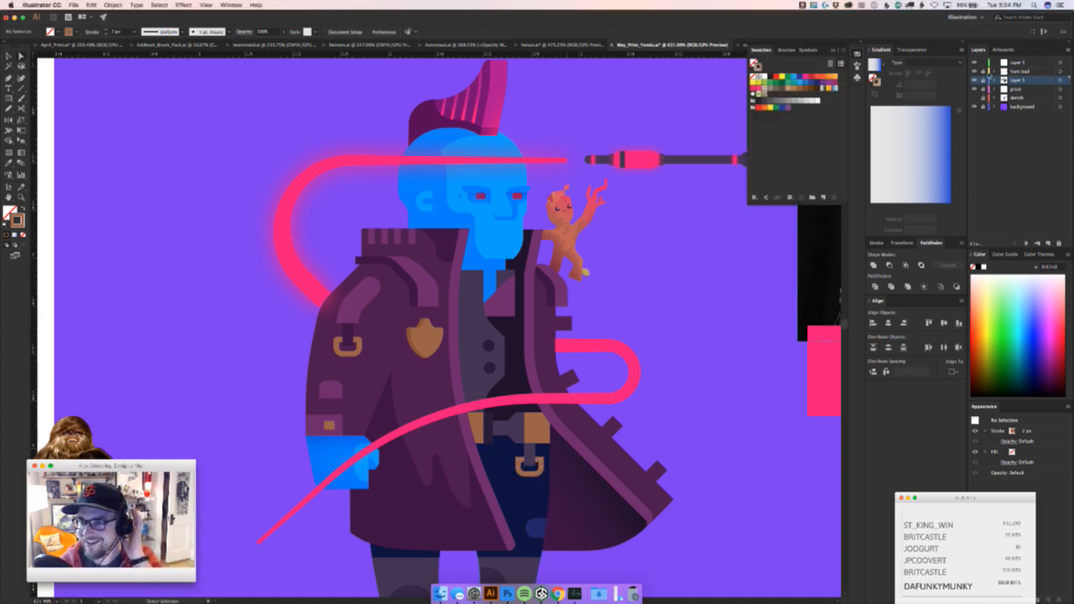
pyautogui.click(975, 71)
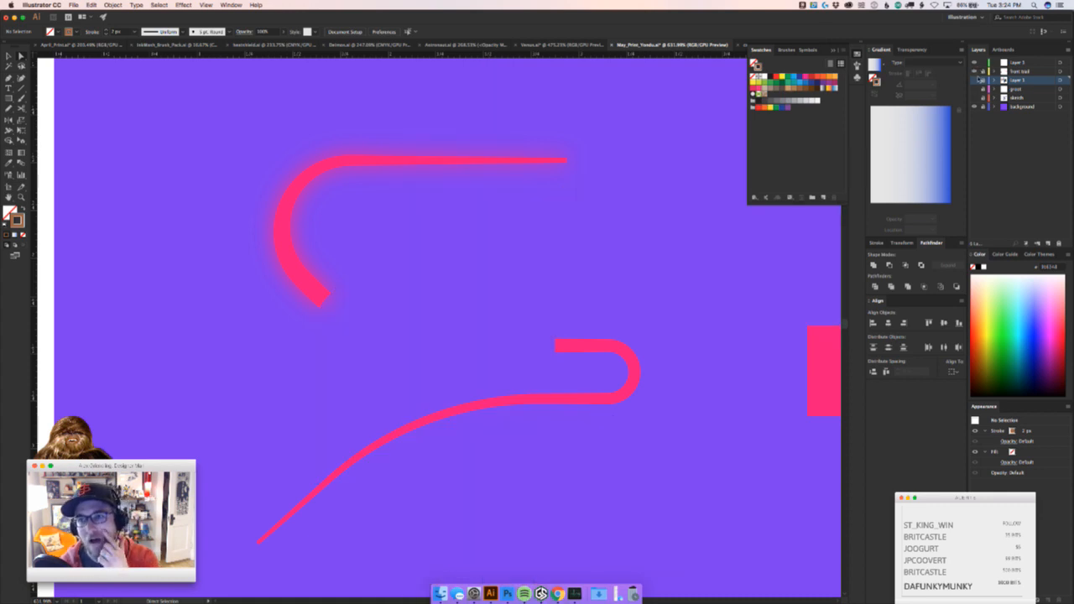
pyautogui.moveTo(975, 80); pyautogui.dragTo(975, 97)
pyautogui.click(975, 71)
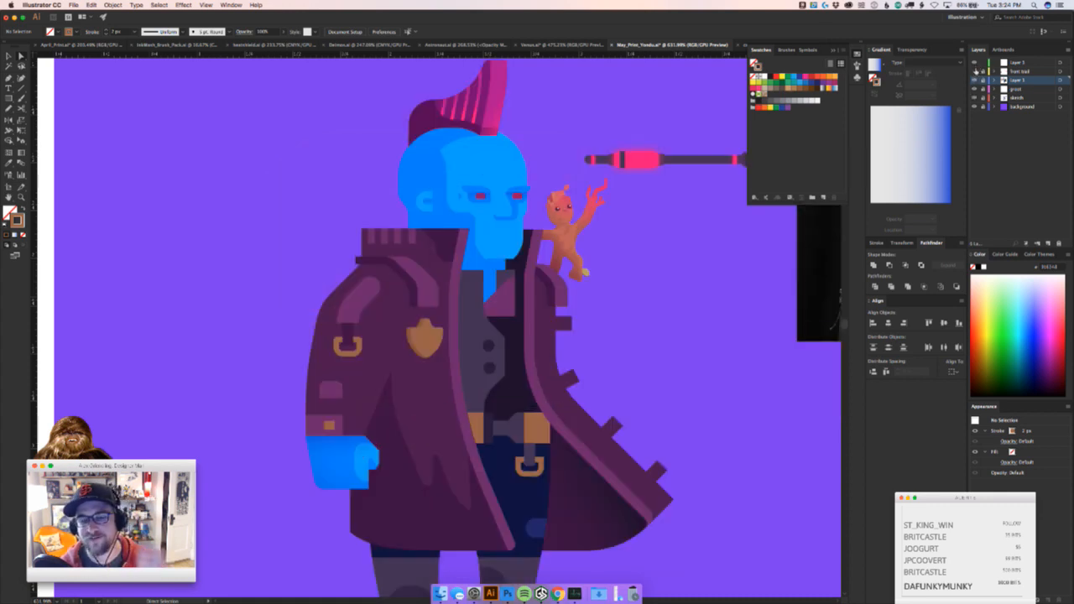
pyautogui.click(975, 70)
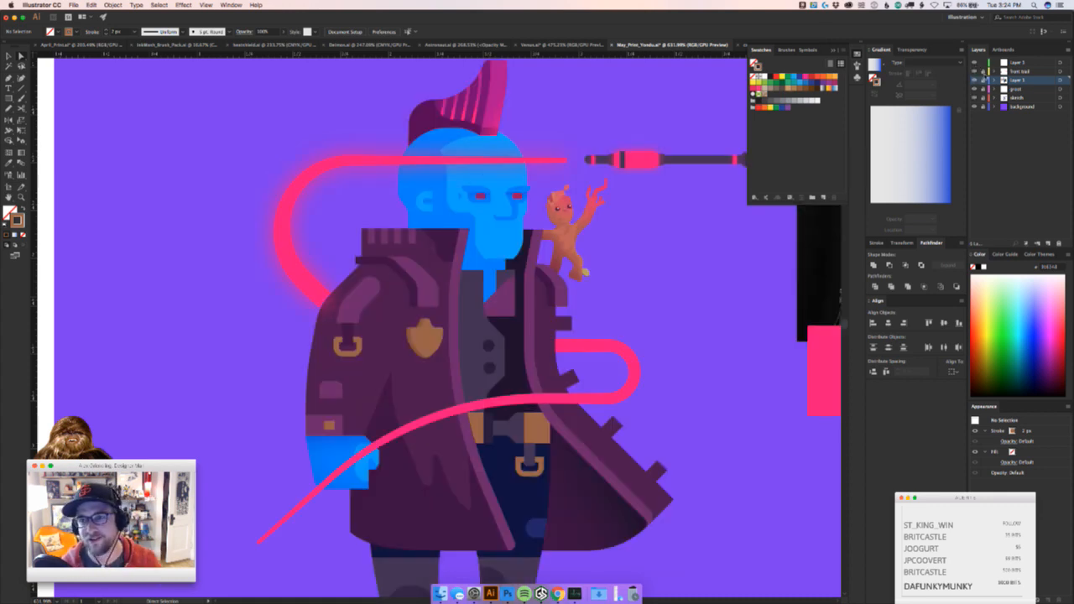
pyautogui.click(1038, 73)
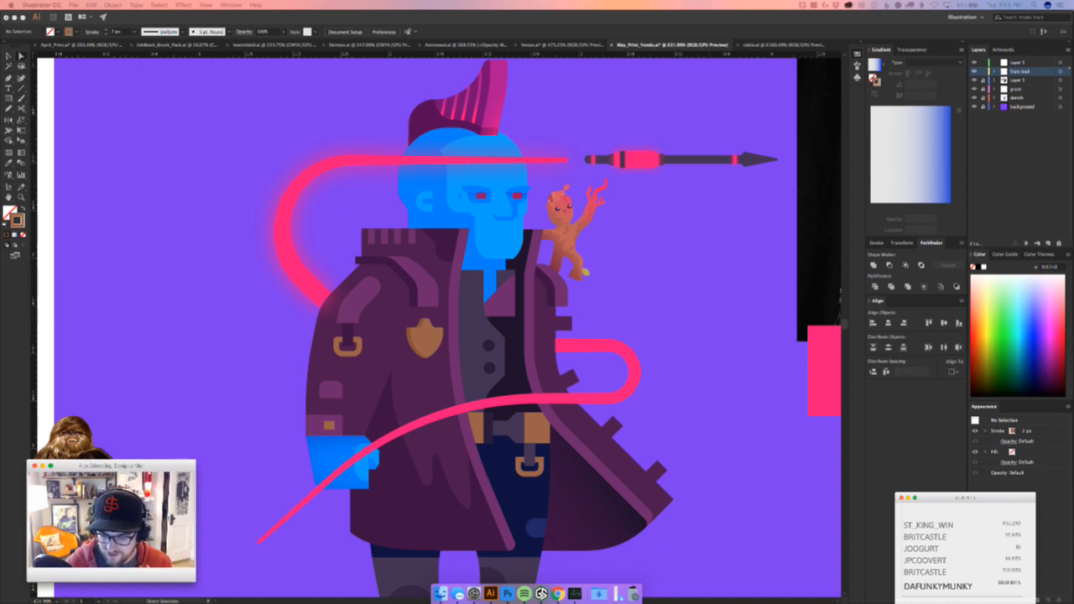
# Select the anchor points of the pink trail's right-hand loop and shift them left to shorten the loop
pyautogui.click(677, 362)
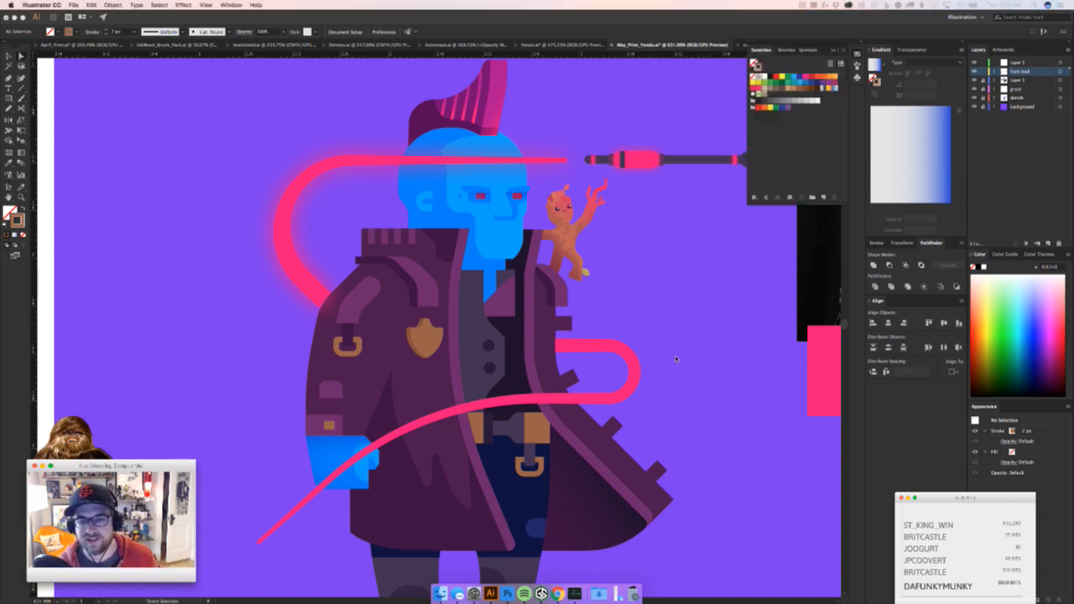
pyautogui.click(580, 349)
pyautogui.moveTo(580, 349); pyautogui.dragTo(671, 344)
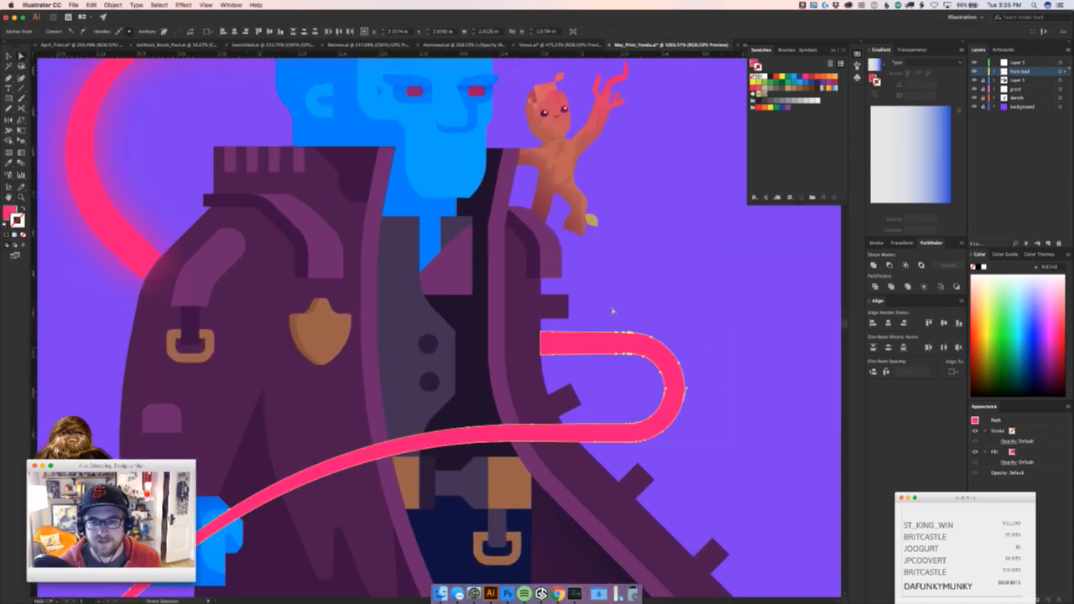
pyautogui.hotkey('shift', 'Left')
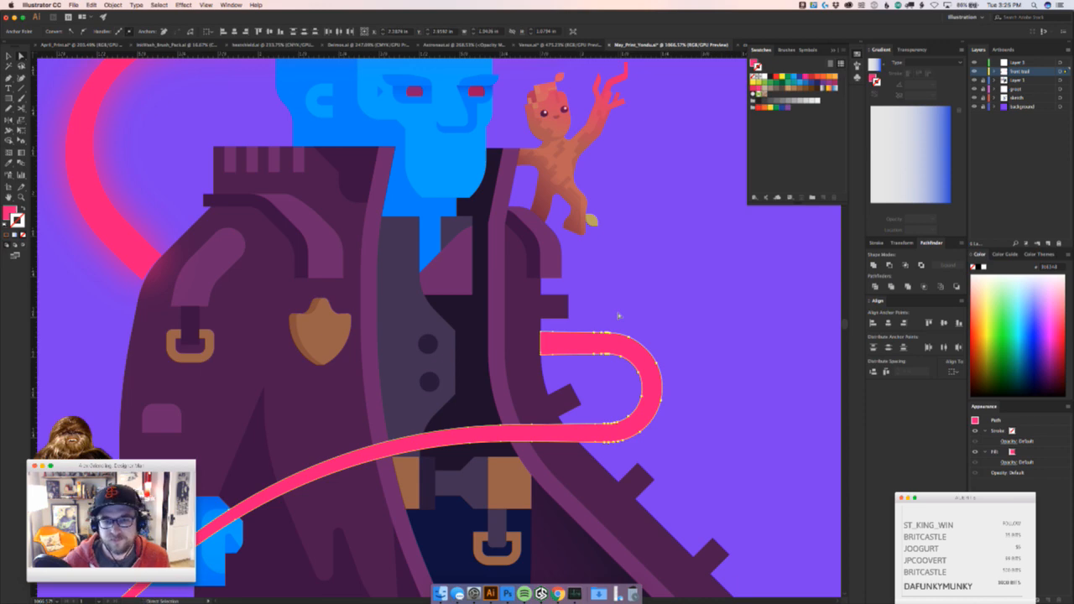
pyautogui.keyDown('super'); pyautogui.click(727, 439); pyautogui.keyUp('super')
pyautogui.moveTo(727, 439); pyautogui.dragTo(482, 447)
pyautogui.press('v')
pyautogui.press('z')
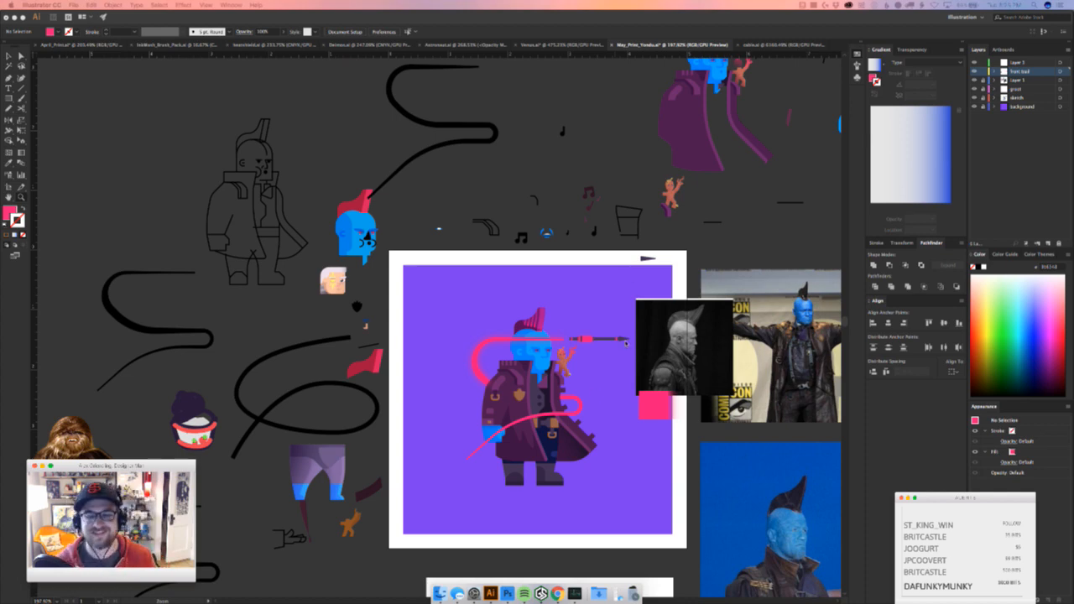
# Examine the jacket details and toggle the visibility of the groot layer and the character's layer to check their artwork
pyautogui.click(610, 389)
pyautogui.moveTo(584, 425); pyautogui.dragTo(613, 347)
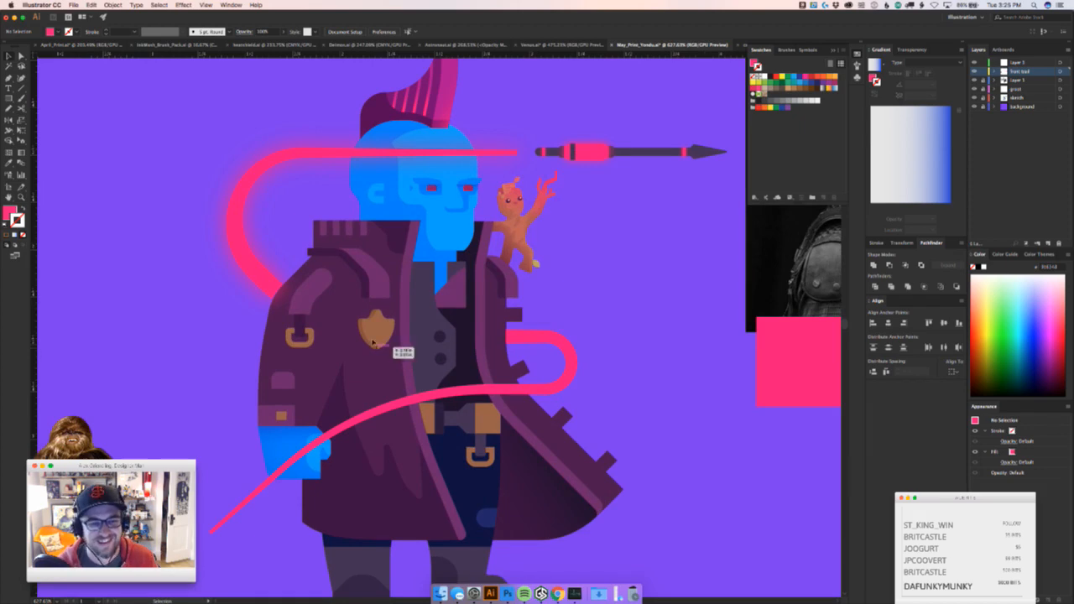
pyautogui.moveTo(311, 348); pyautogui.dragTo(436, 324)
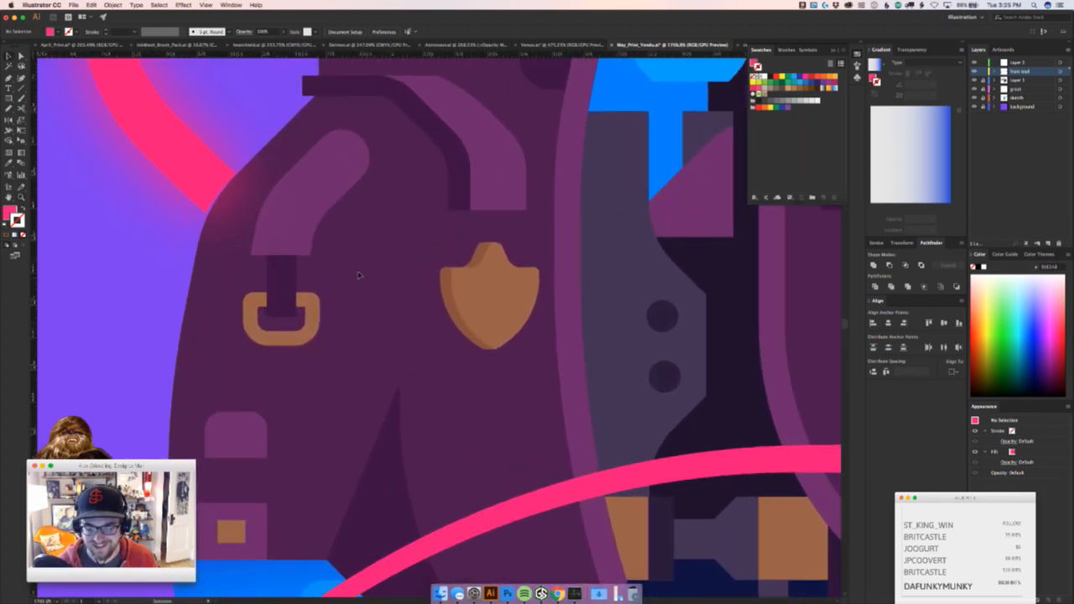
pyautogui.moveTo(378, 271); pyautogui.dragTo(261, 293)
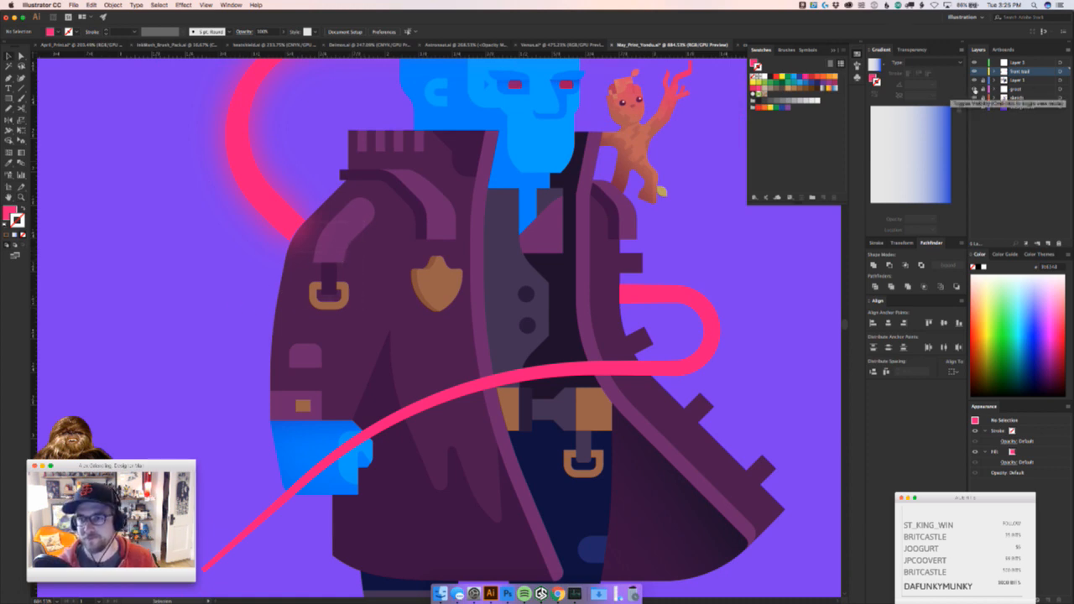
pyautogui.click(974, 89)
pyautogui.click(975, 89)
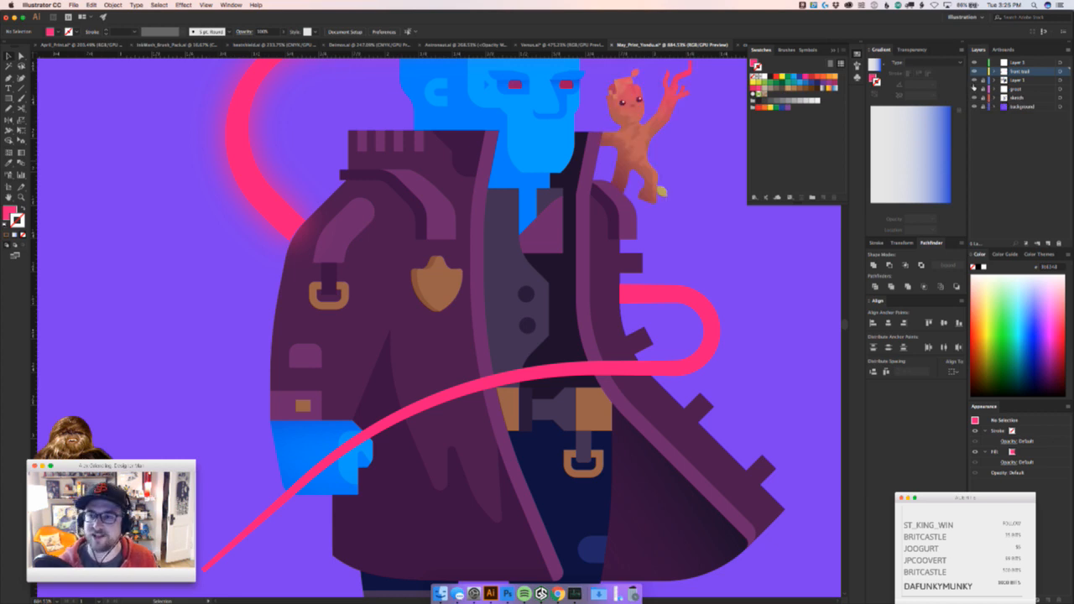
pyautogui.click(974, 88)
pyautogui.click(974, 88)
pyautogui.click(974, 80)
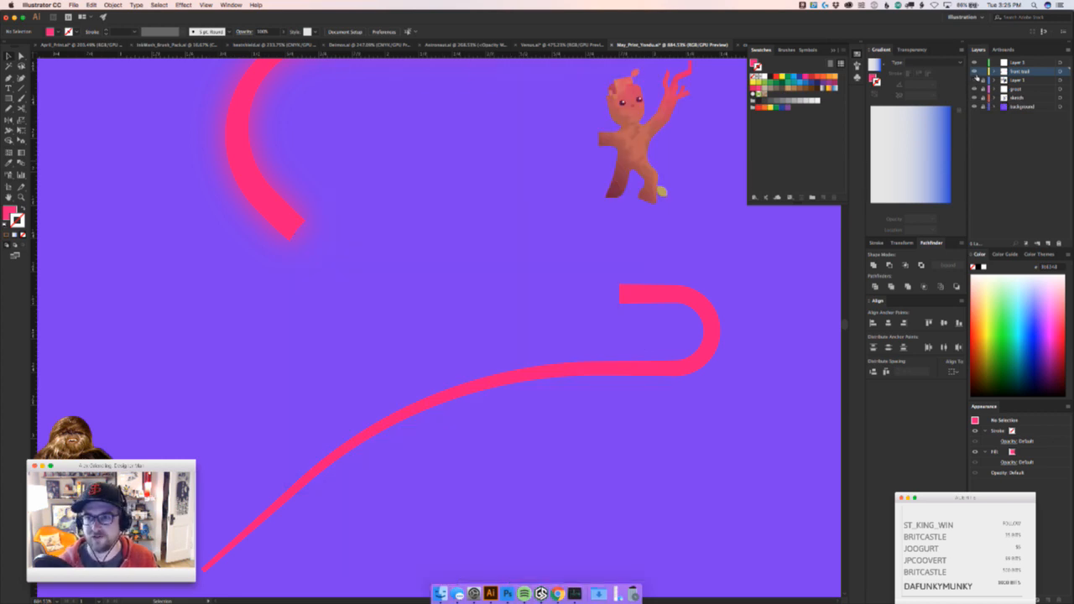
pyautogui.click(974, 80)
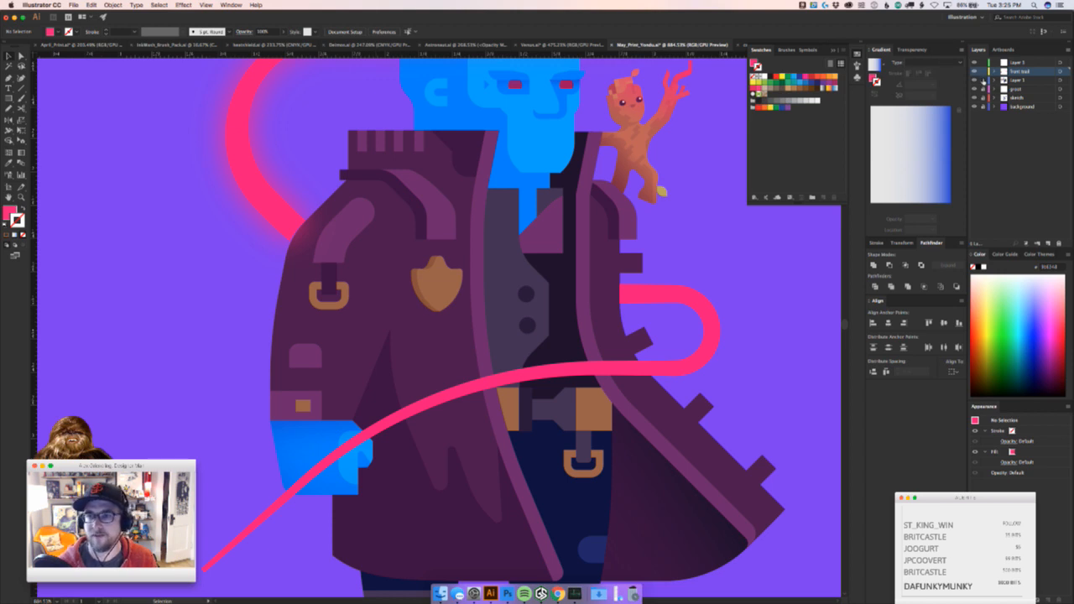
# Select the strap and ring buckle on the jacket's upper sleeve and shift them slightly left
pyautogui.click(351, 256)
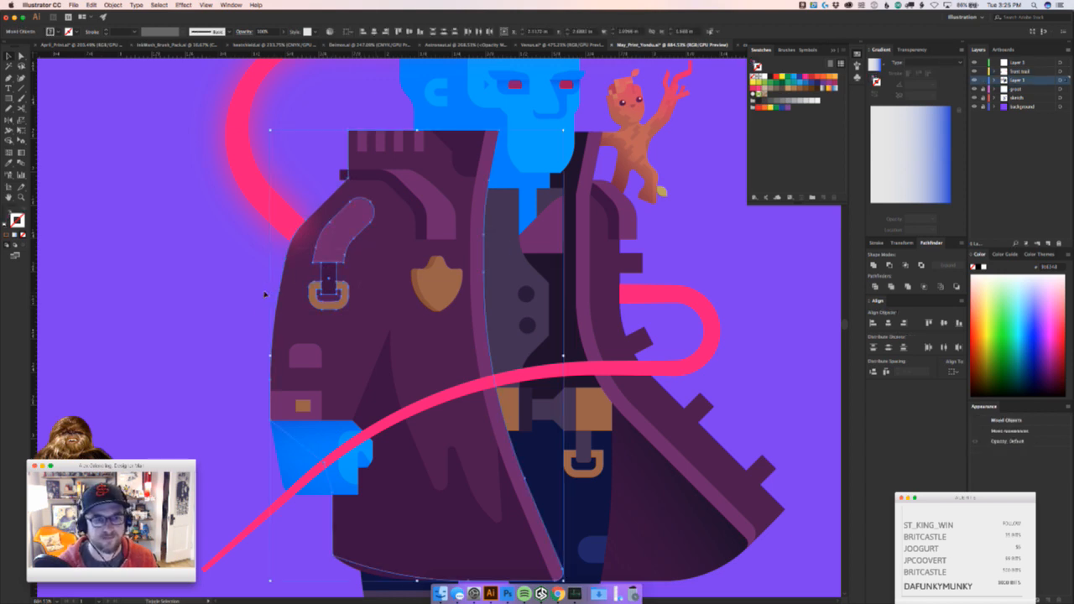
pyautogui.click(343, 256)
pyautogui.moveTo(343, 256); pyautogui.dragTo(336, 254)
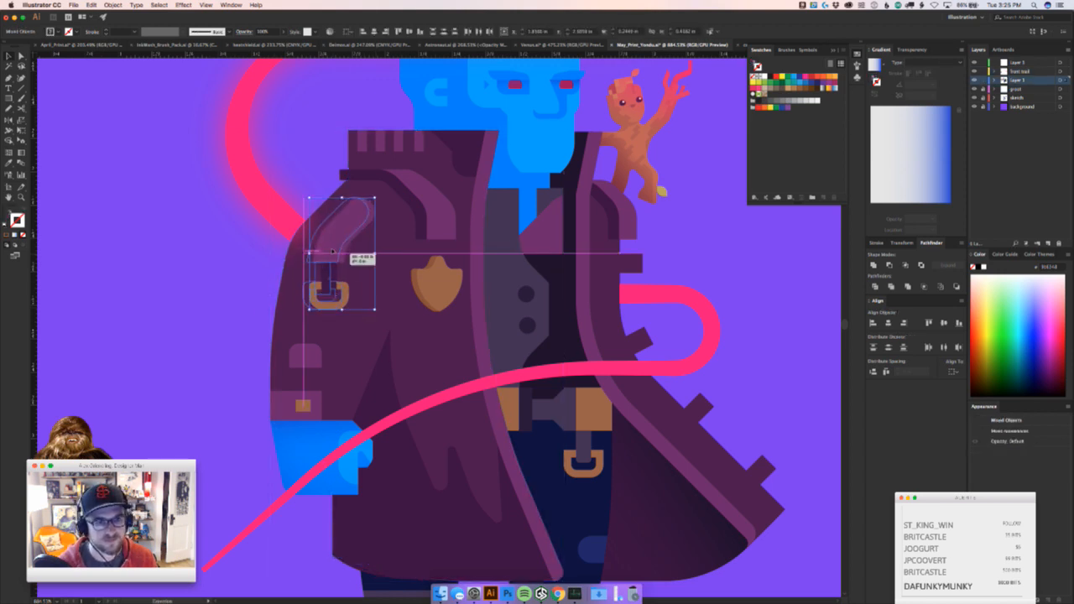
pyautogui.click(229, 294)
pyautogui.press('z')
pyautogui.moveTo(286, 293); pyautogui.dragTo(134, 381)
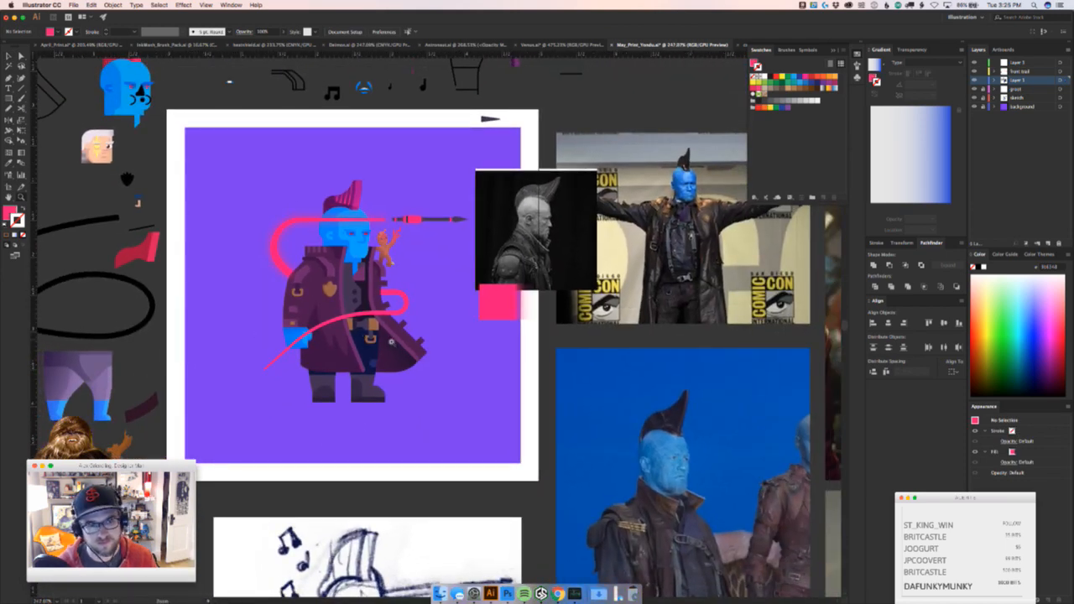
# Reselect the sleeve's strap and buckle, nudge them slightly right and clear the selection
pyautogui.press('super+z')
pyautogui.moveTo(274, 271); pyautogui.dragTo(410, 294)
pyautogui.press('v')
pyautogui.press('Right')
pyautogui.keyDown('shift'); pyautogui.click(412, 295); pyautogui.keyUp('shift')
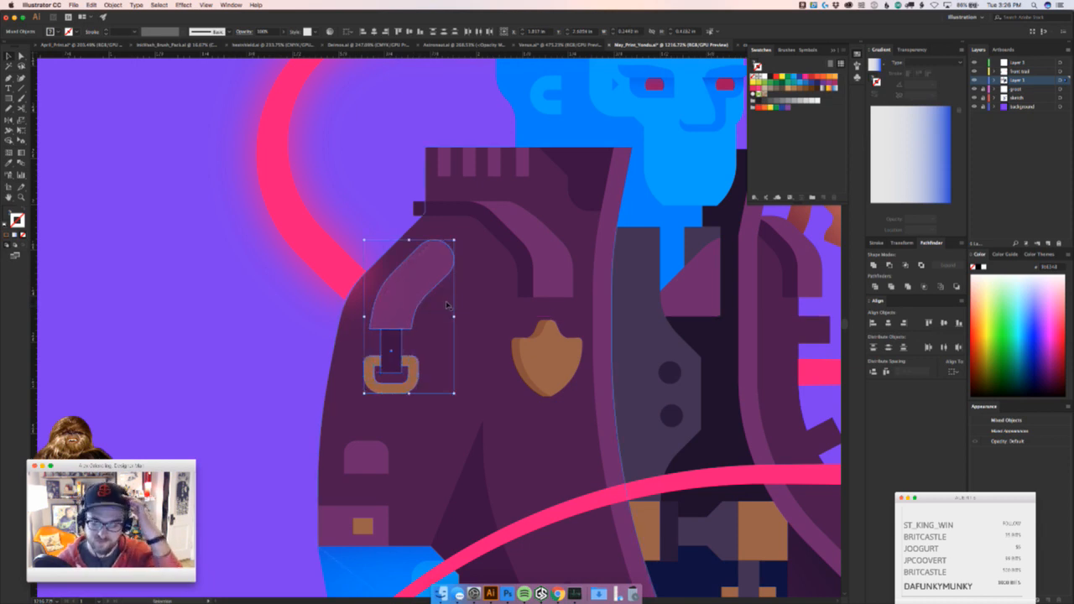
pyautogui.press('super+Tab')
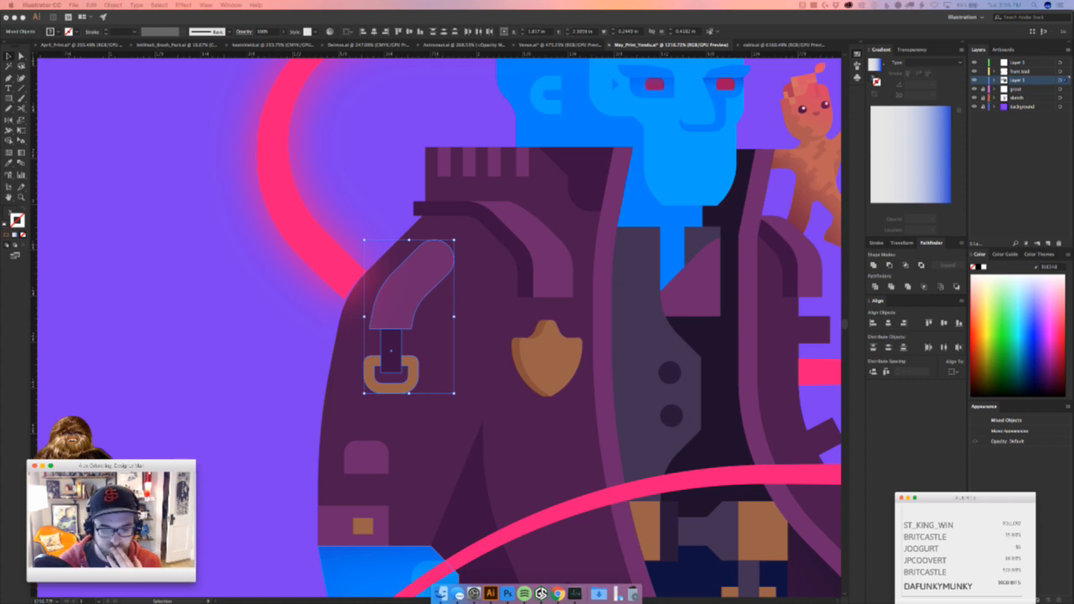
pyautogui.click(207, 400)
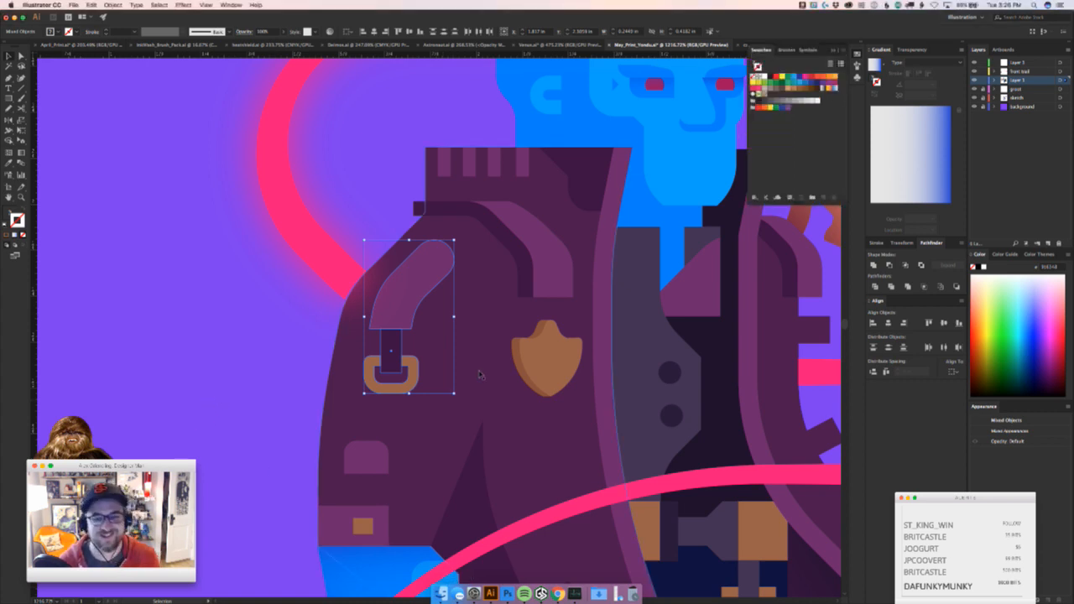
pyautogui.moveTo(589, 346); pyautogui.dragTo(432, 348)
pyautogui.press('super+shift+a')
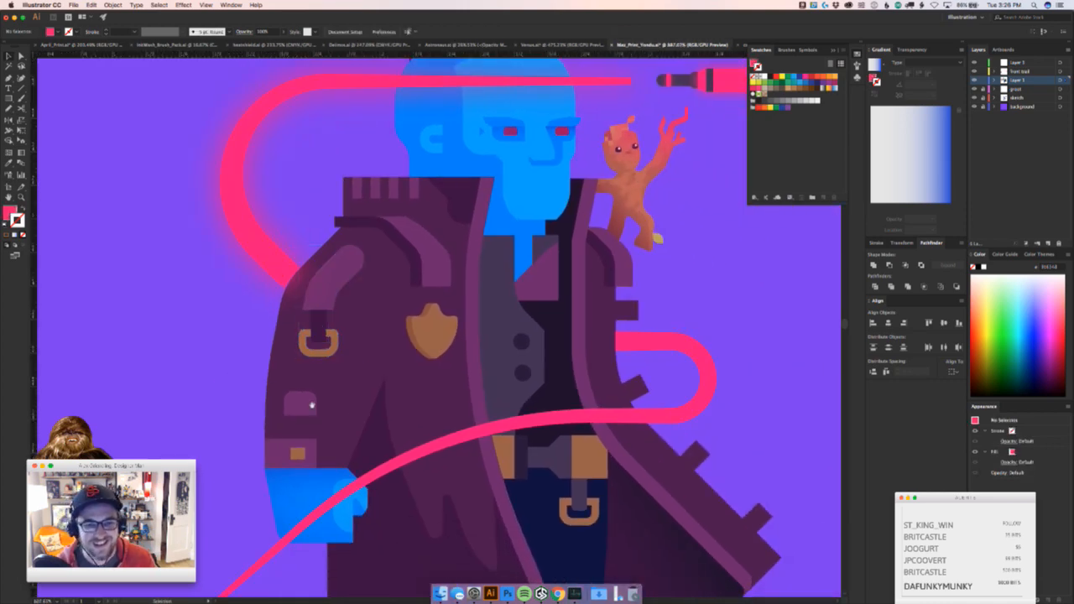
pyautogui.moveTo(347, 409); pyautogui.dragTo(288, 276)
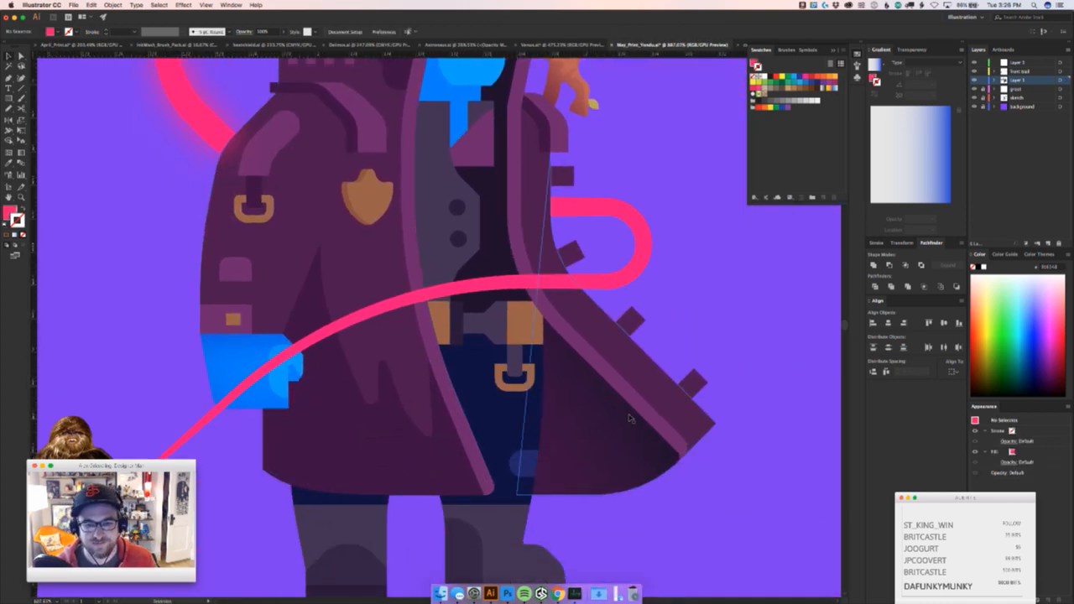
pyautogui.moveTo(630, 415)
pyautogui.mouseDown()
pyautogui.moveTo(554, 414)
pyautogui.moveTo(633, 414)
pyautogui.mouseUp()
pyautogui.moveTo(320, 414); pyautogui.dragTo(402, 418)
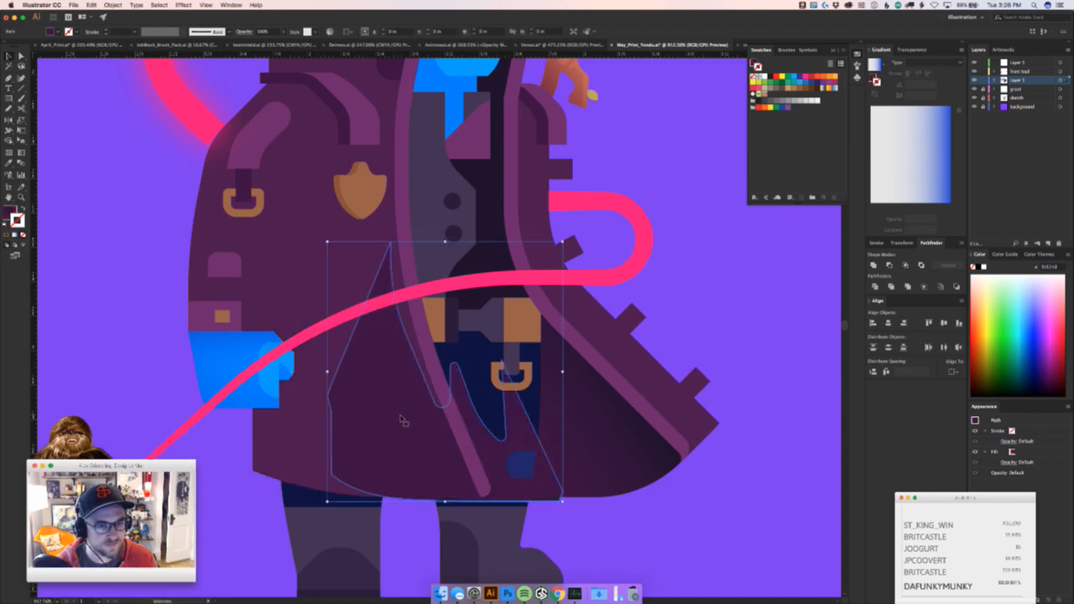
pyautogui.press('super+z')
pyautogui.press('super+c')
pyautogui.moveTo(346, 460); pyautogui.dragTo(423, 467)
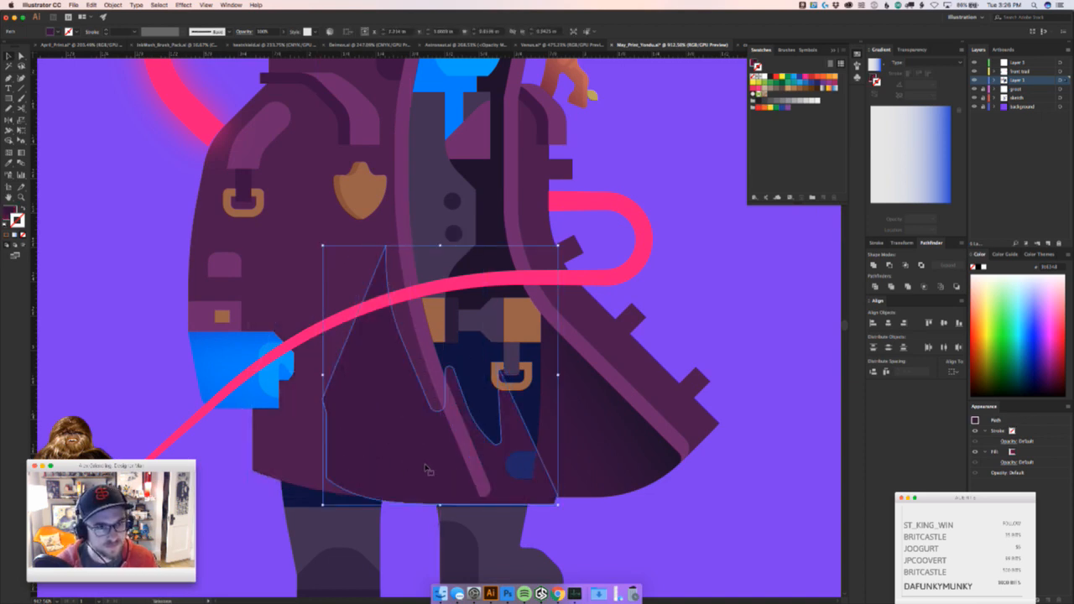
pyautogui.press('super+z')
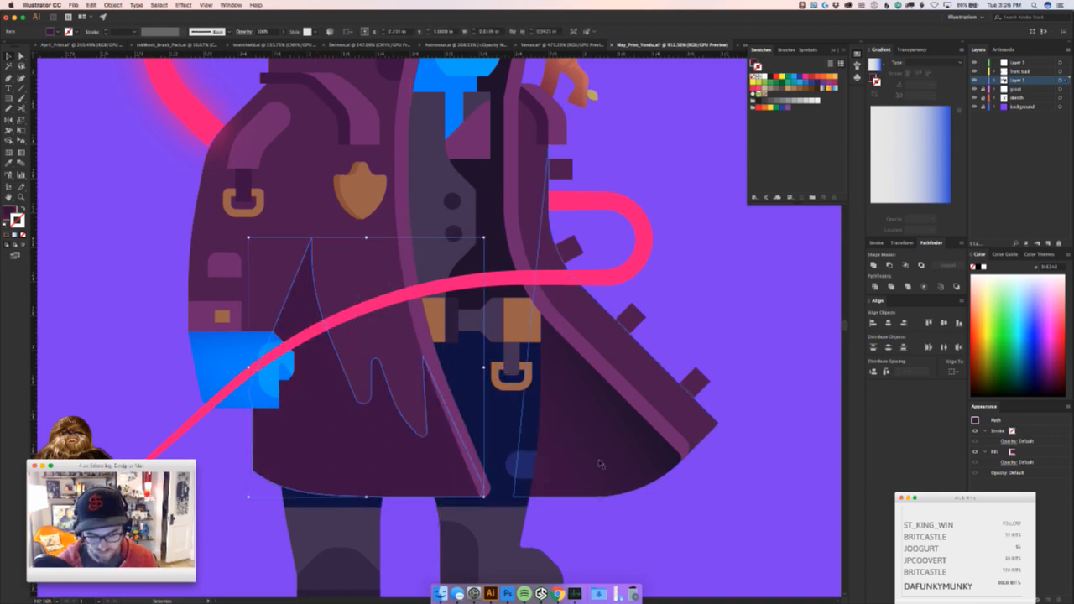
# Apply the dark gradient sampled from the coat's flared inner flap to the shadow shape on the jacket's front
pyautogui.press('i')
pyautogui.click(625, 442)
pyautogui.press('g')
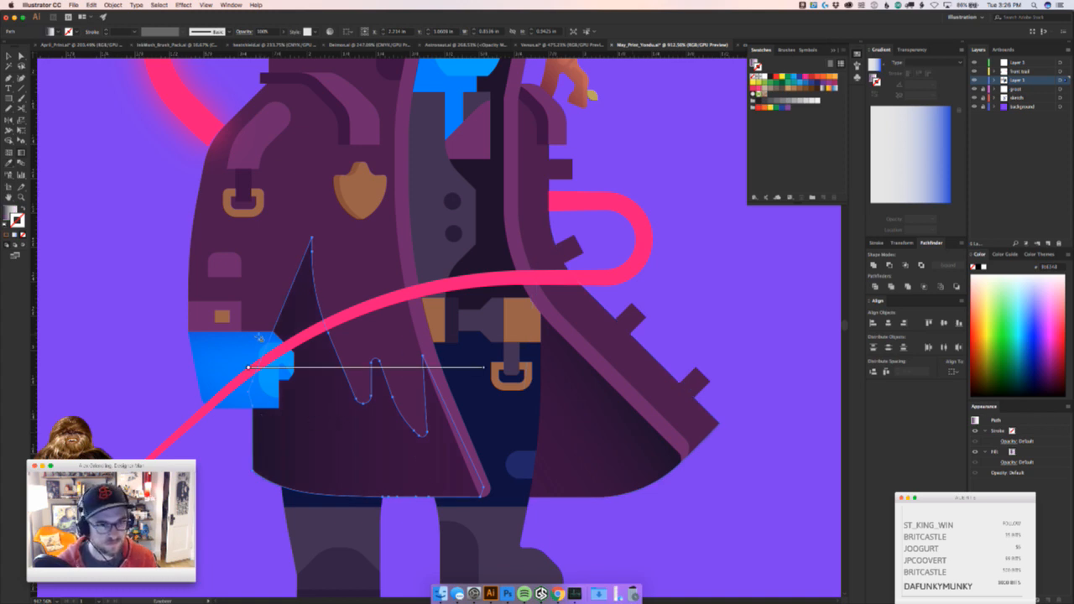
pyautogui.click(8, 208)
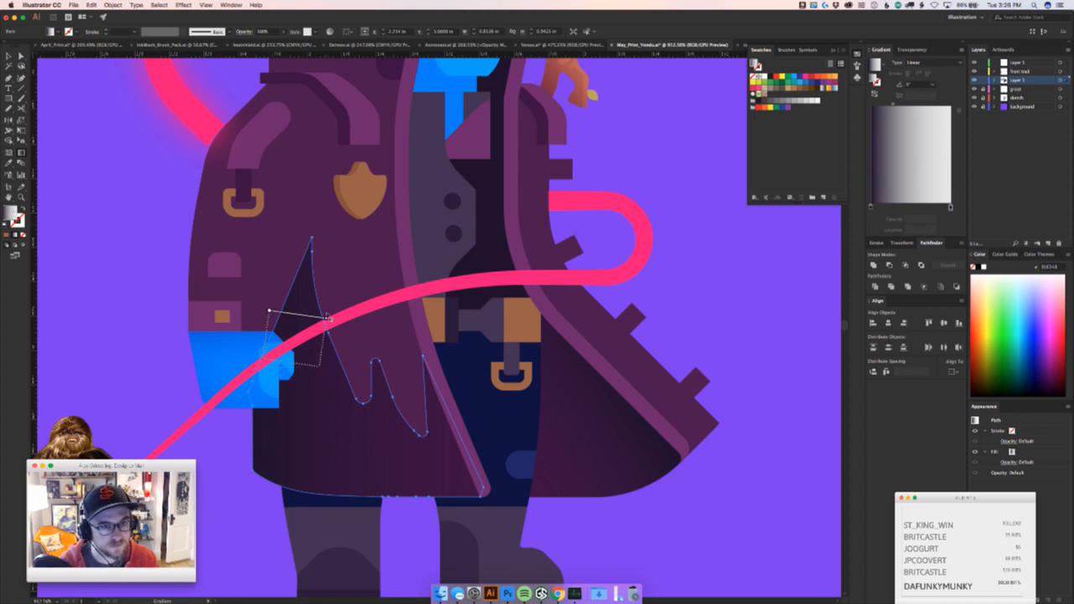
# Redraw the shadow shape's linear gradient diagonally, running from dark beside the blue hand to lighter towards the jacket's front edge
pyautogui.moveTo(242, 358)
pyautogui.mouseDown()
pyautogui.moveTo(390, 362)
pyautogui.moveTo(383, 372)
pyautogui.mouseUp()
pyautogui.moveTo(232, 451); pyautogui.dragTo(349, 438)
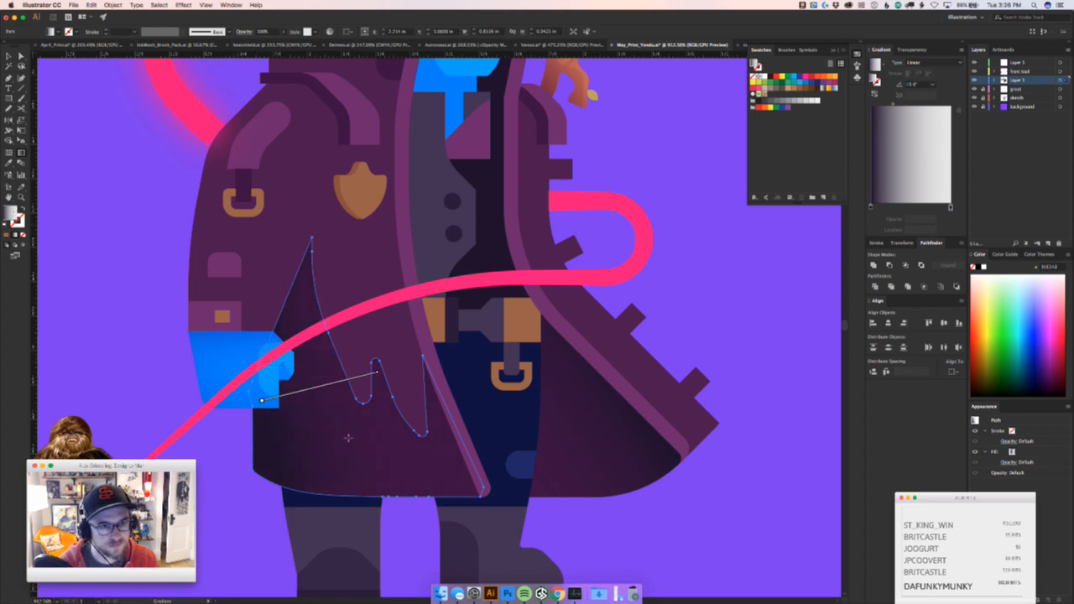
pyautogui.moveTo(232, 473); pyautogui.dragTo(392, 391)
pyautogui.moveTo(217, 407); pyautogui.dragTo(369, 374)
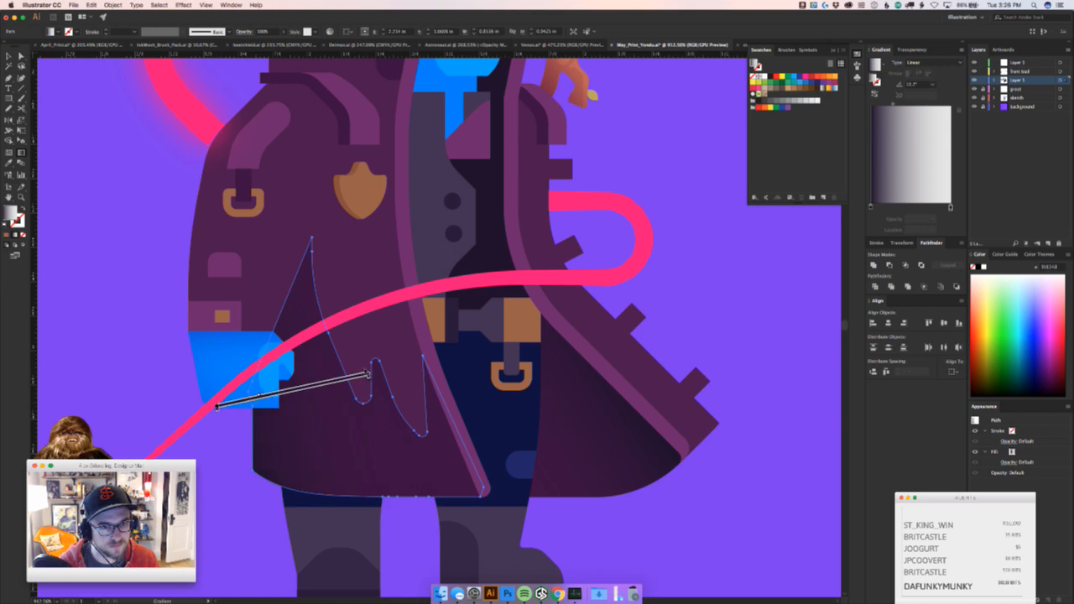
pyautogui.moveTo(255, 363); pyautogui.dragTo(387, 310)
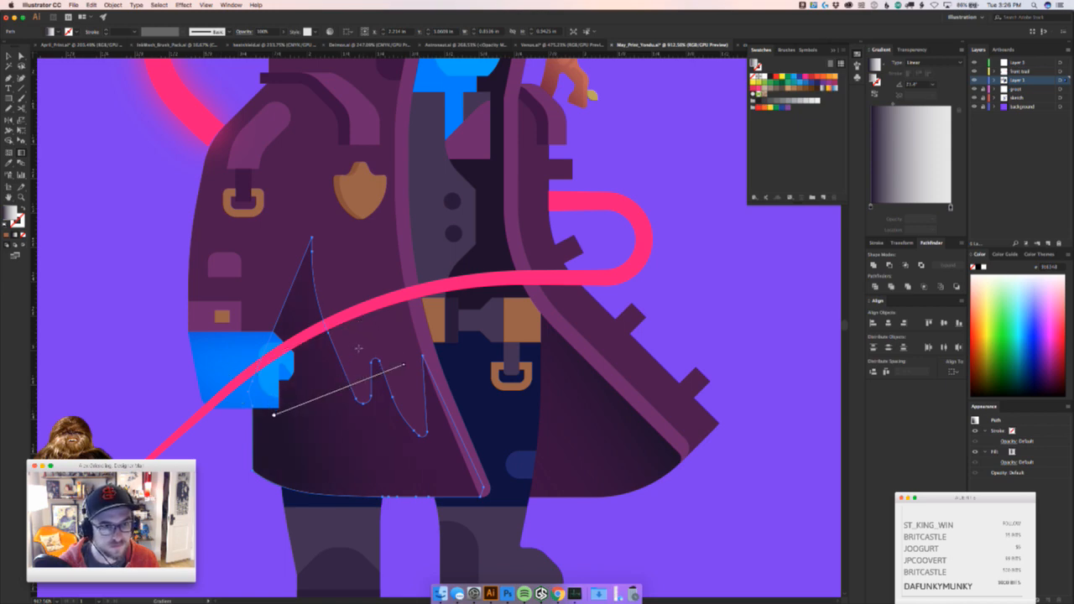
pyautogui.press('v')
pyautogui.click(119, 399)
# Pull in the protruding outer end of the jacket's dark shoulder strap so it sits flush with the collar's edge
pyautogui.press('z')
pyautogui.moveTo(378, 409); pyautogui.dragTo(371, 369)
pyautogui.press('a')
pyautogui.click(294, 281)
pyautogui.press('v')
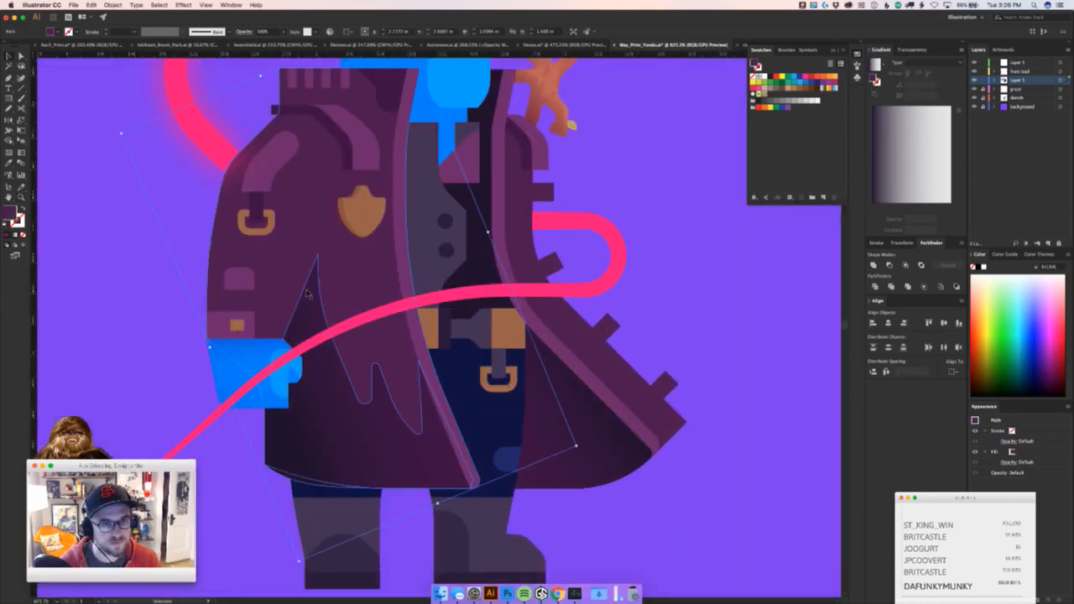
pyautogui.press('space')
pyautogui.moveTo(307, 289); pyautogui.dragTo(364, 447)
pyautogui.press('z')
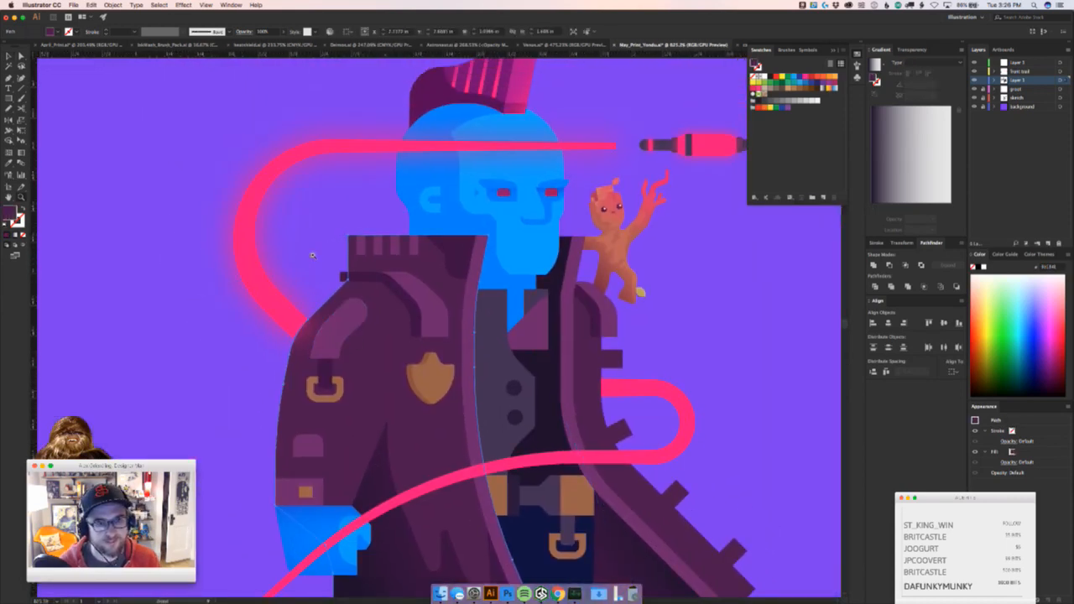
pyautogui.moveTo(312, 251); pyautogui.dragTo(383, 327)
pyautogui.press('a')
pyautogui.click(383, 328)
pyautogui.moveTo(429, 356); pyautogui.dragTo(133, 437)
pyautogui.click(439, 343)
# Select the shoulder strap's two shapes and move them up until the lower edge meets the corner between collar and shoulder
pyautogui.press('z')
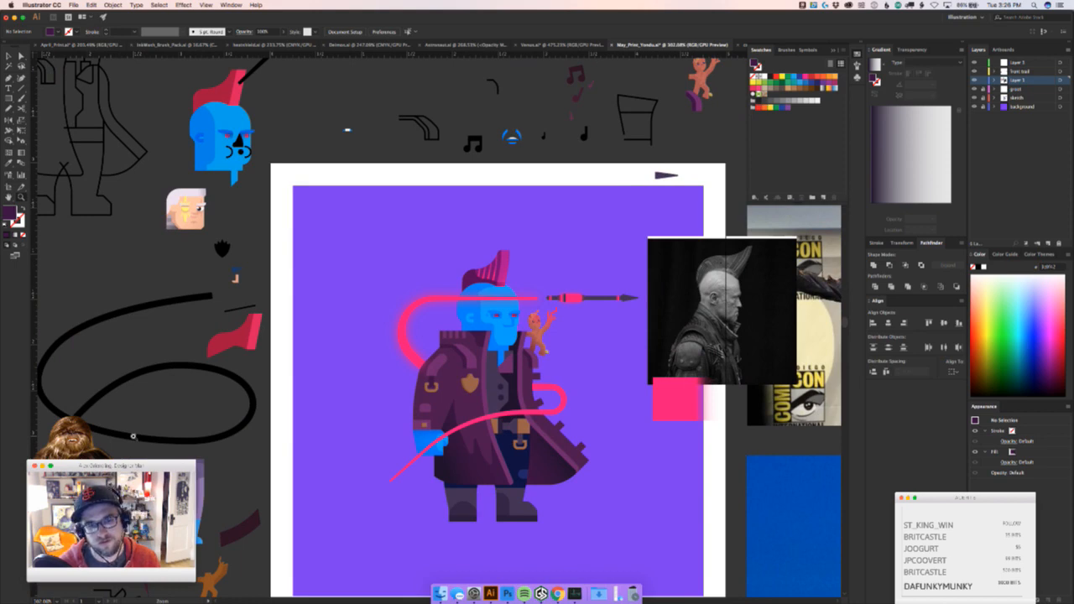
pyautogui.moveTo(134, 436); pyautogui.dragTo(351, 199)
pyautogui.press('v')
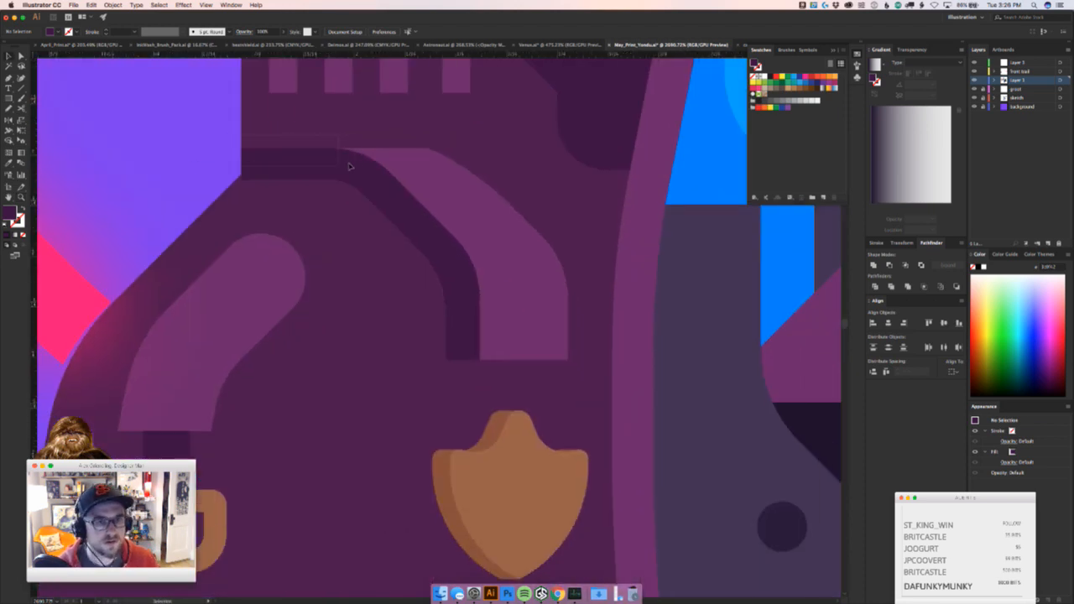
pyautogui.click(351, 166)
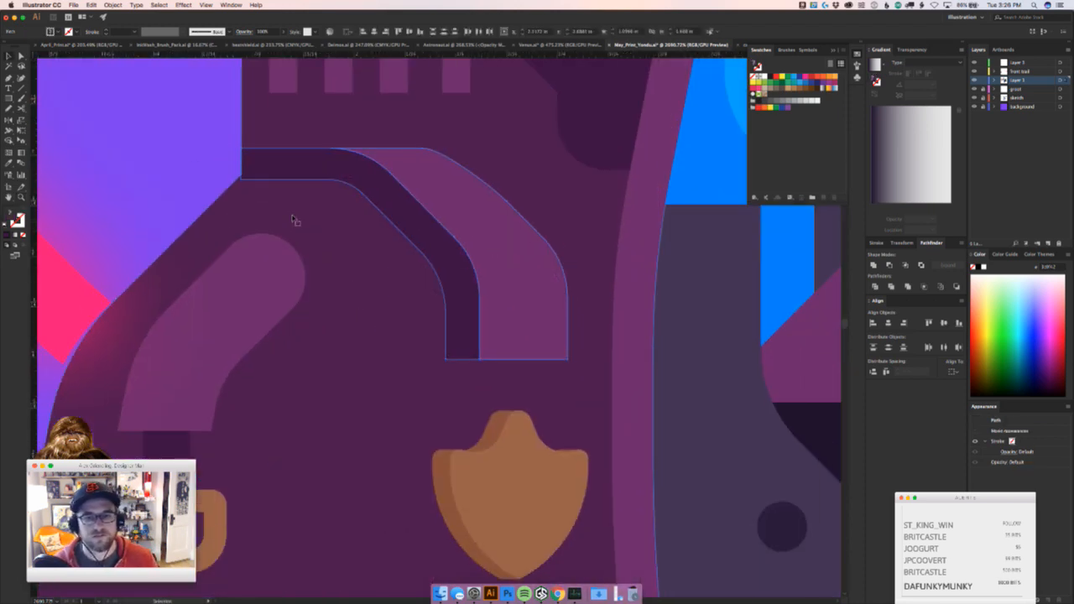
pyautogui.moveTo(241, 198); pyautogui.dragTo(397, 278)
pyautogui.press('z')
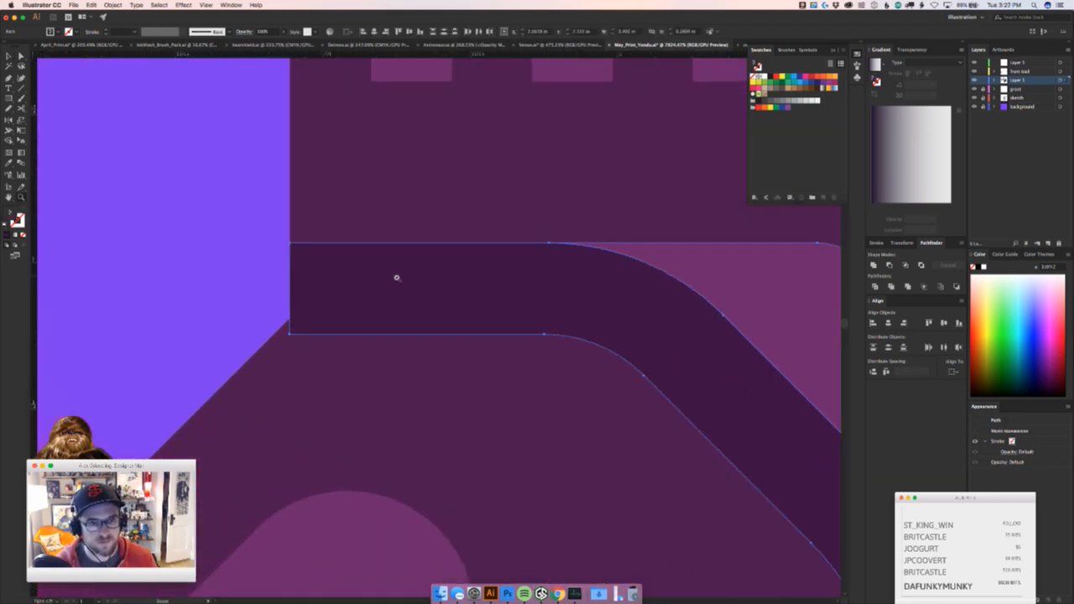
pyautogui.press('a')
pyautogui.moveTo(291, 333)
pyautogui.mouseDown()
pyautogui.moveTo(312, 304)
pyautogui.moveTo(290, 318)
pyautogui.mouseUp()
pyautogui.press('super+shift+a')
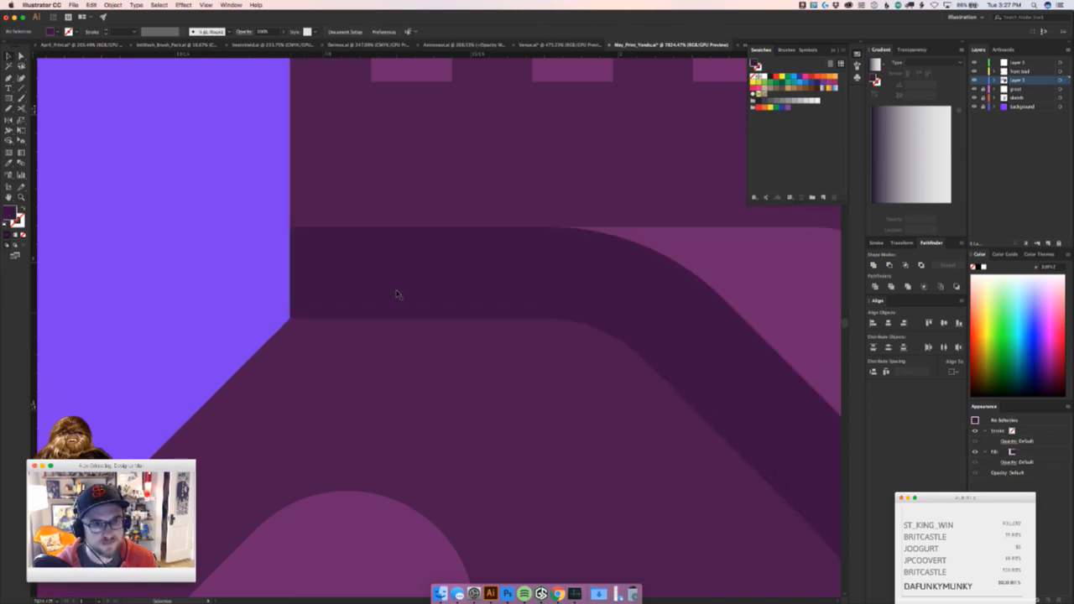
# Examine the whole character and check the artwork of the mohawk and head
pyautogui.press('z')
pyautogui.moveTo(494, 314); pyautogui.dragTo(153, 374)
pyautogui.press('v')
pyautogui.moveTo(557, 367); pyautogui.dragTo(445, 353)
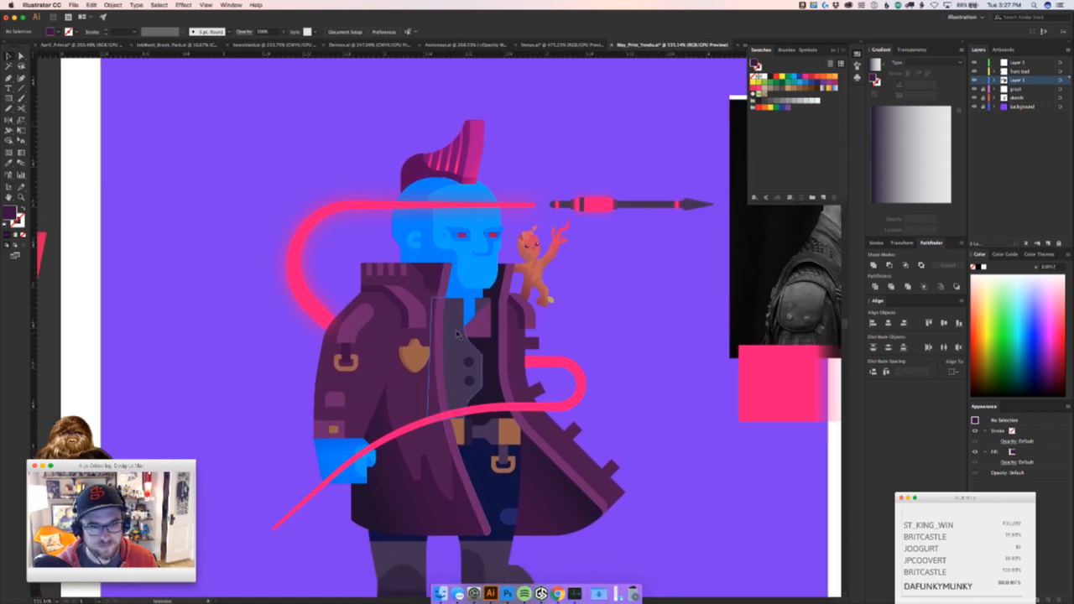
pyautogui.press('super+Tab')
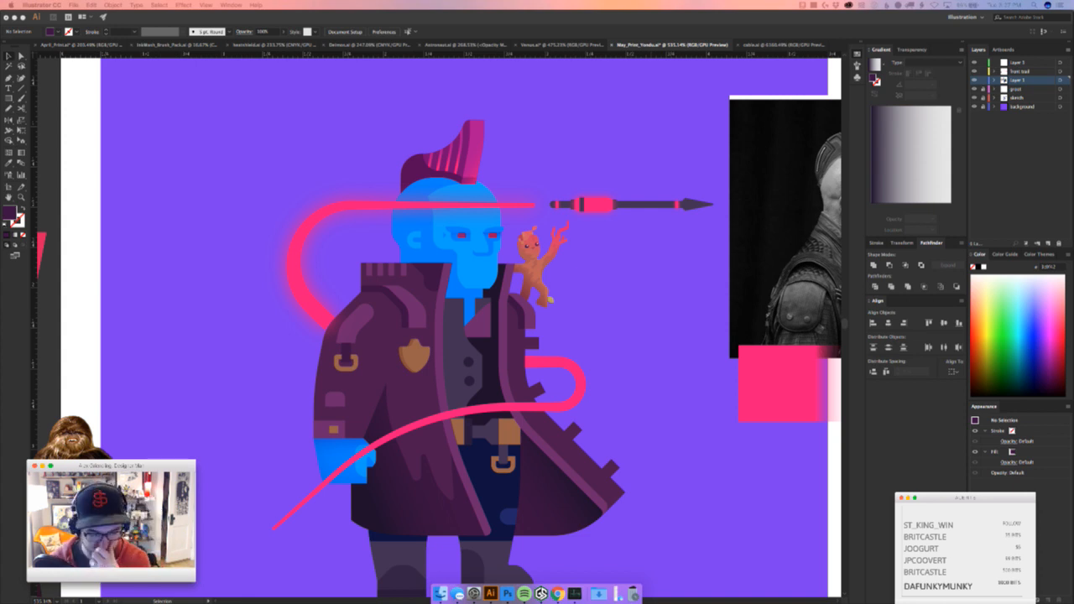
pyautogui.click(631, 299)
pyautogui.moveTo(577, 316); pyautogui.dragTo(621, 343)
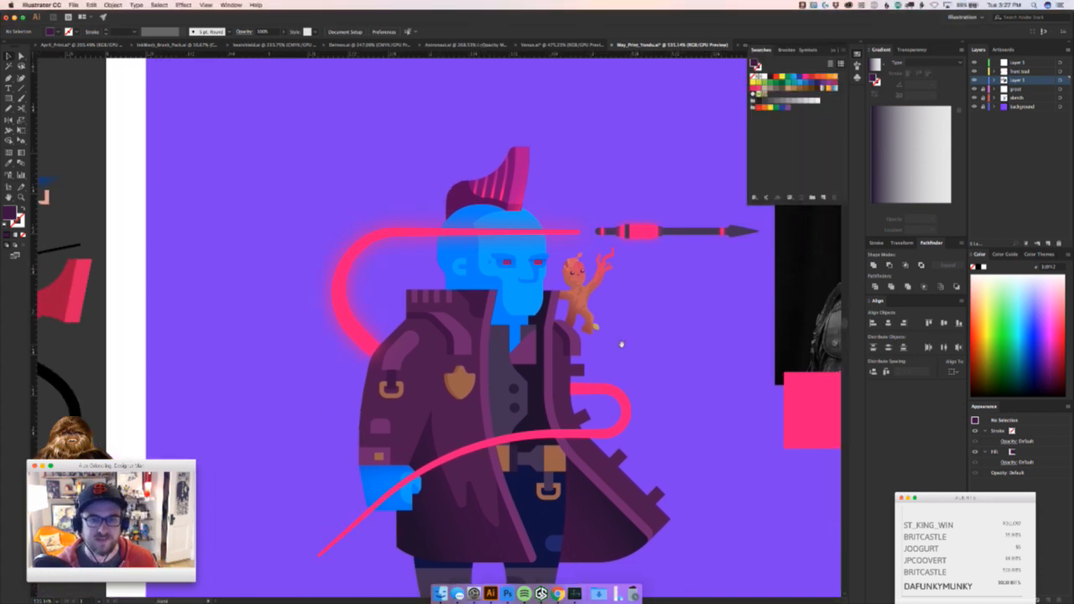
pyautogui.click(526, 184)
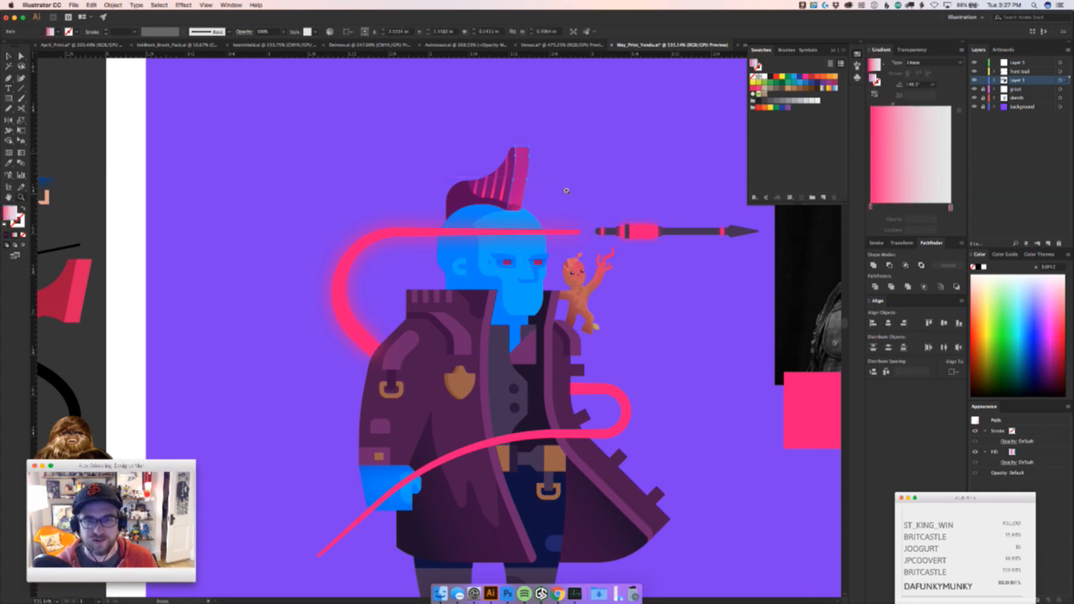
pyautogui.scroll(3, 519, 192)
pyautogui.click(579, 200)
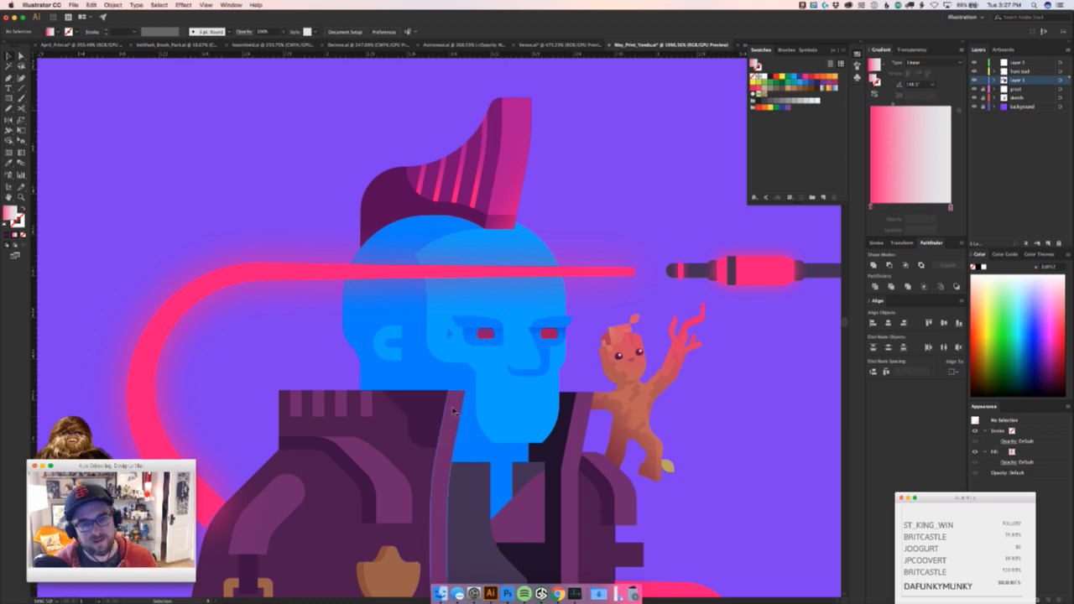
pyautogui.press('z')
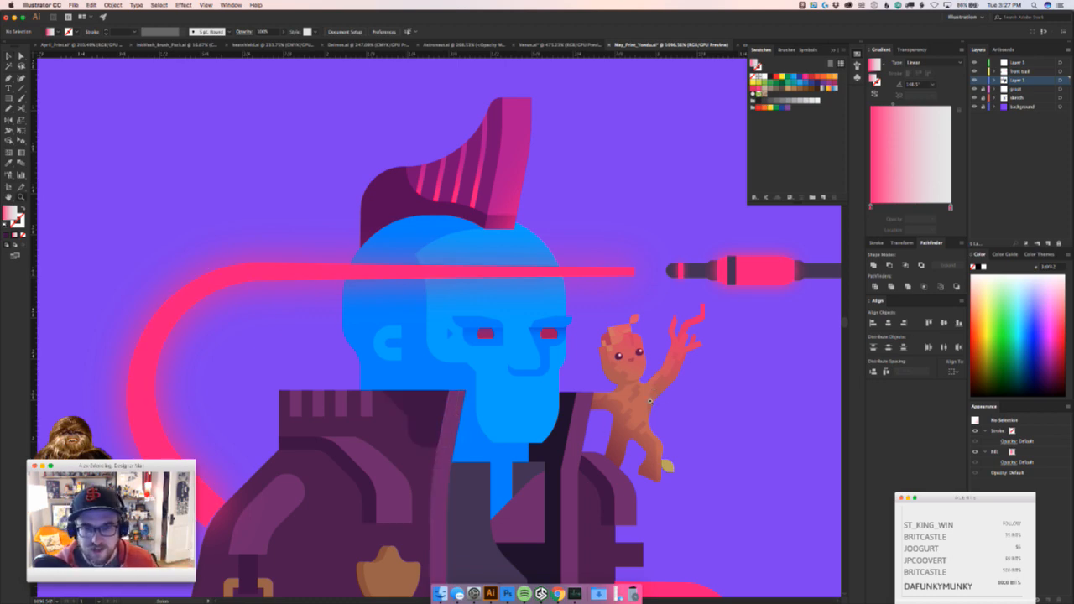
pyautogui.moveTo(589, 290); pyautogui.dragTo(412, 378)
pyautogui.moveTo(349, 451); pyautogui.dragTo(394, 453)
pyautogui.press('v')
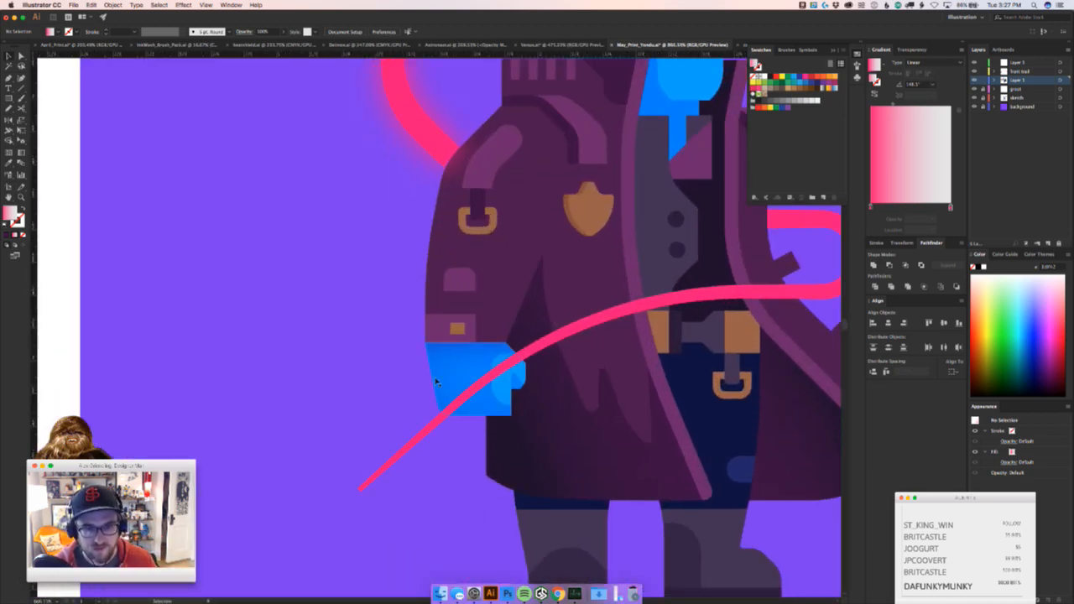
pyautogui.click(520, 369)
pyautogui.moveTo(522, 366); pyautogui.dragTo(515, 382)
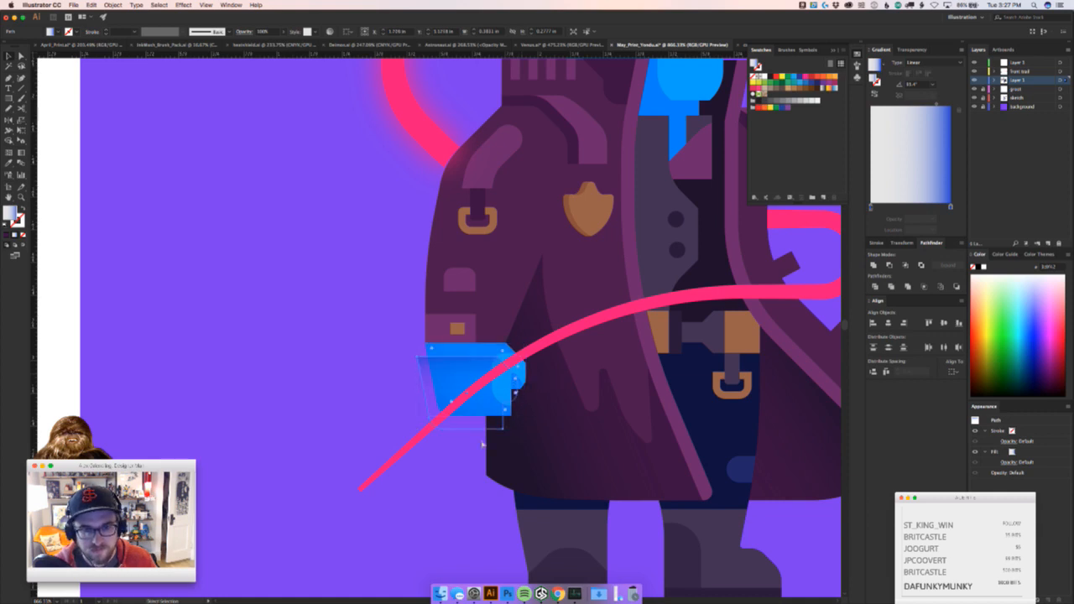
pyautogui.press('super+z')
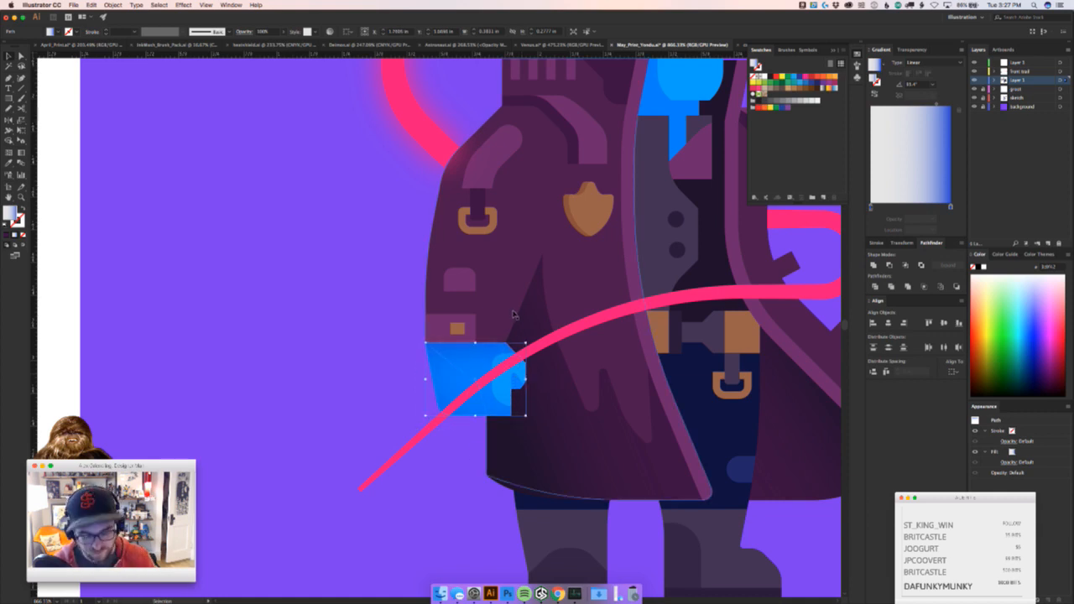
# Draw a closed Pen shape on the lower sleeve from the shadow's peak down to the blue hand, along the cuff's inner edge and back up
pyautogui.press('z')
pyautogui.moveTo(484, 302); pyautogui.dragTo(564, 277)
pyautogui.press('v')
pyautogui.click(228, 431)
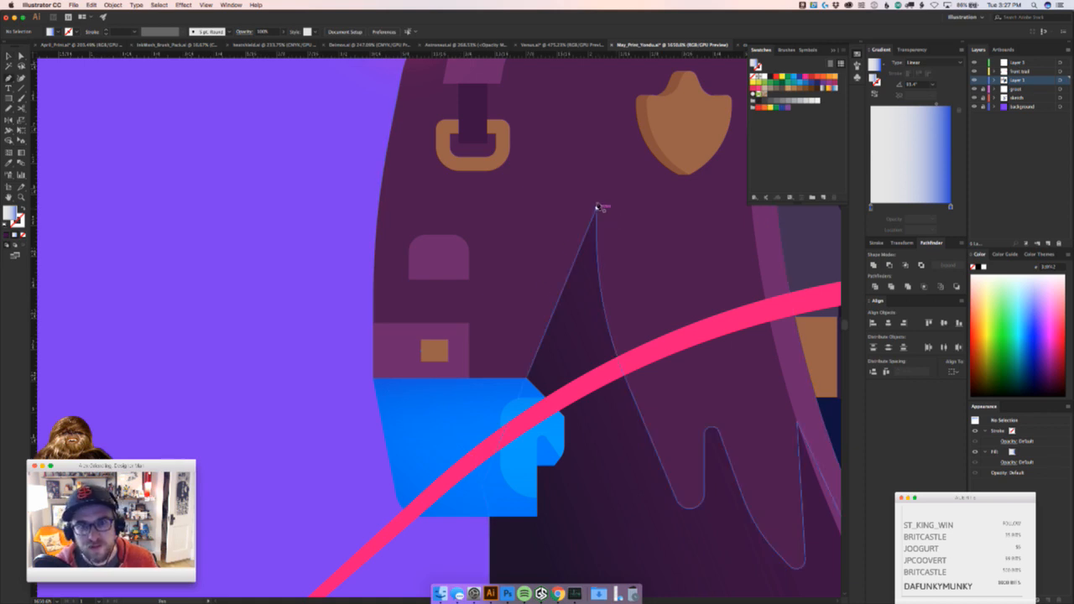
pyautogui.moveTo(598, 206); pyautogui.dragTo(598, 195)
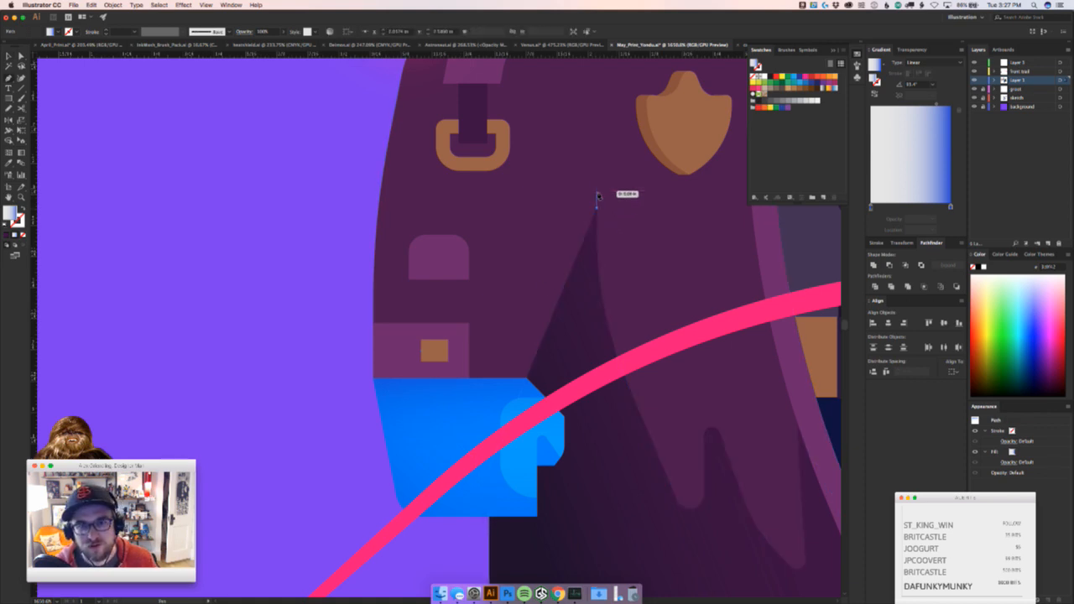
pyautogui.click(526, 378)
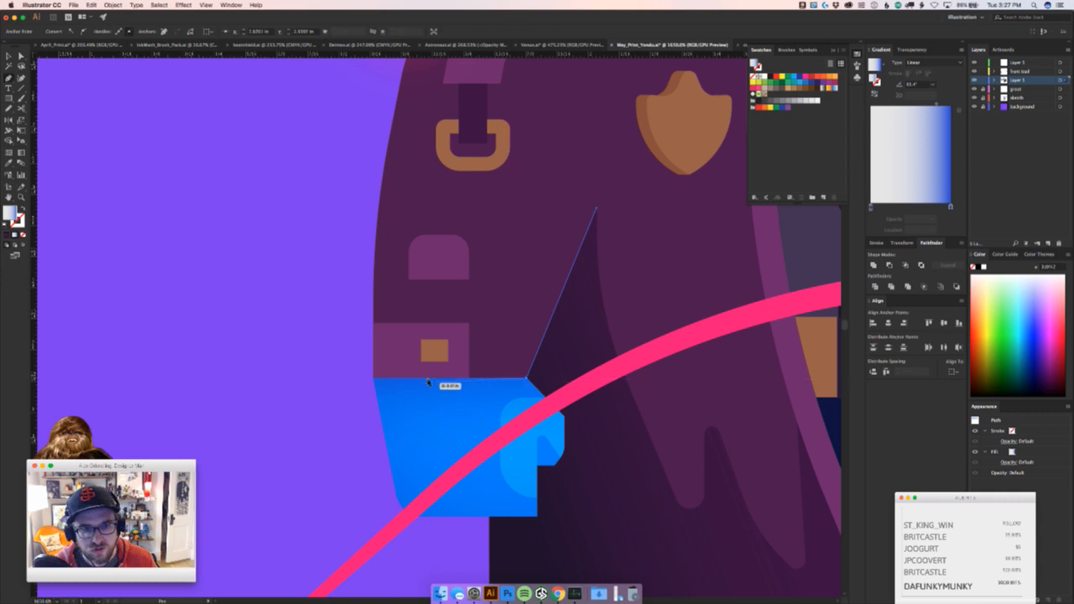
pyautogui.click(469, 377)
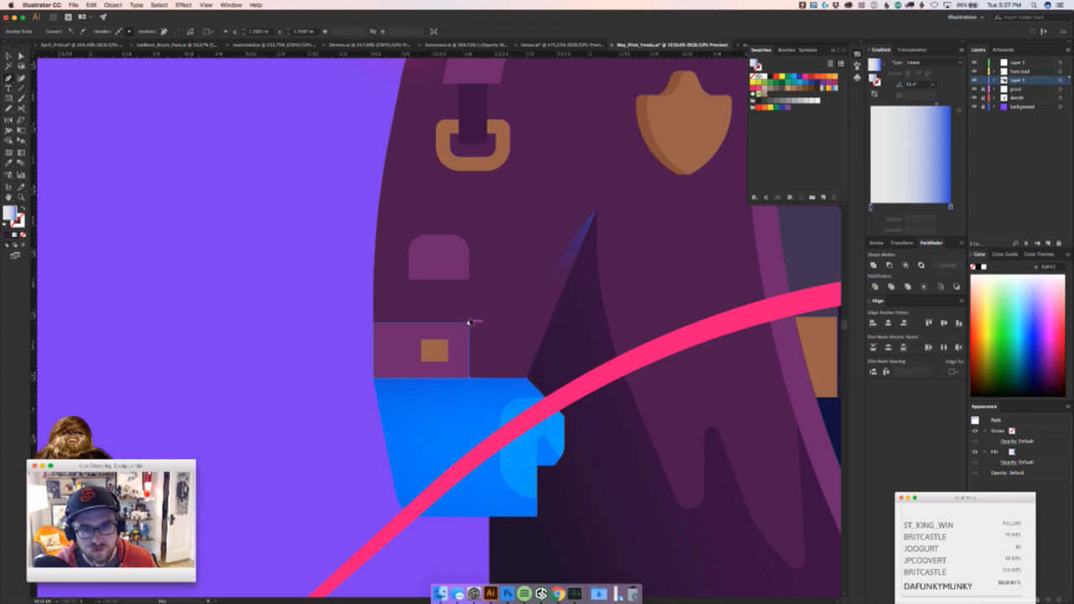
pyautogui.click(470, 321)
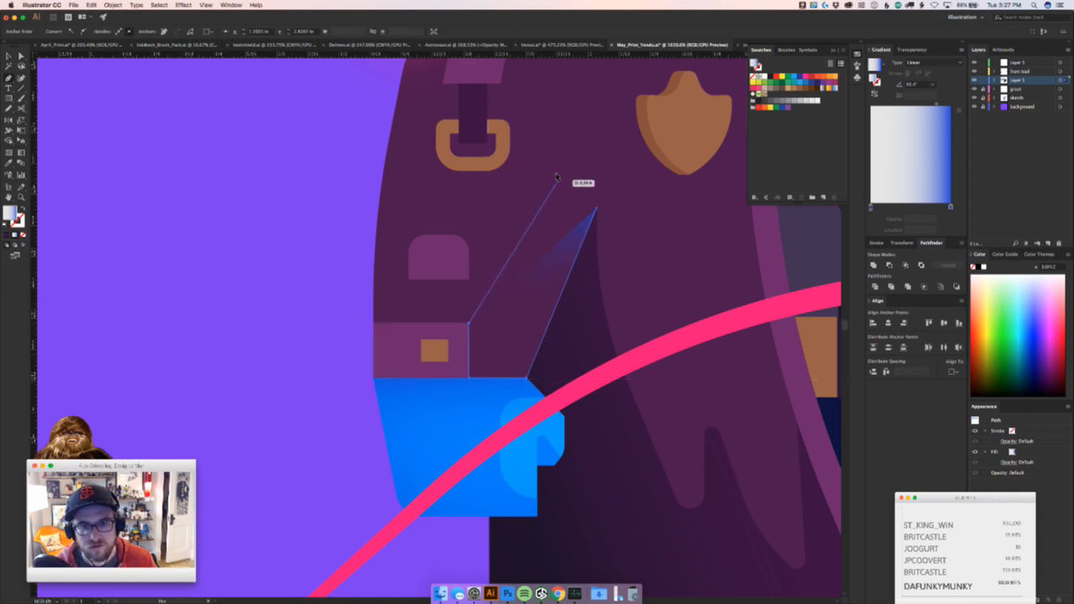
pyautogui.click(572, 127)
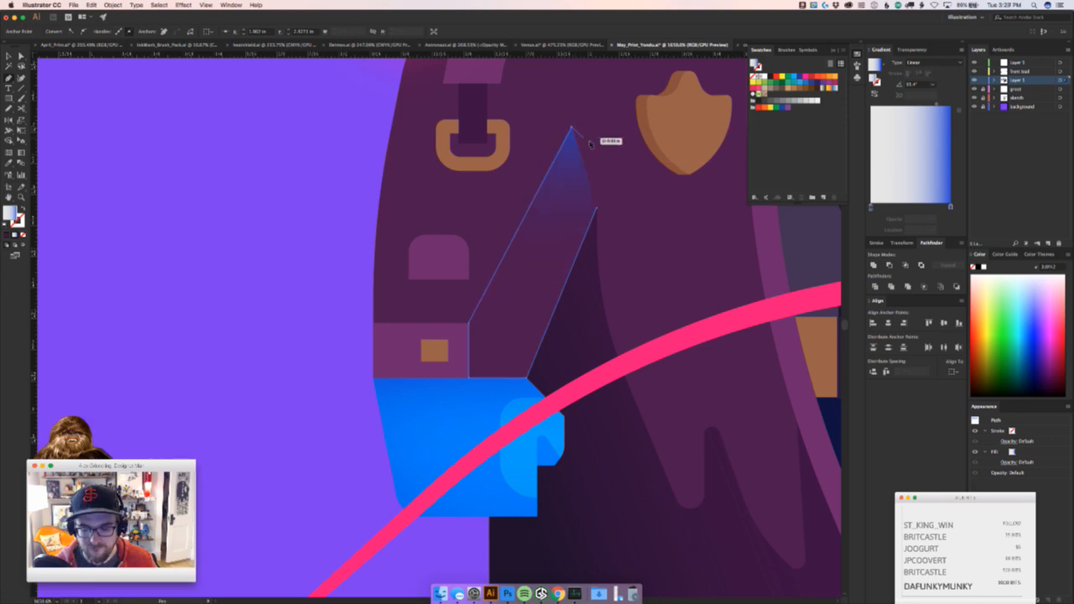
pyautogui.click(596, 207)
# Fill the new sleeve shape with the pink fading gradient sampled from the mohawk
pyautogui.press('z')
pyautogui.moveTo(609, 254); pyautogui.dragTo(227, 415)
pyautogui.press('i')
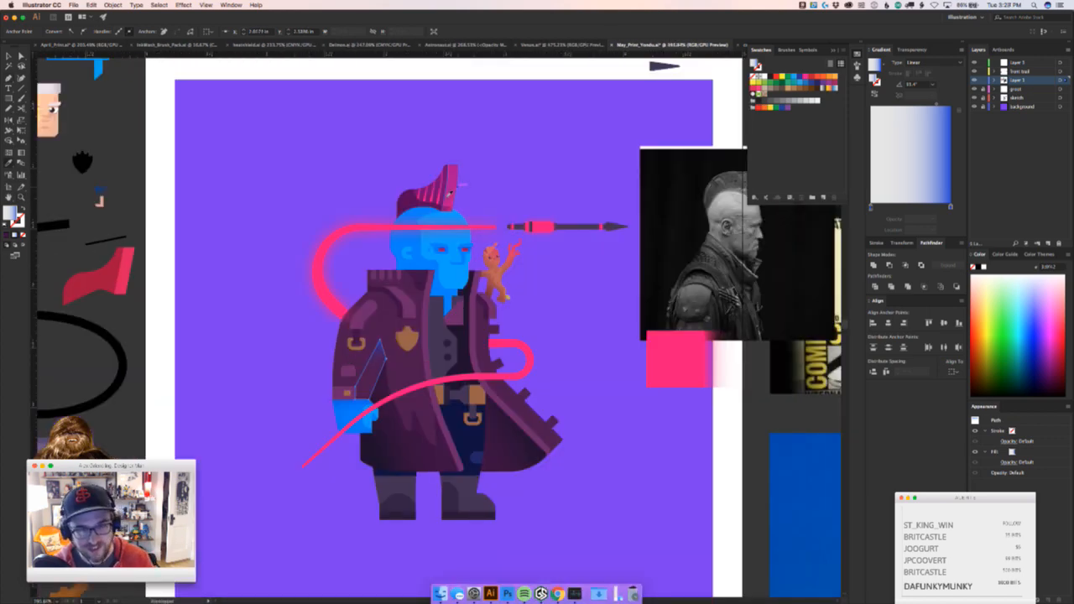
pyautogui.click(450, 194)
# Redraw the sleeve shape's linear gradient diagonally, with pink along the inner edge above the hand fading towards the outer sleeve
pyautogui.press('z')
pyautogui.moveTo(355, 423); pyautogui.dragTo(427, 398)
pyautogui.press('g')
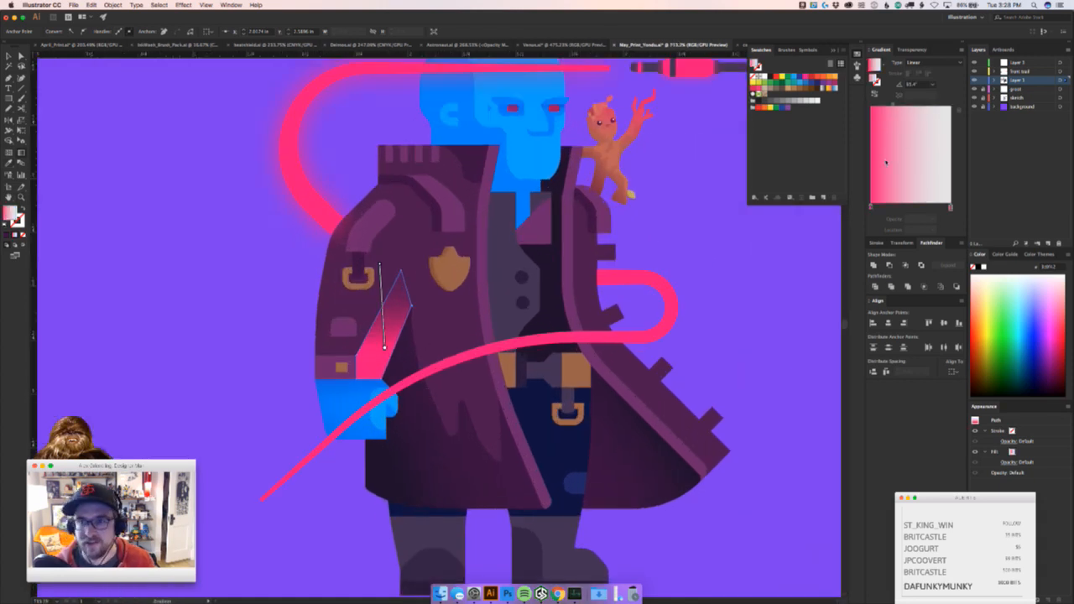
pyautogui.moveTo(421, 322); pyautogui.dragTo(462, 340)
pyautogui.moveTo(397, 338); pyautogui.dragTo(424, 356)
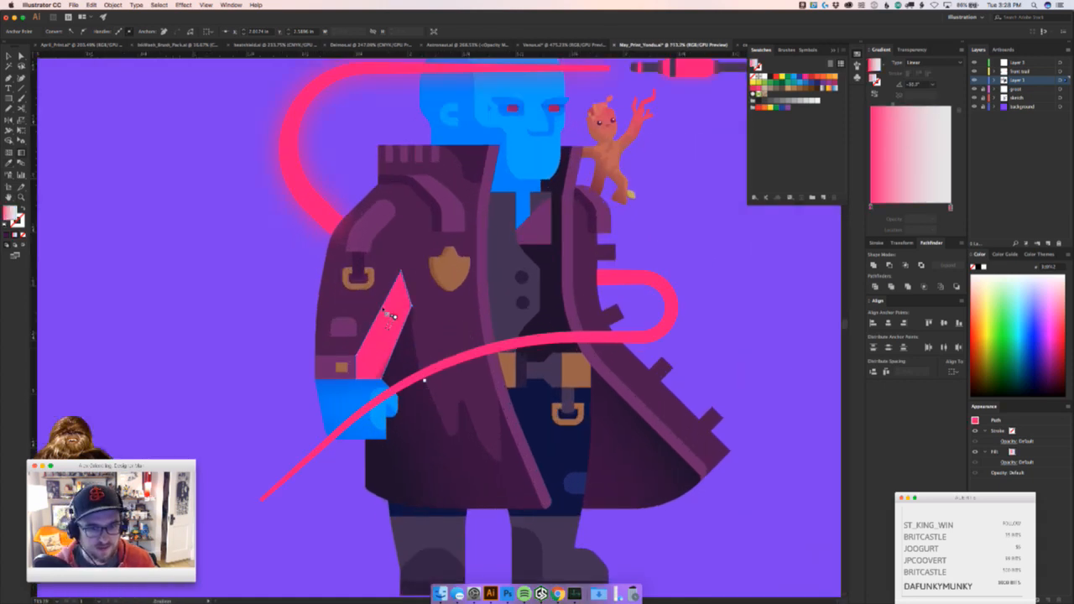
pyautogui.moveTo(365, 320); pyautogui.dragTo(392, 327)
pyautogui.moveTo(423, 381)
pyautogui.mouseDown()
pyautogui.moveTo(373, 299)
pyautogui.moveTo(371, 322)
pyautogui.mouseUp()
pyautogui.moveTo(412, 400)
pyautogui.mouseDown()
pyautogui.moveTo(361, 345)
pyautogui.moveTo(427, 381)
pyautogui.moveTo(408, 358)
pyautogui.mouseUp()
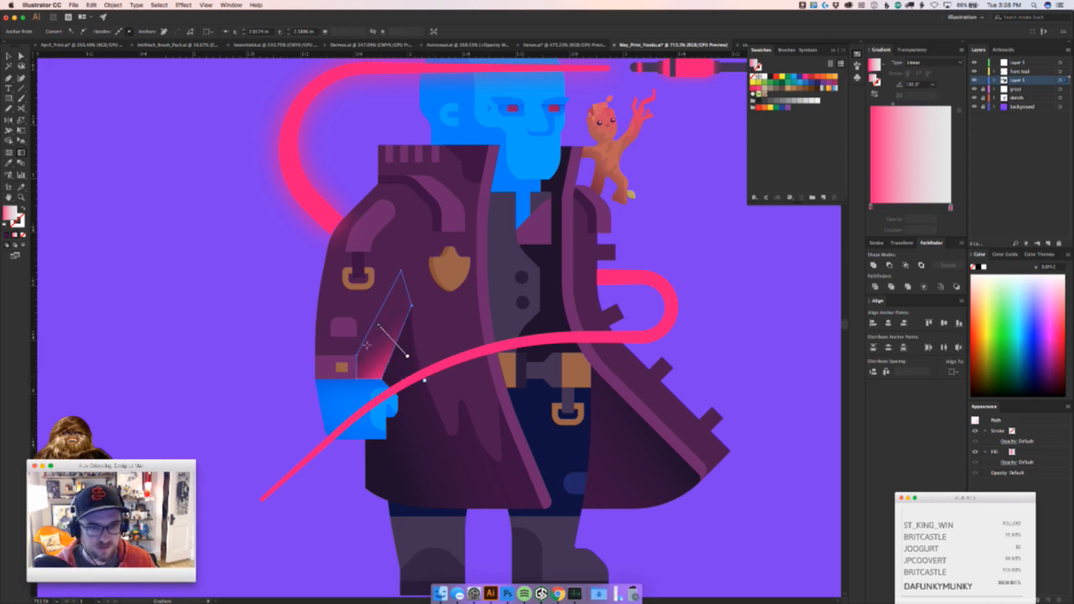
pyautogui.press('v')
pyautogui.click(214, 376)
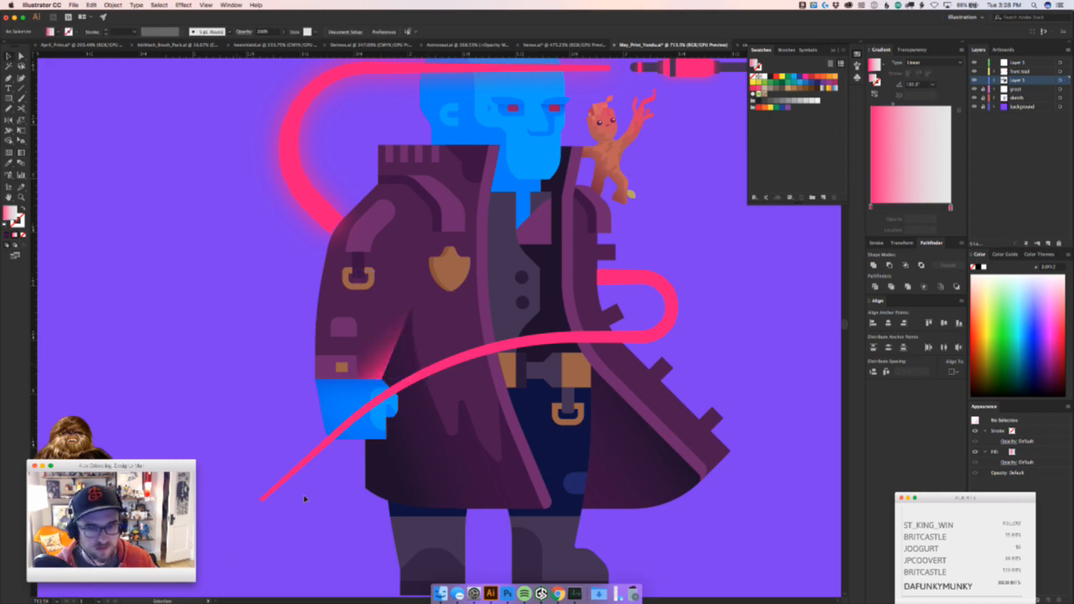
# Examine the pink glow on the lower sleeve up close and against the whole character
pyautogui.press('super+space')
pyautogui.moveTo(366, 438); pyautogui.dragTo(327, 445)
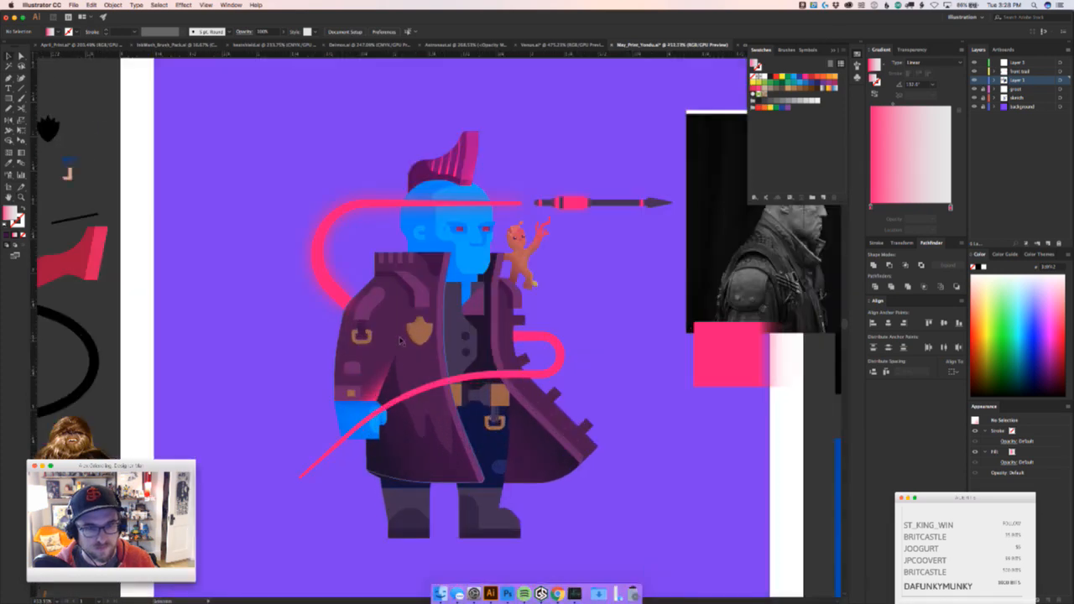
pyautogui.press('super+space')
pyautogui.moveTo(370, 377); pyautogui.dragTo(468, 408)
pyautogui.click(424, 397)
pyautogui.press('g')
pyautogui.press('v')
pyautogui.click(115, 439)
pyautogui.press('super+space')
pyautogui.moveTo(386, 443)
pyautogui.mouseDown()
pyautogui.moveTo(267, 462)
pyautogui.moveTo(163, 462)
pyautogui.mouseUp()
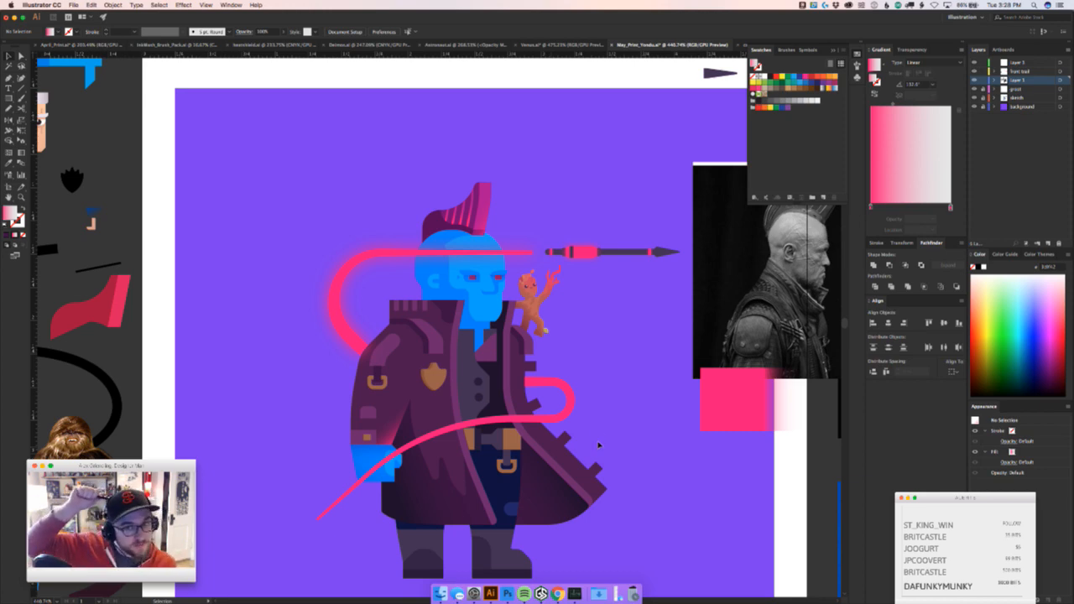
# Unlock the groot layer and select the pink gradient overlay on the small tree character
pyautogui.press('super+space')
pyautogui.moveTo(542, 286); pyautogui.dragTo(622, 241)
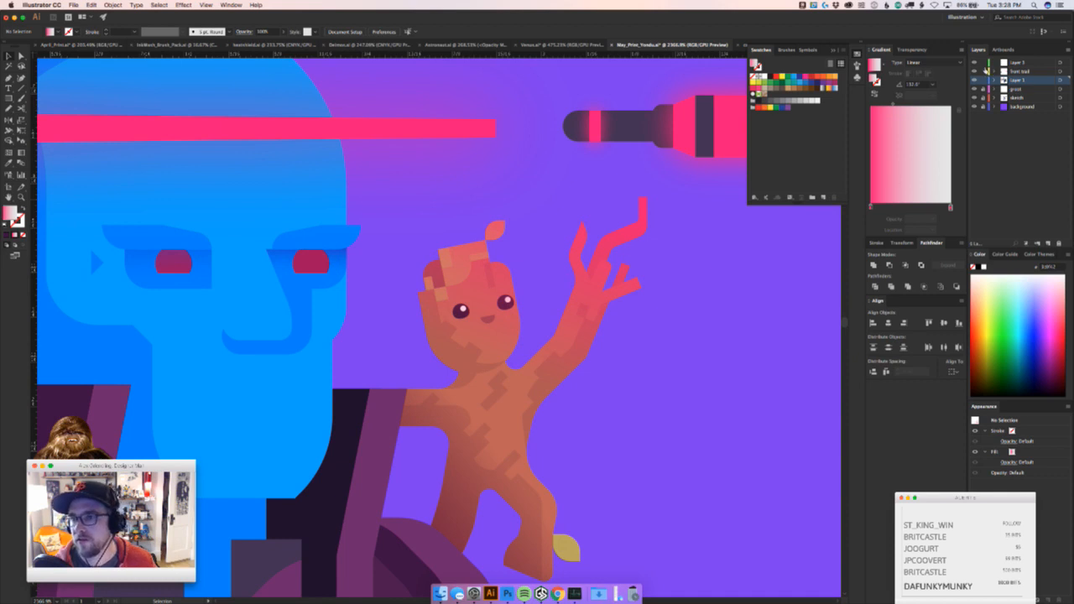
pyautogui.click(974, 88)
pyautogui.click(974, 88)
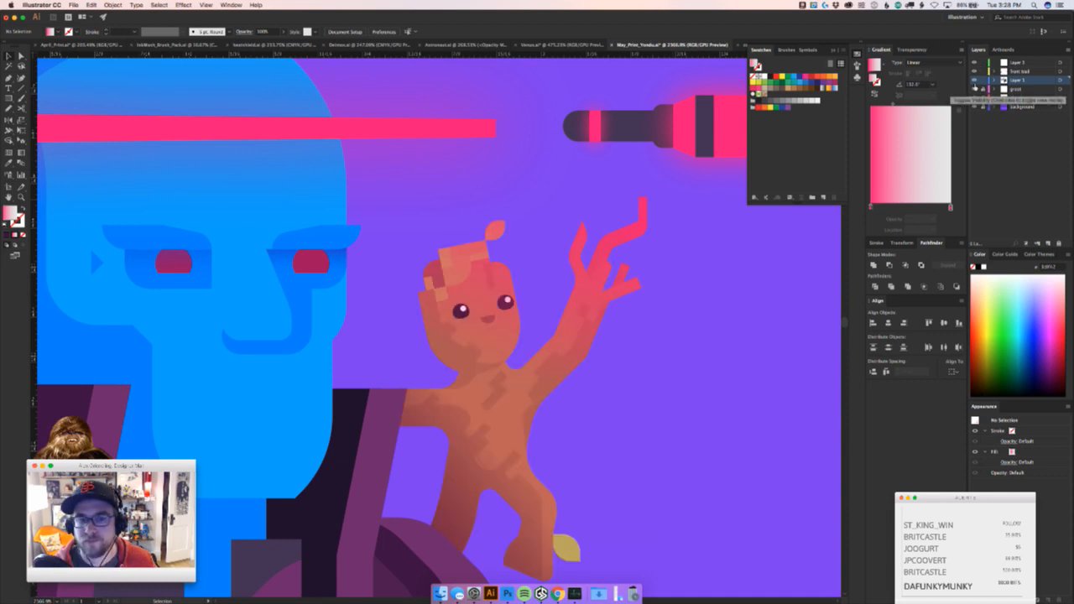
pyautogui.click(983, 89)
pyautogui.click(601, 267)
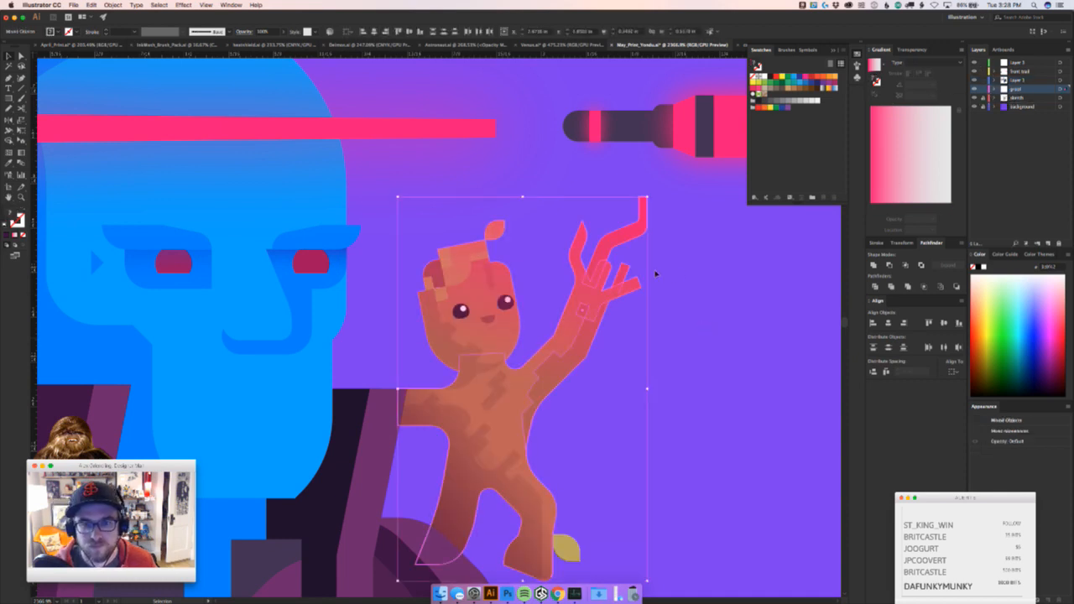
pyautogui.press('a')
pyautogui.click(665, 248)
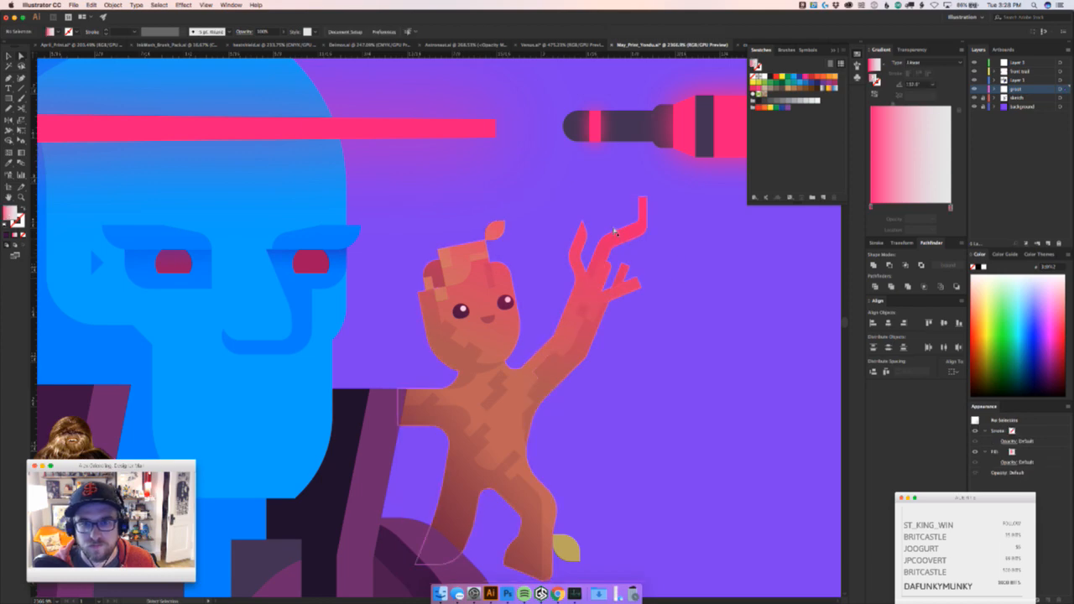
pyautogui.moveTo(628, 233); pyautogui.dragTo(750, 301)
pyautogui.press('super+z')
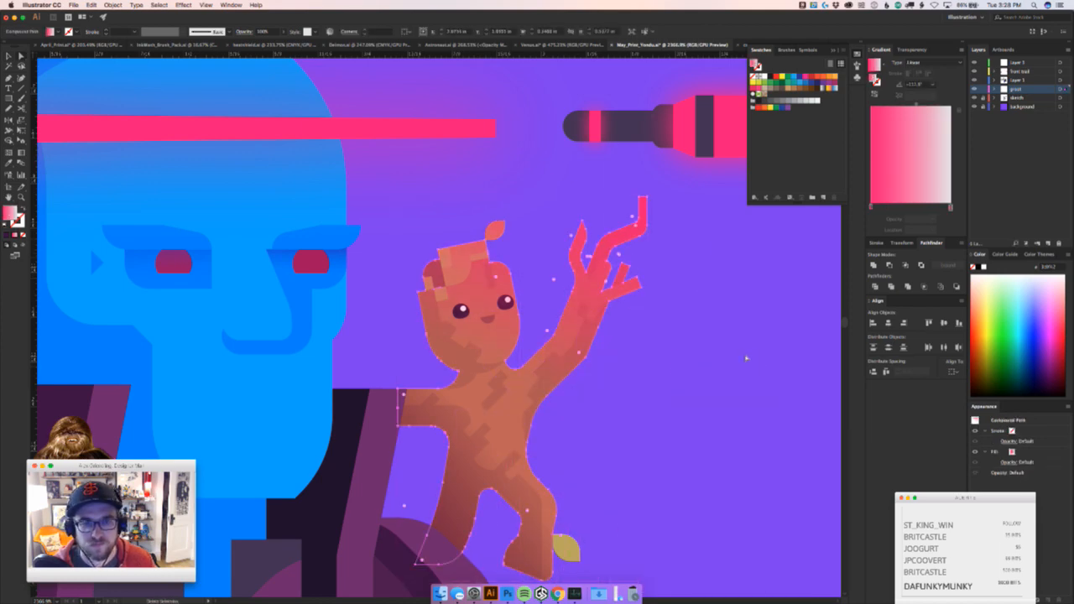
# Redraw the tree character's overlay gradient diagonally so the pink glow concentrates on the raised hand and fades down the arm
pyautogui.press('z')
pyautogui.moveTo(732, 353); pyautogui.dragTo(656, 363)
pyautogui.press('g')
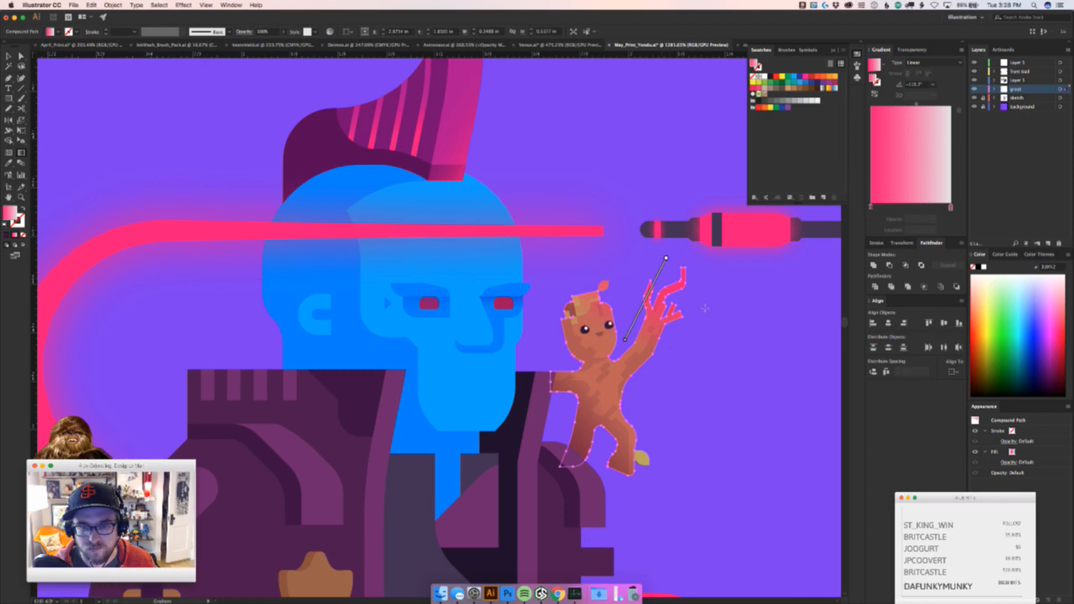
pyautogui.moveTo(748, 250); pyautogui.dragTo(709, 349)
pyautogui.press('a')
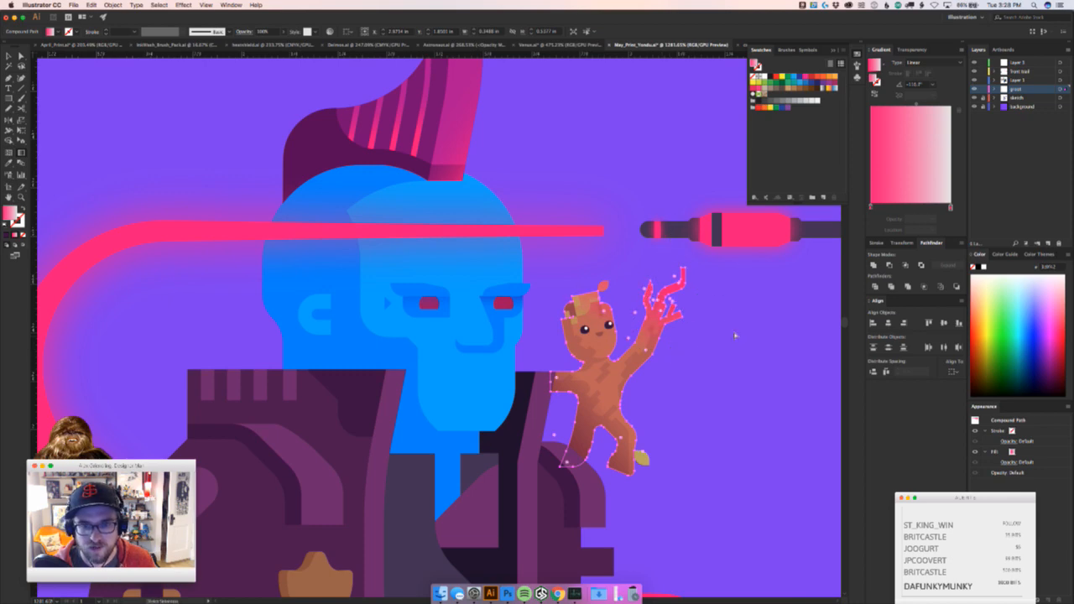
pyautogui.press('v')
pyautogui.click(736, 367)
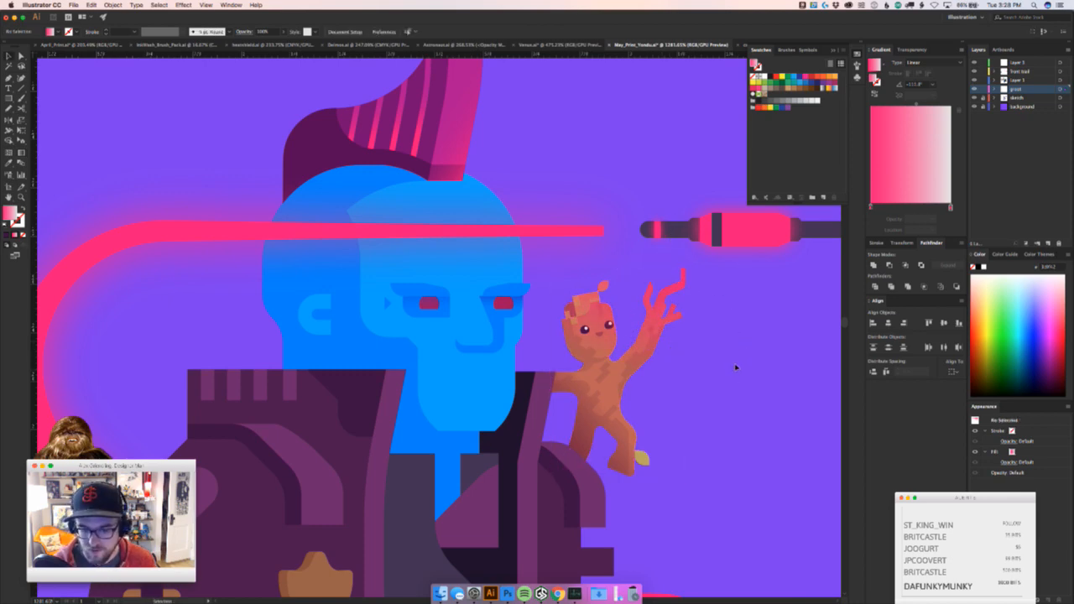
# Lock the groot layer and check its artwork by hiding and showing the layer
pyautogui.press('z')
pyautogui.moveTo(720, 384); pyautogui.dragTo(591, 395)
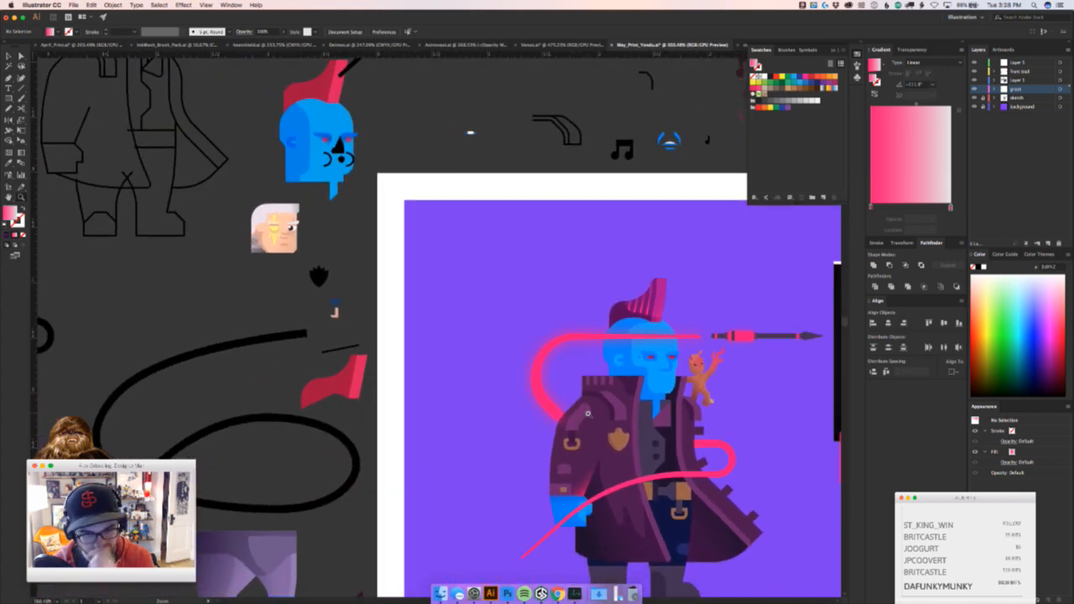
pyautogui.press('v')
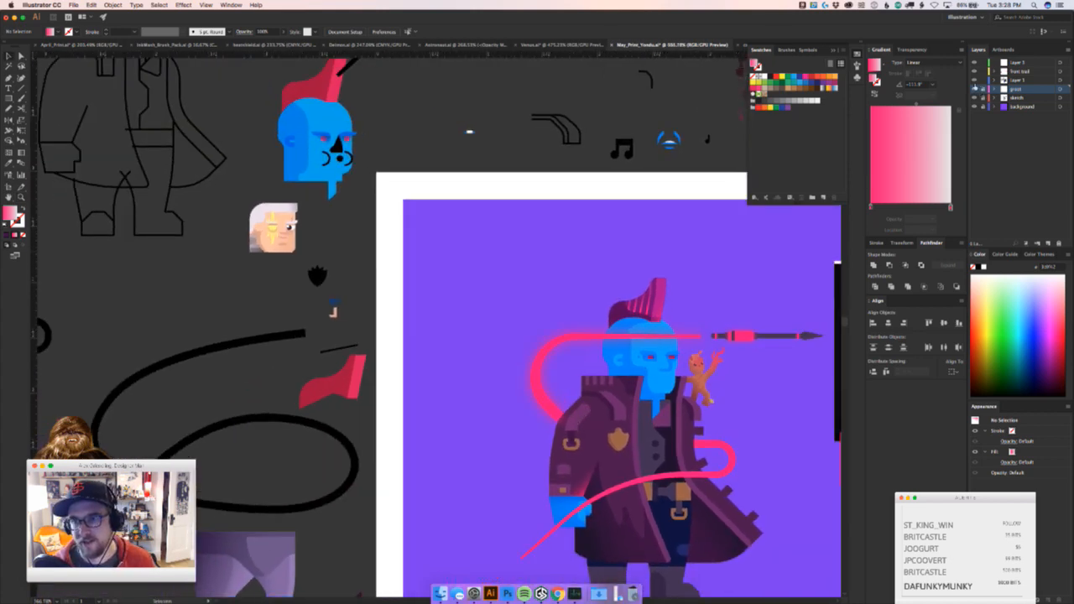
pyautogui.click(974, 88)
pyautogui.click(974, 88)
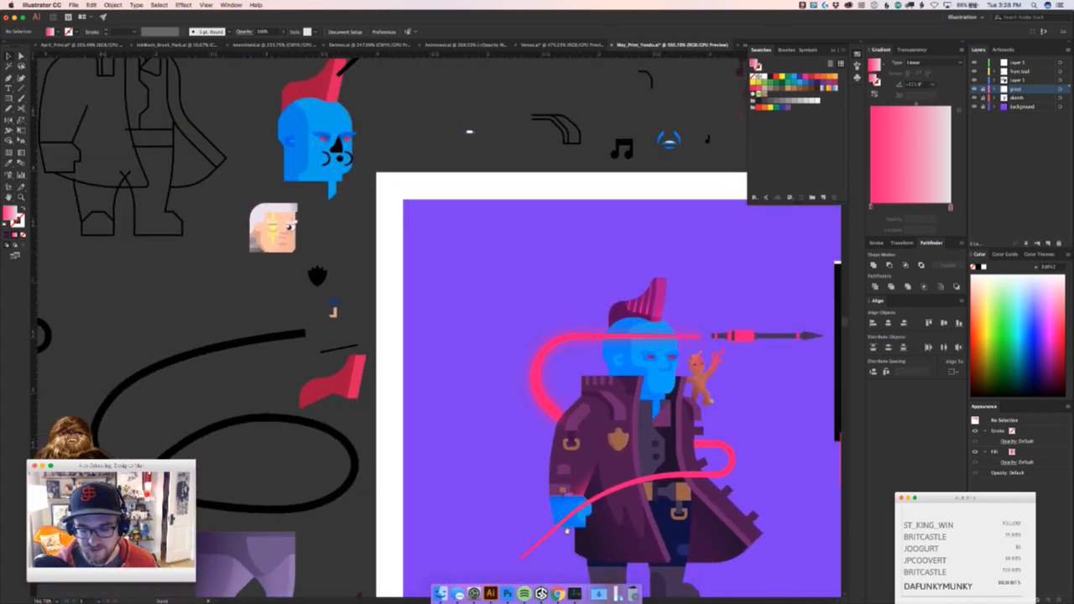
# Select the sleeve's cuff band and overlay it with the pink glow gradient sampled from the adjoining sleeve shape
pyautogui.moveTo(541, 537); pyautogui.dragTo(557, 363)
pyautogui.press('z')
pyautogui.press('v')
pyautogui.press('super+z')
pyautogui.moveTo(595, 319); pyautogui.dragTo(461, 480)
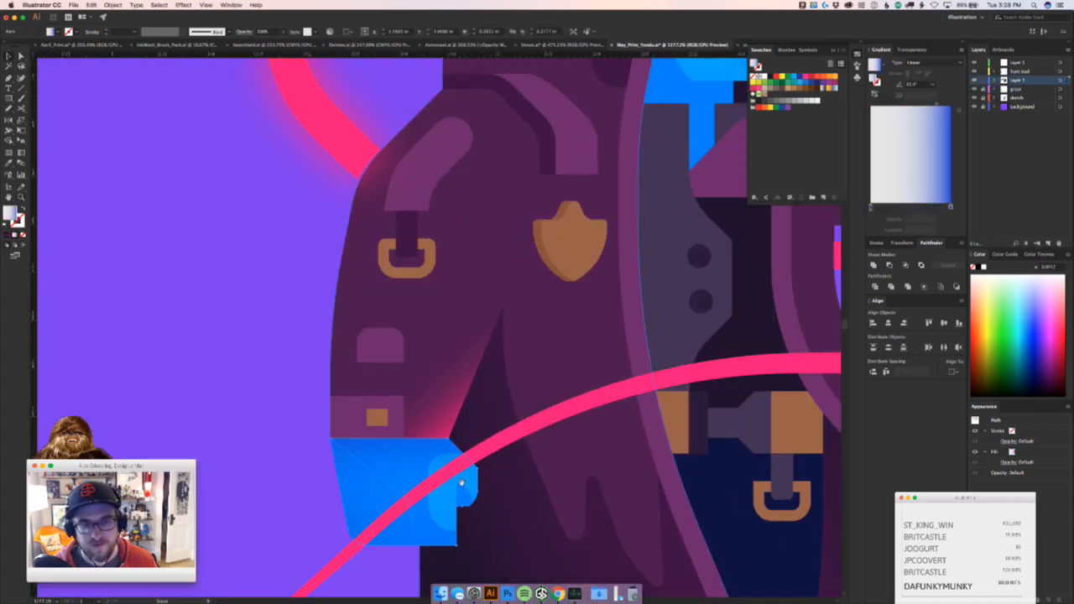
pyautogui.moveTo(378, 403); pyautogui.dragTo(350, 404)
pyautogui.press('super+z')
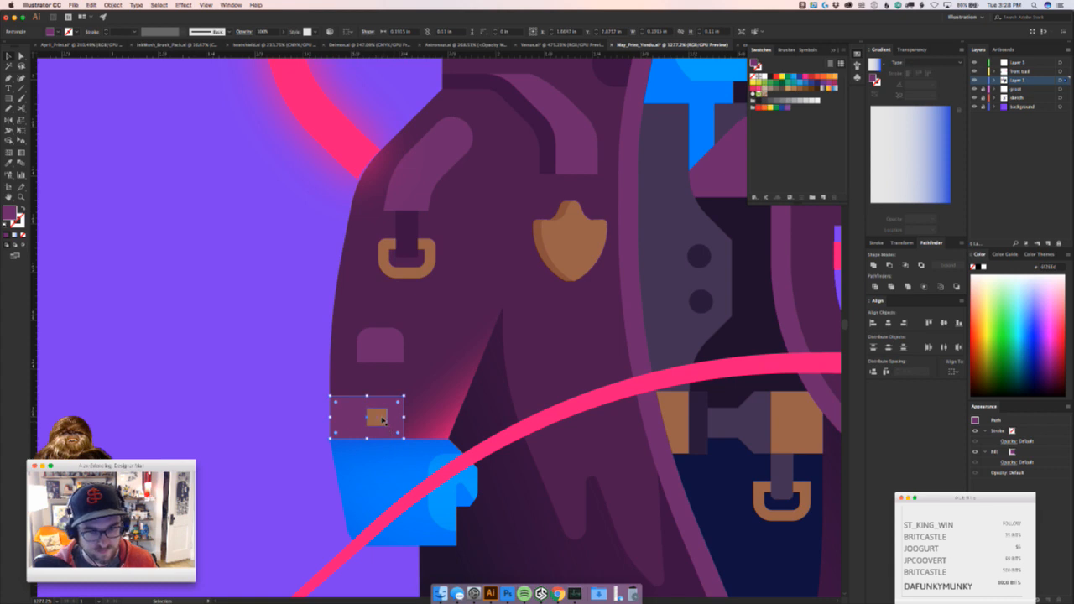
pyautogui.press('a')
pyautogui.press('i')
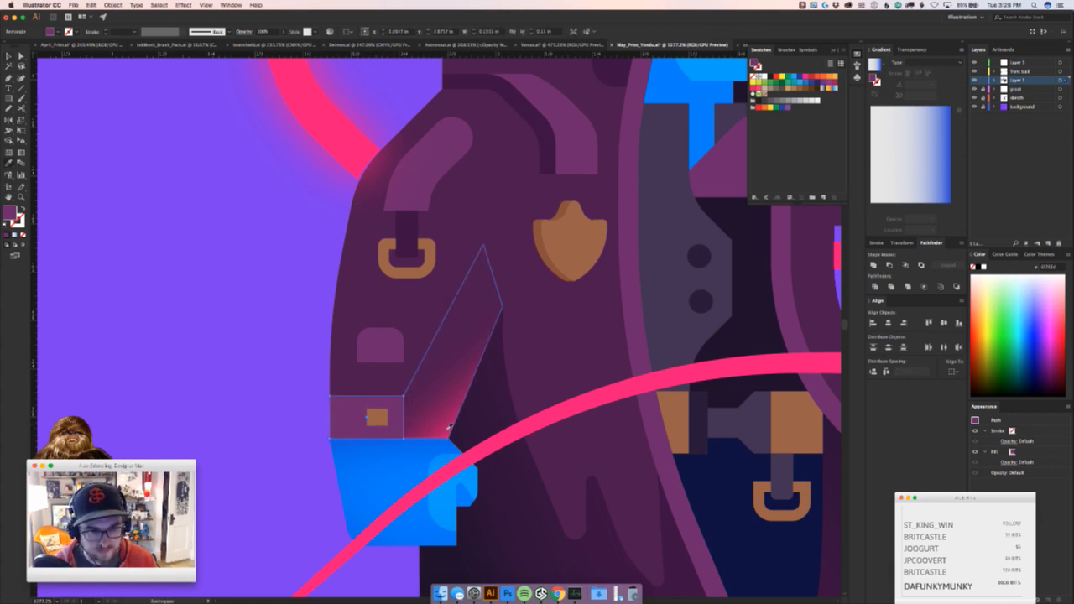
pyautogui.click(446, 428)
# Redraw the cuff overlay's gradient diagonally so the pink fades from the cuff's lower inner corner towards its outer side
pyautogui.press('g')
pyautogui.moveTo(402, 435); pyautogui.dragTo(352, 417)
pyautogui.moveTo(431, 450); pyautogui.dragTo(372, 433)
pyautogui.moveTo(436, 475)
pyautogui.mouseDown()
pyautogui.moveTo(372, 431)
pyautogui.moveTo(422, 431)
pyautogui.mouseUp()
pyautogui.press('super+shift+a')
# Examine the small brown square on the cuff and the glow around it, up close and with the whole jacket in view
pyautogui.press('z')
pyautogui.moveTo(337, 441); pyautogui.dragTo(369, 385)
pyautogui.press('v')
pyautogui.press('super+z')
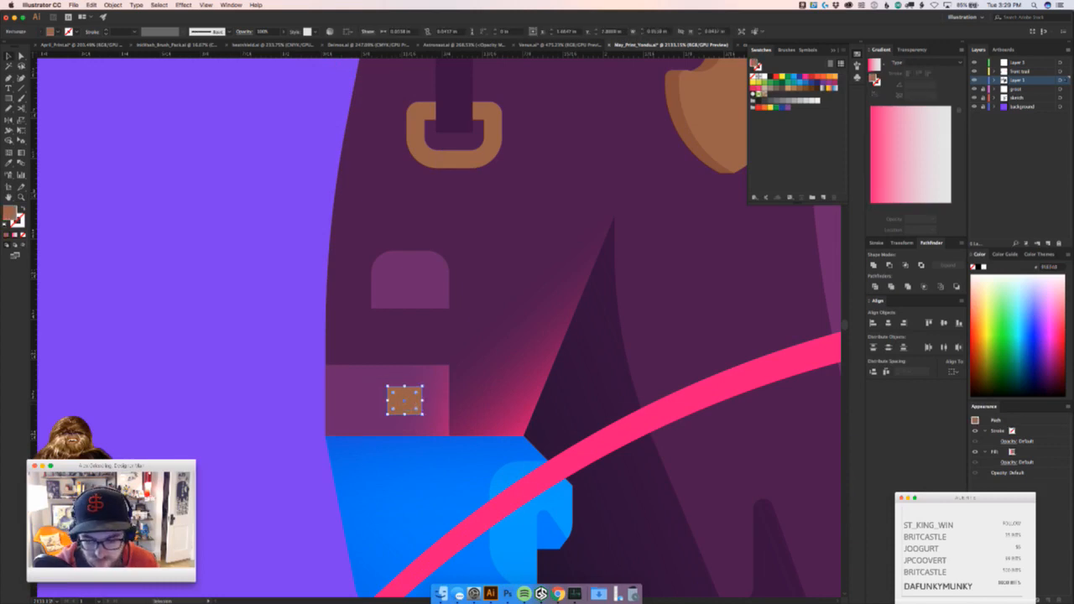
pyautogui.press('z')
pyautogui.moveTo(429, 433); pyautogui.dragTo(333, 441)
pyautogui.moveTo(394, 466); pyautogui.dragTo(341, 451)
pyautogui.press('v')
pyautogui.click(315, 439)
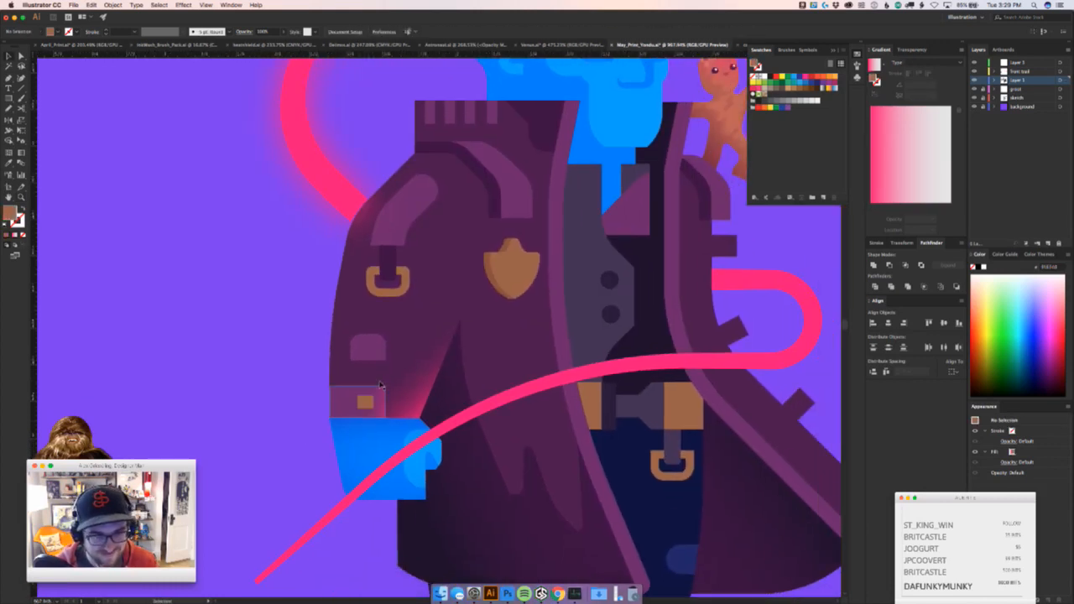
# Select the jacket's main body shape, shift it sideways and undo the move
pyautogui.click(412, 320)
pyautogui.moveTo(459, 347); pyautogui.dragTo(391, 343)
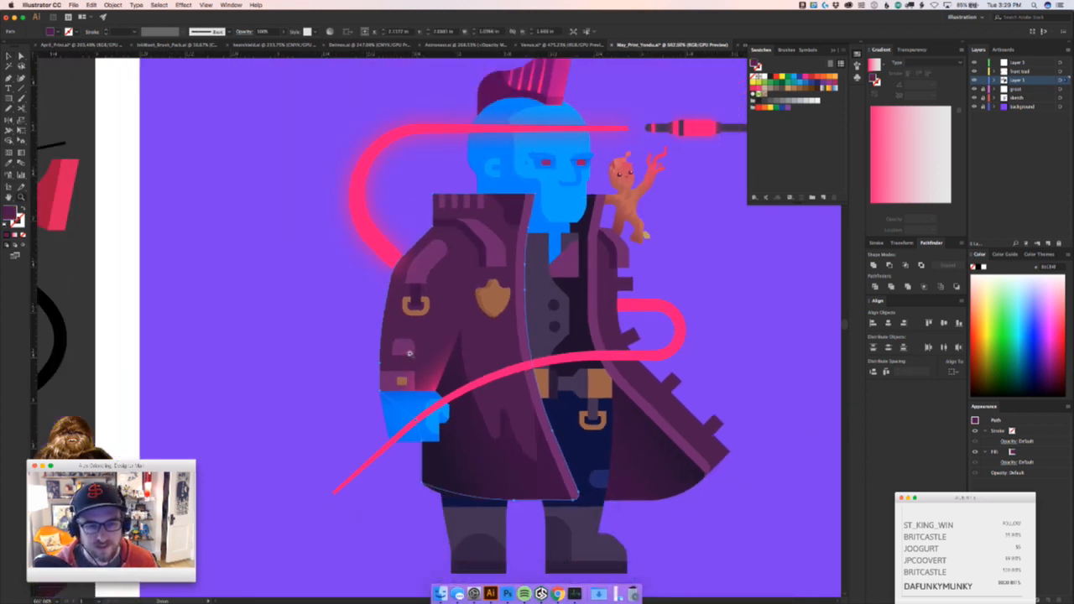
pyautogui.press('v')
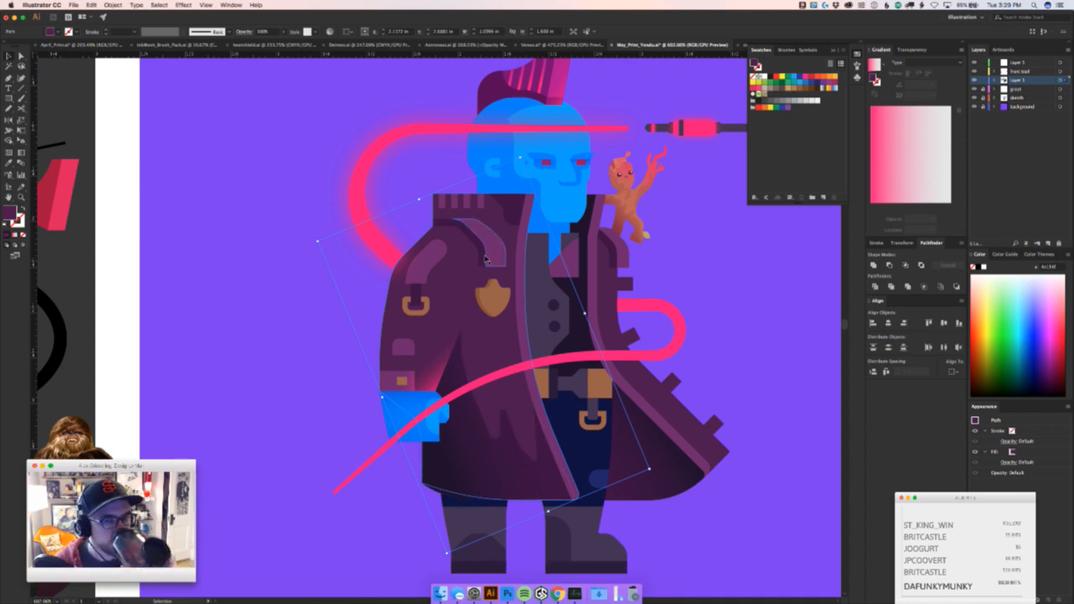
pyautogui.moveTo(462, 268); pyautogui.dragTo(496, 280)
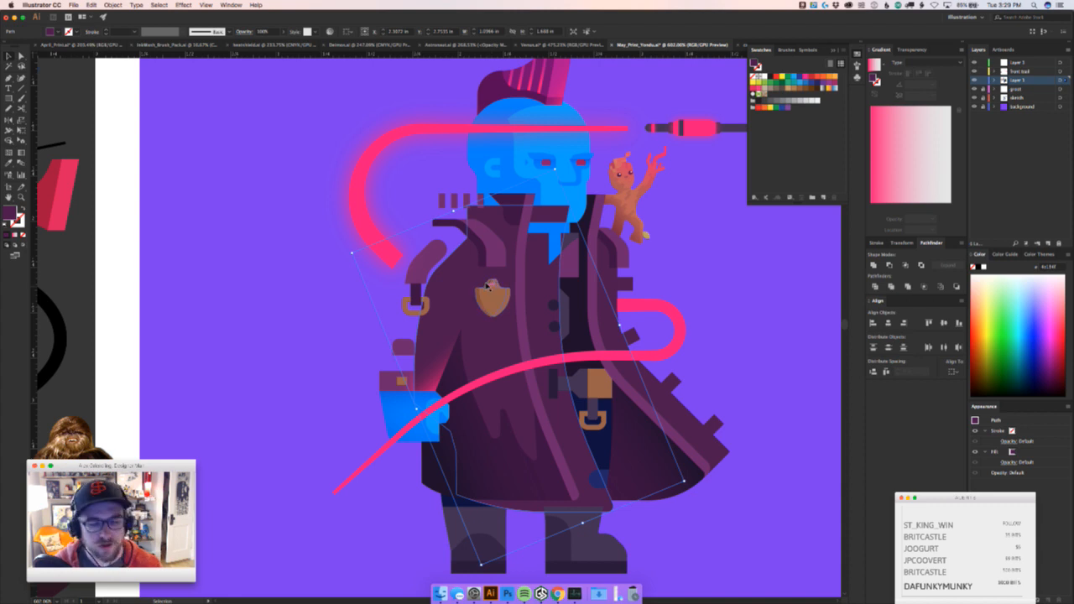
pyautogui.press('super+z')
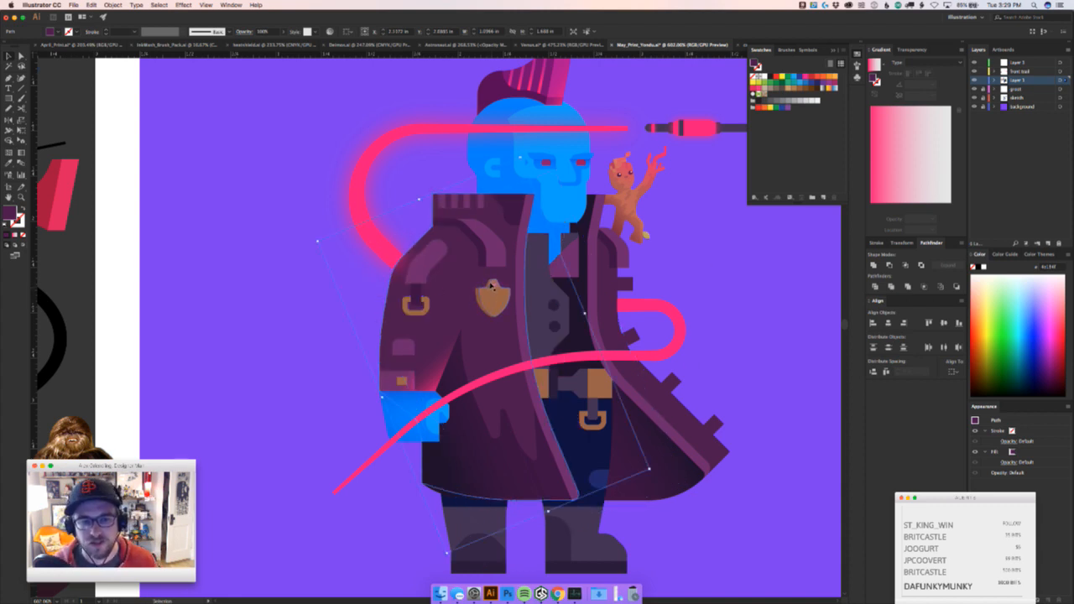
# Overlay the jacket's main body with the dark gradient sampled from its lower shadow and redraw it almost horizontally across the sleeve
pyautogui.press('g')
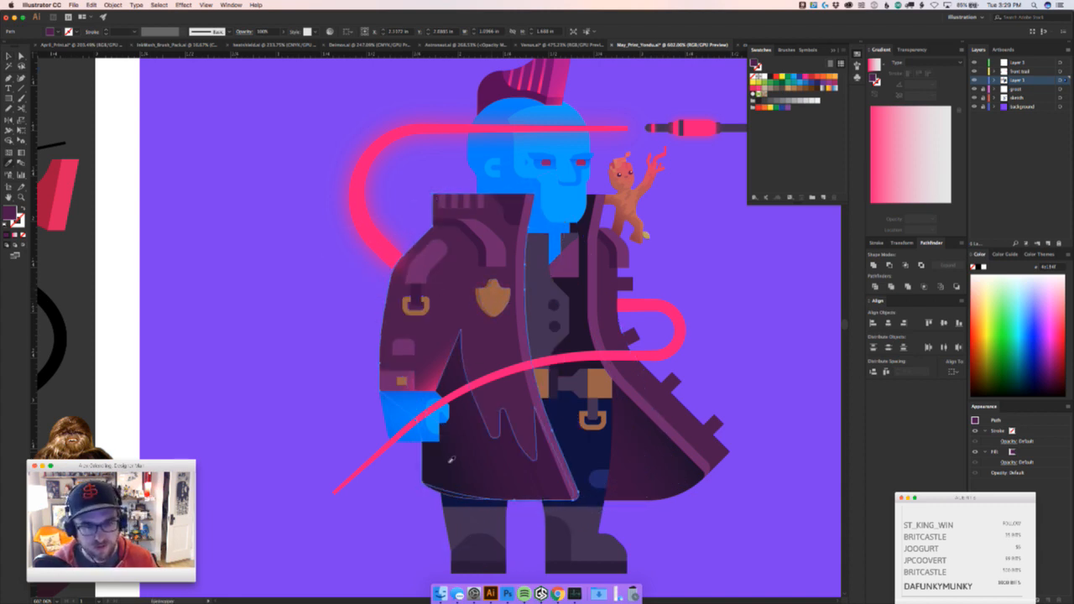
pyautogui.click(446, 399)
pyautogui.press('g')
pyautogui.moveTo(353, 321); pyautogui.dragTo(450, 333)
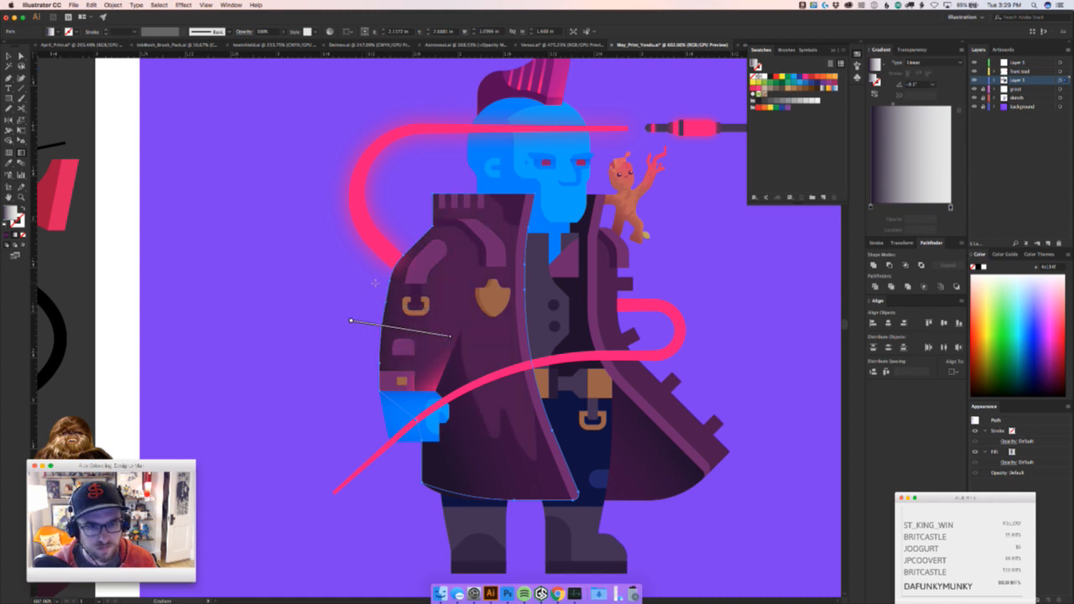
# Redraw the jacket body's dark gradient until it runs slightly downhill from outside the sleeve's outer edge to the middle of the sleeve
pyautogui.moveTo(361, 279); pyautogui.dragTo(449, 292)
pyautogui.moveTo(433, 339); pyautogui.dragTo(495, 344)
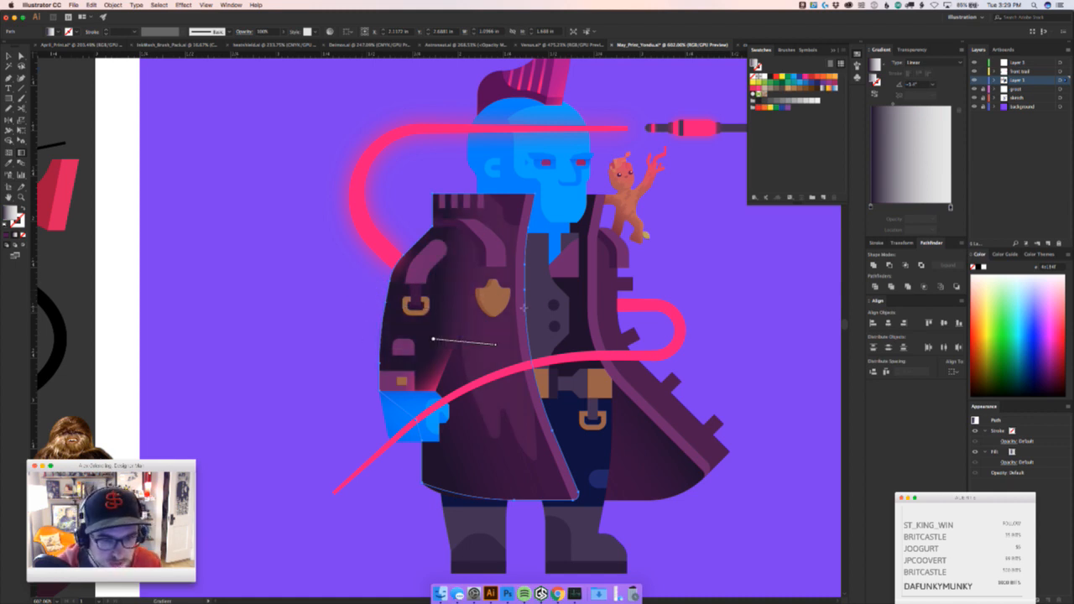
pyautogui.moveTo(347, 320); pyautogui.dragTo(457, 337)
pyautogui.moveTo(365, 313); pyautogui.dragTo(436, 329)
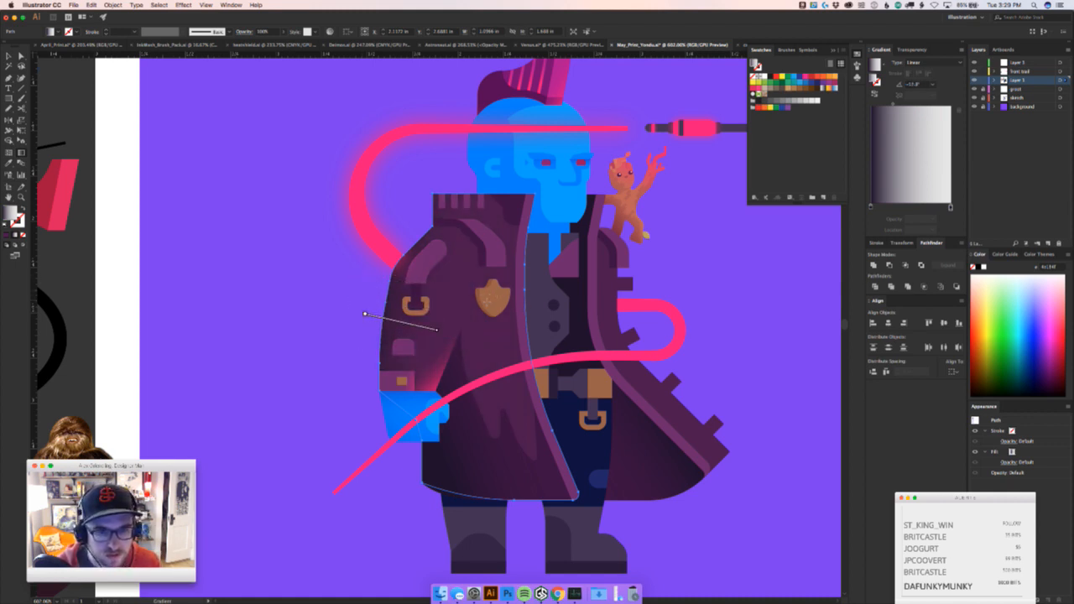
pyautogui.press('v')
pyautogui.click(334, 370)
pyautogui.moveTo(334, 370); pyautogui.dragTo(326, 376)
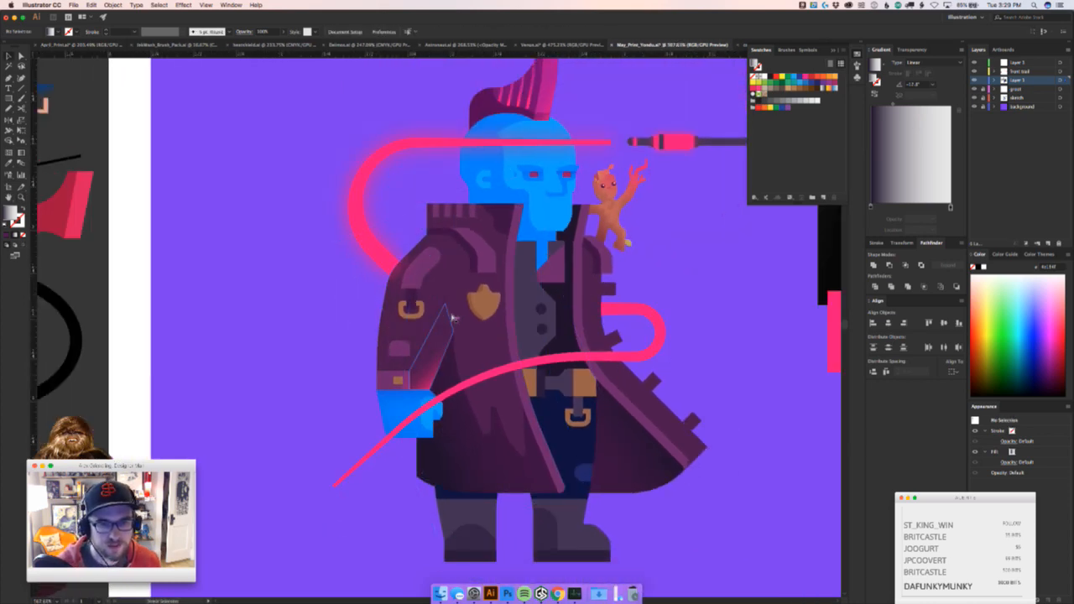
# Examine the shaded sleeve and cuff against the whole artboard and surrounding artwork
pyautogui.click(452, 317)
pyautogui.click(392, 380)
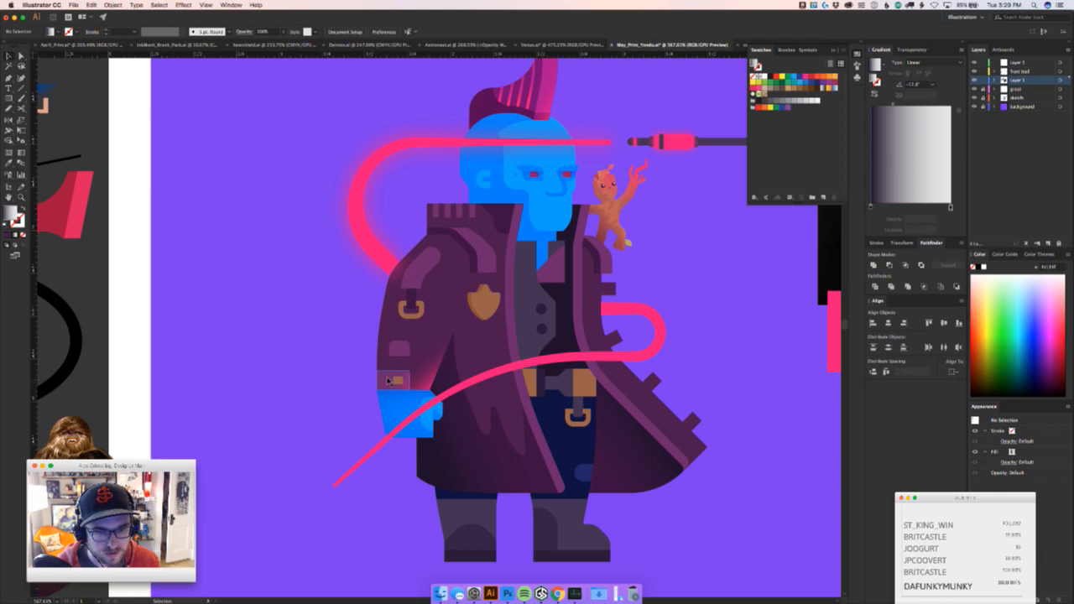
pyautogui.click(319, 391)
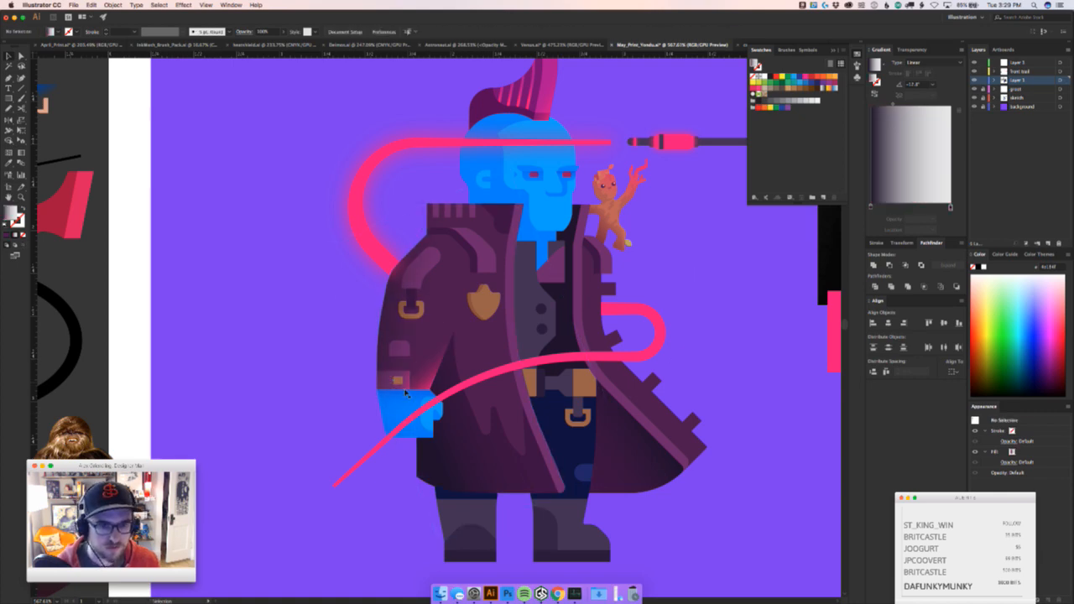
pyautogui.press('z')
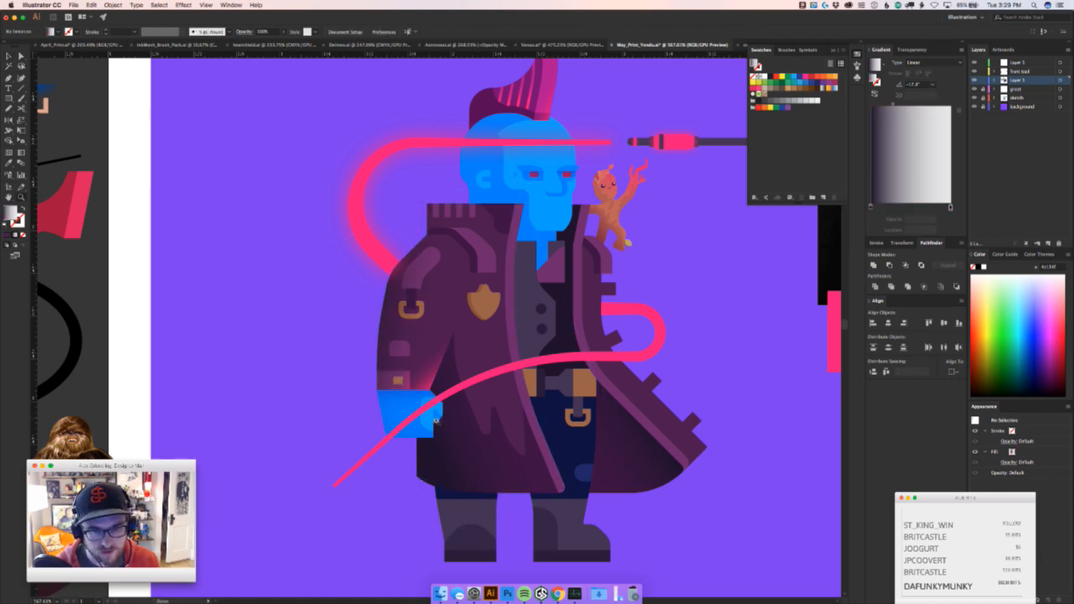
pyautogui.moveTo(436, 420); pyautogui.dragTo(319, 434)
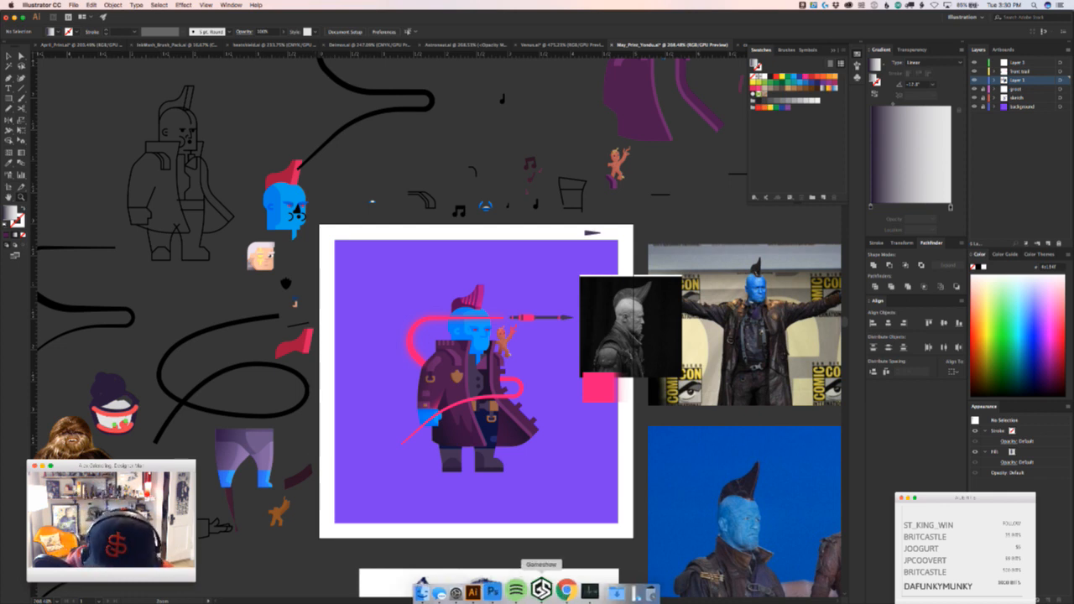
pyautogui.click(542, 593)
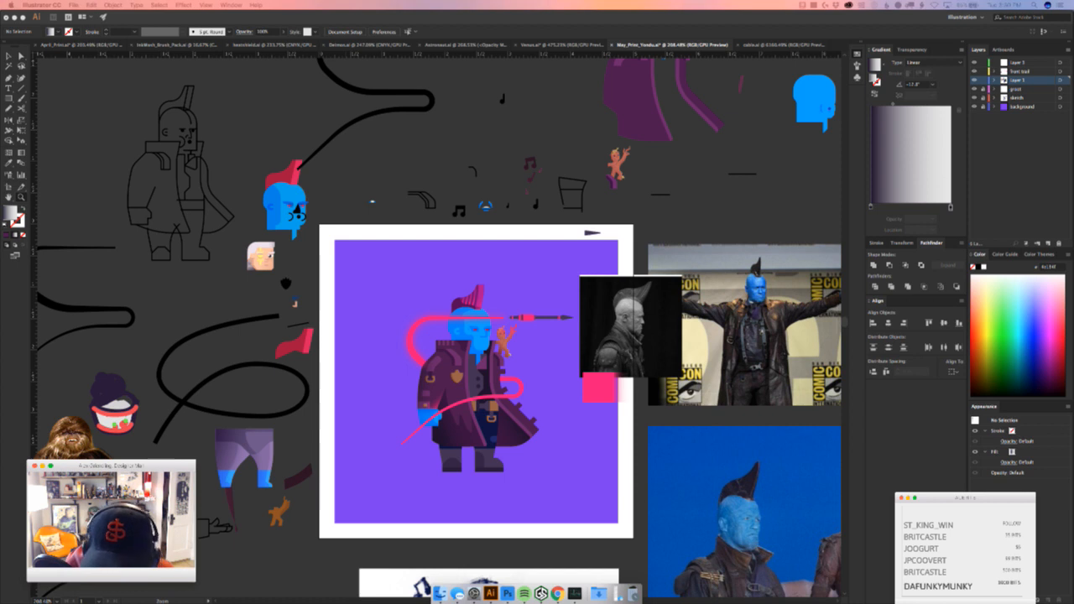
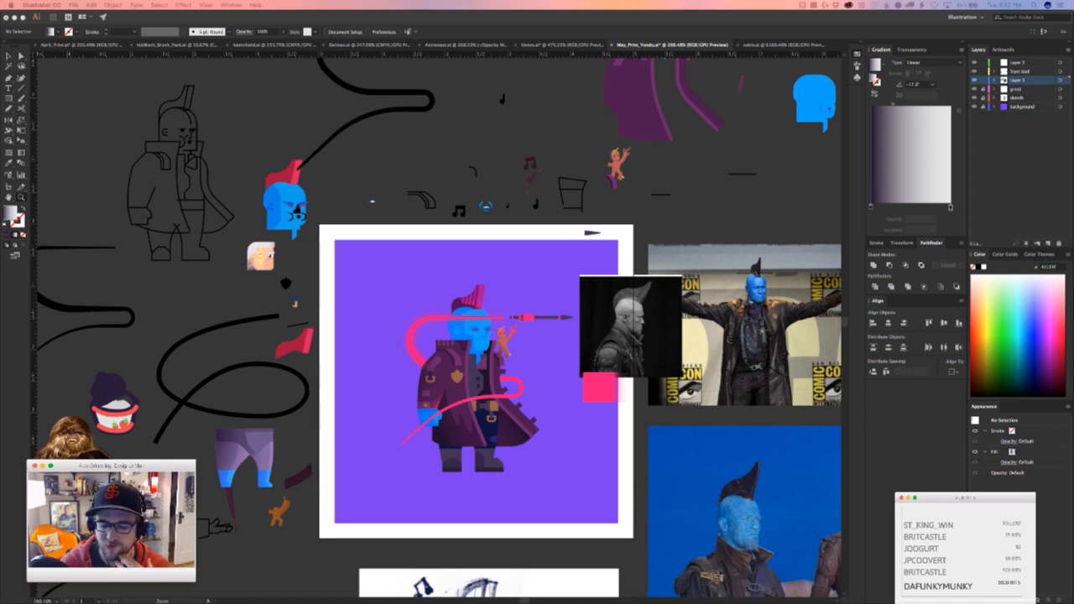
pyautogui.click(484, 526)
# Overlay the curved collar strap with a copy filled with the jacket's dark gradient, drawn diagonally from the strap's upper end
pyautogui.moveTo(426, 374); pyautogui.dragTo(586, 346)
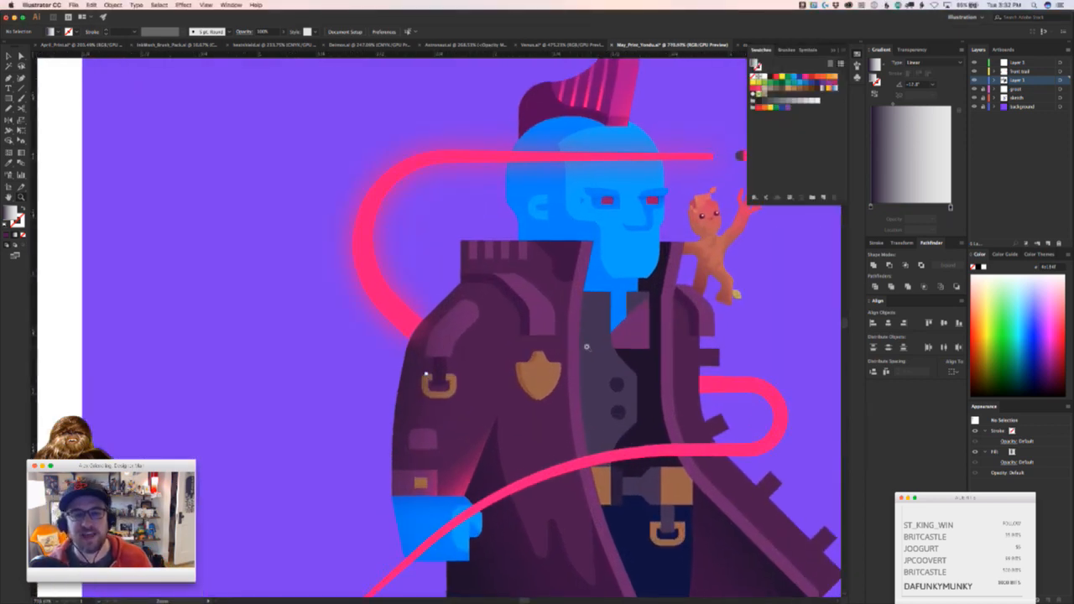
pyautogui.click(538, 302)
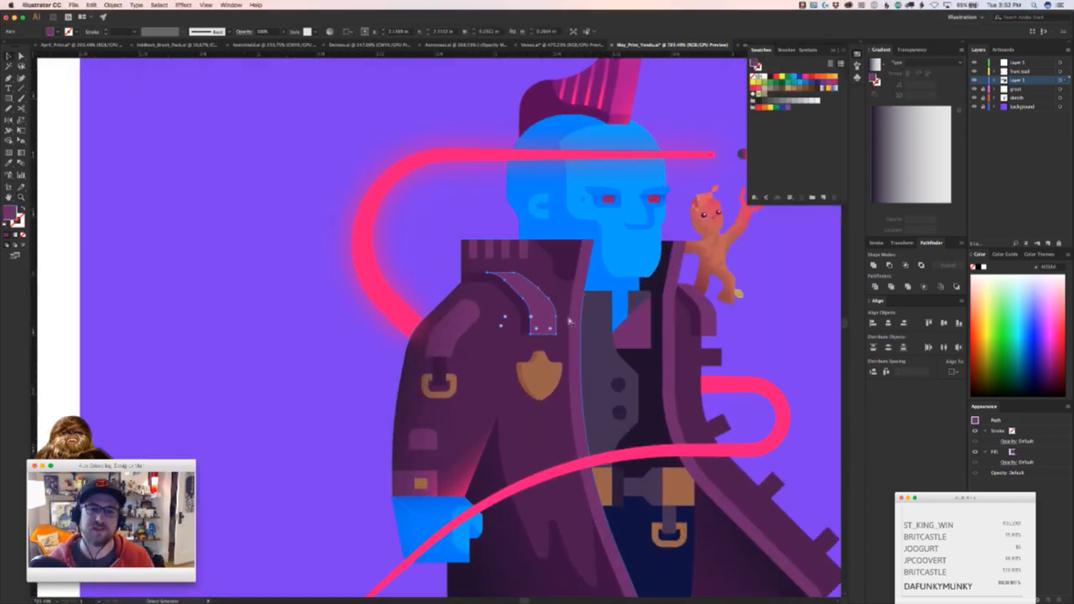
pyautogui.press('super+c')
pyautogui.press('super+f')
pyautogui.press('i')
pyautogui.click(419, 376)
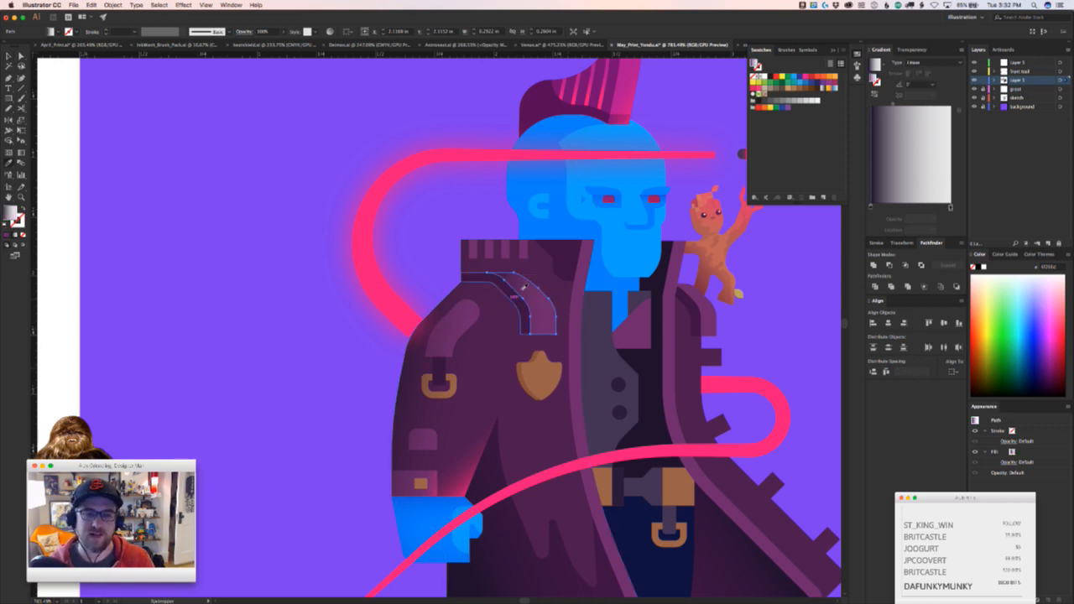
pyautogui.press('g')
pyautogui.moveTo(480, 268); pyautogui.dragTo(538, 309)
pyautogui.press('v')
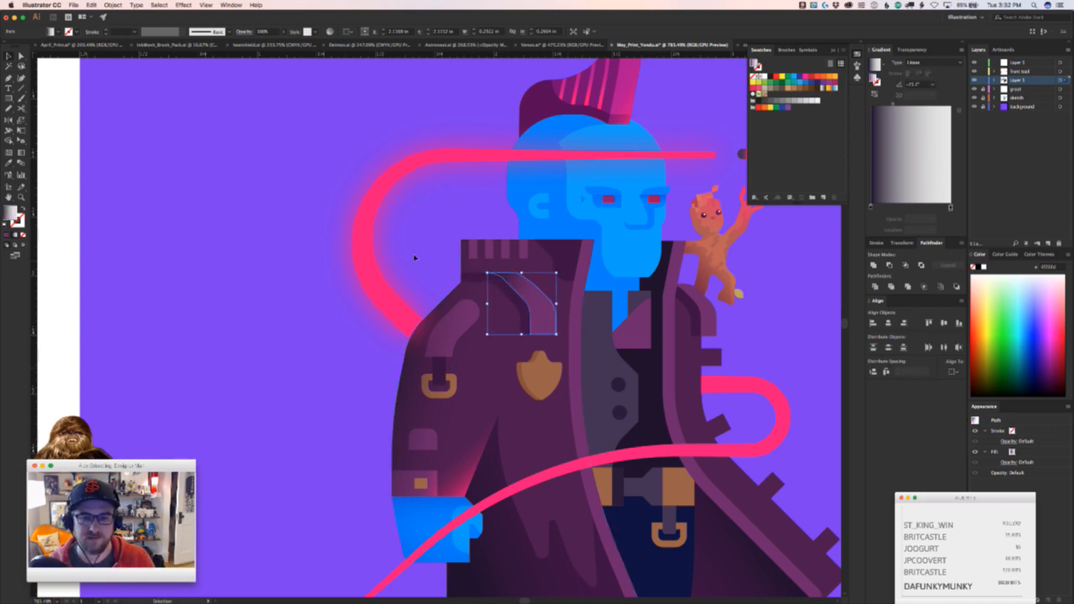
pyautogui.click(437, 242)
# Examine the shading on the collar, shoulder strap and open side of the coat
pyautogui.press('z')
pyautogui.moveTo(453, 239); pyautogui.dragTo(564, 244)
pyautogui.moveTo(499, 331); pyautogui.dragTo(619, 313)
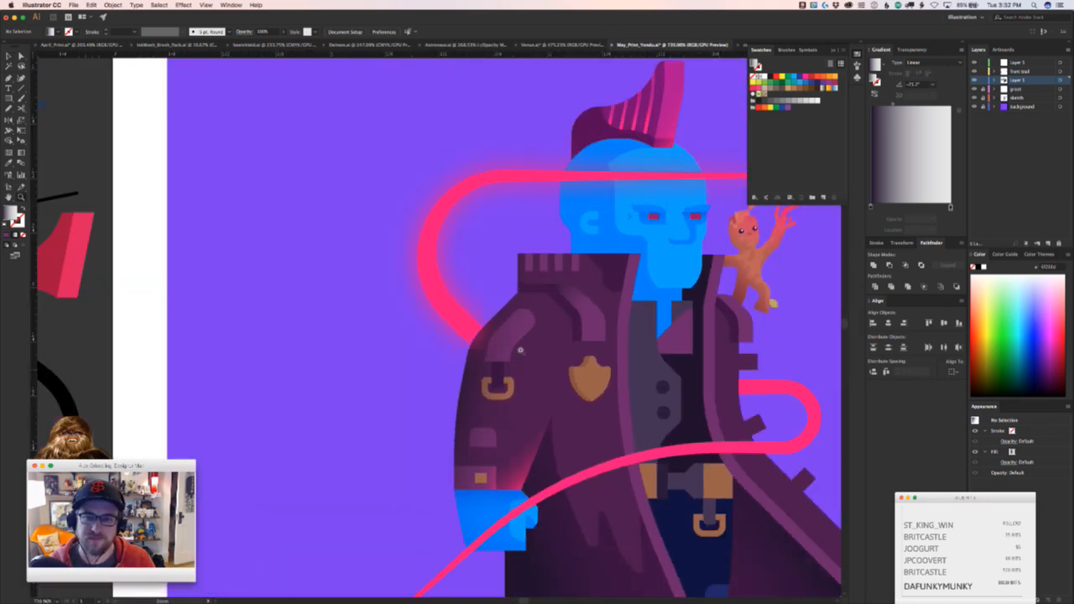
pyautogui.moveTo(607, 352); pyautogui.dragTo(554, 352)
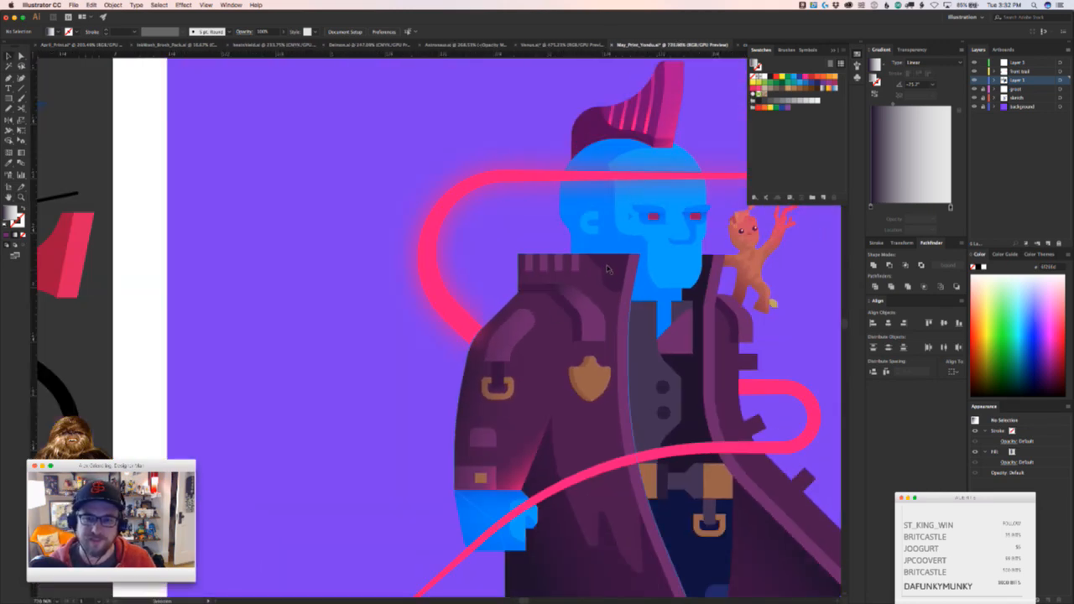
pyautogui.scroll(-3, 587, 268)
pyautogui.hscroll(5, 587, 269)
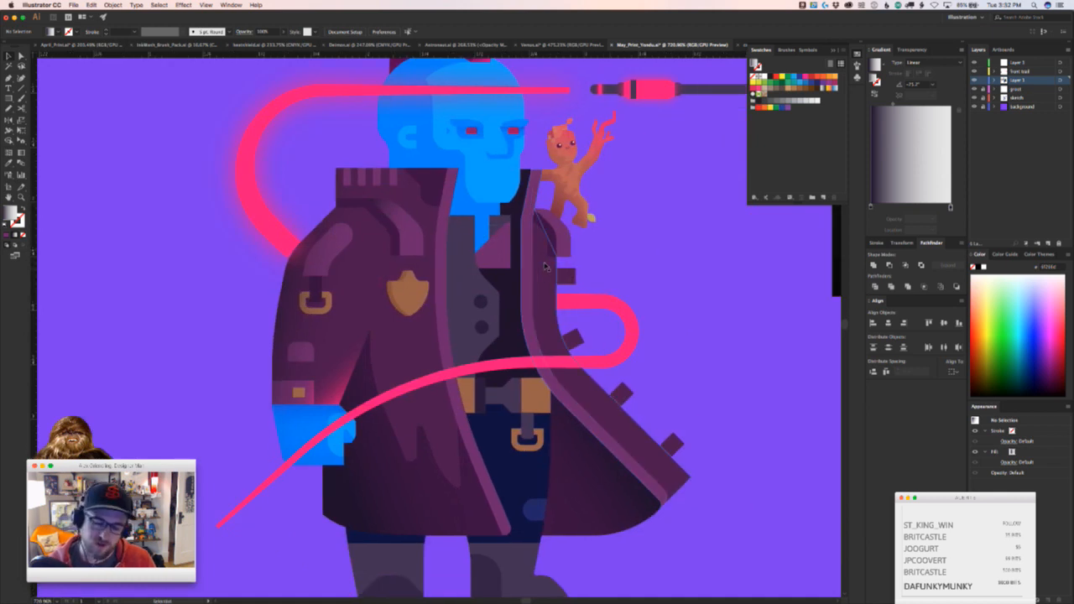
# Try filling the dark shirt shapes inside the coat and the small shape at the belt with the trousers' navy
pyautogui.moveTo(503, 302); pyautogui.dragTo(542, 341)
pyautogui.press('super+z')
pyautogui.keyDown('shift'); pyautogui.click(528, 151); pyautogui.keyUp('shift')
pyautogui.moveTo(507, 203); pyautogui.dragTo(566, 290)
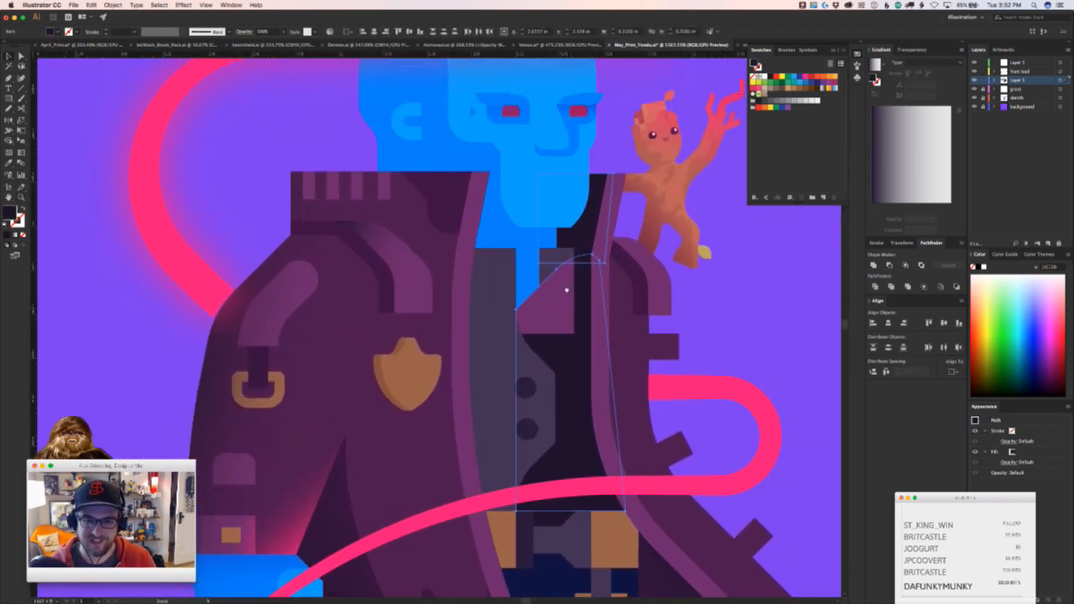
pyautogui.scroll(-3, 537, 361)
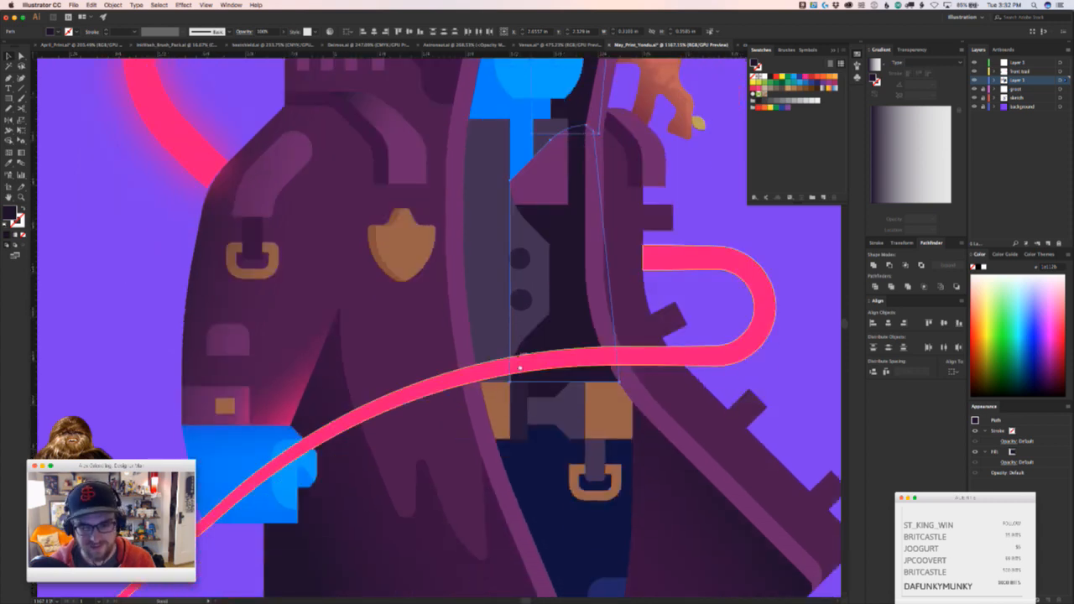
pyautogui.keyDown('shift'); pyautogui.click(546, 410); pyautogui.keyUp('shift')
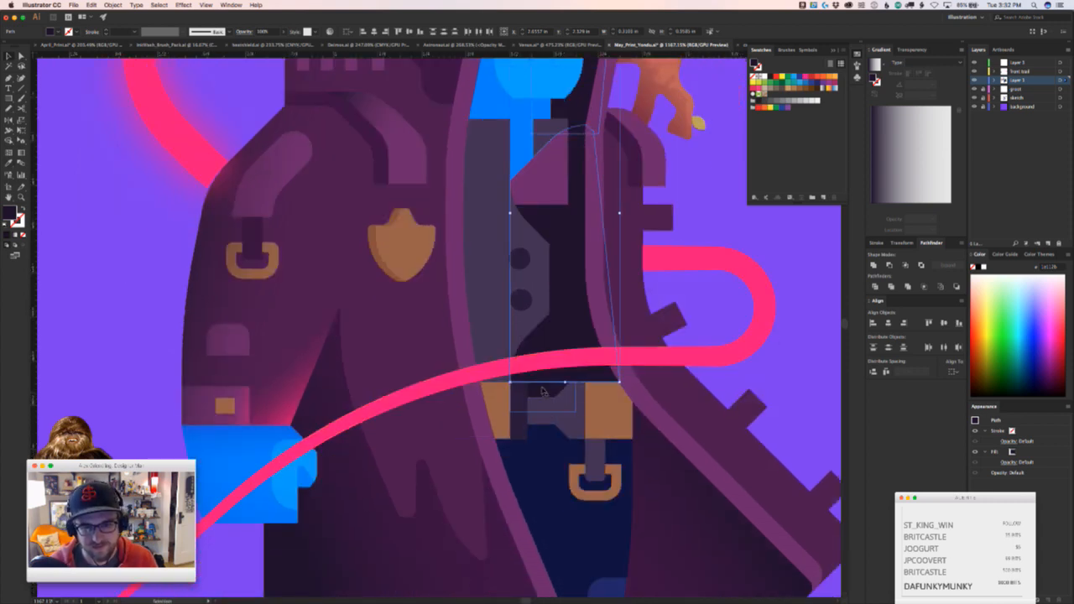
pyautogui.click(546, 491)
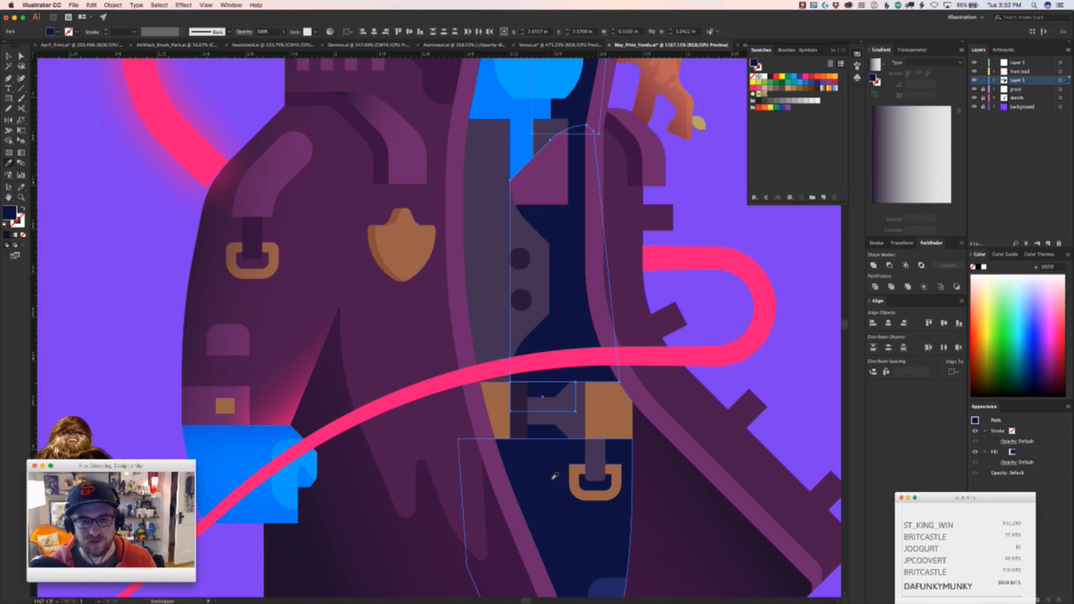
# Compare the character's outfit with the reference photos and check the jacket's gradient overlay
pyautogui.moveTo(619, 440); pyautogui.dragTo(138, 475)
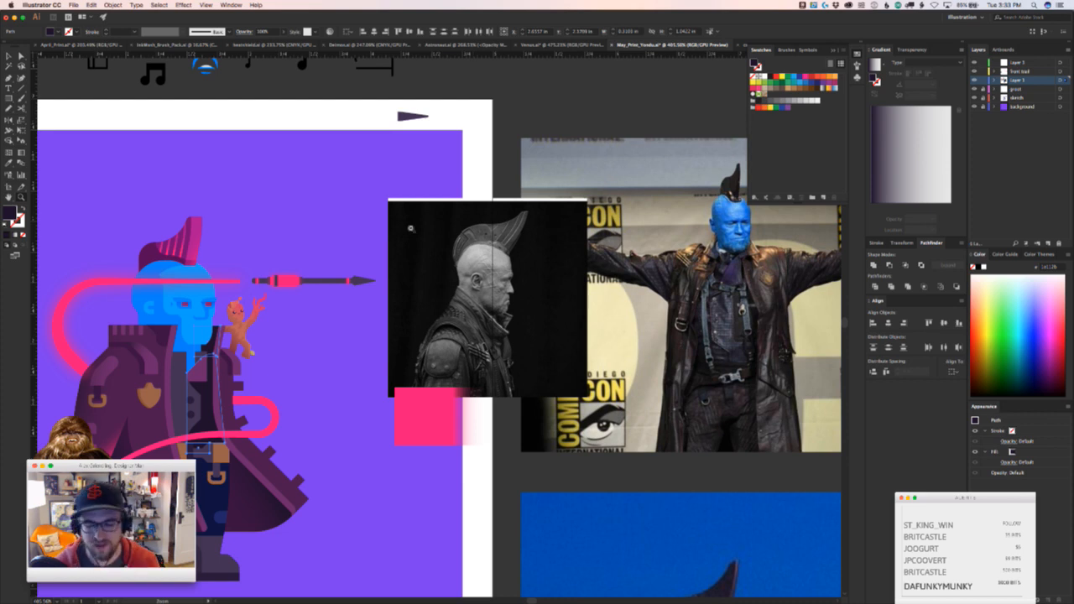
pyautogui.press('v')
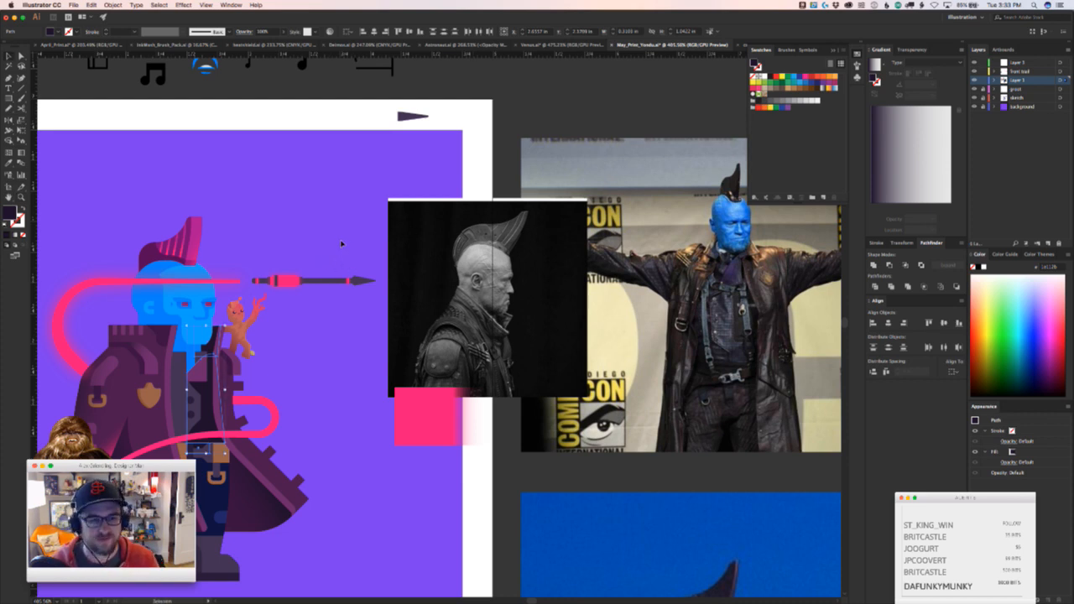
pyautogui.click(307, 266)
pyautogui.moveTo(241, 359); pyautogui.dragTo(448, 318)
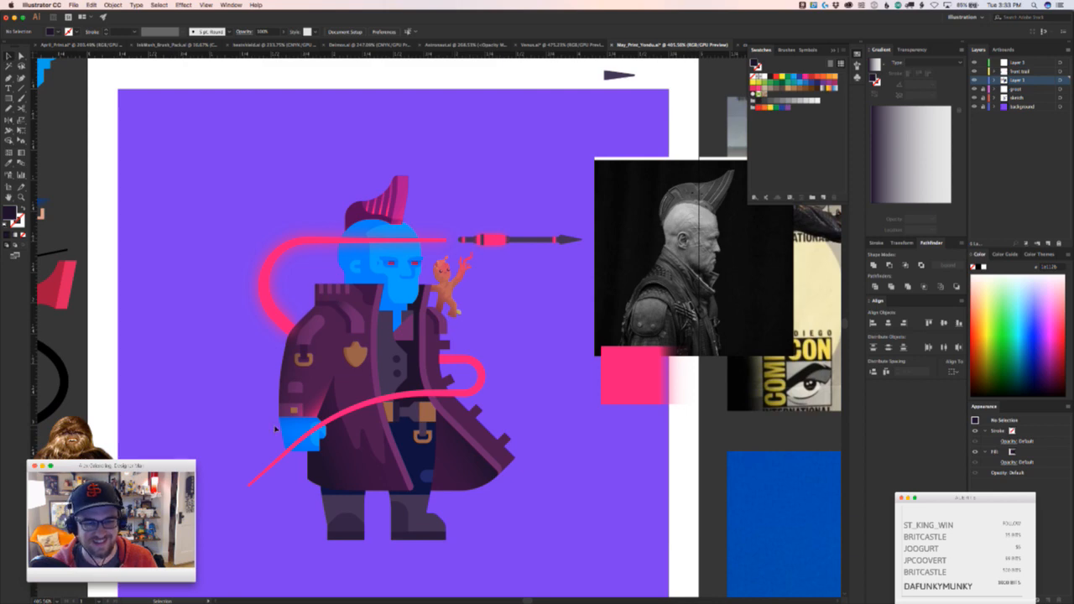
pyautogui.press('z')
pyautogui.moveTo(292, 482); pyautogui.dragTo(422, 369)
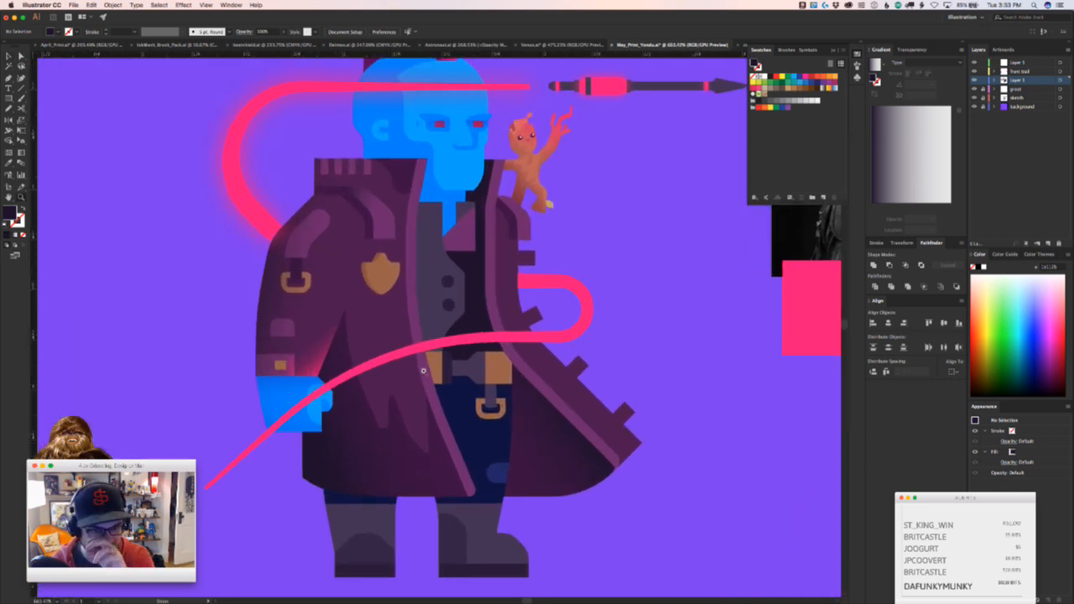
pyautogui.press('v')
pyautogui.click(414, 345)
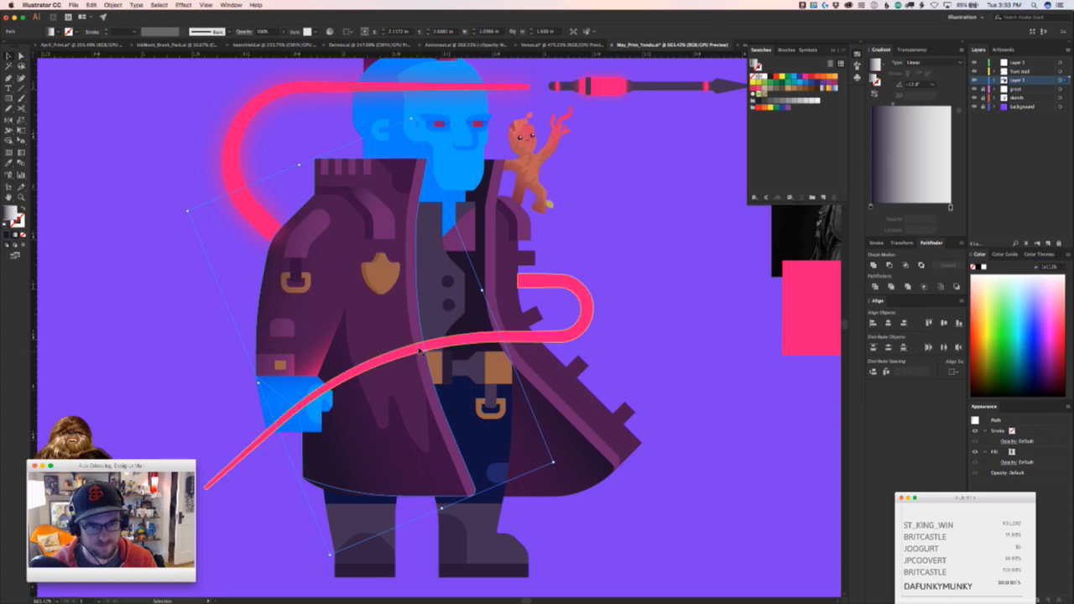
pyautogui.press('a')
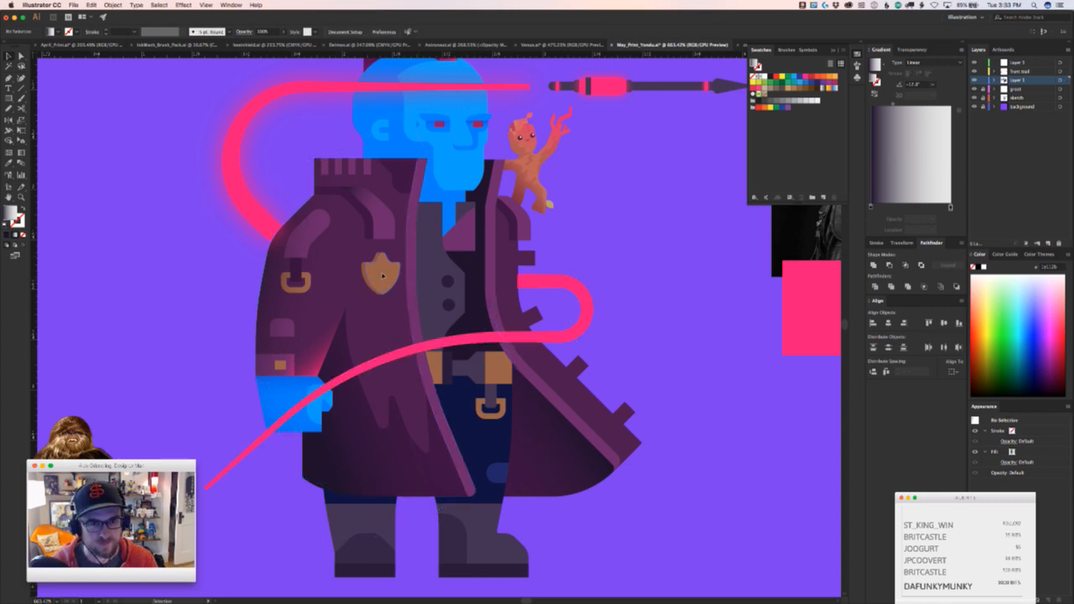
# Draw a closed, angular cast-shadow shape with the Pen tool from the chest badge's upper corner around to its lower tip
pyautogui.click(383, 279)
pyautogui.press('super+z')
pyautogui.press('z')
pyautogui.moveTo(348, 276); pyautogui.dragTo(504, 265)
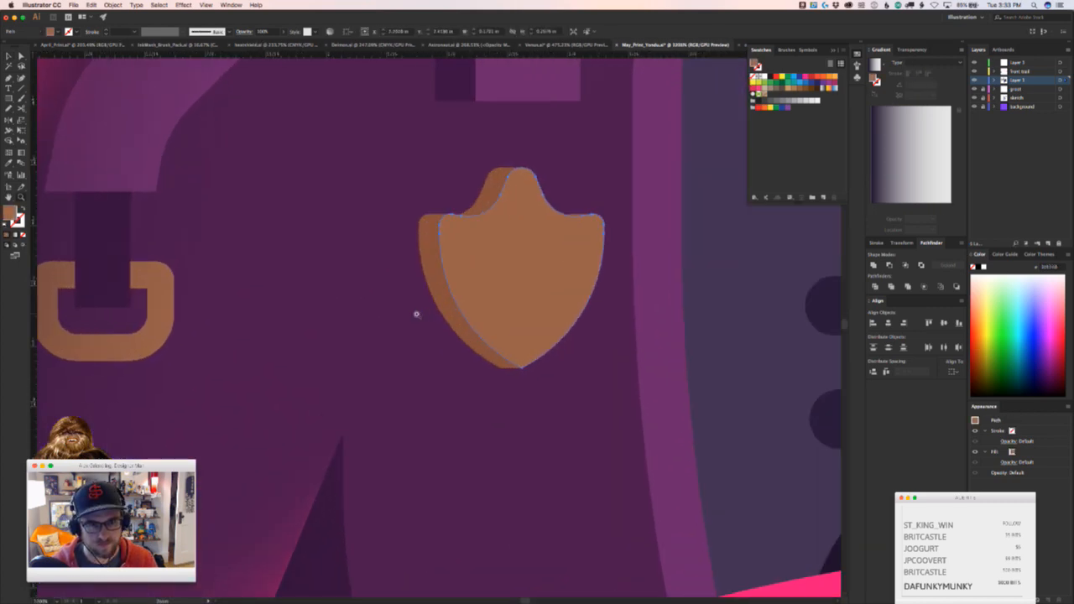
pyautogui.press('v')
pyautogui.press('p')
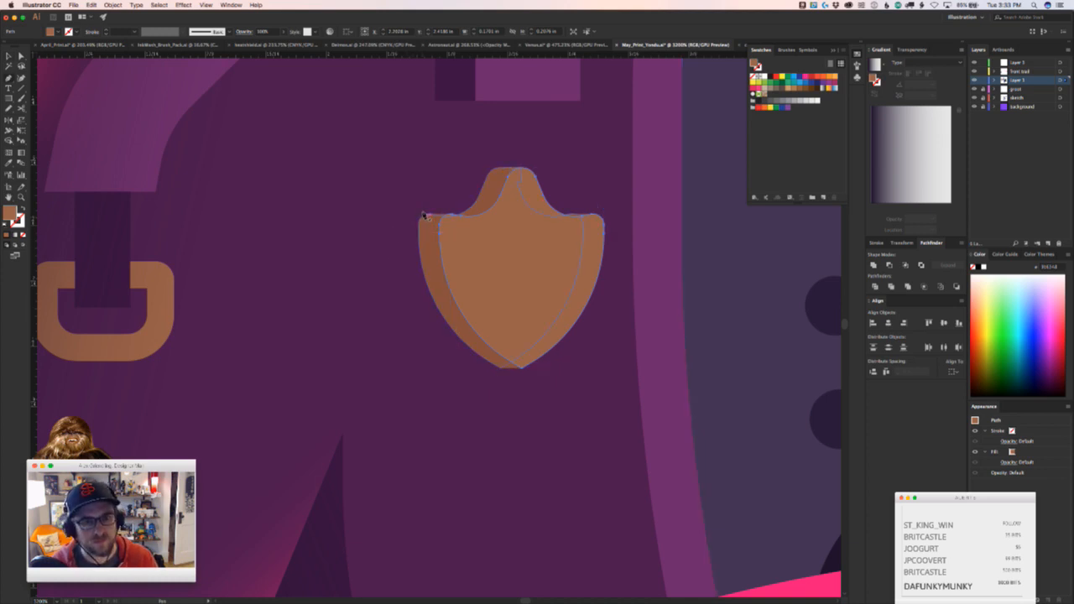
pyautogui.click(422, 216)
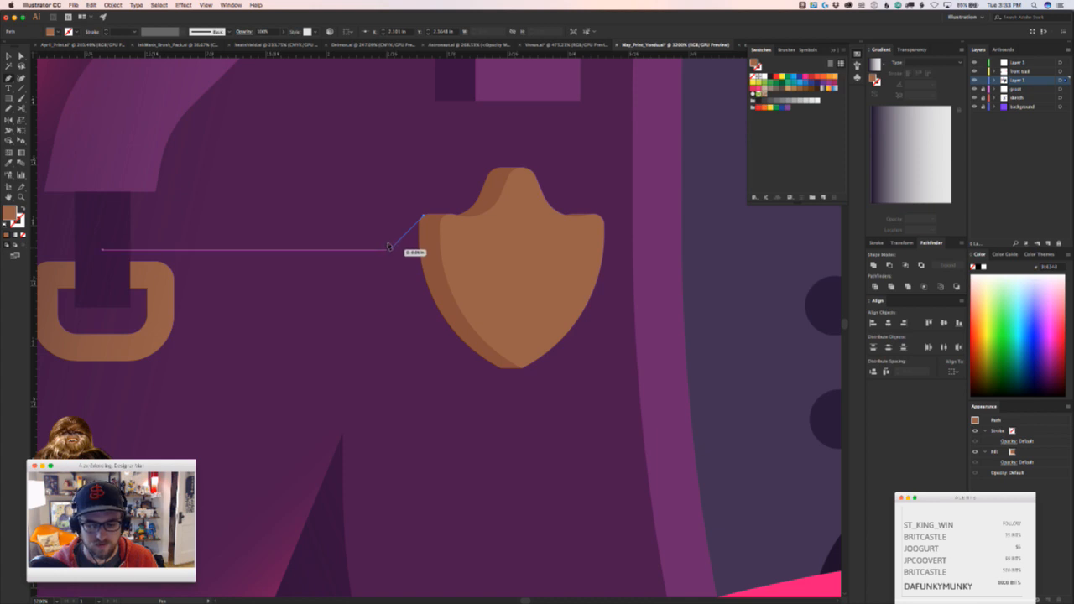
pyautogui.click(391, 244)
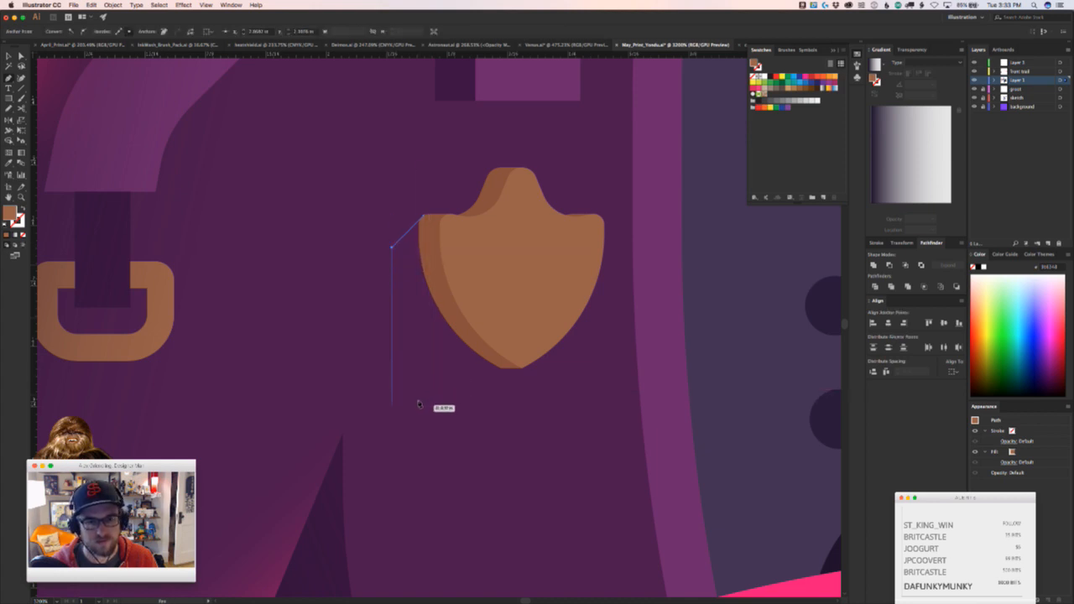
pyautogui.click(392, 303)
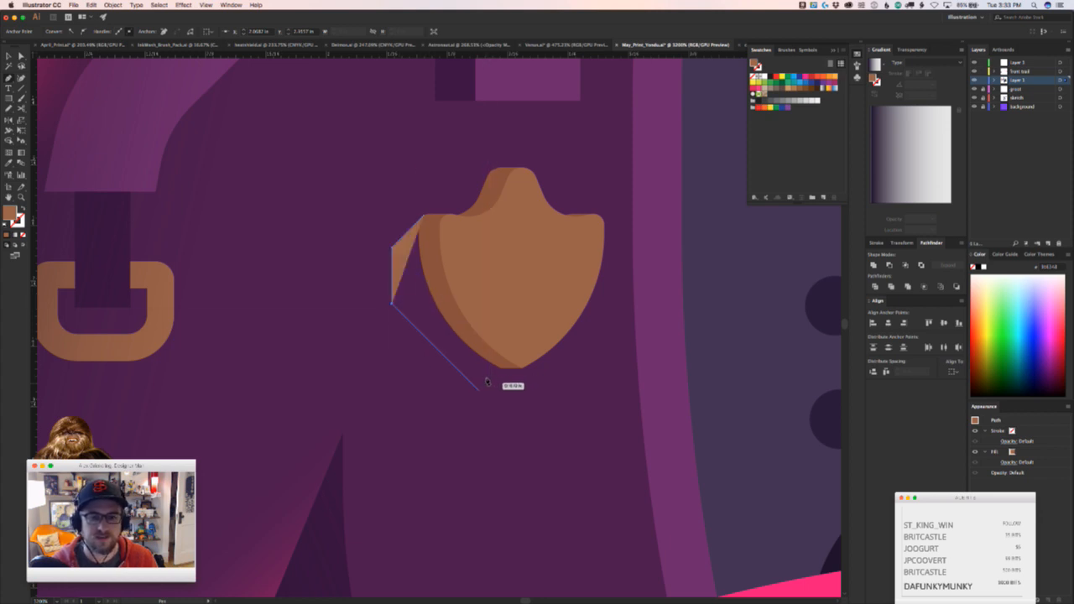
pyautogui.click(484, 391)
pyautogui.click(515, 366)
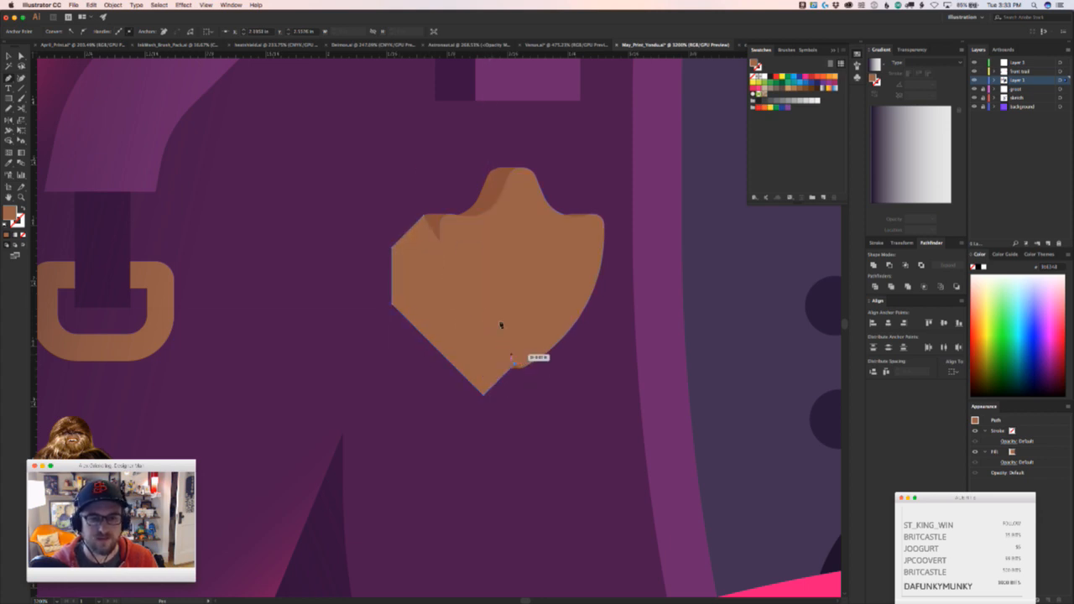
pyautogui.click(427, 217)
# Fill the badge's shadow shape with the dark purple sampled from the collar strap's shadow, and delete the shape
pyautogui.press('i')
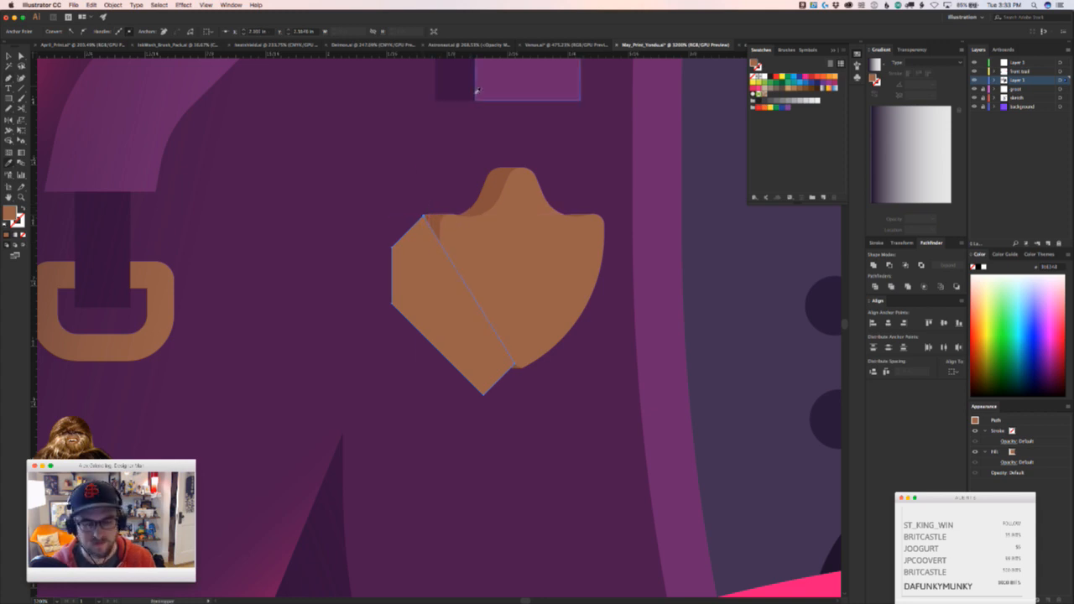
pyautogui.click(442, 94)
pyautogui.press('v')
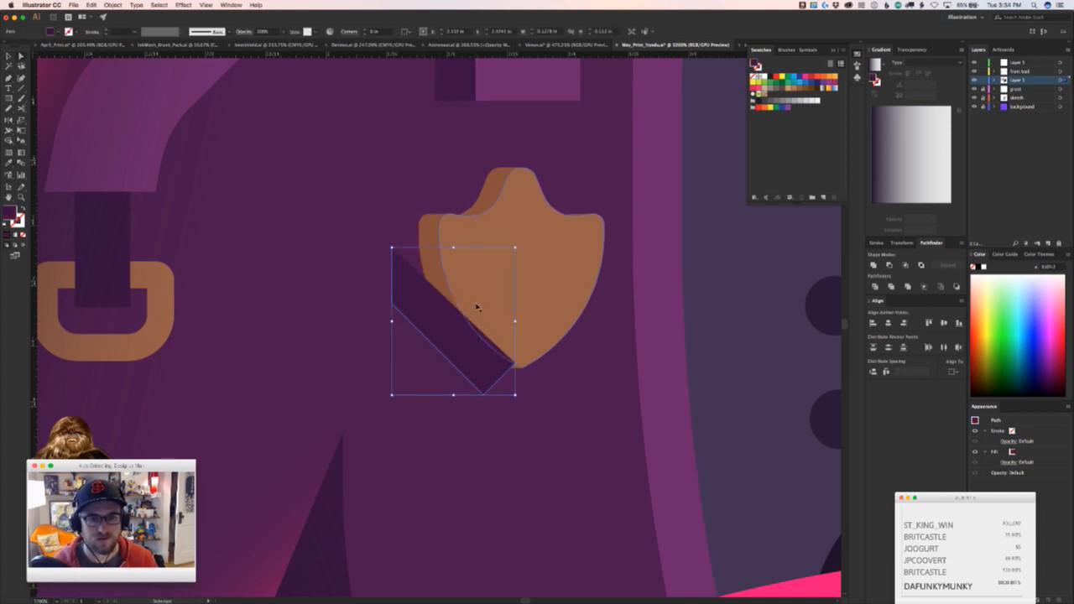
pyautogui.press('Delete')
# Restore the badge's cast-shadow shape and leave it arranged behind the chest badge
pyautogui.click(438, 286)
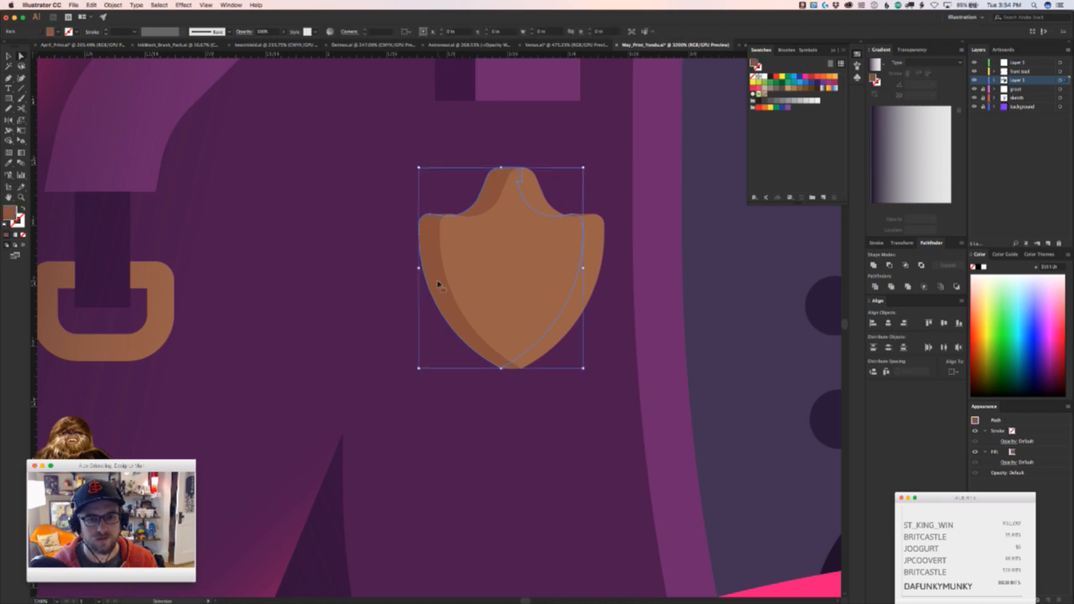
pyautogui.press('super+z')
pyautogui.scroll(-8, 369, 294)
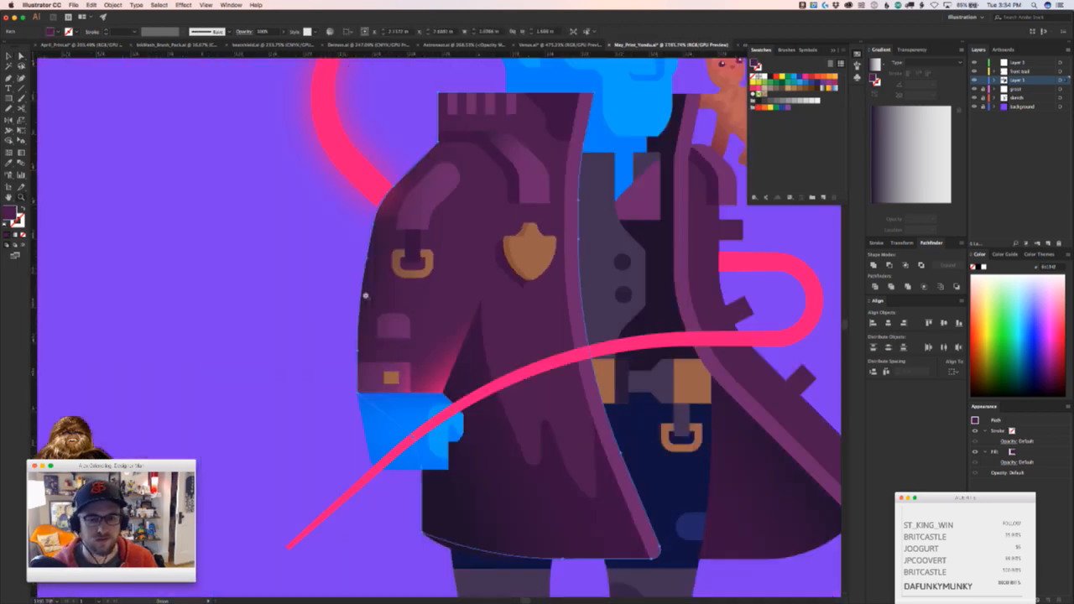
pyautogui.moveTo(383, 299); pyautogui.dragTo(412, 197)
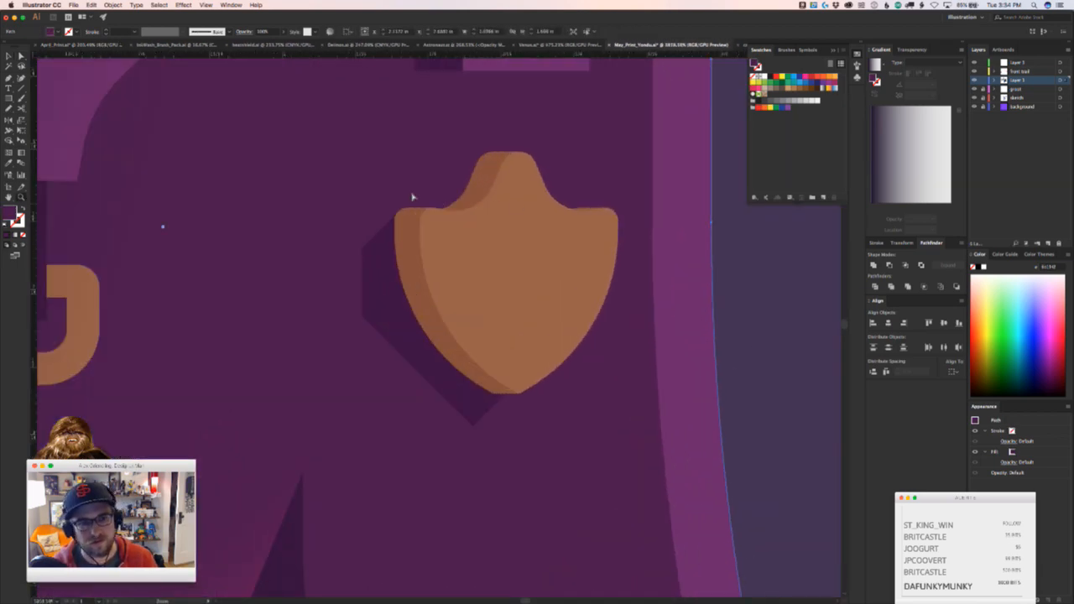
# Round the two outer side corners of the badge's shadow shape into one smooth curve
pyautogui.click(363, 247)
pyautogui.moveTo(371, 252); pyautogui.dragTo(436, 280)
pyautogui.click(363, 315)
pyautogui.moveTo(373, 312); pyautogui.dragTo(448, 282)
pyautogui.click(474, 424)
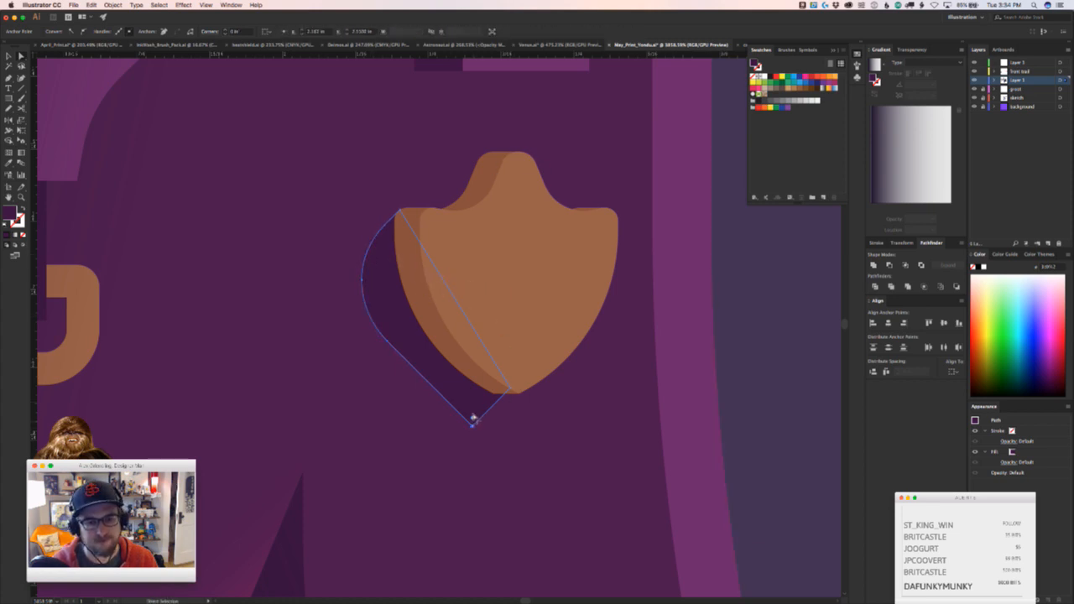
# Try rounding the lower tip of the badge's shadow shape and undo it
pyautogui.moveTo(474, 413); pyautogui.dragTo(471, 355)
pyautogui.click(494, 410)
pyautogui.click(467, 420)
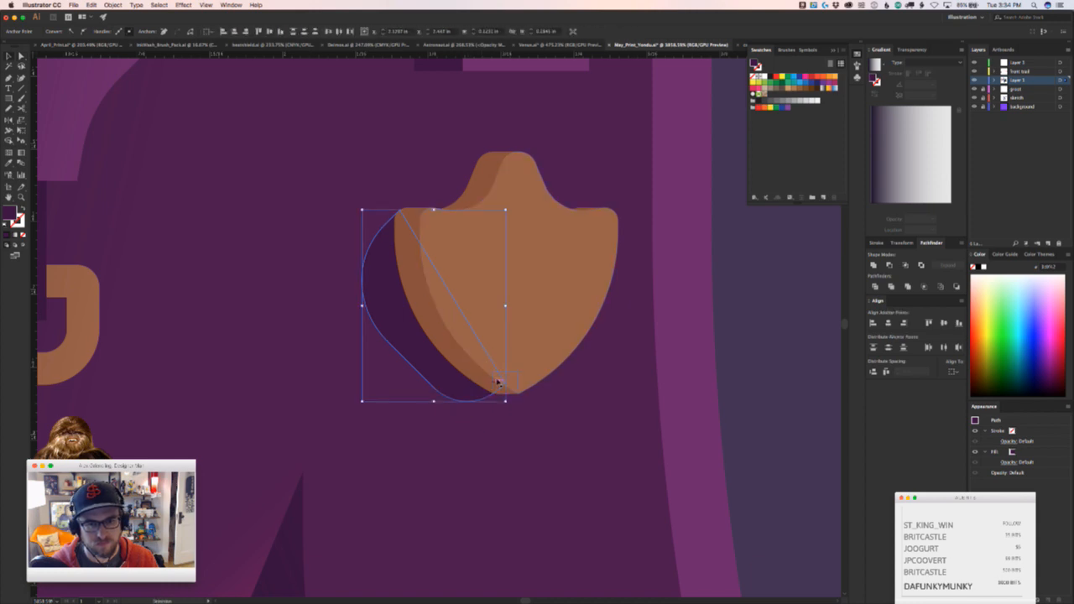
pyautogui.press('z')
pyautogui.press('super+z')
# Round the shadow shape's lower tip just below the badge point and deselect the shape
pyautogui.moveTo(506, 408); pyautogui.dragTo(560, 369)
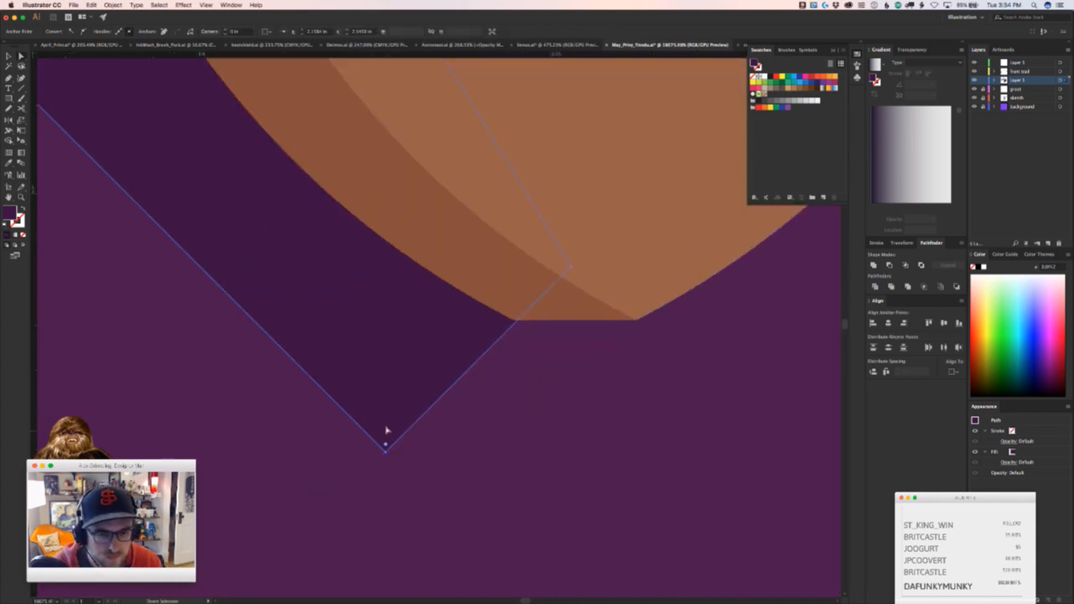
pyautogui.moveTo(386, 442); pyautogui.dragTo(353, 146)
pyautogui.press('z')
pyautogui.moveTo(534, 245); pyautogui.dragTo(214, 385)
pyautogui.press('super+shift+a')
pyautogui.moveTo(484, 369); pyautogui.dragTo(506, 366)
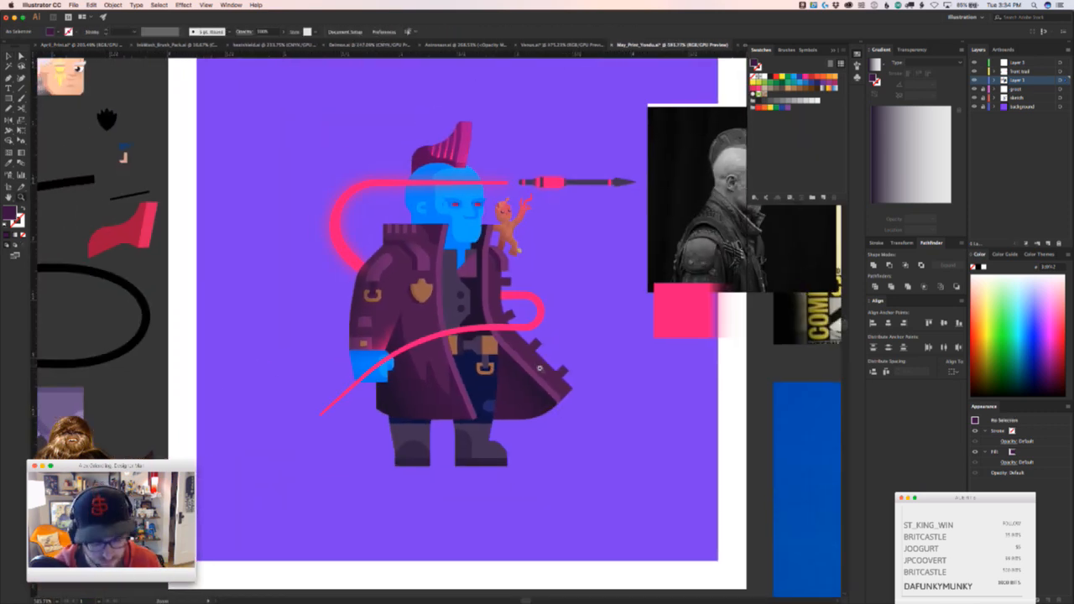
pyautogui.press('v')
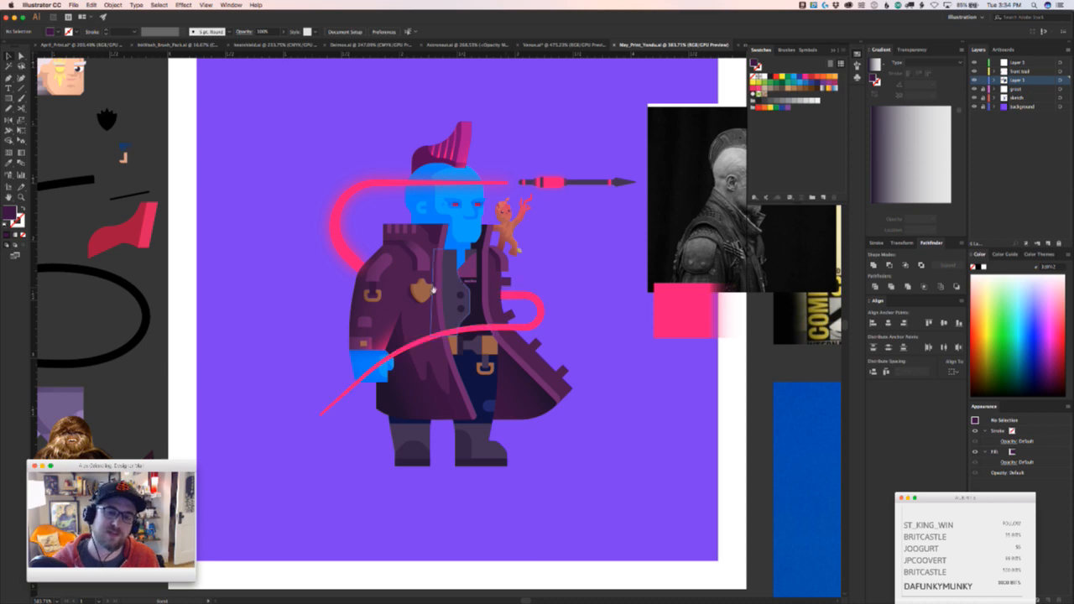
pyautogui.scroll(3, 513, 289)
pyautogui.scroll(-5, 504, 293)
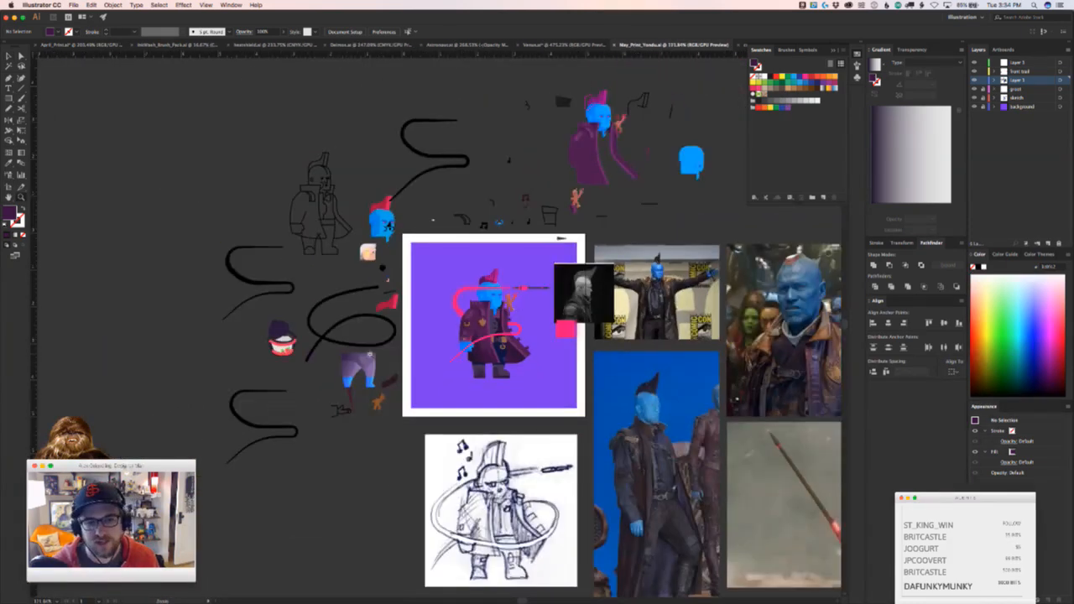
pyautogui.scroll(5, 535, 274)
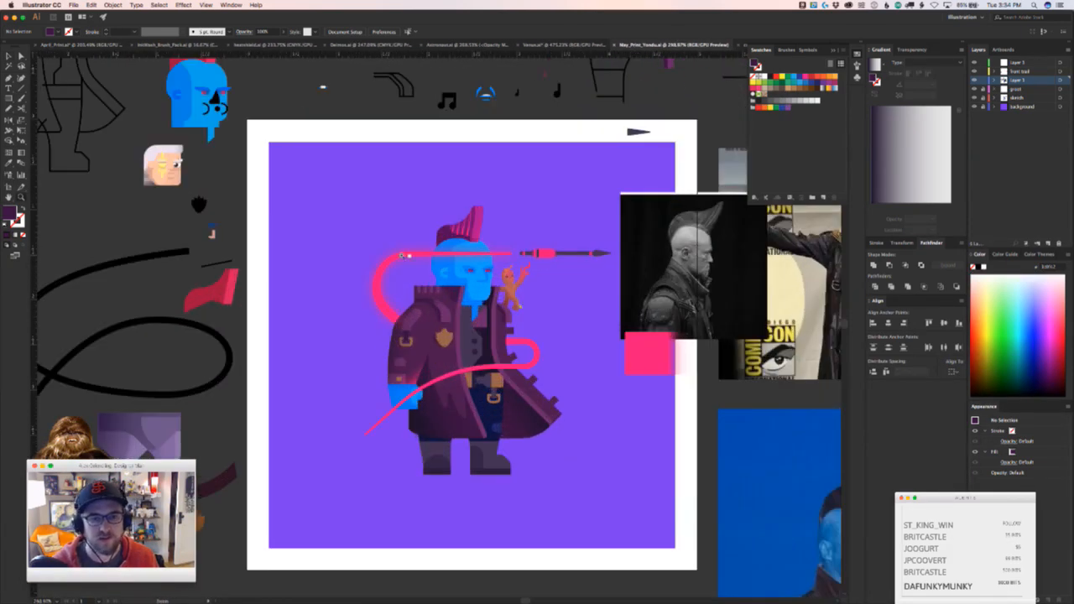
pyautogui.scroll(5, 470, 285)
pyautogui.moveTo(598, 366); pyautogui.dragTo(607, 375)
pyautogui.press('super+z')
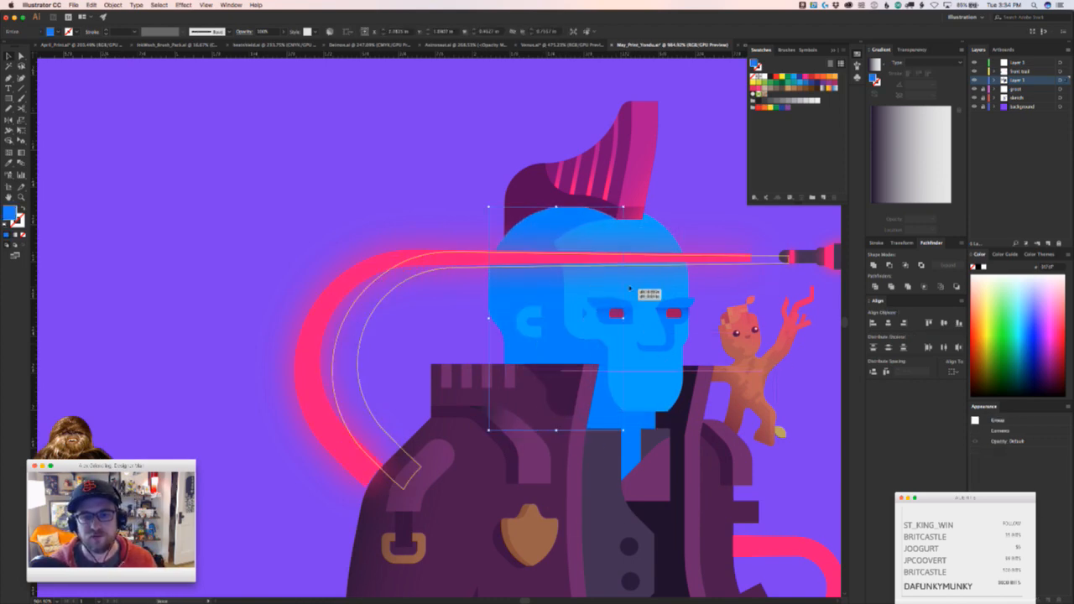
# Compare the two pink trail segments and examine the upper one's Outer Glow settings and glow colour
pyautogui.click(631, 258)
pyautogui.moveTo(441, 312); pyautogui.dragTo(259, 55)
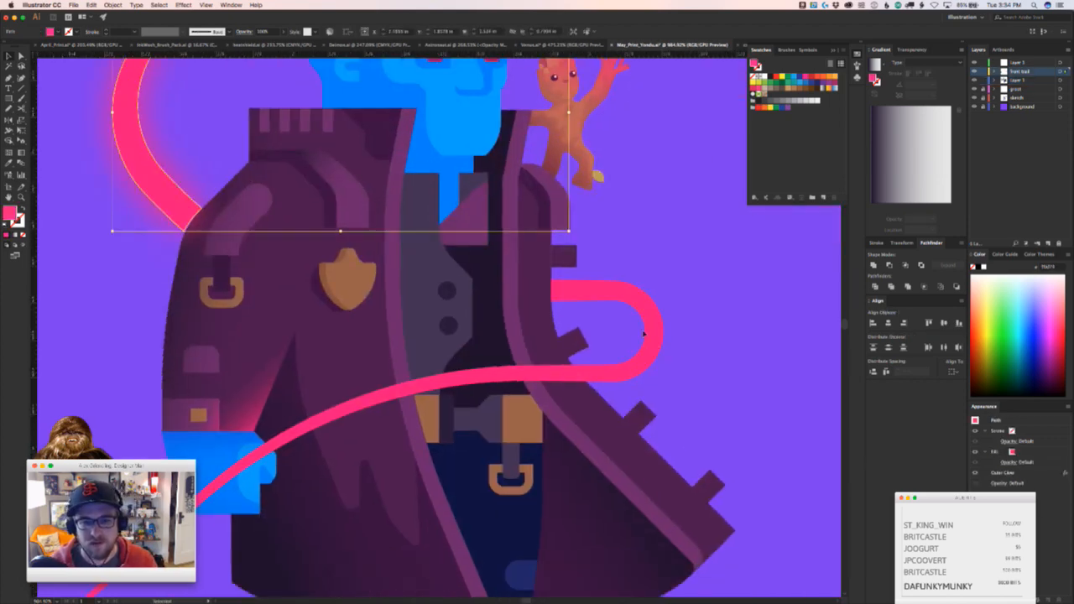
pyautogui.click(656, 333)
pyautogui.hscroll(-5, 640, 328)
pyautogui.scroll(2, 640, 328)
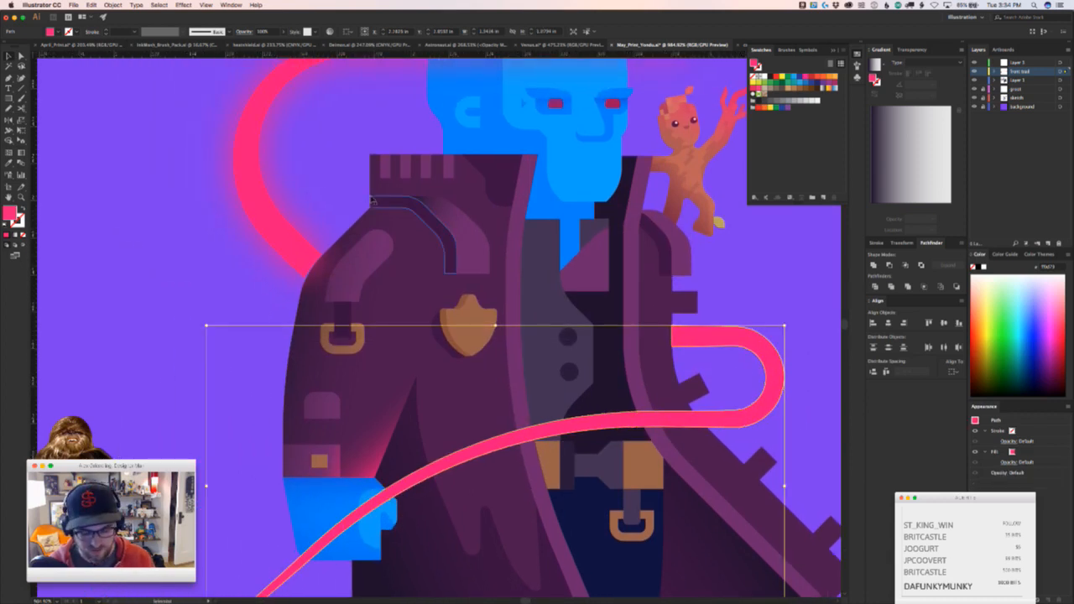
pyautogui.press('v')
pyautogui.click(263, 204)
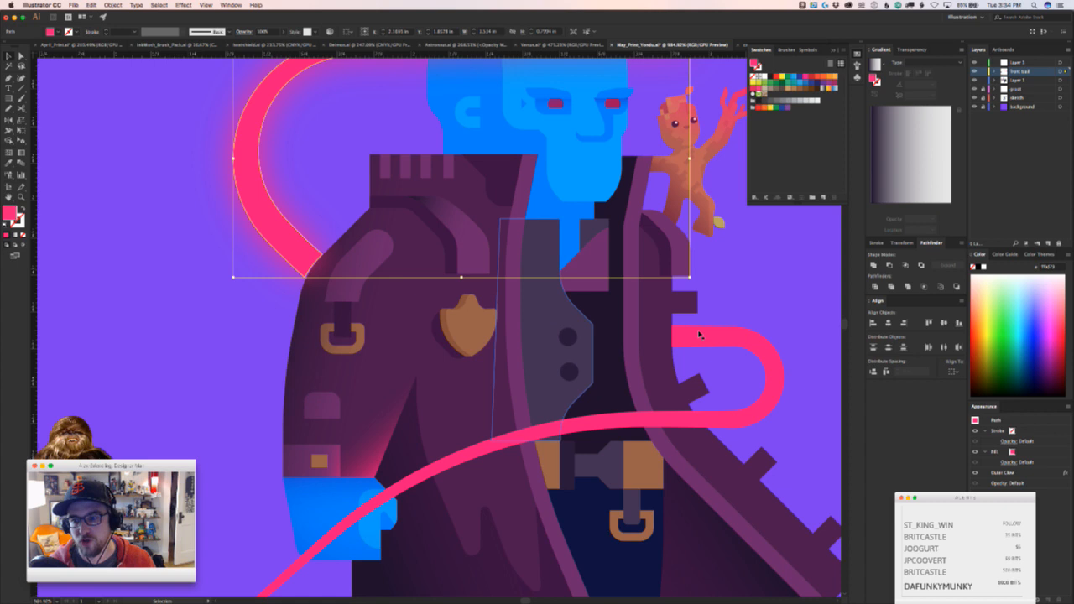
pyautogui.click(1004, 473)
pyautogui.click(578, 402)
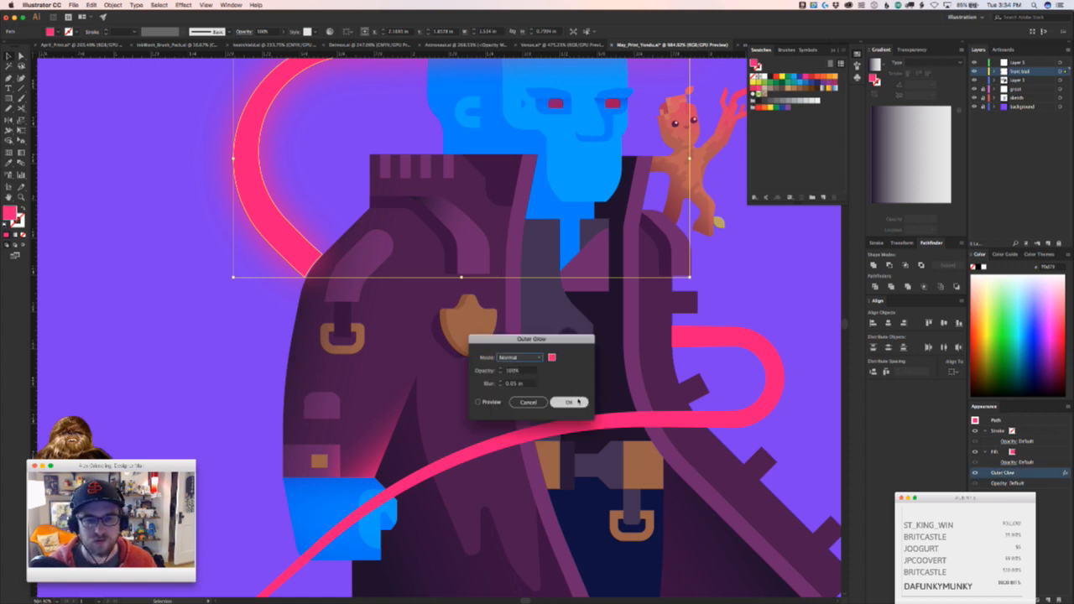
pyautogui.click(551, 358)
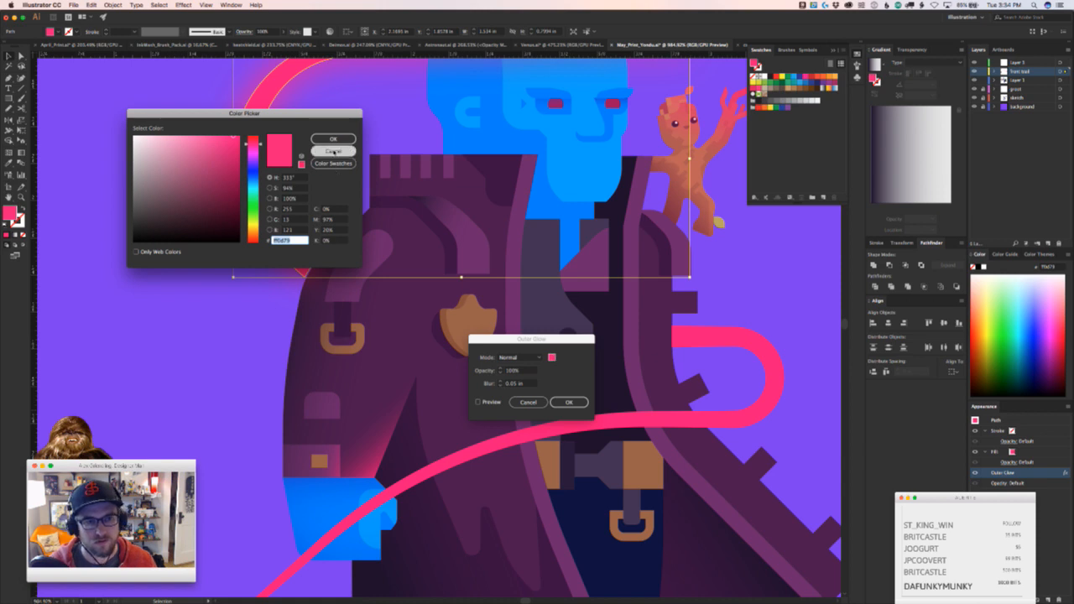
pyautogui.click(333, 139)
pyautogui.click(569, 402)
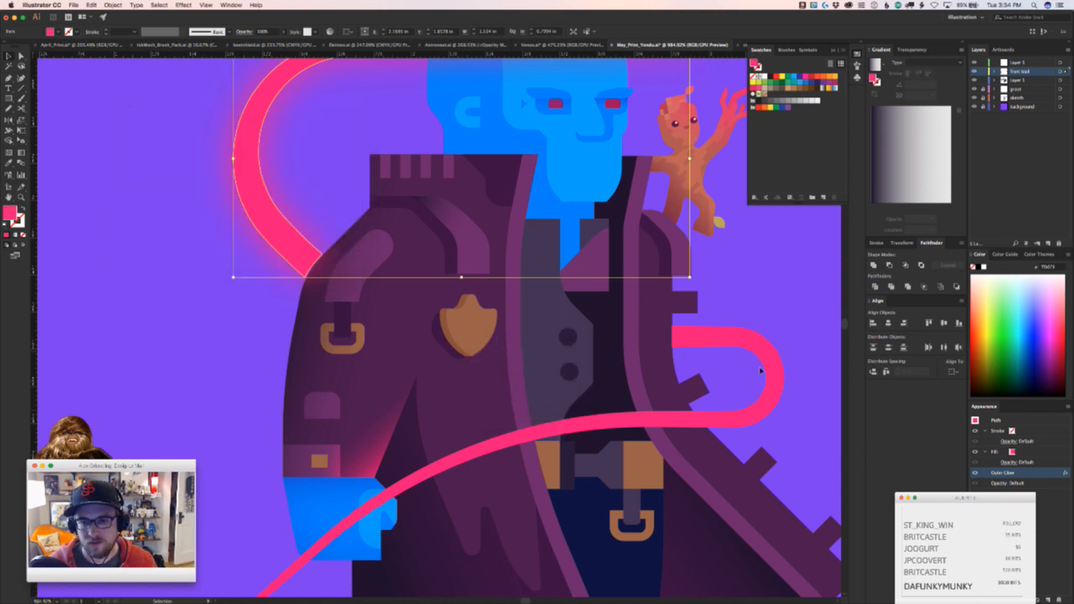
# Apply a pink Outer Glow to the front trail with Normal mode, 100% opacity and 0.05 in blur, and deselect it
pyautogui.click(761, 369)
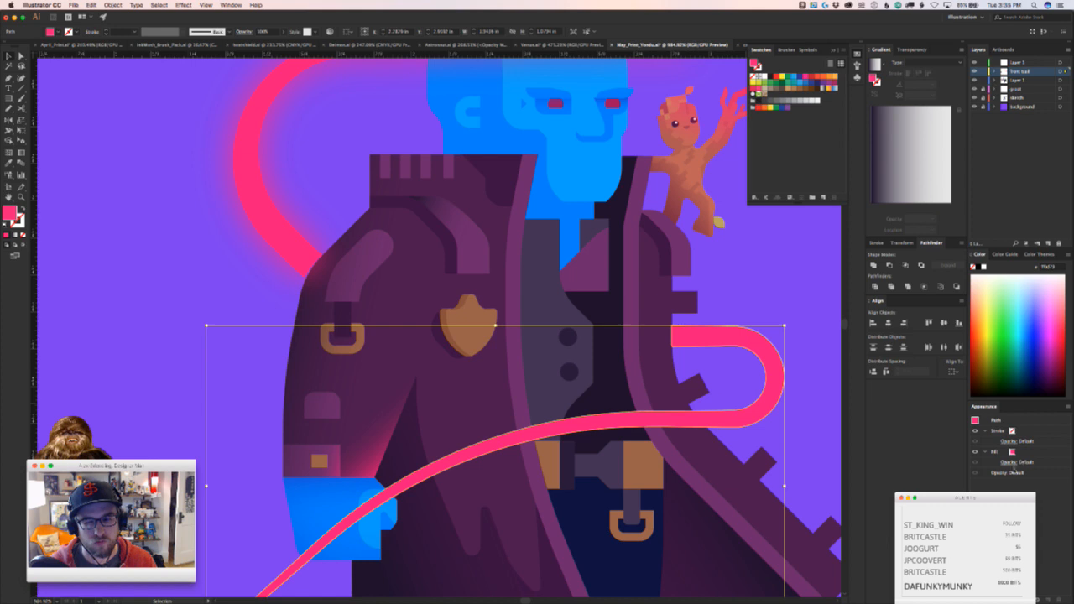
pyautogui.click(993, 599)
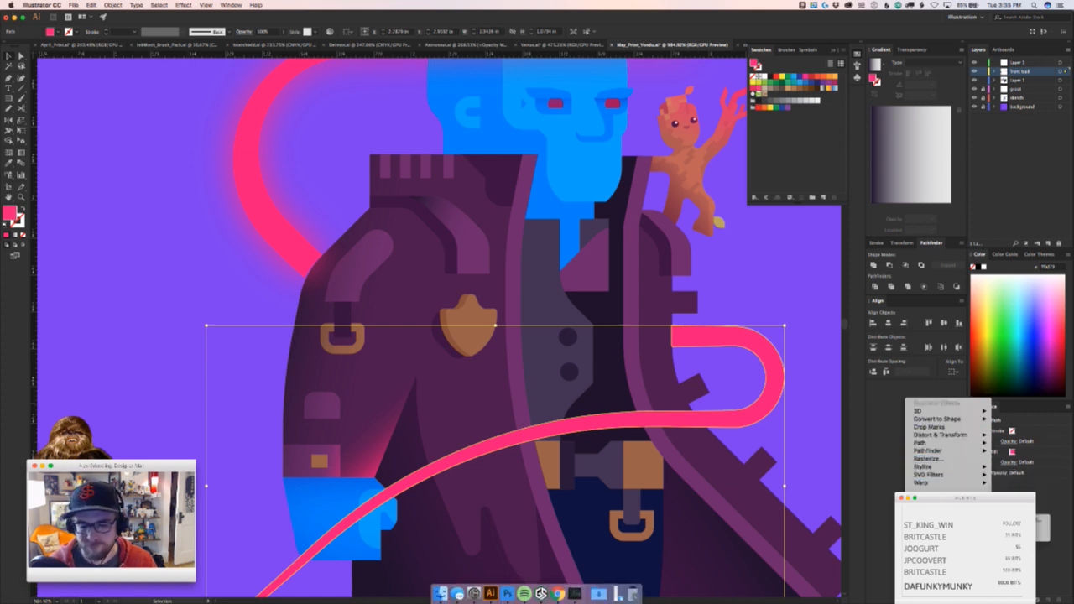
pyautogui.moveTo(971, 466)
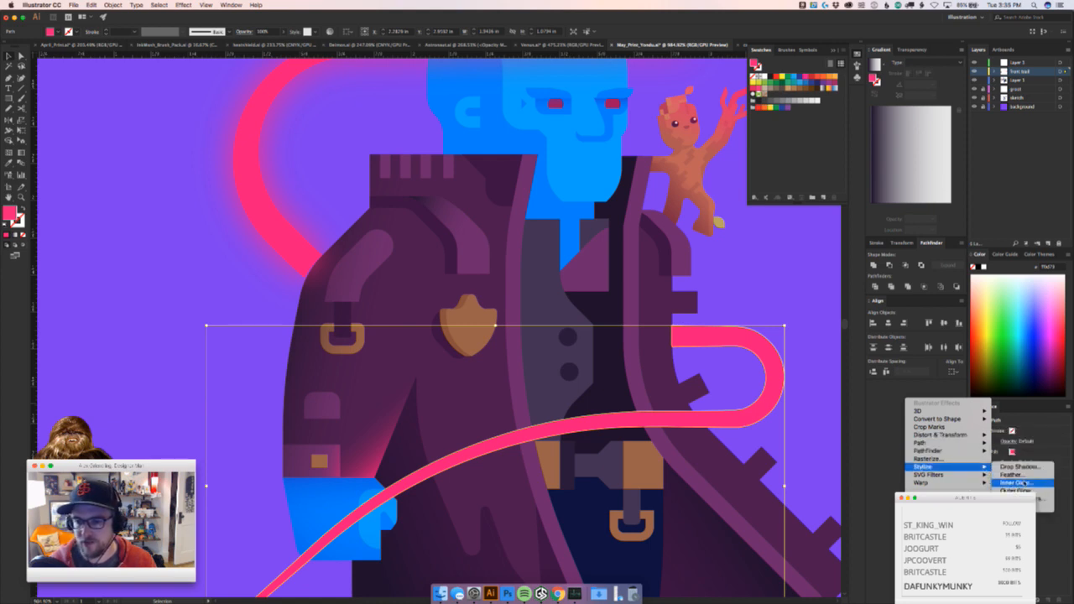
pyautogui.click(1016, 490)
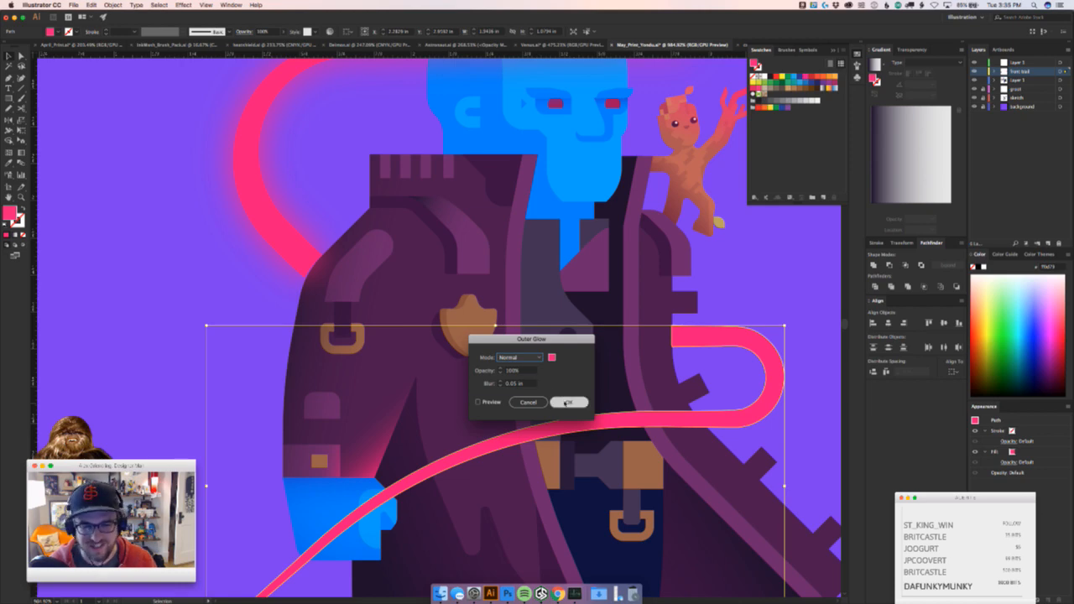
pyautogui.click(478, 402)
pyautogui.press('Return')
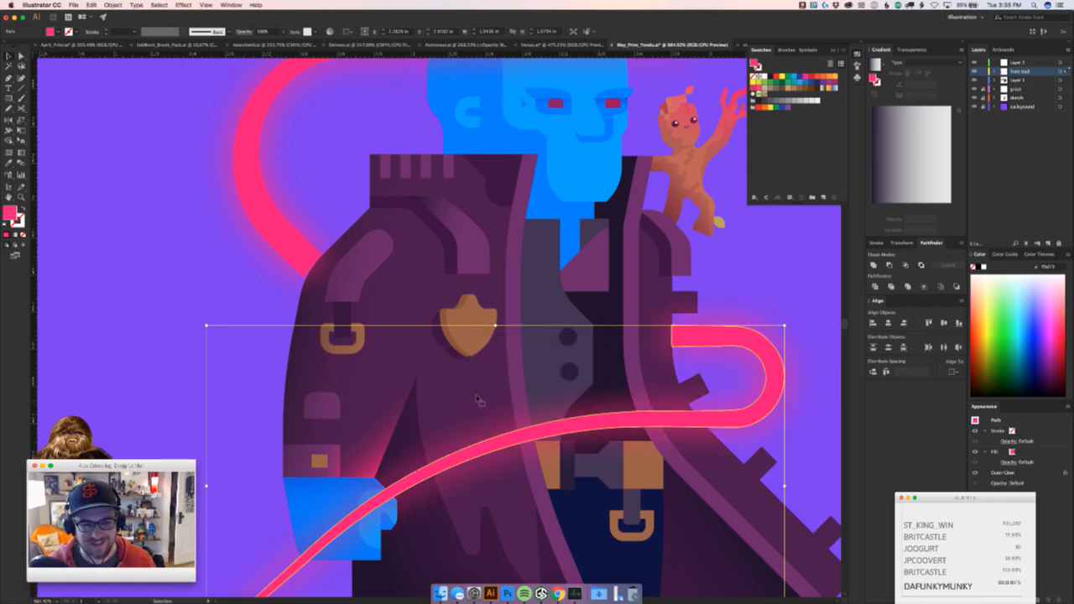
pyautogui.click(214, 493)
# Fill the coat's front edge trim, where the trail crosses it above the belt, with a pink radial gradient
pyautogui.moveTo(514, 455); pyautogui.dragTo(394, 457)
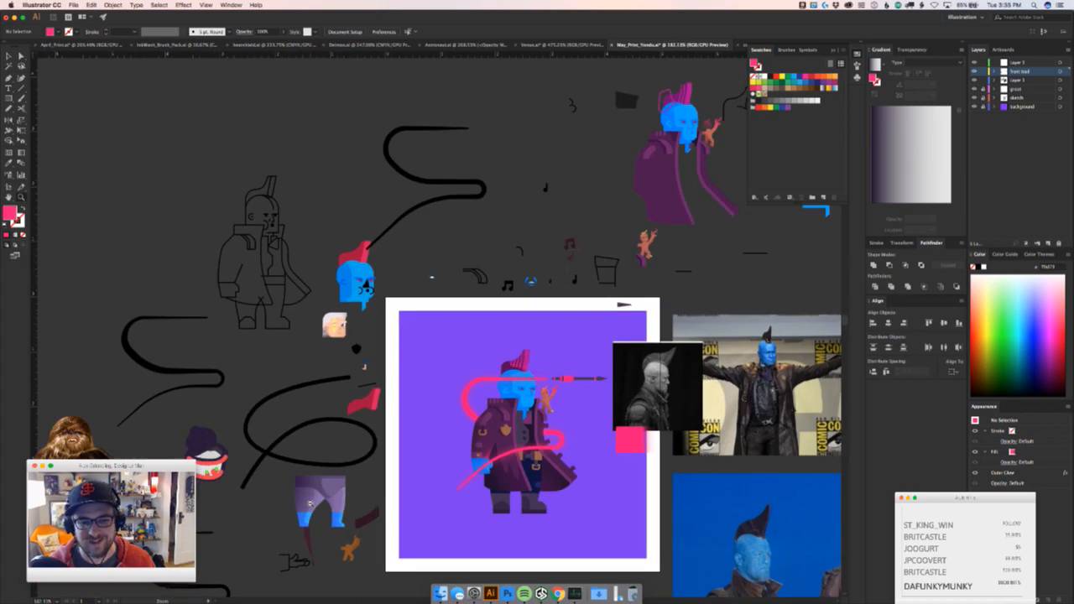
pyautogui.moveTo(520, 447); pyautogui.dragTo(601, 426)
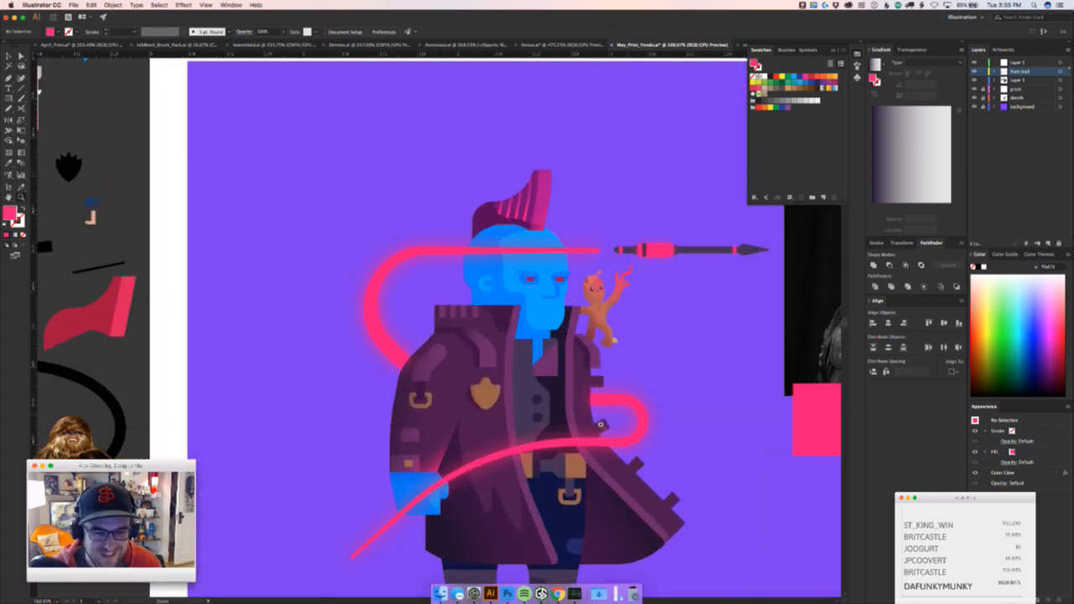
pyautogui.moveTo(482, 479); pyautogui.dragTo(540, 379)
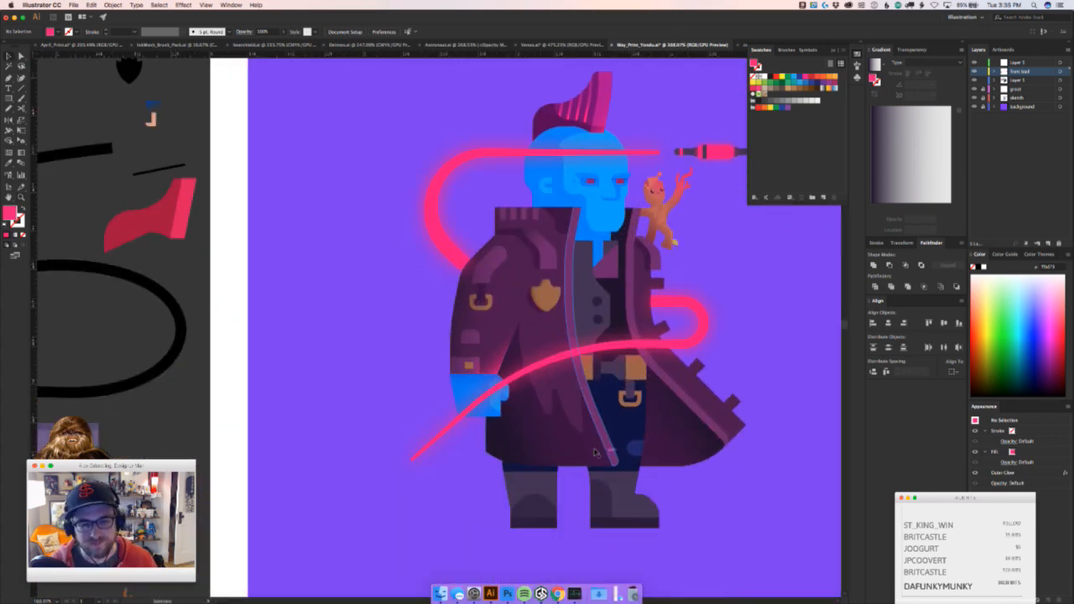
pyautogui.moveTo(512, 465); pyautogui.dragTo(487, 496)
pyautogui.moveTo(565, 405); pyautogui.dragTo(588, 369)
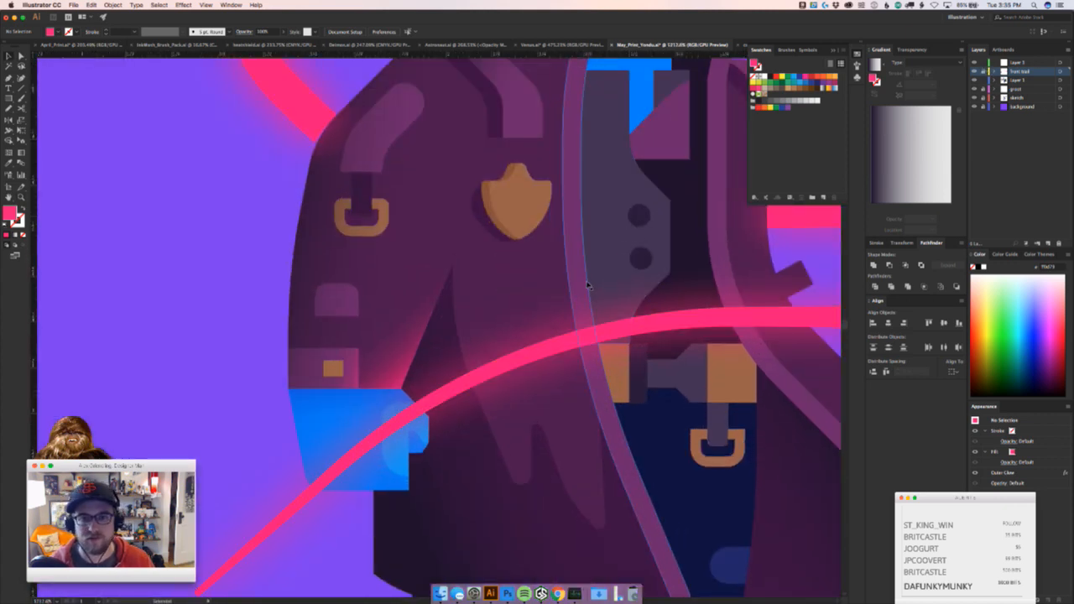
pyautogui.click(604, 292)
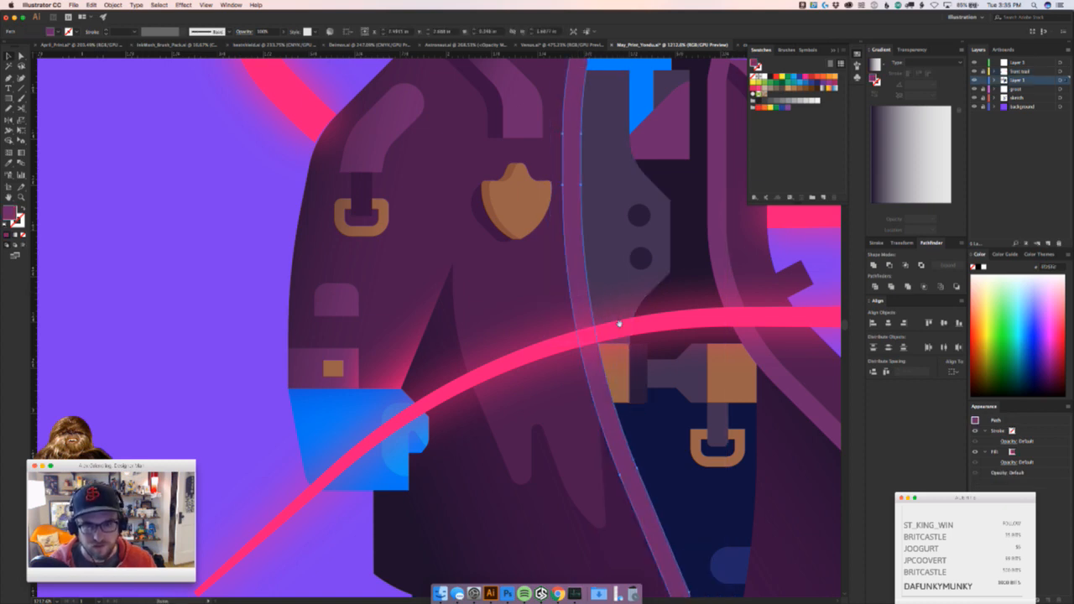
pyautogui.hscroll(5, 607, 293)
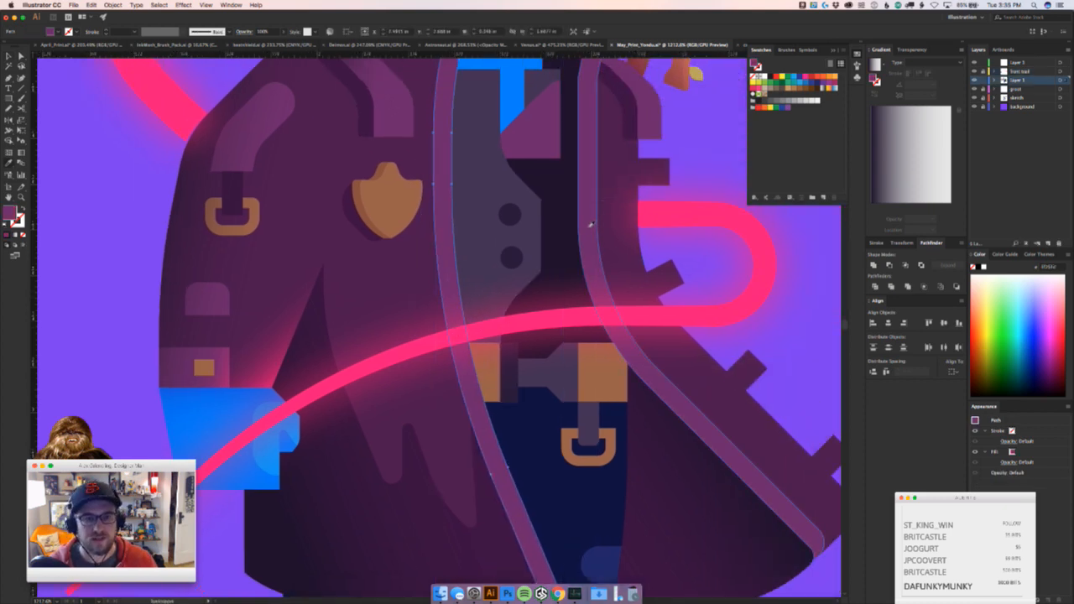
pyautogui.scroll(-2, 520, 270)
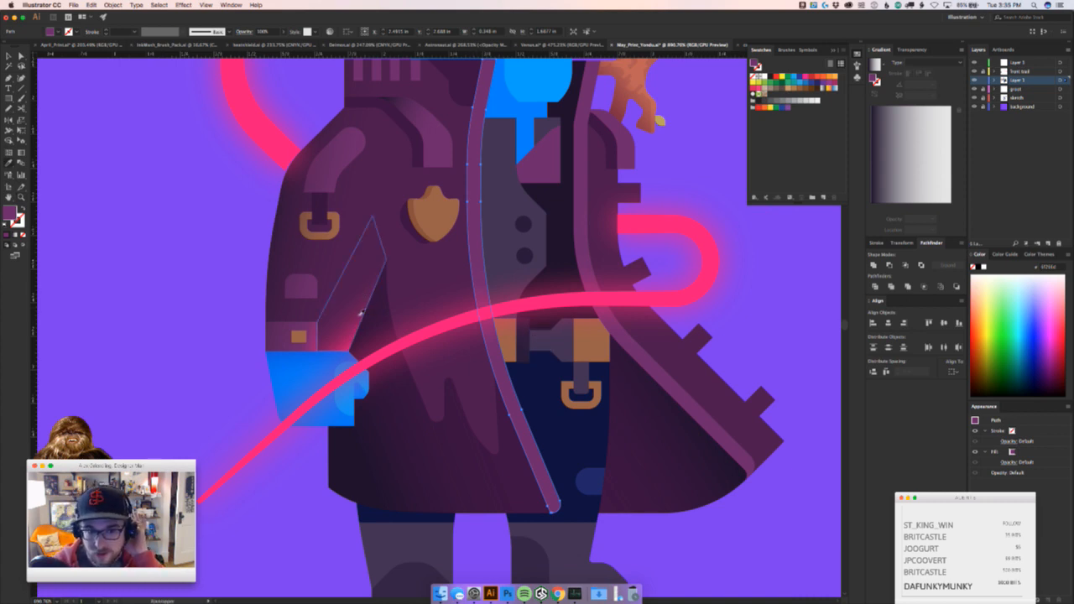
pyautogui.press('.')
pyautogui.click(930, 62)
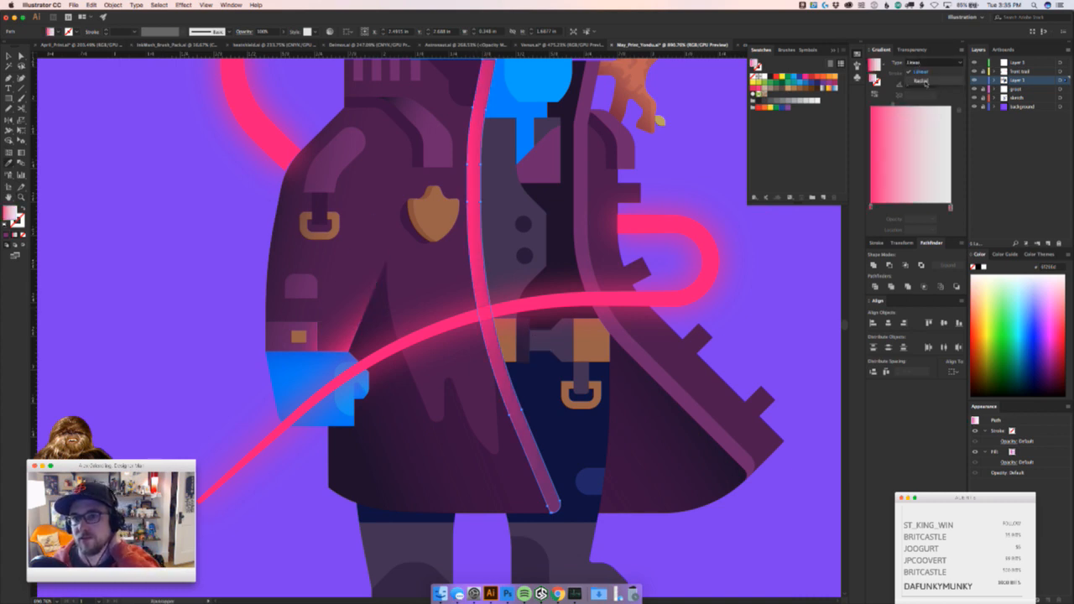
pyautogui.click(925, 81)
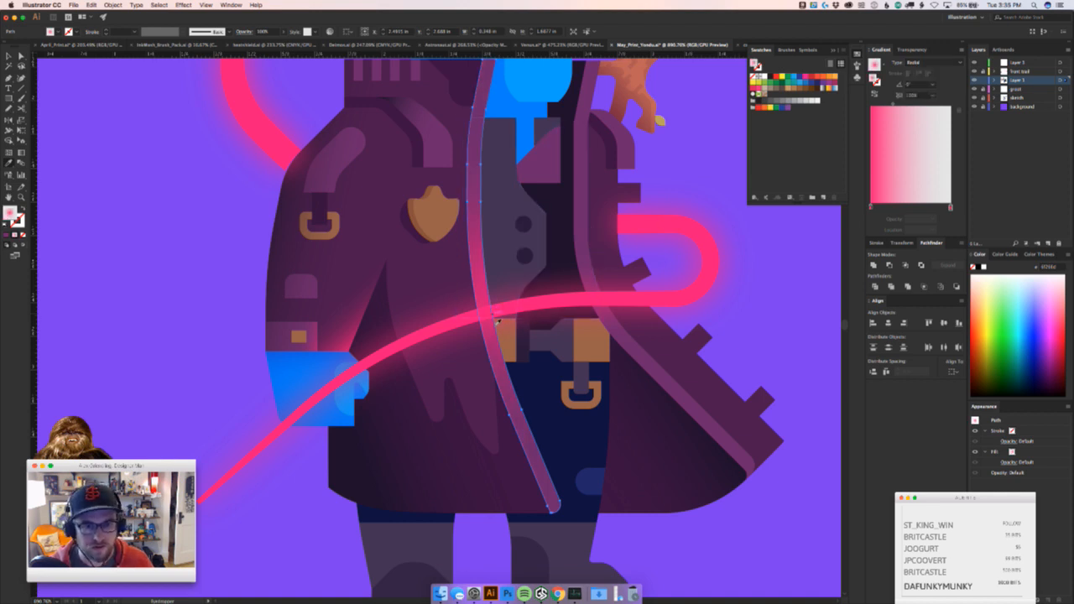
# Centre the trim's radial gradient where the front trail crosses it and shrink its radius to a small local glow
pyautogui.press('g')
pyautogui.moveTo(513, 285); pyautogui.dragTo(505, 301)
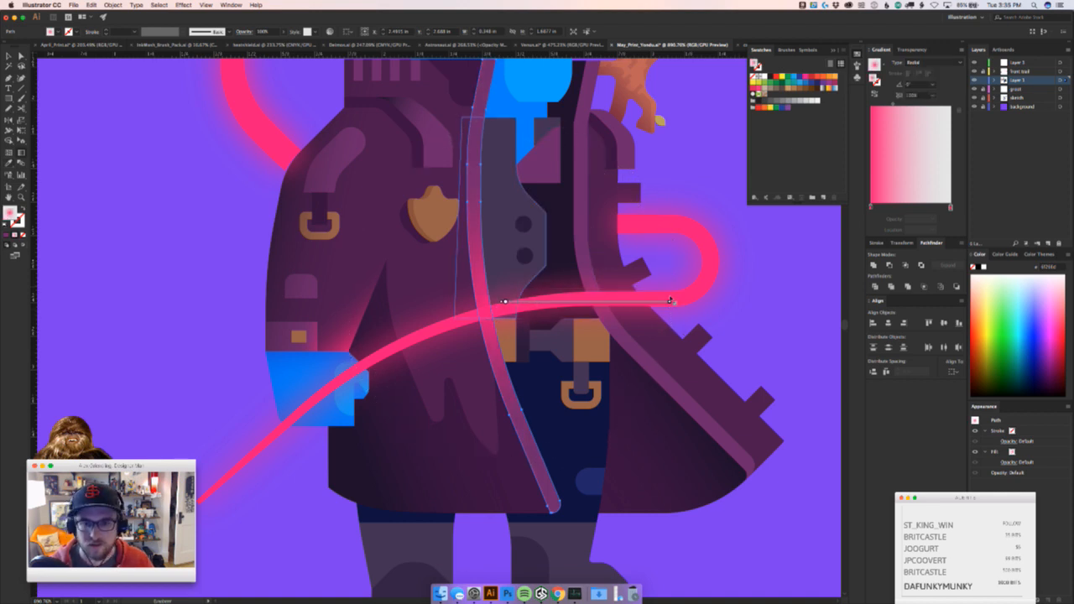
pyautogui.moveTo(665, 299); pyautogui.dragTo(550, 311)
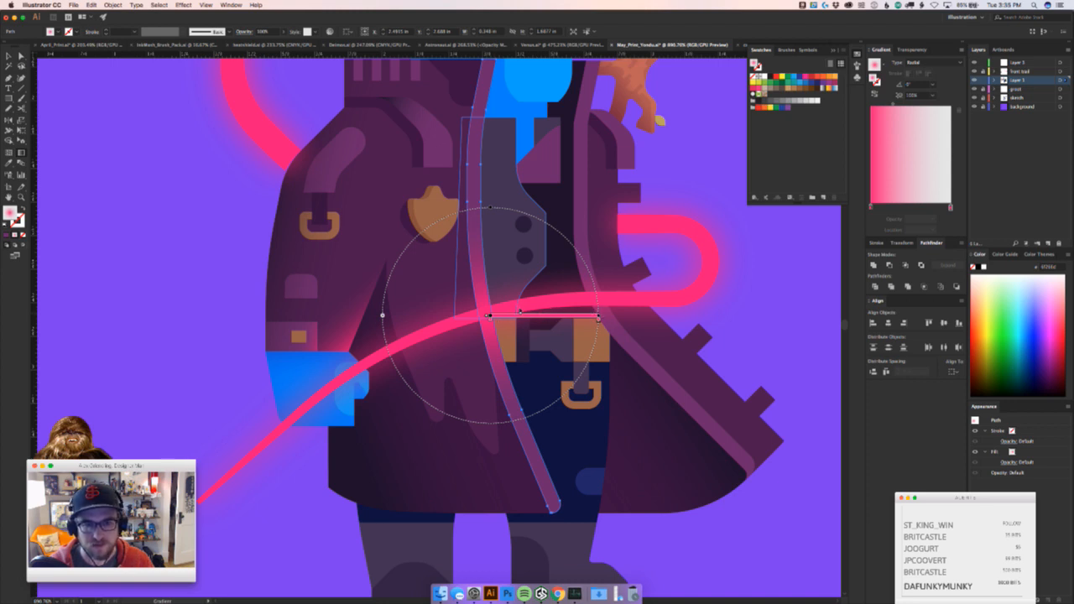
pyautogui.moveTo(552, 314); pyautogui.dragTo(490, 312)
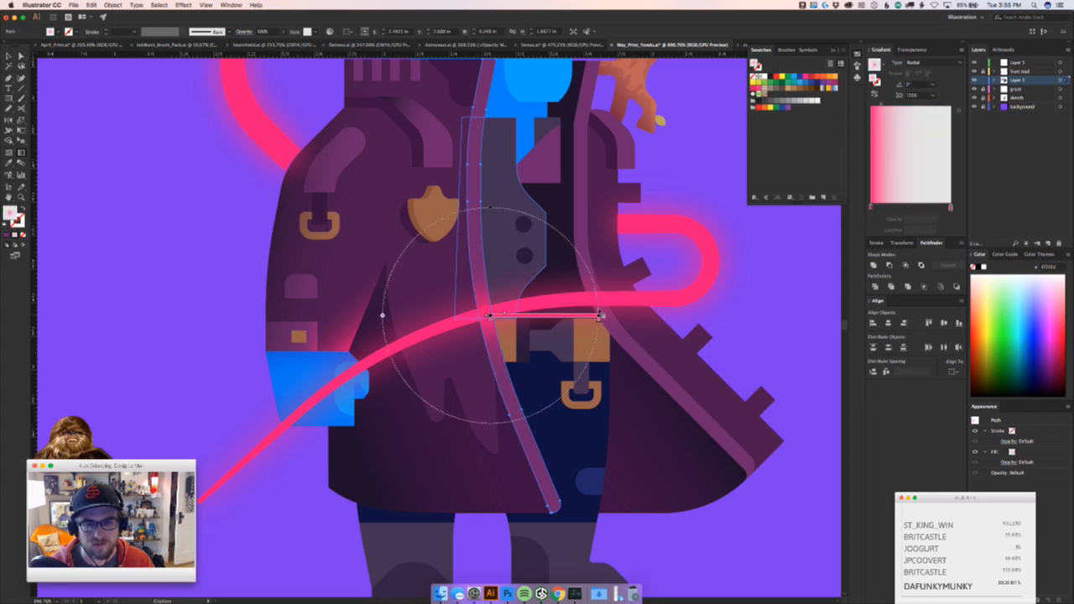
pyautogui.moveTo(600, 315); pyautogui.dragTo(538, 312)
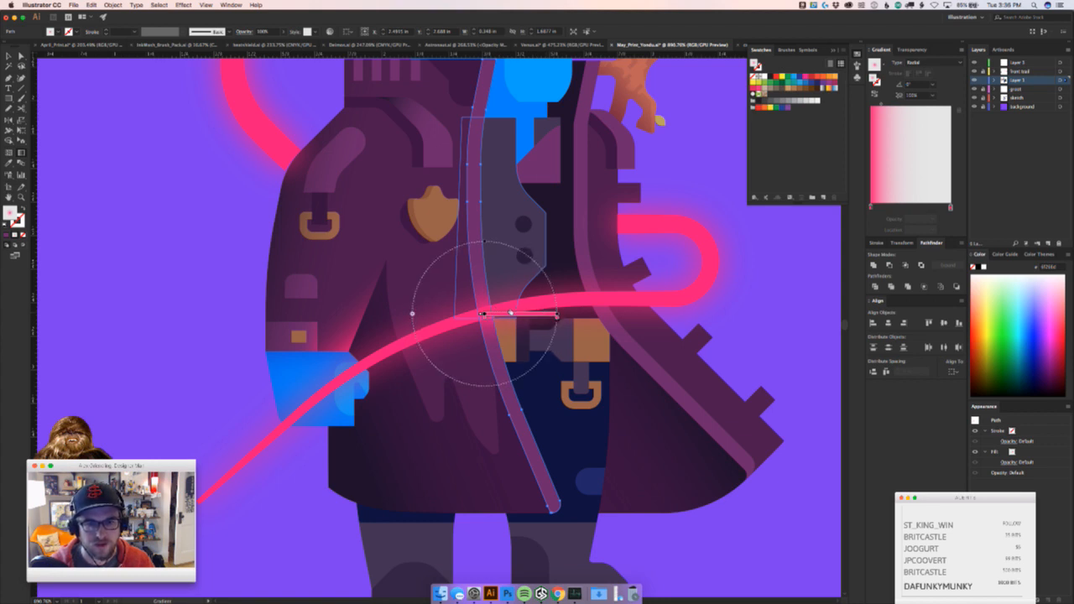
# Shift the midpoint of the front edge trim's pink radial gradient closer to its centre and deselect the trim
pyautogui.moveTo(510, 313); pyautogui.dragTo(502, 311)
pyautogui.press('v')
pyautogui.click(755, 323)
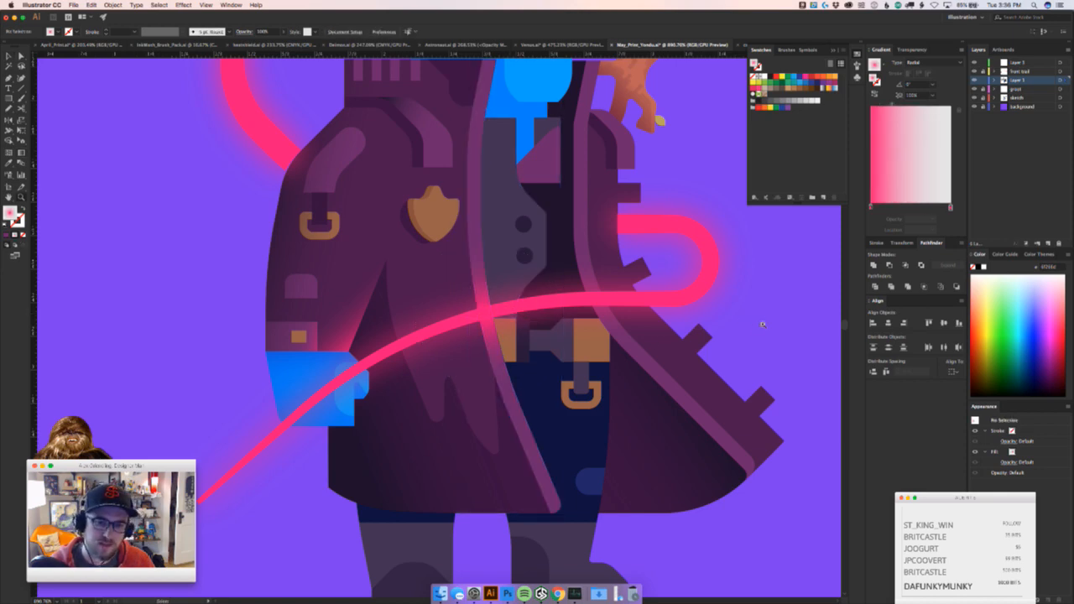
pyautogui.press('z')
pyautogui.moveTo(758, 323); pyautogui.dragTo(594, 341)
pyautogui.moveTo(659, 386); pyautogui.dragTo(505, 417)
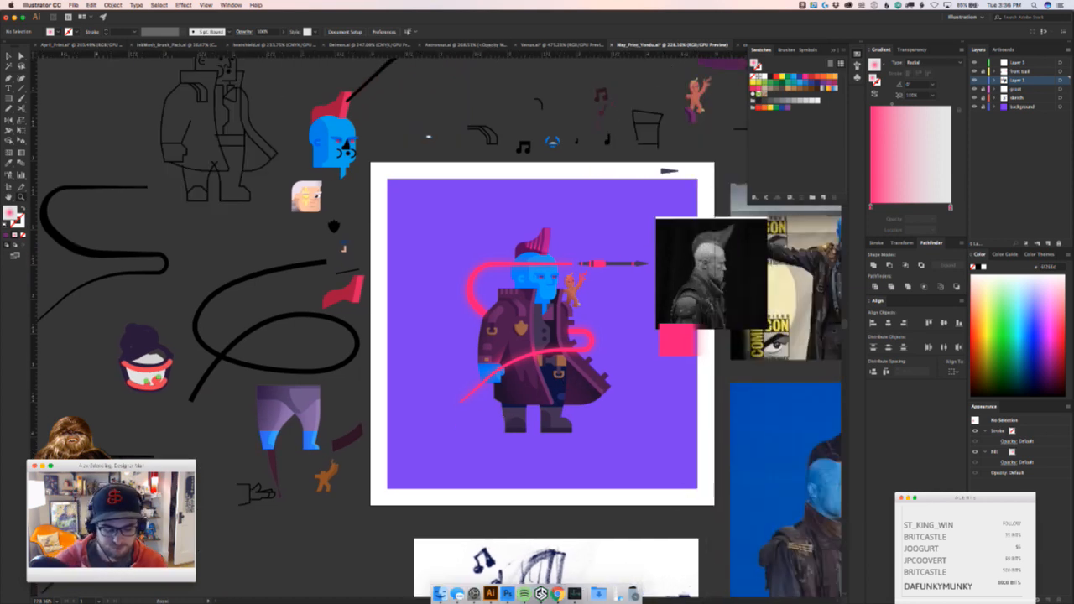
pyautogui.press('v')
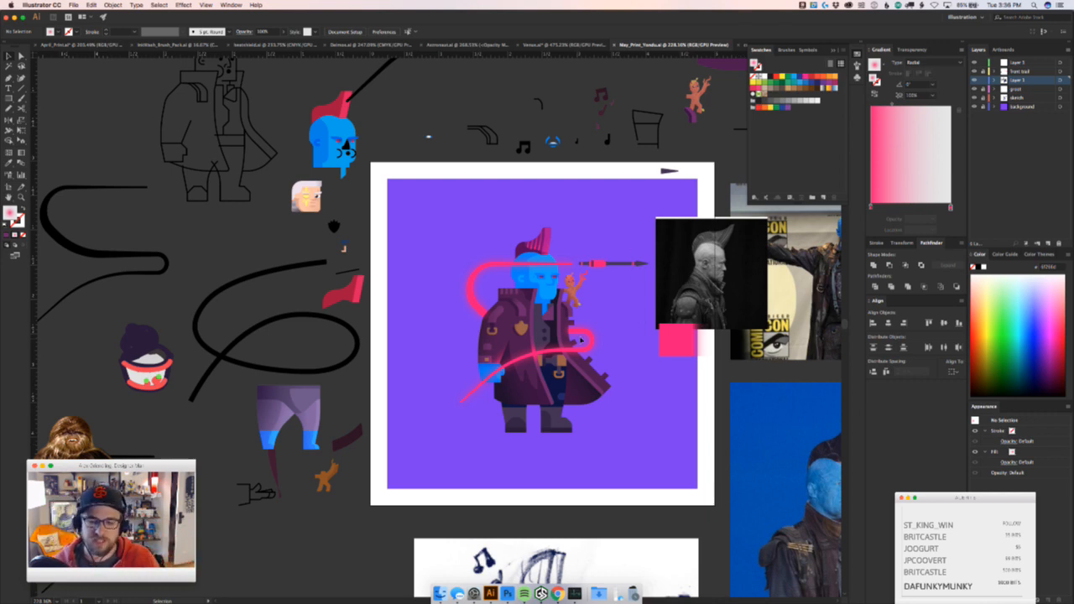
# Try to fill the hand's shading shape with the pink linear gradient sampled from the sleeve above it
pyautogui.press('z')
pyautogui.click(536, 374)
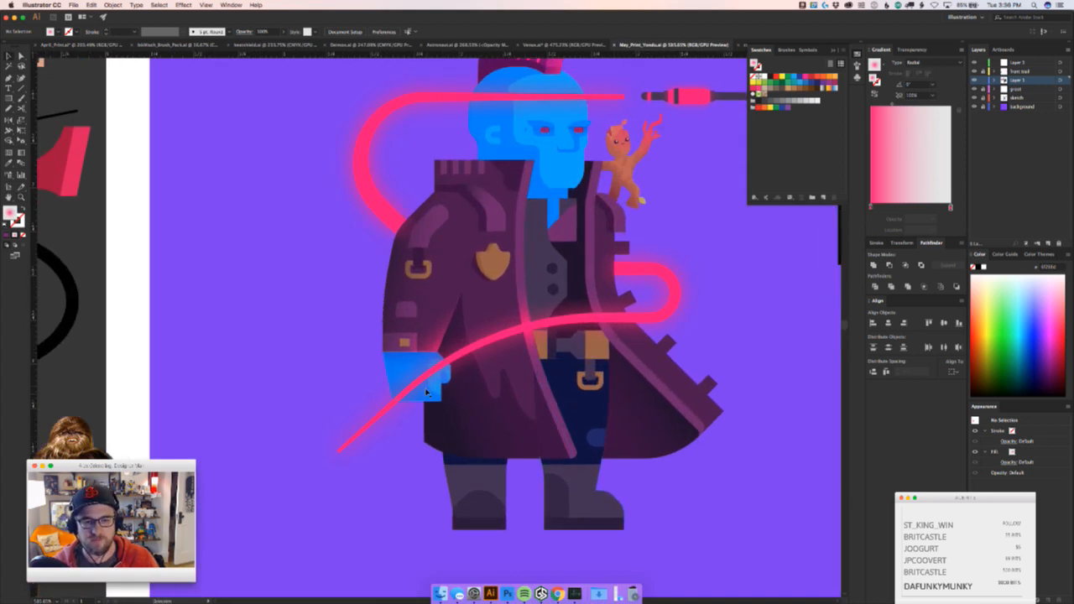
pyautogui.click(433, 422)
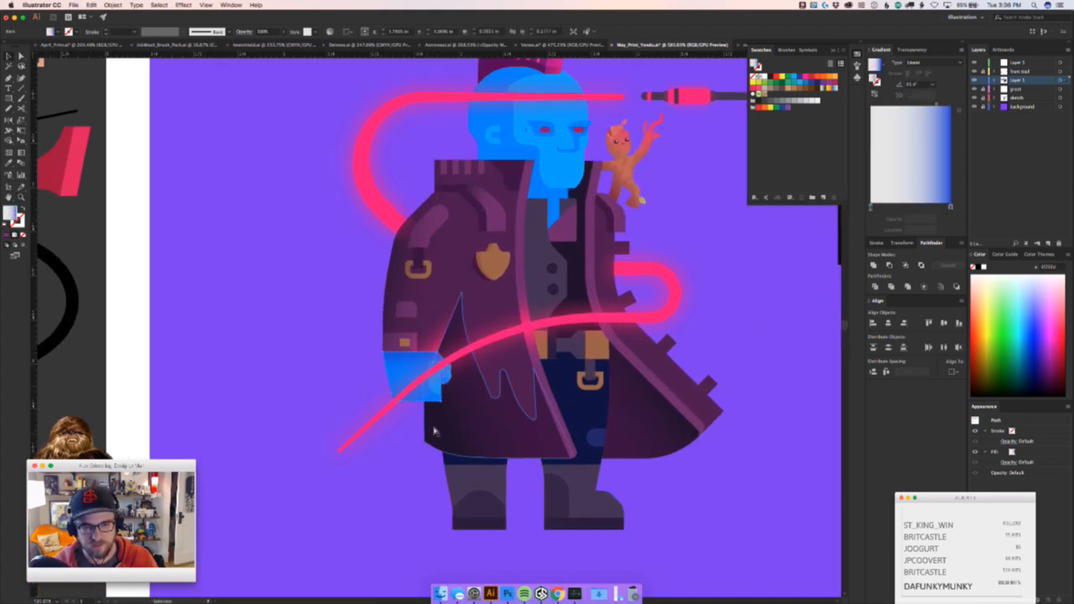
pyautogui.scroll(3, 443, 415)
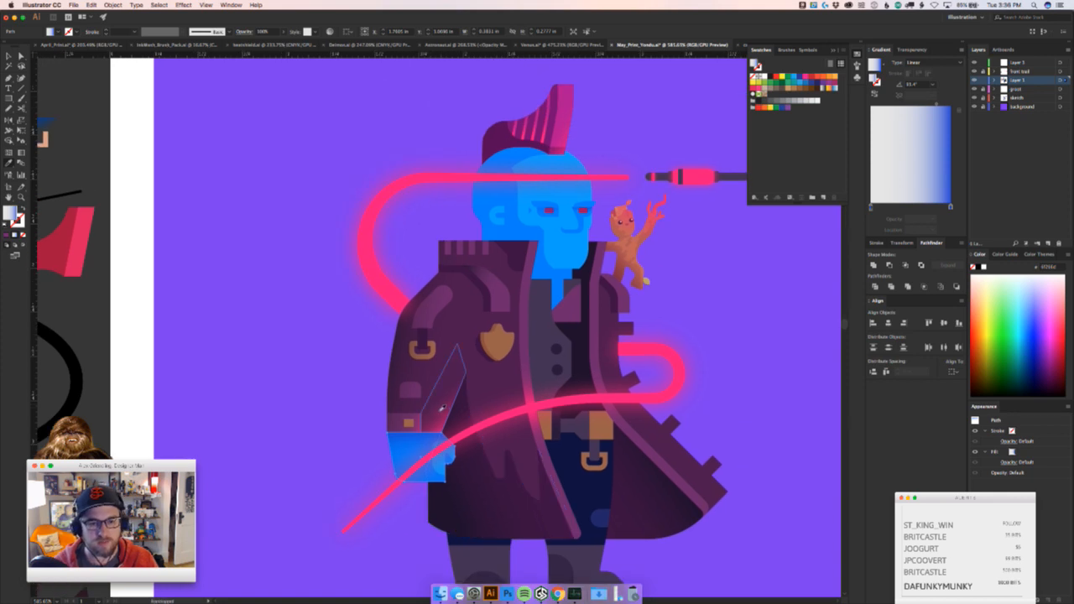
pyautogui.click(442, 409)
pyautogui.press('g')
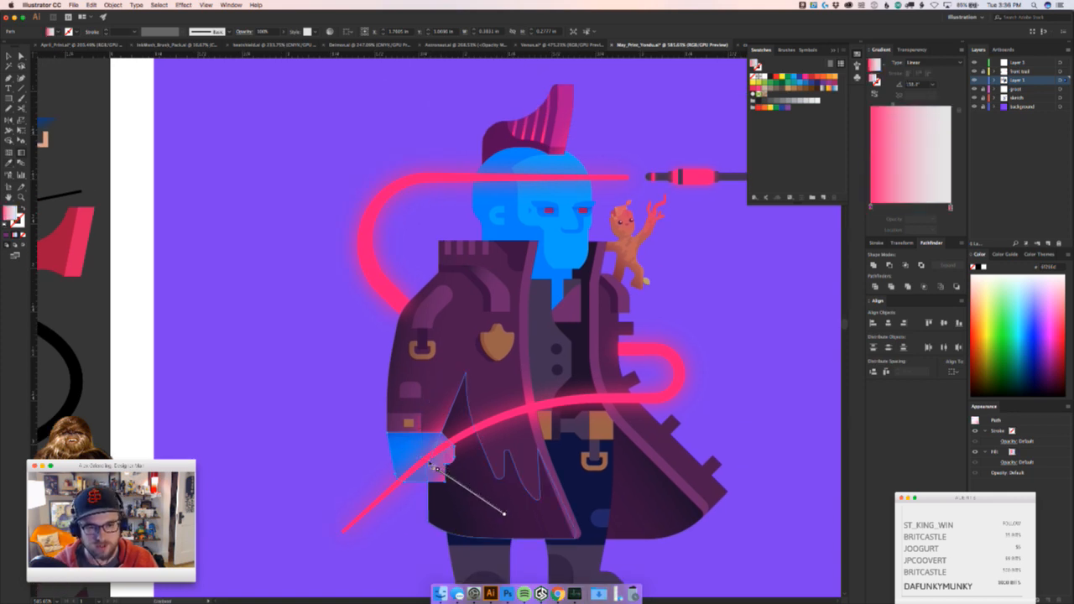
# Try realigning the pink linear gradient diagonally across the hand, and discard the pink fill
pyautogui.moveTo(403, 449)
pyautogui.mouseDown()
pyautogui.moveTo(445, 468)
pyautogui.moveTo(398, 435)
pyautogui.mouseUp()
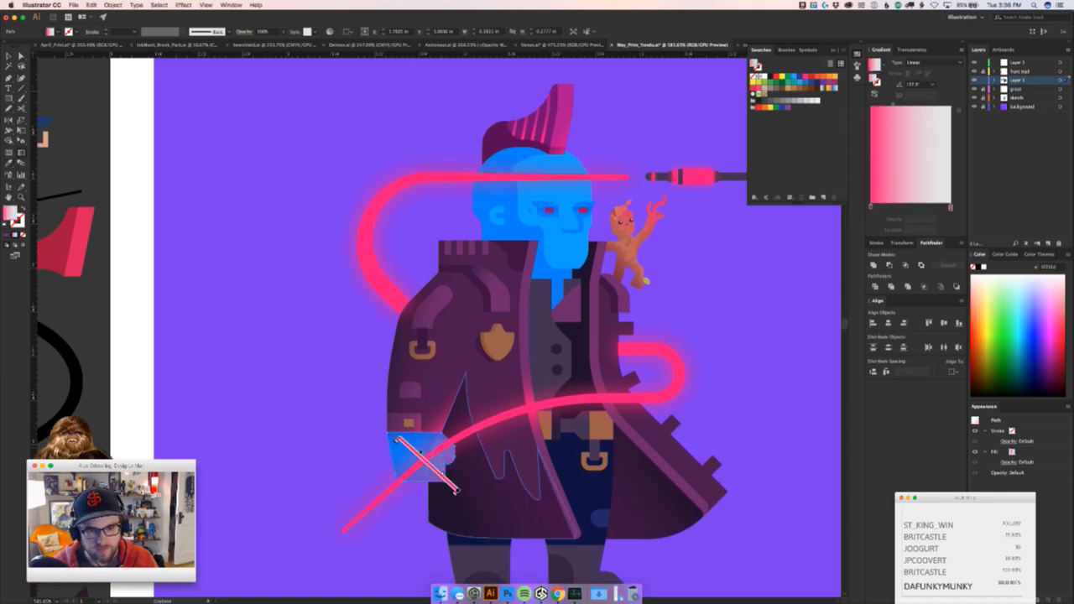
pyautogui.moveTo(466, 466)
pyautogui.mouseDown()
pyautogui.moveTo(396, 461)
pyautogui.moveTo(391, 451)
pyautogui.moveTo(435, 463)
pyautogui.moveTo(376, 436)
pyautogui.mouseUp()
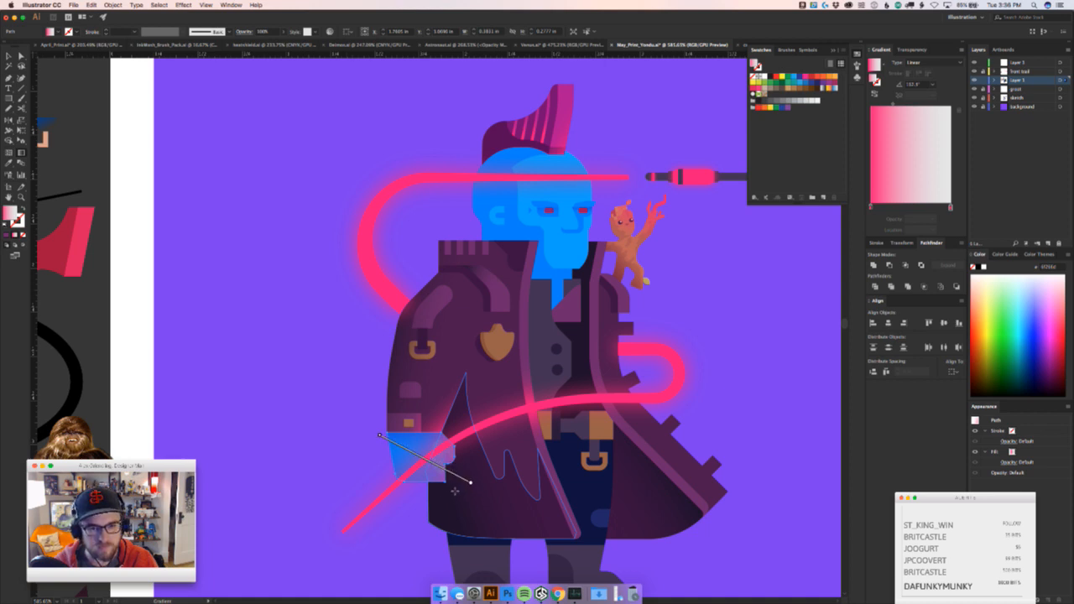
pyautogui.moveTo(450, 488); pyautogui.dragTo(392, 426)
pyautogui.moveTo(461, 468)
pyautogui.mouseDown()
pyautogui.moveTo(409, 424)
pyautogui.moveTo(425, 434)
pyautogui.moveTo(408, 427)
pyautogui.moveTo(395, 438)
pyautogui.moveTo(356, 404)
pyautogui.mouseUp()
pyautogui.moveTo(440, 469); pyautogui.dragTo(376, 412)
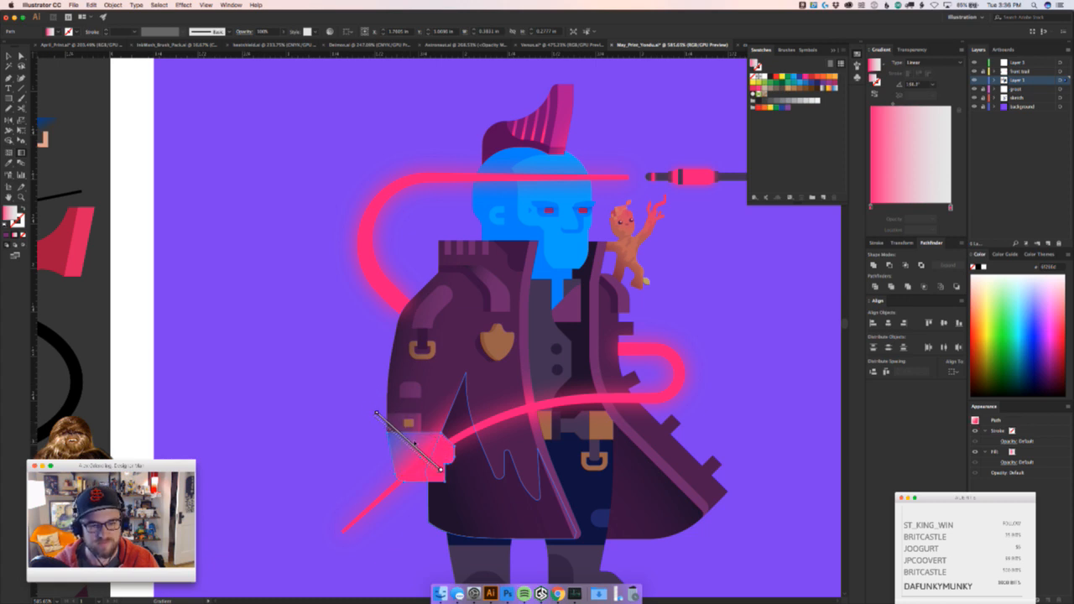
pyautogui.moveTo(441, 470); pyautogui.dragTo(409, 474)
pyautogui.press('v')
pyautogui.click(350, 475)
pyautogui.press('z')
pyautogui.press('v')
pyautogui.click(446, 466)
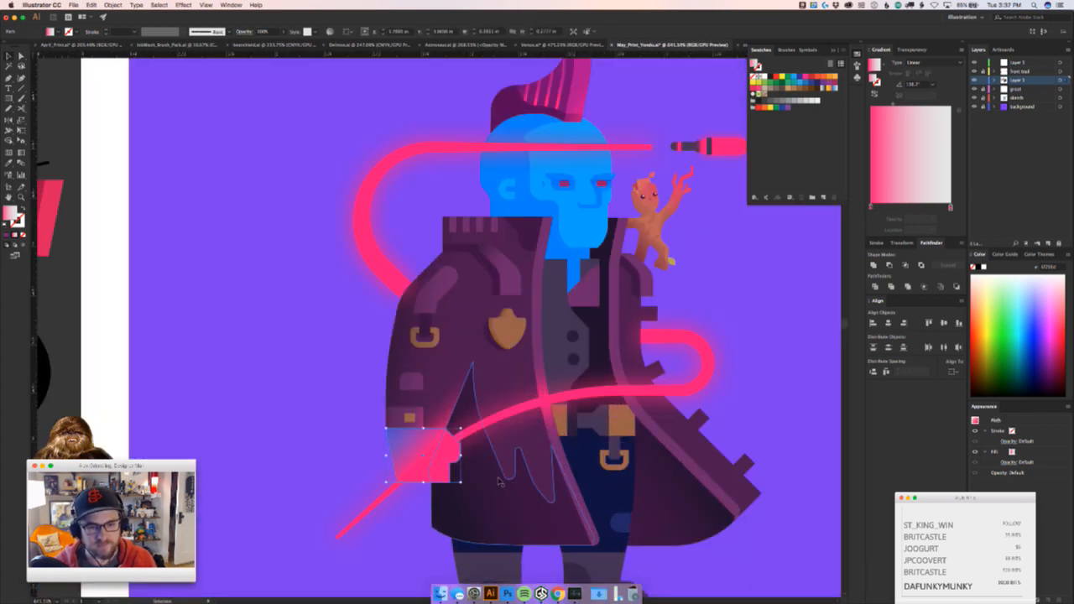
pyautogui.press('super+shift+a')
# Try placing a pink radial gradient near the lower end of the coat's front edge trim
pyautogui.hscroll(5, 539, 488)
pyautogui.scroll(-2, 539, 488)
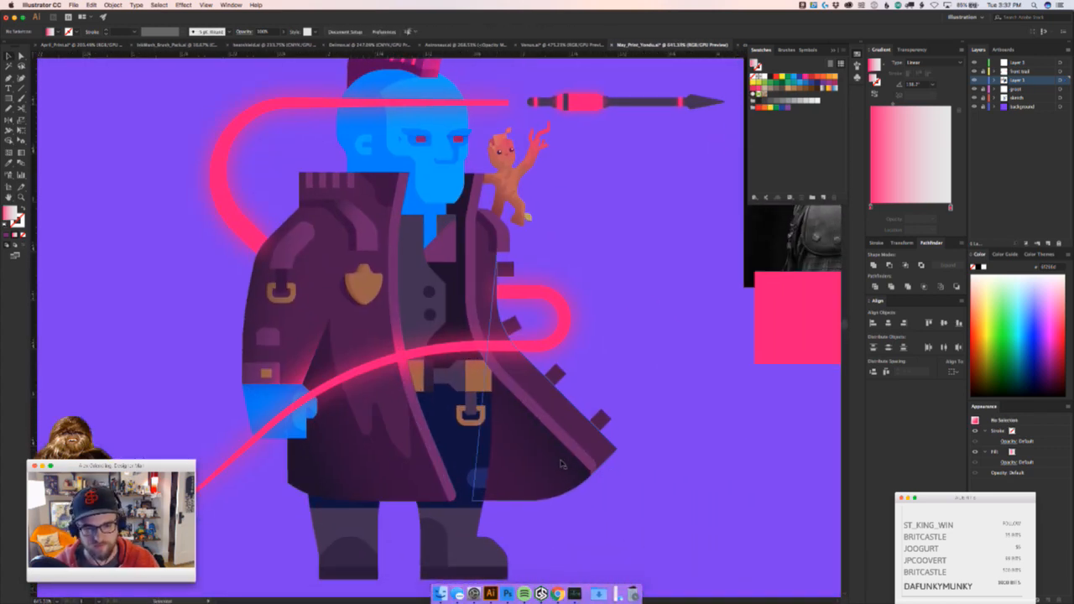
pyautogui.hscroll(-4, 467, 447)
pyautogui.scroll(2, 467, 447)
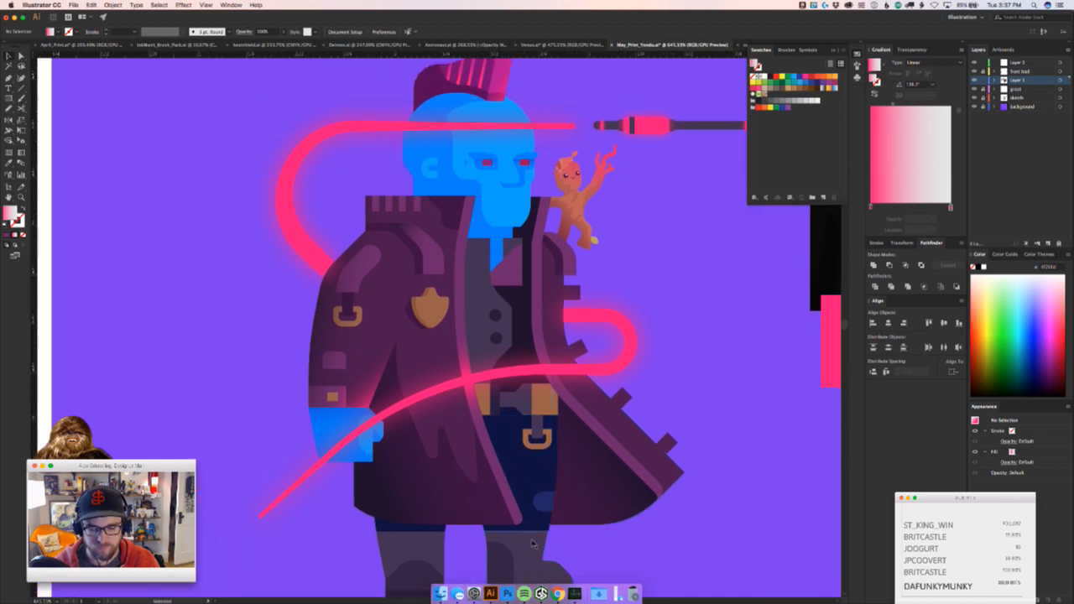
pyautogui.click(527, 500)
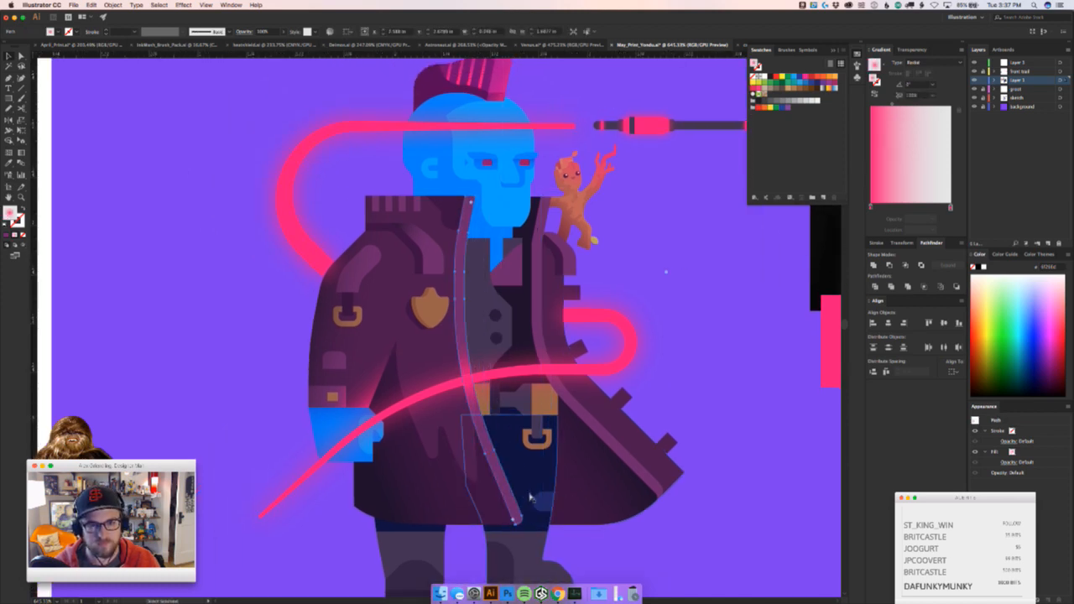
pyautogui.press('g')
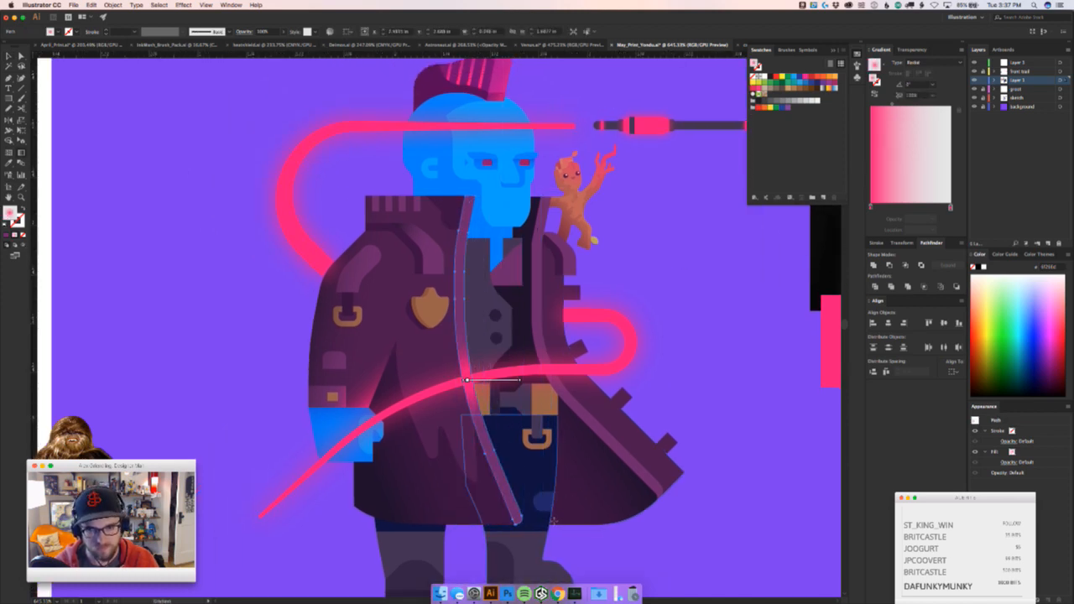
pyautogui.moveTo(595, 521); pyautogui.dragTo(676, 520)
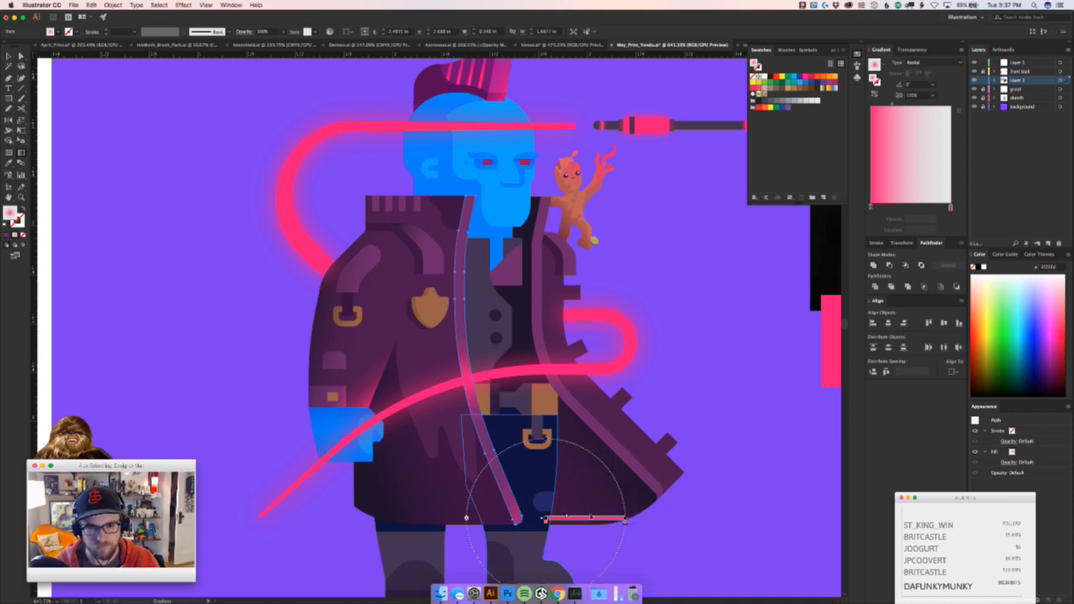
pyautogui.scroll(-8, 571, 395)
pyautogui.hscroll(3, 570, 395)
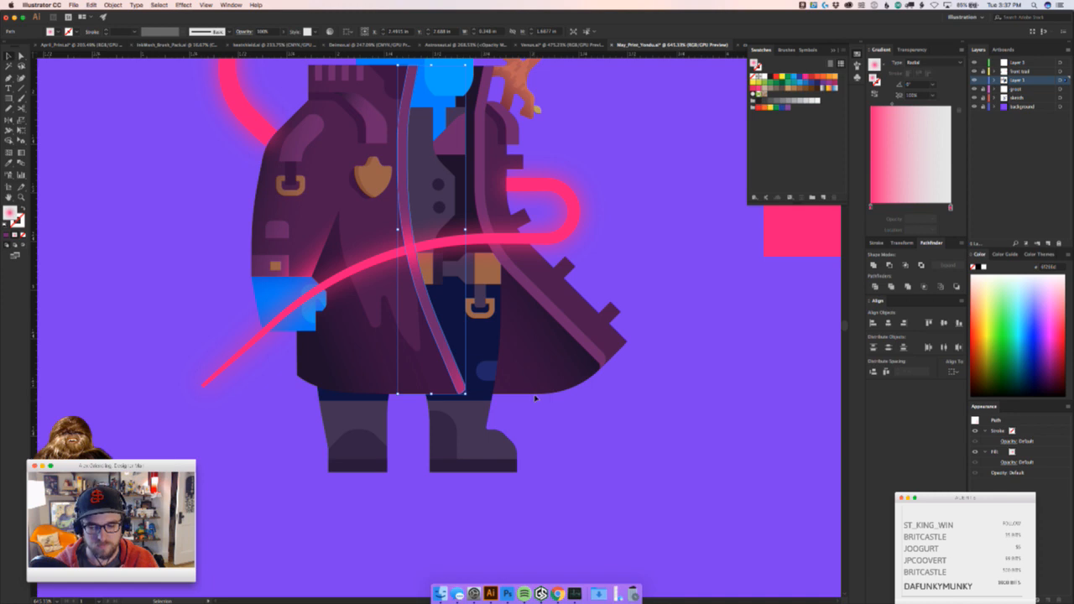
# Try enlarging and shifting the trim's radial gradient around the coat hem, and undo the last change
pyautogui.press('g')
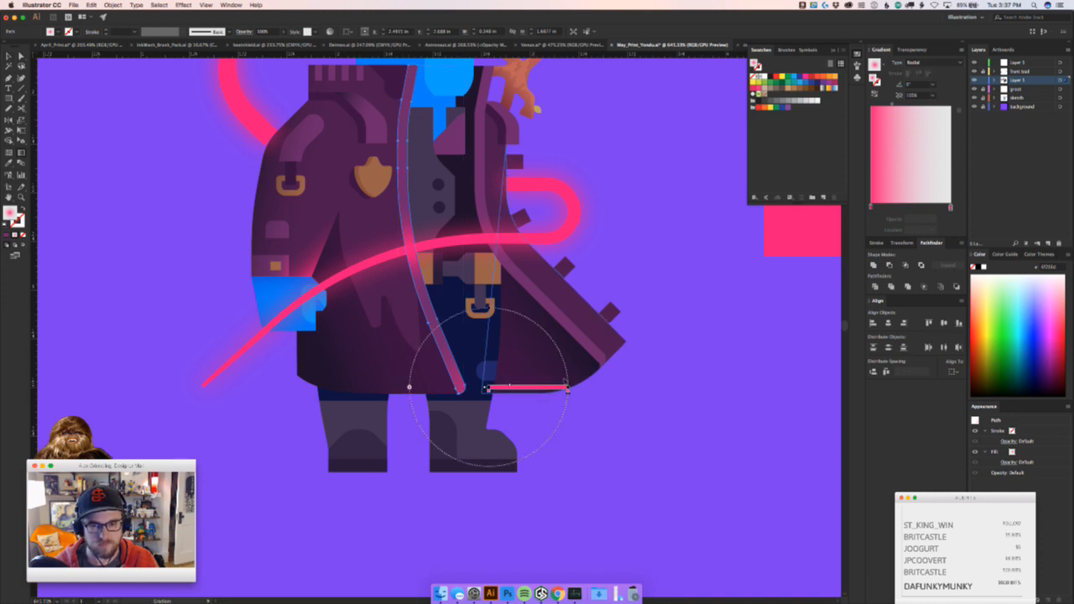
pyautogui.moveTo(568, 388); pyautogui.dragTo(629, 386)
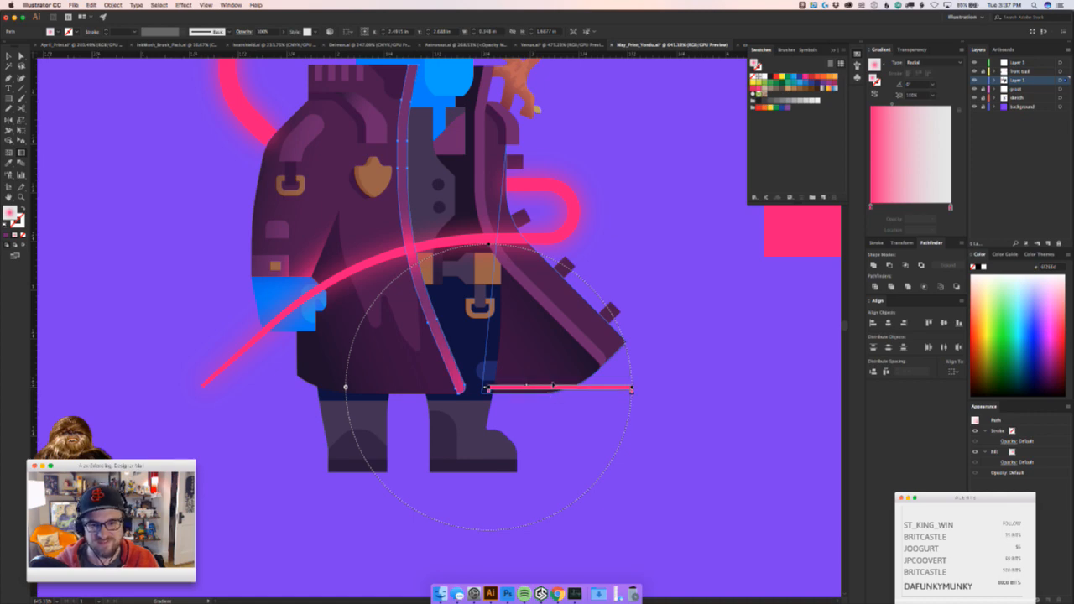
pyautogui.moveTo(554, 388); pyautogui.dragTo(591, 414)
pyautogui.keyDown('super'); pyautogui.click(711, 403); pyautogui.keyUp('super')
pyautogui.moveTo(707, 404)
pyautogui.mouseDown()
pyautogui.moveTo(630, 408)
pyautogui.moveTo(573, 453)
pyautogui.moveTo(547, 496)
pyautogui.moveTo(646, 478)
pyautogui.mouseUp()
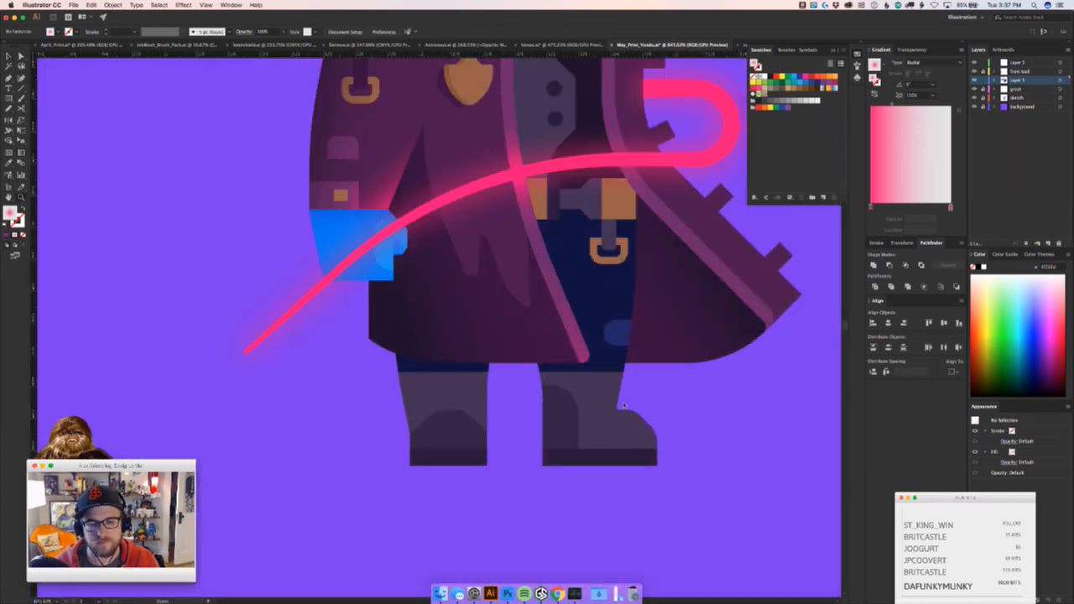
pyautogui.moveTo(588, 352); pyautogui.dragTo(620, 393)
pyautogui.press('super+z')
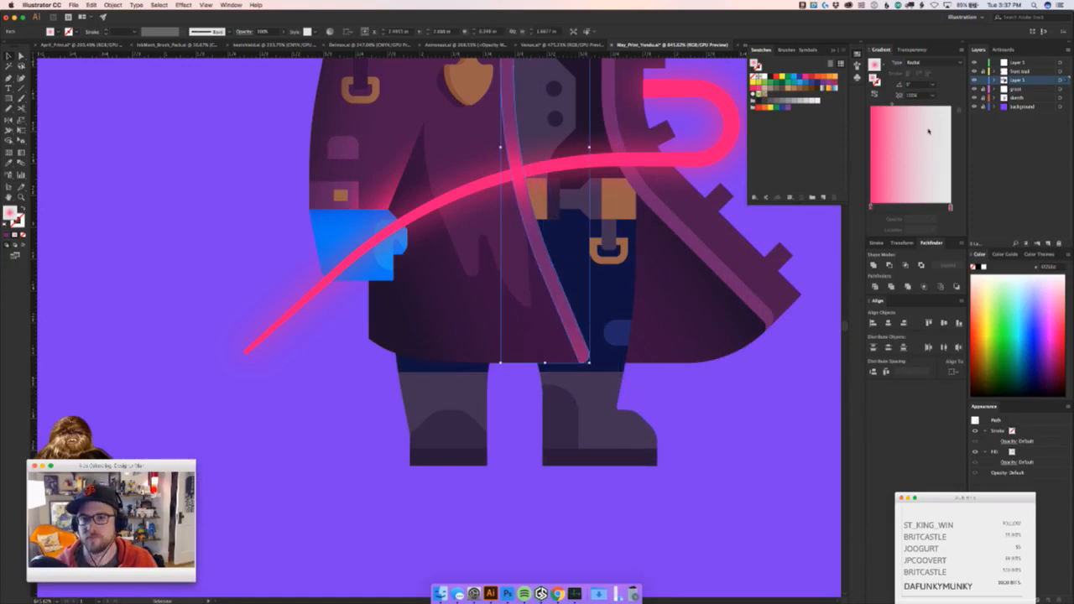
# Try a linear pink gradient on the front edge trim, running lengthwise from the chest towards the hem
pyautogui.click(922, 63)
pyautogui.click(921, 73)
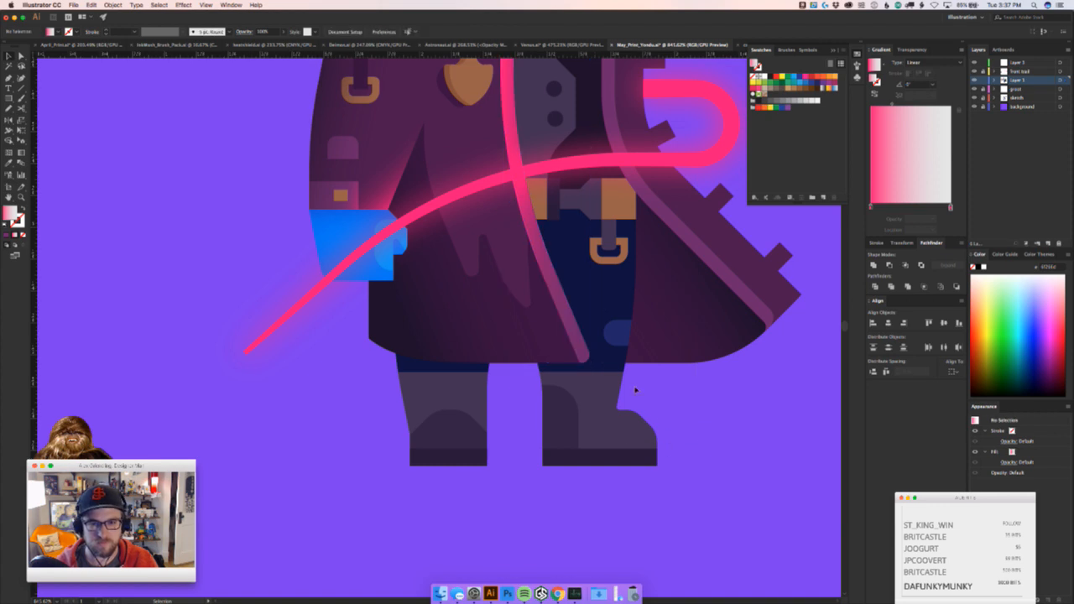
pyautogui.press('g')
pyautogui.moveTo(563, 233); pyautogui.dragTo(515, 61)
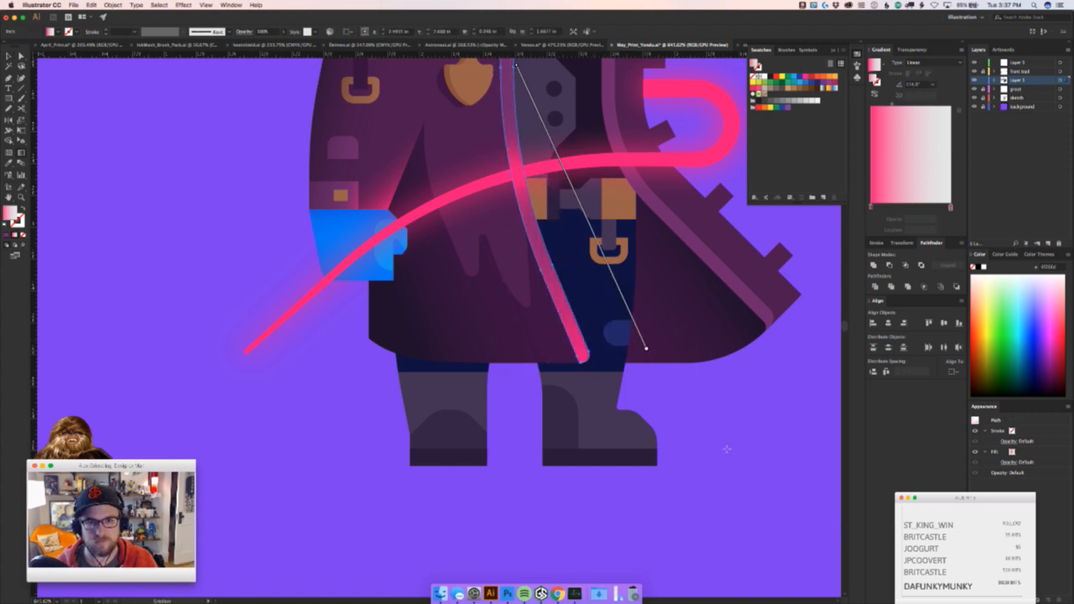
pyautogui.moveTo(660, 393)
pyautogui.mouseDown()
pyautogui.moveTo(491, 95)
pyautogui.moveTo(507, 36)
pyautogui.moveTo(509, 94)
pyautogui.mouseUp()
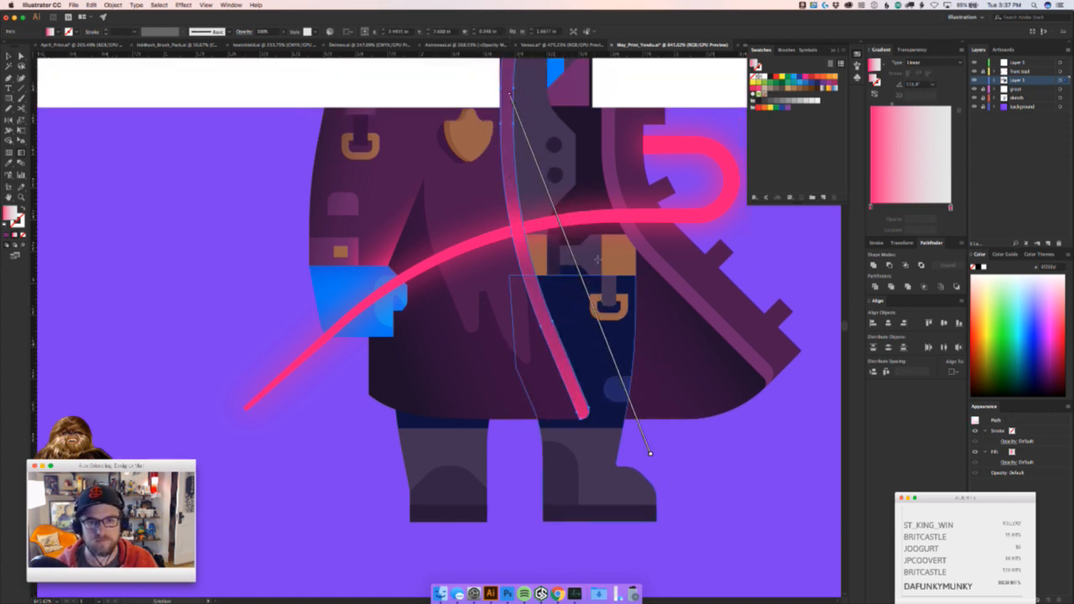
pyautogui.moveTo(600, 324); pyautogui.dragTo(568, 243)
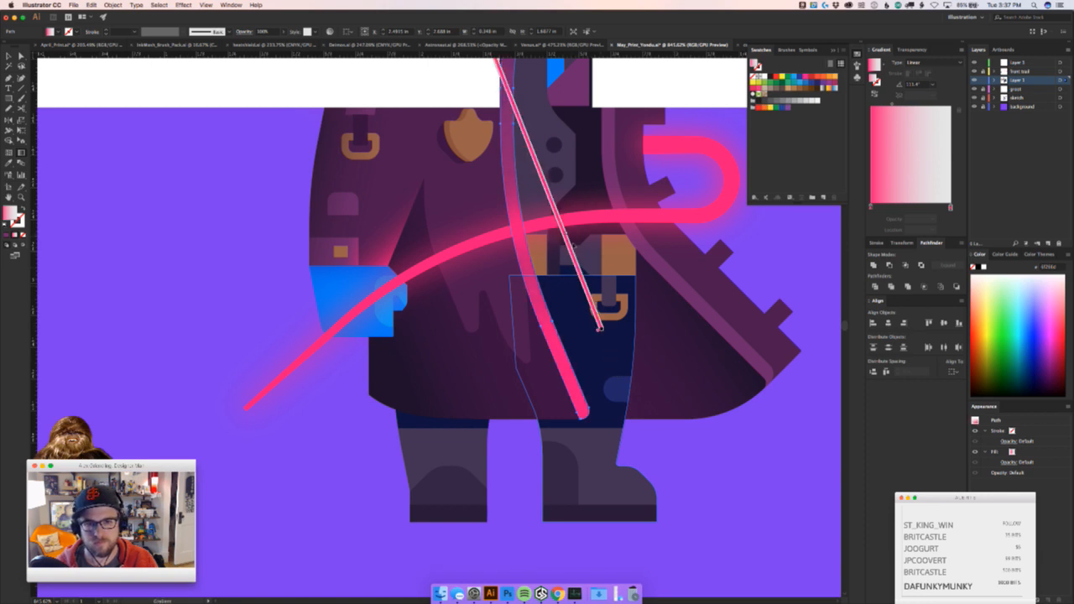
# Try lowering the opacity of the trim's linear pink overlay, and delete the overlay
pyautogui.press('v')
pyautogui.press('g')
pyautogui.moveTo(567, 234); pyautogui.dragTo(584, 337)
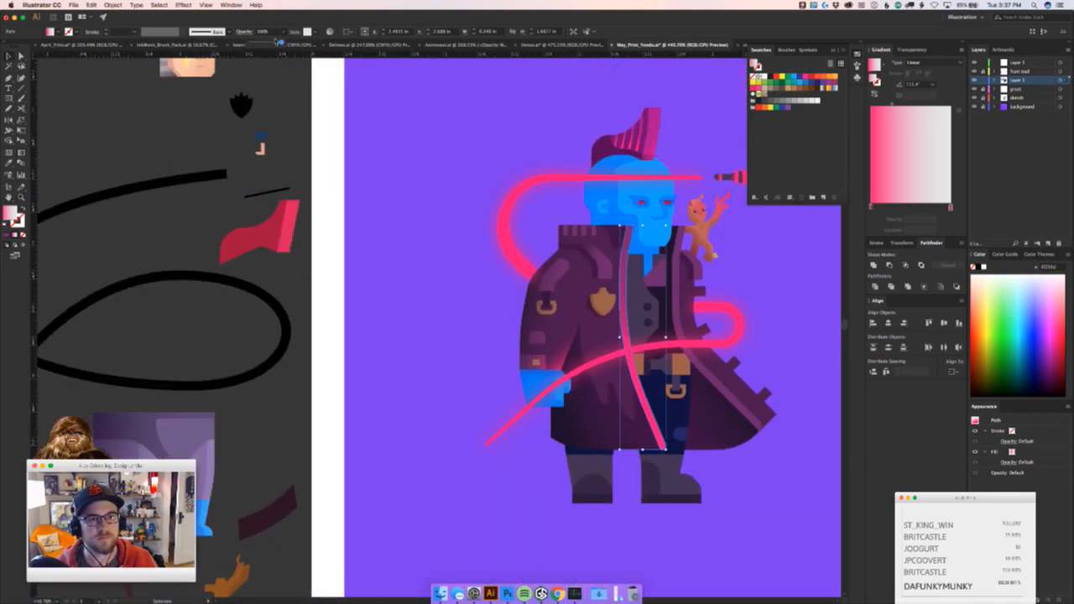
pyautogui.moveTo(262, 42); pyautogui.dragTo(260, 43)
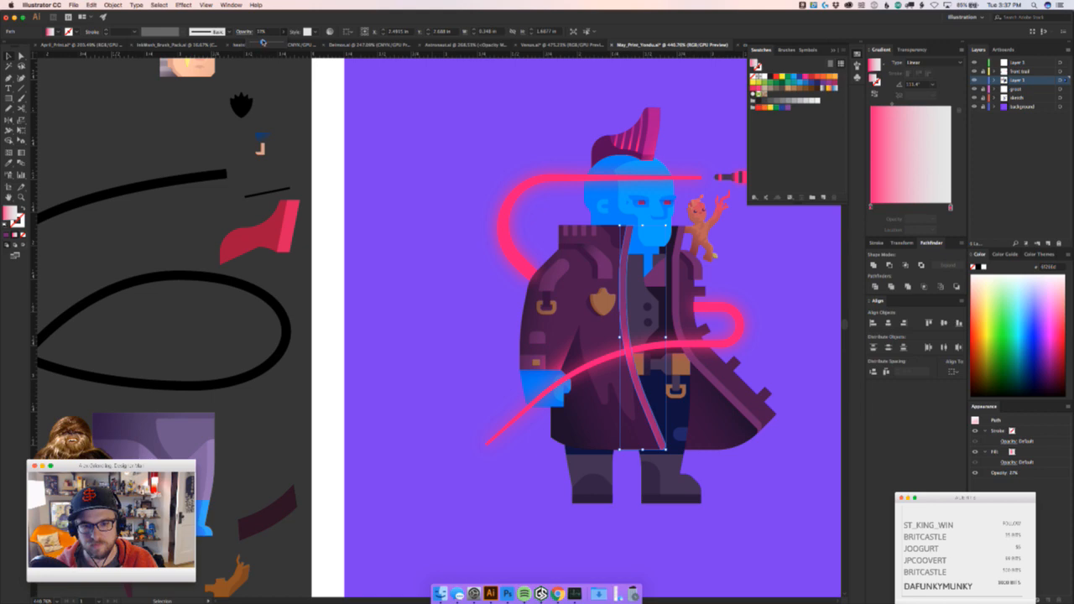
pyautogui.click(402, 285)
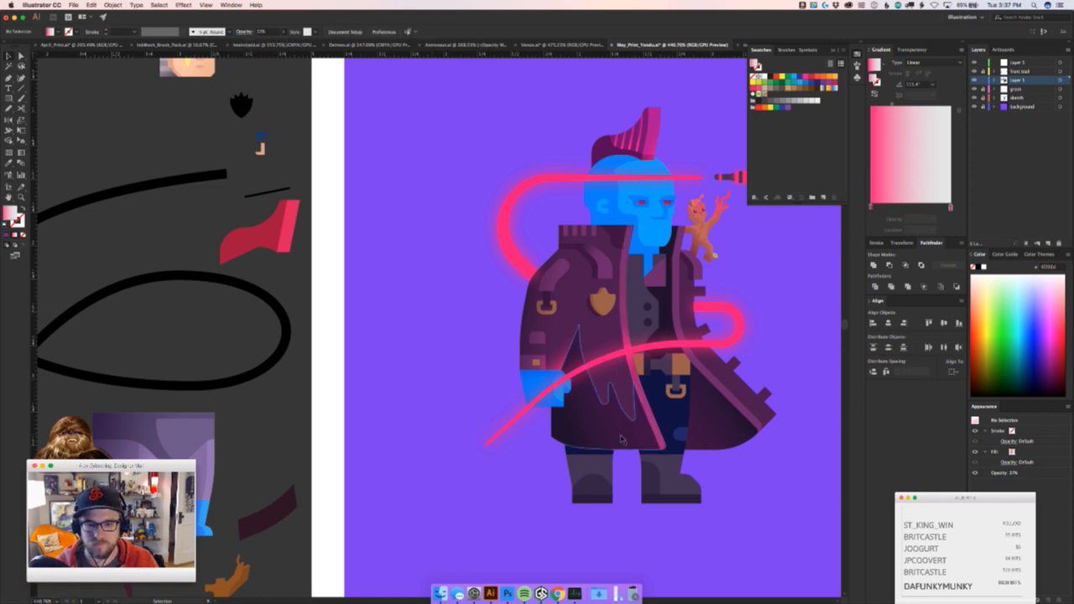
pyautogui.moveTo(654, 426); pyautogui.dragTo(448, 464)
pyautogui.press('Delete')
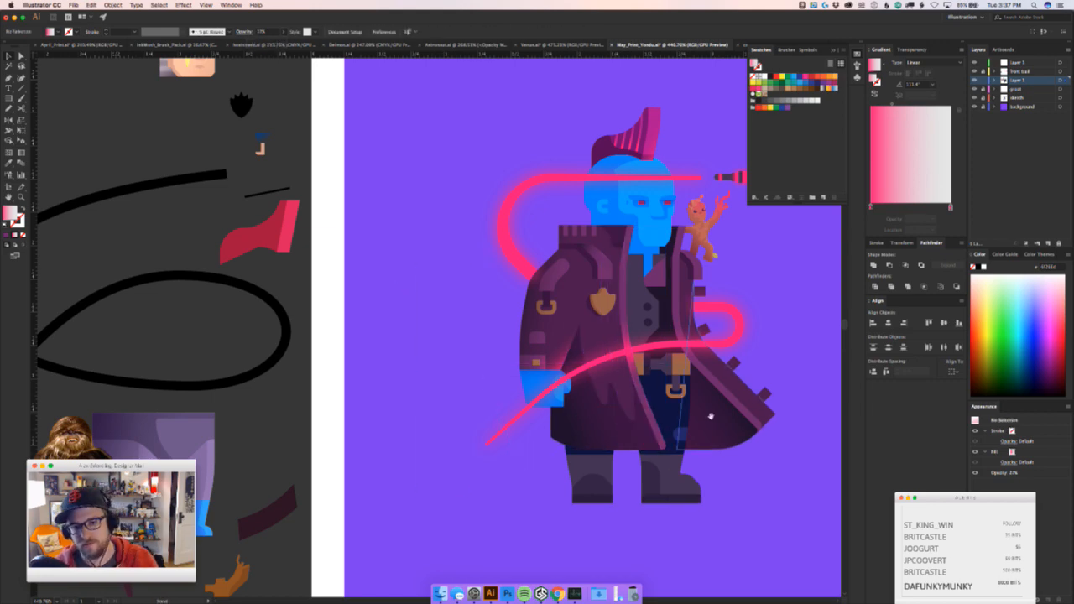
# Select the coat's opposite edge trim beside the looped trail and try to sample the front trim's fill onto it
pyautogui.moveTo(710, 414); pyautogui.dragTo(557, 470)
pyautogui.scroll(3, 545, 420)
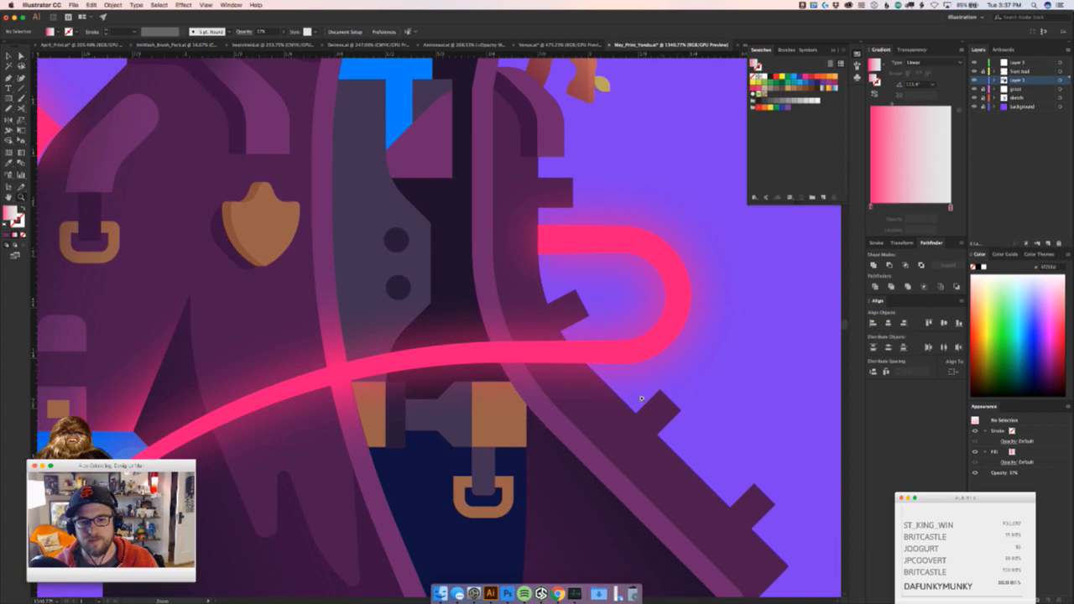
pyautogui.click(553, 451)
pyautogui.press('v')
pyautogui.press('i')
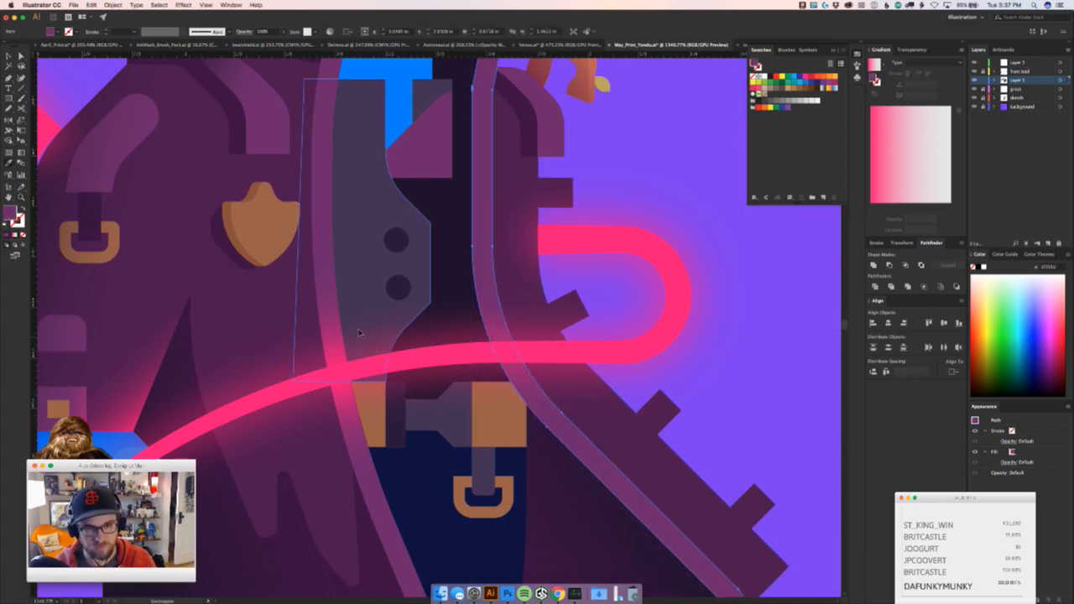
pyautogui.click(322, 243)
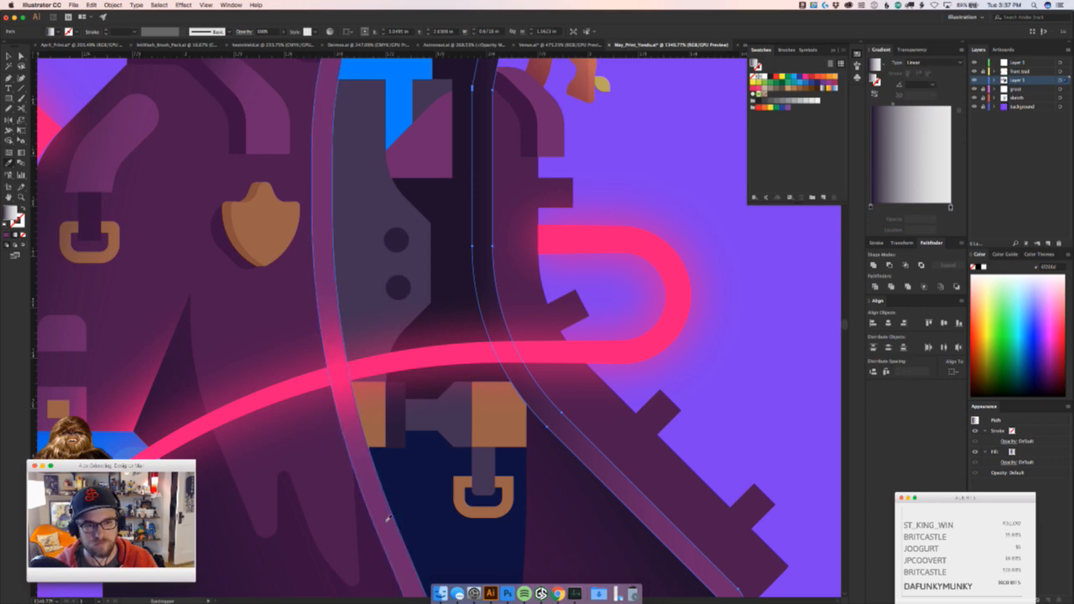
# Move the front trim's pink radial glow shape off the coat onto the empty purple background beside the figure
pyautogui.moveTo(349, 485); pyautogui.dragTo(476, 431)
pyautogui.press('a')
pyautogui.moveTo(477, 388); pyautogui.dragTo(428, 437)
pyautogui.press('super+z')
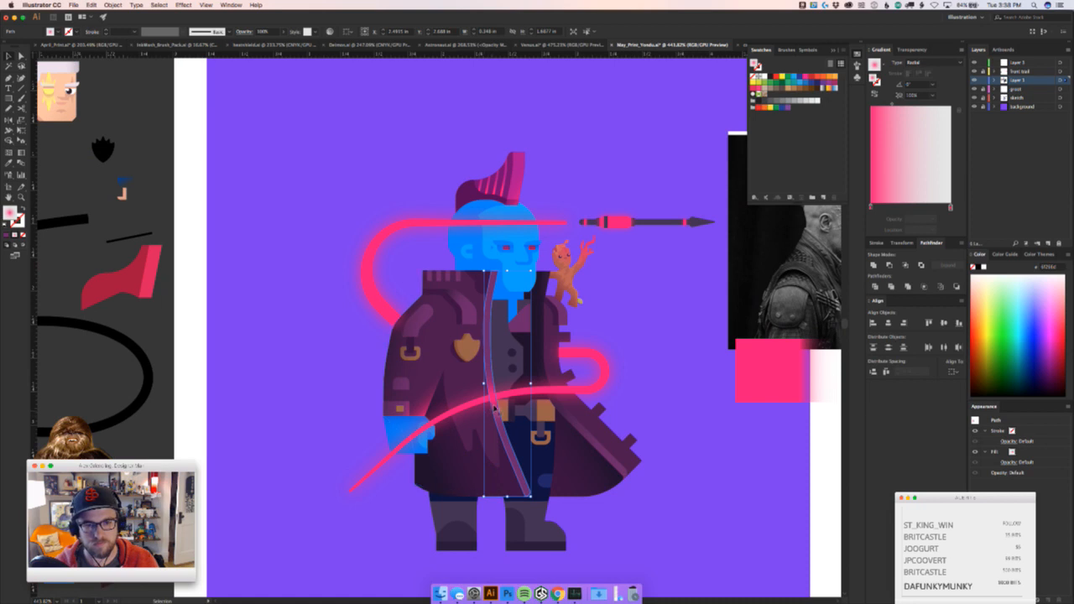
pyautogui.moveTo(498, 409); pyautogui.dragTo(709, 488)
# Fill the coat's opposite edge trim with the pink radial gradient sampled from the glow shape placed beside the figure
pyautogui.moveTo(544, 370); pyautogui.dragTo(580, 341)
pyautogui.press('super+z')
pyautogui.press('i')
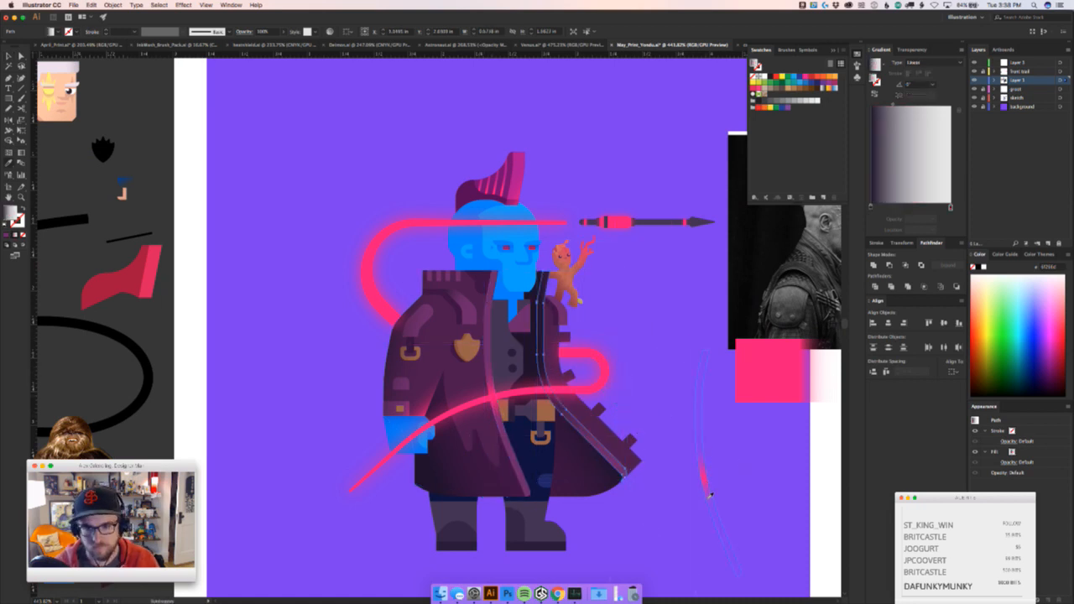
pyautogui.click(707, 488)
pyautogui.press('g')
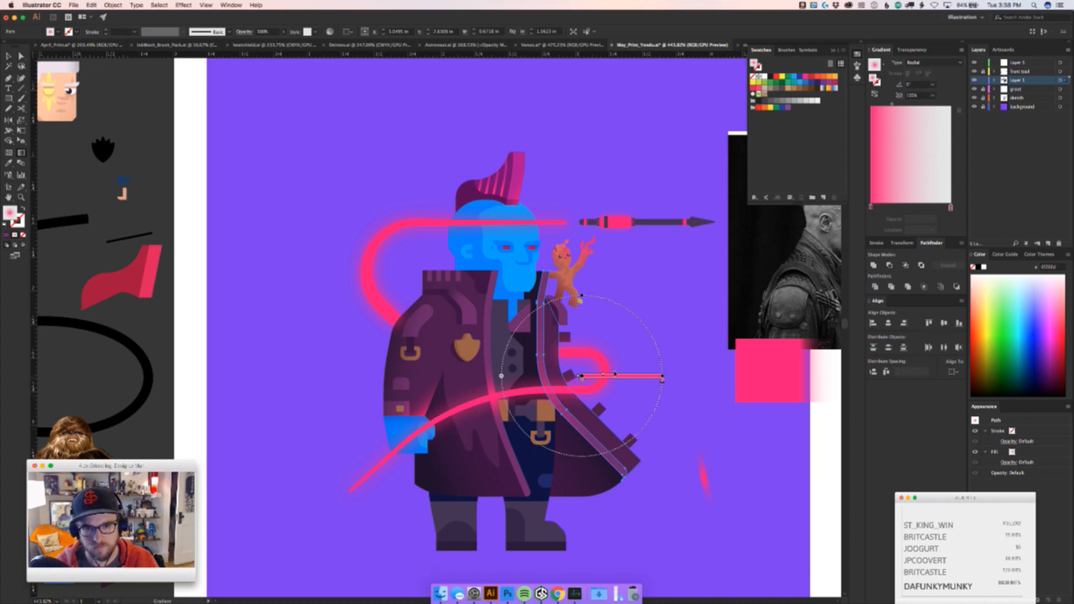
# Shift the radial glow on the coat's opposite edge trim slightly toward the coat, and deselect the trim
pyautogui.moveTo(615, 374)
pyautogui.mouseDown()
pyautogui.moveTo(595, 382)
pyautogui.moveTo(628, 374)
pyautogui.mouseUp()
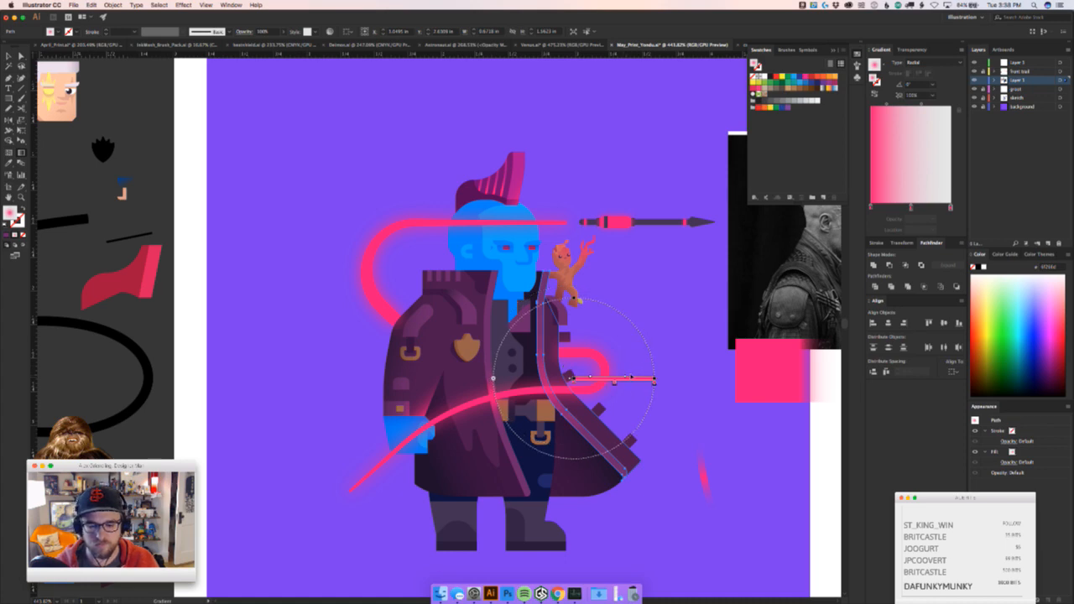
pyautogui.press('v')
pyautogui.click(699, 396)
# Fill a copy of the coat's outer flap panel with the pink radial gradient sampled from the small glow shape beside the figure
pyautogui.moveTo(663, 411); pyautogui.dragTo(791, 355)
pyautogui.moveTo(444, 387); pyautogui.dragTo(430, 417)
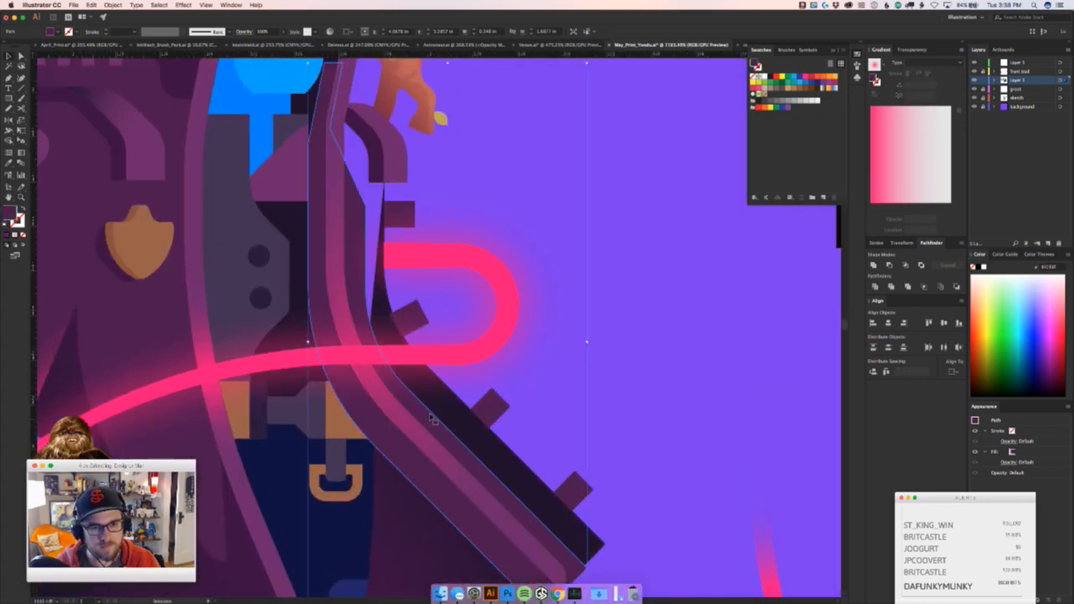
pyautogui.press('super+z')
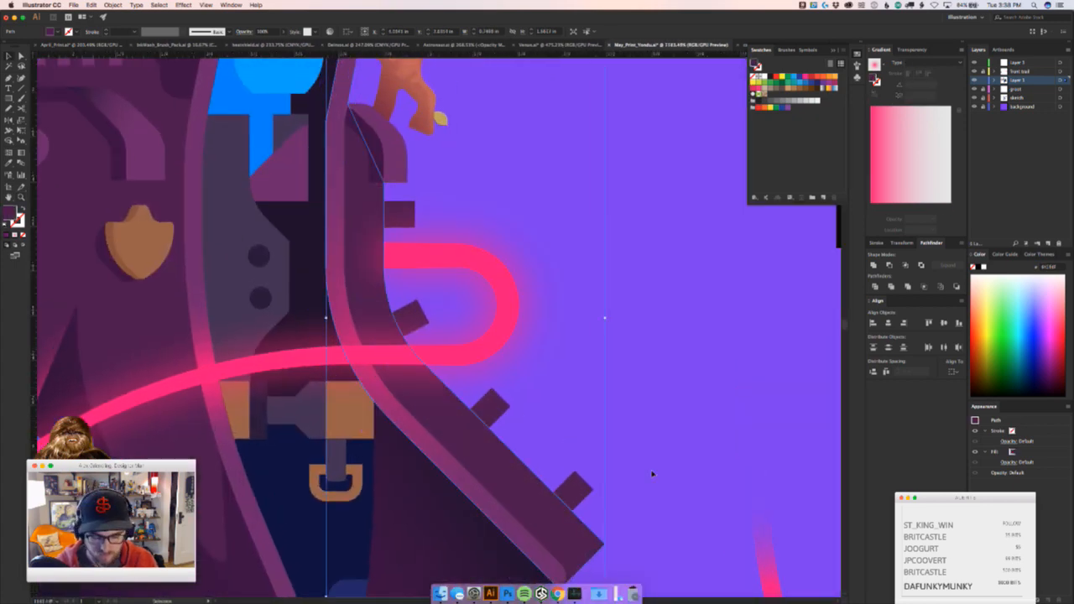
pyautogui.press('i')
pyautogui.click(766, 560)
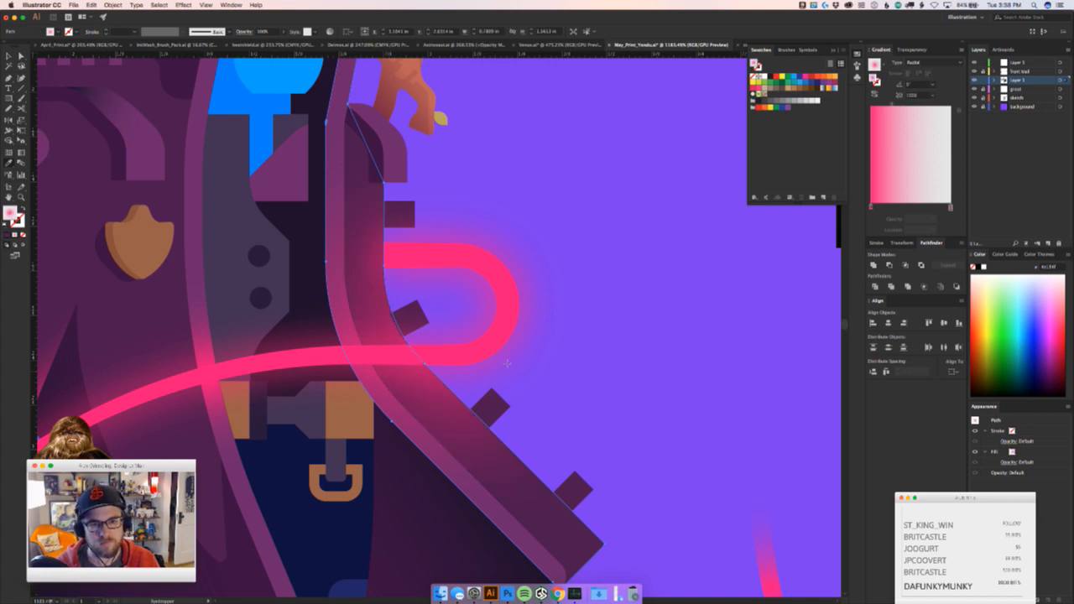
pyautogui.press('g')
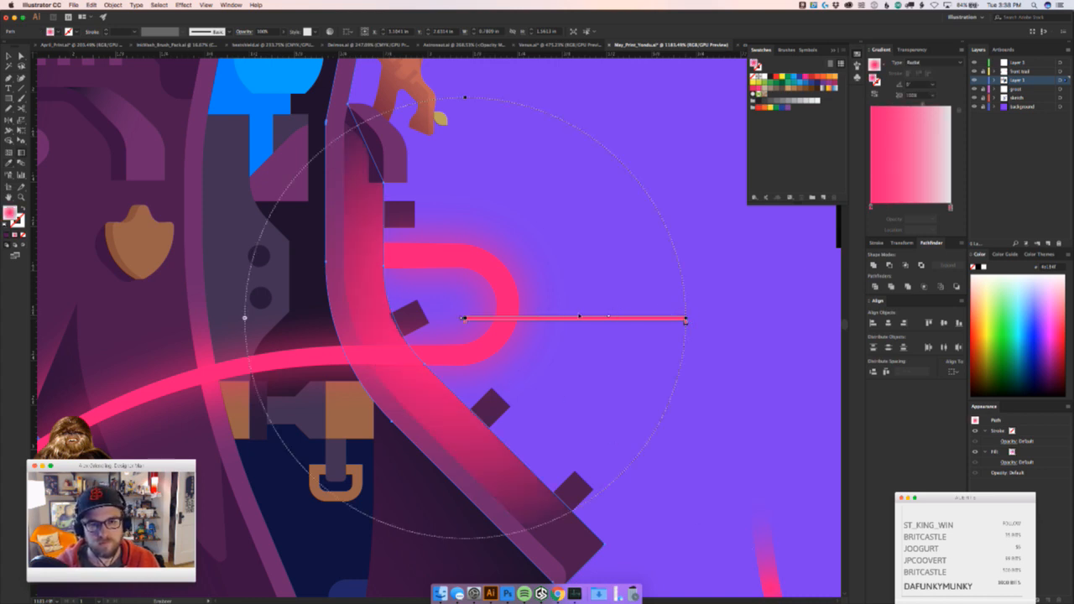
# Try repositioning the flap overlay's radial gradient and moving the overlay off the coat
pyautogui.moveTo(570, 317)
pyautogui.mouseDown()
pyautogui.moveTo(602, 276)
pyautogui.moveTo(657, 260)
pyautogui.moveTo(612, 257)
pyautogui.moveTo(468, 293)
pyautogui.moveTo(582, 341)
pyautogui.mouseUp()
pyautogui.press('v')
pyautogui.click(624, 237)
pyautogui.press('z')
pyautogui.press('v')
pyautogui.click(662, 324)
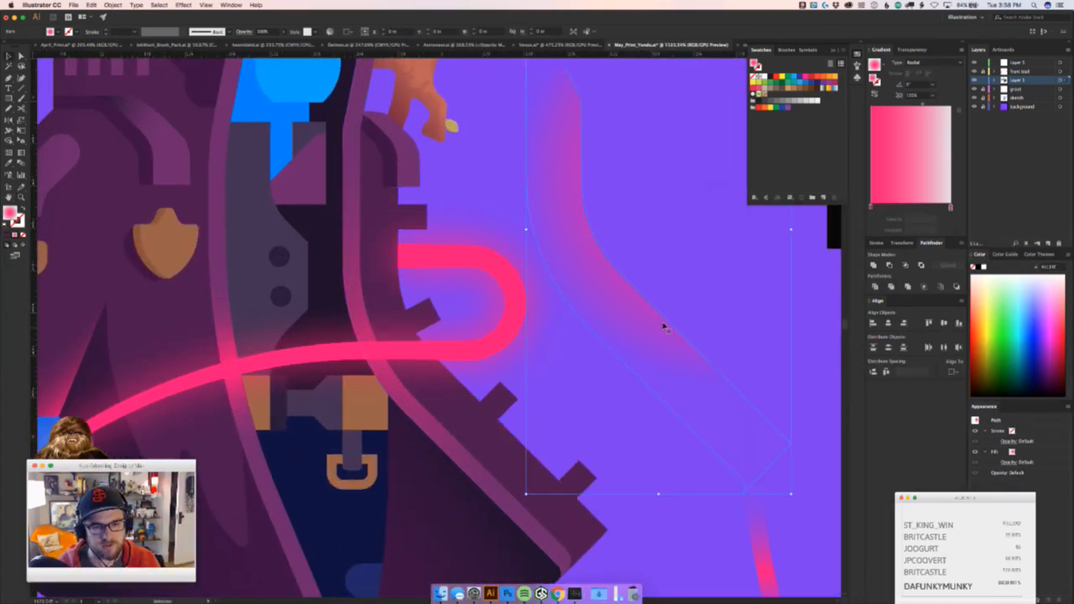
pyautogui.click(435, 348)
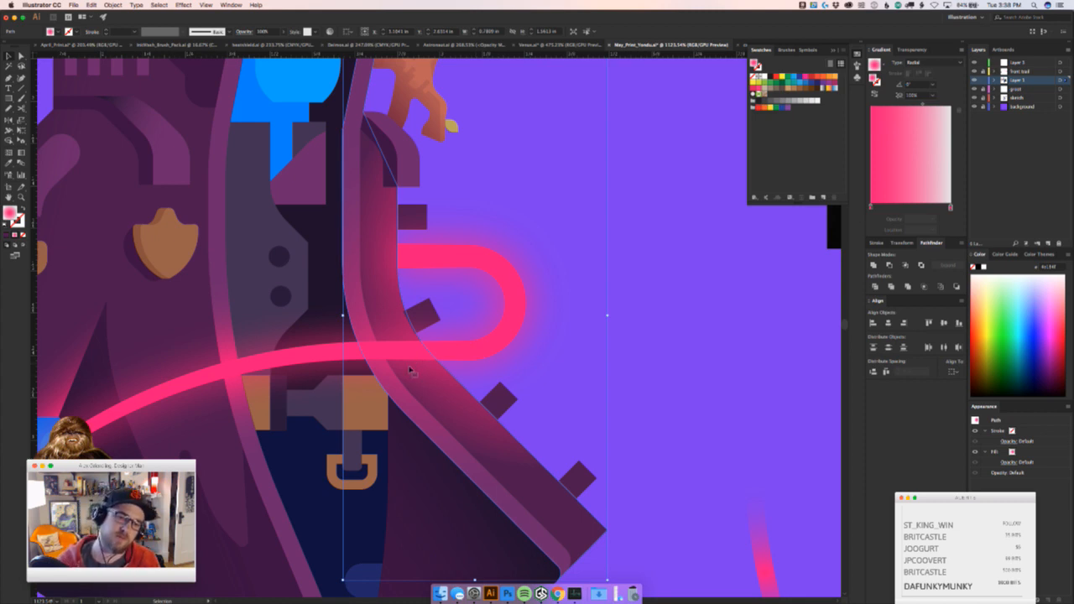
# Recentre the flap overlay's pink radial gradient on the bend of the looped trail
pyautogui.press('g')
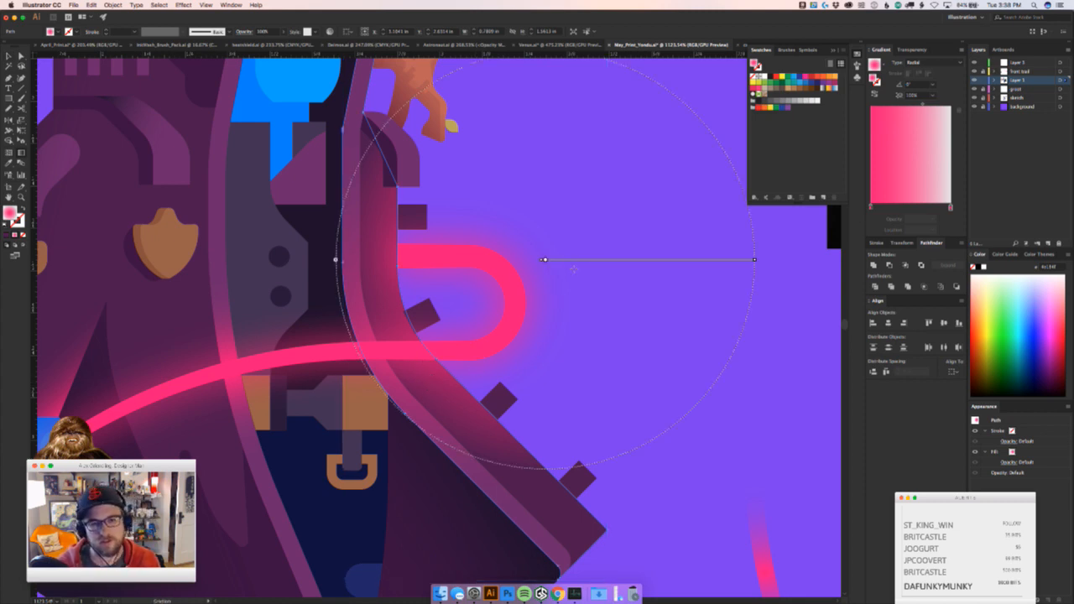
pyautogui.moveTo(565, 257)
pyautogui.moveTo(566, 257); pyautogui.dragTo(492, 287)
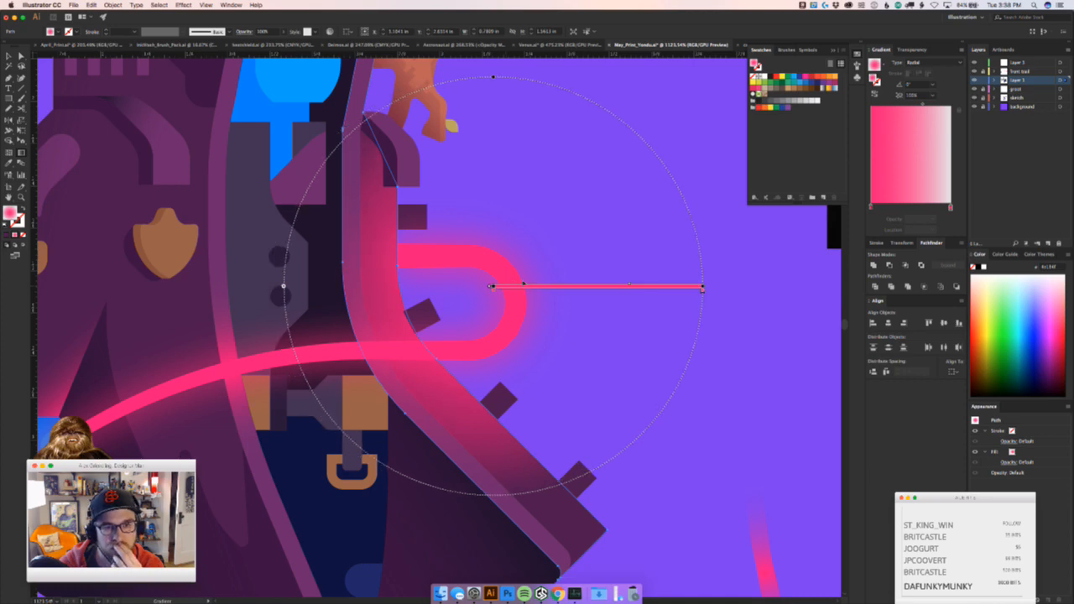
pyautogui.keyDown('super'); pyautogui.click(707, 295); pyautogui.keyUp('super')
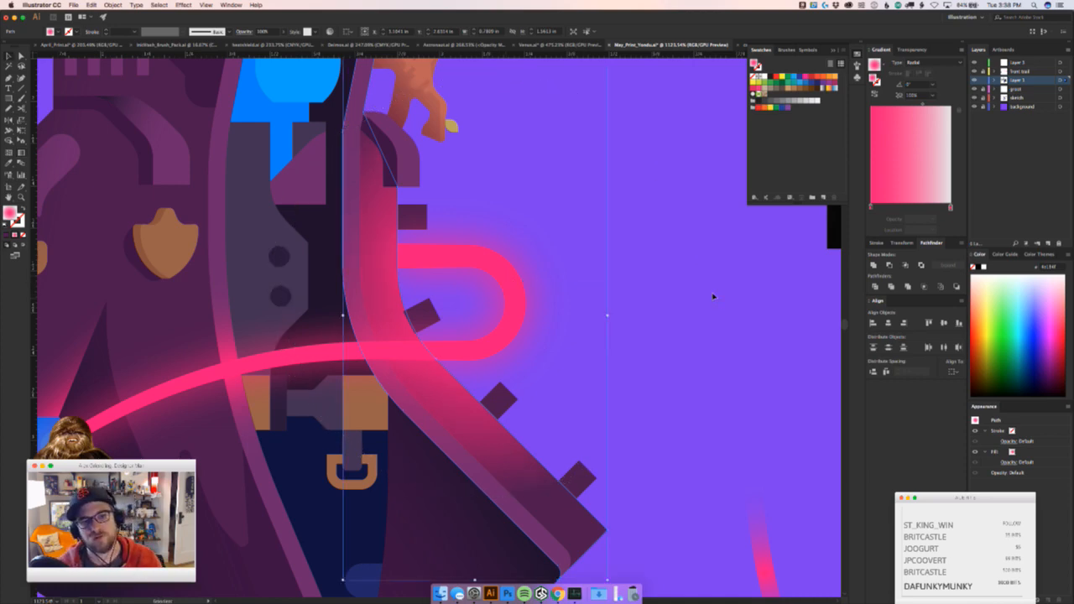
# Move the flap's pink glow overlay off the coat onto the empty purple background beside the figure
pyautogui.moveTo(714, 297); pyautogui.dragTo(499, 372)
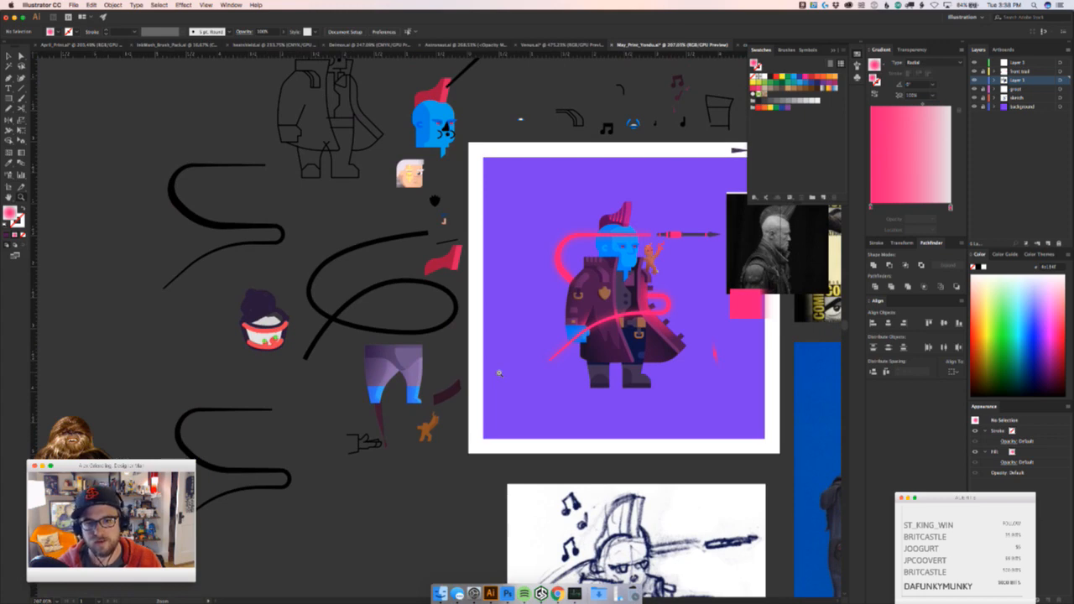
pyautogui.moveTo(498, 372); pyautogui.dragTo(705, 331)
pyautogui.press('v')
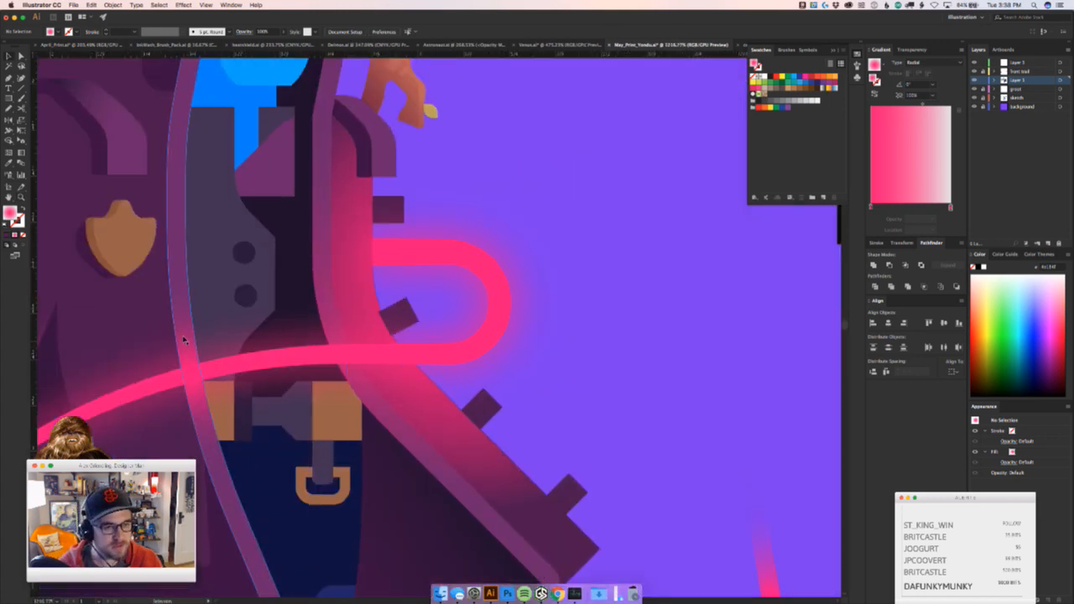
pyautogui.click(295, 321)
pyautogui.hscroll(-5, 266, 317)
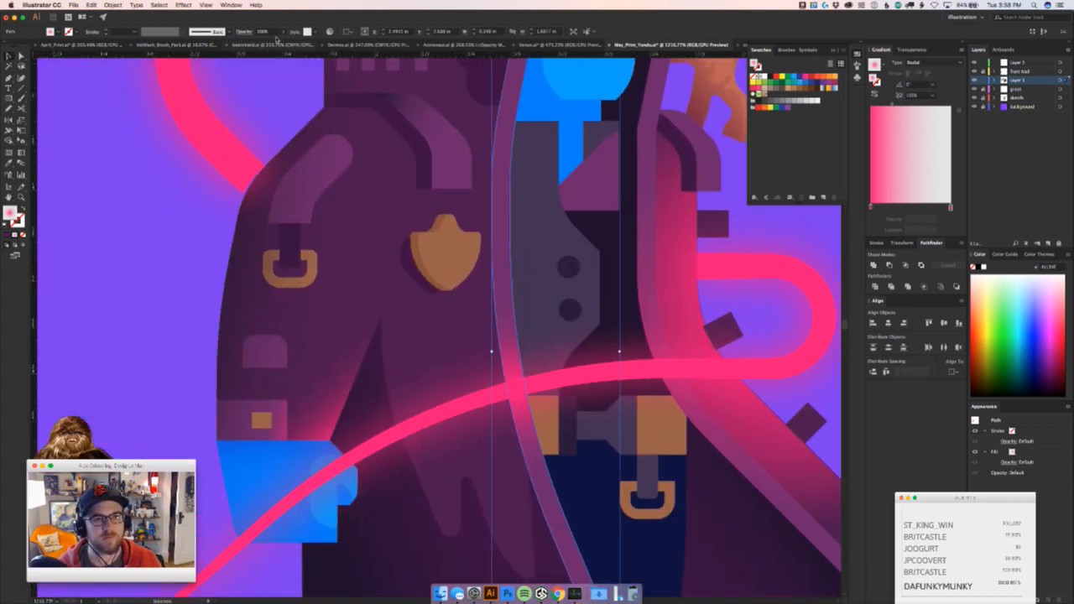
pyautogui.click(124, 204)
pyautogui.moveTo(659, 289); pyautogui.dragTo(701, 309)
# Unite the flap panel and its four protruding tabs into one shape
pyautogui.click(451, 353)
pyautogui.keyDown('shift'); pyautogui.click(441, 246); pyautogui.keyUp('shift')
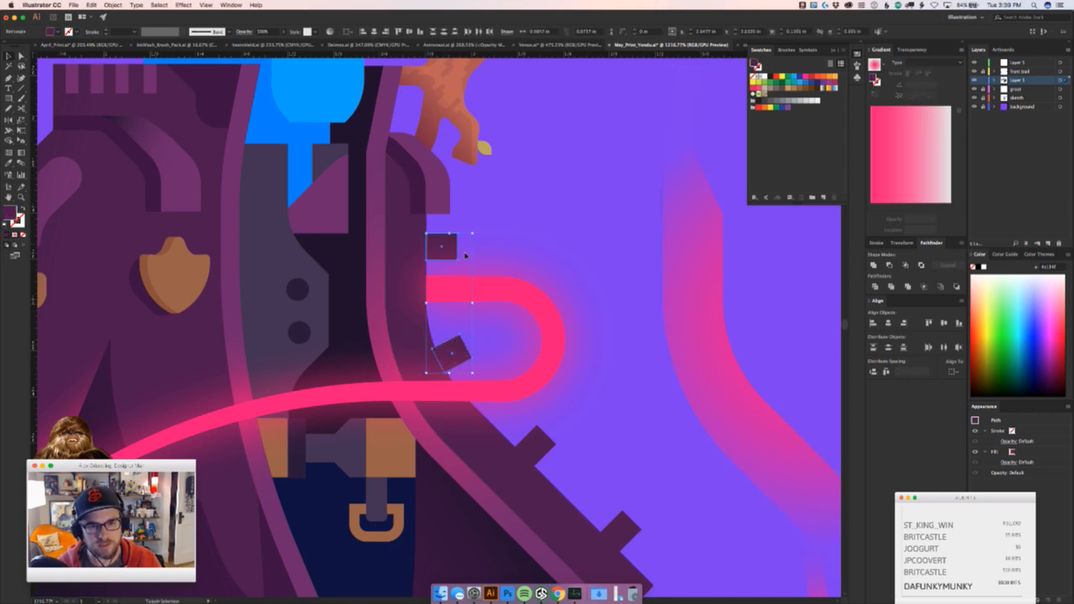
pyautogui.keyDown('shift'); pyautogui.click(536, 444); pyautogui.keyUp('shift')
pyautogui.keyDown('shift'); pyautogui.click(621, 528); pyautogui.keyUp('shift')
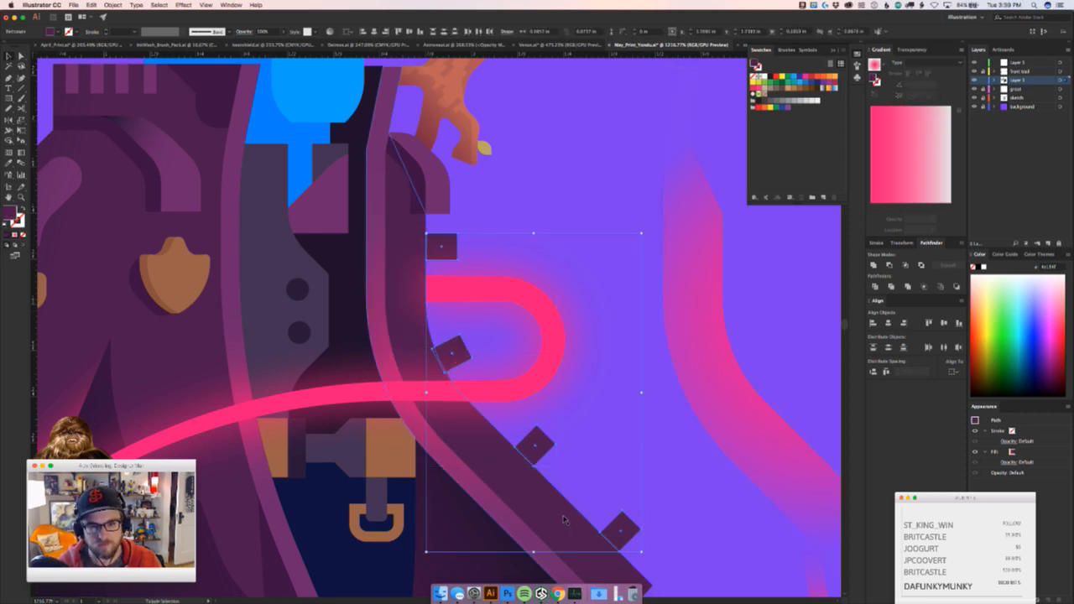
pyautogui.keyDown('shift'); pyautogui.click(564, 520); pyautogui.keyUp('shift')
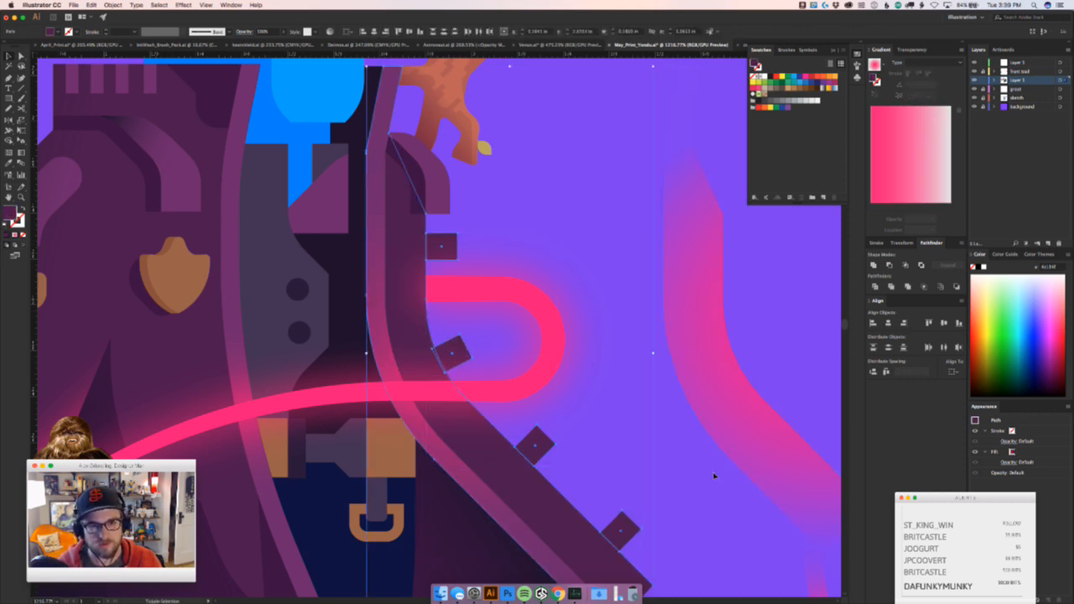
pyautogui.click(873, 265)
pyautogui.click(609, 362)
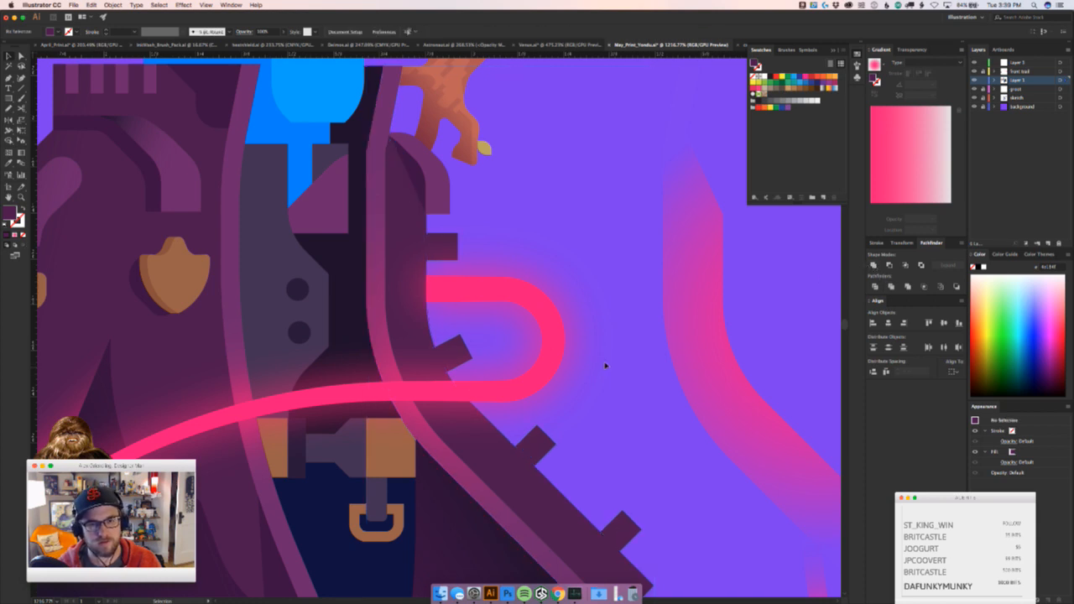
# Try deleting the shoulder strap shapes at the top of the united flap
pyautogui.moveTo(376, 168); pyautogui.dragTo(472, 187)
pyautogui.click(466, 195)
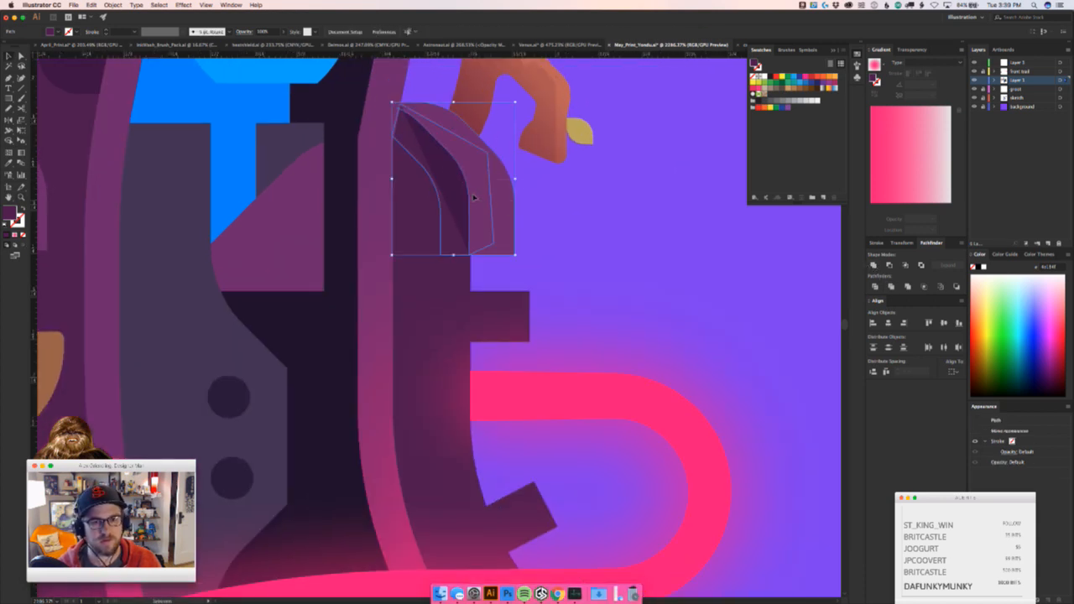
pyautogui.press('Delete')
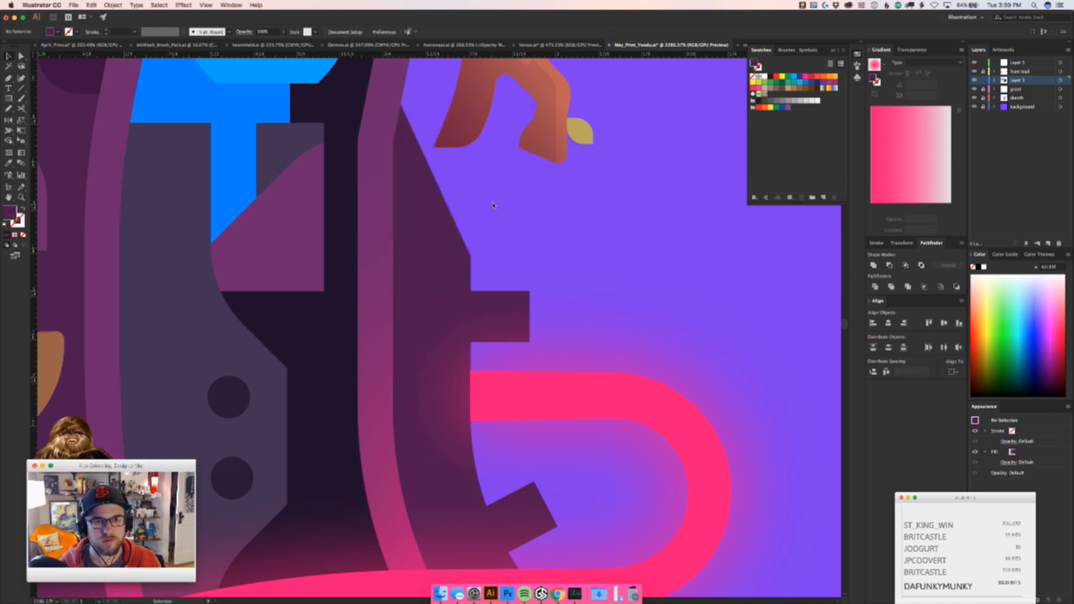
pyautogui.click(427, 288)
pyautogui.press('super+z')
pyautogui.click(506, 285)
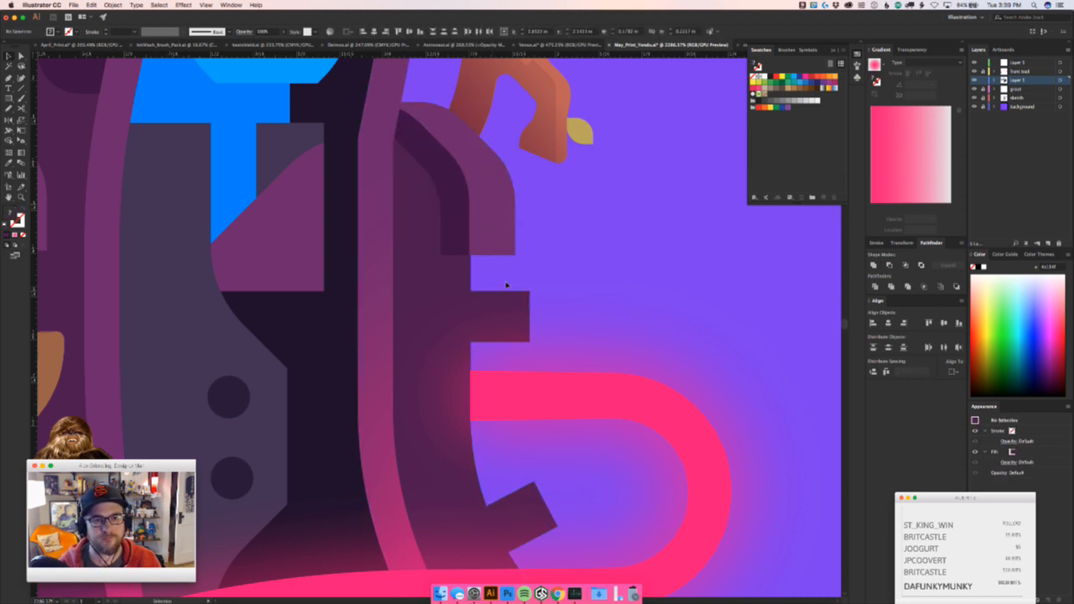
pyautogui.moveTo(486, 211); pyautogui.dragTo(592, 261)
pyautogui.press('super+shift+z')
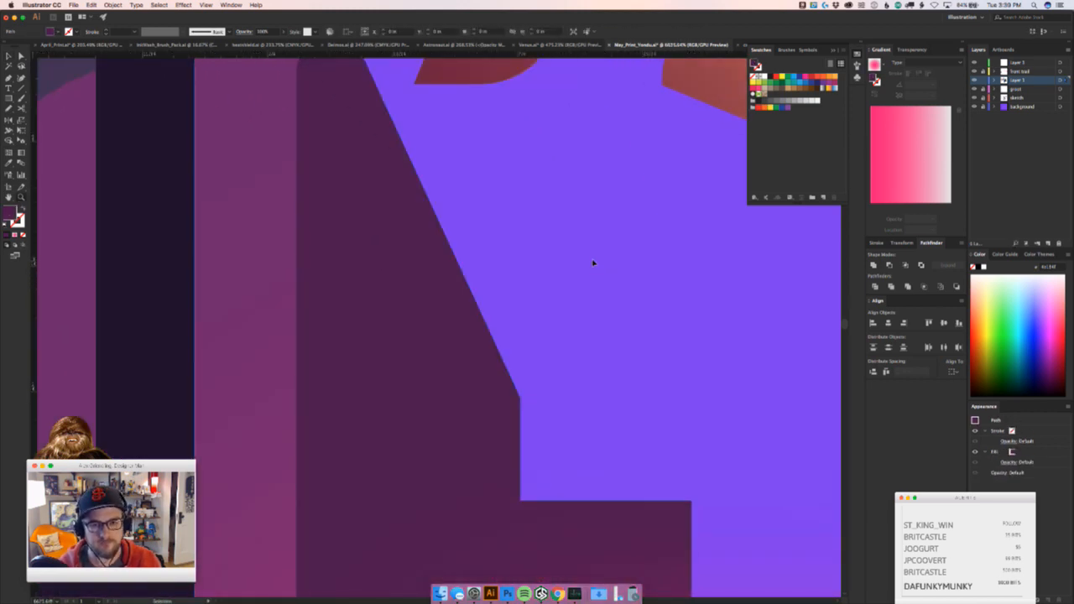
pyautogui.press('super+z')
# Move the shoulder strap's lower inner corner onto the flap's outer edge, and try shifting the adjoining anchor
pyautogui.moveTo(544, 395); pyautogui.dragTo(741, 352)
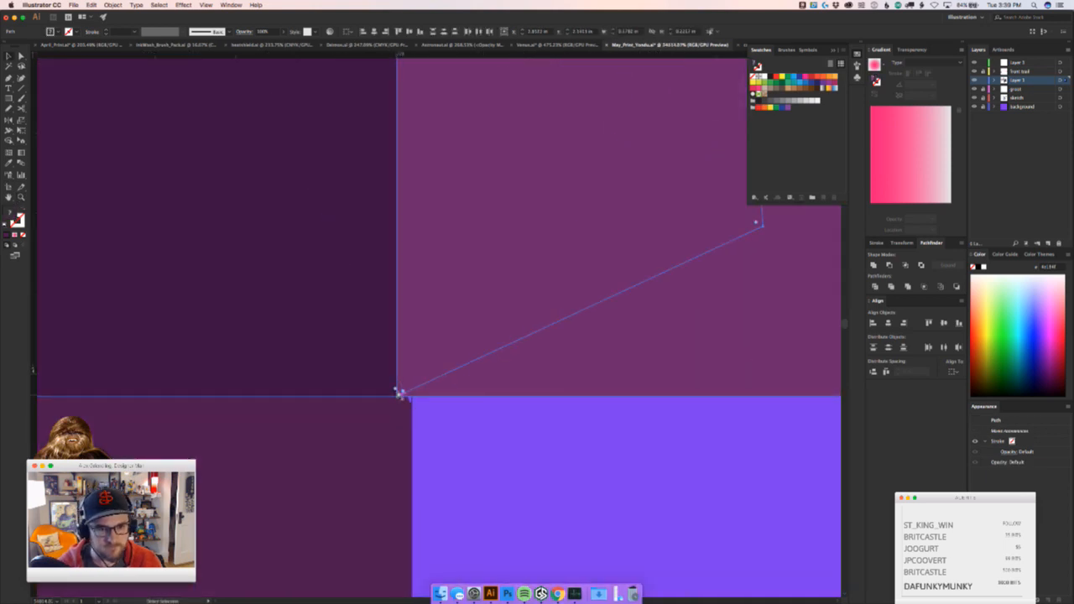
pyautogui.moveTo(396, 395); pyautogui.dragTo(422, 412)
pyautogui.press('a')
pyautogui.click(411, 403)
pyautogui.click(411, 407)
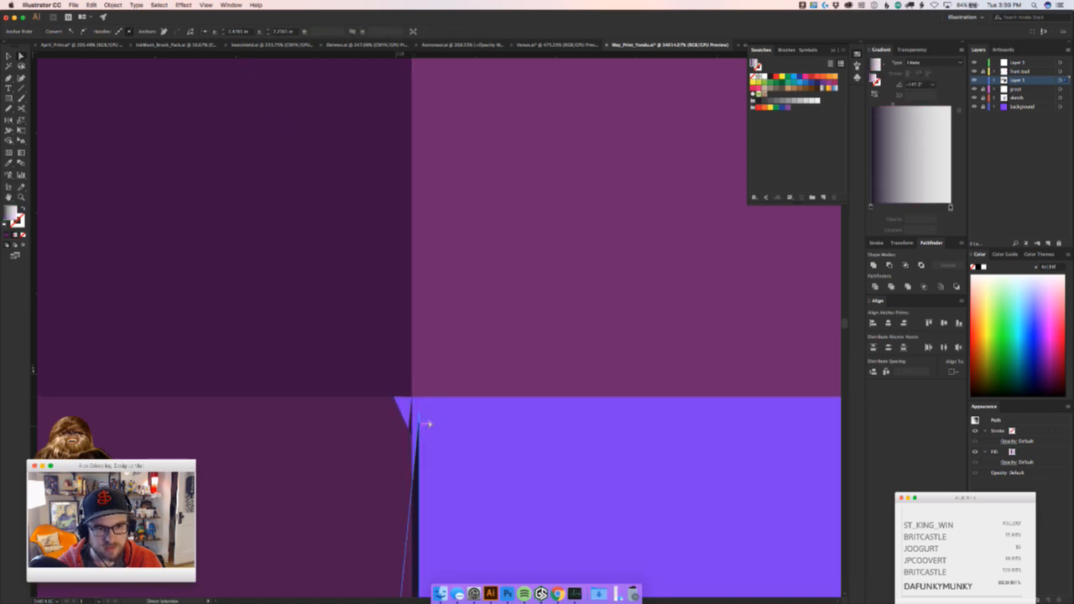
pyautogui.press('super+z')
# Adjust the flap's corner anchor so it meets the lower corner of the shoulder strap
pyautogui.moveTo(467, 448); pyautogui.dragTo(317, 167)
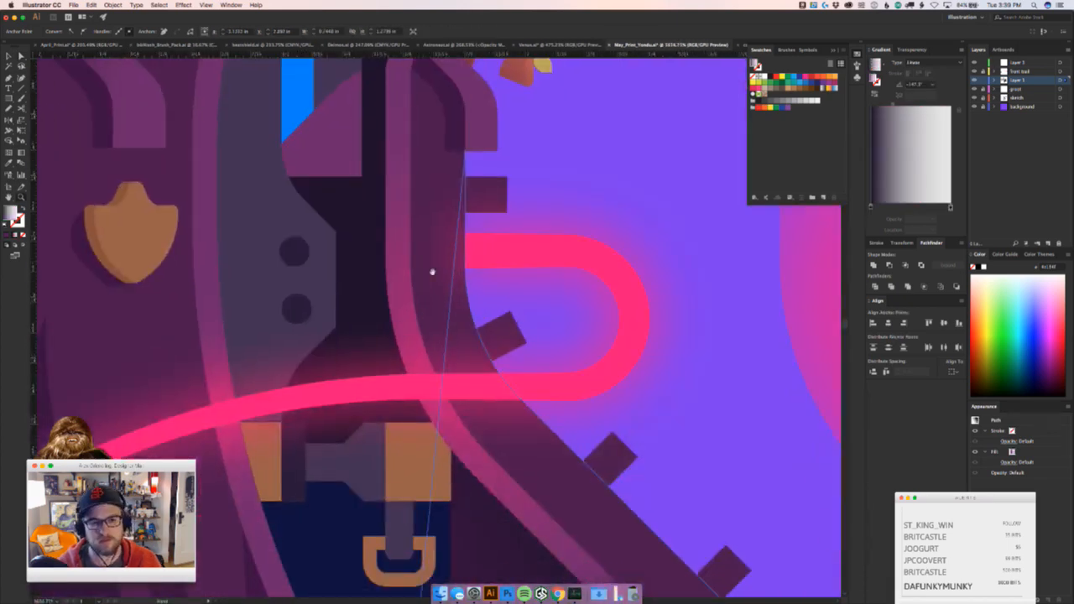
pyautogui.moveTo(428, 353); pyautogui.dragTo(404, 154)
pyautogui.moveTo(409, 193); pyautogui.dragTo(360, 448)
pyautogui.moveTo(377, 307); pyautogui.dragTo(599, 217)
pyautogui.moveTo(438, 294); pyautogui.dragTo(508, 274)
pyautogui.moveTo(489, 67); pyautogui.dragTo(444, 350)
pyautogui.press('a')
pyautogui.click(445, 377)
pyautogui.press('v')
pyautogui.click(473, 368)
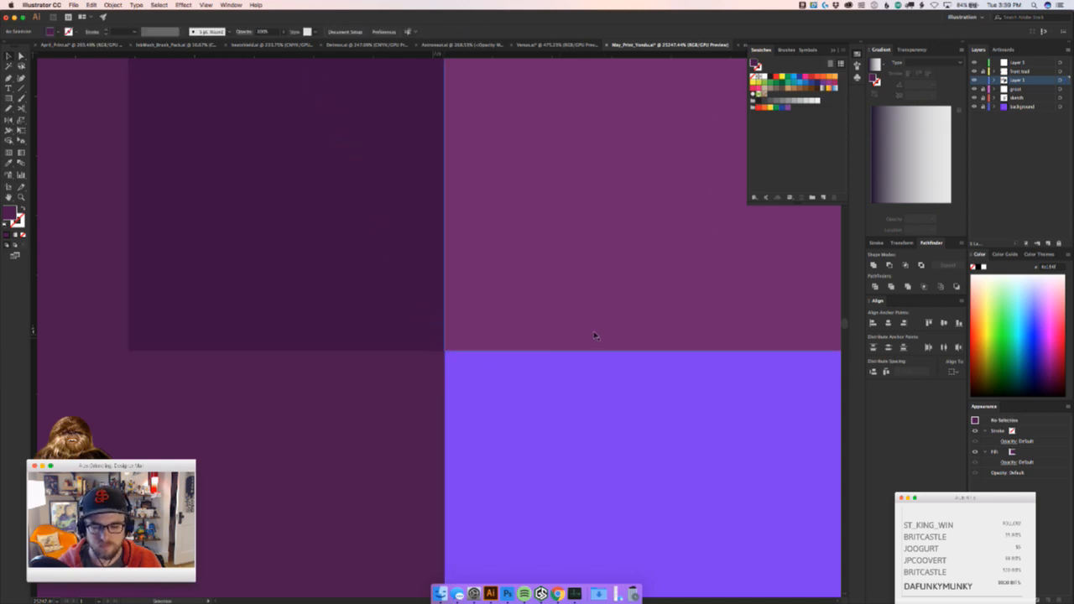
# Fill a copy of the united flap and tabs with the pink radial gradient sampled from the glow overlay beside the figure
pyautogui.press('z')
pyautogui.moveTo(595, 334); pyautogui.dragTo(265, 468)
pyautogui.press('v')
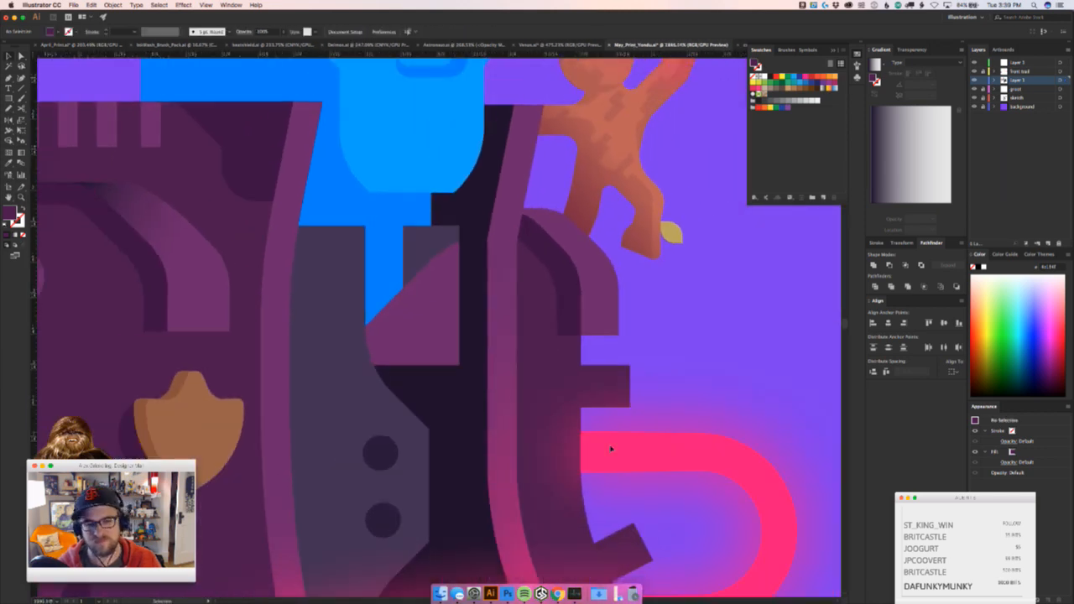
pyautogui.moveTo(601, 441); pyautogui.dragTo(440, 388)
pyautogui.press('z')
pyautogui.press('v')
pyautogui.press('super+z')
pyautogui.moveTo(466, 462); pyautogui.dragTo(352, 303)
pyautogui.press('a')
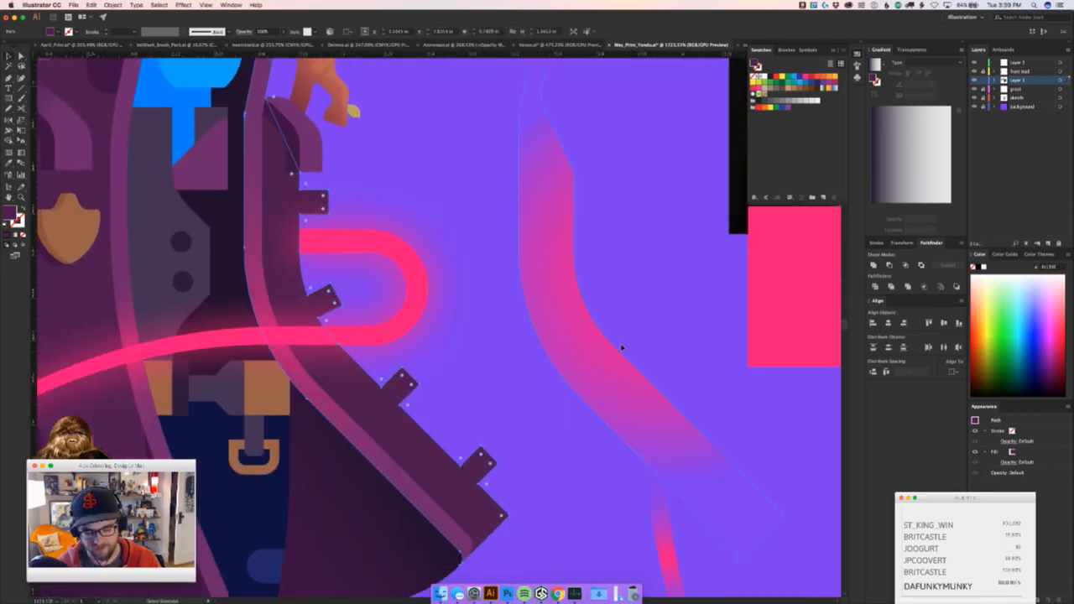
pyautogui.press('i')
pyautogui.click(609, 372)
# Redraw the united flap's radial gradient from the bend of the looped trail out to the flap's lowest tab
pyautogui.press('g')
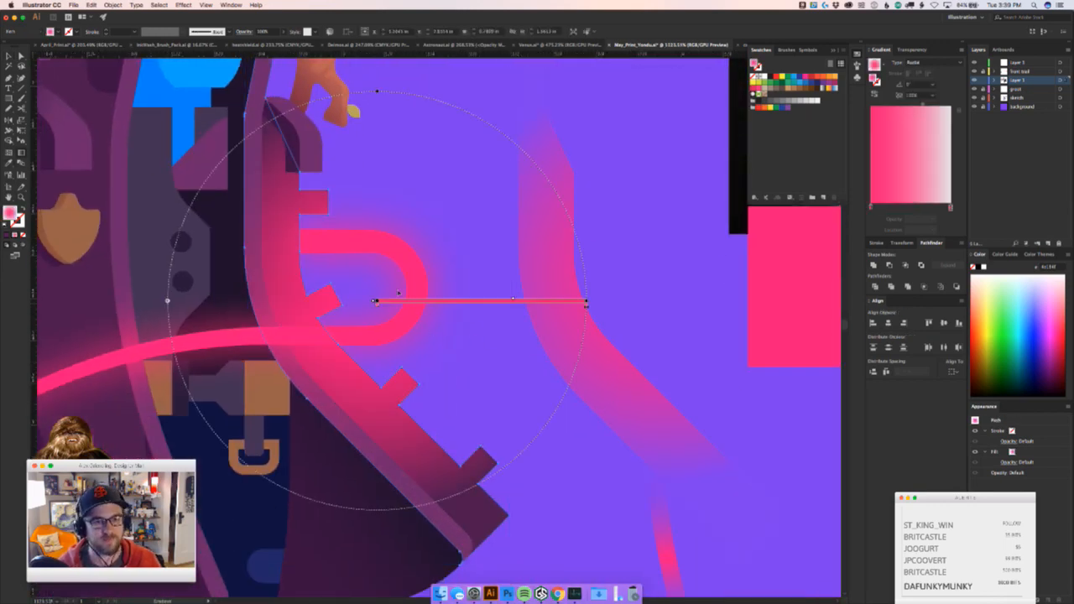
pyautogui.moveTo(398, 279); pyautogui.dragTo(491, 463)
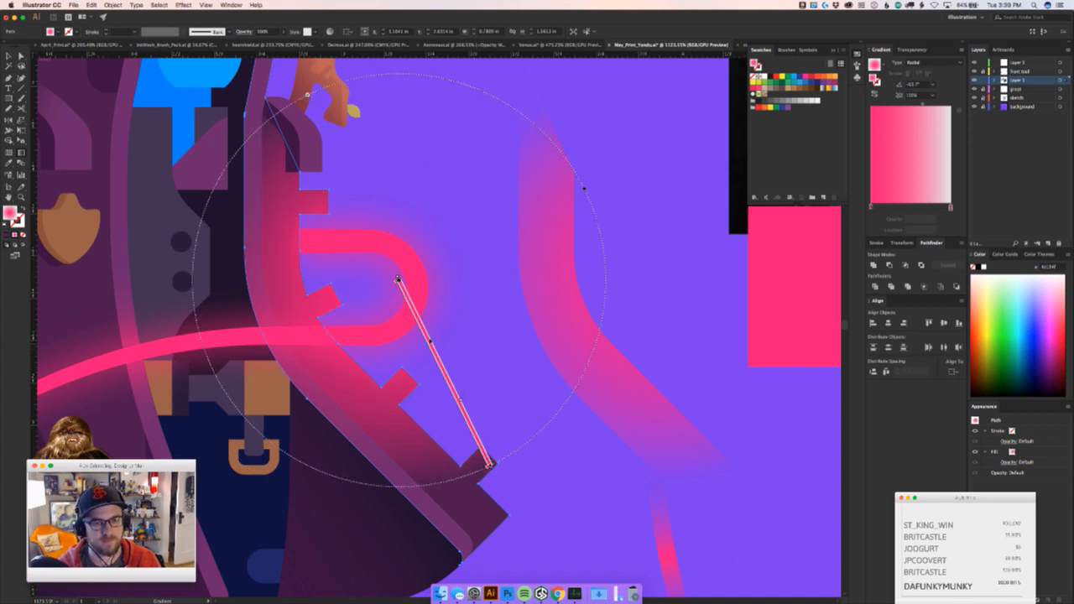
pyautogui.moveTo(431, 343)
pyautogui.mouseDown()
pyautogui.moveTo(457, 321)
pyautogui.moveTo(322, 374)
pyautogui.moveTo(261, 432)
pyautogui.mouseUp()
pyautogui.press('v')
pyautogui.click(465, 319)
pyautogui.press('z')
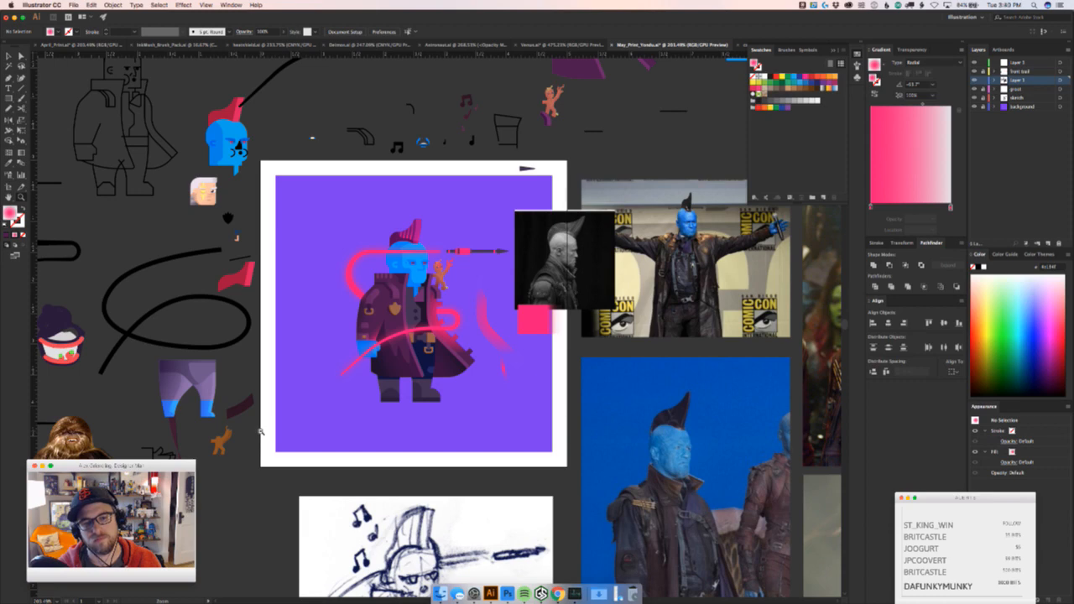
pyautogui.moveTo(260, 432); pyautogui.dragTo(392, 360)
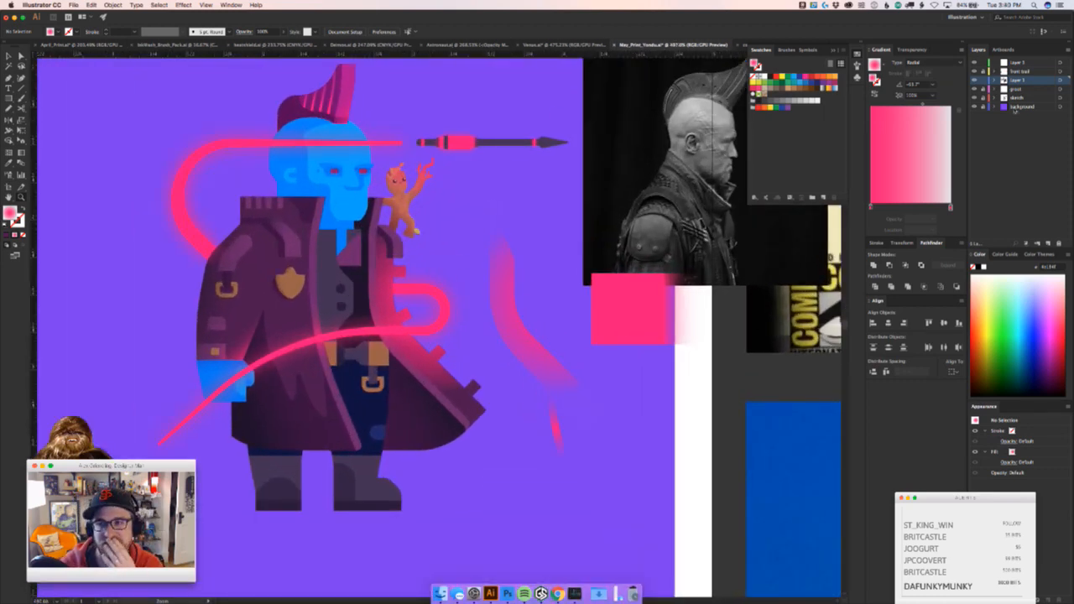
# Try moving the legs and boots down below the coat
pyautogui.press('v')
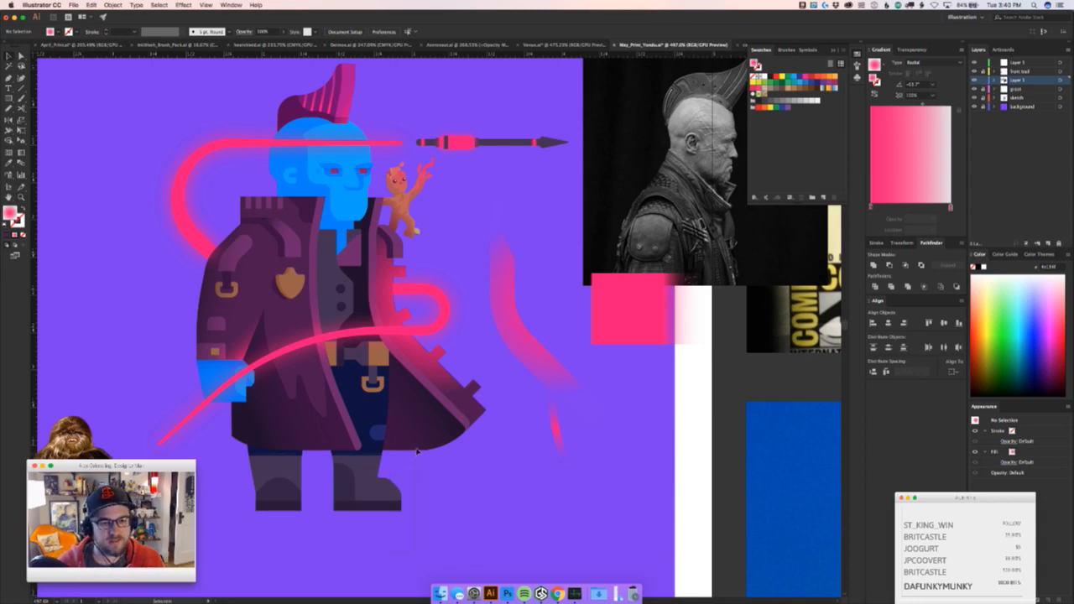
pyautogui.moveTo(417, 451); pyautogui.dragTo(286, 503)
pyautogui.moveTo(377, 469); pyautogui.dragTo(379, 494)
pyautogui.click(464, 499)
pyautogui.press('super+z')
pyautogui.press('z')
pyautogui.moveTo(458, 505); pyautogui.dragTo(399, 506)
pyautogui.press('v')
pyautogui.press('super+z')
pyautogui.press('super+z')
pyautogui.press('super+z')
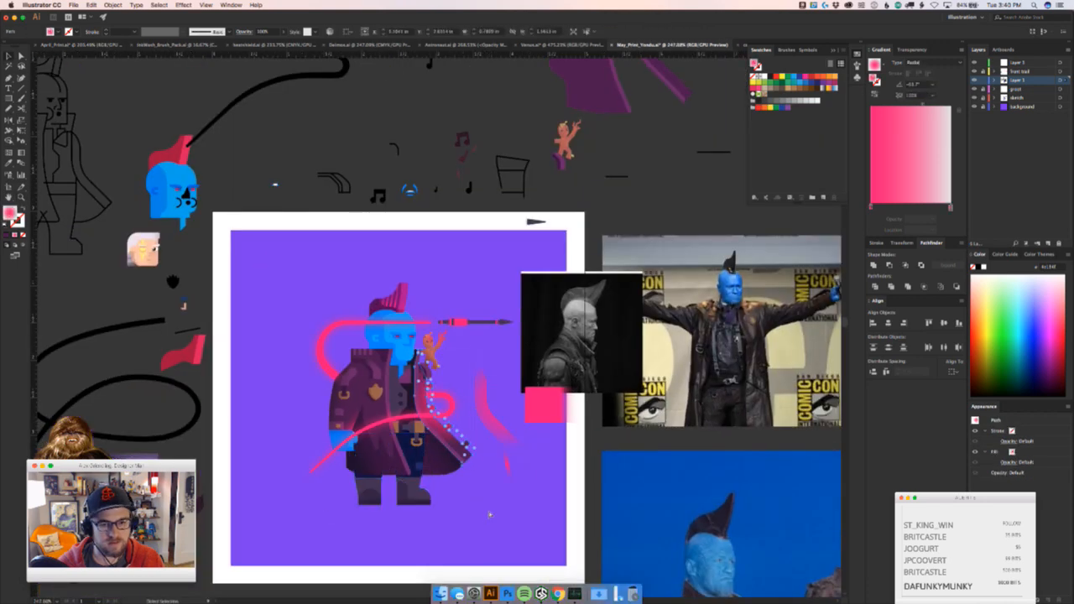
# Compare the lowered legs with their original position by redoing and undoing the move, and restore the original position
pyautogui.press('super+shift+z')
pyautogui.press('super+shift+z')
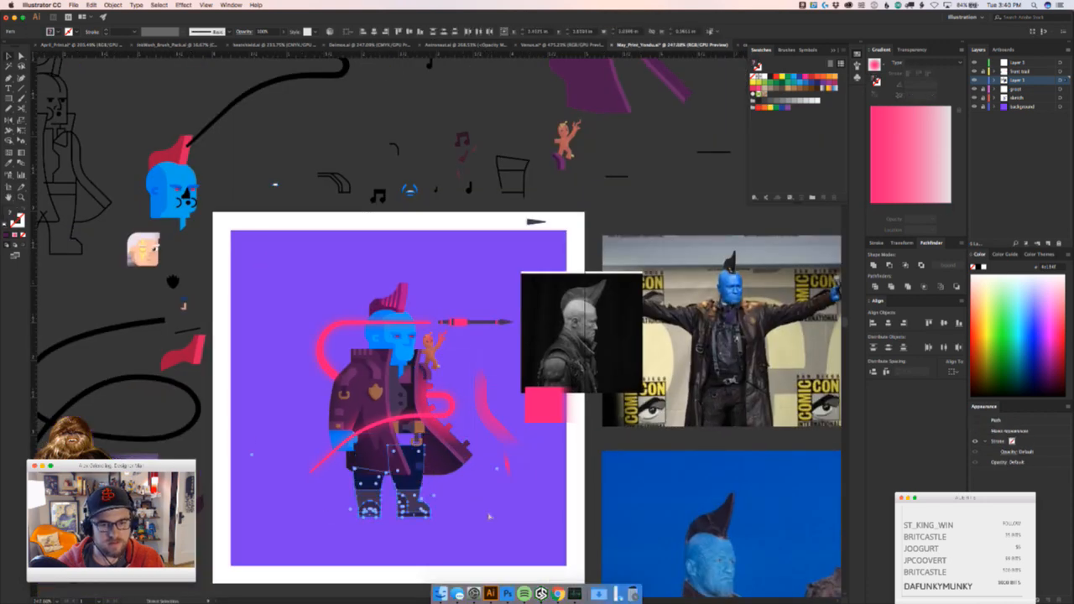
pyautogui.press('super+z')
pyautogui.press('super+z')
pyautogui.press('super+shift+z')
pyautogui.press('super+shift+z')
pyautogui.press('super+z')
pyautogui.press('super+h')
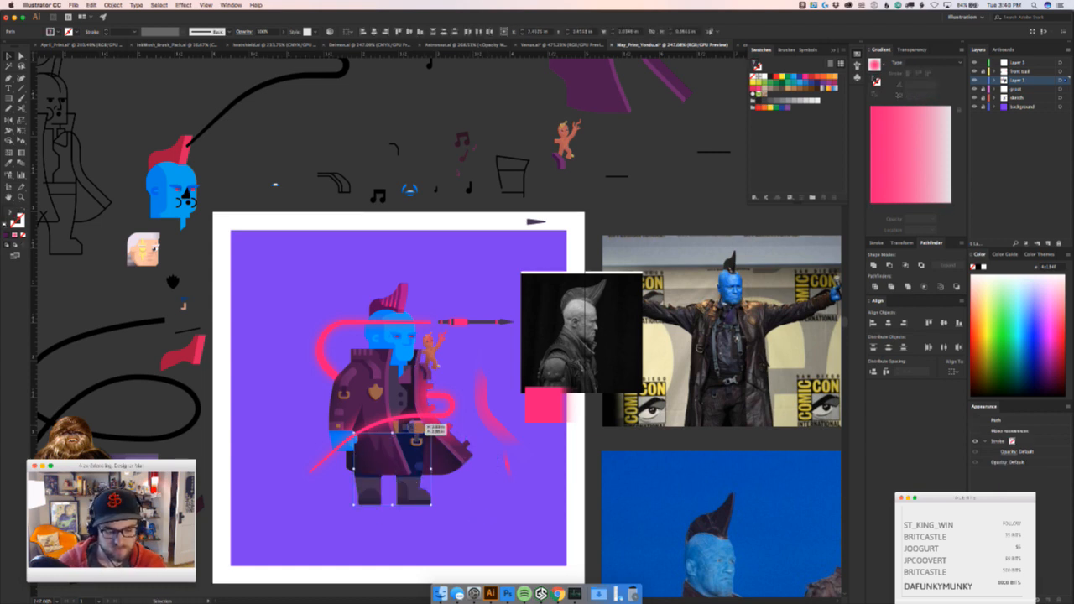
# Redo the lowered position of the legs to judge the whole figure, and undo the move again
pyautogui.click(524, 593)
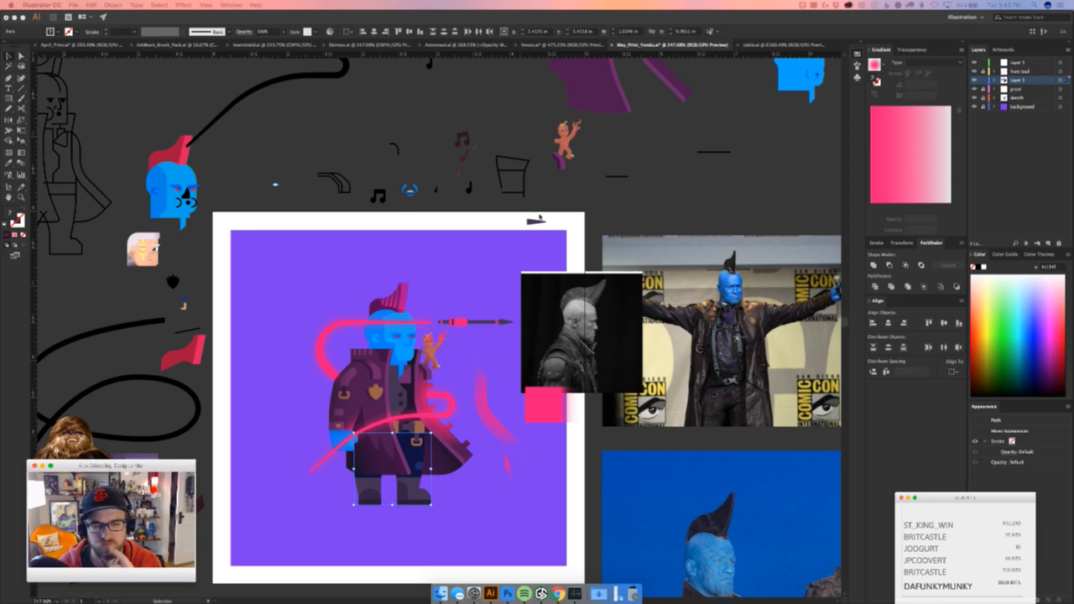
pyautogui.click(601, 196)
pyautogui.scroll(2, 373, 532)
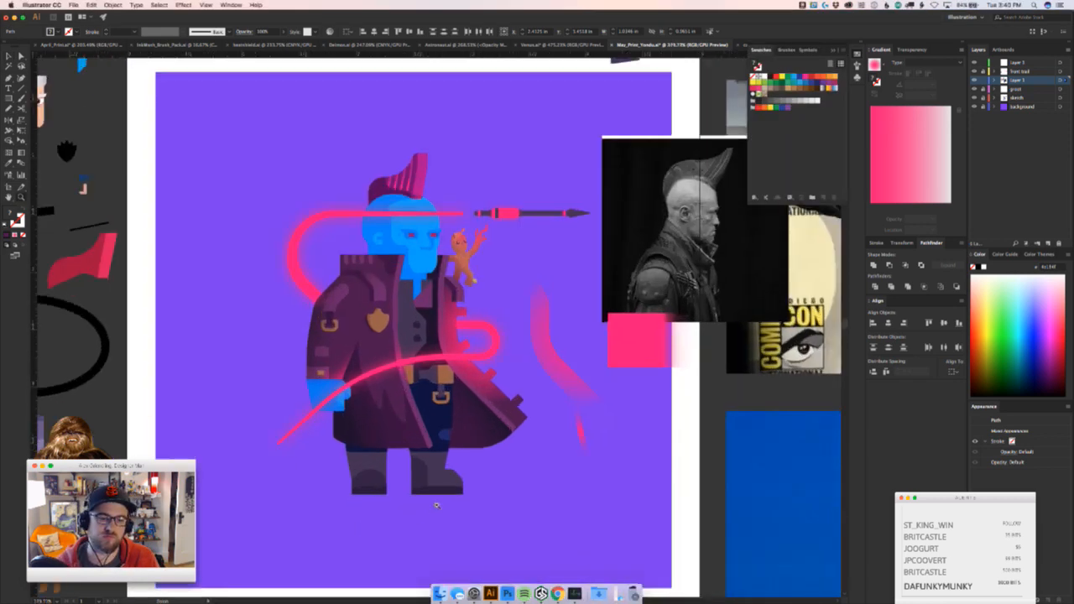
pyautogui.scroll(-4, 449, 482)
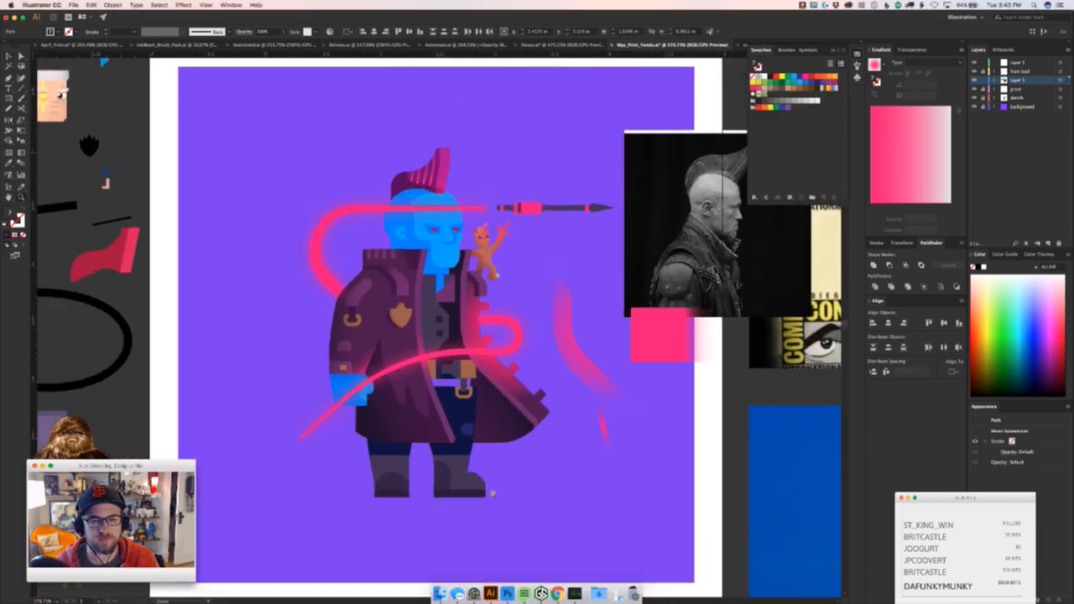
pyautogui.moveTo(445, 506); pyautogui.dragTo(478, 482)
pyautogui.click(539, 492)
pyautogui.scroll(-5, 539, 492)
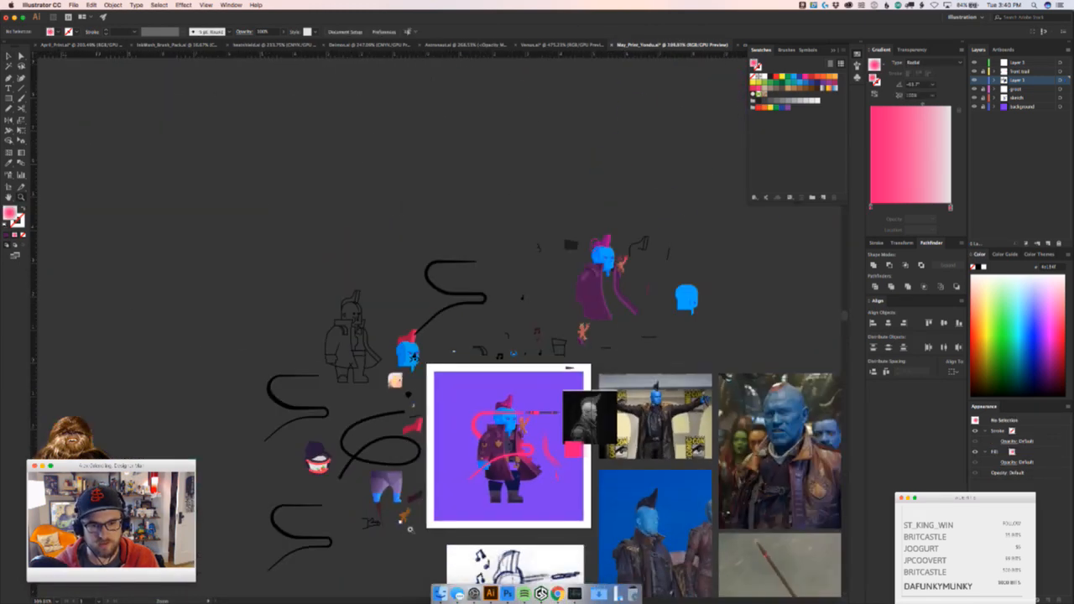
pyautogui.press('super+z')
# Try placing the black outline version of the figure beside the coloured figure on the artboard, and undo the move
pyautogui.moveTo(465, 490); pyautogui.dragTo(509, 490)
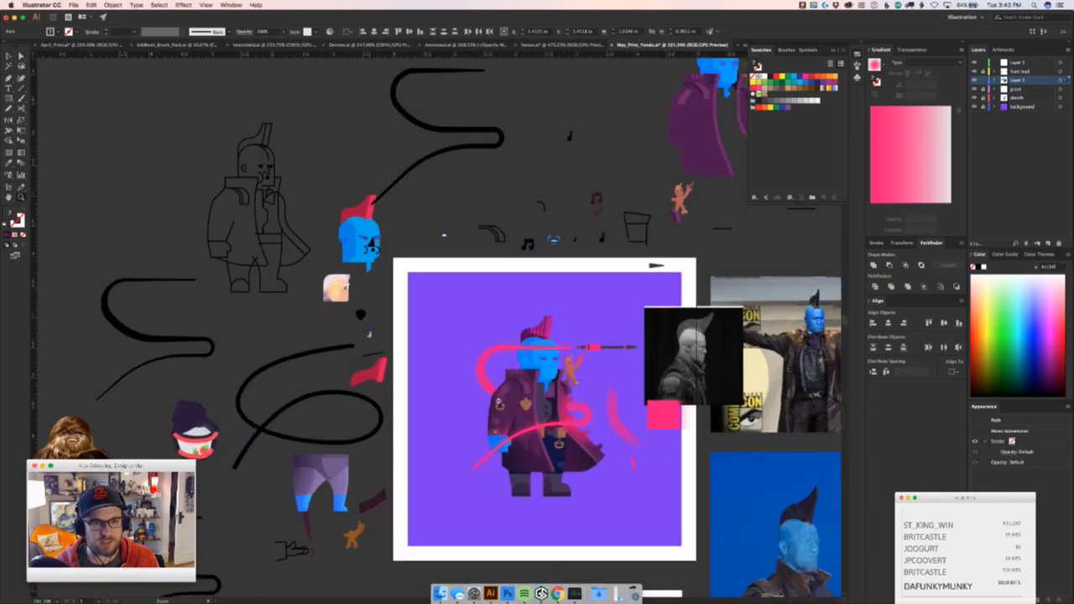
pyautogui.moveTo(304, 123); pyautogui.dragTo(206, 302)
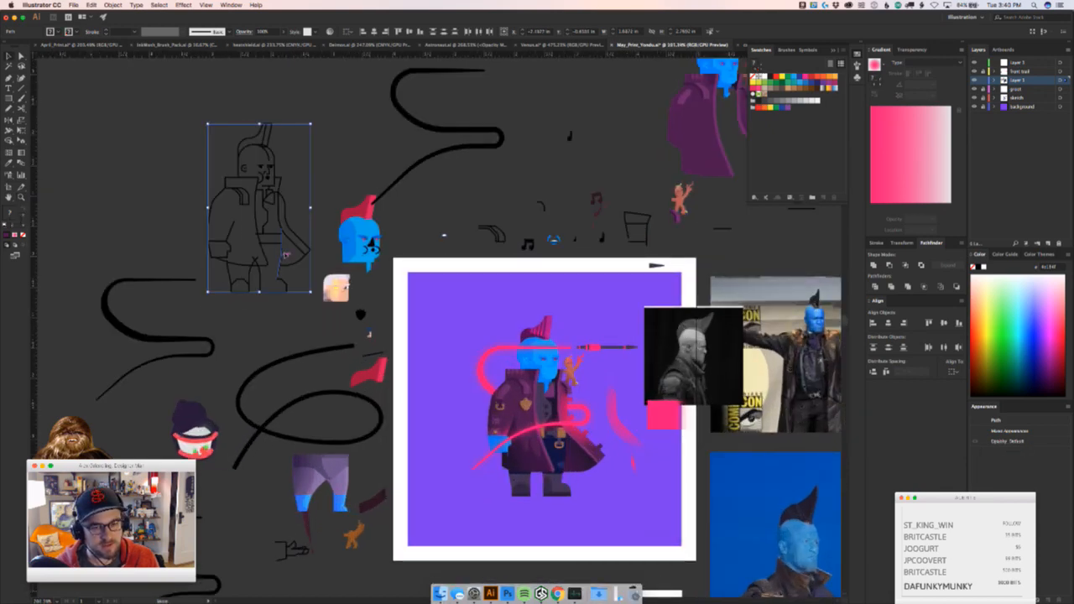
pyautogui.moveTo(285, 254); pyautogui.dragTo(481, 454)
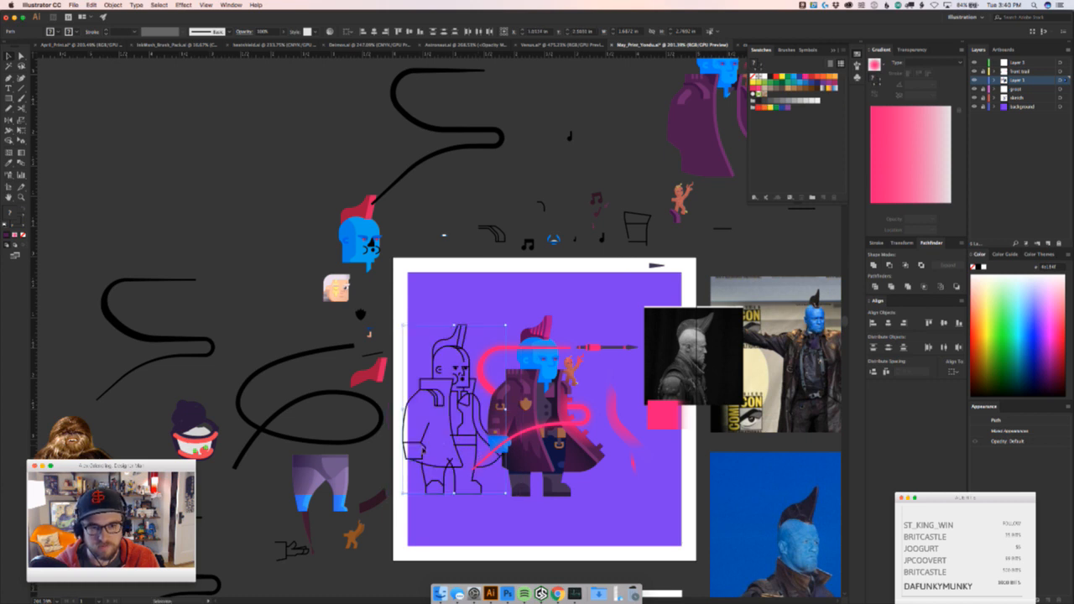
pyautogui.click(382, 553)
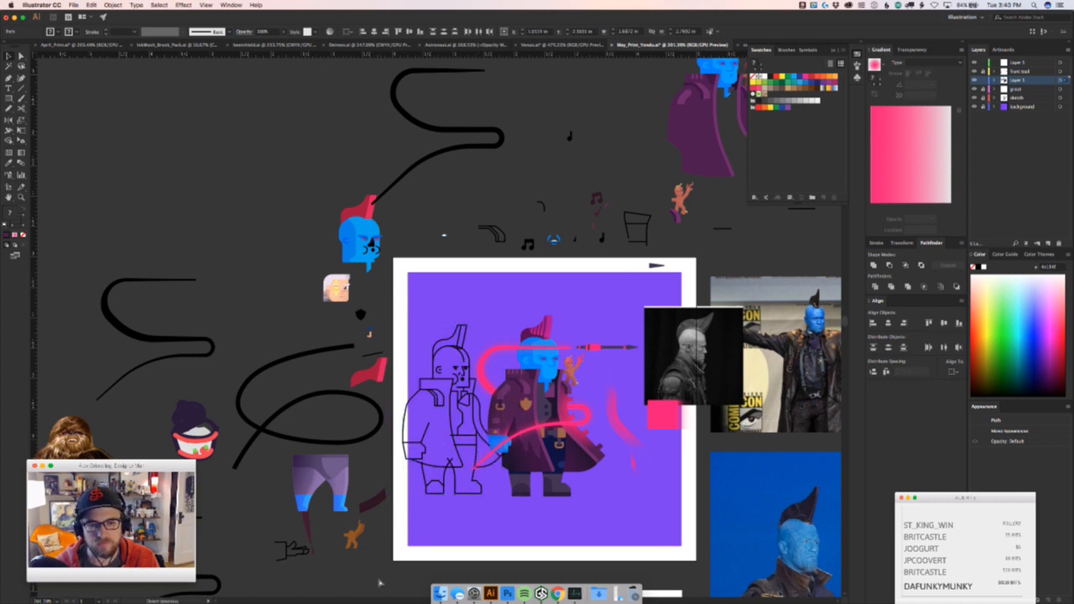
pyautogui.press('super+z')
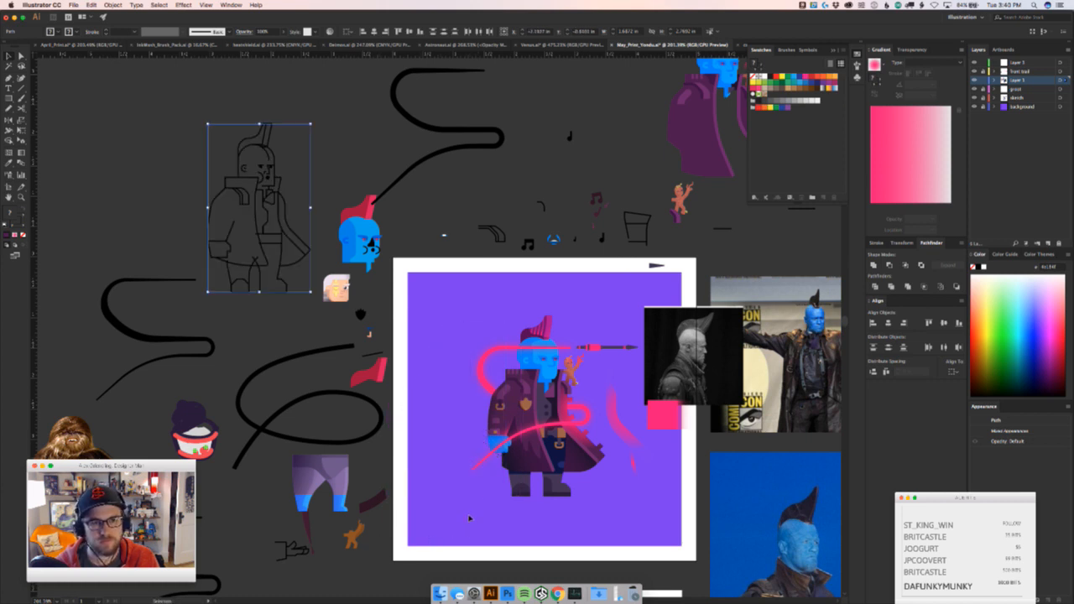
pyautogui.click(476, 519)
pyautogui.moveTo(470, 519); pyautogui.dragTo(362, 543)
# Select the shape forming the back of the head and fill it with the white-to-blue linear gradient sampled from the hand
pyautogui.press('z')
pyautogui.click(417, 411)
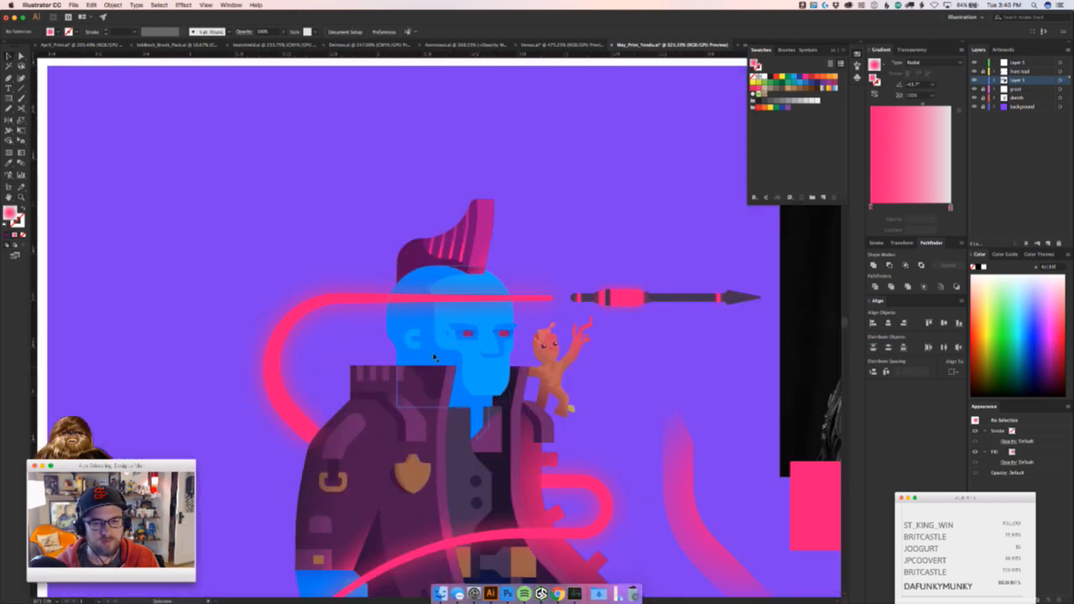
pyautogui.click(417, 345)
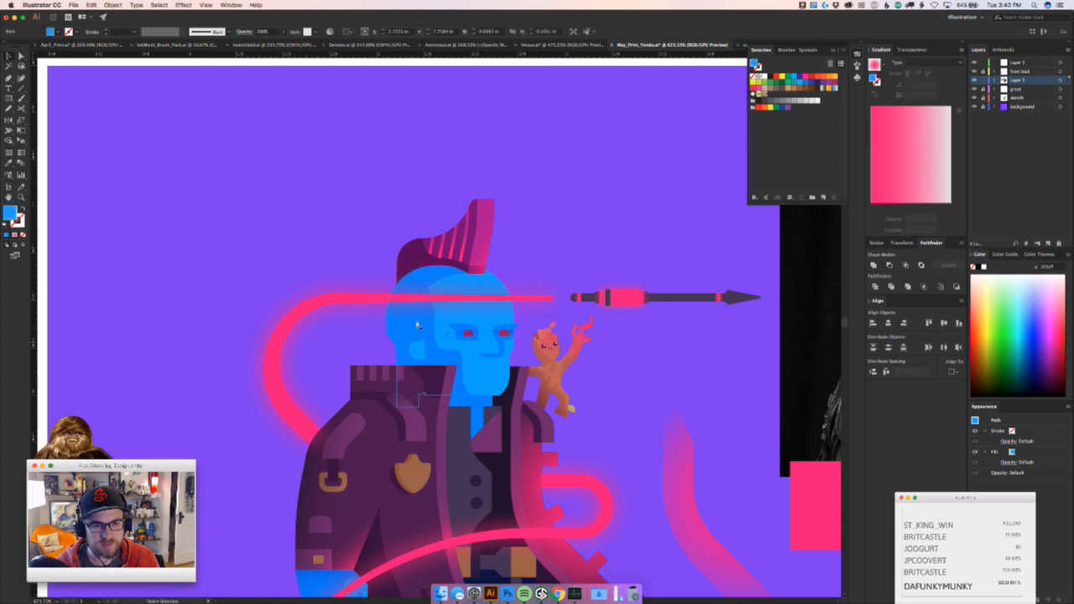
pyautogui.click(401, 318)
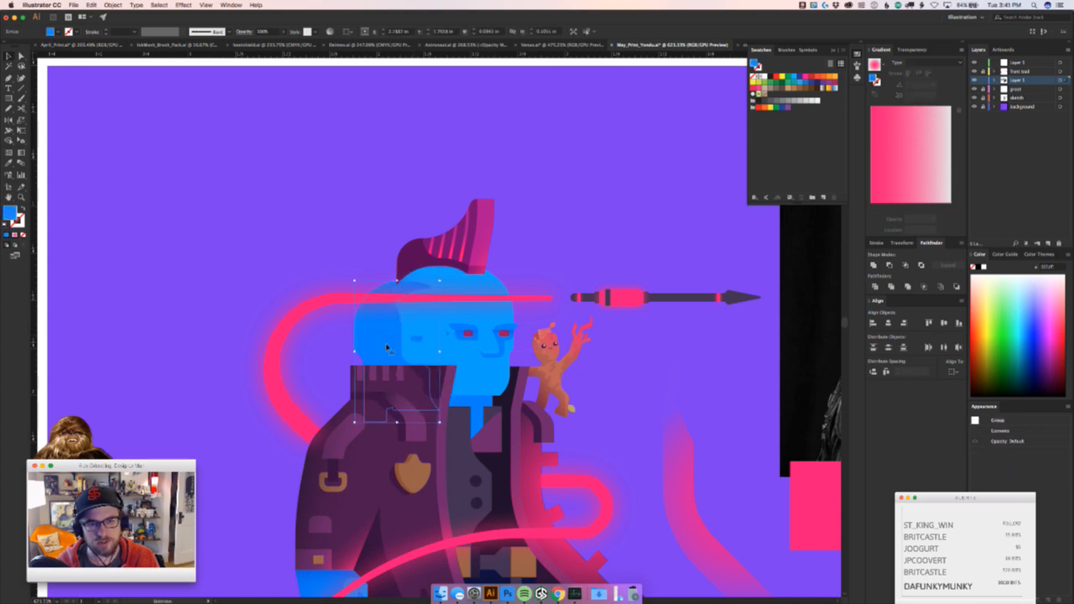
pyautogui.press('z')
pyautogui.moveTo(459, 381); pyautogui.dragTo(385, 420)
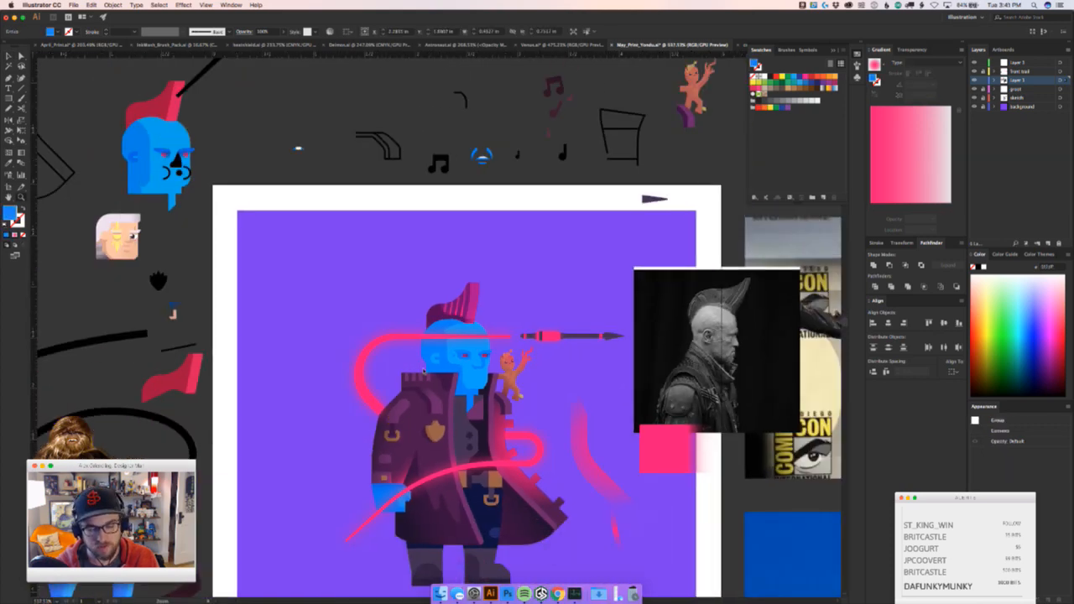
pyautogui.press('a')
pyautogui.press('i')
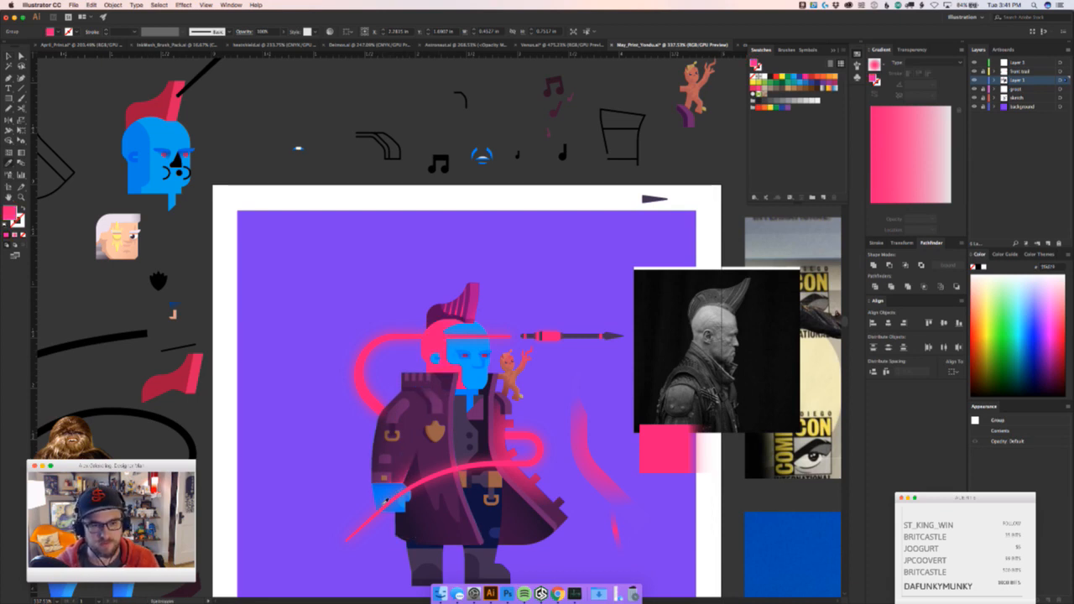
pyautogui.click(377, 494)
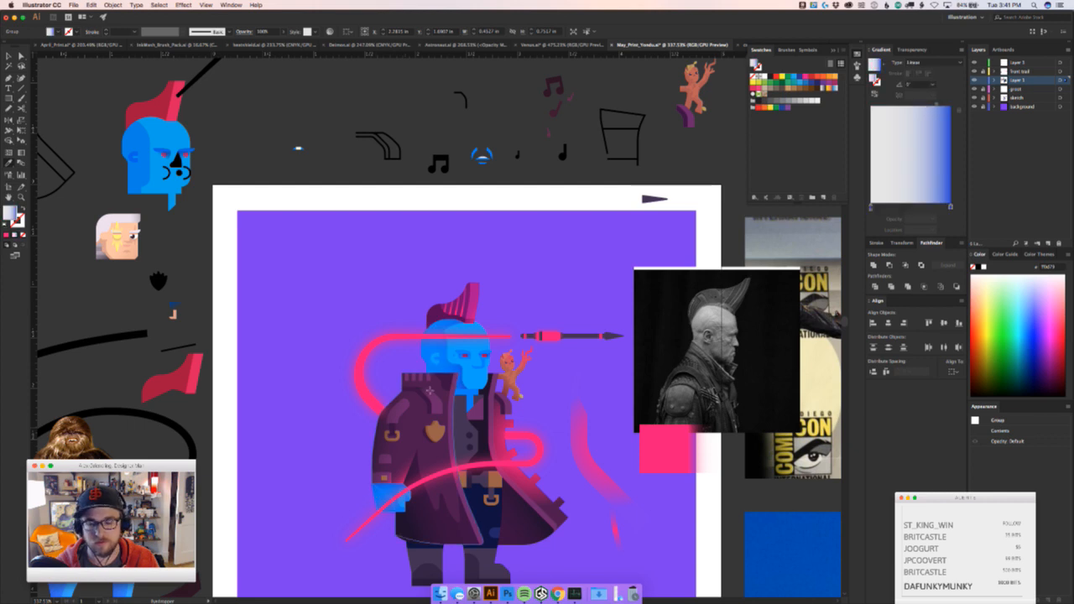
# Redraw the linear gradient across the back of the head at an angle of about -108°
pyautogui.press('g')
pyautogui.moveTo(425, 346); pyautogui.dragTo(427, 362)
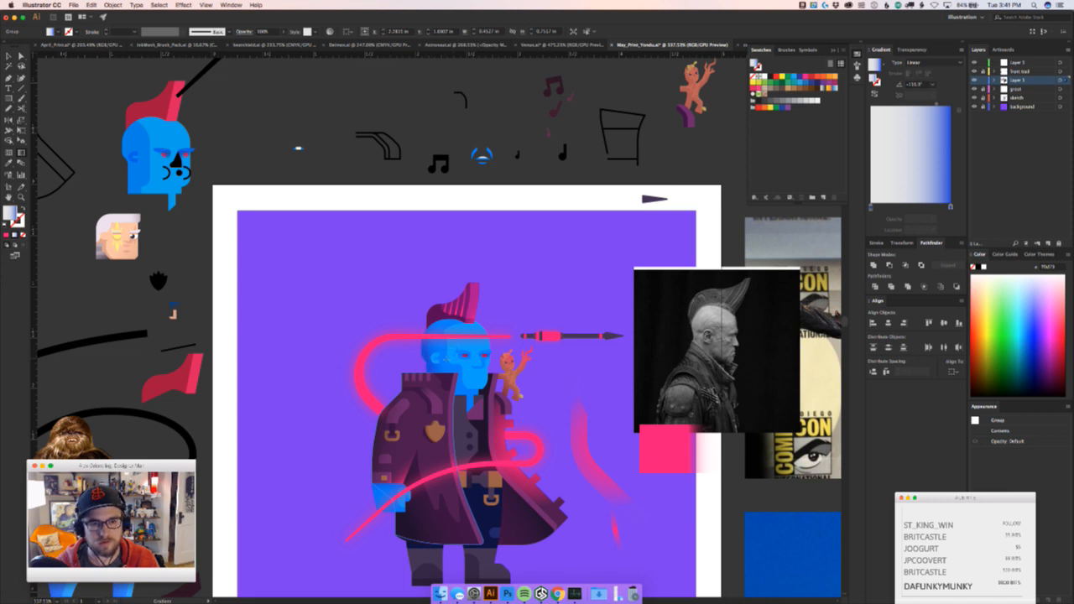
pyautogui.moveTo(460, 346); pyautogui.dragTo(461, 347)
pyautogui.moveTo(380, 361); pyautogui.dragTo(370, 364)
pyautogui.press('a')
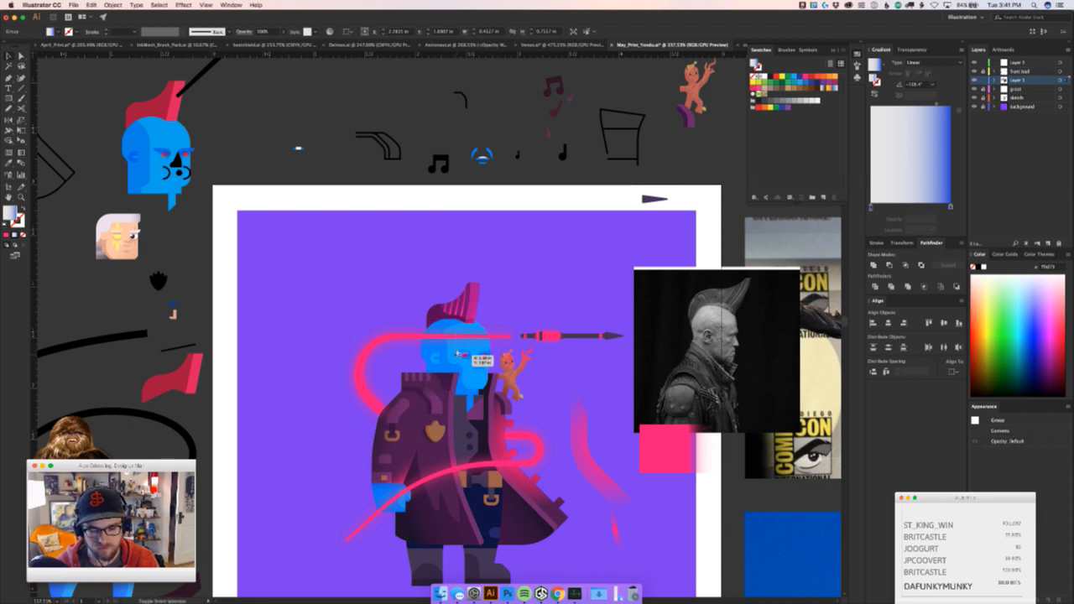
pyautogui.click(461, 360)
pyautogui.press('g')
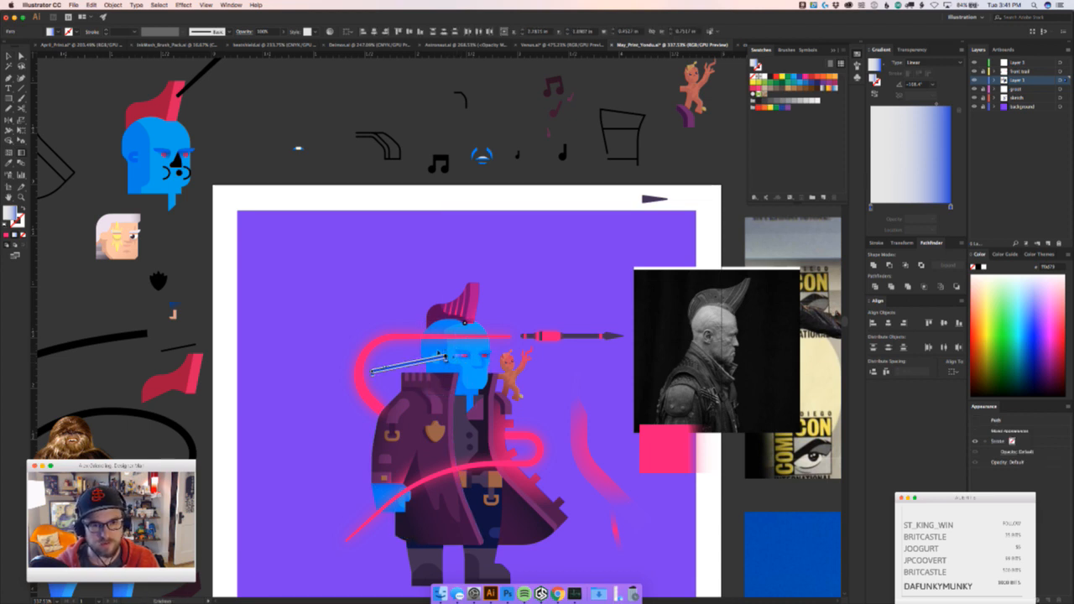
pyautogui.press('x')
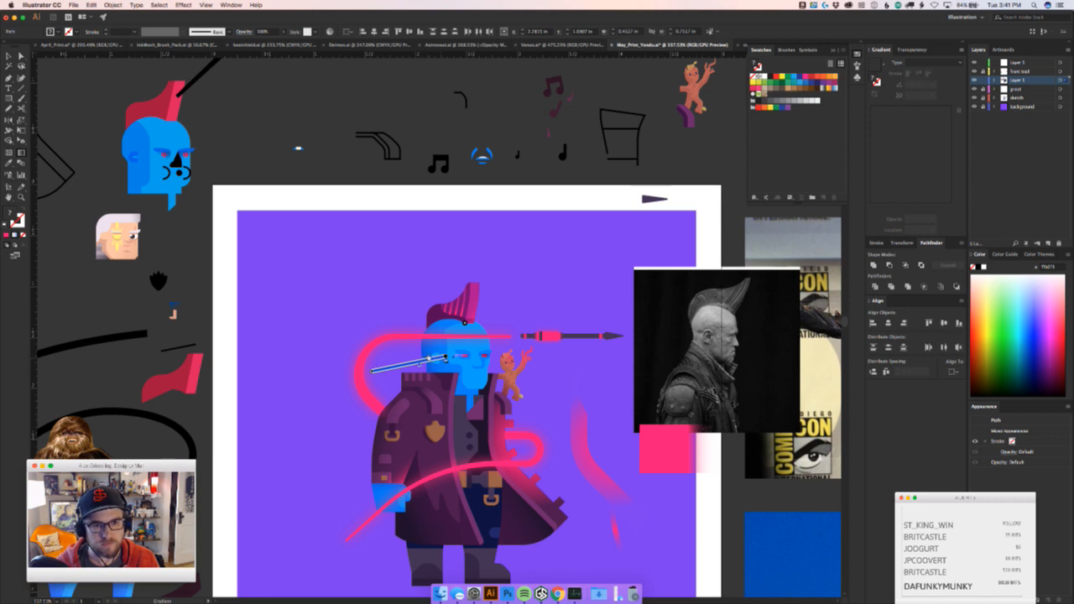
pyautogui.keyDown('super'); pyautogui.click(534, 308); pyautogui.keyUp('super')
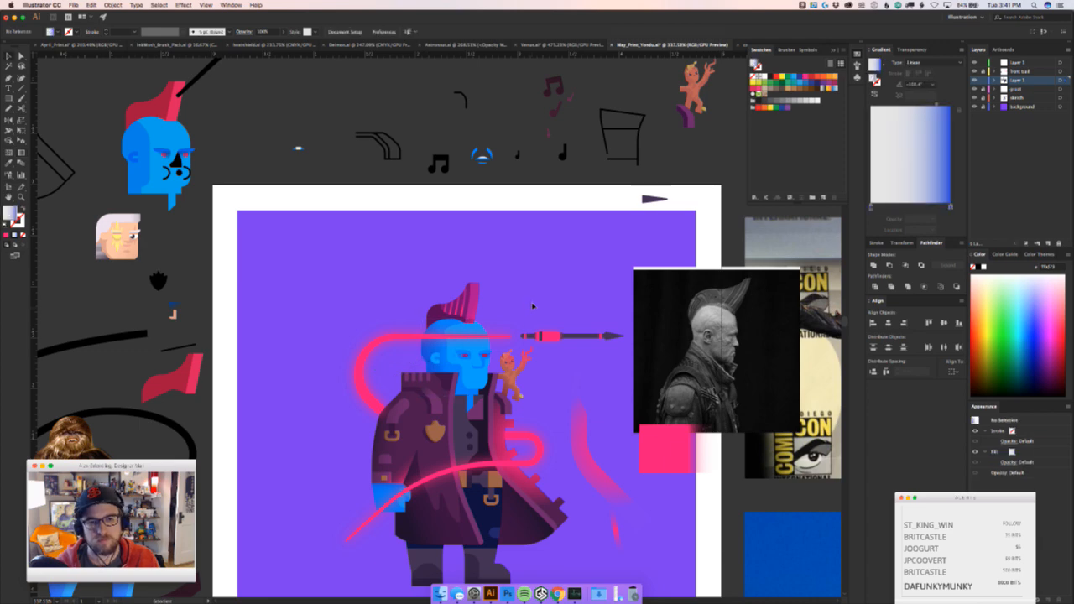
# Give the head's linear gradient a mostly blue ramp with only a short white end
pyautogui.press('z')
pyautogui.moveTo(538, 308); pyautogui.dragTo(524, 359)
pyautogui.press('super+Tab')
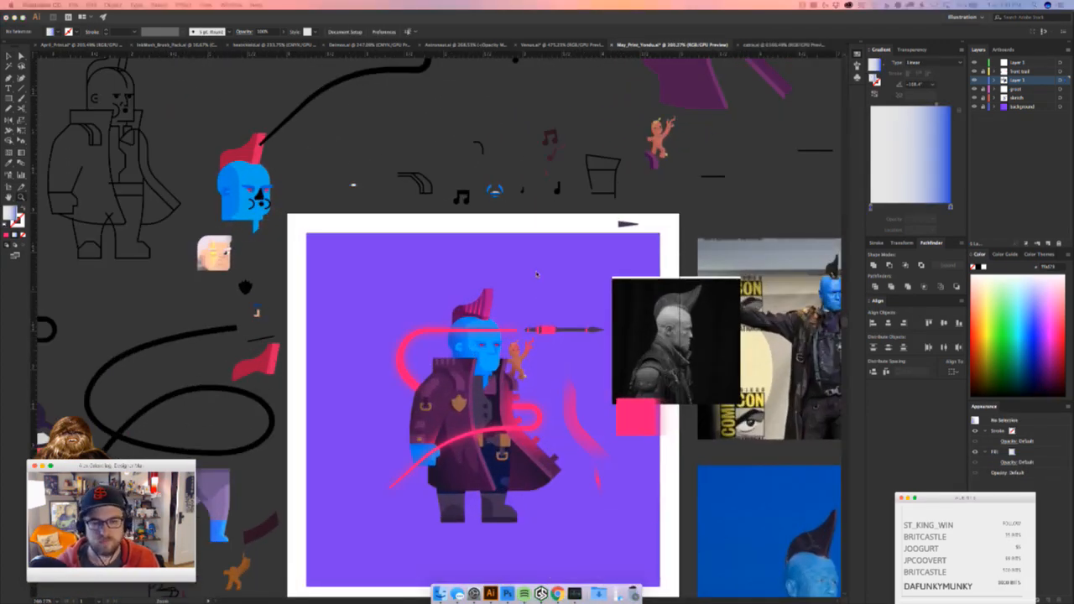
pyautogui.click(453, 337)
pyautogui.moveTo(453, 338); pyautogui.dragTo(688, 276)
pyautogui.press('v')
pyautogui.moveTo(440, 377); pyautogui.dragTo(235, 507)
pyautogui.press('Delete')
# Try shifting the coat's large body shape to check which details it covers, and undo the shift
pyautogui.press('z')
pyautogui.moveTo(618, 403); pyautogui.dragTo(554, 402)
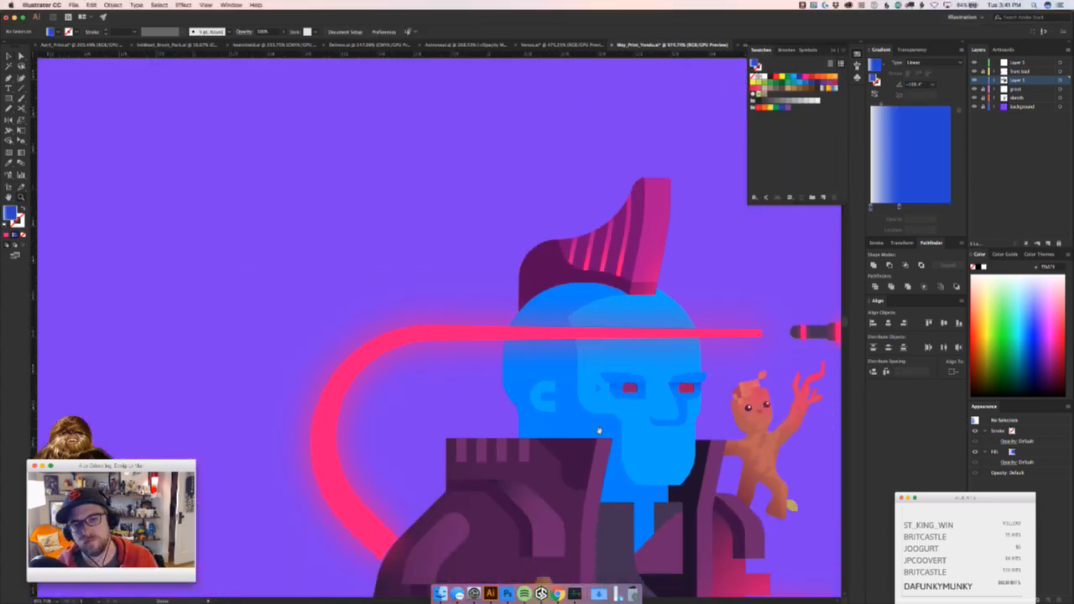
pyautogui.moveTo(599, 430); pyautogui.dragTo(400, 529)
pyautogui.press('v')
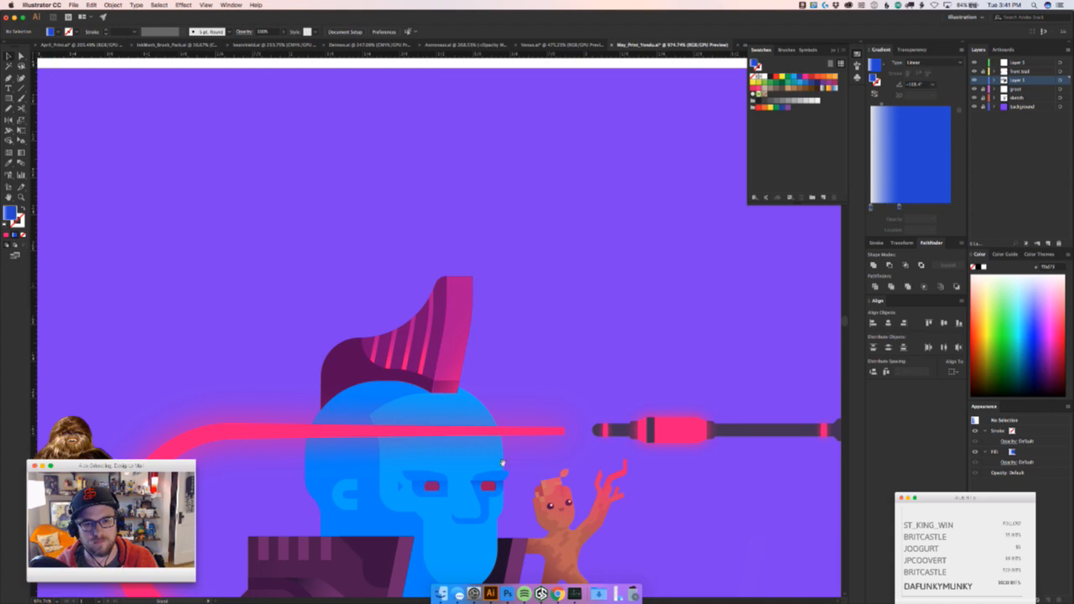
pyautogui.scroll(-5, 456, 344)
pyautogui.moveTo(568, 336); pyautogui.dragTo(637, 263)
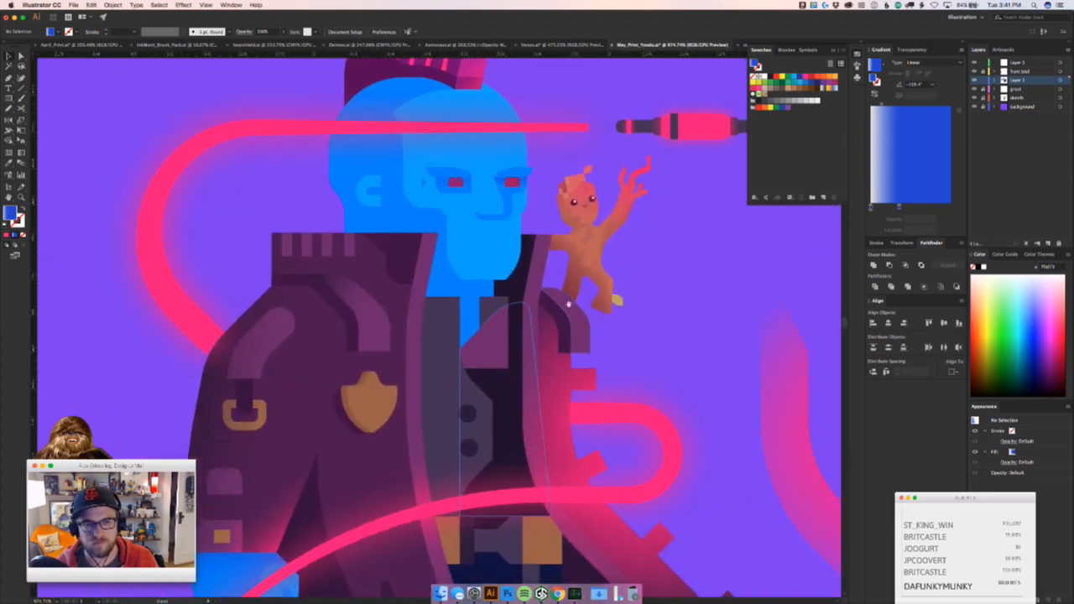
pyautogui.moveTo(263, 308); pyautogui.dragTo(280, 319)
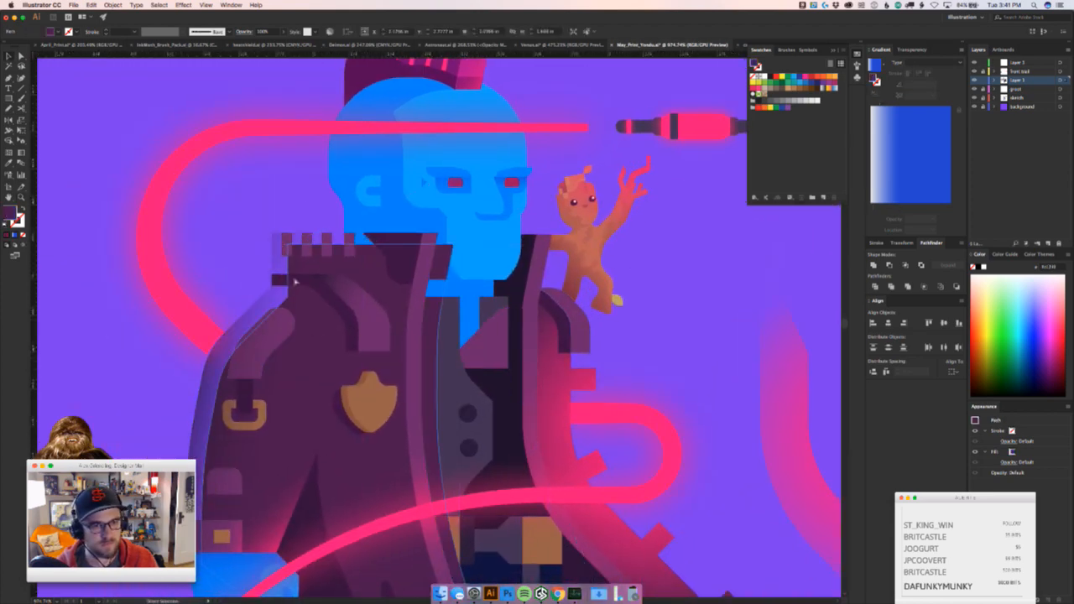
pyautogui.press('super+z')
pyautogui.click(291, 218)
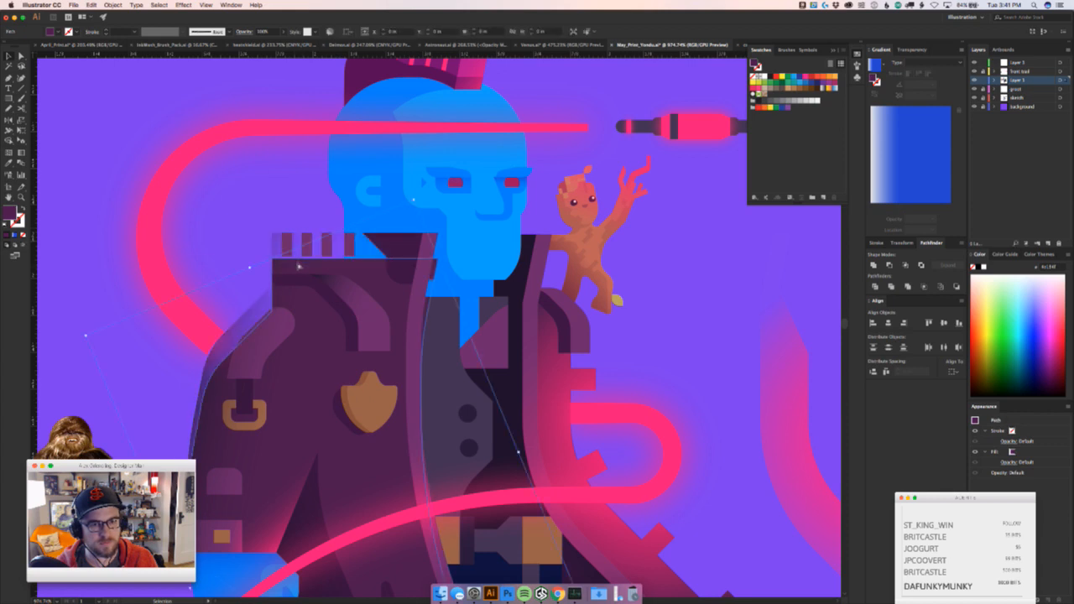
pyautogui.click(248, 242)
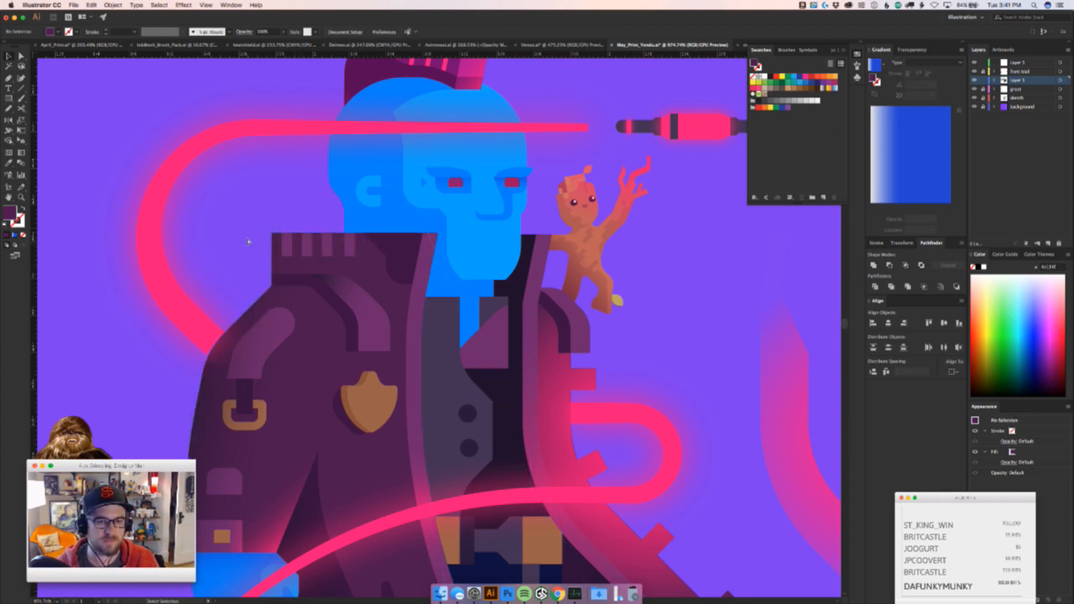
# Bring a copy of the coat's body shape to the front and fill it with the arrow trail's pink
pyautogui.press('super+shift+]')
pyautogui.press('i')
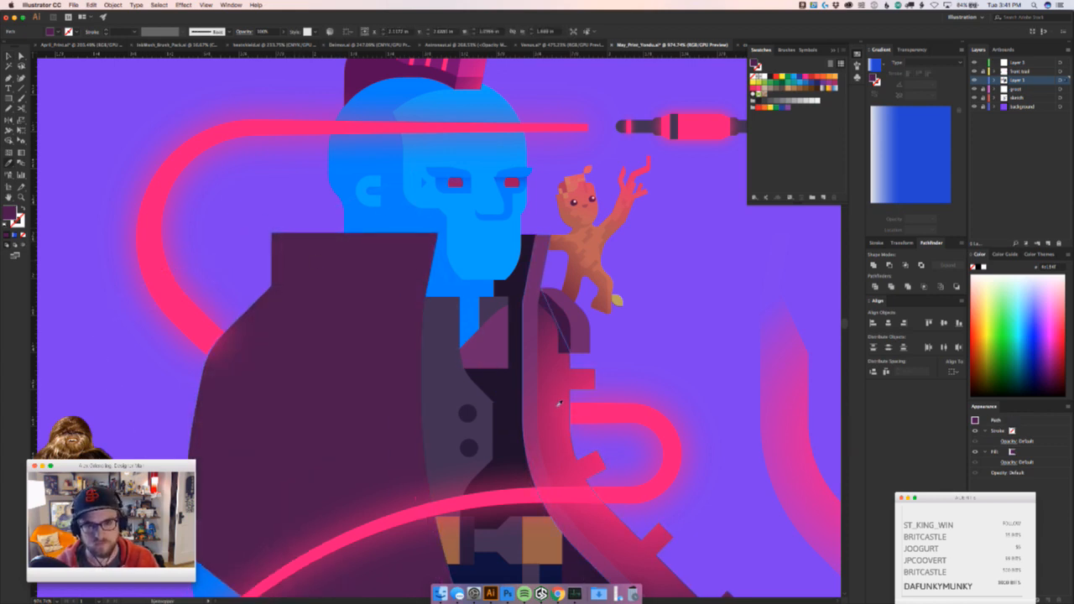
pyautogui.click(575, 398)
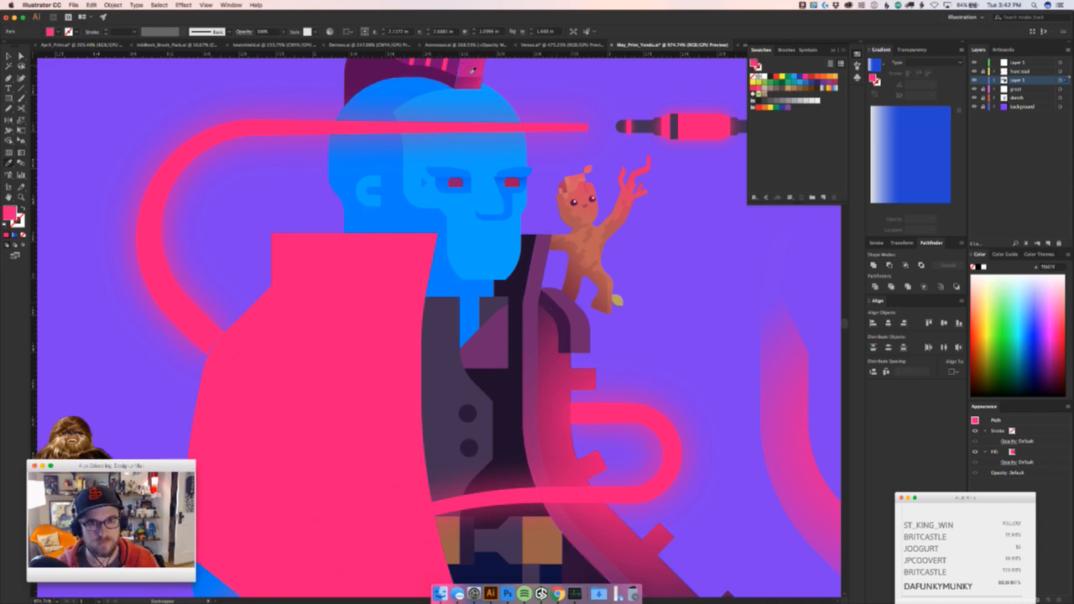
# Change the copy's pink fill to a fading linear gradient and redraw it downward across the collar as a soft glow
pyautogui.press('.')
pyautogui.moveTo(380, 216); pyautogui.dragTo(387, 273)
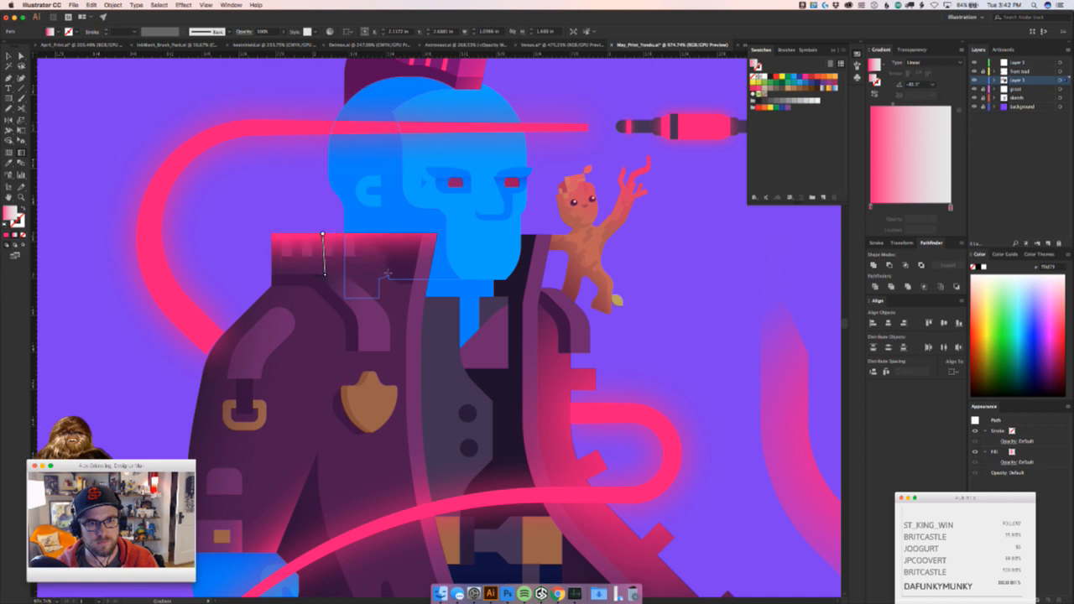
pyautogui.moveTo(320, 181); pyautogui.dragTo(325, 268)
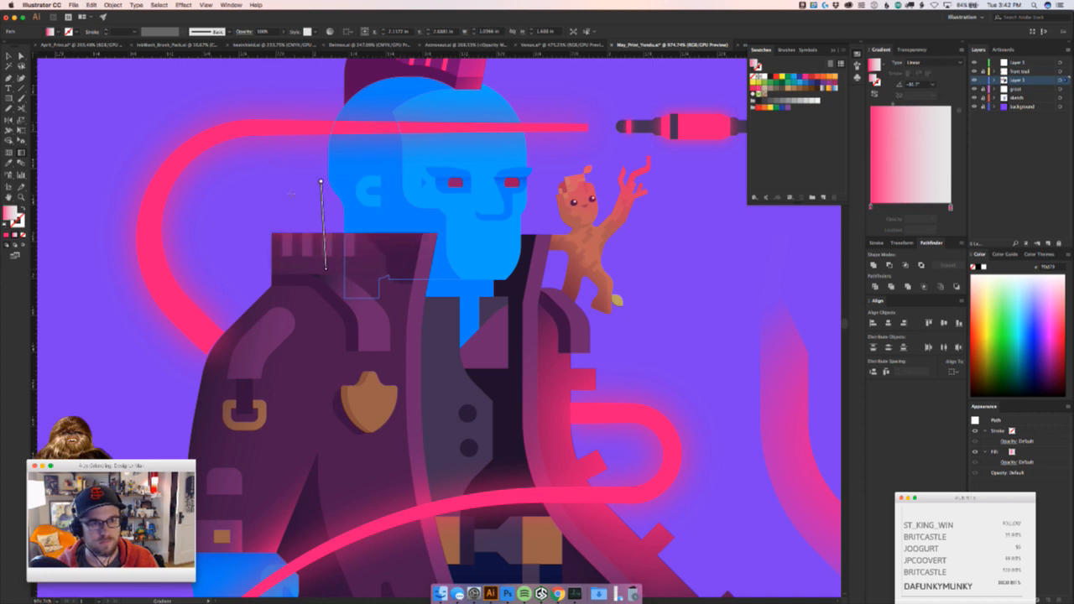
pyautogui.moveTo(266, 201); pyautogui.dragTo(283, 308)
pyautogui.moveTo(315, 181); pyautogui.dragTo(343, 263)
pyautogui.moveTo(316, 213)
pyautogui.mouseDown()
pyautogui.moveTo(337, 263)
pyautogui.moveTo(275, 278)
pyautogui.moveTo(273, 248)
pyautogui.moveTo(279, 283)
pyautogui.moveTo(271, 239)
pyautogui.moveTo(273, 255)
pyautogui.mouseUp()
pyautogui.keyDown('super'); pyautogui.click(215, 250); pyautogui.keyUp('super')
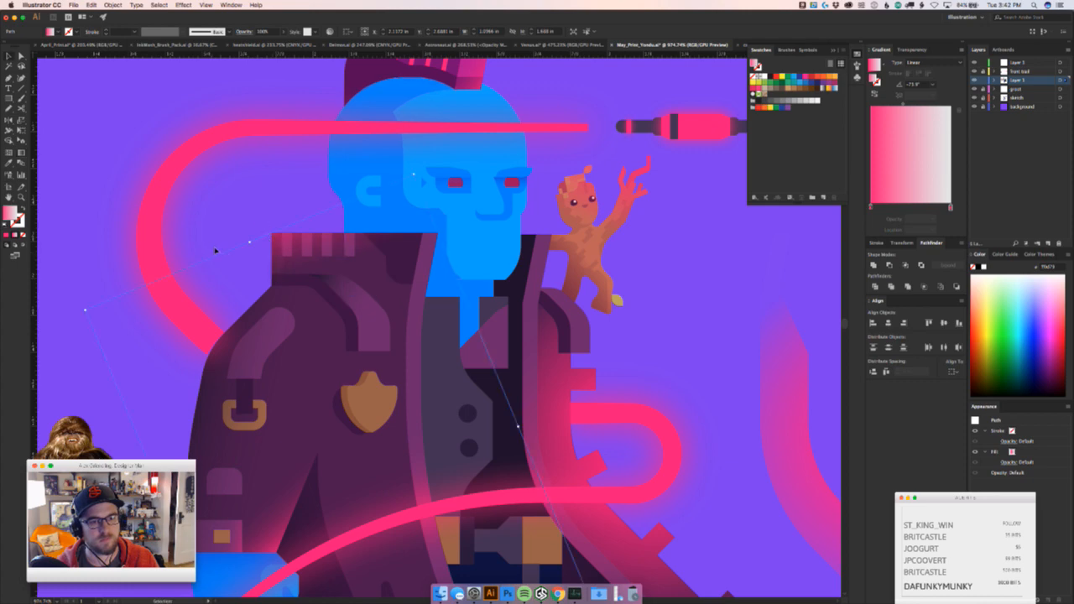
pyautogui.press('z')
pyautogui.moveTo(248, 208); pyautogui.dragTo(145, 299)
pyautogui.press('z')
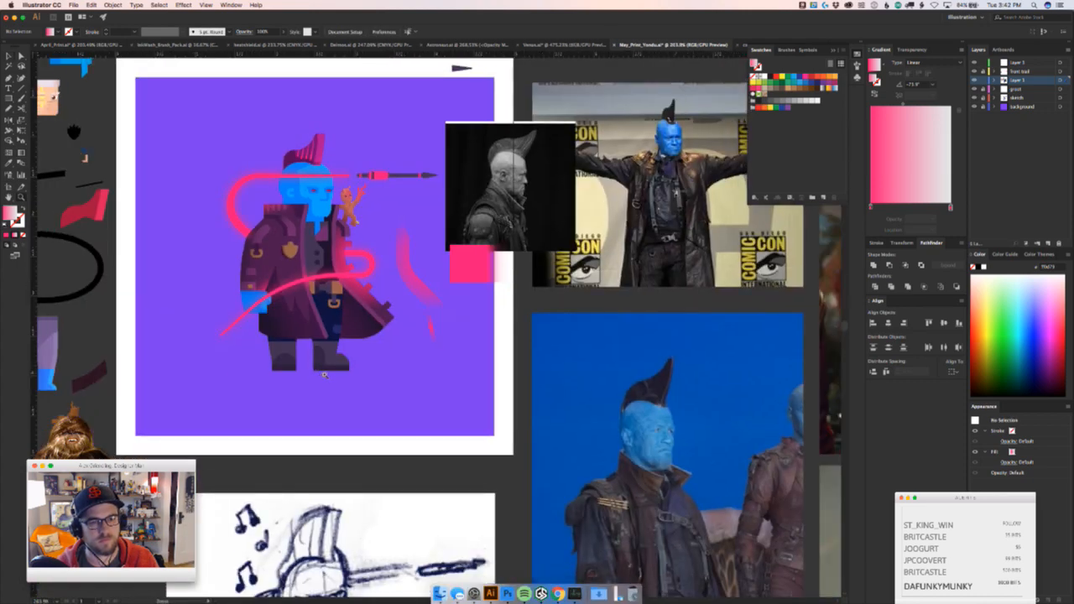
pyautogui.moveTo(326, 373); pyautogui.dragTo(275, 388)
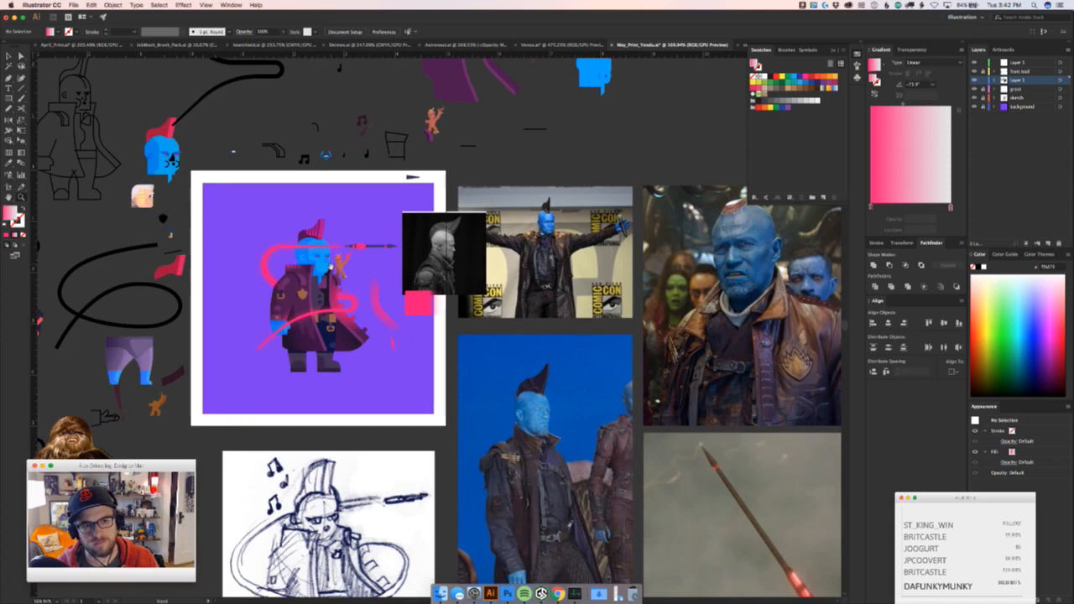
pyautogui.moveTo(331, 267); pyautogui.dragTo(361, 320)
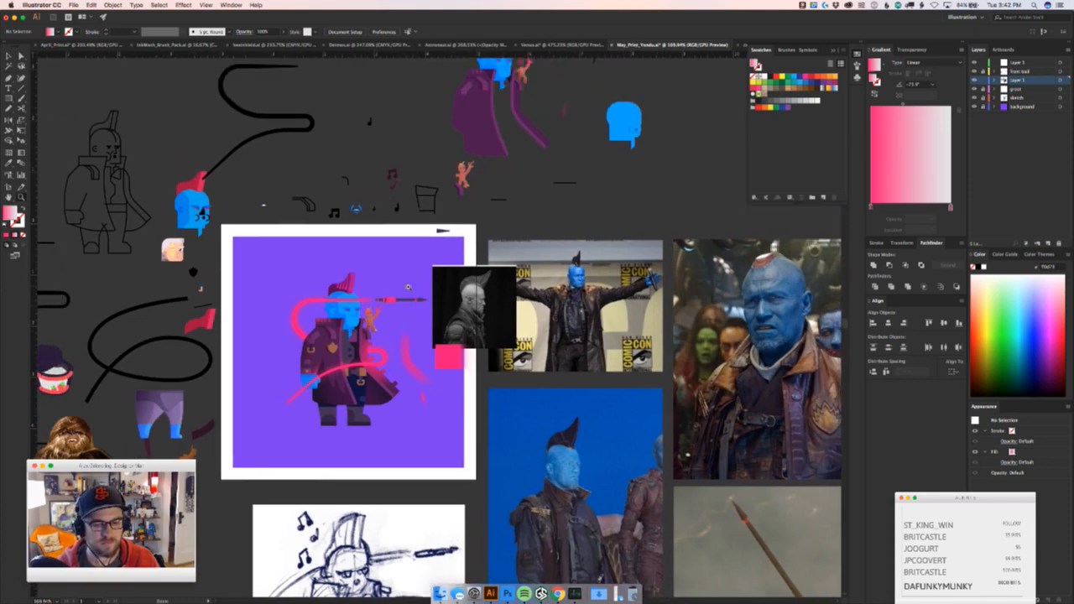
# Inspect the boots and the lower part of the coat up close for missing lighting
pyautogui.moveTo(377, 365); pyautogui.dragTo(453, 356)
pyautogui.press('v')
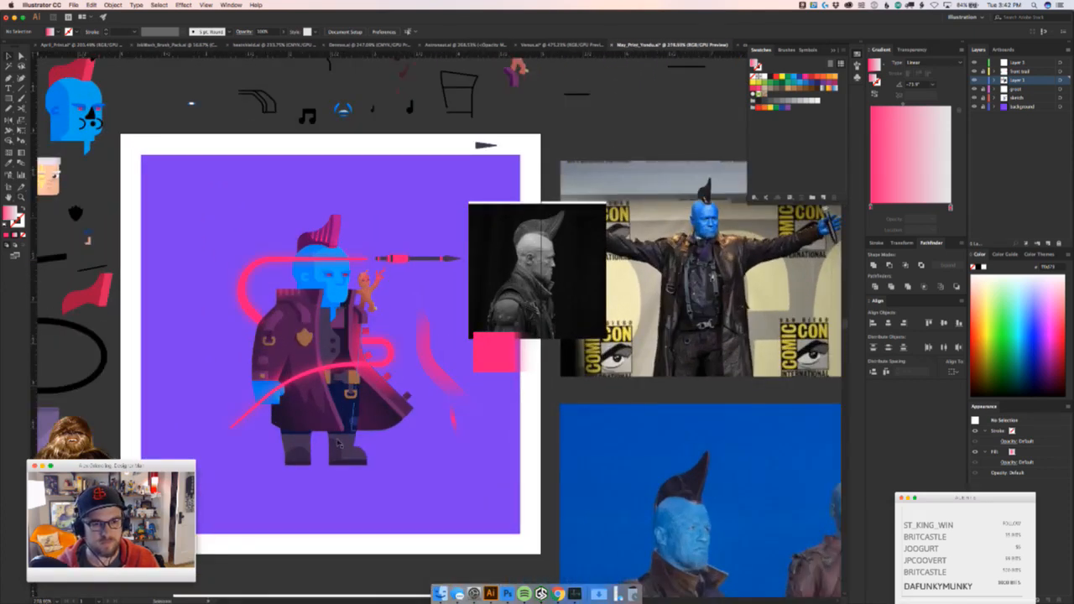
pyautogui.moveTo(252, 459); pyautogui.dragTo(320, 445)
pyautogui.press('z')
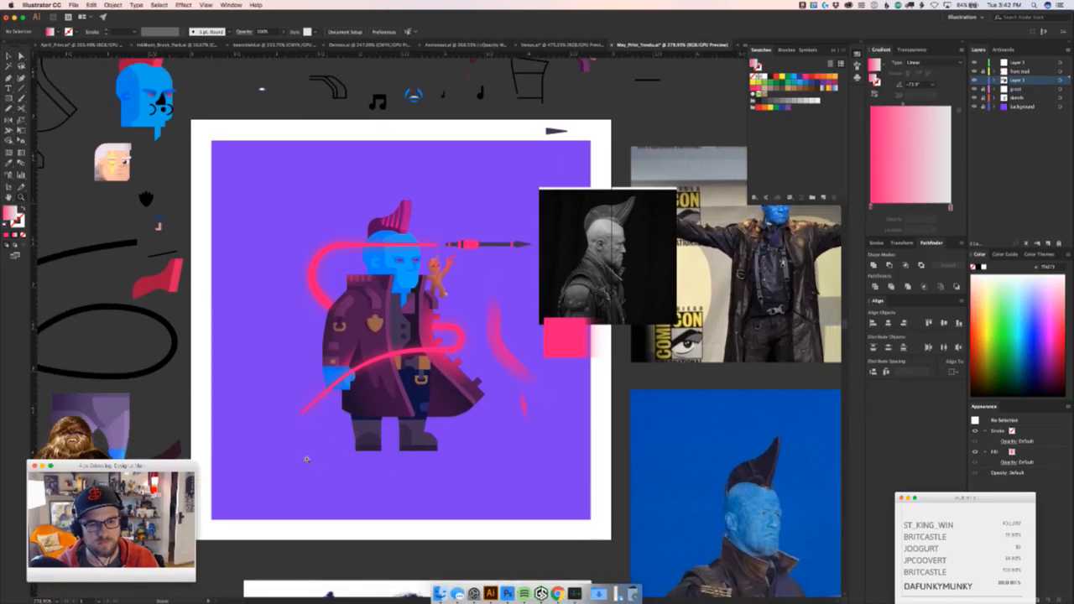
pyautogui.click(412, 446)
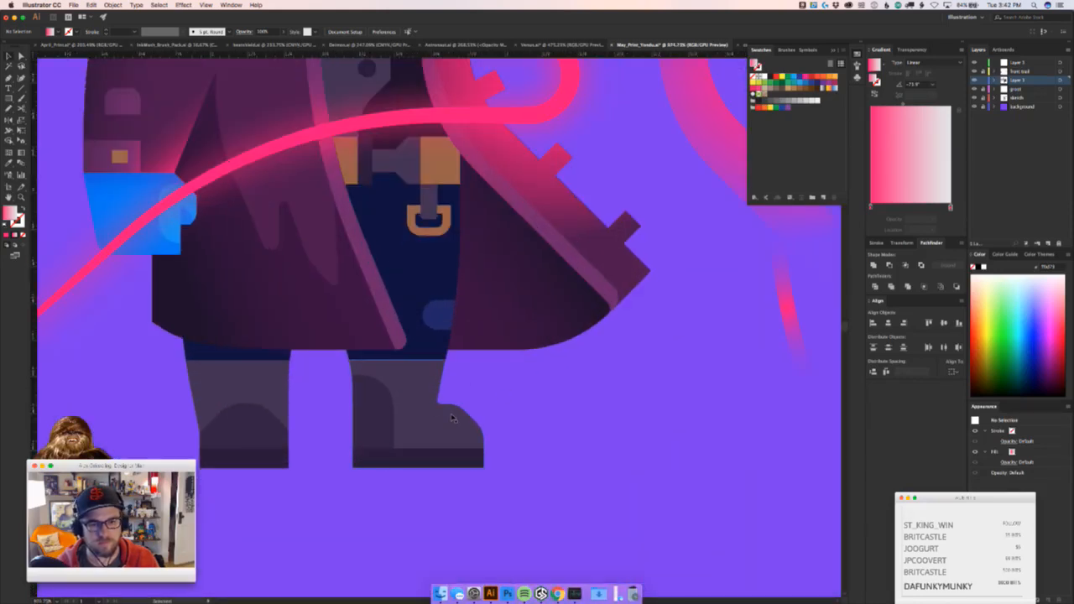
pyautogui.press('v')
pyautogui.click(466, 437)
pyautogui.click(520, 427)
pyautogui.scroll(5, 525, 408)
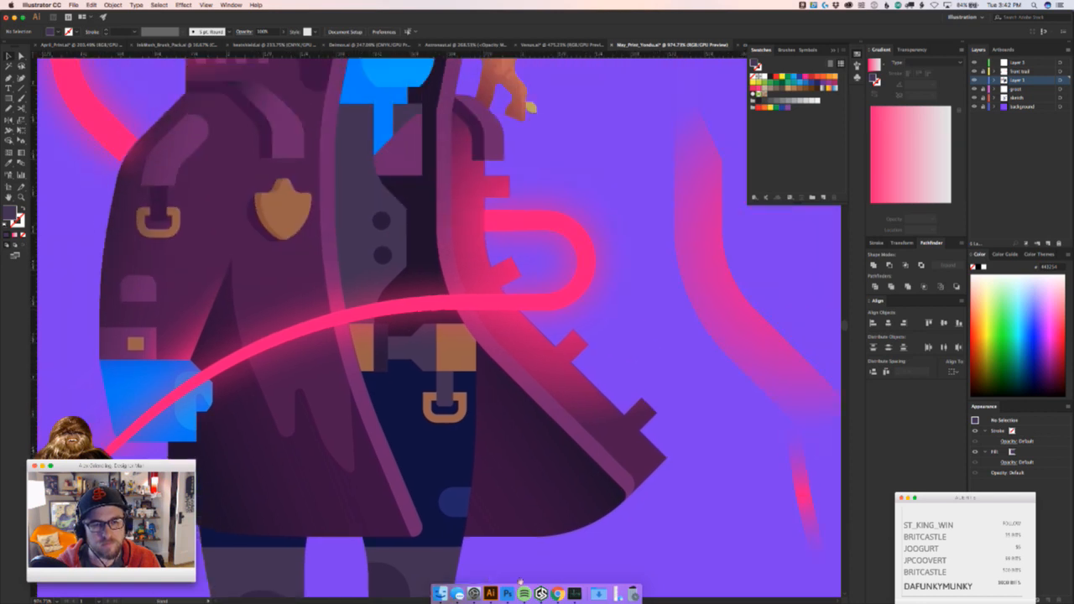
# Bring a copy of the vest's front panel forward and give it the arrow glow's pink fading linear gradient
pyautogui.click(458, 361)
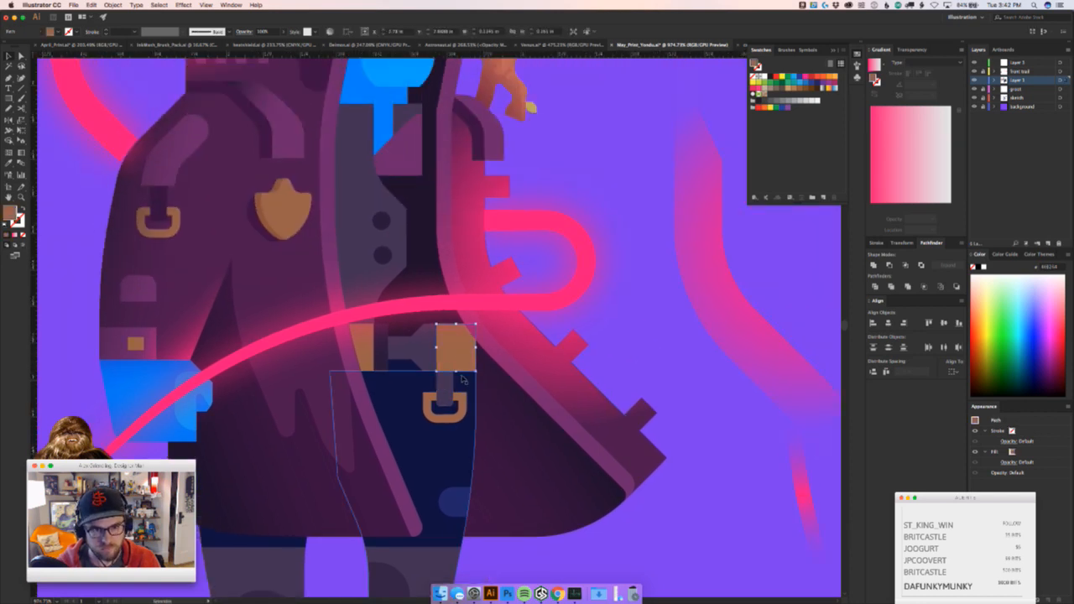
pyautogui.click(389, 268)
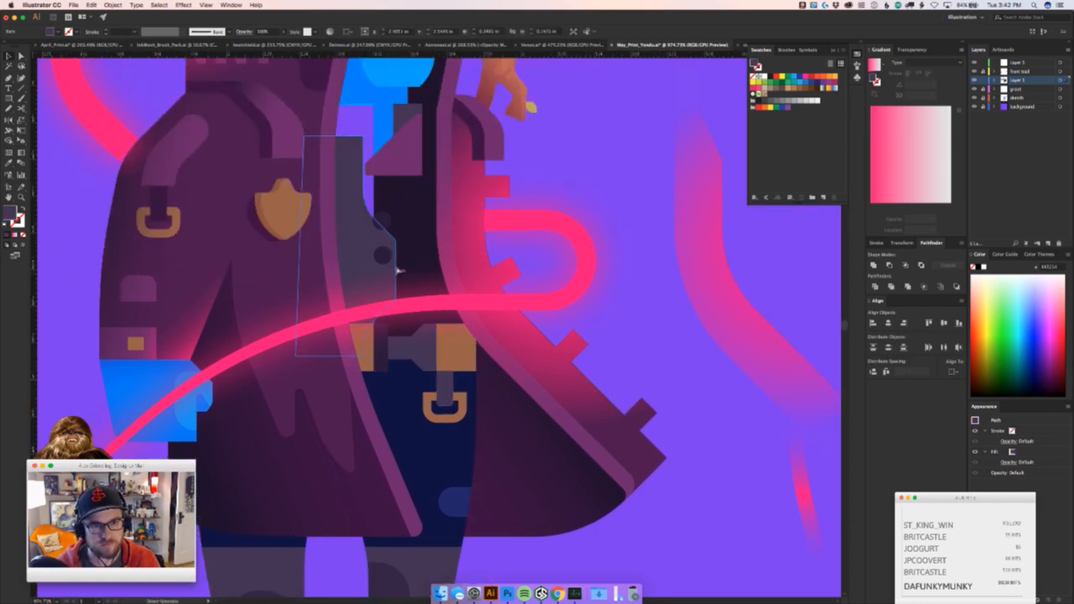
pyautogui.scroll(4, 403, 327)
pyautogui.press('a')
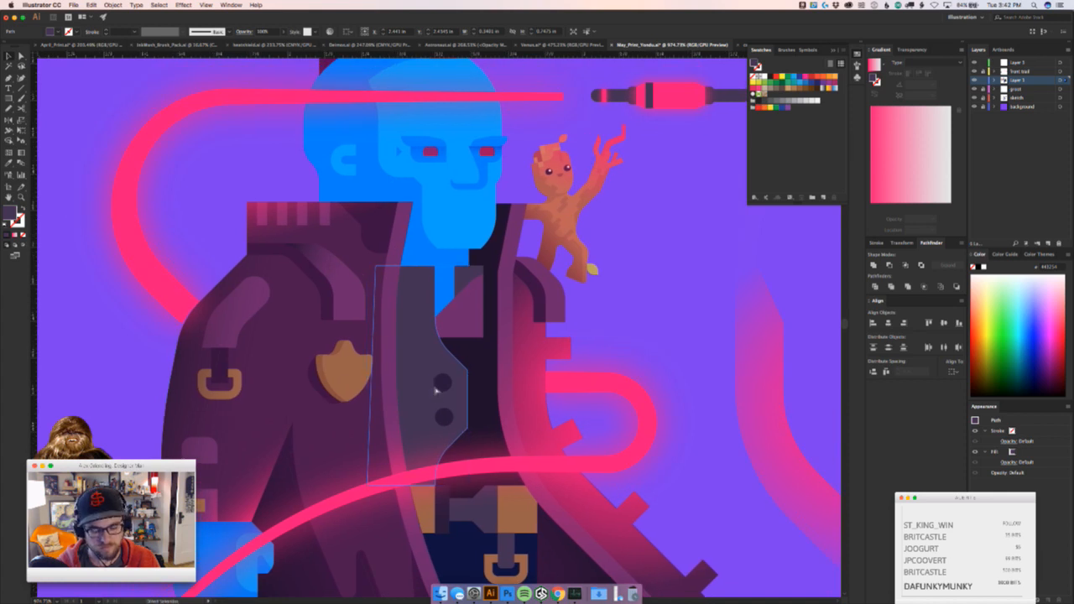
pyautogui.press('super+h')
pyautogui.press('i')
pyautogui.click(183, 379)
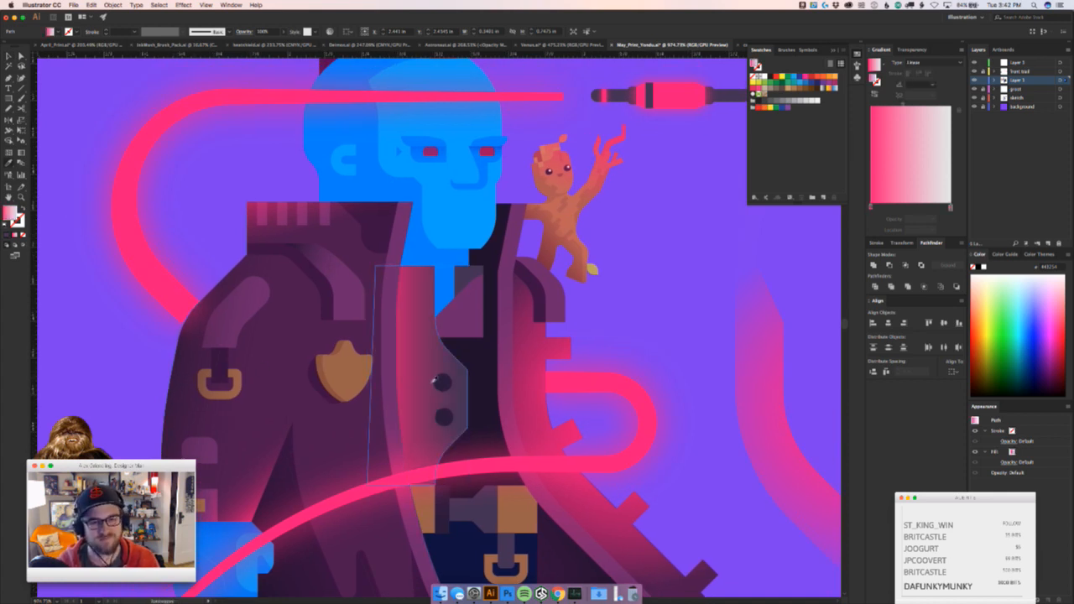
# Try shifting the coat's sleeve and body shapes to find the one carrying the dark shading, and undo the moves
pyautogui.press('super+0')
pyautogui.press('super+plus')
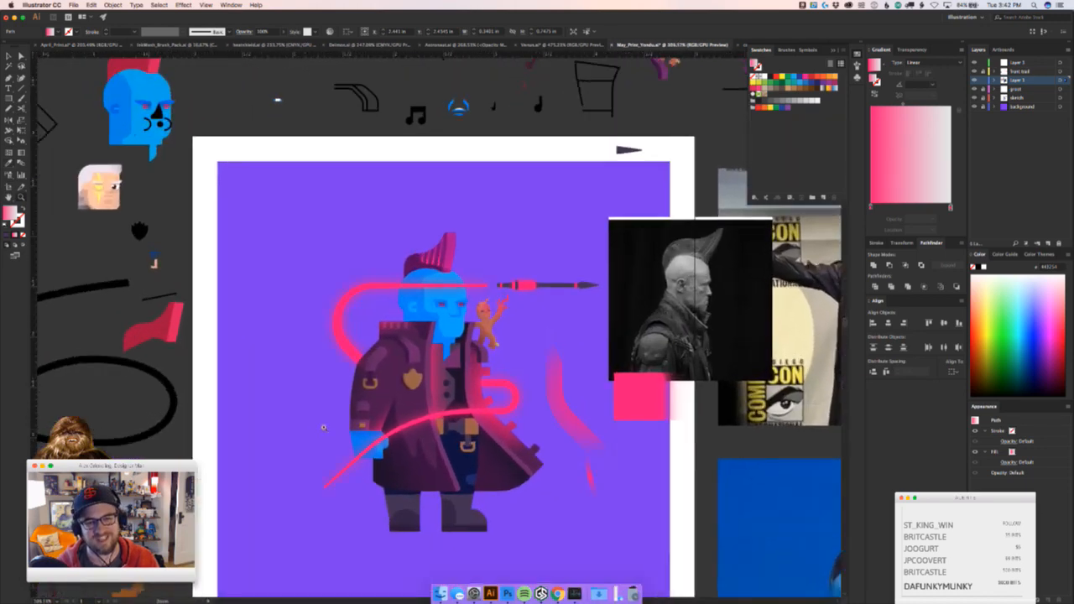
pyautogui.press('i')
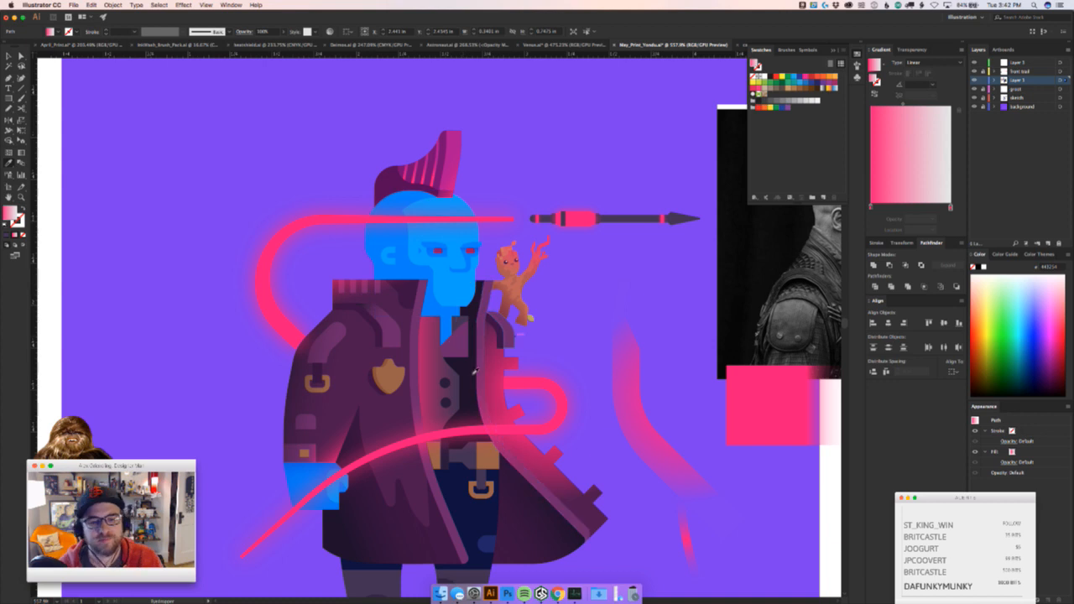
pyautogui.press('v')
pyautogui.moveTo(336, 384); pyautogui.dragTo(267, 432)
pyautogui.press('super+z')
pyautogui.press('super+z')
pyautogui.moveTo(351, 359); pyautogui.dragTo(271, 359)
pyautogui.press('super+z')
pyautogui.click(335, 337)
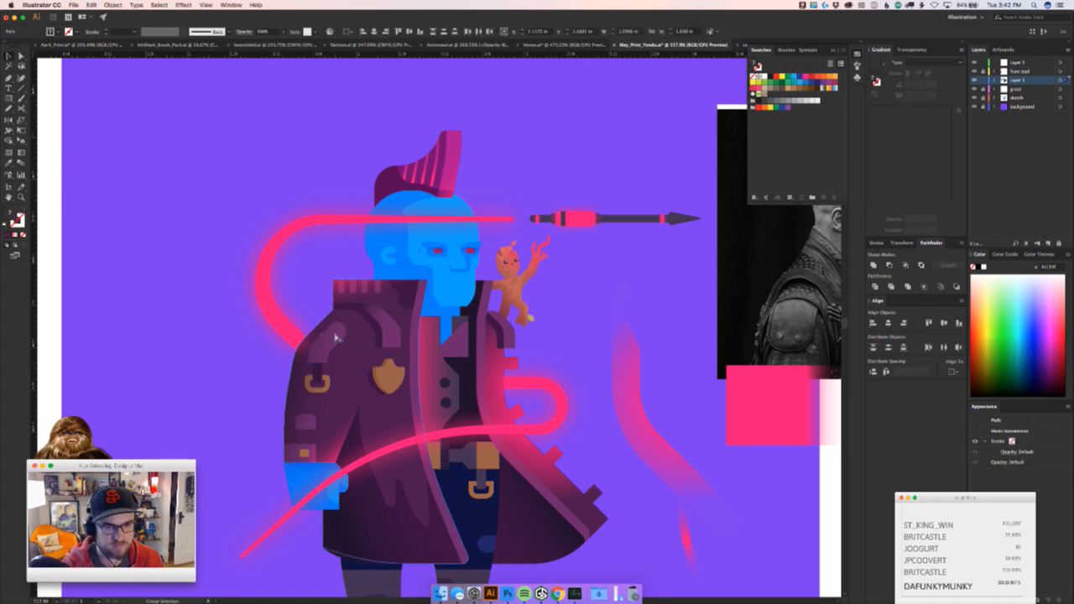
pyautogui.moveTo(308, 360); pyautogui.dragTo(361, 410)
pyautogui.press('super+z')
# Lock the coat shape that is in the way and place the dark fading shadow shape beside the figure
pyautogui.press('super+2')
pyautogui.moveTo(307, 361); pyautogui.dragTo(359, 385)
pyautogui.press('super+z')
pyautogui.moveTo(300, 366); pyautogui.dragTo(79, 369)
# Fill the front vest panel with the shadow shape's dark fading gradient, redraw it across from the lapel, and extend its dark end
pyautogui.click(433, 391)
pyautogui.moveTo(442, 390); pyautogui.dragTo(531, 378)
pyautogui.press('i')
pyautogui.click(179, 346)
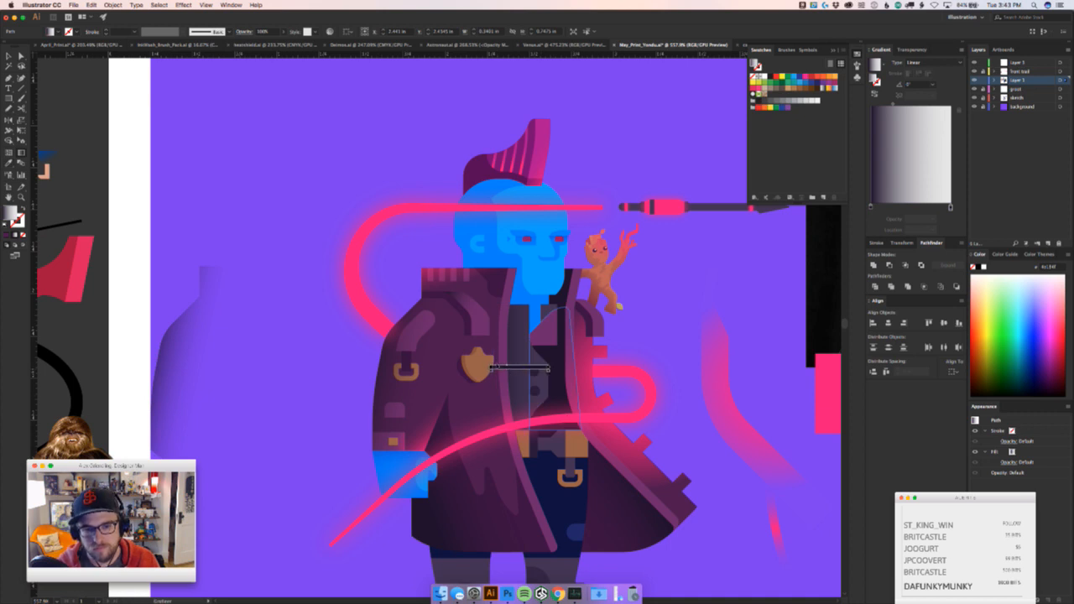
pyautogui.press('g')
pyautogui.moveTo(512, 341); pyautogui.dragTo(546, 340)
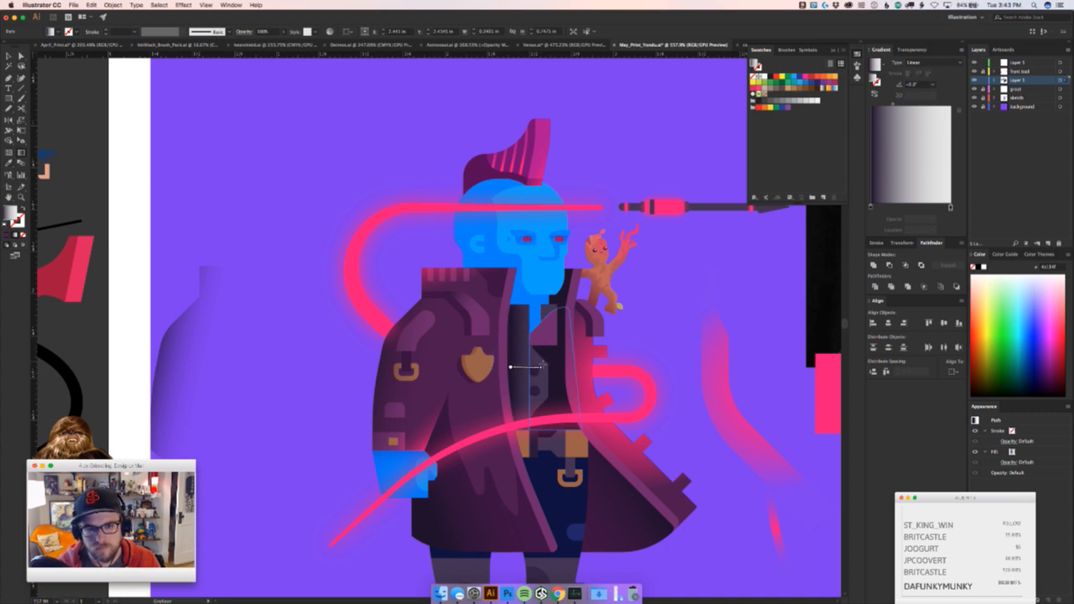
pyautogui.moveTo(507, 389)
pyautogui.mouseDown()
pyautogui.moveTo(555, 365)
pyautogui.moveTo(558, 341)
pyautogui.moveTo(515, 368)
pyautogui.moveTo(529, 365)
pyautogui.mouseUp()
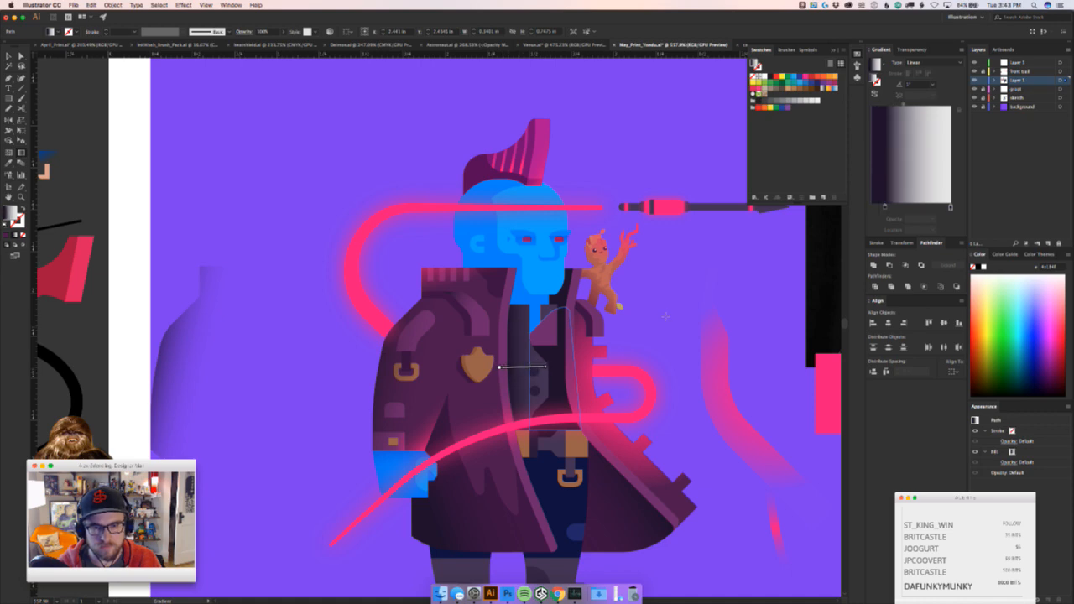
pyautogui.press('super+shift+a')
# Try a brighter, more saturated purple fill on the dark area between the vest and the far lapel, and undo it
pyautogui.scroll(-4, 673, 313)
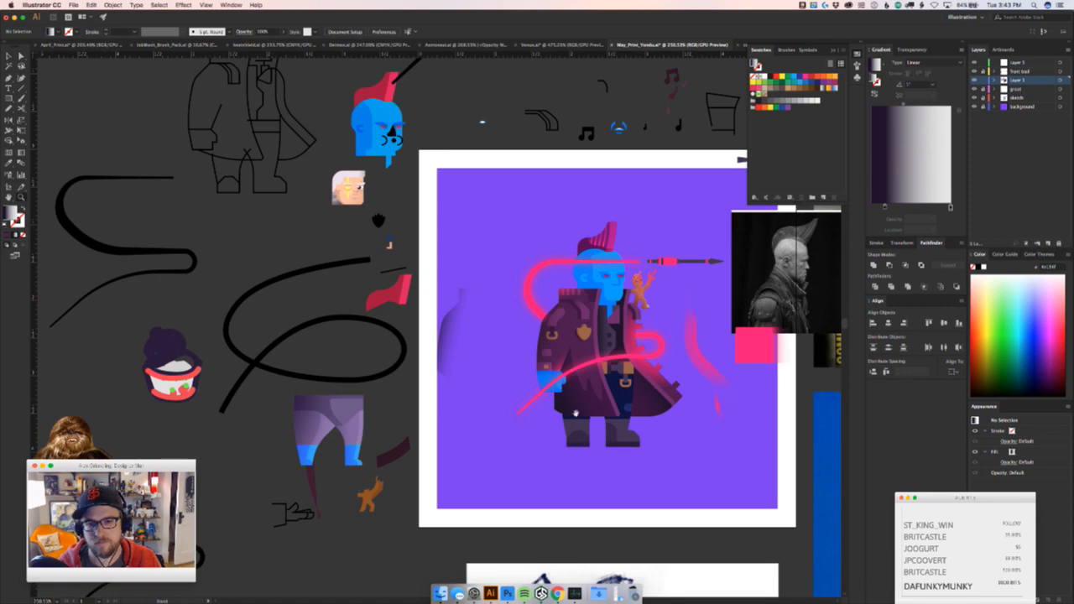
pyautogui.hscroll(6, 590, 434)
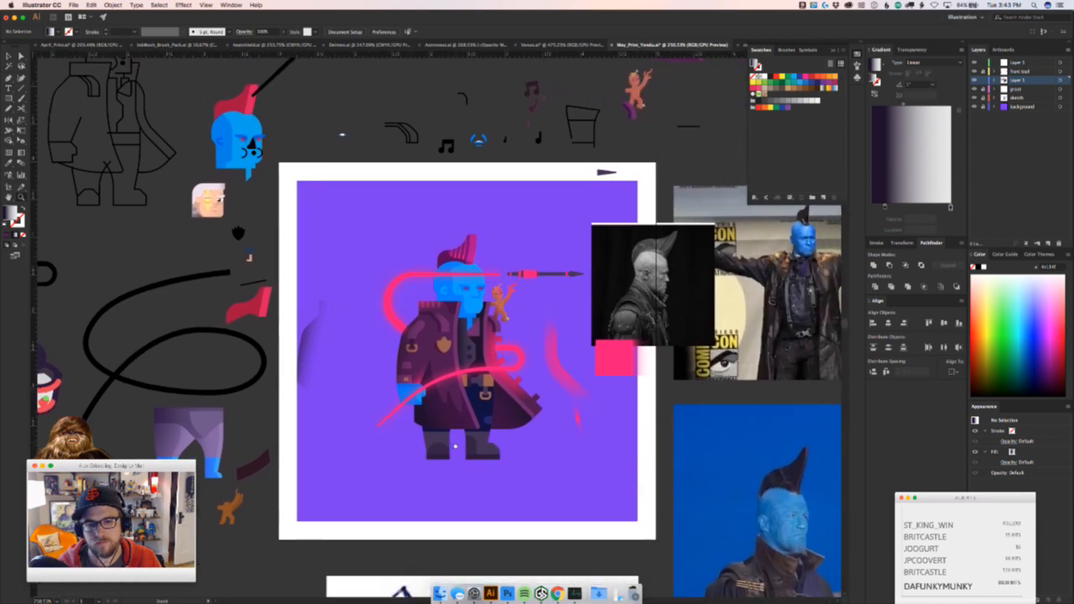
pyautogui.scroll(5, 442, 371)
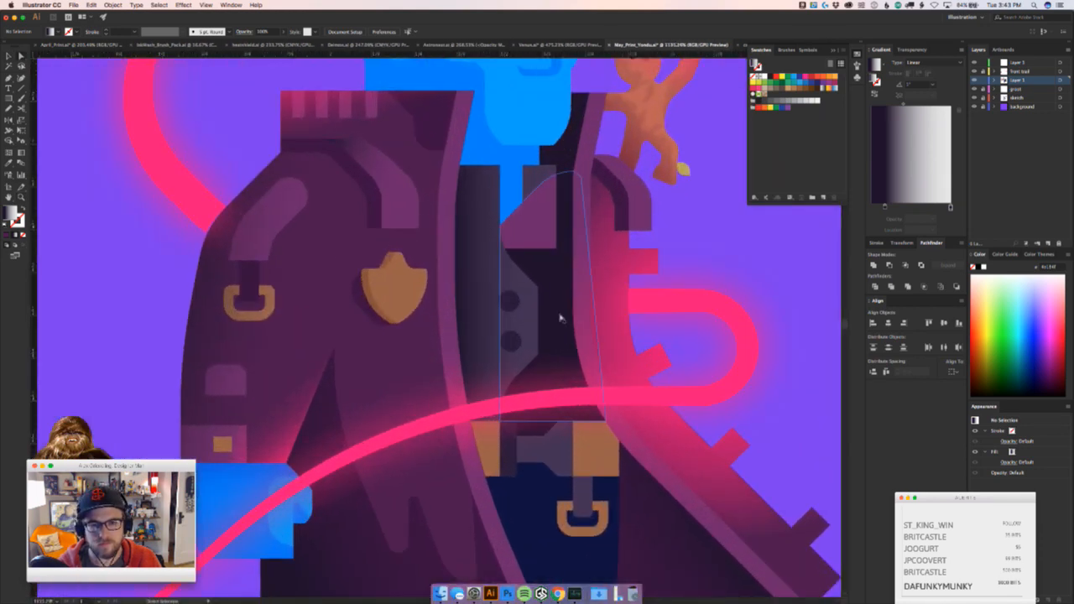
pyautogui.click(602, 295)
pyautogui.press('super+z')
pyautogui.click(565, 146)
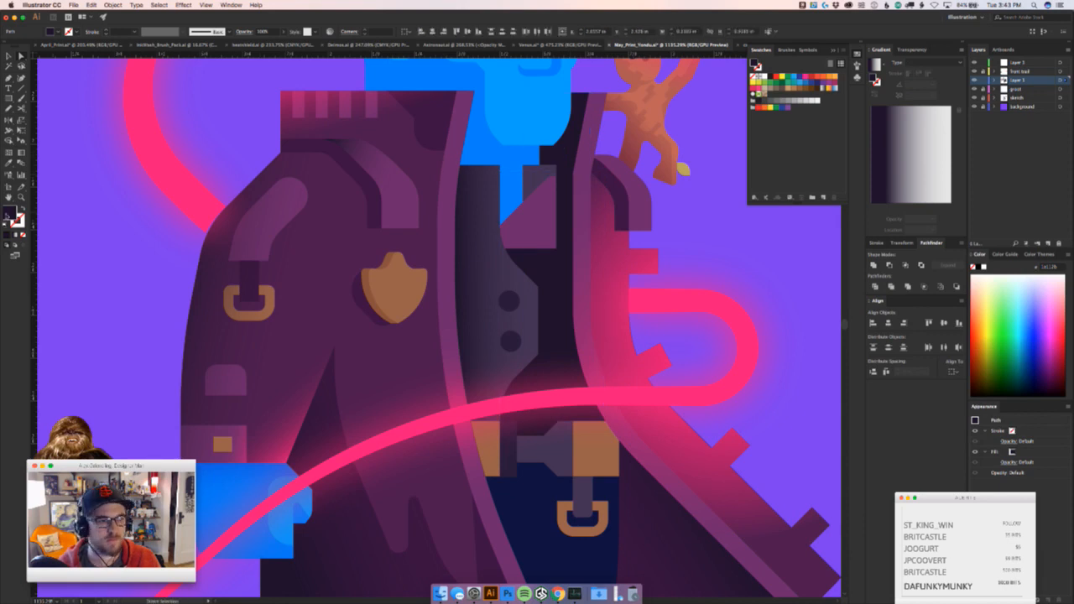
pyautogui.doubleClick(13, 215)
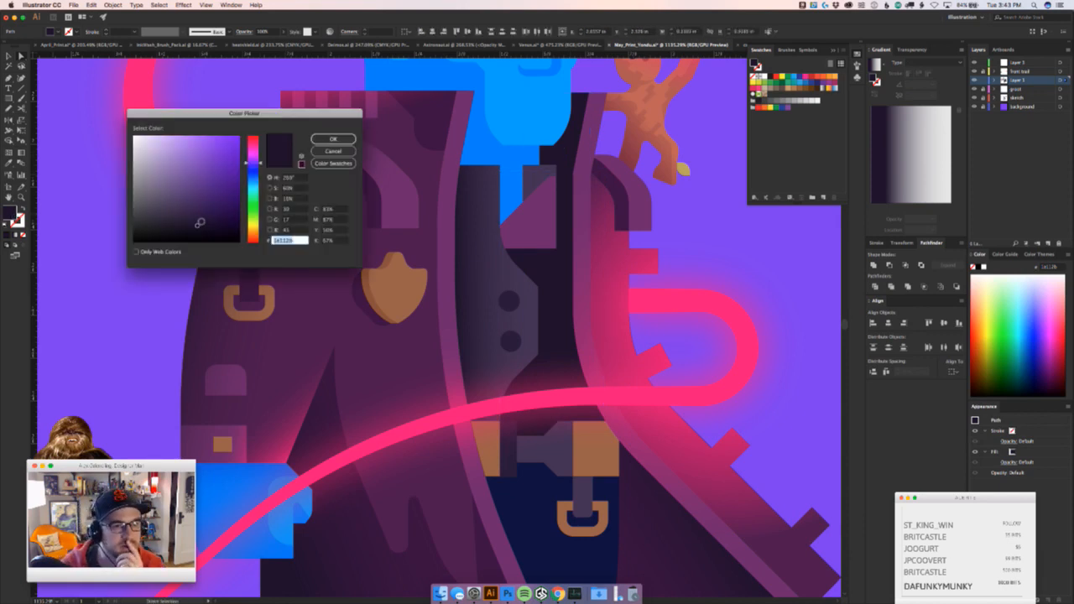
pyautogui.moveTo(200, 222); pyautogui.dragTo(213, 208)
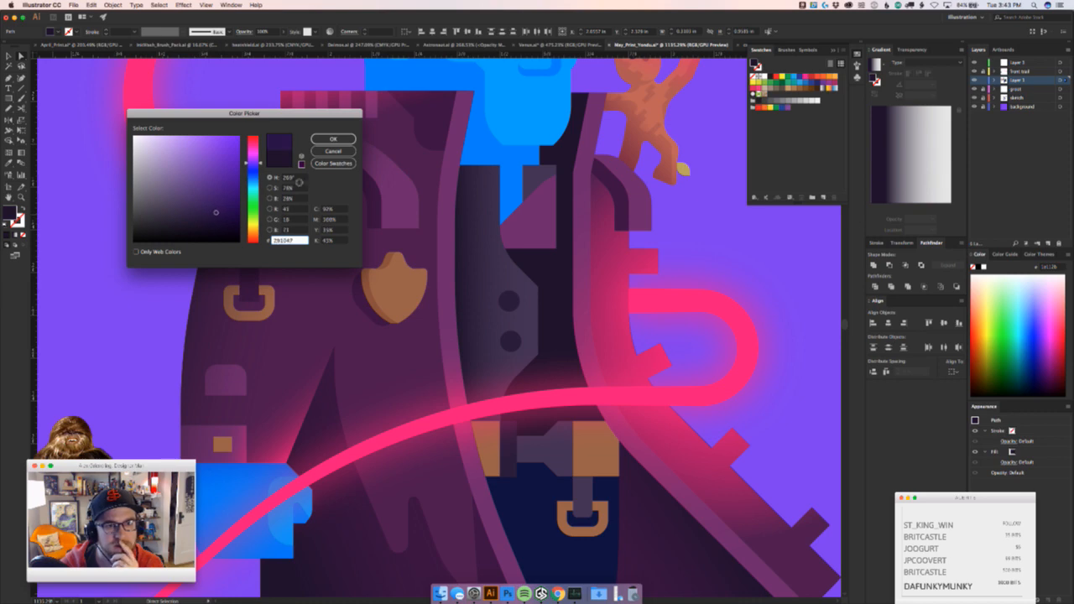
pyautogui.click(333, 139)
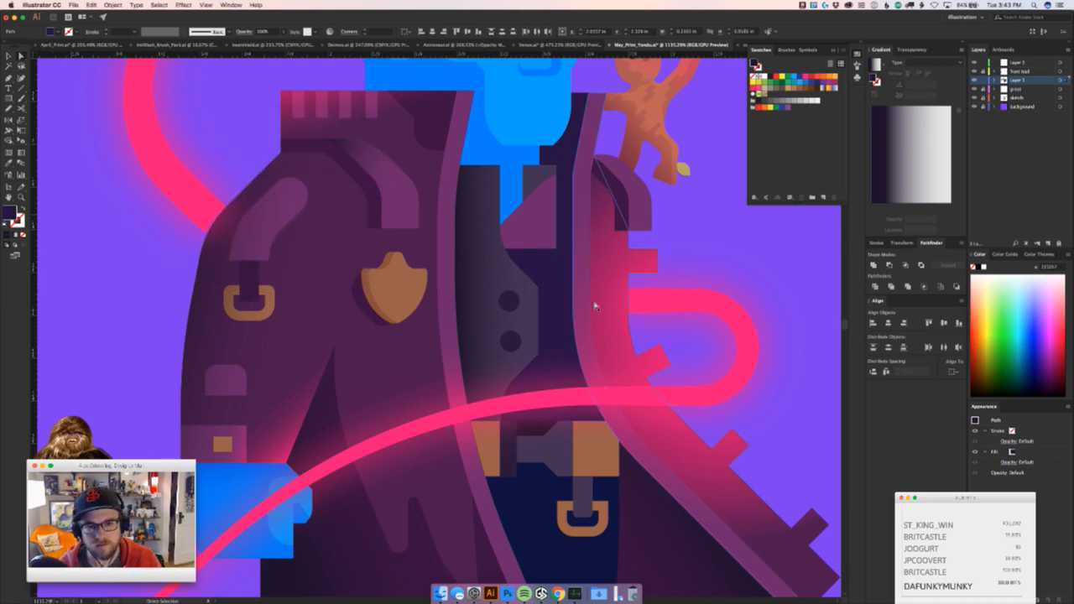
pyautogui.press('z')
pyautogui.moveTo(699, 288); pyautogui.dragTo(730, 297)
pyautogui.press('super+z')
pyautogui.press('v')
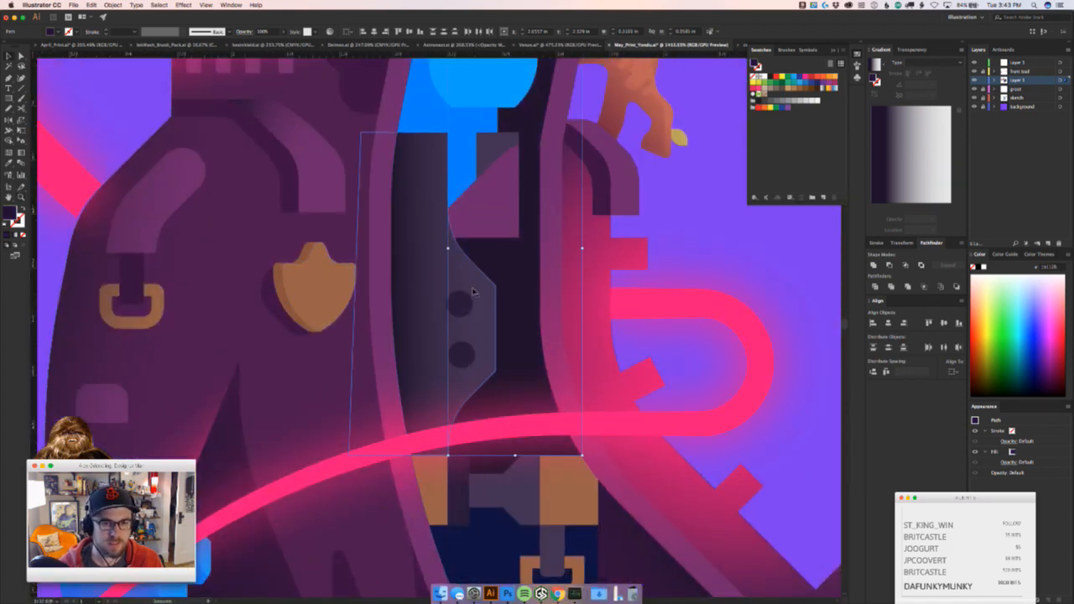
pyautogui.doubleClick(14, 214)
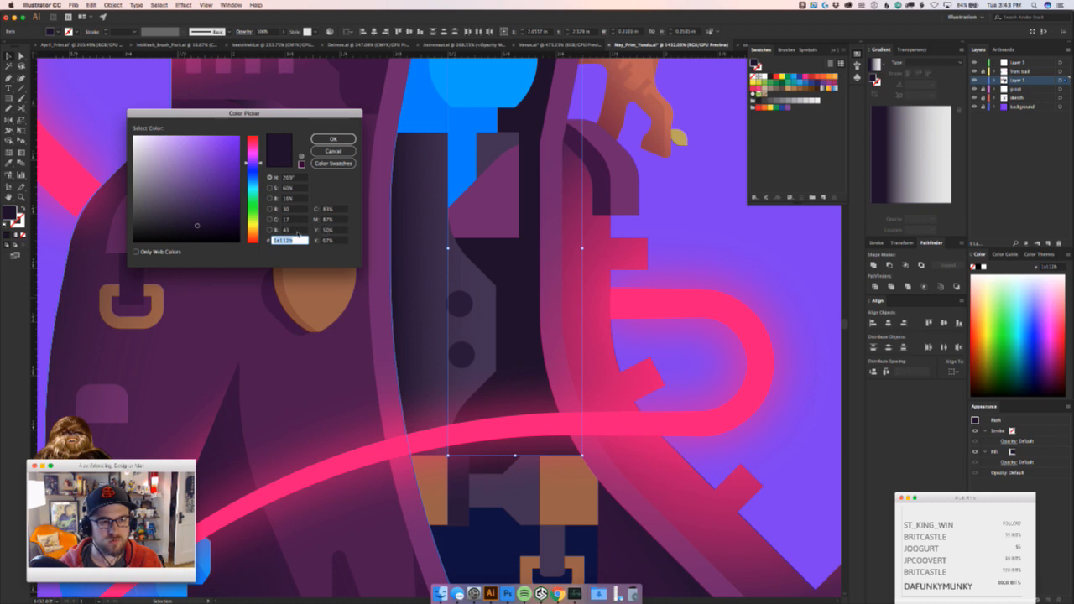
pyautogui.click(333, 152)
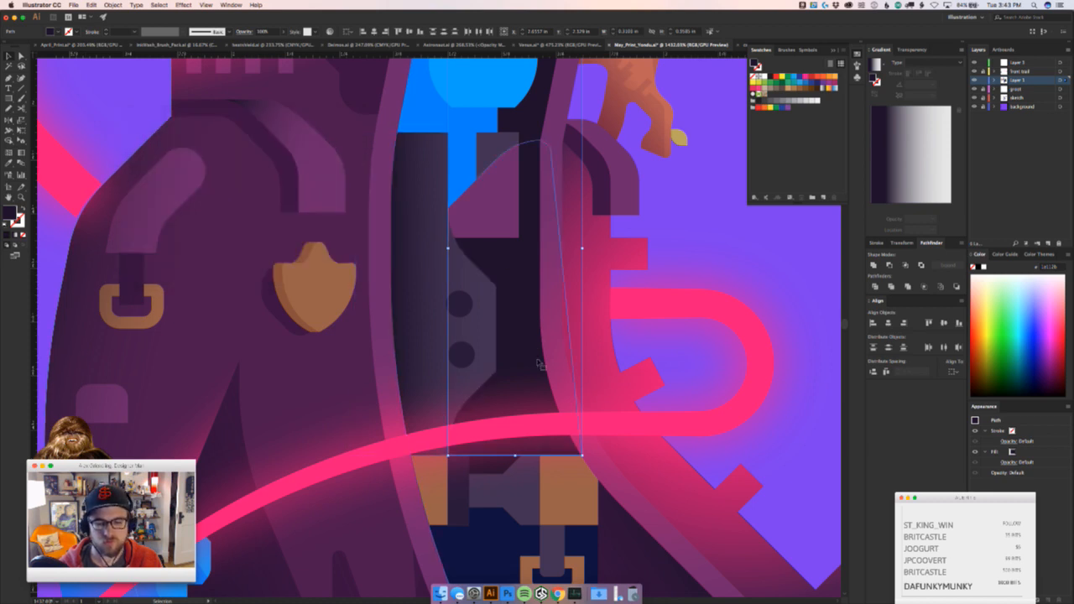
# Select the two round vest buttons and sample a dark fill color for them from the artwork
pyautogui.press('z')
pyautogui.moveTo(465, 363); pyautogui.dragTo(565, 347)
pyautogui.click(456, 353)
pyautogui.moveTo(455, 353); pyautogui.dragTo(464, 221)
pyautogui.press('super+z')
pyautogui.click(573, 218)
pyautogui.moveTo(466, 329); pyautogui.dragTo(252, 350)
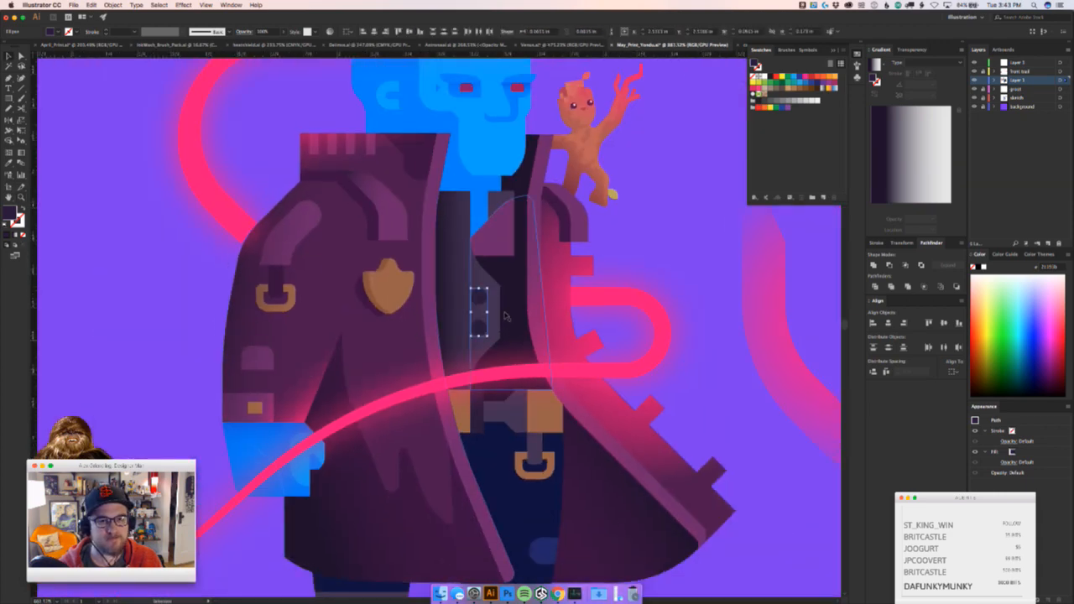
pyautogui.press('i')
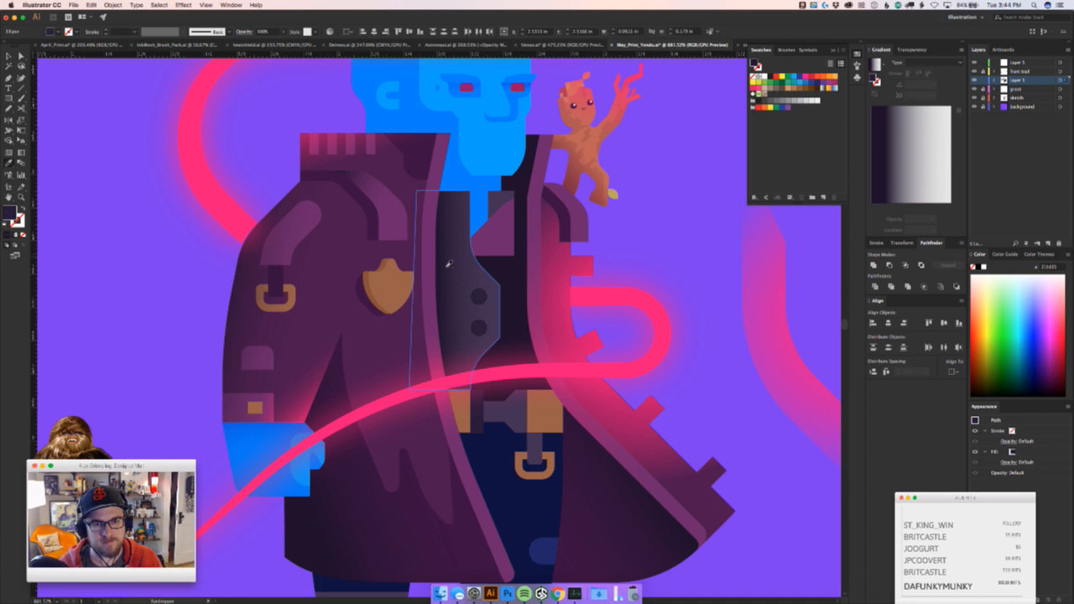
pyautogui.press('v')
# Give a front copy of the vest panel the glow strip's pink radial gradient, centred on the arrow trail beside the coat flap
pyautogui.click(48, 354)
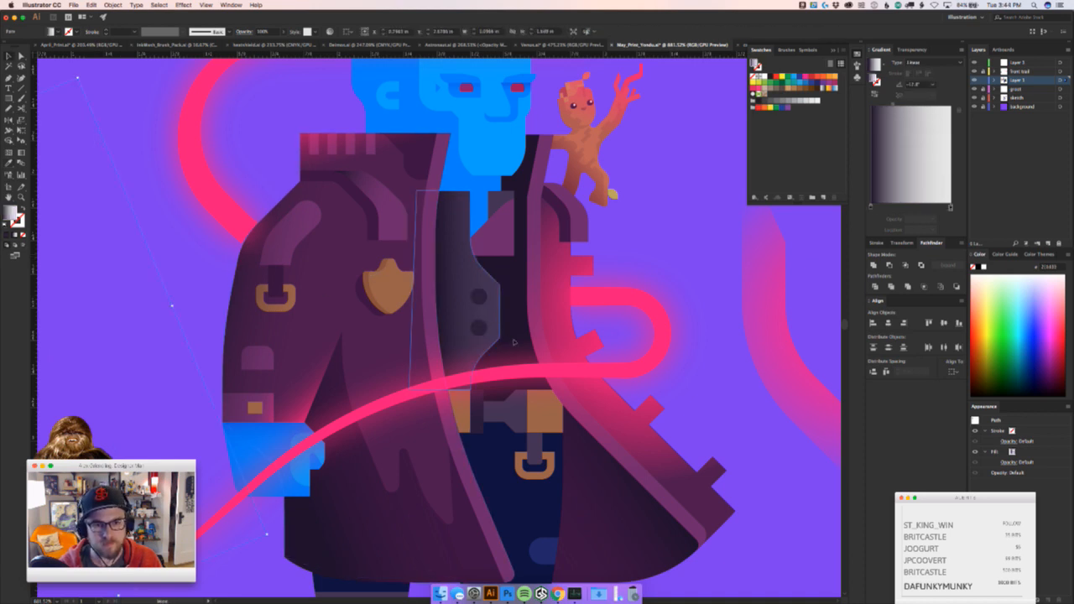
pyautogui.click(507, 327)
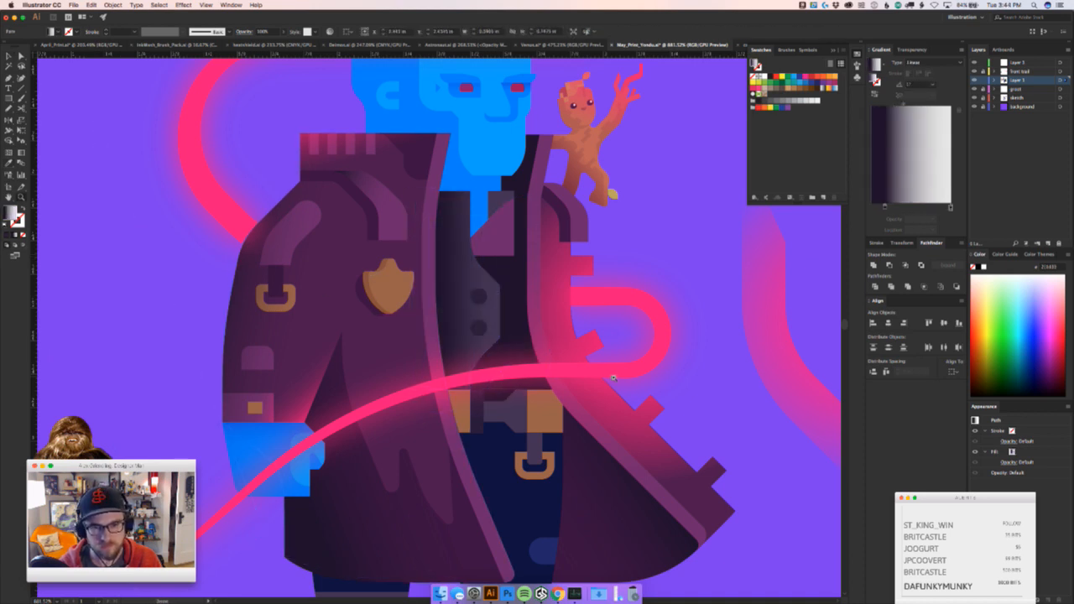
pyautogui.press('i')
pyautogui.click(757, 363)
pyautogui.press('g')
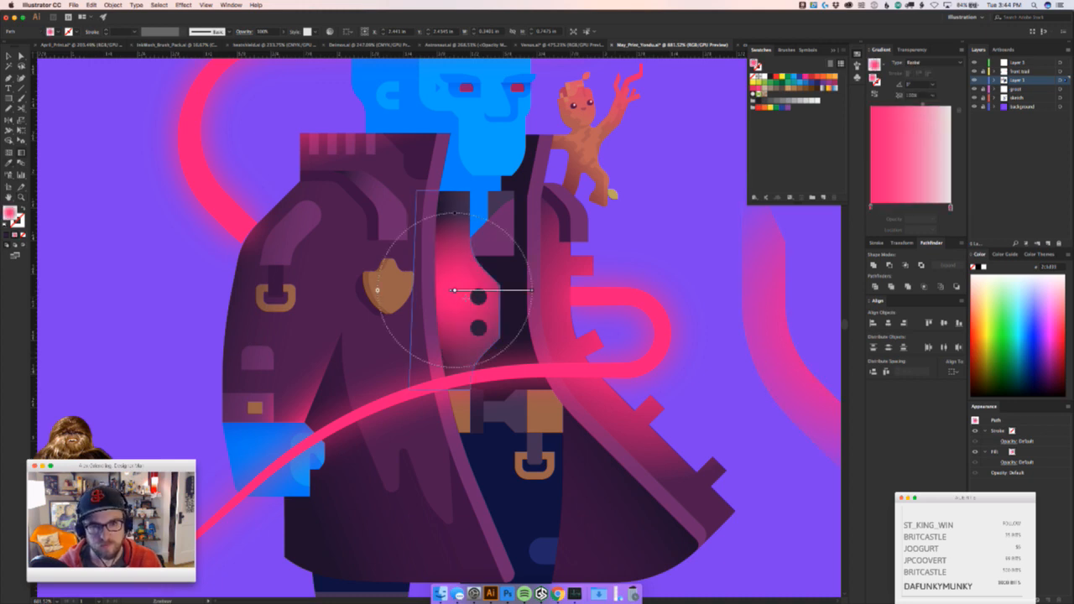
pyautogui.moveTo(553, 360); pyautogui.dragTo(616, 467)
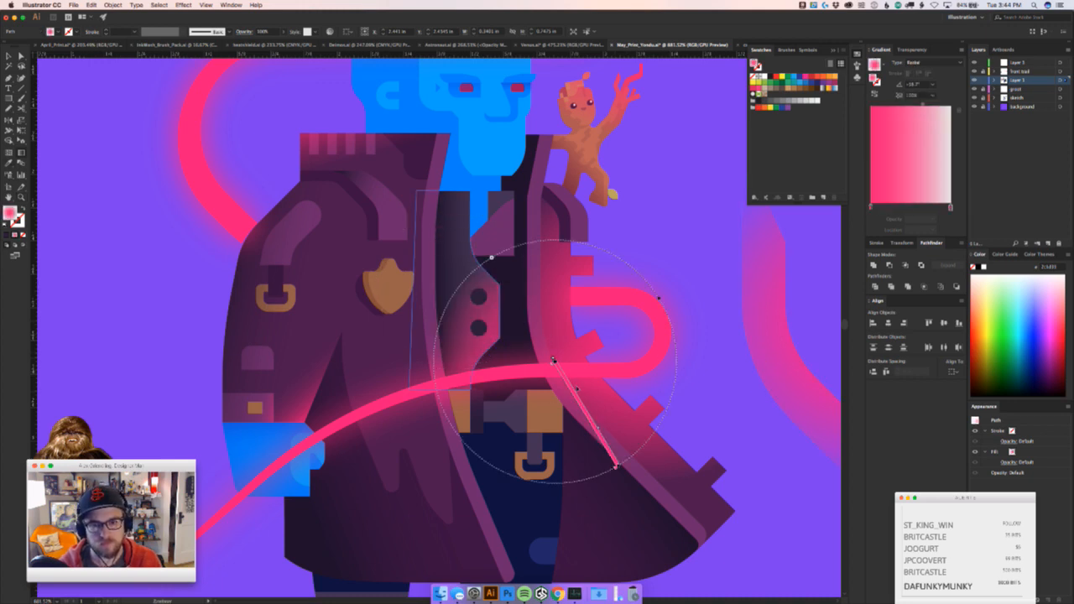
pyautogui.moveTo(553, 360); pyautogui.dragTo(589, 362)
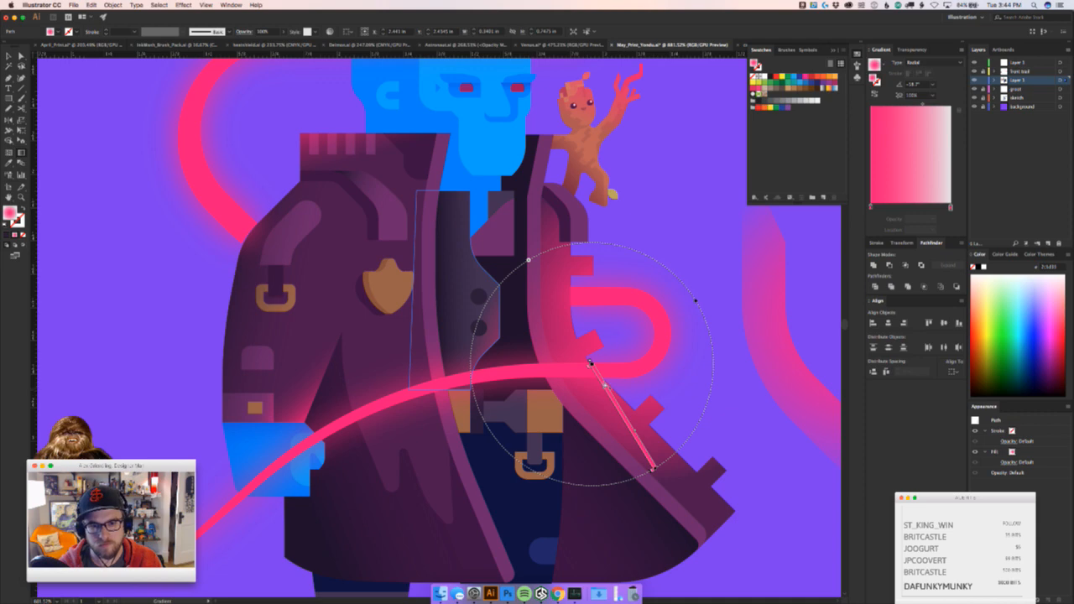
pyautogui.press('super+shift+a')
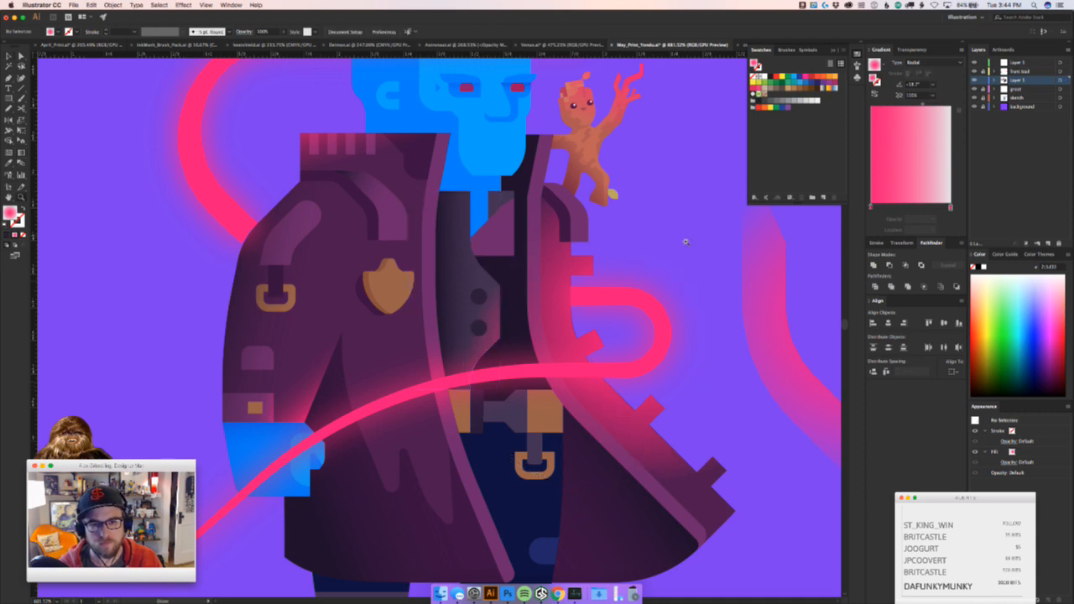
# Move the leftover pink glow shape and the dark shadow shape off the artboard to opposite sides
pyautogui.moveTo(686, 242); pyautogui.dragTo(533, 279)
pyautogui.moveTo(609, 379); pyautogui.dragTo(472, 446)
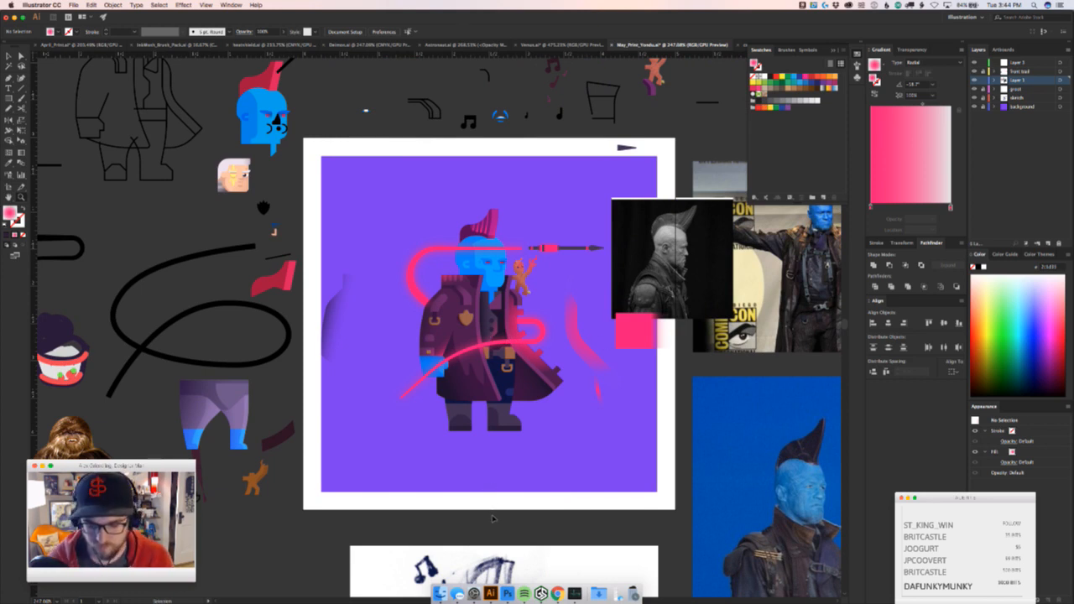
pyautogui.click(573, 334)
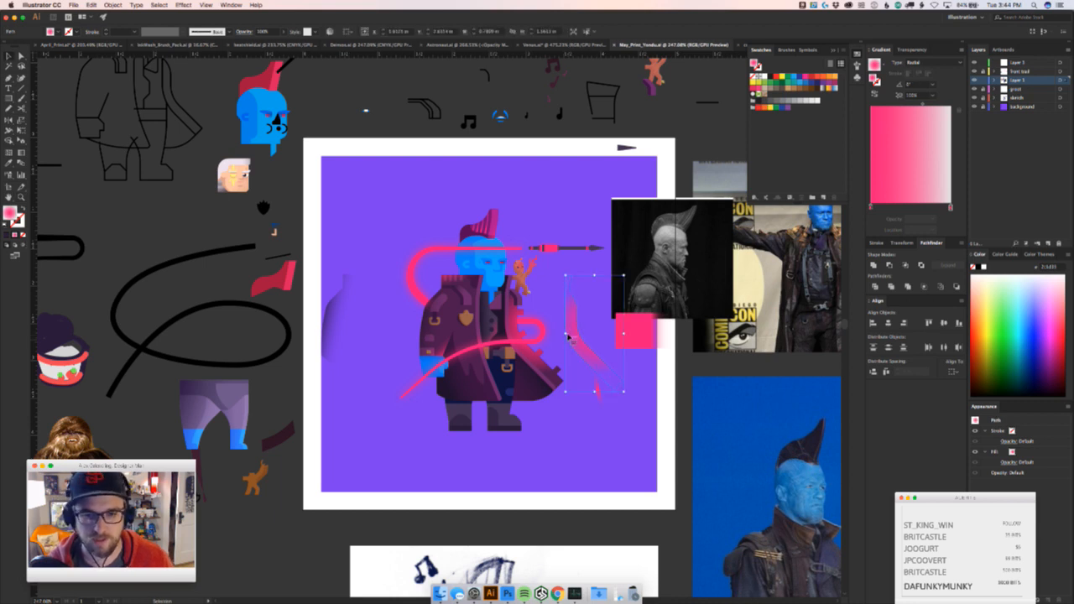
pyautogui.moveTo(573, 335)
pyautogui.mouseDown()
pyautogui.moveTo(590, 375)
pyautogui.moveTo(687, 413)
pyautogui.moveTo(638, 401)
pyautogui.moveTo(667, 426)
pyautogui.moveTo(681, 407)
pyautogui.mouseUp()
pyautogui.moveTo(348, 346); pyautogui.dragTo(211, 527)
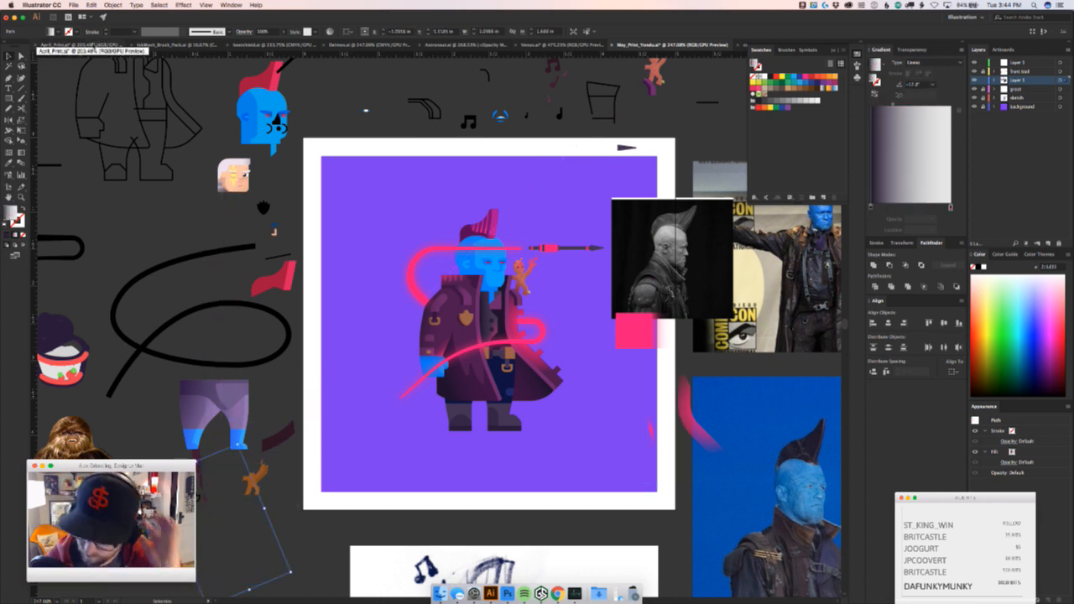
# Open the April print document and review the green robot illustration's fading shading, leaving its dark background in place and nothing selected
pyautogui.click(90, 45)
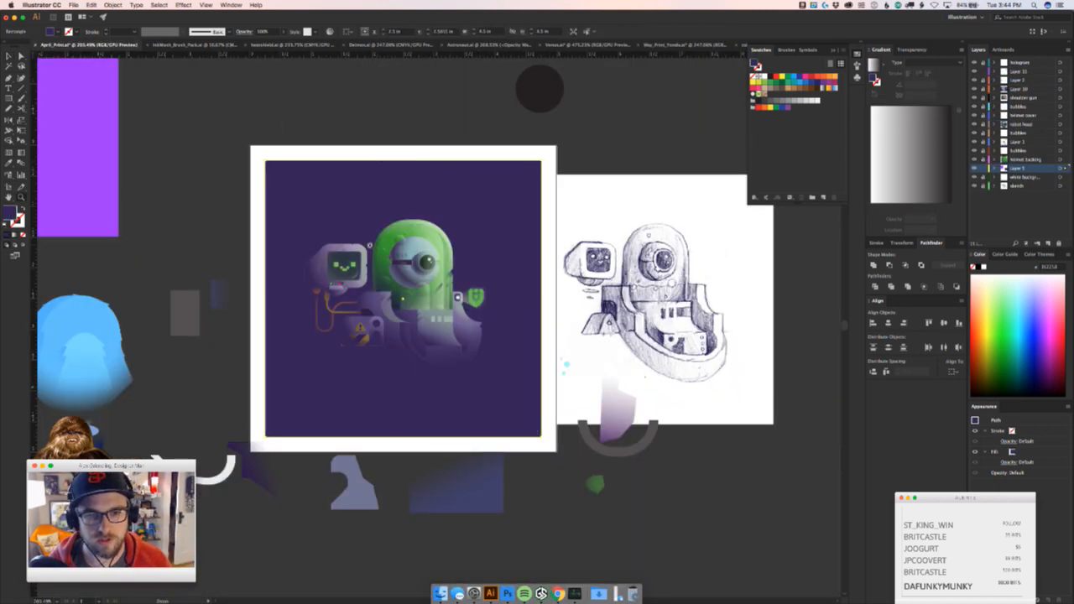
pyautogui.moveTo(340, 245); pyautogui.dragTo(387, 226)
pyautogui.press('super+z')
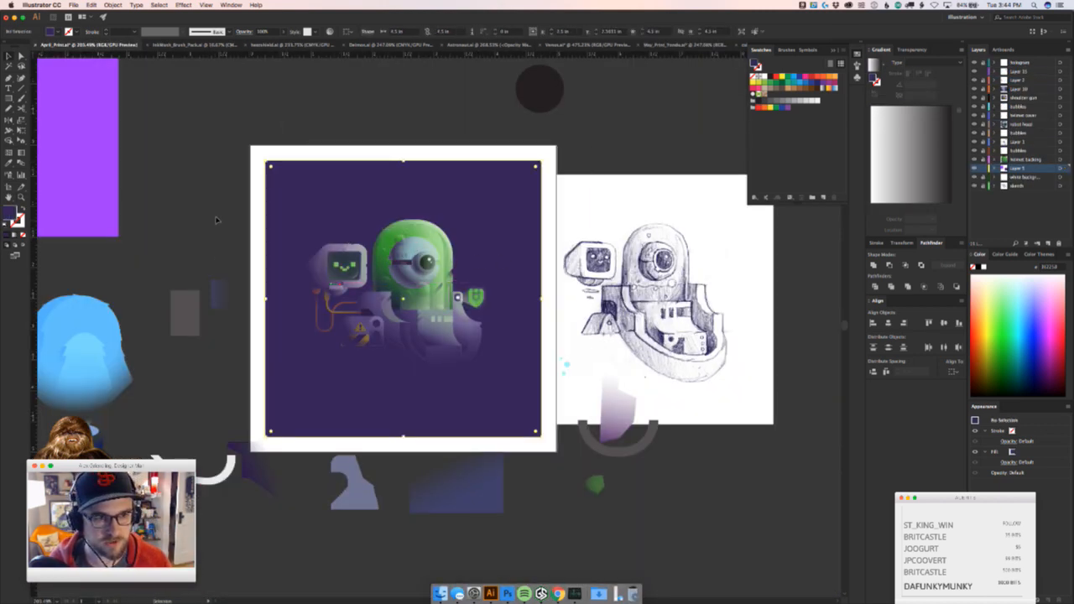
pyautogui.click(215, 220)
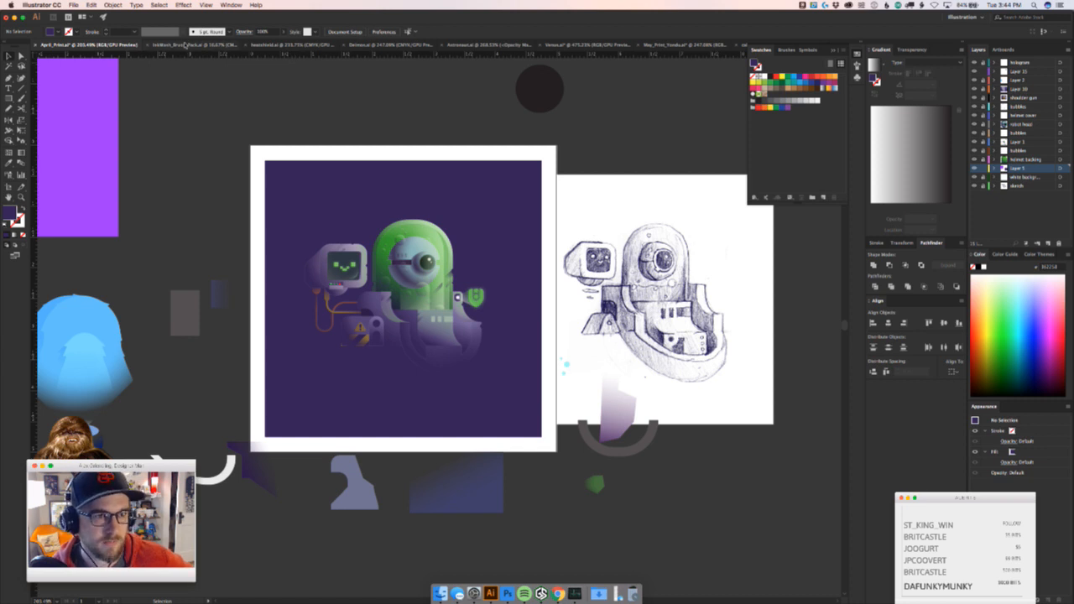
pyautogui.click(836, 52)
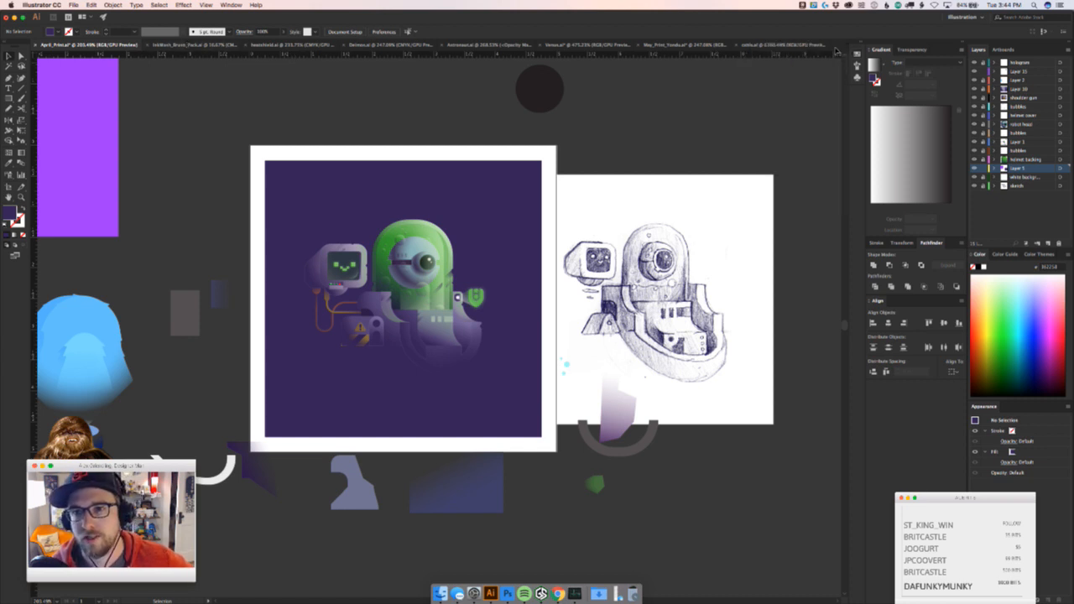
# Return to the May_Print_Yondu illustration, deselect the shape off the artboard and activate the Selection tool
pyautogui.click(700, 45)
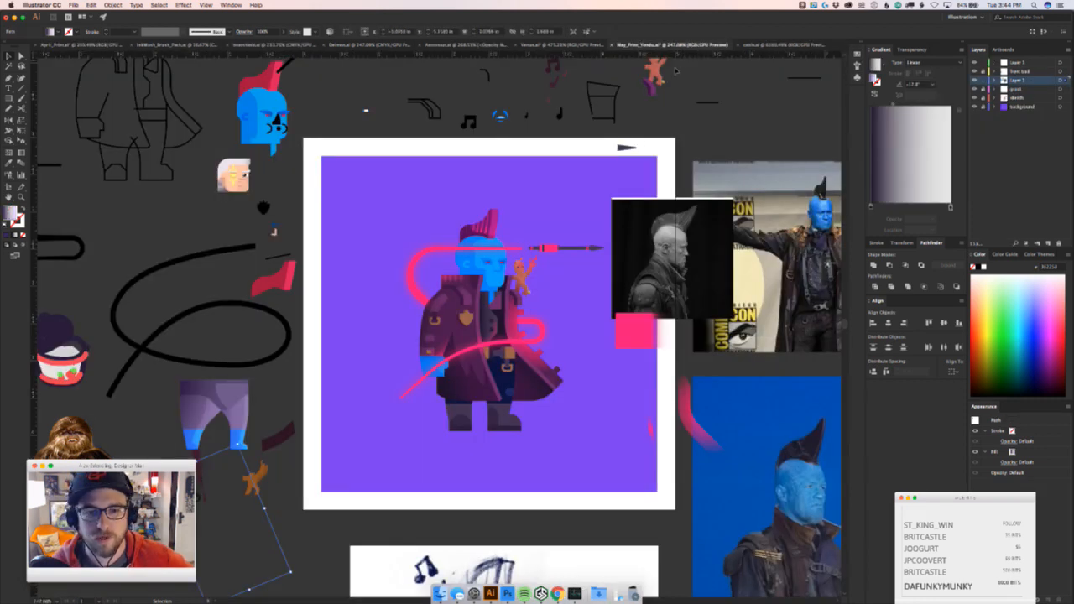
pyautogui.click(663, 397)
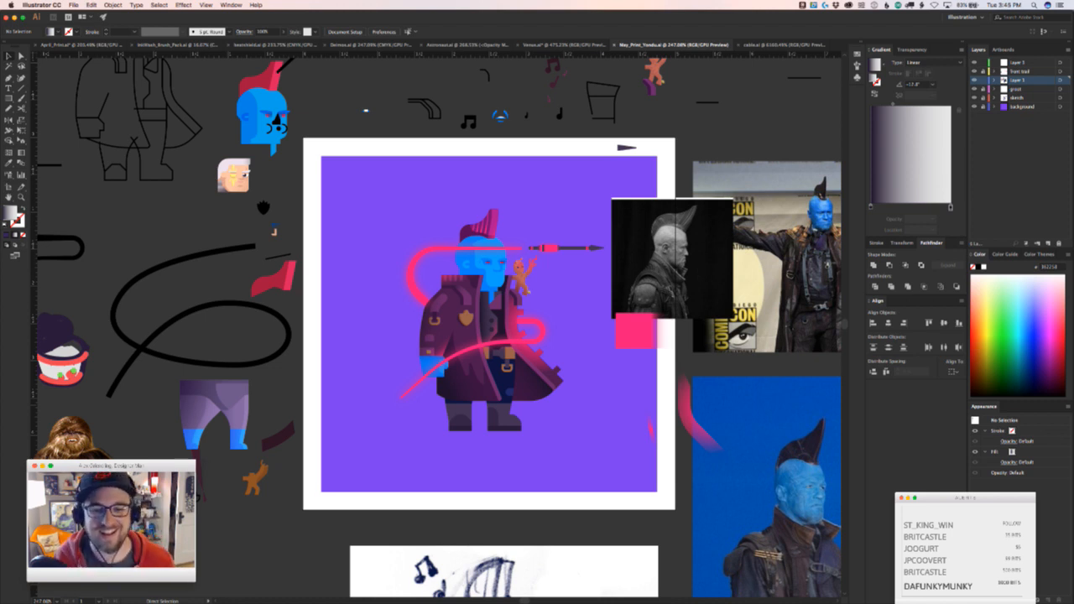
pyautogui.press('v')
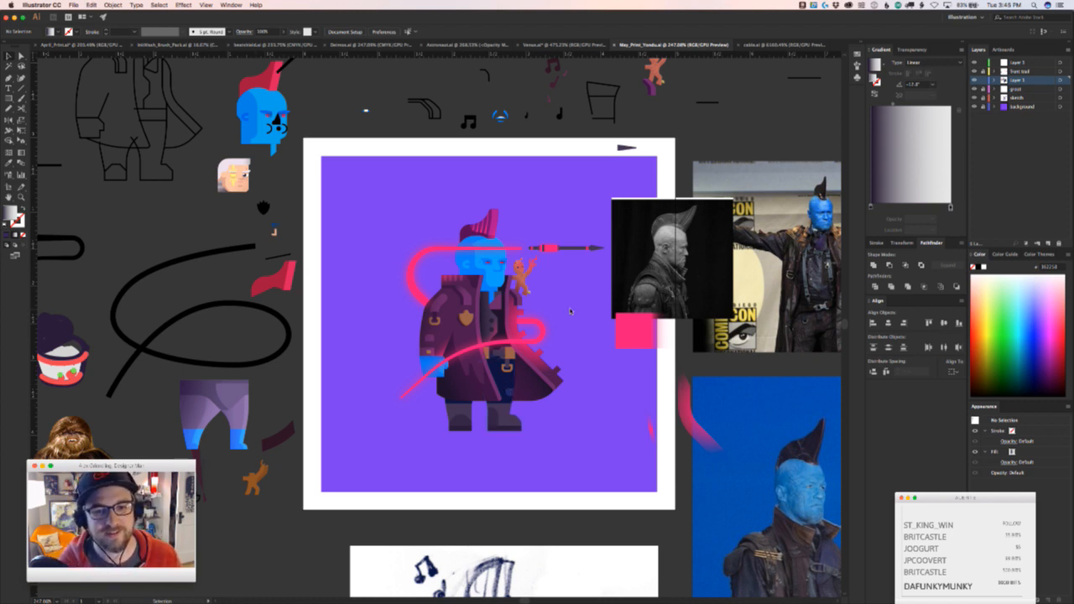